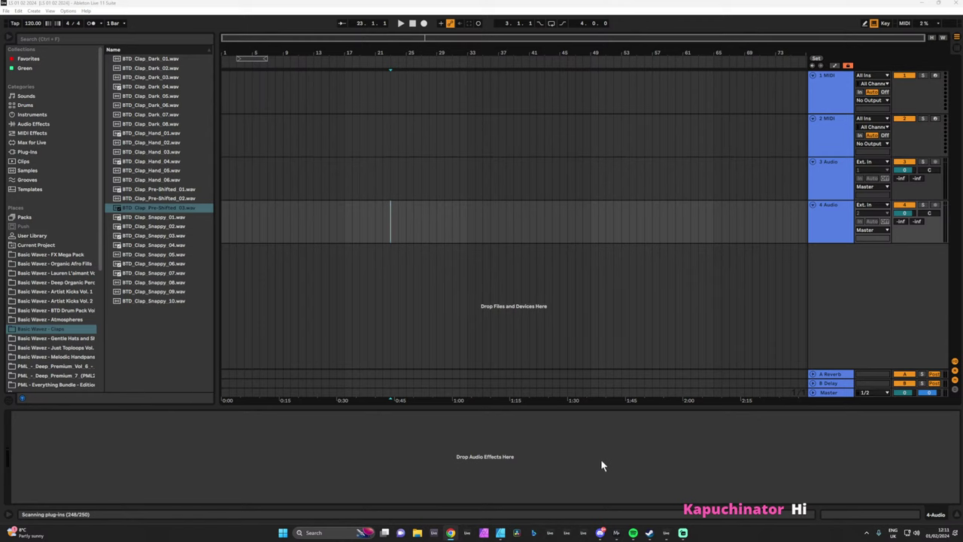
- Switch the window to full-screen view
key(F11)
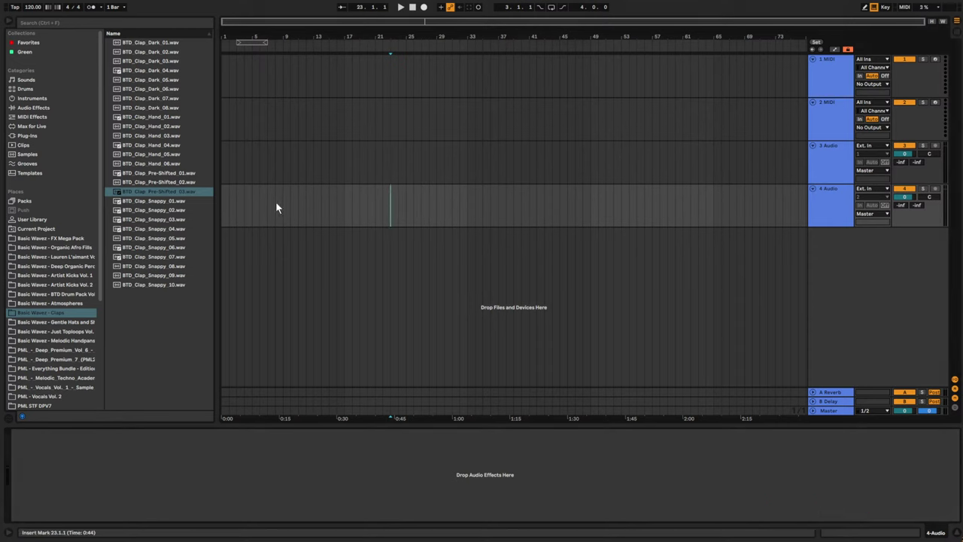
drag(229, 214, 644, 220)
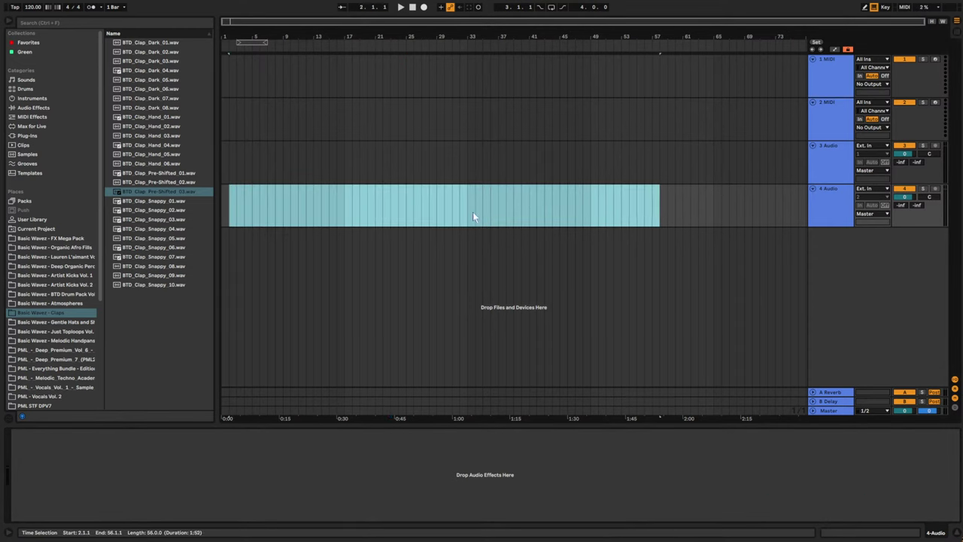
click(413, 212)
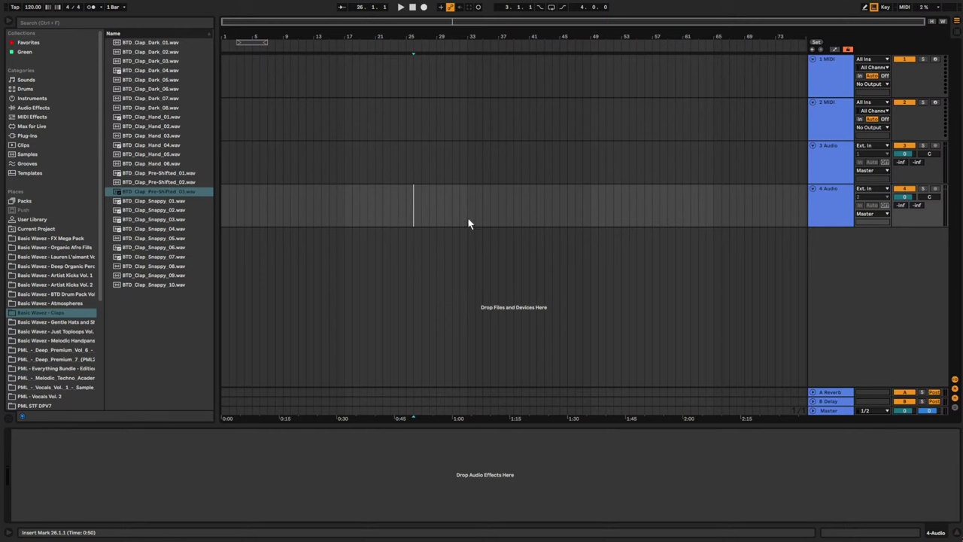
click(337, 133)
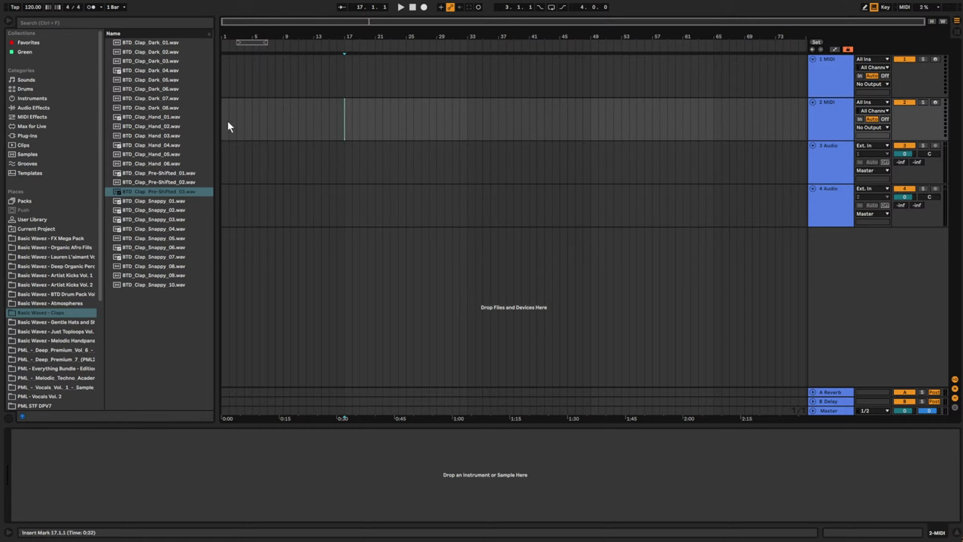
drag(229, 125, 351, 129)
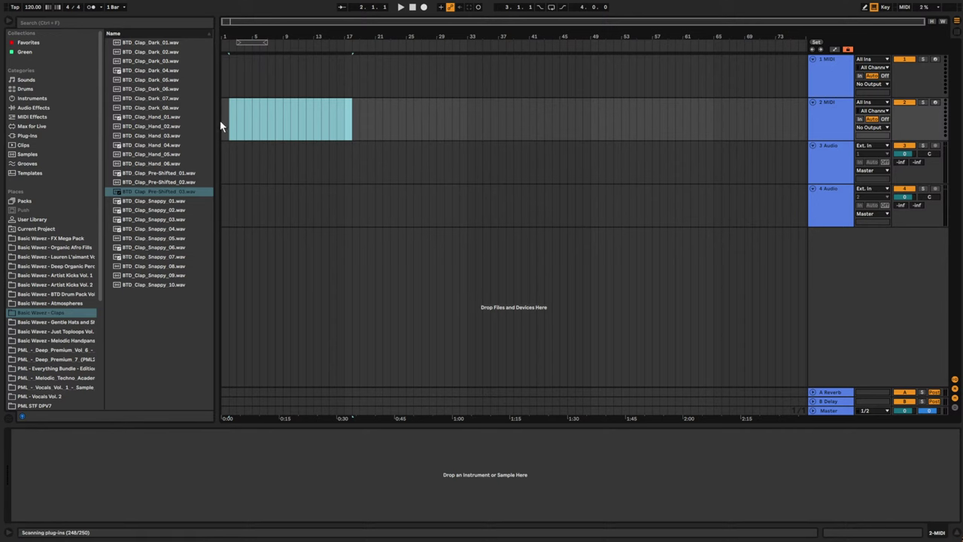
drag(221, 126, 283, 126)
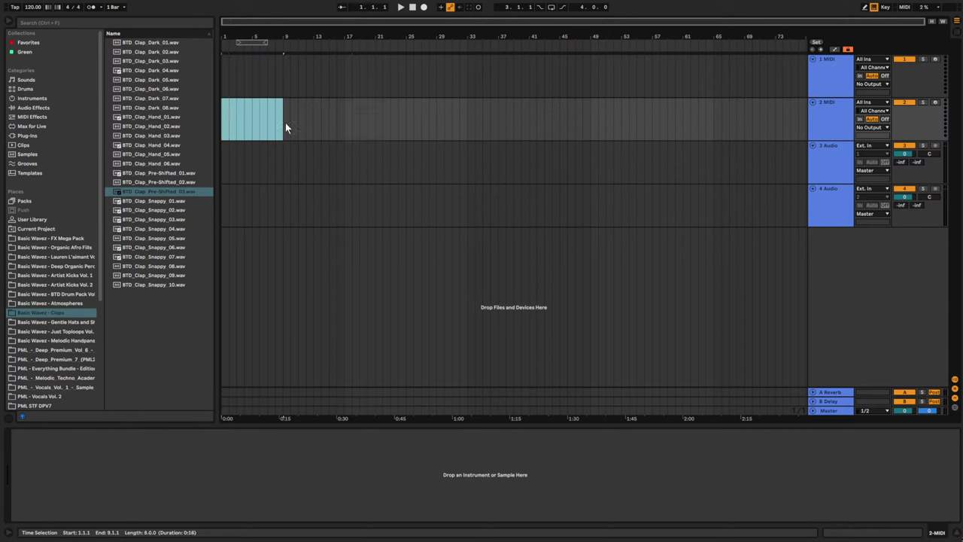
click(224, 128)
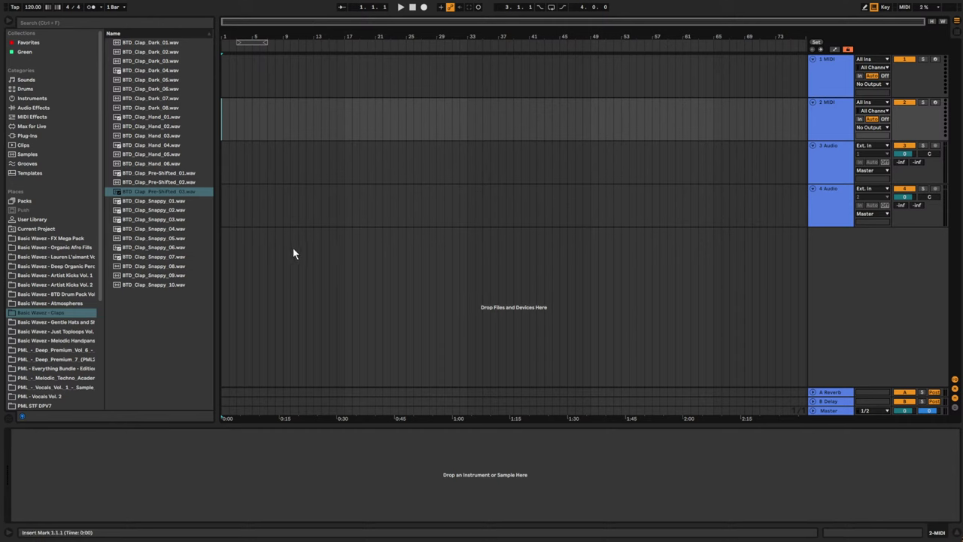
- Open the Kicks folder of the Basic Wavez - BTD Drum Pack in the sample library
click(63, 239)
click(60, 285)
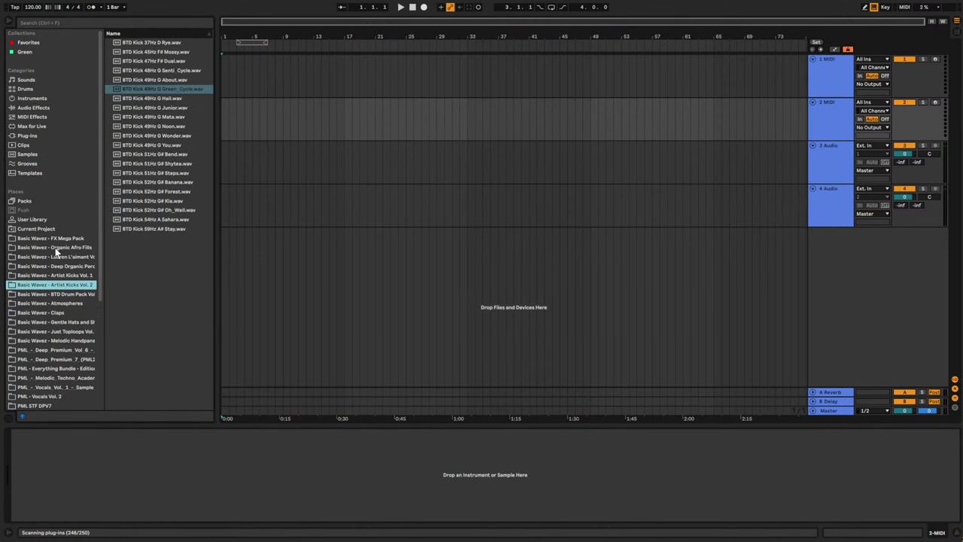
scroll(63, 281, down, 1)
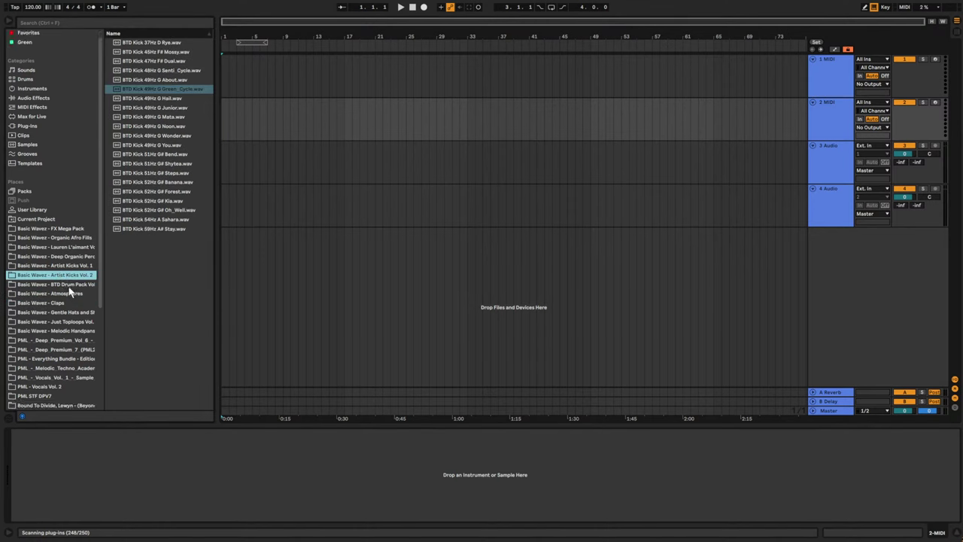
click(68, 283)
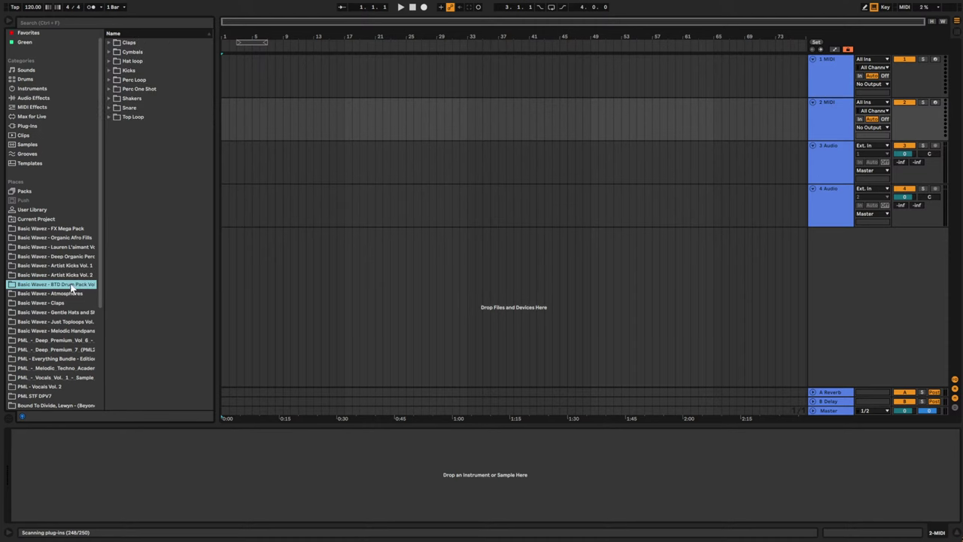
click(110, 98)
click(110, 71)
- Audition the Basic Wavez kick samples one after another, from the 35Hz ones up to Kick 52Hz G# 16
click(136, 89)
click(152, 110)
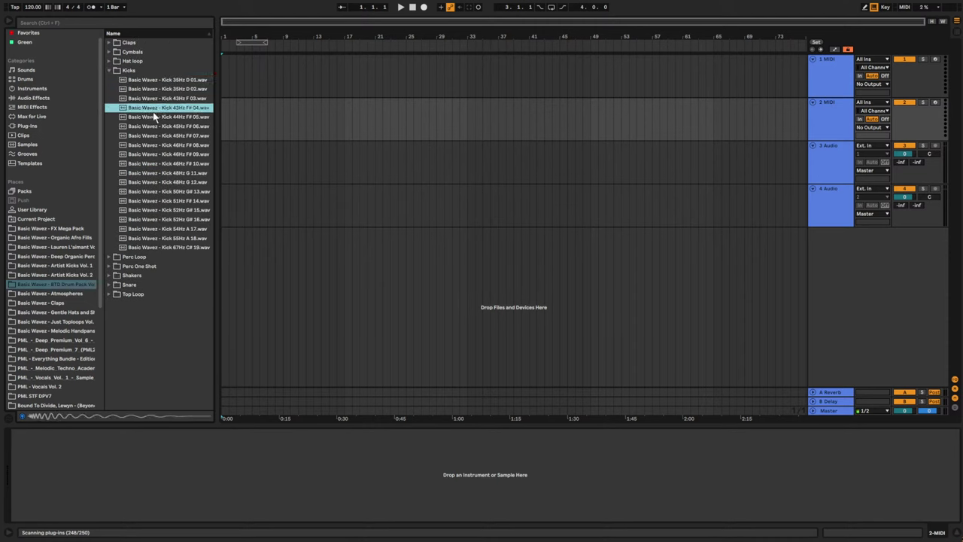
click(169, 98)
click(170, 90)
click(173, 118)
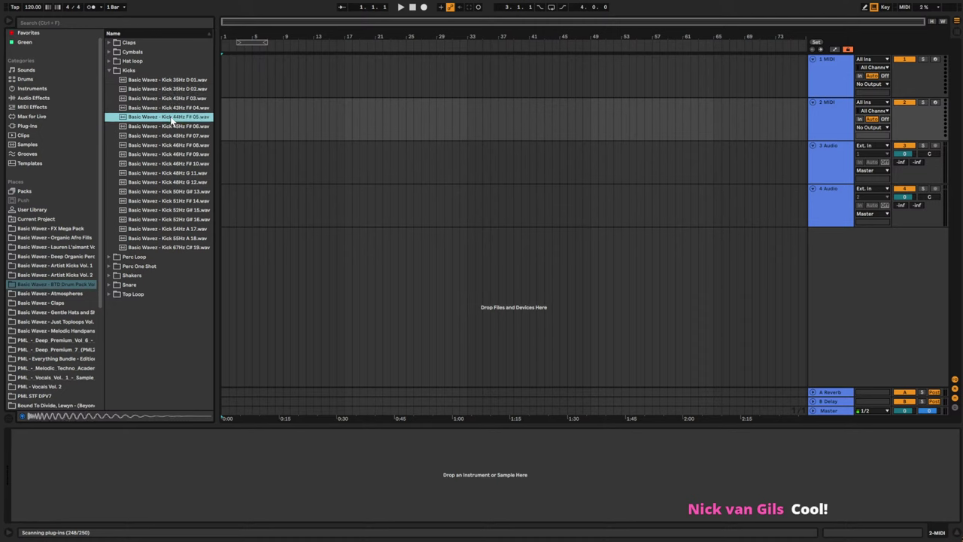
click(171, 130)
click(173, 145)
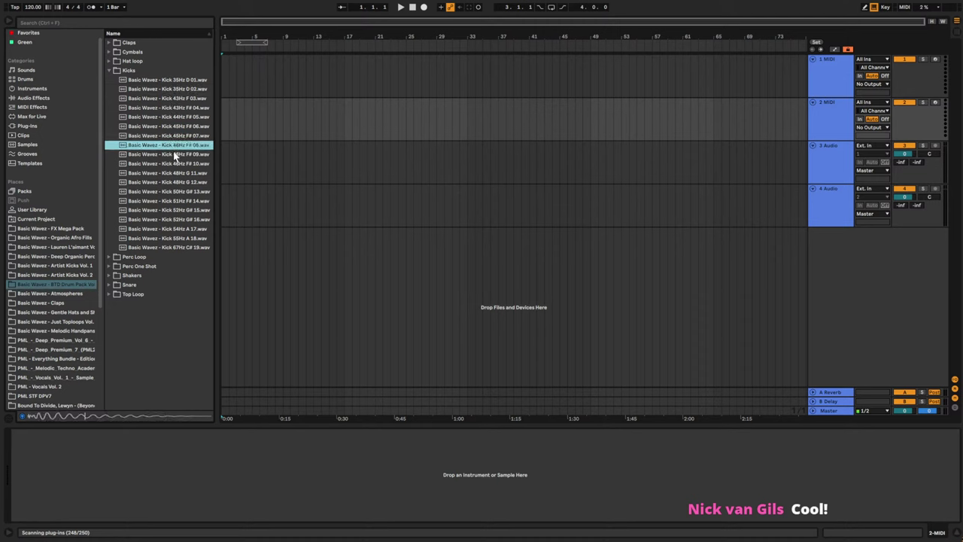
click(174, 155)
click(174, 164)
click(174, 173)
click(176, 182)
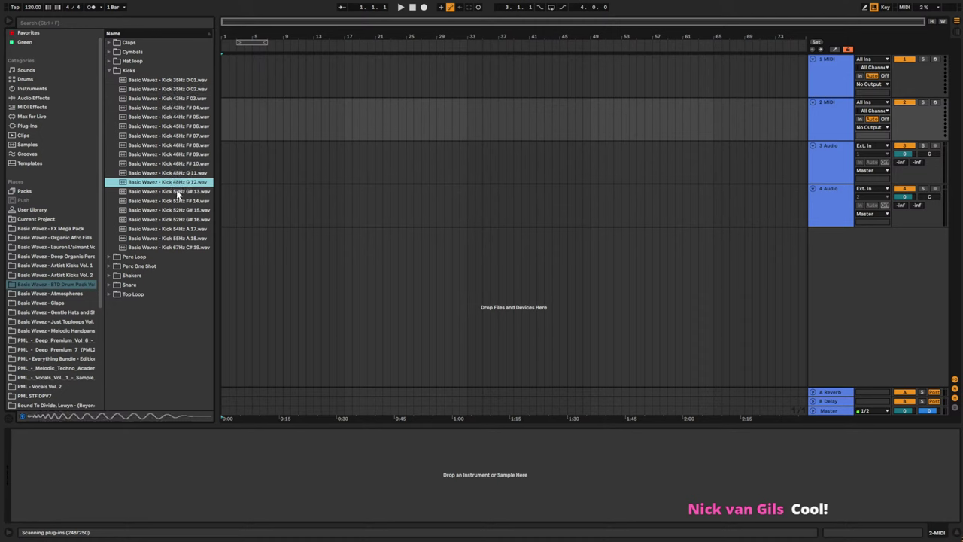
click(177, 192)
click(179, 201)
click(181, 210)
click(182, 220)
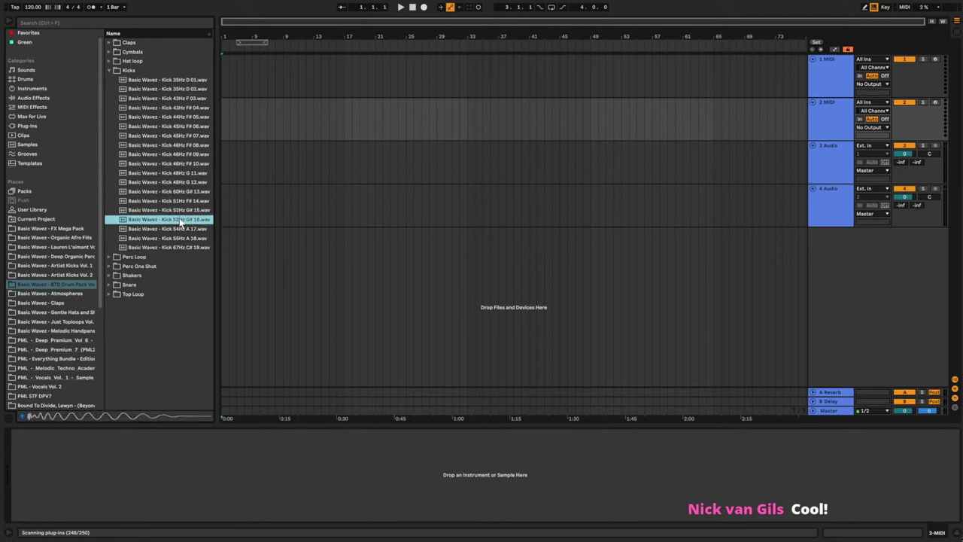
- Compare the sound of Kick 48Hz G 11 and Kick 48Hz G 12
click(186, 182)
click(185, 173)
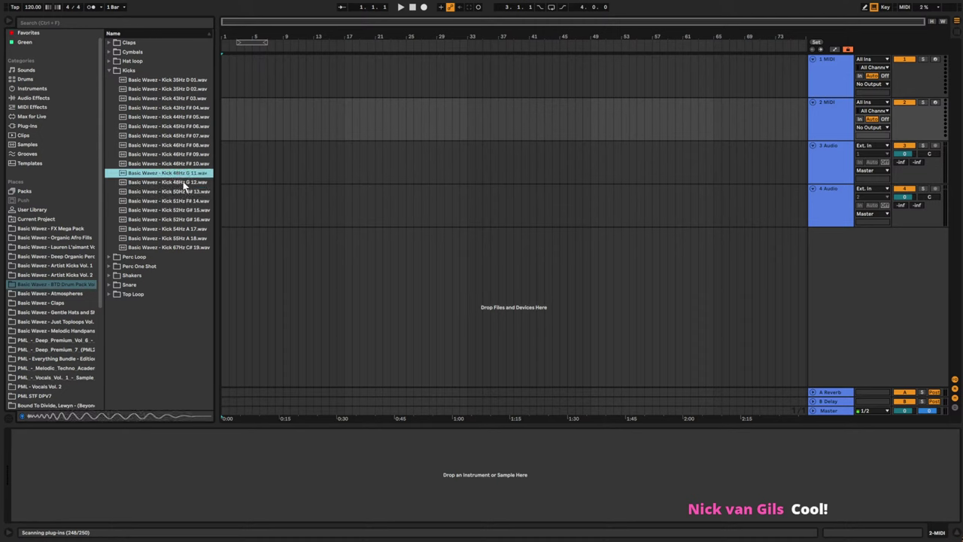
click(186, 182)
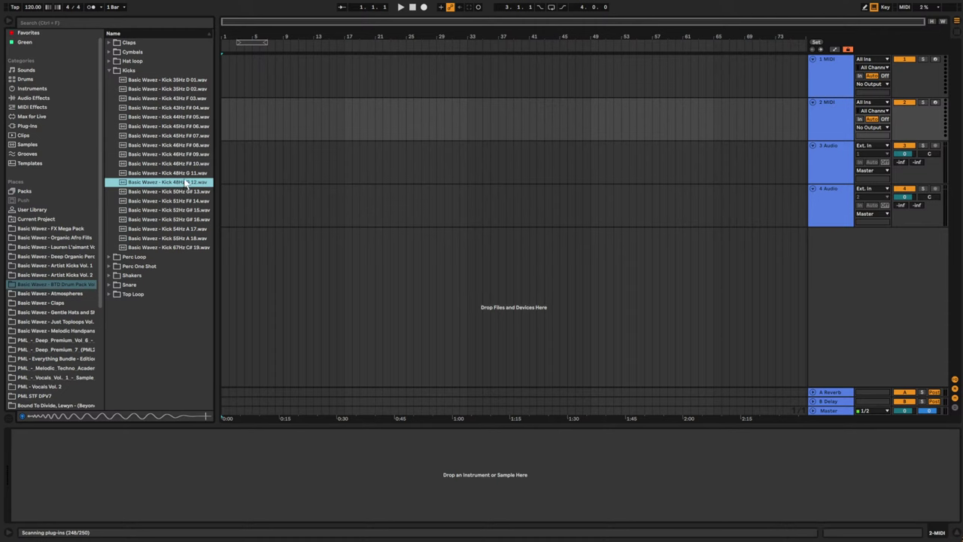
click(186, 175)
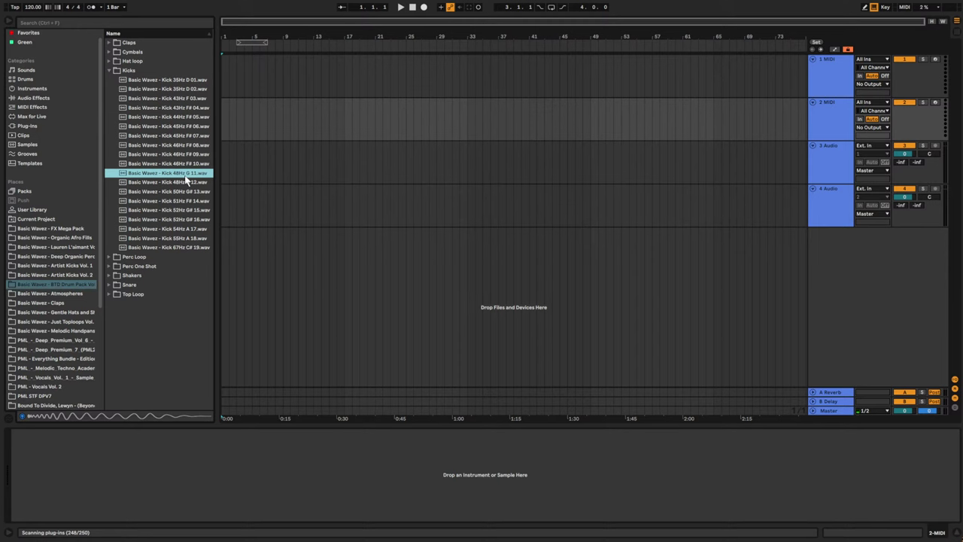
- Audition the higher kicks between 52Hz G# 15 and 67Hz C# 19, and work back down to Kick 48Hz G 11
click(178, 211)
click(176, 230)
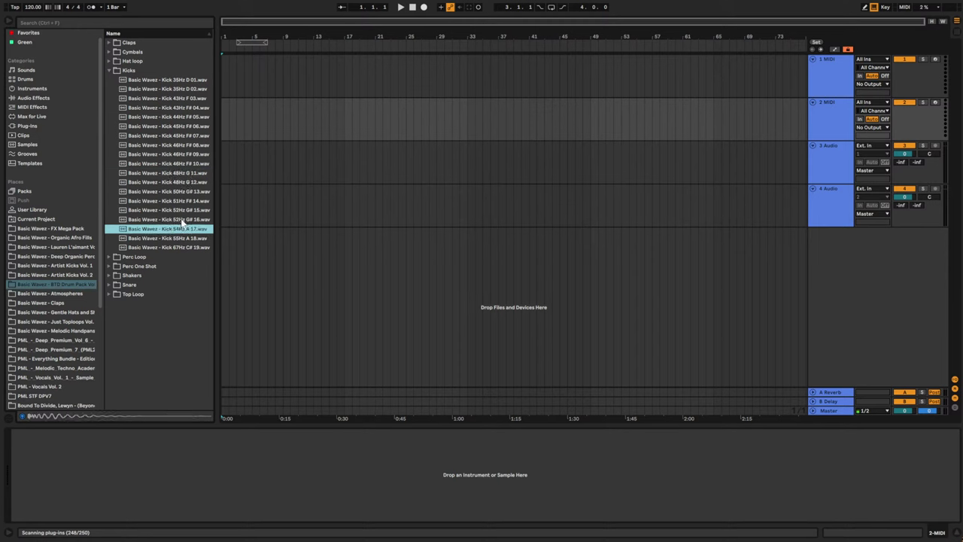
click(182, 220)
click(179, 230)
click(178, 239)
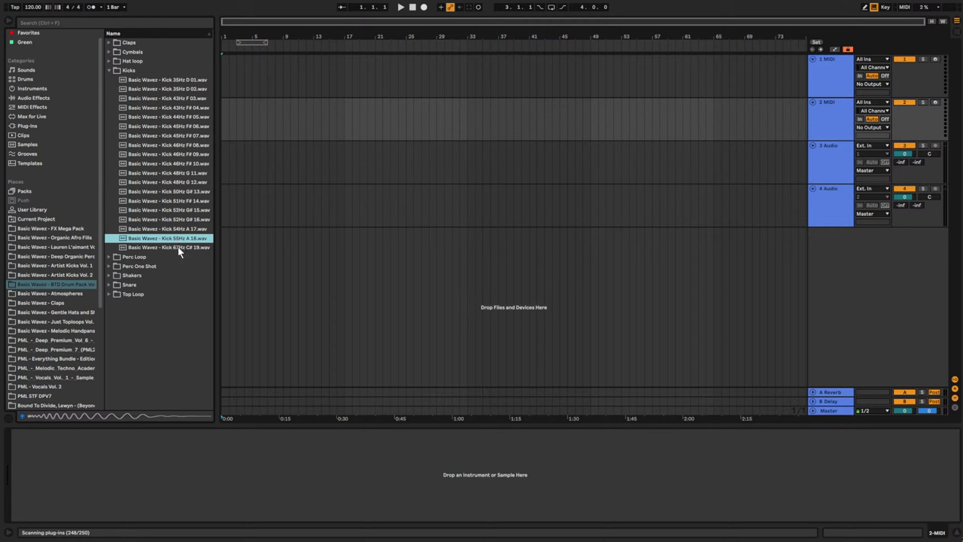
click(178, 248)
click(183, 239)
click(187, 229)
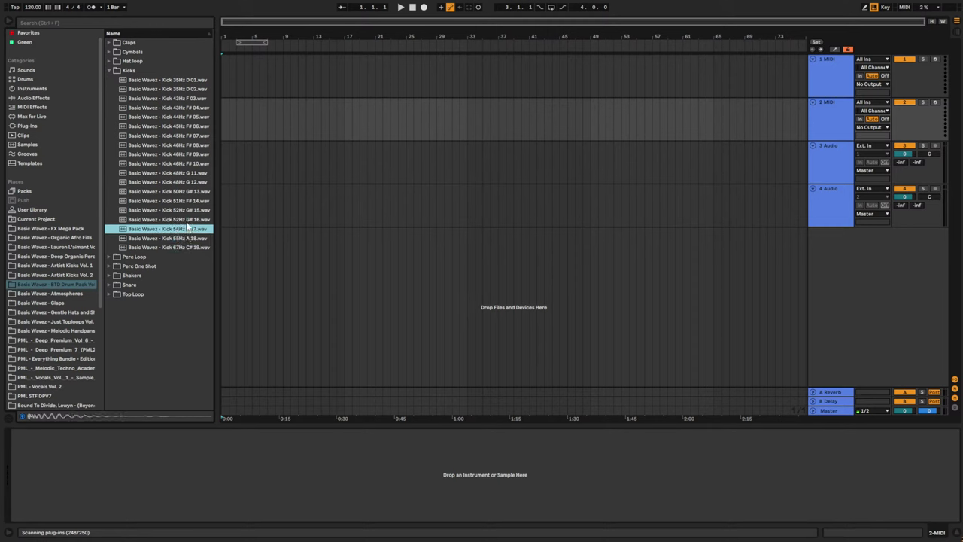
click(188, 219)
click(189, 210)
click(188, 201)
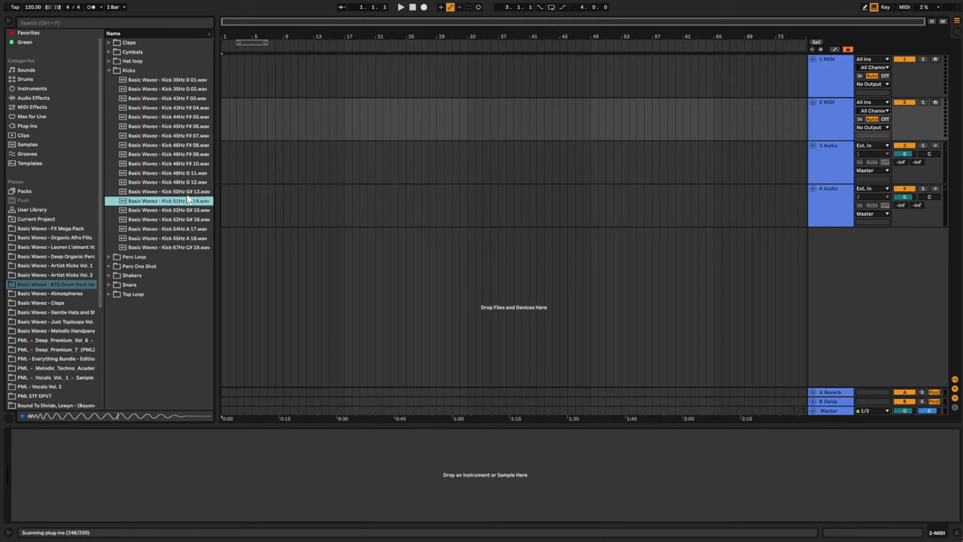
click(188, 191)
click(188, 182)
click(188, 173)
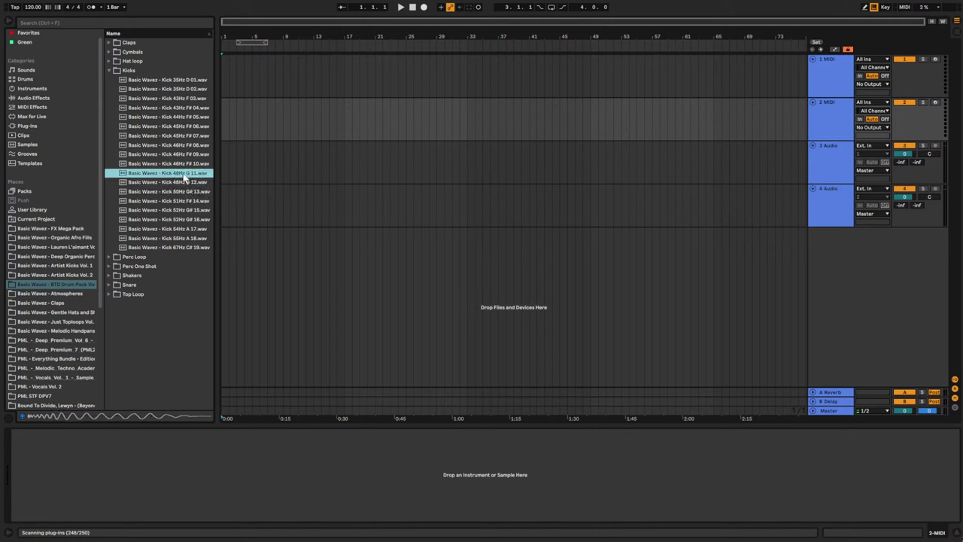
- Load Basic Wavez - Kick 48Hz G 11.wav onto the second MIDI track and create a one-bar MIDI clip at bar 17
double_click(185, 174)
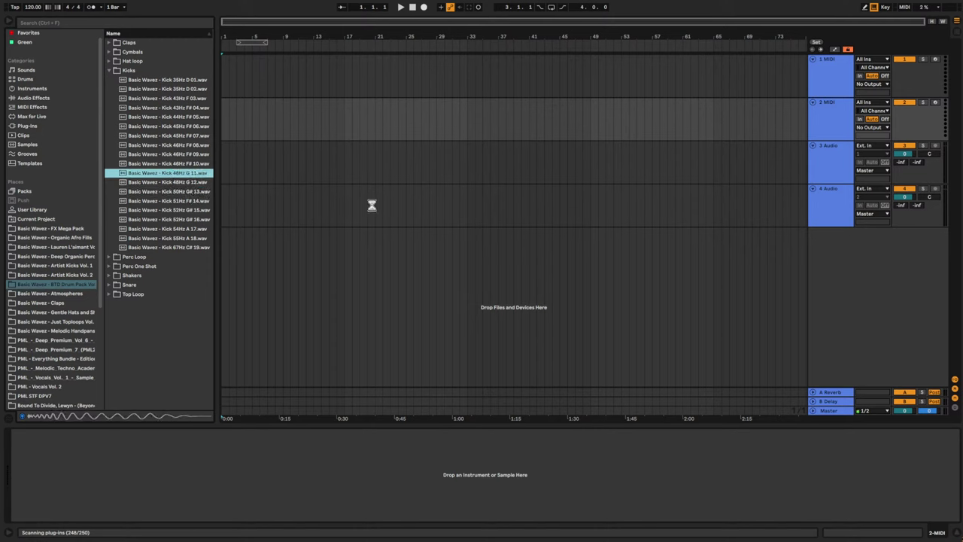
double_click(346, 113)
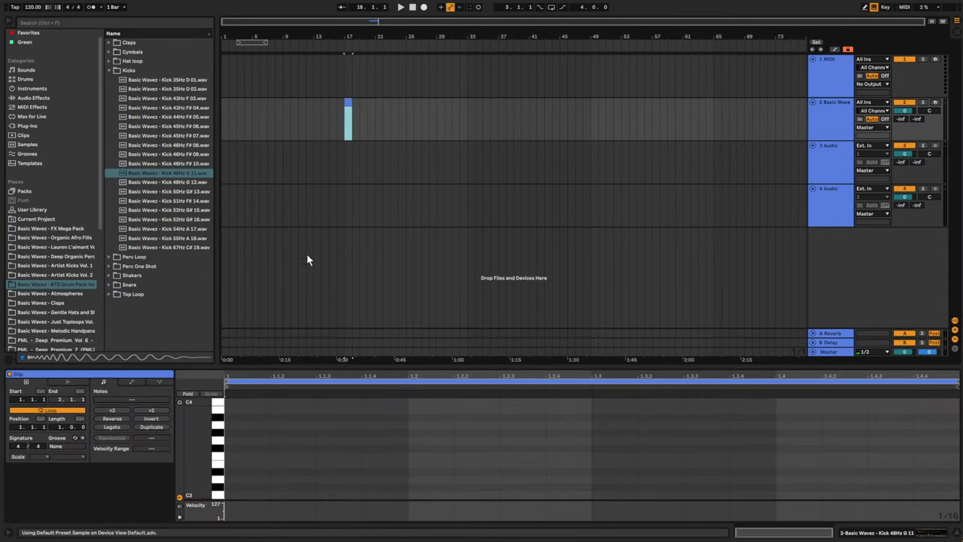
- Fill the kick clip with four one-beat C3 notes by drawing the first and duplicating it three times
double_click(239, 494)
key(space)
key(space)
drag(269, 496, 396, 501)
key(space)
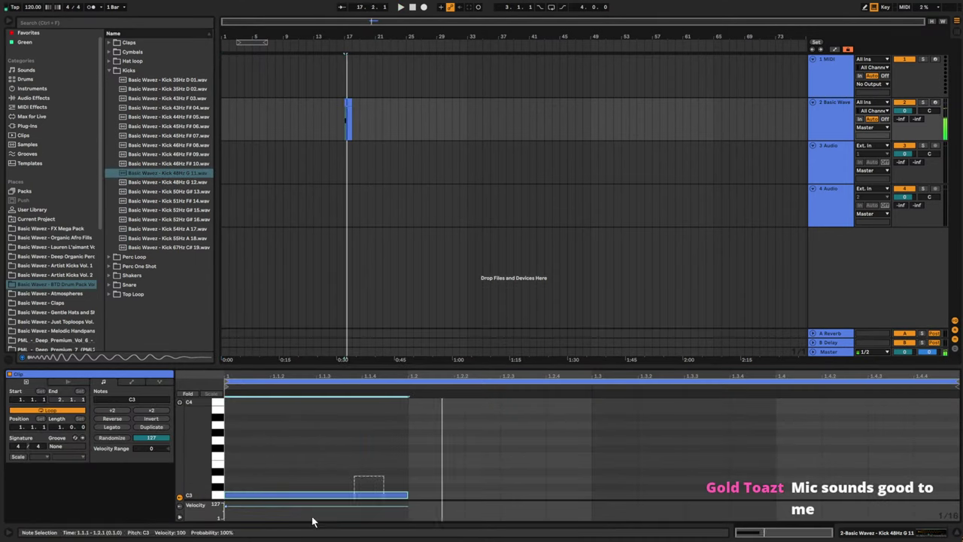
key(ctrl+d)
key(ctrl+d)
key(ctrl+d)
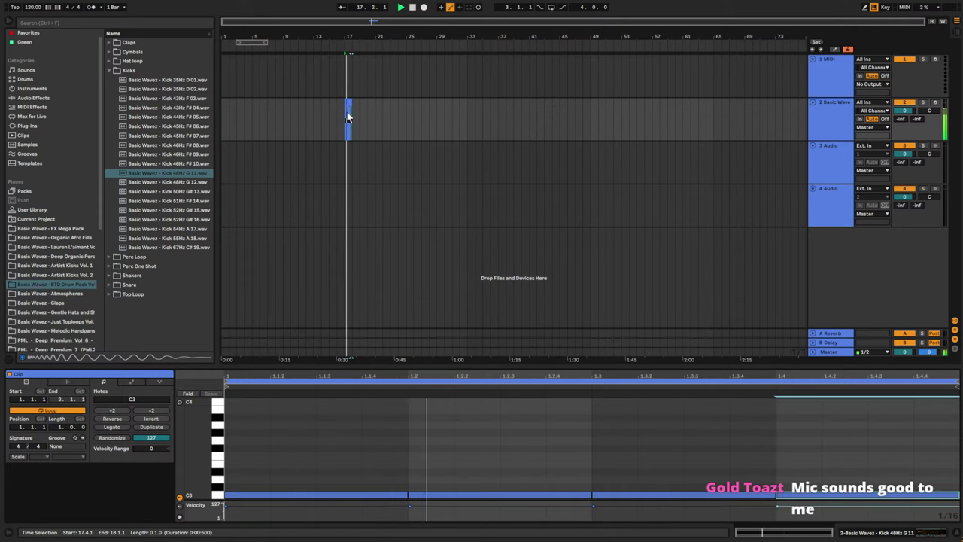
key(space)
- Move the kick clip to bar 1 of the arrangement and extend its loop to three bars
drag(348, 104, 224, 115)
drag(238, 36, 239, 79)
key(plus)
key(plus)
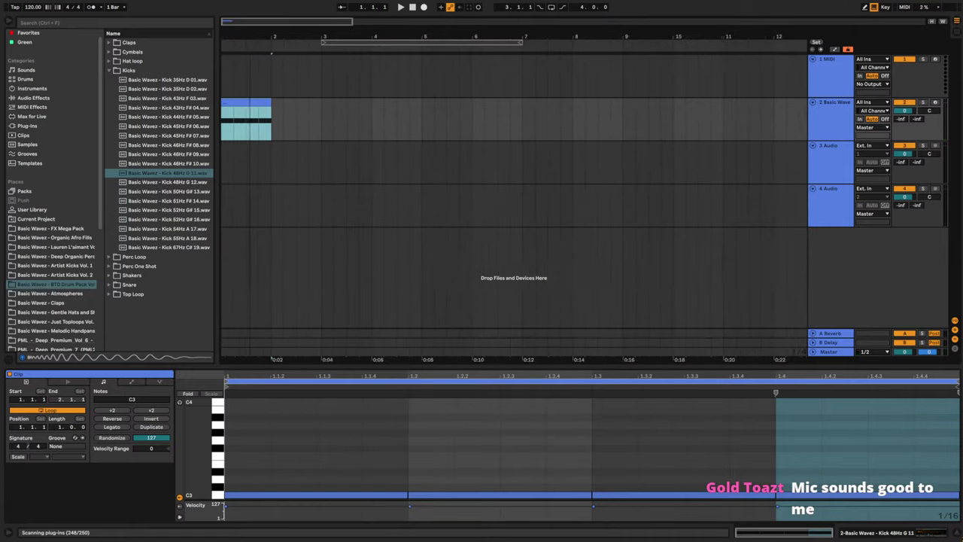
key(space)
key(space)
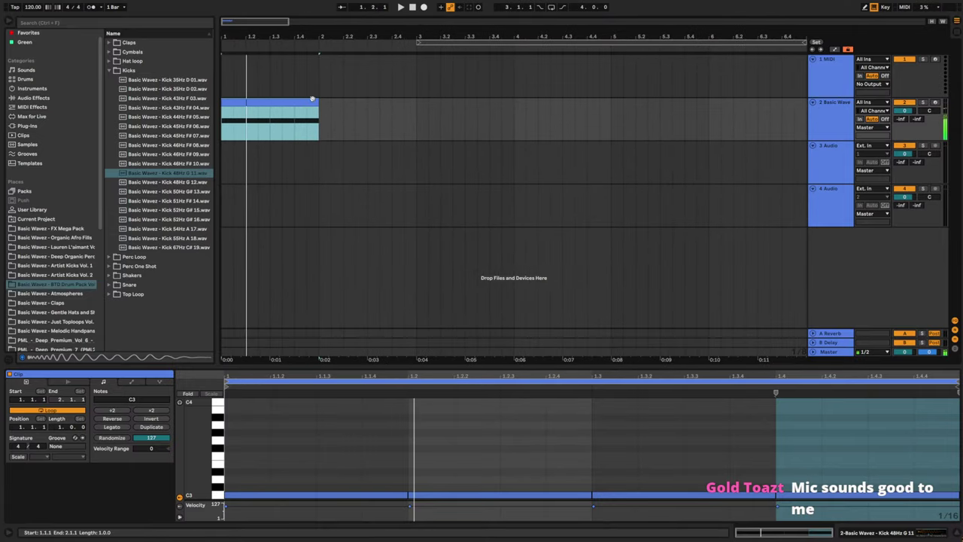
drag(319, 103, 514, 113)
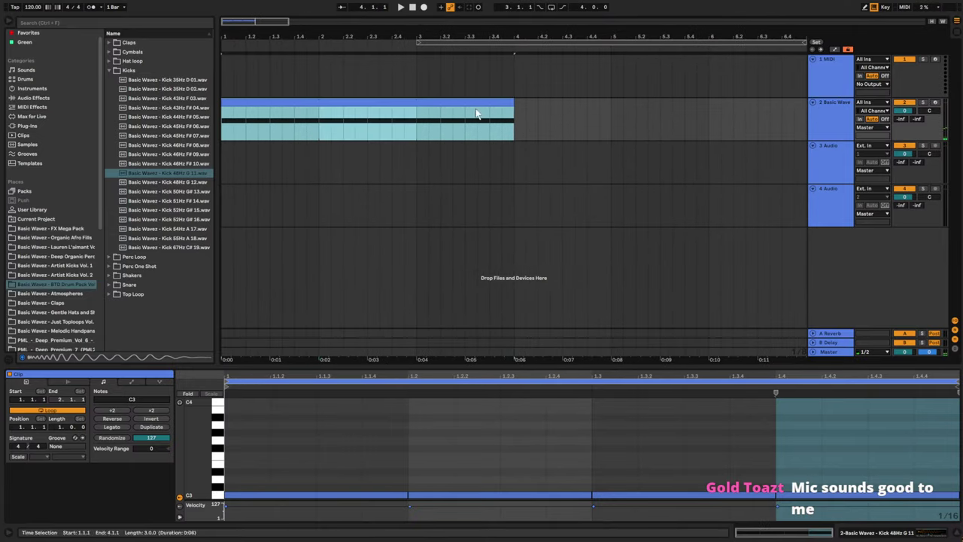
- Set the project tempo to 122 BPM
click(32, 9)
key(Up)
key(Up)
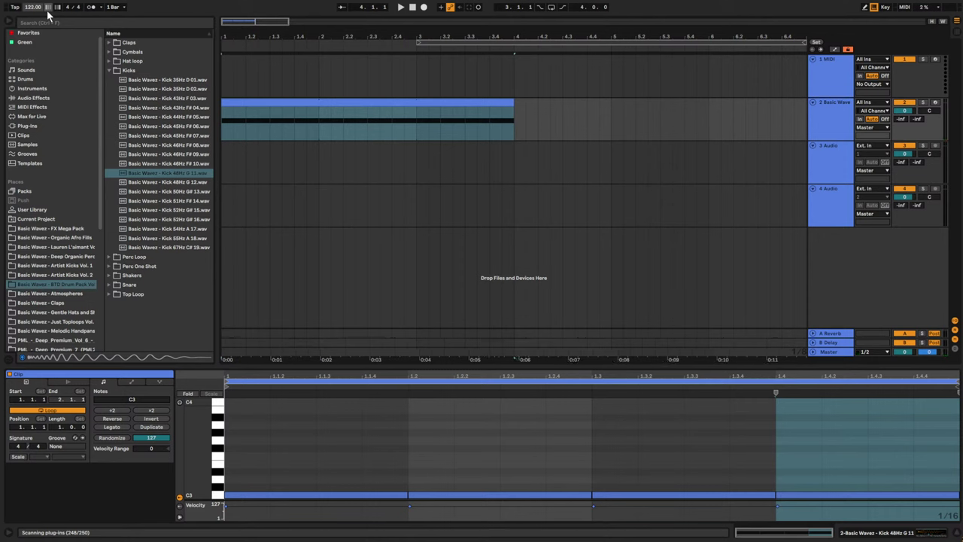
- Play back the kick pattern and extend its clip to four bars, ending at bar 5
key(space)
drag(287, 21, 371, 23)
key(space)
drag(354, 105, 391, 106)
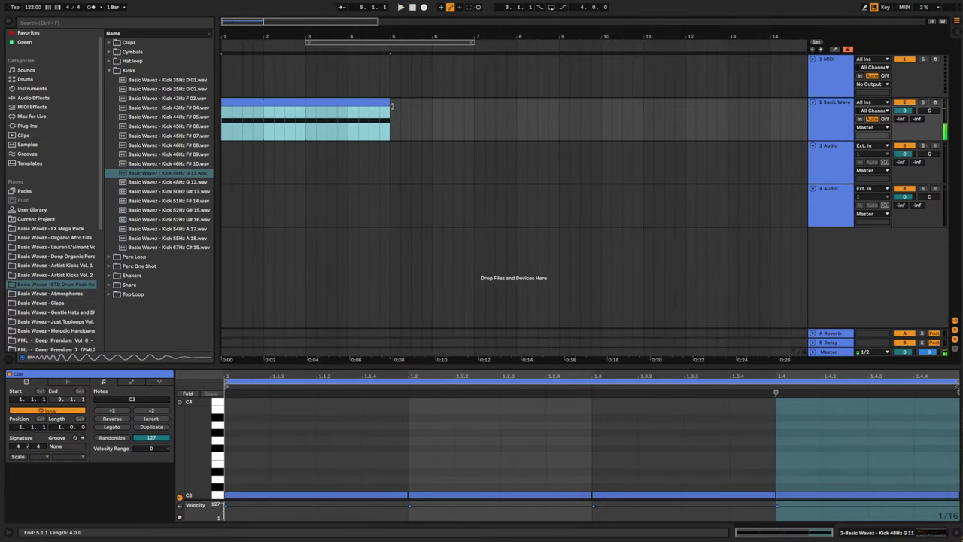
key(space)
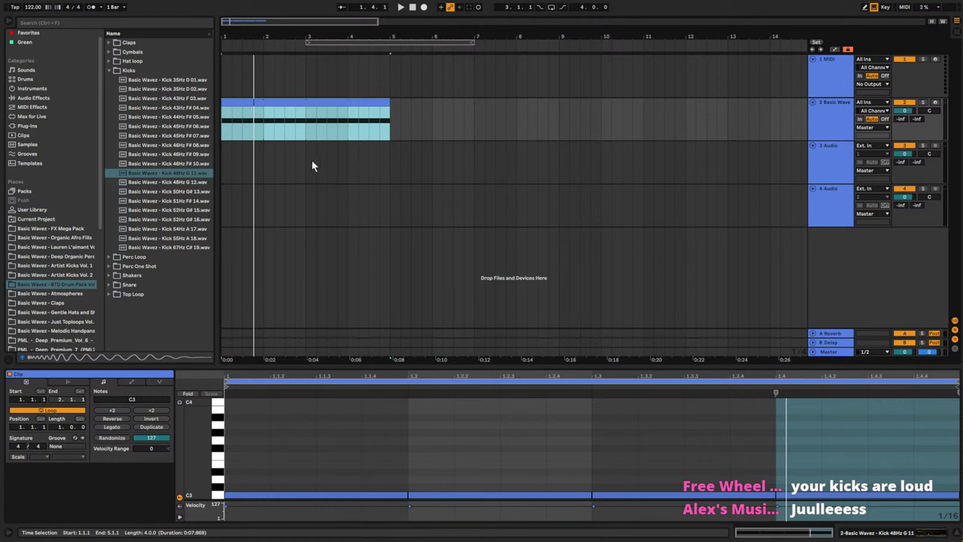
- Insert two new MIDI tracks directly below the kick track and make the first of them the target track
key(z)
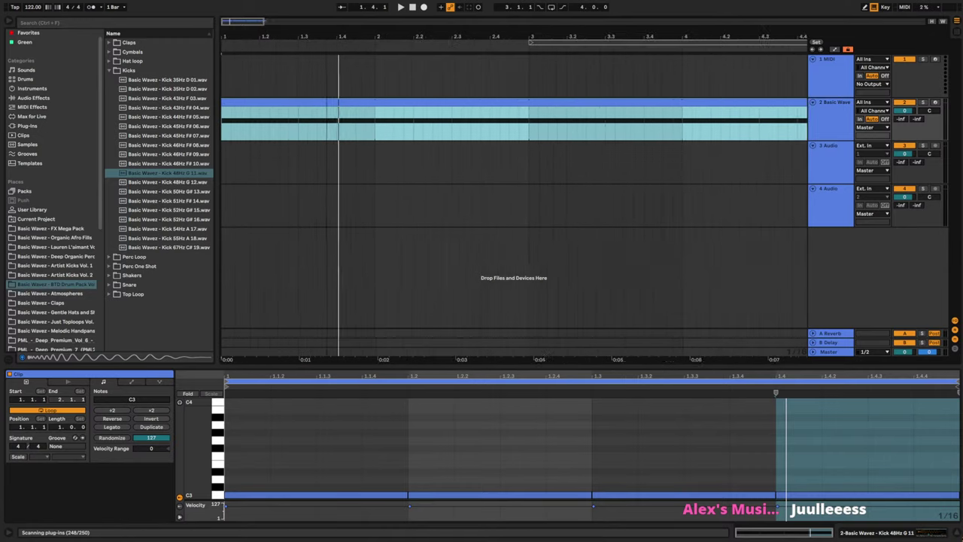
key(minus)
click(829, 159)
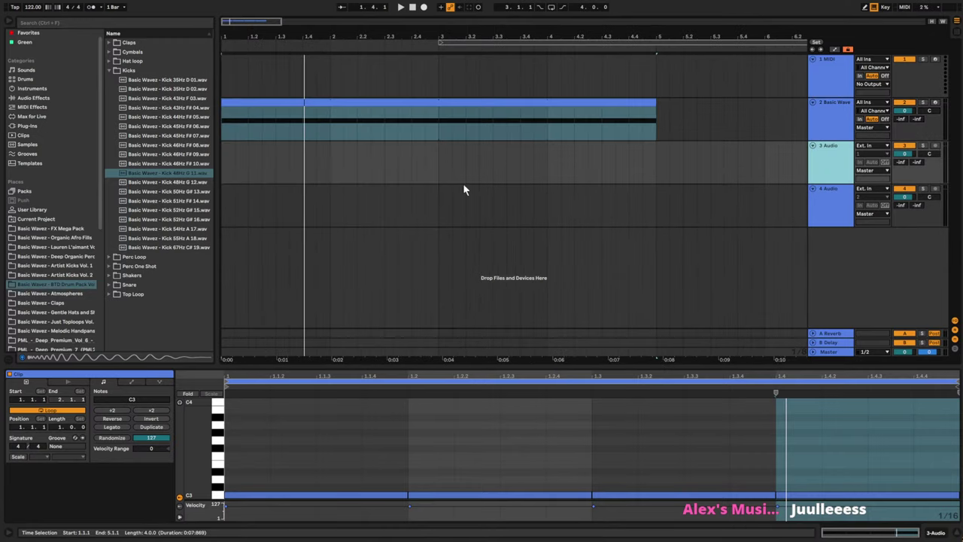
click(834, 133)
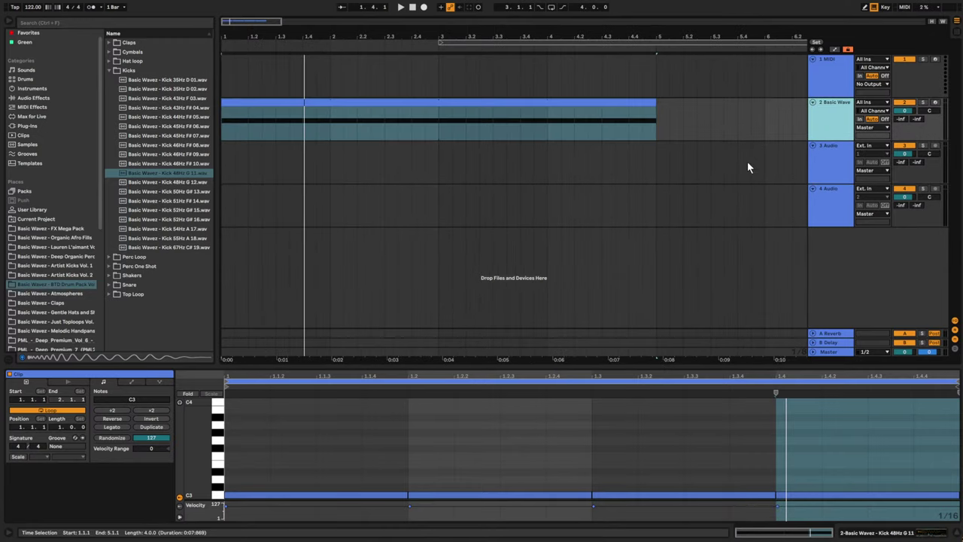
key(ctrl+shift+t)
key(ctrl+shift+t)
click(769, 169)
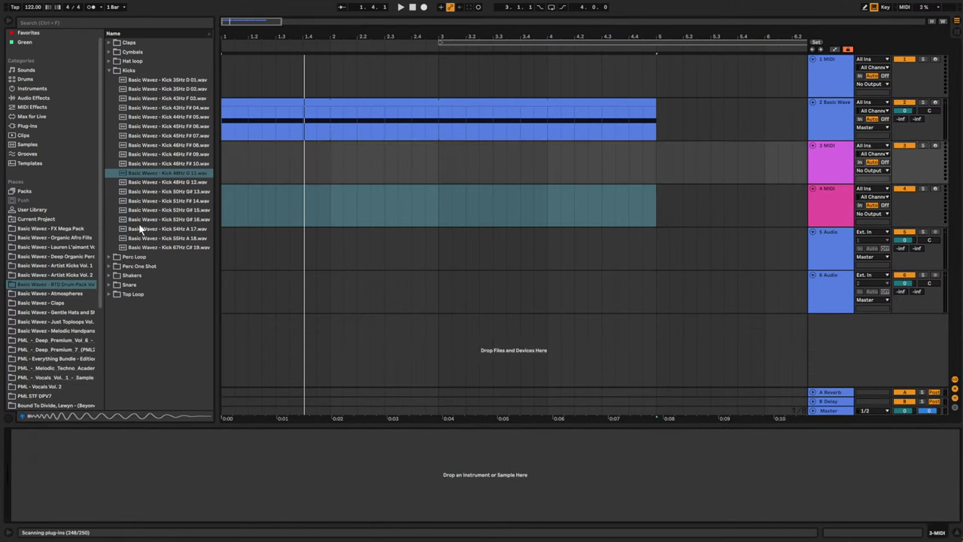
- Switch from the Kicks to the Cymbals samples, widen the browser and preview the closed hi-hats
click(112, 70)
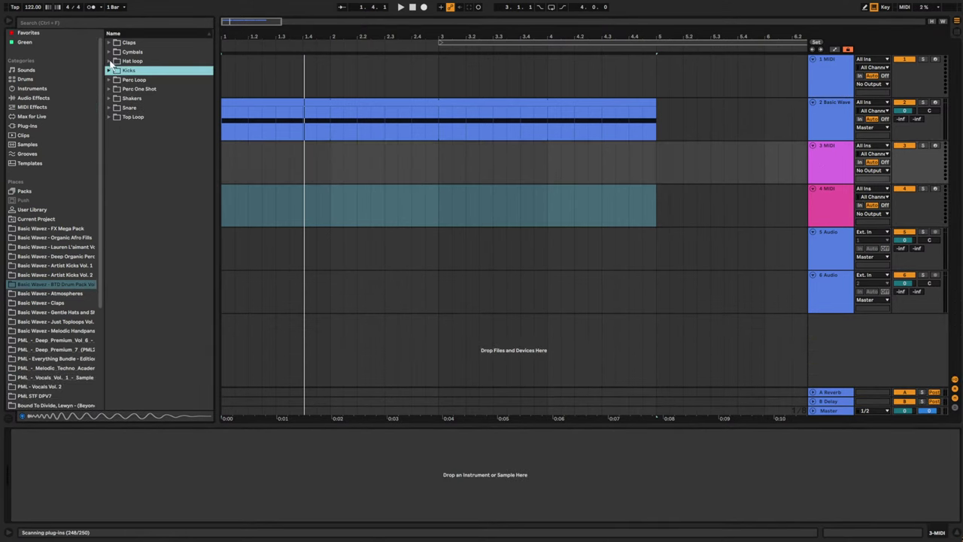
click(112, 52)
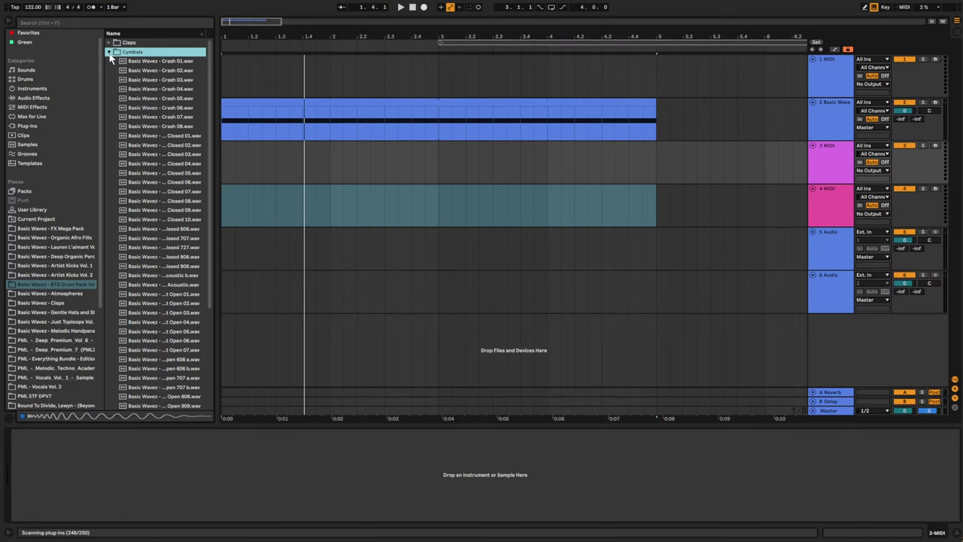
click(175, 144)
scroll(170, 205, down, 5)
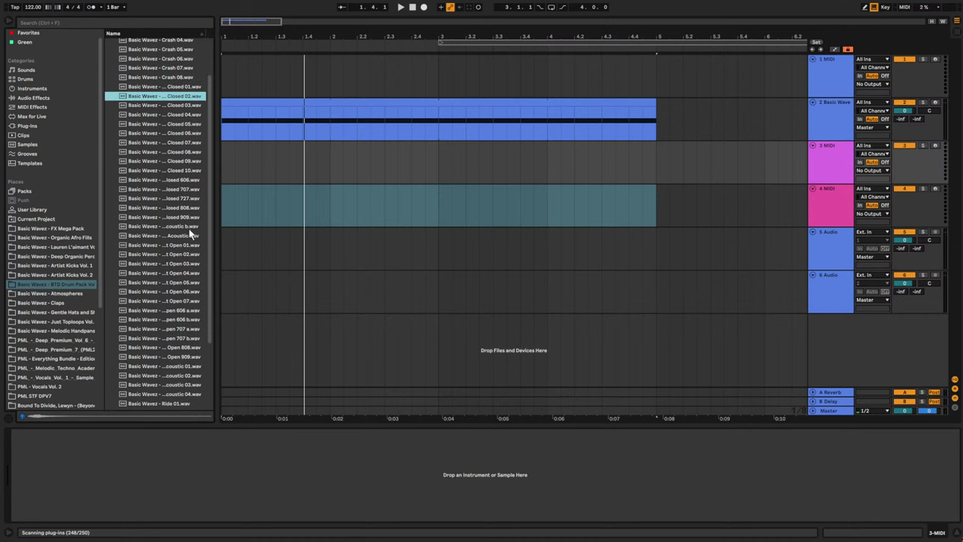
drag(214, 235, 258, 234)
click(194, 198)
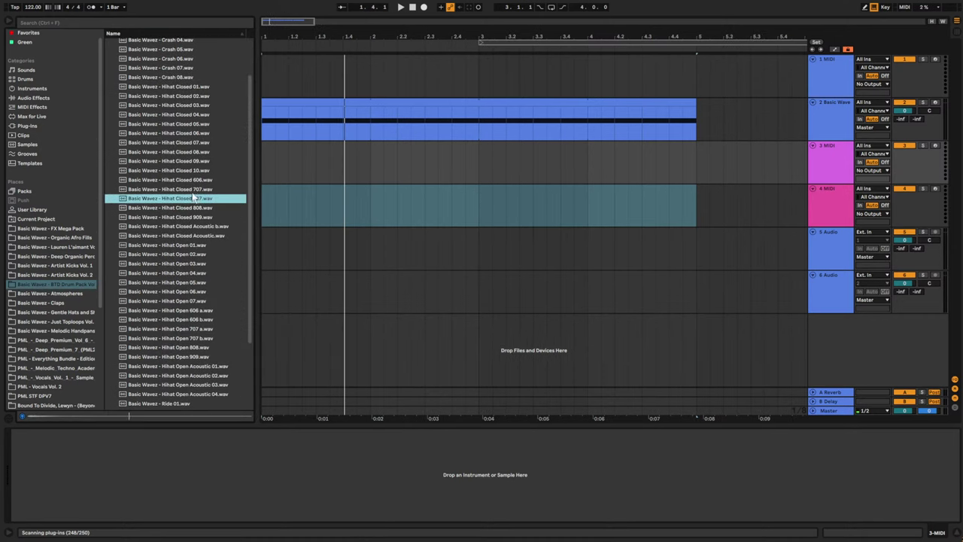
scroll(193, 192, up, 4)
click(182, 193)
click(177, 230)
click(177, 256)
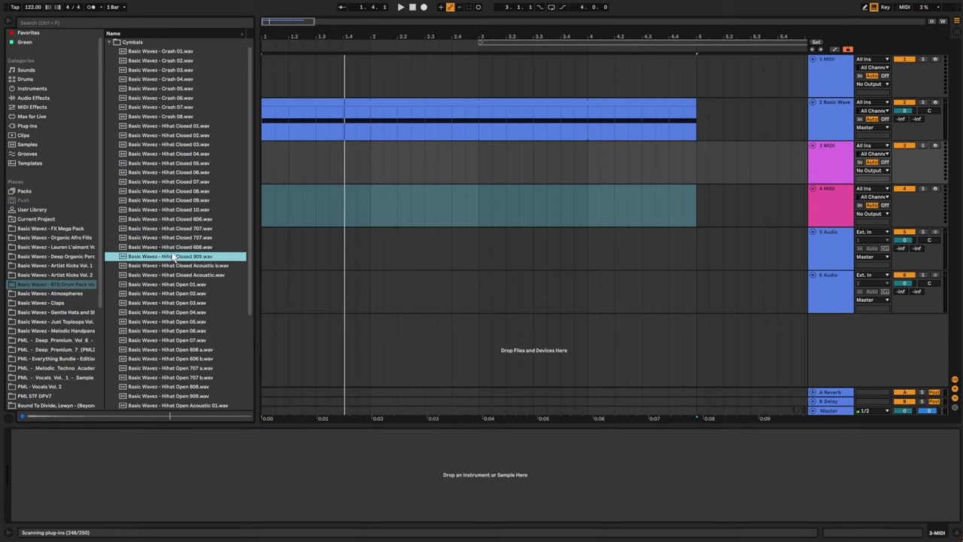
click(177, 274)
- Preview the open hi-hat samples, including the 606, 707, 808 and 909 versions, along with a ride sample
scroll(177, 272, down, 4)
click(177, 265)
click(178, 282)
click(179, 291)
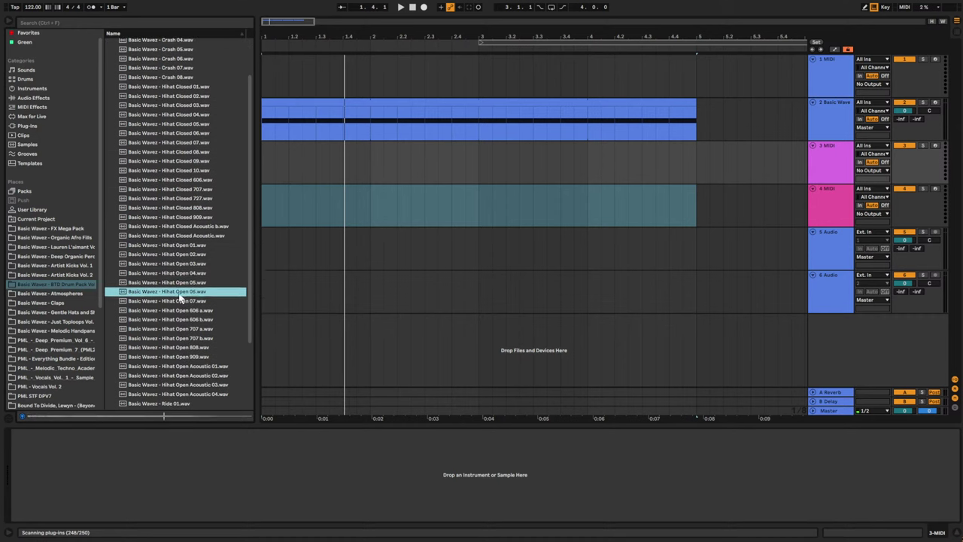
click(181, 300)
scroll(185, 305, down, 5)
click(185, 300)
scroll(188, 305, down, 2)
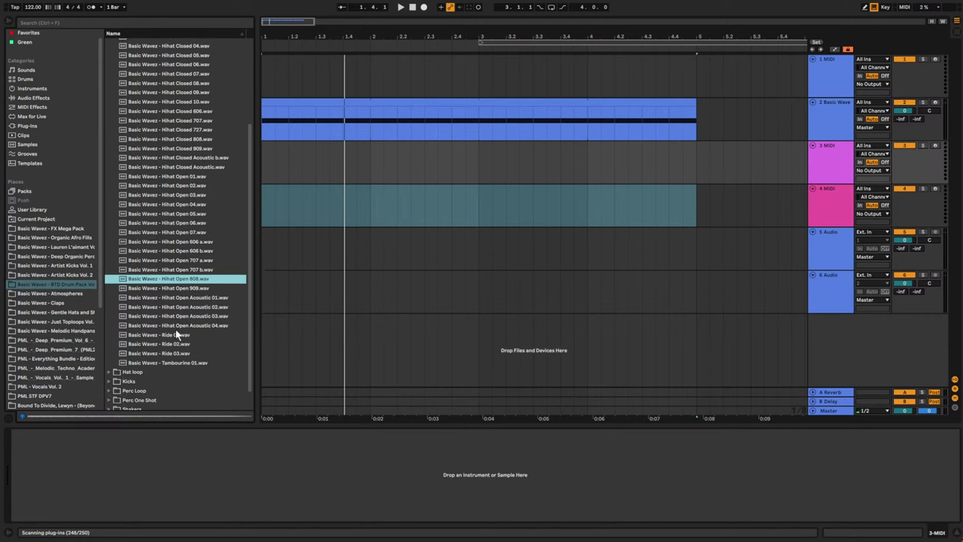
click(176, 346)
click(165, 327)
click(180, 288)
click(182, 280)
click(186, 269)
click(188, 260)
click(188, 251)
click(189, 241)
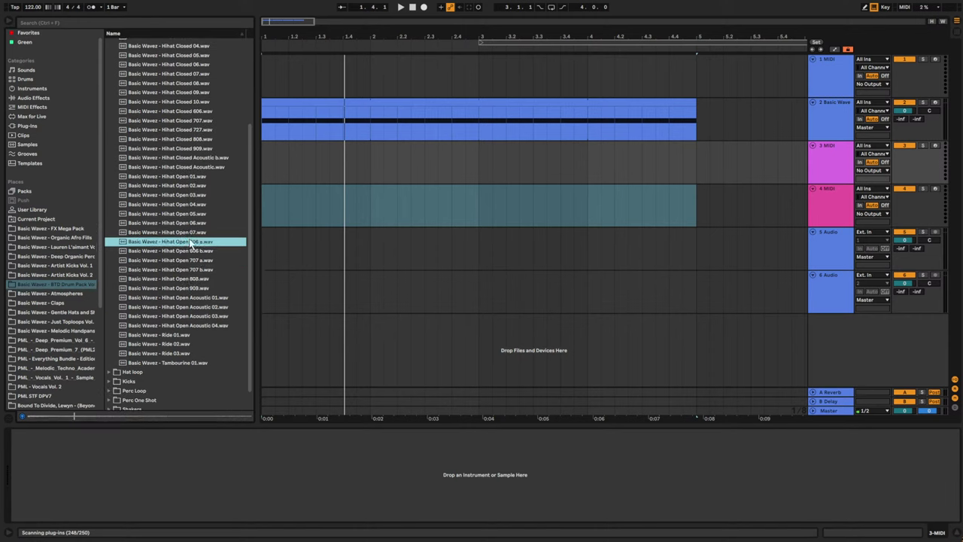
- Compare Hihat Open 07 to 03, load Hihat Open 04 onto the third track and raise its sample gain to about 16 dB
click(193, 233)
click(192, 224)
click(194, 214)
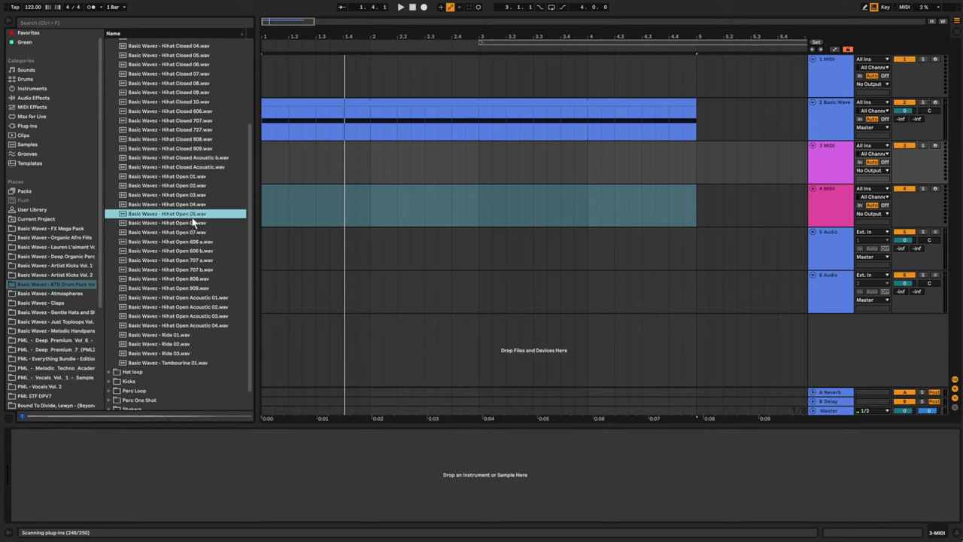
click(196, 205)
click(195, 196)
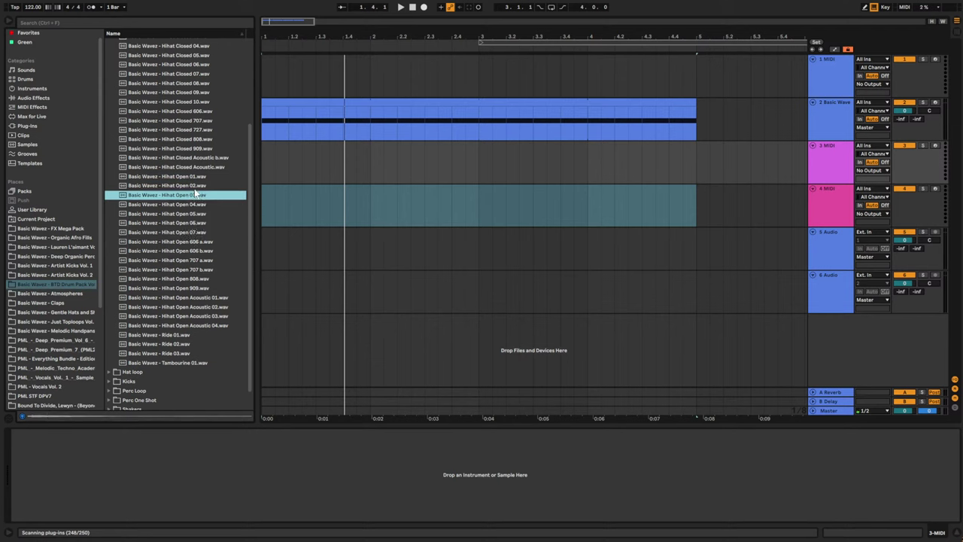
click(191, 208)
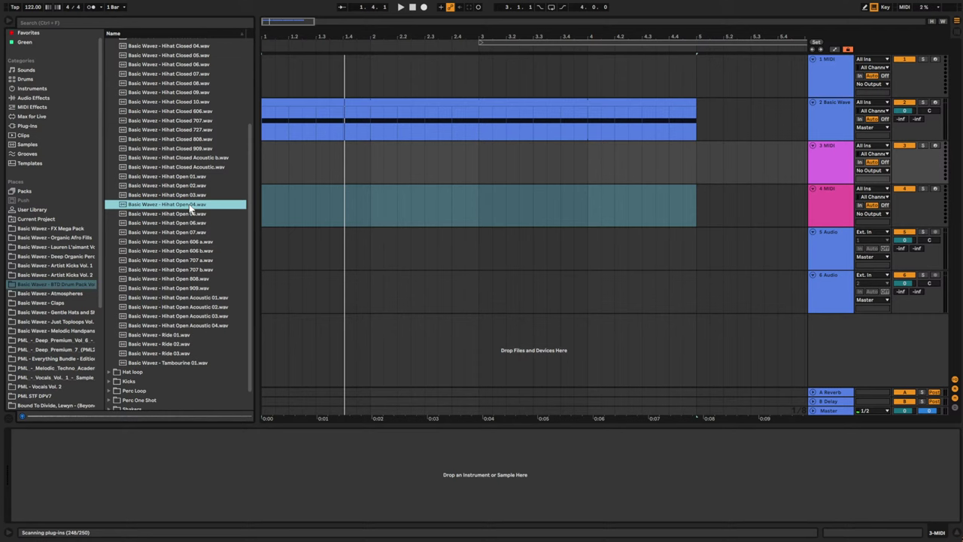
double_click(190, 207)
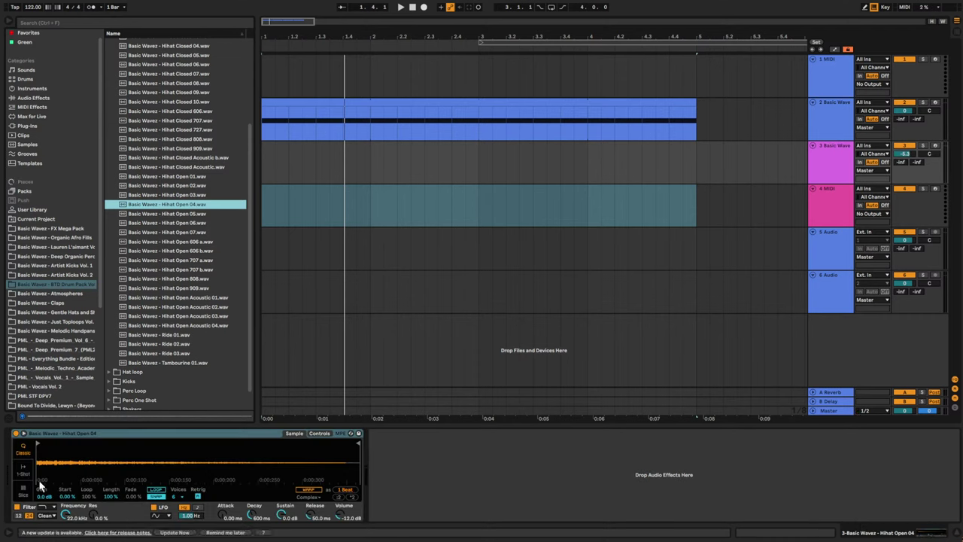
drag(43, 498, 43, 452)
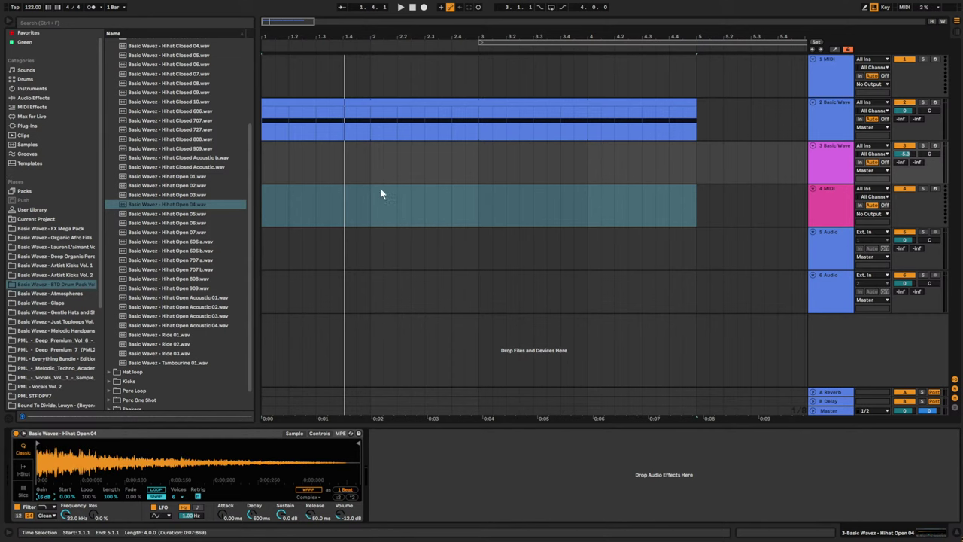
- Create a hi-hat clip at bar 1 with a C3 sixteenth note at 1.1.2 and extend it to one bar
double_click(270, 161)
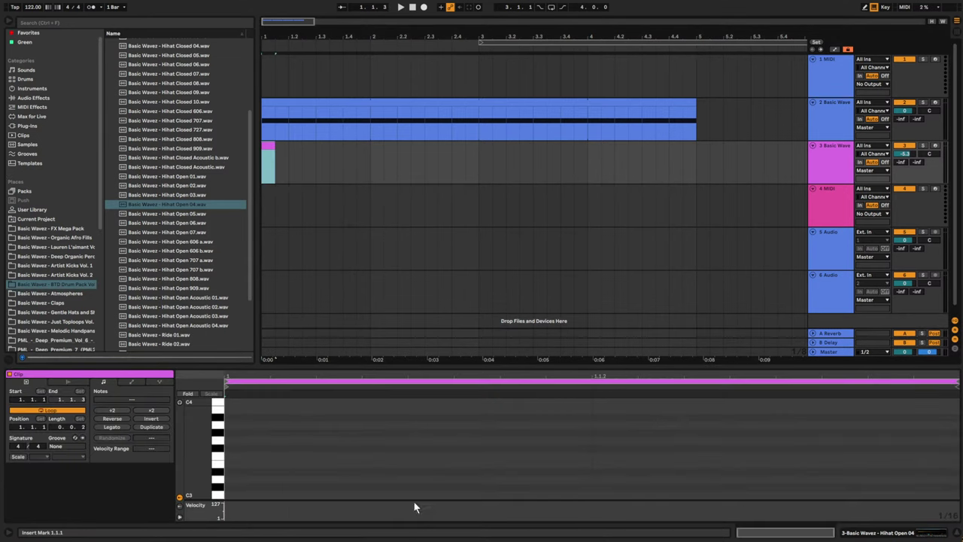
double_click(617, 495)
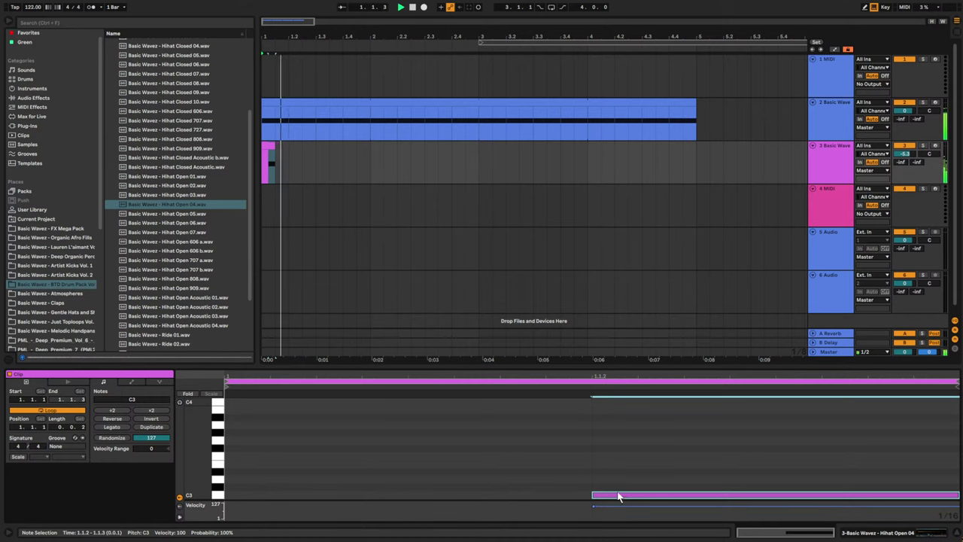
drag(273, 145, 376, 150)
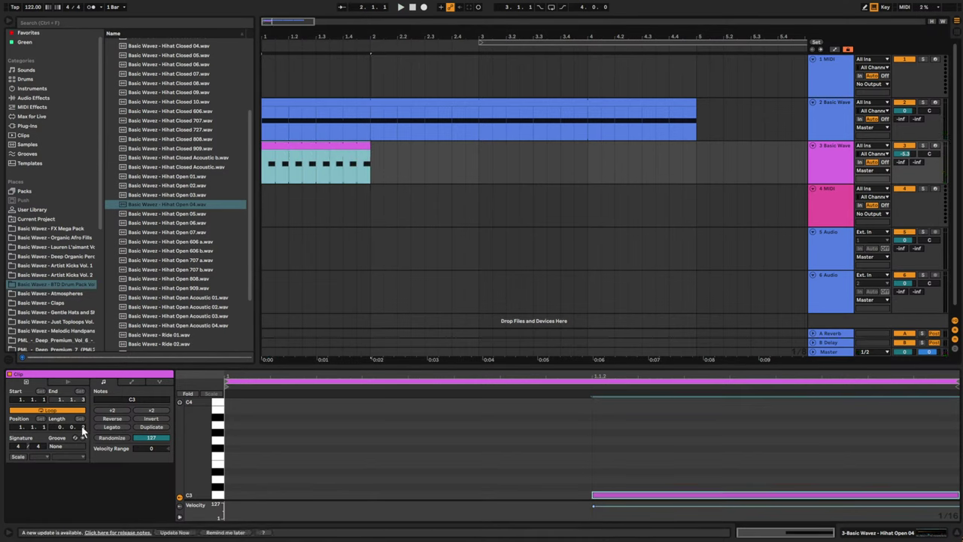
- Set the hi-hat clip's loop length to one beat, move its note to 1.1.3 and extend the clip to bar 5
drag(83, 428, 83, 413)
click(493, 497)
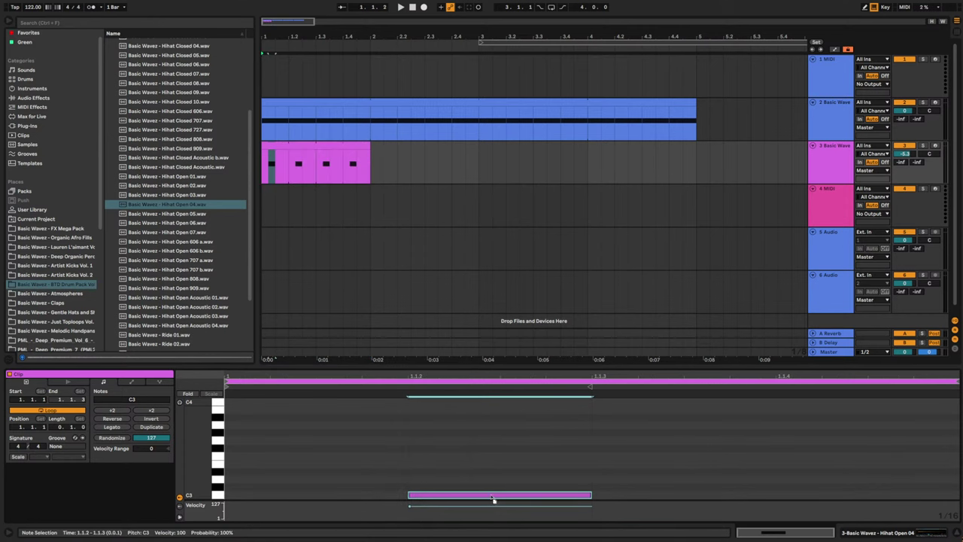
drag(493, 497, 678, 499)
key(space)
drag(369, 148, 688, 163)
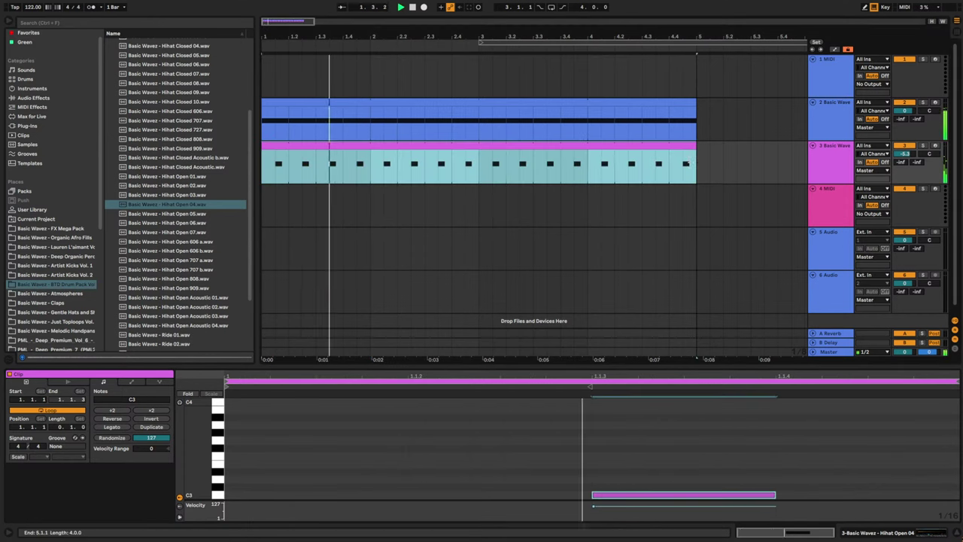
- Set the open hi-hat's decay to 292 ms, sustain to -30 dB, gain to 15 dB and track volume to 0 during playback
double_click(847, 164)
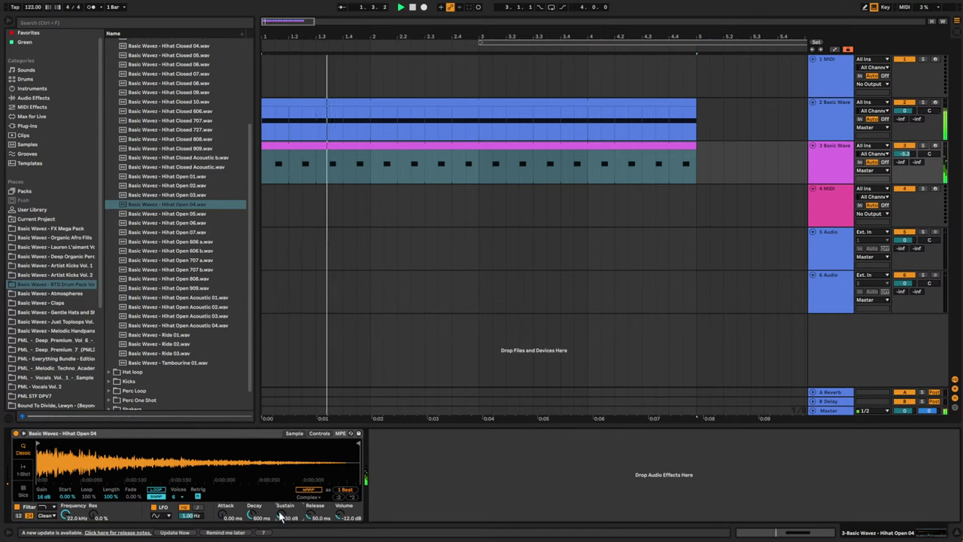
drag(253, 516, 253, 530)
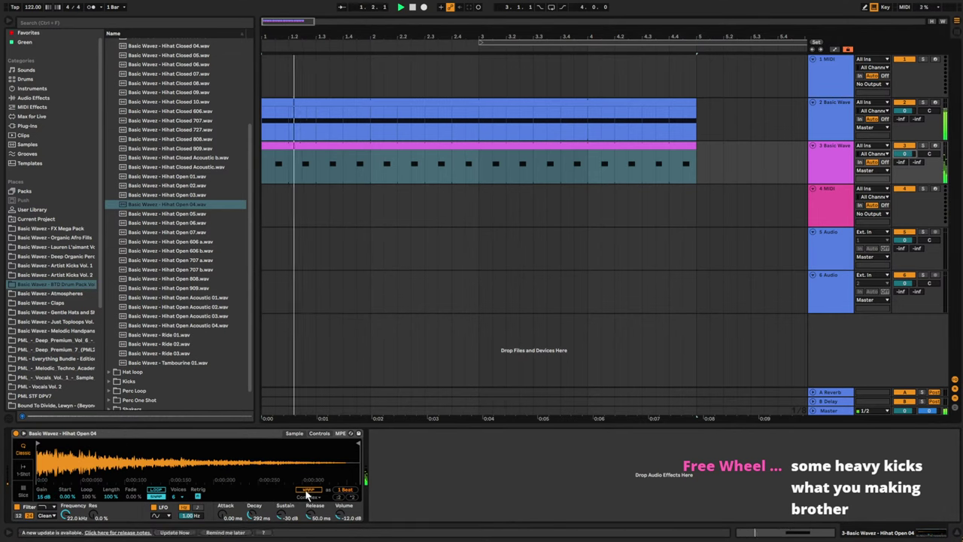
key(space)
- Pan the open hi-hat sampler to 19R while playing the beat, and return to its sample view
click(319, 434)
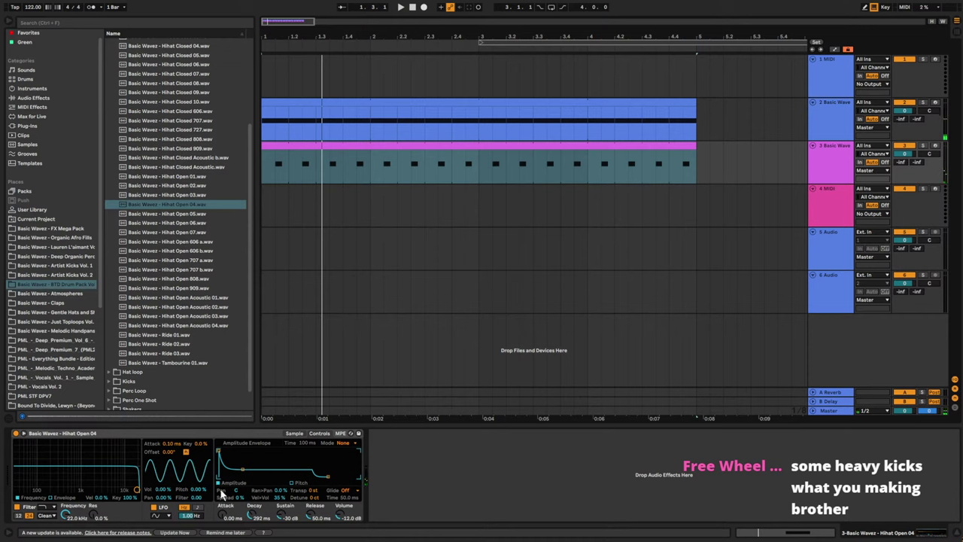
key(space)
drag(236, 492, 237, 475)
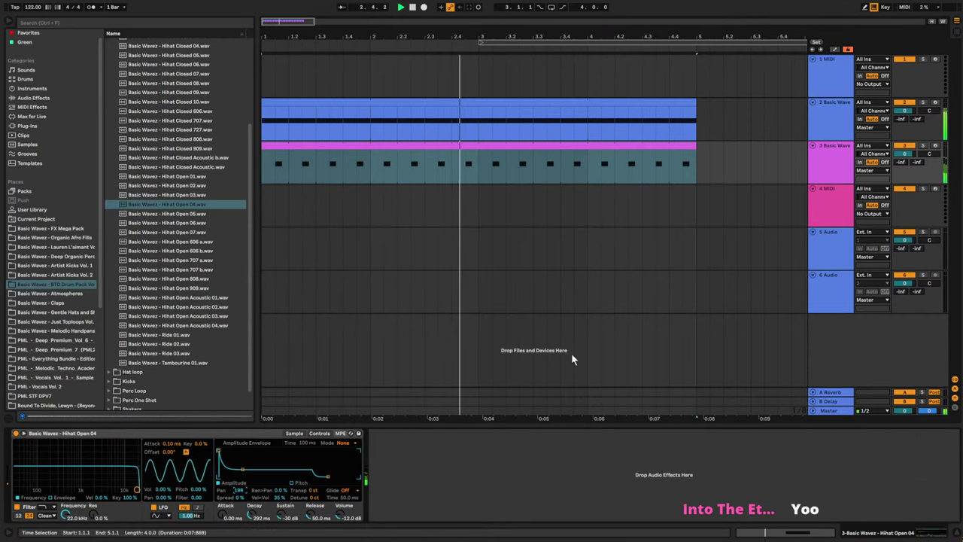
click(418, 181)
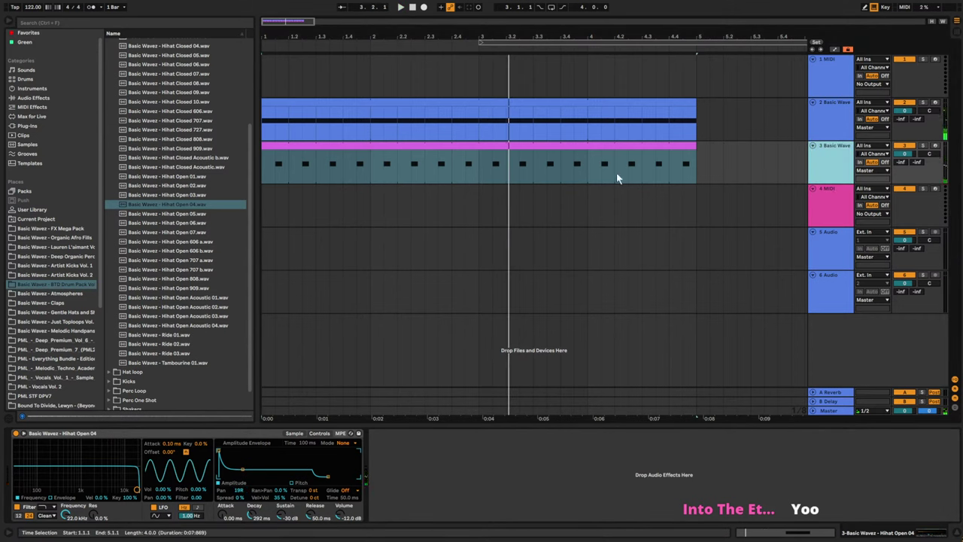
click(300, 434)
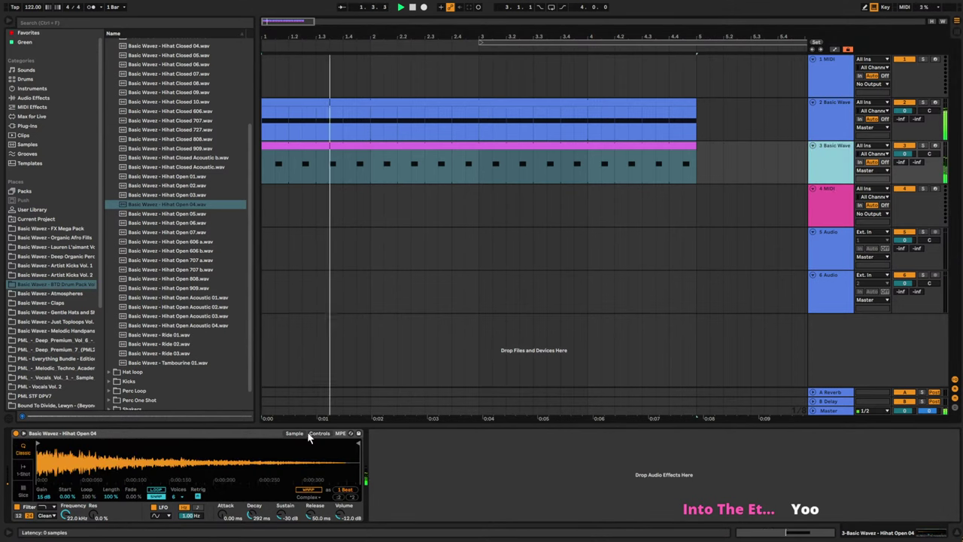
- Find the One Shots folder in the Basic Wavez Gentle Hats pack and preview BTD_Hat_Open_01
scroll(165, 261, down, 1)
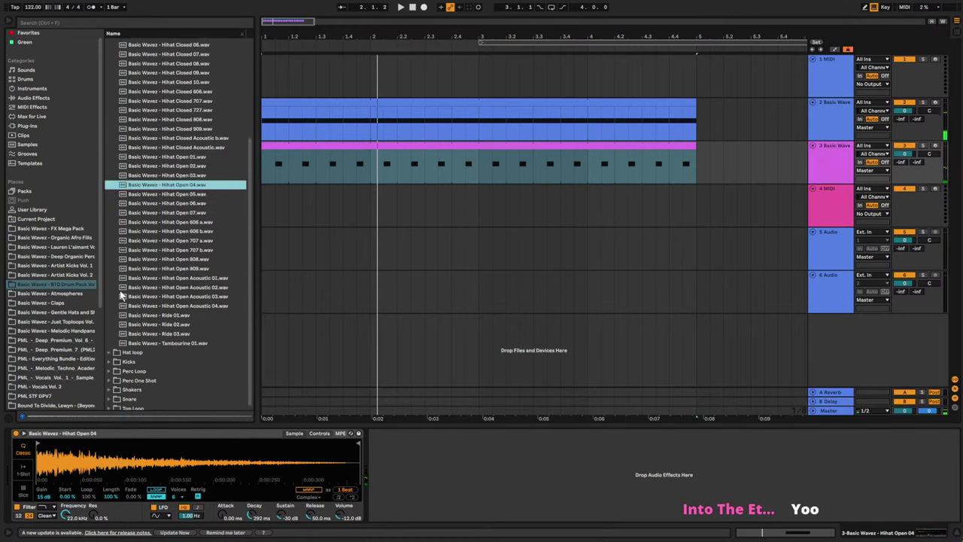
scroll(78, 349, down, 2)
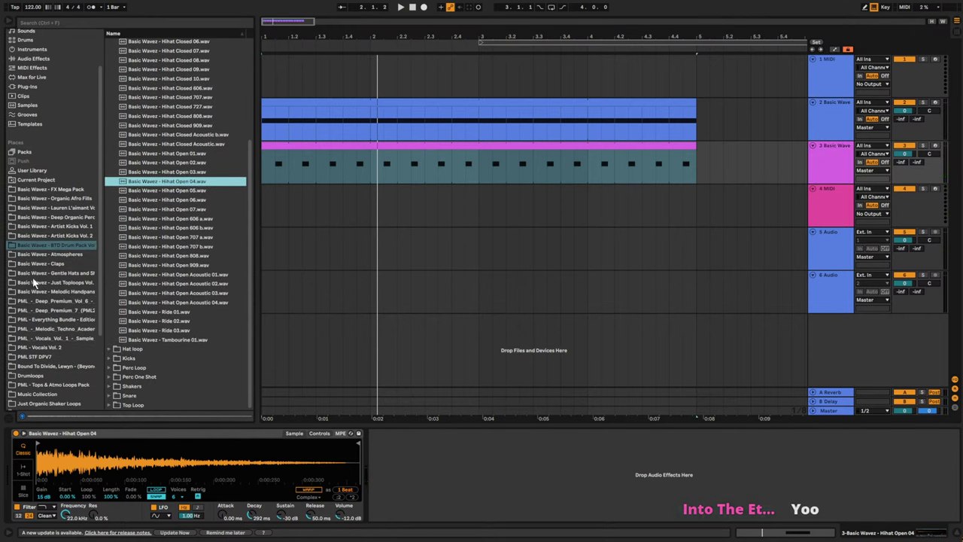
click(50, 311)
click(67, 273)
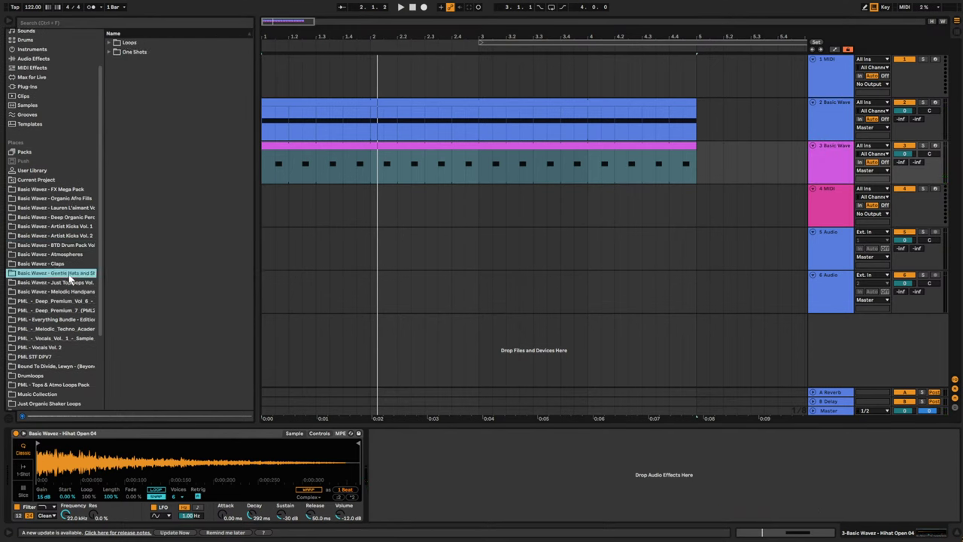
click(109, 51)
click(148, 183)
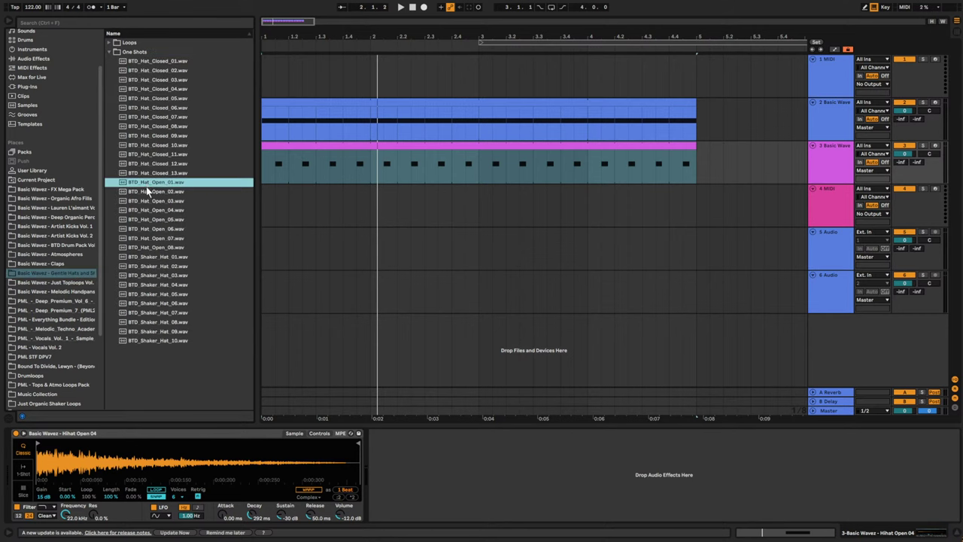
- Preview the shaker hat one-shots BTD_Shaker_Hat_01 to BTD_Shaker_Hat_03, returning to BTD_Shaker_Hat_02
click(157, 276)
click(172, 258)
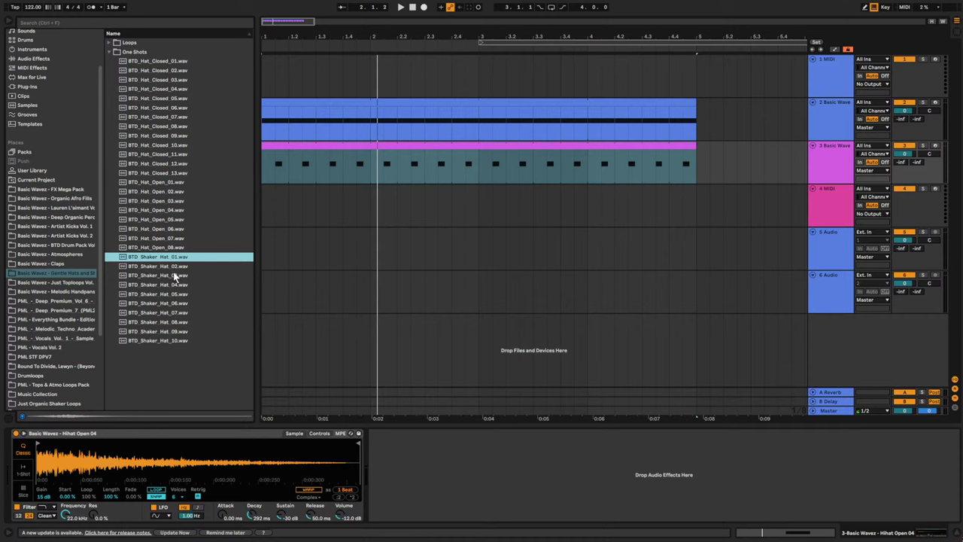
click(173, 267)
click(174, 275)
key(Up)
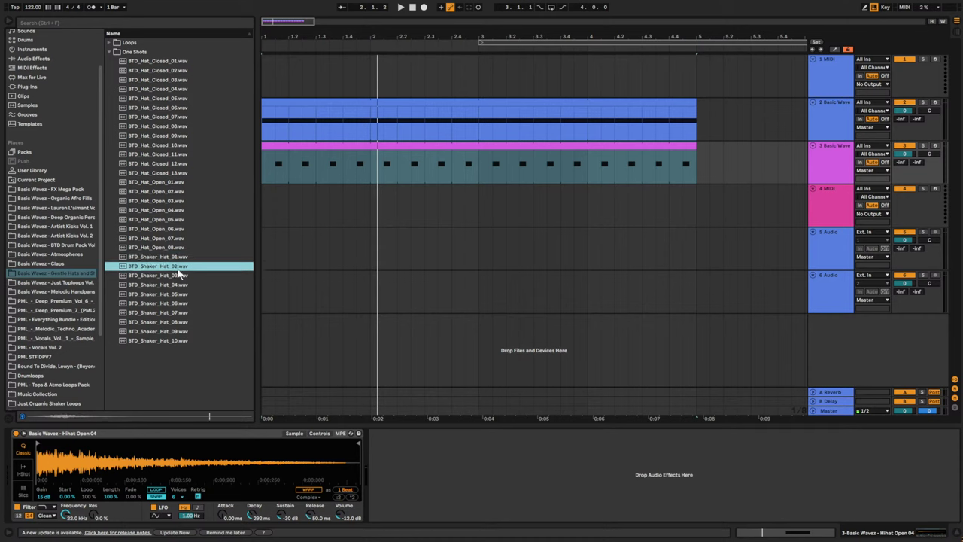
- Load BTD_Shaker_Hat_02 onto the empty MIDI track 4, copy the open hi-hat clip onto that track and play the beat
click(836, 213)
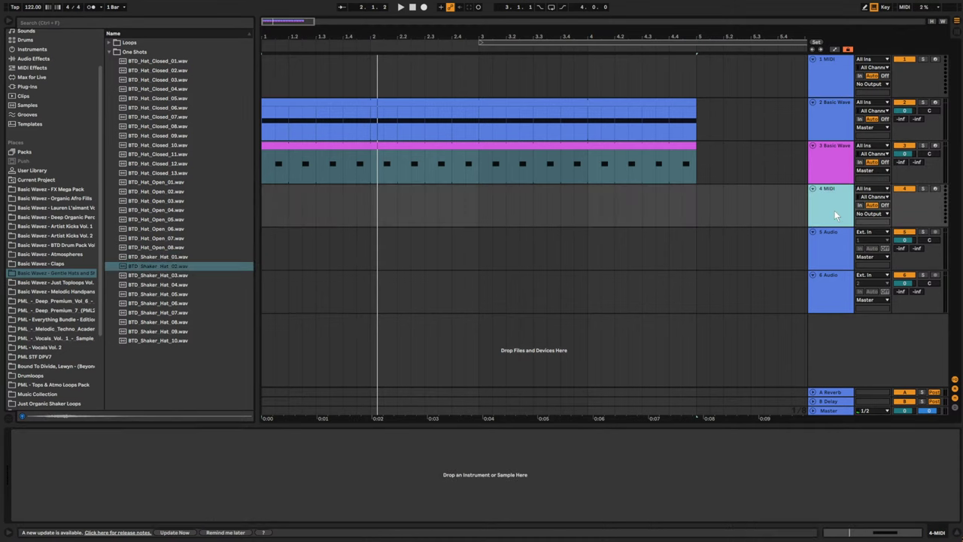
click(153, 270)
double_click(153, 269)
drag(343, 146, 335, 208)
key(space)
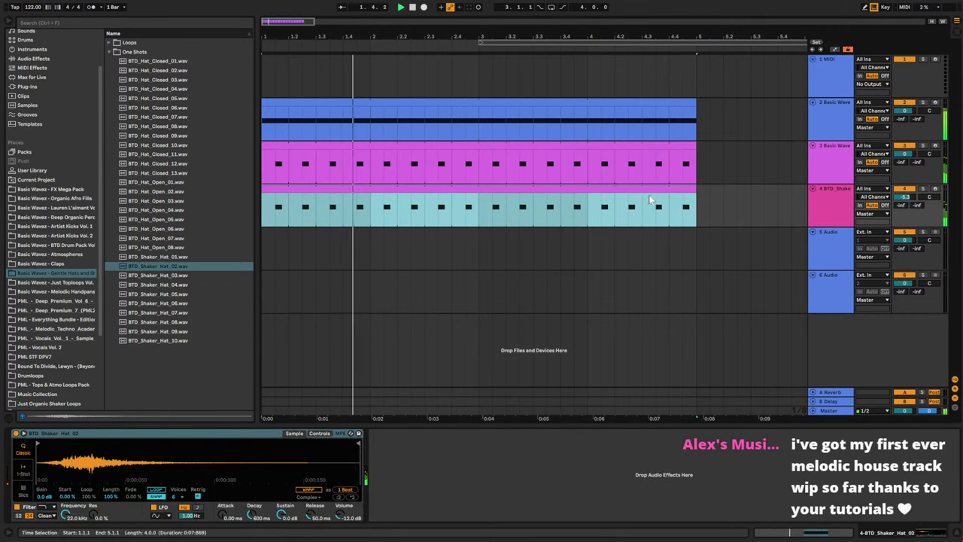
- Show the track delays, set the shaker hat track's delay to -4.00 ms and listen to the beat
double_click(358, 191)
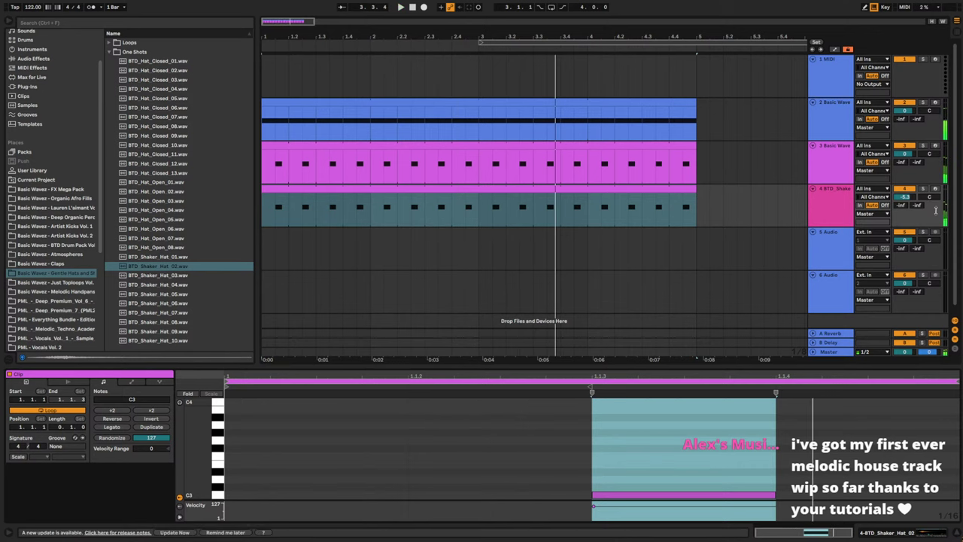
click(954, 347)
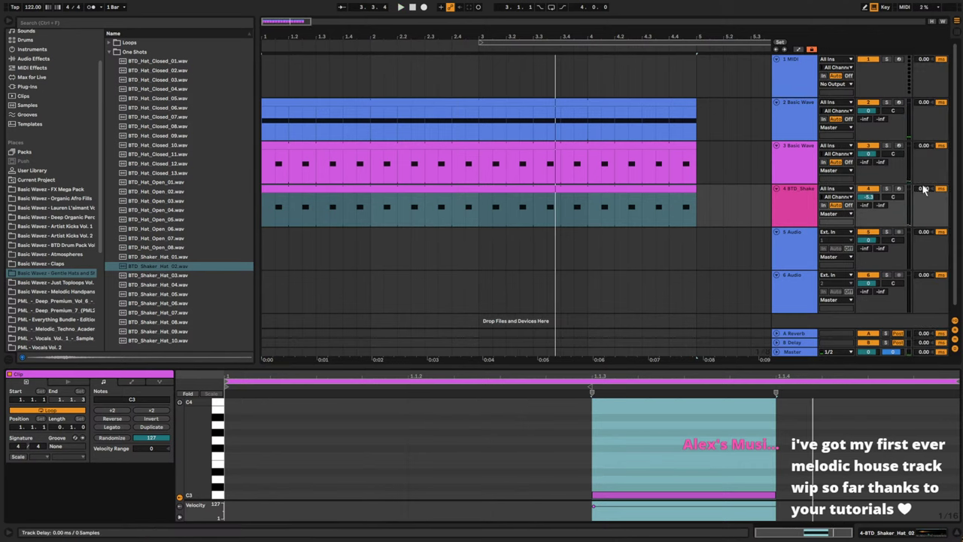
click(927, 188)
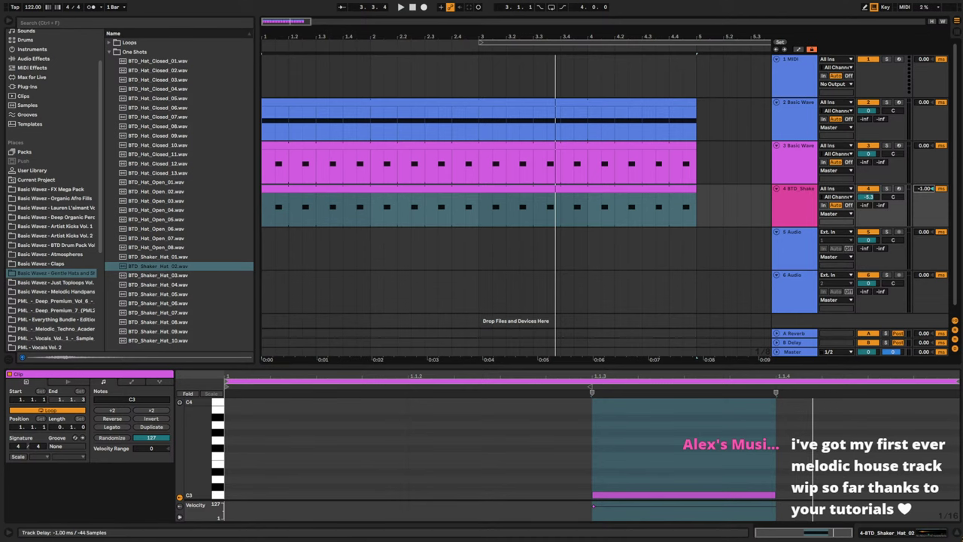
key(space)
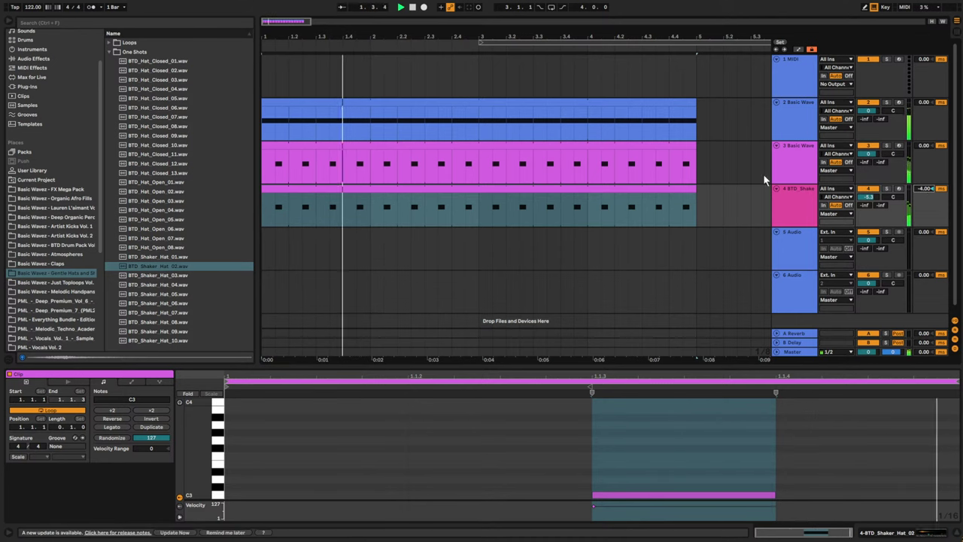
drag(288, 35, 287, 47)
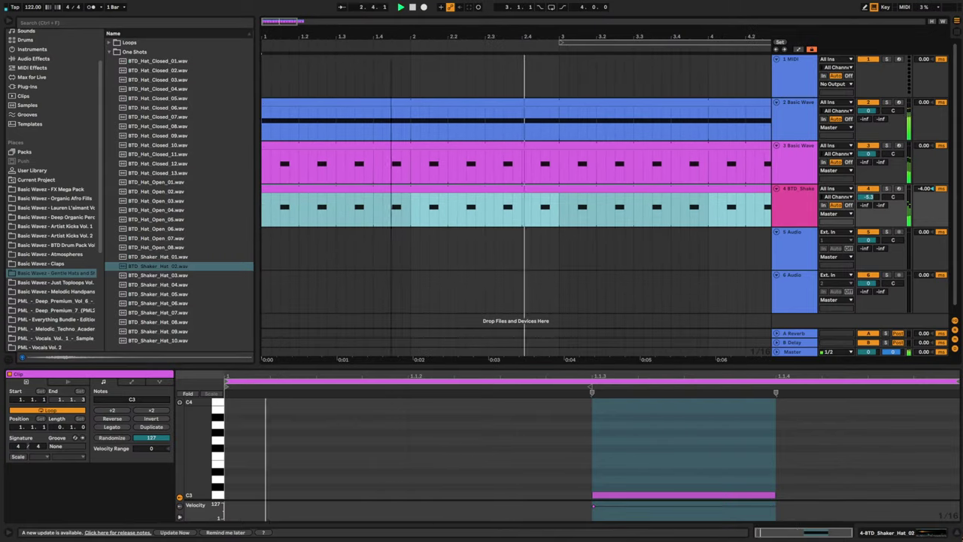
key(space)
- Duplicate the shaker hat track, solo the copy and replace its sample with BTD_Shaker_Hat_04
click(789, 208)
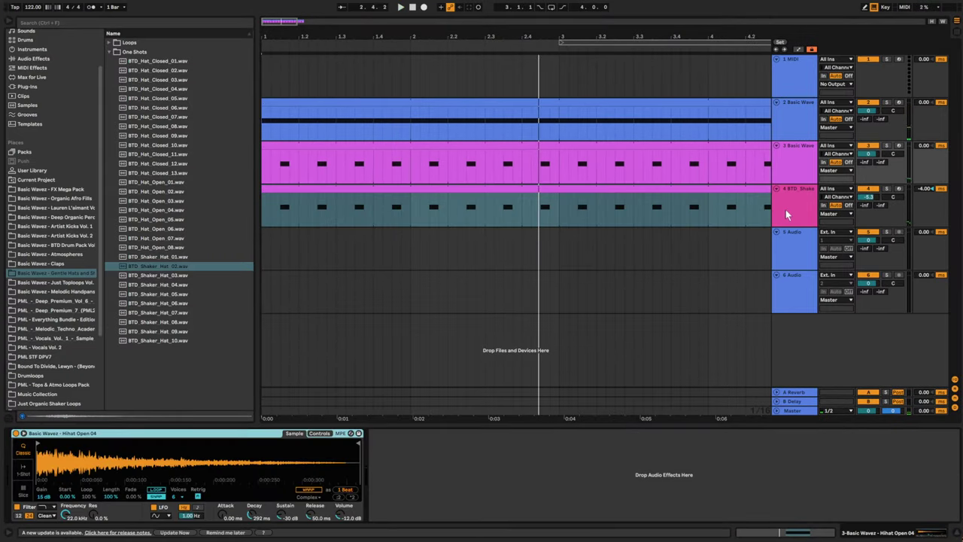
key(ctrl+d)
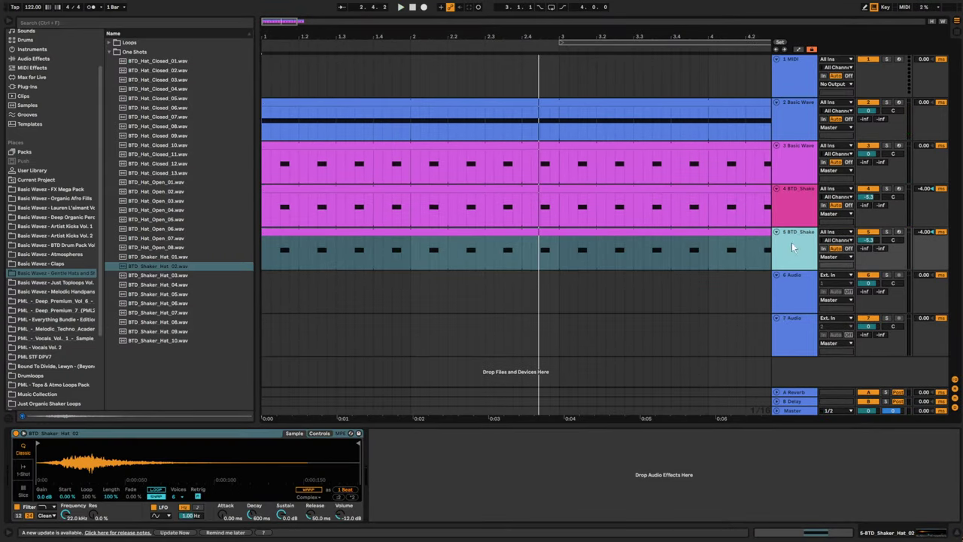
click(886, 232)
click(167, 285)
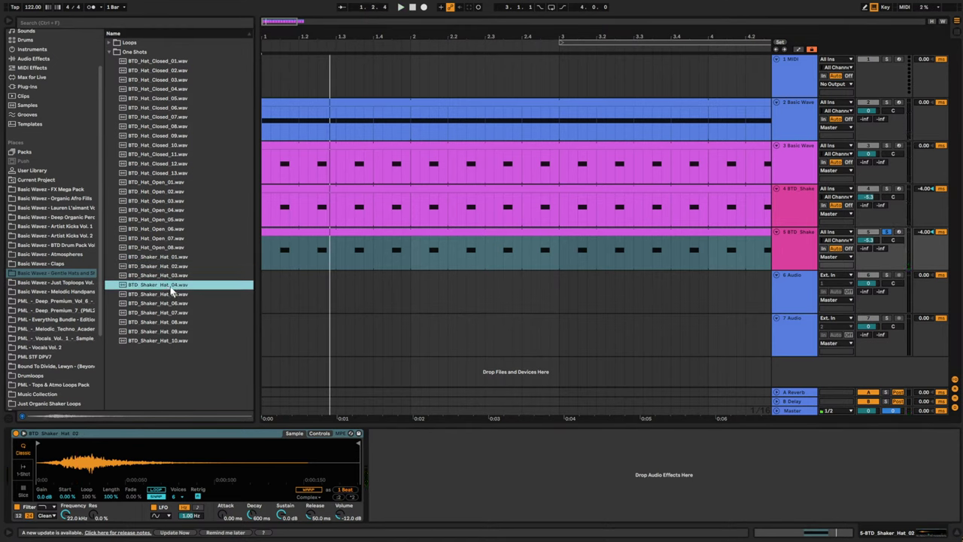
double_click(171, 288)
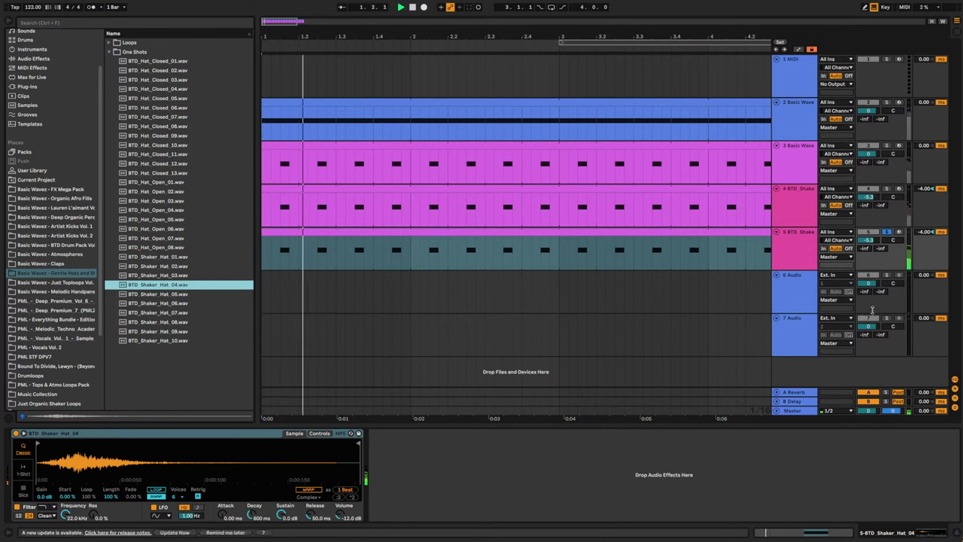
- Unsolo the second shaker track and listen to it together with the full beat
click(886, 233)
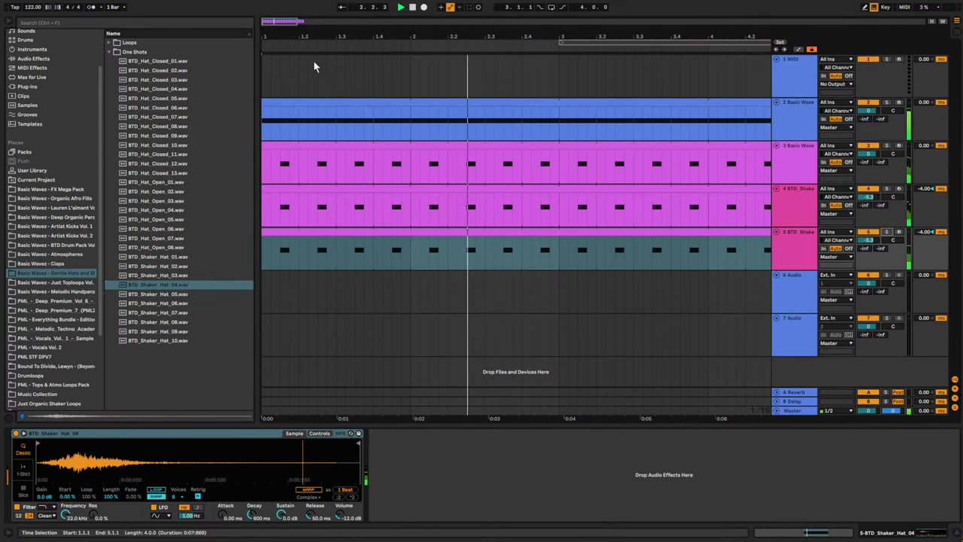
drag(270, 34, 269, 8)
key(space)
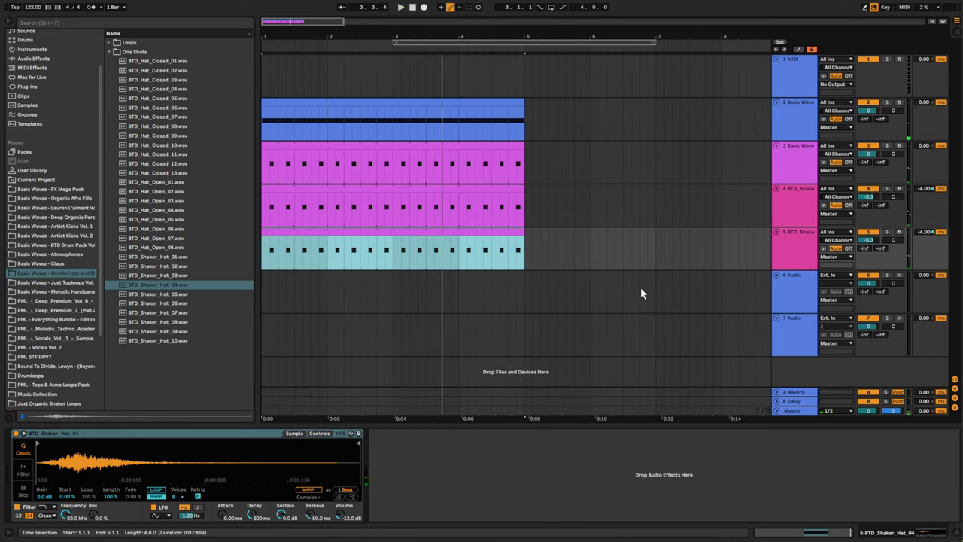
click(778, 250)
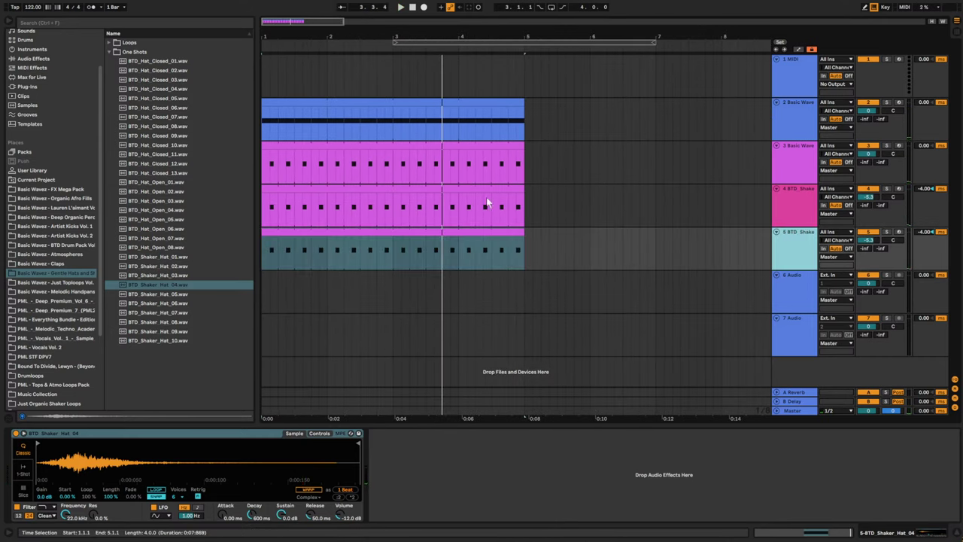
- Select the kick, open hi-hat and both shaker clips and extend them all to bar 9
click(316, 105)
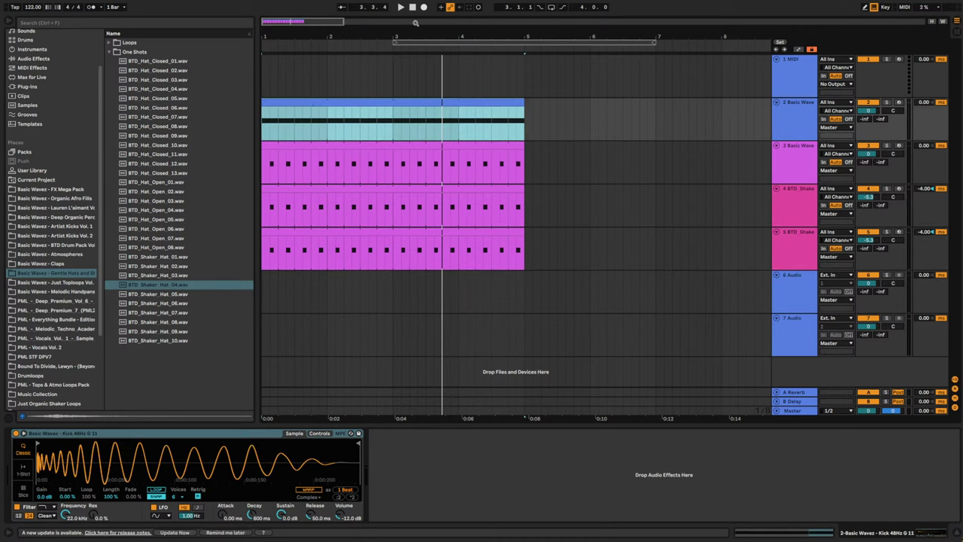
drag(264, 21, 263, 3)
shift+click(375, 241)
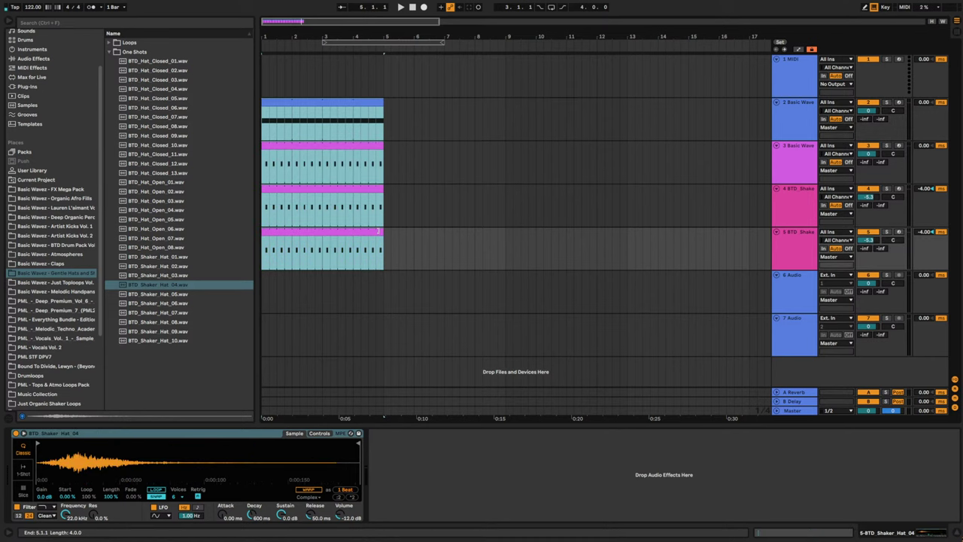
drag(395, 231, 499, 235)
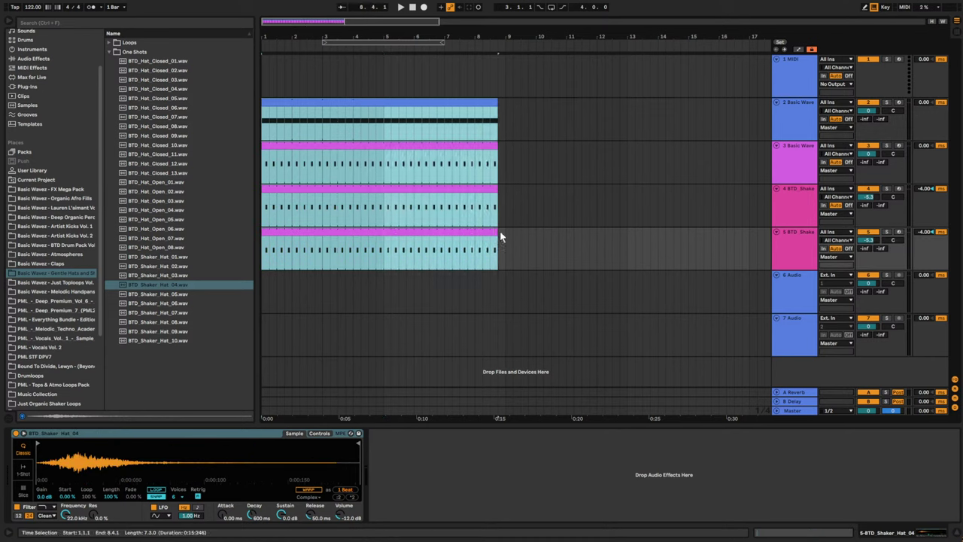
drag(495, 99, 263, 94)
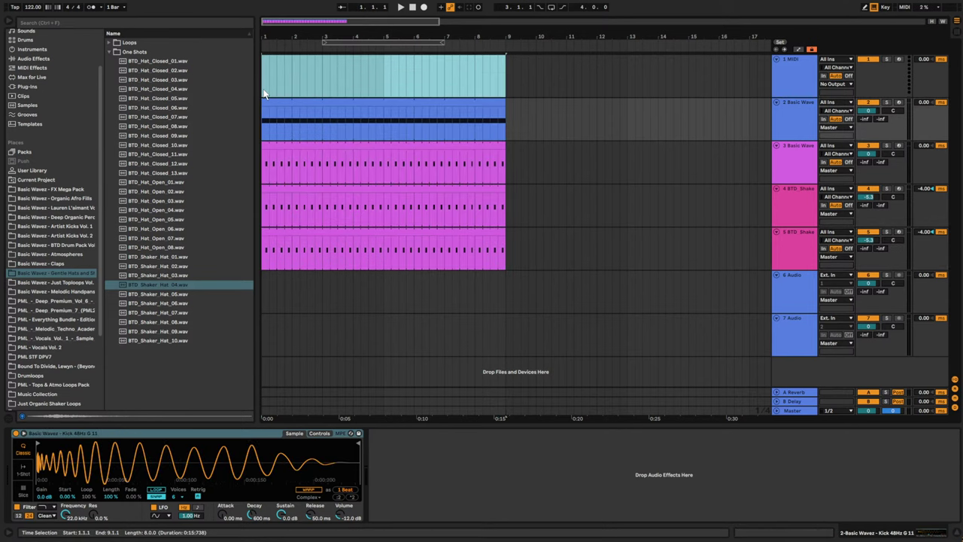
drag(333, 22, 334, 4)
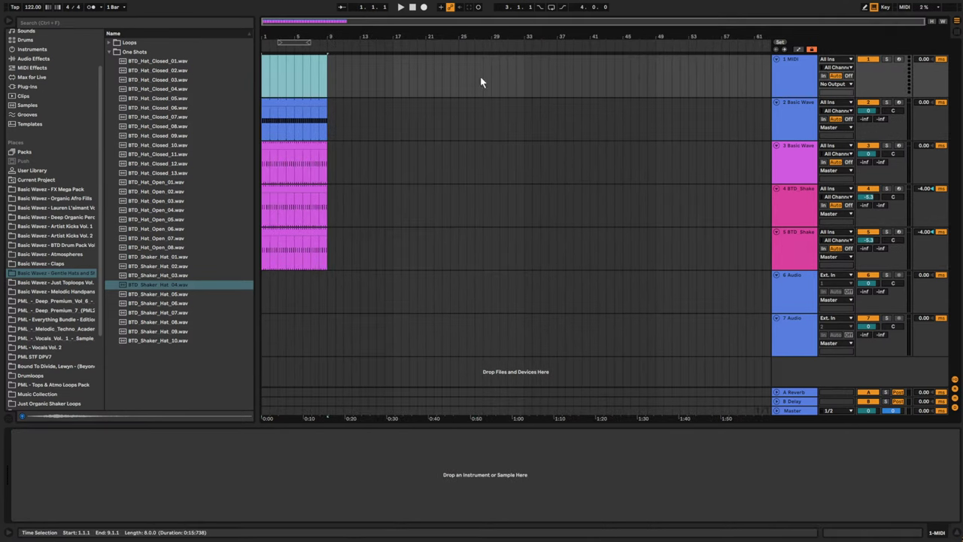
- Duplicate the four drum clips so that the copies fill bars 9 to 17
click(295, 99)
shift+click(328, 253)
key(ctrl+d)
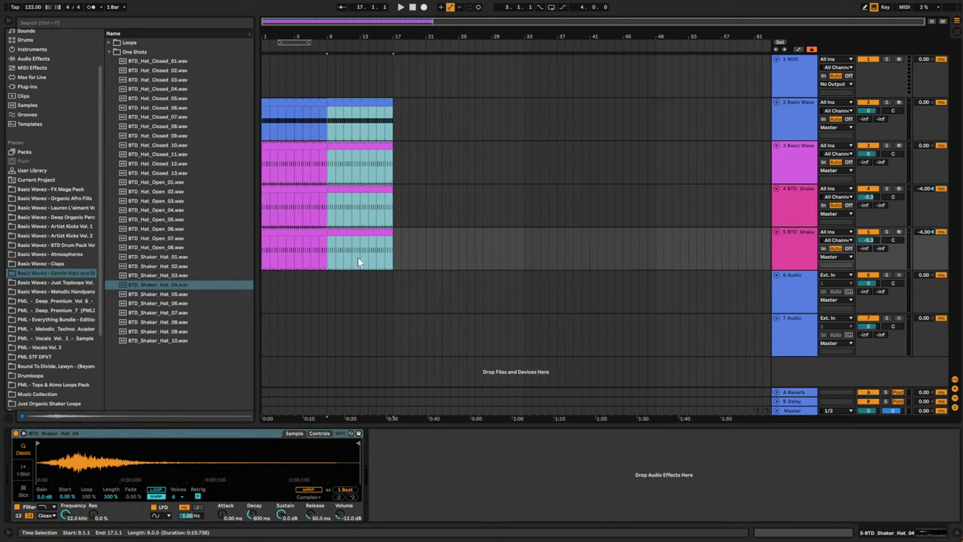
drag(299, 21, 294, 63)
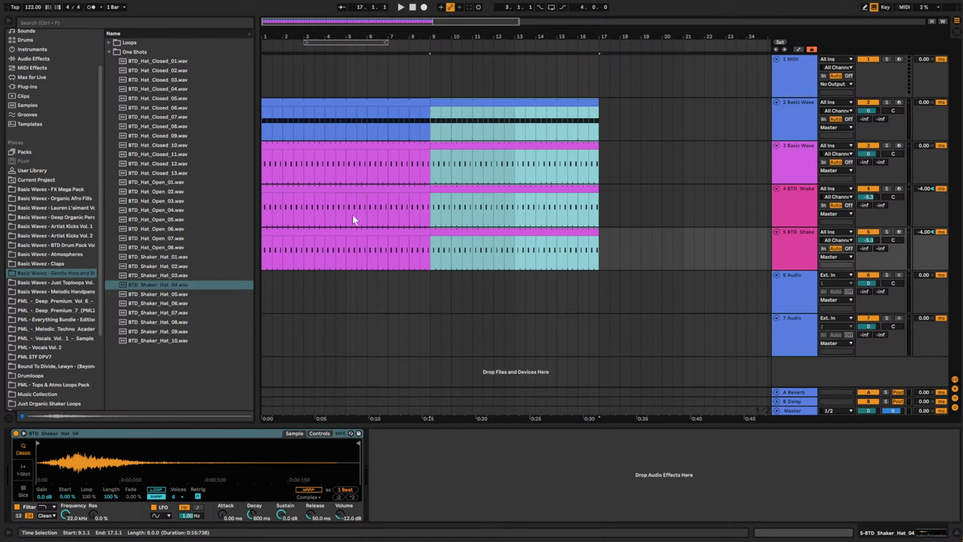
- Play the extended beat from bar 7 and check the open hi-hat and second shaker samplers
click(792, 175)
click(296, 283)
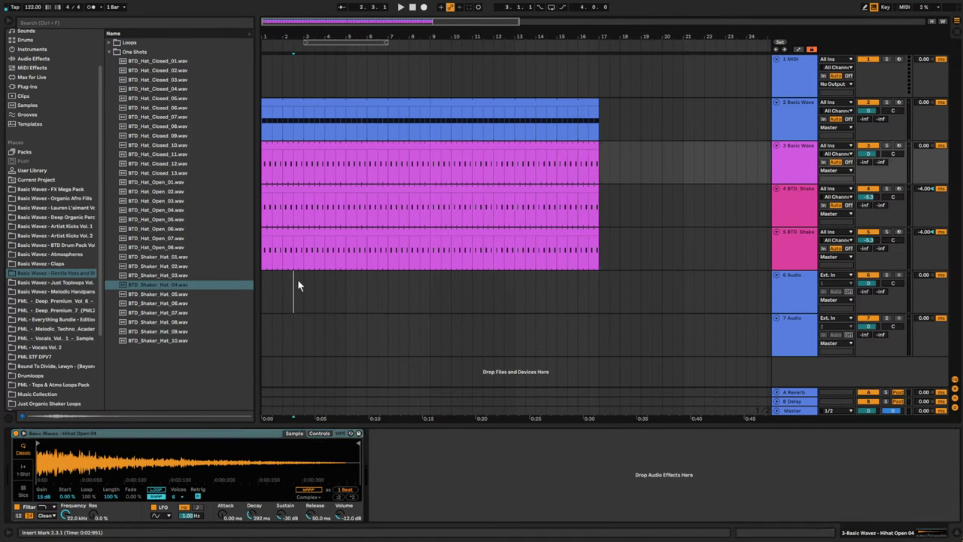
click(389, 285)
key(space)
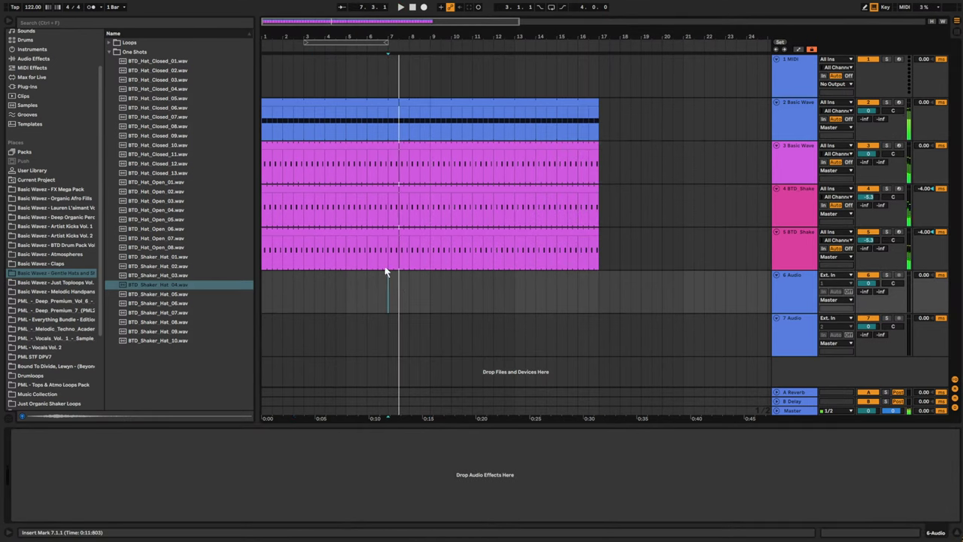
click(787, 156)
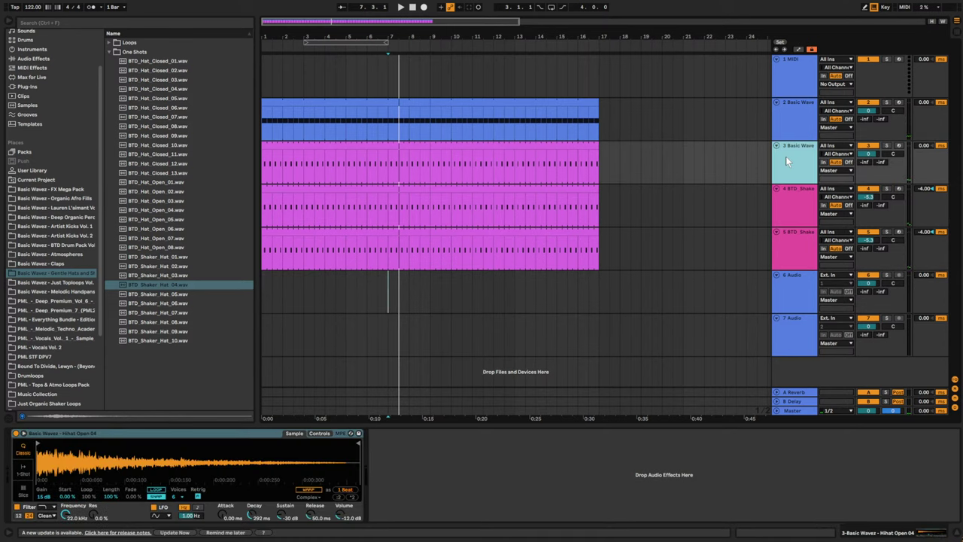
click(787, 277)
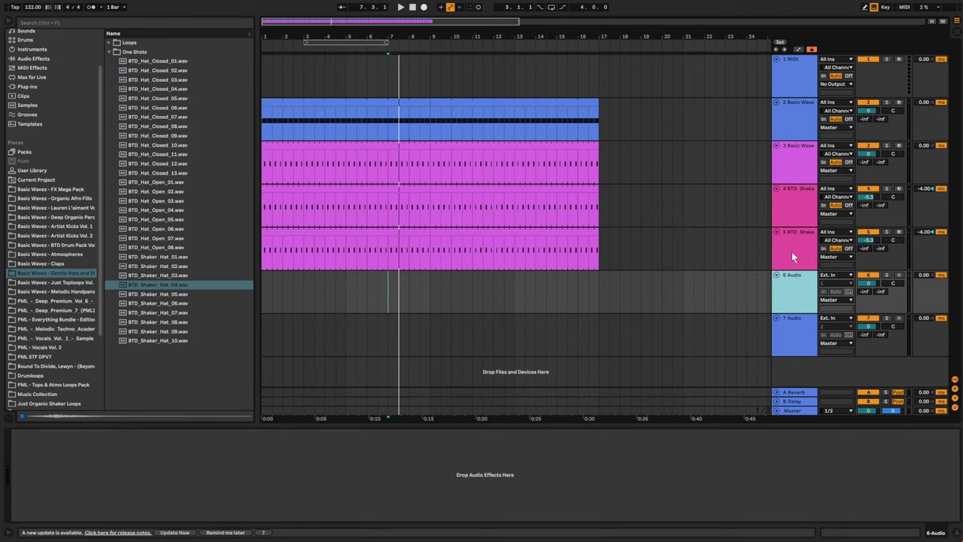
click(790, 252)
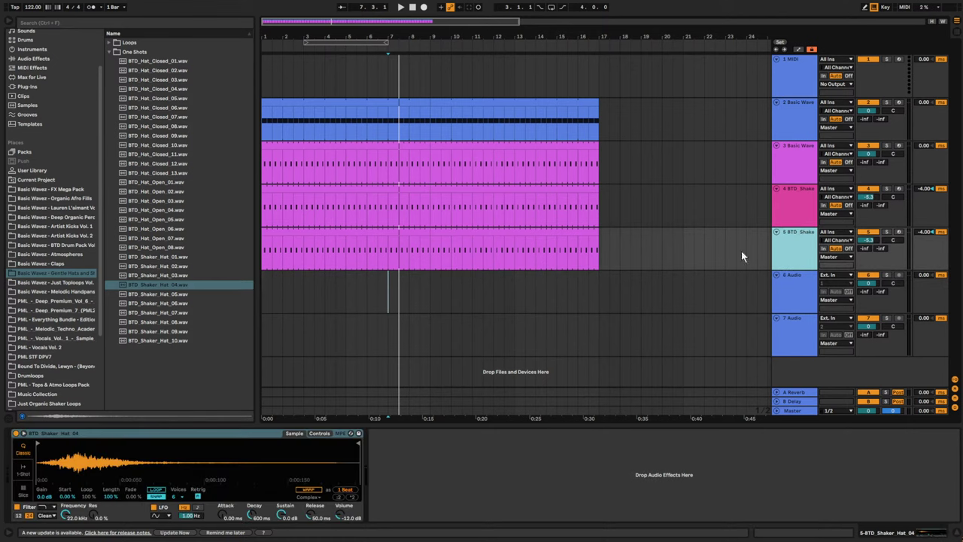
- Insert a new MIDI track below the second shaker track and create an empty half-bar clip at bar 9 on it
click(428, 279)
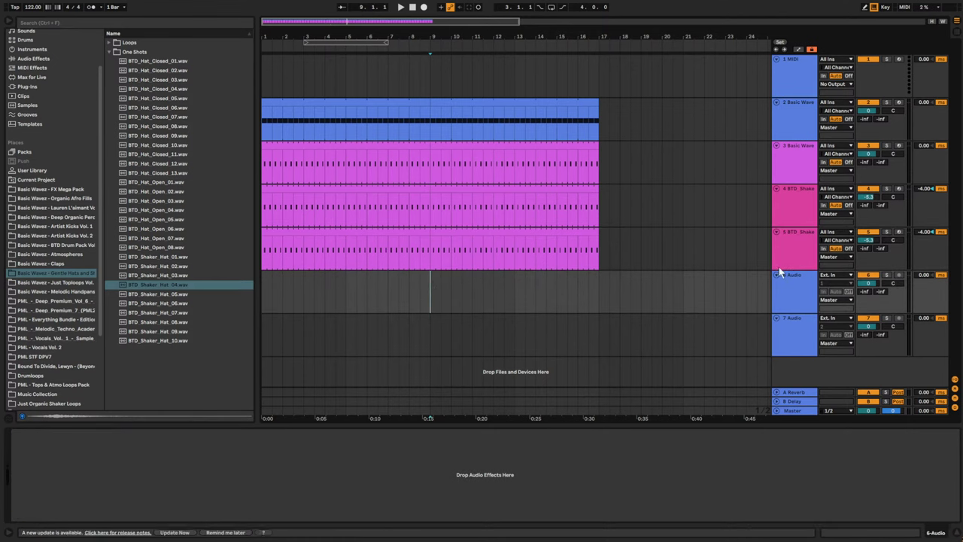
click(792, 251)
key(ctrl+shift+t)
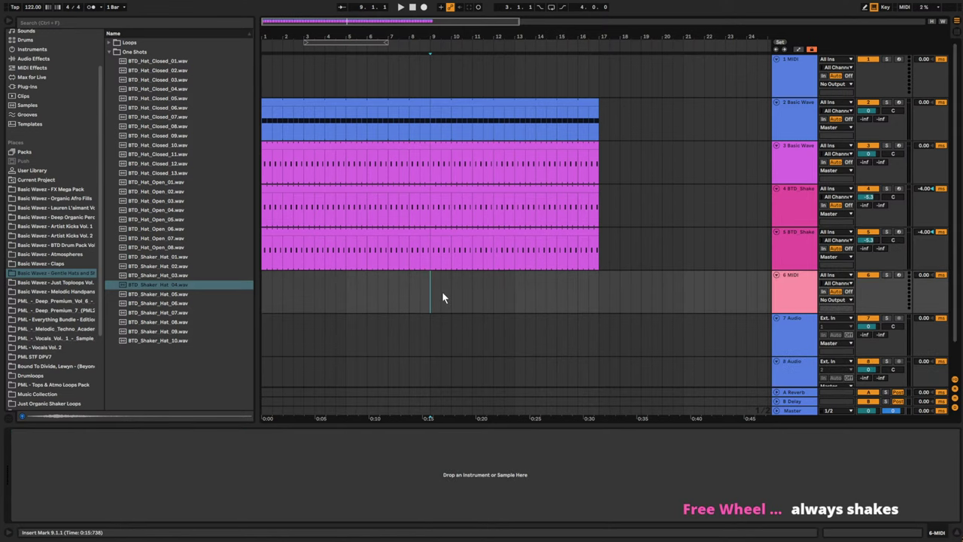
double_click(434, 298)
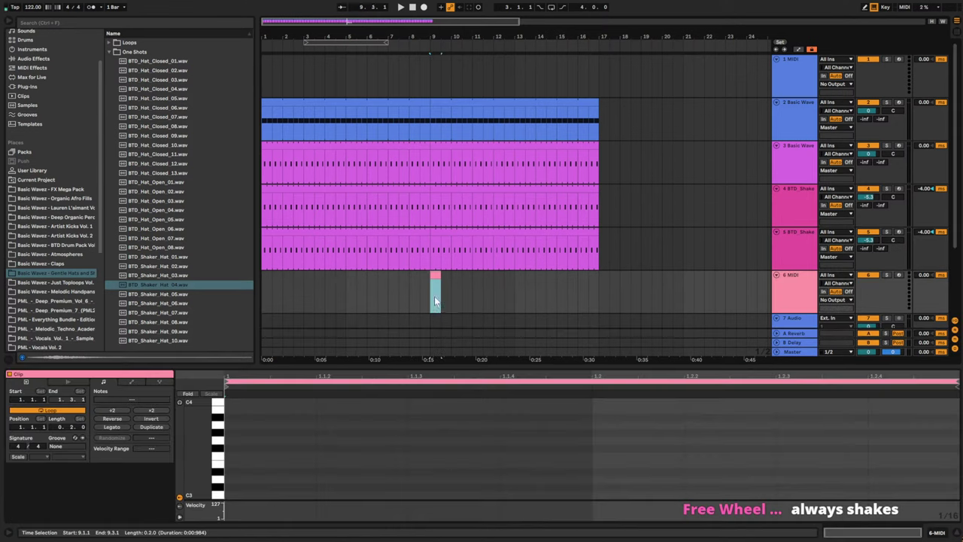
click(808, 288)
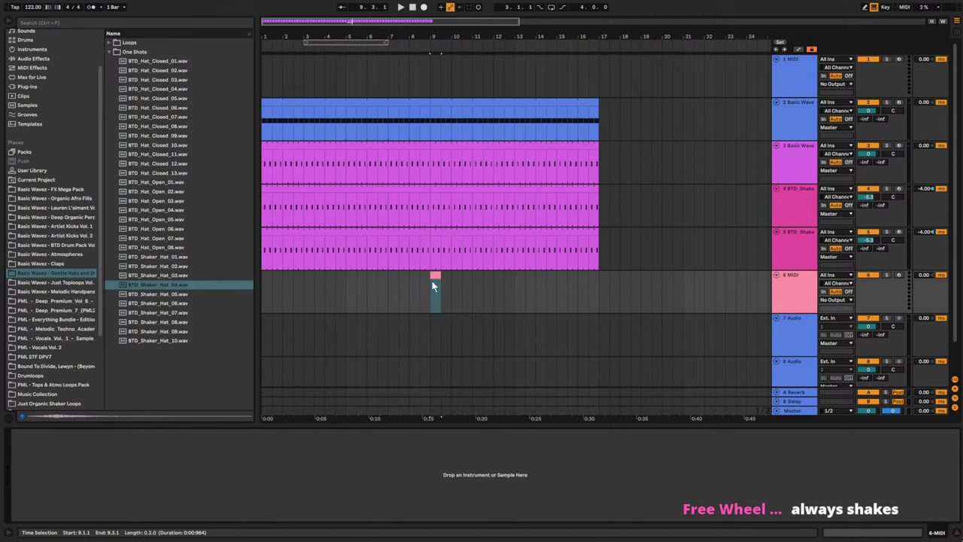
- Search the browser for "tom" and narrow the results to the Basic Wavez - BTD Drum Pack folder
click(307, 147)
shift+click(347, 228)
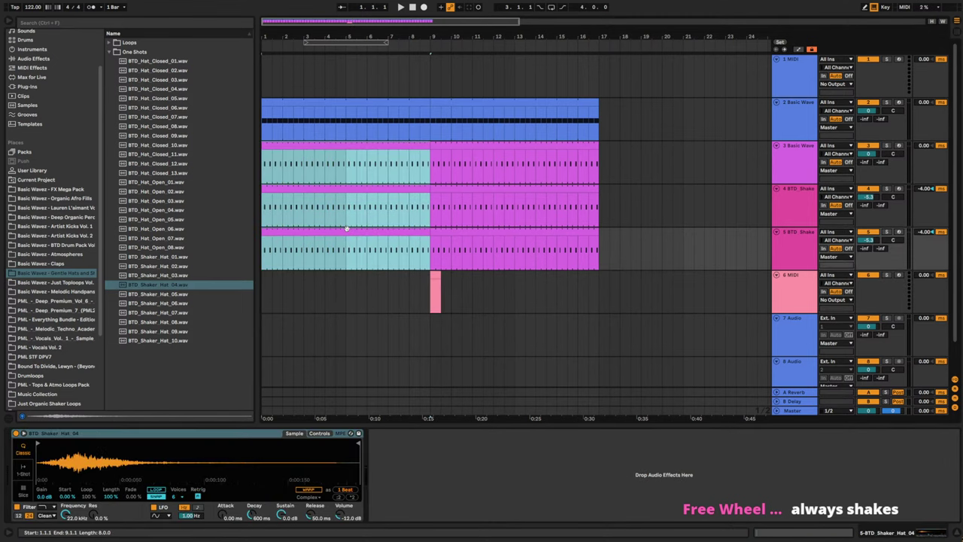
click(437, 275)
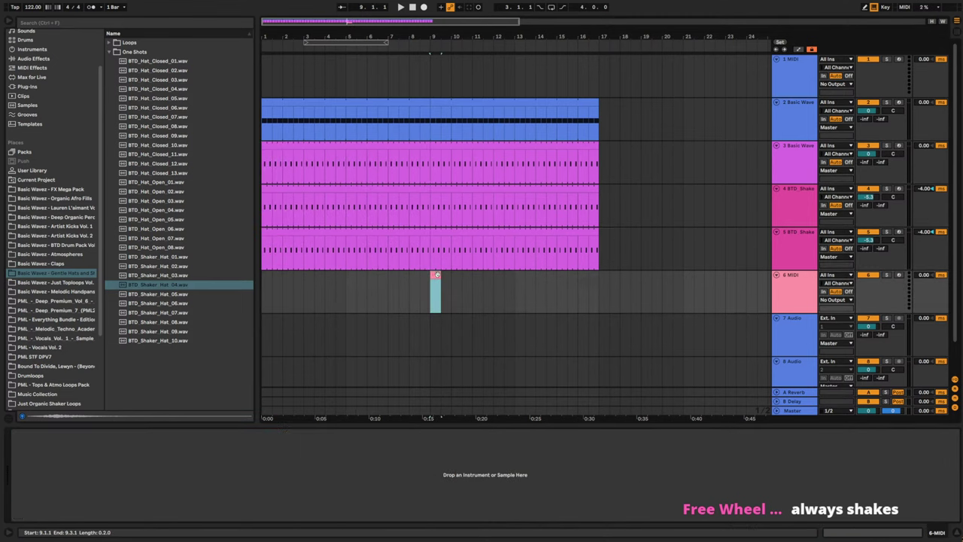
click(178, 24)
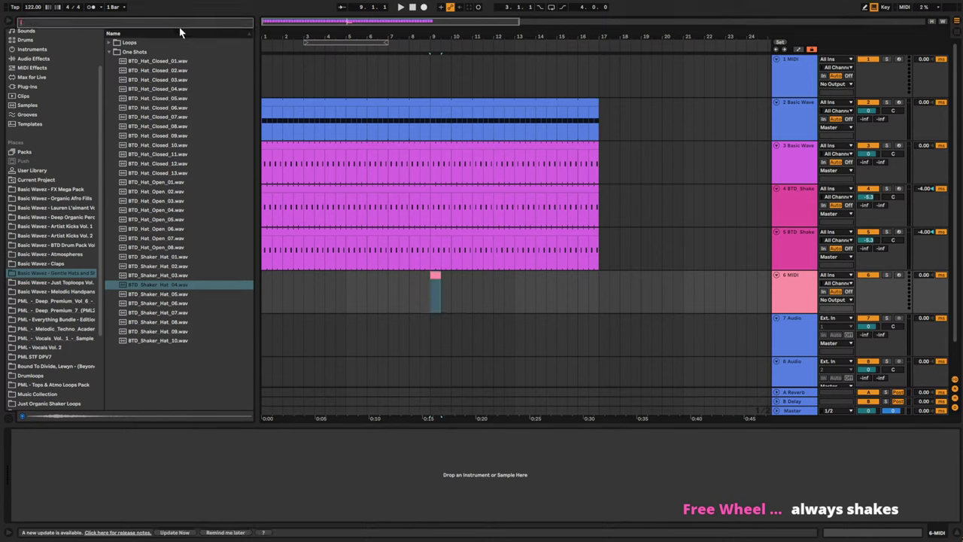
text(tom)
click(81, 257)
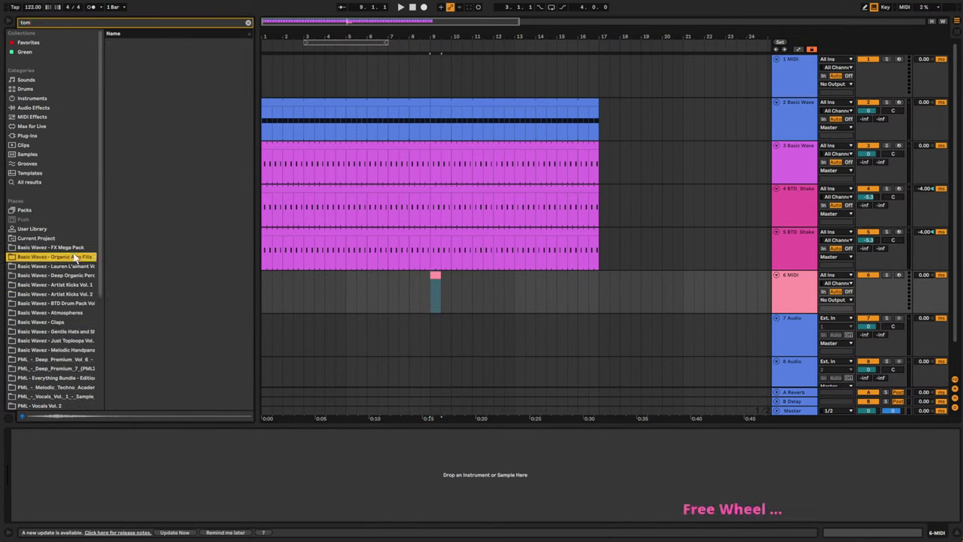
click(79, 275)
click(76, 303)
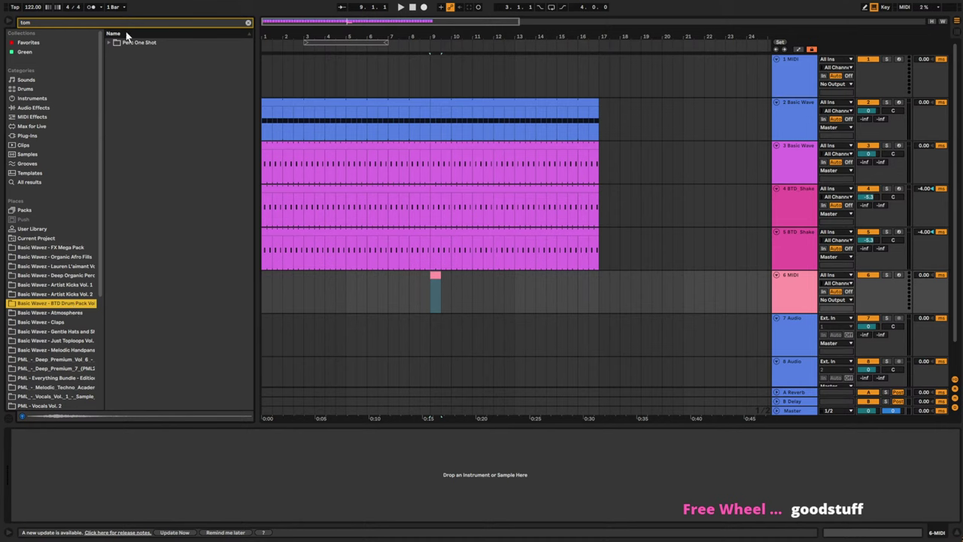
- Audition the tom samples in the Perc One Shot folder and load Basic Wavez - Tom C 11.wav onto the new MIDI track
click(137, 42)
click(149, 117)
click(167, 137)
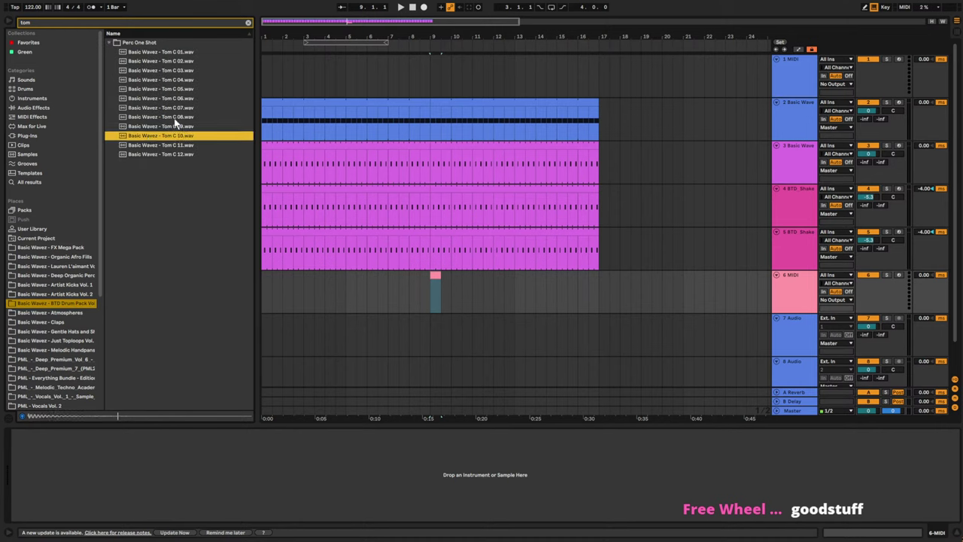
click(176, 118)
click(176, 90)
click(176, 138)
click(177, 147)
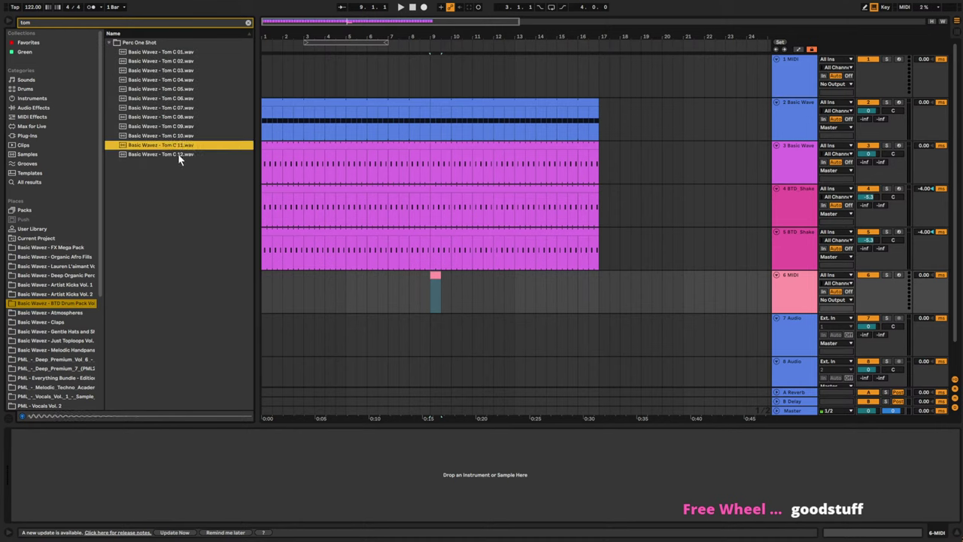
click(179, 154)
click(182, 147)
drag(173, 149, 427, 299)
- Open the half-bar tom clip and add a sixteenth C3 note at 1.1.3 while listening to the beat
double_click(436, 286)
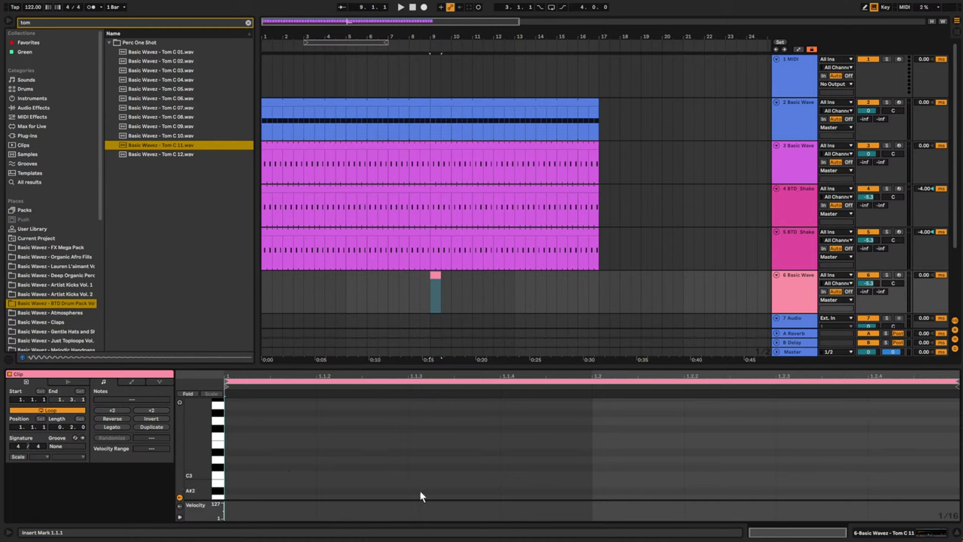
key(space)
scroll(507, 486, down, 1)
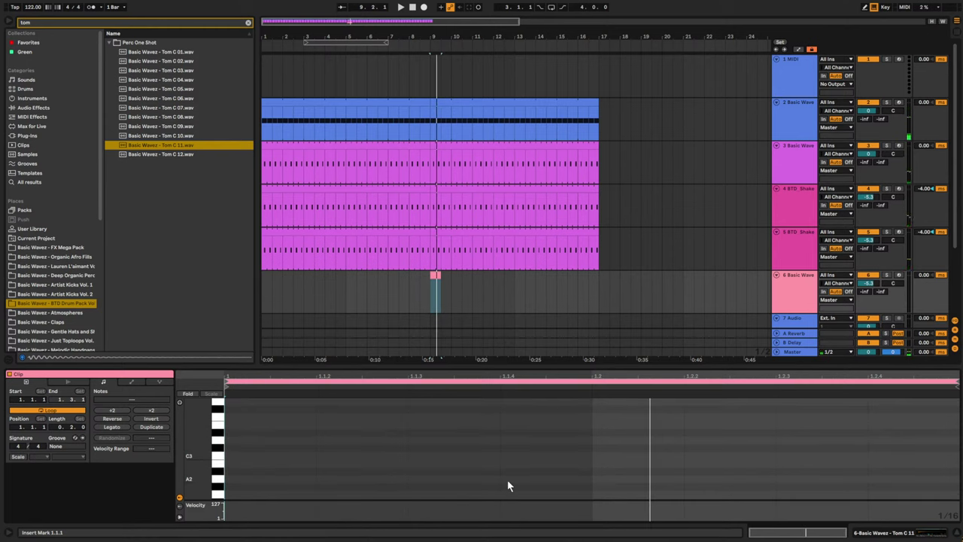
double_click(459, 455)
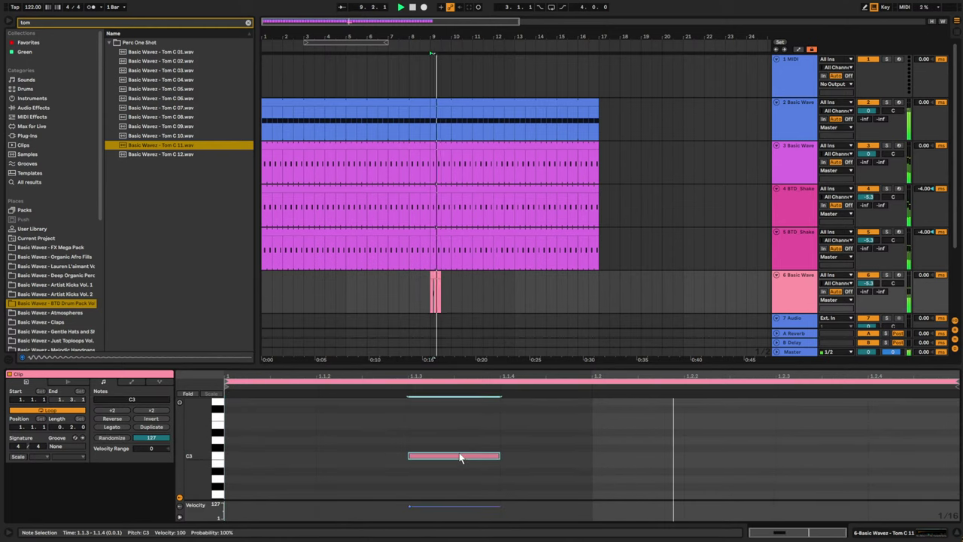
scroll(474, 459, down, 1)
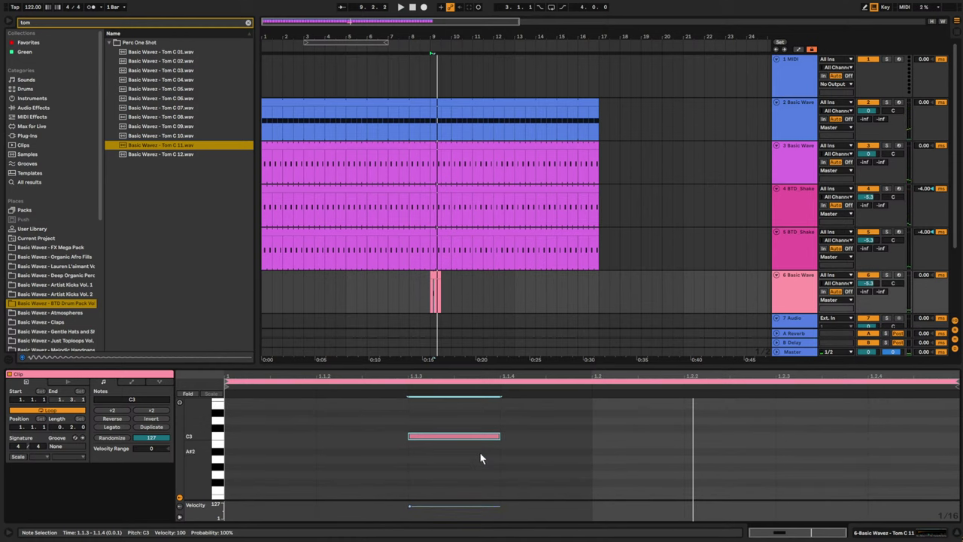
- Transpose the tom note down to A#2 and listen to it with the beat
drag(463, 438, 464, 447)
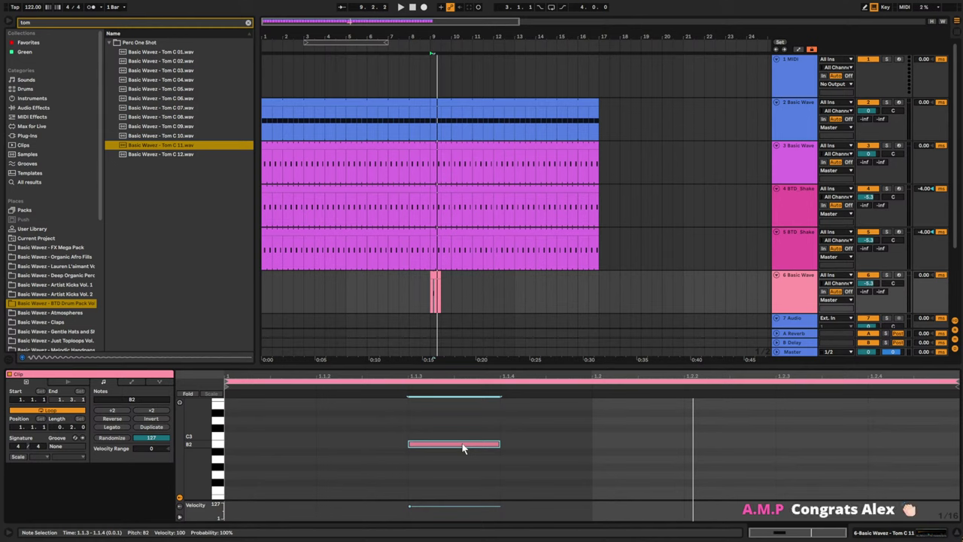
mouse_move(463, 448)
mouse_down()
mouse_move(465, 467)
mouse_move(465, 458)
mouse_up()
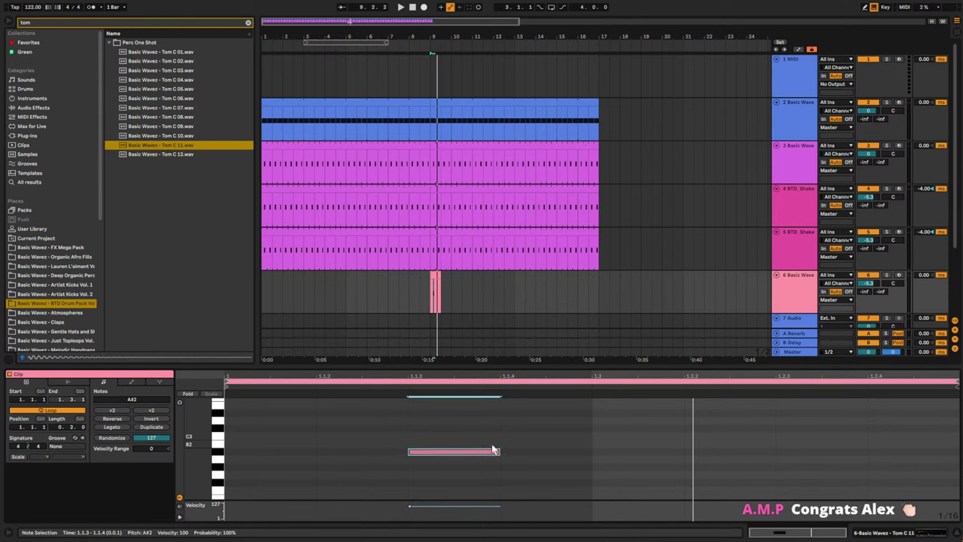
click(493, 452)
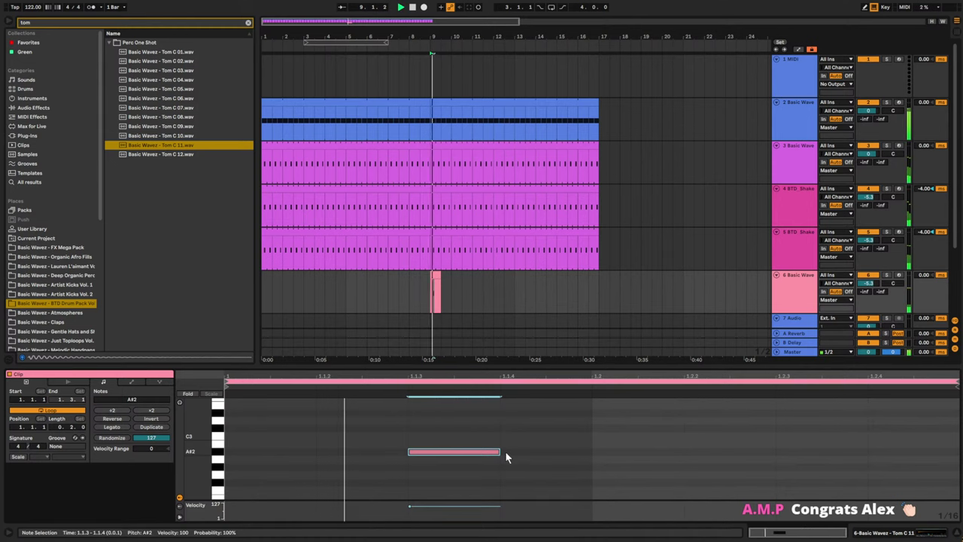
key(space)
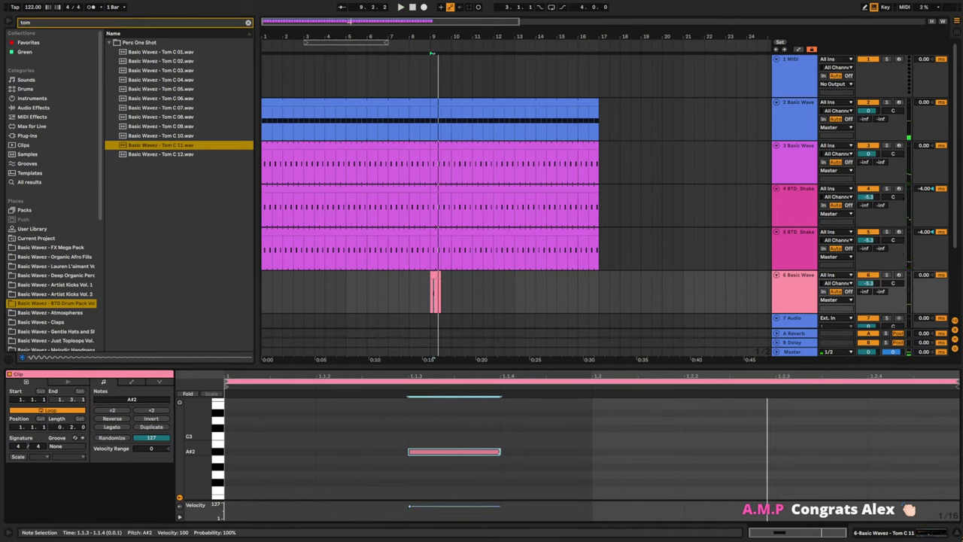
- Lengthen the A#2 note so it ends at 1.2.1, play it, and extend the tom clip to bar 11
drag(500, 451, 592, 452)
key(space)
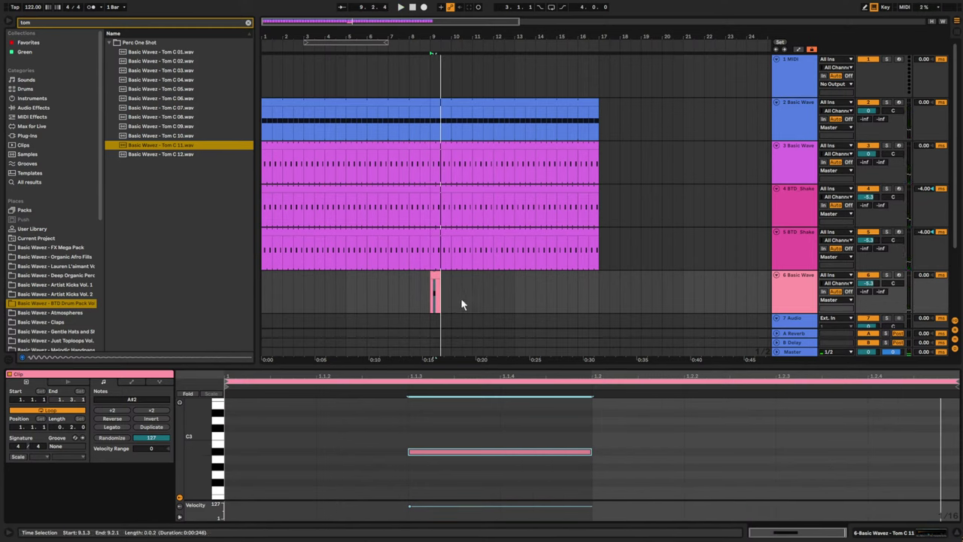
drag(441, 280, 473, 280)
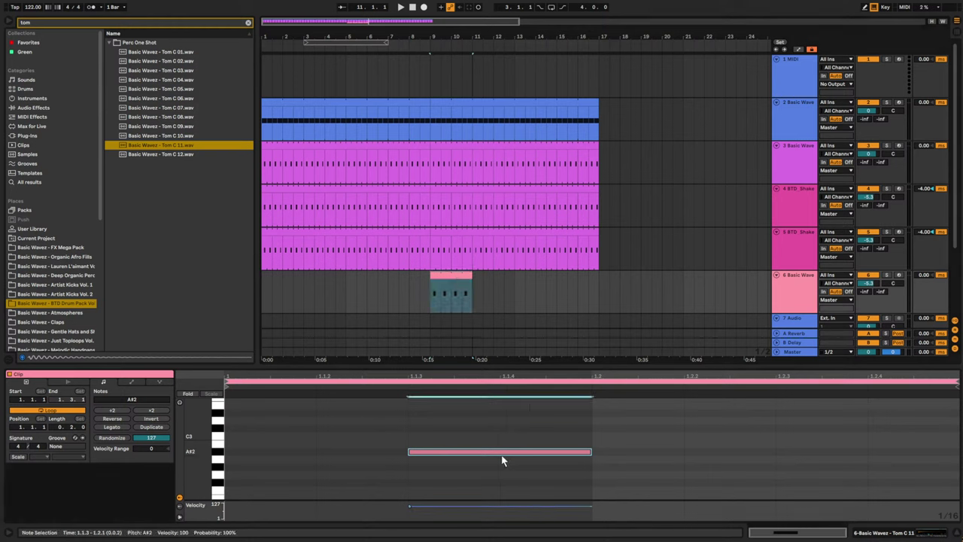
- Try the A#2 note one sixteenth earlier, starting at 1.1.2, and play the groove
drag(497, 453, 551, 451)
key(space)
key(space)
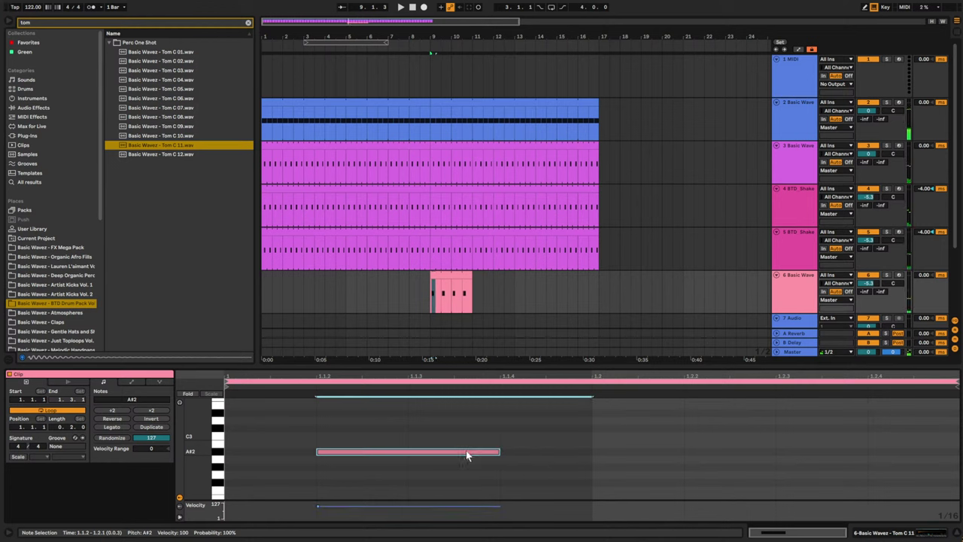
key(space)
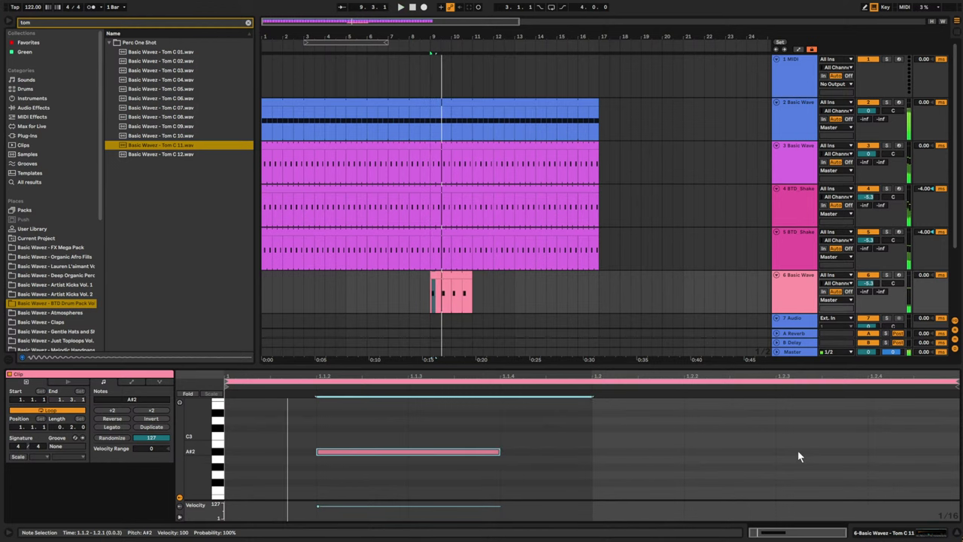
- Set the tom clip's loop length to one full bar
click(455, 278)
key(space)
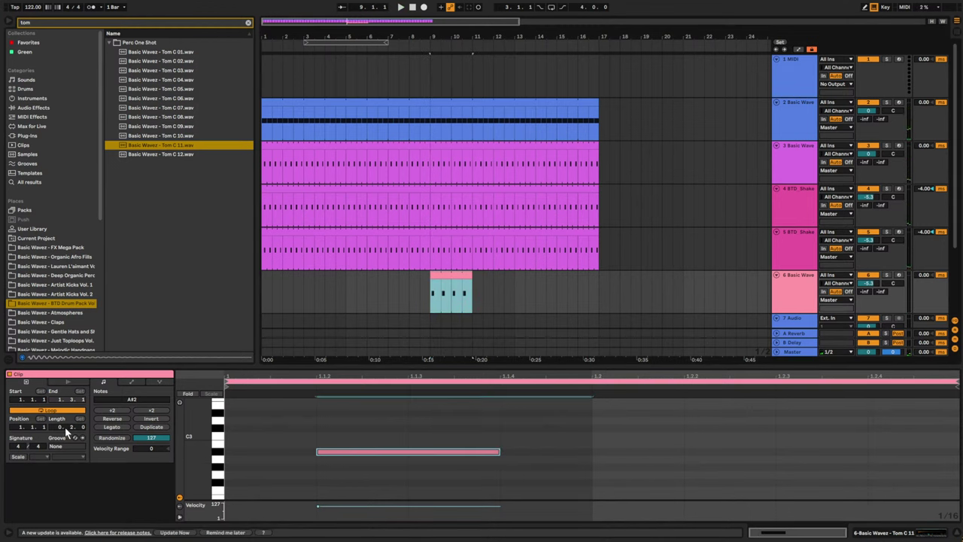
click(69, 428)
drag(69, 428, 69, 417)
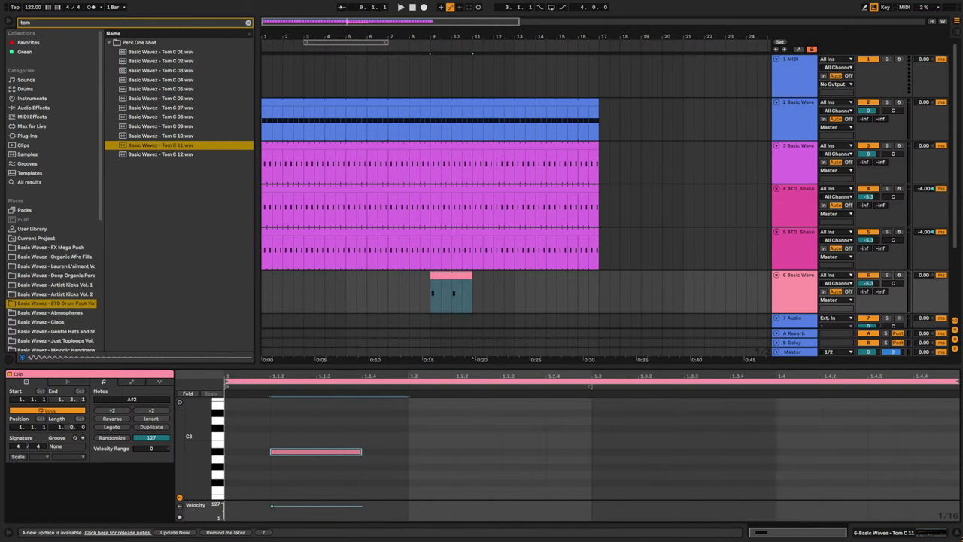
- Add A#2 tom notes at 1.4.3, 1.2.3 and 1.3.4 during playback, lengthening the one at 1.2.3 to end at 1.3.1
key(space)
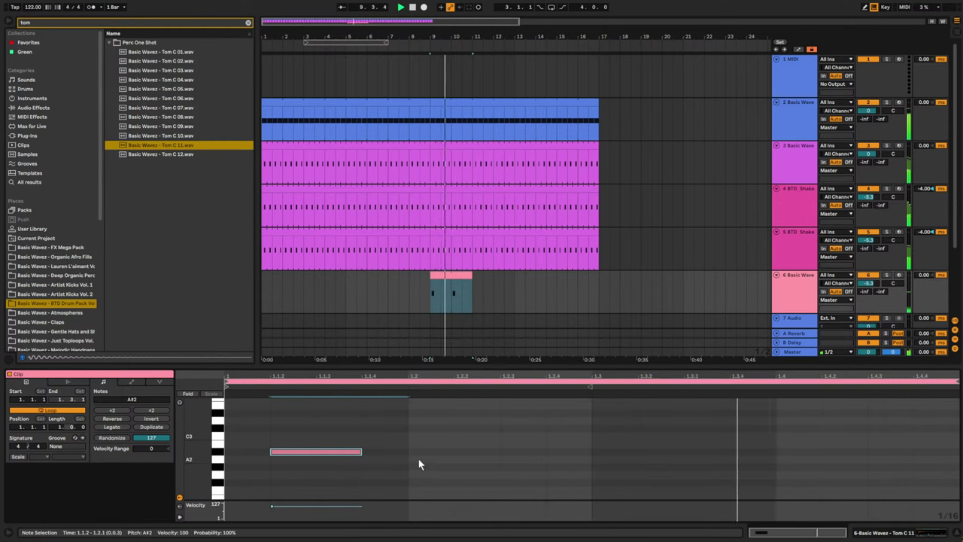
double_click(876, 451)
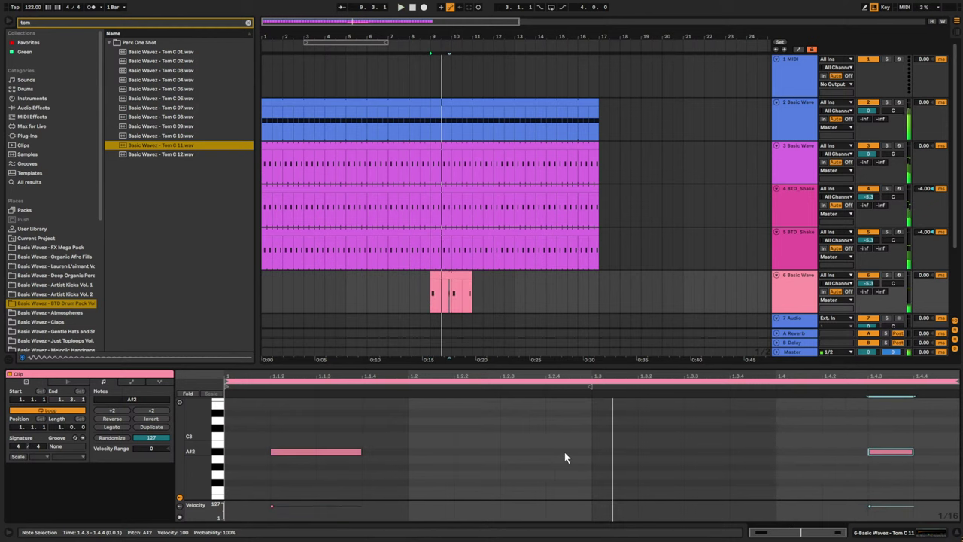
double_click(527, 452)
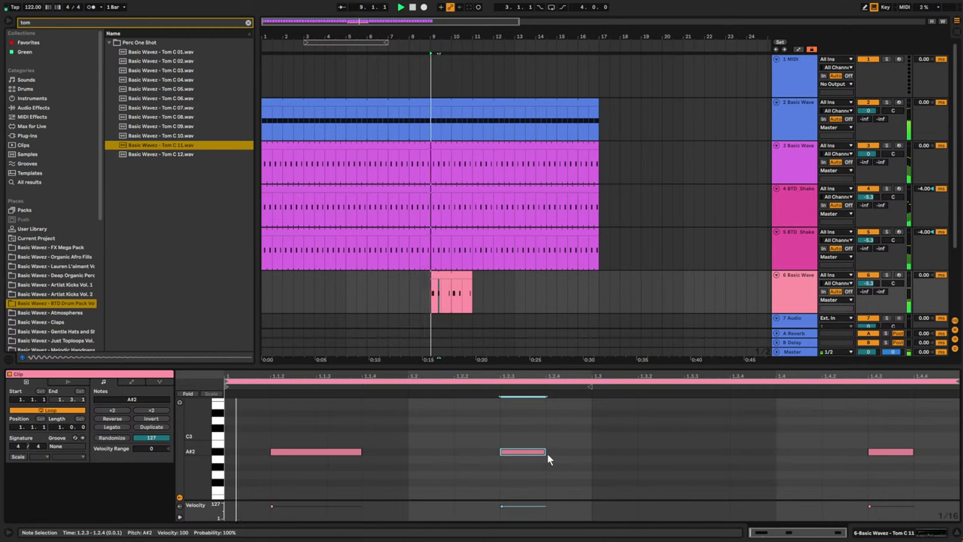
drag(545, 453, 592, 454)
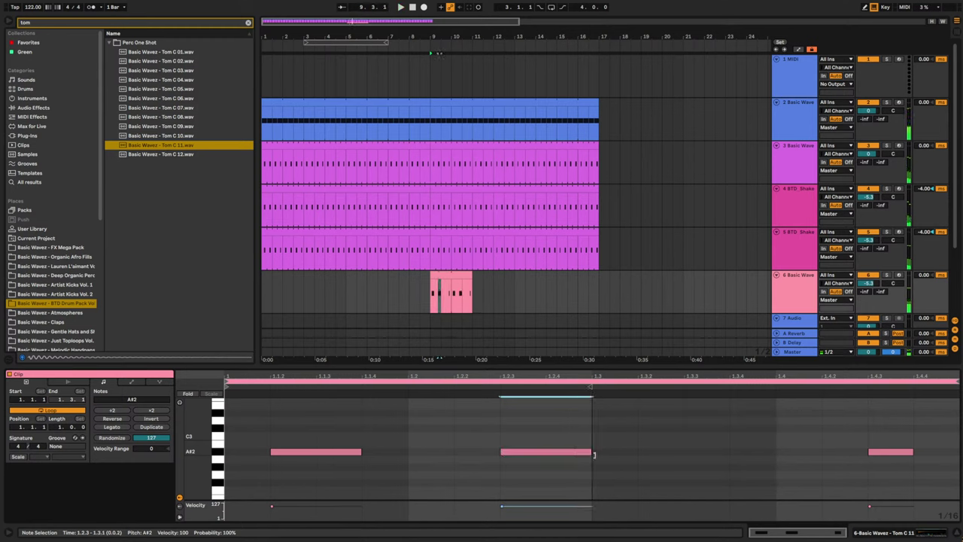
double_click(738, 453)
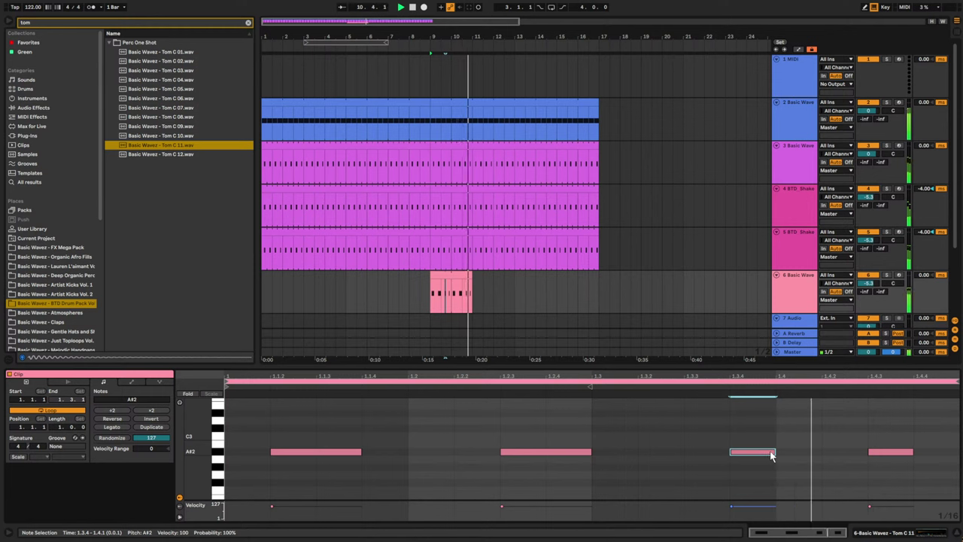
- Extend the looped tom clip to bar 17 so it ends with the other drum clips
click(474, 280)
drag(472, 286, 599, 286)
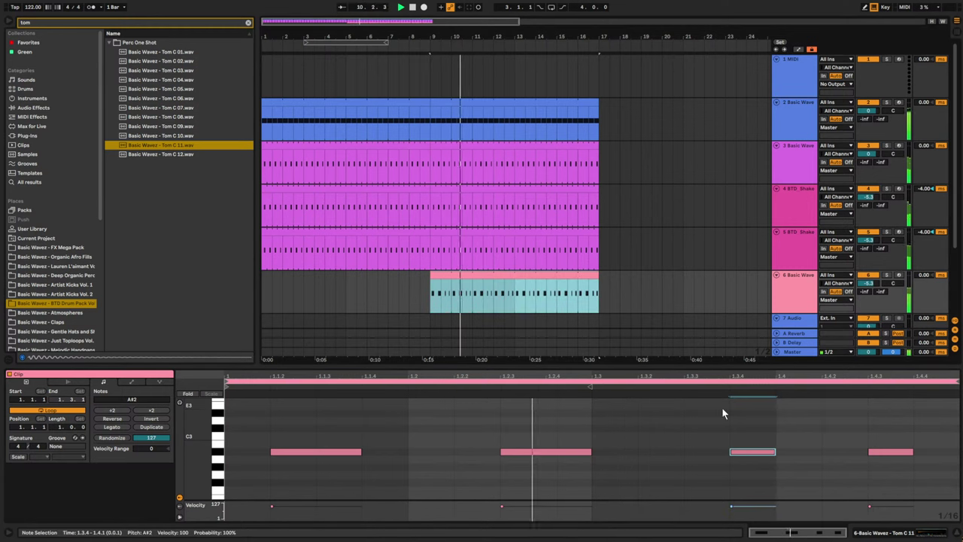
key(space)
- Move the first A#2 note to start at 1.1.3 and play the pattern from bar 9
click(366, 462)
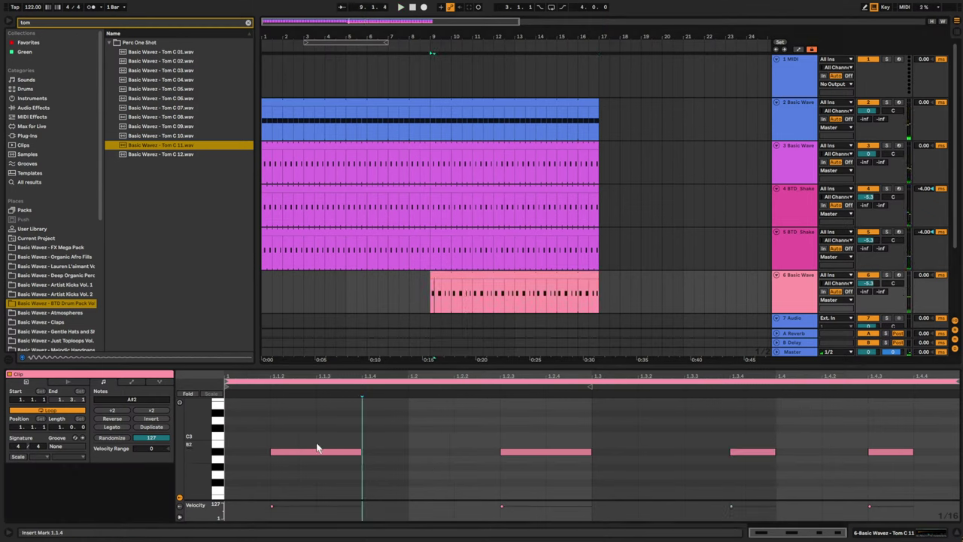
drag(317, 449, 365, 452)
key(space)
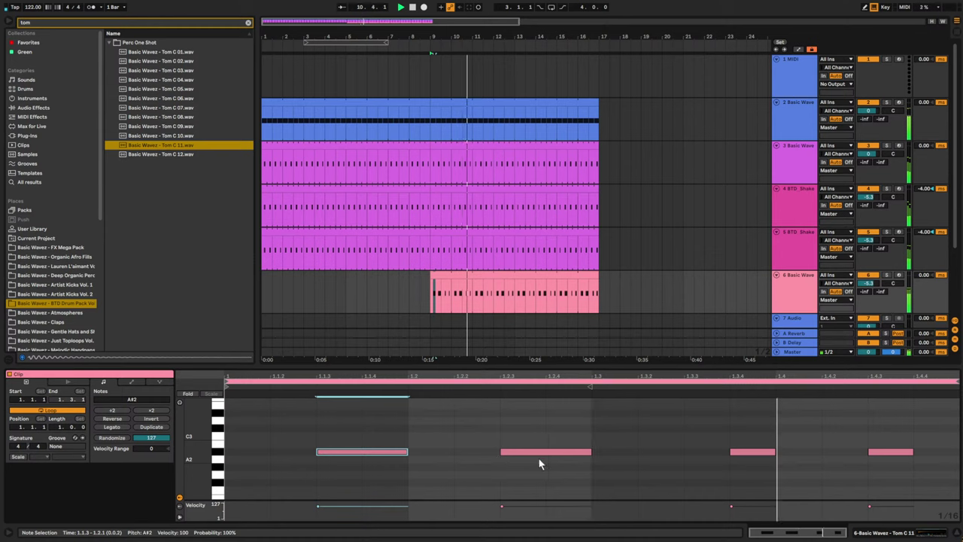
- Lower the tom track's volume and replay the groove from bar 9
scroll(570, 445, up, 1)
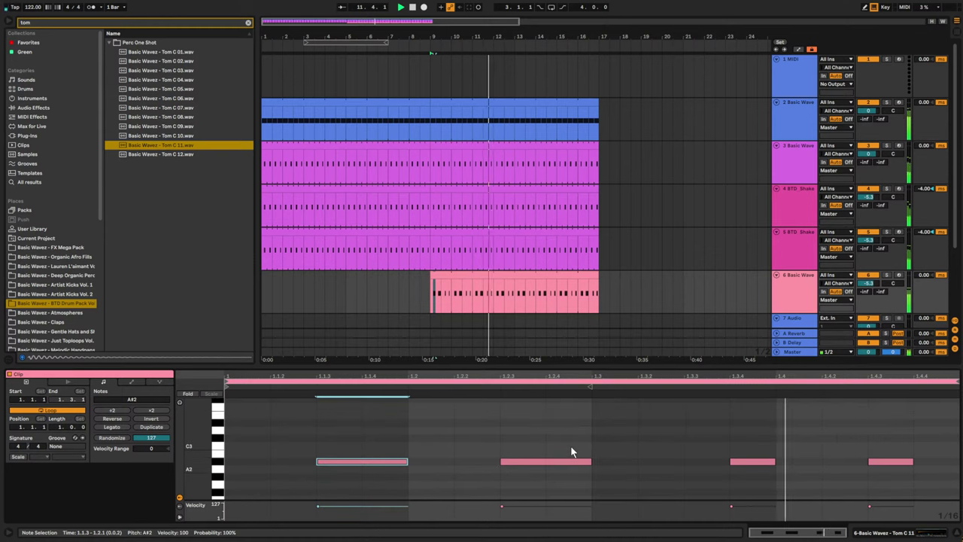
scroll(570, 446, down, 1)
drag(869, 283, 871, 291)
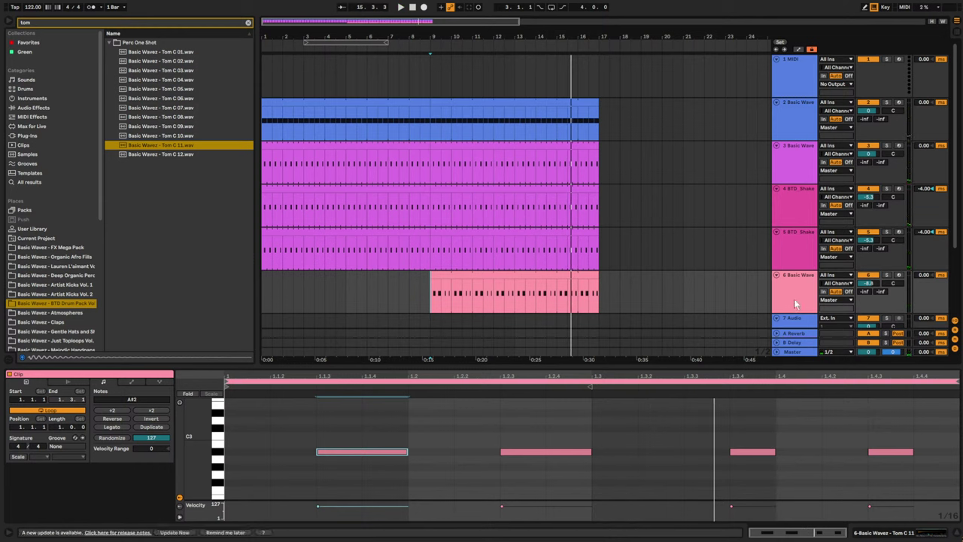
key(space)
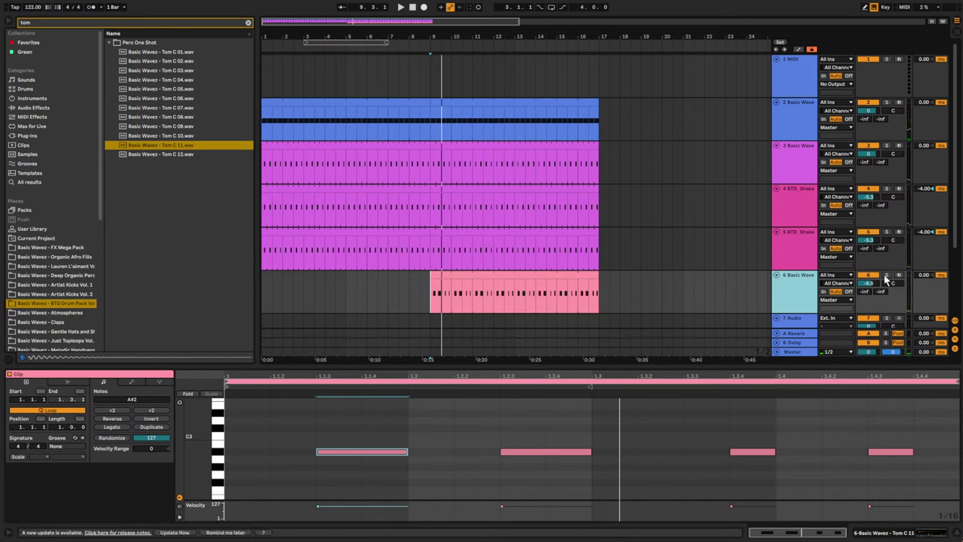
- Mute and unmute the tom track, playing from bar 9, to compare the groove with and without it
click(866, 276)
key(space)
key(space)
click(866, 276)
key(space)
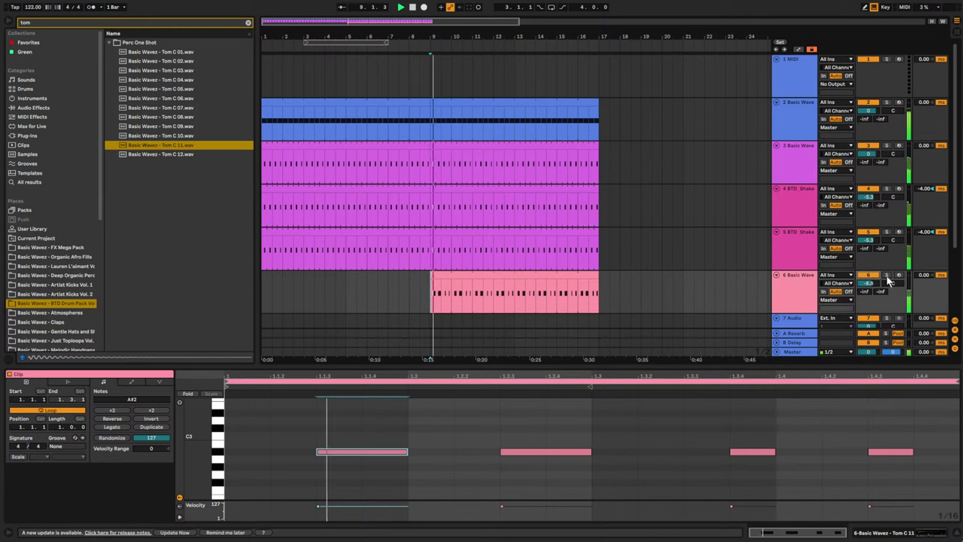
- Solo the tom track and the kick track in turn, playing each from bar 9 to compare them
click(887, 275)
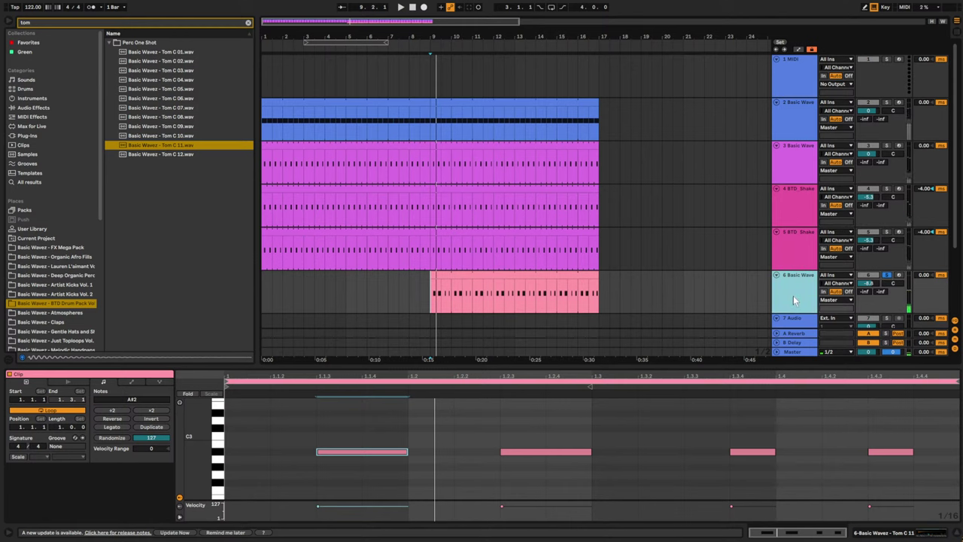
key(space)
key(space)
click(886, 102)
key(space)
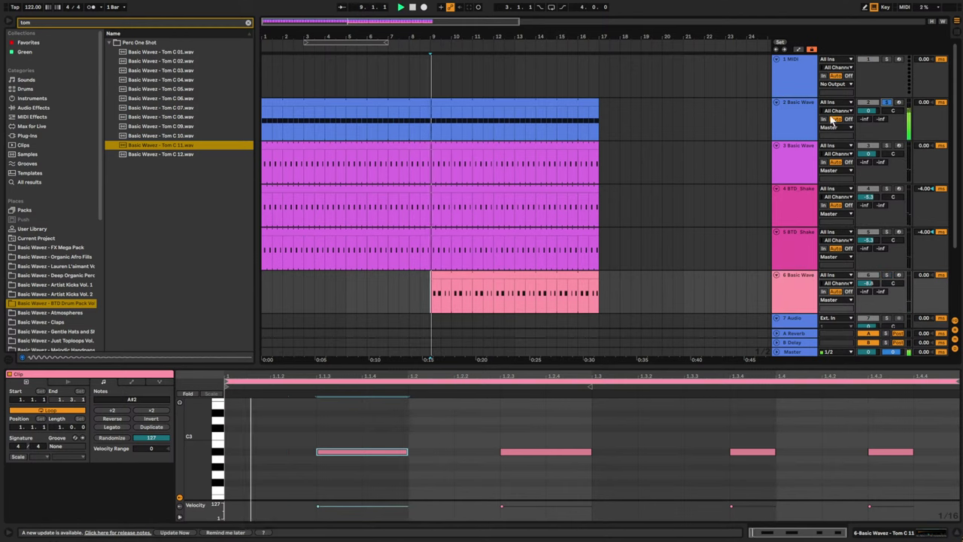
- Add EQ Eight to the kick track and pull its fourth band down to about -4.83 dB at 5.87 kHz
click(796, 119)
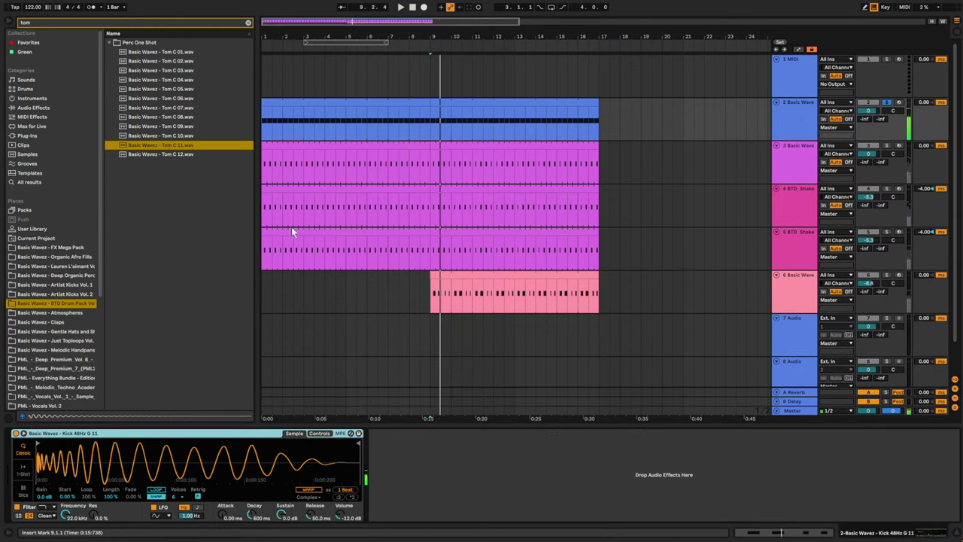
click(250, 23)
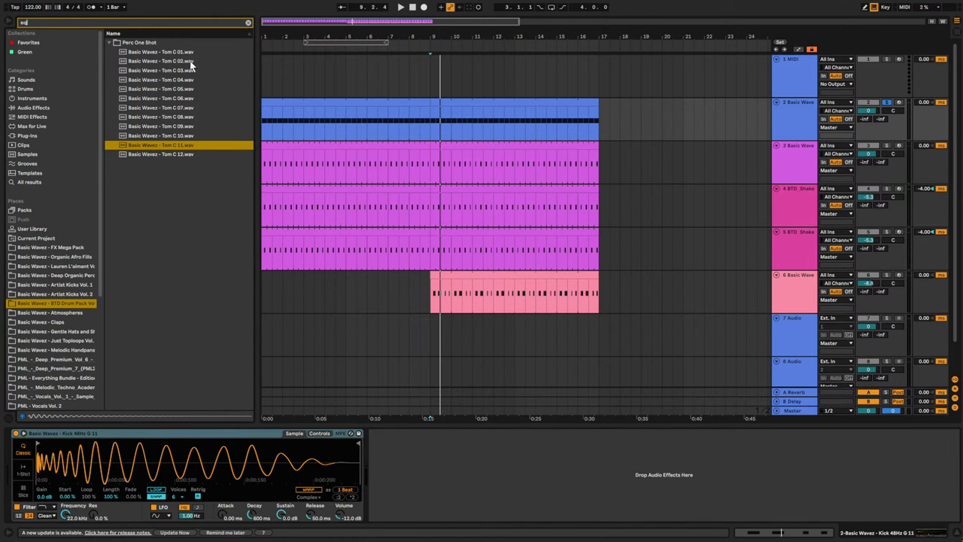
text(eq)
click(33, 182)
double_click(134, 52)
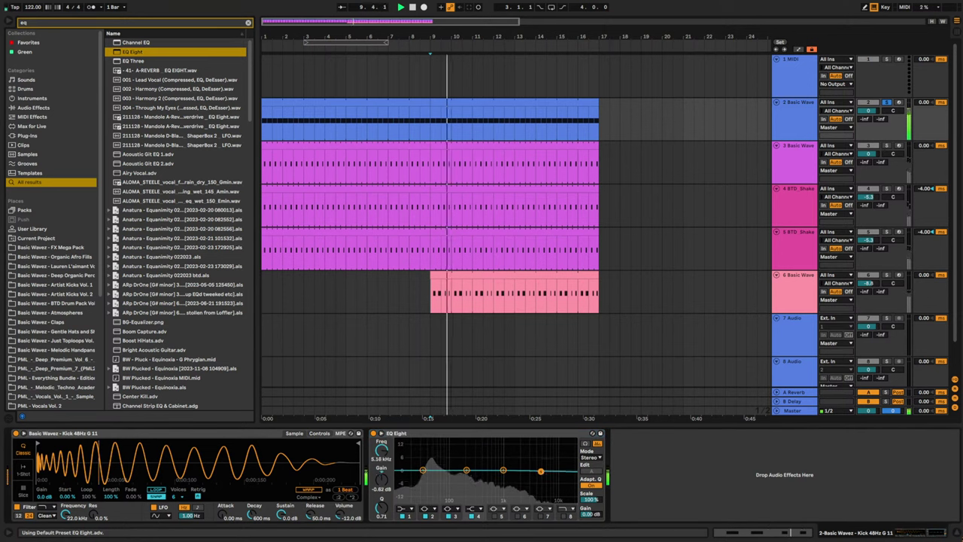
drag(540, 471, 543, 479)
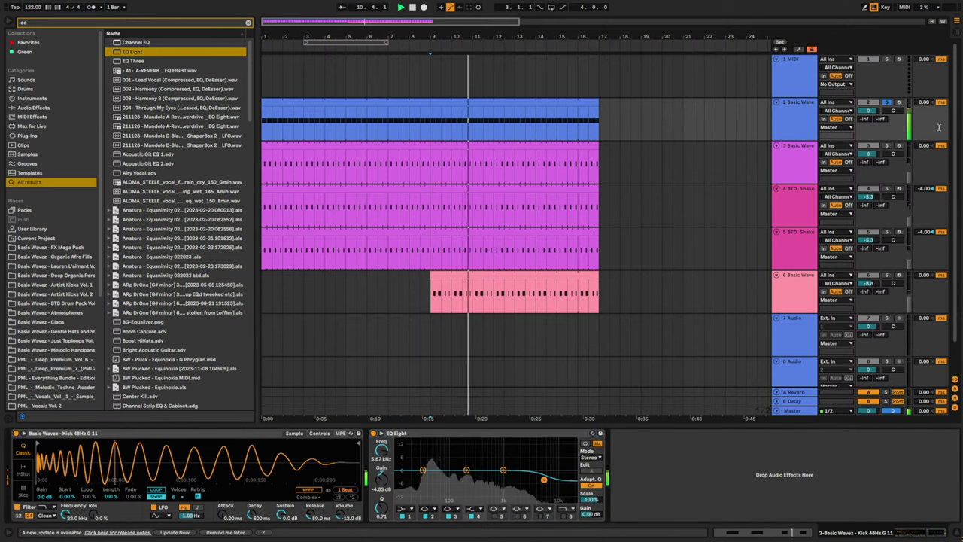
- Unsolo the kick track and play the full groove from bar 9 and from bar 1
click(887, 103)
key(space)
key(space)
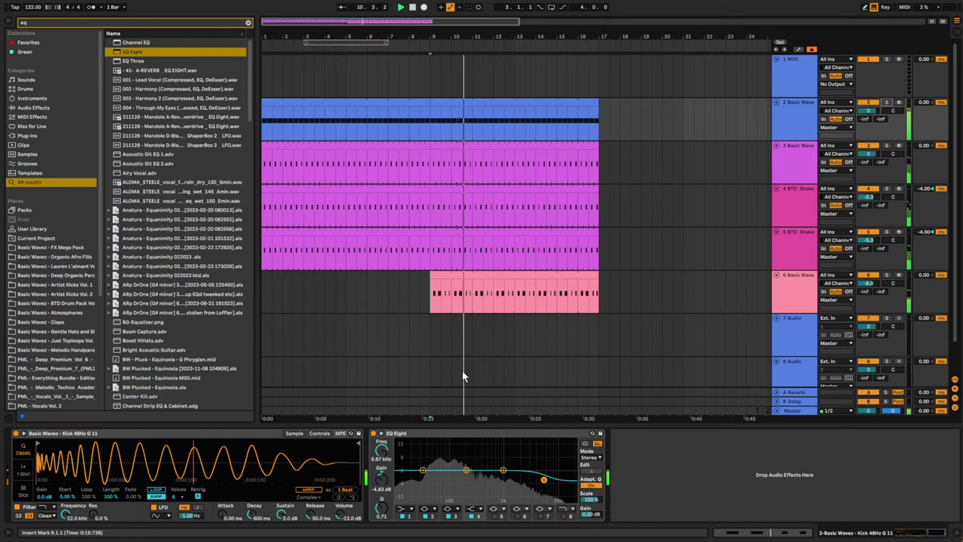
scroll(377, 314, down, 1)
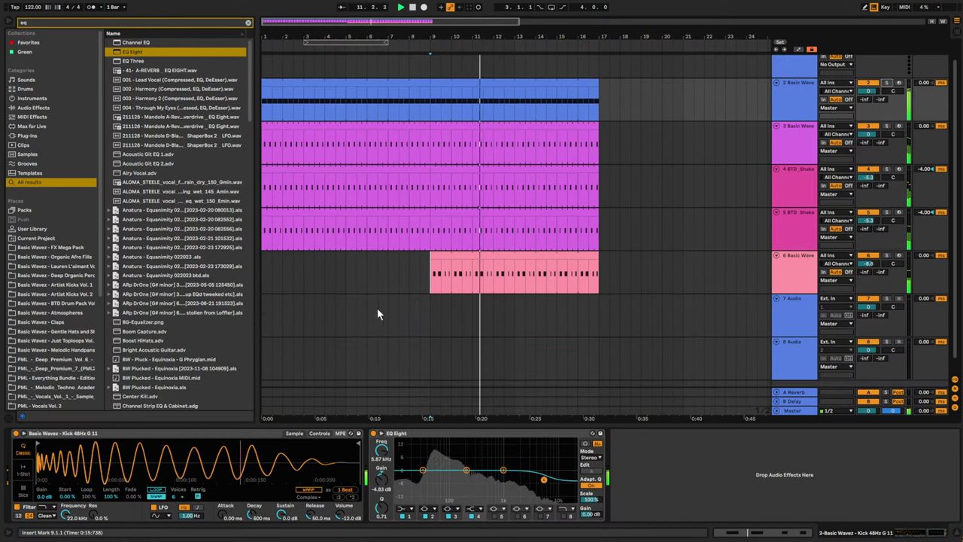
click(264, 272)
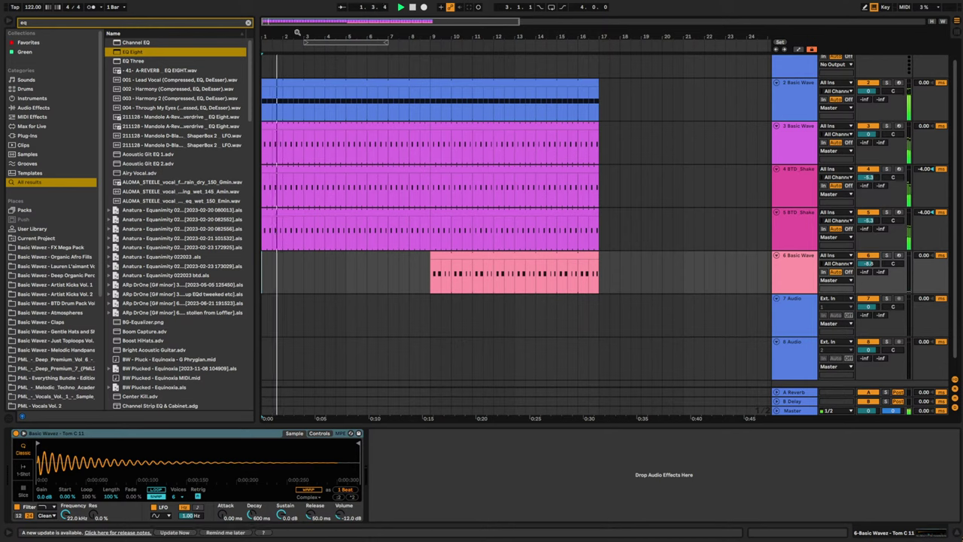
drag(296, 35, 296, 29)
key(space)
- Set the open hi-hat Simpler's LFO to a random waveform at 0.01 Hz with volume 2.00%, pan 2.00% and pitch 1.20%
click(327, 127)
double_click(327, 129)
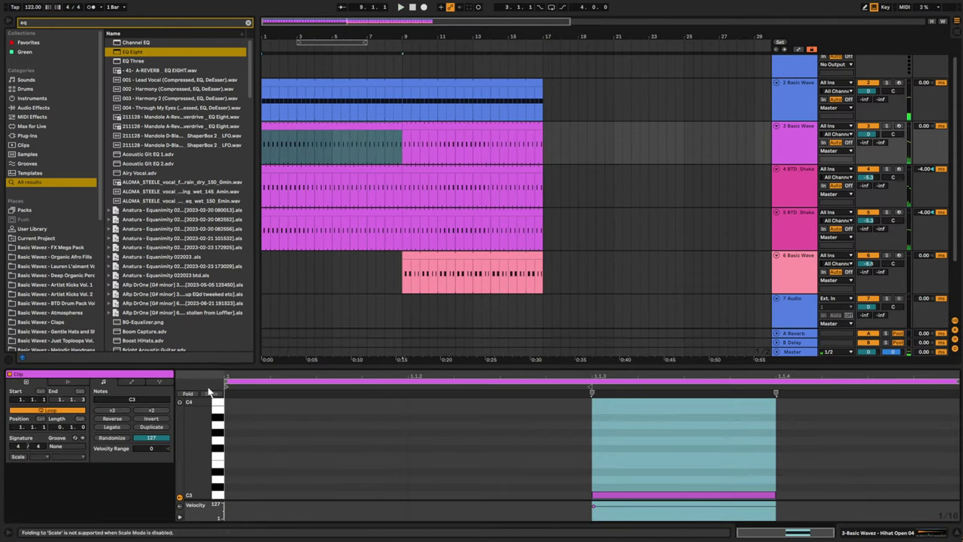
click(797, 150)
click(319, 433)
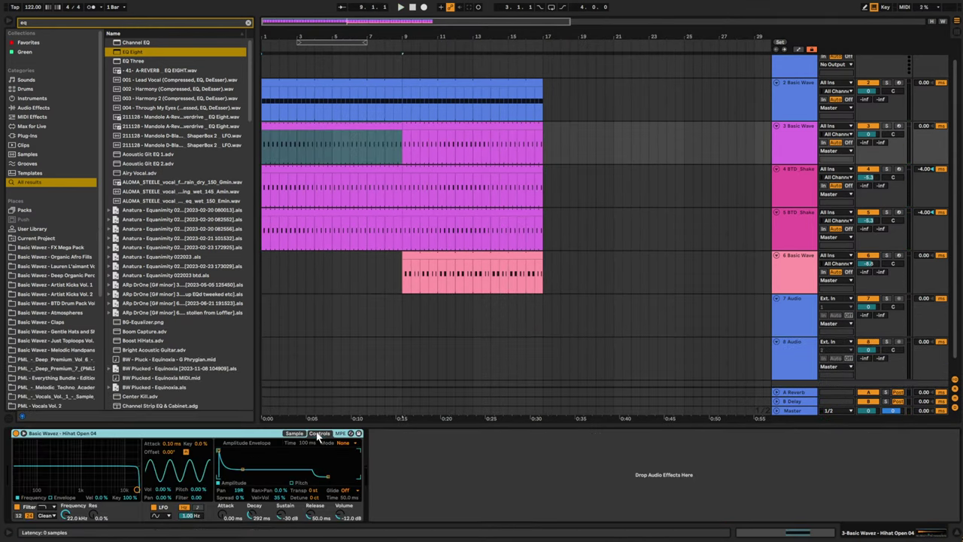
click(163, 518)
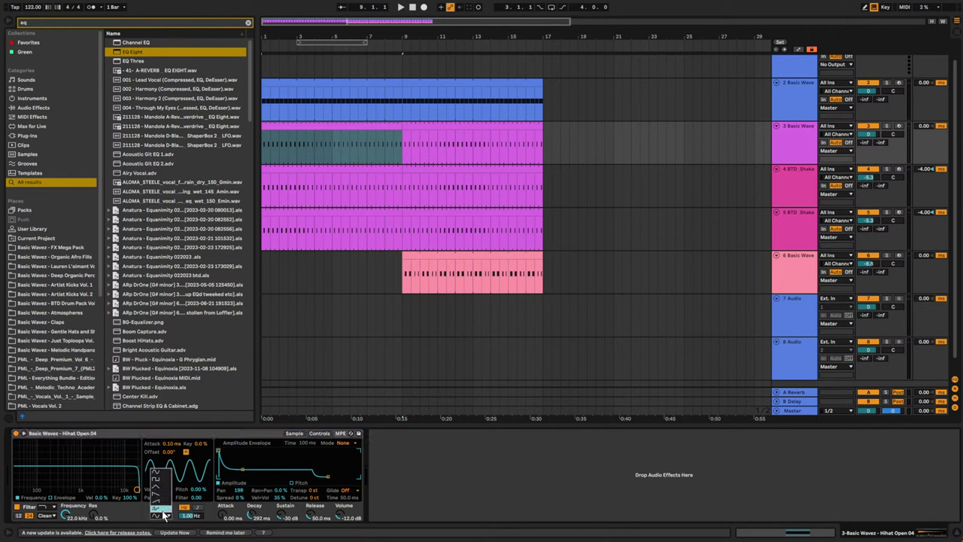
click(161, 510)
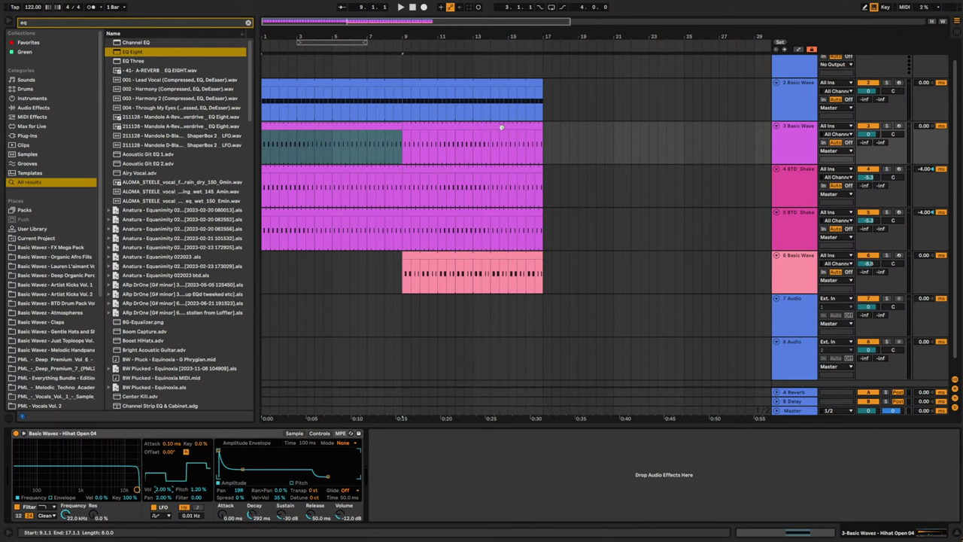
- Give both shaker Simplers a random LFO, with volume 3.12% and pitch 1.58% on Shaker_Hat_02 and pitch 1.37% on Shaker_Hat_04
click(795, 184)
click(319, 434)
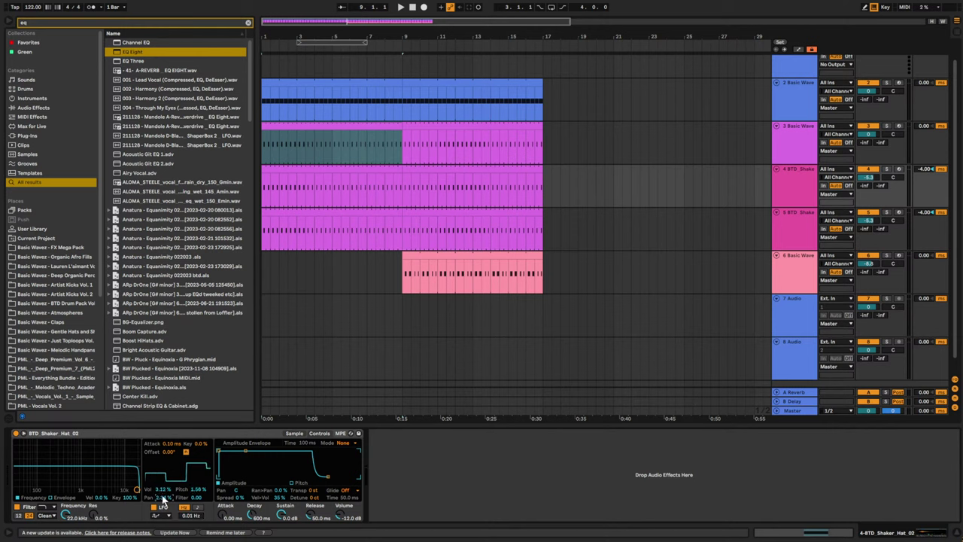
click(792, 225)
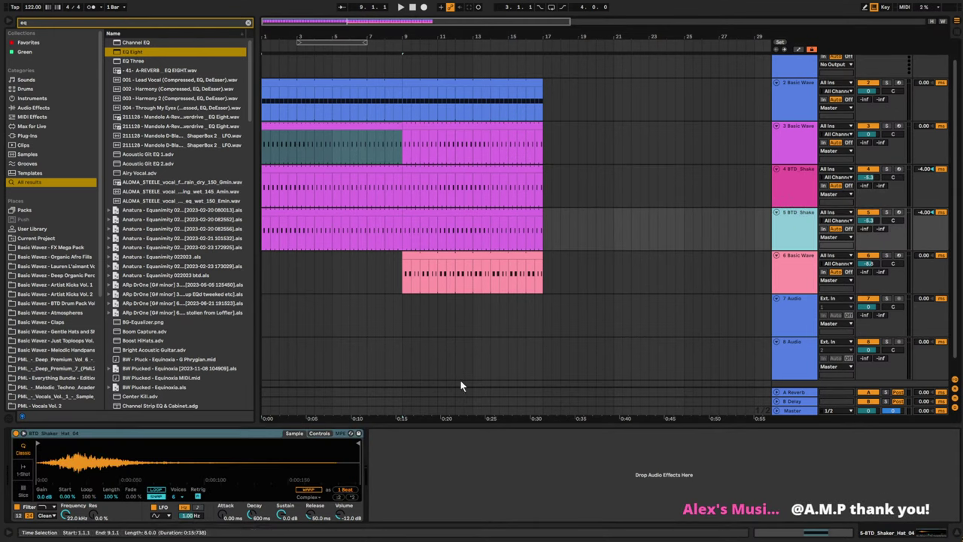
click(319, 433)
click(168, 516)
click(168, 513)
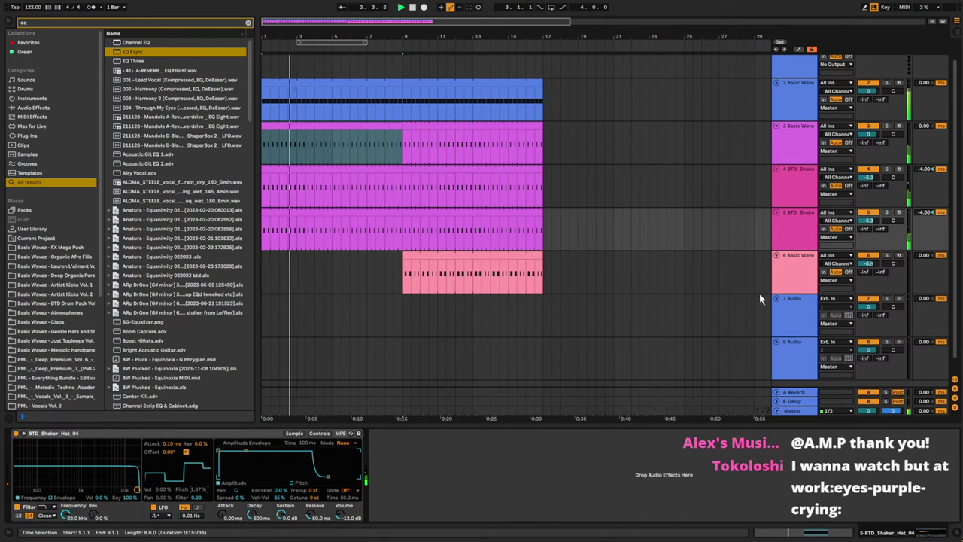
- Insert a MIDI track below the second shaker track and create an empty clip on it from 1.1.1 to 1.3.1
click(796, 276)
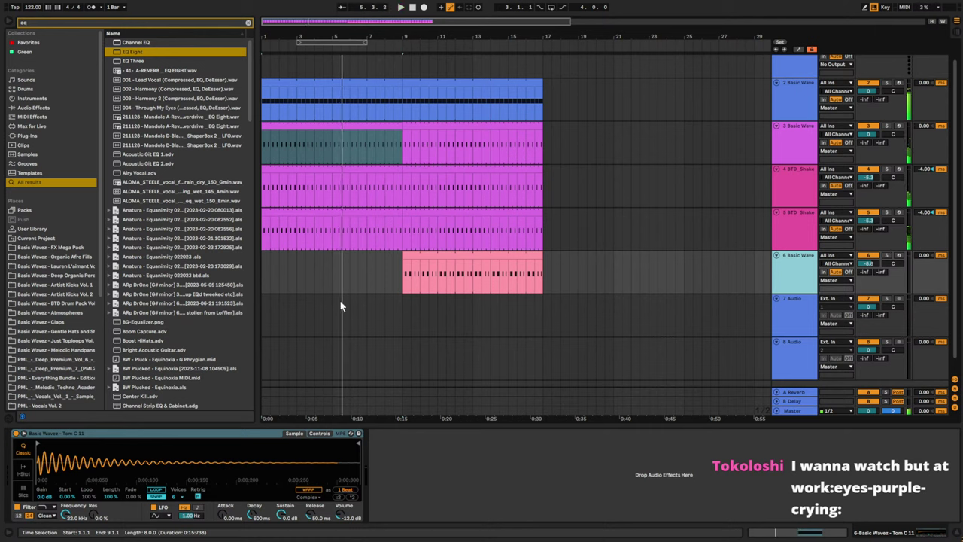
click(802, 245)
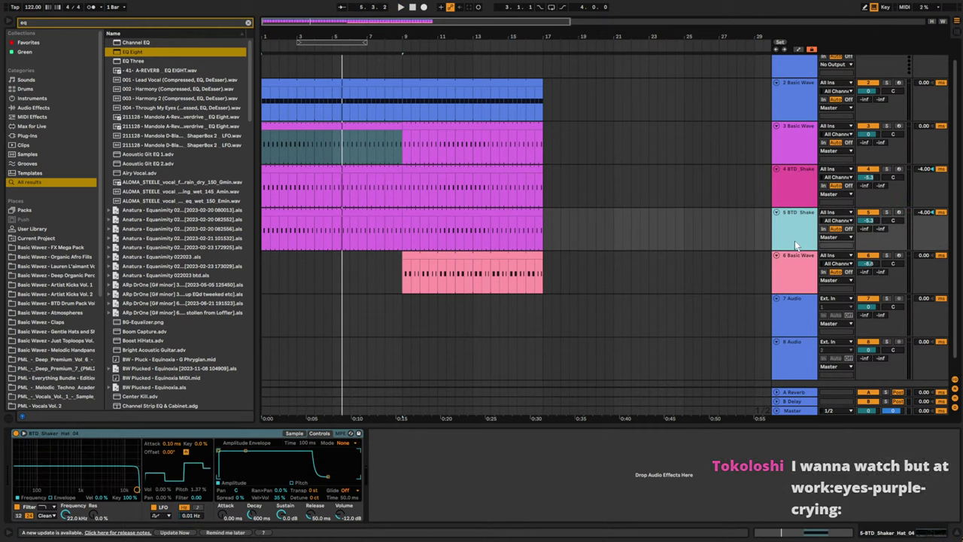
key(ctrl+shift+t)
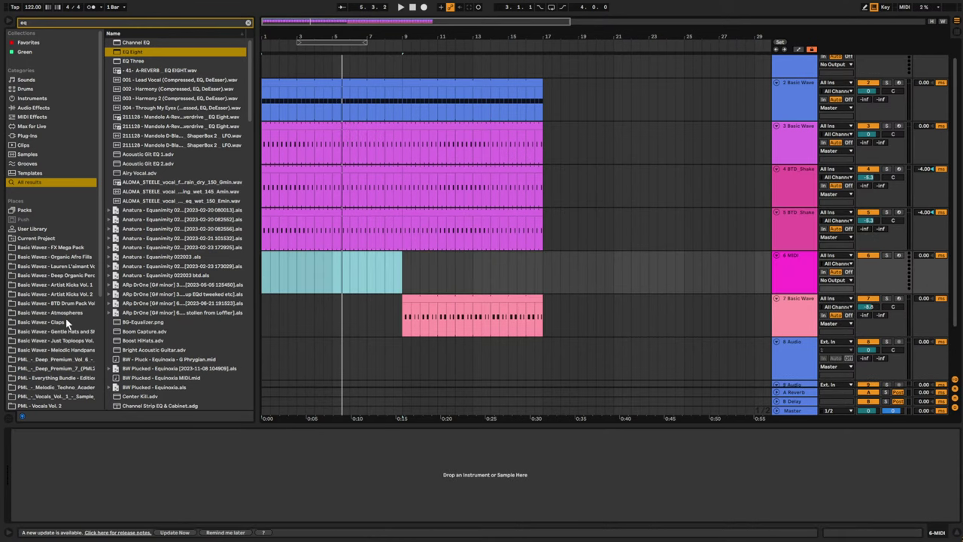
double_click(265, 271)
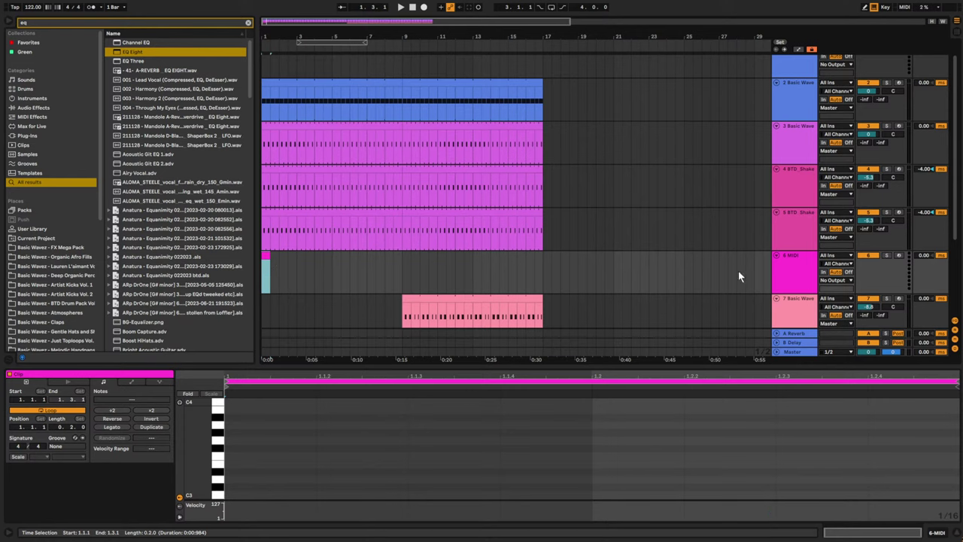
click(738, 271)
- Clear the browser search and list the Perc One Shot samples of the Basic Wavez - BTD Drum Pack, with the Cymbals folder collapsed
scroll(46, 225, down, 2)
click(53, 257)
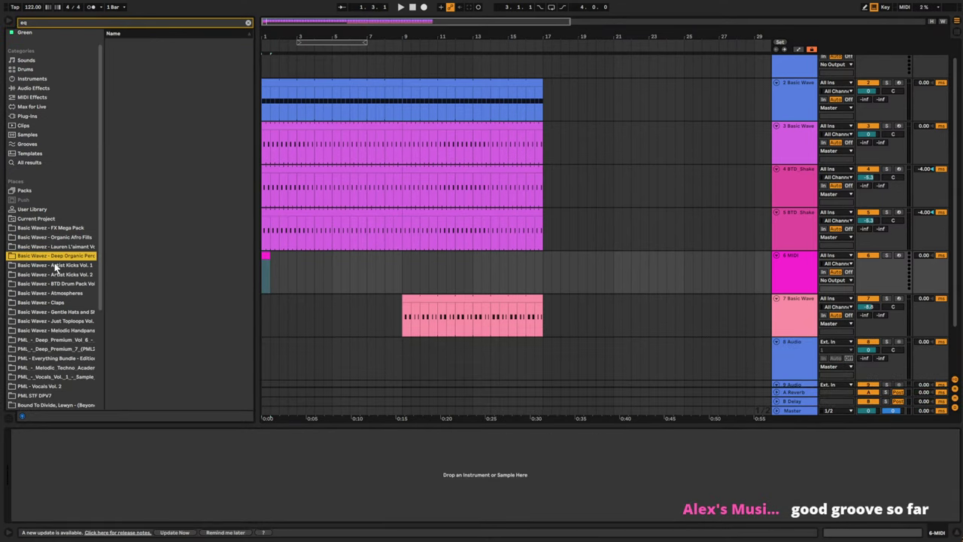
click(64, 303)
click(75, 284)
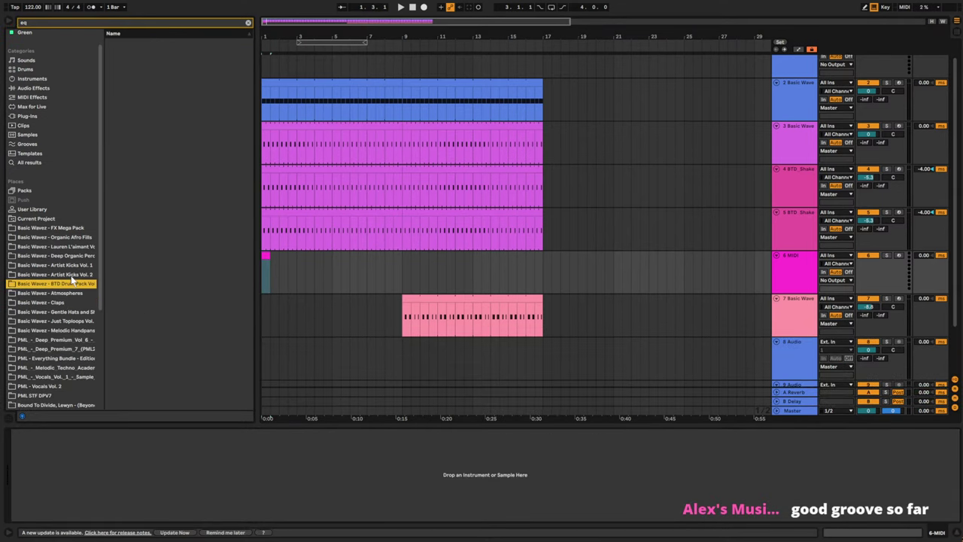
click(249, 23)
scroll(188, 98, up, 10)
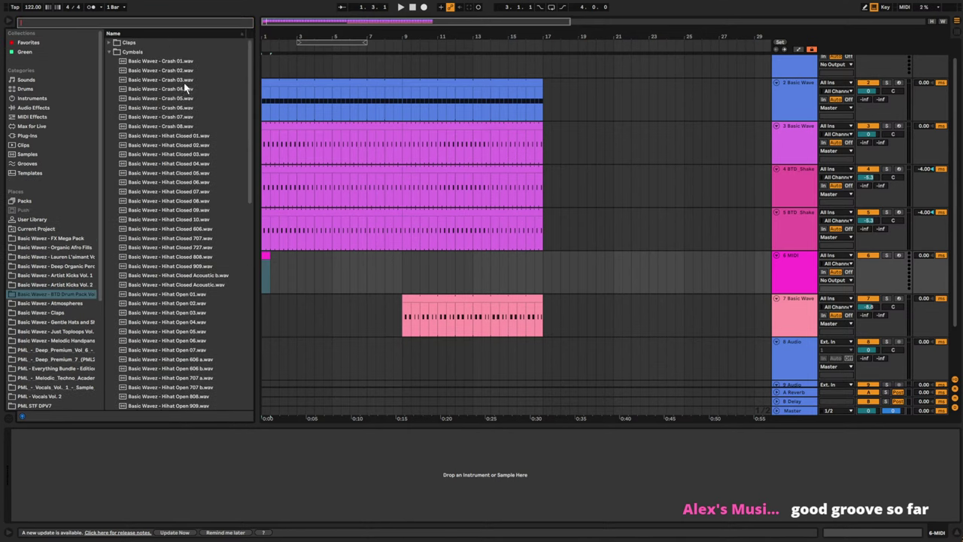
click(174, 82)
click(109, 53)
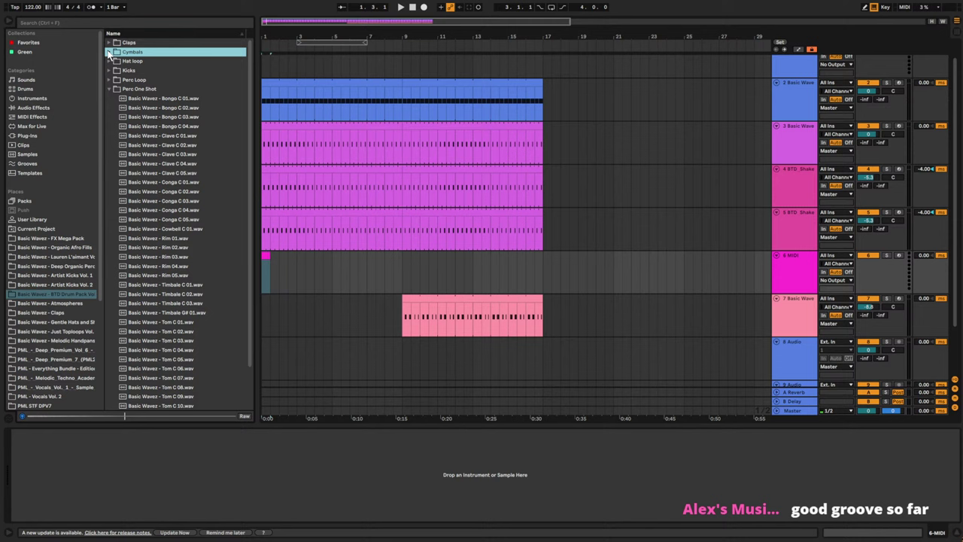
click(107, 89)
click(108, 89)
click(108, 88)
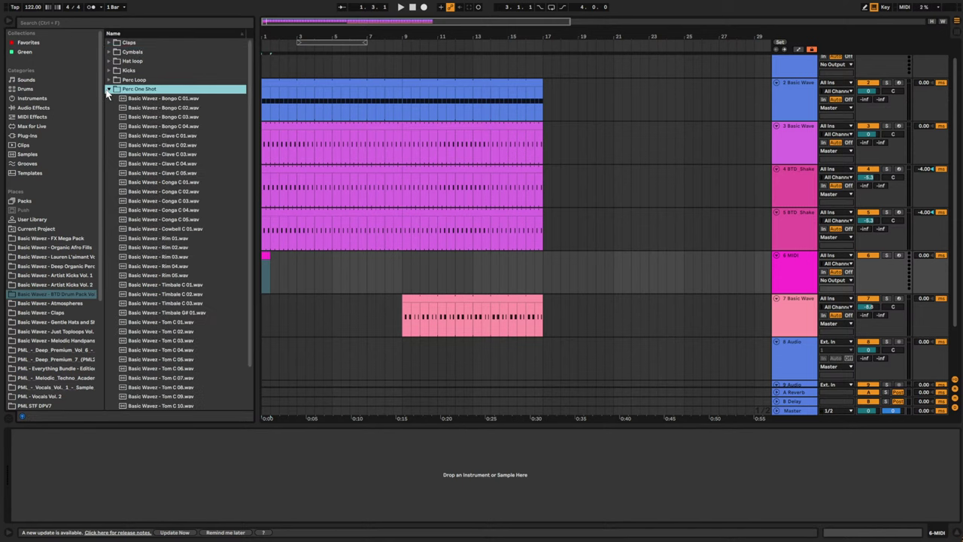
- Audition the bongo, clave and conga one-shots and load Basic Wavez - Conga C 04.wav onto the new MIDI track
click(135, 116)
click(146, 127)
click(159, 154)
click(165, 183)
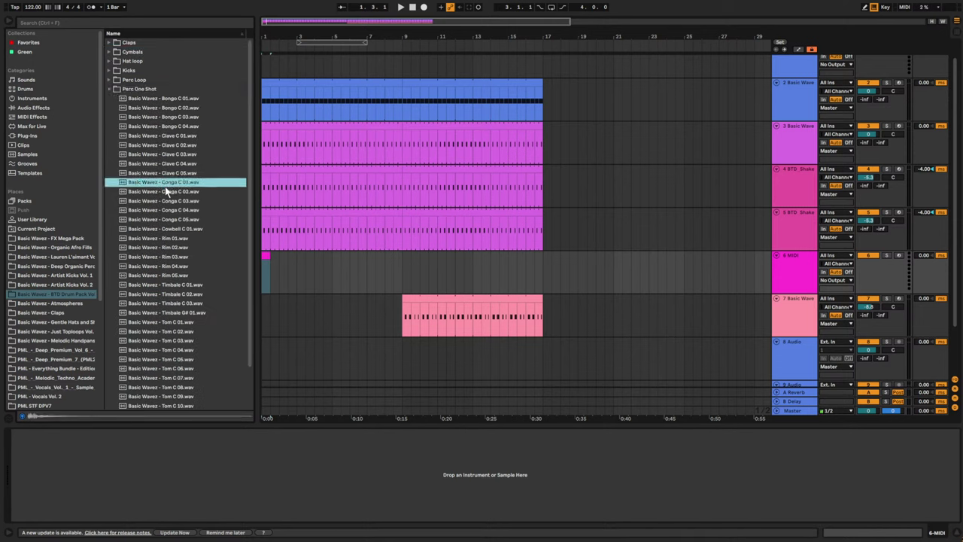
click(167, 193)
click(170, 202)
click(172, 211)
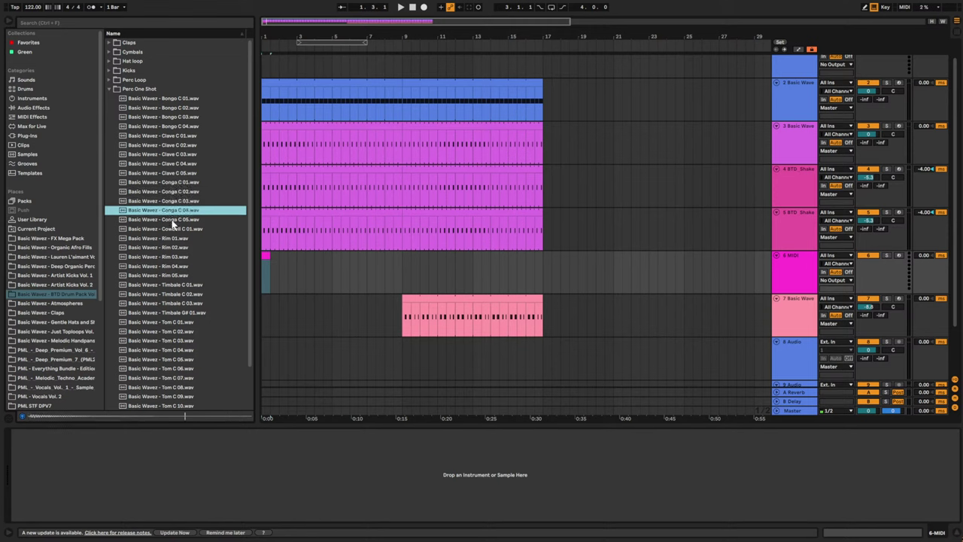
click(172, 221)
click(179, 214)
double_click(173, 214)
- Add an A#2 note at 1.1.2 in the conga clip while playing the groove from bar 1
double_click(266, 256)
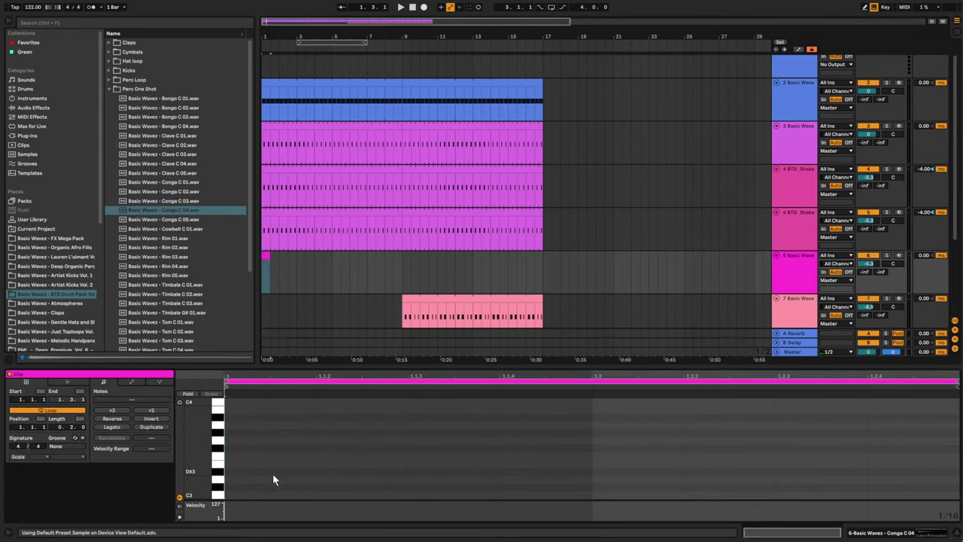
key(space)
key(space)
scroll(453, 490, down, 2)
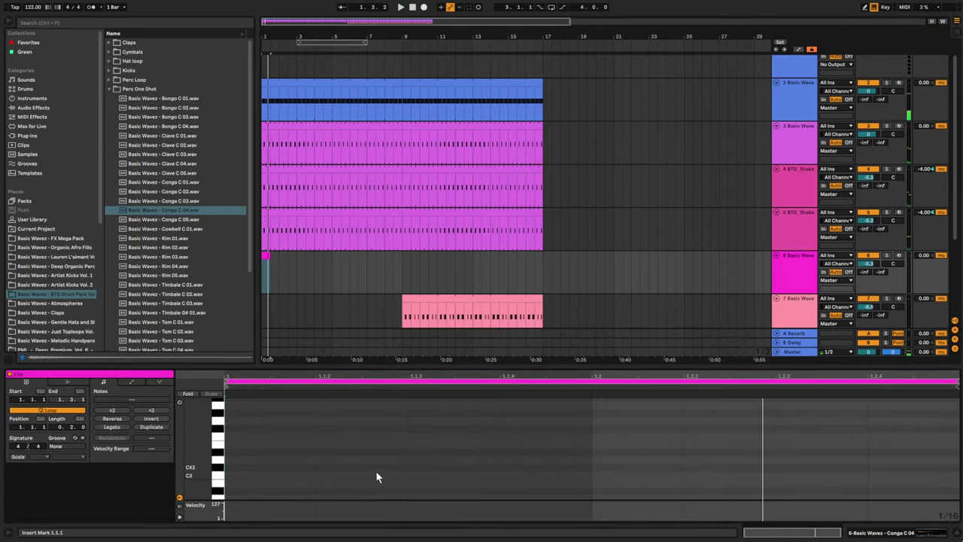
scroll(352, 482, down, 1)
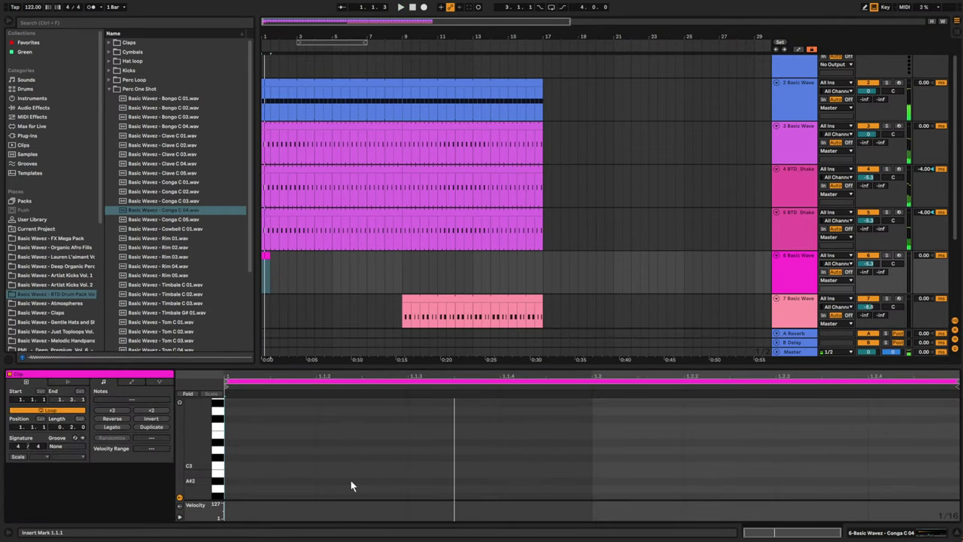
double_click(351, 481)
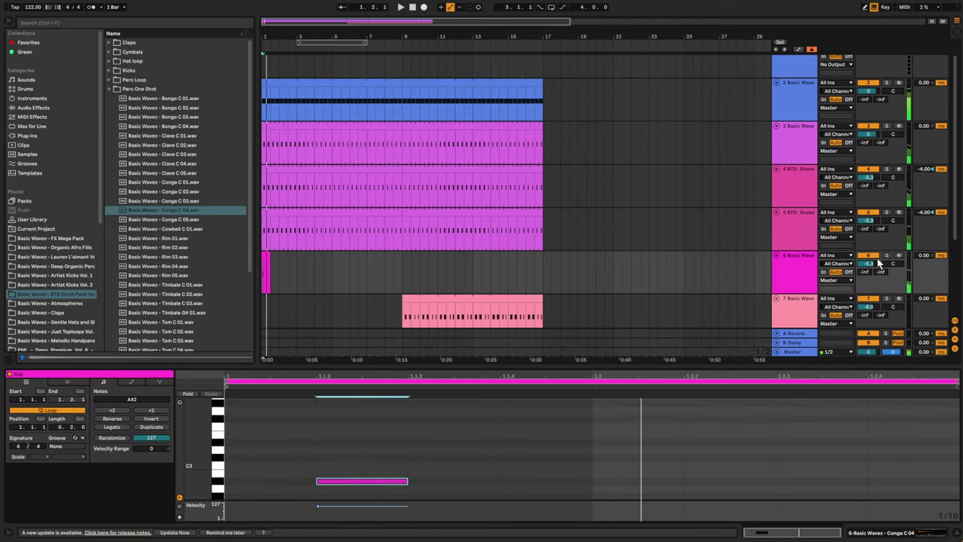
- Extend the conga note to end at 1.2.1 and set the conga Simpler's release to 2.82 s, auditioning the track soloed
click(887, 256)
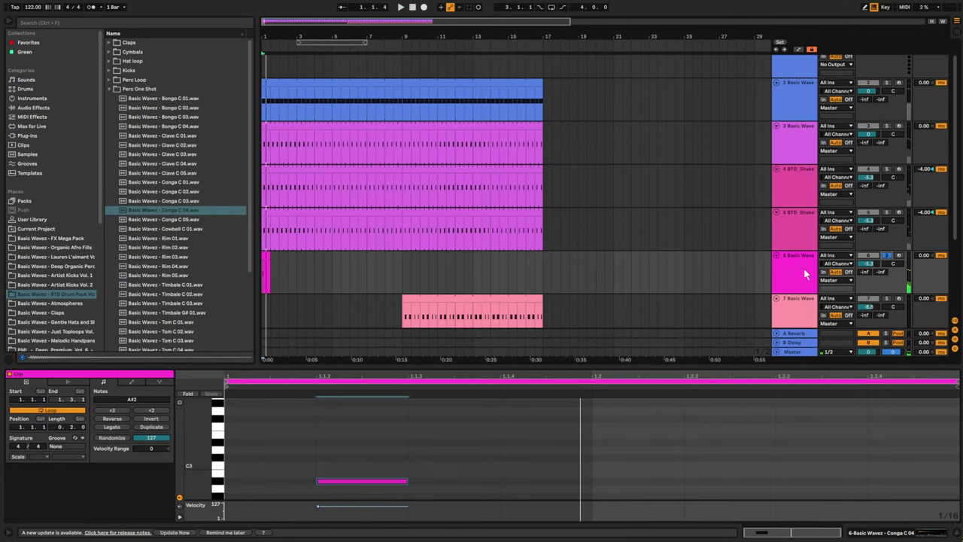
drag(408, 481, 587, 481)
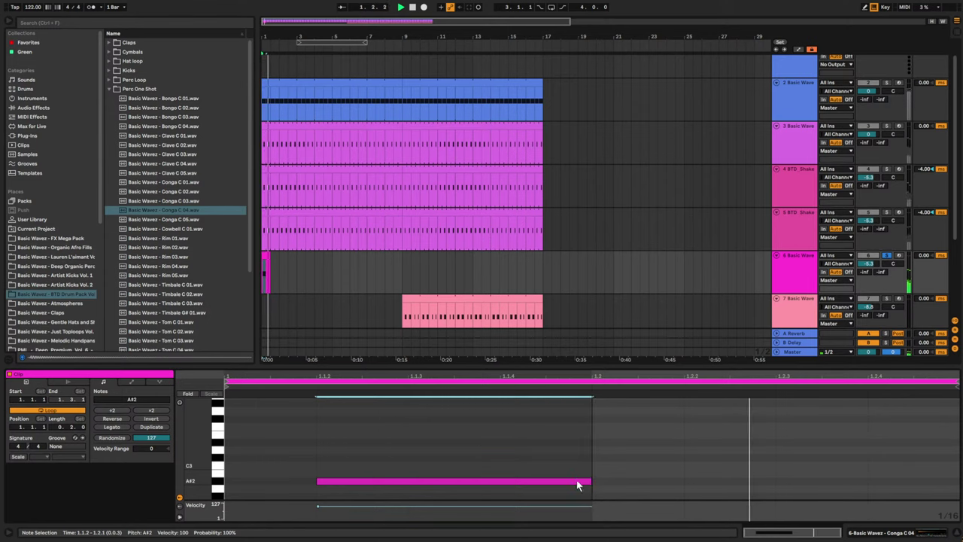
click(554, 262)
drag(307, 517, 307, 481)
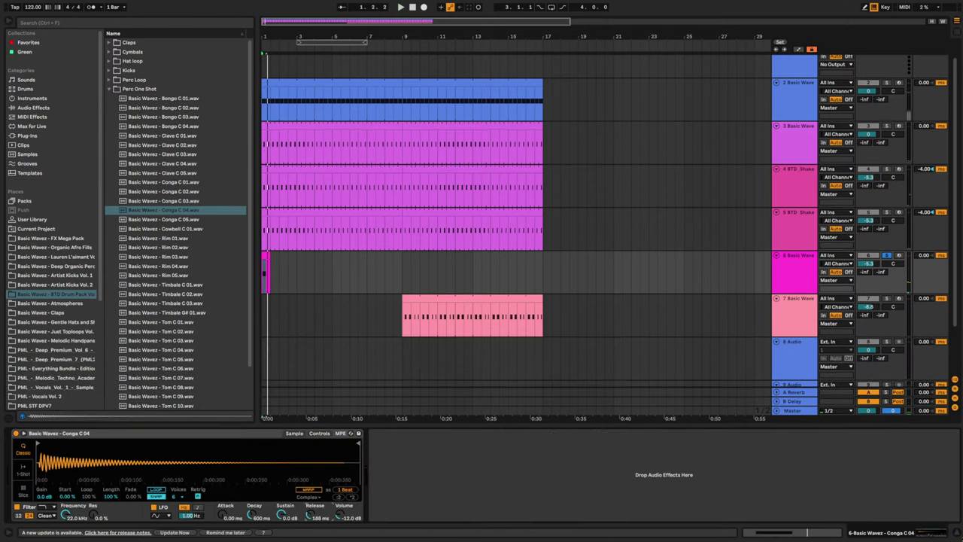
key(space)
key(space)
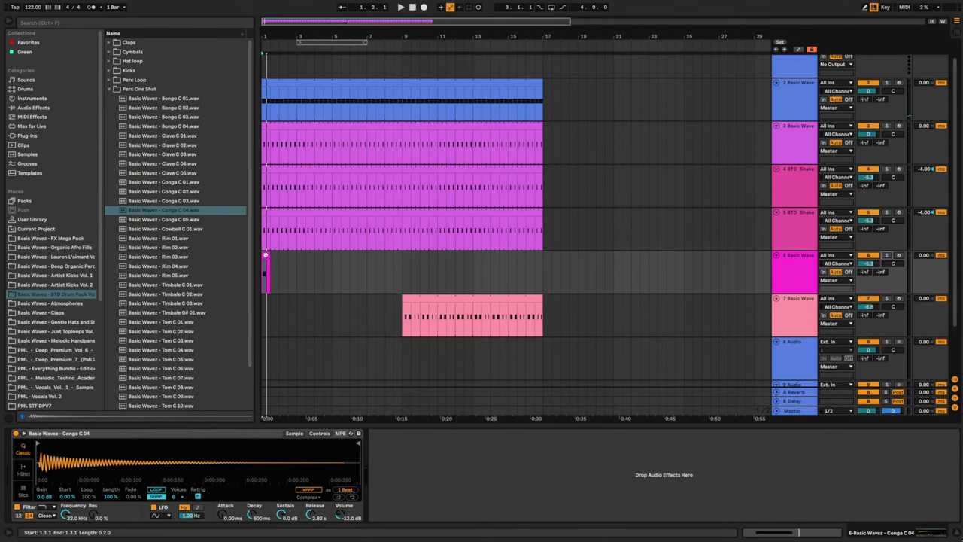
- Move the conga note so it runs from 1.2.2 to 1.3.1 and play it with the groove
double_click(265, 255)
drag(441, 489, 778, 414)
key(space)
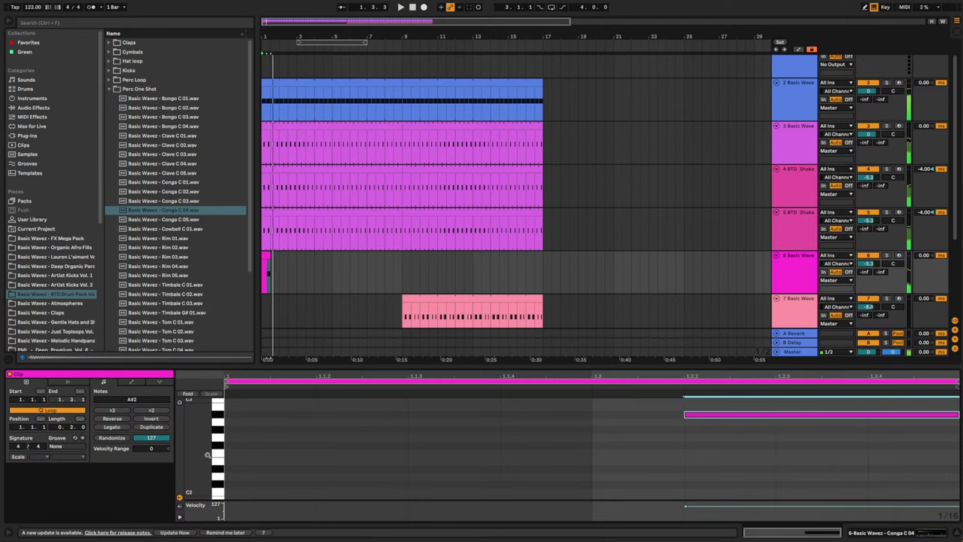
drag(207, 453, 183, 448)
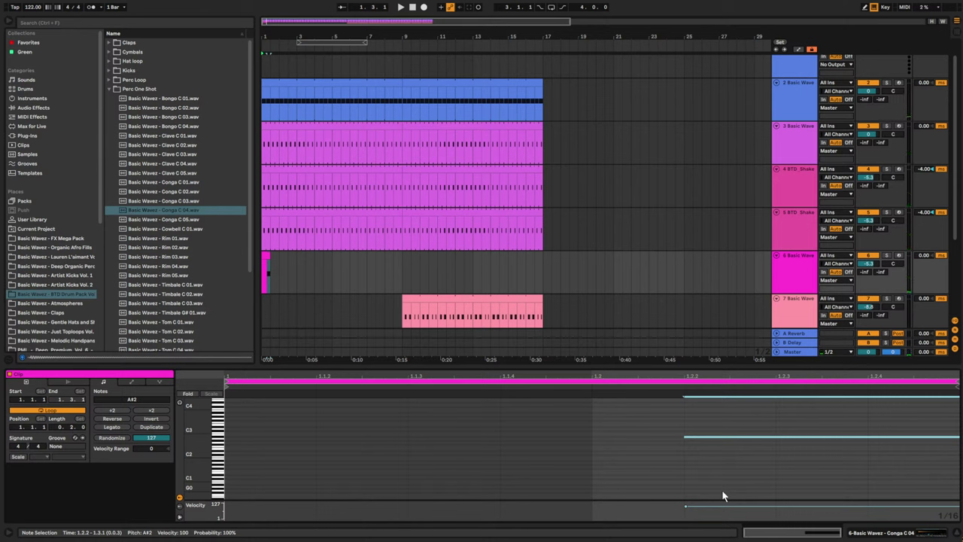
- Move the A#2 conga note so it runs from 1.1.2 to 1.2.1 and play it with the groove
key(shift+Down)
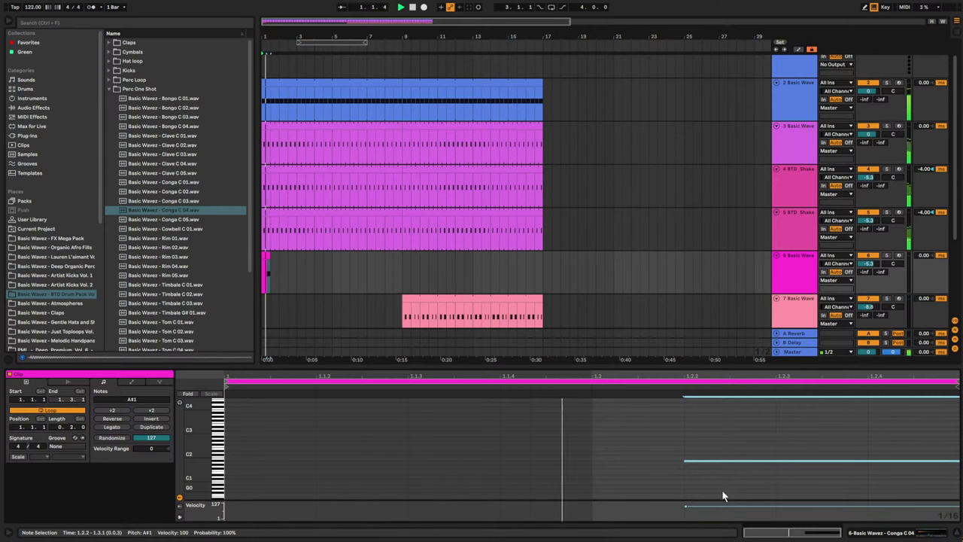
key(shift+Up)
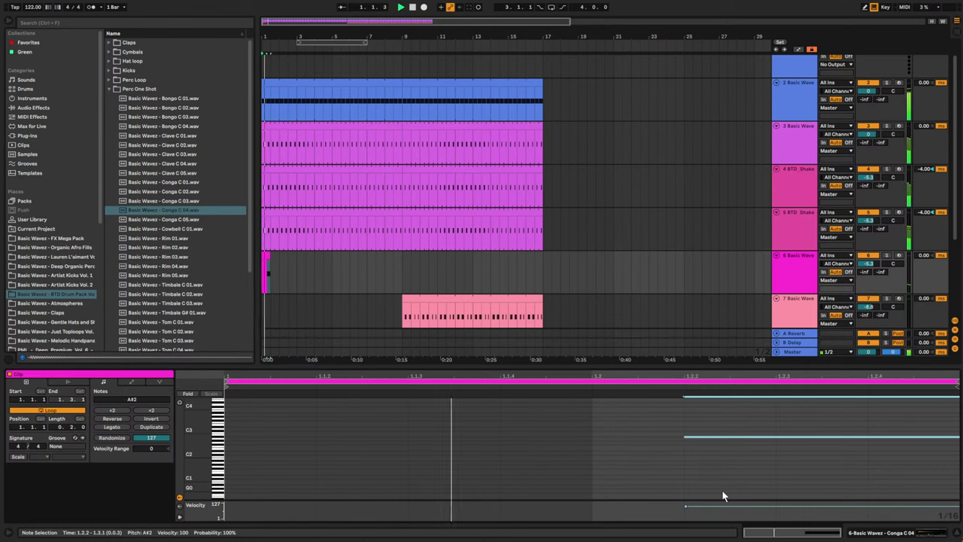
key(Left)
key(Left)
key(Left)
key(Left)
key(space)
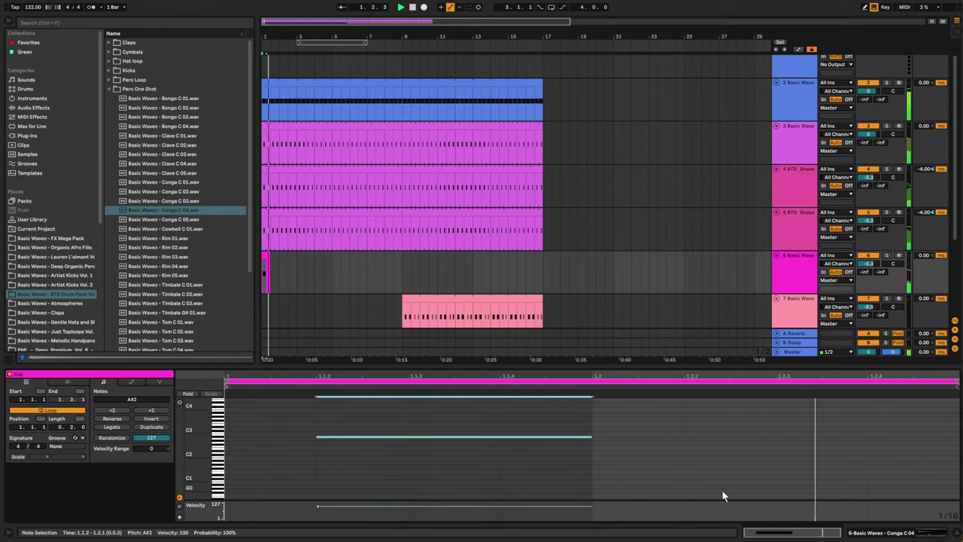
- Consolidate bar 1 of the conga track into a one-bar clip, enable its loop and extend it to bar 17
click(288, 265)
drag(280, 263, 259, 265)
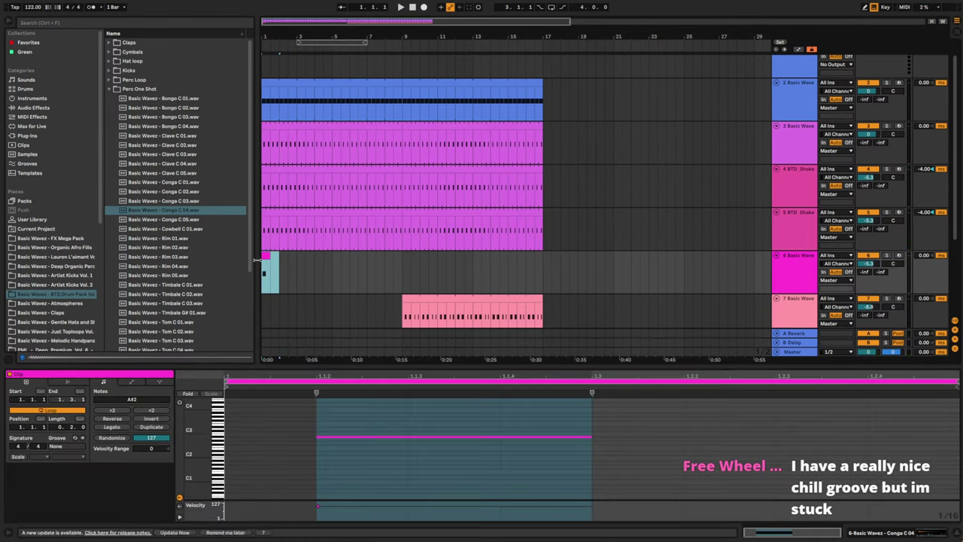
key(ctrl+j)
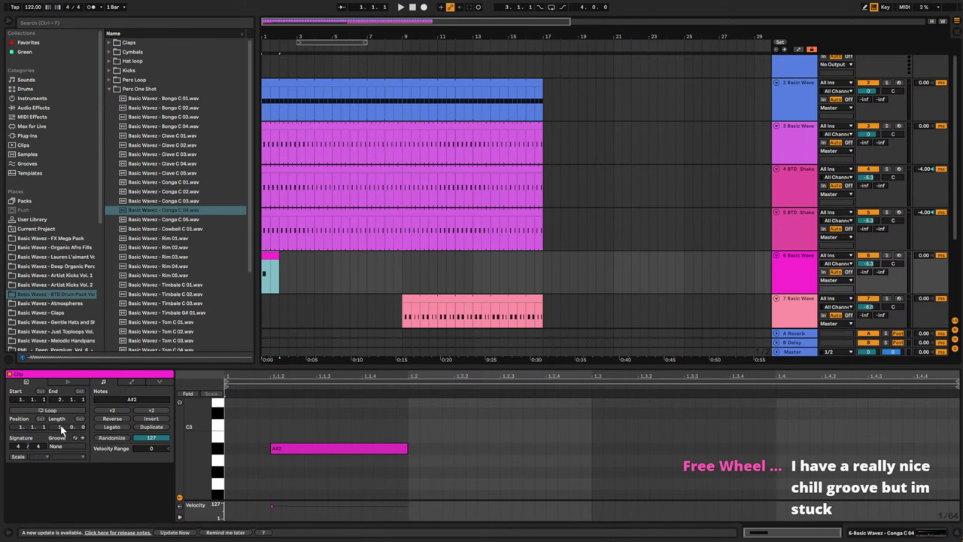
click(49, 411)
drag(279, 272, 544, 263)
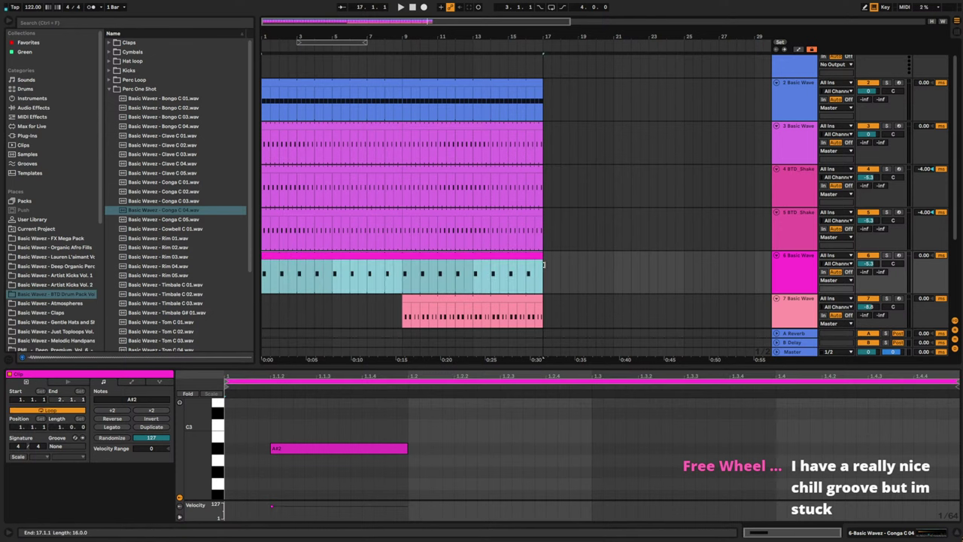
- Lower the conga track's volume to -13.0 dB while playing the groove
key(space)
double_click(808, 281)
drag(869, 265, 870, 303)
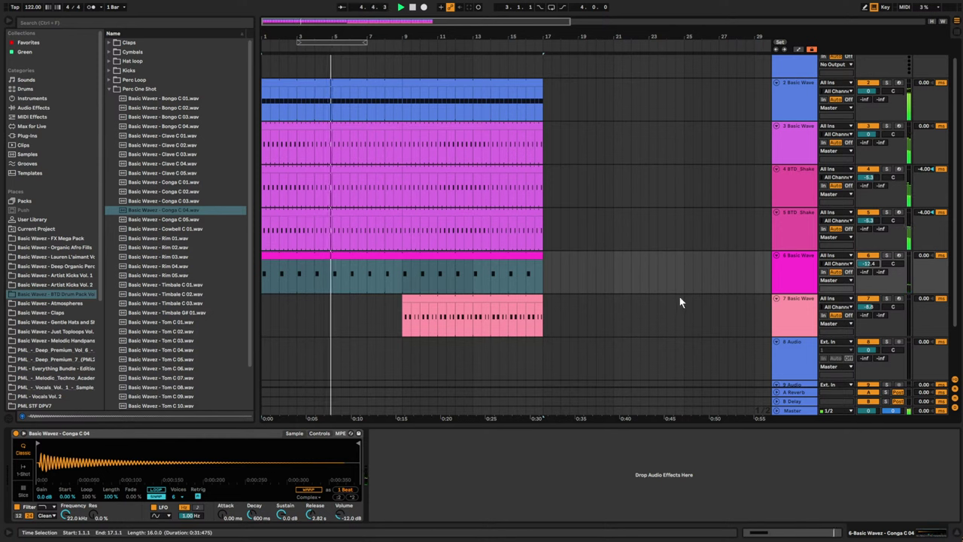
drag(870, 265, 871, 268)
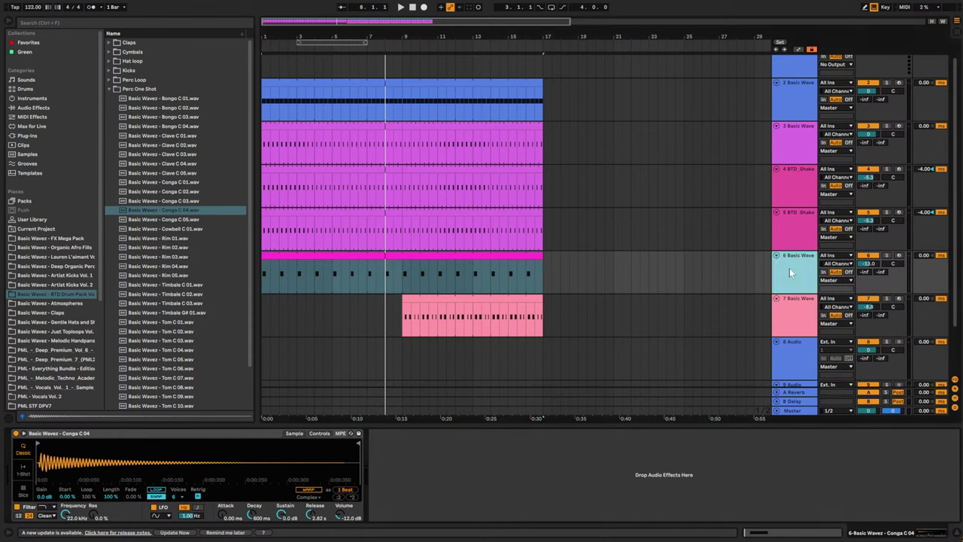
- Insert a MIDI track below the conga track and create an empty two-bar clip on it from 1.1.1 to 3.1.1
key(ctrl+shift+t)
click(268, 304)
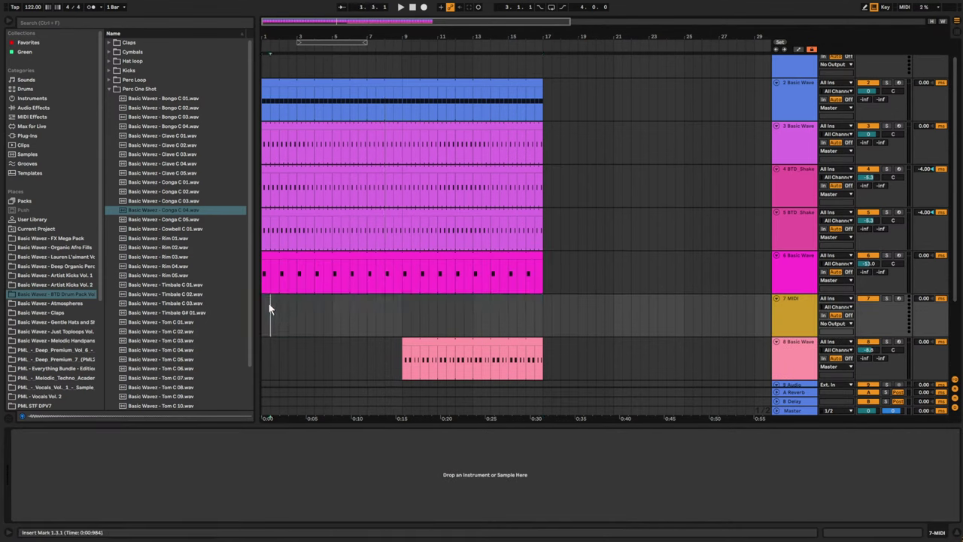
drag(263, 304, 281, 305)
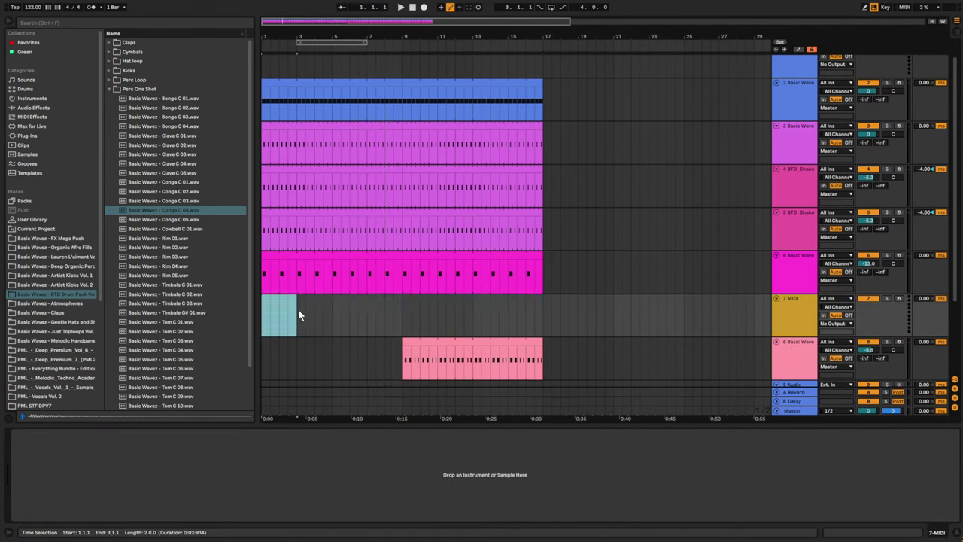
key(ctrl+shift+m)
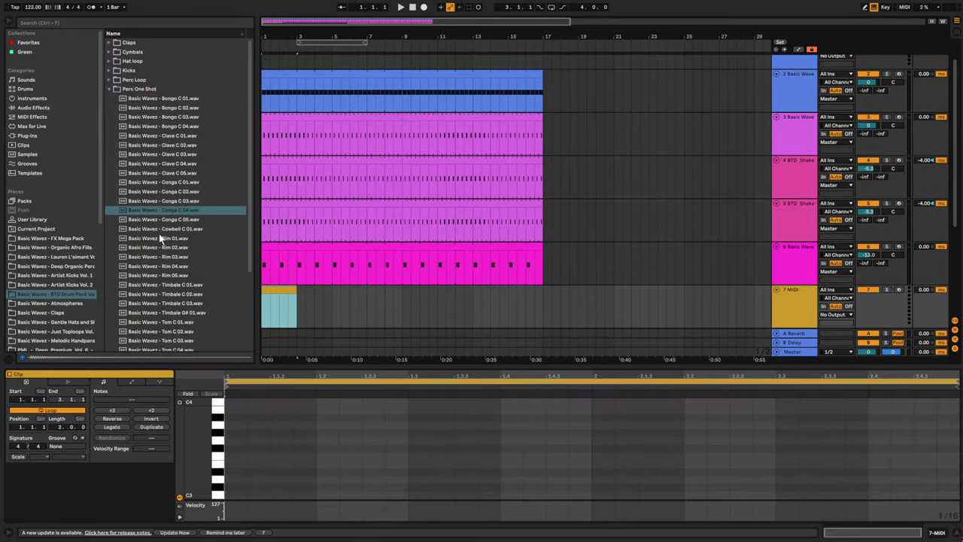
- Audition the rim, conga and clave one-shots and load Basic Wavez - Clave C 04.wav onto the new MIDI track
click(173, 238)
click(173, 248)
click(174, 267)
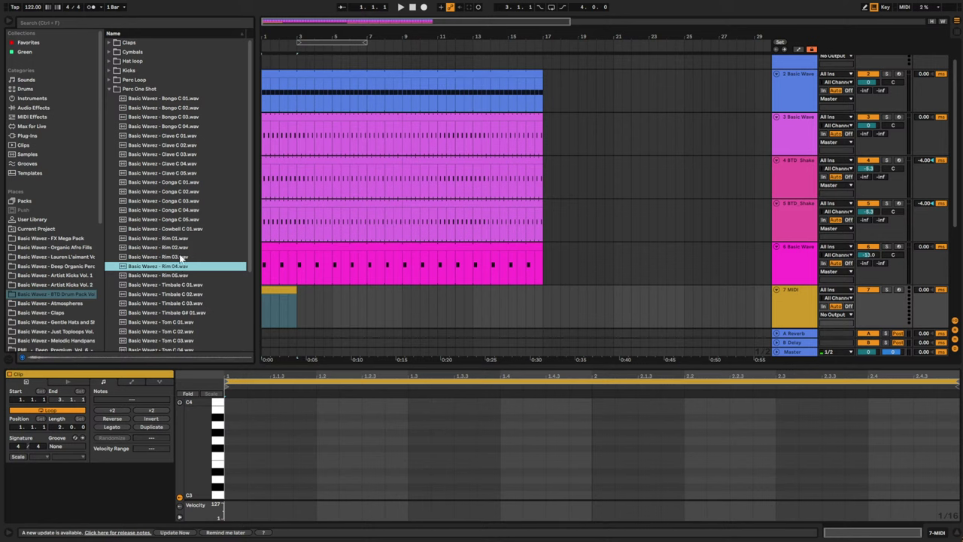
click(180, 220)
key(Up)
key(Up)
key(Up)
key(Up)
key(Up)
key(Up)
key(Up)
key(Up)
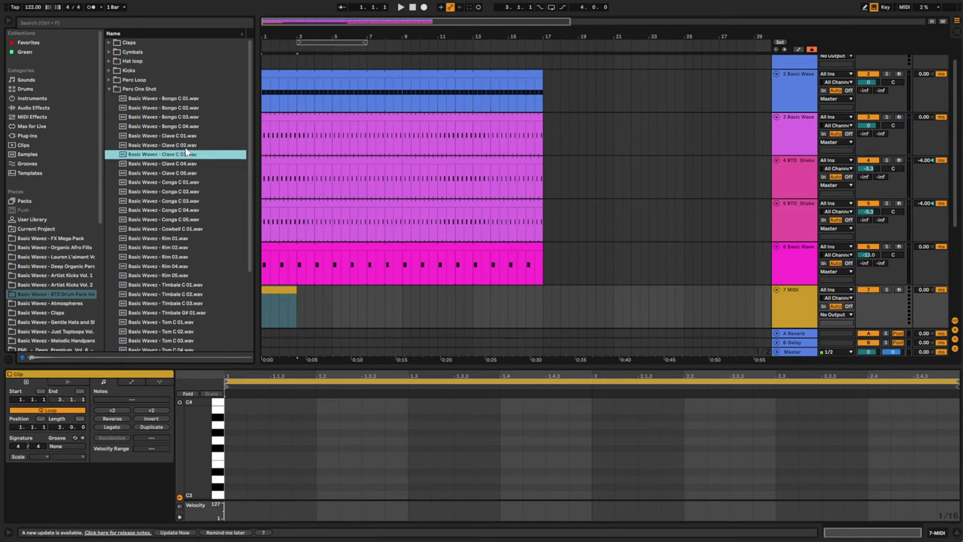
key(Up)
click(187, 147)
click(189, 155)
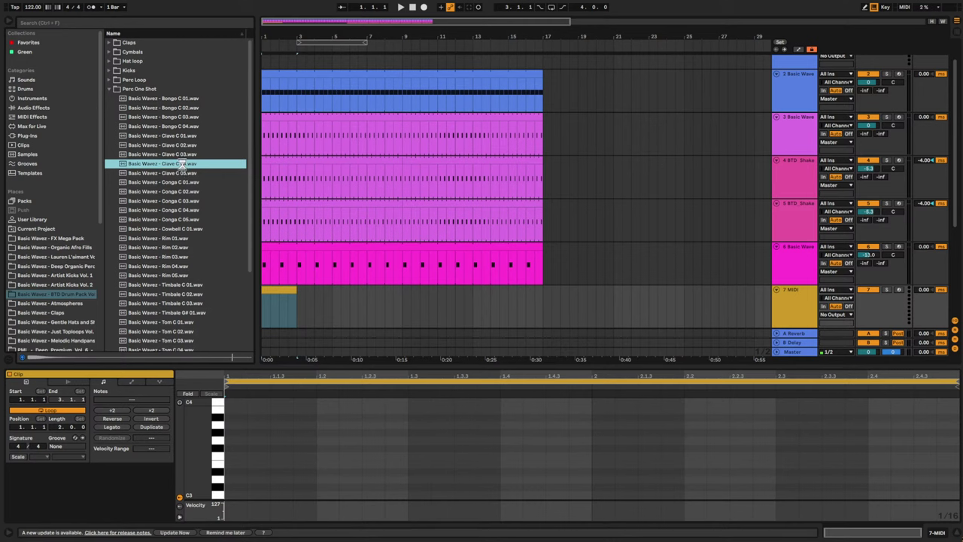
- Add an A#2 note from 1.2.4 to 1.3.1 in the clave clip while playing the groove
double_click(279, 290)
key(space)
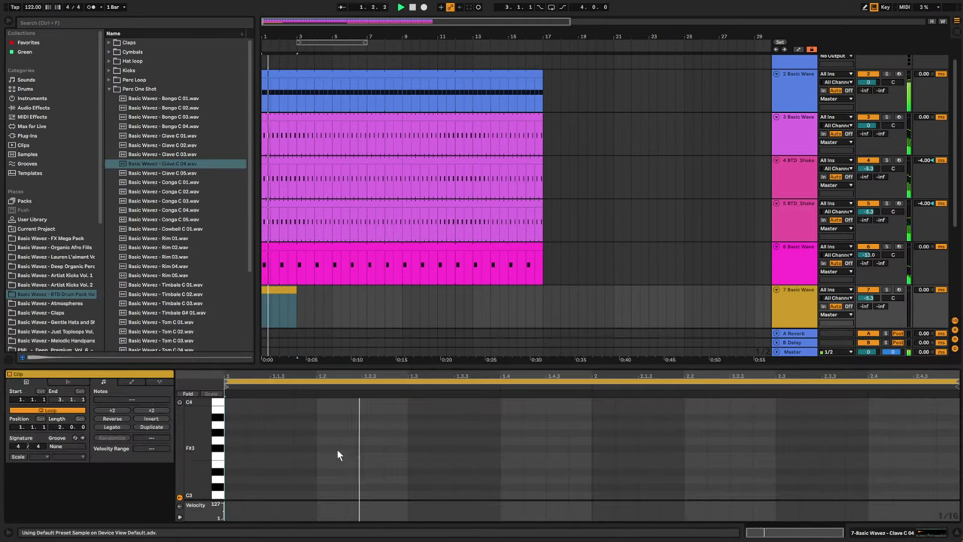
scroll(344, 459, up, 2)
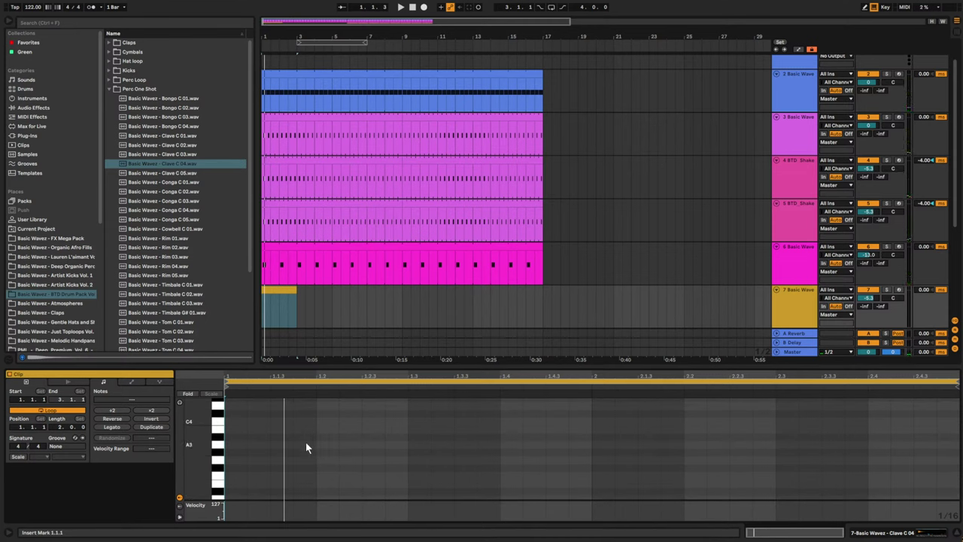
double_click(313, 437)
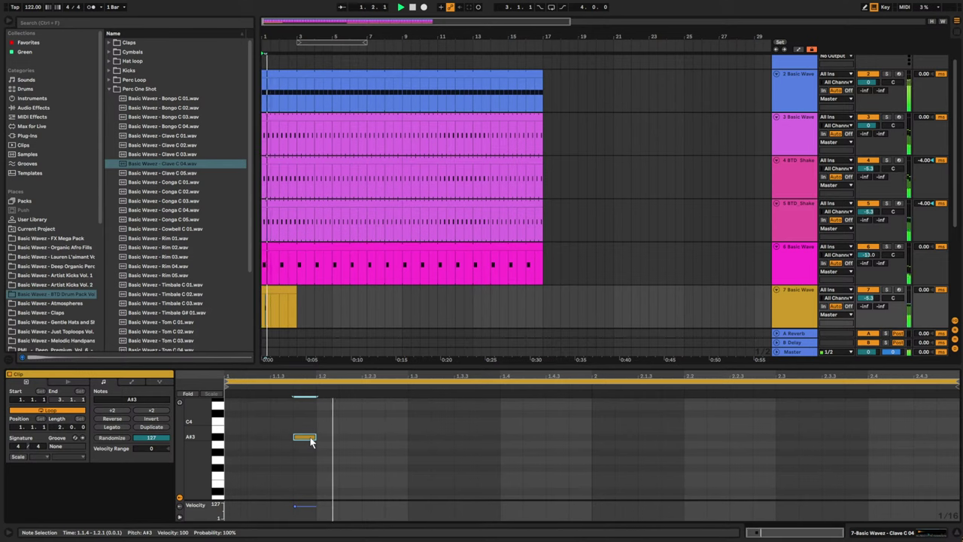
drag(306, 438, 397, 439)
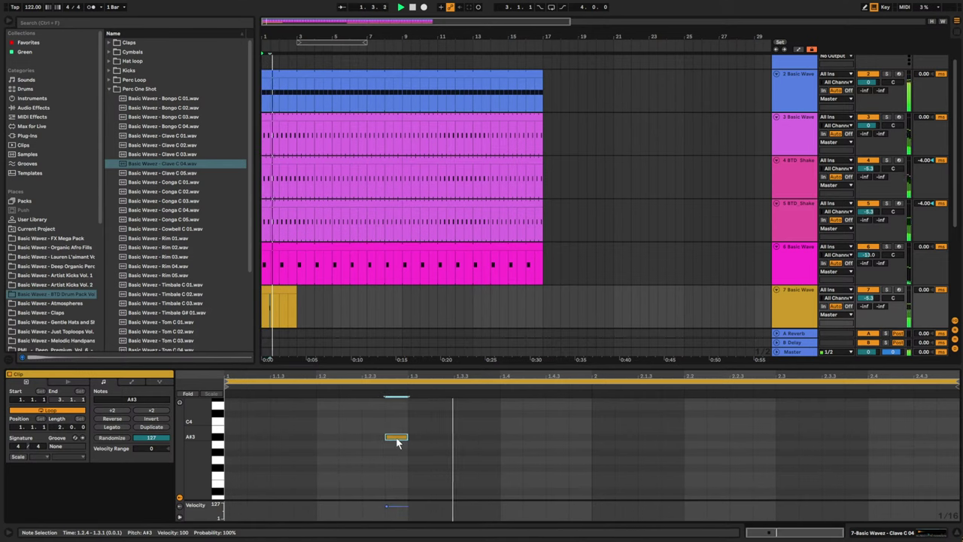
key(shift+Down)
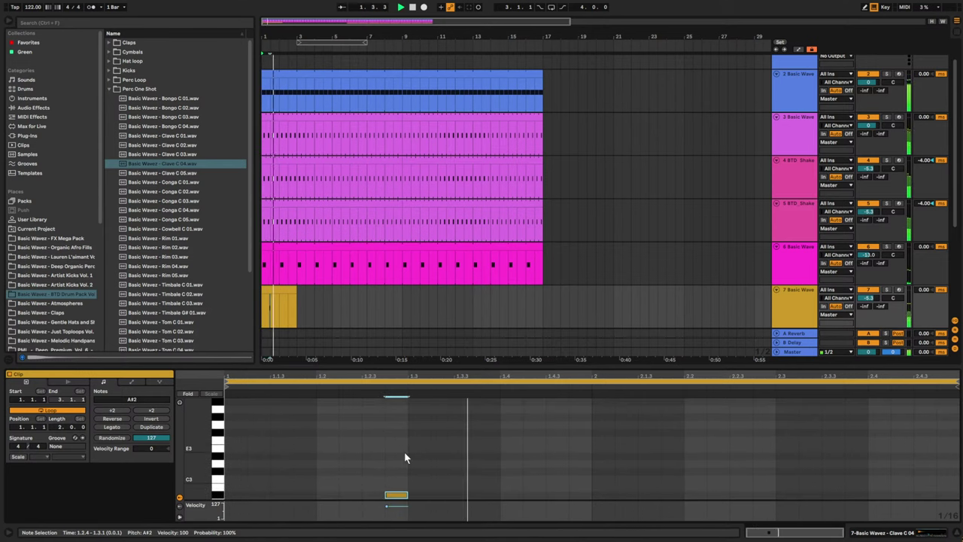
- Lower the clave track's volume to -28.0 dB and extend its looped clip to bar 17 during playback
key(space)
key(space)
mouse_move(869, 298)
mouse_down()
mouse_move(868, 319)
mouse_move(868, 310)
mouse_up()
key(space)
key(space)
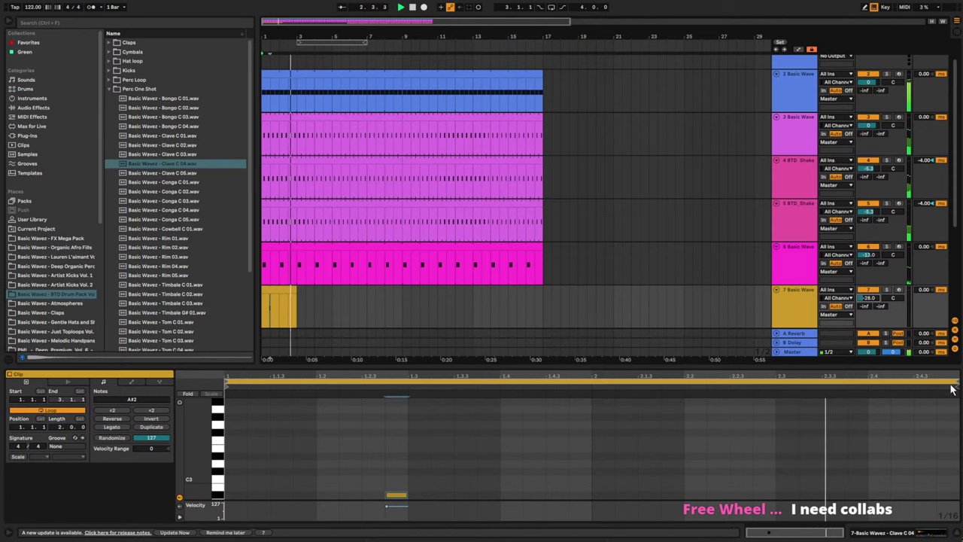
drag(297, 292, 543, 297)
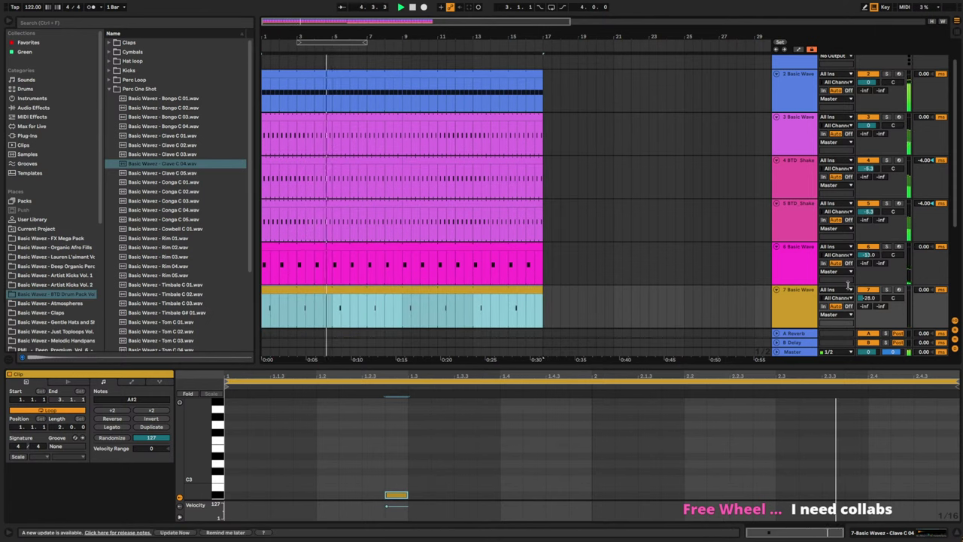
scroll(833, 298, down, 2)
click(785, 247)
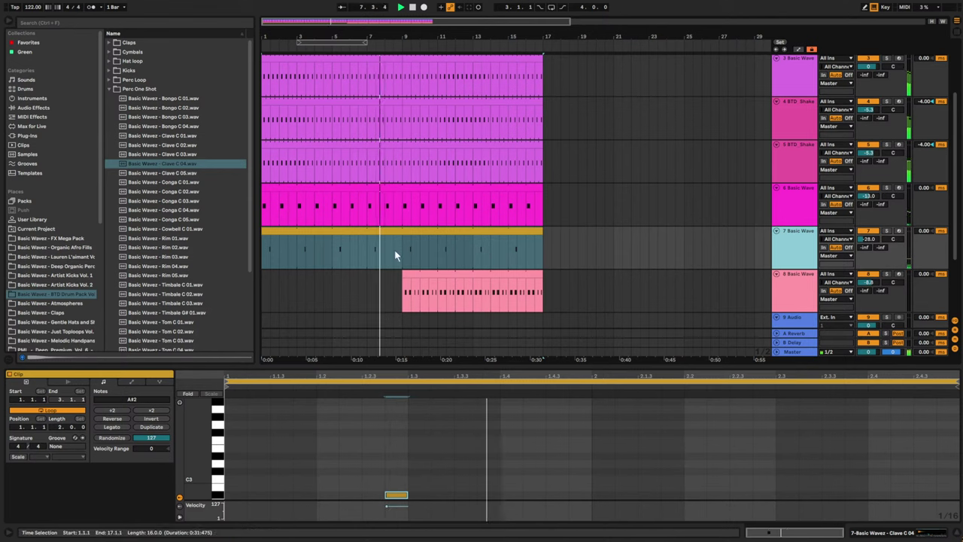
- Add A#2 clave notes at 1.3.2 and 1.4.1, and lower the velocity of the note at 1.4.1
double_click(369, 498)
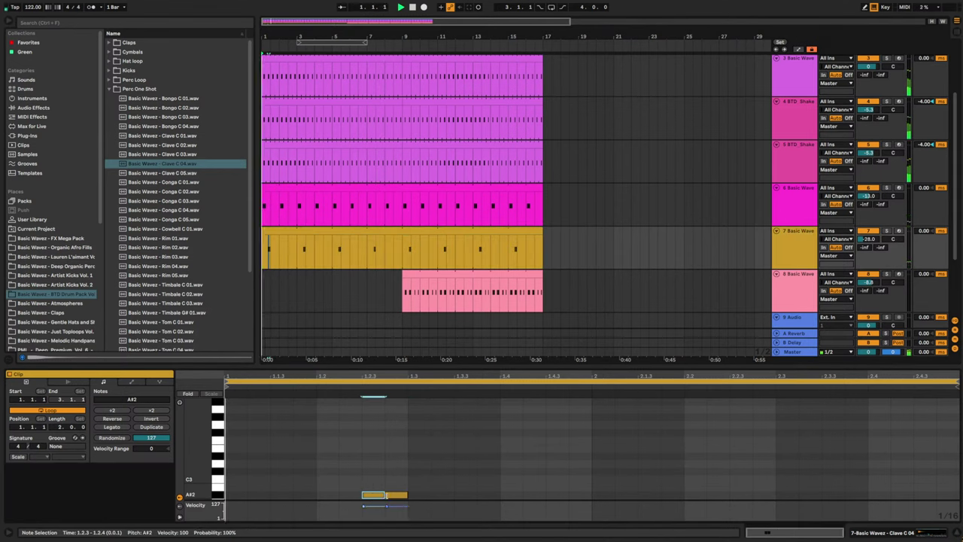
drag(376, 497, 452, 498)
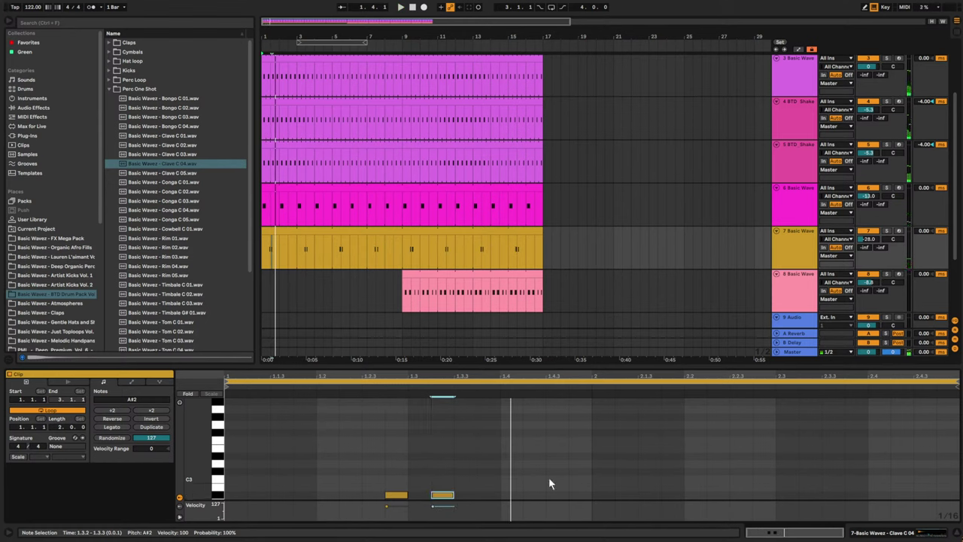
double_click(505, 496)
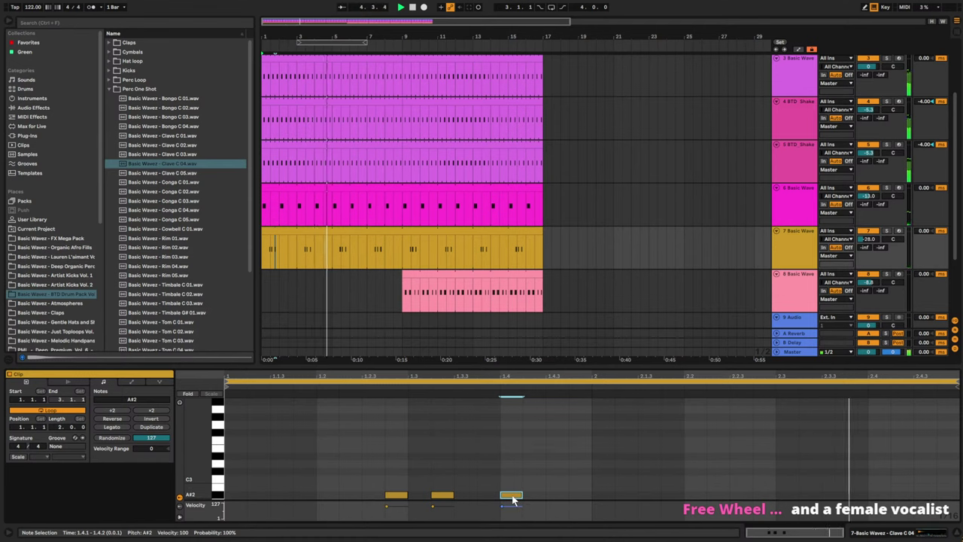
drag(514, 498, 515, 527)
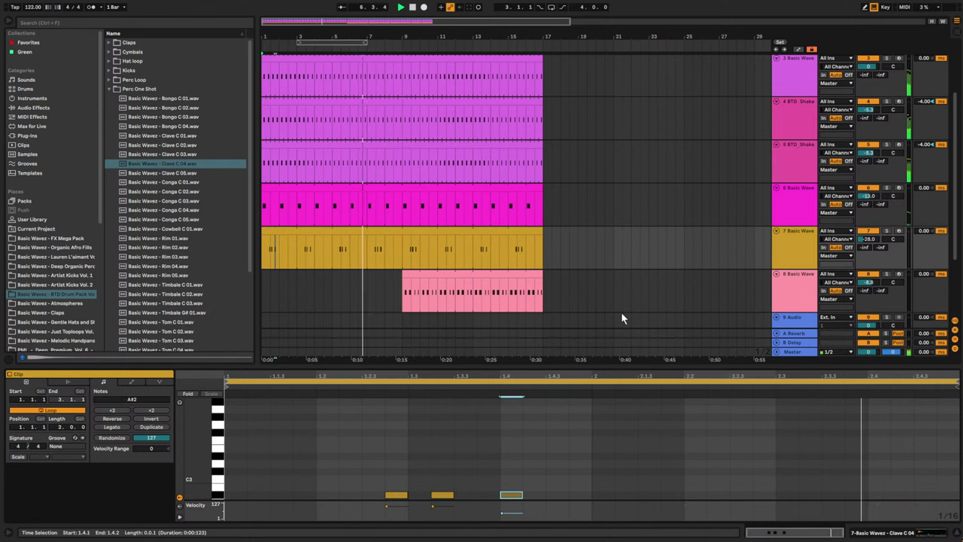
key(space)
- Insert a MIDI track below the clave track and play the groove briefly from bar 1
click(783, 247)
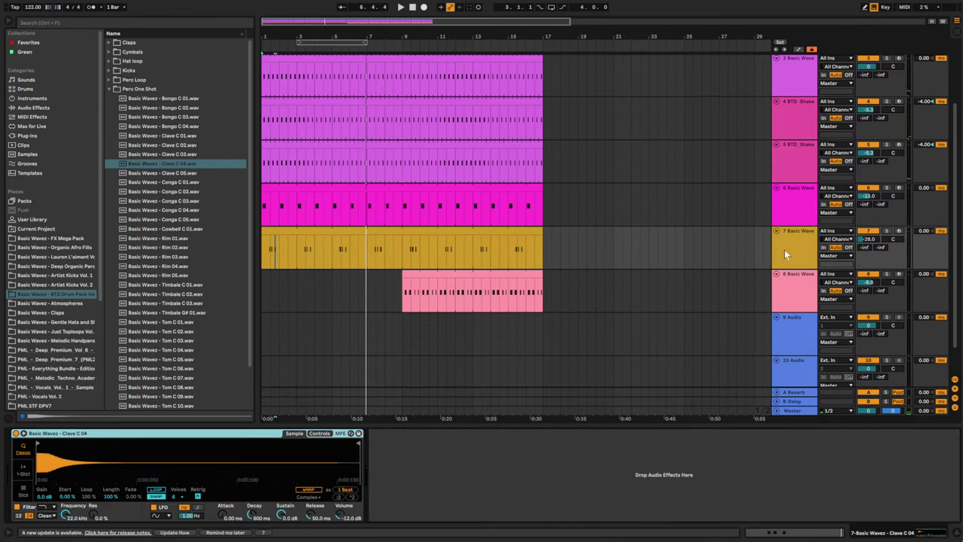
key(ctrl+shift+t)
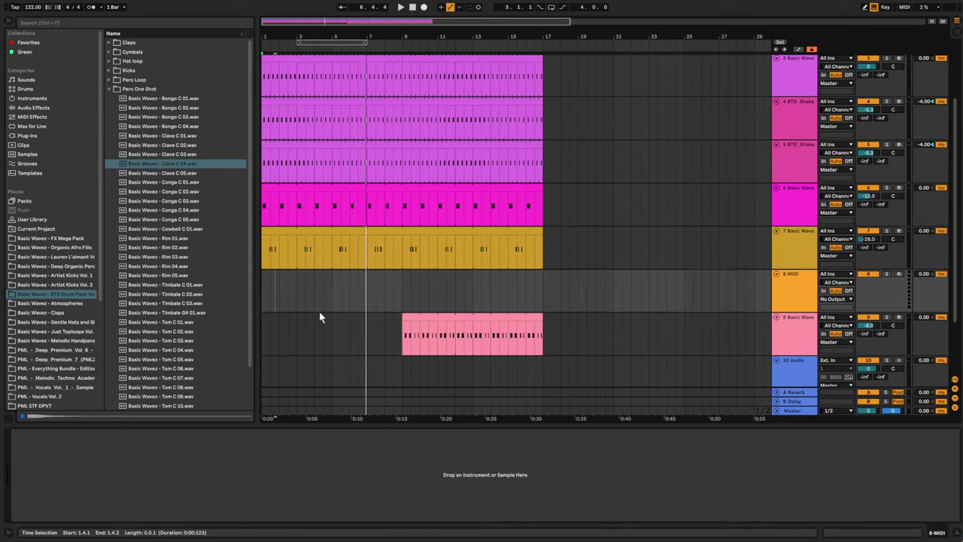
click(261, 283)
key(space)
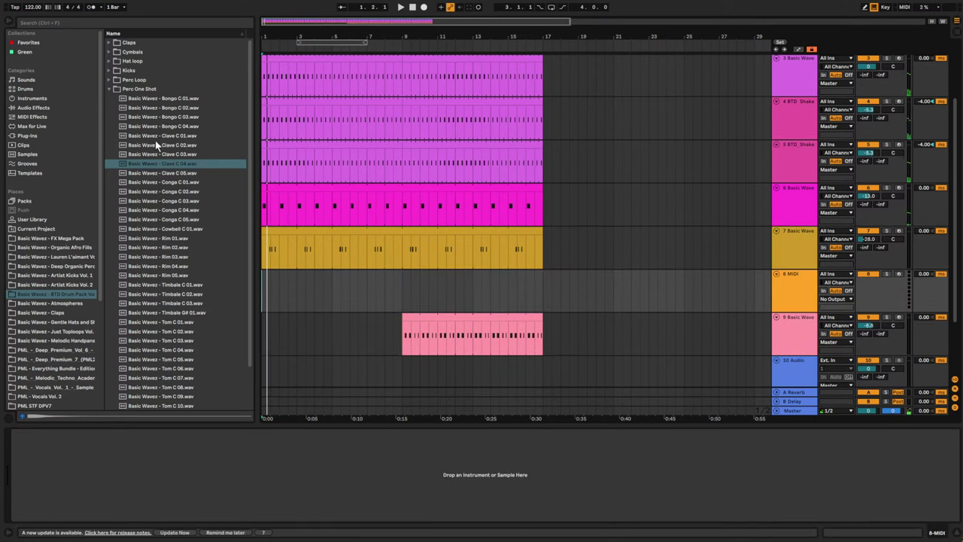
- Audition the rim, timbale and tom one-shots and load Basic Wavez - Rim 03.wav onto the new MIDI track
click(149, 257)
click(153, 276)
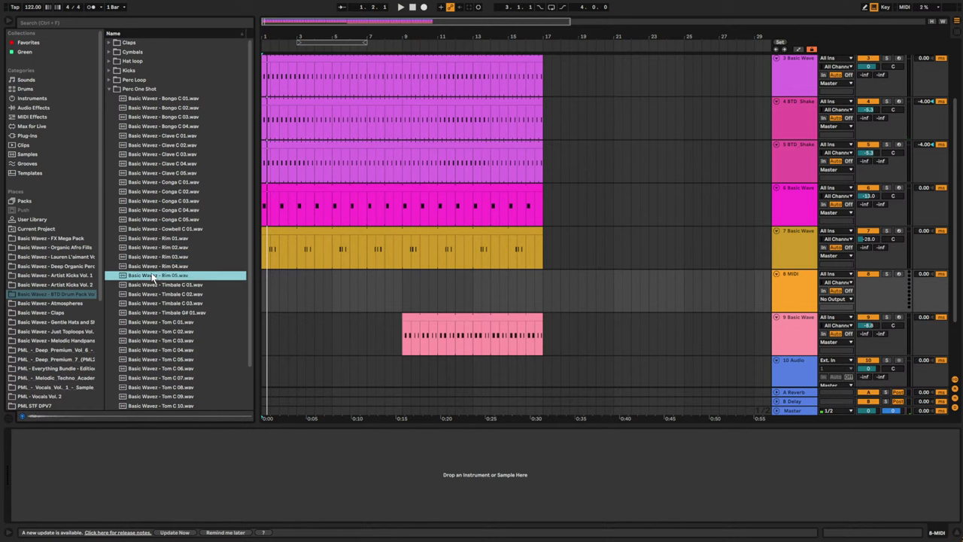
click(155, 294)
click(158, 303)
click(159, 322)
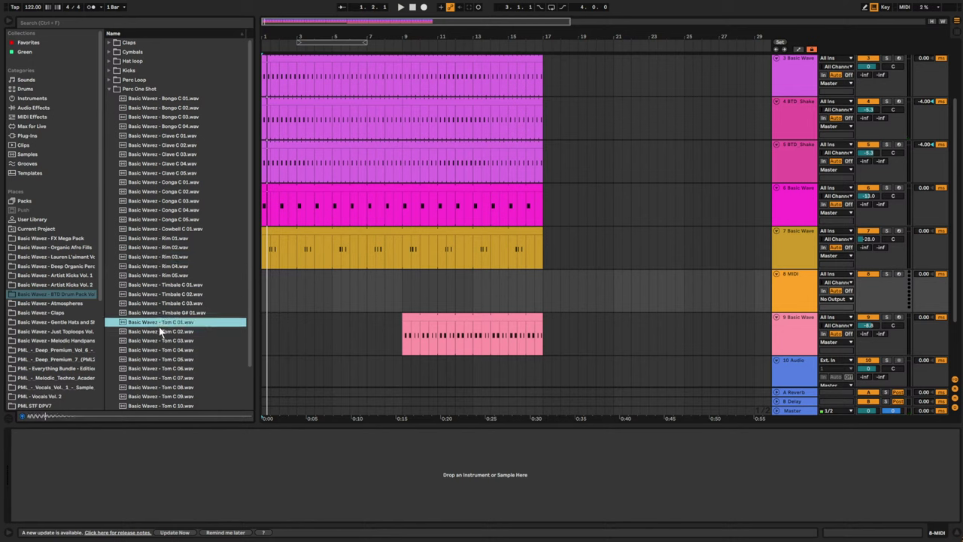
click(173, 257)
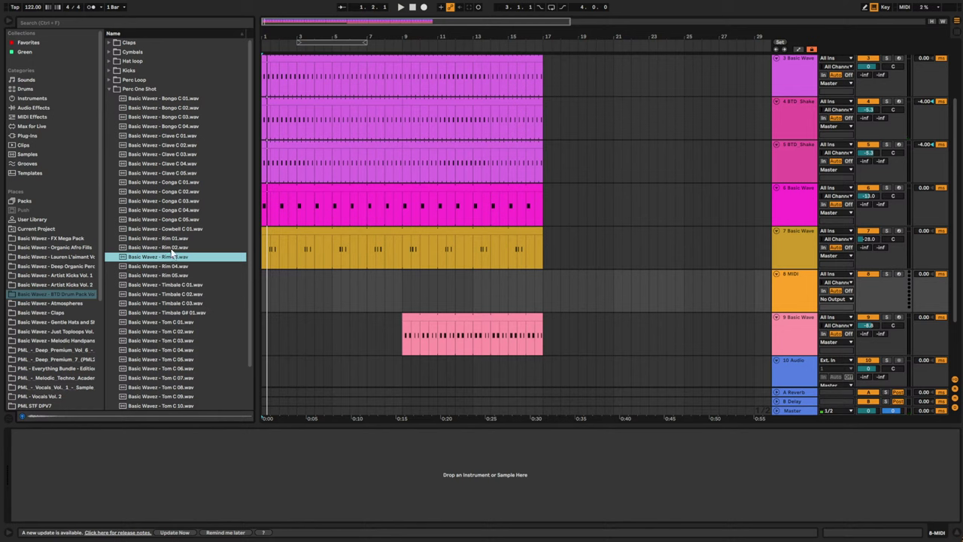
drag(281, 21, 267, 23)
double_click(155, 259)
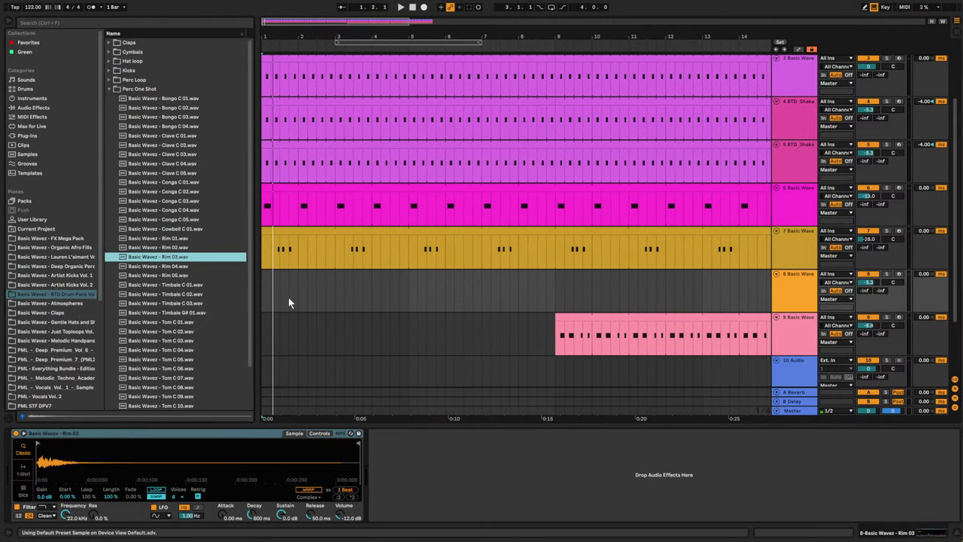
- Create an empty one-bar MIDI clip on the rim track from 1.1.1 to 2.1.1
double_click(266, 291)
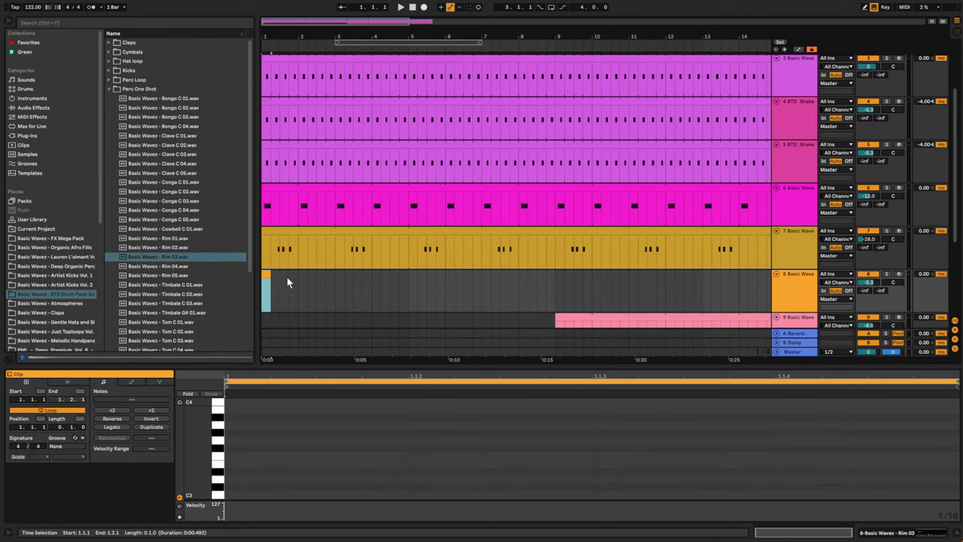
drag(297, 279, 262, 283)
key(ctrl+j)
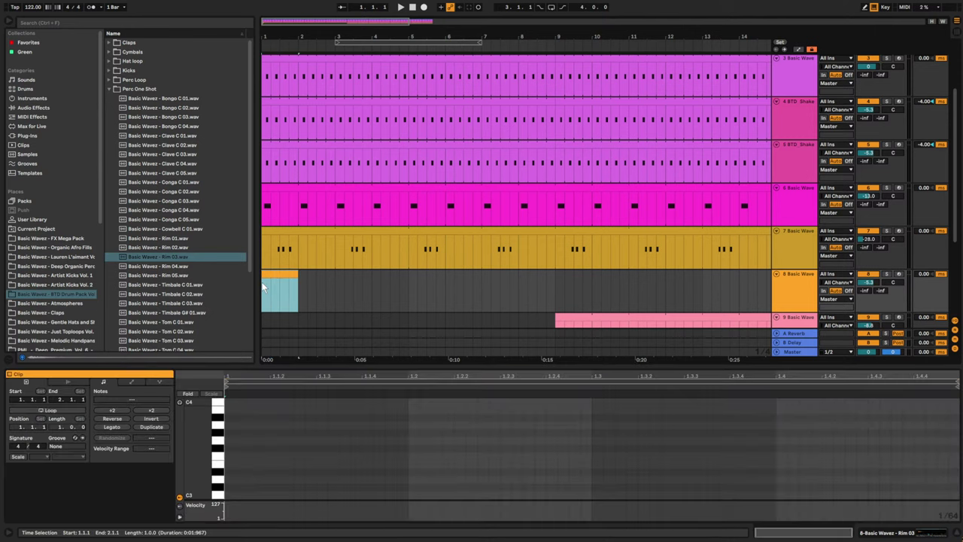
- Add a C3 rim note spanning 1.2.1 to 1.2.2 in the new clip and listen to it with the groove
key(space)
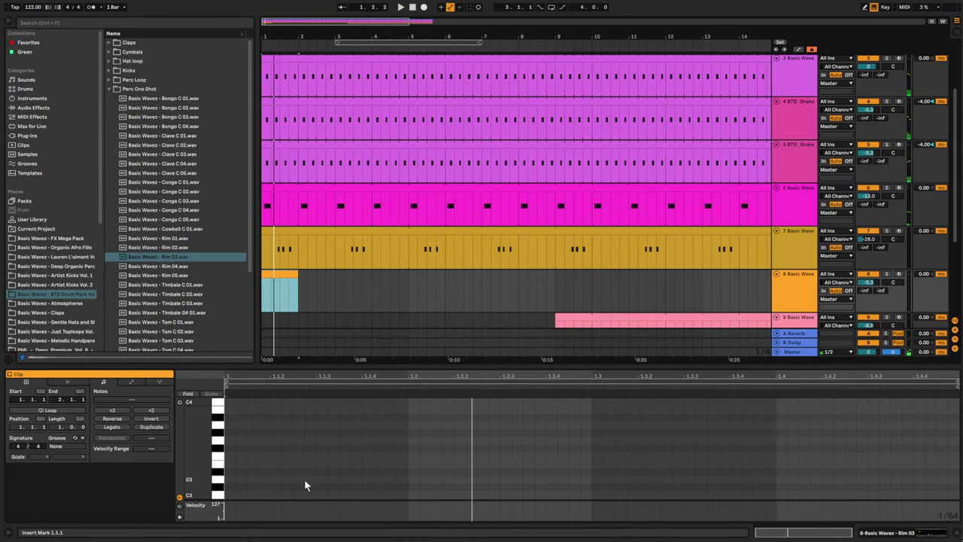
scroll(305, 479, down, 1)
key(space)
right_click(421, 482)
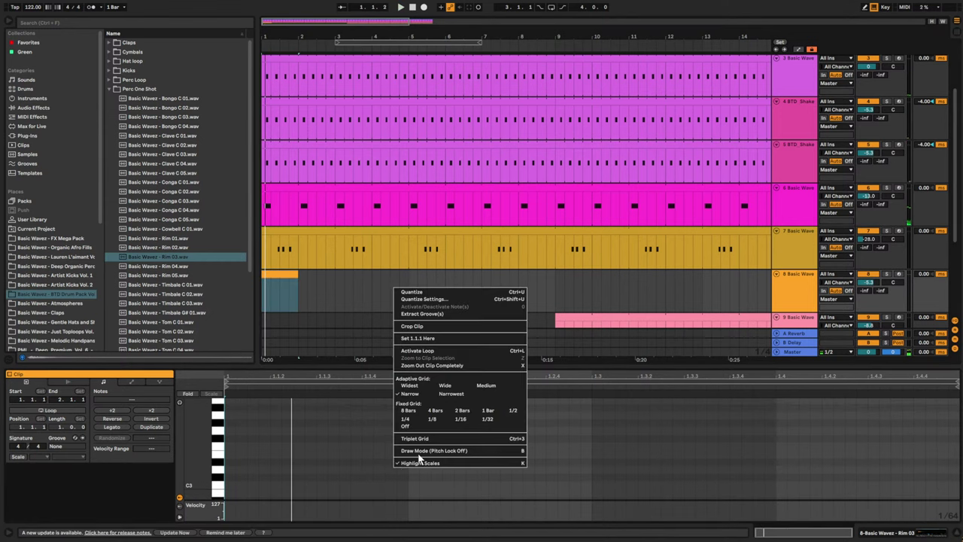
click(411, 407)
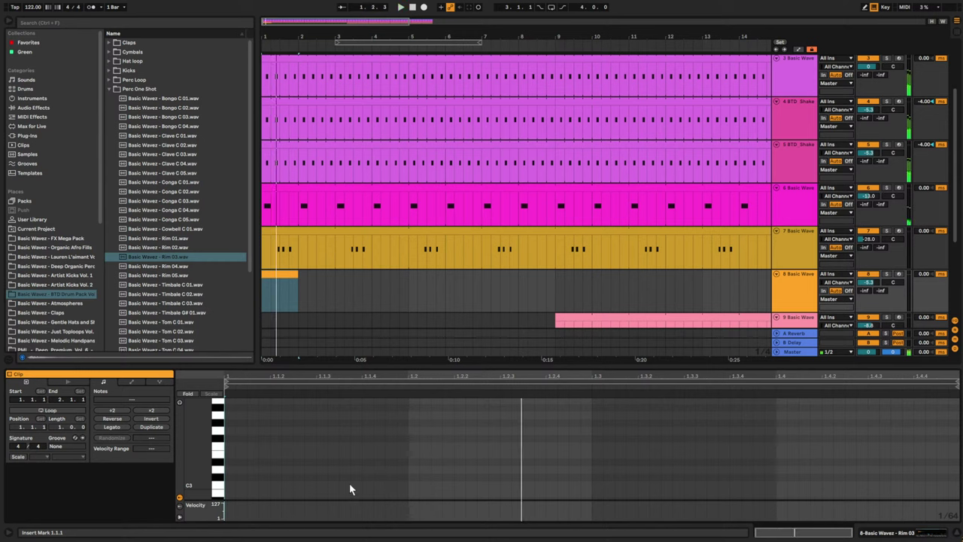
double_click(366, 485)
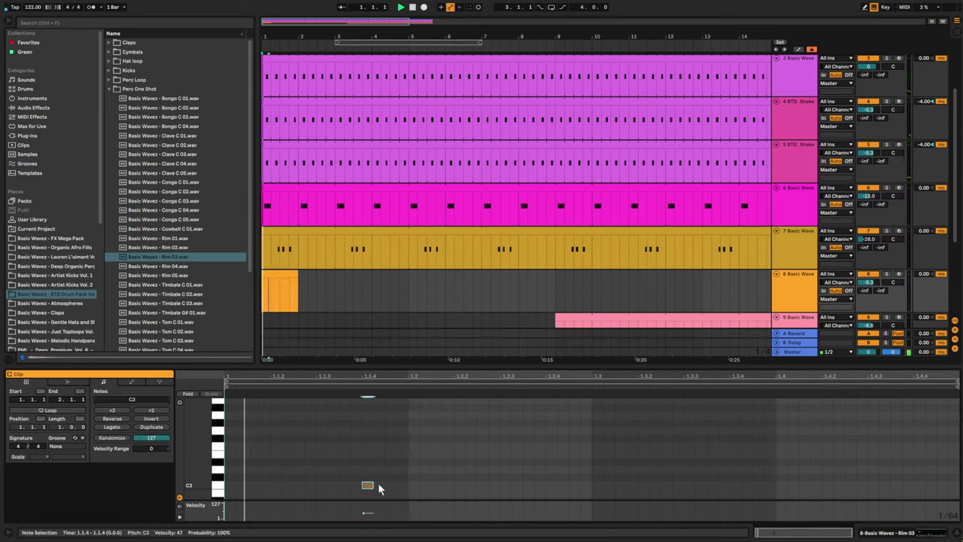
key(space)
drag(392, 485, 434, 488)
key(space)
key(space)
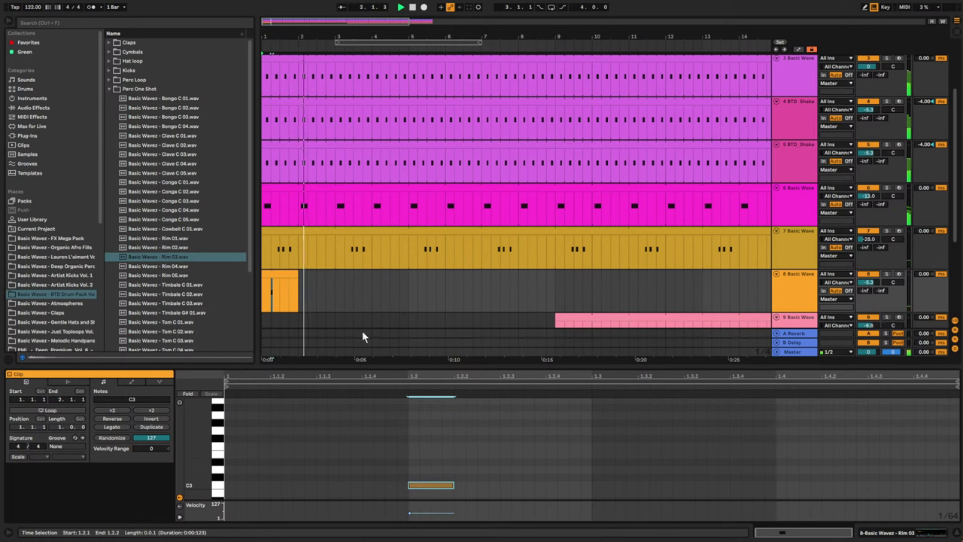
- Extend the rim clip to bar 5 and turn on looping with a two-bar loop length
drag(297, 292, 408, 283)
key(space)
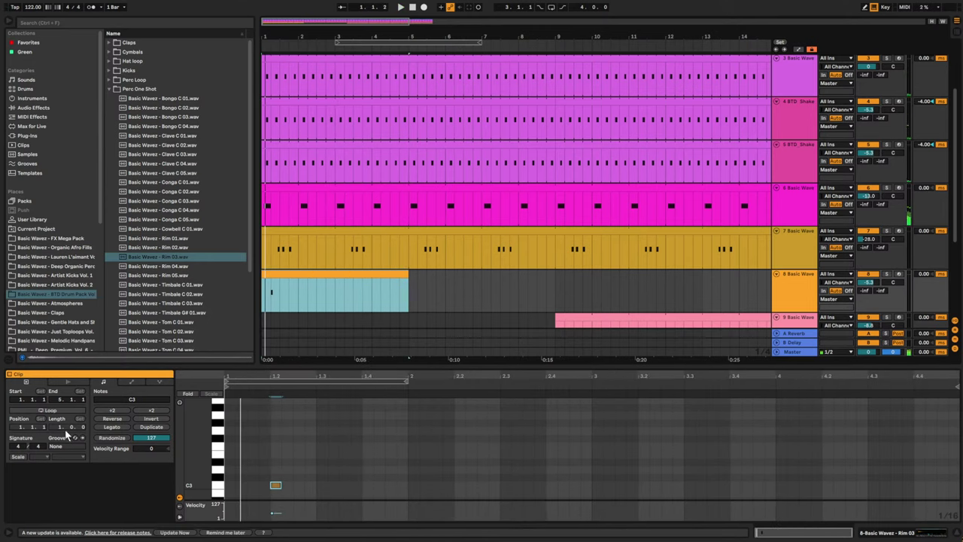
click(59, 411)
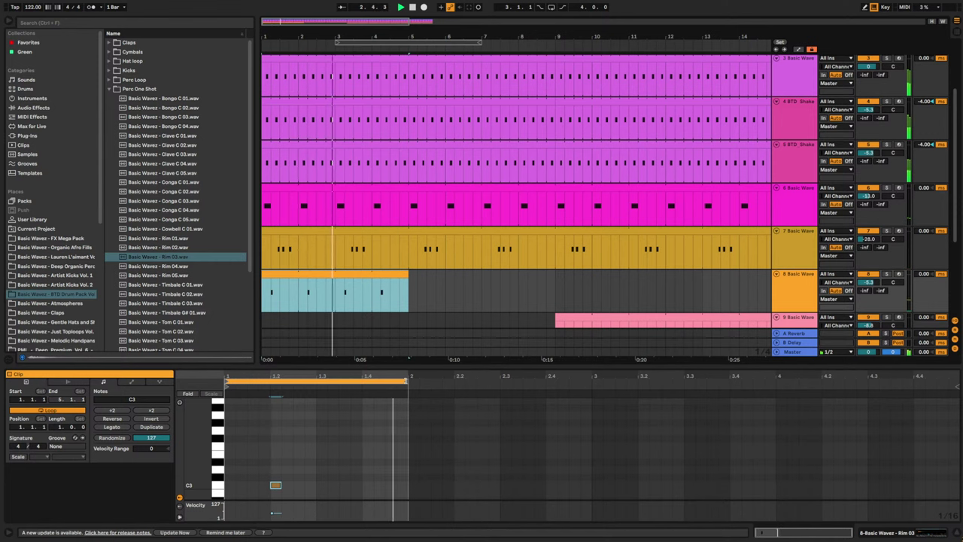
drag(407, 381, 596, 389)
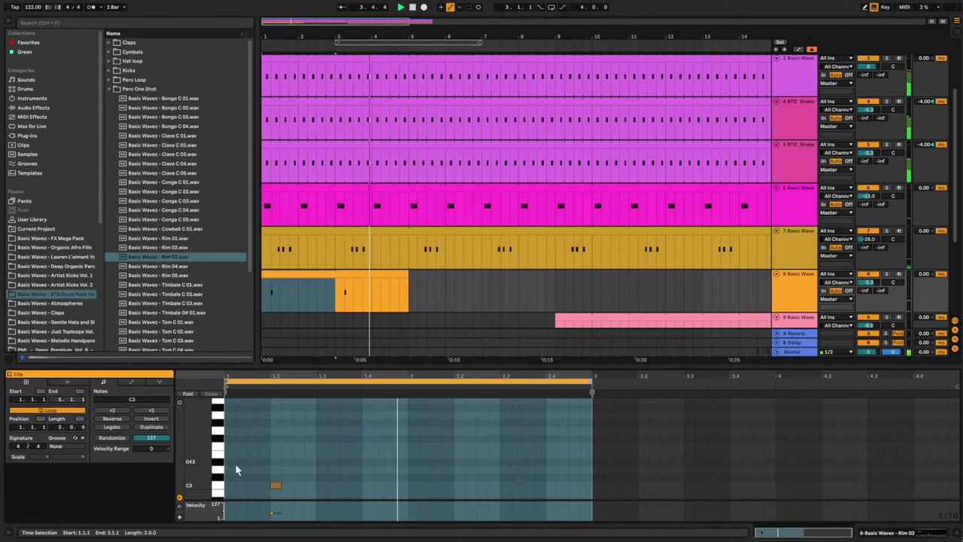
- Try the rim note at 1.2.1 on different pitches between C2 and C3 during playback and set it to A2
scroll(276, 408, up, 3)
click(287, 484)
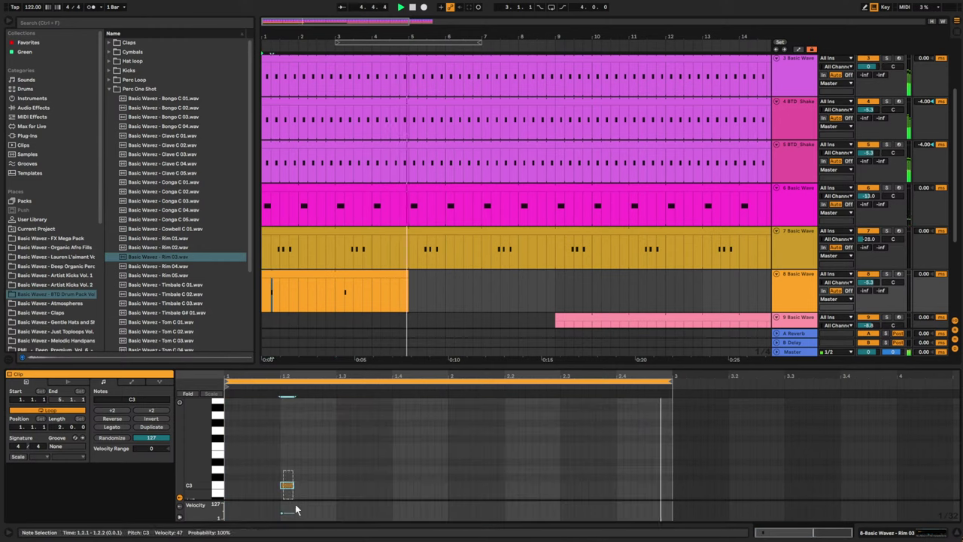
key(shift+Down)
key(space)
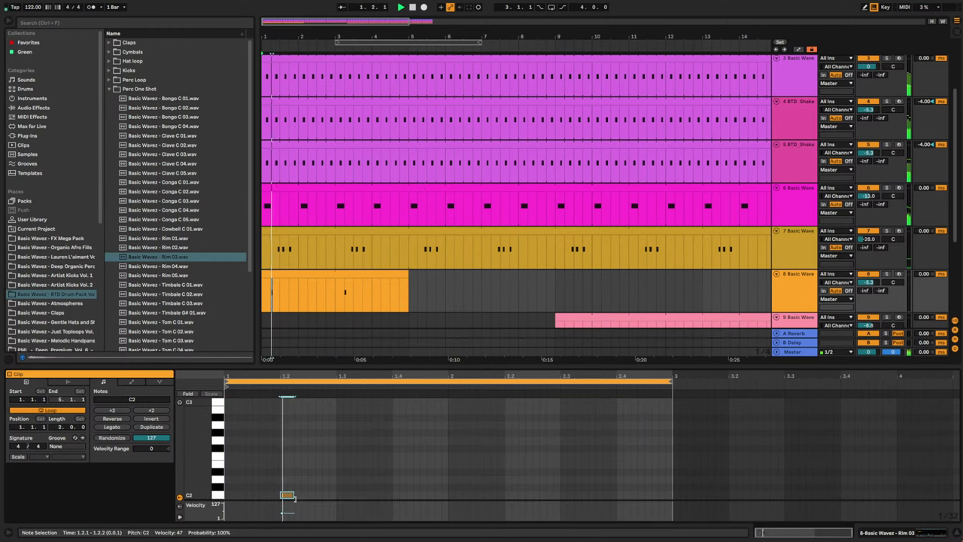
key(Up)
key(Up)
key(Up)
key(Up)
key(Up)
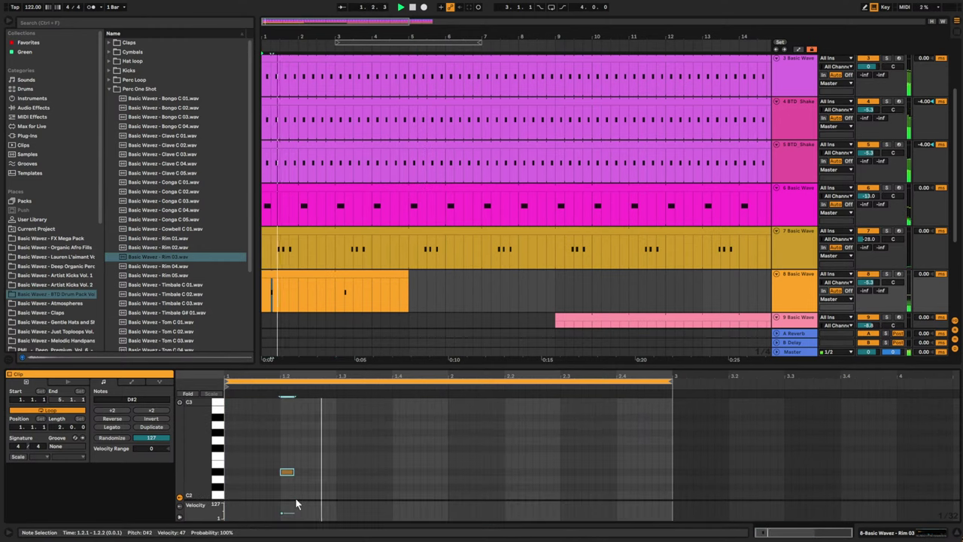
key(Up)
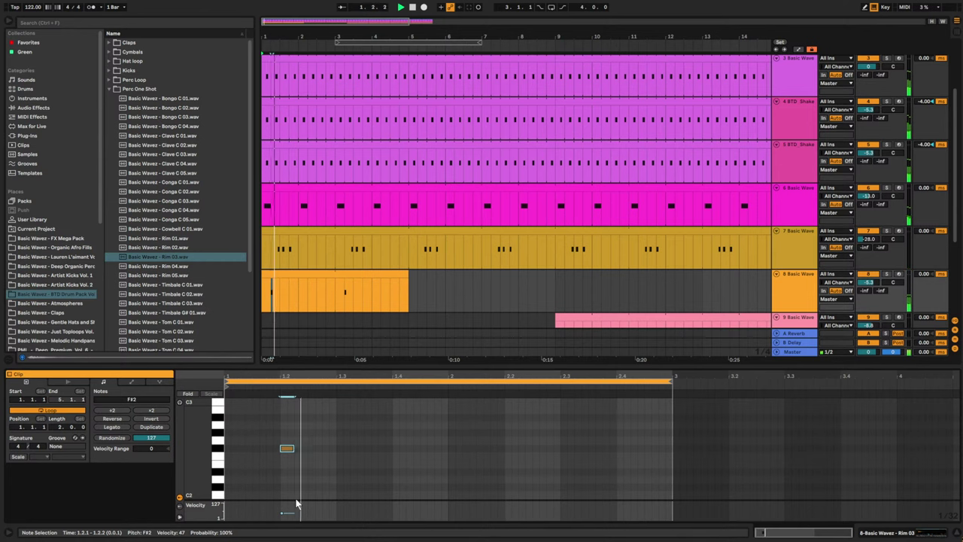
key(Up)
key(Up)
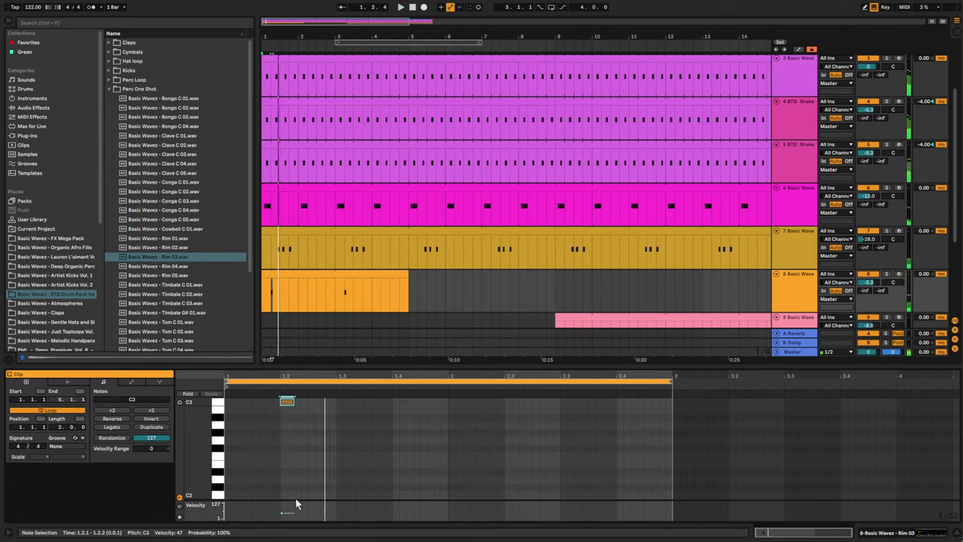
key(Down)
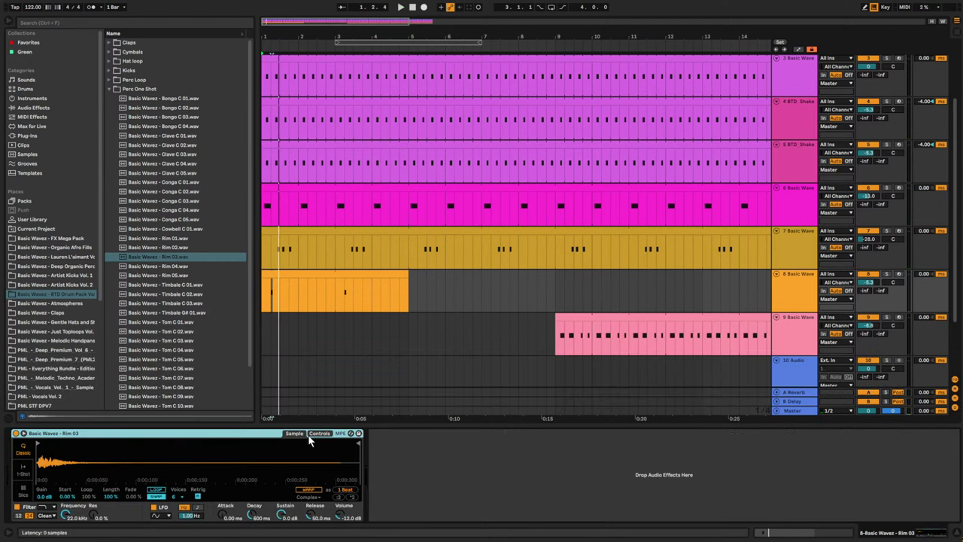
- Lower the rim sampler's filter frequency to 1.80 kHz while the groove plays
click(316, 434)
key(space)
drag(137, 492, 79, 470)
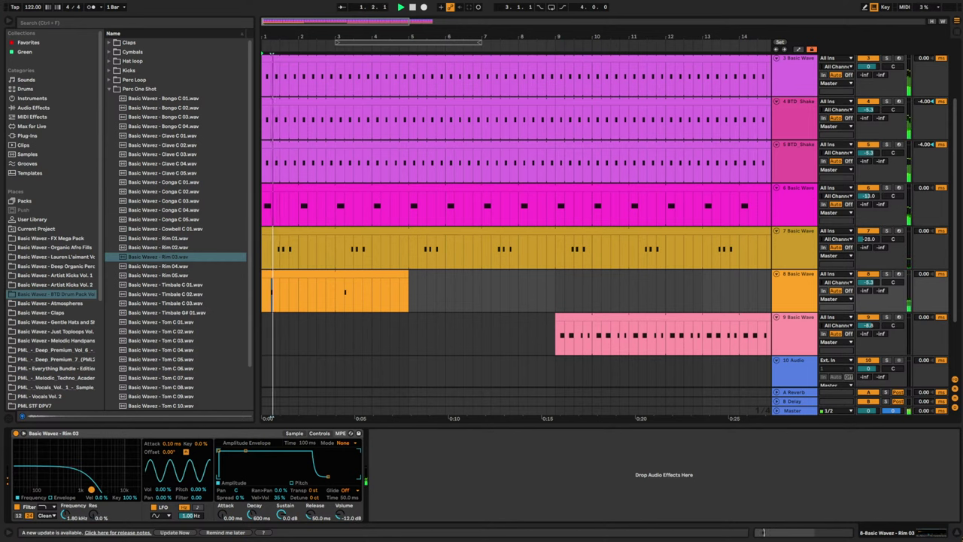
key(space)
key(space)
- Move the A2 rim note to 1.2.3 and shorten the clip's loop length to one bar
double_click(352, 282)
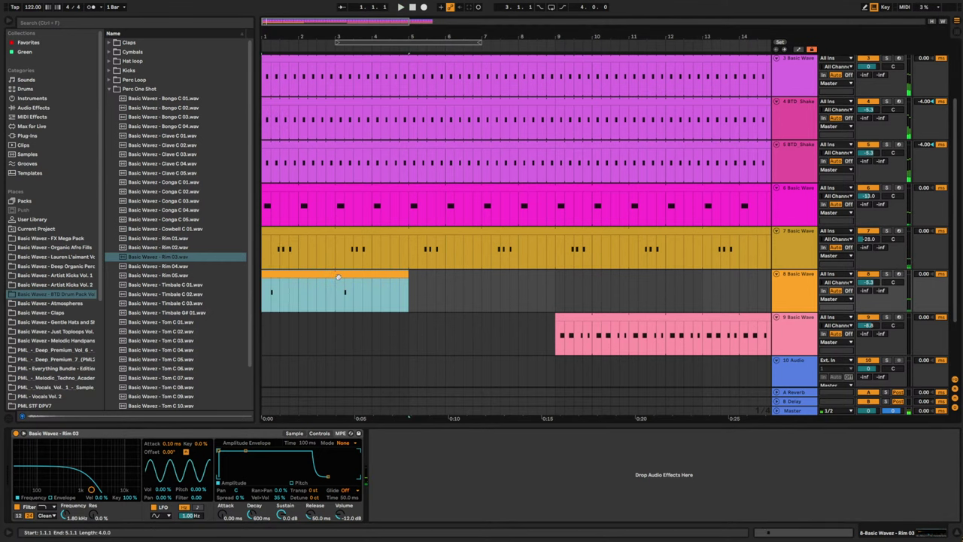
click(329, 427)
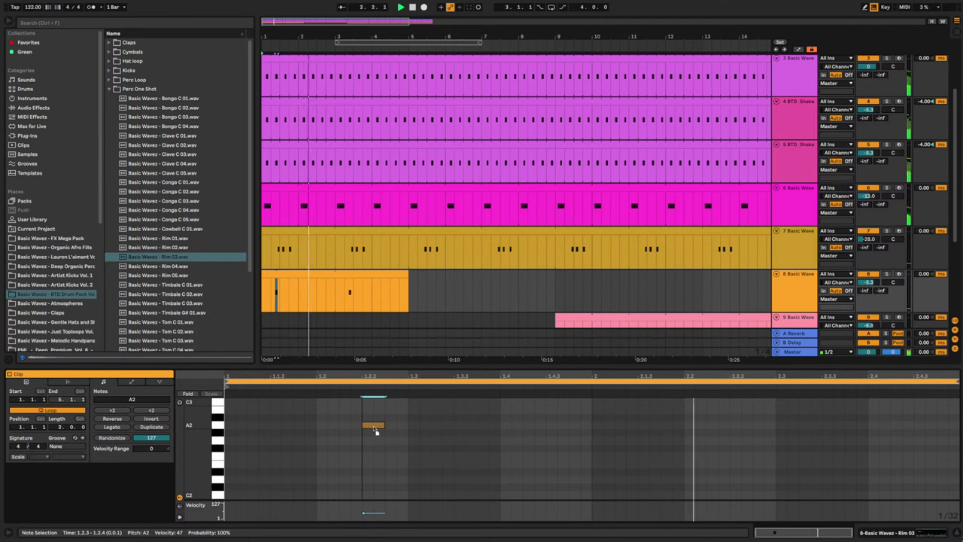
drag(959, 381, 503, 401)
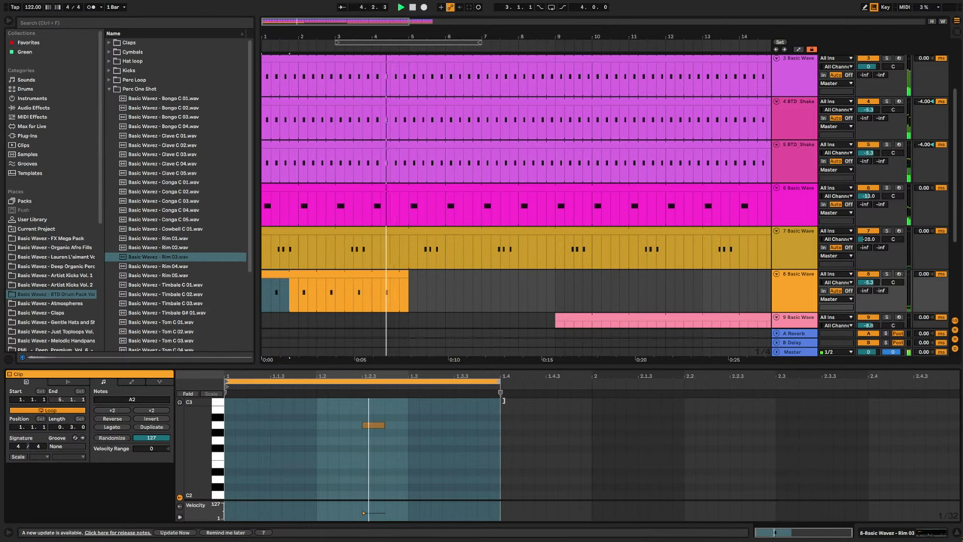
drag(503, 400, 593, 399)
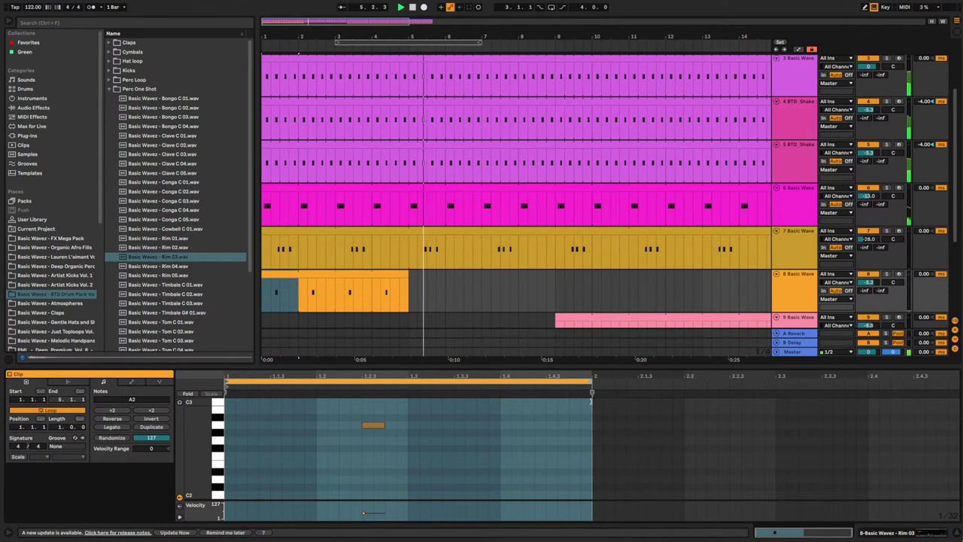
- Try the A2 rim note at 1.1.4 with a second sixteenth-long A2 note at 1.2.3
drag(369, 427, 301, 428)
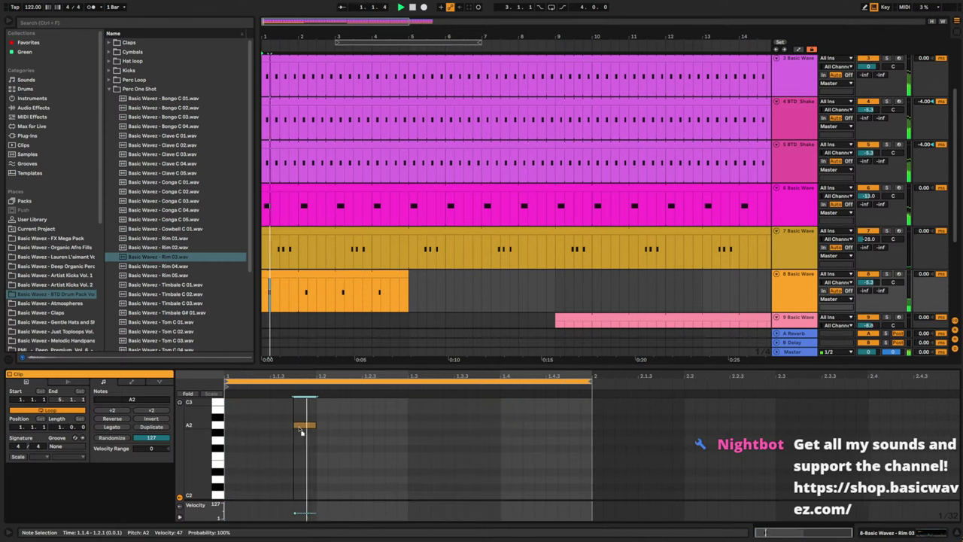
double_click(370, 424)
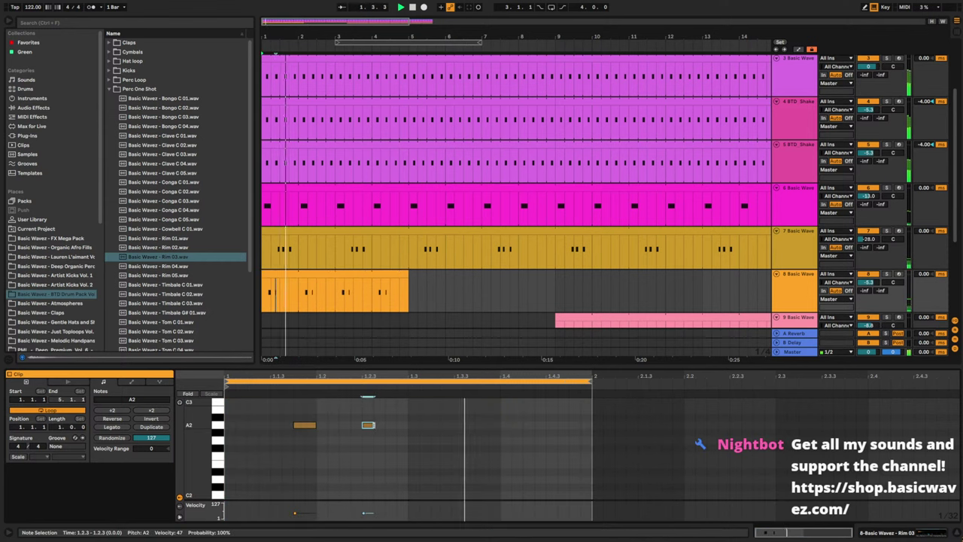
drag(374, 426, 381, 426)
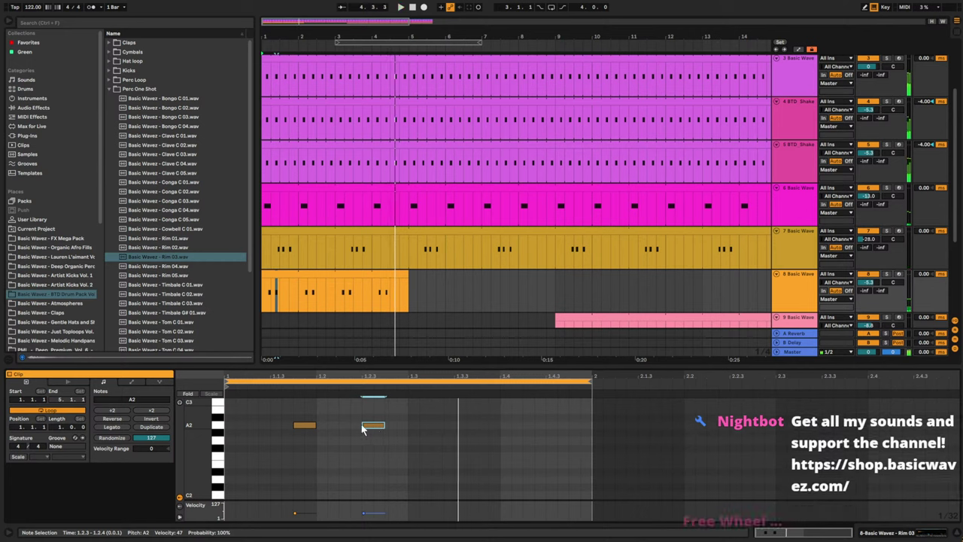
- Try shifting the two A2 rim notes to 1.3.1 and 1.3.3
drag(306, 426, 283, 427)
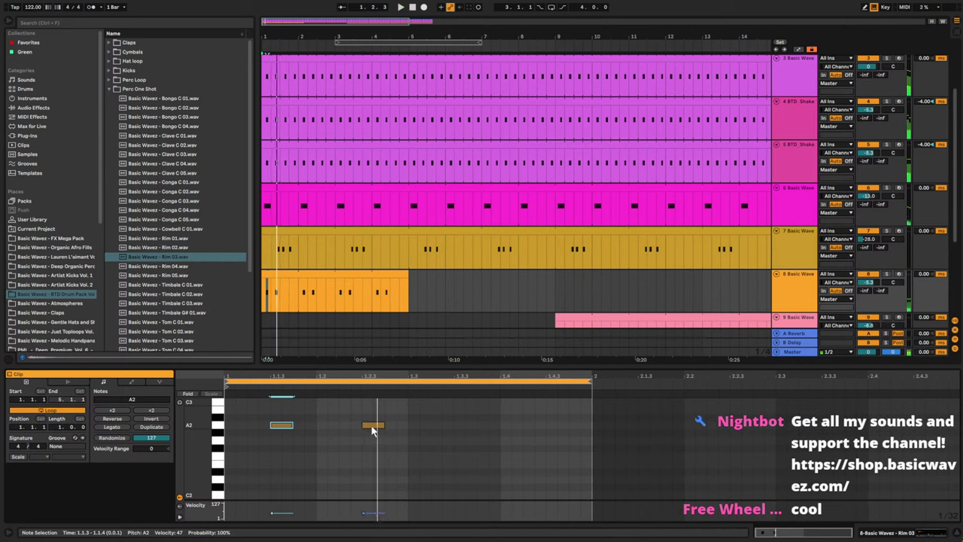
drag(374, 427, 466, 427)
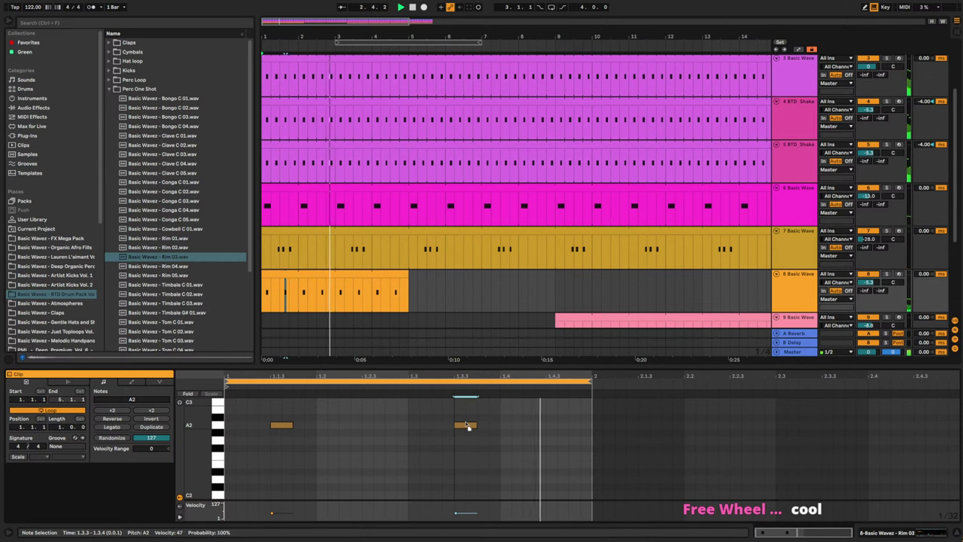
drag(281, 426, 427, 432)
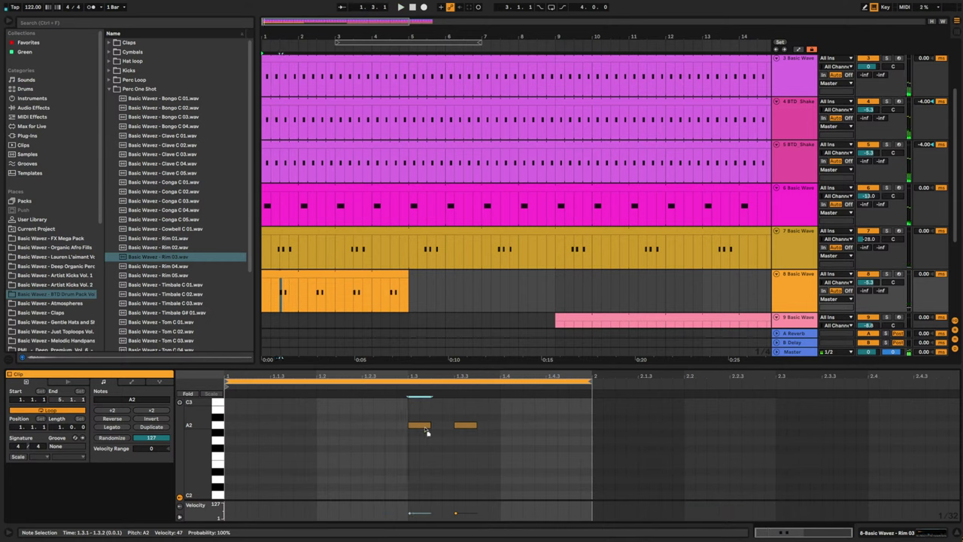
- Move the first A2 rim note to 1.4.4, delete the one at 1.3.3, and play the result
drag(534, 432, 581, 433)
key(space)
key(space)
double_click(461, 426)
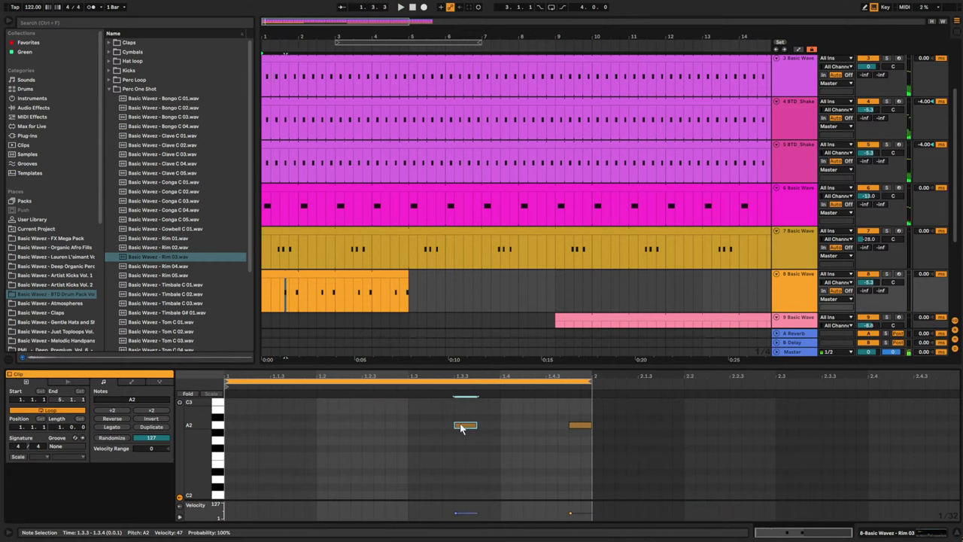
key(space)
key(space)
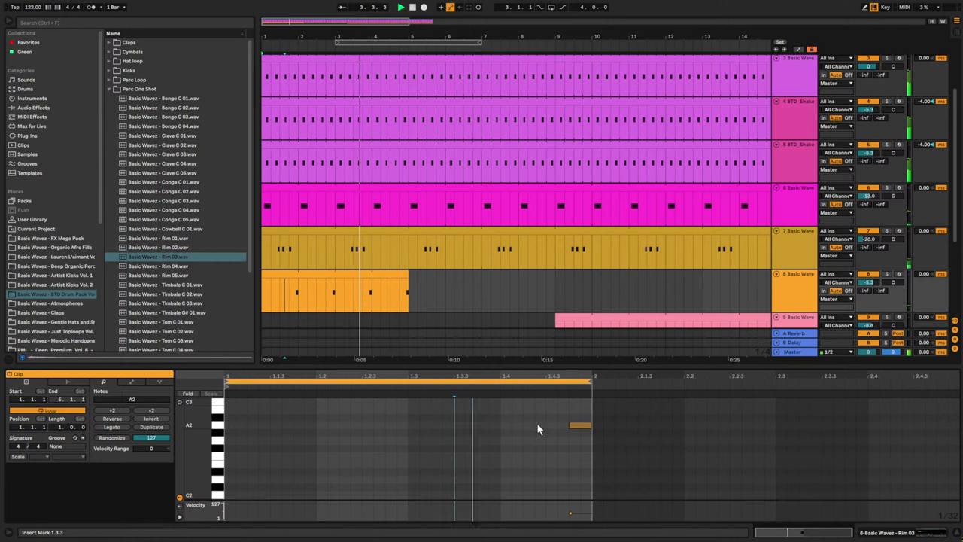
- Extend the looped rim clip to bar 17 so it matches the clips above it
drag(409, 290, 555, 290)
scroll(582, 289, down, 2)
drag(508, 37, 508, 11)
drag(396, 260, 532, 259)
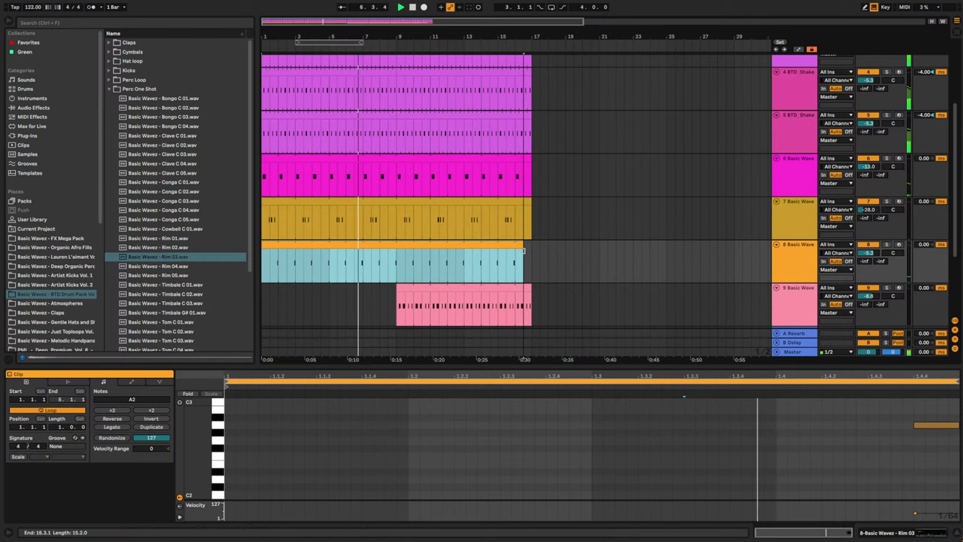
- Insert a MIDI track below the rim track
click(796, 260)
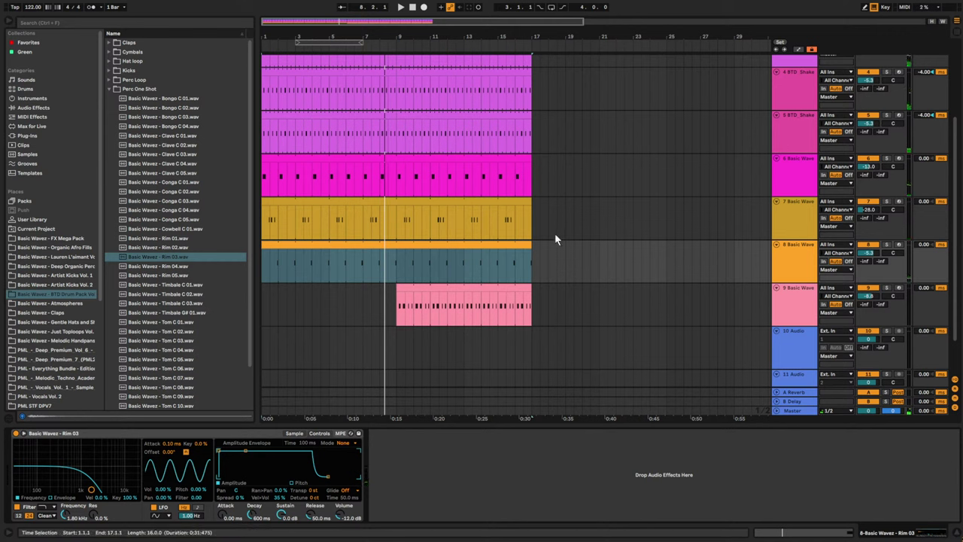
click(805, 279)
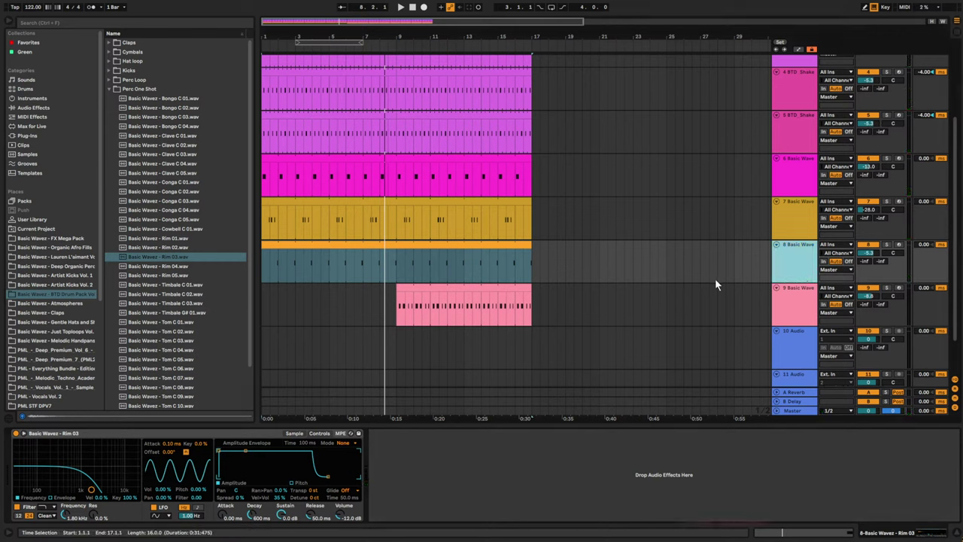
key(ctrl+shift+t)
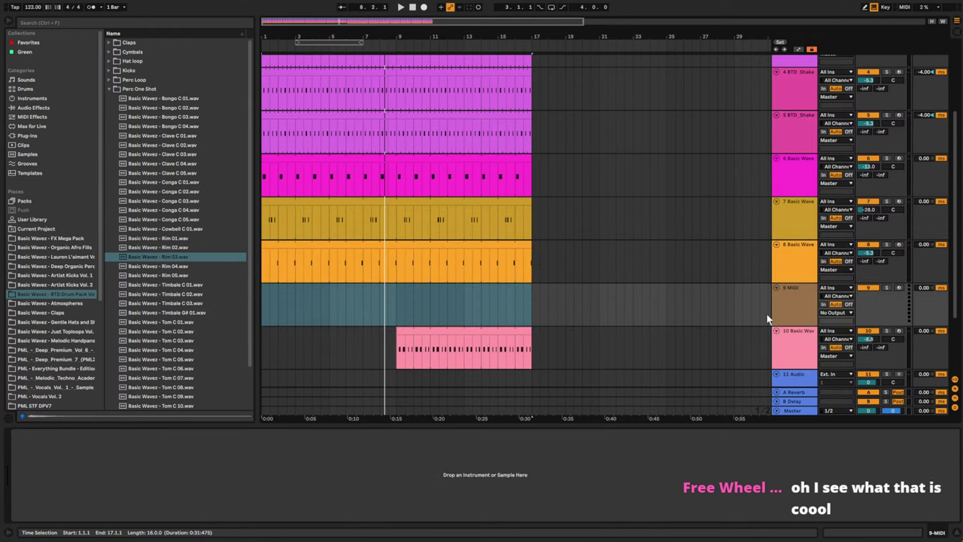
- Audition loops 05, 10 and 13 to 16 from the drum pack's Perc Loop folder
click(109, 89)
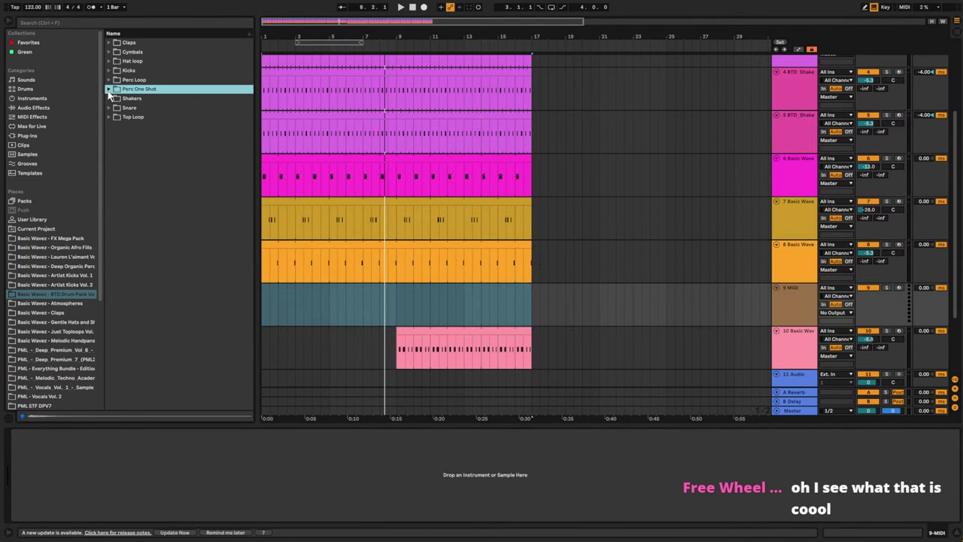
click(162, 127)
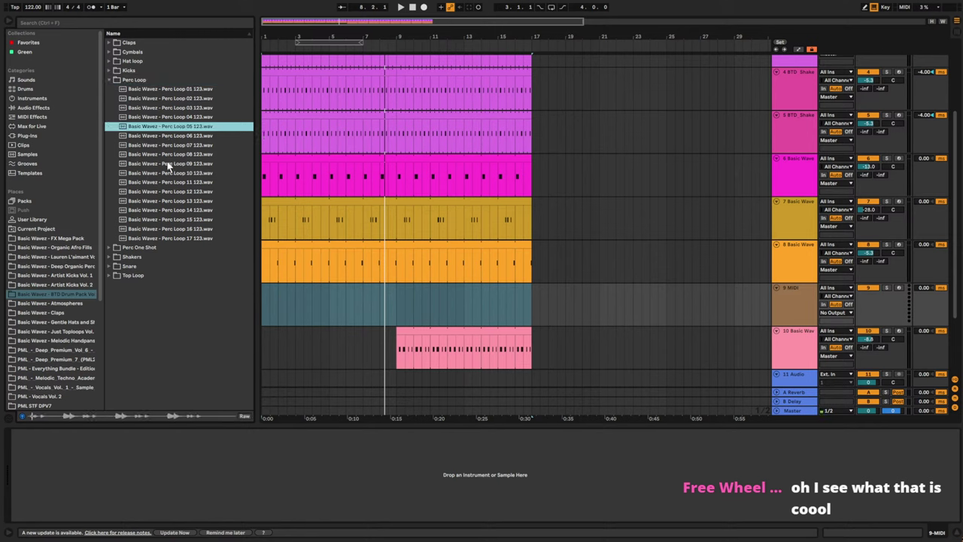
click(172, 174)
click(187, 201)
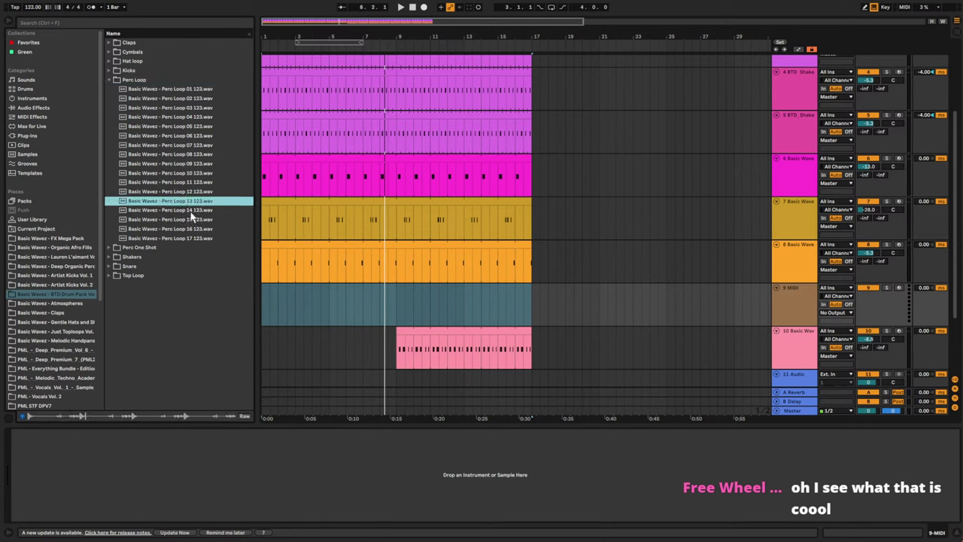
click(191, 211)
click(195, 221)
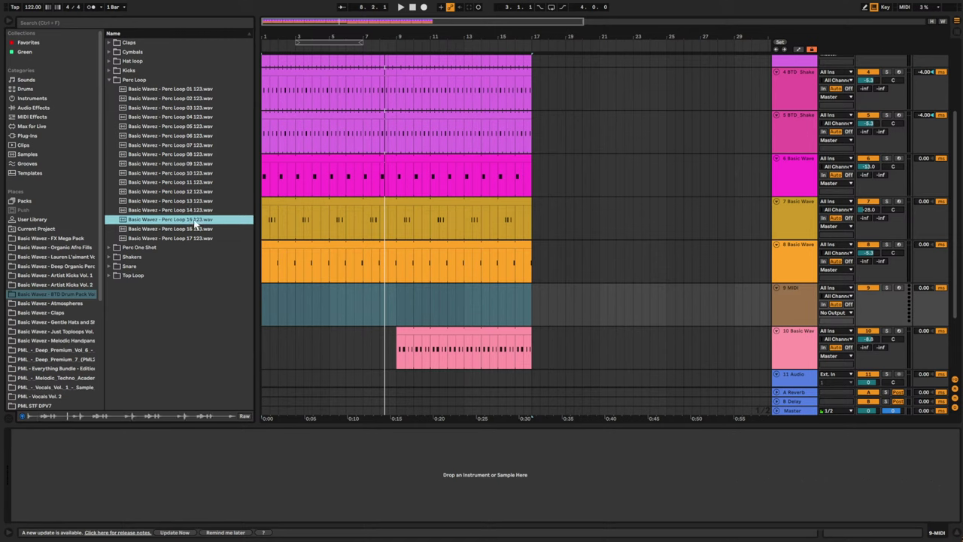
click(196, 232)
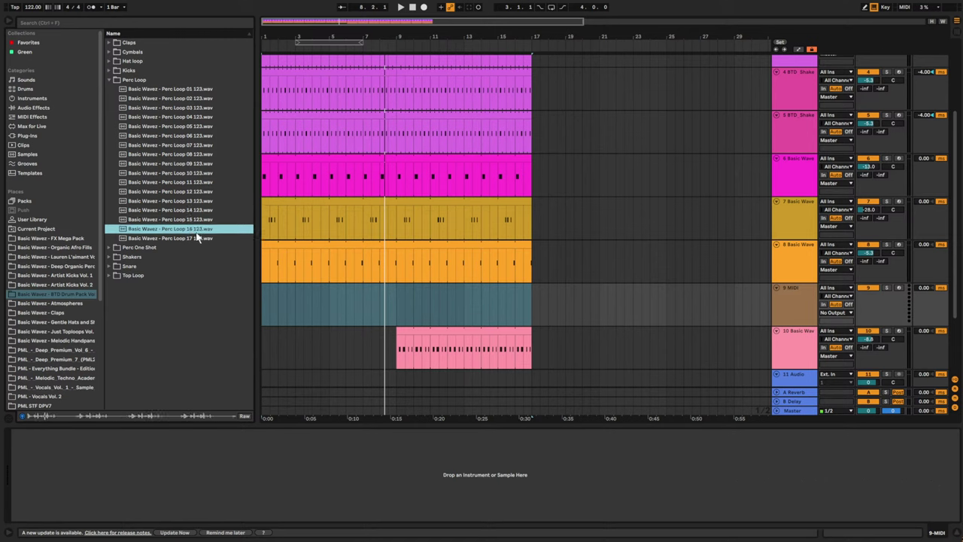
- Audition Perc Loops 01 to 04 and 06, and place Perc Loop 06 at bar 1 on the empty track 9
click(198, 90)
click(199, 99)
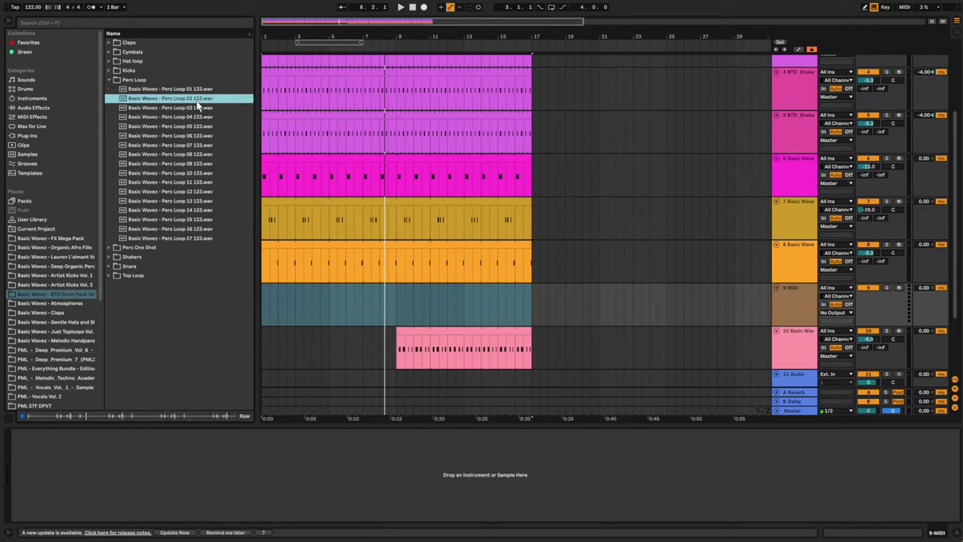
click(198, 109)
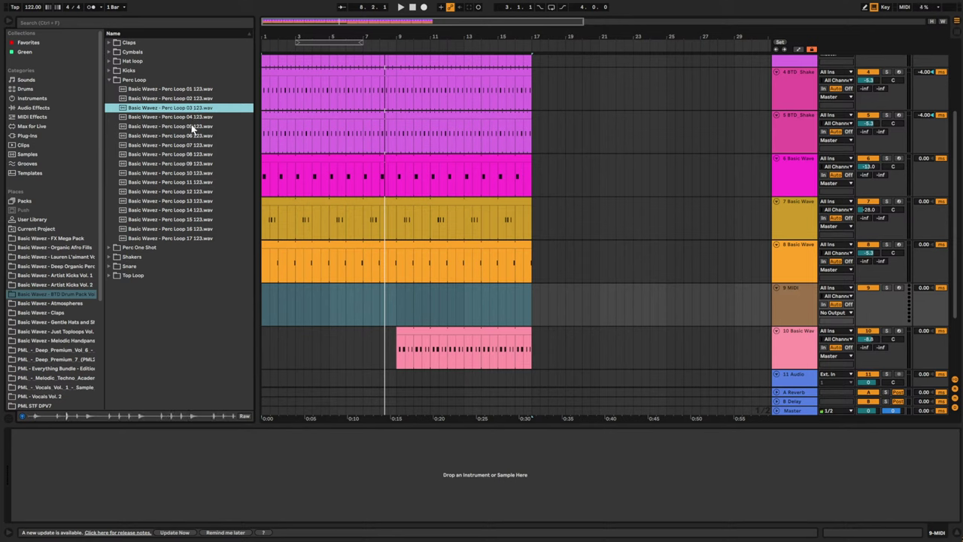
click(193, 121)
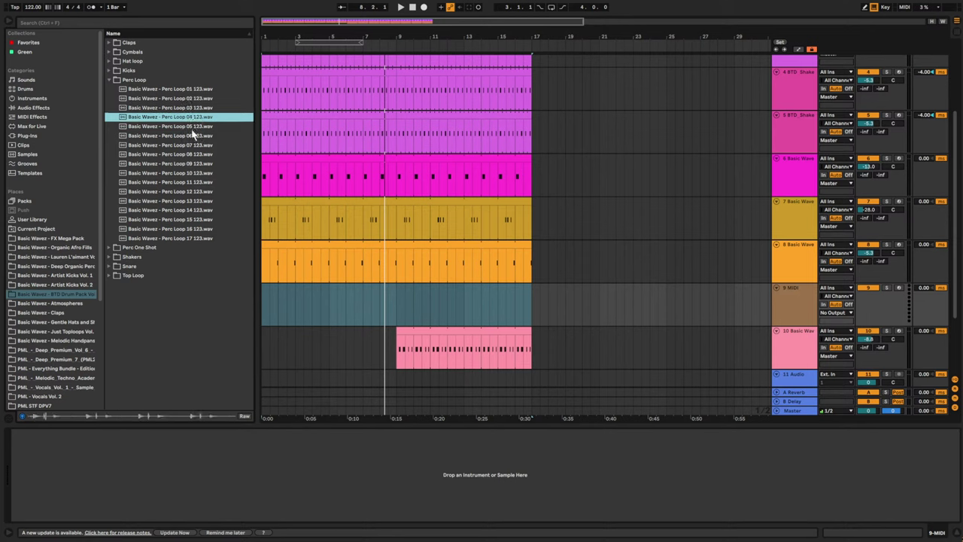
click(192, 137)
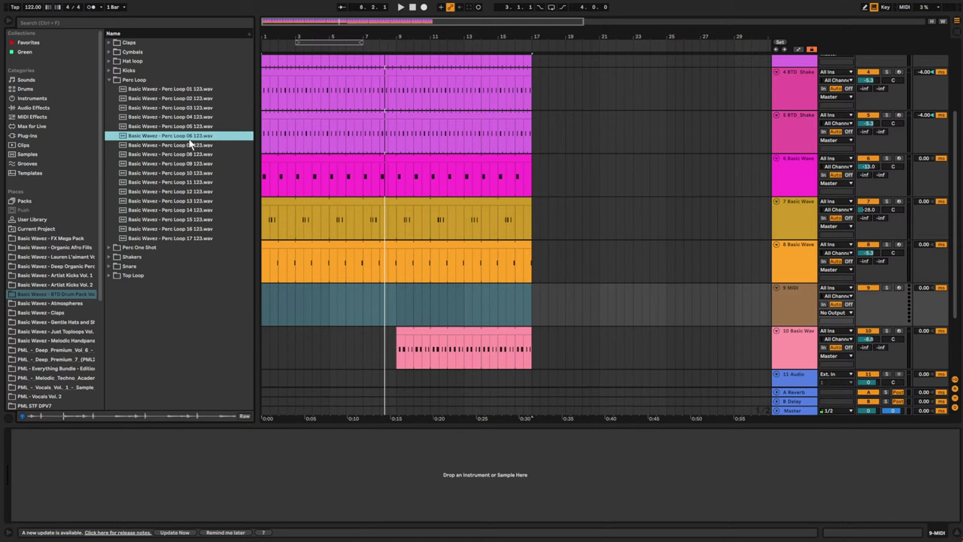
drag(181, 139, 264, 316)
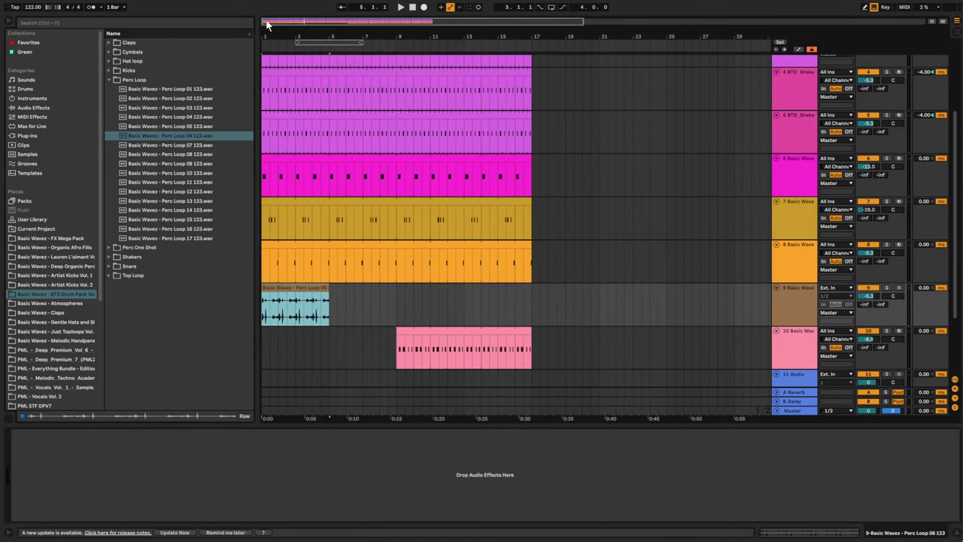
- Trim the Perc Loop 06 clip to its first two beats and set its track volume to -9.7 dB during playback
drag(266, 24, 267, 31)
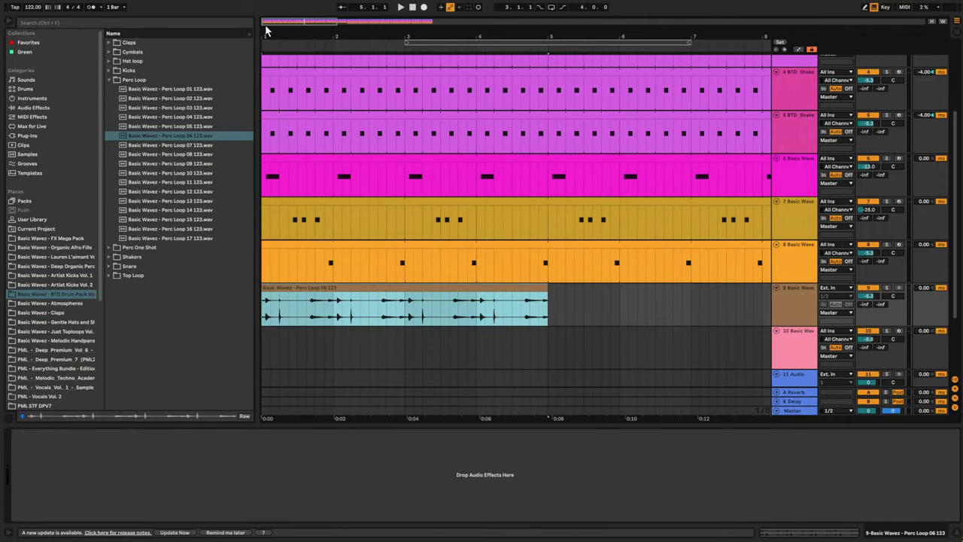
drag(548, 297, 298, 296)
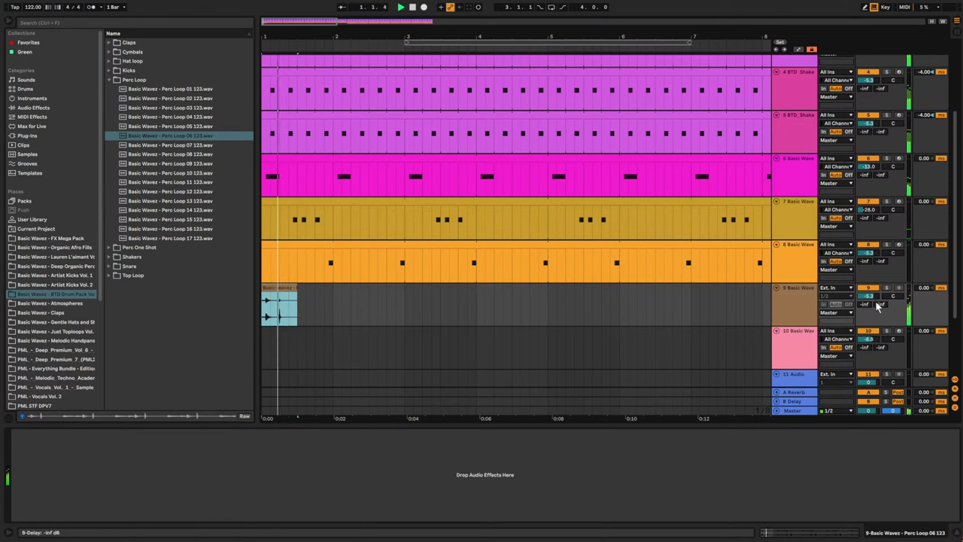
drag(869, 296, 869, 298)
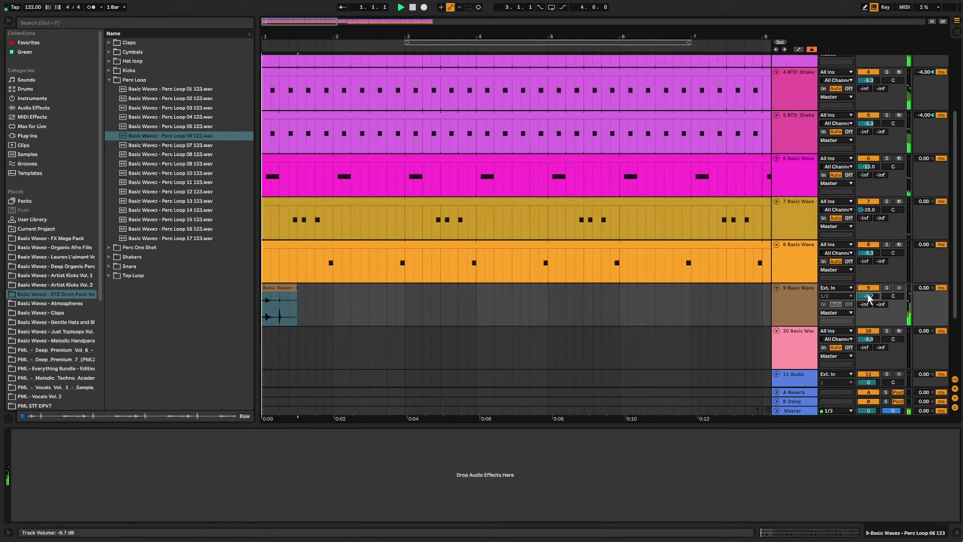
key(space)
- Move the trimmed perc loop clip to 1.3.1 and play the arrangement from bar 1
drag(272, 289, 323, 289)
click(267, 294)
key(space)
key(space)
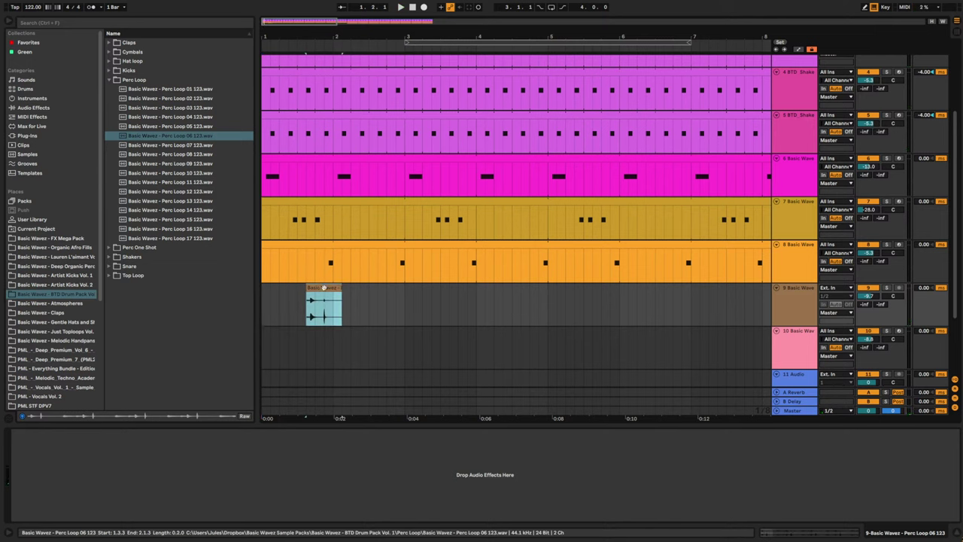
key(Left)
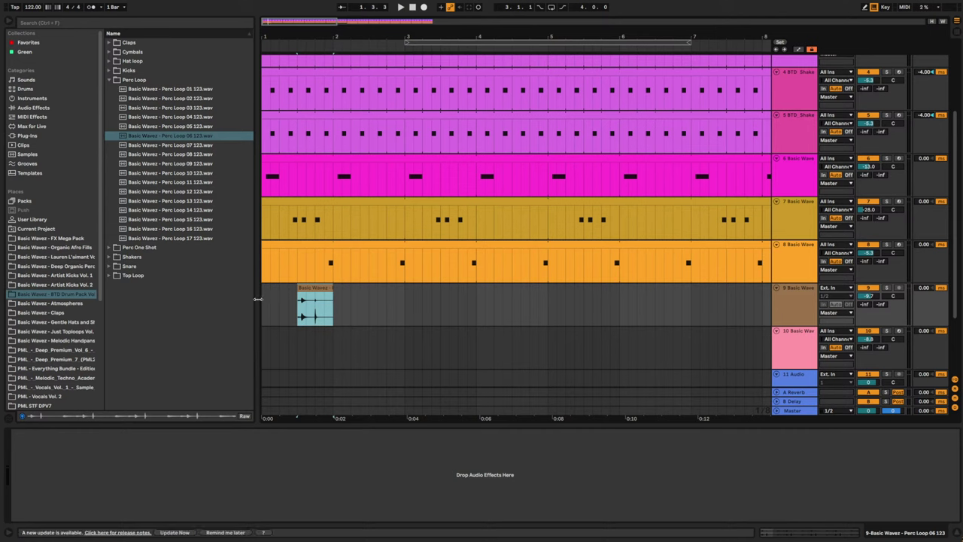
click(261, 300)
key(space)
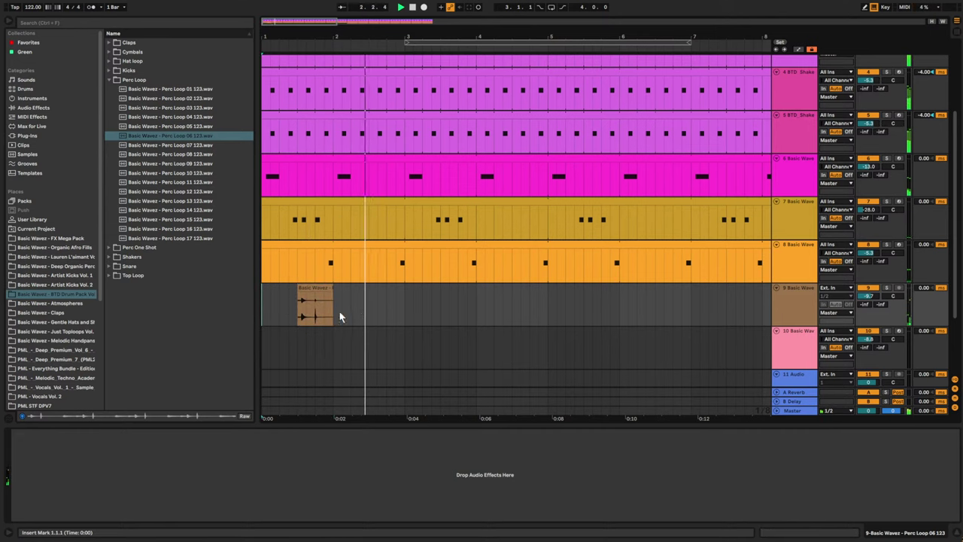
- Duplicate the perc loop clip two bars on so it repeats at 3.3.1, and play from bar 1
drag(406, 309, 272, 319)
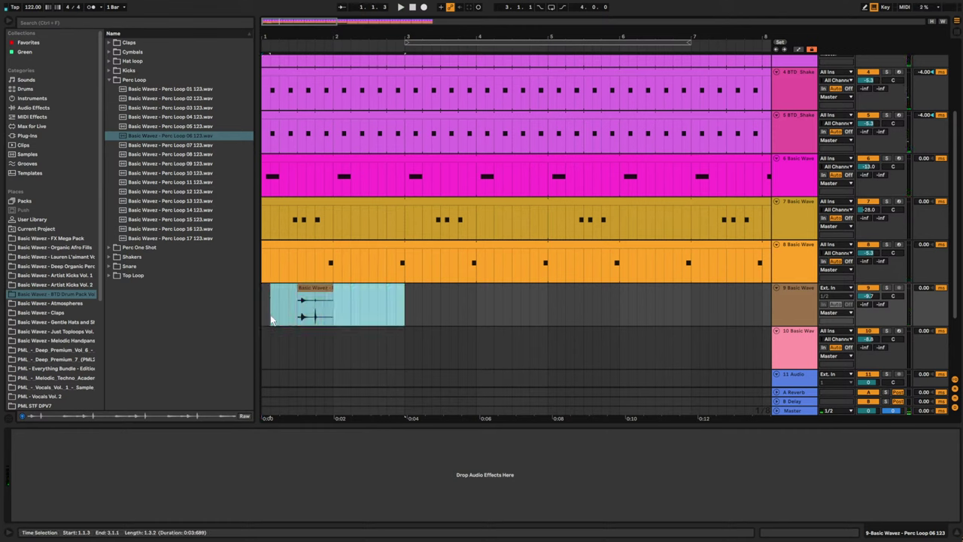
key(ctrl+d)
click(260, 315)
key(space)
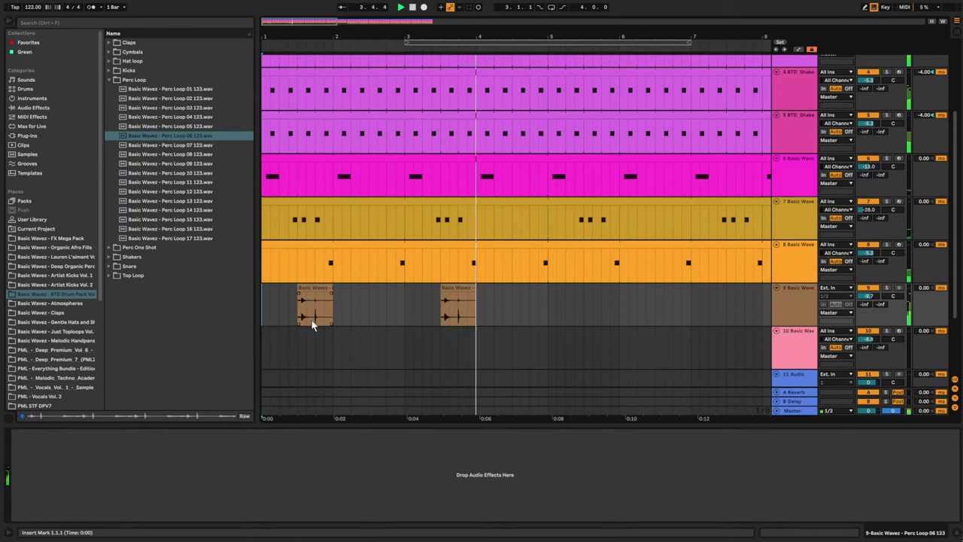
- Lower the perc loop track to -13.9 dB and transpose both of its clips by -2 semitones
drag(867, 296, 868, 314)
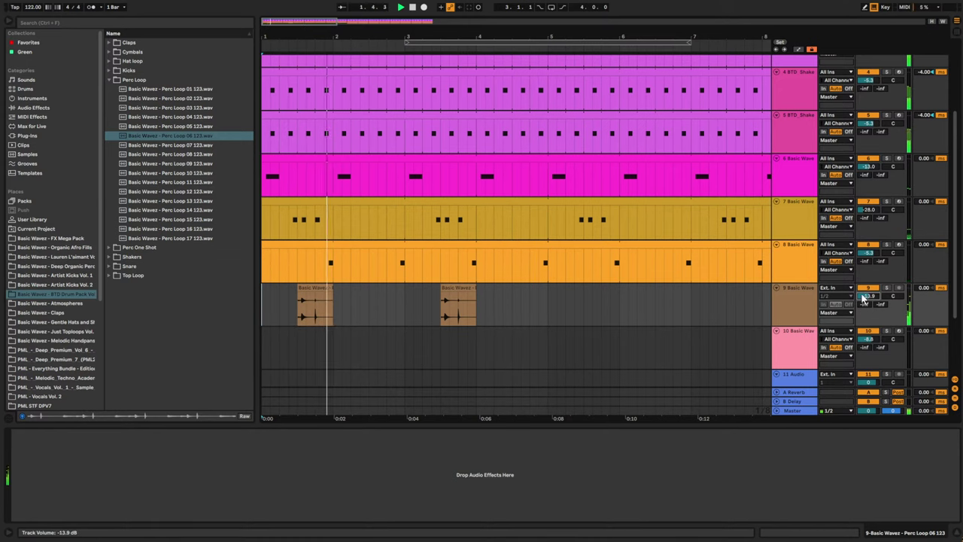
double_click(314, 309)
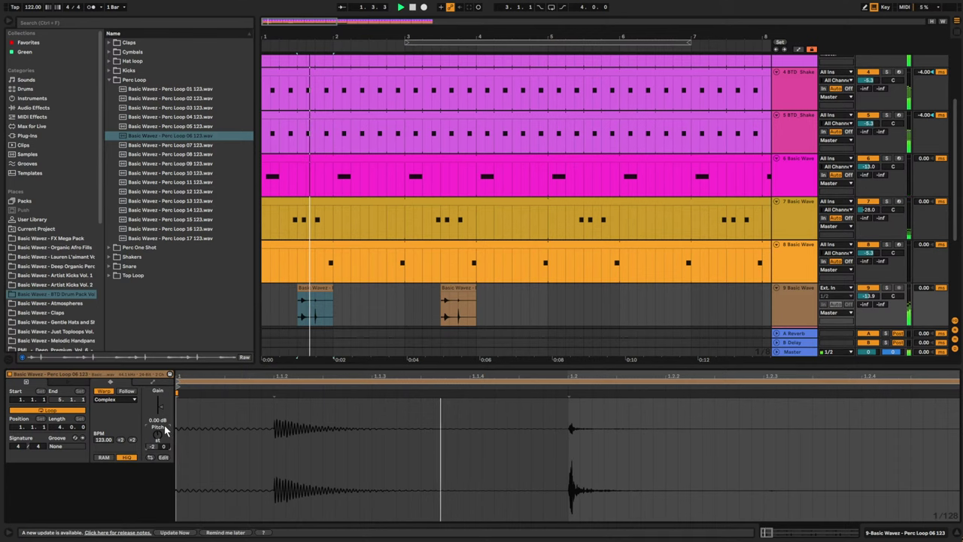
click(452, 289)
click(156, 435)
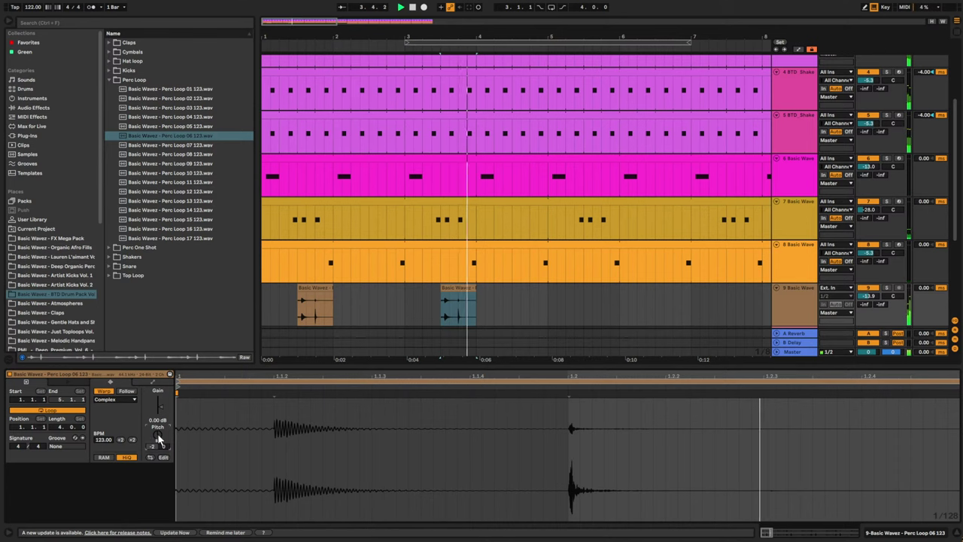
click(268, 295)
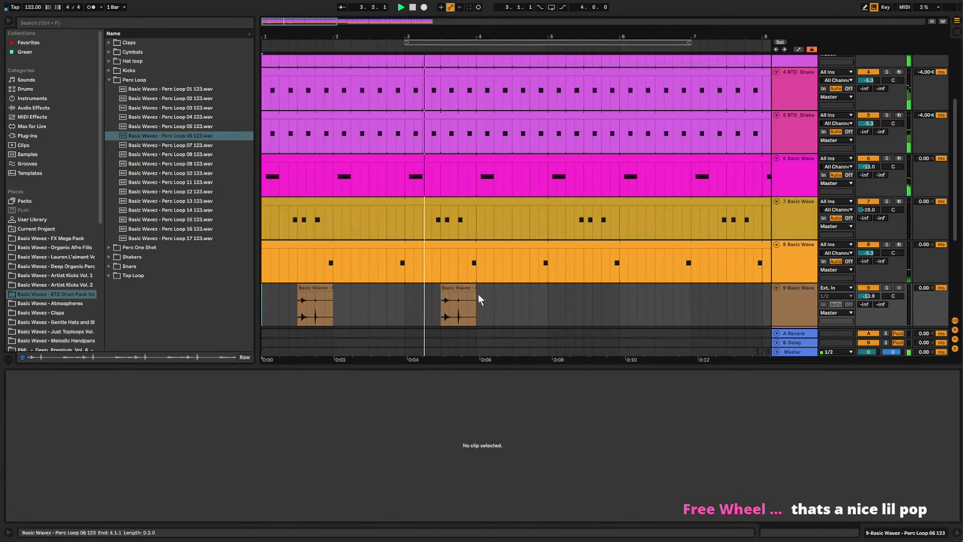
- Consolidate bars 1 to 4 of the perc loop track into a single clip, allowing audio to stop
drag(548, 304, 197, 318)
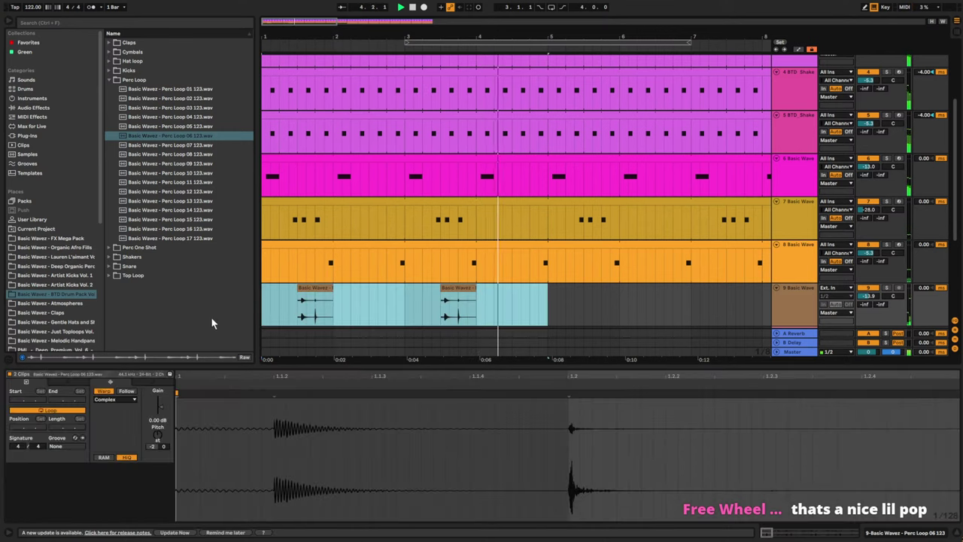
key(ctrl+j)
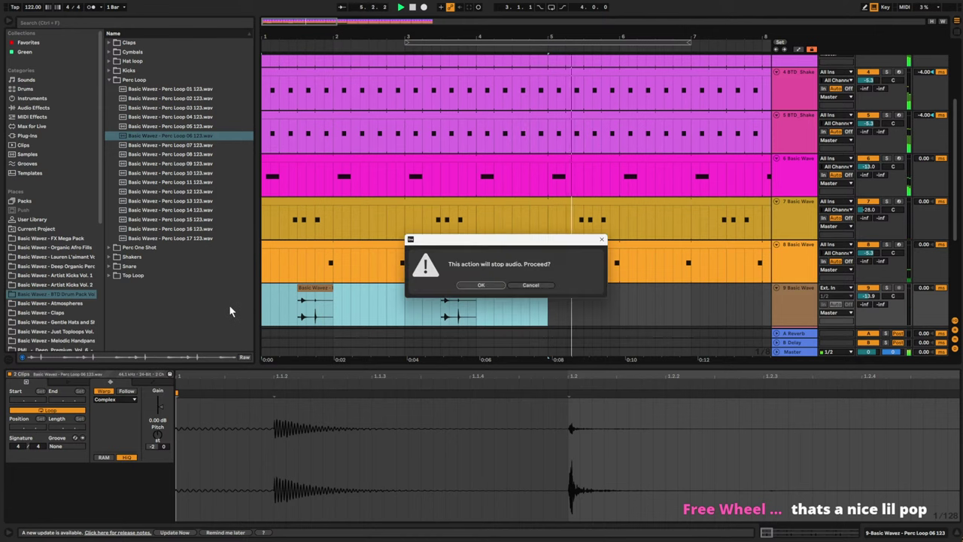
key(Return)
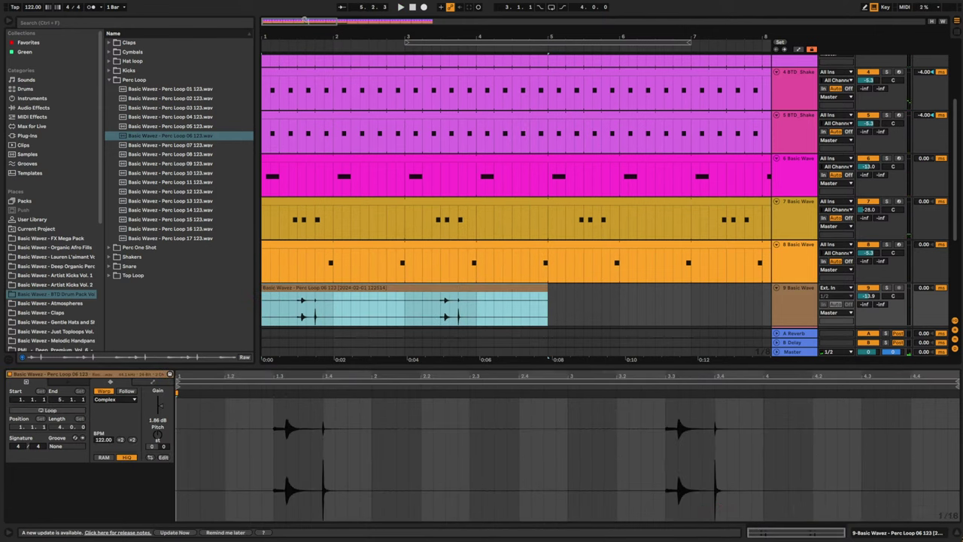
- Enable looping on the consolidated perc clip, extend it to bar 17, and play the arrangement
drag(305, 21, 305, 3)
scroll(315, 227, down, 3)
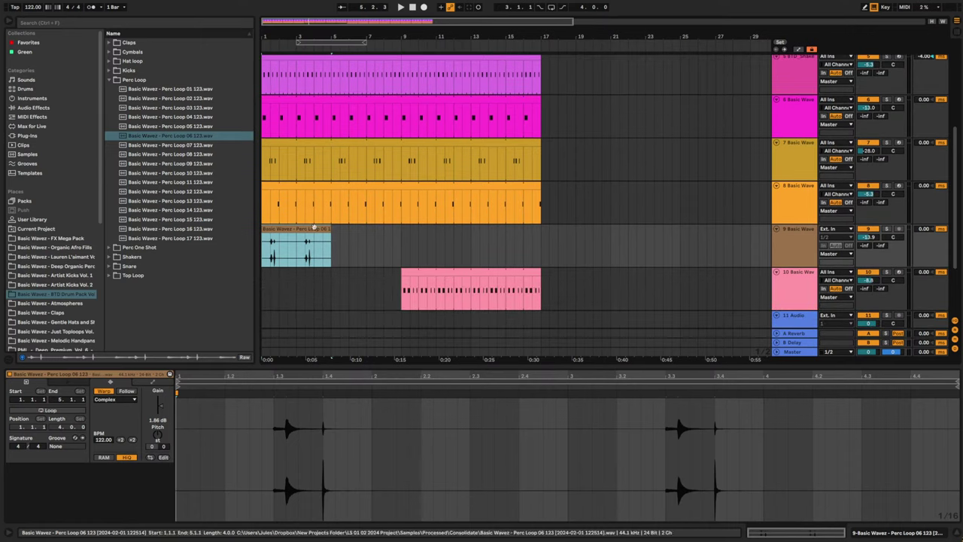
click(48, 410)
drag(332, 233, 557, 233)
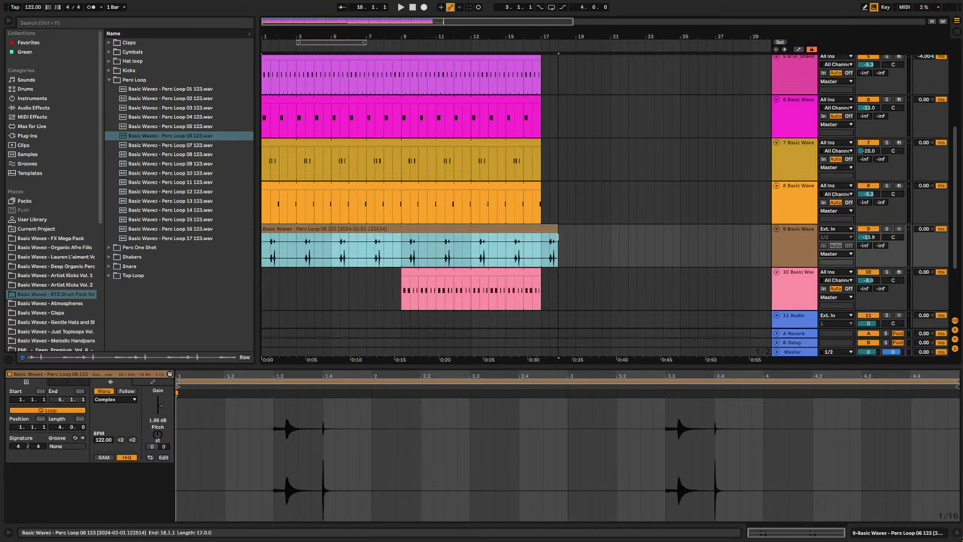
key(space)
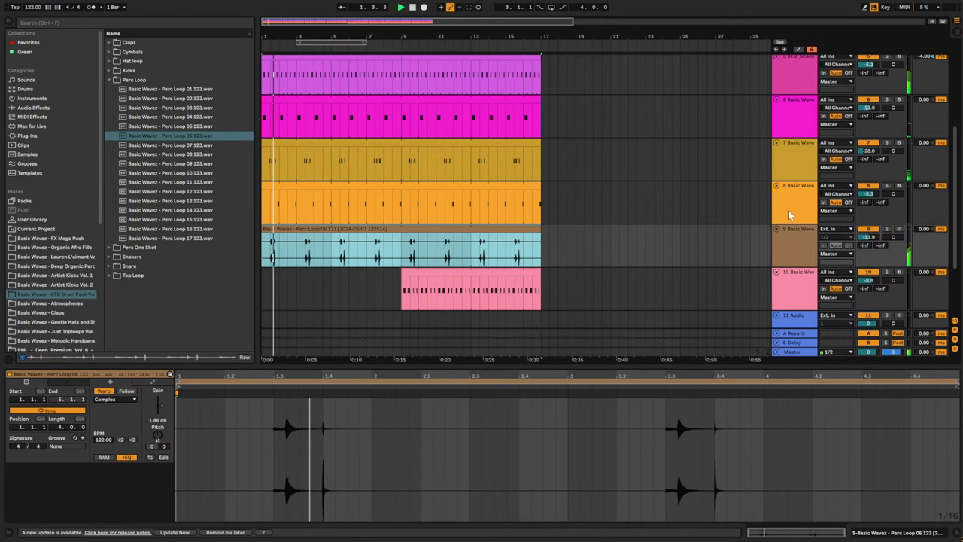
- Collapse all tracks and rename tracks 2 and 3 as Kick and Hat
alt+click(776, 229)
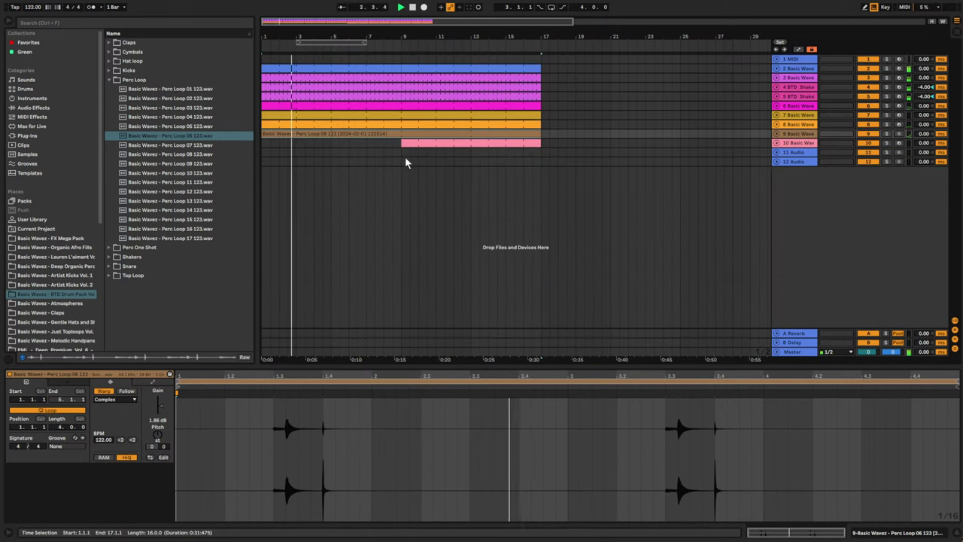
click(803, 70)
key(ctrl+r)
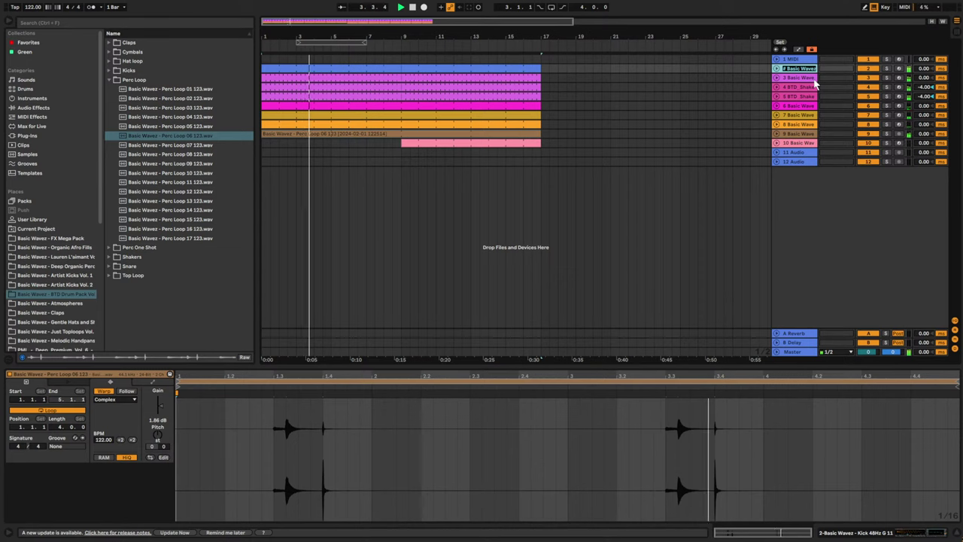
text(Kic)
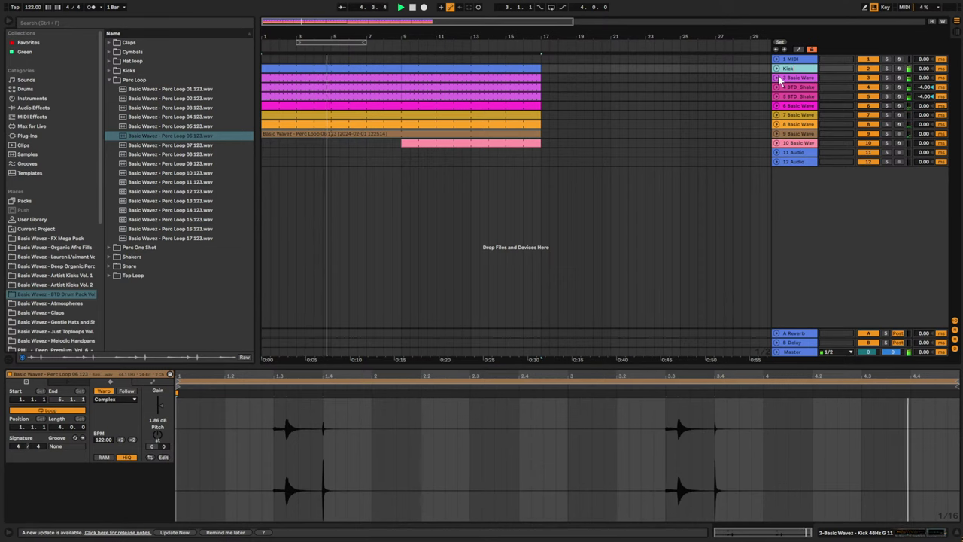
text(k)
key(Tab)
text(Hat)
key(Tab)
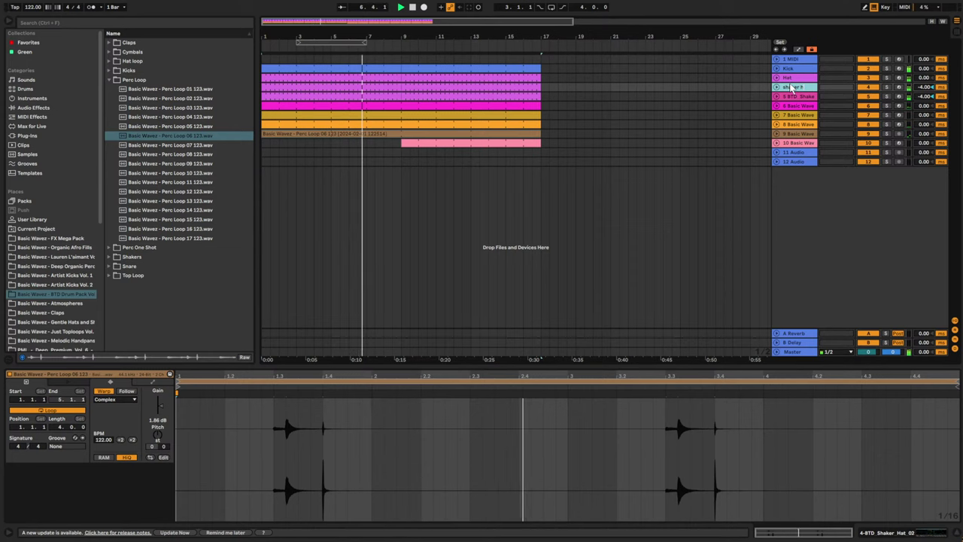
- Rename tracks 4 and 5 both as shaker hat, and unfold the conga track
text(shaker hat)
key(Tab)
text(shaker)
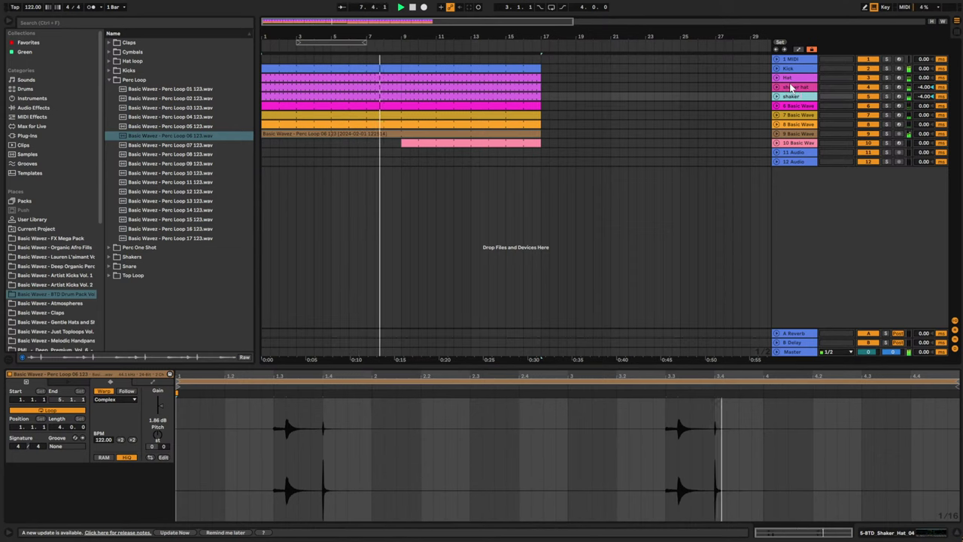
text( hat)
key(Tab)
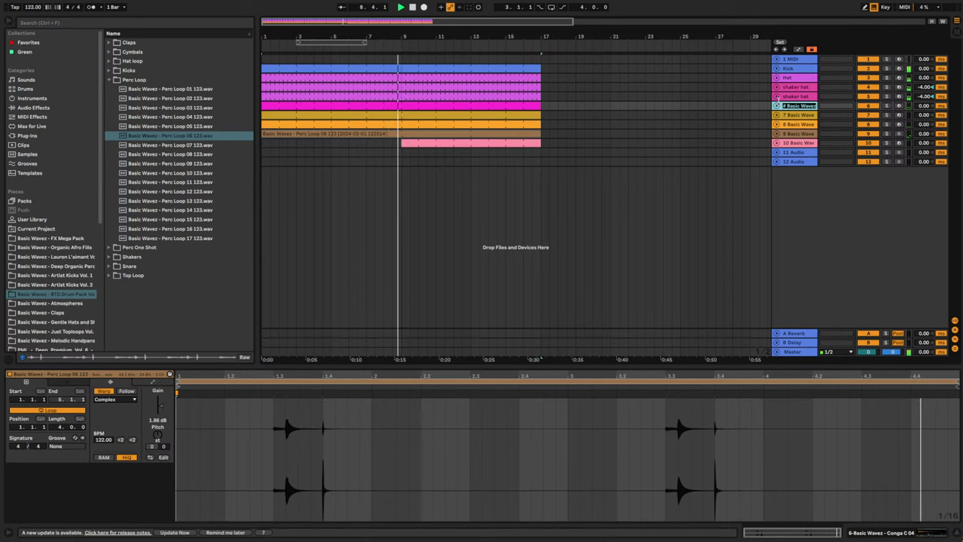
click(777, 107)
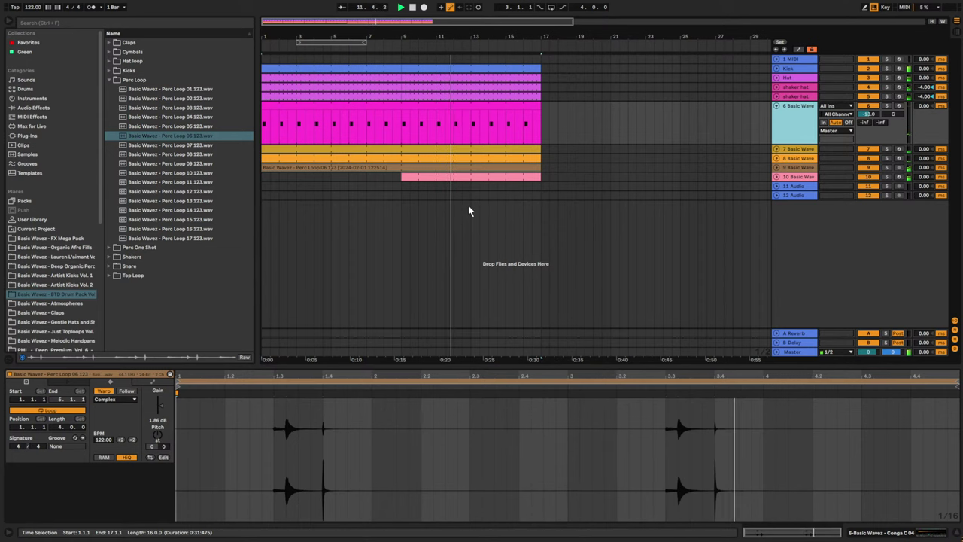
- Extend the tom clip's start back from bar 9 to bar 1 and play the arrangement from the beginning
click(401, 185)
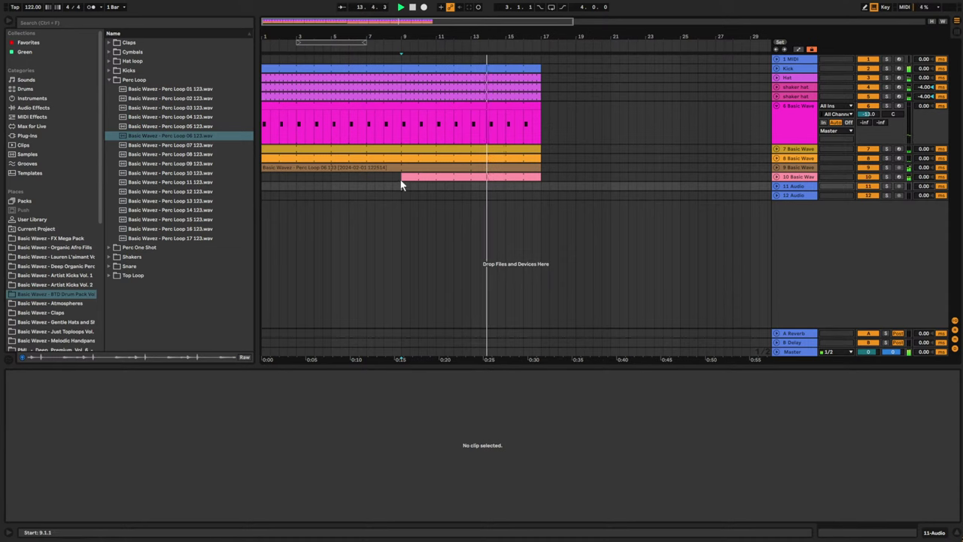
click(399, 178)
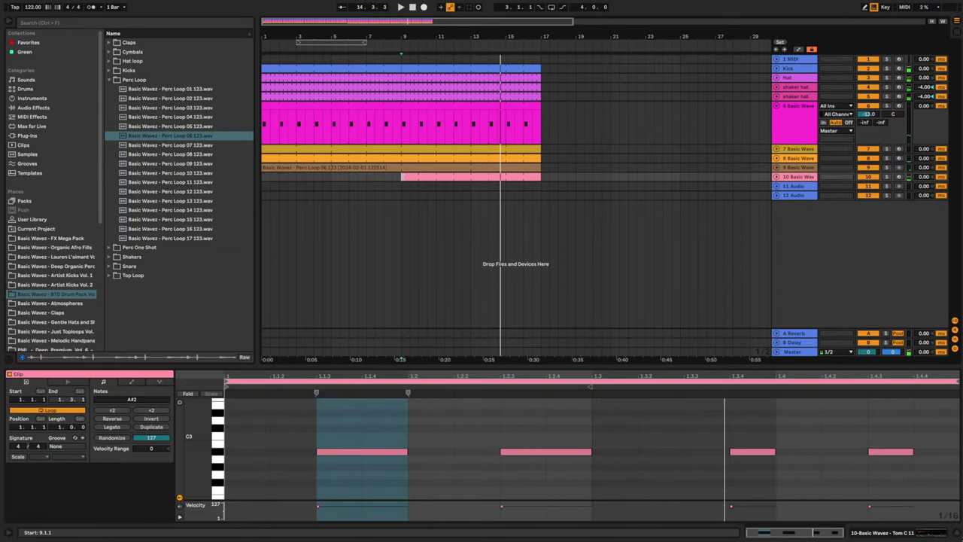
drag(400, 177, 271, 174)
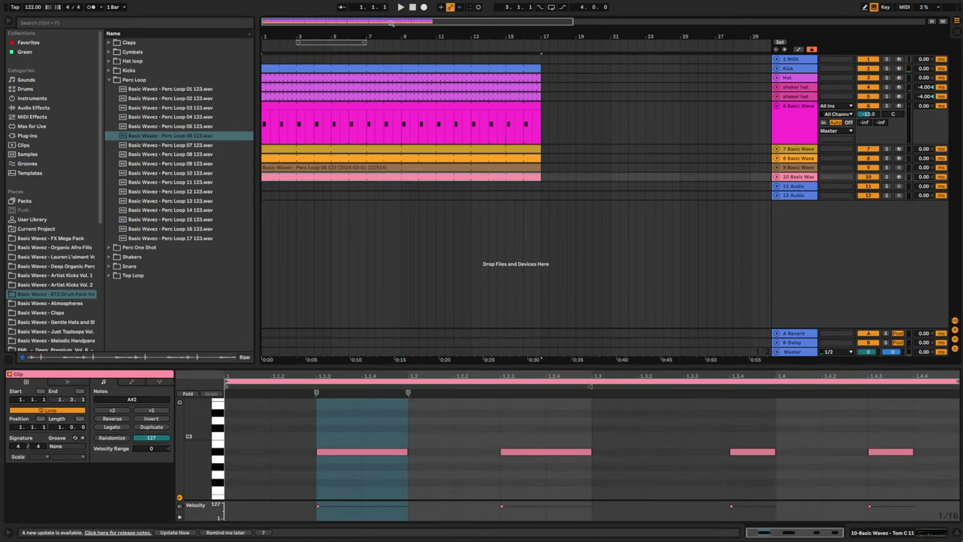
drag(390, 23, 390, 14)
key(space)
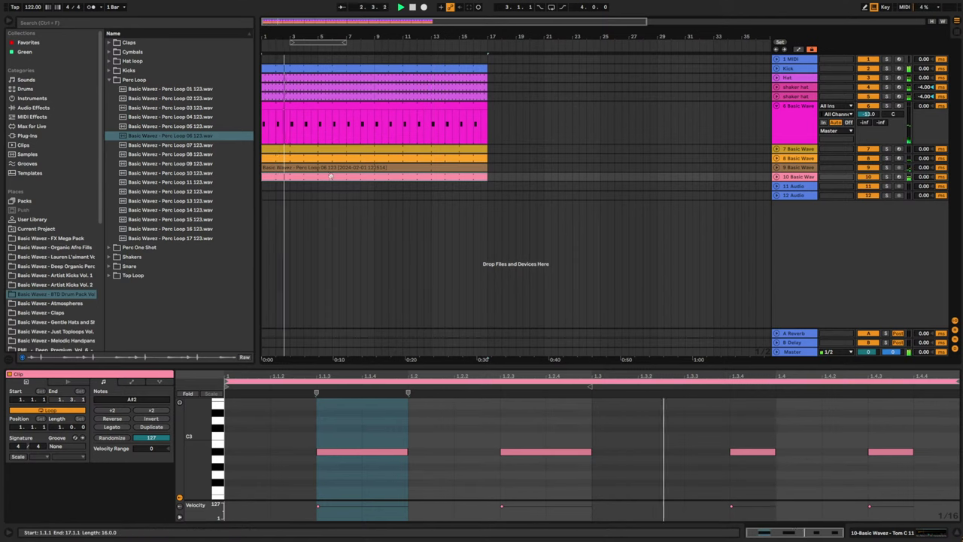
- Deactivate the Hat and both shaker hat clips from bar 1 to bar 9 and play the arrangement
key(space)
click(276, 78)
shift+click(292, 94)
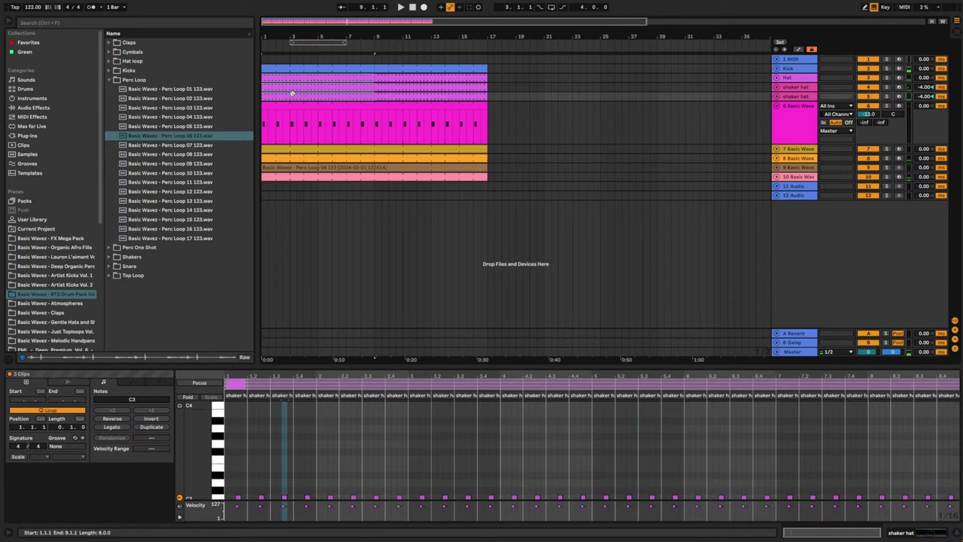
key(0)
key(space)
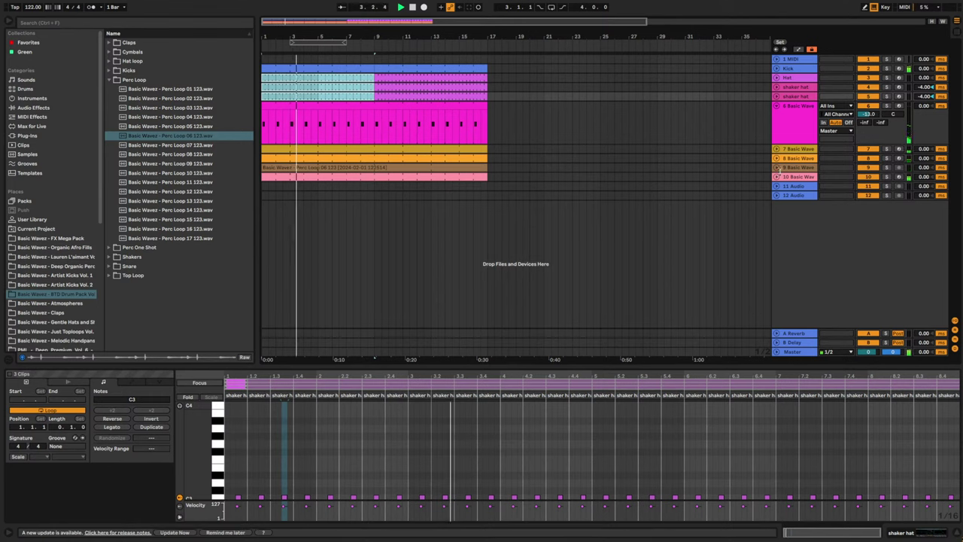
- Rename track 6 as conga, then unfold track 7 and rename it as clave
click(793, 124)
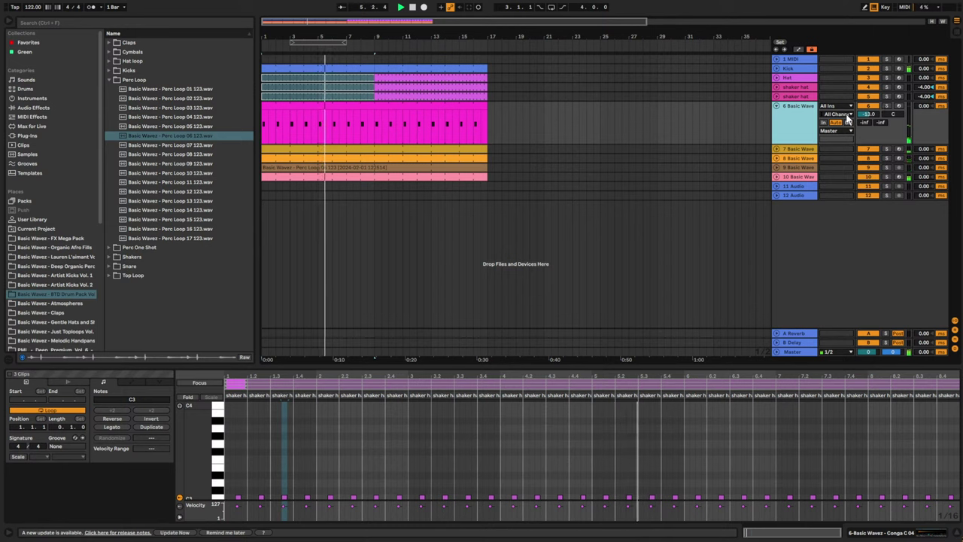
key(ctrl+r)
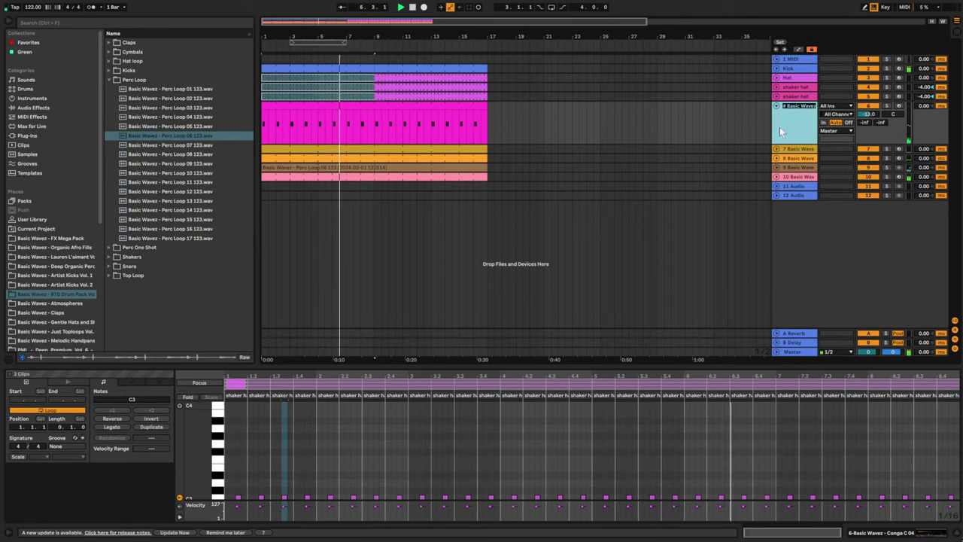
text(conga)
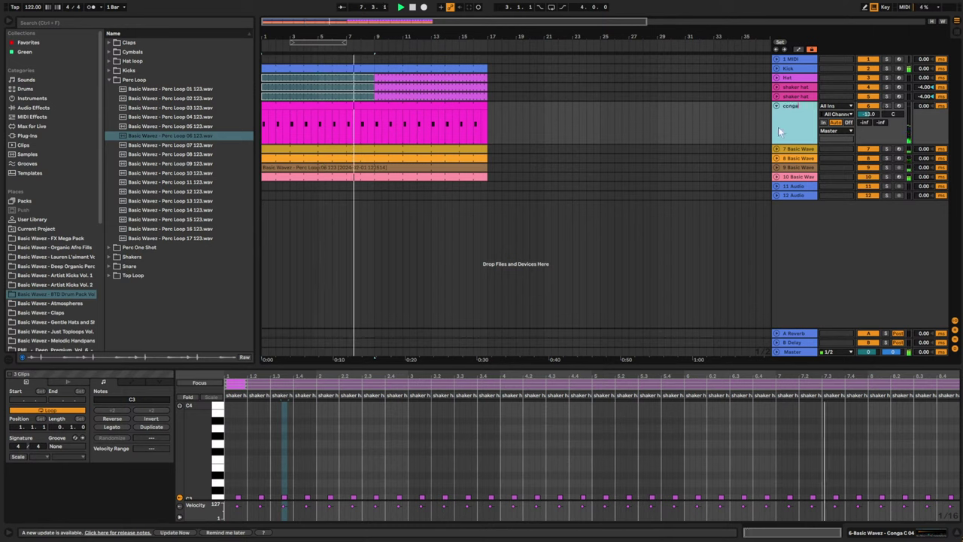
key(Return)
click(801, 149)
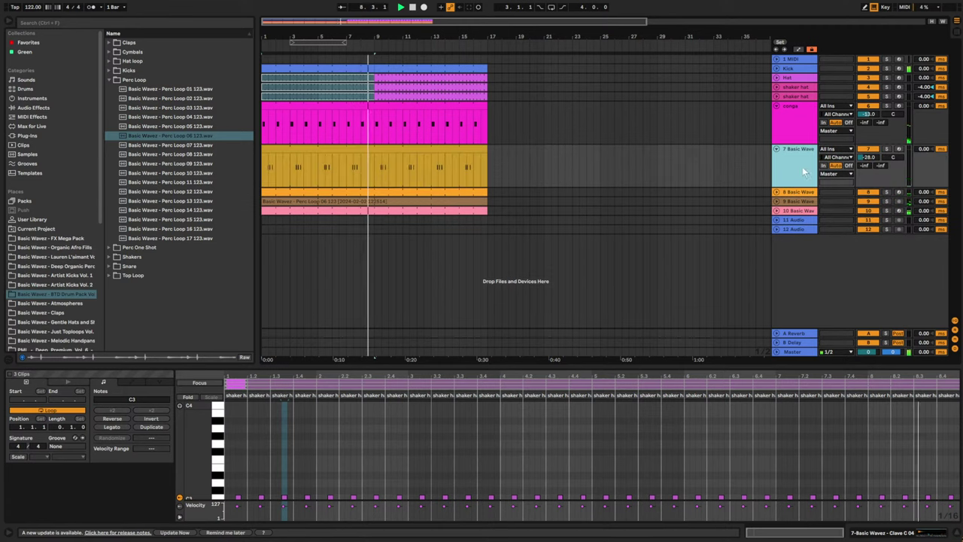
key(ctrl+r)
text(c)
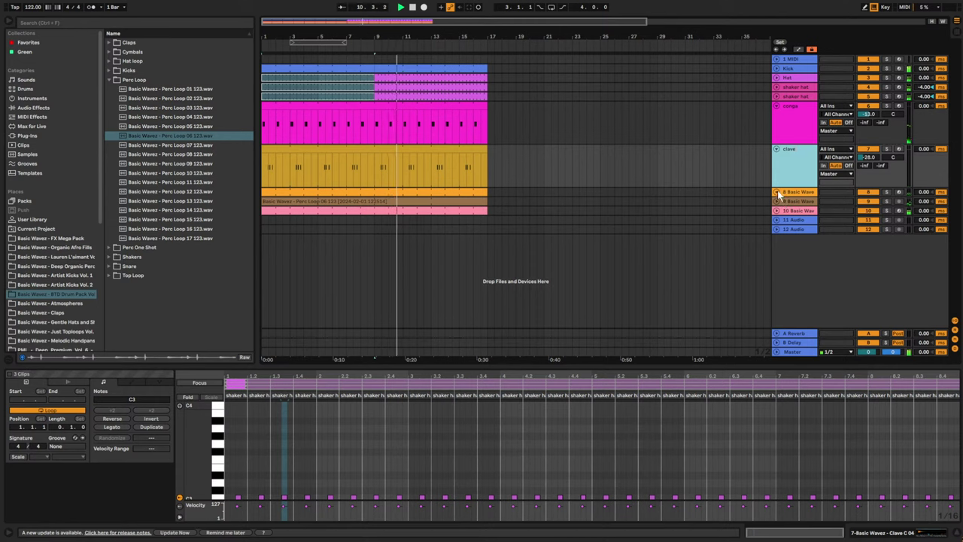
- Unfold track 8, solo it and rename it as rim
click(779, 194)
click(809, 206)
click(888, 193)
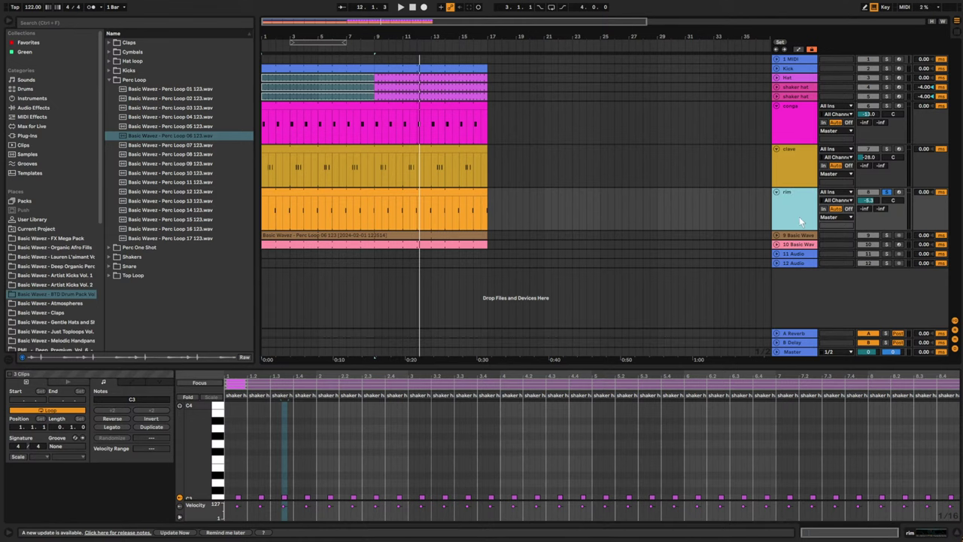
- Solo the perc loop track and play it from bar 1
click(326, 236)
key(space)
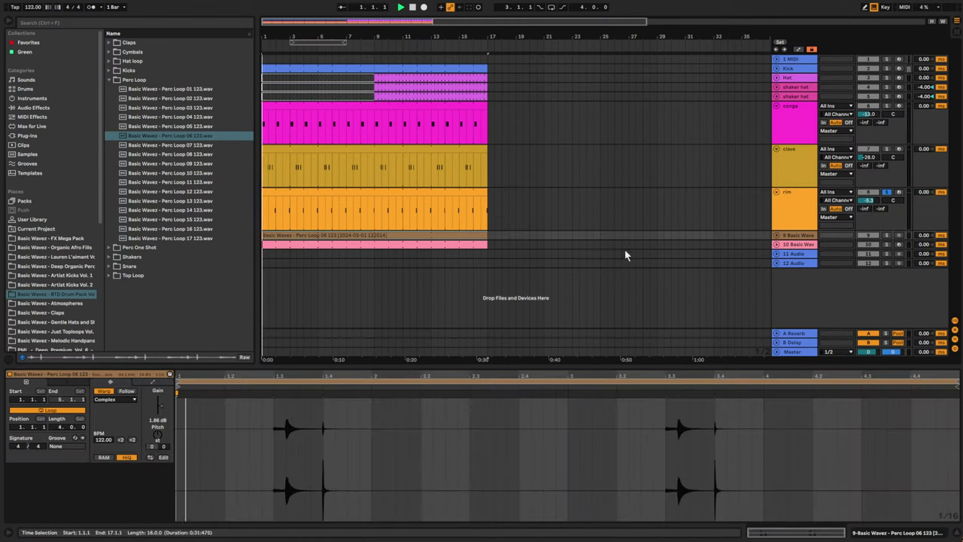
click(888, 235)
key(space)
key(space)
key(space)
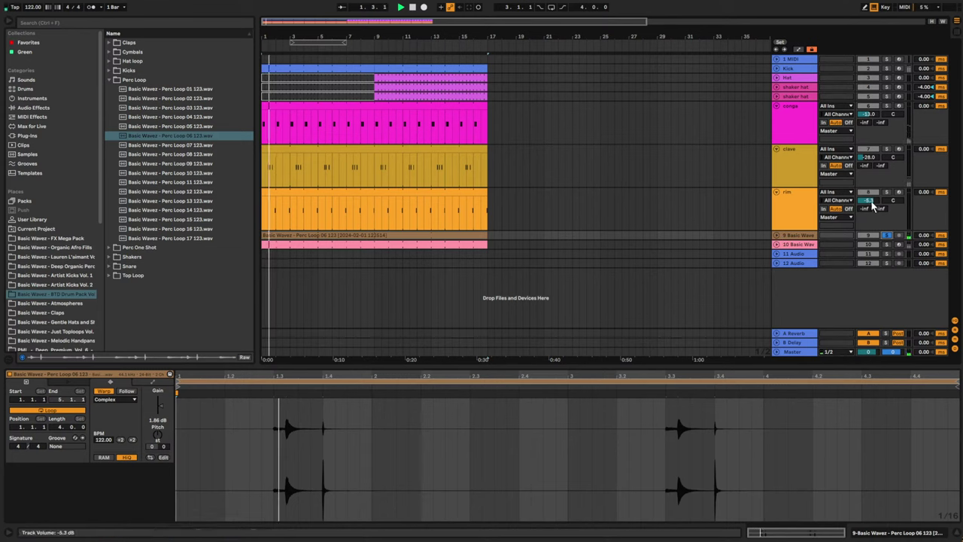
- Pan the rim track to the left, unsolo the perc loop track, and play the full arrangement
drag(893, 200, 893, 223)
click(889, 236)
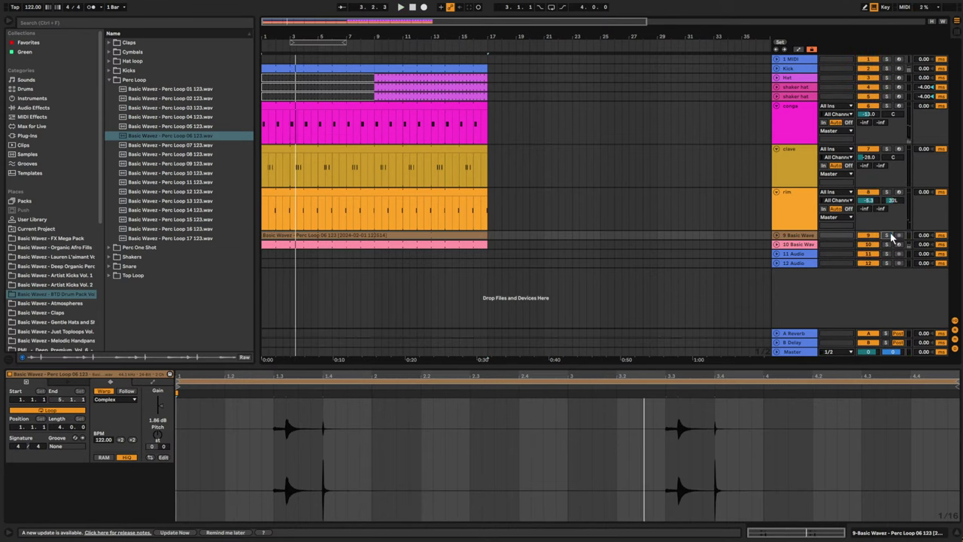
key(space)
key(space)
- Rename track 9 as perc loop
click(799, 236)
key(super+r)
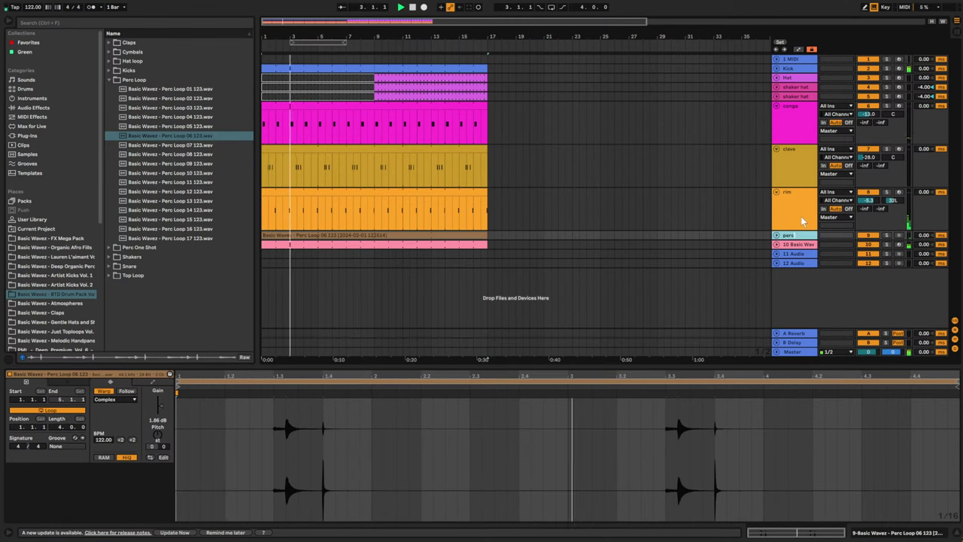
text(perc loop)
key(Tab)
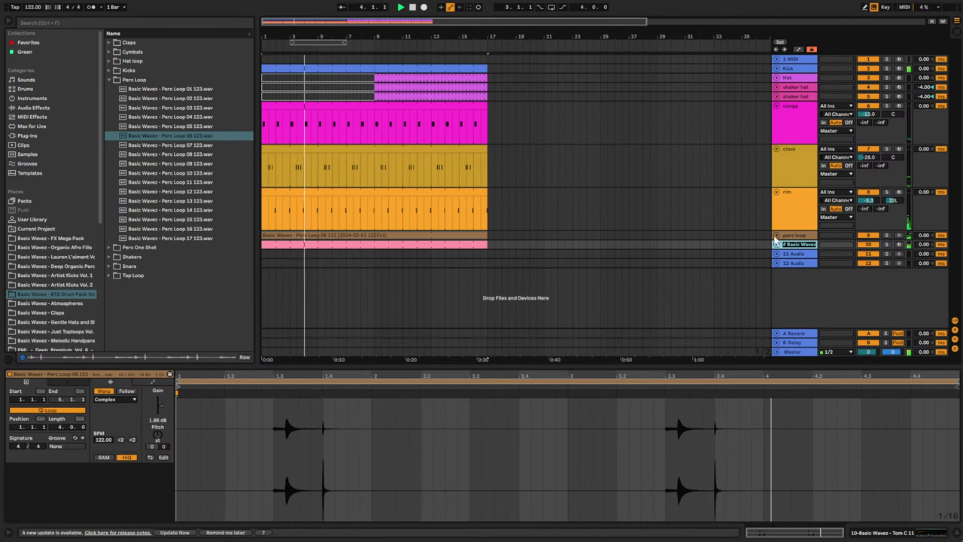
- Unfold track 10, audition it briefly in solo, and rename it as tom groove
click(776, 245)
click(886, 245)
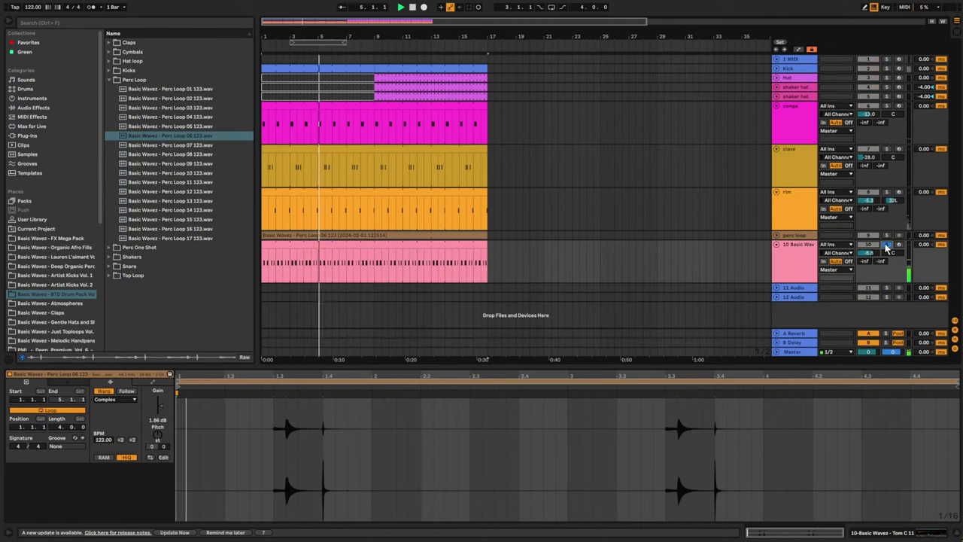
click(887, 245)
click(777, 255)
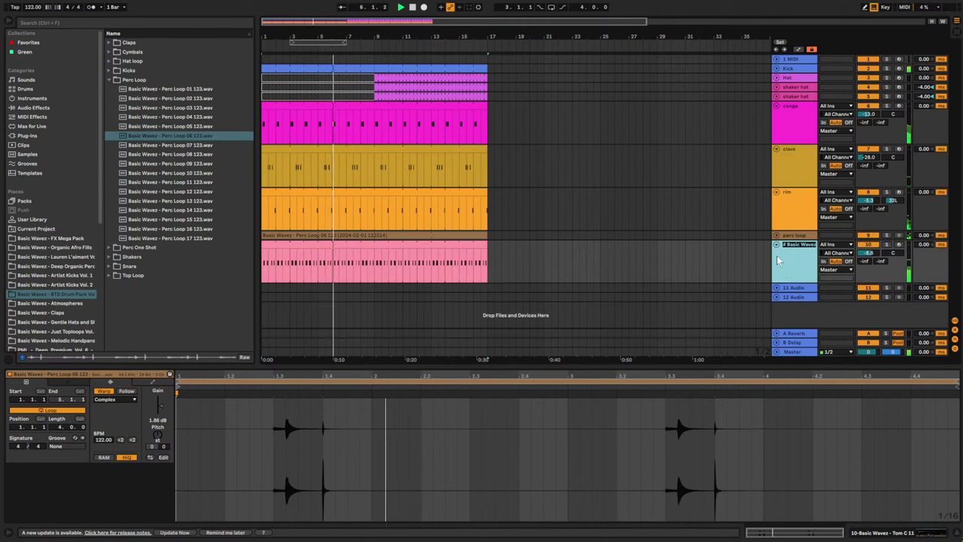
key(ctrl+r)
text(tom groove)
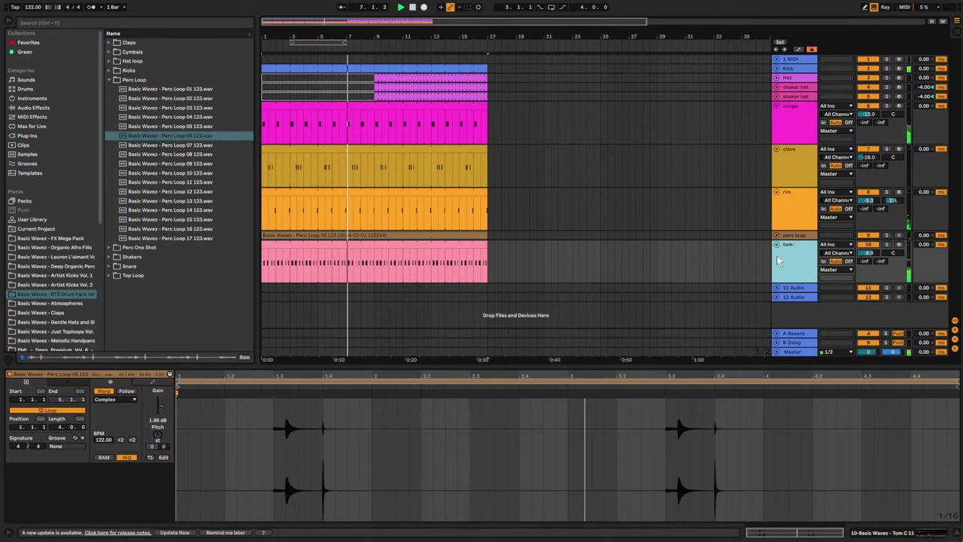
key(Return)
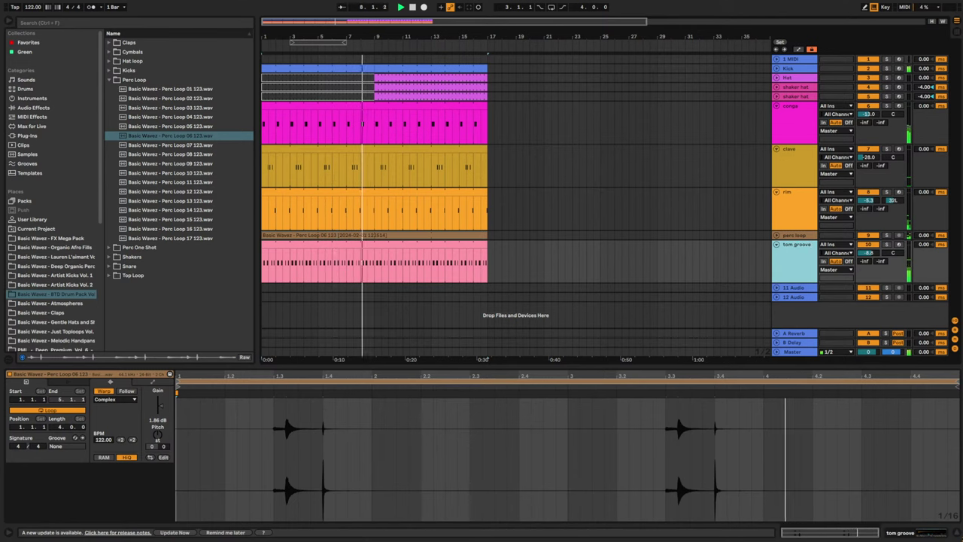
- Collapse all tracks in the arrangement
drag(415, 22, 413, 31)
key(minus)
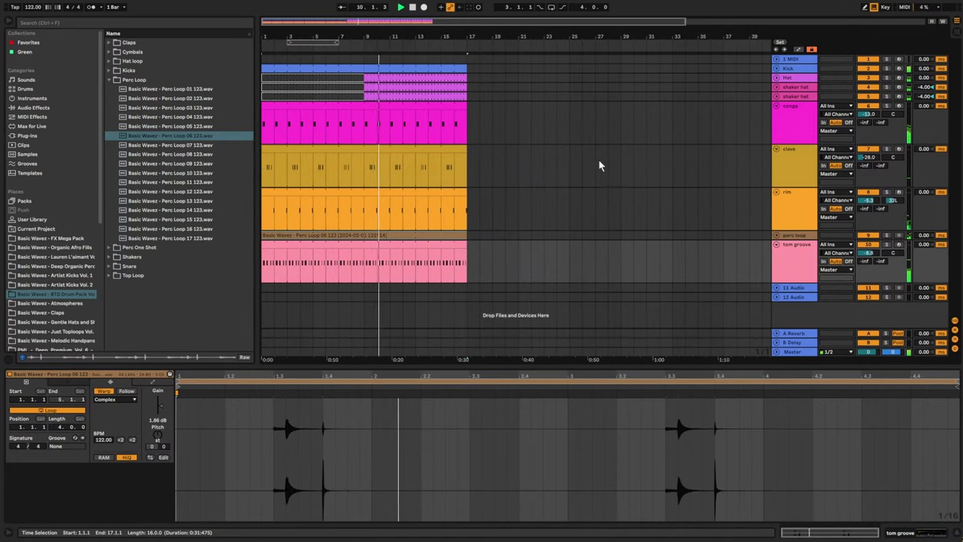
alt+click(776, 108)
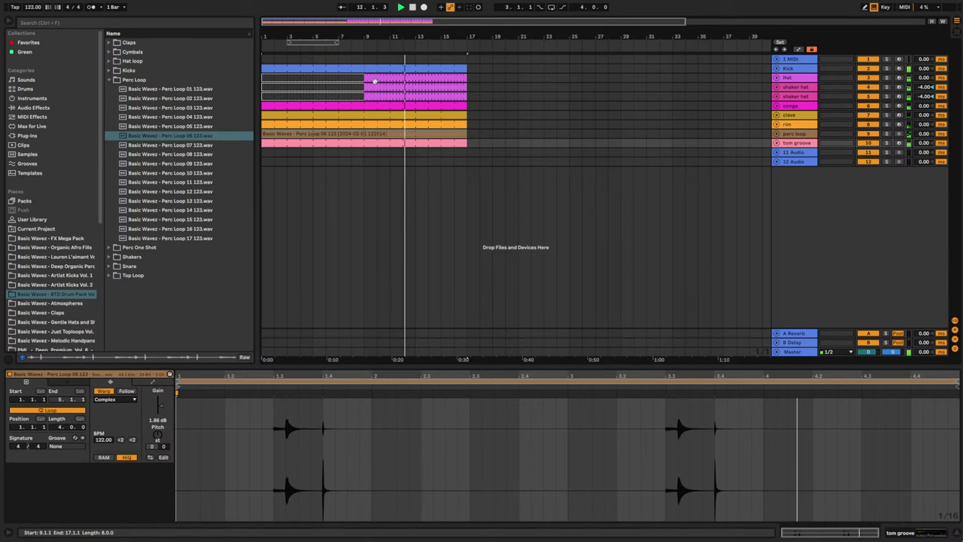
- Duplicate bars 9 to 17 of all the drum tracks so that the arrangement extends to bar 25
click(372, 68)
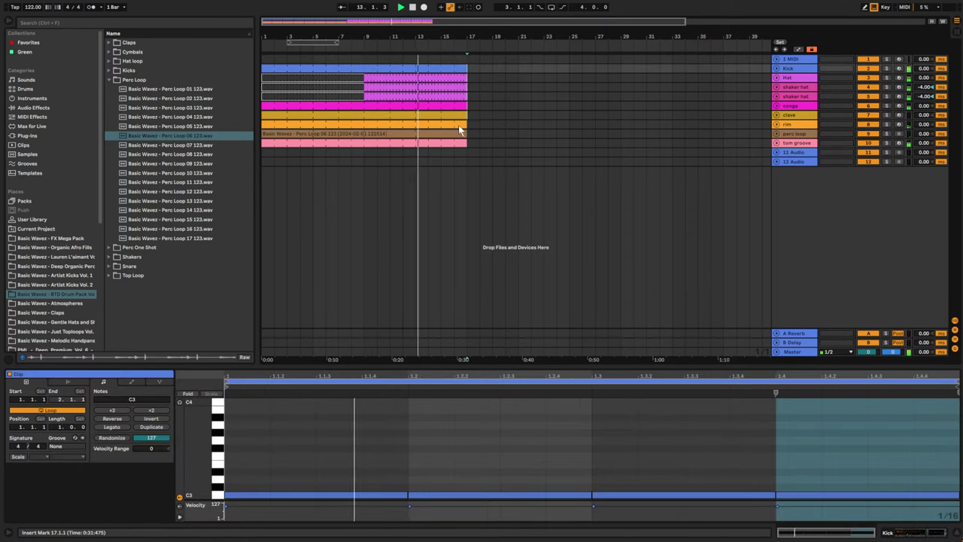
drag(466, 152, 367, 153)
key(ctrl+a)
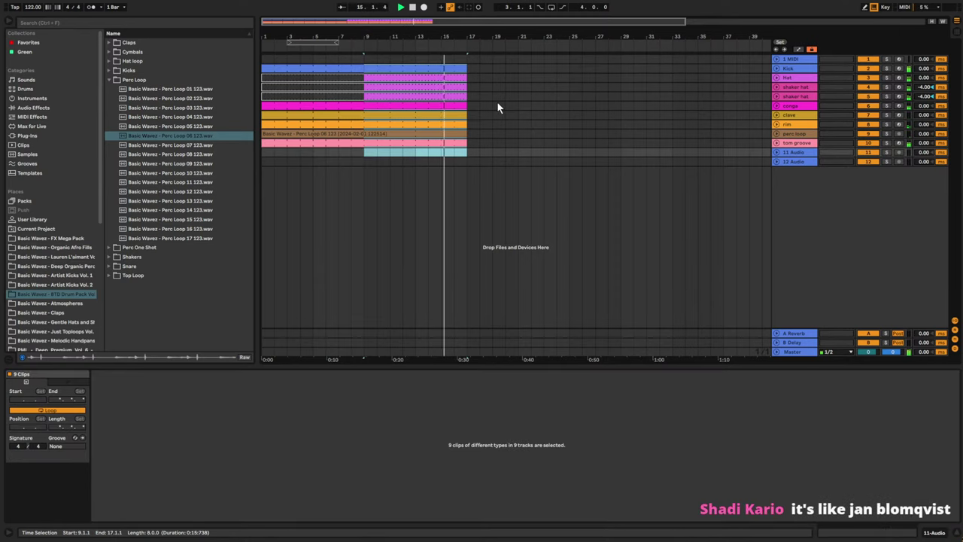
key(ctrl+d)
click(634, 124)
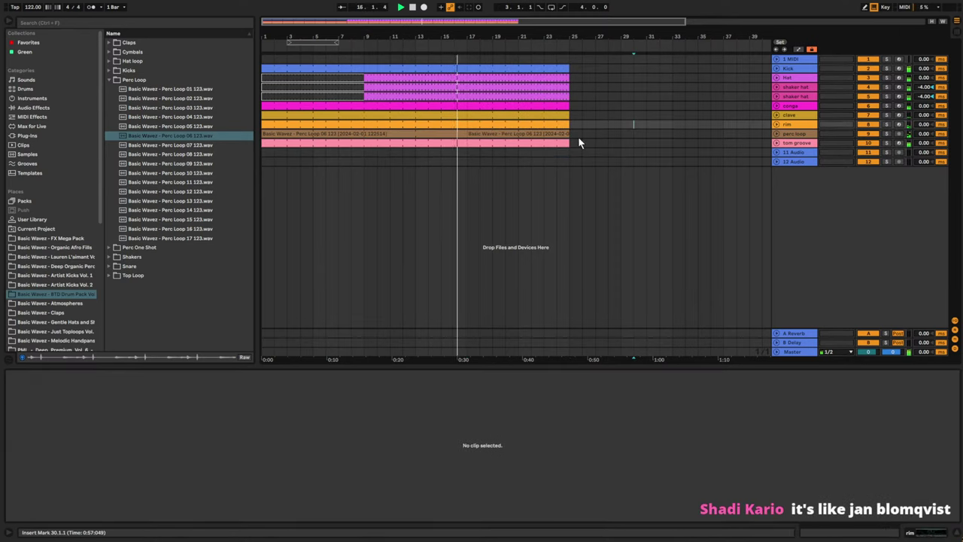
- Unfold the Kick track with automation display turned on, and insert a new audio track below the rim track
click(776, 68)
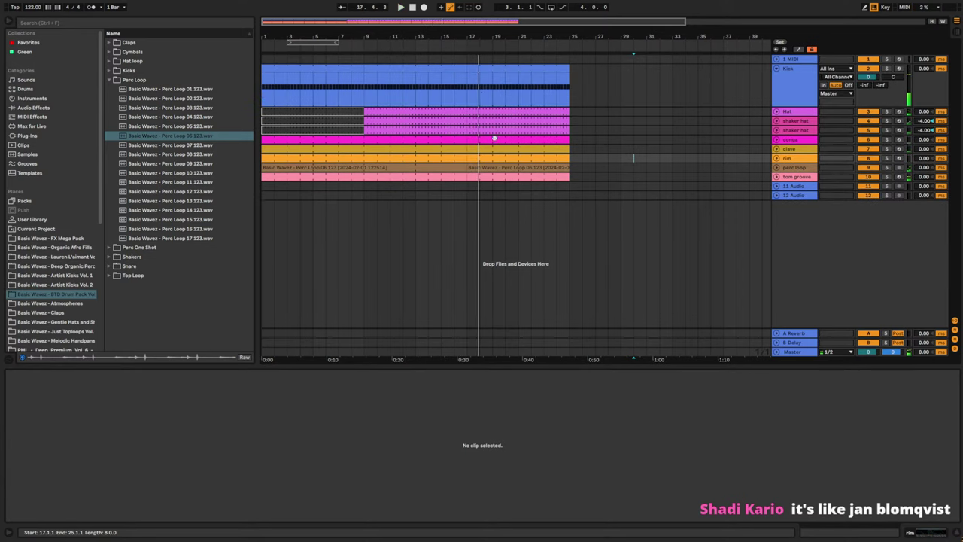
click(798, 51)
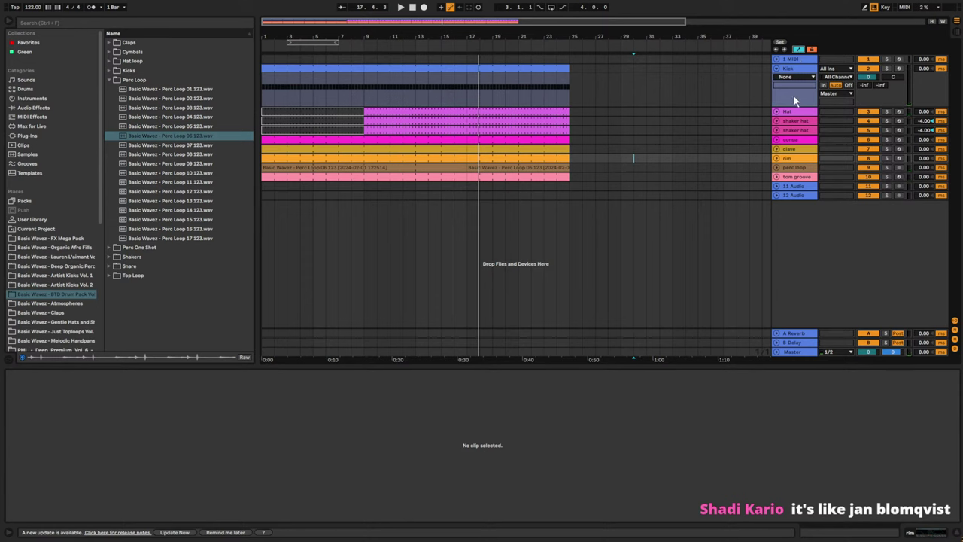
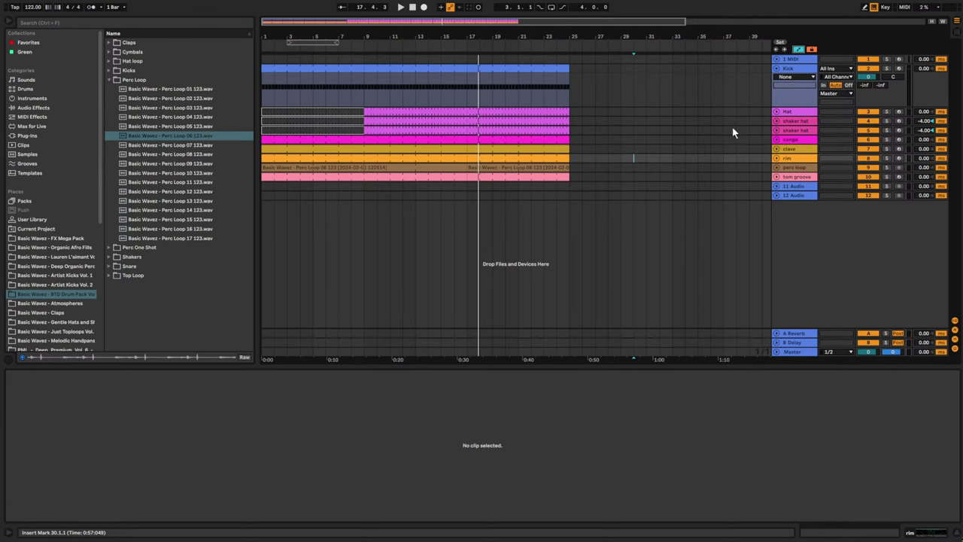
click(794, 163)
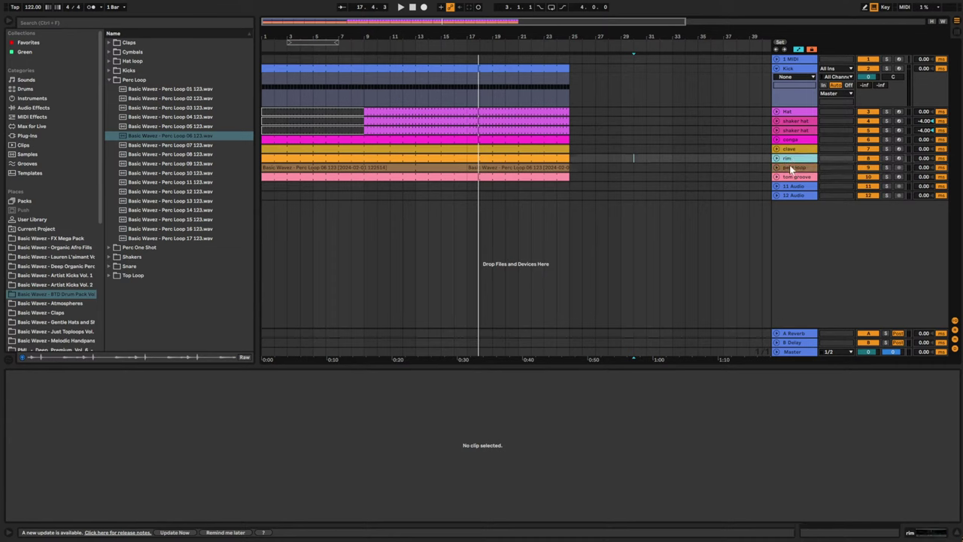
key(ctrl+t)
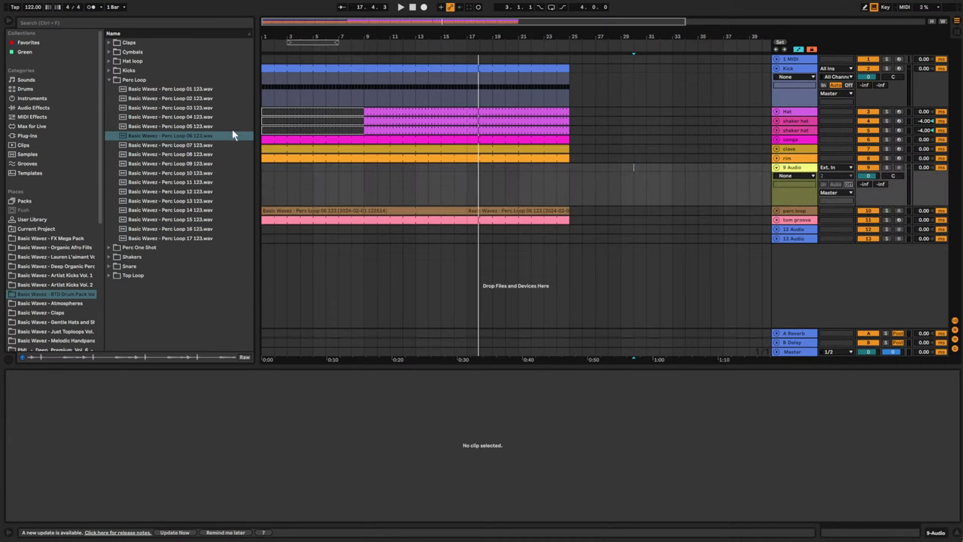
- Audition the loops in the Shakers folder and place Shaker Loop 120 02 on track 9, spanning bars 1 to 25
click(111, 71)
click(112, 63)
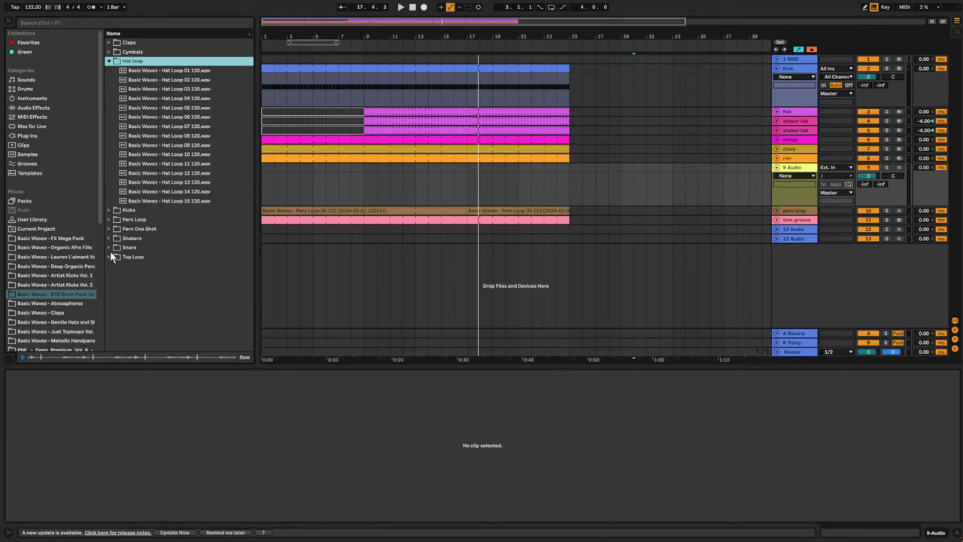
click(112, 239)
click(157, 145)
click(164, 118)
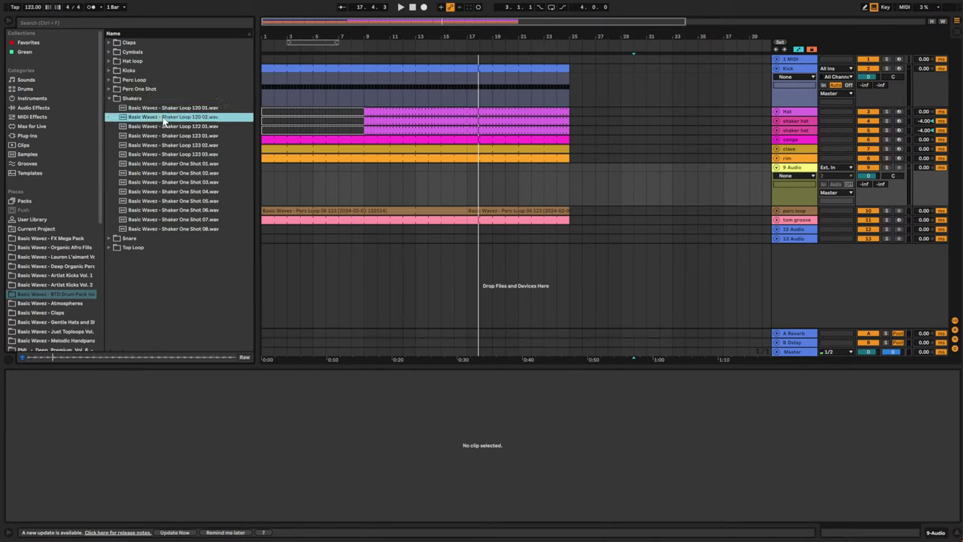
click(169, 126)
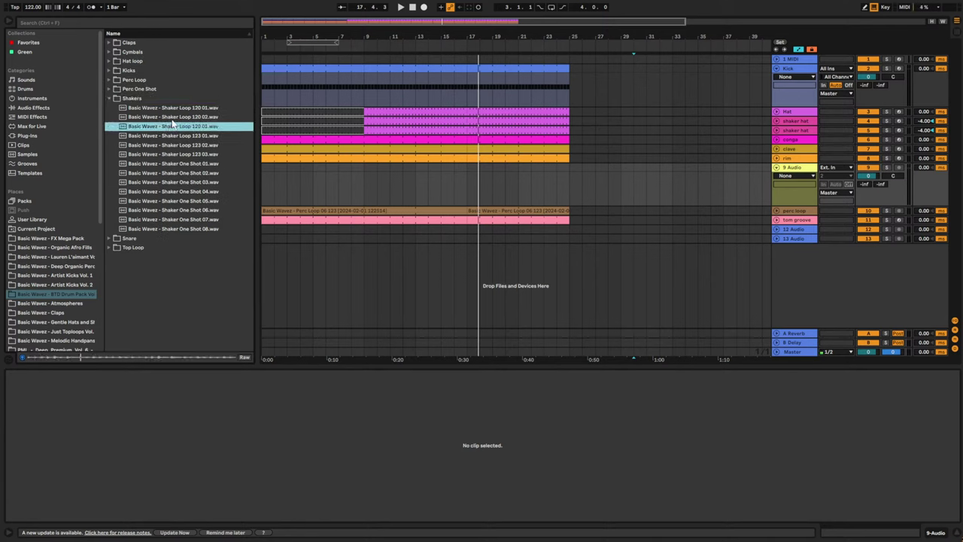
click(178, 109)
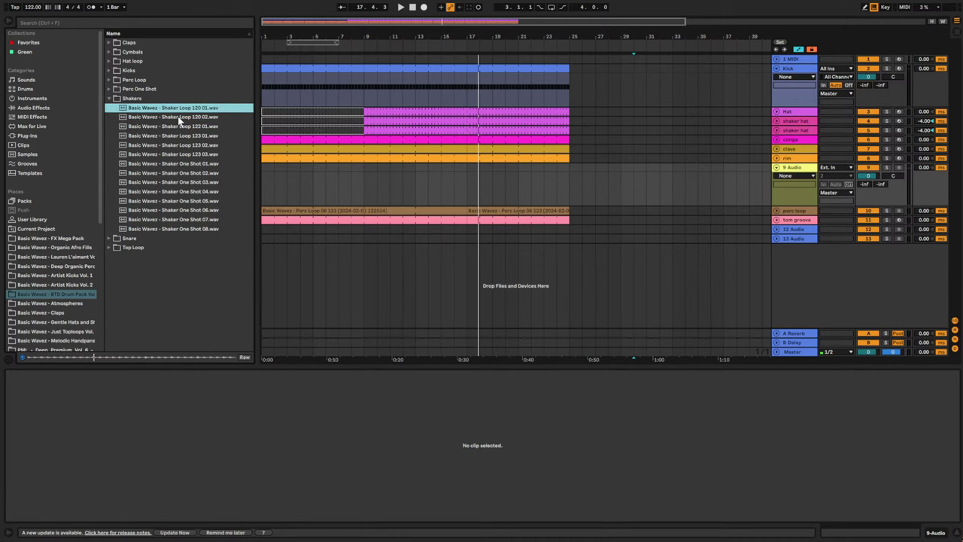
click(178, 117)
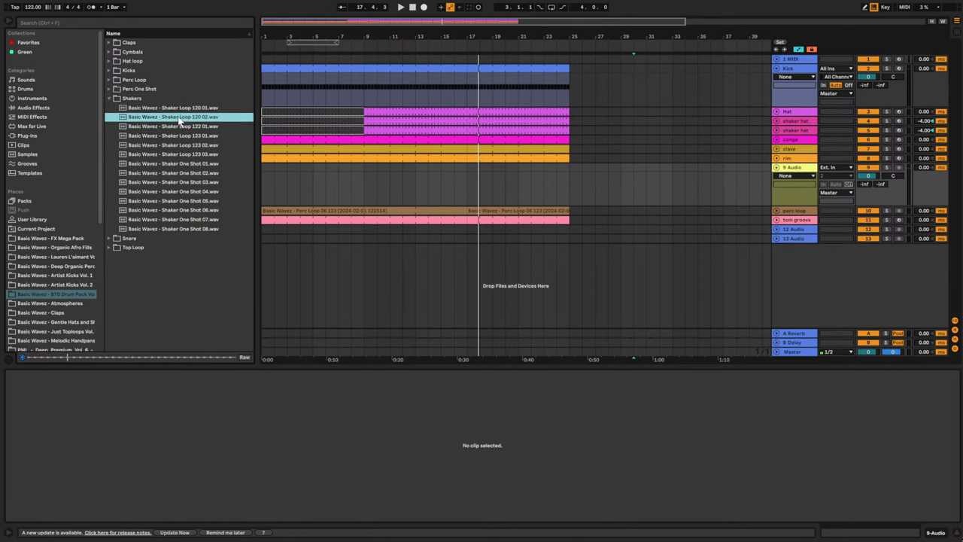
drag(174, 120, 570, 187)
- Play the arrangement and set the shaker loop track's volume to -27.0 dB and its panning to 29L
key(space)
drag(871, 177, 870, 230)
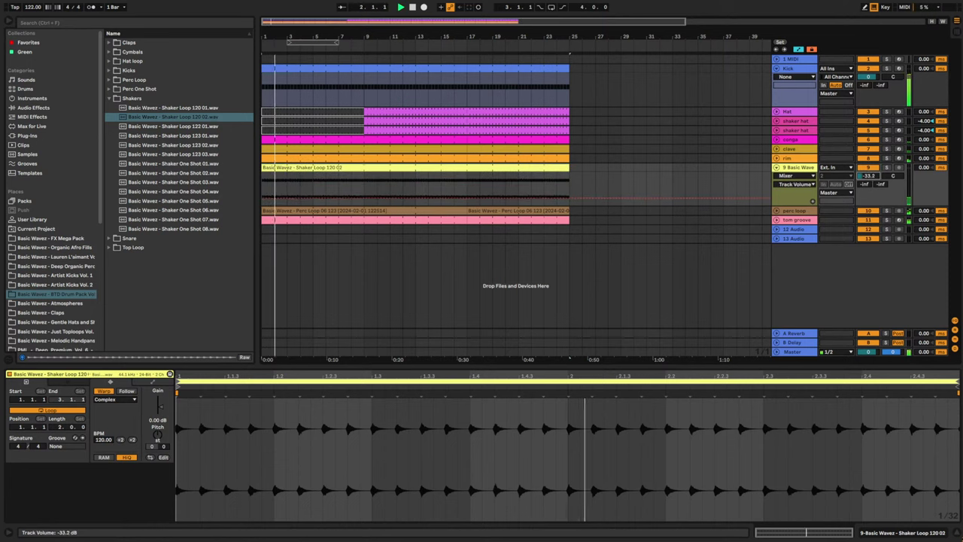
drag(869, 164, 869, 161)
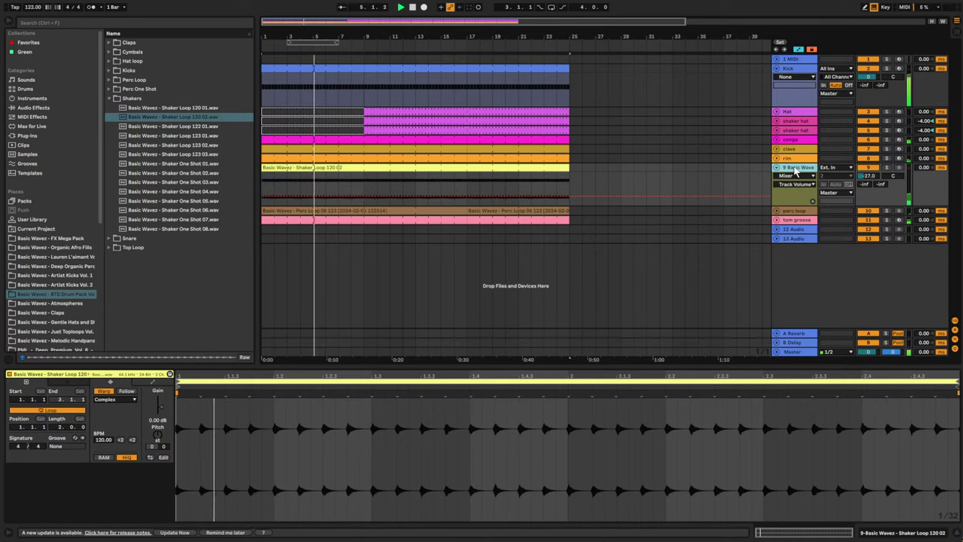
drag(893, 175, 893, 187)
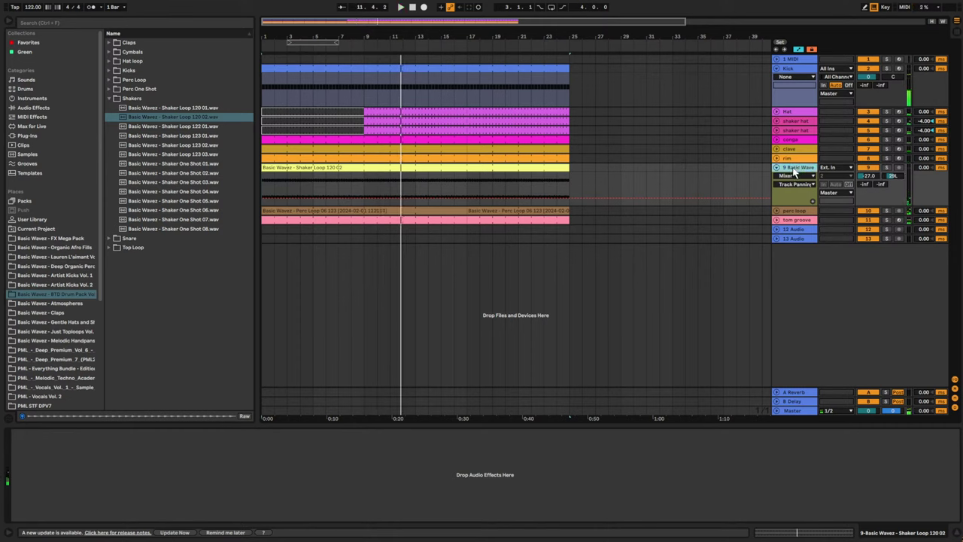
- Duplicate the shaker loop track and replace the copy's clip with Shaker Loop 122 01
key(super+d)
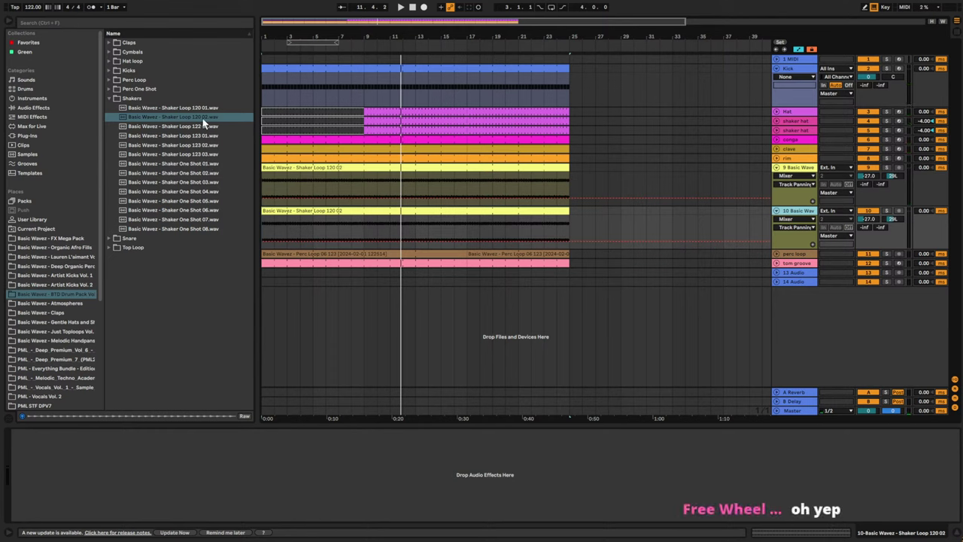
click(204, 127)
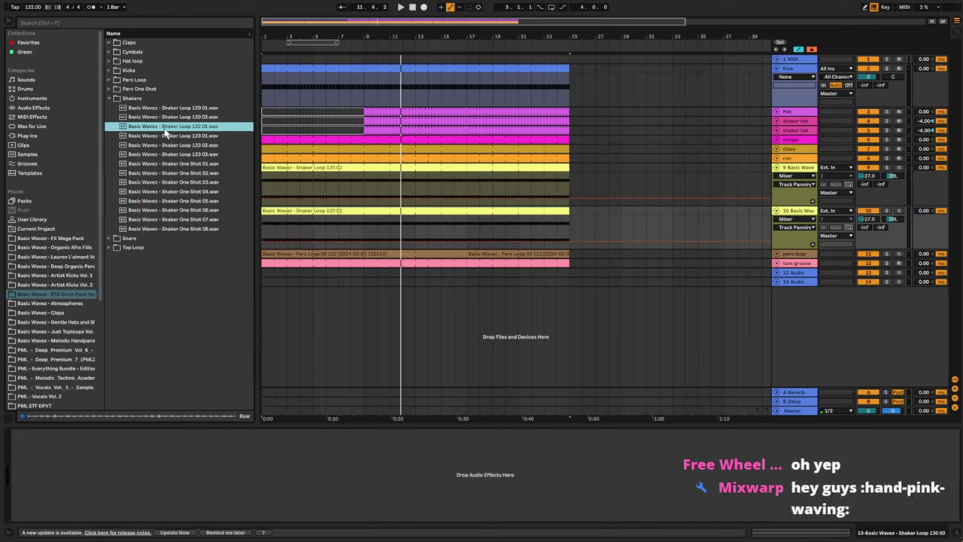
drag(172, 128, 572, 213)
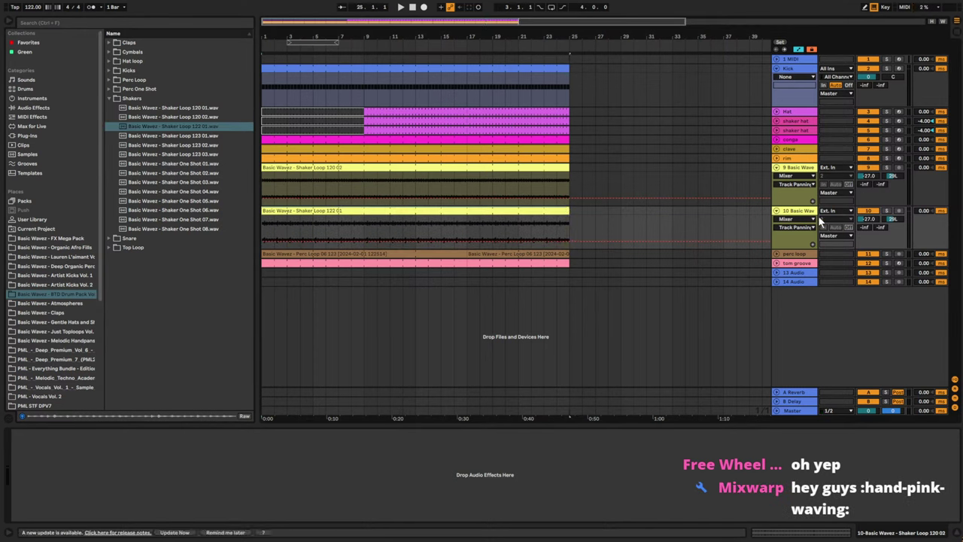
- Set the second shaker loop track to 34R panning and -26.0 dB volume, and fold all tracks
drag(893, 219, 871, 208)
key(space)
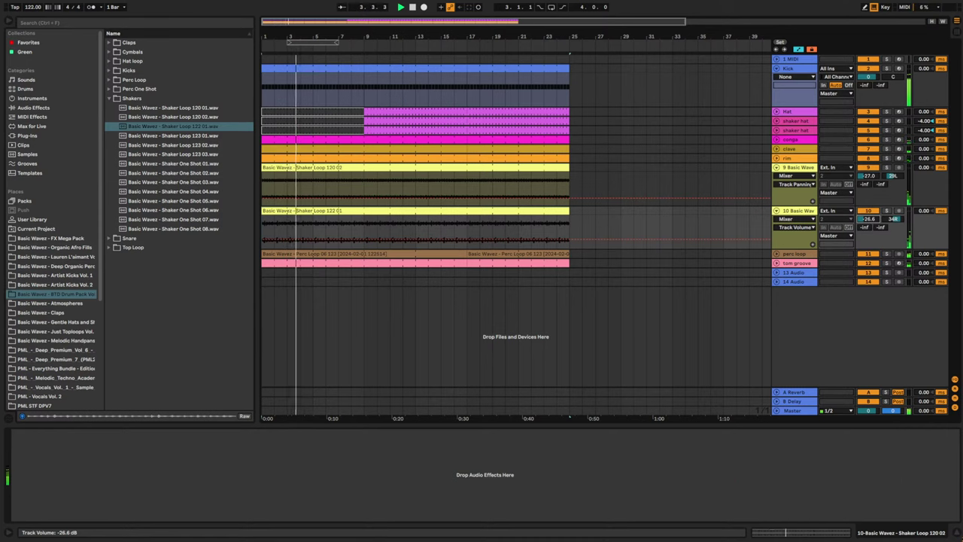
drag(871, 219, 871, 217)
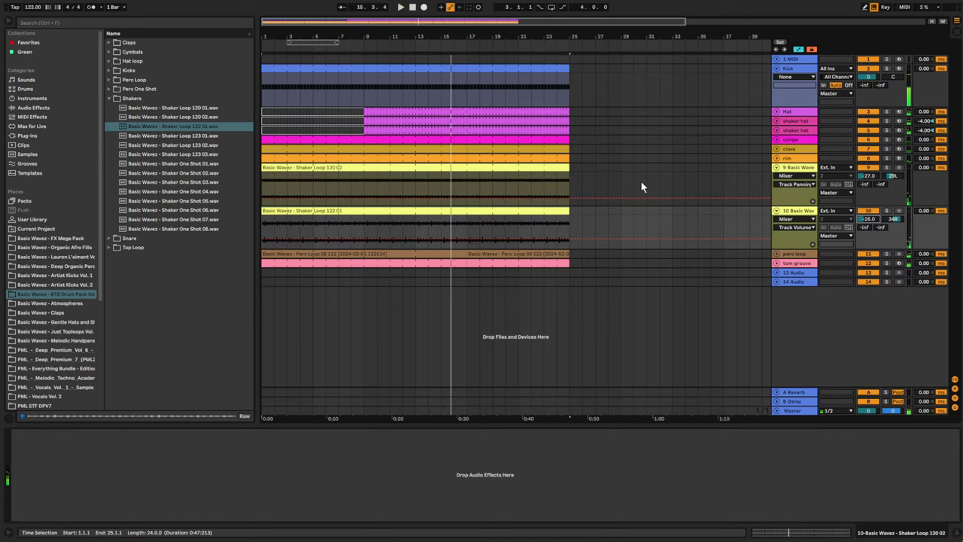
alt+click(777, 167)
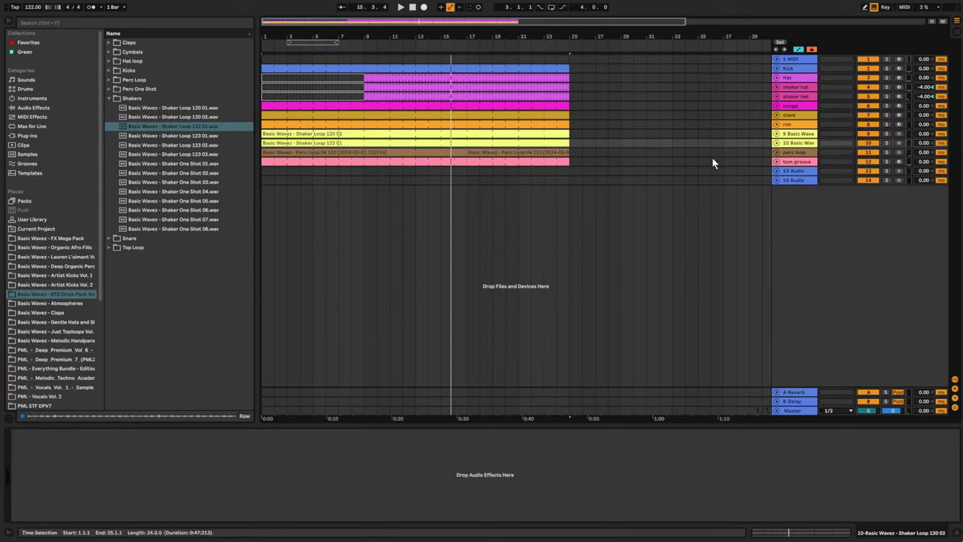
- Audition the samples in the Snare folder, comparing Snare 04 to Snare 07
click(109, 238)
click(162, 126)
click(171, 145)
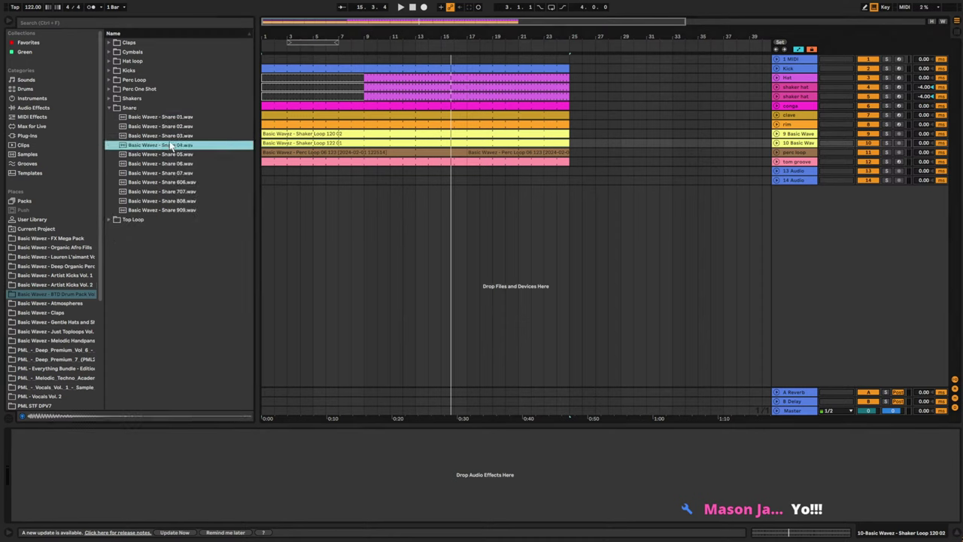
click(173, 155)
click(174, 163)
click(178, 173)
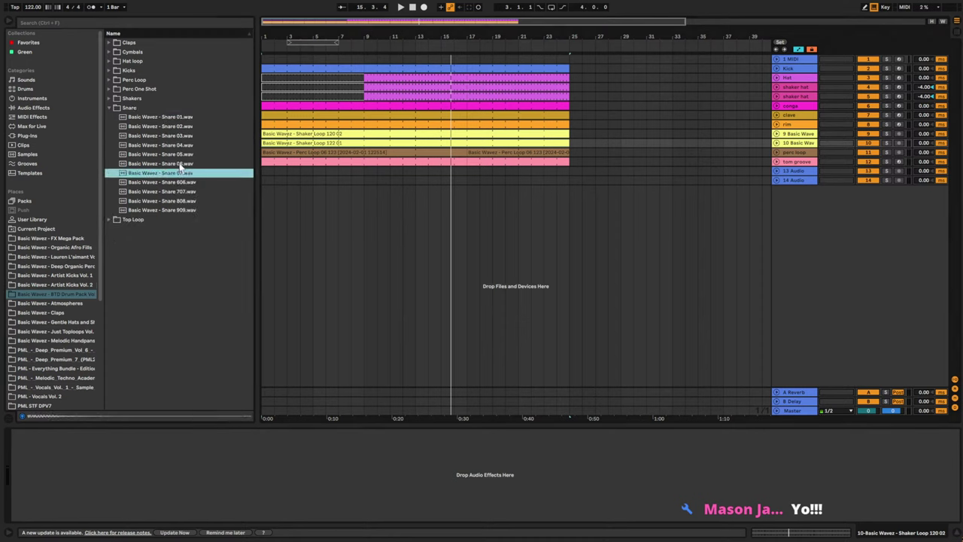
click(181, 164)
click(181, 154)
click(180, 145)
click(181, 155)
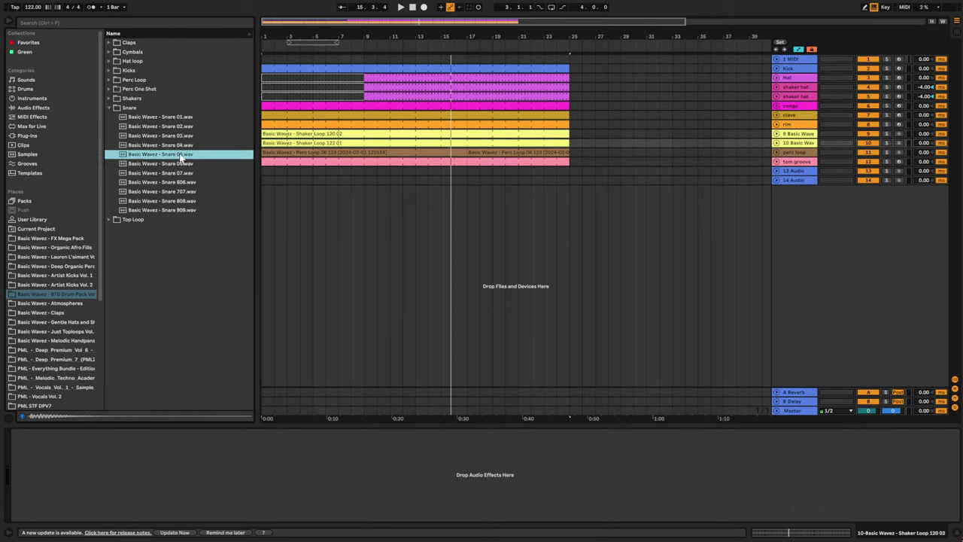
- Insert a new MIDI track below the second shaker loop track and load Snare 05 on it
click(790, 143)
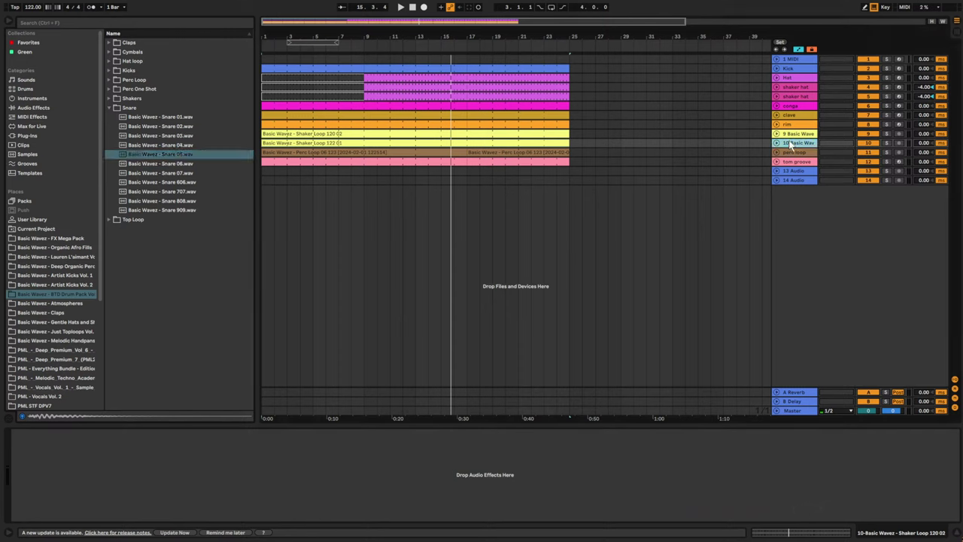
key(ctrl+shift+t)
double_click(168, 155)
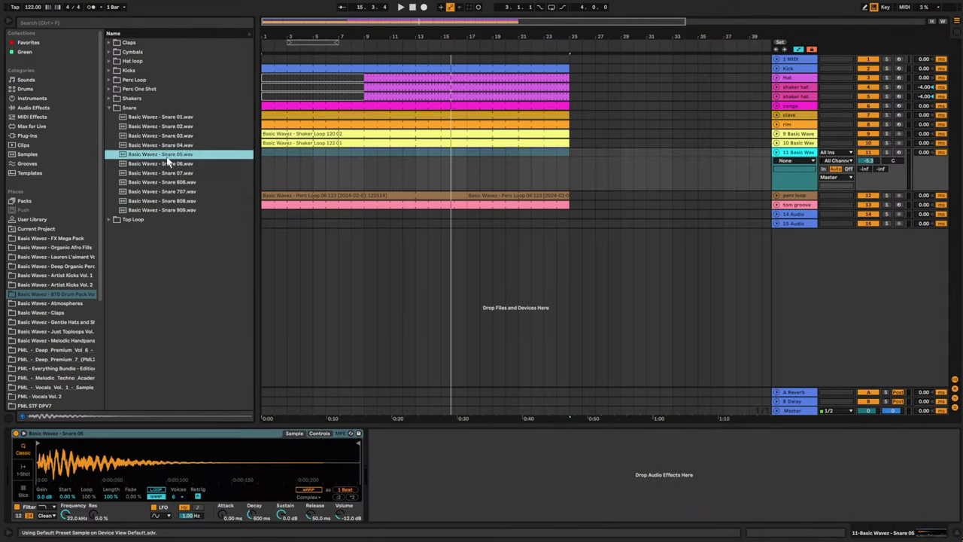
- Create a MIDI clip on the snare track from bar 5 to bar 9 with a C3 note at 4.4.2
drag(284, 23, 280, 68)
key(space)
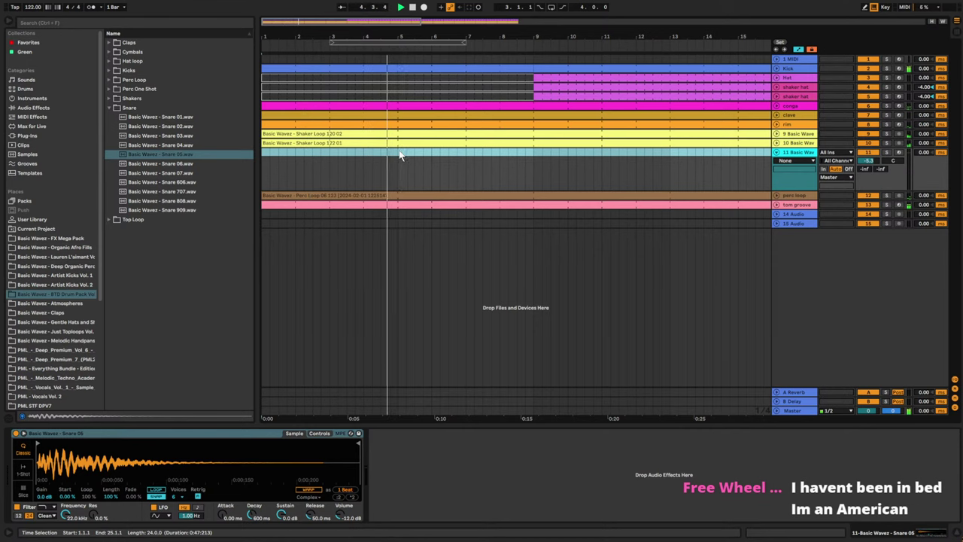
drag(399, 153, 535, 155)
key(ctrl+shift+m)
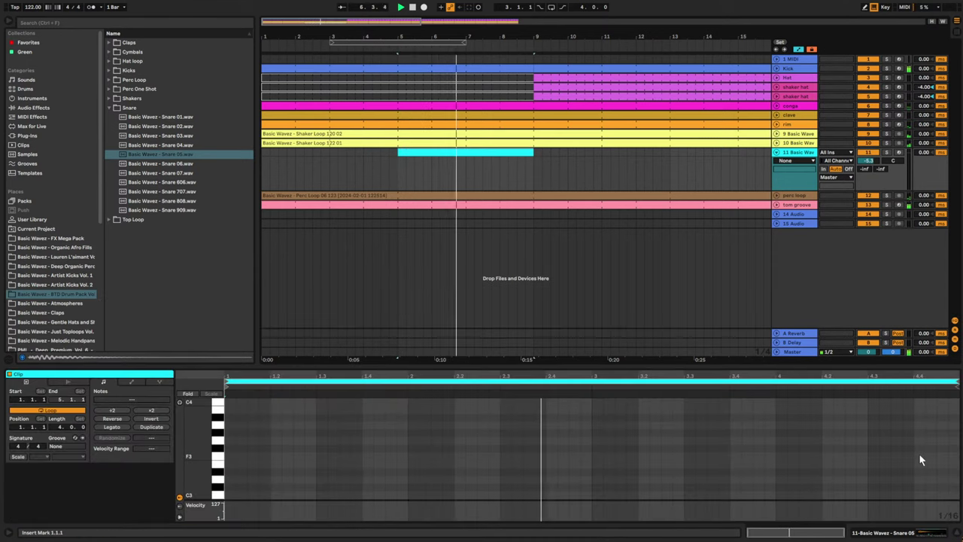
scroll(946, 480, down, 1)
click(933, 484)
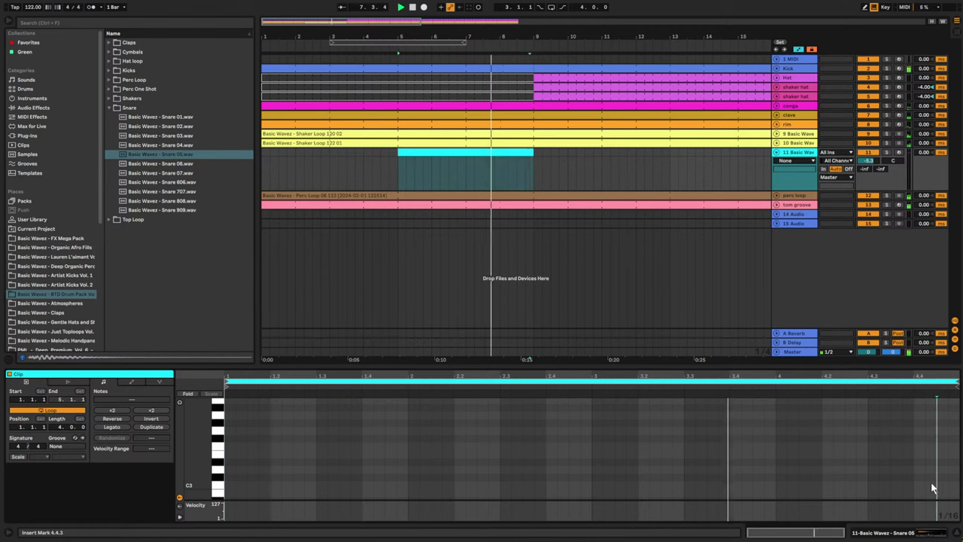
double_click(931, 484)
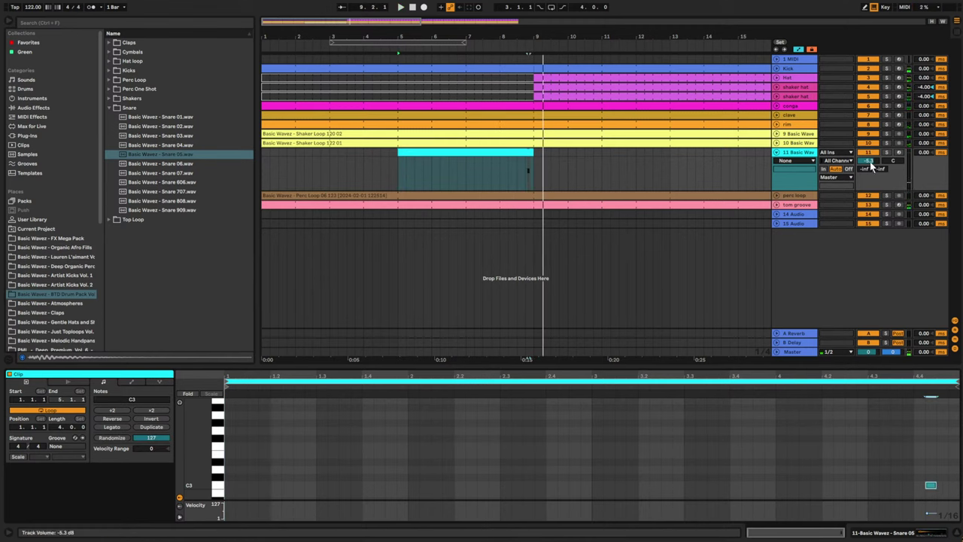
- Extend the snare clip to bar 13 and move its C3 note to 4.4.4
drag(533, 155, 671, 158)
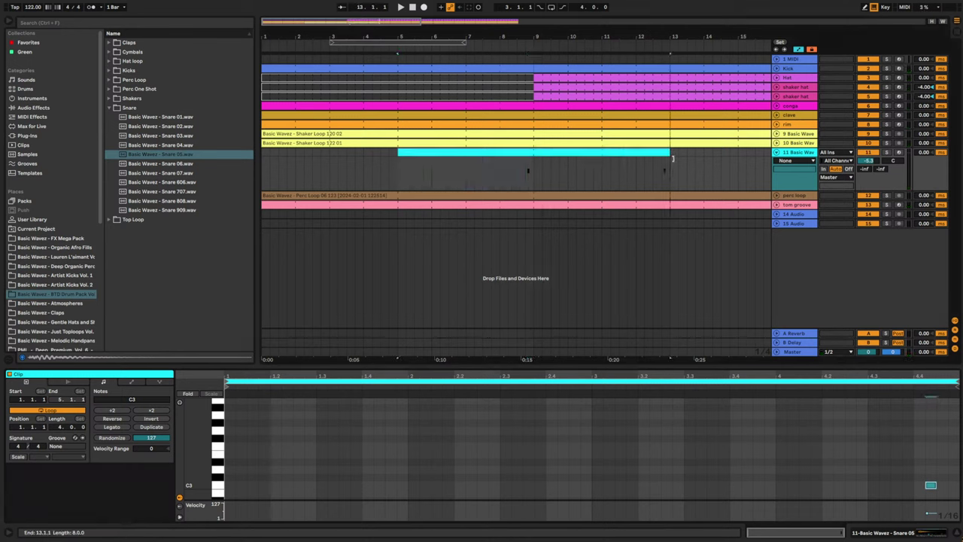
click(638, 160)
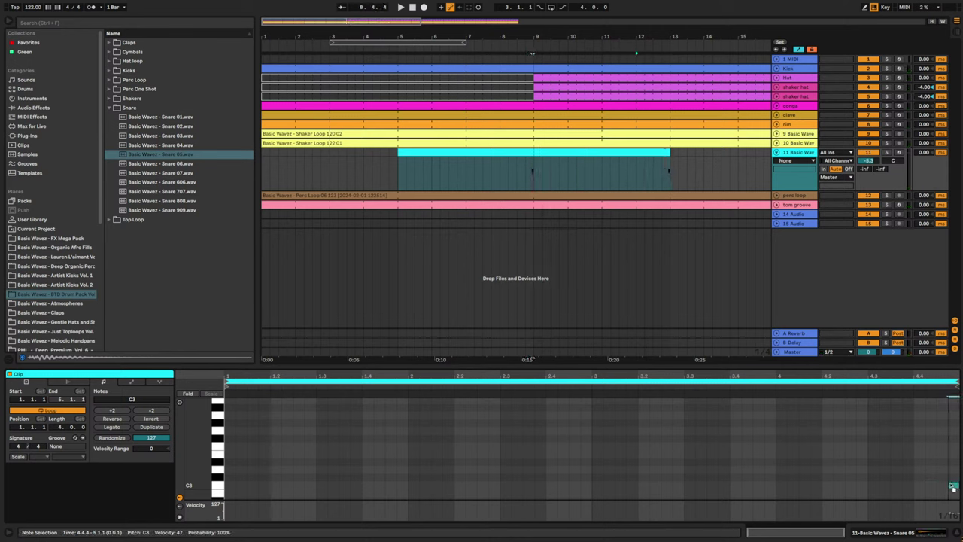
key(space)
key(space)
click(502, 170)
key(space)
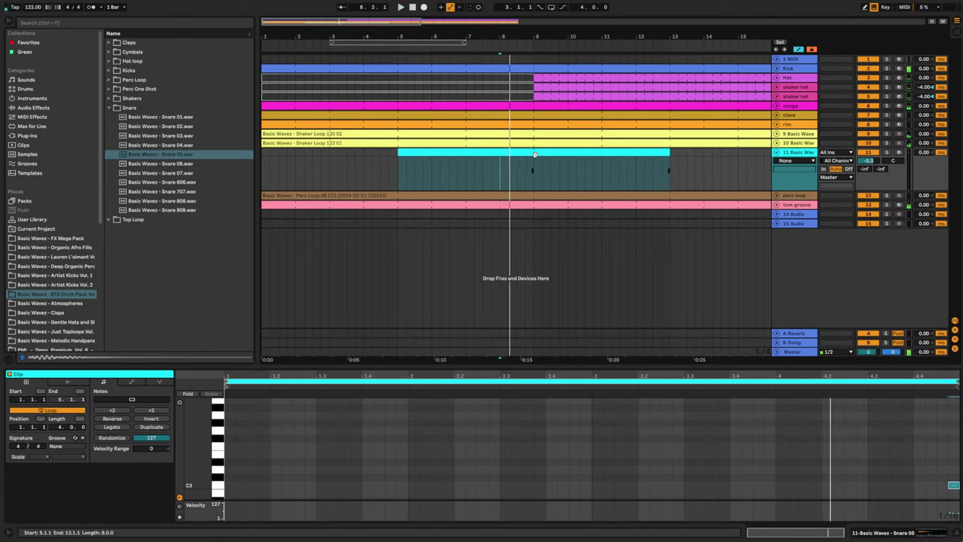
key(space)
- Consolidate the snare clip over bars 5 to 13 and add a second C3 note just after the clip's bar 5 begins
click(535, 154)
key(space)
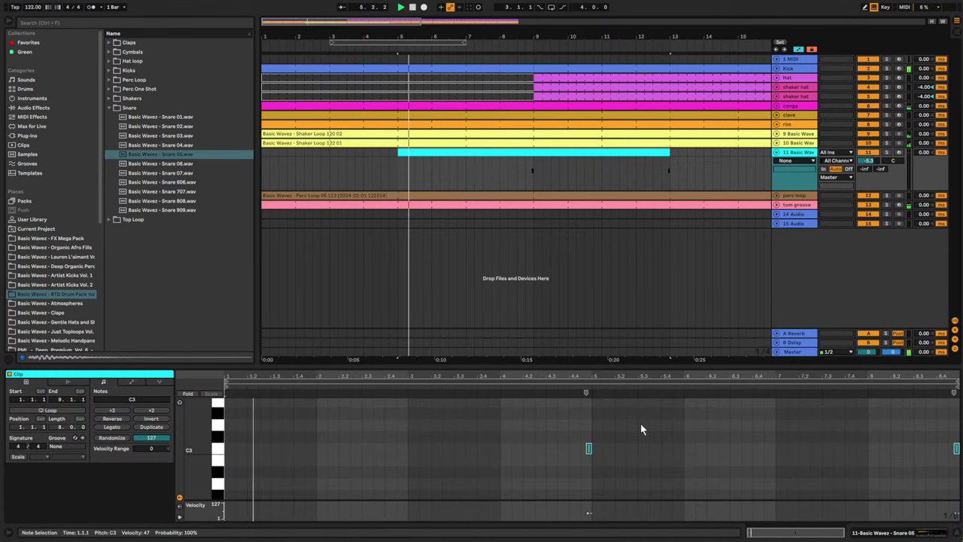
scroll(619, 389, up, 2)
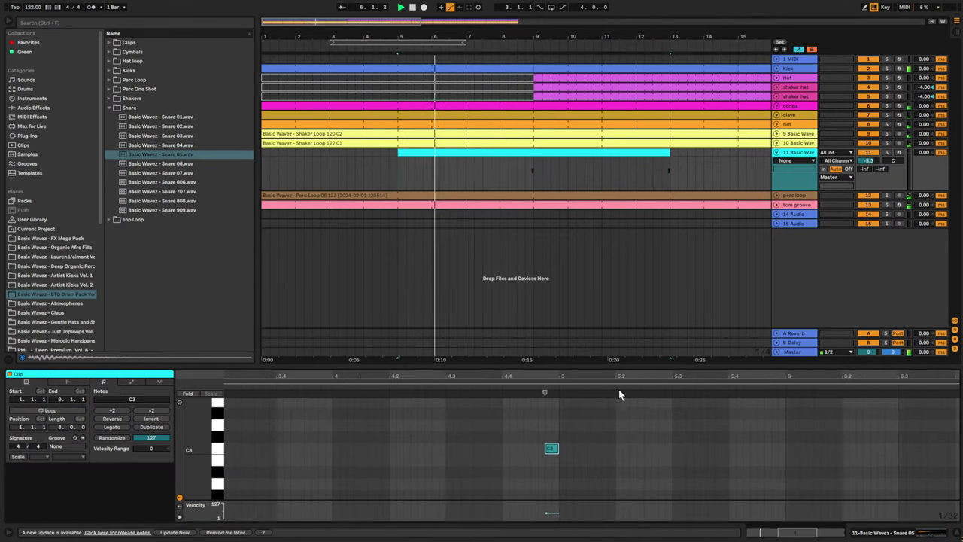
double_click(590, 449)
mouse_move(594, 449)
mouse_down()
mouse_move(609, 449)
mouse_move(578, 452)
mouse_up()
key(space)
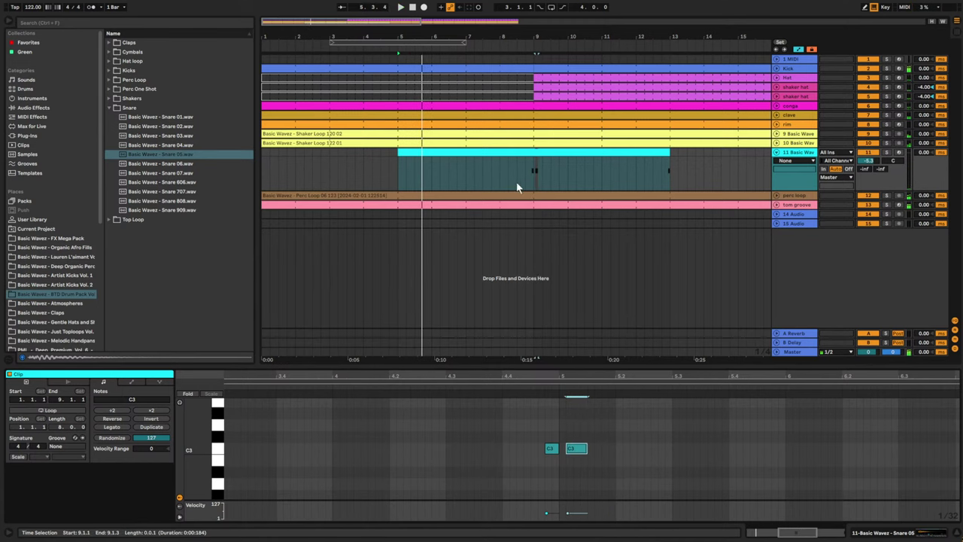
- Shift the two neighbouring snare notes earlier so the first starts at 4.3.4, checking them in playback
click(524, 181)
key(space)
drag(669, 449, 624, 454)
key(space)
key(space)
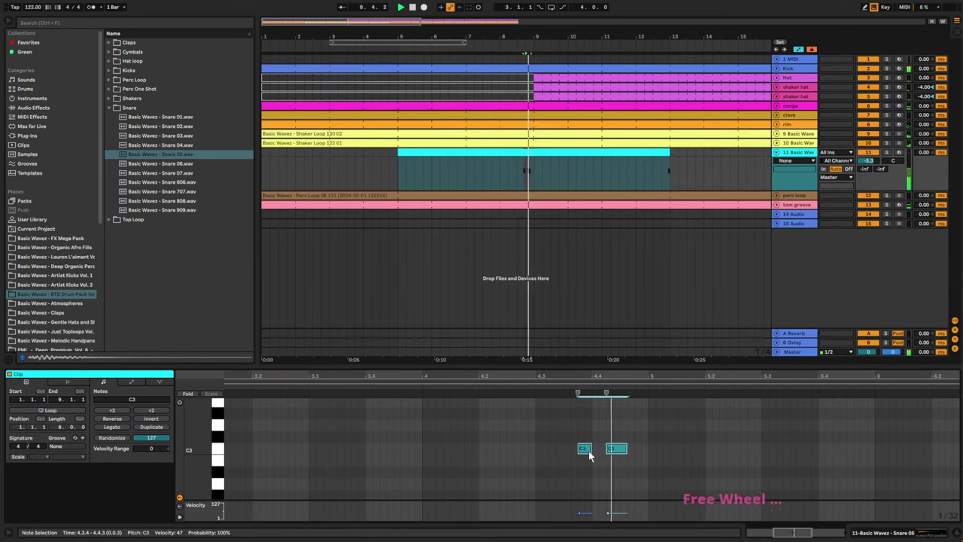
key(space)
- Play from the middle of bar 7 to check the two snare hits within the full mix
click(483, 177)
key(space)
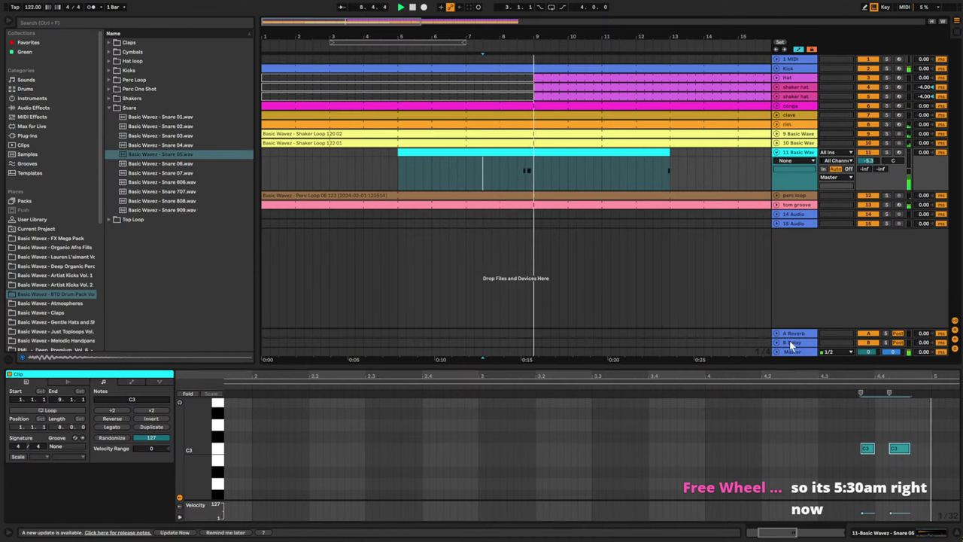
key(space)
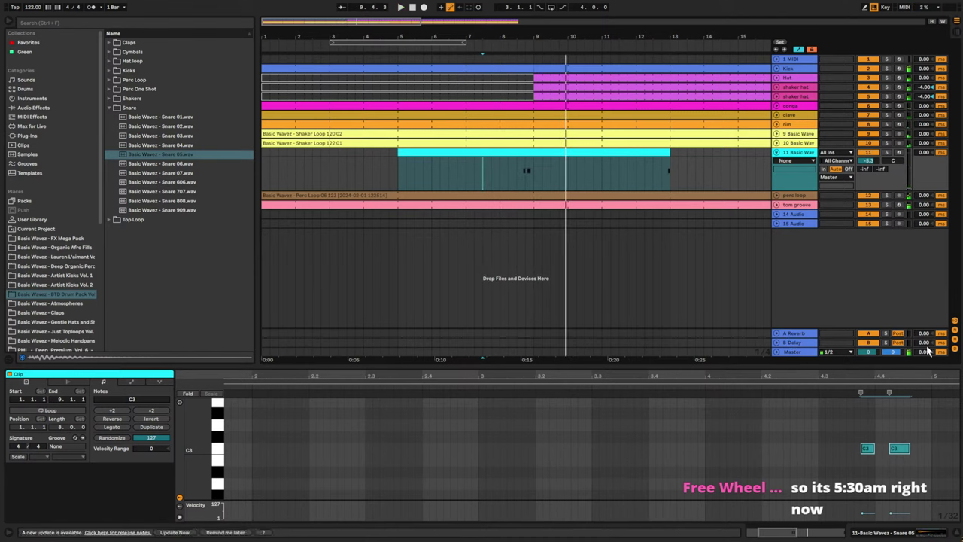
key(space)
key(space)
drag(857, 427, 911, 479)
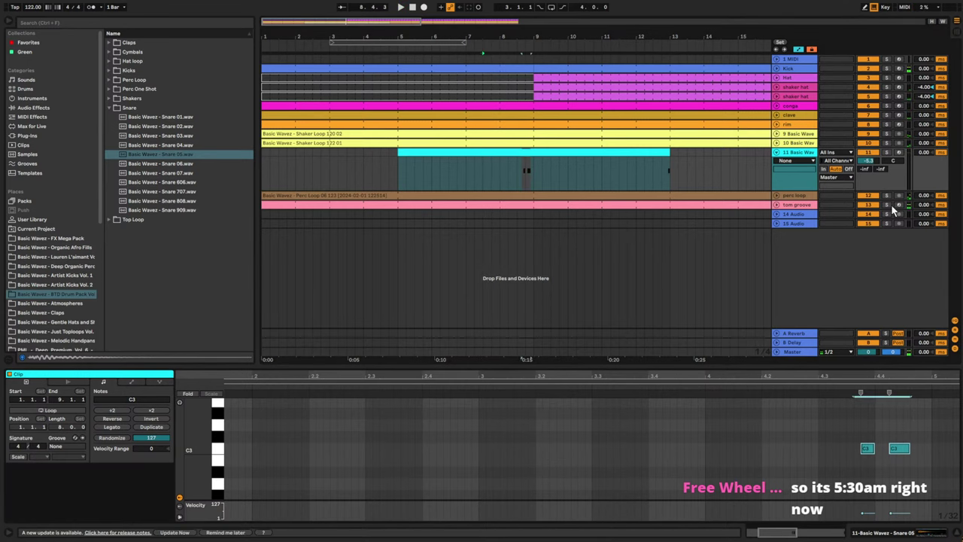
- Solo the snare track, play its hits from the middle of bar 8, and open its Snare 05 sampler device
click(886, 152)
click(519, 170)
key(space)
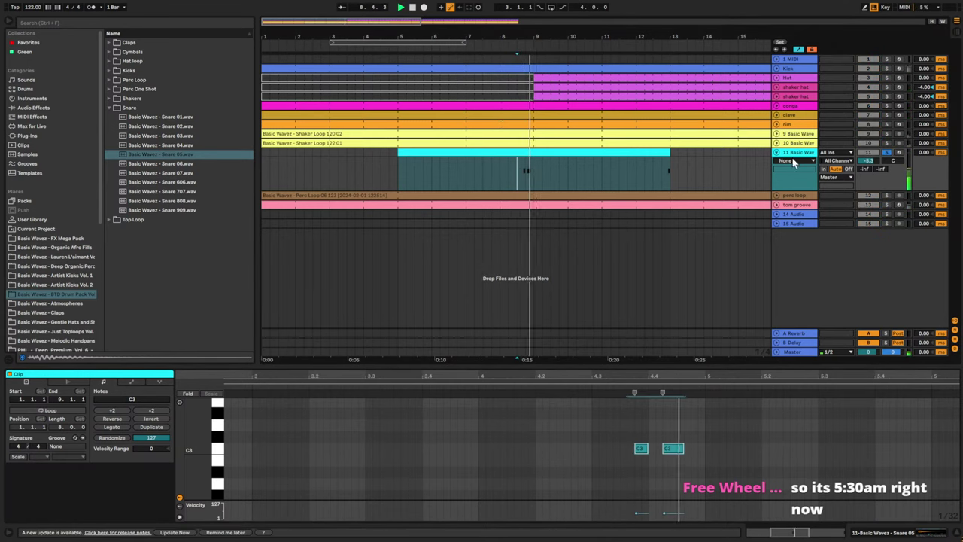
double_click(794, 155)
key(space)
key(space)
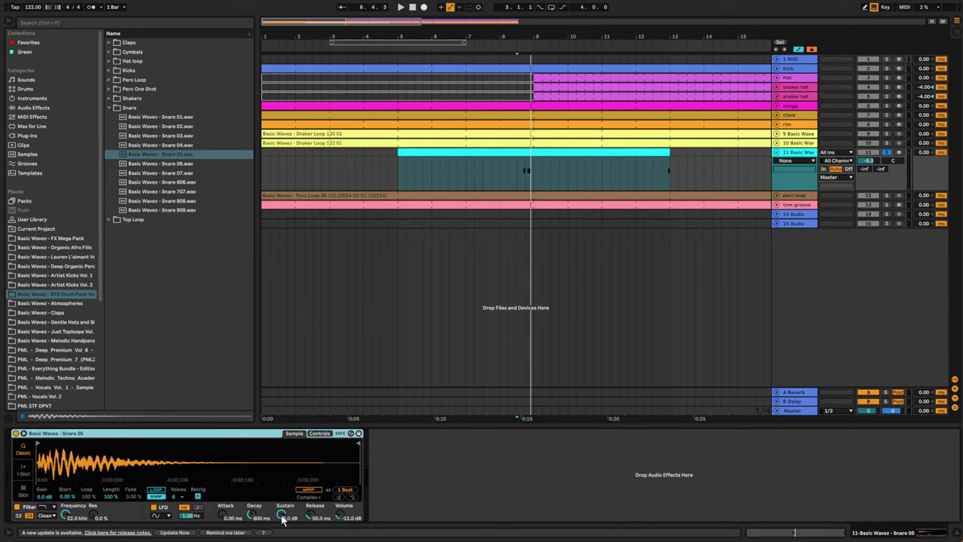
- Raise the Snare 05 sampler's release to 60.0 s and play the soloed snare hits
drag(310, 517, 313, 430)
key(space)
key(space)
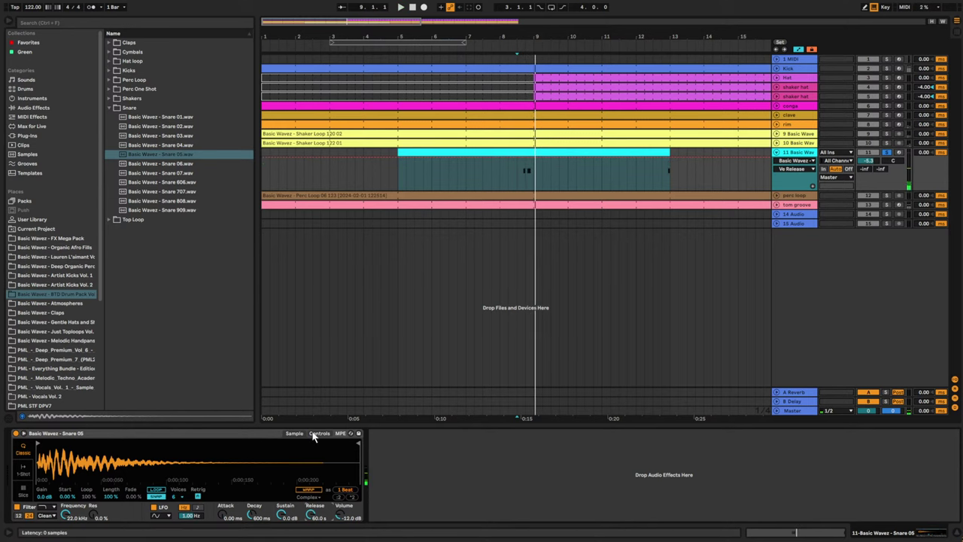
- Show the Snare 05 sampler's detailed controls and transpose it to +2 st, replaying the soloed hits to compare pitches
click(319, 434)
key(space)
mouse_move(313, 491)
mouse_down()
mouse_move(313, 503)
mouse_move(314, 460)
mouse_move(314, 507)
mouse_up()
key(space)
key(space)
key(space)
key(space)
key(space)
key(space)
key(space)
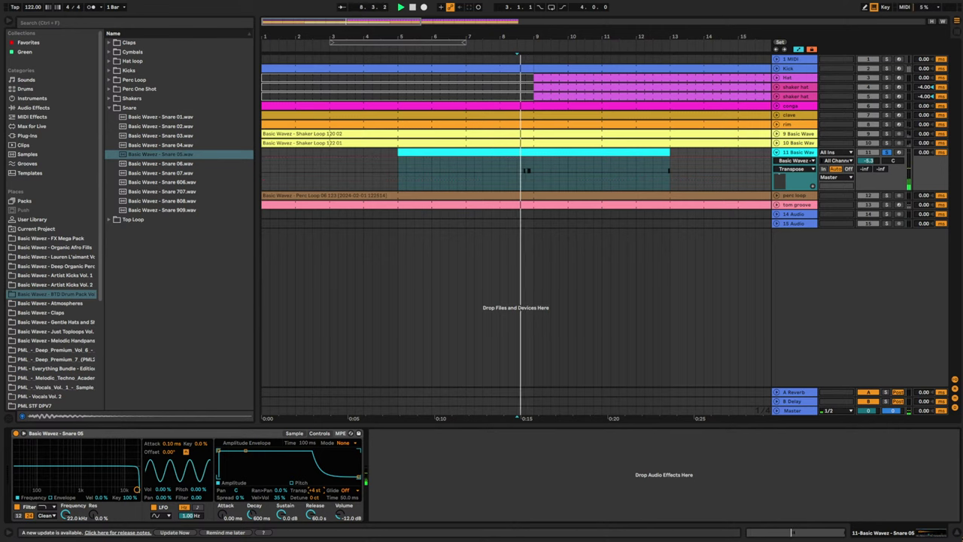
key(space)
key(space)
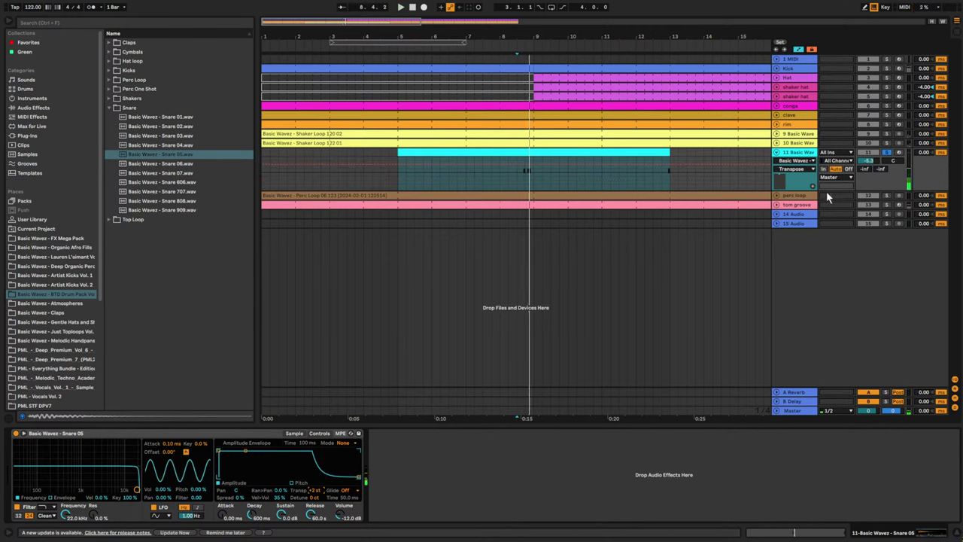
- Unsolo the snare track and lower its volume to -12.7 dB while playing it within the full mix
click(888, 154)
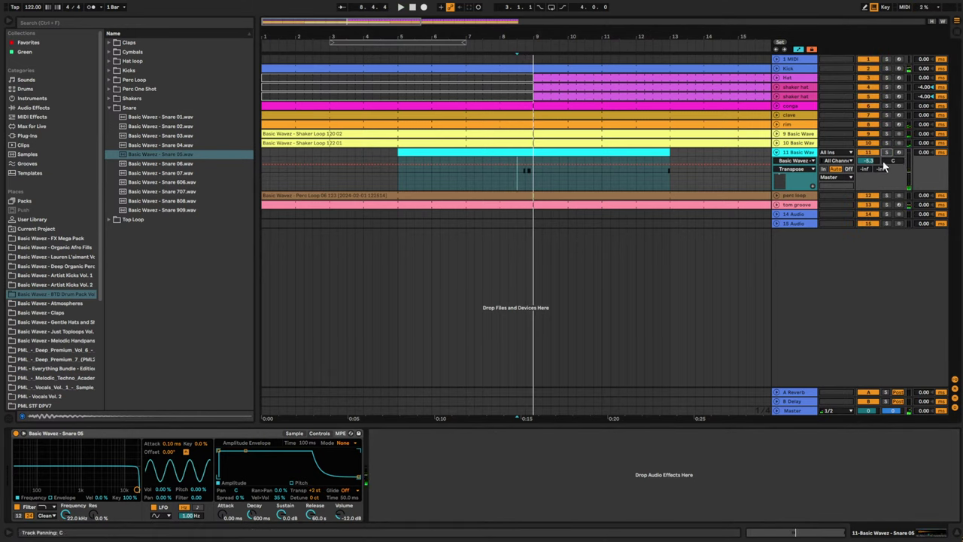
drag(872, 161, 875, 238)
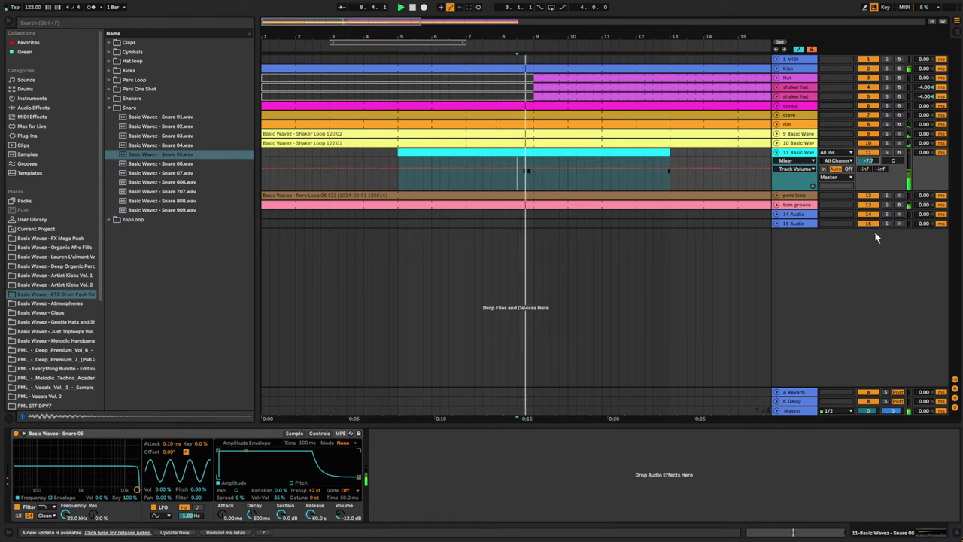
mouse_move(872, 161)
mouse_down()
mouse_move(873, 208)
mouse_move(873, 198)
mouse_up()
key(space)
key(space)
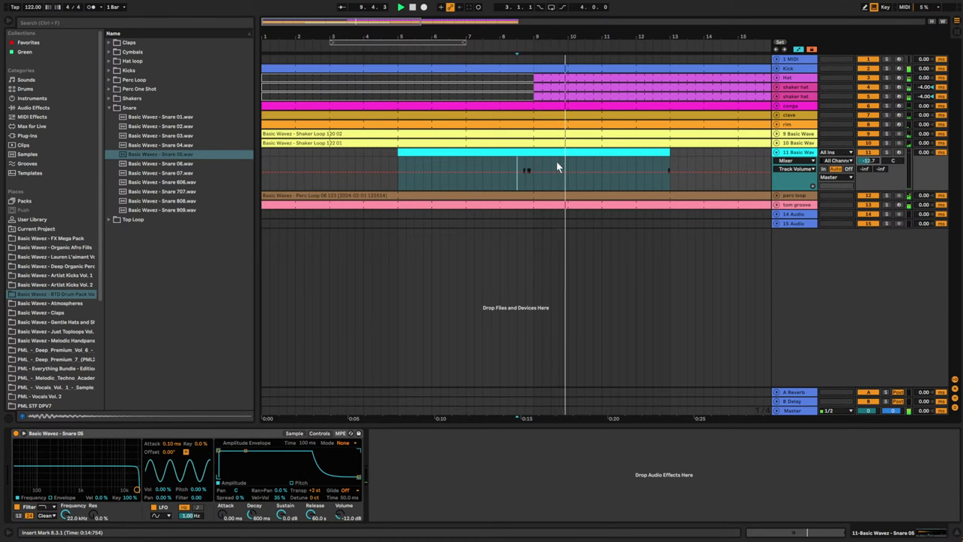
- Turn on looping for the snare clip, extend it to the start of bar 25, and play the arrangement from bar 5
double_click(505, 153)
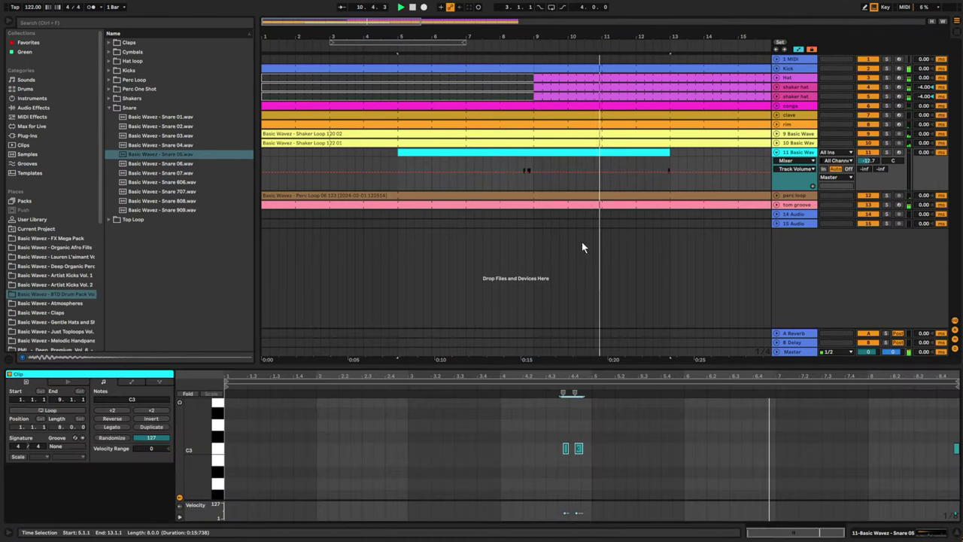
click(578, 448)
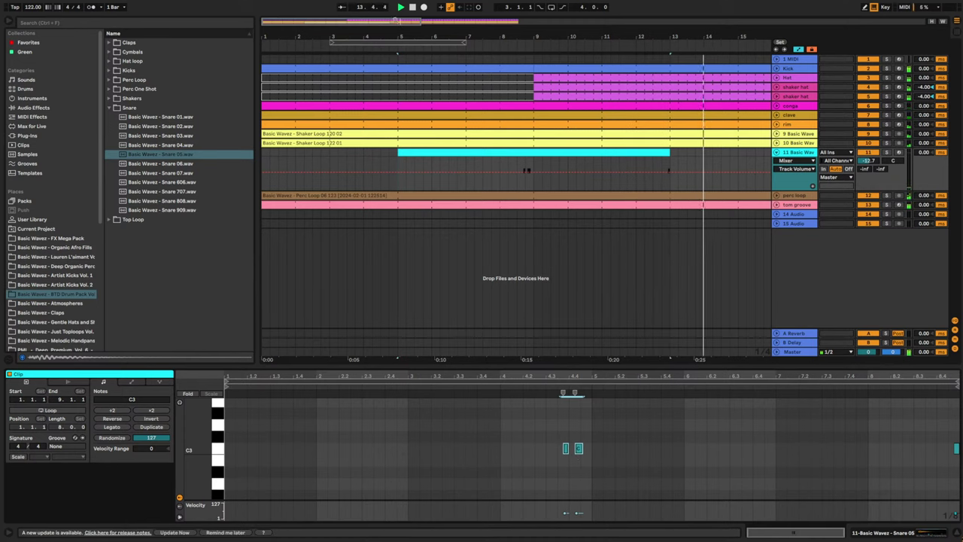
drag(395, 20, 399, 5)
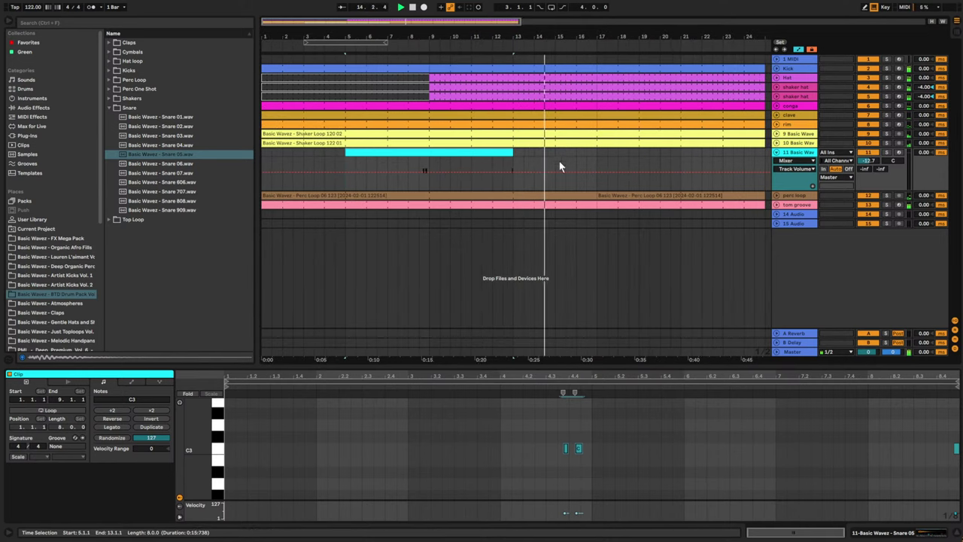
click(473, 159)
click(48, 411)
drag(508, 152, 748, 162)
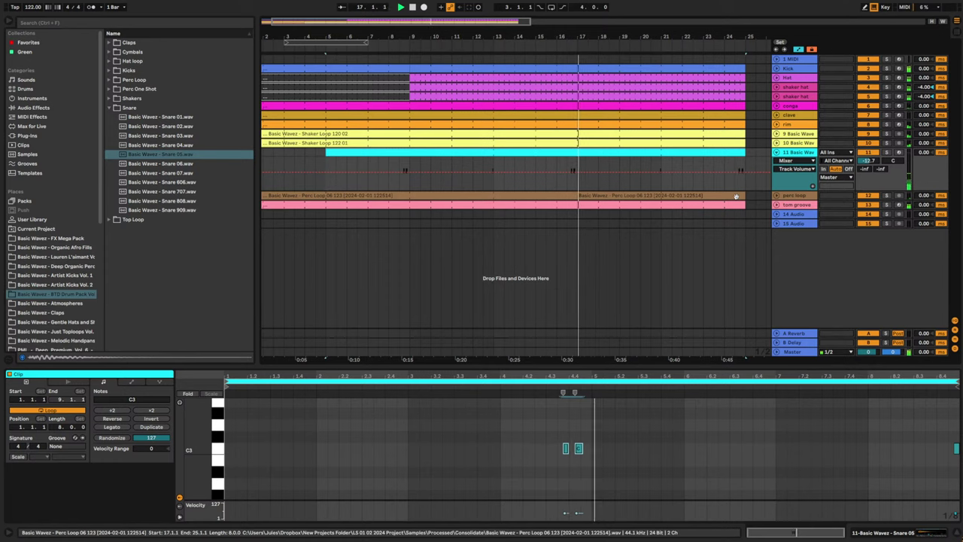
click(772, 172)
key(space)
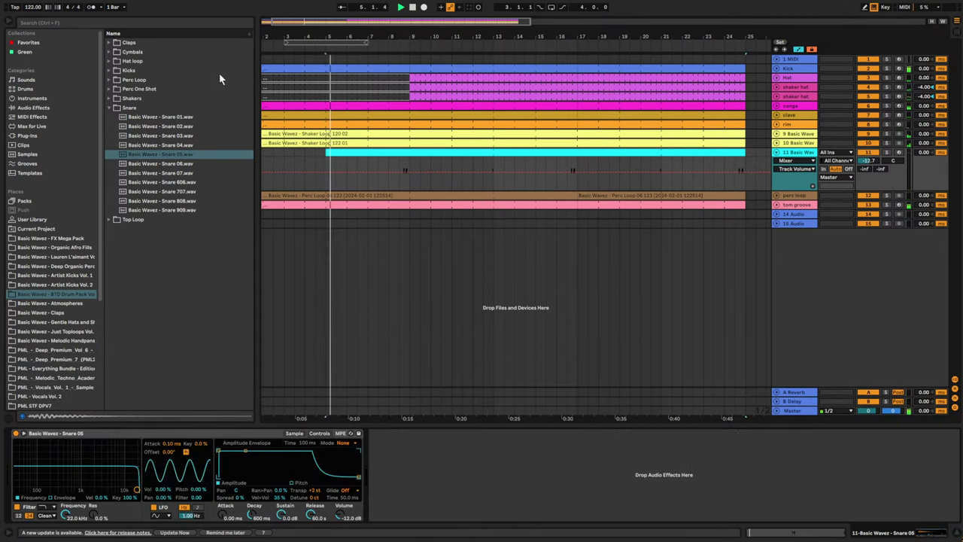
- Shape the Snare 05 sampler during playback: filter frequency 3.72 kHz, resonance 17%, and transpose +10 semitones
mouse_move(132, 476)
mouse_down()
mouse_move(89, 474)
mouse_move(98, 478)
mouse_up()
click(399, 183)
key(space)
key(space)
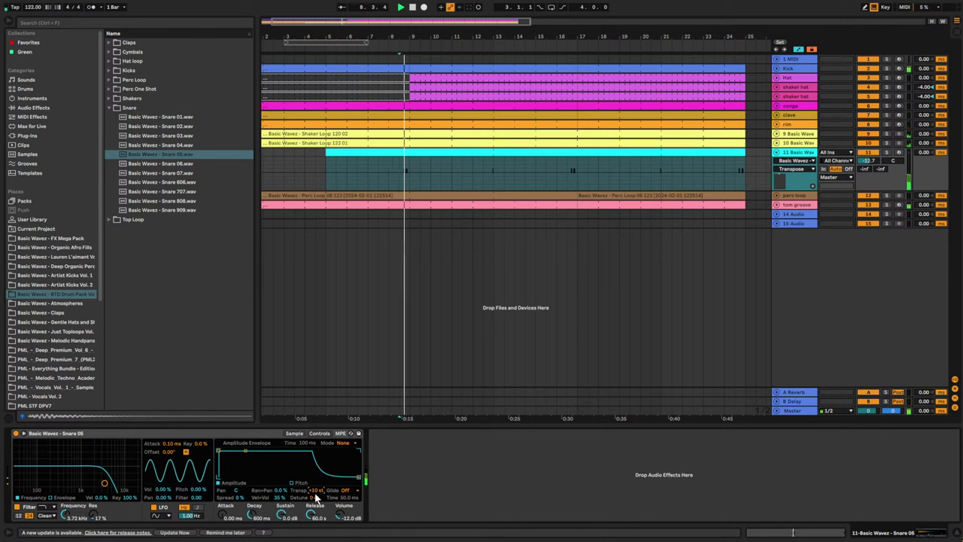
click(392, 173)
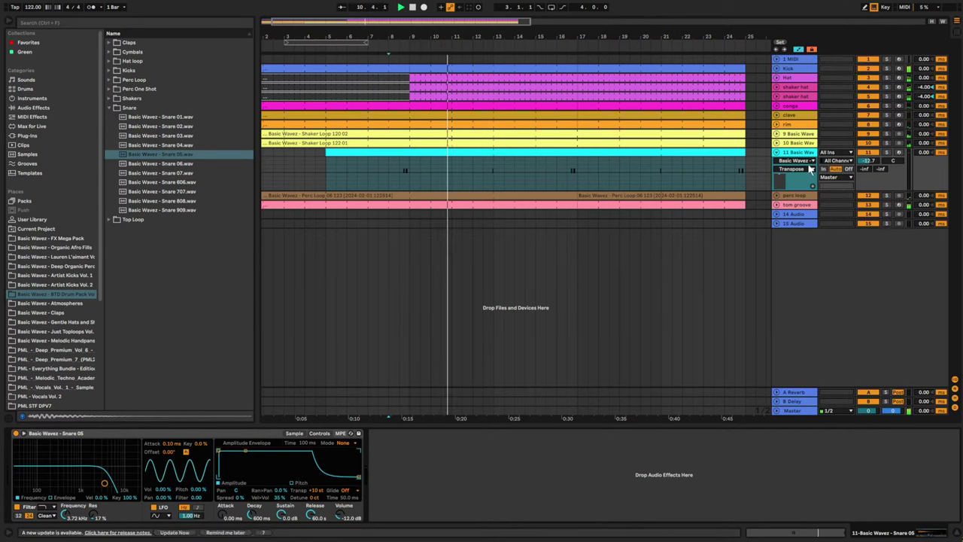
- Lower the snare track's volume to -14.5 dB and insert a new MIDI track below it
drag(874, 161, 874, 166)
key(minus)
key(minus)
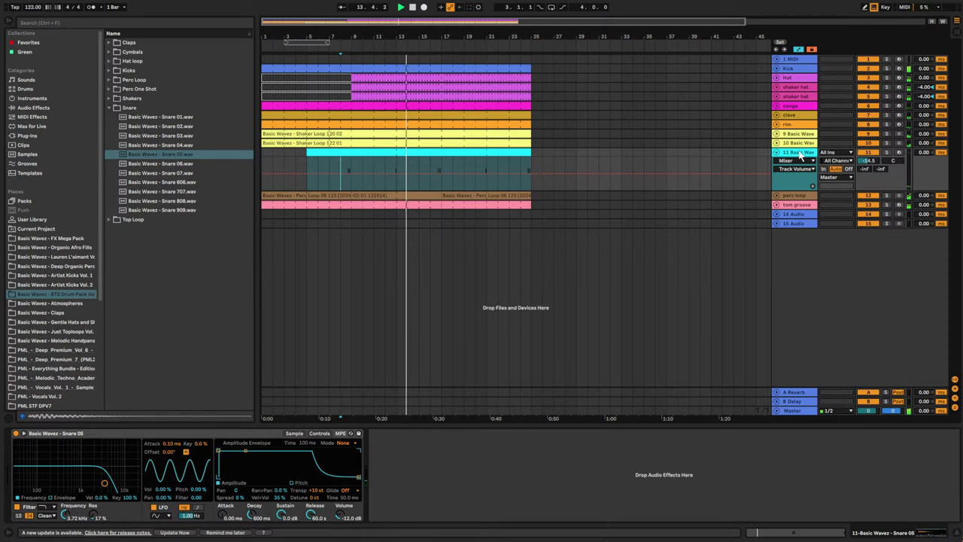
key(ctrl+shift+t)
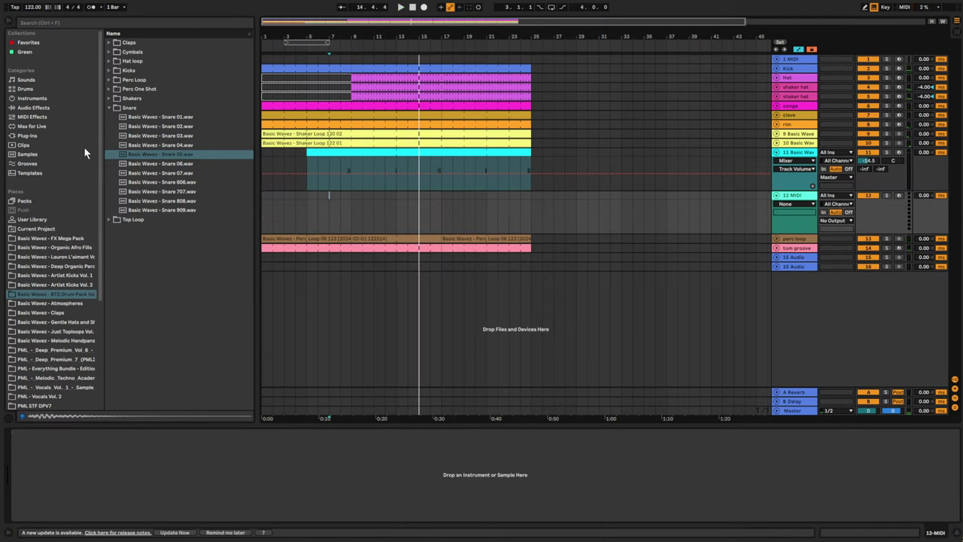
- Search the Basic Wavez sample packs for "clap", including Claps and Deep Organic Percussion, and clear the search
text(clap lo)
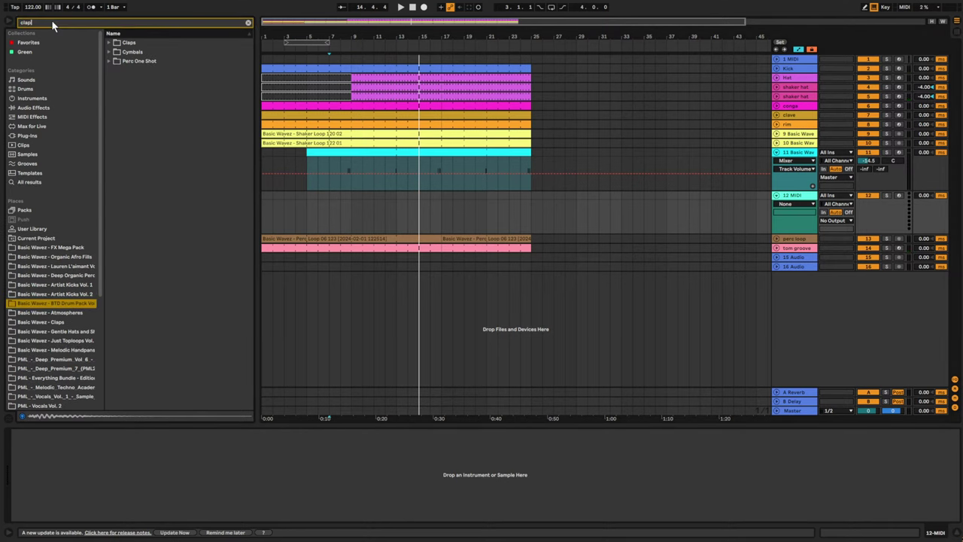
key(BackSpace)
key(BackSpace)
click(75, 275)
click(77, 305)
click(73, 322)
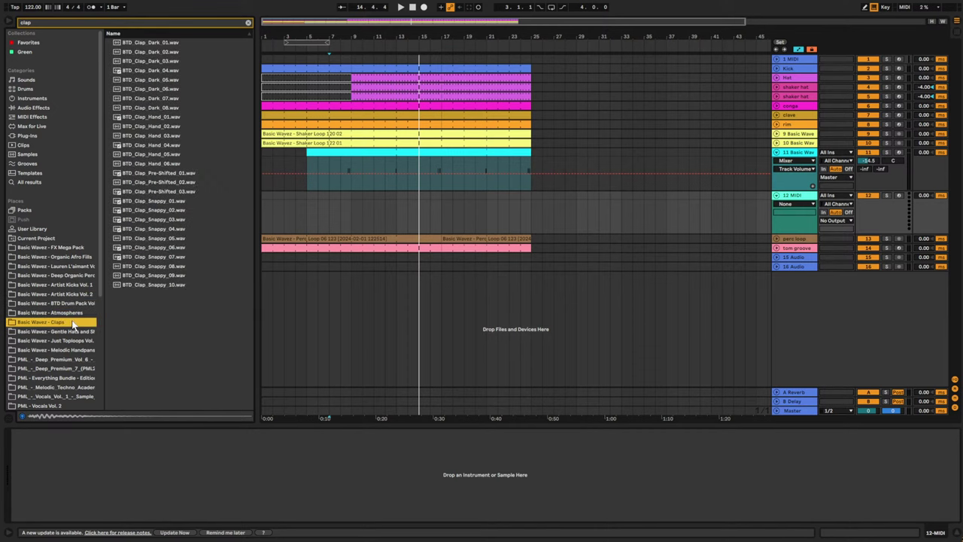
click(72, 314)
click(71, 286)
click(73, 276)
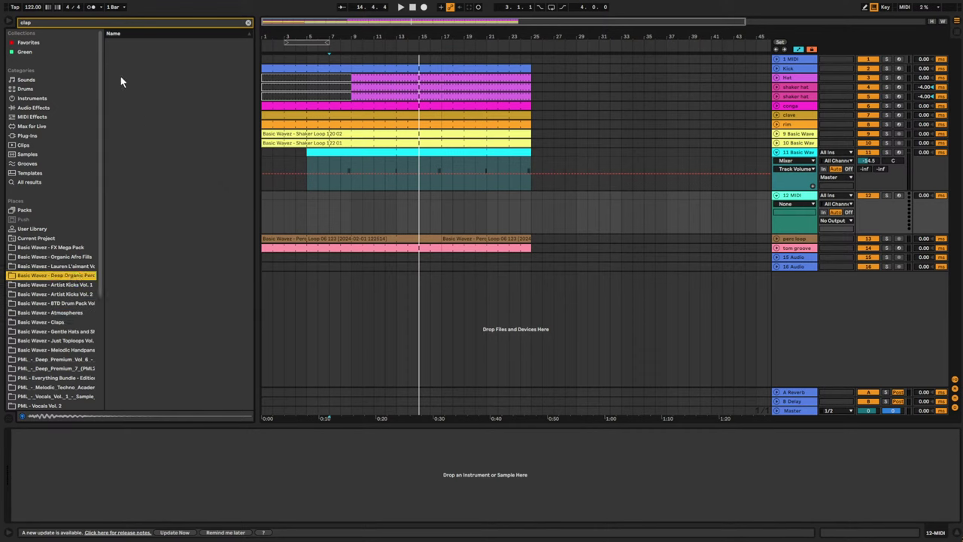
click(248, 24)
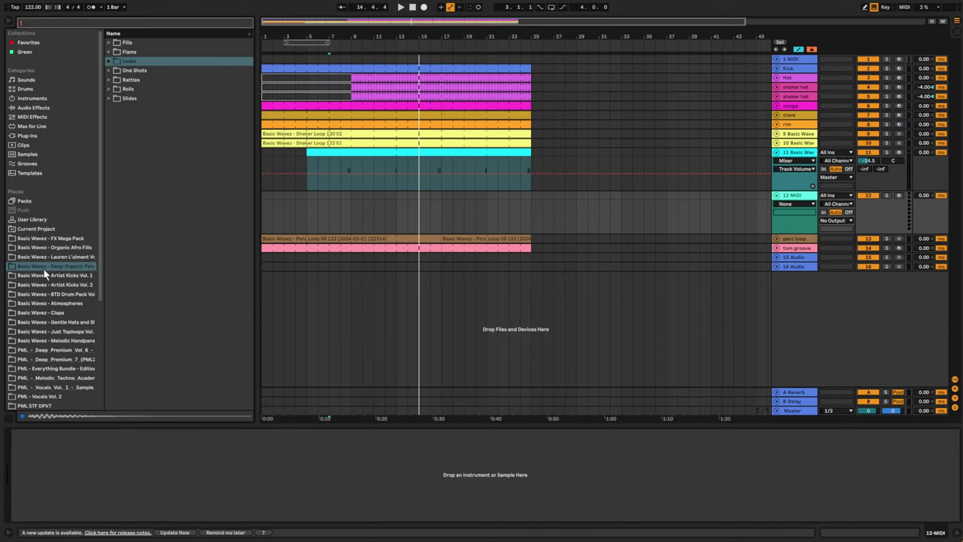
- Browse the Deep Organic Percussion loops and audition several processed conga loops, including 120_02, 120_05 and 124_01
click(109, 61)
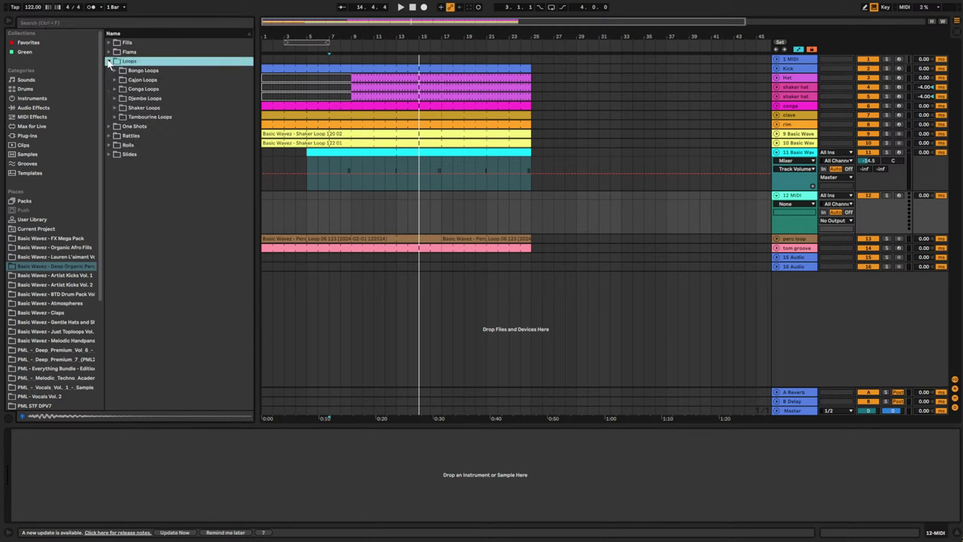
click(116, 108)
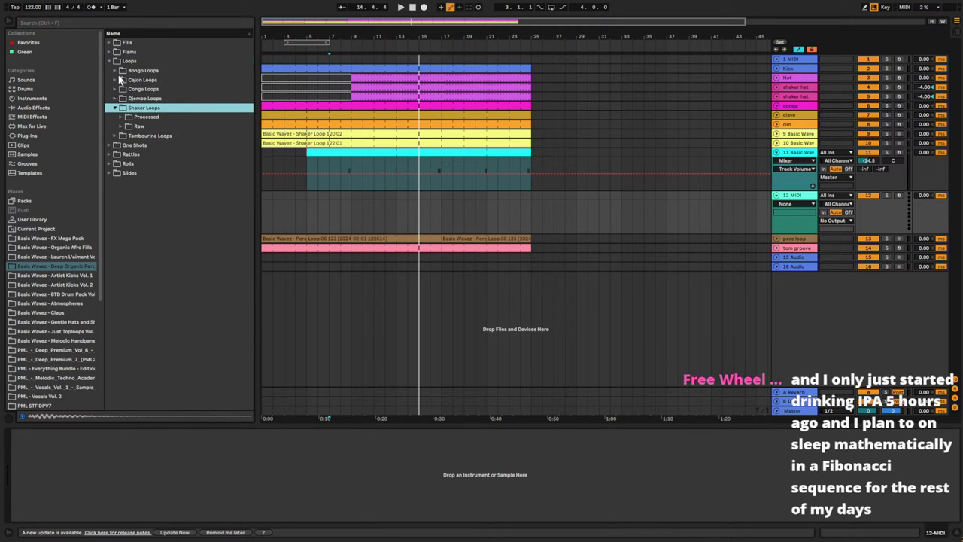
click(116, 89)
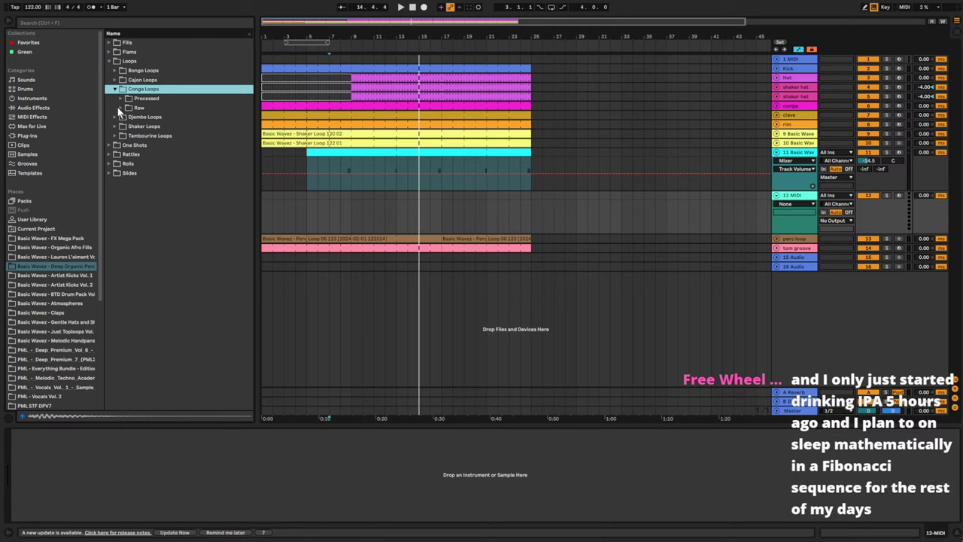
click(123, 99)
click(142, 118)
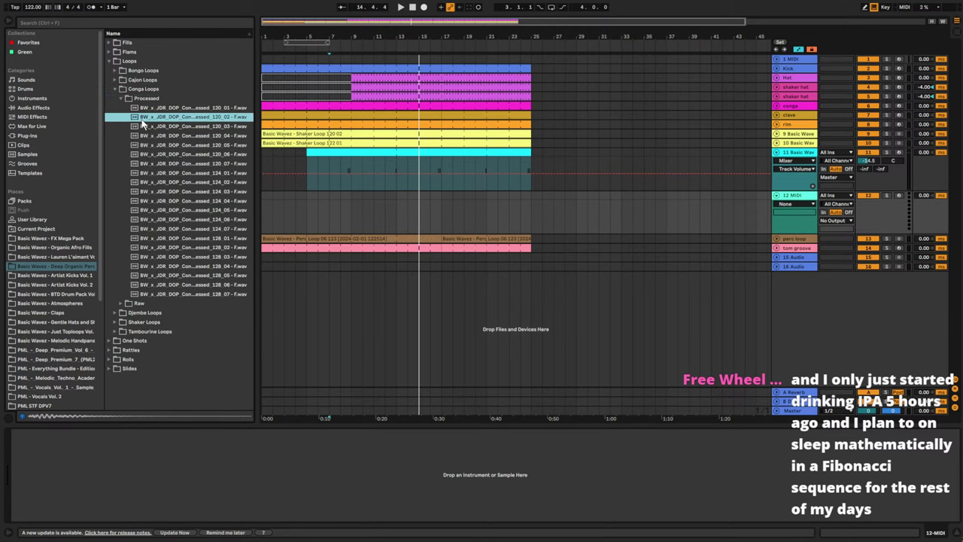
click(181, 145)
click(194, 174)
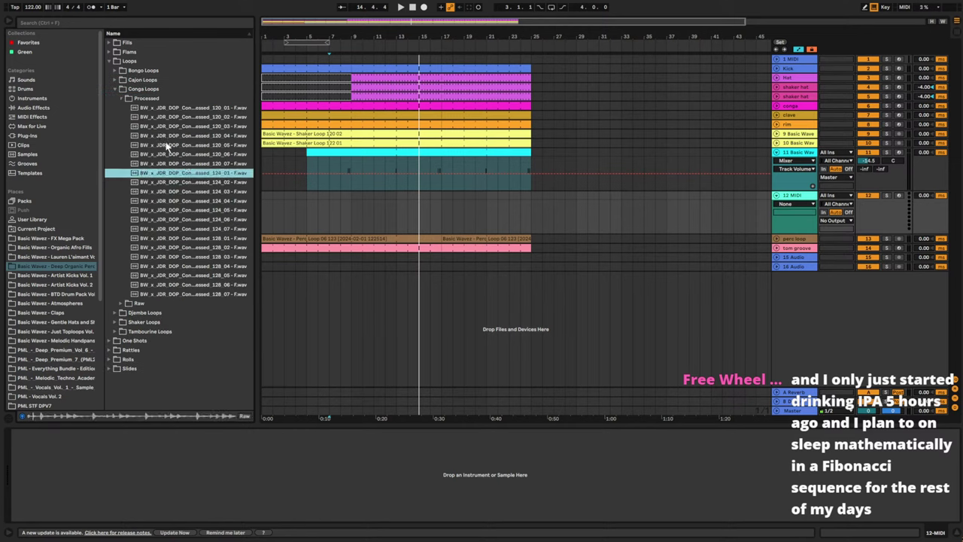
- Audition the raw conga loops 120_02, 120_05 and 120_06
click(123, 98)
click(129, 107)
click(154, 127)
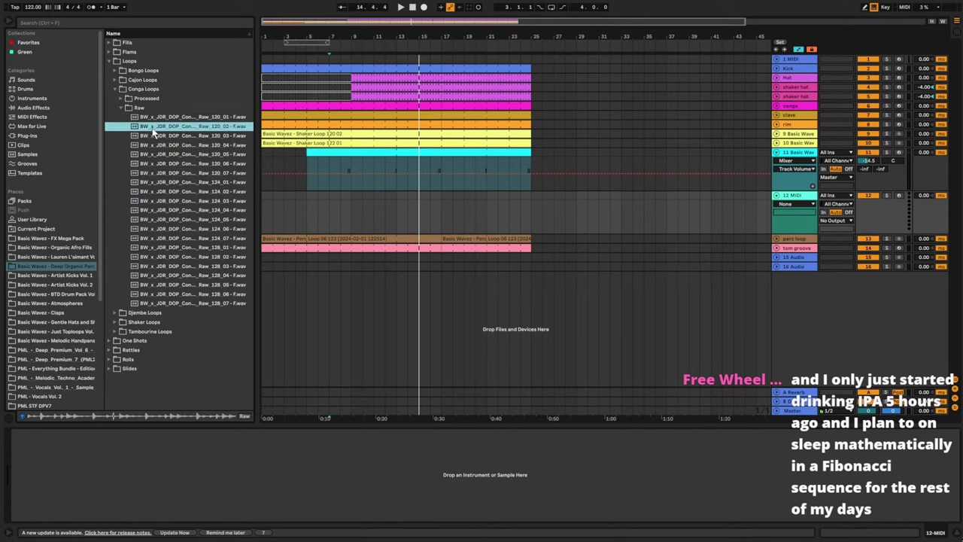
click(172, 164)
click(179, 154)
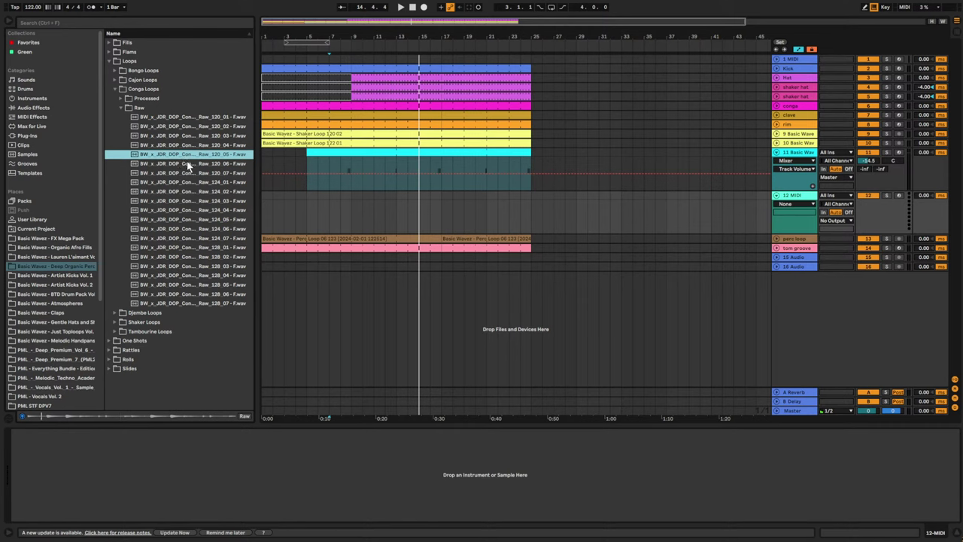
click(193, 164)
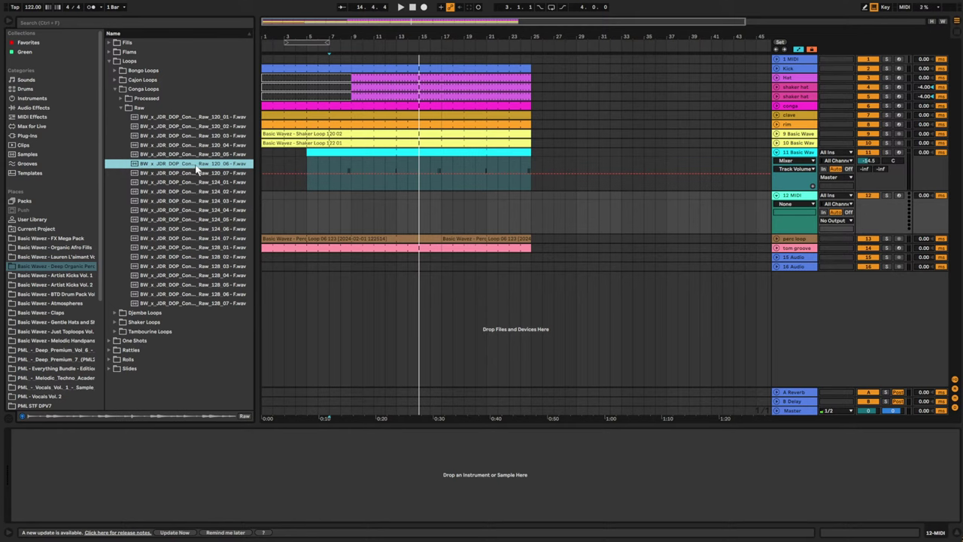
- Place the raw conga loops 120_06 and 120_05 back to back from bar 1 on the new track
drag(197, 170, 267, 202)
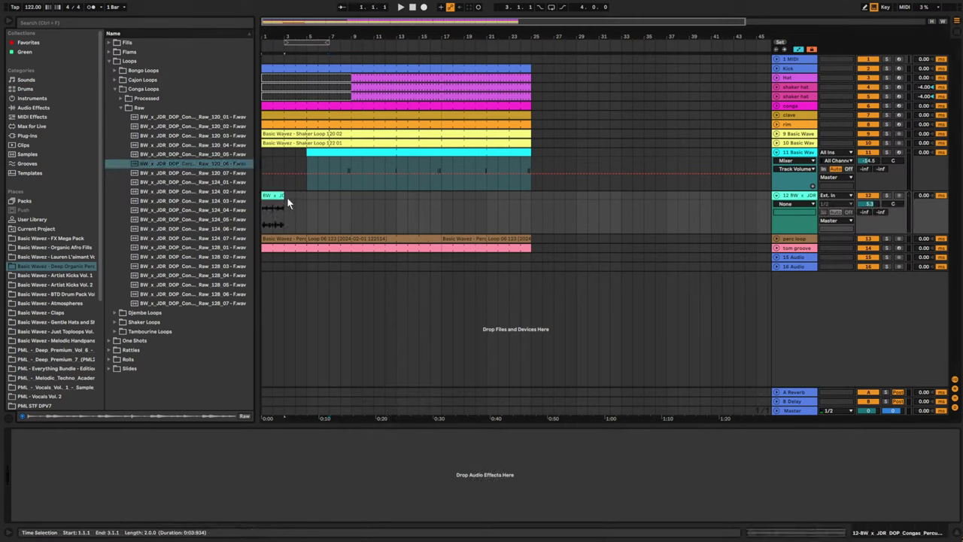
click(187, 155)
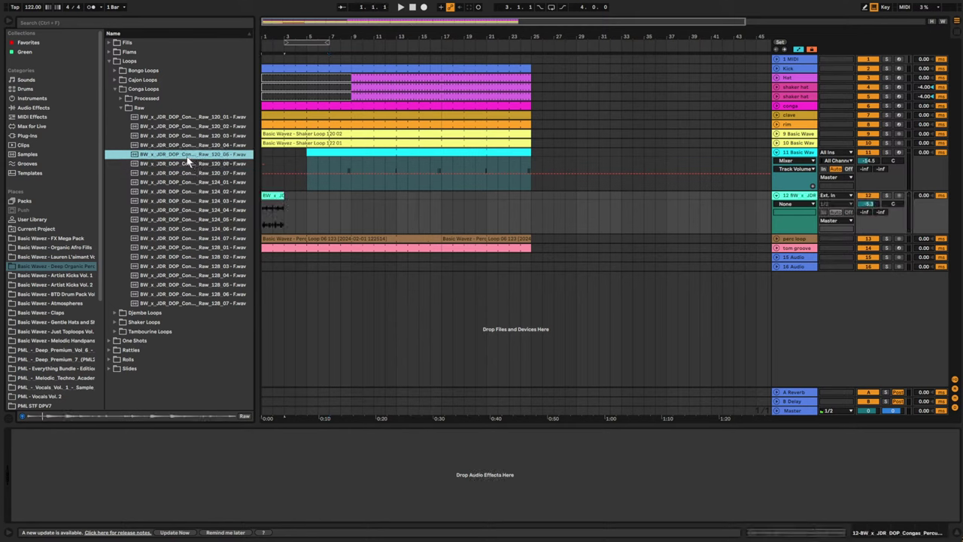
drag(187, 160, 288, 207)
- Set the conga track's volume to -16.0 dB while playing the loops against the other drums from bar 1
key(space)
drag(865, 206, 869, 221)
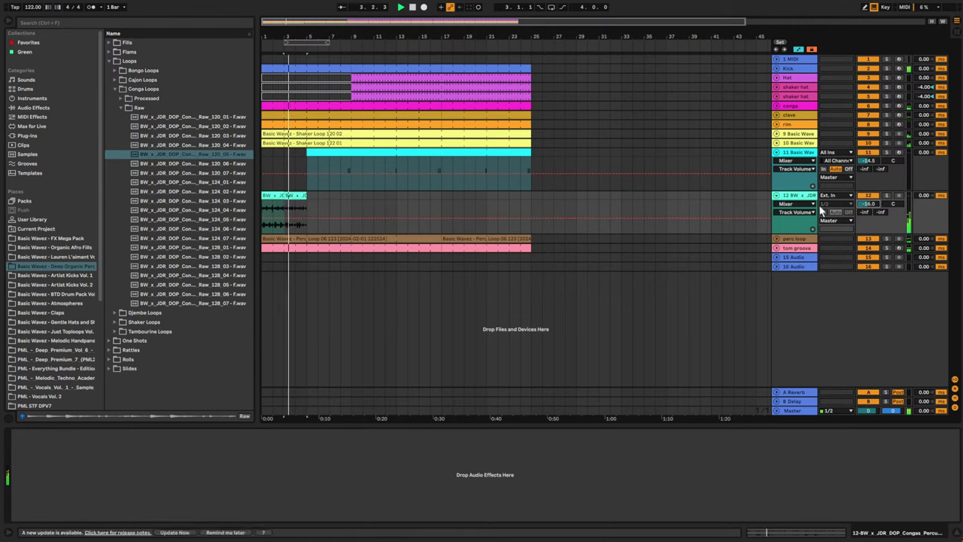
click(275, 197)
key(space)
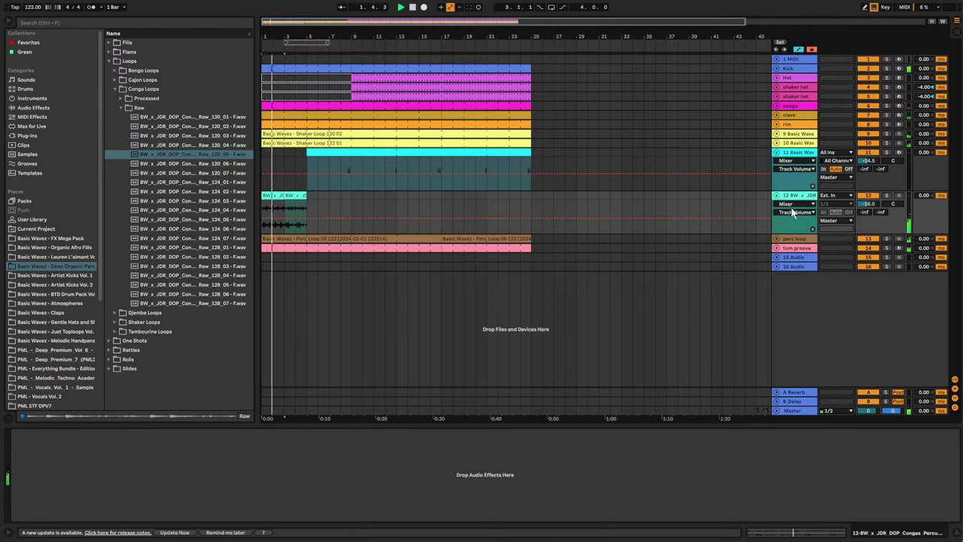
key(space)
key(space)
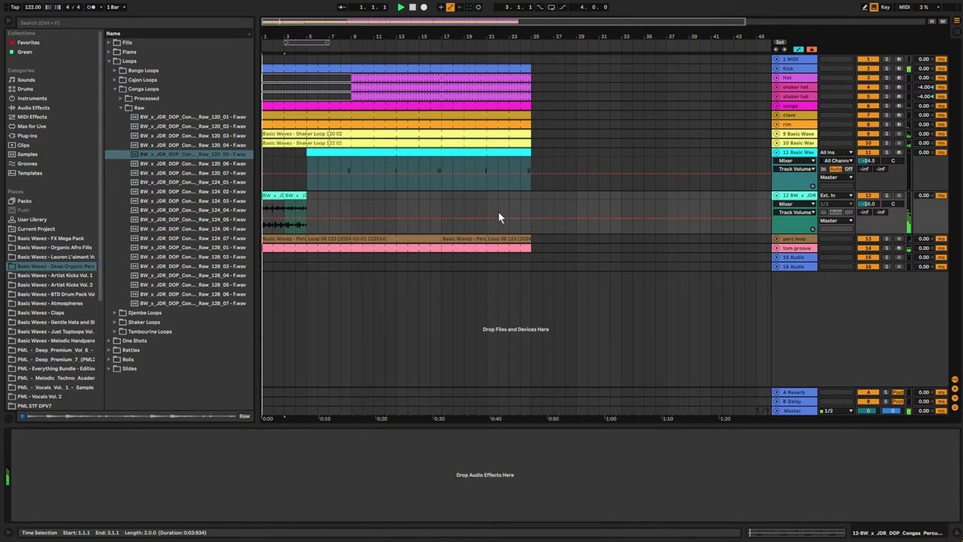
key(space)
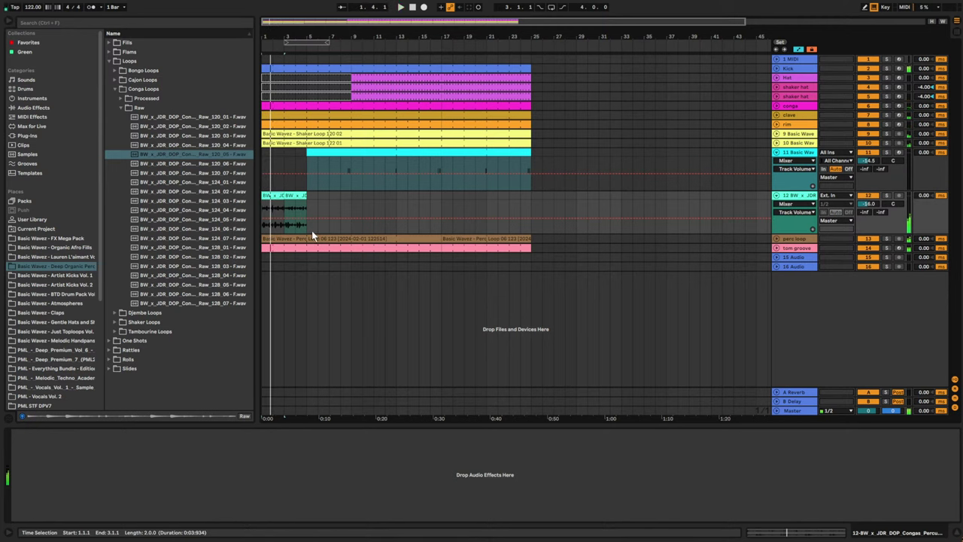
- Audition more raw conga loops, place loop 128_01 at bar 1 over the existing conga clips, and play it
click(219, 183)
click(205, 220)
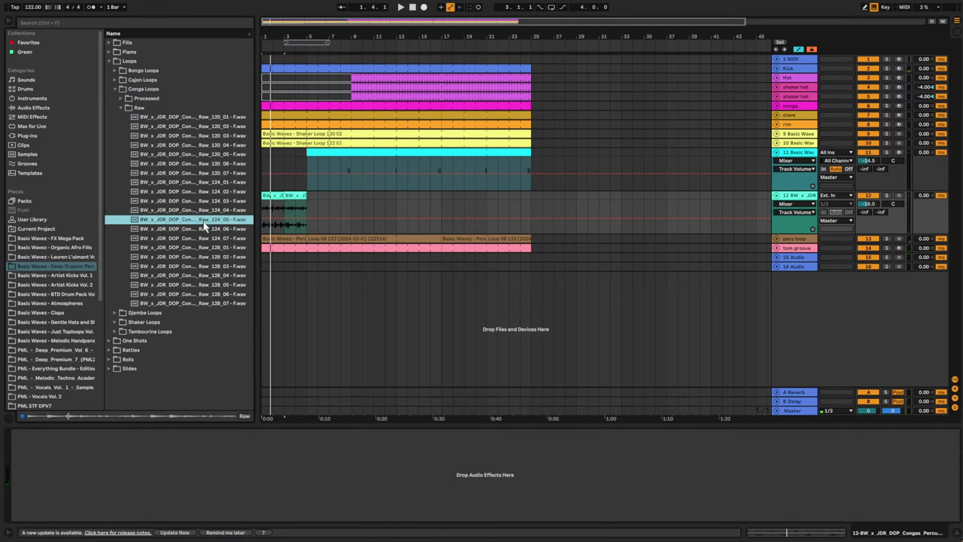
click(207, 228)
click(213, 248)
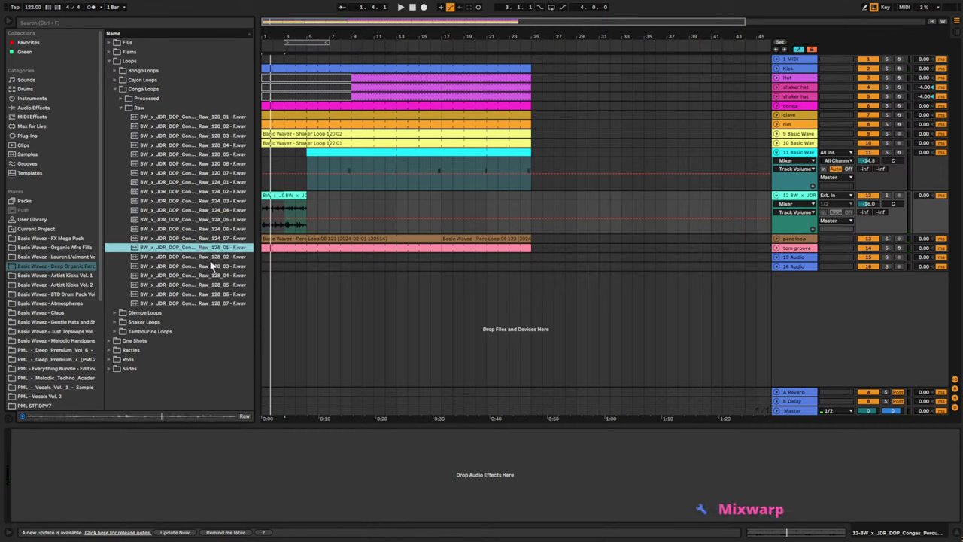
drag(201, 250, 369, 196)
key(space)
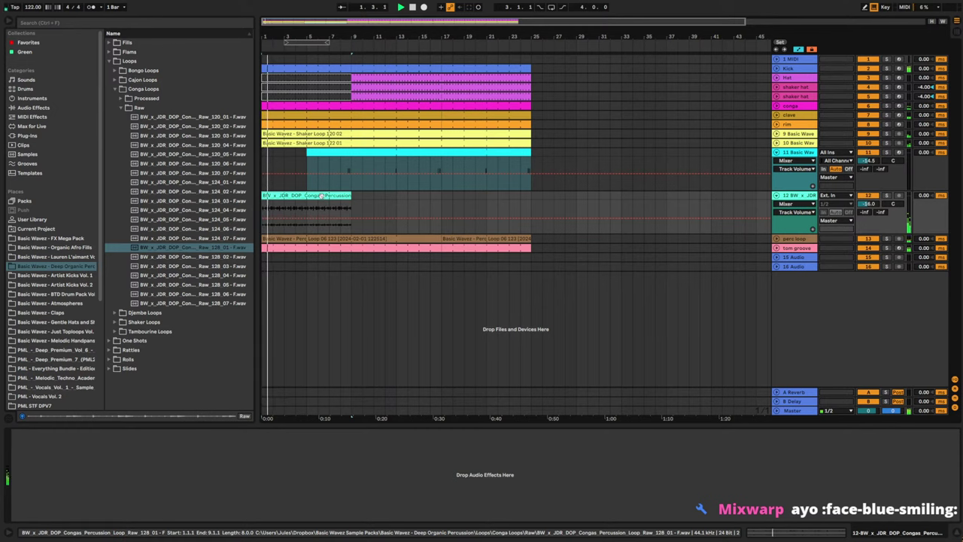
- Open the conga clip's settings and lower its pitch by several semitones after trying higher transpositions during playback
double_click(295, 195)
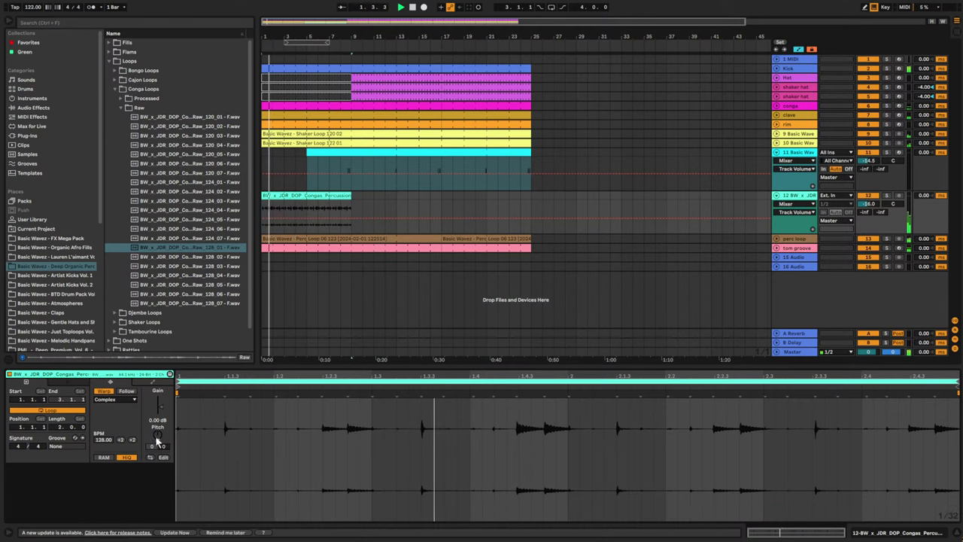
key(space)
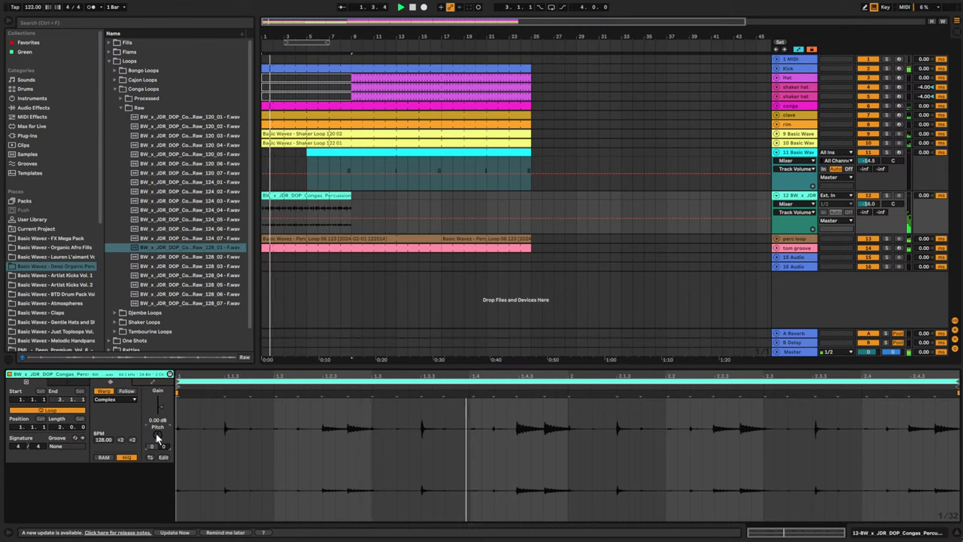
drag(157, 436, 157, 434)
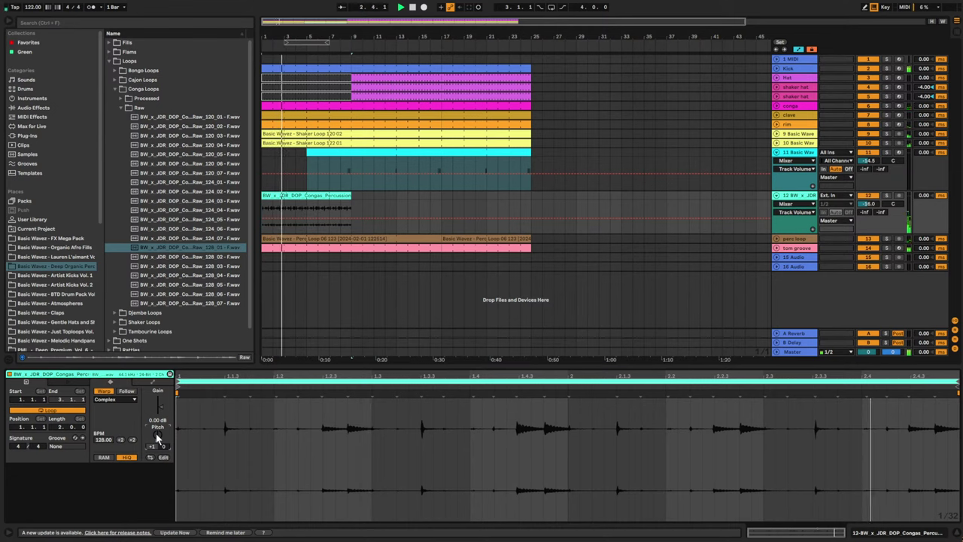
drag(156, 436, 157, 433)
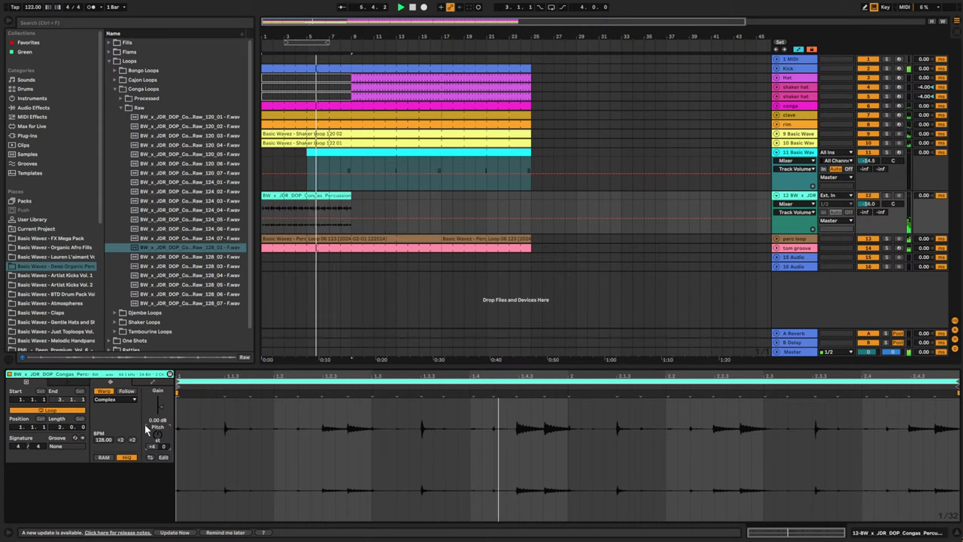
drag(160, 437, 160, 453)
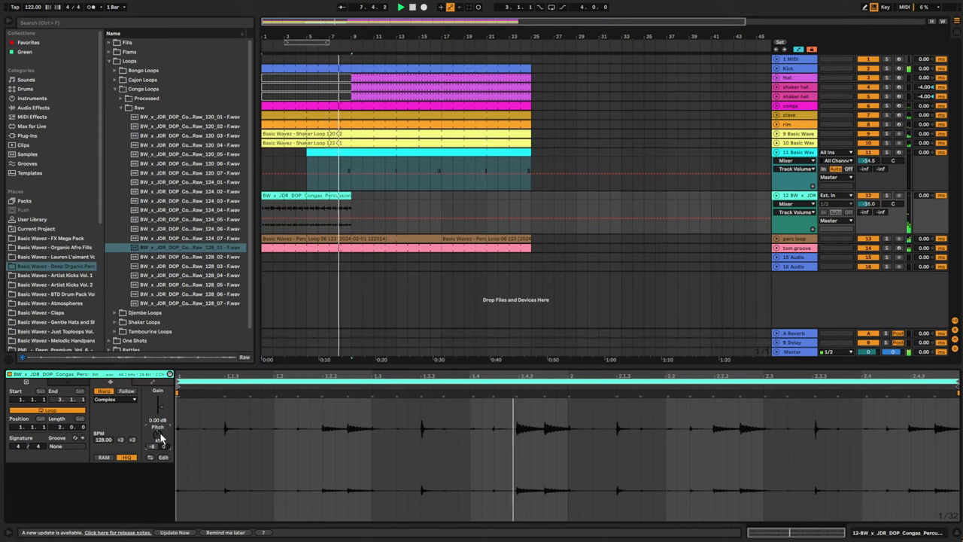
- Extend the looped conga clip to bar 25 and quantize its entire waveform
click(486, 439)
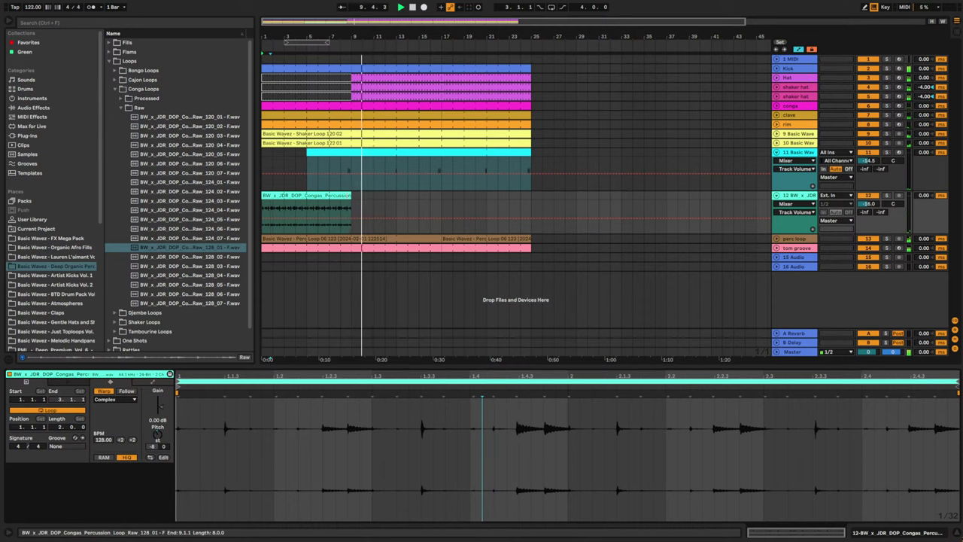
drag(351, 202, 531, 202)
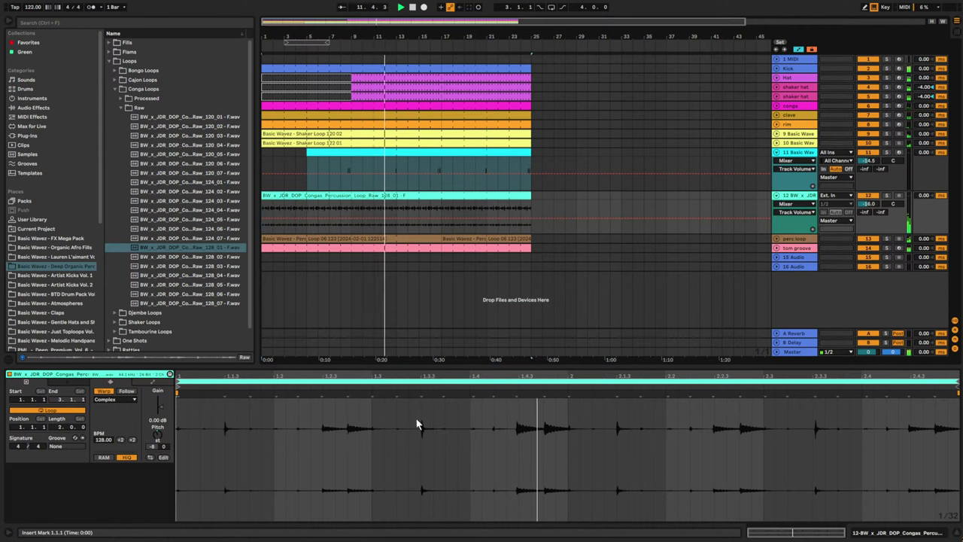
click(348, 457)
key(ctrl+a)
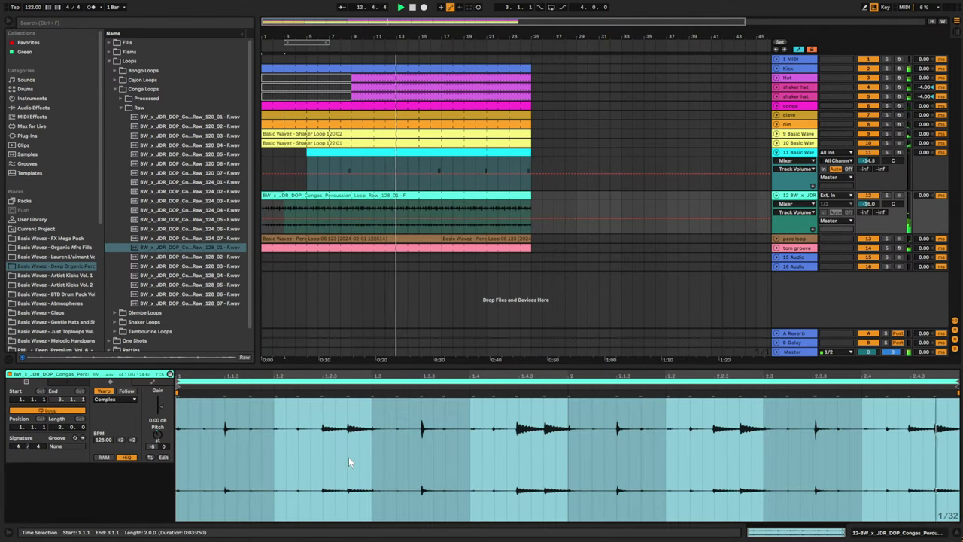
key(ctrl+u)
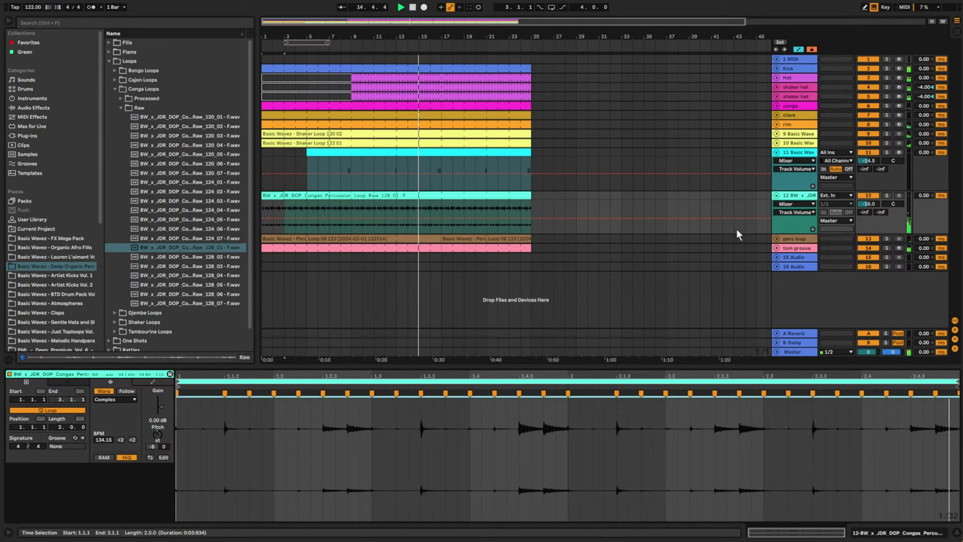
- Switch the conga clip's warp mode to Complex Pro and lower the conga track's volume to -18.2 dB
click(114, 399)
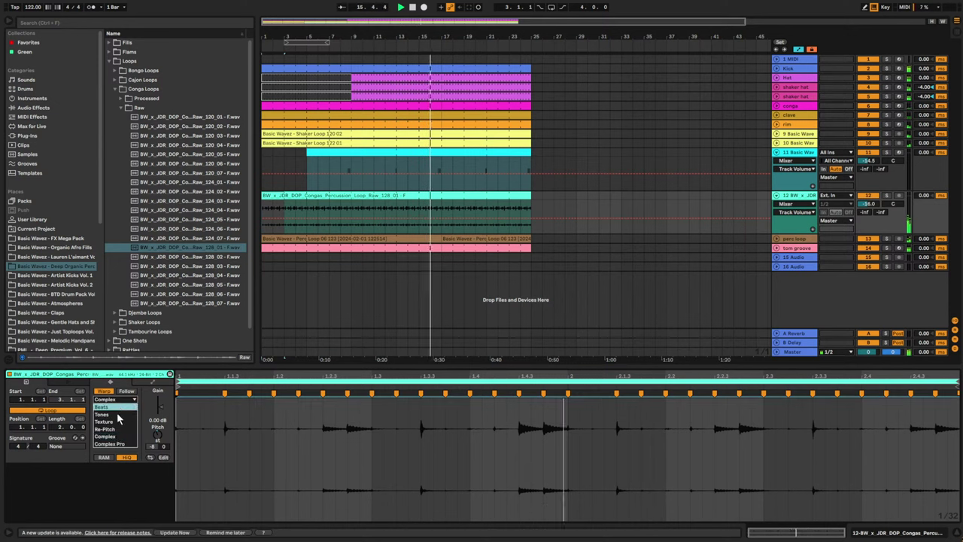
click(118, 444)
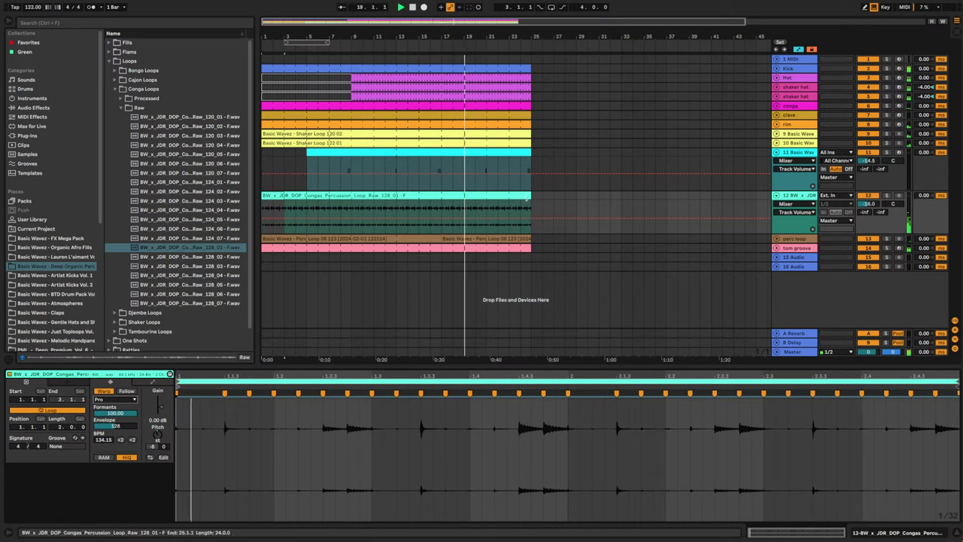
drag(869, 204, 868, 213)
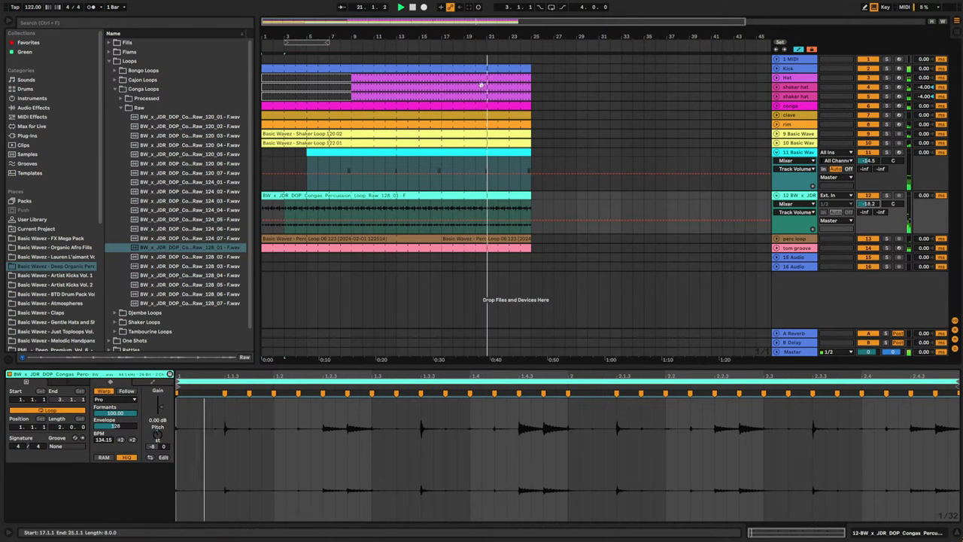
- Add an Auto Filter after the EQ Eight on the Kick track, set as a high-pass with its frequency at 26.0 Hz
click(329, 69)
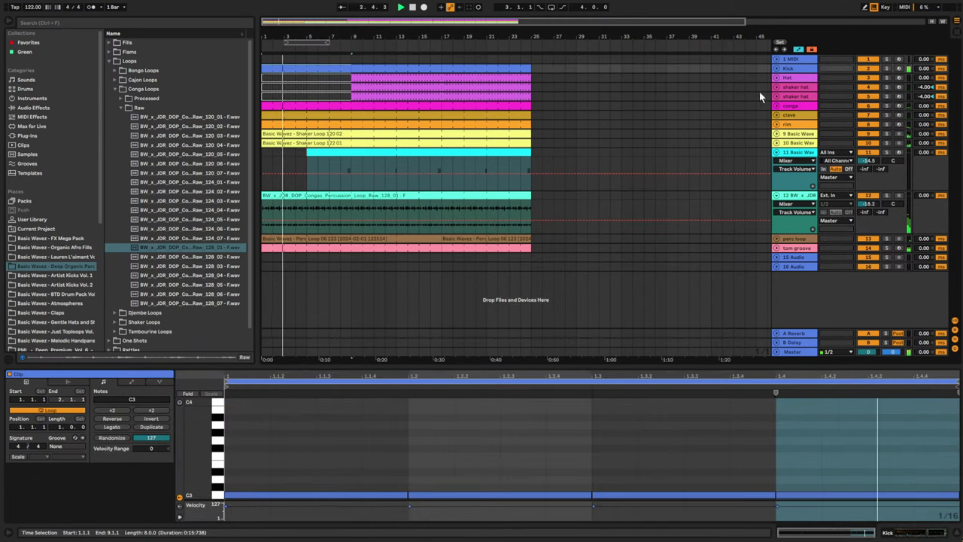
click(791, 69)
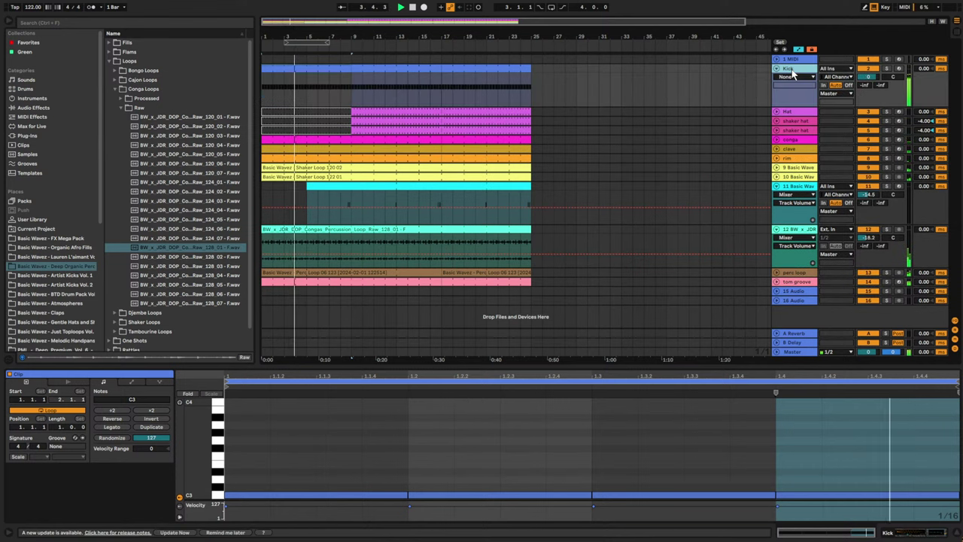
click(132, 27)
text(aut)
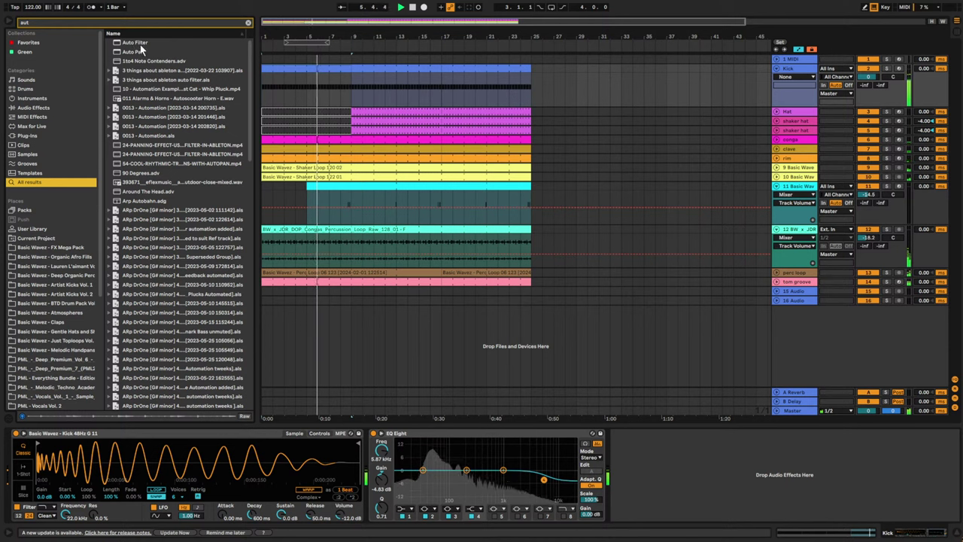
drag(135, 42, 665, 503)
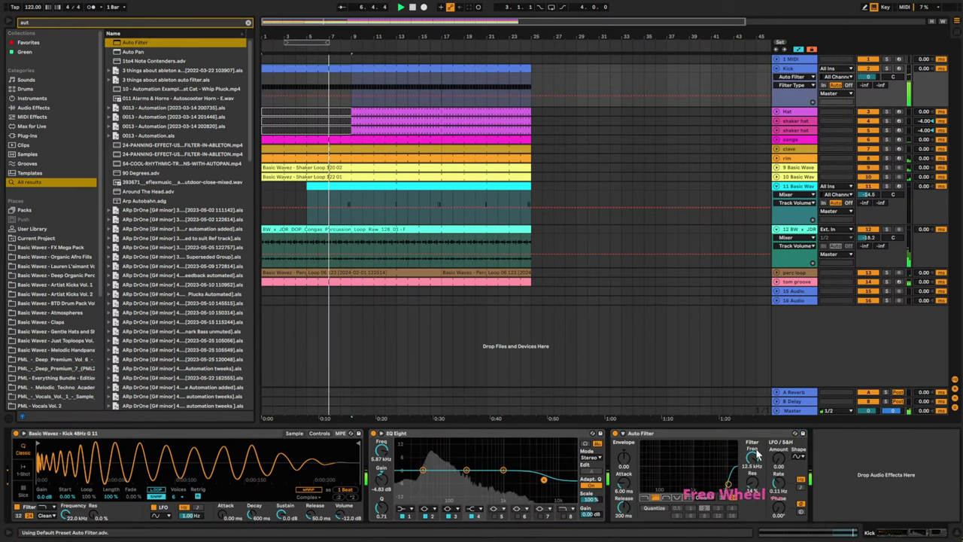
click(665, 501)
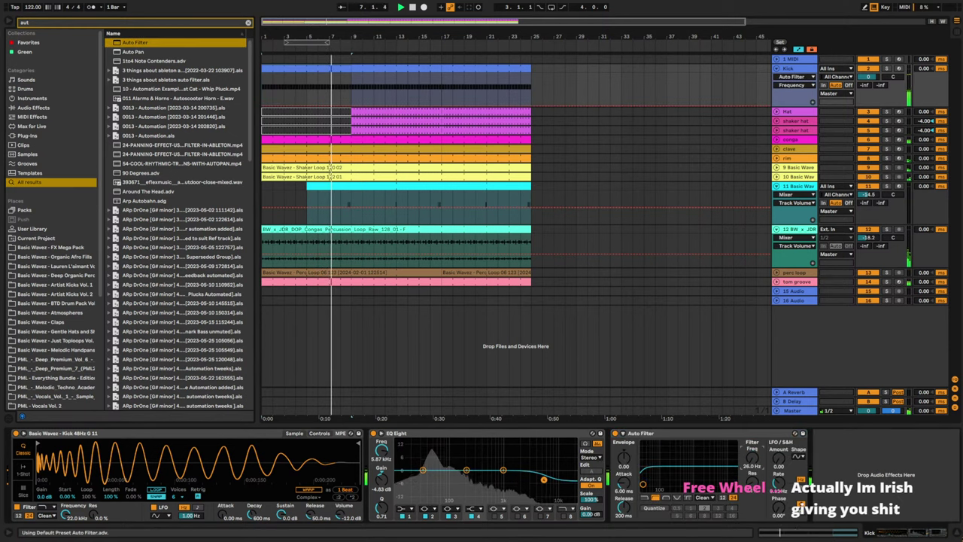
- Automate the kick's Auto Filter frequency to ramp up to 127 Hz at bar 17, starting about four bars earlier
click(410, 106)
drag(441, 105, 442, 98)
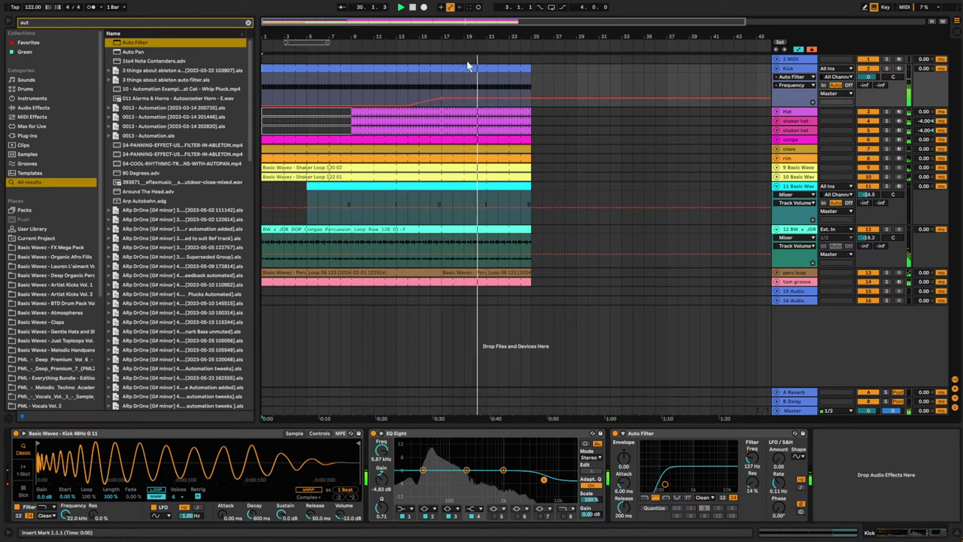
- Duplicate the last eight bars of all tracks to bar 33 and drop the kick's filter frequency back to 26.0 Hz at bar 25
click(531, 283)
key(ctrl+d)
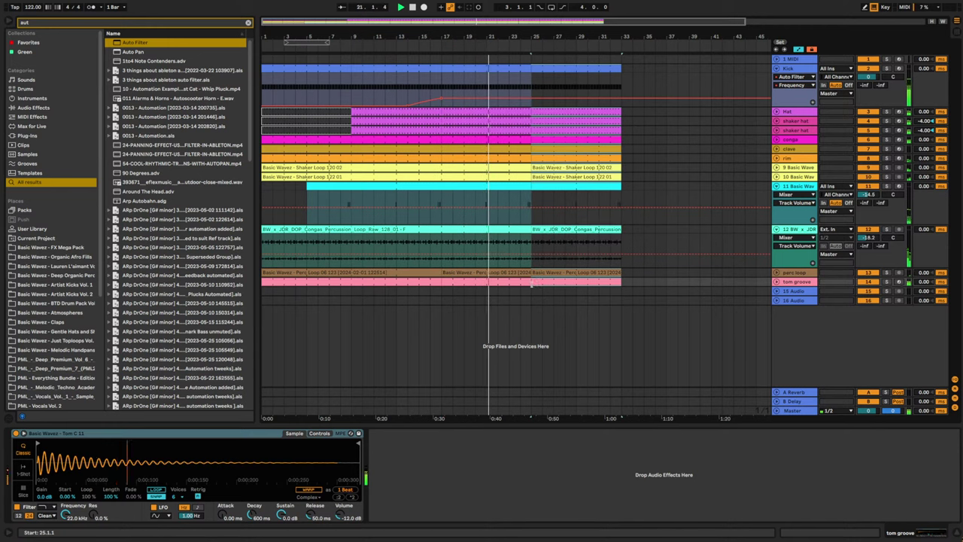
click(532, 103)
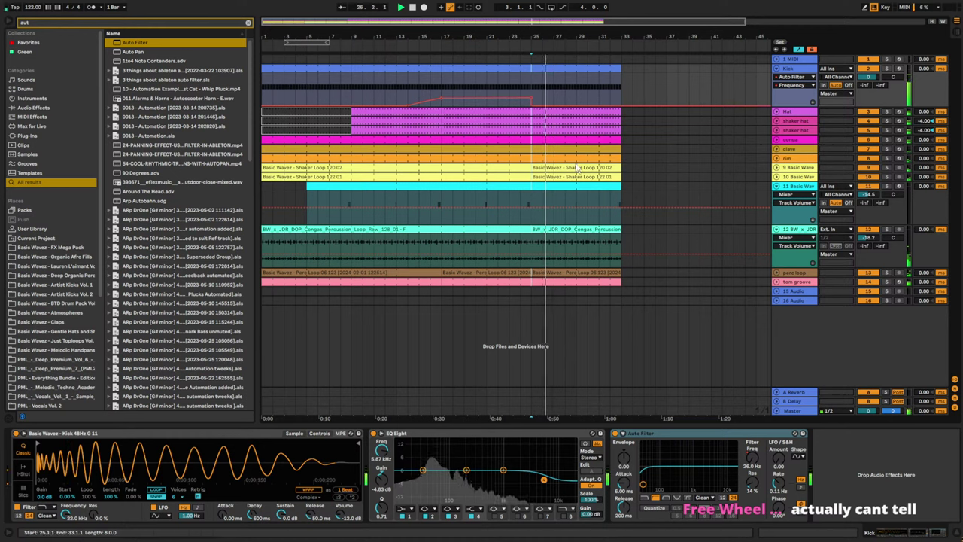
- Stop playback and duplicate bars 25 to 33 of all tracks twice, extending the arrangement to bar 49
drag(533, 21, 533, 9)
key(space)
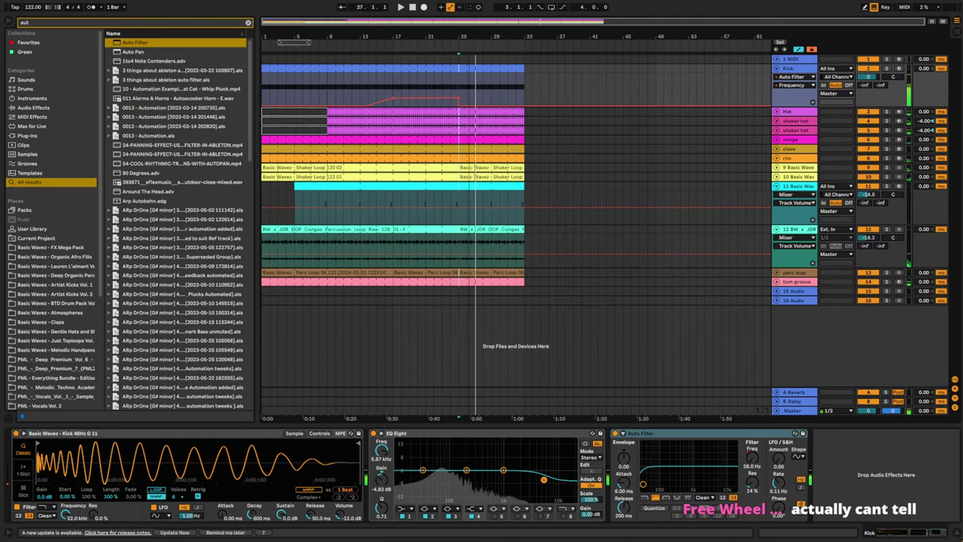
click(494, 71)
shift+click(521, 280)
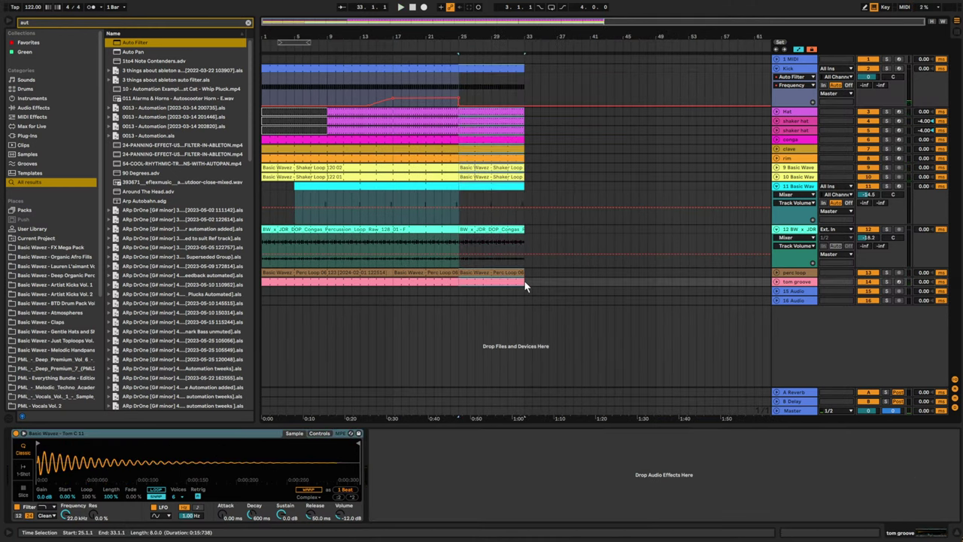
key(ctrl+d)
key(ctrl+d)
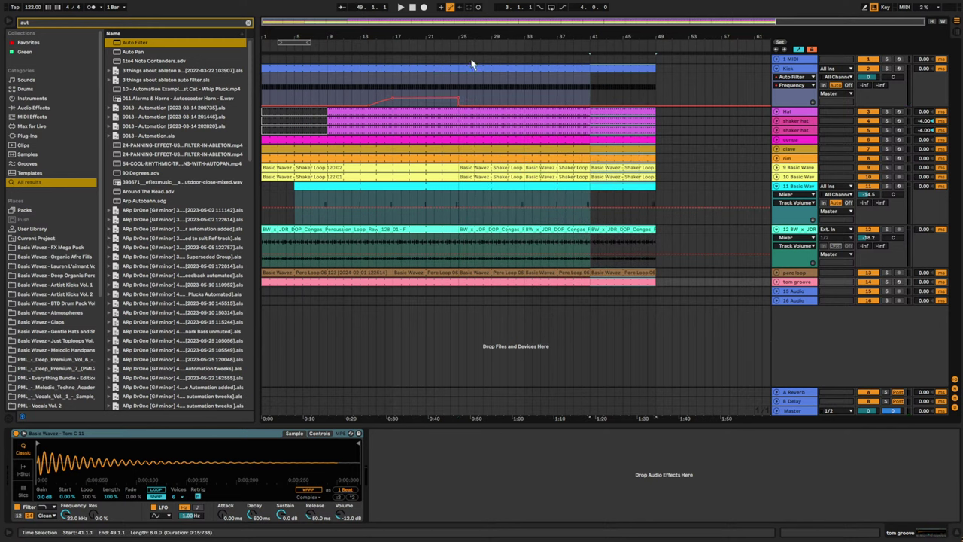
- Add a locator at bar 1, one named "break" at bar 17, and one named "drop" at bar 25
click(433, 75)
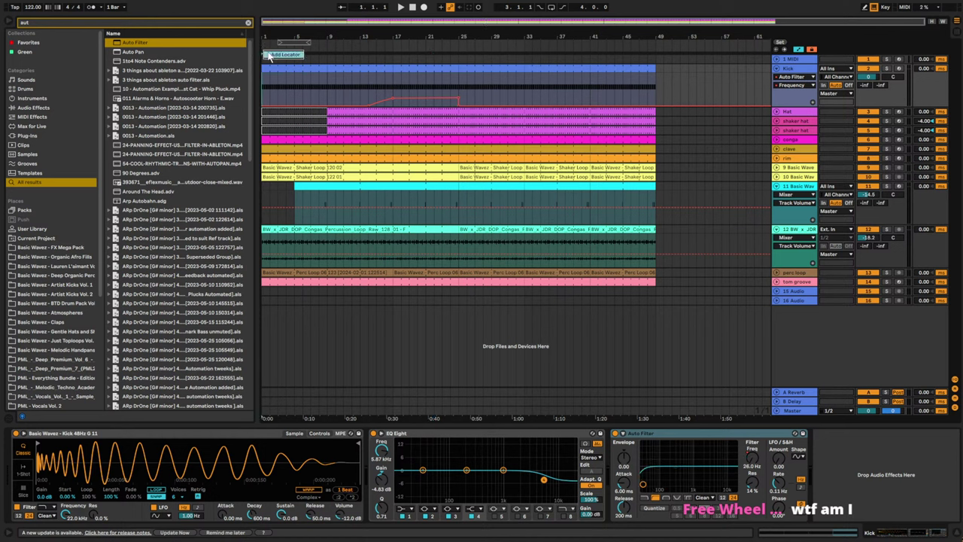
click(282, 55)
right_click(393, 50)
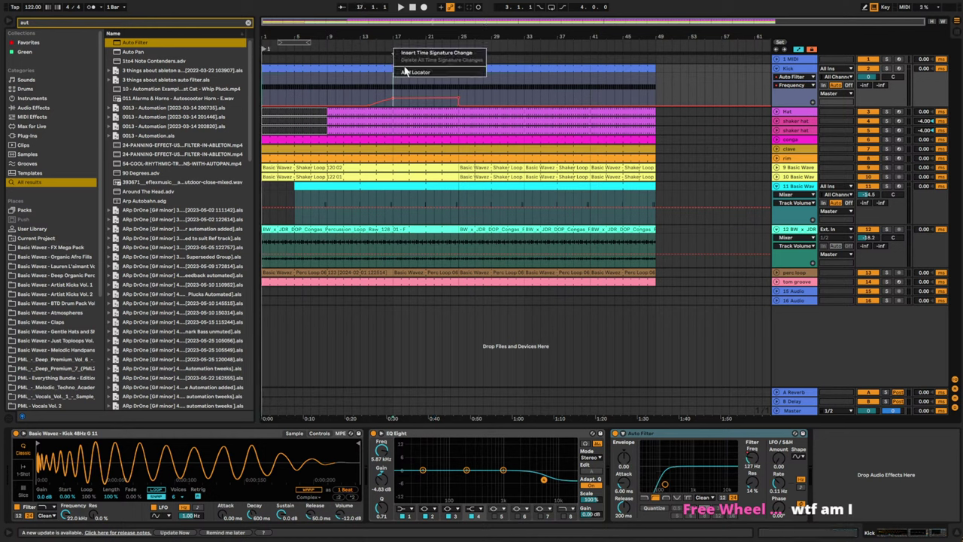
click(407, 72)
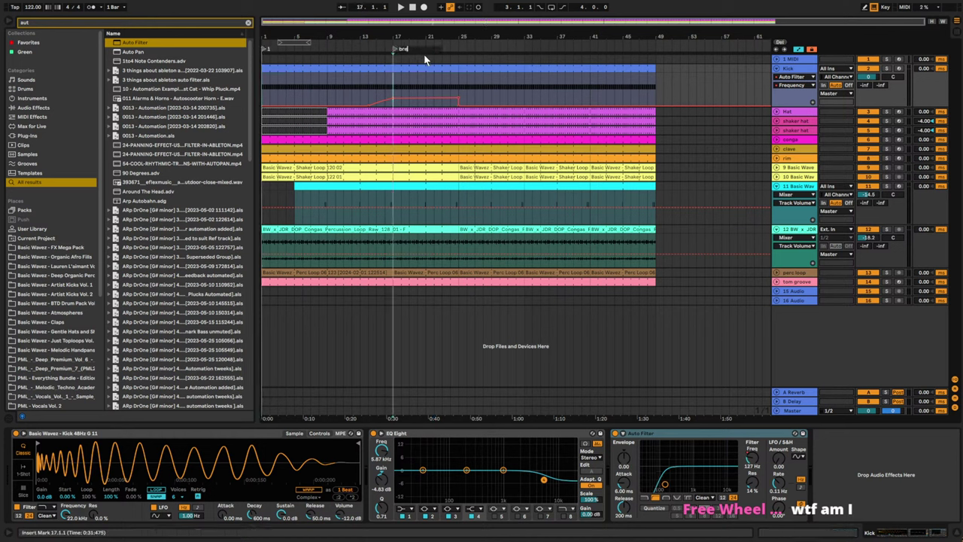
right_click(460, 50)
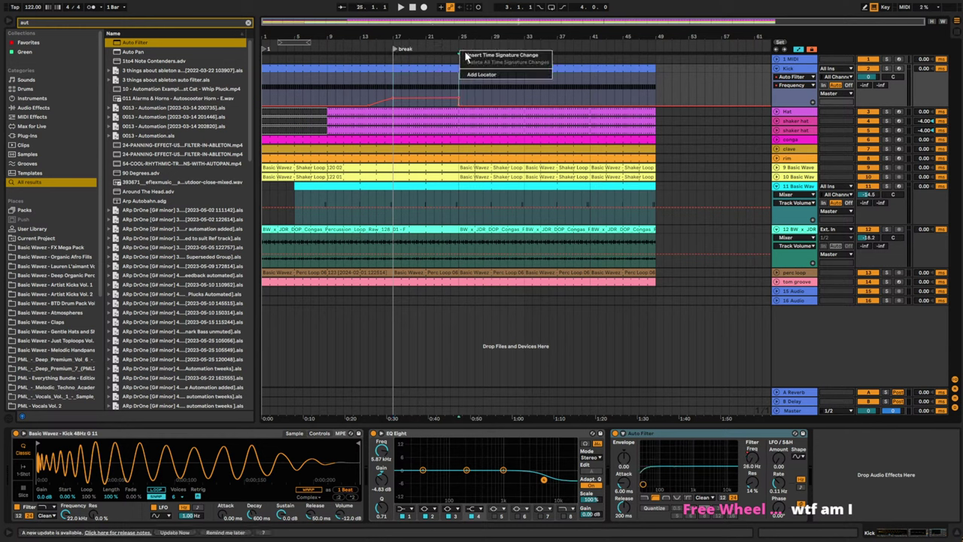
click(475, 73)
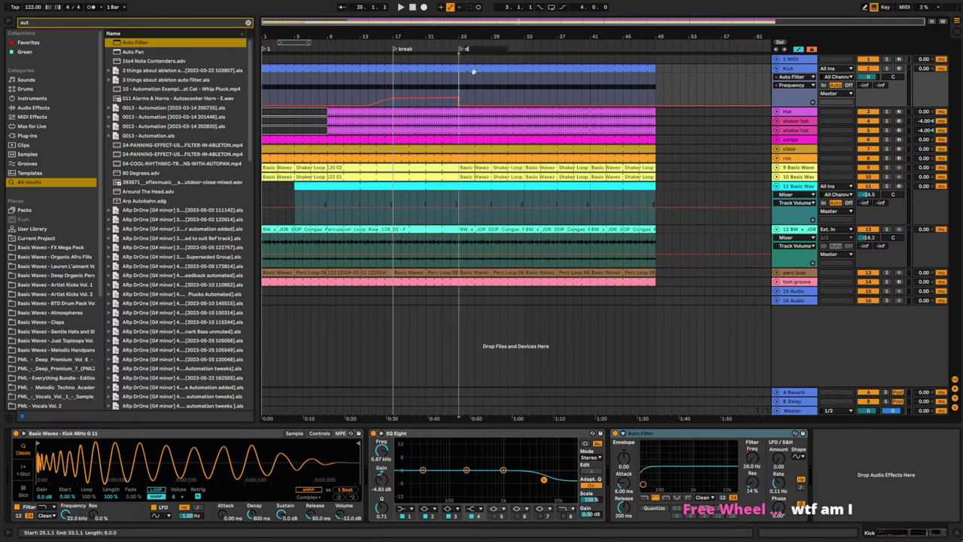
- Duplicate the last eight bars of all tracks to bar 57 and add a locator named "b section" at bar 41
click(532, 90)
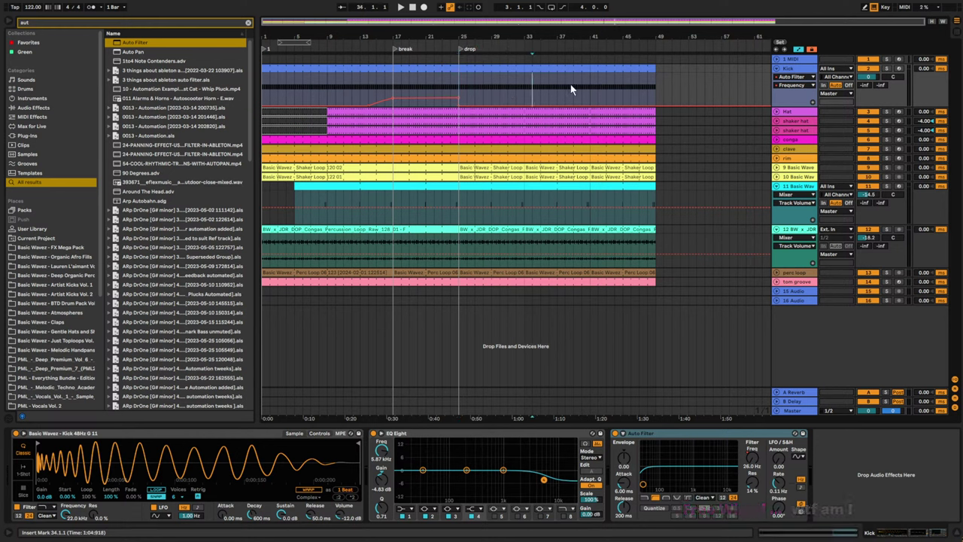
click(596, 83)
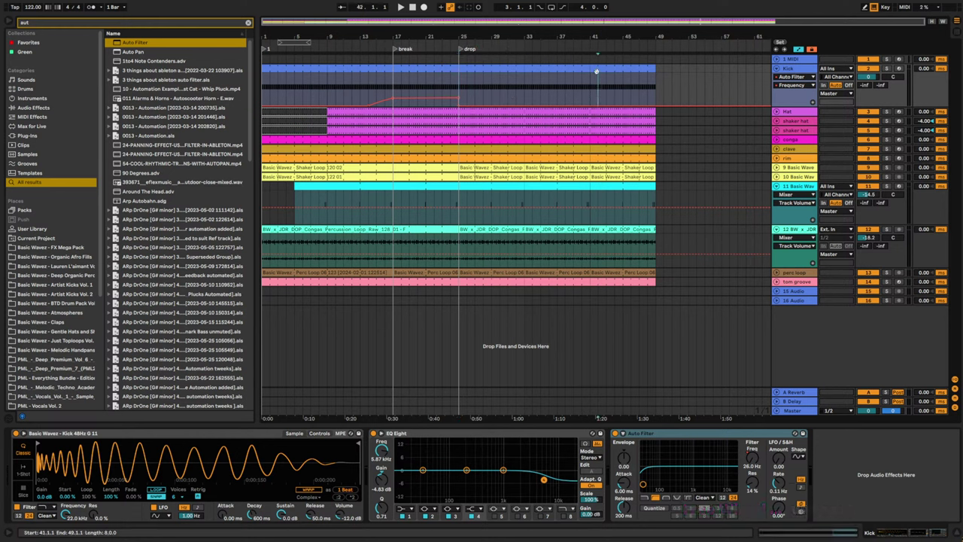
click(597, 71)
key(super+d)
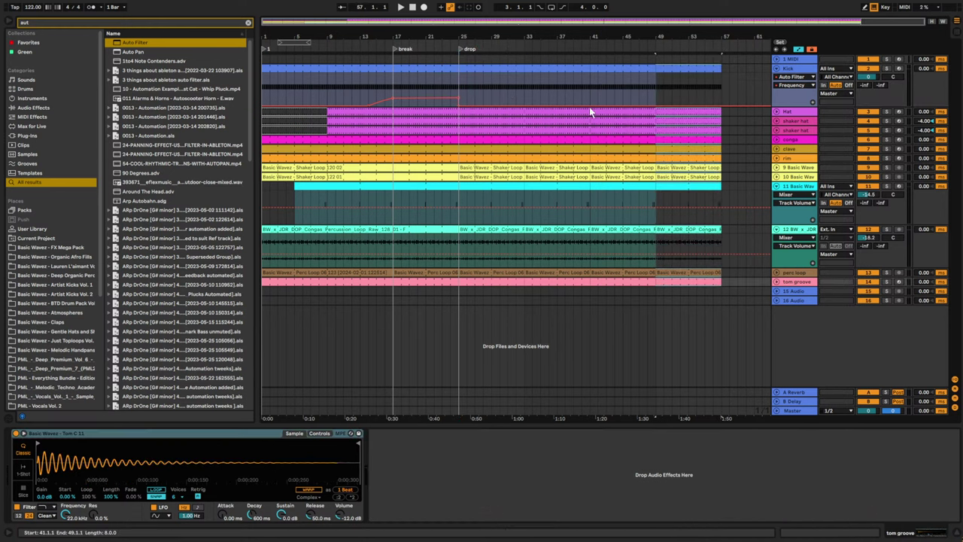
click(596, 70)
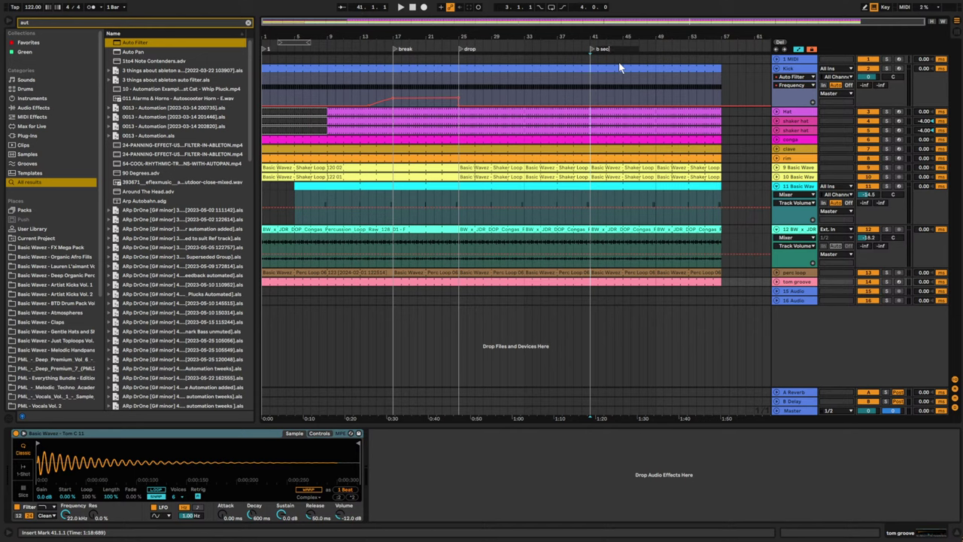
click(584, 92)
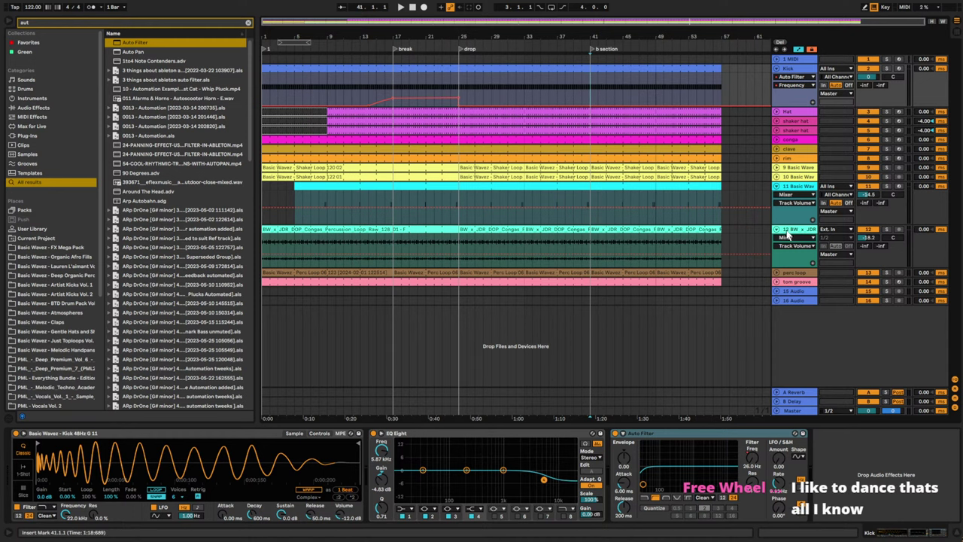
- Collapse all tracks in the arrangement and place the insert mark at bar 25 on the tom groove track
click(778, 192)
alt+click(776, 185)
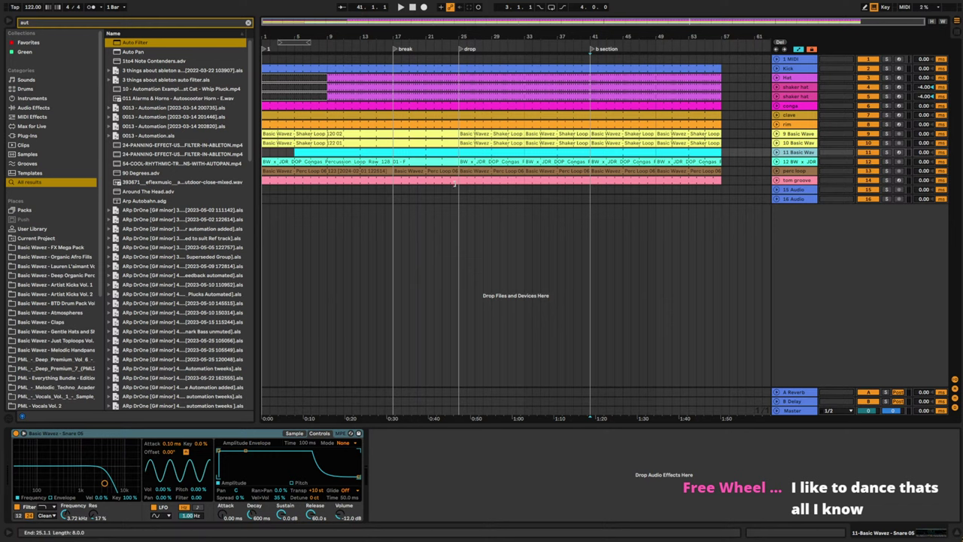
click(742, 188)
click(484, 183)
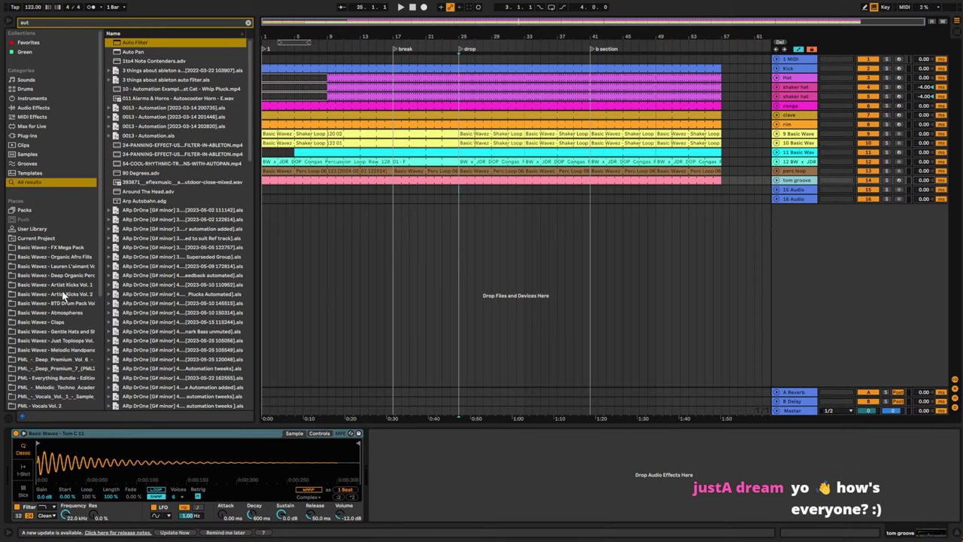
- Clear the browser search and audition dry Djembe High fills and one-shots from the Basic Wavez Organic Afro Fills pack
click(66, 256)
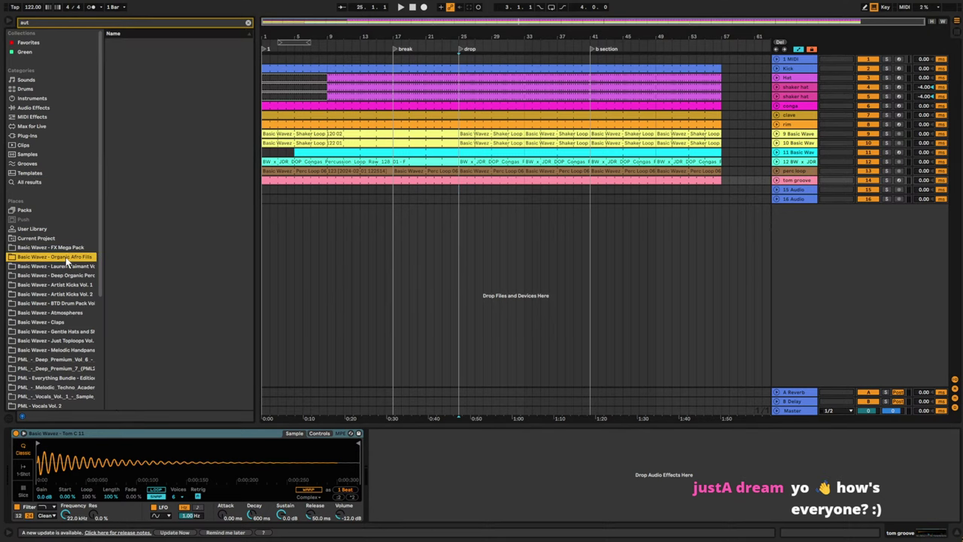
click(248, 24)
click(110, 43)
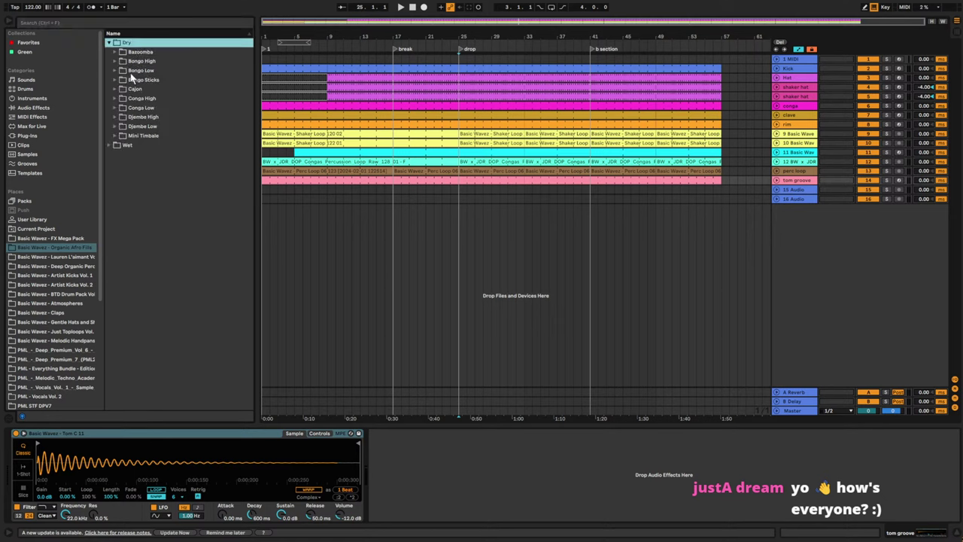
click(115, 117)
click(130, 135)
click(164, 146)
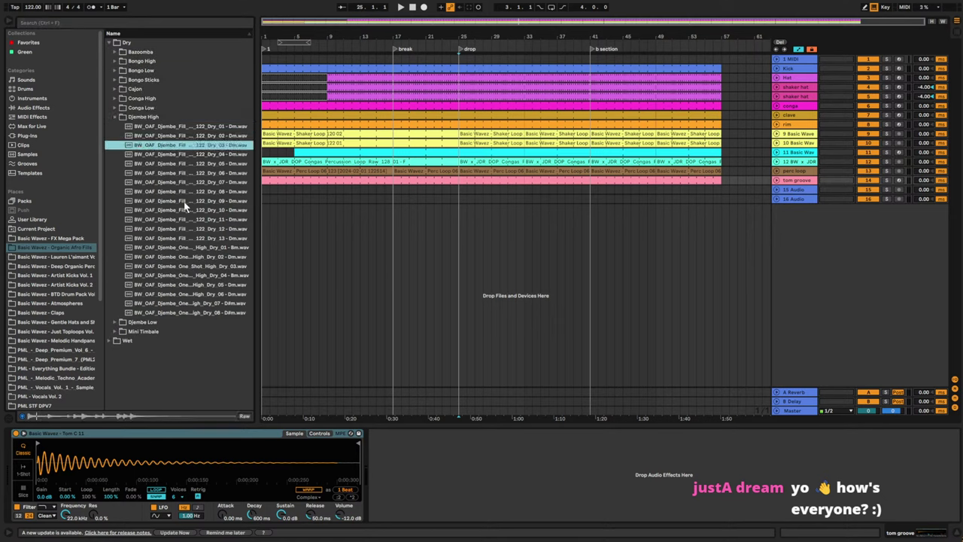
click(184, 210)
click(184, 258)
click(182, 286)
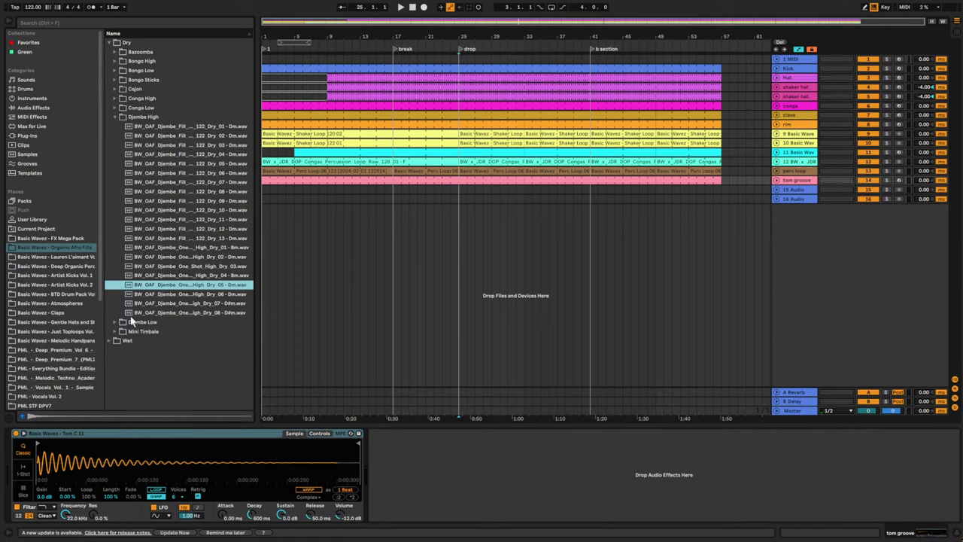
- Audition the dry Conga High fills 08, 09, 10 and 12 from the same pack
click(114, 117)
click(115, 108)
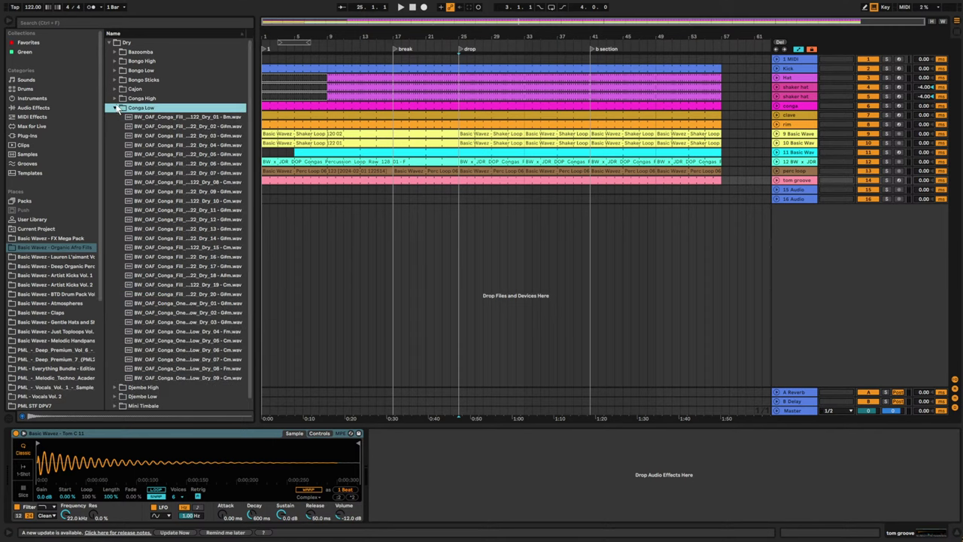
click(115, 108)
click(116, 99)
click(172, 174)
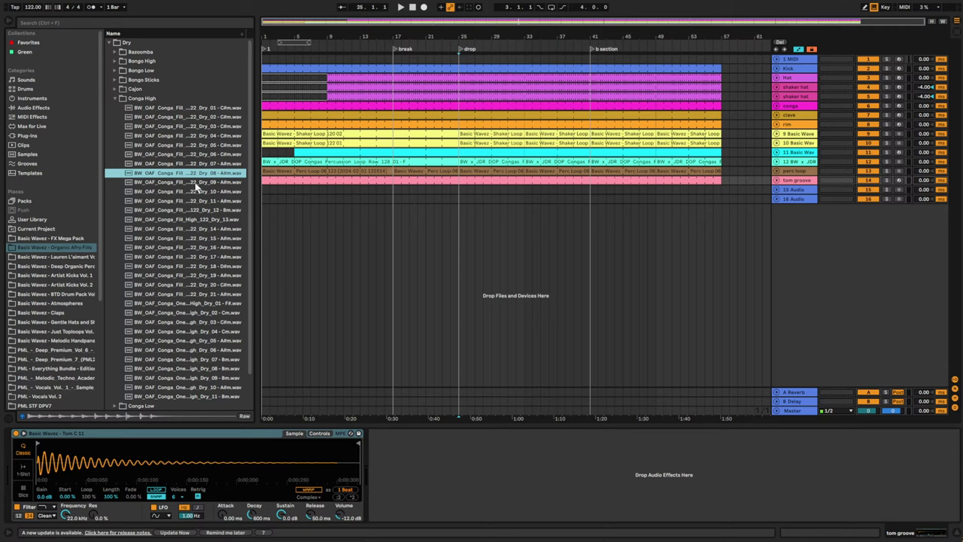
click(195, 183)
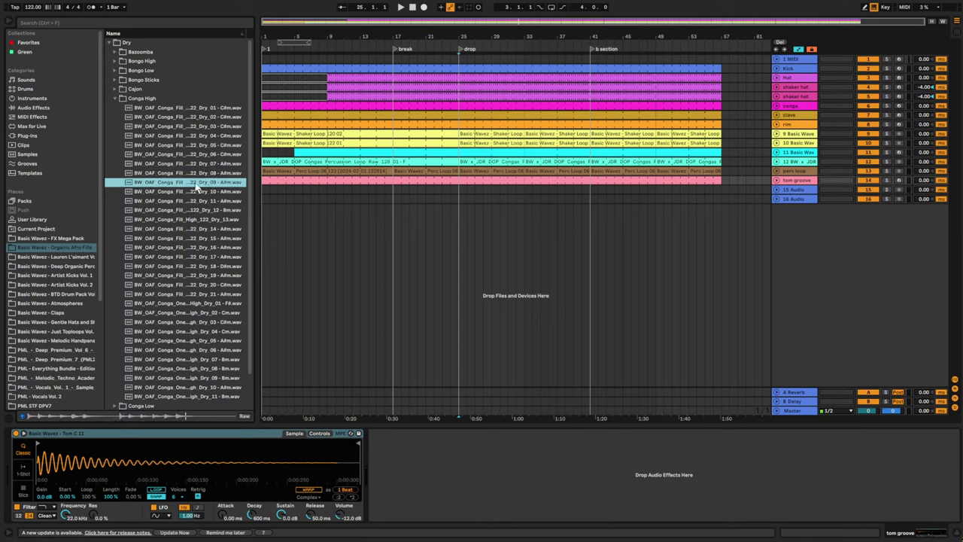
click(195, 193)
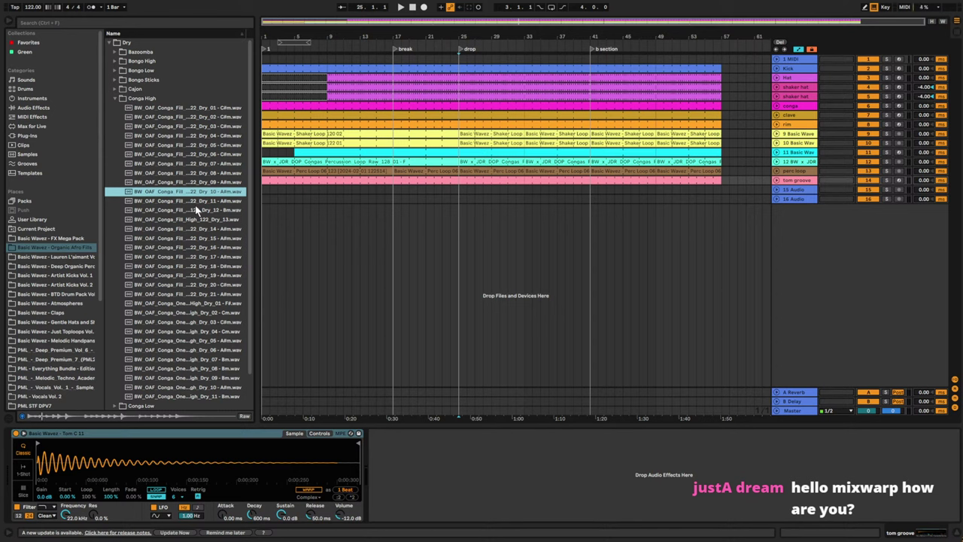
click(192, 210)
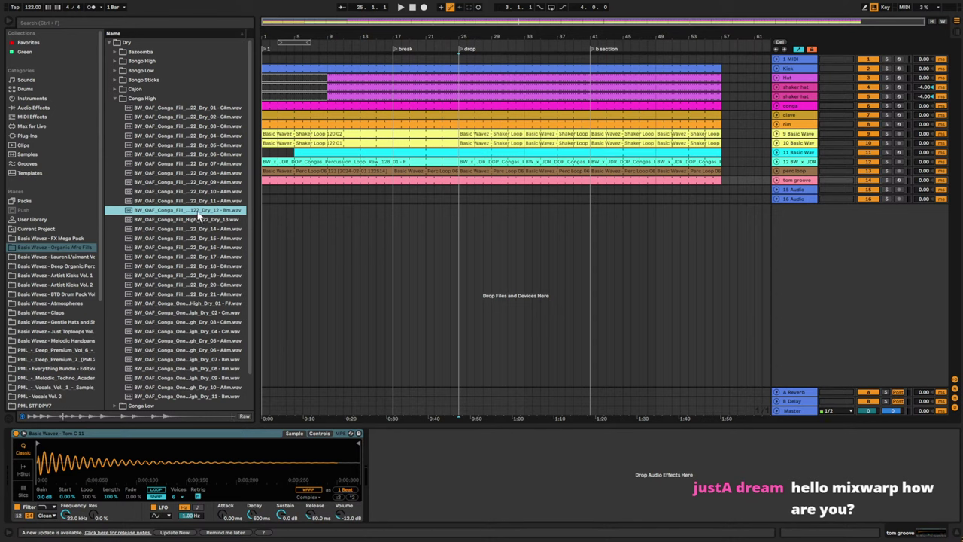
- Place the dry Conga High fill 12 on audio track 16 at bar 16, leading into the break, and unfold the track
drag(199, 212, 450, 204)
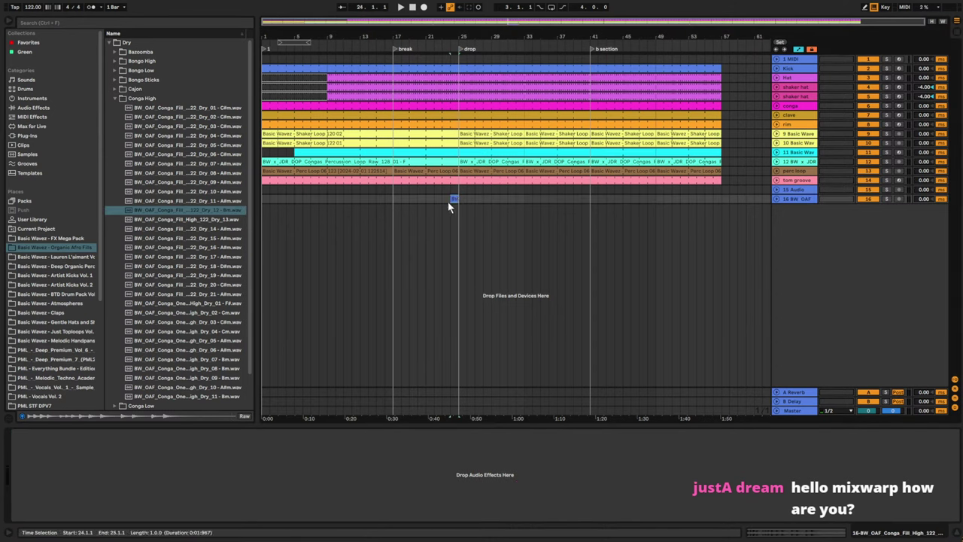
drag(467, 22, 414, 16)
drag(708, 199, 536, 203)
click(776, 199)
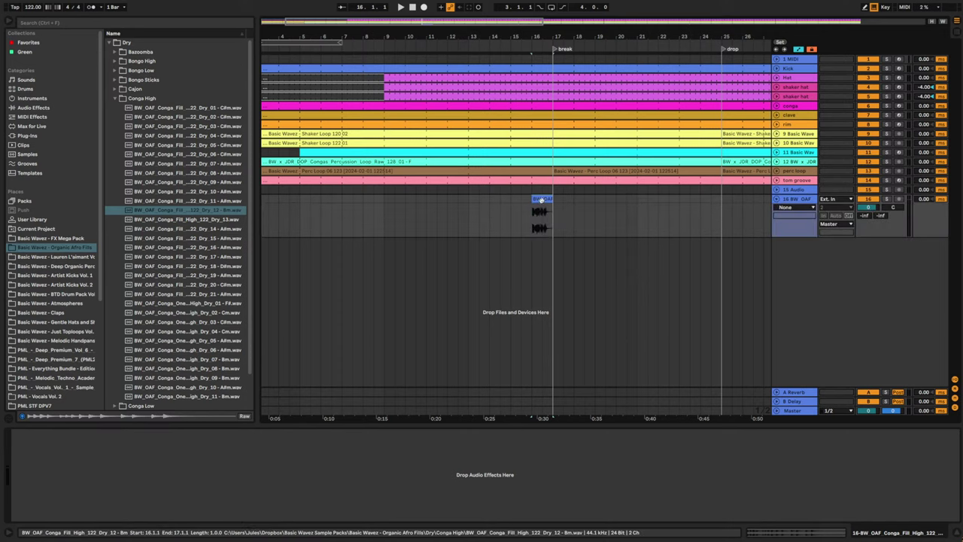
- Extend the conga fill clip's end to 17.2 and trim its start to 16.3
click(542, 199)
click(111, 391)
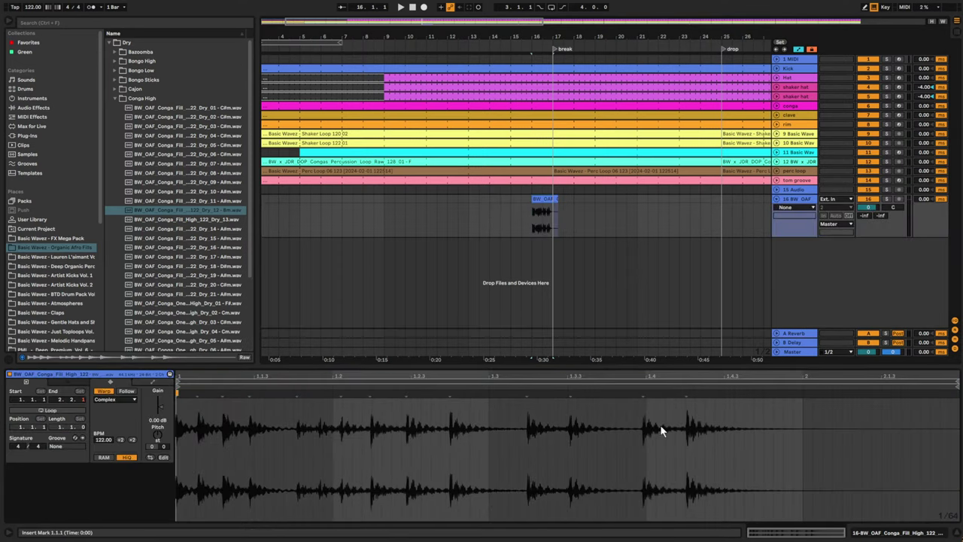
drag(507, 21, 453, 98)
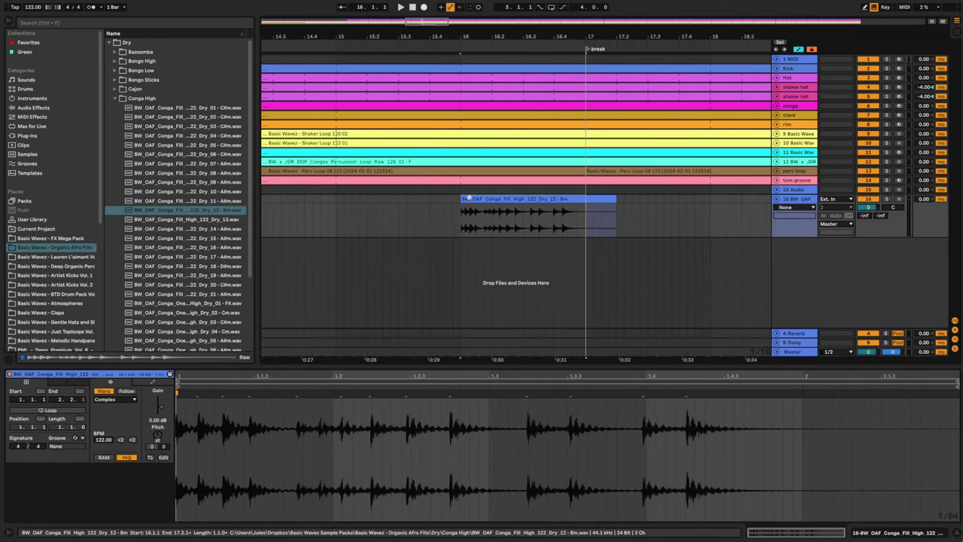
drag(463, 200, 552, 202)
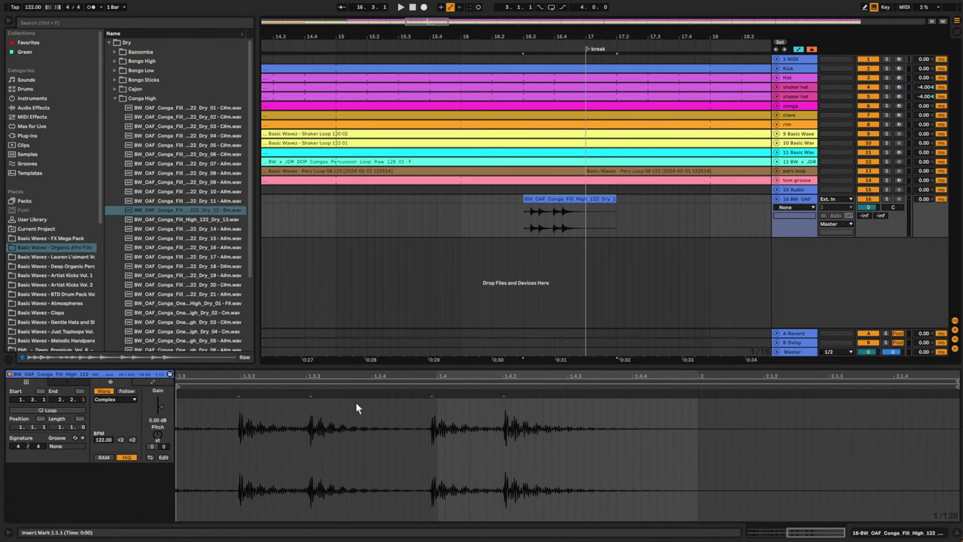
- Warp the conga fill's four hits onto the grid at 1.3.2, 1.3.3, 1.4 and 1.4.2
drag(239, 394, 242, 394)
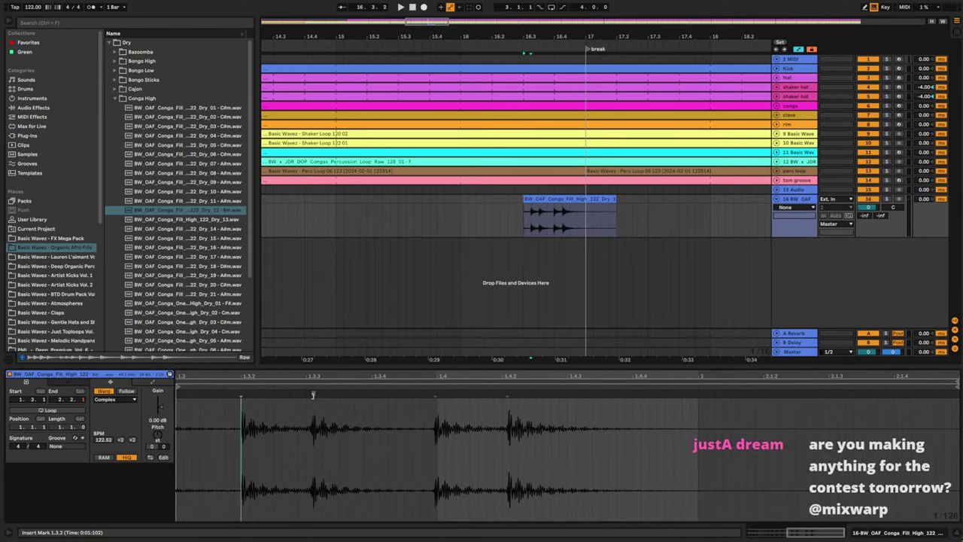
drag(313, 395, 306, 396)
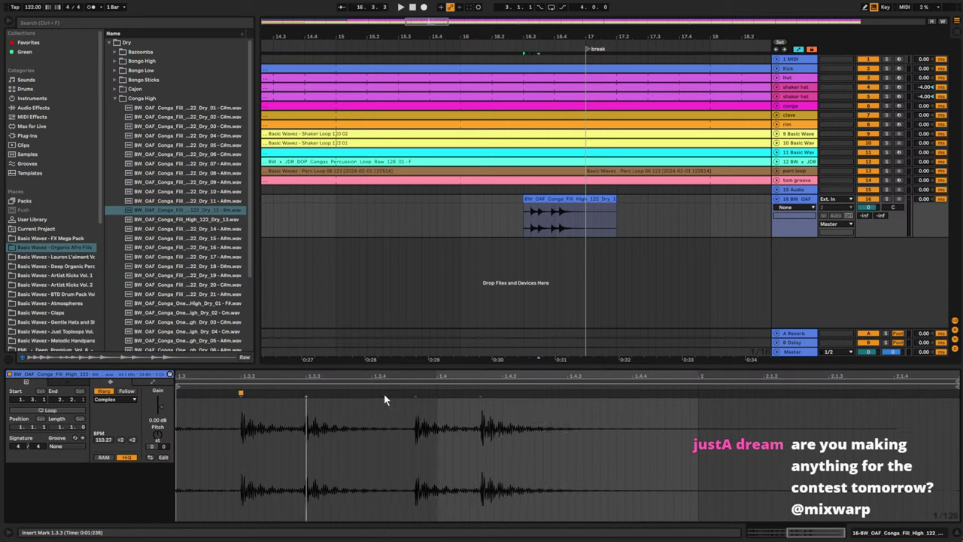
drag(415, 394, 437, 394)
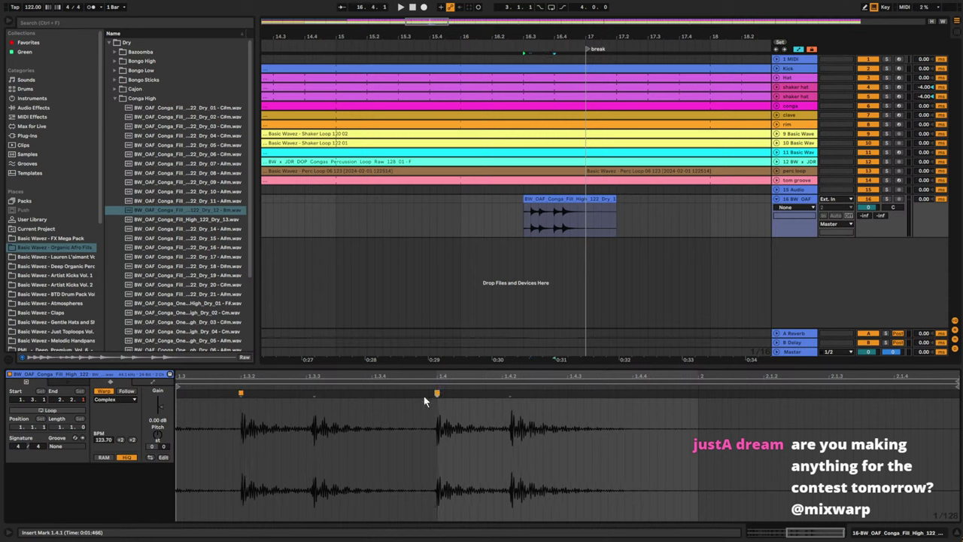
drag(313, 394, 306, 394)
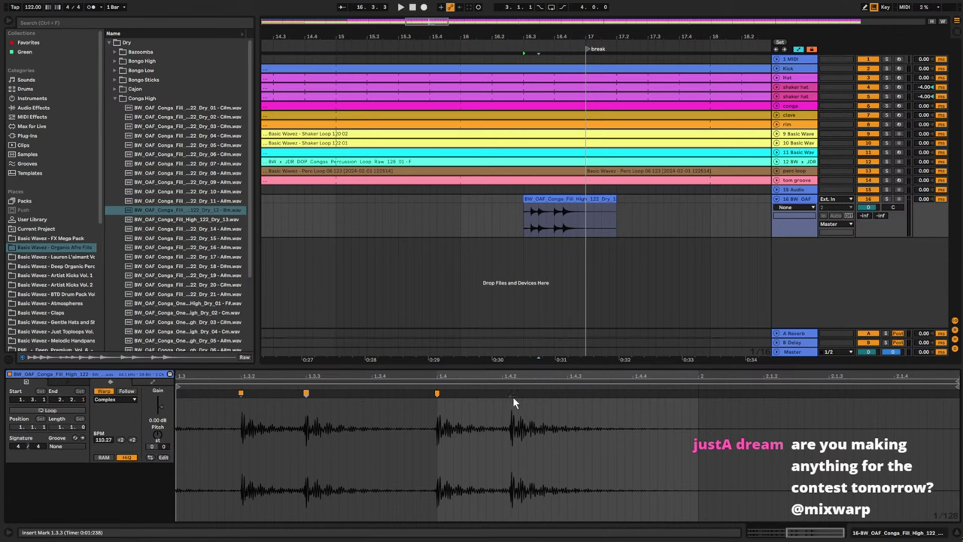
drag(512, 397, 503, 395)
- Lower the conga fill track's volume to -9.2 dB and play the fill against the groove
click(390, 219)
key(space)
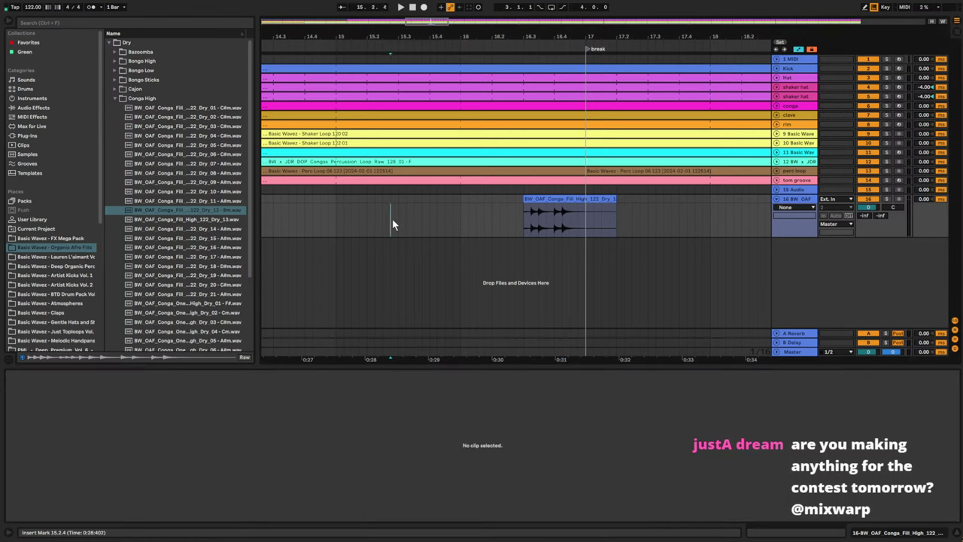
drag(868, 207, 868, 230)
key(space)
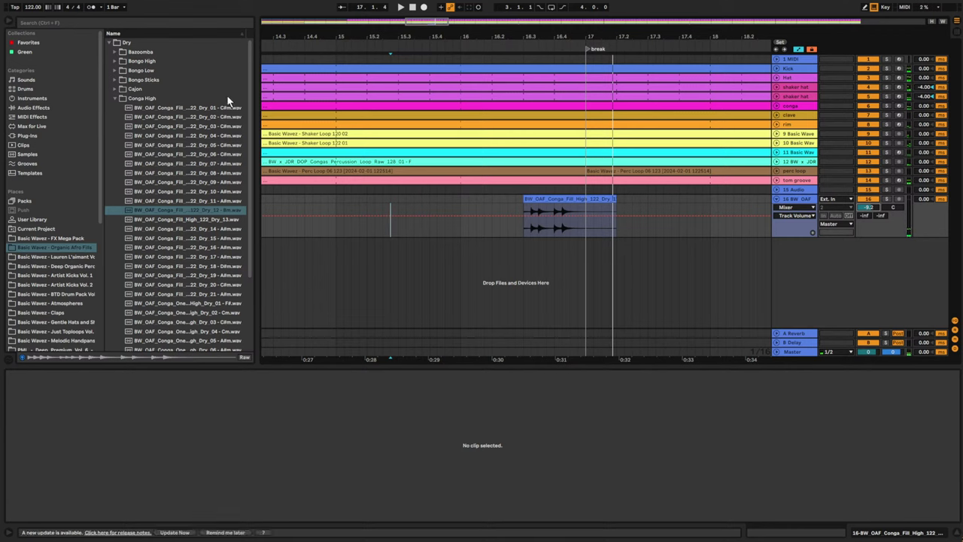
click(596, 235)
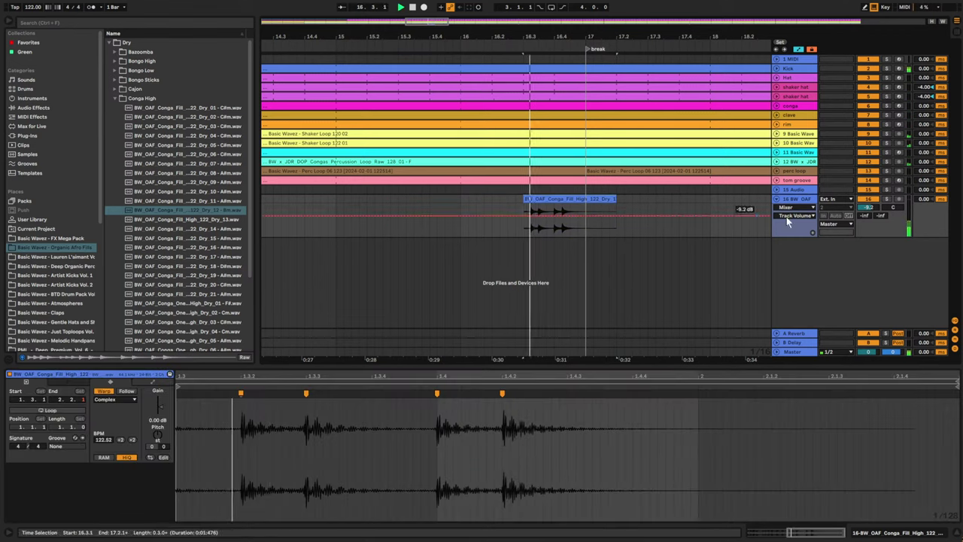
key(space)
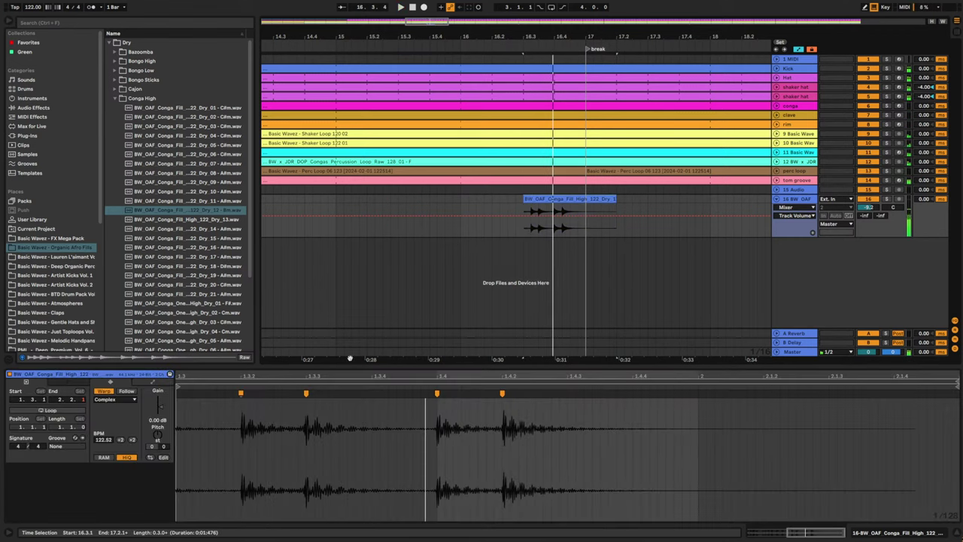
key(space)
- Try transposing the conga fill up one semitone at a time to +7, replaying it after each change
drag(159, 436, 159, 431)
key(space)
key(space)
key(space)
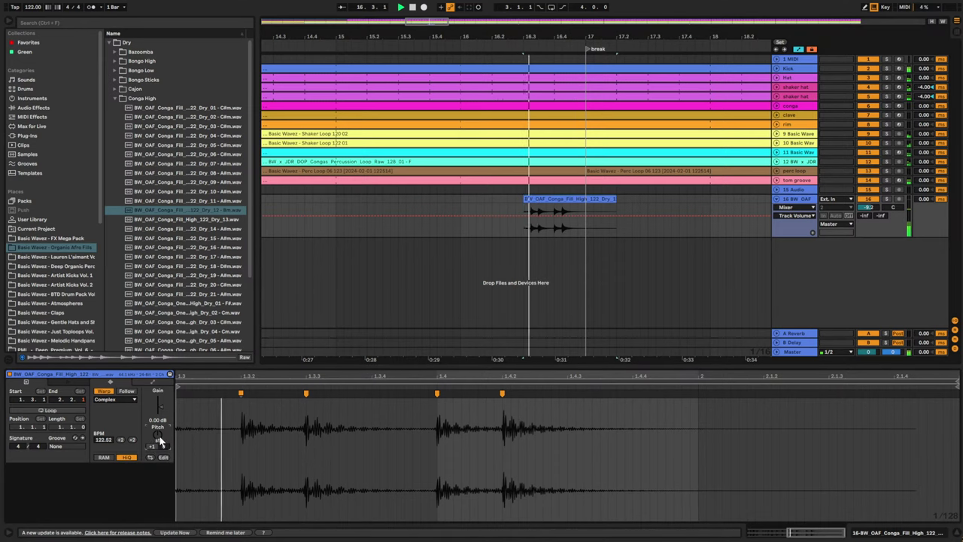
key(space)
key(space)
key(Up)
key(space)
key(space)
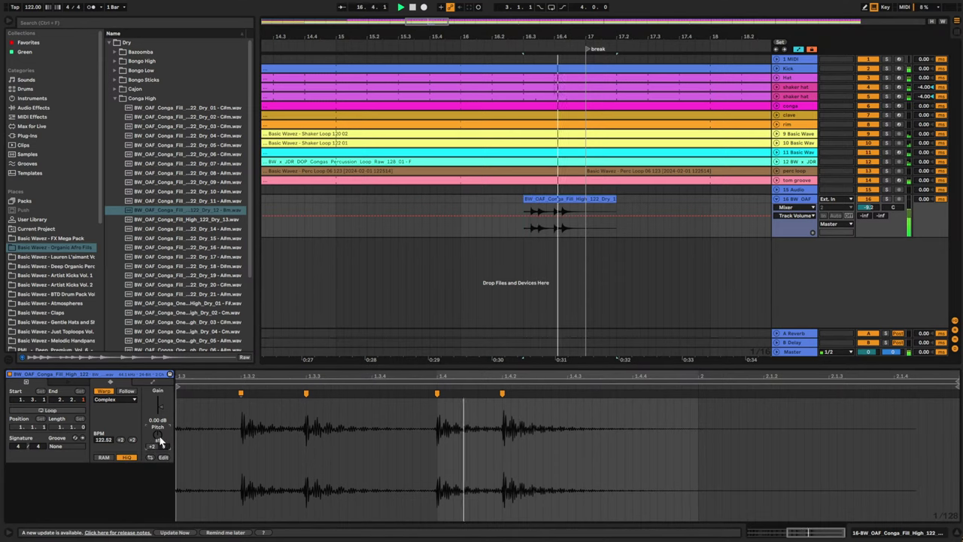
key(Up)
key(space)
key(space)
key(Up)
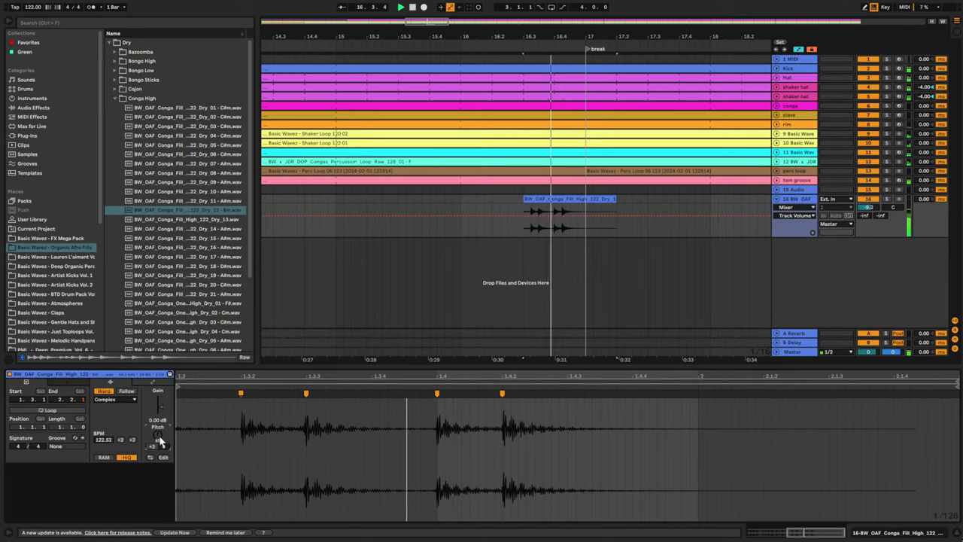
key(space)
key(space)
key(Up)
key(space)
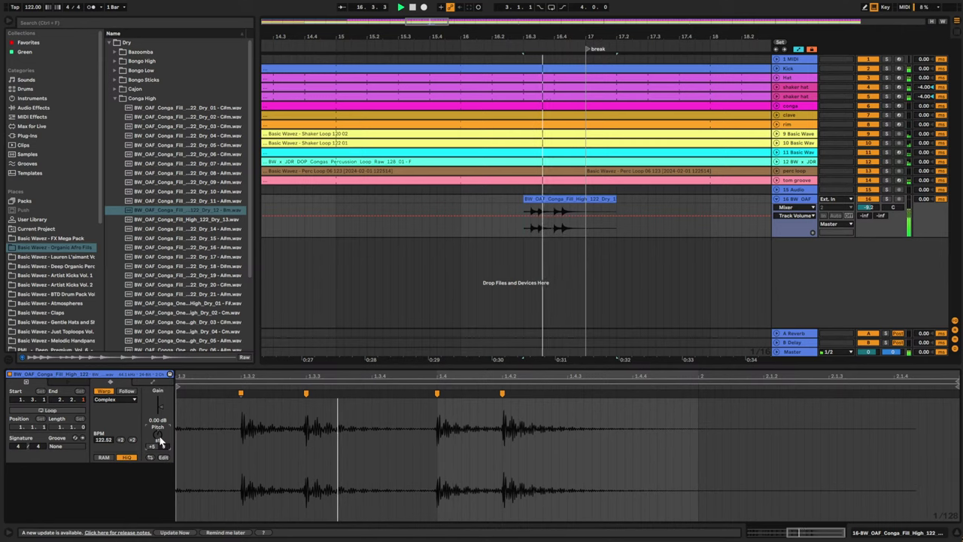
key(space)
key(Up)
key(space)
key(space)
key(Up)
key(Up)
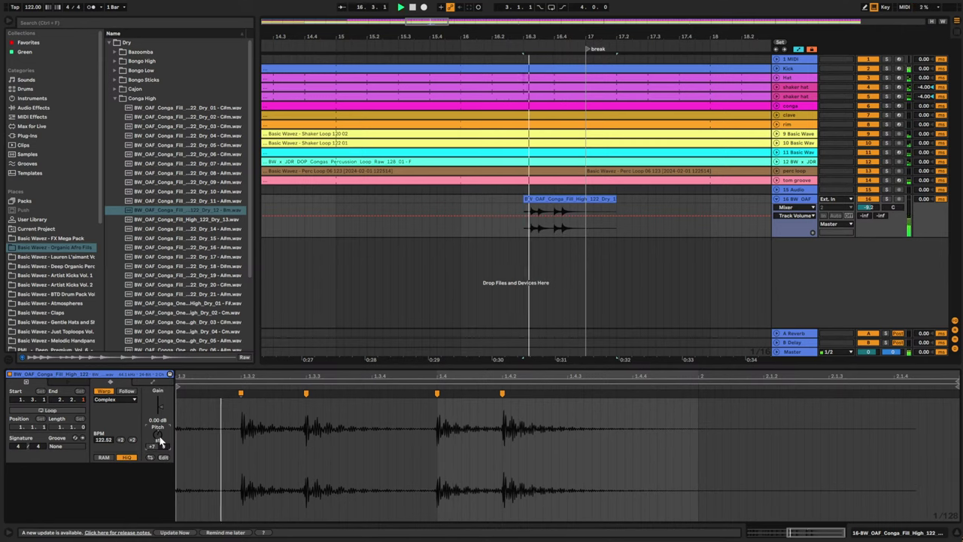
key(space)
key(space)
key(Down)
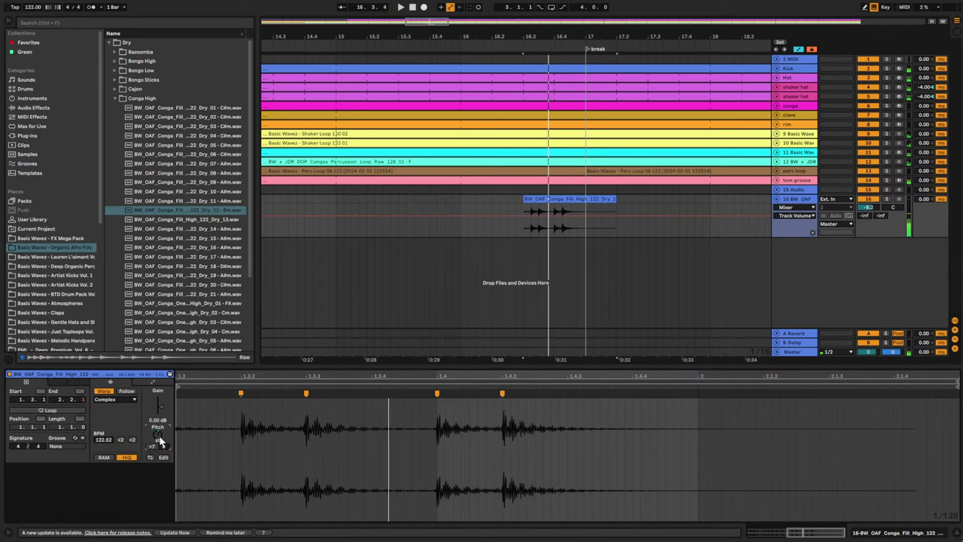
key(space)
key(space)
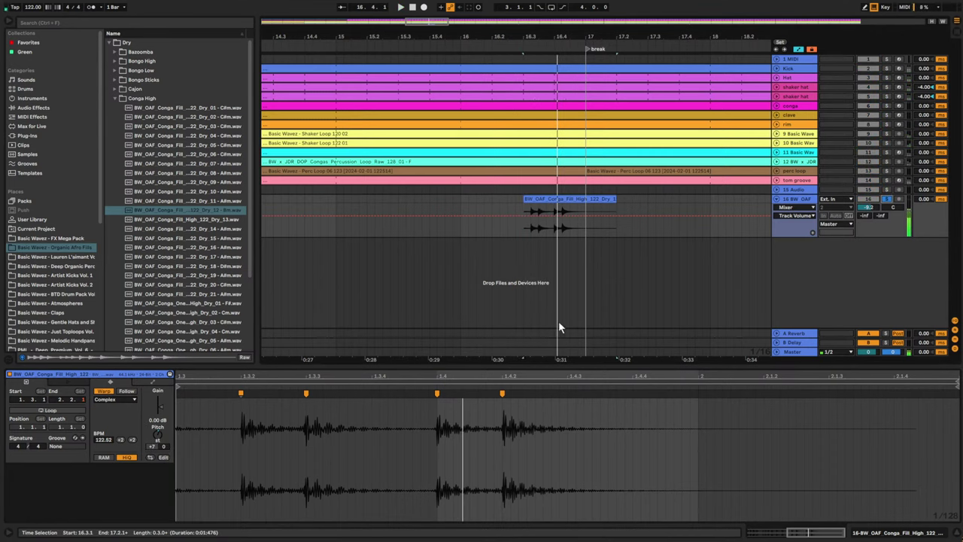
- Audition the soloed conga fill while stepping its transposition back down to 0 semitones
click(388, 399)
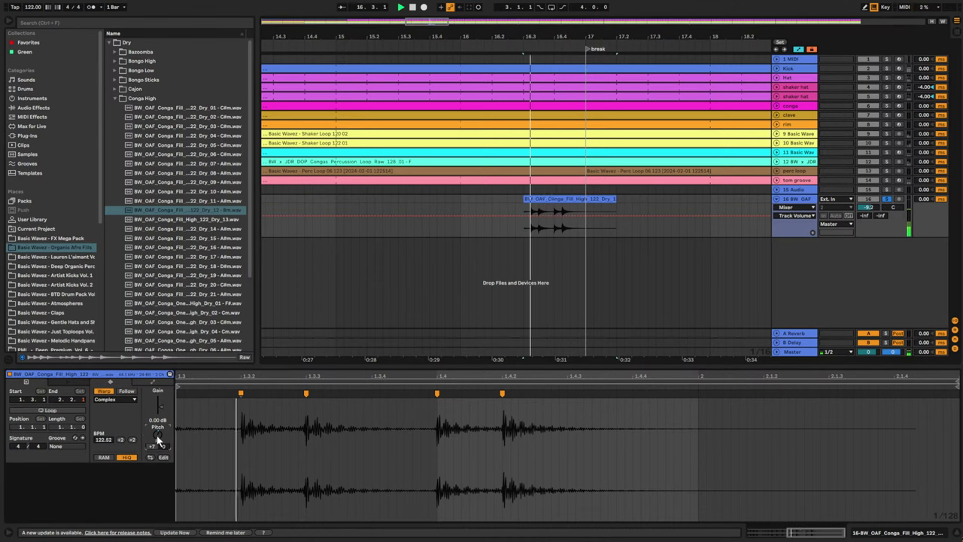
key(Down)
key(space)
key(space)
key(space)
key(Down)
key(space)
key(space)
key(Down)
key(space)
key(space)
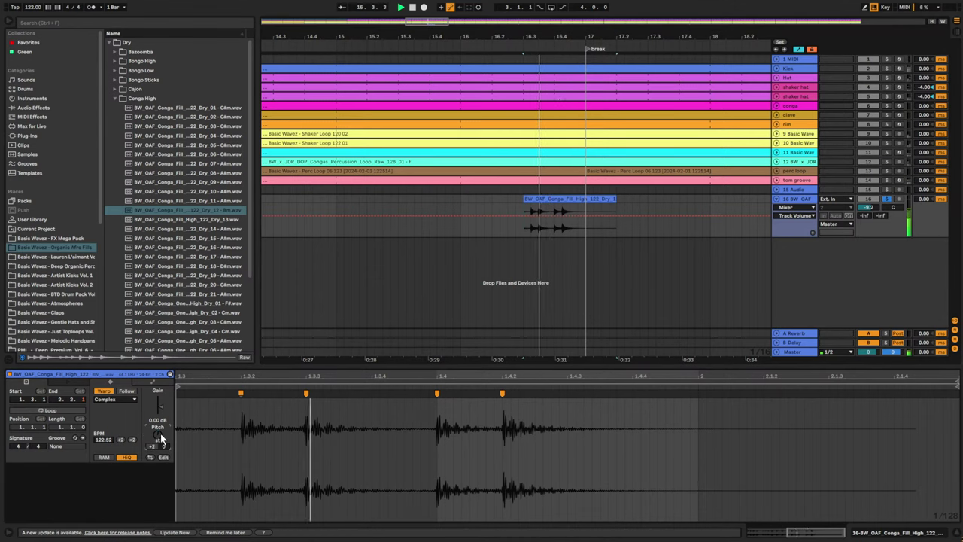
key(Down)
key(space)
key(space)
key(space)
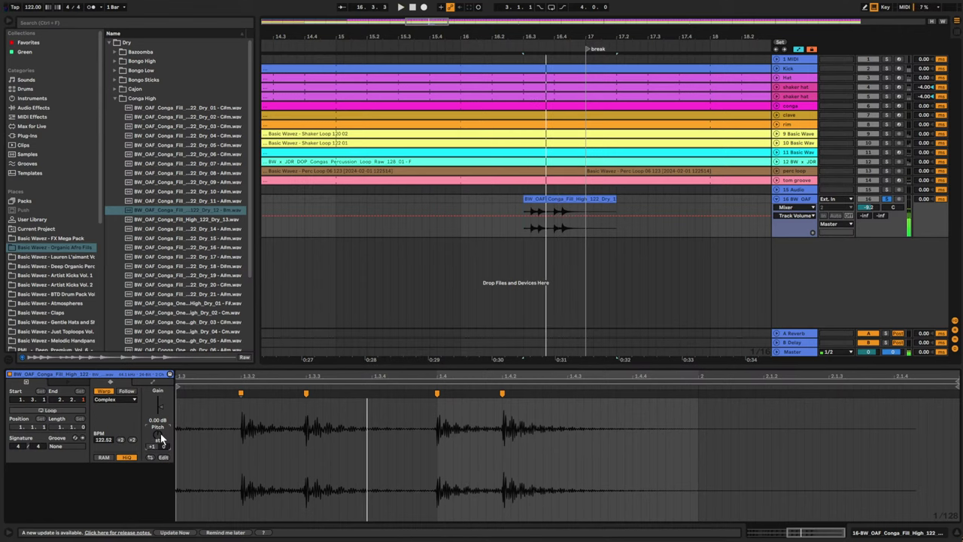
key(Down)
key(space)
key(space)
key(space)
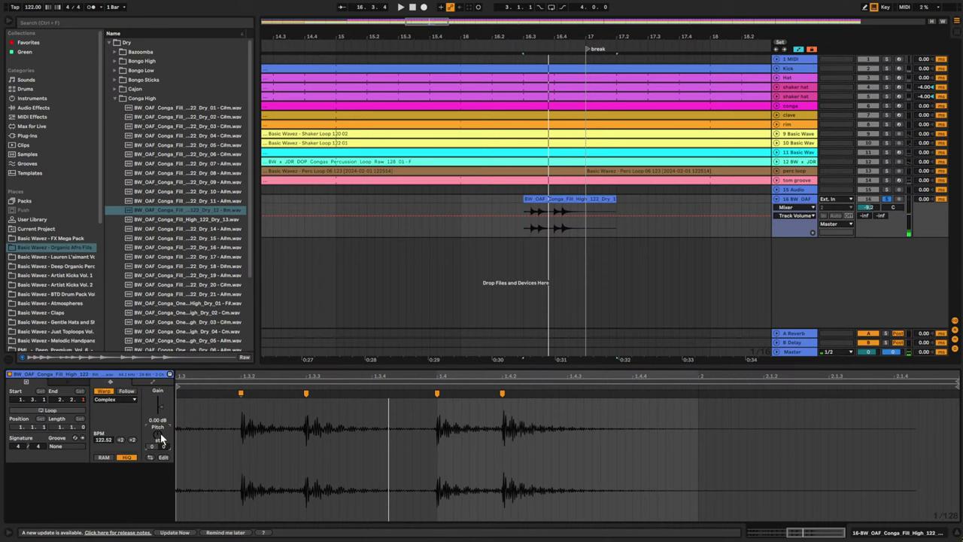
- Unsolo the conga fill track and lower its volume to about -15 dB while checking the fill in the mix
key(shift+Up)
key(space)
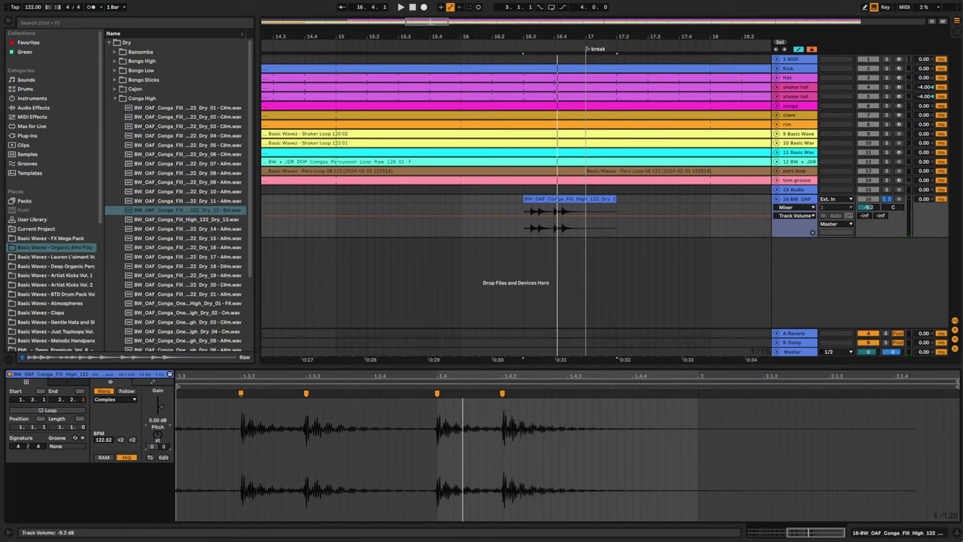
key(space)
click(888, 200)
key(space)
key(space)
drag(869, 207, 869, 210)
key(space)
key(space)
key(space)
key(space)
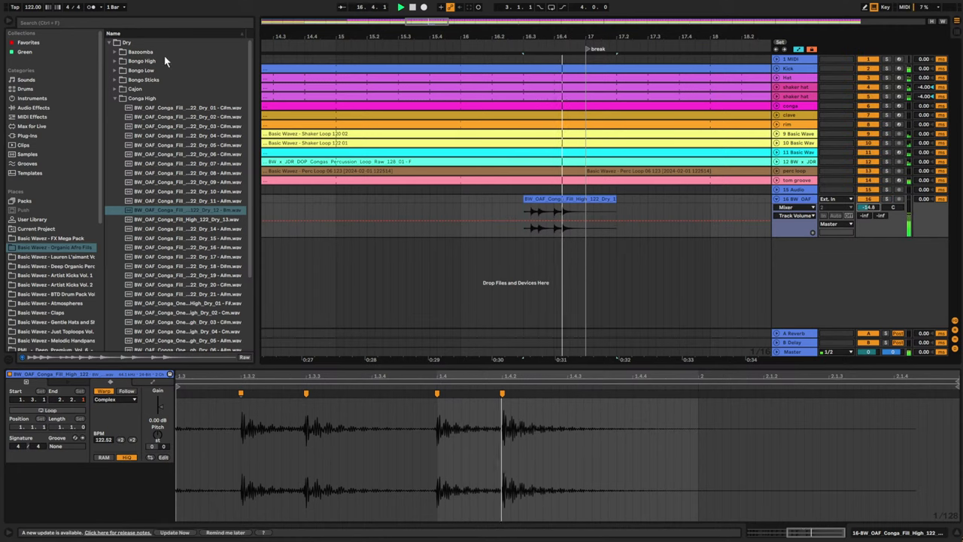
key(space)
- Search all browser content for "eq" and add EQ Eight to the conga fill track
click(189, 26)
text(eq)
click(34, 183)
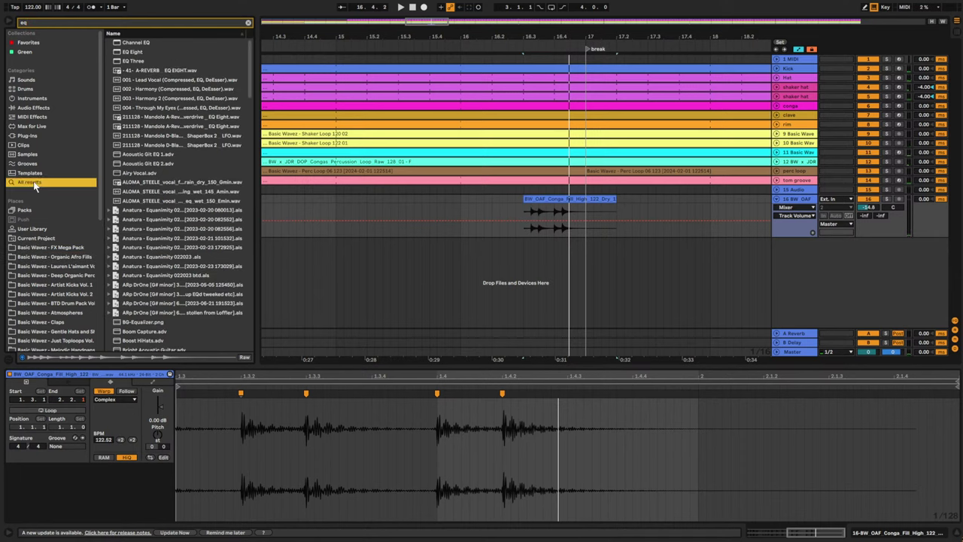
double_click(133, 52)
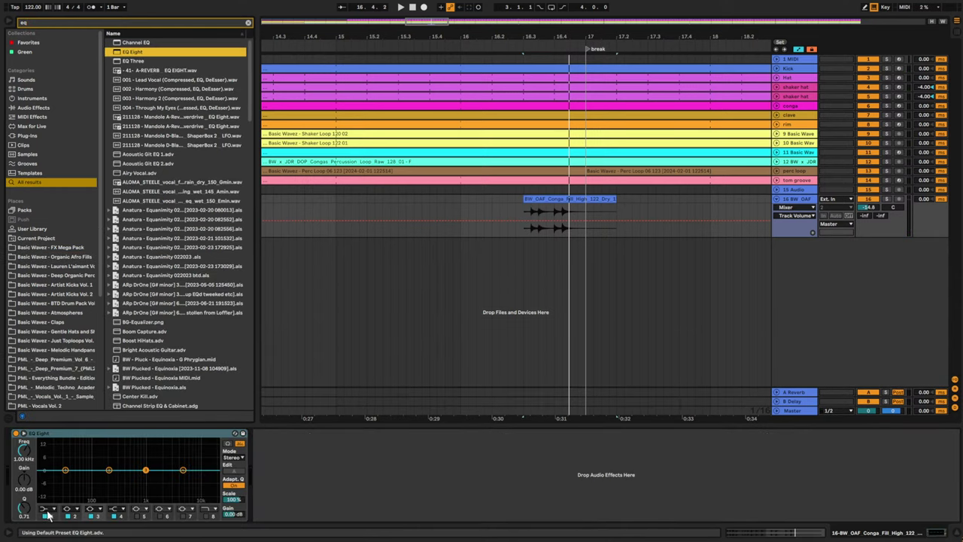
- Set EQ Eight's first band to a low cut at about 290 Hz and replay the conga fill
click(49, 510)
click(48, 456)
key(space)
drag(66, 477, 118, 477)
key(space)
key(space)
key(space)
key(space)
key(space)
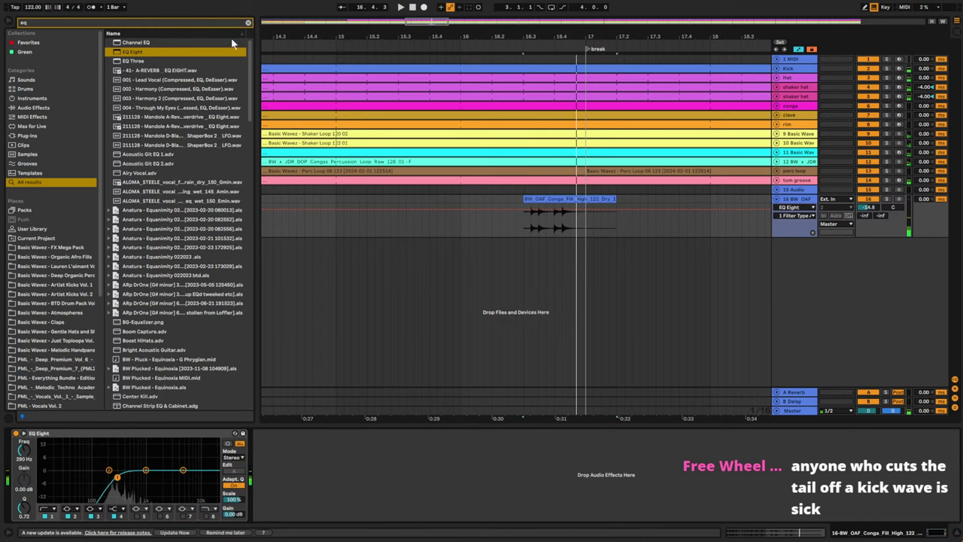
- Search for "ott", add the OTT preset after EQ Eight, and set its Amount to 47% and Time to 575%
click(247, 24)
text(ott)
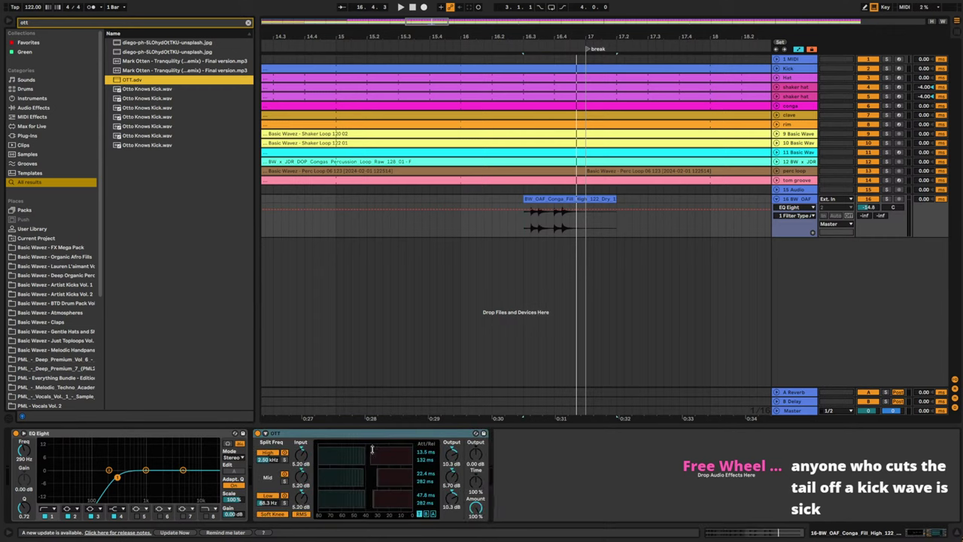
drag(476, 482, 476, 515)
key(space)
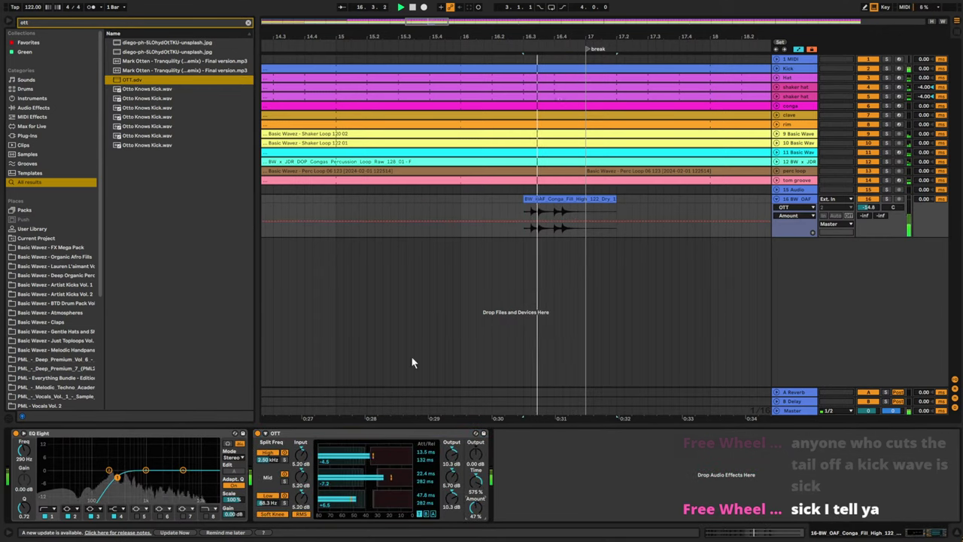
- Search for "echo", add Echo after OTT on the conga fill track, and set Dry/Wet to 39% and Feedback to 71%
click(247, 23)
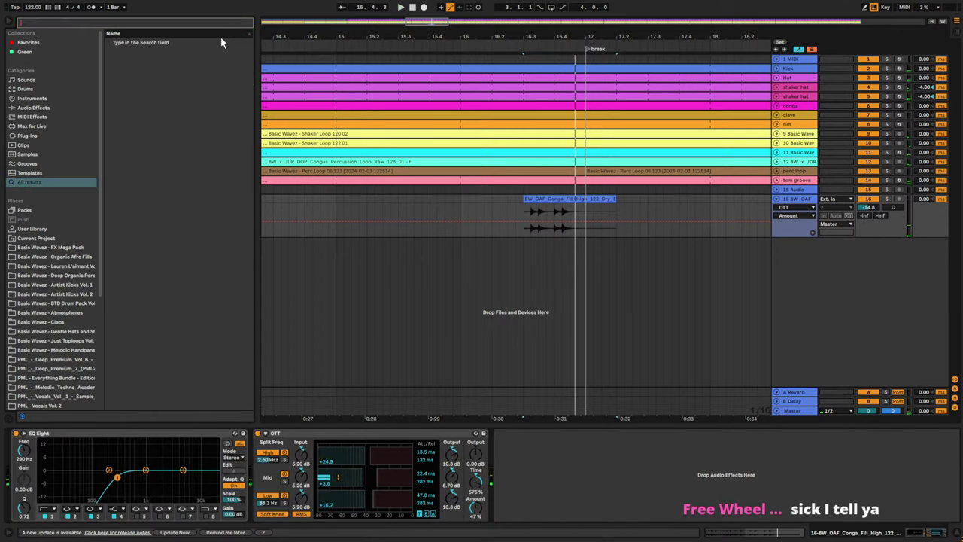
text(echo)
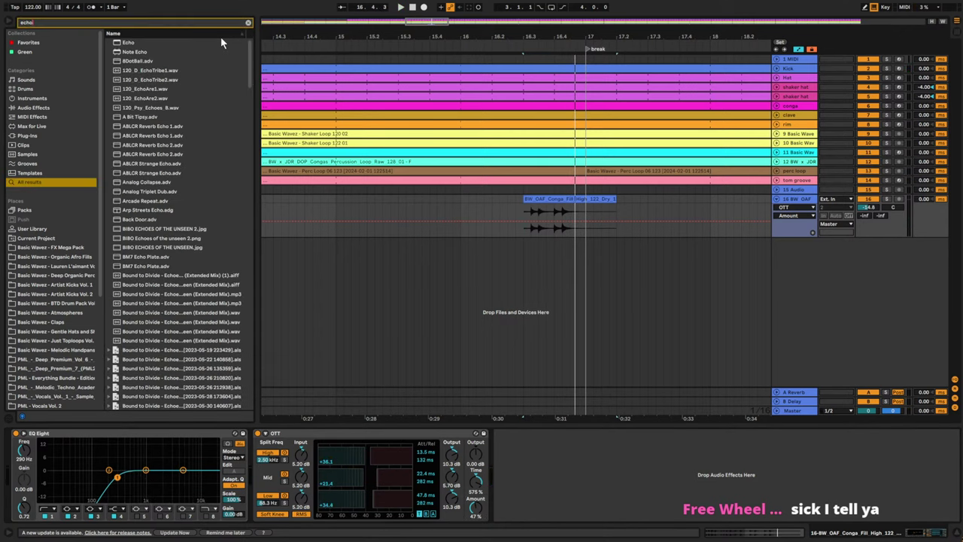
drag(140, 47, 625, 459)
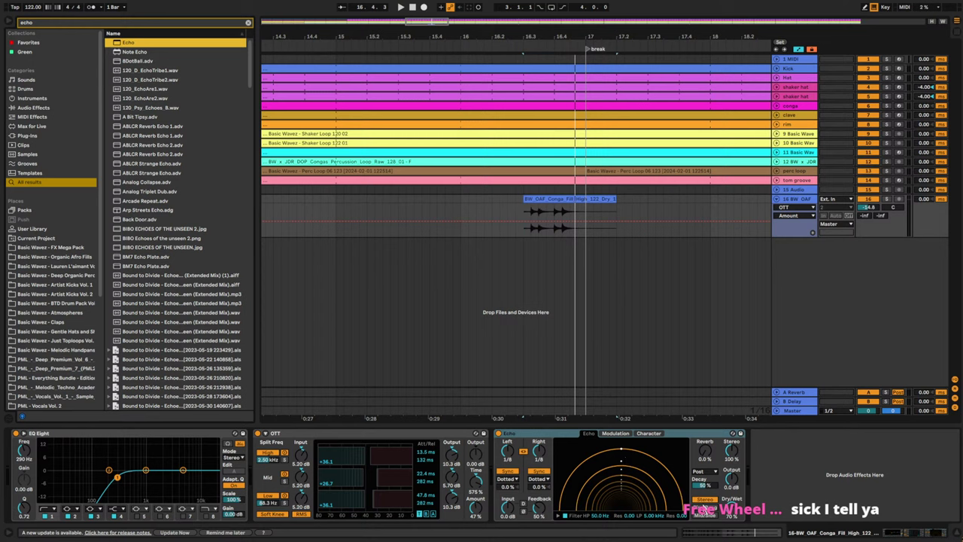
drag(730, 501, 730, 506)
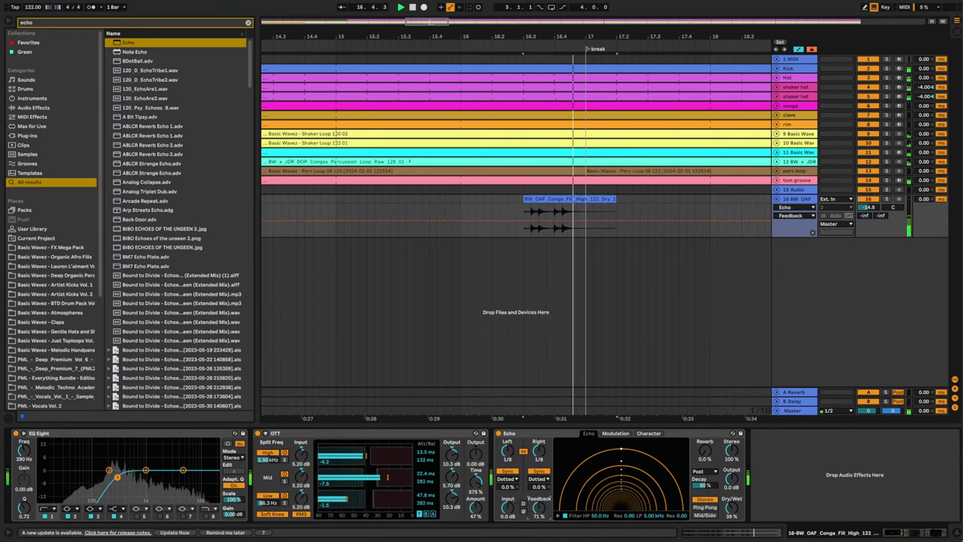
- Switch Echo to Ping Pong with Feedback 68% and Dry/Wet 36%, and enable its filter with the high-pass at 343 Hz
click(706, 508)
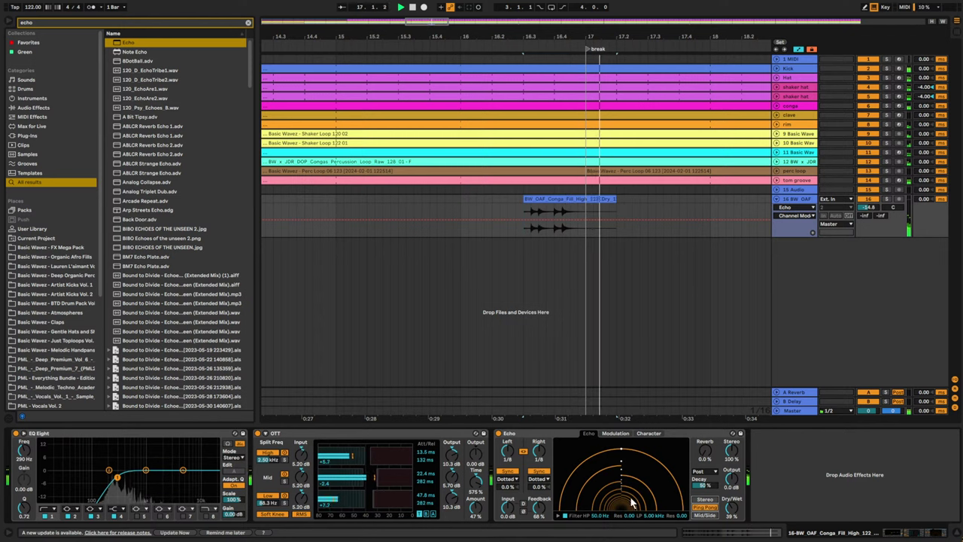
key(space)
drag(731, 508, 730, 511)
key(space)
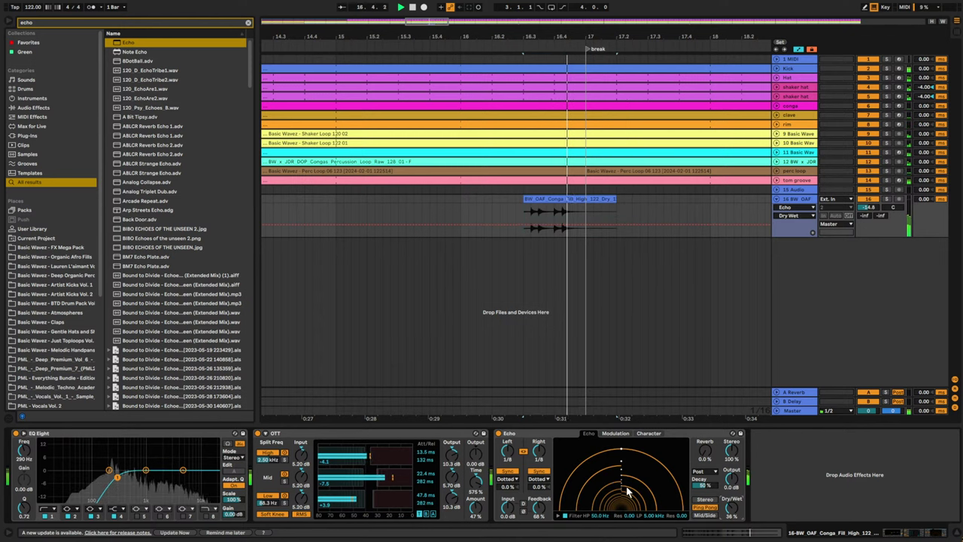
key(space)
click(559, 515)
key(space)
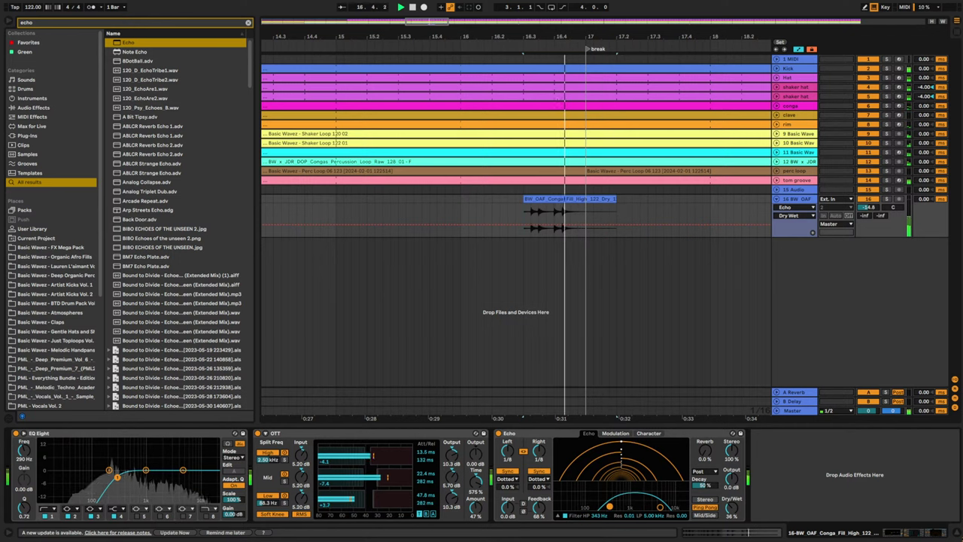
click(703, 454)
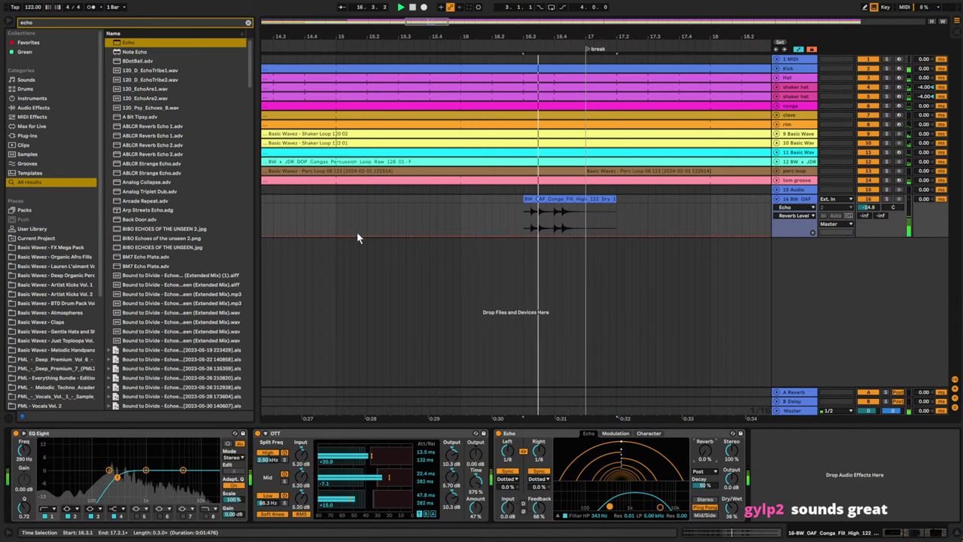
- Replay the groove leading into the break to check the conga fill, and collapse its track
click(298, 220)
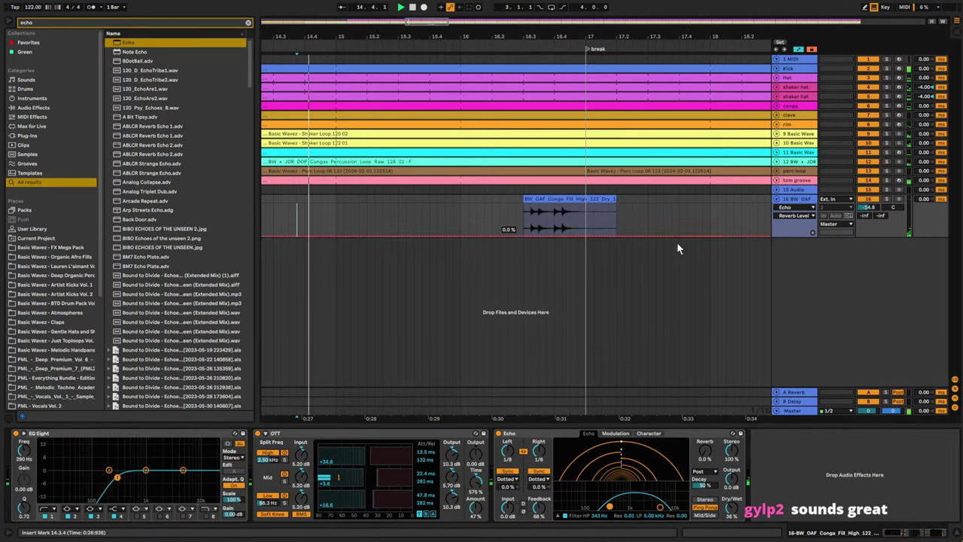
drag(416, 21, 416, 6)
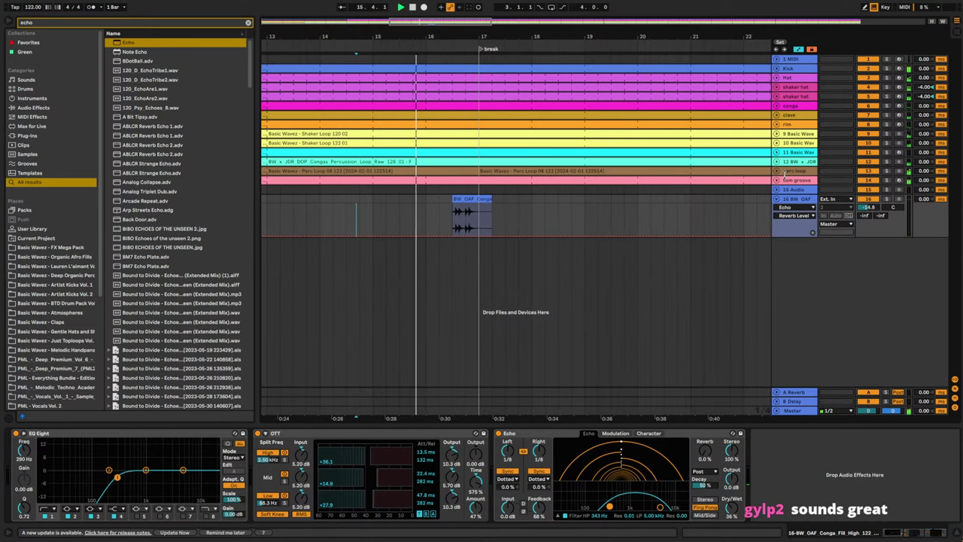
click(776, 198)
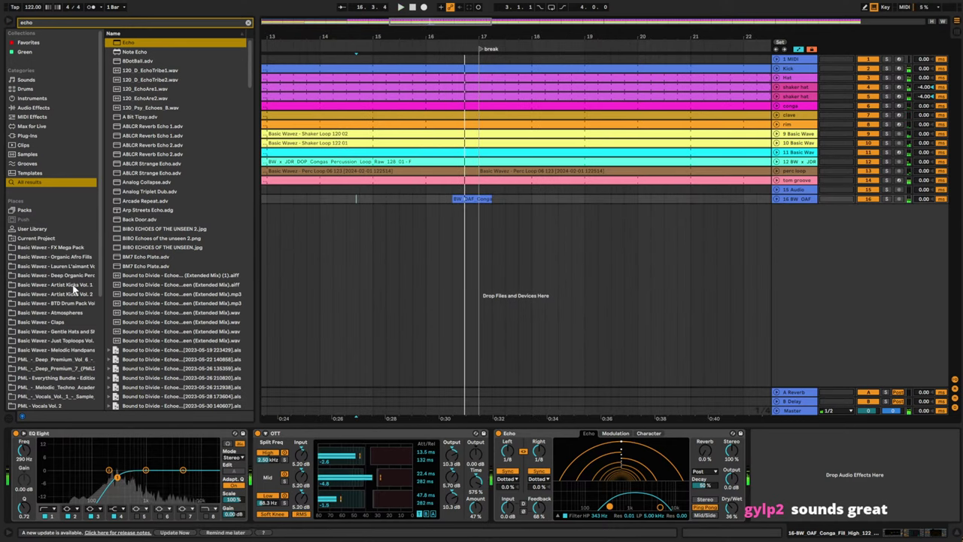
- Clear the browser search and open the Raw rattles folder in the Basic Wavez Deep Organic Percussion pack
scroll(75, 288, down, 1)
click(74, 257)
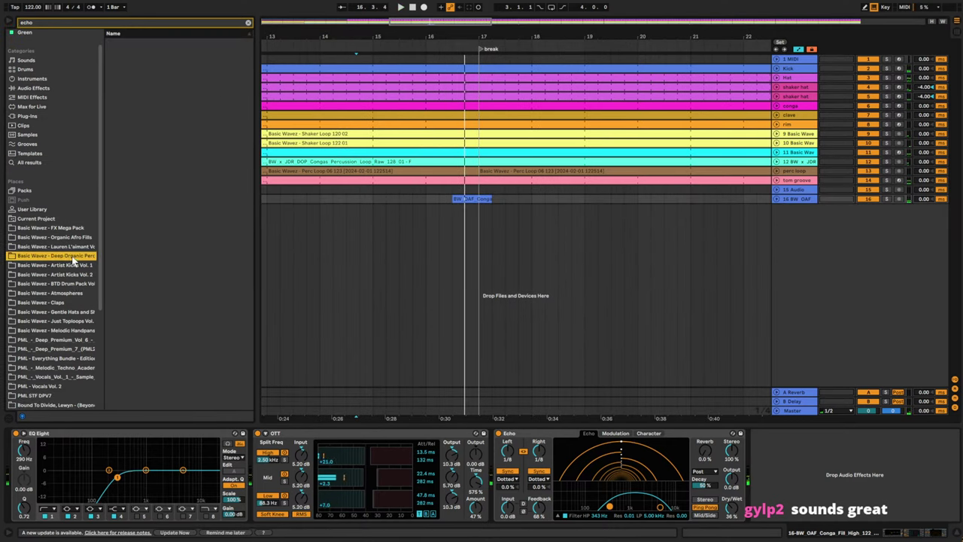
click(249, 23)
click(114, 89)
click(110, 62)
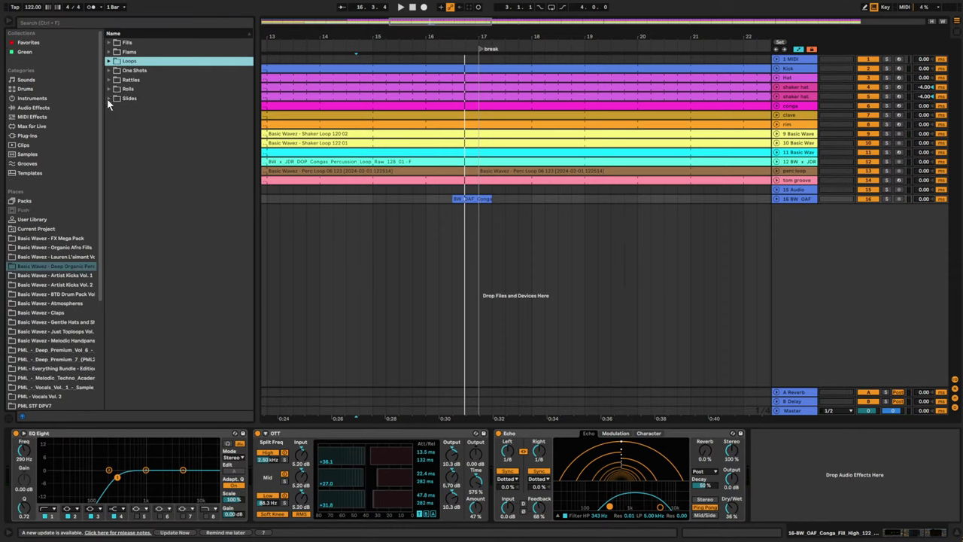
click(108, 98)
click(109, 80)
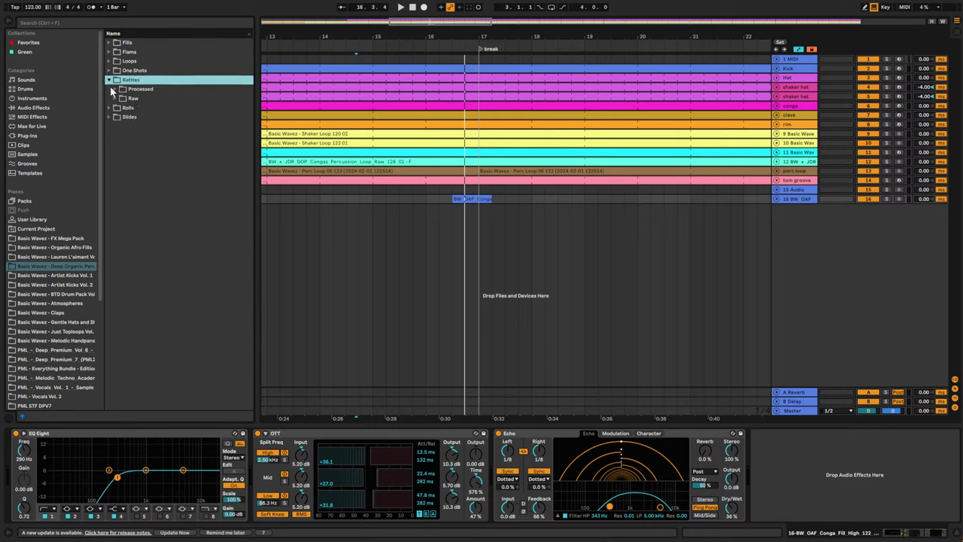
click(115, 99)
- Audition several raw rattle samples and place BW_x_JDR_DOP_Rattle_Raw_Shaker_09 on a new audio track at the break marker
click(136, 117)
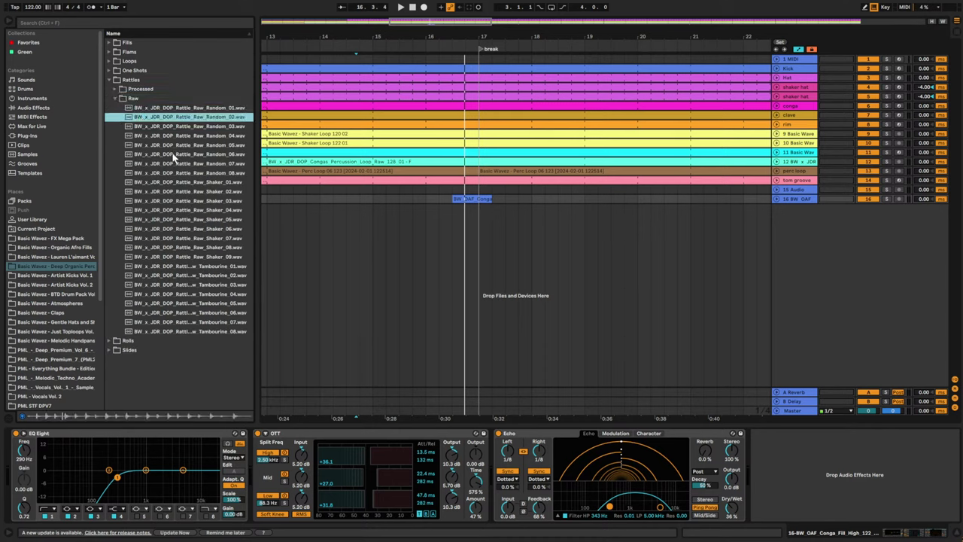
click(173, 162)
click(186, 223)
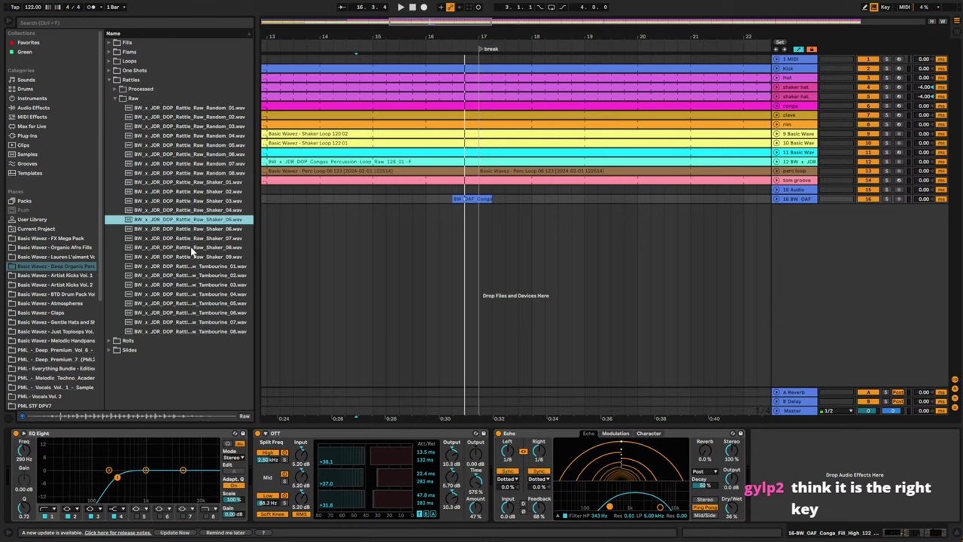
click(198, 257)
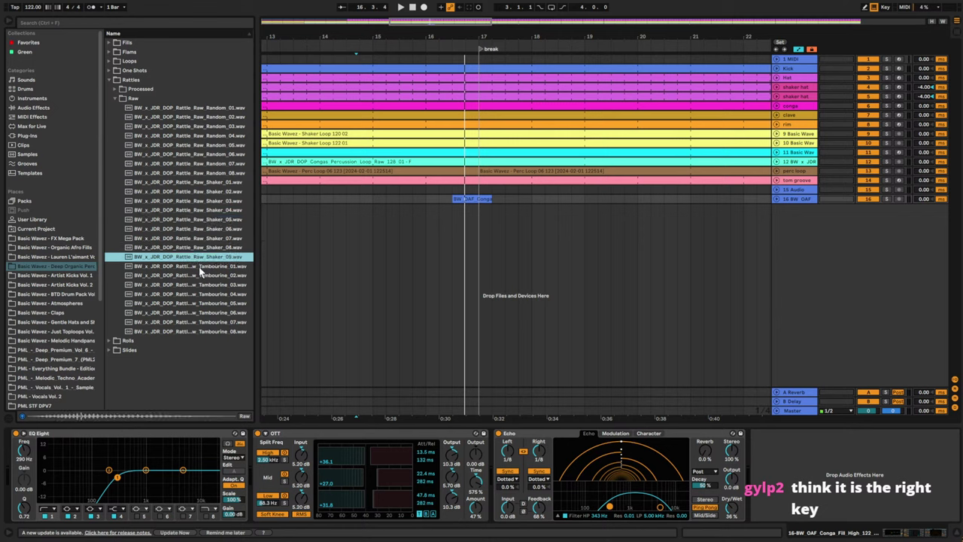
click(199, 266)
click(210, 260)
drag(203, 261, 480, 246)
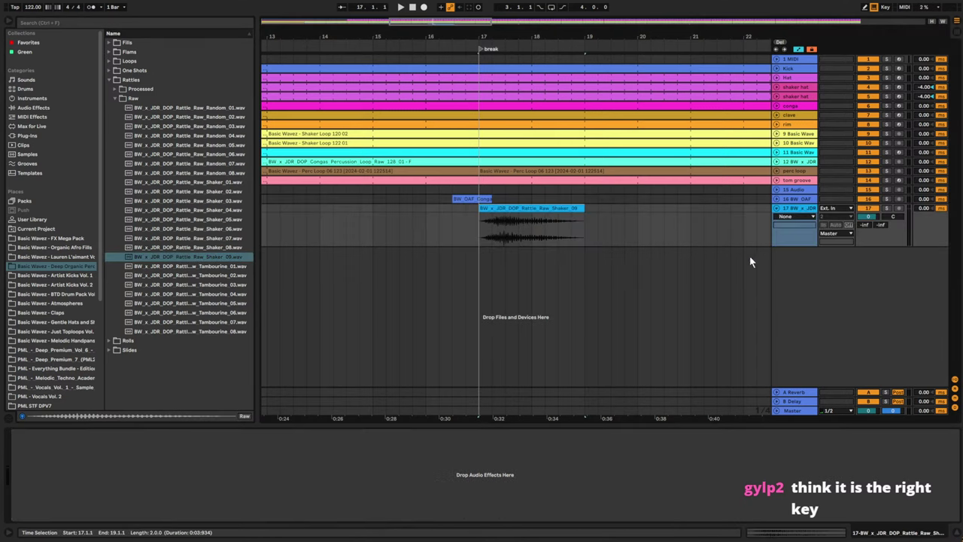
- Turn off warping on the shaker rattle clip and lower its track volume to -23.8 dB while replaying the break
double_click(555, 211)
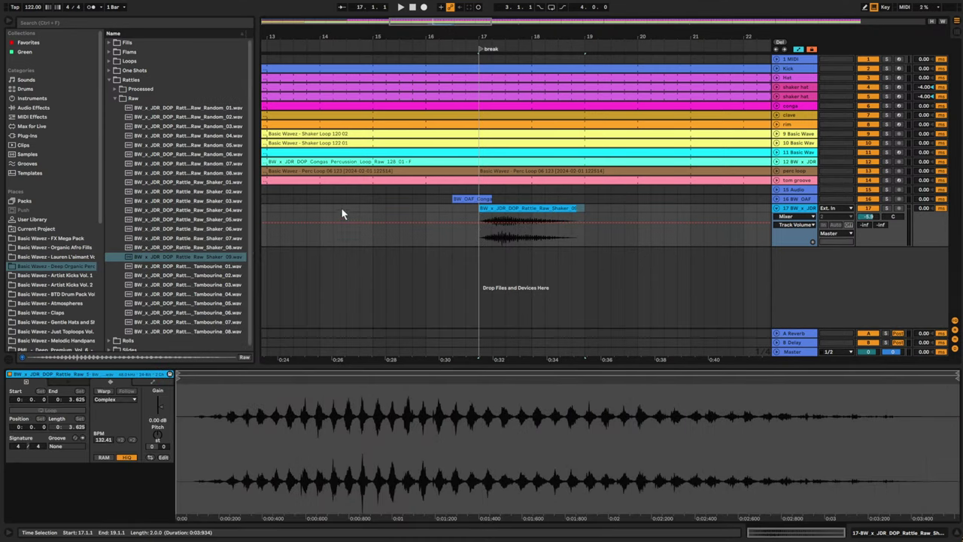
click(343, 211)
key(space)
mouse_move(866, 216)
mouse_down()
mouse_move(866, 236)
mouse_move(868, 222)
mouse_up()
key(space)
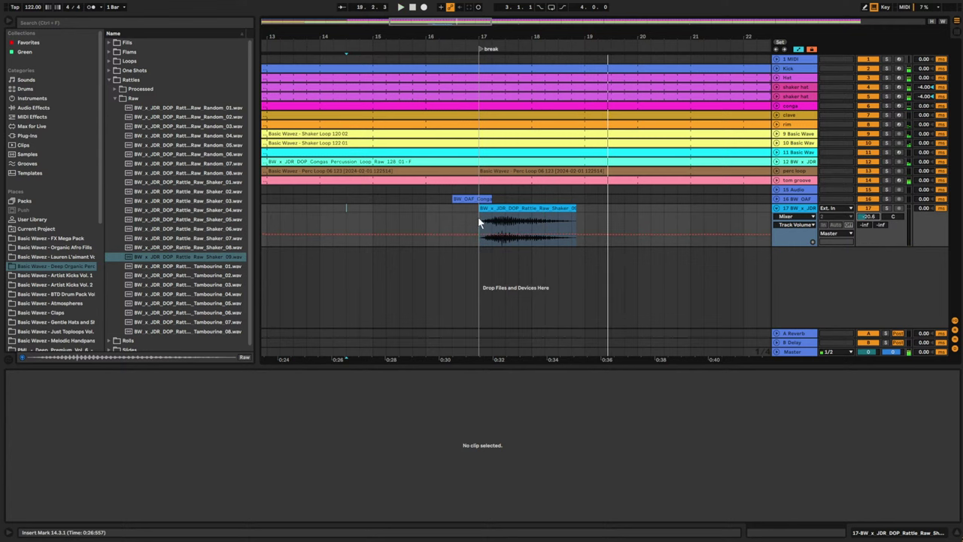
click(479, 217)
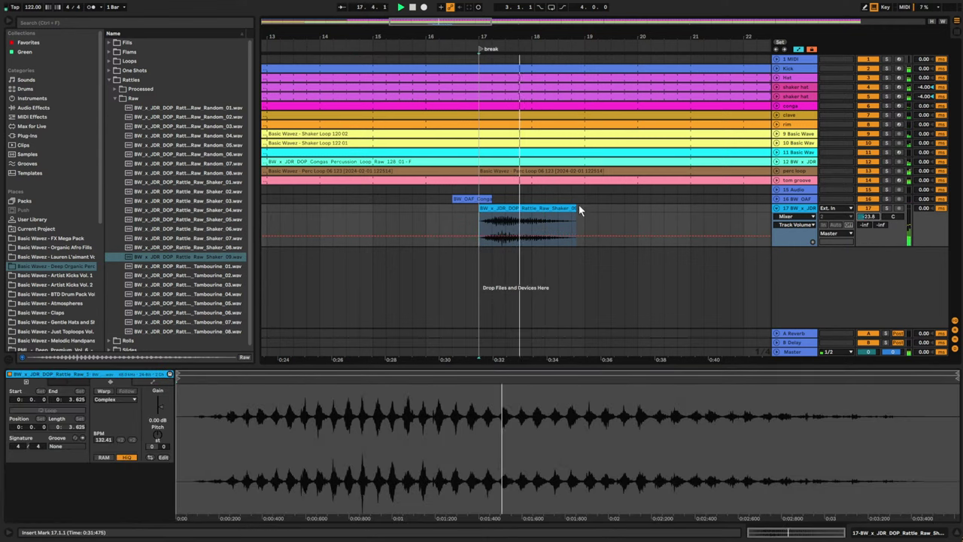
- Search all browser content for "auto pan", add Auto Pan to the rattle track, and set Amount to 48.4% and Rate to 0.45 Hz
click(190, 23)
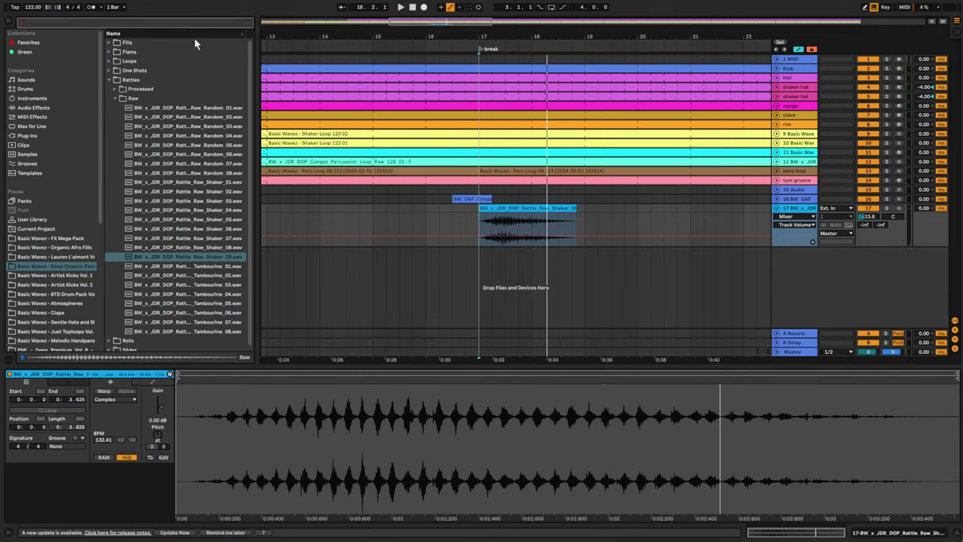
text(autopan)
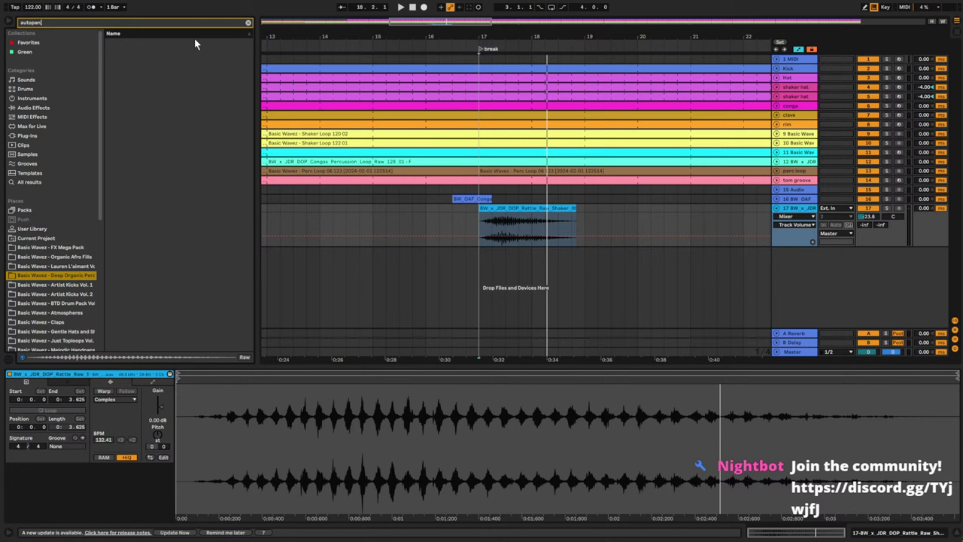
click(40, 183)
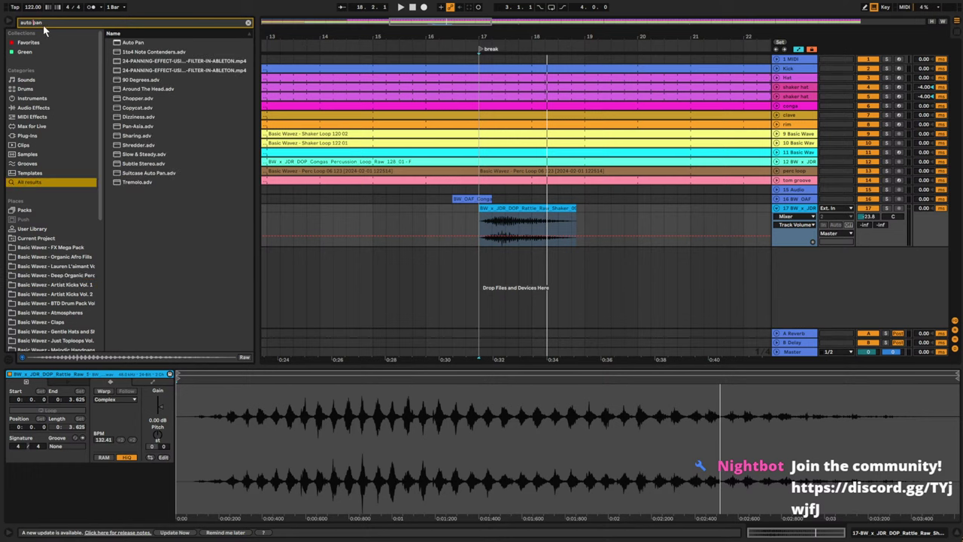
double_click(143, 43)
drag(25, 484, 25, 460)
key(space)
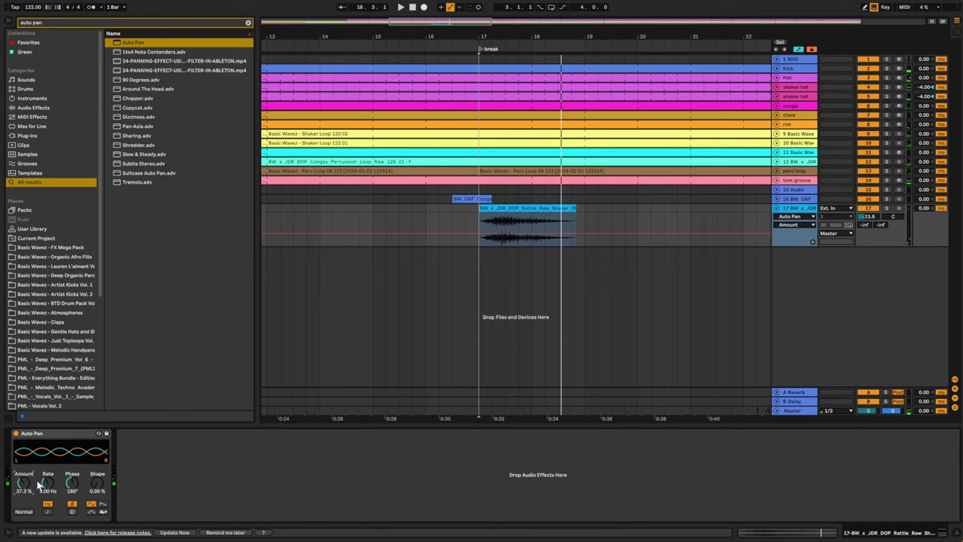
drag(48, 483, 27, 482)
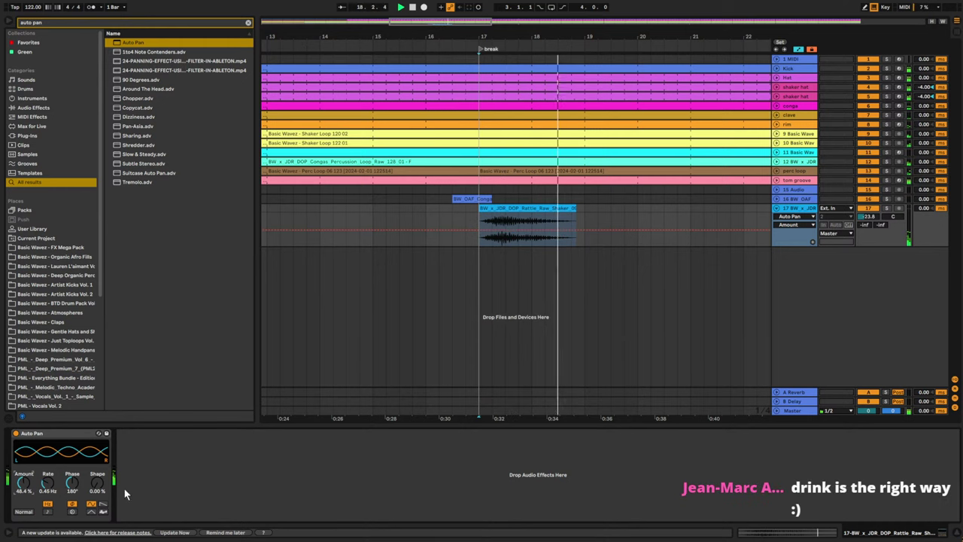
- Replay the break transition, set the conga fill track's volume to about -10.7 dB, and collapse the expanded tracks
click(413, 208)
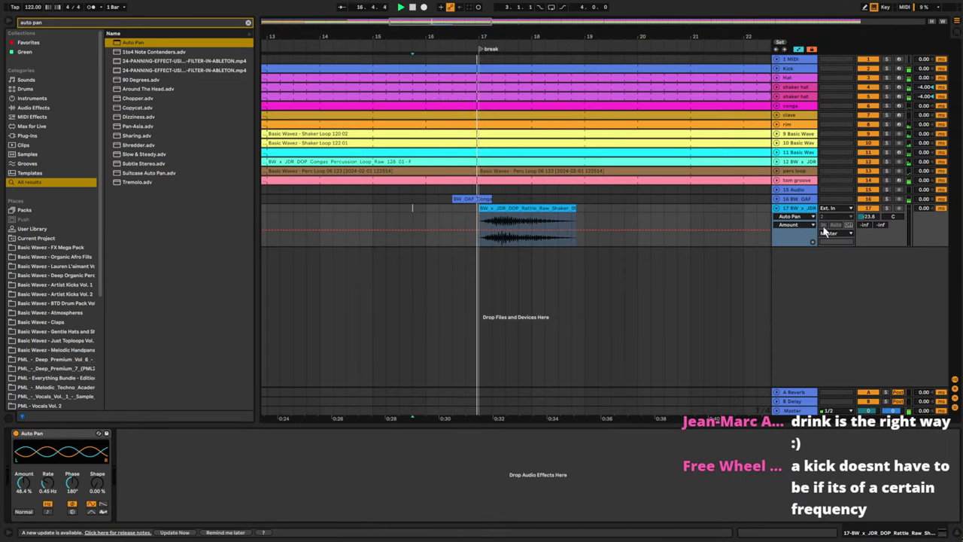
click(784, 201)
key(space)
drag(869, 207, 869, 196)
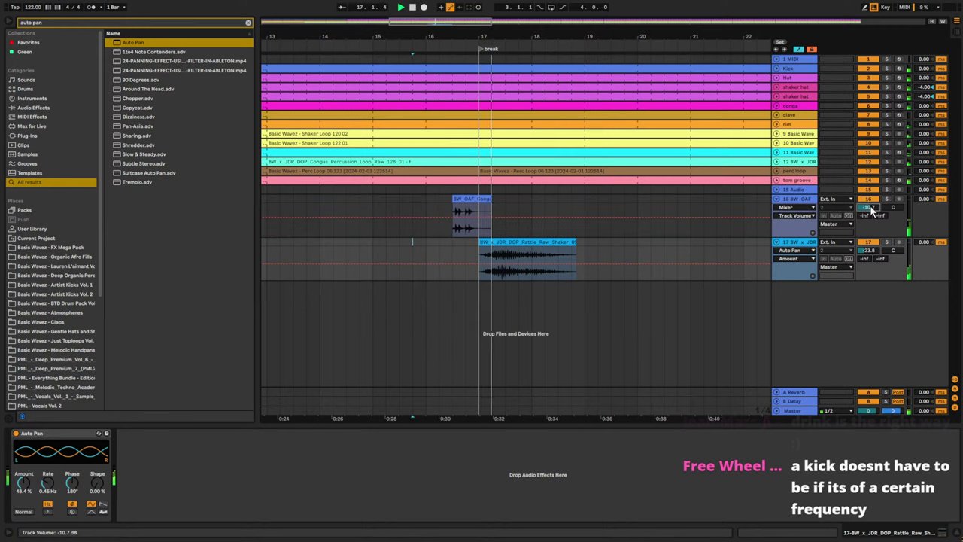
drag(442, 34, 442, 3)
alt+click(778, 198)
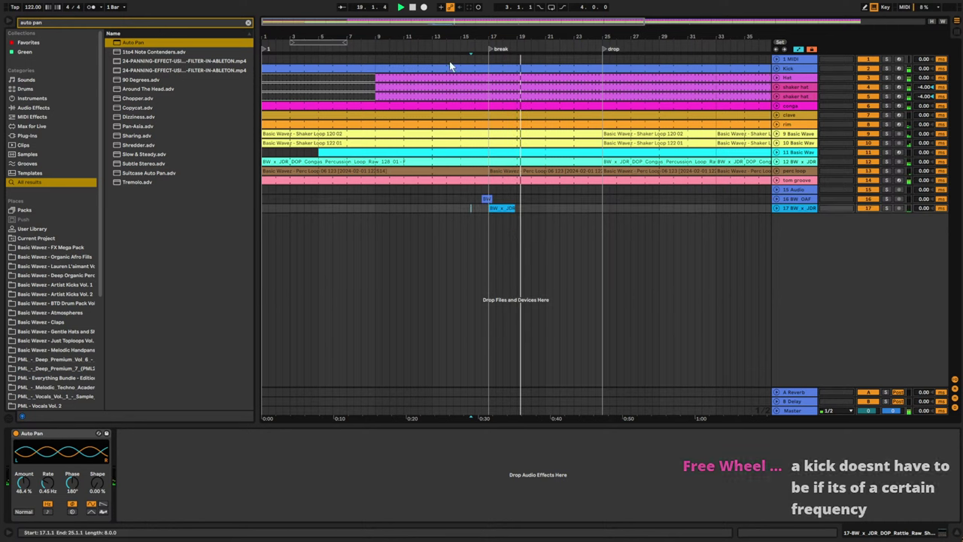
- Insert a new MIDI track directly below the clave track
drag(722, 36, 599, 30)
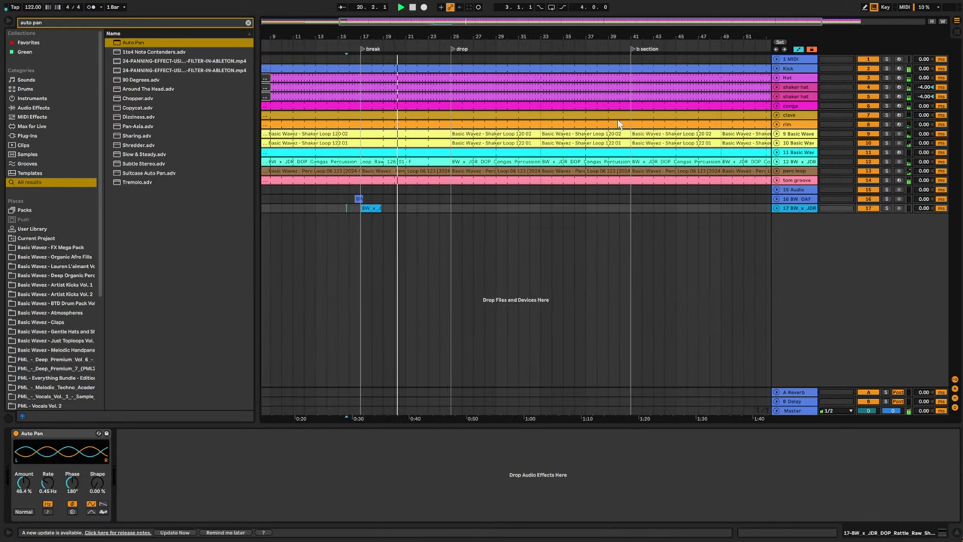
click(794, 115)
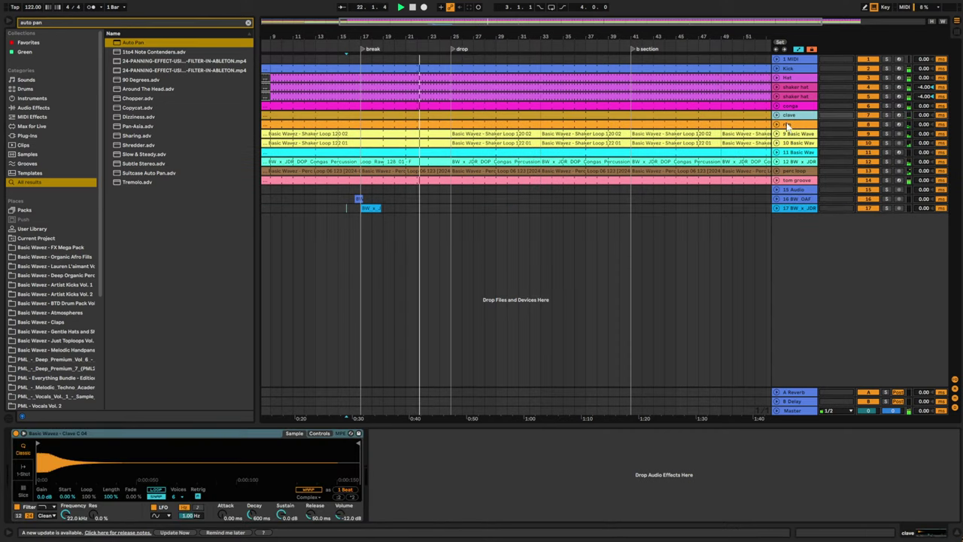
key(ctrl+shift+t)
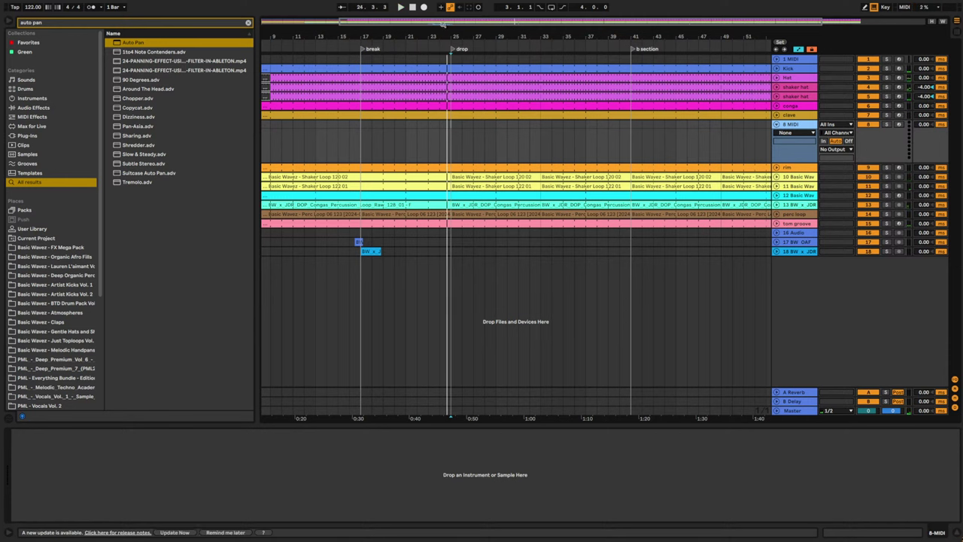
- Delete the last beat before the drop, from 24.4.1 to 25.1.1, on every track below the kick, and play the transition
drag(443, 25, 462, 131)
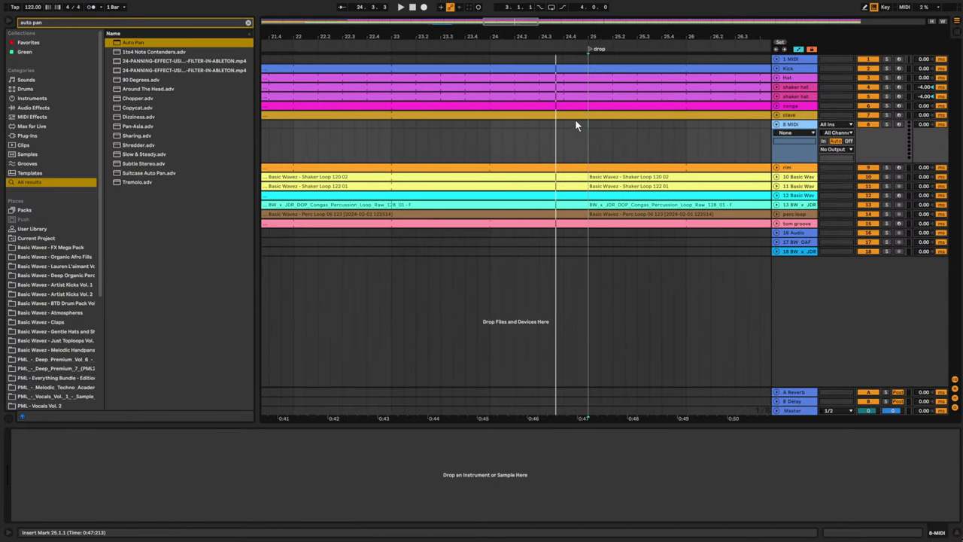
click(493, 135)
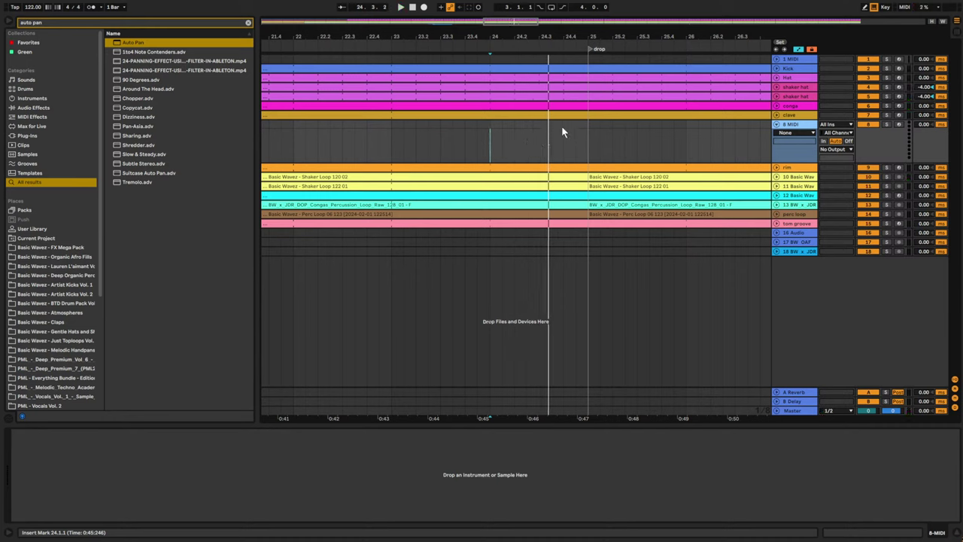
click(585, 81)
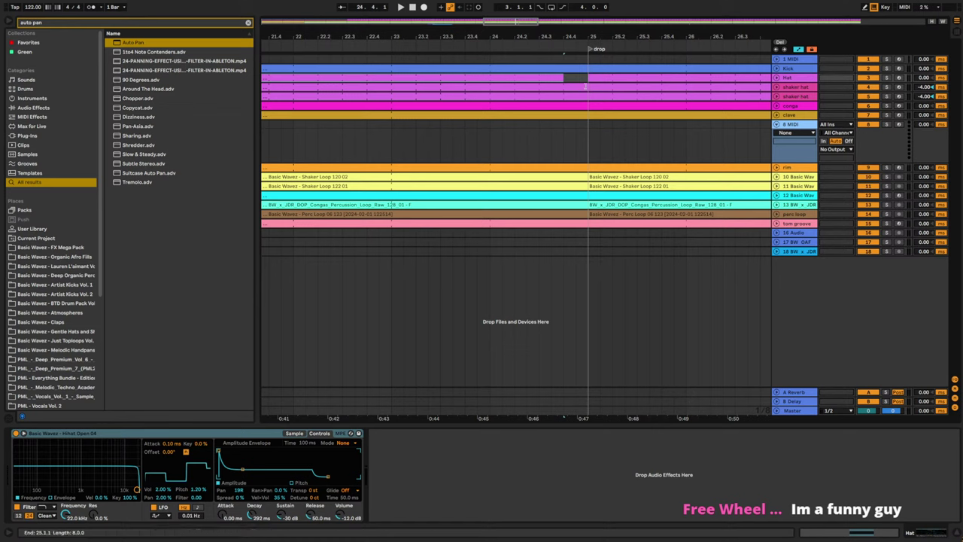
mouse_move(576, 86)
mouse_down()
mouse_move(568, 87)
mouse_move(580, 129)
mouse_move(585, 252)
mouse_up()
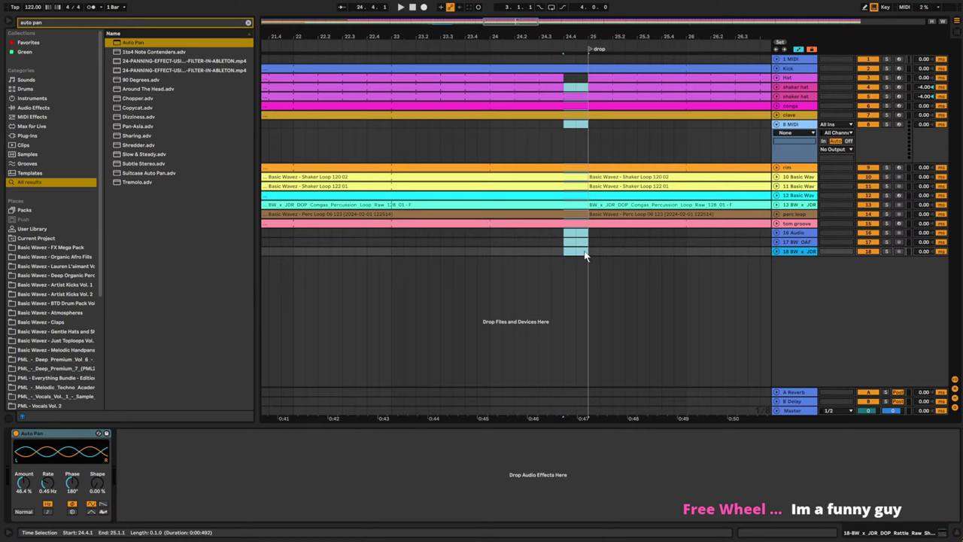
click(407, 150)
key(space)
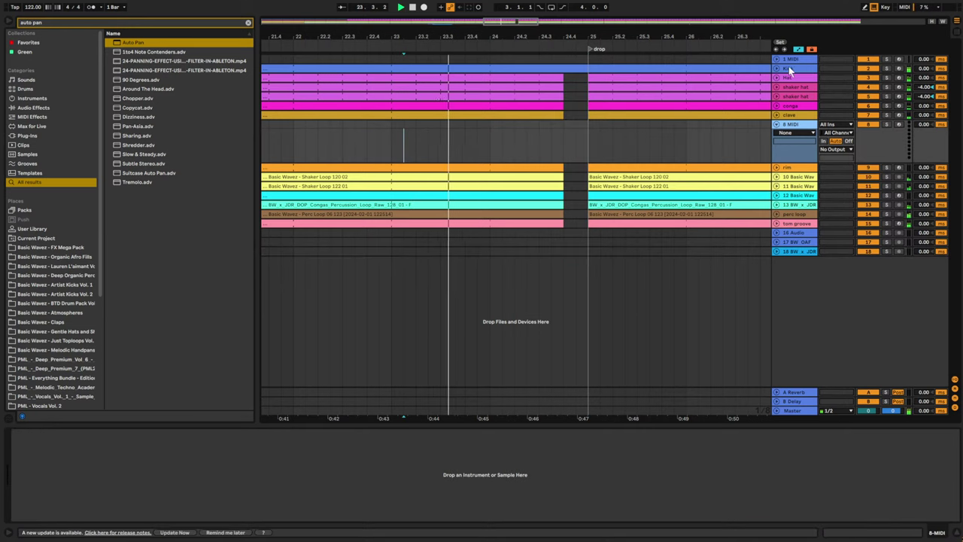
- Try shortening the kick clip before the drop to end at 24.4.1, undo the trim, and replay
click(777, 68)
drag(587, 68, 563, 69)
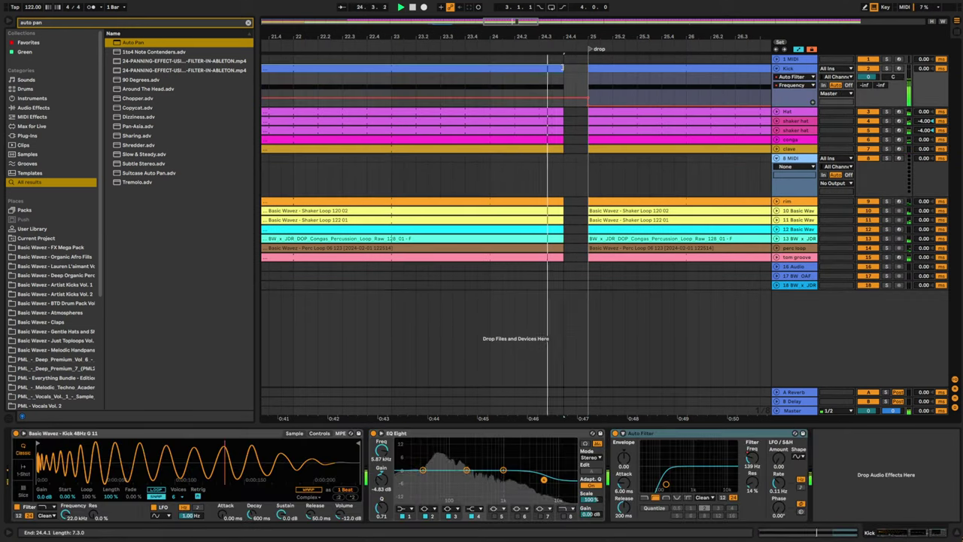
key(ctrl+z)
key(space)
key(space)
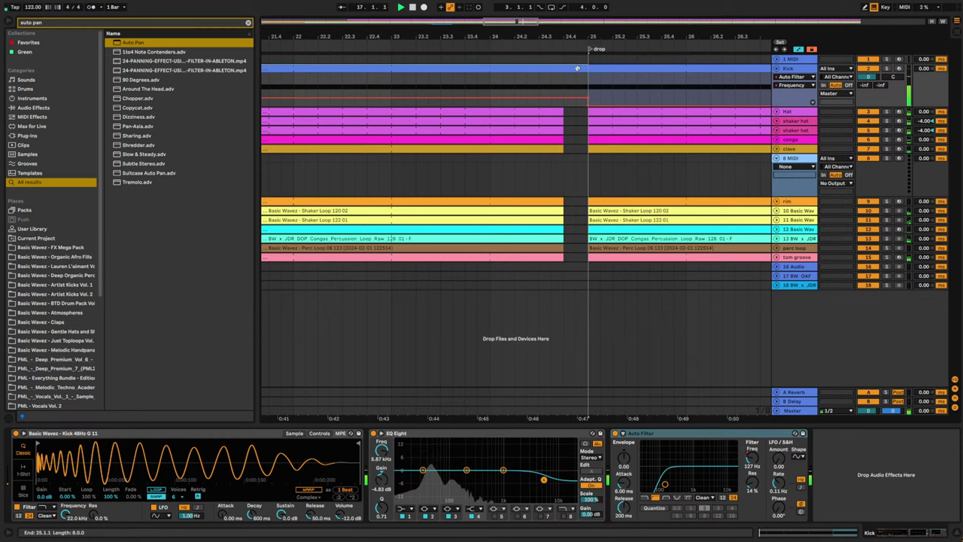
- Replay the transition into the drop from around bar 22
key(space)
click(378, 171)
key(space)
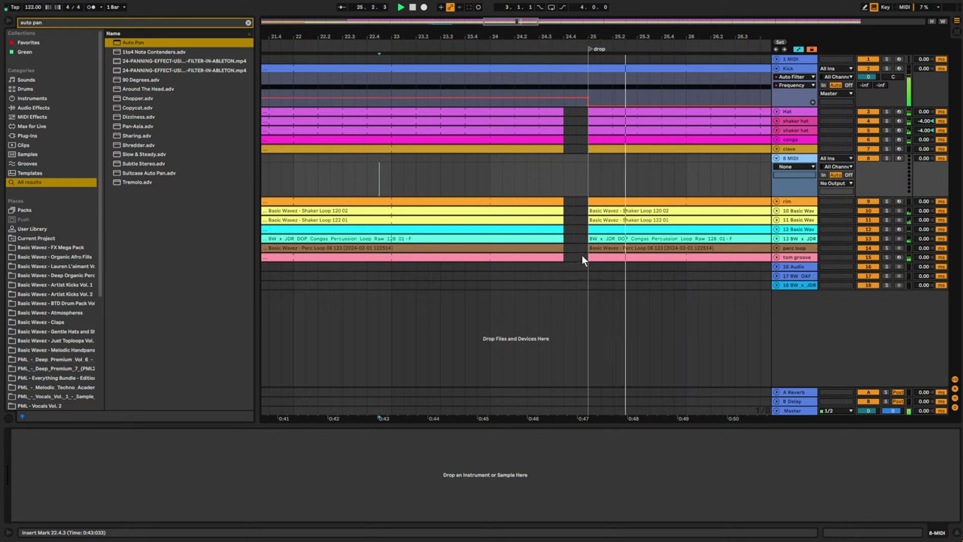
drag(392, 37, 477, 9)
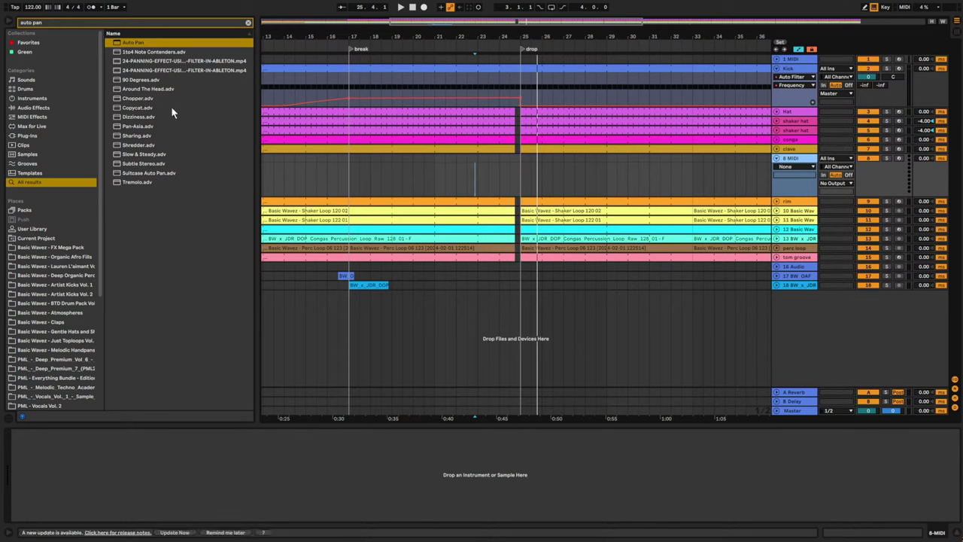
- Browse the Basic Wavez - Claps folder and audition its snappy, hand and dark clap samples
click(57, 323)
click(248, 22)
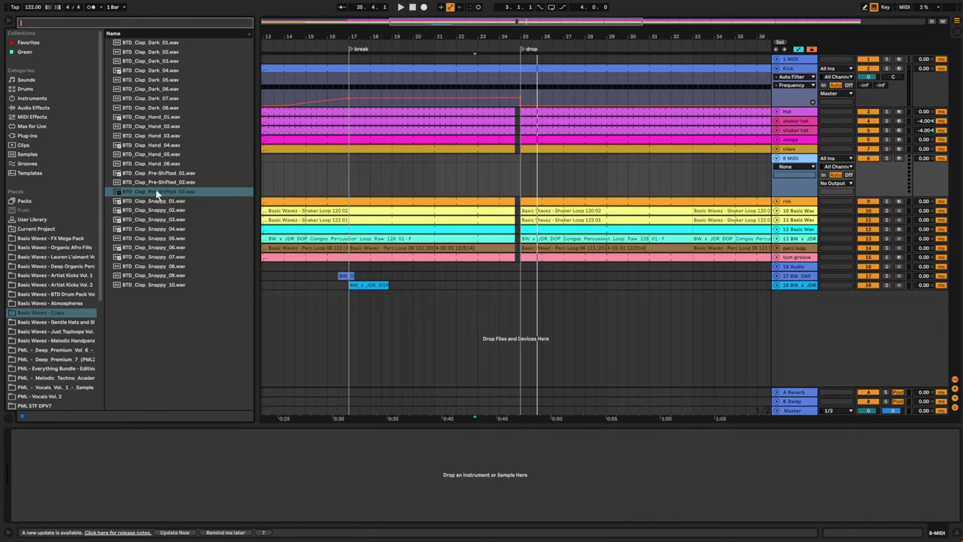
click(156, 210)
click(159, 164)
click(161, 155)
click(163, 138)
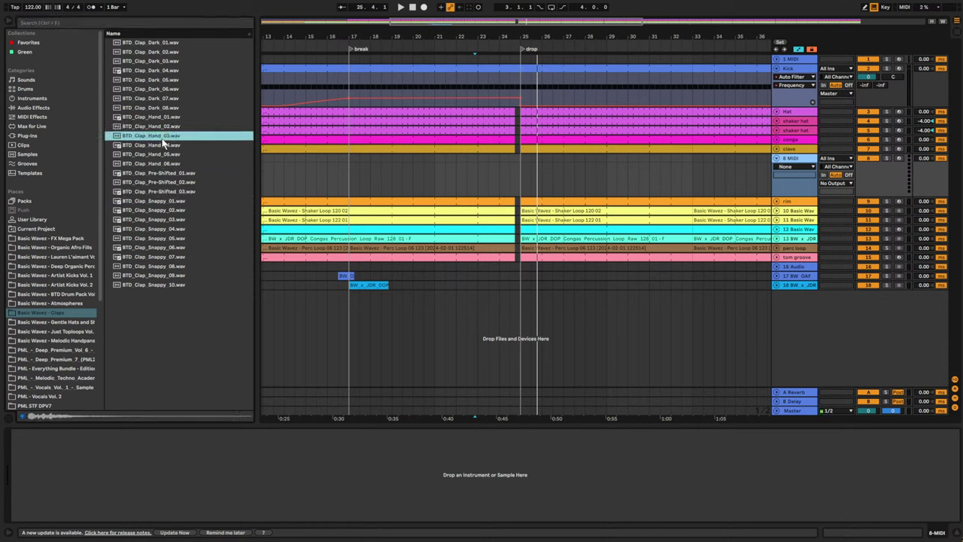
click(165, 125)
click(165, 117)
click(164, 97)
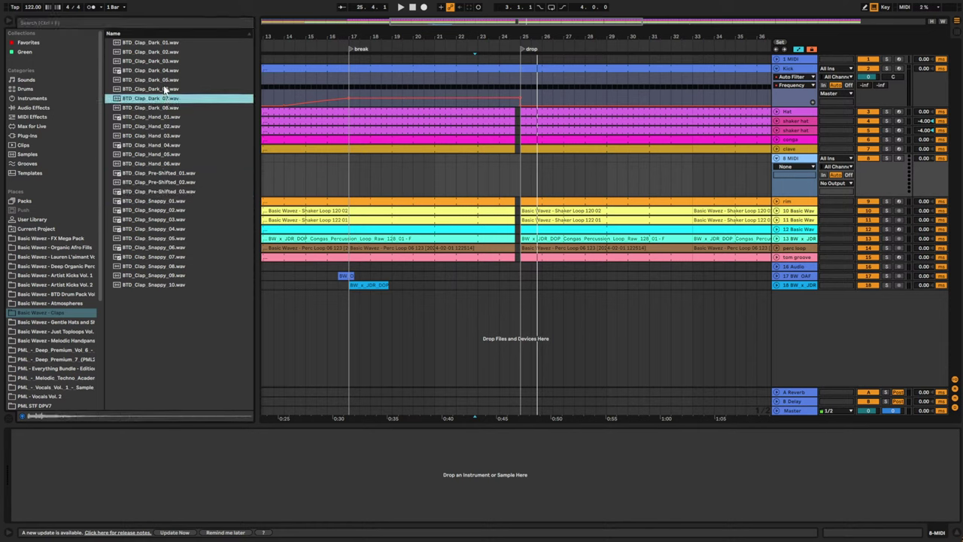
click(166, 79)
click(167, 69)
click(167, 61)
click(168, 53)
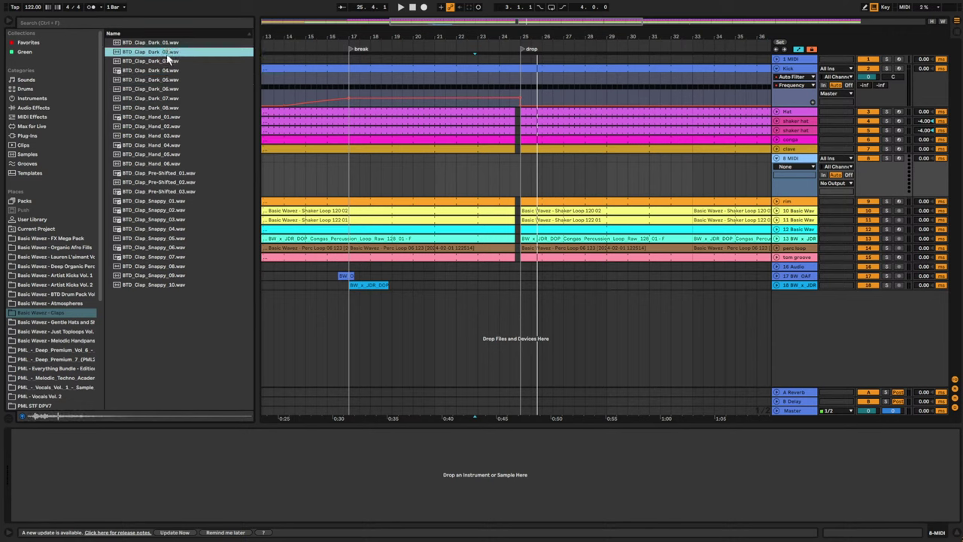
click(170, 44)
click(168, 52)
click(165, 62)
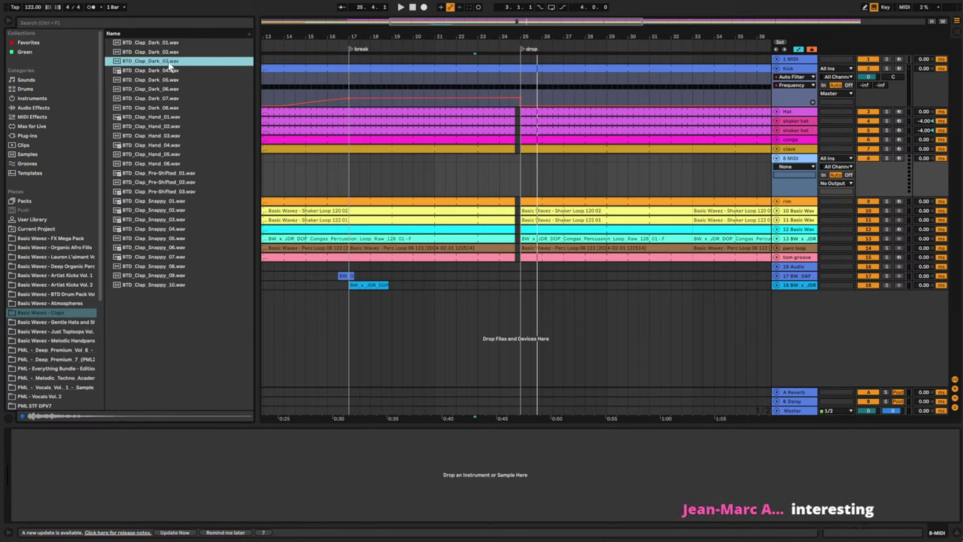
- Load BTD_Clap_Dark_03.wav onto the empty MIDI track and create a two-beat clip that ends at the drop
double_click(169, 63)
double_click(506, 160)
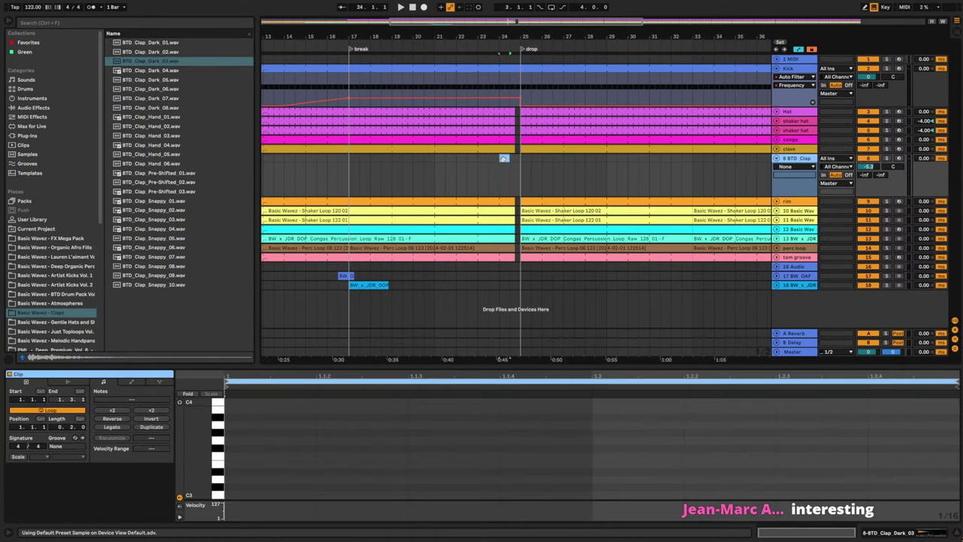
key(space)
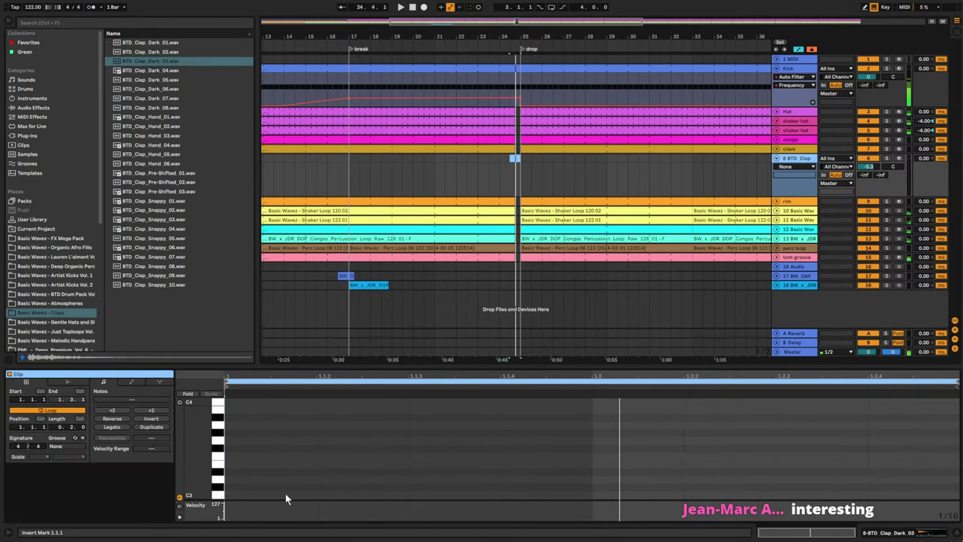
- Draw a C3 note from 1.2.1 to 1.3.1 in the clap clip and play the approach to the drop
double_click(627, 490)
drag(636, 490, 952, 476)
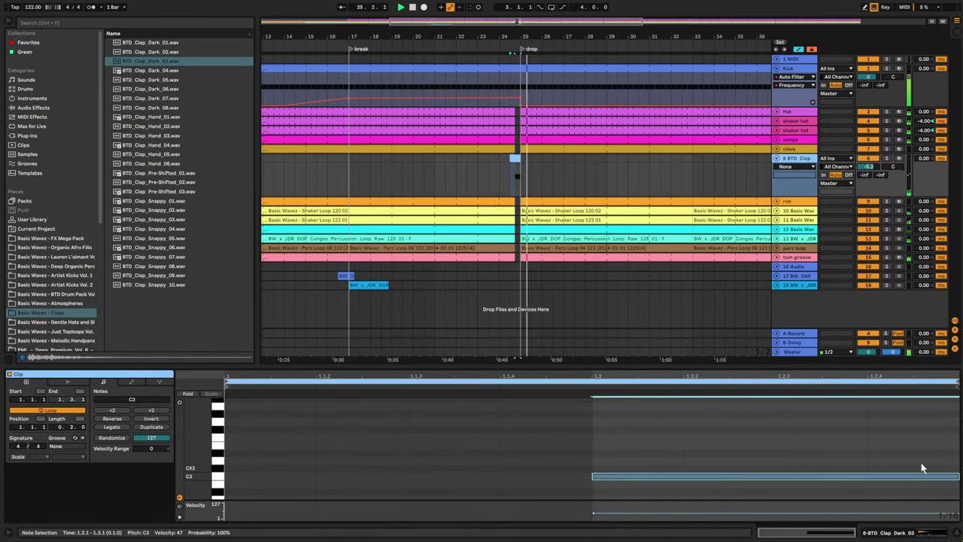
key(space)
click(392, 176)
key(space)
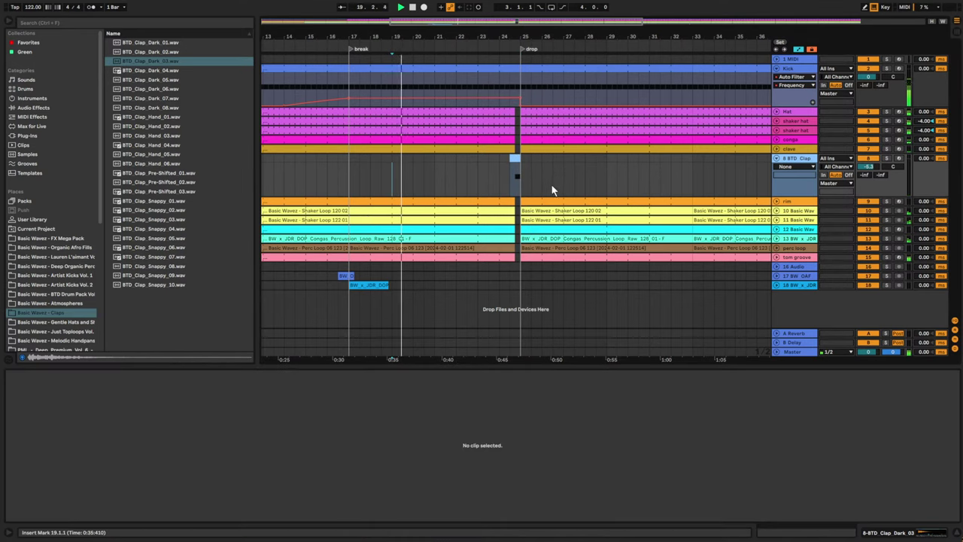
click(489, 170)
key(space)
key(space)
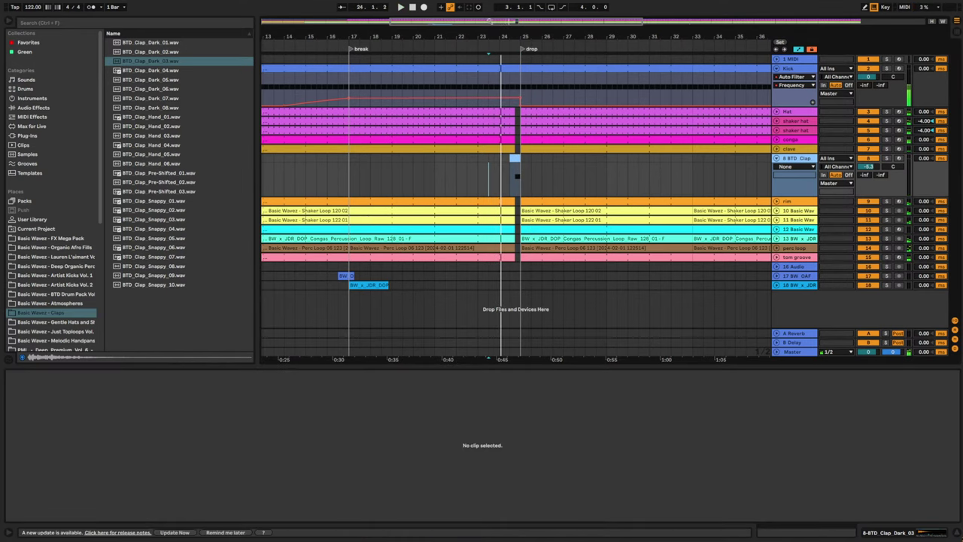
- Extend the looping clap clip to 29.1.1 and play the arrangement from 19.3.1
drag(499, 37, 520, 72)
drag(462, 37, 488, 37)
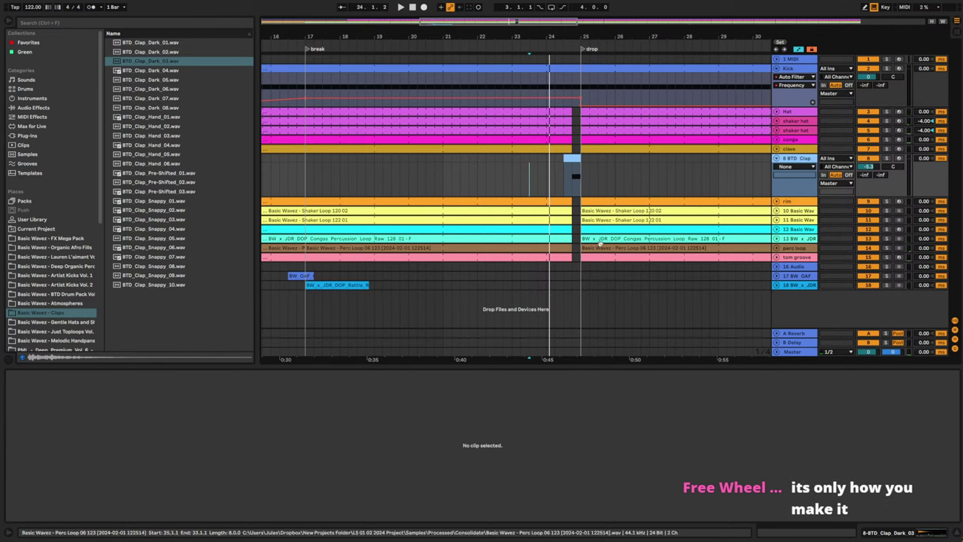
drag(578, 159, 703, 168)
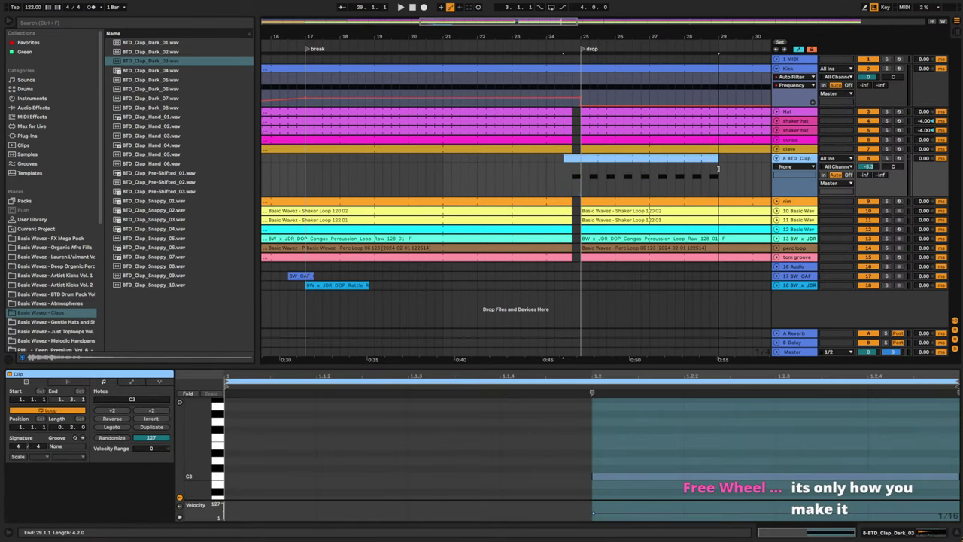
click(391, 175)
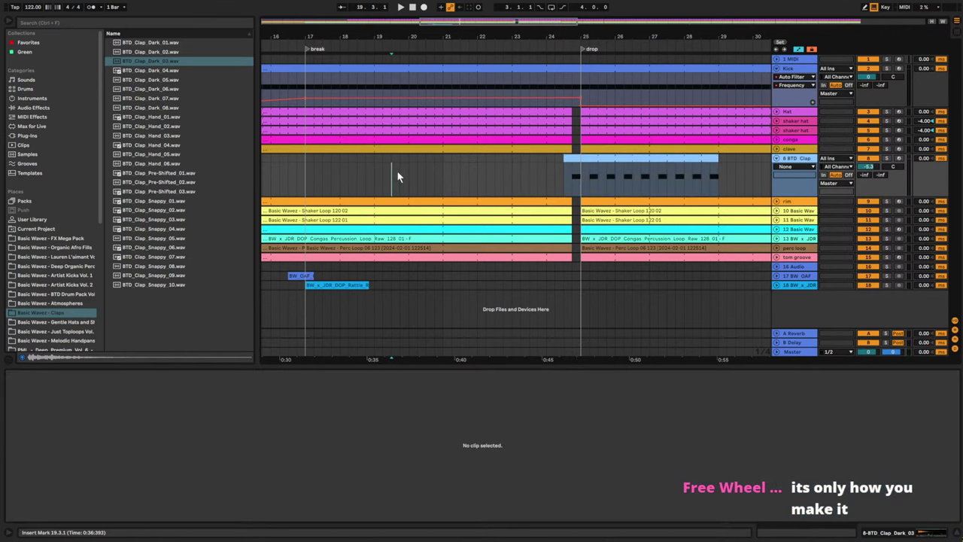
key(space)
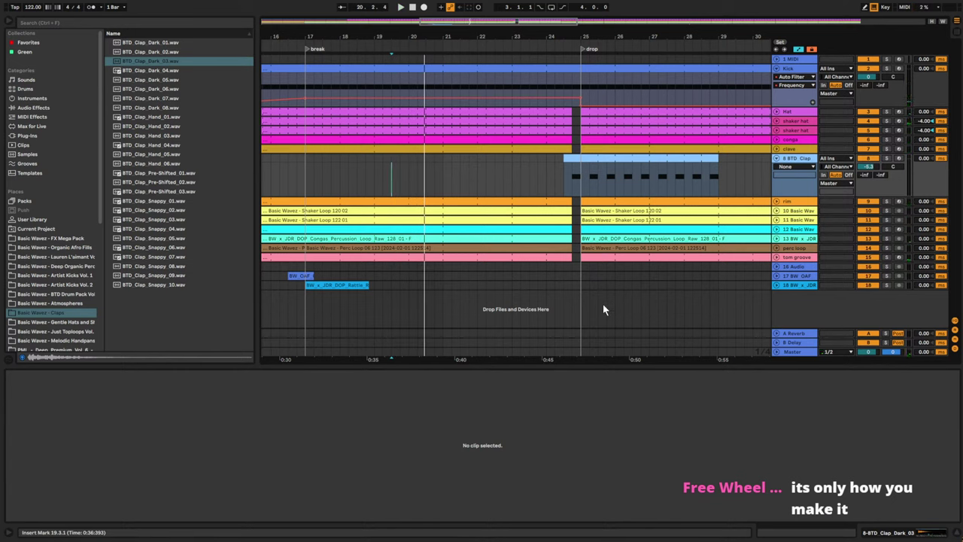
- Browse the dry Mini Timbale samples in Basic Wavez - Organic Afro Fills and audition fill 03
click(563, 292)
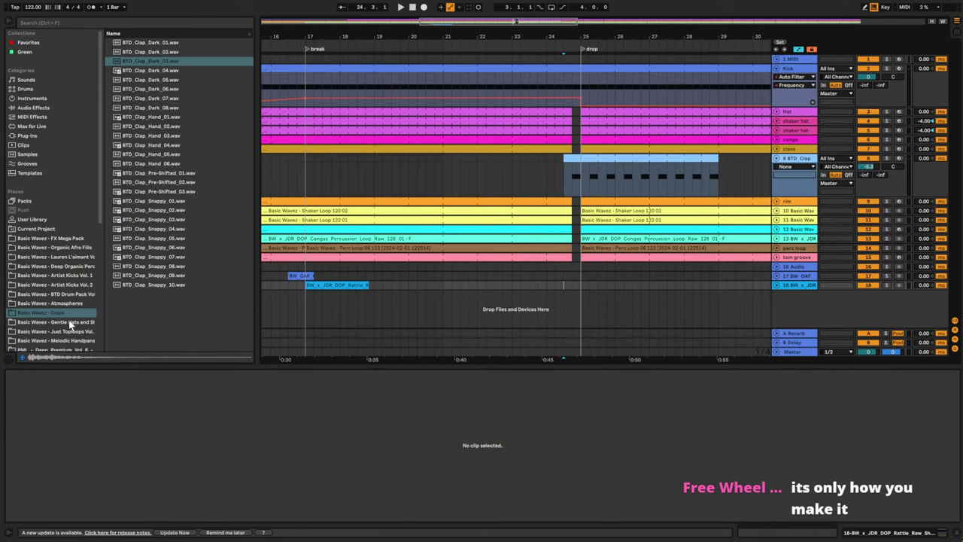
scroll(71, 313, down, 1)
click(78, 273)
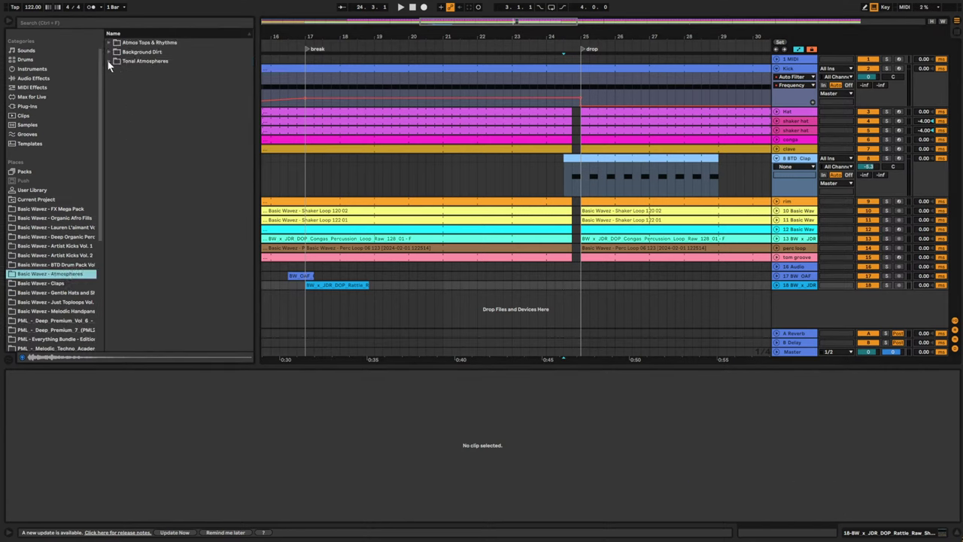
click(56, 237)
click(71, 218)
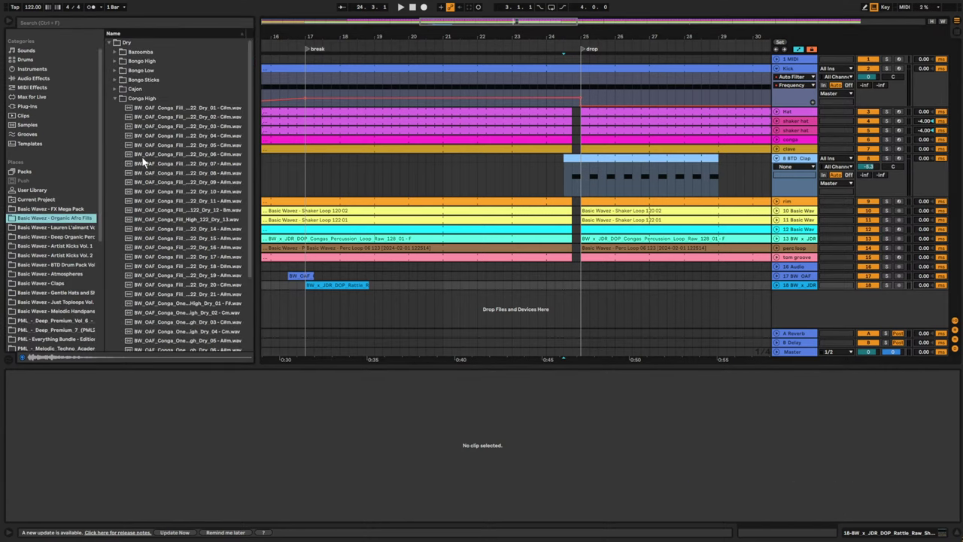
click(116, 98)
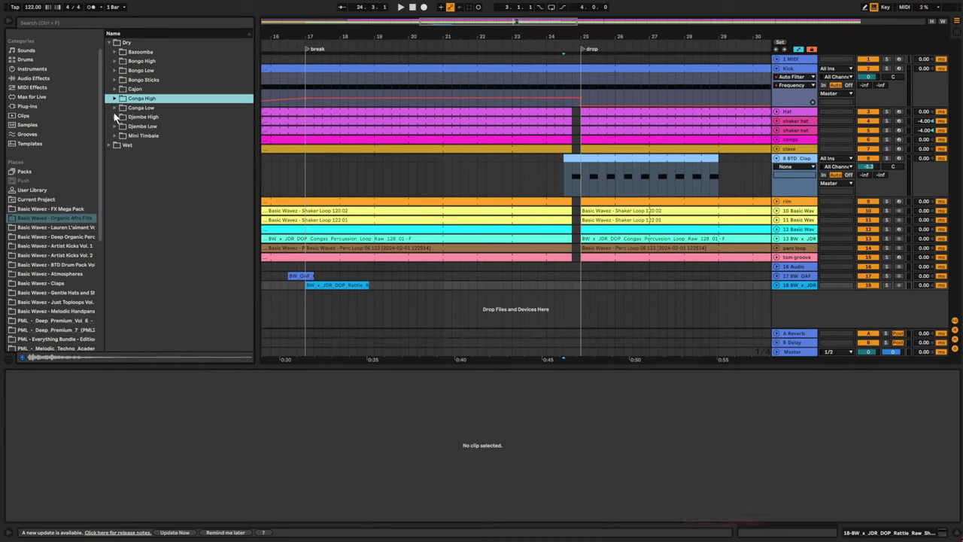
click(114, 116)
click(115, 136)
click(148, 165)
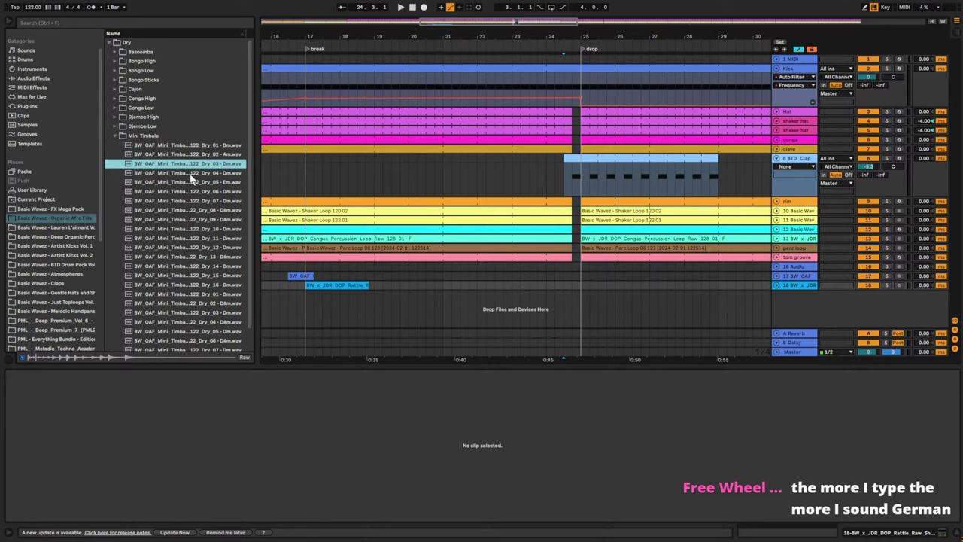
- Place the dry Mini Timbale fill 03 on a new audio track, starting at 24.1.1 just before the drop
drag(193, 172, 533, 309)
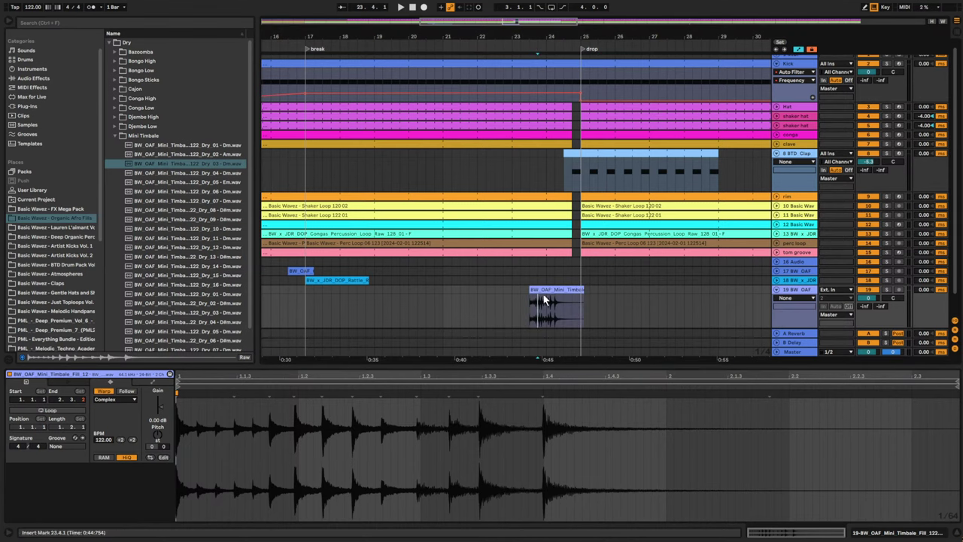
click(542, 287)
drag(551, 289, 568, 291)
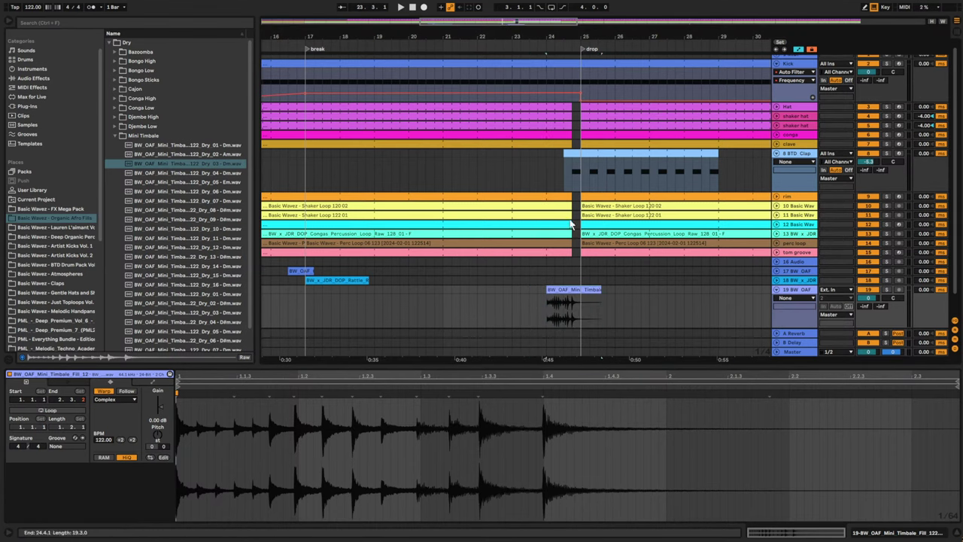
- Trim the hat, both shaker hat, conga and clave clips before the drop to end at 24.1.1, and play the result
click(559, 108)
shift+click(566, 143)
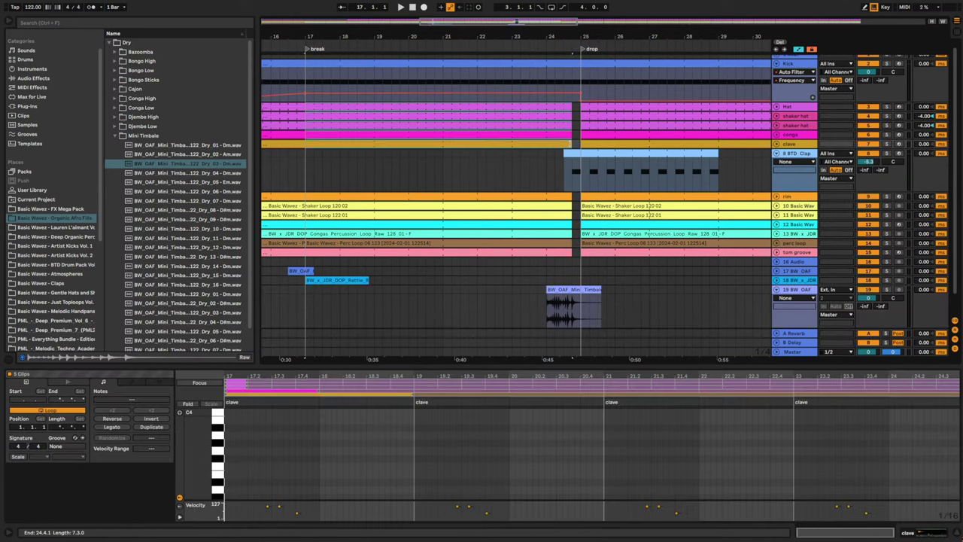
drag(569, 143, 548, 143)
scroll(522, 261, down, 1)
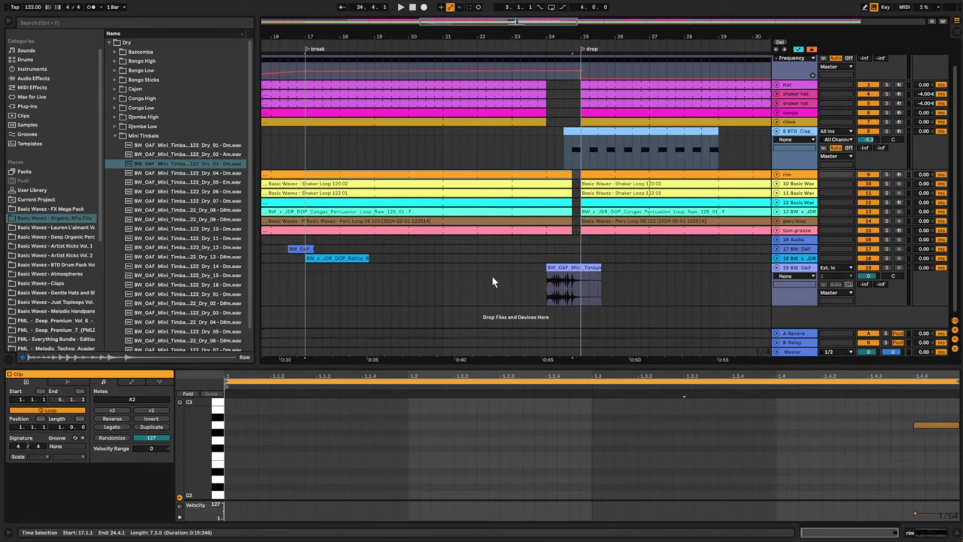
click(493, 276)
key(space)
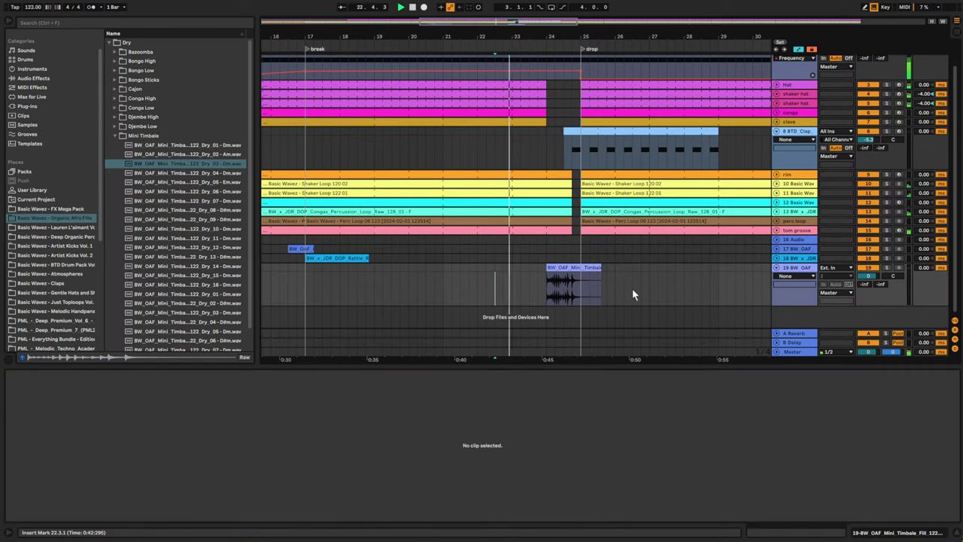
- Trim both shaker loop clips before the drop to end at 24.1.1
click(555, 185)
shift+click(557, 193)
drag(569, 192, 547, 192)
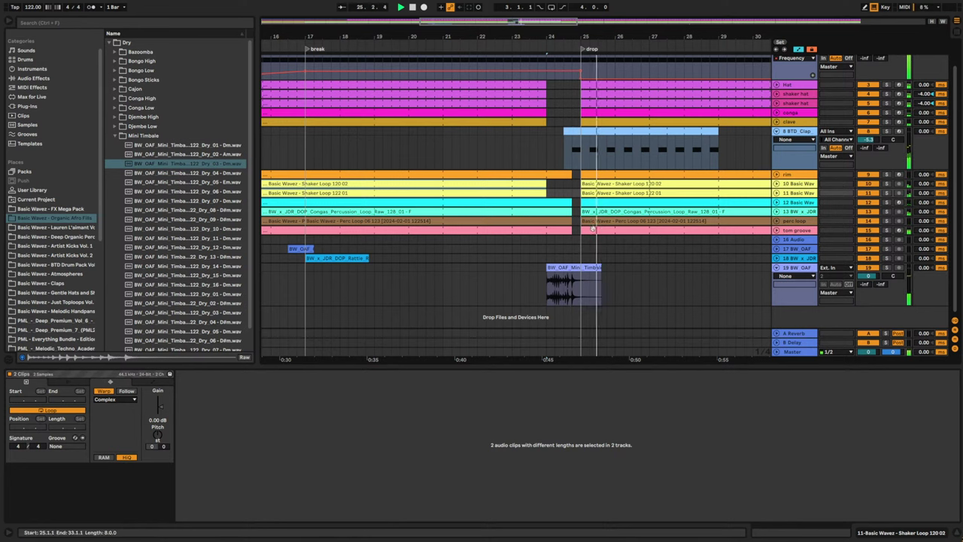
drag(558, 36, 563, 114)
key(space)
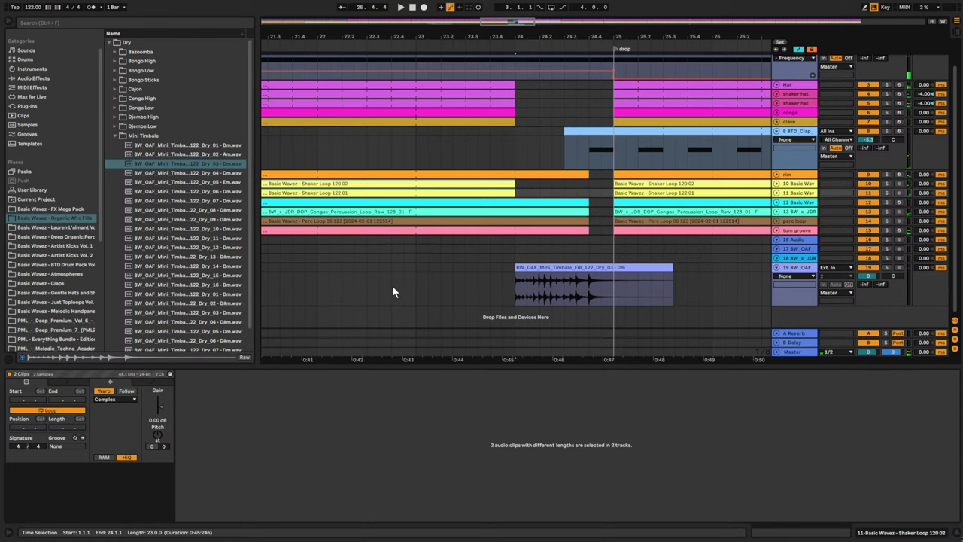
- Play the timbale fill into the drop and lower its track volume to about -9.4 dB
click(415, 282)
key(space)
click(574, 278)
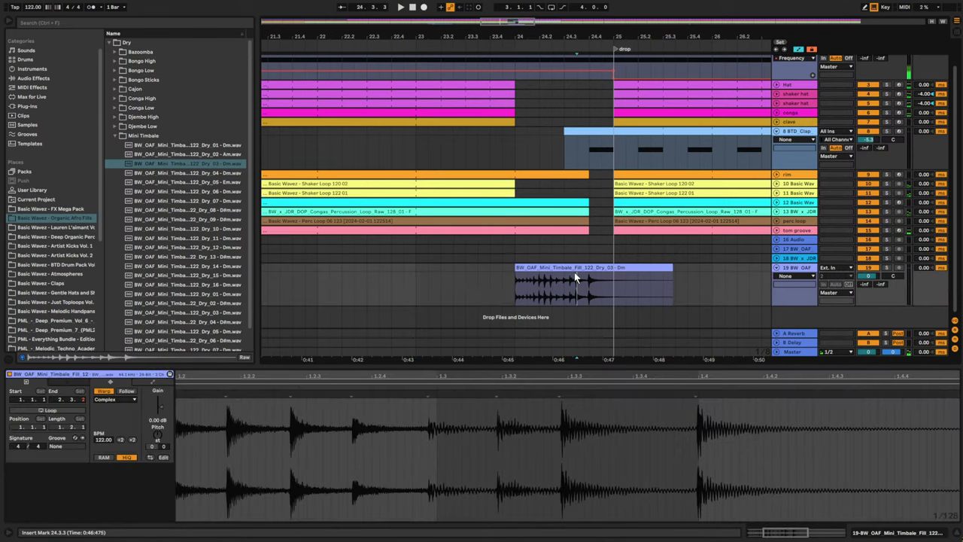
key(space)
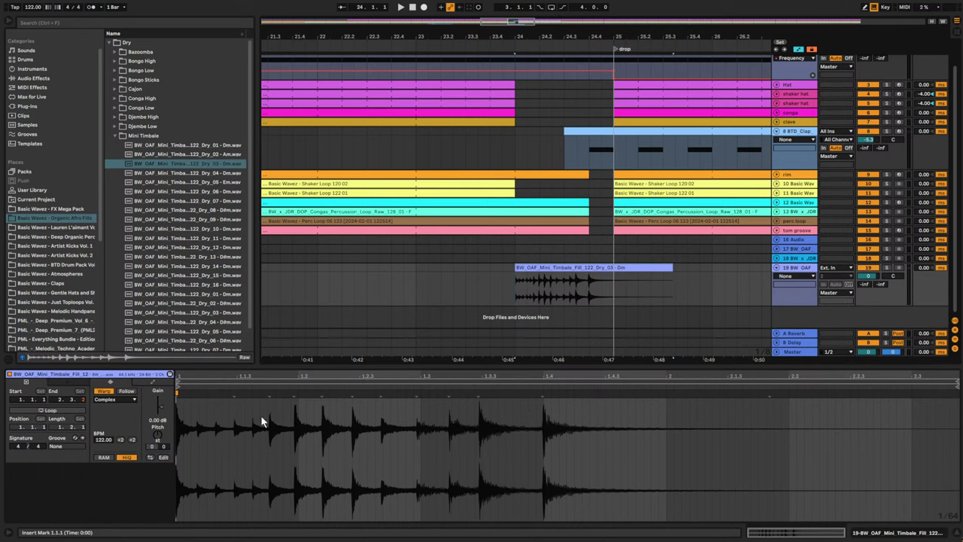
key(space)
drag(870, 276, 870, 297)
key(space)
key(space)
key(space)
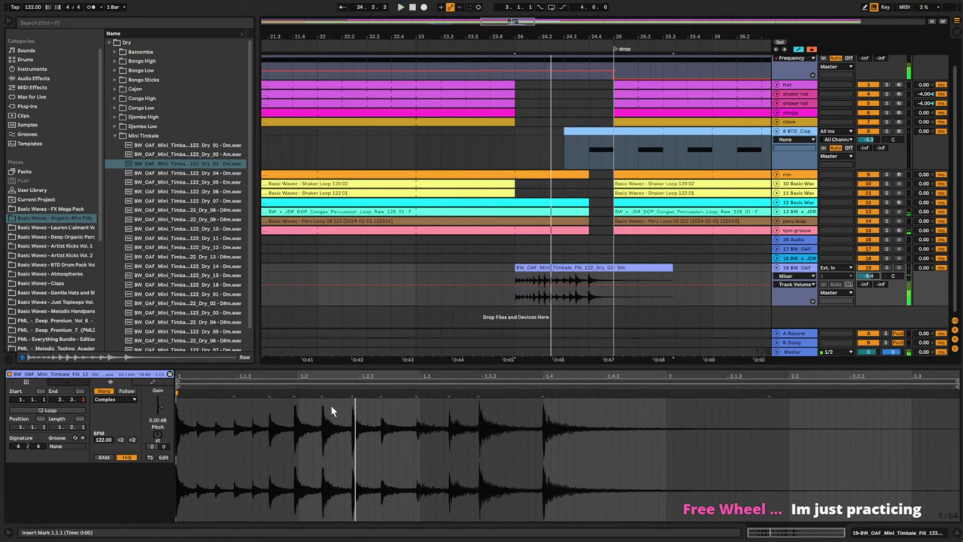
key(space)
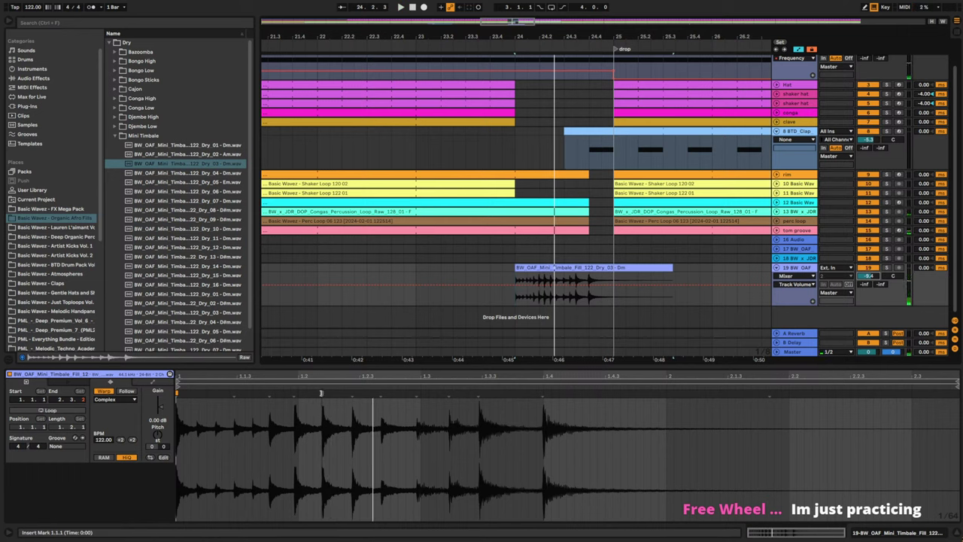
- Add warp markers to the timbale fill's early hits up to 1.2.3, align the late ones with the grid, and play the result
key(space)
double_click(267, 394)
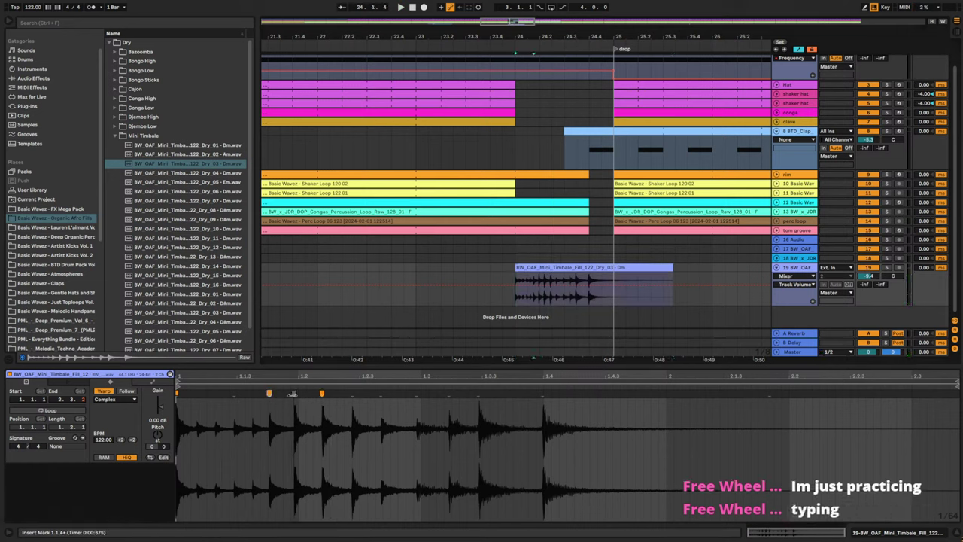
key(space)
key(space)
key(space)
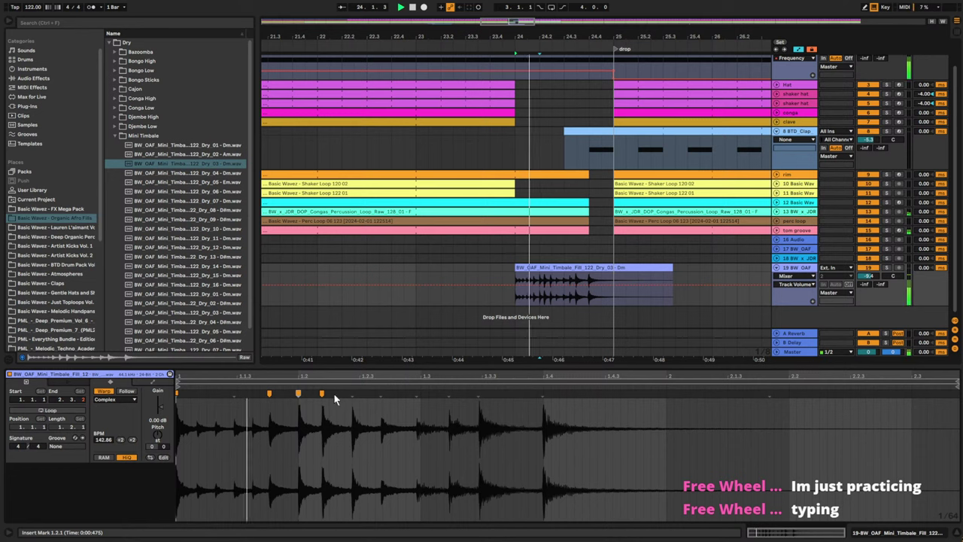
drag(298, 394, 298, 396)
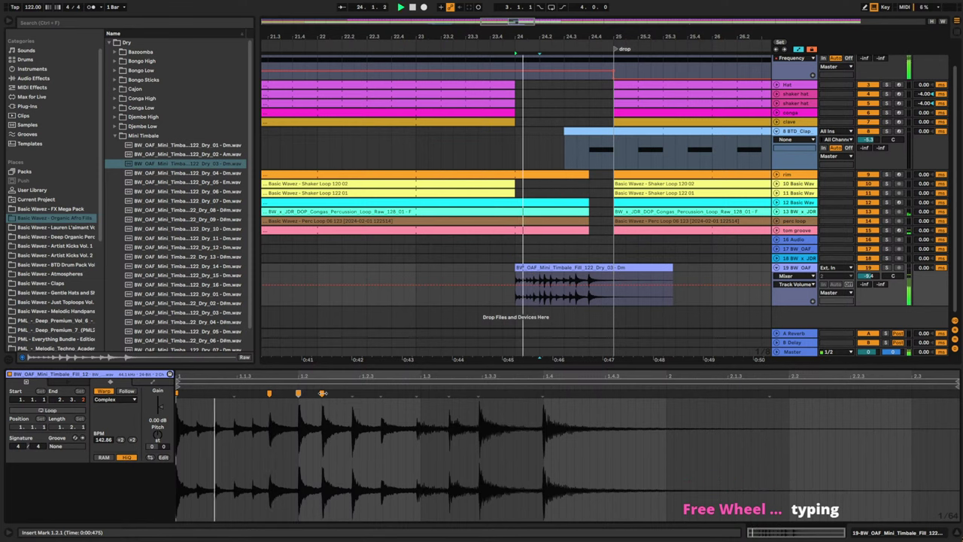
drag(337, 399, 340, 399)
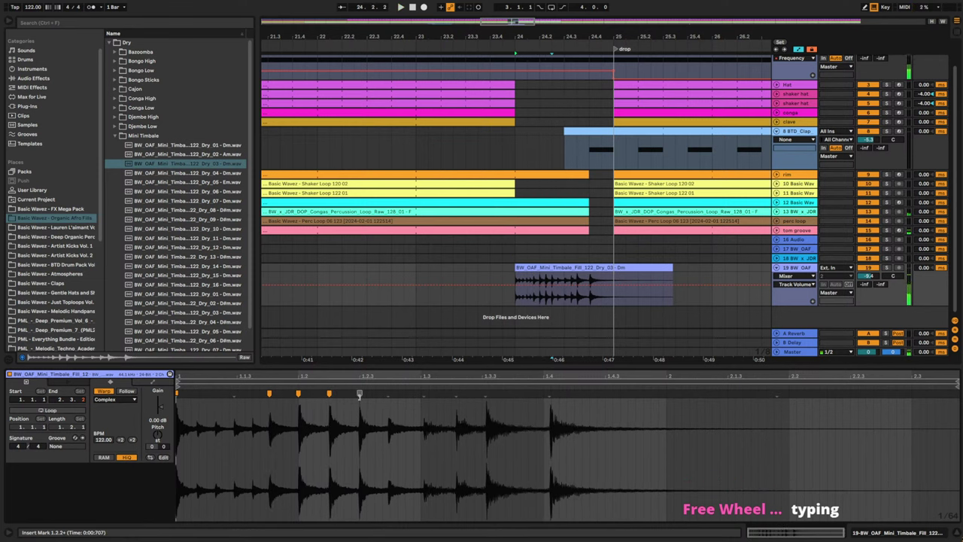
key(space)
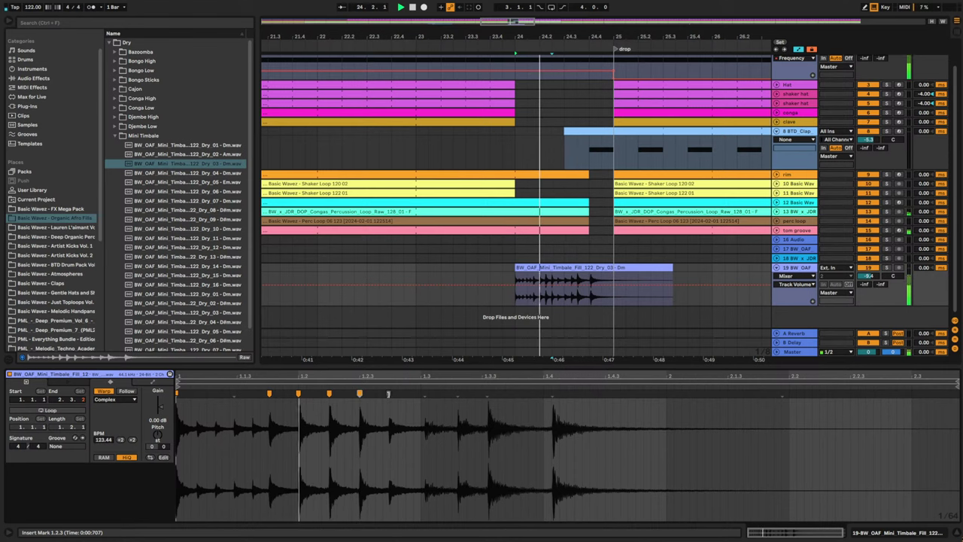
- Warp the timbale fill's remaining hits onto the grid up to 1.4 and check the timing with the fill soloed
mouse_move(405, 401)
mouse_down()
mouse_move(391, 401)
mouse_move(422, 395)
mouse_up()
double_click(391, 395)
key(space)
key(space)
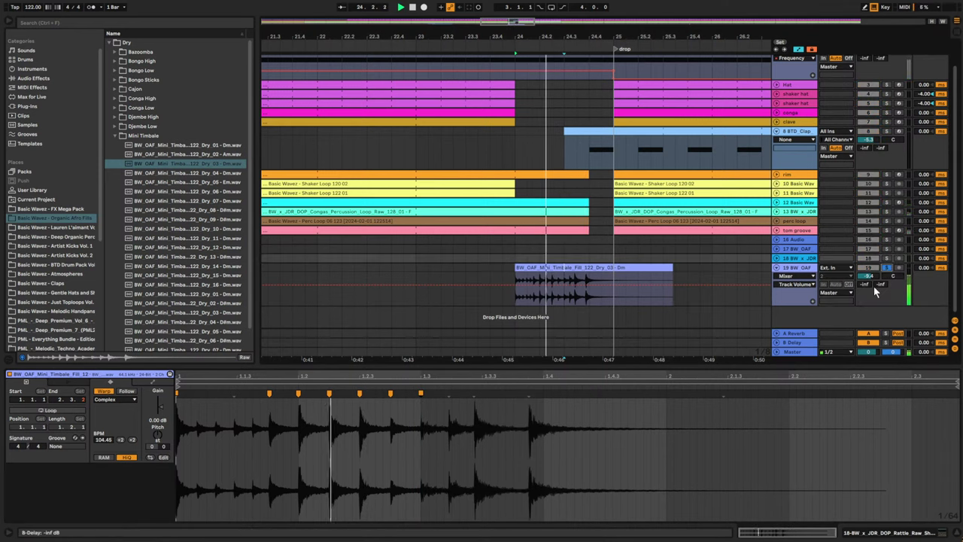
key(space)
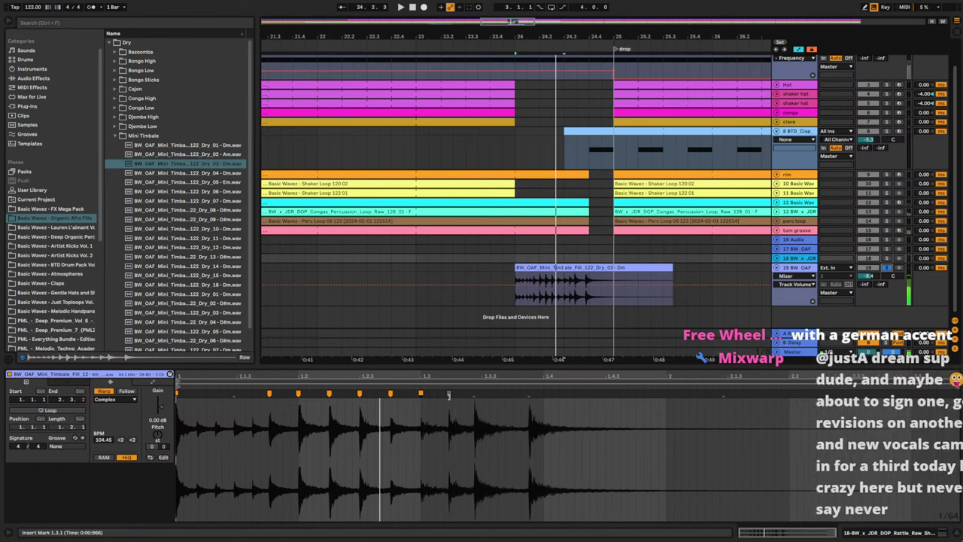
key(space)
double_click(449, 393)
drag(450, 393, 483, 393)
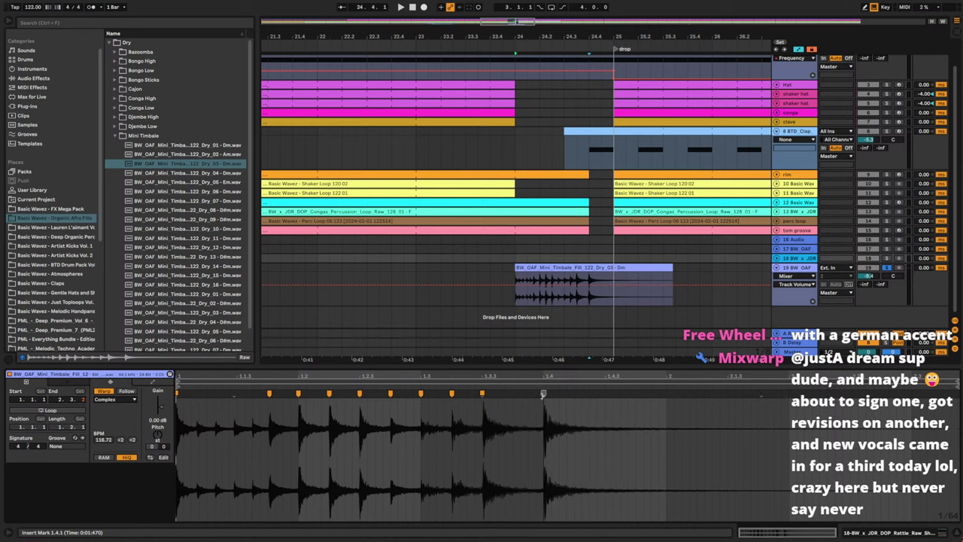
key(space)
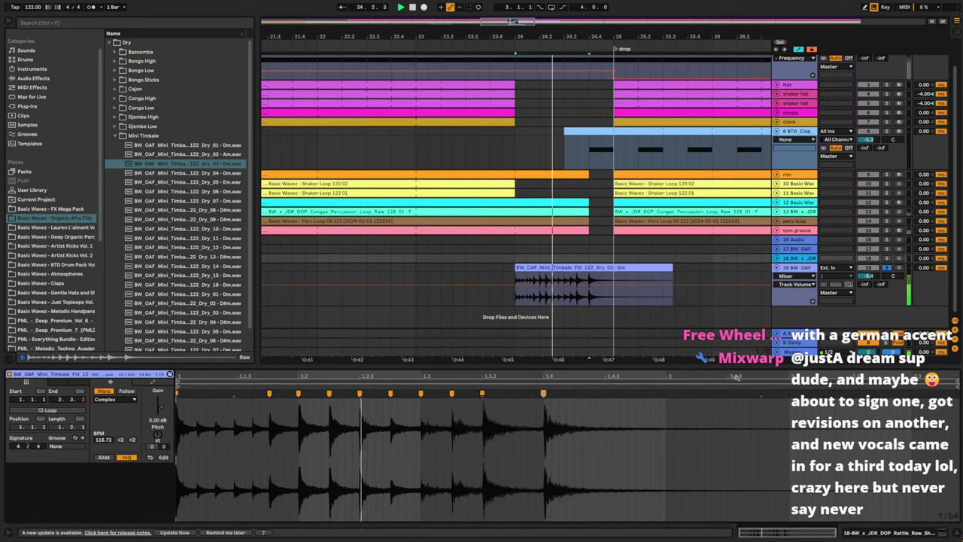
- Unsolo the timbale fill track and lower its volume to -10.6 dB during playback
click(888, 269)
key(space)
drag(872, 277, 872, 282)
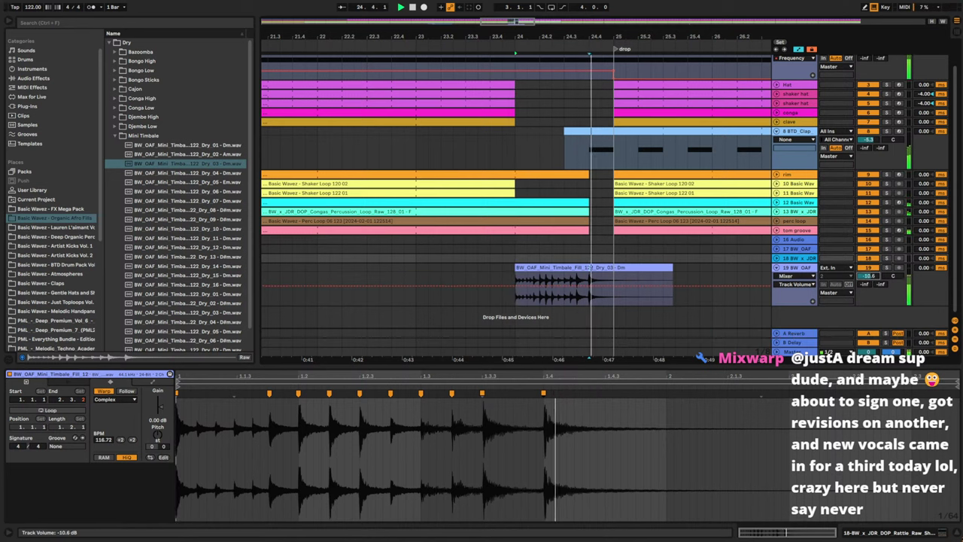
- Solo the perc loop, tom groove and rim tracks in turn to hear each one before the drop
click(887, 220)
click(887, 230)
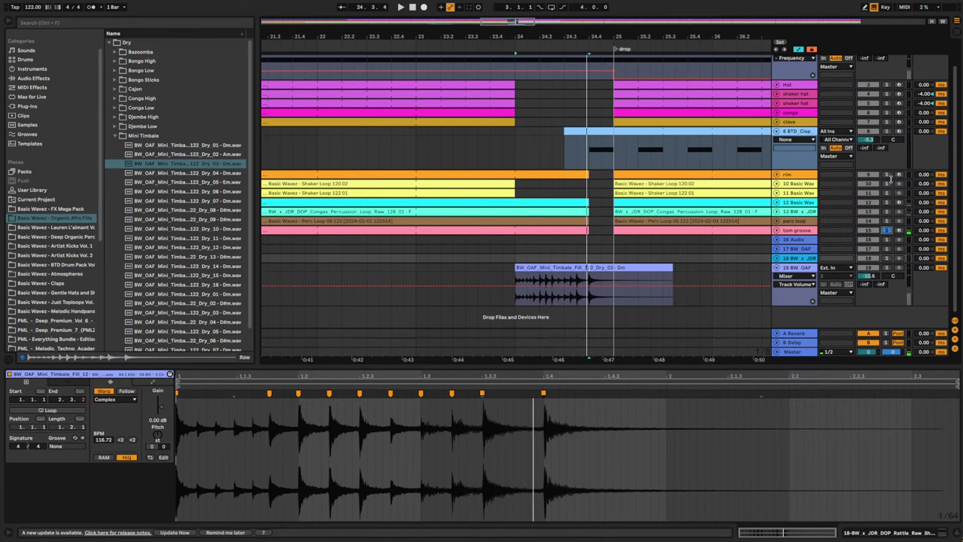
click(887, 174)
scroll(879, 175, up, 1)
scroll(885, 150, up, 2)
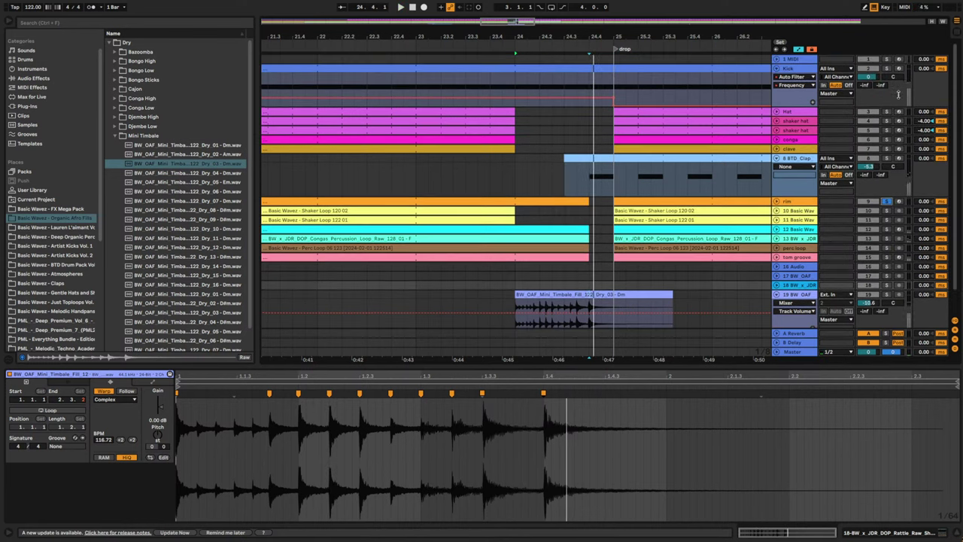
- Duplicate the kick's Auto Filter, make the copy a low-pass, and automate its frequency down from bar 23 to 921 Hz at the drop
click(797, 70)
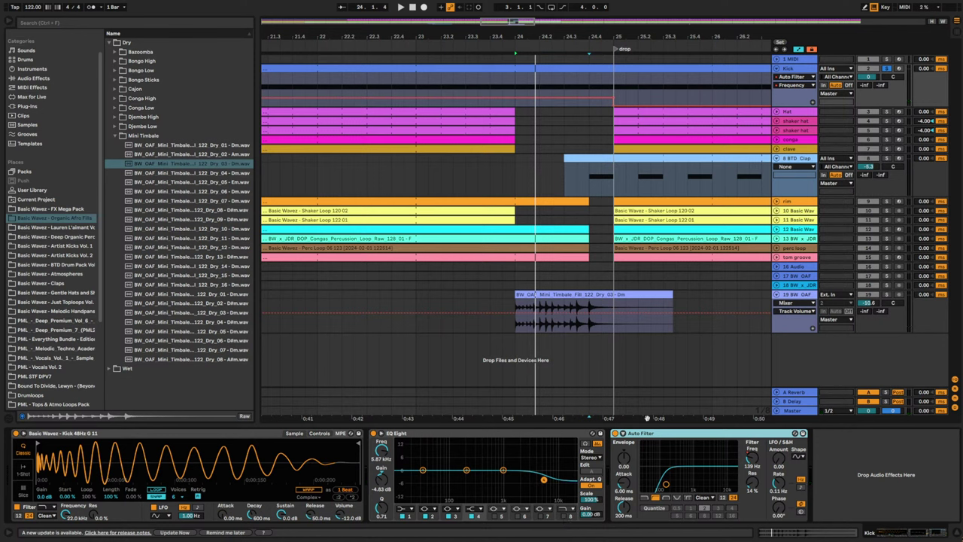
key(ctrl+d)
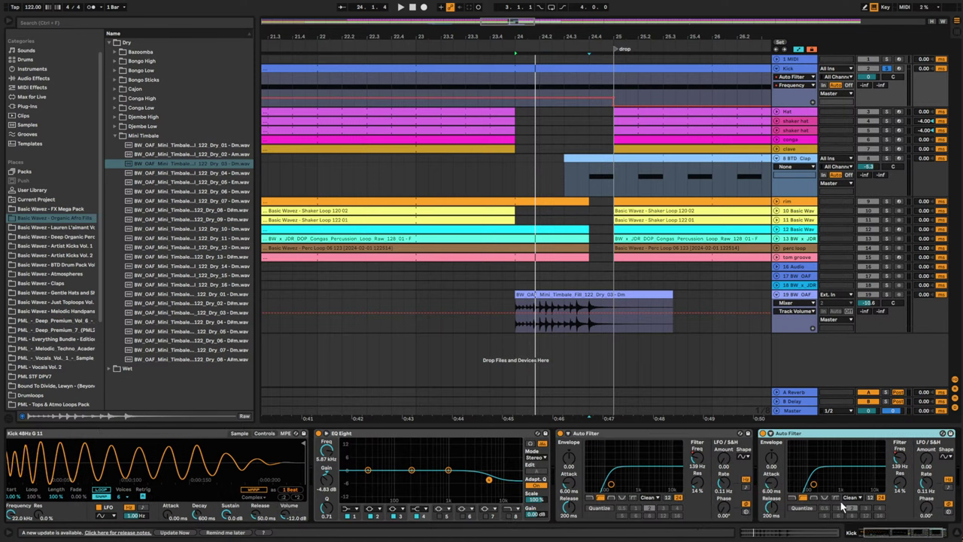
right_click(900, 456)
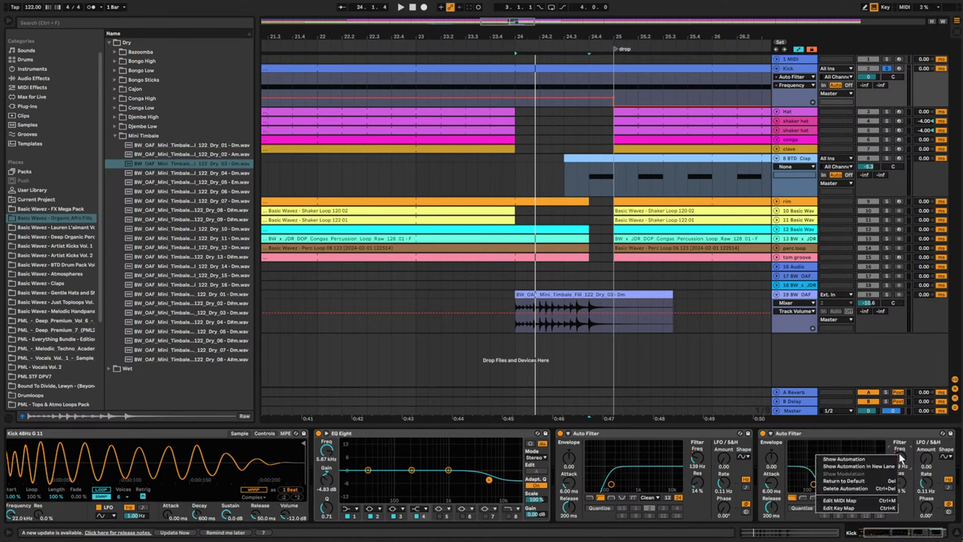
click(873, 489)
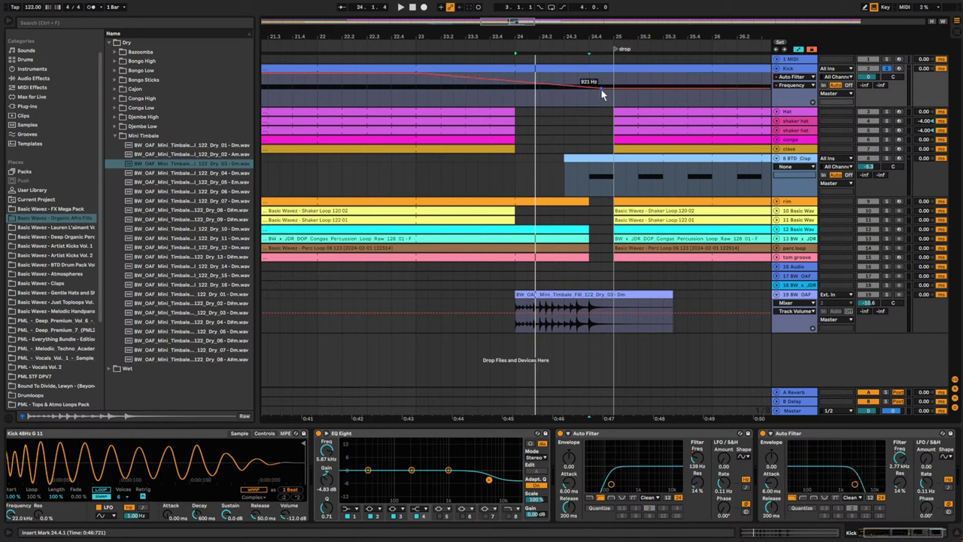
drag(601, 89, 618, 93)
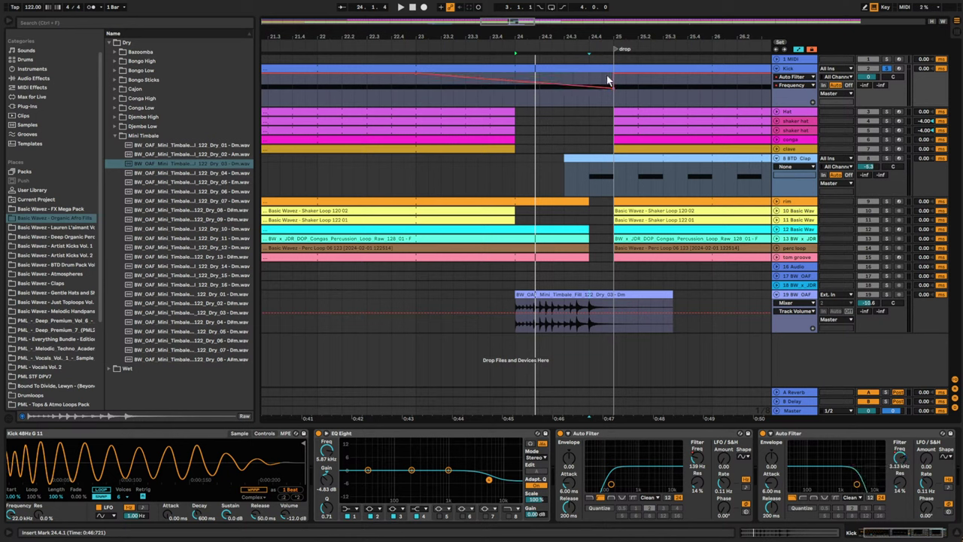
- Unsolo the kick, play its filter sweep with the full groove, and slightly raise the sweep's end point at the drop
click(305, 102)
key(space)
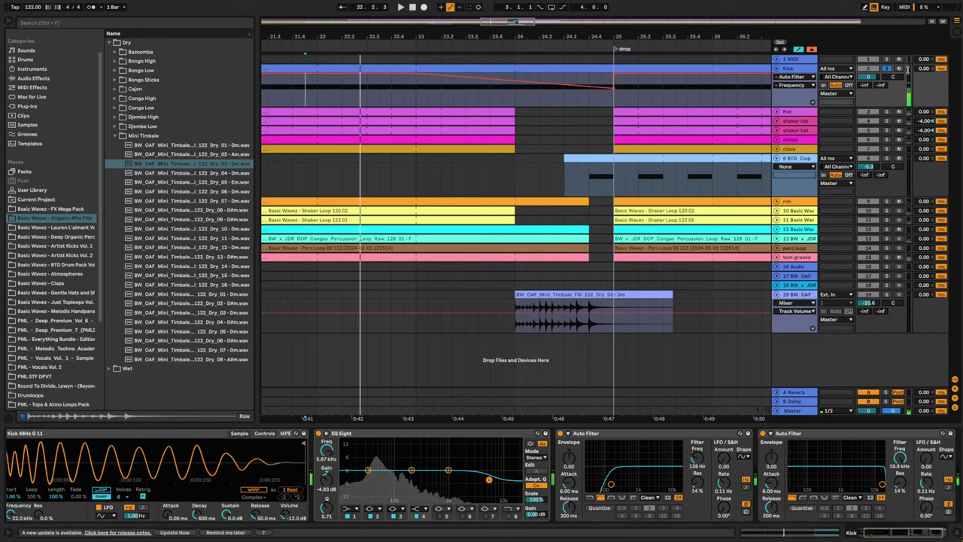
click(888, 69)
key(space)
key(space)
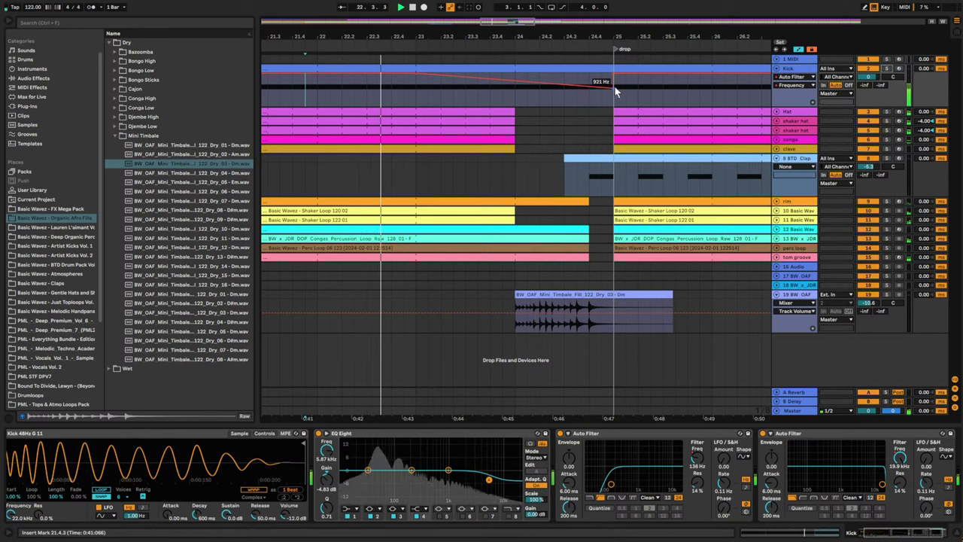
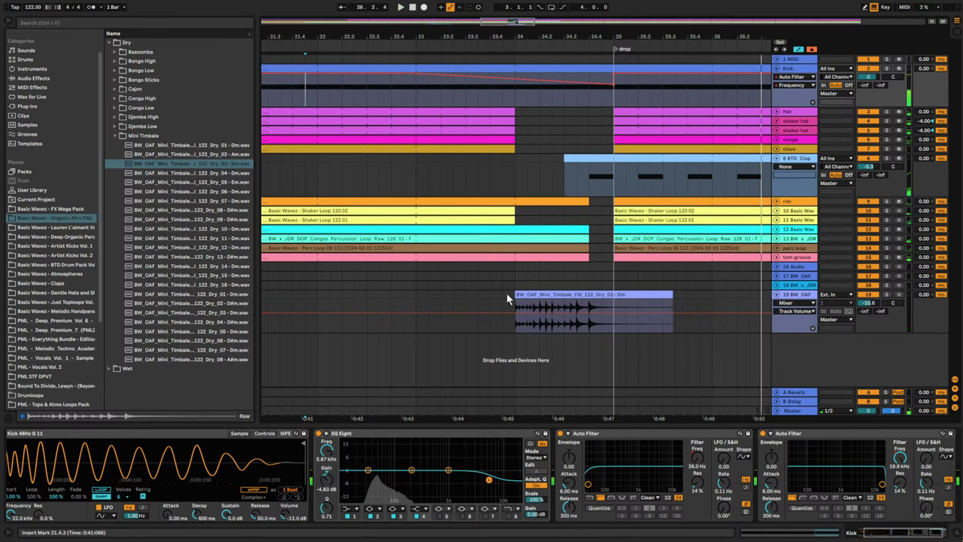
- Unfold the rim and tom groove tracks and replay the timbale fill from 24.1.1 and 24.3.1 into the drop
click(532, 294)
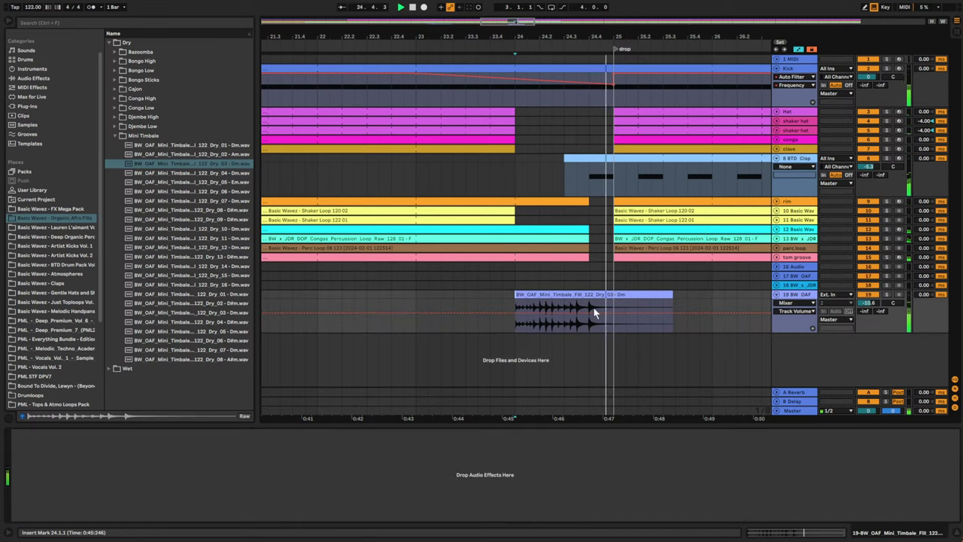
click(565, 308)
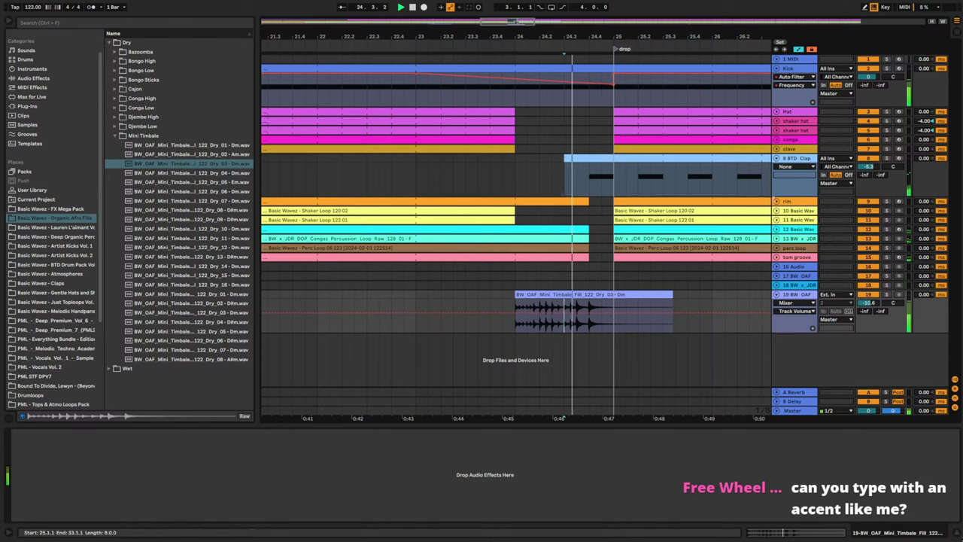
click(778, 202)
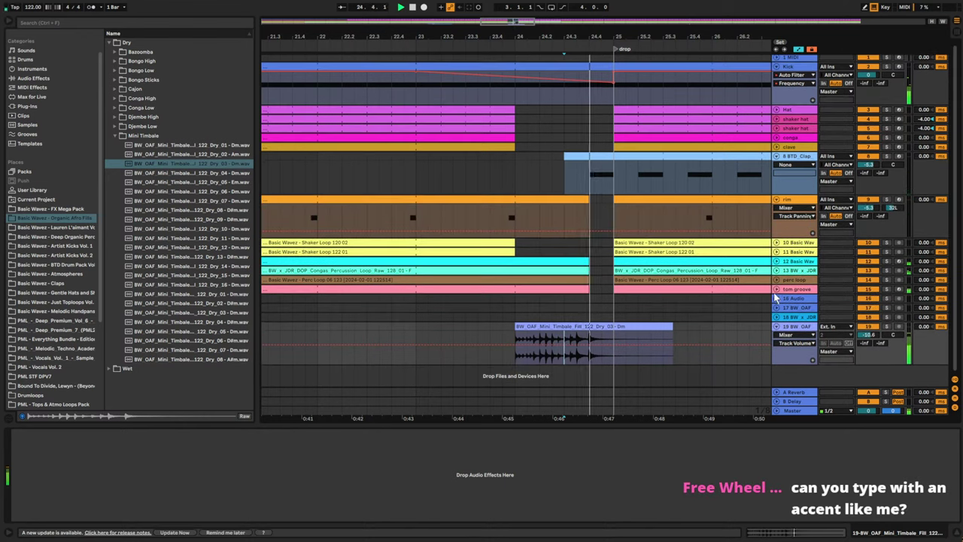
click(777, 292)
scroll(776, 295, down, 1)
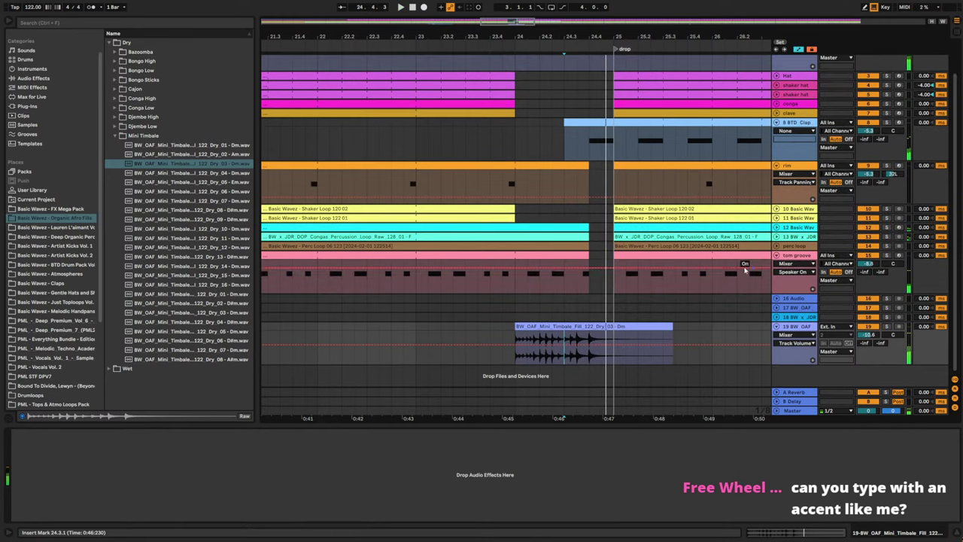
key(space)
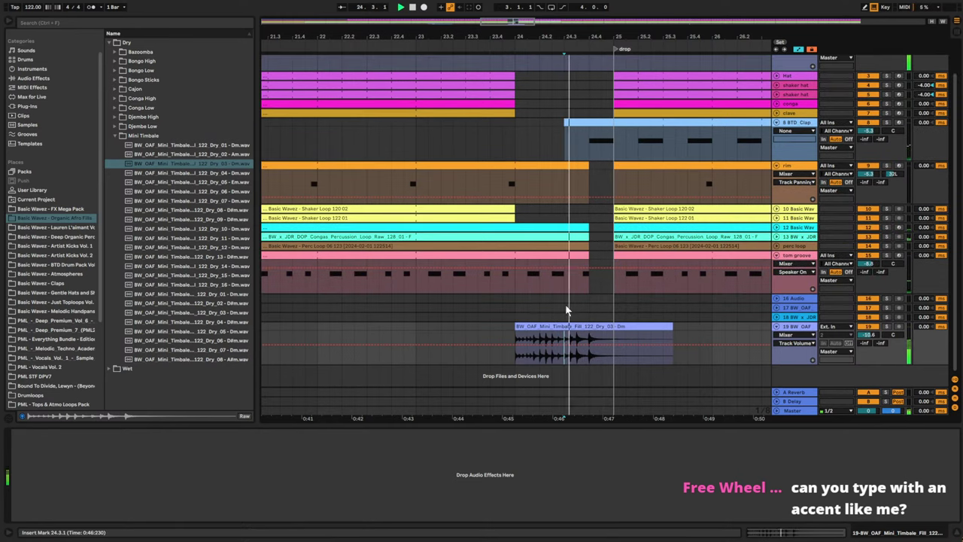
key(space)
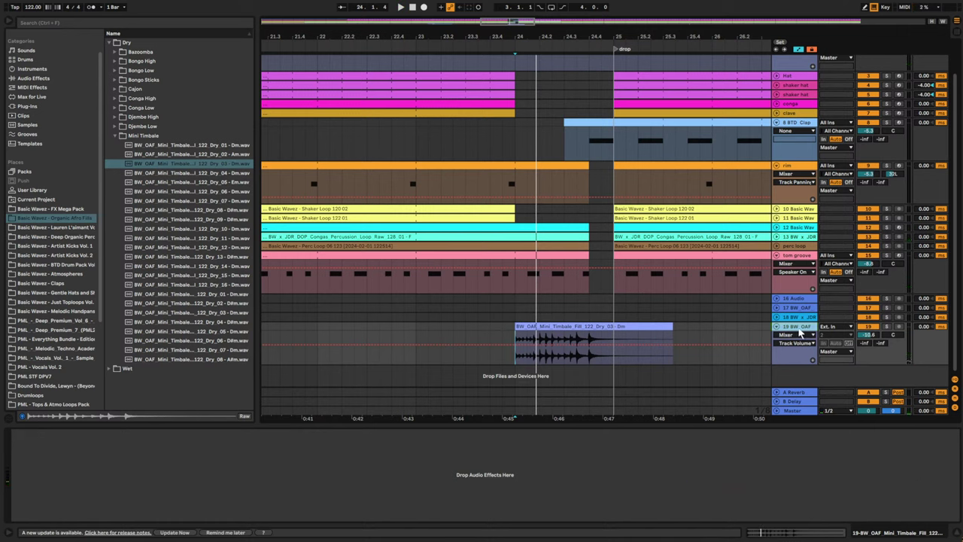
- Move the timbale fill clip to start at 25.1.1 and transpose it upward while playing it against the groove
click(557, 327)
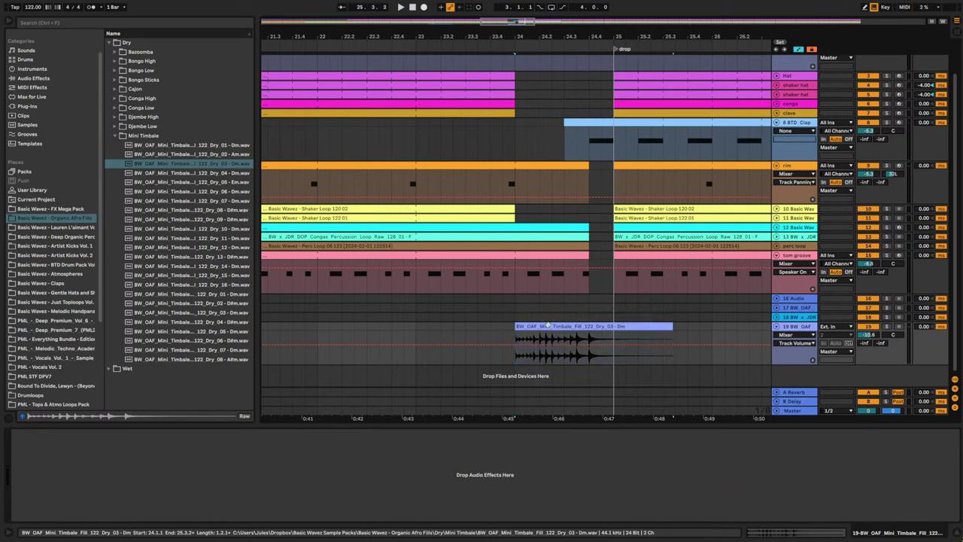
drag(557, 326, 637, 327)
key(space)
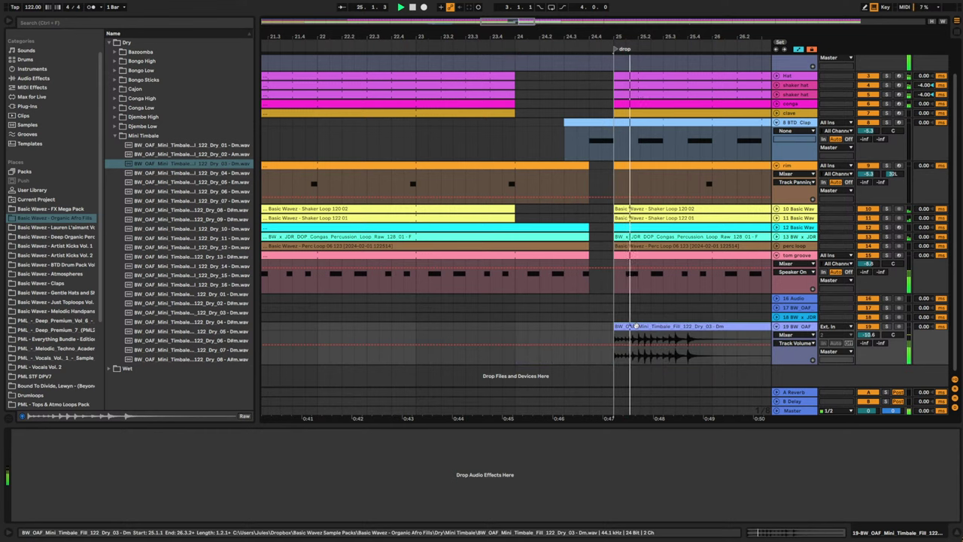
double_click(637, 327)
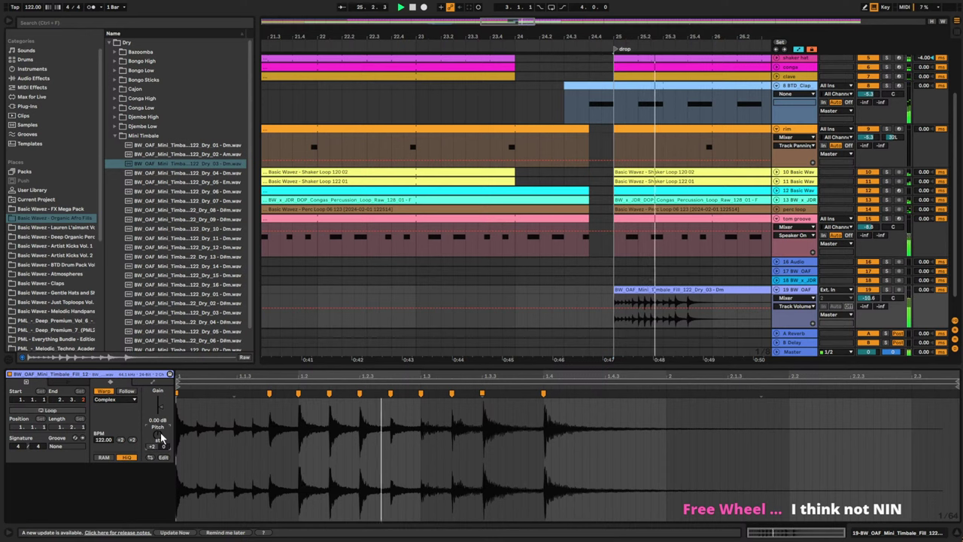
key(space)
key(Up)
key(space)
key(space)
key(Up)
key(space)
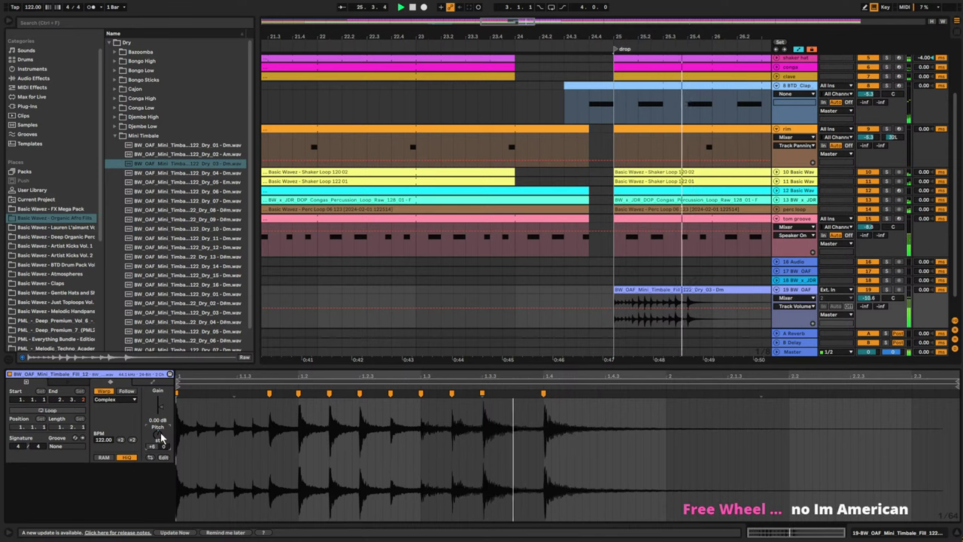
key(space)
key(space)
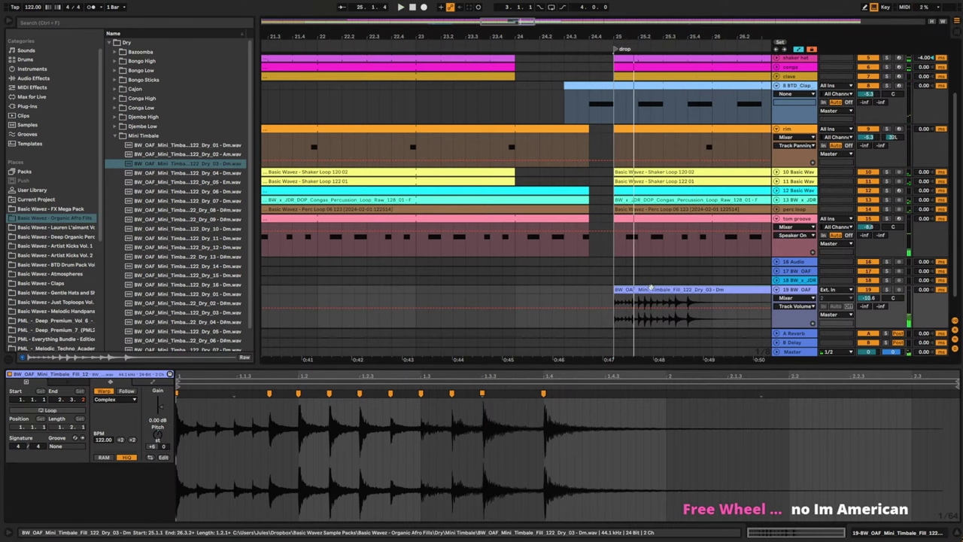
- Move the timbale fill clip back to start at 24.1.1, play it, and show its track's device chain
drag(651, 289, 552, 289)
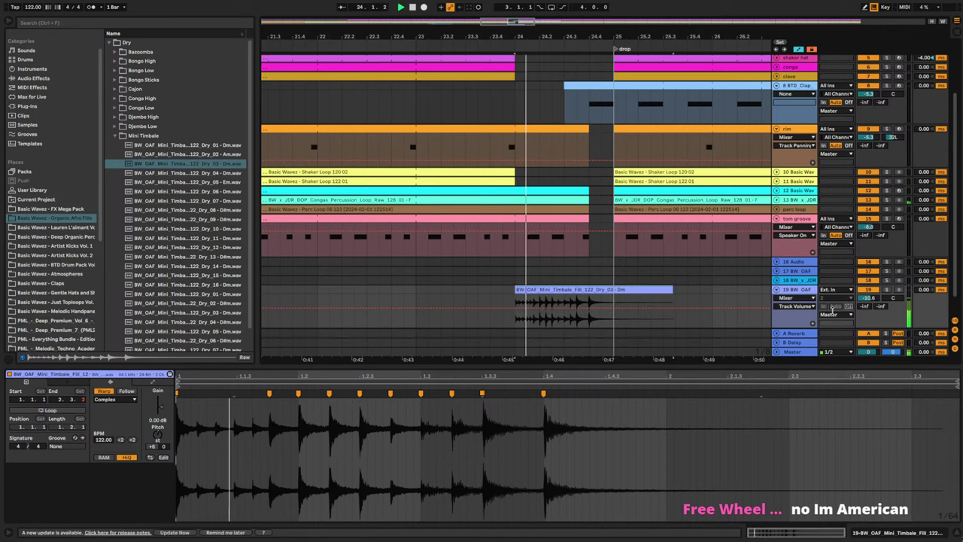
key(space)
double_click(793, 290)
key(space)
key(space)
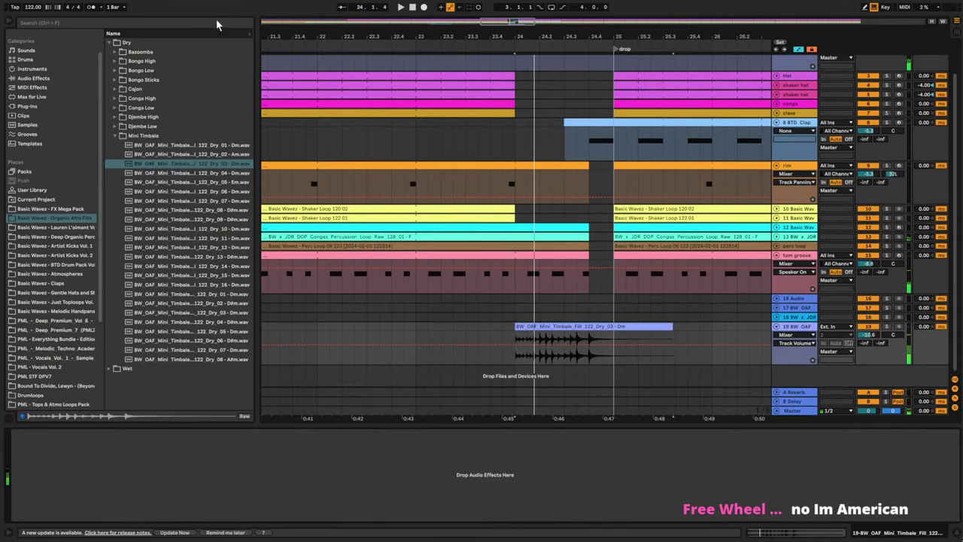
- Search the browser for "eq" and add EQ Eight to the timbale fill track
click(216, 23)
text(eq)
click(32, 184)
double_click(141, 53)
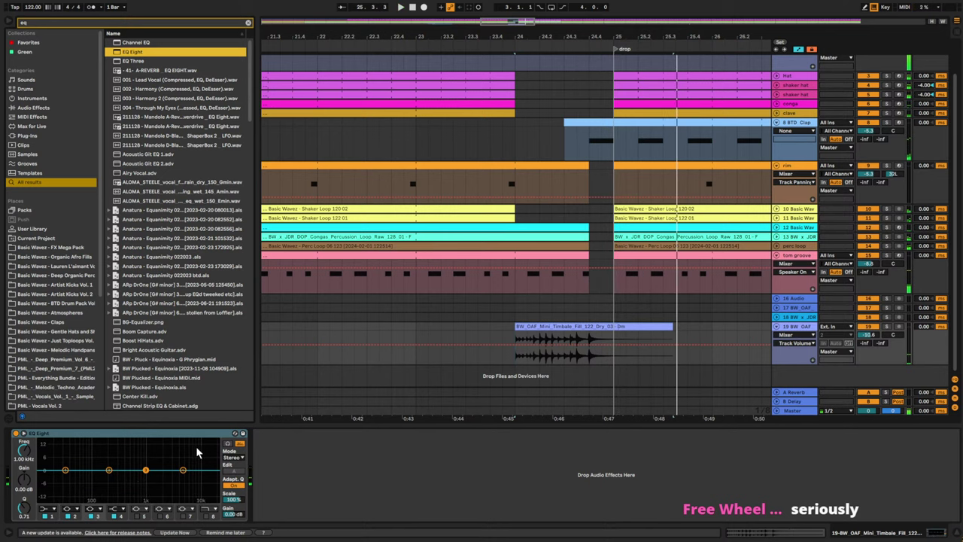
- Set the timbale fill clip's warp mode to Complex Pro, play it and return to its track's device chain
double_click(629, 327)
click(114, 400)
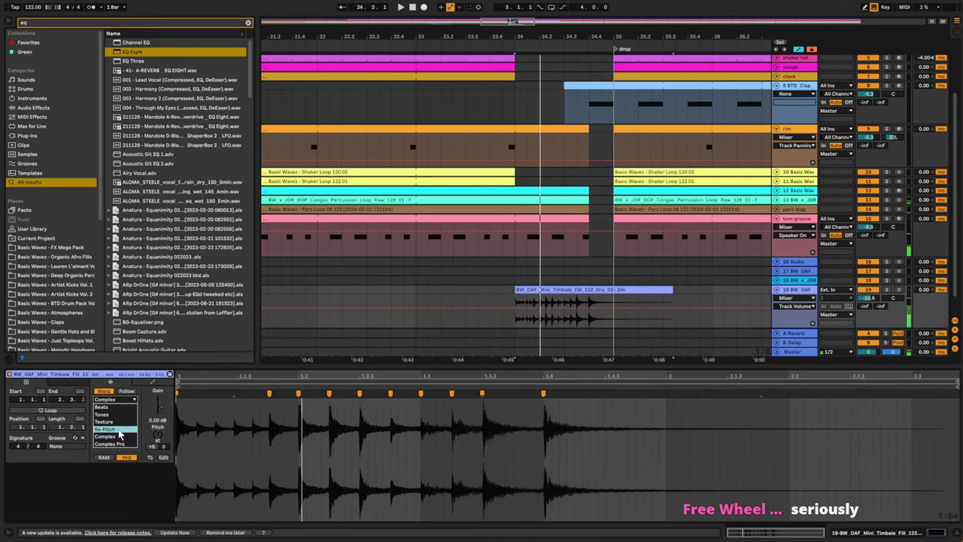
click(118, 446)
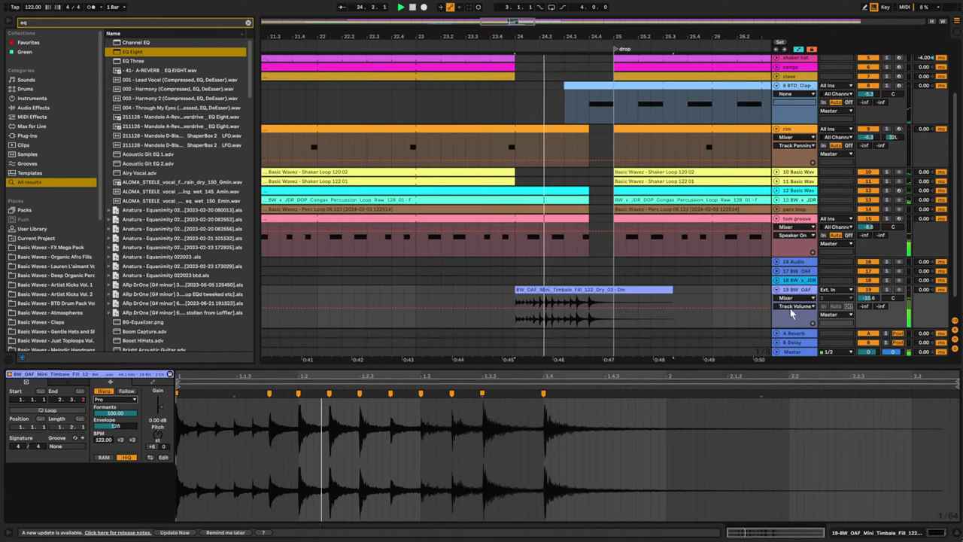
double_click(800, 291)
key(space)
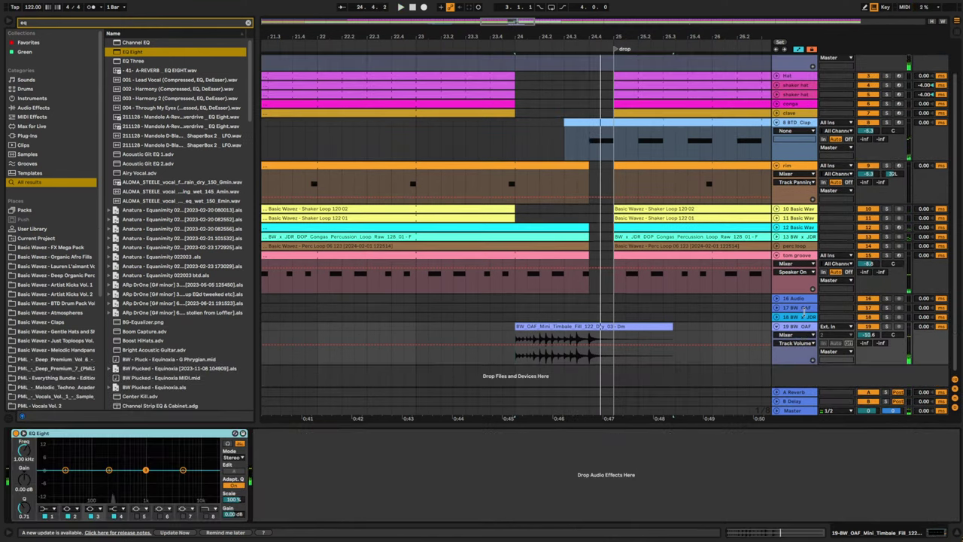
- Copy EQ Eight, OTT and Echo from the conga fill track onto the timbale fill track after its existing EQ, and play the result
click(804, 317)
click(806, 308)
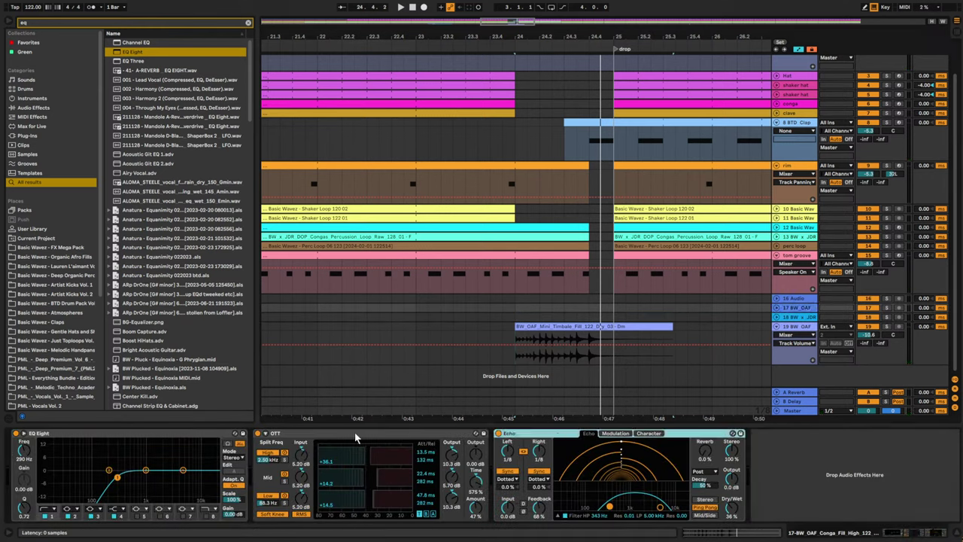
click(207, 435)
click(788, 329)
click(343, 519)
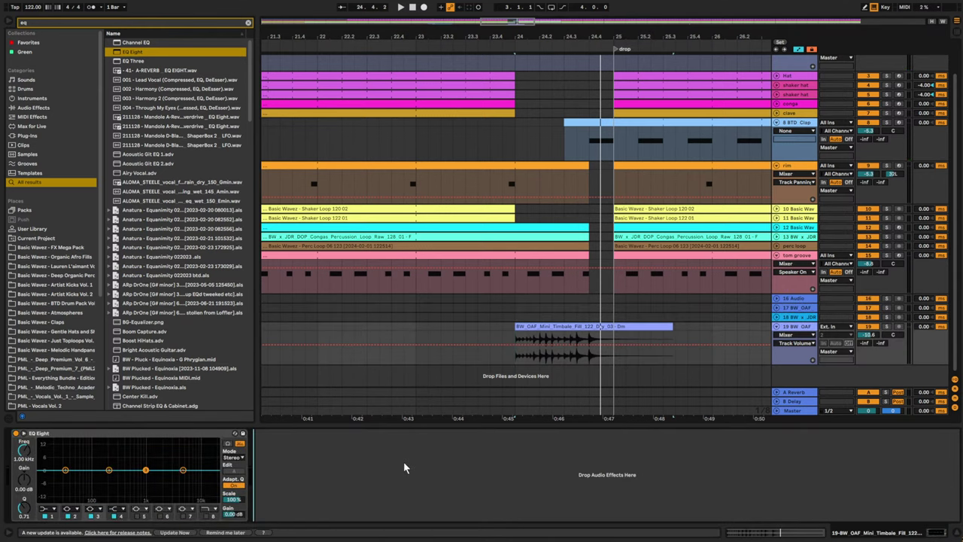
key(ctrl+v)
key(space)
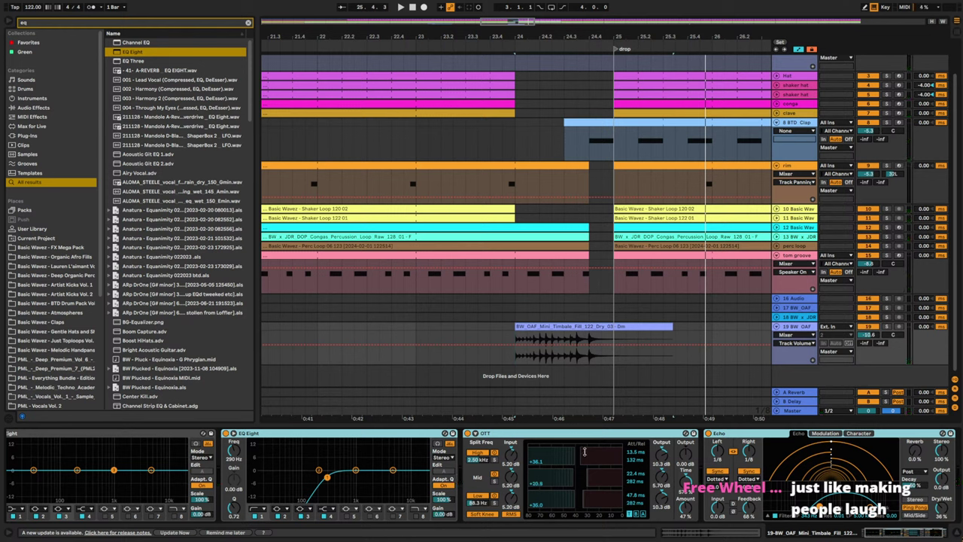
- Switch the timbale fill's Echo from Ping Pong to Stereo and set its reverb to 28% while replaying the transition
key(space)
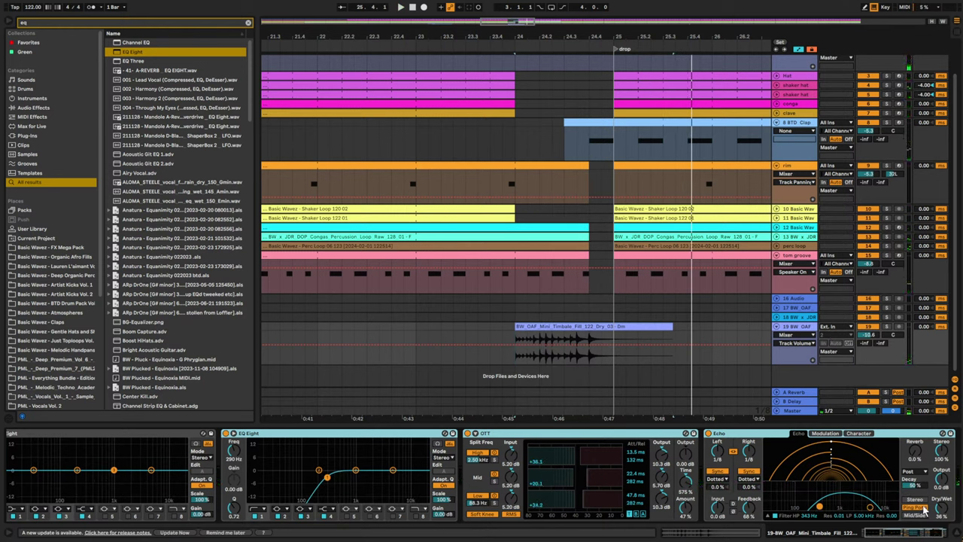
key(space)
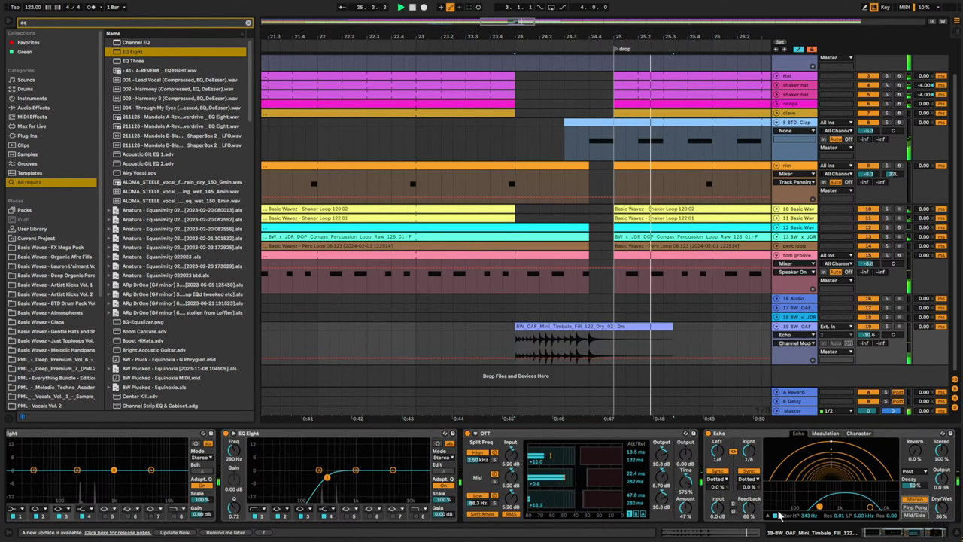
key(space)
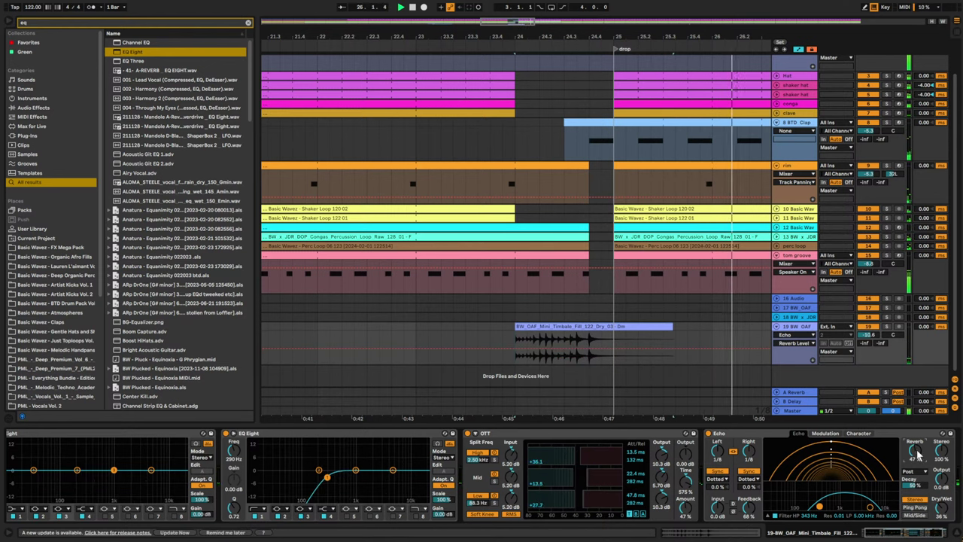
key(space)
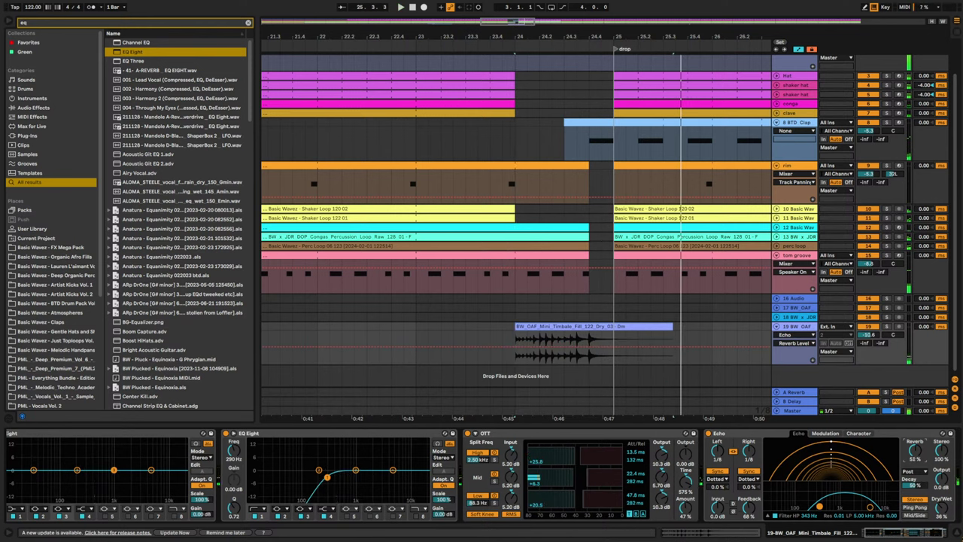
key(space)
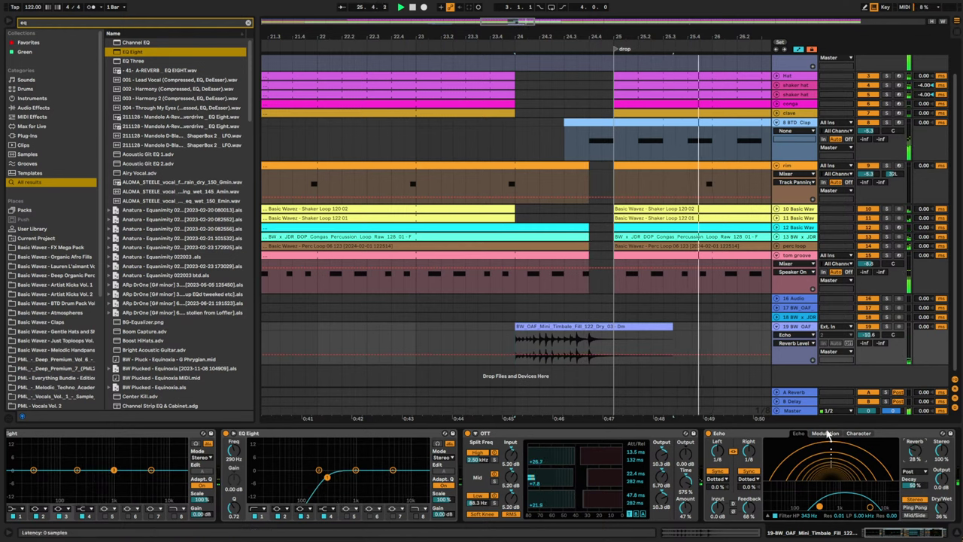
- Extend the clap clip through the drop to 41.1.1 and fold all the tracks
scroll(431, 151, down, 10)
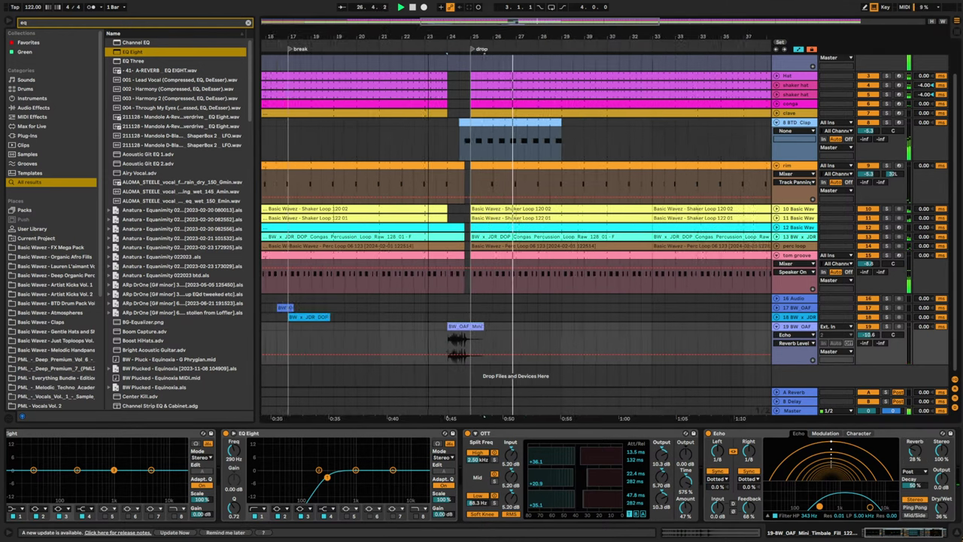
shift+click(634, 122)
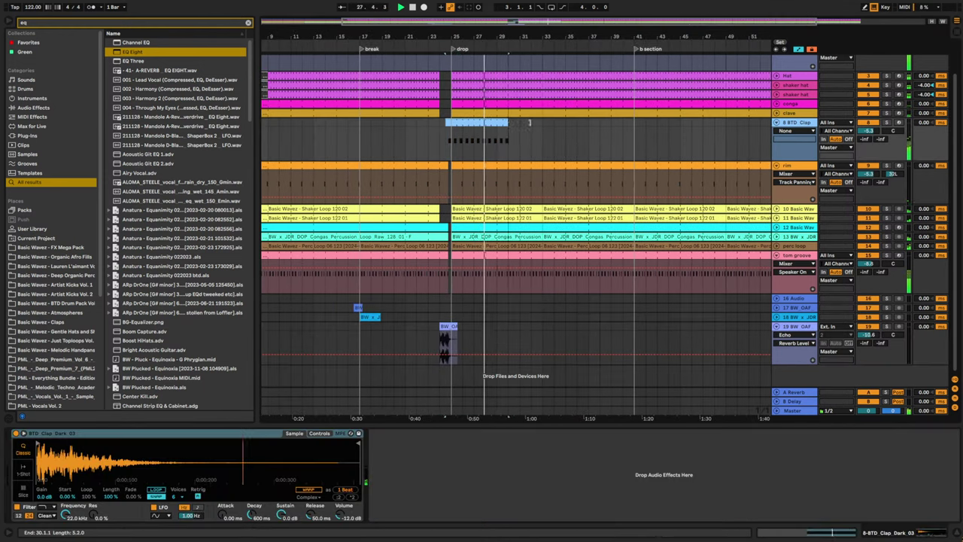
alt+click(777, 327)
drag(351, 37, 351, 73)
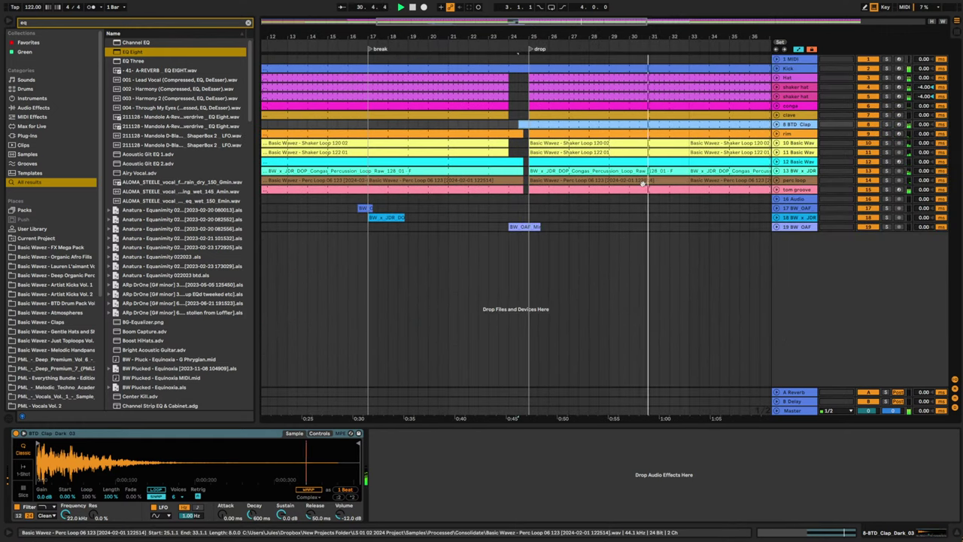
- Insert a MIDI track below the clap track and create an empty clip on it from 25.1.1 to 33.1.1
click(790, 116)
click(790, 134)
click(792, 125)
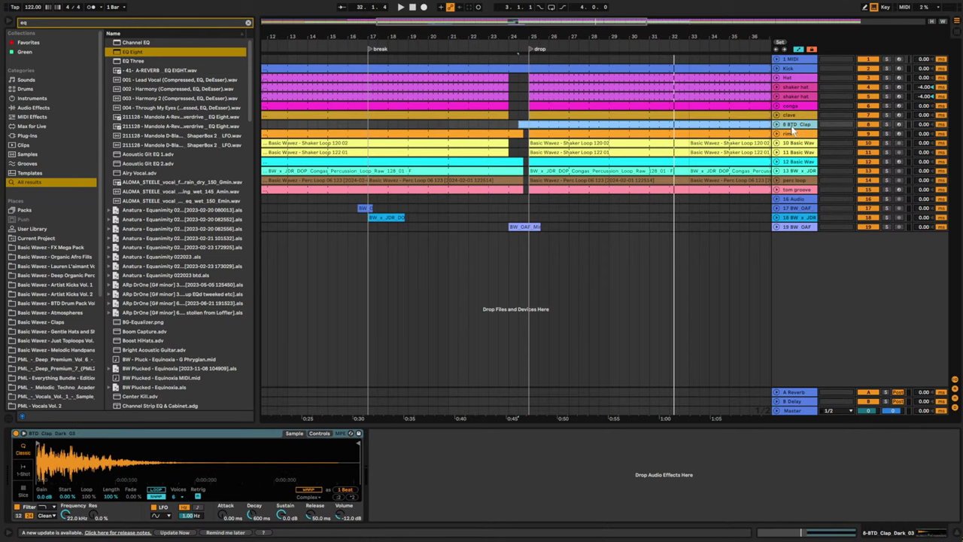
key(super+shift+t)
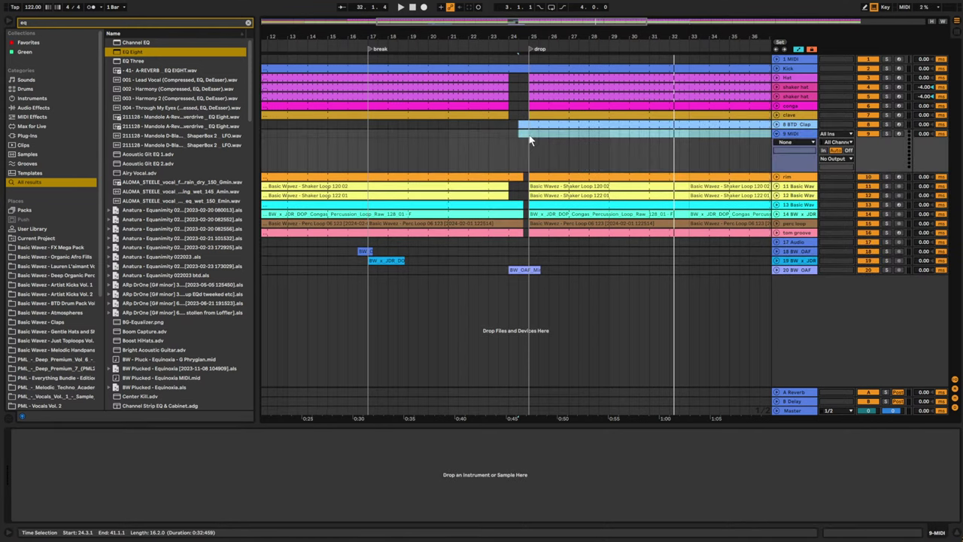
double_click(533, 138)
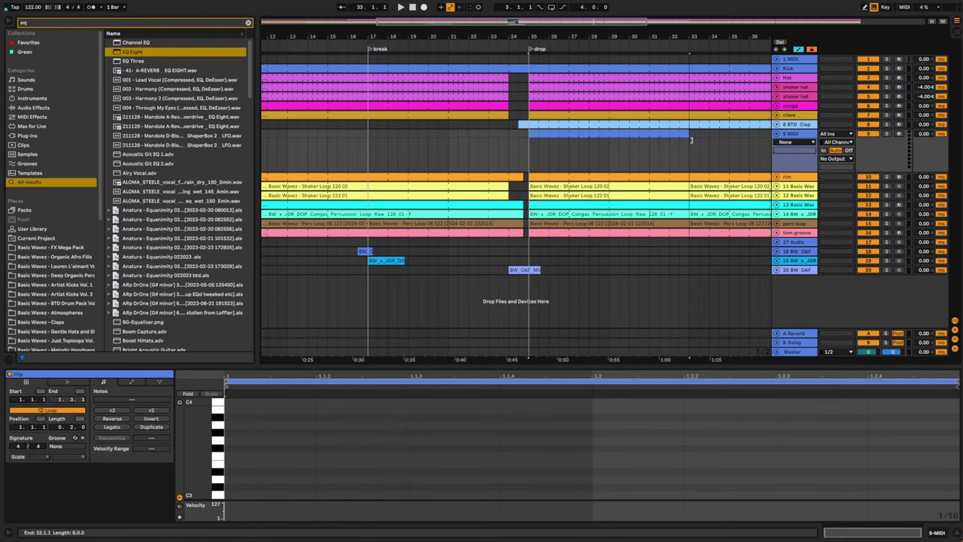
key(super+j)
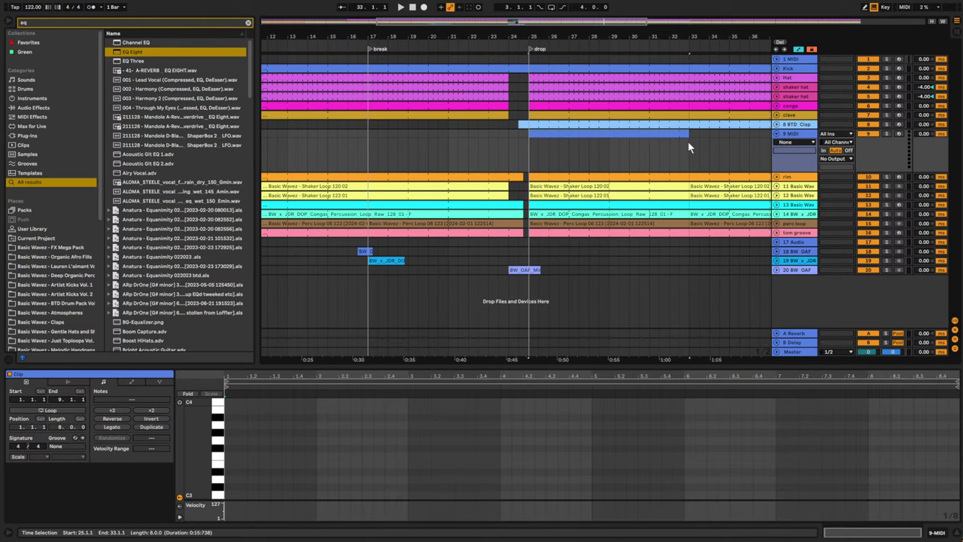
- Insert an audio track directly below the new MIDI track
click(796, 135)
key(ctrl+t)
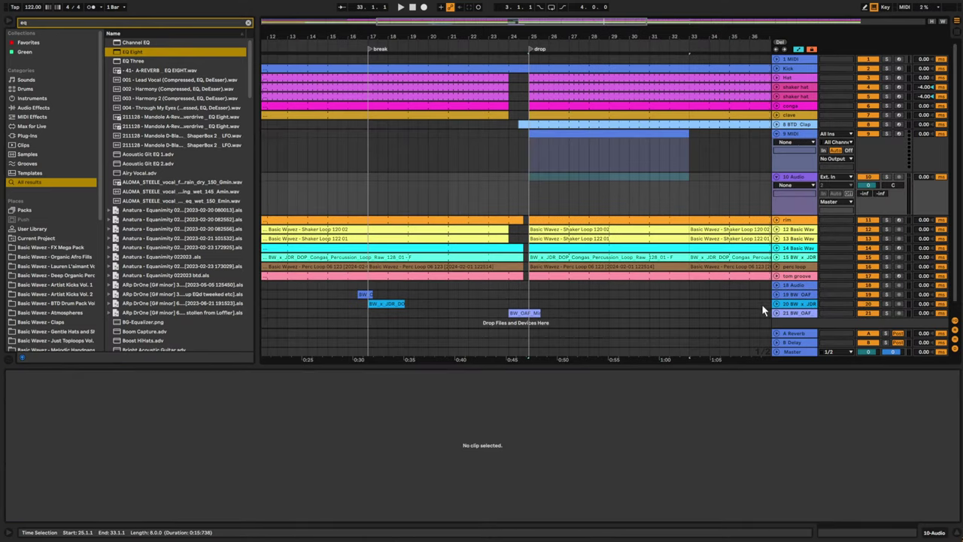
scroll(470, 289, down, 1)
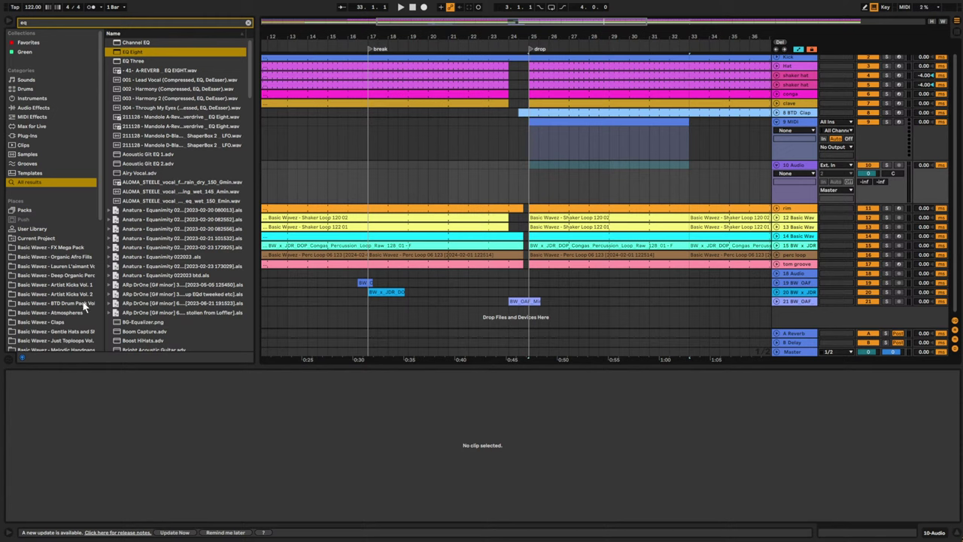
- Clear the browser search and open the Atmos Tops & Rhythms folder in the Basic Wavez - Atmospheres pack
click(65, 313)
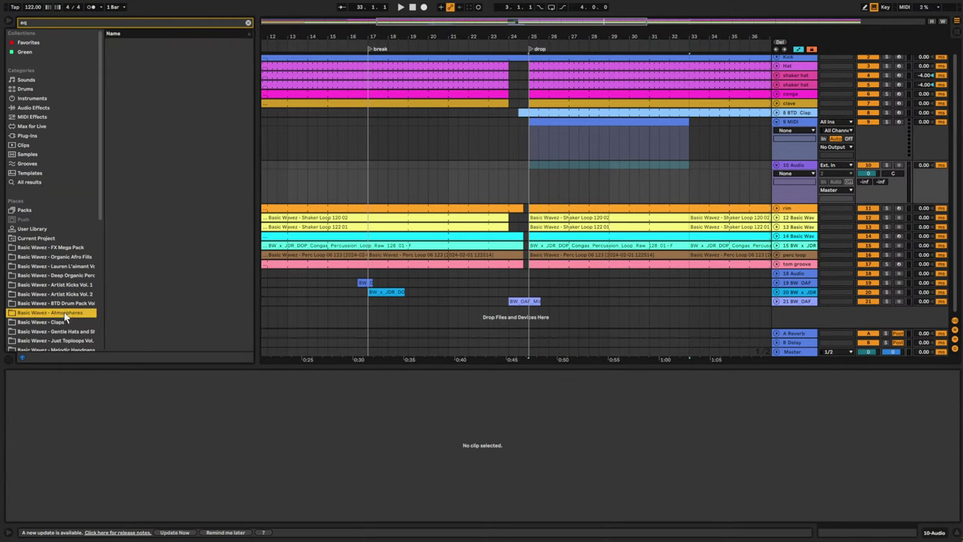
click(248, 25)
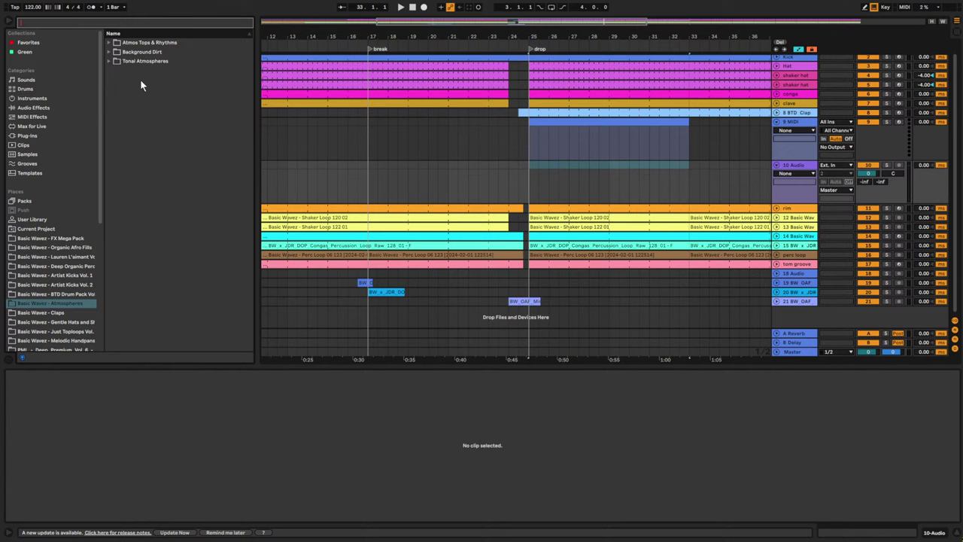
click(110, 52)
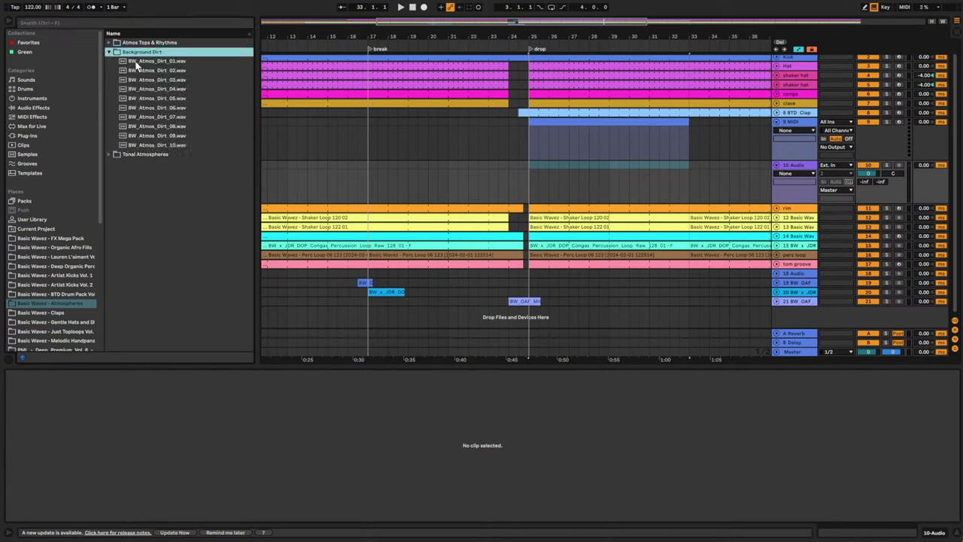
click(112, 43)
click(109, 43)
- Audition the BW_120_Atmos_Toploop samples between 02 and 20 to choose an atmospheric top loop
click(154, 62)
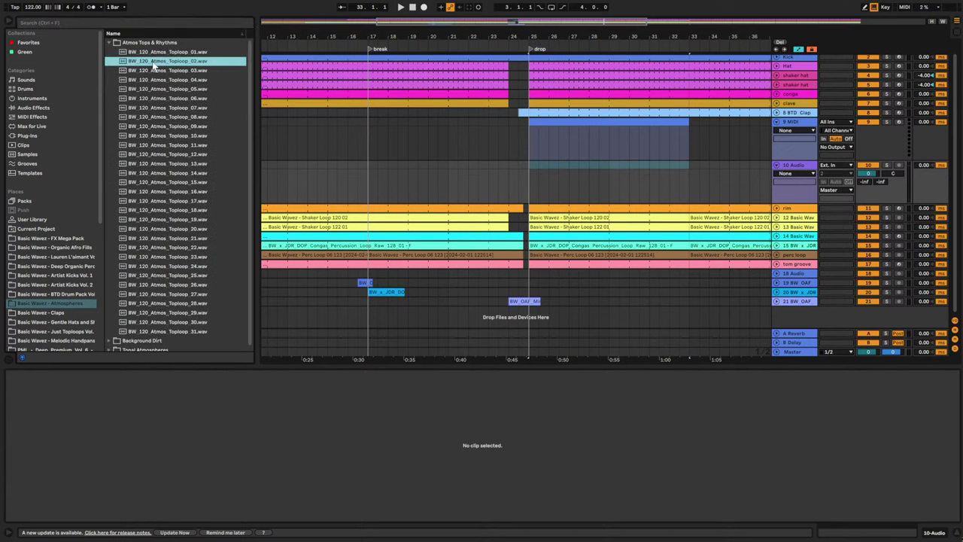
click(176, 118)
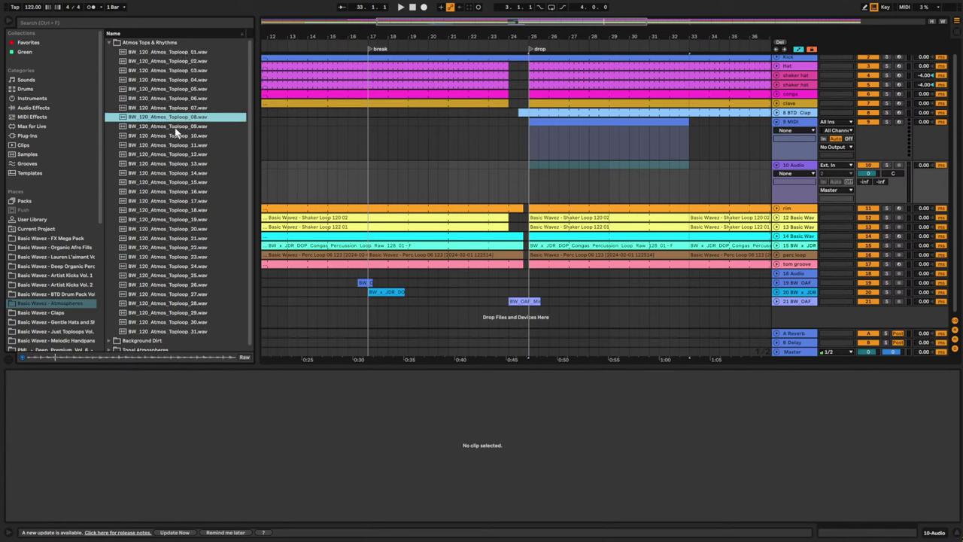
click(181, 154)
click(183, 173)
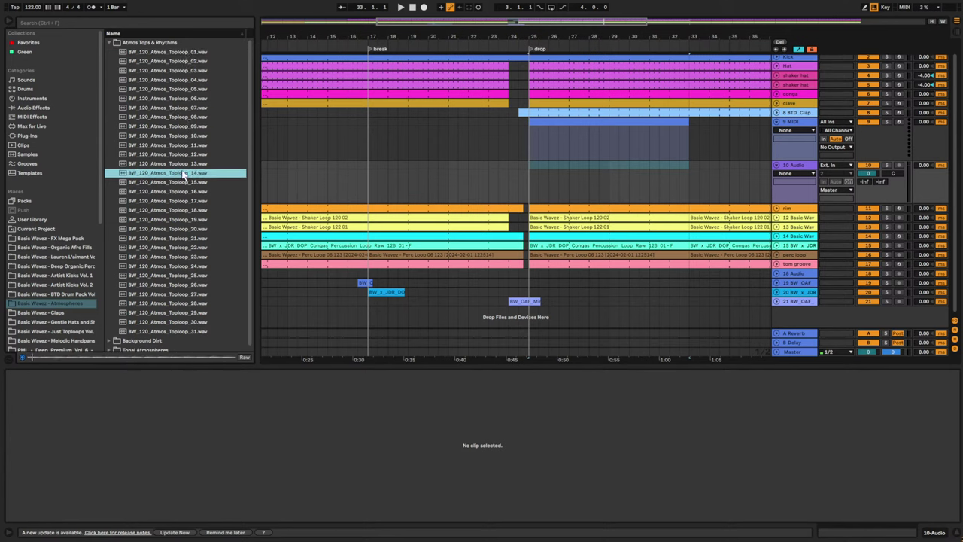
click(185, 183)
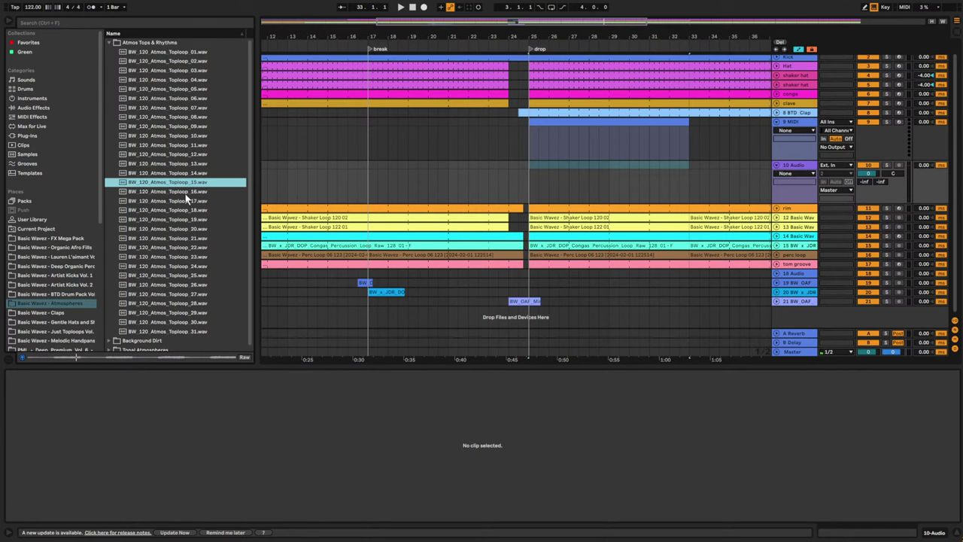
click(187, 192)
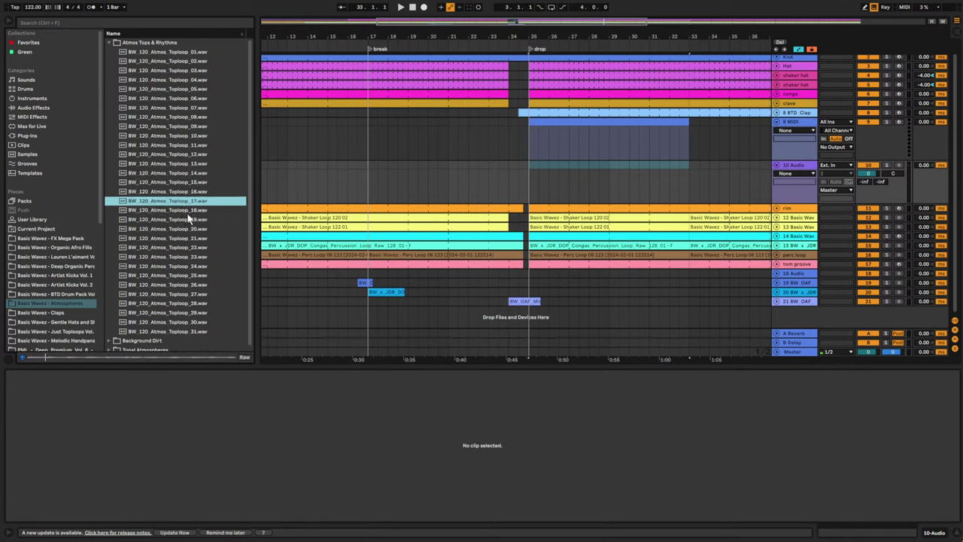
click(190, 211)
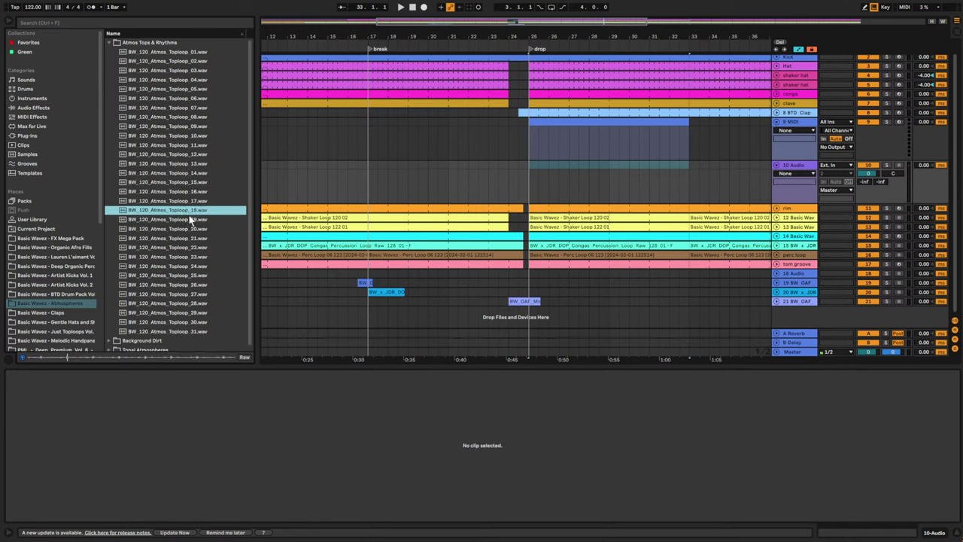
click(189, 220)
click(190, 230)
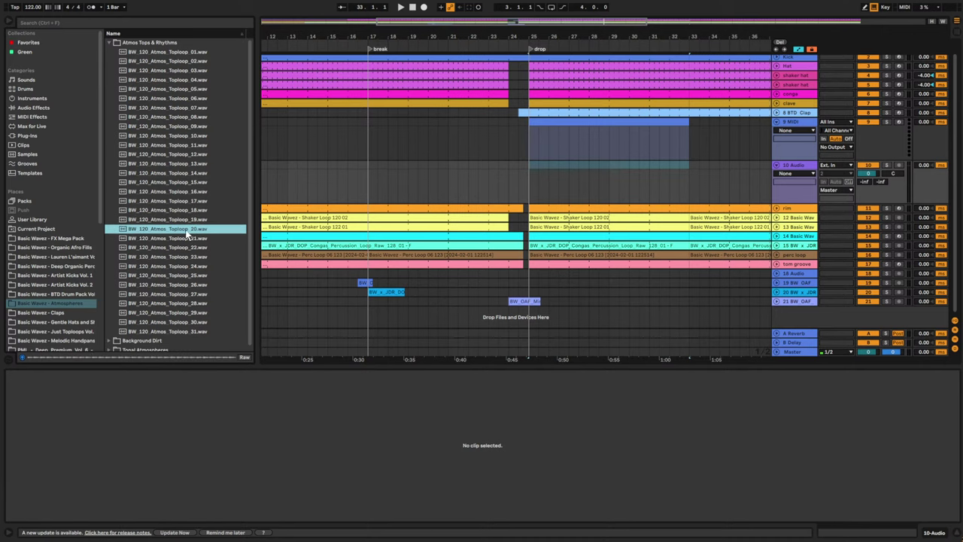
- Place BW_120_Atmos_Toploop_20 on the new audio track at 25.1.1 and lower that track's volume to -18.7 dB while playing into the drop
drag(187, 234, 501, 209)
drag(527, 181, 527, 181)
click(454, 181)
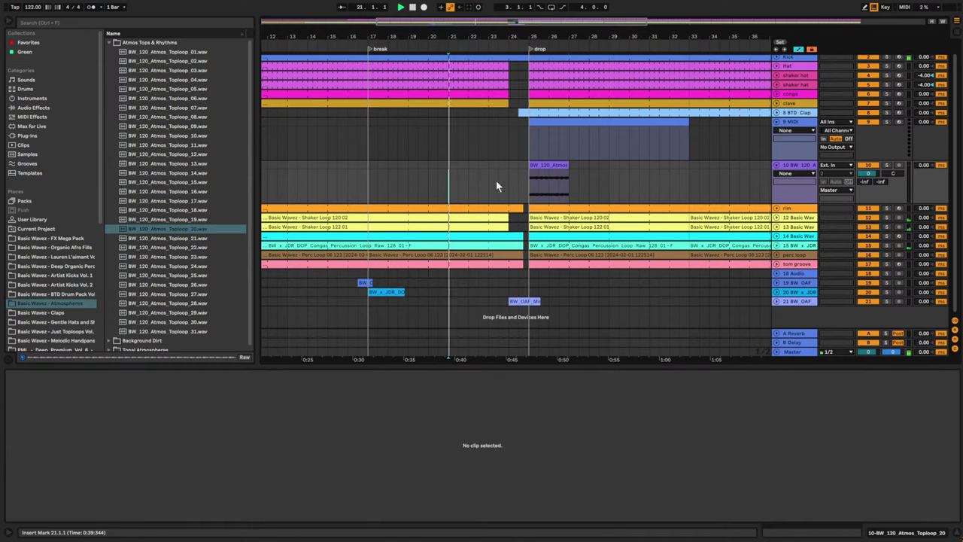
key(space)
click(869, 174)
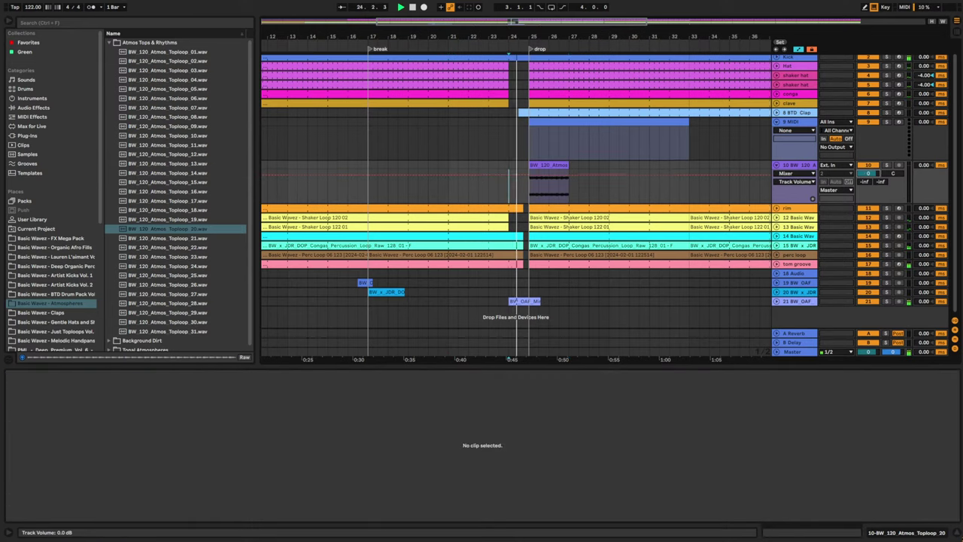
drag(869, 173, 867, 174)
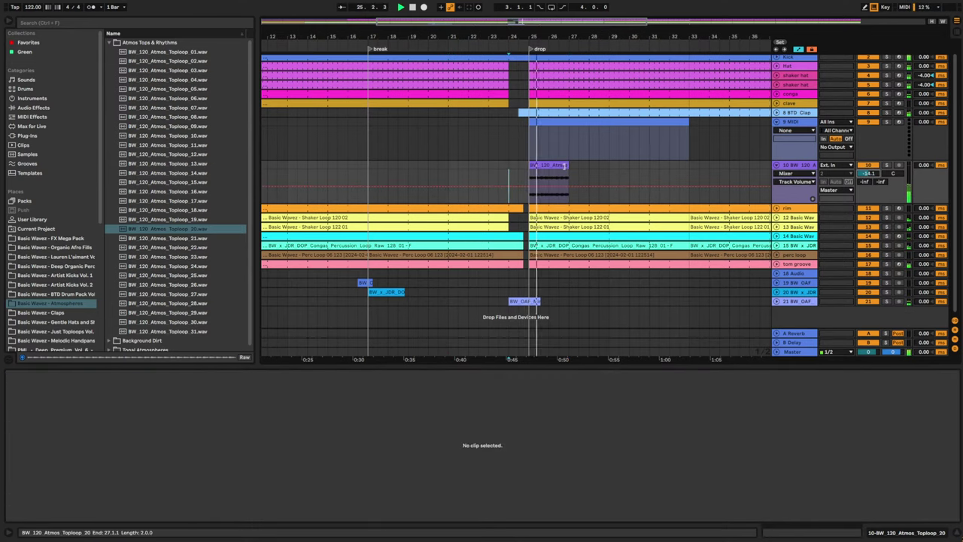
- Extend the atmospheric toploop clip to 33.1.1 and transpose it up 28 semitones
drag(569, 166, 689, 166)
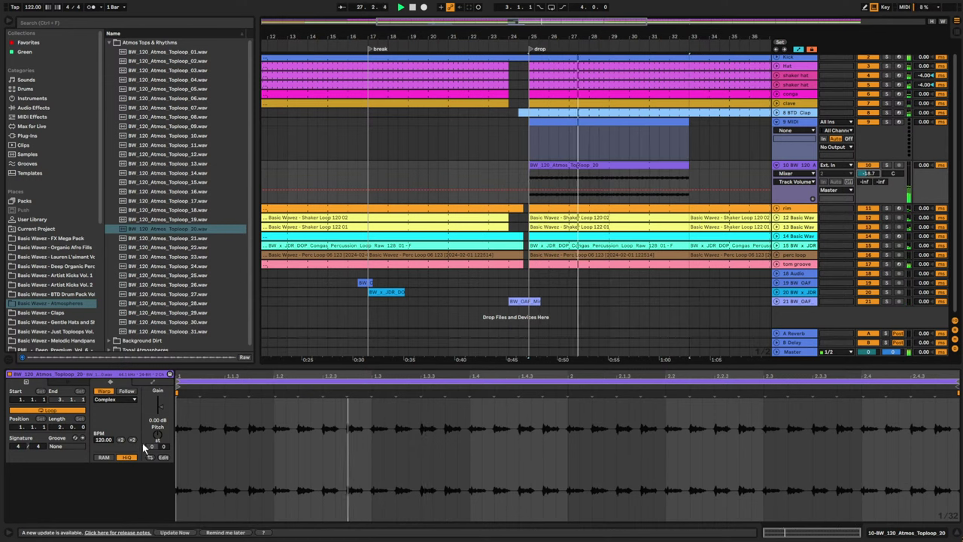
drag(157, 434, 158, 406)
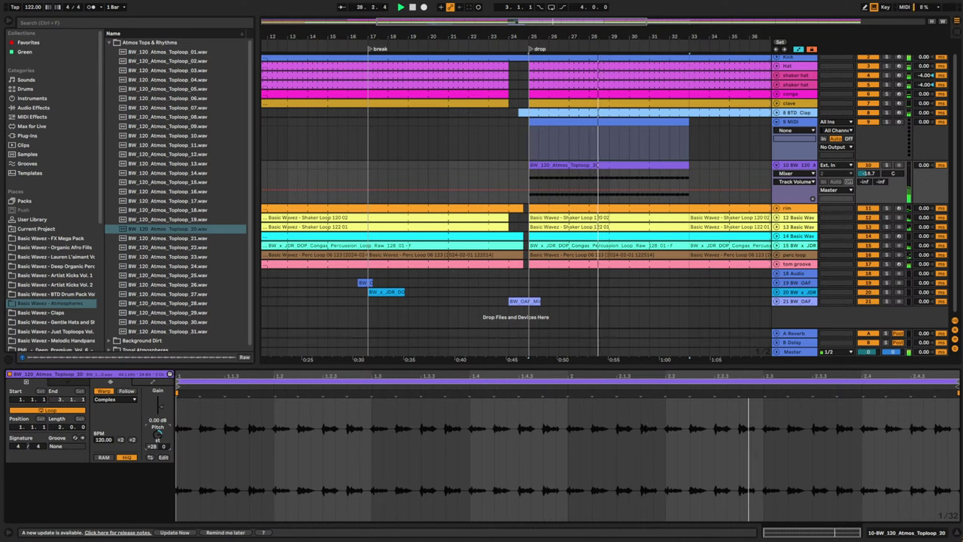
- Reset the atmospheric toploop clip's transposition to 0 semitones and display its clip Gain envelope
double_click(159, 438)
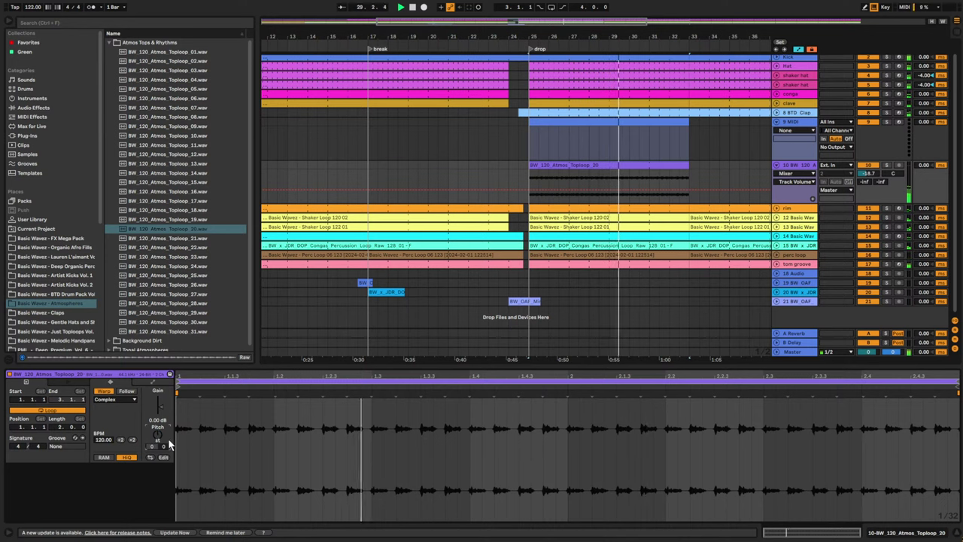
click(241, 383)
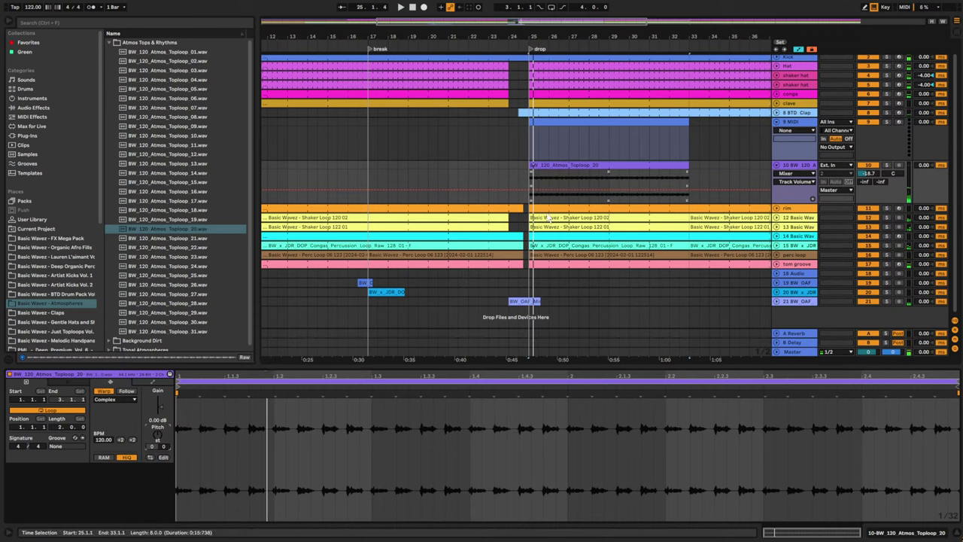
click(148, 384)
click(112, 400)
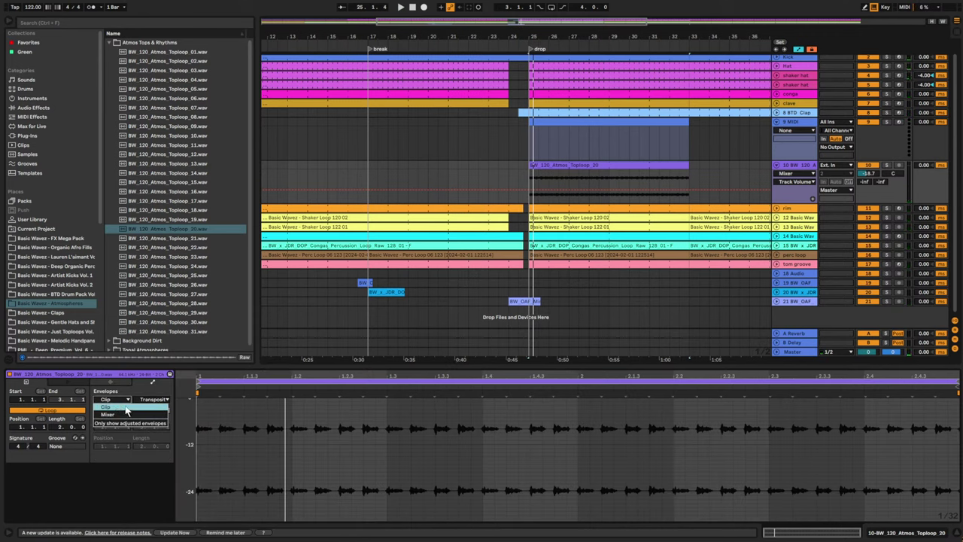
click(125, 407)
click(147, 400)
click(146, 400)
click(146, 400)
click(144, 407)
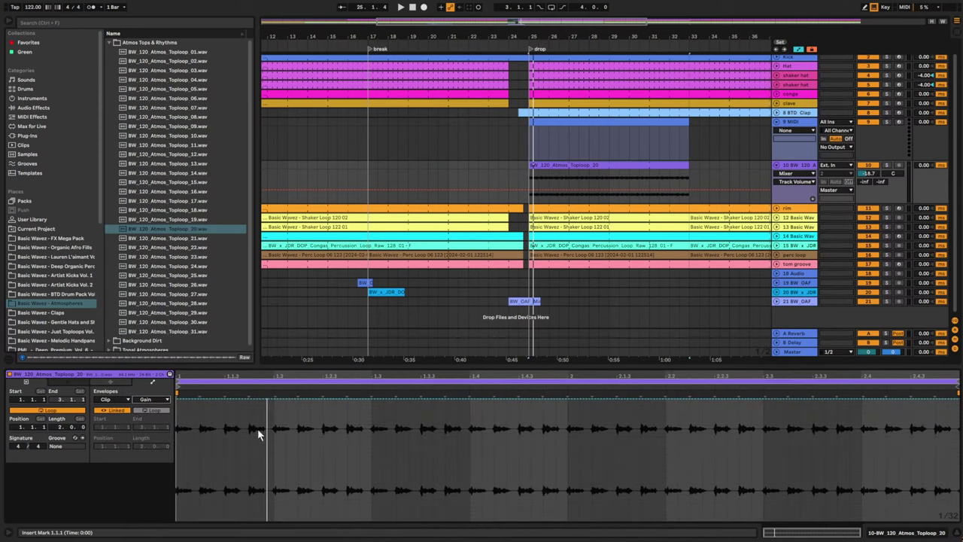
- Draw a curved gain fade-in over the toploop's first half beat, raise its starting level, and shorten the loop to one beat
drag(214, 402, 190, 517)
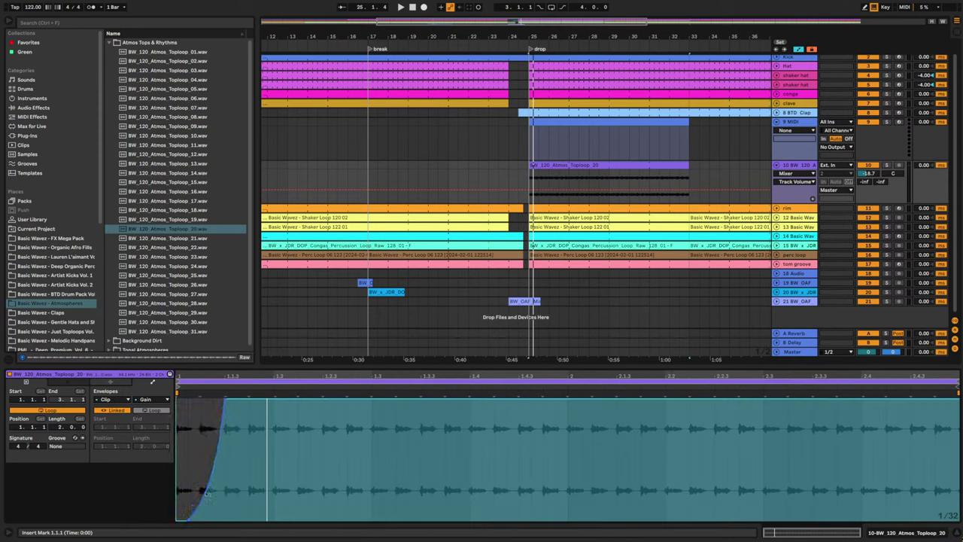
drag(954, 383, 268, 405)
key(space)
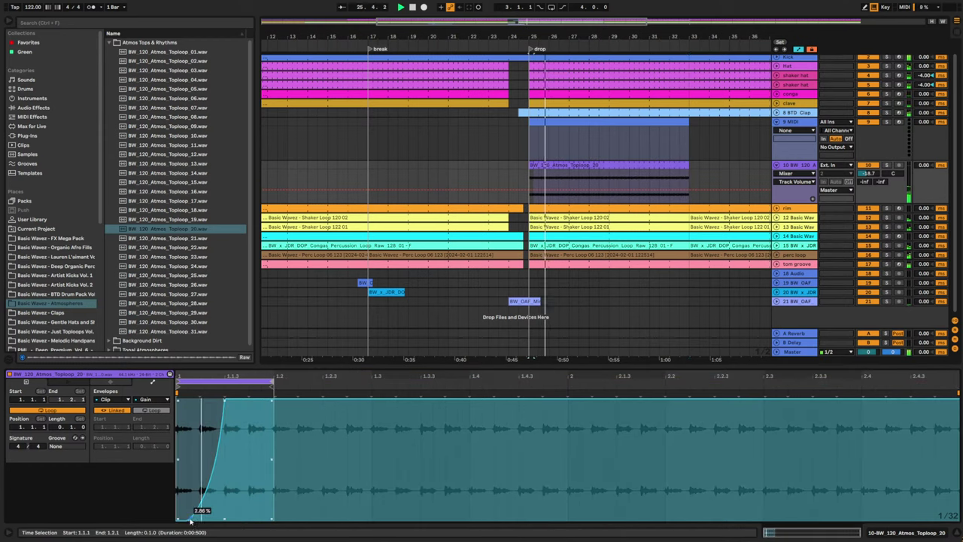
drag(188, 520, 206, 456)
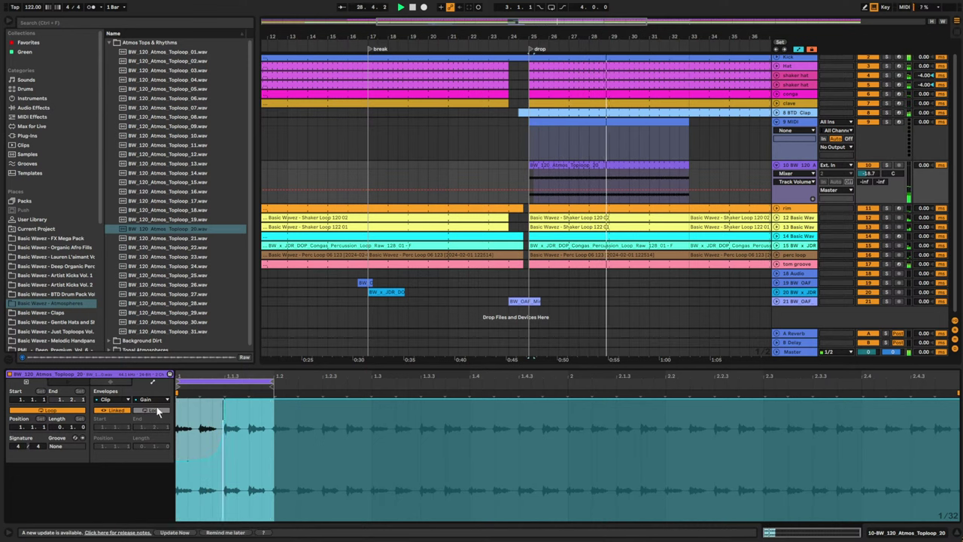
- Warp the toploop in Beats mode preserving 1/16 with transient looping off and envelope 32, and extend the clip to 41.1.1
click(111, 382)
click(108, 407)
click(105, 399)
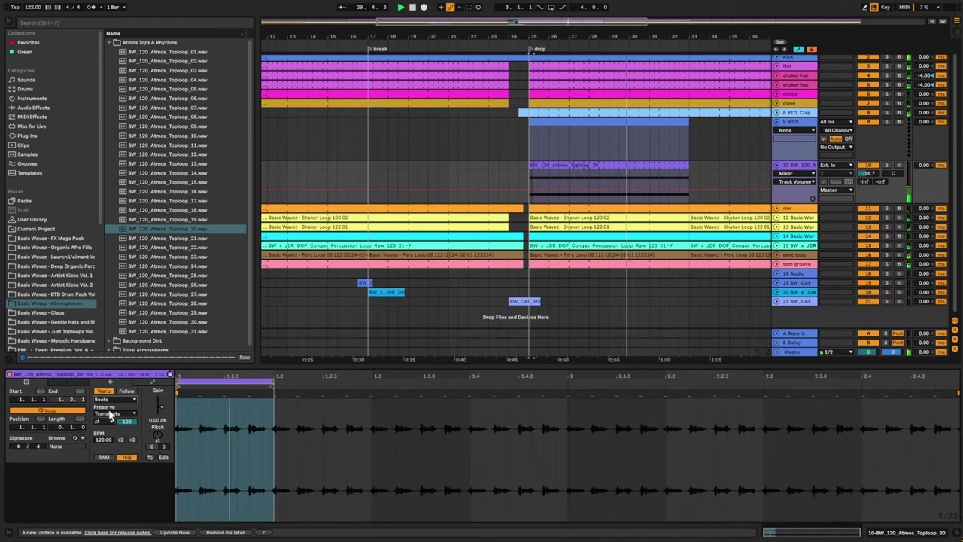
click(103, 421)
click(105, 429)
click(114, 413)
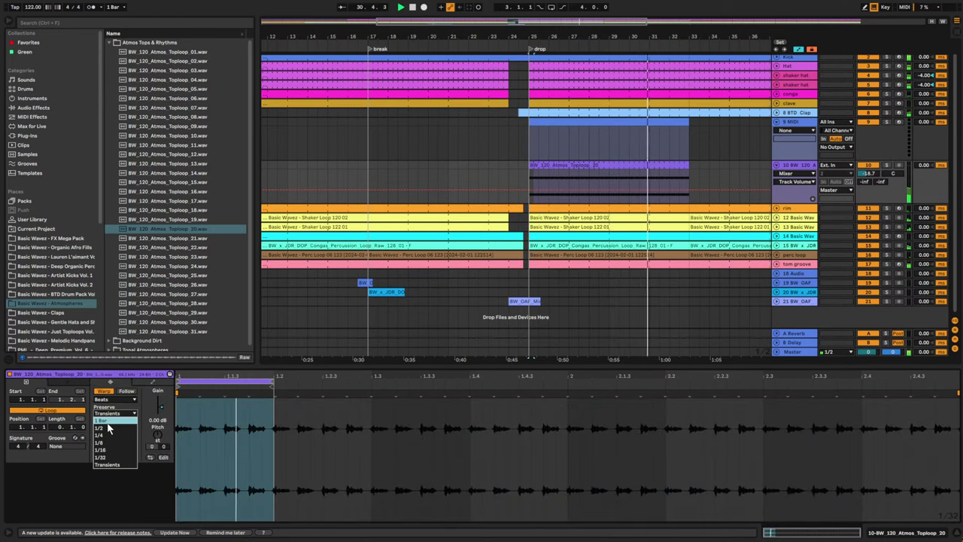
click(110, 450)
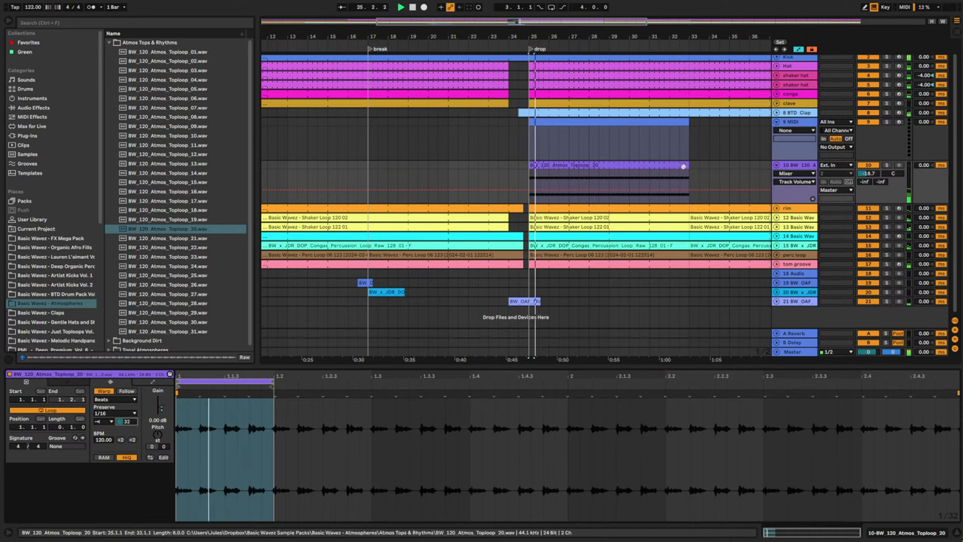
drag(686, 166, 763, 167)
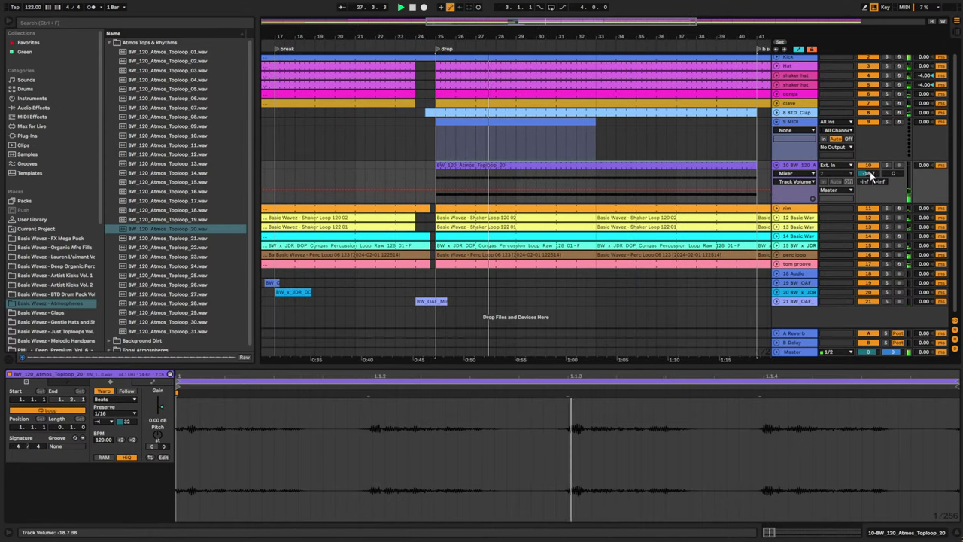
- Transpose the atmospheric toploop clip up 15 semitones and pan its track to 29R
mouse_move(157, 435)
mouse_down()
mouse_move(157, 406)
mouse_move(157, 437)
mouse_up()
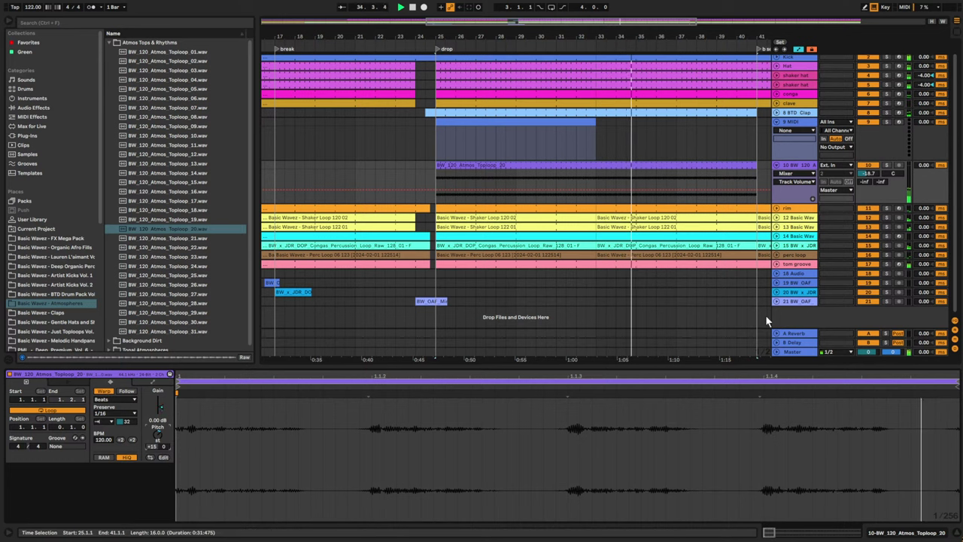
drag(893, 173, 893, 151)
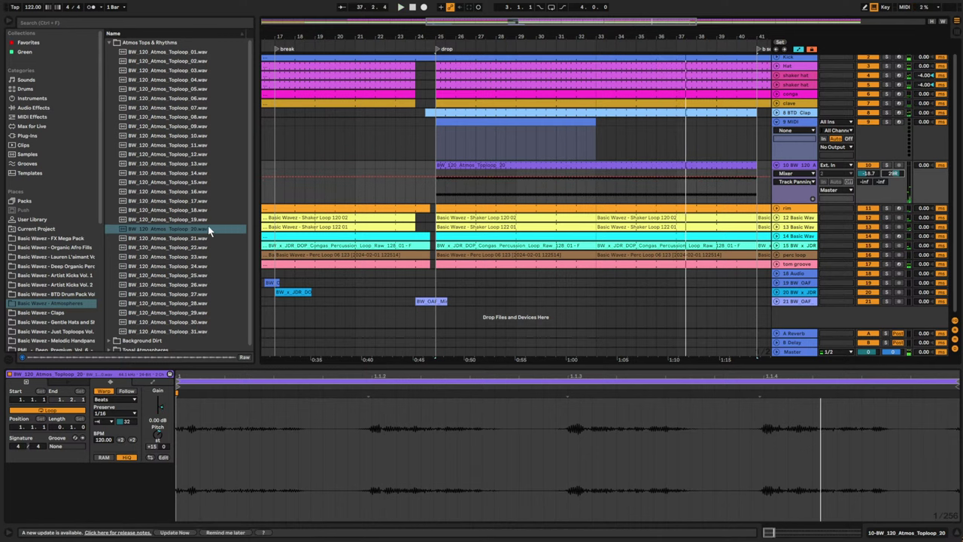
- Leave the Atmospheres pack and open the Hat loop folder in the Basic Wavez - BTD Drum Pack
click(109, 43)
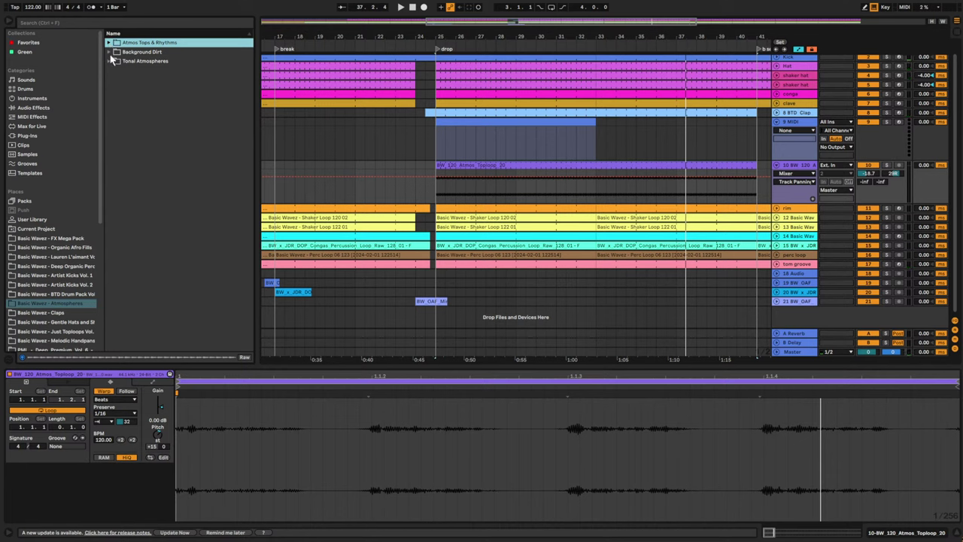
click(802, 165)
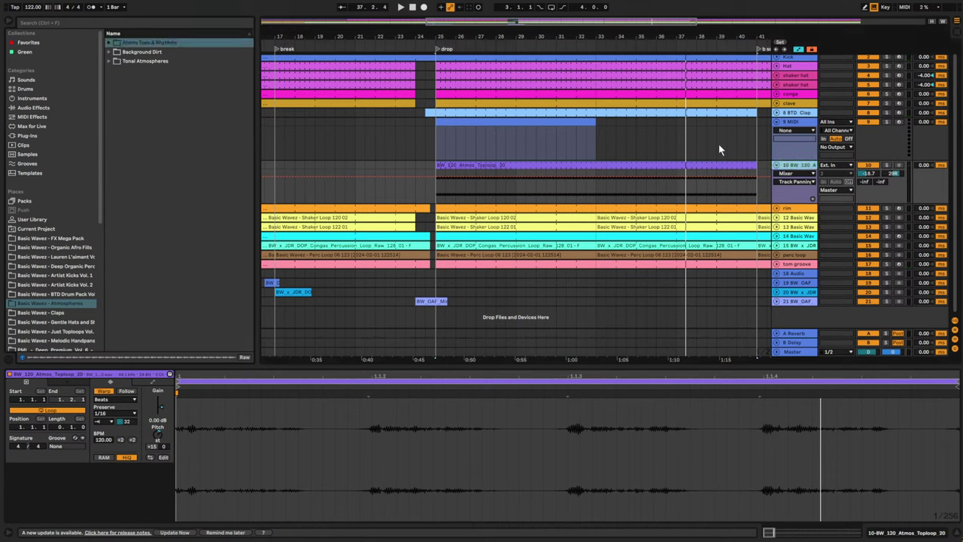
click(497, 122)
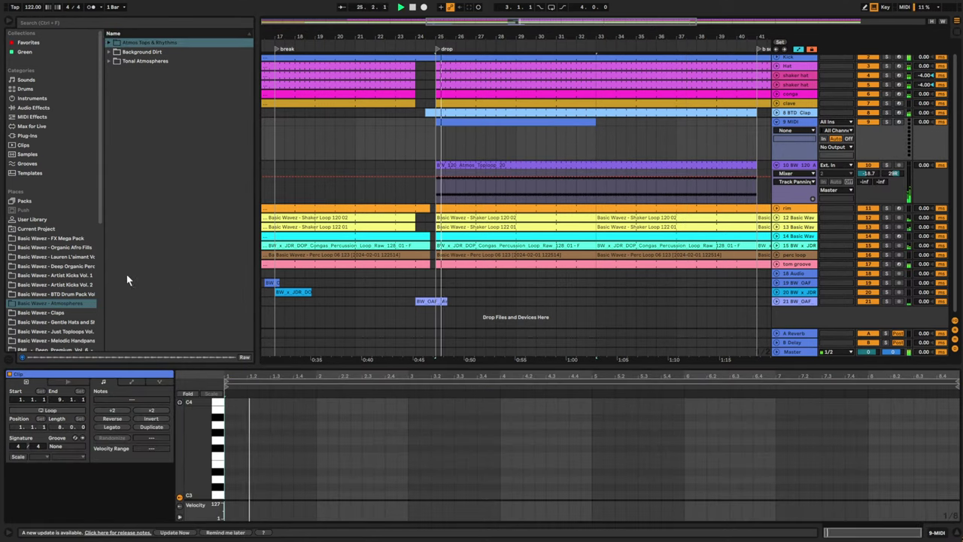
click(57, 266)
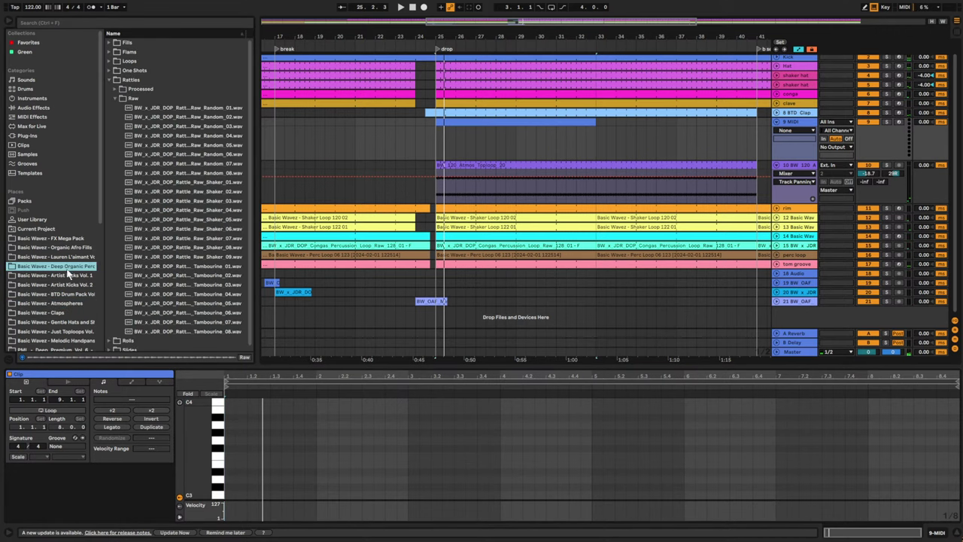
click(76, 258)
click(68, 303)
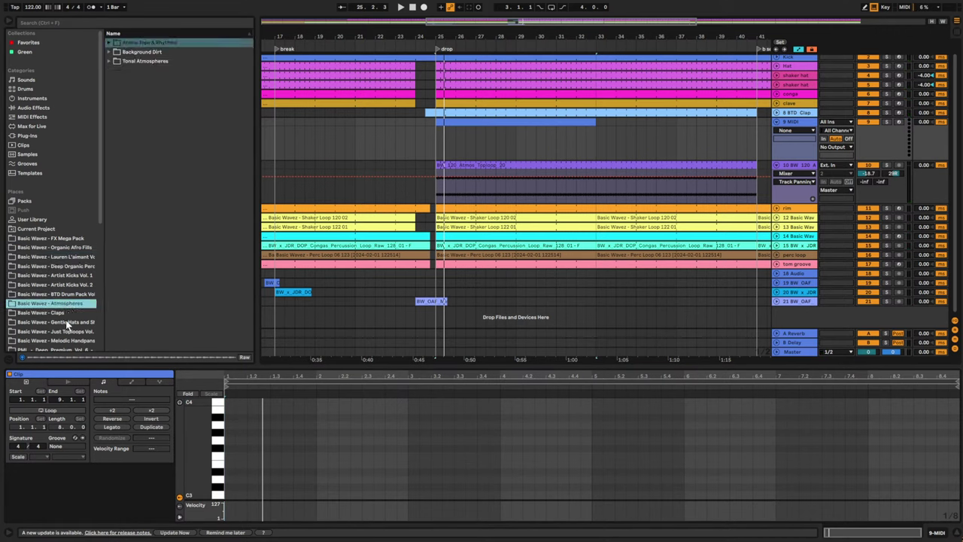
click(76, 322)
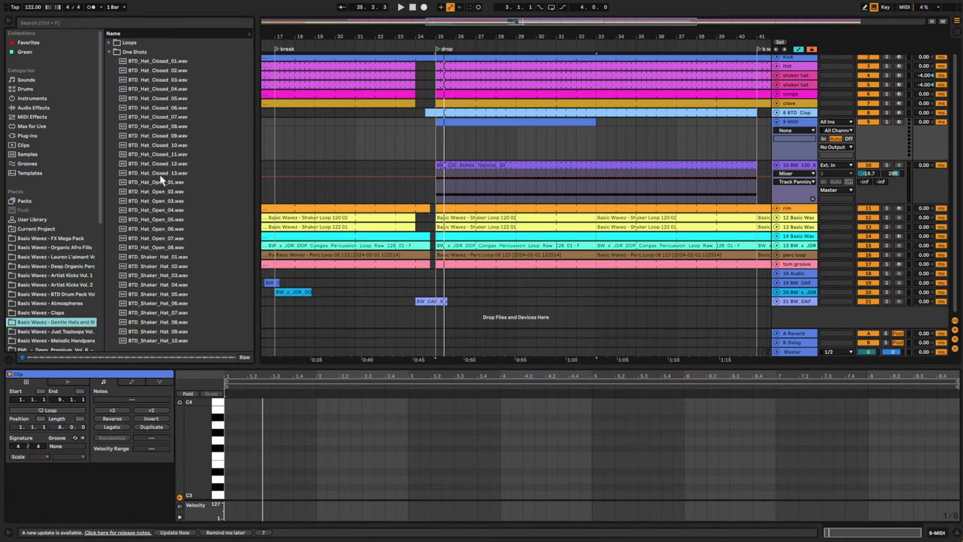
click(71, 295)
click(112, 61)
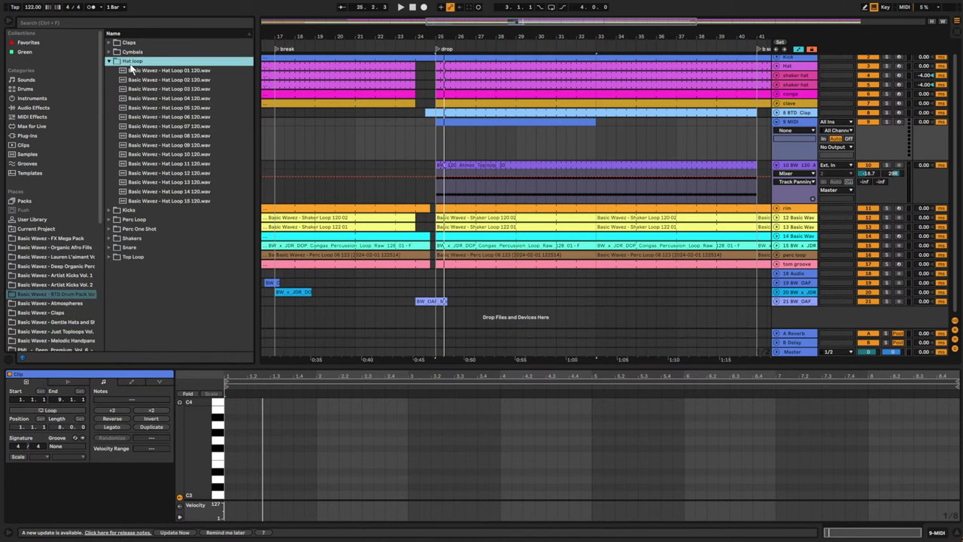
- Audition the Basic Wavez - Hat Loop samples from 01 to 15 to choose a hat loop for the drop
click(137, 71)
click(148, 79)
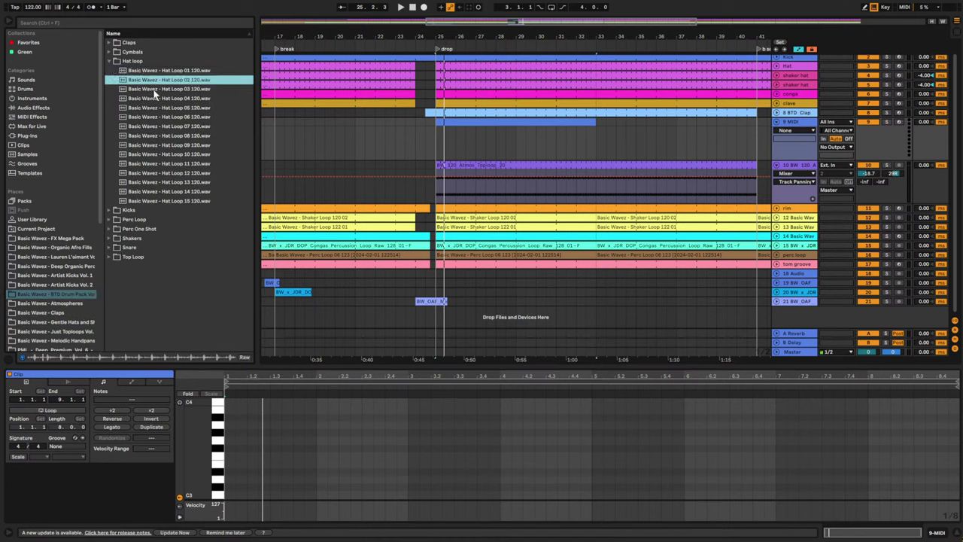
click(154, 89)
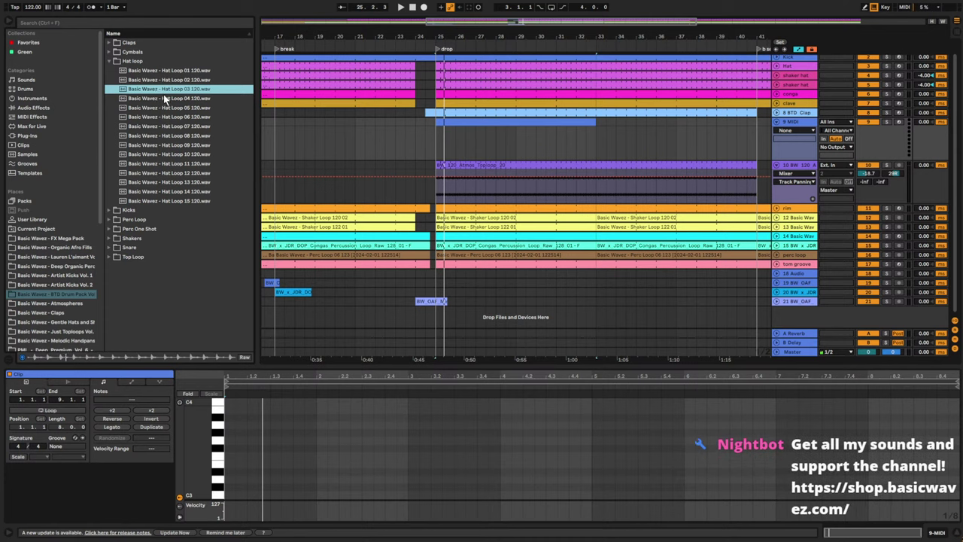
click(164, 96)
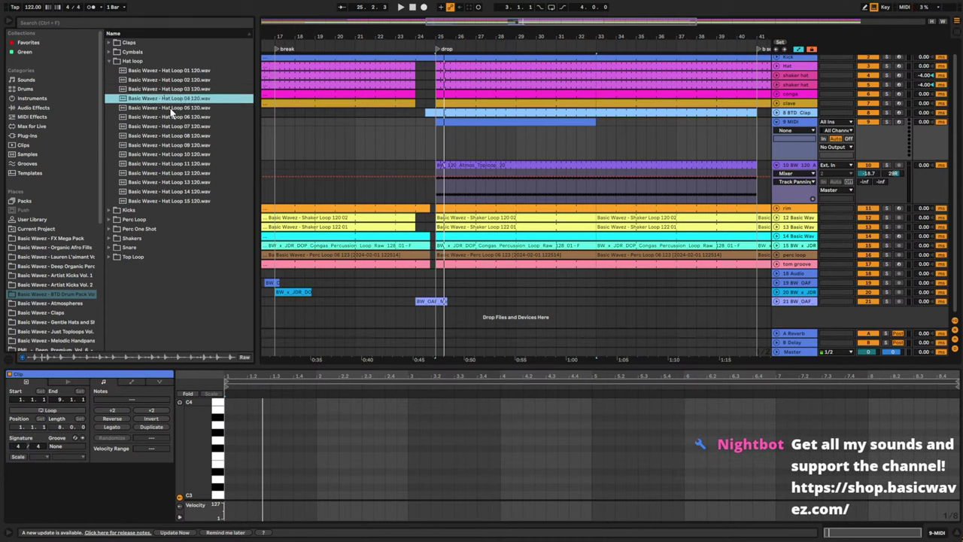
click(171, 110)
click(174, 118)
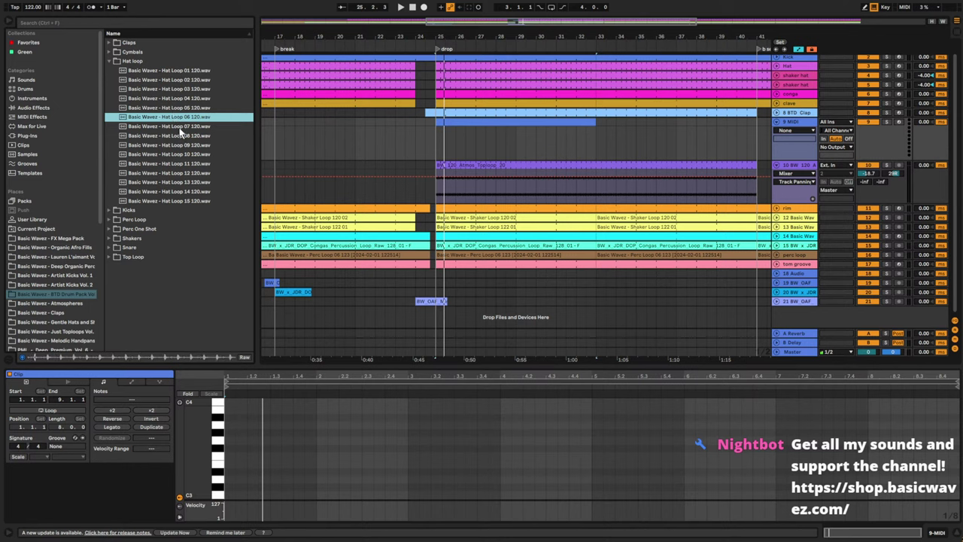
click(181, 128)
click(181, 137)
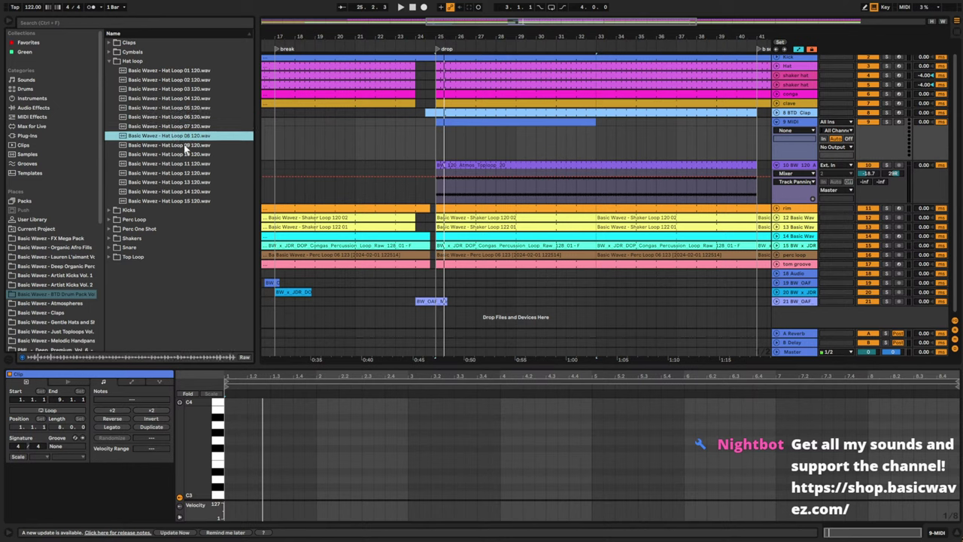
click(186, 145)
click(188, 154)
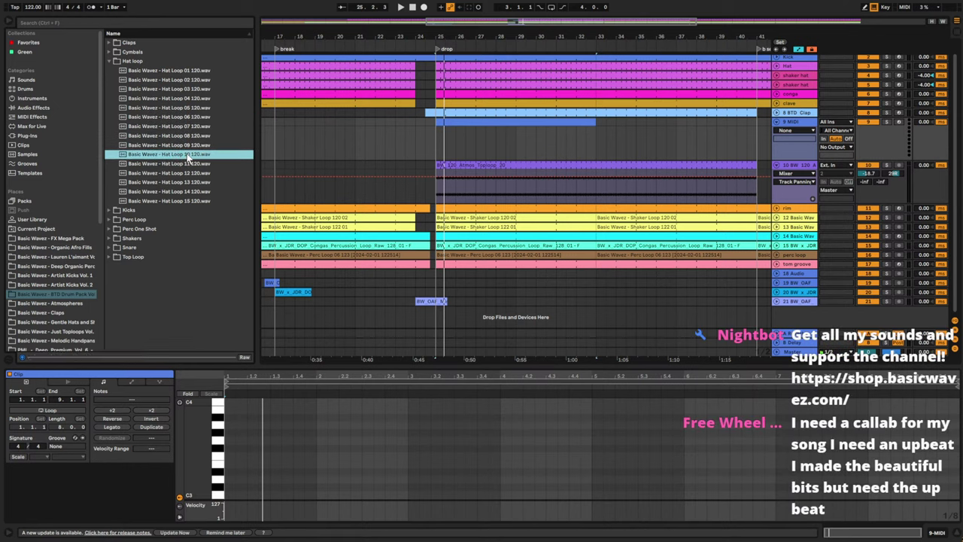
click(190, 163)
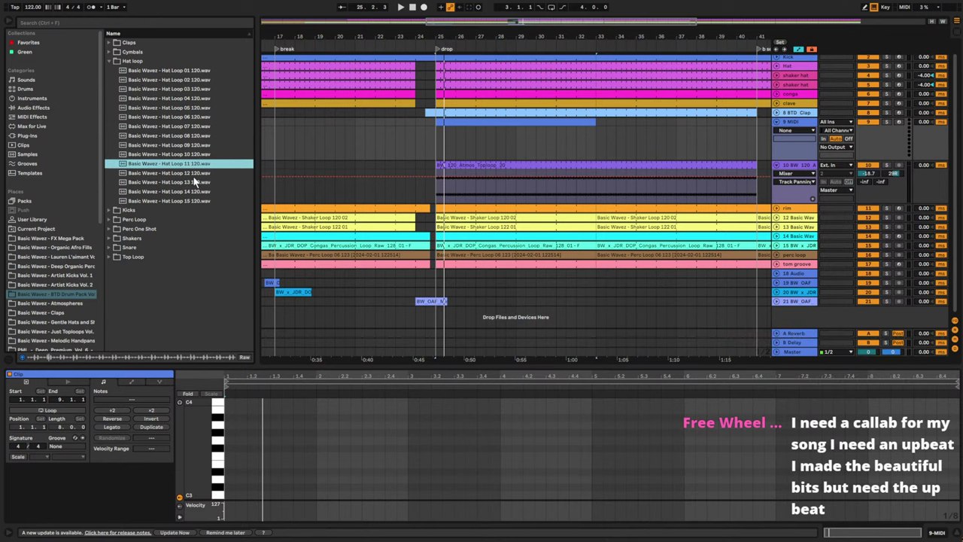
click(193, 176)
click(194, 182)
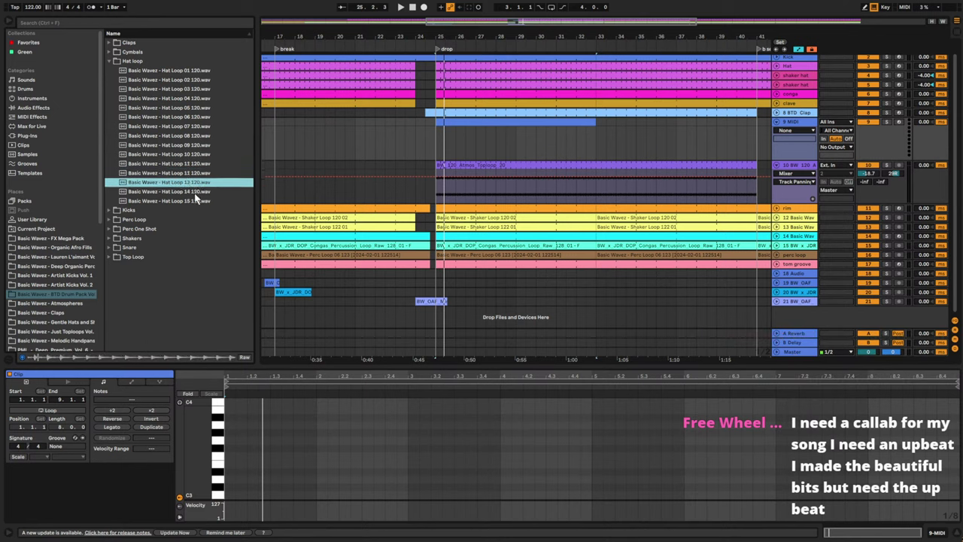
click(194, 192)
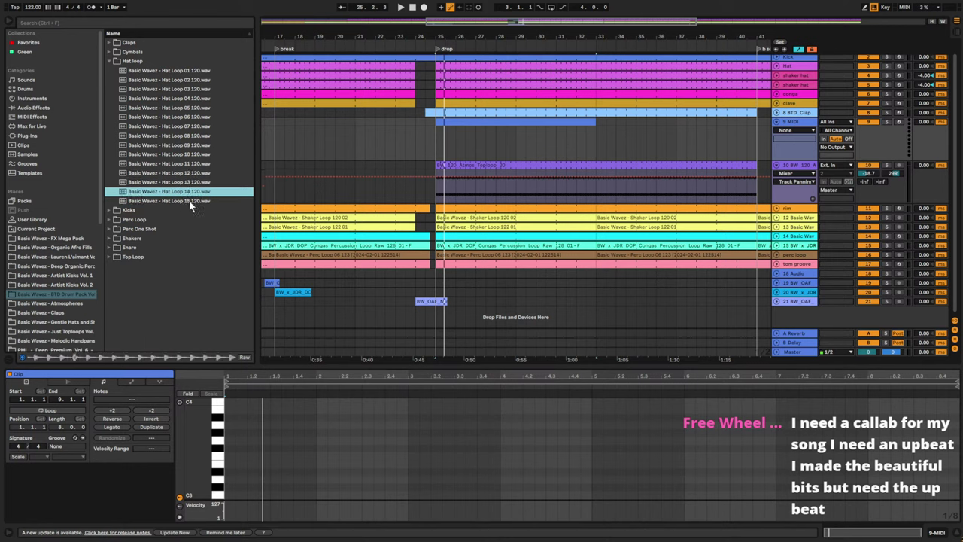
click(191, 202)
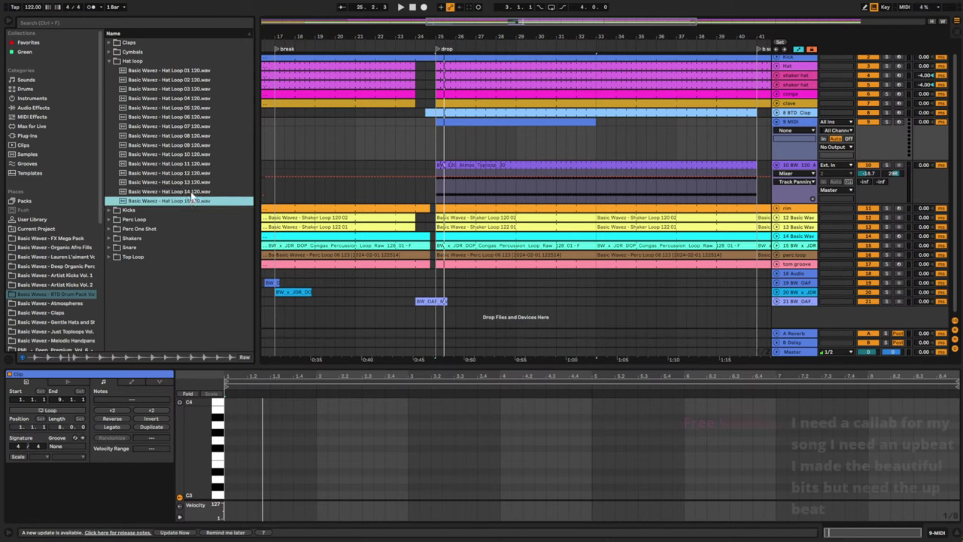
click(193, 193)
click(193, 202)
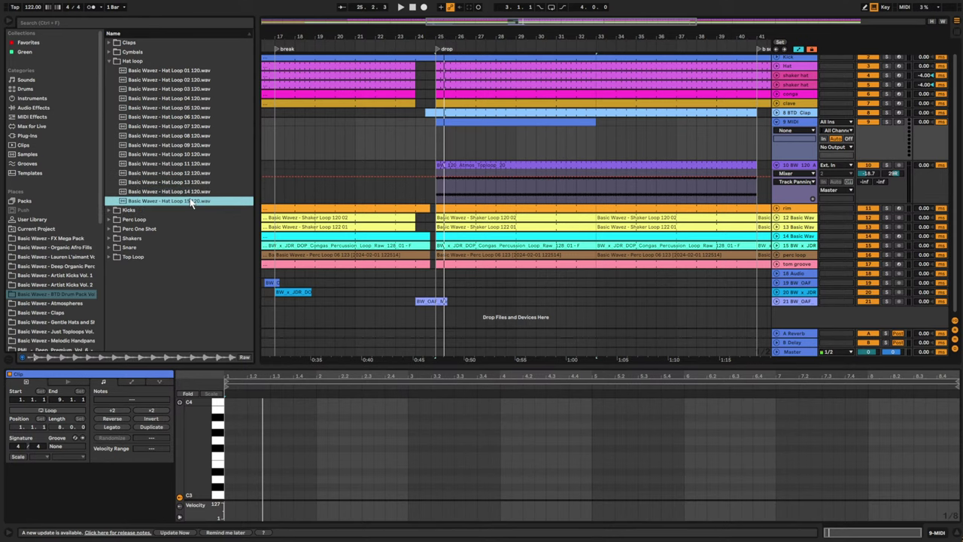
- Place Basic Wavez - Hat Loop 15 120 on a new audio track at 25.1.1 and lower that track's volume to -29.3 dB during playback
drag(207, 203, 434, 146)
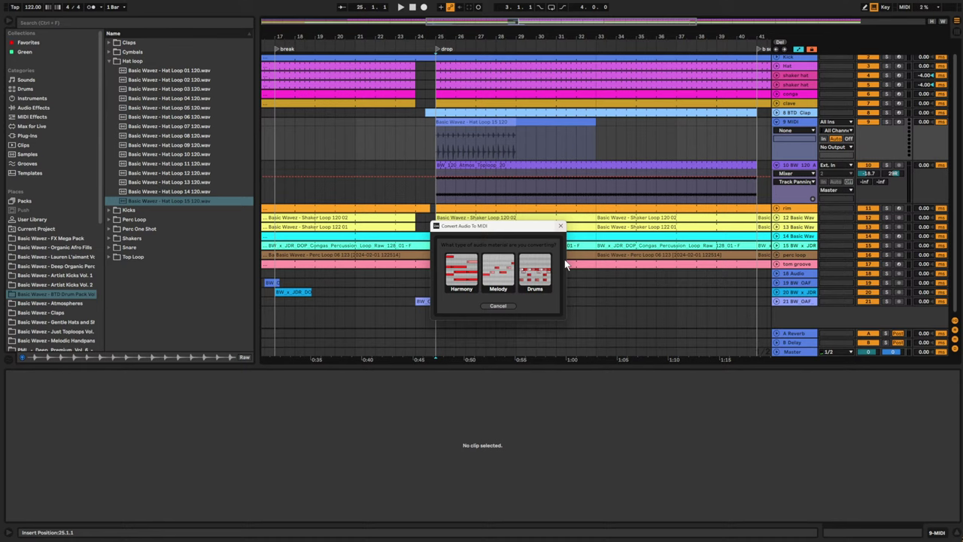
click(498, 306)
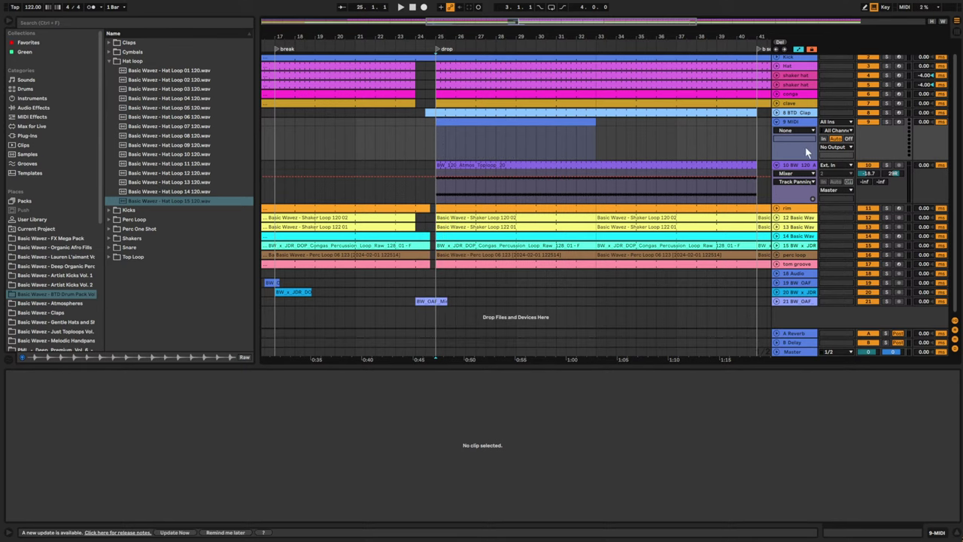
drag(204, 216, 453, 165)
click(396, 185)
key(space)
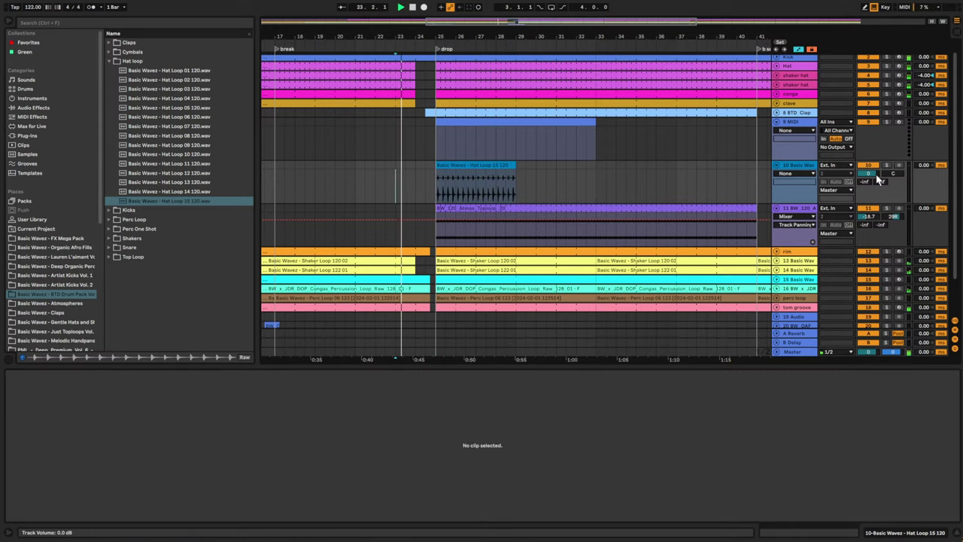
drag(873, 174, 873, 205)
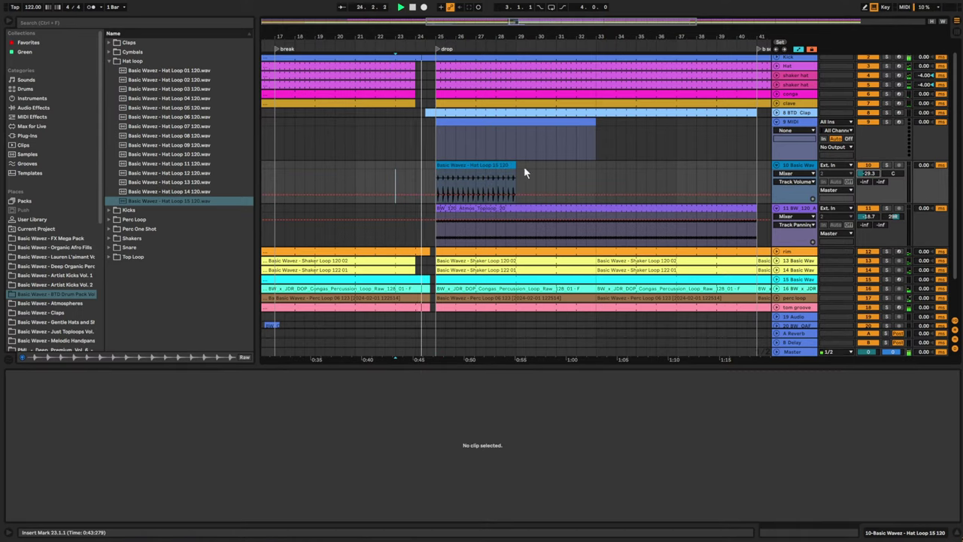
- Extend the Basic Wavez - Hat Loop 15 120 clip to 41.1.1 and set its track's volume to -18.8 dB during playback
drag(512, 165, 757, 165)
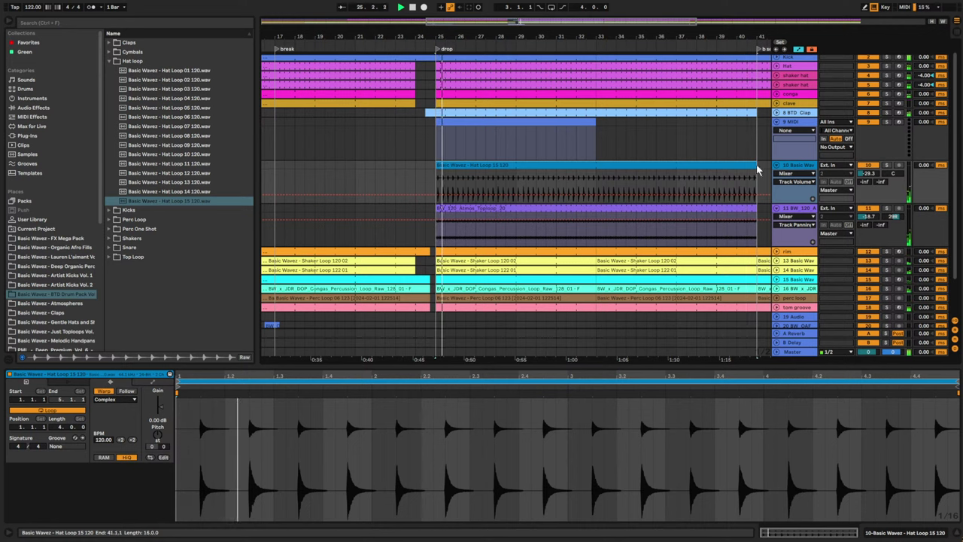
drag(869, 175, 869, 163)
click(664, 167)
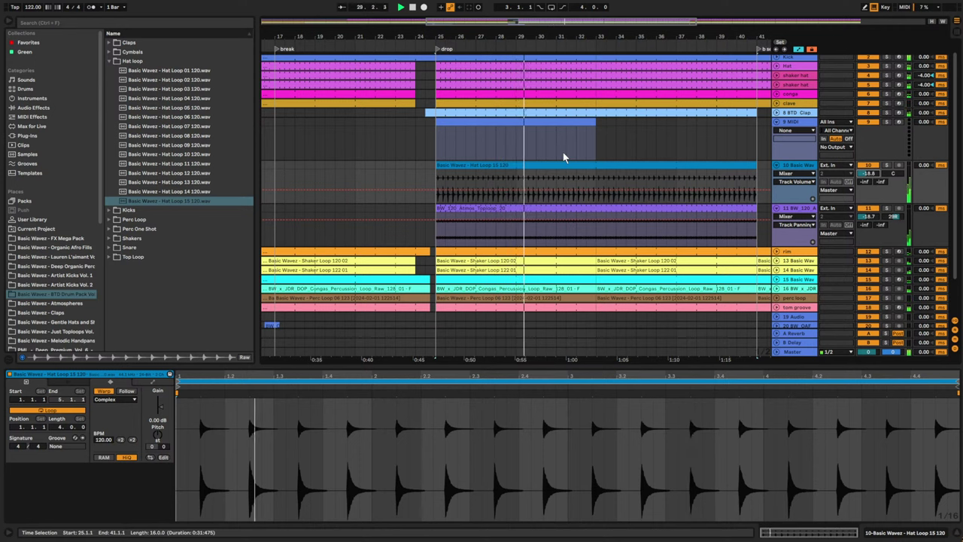
drag(309, 36, 444, 26)
drag(333, 21, 458, 23)
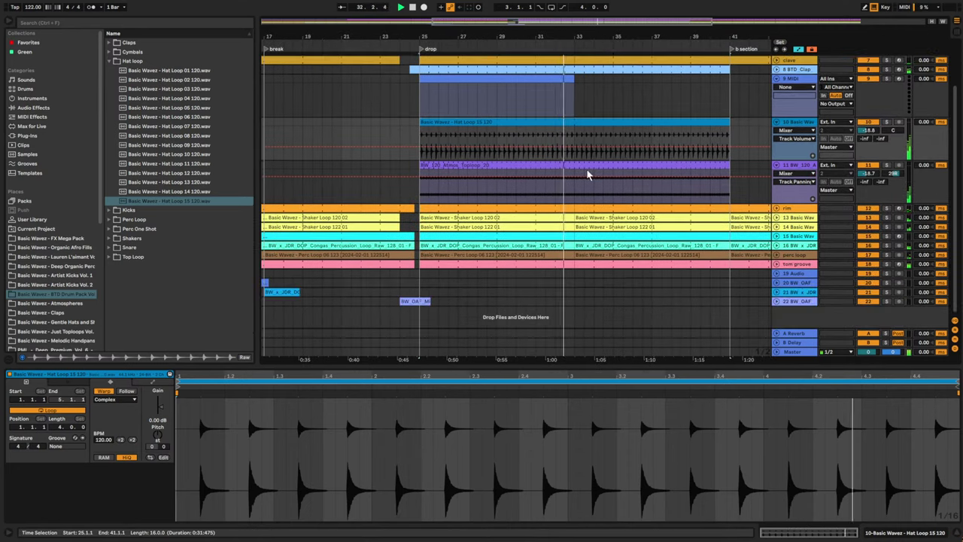
scroll(587, 172, down, 3)
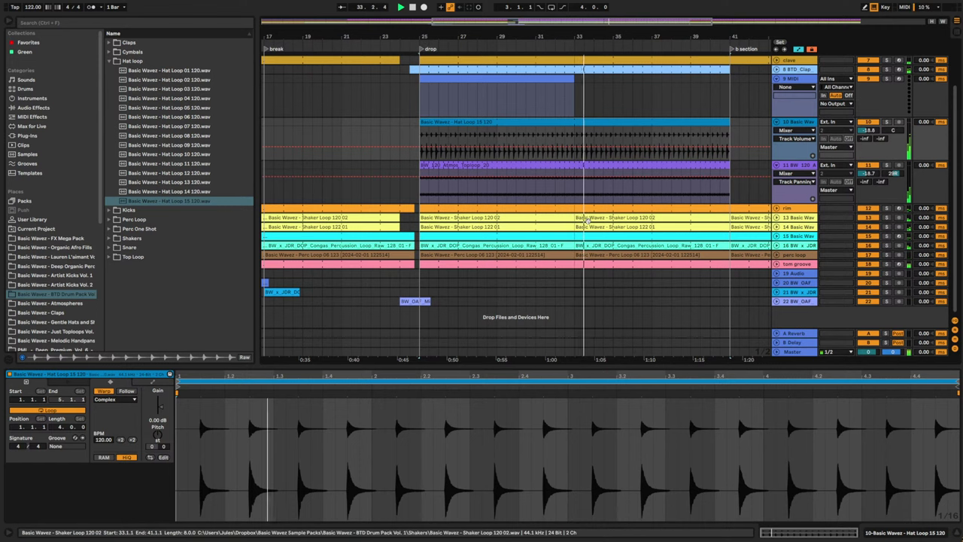
scroll(615, 226, up, 3)
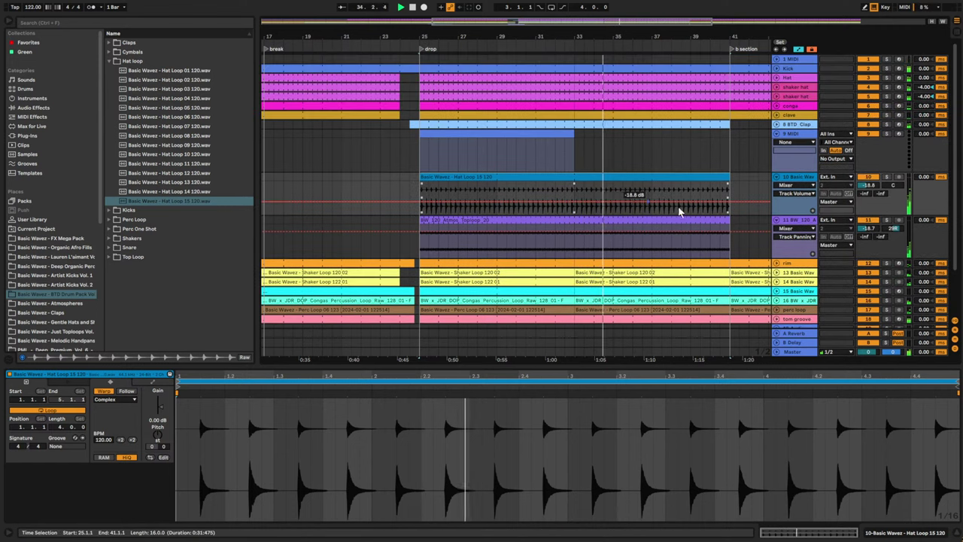
drag(519, 36, 327, 63)
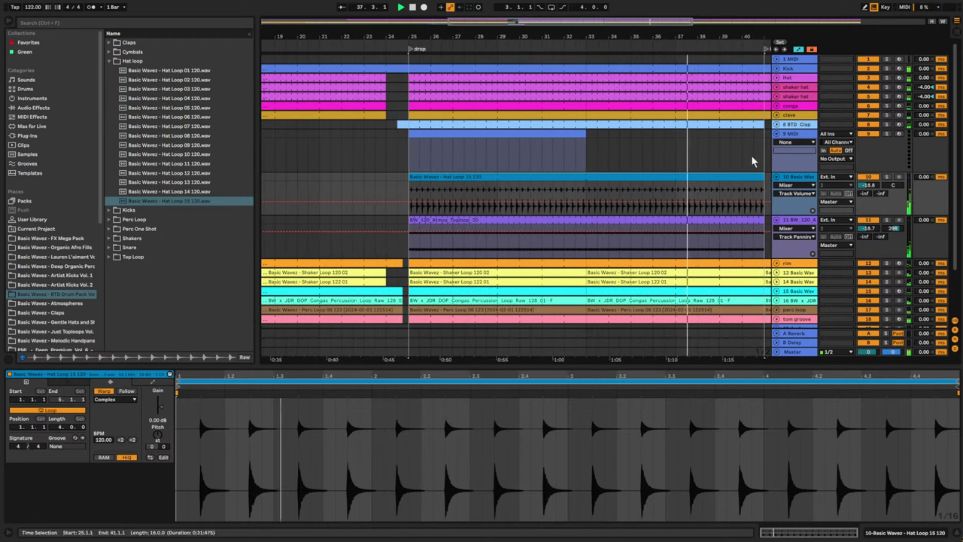
key(space)
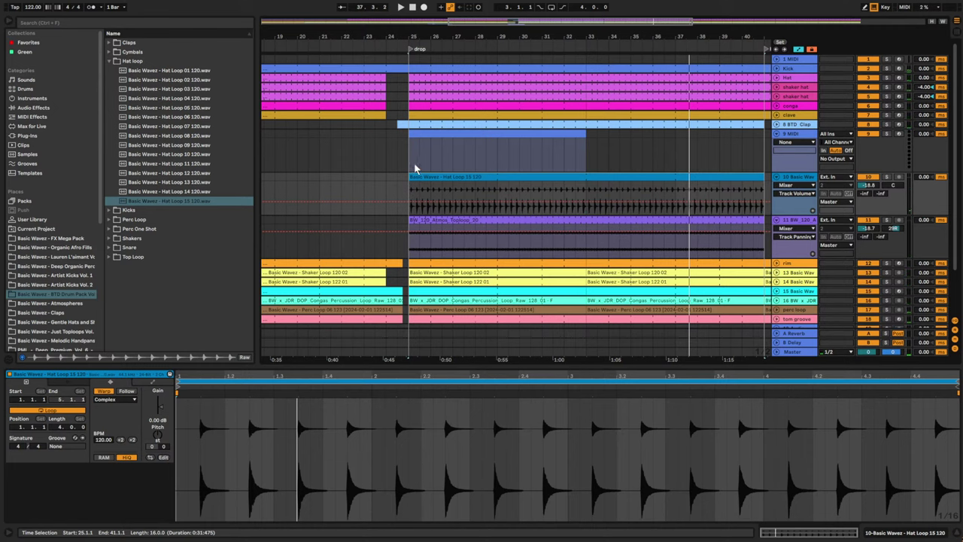
- Select the 9 MIDI track and open the raw One Shots folder in the Basic Wavez - Deep Organic Perc pack
click(410, 162)
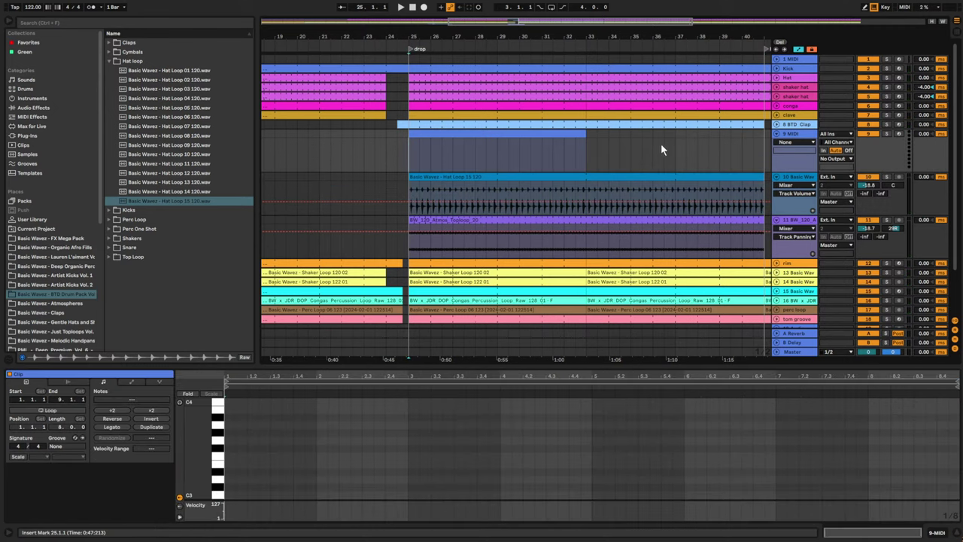
drag(465, 24, 466, 68)
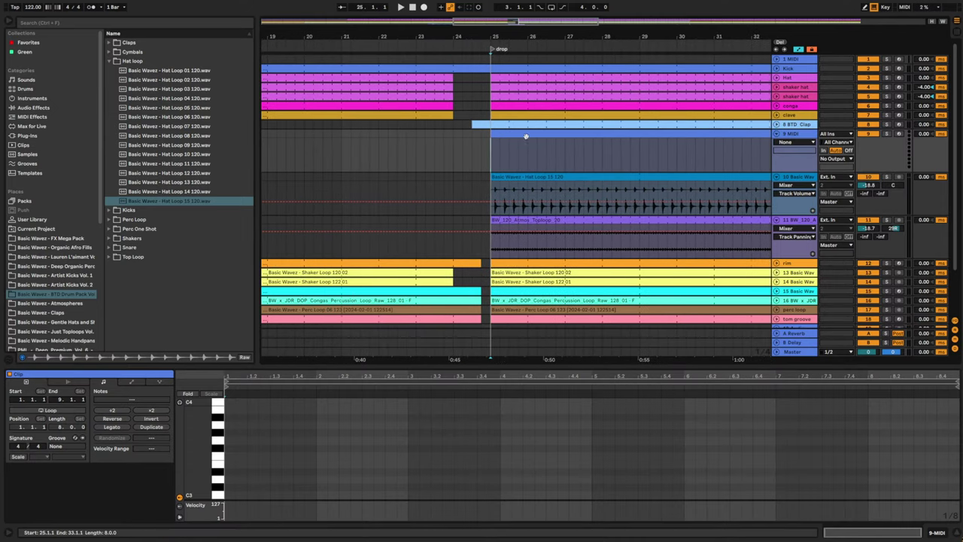
click(794, 137)
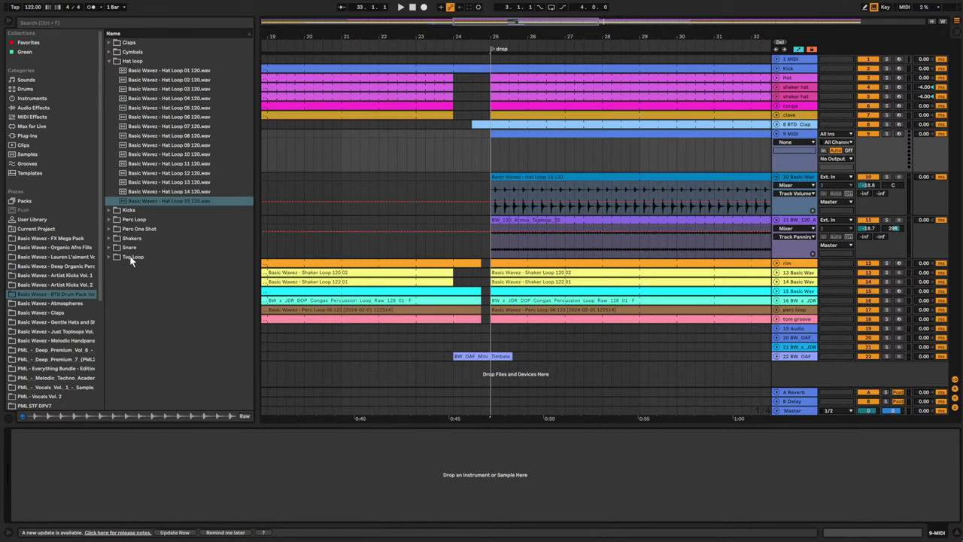
click(75, 285)
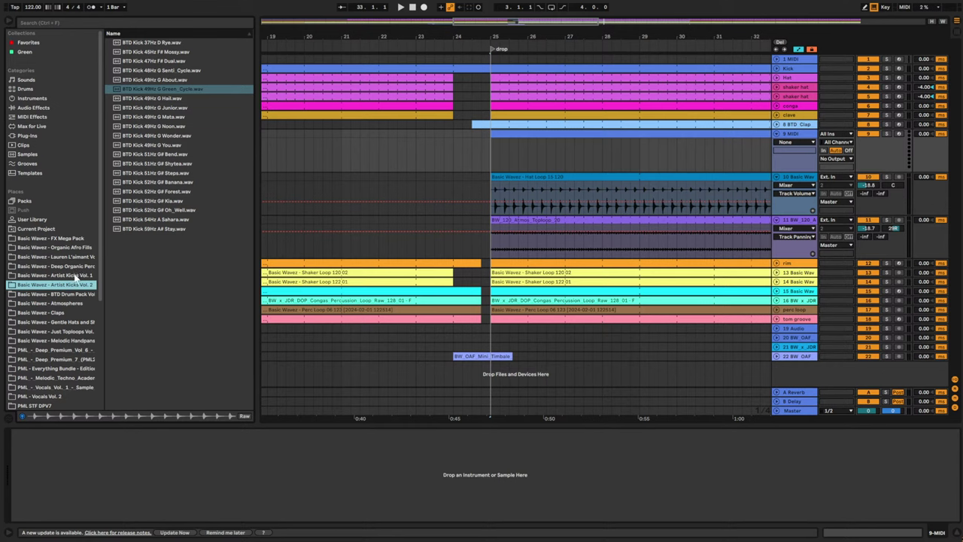
click(81, 266)
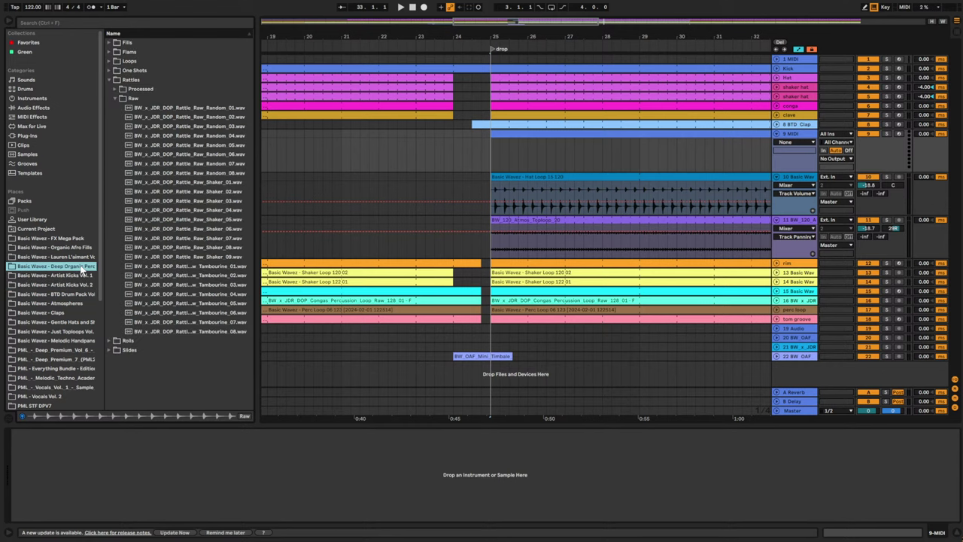
click(110, 80)
click(110, 71)
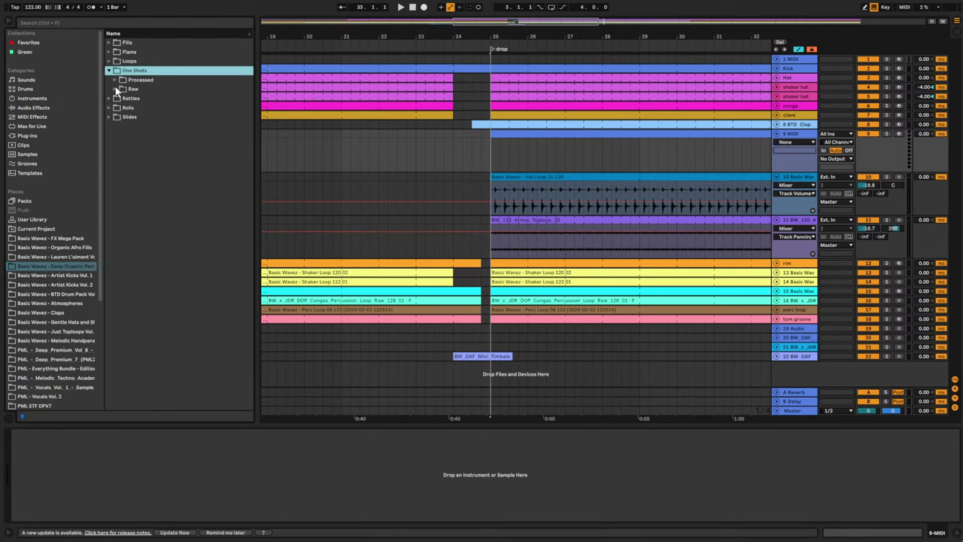
click(117, 90)
- Audition raw bongo, cajon and congas one-shots, from Bongo 01 - G#m down to Congas 12 - F#m
click(146, 99)
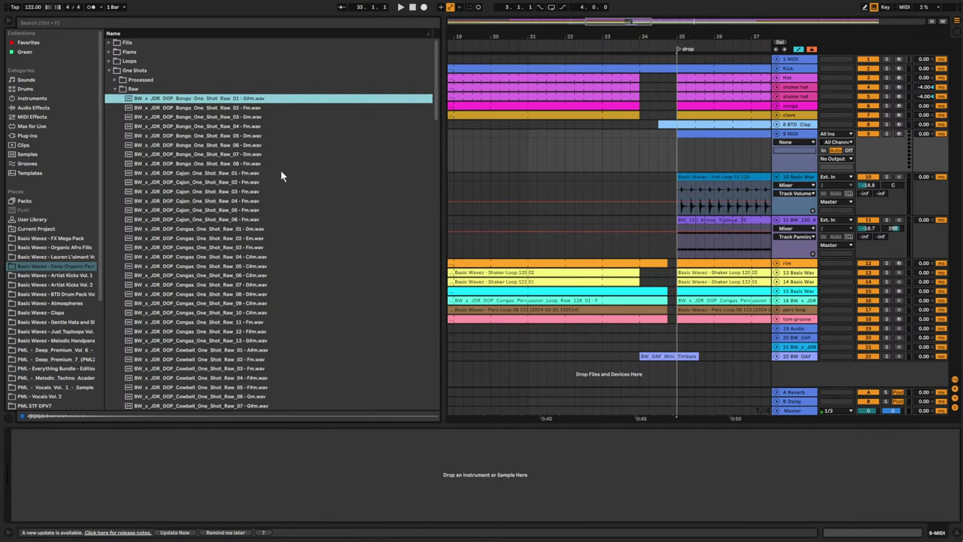
click(281, 174)
click(226, 200)
click(220, 229)
click(217, 248)
click(219, 266)
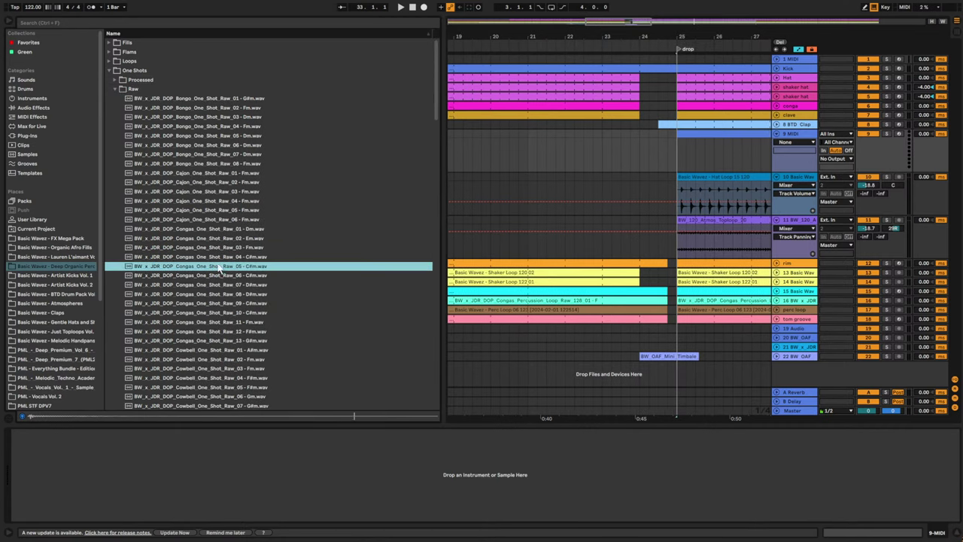
click(220, 276)
click(215, 295)
click(217, 313)
click(221, 331)
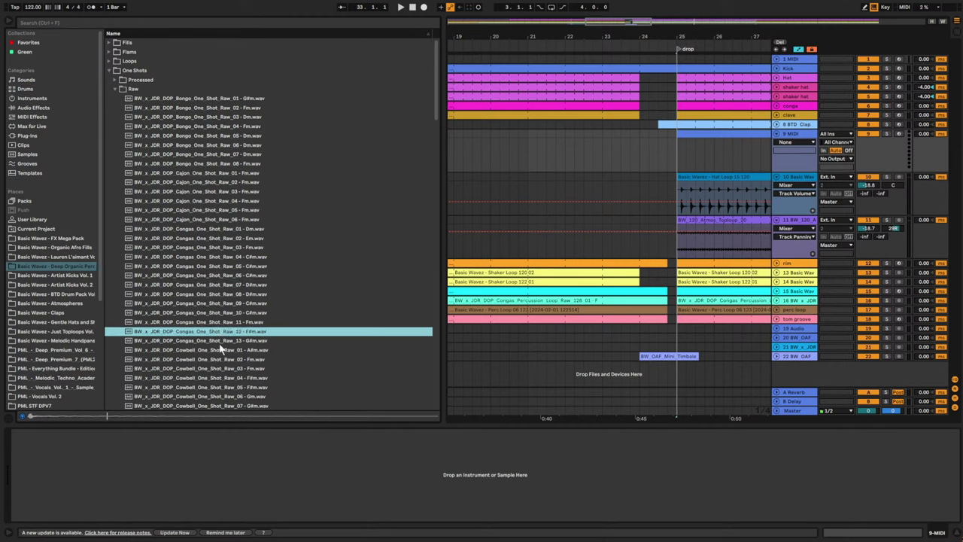
- Audition the raw cowbell and djembe one-shots, comparing several of each down to Djembe One Shot Raw 08
click(226, 349)
scroll(226, 353, down, 2)
click(226, 354)
scroll(225, 355, down, 2)
click(227, 360)
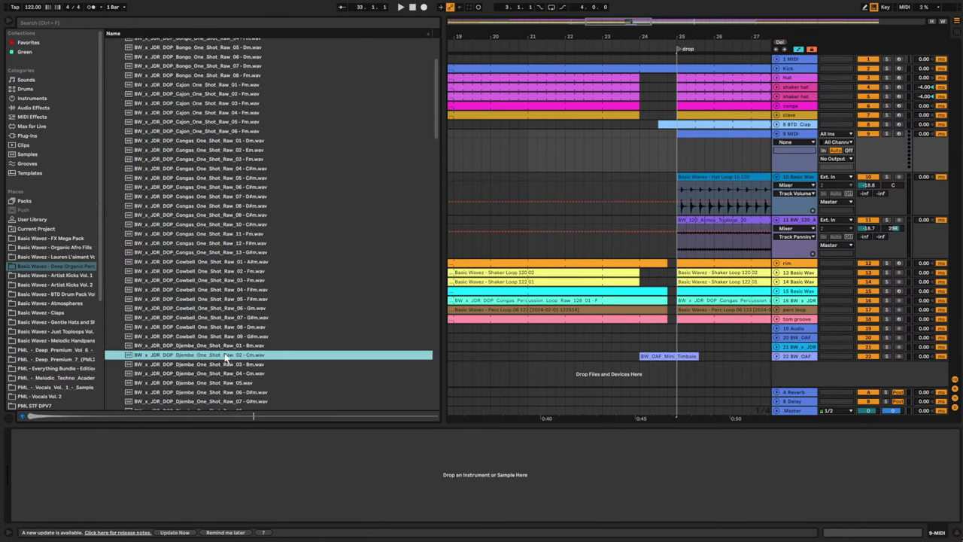
scroll(228, 360, down, 1)
click(215, 345)
click(210, 354)
click(210, 364)
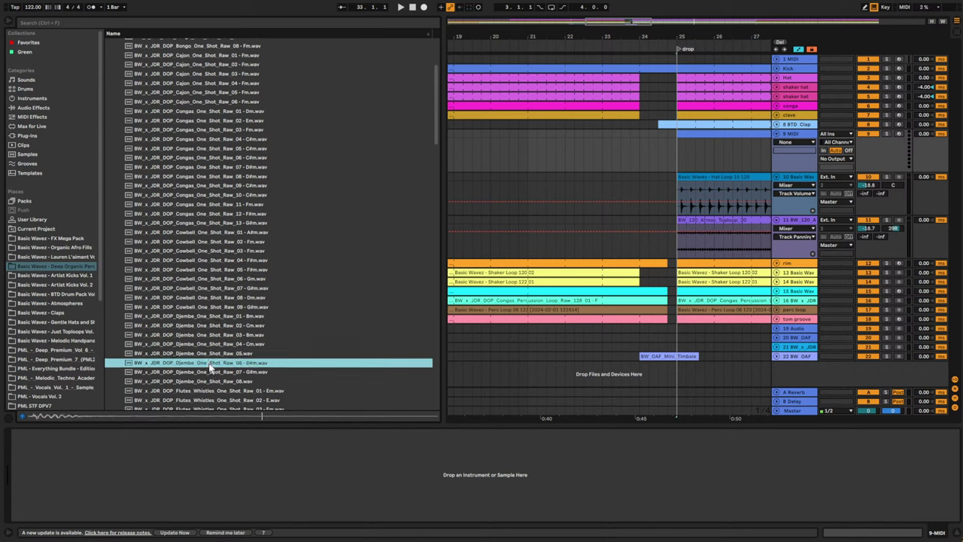
click(209, 290)
click(211, 307)
click(215, 300)
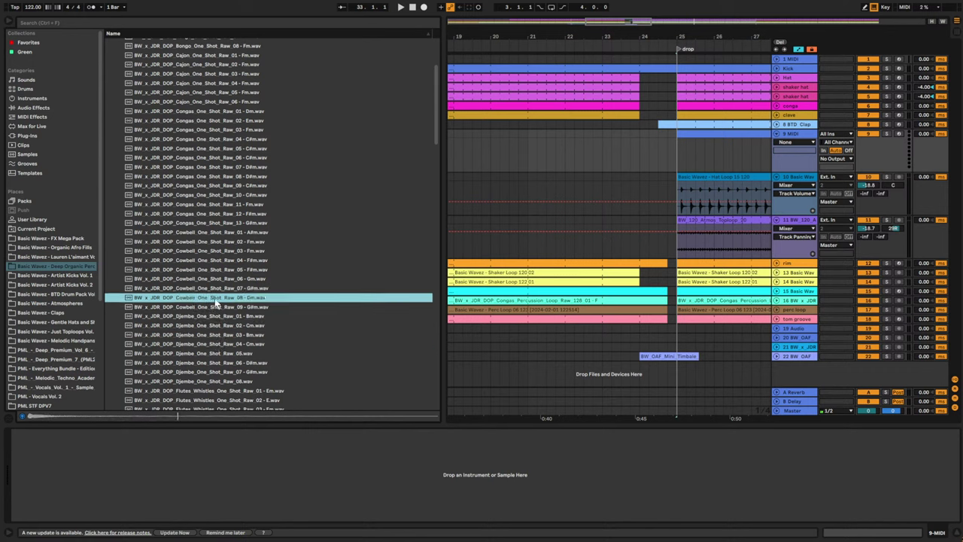
click(223, 269)
click(220, 354)
scroll(222, 354, down, 2)
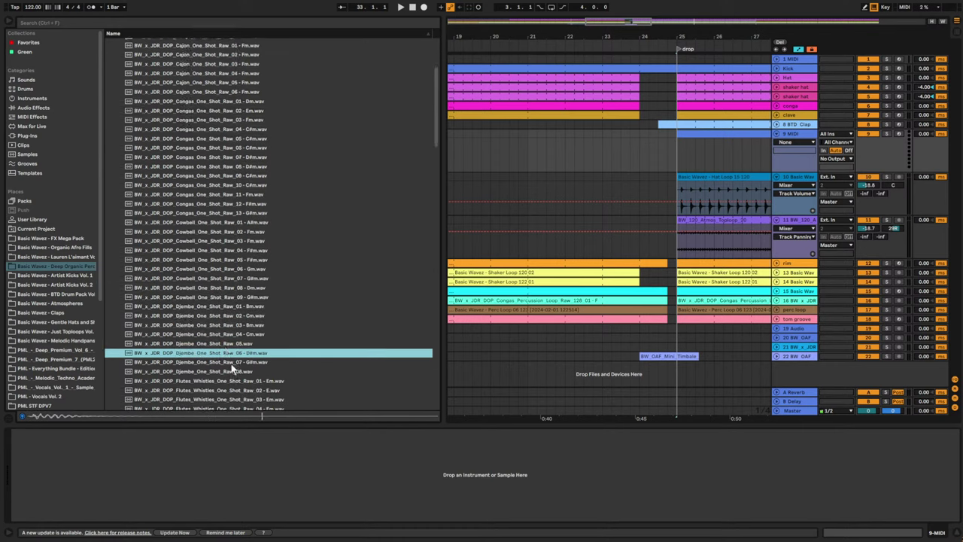
click(223, 352)
click(214, 333)
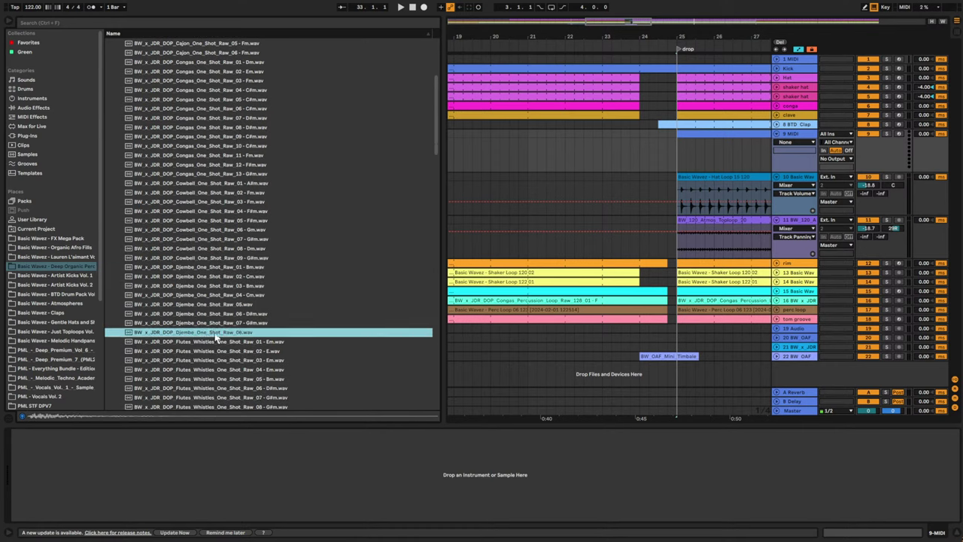
- Return to the raw congas one-shots around 13 - G#m and compare the cajon one-shots 03 to 06
click(206, 174)
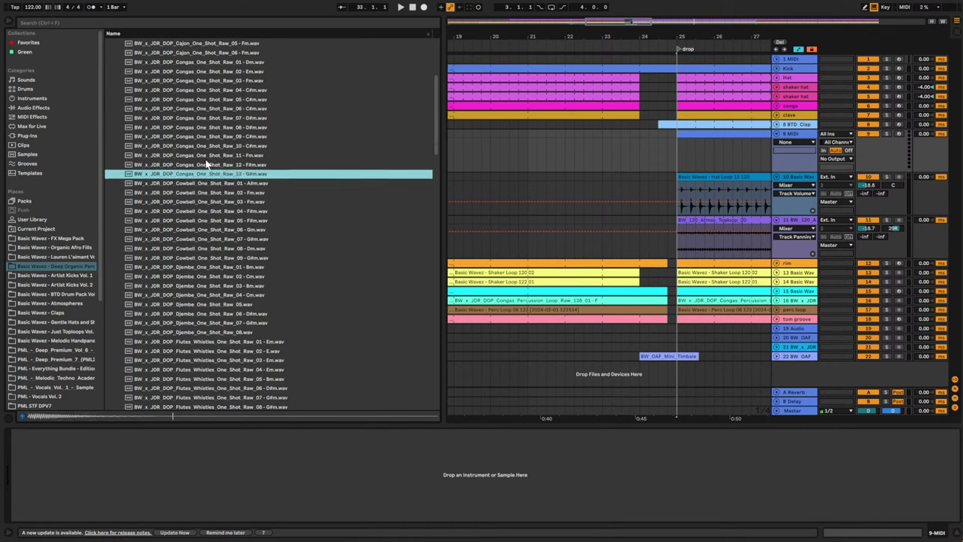
click(206, 160)
scroll(208, 150, up, 3)
click(202, 83)
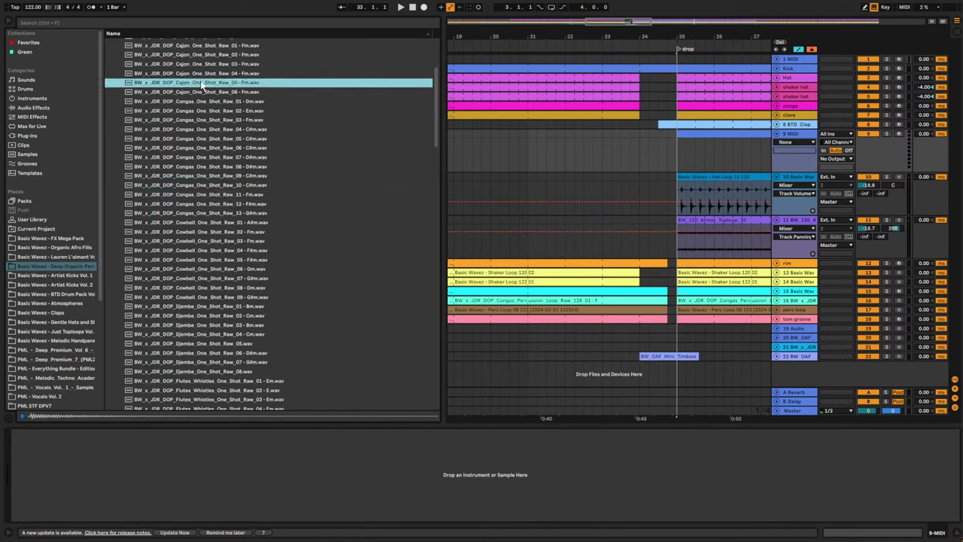
click(205, 74)
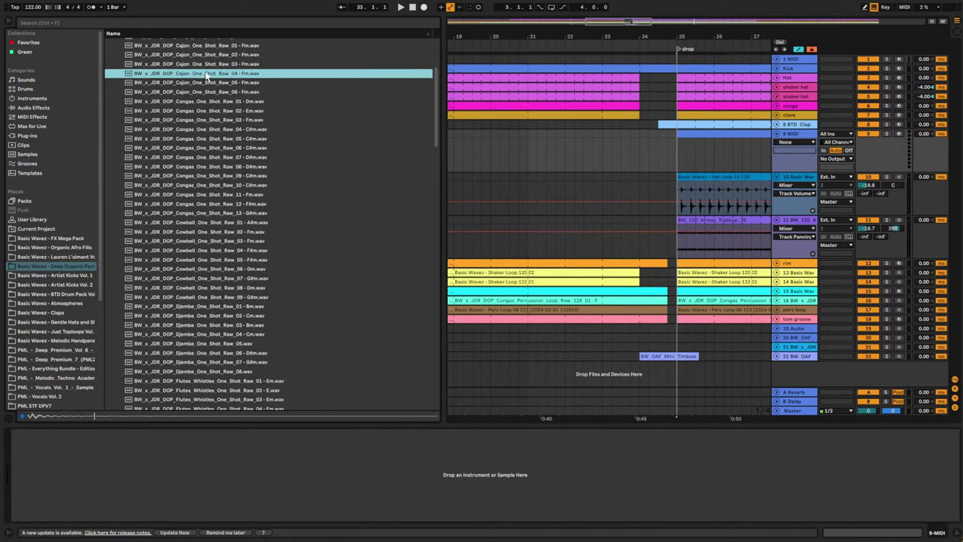
click(208, 65)
click(199, 92)
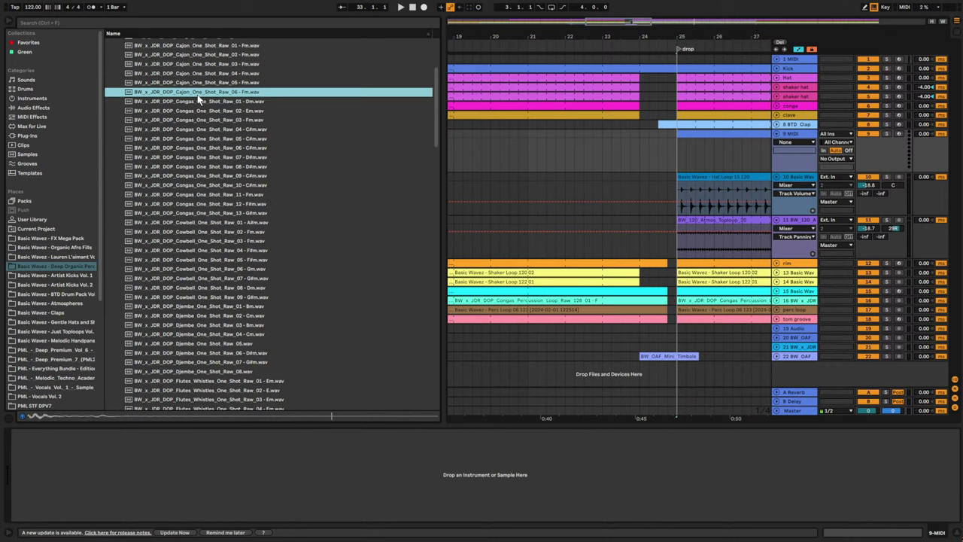
- Audition raw metallic one-shots such as 04 and 37, and Shaker One Shot Raw 04
scroll(243, 271, down, 10)
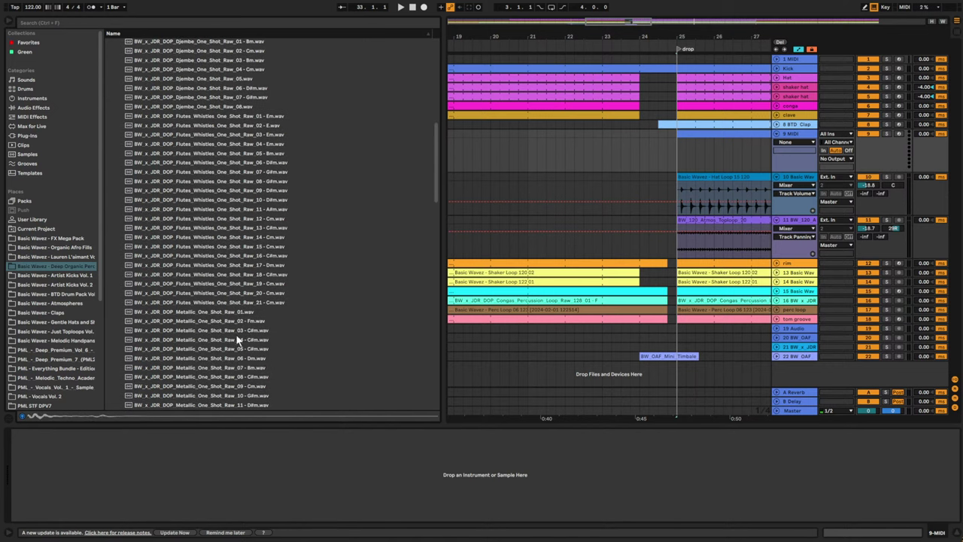
click(228, 340)
scroll(229, 344, down, 10)
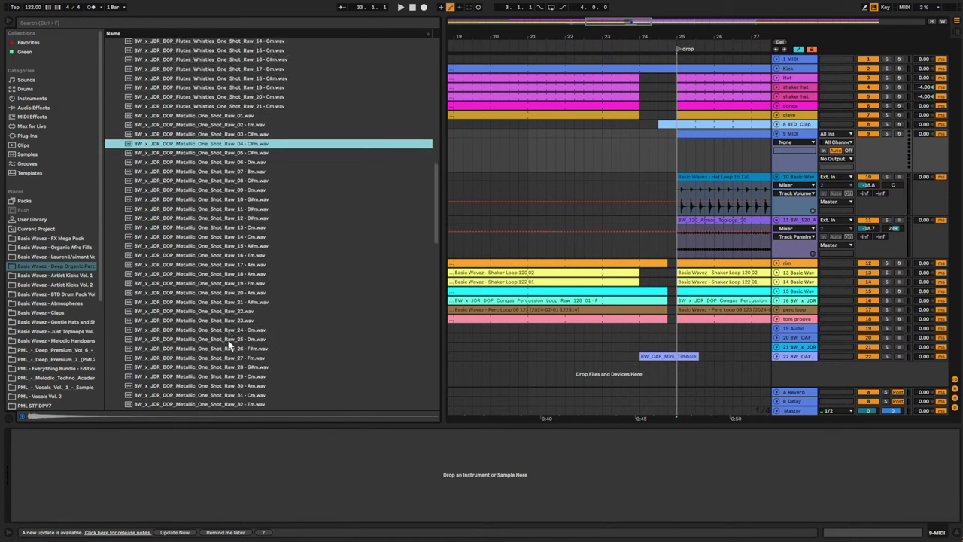
scroll(228, 338, down, 4)
click(211, 293)
click(215, 265)
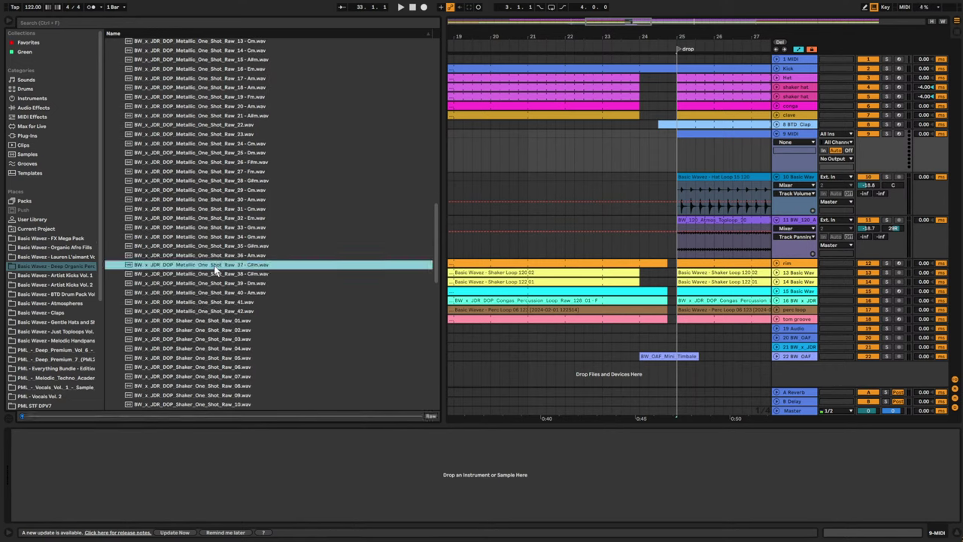
click(200, 348)
scroll(200, 342, down, 8)
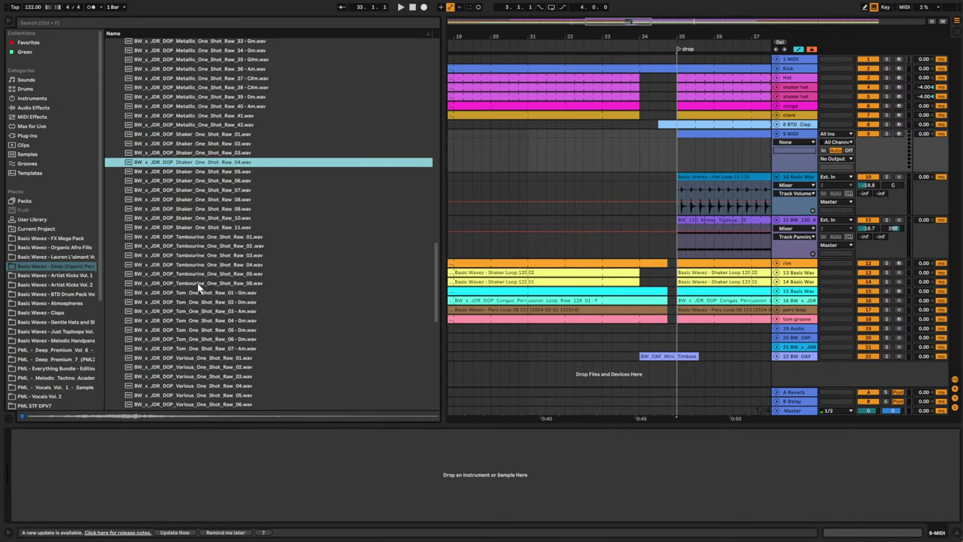
- Audition the raw tom one-shots, comparing 04 - Gm with 05 - Dm
click(191, 311)
click(194, 331)
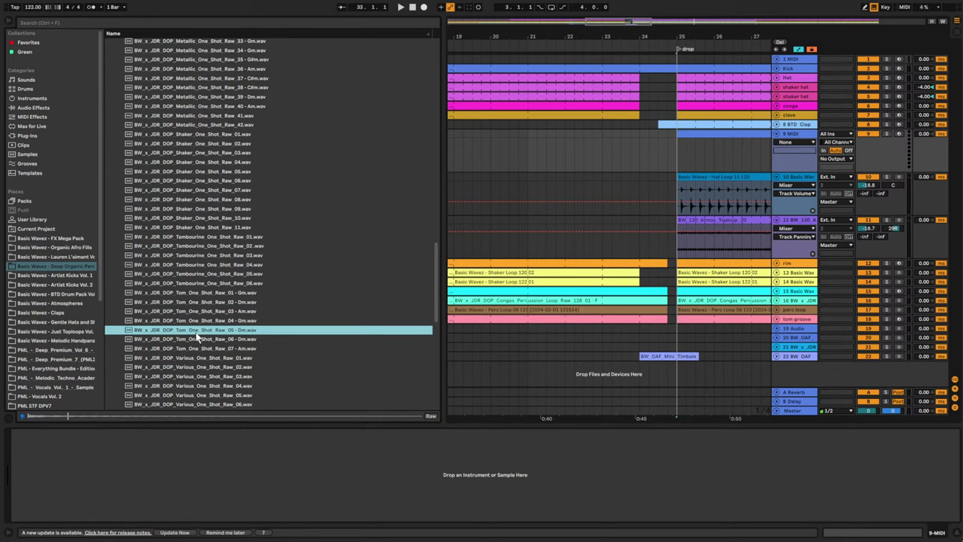
click(195, 323)
click(199, 331)
click(201, 322)
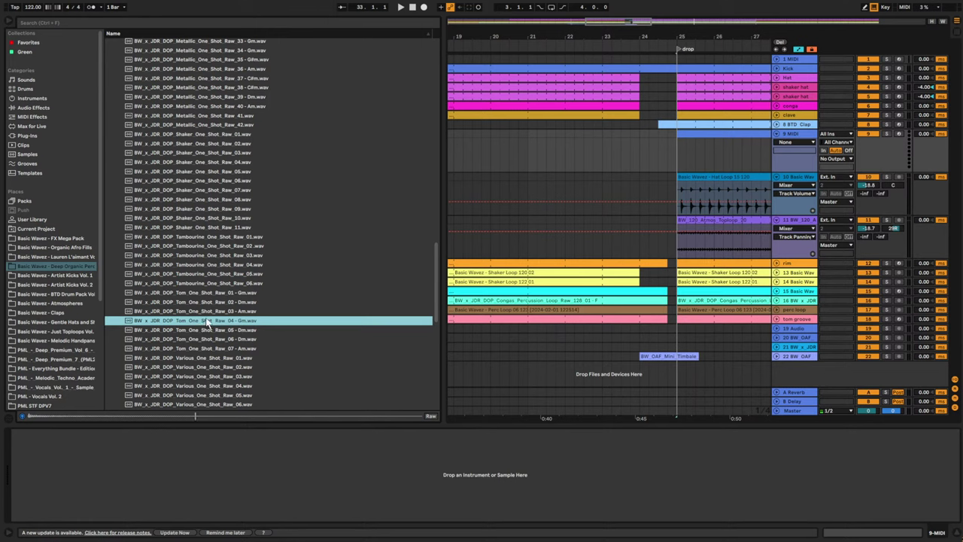
click(203, 332)
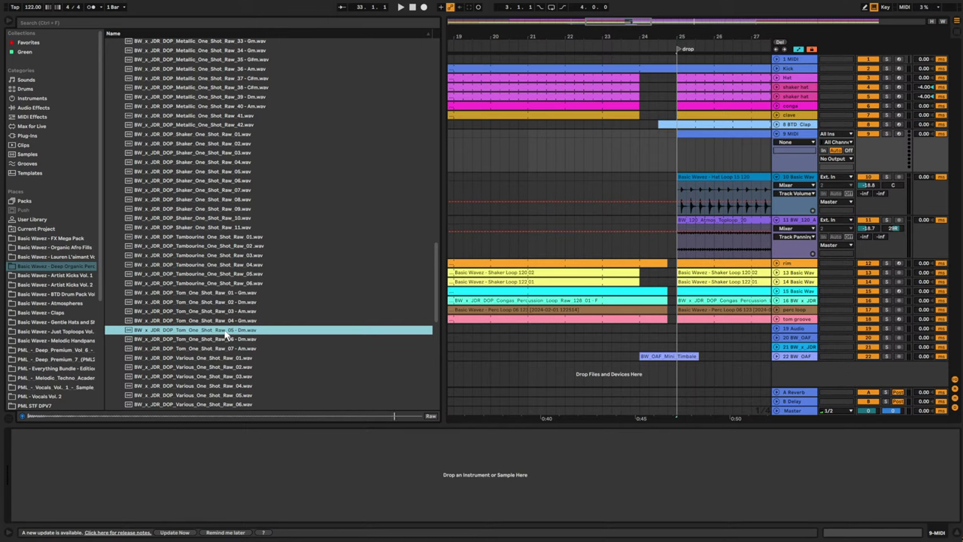
- Load BW x JDR DOP Tom One Shot Raw 05 - Dm onto track 9, open its MIDI clip at 25.1.1 and play the track soloed
double_click(225, 332)
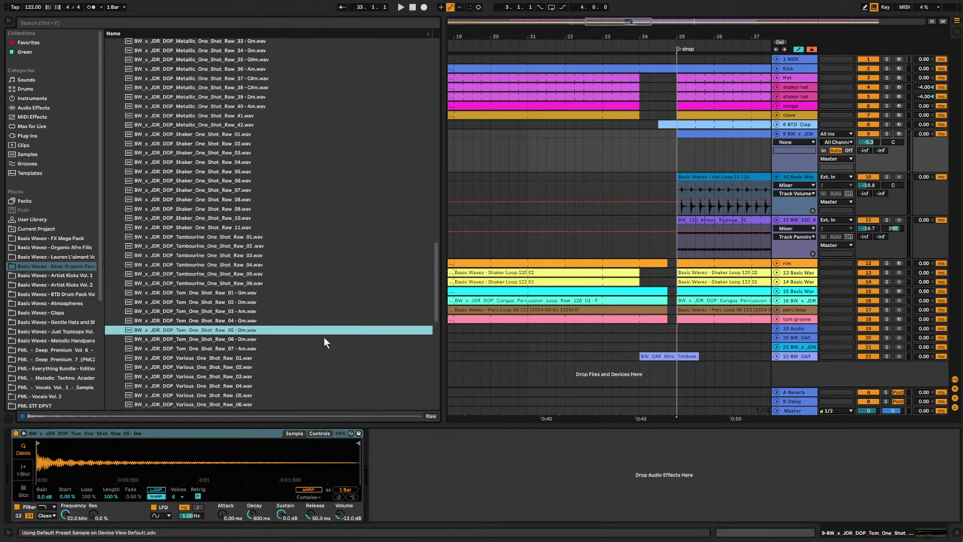
double_click(685, 135)
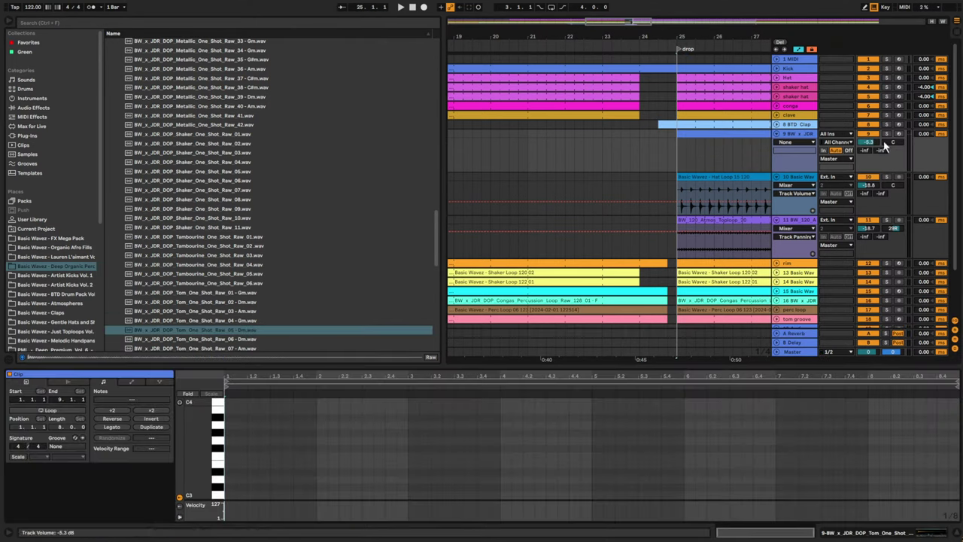
click(886, 134)
key(space)
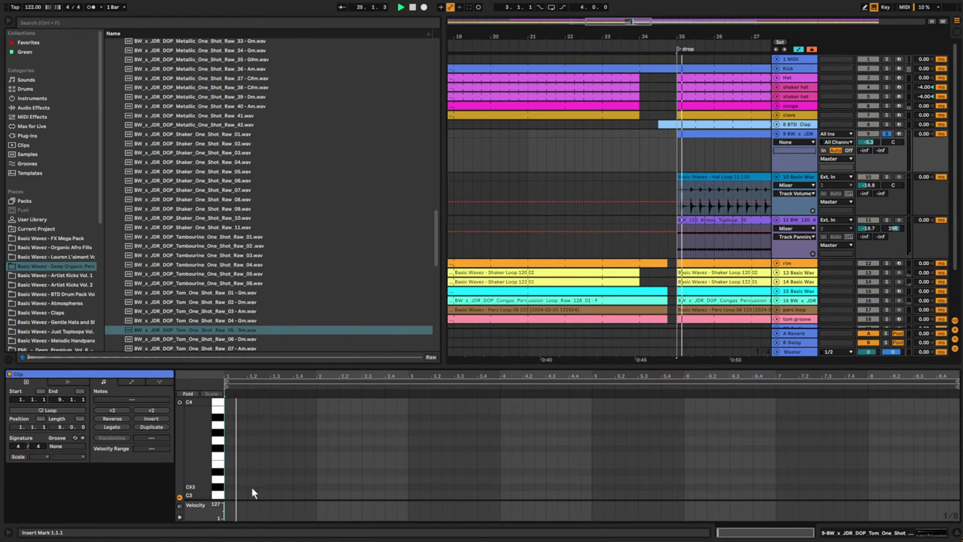
- Draw a C3 note from 1.1.1 to 2.4.1 in the tom clip, transpose it down to G#2 and play it
drag(226, 495, 383, 494)
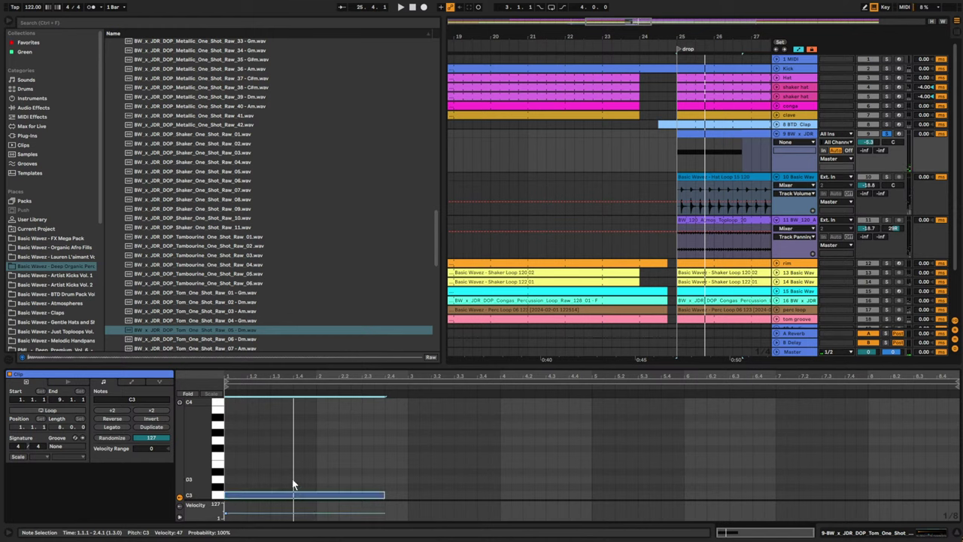
key(space)
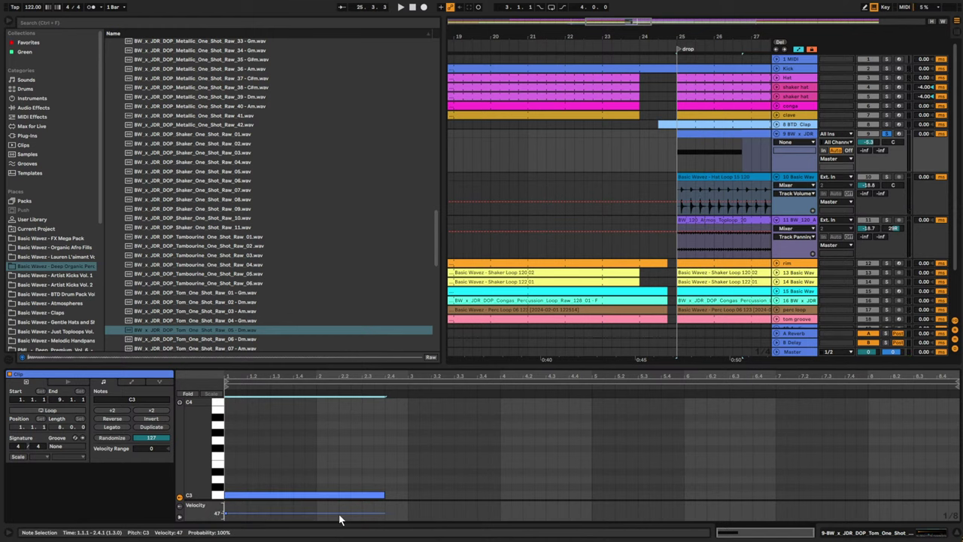
scroll(404, 452, down, 4)
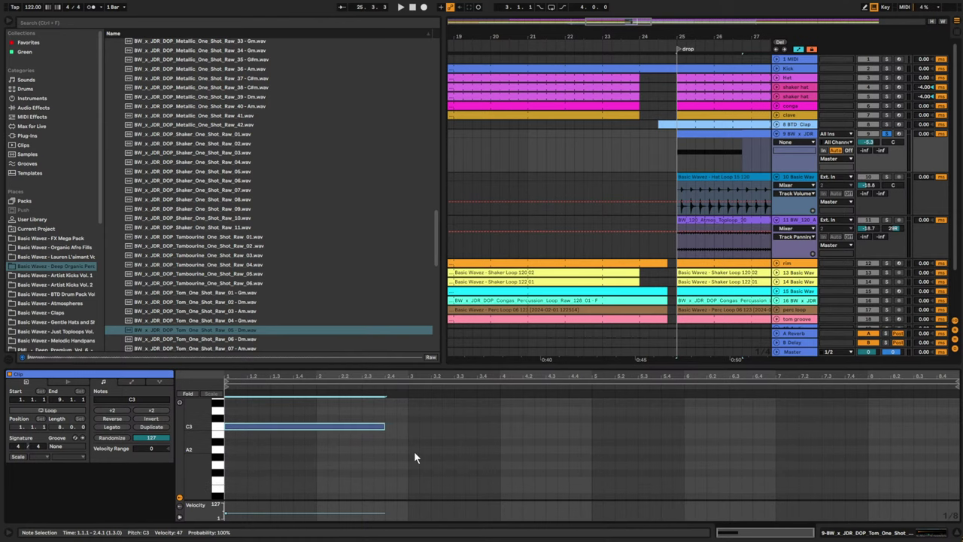
key(Down)
key(Down)
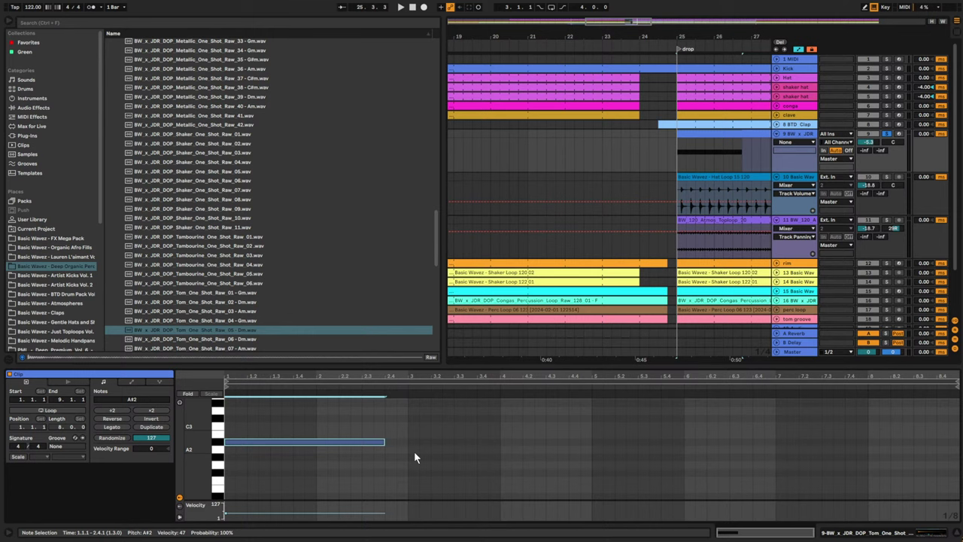
key(Down)
key(Down)
key(space)
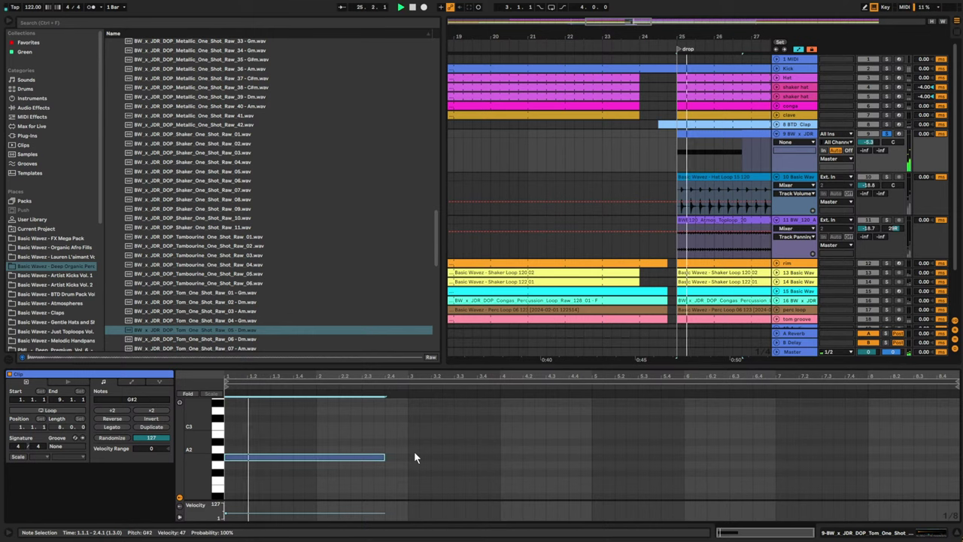
key(space)
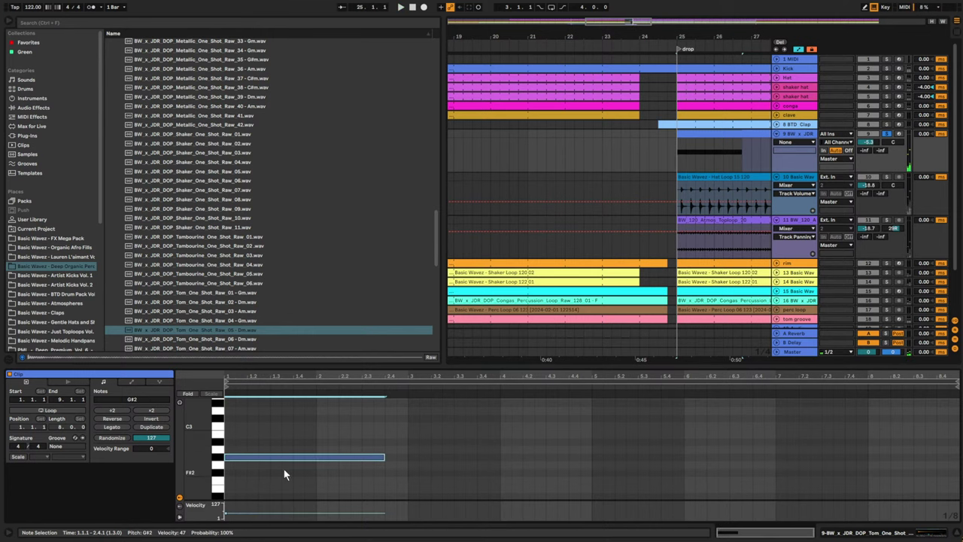
- Raise the note's velocity to 127, trying it an octave up at G#3 before returning it to G#2
key(shift+Up)
key(space)
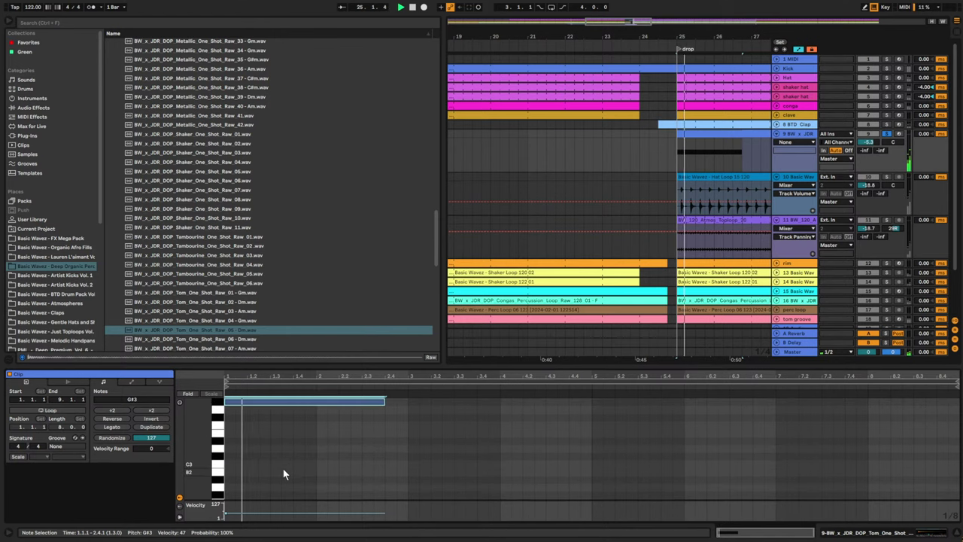
scroll(322, 439, up, 2)
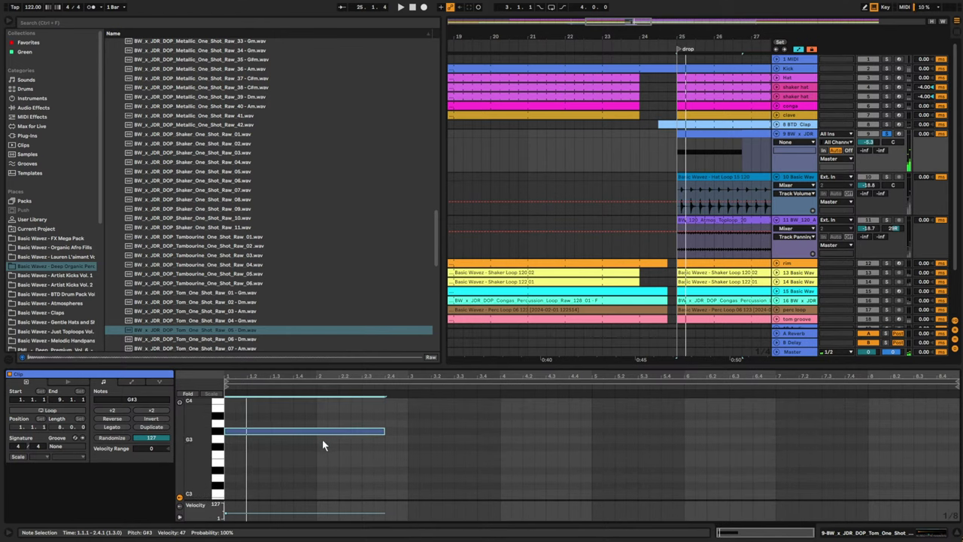
drag(314, 463, 315, 467)
key(space)
drag(327, 431, 324, 422)
key(space)
key(space)
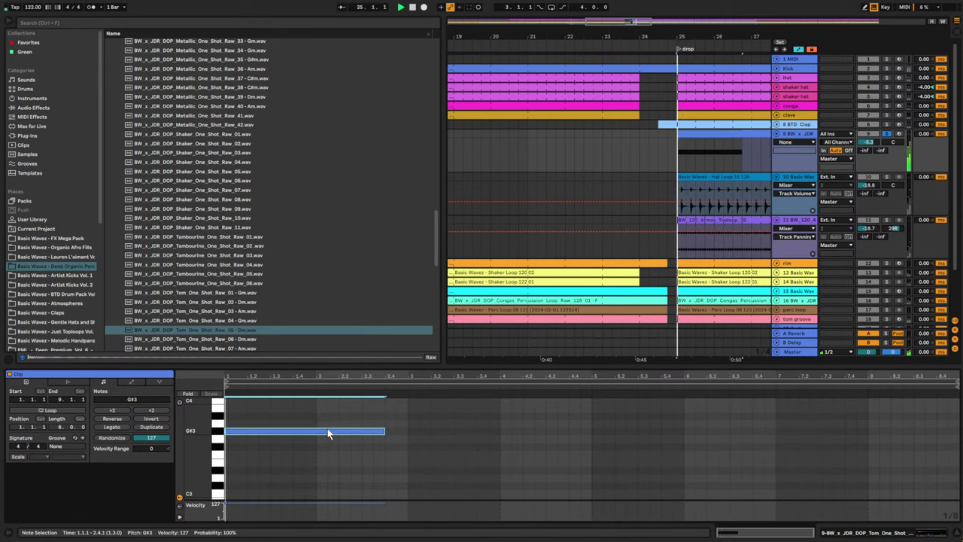
key(shift+Down)
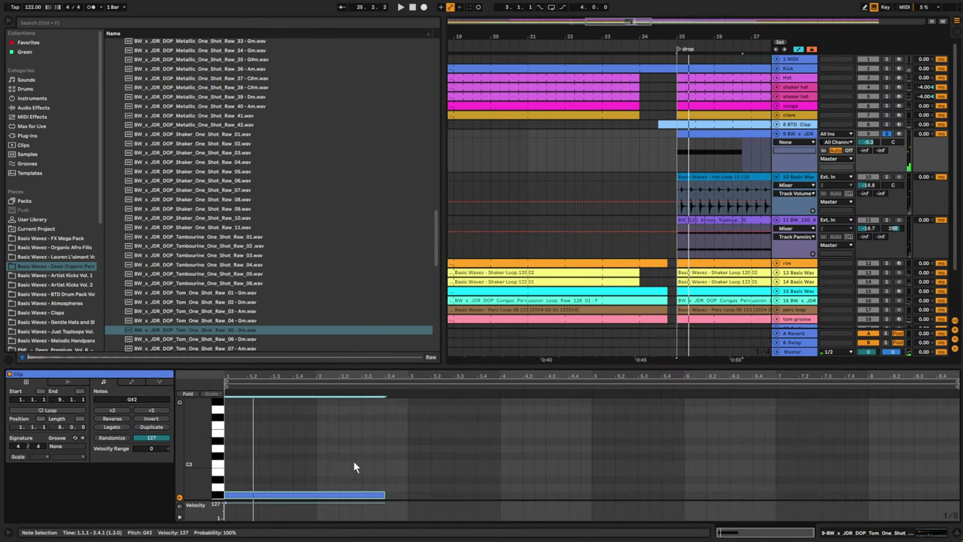
- Set the tom sampler's Sustain to -inf dB and Decay to 1.29 s on track 9, auditioning the sound repeatedly
click(727, 197)
double_click(796, 134)
key(space)
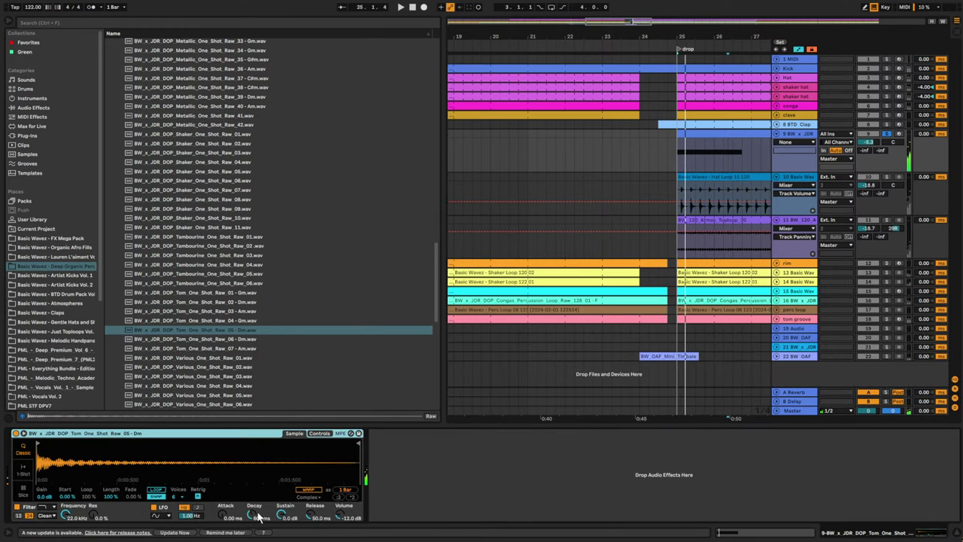
drag(281, 517, 255, 518)
key(space)
key(space)
key(space)
key(space)
key(space)
key(space)
key(space)
key(space)
key(space)
key(space)
key(space)
key(space)
key(space)
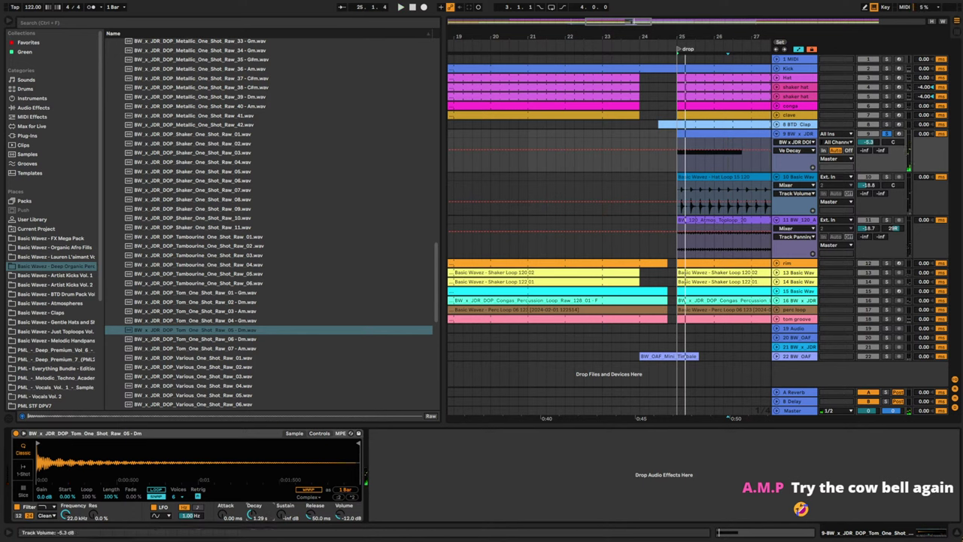
- Raise track 9's volume to 3.2 dB while auditioning the tom
mouse_move(869, 142)
mouse_down()
mouse_move(869, 120)
mouse_move(869, 150)
mouse_up()
key(space)
key(space)
key(space)
key(space)
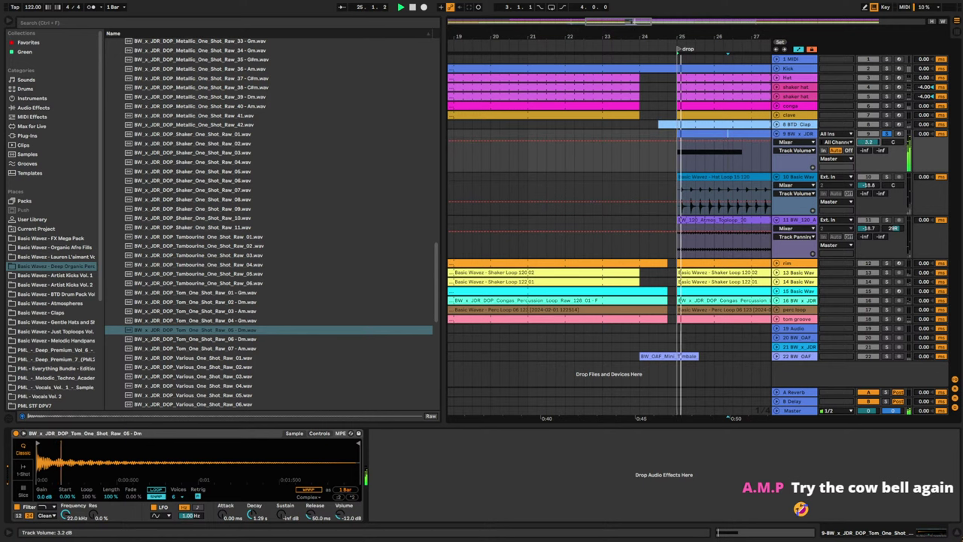
key(space)
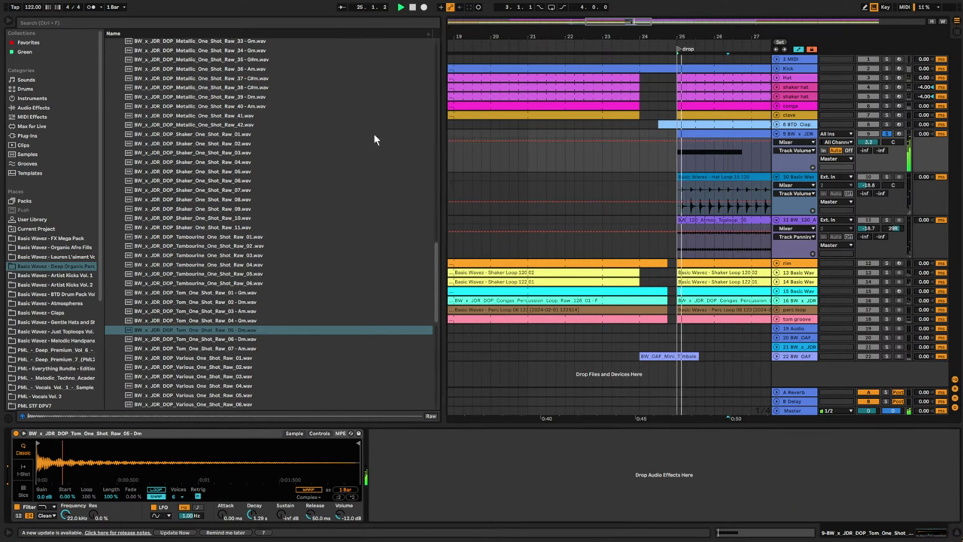
- Add a Utility effect after the tom sampler, switch on Mono and play the result
click(397, 23)
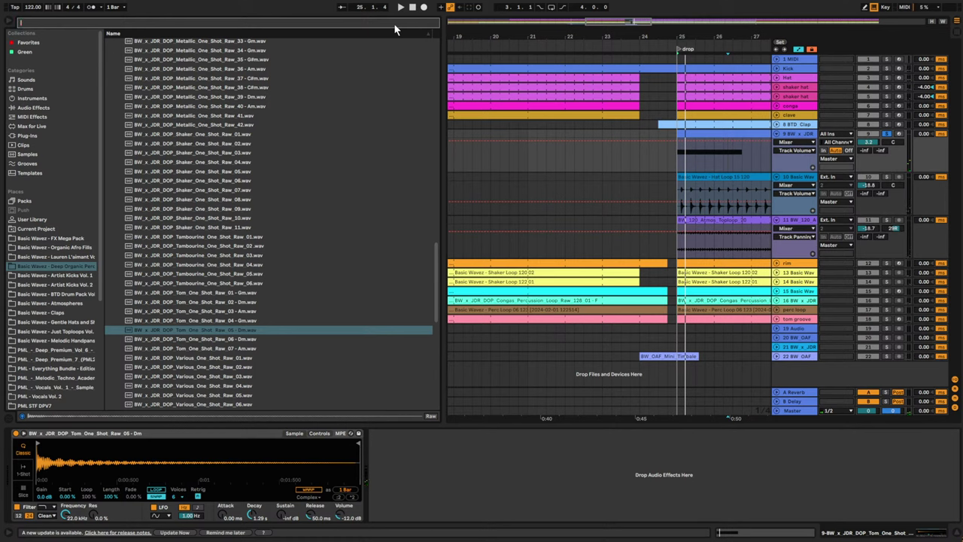
text(ut)
click(41, 184)
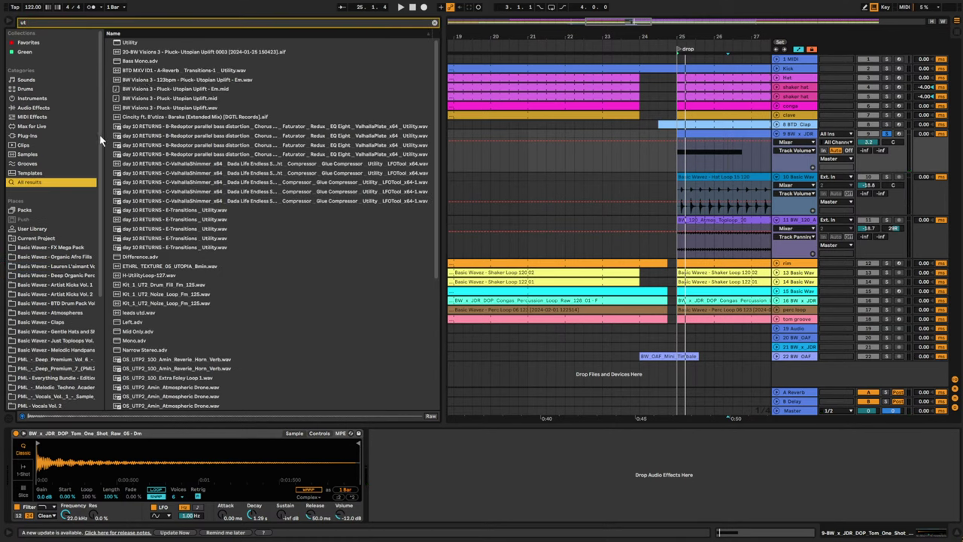
drag(135, 42, 570, 502)
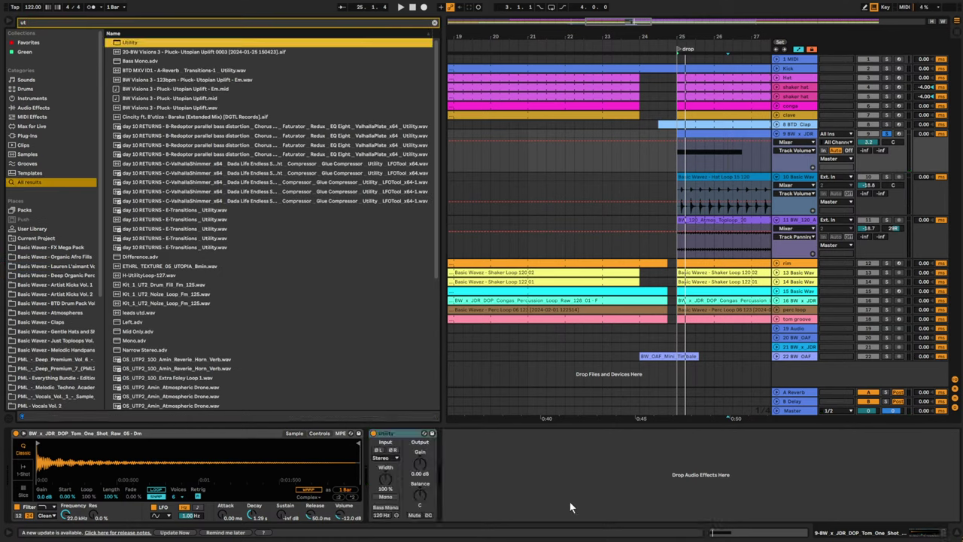
click(387, 497)
key(space)
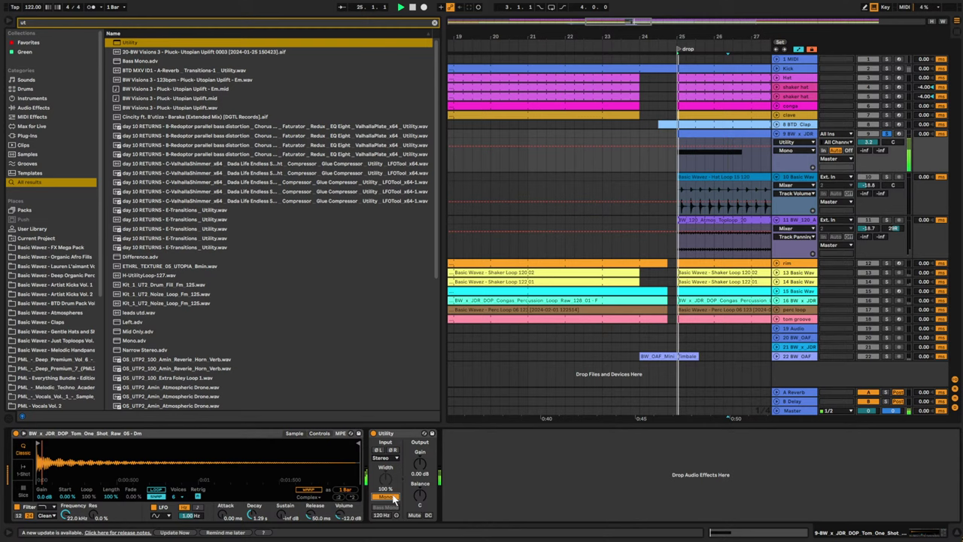
- Add the OTT preset after Utility and set its Time to 562 % and Amount to 69 %
click(434, 23)
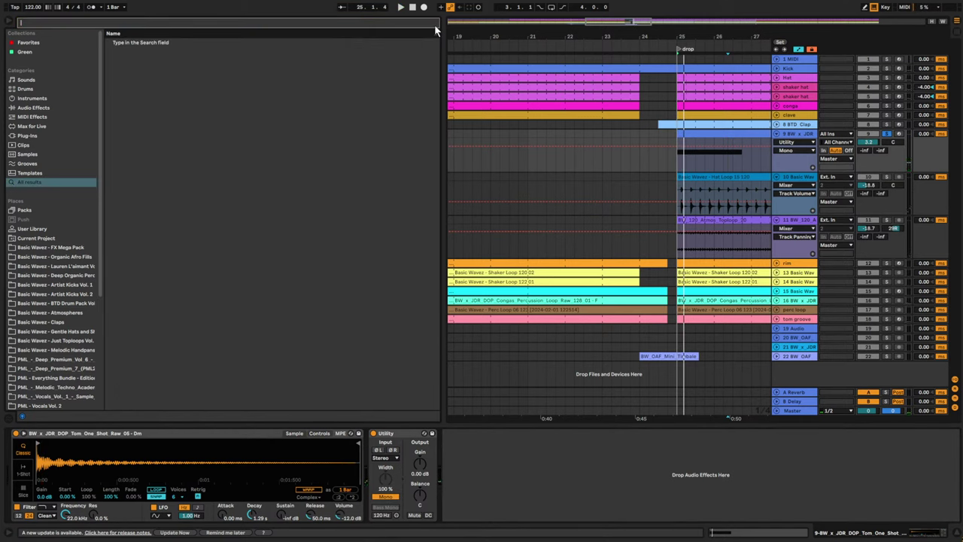
text(ott)
double_click(135, 81)
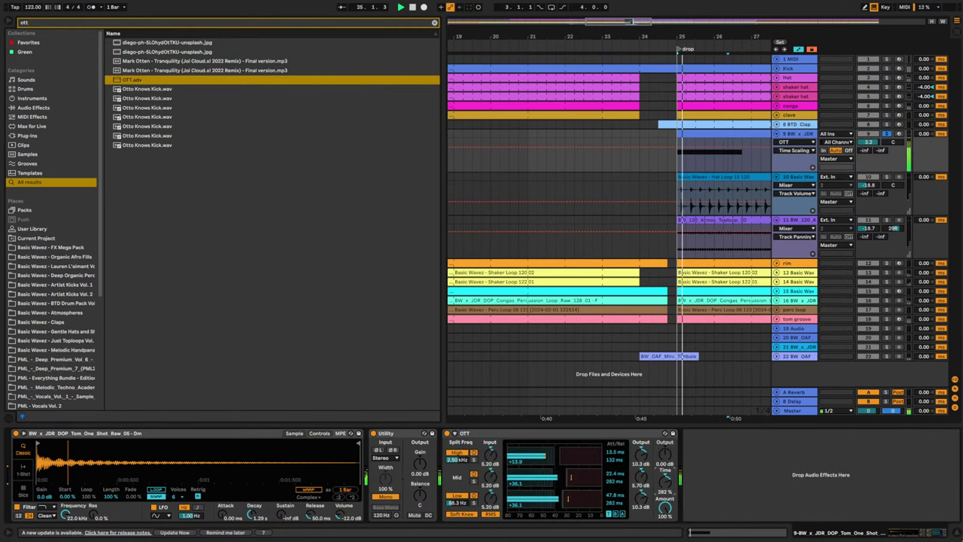
drag(665, 482, 665, 527)
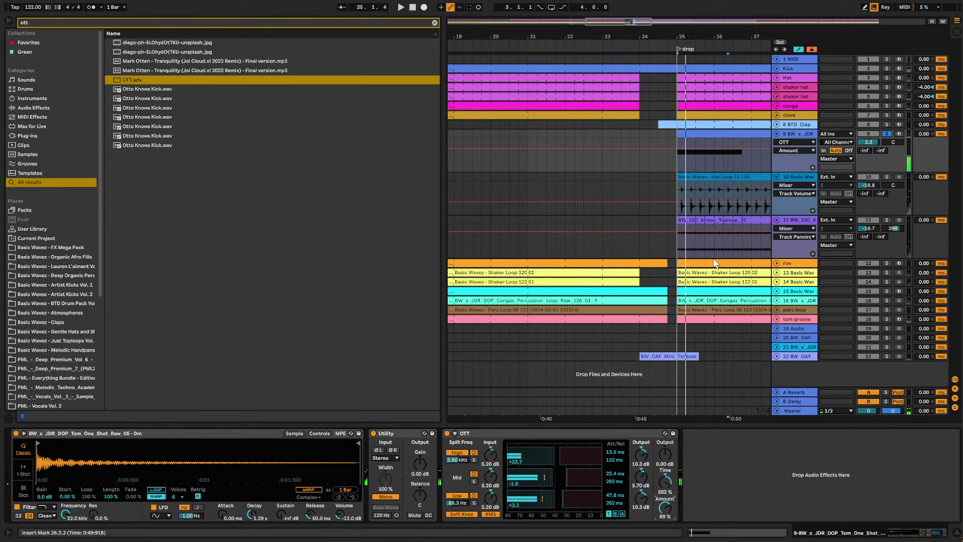
- Add the Delay effect after OTT and raise its Feedback to 63 %
click(435, 24)
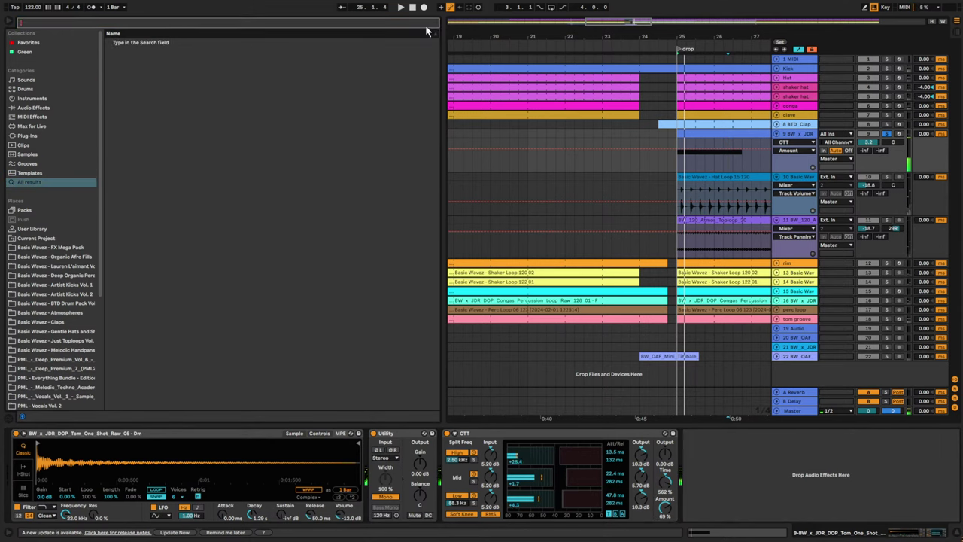
text(delay)
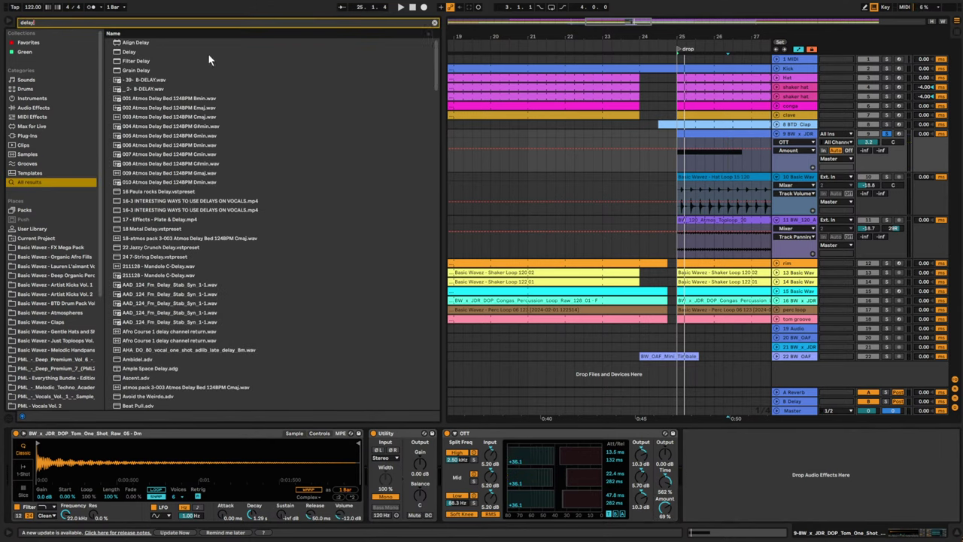
drag(208, 53, 739, 476)
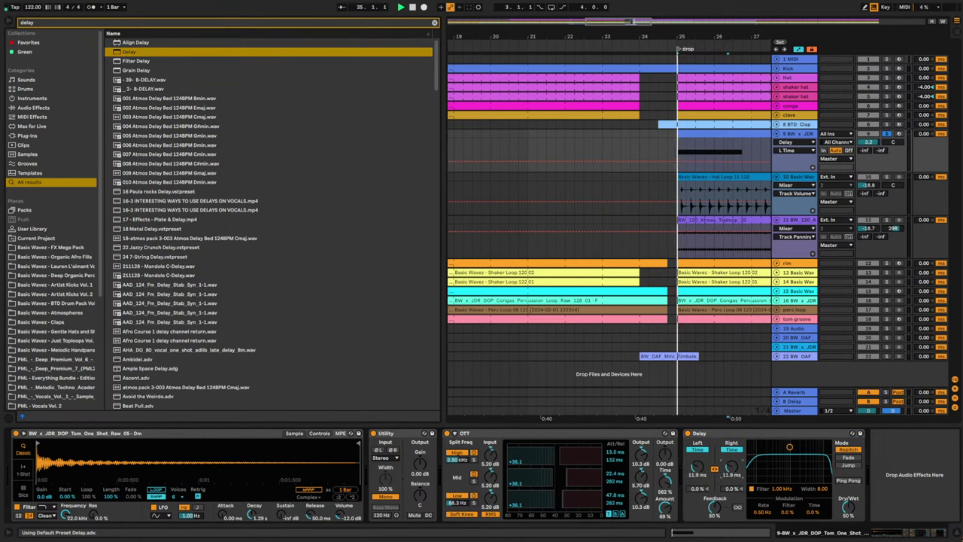
drag(719, 508, 719, 498)
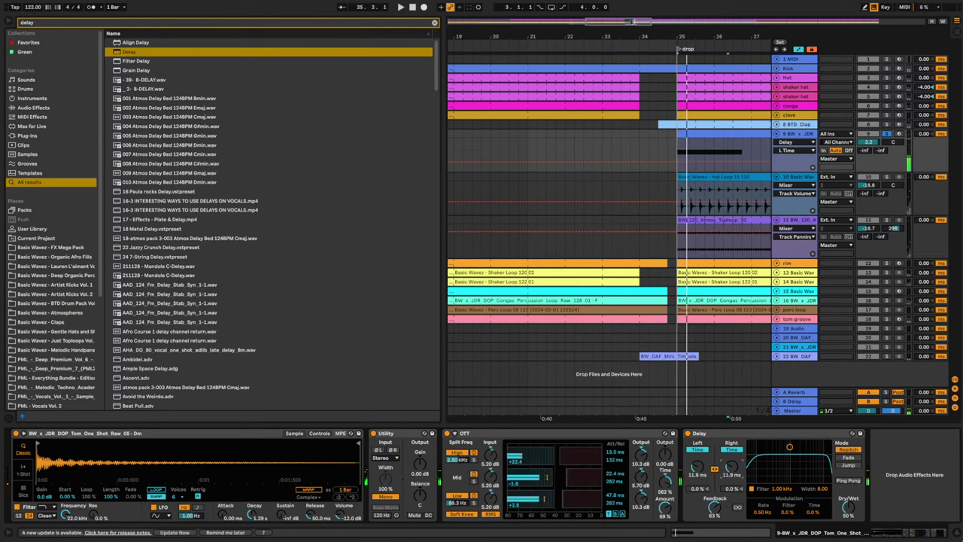
- Try different Delay times, including 66.8 ms and 27.0 ms, while auditioning the tom, and switch the Delay off
key(space)
key(space)
key(space)
key(space)
key(space)
drag(731, 466, 697, 441)
key(space)
key(space)
key(space)
key(space)
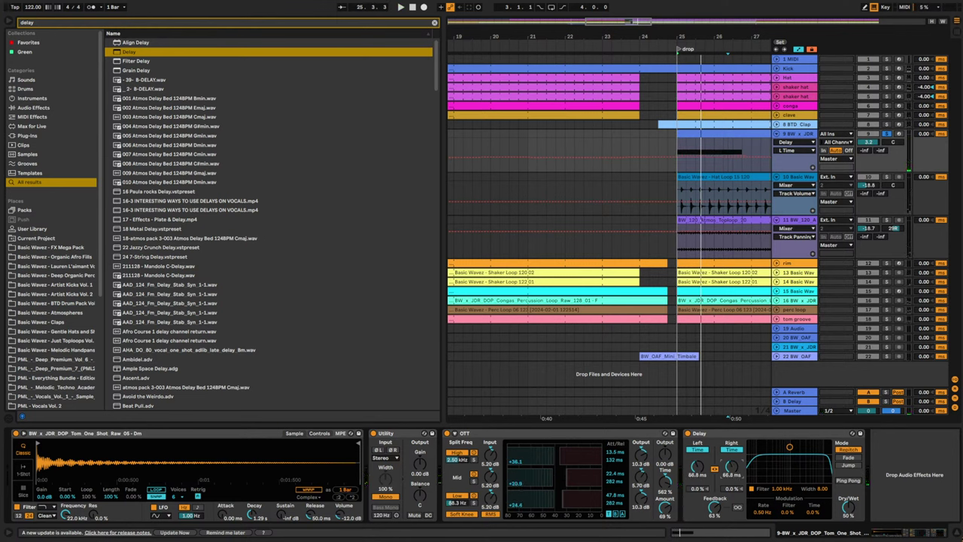
key(space)
key(space)
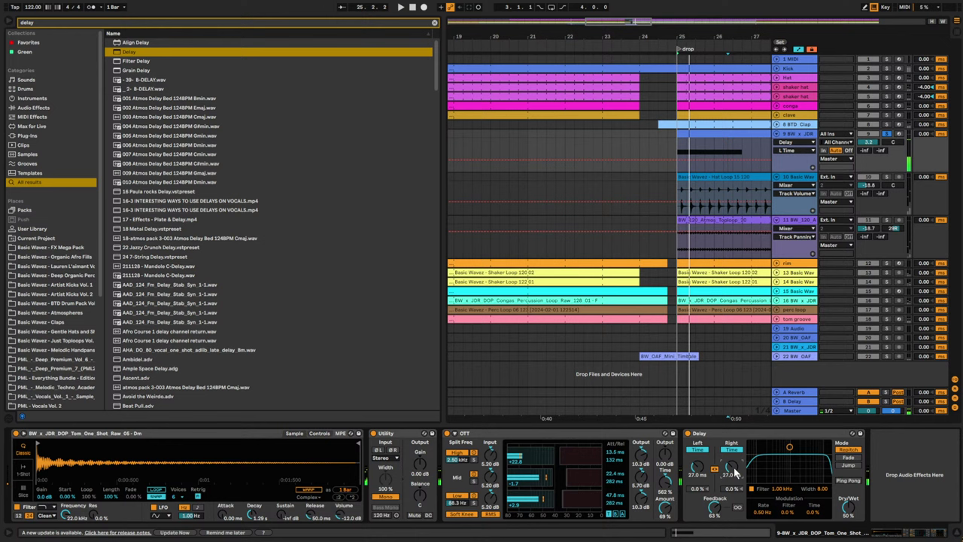
click(688, 434)
- Reopen the tom's MIDI clip, unsolo track 9 and move the G#2 note to start at 1.1.4
double_click(699, 135)
click(357, 514)
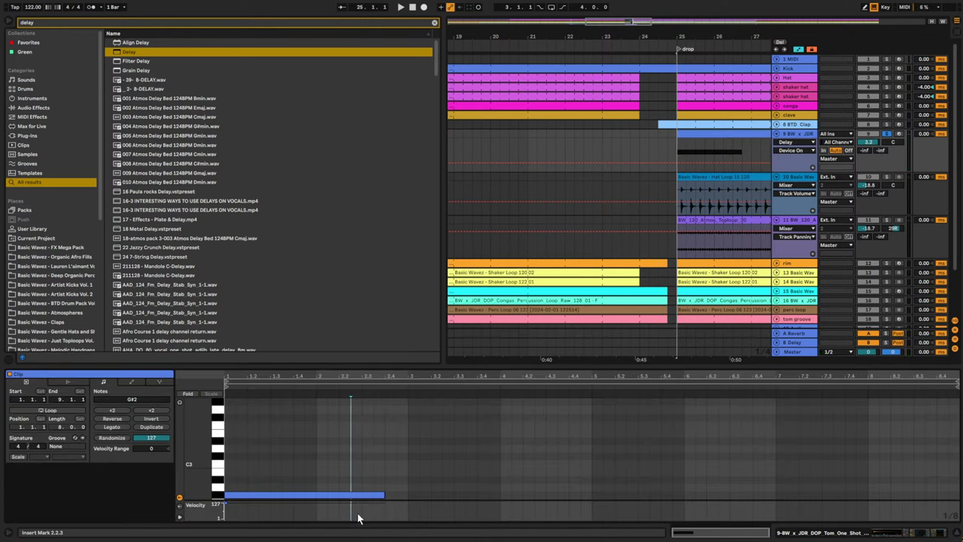
click(887, 133)
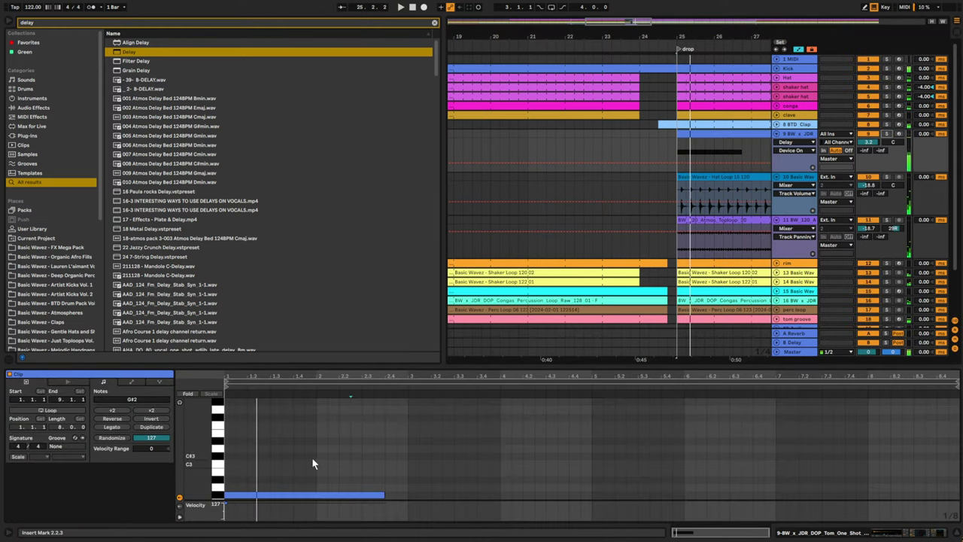
drag(234, 376, 234, 419)
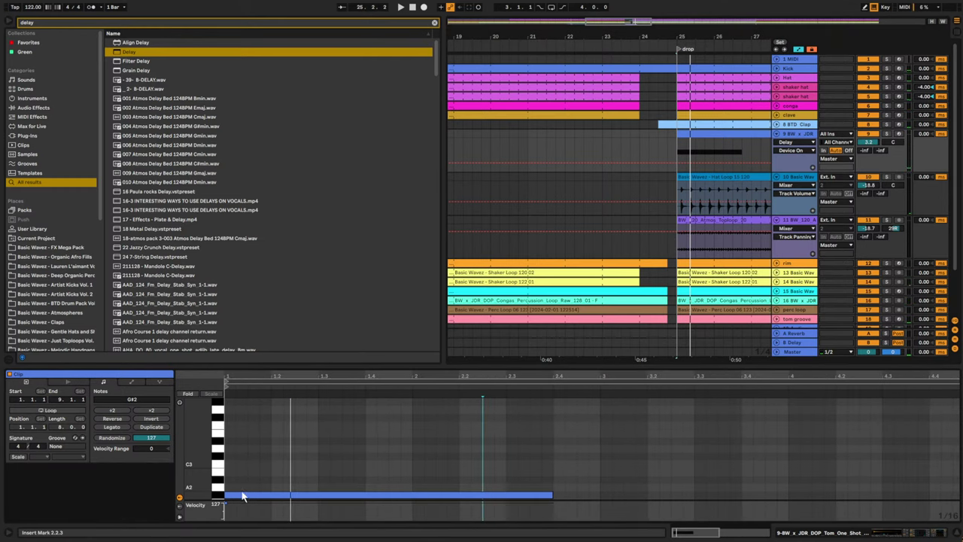
drag(252, 495, 286, 501)
key(space)
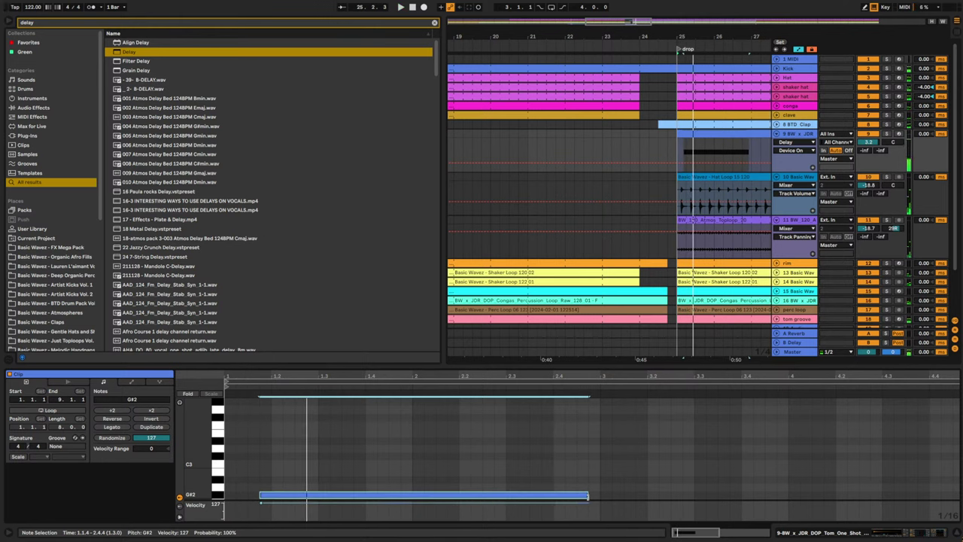
- Shorten the G#2 note to three sixteenths, duplicate it three times in a row up to 1.4.4 and play it
drag(589, 496, 296, 496)
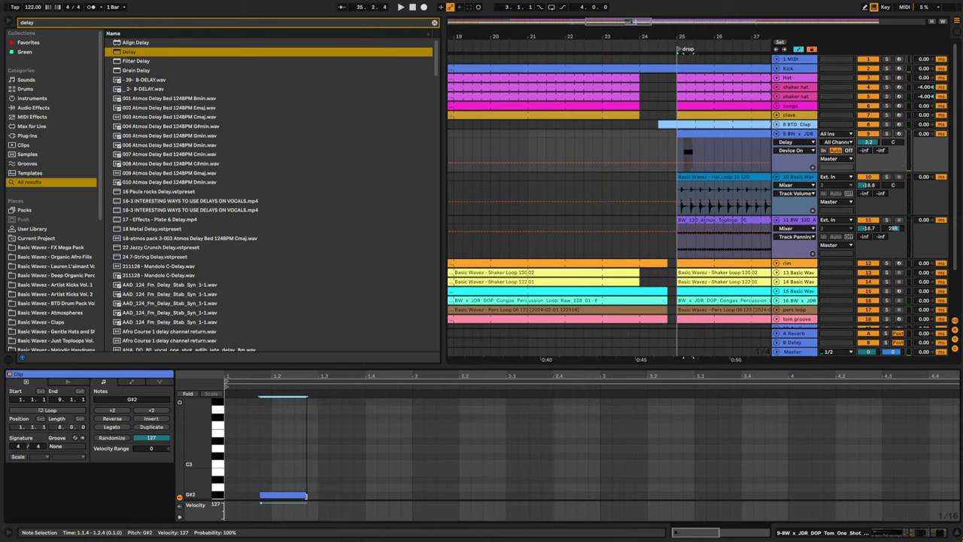
key(ctrl+d)
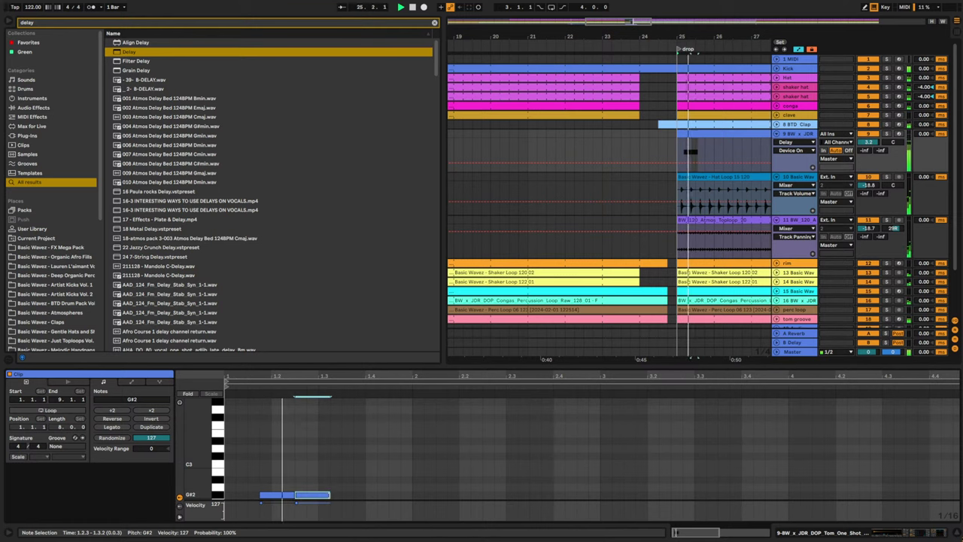
key(ctrl+d)
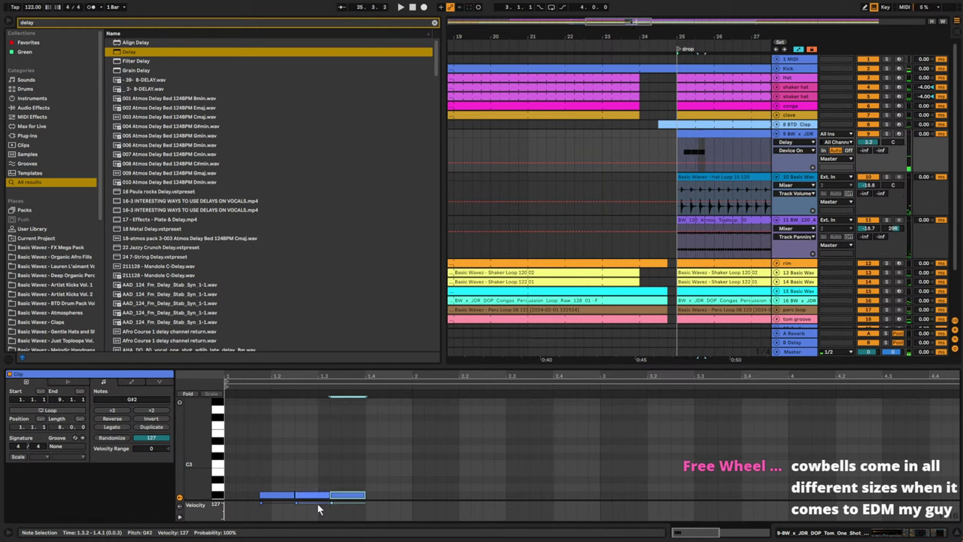
key(ctrl+d)
key(space)
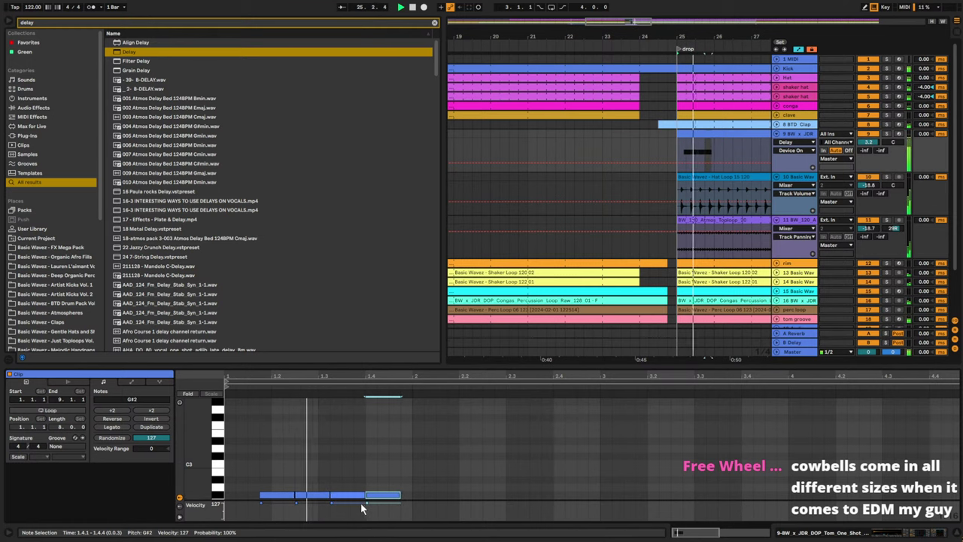
- Delete the second of the four G#2 notes in the tom one-shot clip and play back the drop
click(500, 475)
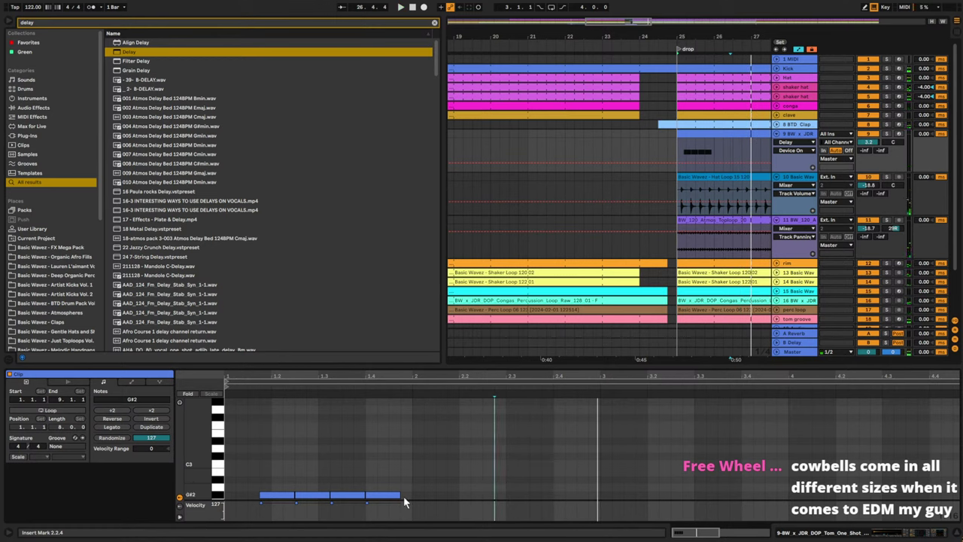
scroll(346, 479, down, 3)
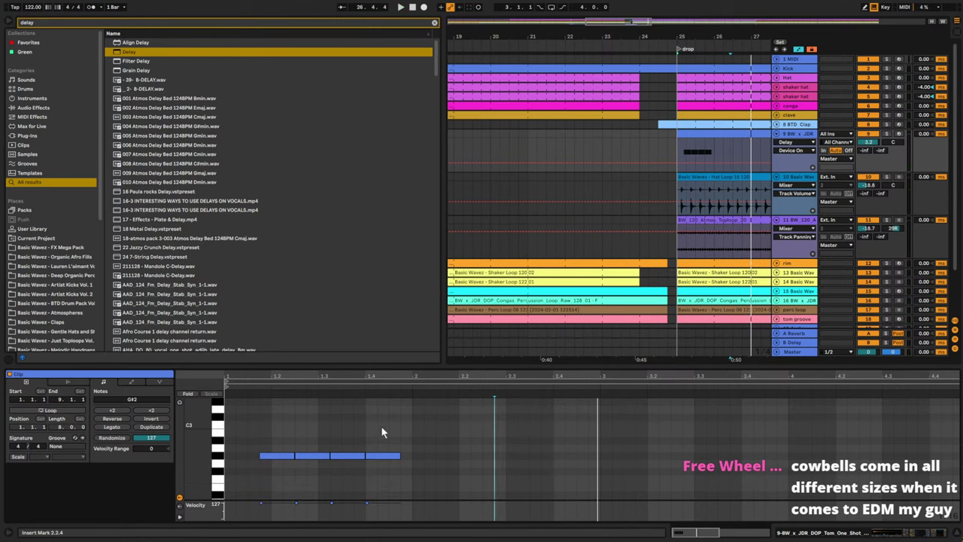
click(374, 455)
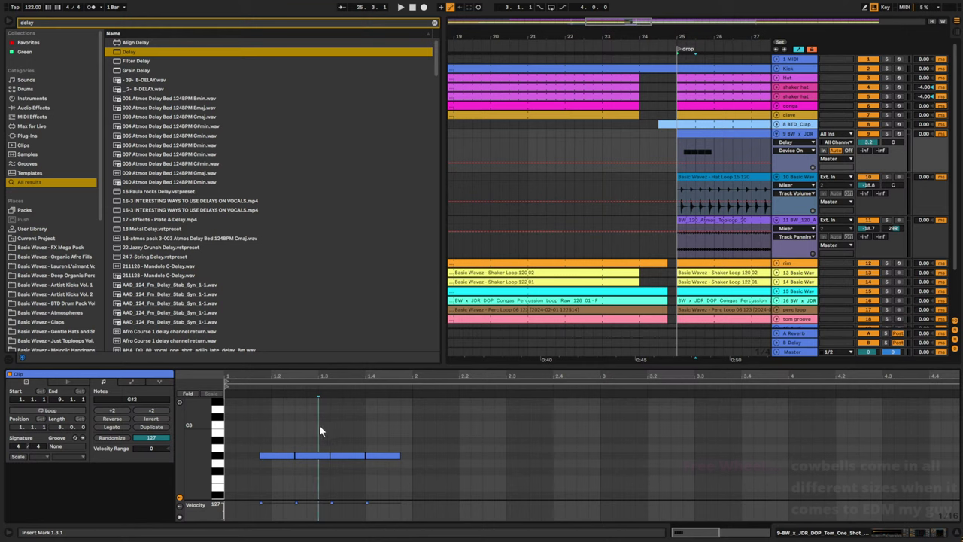
drag(319, 424, 374, 460)
double_click(319, 456)
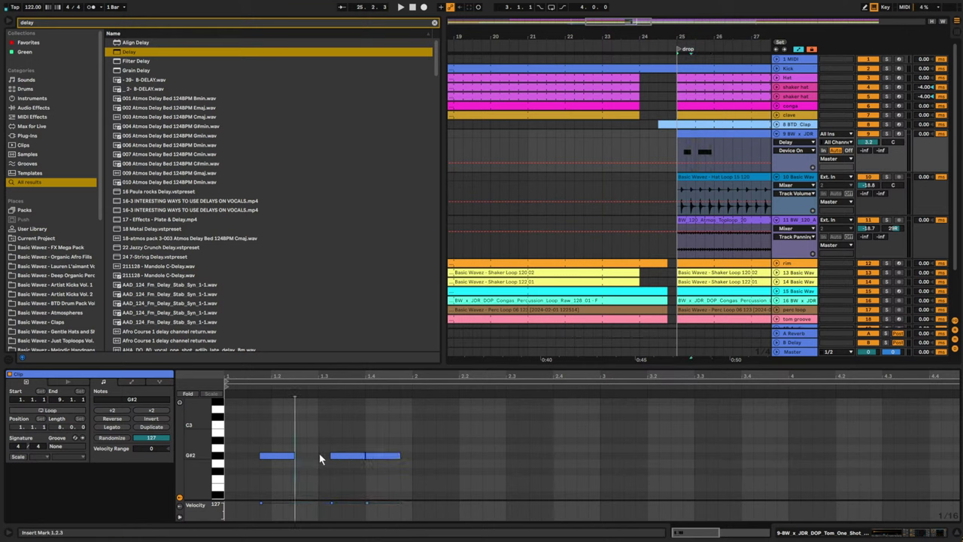
key(space)
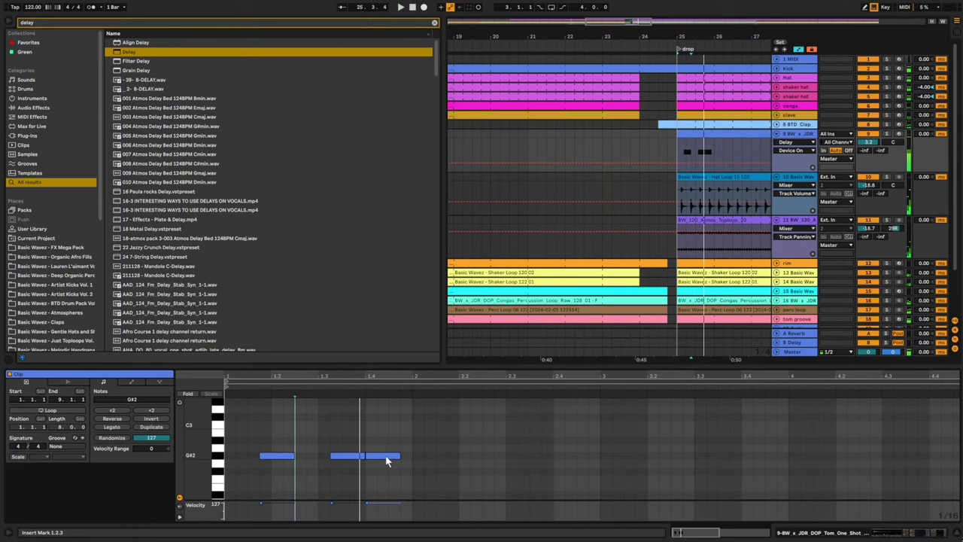
key(space)
mouse_move(389, 461)
mouse_down()
mouse_move(410, 462)
mouse_move(383, 459)
mouse_up()
key(space)
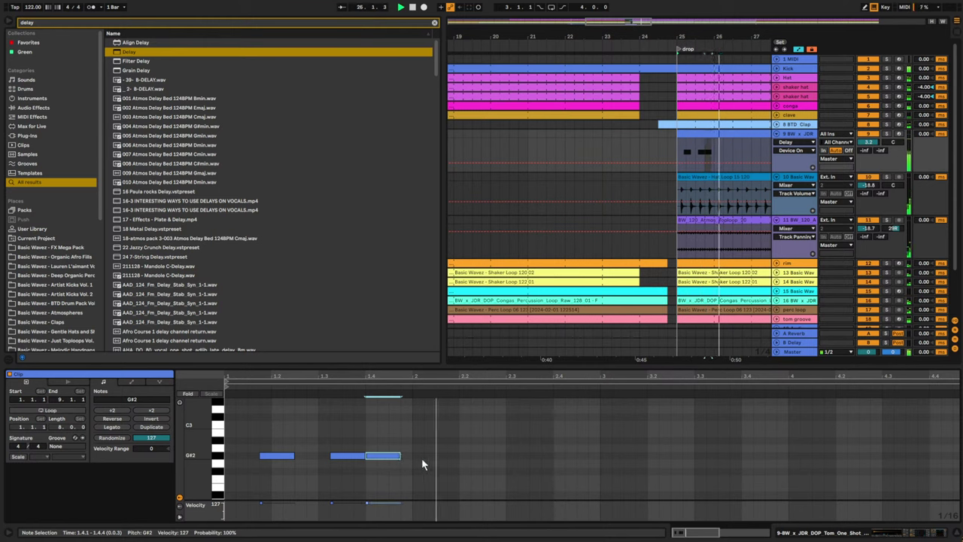
- Copy the last G#2 note twice, placing the copies at 2.1.1 and 2.2.3 in the clip
click(530, 457)
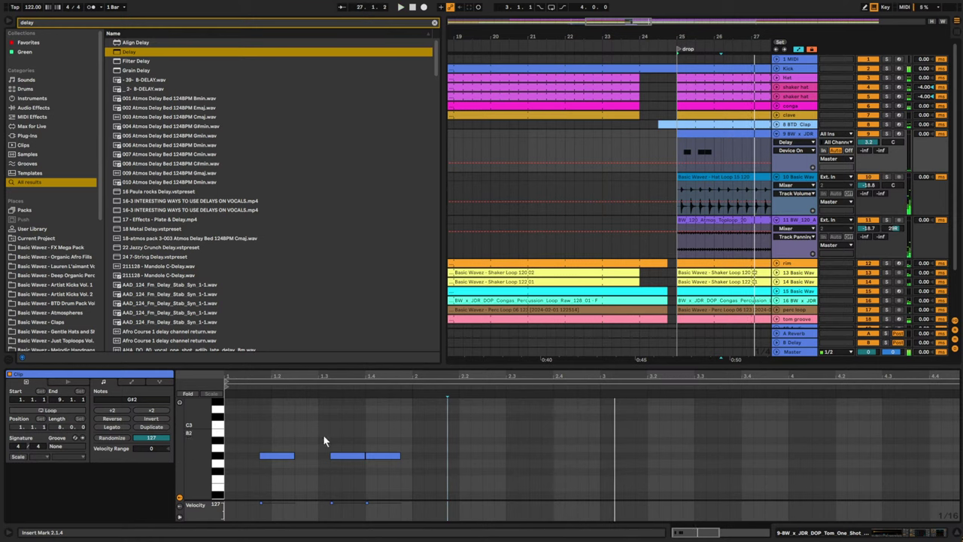
key(space)
click(389, 456)
drag(390, 456, 476, 463)
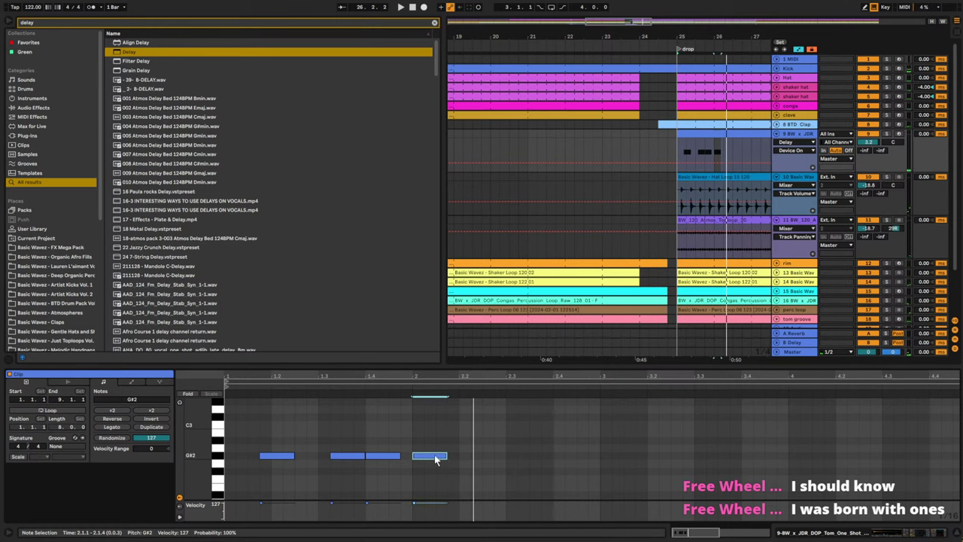
drag(436, 459, 504, 460)
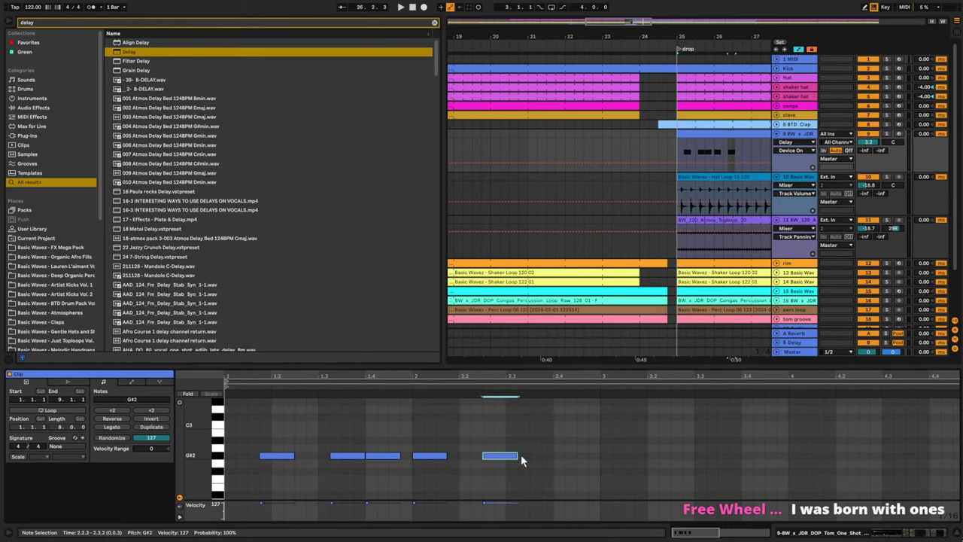
- Automate the tom track's Delay Dry/Wet so it drops to about 38% at the first note, and audition it
click(790, 138)
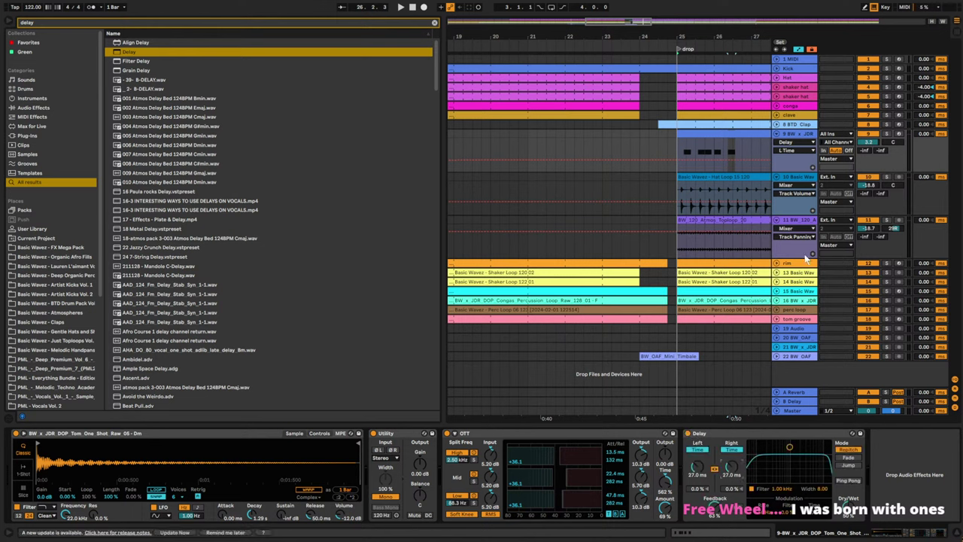
drag(730, 36, 707, 98)
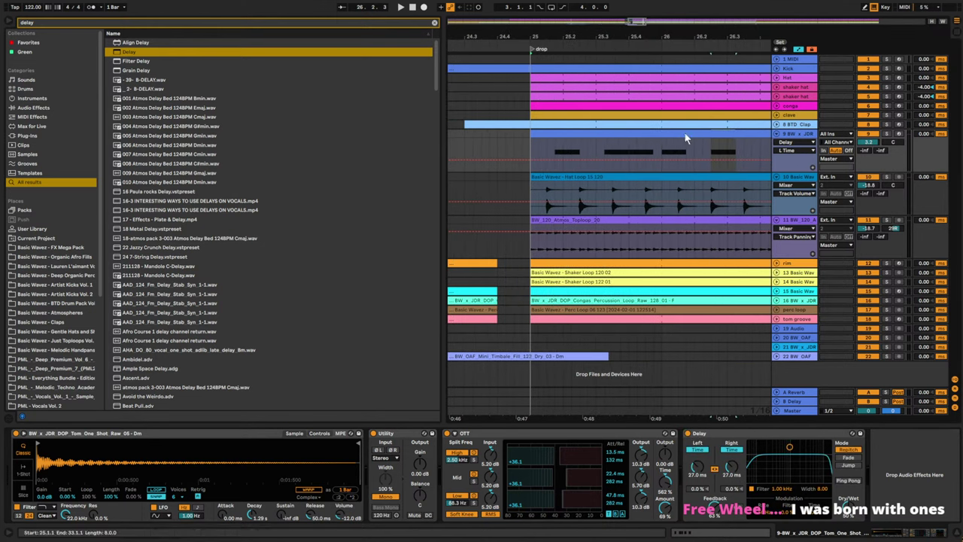
click(851, 512)
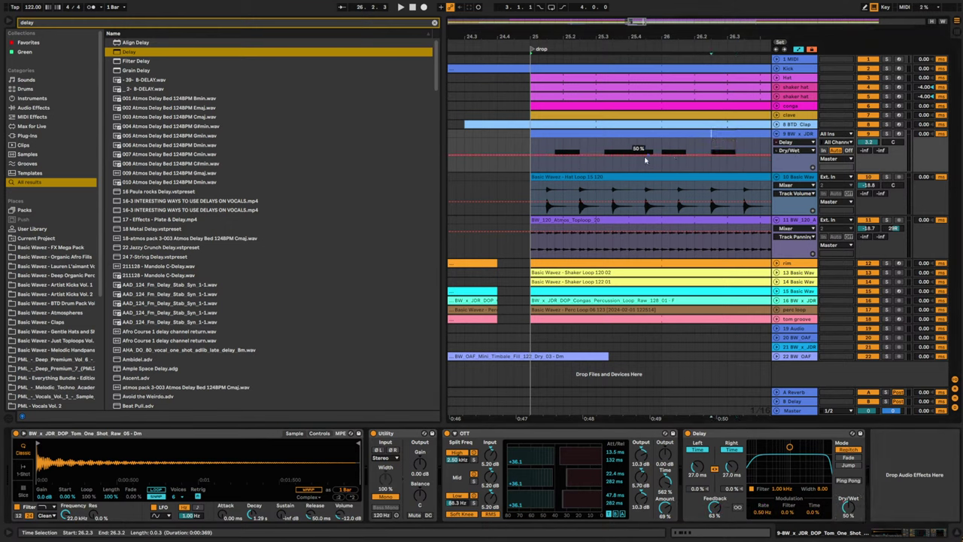
drag(555, 160, 555, 163)
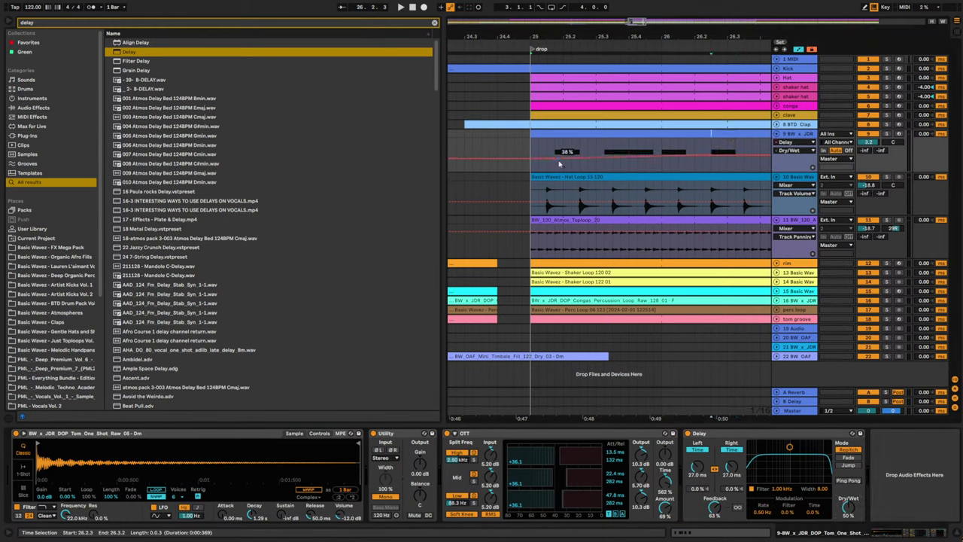
key(space)
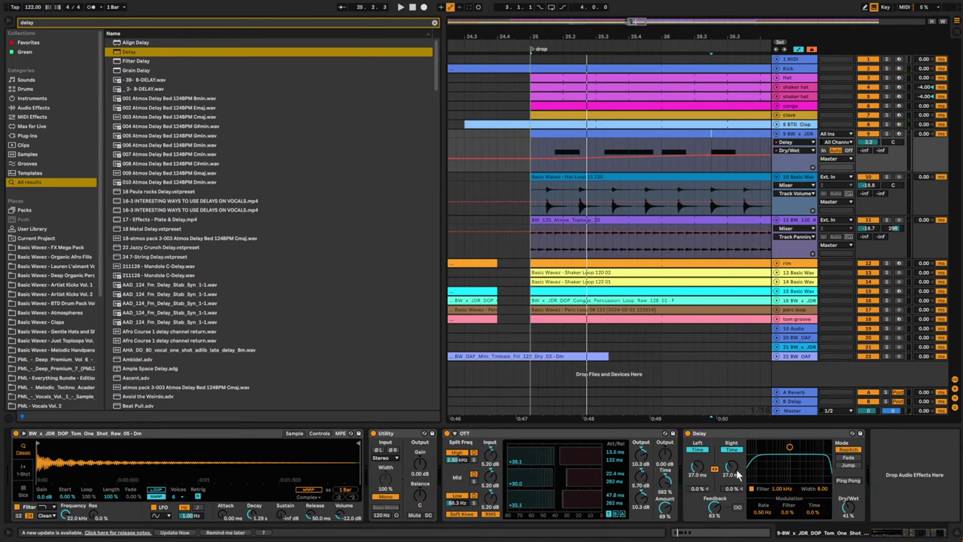
- Automate the Delay's L Time to ramp up across the notes to about 352 ms past the last one, and play the drop
key(space)
drag(736, 473, 735, 500)
key(space)
key(space)
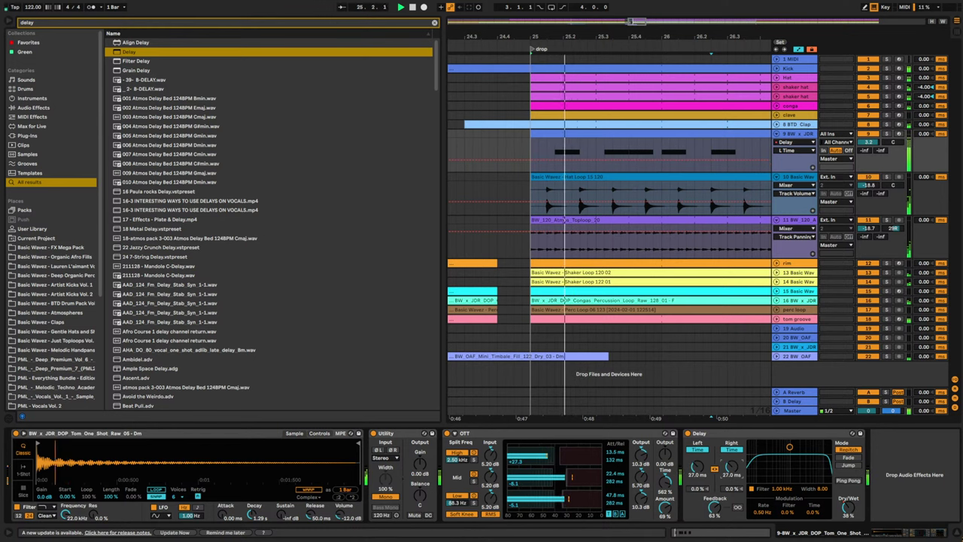
click(849, 509)
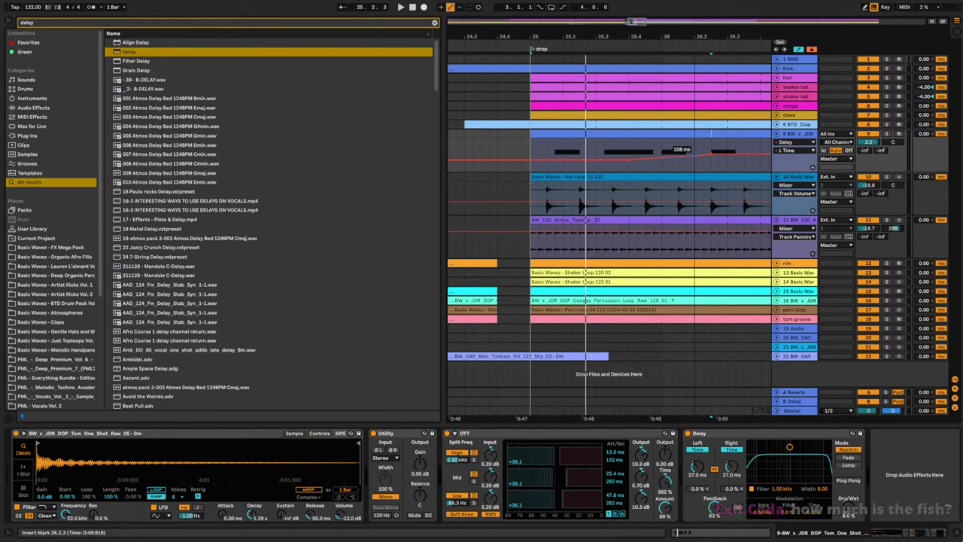
drag(711, 154, 711, 156)
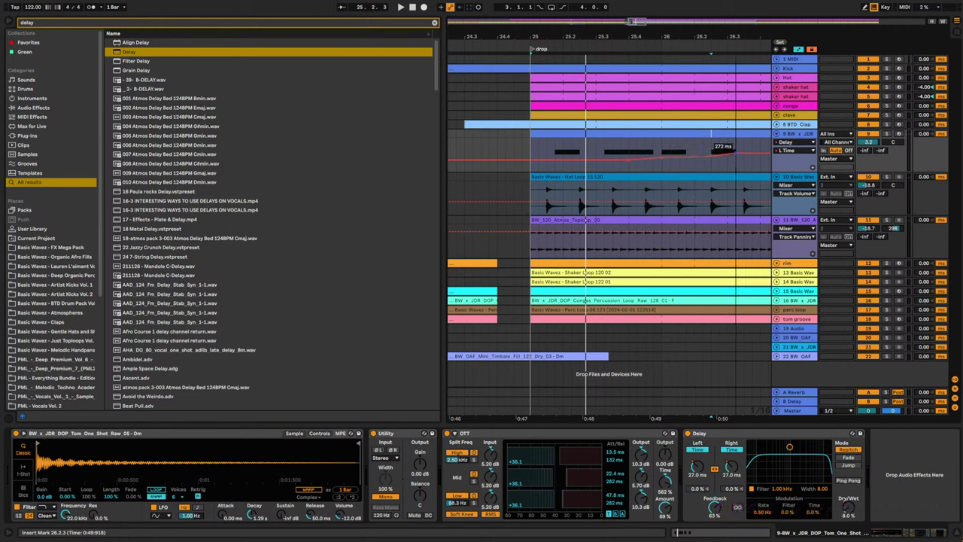
drag(771, 153, 672, 152)
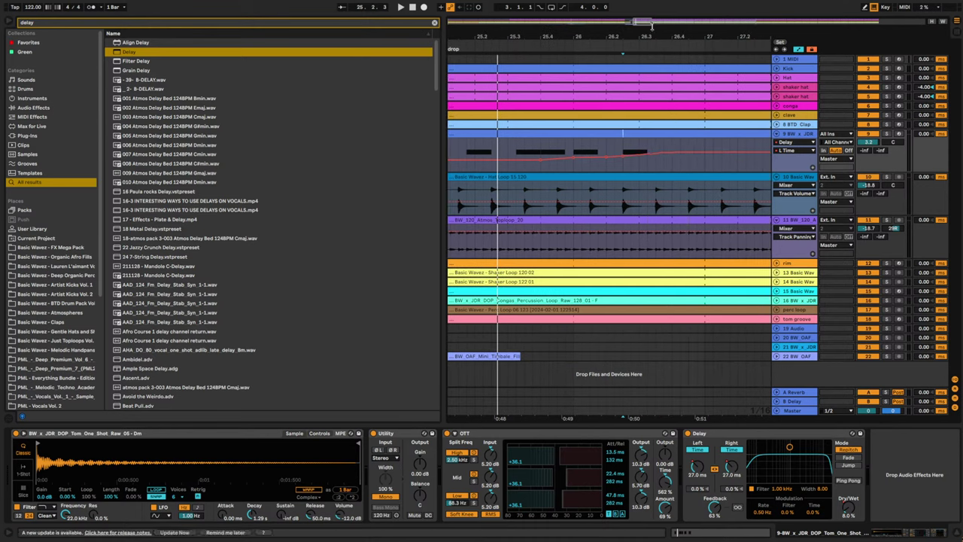
drag(644, 21, 642, 9)
click(481, 150)
key(space)
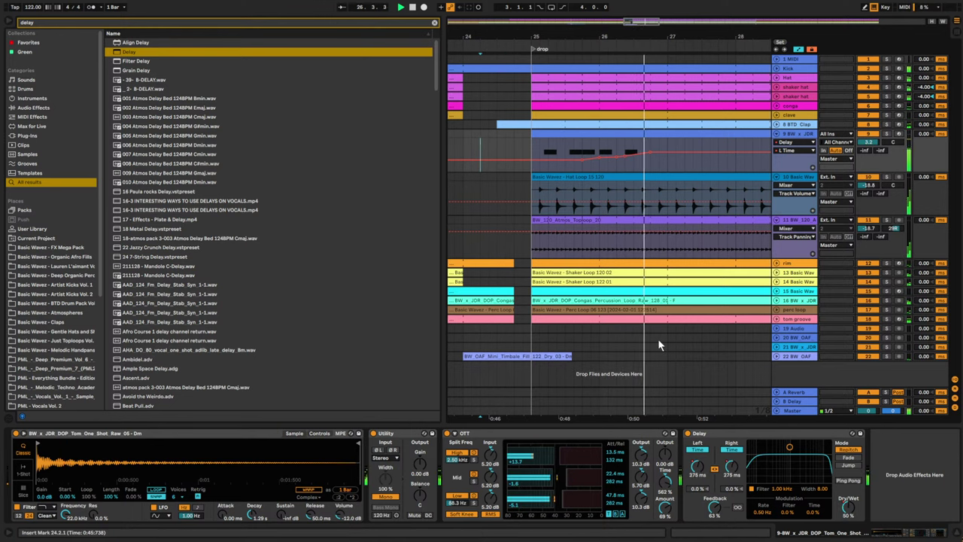
- Unlock the envelopes from song position and duplicate the eight-bar tom clip with its delay automation to bars 33 to 41
drag(636, 22, 634, 3)
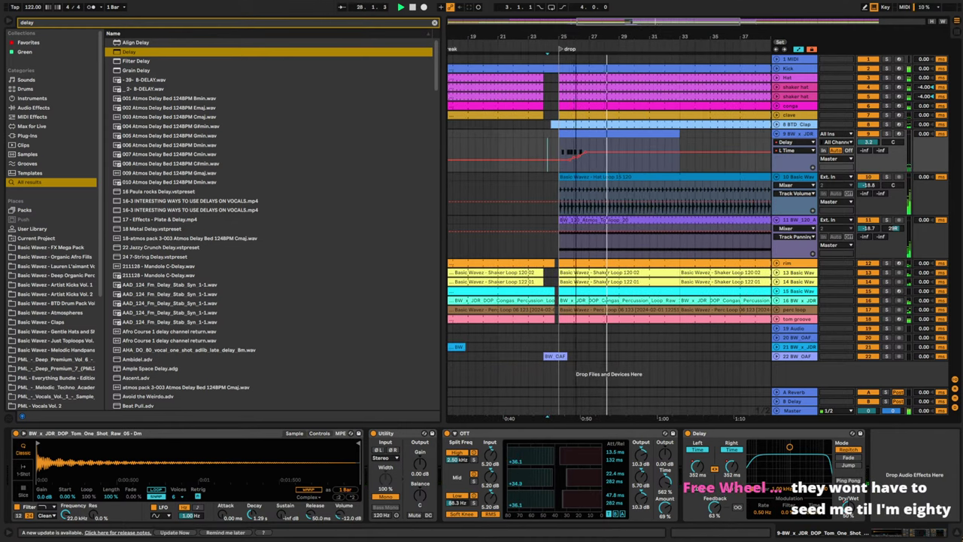
double_click(621, 132)
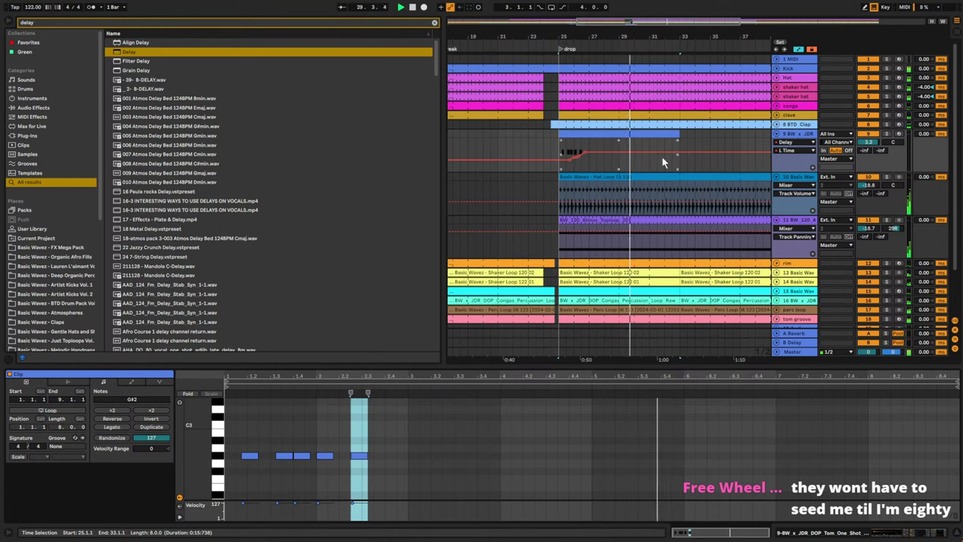
click(666, 137)
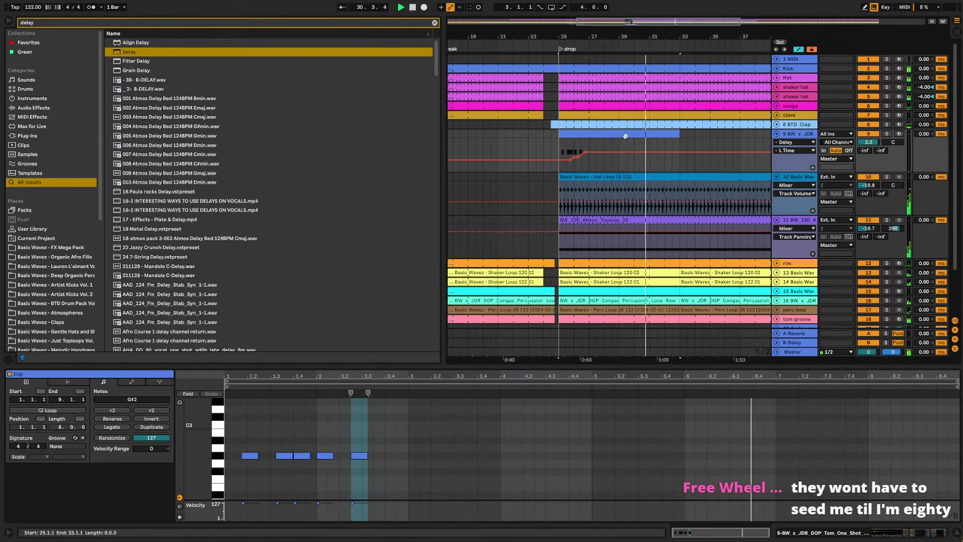
click(812, 49)
drag(679, 145, 559, 110)
key(ctrl+d)
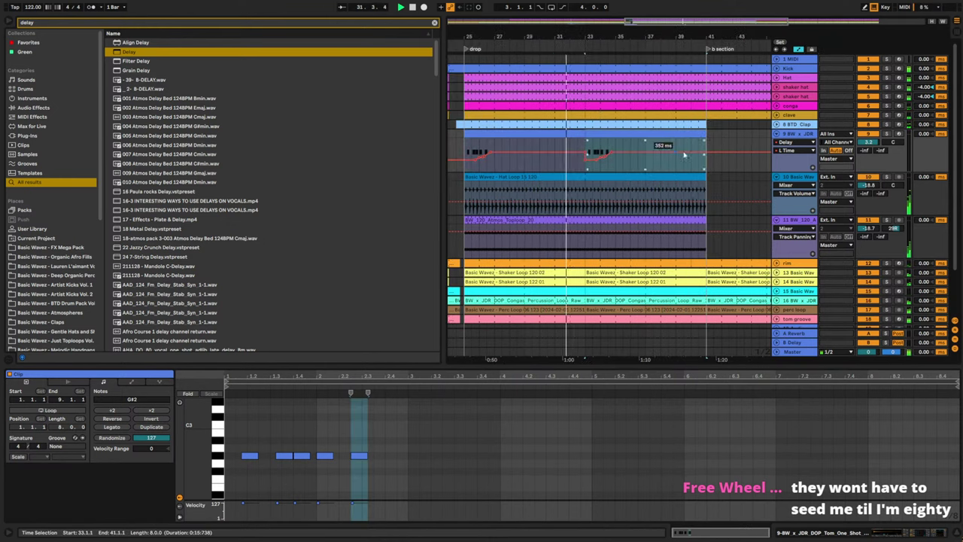
- Listen to the duplicated tom phrase around bar 33
click(588, 150)
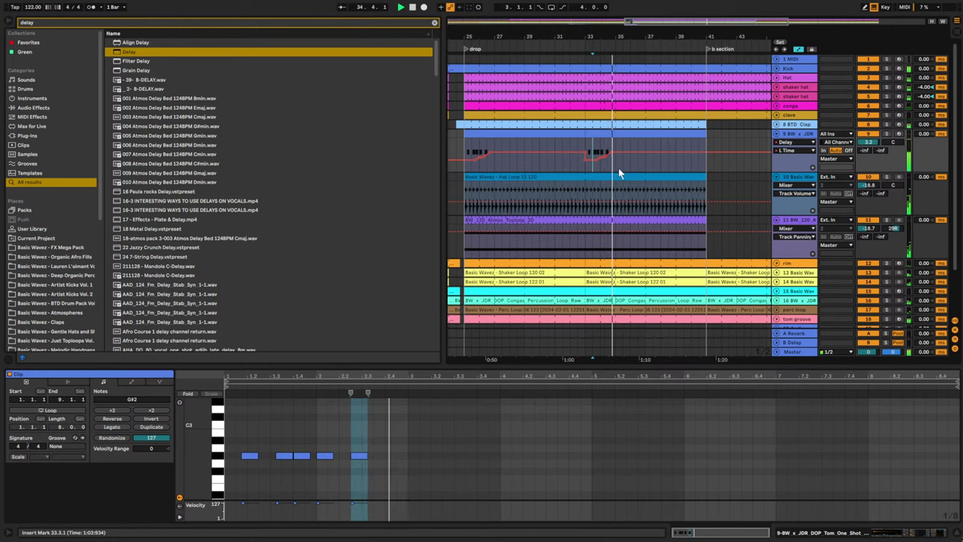
drag(699, 31, 724, 129)
key(space)
- Automate the tom track's Delay so Ping Pong is off before the second phrase and switches on just before bar 33; audition it
drag(696, 22, 634, 27)
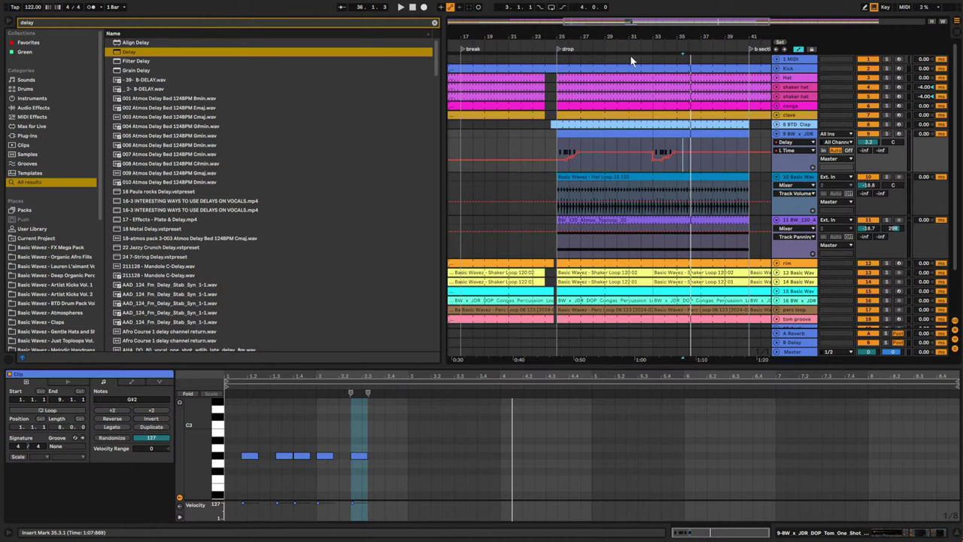
drag(731, 22, 769, 106)
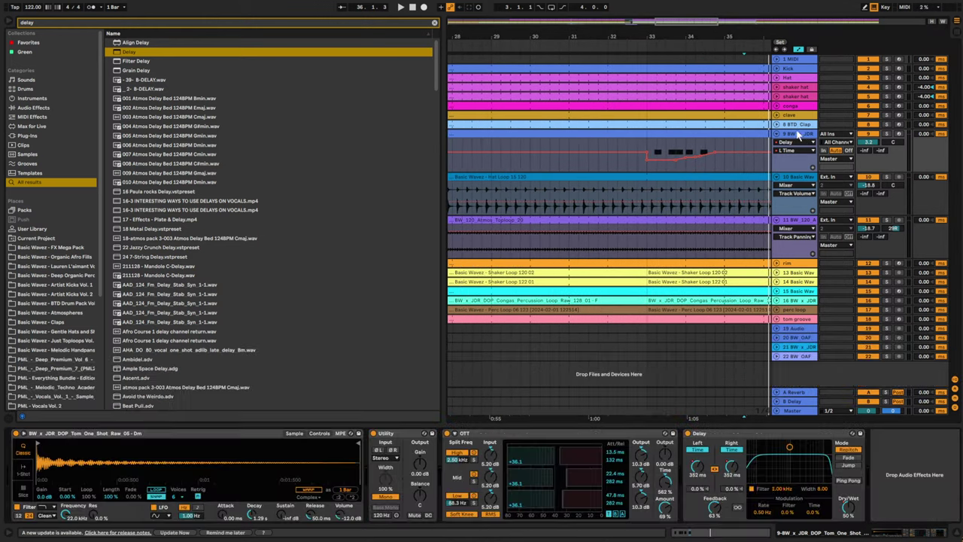
double_click(800, 134)
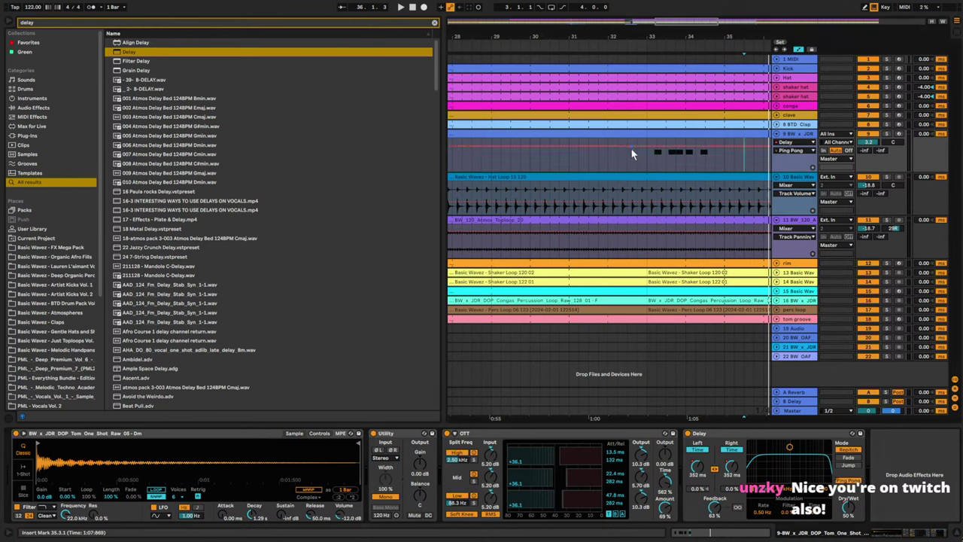
drag(630, 147, 631, 162)
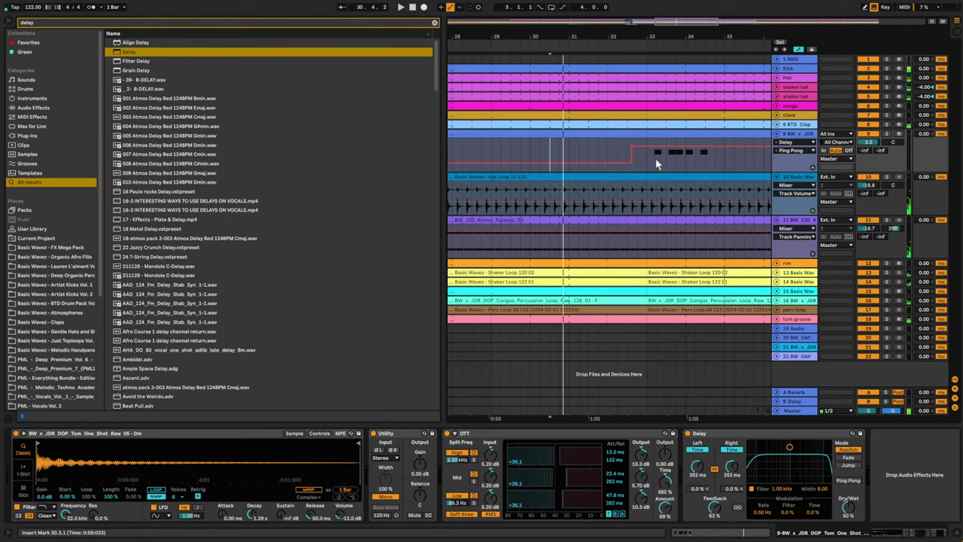
click(655, 158)
key(space)
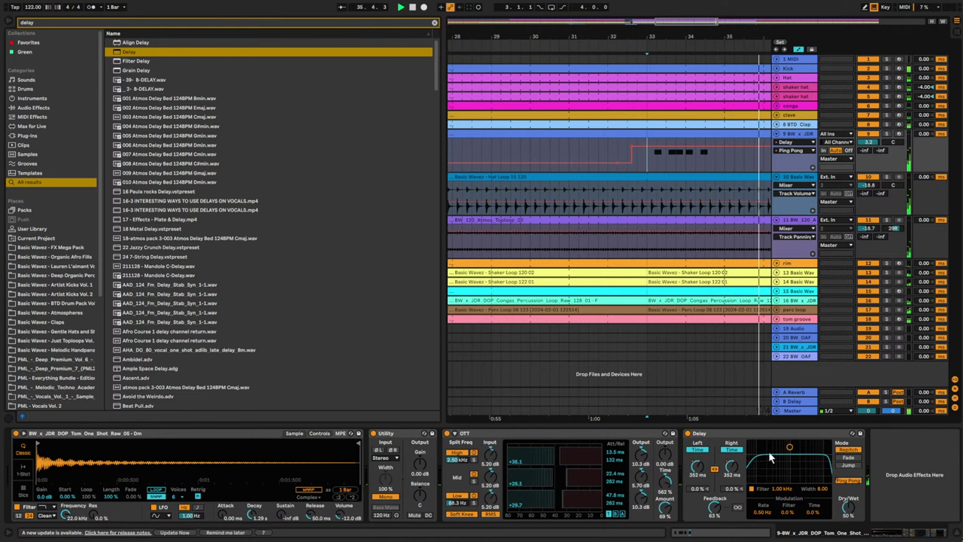
- Search the browser for "rever" and add Reverb after the Delay, with its Dry/Wet at 25%
click(434, 23)
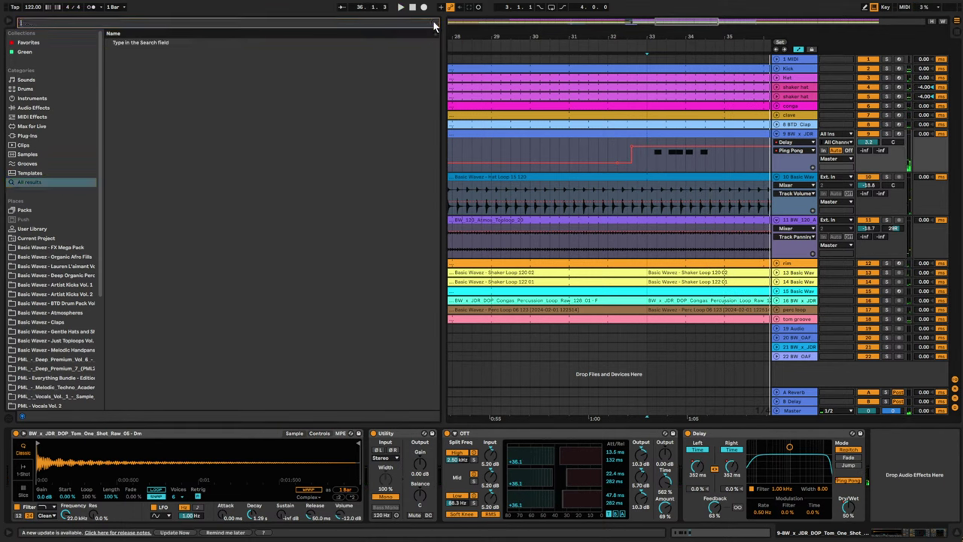
text(rever)
double_click(139, 90)
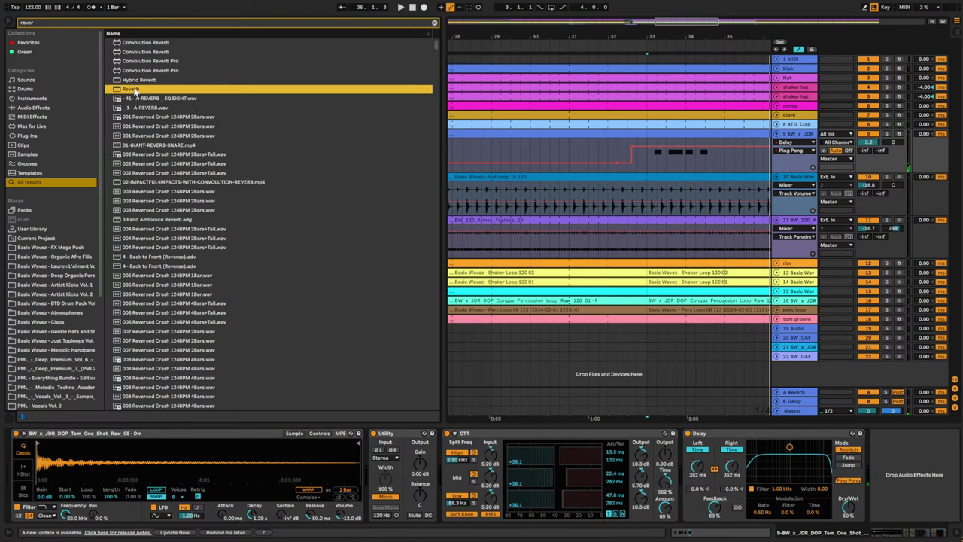
drag(940, 508, 939, 527)
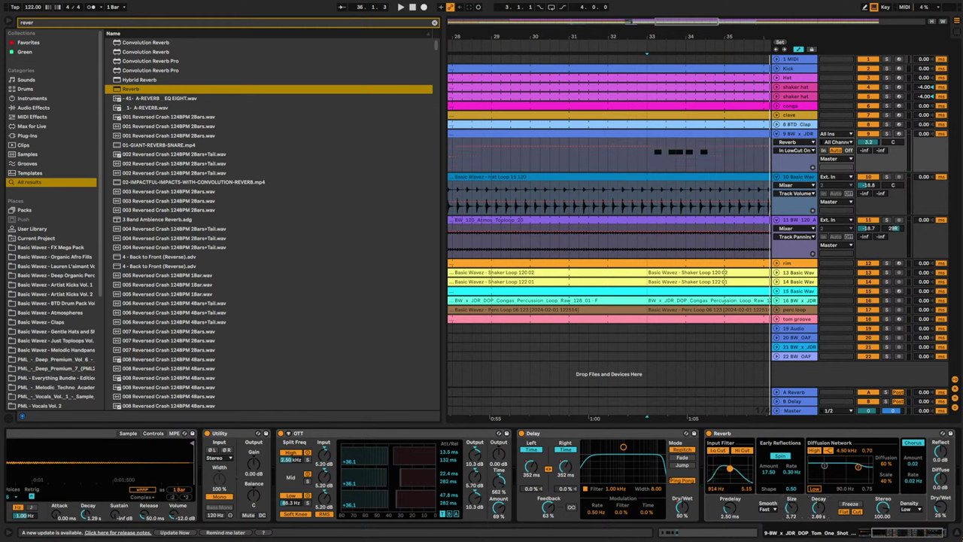
- During playback, set the Reverb's input filter to 543 Hz with width 2.73 and its decay to 891 ms
key(space)
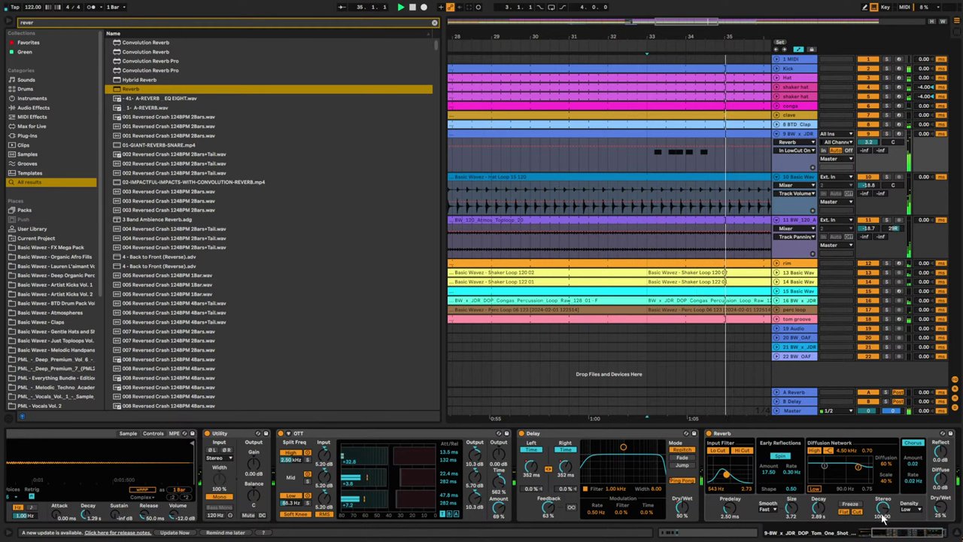
drag(818, 509, 819, 523)
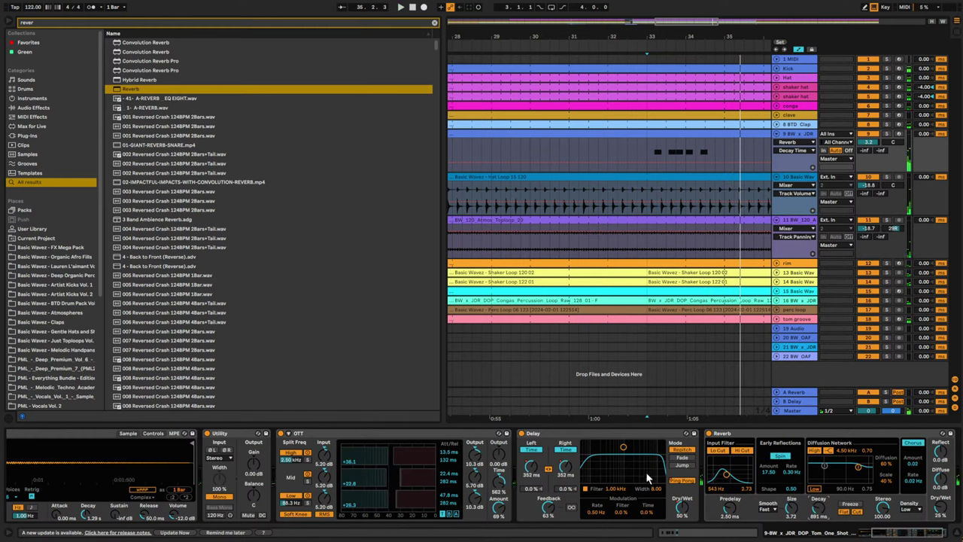
- Insert a copy of the Utility between the tom track's Delay and Reverb, with Mono off and Width at 36%
click(235, 435)
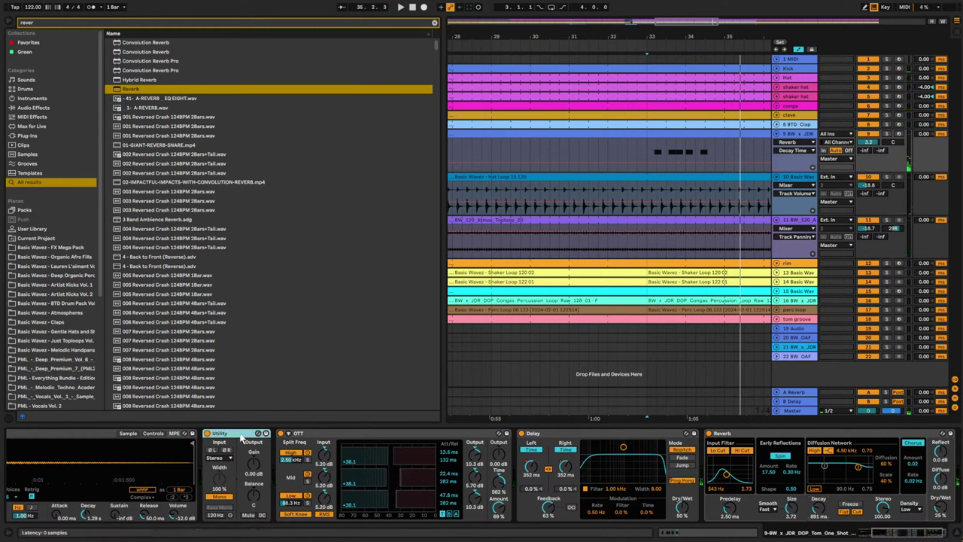
drag(675, 474, 678, 474)
key(space)
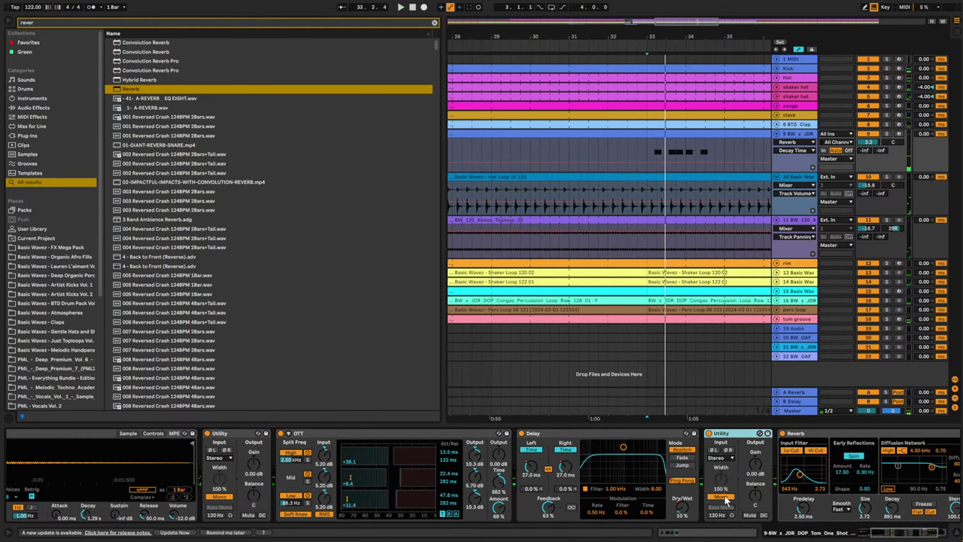
key(space)
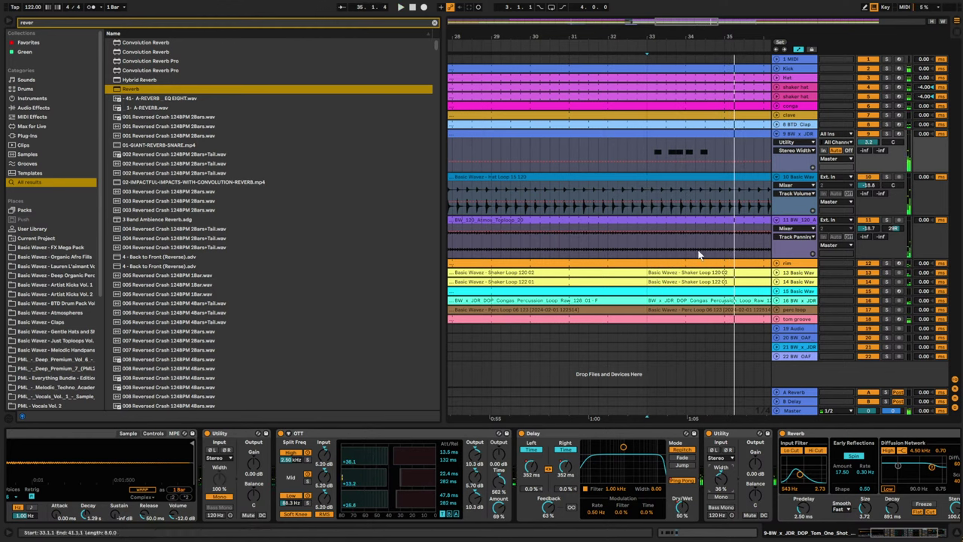
- Switch off the second Utility and the Reverb, and automate the Reverb to turn on just before bar 33 for the second tom phrase
drag(684, 33, 613, 9)
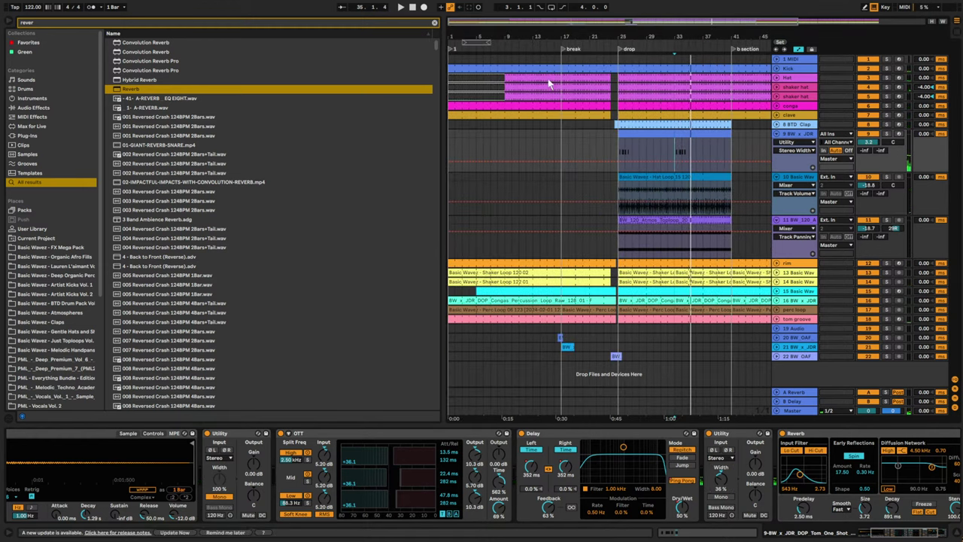
click(600, 142)
key(space)
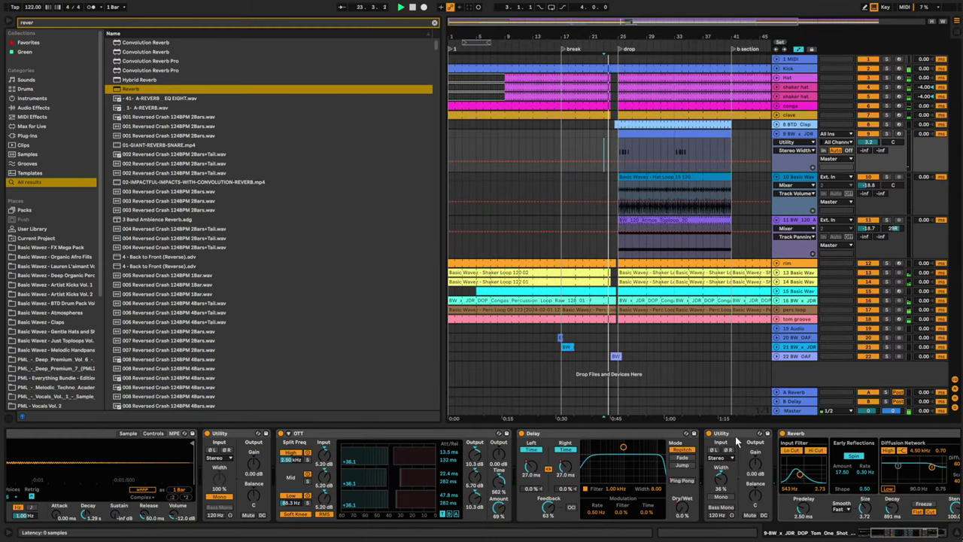
shift+click(822, 435)
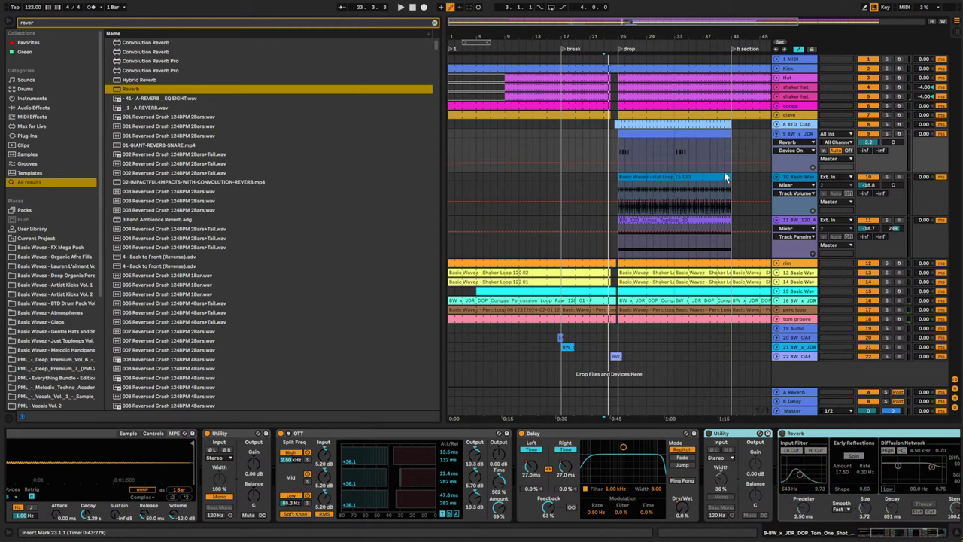
click(675, 165)
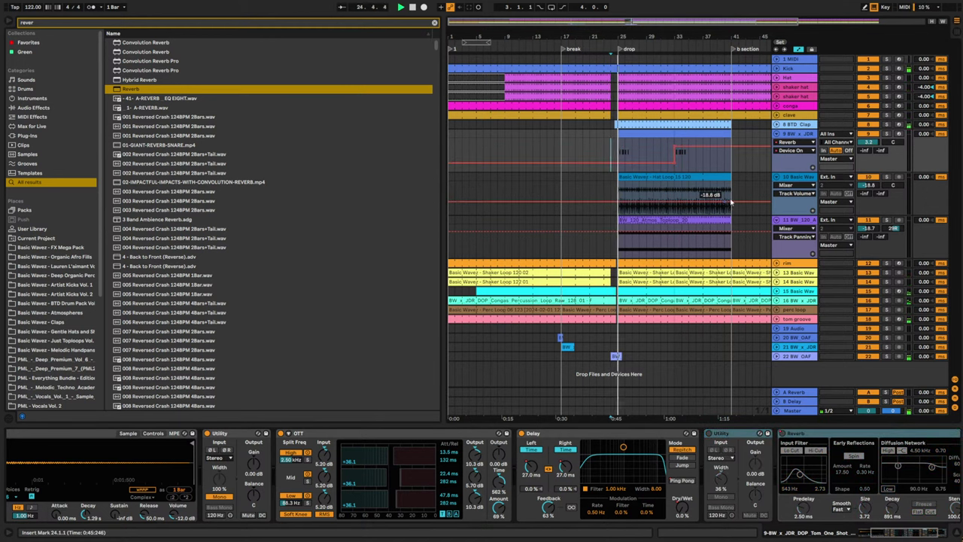
- Set the tom track's volume to 2.1 while the drop plays
drag(870, 143, 870, 149)
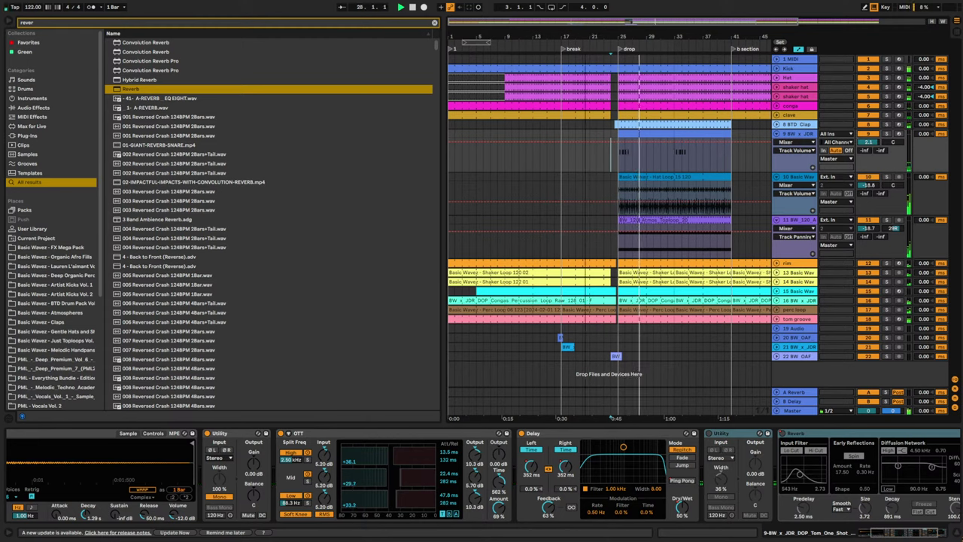
drag(662, 37, 602, 72)
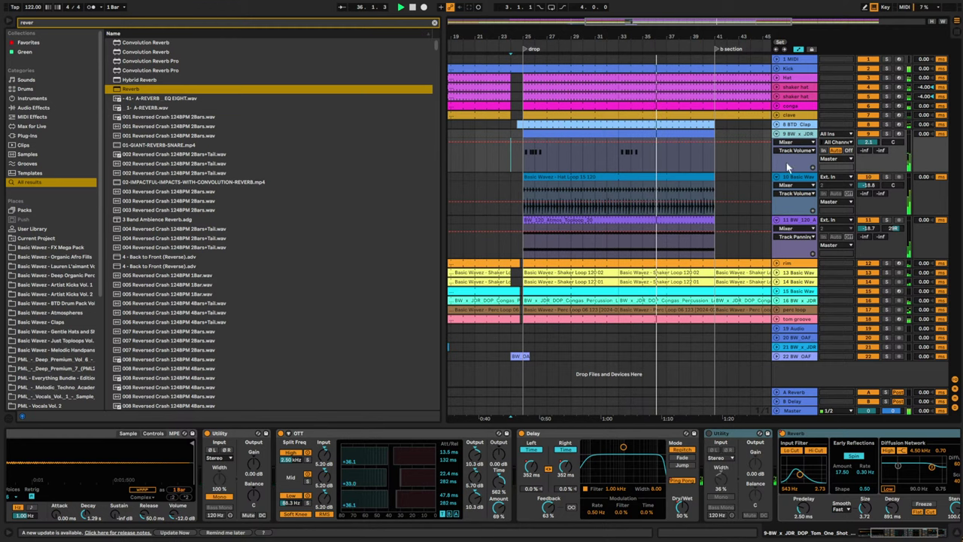
- Duplicate the drop's clap, tom, hat loop and toploop clips into the b section, from bar 41 to bar 57
drag(671, 35, 628, 24)
click(558, 125)
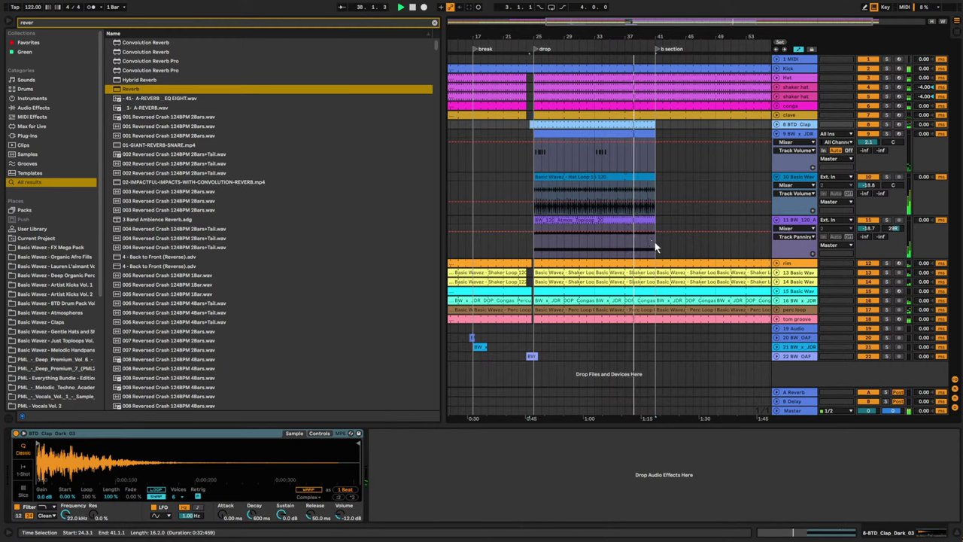
click(654, 247)
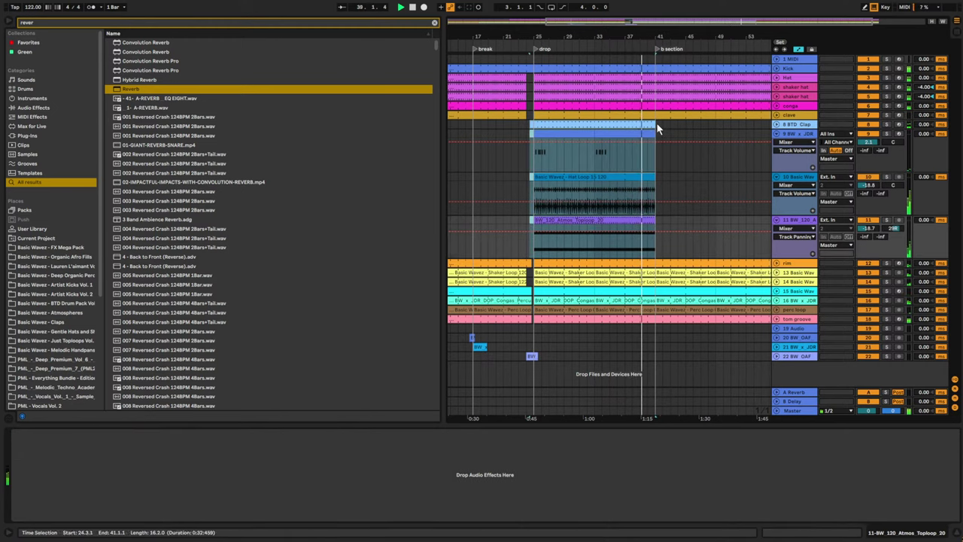
drag(656, 128, 617, 260)
key(space)
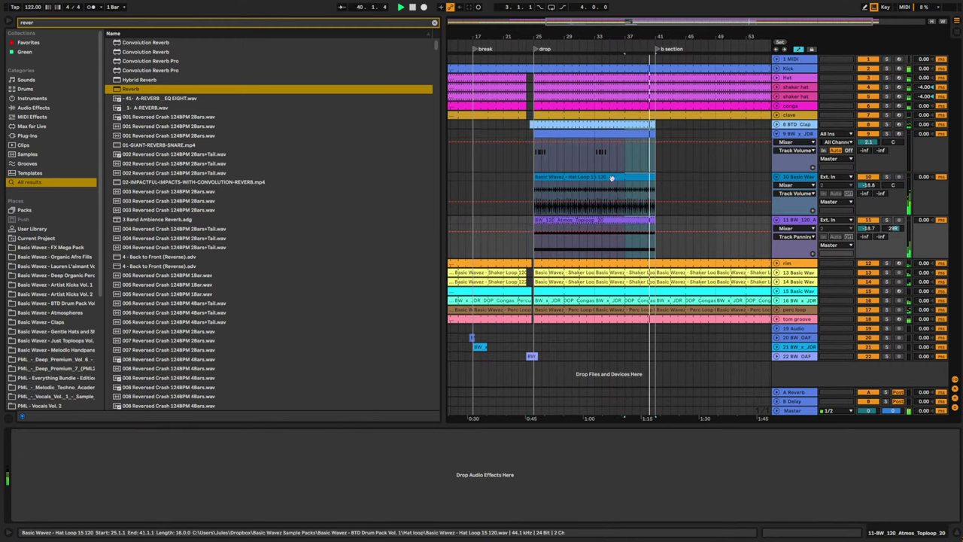
click(641, 178)
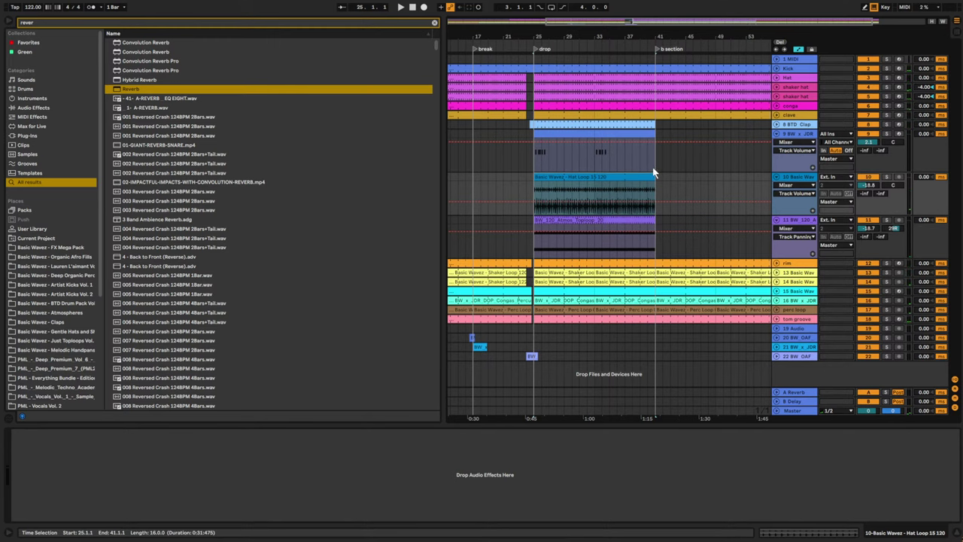
drag(641, 36, 620, 26)
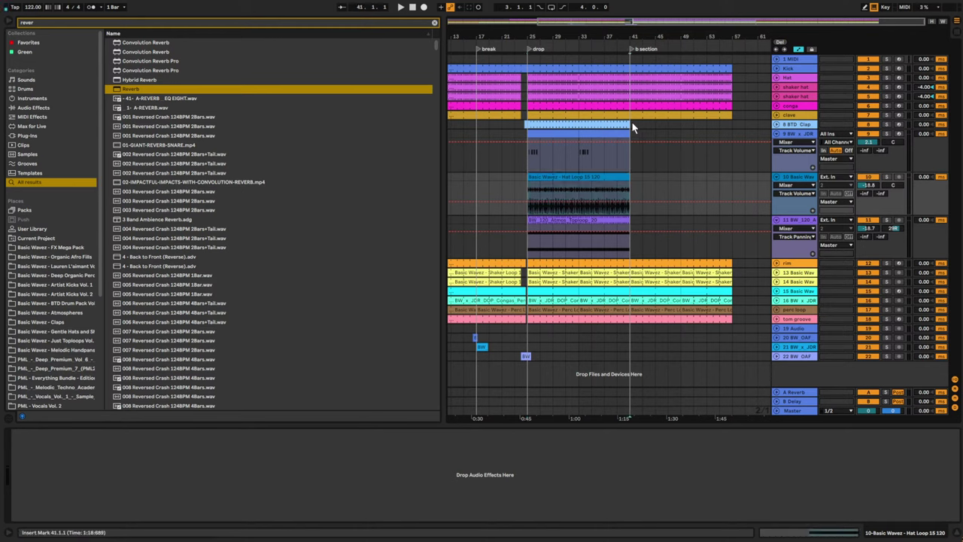
key(ctrl+d)
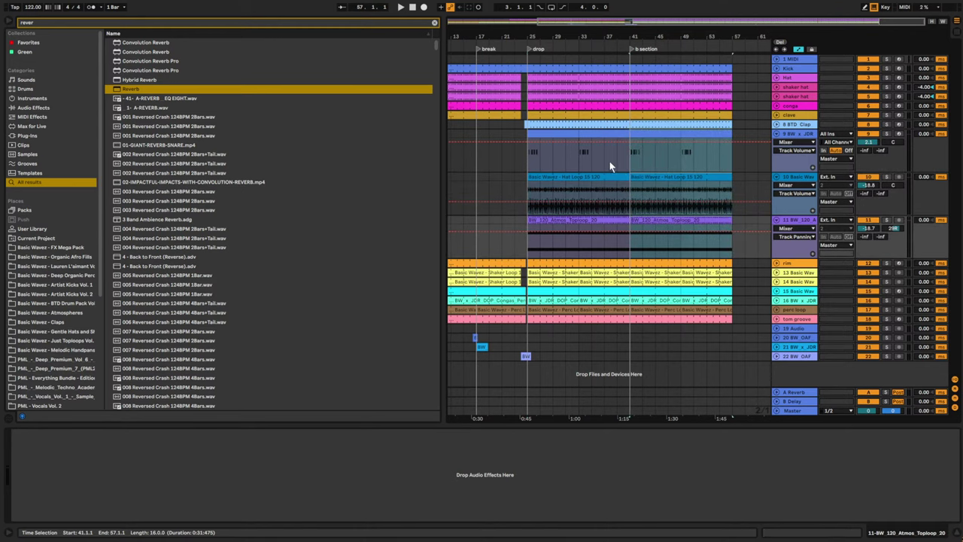
- Shorten the two shaker loops to end at bar 40, leaving a one-bar gap before the b section
click(608, 159)
key(space)
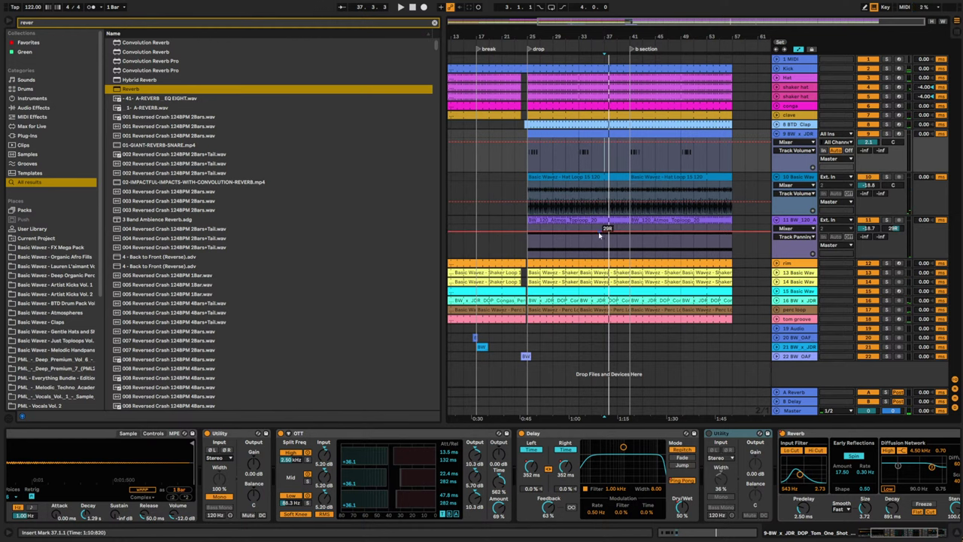
scroll(635, 310, up, 5)
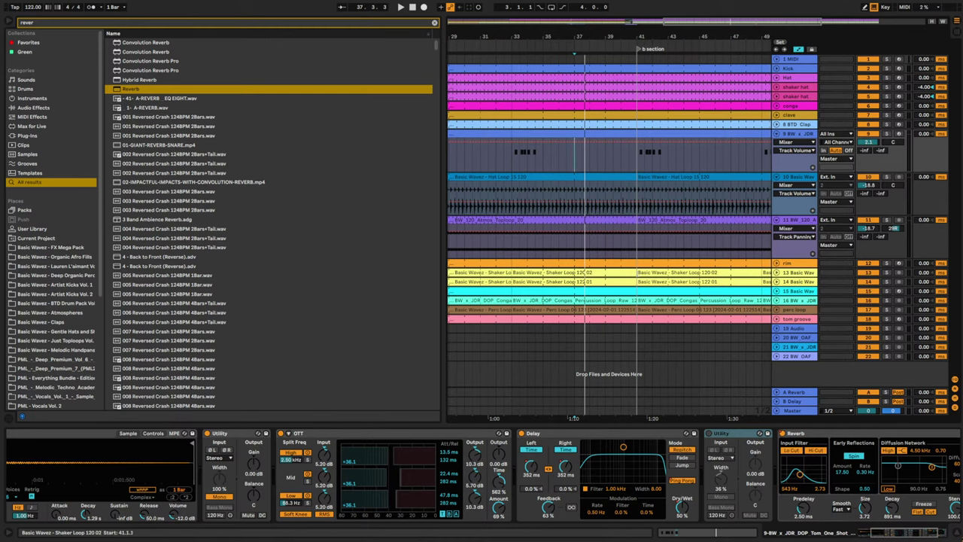
click(635, 272)
click(634, 282)
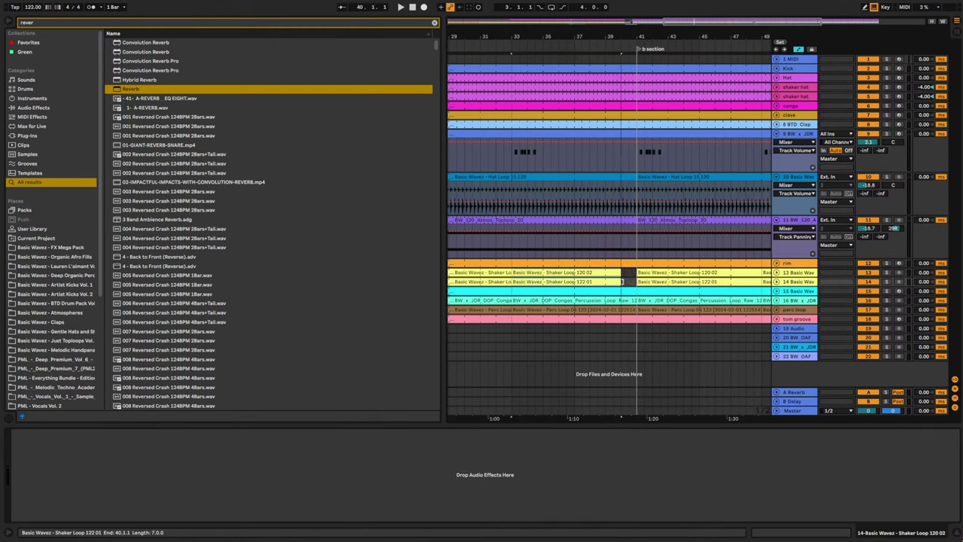
- Clear bar 40 of the hat and both shaker hat tracks, and play the arrangement from just before bar 33
click(629, 79)
shift+click(633, 97)
drag(633, 97, 624, 99)
click(504, 157)
key(space)
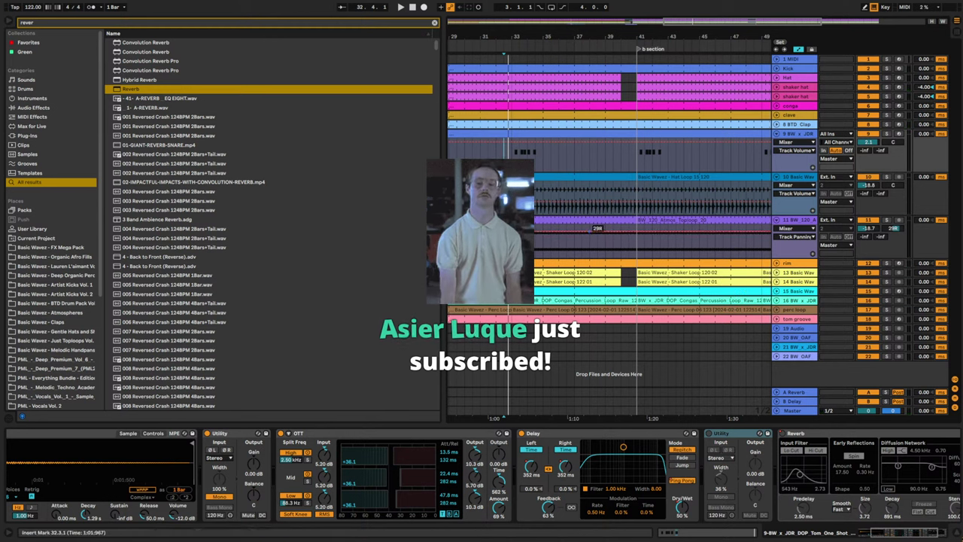
- Search the BTD Drum Pack for "clave" and open its Perc One Shot folder
click(434, 24)
text(clave)
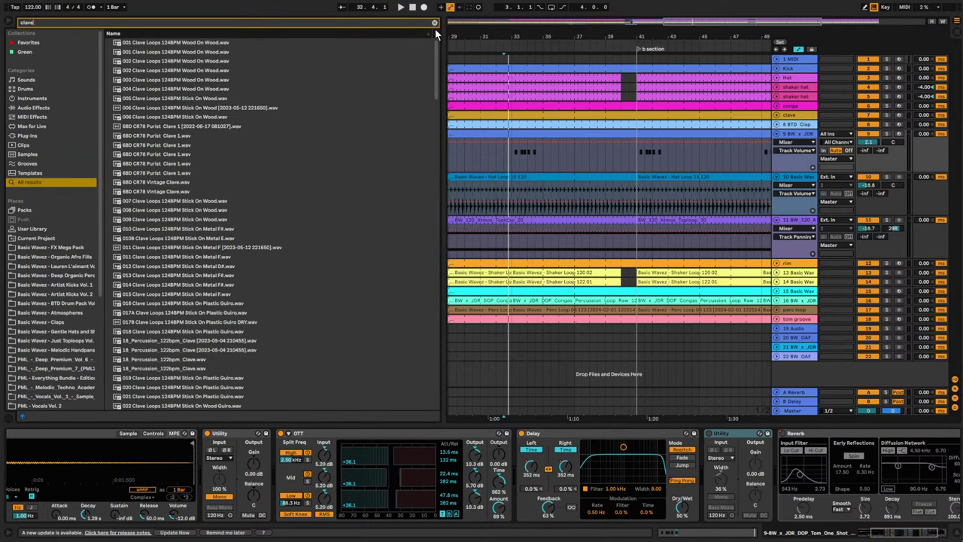
click(76, 284)
click(68, 295)
click(71, 322)
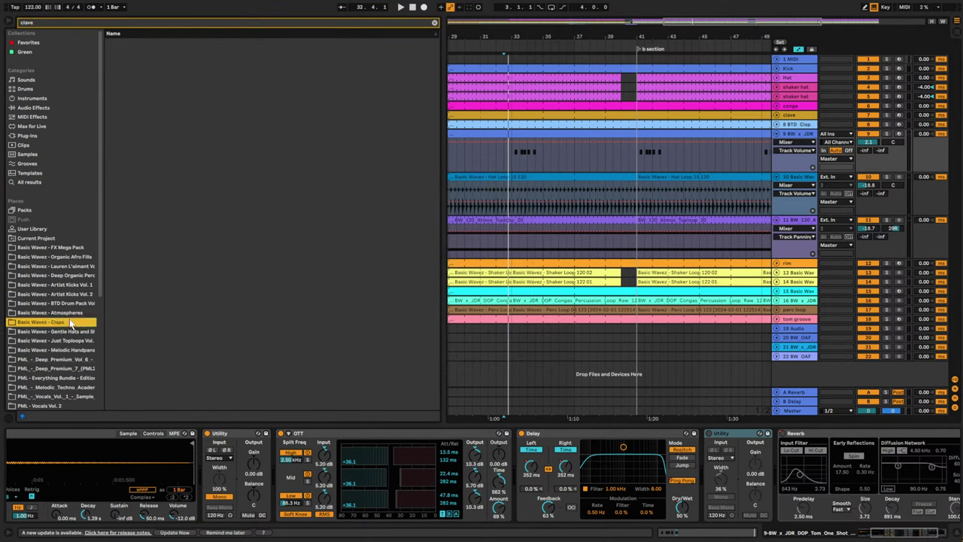
click(73, 304)
click(111, 46)
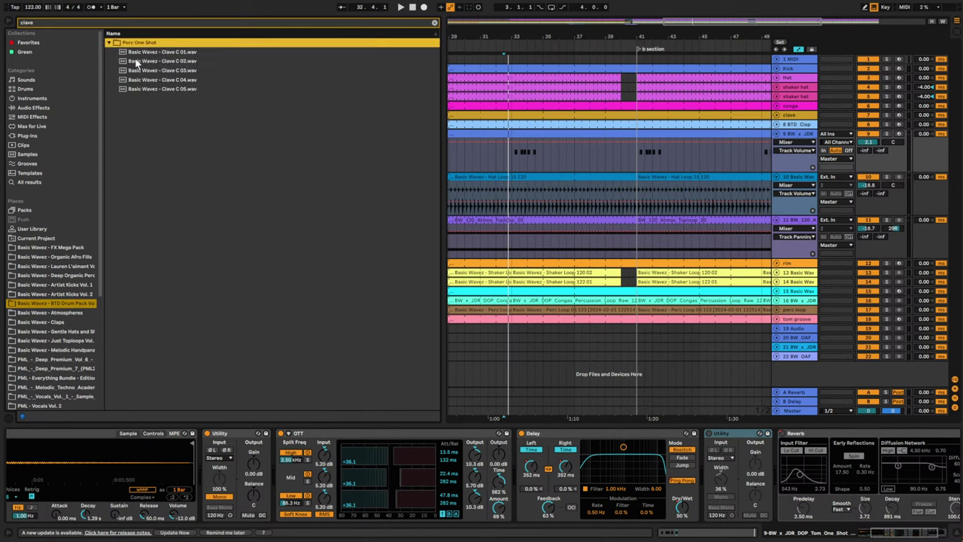
- Preview the clave one-shots and load Basic Wavez - Clave C 02.wav onto a new MIDI track below the tom groove
click(142, 62)
click(176, 71)
click(184, 64)
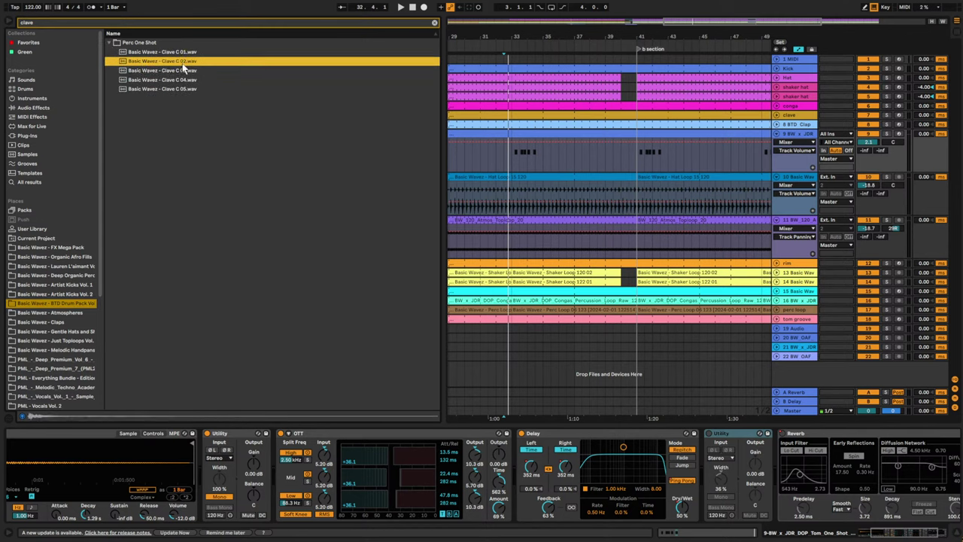
click(790, 320)
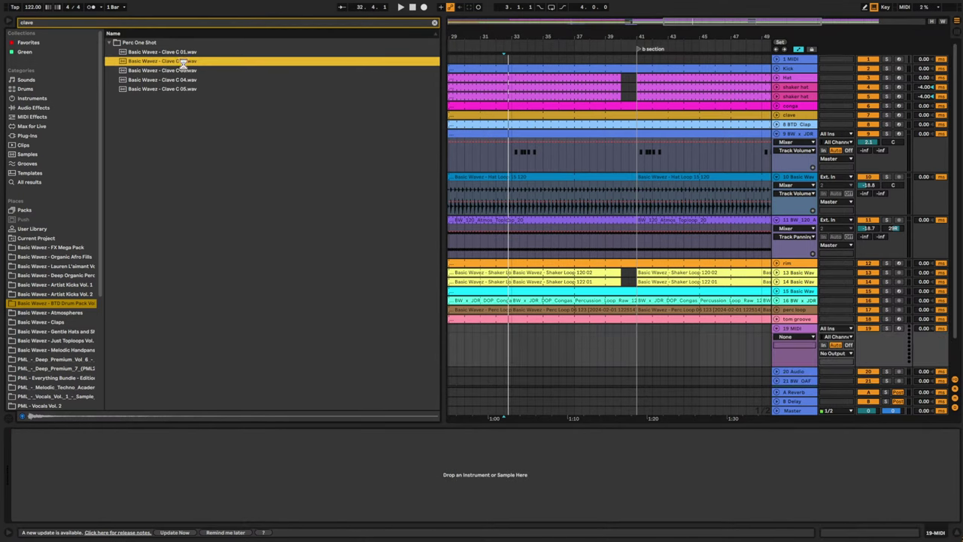
drag(184, 64, 588, 325)
- Create an empty four-bar MIDI clip on the clave track, from bar 41 to bar 45
double_click(637, 327)
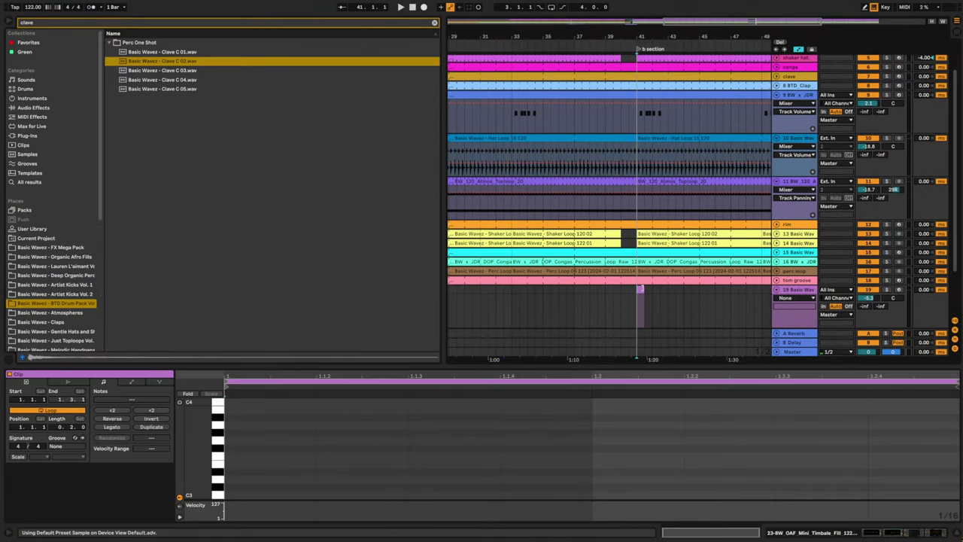
drag(644, 289, 652, 289)
right_click(371, 473)
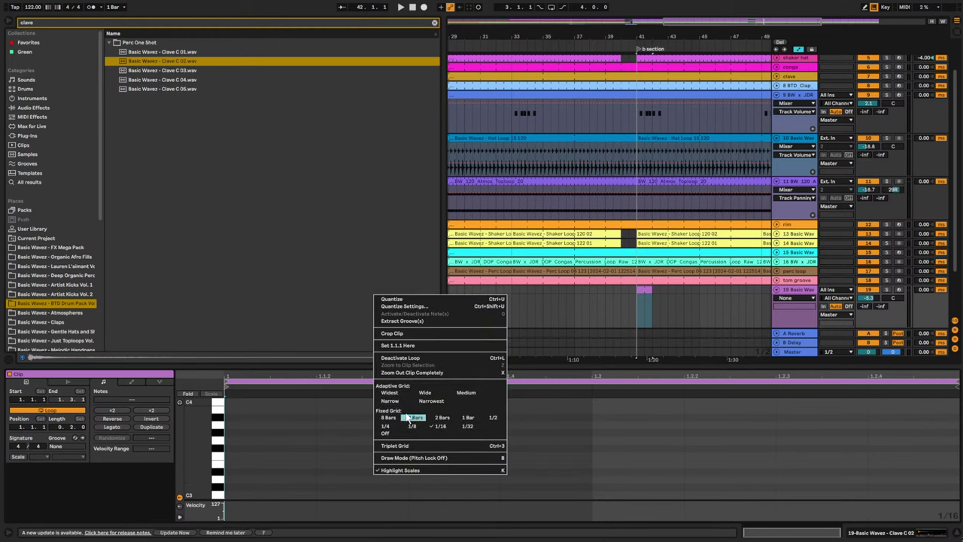
click(391, 419)
right_click(392, 455)
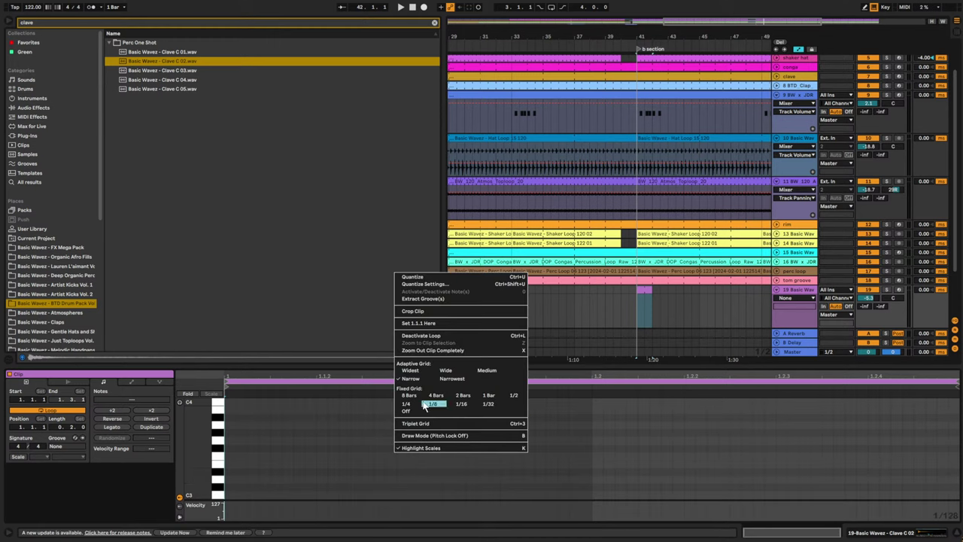
click(349, 424)
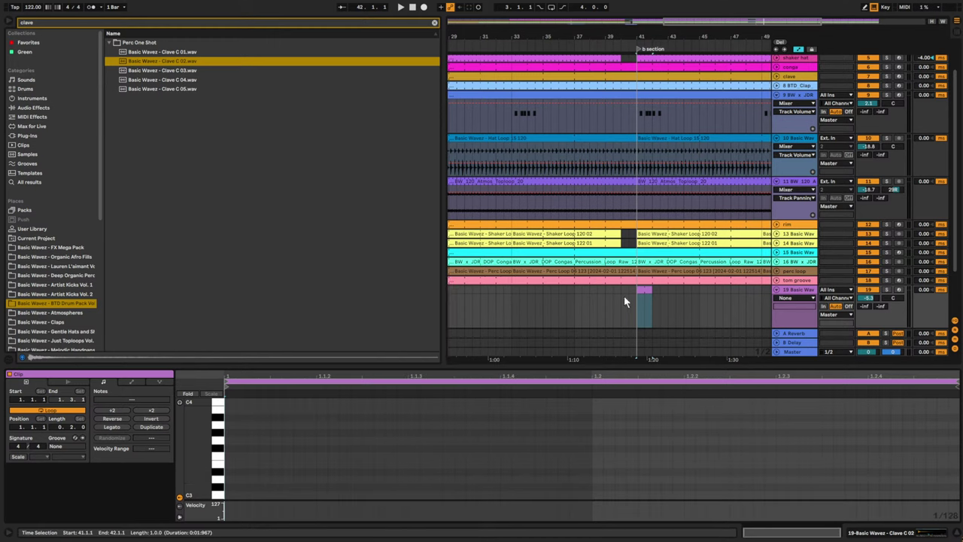
drag(682, 289, 706, 295)
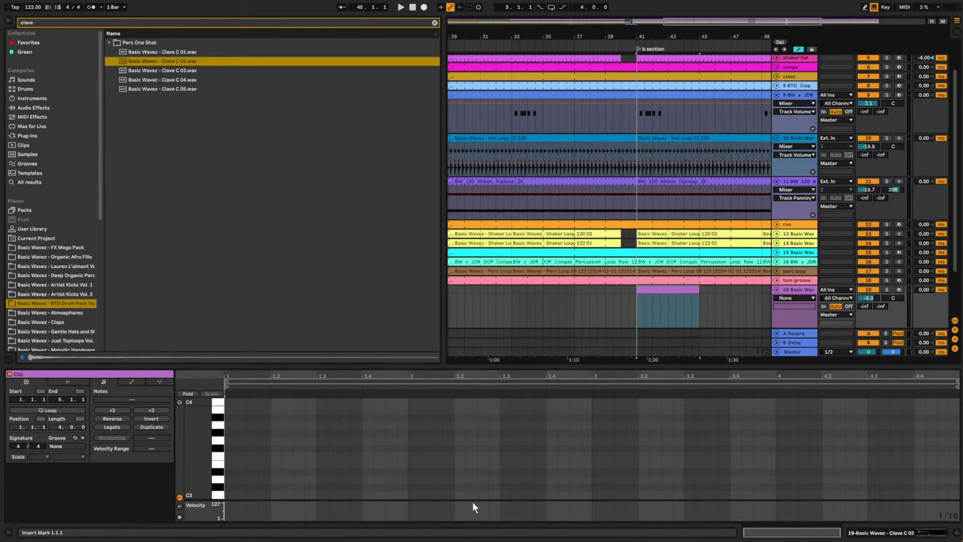
- Set the clave clip's grid to 1/16 and place four consecutive C3 notes on its first beat
scroll(262, 485, down, 2)
right_click(244, 463)
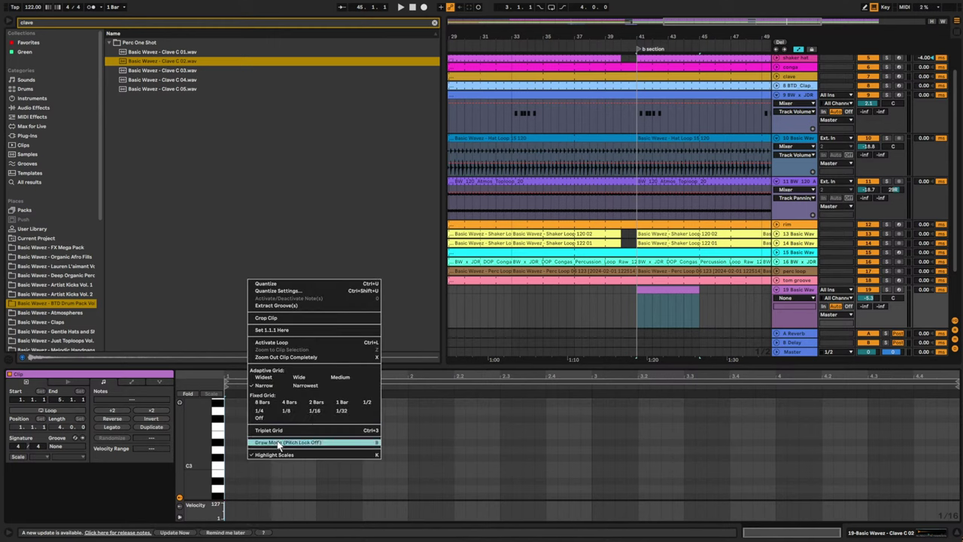
click(316, 412)
click(232, 463)
double_click(232, 465)
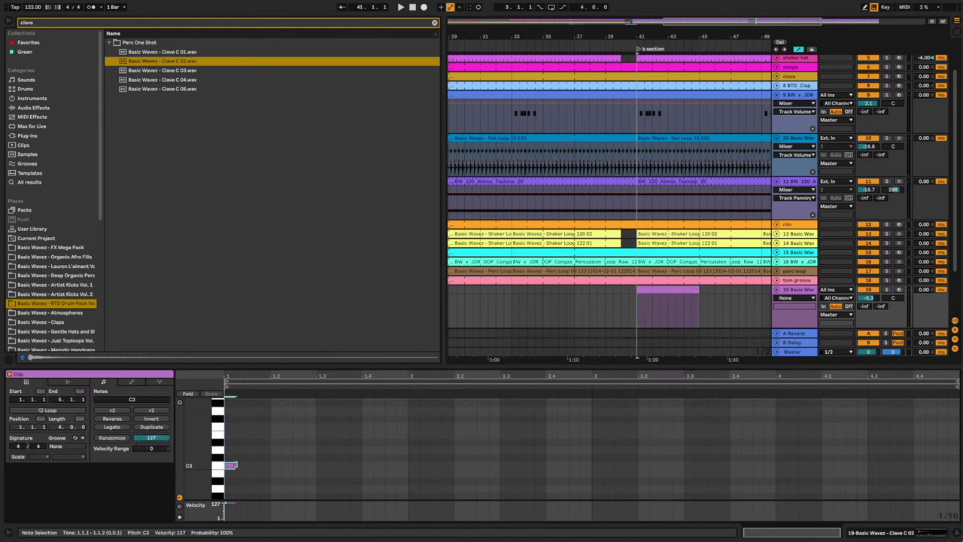
double_click(251, 465)
double_click(267, 465)
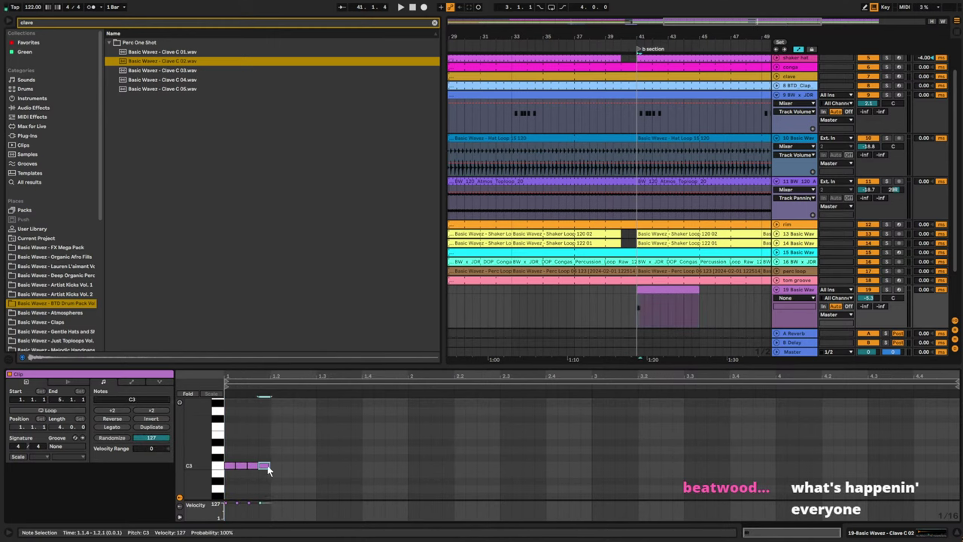
- Lower the first two clave notes' velocity to 53 and, during playback, repeat the pattern's first three notes on the second beat
drag(232, 455, 243, 473)
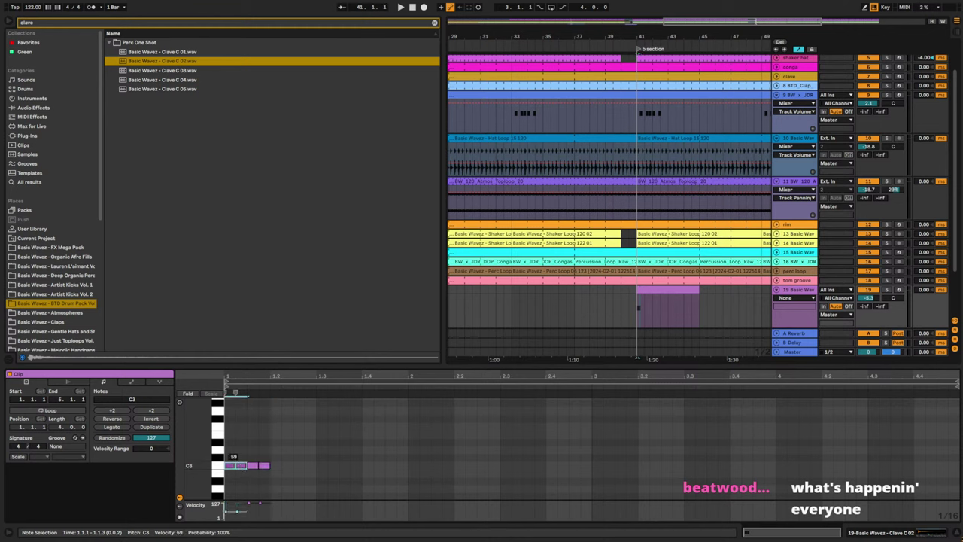
key(space)
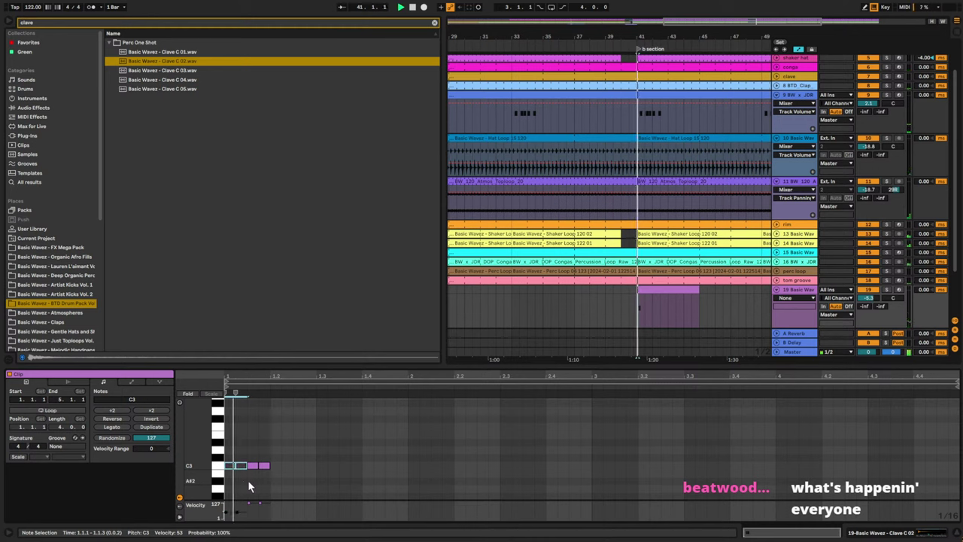
click(266, 445)
key(ctrl+d)
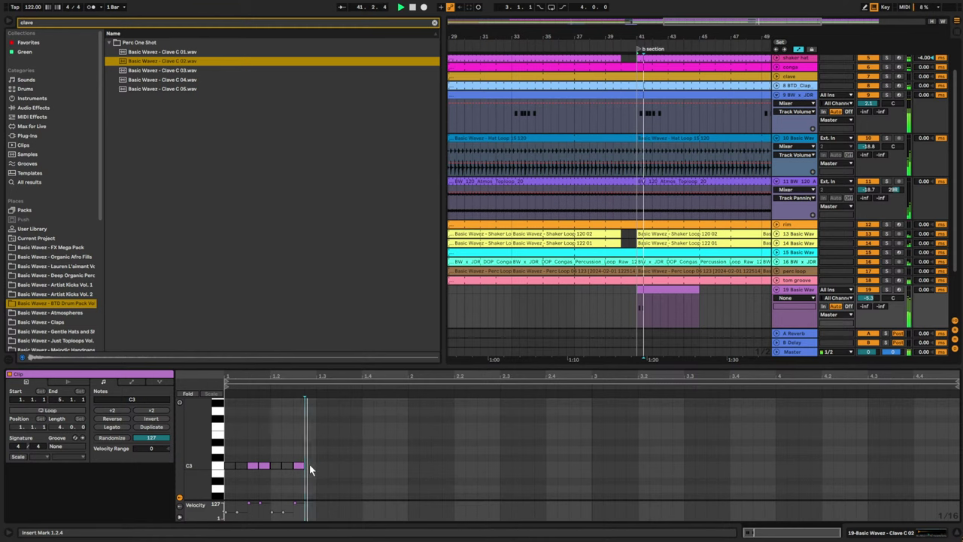
- Duplicate the two-beat clave pattern onto beats 3 and 4 of the first bar, and copy that whole bar into bar 2
click(317, 456)
key(ctrl+a)
key(ctrl+d)
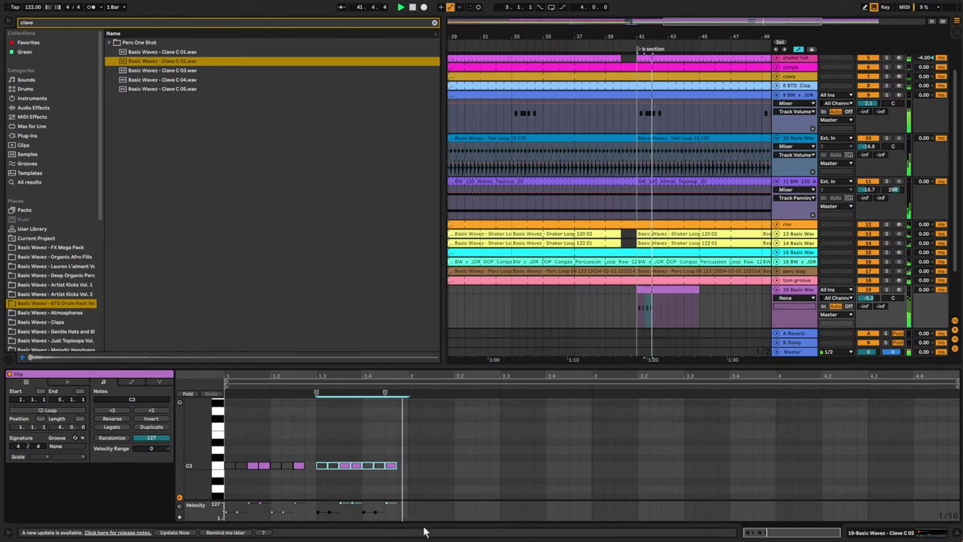
drag(408, 453, 152, 510)
key(ctrl+d)
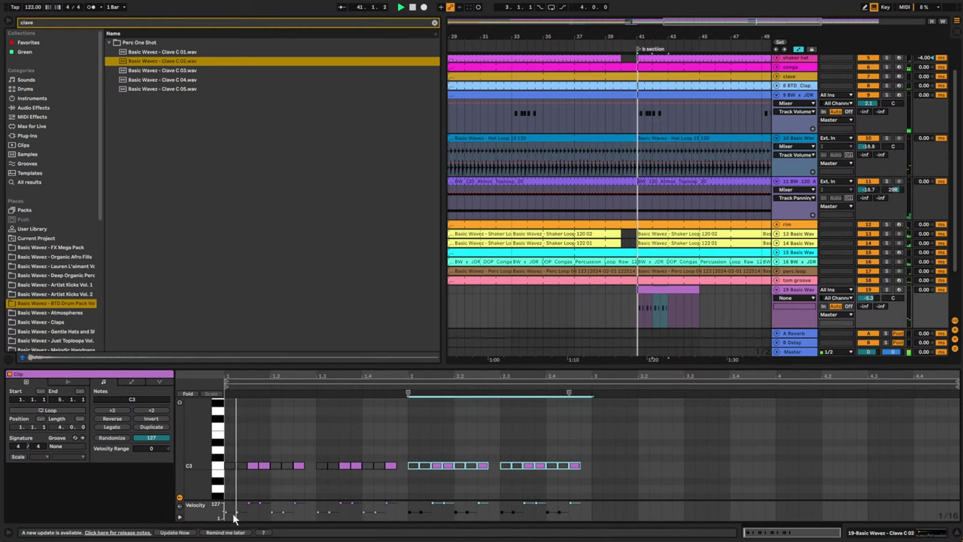
- Vary the first bar's second half: move the accented clave notes to 1.3.2 and 1.4.1 and remove the last accented note
click(364, 482)
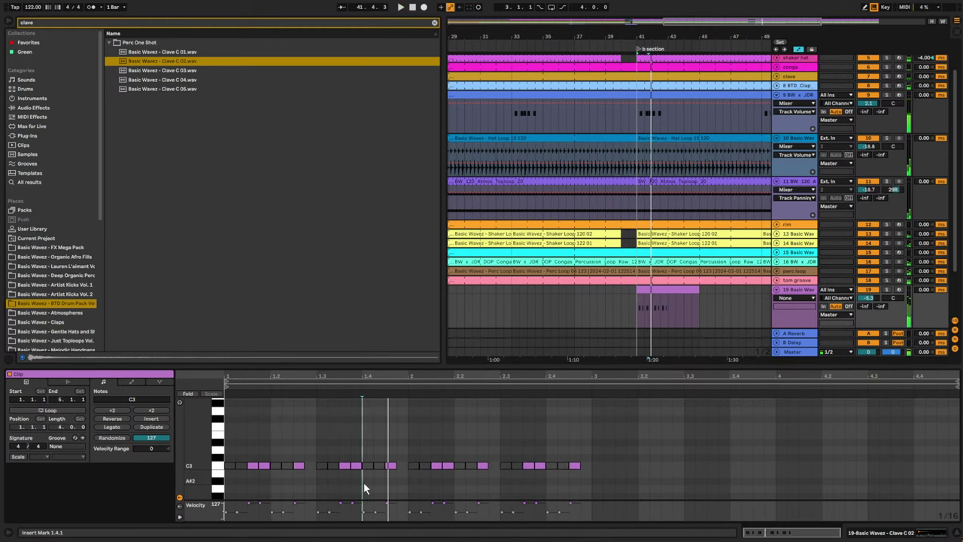
click(345, 466)
click(350, 457)
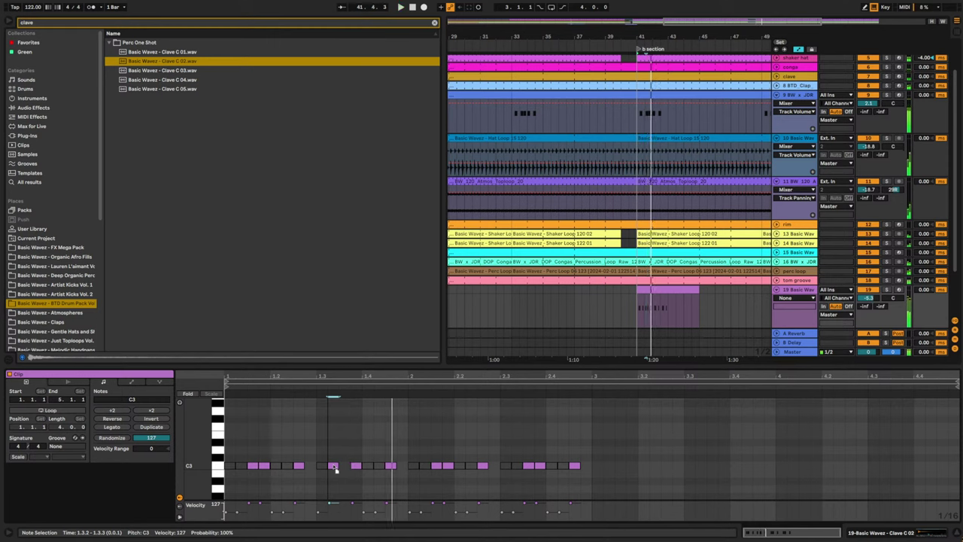
drag(355, 466, 367, 466)
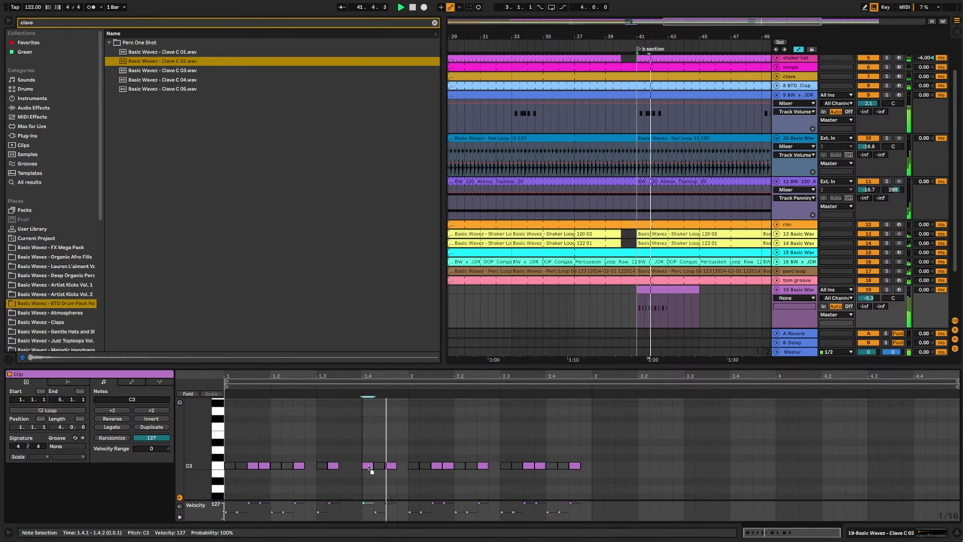
click(391, 464)
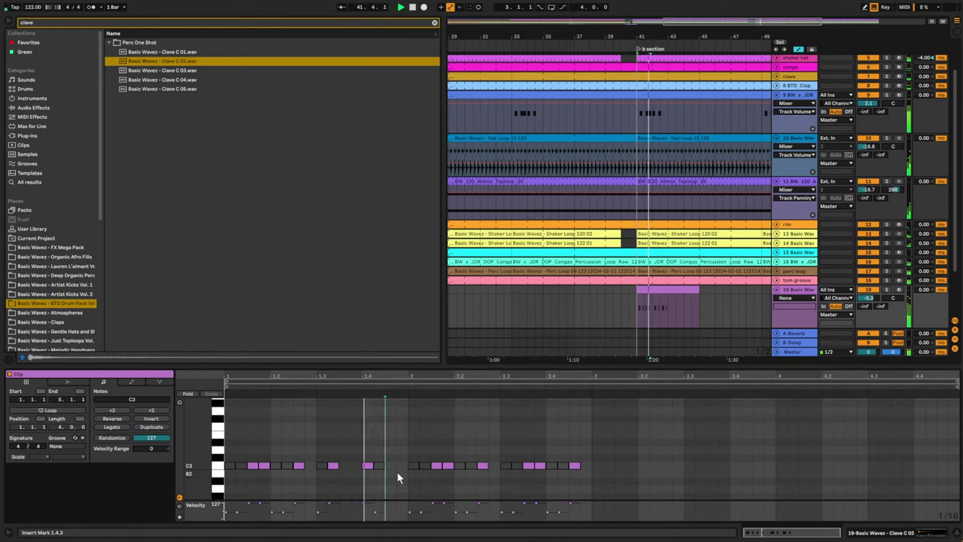
- Delete all the copied clave notes in bar 2 and play the pattern back
key(space)
drag(412, 443, 589, 499)
key(Delete)
key(space)
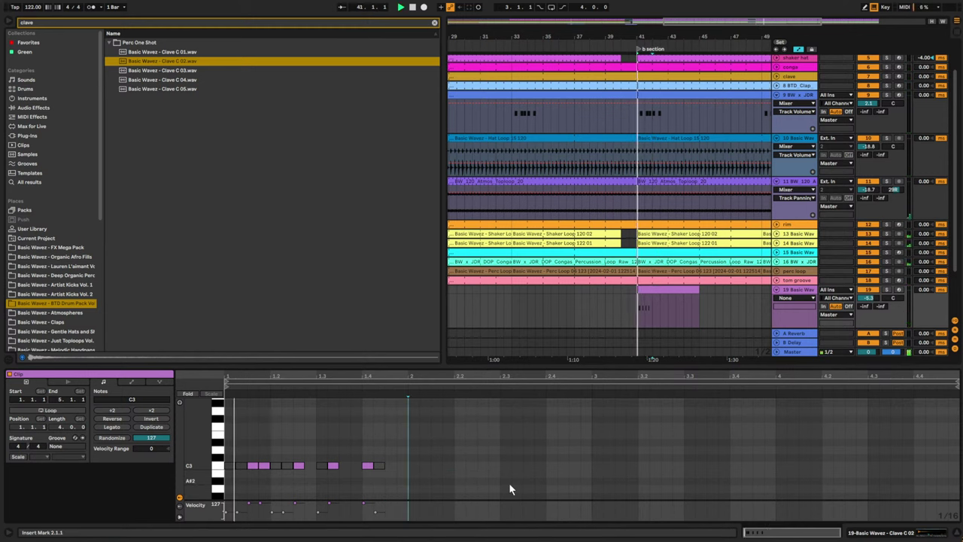
- Duplicate the clave clip's first two bars onto bars 3 and 4, and copy the bar 3 pattern into bar 4
click(587, 444)
key(space)
drag(557, 467, 180, 514)
key(ctrl+d)
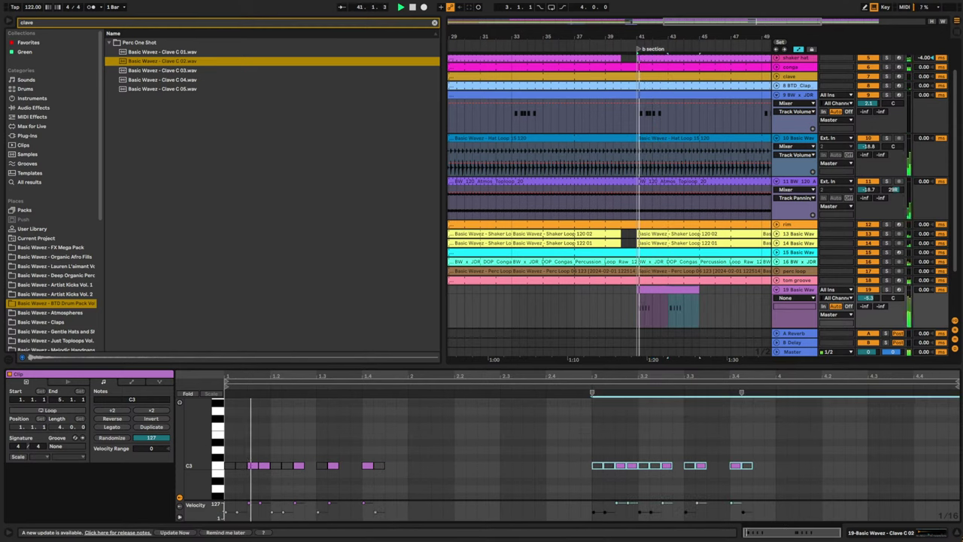
drag(607, 444, 775, 504)
key(ctrl+d)
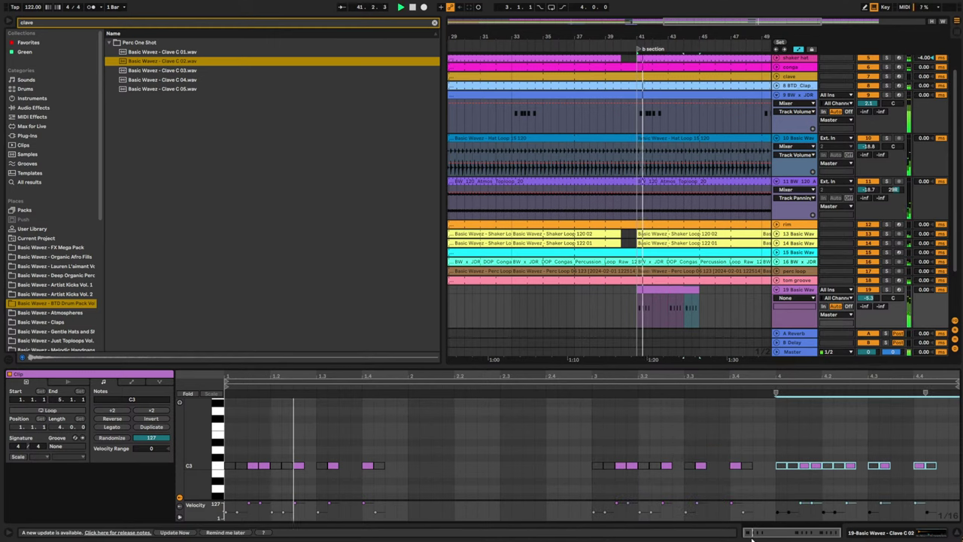
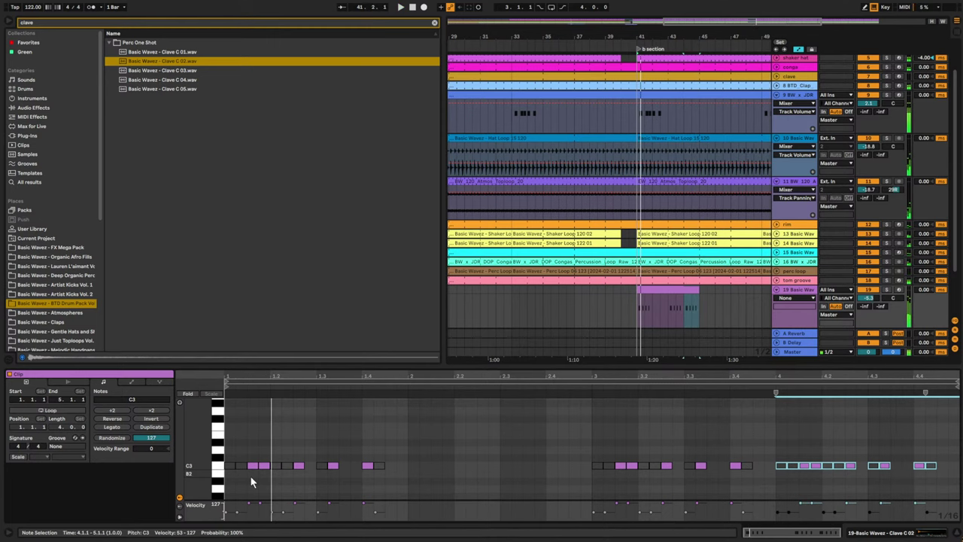
- Add an accented clave note at 3.2.4, and place C3 notes at 2.1.3, 2.2.3, 2.2.4 and 2.3.3 in the empty second bar
click(676, 465)
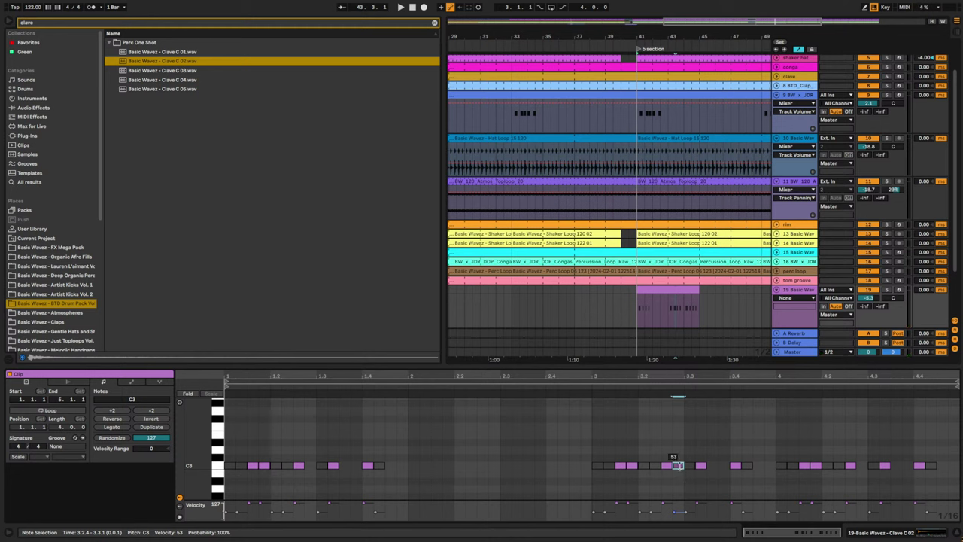
key(space)
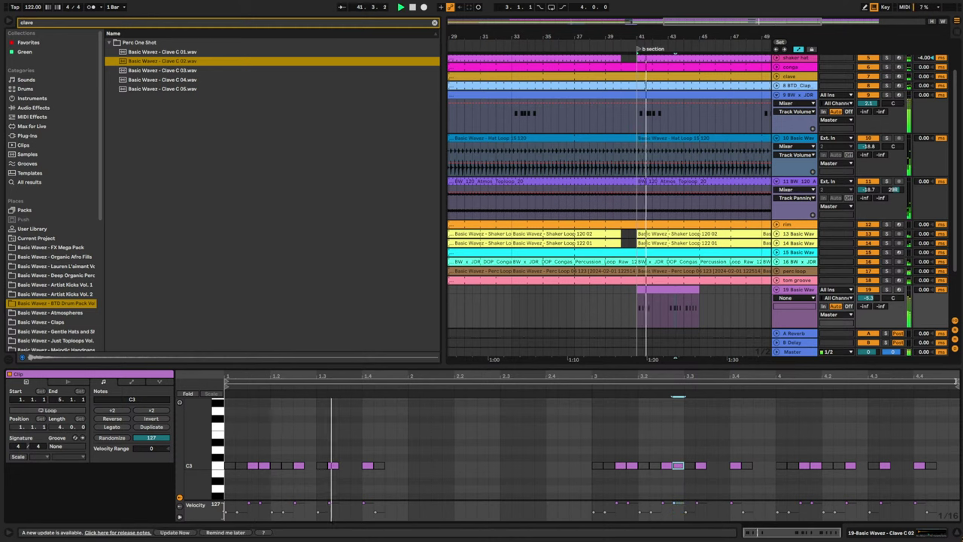
double_click(435, 466)
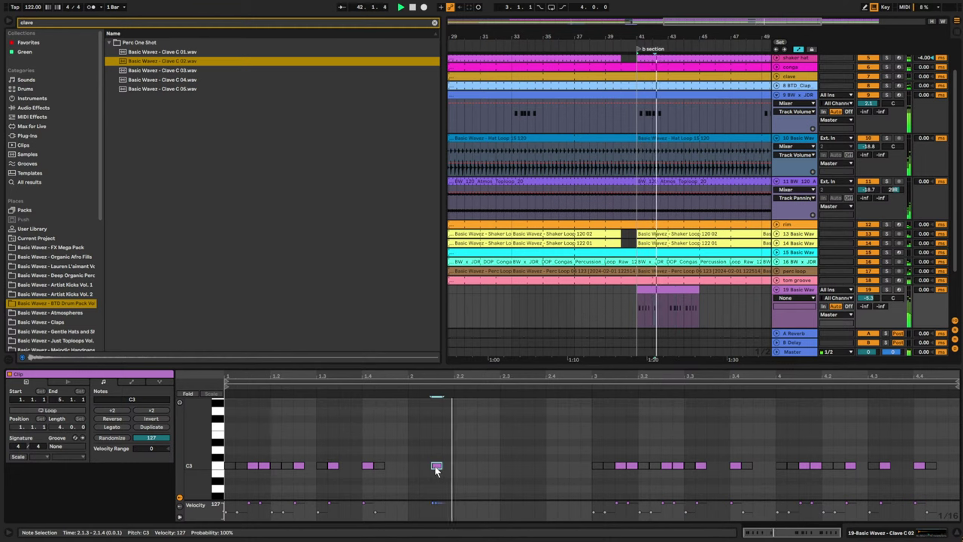
double_click(483, 466)
double_click(492, 465)
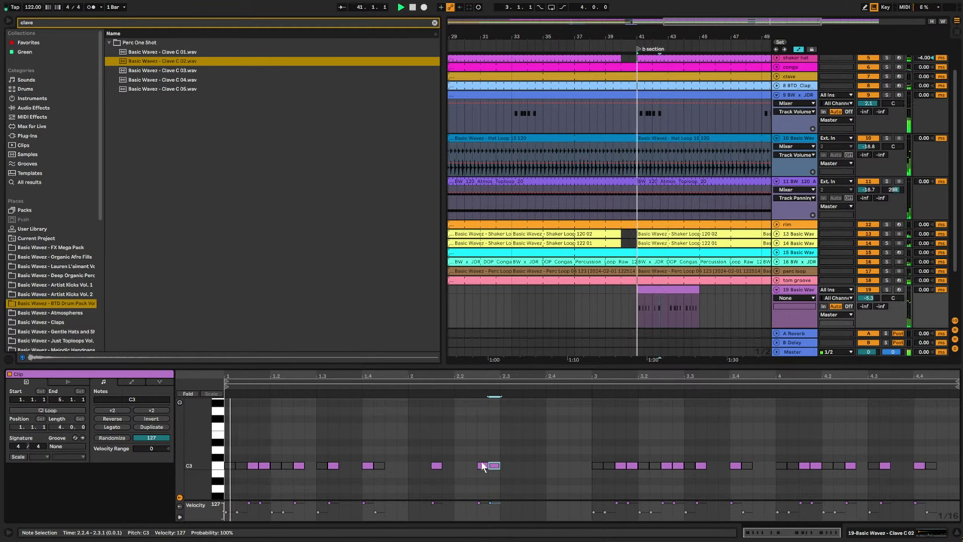
double_click(527, 465)
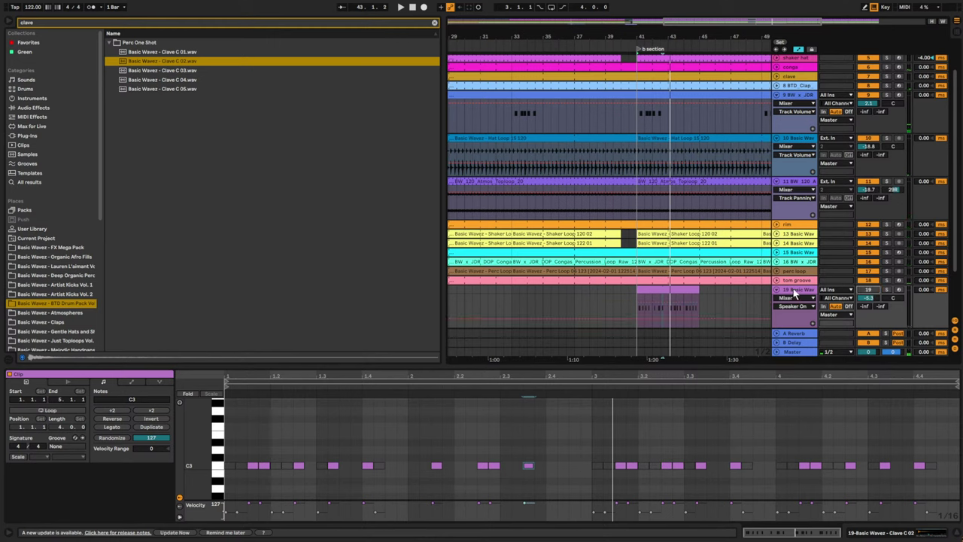
- Clear the browser search and preview tambourine and metallic one-shots from the Deep Organic Percussion pack, up to Metallic One Shot Raw 24
click(433, 24)
scroll(90, 278, down, 1)
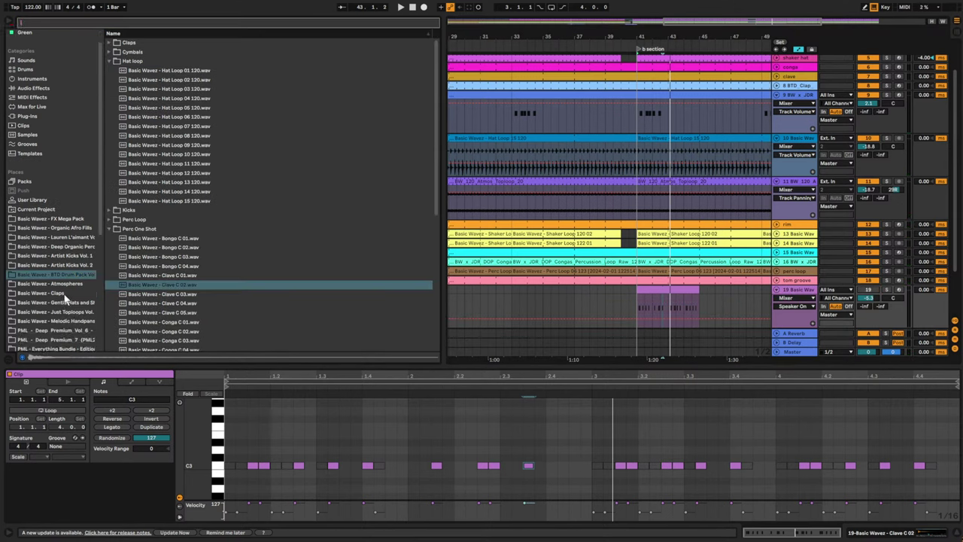
click(66, 295)
click(75, 304)
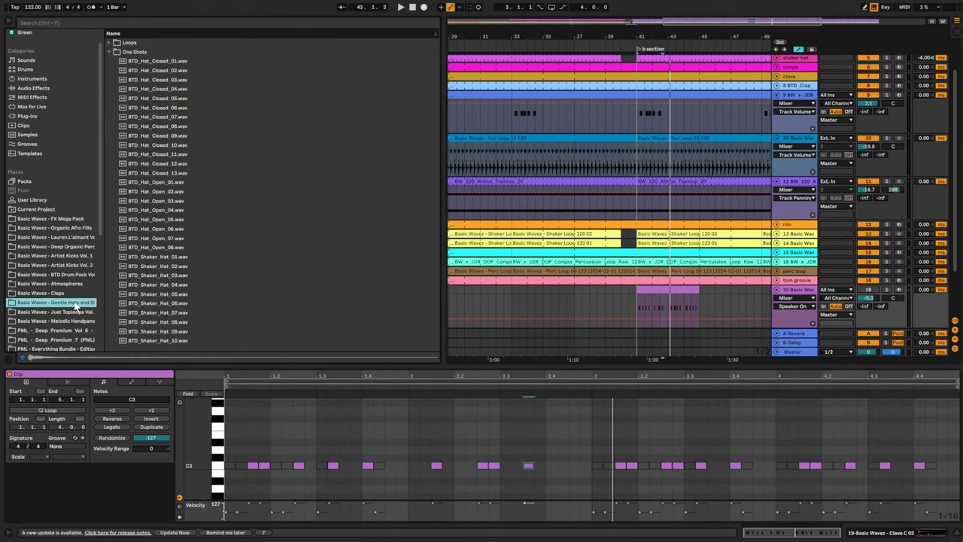
click(75, 247)
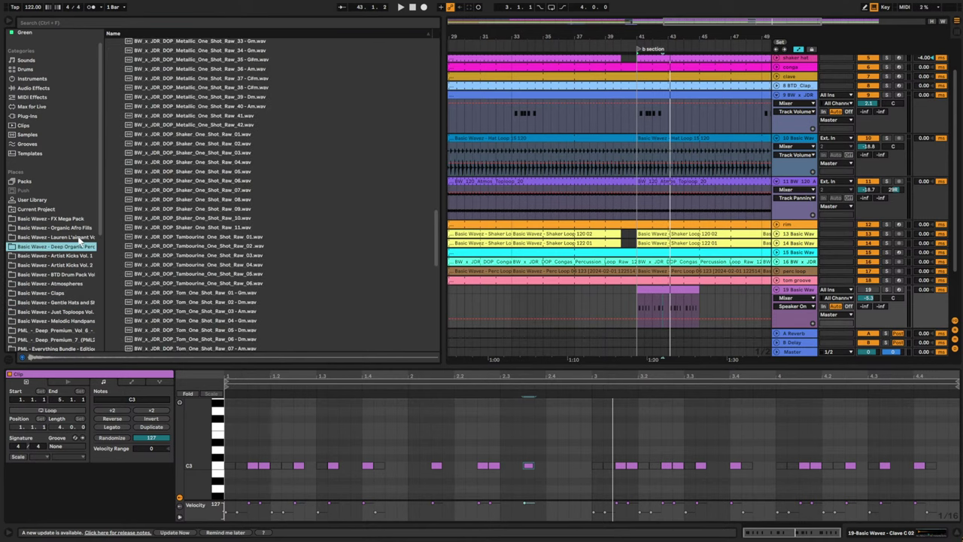
click(150, 247)
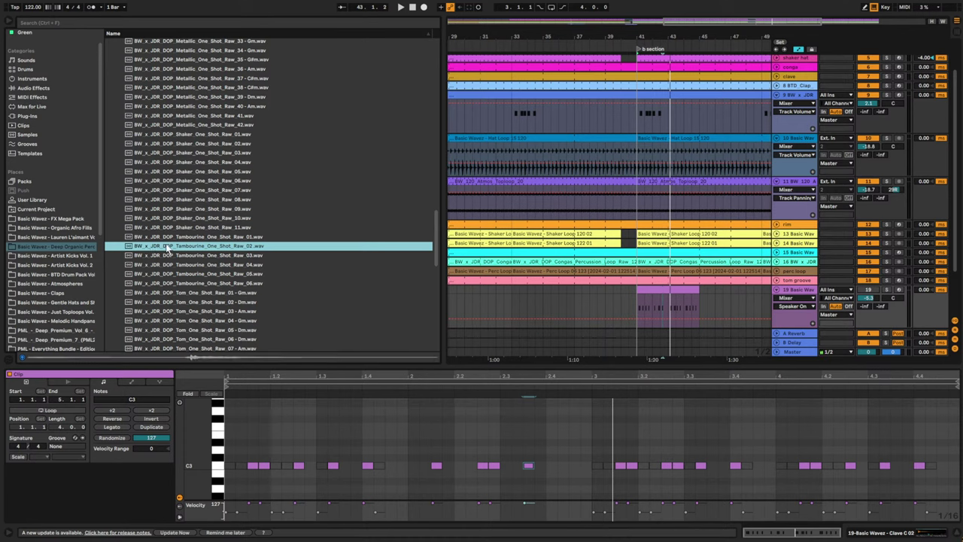
key(Up)
scroll(157, 218, up, 7)
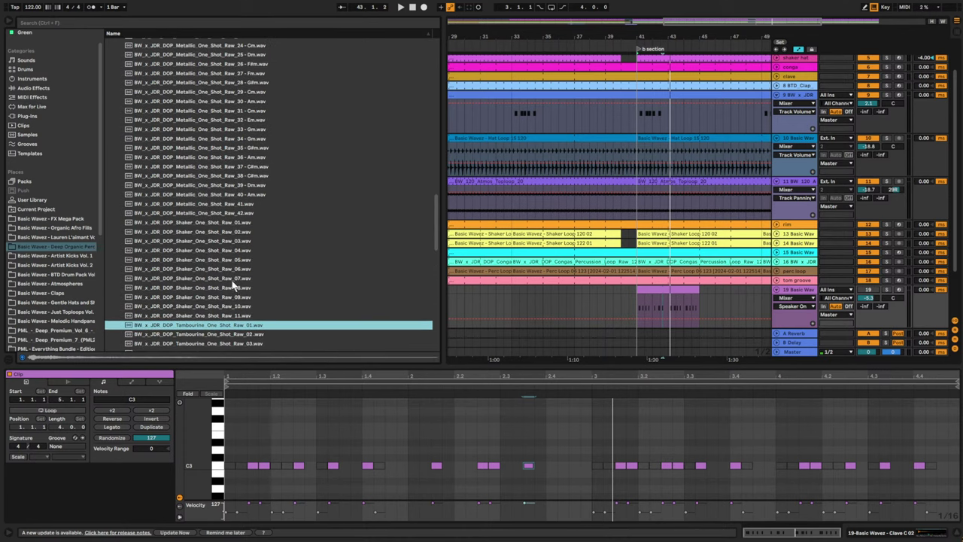
click(226, 202)
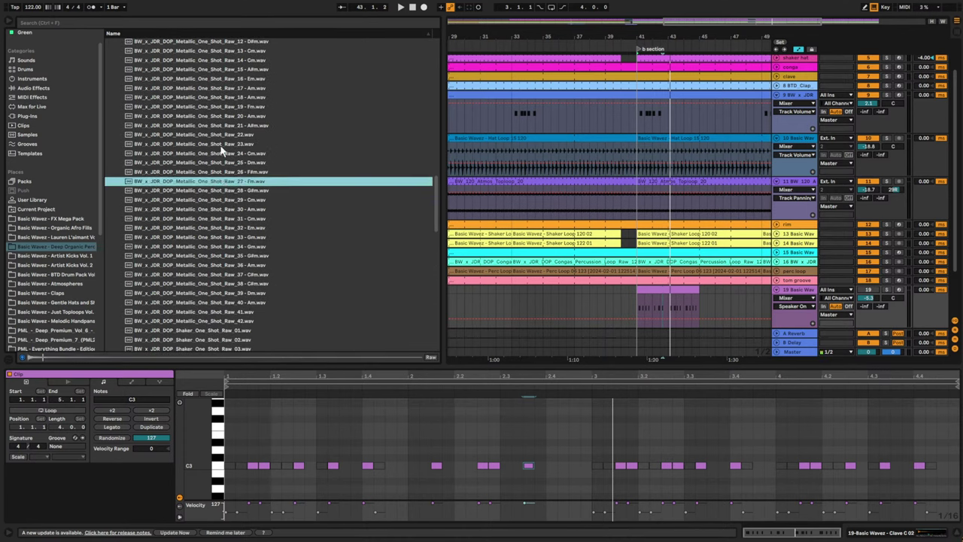
click(221, 154)
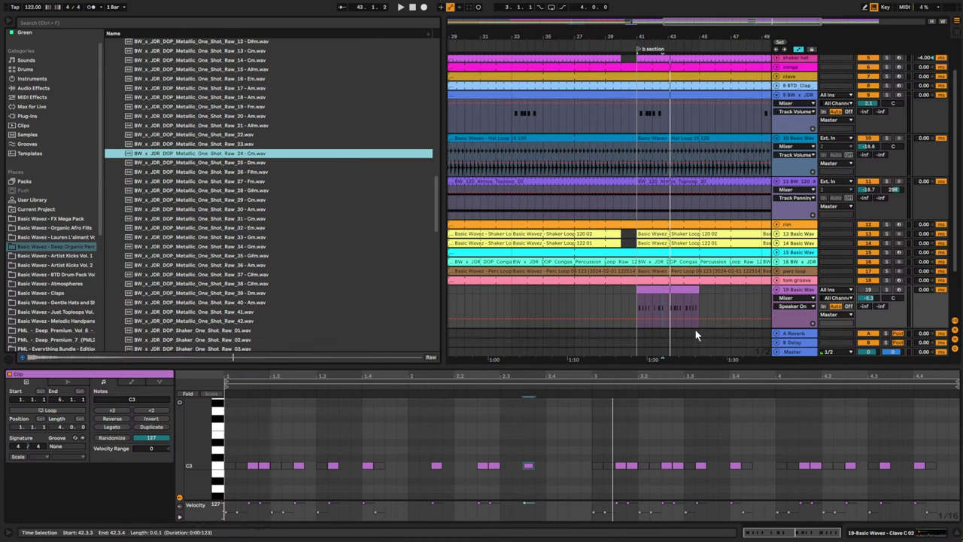
- Place BW x JDR DOP Metallic One Shot Raw 24 - Cm.wav at bar 41 on a new audio track below the clave
click(787, 289)
scroll(791, 294, down, 2)
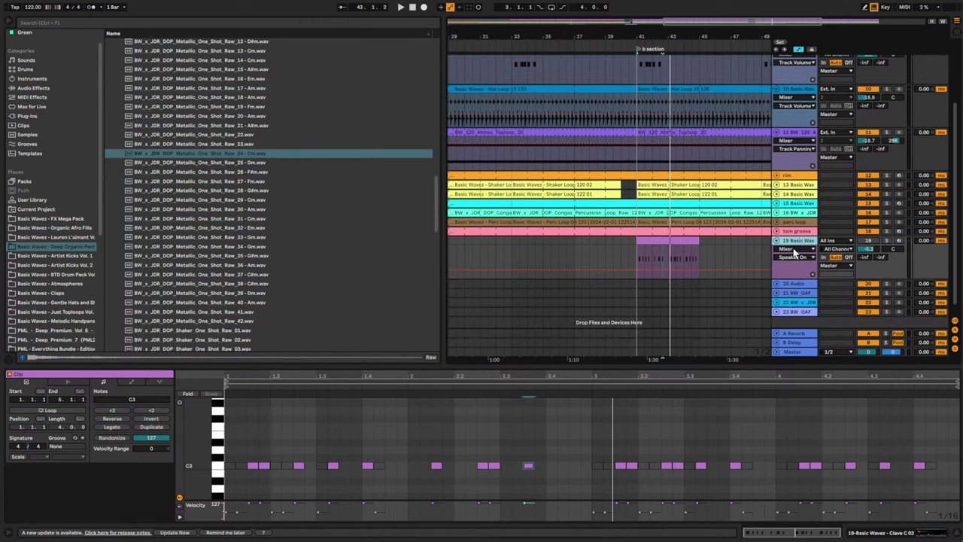
drag(233, 157, 640, 286)
drag(693, 24, 694, 159)
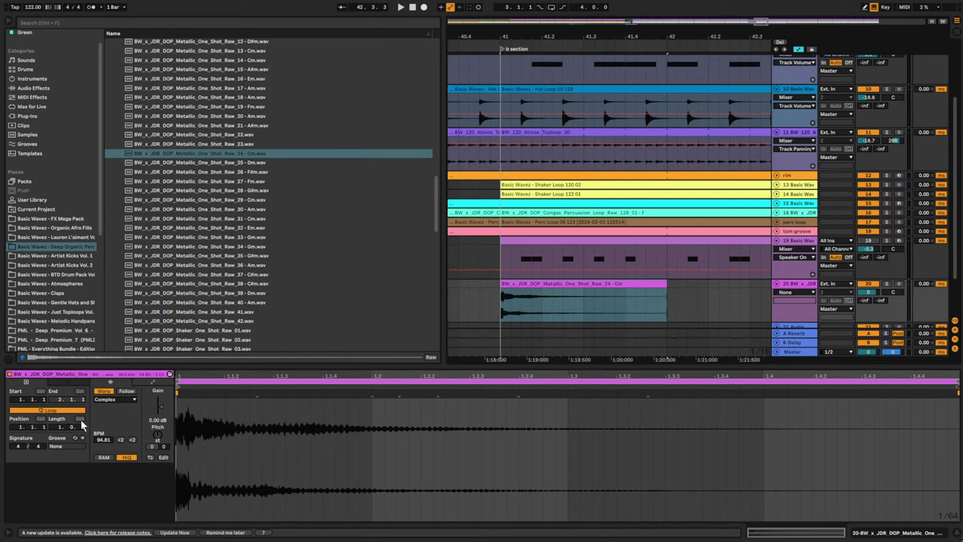
- Audition the metallic clip and shorten its loop to one beat, starting at position 1.2.1
key(space)
key(space)
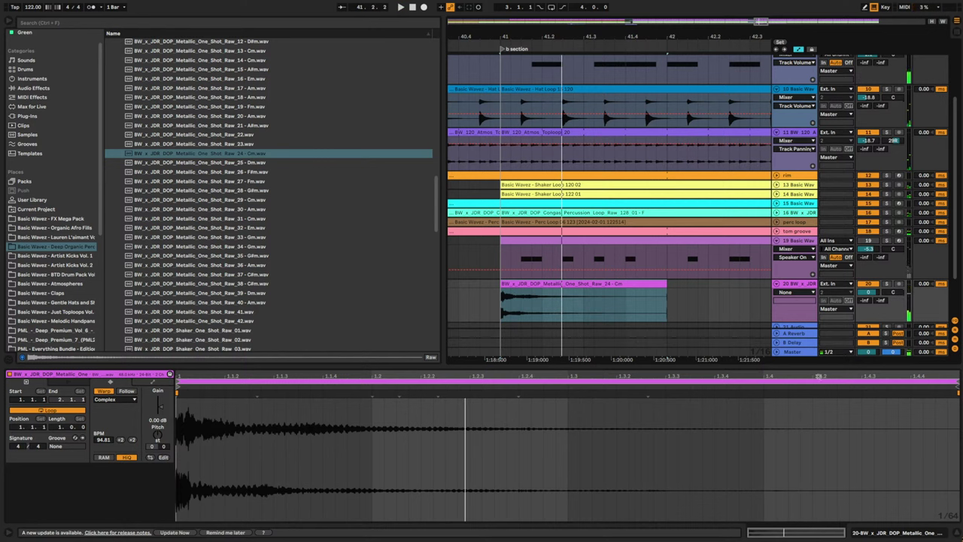
mouse_move(959, 388)
mouse_down()
mouse_move(505, 396)
mouse_move(371, 408)
mouse_move(594, 414)
mouse_move(559, 414)
mouse_move(568, 414)
mouse_up()
key(space)
key(space)
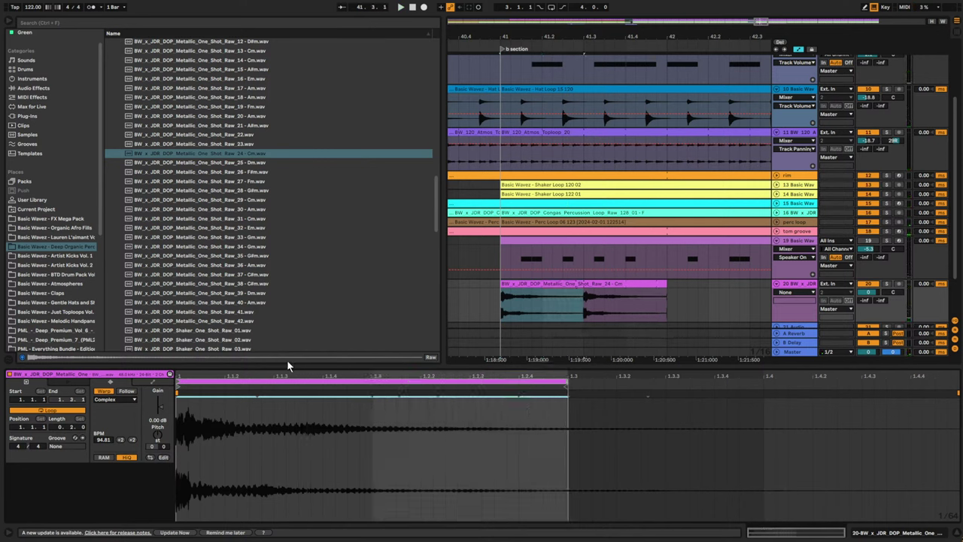
drag(202, 382, 372, 383)
key(space)
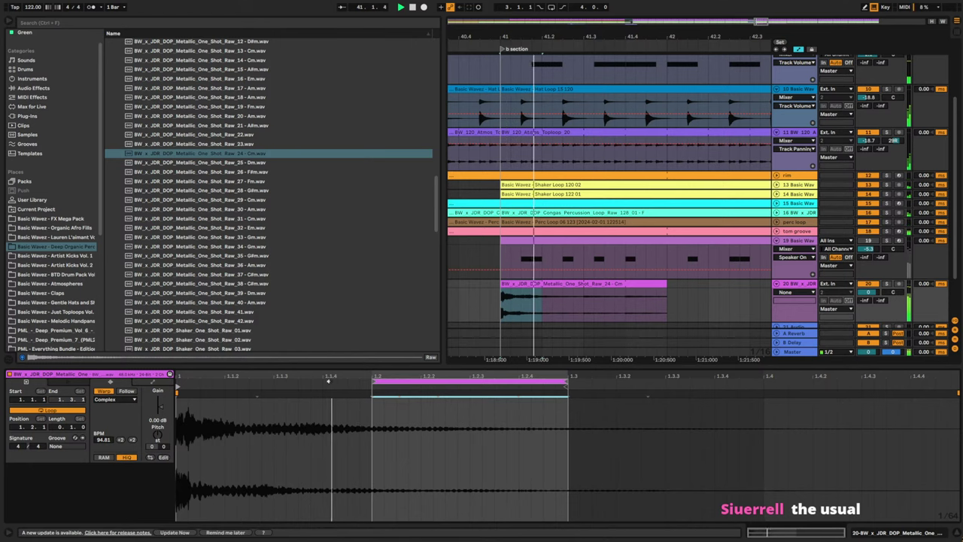
- Set the metallic clip's warp mode to Beats, preserving 1/16 with a transient envelope of 25, and listen to it
click(110, 399)
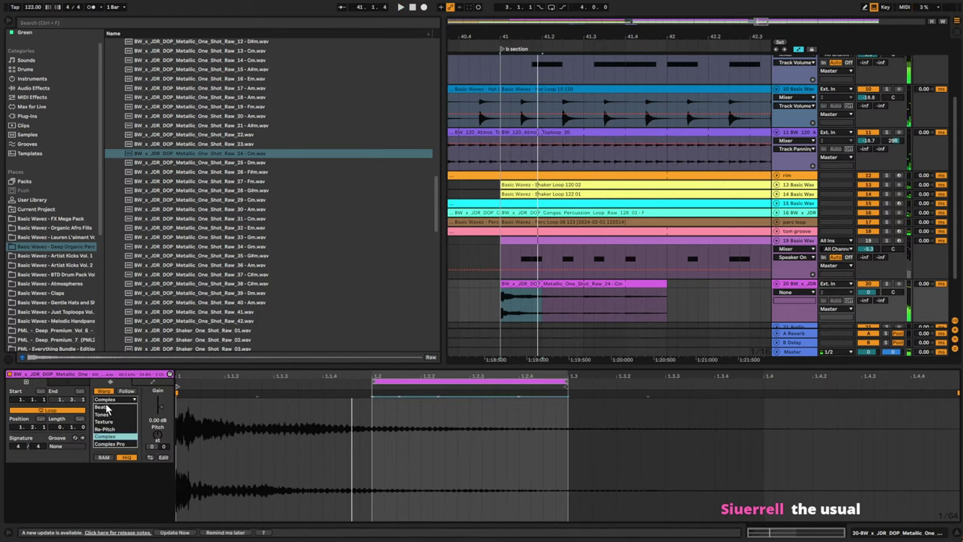
click(113, 407)
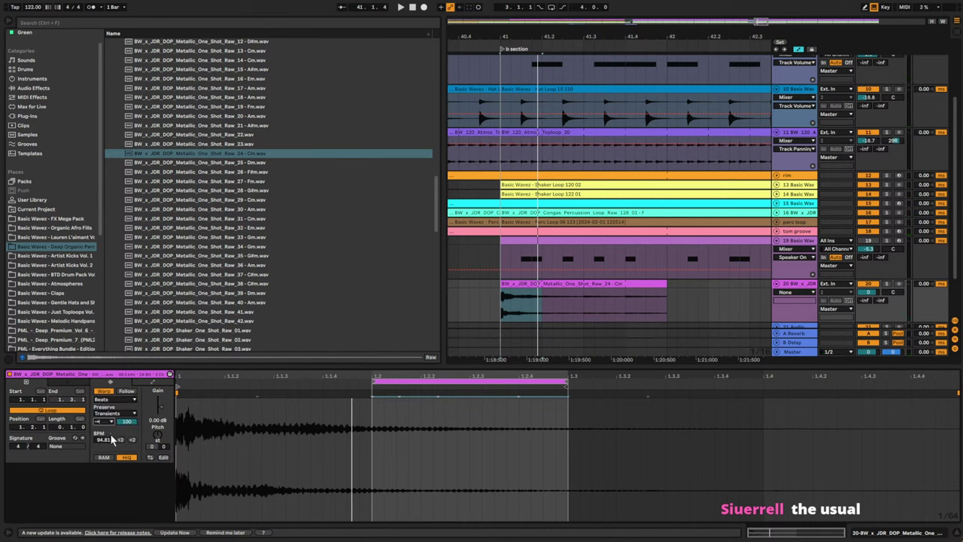
click(117, 414)
click(114, 450)
key(space)
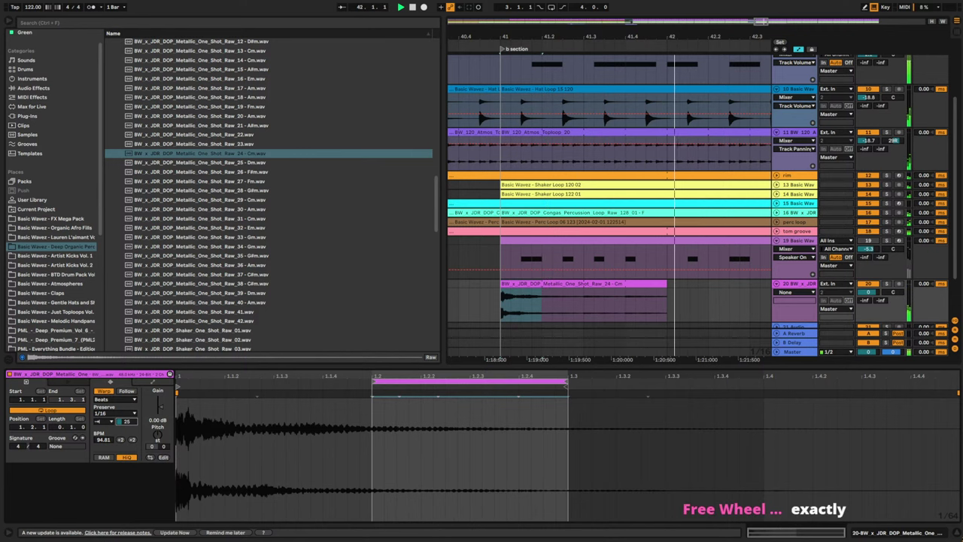
click(633, 326)
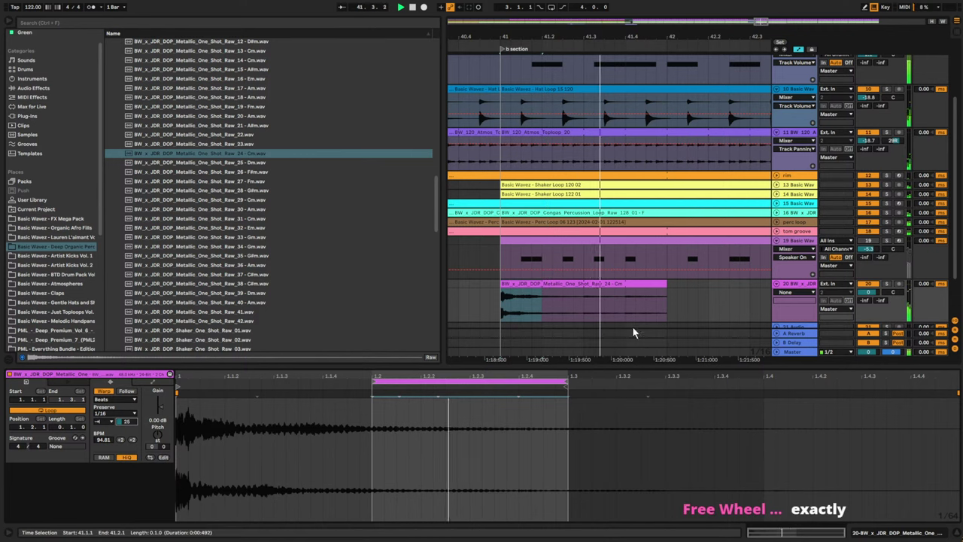
key(space)
- Search all results for "aut", add Auto Pan to the metallic one-shot track, set its Amount to 66.7% and play it back
click(795, 282)
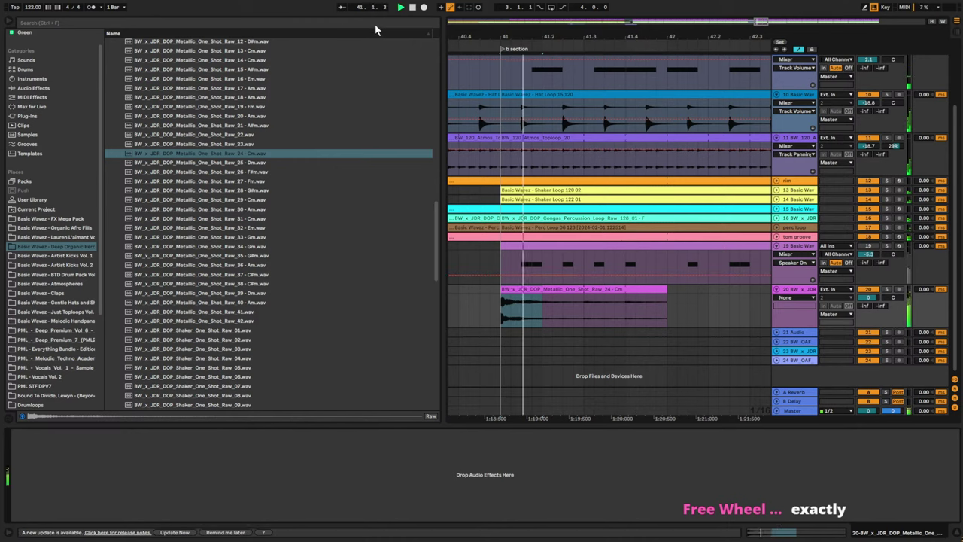
click(331, 24)
text(aut)
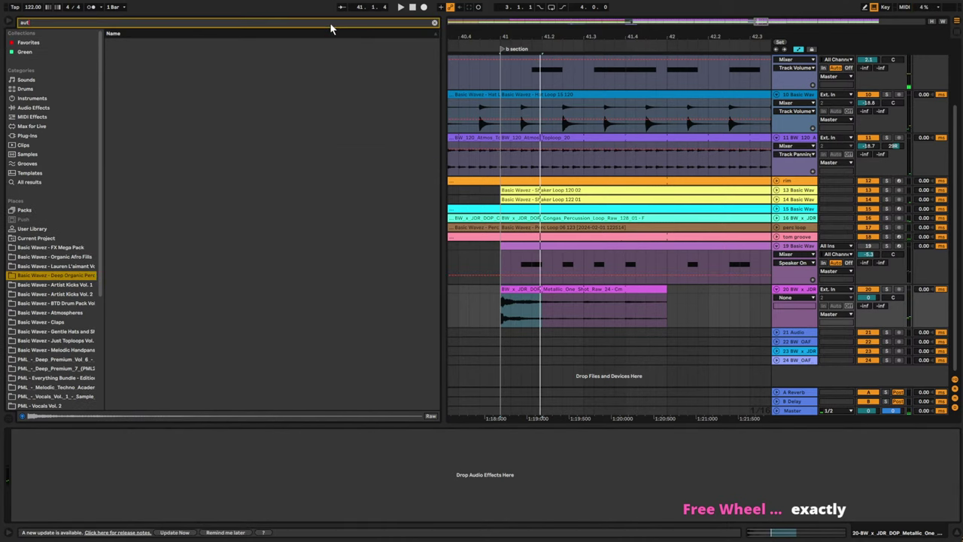
click(38, 181)
drag(130, 52, 102, 470)
mouse_move(28, 488)
mouse_down()
mouse_move(28, 466)
mouse_move(24, 481)
mouse_up()
key(space)
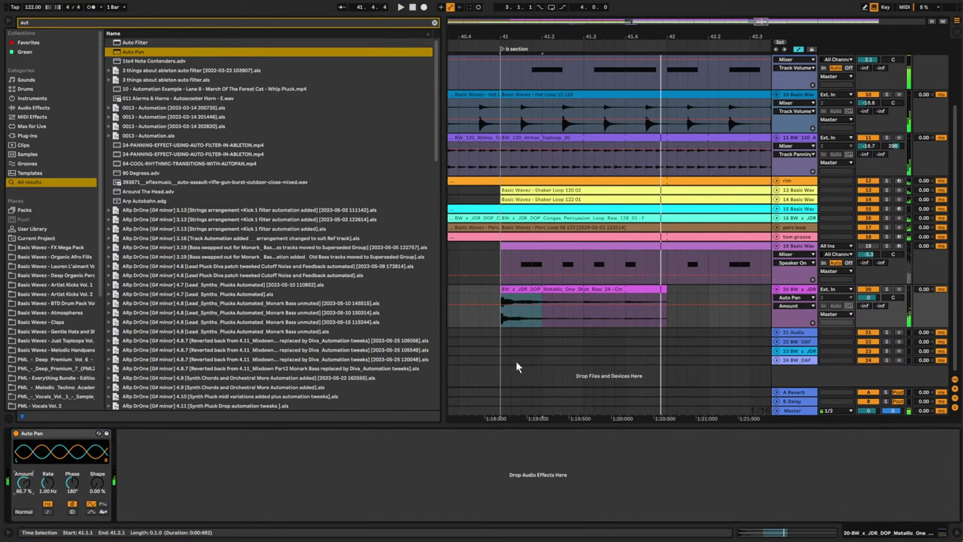
- Extend the looped metallic clip's end to bar 43 so that it spans two bars
key(space)
drag(665, 289, 700, 294)
key(space)
drag(765, 21, 766, 5)
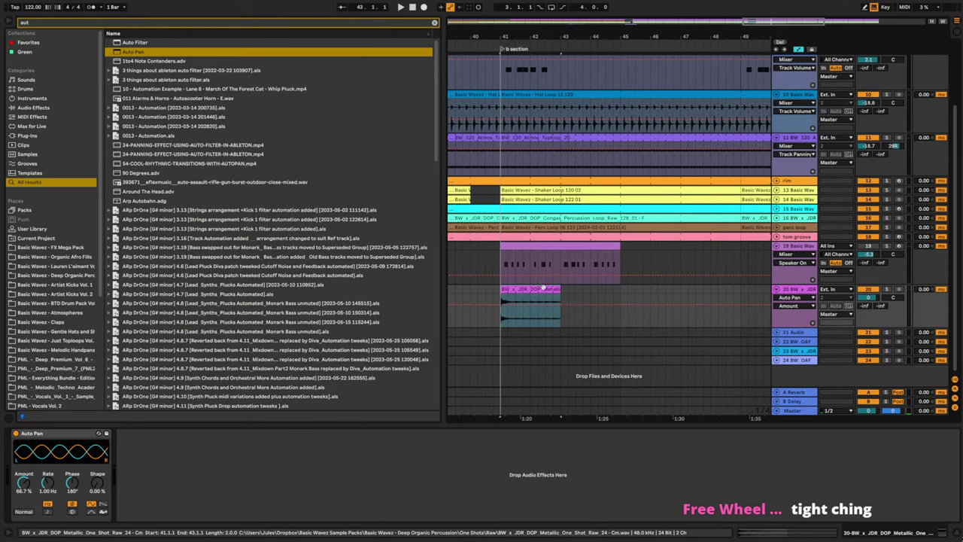
- Duplicate the two-bar metallic clip to fill bars 43 to 45 and play the section from bar 41
key(ctrl+d)
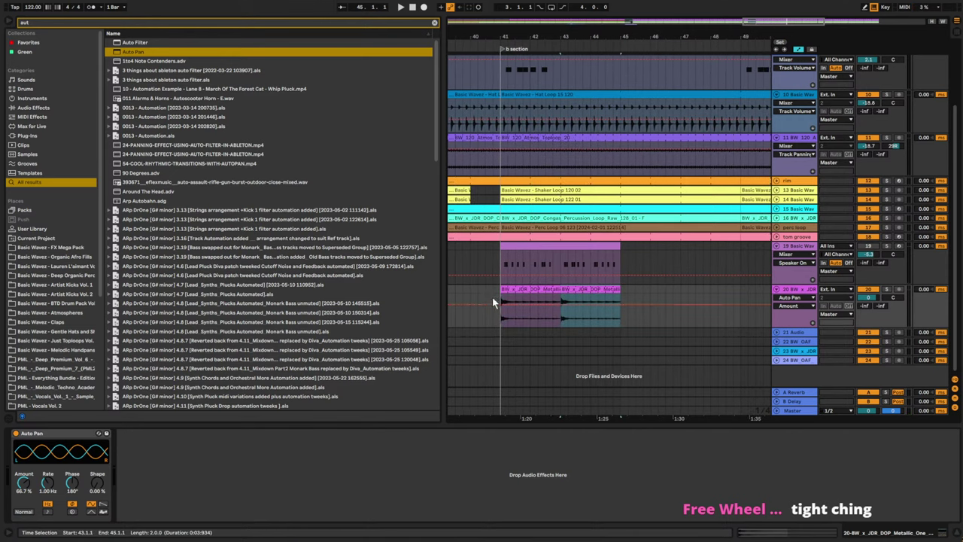
click(496, 322)
key(space)
click(619, 292)
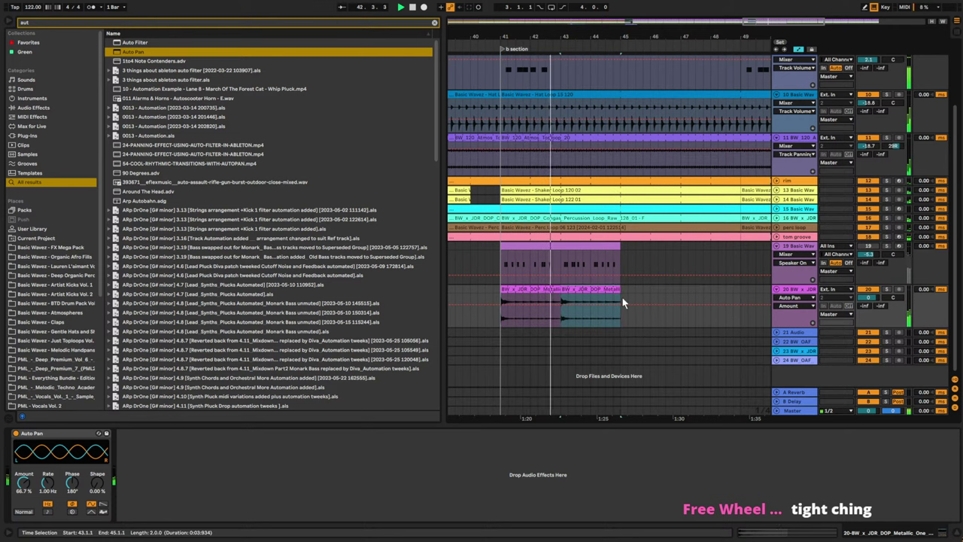
click(623, 305)
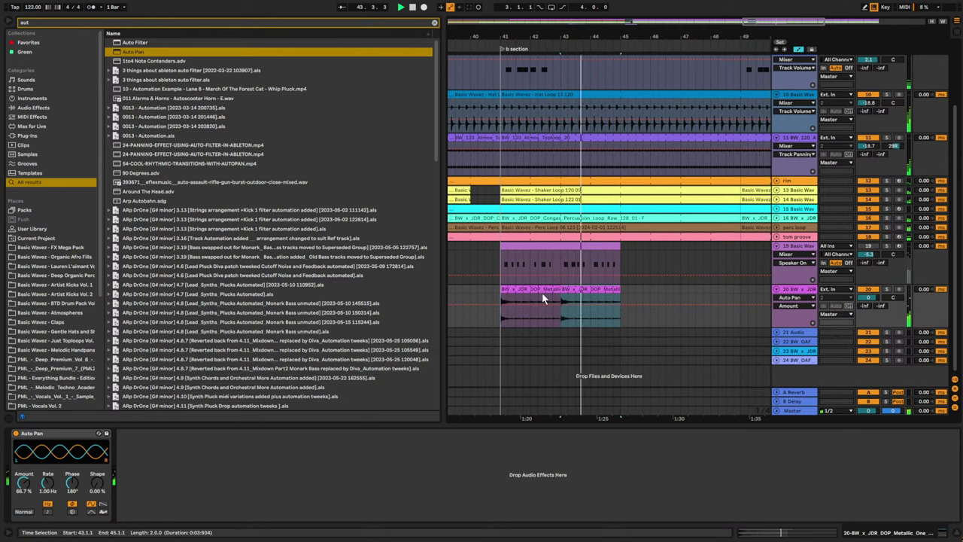
- Undo the metallic clip's duplication, extend the original clip to bar 45 and duplicate it to fill bars 45 to 49
key(ctrl+z)
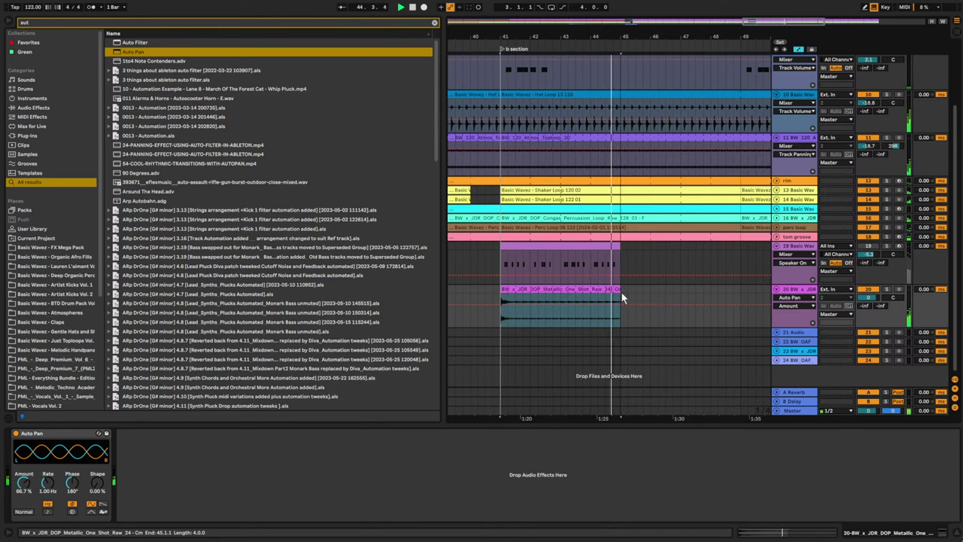
key(ctrl+d)
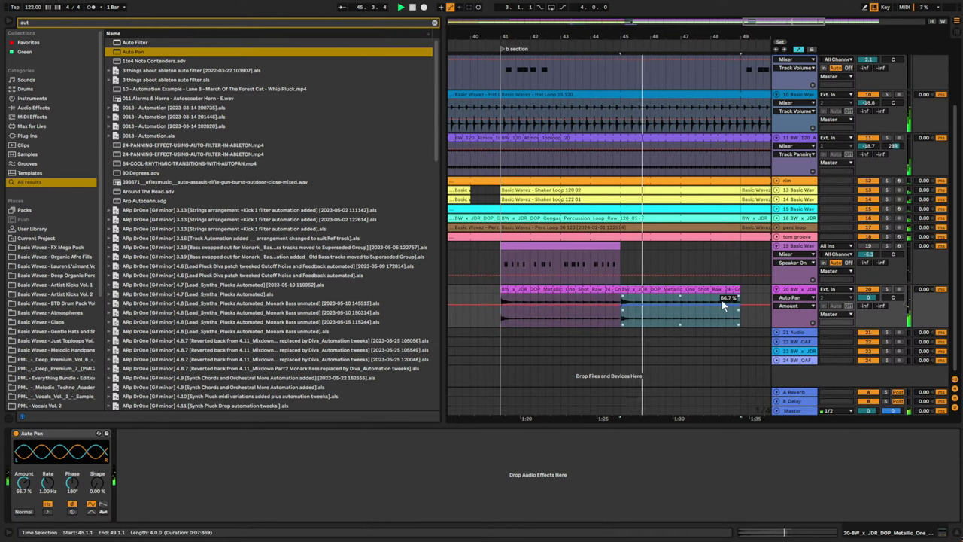
key(space)
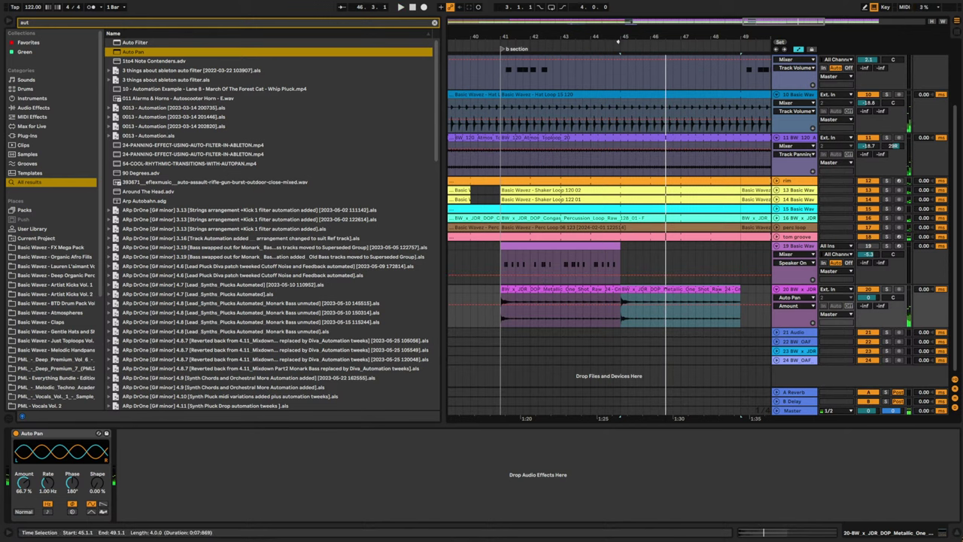
- Duplicate the two four-bar metallic clips together so the copies fill bars 49 to 57
drag(601, 37, 582, 10)
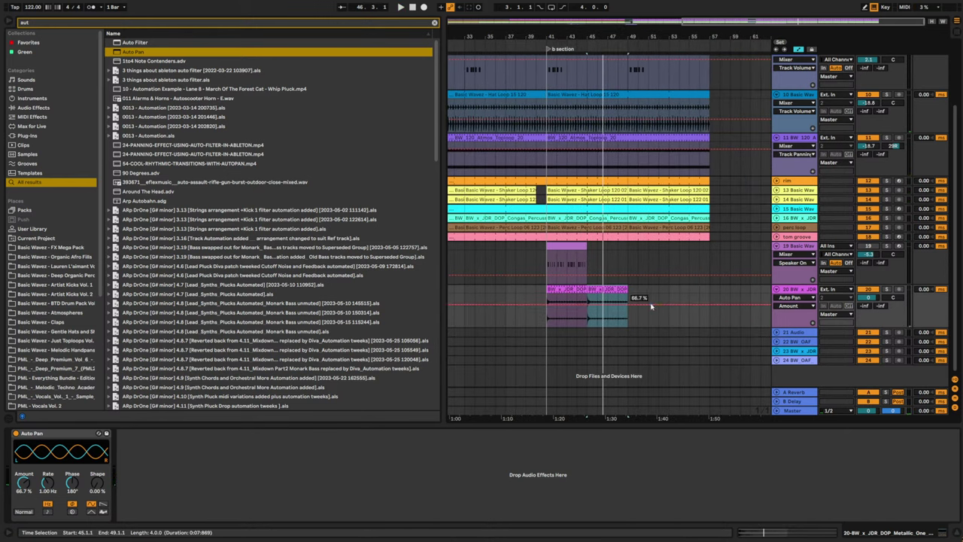
click(555, 289)
shift+click(602, 289)
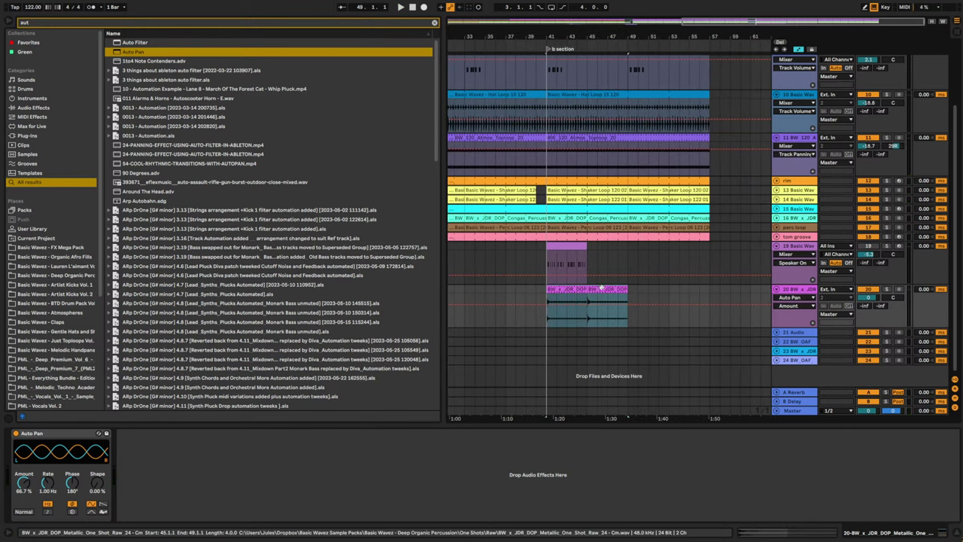
key(ctrl+d)
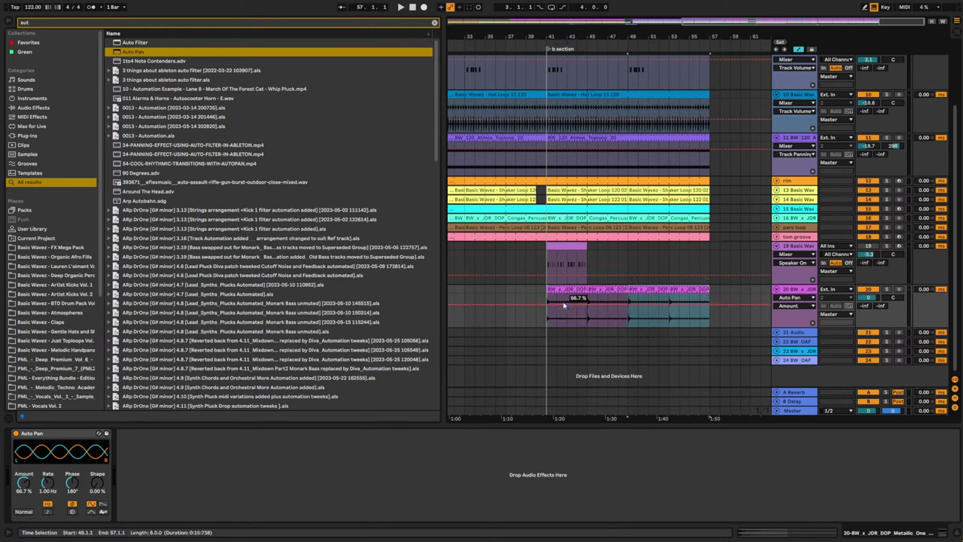
- Play from bar 37 and deactivate the metallic clips at bars 45 to 49 and 53 to 57
click(511, 297)
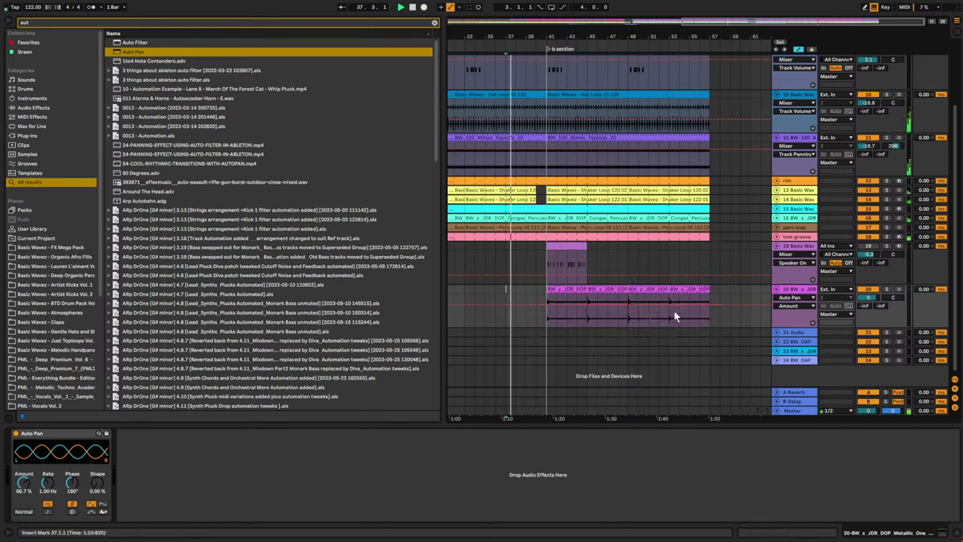
drag(588, 309, 630, 307)
key(0)
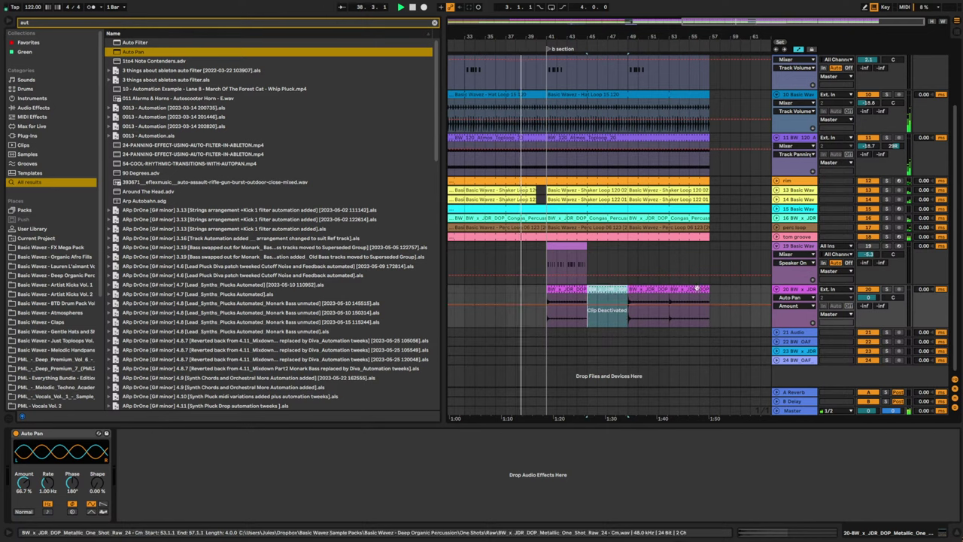
click(696, 288)
key(0)
- Insert a new MIDI track directly below the metallic one-shot track
click(795, 290)
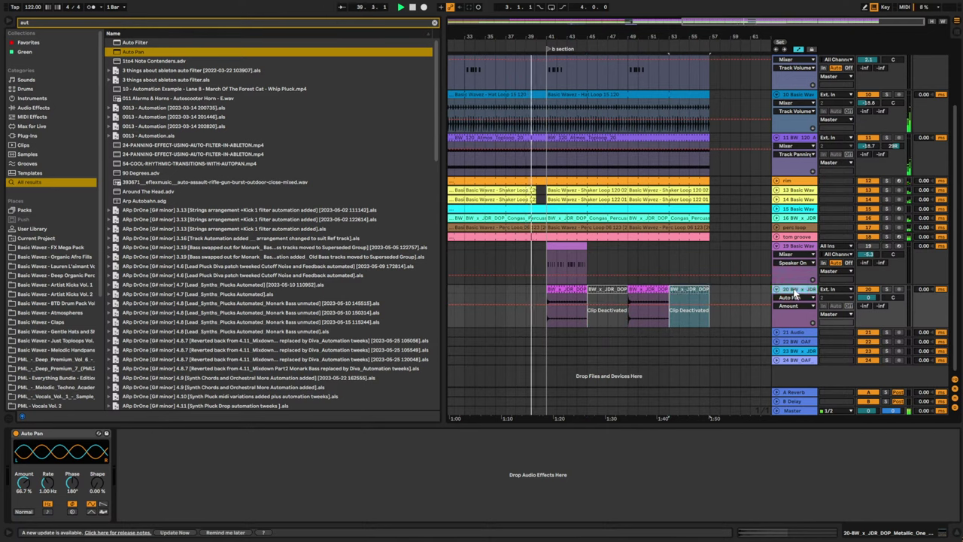
key(ctrl+shift+t)
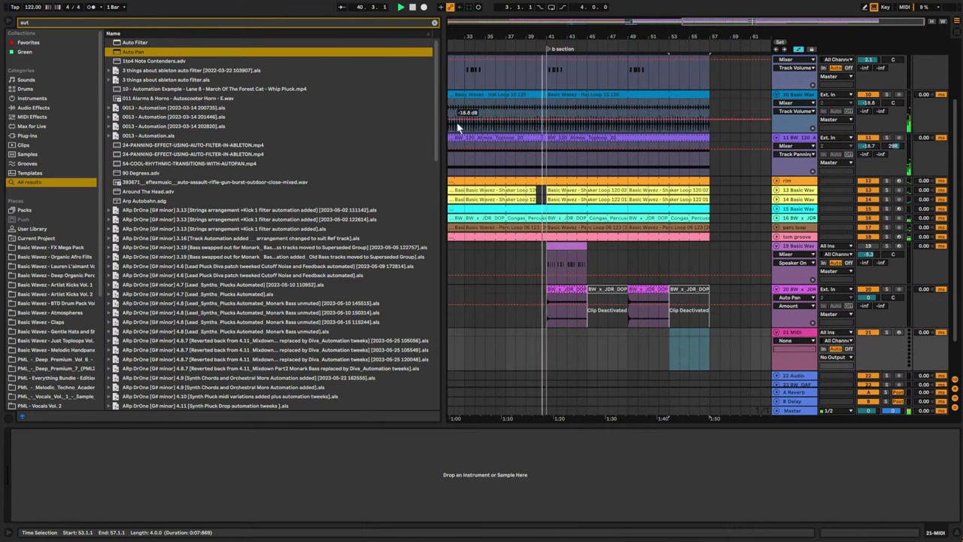
- Shorten the Hat Loop 15 120 clip before the b section so it ends at bar 40
scroll(573, 183, up, 3)
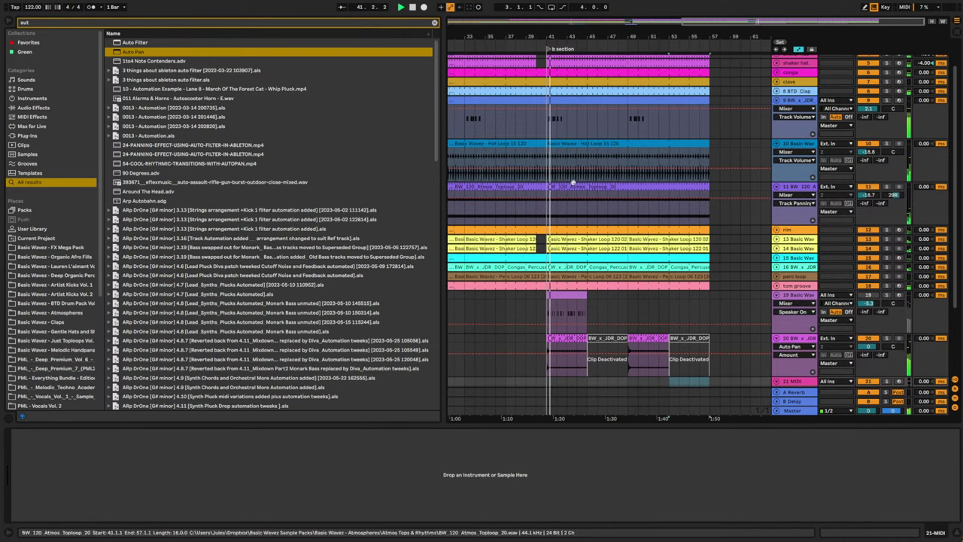
click(539, 153)
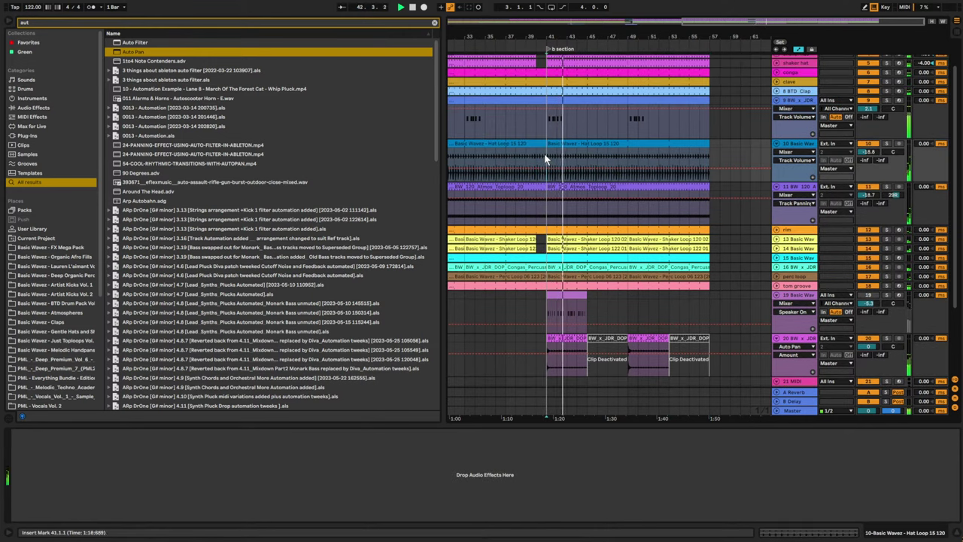
drag(546, 144, 537, 144)
- Copy the conga fill and rattle clips from bars 15 to 19, paste them at bar 39 and play from bar 37
scroll(539, 258, down, 2)
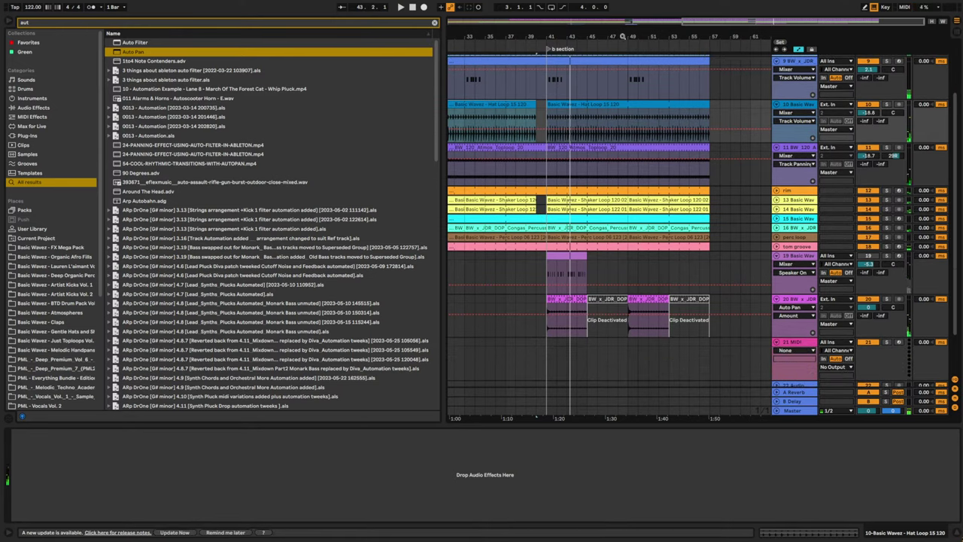
drag(704, 22, 696, 4)
scroll(750, 278, down, 2)
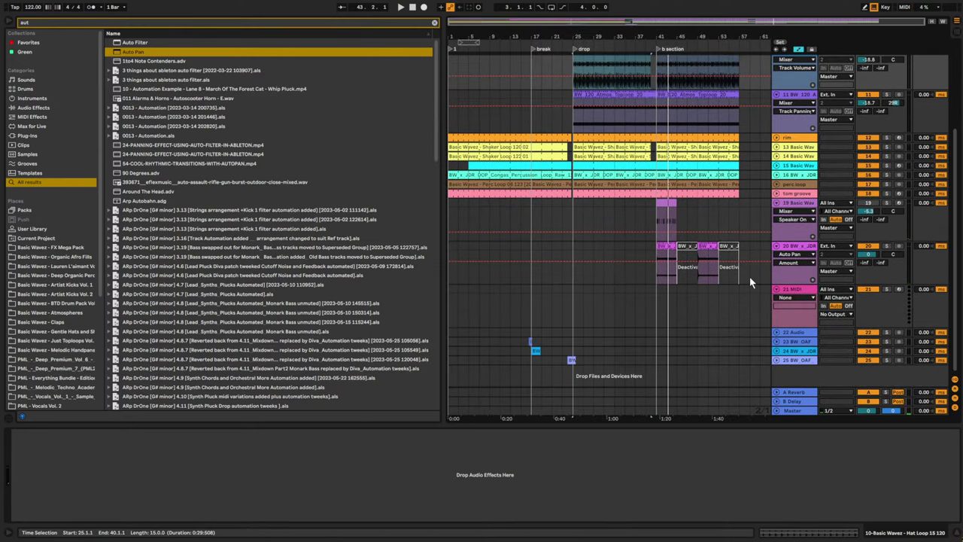
click(536, 350)
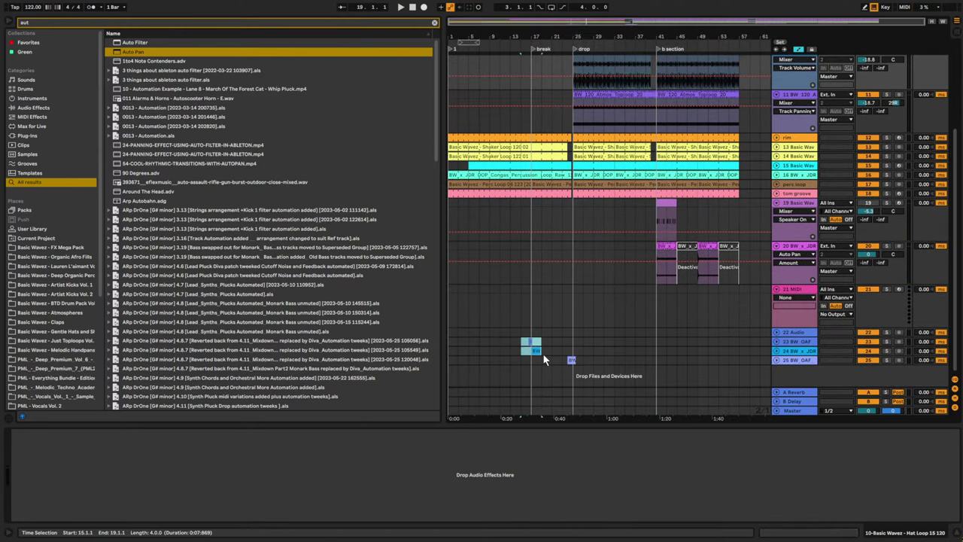
click(647, 342)
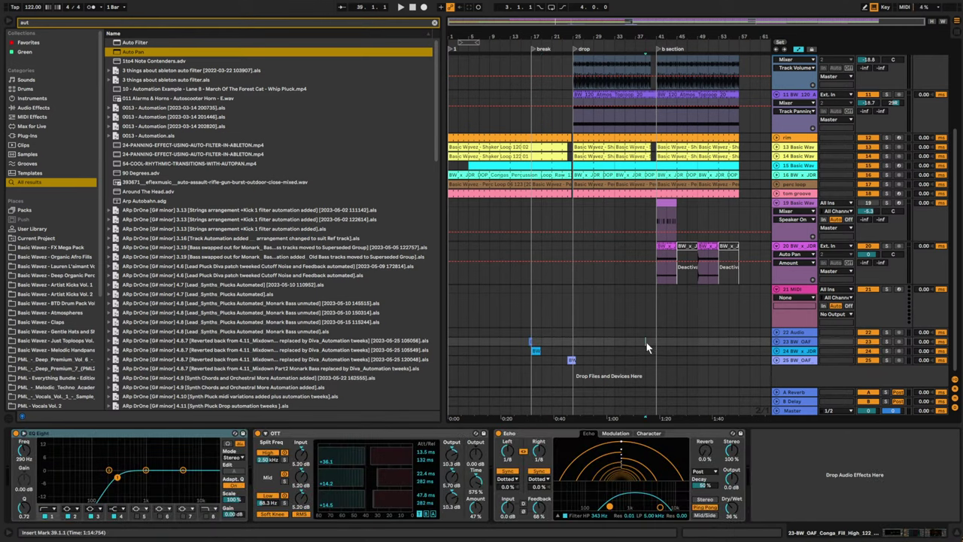
key(ctrl+v)
click(637, 343)
key(space)
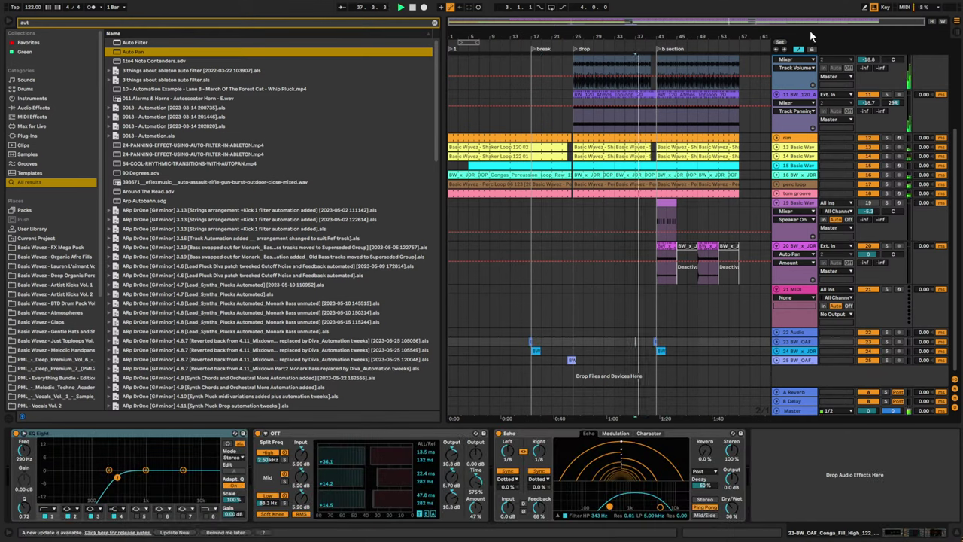
- Extend both shaker loop clips before the b section so they end at 40.3.1
drag(822, 22, 778, 151)
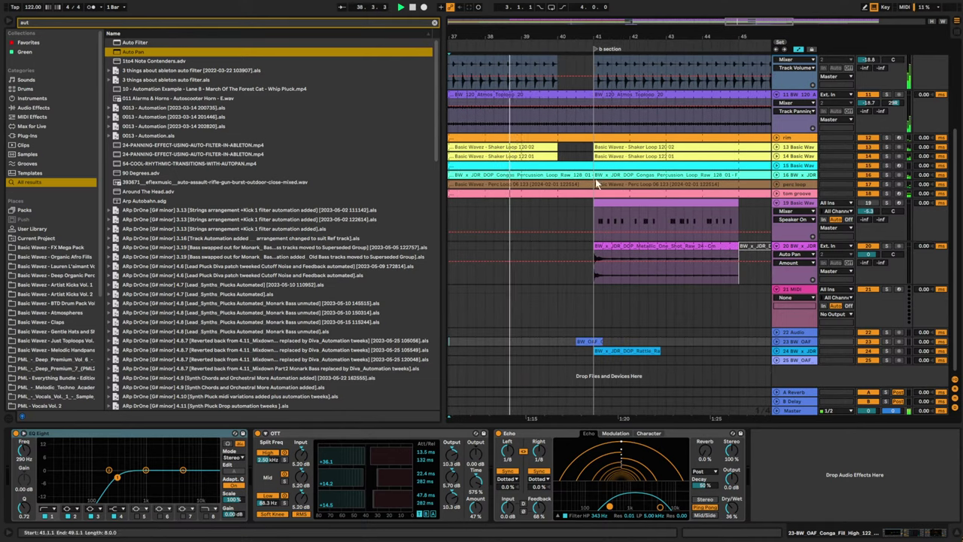
click(544, 148)
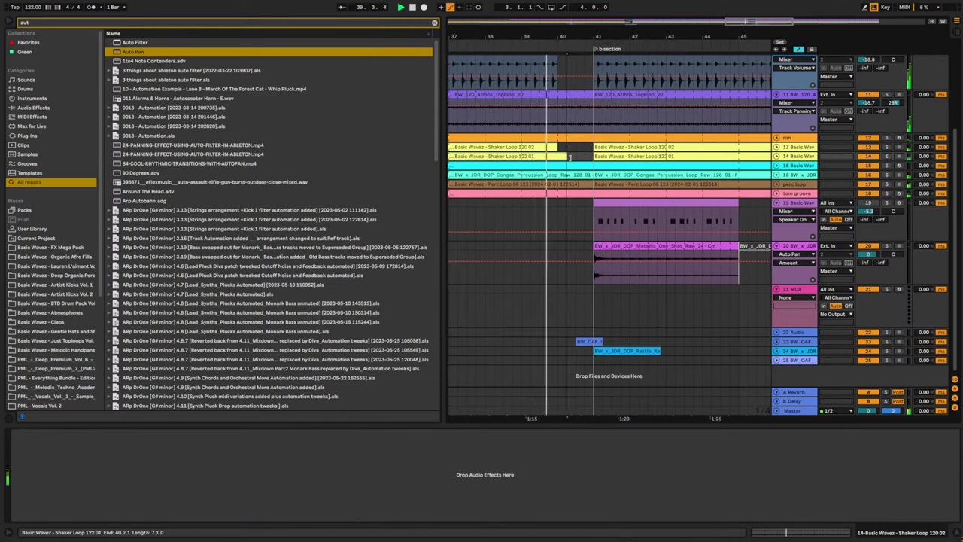
drag(556, 147, 576, 148)
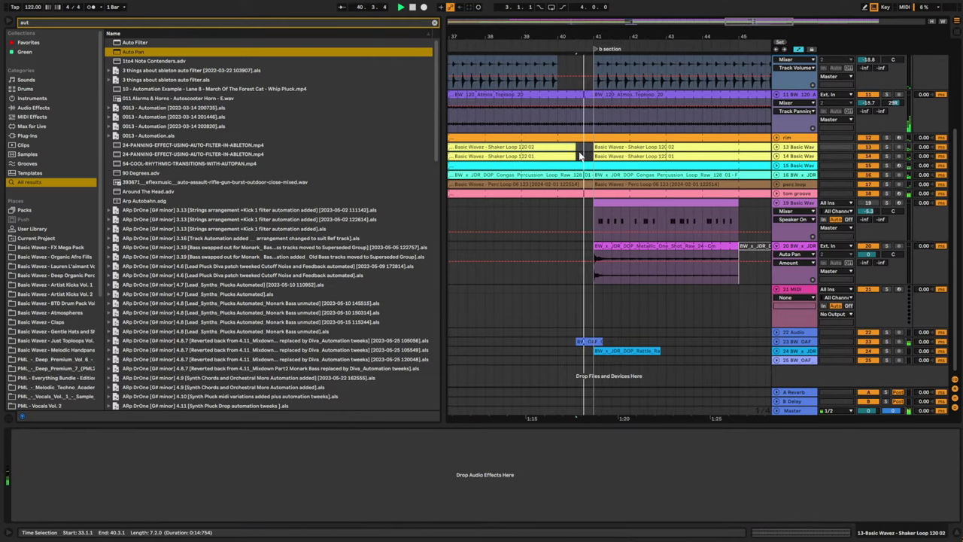
- Extend the Hat Loop 15 120 clip before the b section so it ends at 40.3.1
scroll(592, 151, up, 5)
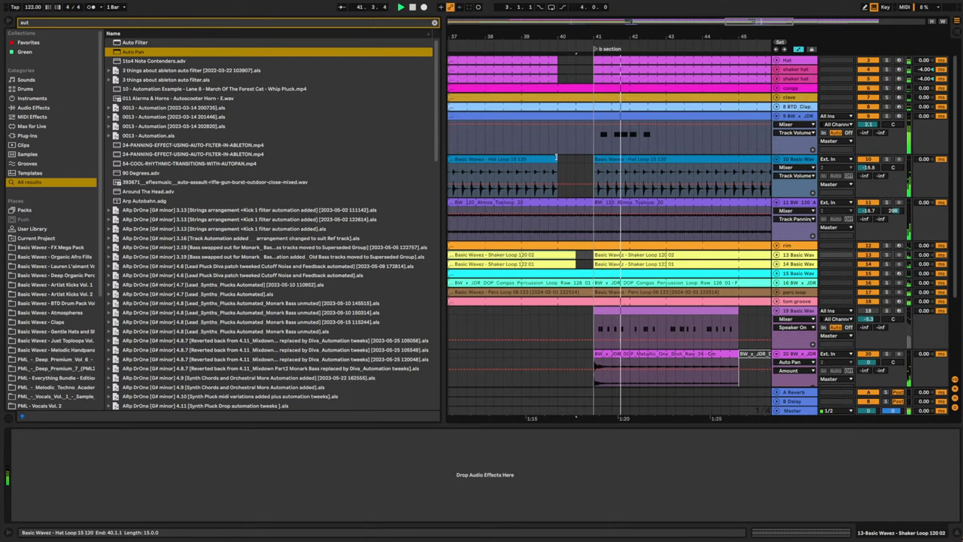
click(574, 160)
drag(574, 160, 577, 160)
- Extend the Hat and both shaker hat clips to 40.3.1 and play the transition from 38.2.1
scroll(564, 93, up, 2)
click(547, 78)
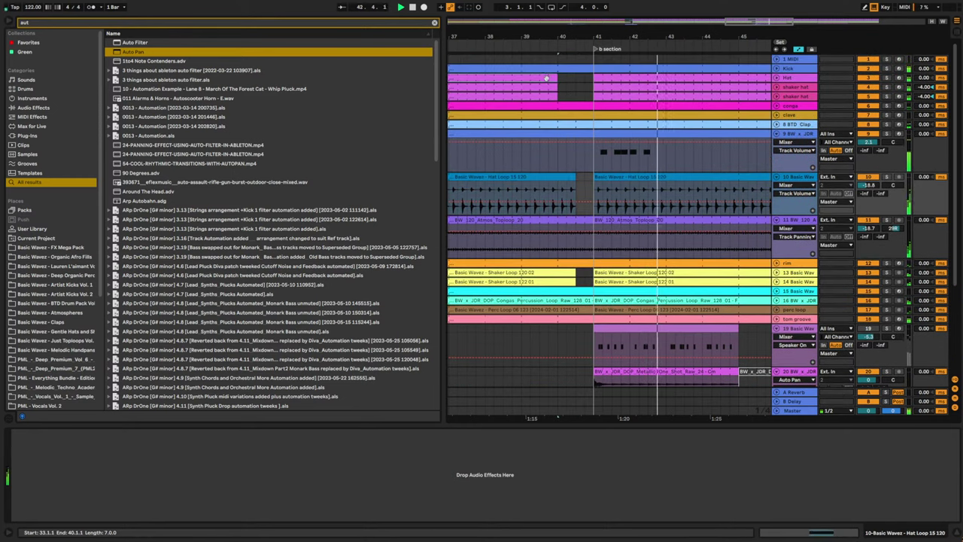
click(552, 96)
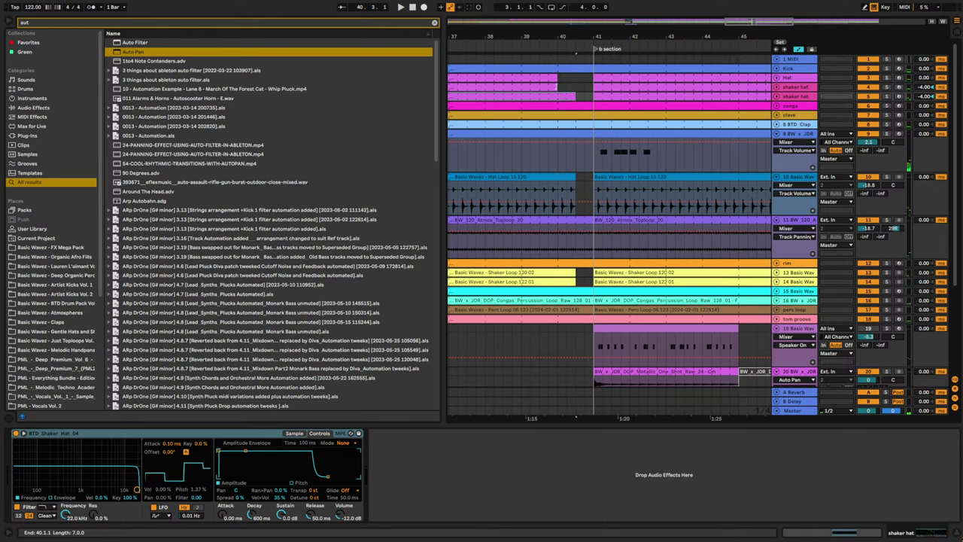
mouse_move(557, 87)
mouse_down()
mouse_move(573, 86)
mouse_move(569, 78)
mouse_up()
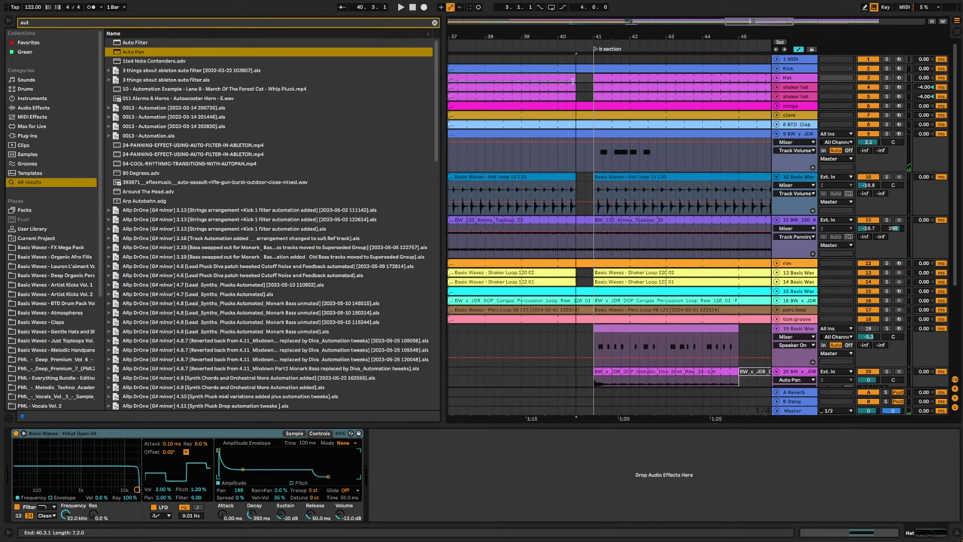
scroll(612, 287, down, 2)
click(493, 292)
key(space)
scroll(674, 290, down, 3)
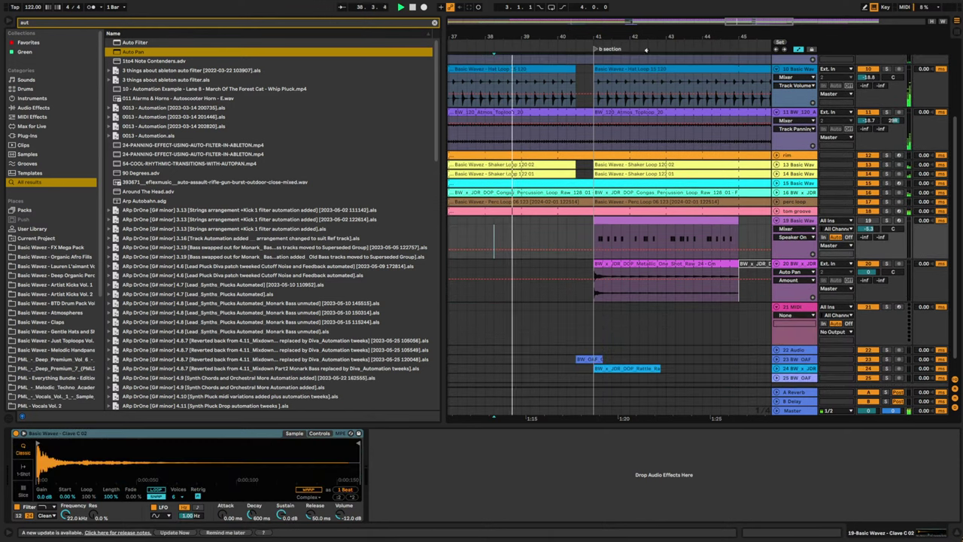
- Deactivate the two tom one-shot clips on track 9 at bars 41 to 49 and 49 to 57
scroll(721, 123, up, 2)
drag(753, 22, 753, 6)
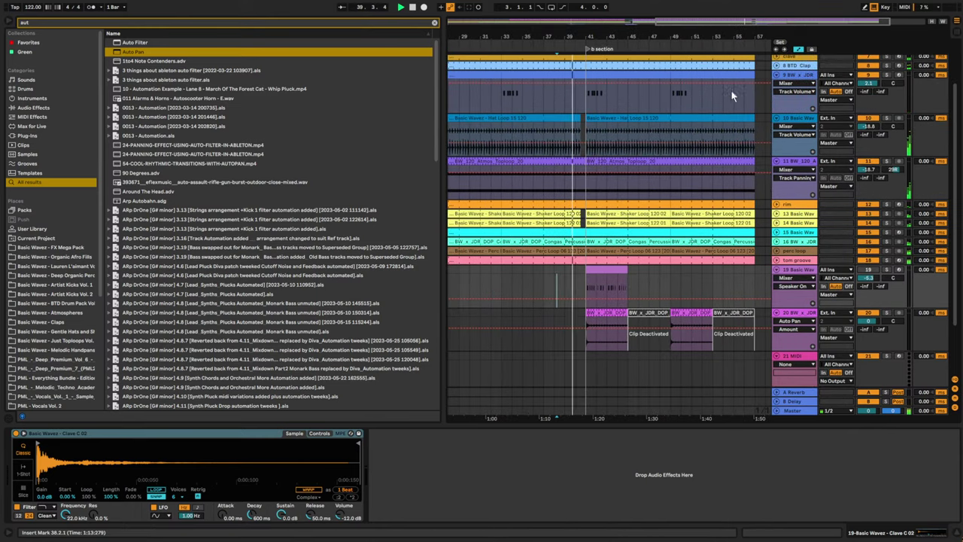
scroll(732, 96, up, 2)
click(621, 116)
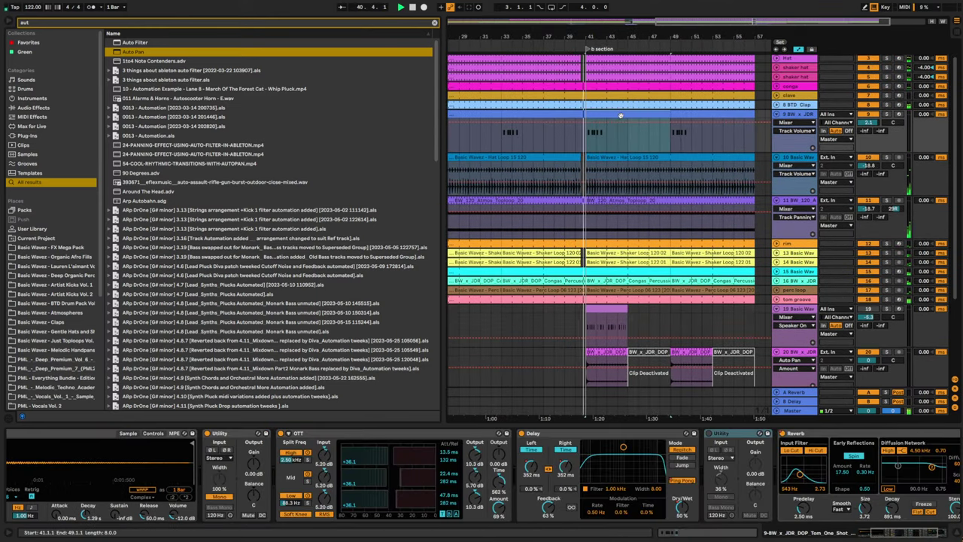
key(0)
click(707, 137)
key(0)
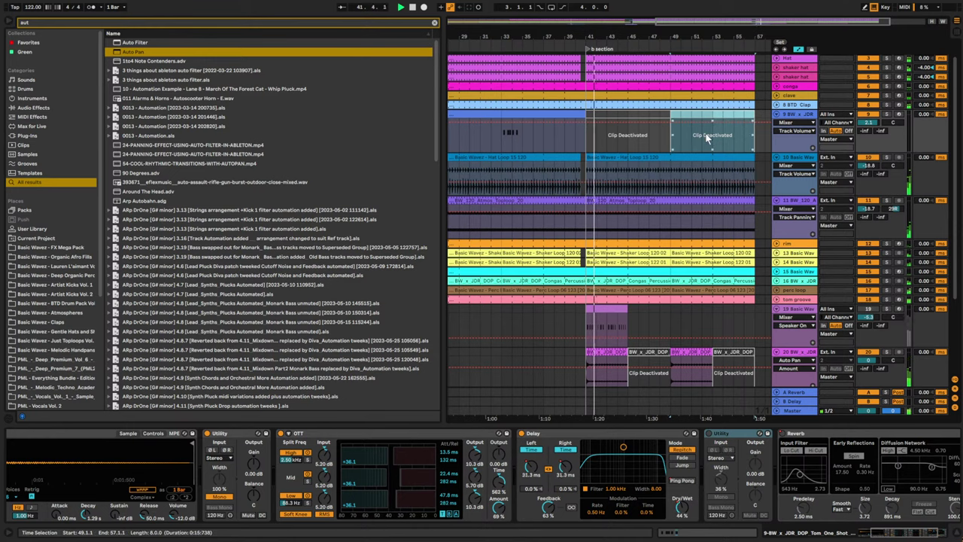
- Place the insert marker at bar 45 on the empty MIDI track 21, beneath the deactivated one-shot clip
scroll(713, 165, down, 5)
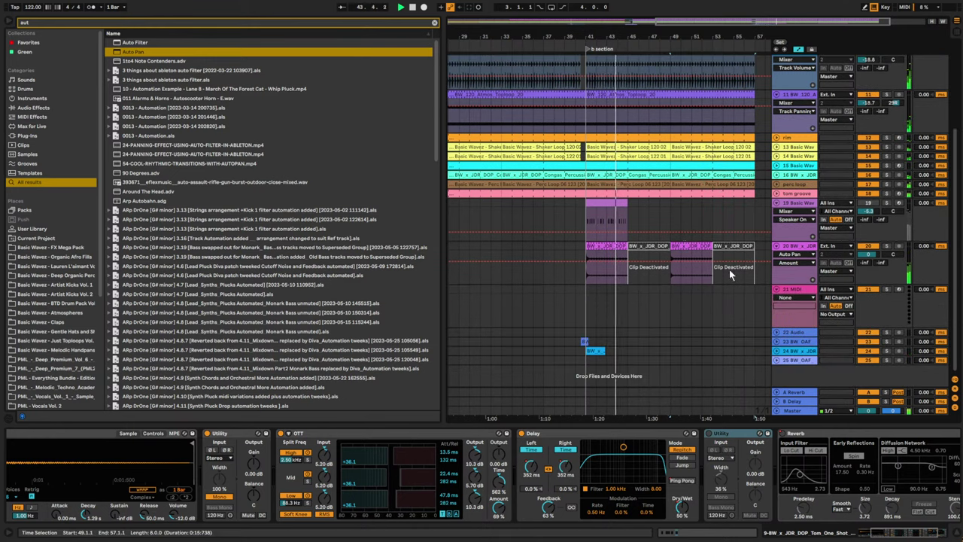
click(796, 292)
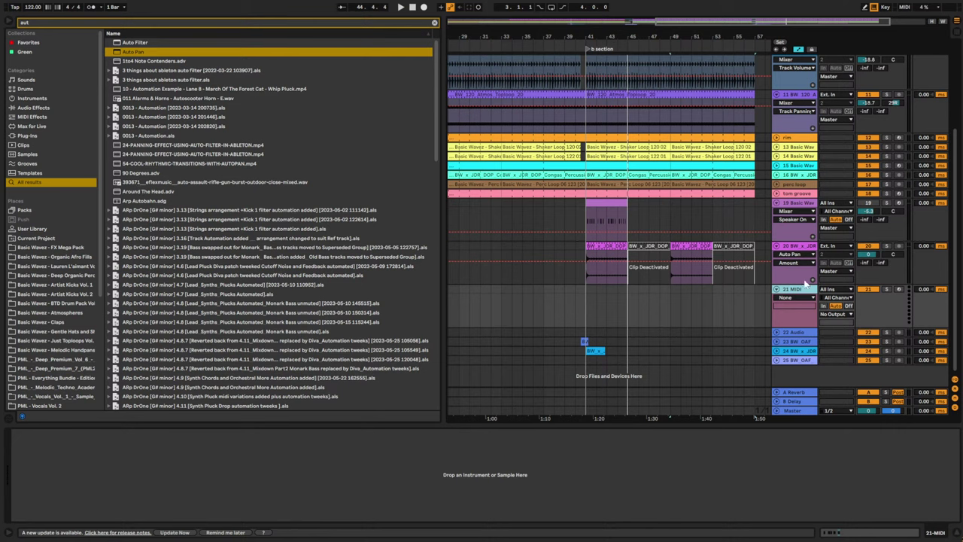
click(794, 240)
click(796, 247)
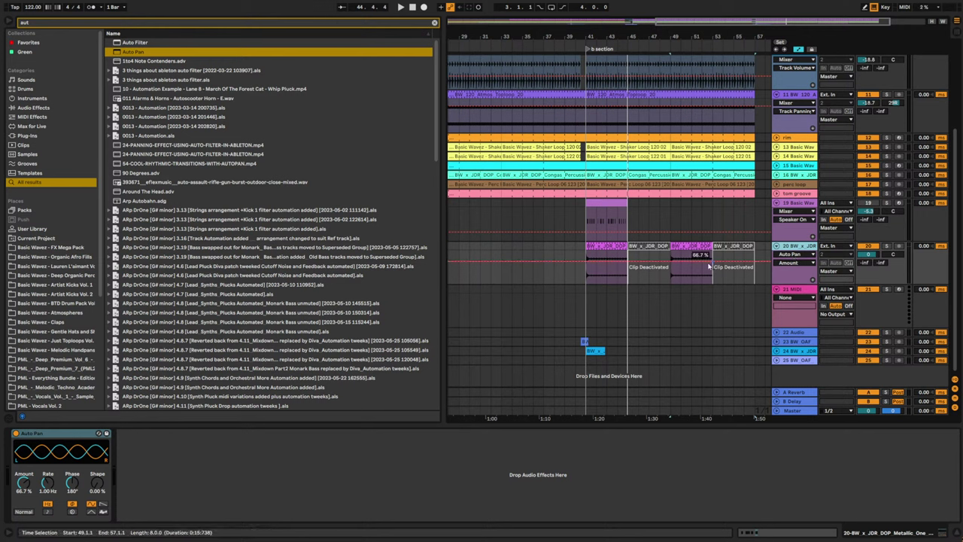
drag(629, 293, 672, 288)
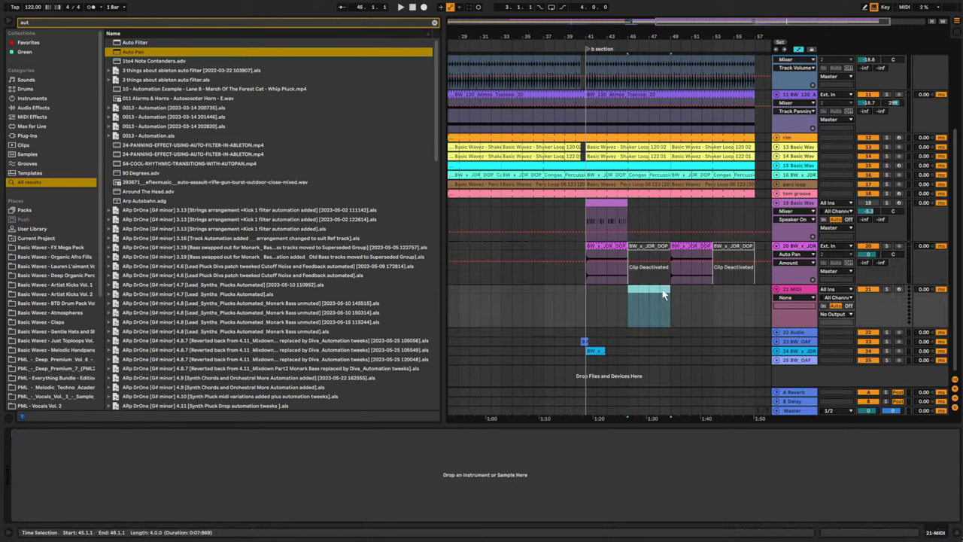
click(645, 292)
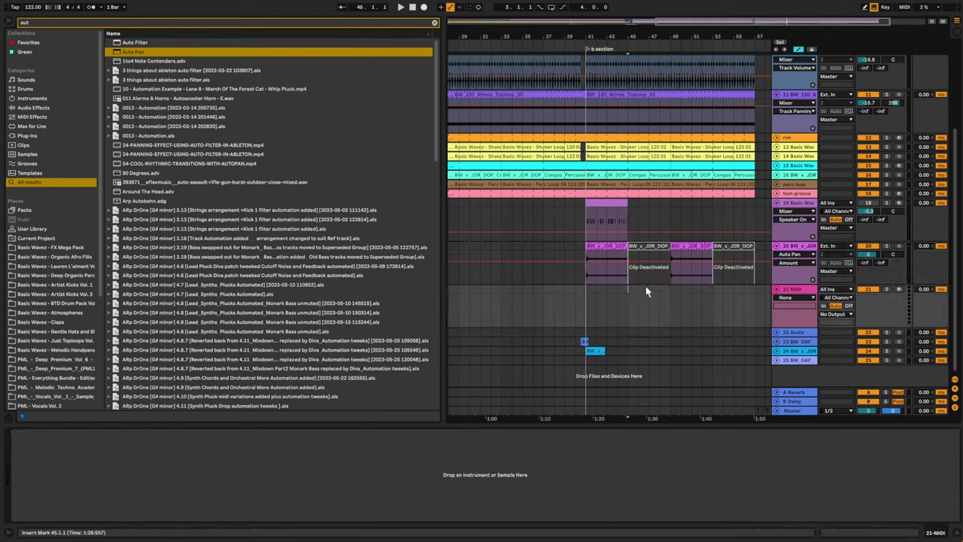
- Audition the Deep Organic Percussion metallic one-shots and load Metallic_One_Shot_Raw_17 onto MIDI track 21
click(68, 285)
key(Up)
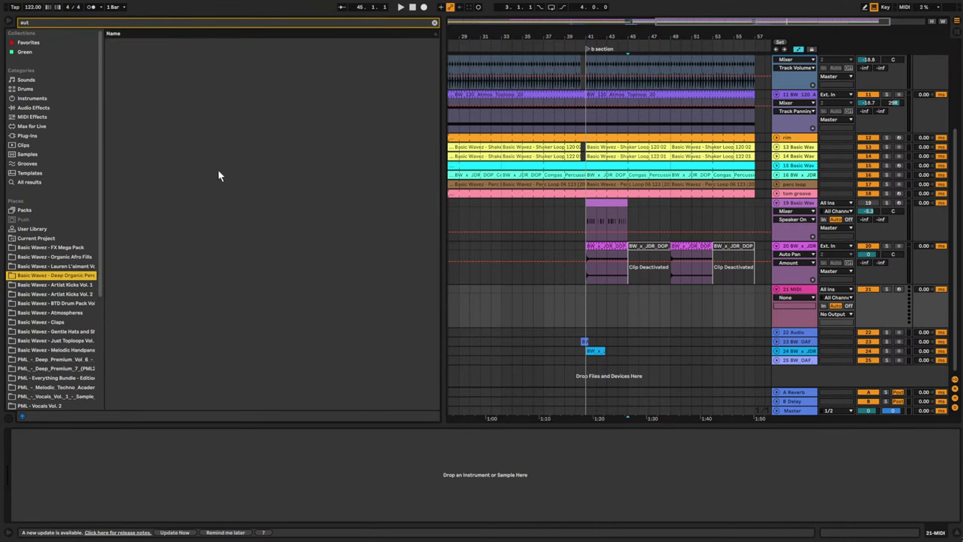
click(434, 24)
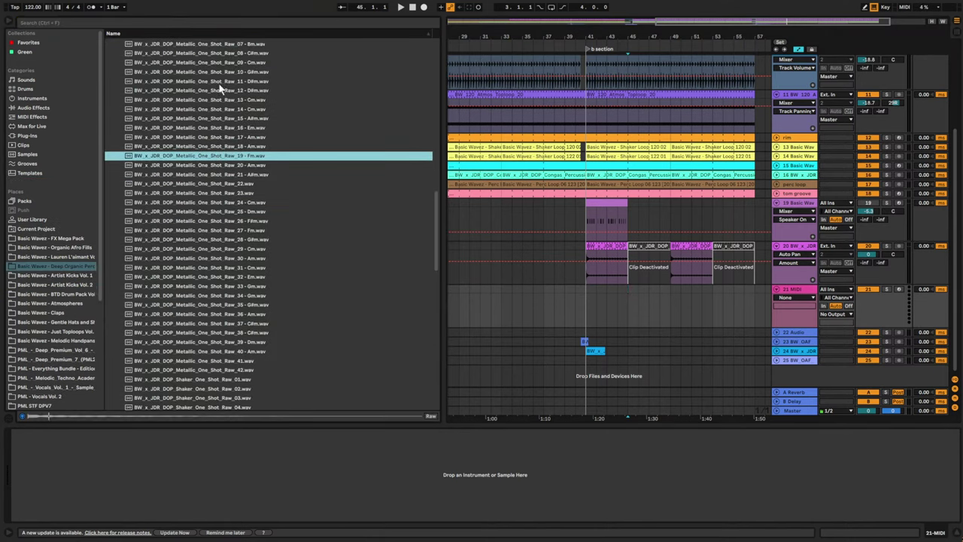
click(204, 127)
click(205, 145)
click(215, 138)
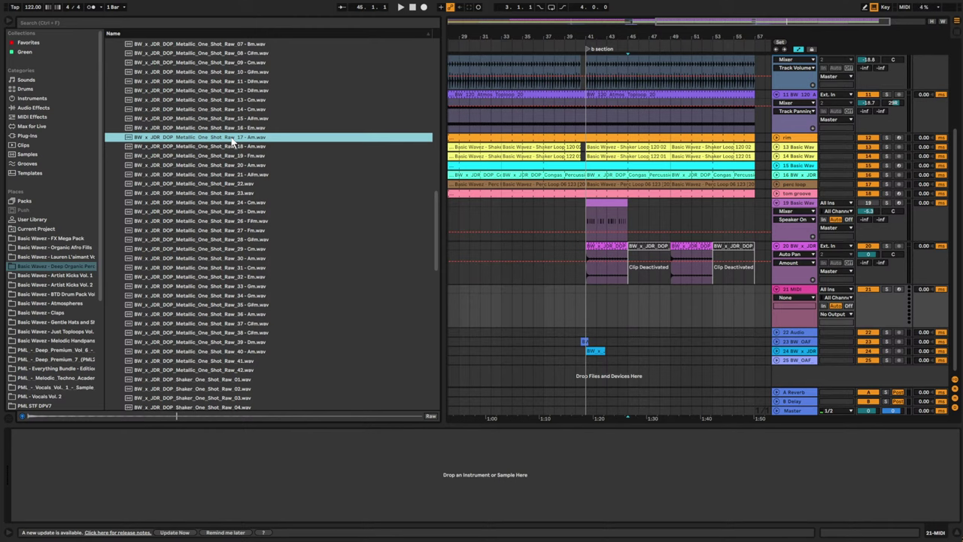
double_click(230, 138)
- Create a one-bar MIDI clip at bar 45 on track 21 containing a one-beat B2 note at its start
double_click(630, 292)
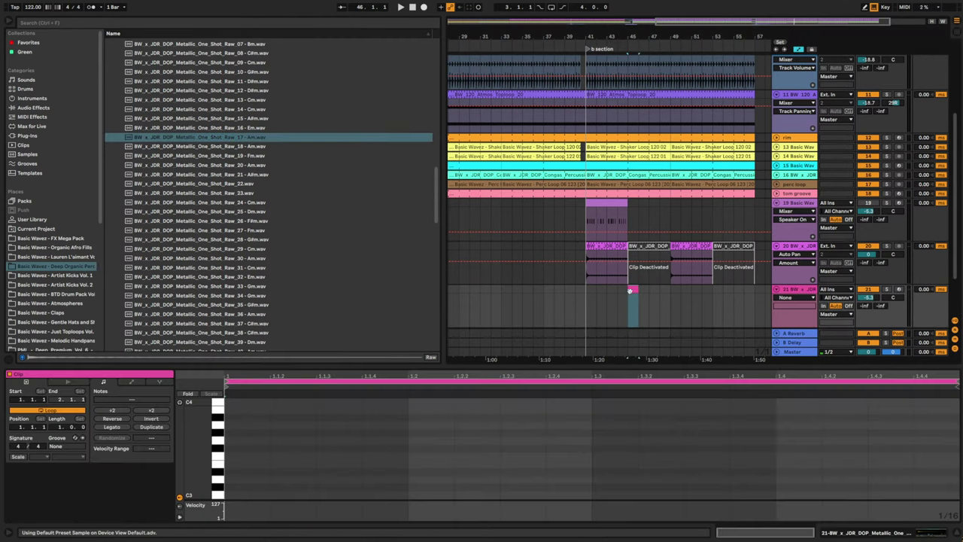
scroll(419, 493, down, 1)
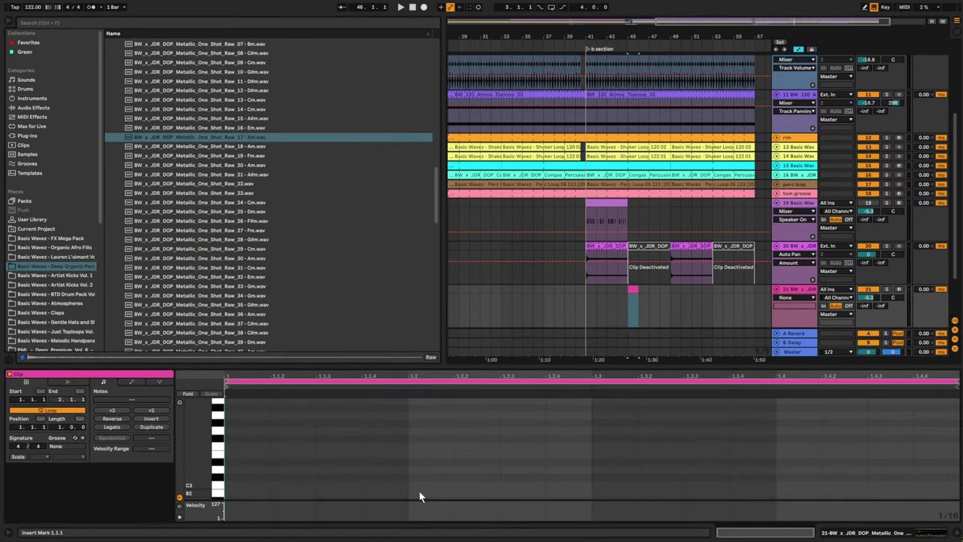
double_click(420, 495)
drag(455, 493, 590, 493)
key(space)
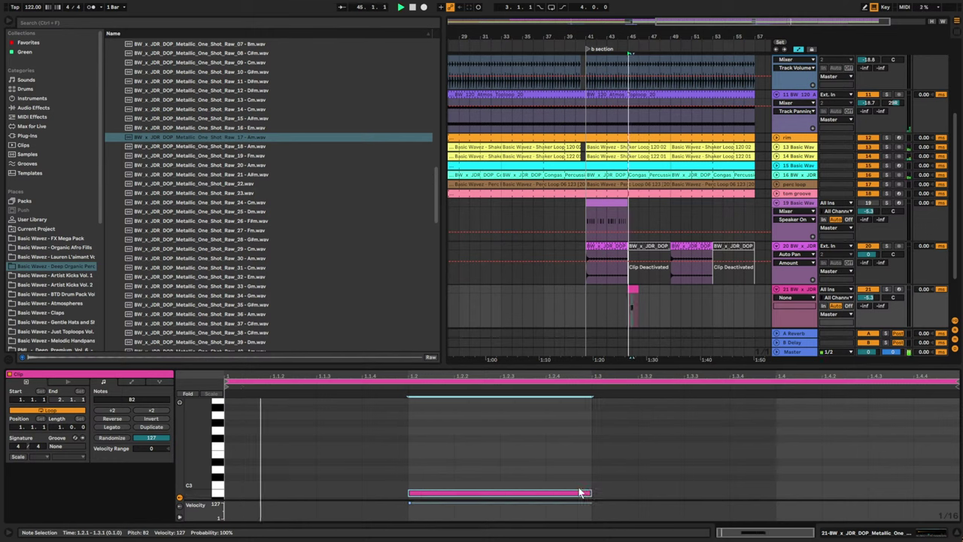
drag(478, 496, 306, 500)
scroll(346, 491, down, 3)
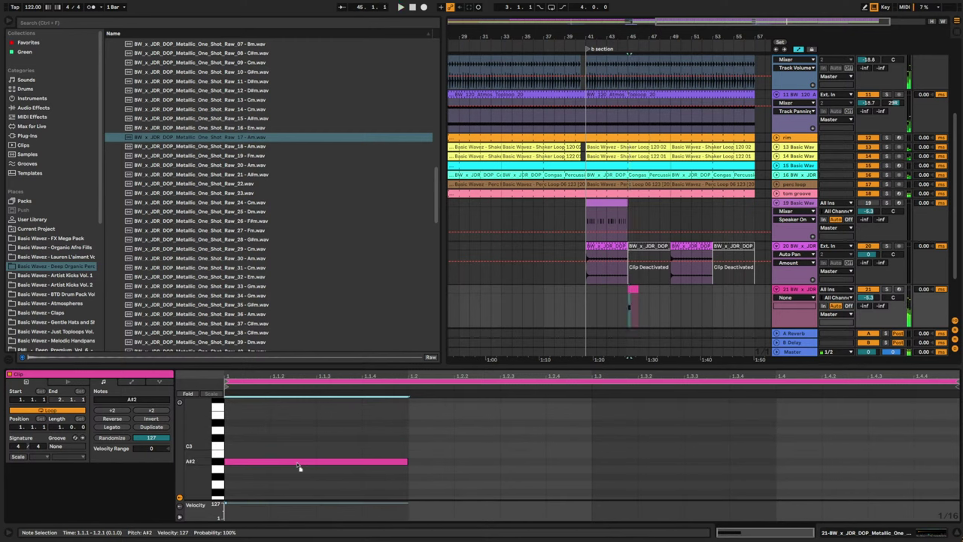
- Solo track 21 and transpose the note up to C#3 while it plays
click(887, 289)
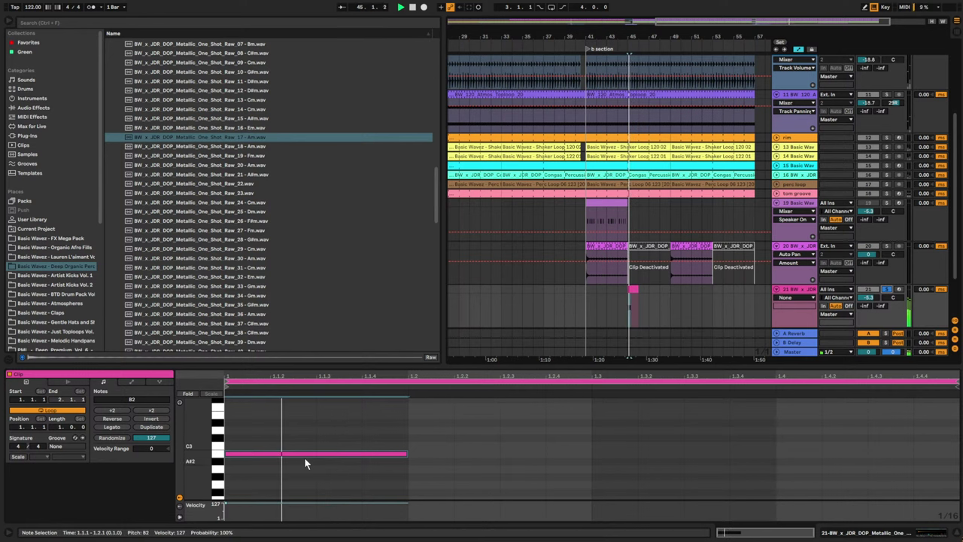
drag(267, 439, 292, 469)
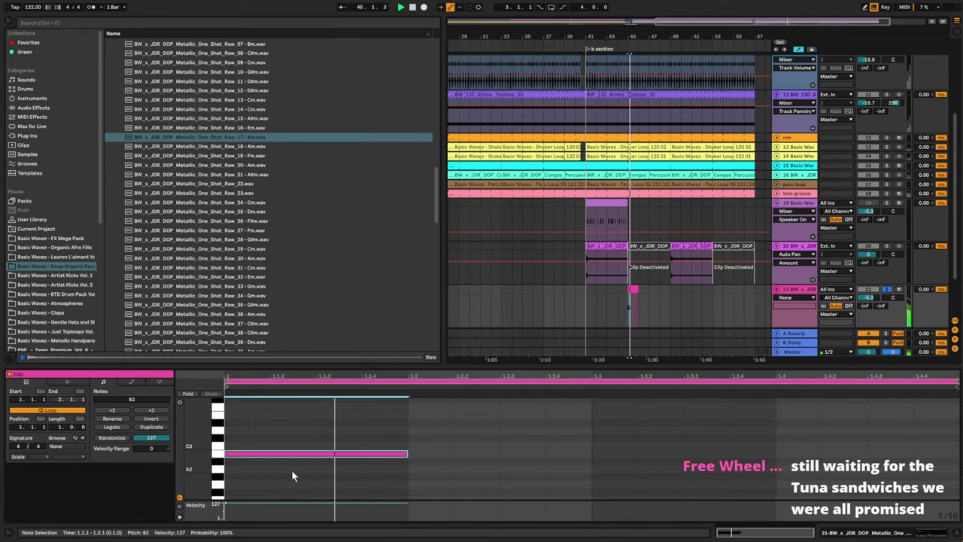
key(Up)
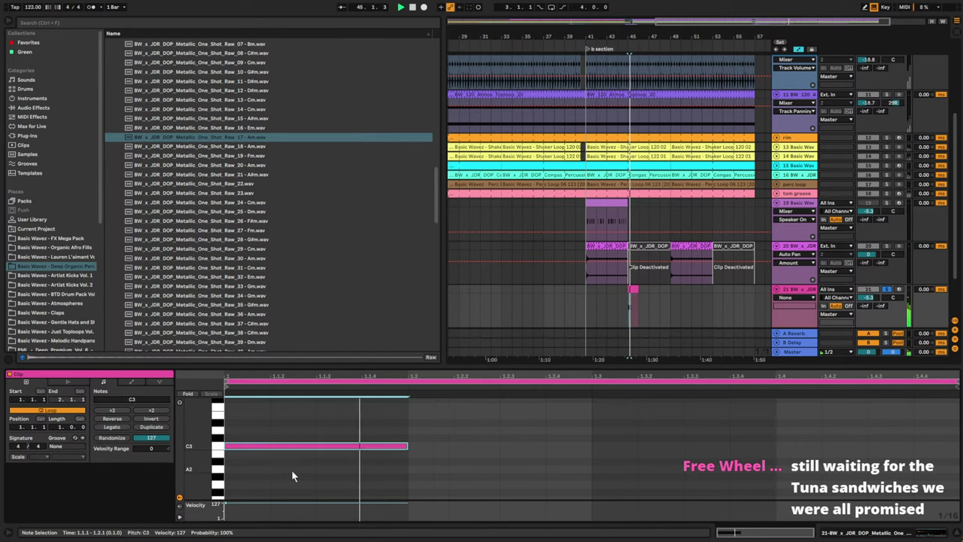
key(Up)
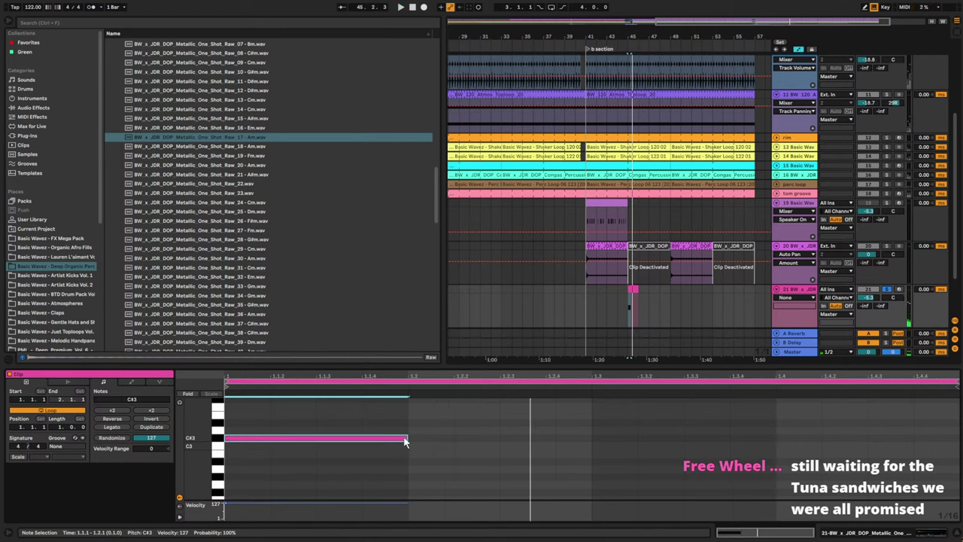
- Drop the note an octave to C#2, audition it, and shorten it to one sixteenth
drag(407, 437, 593, 435)
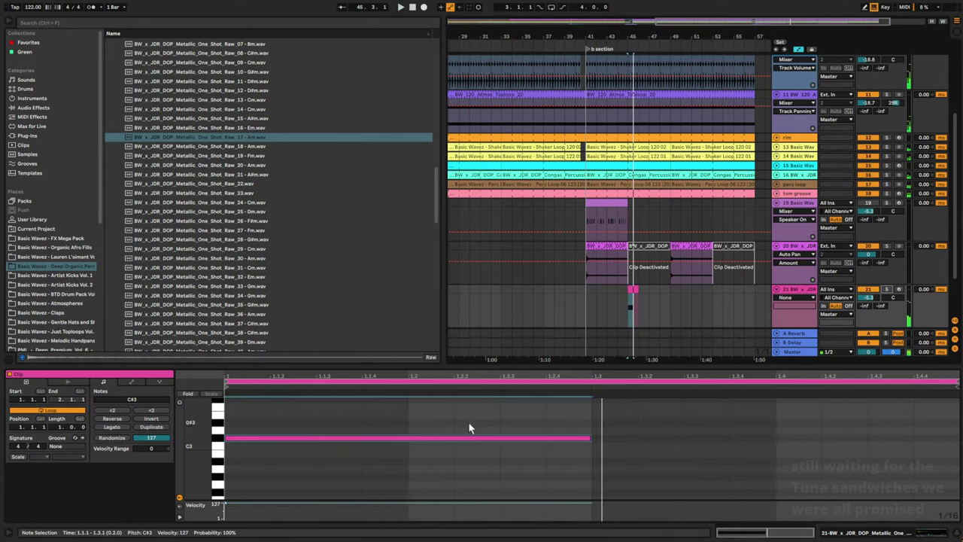
key(shift+Down)
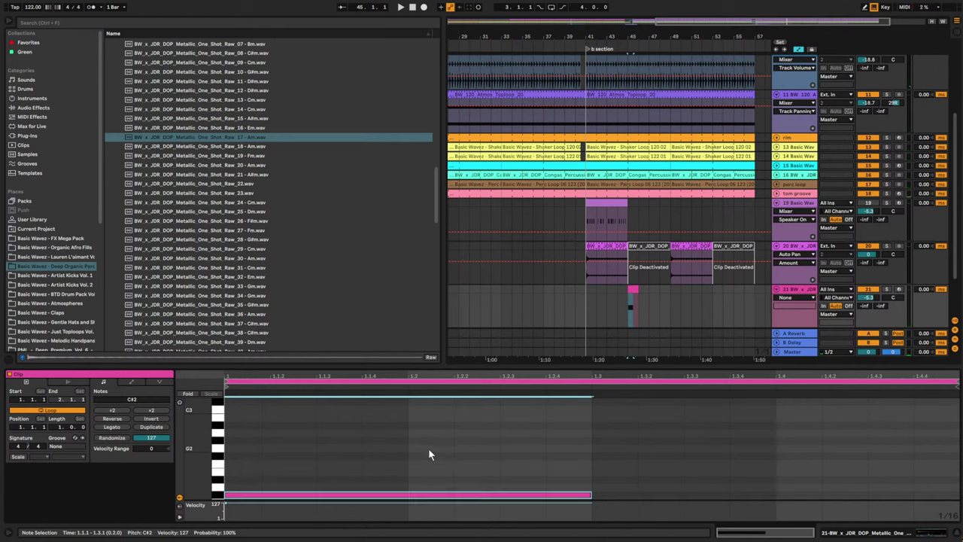
key(space)
key(space)
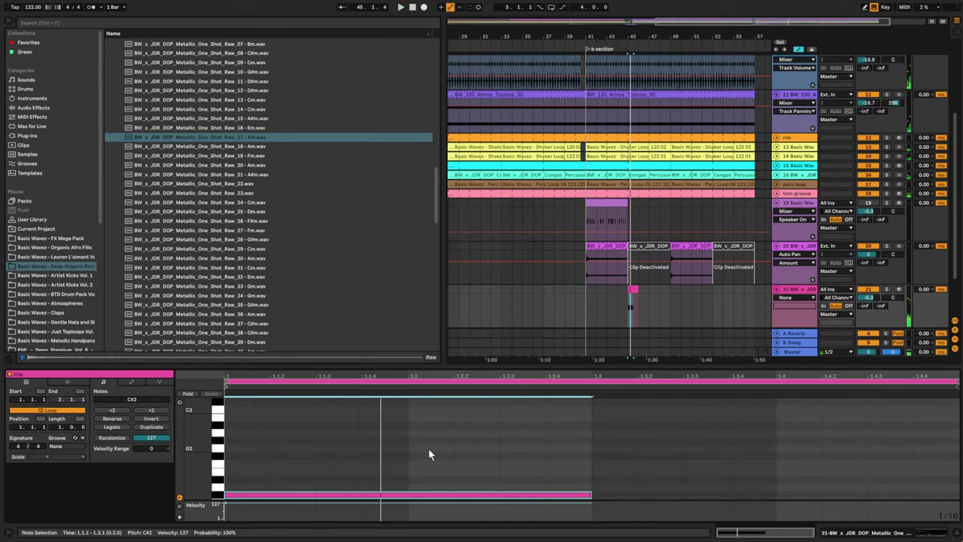
key(space)
scroll(520, 450, down, 1)
scroll(520, 454, down, 2)
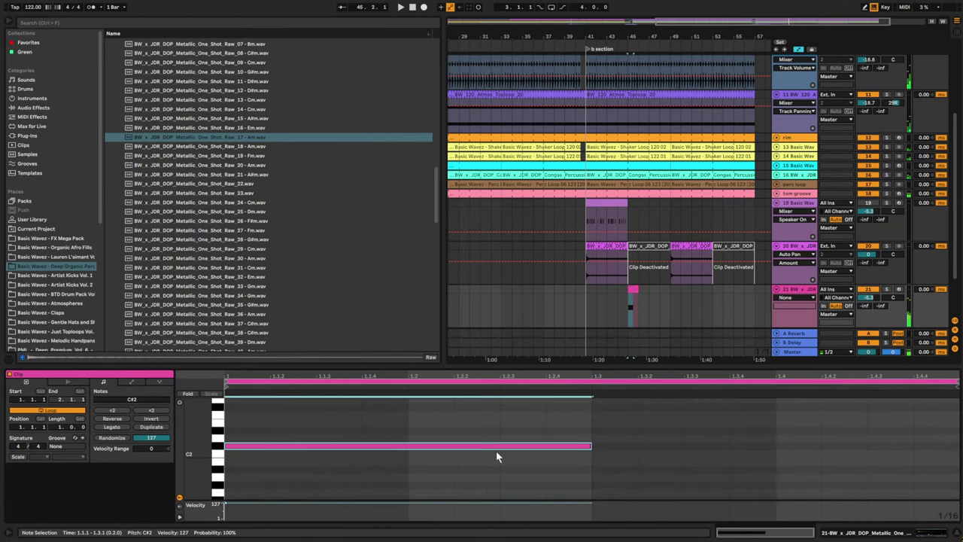
drag(591, 445, 289, 446)
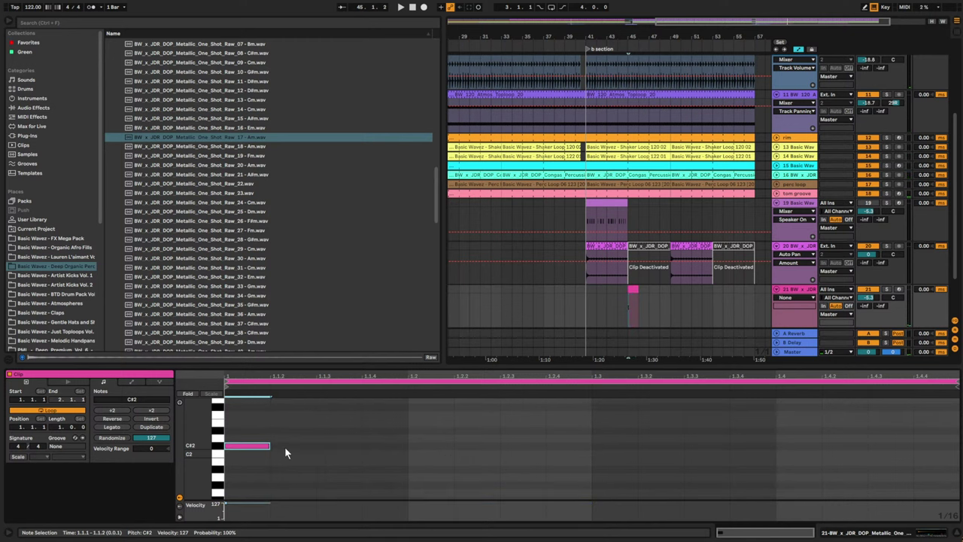
- Play from bar 41 and duplicate the C#2 sixteenth three times to fill the clip's first beat
click(587, 298)
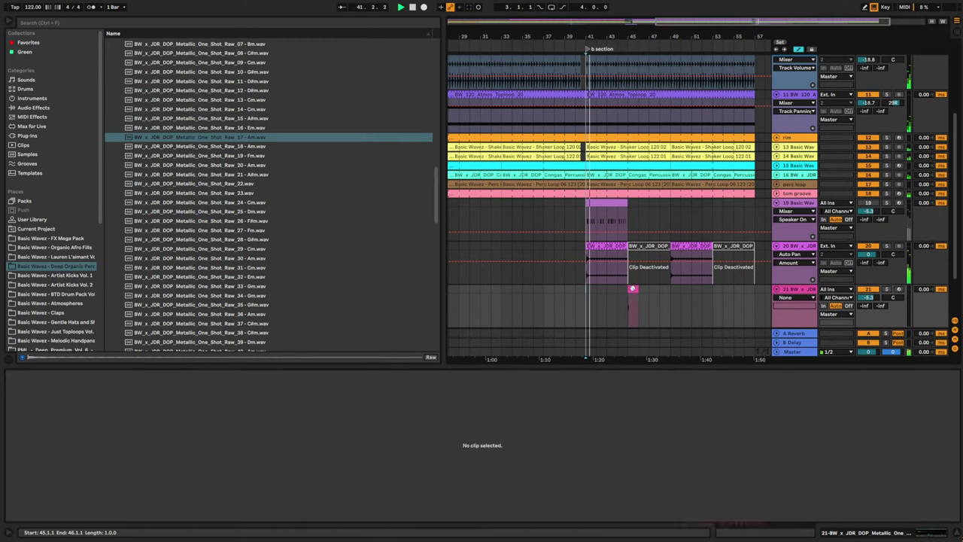
click(632, 289)
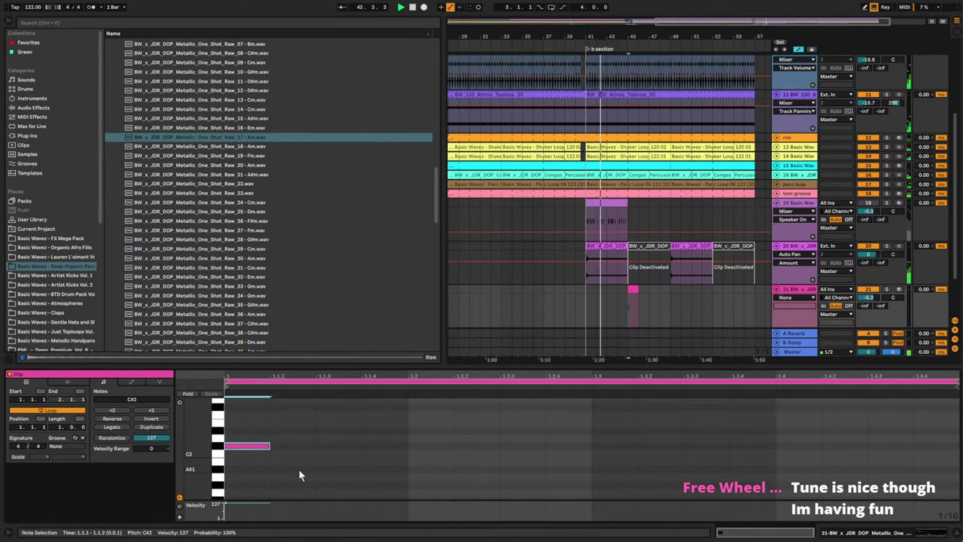
key(ctrl+d)
key(ctrl+d)
key(ctrl+d)
- Lower the velocities of the first two C#2 notes, setting the second to 73
drag(255, 425, 284, 482)
click(291, 421)
drag(288, 446, 288, 430)
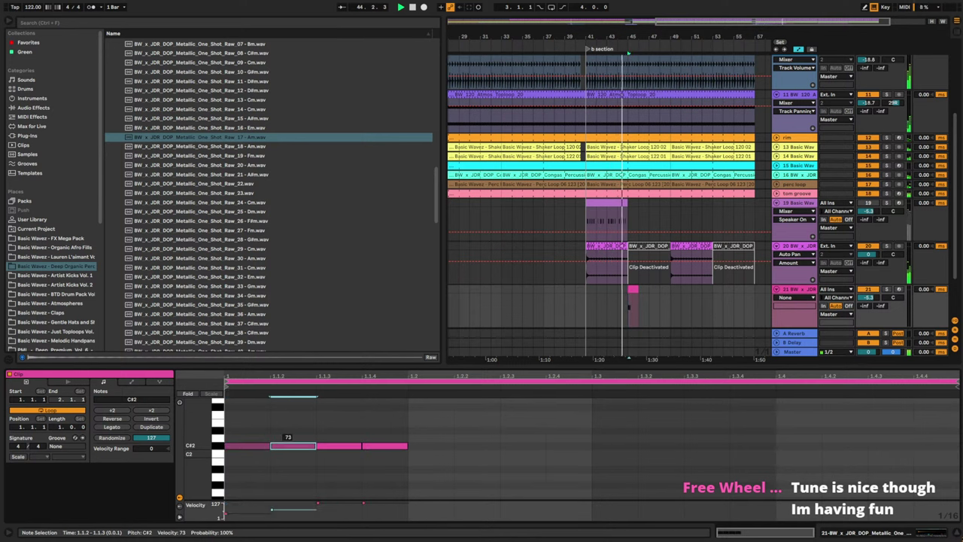
- Shorten the clip's loop to one beat and extend the looping clip to bar 49
drag(955, 382, 401, 426)
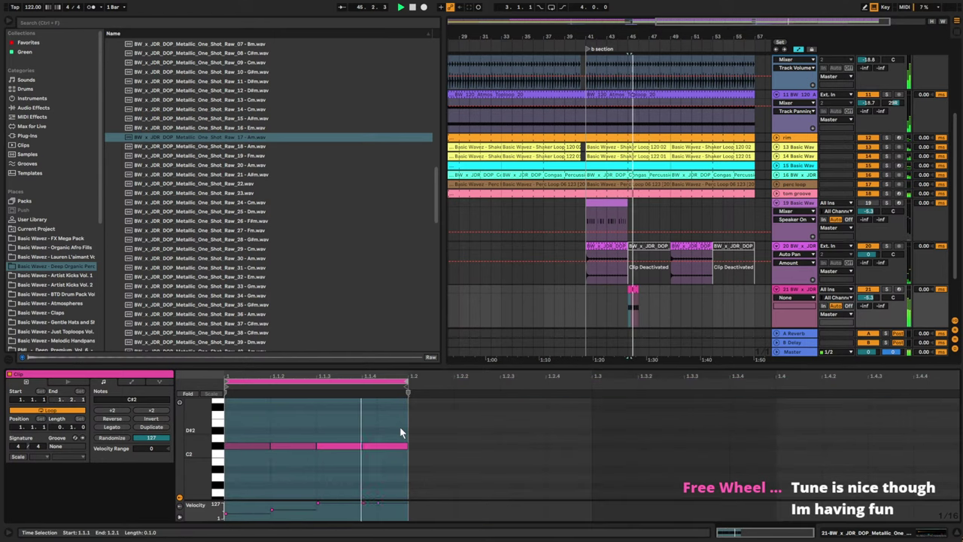
drag(640, 289, 672, 289)
key(space)
key(space)
- Lower track 21 to -7.0 dB and set its sampler's sustain to -inf dB and decay to 206 ms
drag(866, 298, 866, 305)
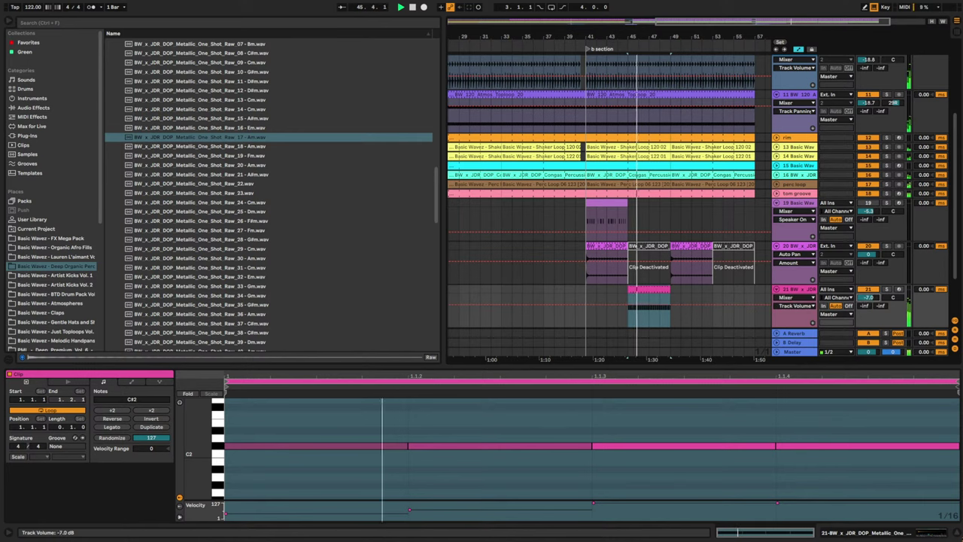
double_click(798, 289)
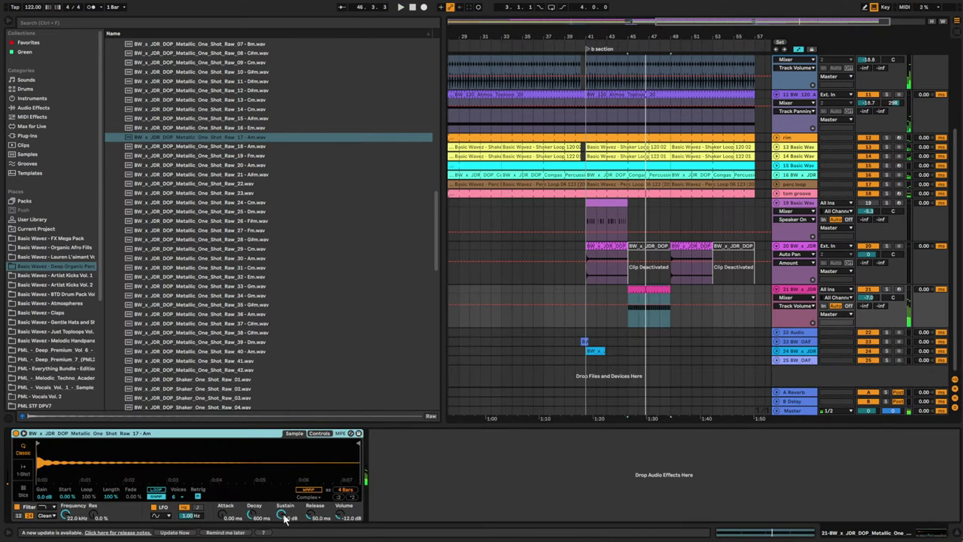
drag(283, 516, 282, 516)
key(space)
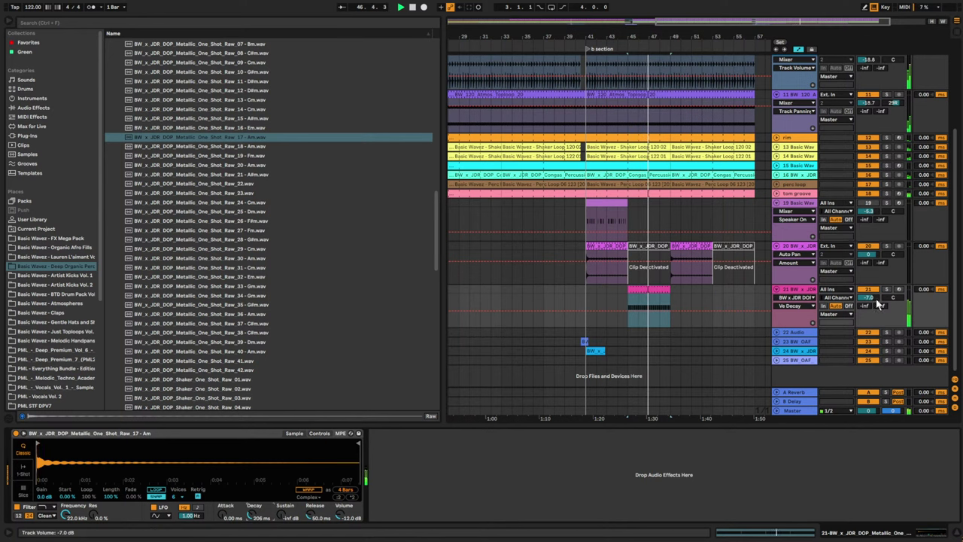
- Raise track 21's volume to -3.0 dB and play the part from bar 45
drag(873, 301, 873, 294)
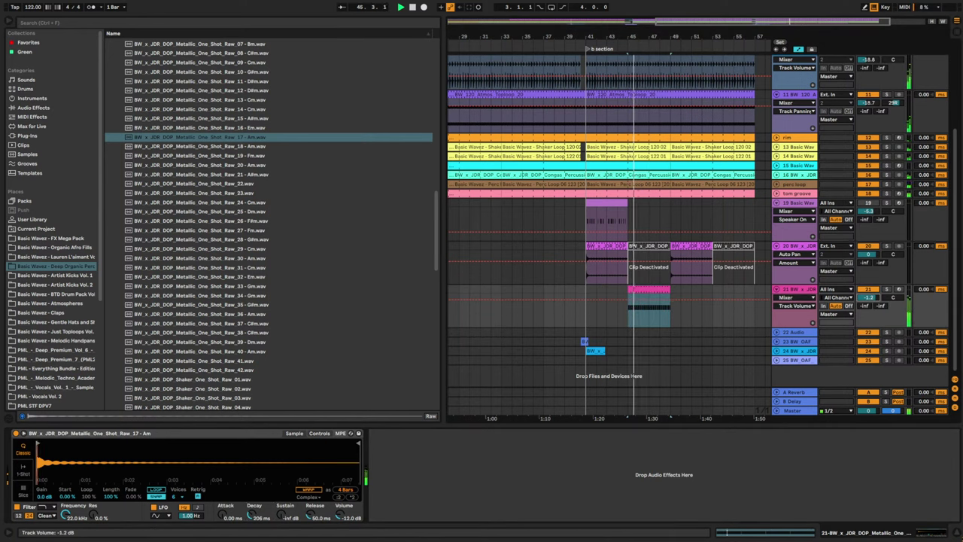
key(space)
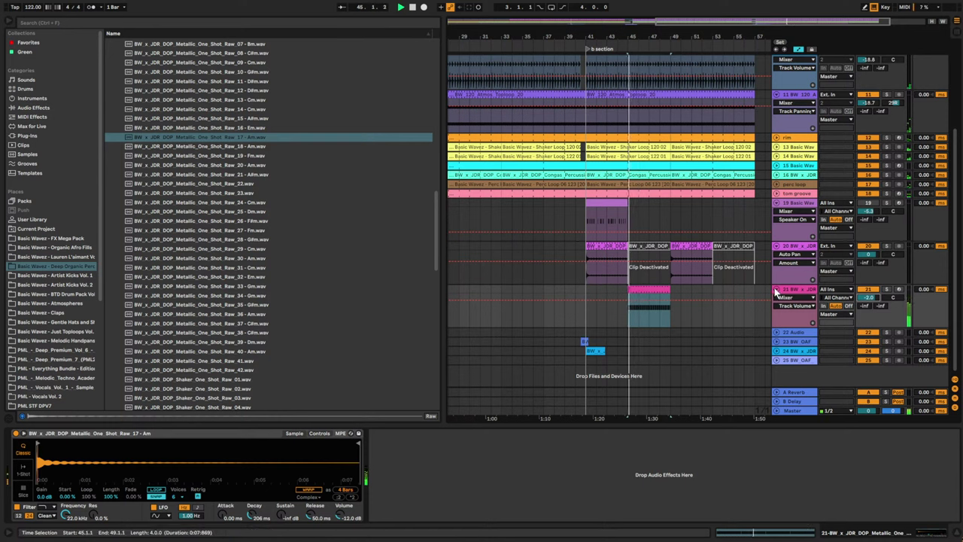
key(space)
- Set the random pan amount in track 21's sampler controls to 34% during playback
click(313, 434)
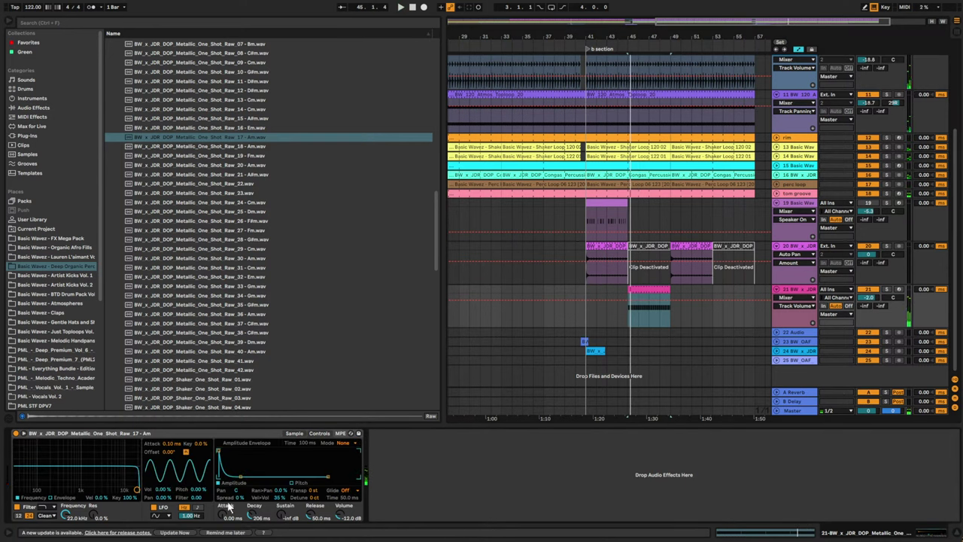
key(space)
drag(277, 495, 277, 474)
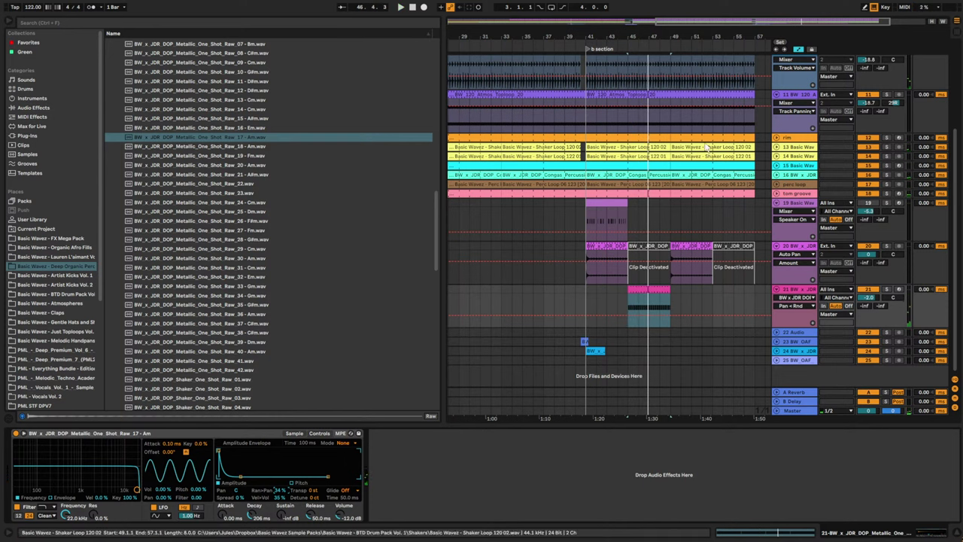
- Split track 21's clip at bar 47, trim the first part's end by half a beat, and play from bar 45
drag(710, 22, 792, 24)
key(space)
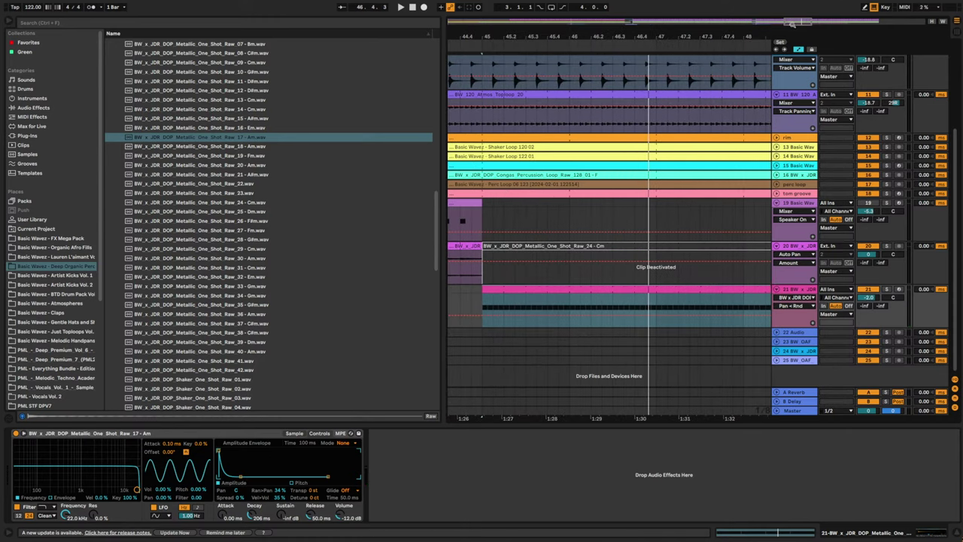
click(656, 309)
key(ctrl+e)
drag(655, 291, 645, 291)
click(482, 305)
key(space)
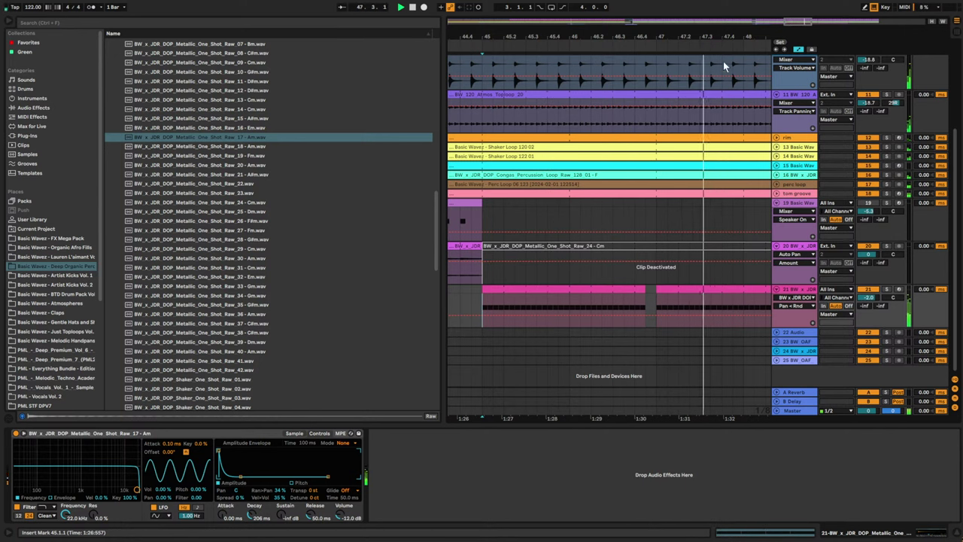
drag(799, 23, 807, 27)
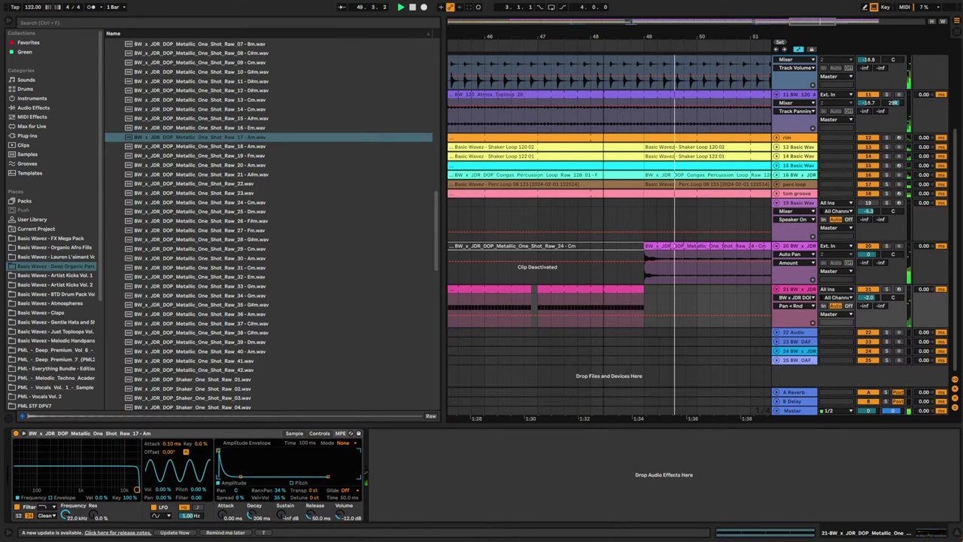
- Copy track 21's two clips from bars 45 to 49 and paste them at bar 53 on the same track
scroll(618, 292, down, 10)
drag(621, 298, 576, 294)
key(ctrl+c)
click(670, 291)
key(ctrl+v)
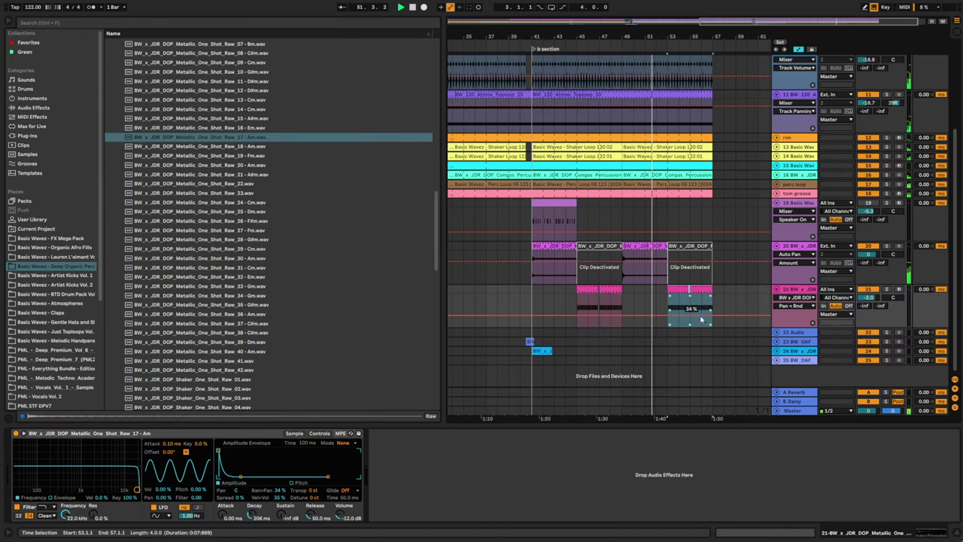
- Fold all tracks, stop playback and fit the arrangement from bar 1 in view
alt+click(776, 248)
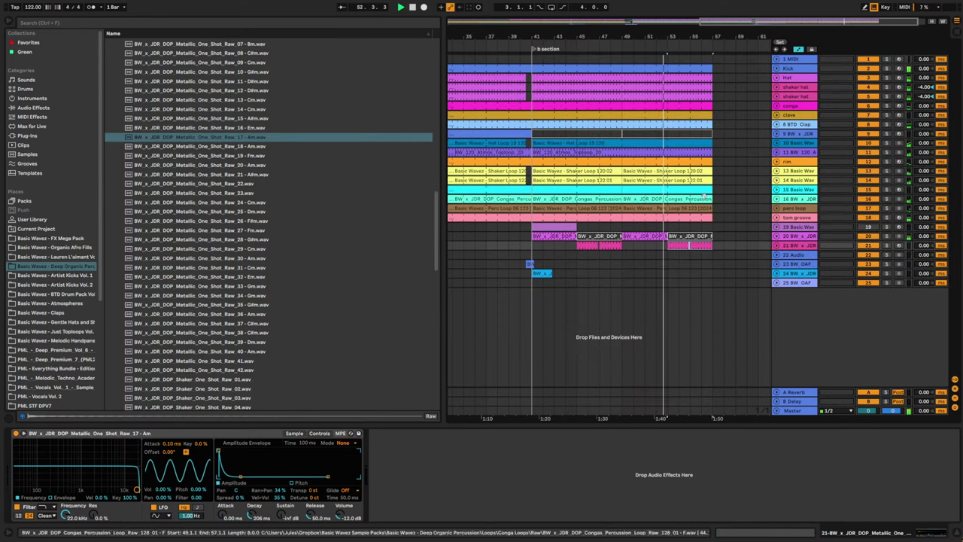
drag(666, 37, 696, 19)
scroll(764, 252, down, 3)
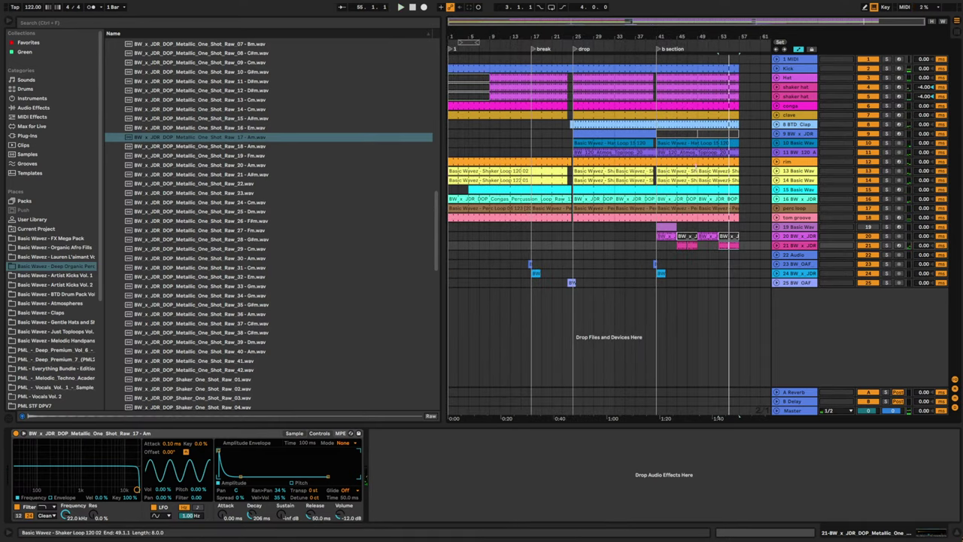
click(656, 142)
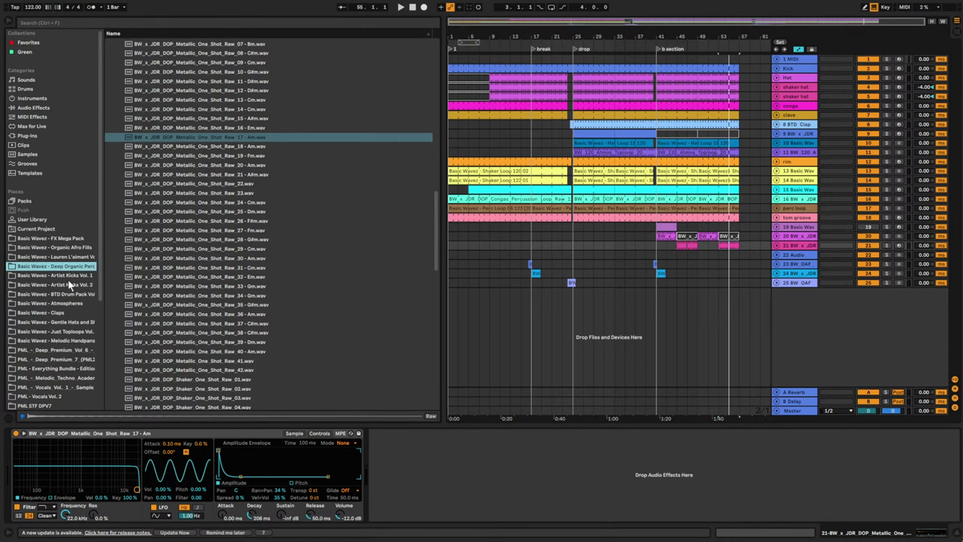
- Look through the Basic Wavez sample pack folders, including Atmospheres, Melodic Handpans, Claps and Organic Afro Fills
click(70, 304)
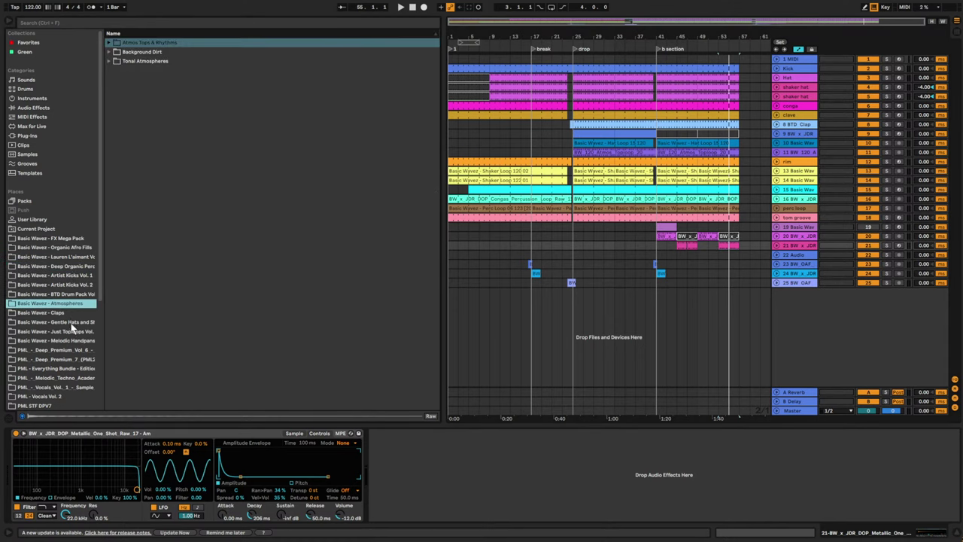
click(71, 324)
click(73, 341)
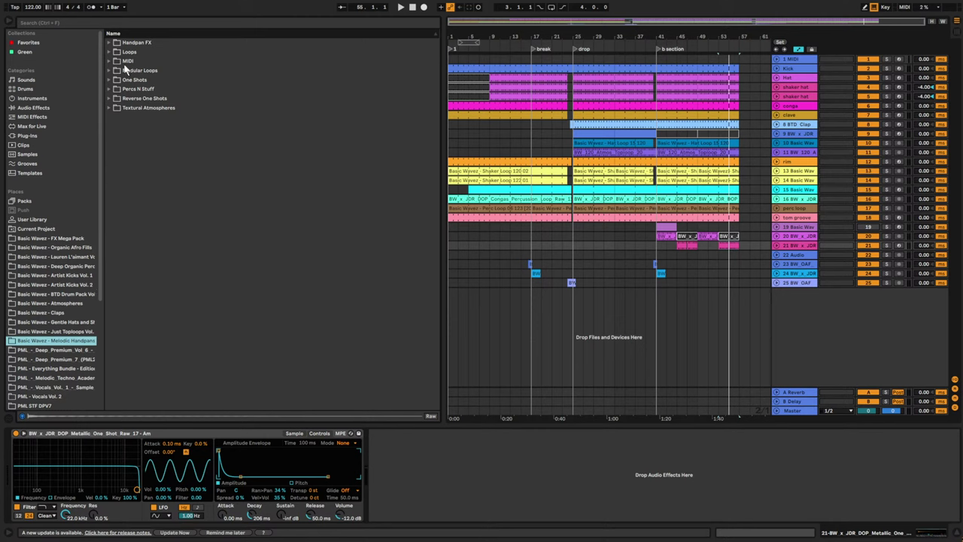
click(59, 313)
click(61, 303)
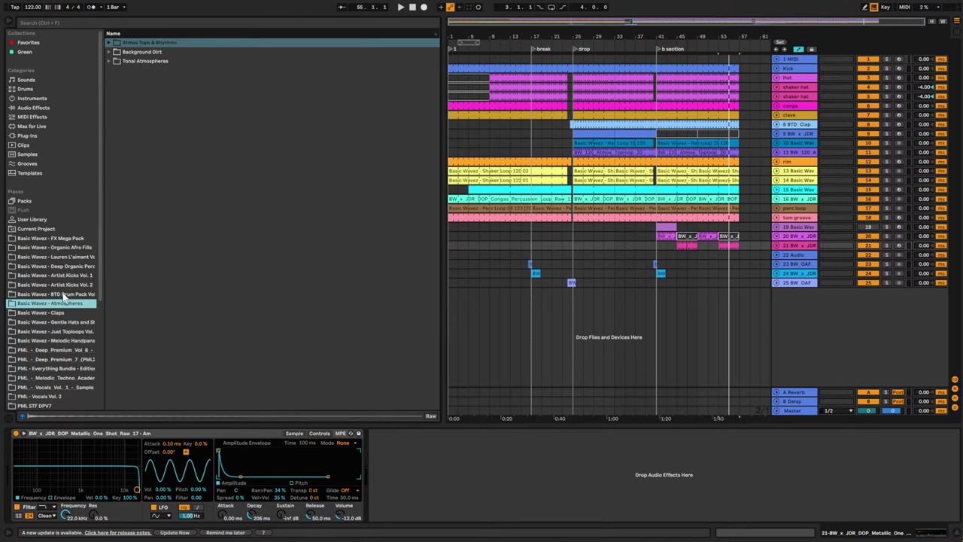
click(66, 285)
click(69, 267)
click(71, 250)
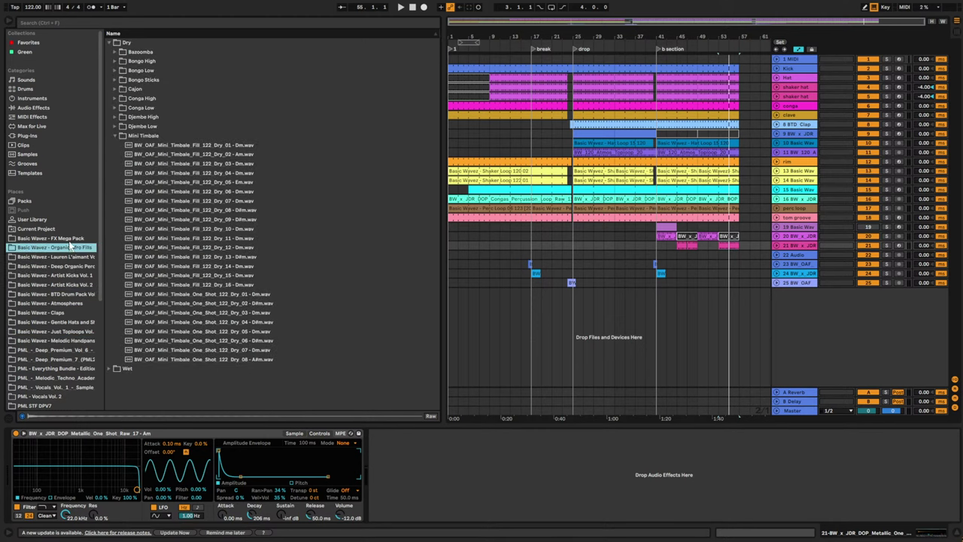
- Expand the Cymbals folder in the BTD Drum Pack and audition crash samples, finishing with Crash 05
click(69, 295)
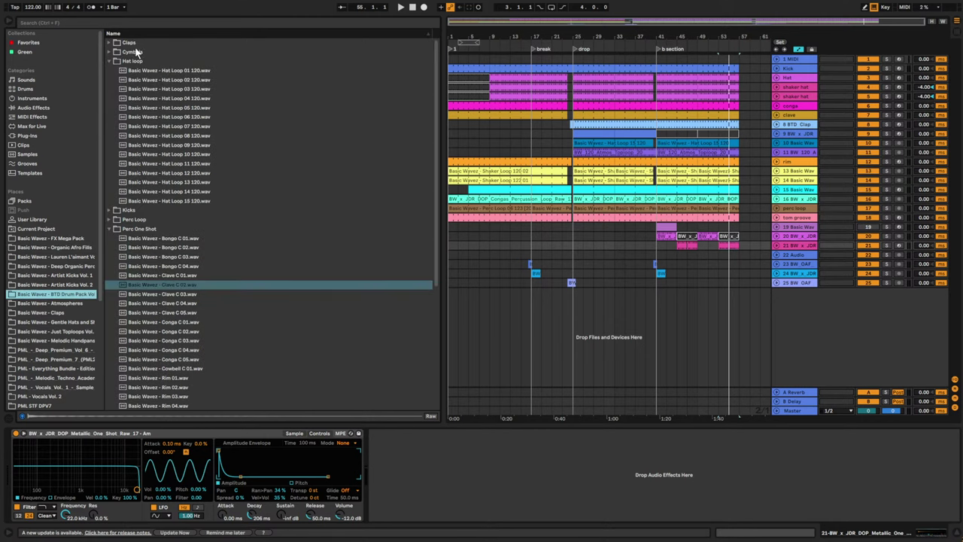
click(109, 52)
click(142, 88)
click(164, 108)
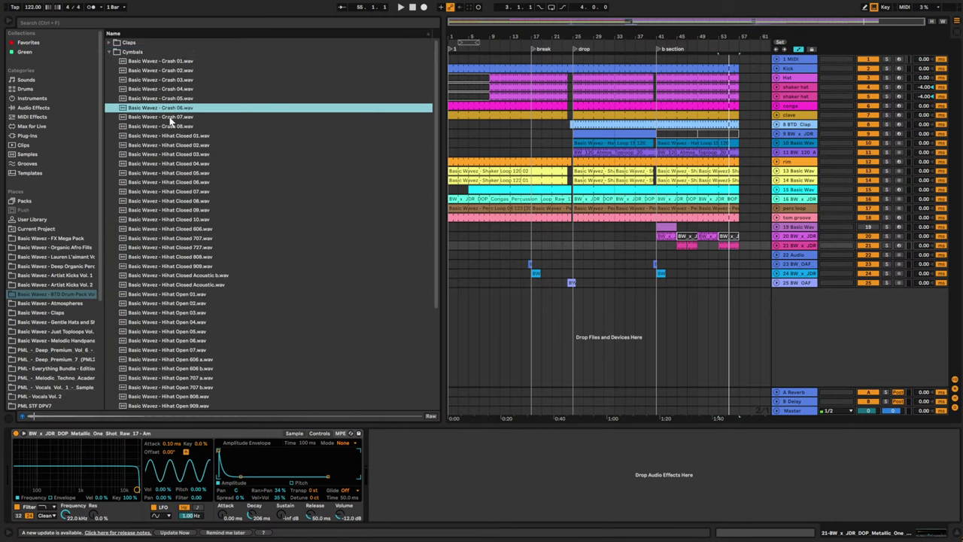
key(Down)
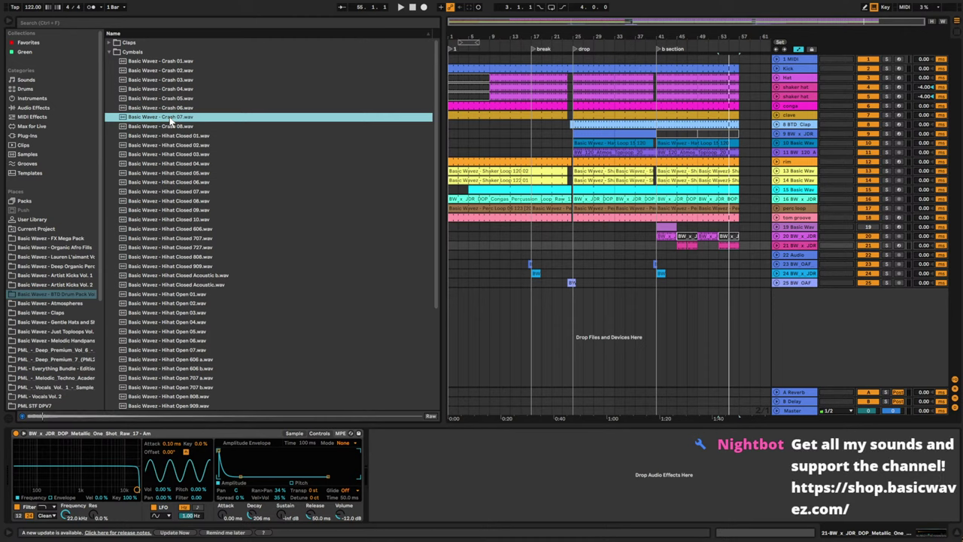
click(180, 99)
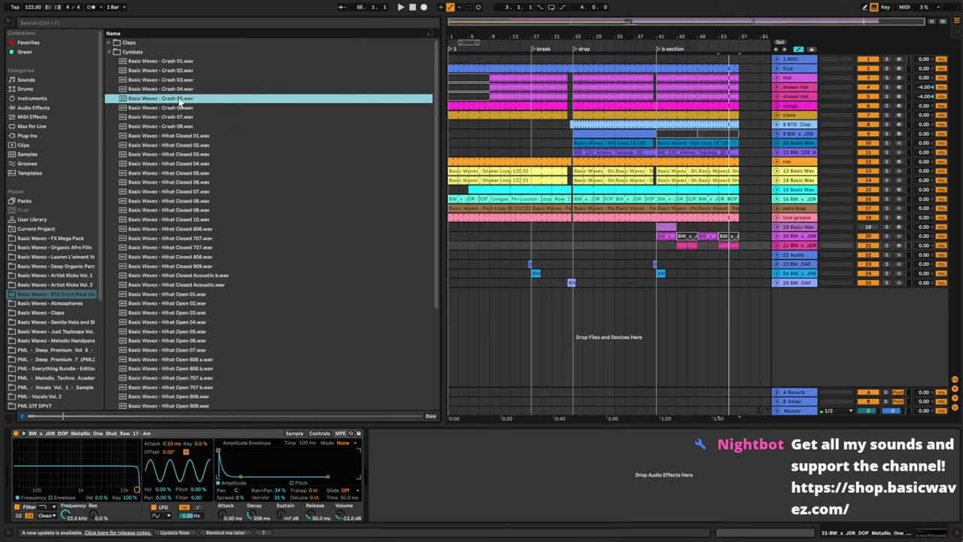
- Place the Crash 05 sample on empty audio track 22 at the b section's start, bar 41
click(799, 134)
click(795, 254)
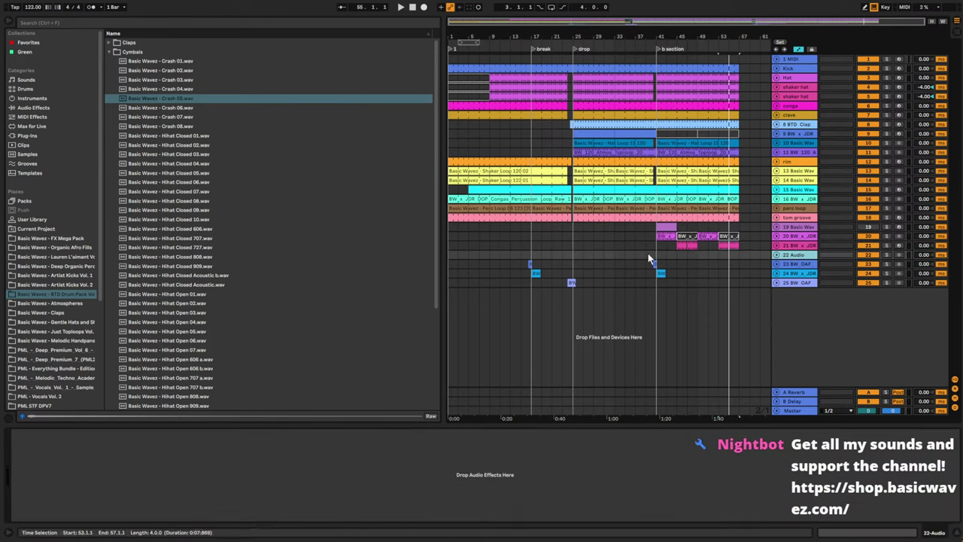
drag(179, 99, 661, 256)
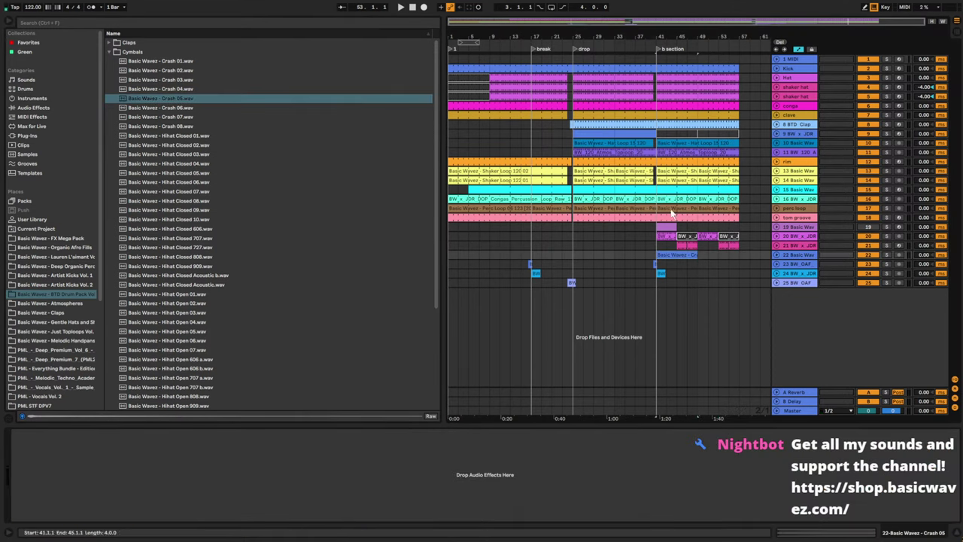
- Play from bar 39, lower track 22's crash to -16.0 dB, and unfold track 20 before stopping playback
click(645, 255)
key(space)
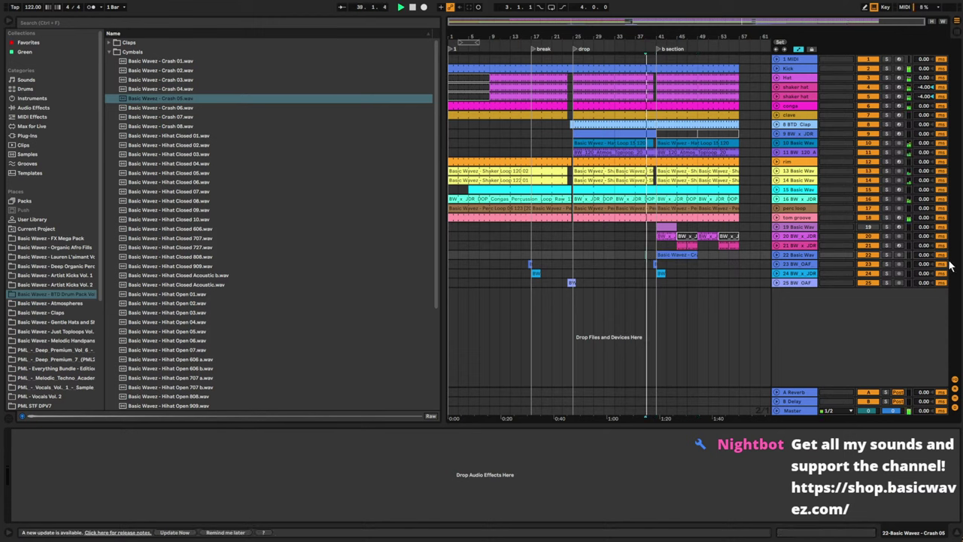
click(777, 255)
drag(868, 264, 868, 294)
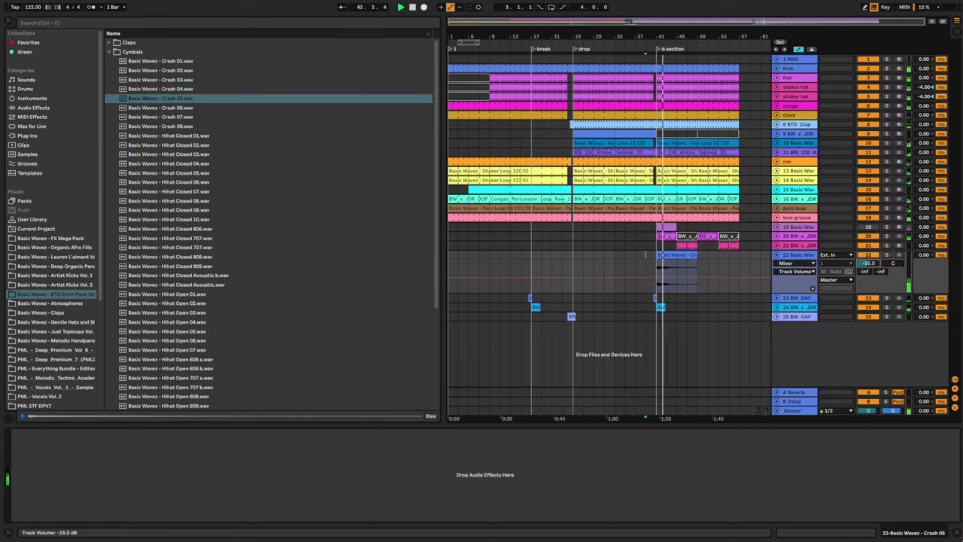
click(777, 237)
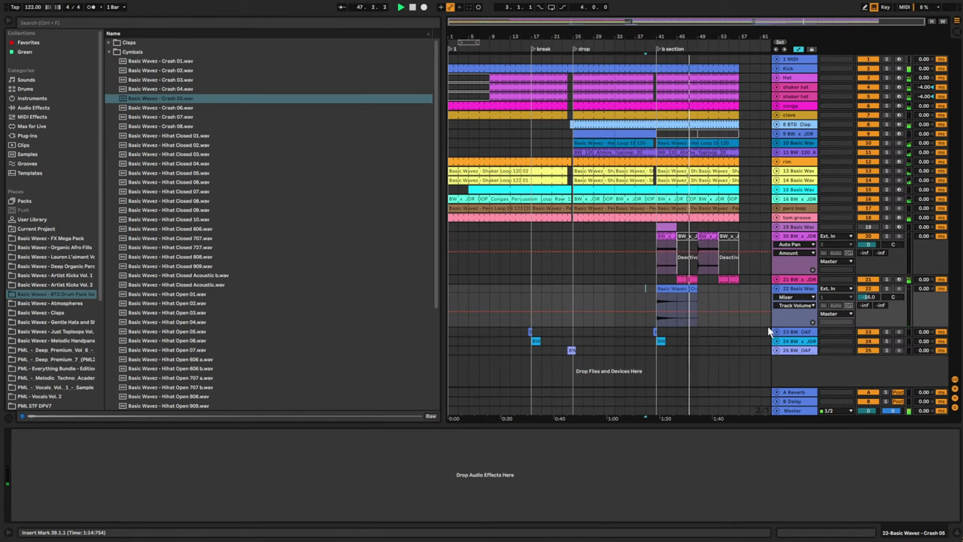
key(space)
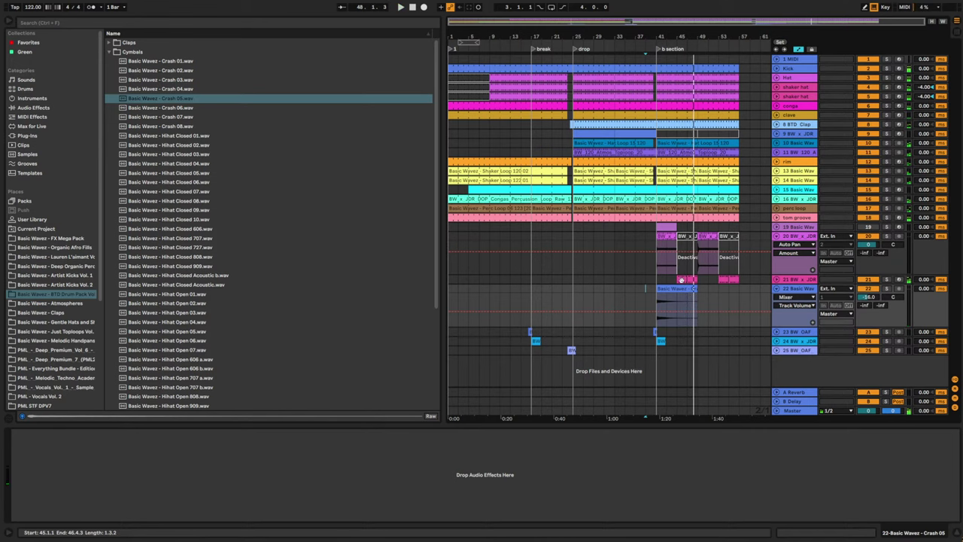
- Consolidate track 21's looped clip at bar 47 into a single two-bar MIDI clip
double_click(680, 278)
click(680, 278)
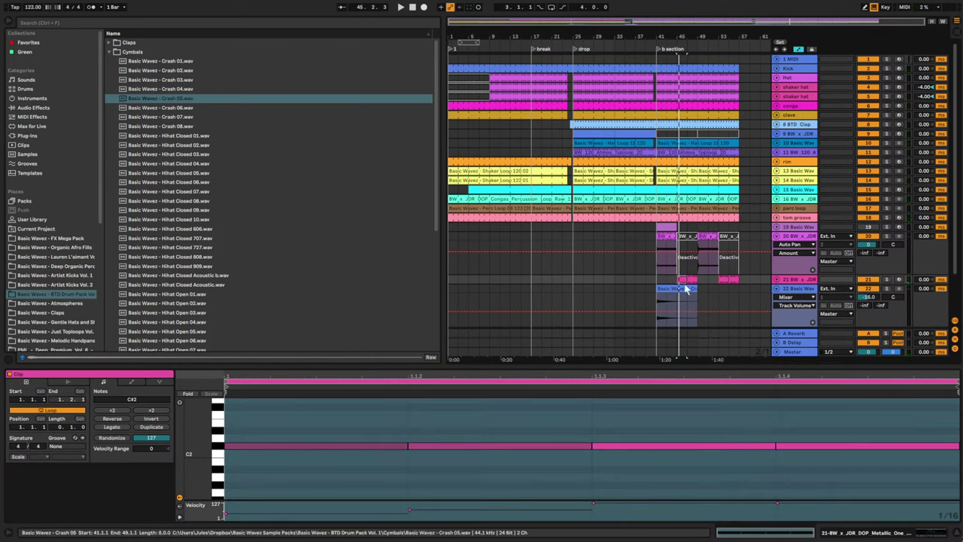
click(693, 280)
key(ctrl+j)
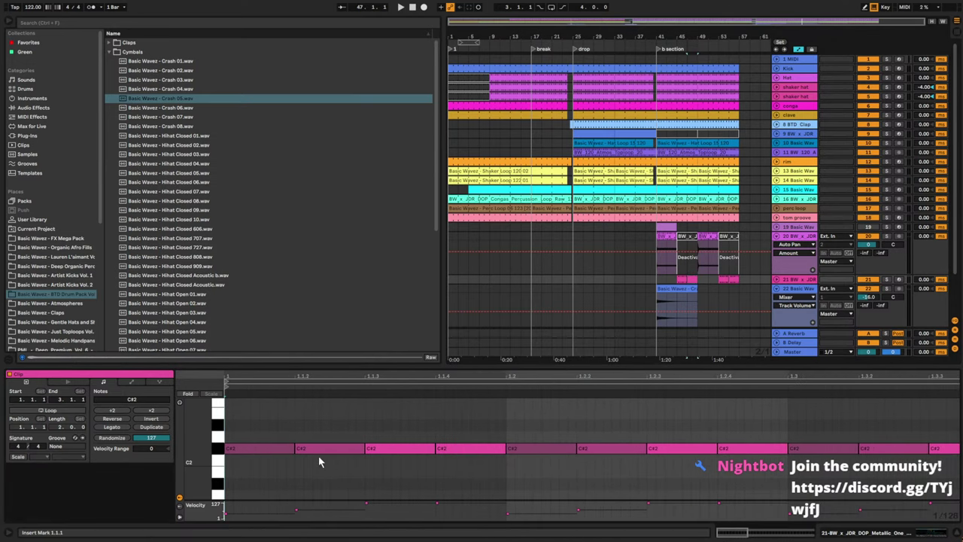
- Turn the first C#2 note of the bar 47 clip into three shorter notes within the same sixteenth, and audition the roll
drag(293, 449, 271, 453)
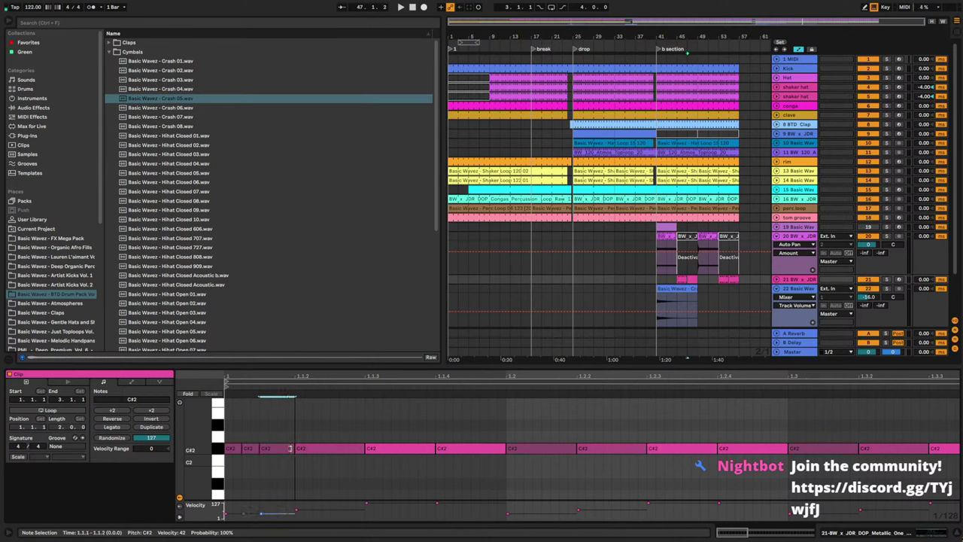
key(space)
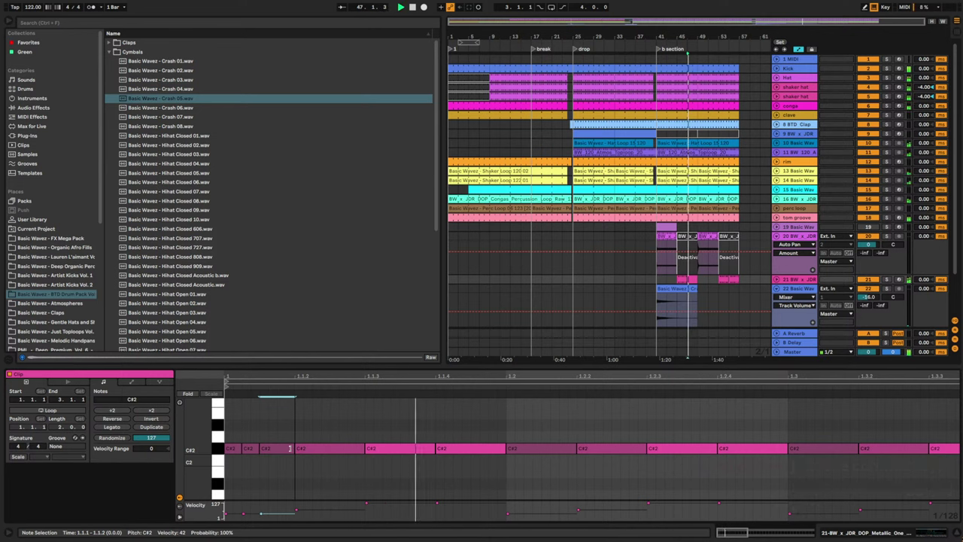
click(749, 334)
key(space)
- Raise the roll's second note to velocity 70 and its third to 71, and play the part from bar 45
mouse_move(235, 436)
mouse_down()
mouse_move(247, 455)
mouse_move(241, 426)
mouse_up()
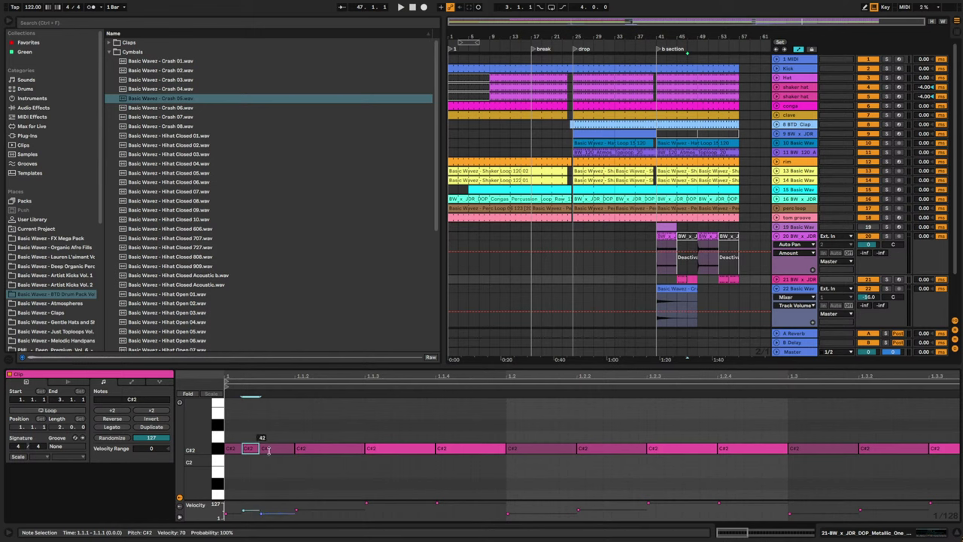
key(space)
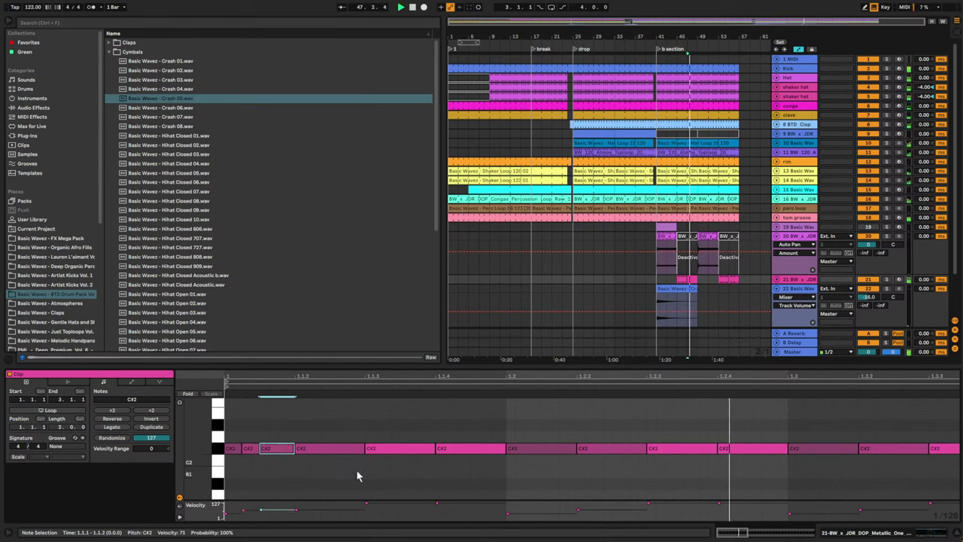
click(681, 280)
key(space)
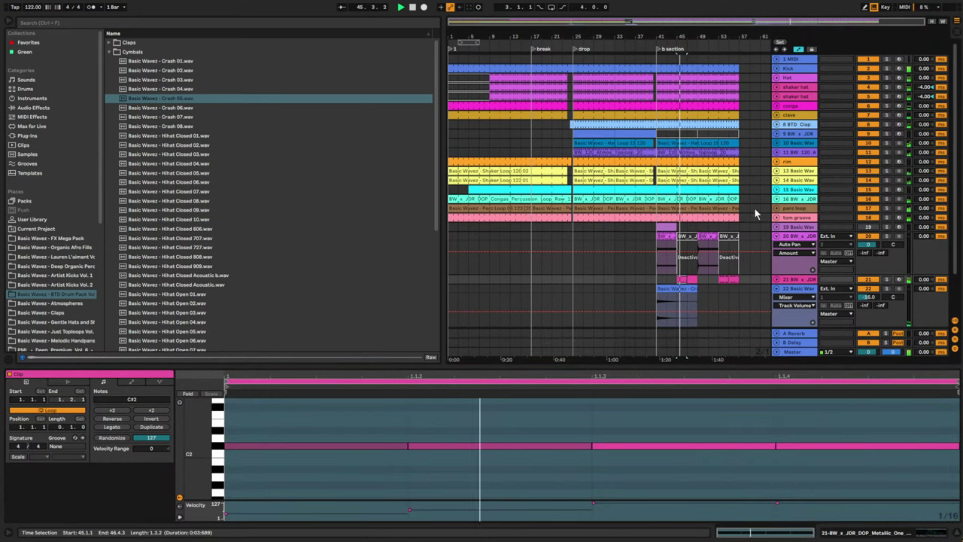
- Draw a pitch bend envelope in the bar 47 clip, rising from its second bar to about 4393 at the clip's end
key(ctrl+d)
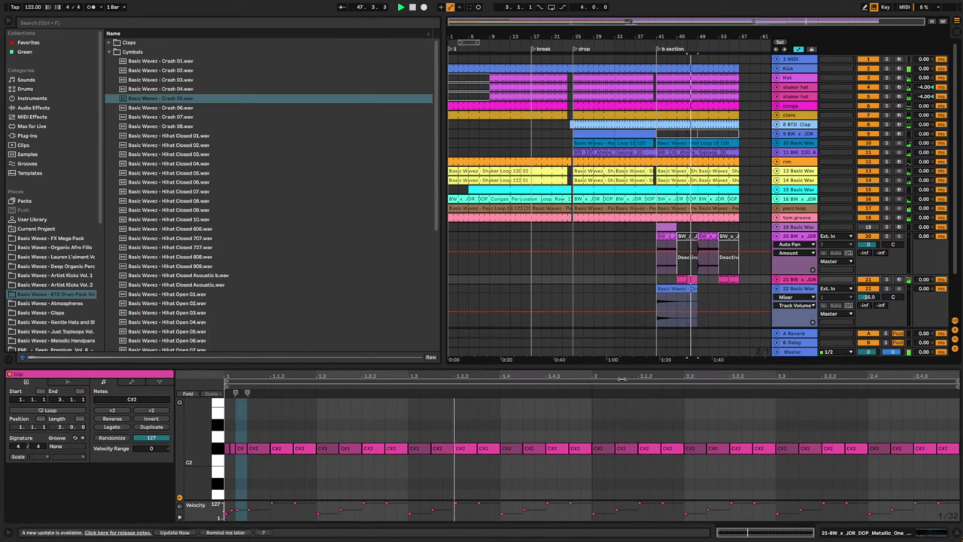
click(693, 431)
click(132, 381)
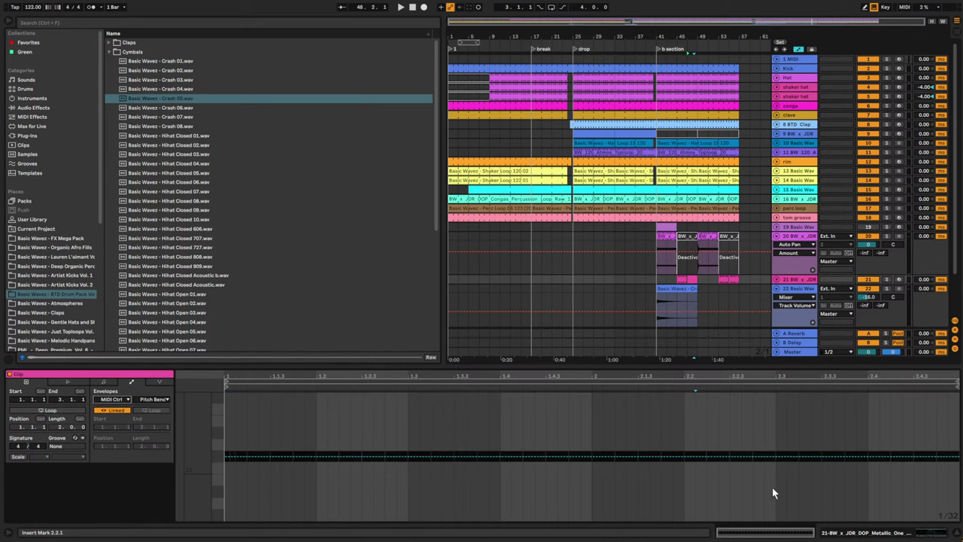
key(space)
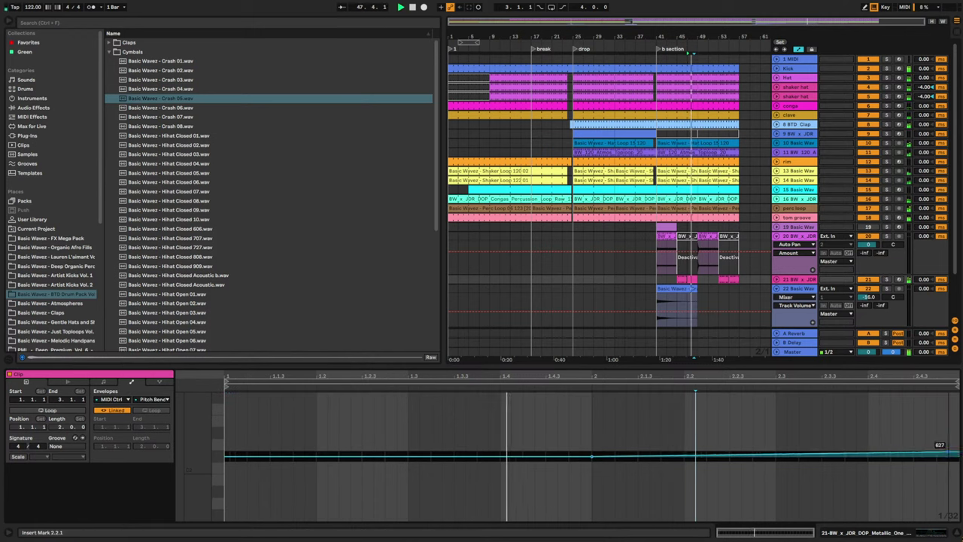
drag(950, 456, 950, 423)
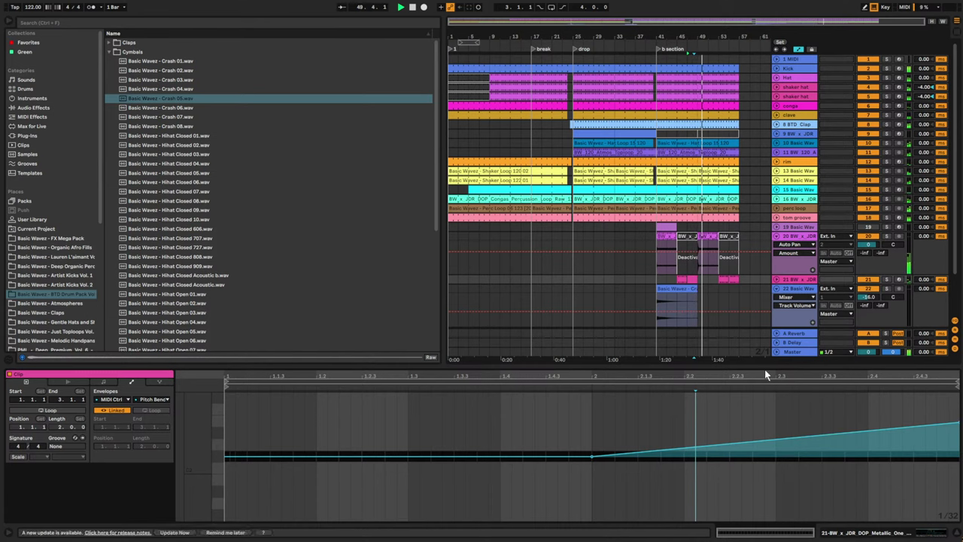
- Copy the edited pair of track 21 clips starting at bar 45 and paste it over the clips at bar 53
click(676, 282)
key(ctrl+c)
click(719, 281)
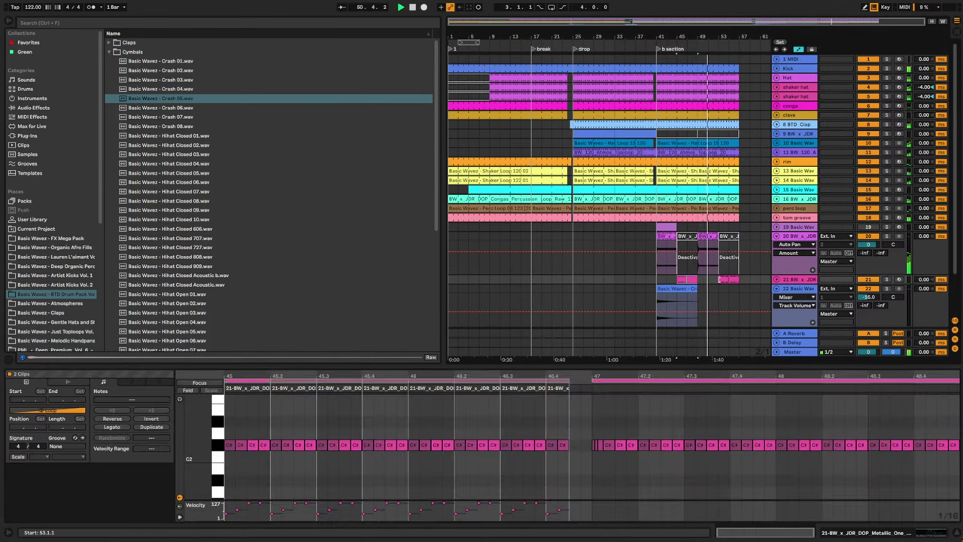
key(ctrl+v)
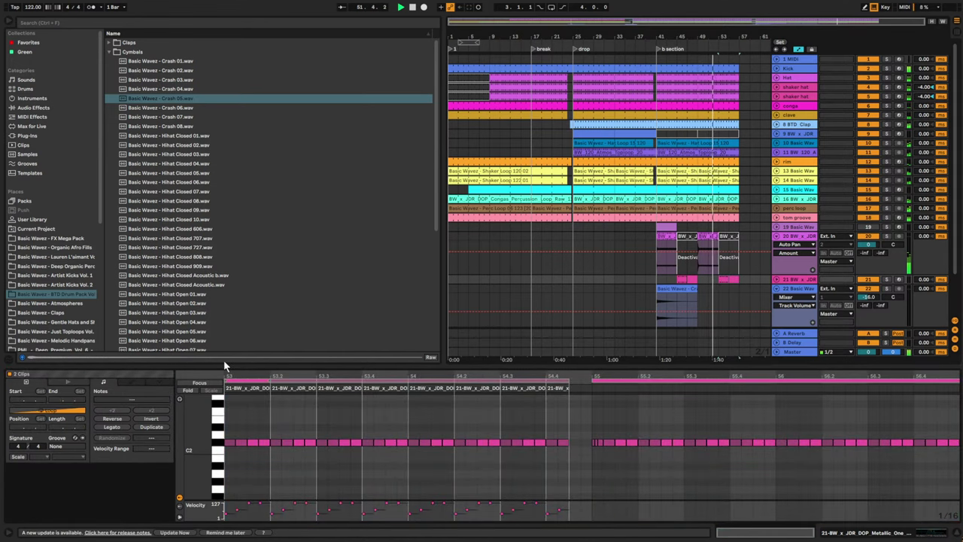
- Check the notes of the pasted clips and the pitch bend envelope of the clip at bar 55 during playback
drag(244, 377, 280, 401)
click(357, 444)
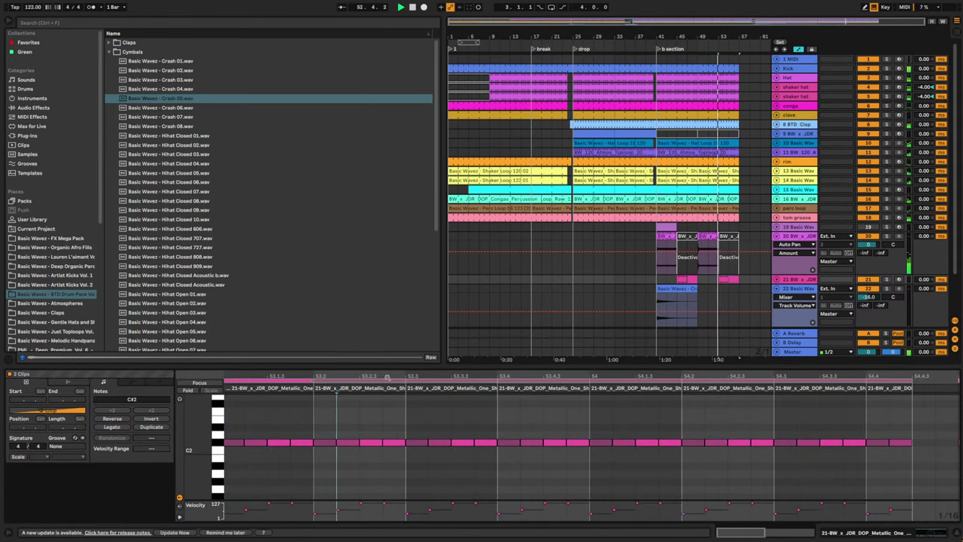
drag(385, 376, 386, 408)
drag(551, 377, 551, 333)
click(733, 280)
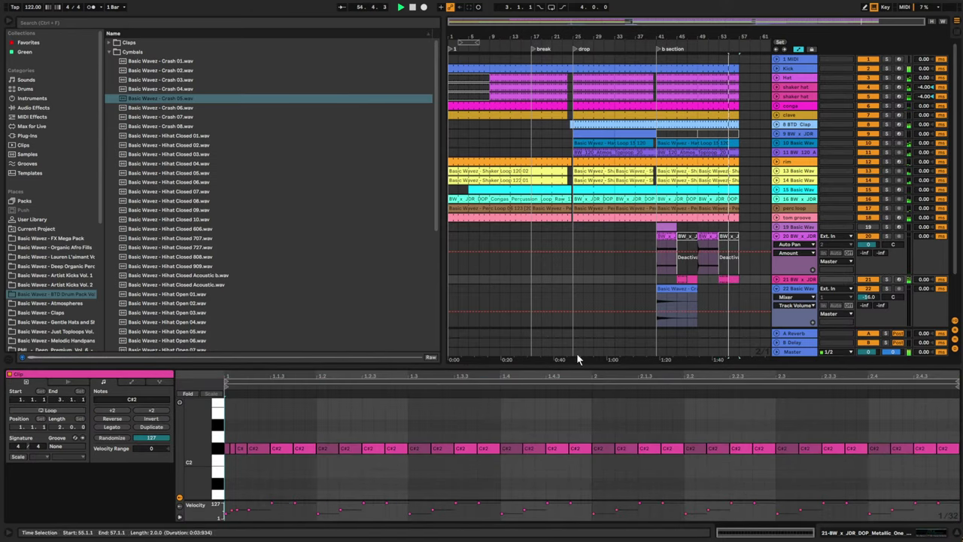
click(143, 379)
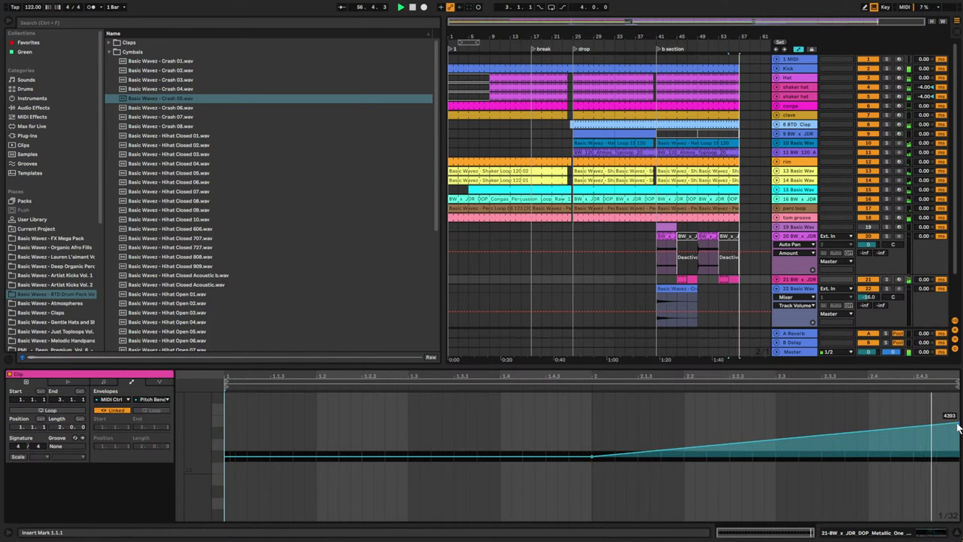
key(space)
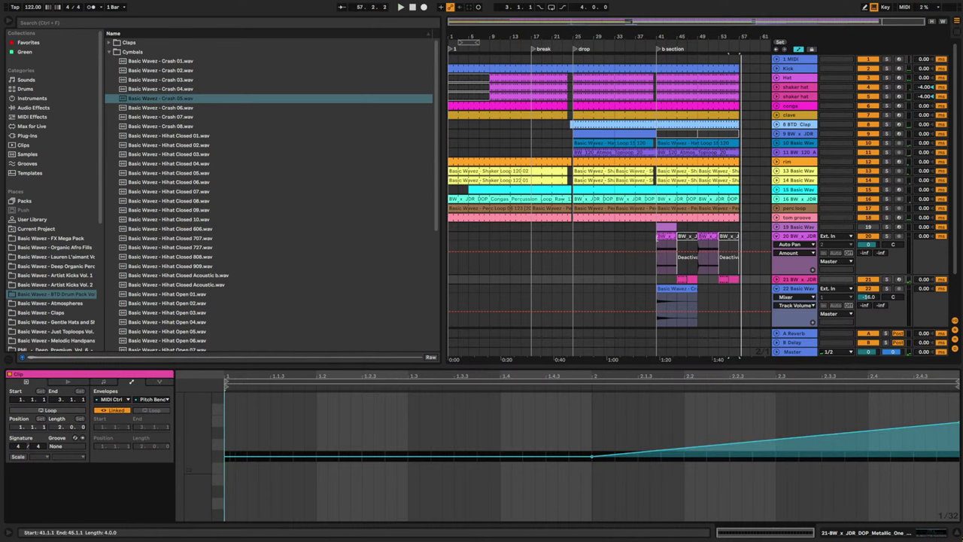
- Play the arrangement from bar 1, fold all tracks and mark tracks 19 and 20 from bar 1 to bar 57
click(565, 268)
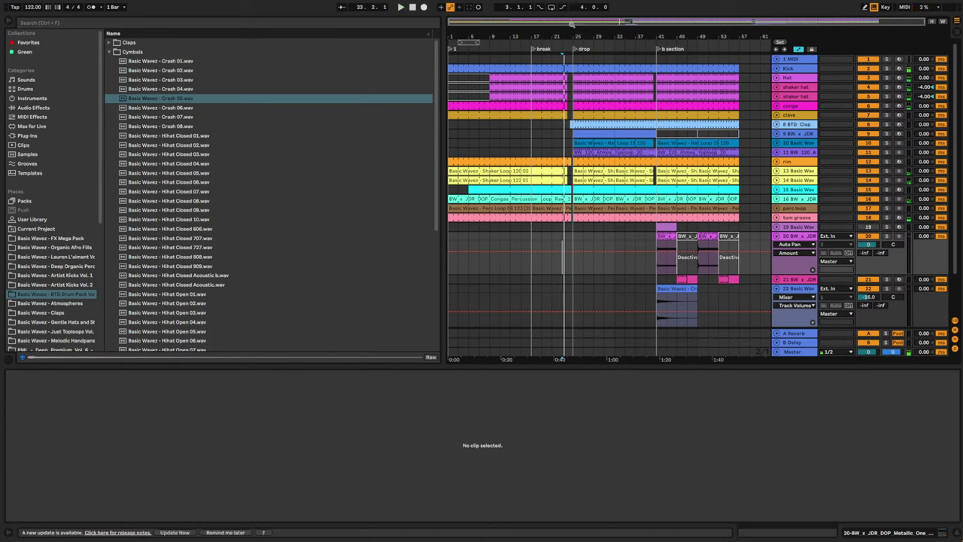
click(413, 7)
key(space)
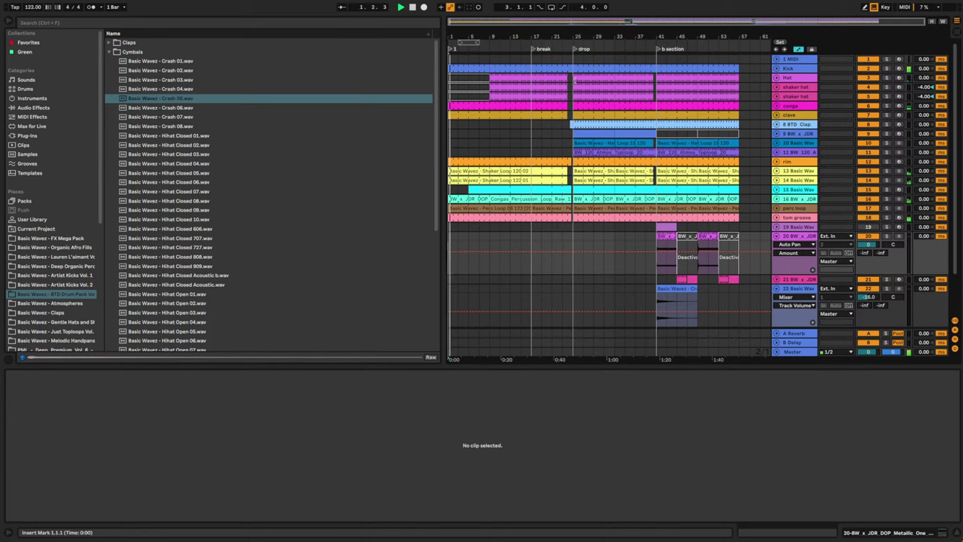
alt+click(778, 237)
drag(449, 233, 741, 243)
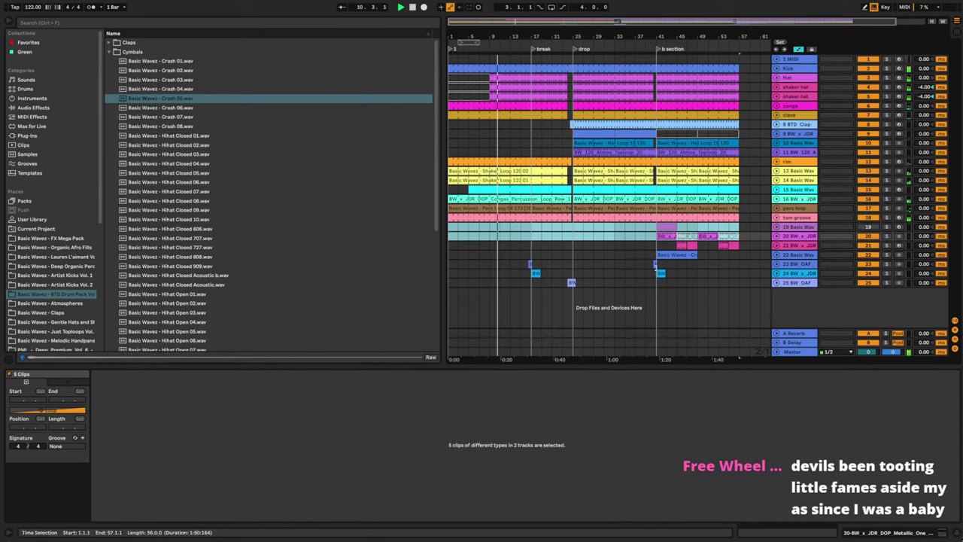
- Unfold the rim track and track 9 to examine the rim's b section clip and track 9's clips during playback
click(804, 228)
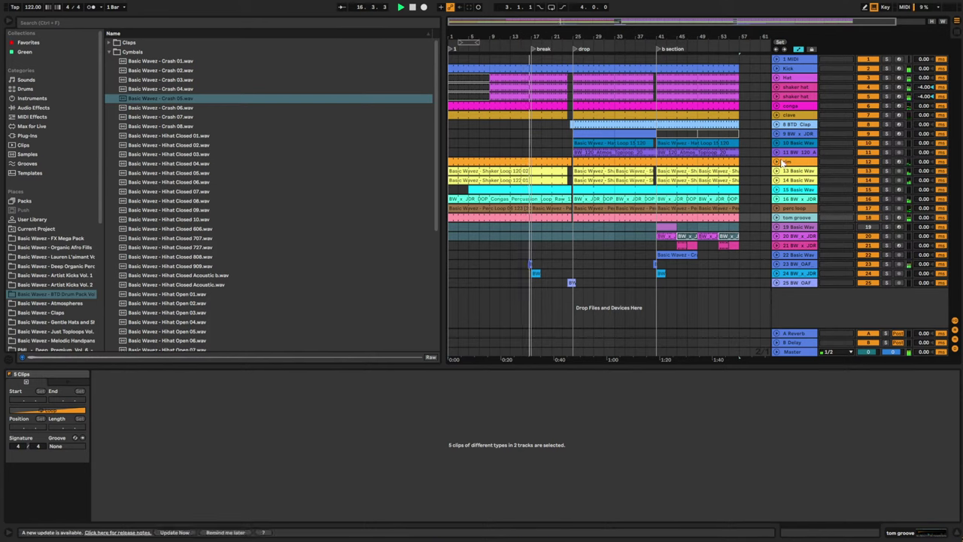
click(776, 164)
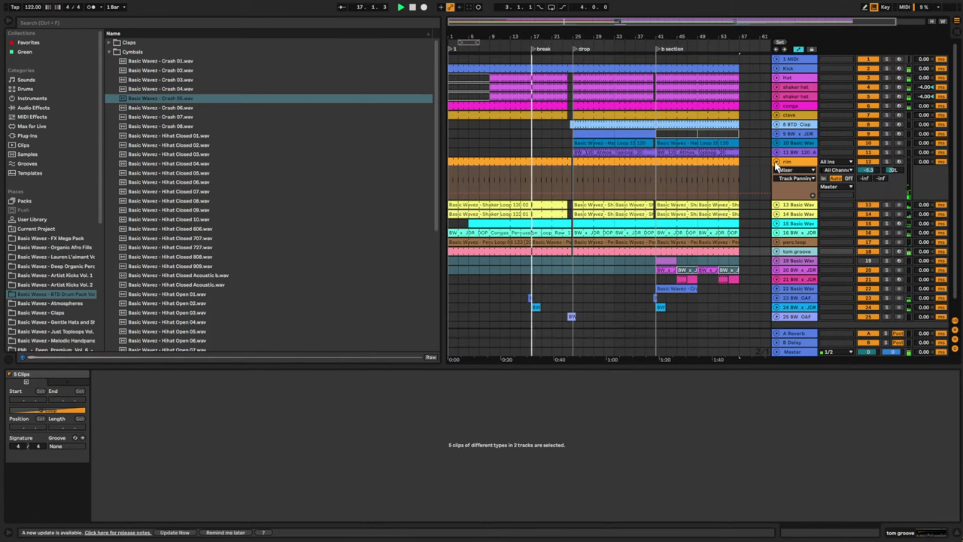
click(672, 164)
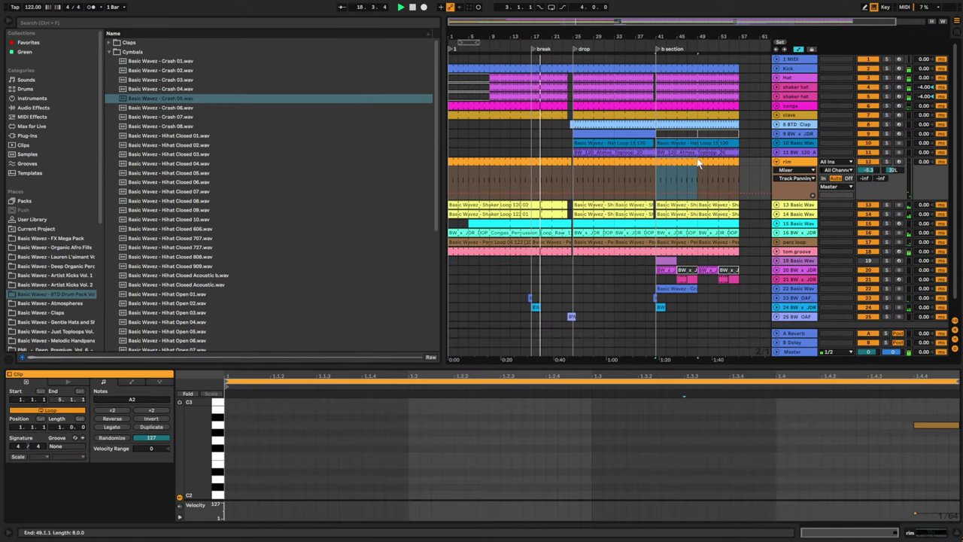
click(776, 143)
click(777, 143)
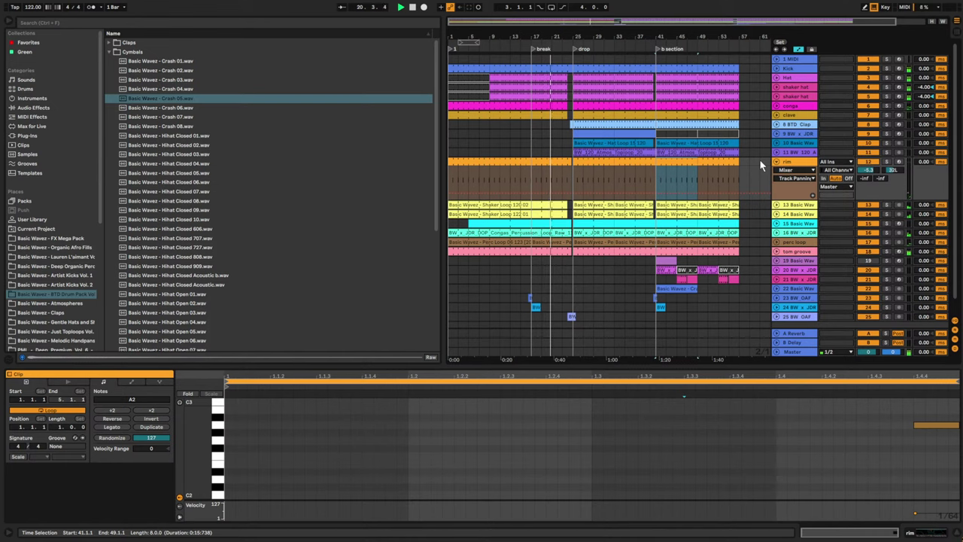
scroll(687, 135, down, 1)
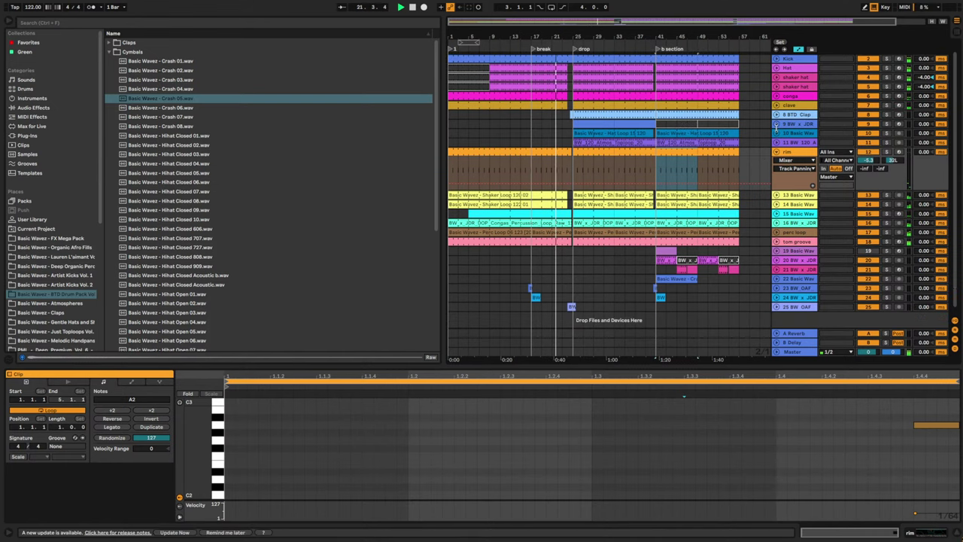
click(777, 125)
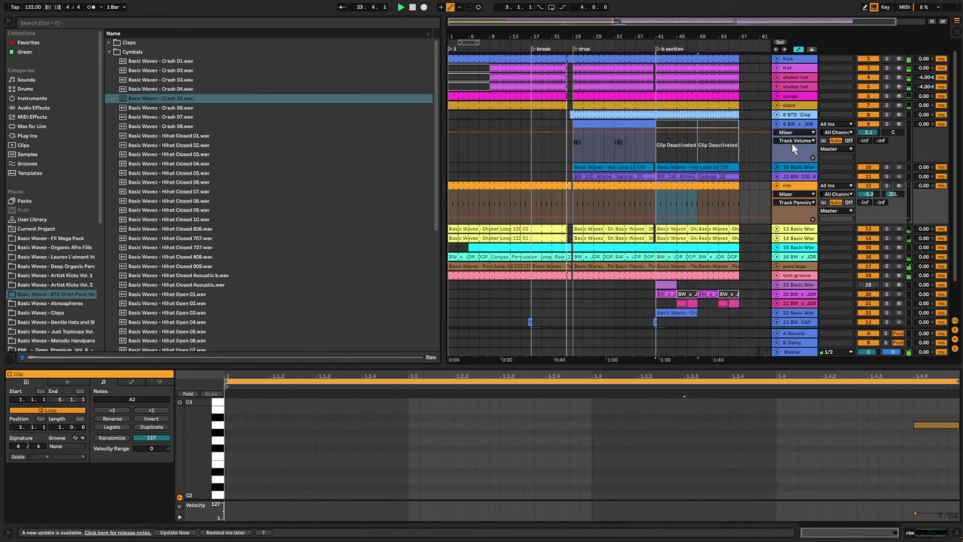
scroll(792, 143, down, 3)
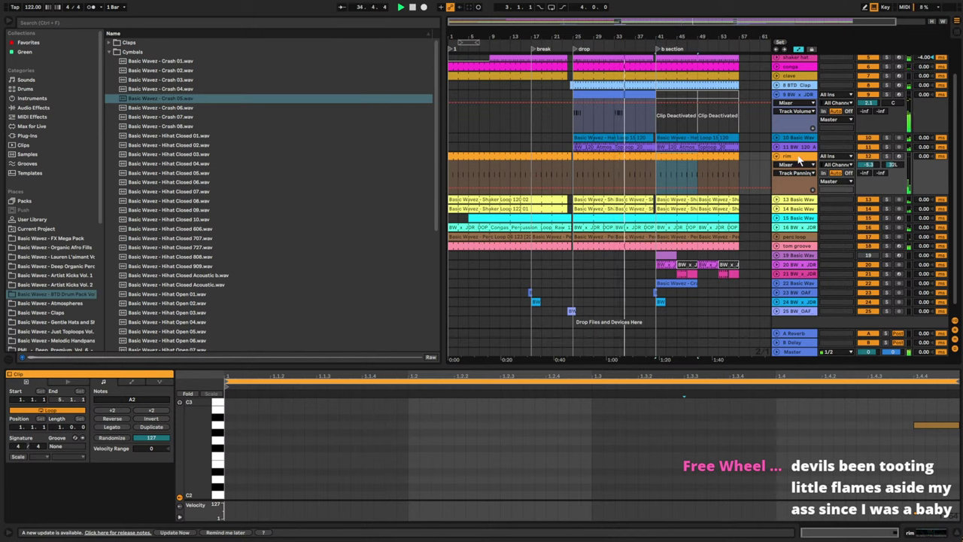
- Examine track 9's device chain and the Device On automation of its second Utility and its Reverb
double_click(787, 95)
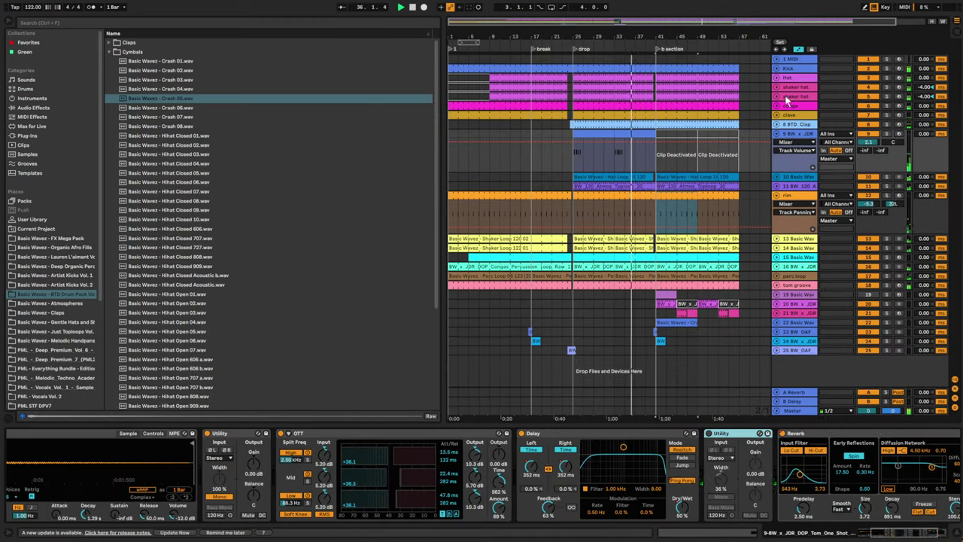
click(709, 434)
click(613, 150)
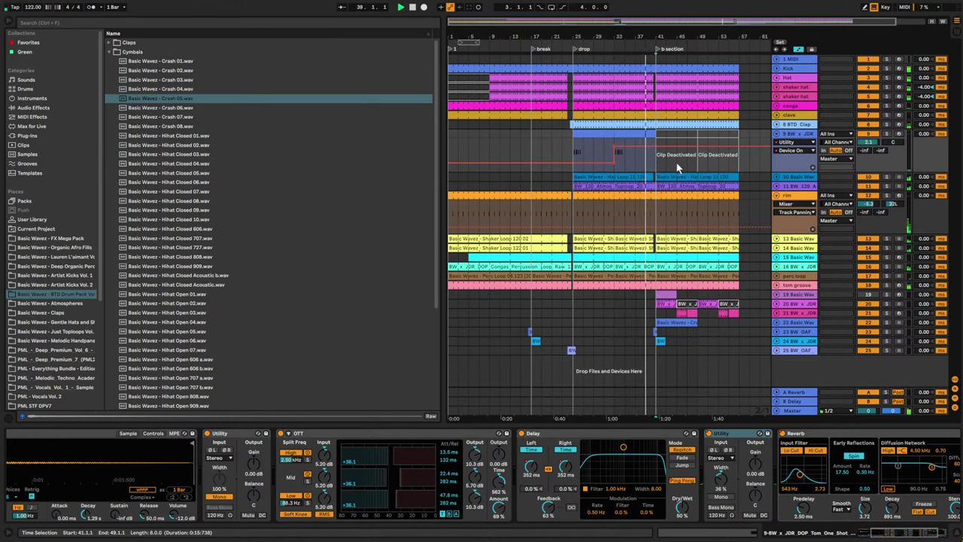
click(788, 436)
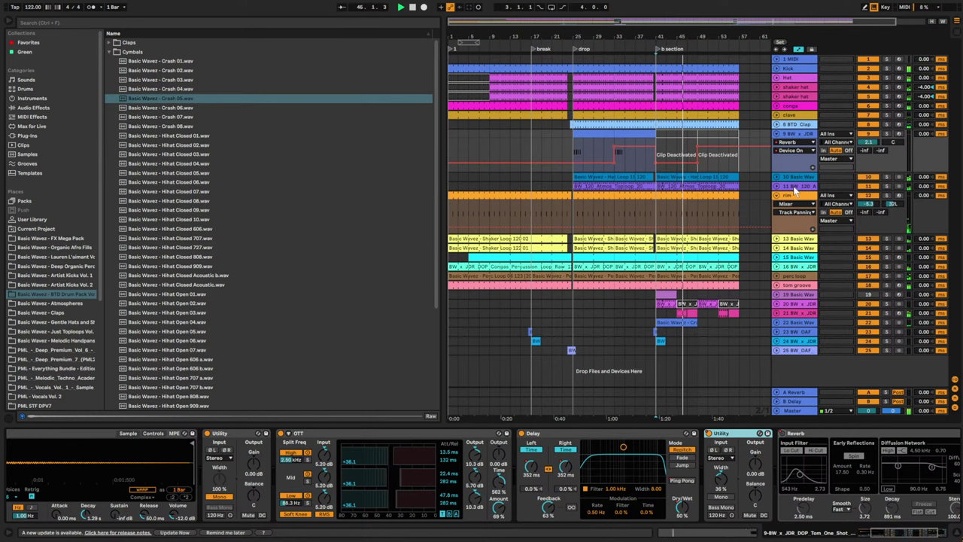
- Review the instrument and effect chains of the percussion and fill tracks from 19 to 25 during playback, ending on track 21
click(796, 315)
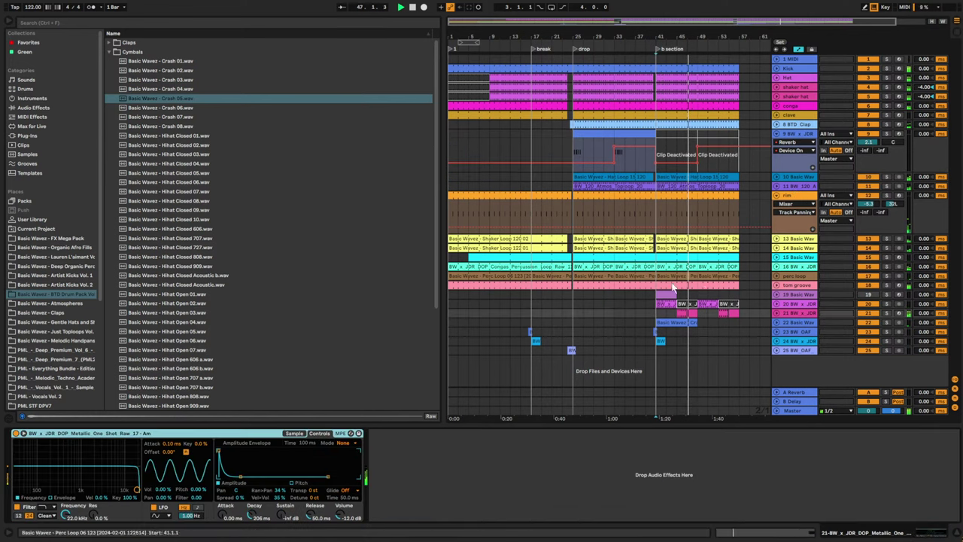
click(794, 332)
click(795, 333)
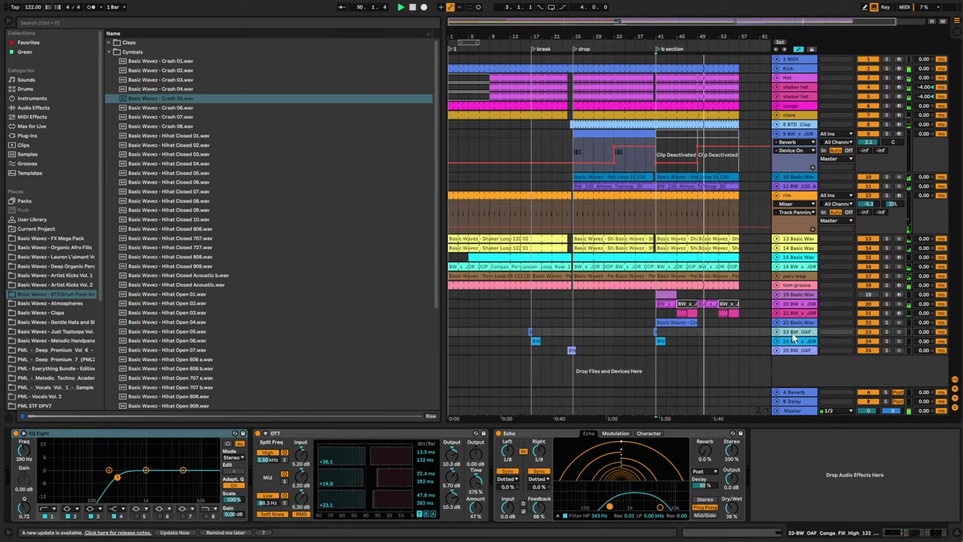
click(777, 278)
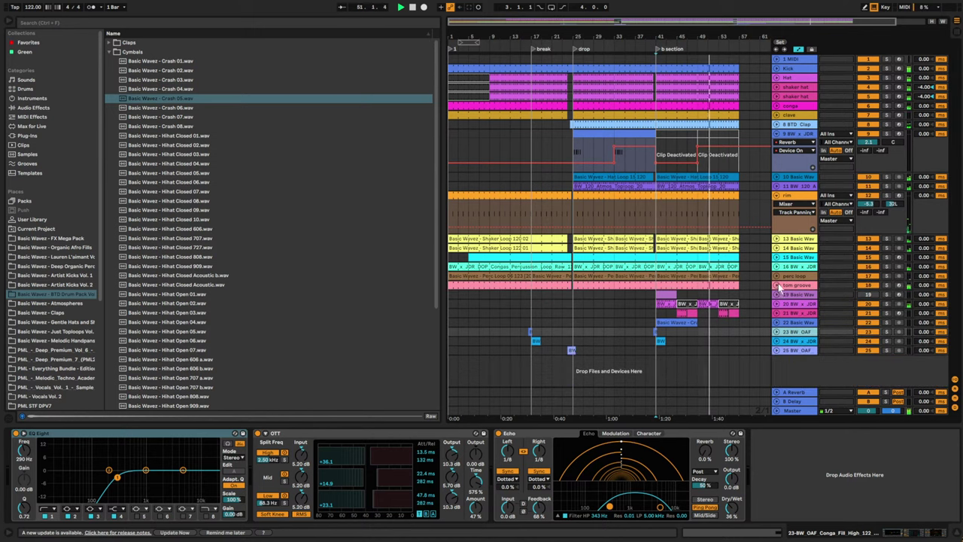
click(783, 294)
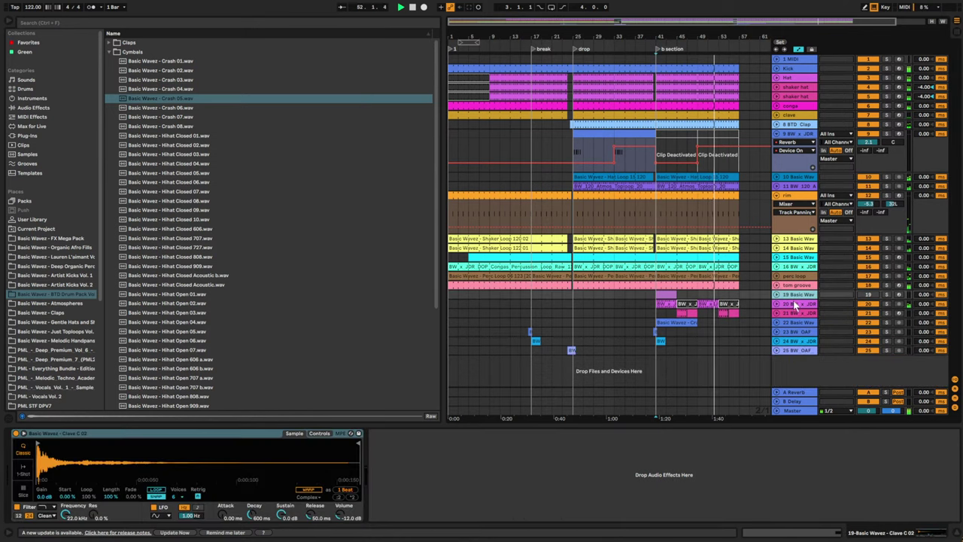
click(795, 304)
click(795, 312)
click(795, 322)
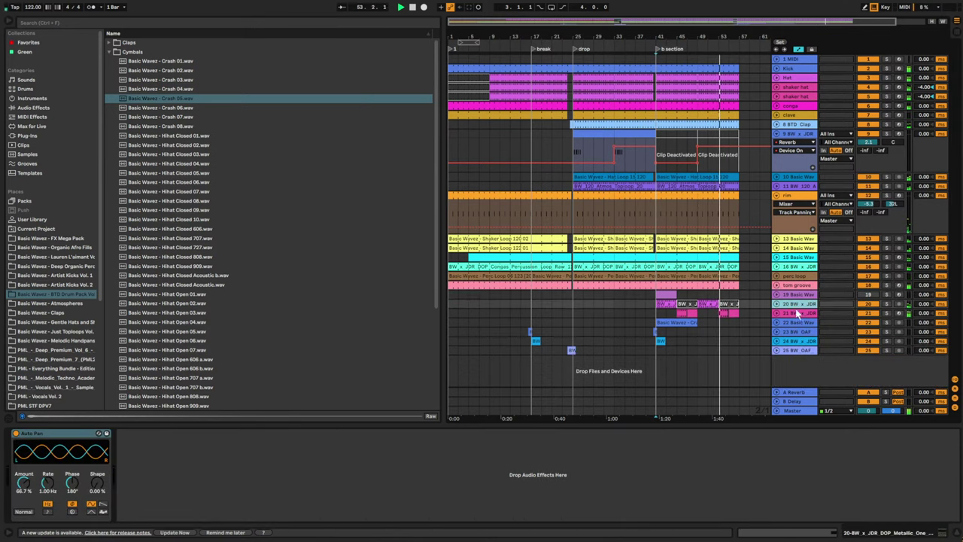
click(793, 331)
click(795, 340)
click(796, 349)
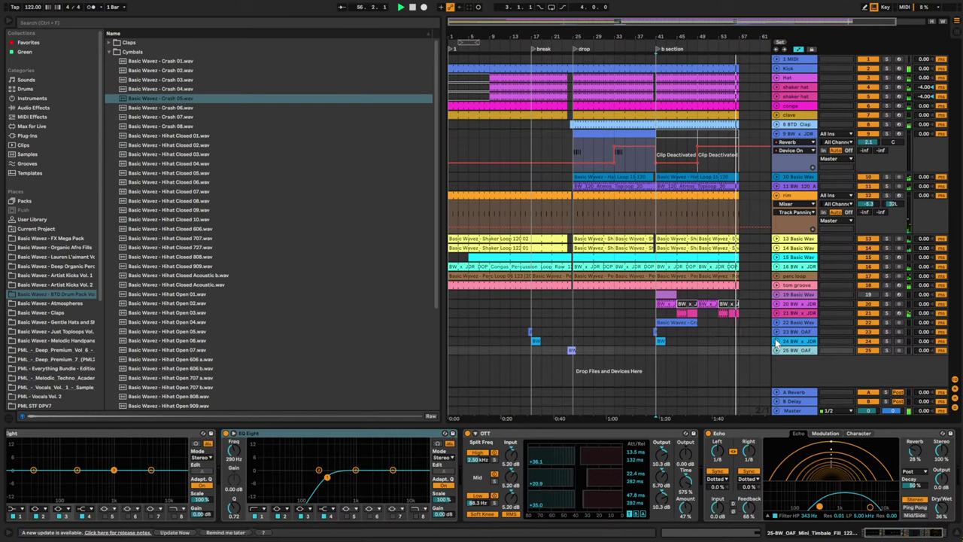
click(794, 315)
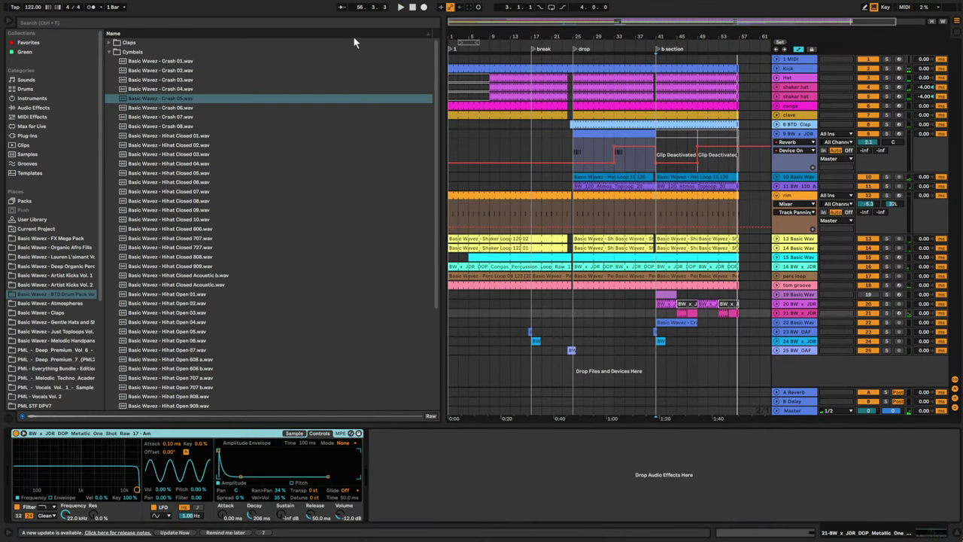
- Search all results for "delay", add the Delay effect after track 21's metallic one-shot instrument and enable Ping Pong
click(328, 23)
text(delay)
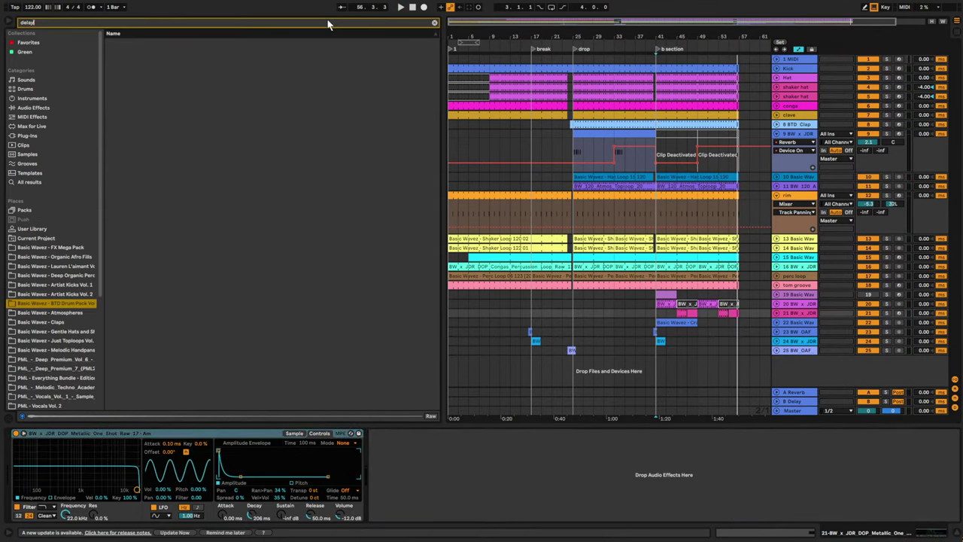
click(40, 183)
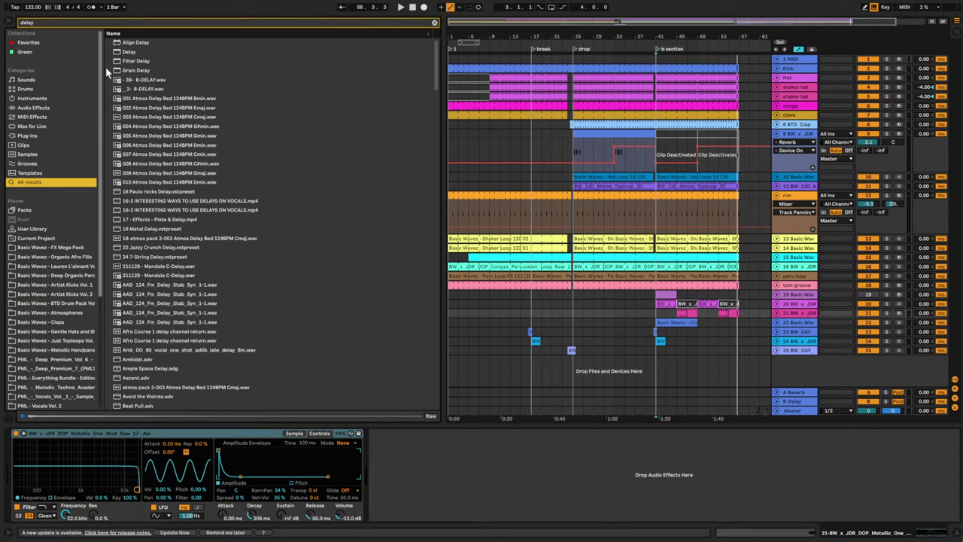
drag(126, 53, 572, 487)
click(532, 481)
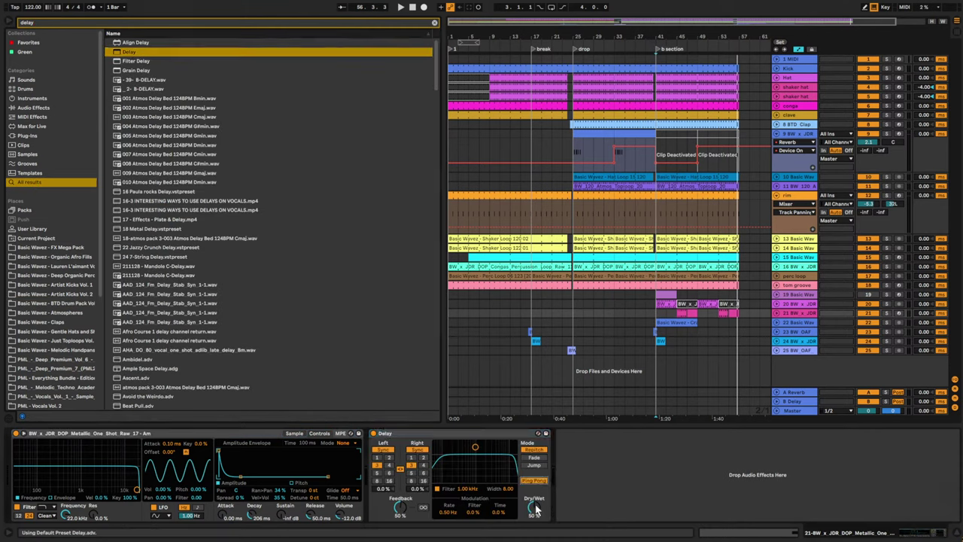
- Switch both delay channels to Time mode and set them to 15.2 ms, with 14% feedback and 25% dry/wet, during playback
click(419, 450)
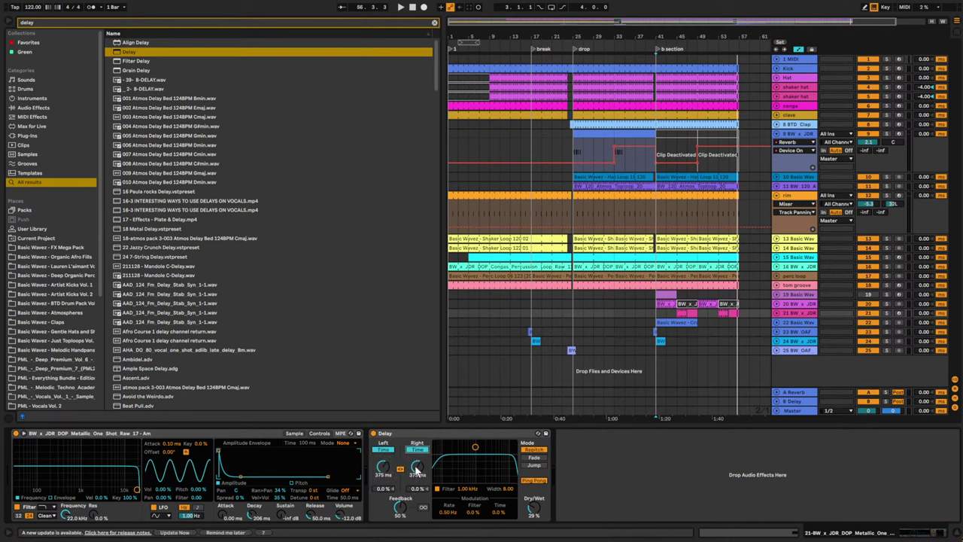
key(space)
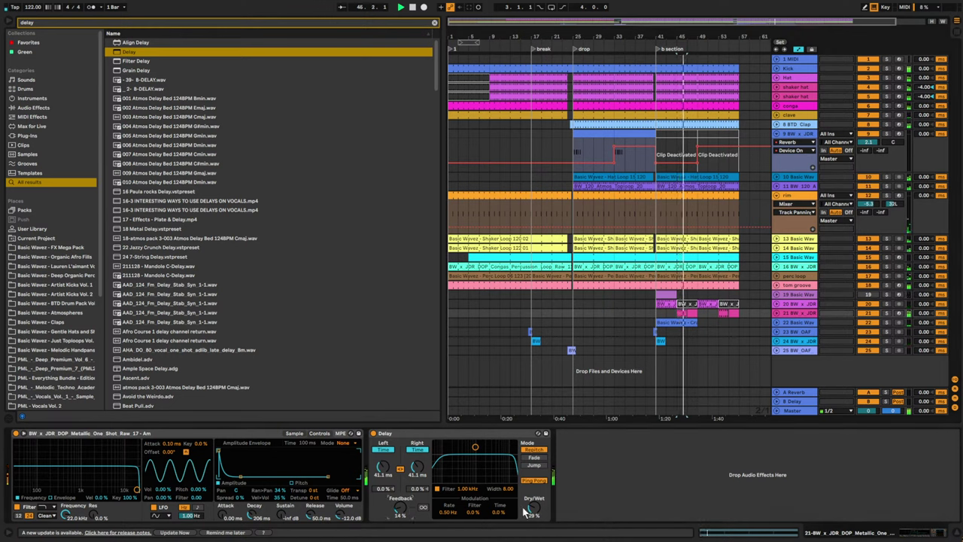
drag(419, 468, 418, 486)
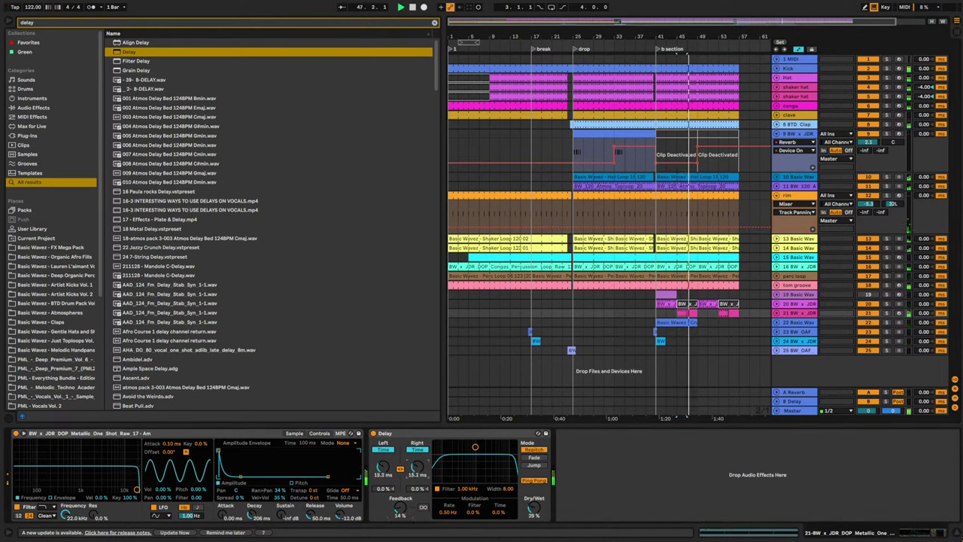
- Raise the delay's filter frequency, narrow its width to about 5.5, set the modulation rate to 0.87 Hz and increase the time modulation
drag(475, 448, 482, 457)
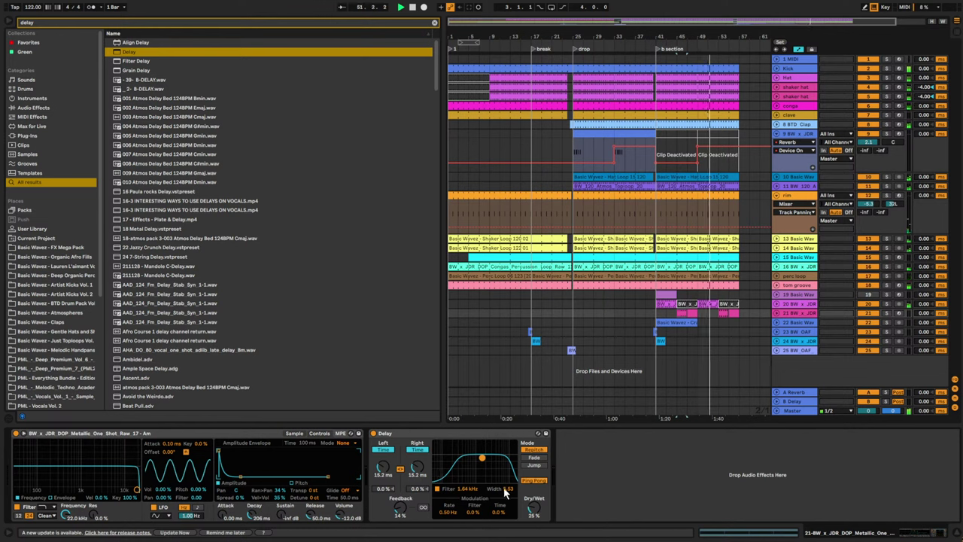
drag(474, 515, 498, 478)
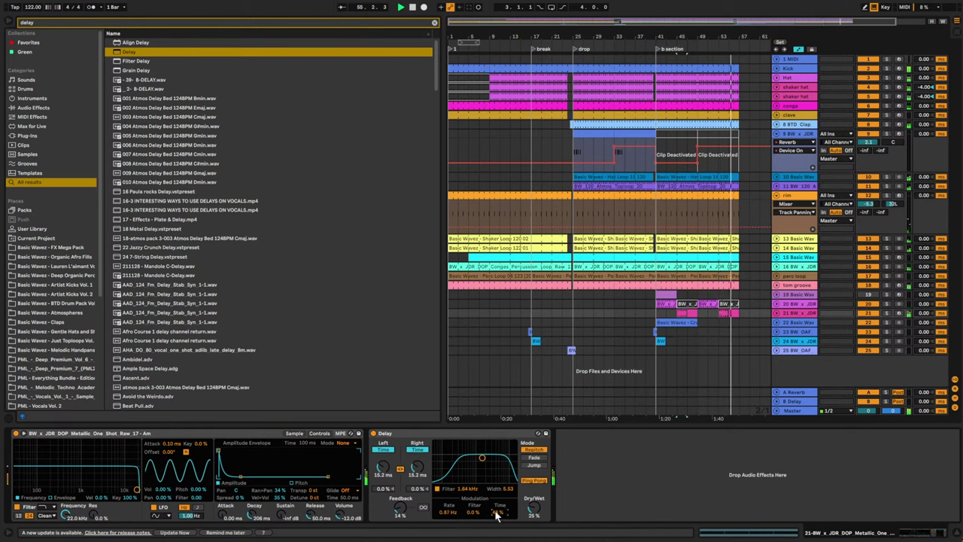
- In the bar 55 clip, replace the C#2 note at 2.1.1 with a fast roll of five short, progressively longer C#2 notes
double_click(736, 313)
key(space)
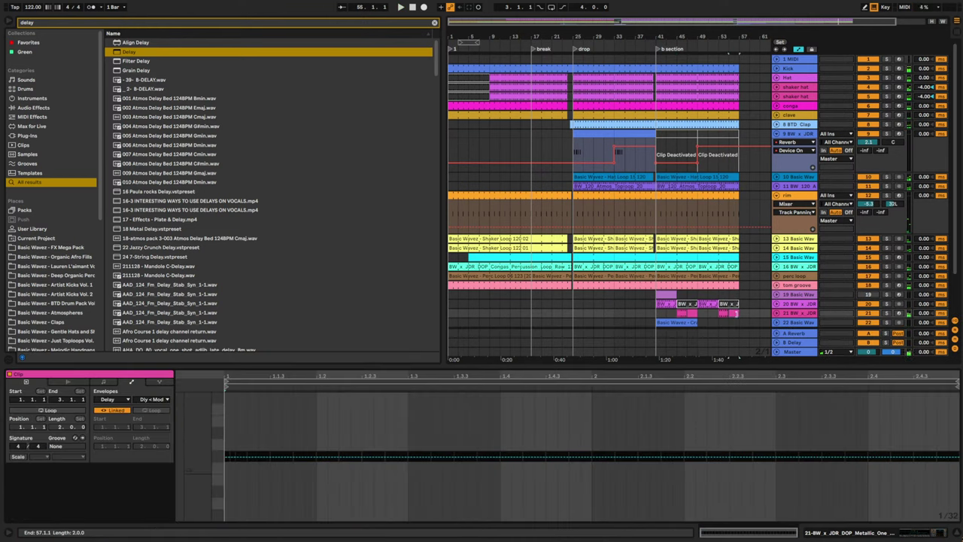
click(104, 382)
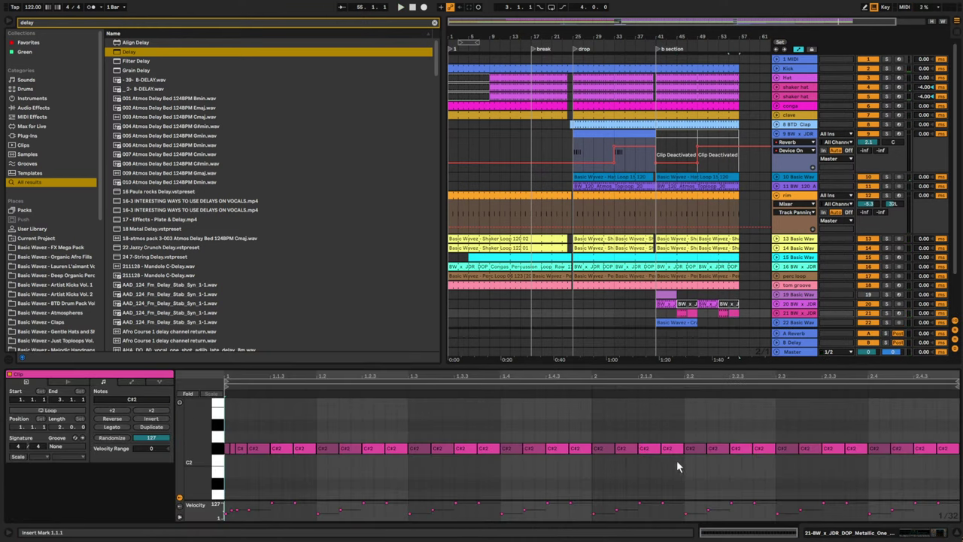
click(603, 449)
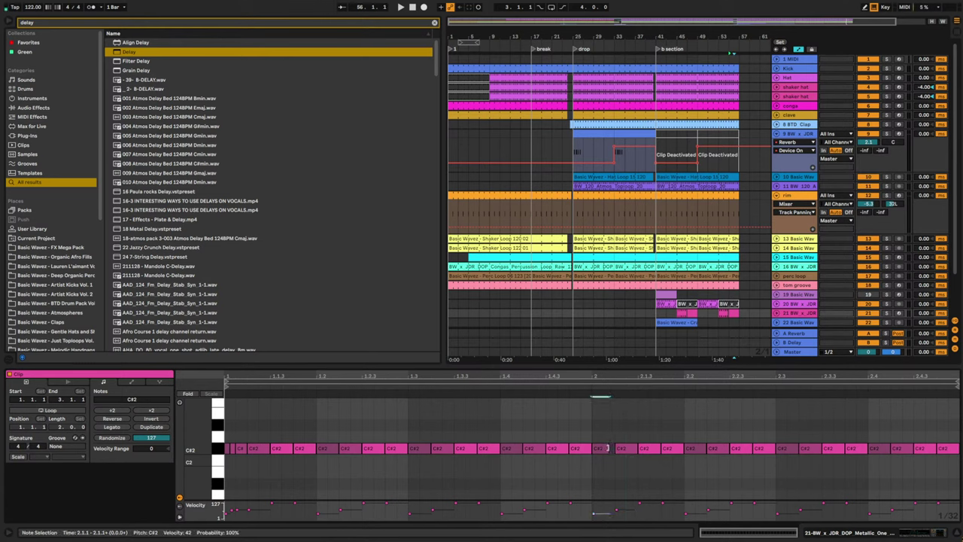
scroll(605, 452, up, 3)
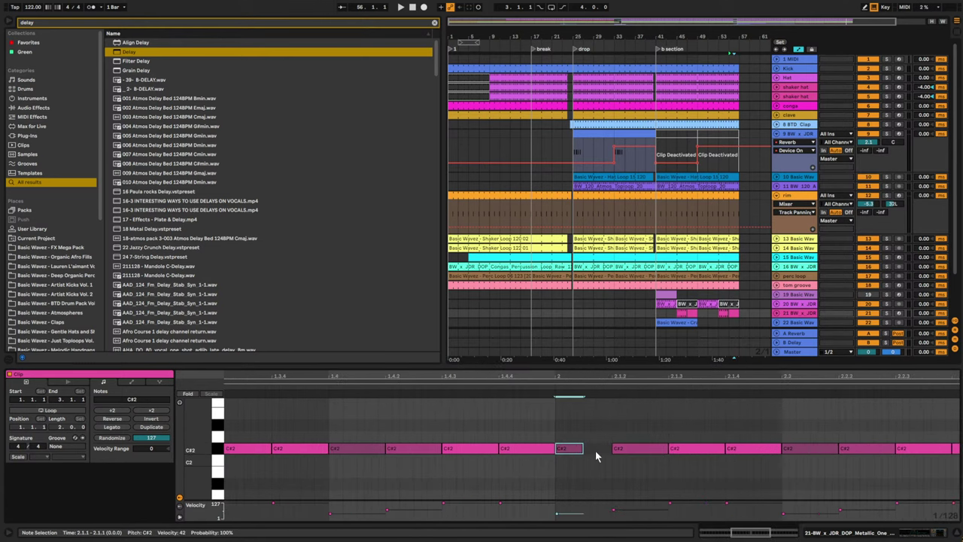
drag(580, 449, 559, 442)
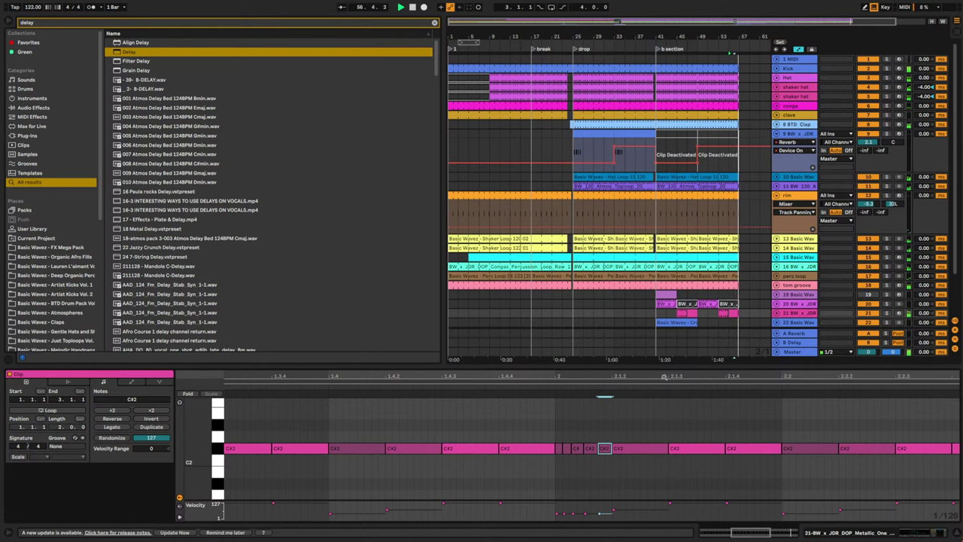
- Display the MIDI Ctrl pitch bend envelope of the bar 55 clip during playback
click(132, 382)
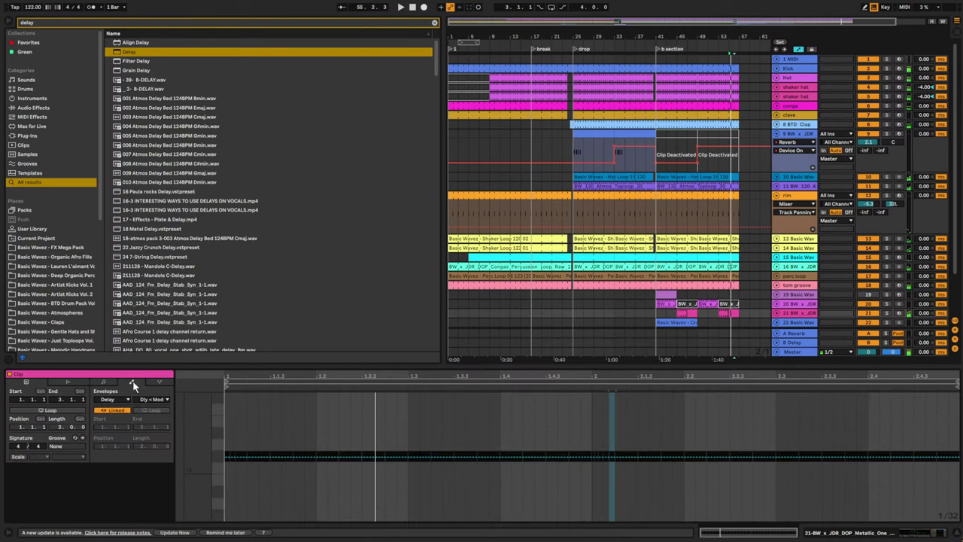
click(125, 399)
click(118, 407)
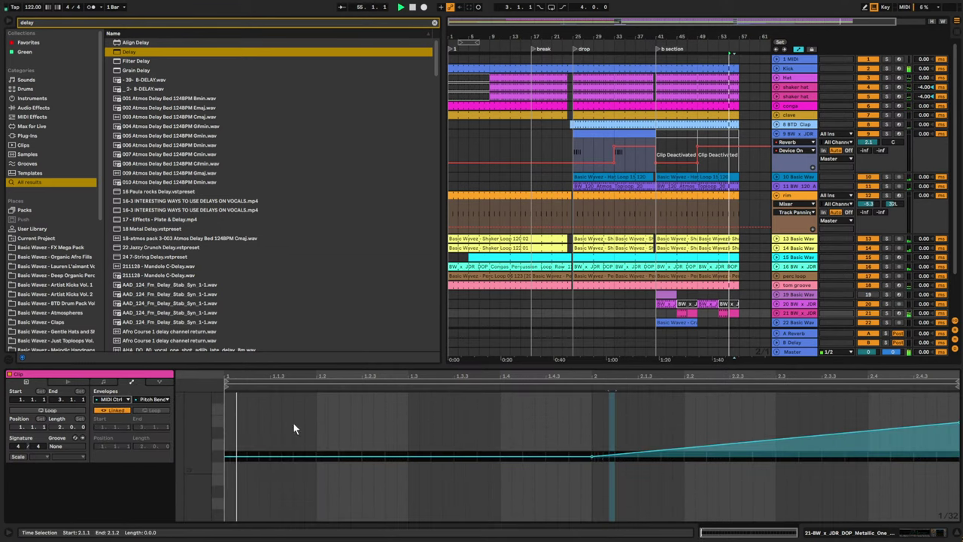
- Shape the bar 55 clip's pitch bend into a rise peaking at 6045 around 2.3.3 and a curved fall to slightly below zero at its end
drag(841, 438, 833, 410)
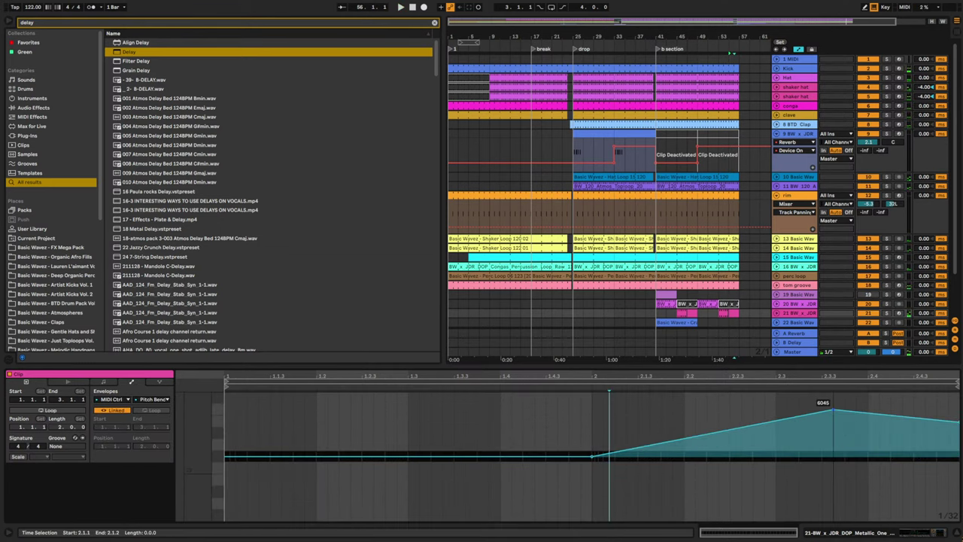
drag(958, 423, 957, 503)
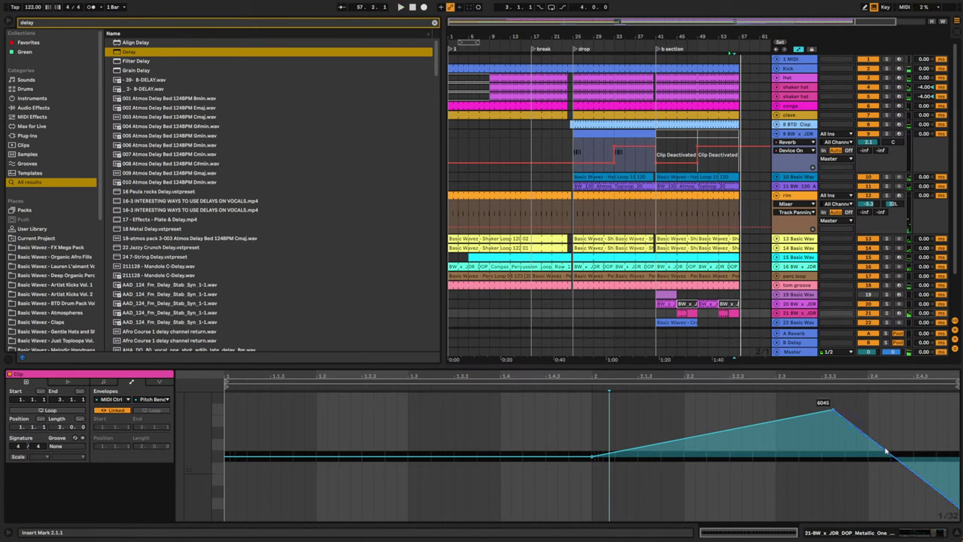
drag(919, 481, 958, 460)
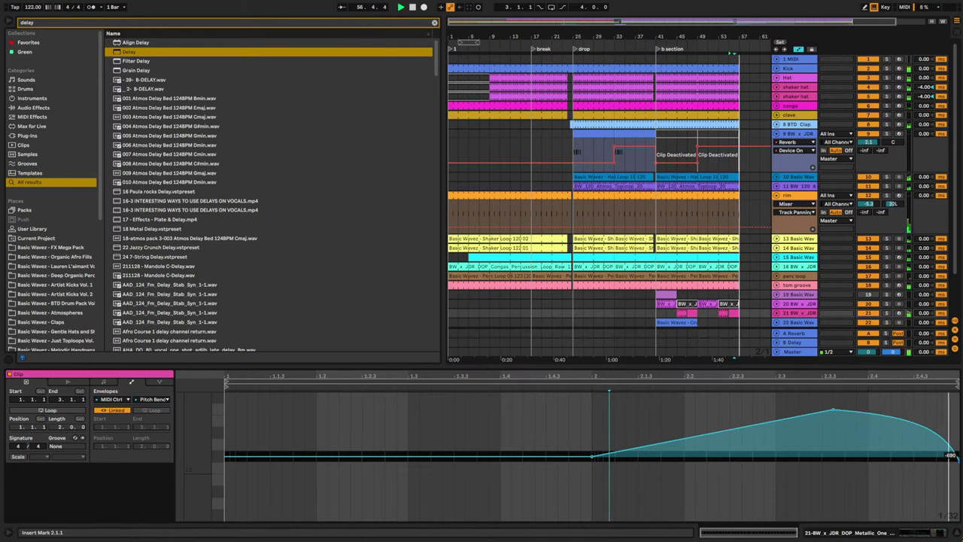
key(space)
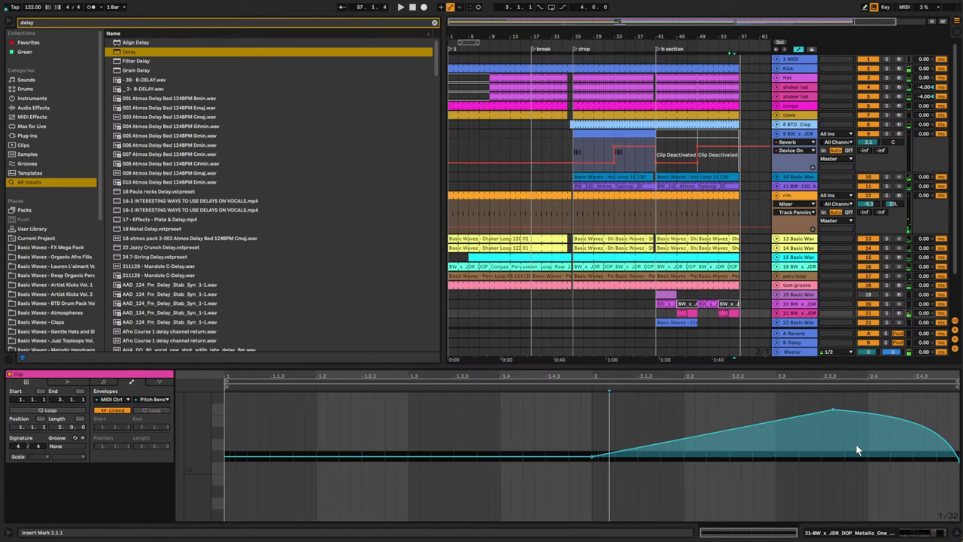
- Play the transition into the b section from bar 39 and fold all tracks in the arrangement
click(649, 319)
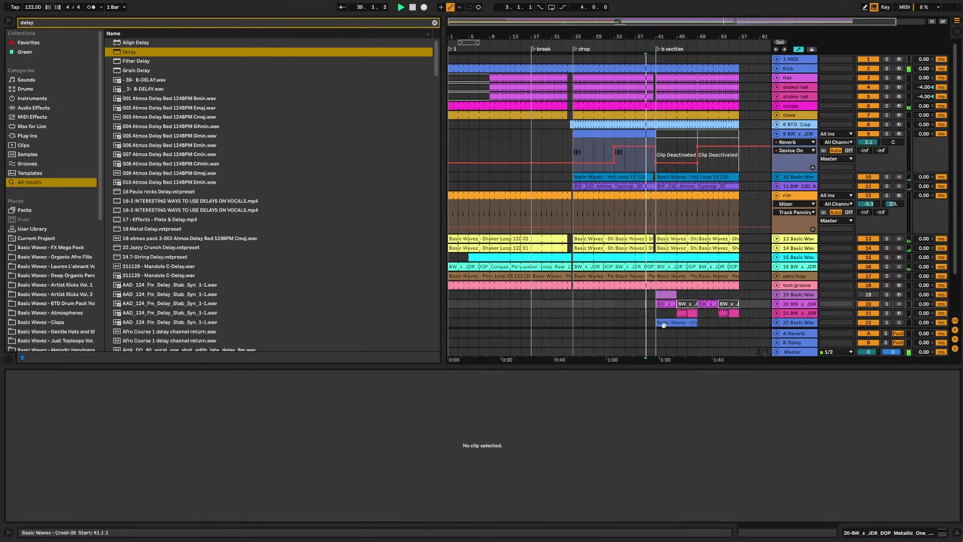
alt+click(778, 195)
drag(687, 23, 701, 19)
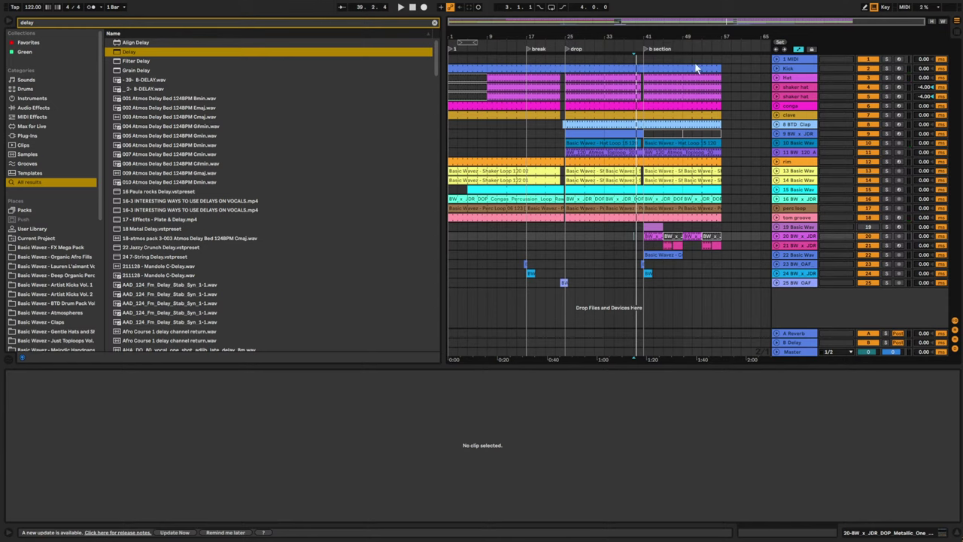
click(687, 117)
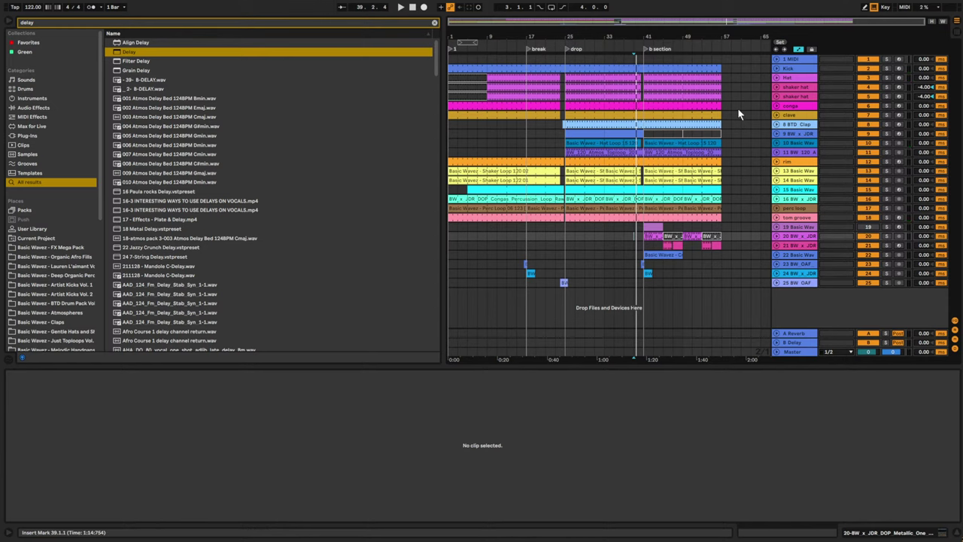
- Unfold the Kick track and raise its Auto Filter Frequency automation to about 121 Hz from bar 40 to bar 41
click(708, 68)
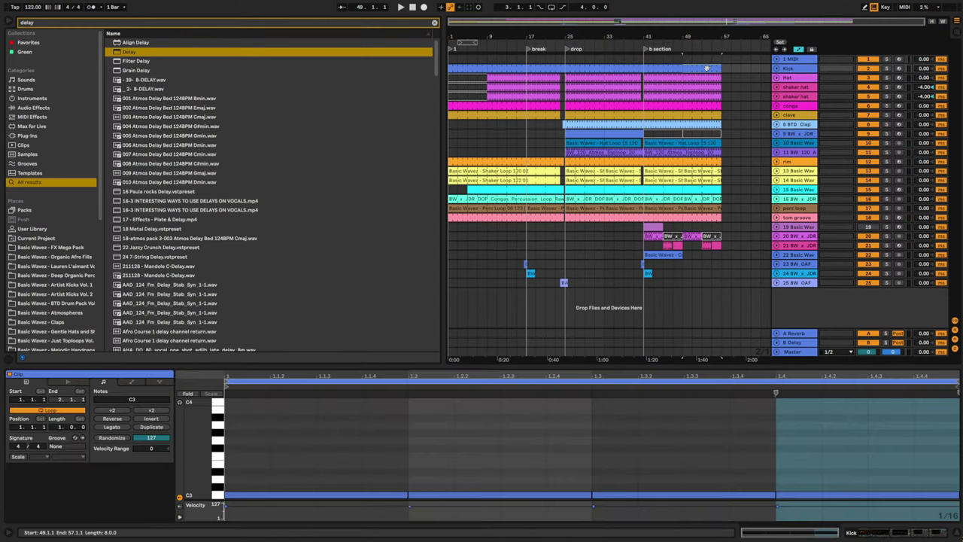
click(778, 69)
click(787, 67)
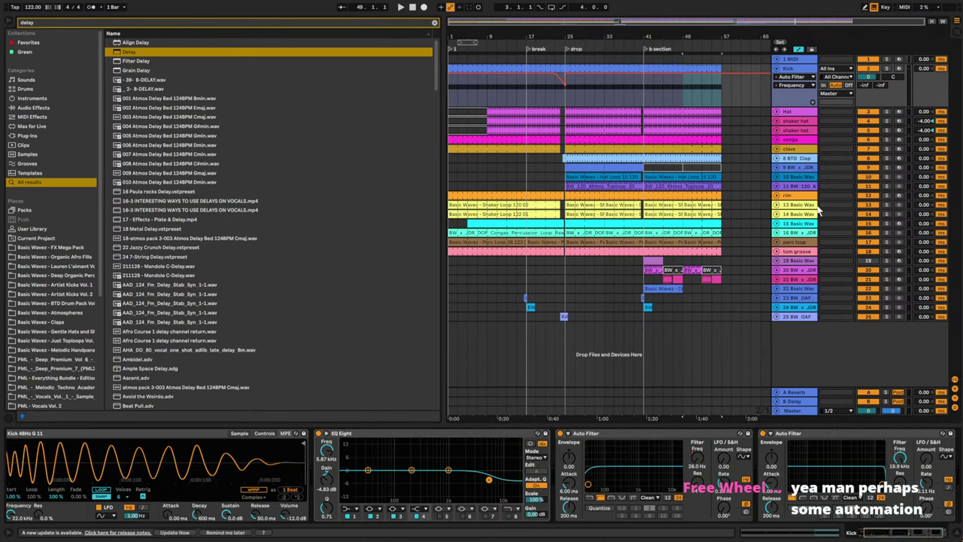
click(615, 89)
key(space)
mouse_move(641, 37)
mouse_down()
mouse_move(641, 90)
mouse_move(667, 101)
mouse_up()
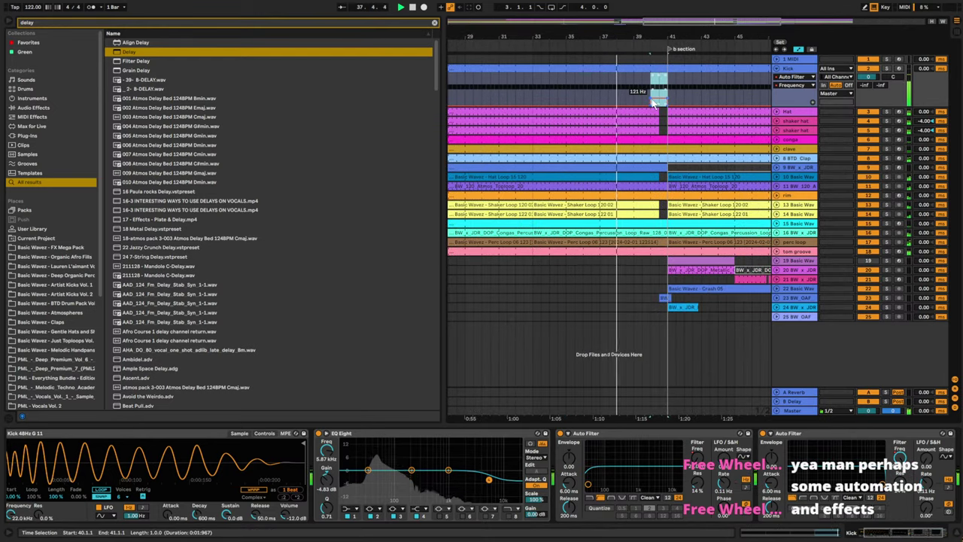
- Ramp the Kick's Auto Filter Frequency automation upward from about bar 55 to bar 57 during playback
drag(659, 37, 537, 19)
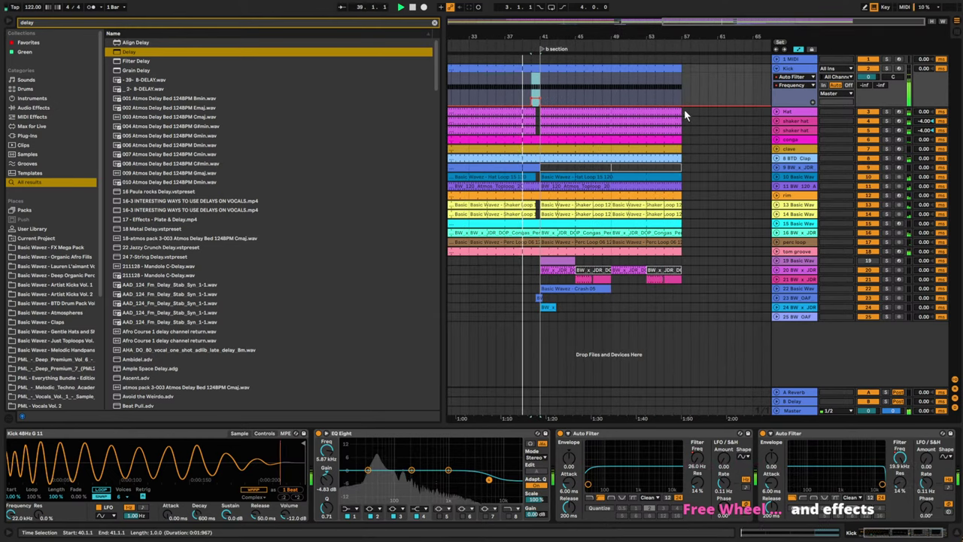
drag(685, 113, 685, 98)
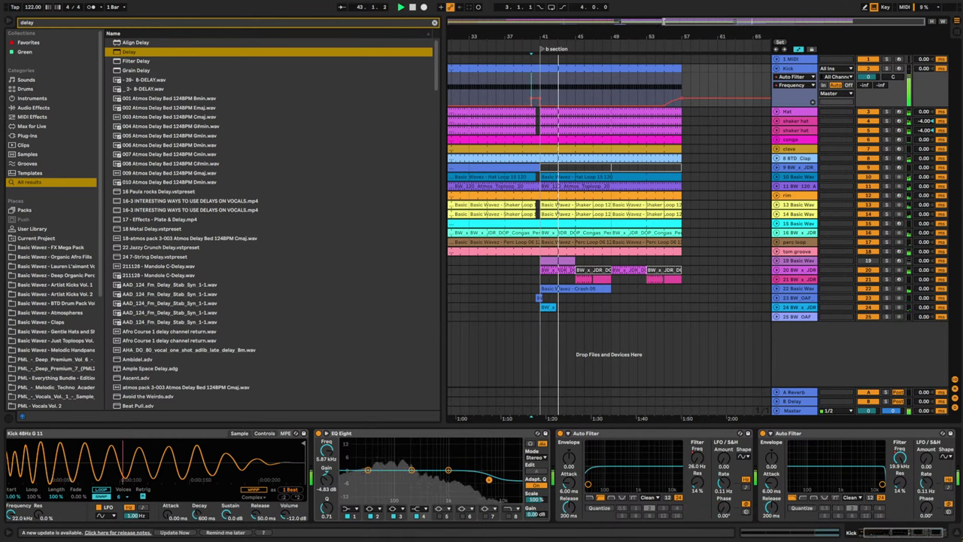
key(w)
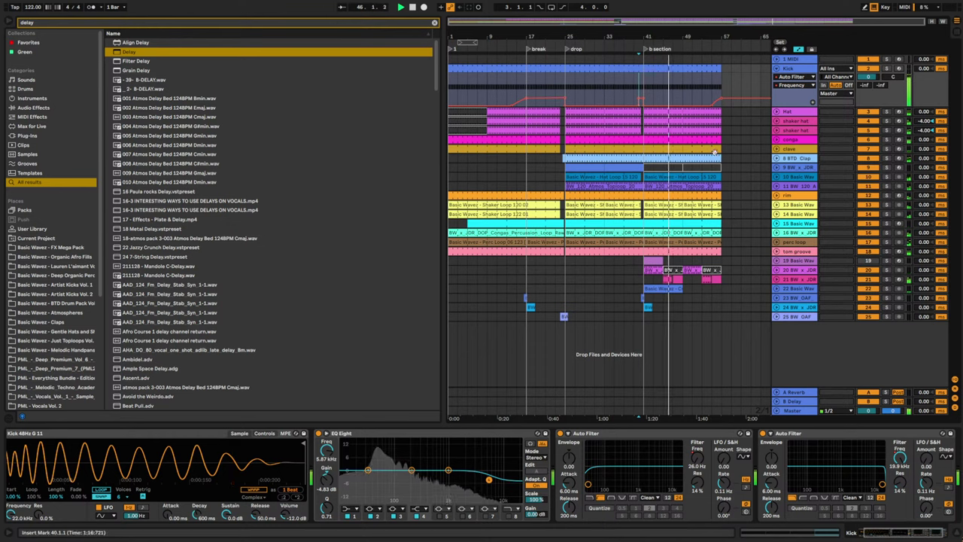
- Duplicate the Kick, Hat and shaker hat clips of bars 49–57 twice in a row, extending them to bar 73
click(699, 67)
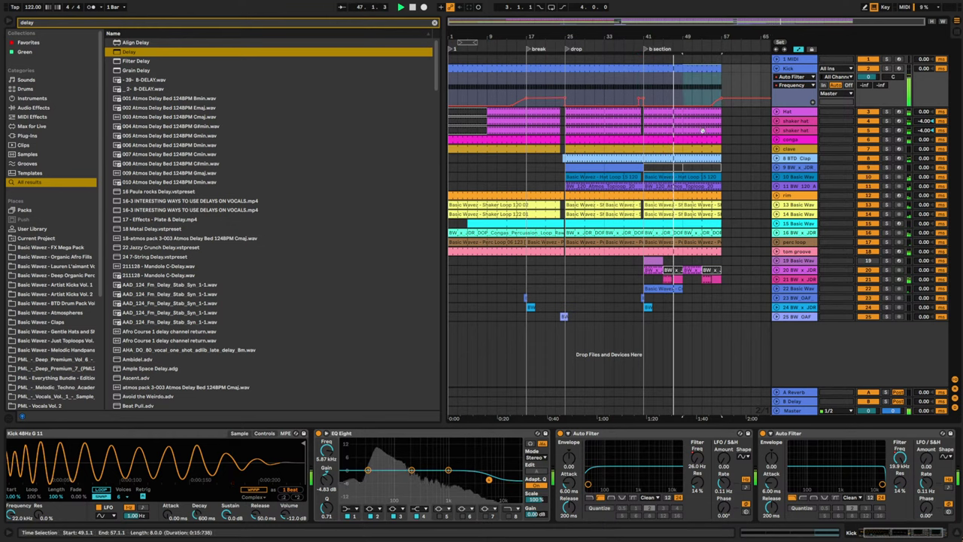
shift+click(703, 130)
key(ctrl+d)
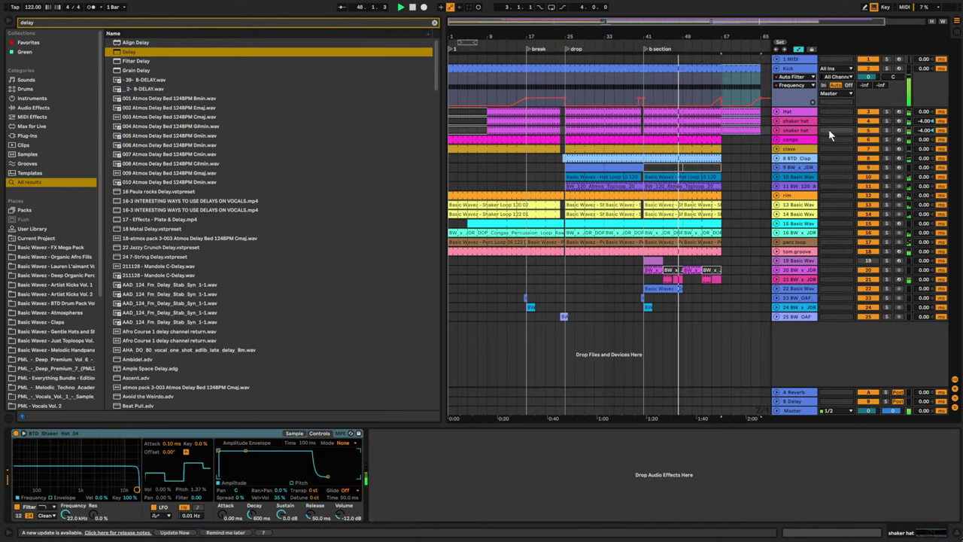
click(731, 98)
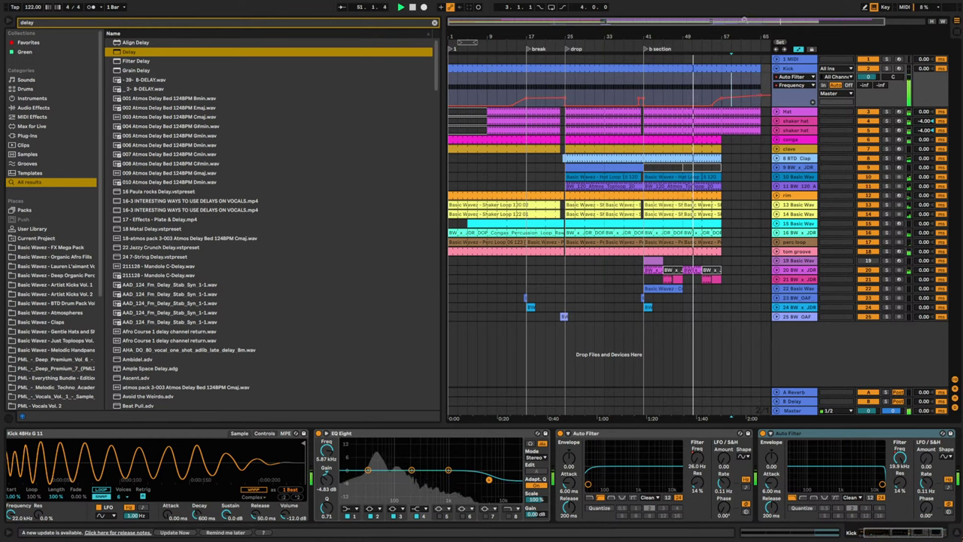
drag(744, 21, 788, 23)
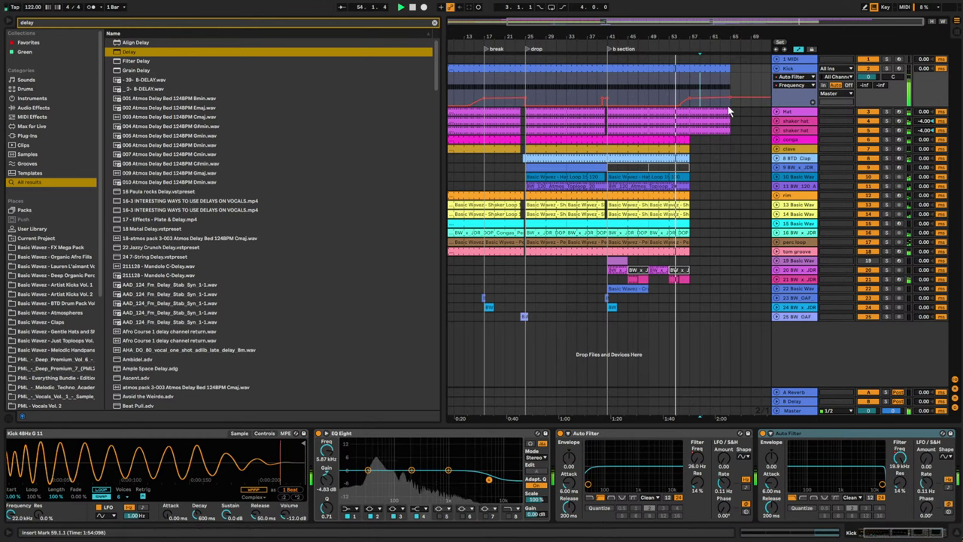
click(717, 68)
shift+click(728, 130)
key(ctrl+d)
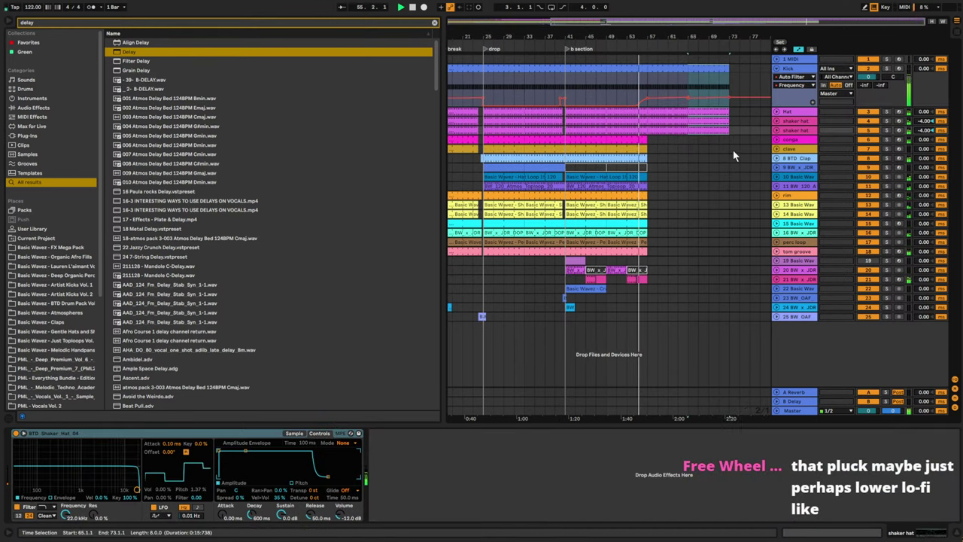
click(691, 100)
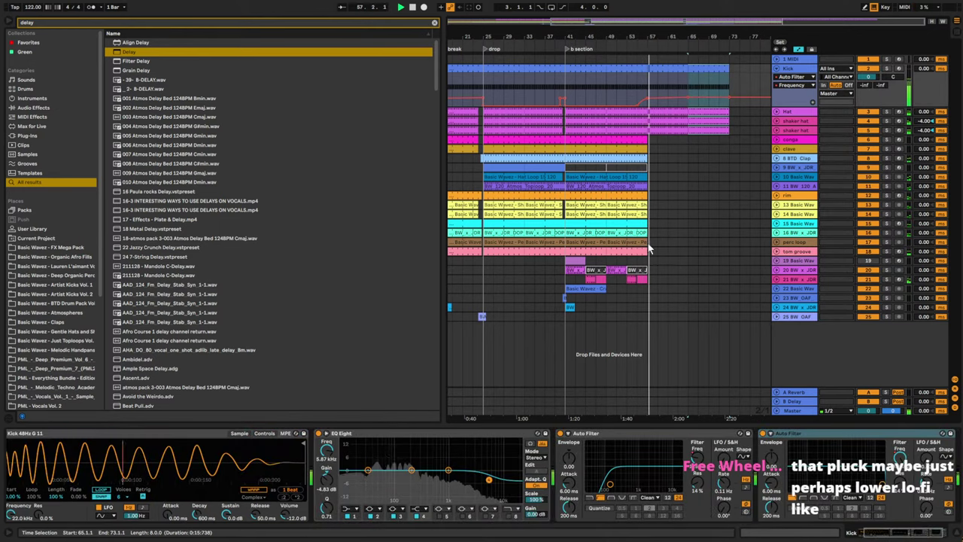
- Extend the last perc loop clip to bar 73, unfold its track and play from bar 53
drag(647, 241, 730, 240)
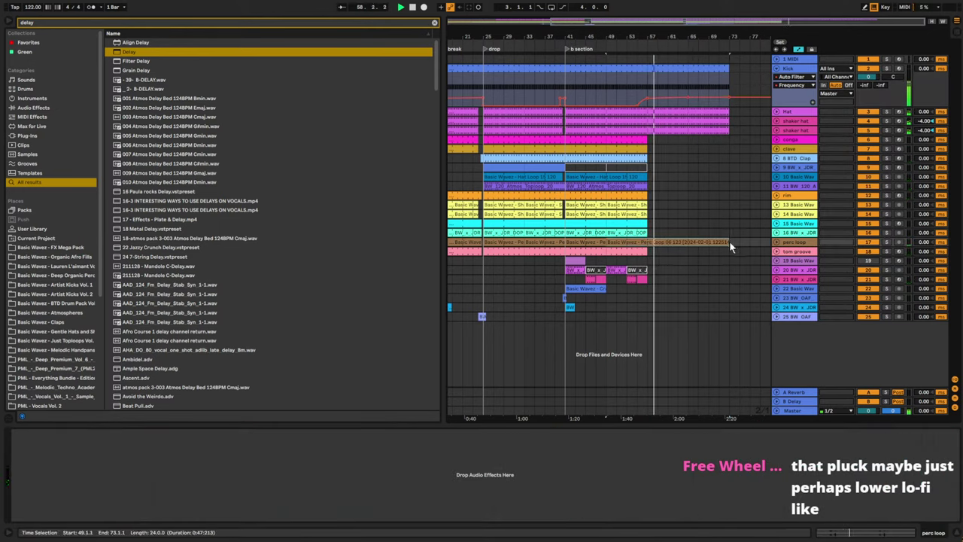
click(778, 244)
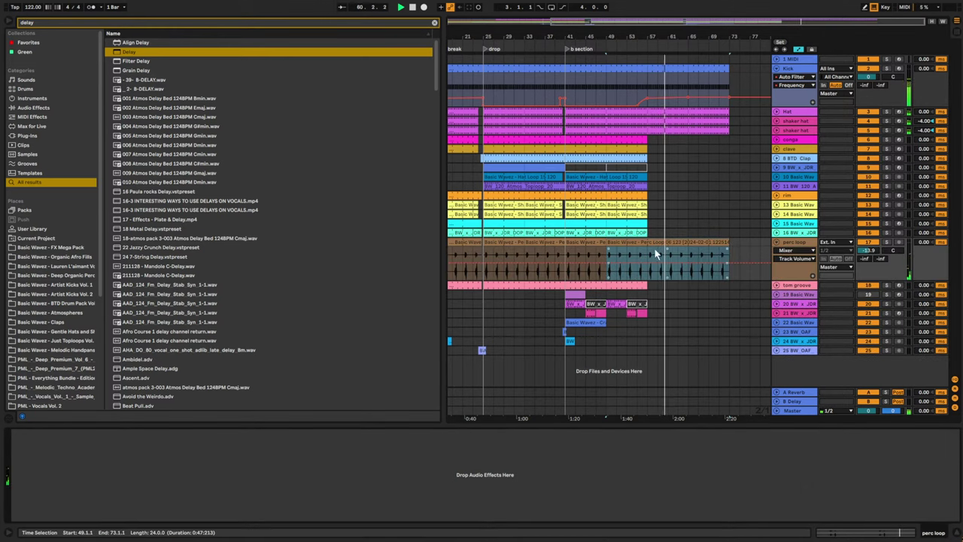
click(629, 251)
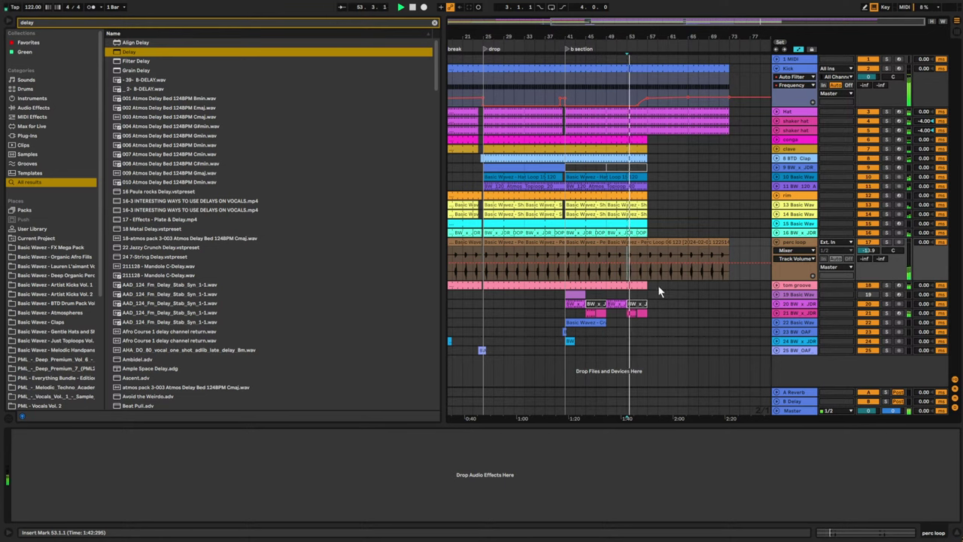
- Duplicate the tom groove clip at bars 49–57 twice so the track reaches bar 73
click(635, 285)
key(ctrl+d)
key(ctrl+d)
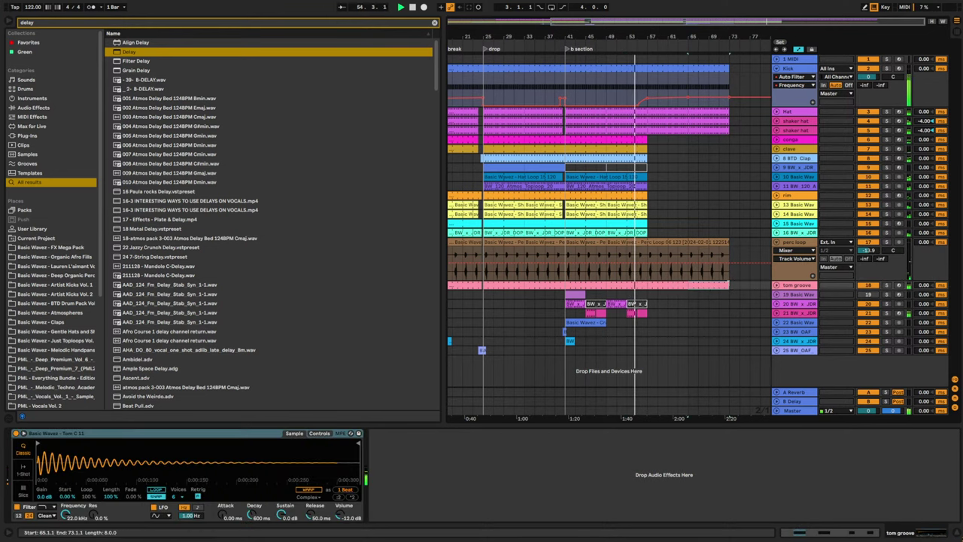
- Open the tom groove clip at bar 57 and transpose all its notes down an octave to A#1
double_click(659, 288)
drag(330, 430, 876, 481)
key(shift+Down)
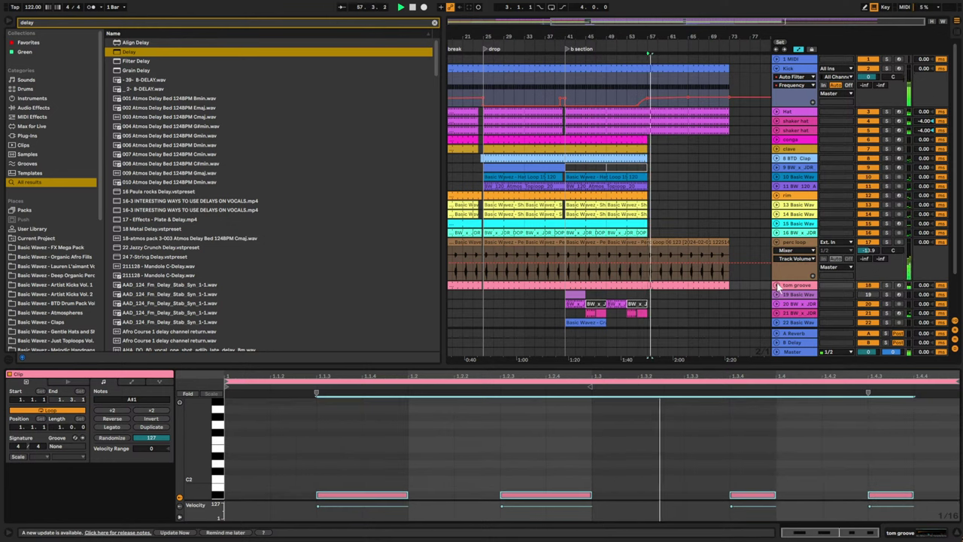
key(space)
drag(320, 451, 961, 517)
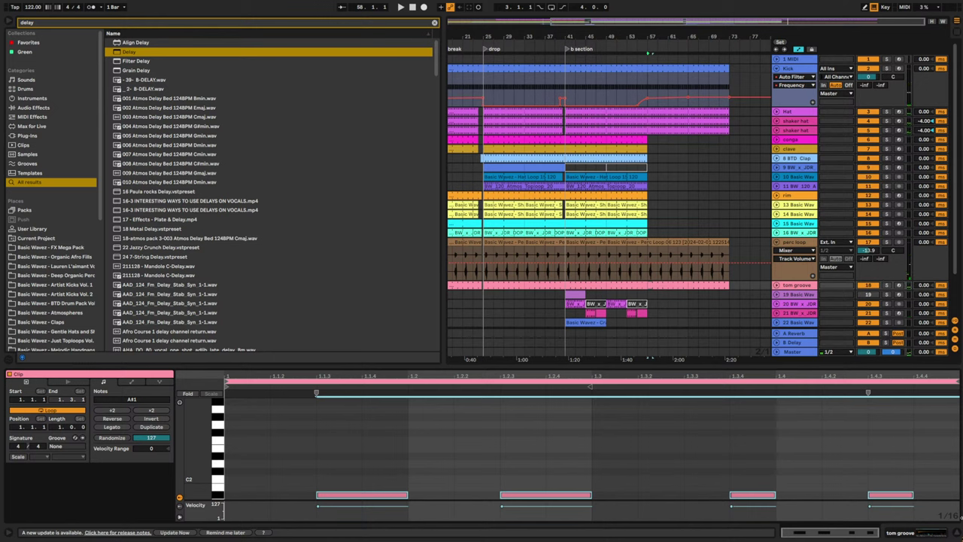
- Audition all the tom groove notes two octaves up at A#3, and bring them down an octave to A#2 with playback
key(shift+Up)
key(shift+Up)
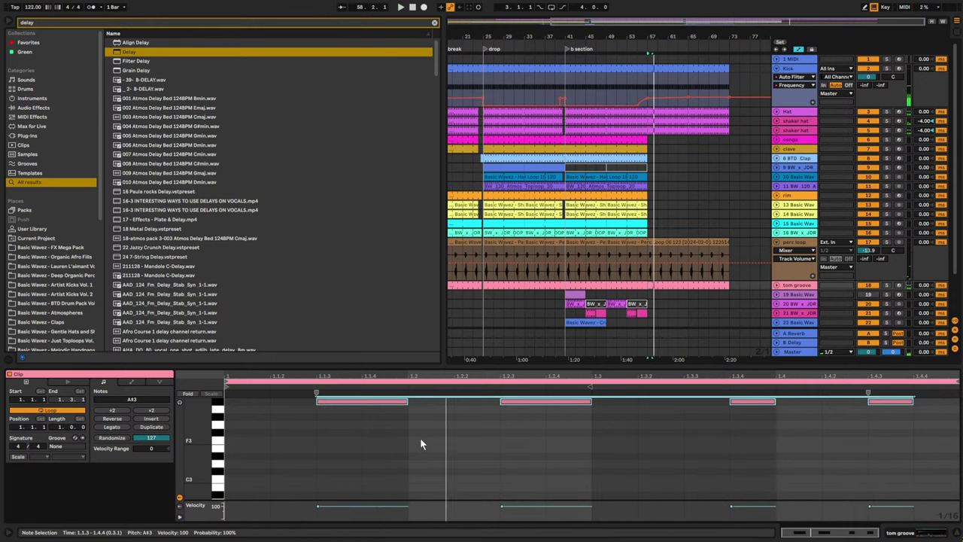
key(space)
key(shift+Down)
key(space)
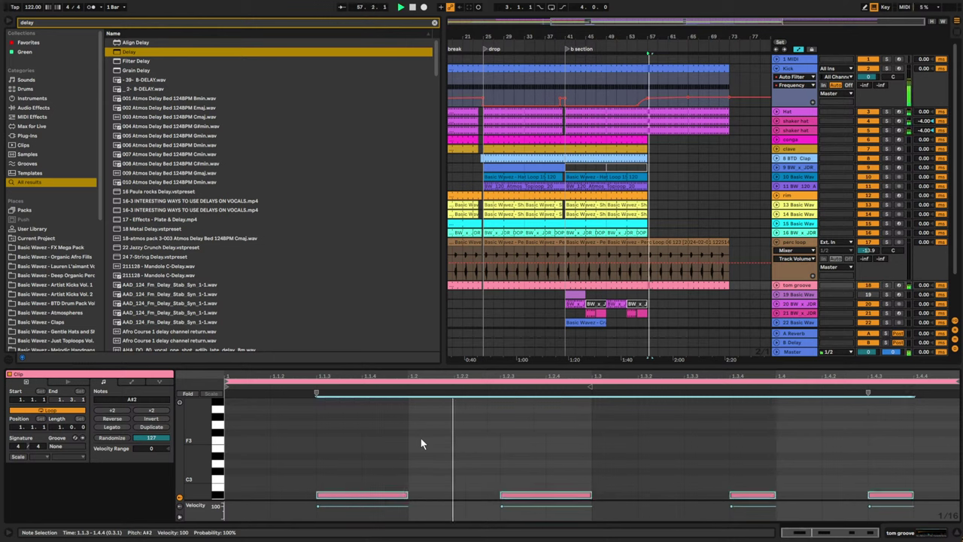
key(space)
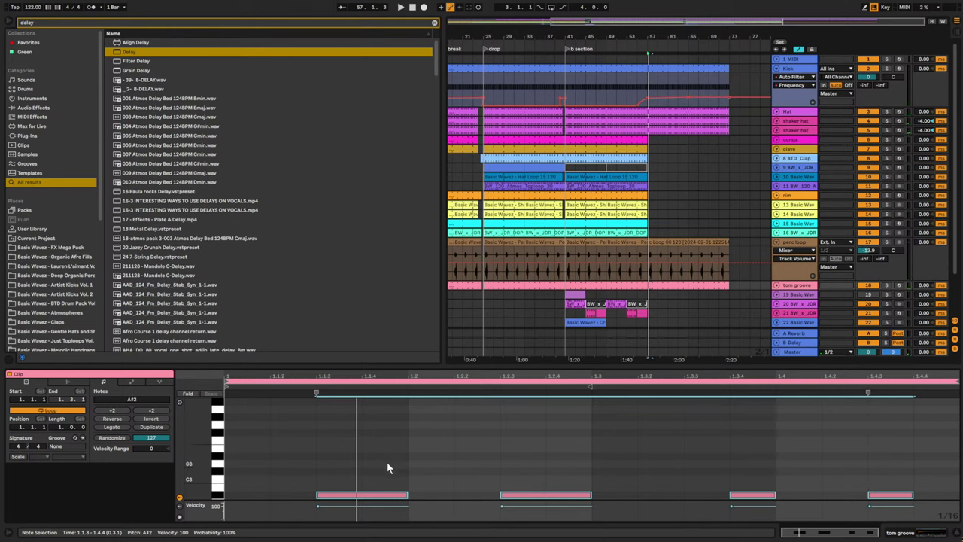
- Add sixteenth-note F3 hits at 1.1.4 and 1.3.1 in the tom groove clip at bar 57 while listening
scroll(379, 484, down, 1)
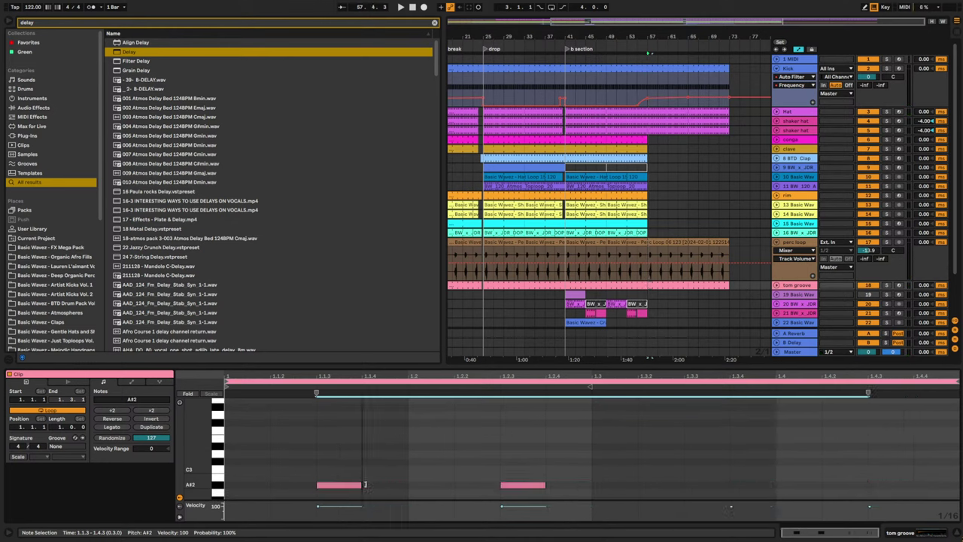
click(403, 469)
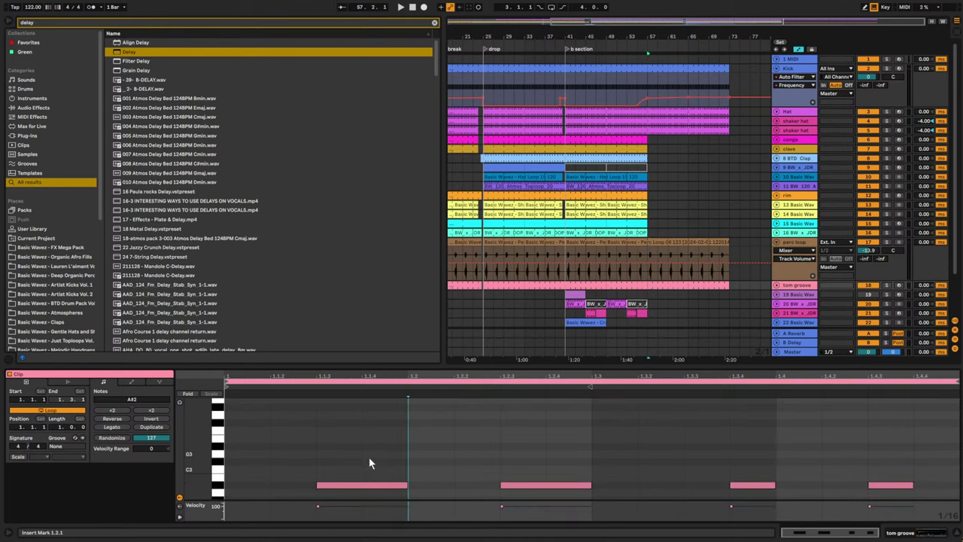
double_click(386, 462)
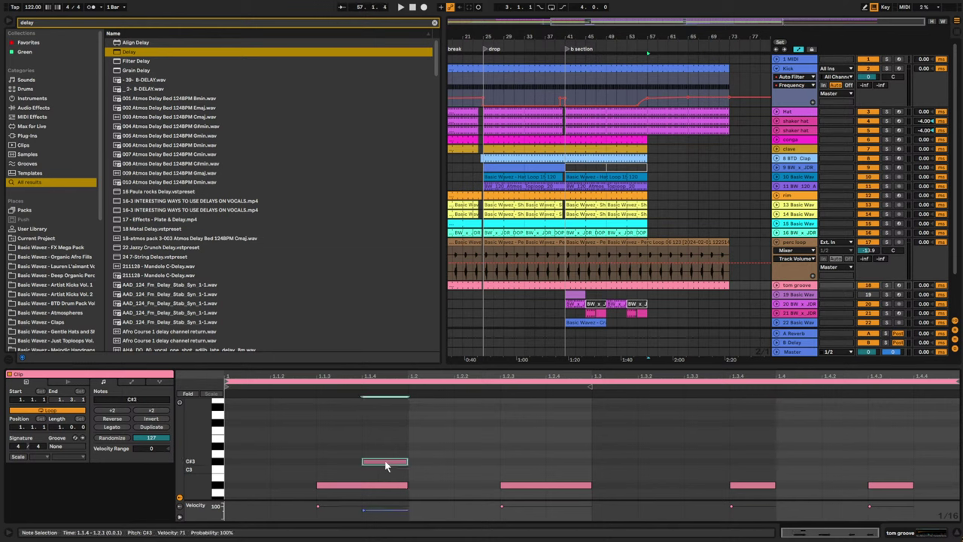
drag(385, 464, 386, 434)
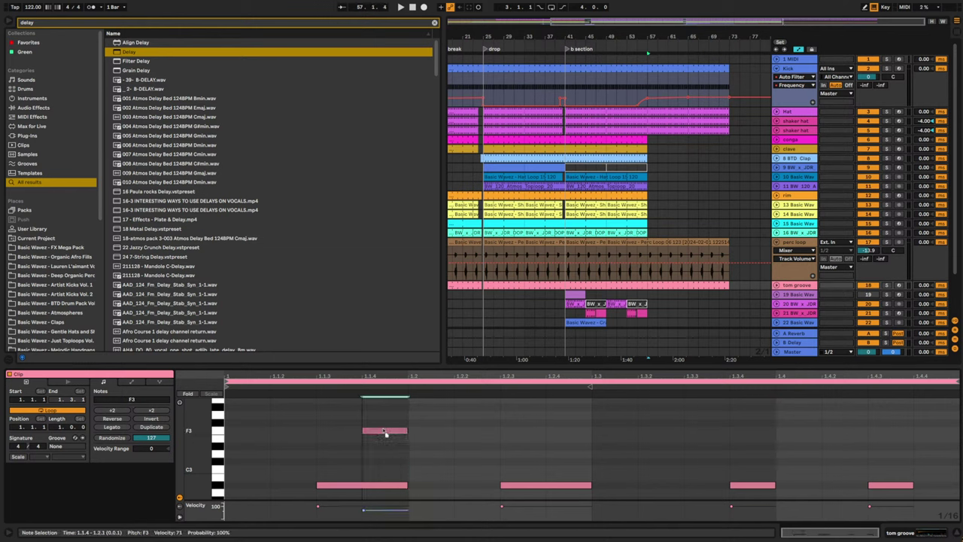
key(space)
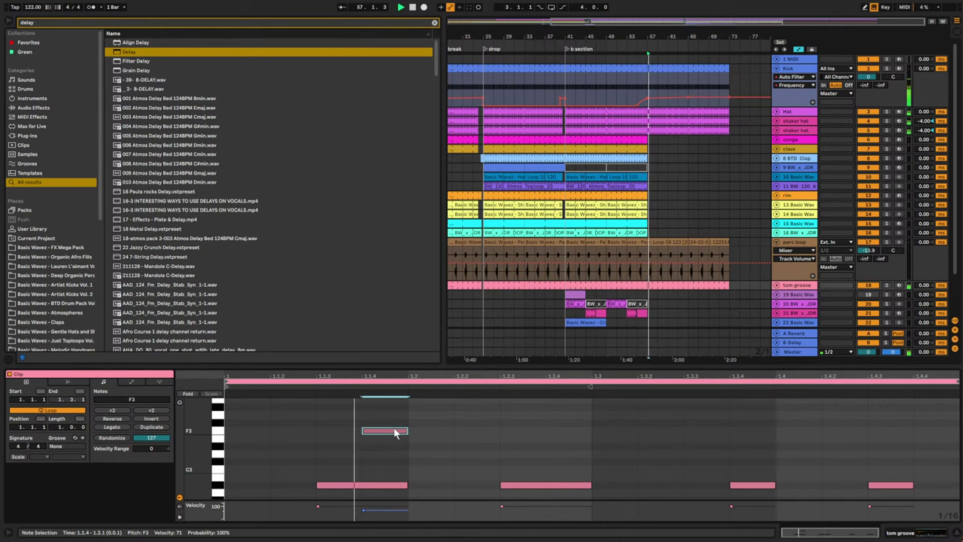
mouse_move(393, 432)
mouse_down()
mouse_move(469, 436)
mouse_move(377, 436)
mouse_up()
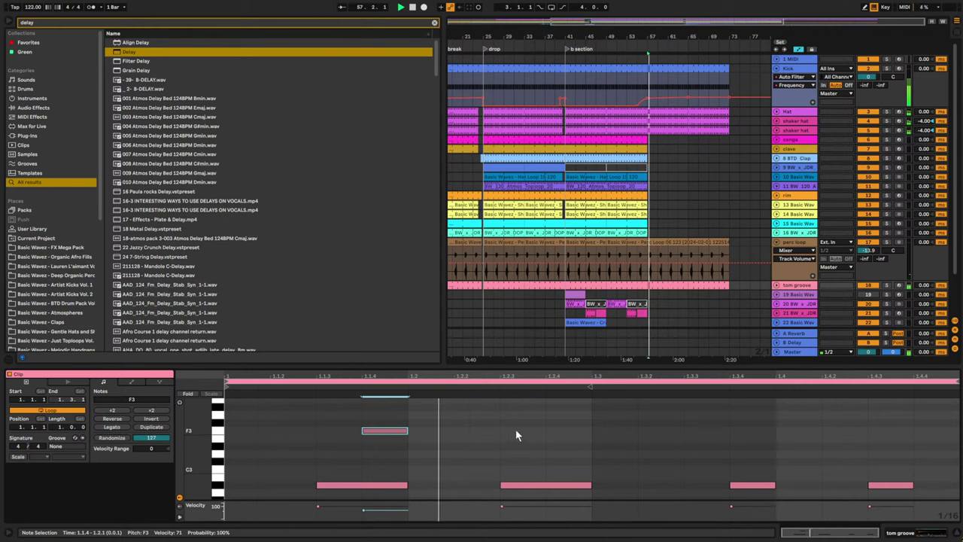
double_click(634, 431)
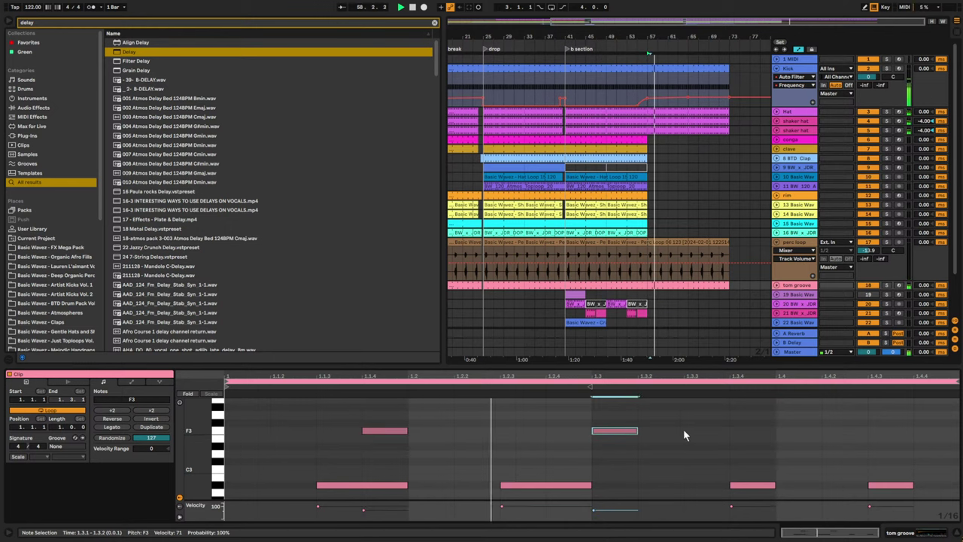
- Move the F3 hit at 1.3.1 in the tom groove clip to 1.3.3
drag(624, 432, 704, 433)
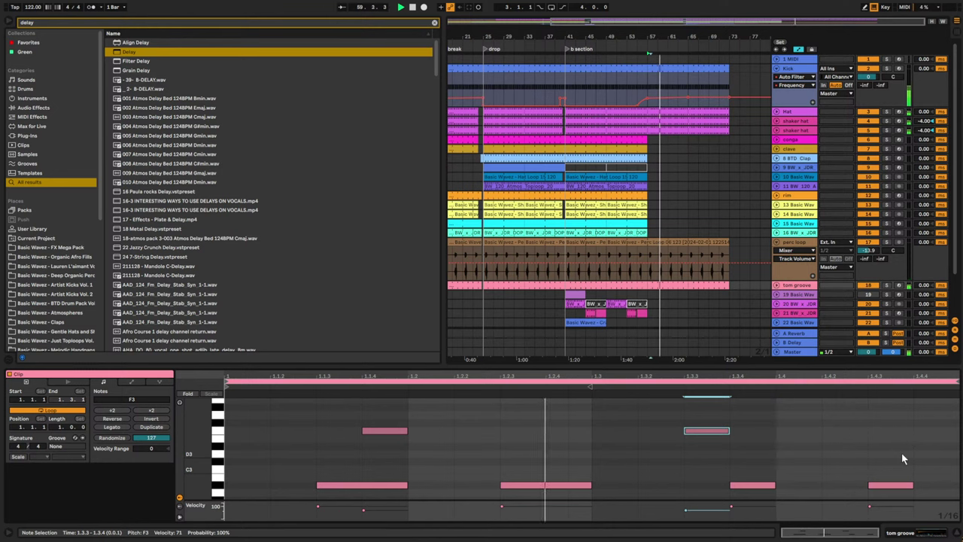
- Split the perc loop clip at bar 57 and shorten the loop of the bars 57–73 part to one bar
click(676, 244)
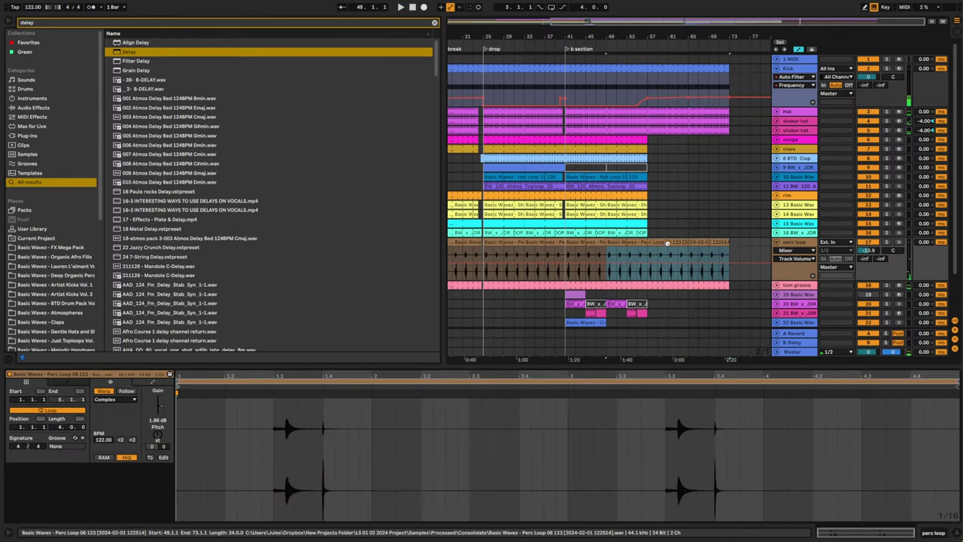
key(space)
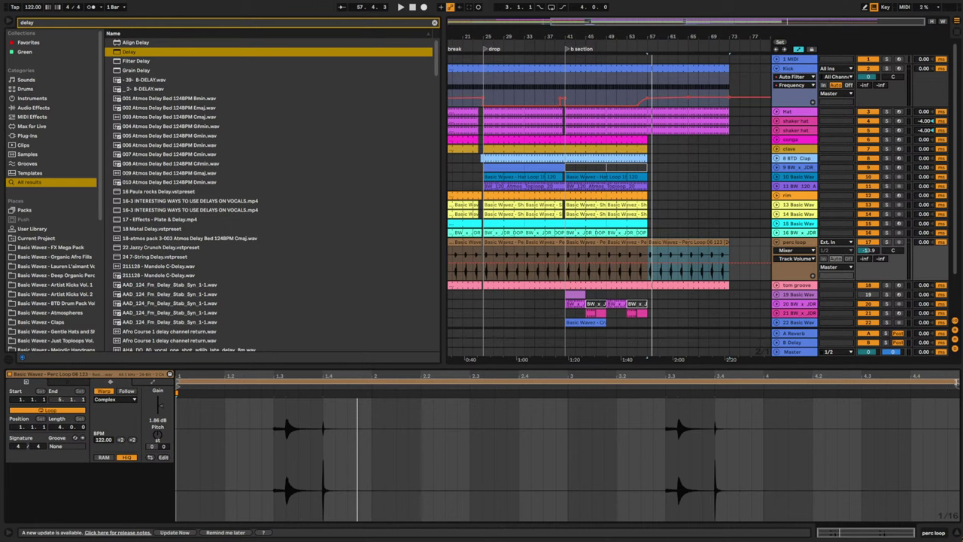
drag(957, 382, 471, 389)
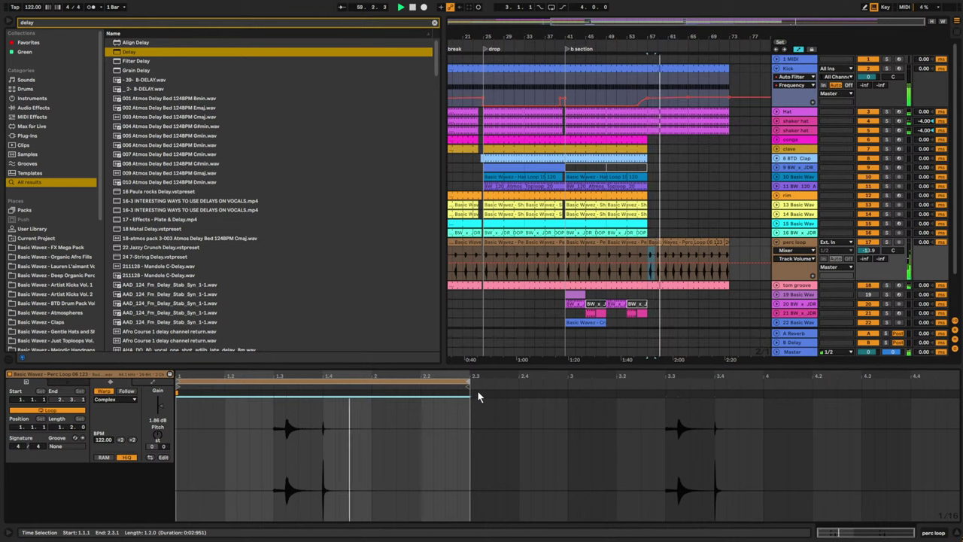
drag(466, 389, 368, 387)
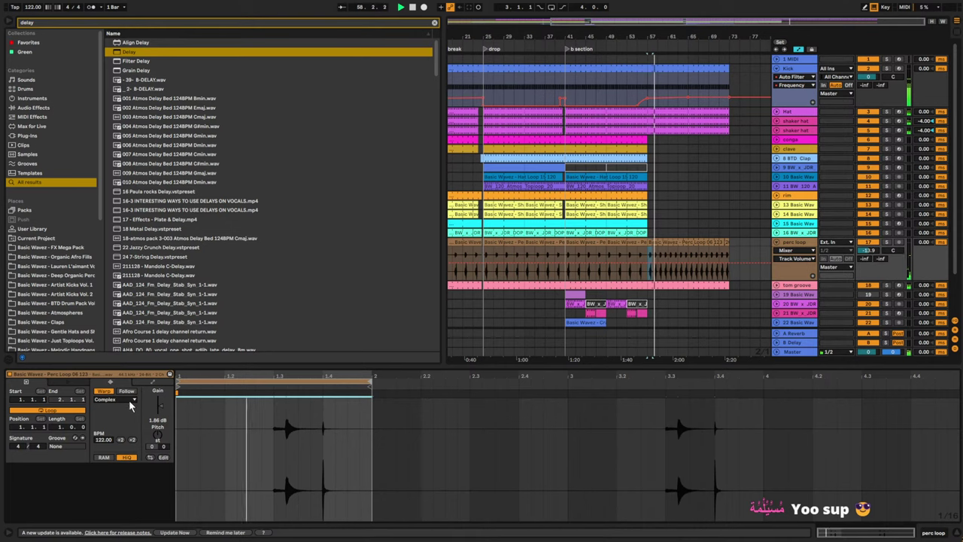
- Draw a clip gain envelope on the perc loop at bar 57 that holds 100% and falls to silence just before 1.4
click(152, 382)
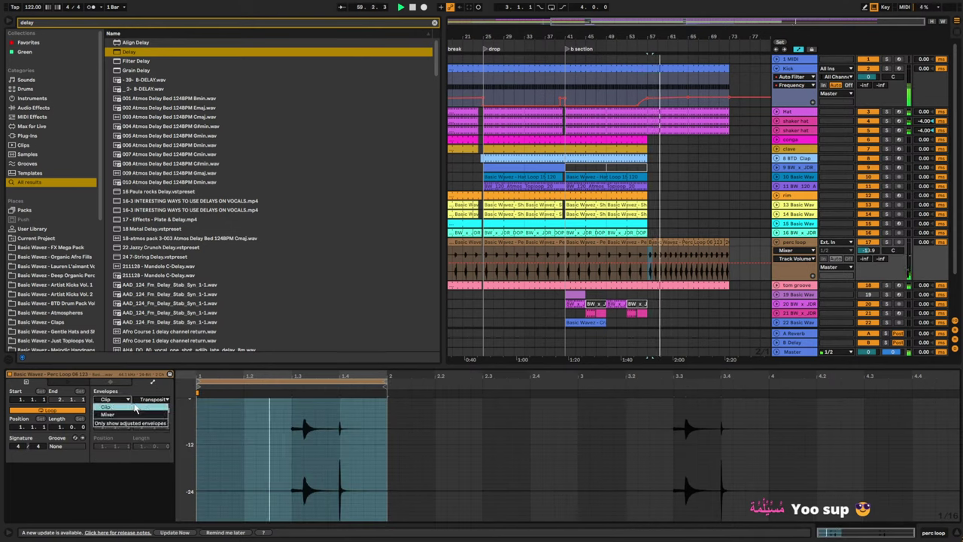
click(150, 401)
click(146, 406)
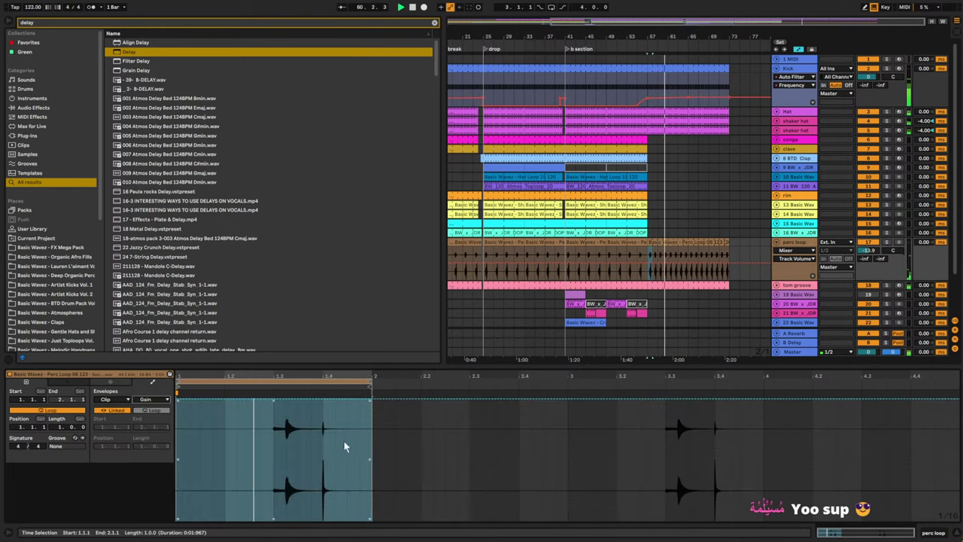
mouse_move(319, 402)
mouse_down()
mouse_move(327, 521)
mouse_move(327, 399)
mouse_move(310, 403)
mouse_up()
click(310, 401)
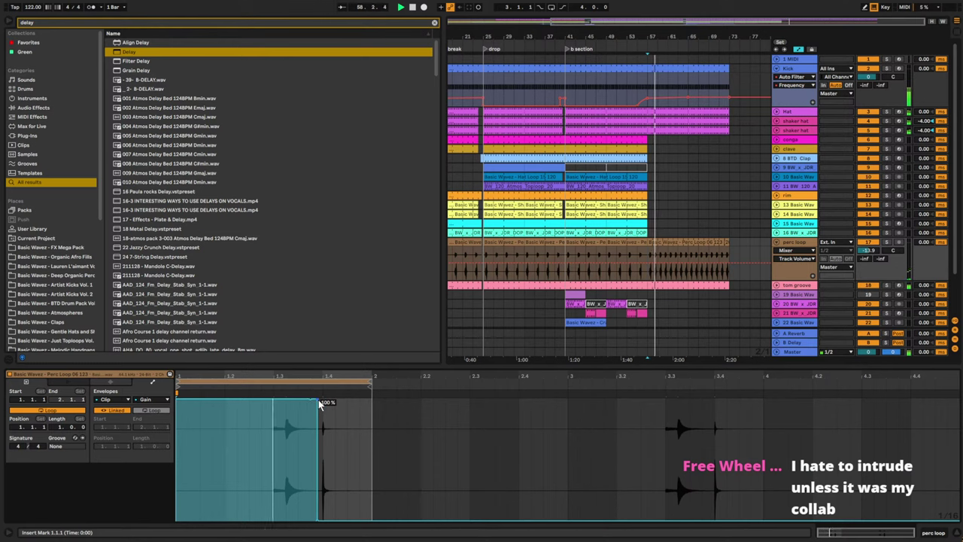
click(318, 401)
- Play the transition from bar 53, and listen from bar 57 with the hat and shaker clips at bars 57–73 selected
click(636, 256)
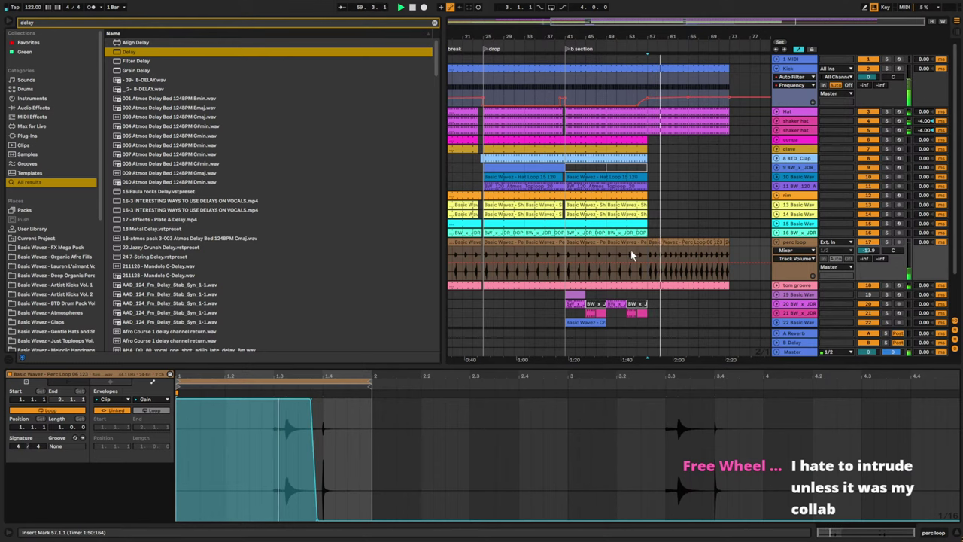
scroll(731, 267, down, 3)
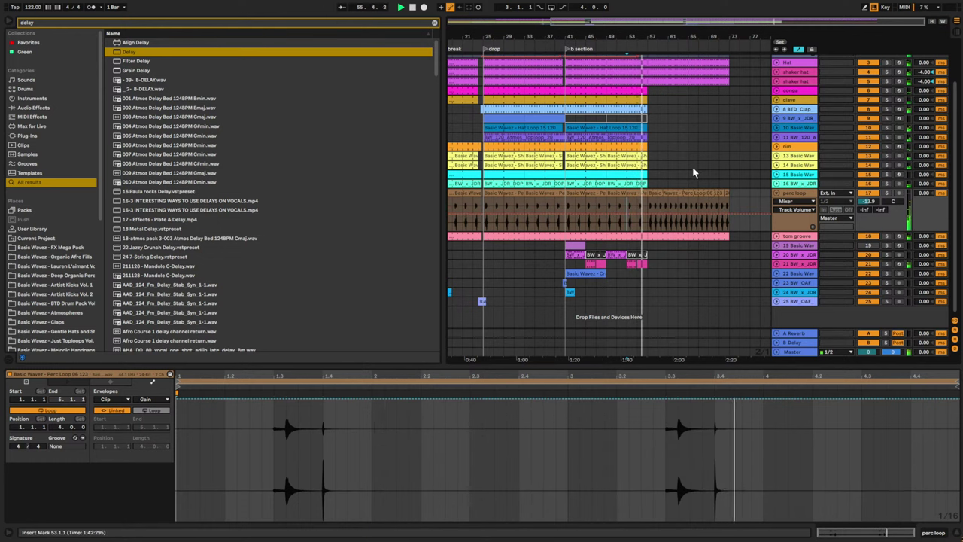
scroll(732, 158, up, 3)
click(655, 111)
shift+click(703, 128)
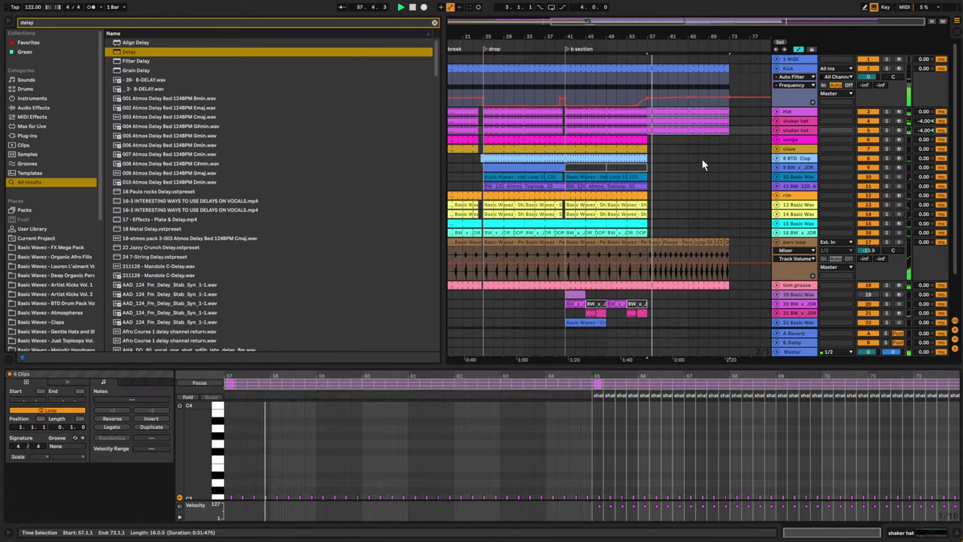
key(space)
- Copy the Crash 05 clip from bar 41 to bar 57, play it back and unfold its track
scroll(684, 201, down, 3)
drag(587, 283, 668, 284)
key(space)
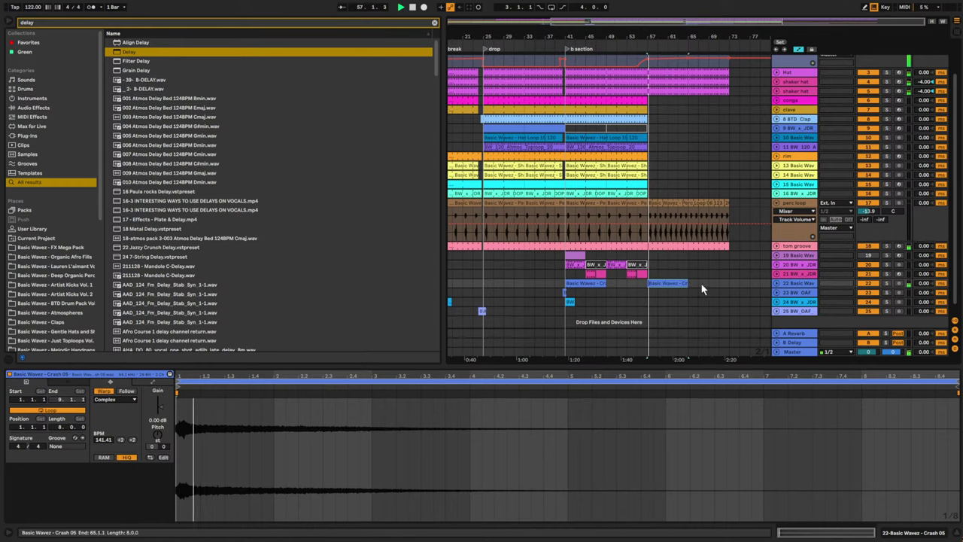
click(776, 283)
scroll(636, 252, down, 2)
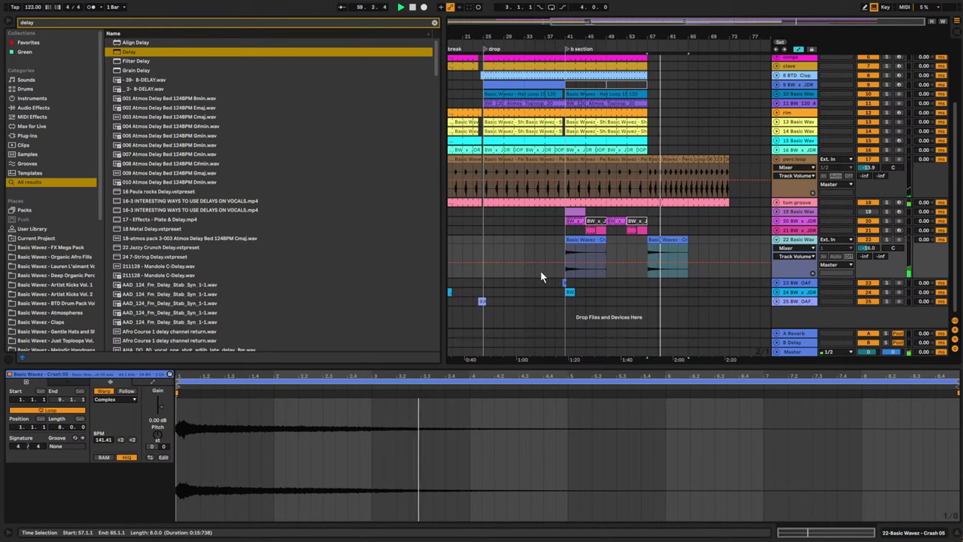
- Copy the mini timbale fill before the drop to bar 56 and listen to it leading into bar 57 from bar 53
drag(698, 24, 691, 11)
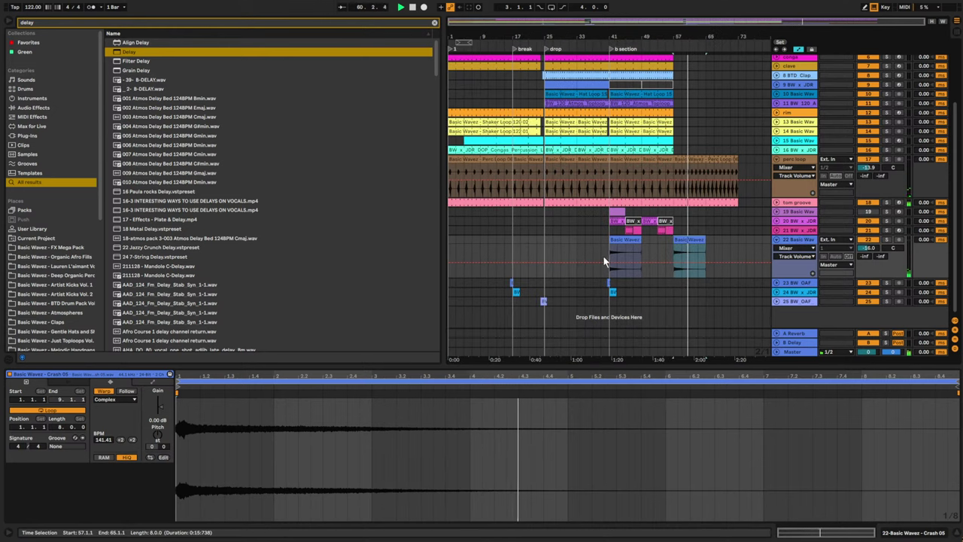
key(space)
drag(537, 301, 556, 301)
click(557, 302)
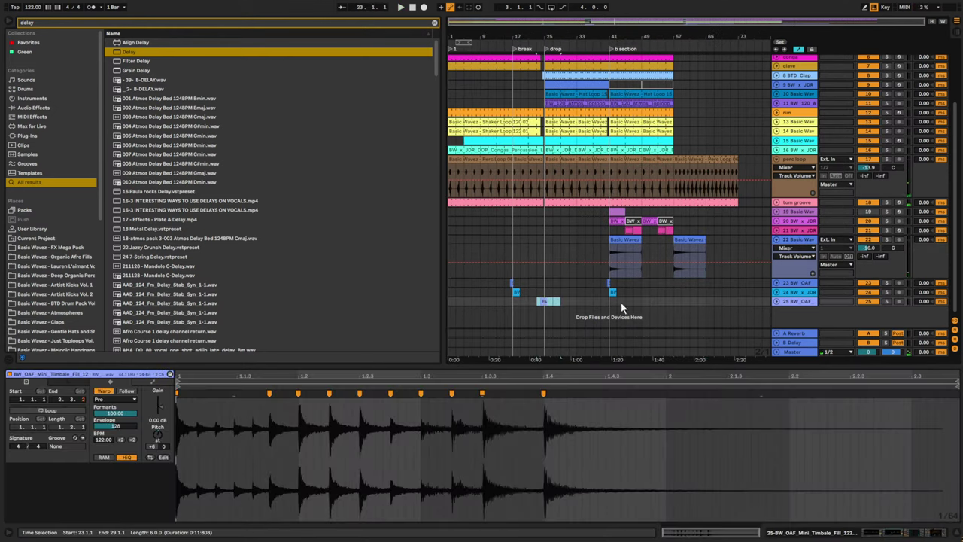
click(667, 301)
key(ctrl+v)
click(660, 302)
key(space)
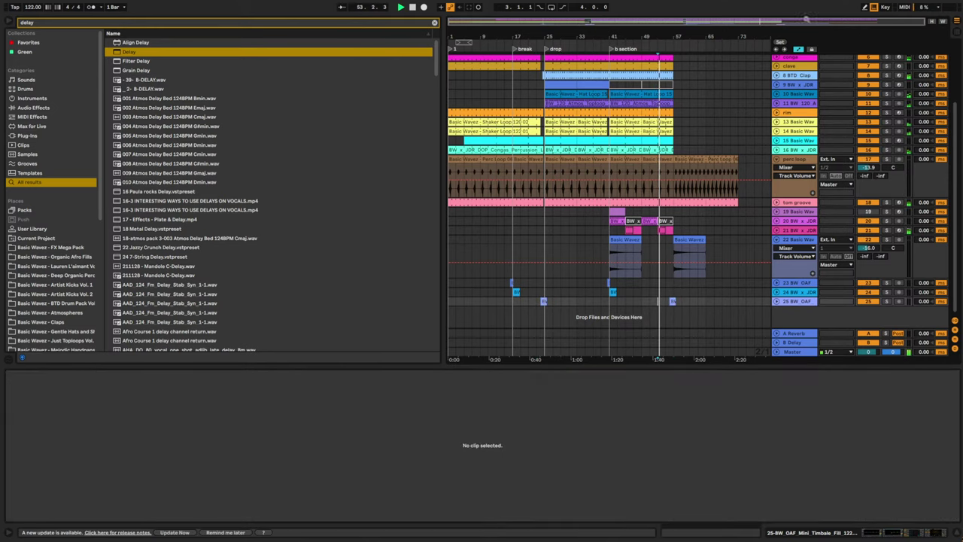
drag(778, 21, 775, 113)
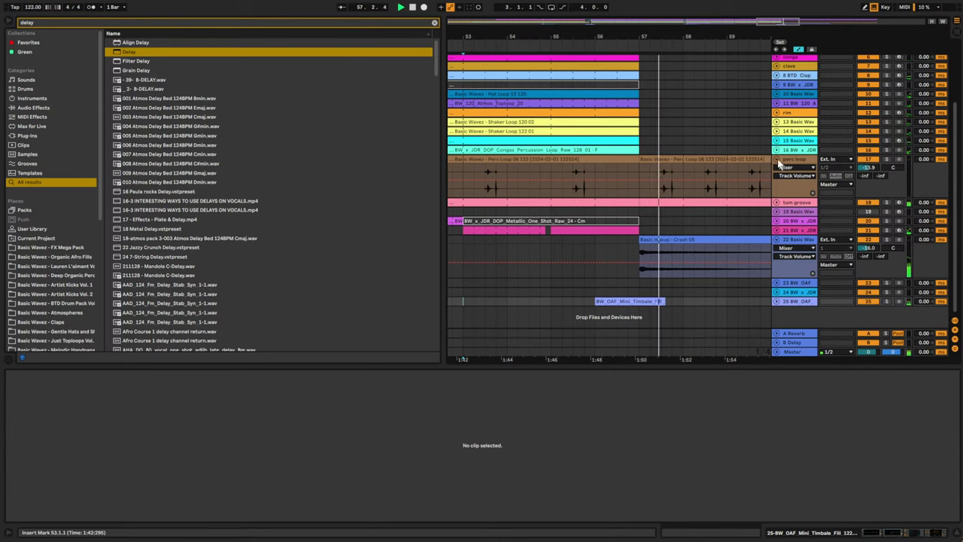
mouse_move(778, 22)
mouse_down()
mouse_move(790, 12)
mouse_move(777, 8)
mouse_up()
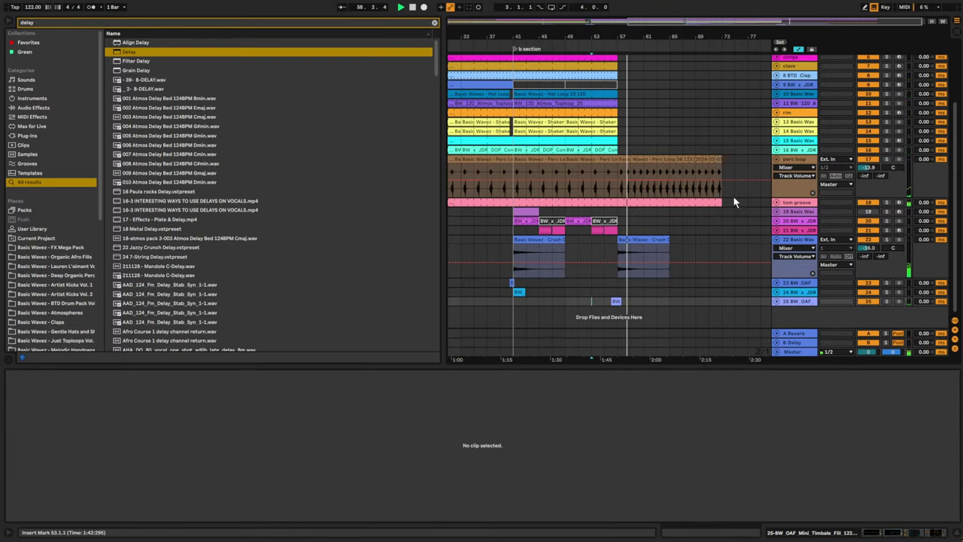
double_click(752, 22)
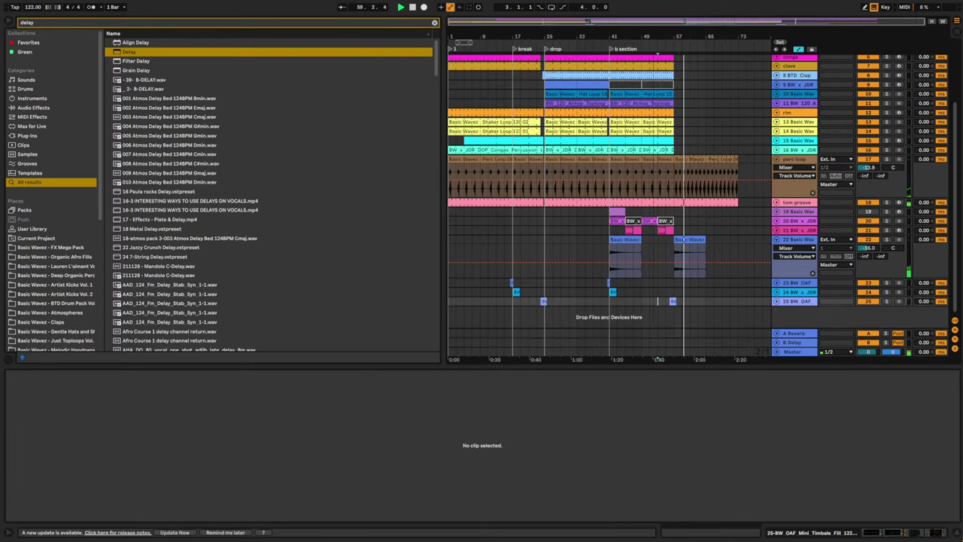
- Copy the track 9 tom one-shot clip from bar 33 to bar 57 and keep its Reverb device-on automation on past bar 65
click(776, 85)
click(586, 79)
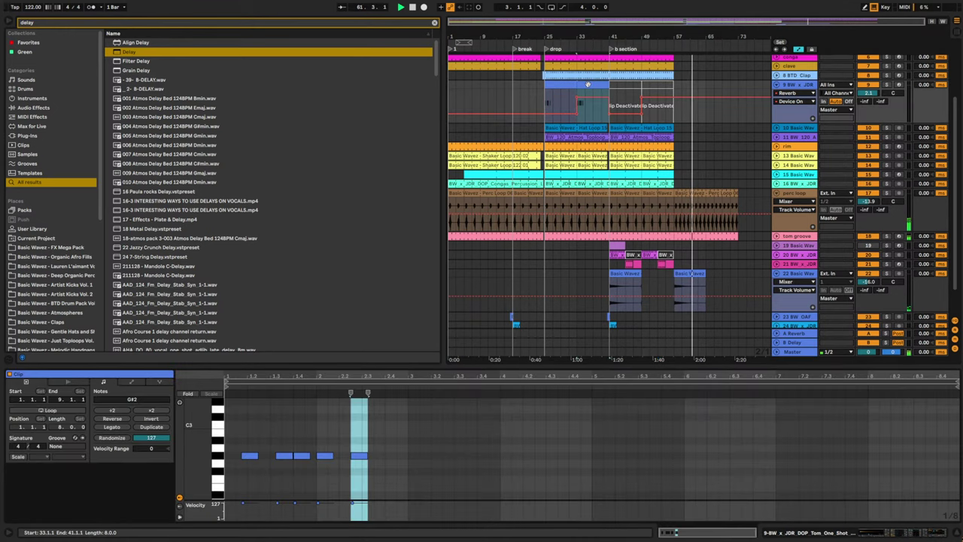
drag(588, 84, 688, 91)
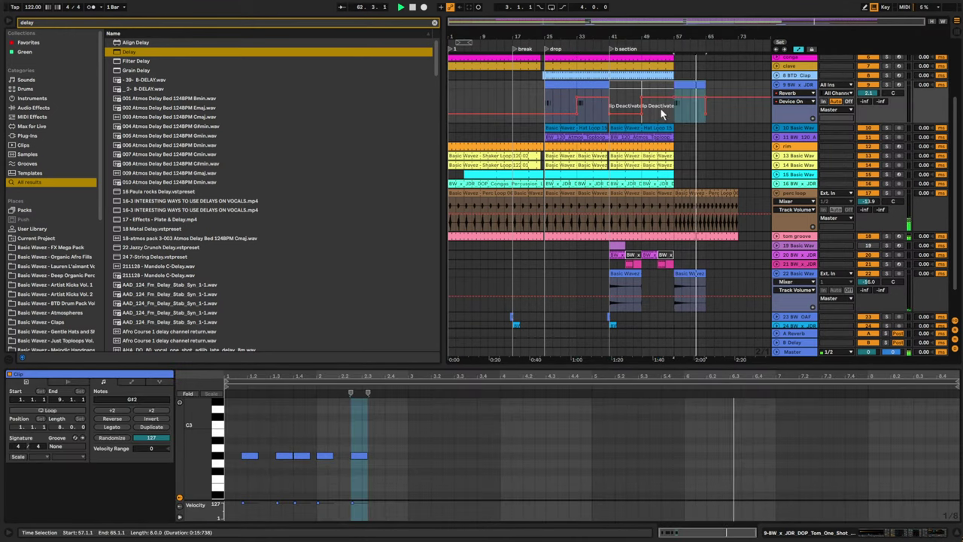
click(663, 110)
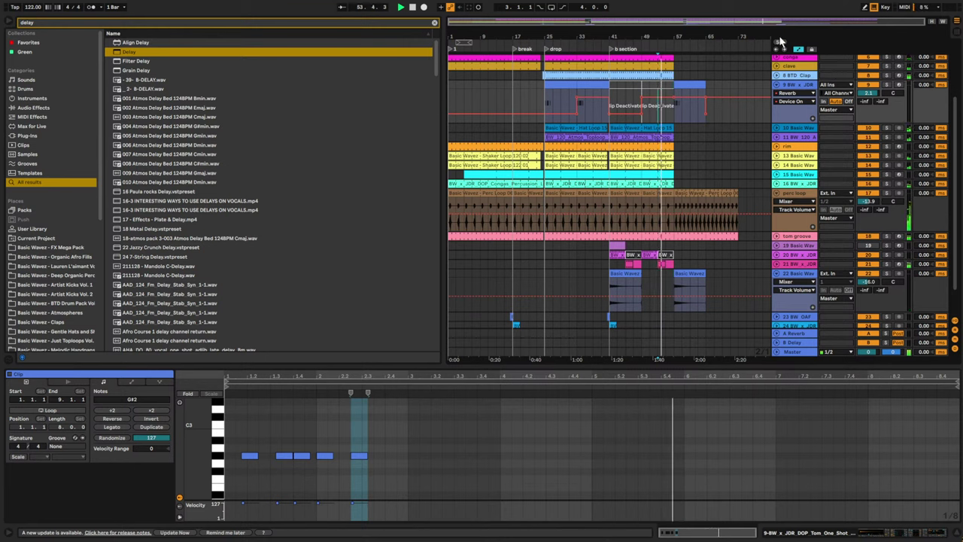
drag(730, 37, 728, 82)
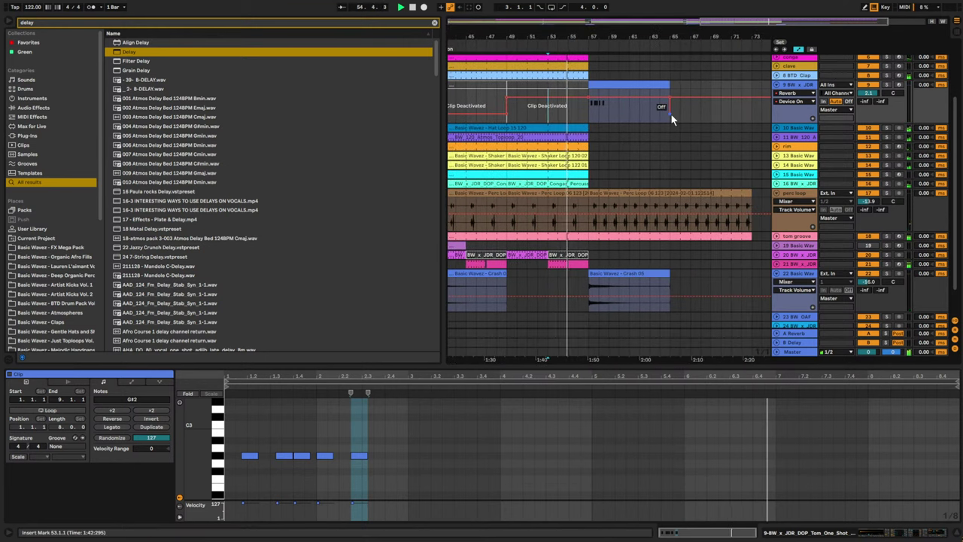
click(656, 84)
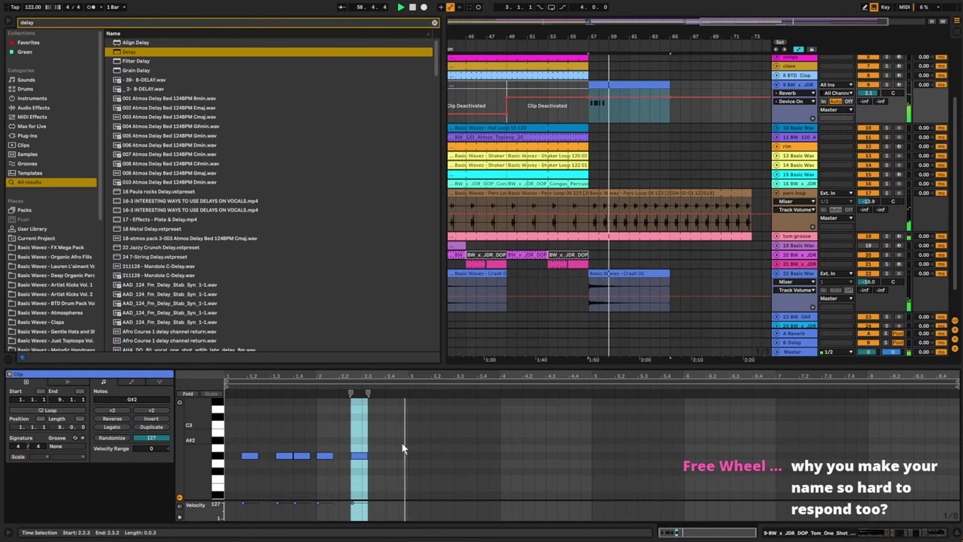
- Listen to the copied tom one-shot clip against the percussion through bars 59–65
click(481, 456)
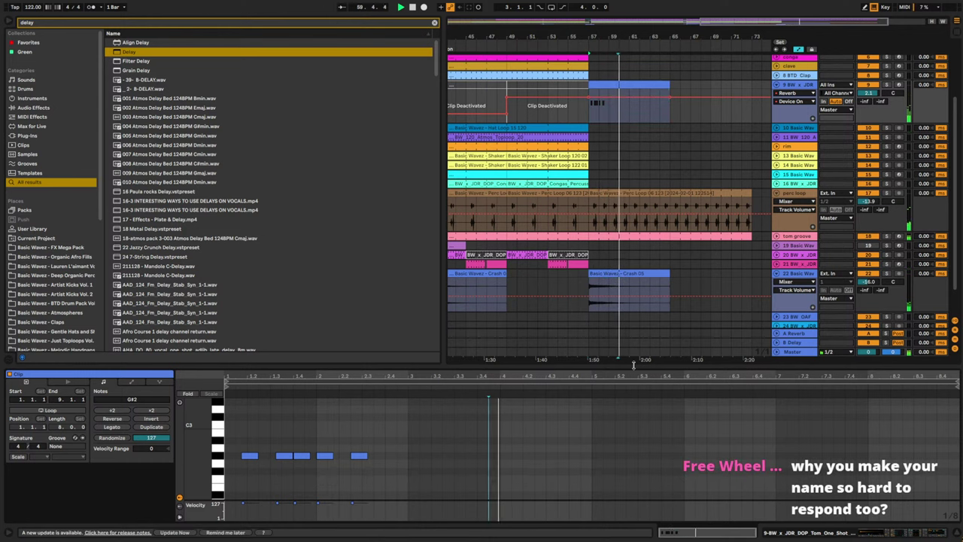
scroll(634, 162, down, 5)
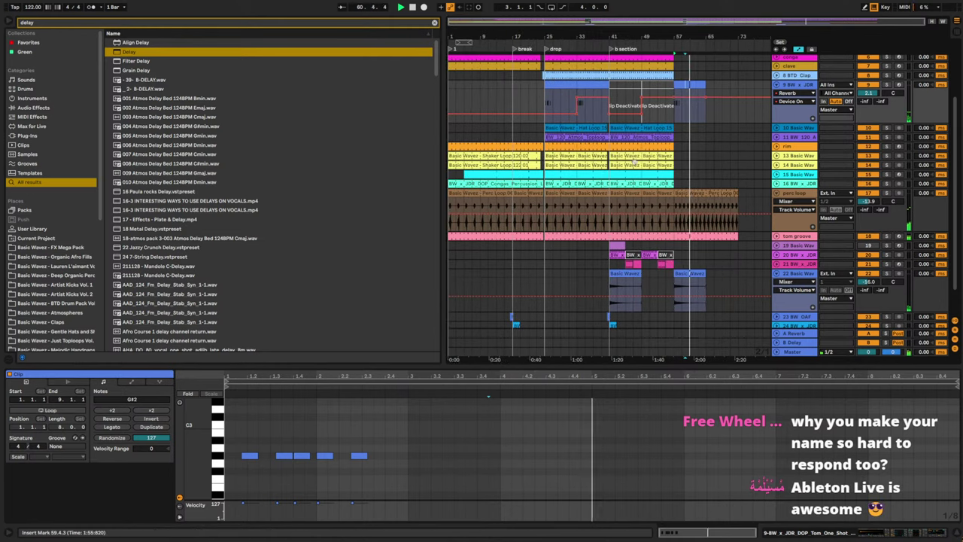
scroll(635, 161, up, 4)
click(686, 167)
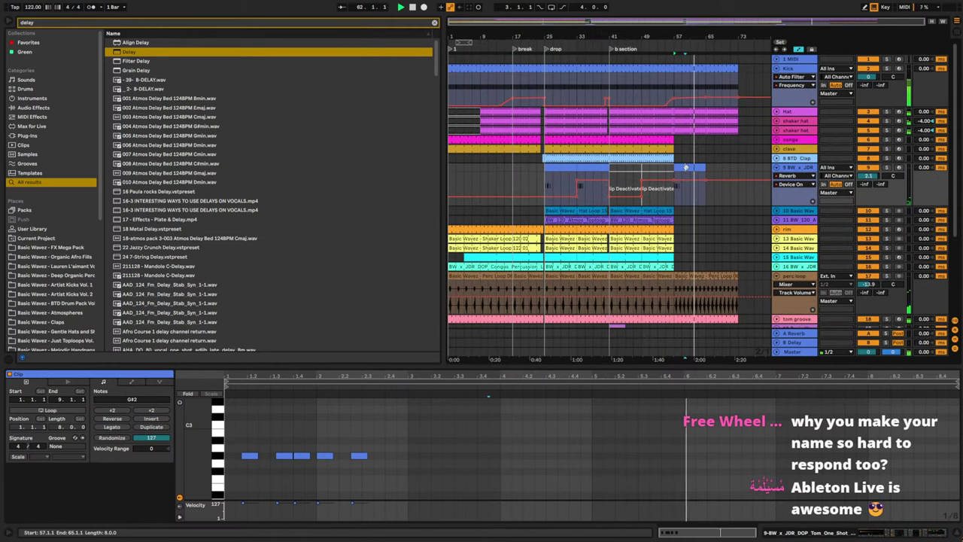
click(686, 167)
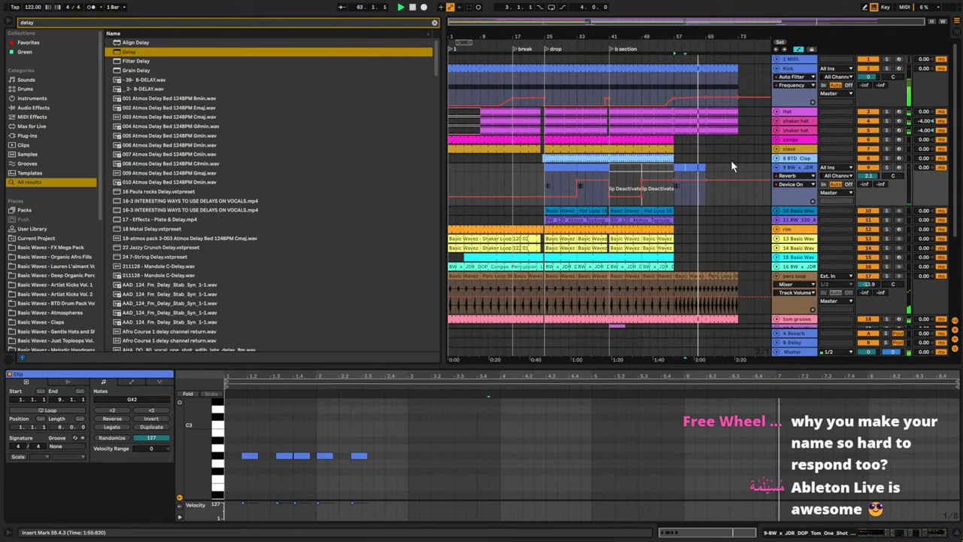
click(708, 167)
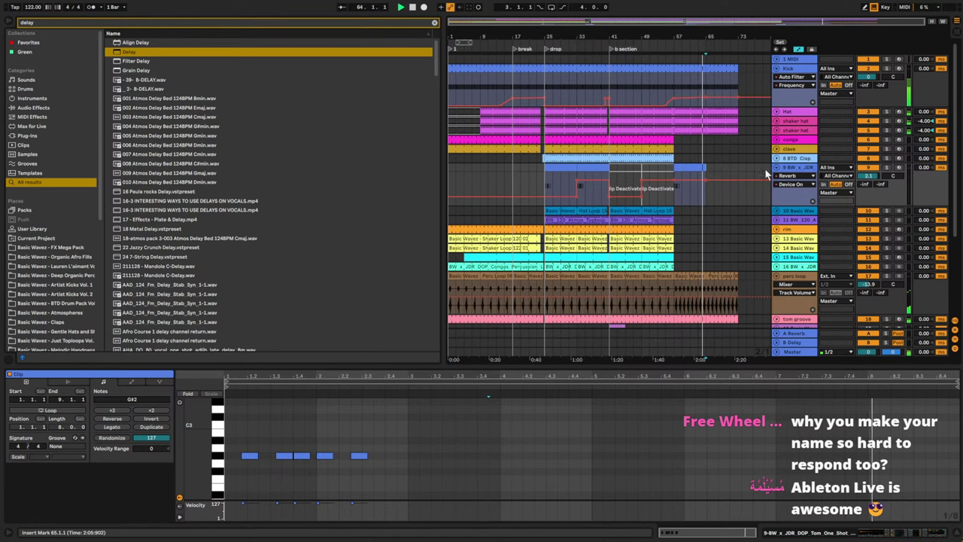
- Group the perc loop and tom groove tracks and name the group Toms
scroll(768, 181, down, 2)
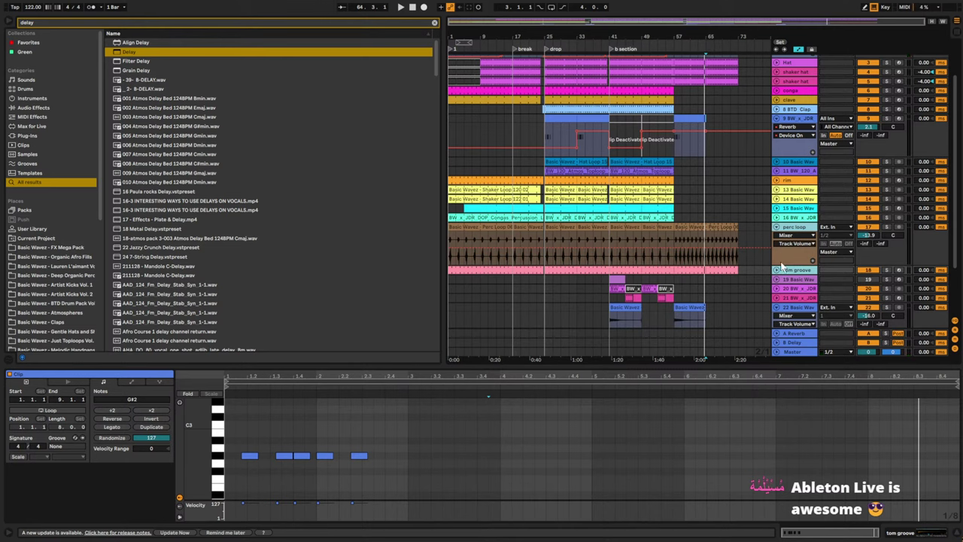
key(ctrl+g)
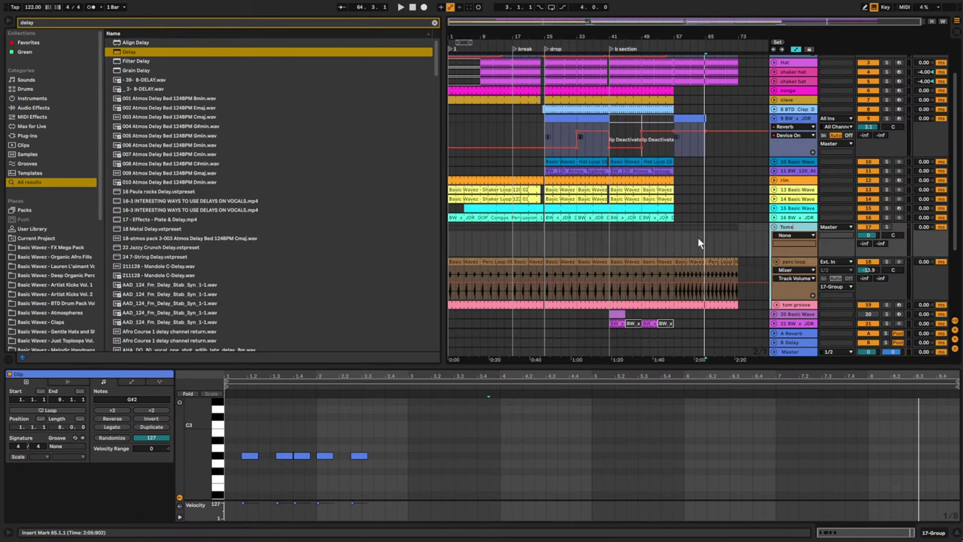
- Add an Auto Filter to the Toms group and raise its filter frequency to 19.9 kHz
click(677, 235)
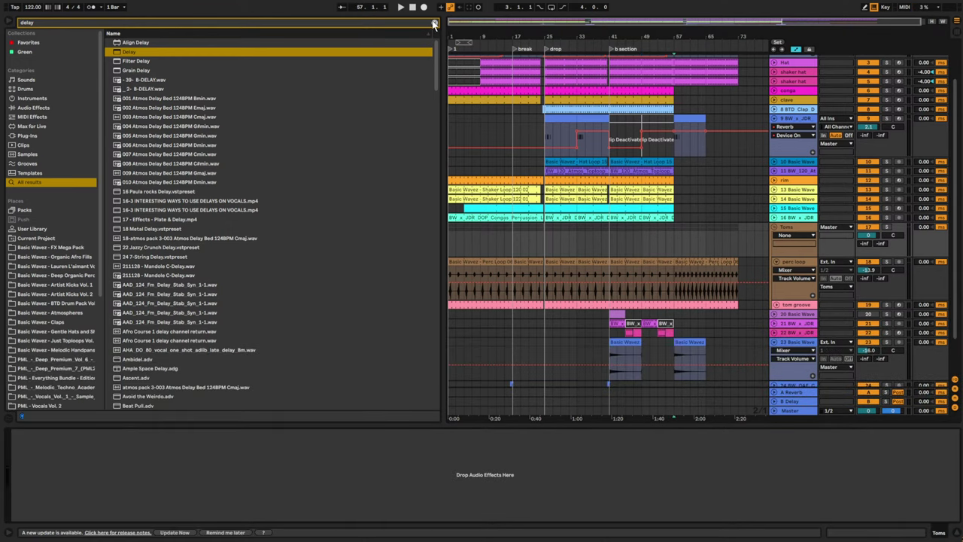
click(434, 22)
text(aut)
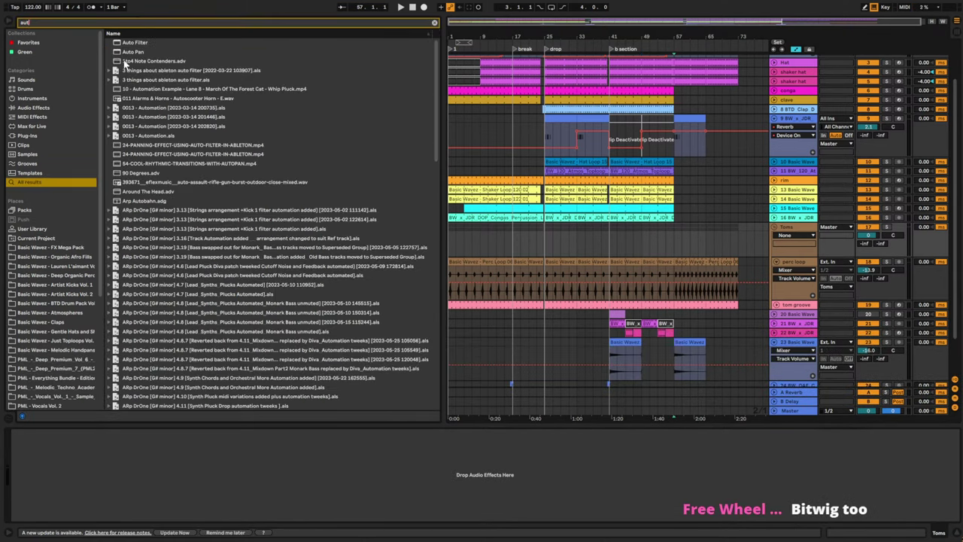
drag(140, 43, 328, 455)
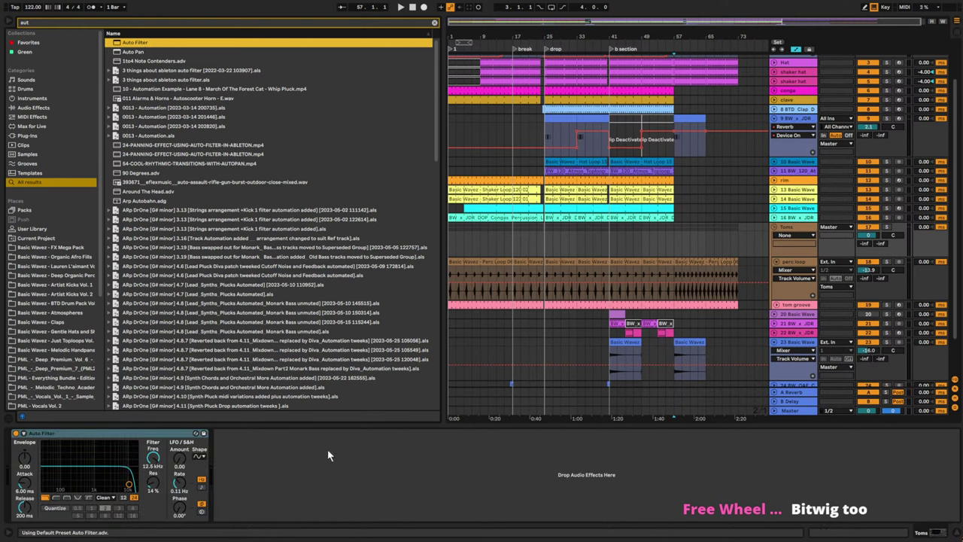
drag(152, 458, 153, 450)
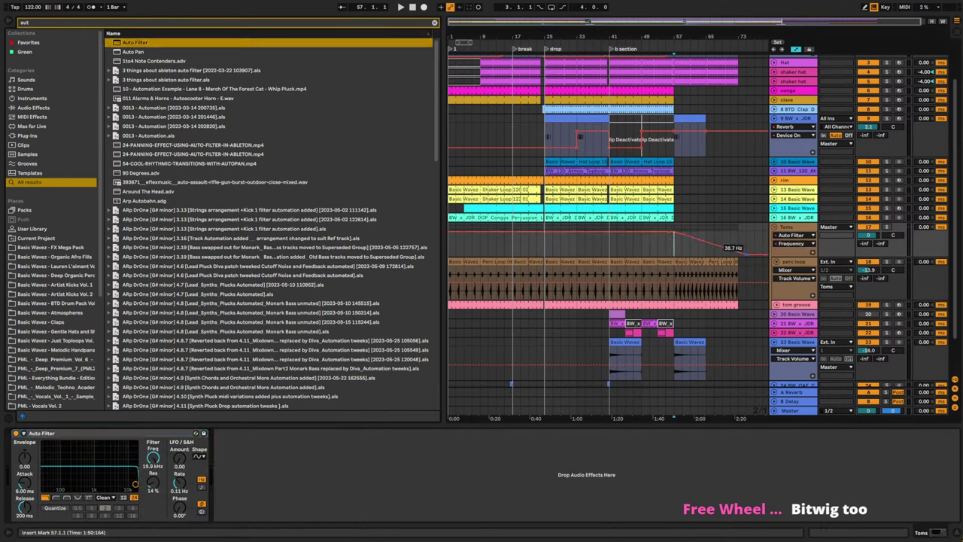
- Play the Toms filter sweep from bar 55, duplicate the group's Auto Filter and switch the copy to high-pass
click(665, 245)
key(space)
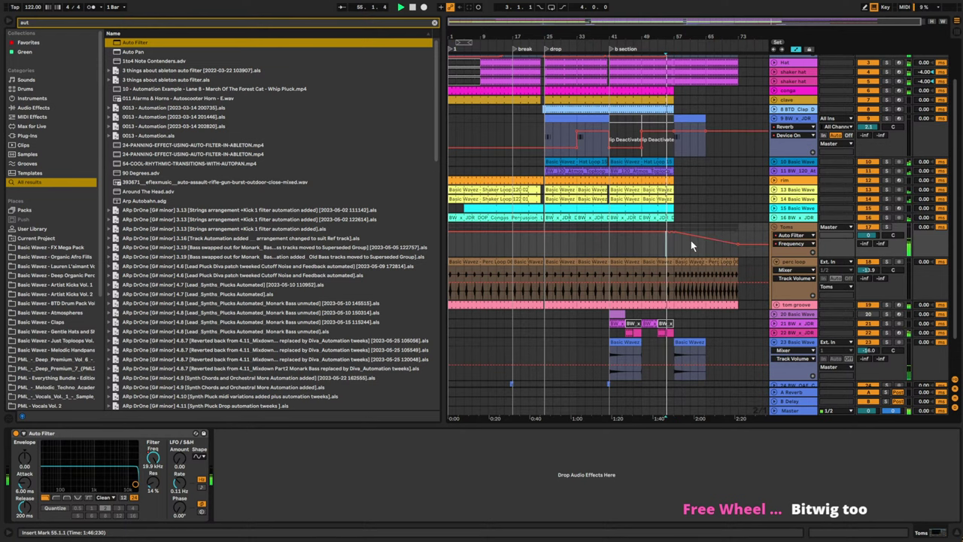
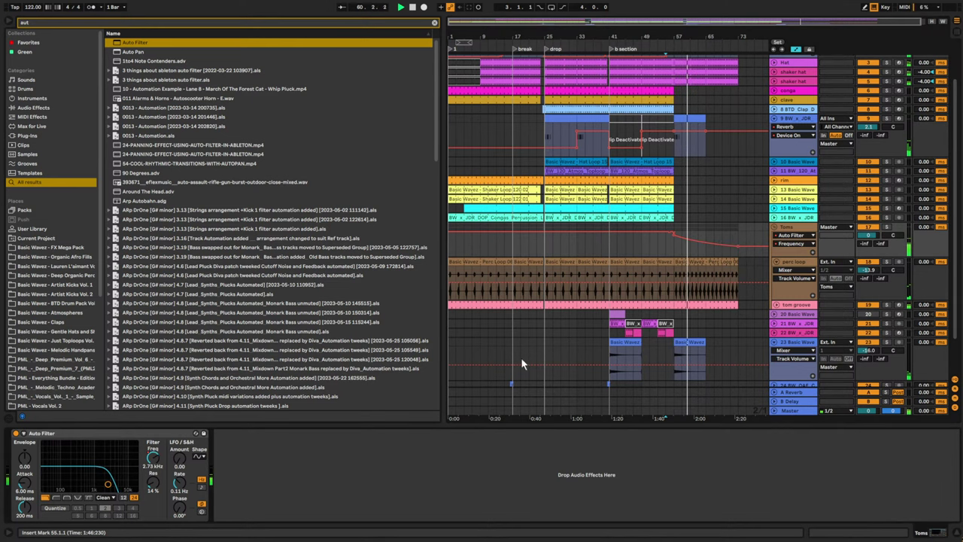
click(154, 434)
key(ctrl+d)
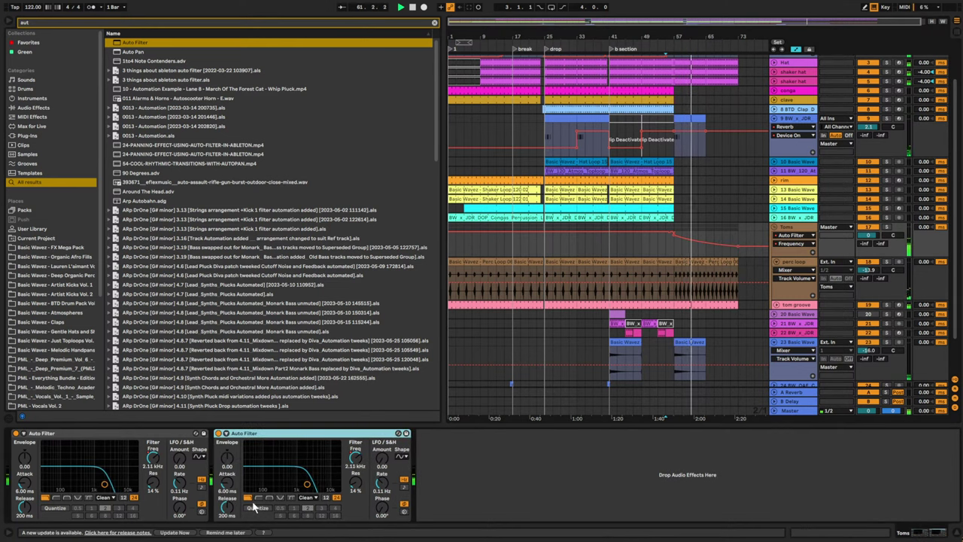
click(259, 498)
- Delete the second Auto Filter's frequency automation, lower it to 26.0 Hz and automate a gradual rise from bar 57 to bar 73
right_click(359, 466)
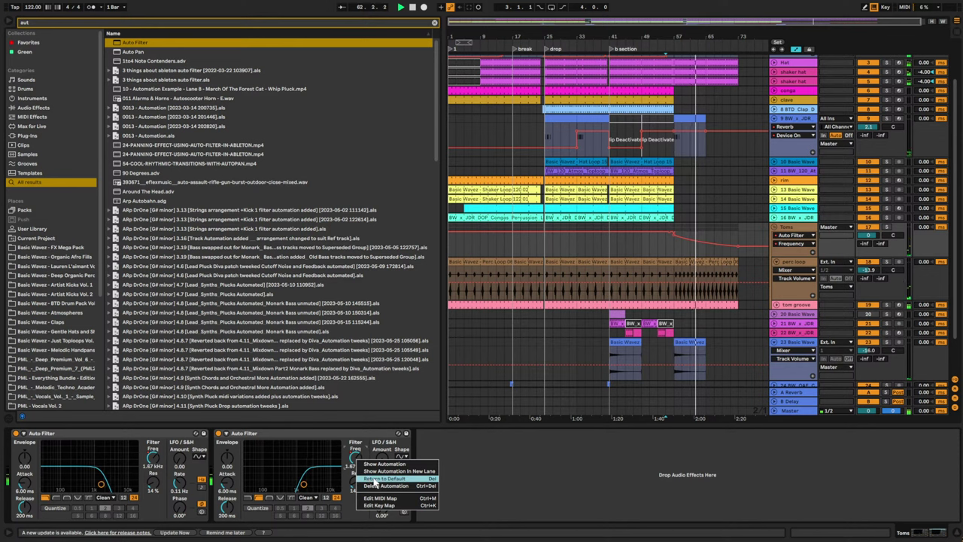
click(364, 469)
right_click(356, 458)
click(381, 492)
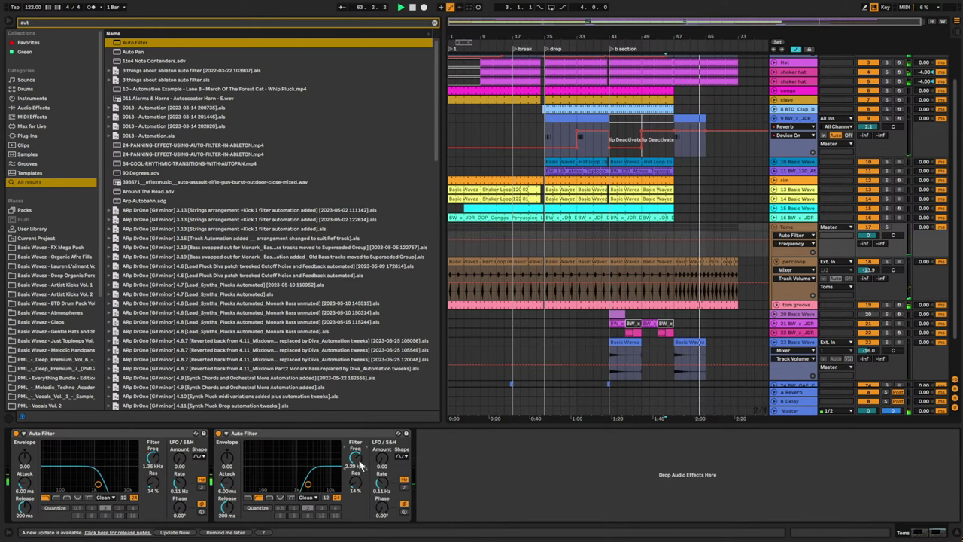
drag(358, 460, 358, 509)
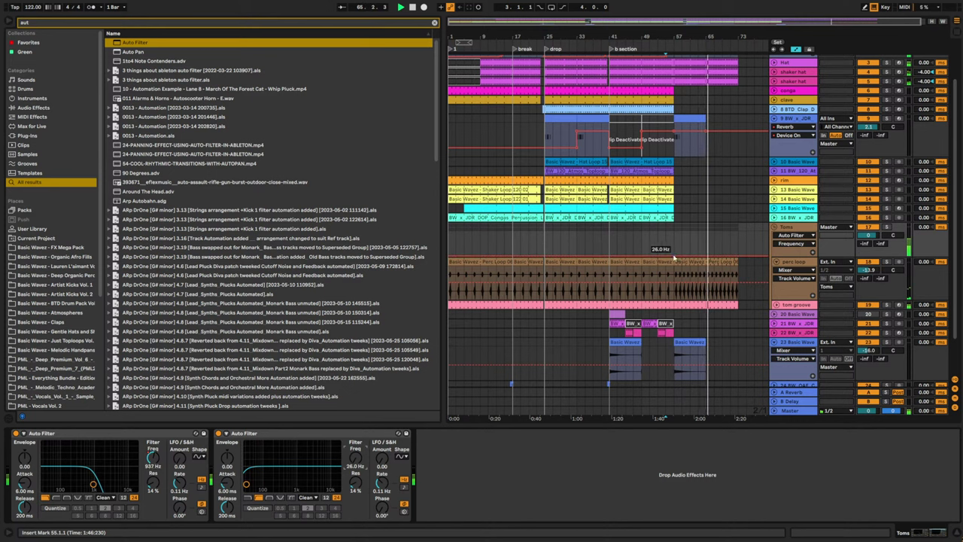
drag(716, 257, 724, 239)
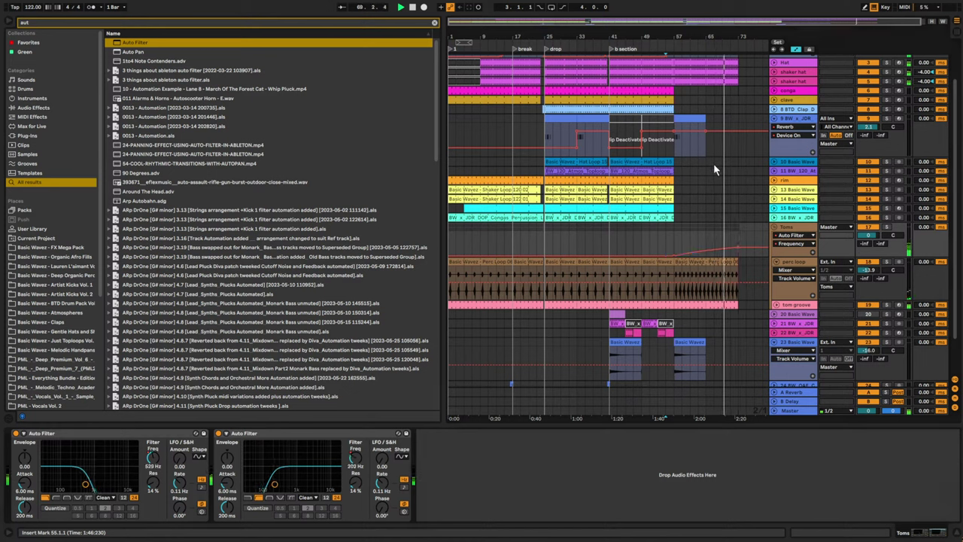
- Deactivate the track 9 tom one-shot clip at bars 57–65, fold all tracks and play on from bar 53
click(689, 119)
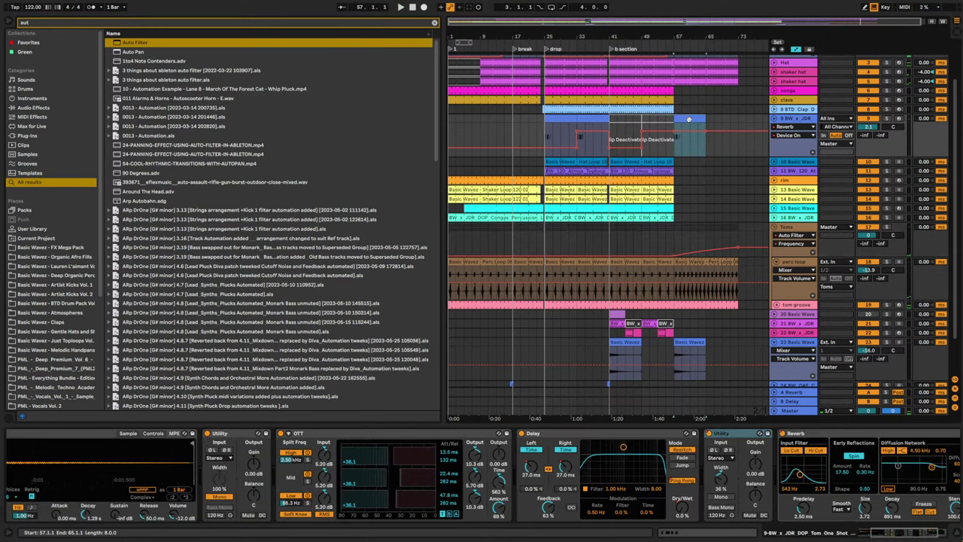
click(660, 155)
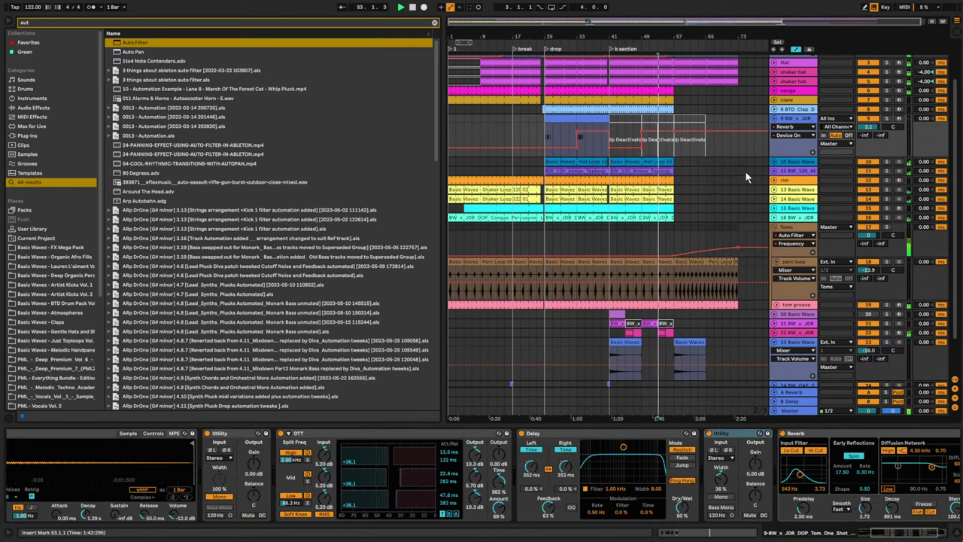
alt+click(776, 227)
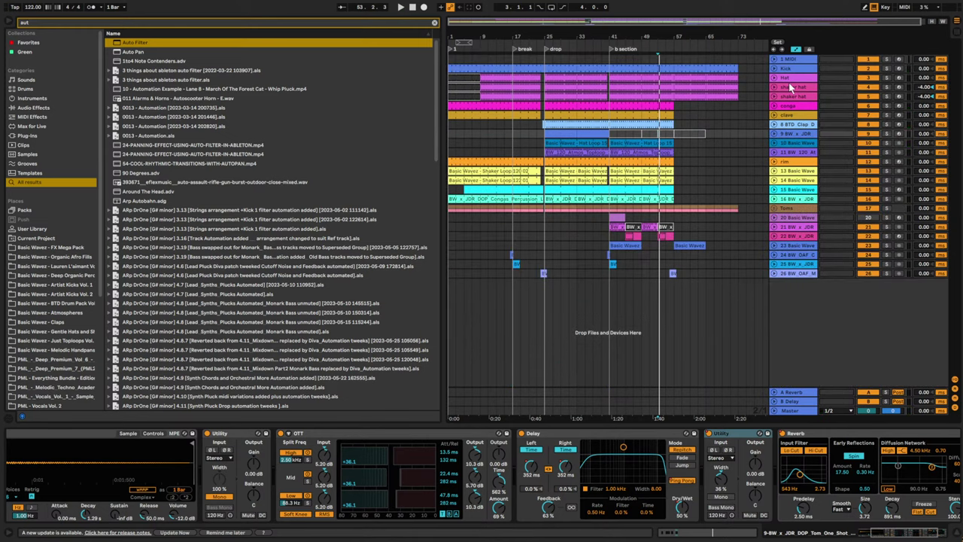
key(space)
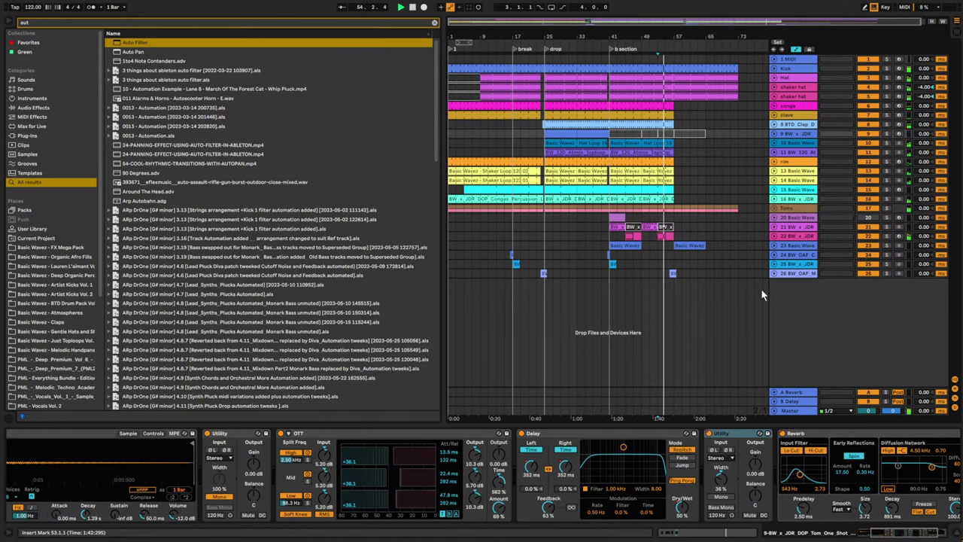
- Automate the Echo feedback on the track 26 timbale fill to rise from bar 57, peak around bar 59 and fall by bar 65
click(785, 275)
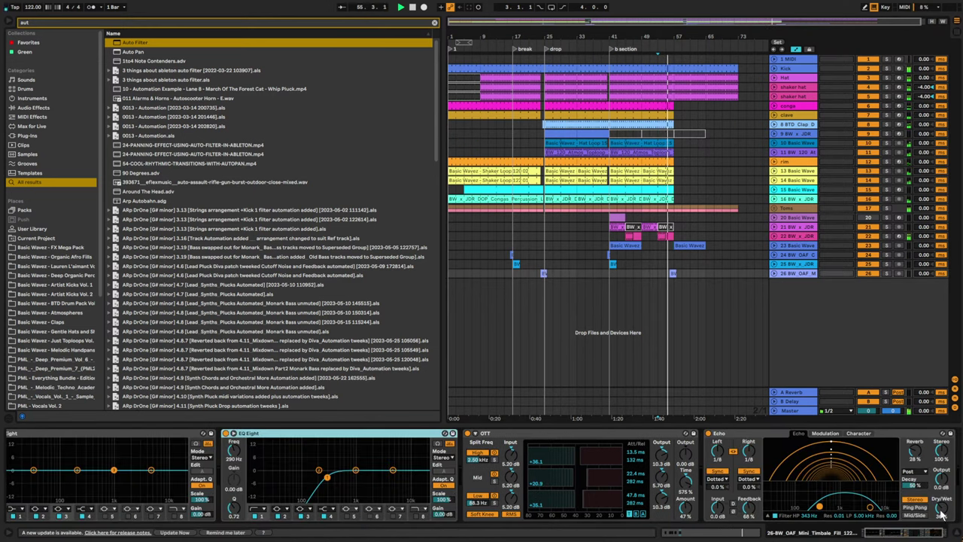
click(745, 514)
click(773, 275)
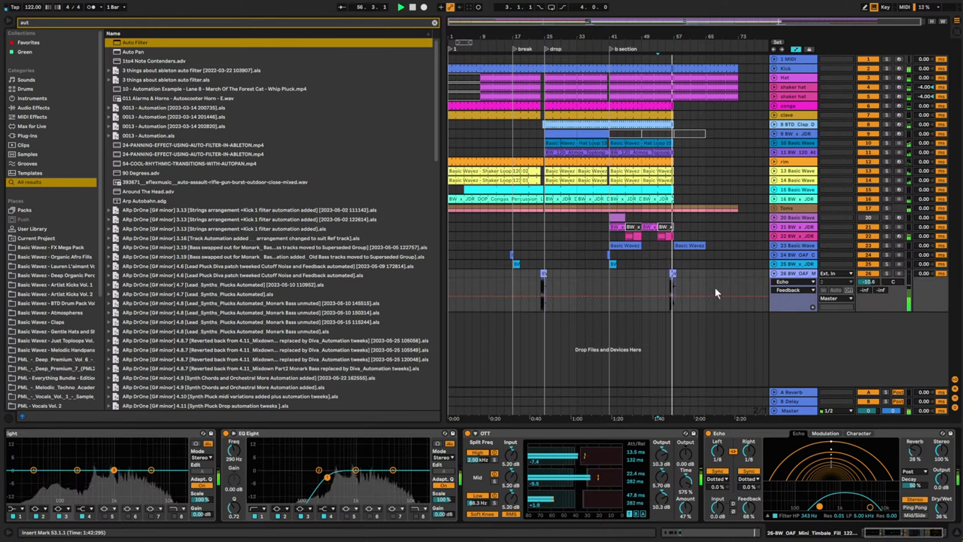
click(672, 297)
drag(674, 295, 706, 291)
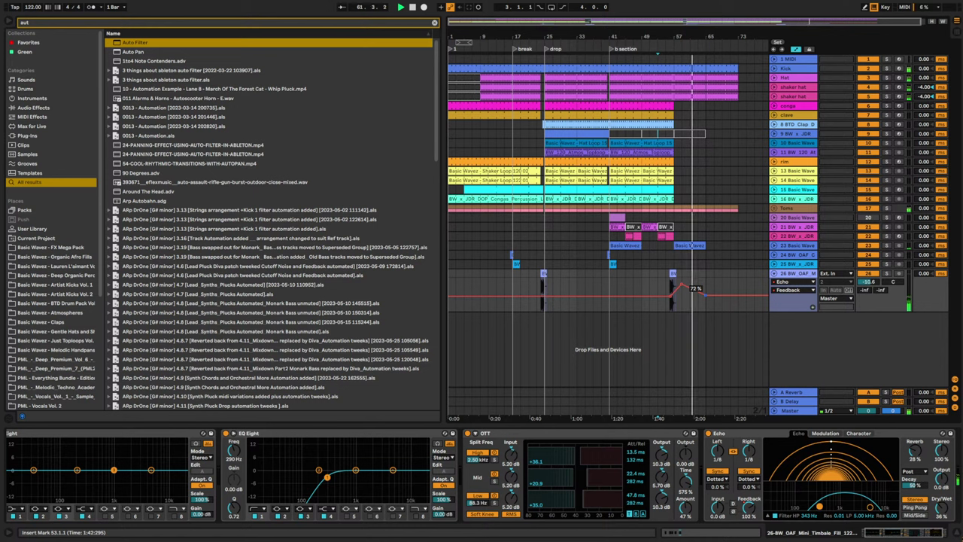
drag(696, 291, 695, 289)
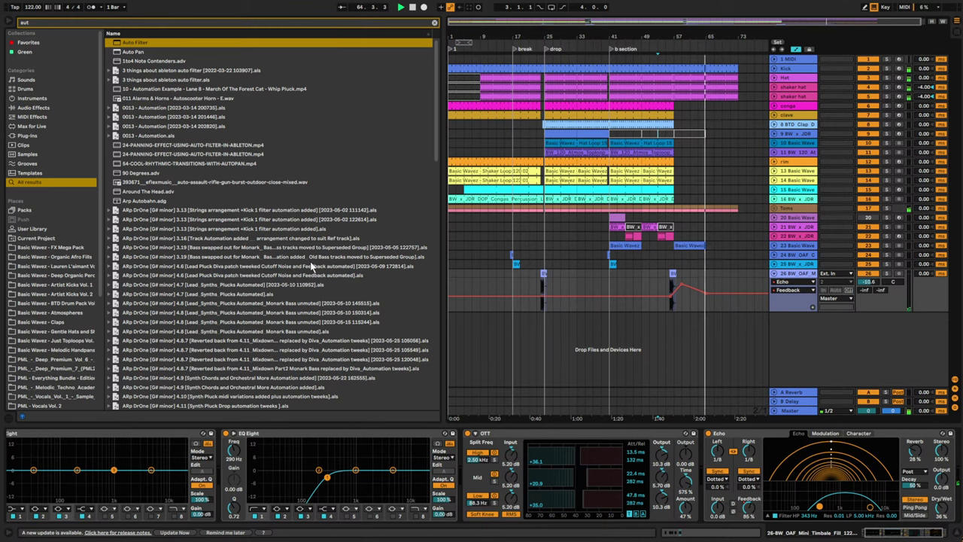
- Clear the browser search and open the Atmos Tops & Rhythms folder in the Basic Wavez - Atmospheres pack
click(60, 313)
click(434, 22)
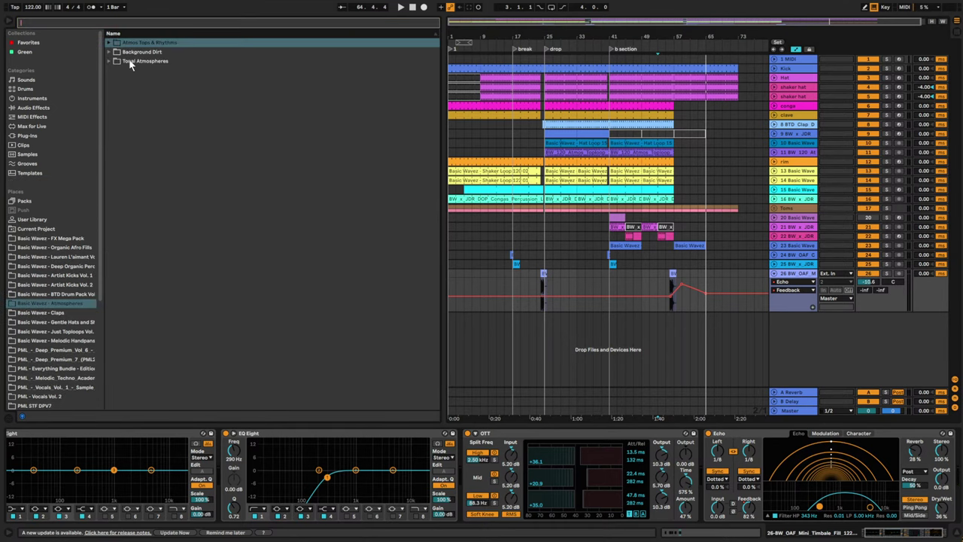
click(111, 61)
click(110, 61)
click(110, 52)
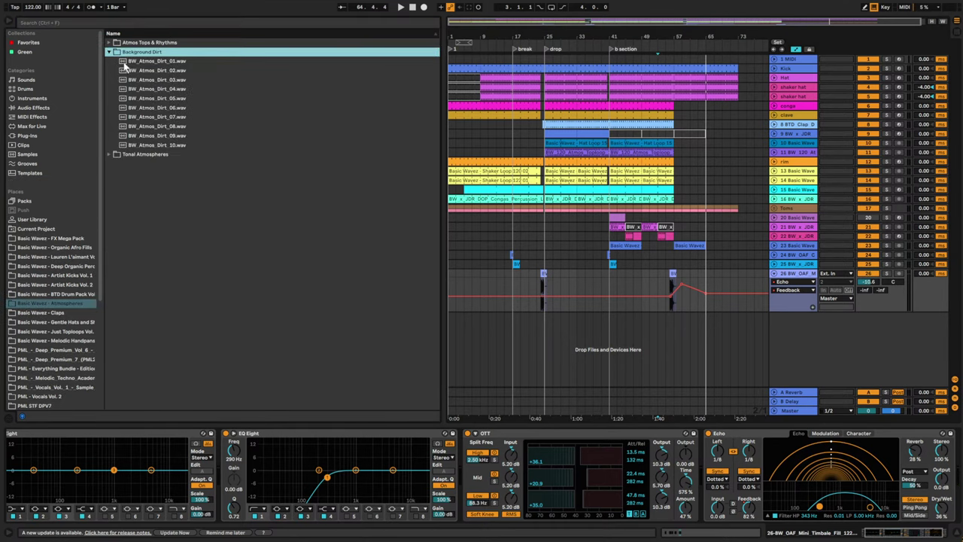
click(110, 42)
- Preview the atmos toploops and place BW_120_Atmos_Toploop_04.wav on a new audio track at bar 57
click(168, 80)
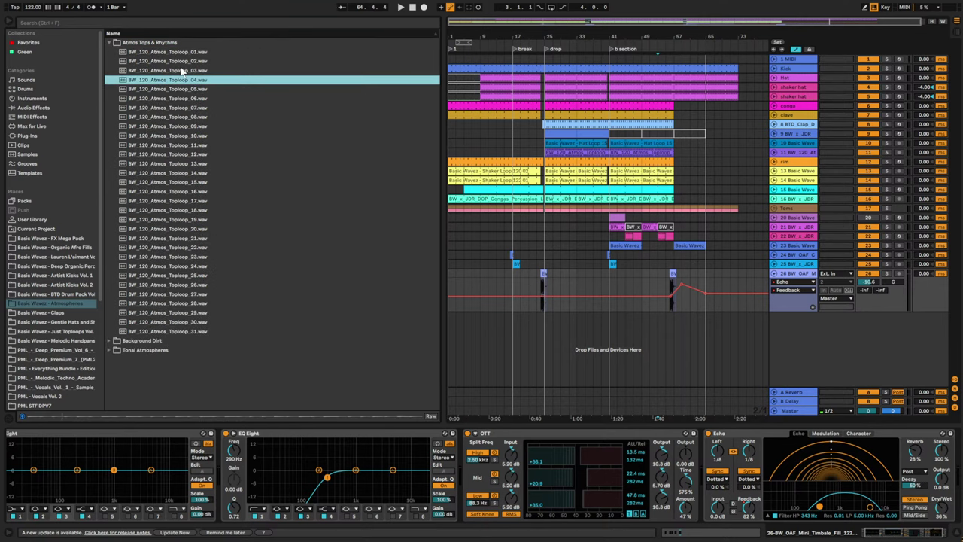
click(181, 70)
click(182, 79)
drag(185, 81, 681, 332)
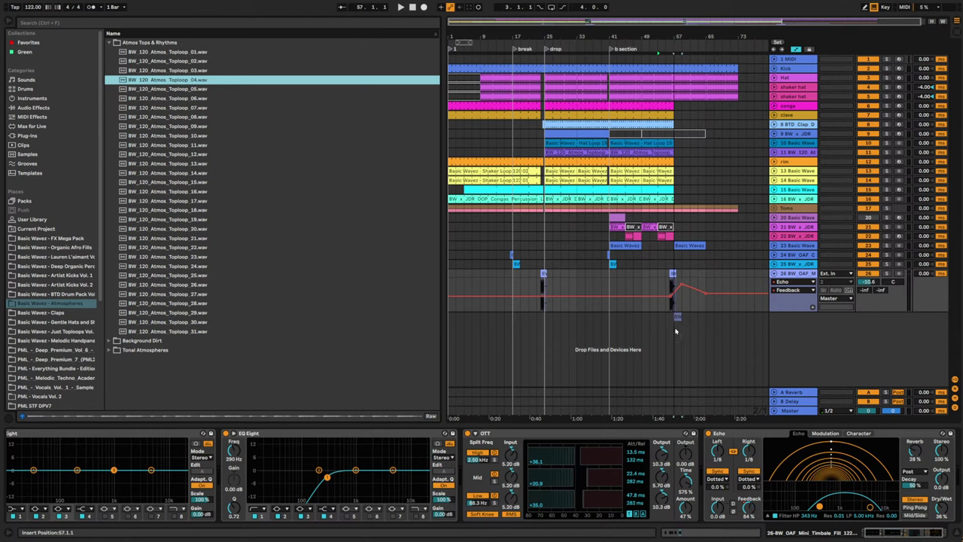
- Move the Atmos Toploop 04 clip to bar 65, play from bar 55 and extend the clip's start back to bar 57
drag(716, 25, 826, 49)
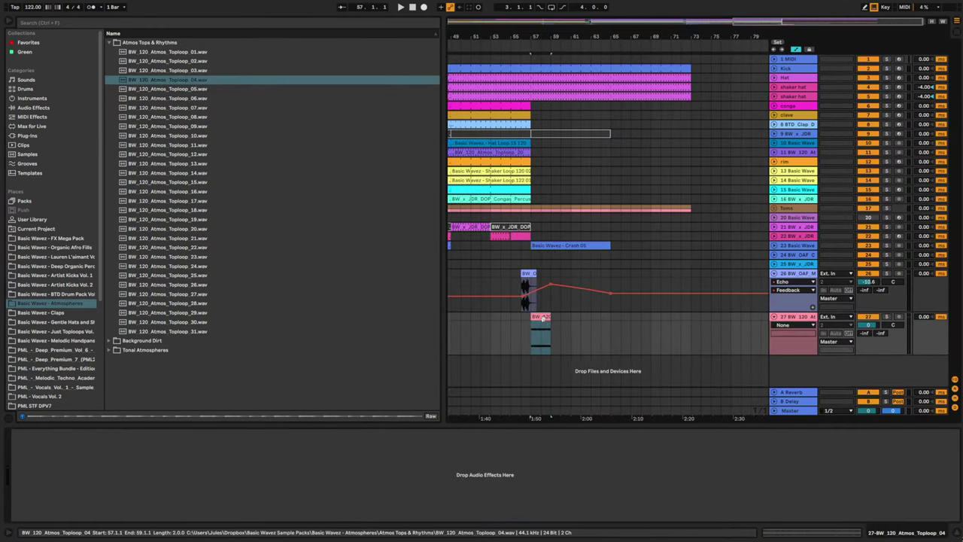
mouse_move(543, 317)
mouse_down()
mouse_move(636, 325)
mouse_move(625, 326)
mouse_up()
click(511, 330)
key(space)
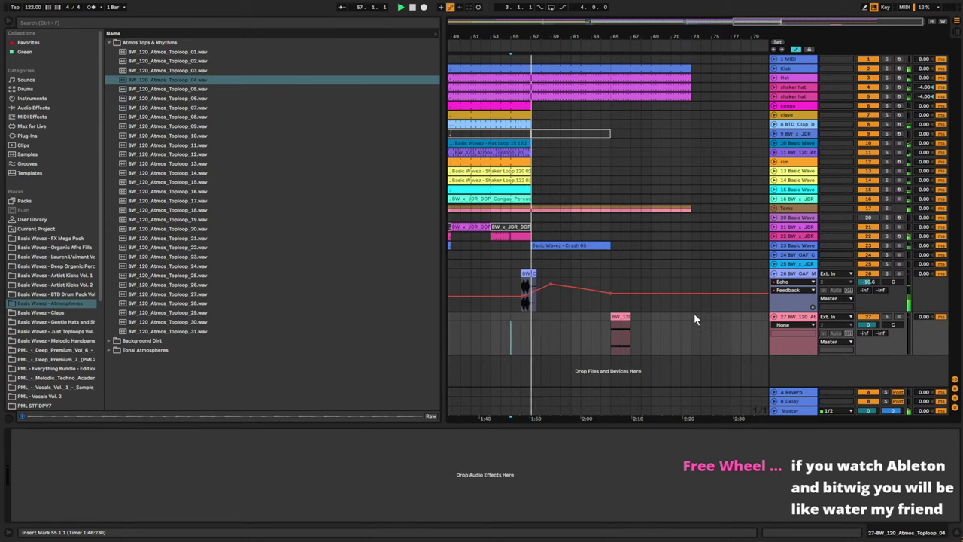
click(620, 331)
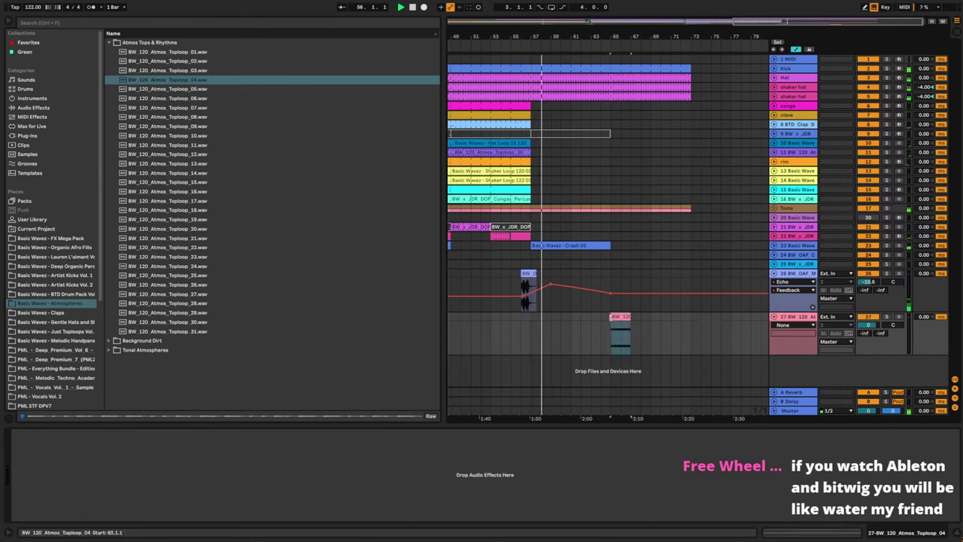
drag(610, 331, 531, 331)
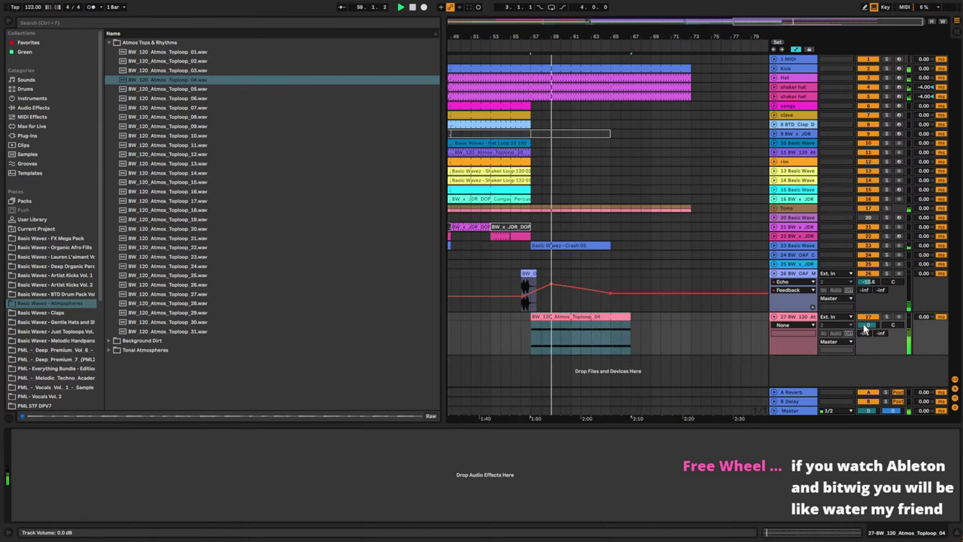
- Lower the toploop track's volume to -17.1 dB and extend its clip to bar 73
mouse_move(865, 328)
mouse_down()
mouse_move(865, 338)
mouse_move(865, 330)
mouse_up()
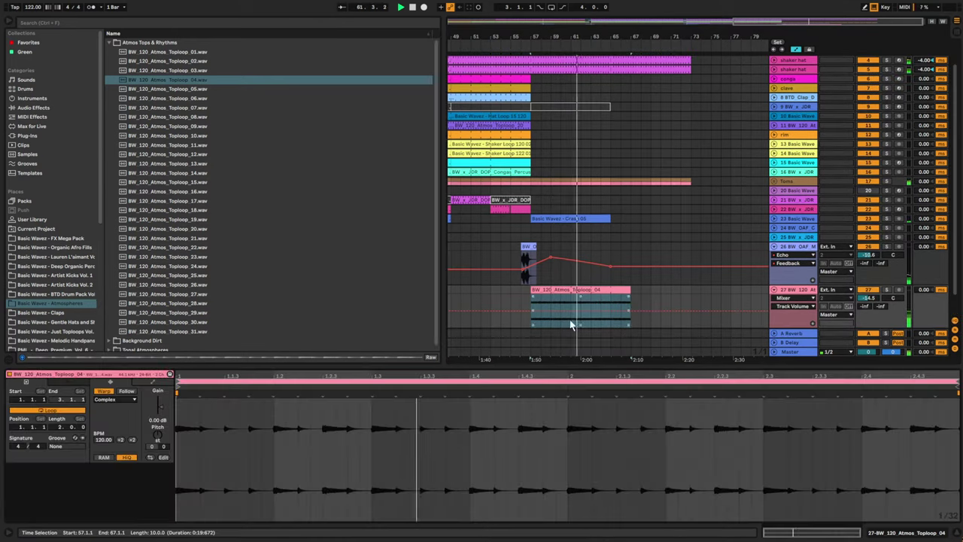
double_click(570, 318)
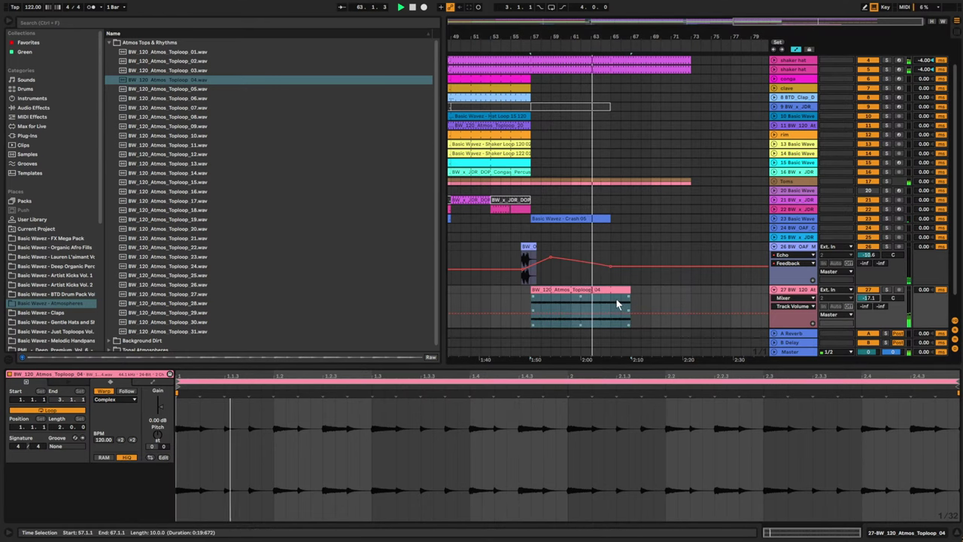
drag(645, 288, 691, 289)
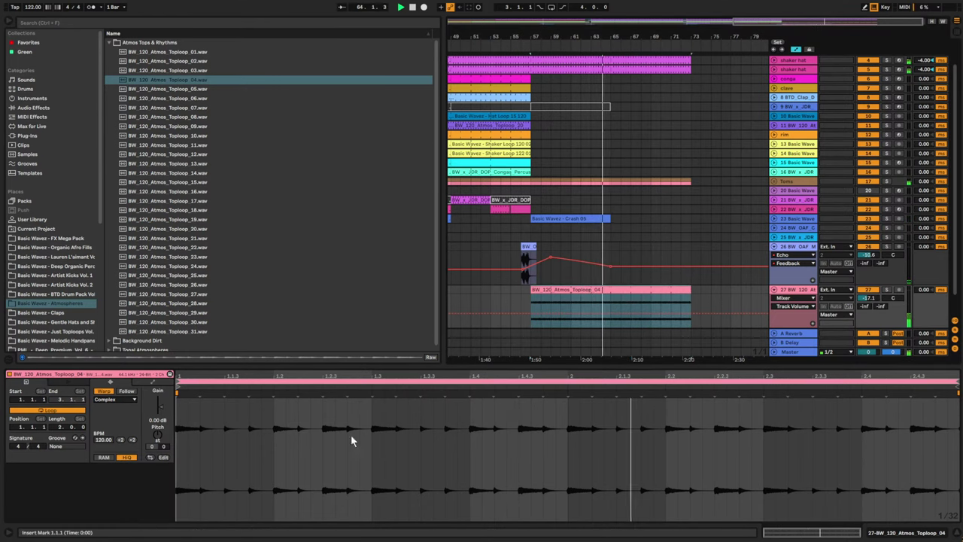
- Set the toploop clip's warp mode to Beats and its transient envelope to 21
click(107, 399)
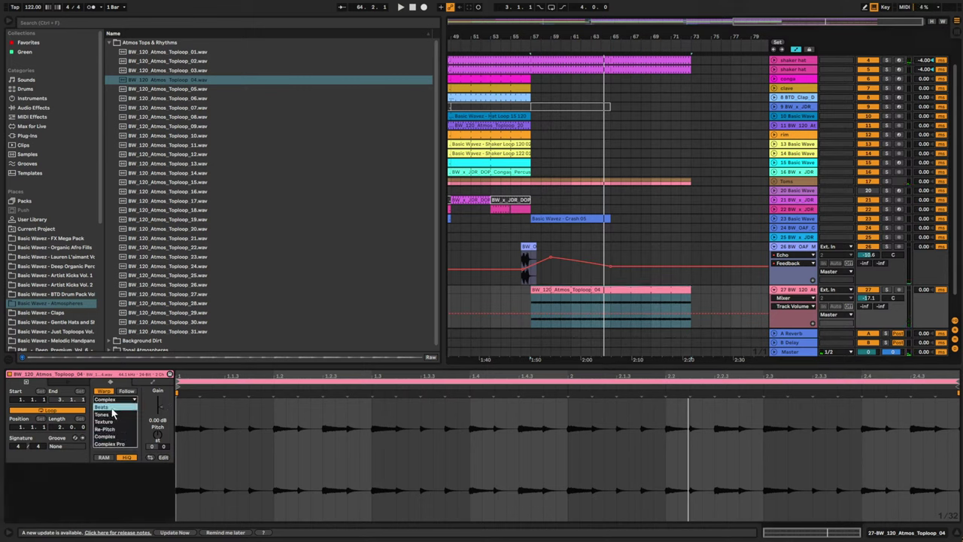
click(107, 407)
click(106, 430)
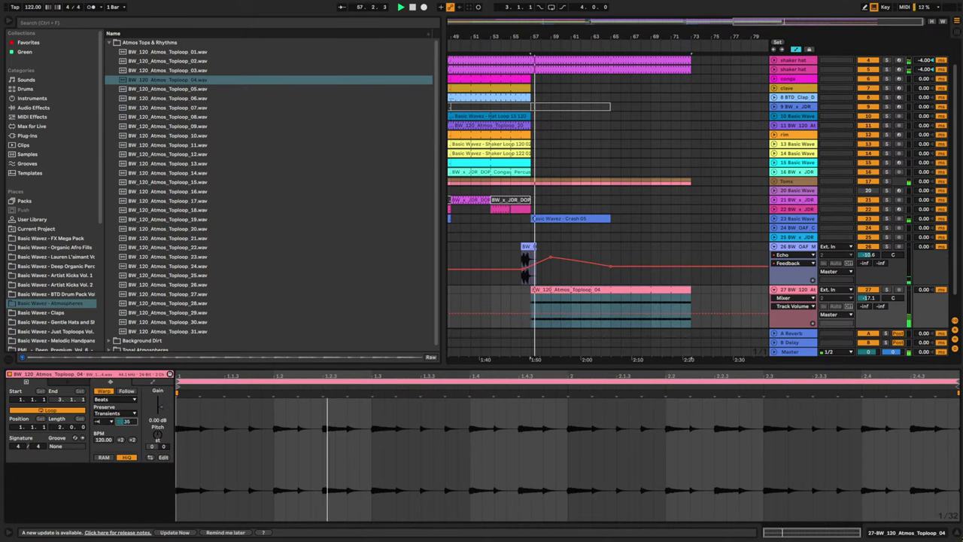
drag(127, 421, 127, 430)
click(115, 399)
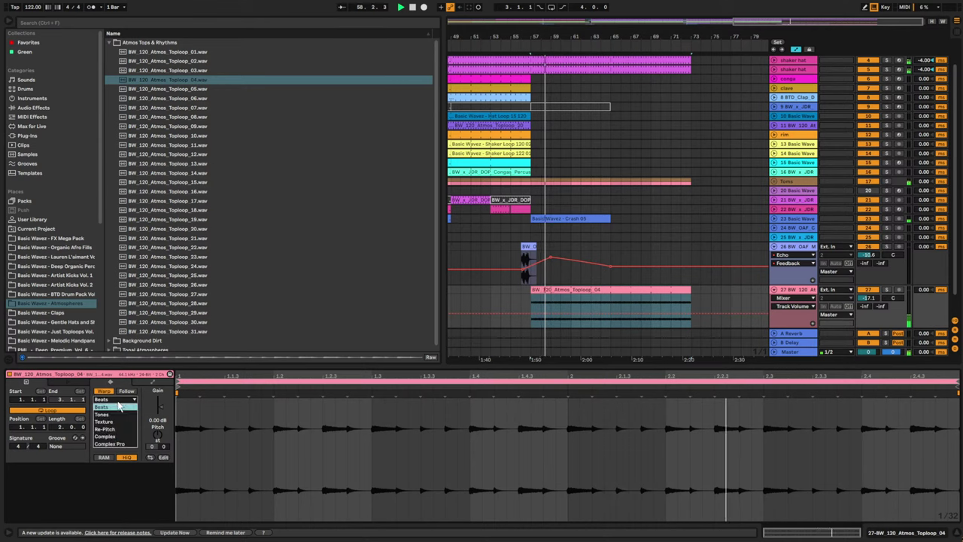
click(112, 466)
- Set the clip's Preserve resolution to 1/16, envelope to 42, gain to 2.81 dB and pitch to +18 semitones
click(119, 414)
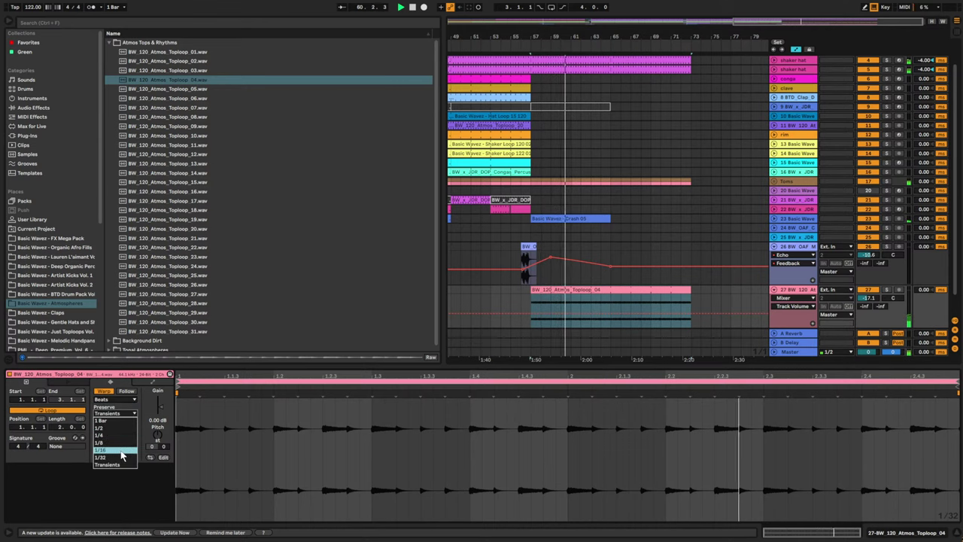
click(123, 449)
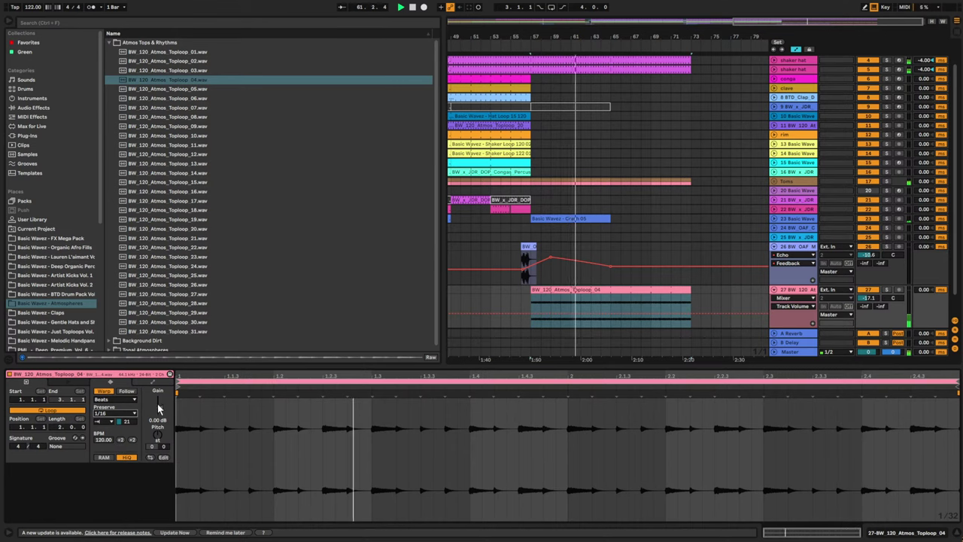
drag(158, 407, 127, 420)
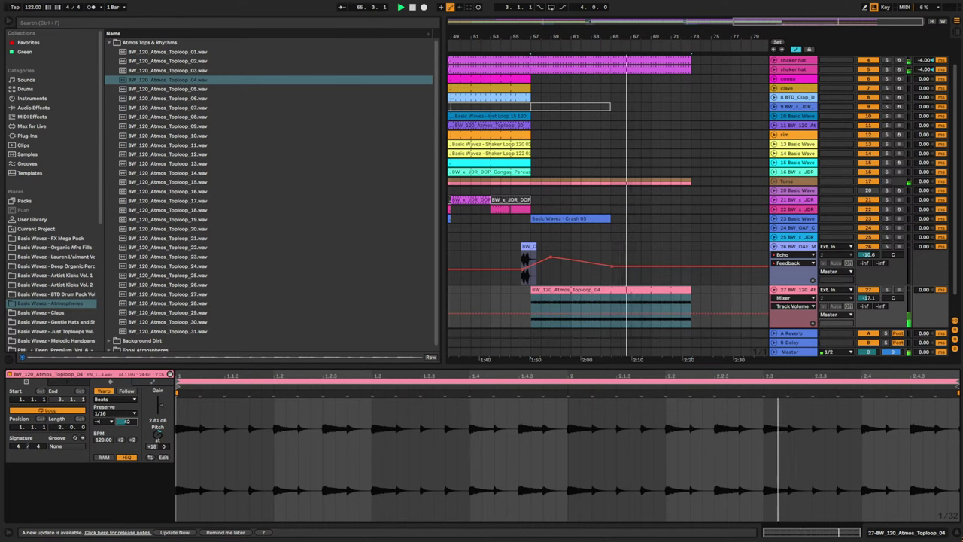
- Restart playback from bar 57 and shorten the toploop clip's loop length to 0.1.2
key(space)
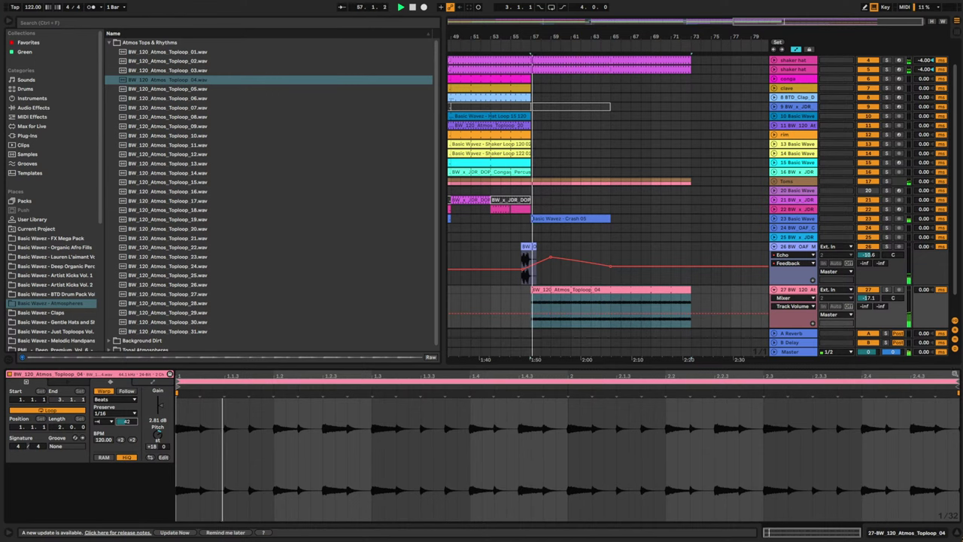
drag(956, 385, 275, 388)
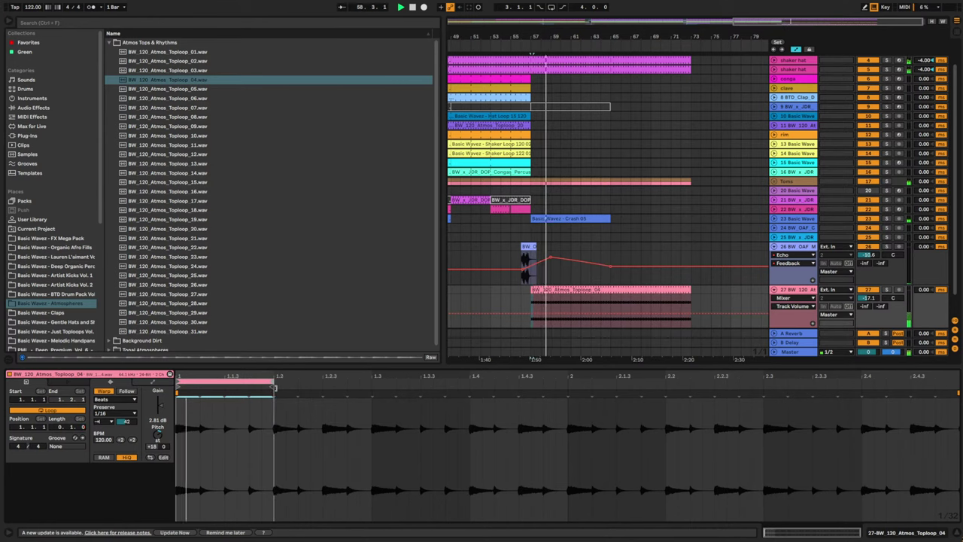
drag(275, 387, 322, 387)
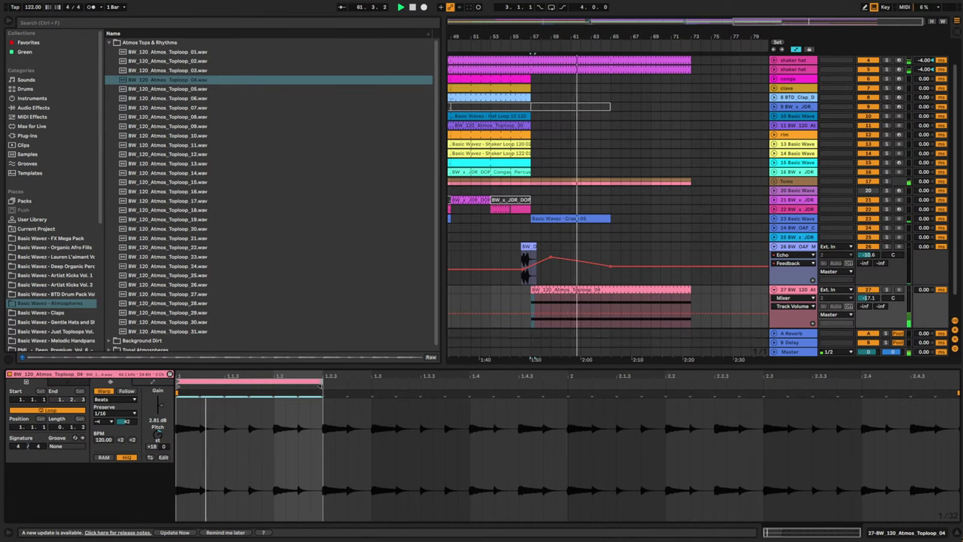
- Set the Toploop_04 clip's Beats warp to preserve 1/32 and its transient envelope to 9
click(115, 413)
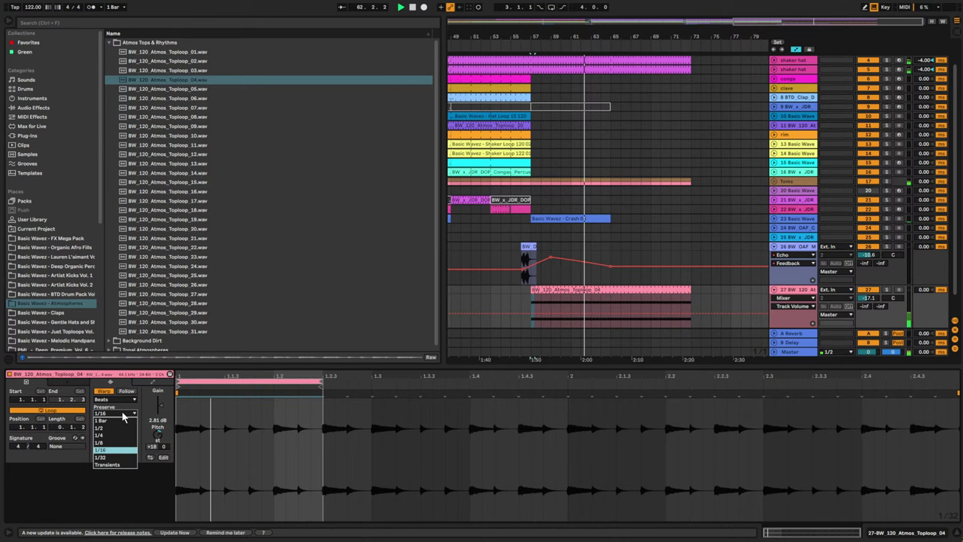
click(122, 459)
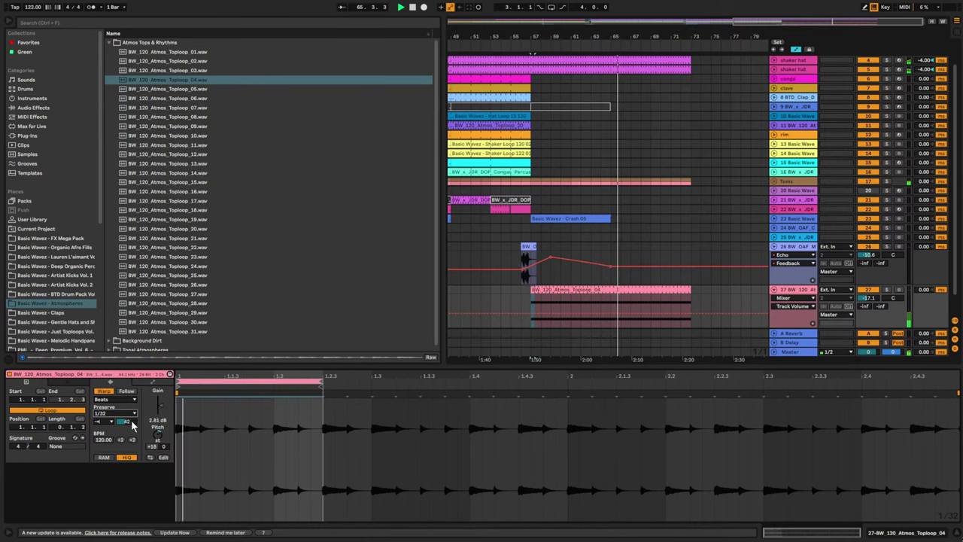
drag(131, 422, 131, 444)
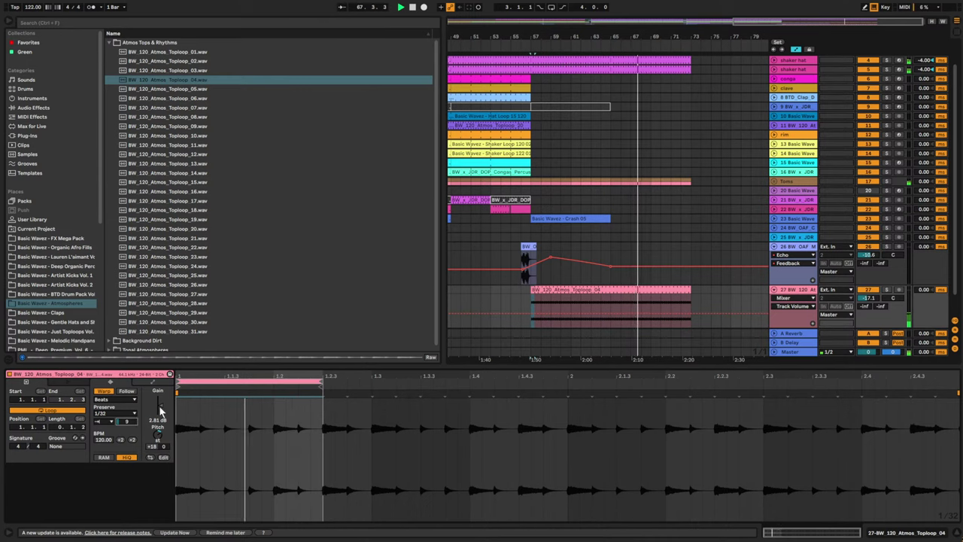
- Solo track 27 with the Atmos Toploop and add the Redux effect to its device chain
click(888, 291)
key(space)
double_click(795, 291)
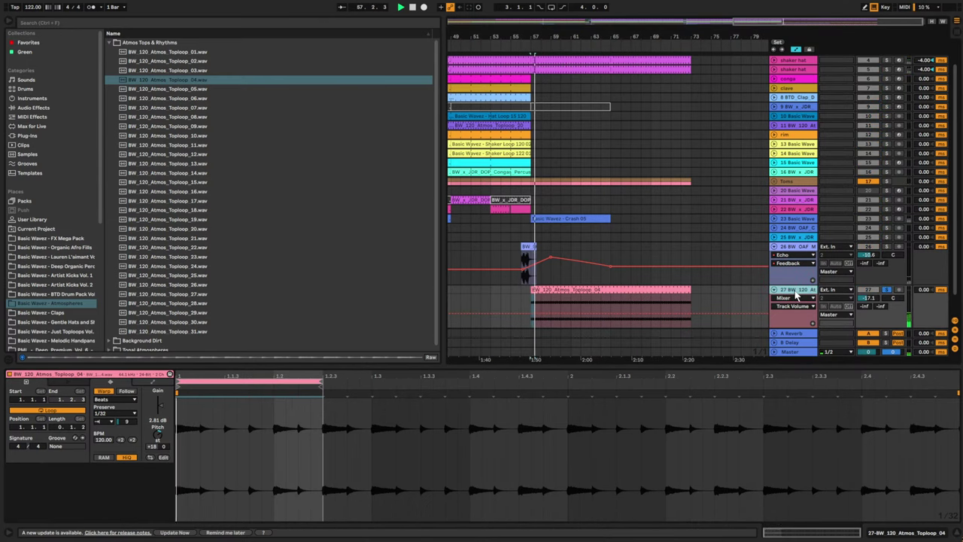
click(264, 22)
text(red)
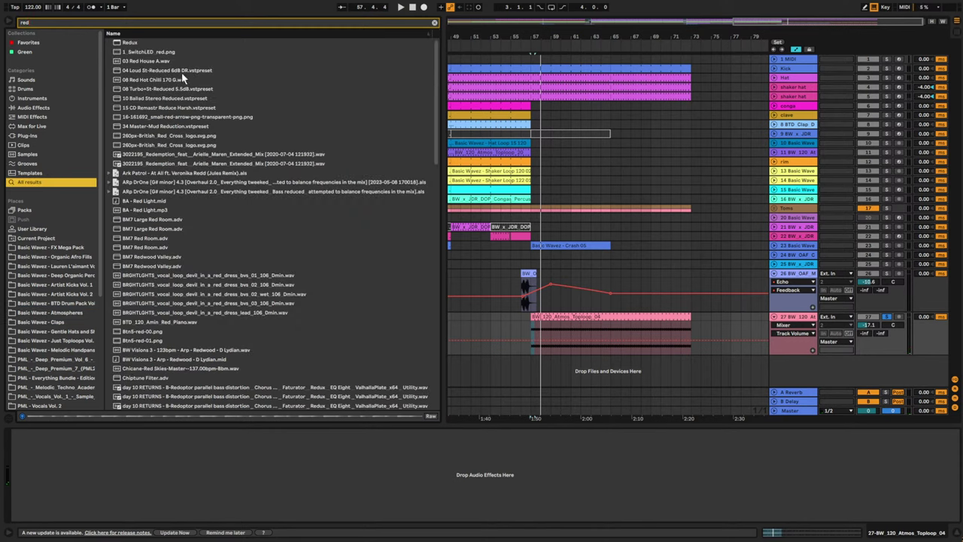
key(Down)
key(Return)
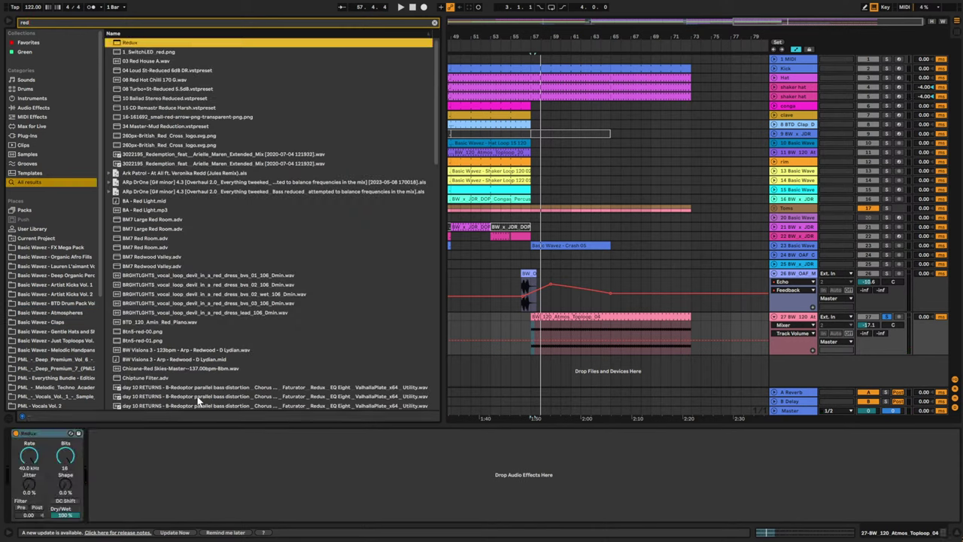
- Lower the Redux Rate to 8.45 kHz while playing the soloed toploop
drag(41, 455, 41, 489)
key(space)
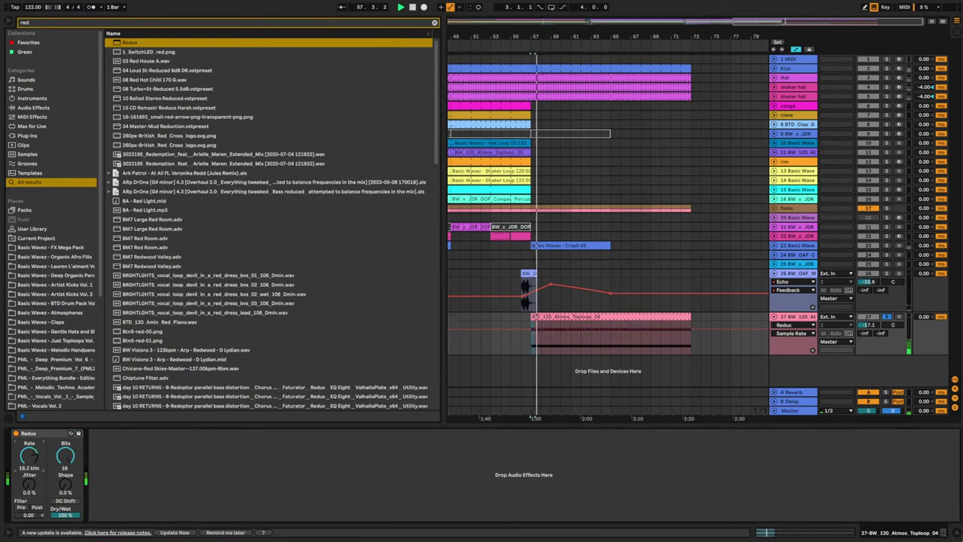
drag(29, 455, 29, 454)
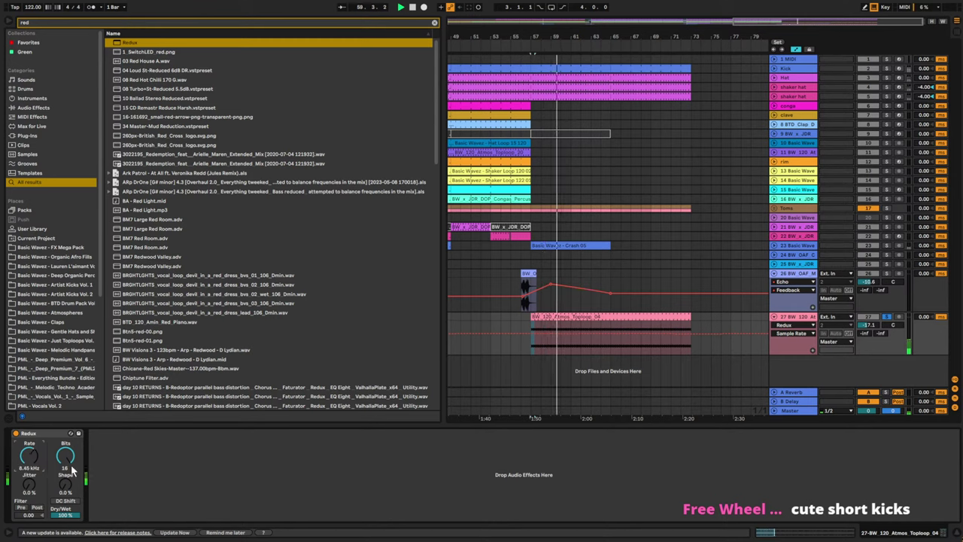
- Add EQ Eight after Redux and boost its band 4 high shelf by 6.57 dB at 7.26 kHz
click(435, 23)
text(eq)
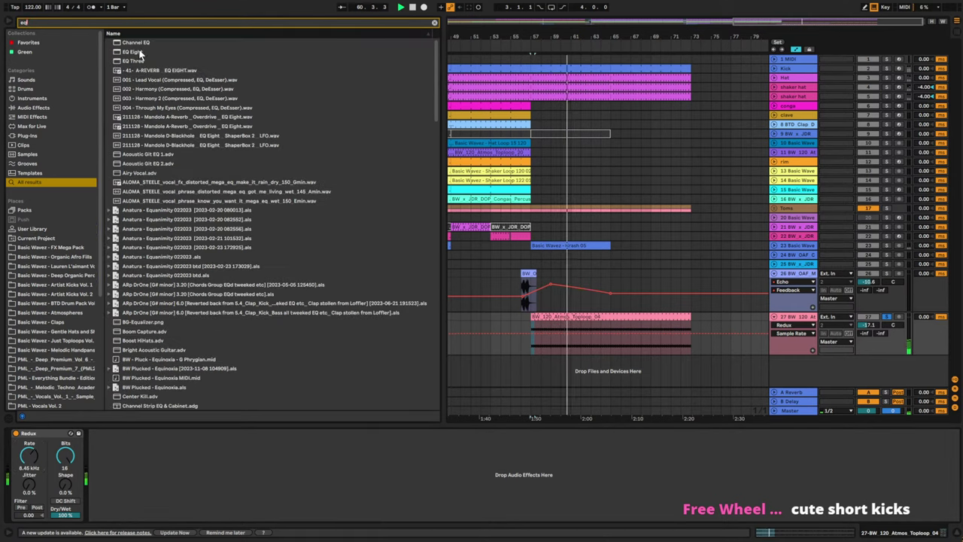
double_click(136, 52)
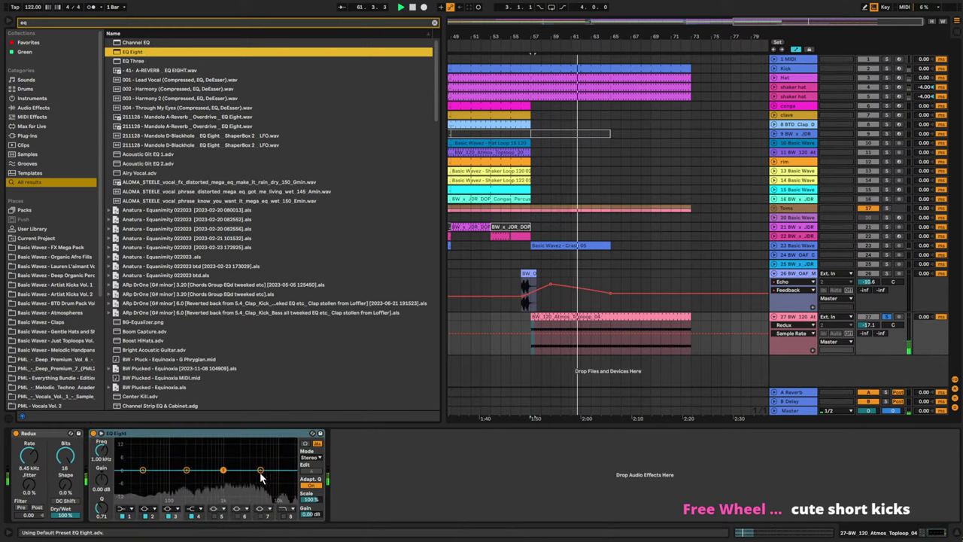
drag(260, 471, 268, 454)
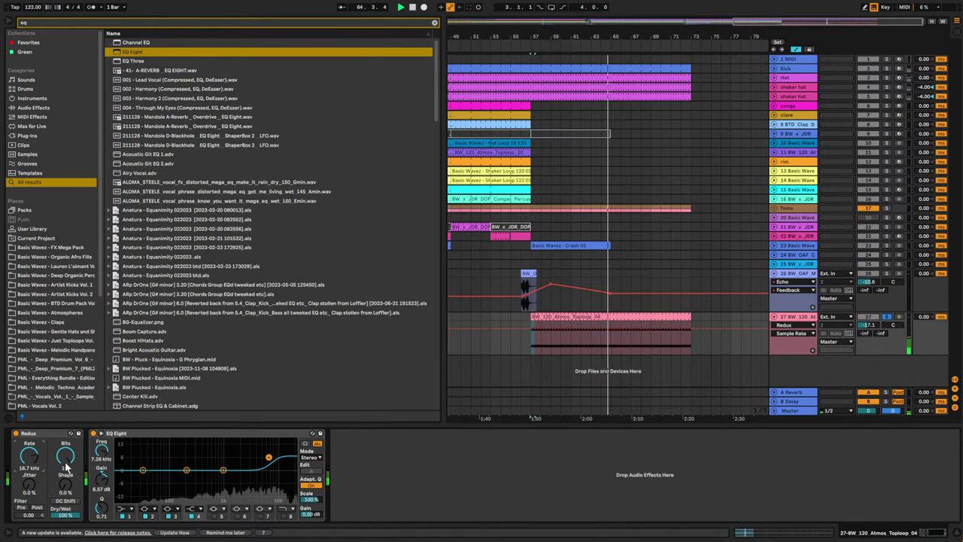
- Set the Redux Jitter to 64 %
drag(30, 486, 29, 418)
drag(30, 488, 30, 497)
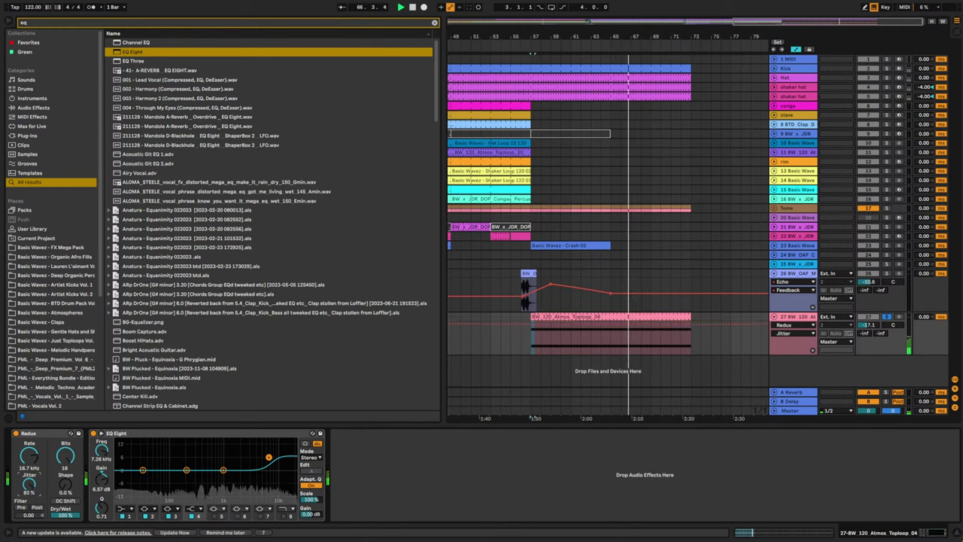
- Make EQ Eight's band 1 a low cut at a higher frequency and boost band 3 by 7.56 dB at 13.5 kHz
click(126, 509)
click(122, 461)
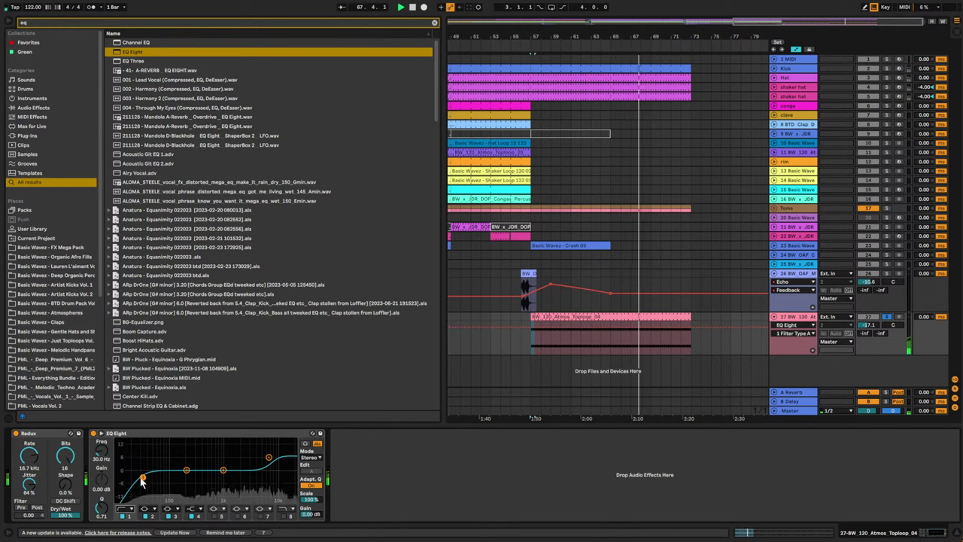
drag(142, 471, 194, 482)
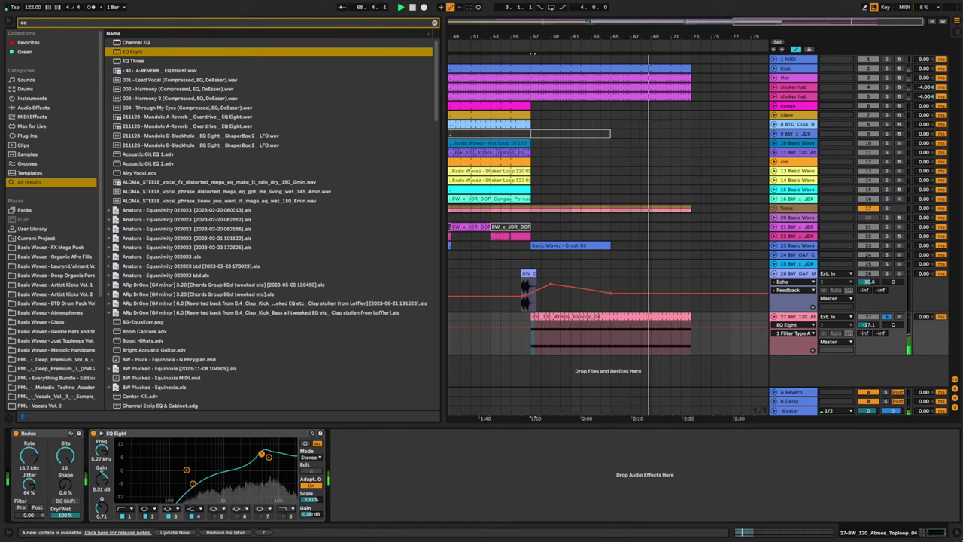
drag(287, 454, 283, 455)
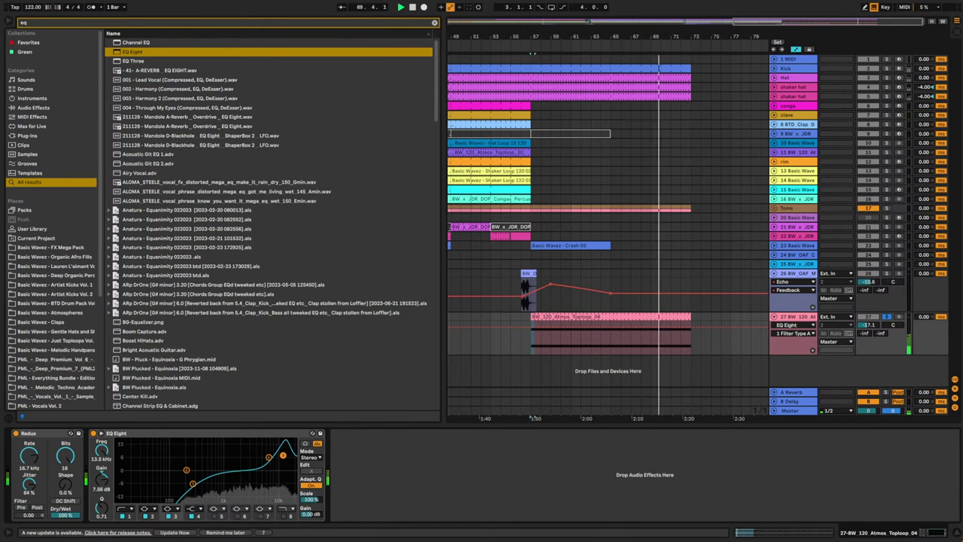
- Play the processed toploop from bar 57
click(533, 342)
key(space)
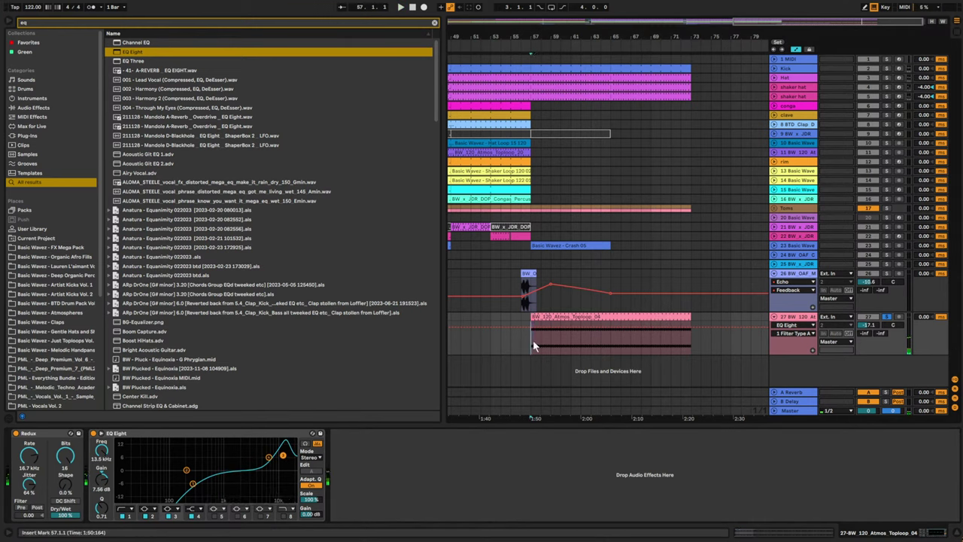
key(space)
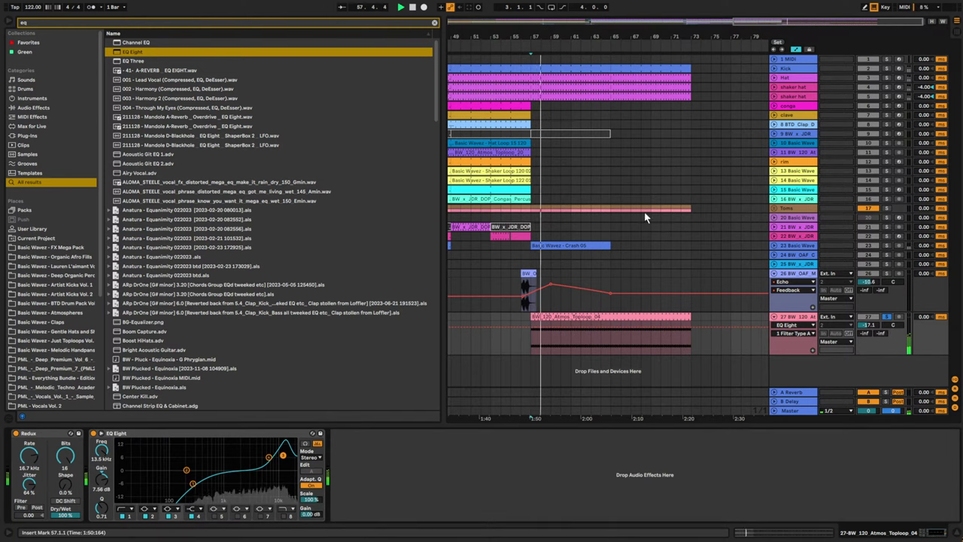
- Search the browser for Auto Pan and add it to the toploop track after EQ Eight
click(434, 25)
text(a)
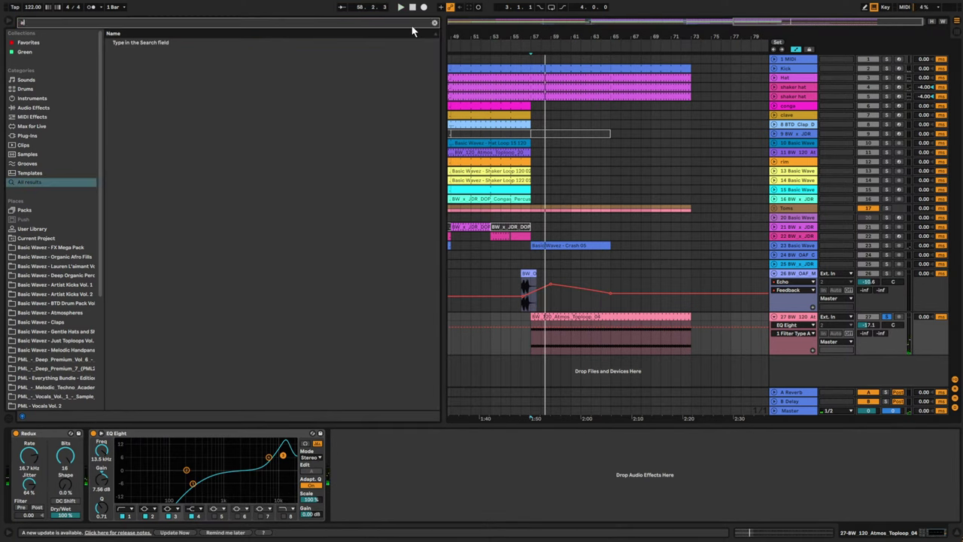
text(ut)
double_click(130, 51)
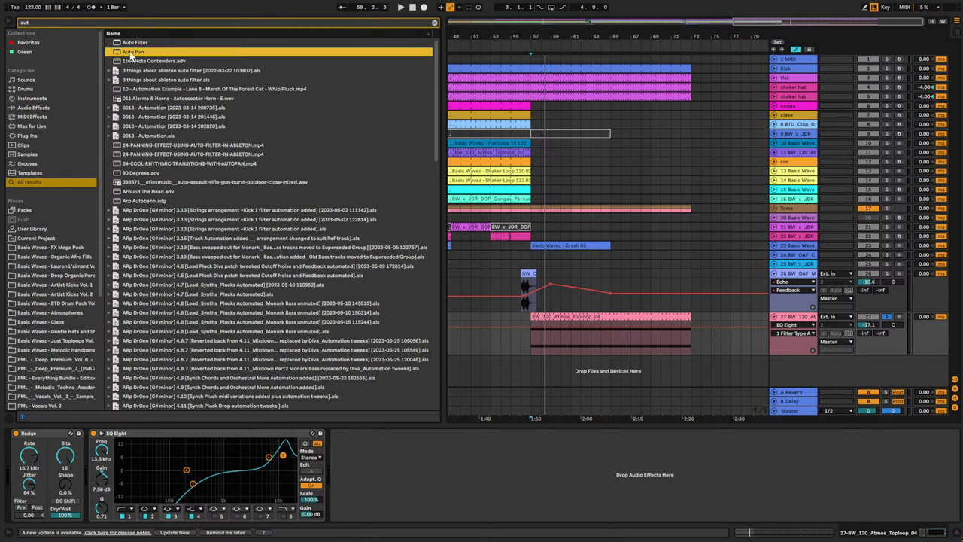
- Set Auto Pan's Phase to 120°, Shape to 39.7 % and Amount to 71.4 % during playback
key(space)
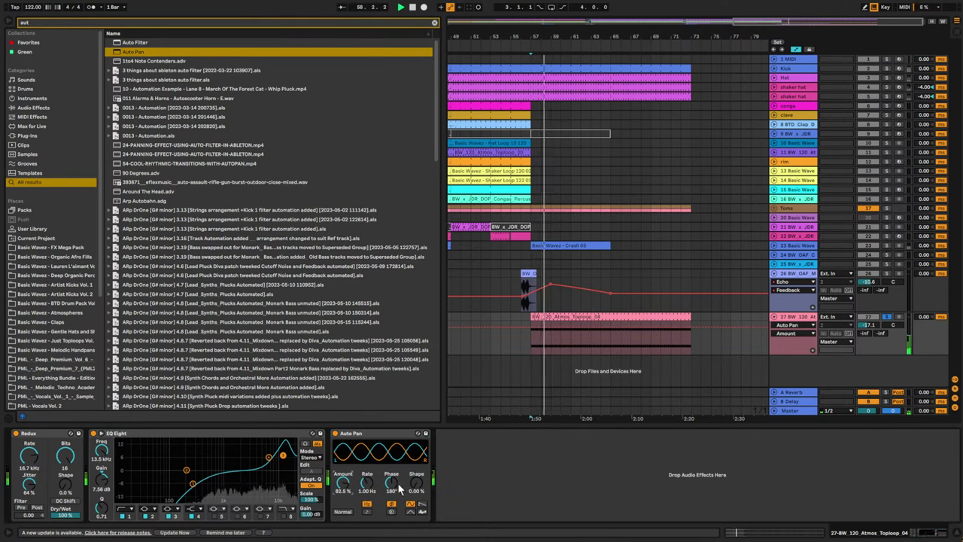
drag(392, 488, 391, 503)
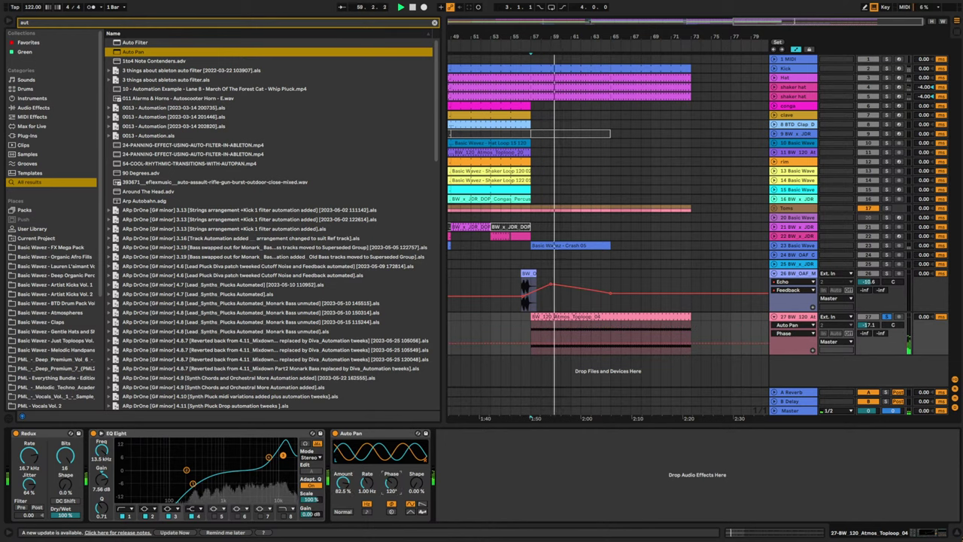
drag(416, 483, 416, 463)
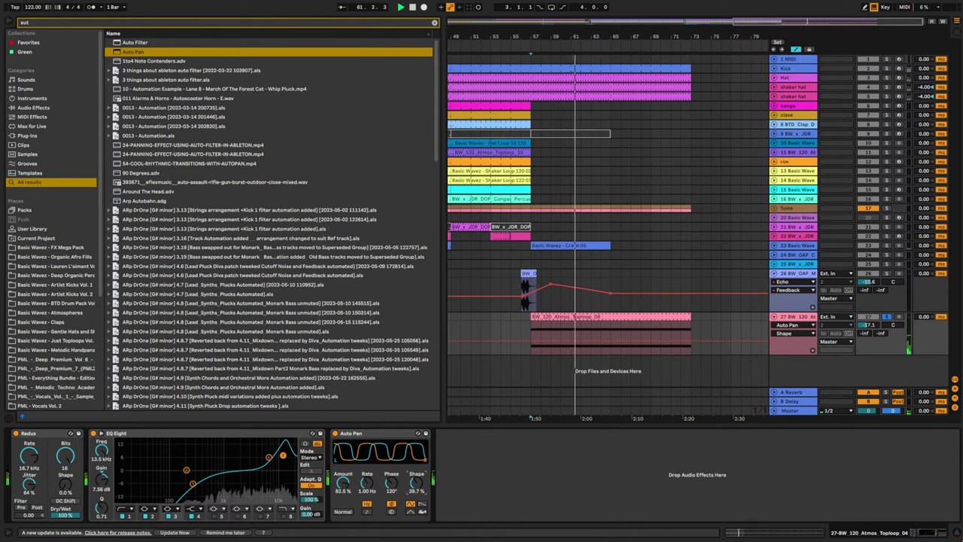
drag(344, 485, 344, 491)
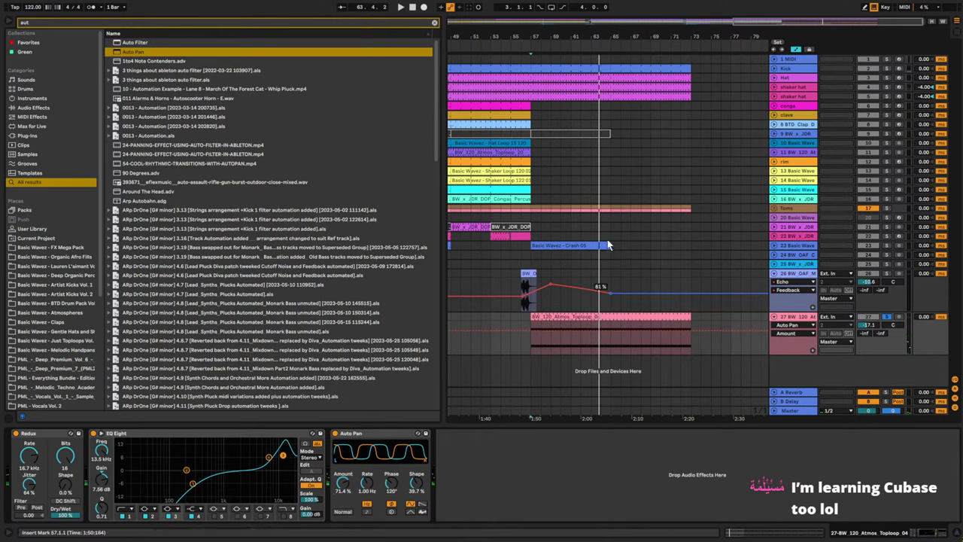
- Unsolo the toploop track and play the full arrangement from bar 57
key(space)
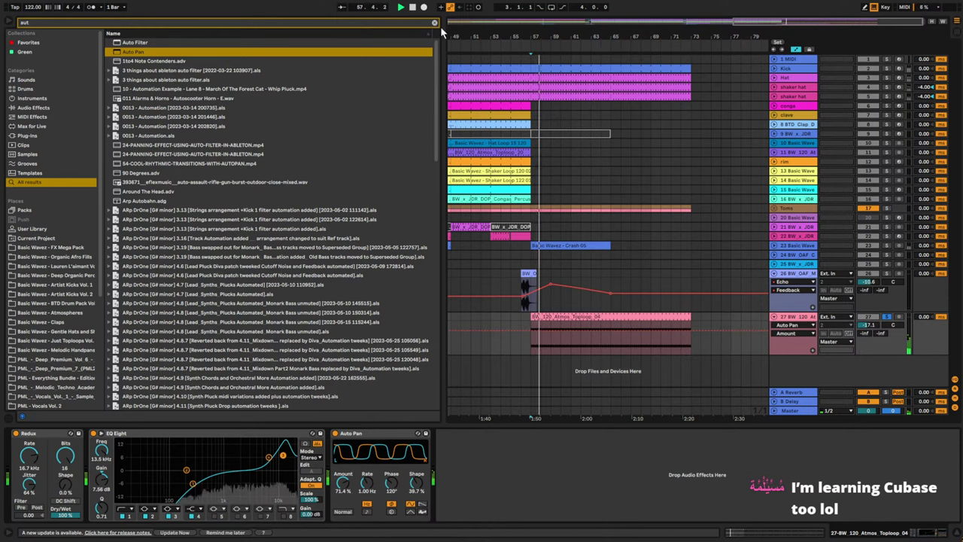
key(space)
key(space)
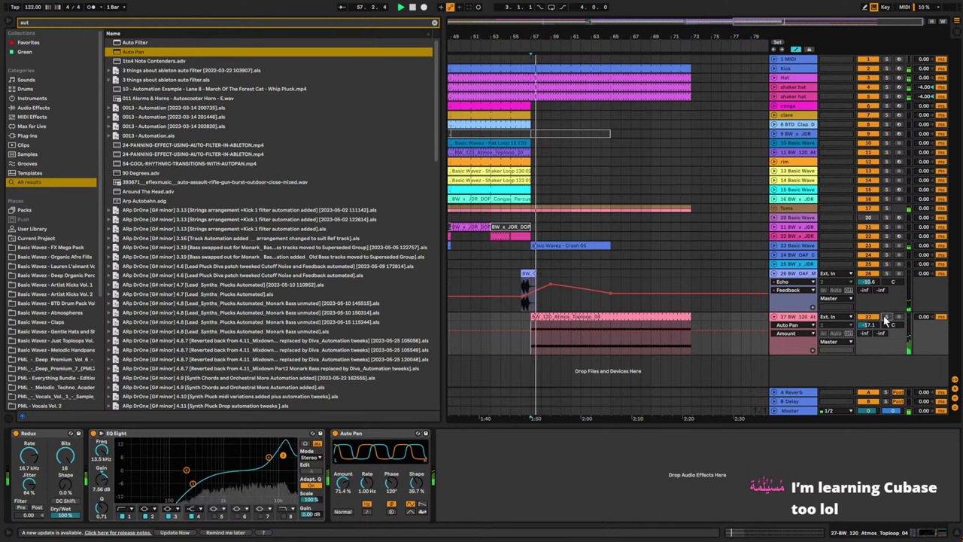
- Deactivate the hat and both shaker hat clips across bars 57 to 73
click(539, 80)
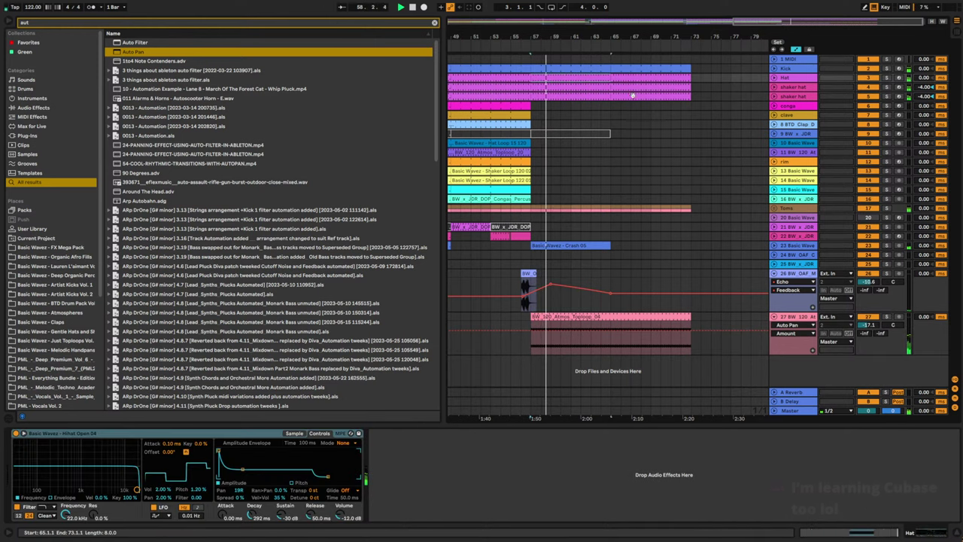
shift+click(650, 96)
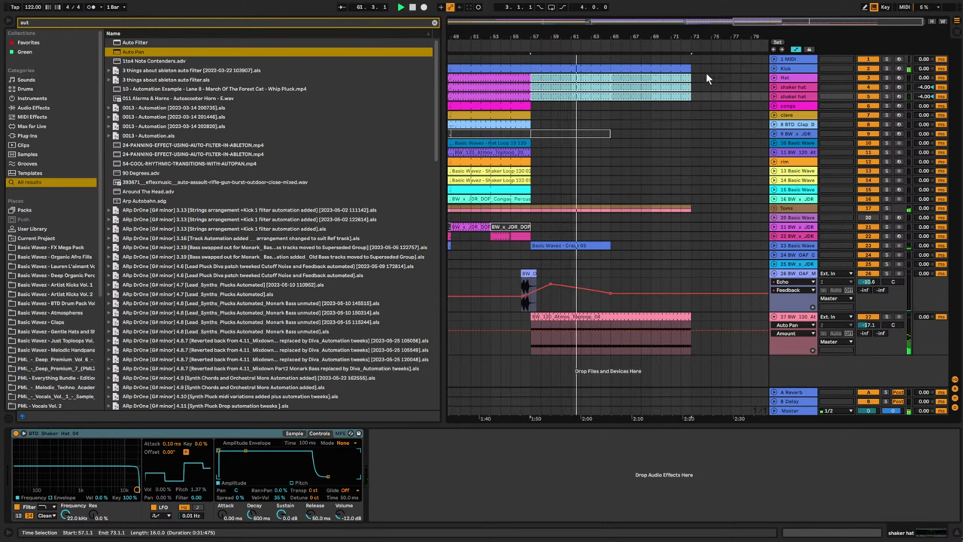
- Unfold the Kick track to check its Auto Filter Frequency automation, and stop playback
click(784, 69)
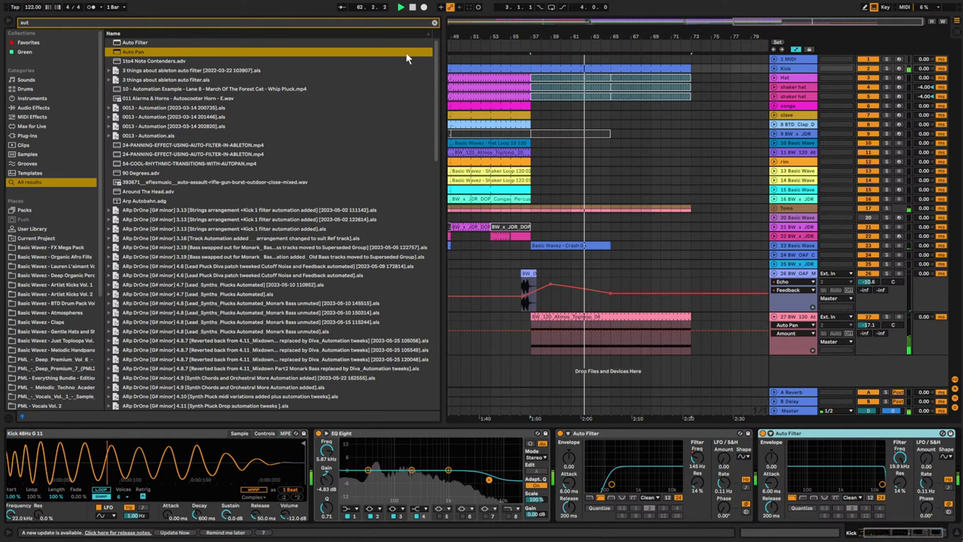
click(774, 69)
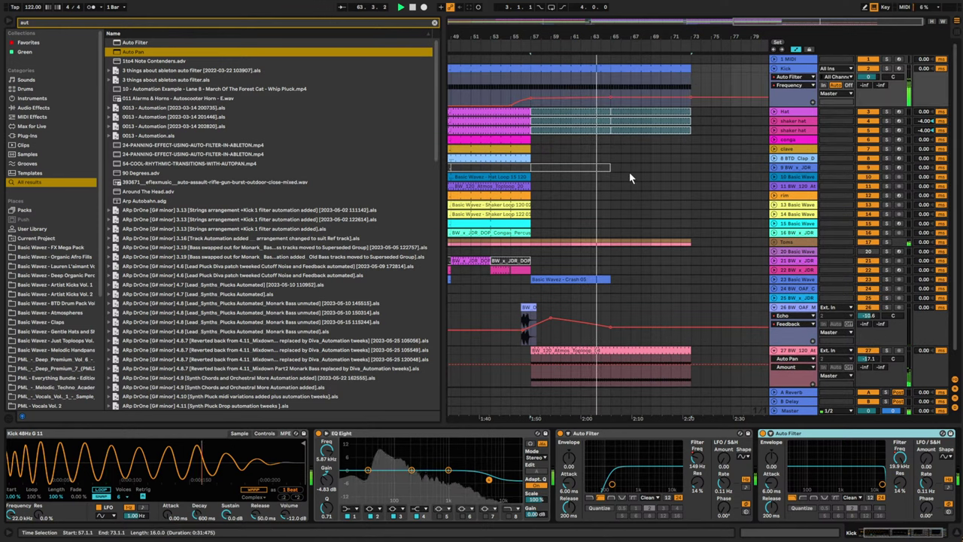
scroll(666, 235, down, 2)
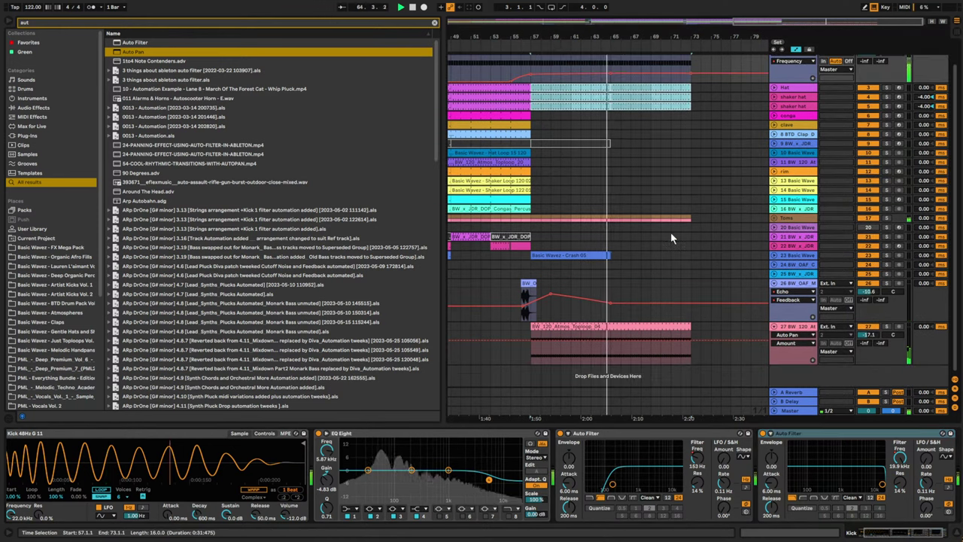
scroll(791, 114, up, 2)
key(space)
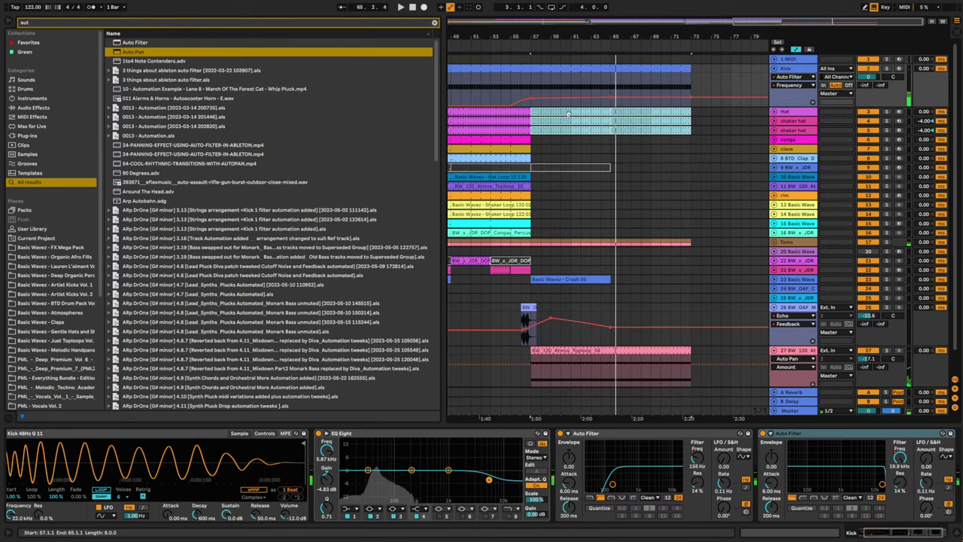
- Reactivate the hat and both shaker hat clips across bars 57 to 73
click(580, 112)
shift+click(579, 129)
key(0)
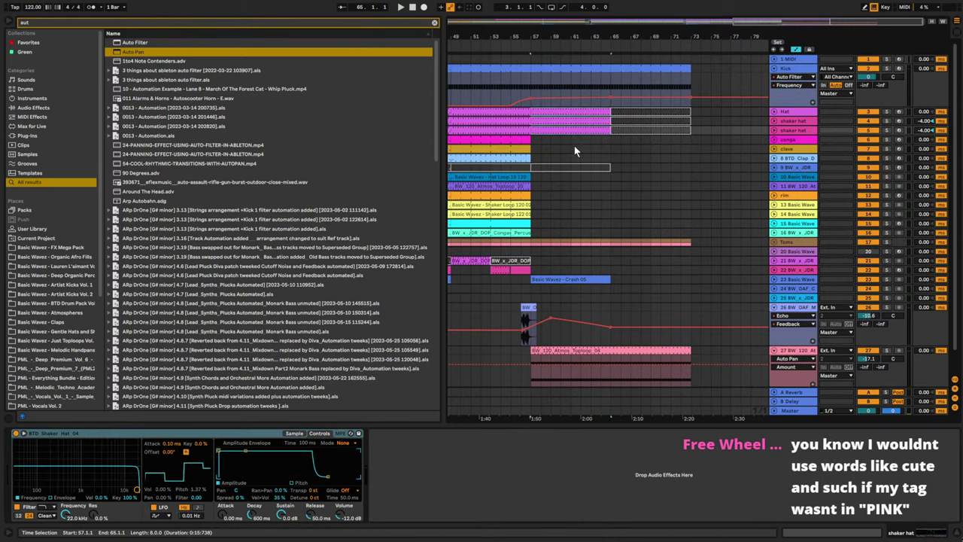
click(570, 148)
click(625, 105)
click(629, 113)
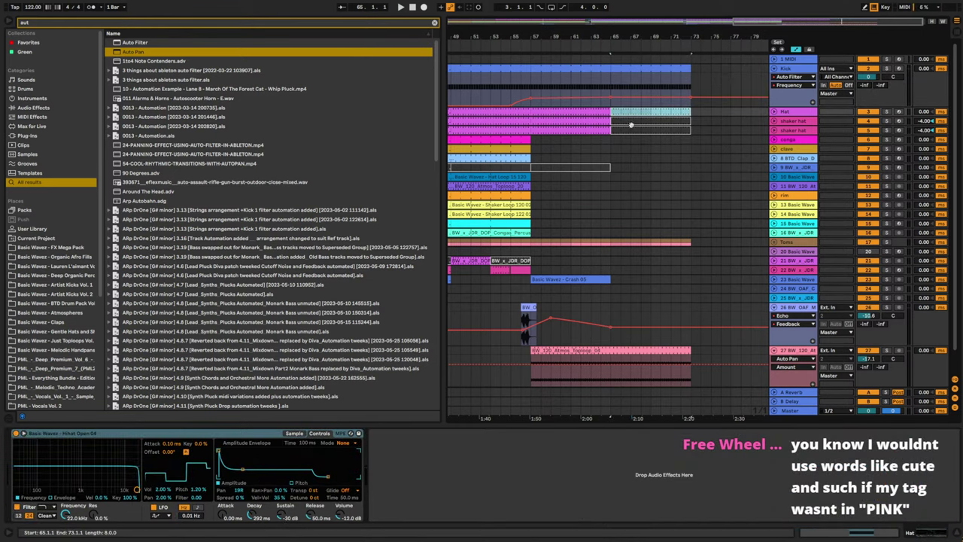
shift+click(631, 130)
key(0)
- Deactivate only the hat clip in bars 57 to 65 and shift the selection to the shaker hat track below
click(582, 112)
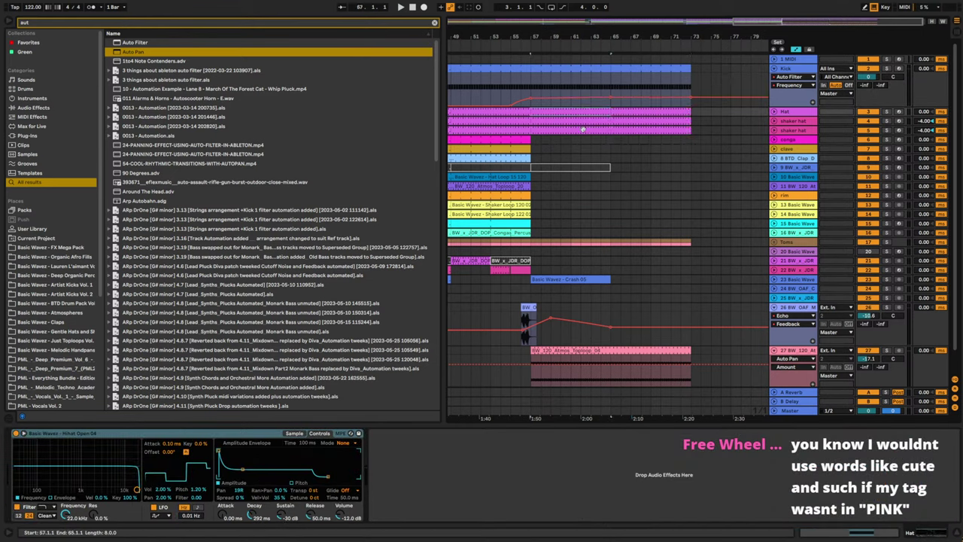
key(0)
key(Down)
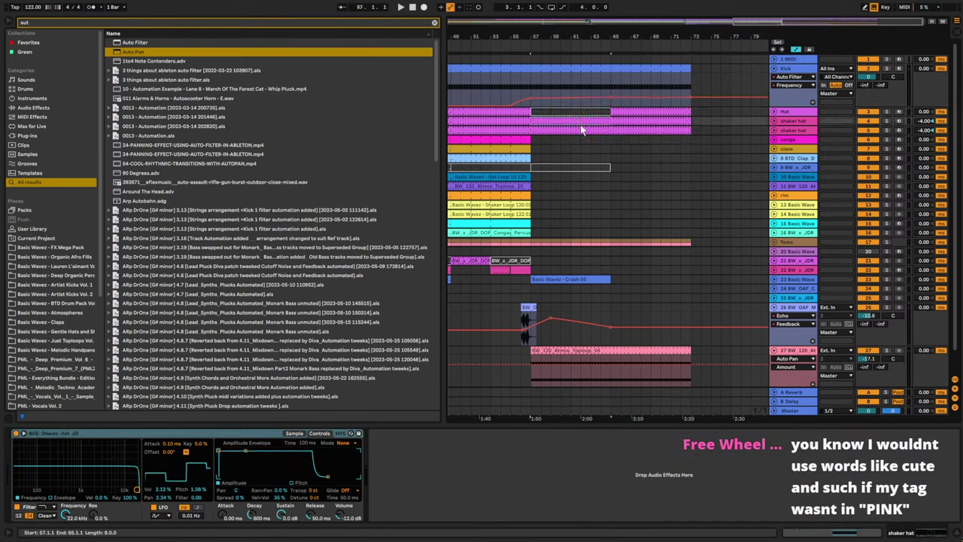
- Deactivate both shaker hat clips in bars 57 to 65 and play the arrangement from bar 49
key(0)
key(Down)
click(495, 165)
key(space)
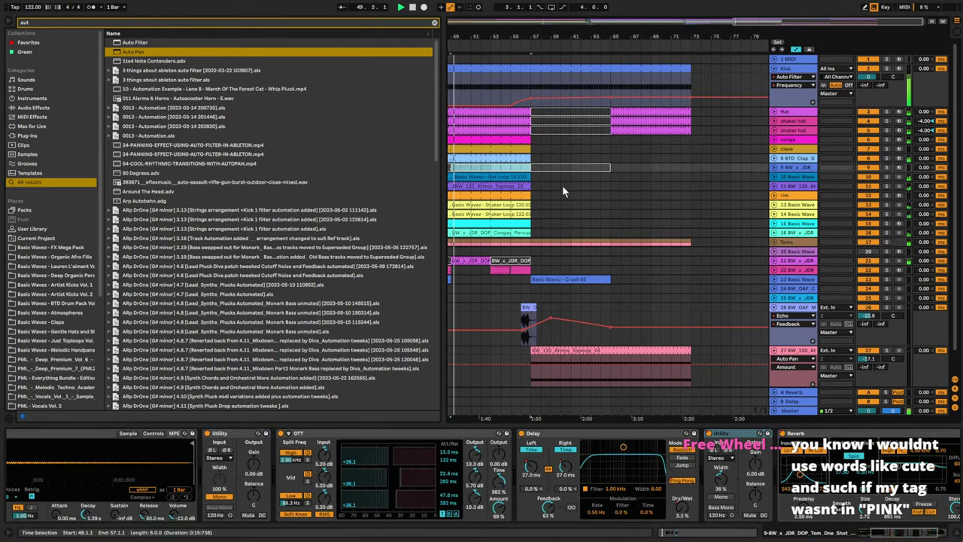
- Add an LFO device after the Atmos Toploop track's Auto Pan and map it to Redux's Sample Rate with a 73 to 80% range
scroll(665, 268, down, 2)
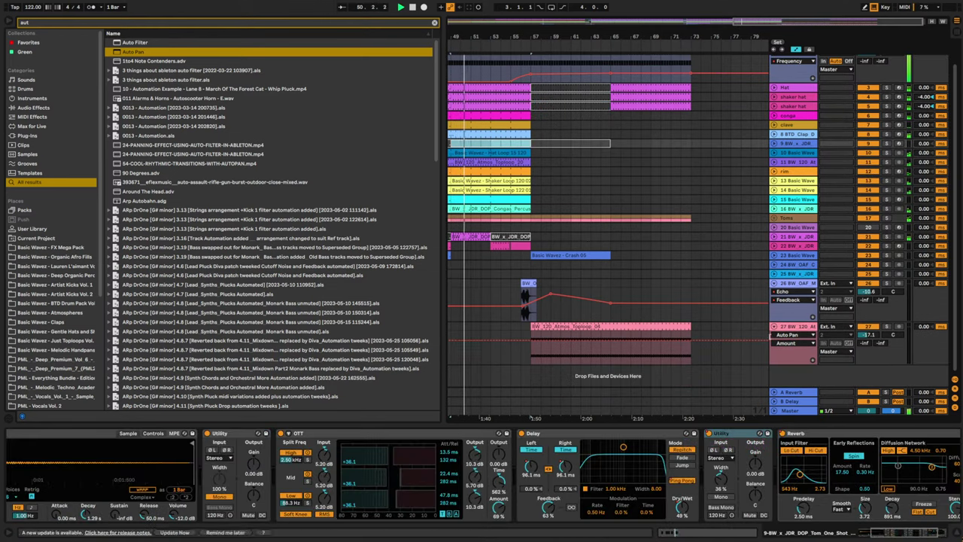
double_click(564, 326)
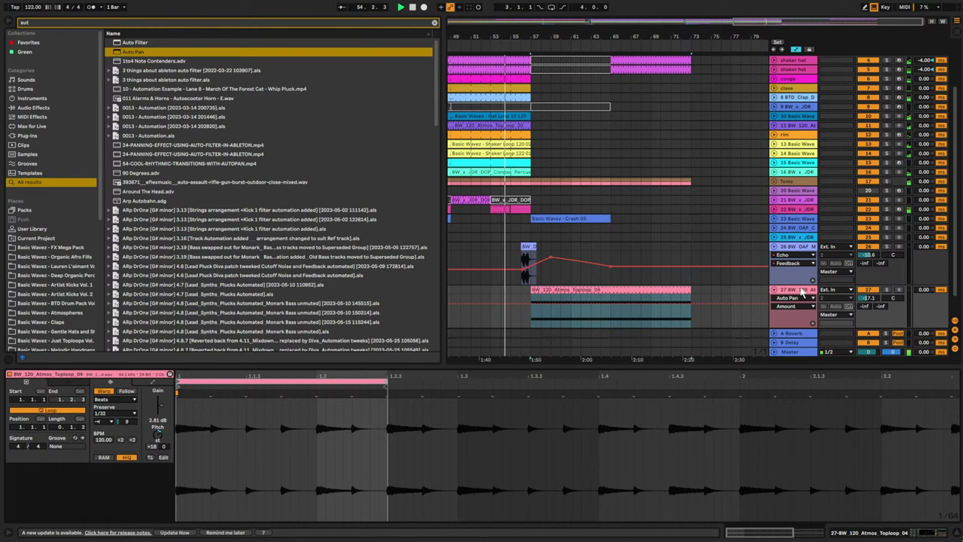
key(shift+Tab)
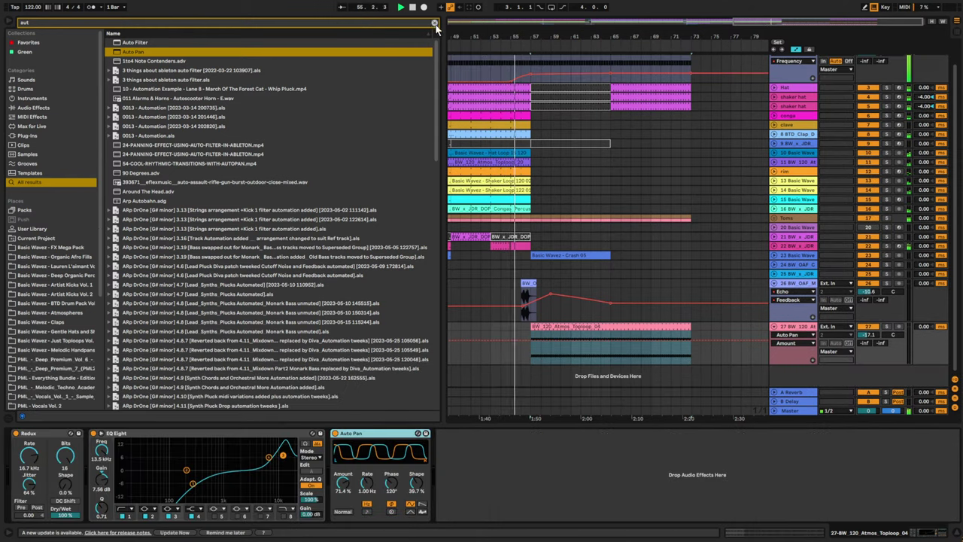
click(29, 455)
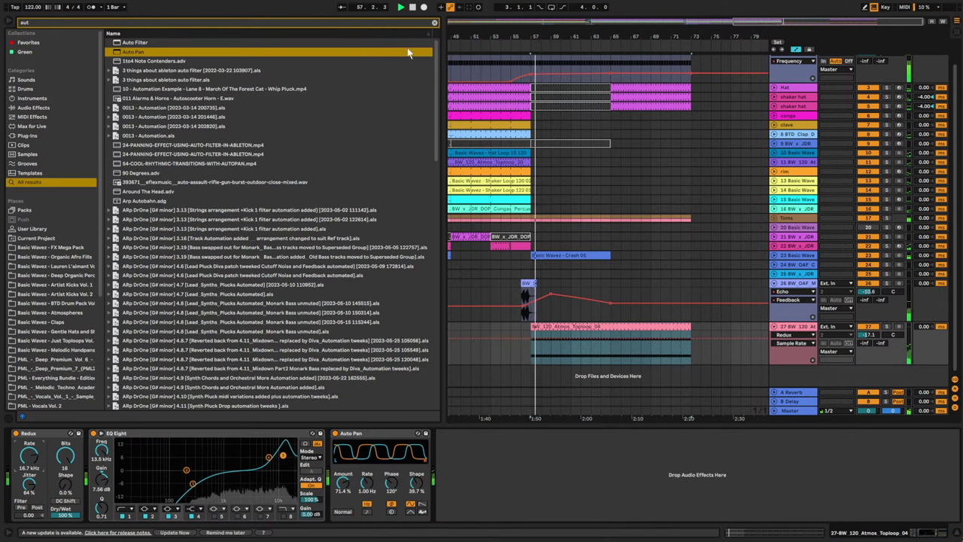
click(435, 24)
text(lfo)
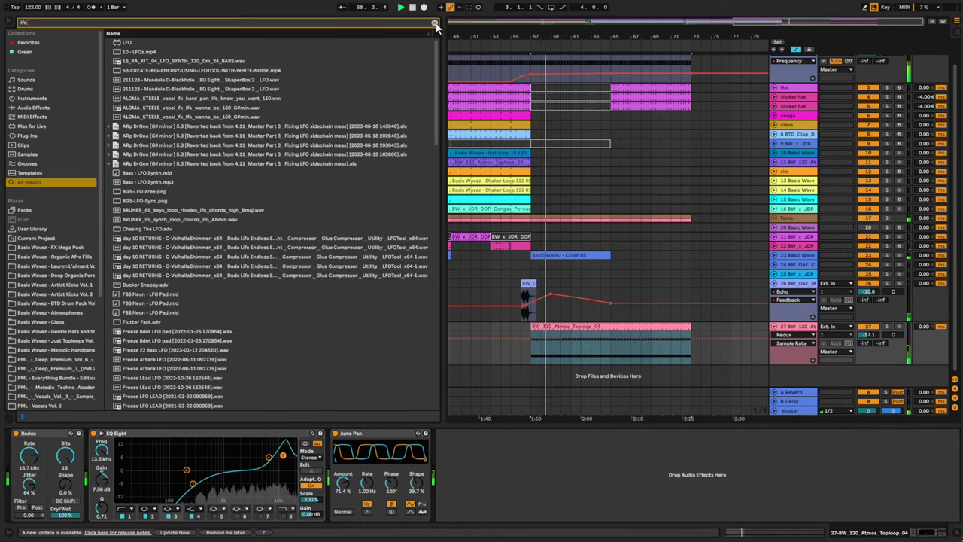
click(126, 42)
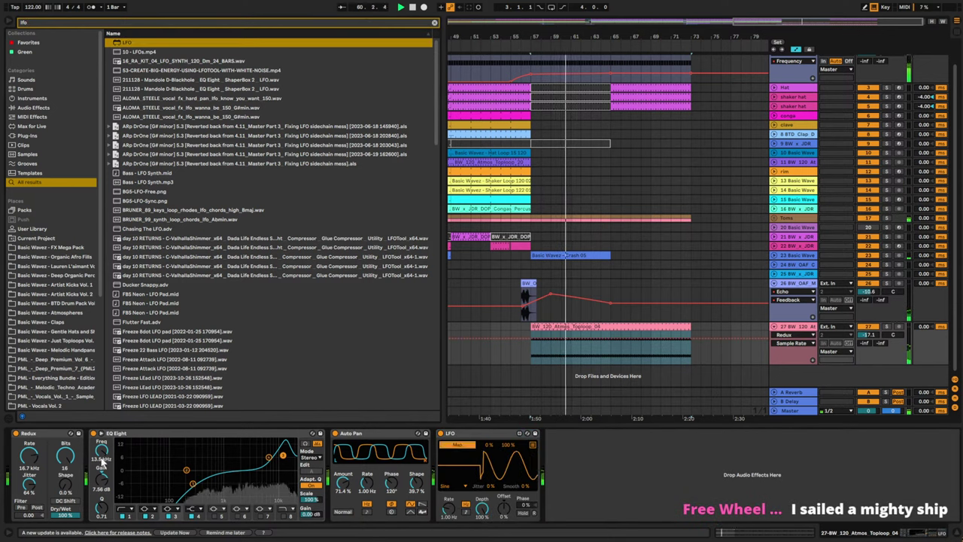
click(29, 457)
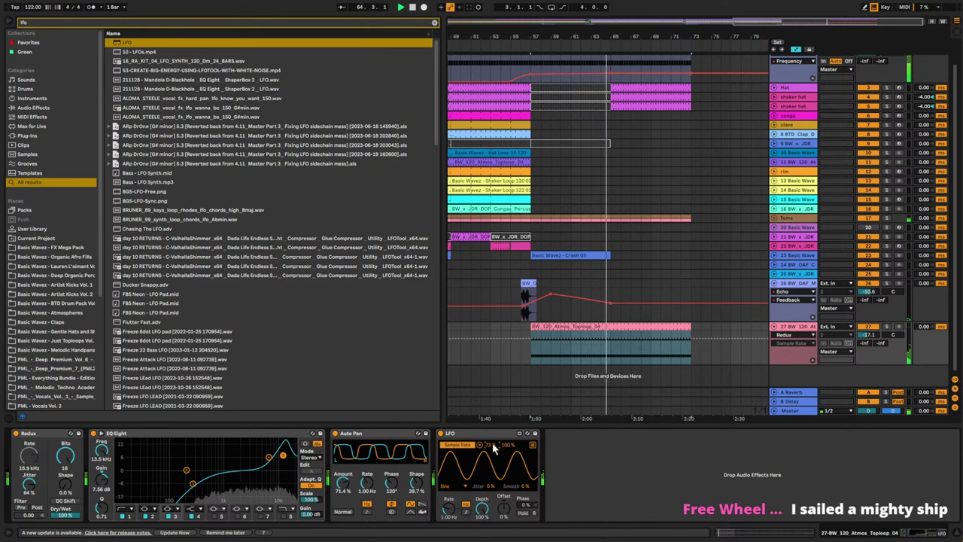
drag(509, 445, 508, 460)
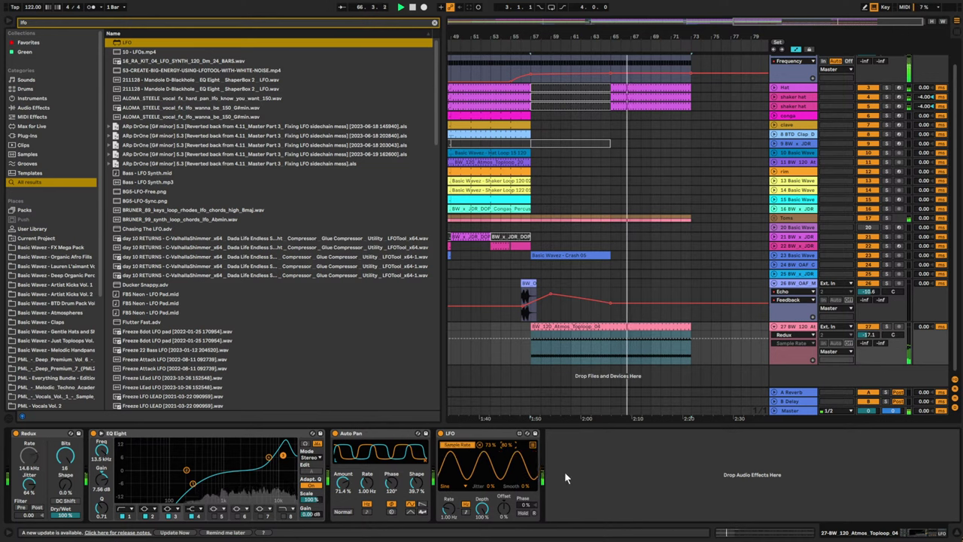
- Extend the two Basic Wavez Shaker Loop clips on tracks 13 and 14 from bar 57 to bar 73
scroll(712, 233, up, 1)
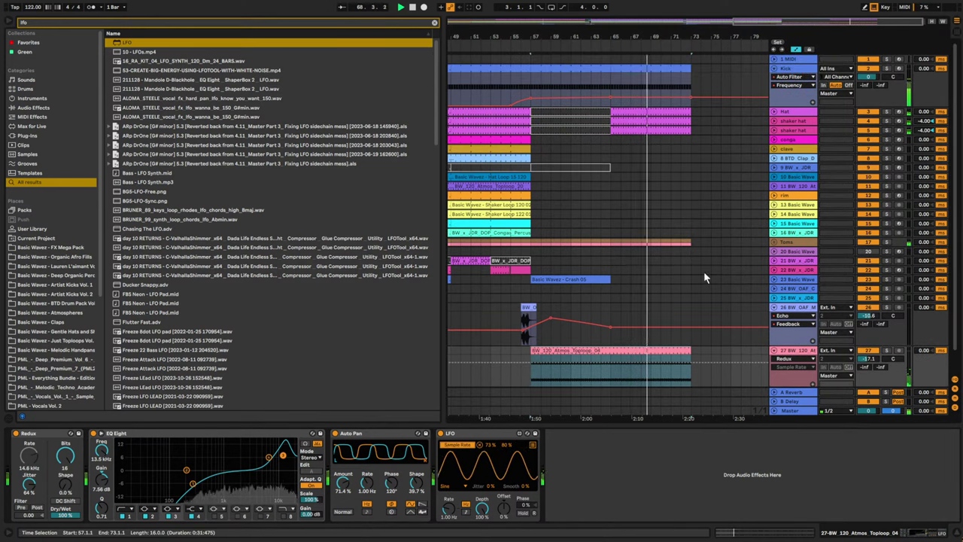
scroll(693, 271, down, 1)
drag(735, 38, 605, 22)
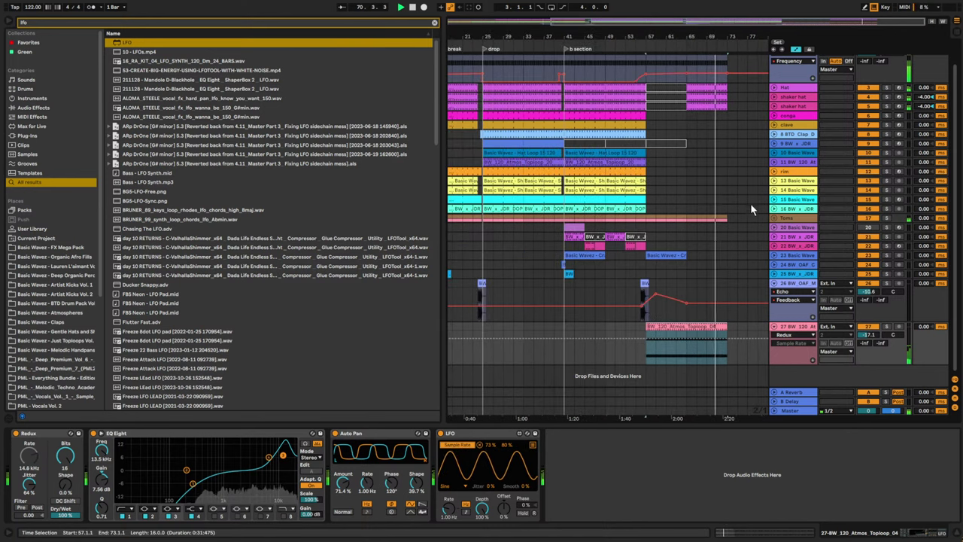
scroll(750, 204, up, 1)
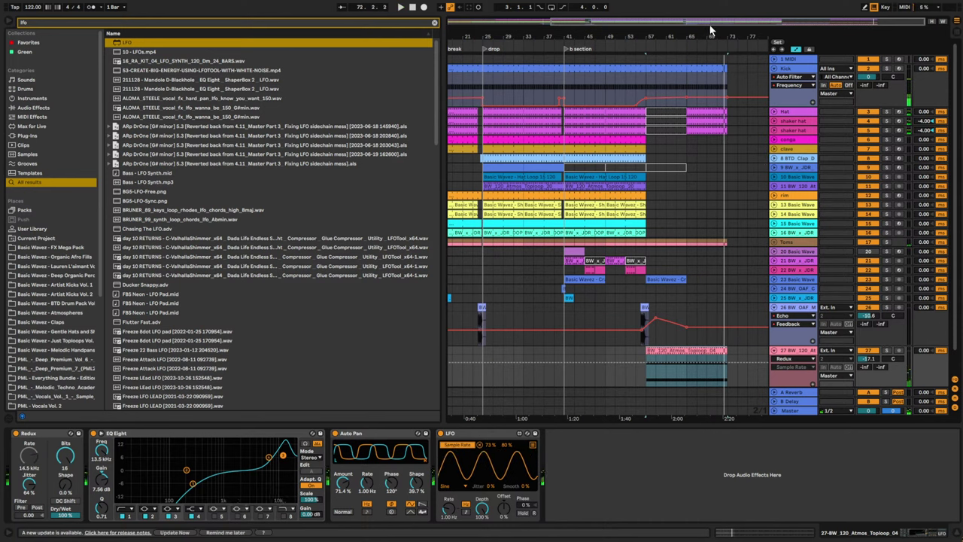
click(638, 204)
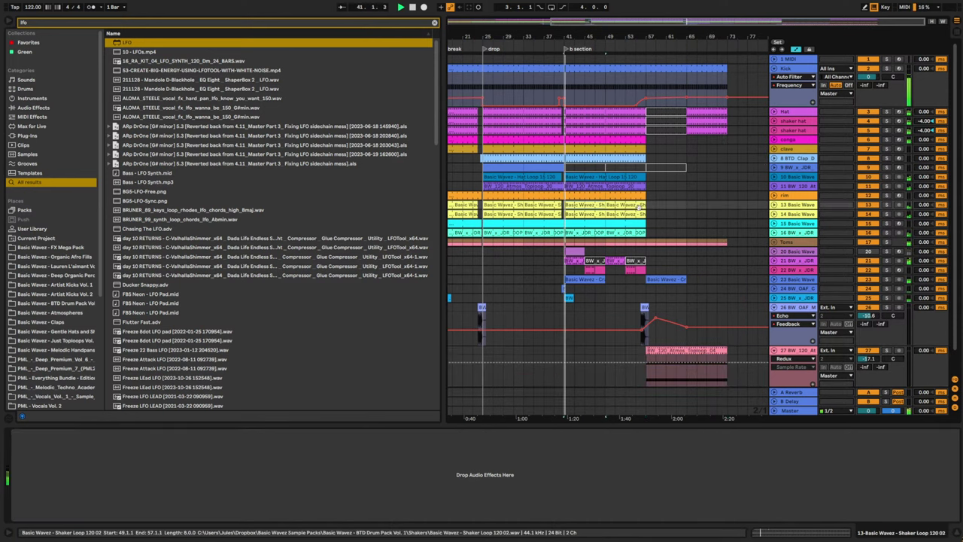
click(623, 214)
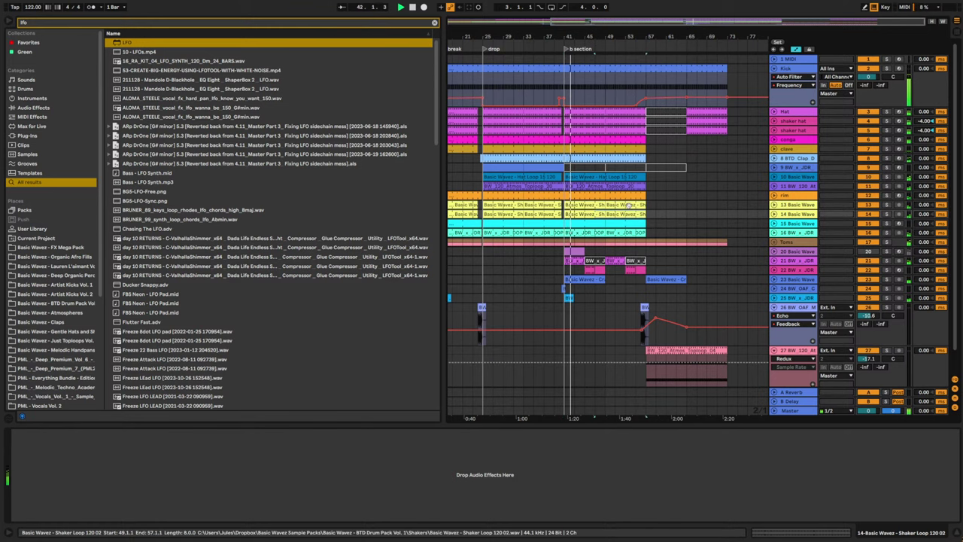
shift+click(633, 205)
drag(645, 213, 728, 212)
- Audition the extended shaker loops by playing from bar 49 and again from bar 57
click(639, 168)
key(space)
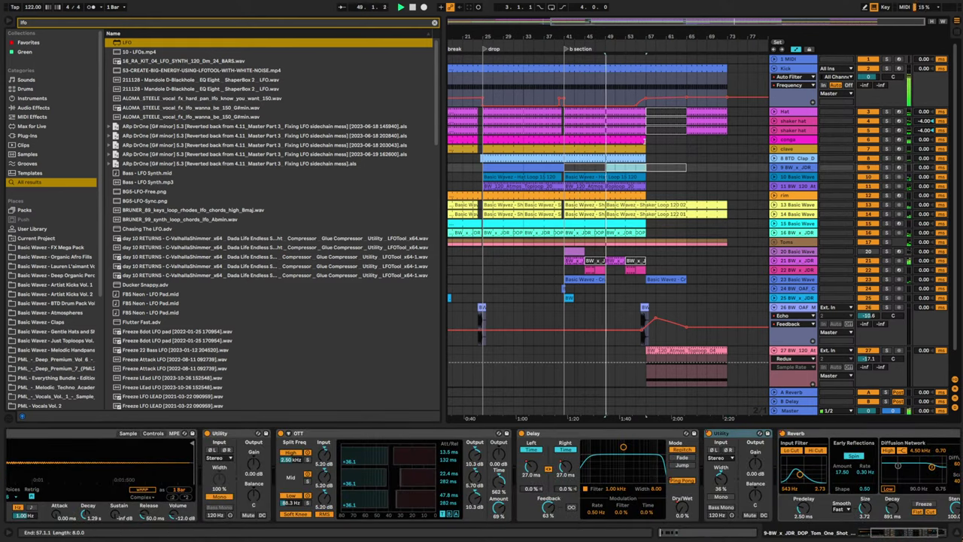
key(space)
click(642, 90)
key(space)
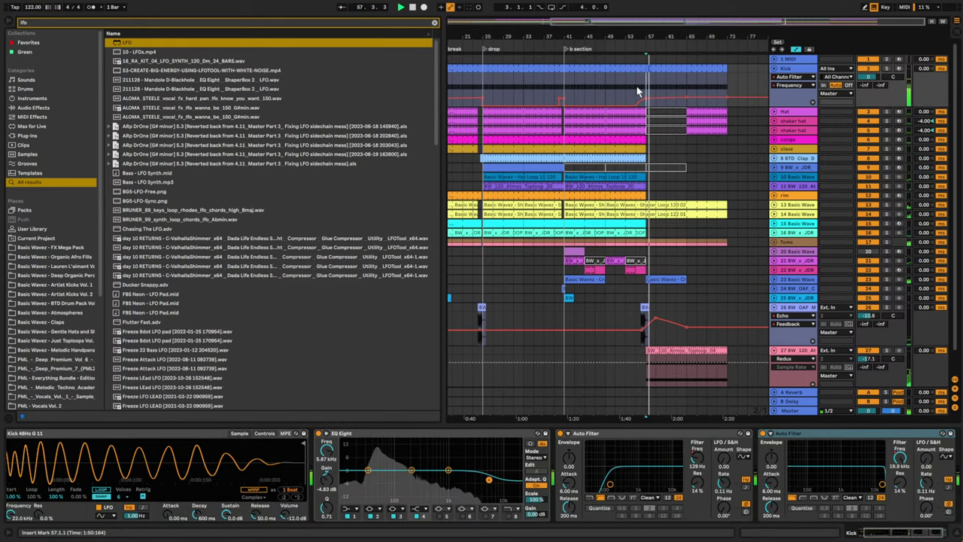
- Unfold percussion tracks 15 and 16 to inspect their clips and volume automation, and collapse all tracks again
click(773, 224)
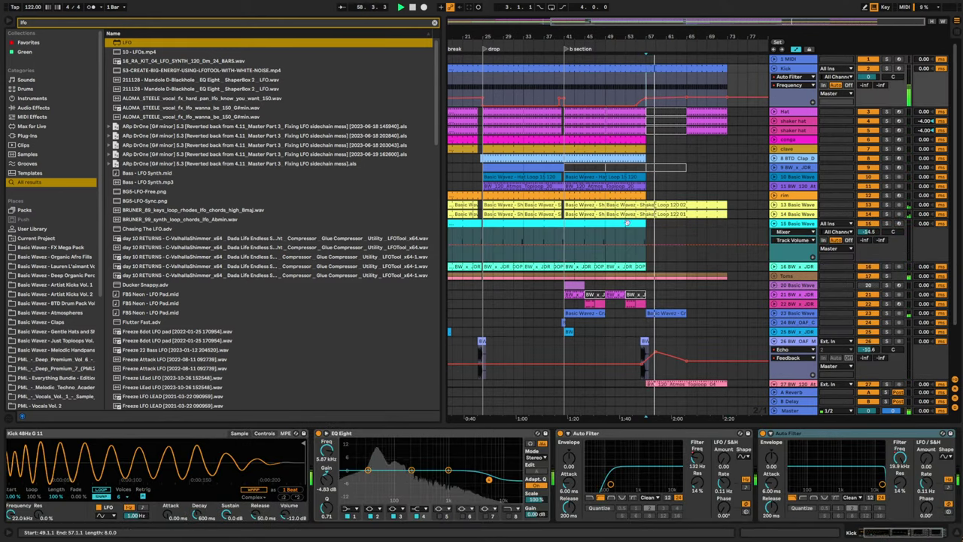
mouse_move(645, 266)
mouse_down()
mouse_move(727, 267)
mouse_move(645, 265)
mouse_up()
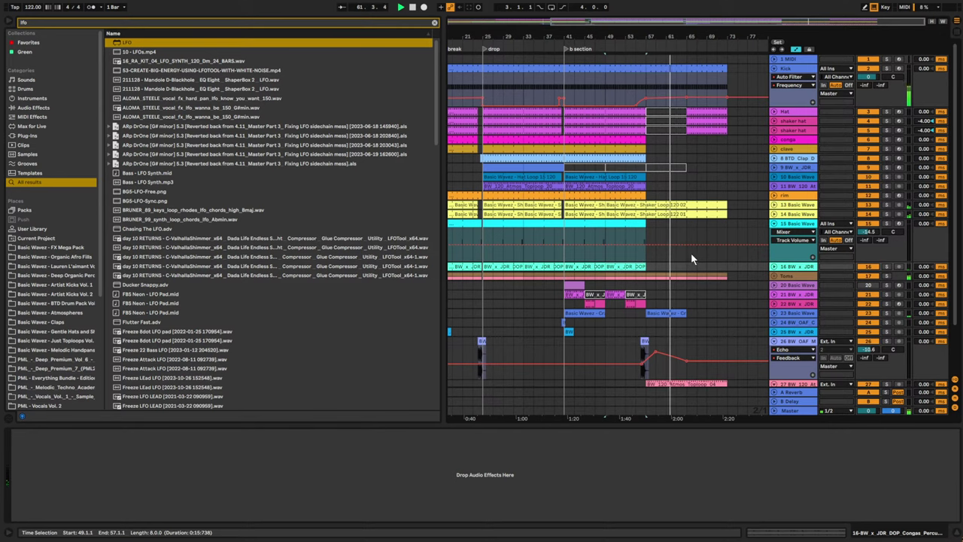
click(774, 266)
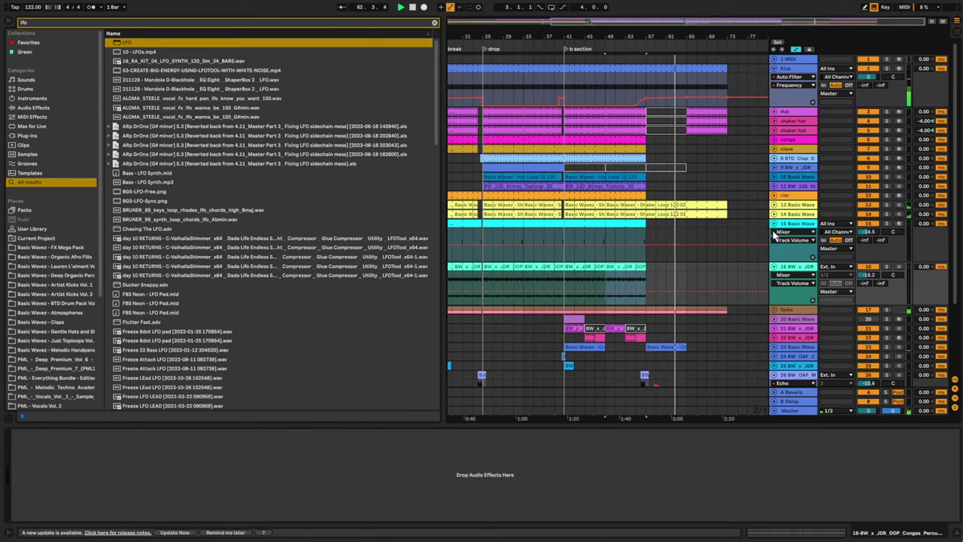
alt+click(775, 224)
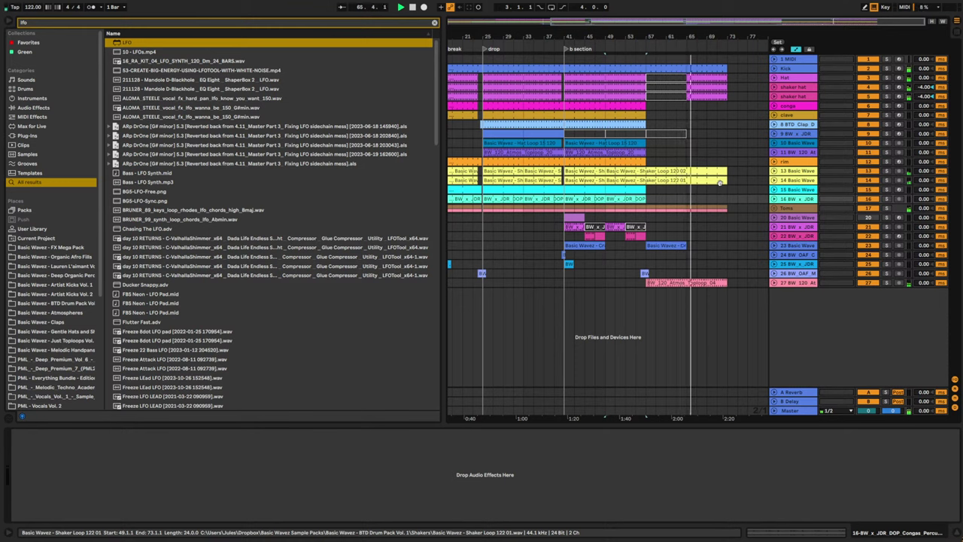
- Review the whole arrangement up to bar 73, checking the conga, hat and hat loop tracks, and stop playback
drag(627, 36, 683, 30)
key(minus)
drag(712, 106, 673, 108)
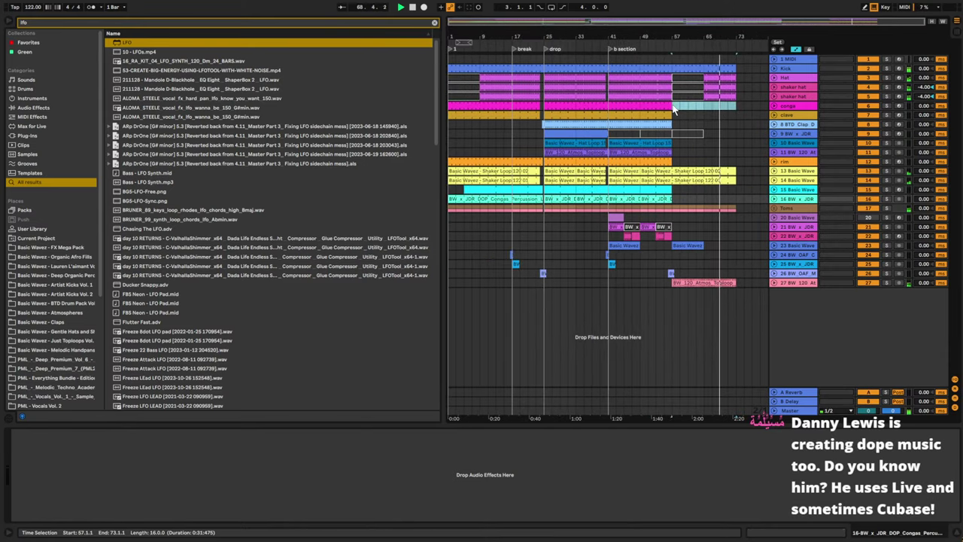
click(725, 110)
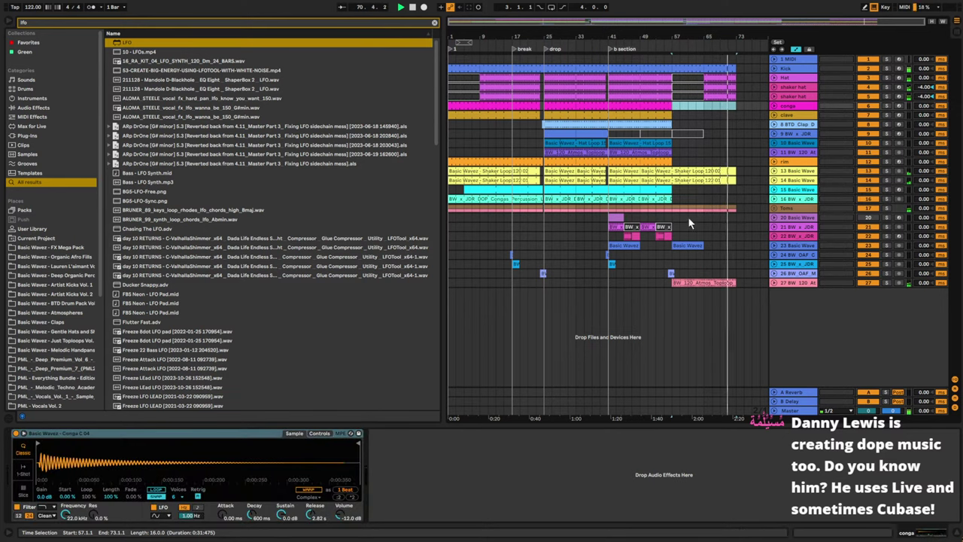
click(727, 78)
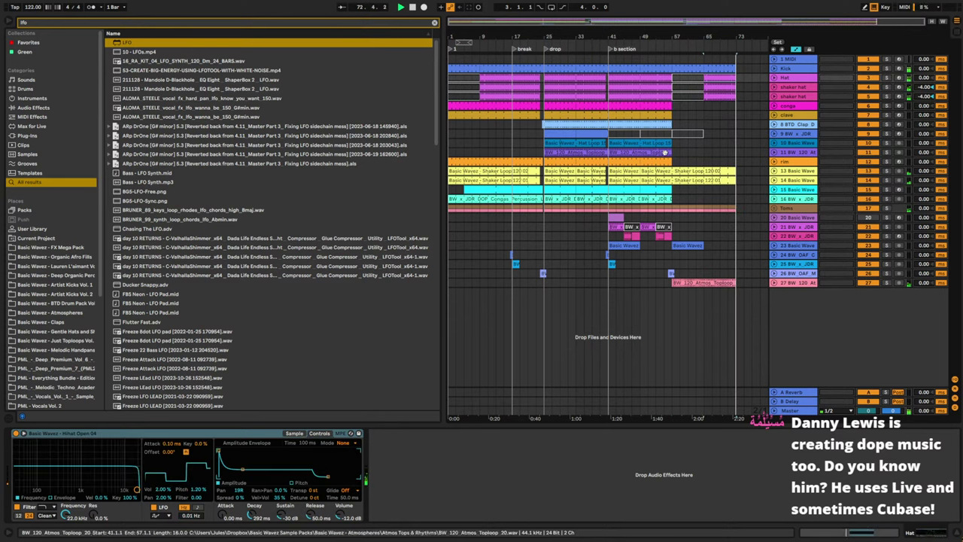
click(623, 142)
key(space)
key(space)
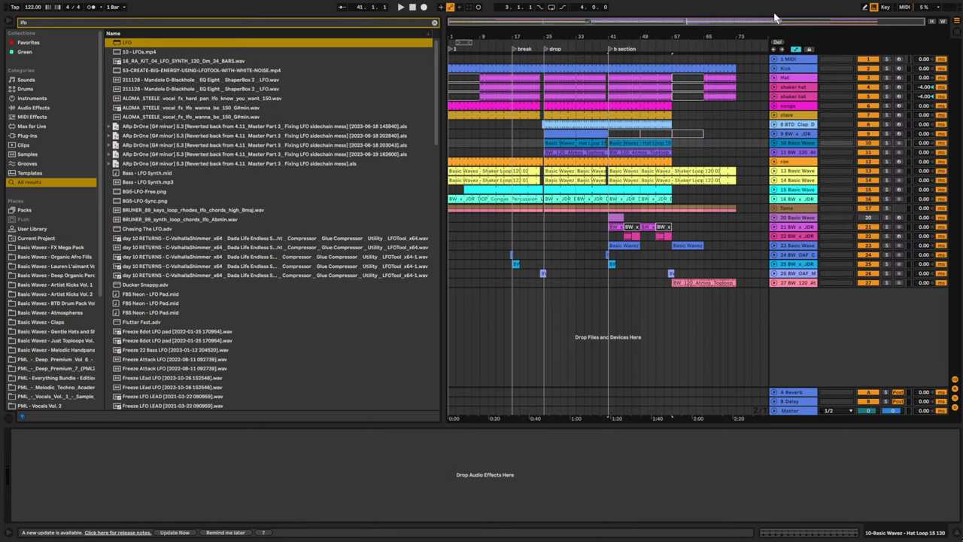
drag(775, 19, 776, 55)
key(minus)
key(minus)
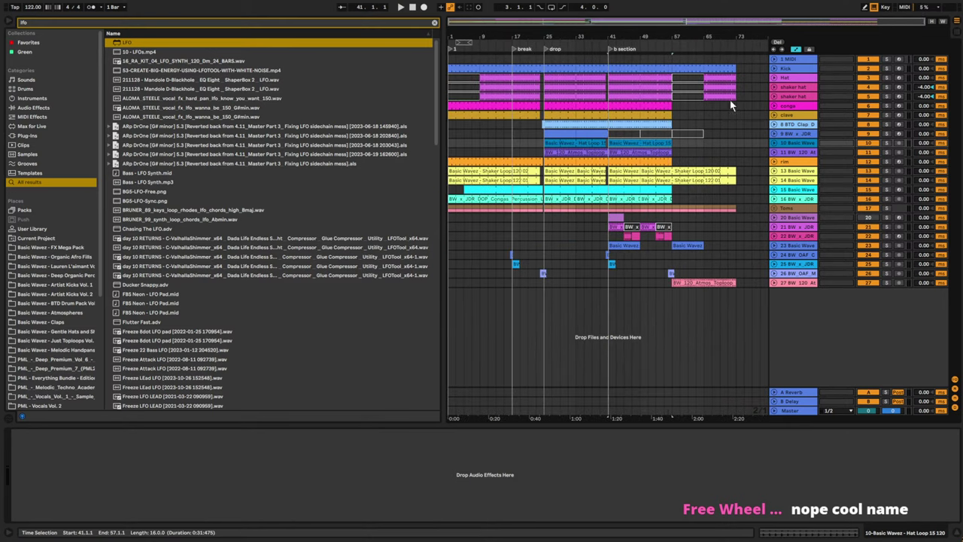
- Unfold the Kick track and add a Reverb at the end of its effect chain
click(774, 69)
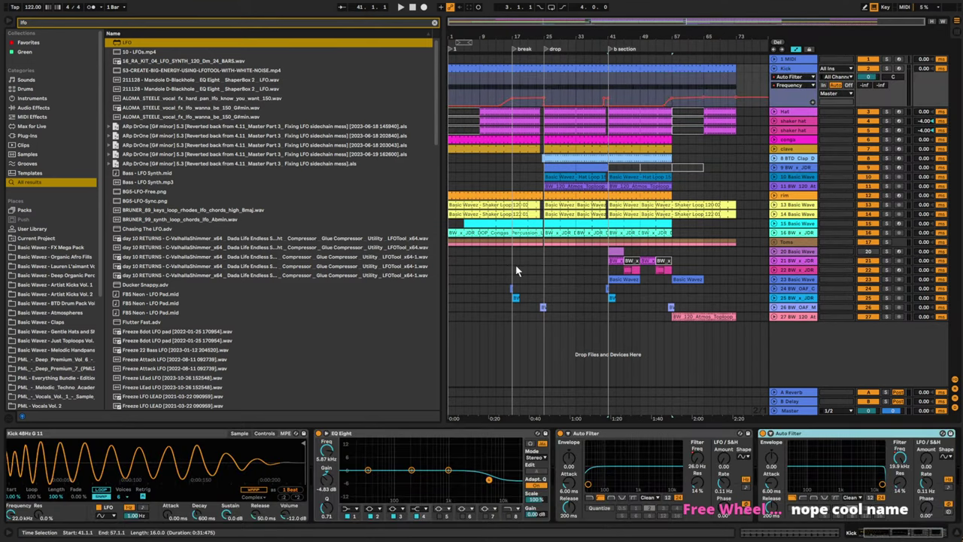
click(434, 23)
text(r)
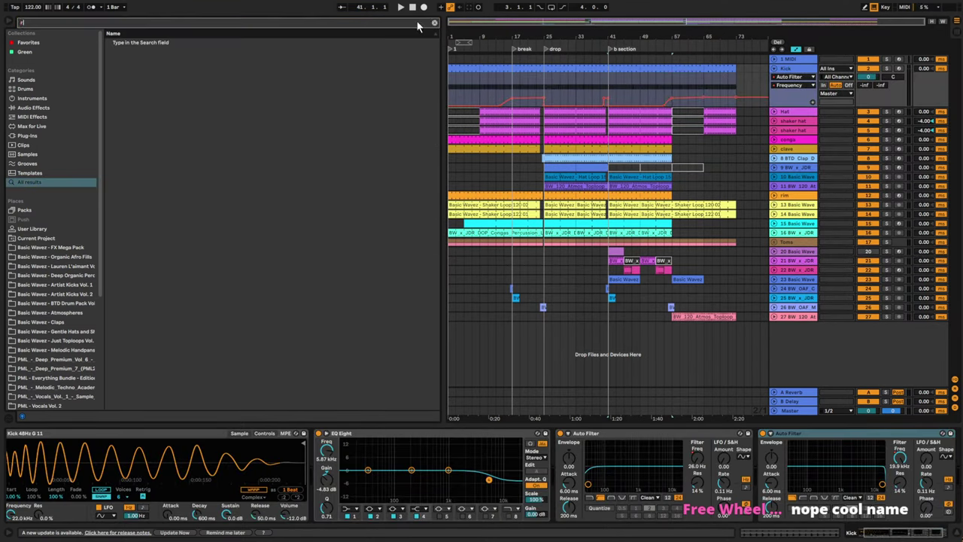
text(ever)
double_click(133, 89)
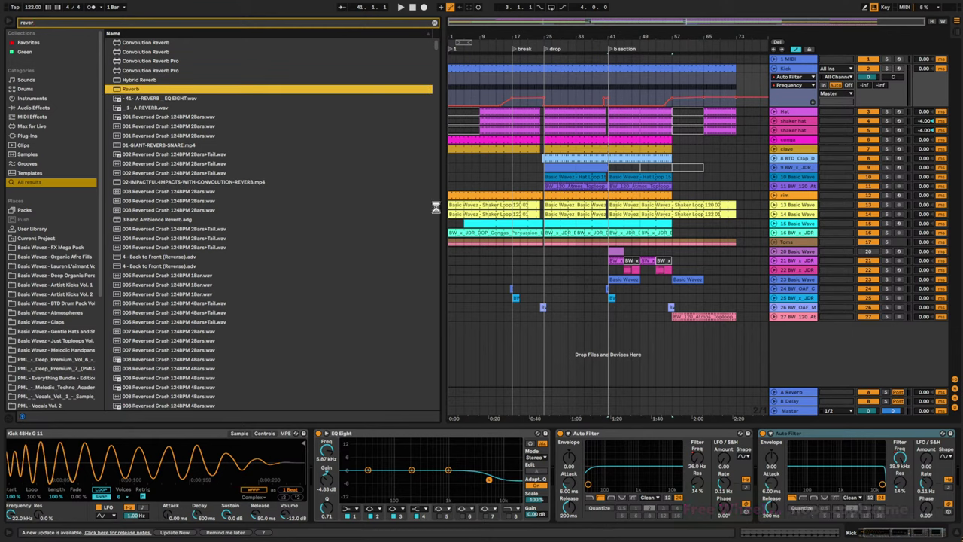
- Set the Kick reverb to 24% Dry/Wet, enable its low cut with the input filter below 500 Hz, and play from bar 57
click(943, 510)
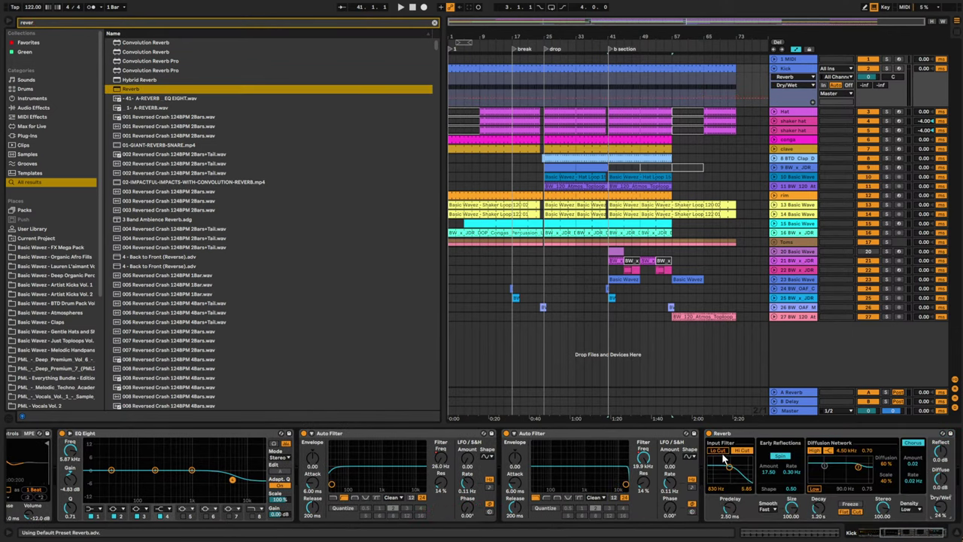
drag(734, 470, 725, 481)
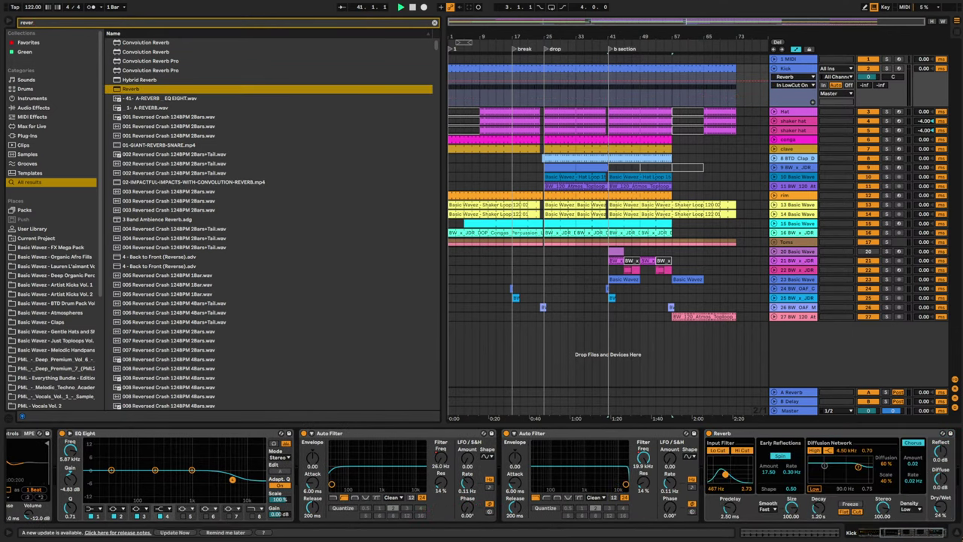
click(672, 101)
key(space)
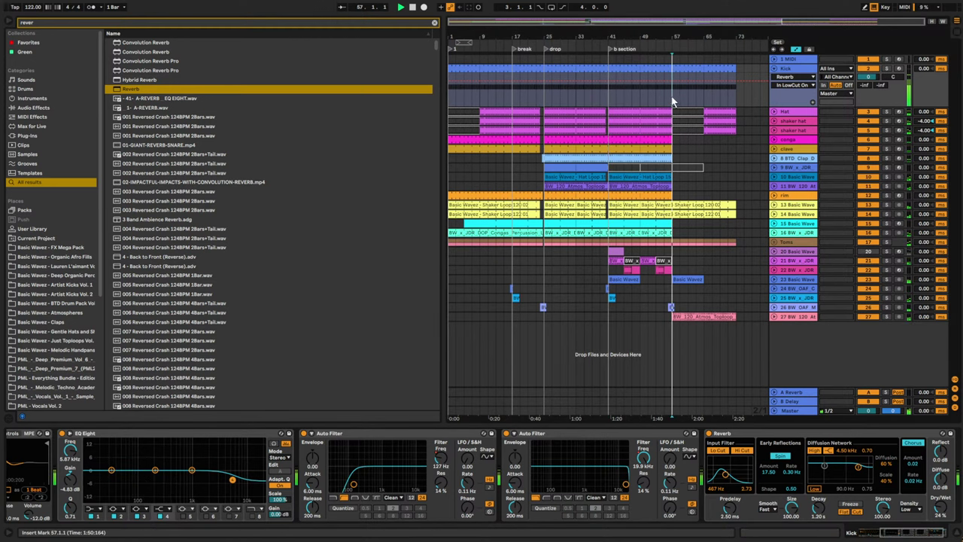
- Set the Kick reverb's Predelay to 34.8 ms, shrink its Size, set Decay to 1.17 s and bring Dry/Wet down to 0%
drag(940, 508, 940, 515)
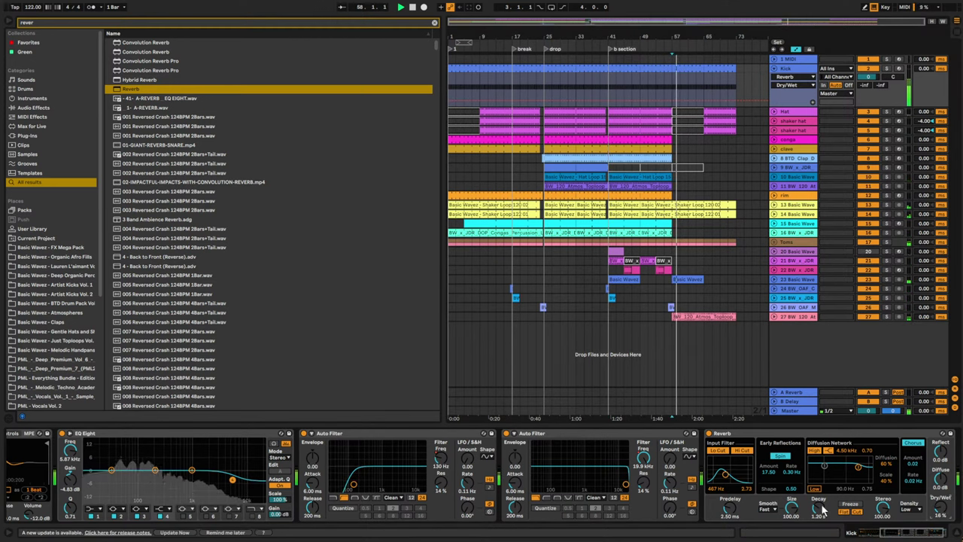
mouse_move(730, 509)
mouse_down()
mouse_move(730, 485)
mouse_move(727, 513)
mouse_up()
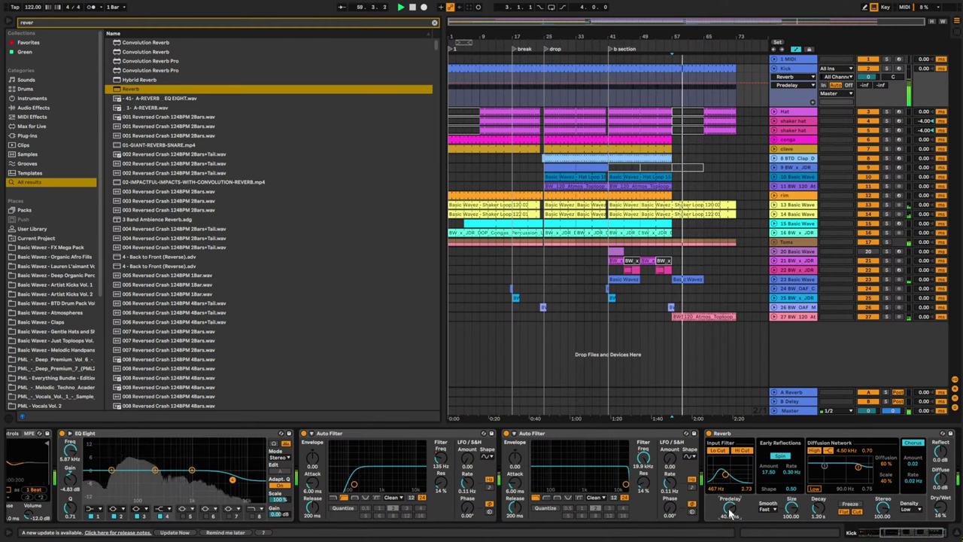
drag(792, 509, 792, 535)
click(819, 510)
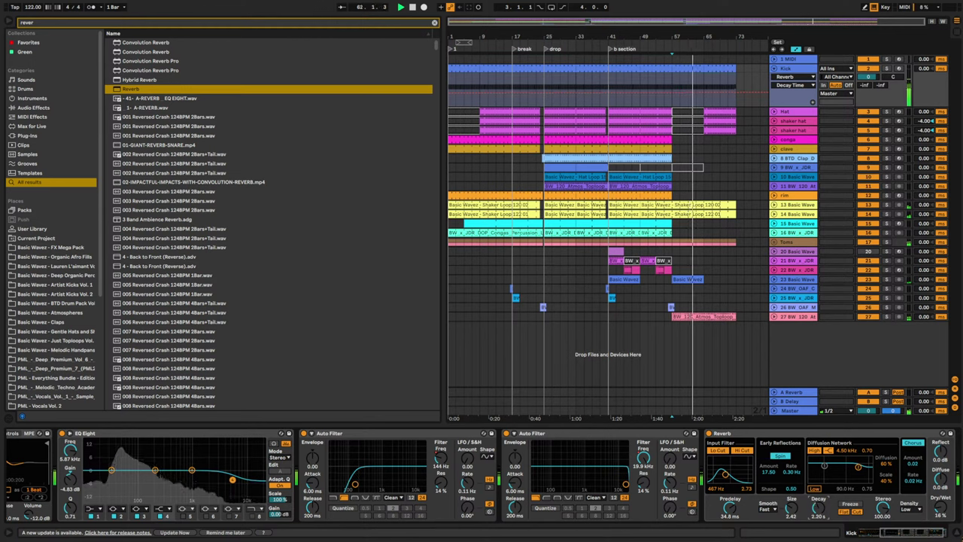
drag(819, 510, 819, 519)
drag(940, 508, 941, 531)
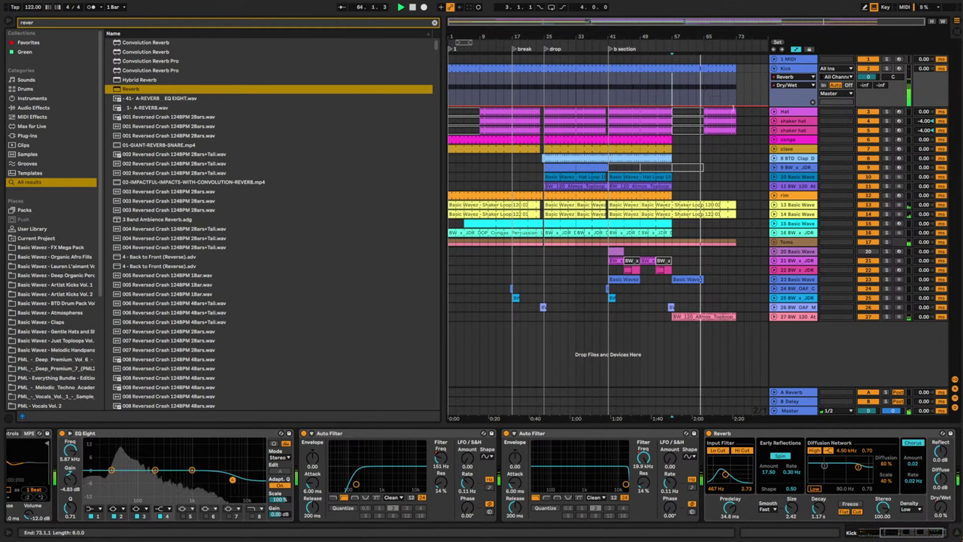
- Automate the Kick reverb's Dry/Wet to rise from bar 57 to about 39% at bar 73 and move its input filter to 848 Hz
drag(737, 110, 738, 94)
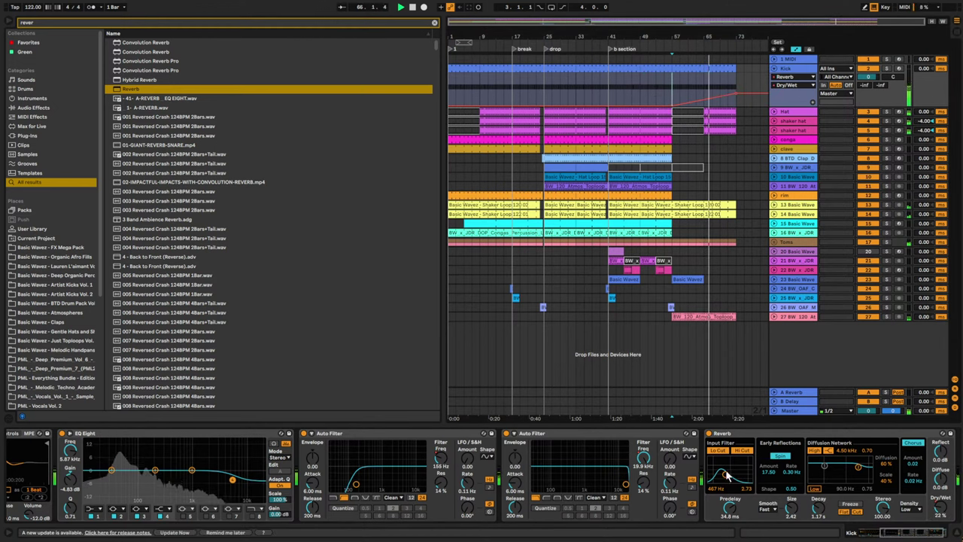
drag(725, 474, 727, 477)
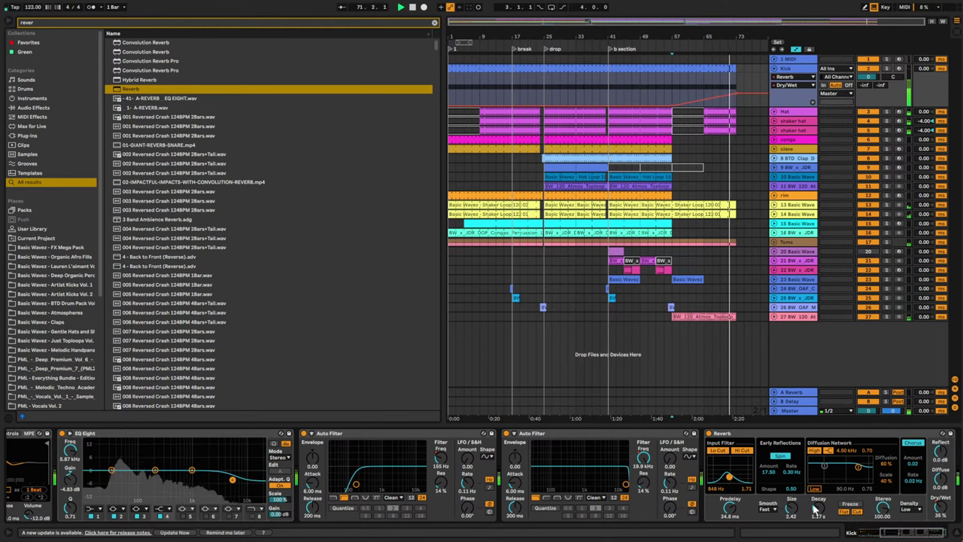
- Lower the Kick reverb's Decay to 287 ms and automate it to curve upward to about 5.19 s at bar 73
drag(819, 508, 819, 539)
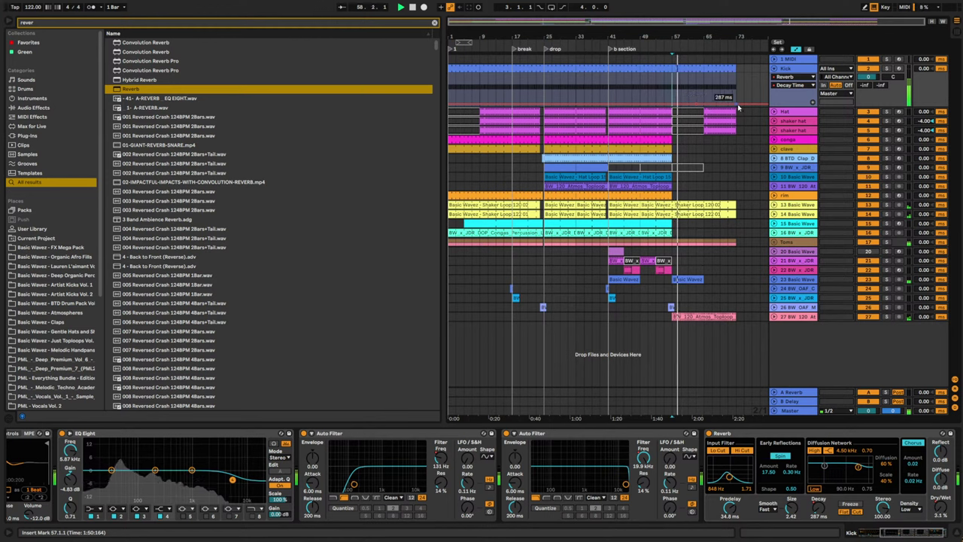
drag(709, 107, 736, 89)
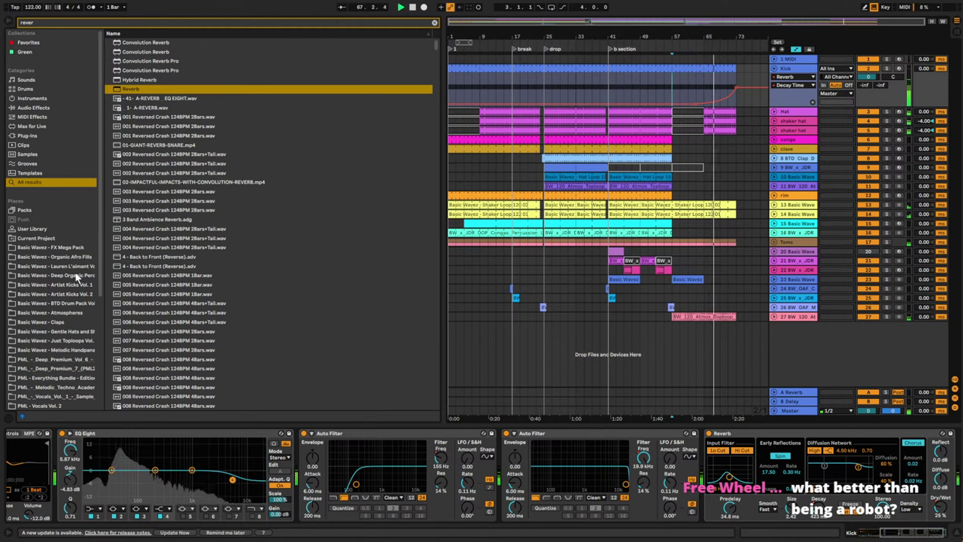
- Unfold track 23 and duplicate its reversed crash clip from bar 57 so the copy fills bars 65 to 73
scroll(74, 271, down, 3)
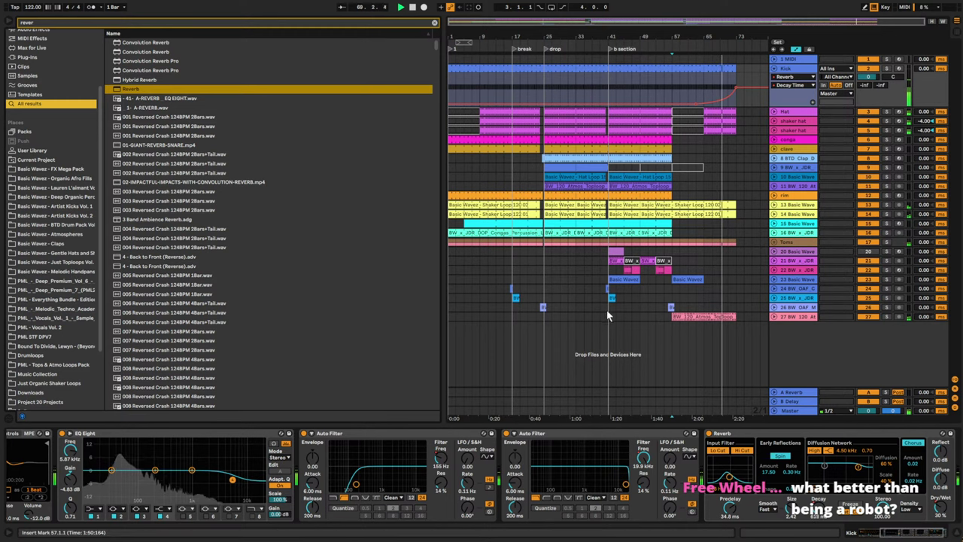
click(775, 280)
click(692, 280)
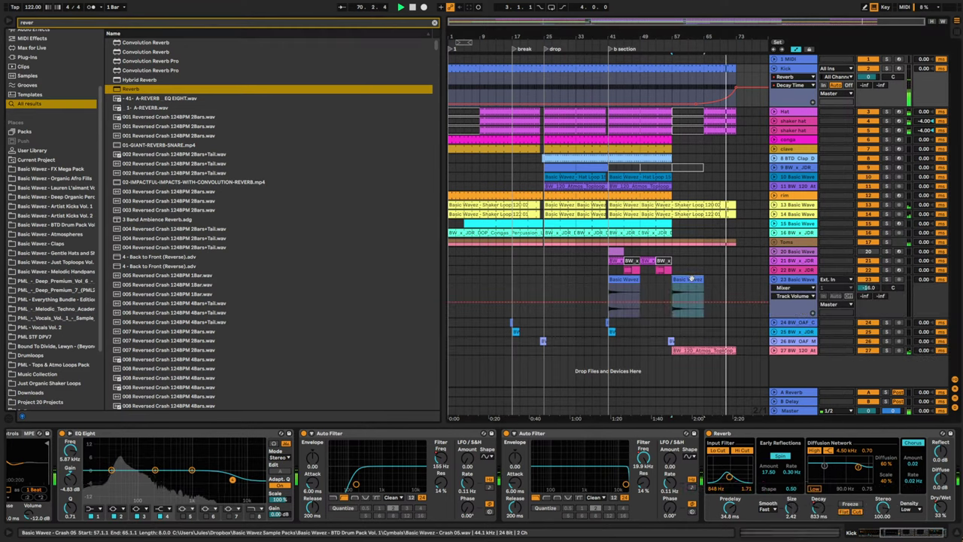
key(ctrl+d)
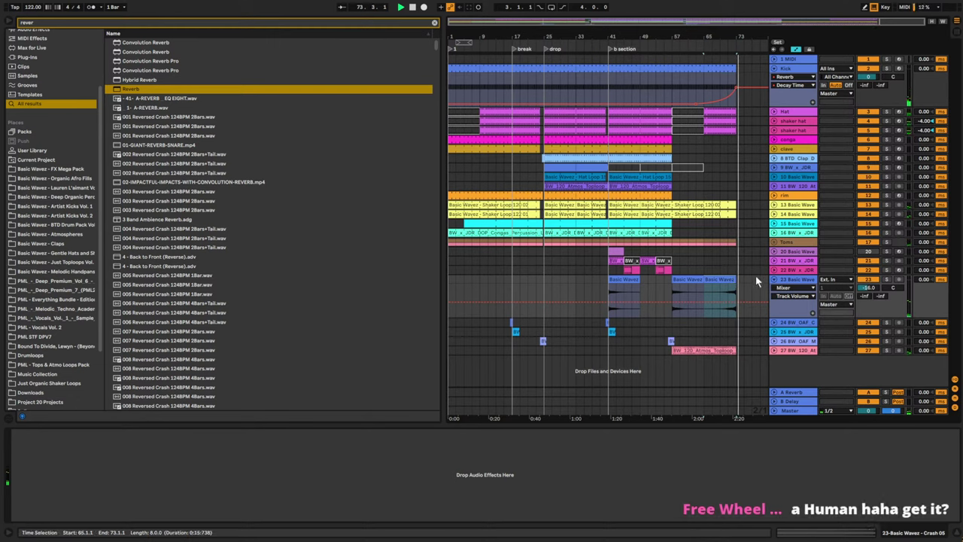
- Add a Delay to the track 23 crash, switch its delay times from Sync to Time and play from bar 65
click(434, 23)
text(de)
double_click(130, 53)
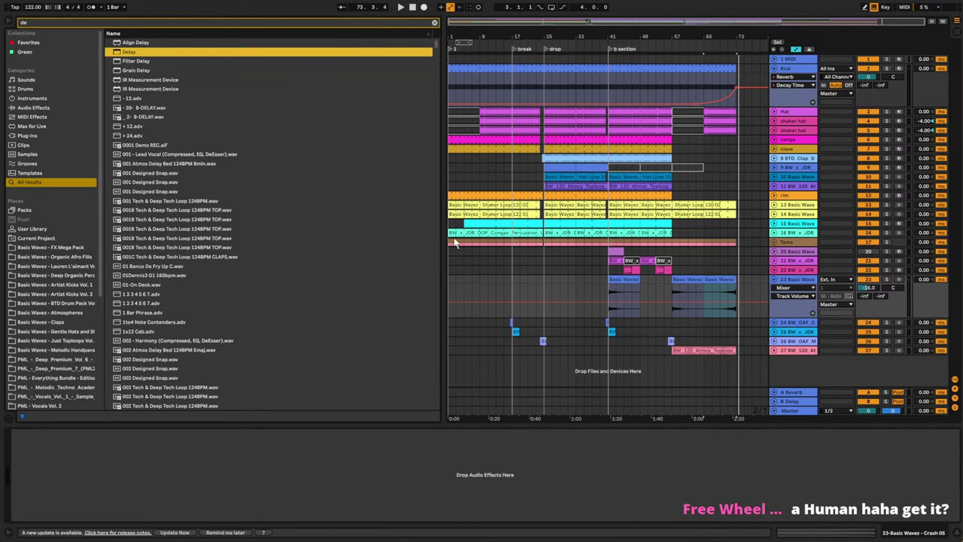
click(175, 508)
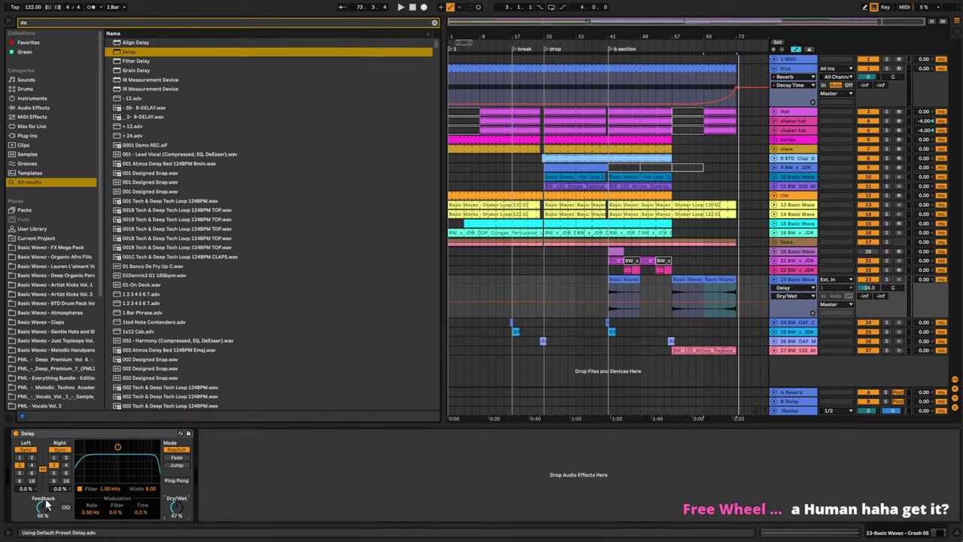
click(60, 450)
key(space)
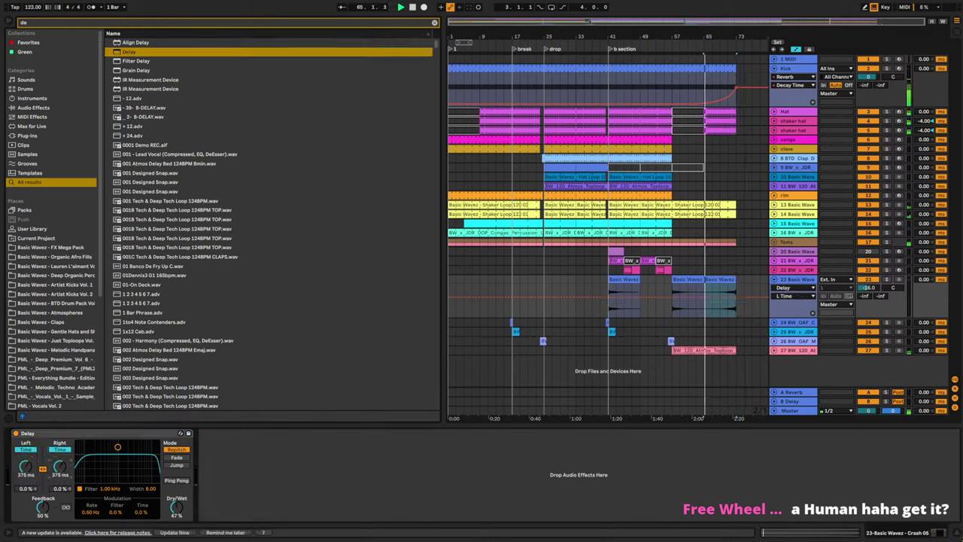
- Automate the crash Delay's Dry/Wet to rise from 0% at bar 65 to 47% at bar 73
click(178, 507)
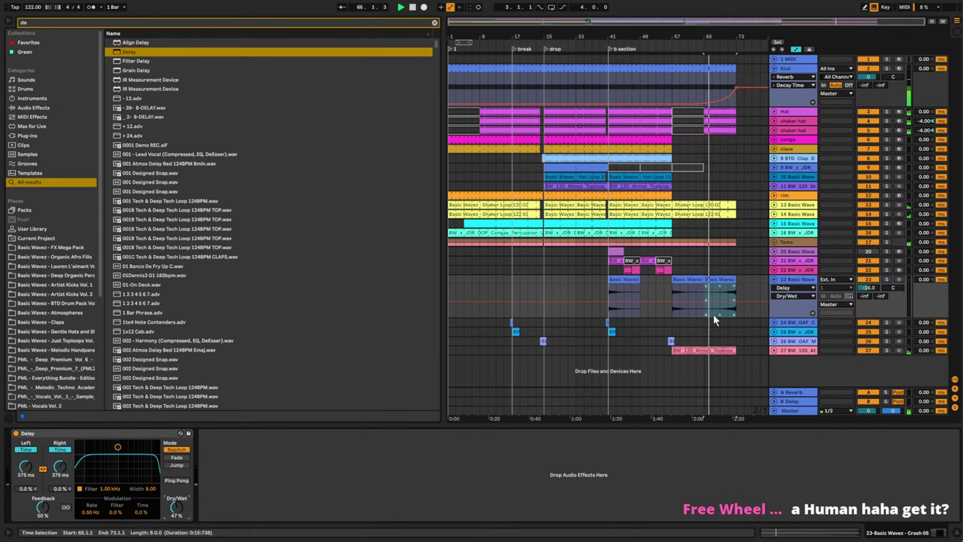
click(736, 302)
drag(705, 303, 705, 317)
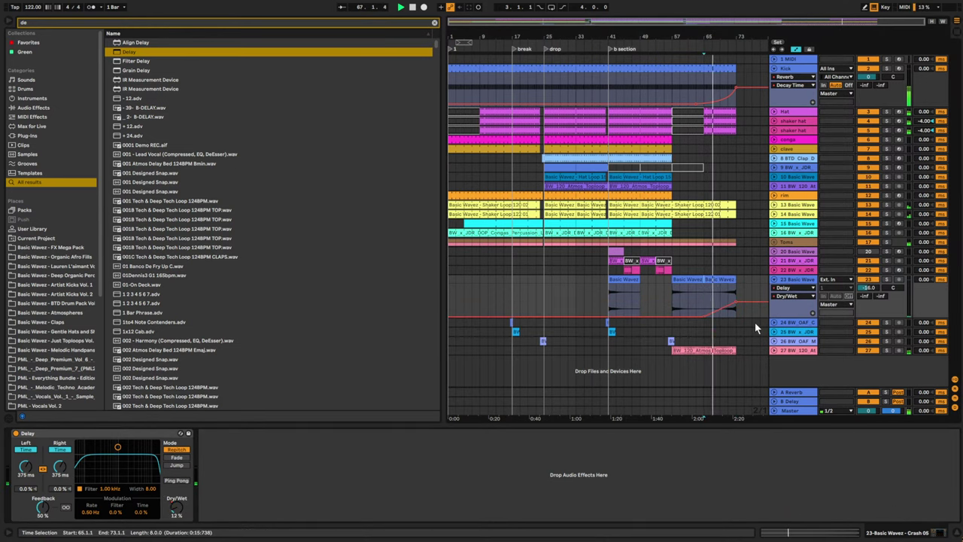
- Set the crash Delay's time to 73.3 ms and Feedback to 95%, and automate the delay time to rise past the end of the crash
drag(60, 468, 60, 497)
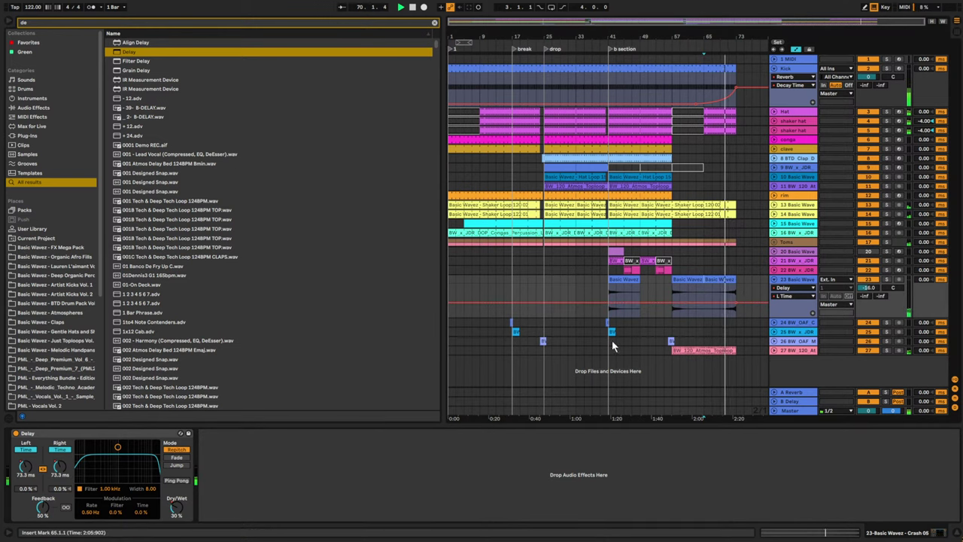
drag(50, 508, 50, 482)
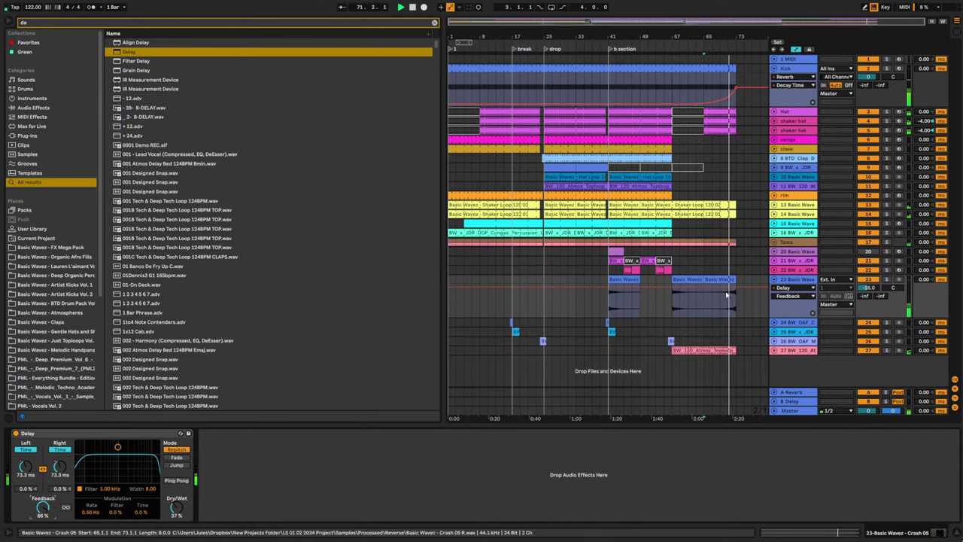
click(61, 468)
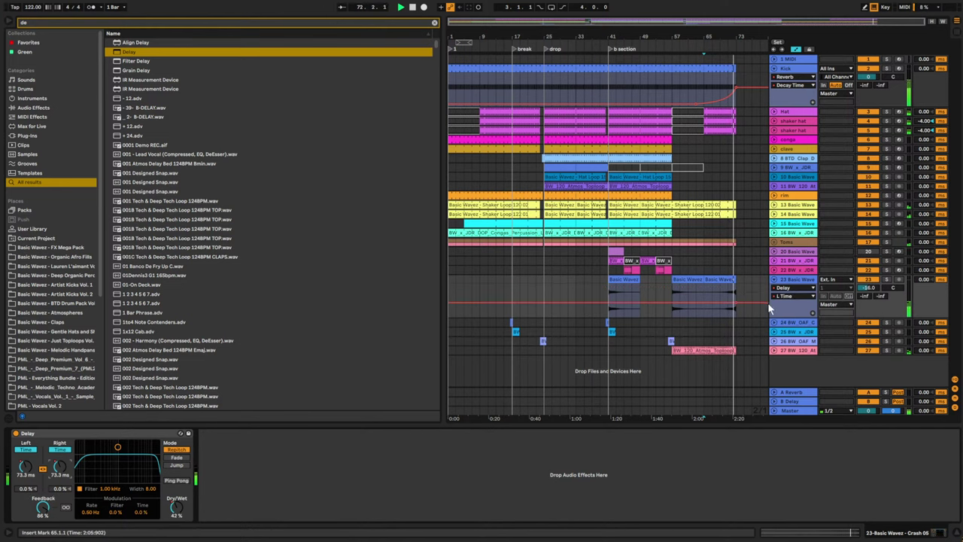
drag(767, 303, 768, 308)
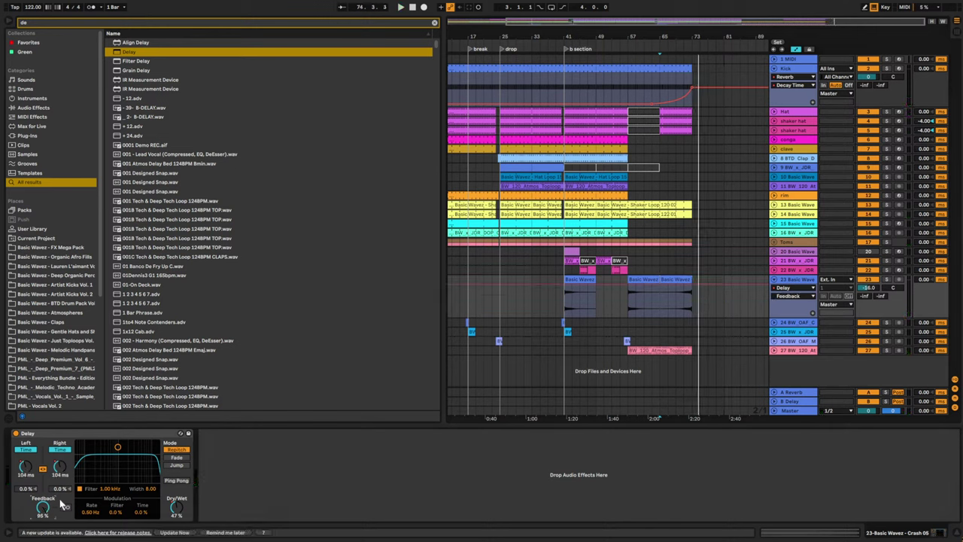
- Automate the crash Delay's Freeze to switch on at bar 73 and its Dry/Wet to fade to 0% by about bar 85
click(661, 300)
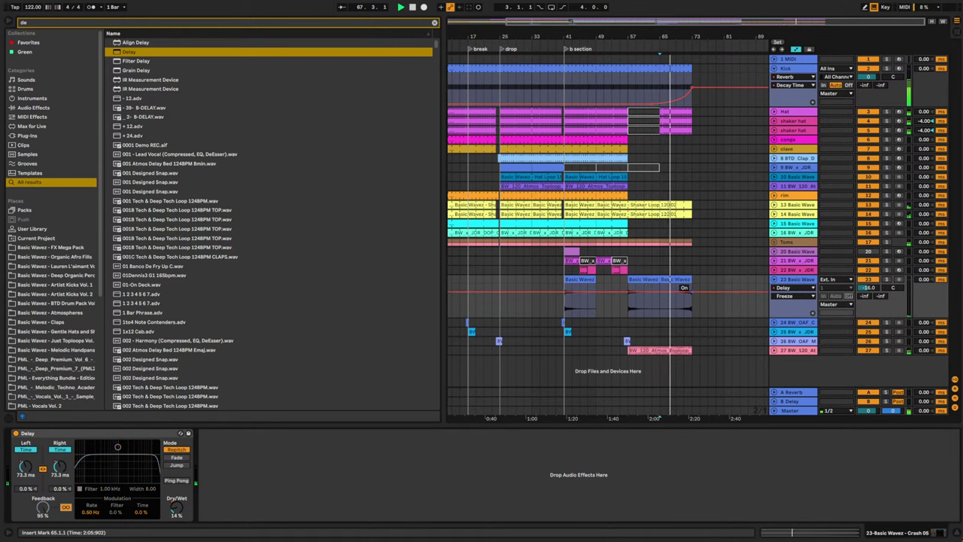
drag(669, 294, 668, 304)
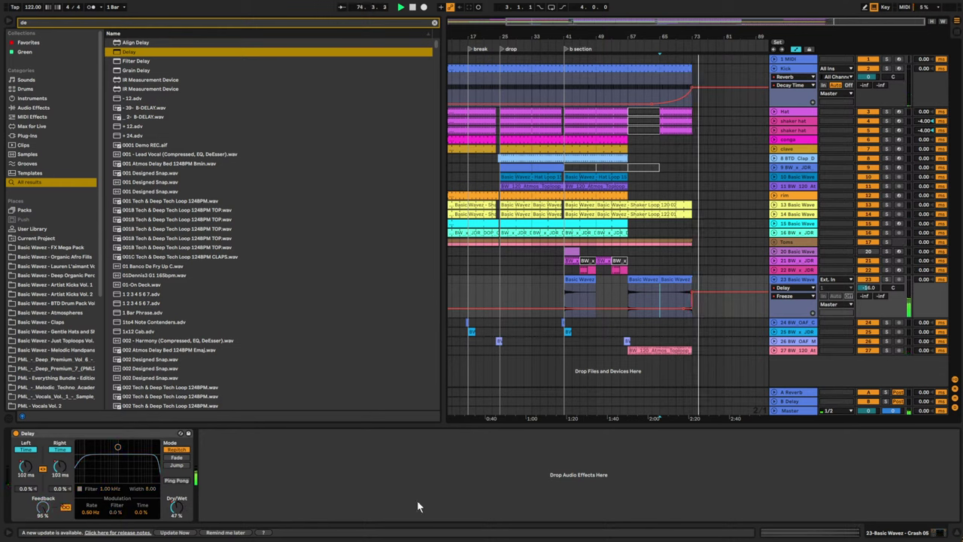
click(178, 511)
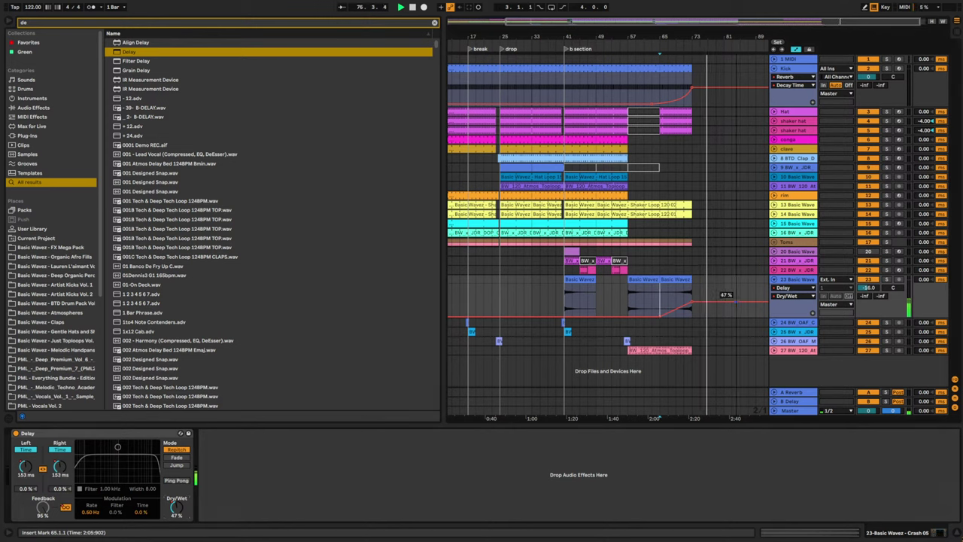
mouse_move(732, 302)
mouse_down()
mouse_move(734, 332)
mouse_move(739, 317)
mouse_up()
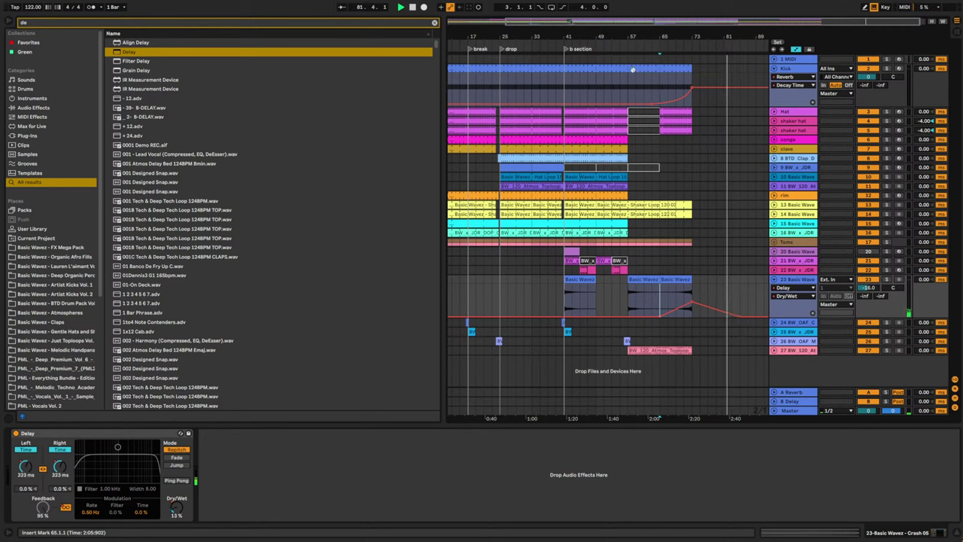
- Add a locator named "breakdown" at bar 57
right_click(630, 50)
click(650, 73)
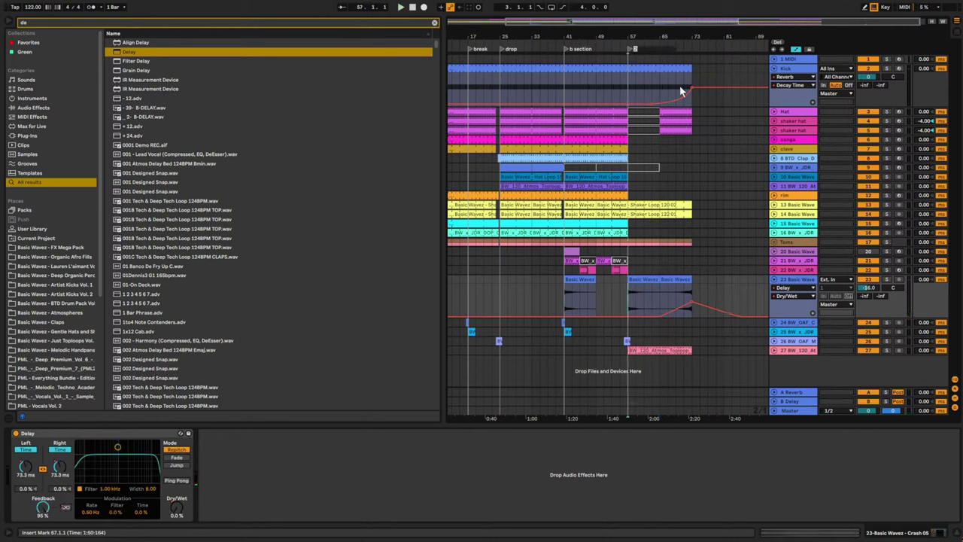
text(breakdown)
click(683, 158)
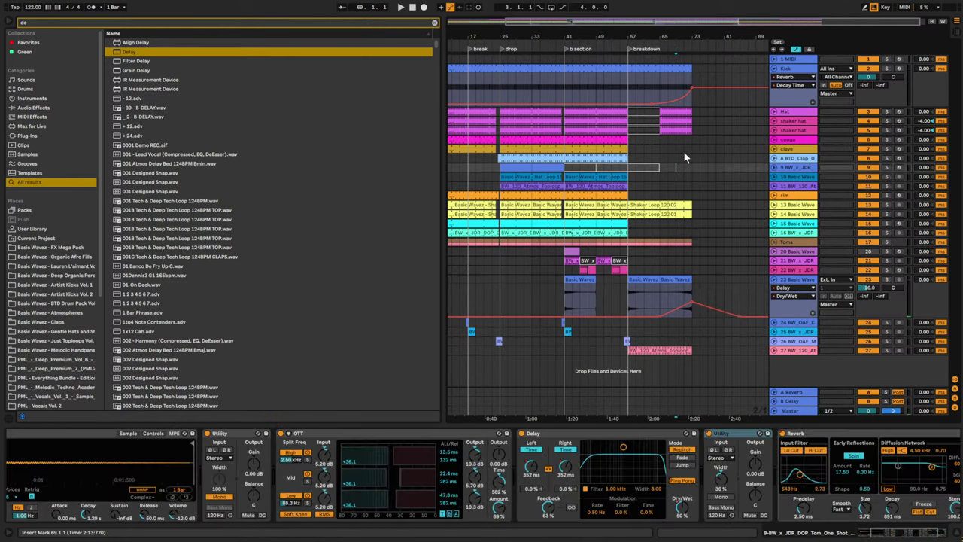
- Rename the bar 57 locator as "cooldown"
right_click(694, 54)
click(640, 51)
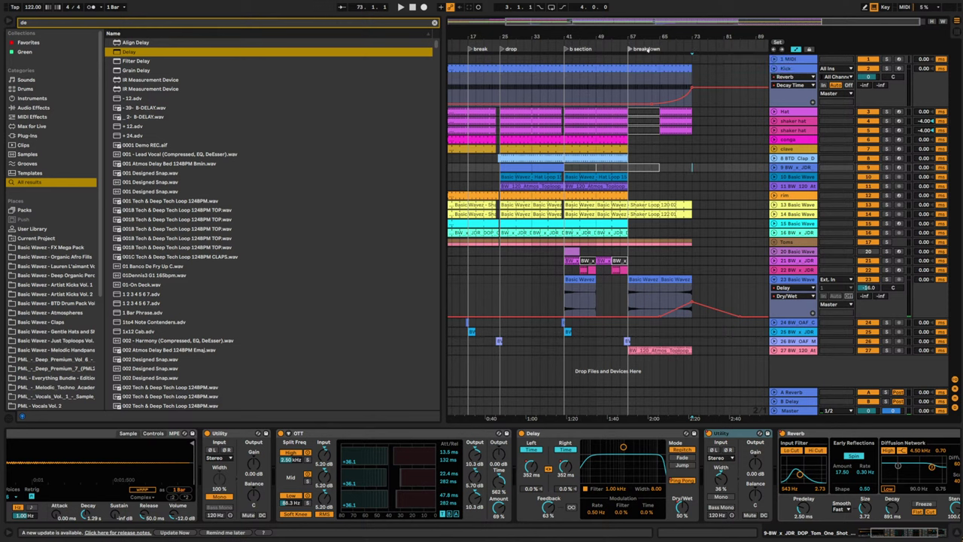
right_click(638, 50)
click(657, 61)
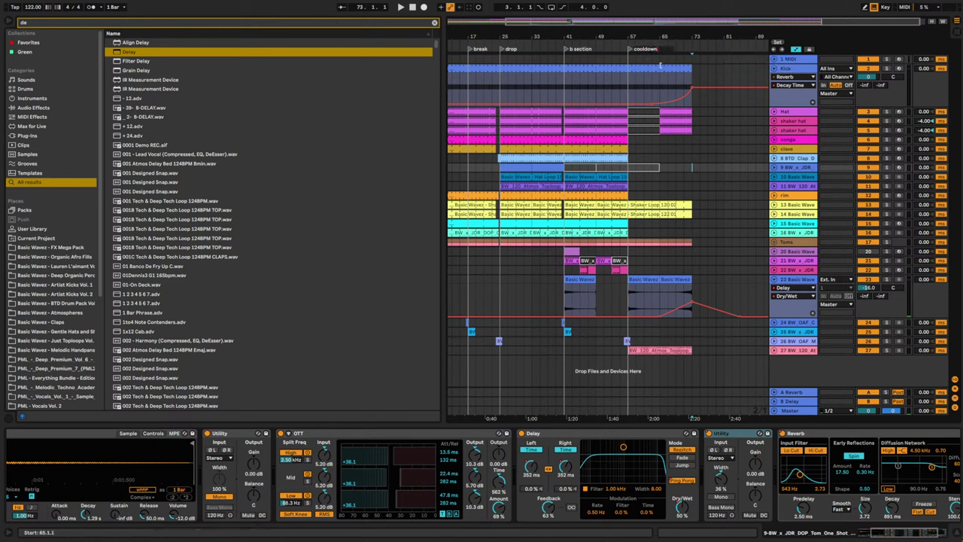
- Add a locator named "break" at bar 73
right_click(692, 52)
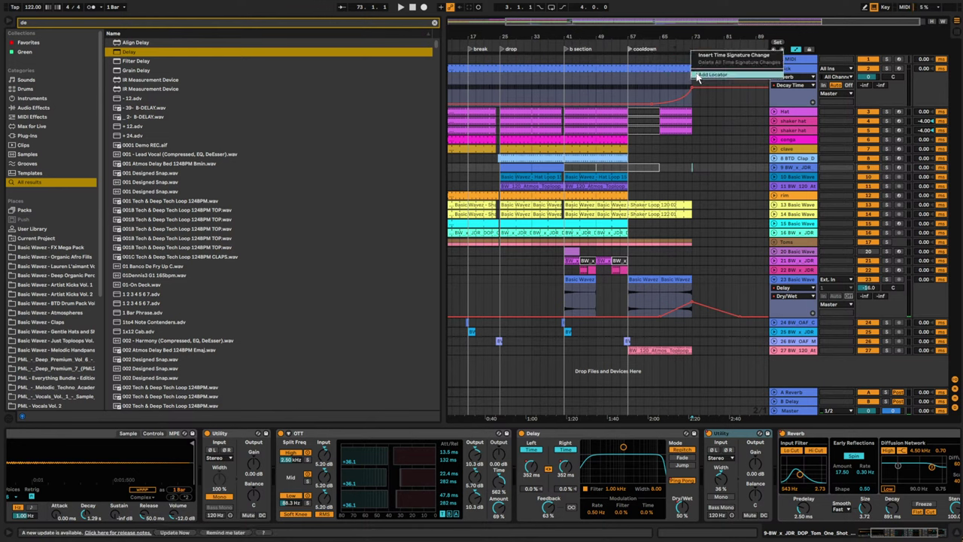
click(698, 76)
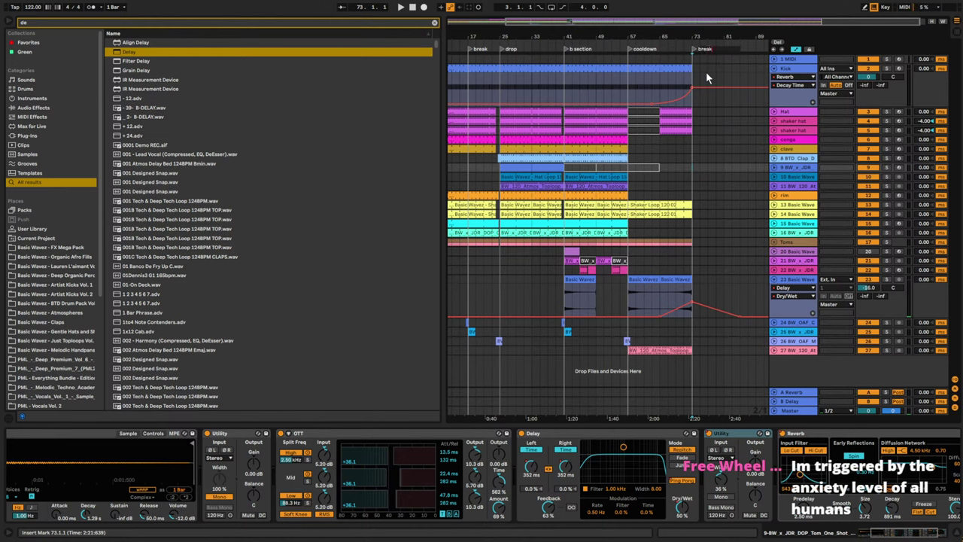
key(Return)
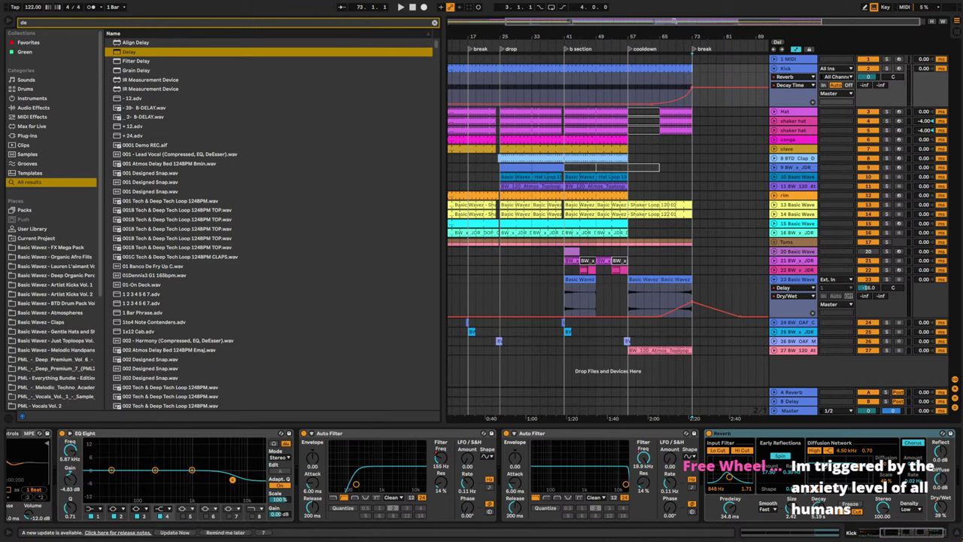
- Compare section lengths on the Kick track by selecting bars 57 to 73, 73 to 89 and 73 to 81
drag(675, 22, 675, 8)
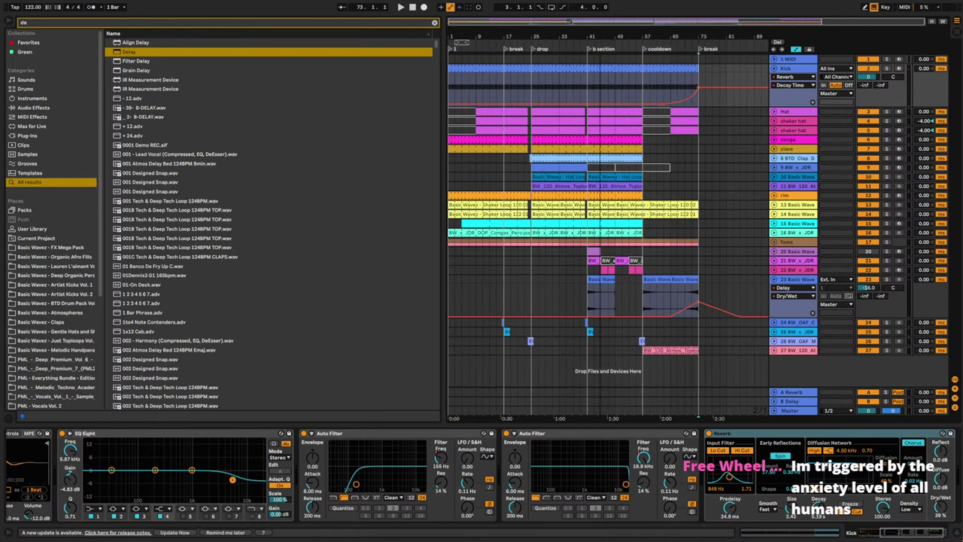
click(648, 167)
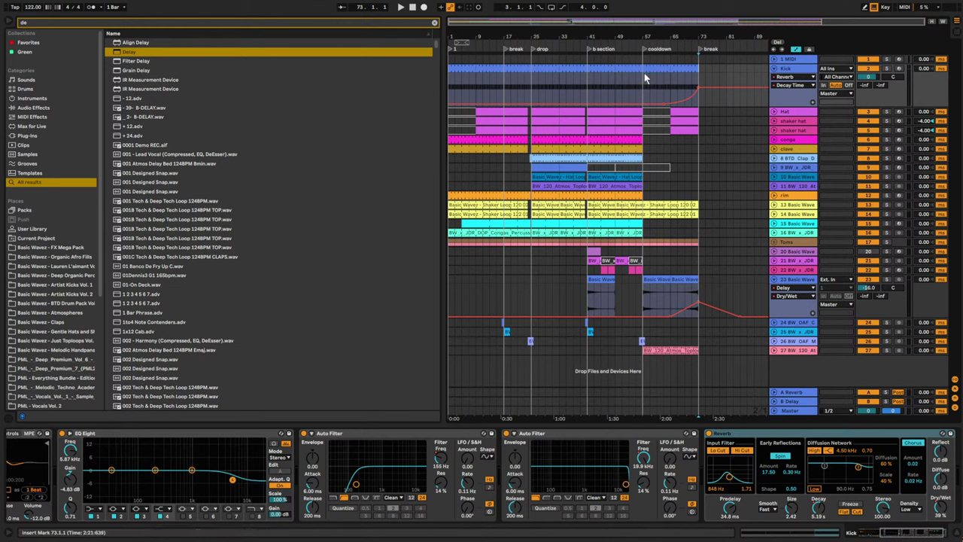
drag(644, 73, 698, 87)
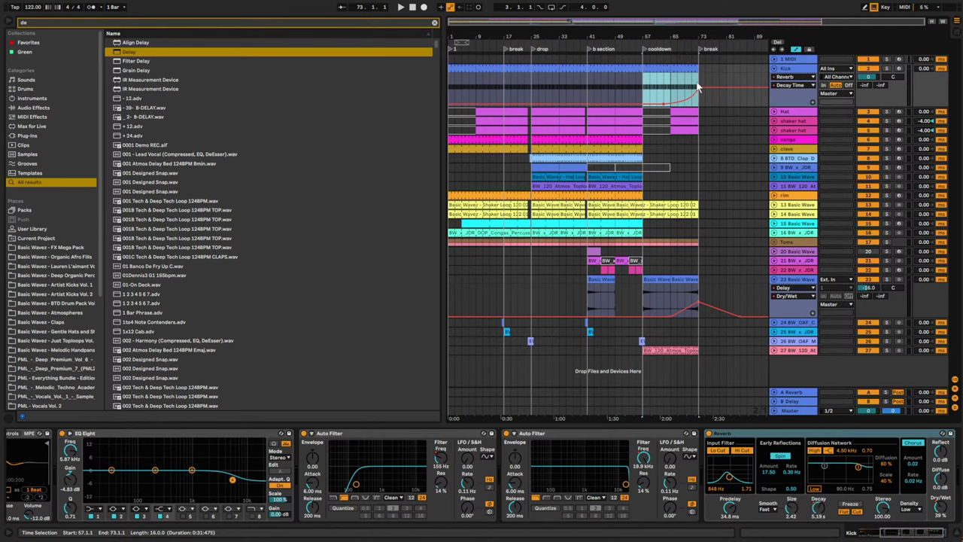
mouse_move(699, 68)
mouse_down()
mouse_move(761, 71)
mouse_move(703, 75)
mouse_up()
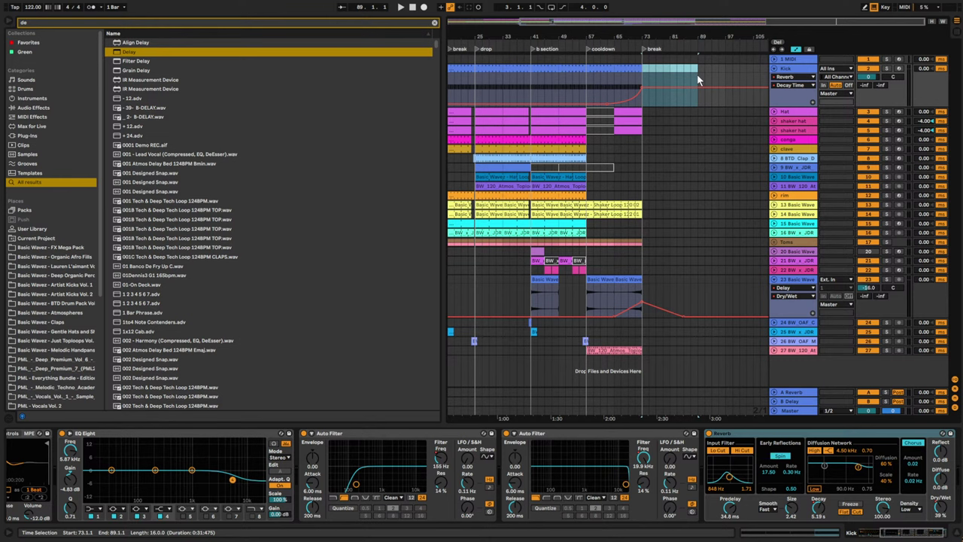
drag(697, 74, 677, 69)
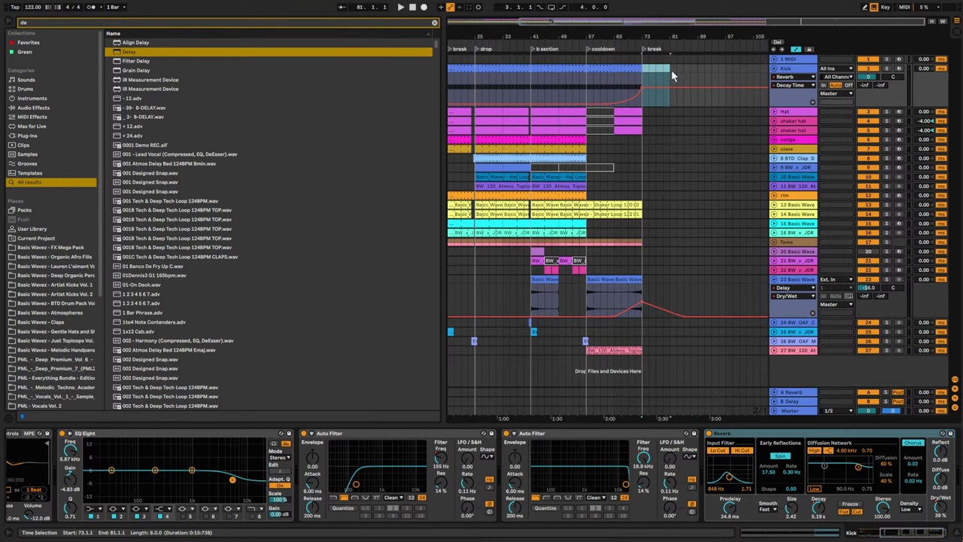
- Rename the bar 73 locator as "build" and add a locator named "drop" at bar 89
right_click(648, 49)
click(663, 62)
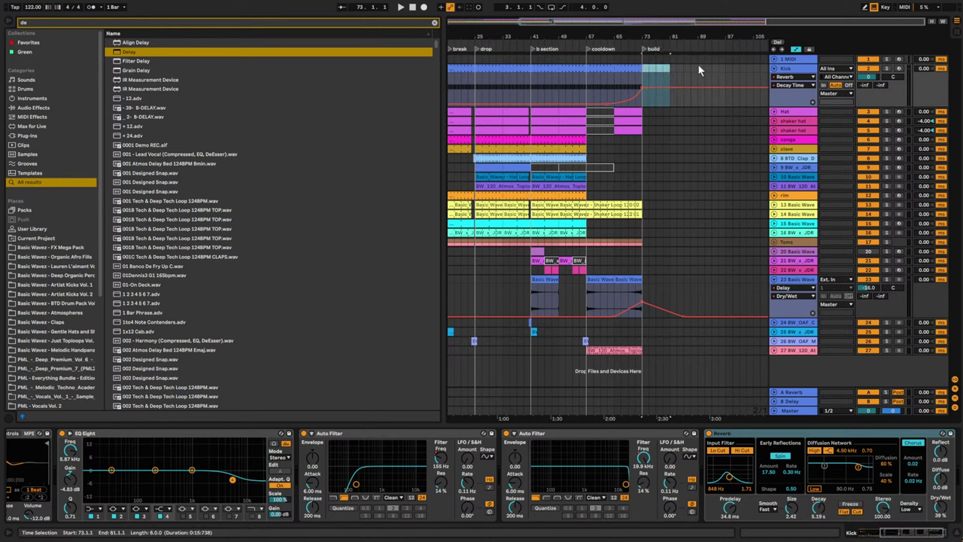
click(698, 68)
right_click(696, 54)
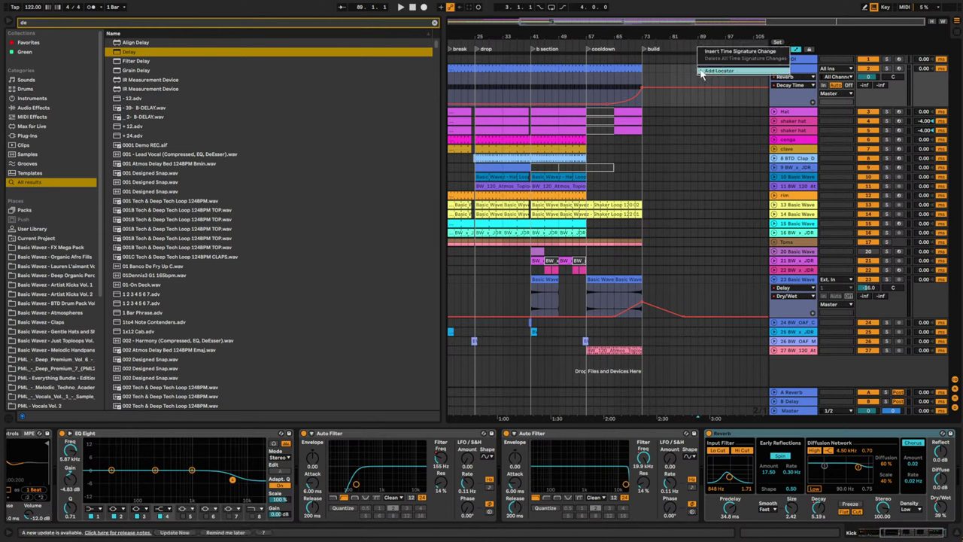
click(703, 72)
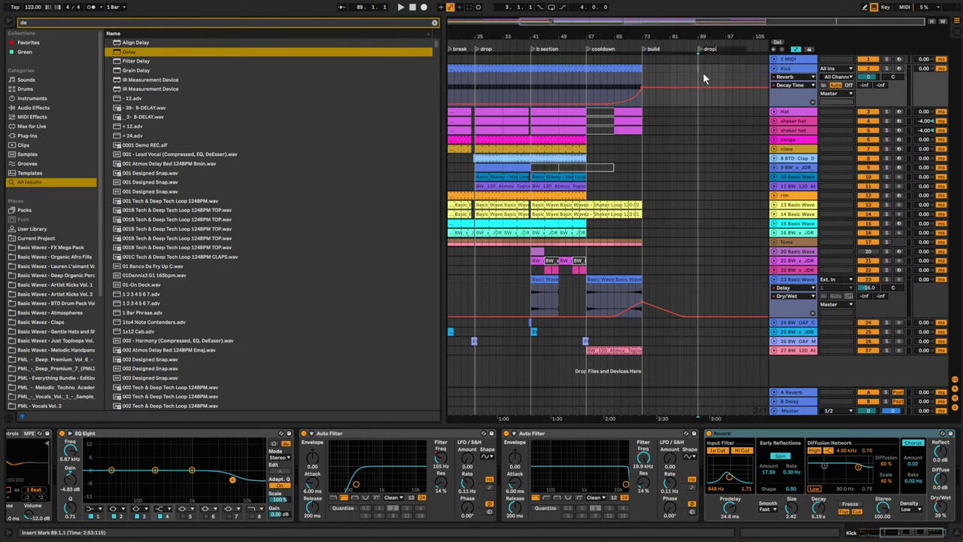
- Finish naming the bar 89 locator, clear the browser search and open the Basic Wavez - FX Mega Pack
key(Return)
click(712, 253)
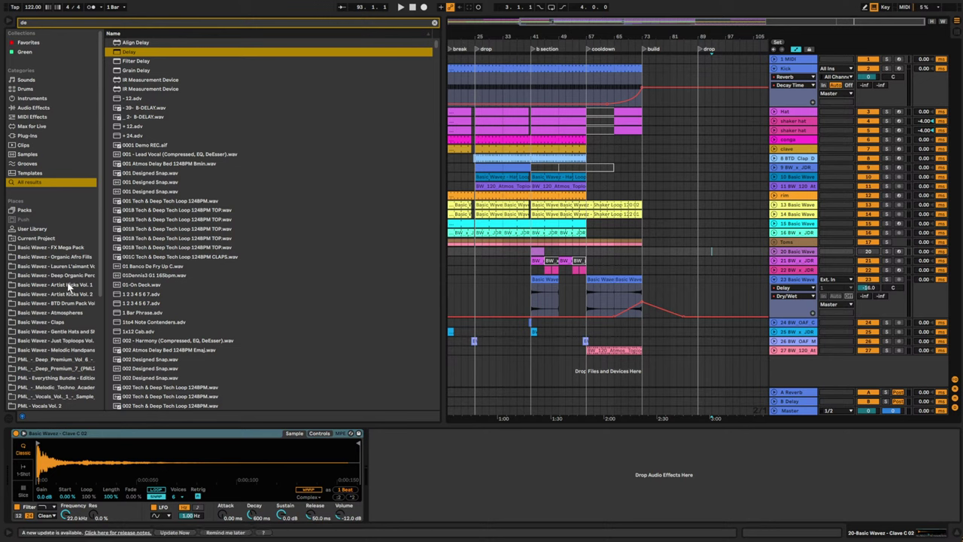
click(63, 248)
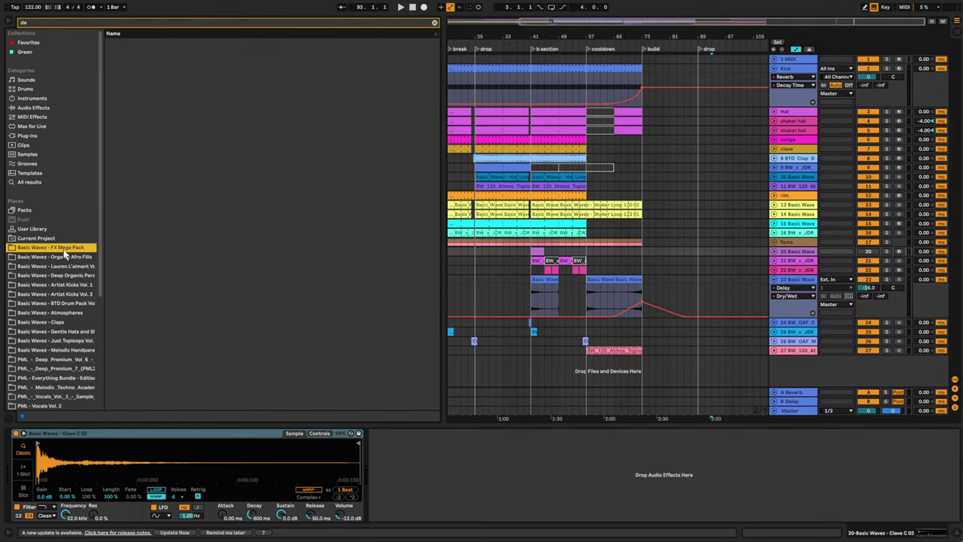
click(434, 23)
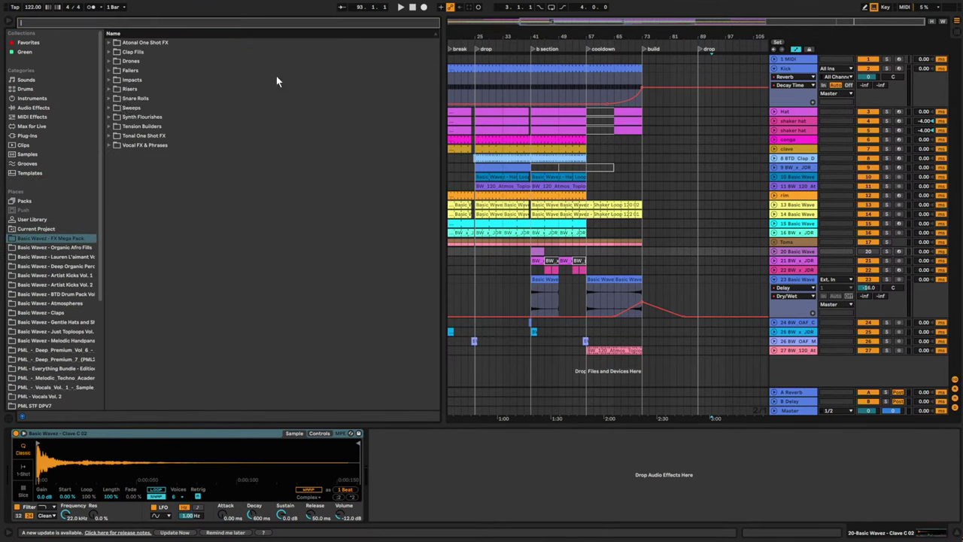
- Audition the 8-bar and 16-bar samples in the pack's Snare Rolls folder
click(111, 101)
click(149, 126)
click(188, 155)
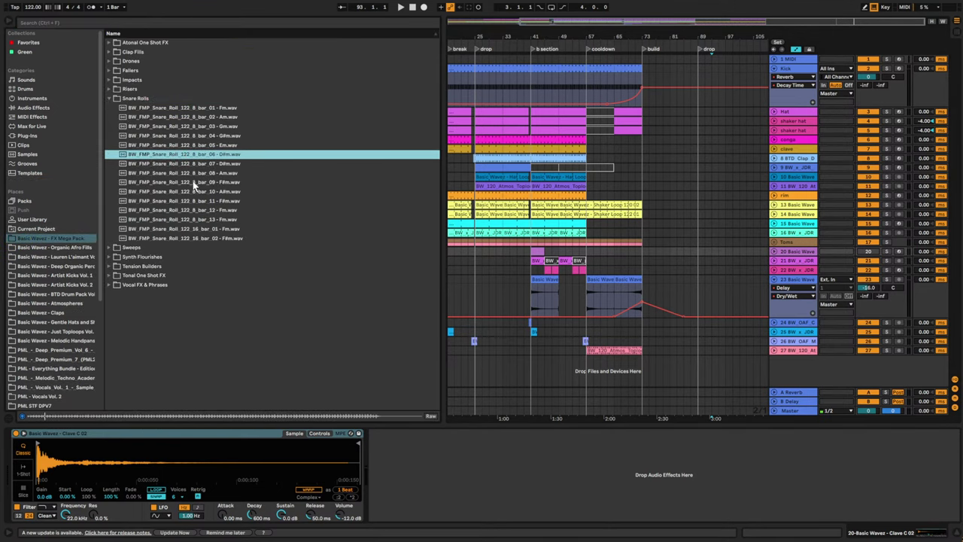
click(195, 191)
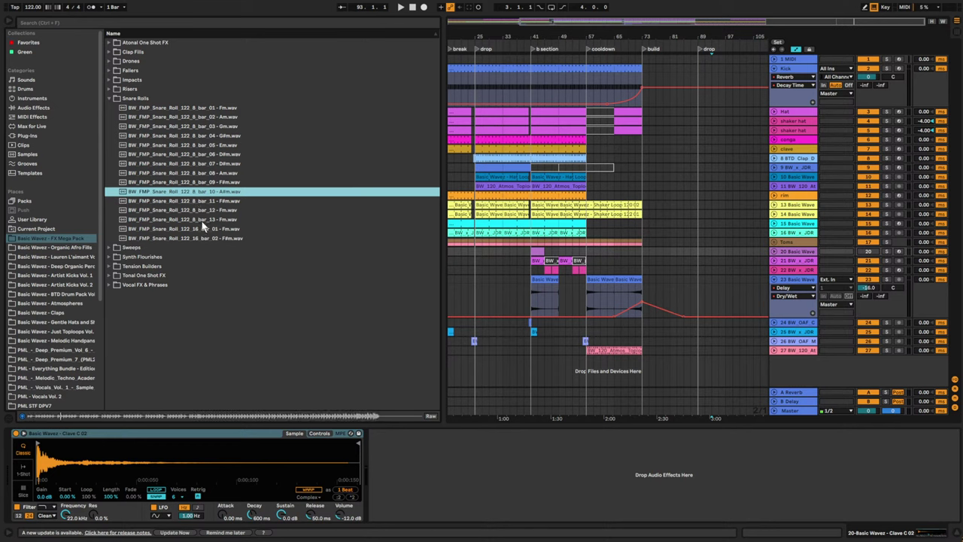
click(202, 220)
click(213, 202)
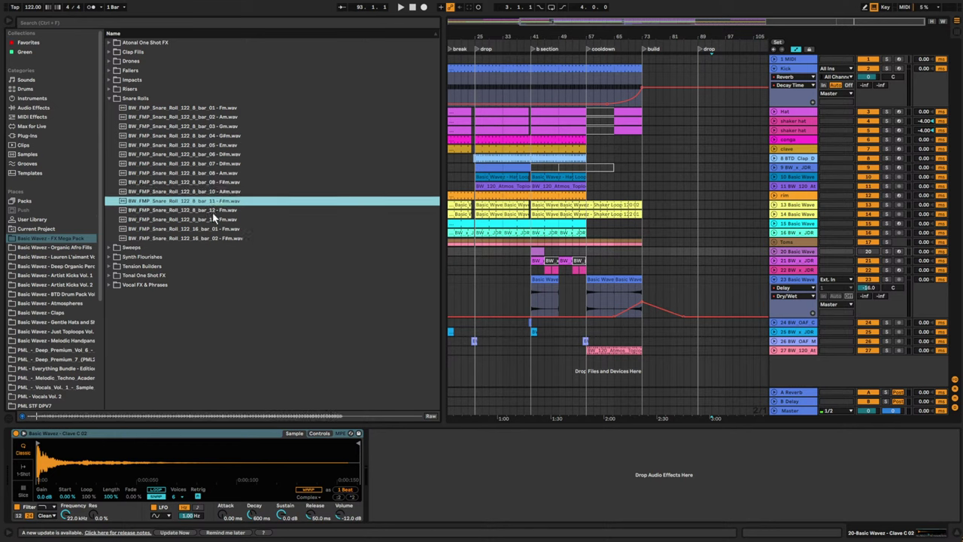
click(213, 221)
click(213, 229)
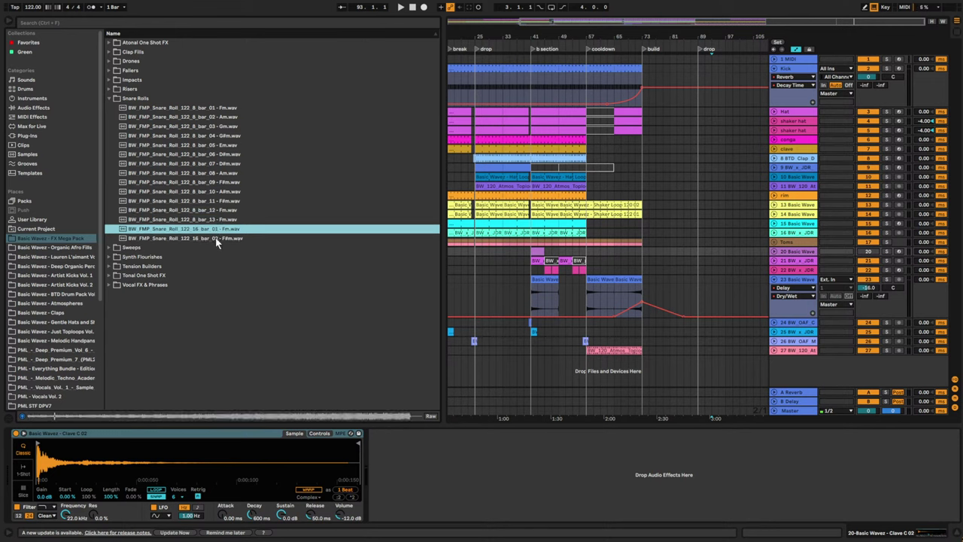
click(216, 239)
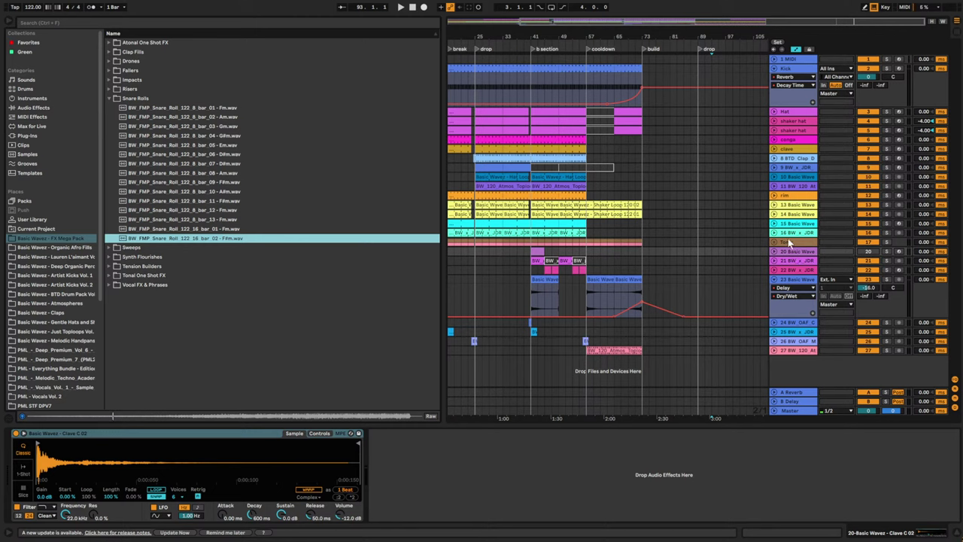
- Add BW_FMP_Snare_Roll_122_16_bar_02 - F#m.wav on a new audio track at bar 73, filling the build section
click(216, 238)
drag(215, 238, 684, 363)
double_click(685, 363)
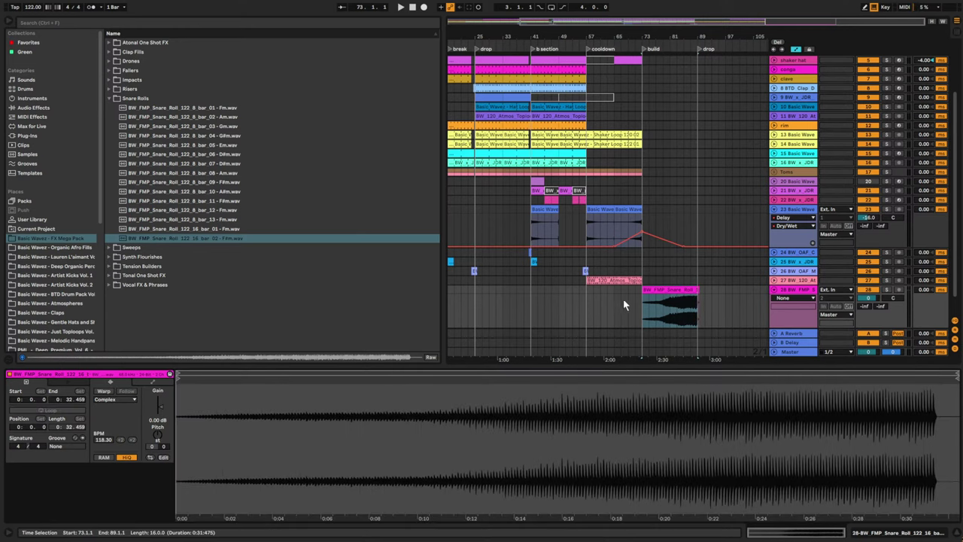
- Play from bar 69 and lower the snare roll track's volume to -18.0 dB
click(623, 305)
key(space)
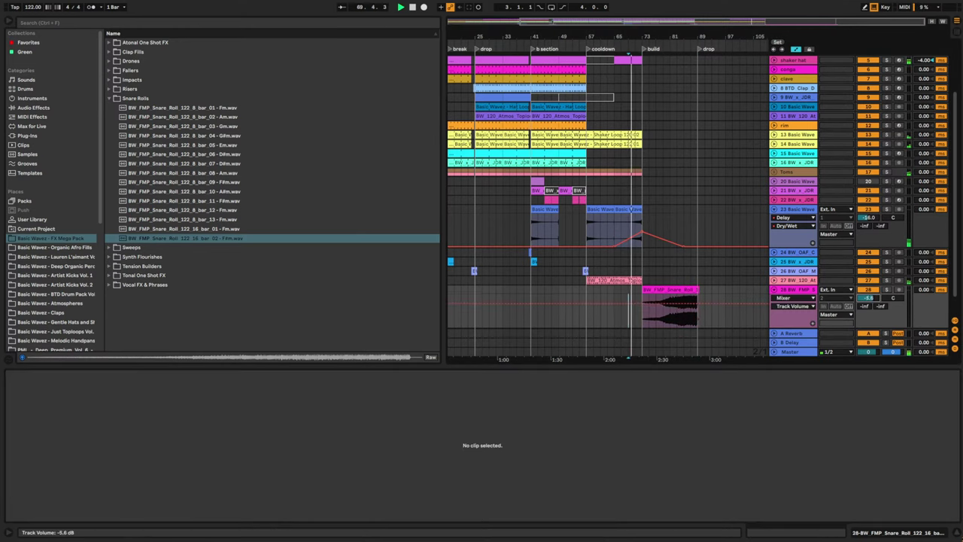
drag(869, 298, 871, 299)
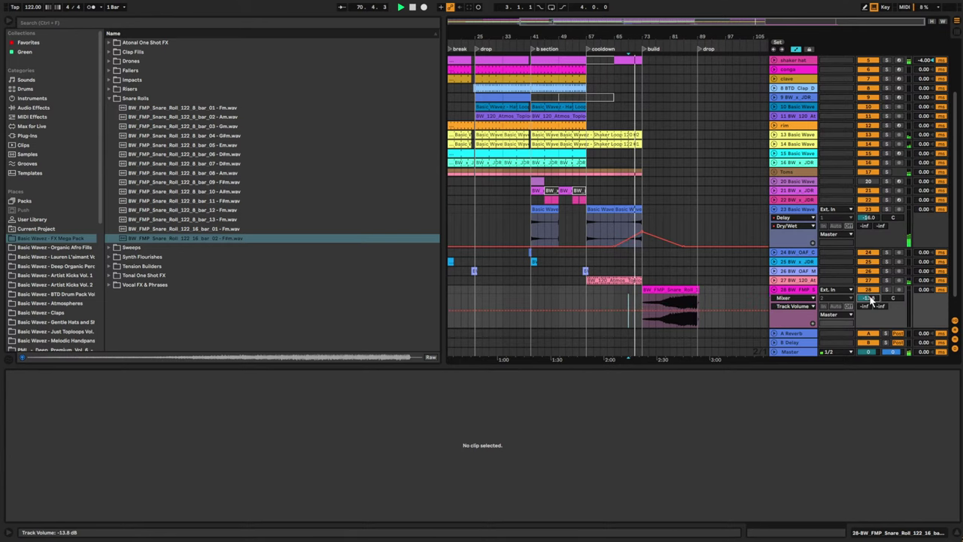
key(a)
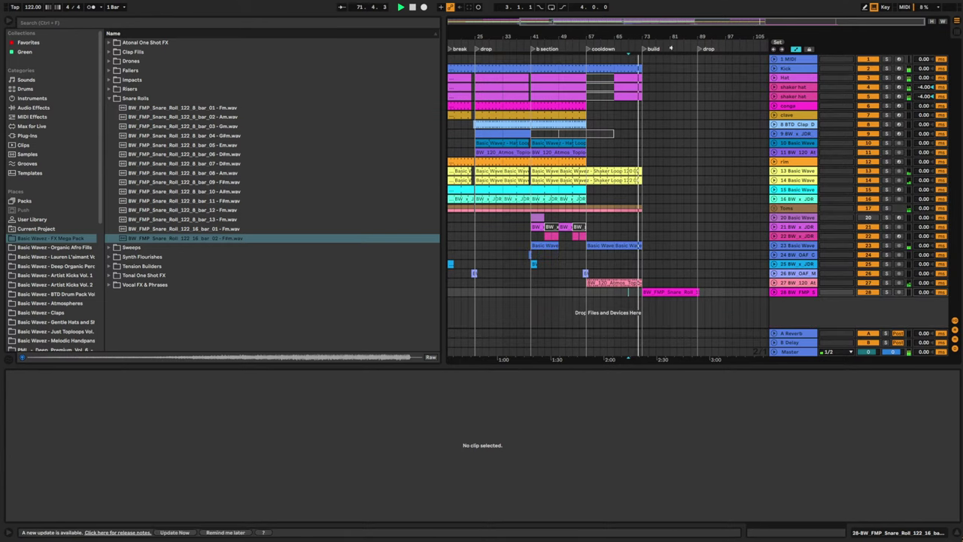
drag(670, 37, 657, 93)
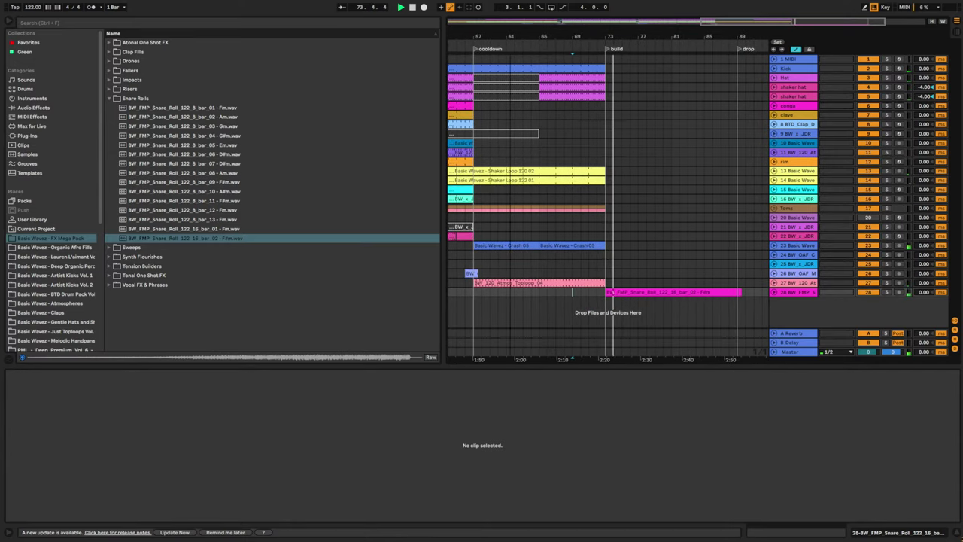
key(minus)
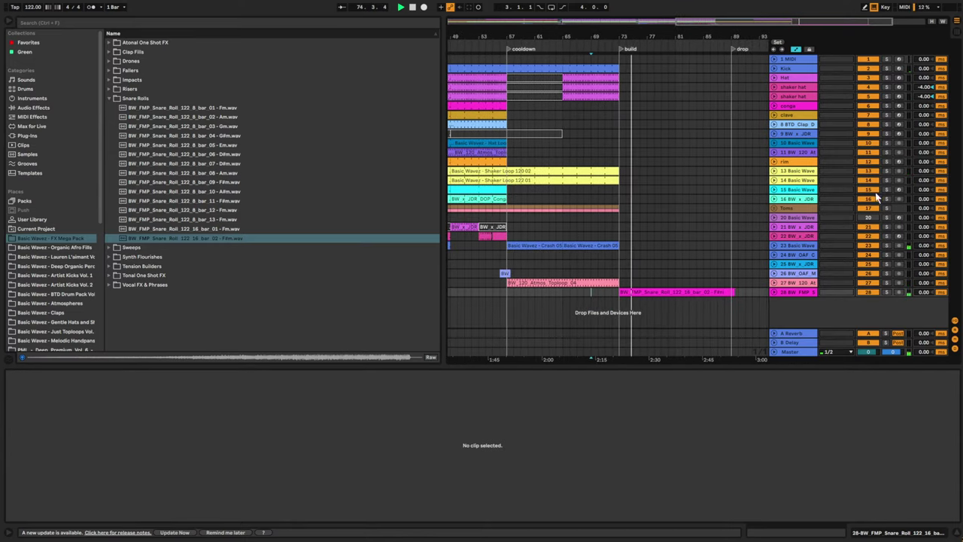
click(775, 292)
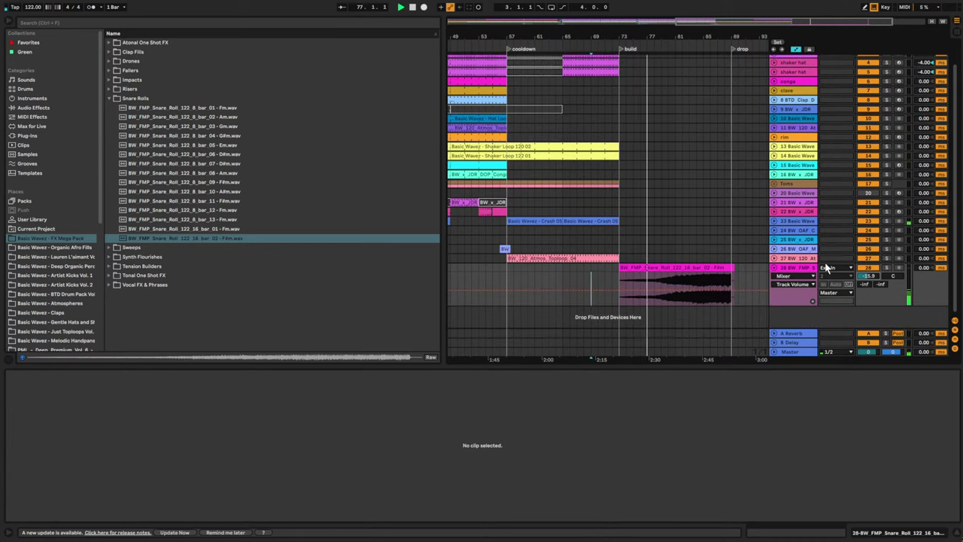
drag(873, 275, 869, 286)
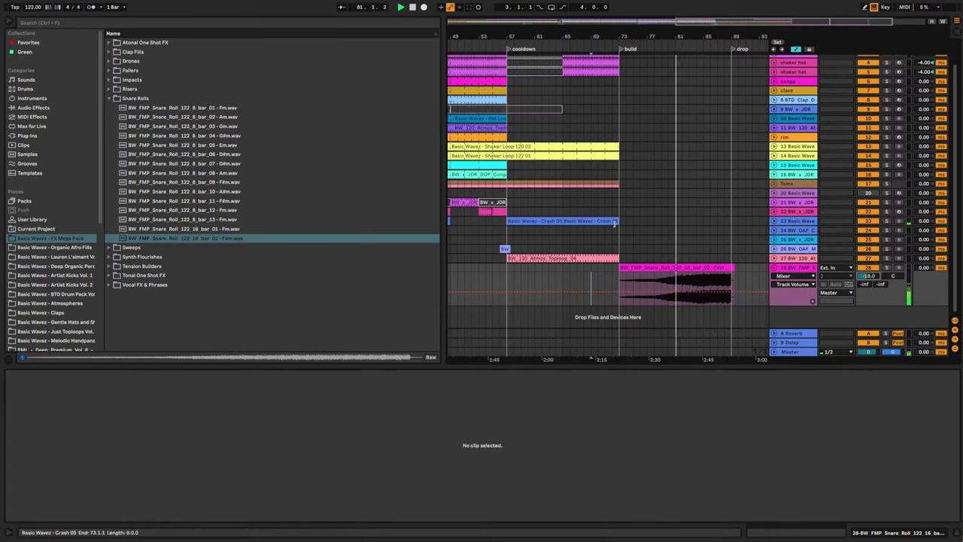
- Copy the reversed Crash 05 clip from bar 65 to bar 81 on track 23, together with its Delay automation
click(774, 221)
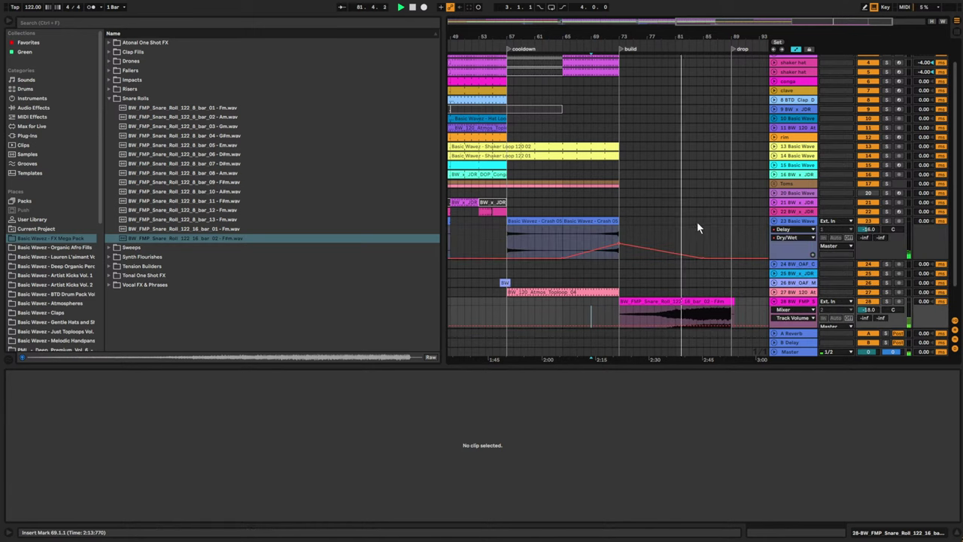
click(583, 220)
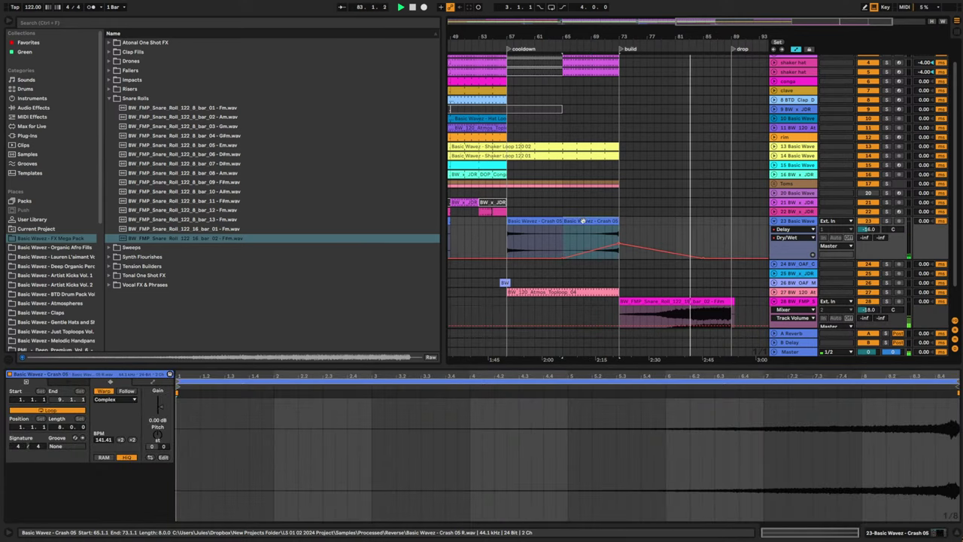
drag(582, 220, 695, 228)
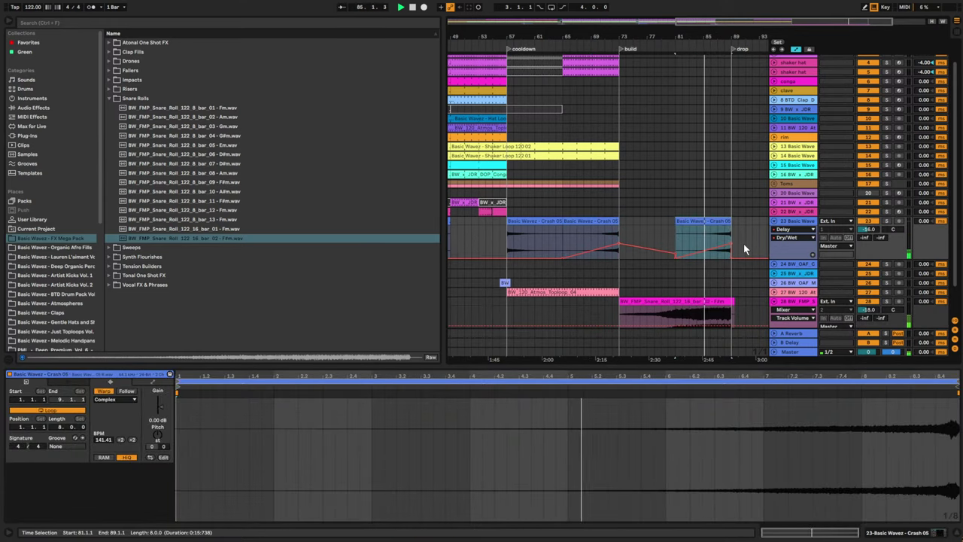
- Copy the Delay Dry/Wet fade-out from bars 73 to 81 to bar 89 on the crash track
mouse_move(622, 249)
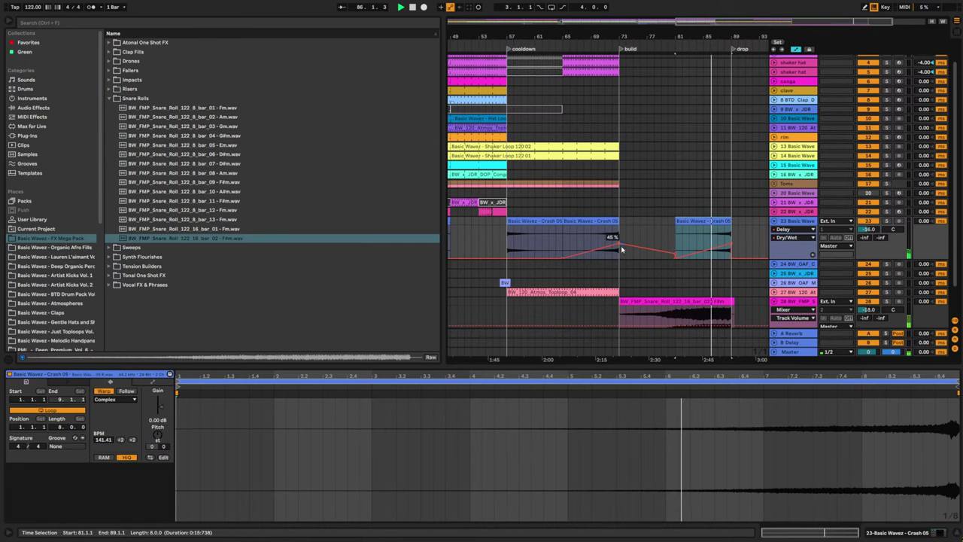
drag(626, 227, 768, 224)
double_click(792, 224)
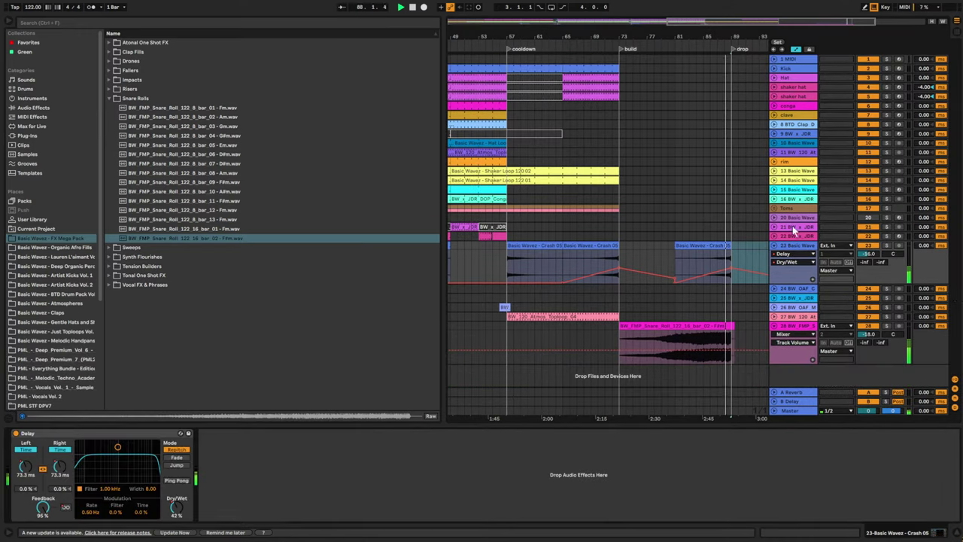
click(79, 488)
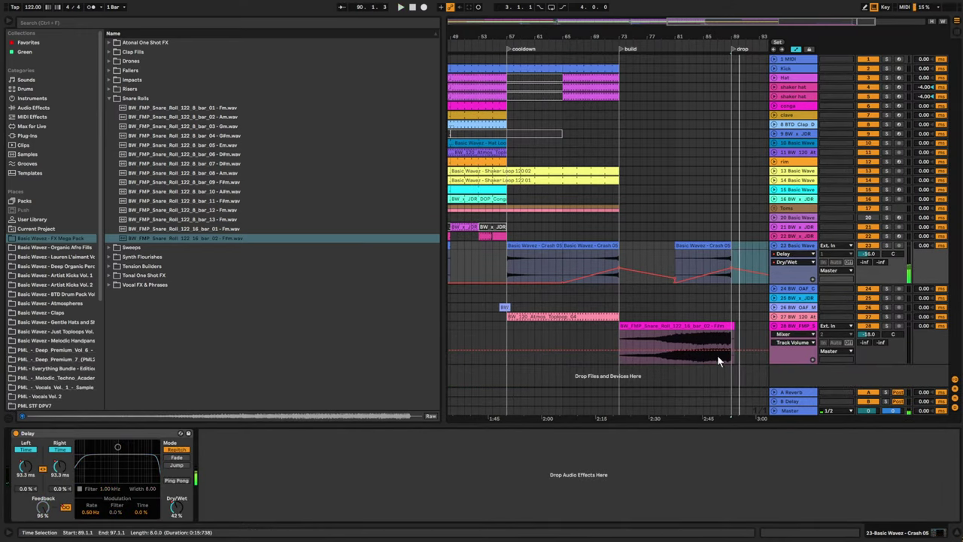
- Copy the Crash 05 clip from bar 57 to bar 89 and play the transition into the drop
click(703, 304)
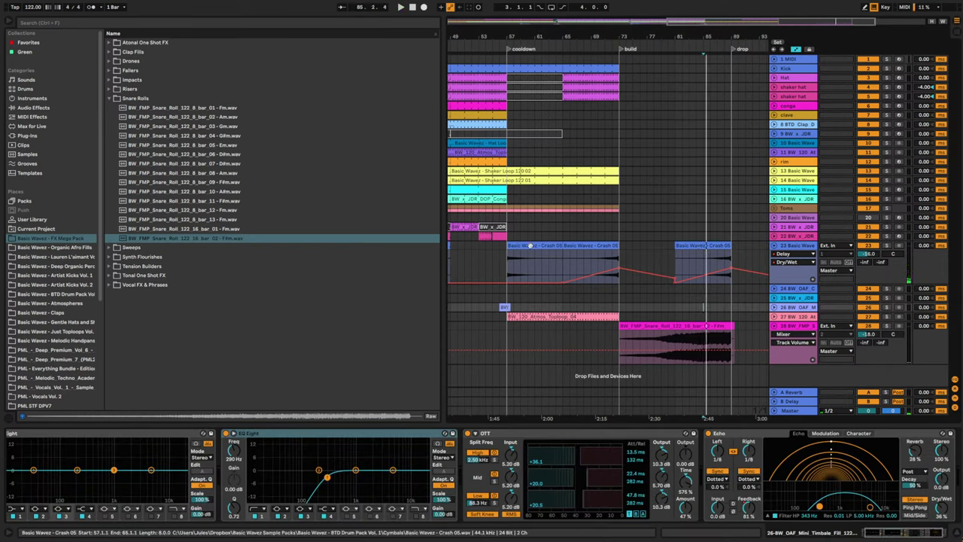
click(694, 250)
click(731, 245)
key(ctrl+v)
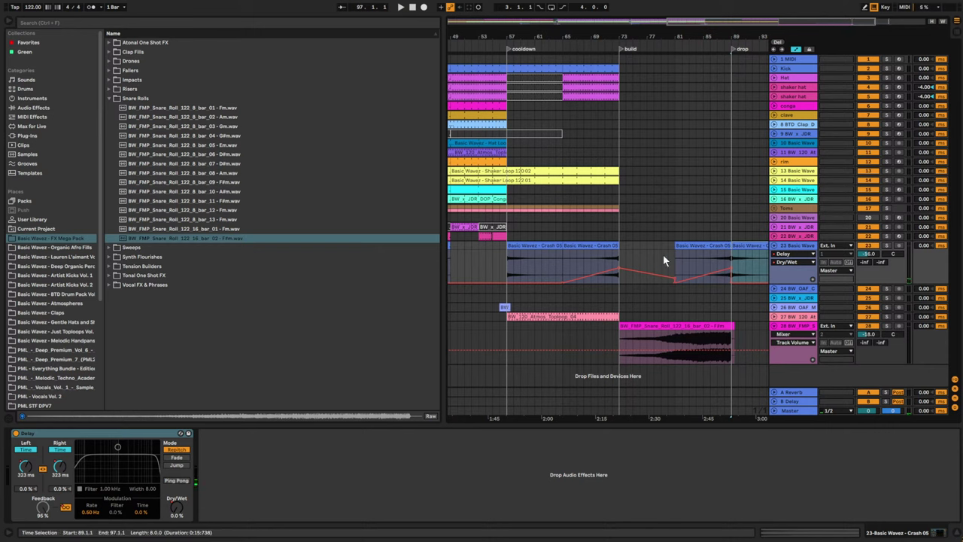
click(696, 245)
key(space)
click(743, 246)
key(space)
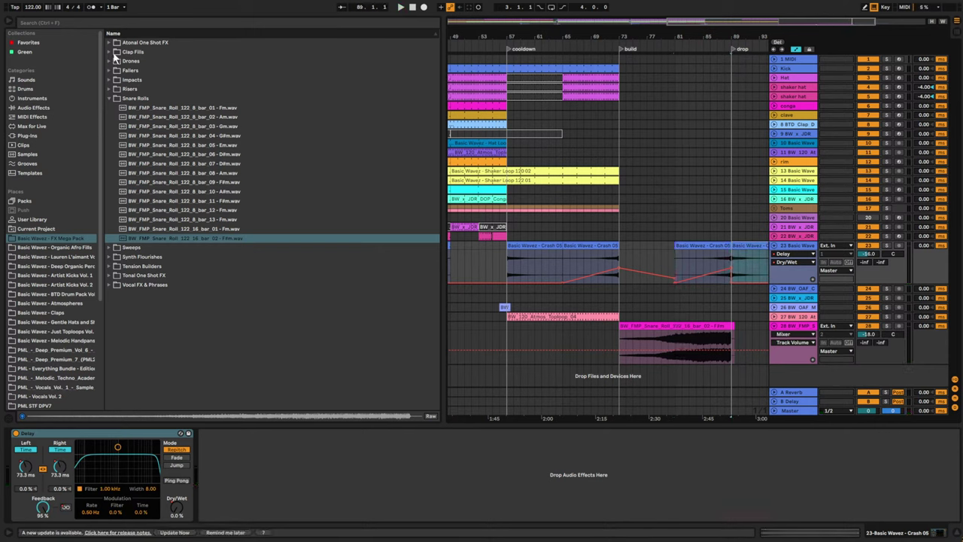
- Audition crash samples in the Basic Wavez BTD Drum Pack's Cymbals folder and play the arrangement into bar 89
click(65, 255)
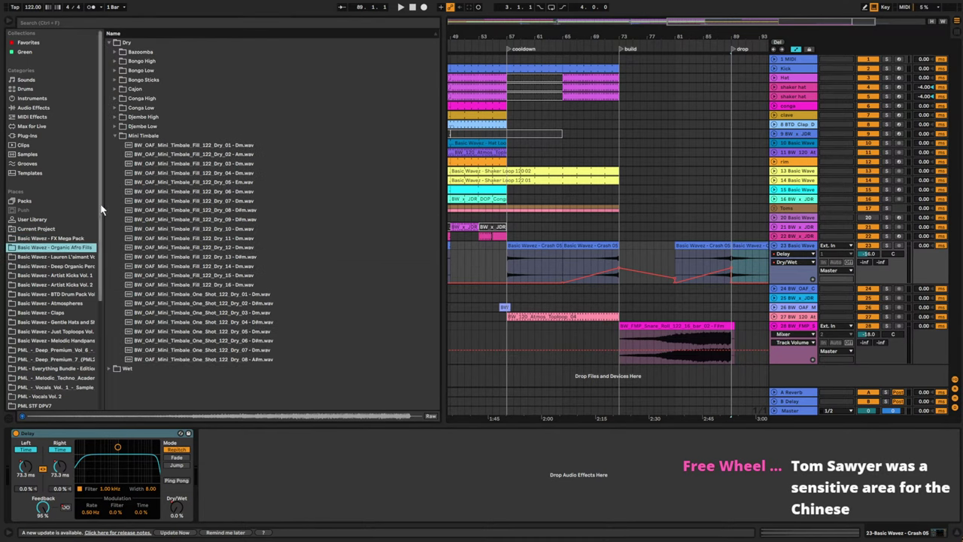
click(61, 275)
click(71, 294)
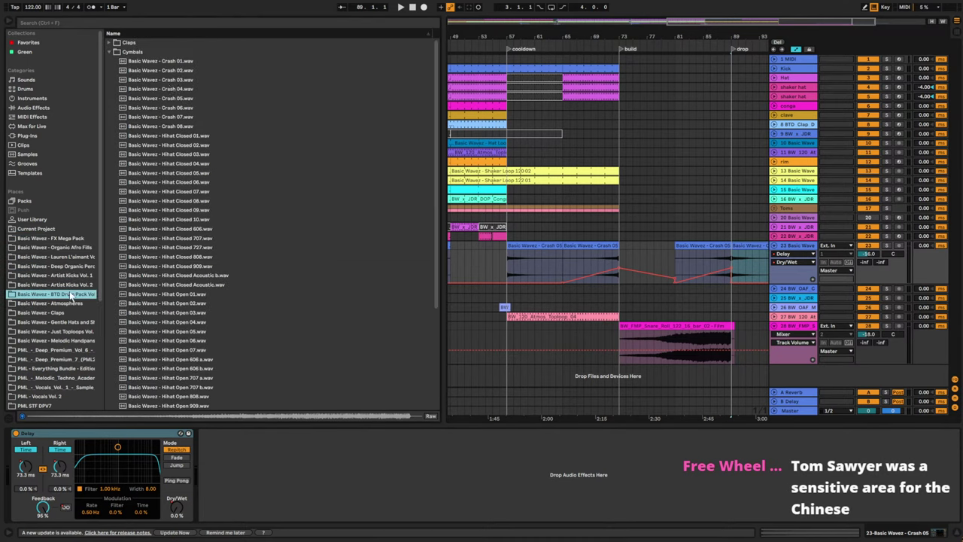
click(139, 70)
click(160, 90)
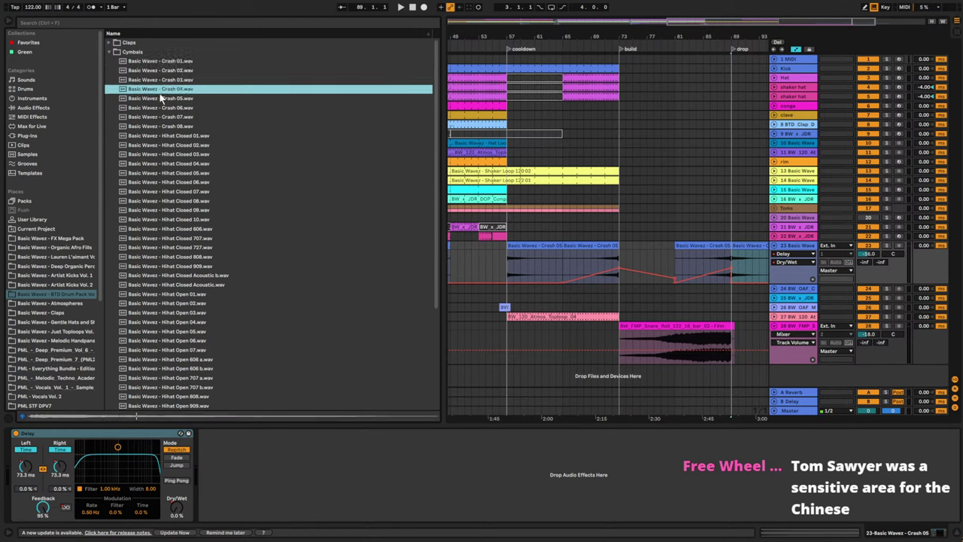
click(170, 108)
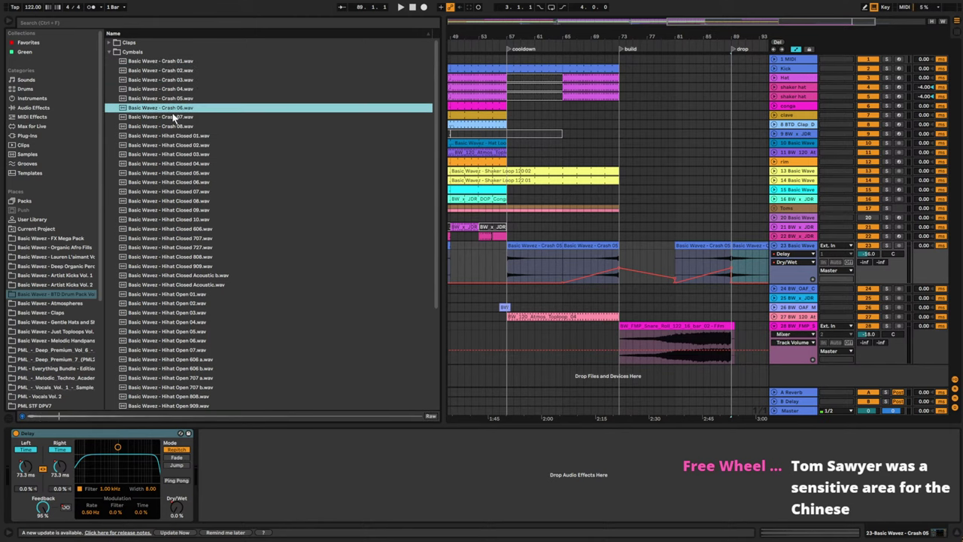
drag(181, 112, 715, 250)
key(space)
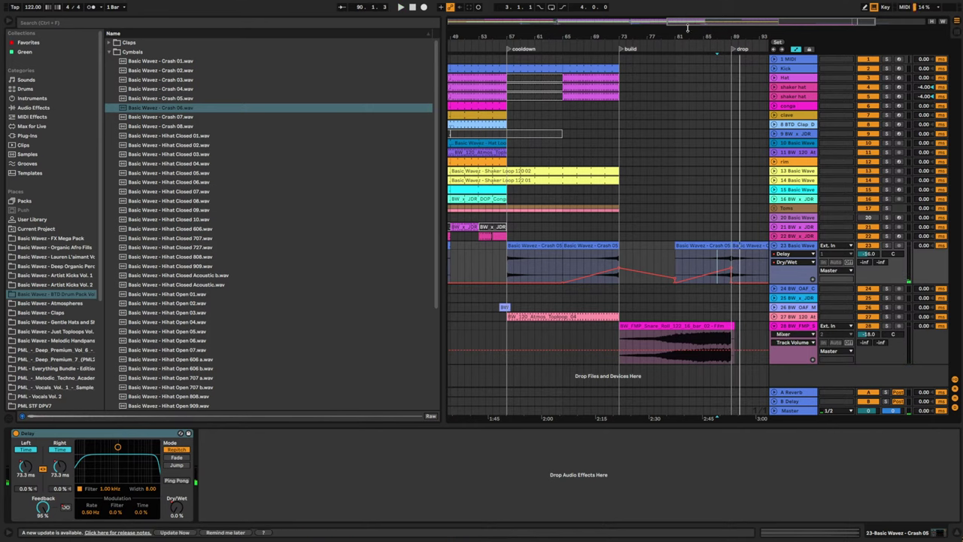
- Copy the Kick part from bars 41 to 57 to bar 89 and play it at the start of the drop
drag(710, 21, 710, 4)
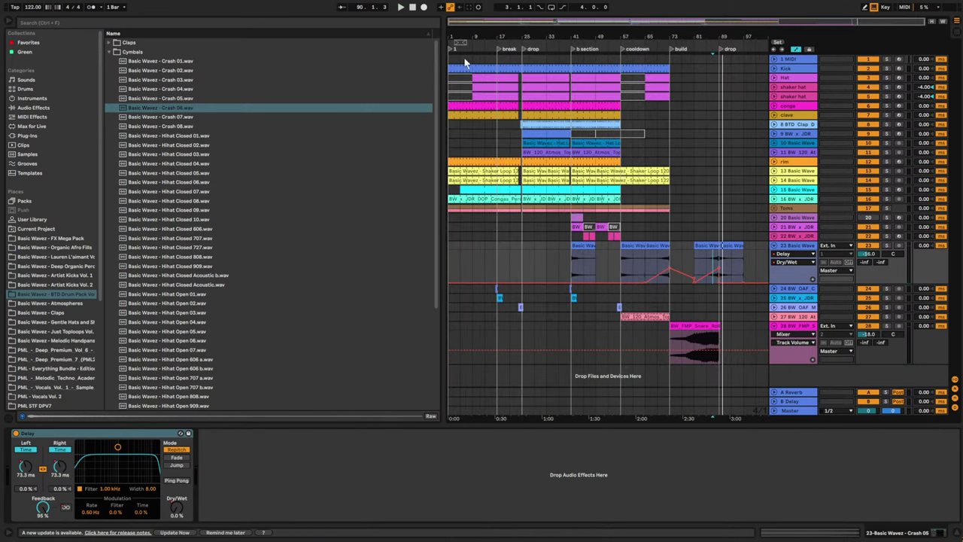
click(585, 66)
click(653, 70)
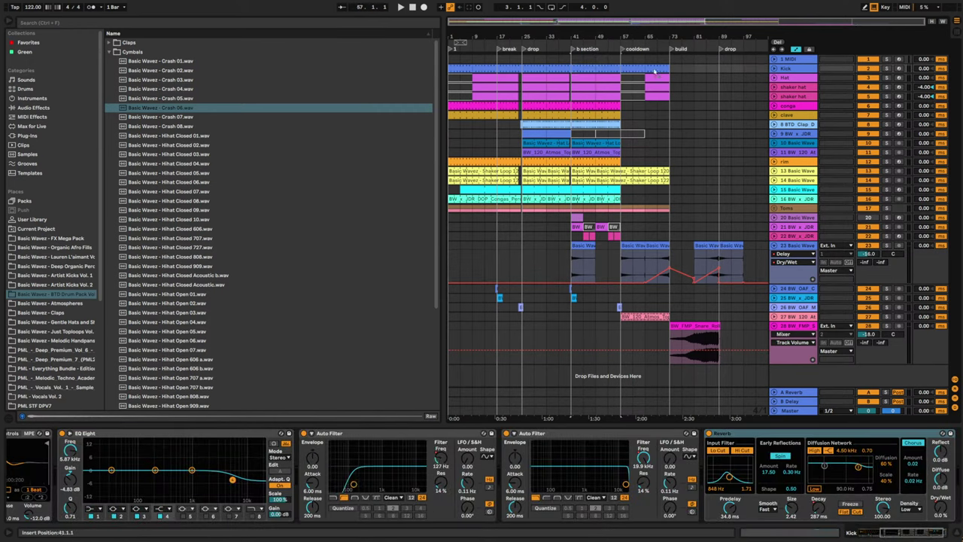
click(720, 72)
key(space)
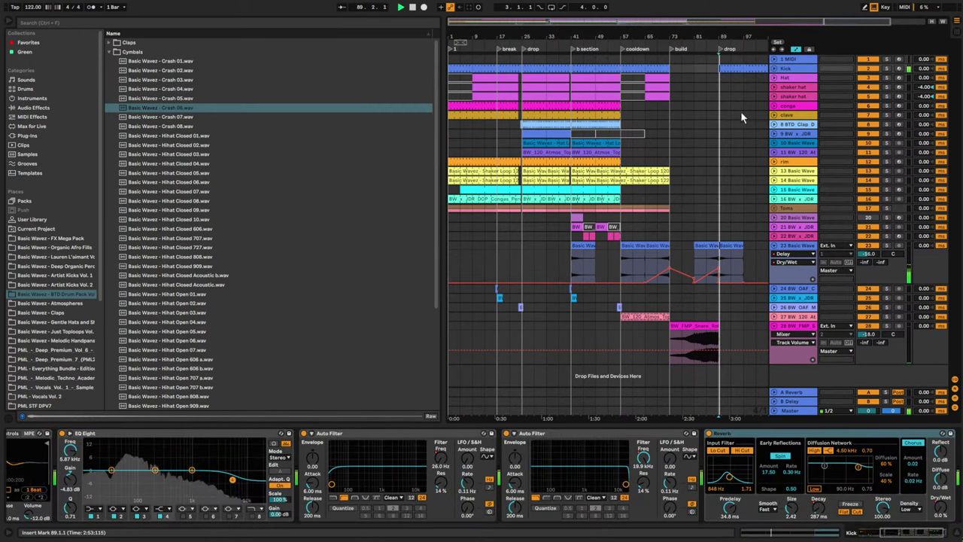
key(space)
- Copy the b section percussion parts, from the Kick down to the Toms, from bars 41 to 57 to bar 105
drag(653, 21, 708, 27)
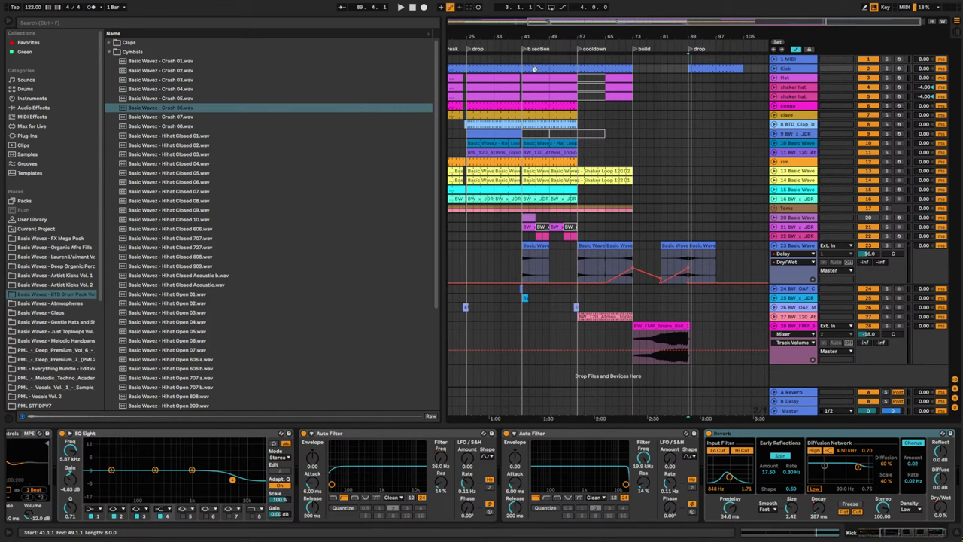
click(555, 106)
drag(555, 106, 578, 213)
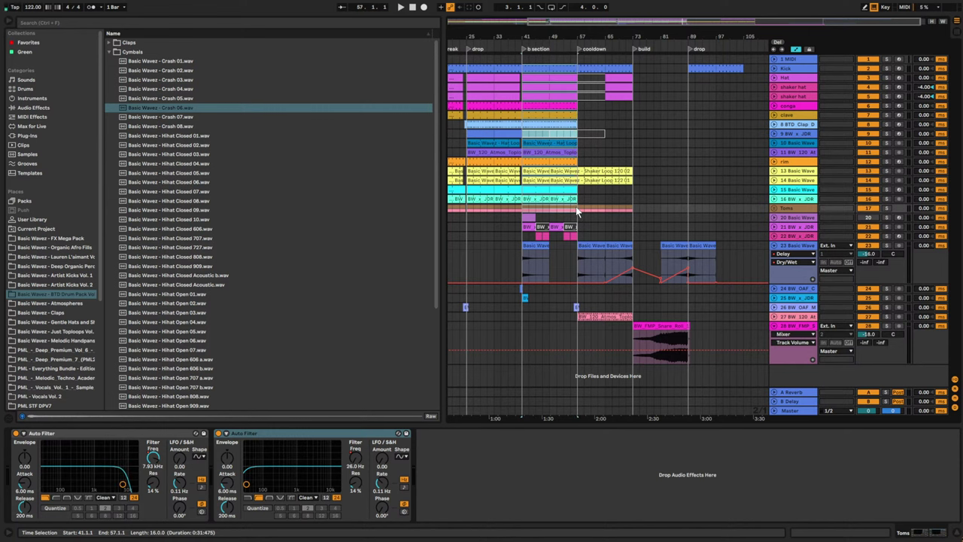
click(745, 69)
key(ctrl+v)
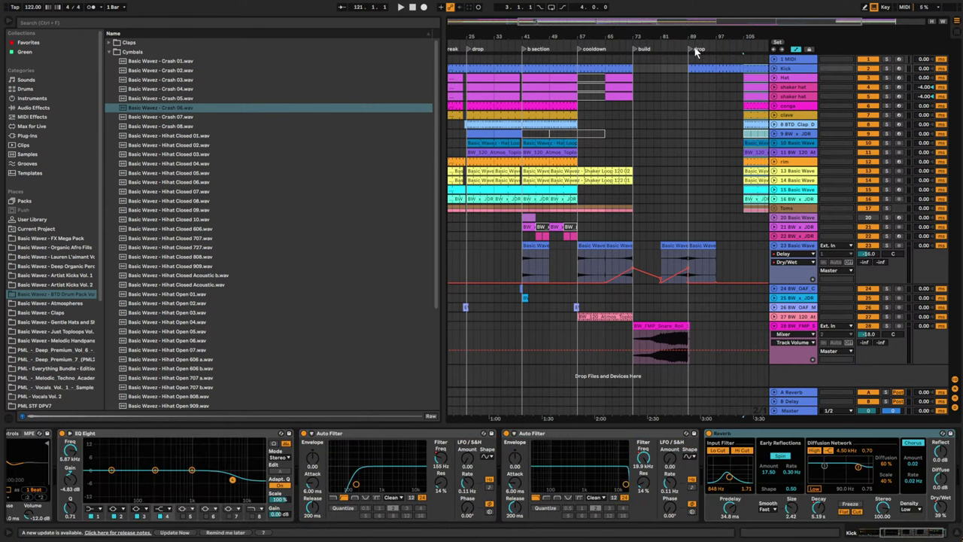
- Rename the drop locator at bar 89 to climax and play the transition from the build into it
right_click(696, 51)
click(708, 69)
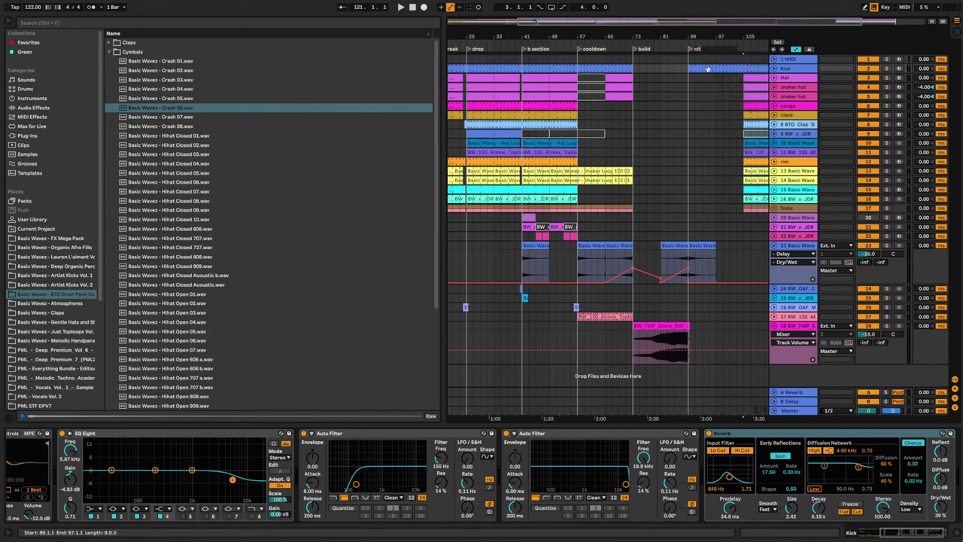
click(694, 161)
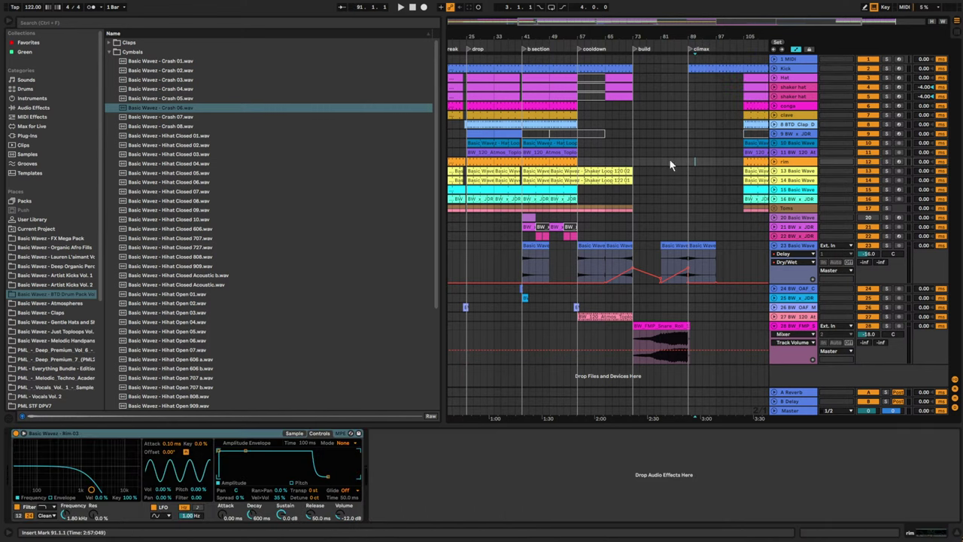
click(684, 139)
key(space)
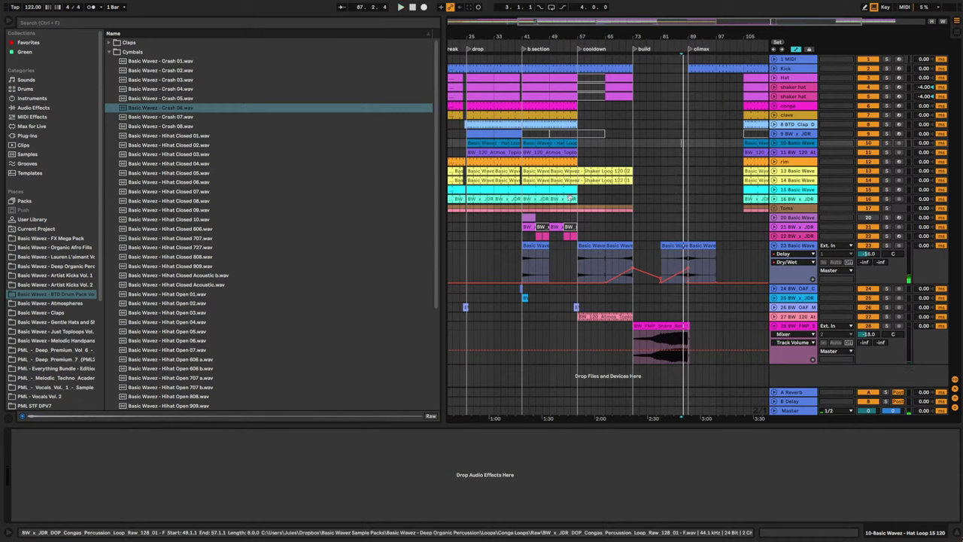
click(686, 126)
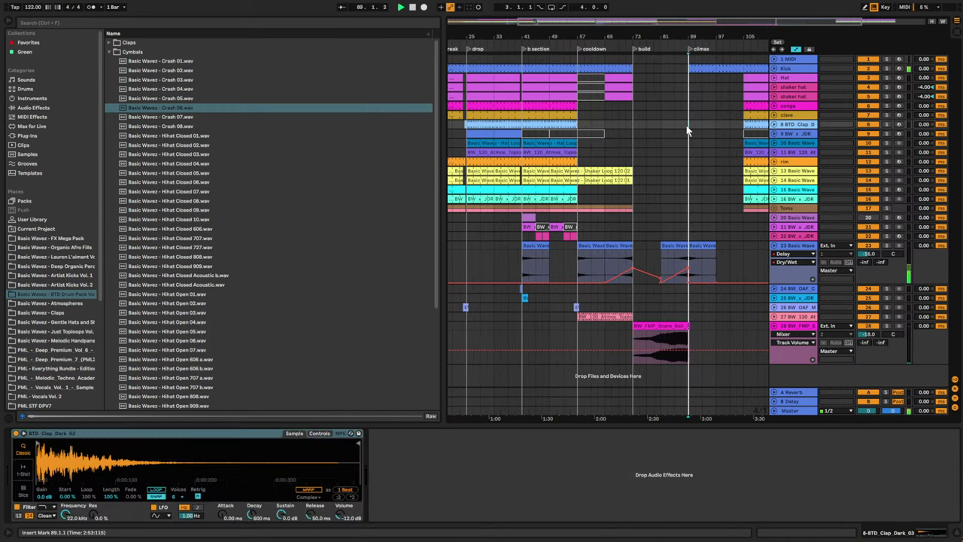
- Audition clap samples in the Claps folder, including Clap 909, 909 Wide, 909 Processed and 808 Processed
drag(686, 36, 642, 39)
scroll(676, 158, left, 5)
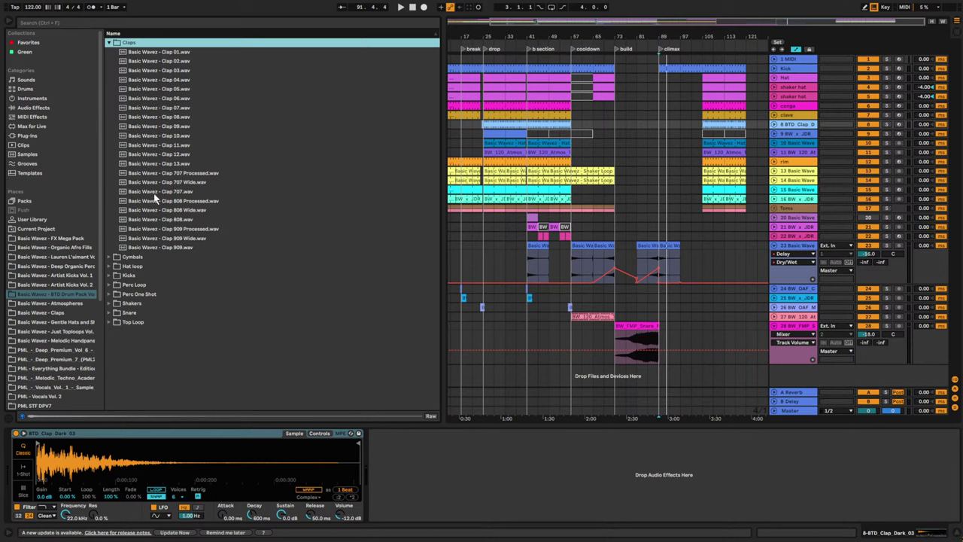
click(183, 238)
click(184, 247)
click(195, 230)
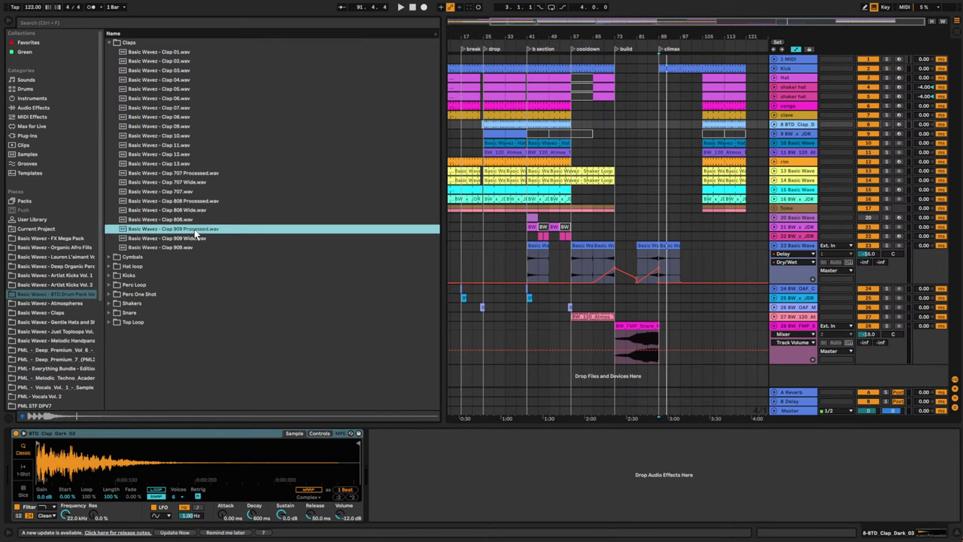
click(196, 202)
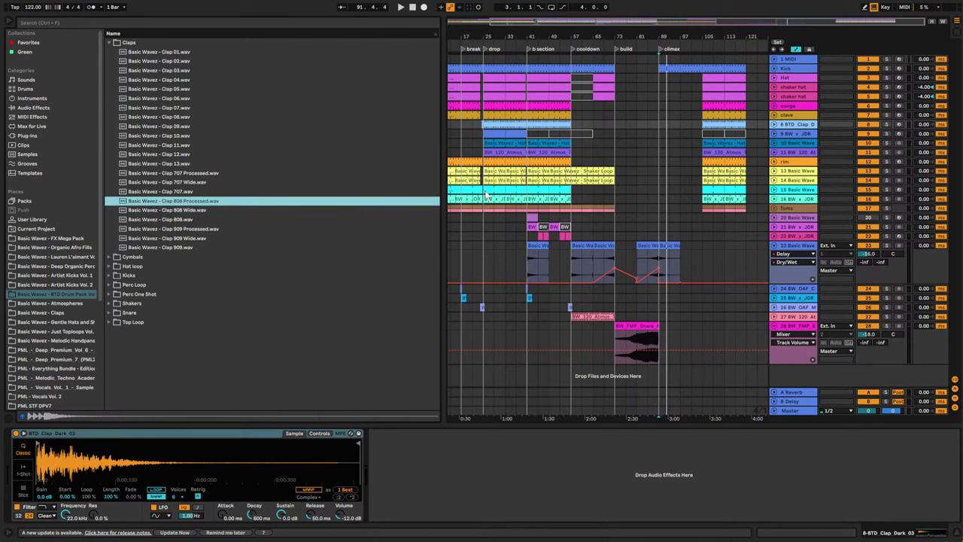
- Insert a MIDI track below Kick with a four-bar clip at bar 89 and load Clap 808 Processed on it
click(780, 71)
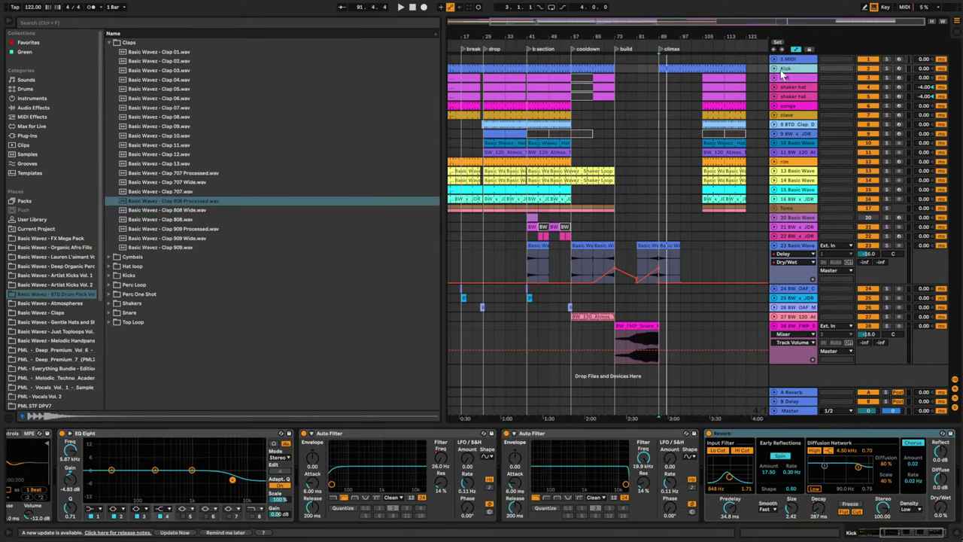
key(ctrl+shift+t)
key(ctrl+shift+m)
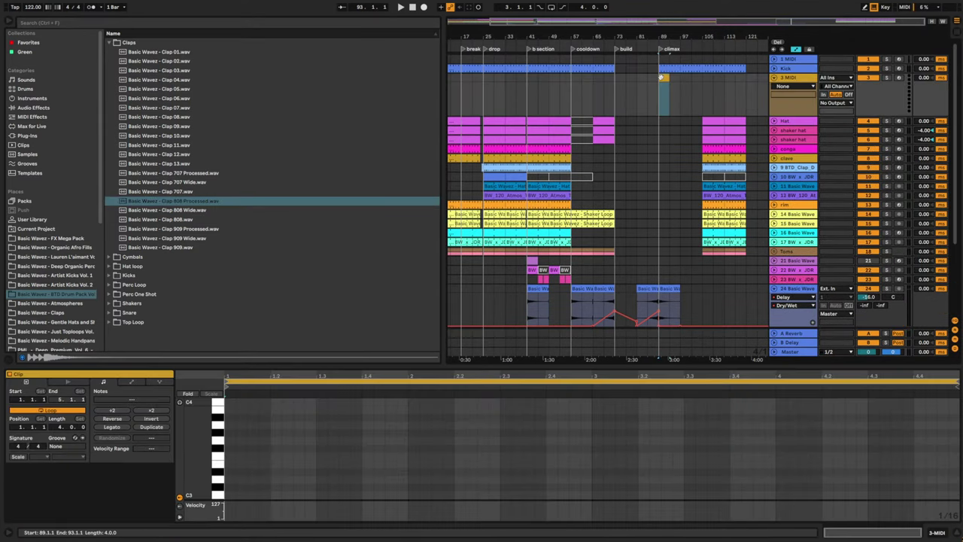
double_click(195, 204)
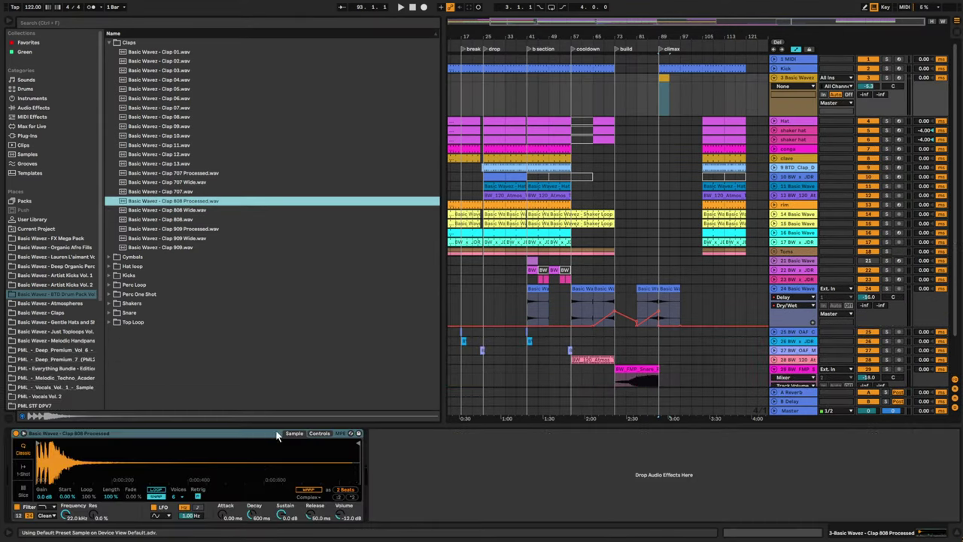
- Draw a one-beat C3 note at 1.2.1 in the new clap clip and play it with the kick
double_click(663, 75)
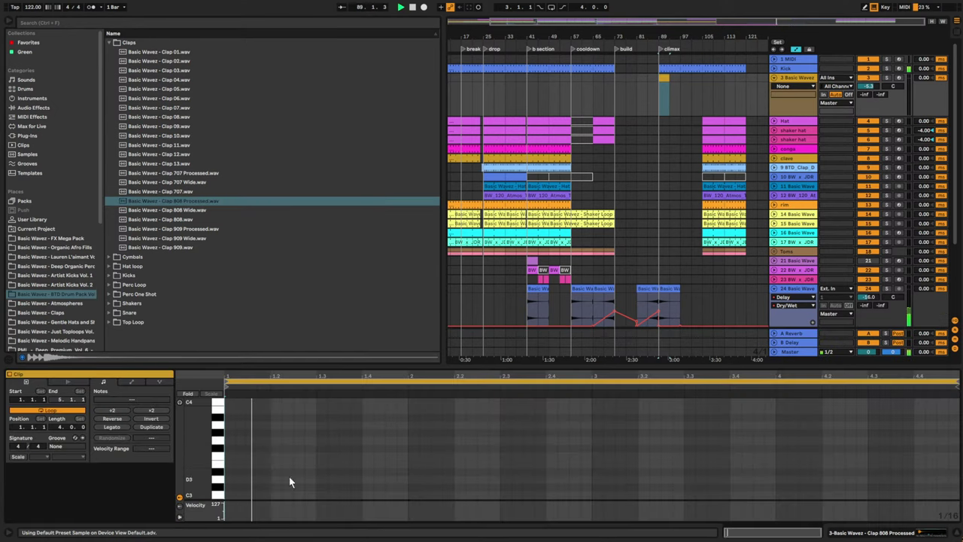
double_click(277, 484)
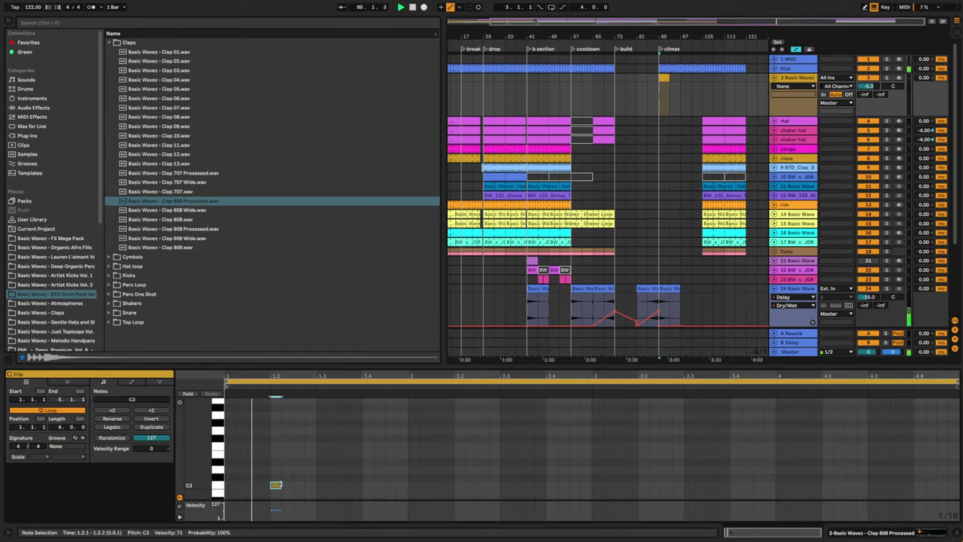
drag(283, 486, 319, 485)
key(space)
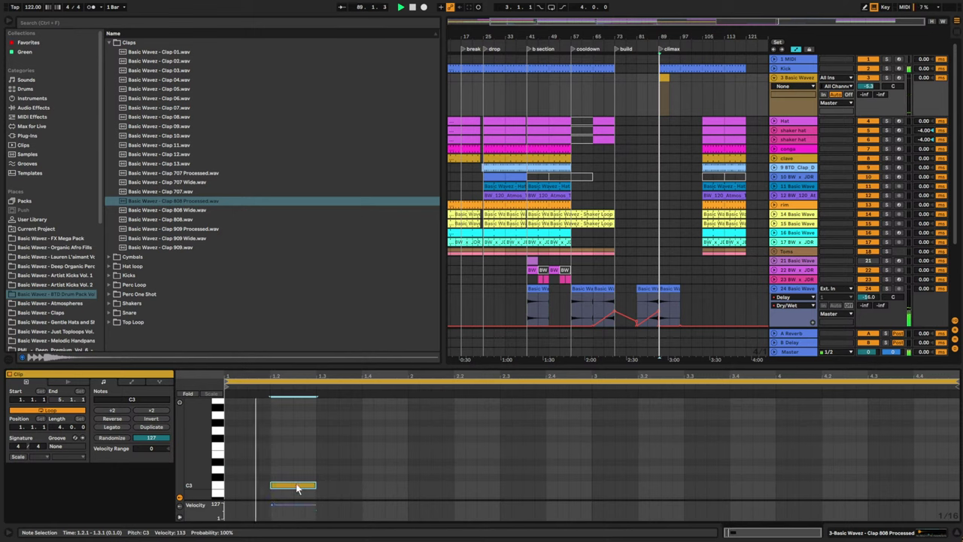
- Test the clap note slightly earlier, return it to 1.2.1, and shorten the clip's loop to two beats
key(space)
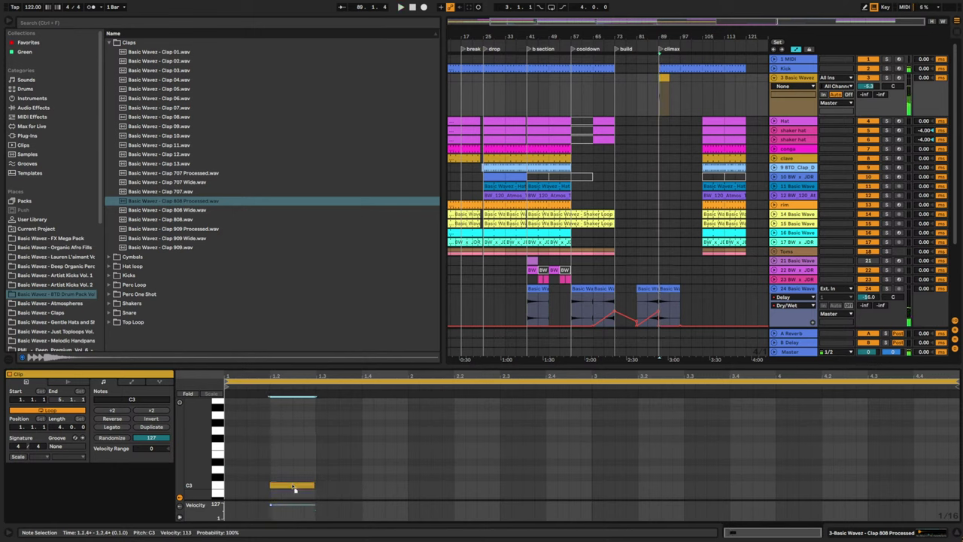
key(space)
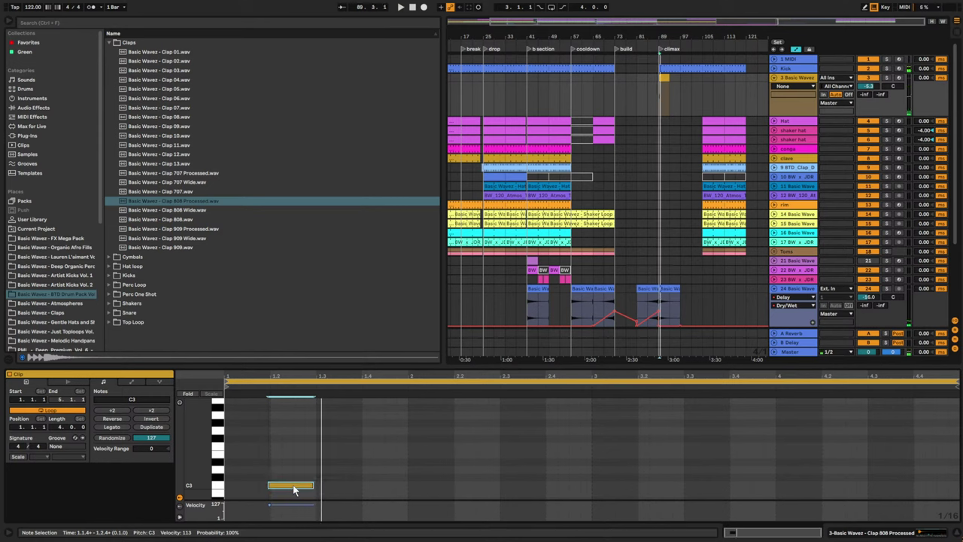
drag(293, 486, 299, 488)
key(space)
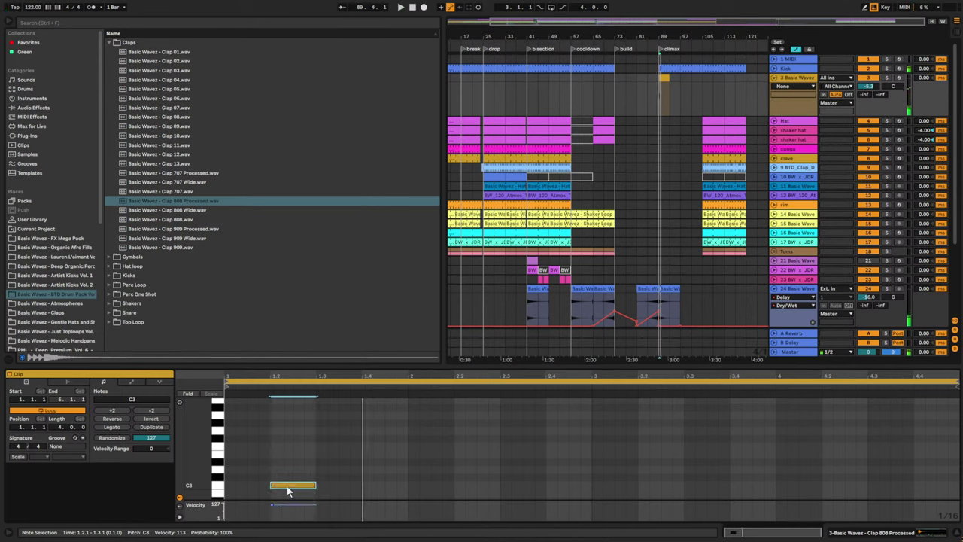
key(space)
drag(958, 382, 316, 434)
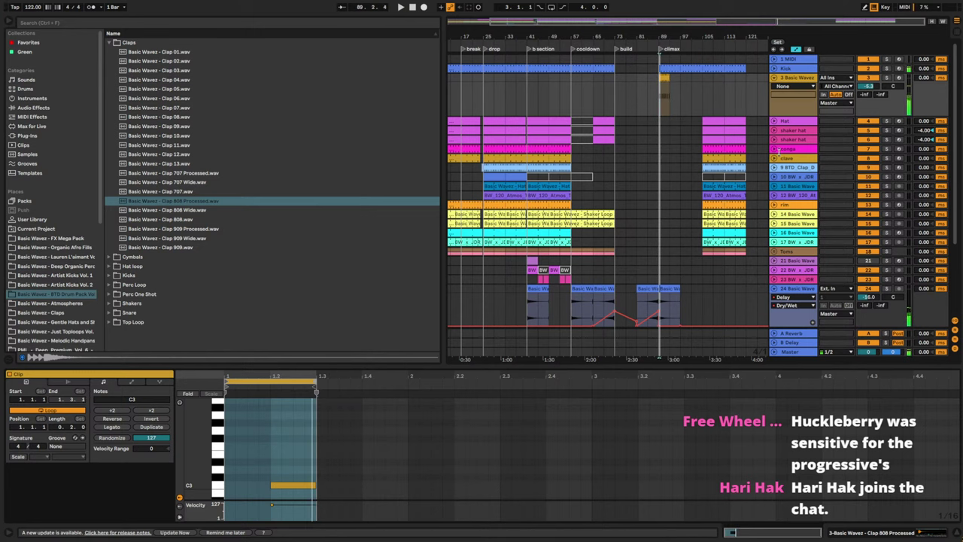
- Audition snare samples in the drum pack's Snare folder, comparing Snare 606, 707, 808 and 909
click(110, 312)
click(175, 156)
click(187, 202)
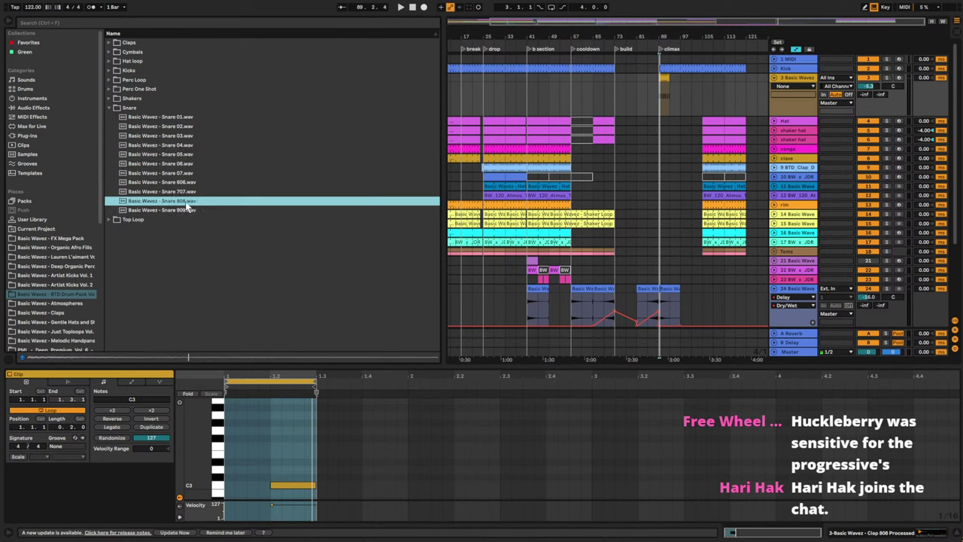
click(177, 211)
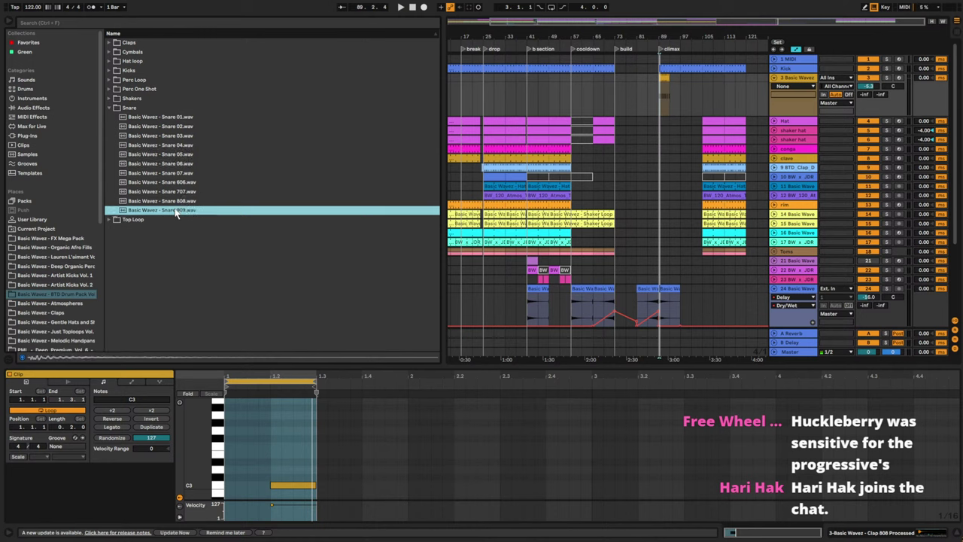
click(179, 201)
click(183, 192)
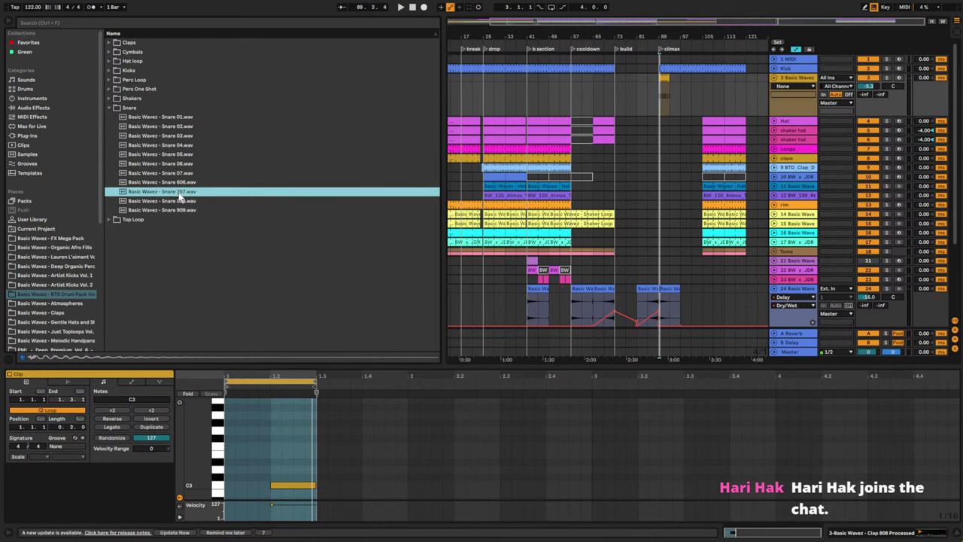
click(177, 184)
click(178, 192)
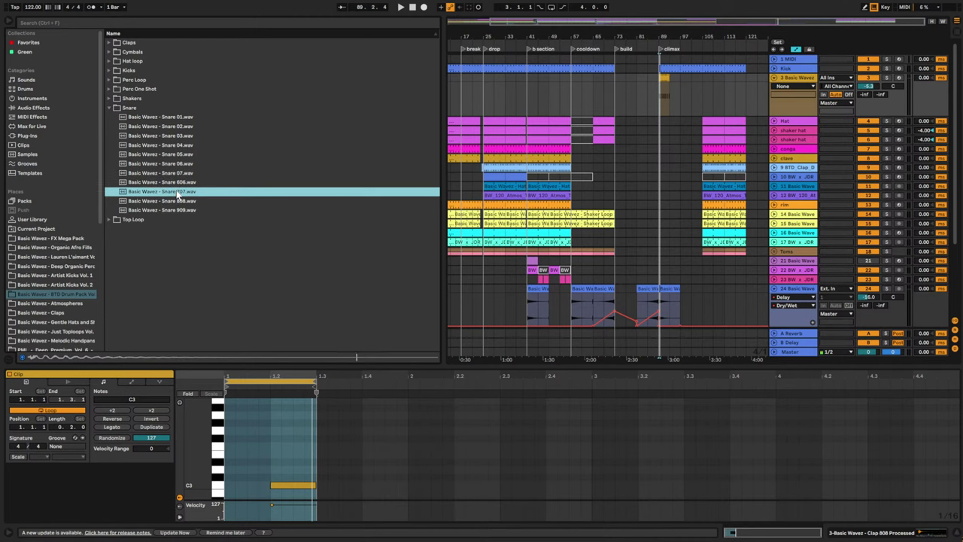
- Replace the clap sample with Snare 707 and extend the looped clip from bar 89 to bar 105
double_click(171, 193)
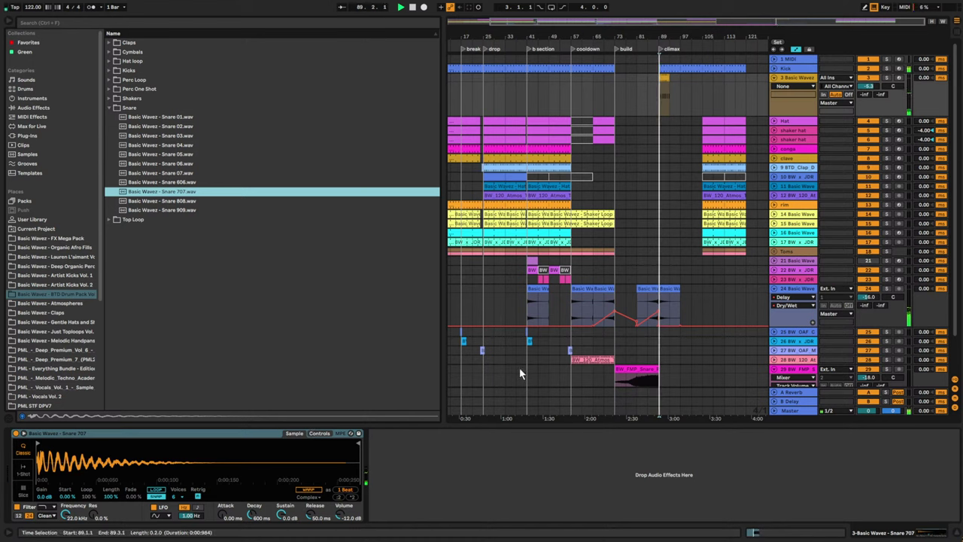
click(663, 77)
drag(669, 78, 702, 78)
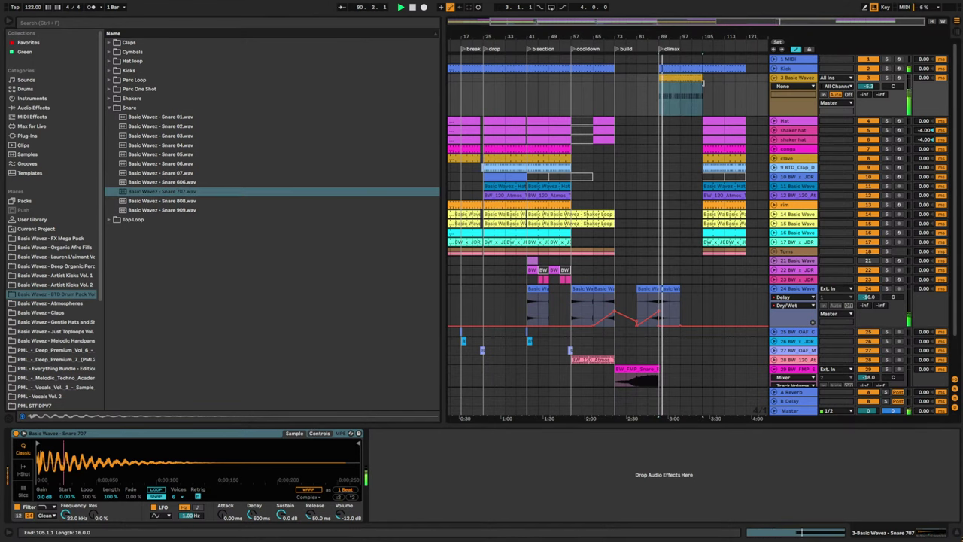
- Search all browser results for corpus and add the Corpus effect to the Snare 707 track
click(308, 22)
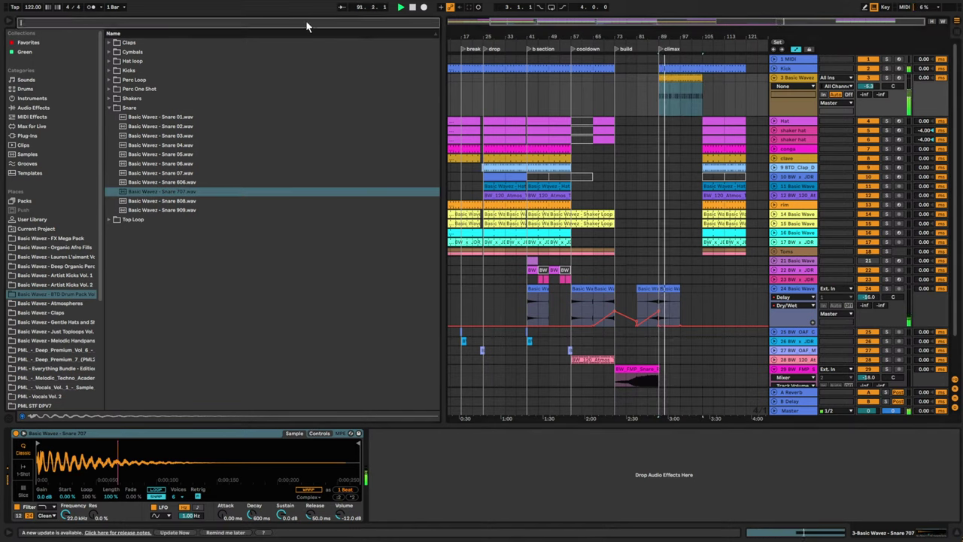
text(corp)
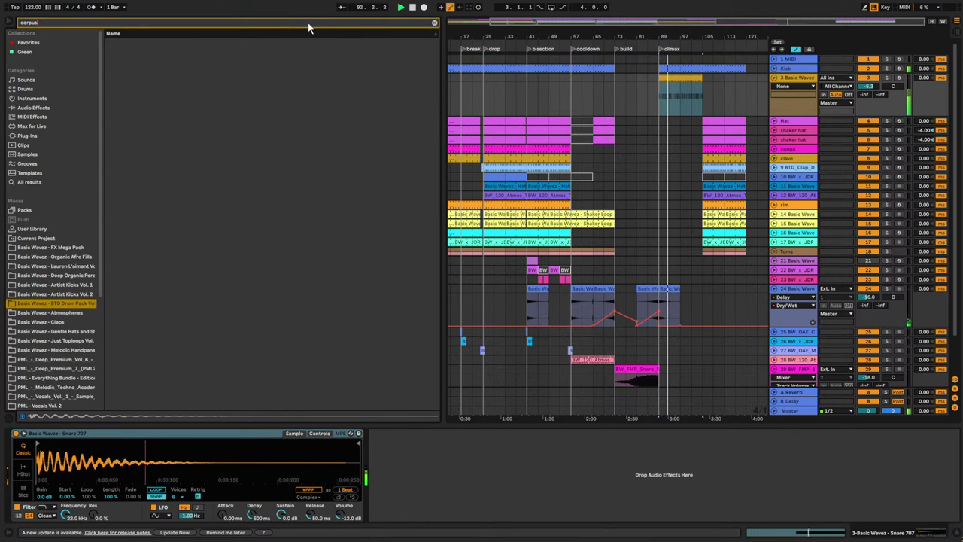
text(us)
click(30, 183)
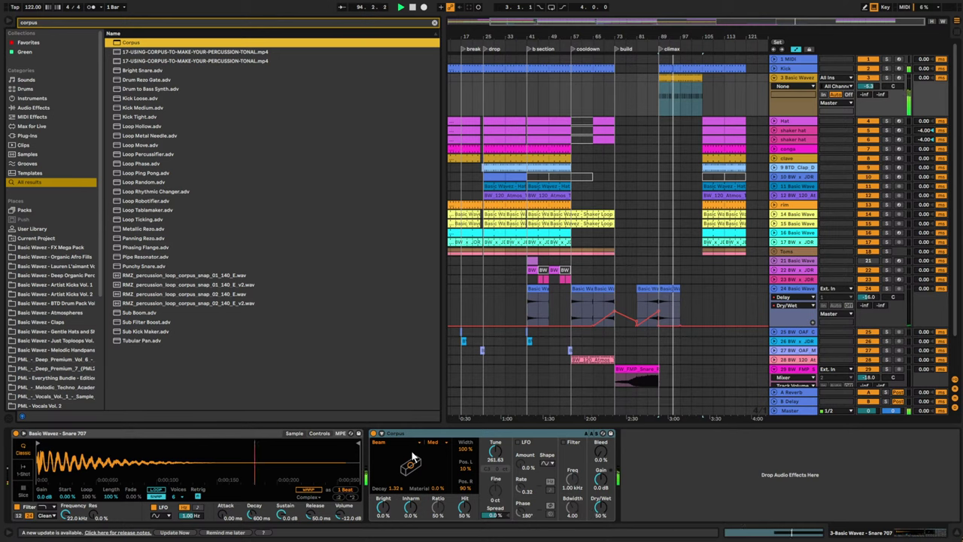
- Try Corpus's Pipe resonator, switch to Plate, and raise the Tune to about 470 Hz on the Snare 707 track
click(419, 447)
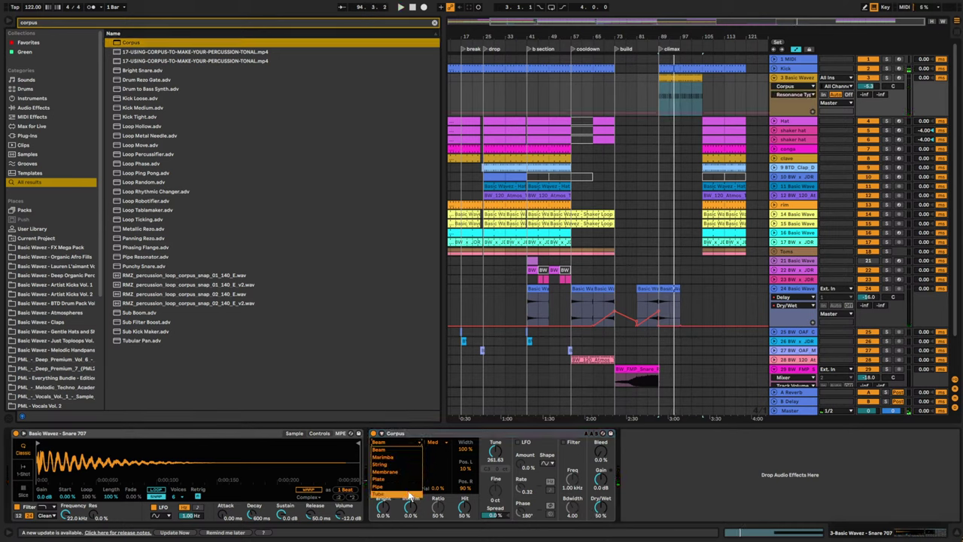
click(409, 488)
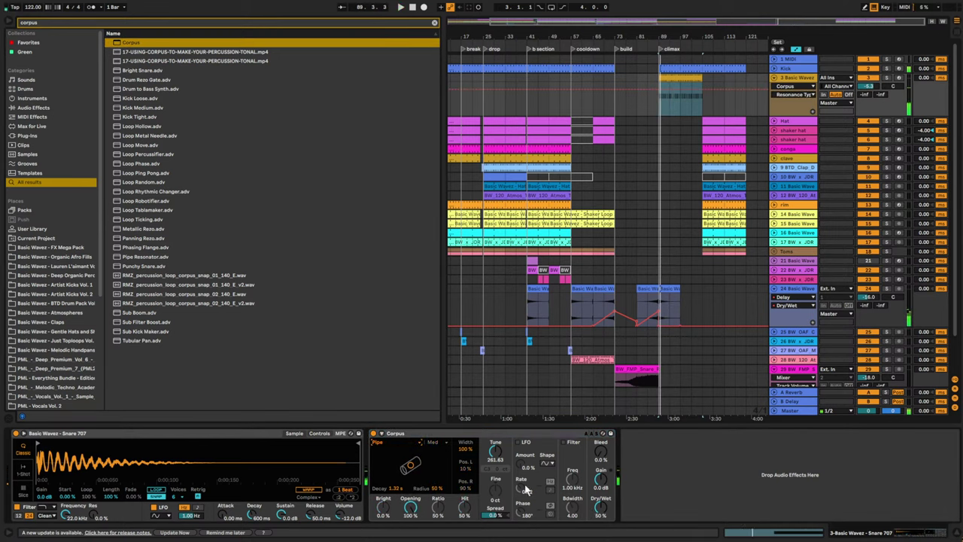
click(416, 447)
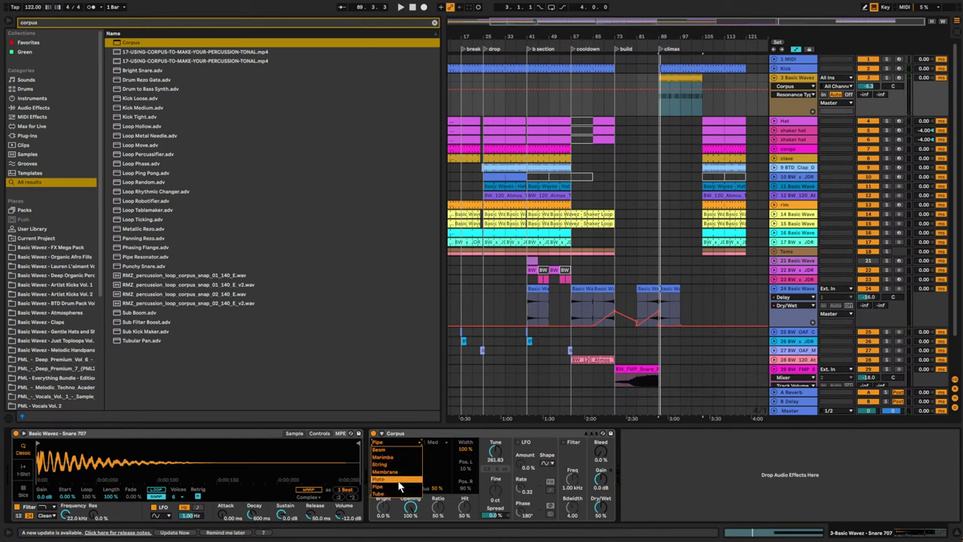
click(398, 481)
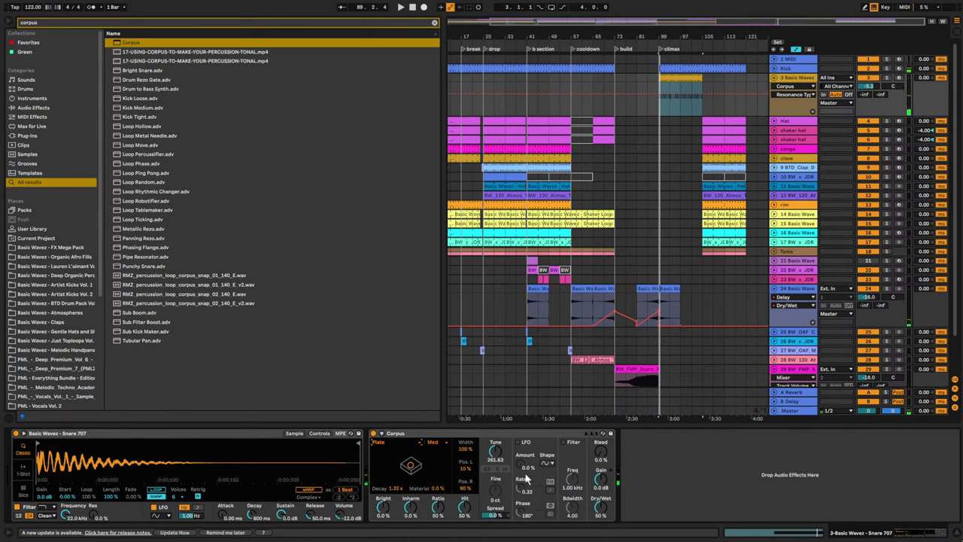
drag(496, 454, 495, 444)
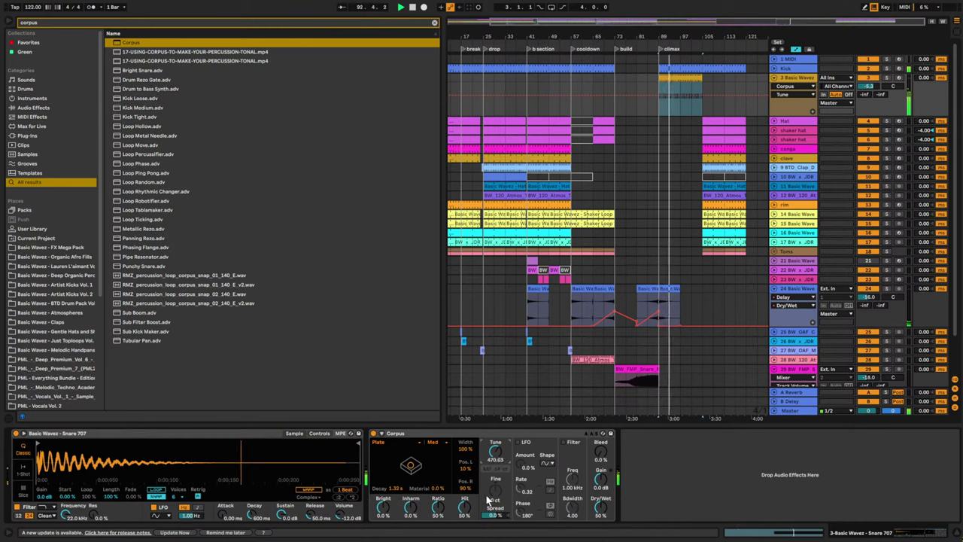
- Compare the Pipe resonator, change Corpus to Tube, and set Bleed to about 72% and Spread to 47%
click(403, 443)
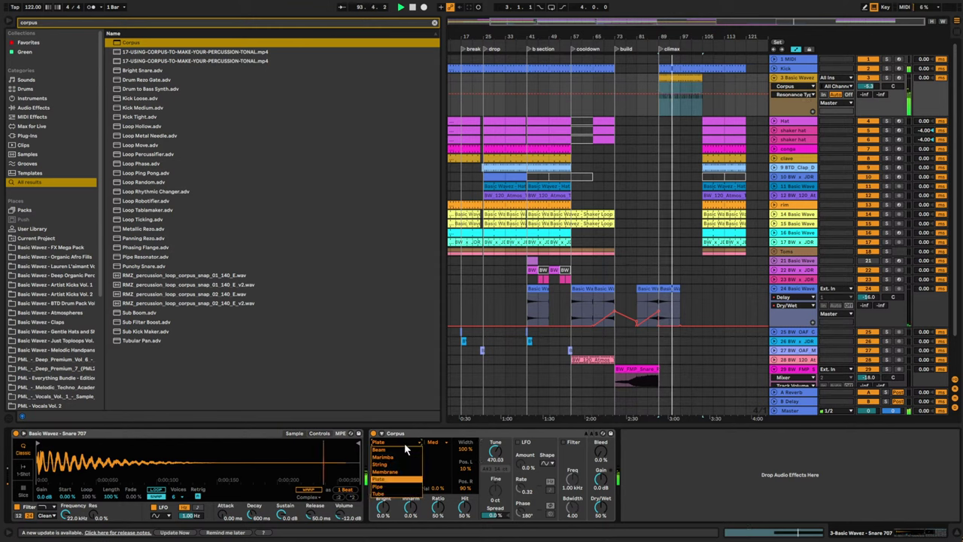
click(398, 489)
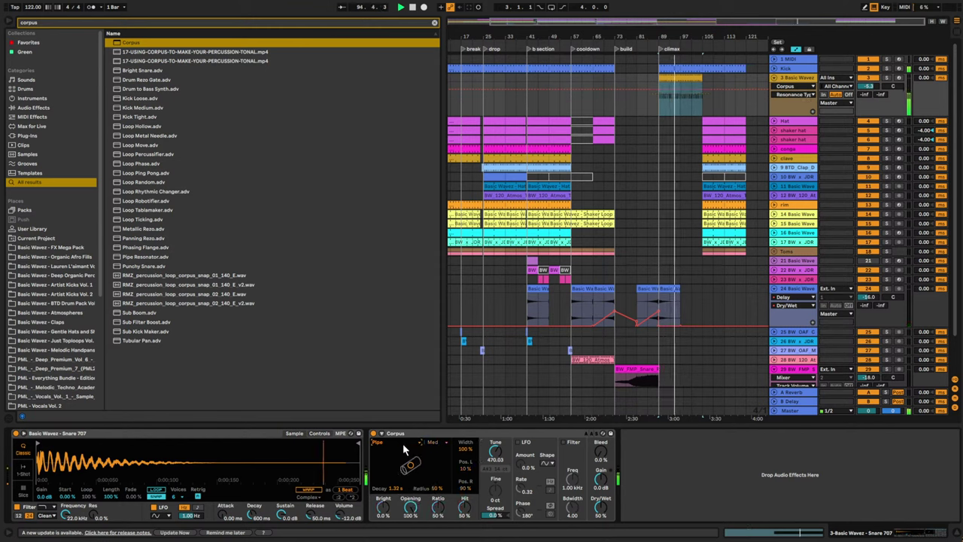
click(402, 443)
click(399, 496)
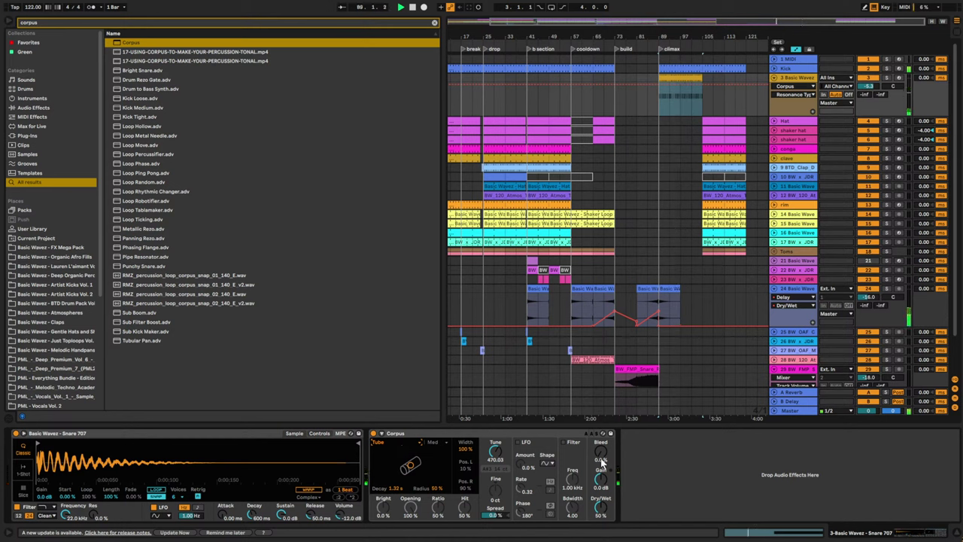
mouse_move(601, 462)
mouse_down()
mouse_move(602, 425)
mouse_move(589, 468)
mouse_up()
mouse_move(495, 515)
mouse_down()
mouse_move(496, 489)
mouse_move(495, 501)
mouse_up()
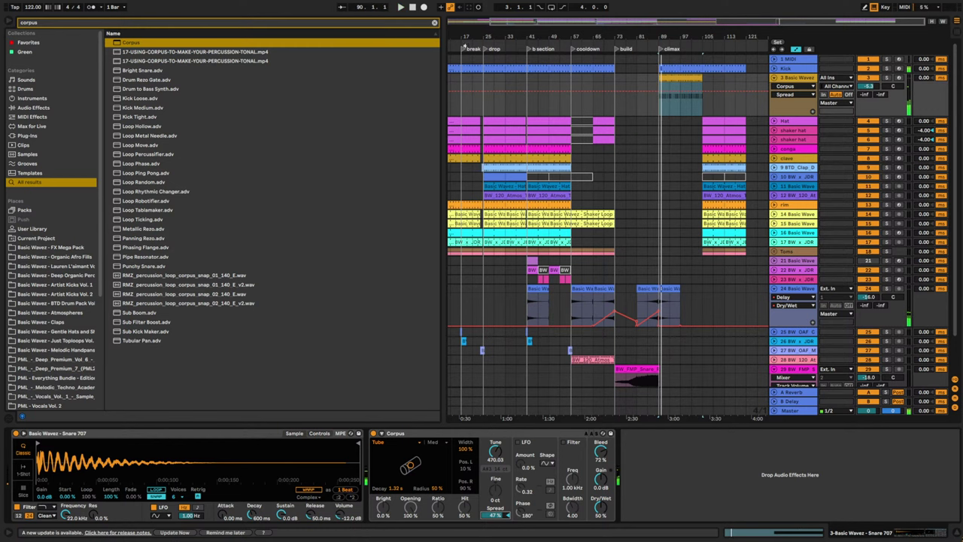
- Extend the looped Snare 707 clip's end from bar 105 to bar 121
double_click(676, 78)
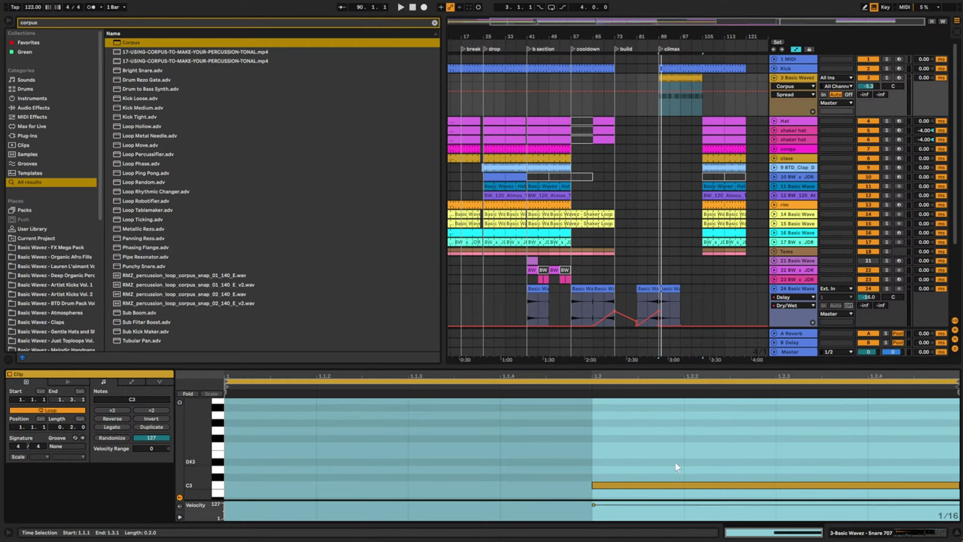
drag(745, 32, 745, 36)
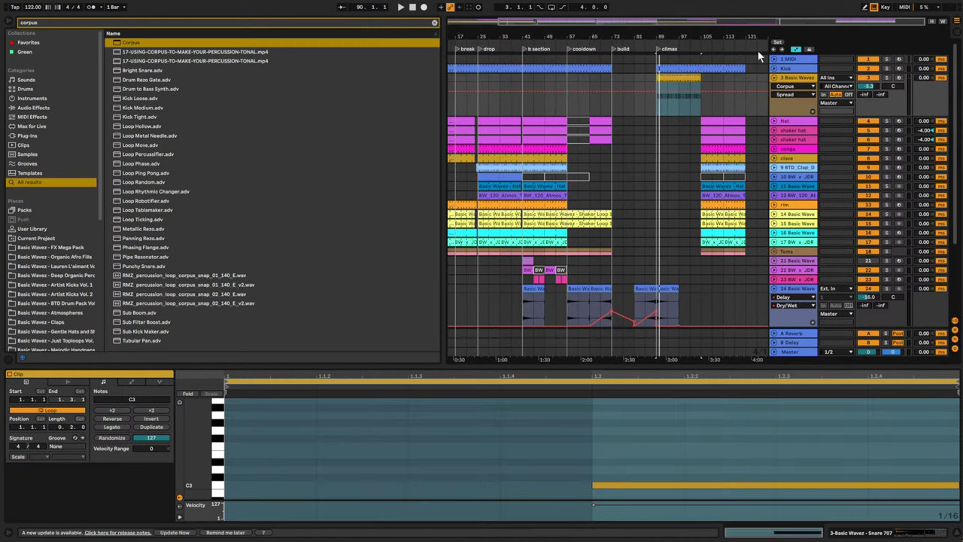
key(space)
drag(699, 78, 745, 79)
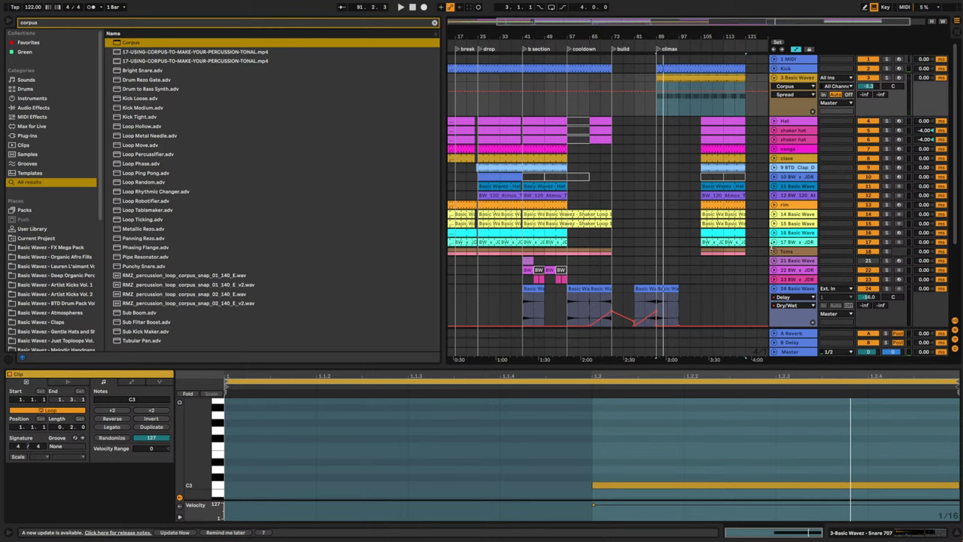
- Unfold the Toms group and extend the tom groove clip's start back to bar 89
click(773, 251)
scroll(726, 276, down, 3)
click(655, 281)
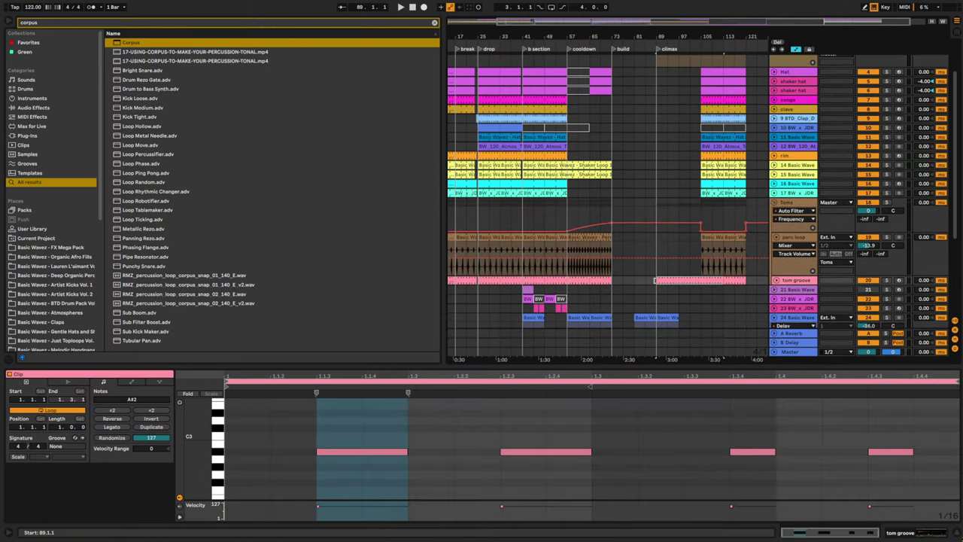
click(645, 274)
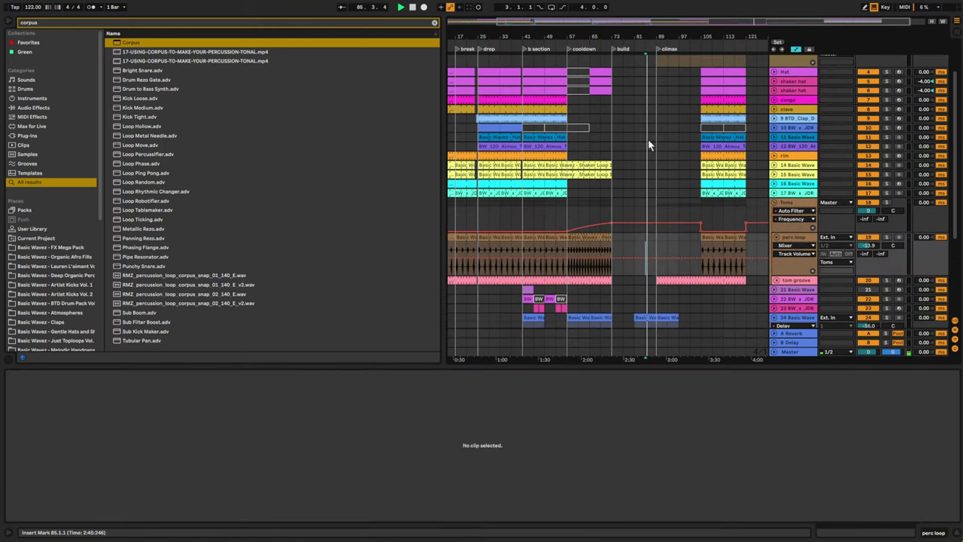
- Show the Toms group's first Auto Filter frequency automation and raise it to 19.9 kHz at bar 89
click(777, 280)
scroll(780, 283, down, 3)
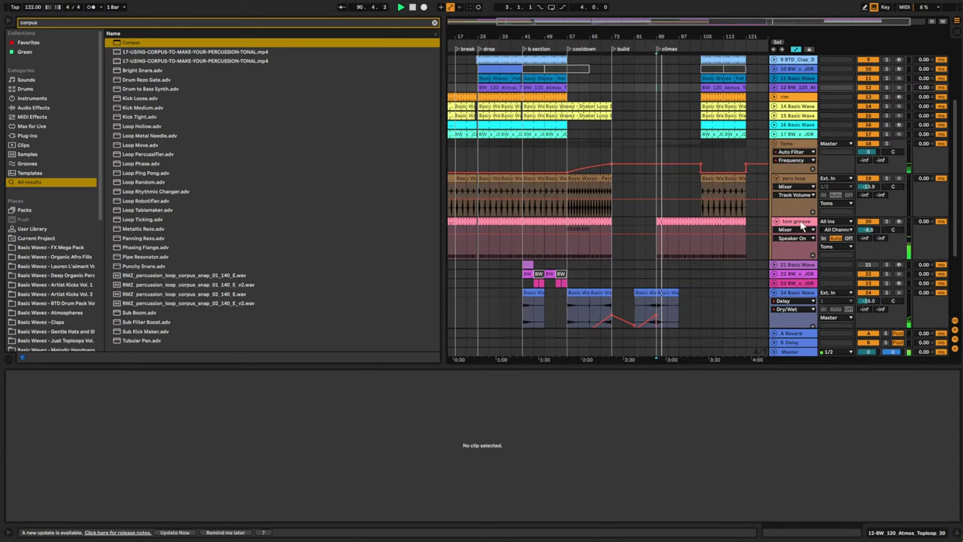
click(805, 222)
click(790, 155)
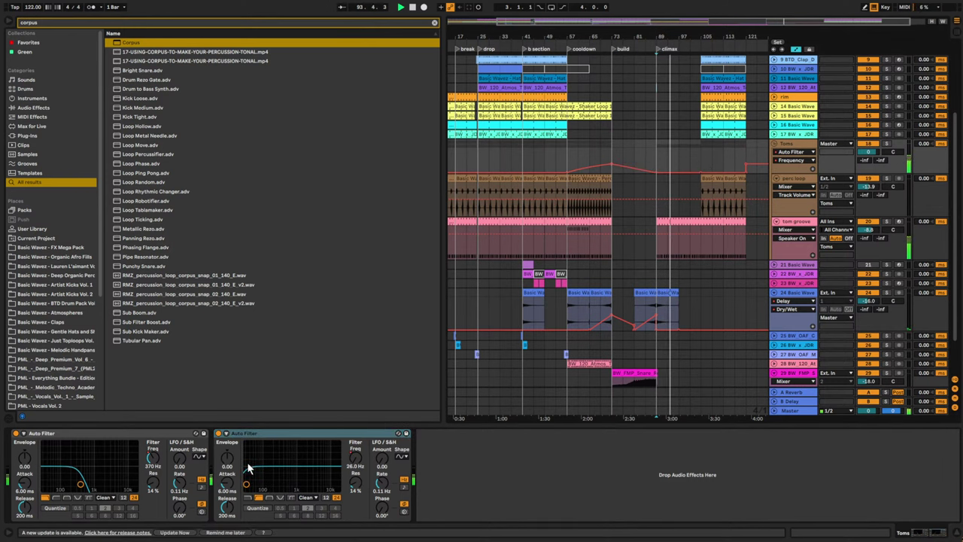
click(159, 457)
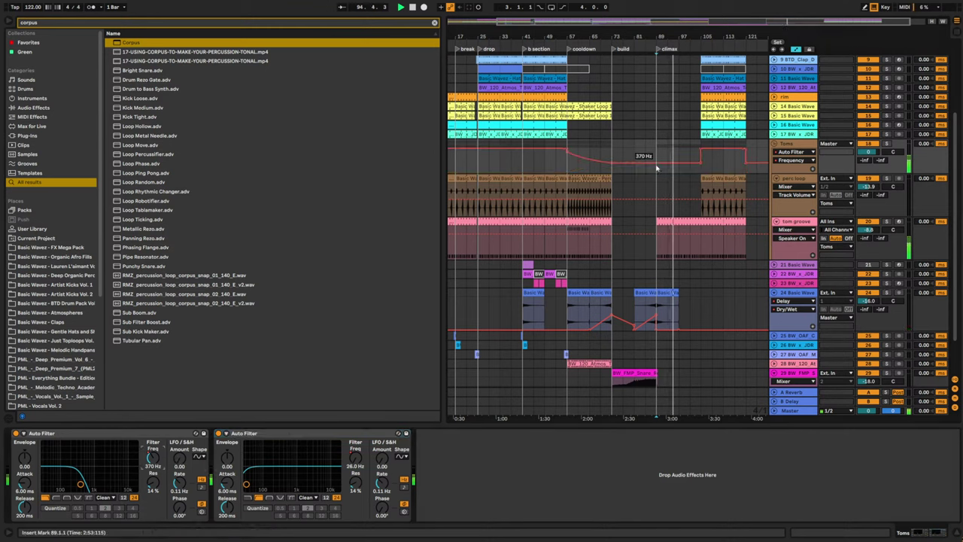
drag(657, 163, 656, 149)
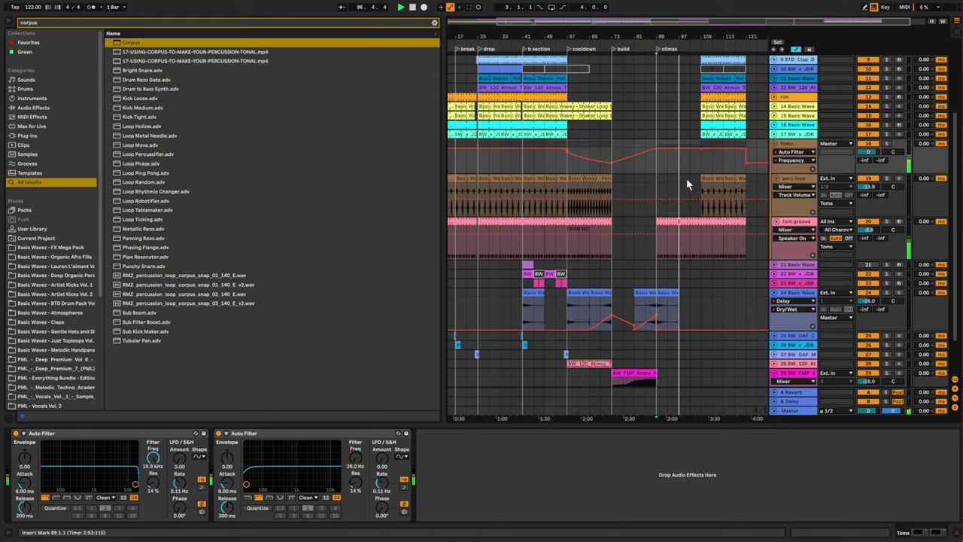
- Extend the starts of the hat and both shaker hat clips from bar 105 back to bar 97 and play the section
scroll(692, 180, up, 5)
scroll(708, 165, up, 1)
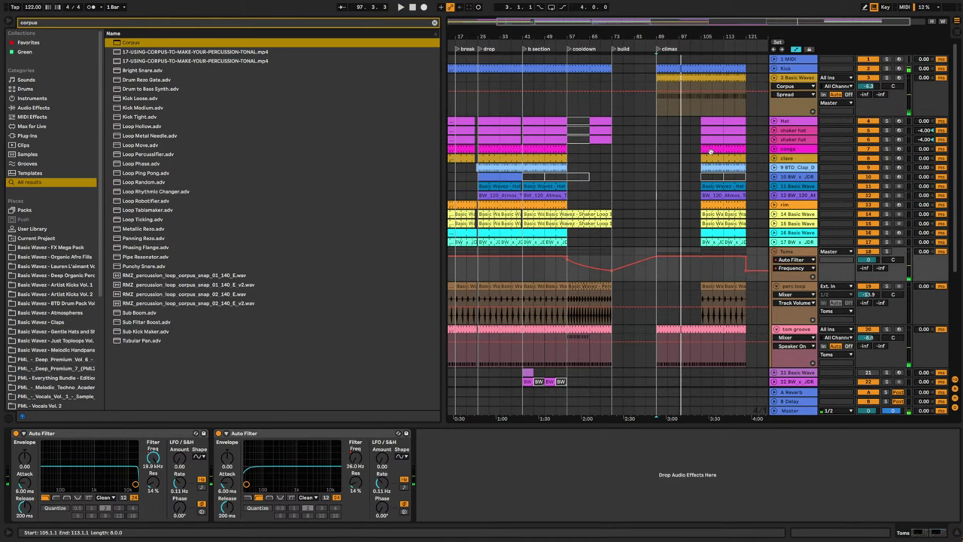
click(706, 131)
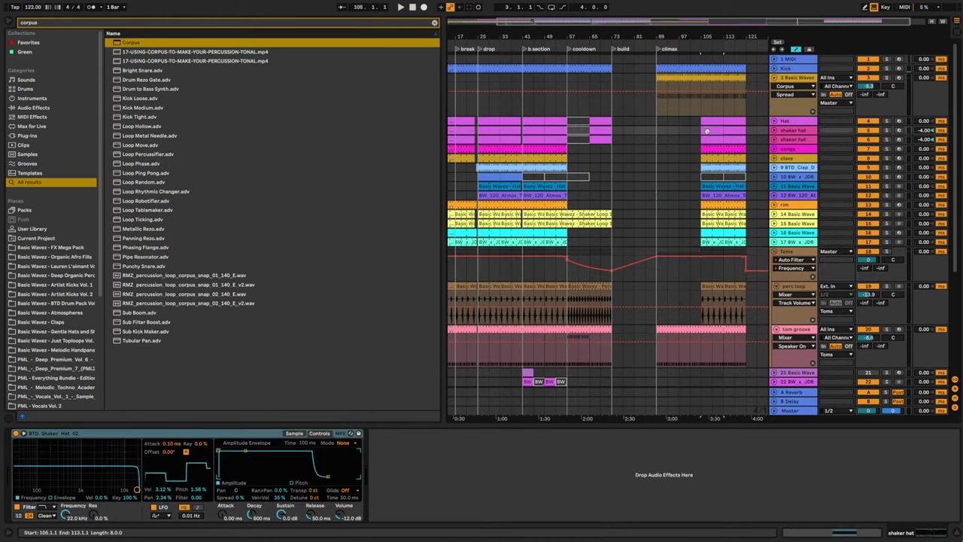
click(713, 121)
shift+click(714, 138)
drag(702, 136, 674, 136)
key(space)
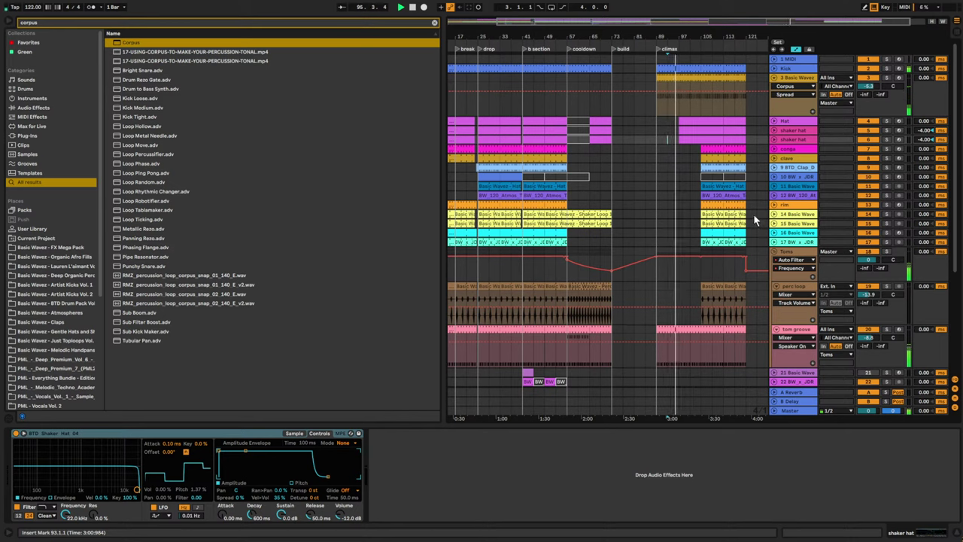
- Extend the rim clip's start back to bar 101 and try extending the track 11 hat loop the same way
double_click(794, 79)
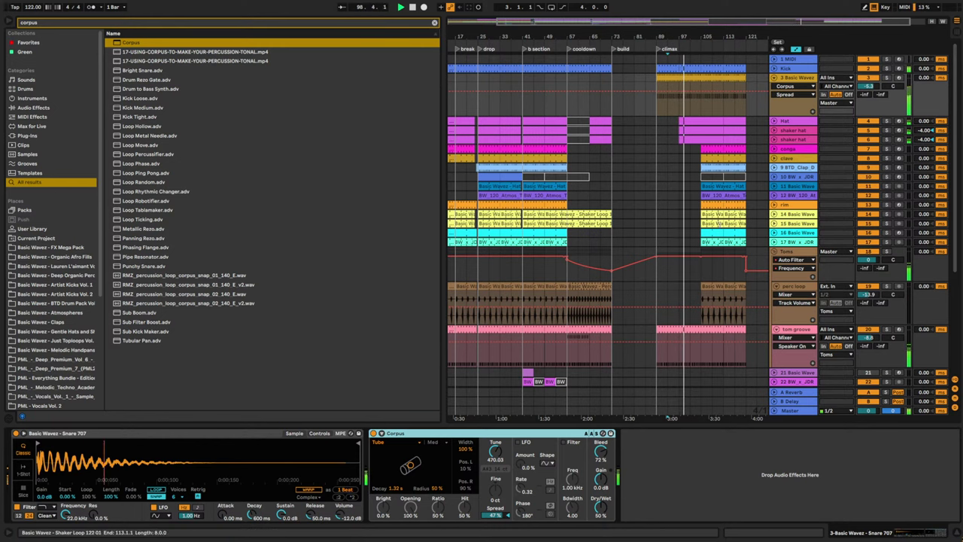
scroll(667, 80, down, 3)
scroll(787, 146, up, 2)
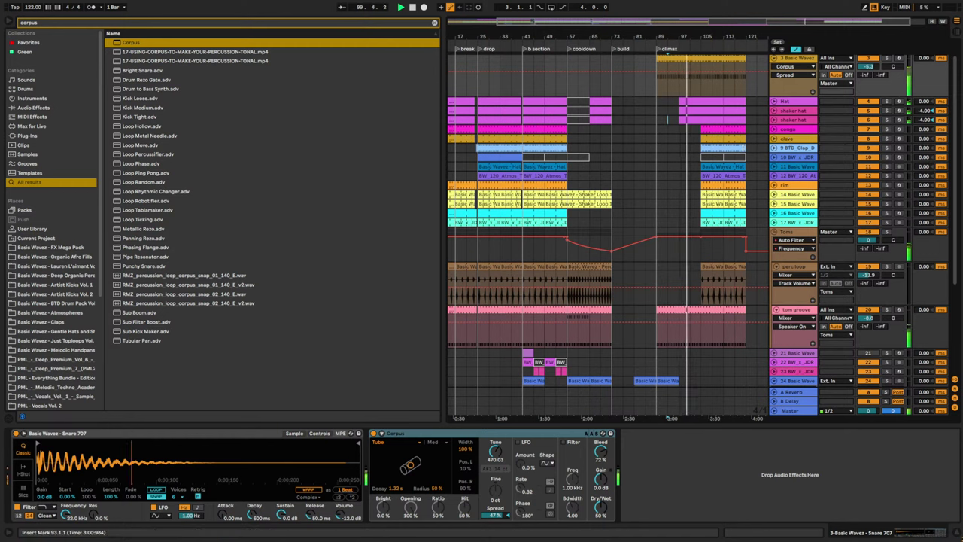
drag(701, 185, 691, 185)
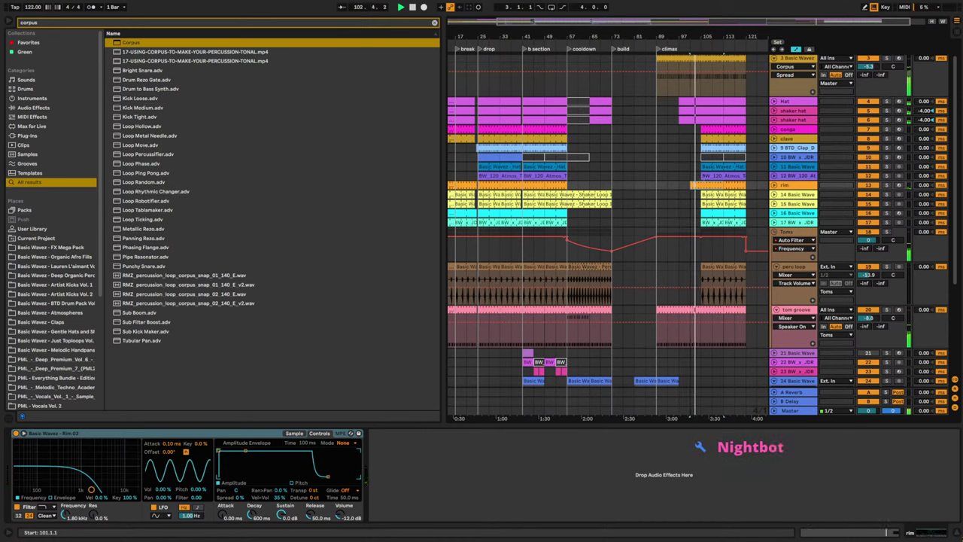
drag(703, 166, 690, 166)
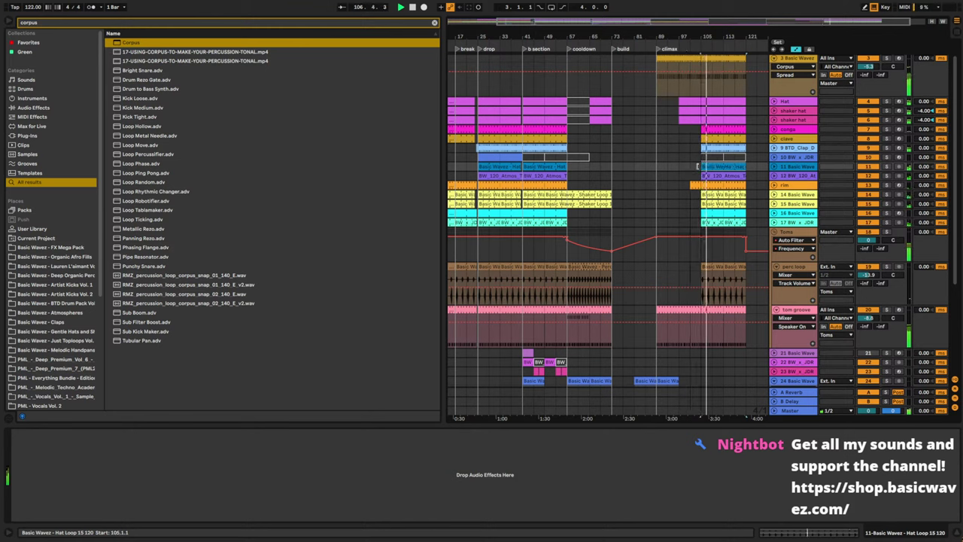
- Deactivate the track 17 congas clip spanning bars 105 to 113 and lower that track's volume to -24.4 dB
click(715, 278)
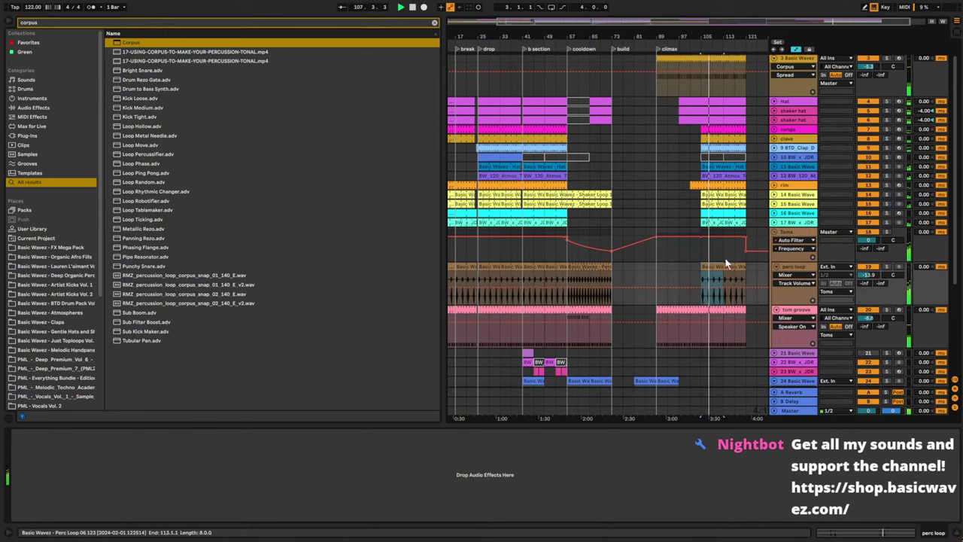
click(777, 223)
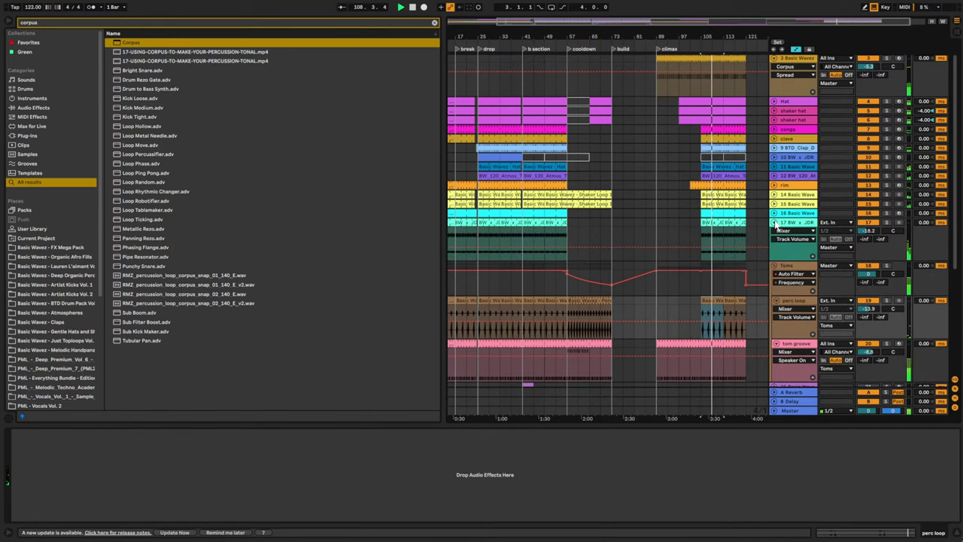
click(717, 222)
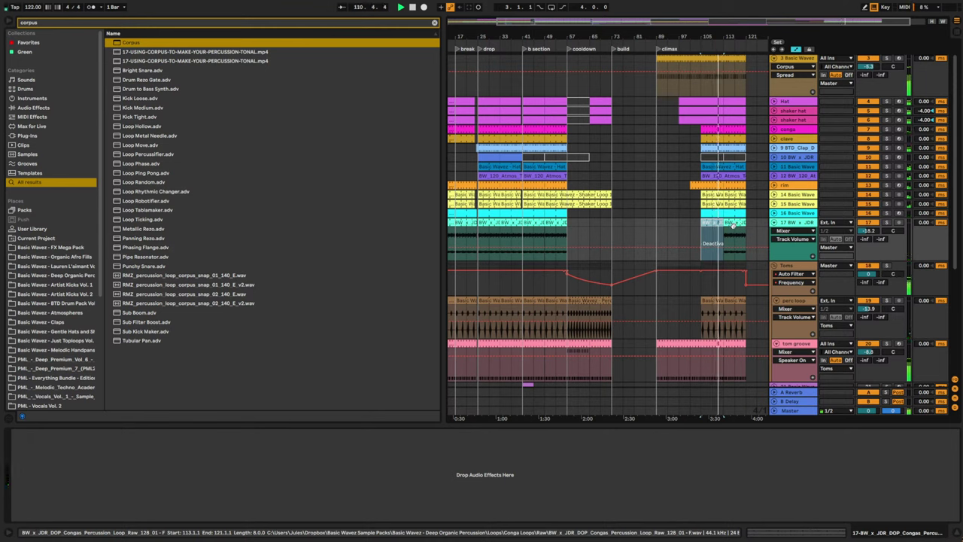
click(733, 224)
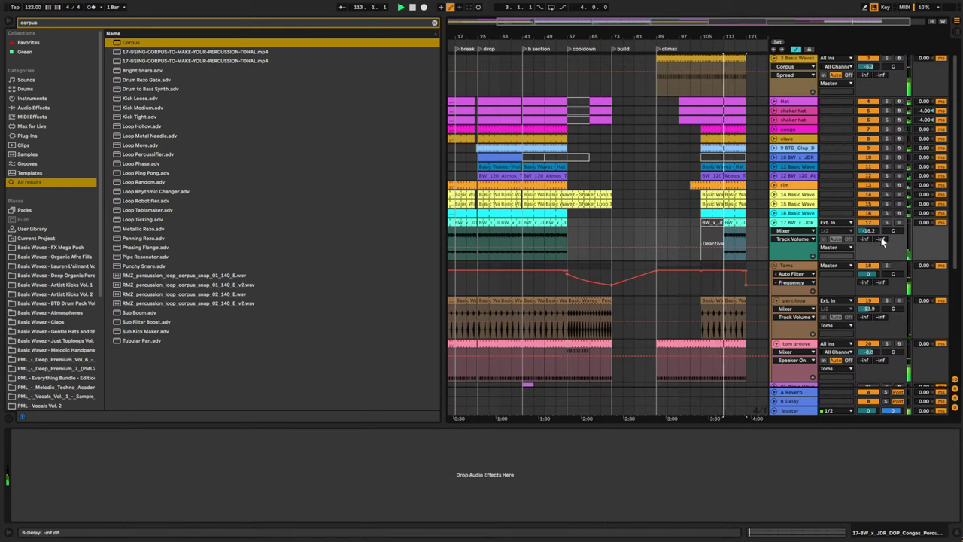
drag(869, 232, 869, 249)
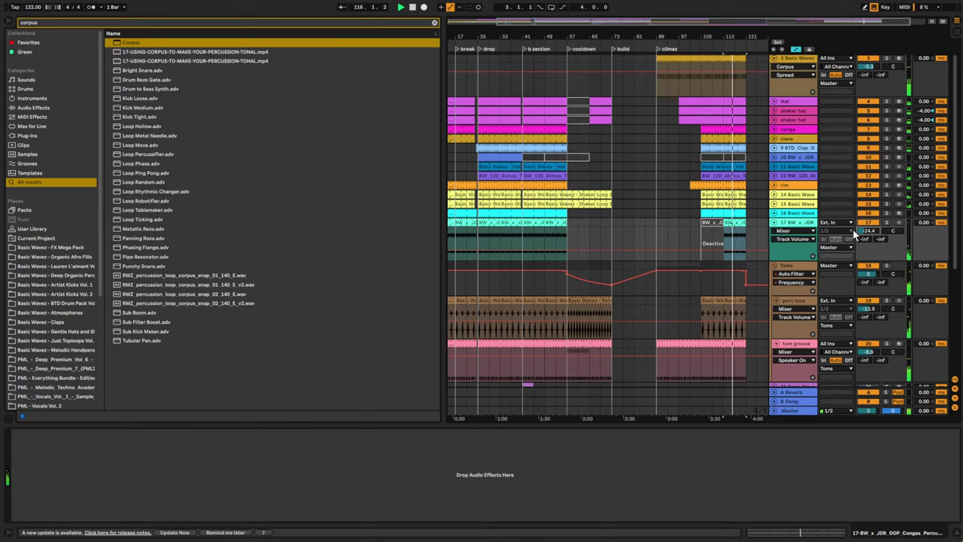
- Try extending the clave clip's start from bar 105 back to bar 101 while the climax plays
scroll(753, 249, down, 2)
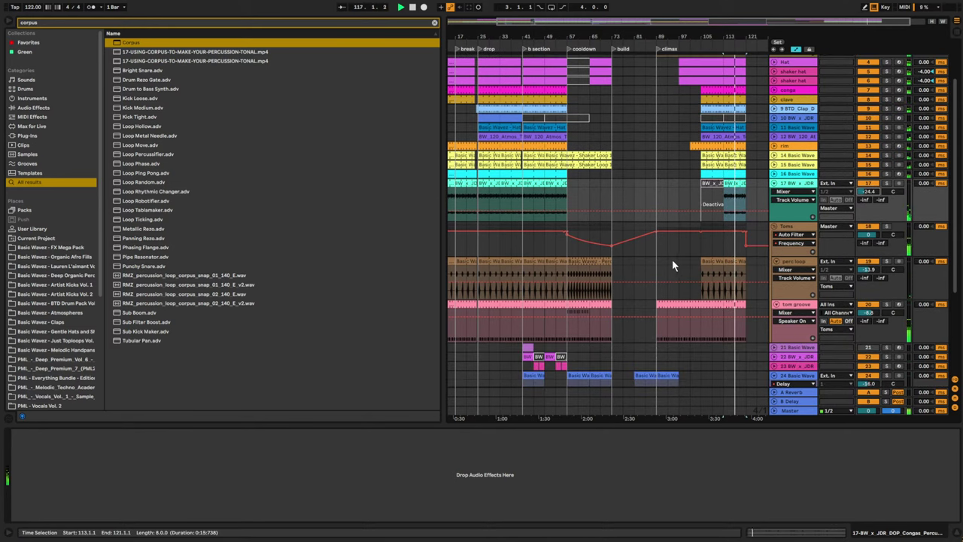
scroll(689, 180, up, 2)
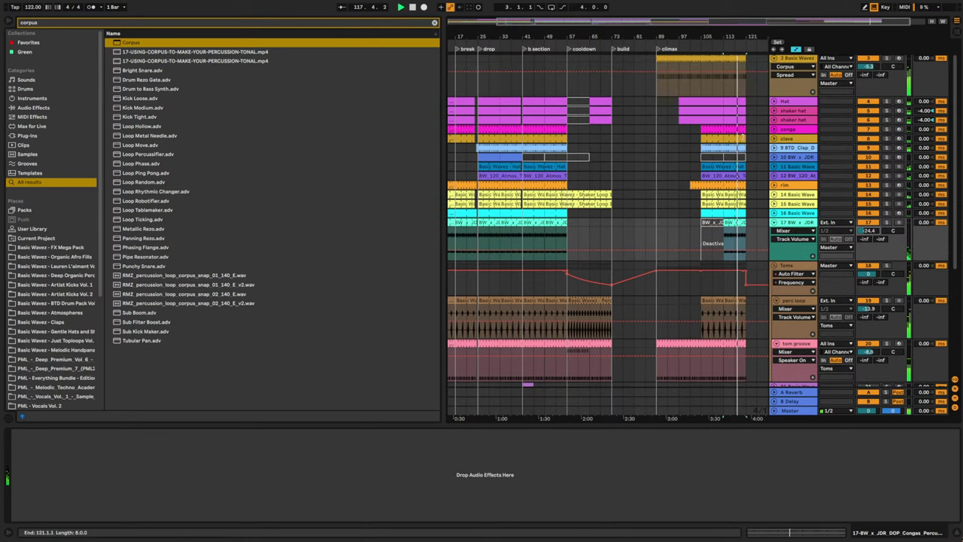
click(691, 149)
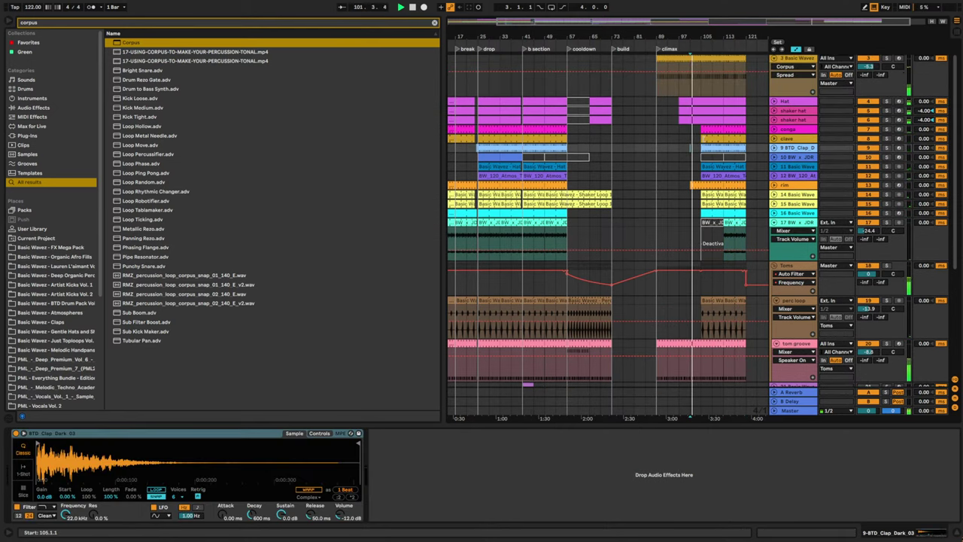
click(693, 138)
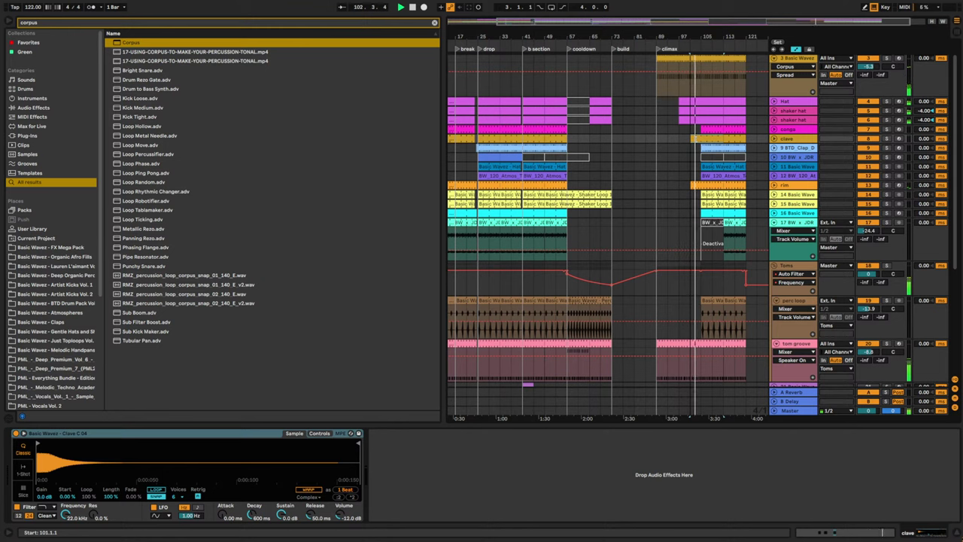
click(702, 138)
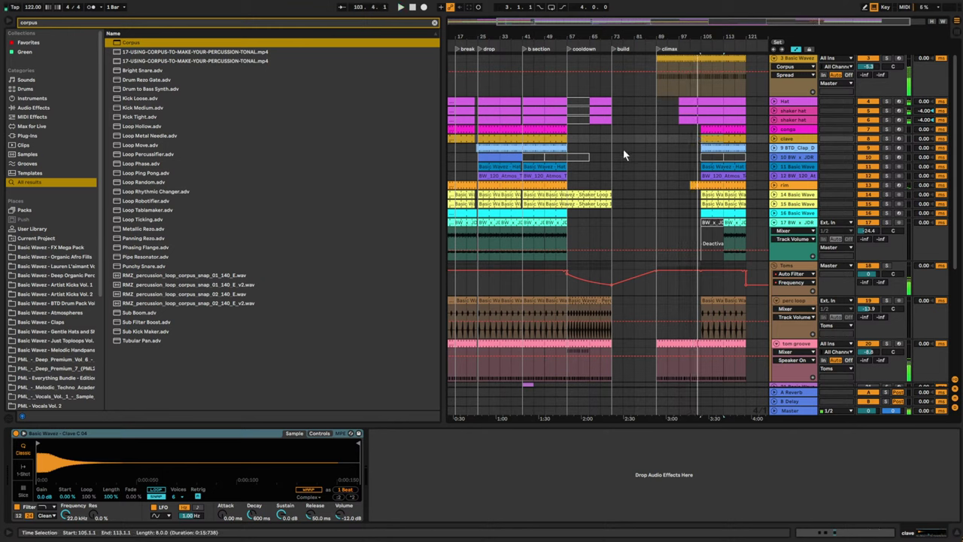
- Play the climax from bar 89 and fold all the tracks
click(645, 138)
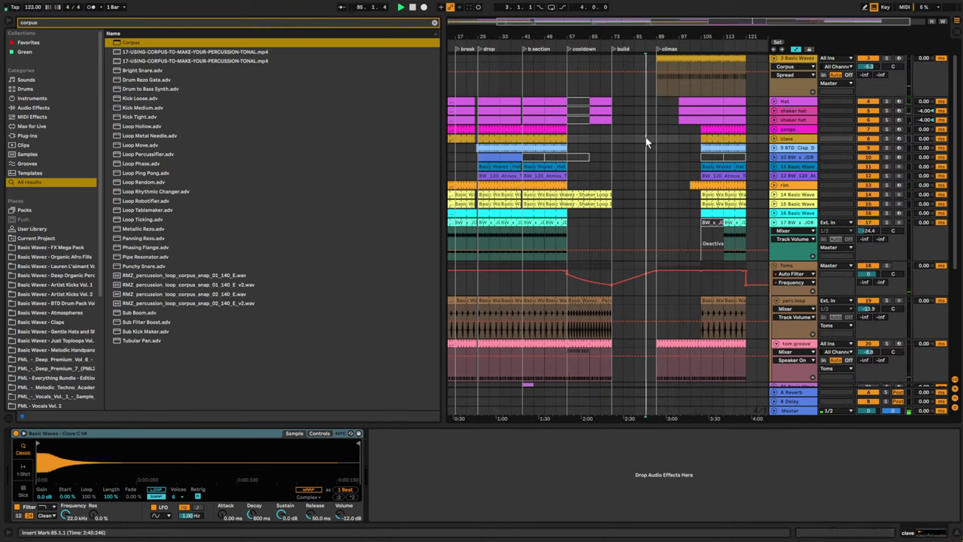
click(653, 158)
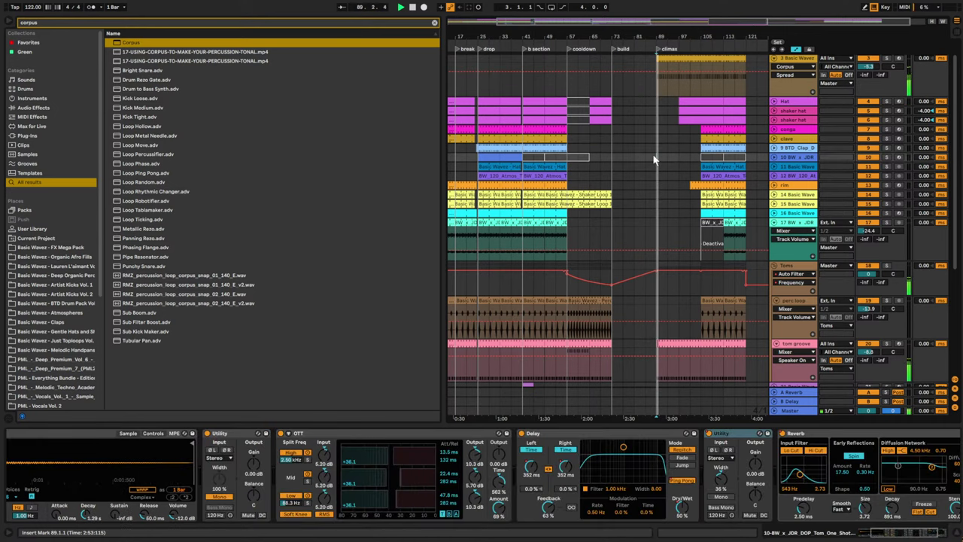
scroll(741, 165, up, 2)
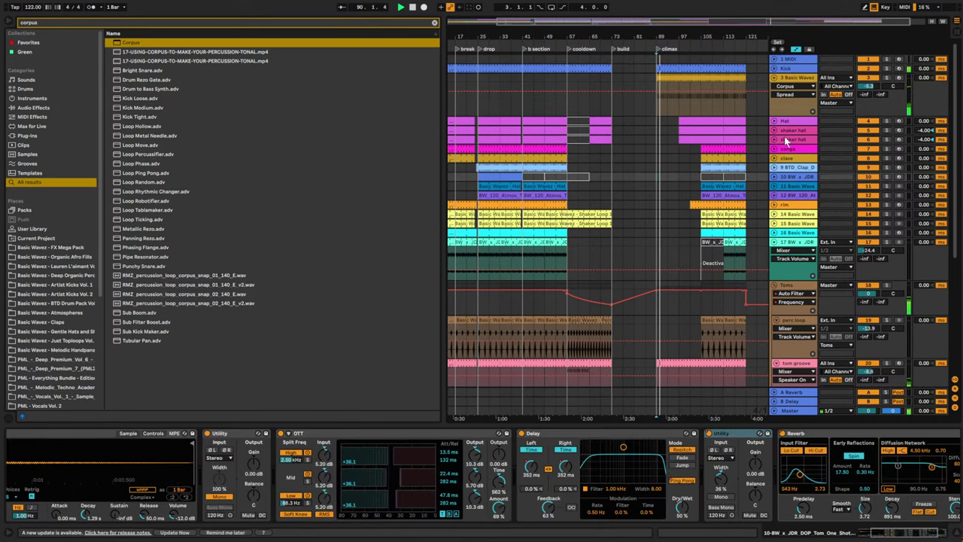
alt+click(775, 79)
- Add EQ Eight after Corpus on the snare track, boosting highs 5.83 dB at 5.50 kHz and cutting 2.11 dB at 375 Hz
click(795, 79)
click(434, 22)
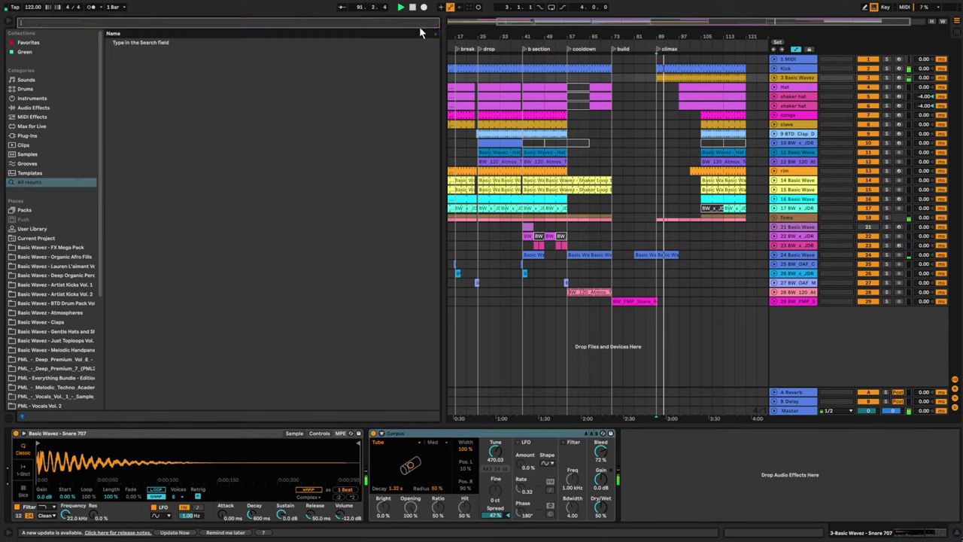
text(eq)
drag(136, 51, 692, 471)
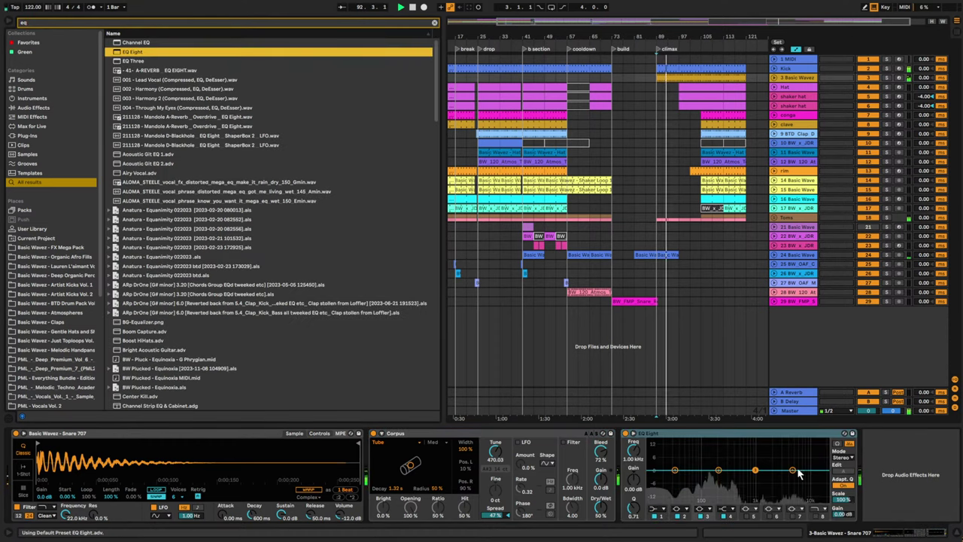
drag(794, 470, 794, 458)
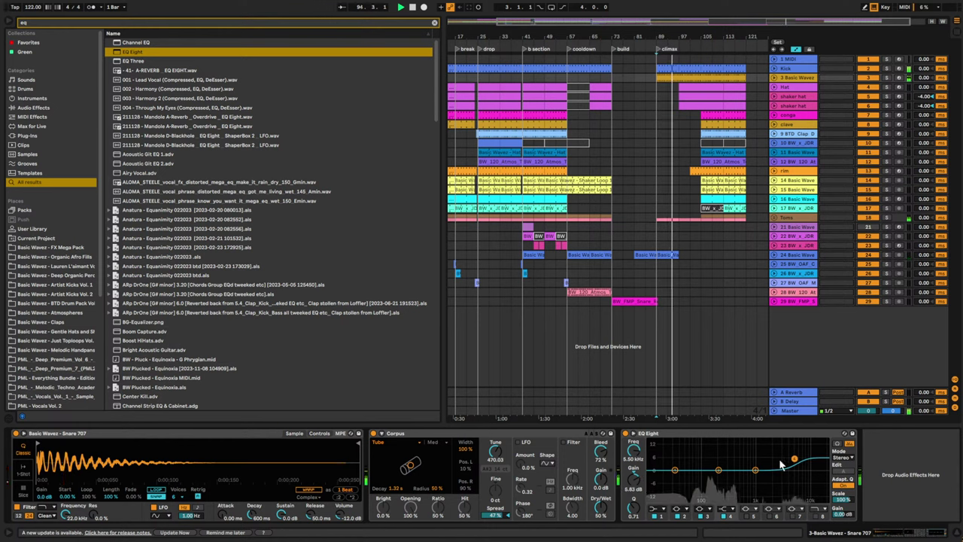
mouse_move(720, 471)
mouse_down()
mouse_move(732, 456)
mouse_move(733, 470)
mouse_up()
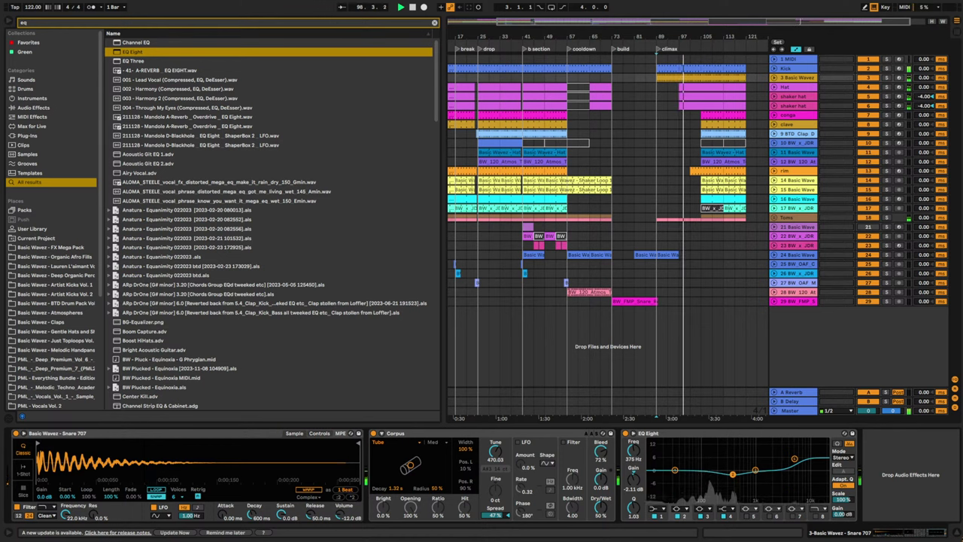
- Add Redux after EQ Eight on the snare track with a rate of 17.3 kHz and 16% jitter
click(435, 23)
text(red)
double_click(127, 43)
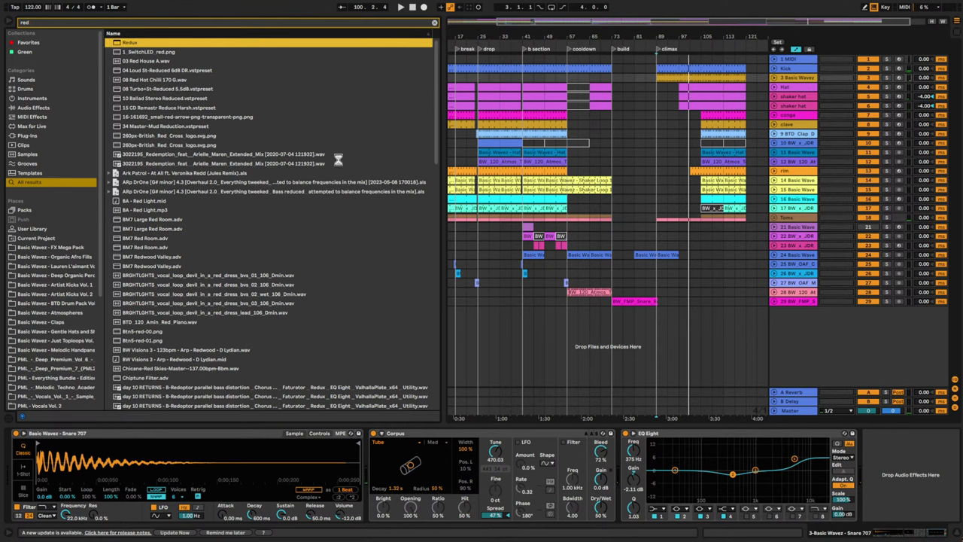
mouse_move(880, 456)
mouse_down()
mouse_move(880, 477)
mouse_move(879, 467)
mouse_up()
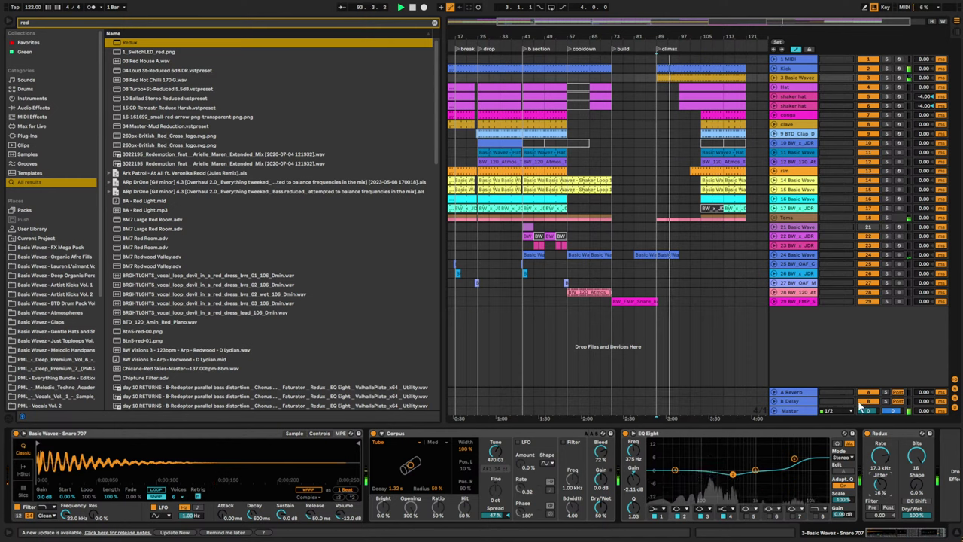
- Try extending the track 11 hat loop's start back from bar 105 while the climax plays
click(787, 87)
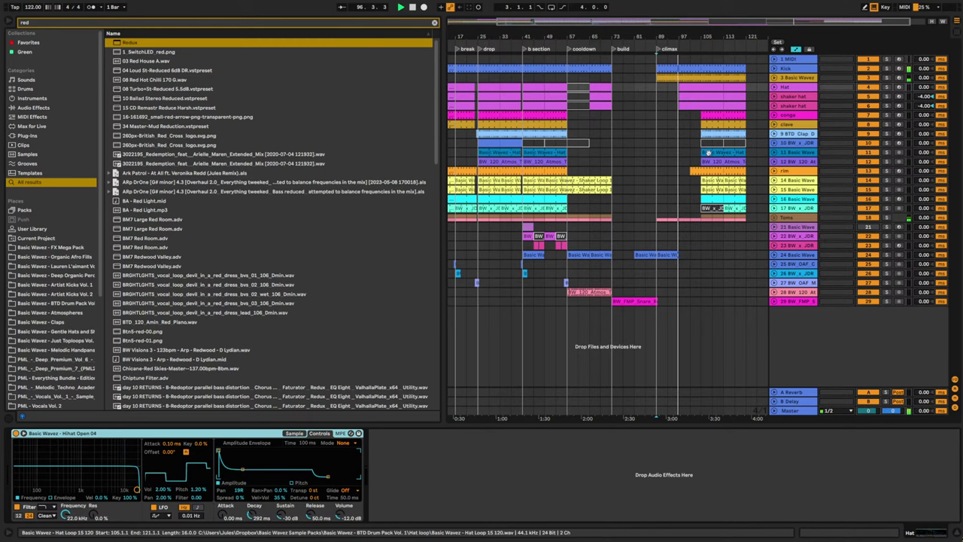
drag(703, 152, 670, 152)
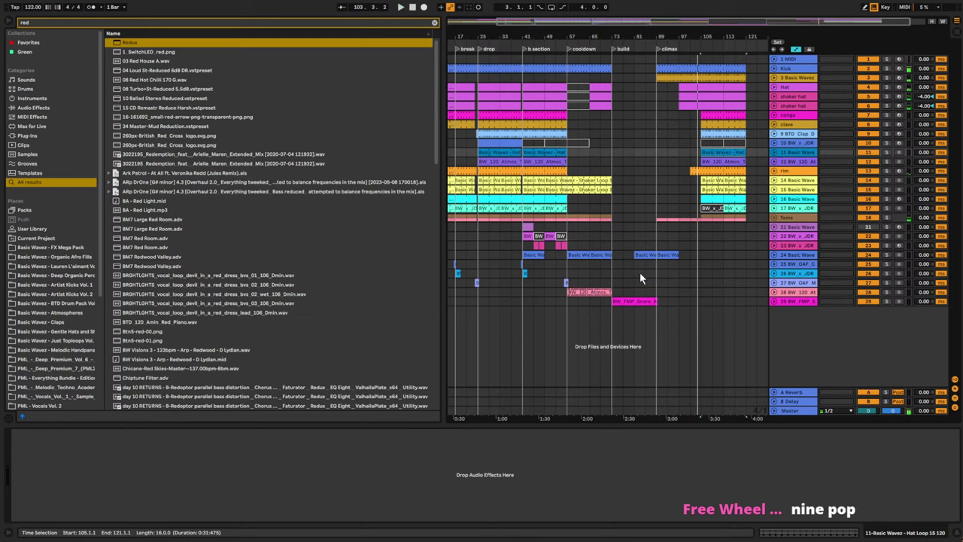
click(785, 301)
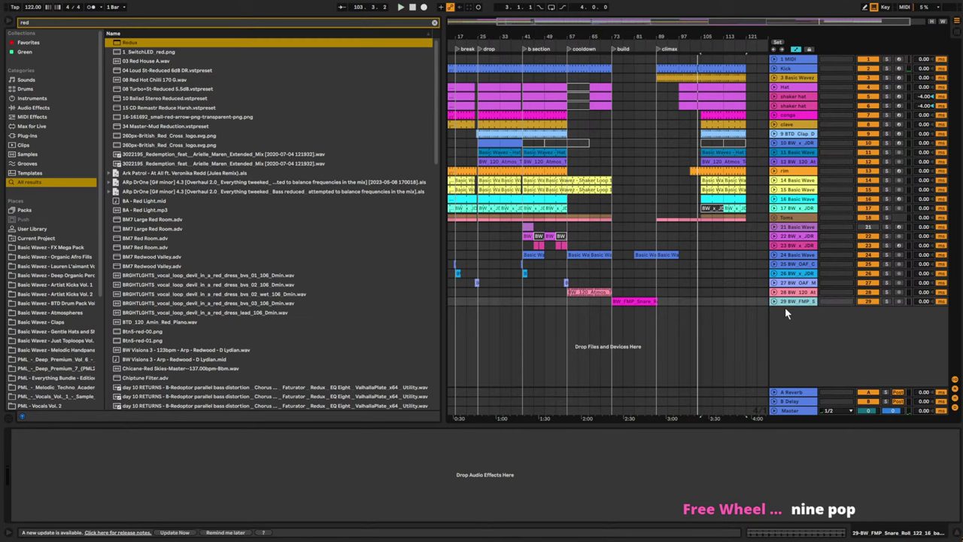
- Copy the track 27 timbale fill with its Echo feedback automation from bars 53 to 61 to bar 85 and play it
drag(683, 21, 627, 48)
click(773, 283)
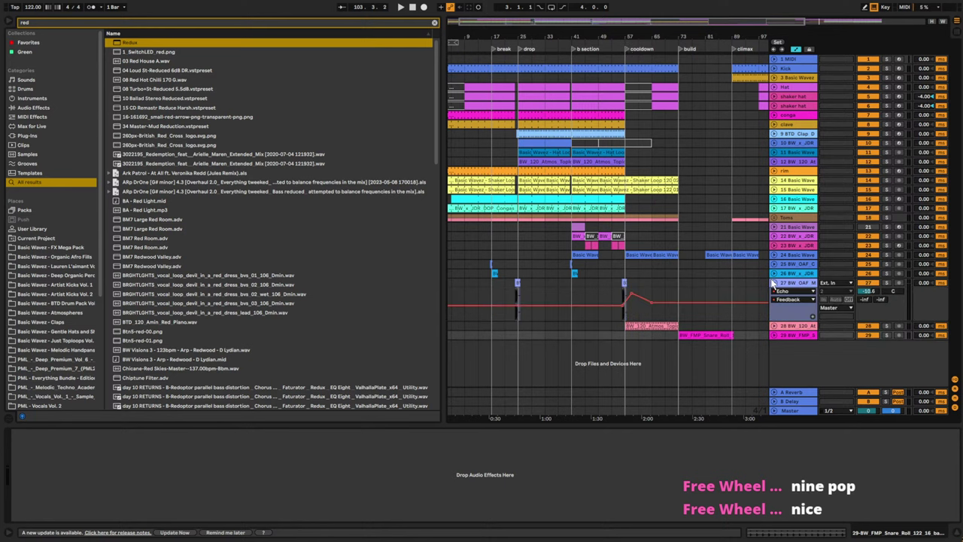
click(623, 284)
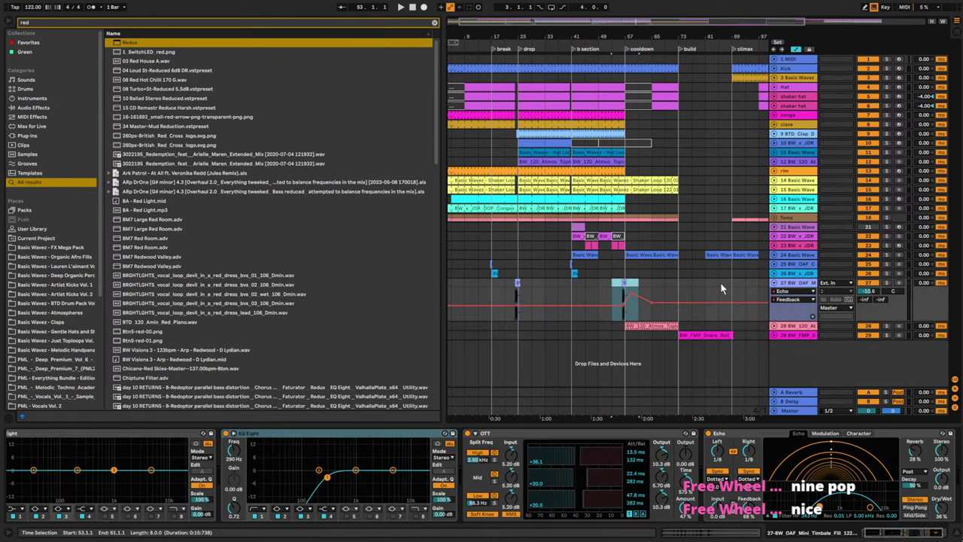
click(719, 283)
key(ctrl+v)
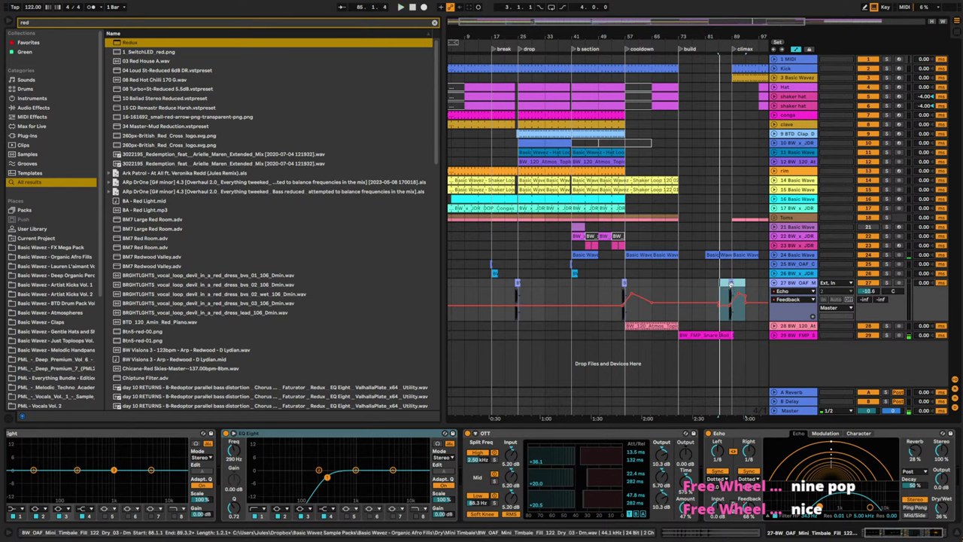
key(space)
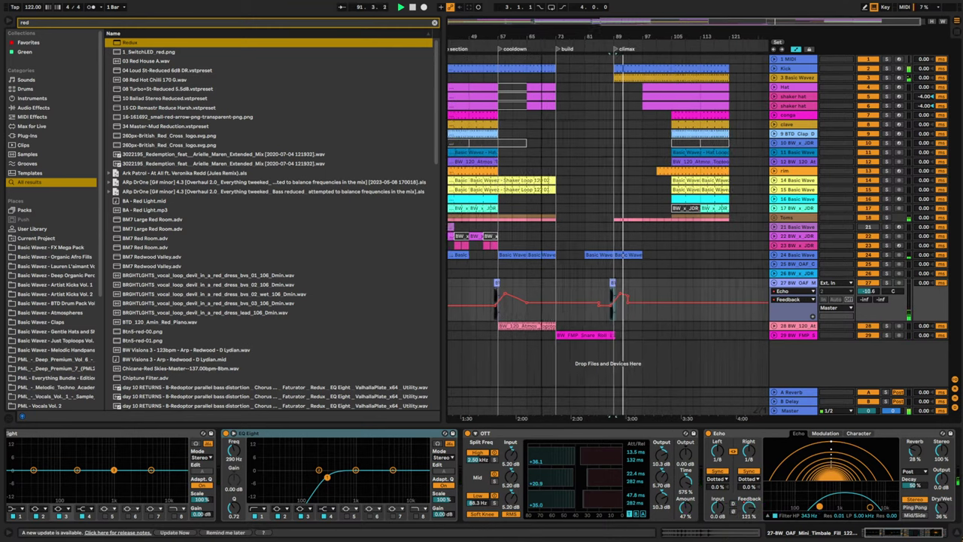
- Copy the track 10 tom one-shot clips from the drop to the climax start at bar 89 and play from bar 85
drag(623, 36, 666, 15)
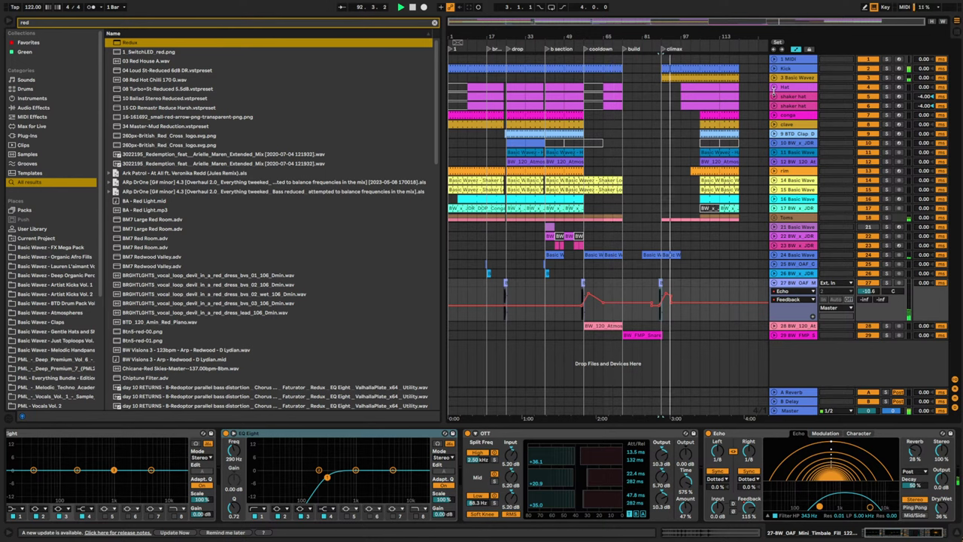
click(524, 143)
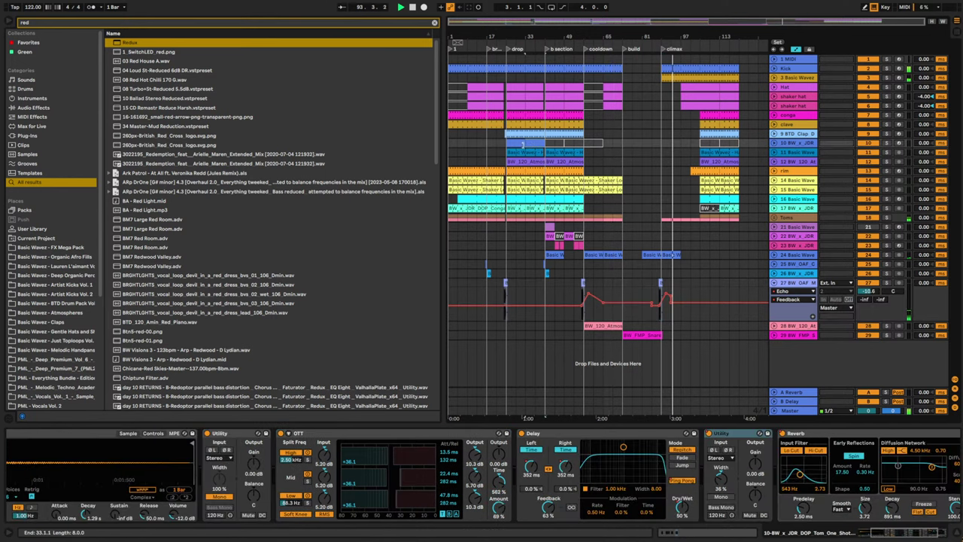
key(space)
click(655, 143)
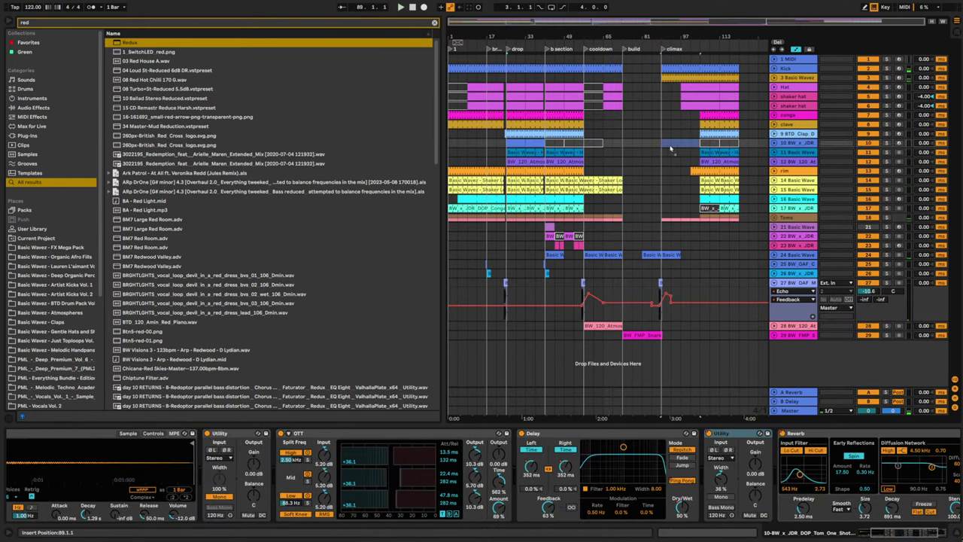
key(space)
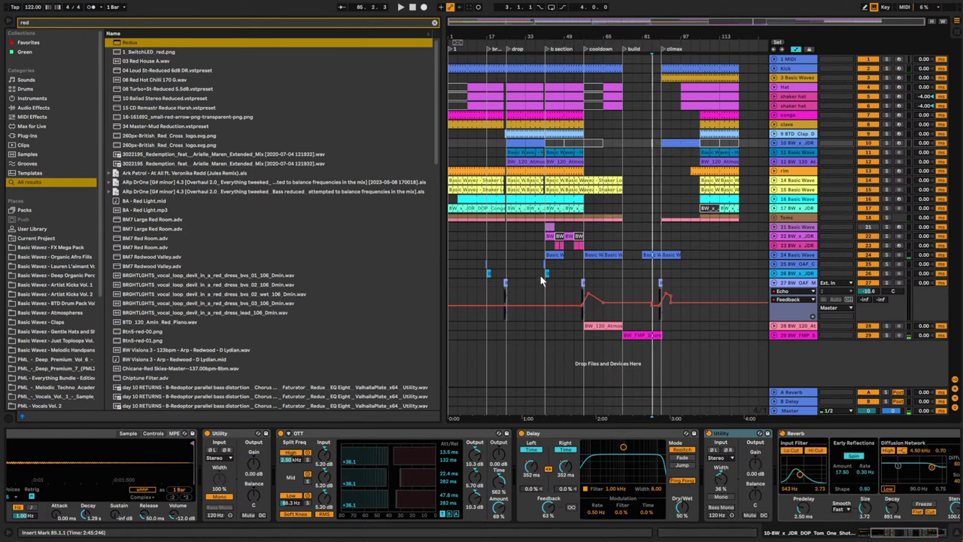
- Copy the track 25 and 26 conga fill and rattle from bars 13 to 21 to bar 101 and play them
drag(479, 264, 495, 273)
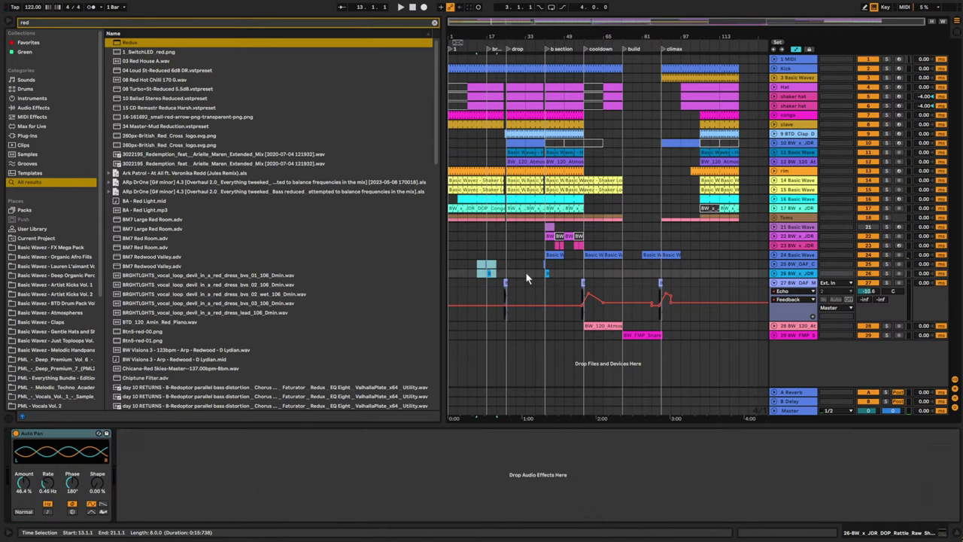
click(690, 262)
key(ctrl+v)
key(space)
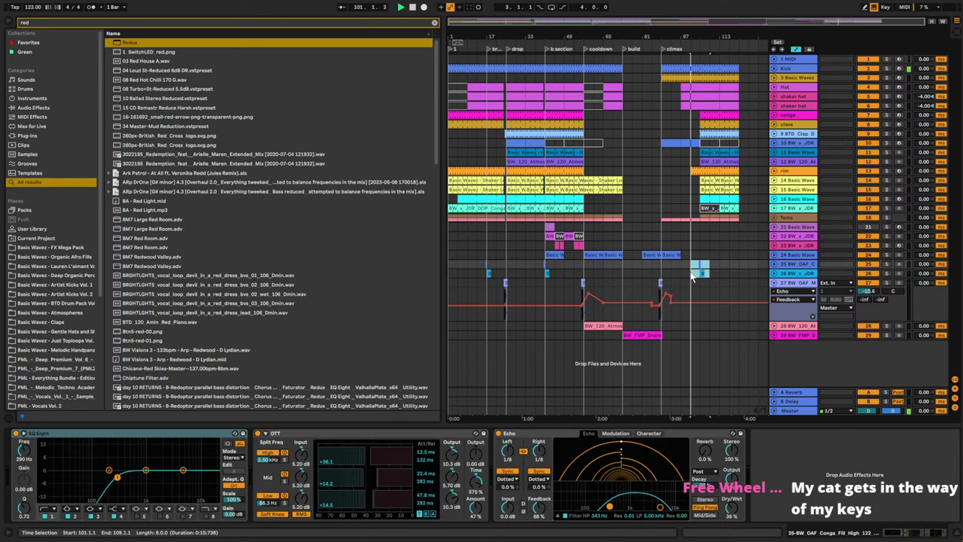
- Unfold track 24, trim the end of the Crash 05 clip back to bar 88, and play from bar 81
click(652, 264)
key(space)
key(space)
drag(753, 22, 753, 113)
click(773, 255)
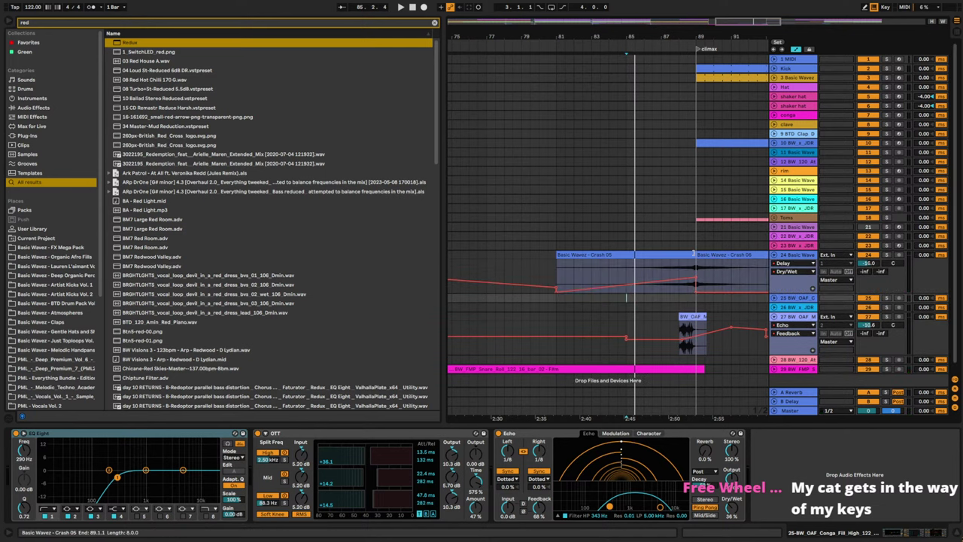
drag(693, 254, 683, 258)
click(556, 268)
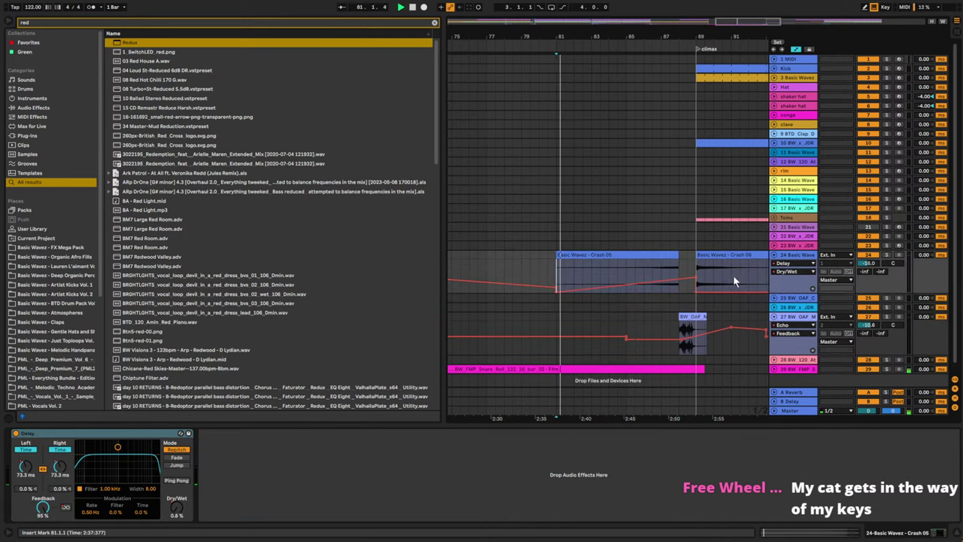
key(space)
- Unfold the track 29 snare roll and trim its end back to bar 88 so it stops before the timbale fill
scroll(734, 281, down, 1)
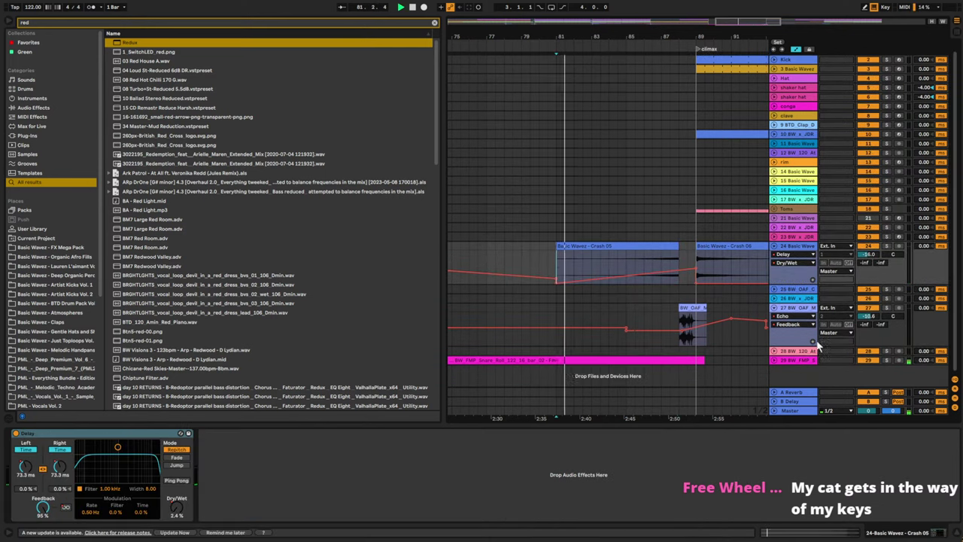
click(774, 360)
scroll(767, 363, down, 2)
drag(705, 326, 680, 329)
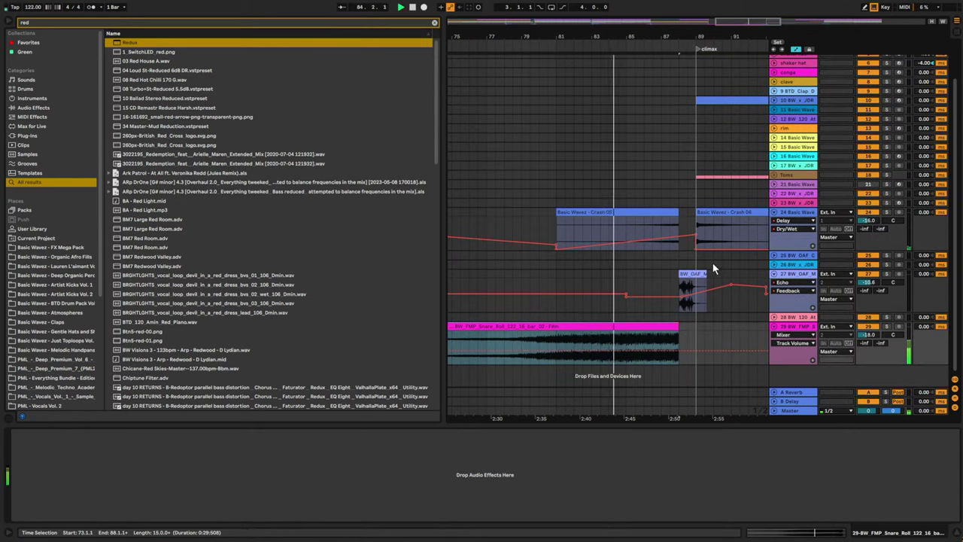
- Raise the track 27 timbale fill's volume to -5.6 dB and play from bar 88
scroll(759, 223, up, 2)
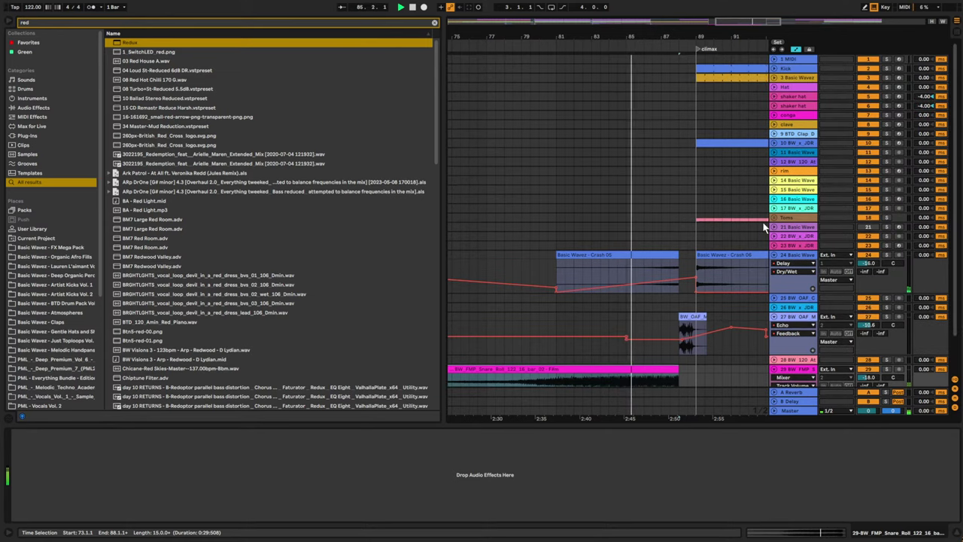
scroll(755, 241, down, 2)
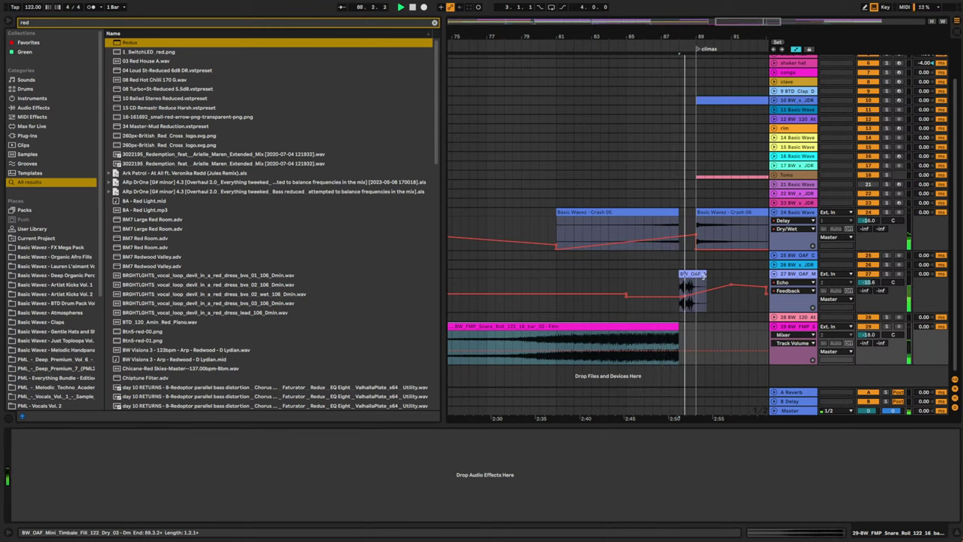
click(870, 285)
click(683, 302)
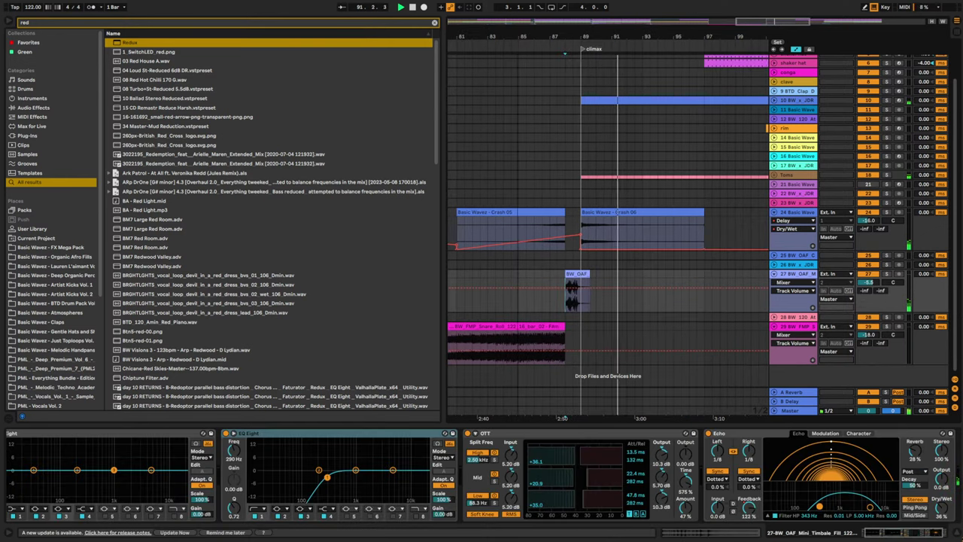
- Fold all the tracks, unfold the kick, and trim its first climax clip's end to 96.3.1 for a gap before bar 97
alt+click(774, 213)
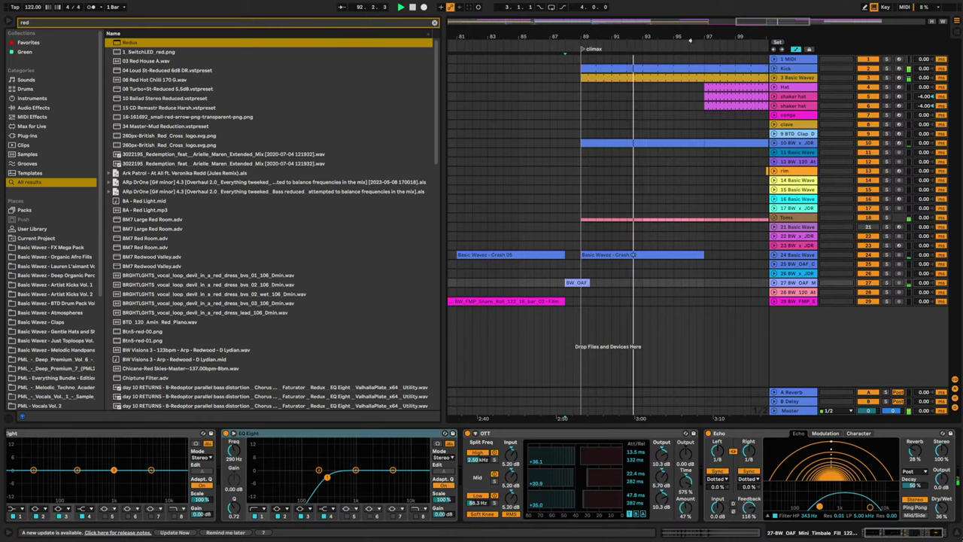
drag(690, 40, 667, 54)
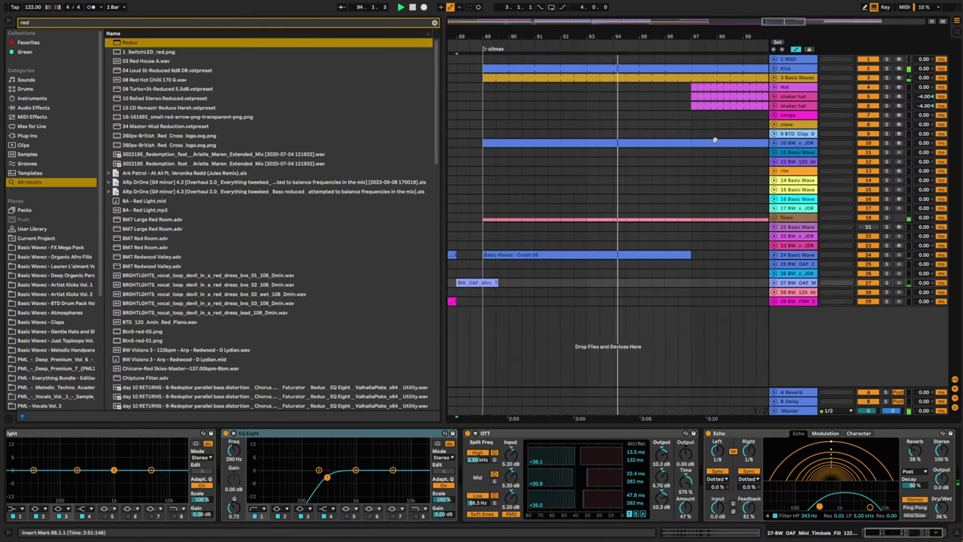
click(774, 68)
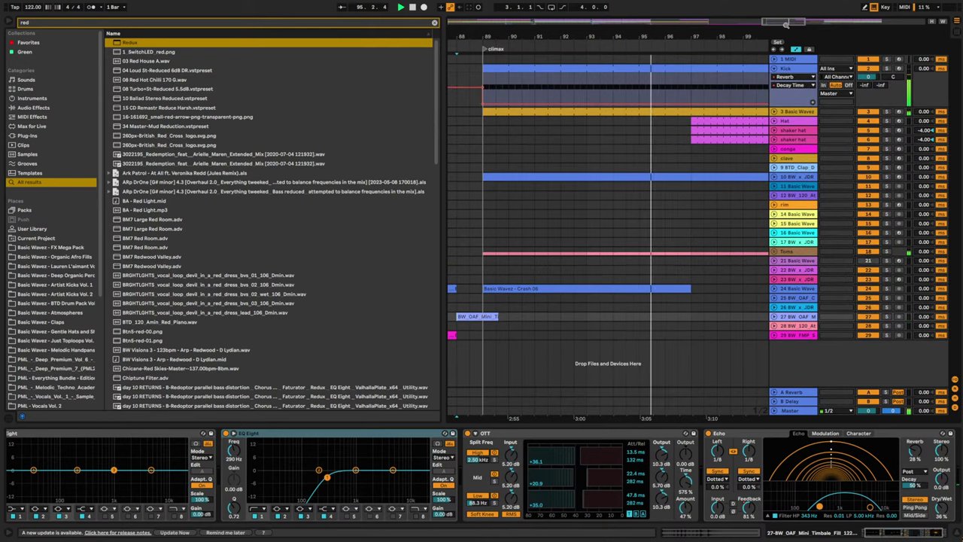
click(688, 72)
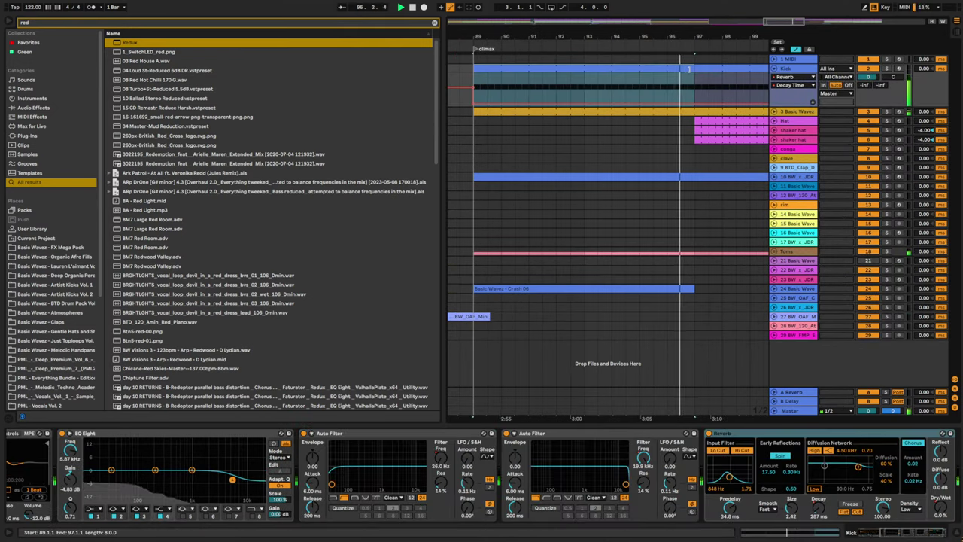
drag(689, 69, 681, 70)
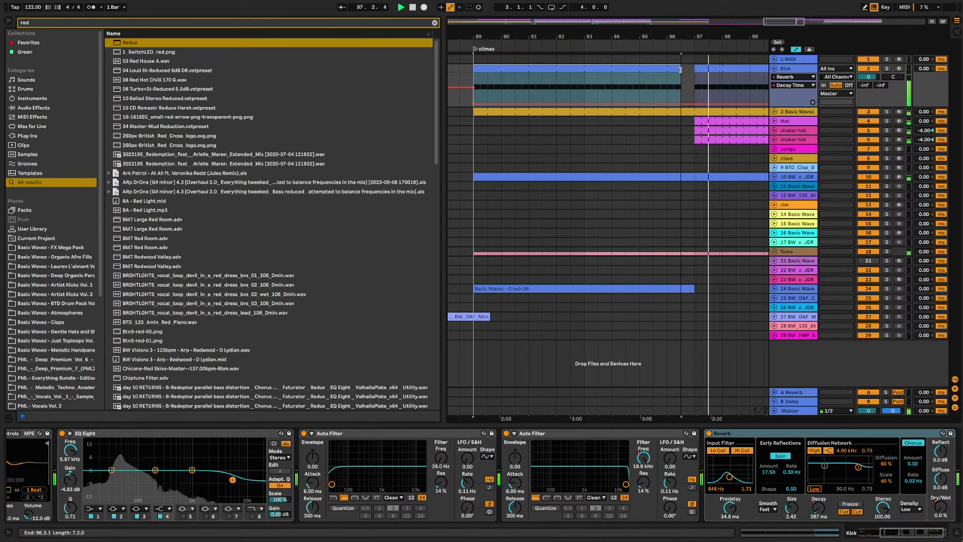
scroll(691, 98, down, 6)
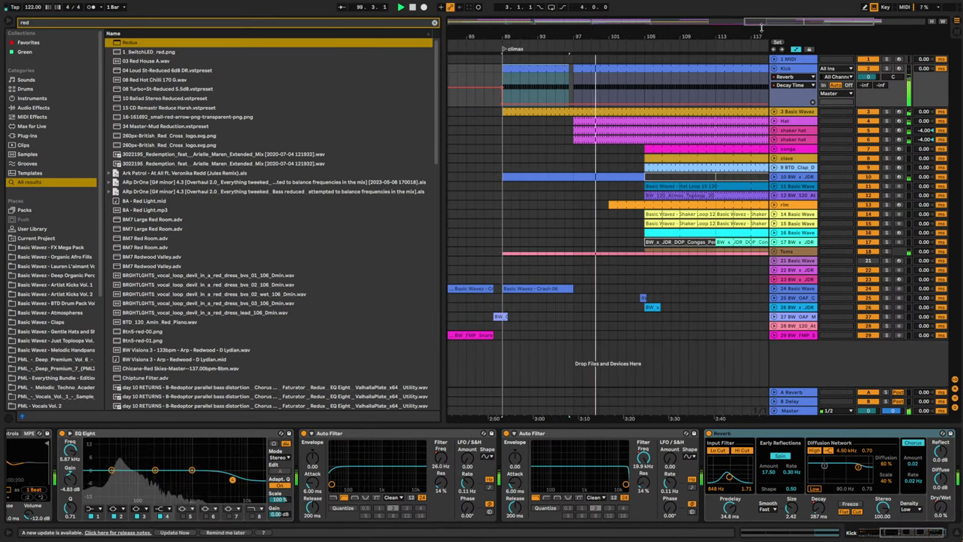
- Add a locator named "cooldown" at bar 121, where the climax section ends
drag(762, 27, 747, 12)
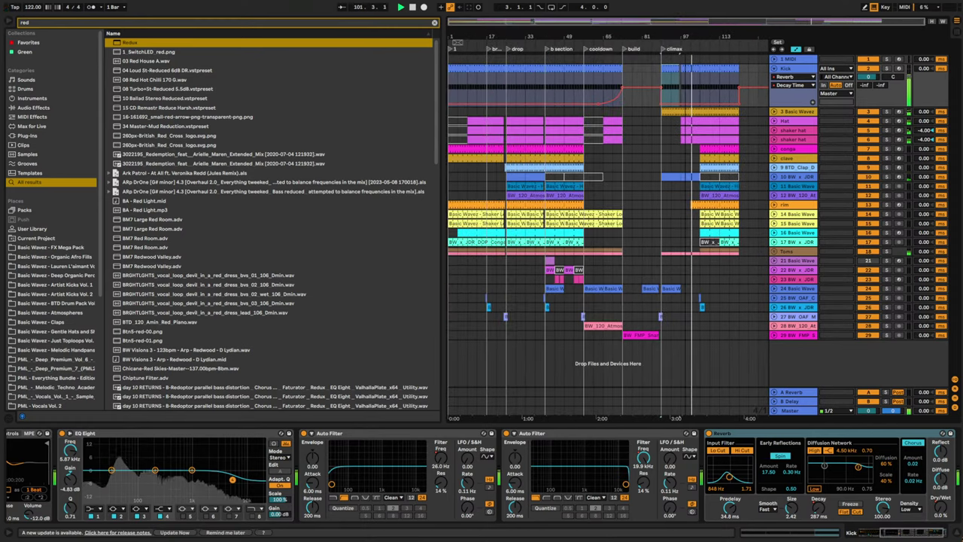
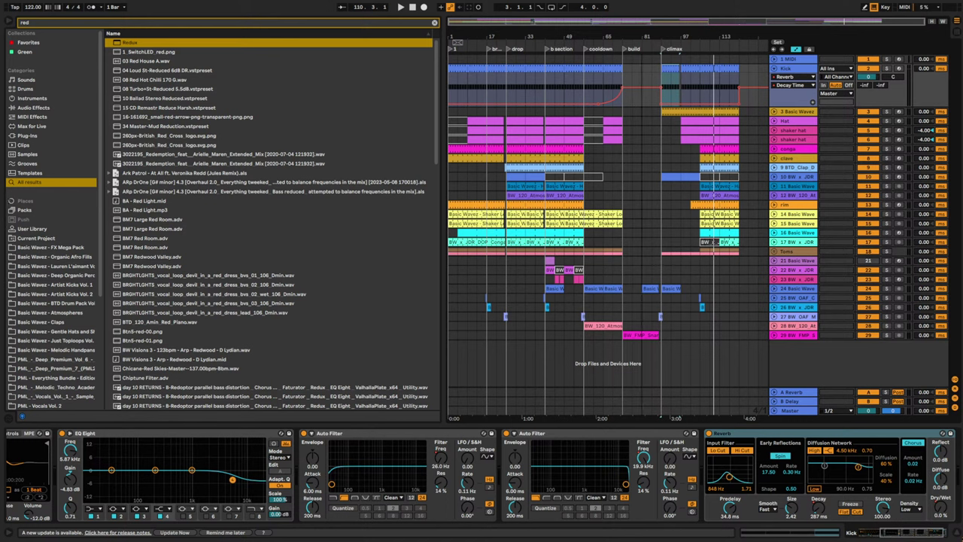
click(552, 129)
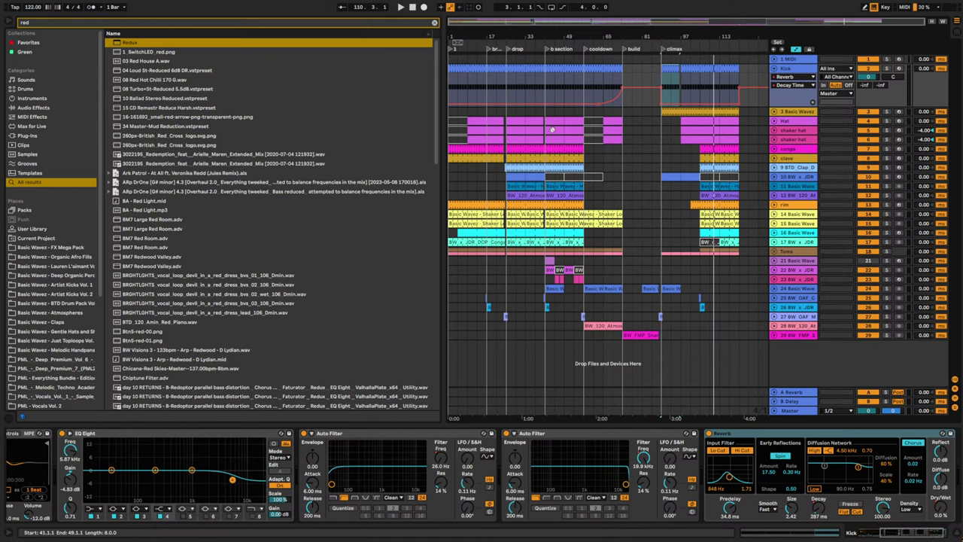
drag(710, 68, 663, 70)
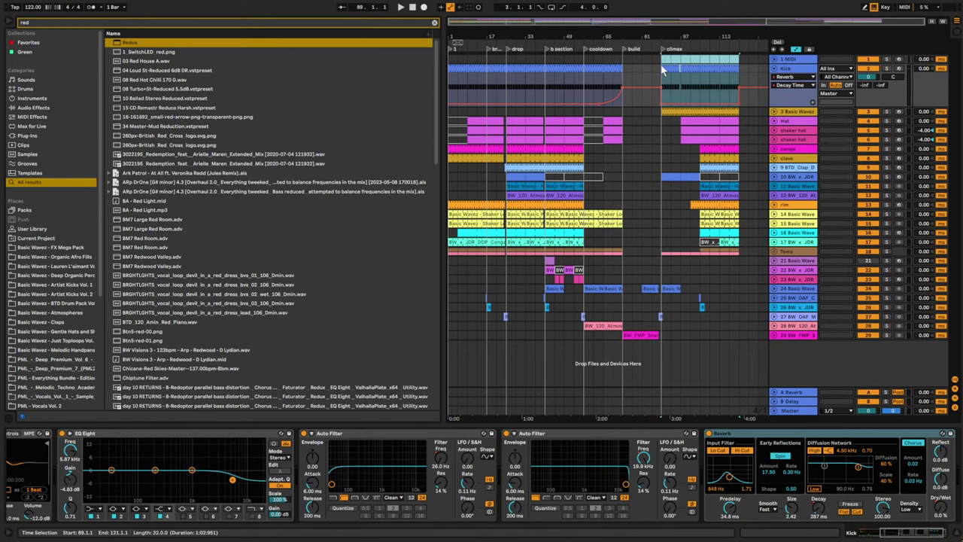
click(740, 57)
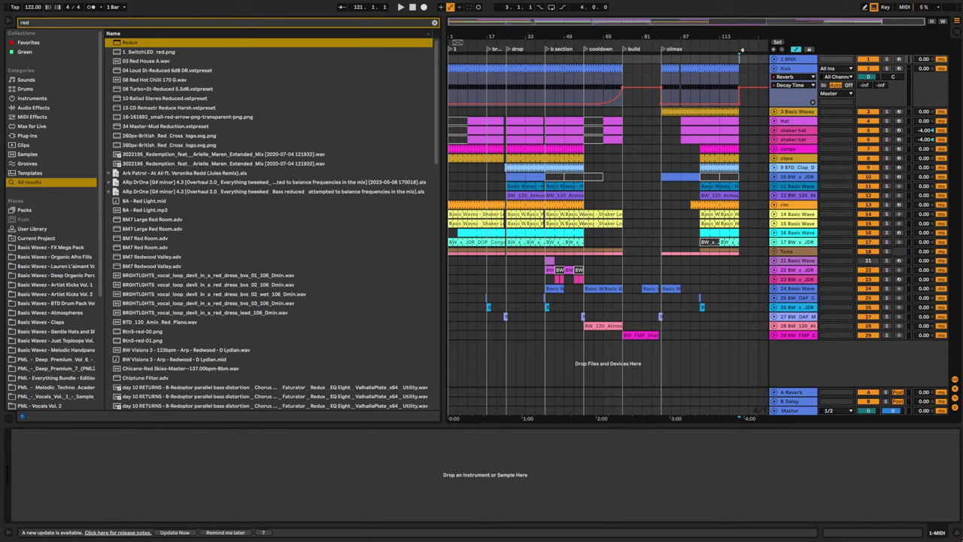
right_click(742, 50)
click(751, 73)
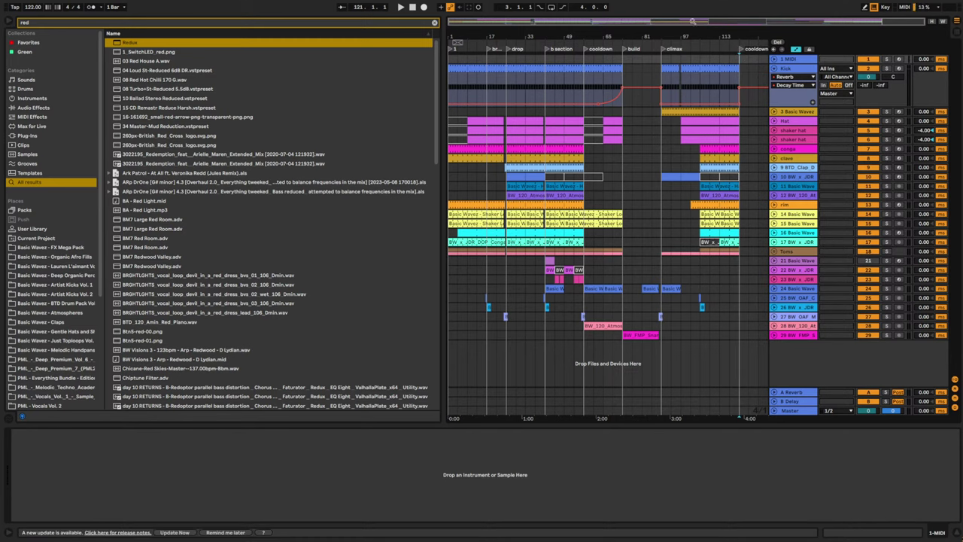
- Duplicate bars 113 to 121 from the kick through the toms into the cooldown at bar 121, and play from bar 117
drag(693, 21, 693, 70)
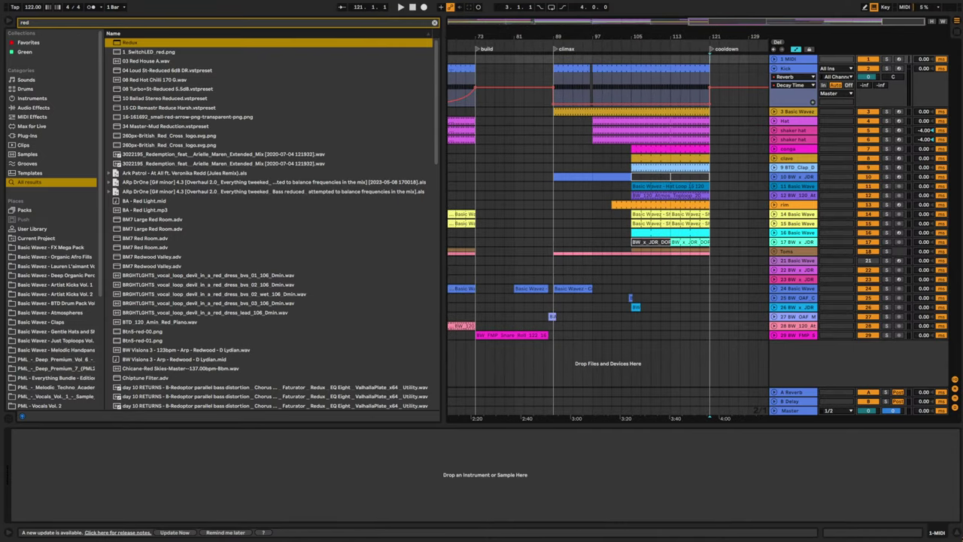
click(681, 69)
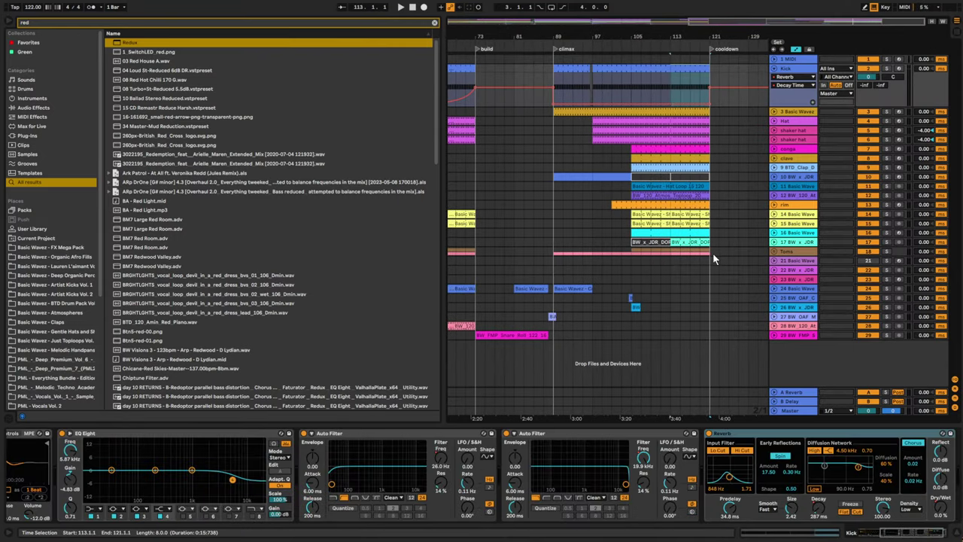
shift+click(713, 253)
key(ctrl+d)
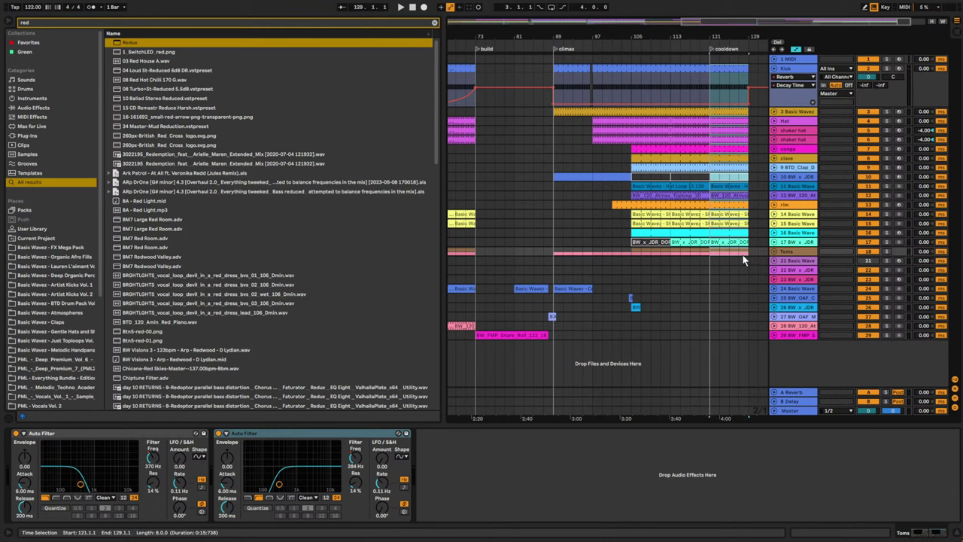
click(690, 270)
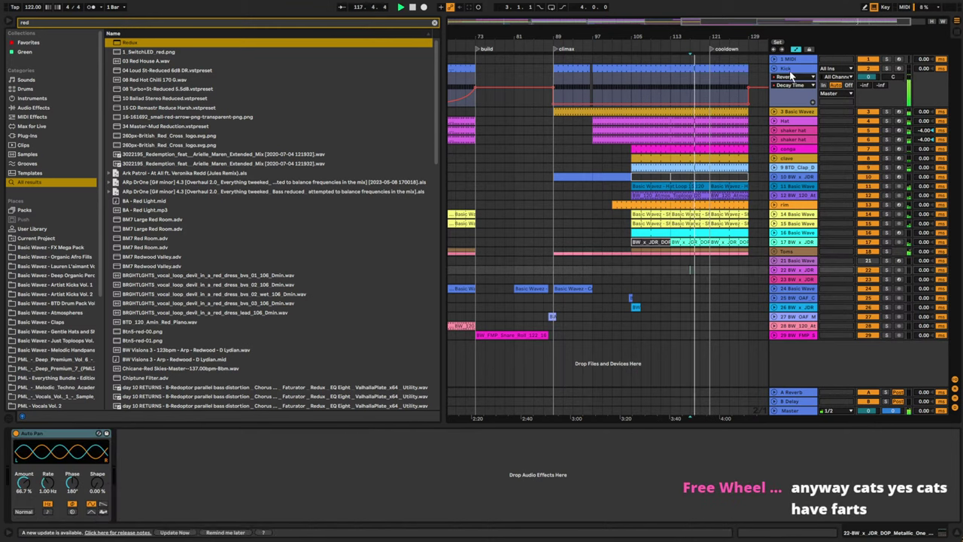
- Show the kick's first Auto Filter frequency automation, re-enable it, raise it across bars 121 to 129, and play the section
click(769, 158)
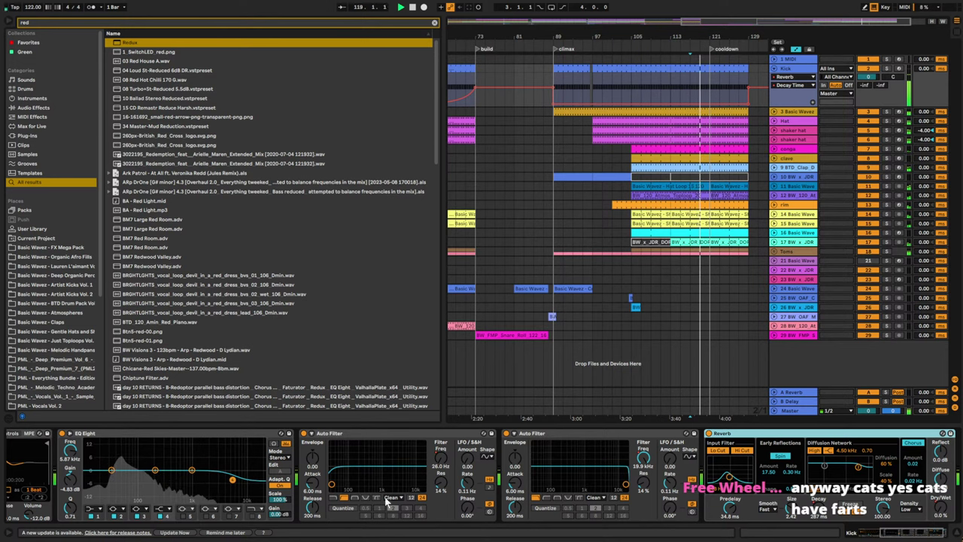
click(439, 456)
drag(441, 457, 441, 454)
key(space)
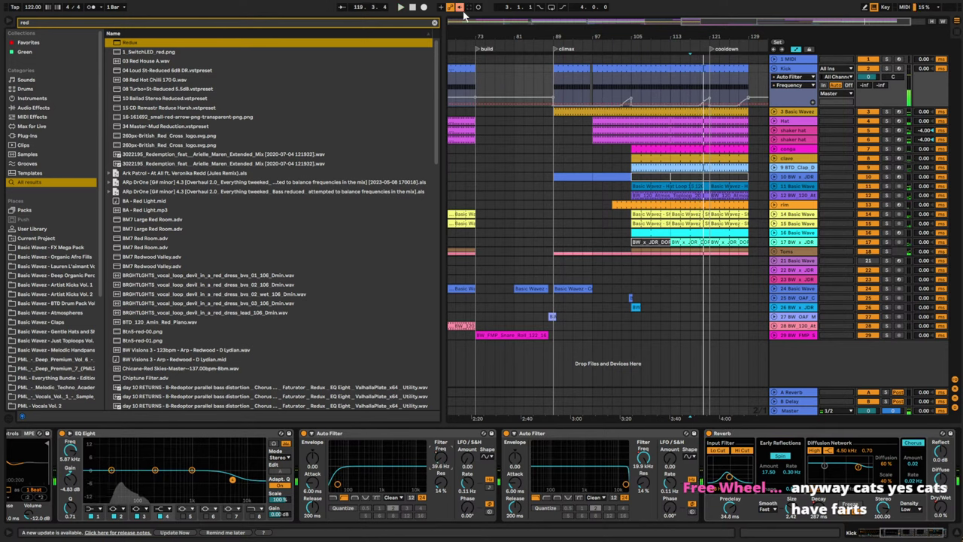
click(459, 7)
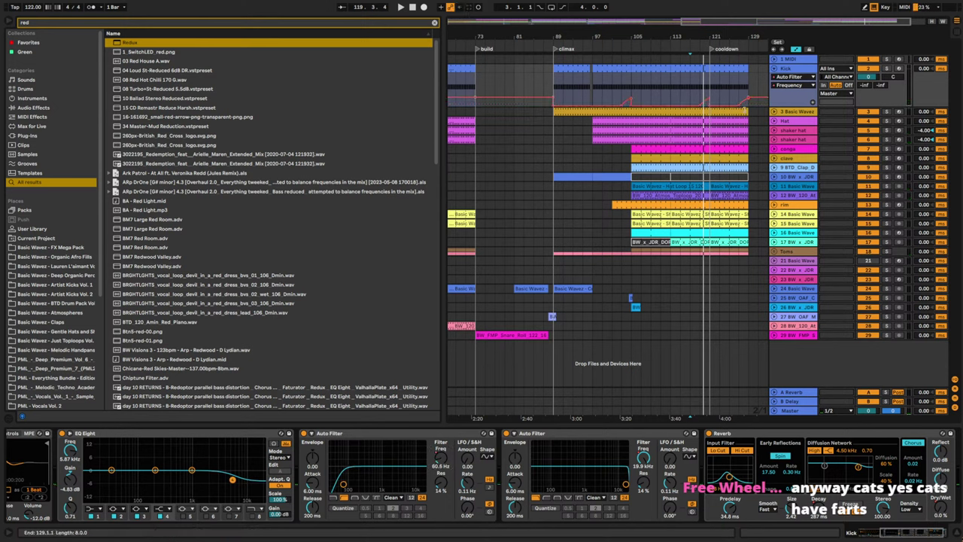
drag(740, 96, 743, 103)
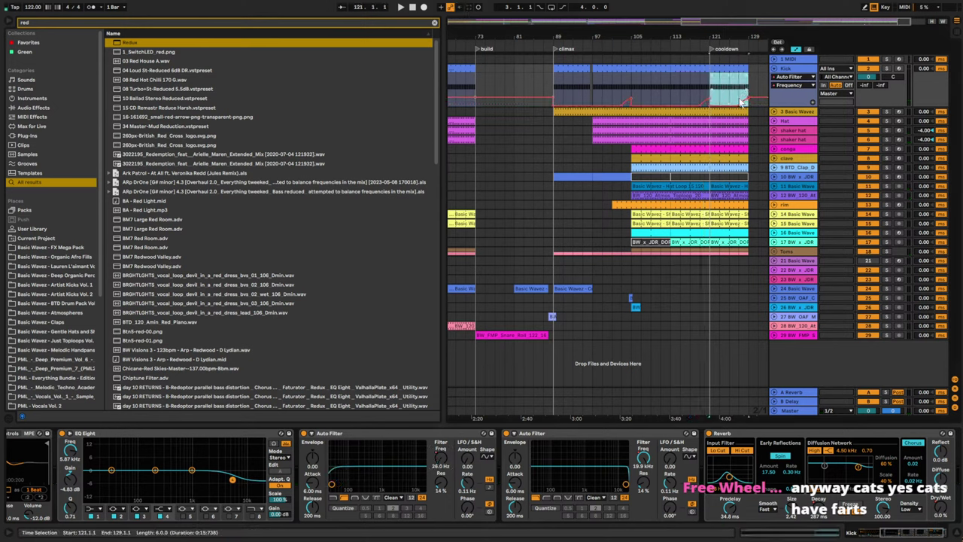
key(space)
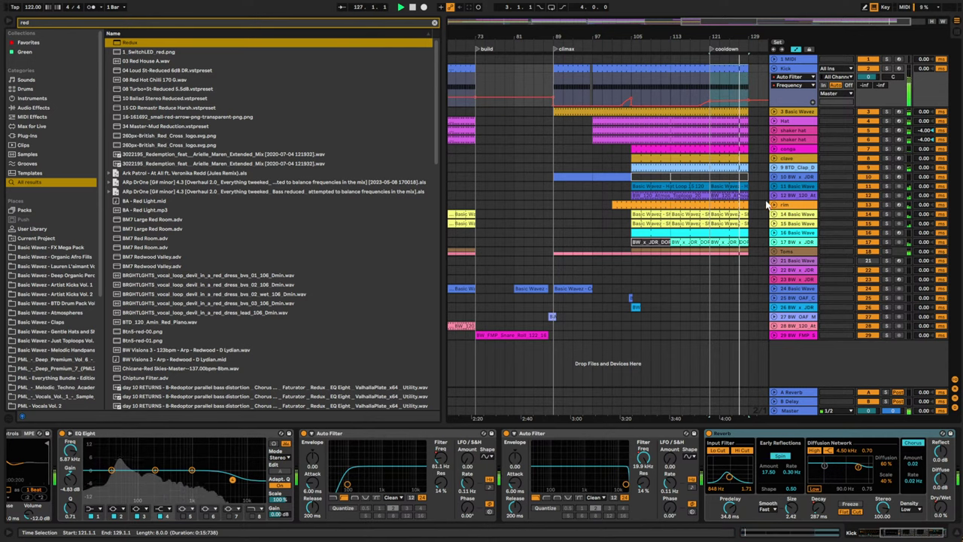
- Duplicate bars 121 to 129 from the kick through the toms to bar 129, and deactivate the copied snare clip on track 3
shift+click(750, 251)
key(ctrl+d)
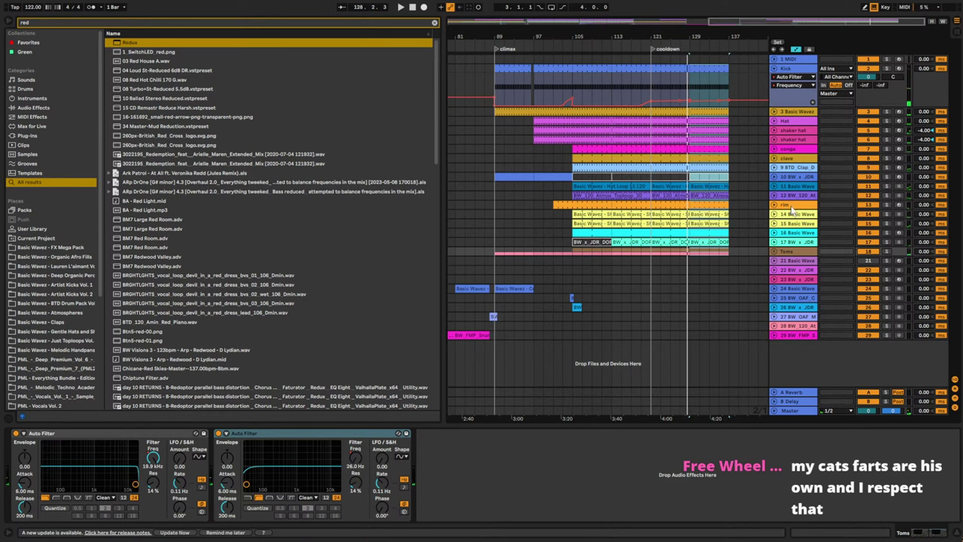
click(774, 111)
click(641, 122)
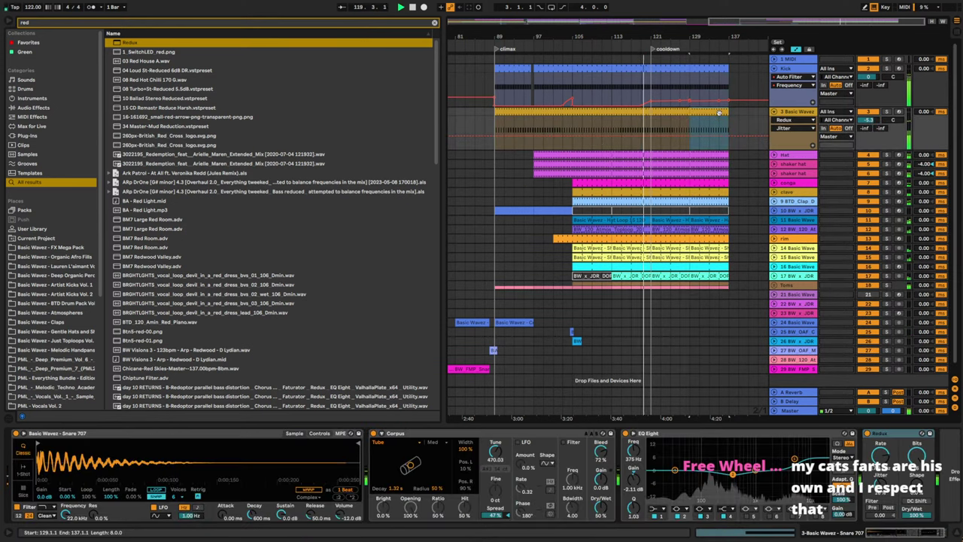
drag(693, 122, 711, 125)
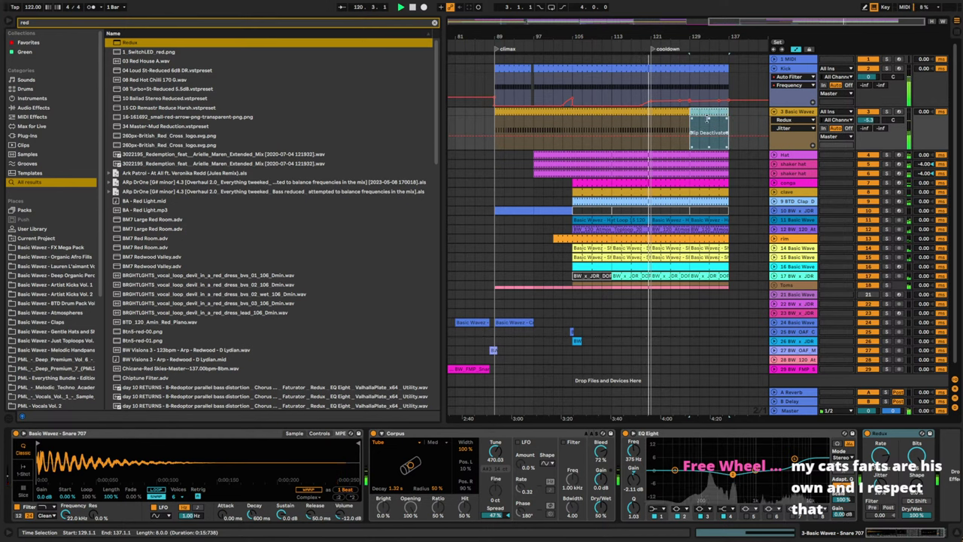
key(0)
drag(661, 112, 727, 85)
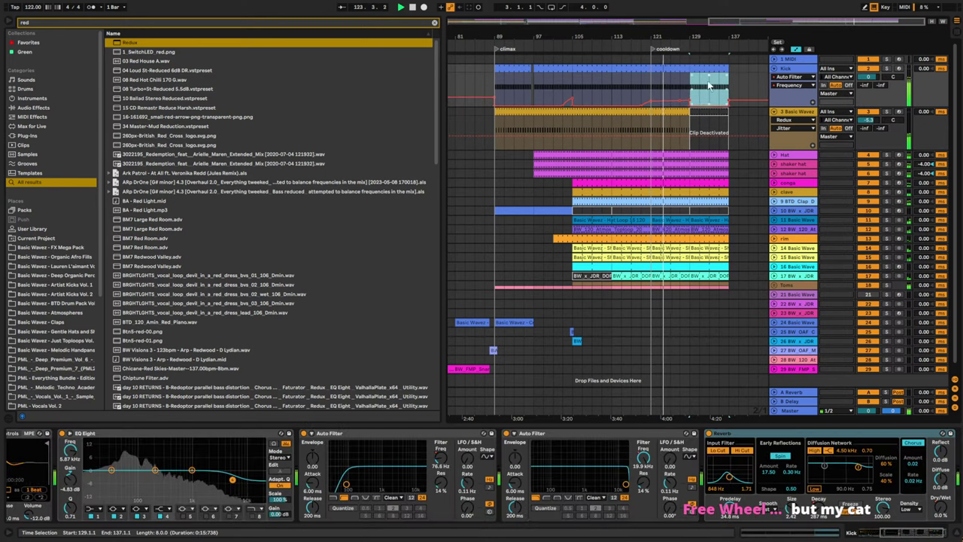
- Unfold track 24 and copy the track 28 Atmos Toploop clip from the first cooldown to bar 129
drag(723, 43, 724, 16)
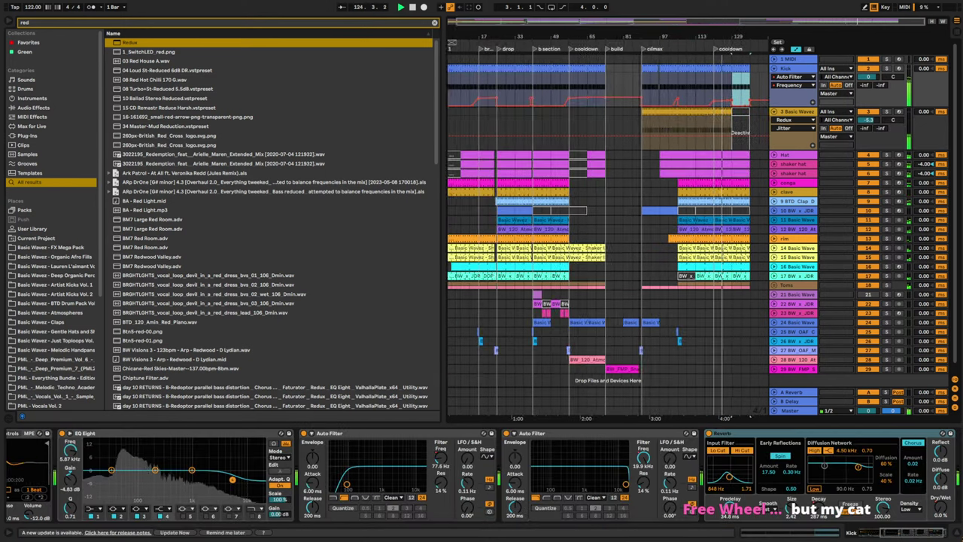
scroll(699, 338, down, 1)
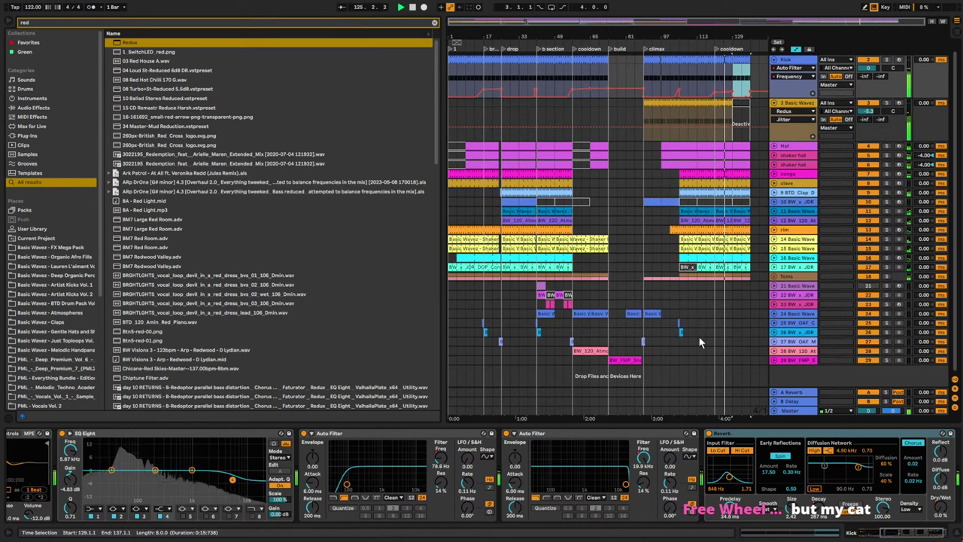
click(774, 314)
scroll(692, 305, down, 2)
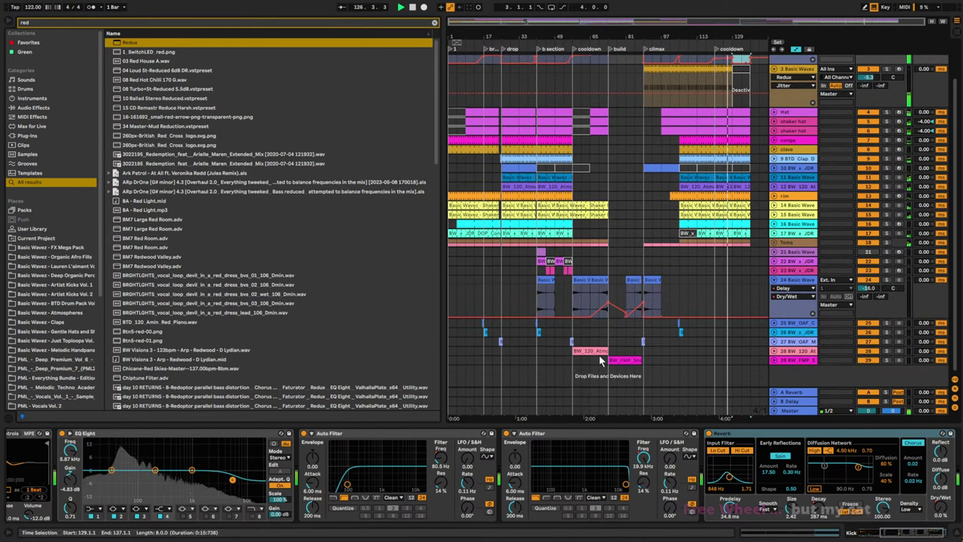
drag(600, 350, 753, 350)
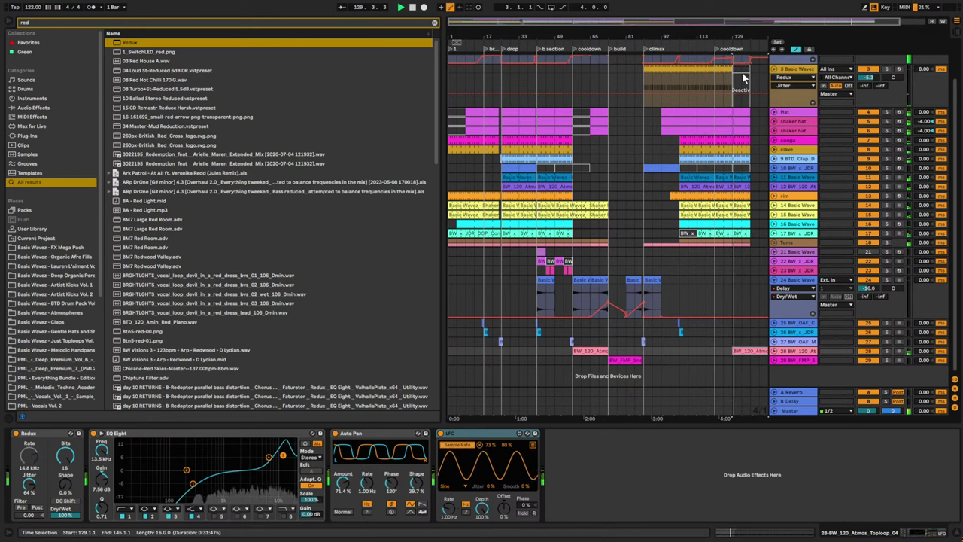
- Add a locator named "outro" at bar 129
drag(735, 37, 684, 86)
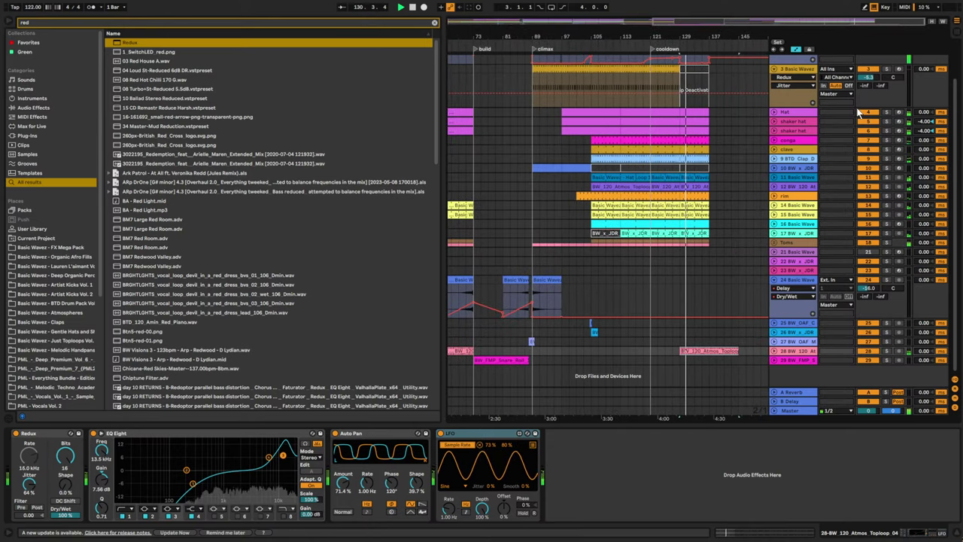
scroll(775, 106, up, 2)
right_click(683, 50)
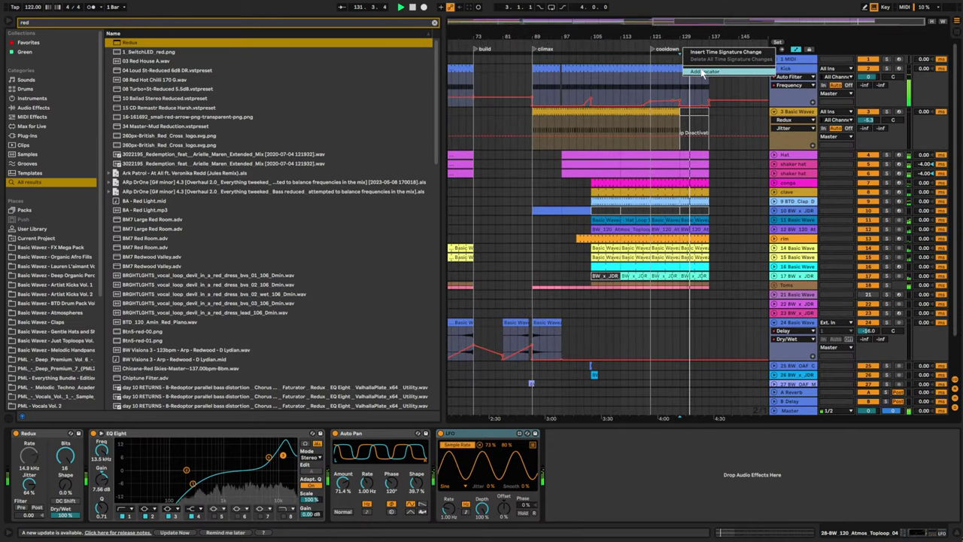
click(706, 71)
key(ctrl+r)
text(outro)
key(Return)
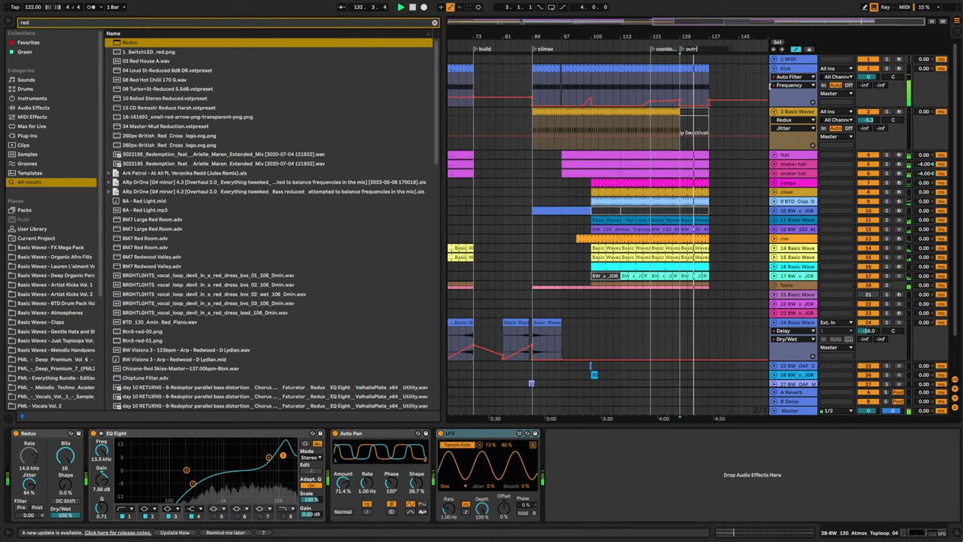
- Set track 28's Auto Pan amount to 61.1 % and rate to 0.28 Hz, and play the outro from bar 129
scroll(759, 238, down, 2)
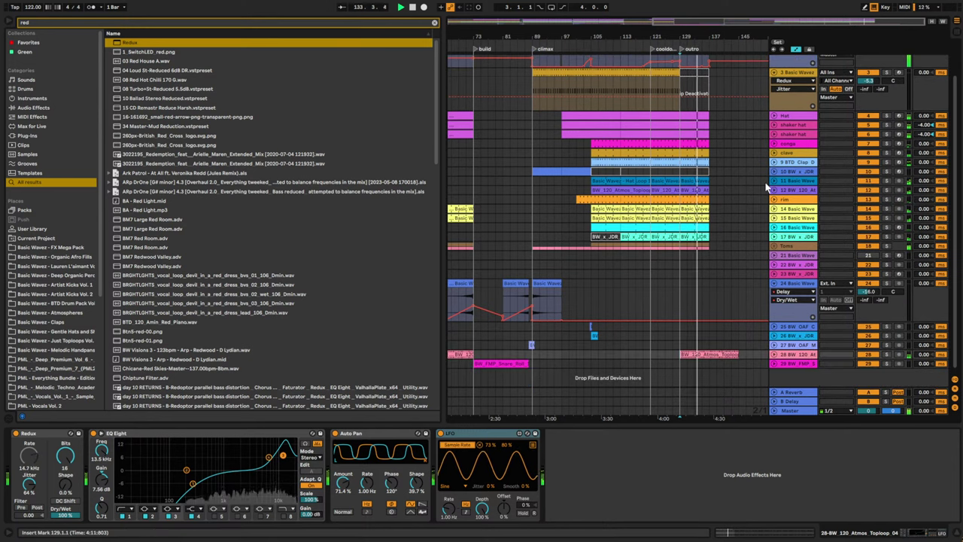
scroll(769, 188, up, 1)
scroll(777, 367, down, 1)
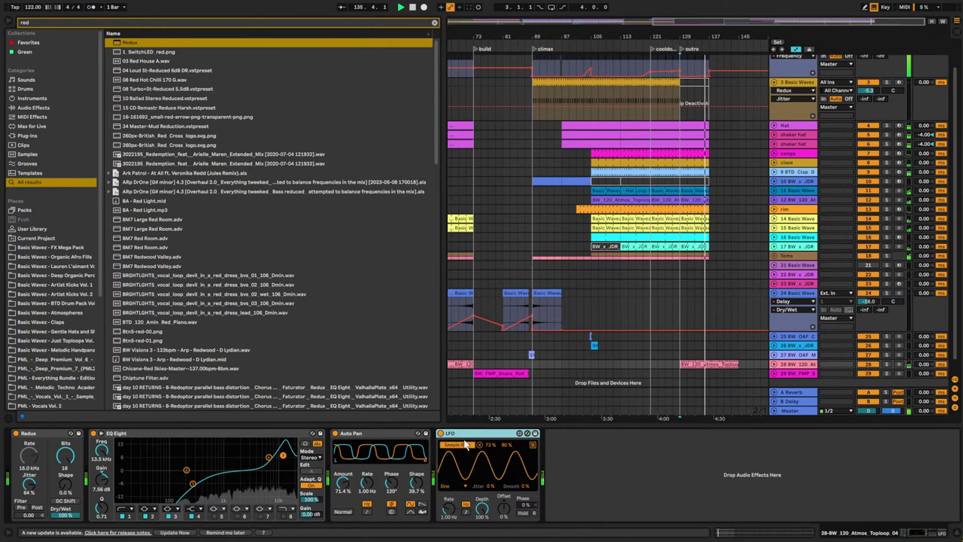
drag(342, 484, 368, 500)
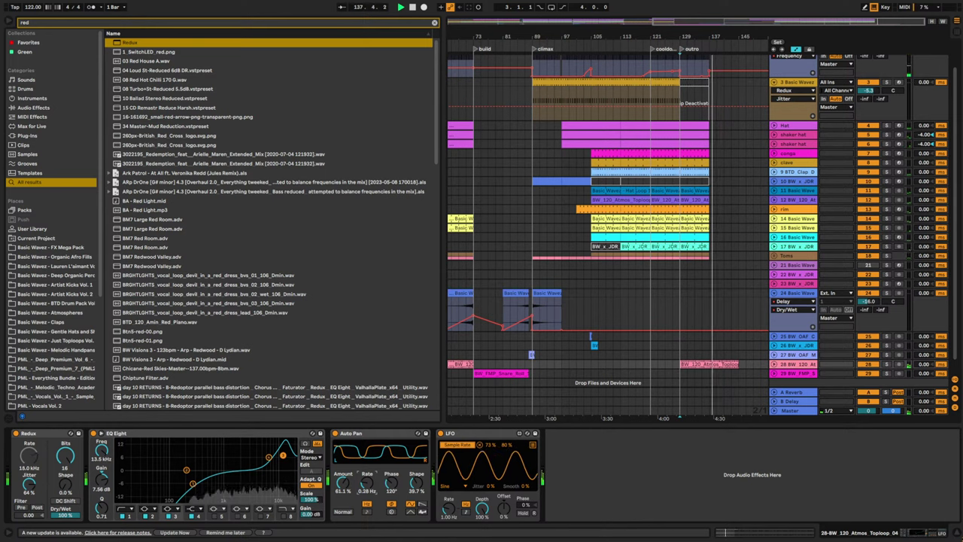
click(684, 275)
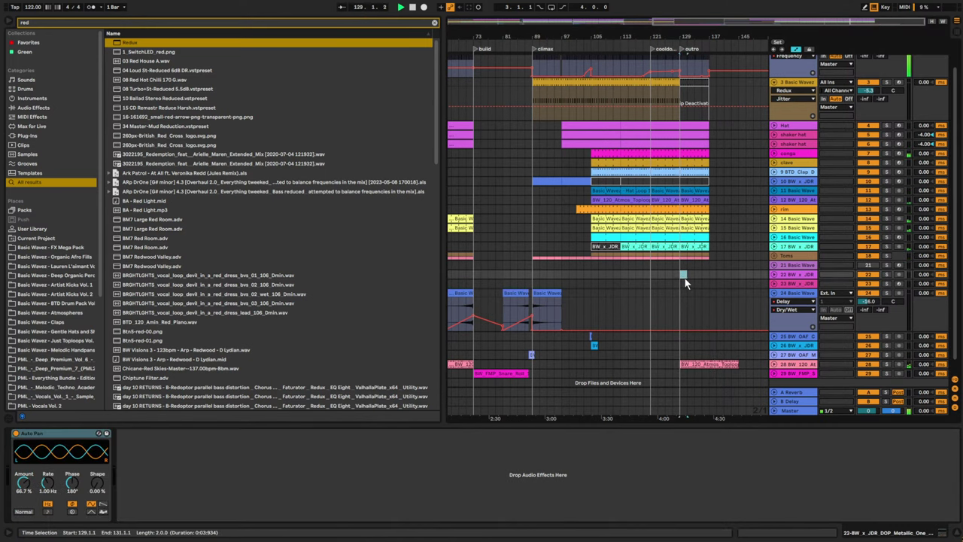
scroll(702, 283, up, 2)
scroll(713, 291, down, 3)
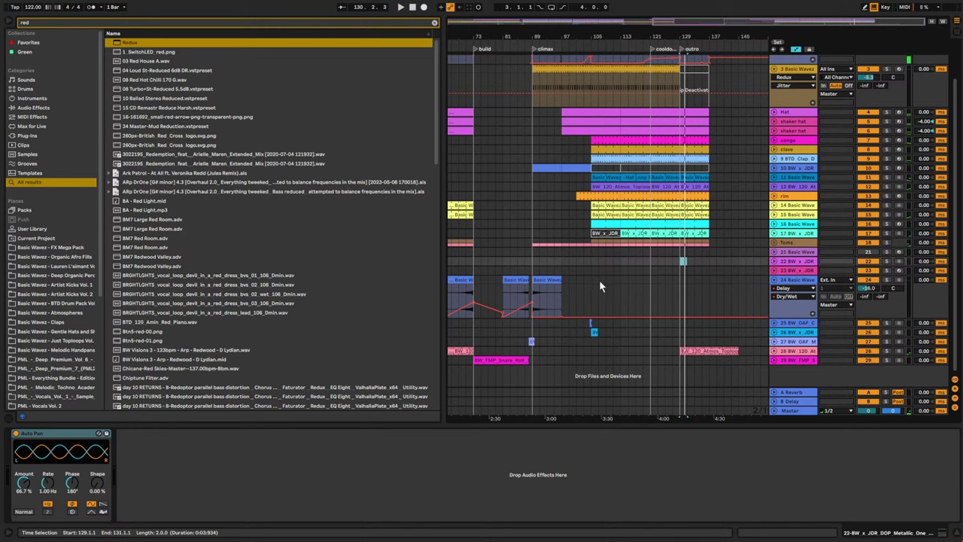
- Copy the conga fill on track 25 from bars 101–105 to bar 125 and play from there
click(587, 289)
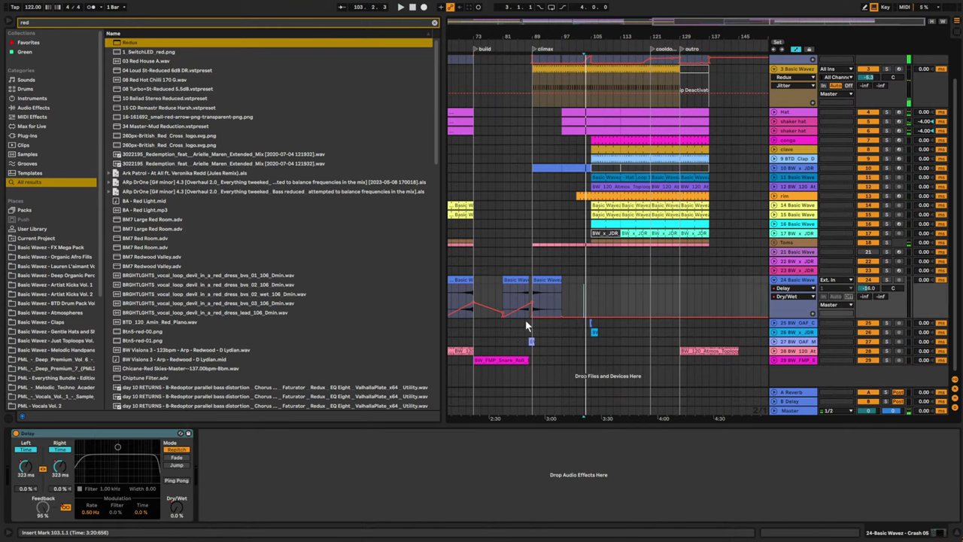
drag(548, 36, 557, 18)
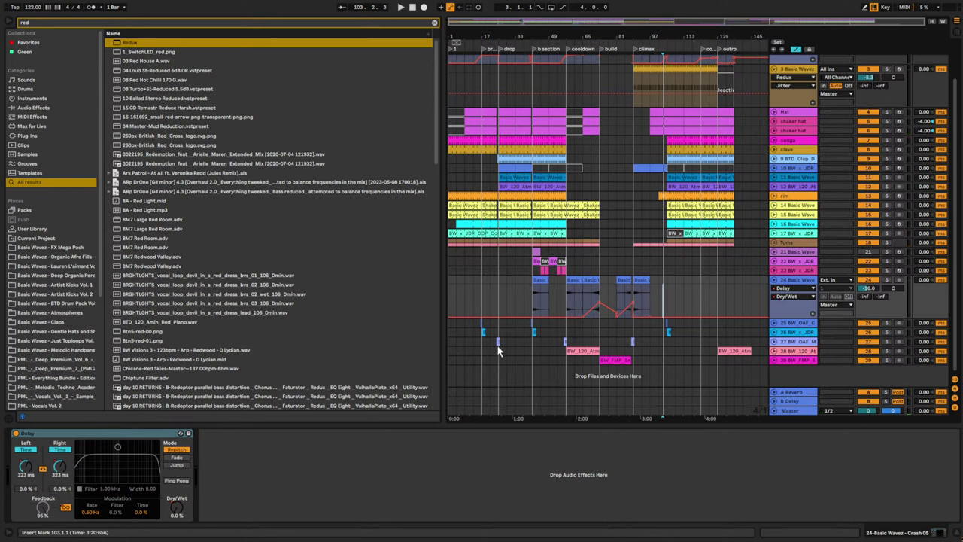
click(476, 340)
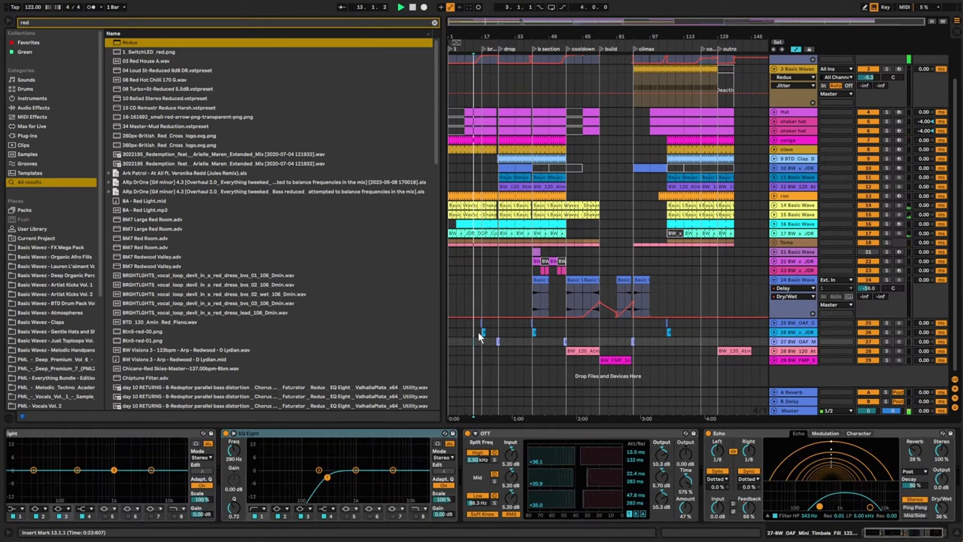
click(664, 324)
click(672, 328)
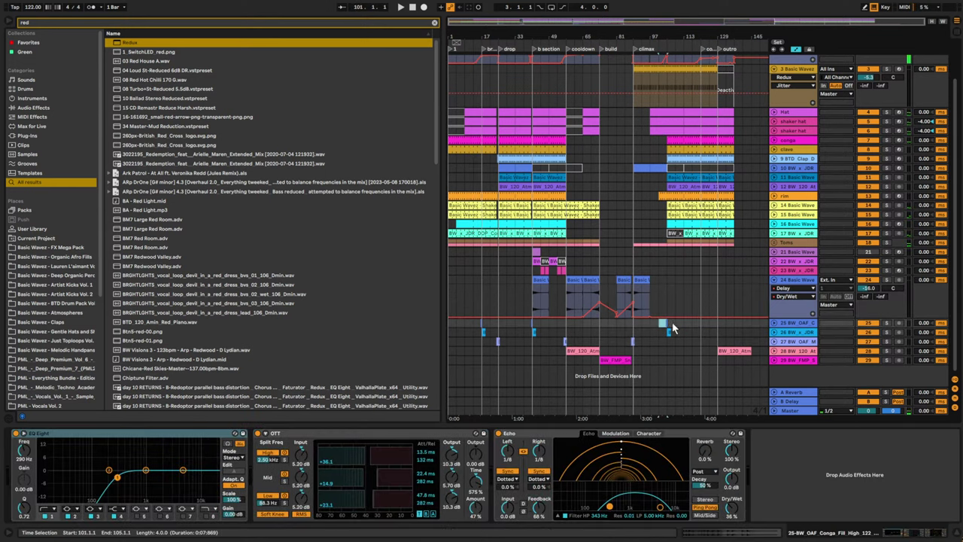
click(709, 331)
key(space)
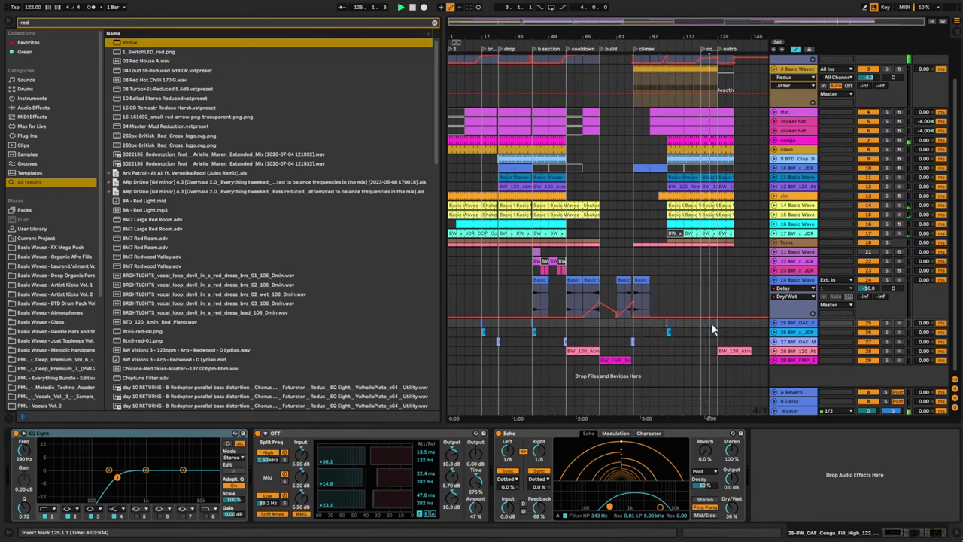
- Try deactivating the track 3 snare between bars 121 and 129, soloing the track to compare
drag(763, 22, 757, 46)
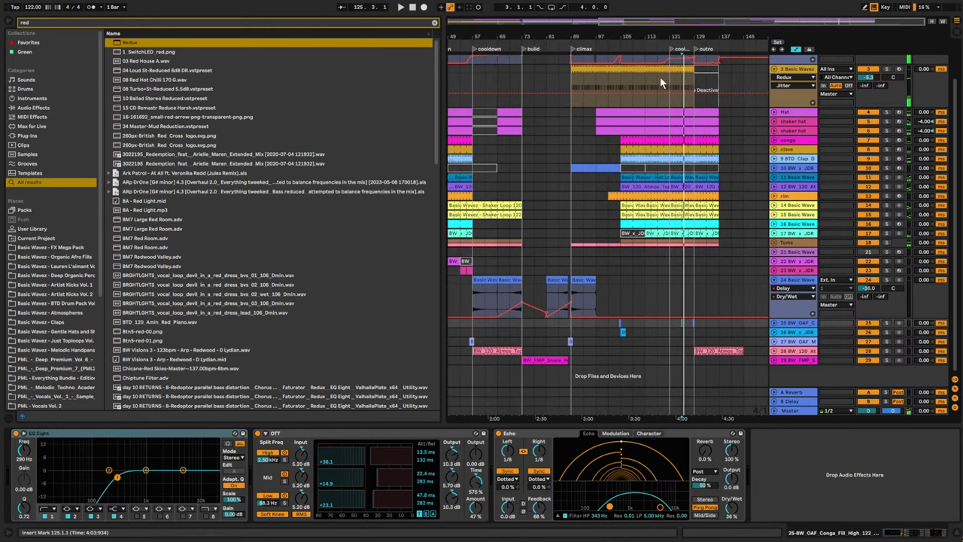
click(661, 83)
key(space)
key(space)
click(685, 68)
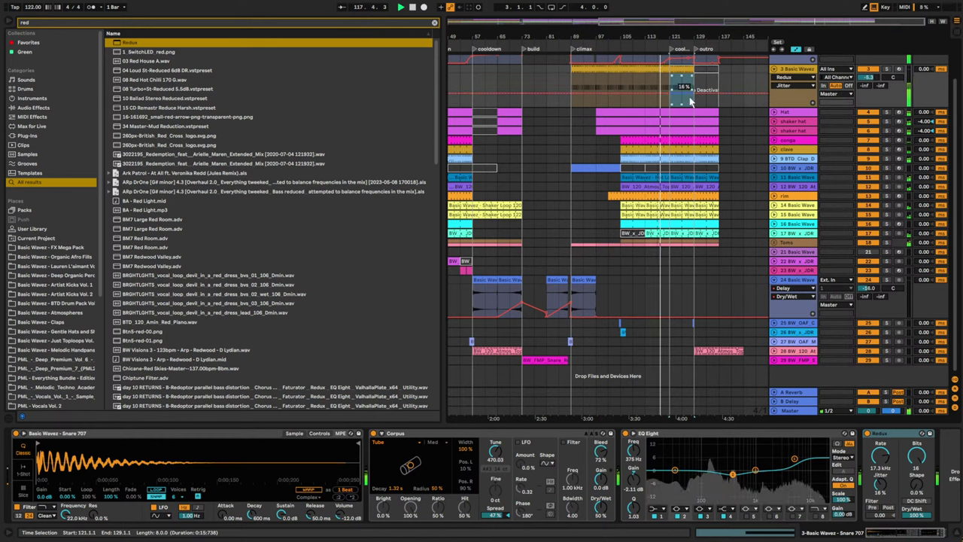
key(0)
click(889, 69)
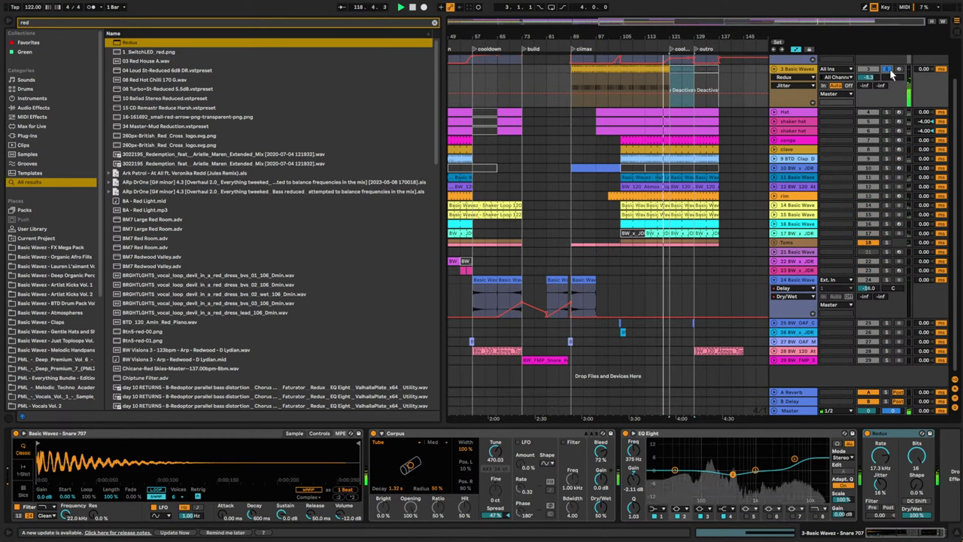
click(889, 69)
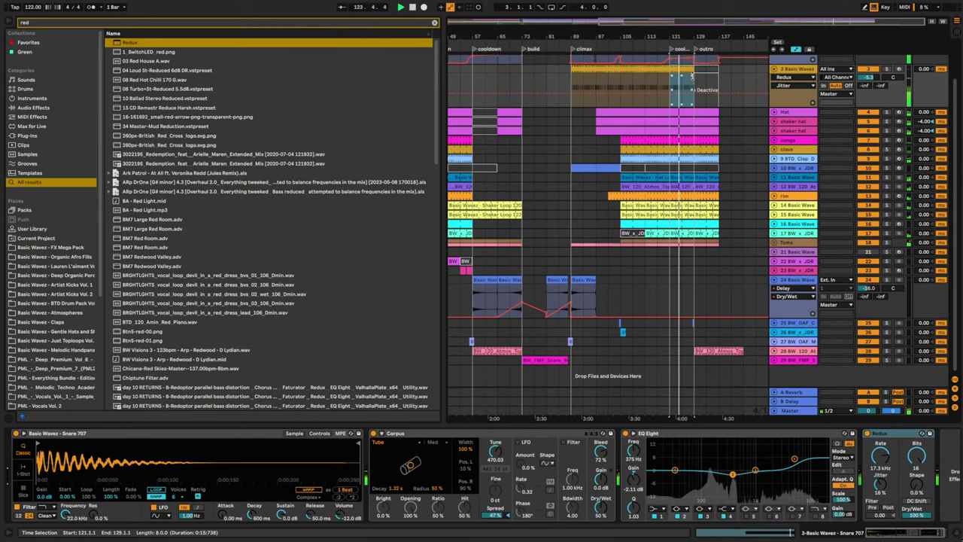
- Unfold track 29, place an 8-bar copy of the build's snare roll at bars 121 to 129, and play from bar 121
scroll(732, 112, up, 2)
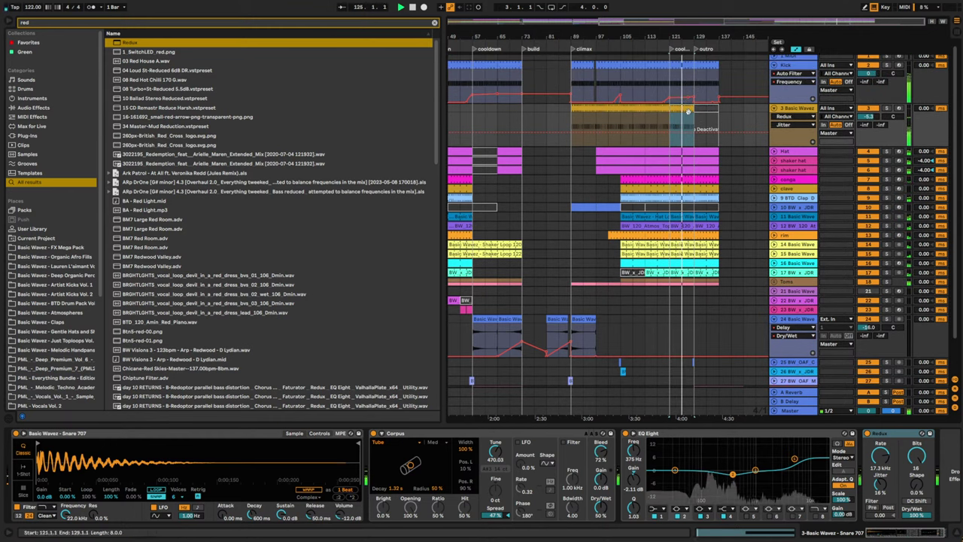
scroll(741, 158, down, 2)
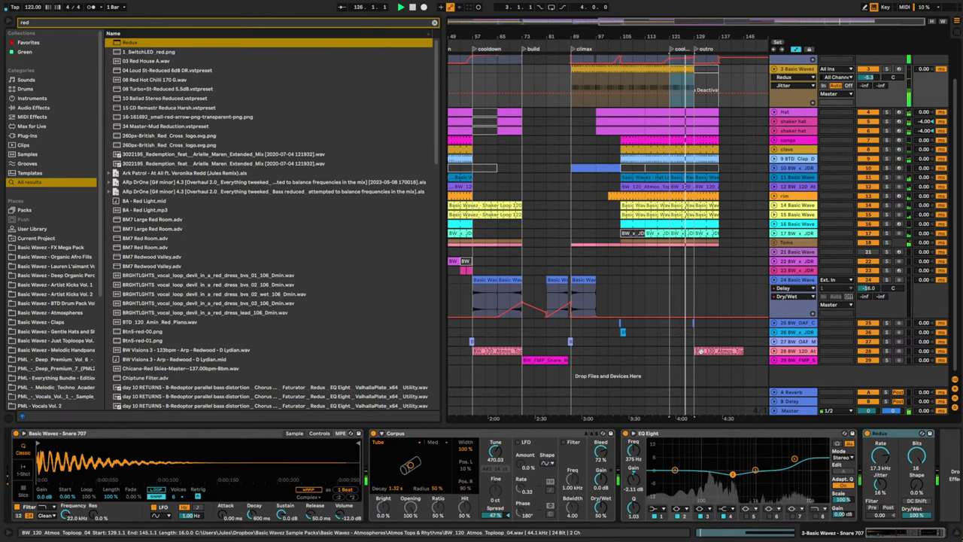
click(775, 361)
scroll(648, 367, down, 2)
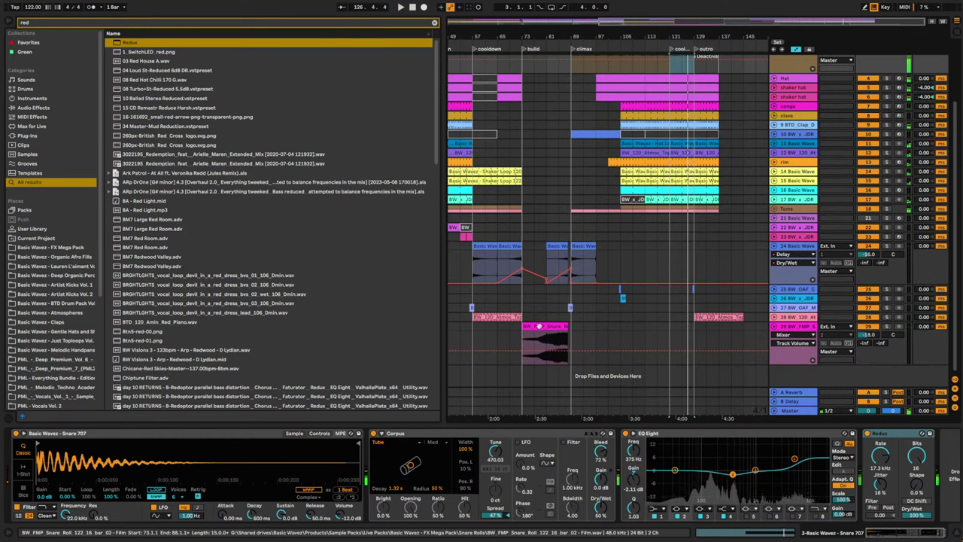
key(space)
drag(540, 325, 672, 330)
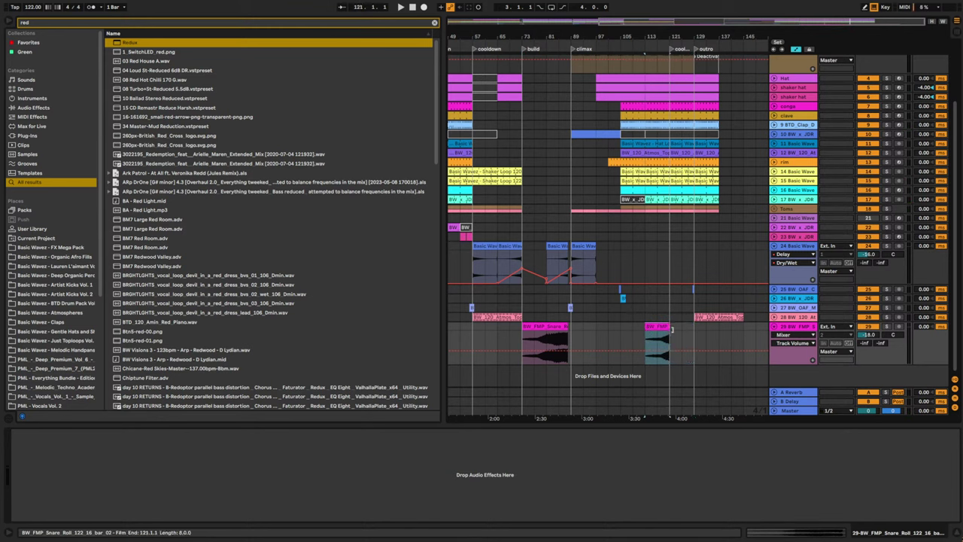
drag(645, 329, 662, 331)
click(662, 329)
key(space)
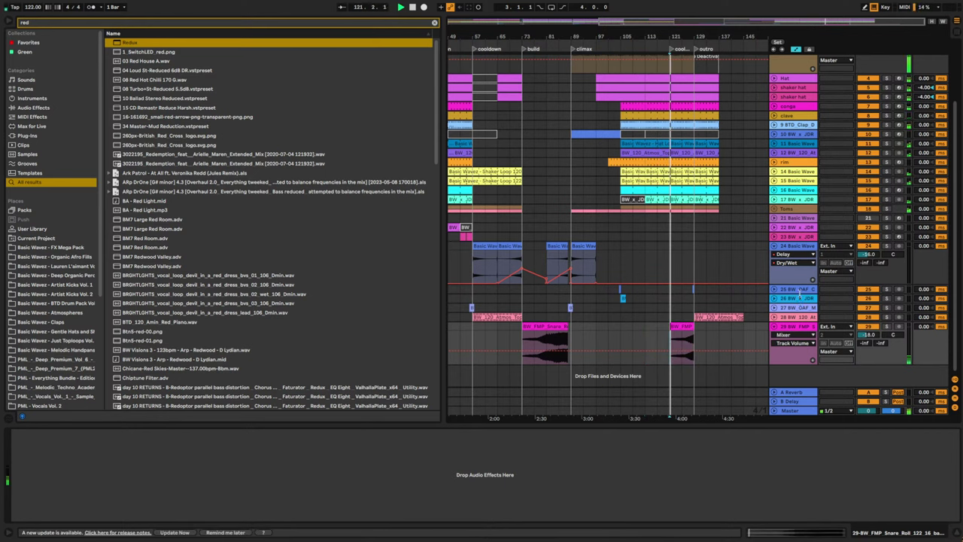
- Copy the mini timbale fill on track 27 from the build-to-climax transition to bar 125, leading into the outro
scroll(796, 269, up, 2)
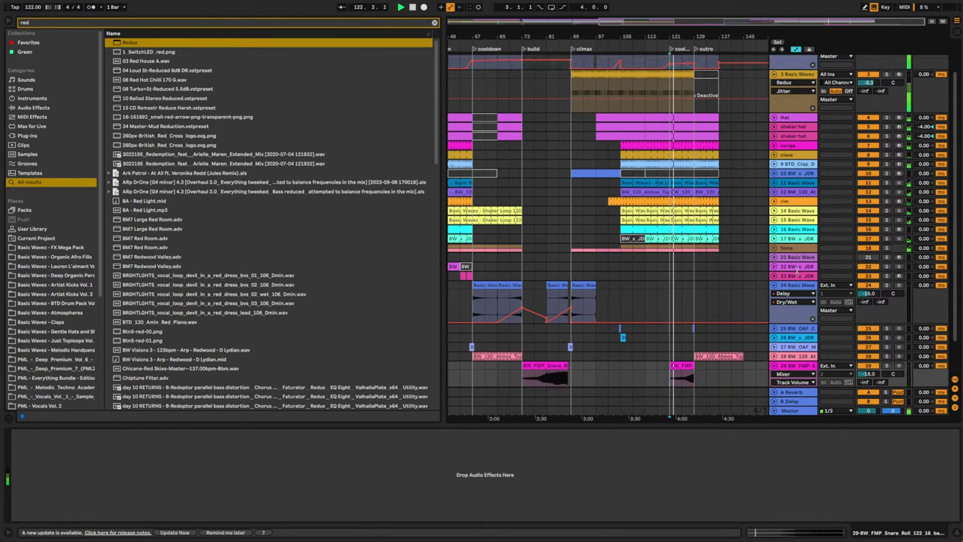
scroll(797, 267, down, 2)
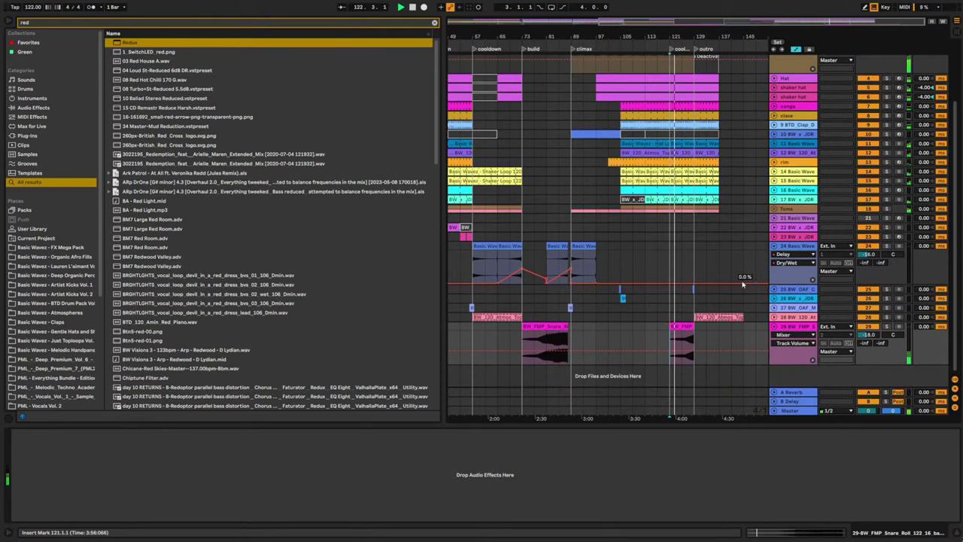
click(559, 306)
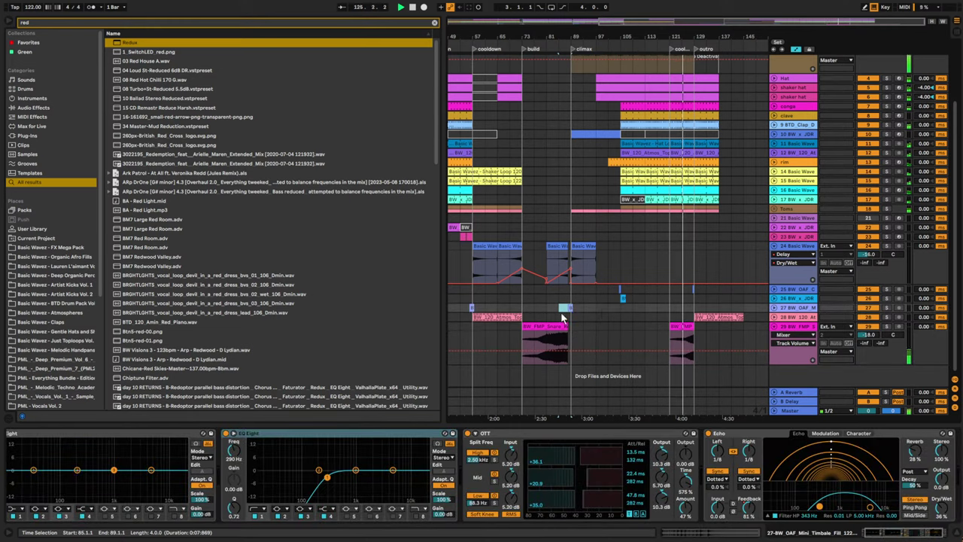
drag(561, 307, 582, 308)
click(681, 309)
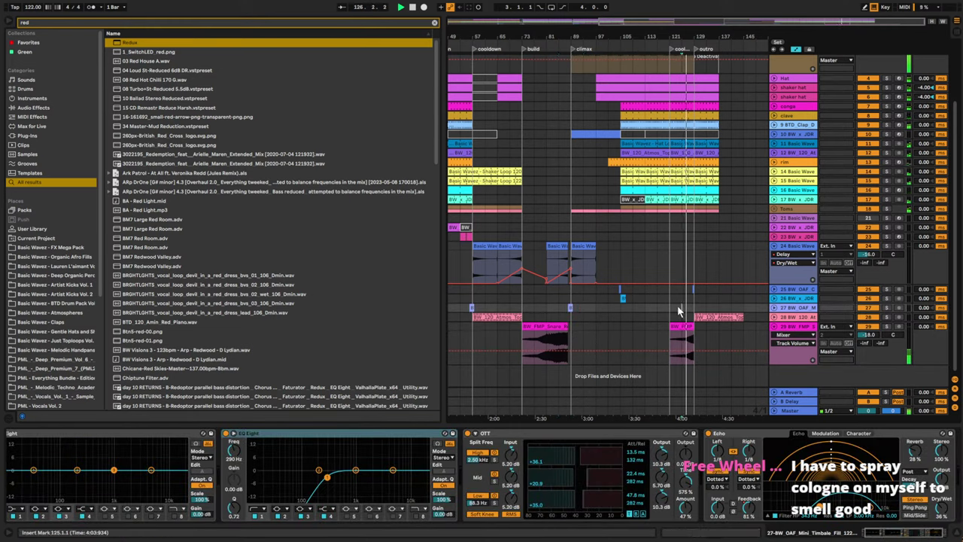
key(ctrl+v)
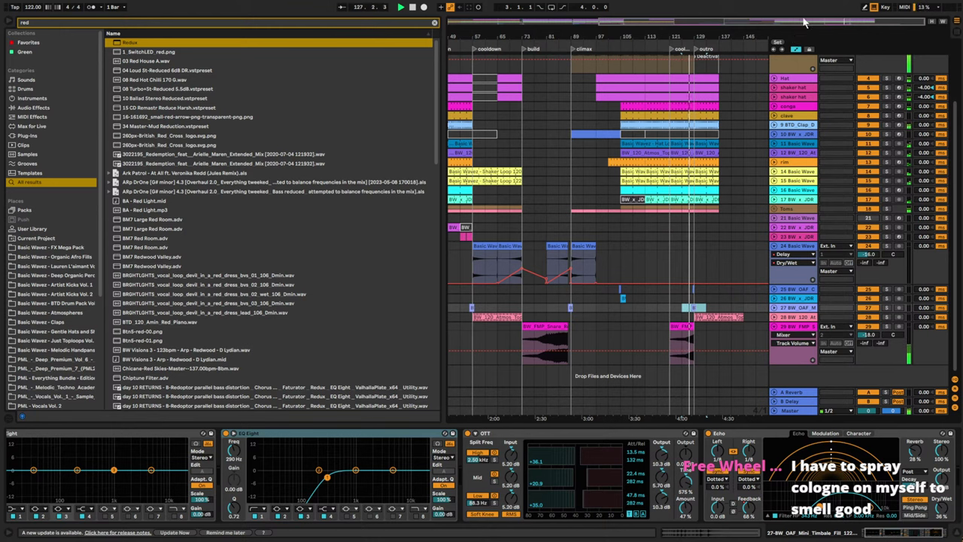
- Duplicate bars 129 to 137 from the kick through the toms to bar 137
drag(802, 20, 873, 30)
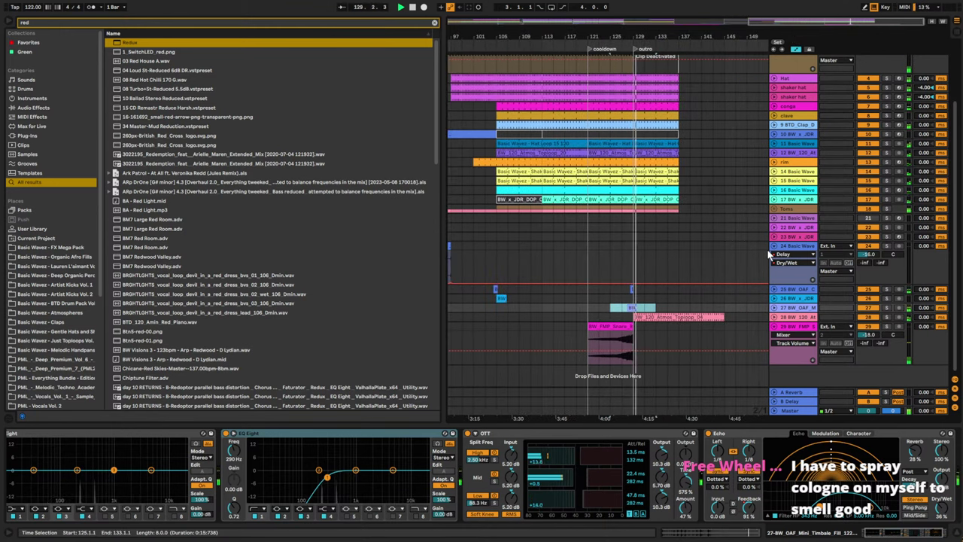
scroll(715, 236, up, 5)
click(640, 72)
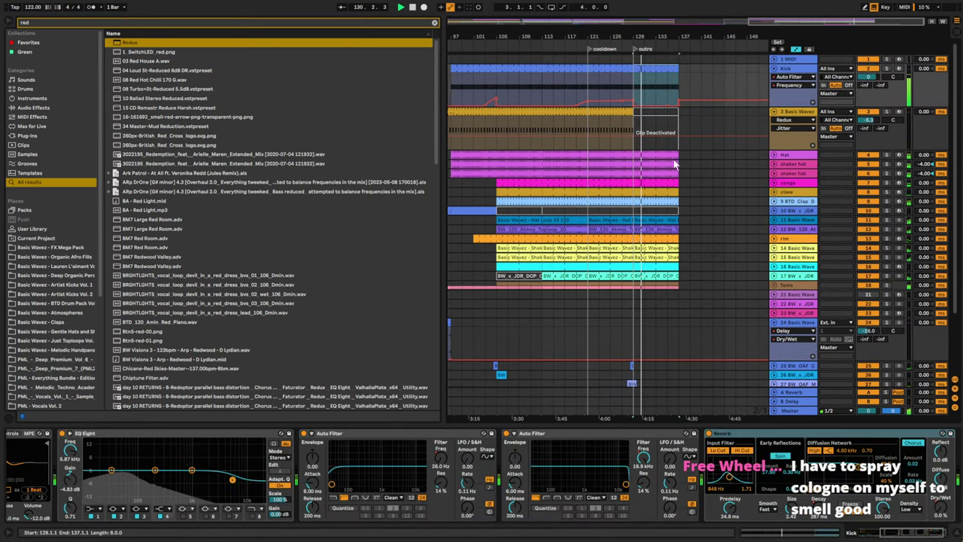
shift+click(679, 286)
key(ctrl+d)
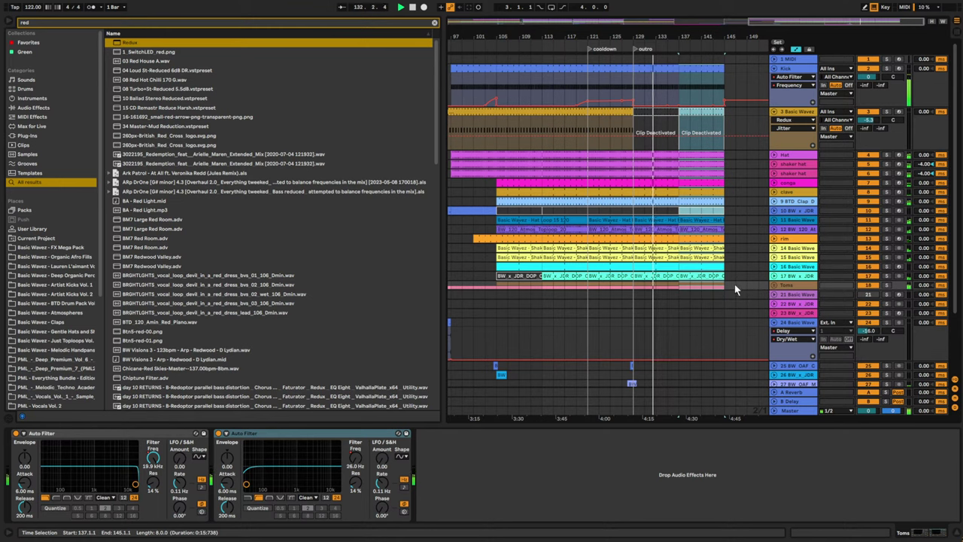
- Fold all the tracks in the arrangement
drag(778, 22, 778, 6)
drag(494, 22, 449, 22)
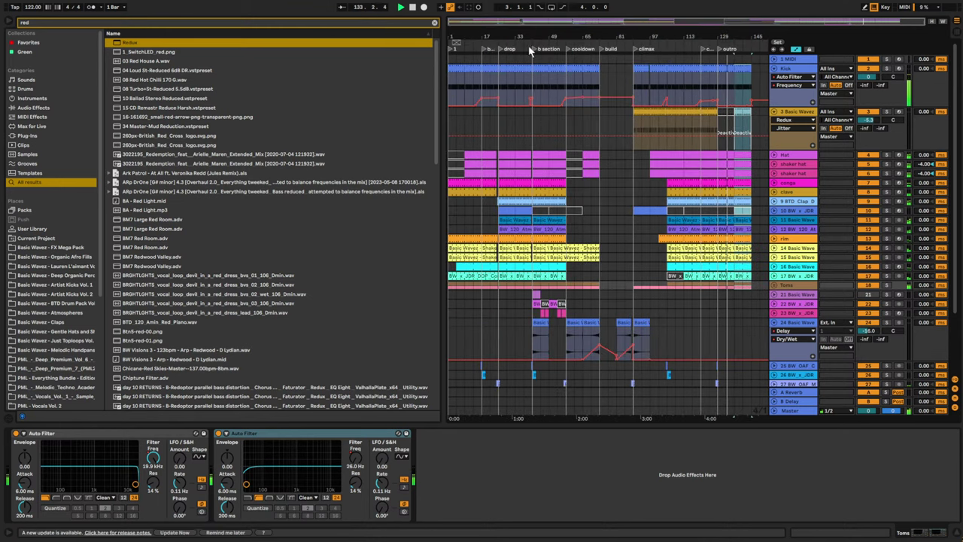
alt+click(774, 323)
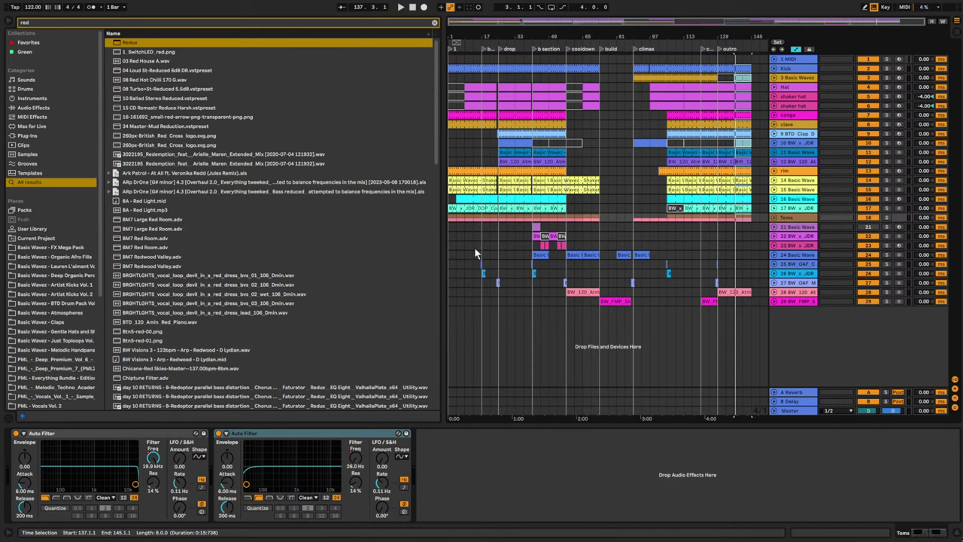
- Play from bar 13, solo the Toms group, and unfold it to inspect its tracks
click(483, 272)
key(space)
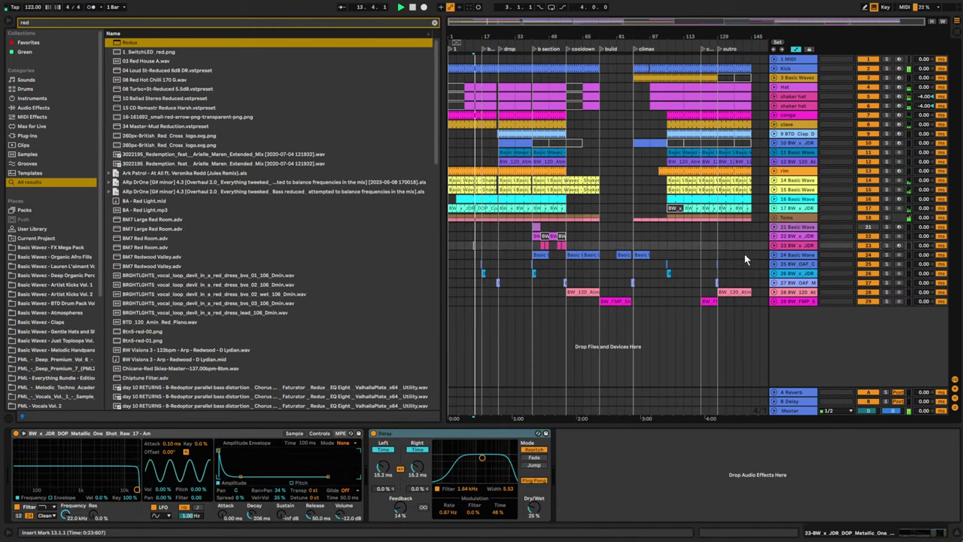
click(886, 218)
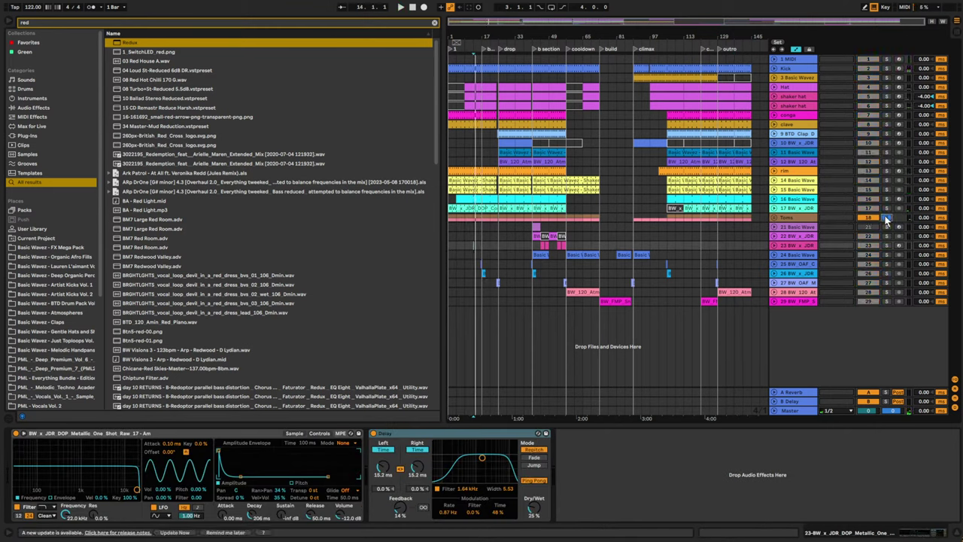
click(774, 218)
scroll(711, 218, down, 2)
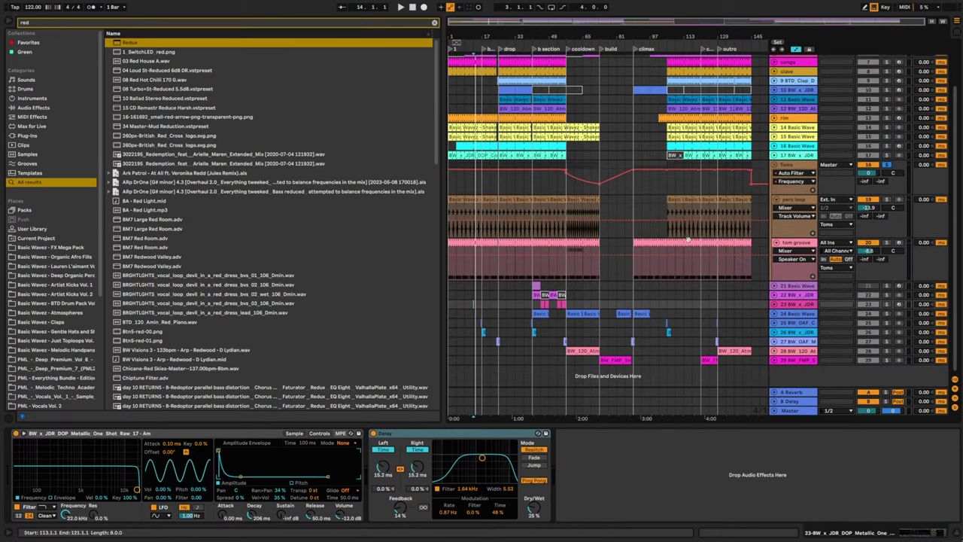
- Listen to the soloed tom groove through the first cooldown, starting from bar 57
click(574, 239)
click(570, 277)
key(space)
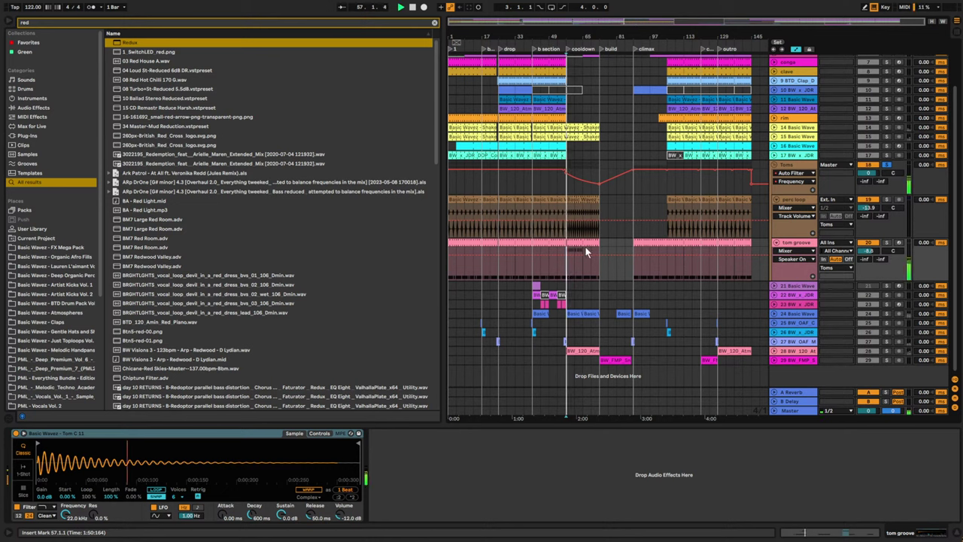
drag(567, 265, 599, 268)
click(585, 269)
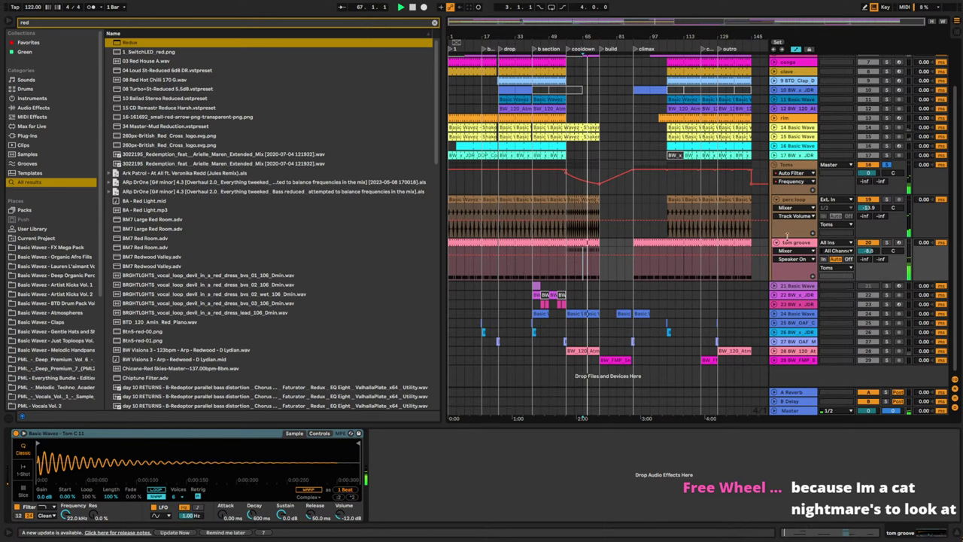
- Fold the Toms group, turn its solo off, and play the full mix from bar 65
click(777, 165)
click(775, 165)
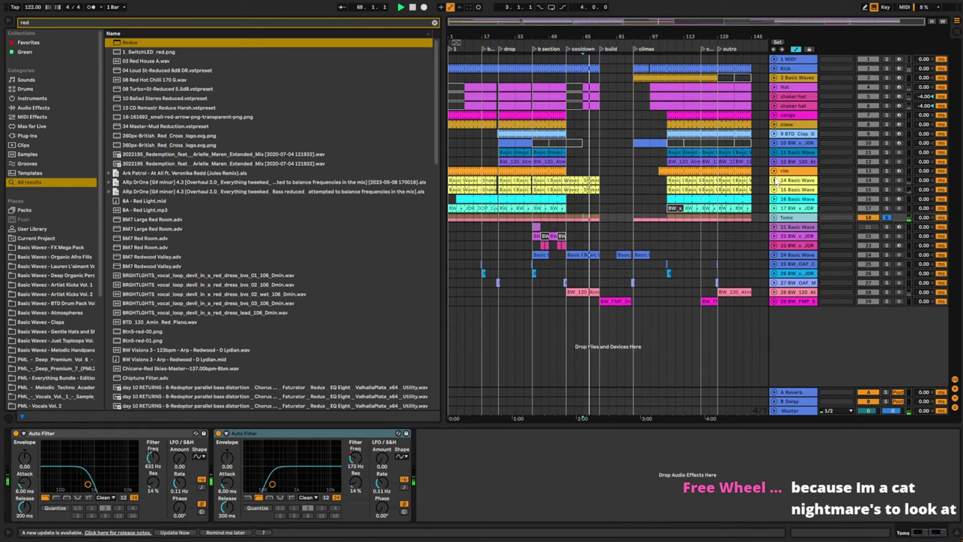
click(887, 219)
key(space)
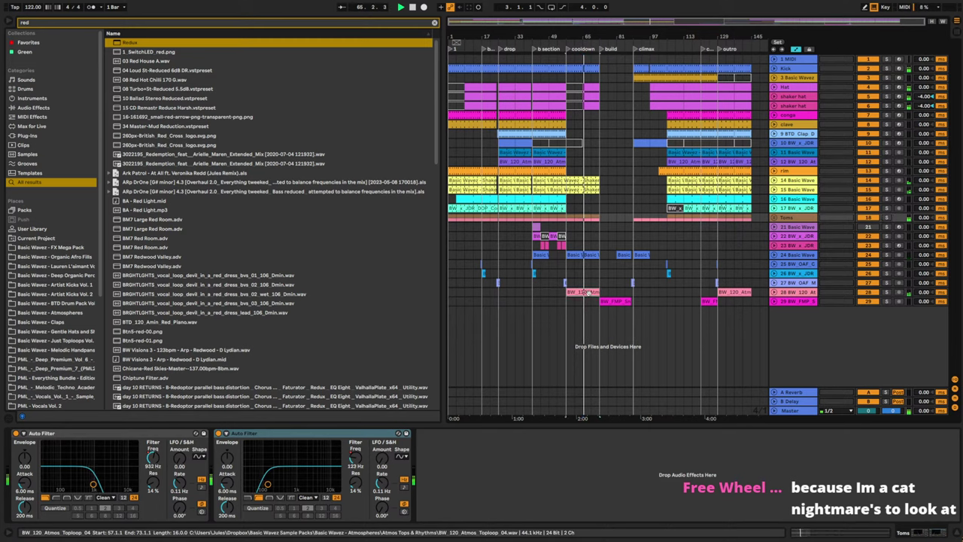
- Copy the track 28 Atmos Toploop clip from the first cooldown into the climax, placed at bars 97 to 105
drag(584, 293, 648, 298)
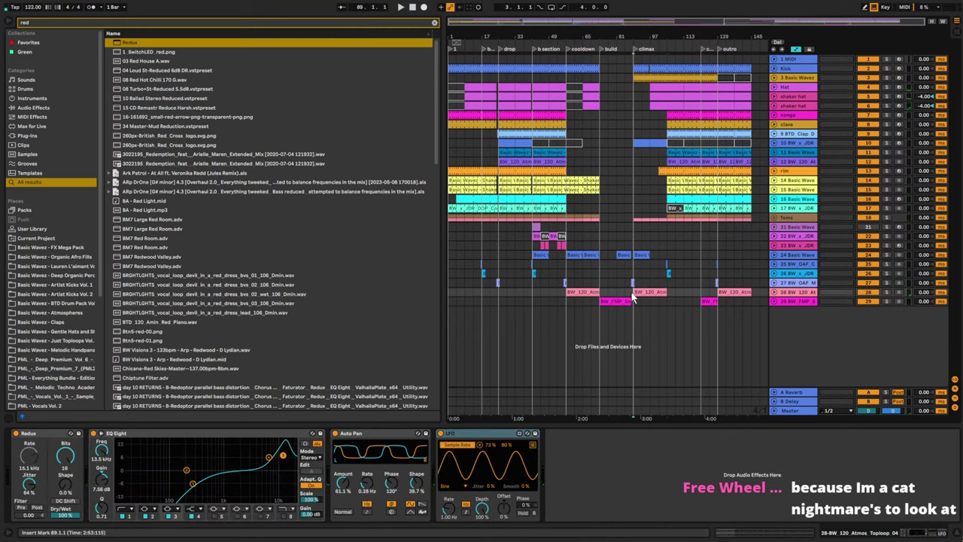
key(space)
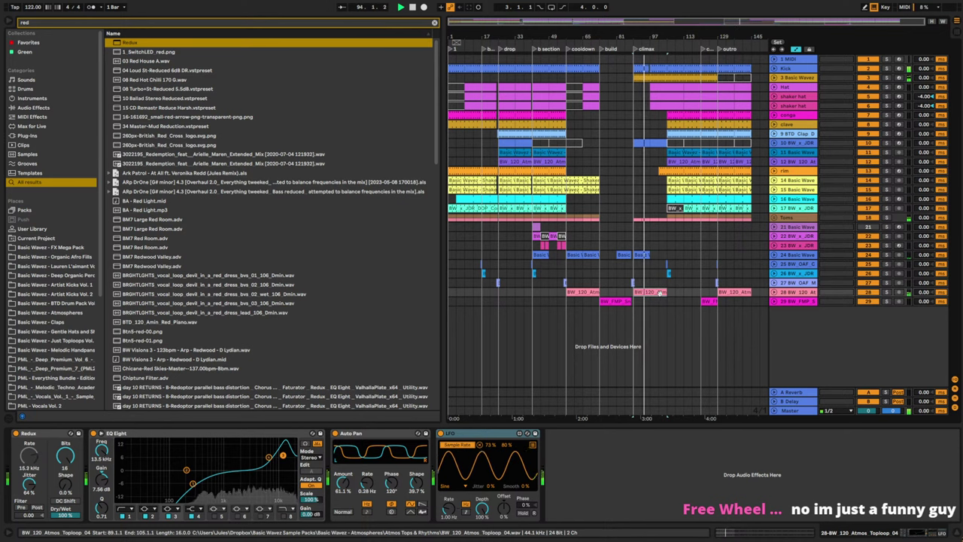
click(671, 297)
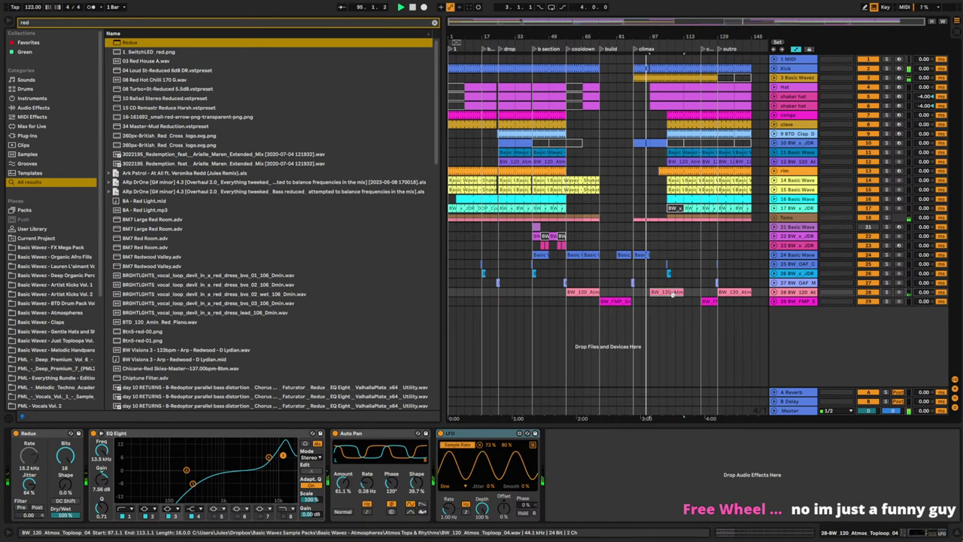
mouse_move(681, 294)
mouse_down()
mouse_move(704, 296)
mouse_move(664, 299)
mouse_up()
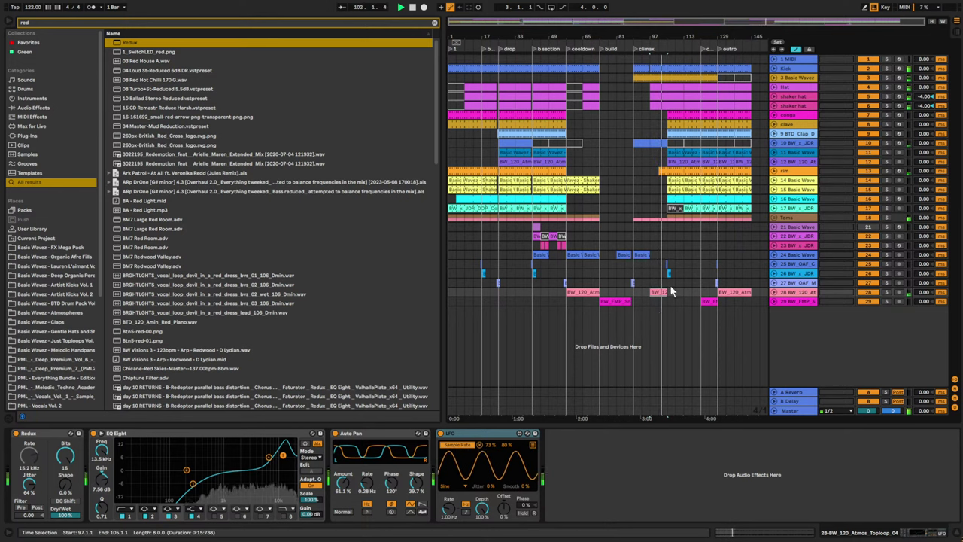
- Play the full mix from bar 1 to hear the intro
click(782, 301)
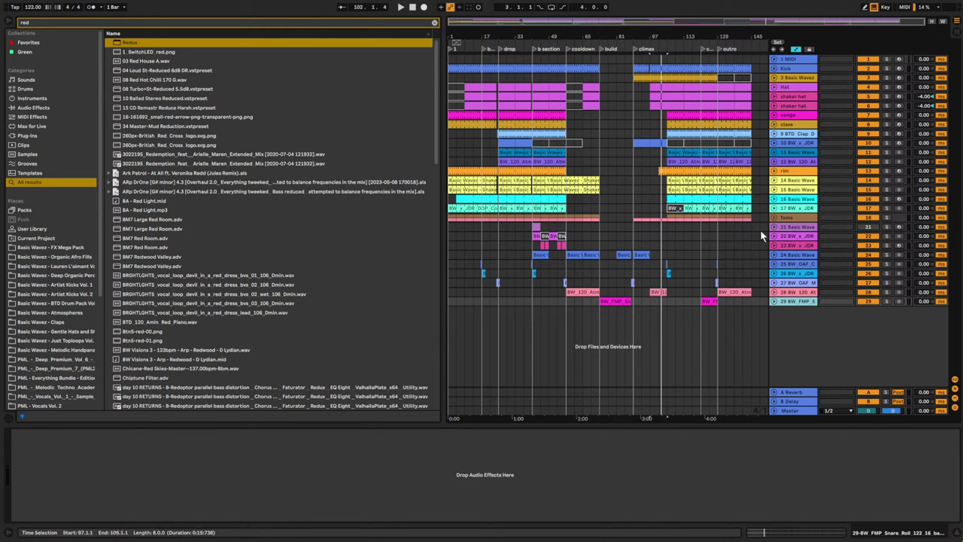
click(449, 304)
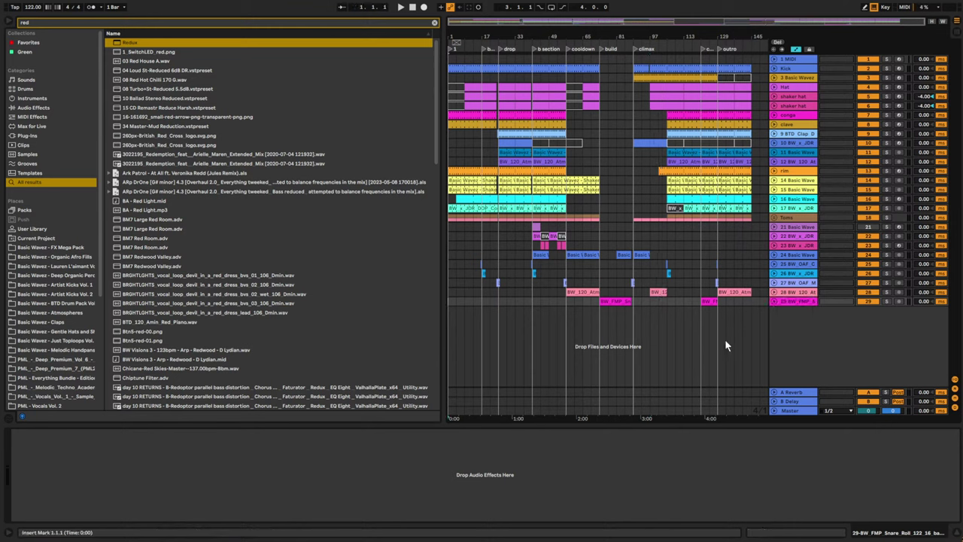
drag(454, 25, 454, 79)
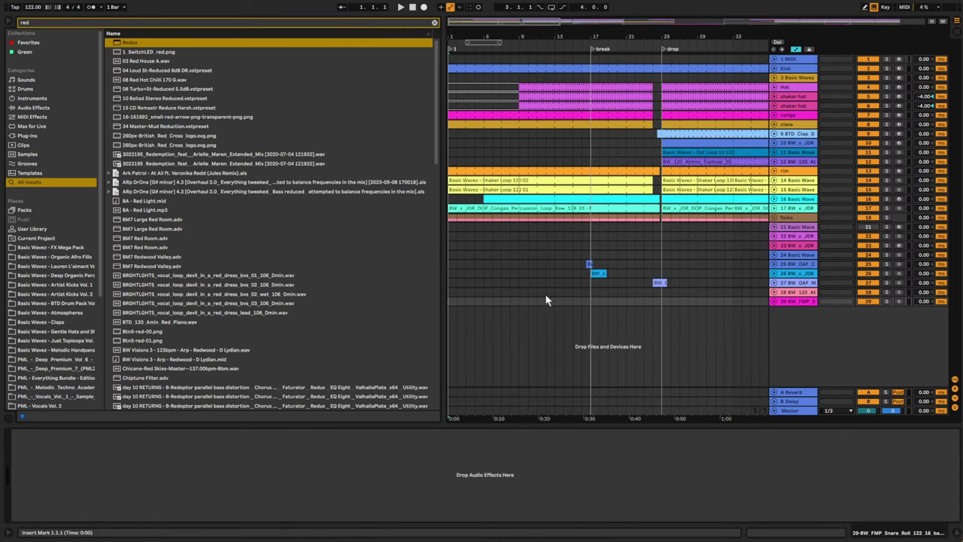
key(space)
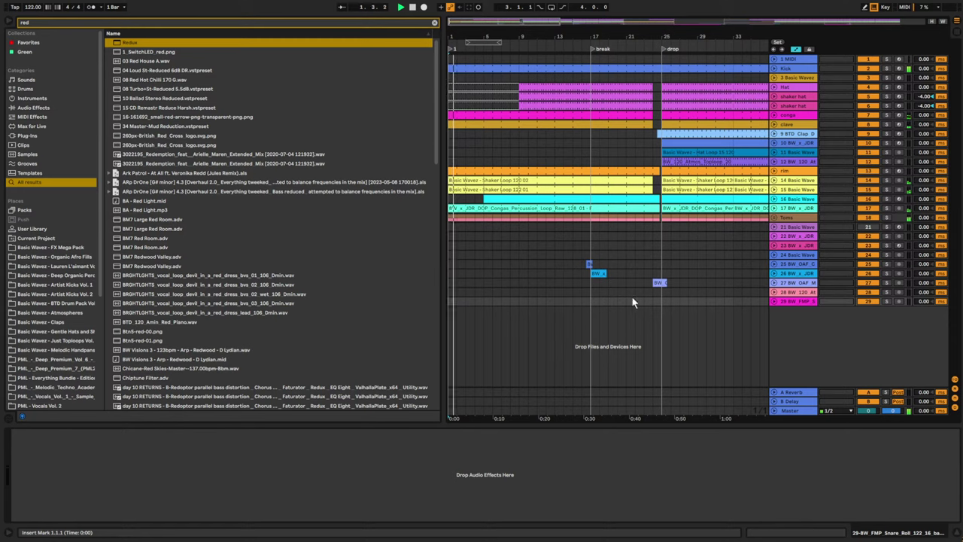
- Clear the browser search and open the Drones folder in the Basic Wavez - FX Mega Pack
click(55, 258)
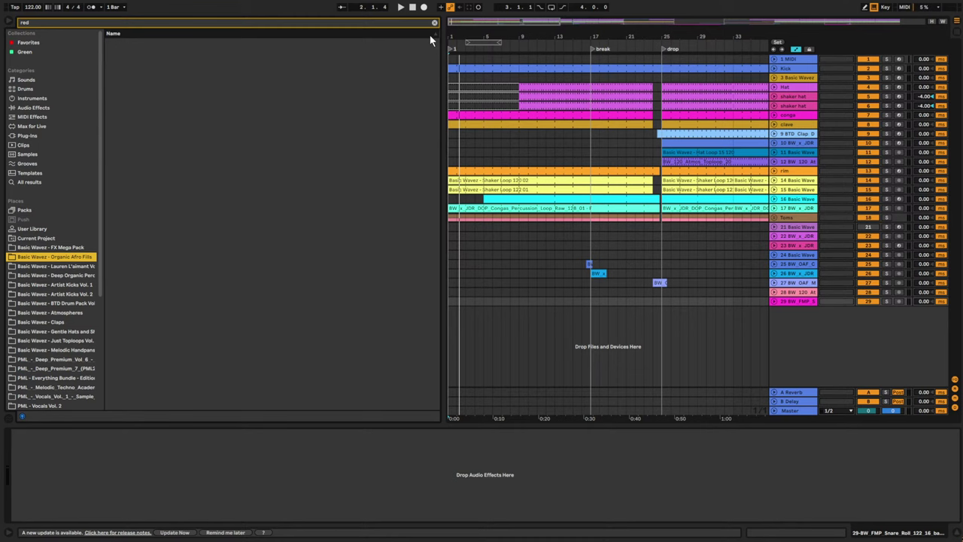
click(450, 229)
key(space)
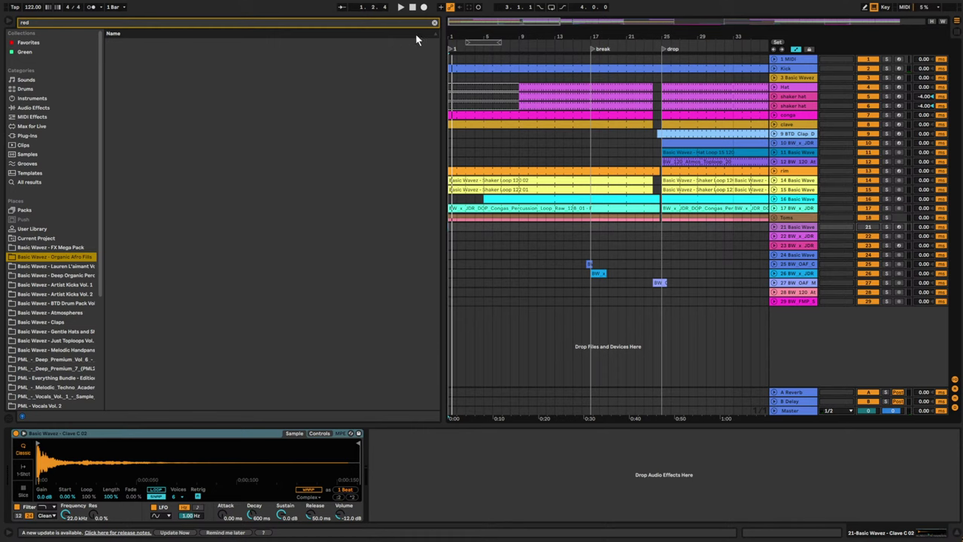
click(72, 247)
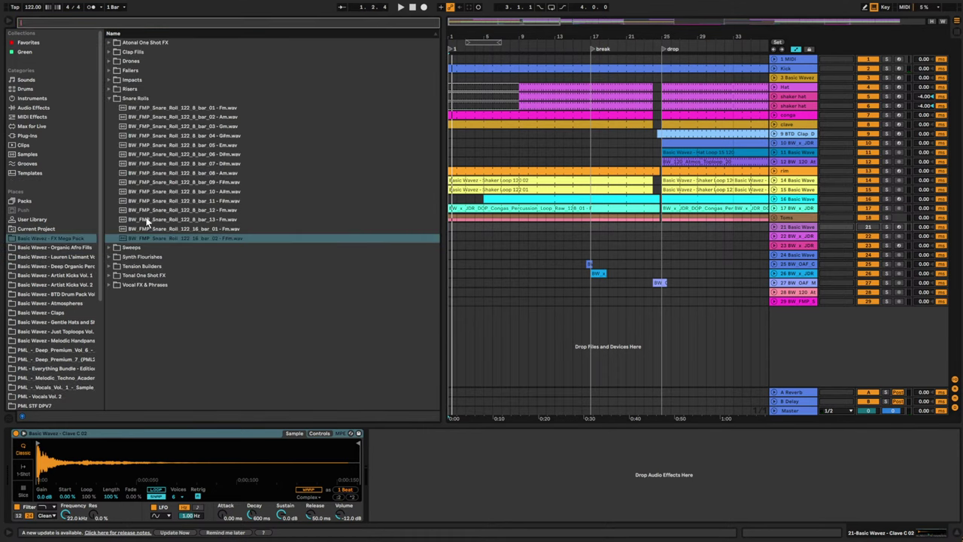
click(114, 101)
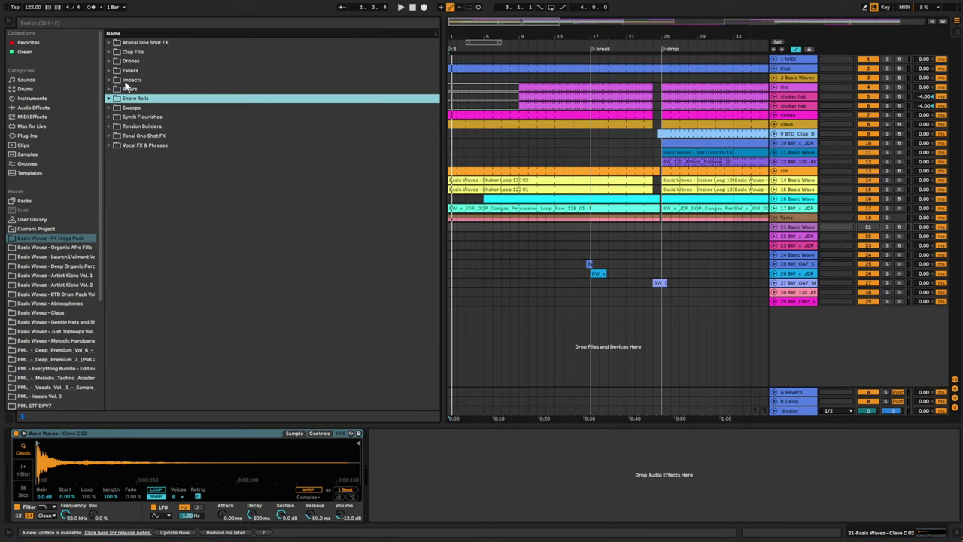
click(109, 61)
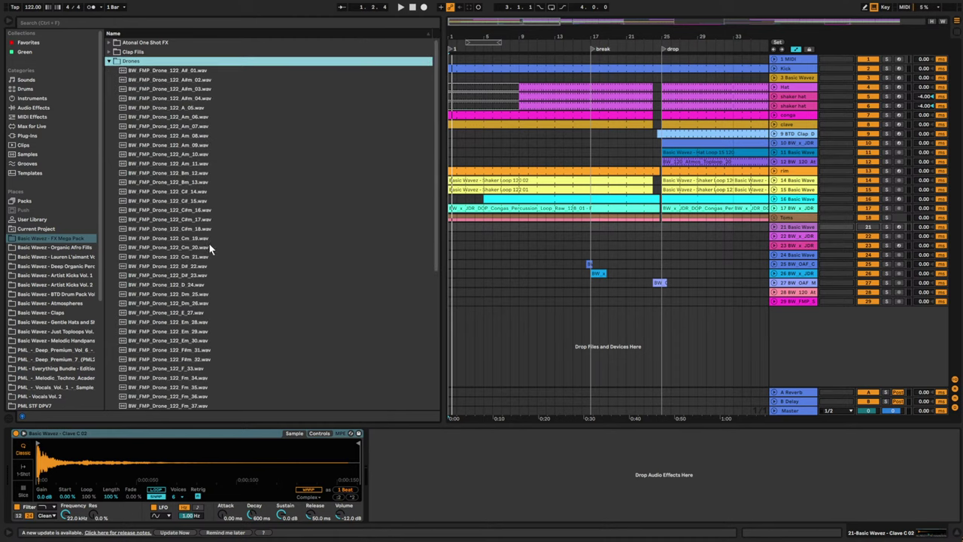
- Audition the Drone 122 samples Am_07, A#m_04, A#m_03 and A#m_02
click(172, 129)
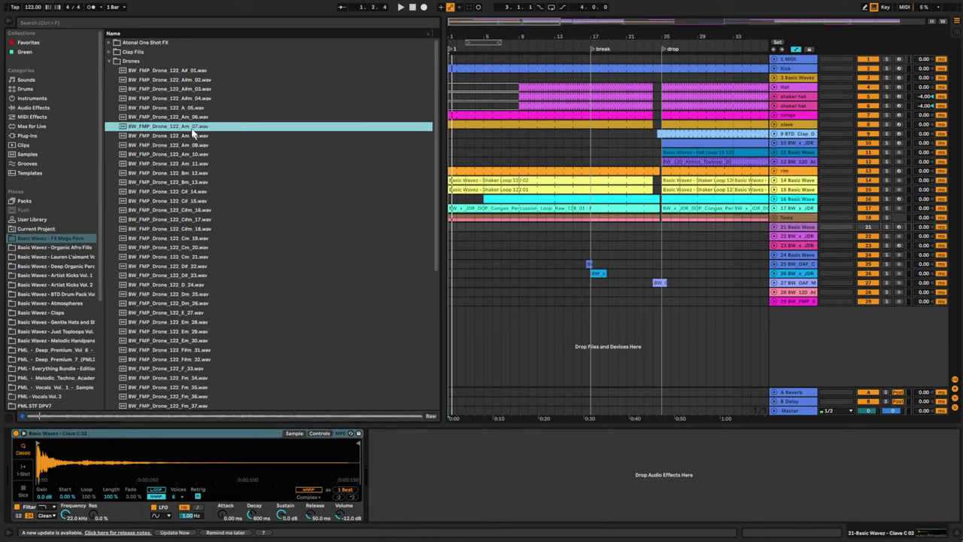
click(188, 101)
click(193, 89)
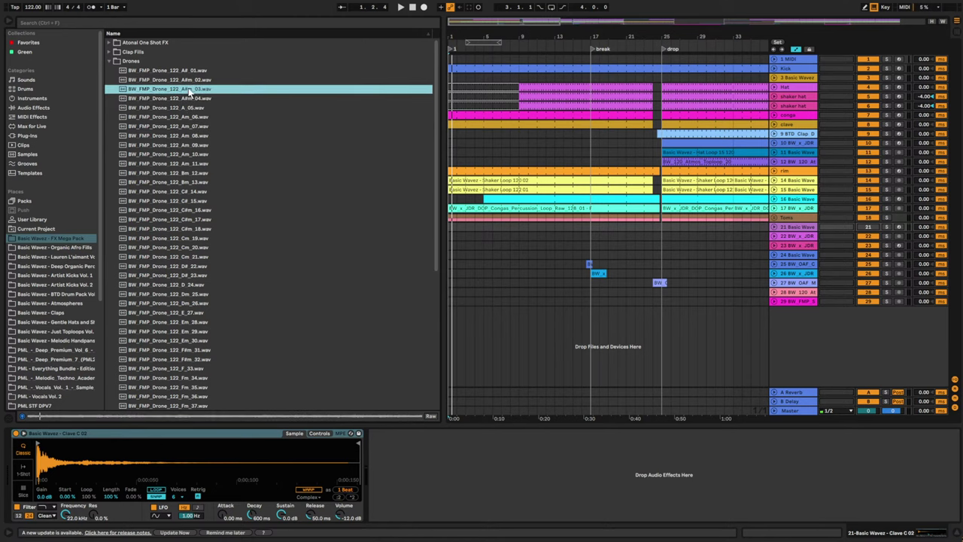
click(194, 80)
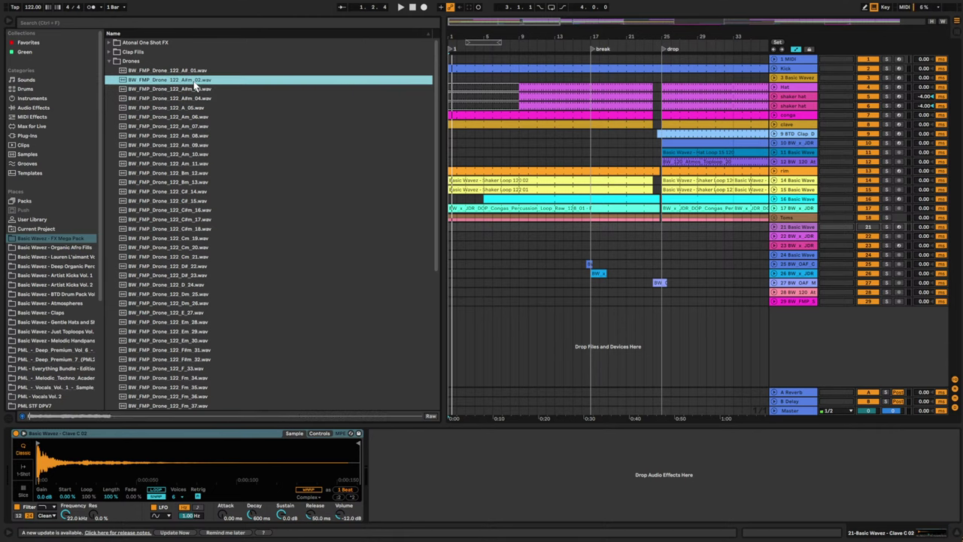
- Place BW_FMP_Drone_122_A#m_02 on a new audio track spanning bars 1 to 25 and set the track volume to -28.5 dB
drag(187, 85, 452, 327)
drag(574, 324, 658, 318)
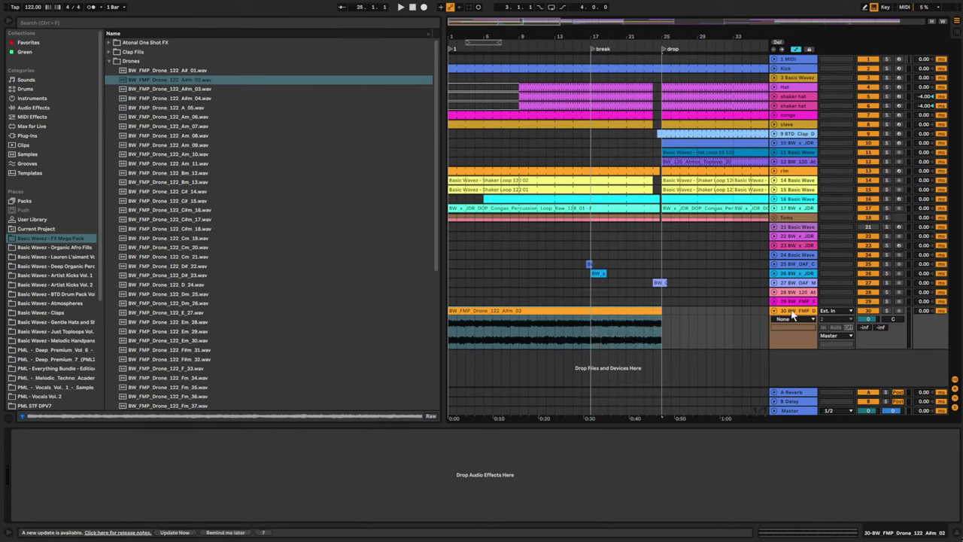
mouse_move(870, 320)
mouse_down()
mouse_move(870, 330)
mouse_move(870, 319)
mouse_up()
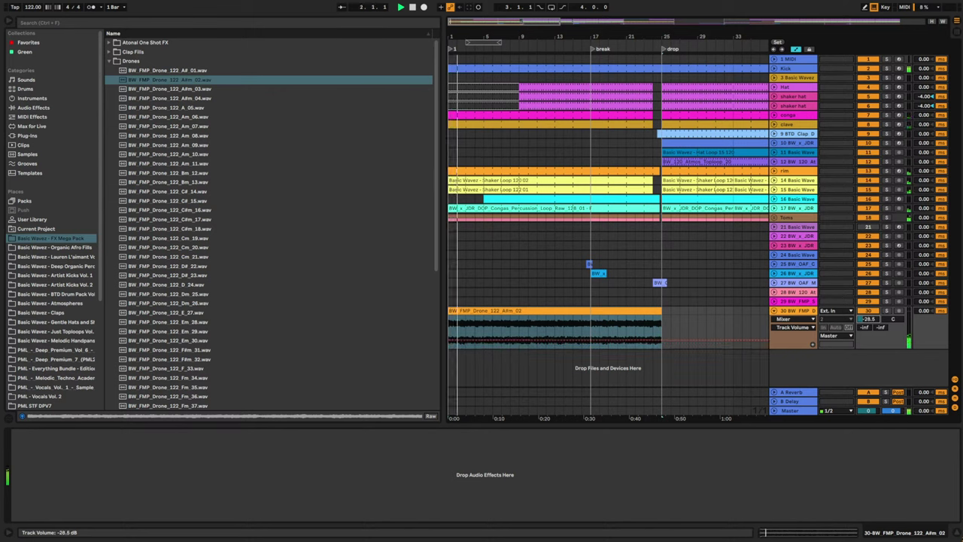
click(598, 322)
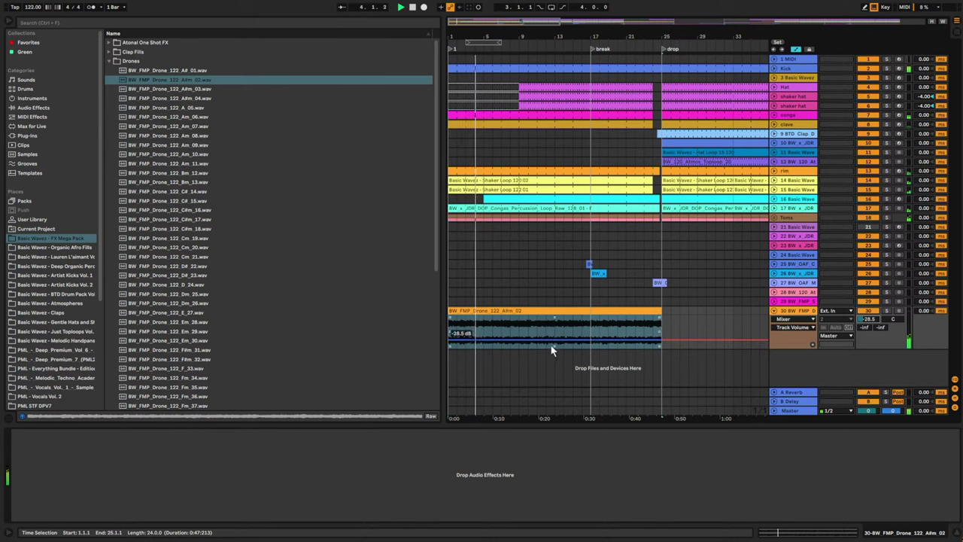
click(800, 312)
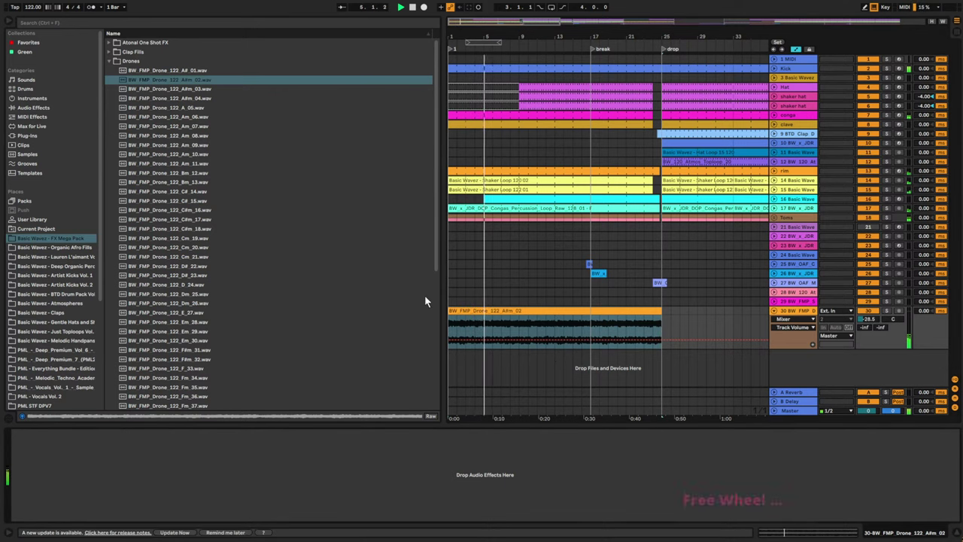
- Find Utility in the browser and add it to the drone track
click(314, 23)
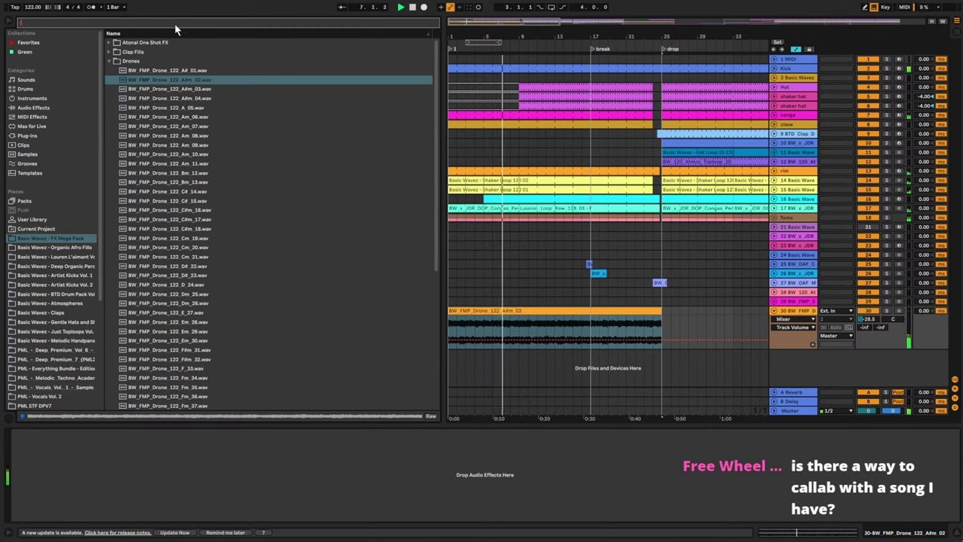
text(ut)
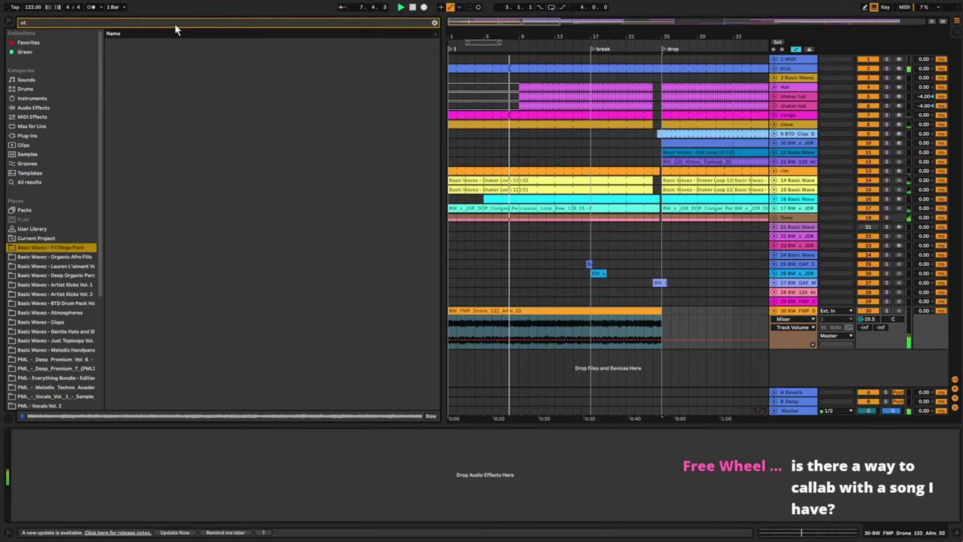
click(51, 178)
double_click(128, 43)
click(598, 343)
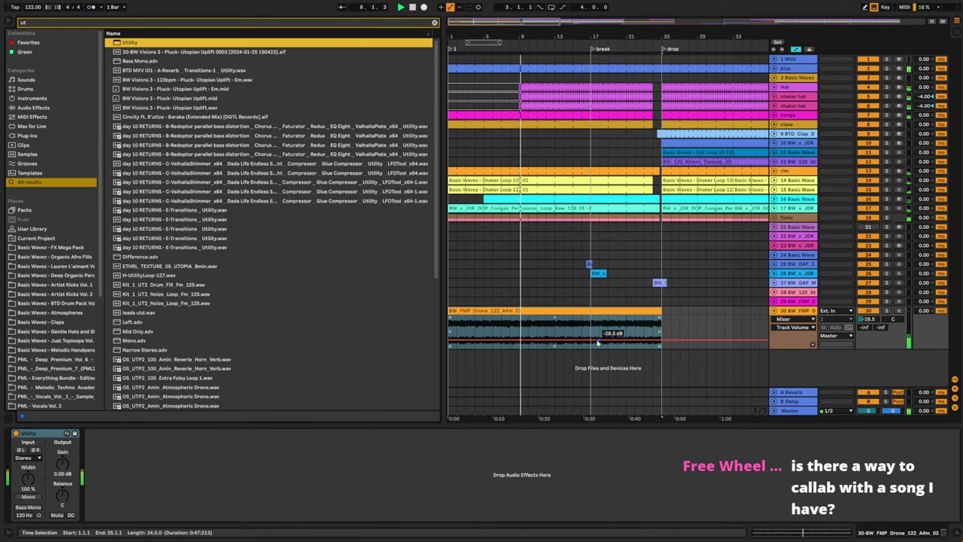
- Automate the drone's Utility gain to rise gradually from bar 1 to 0 dB at bar 17
click(64, 465)
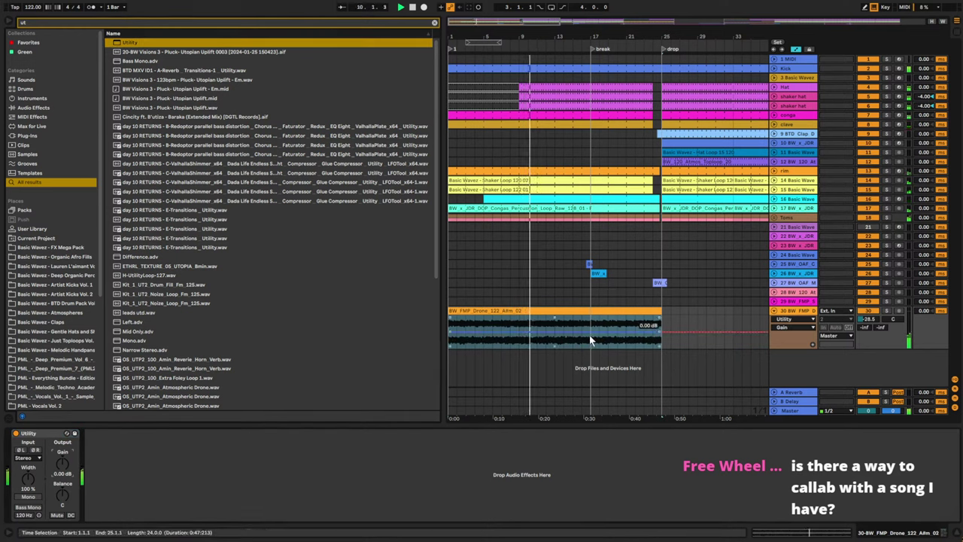
click(591, 332)
drag(450, 332, 450, 341)
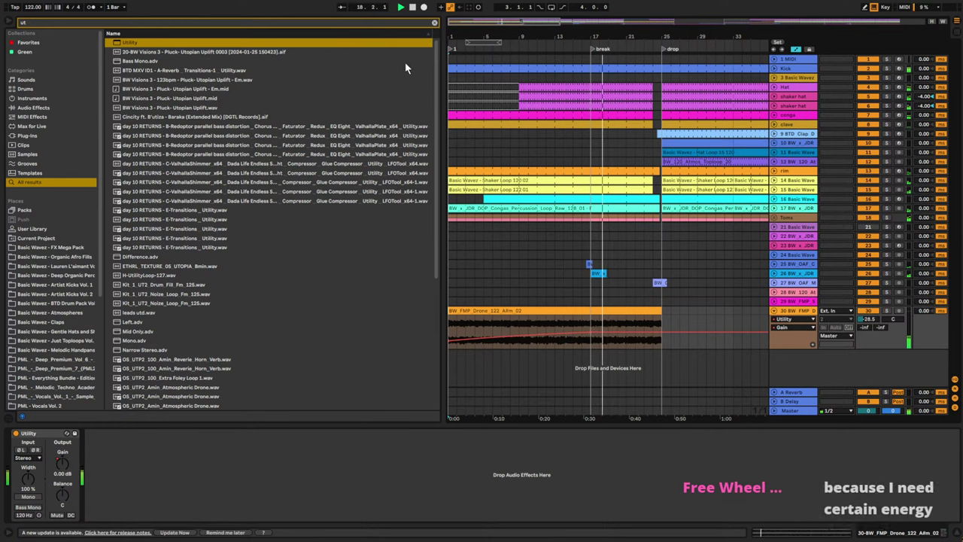
- Add an Auto Filter after Utility on the drone track and lower its frequency to about 163 Hz
key(BackSpace)
key(BackSpace)
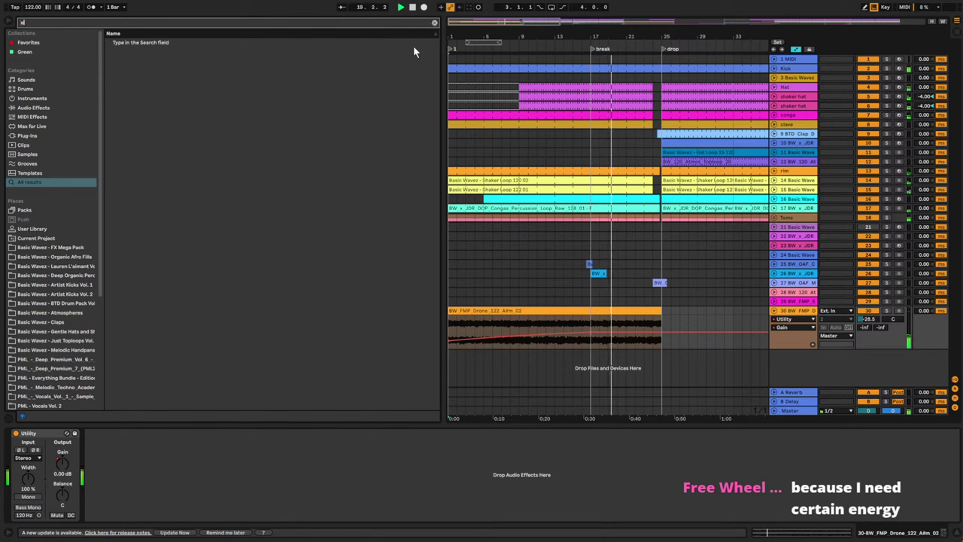
text(ut)
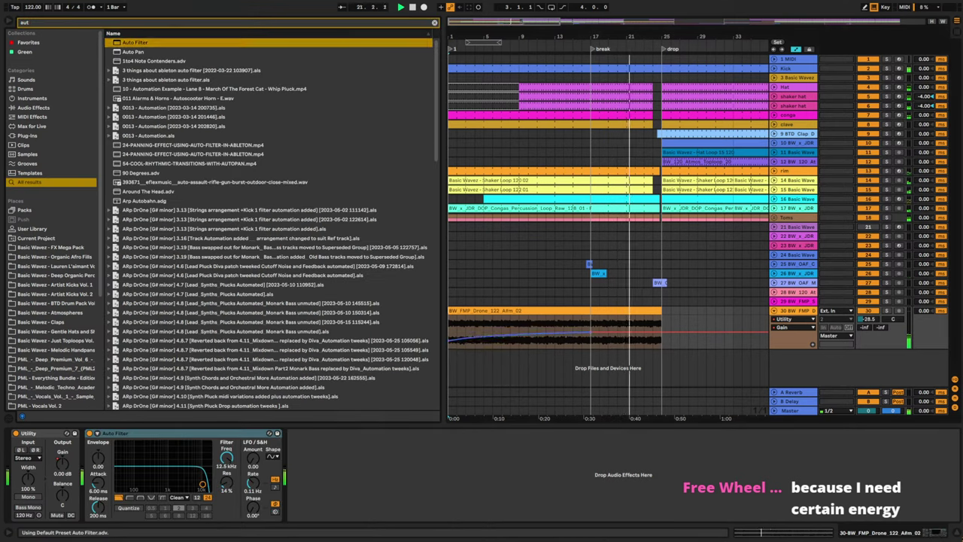
drag(227, 457, 226, 522)
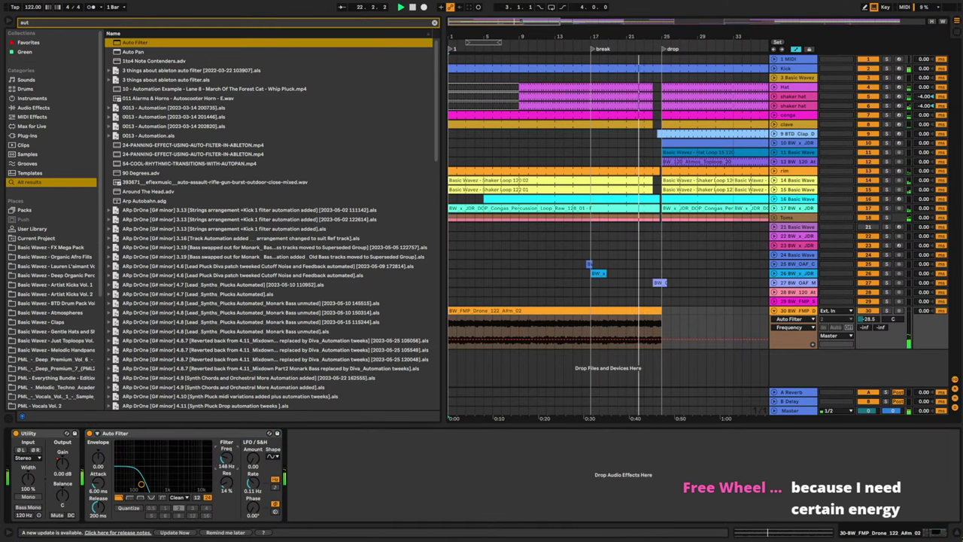
- Automate the drone's Auto Filter frequency to sweep upward from bar 1 to bar 25
key(space)
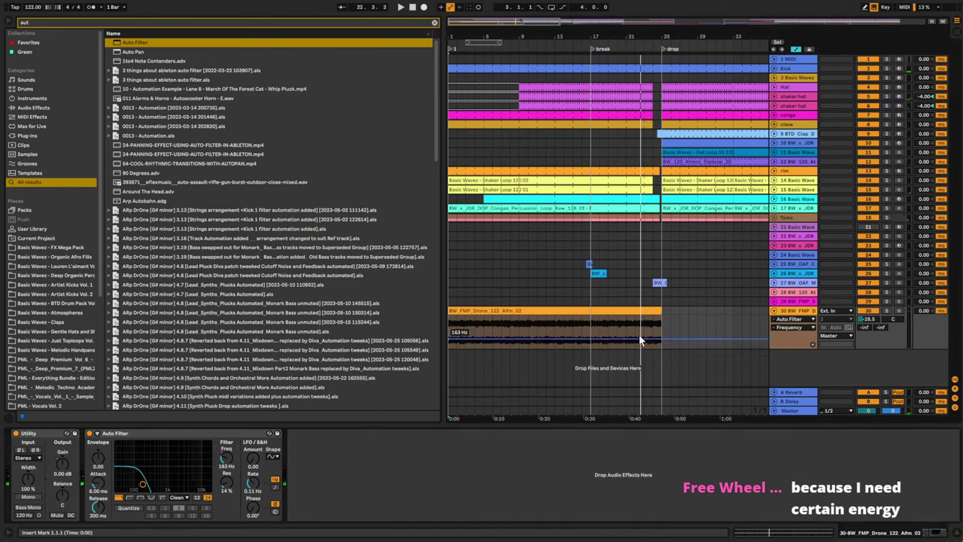
key(space)
drag(660, 339, 661, 322)
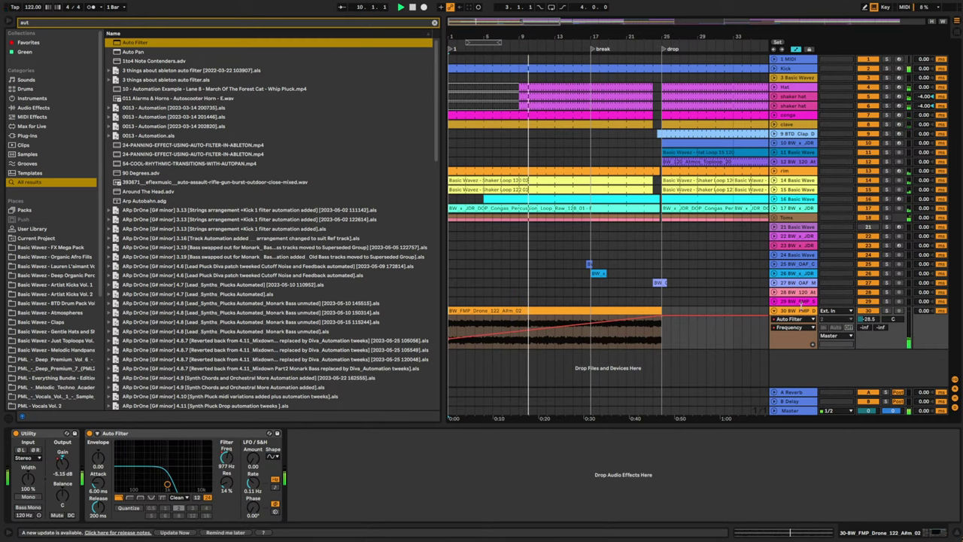
- Raise the start of the drone's filter frequency automation to about 798 Hz and check it from bar 1
drag(662, 312, 622, 322)
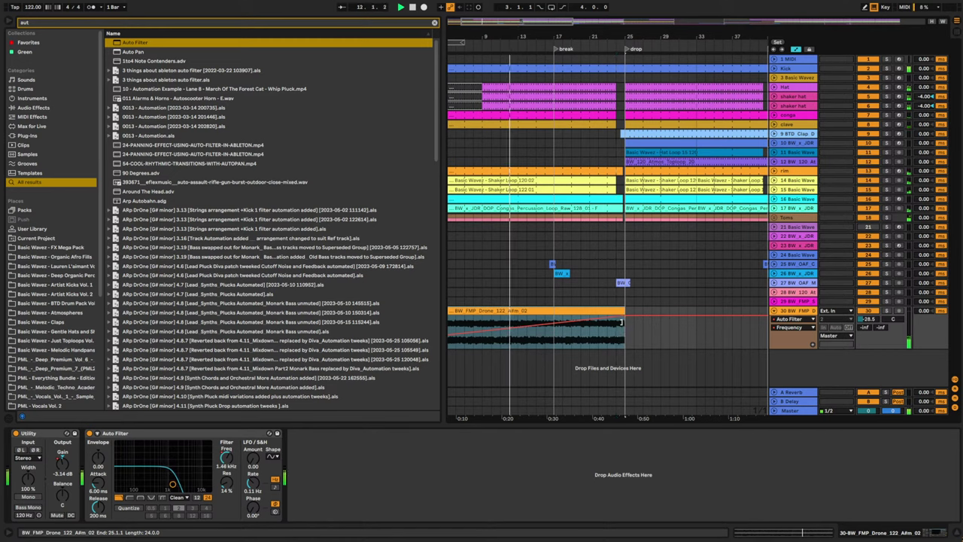
drag(523, 36, 553, 27)
key(space)
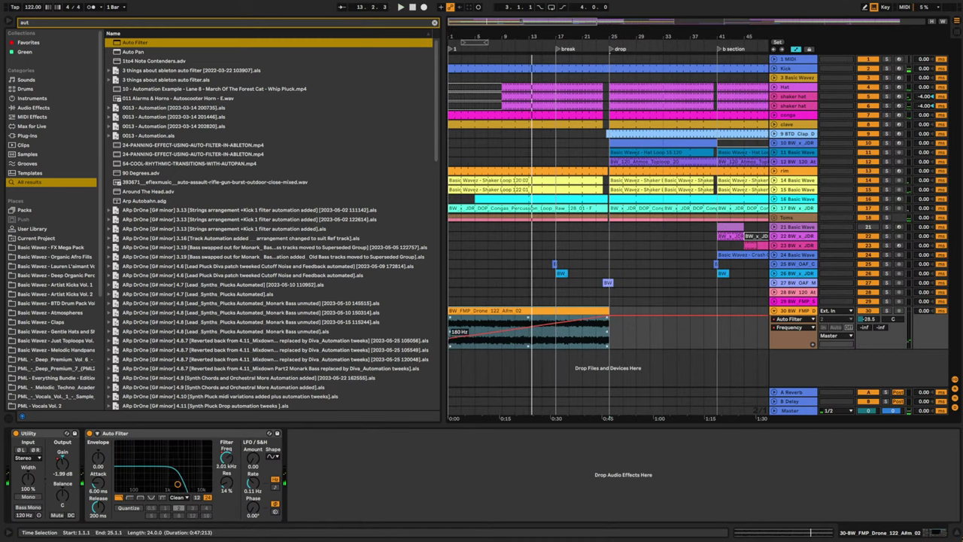
key(space)
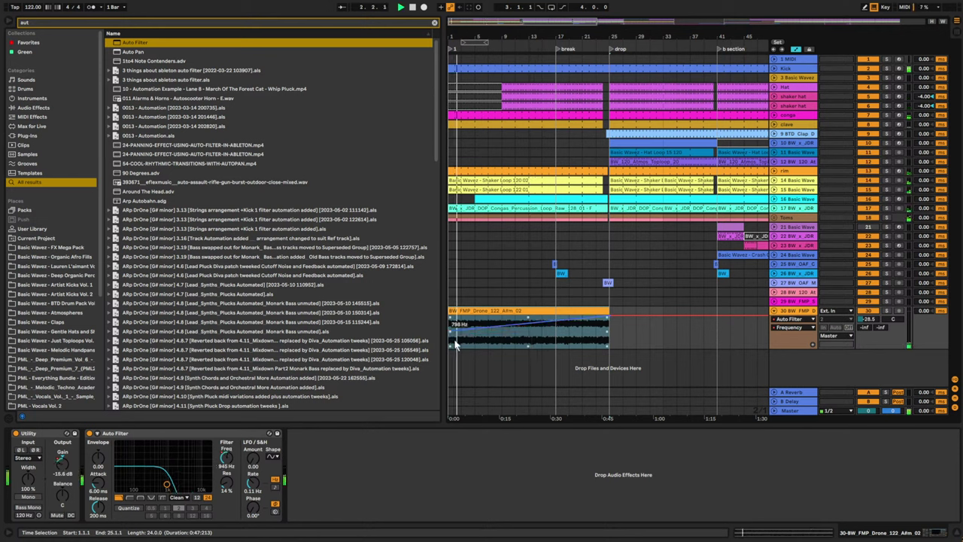
key(space)
key(space)
key(space)
- Replace the drone's Utility gain automation with a ramp from about -4.18 dB at bar 1 to 0 dB at bar 9, and play it
click(61, 461)
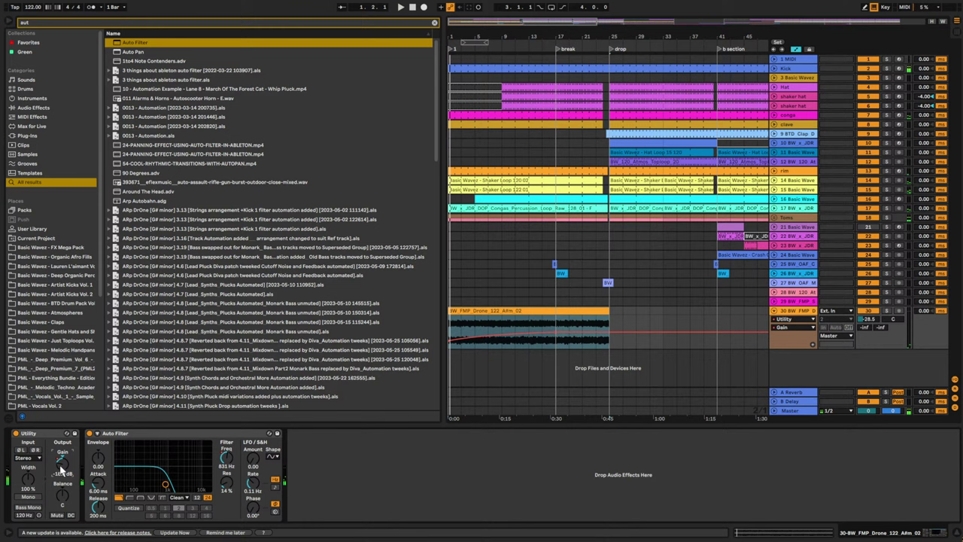
click(450, 341)
key(space)
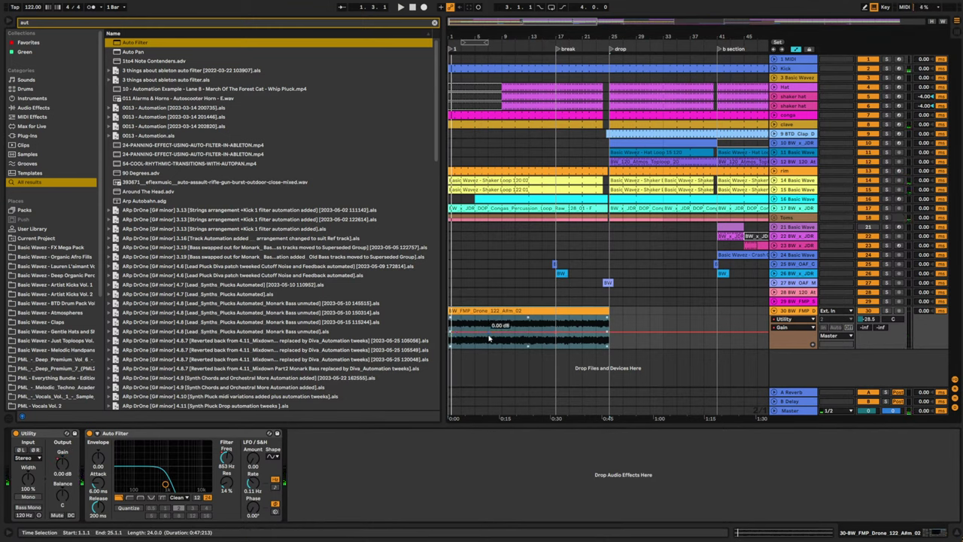
click(451, 333)
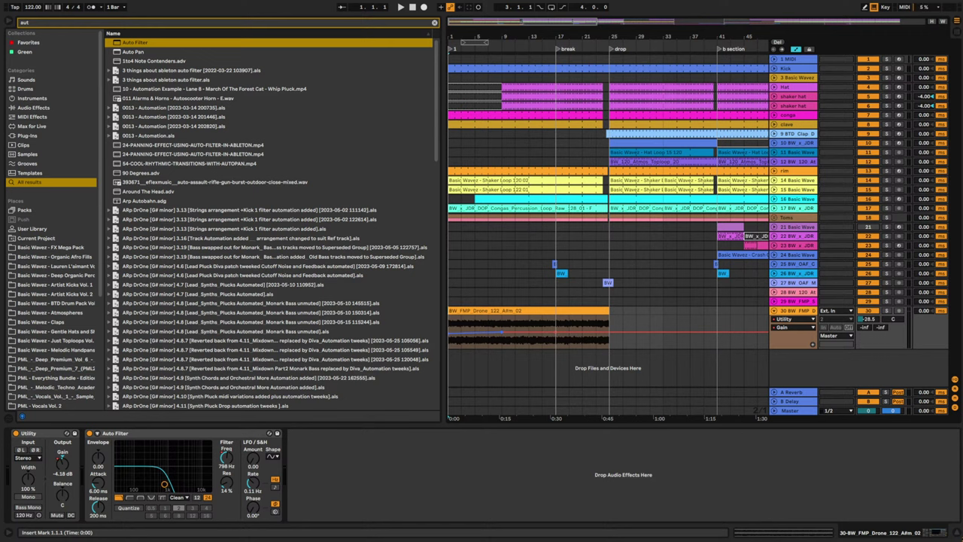
key(space)
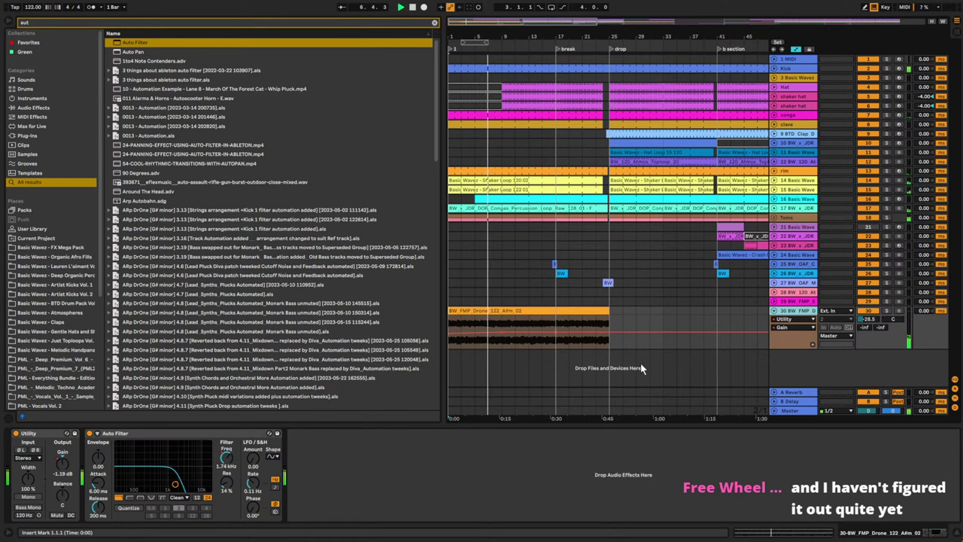
- Find the Diva synth in the browser and add it on a new track below the drone track
click(434, 23)
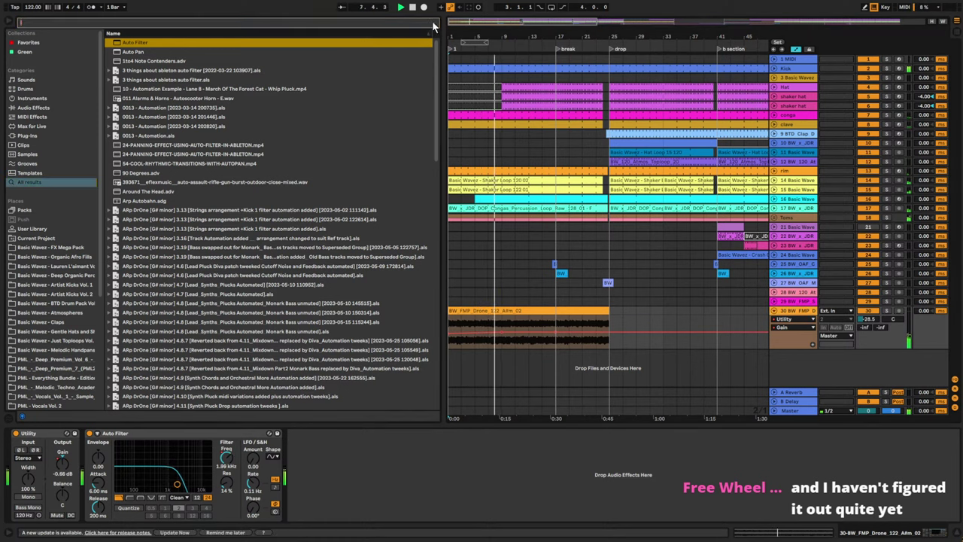
text(diva)
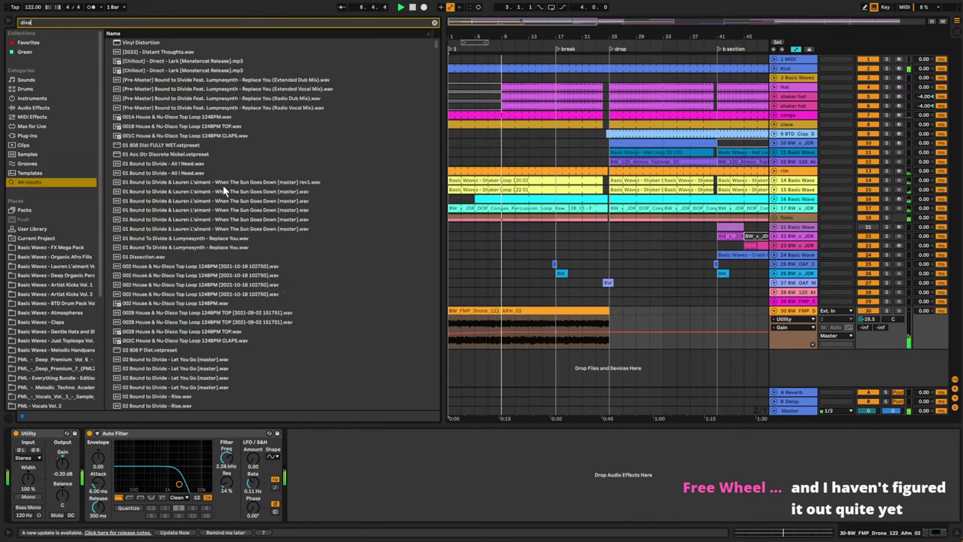
drag(434, 52, 278, 427)
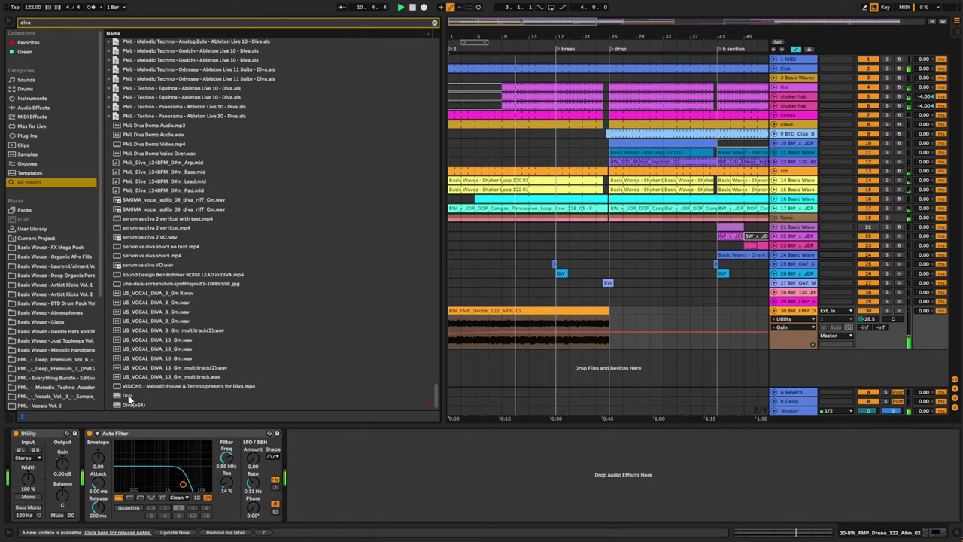
drag(130, 398, 676, 350)
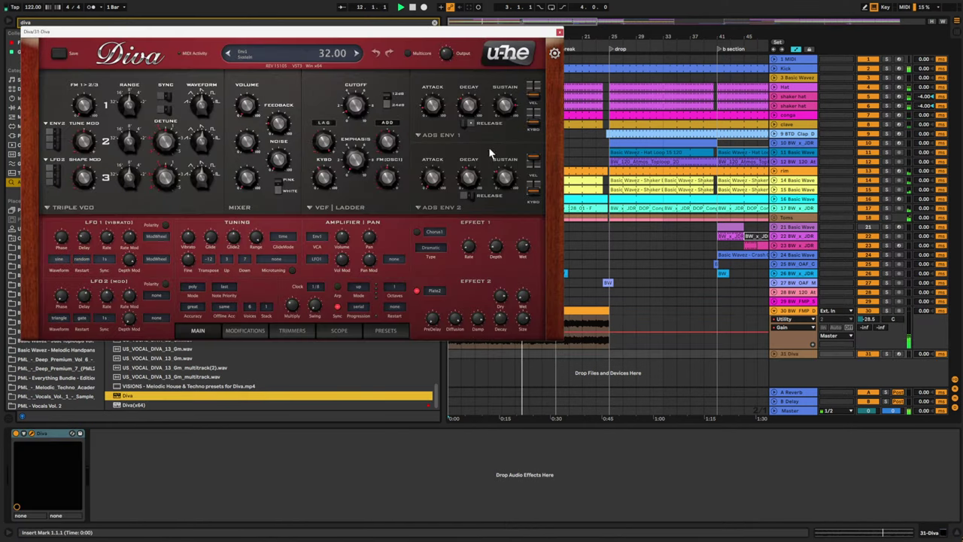
- Open Diva's third-party preset folder Basic Wavez - Visions Vol. 3 and set the insert point at bar 25 on the Diva track
click(384, 332)
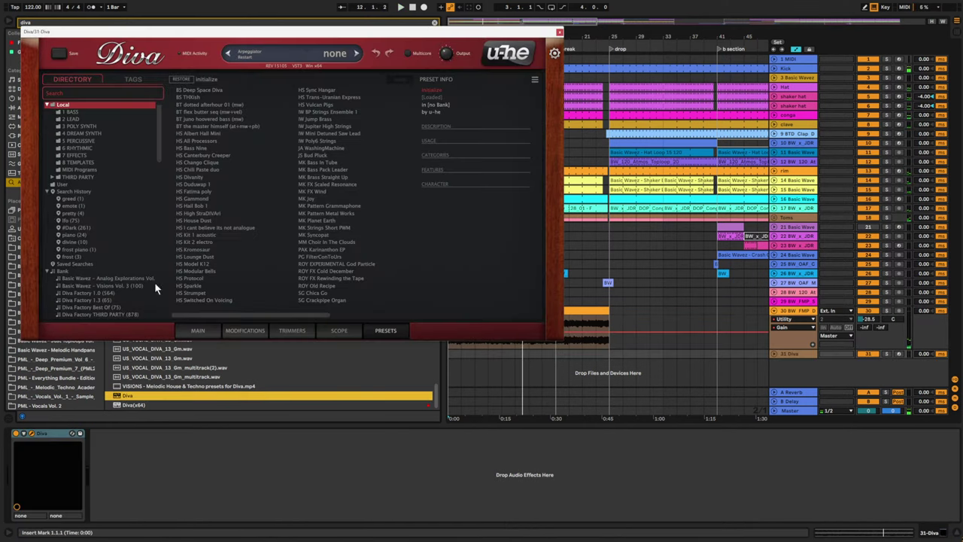
click(53, 177)
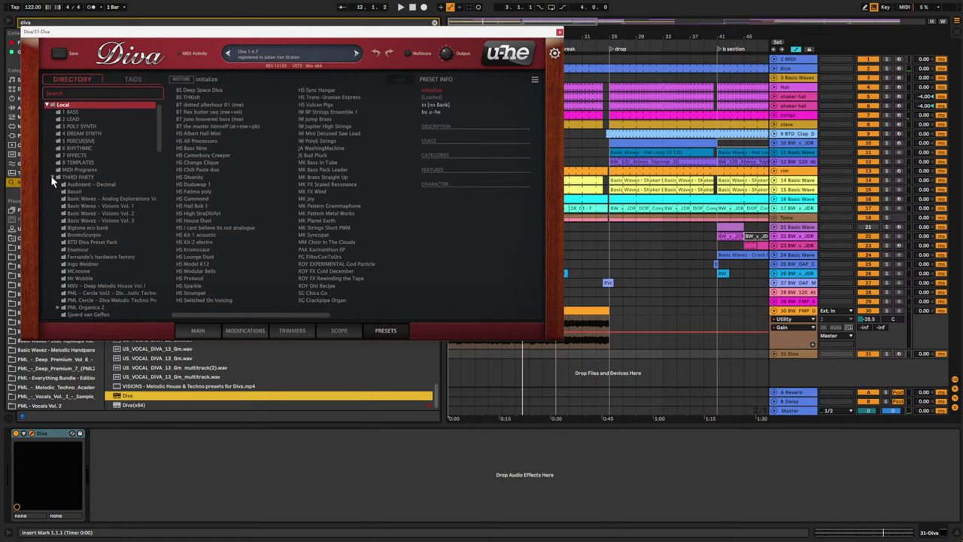
click(125, 221)
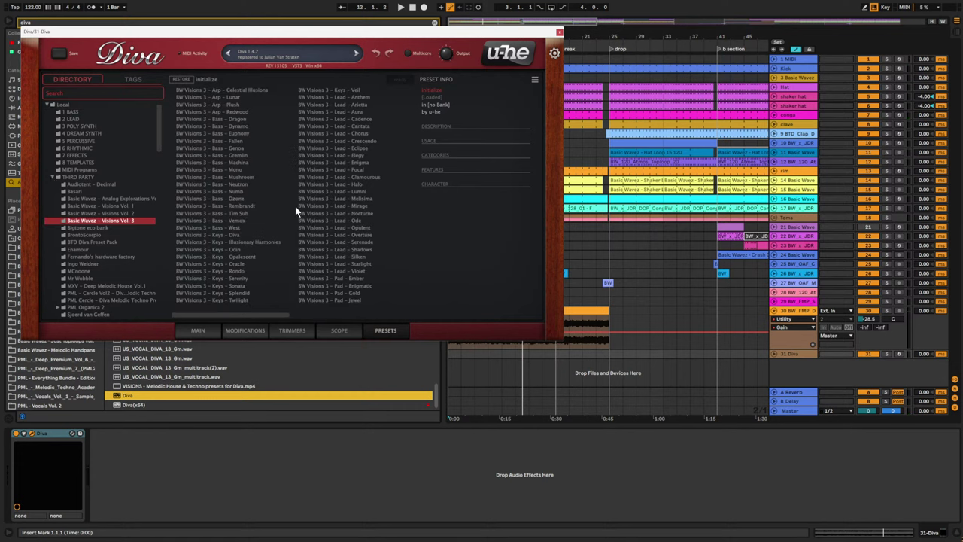
drag(512, 33, 447, 22)
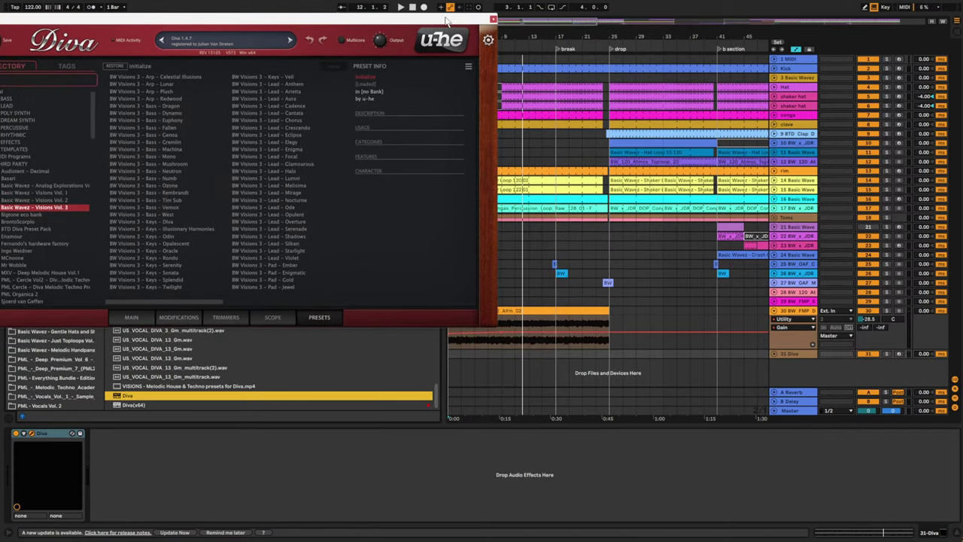
click(612, 355)
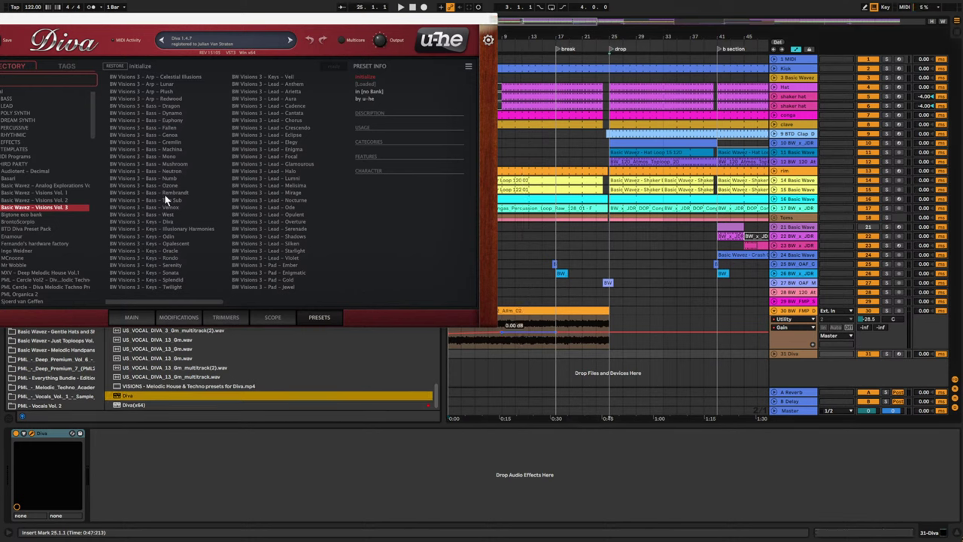
- Audition the Opulent and Nocturne lead presets in Diva against playback from bar 9, and lower the Diva track's volume to -10.9 dB
click(514, 357)
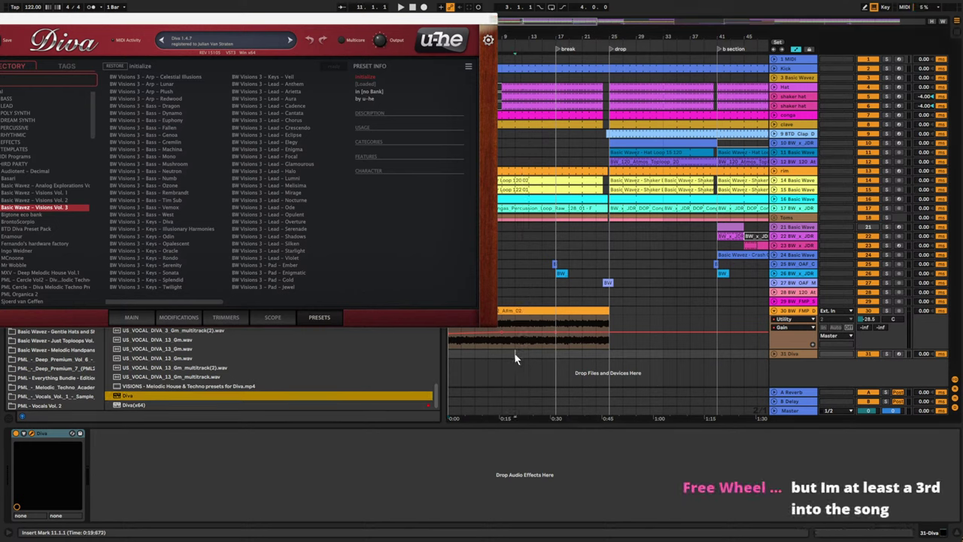
key(space)
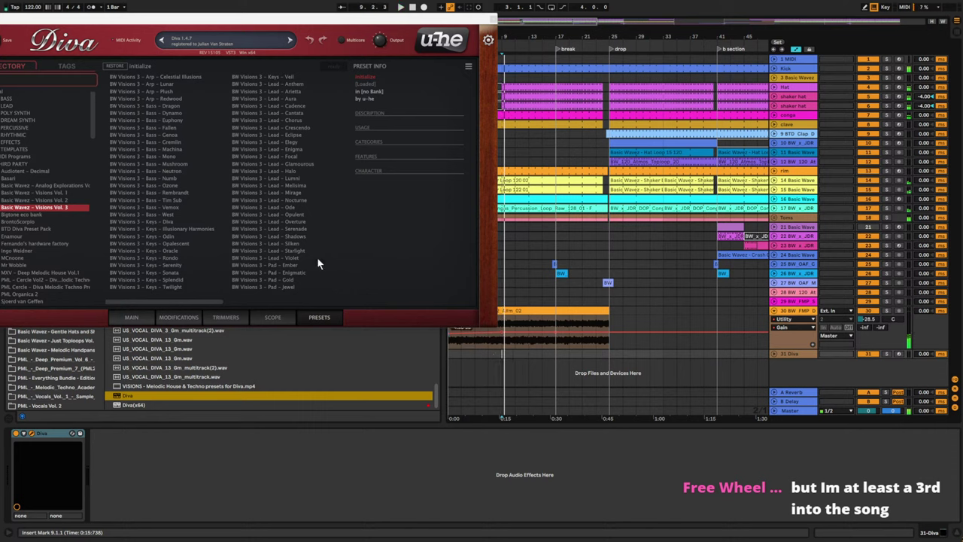
click(295, 215)
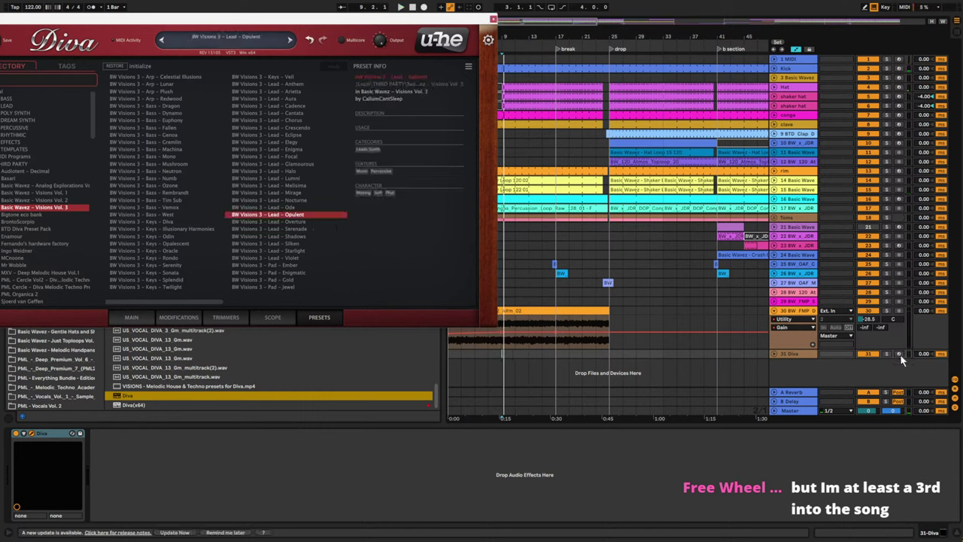
click(279, 202)
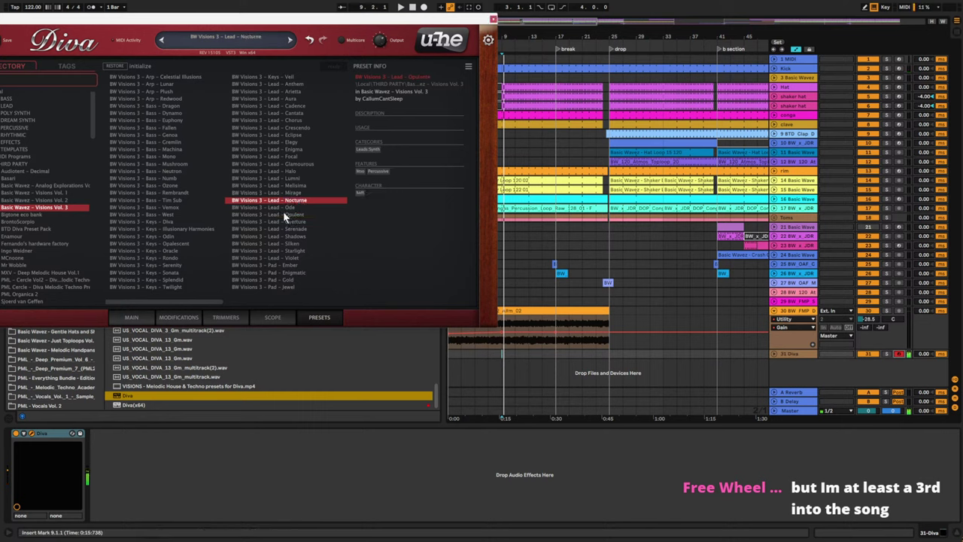
click(275, 186)
click(287, 199)
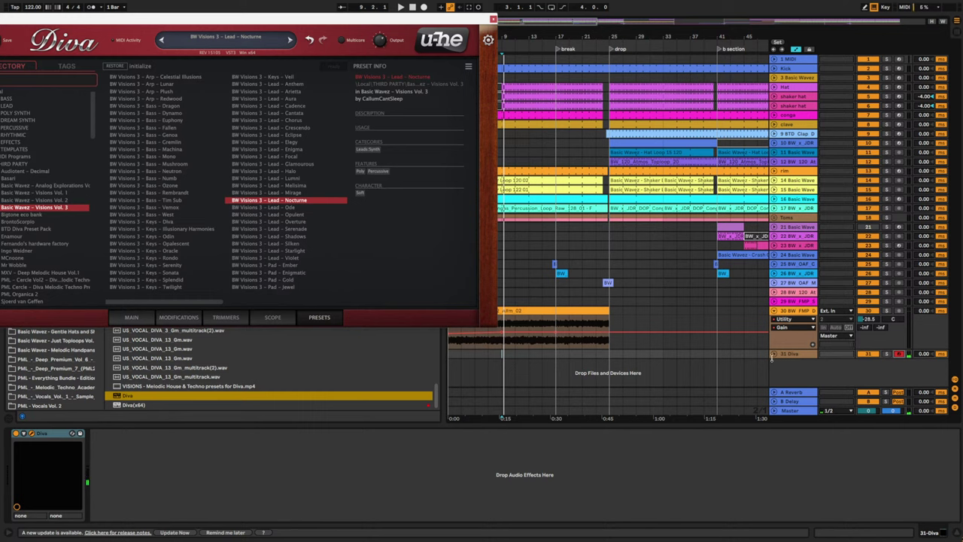
click(773, 355)
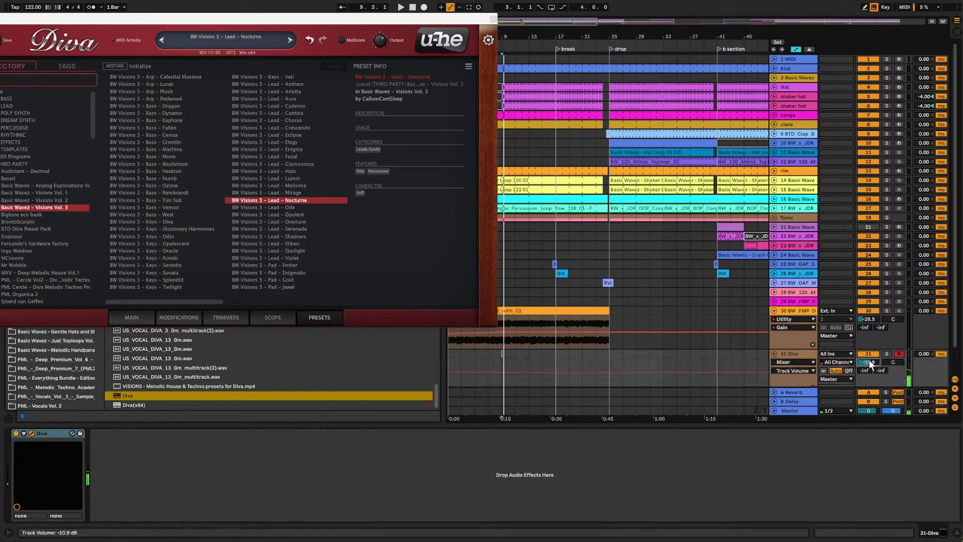
- Audition the BW Visions 3 lead presets from Glamourous up to Aura, keep Aura loaded, and close the Diva window
click(288, 164)
click(293, 156)
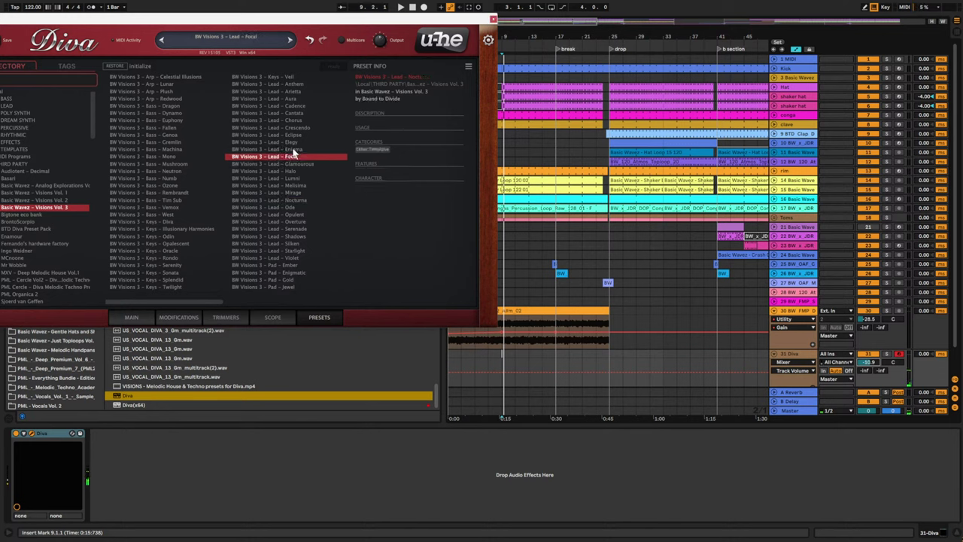
click(292, 150)
click(295, 143)
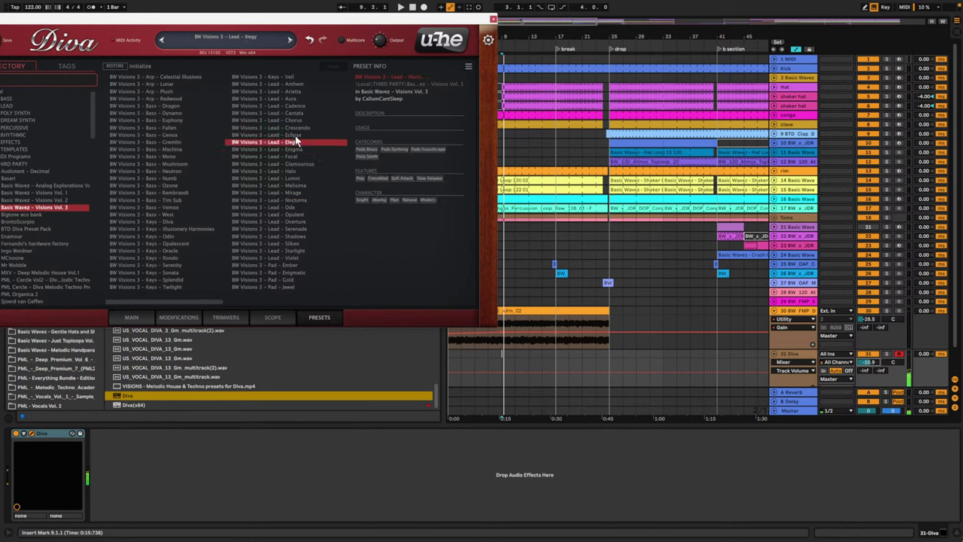
click(295, 134)
click(296, 127)
click(297, 120)
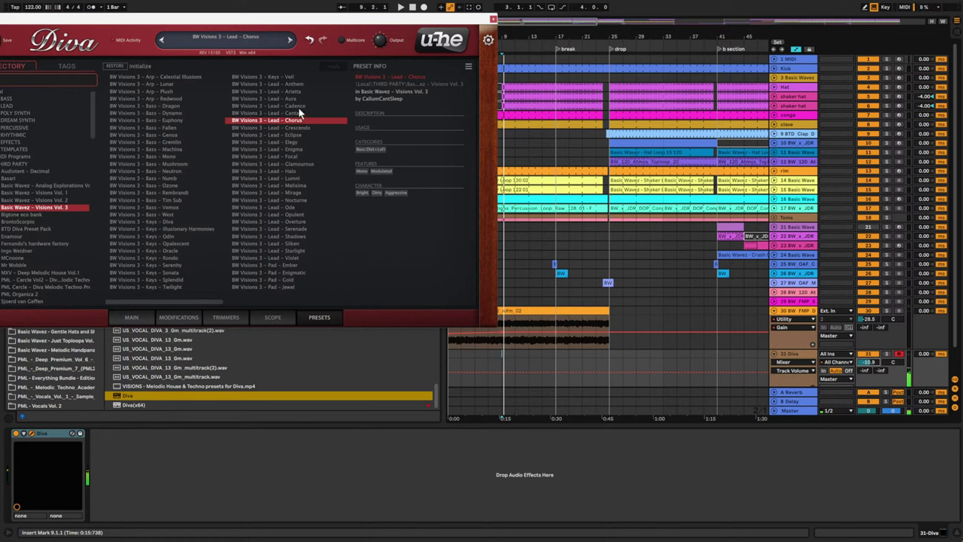
click(297, 106)
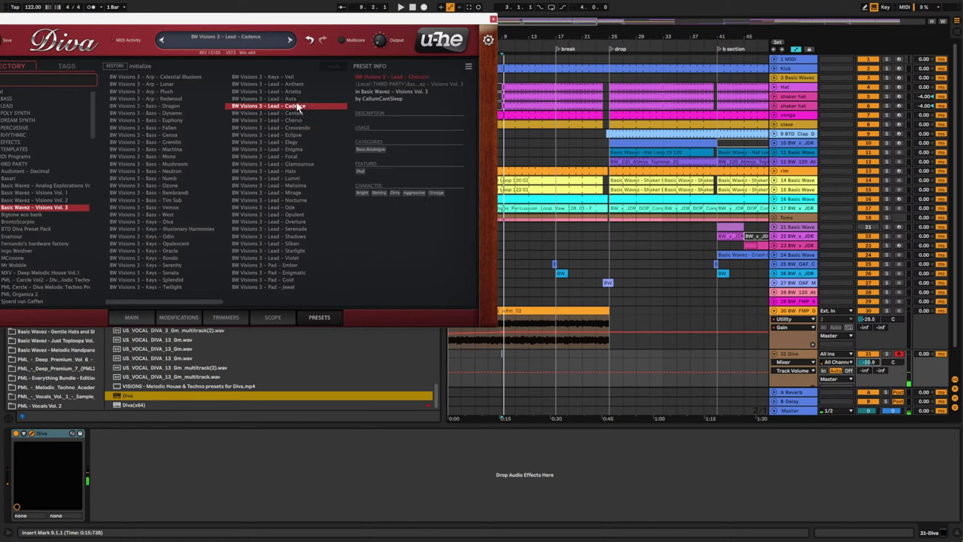
click(297, 100)
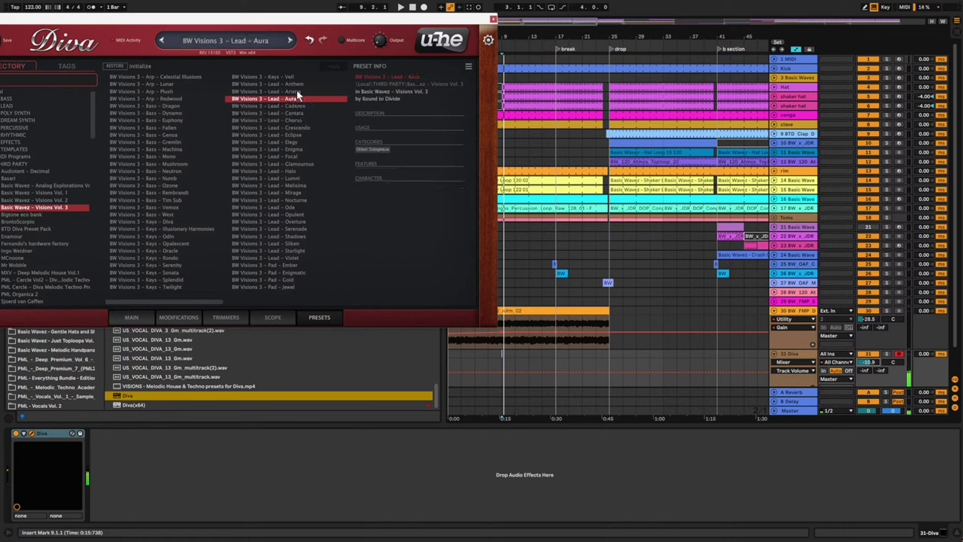
scroll(554, 381, down, 2)
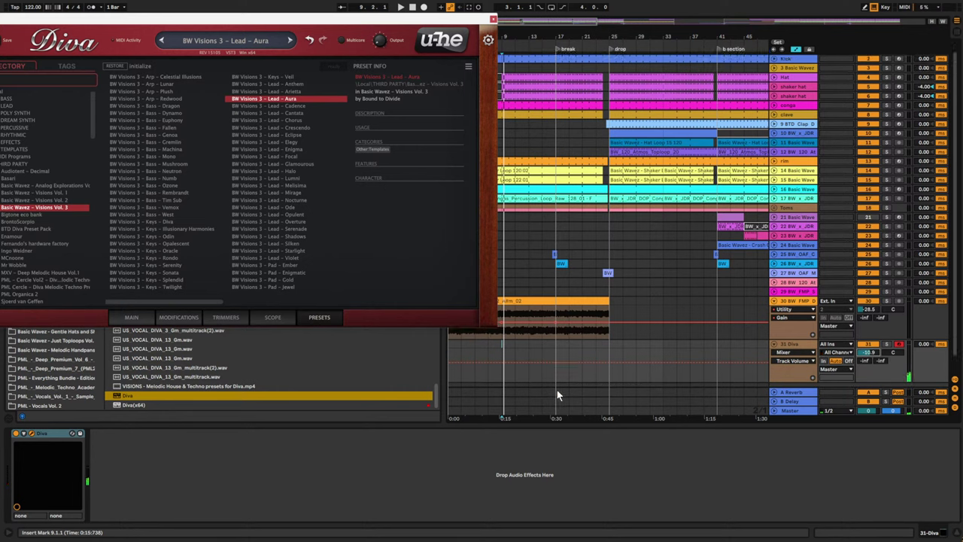
click(493, 20)
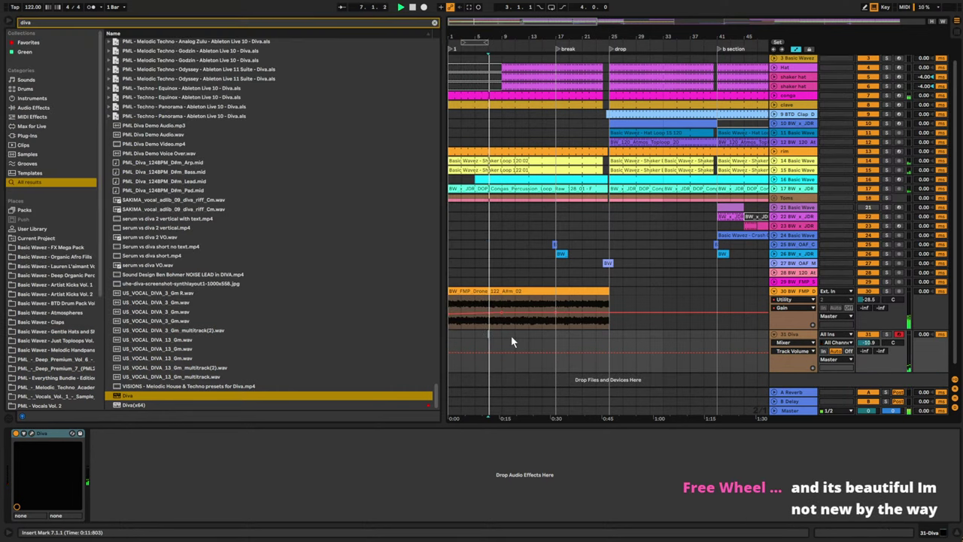
- Create a two-bar MIDI clip at bar 9 on the Diva track and draw an A#3 note from 1.1.1 to 1.3.2
double_click(501, 332)
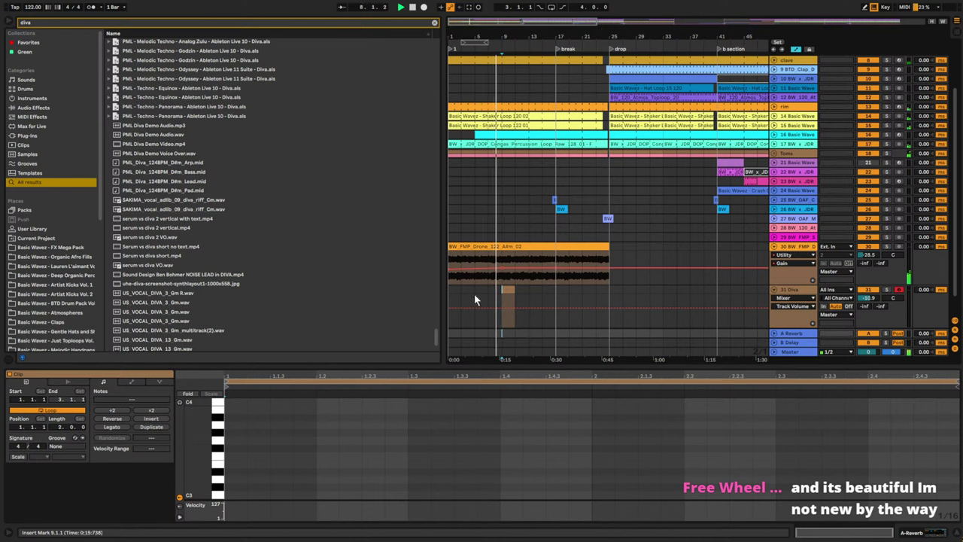
double_click(508, 291)
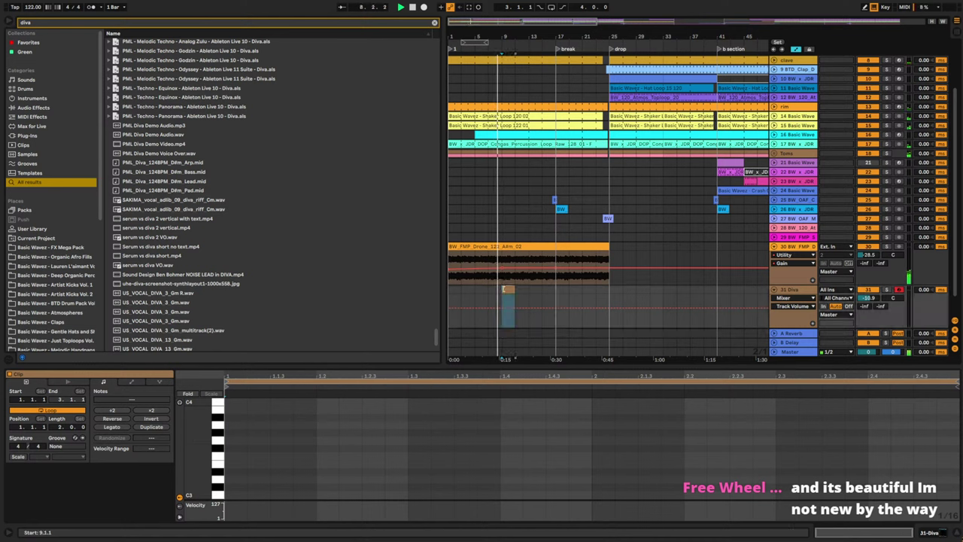
double_click(235, 418)
drag(246, 419, 431, 418)
key(space)
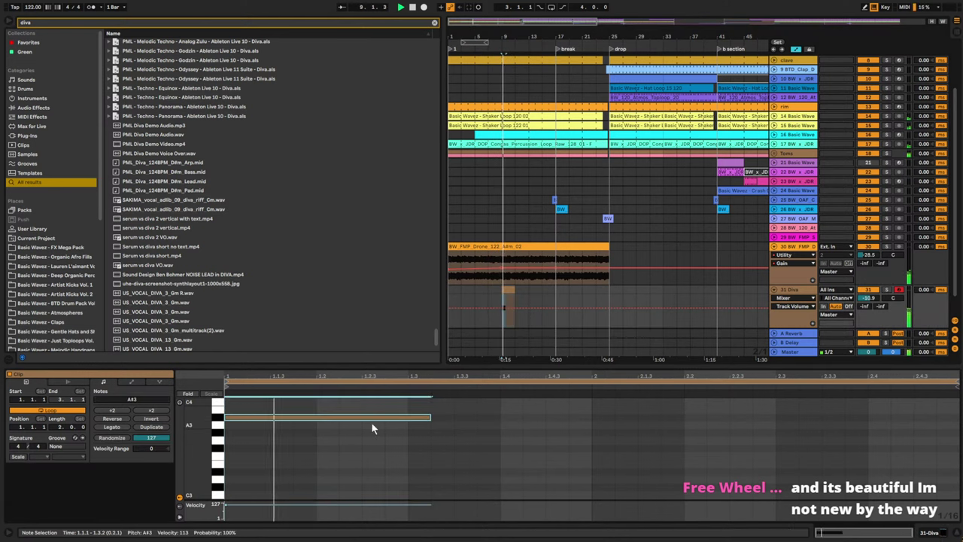
- Lower the Diva track's volume to -15.3 dB and lengthen the A#3 note to end at 2.3.1
drag(876, 298, 875, 316)
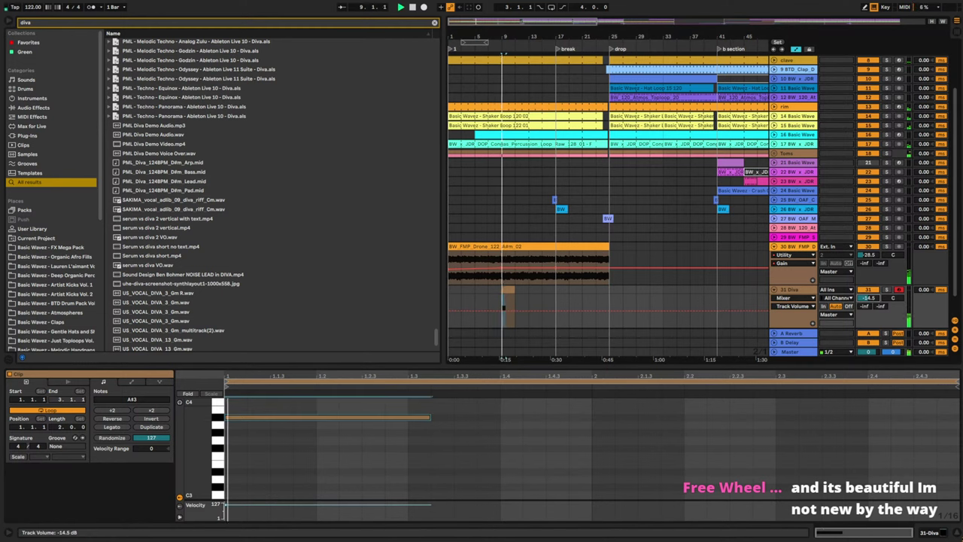
drag(433, 419, 590, 431)
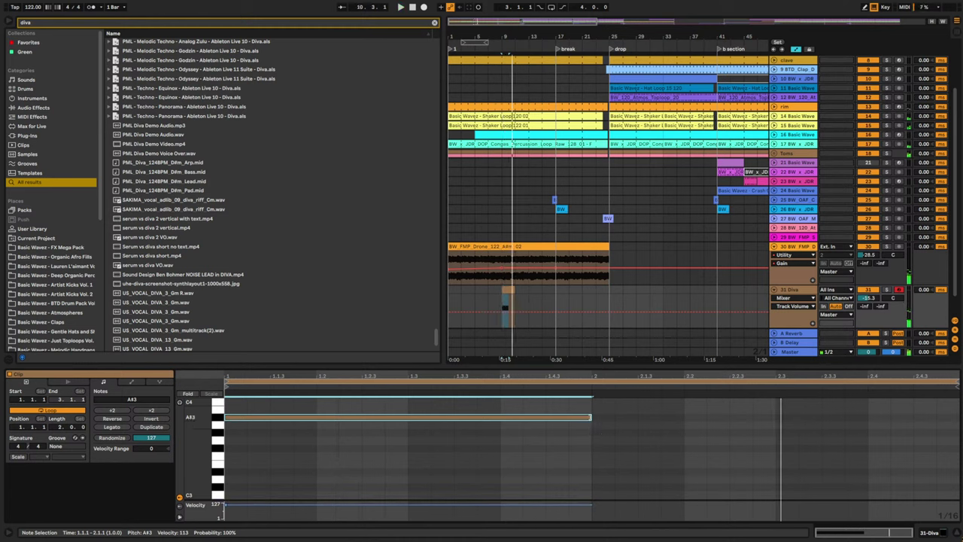
drag(591, 418, 766, 420)
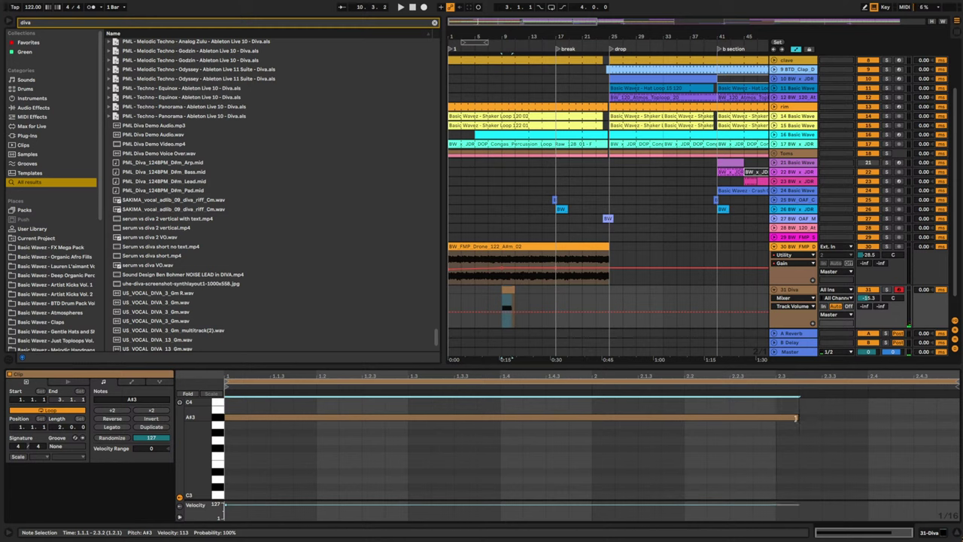
- Duplicate the A#3 note, lower the copy to G#3, and extend the first note slightly so the two overlap
key(ctrl+d)
key(space)
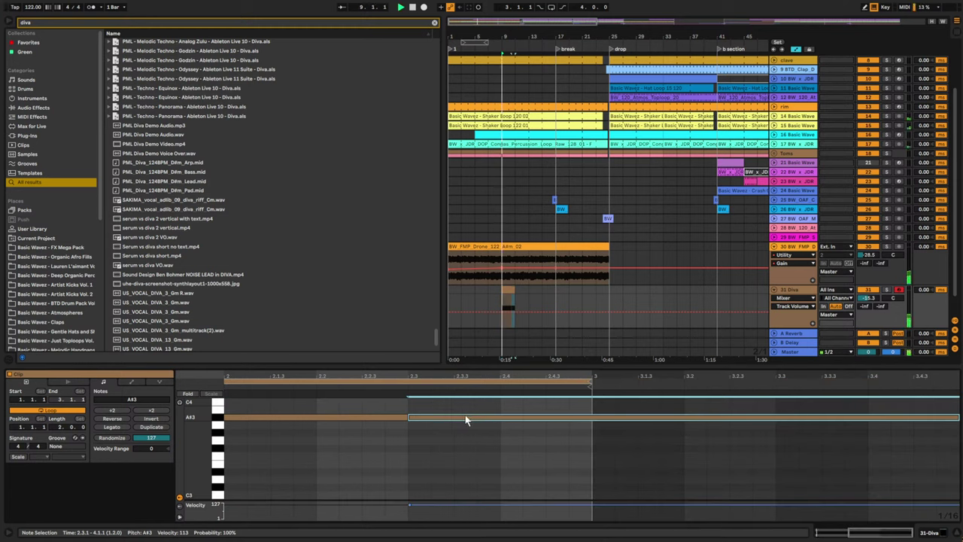
drag(467, 420, 468, 433)
drag(408, 418, 460, 420)
key(space)
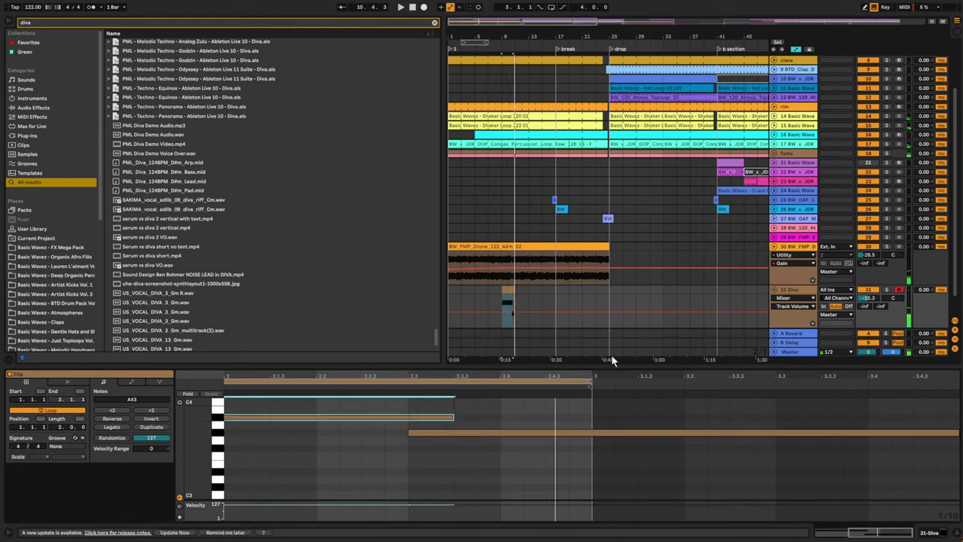
- Extend the Diva clip to end at 15.1.1, six bars long, and display all its notes for editing
drag(547, 35, 547, 33)
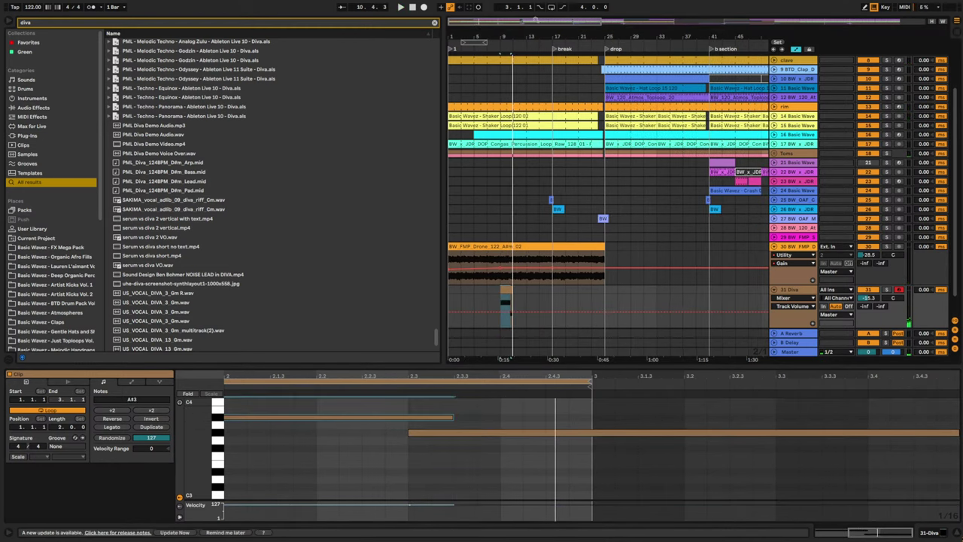
drag(512, 298, 551, 293)
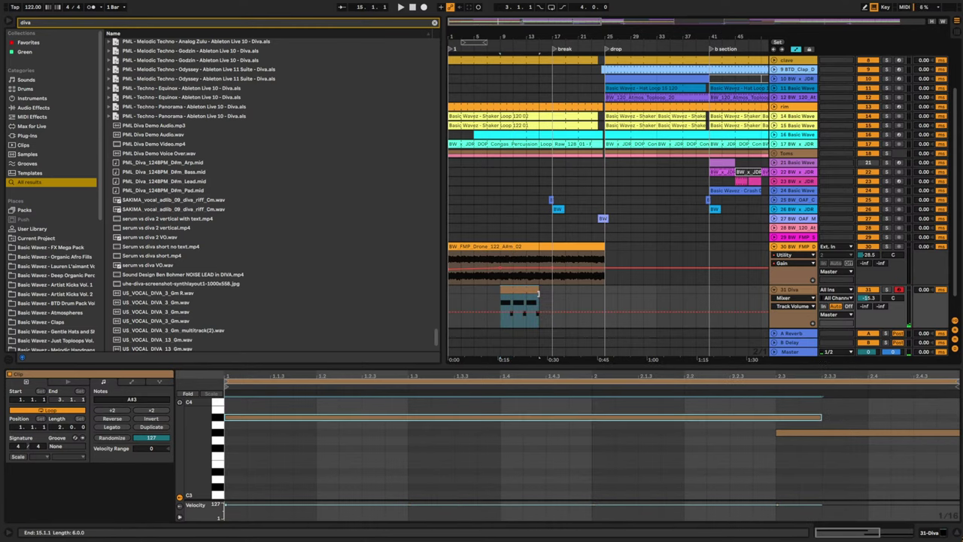
click(516, 290)
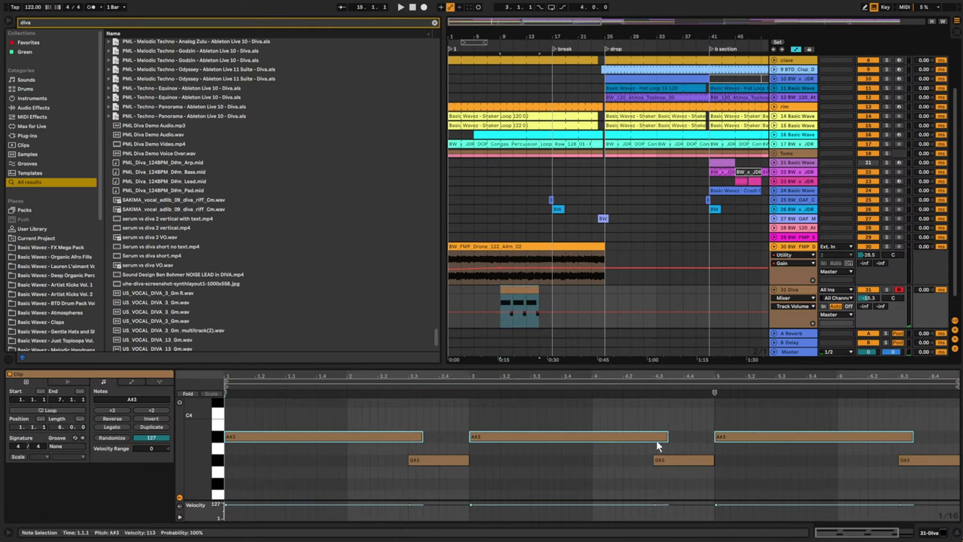
- Delete the repeated A#3 and G#3 notes from bar 3 of the Diva clip onward
click(519, 437)
key(Delete)
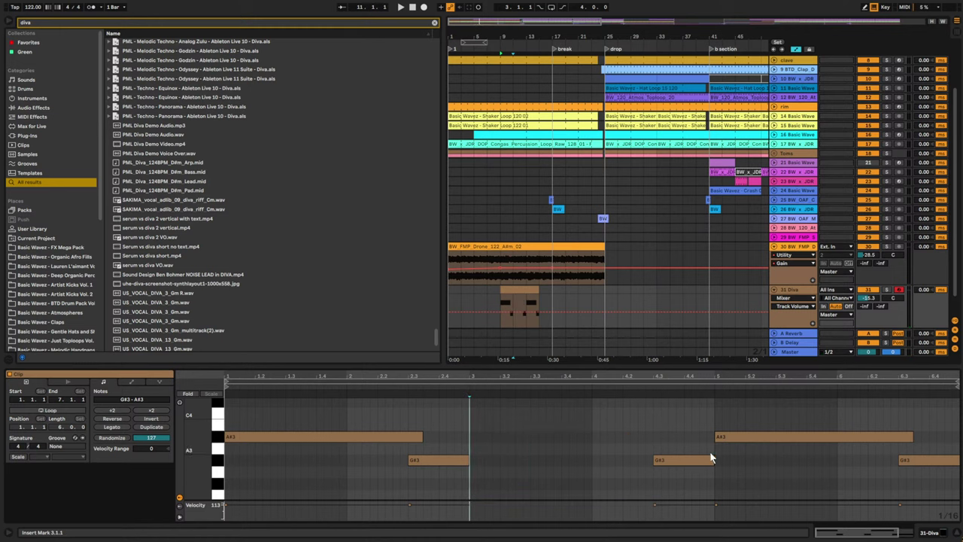
double_click(741, 435)
mouse_move(653, 414)
mouse_down()
mouse_move(714, 450)
mouse_move(957, 496)
mouse_up()
key(Delete)
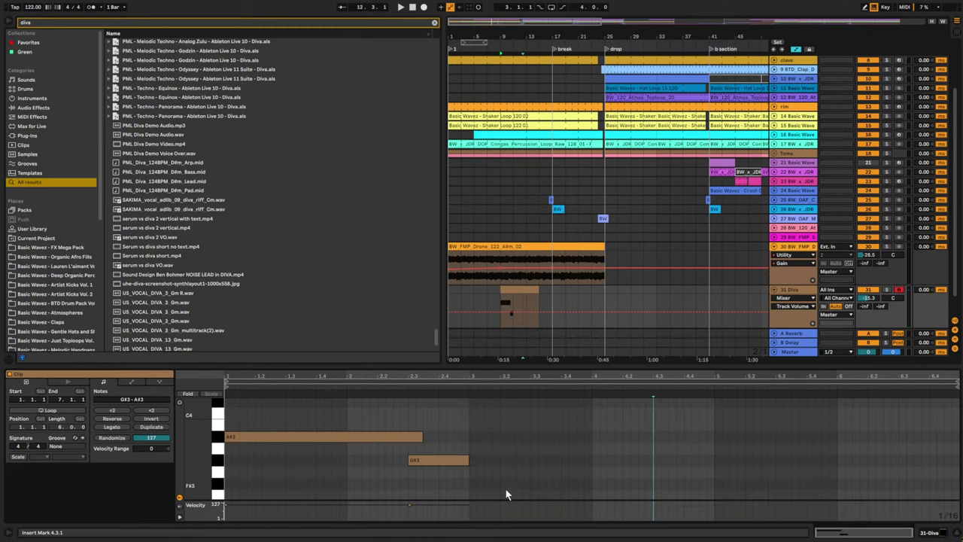
- Open the Diva synth from its track and show the Modifications page
click(792, 296)
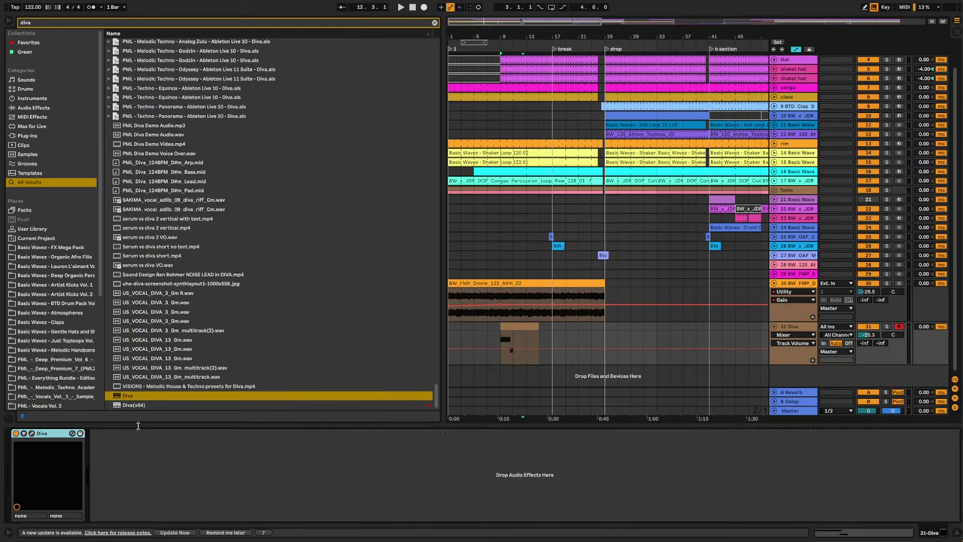
click(32, 434)
click(178, 317)
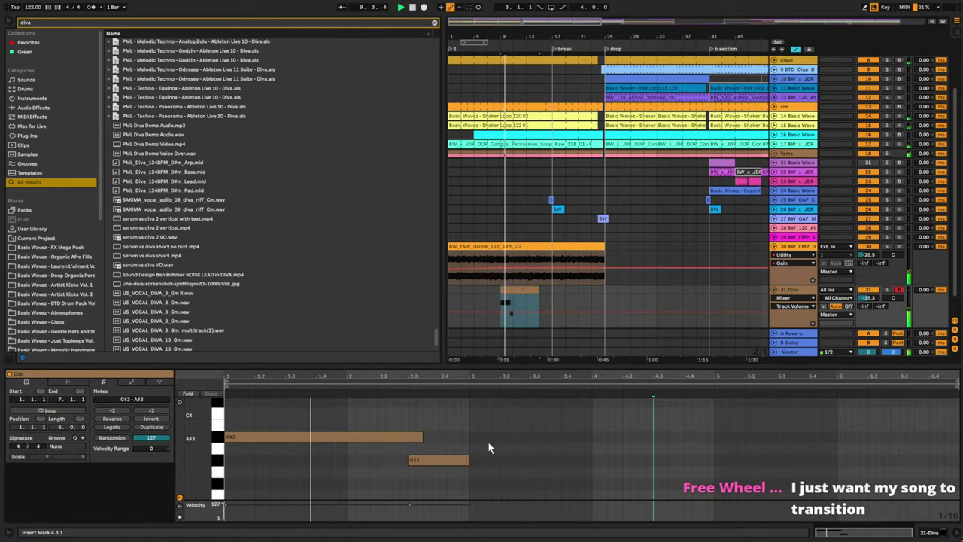
- Duplicate the G#3 note to 3.1.1, lower the copy to F#3, and lengthen it to end at 4.3.2
mouse_move(468, 460)
mouse_down()
mouse_move(592, 460)
mouse_move(471, 462)
mouse_up()
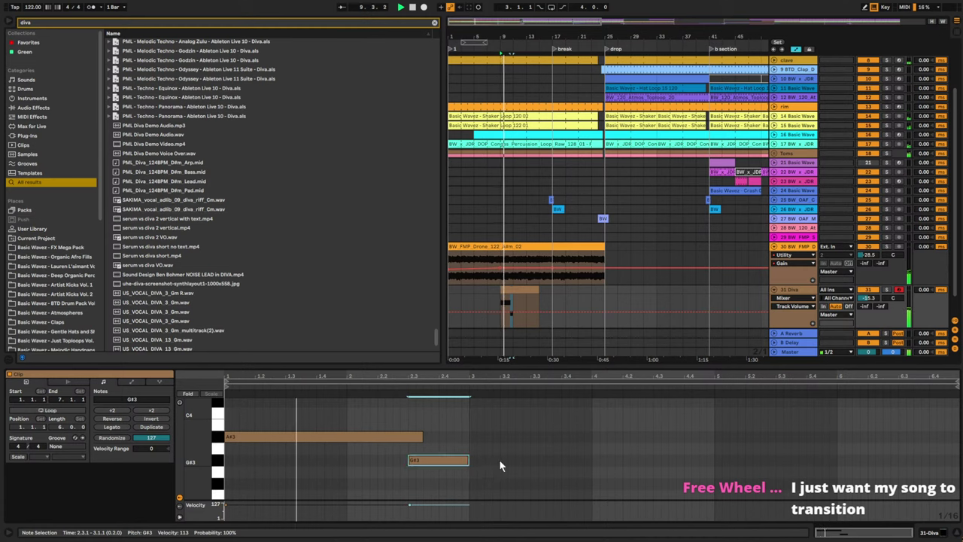
key(ctrl+d)
scroll(493, 408, down, 2)
scroll(492, 410, up, 1)
drag(491, 424, 661, 444)
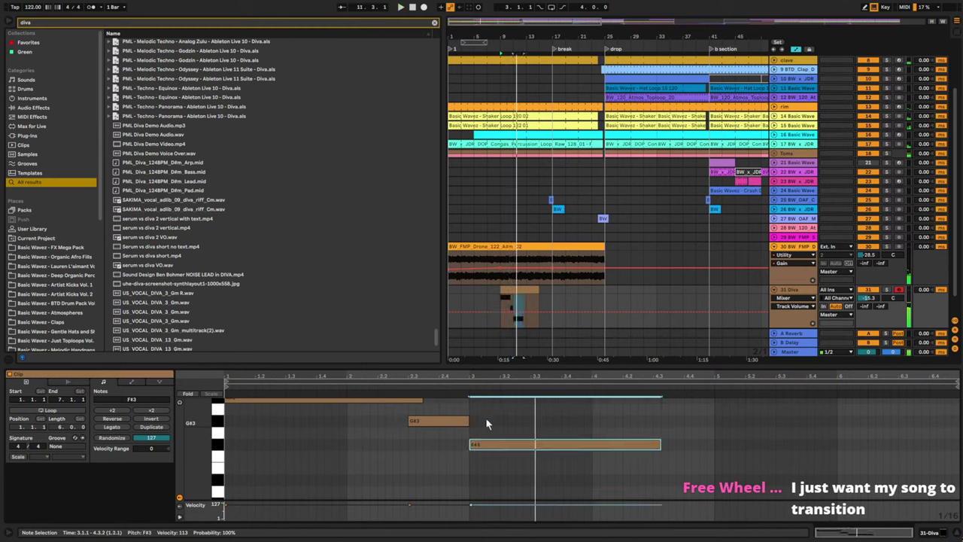
- Extend the G#3 note to overlap the bar 3 note, and lower that note to F3 with its end at 5.1.1
drag(468, 421, 510, 456)
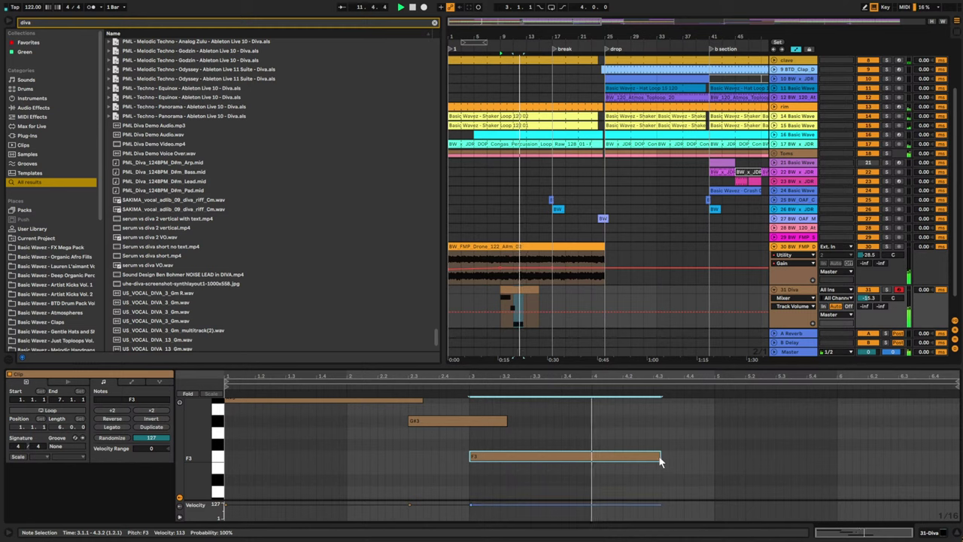
drag(661, 456, 629, 466)
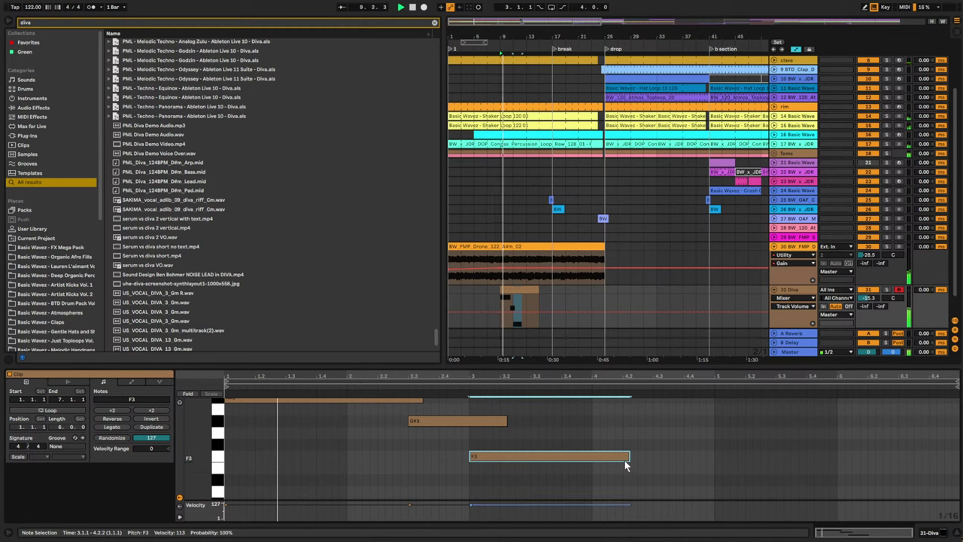
drag(630, 459, 714, 461)
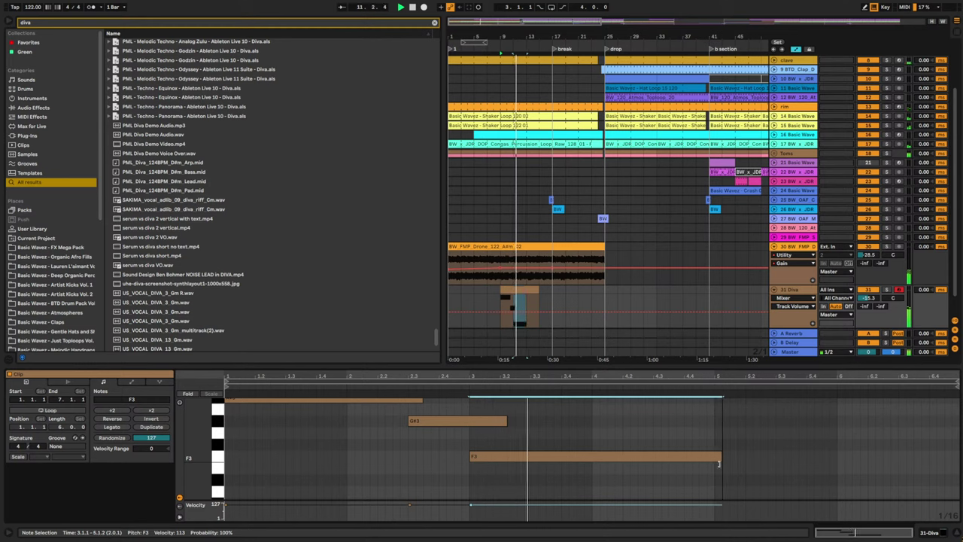
- Build two one-bar F#3 notes at bars 5 and 6 from a duplicate of the F3 note, and extend the original F3 to overlap the first
key(ctrl+d)
scroll(772, 461, down, 1)
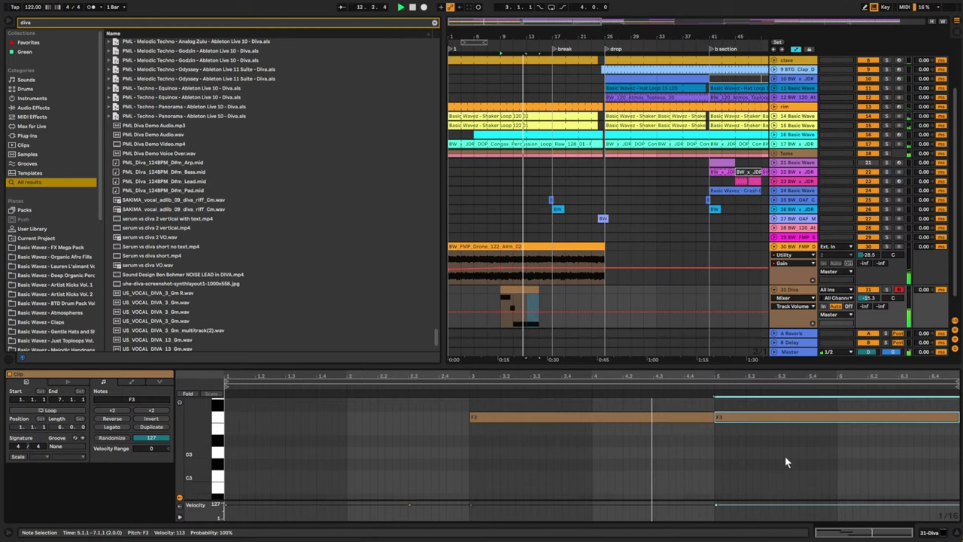
mouse_move(742, 449)
mouse_down()
mouse_move(741, 437)
mouse_move(753, 446)
mouse_up()
drag(957, 435, 861, 447)
key(ctrl+d)
key(space)
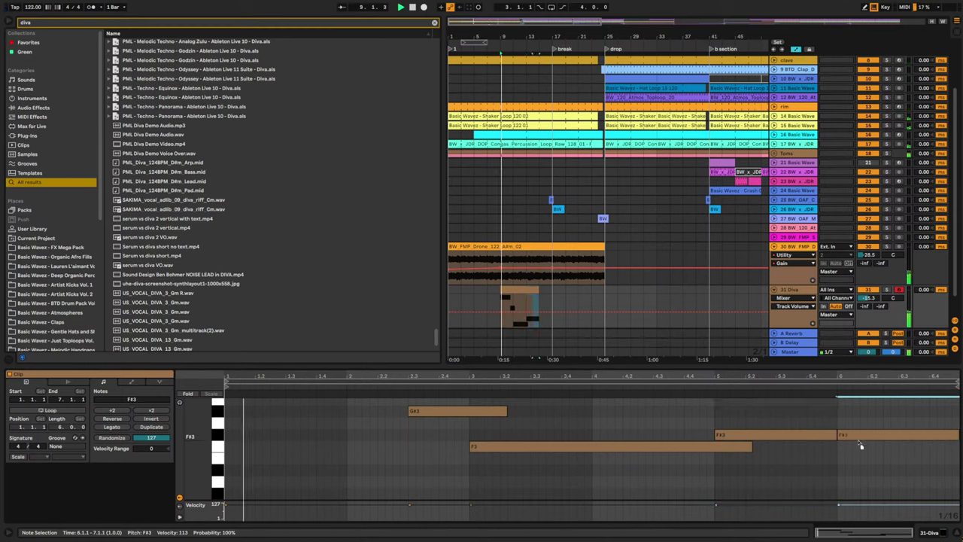
- Extend the clip to eight bars, stretch the bar 5 F#3 to 6.1.3, and turn the bar 6 note into a D#3 ending at 8.1.3
mouse_move(539, 290)
mouse_down()
mouse_move(565, 289)
mouse_move(553, 289)
mouse_up()
click(745, 484)
mouse_move(684, 435)
mouse_down()
mouse_move(712, 448)
mouse_move(724, 474)
mouse_move(877, 474)
mouse_up()
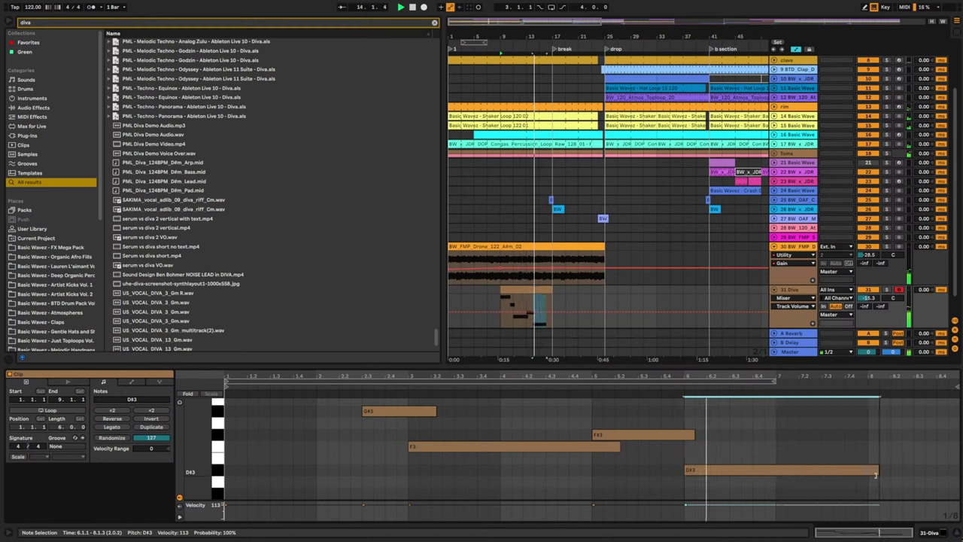
key(space)
scroll(908, 479, down, 3)
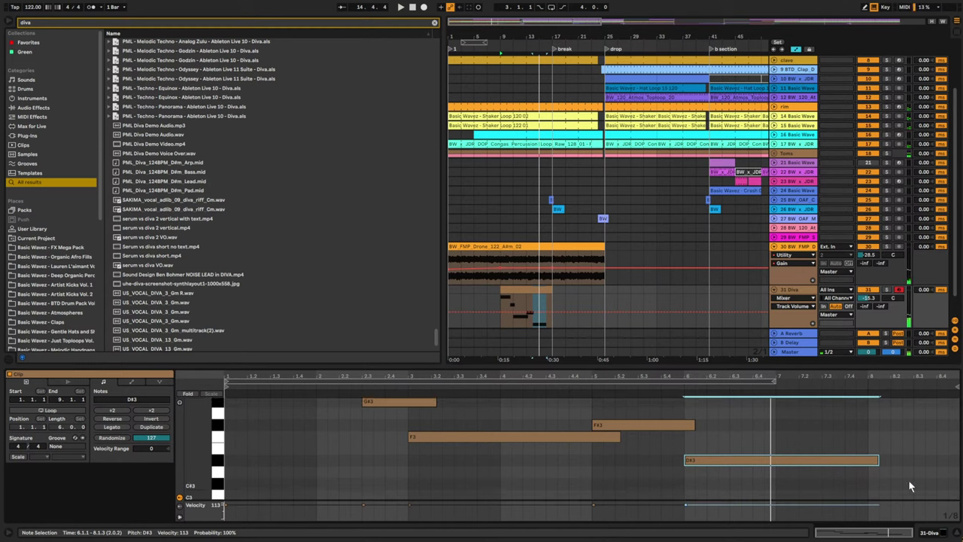
- Duplicate the D#3 note to 7.1.1, lower the copy to C#3, and shorten the original D#3 to end at 7.1.3
drag(775, 437, 862, 464)
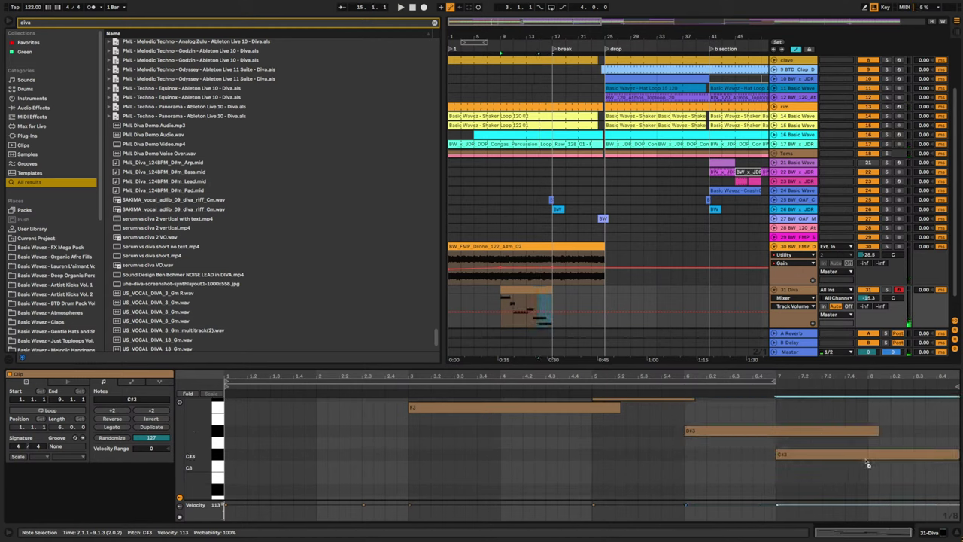
key(space)
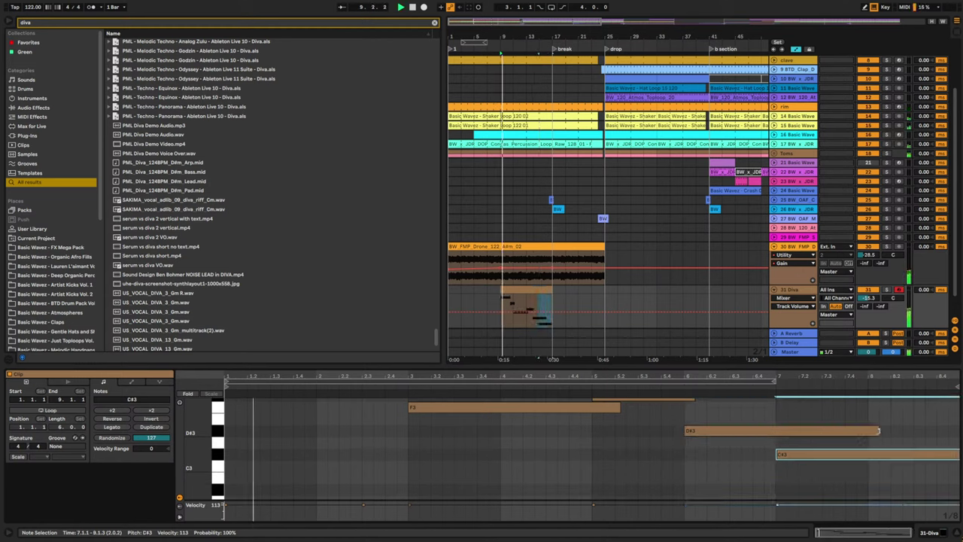
drag(877, 435, 787, 436)
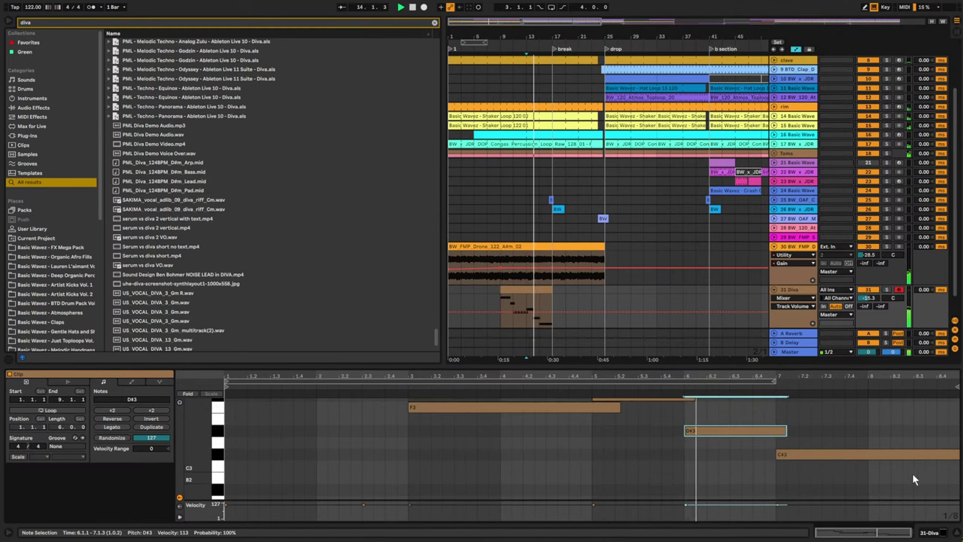
- Lower the bar 7 note to A#2 and extend the D#3 note slightly to end at 7.1.4
click(826, 458)
drag(825, 467, 811, 489)
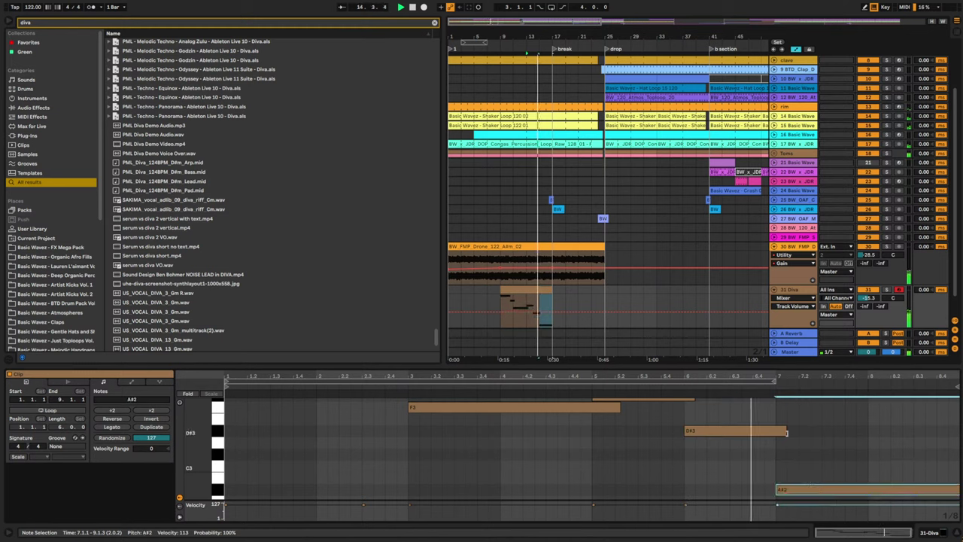
drag(786, 432, 793, 432)
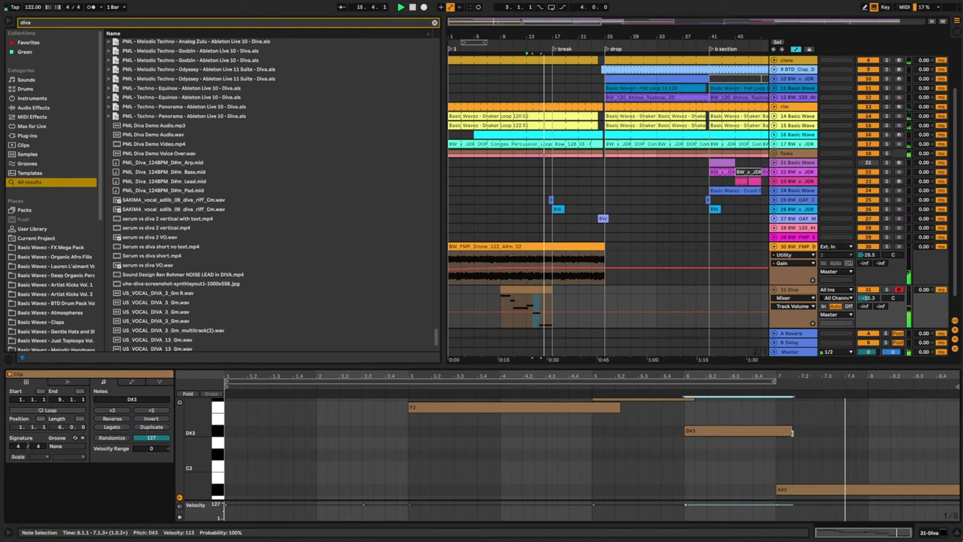
- Enlarge the note editor and try adding a low A#2 note under the F3, from 3.1.1 to 4.3.1
scroll(542, 312, down, 2)
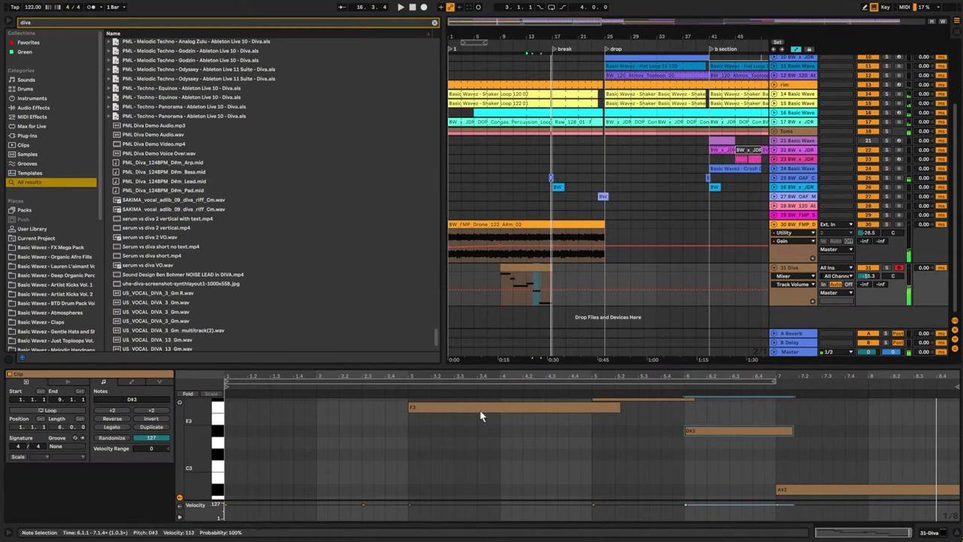
drag(524, 367, 519, 290)
scroll(451, 444, down, 2)
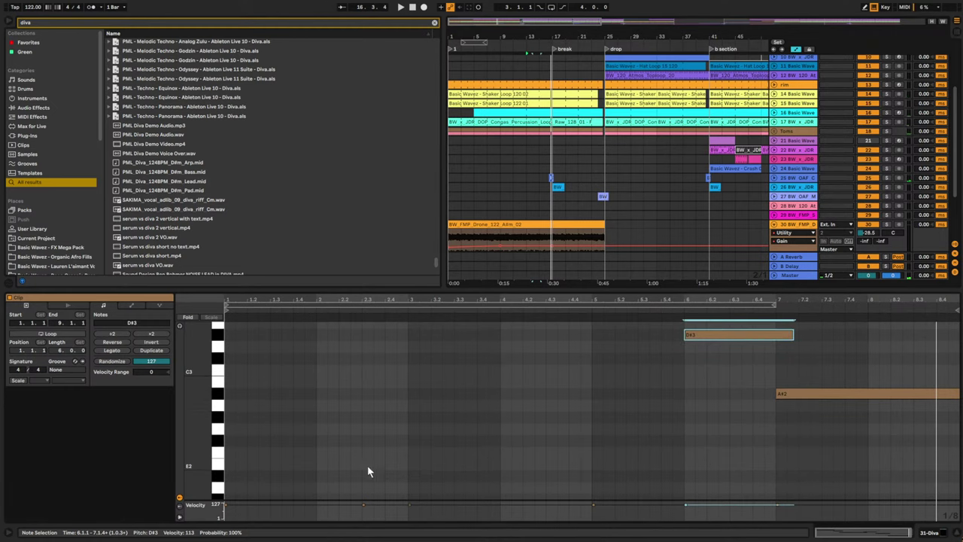
scroll(454, 462, down, 1)
double_click(414, 466)
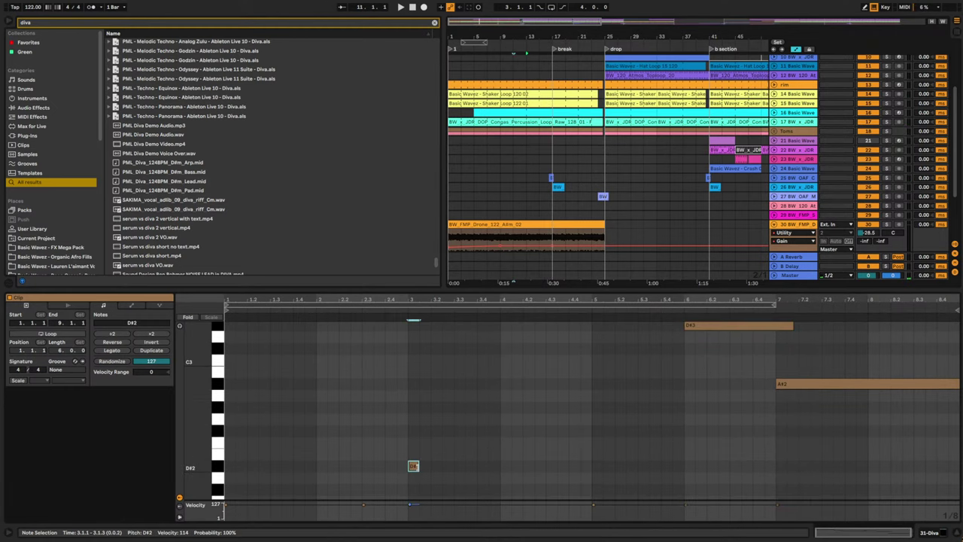
drag(418, 467, 475, 386)
scroll(519, 328, up, 2)
scroll(561, 213, down, 4)
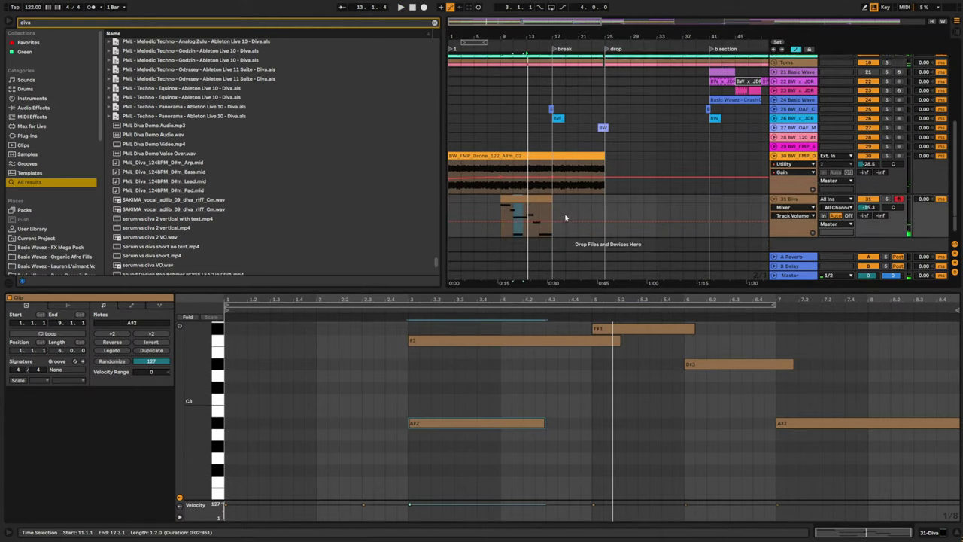
- Audition the added A#2 note, move it to 1.1.3, shorten it to an eighth note, and delete it
click(511, 191)
scroll(382, 389, up, 1)
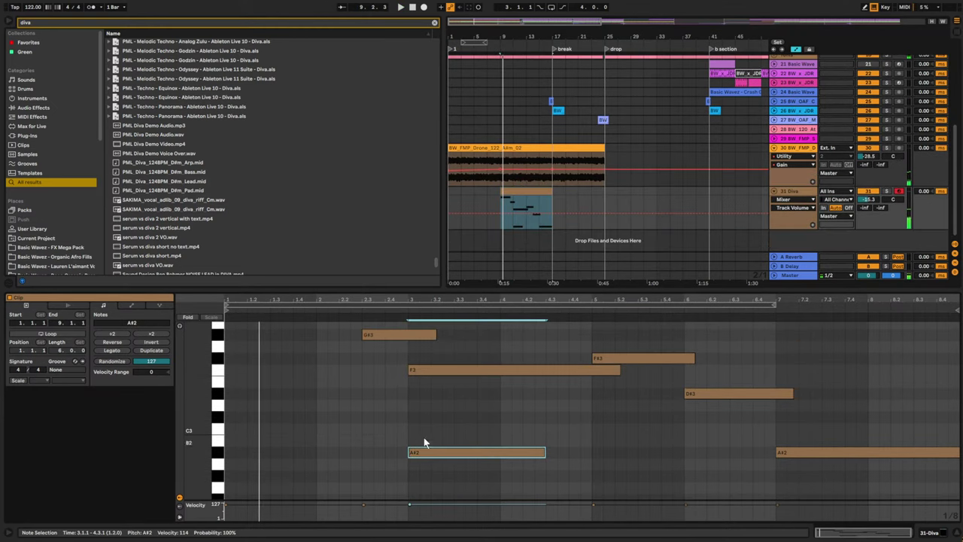
scroll(427, 456, up, 1)
key(space)
scroll(436, 462, down, 1)
key(space)
drag(447, 466, 281, 466)
key(space)
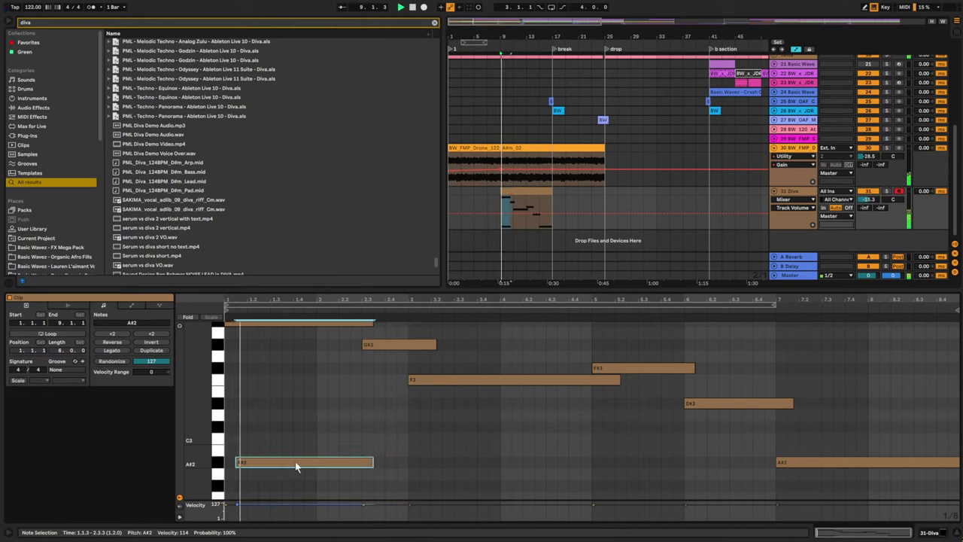
drag(373, 462, 246, 462)
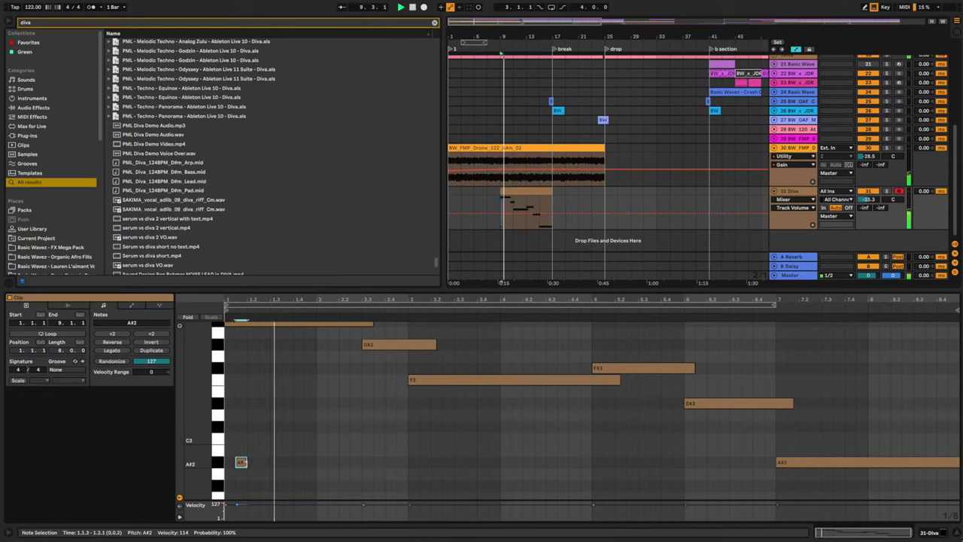
key(space)
key(Delete)
key(space)
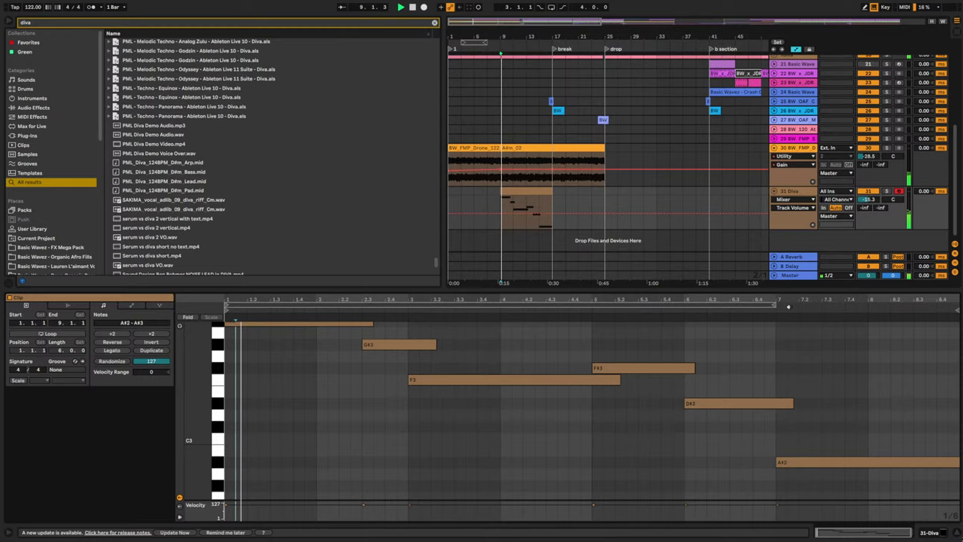
- Search the browser for the VintageVerb reverb and load ValhallaVintageVerb onto the Diva track
click(790, 190)
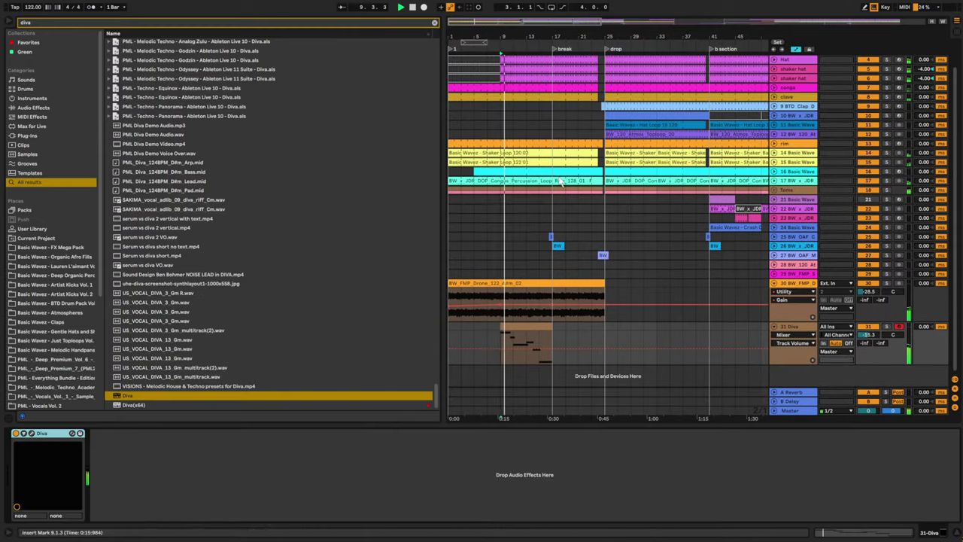
click(435, 23)
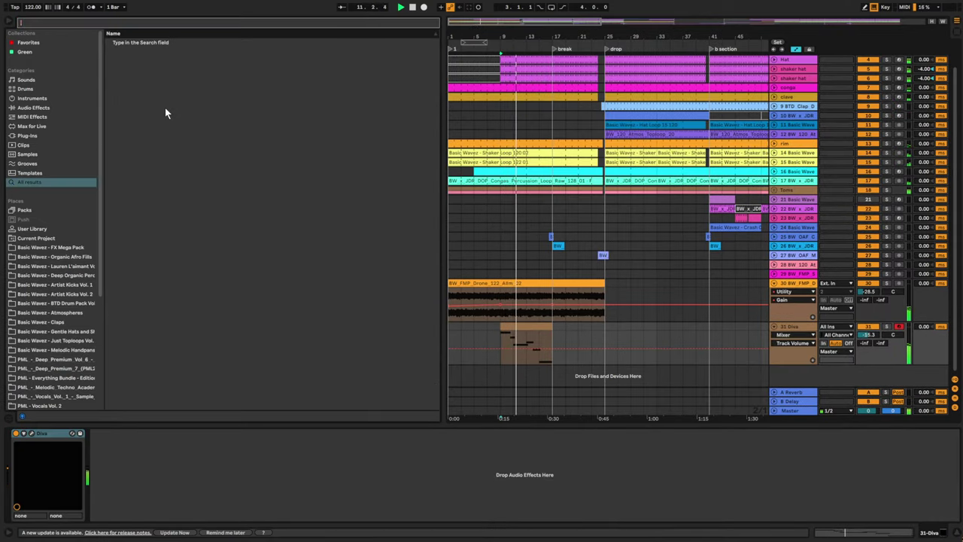
text(vintagever)
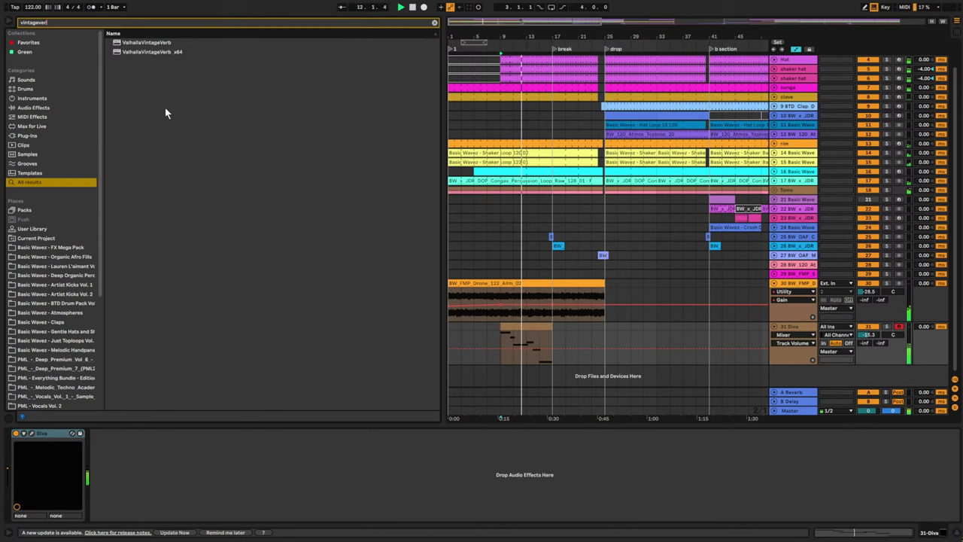
double_click(177, 43)
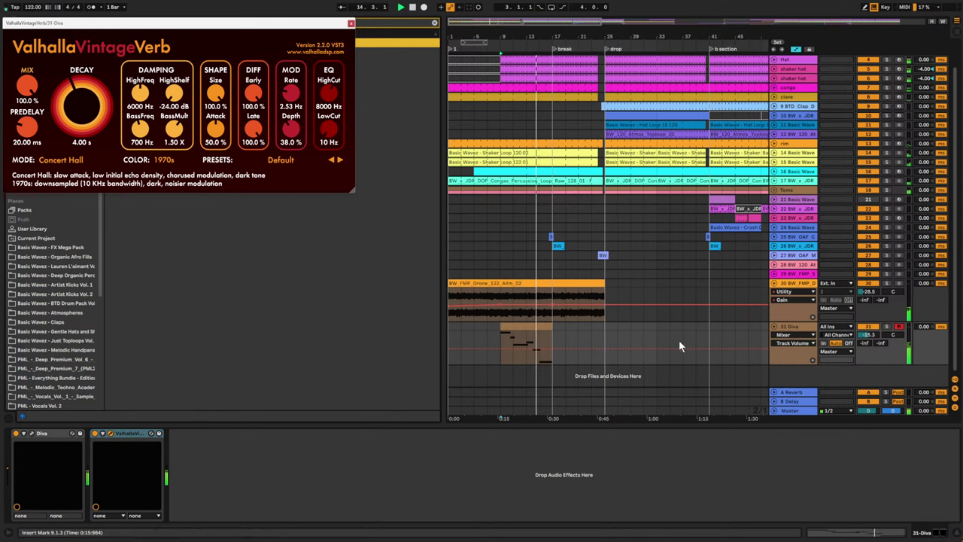
- Set the reverb to 94% mix, 1.72 s decay and 100% size, and lower the Diva track volume to -19.9 dB
drag(68, 105, 75, 113)
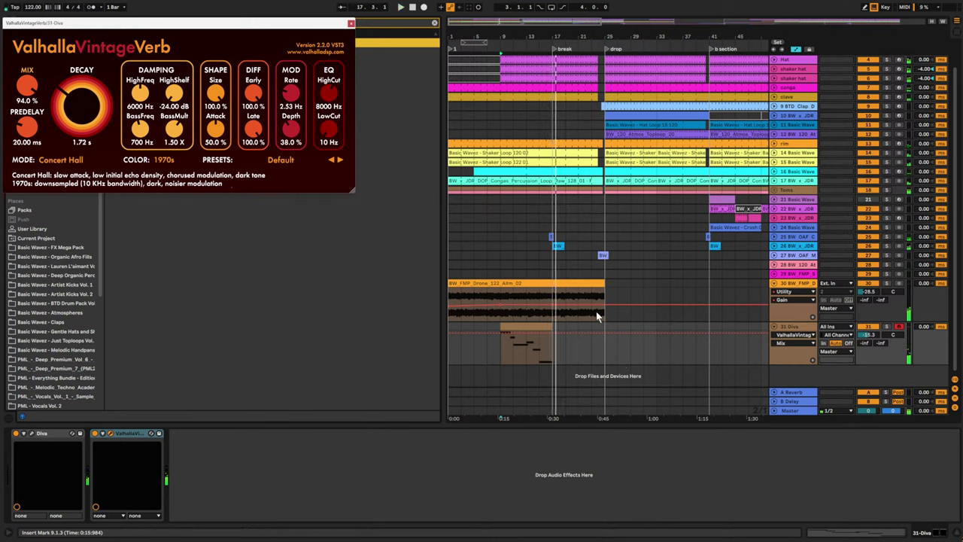
key(space)
key(space)
drag(870, 335, 870, 340)
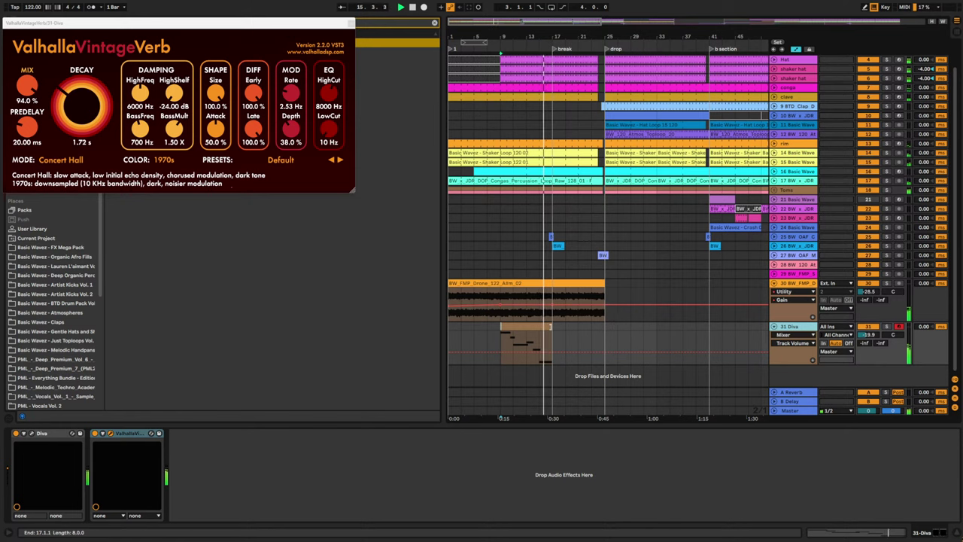
- Duplicate the Diva melody clip so the copy starts at bar 17, and open the copy for note editing
click(550, 326)
key(ctrl+d)
double_click(574, 326)
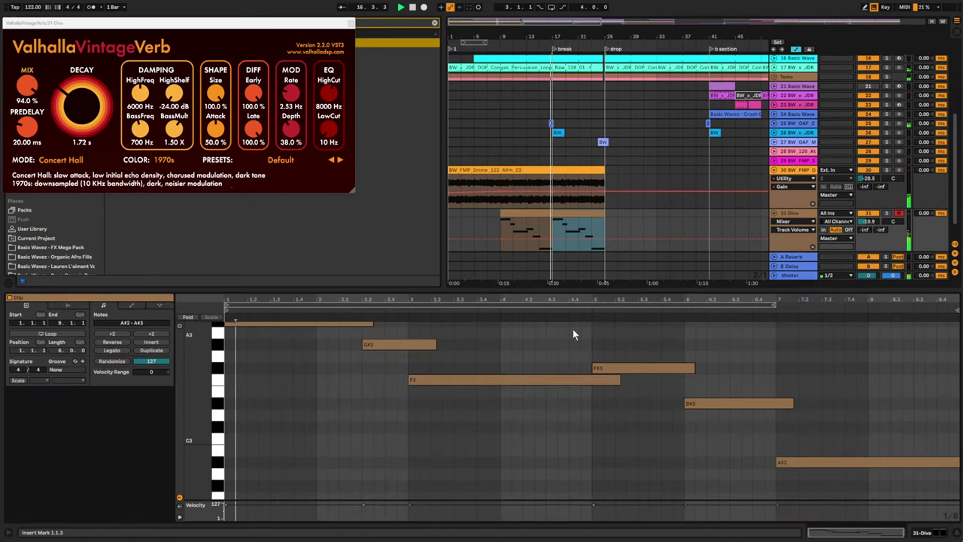
- In the copied Diva clip, raise the F#3 note at bar 5 to C#4
scroll(326, 426, up, 2)
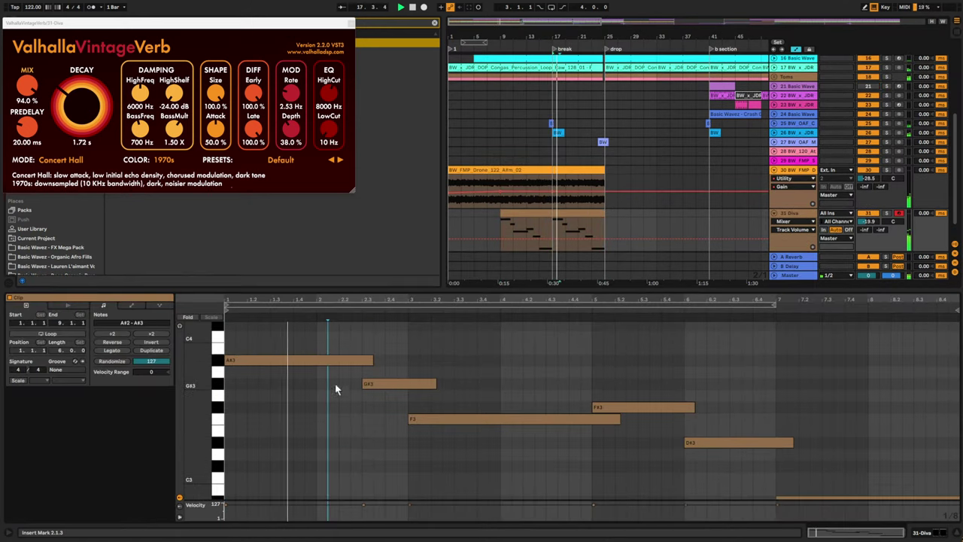
click(386, 388)
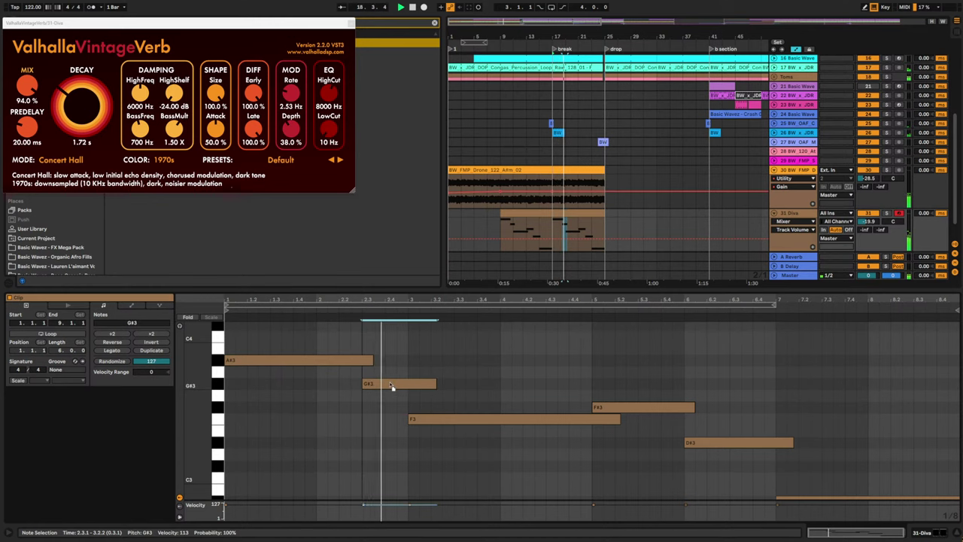
scroll(623, 402, up, 1)
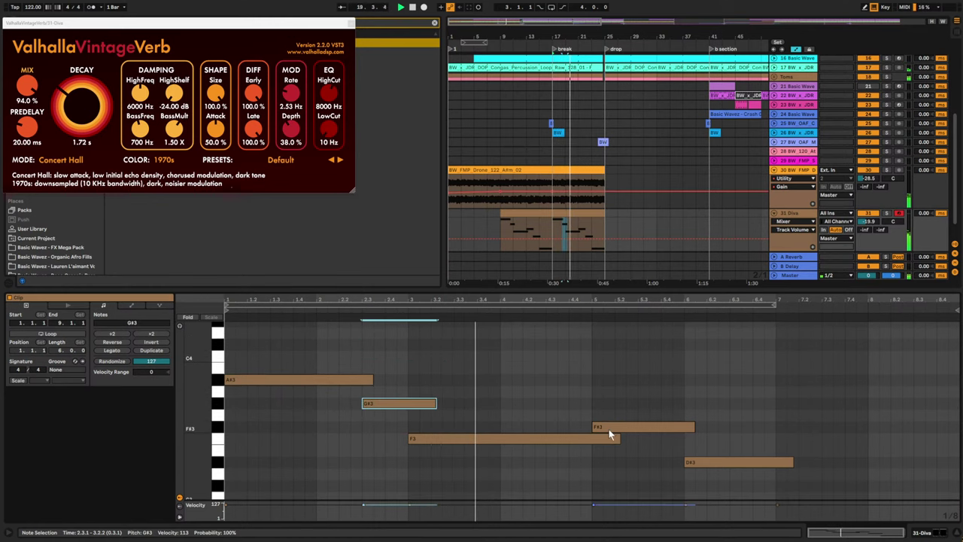
click(612, 427)
drag(612, 423, 617, 350)
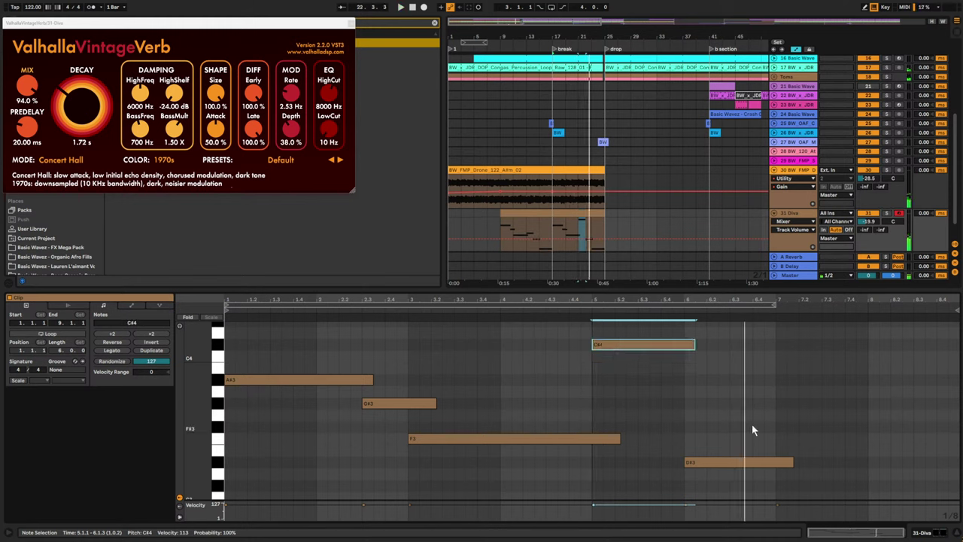
- Raise the copied clip's bar 6 D#3 note to C4 and its final A#2 note one octave to A#3
click(706, 464)
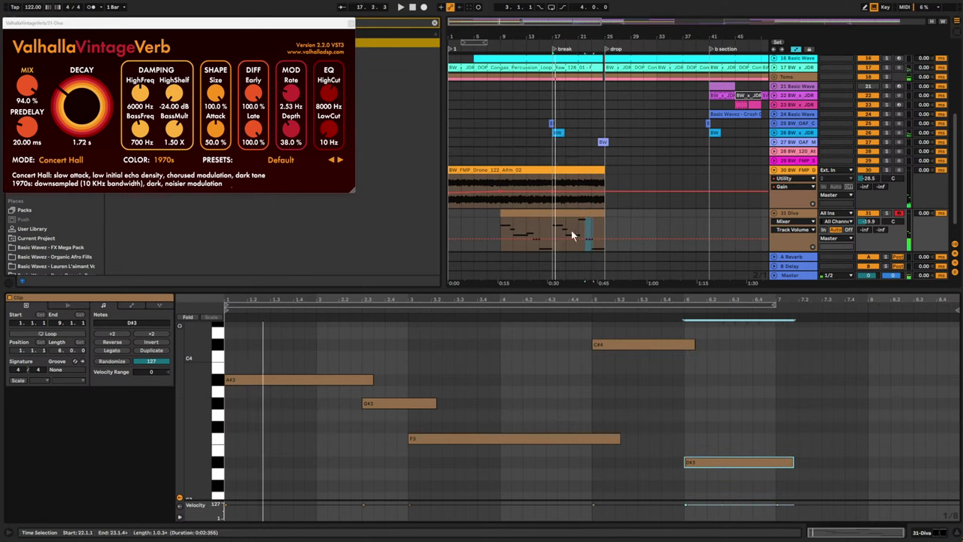
drag(733, 464, 731, 358)
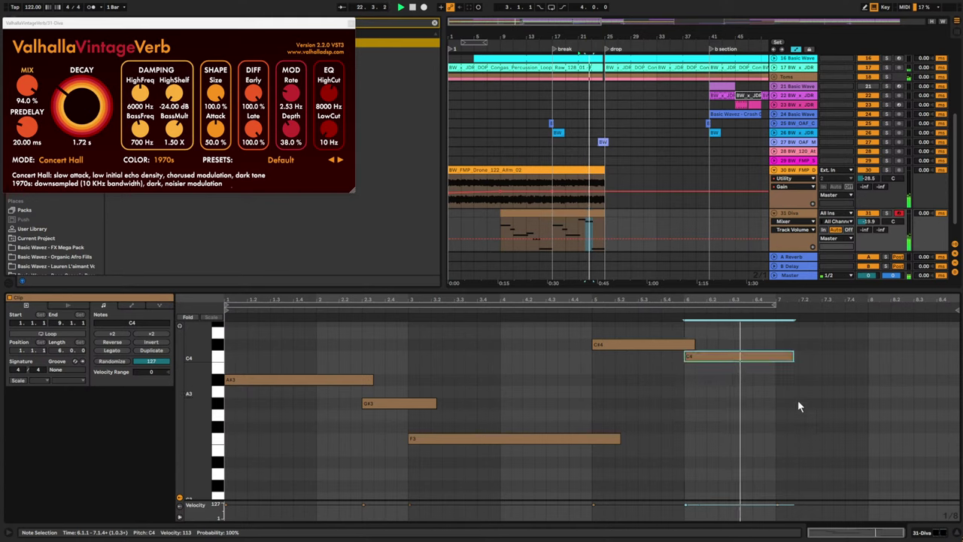
scroll(800, 406, down, 3)
click(808, 473)
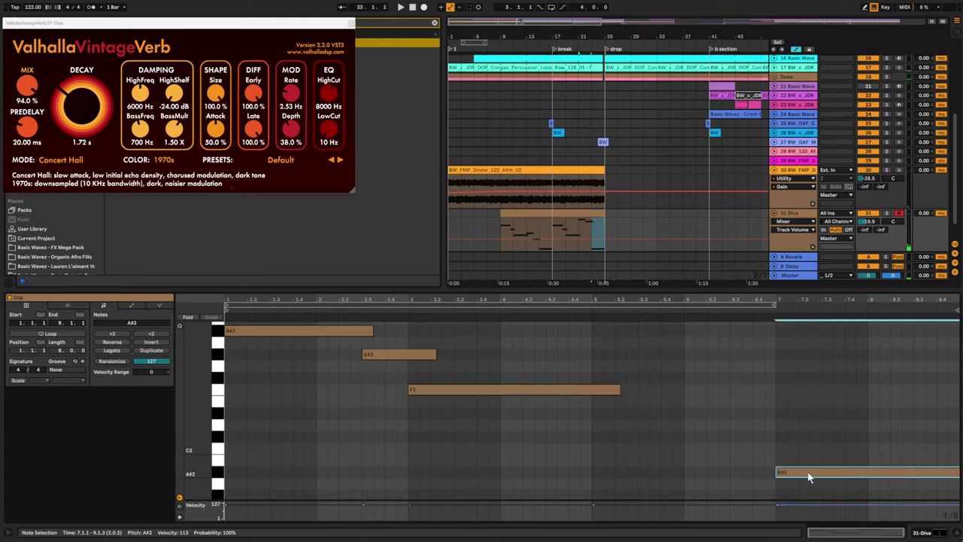
key(shift+Up)
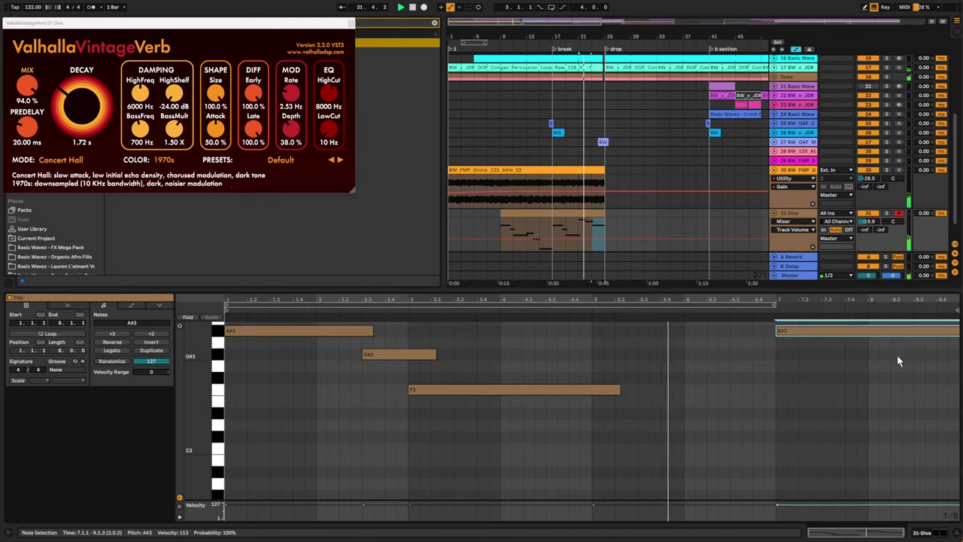
- Draw a pitch bend envelope in the copied clip that curves upward from 8.1.1 to the maximum at 9.1.1
scroll(663, 353, up, 3)
click(132, 306)
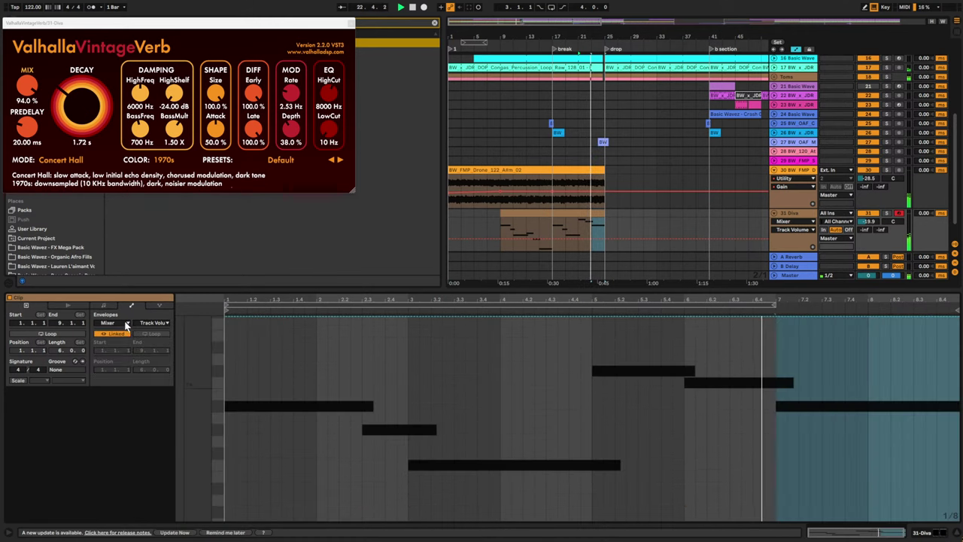
click(872, 418)
drag(946, 419, 858, 376)
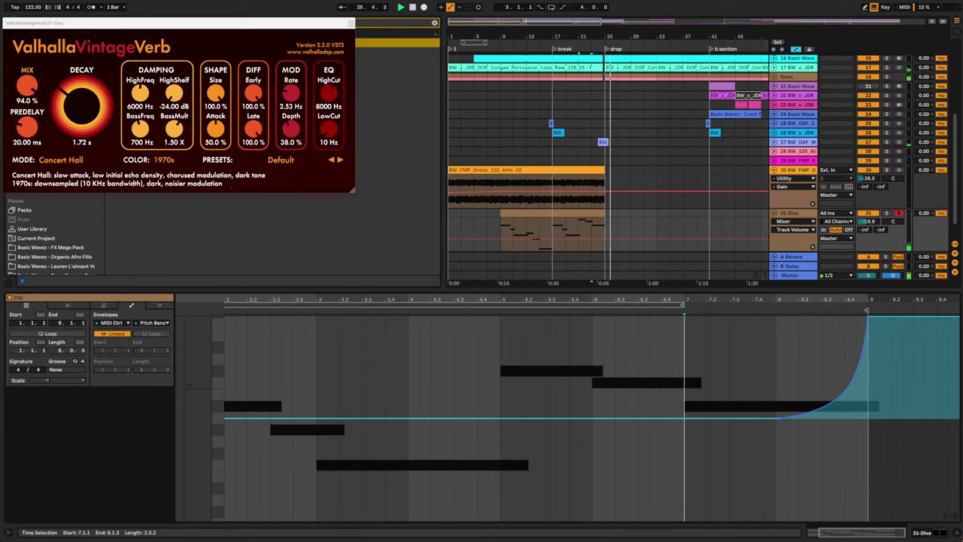
key(space)
- Fold all track lanes, unfold only the Diva track, and start playback from bar 7
click(498, 224)
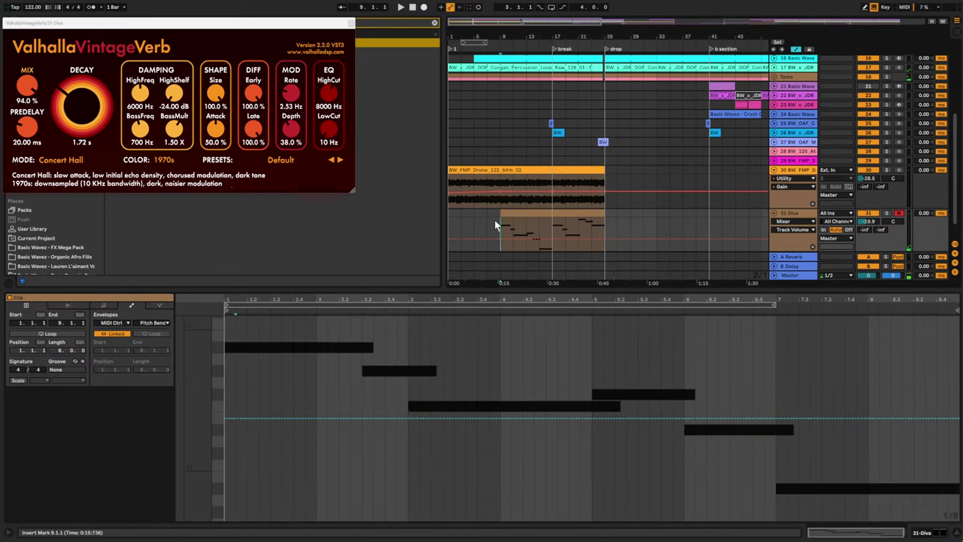
alt+click(773, 213)
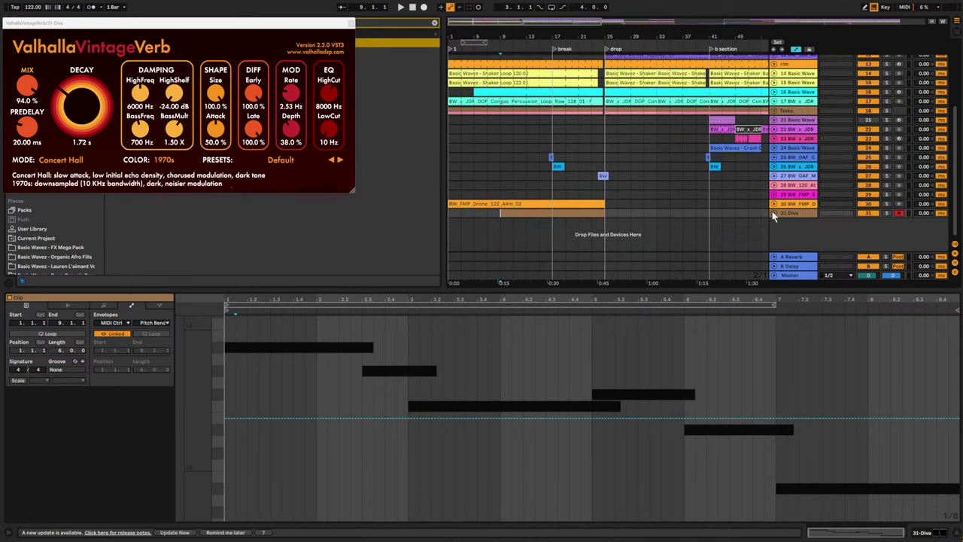
click(773, 212)
click(488, 191)
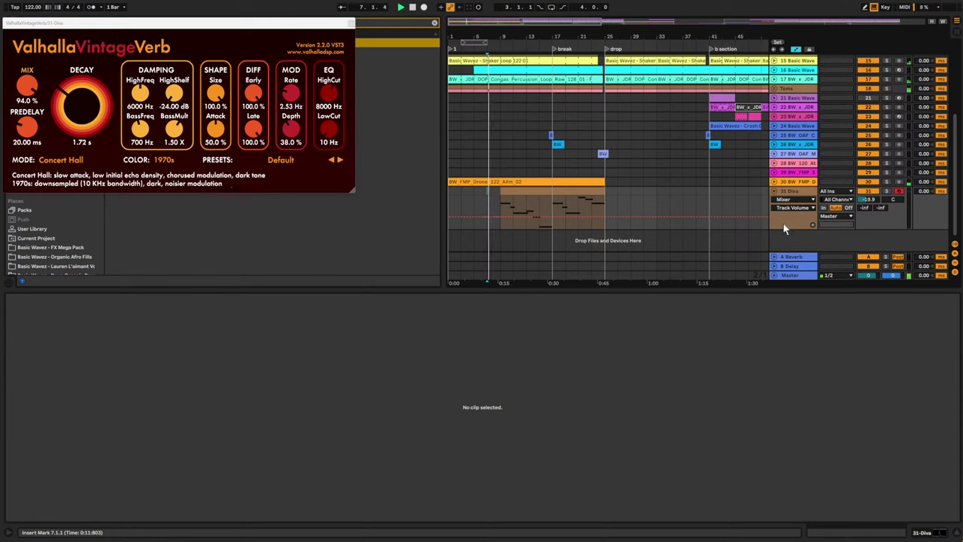
- Close the ValhallaVintageVerb window and unfold the drone track above the Diva track
click(351, 24)
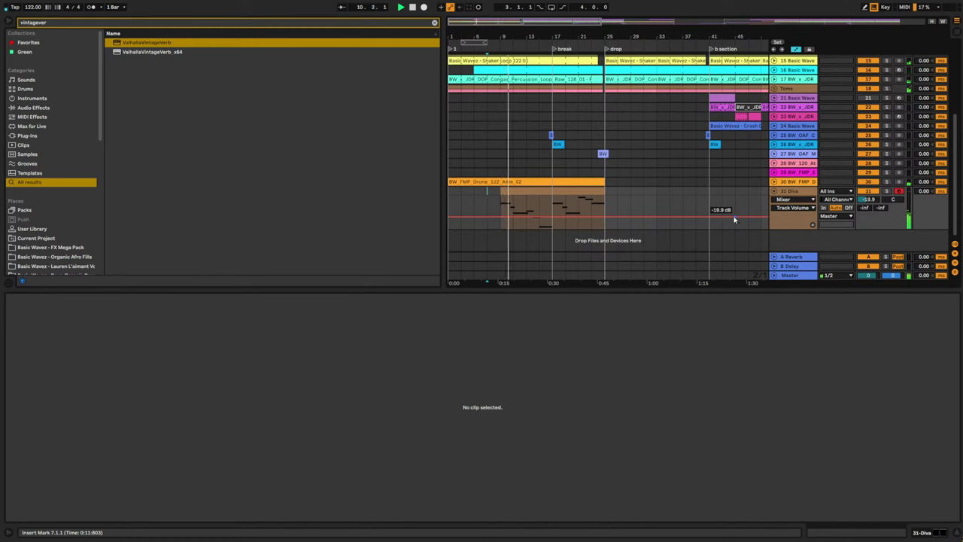
click(774, 182)
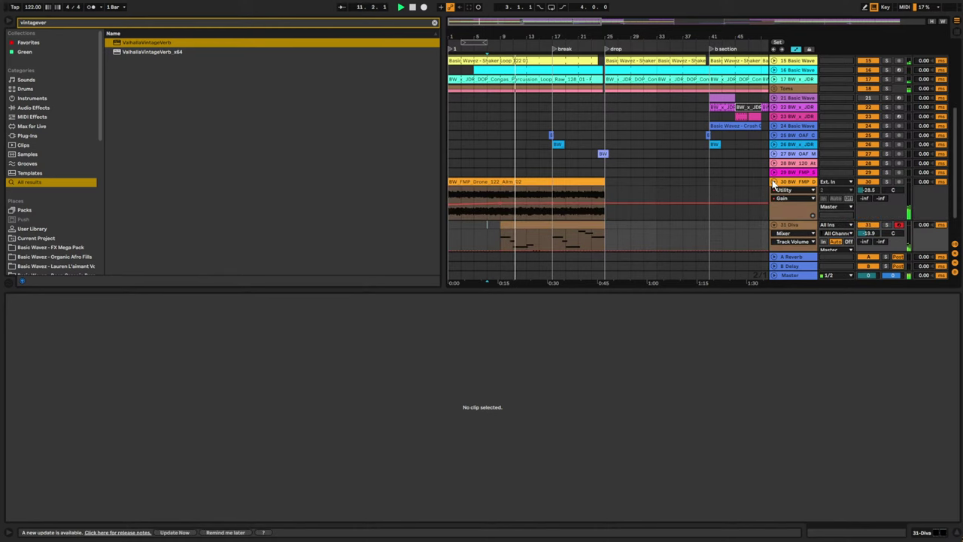
scroll(778, 214, down, 2)
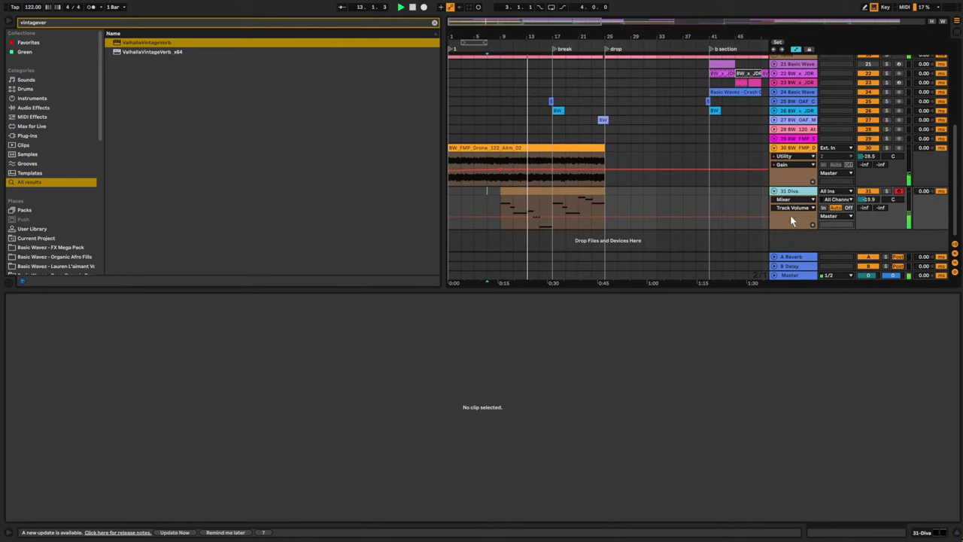
- Insert a MIDI track below the Diva track with an empty clip from bar 25 to 27, and clear the browser search
key(ctrl+shift+t)
double_click(609, 191)
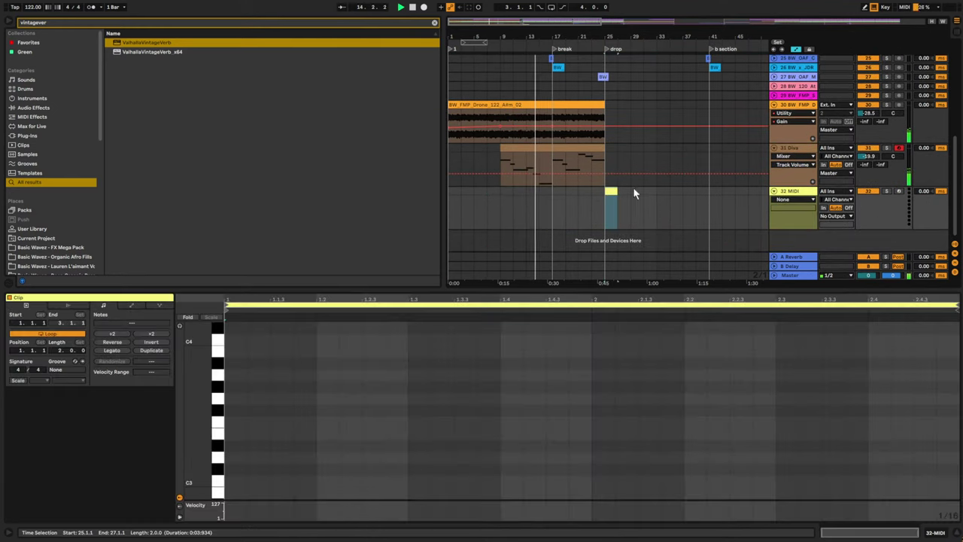
click(787, 194)
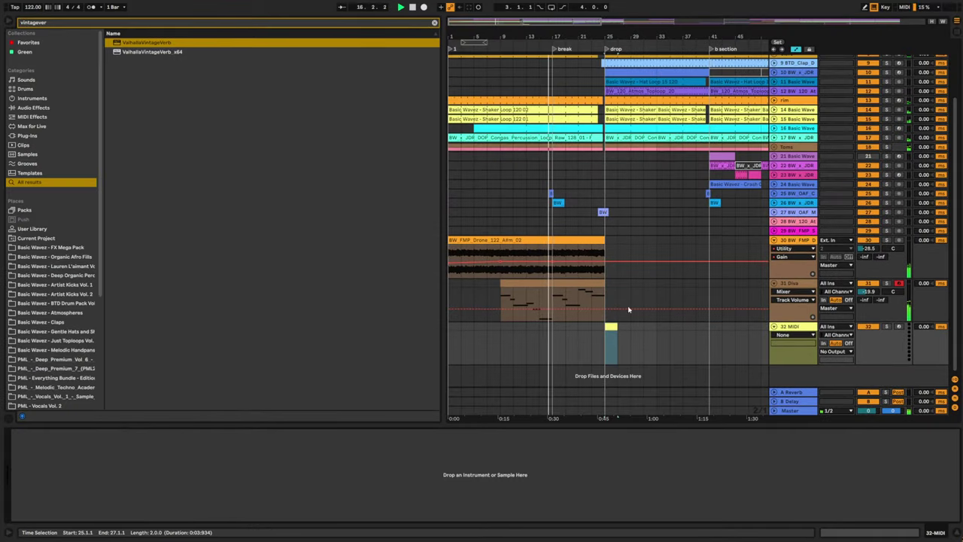
click(434, 24)
- Copy the Diva instrument from track 31 onto the new MIDI track 32
click(788, 284)
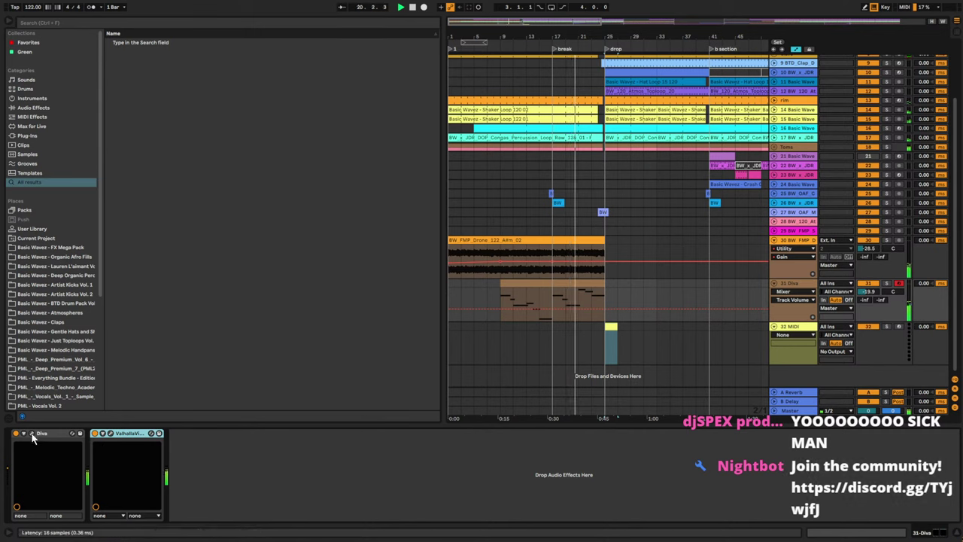
click(791, 333)
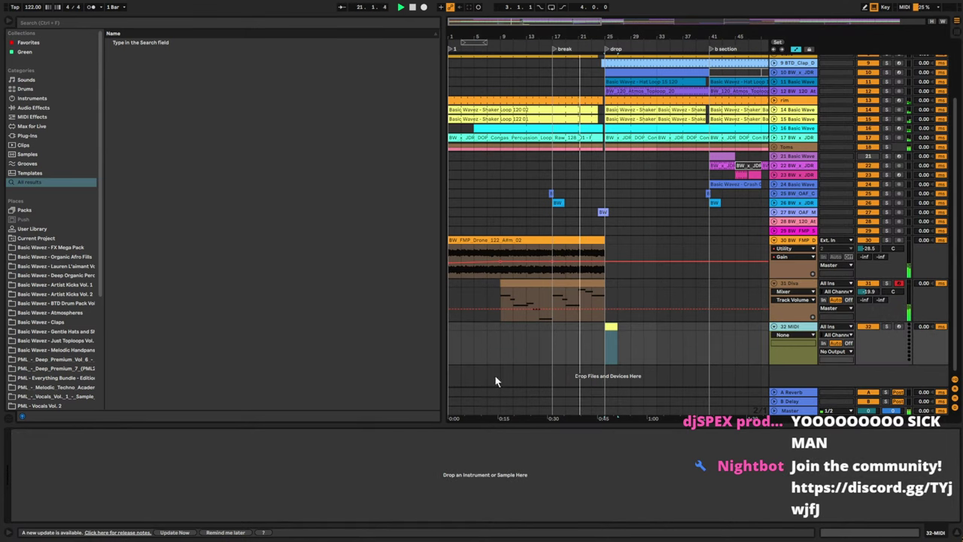
click(784, 280)
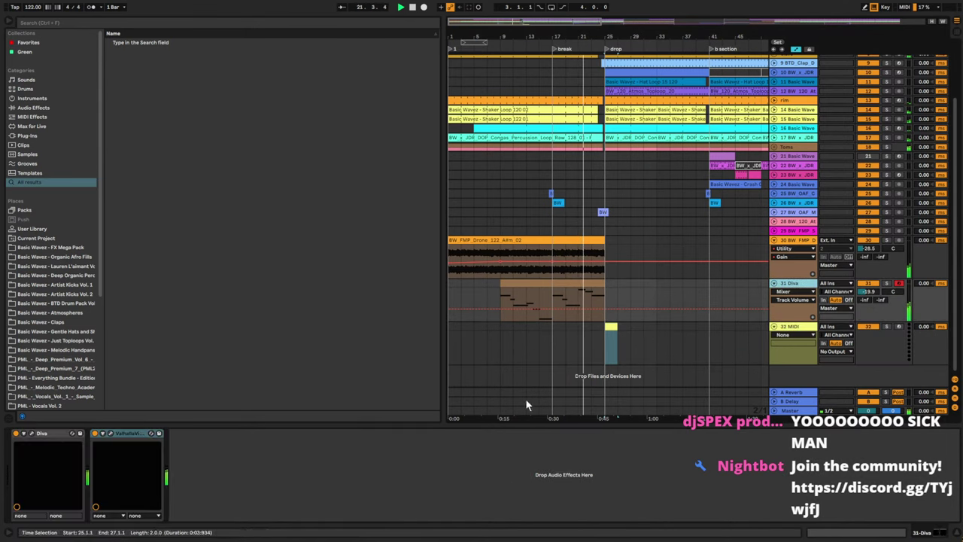
click(807, 329)
key(ctrl+v)
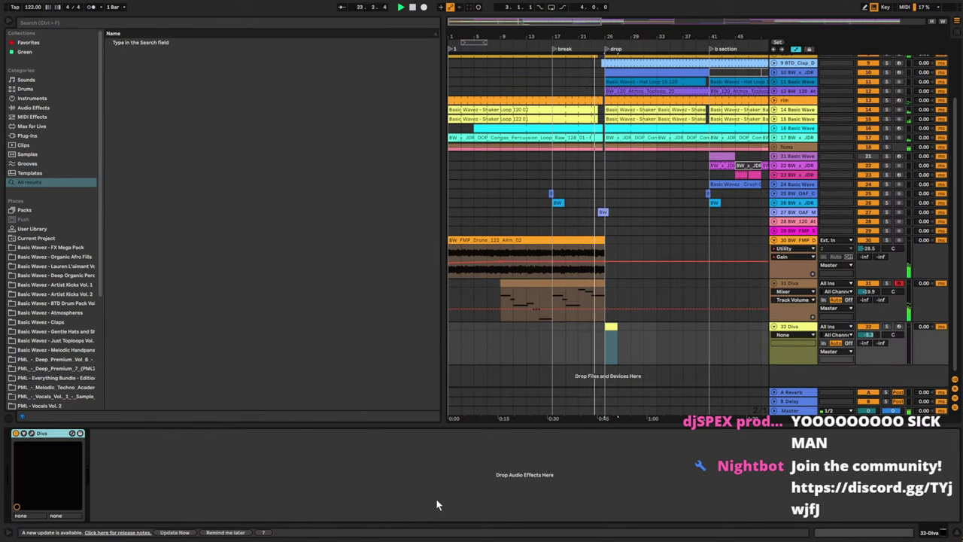
double_click(611, 326)
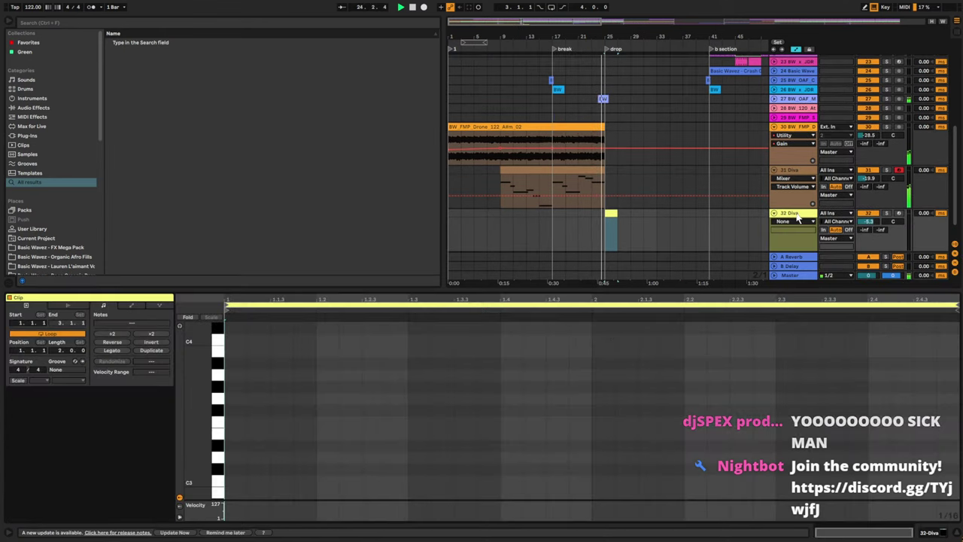
click(799, 219)
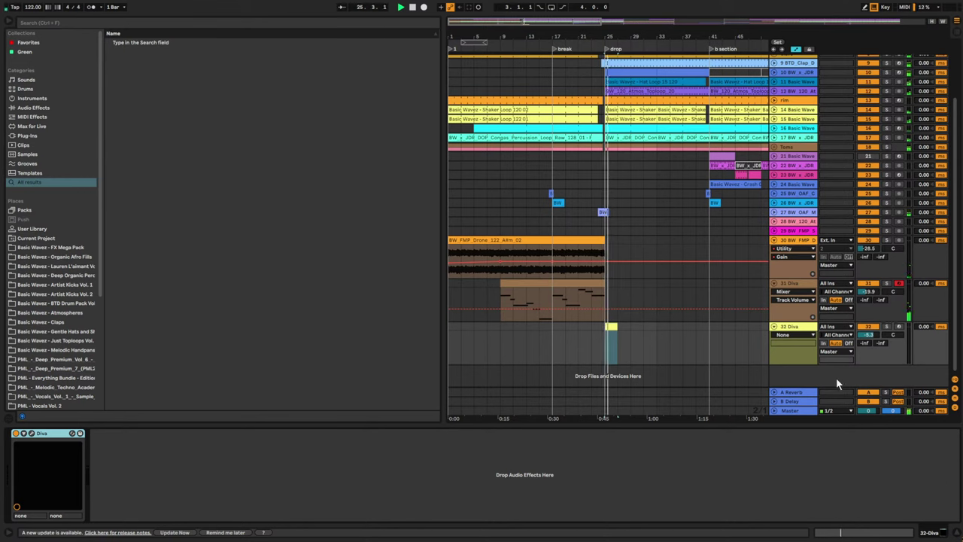
- Stop playback and open the preset browser of the Diva instrument on track 32
click(632, 328)
key(space)
click(611, 328)
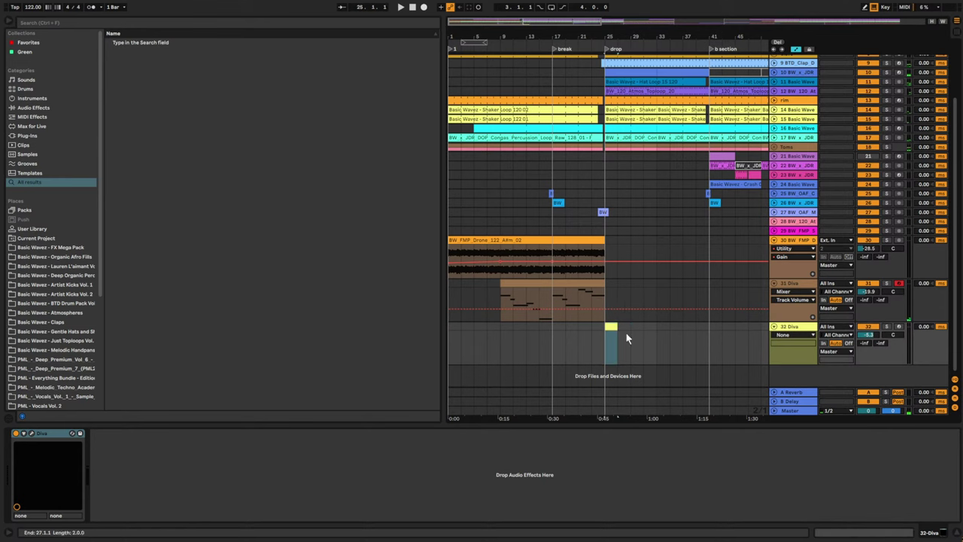
click(32, 434)
click(364, 318)
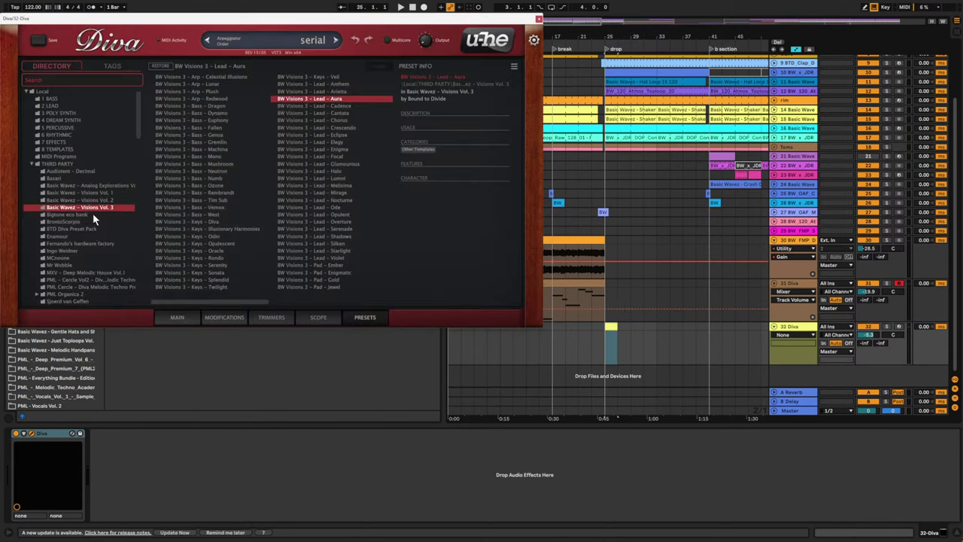
- Arm track 32, audition the Visions Vol. 3 bass presets from Dragon onward, and load BW Visions 3 - Bass - Rembrandt
click(213, 106)
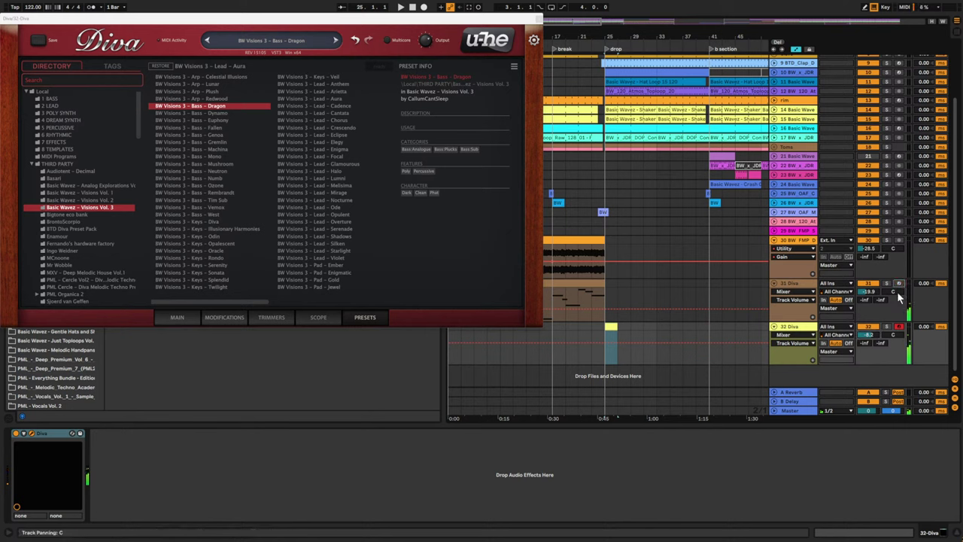
click(220, 113)
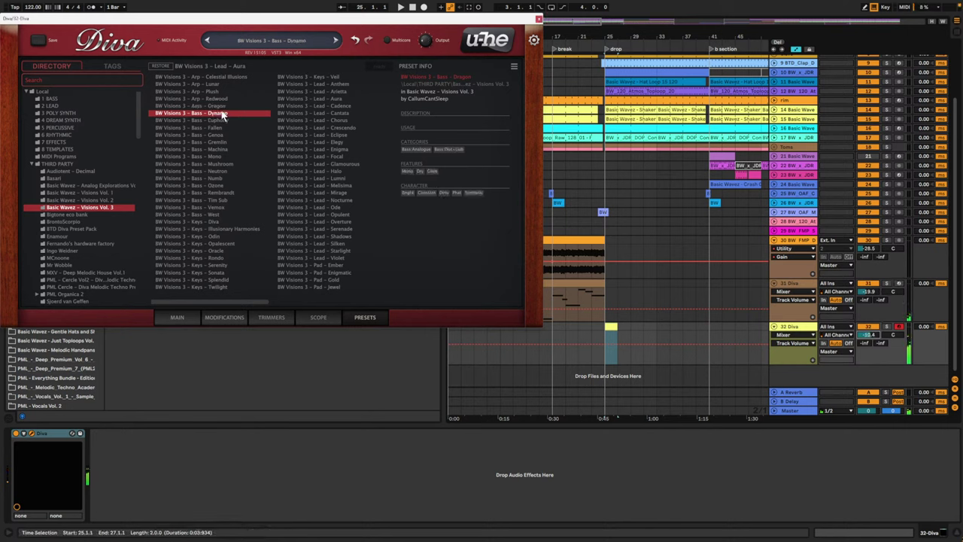
click(220, 120)
click(221, 128)
click(222, 135)
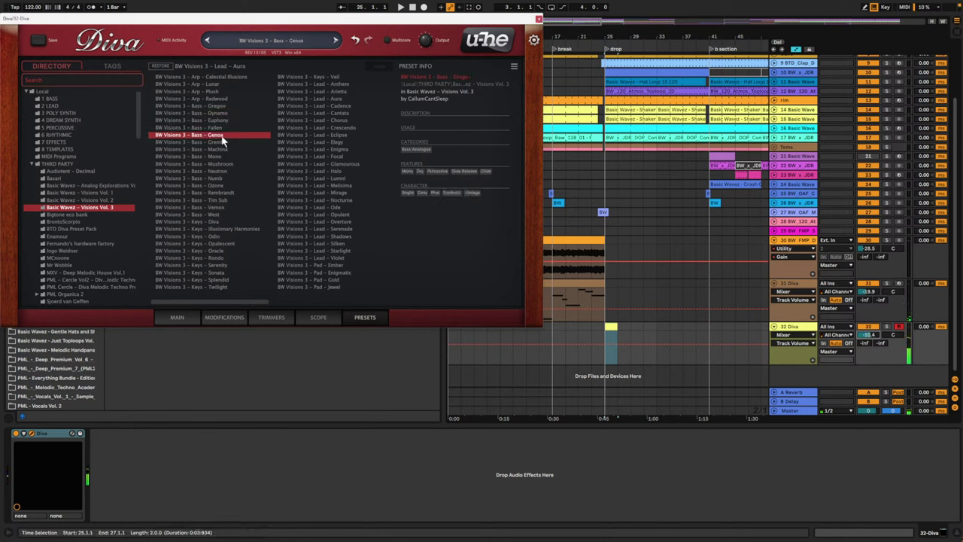
click(223, 142)
click(223, 149)
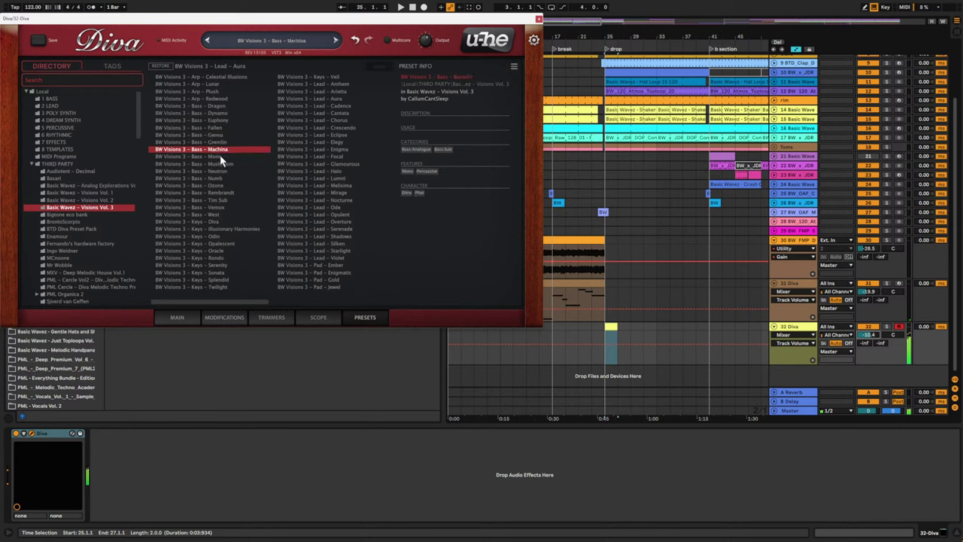
click(223, 156)
click(222, 165)
click(221, 172)
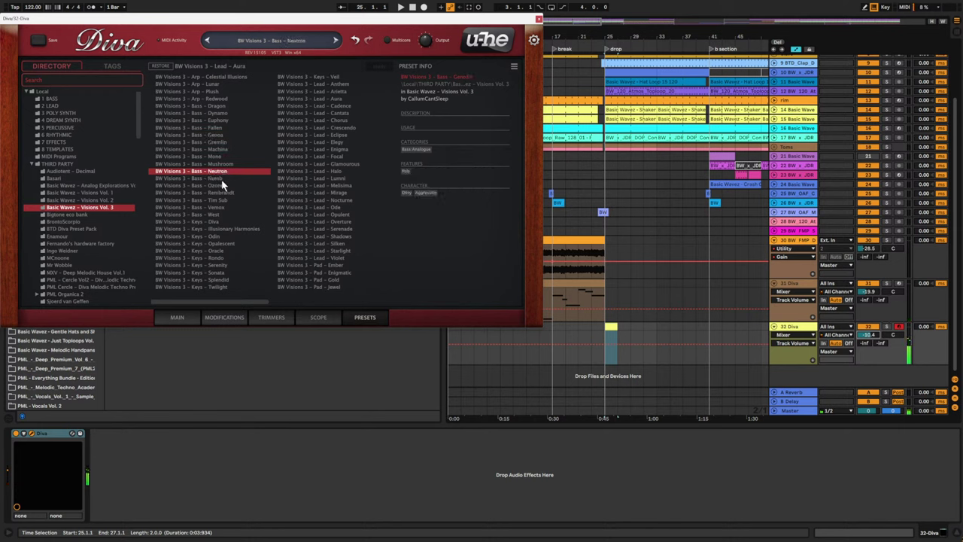
click(222, 179)
click(220, 186)
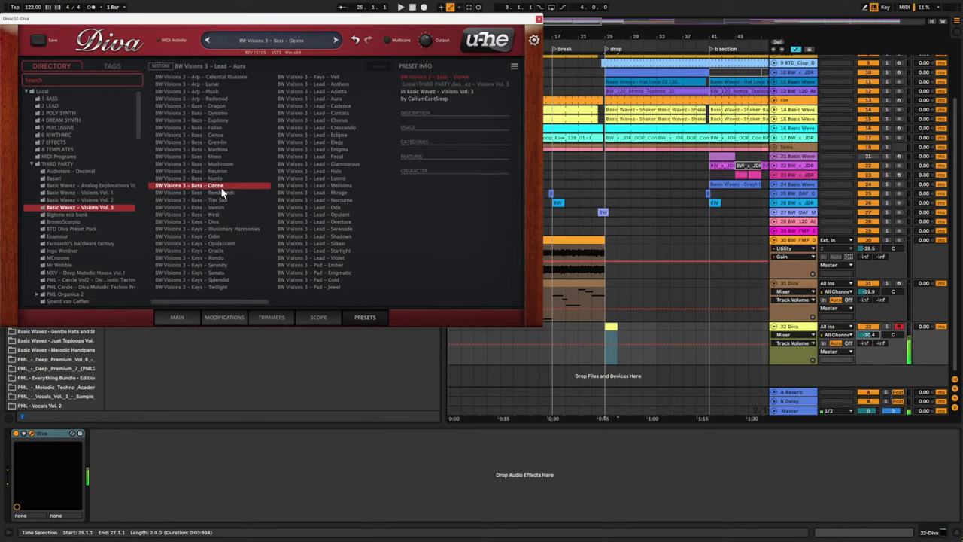
click(221, 193)
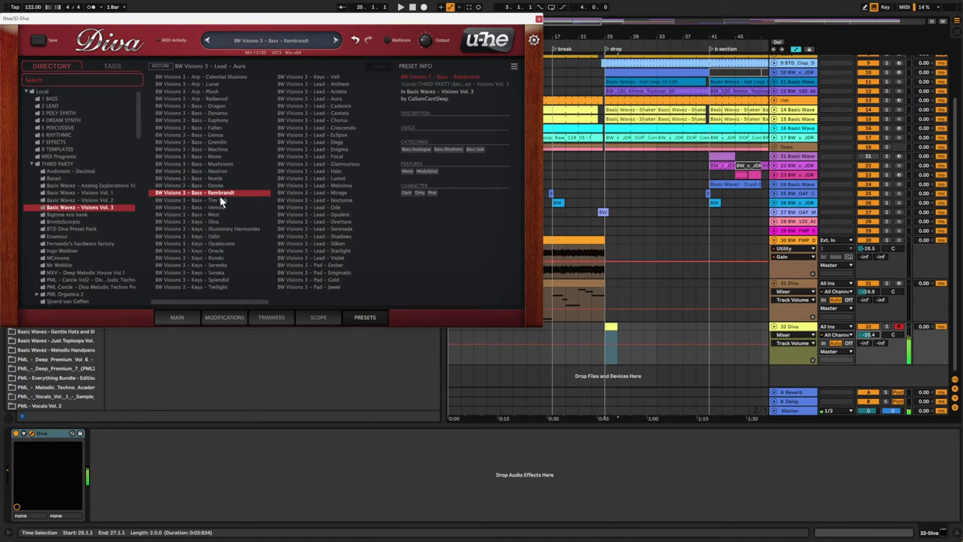
- Add an A#2 note from 1.1.1 to 2.3.1 in the bar 25 clip and play it back
click(610, 327)
double_click(610, 327)
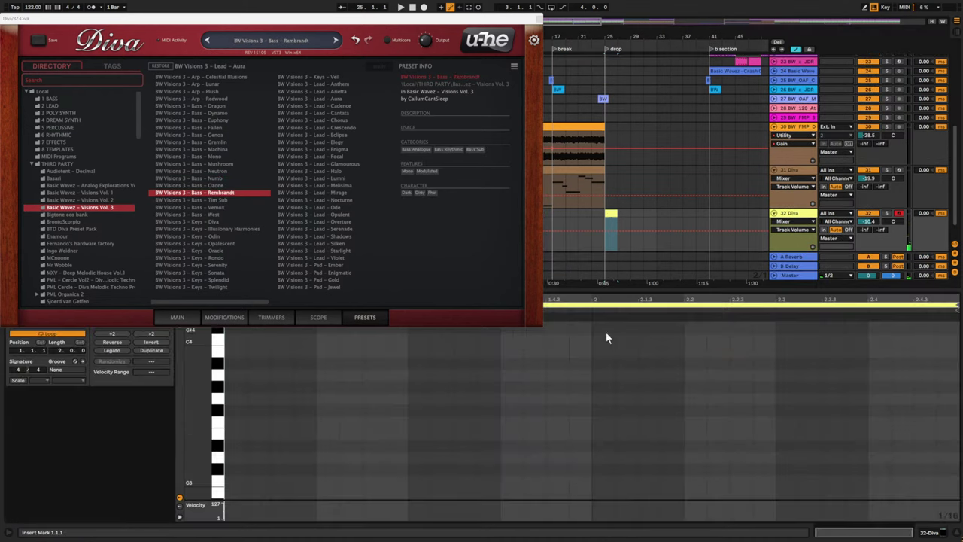
double_click(235, 446)
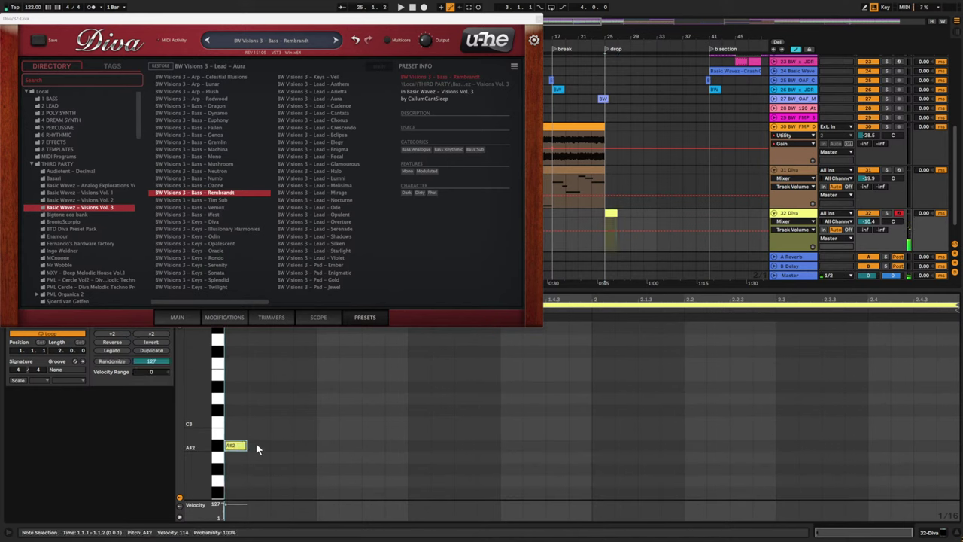
drag(246, 447, 775, 447)
key(space)
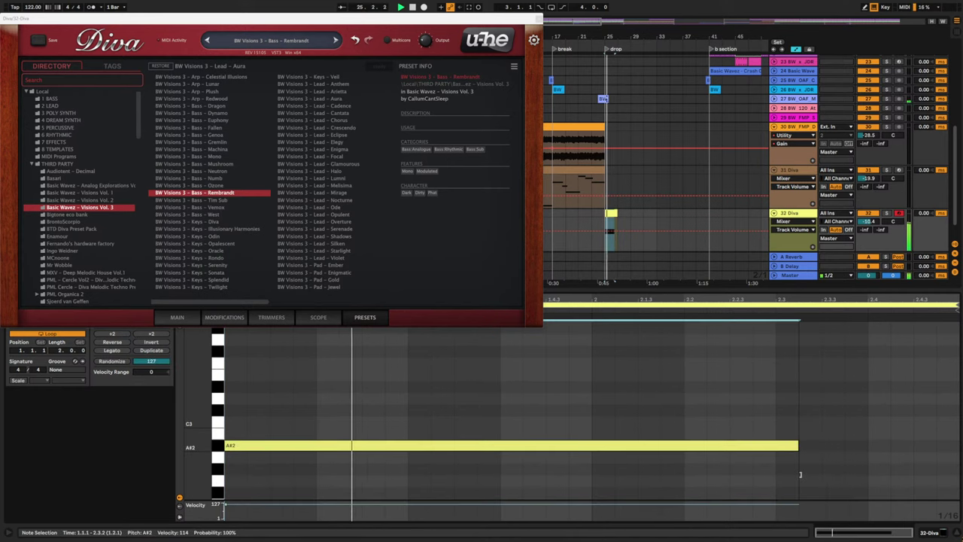
key(space)
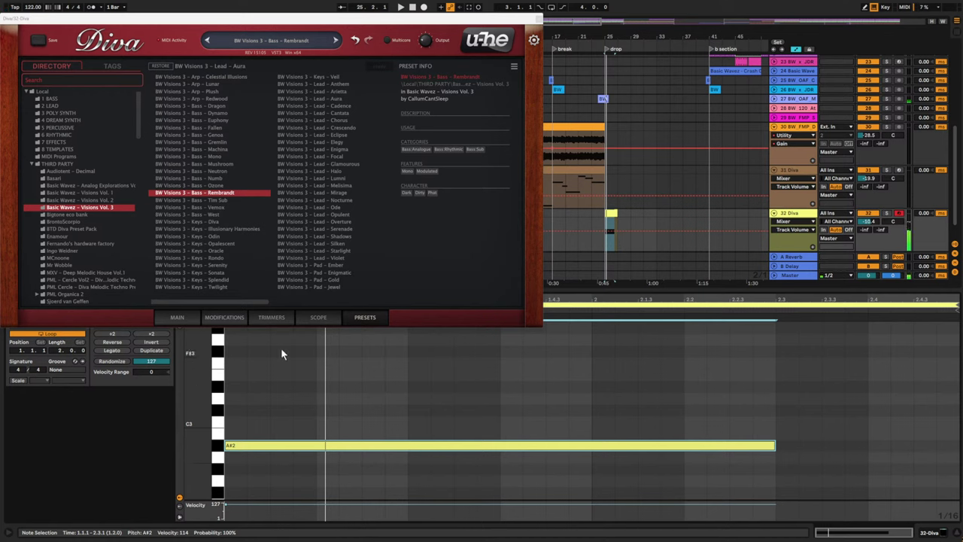
key(space)
- Try the bass note at F#2, starting and stopping playback to hear it
drag(306, 446, 306, 495)
key(space)
key(space)
key(space)
key(space)
scroll(309, 481, down, 1)
key(space)
key(space)
key(space)
click(315, 466)
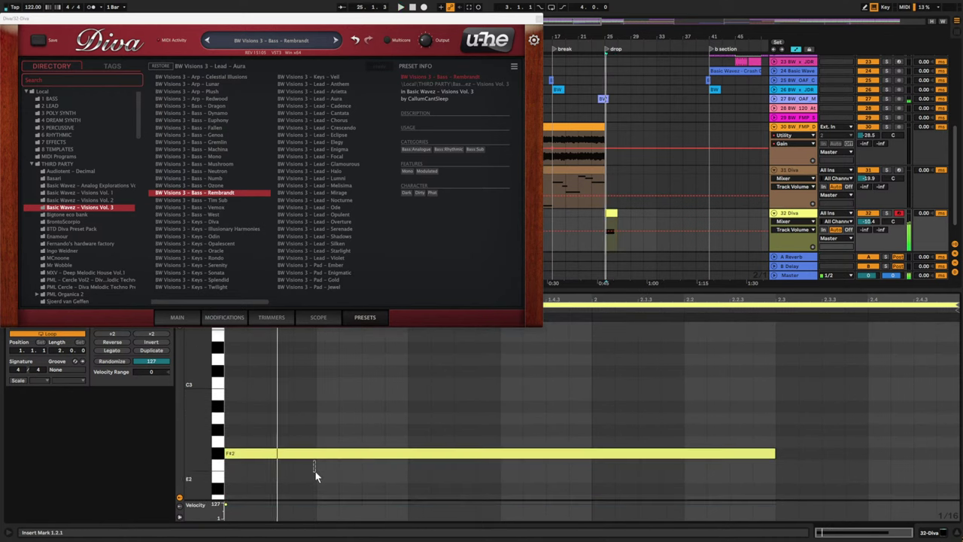
- Try the bass note lower at C2 and at A#1, playing it back
key(space)
drag(317, 458, 323, 501)
scroll(320, 474, down, 2)
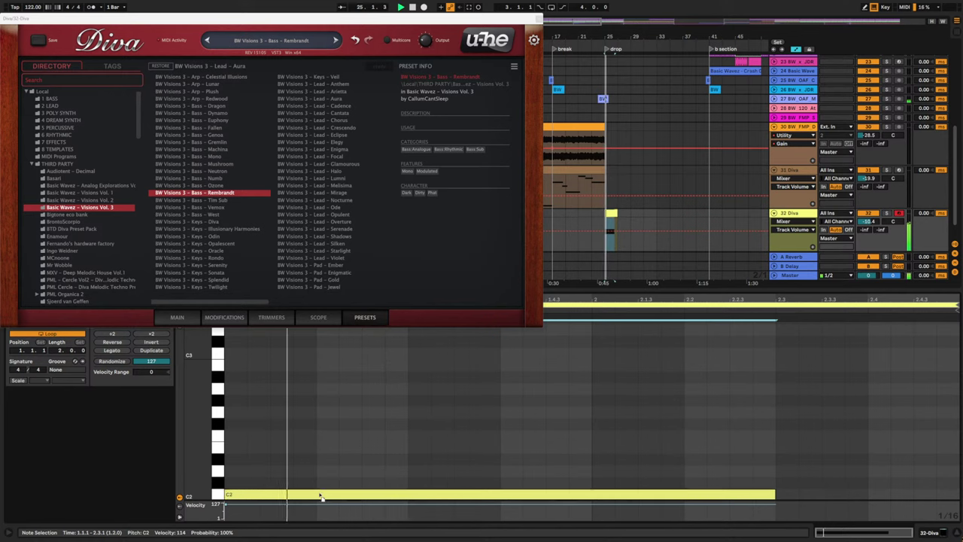
scroll(328, 495, down, 2)
drag(326, 452, 333, 476)
key(space)
key(space)
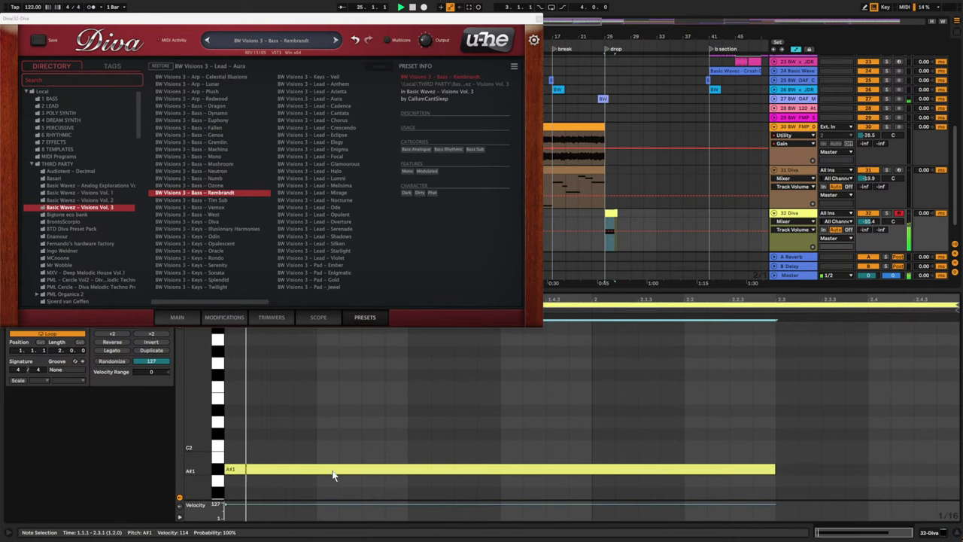
key(space)
- Raise the A#1 bass note one octave to A#2 and play it back
click(411, 440)
drag(411, 441, 412, 511)
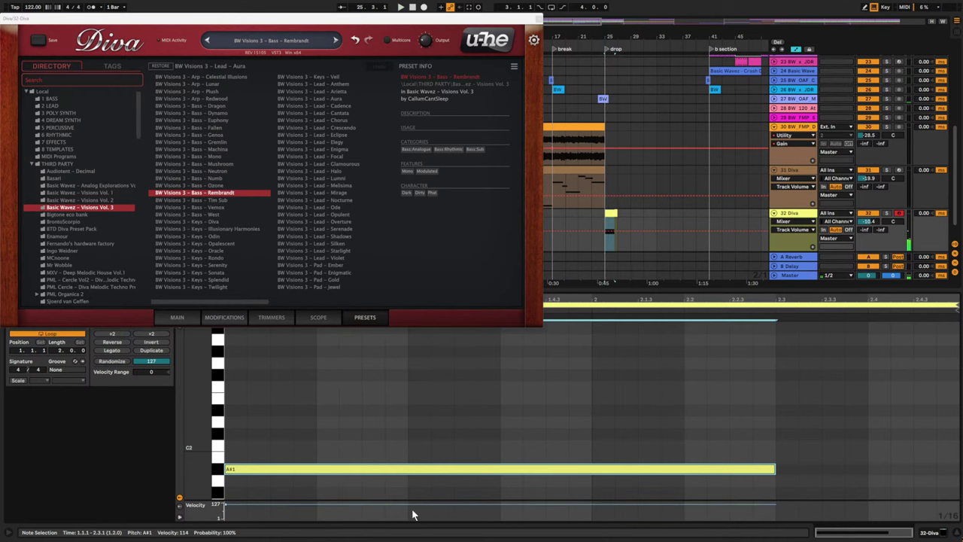
key(shift+Up)
key(space)
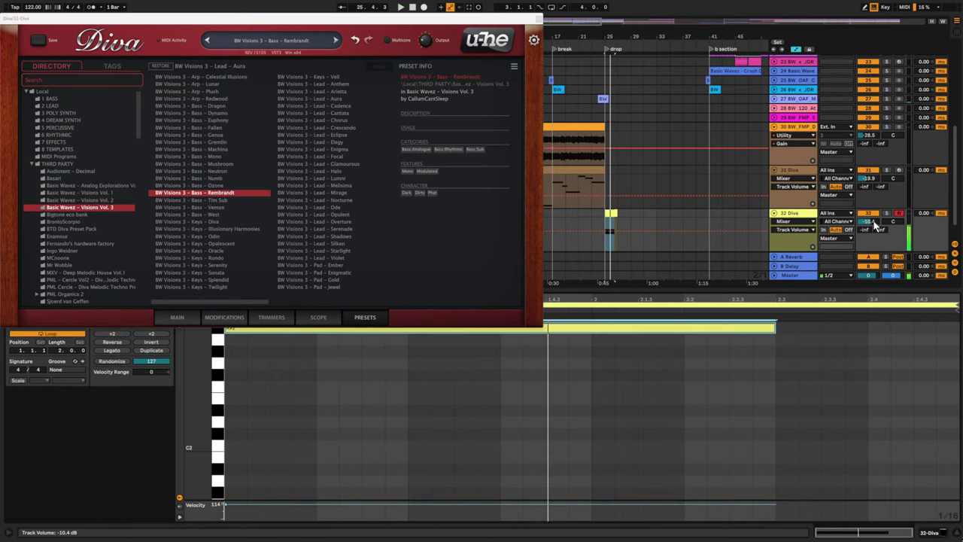
- Play from bar 21 into the drop and set track 32's volume to -16.4 dB
click(576, 216)
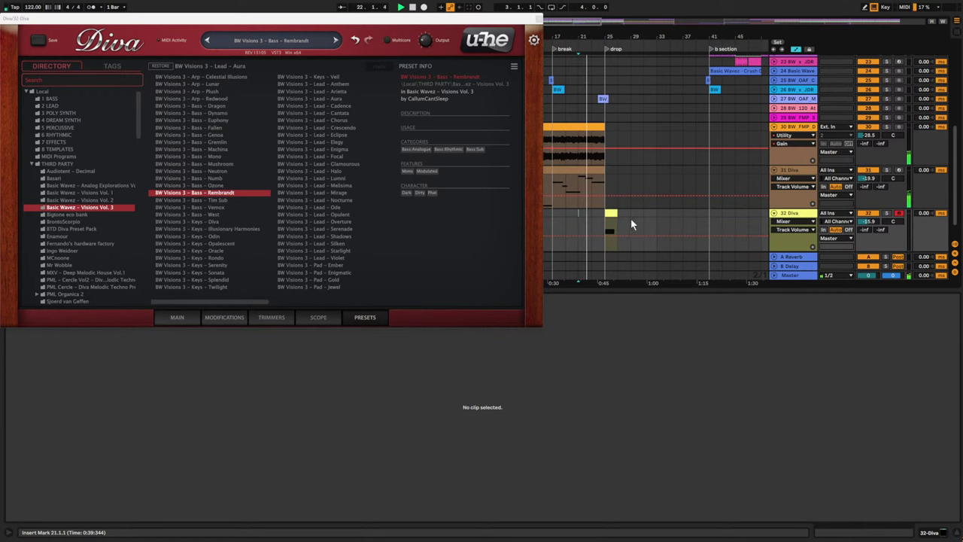
click(613, 214)
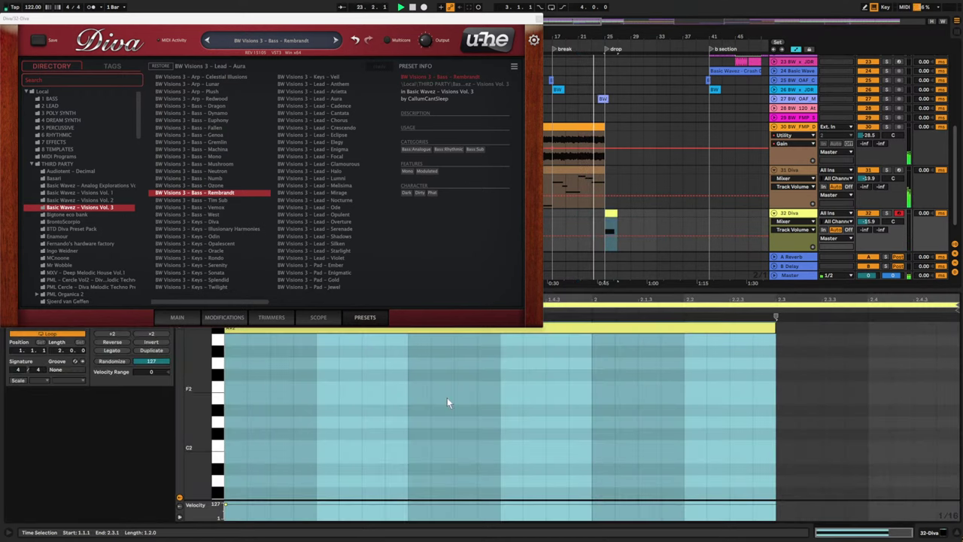
scroll(447, 402, up, 5)
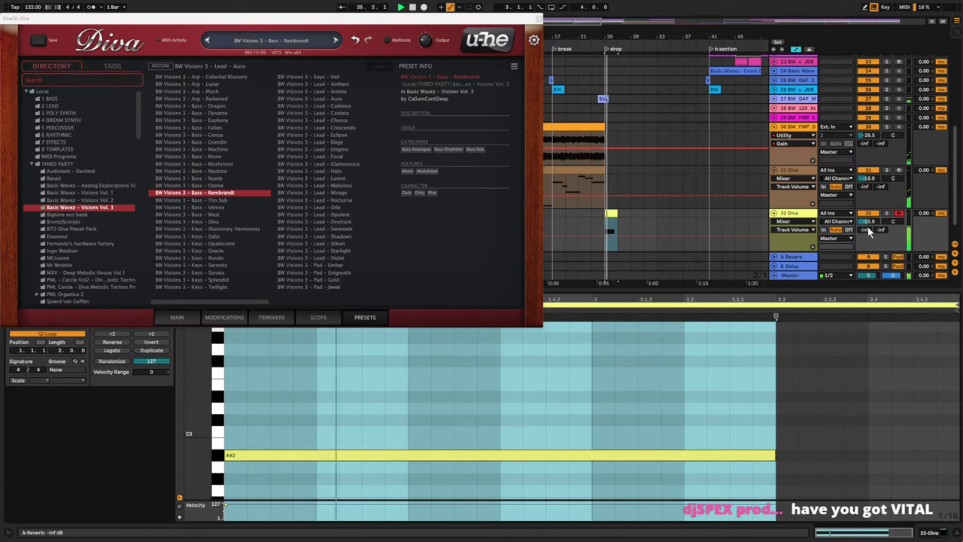
drag(873, 222, 873, 227)
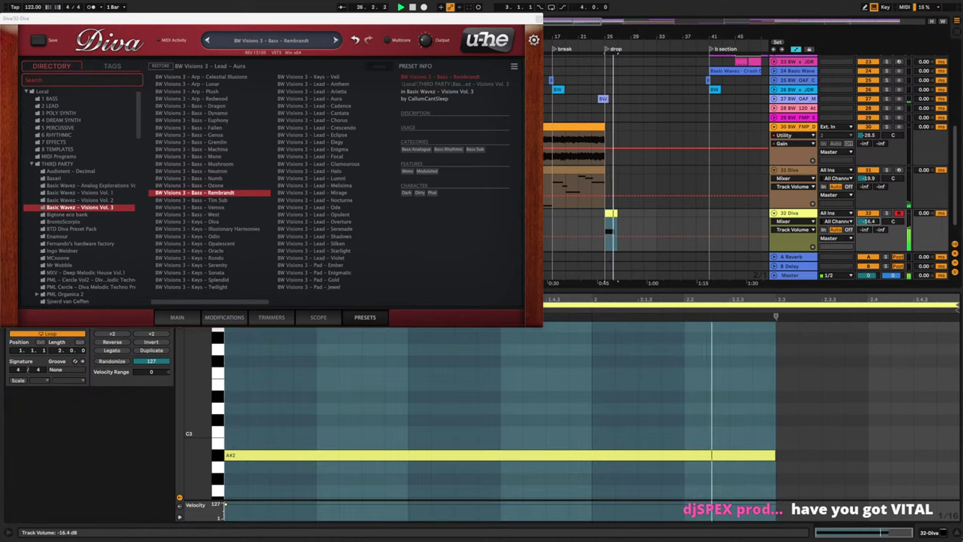
- Extend the A#2 bass note to the clip's end at 3.1.1 and restart playback
drag(775, 455, 959, 461)
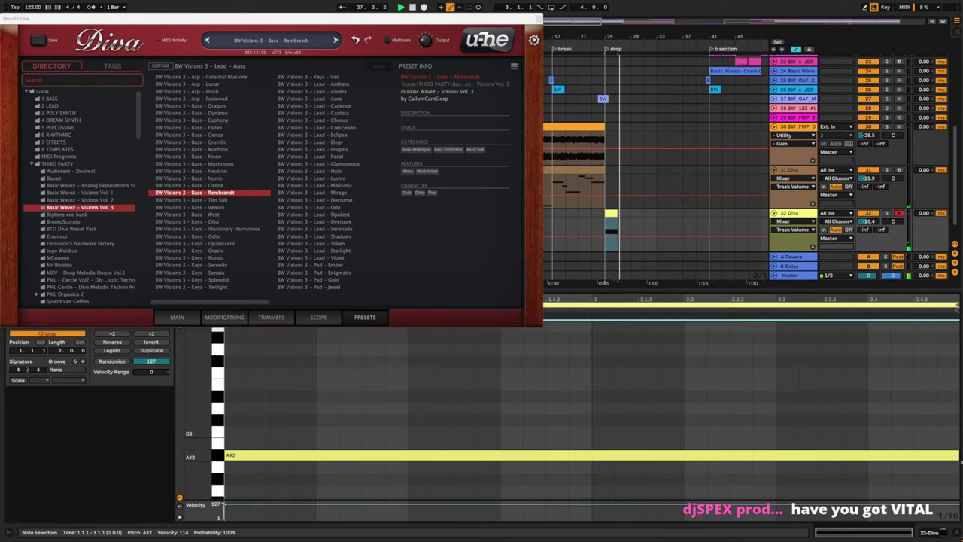
key(space)
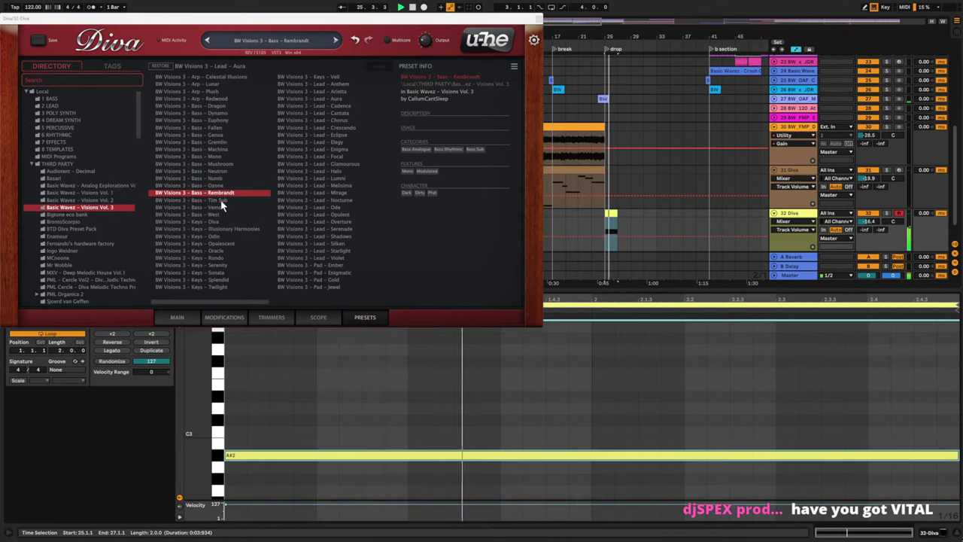
- Audition the BW Visions 3 bass presets Ozone, Vemox and West on track 32's Diva
key(space)
click(219, 187)
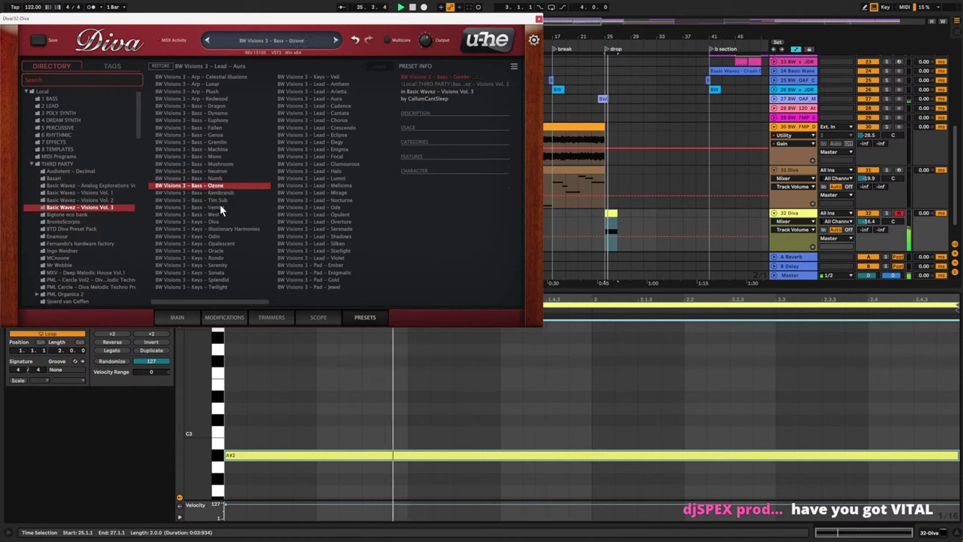
click(219, 201)
key(space)
key(space)
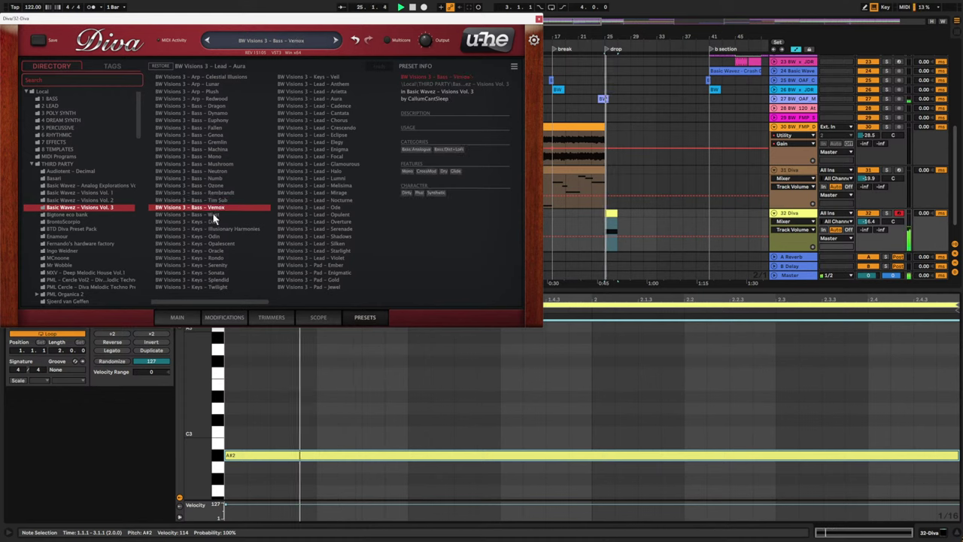
click(213, 213)
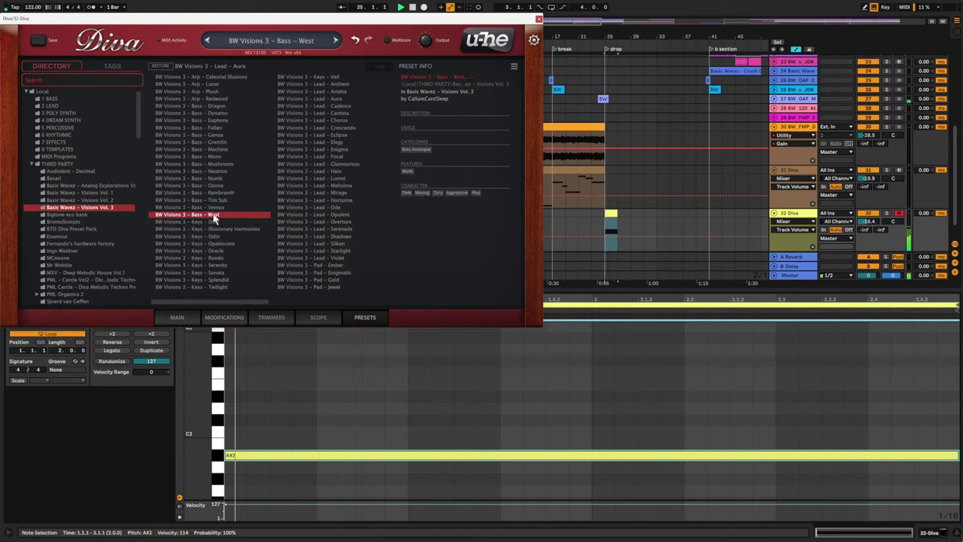
- Audition more BW Visions 3 bass presets, including Machine, Genoa, Dynamo and Dragon
click(219, 165)
click(222, 150)
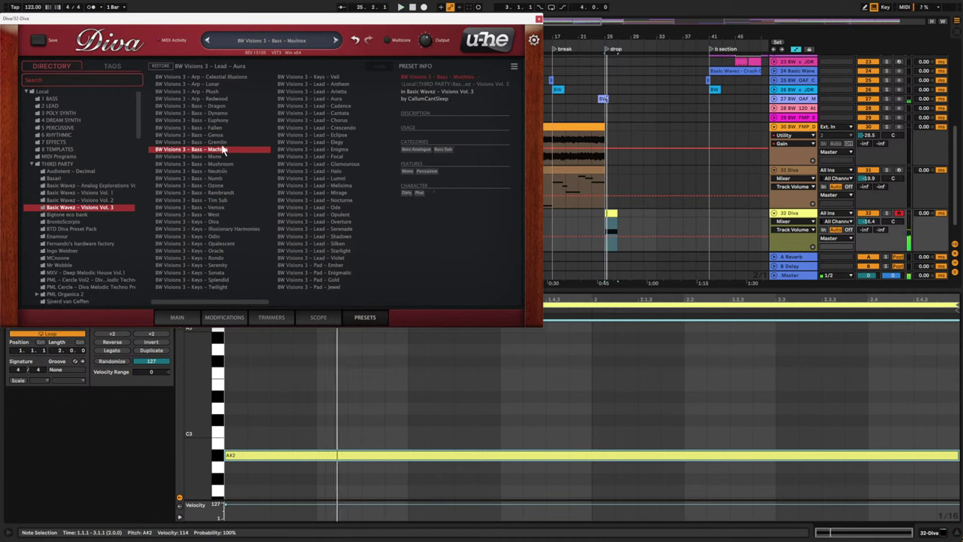
click(222, 142)
click(223, 134)
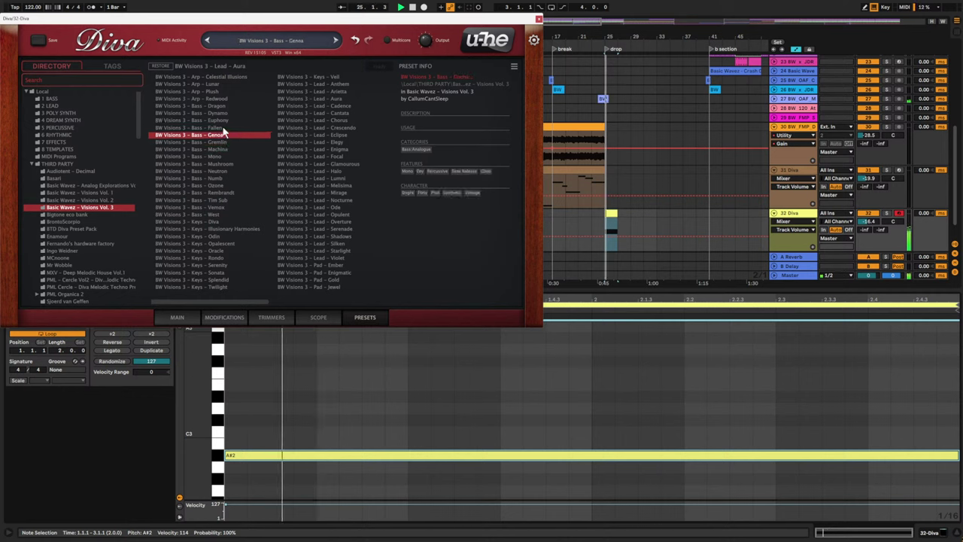
click(224, 127)
click(224, 119)
click(225, 113)
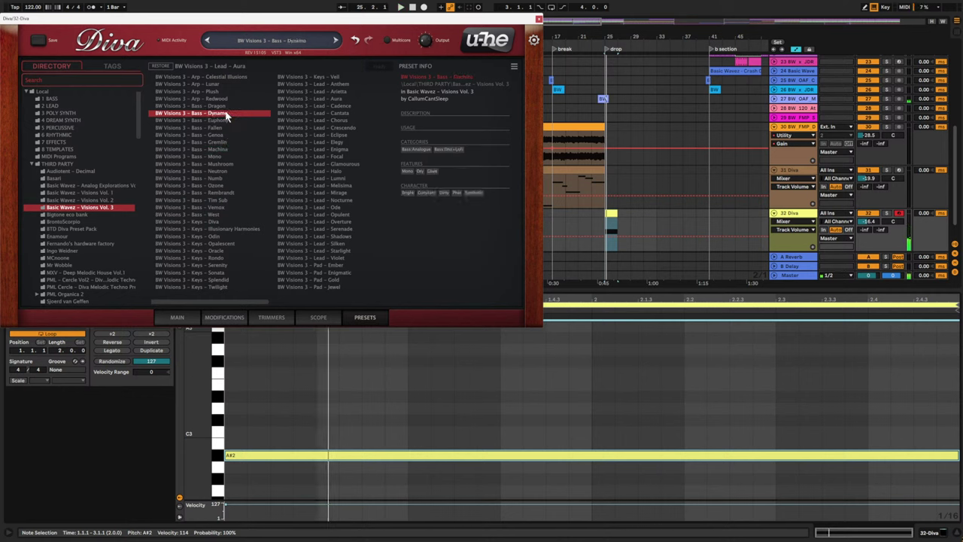
click(225, 106)
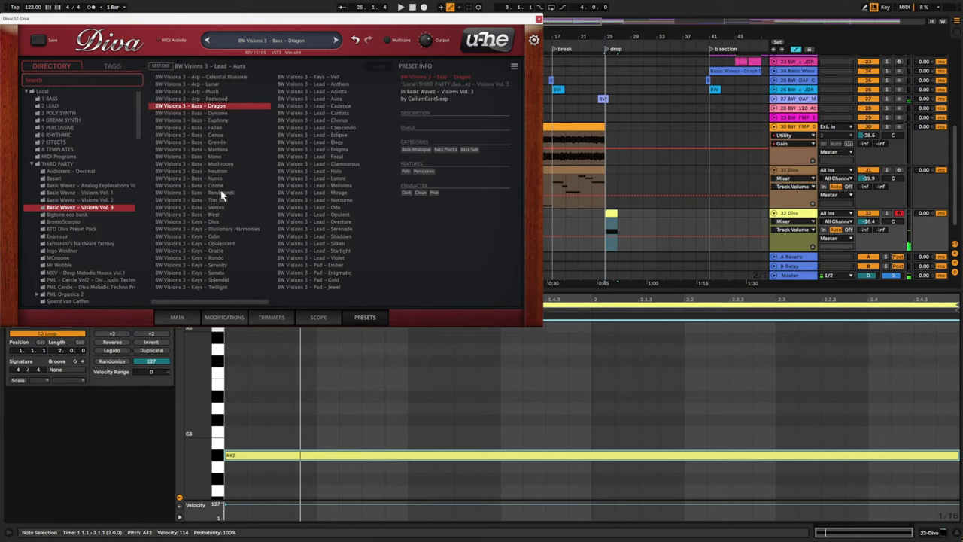
- Load the BW Visions 3 Rembrandt bass preset again and adjust the side volume of its Delay1 effect during playback
click(222, 192)
key(space)
click(199, 316)
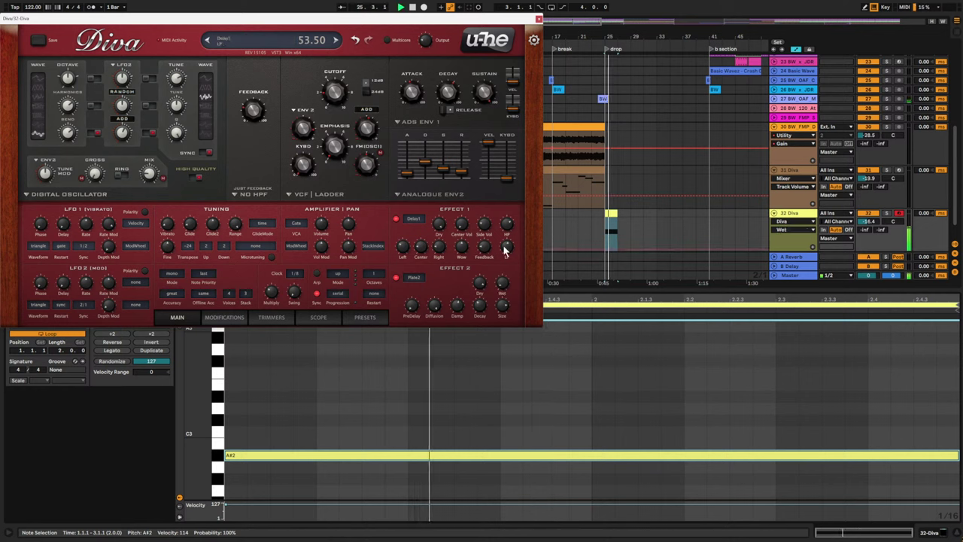
drag(486, 237, 486, 240)
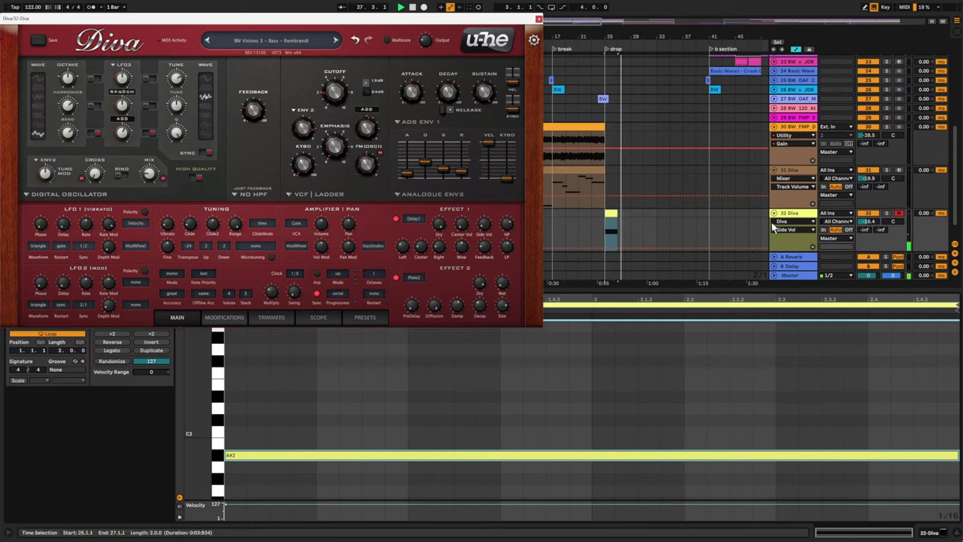
key(space)
- Add an EQ Eight after Diva on track 32 and boost band 2 by 7.31 dB at 52.7 Hz
double_click(794, 214)
key(space)
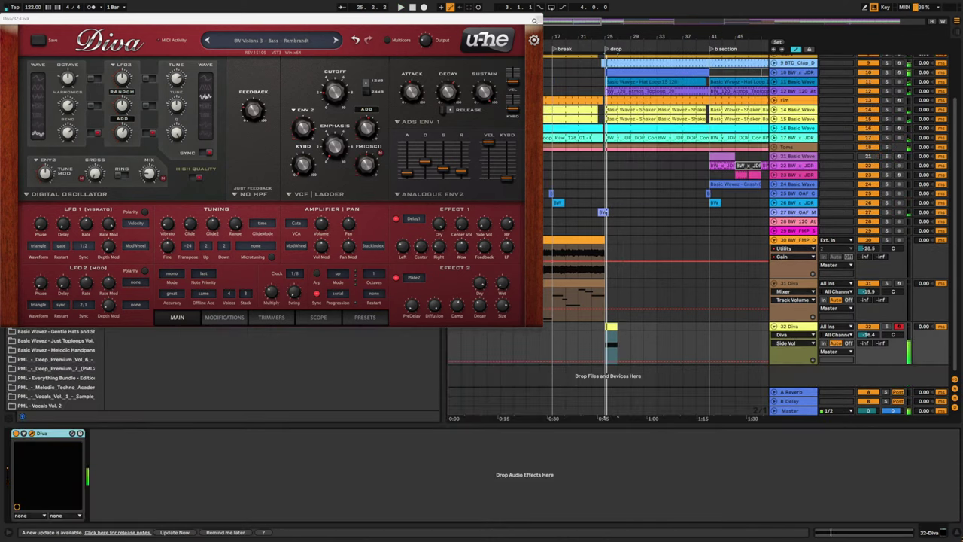
click(536, 21)
click(405, 24)
text(eq)
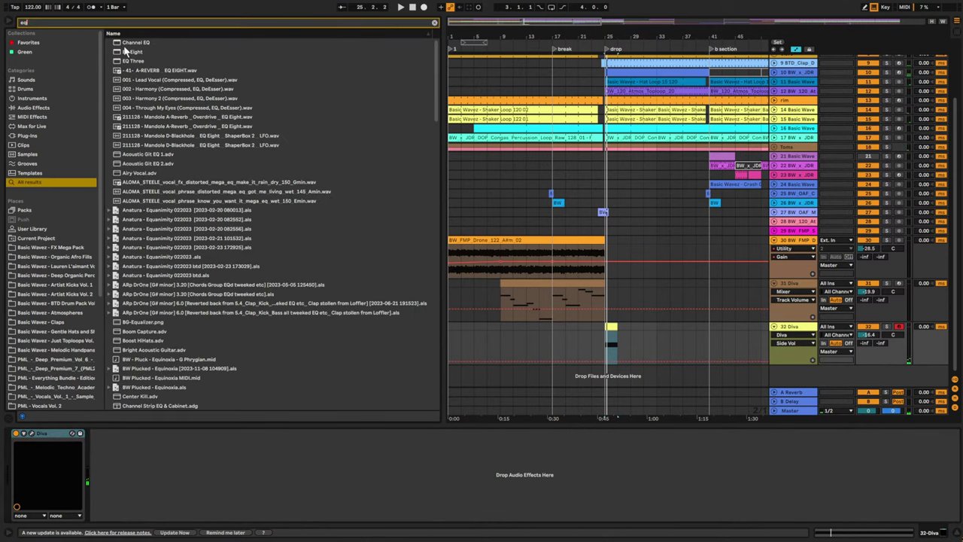
drag(126, 50, 157, 455)
click(787, 328)
key(space)
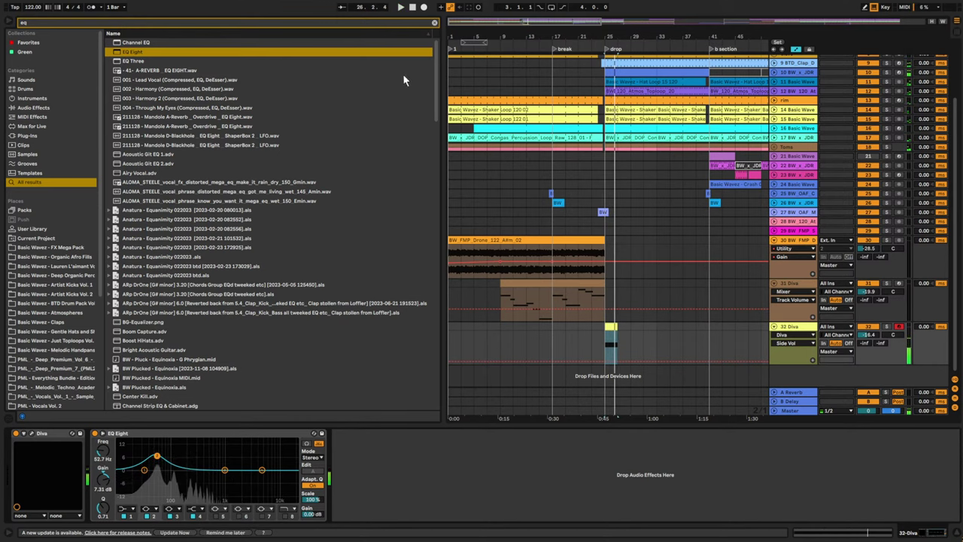
- Find ShaperBox 2 in the browser and add it after the EQ Eight on track 32
click(435, 23)
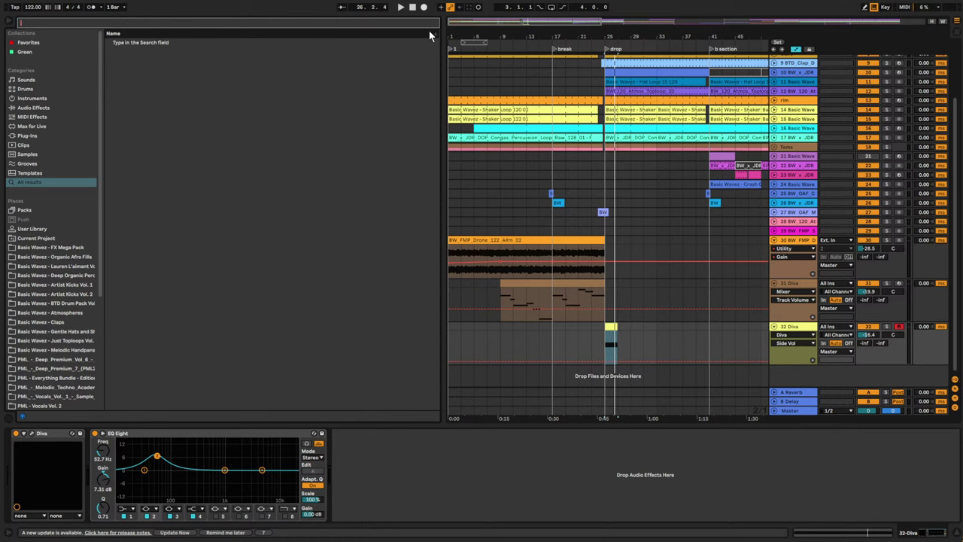
text(shaperbox)
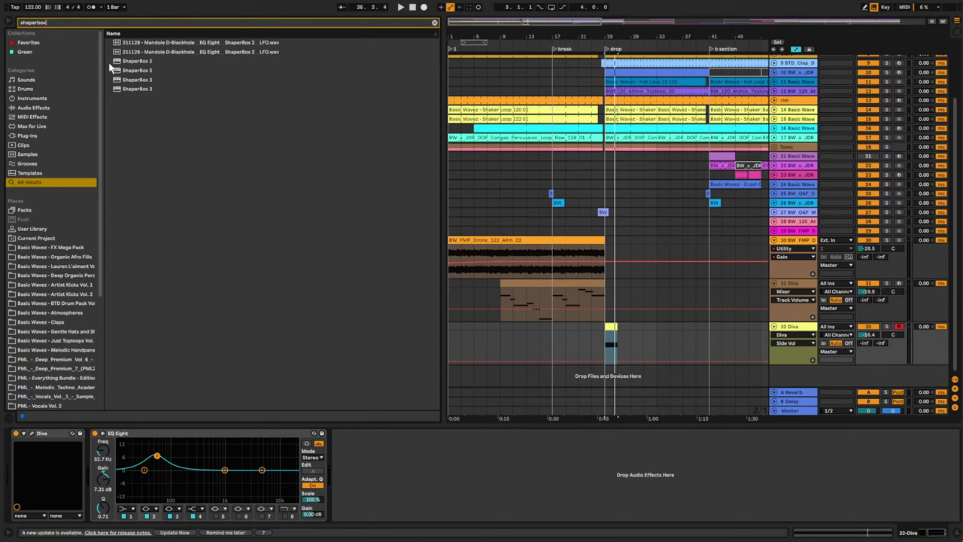
double_click(110, 66)
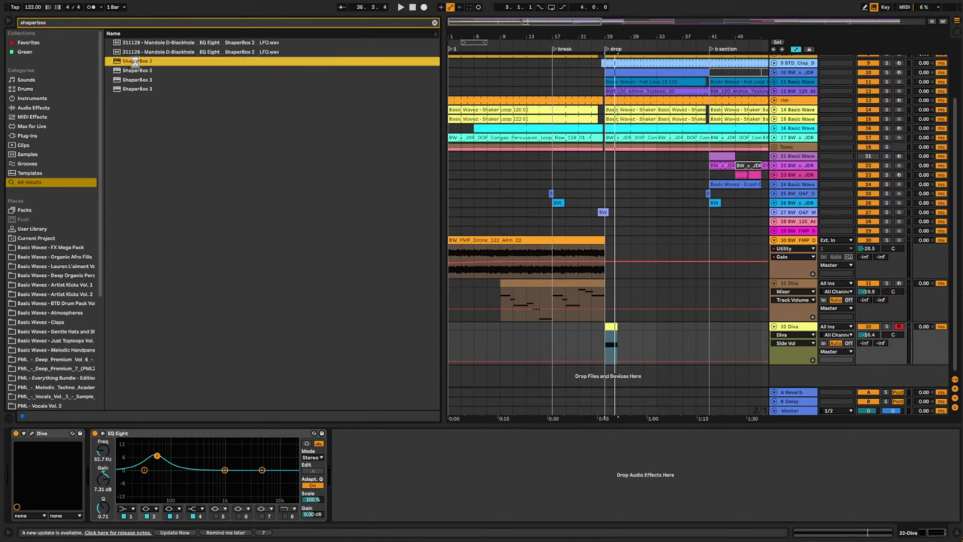
click(117, 73)
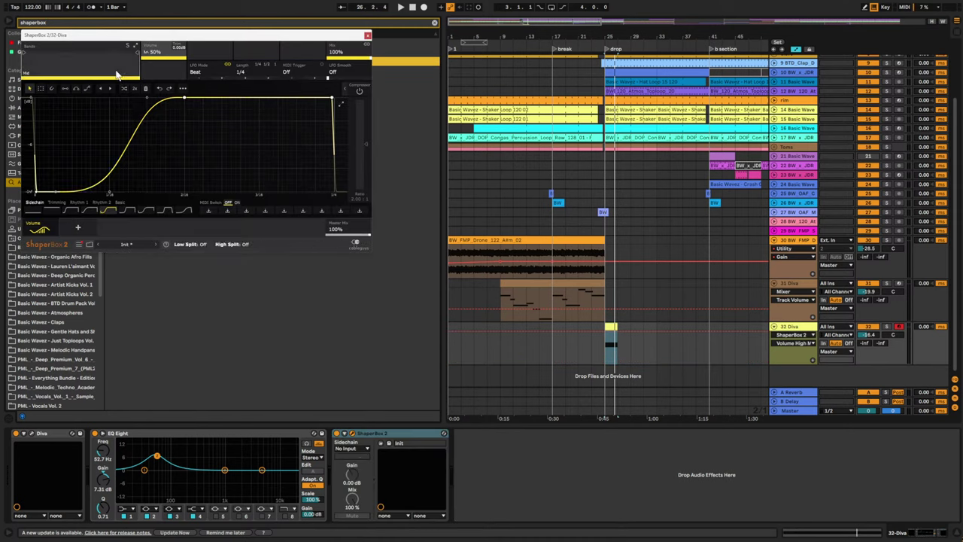
- Split off a low band in ShaperBox 2, set the upper band's volume mix to 40%, and play the result
drag(32, 53, 51, 53)
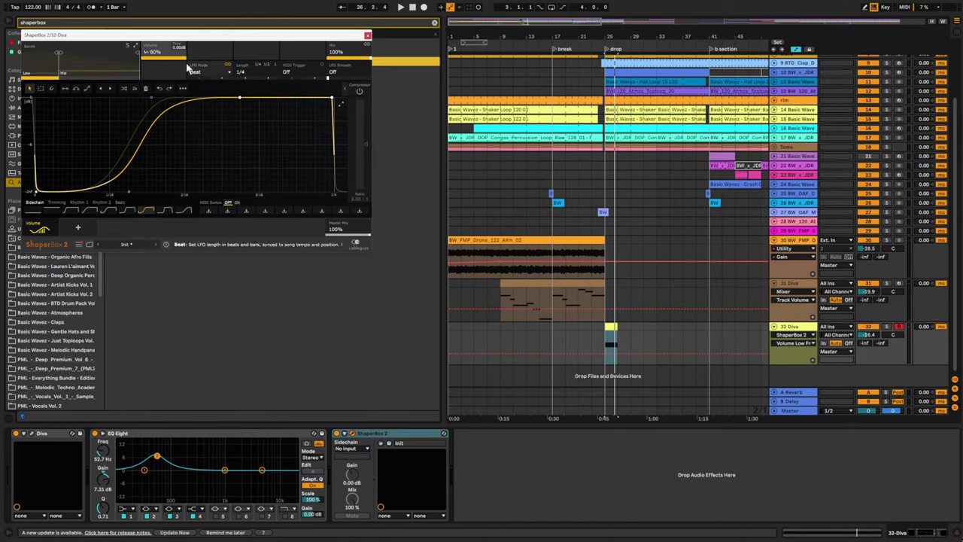
drag(365, 59, 317, 60)
key(space)
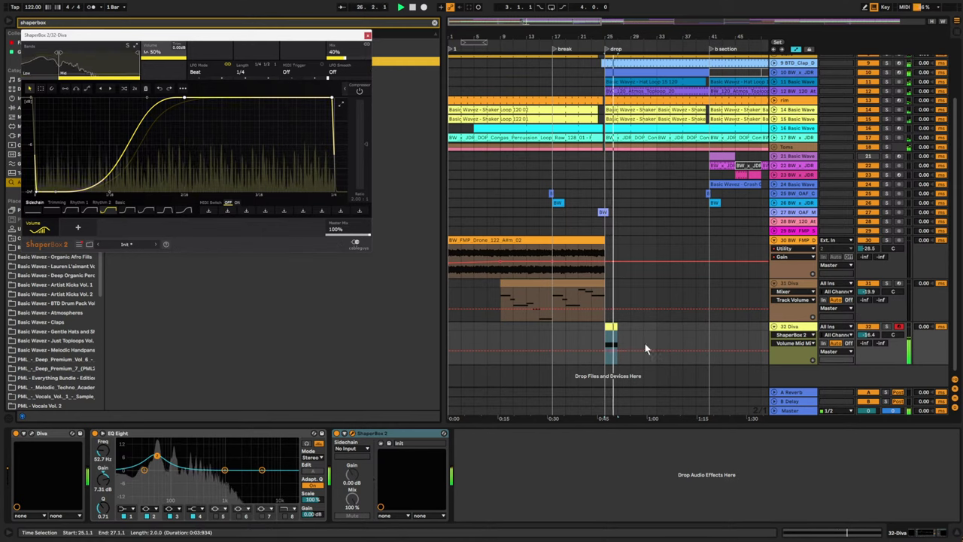
- Extend the bass clip to four bars, ending at 29.1.1, consolidate it and play it back
drag(617, 328, 631, 330)
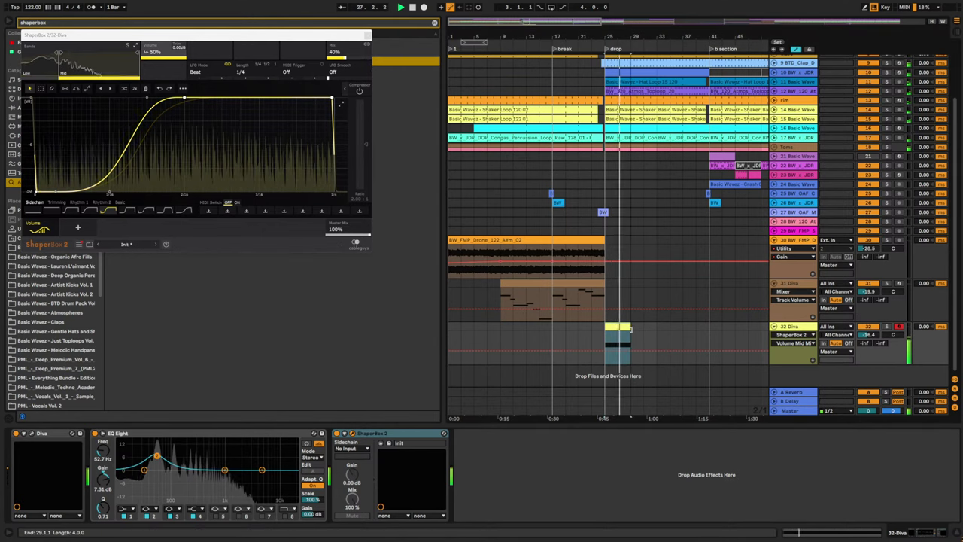
key(space)
double_click(613, 325)
click(618, 215)
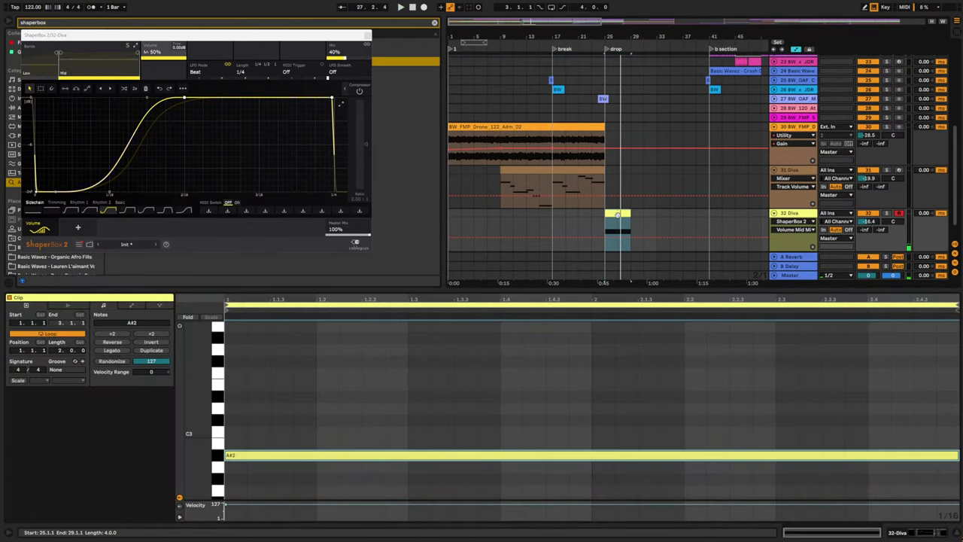
key(space)
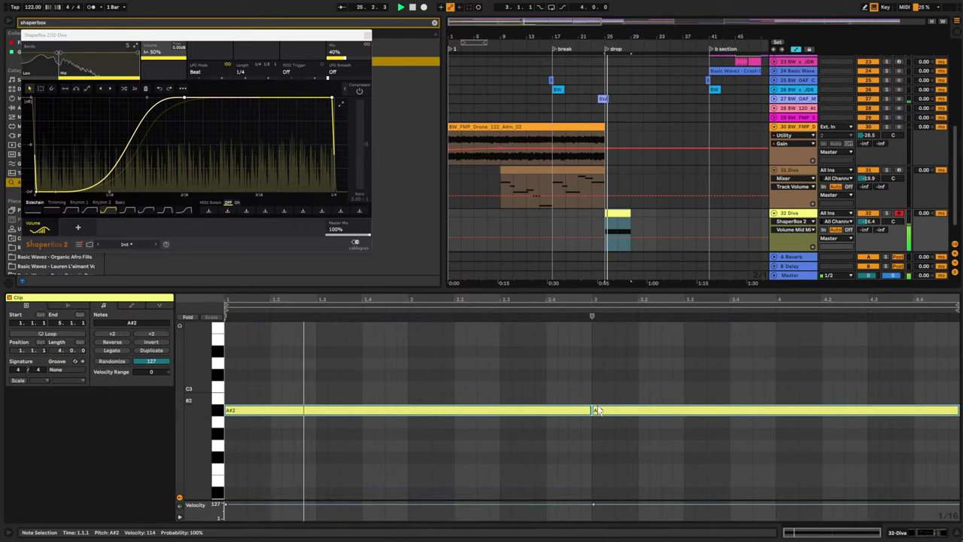
- Delete the second A#2 note and lengthen the first one to fill the four-bar clip
click(602, 414)
click(602, 413)
key(Delete)
drag(591, 411, 958, 413)
- Copy the four-bar bass clip to bar 33 on track 32
click(624, 222)
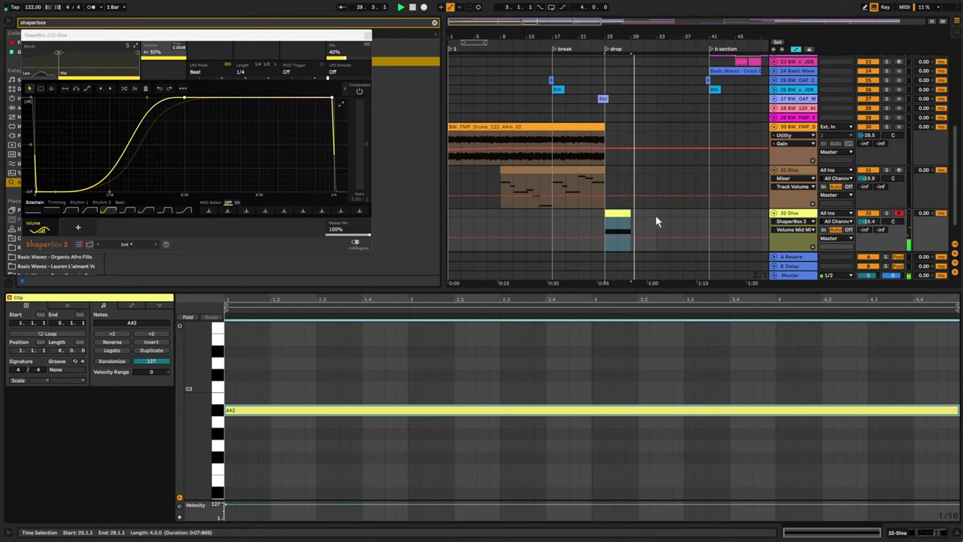
click(656, 221)
key(ctrl+v)
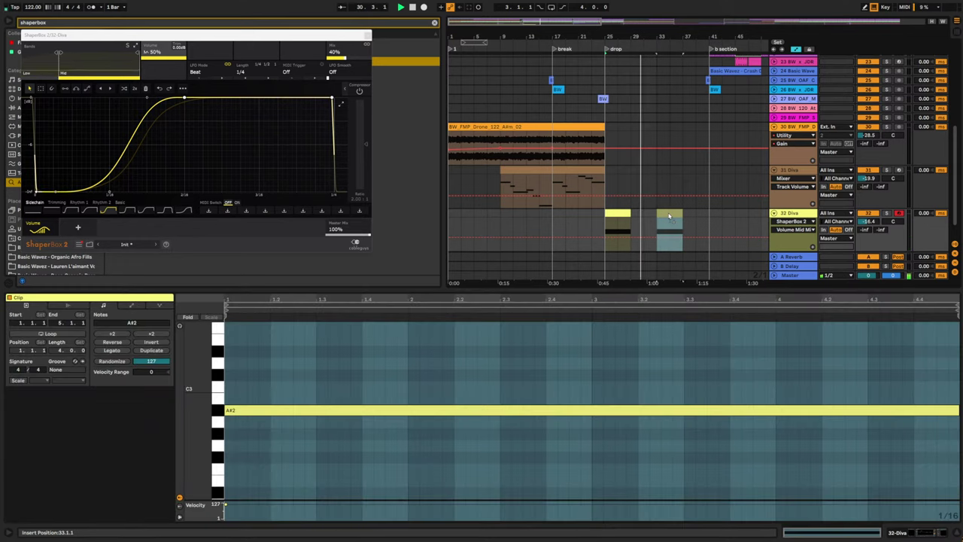
click(669, 216)
scroll(668, 211, down, 1)
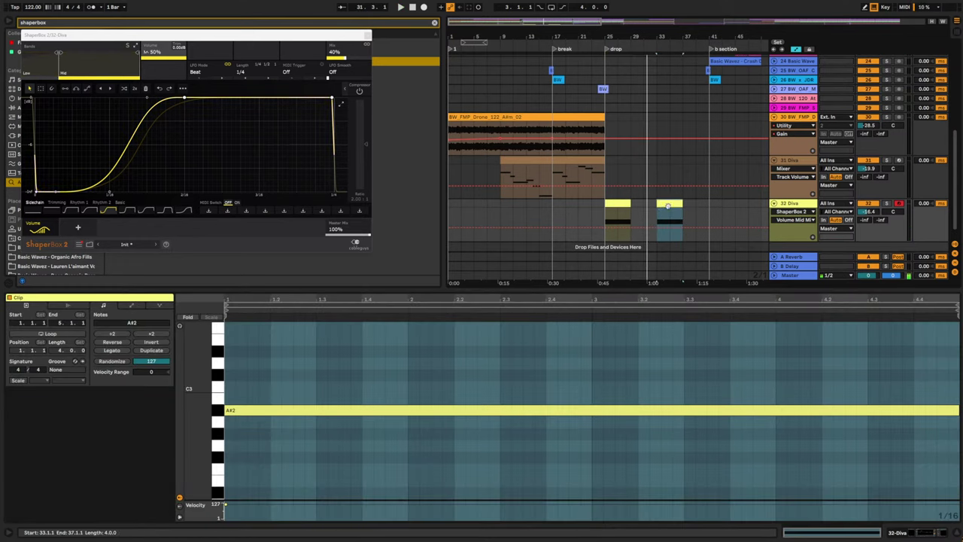
- Play from bar 23 and extend the drone clip on track 30 through the drop to bar 41
click(592, 203)
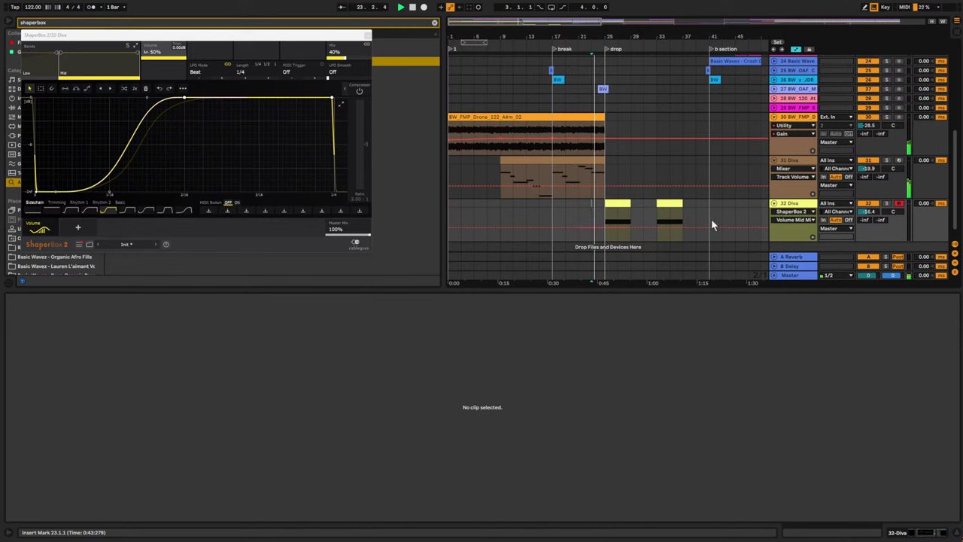
scroll(744, 188, up, 1)
scroll(744, 194, down, 2)
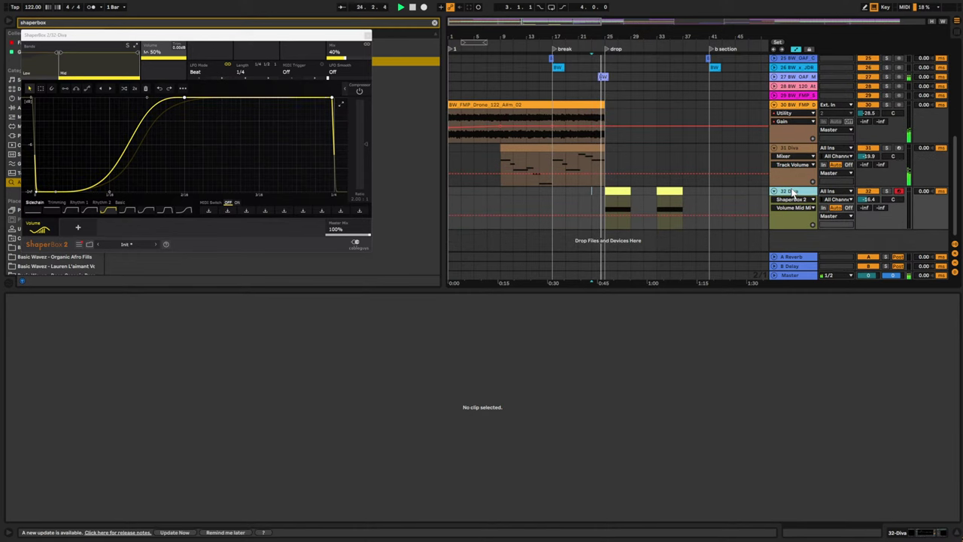
drag(604, 105, 708, 105)
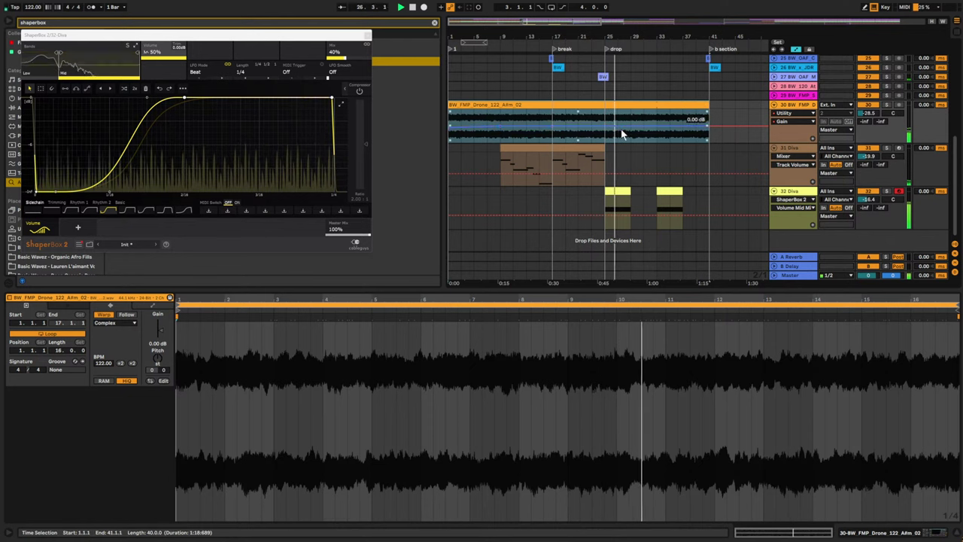
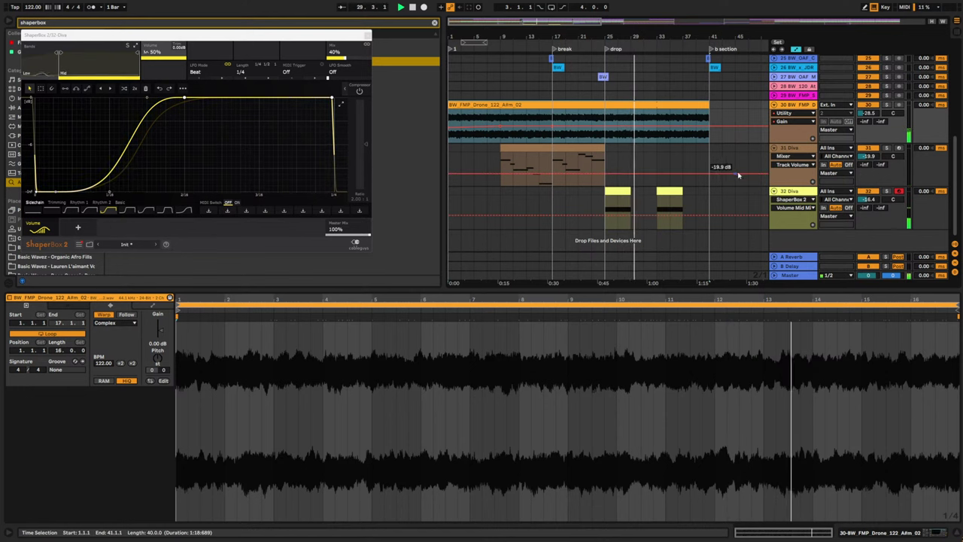
- Solo track 32 and listen to the bass clip from bar 25
click(621, 191)
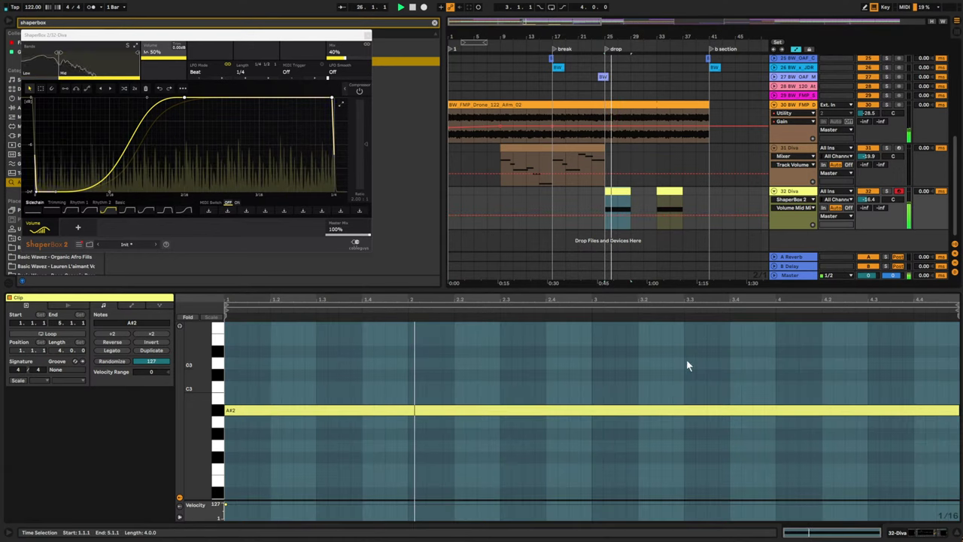
click(887, 192)
key(space)
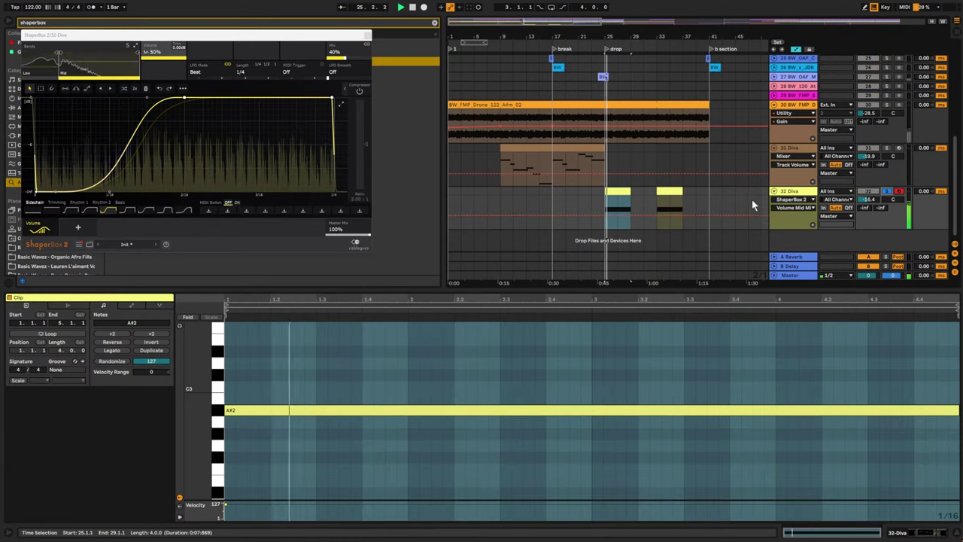
key(space)
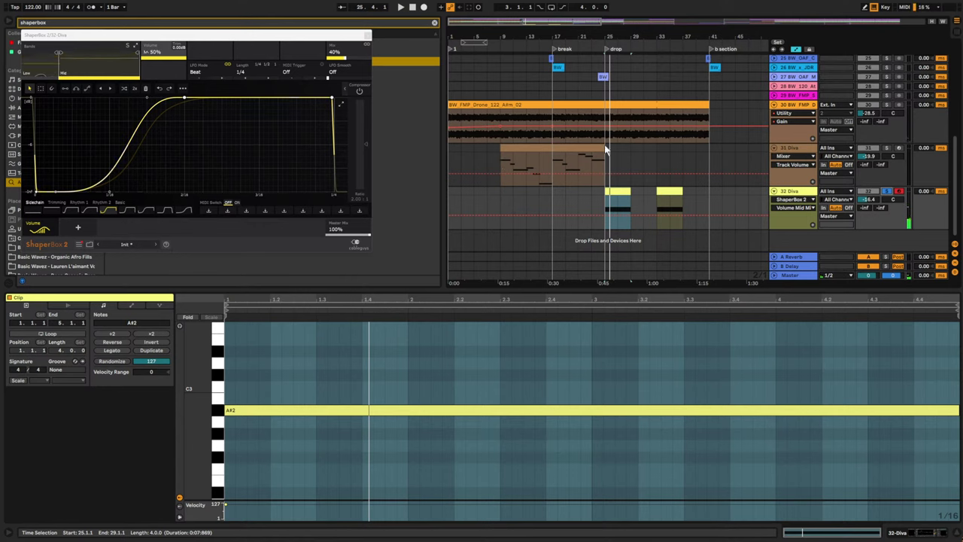
- Unsolo track 32 and reopen its Diva instrument from the device chain
double_click(797, 192)
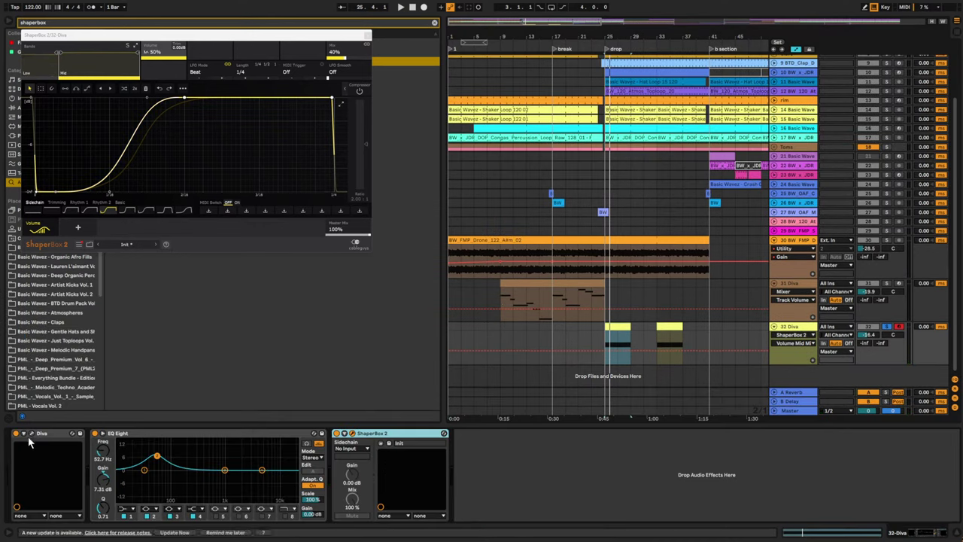
click(887, 332)
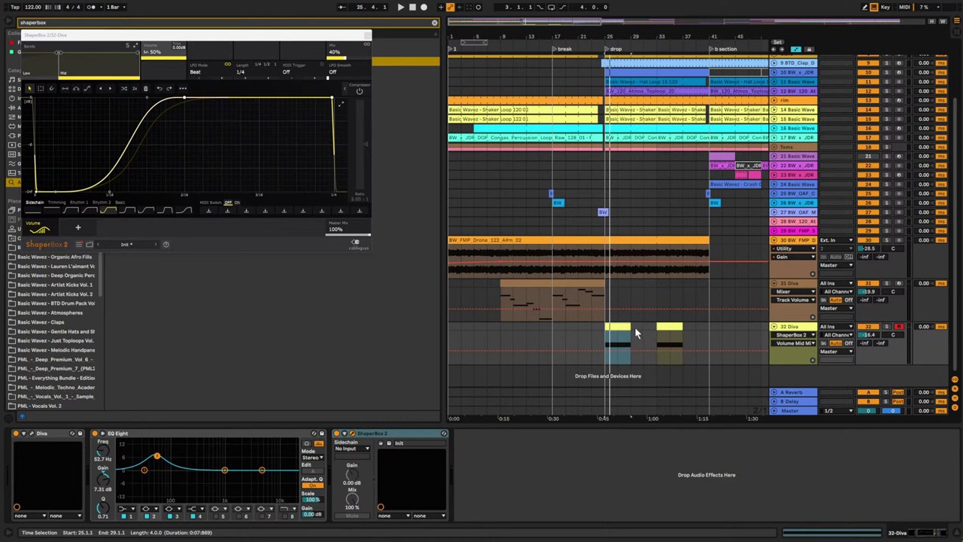
double_click(782, 330)
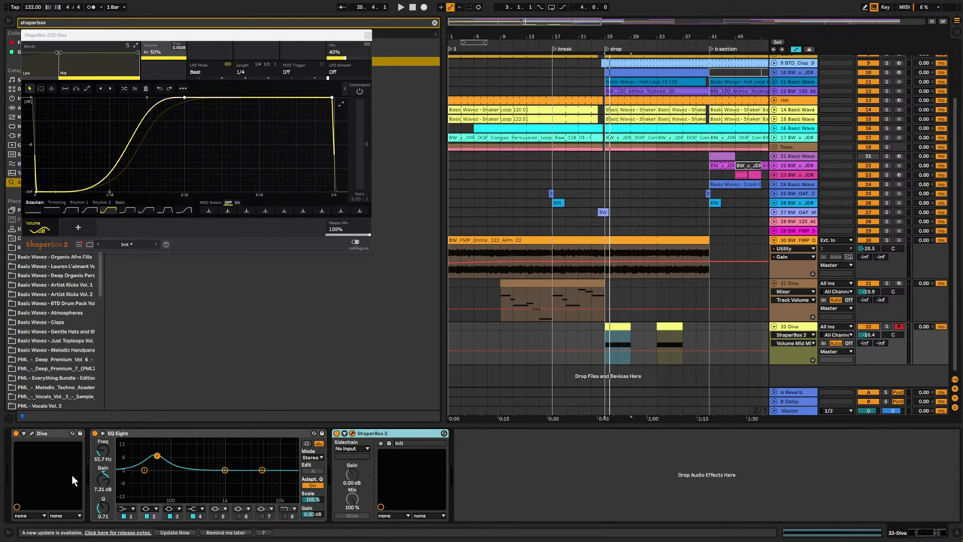
click(33, 435)
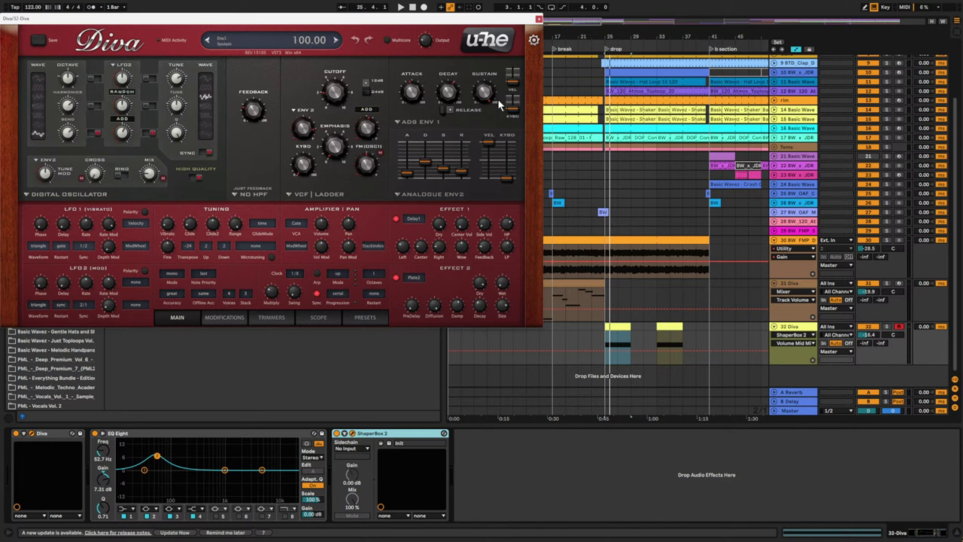
- Play the drop while setting Diva's Env1 decay to 54 and adjusting its sustain on track 32, and close the instrument window
key(space)
drag(449, 91, 448, 94)
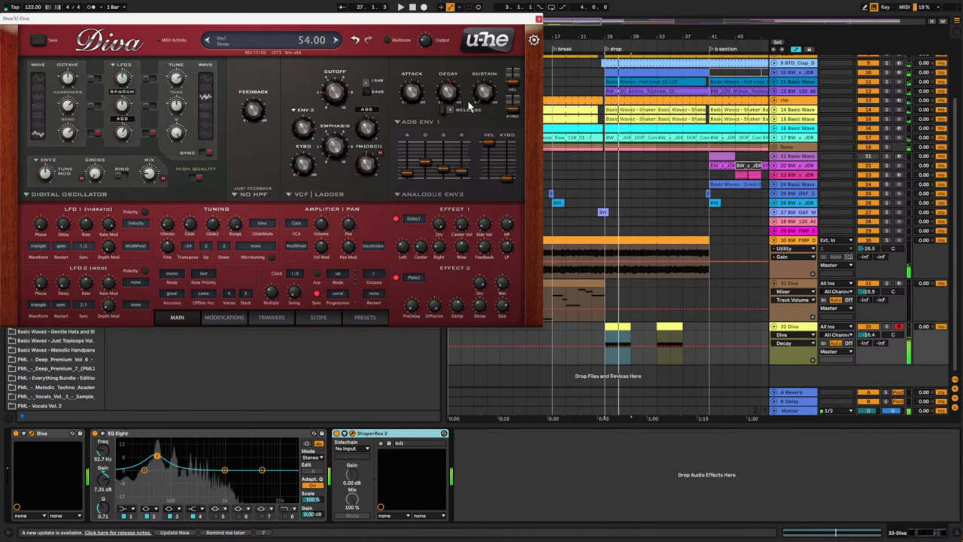
key(space)
key(space)
mouse_move(439, 100)
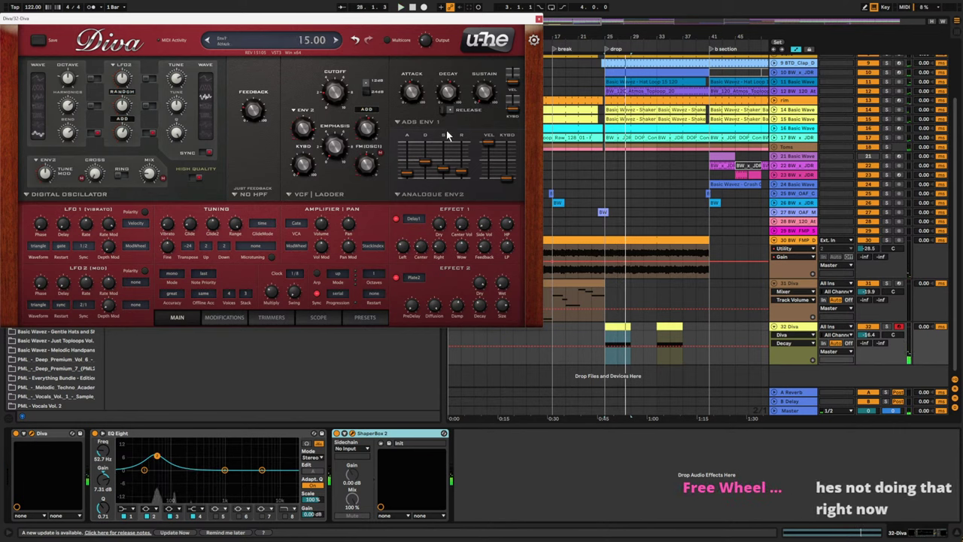
drag(493, 34, 496, 12)
key(space)
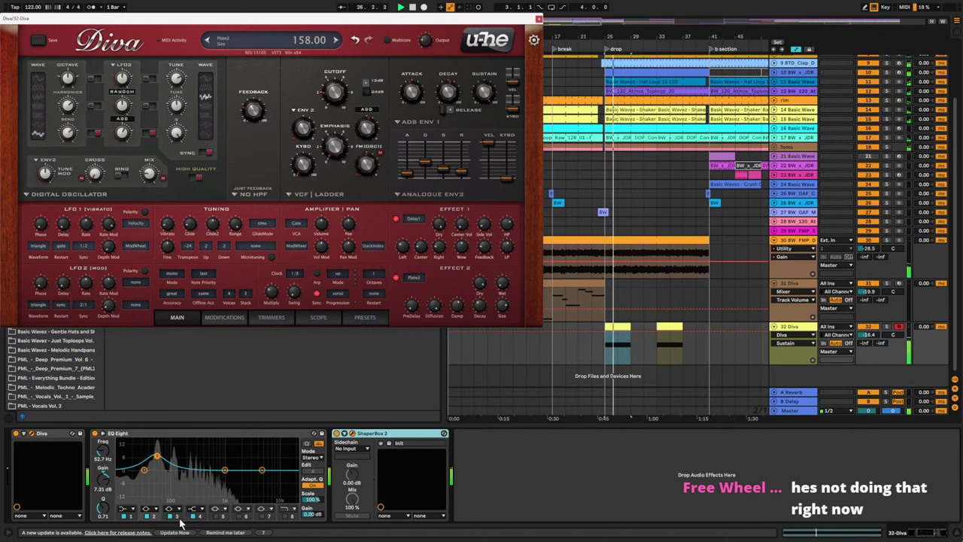
click(539, 20)
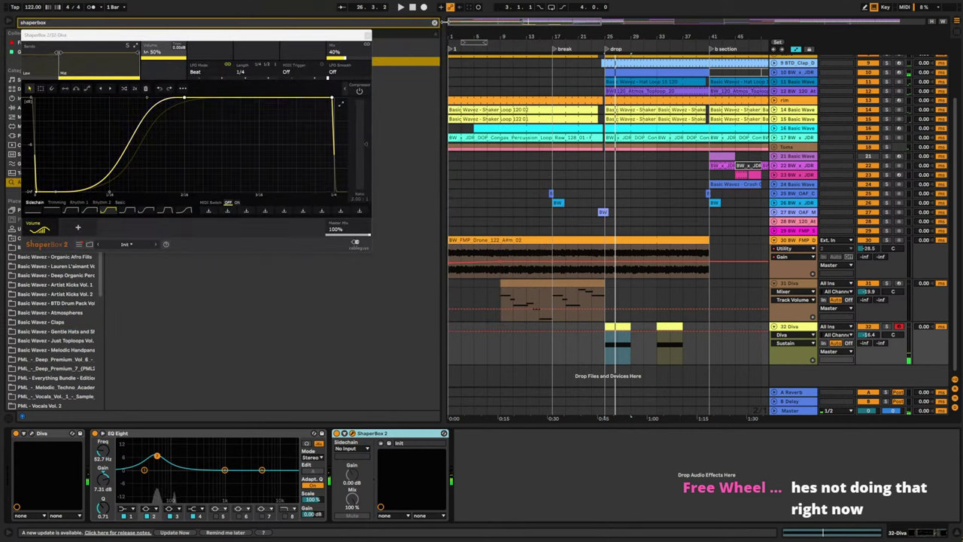
- Close the ShaperBox 2 window, search the browser for Utility and add it to the end of track 32's device chain
click(397, 26)
click(369, 32)
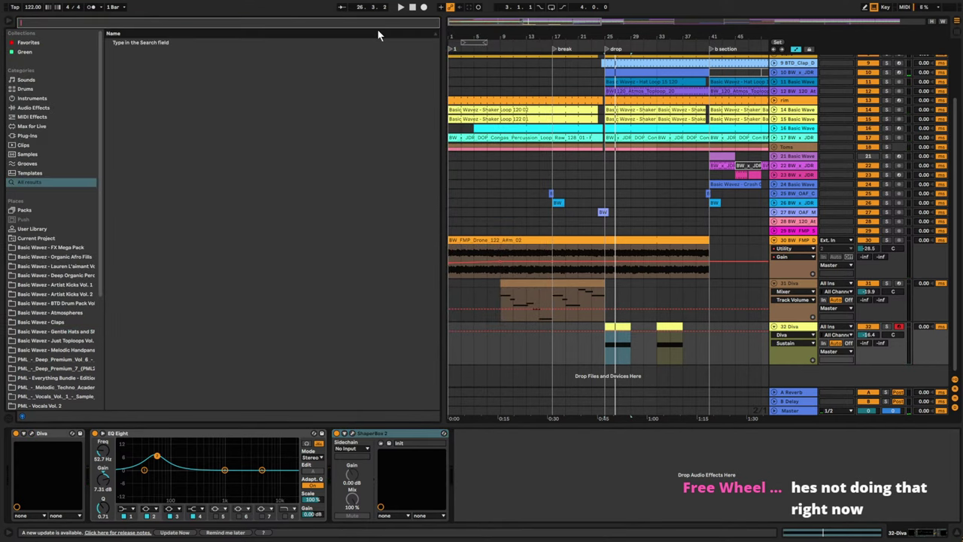
text(diva)
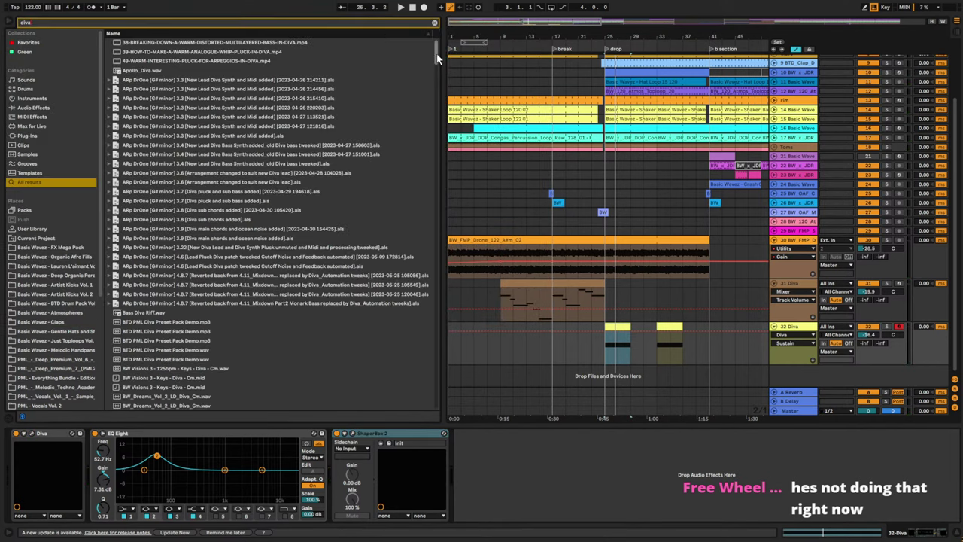
click(434, 23)
text(ut)
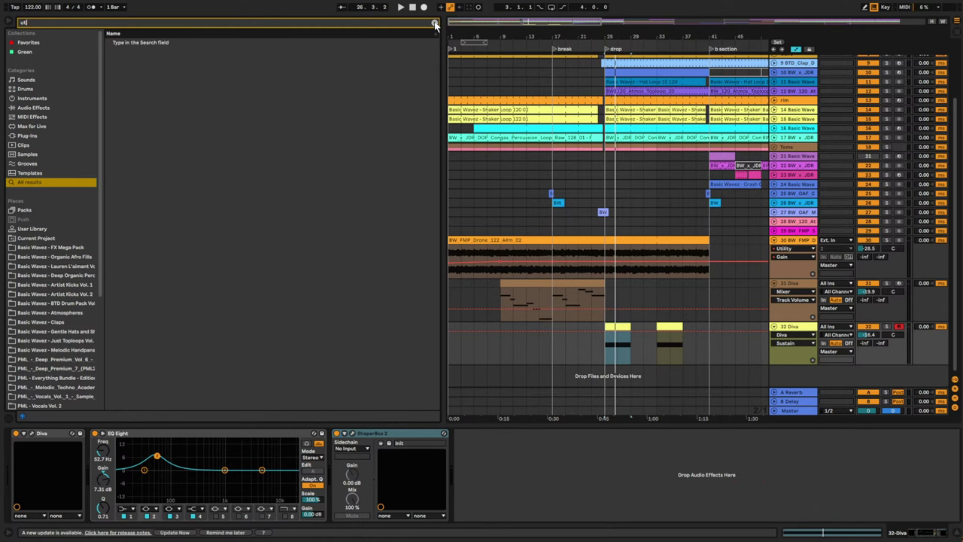
double_click(133, 43)
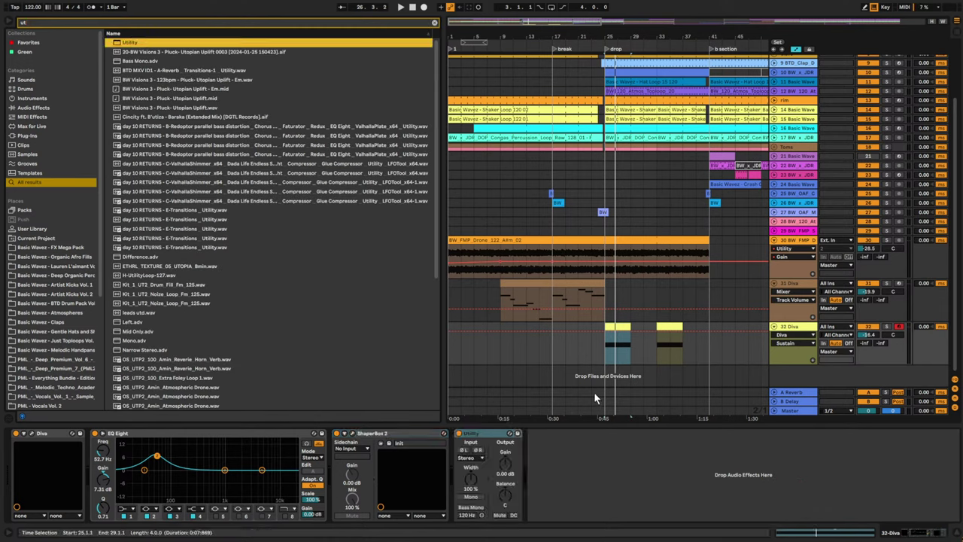
- Automate track 32's Utility gain with a curved fade from 0 dB at bar 25 to -inf at bar 29, and play it back
click(600, 363)
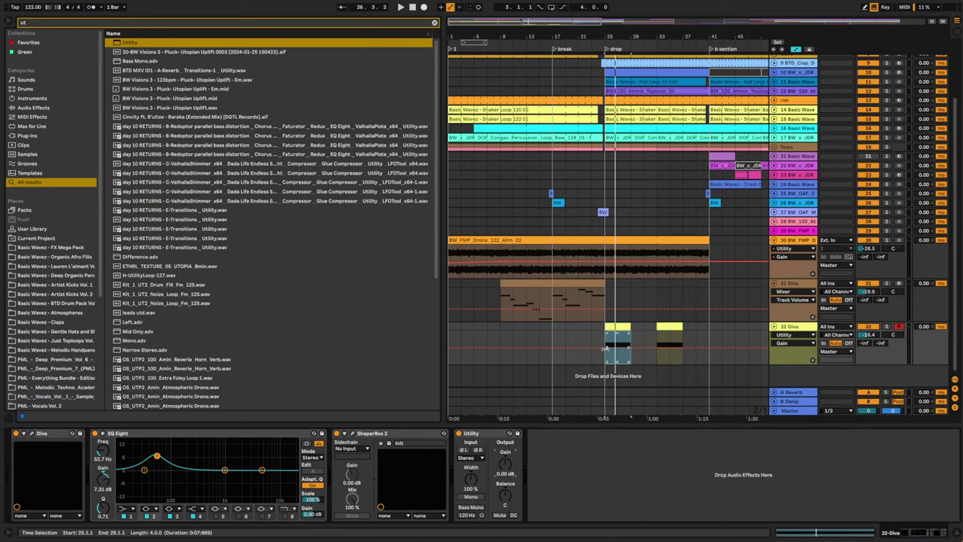
key(space)
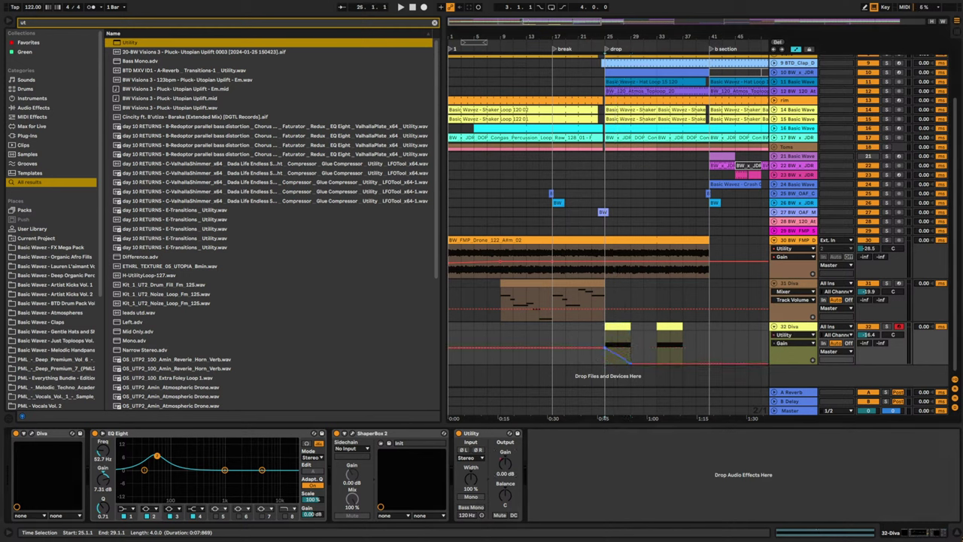
click(606, 340)
key(space)
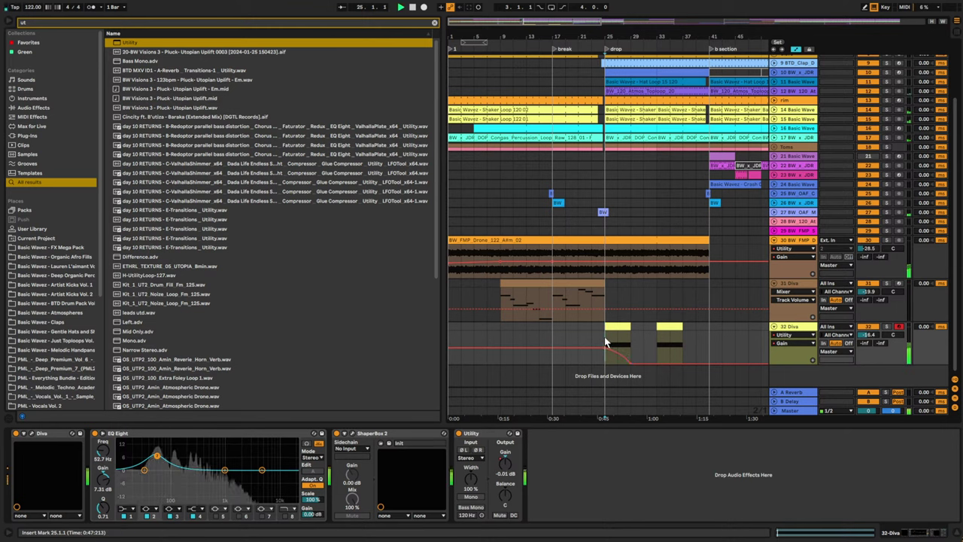
- Delete the bass clip at bar 33 and add a MIDI track below track 32 with a two-bar clip at bar 25
click(666, 340)
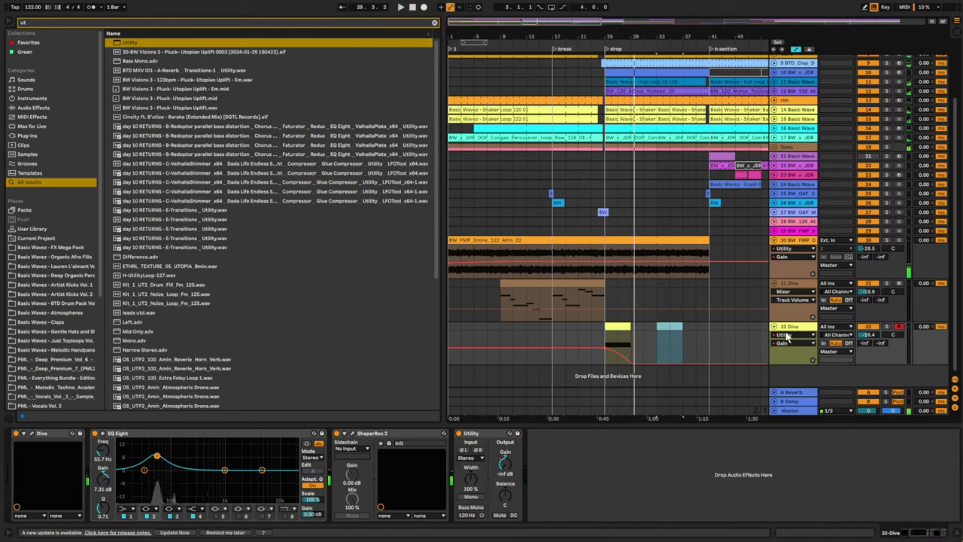
key(ctrl+shift+t)
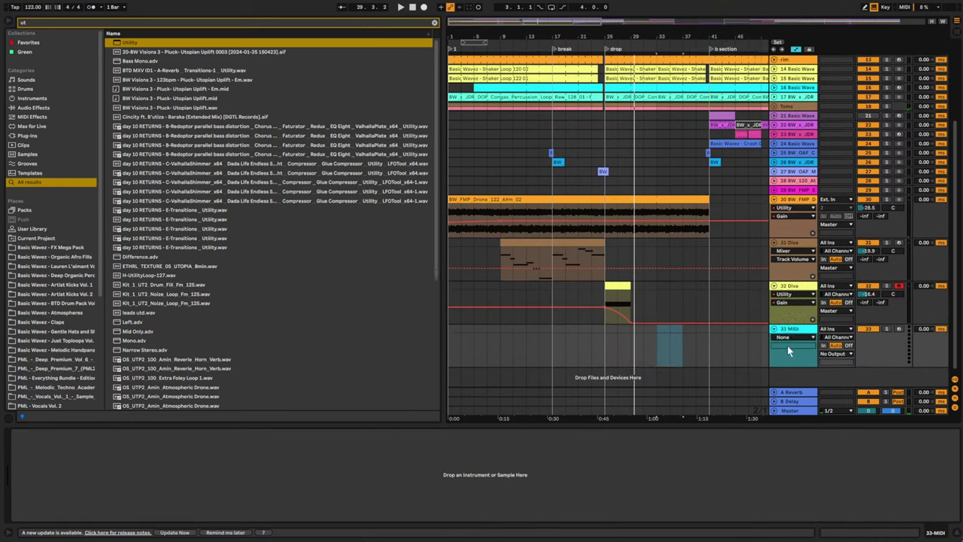
double_click(606, 325)
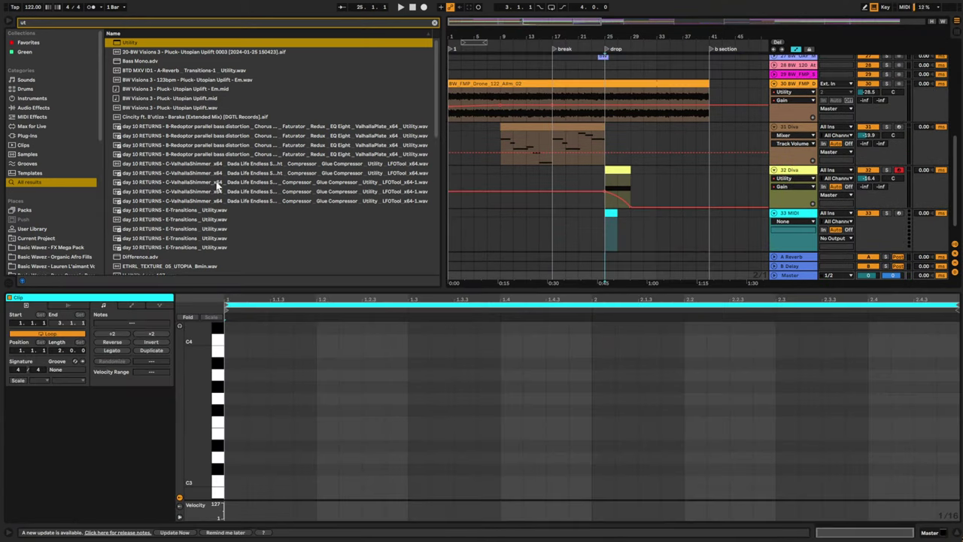
- Search the browser for Diva and load it onto MIDI track 33
click(435, 23)
text(diva)
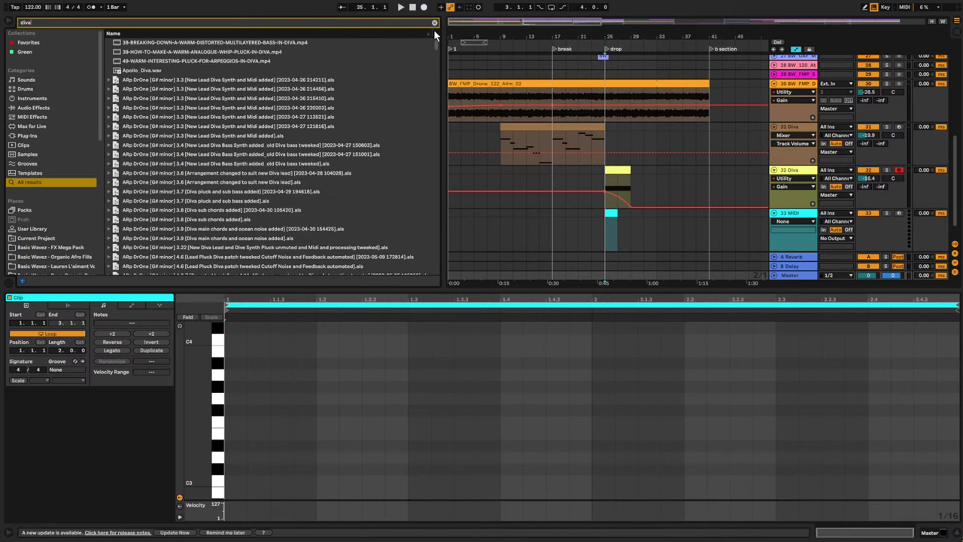
scroll(438, 46, down, 15)
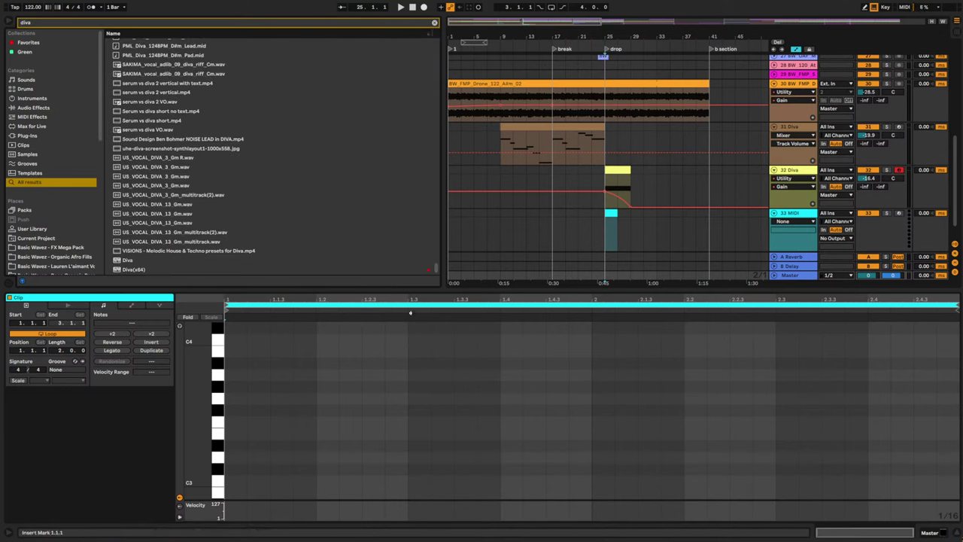
double_click(131, 263)
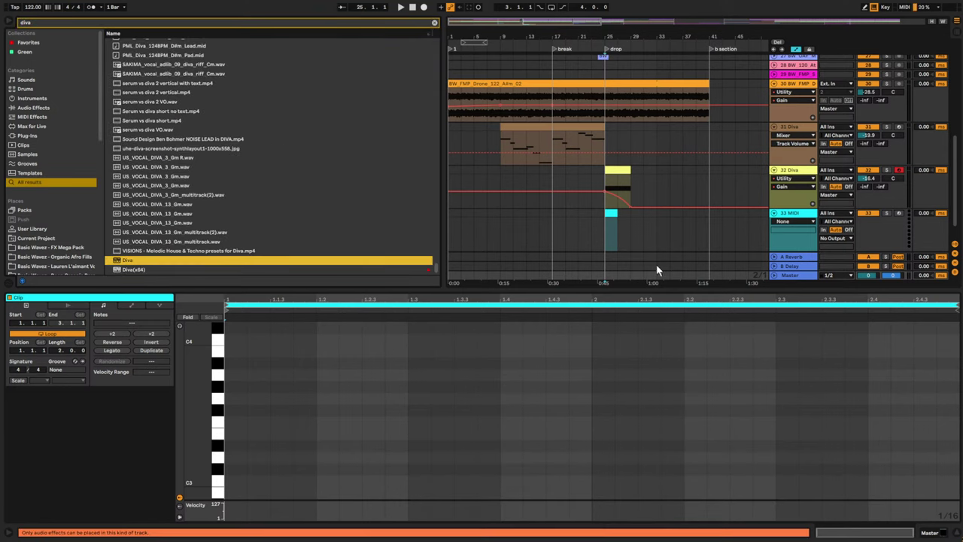
click(782, 214)
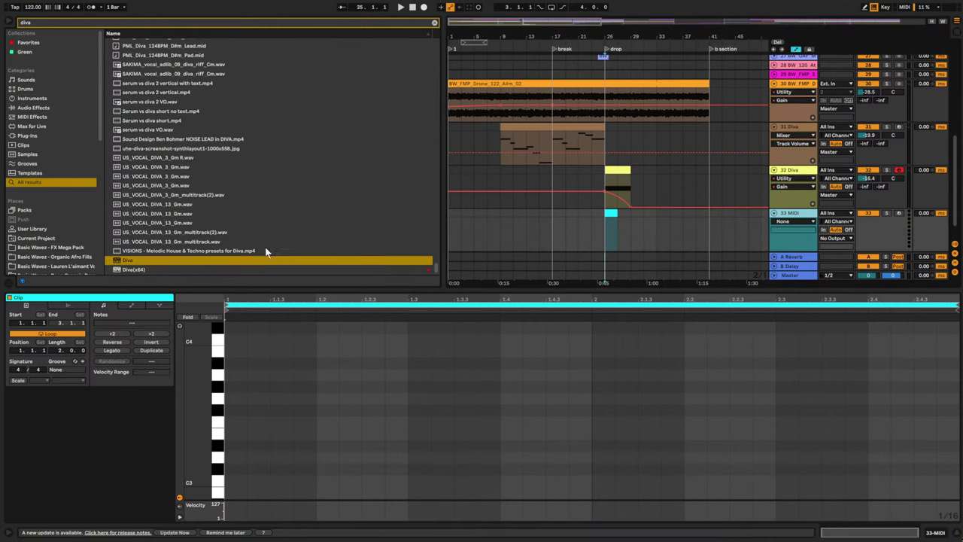
double_click(163, 262)
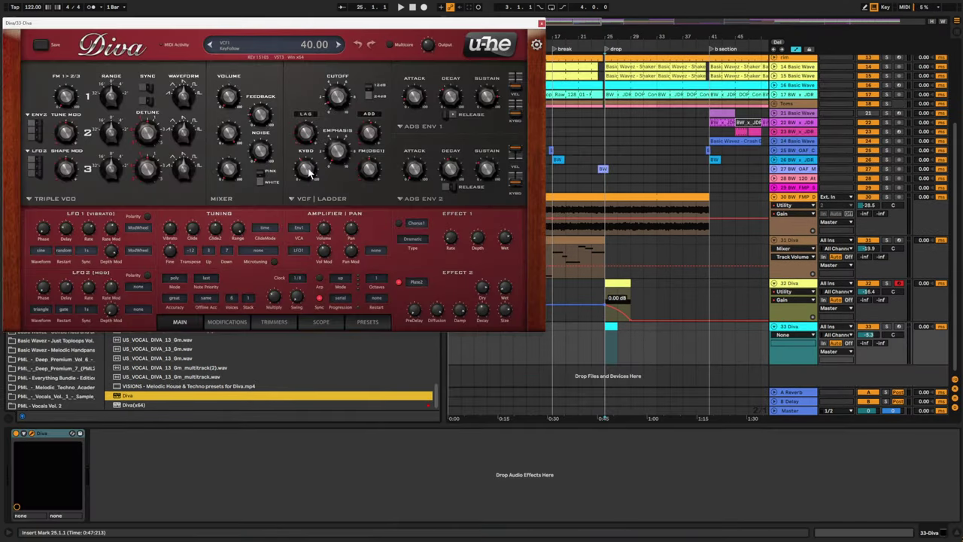
- Load the preset BW Visions 3 - Bass - Tim Sub from the Basic Wavez - Visions Vol. 3 bank in Diva
click(364, 322)
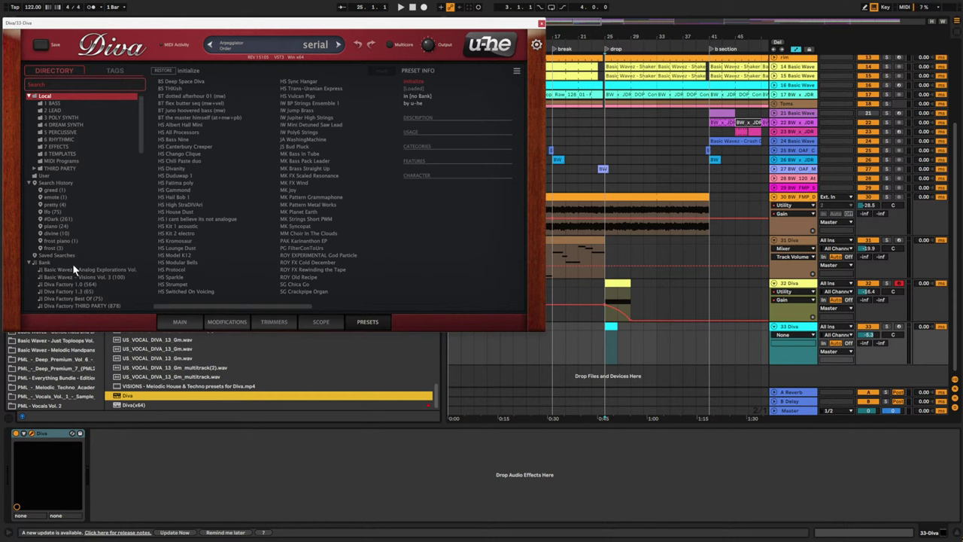
click(104, 277)
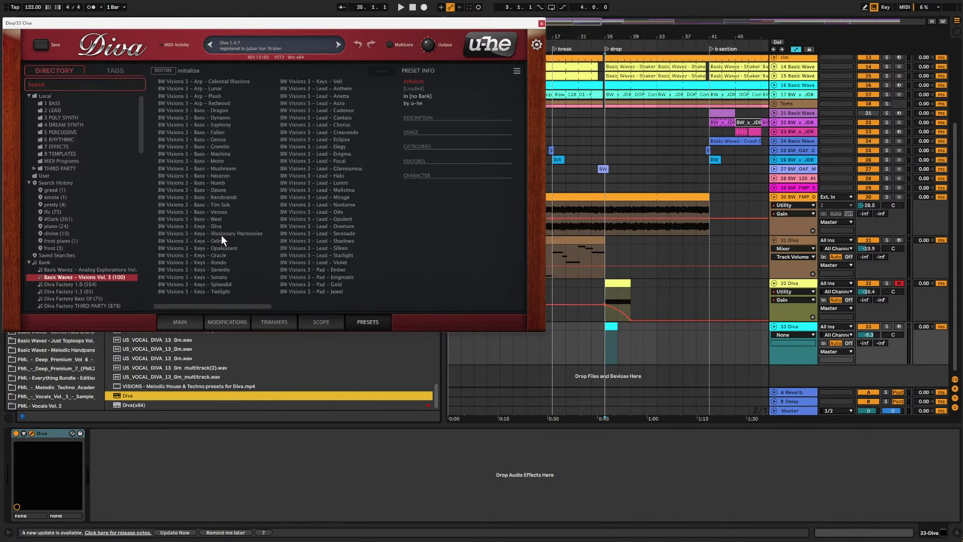
click(225, 205)
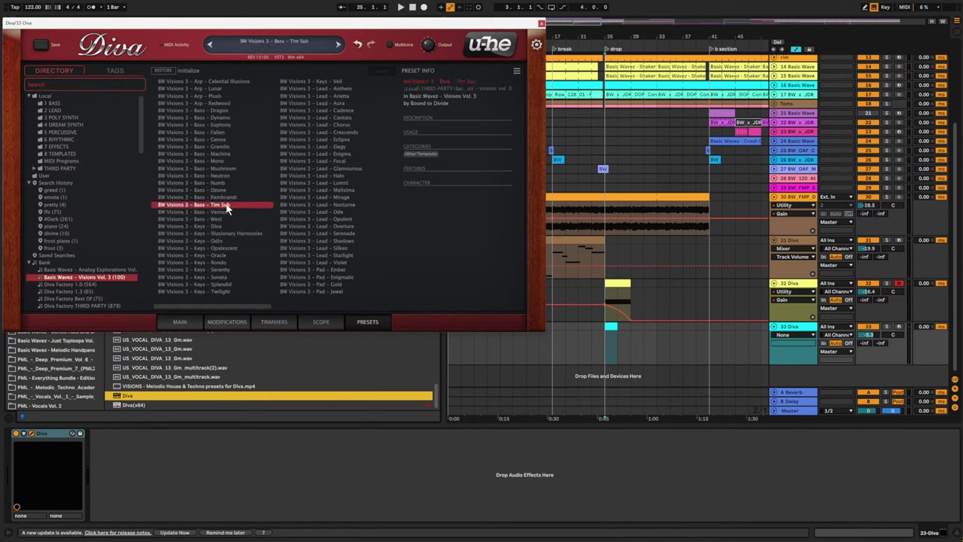
- Draw a long note from the start of track 33's clip to 2.4.2, transpose it to A#0 while auditioning, and close Diva
double_click(613, 332)
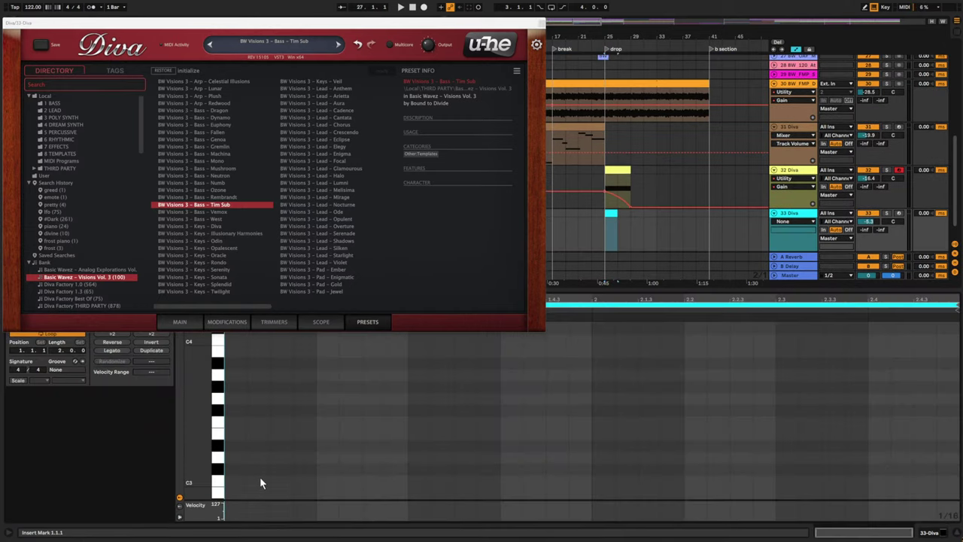
drag(231, 364, 891, 368)
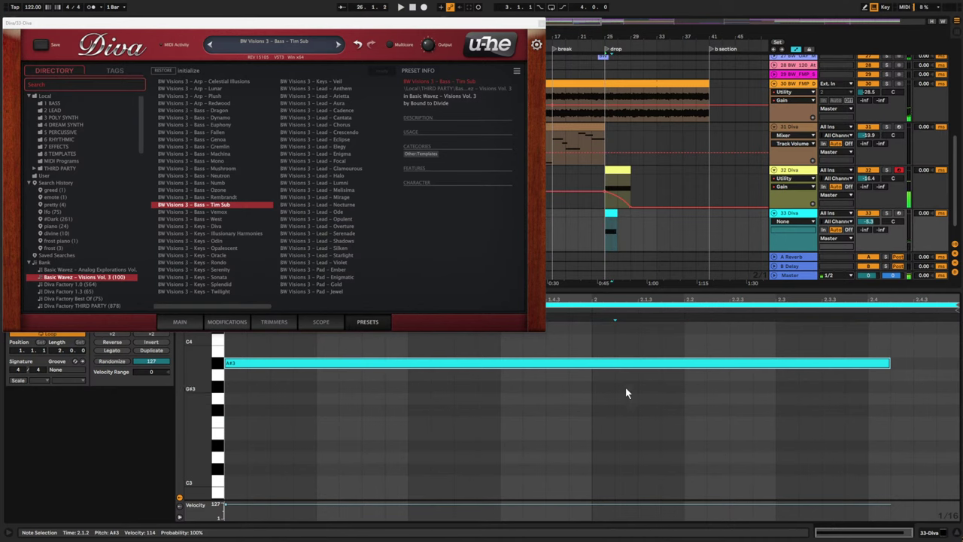
key(space)
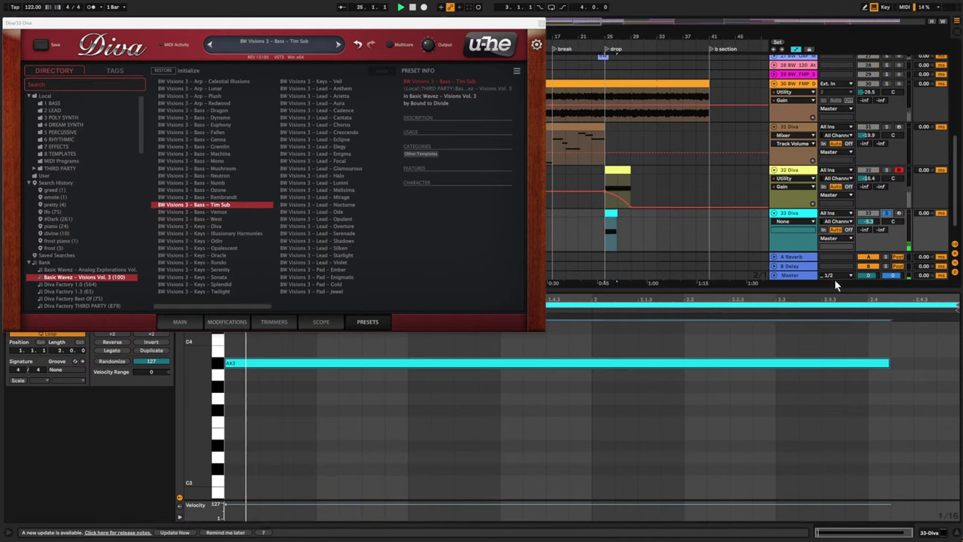
key(shift+Down)
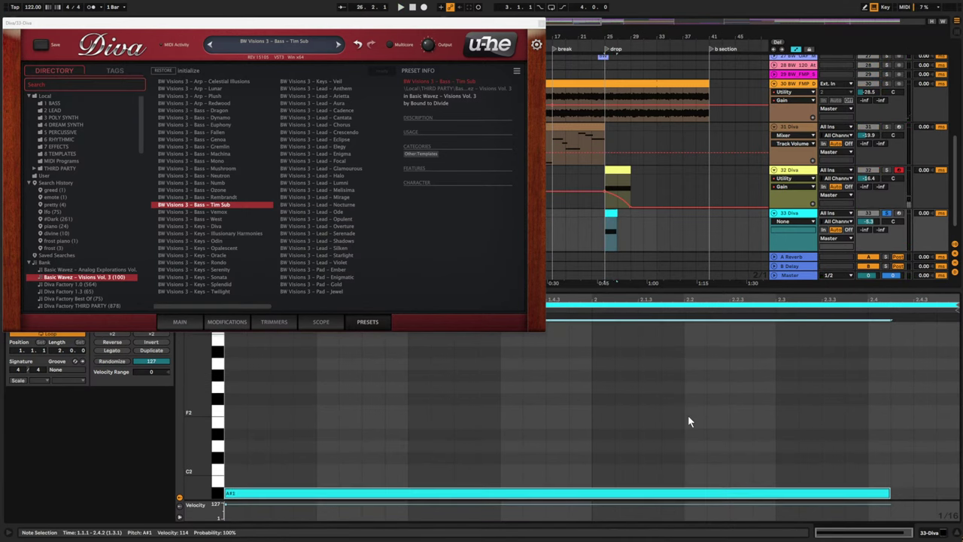
key(space)
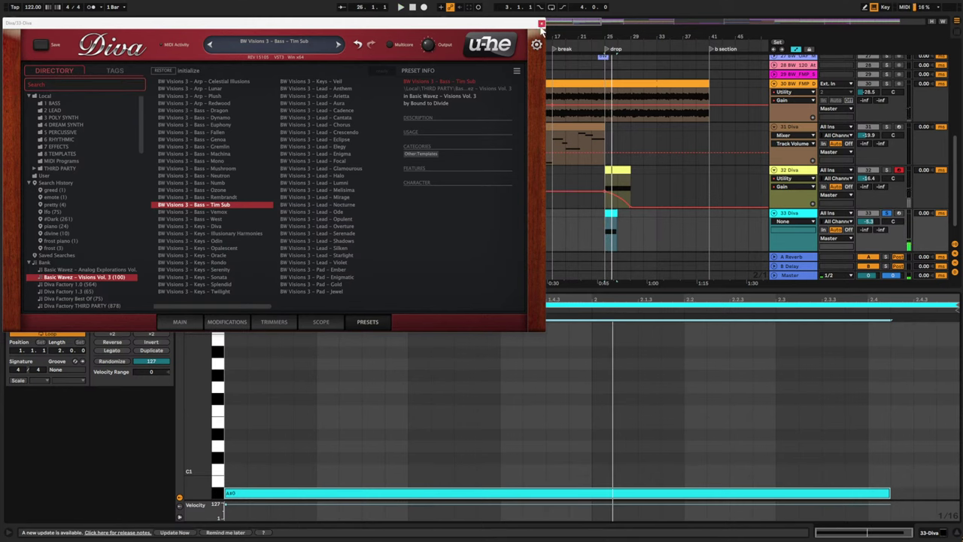
click(541, 25)
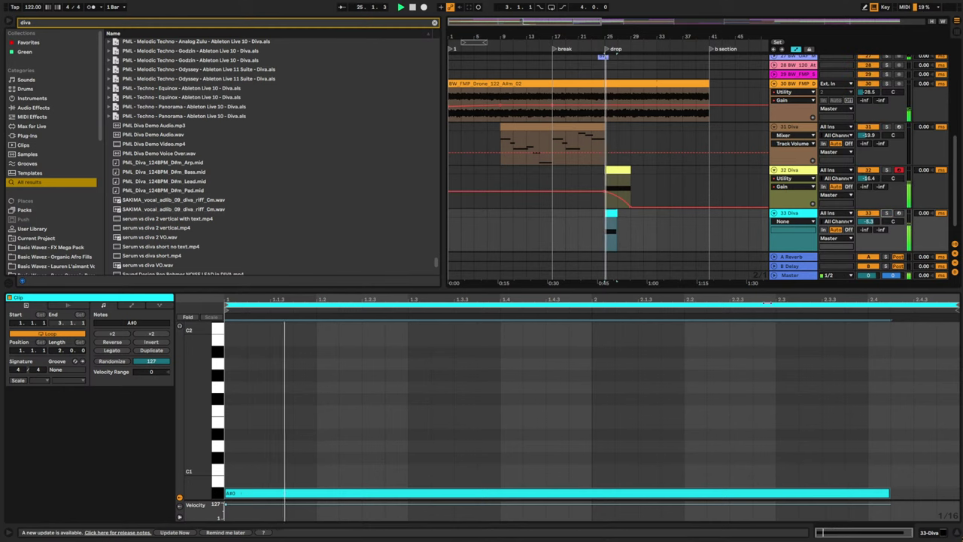
- Extend the sub bass clip on track 33 to bar 29 and consolidate it into one four-bar clip
drag(617, 215, 632, 216)
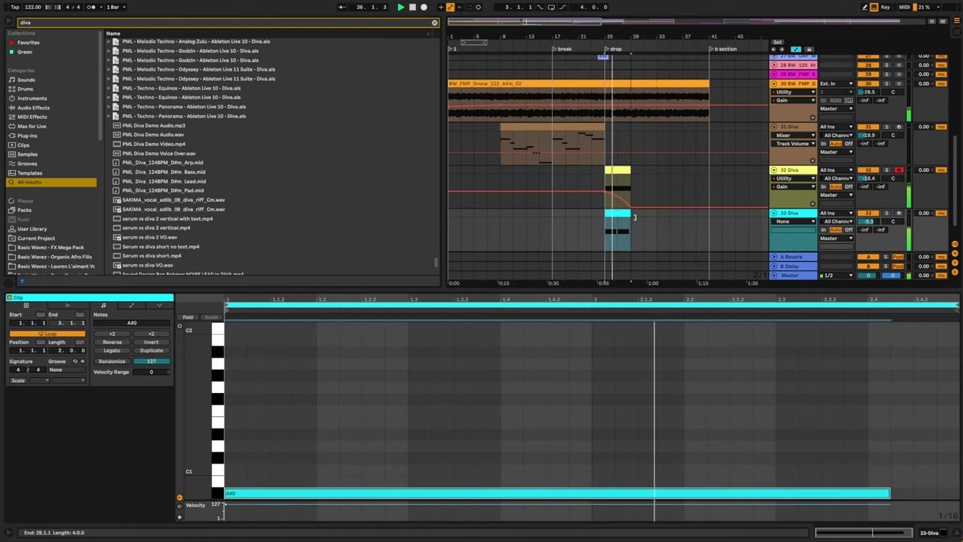
click(622, 224)
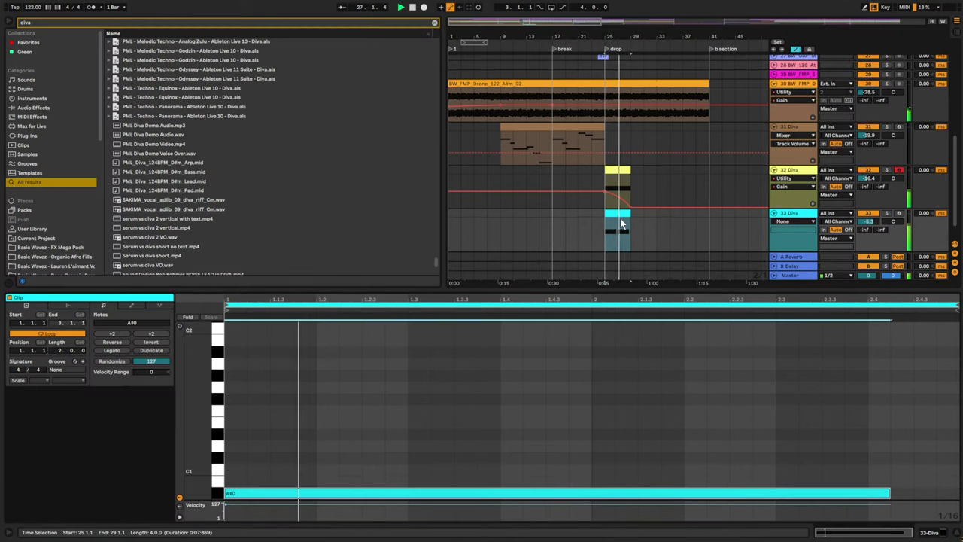
key(space)
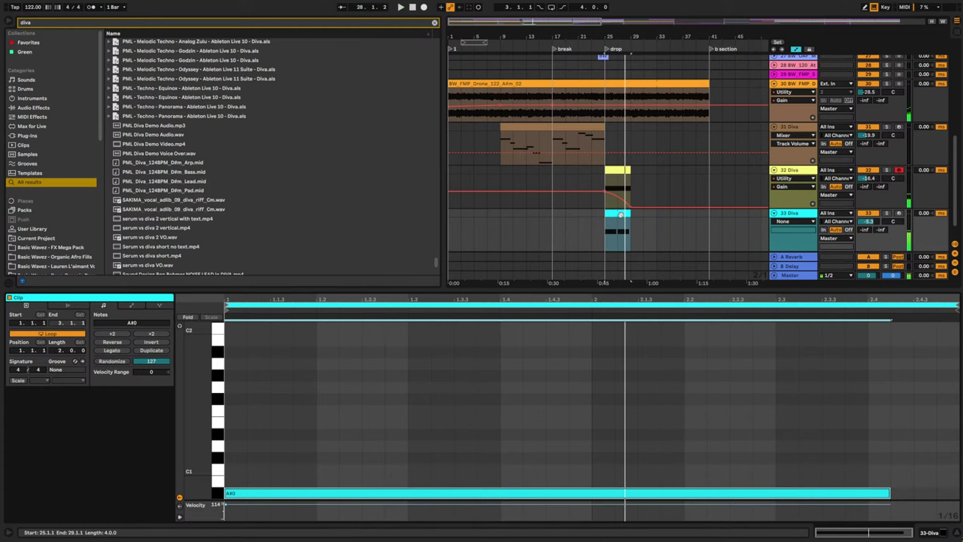
click(619, 214)
key(ctrl+j)
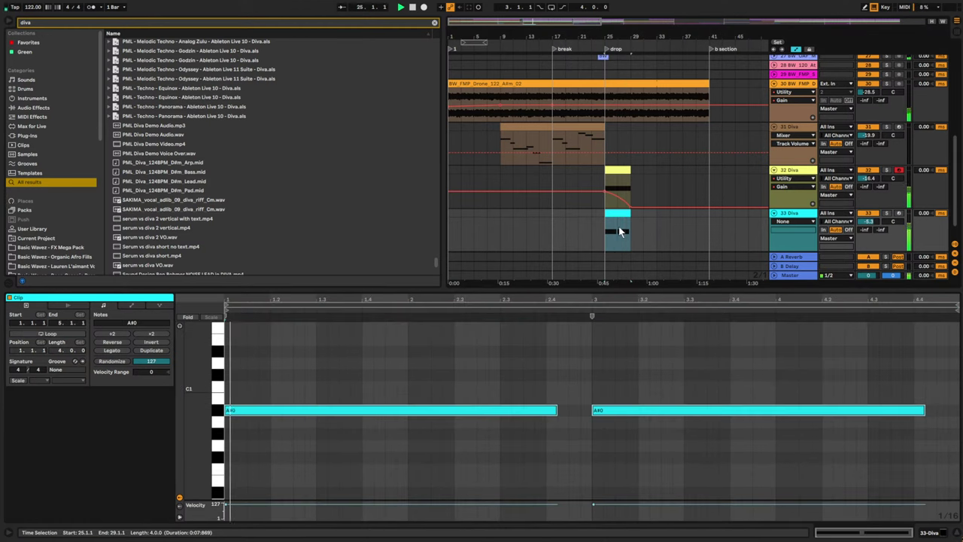
- Lengthen the A#0 notes and turn them into a single sustained note spanning the full four bars of the clip
drag(556, 410, 608, 410)
click(608, 412)
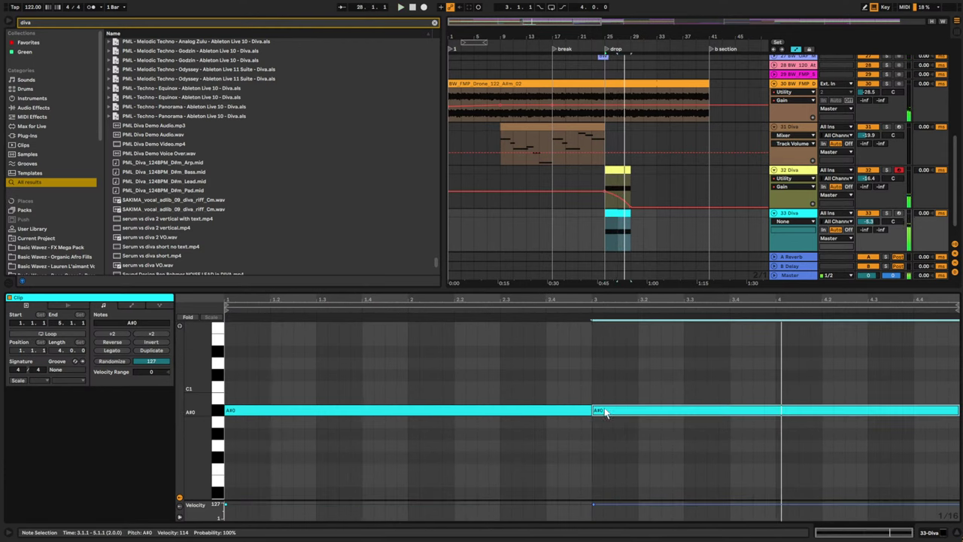
scroll(602, 429, up, 1)
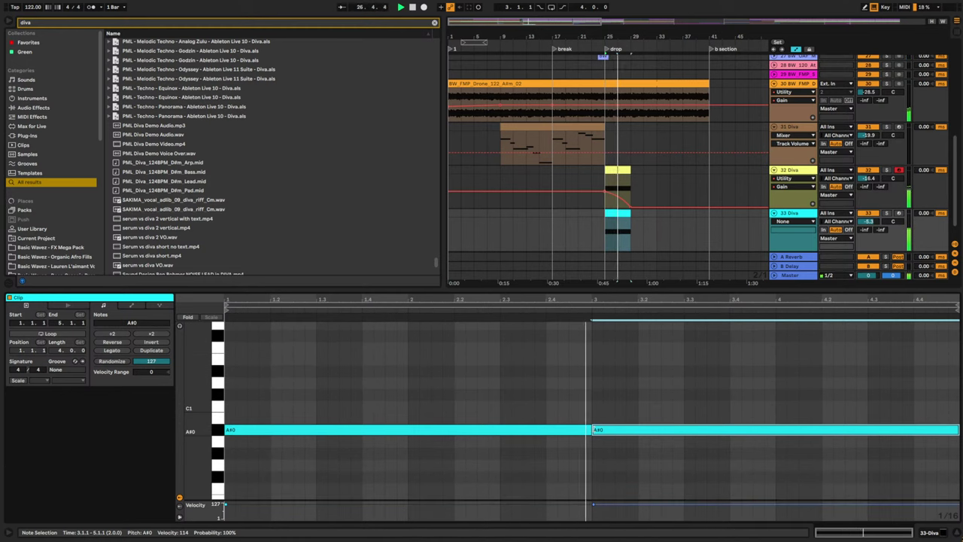
drag(590, 432, 962, 439)
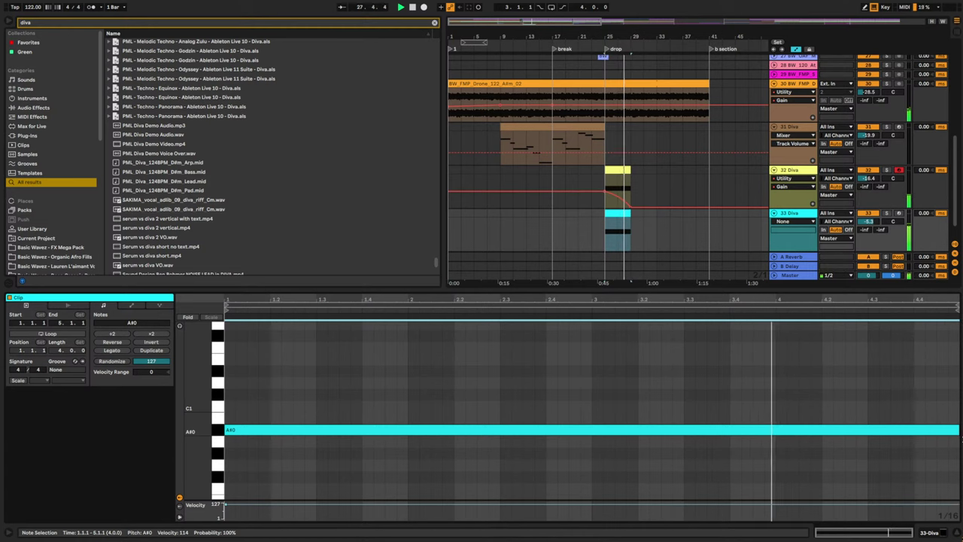
- Extend track 33's clip to bar 35 and add a two-bar F#0 note directly after the sustained A#0 note
drag(630, 214, 670, 214)
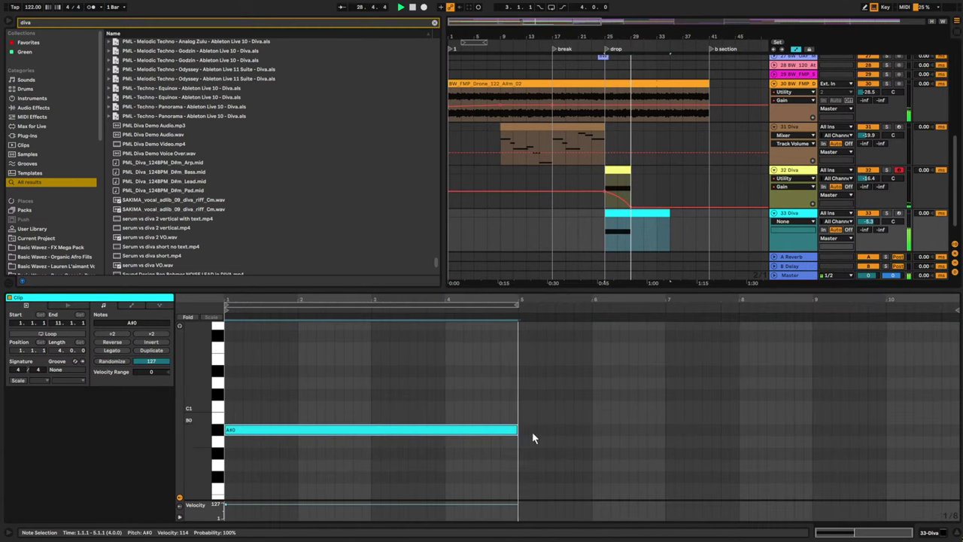
key(ctrl+d)
drag(557, 431, 555, 462)
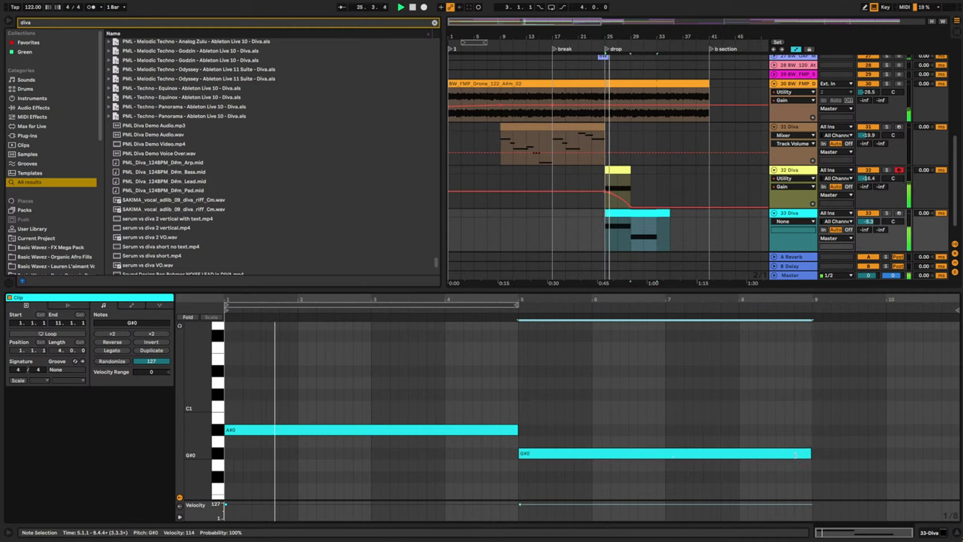
drag(810, 455, 667, 456)
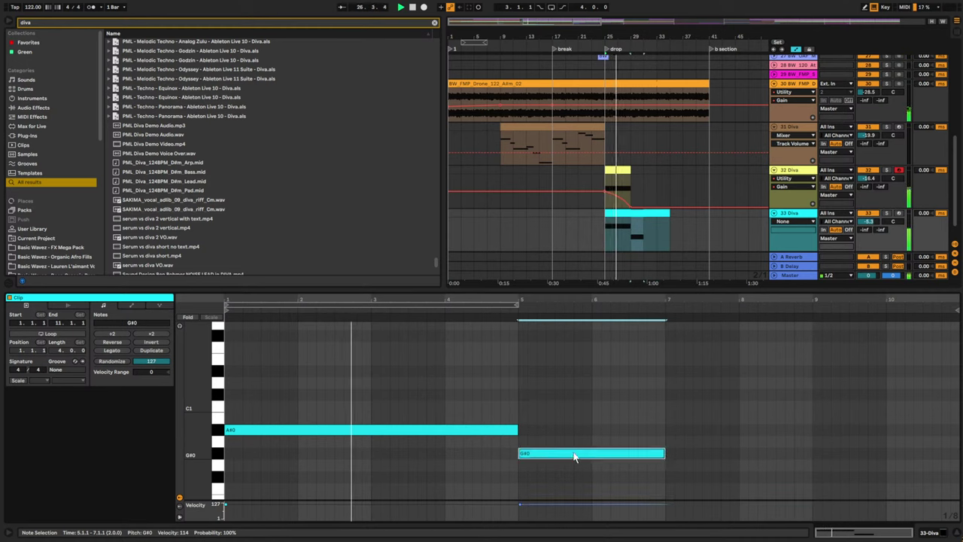
drag(581, 453, 577, 477)
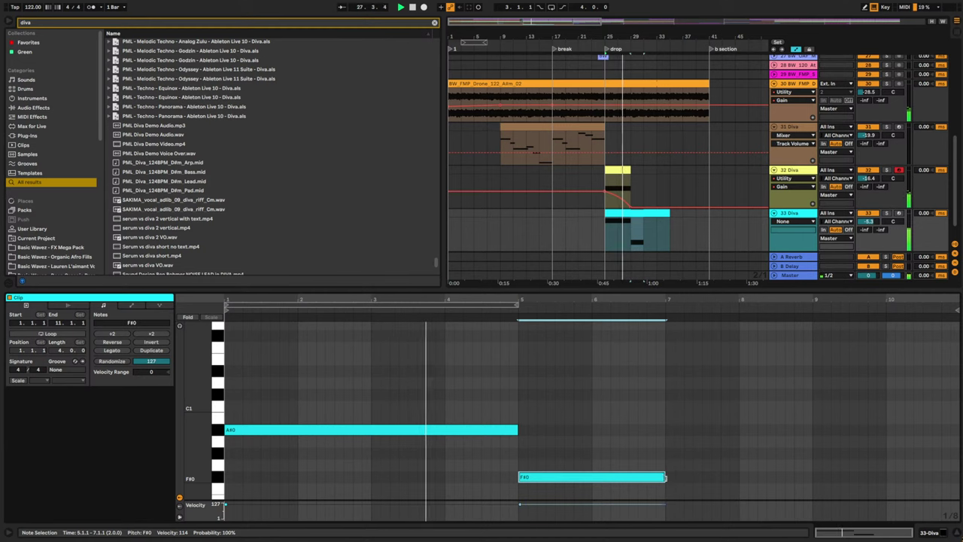
- Duplicate the F#0 note to bar 7 of the clip and raise the copy to G#0
drag(665, 477, 667, 497)
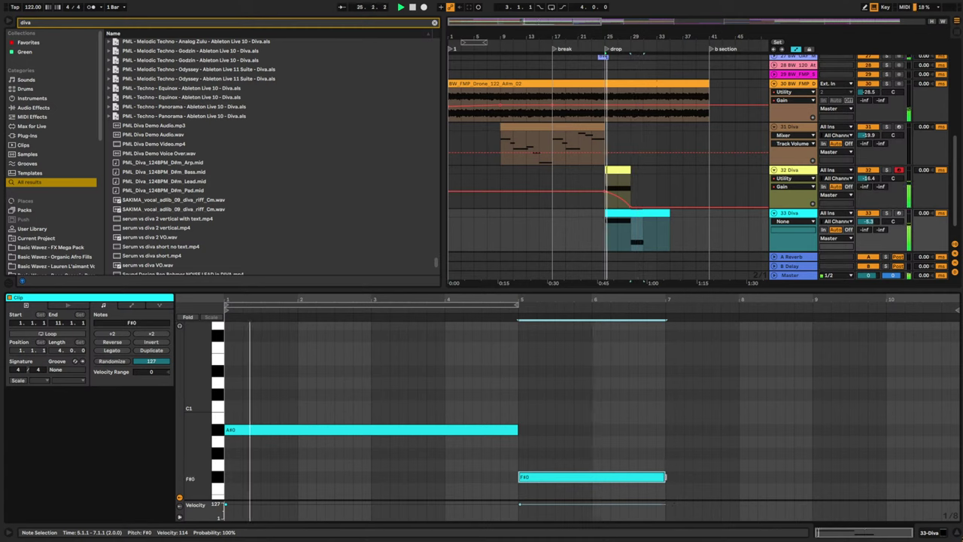
drag(665, 477, 704, 455)
key(ctrl+d)
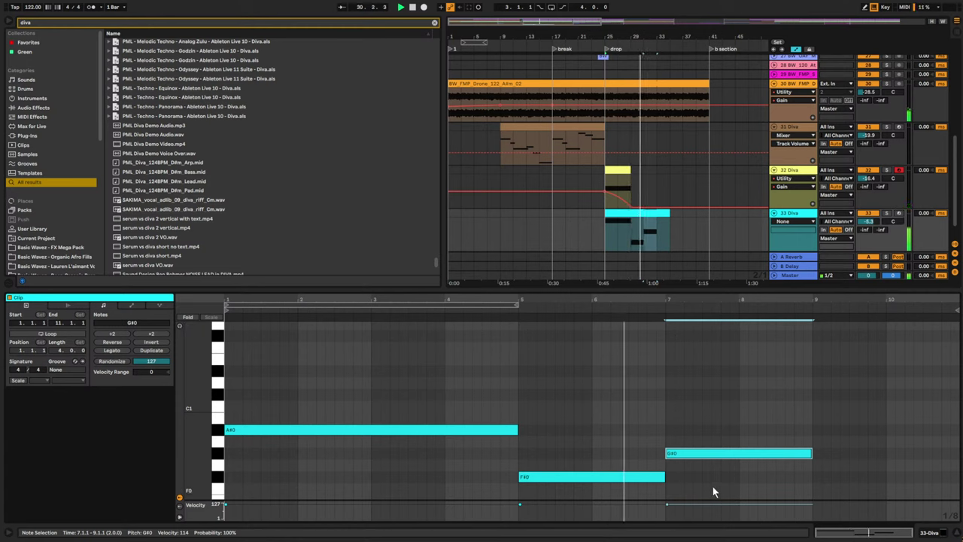
- Duplicate the whole A#0, F#0, G#0 phrase to bar 9 of the clip and extend the clip to bar 41
scroll(775, 456, down, 3)
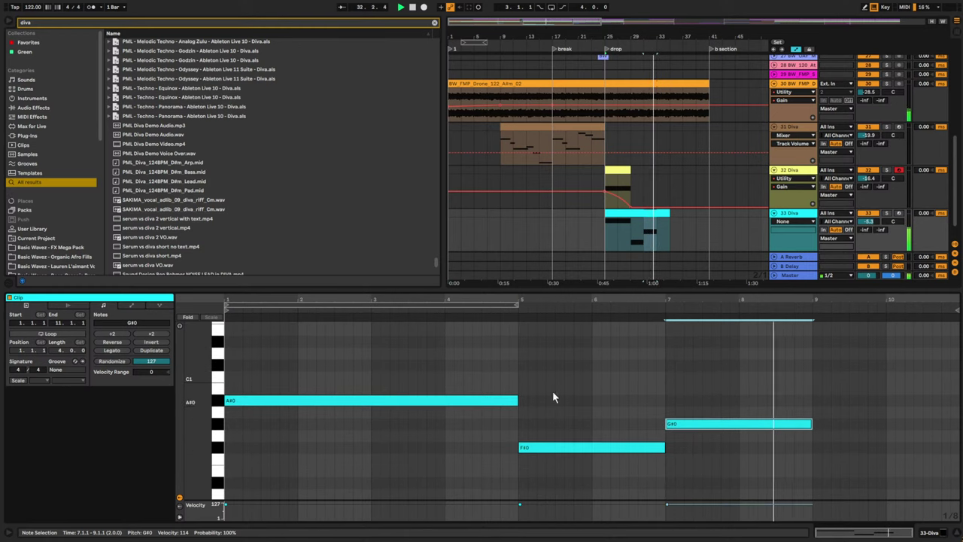
drag(431, 362, 725, 460)
key(ctrl+d)
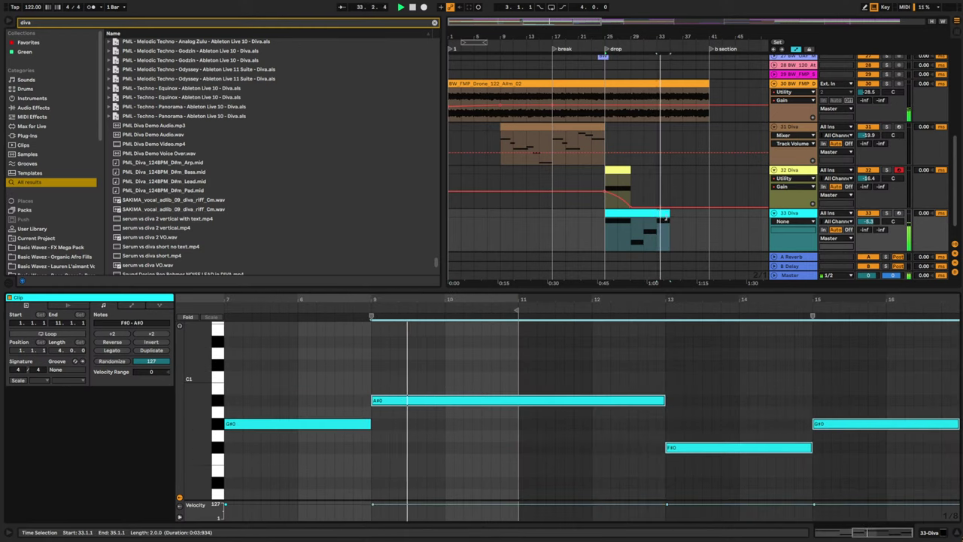
drag(670, 214, 709, 215)
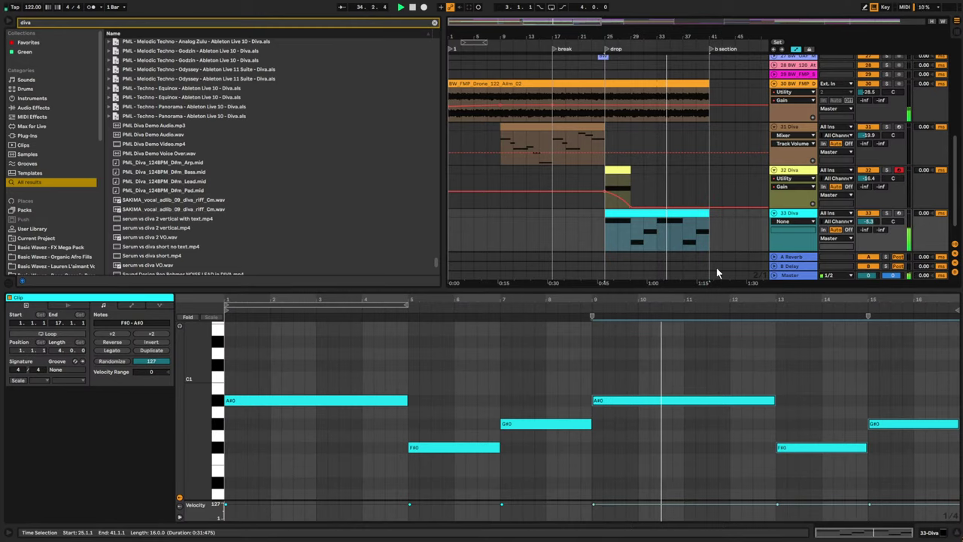
- Duplicate the sub bass clip across bars 41 to 57 and extend the drone on track 30 to bar 57
click(802, 219)
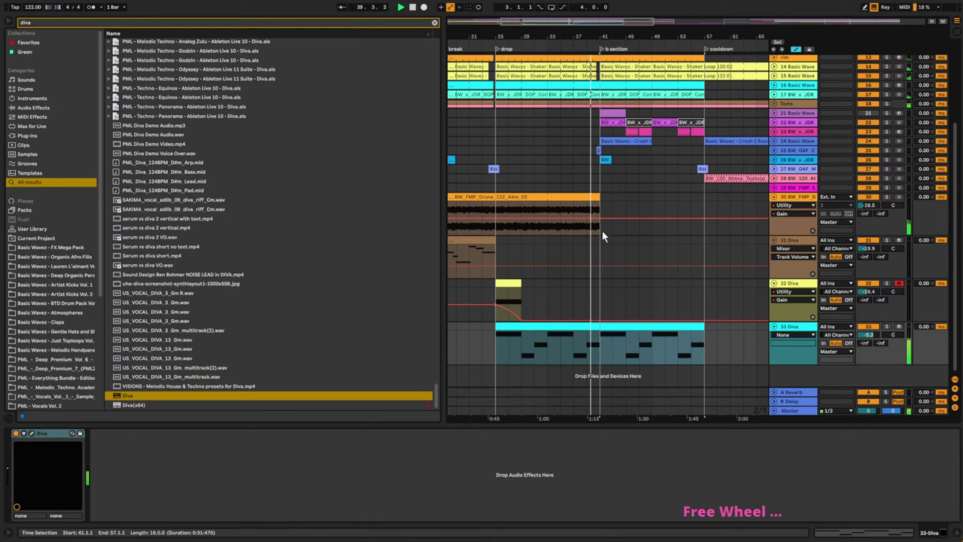
drag(600, 204, 708, 205)
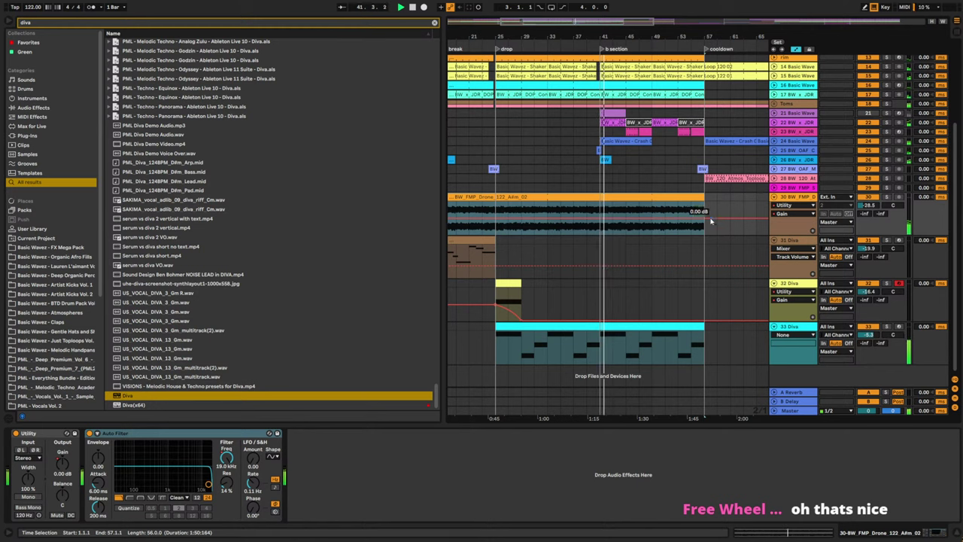
drag(548, 21, 600, 9)
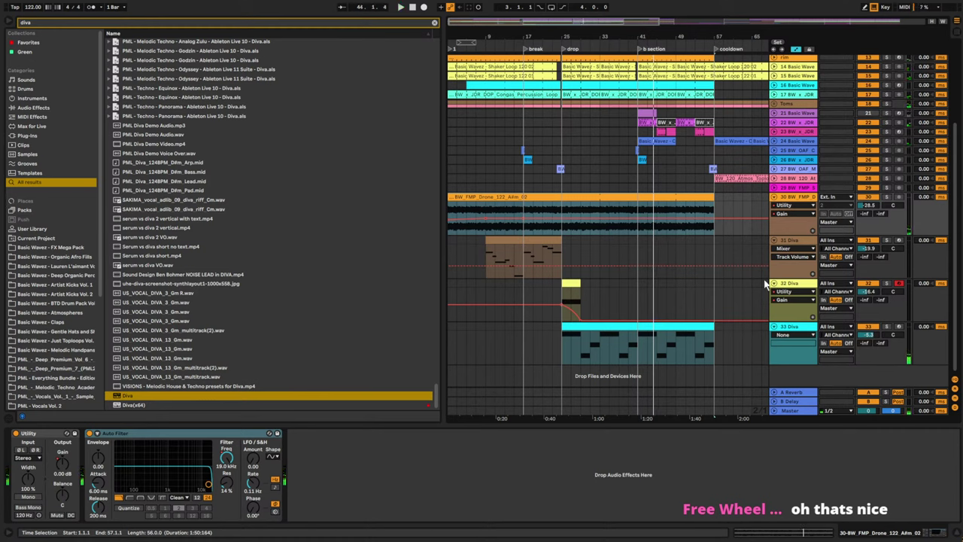
- Copy the ShaperBox 2 device from track 32 to the end of track 33's chain and play the drop from bar 25
click(478, 240)
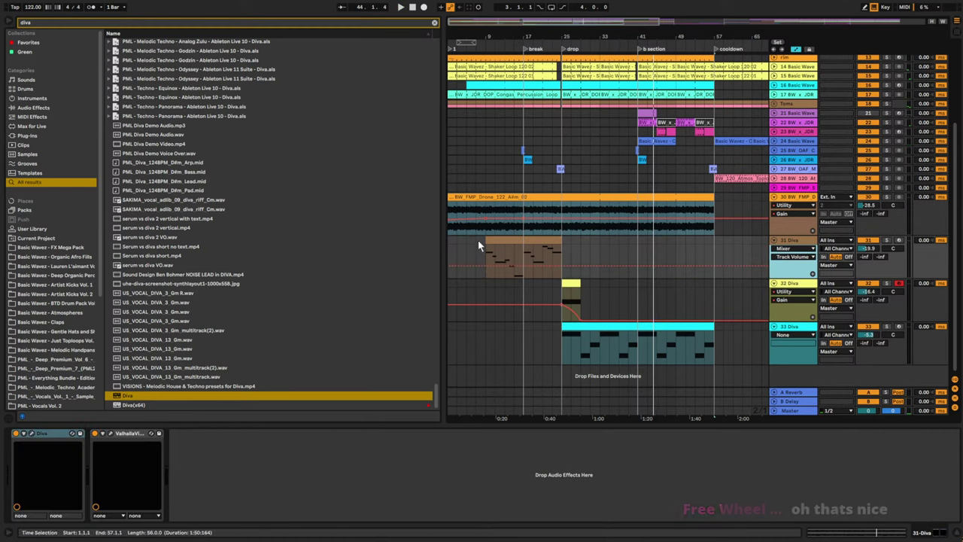
click(788, 285)
click(799, 333)
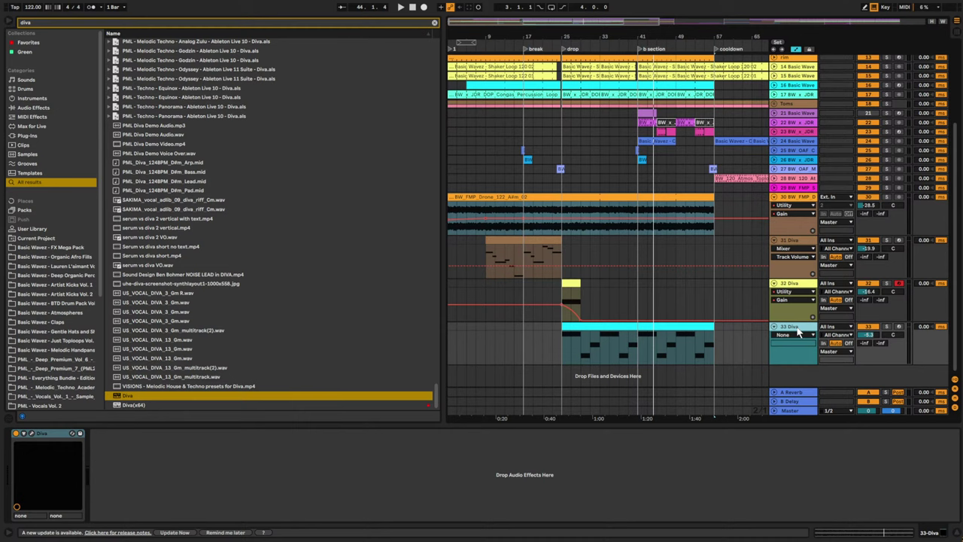
click(782, 309)
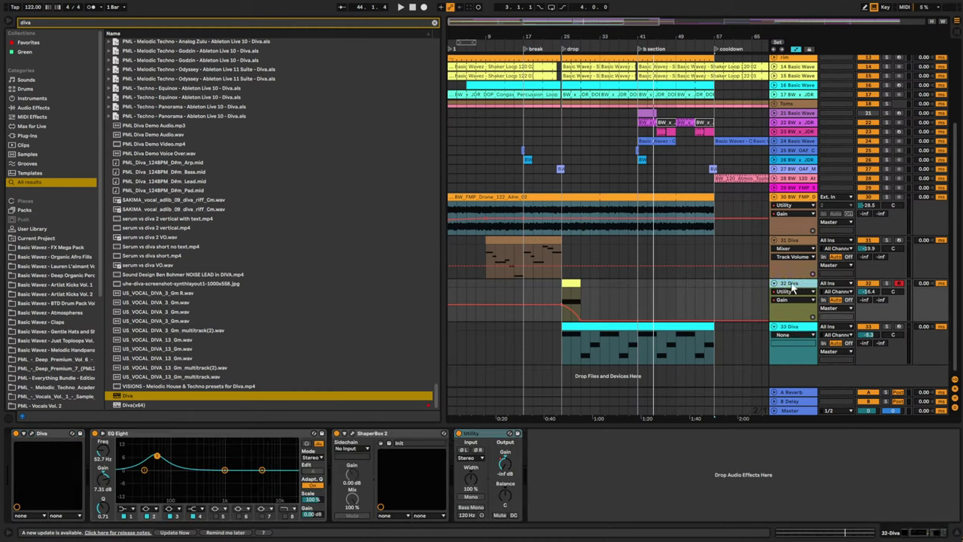
click(746, 352)
key(ctrl+v)
key(space)
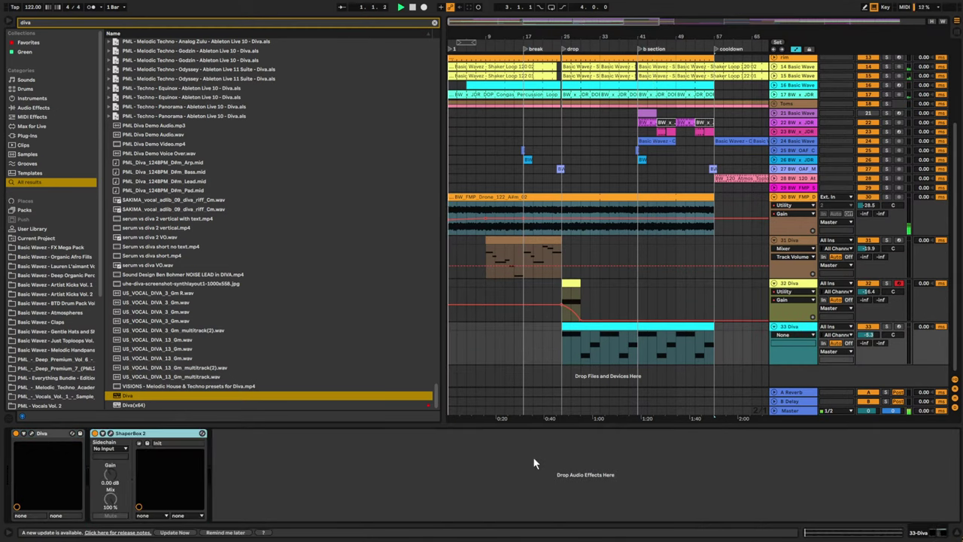
click(559, 354)
key(space)
key(space)
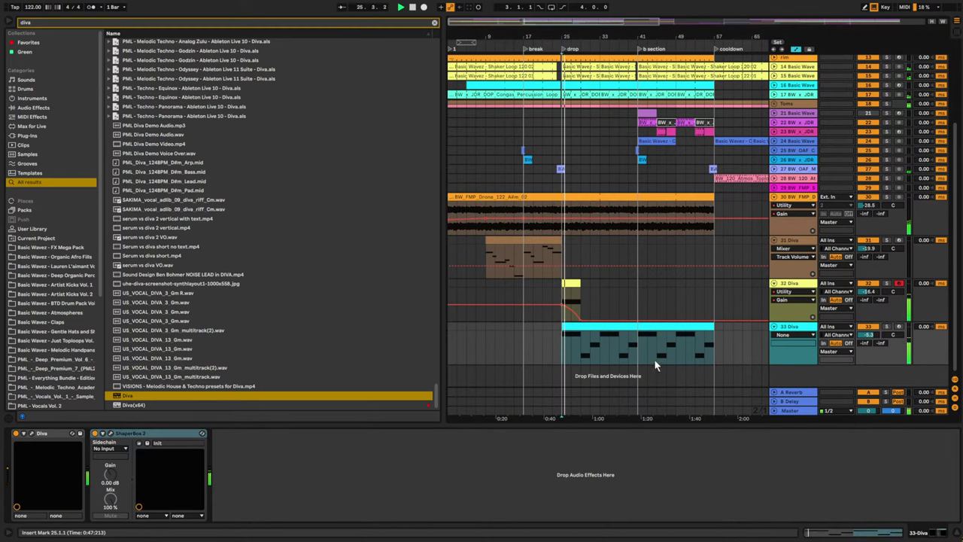
- Copy the bass clip on track 32 with its fade automation to bar 41, and play the track soloed from bar 25
click(573, 284)
drag(574, 284, 650, 285)
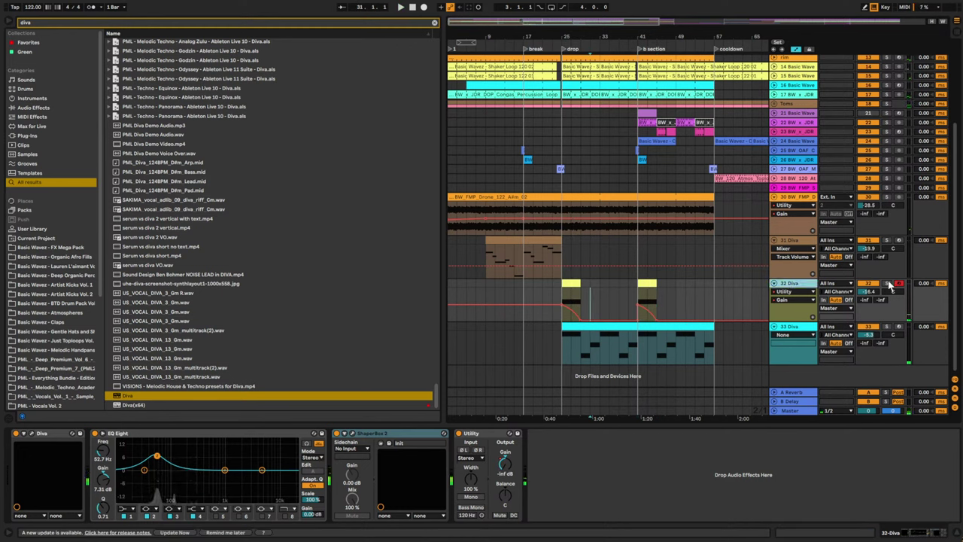
click(572, 286)
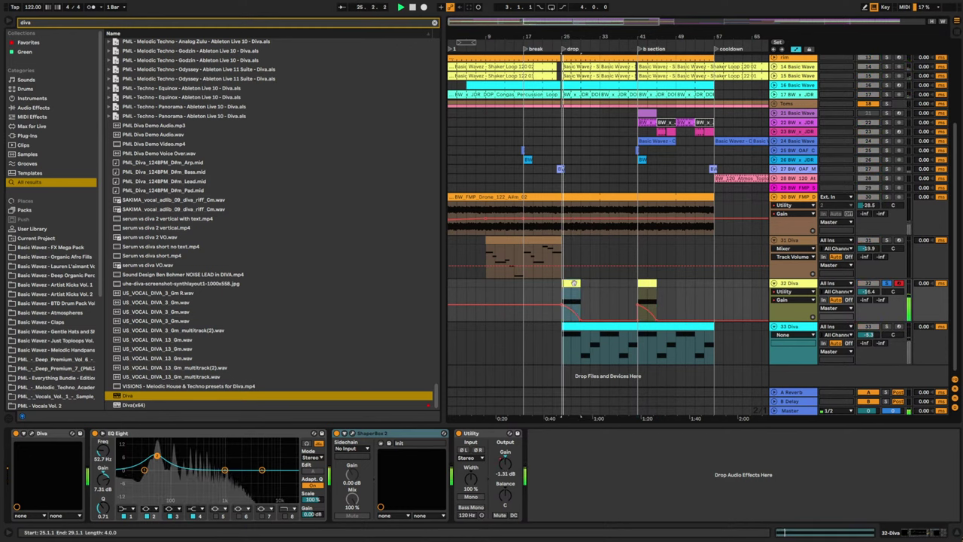
- Search the browser for chorus and add Chorus-Ensemble to the end of track 32's device chain
click(434, 23)
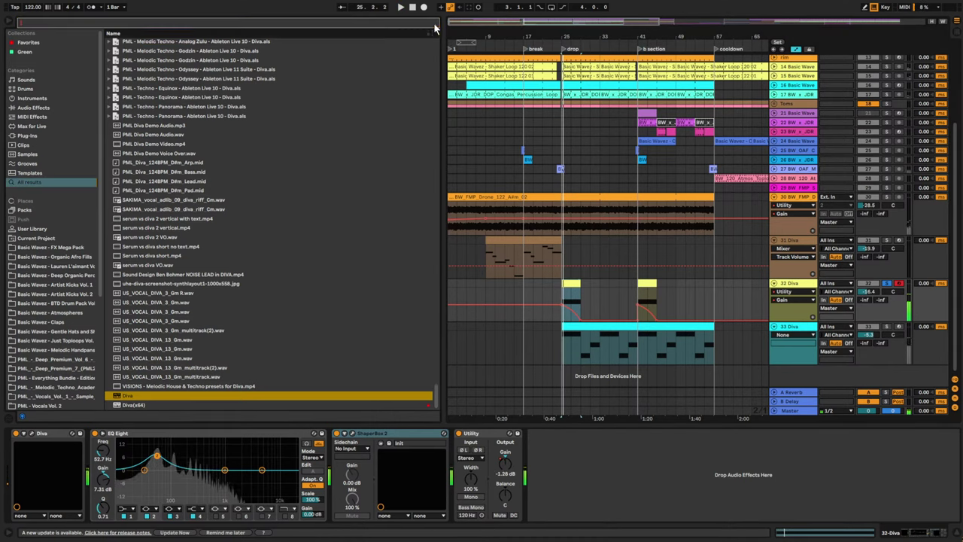
key(space)
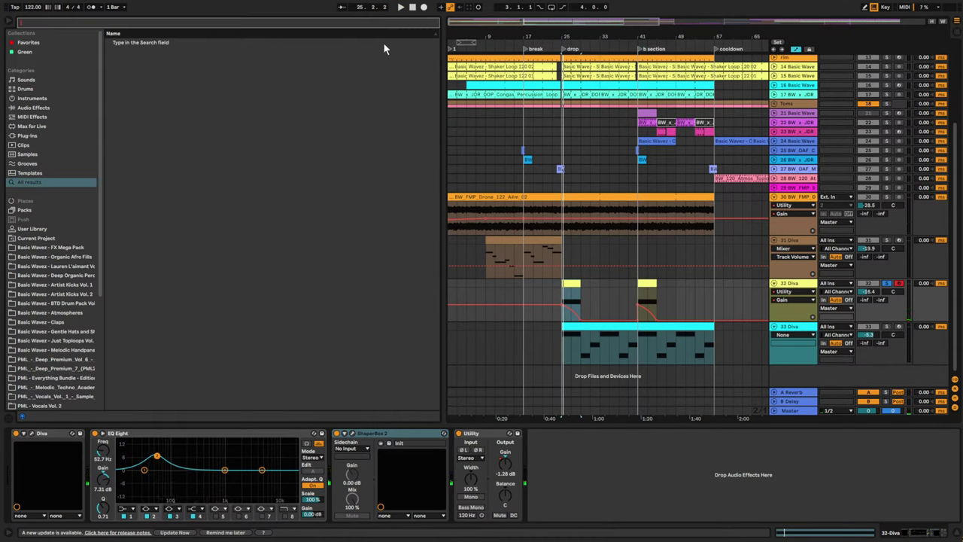
text(chorus)
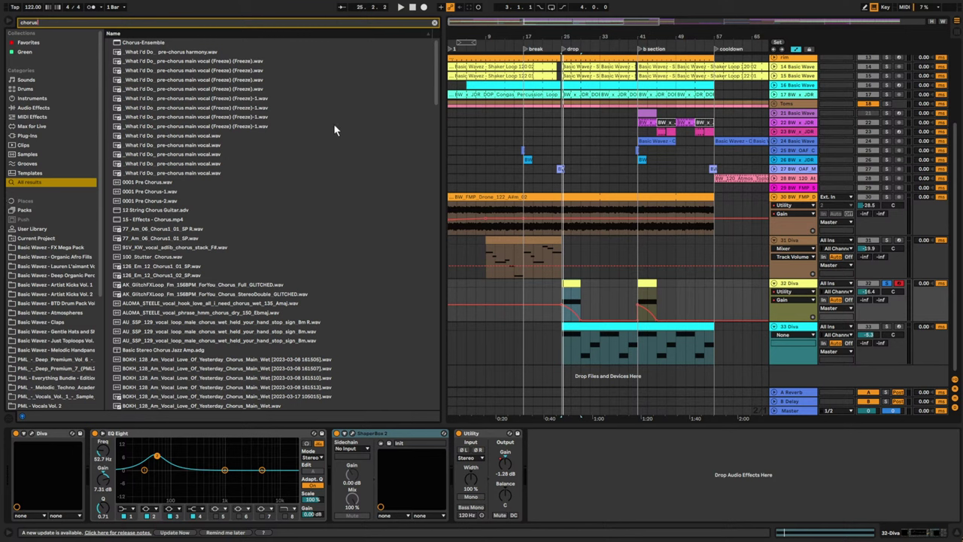
double_click(156, 45)
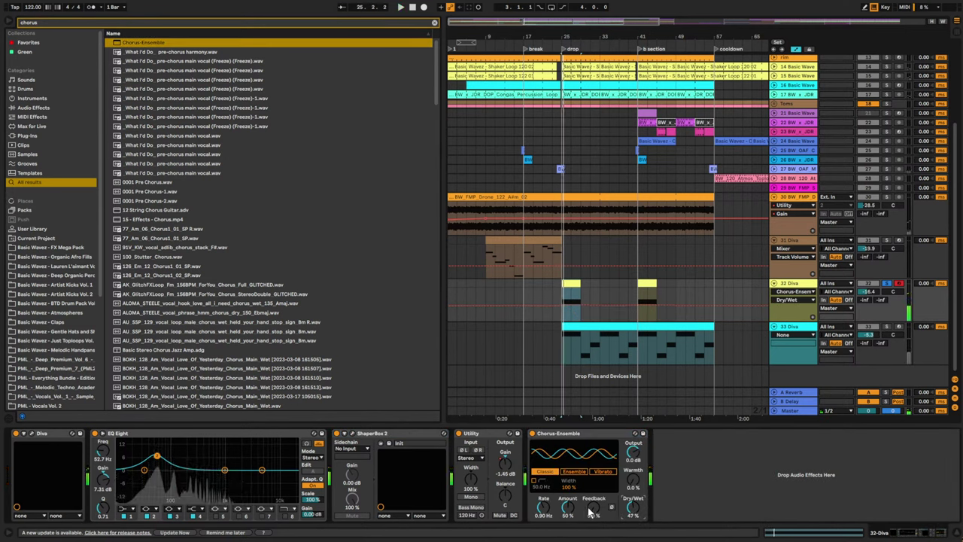
- Set Chorus-Ensemble's Amount to 100% and Dry/Wet to 38% while auditioning the bass
drag(570, 508, 570, 481)
key(space)
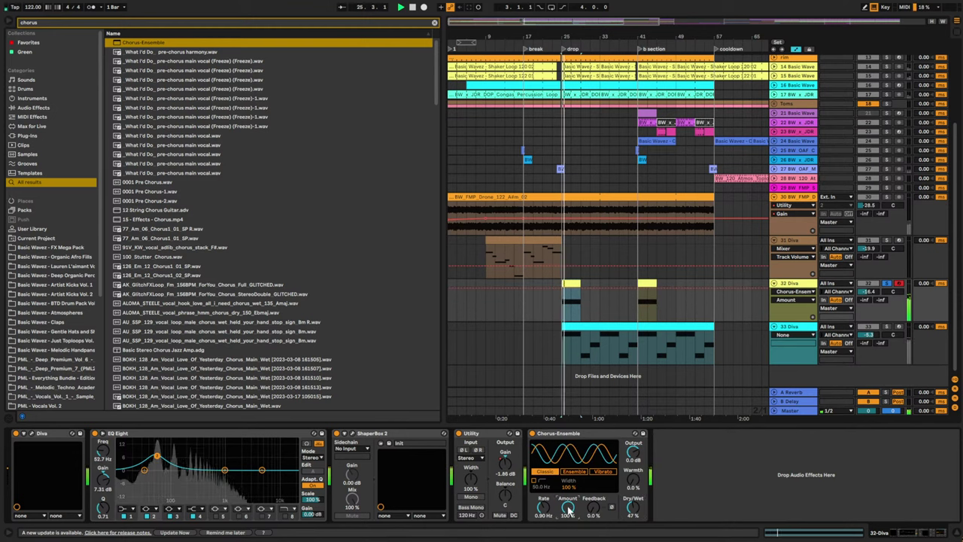
drag(633, 506, 634, 516)
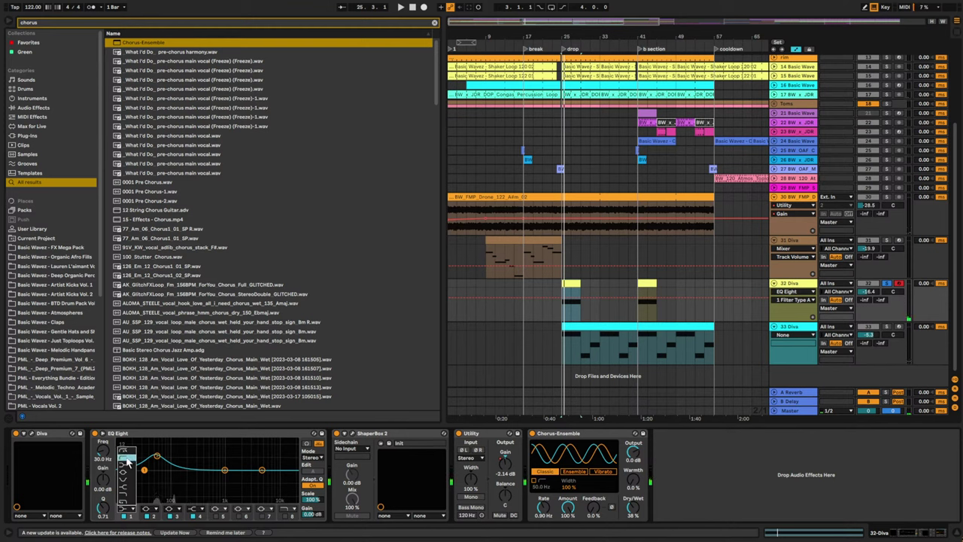
- In track 32's EQ Eight, add a low cut at 104 Hz and a 5.08 dB boost at 1.53 kHz, and set the track volume to -16.8 dB
key(space)
drag(144, 477, 169, 477)
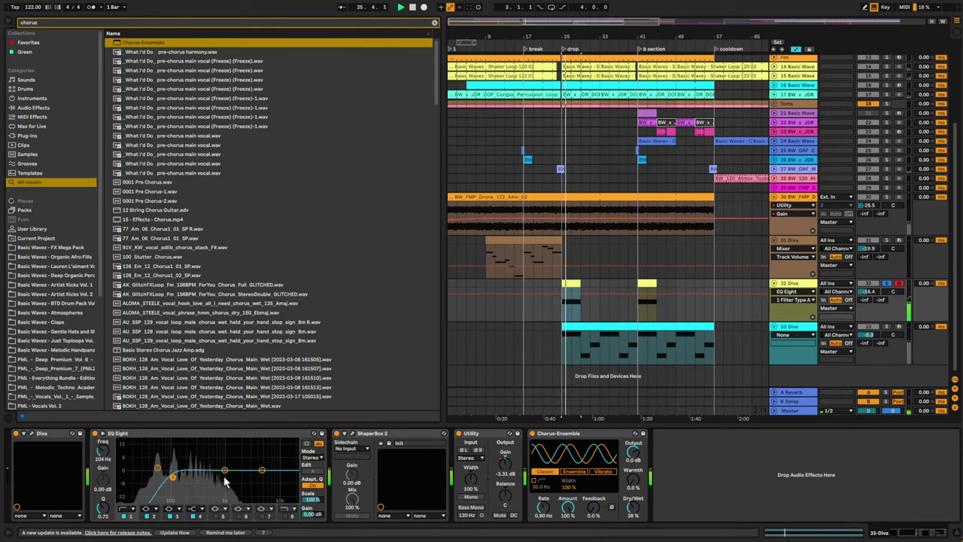
drag(224, 467, 234, 460)
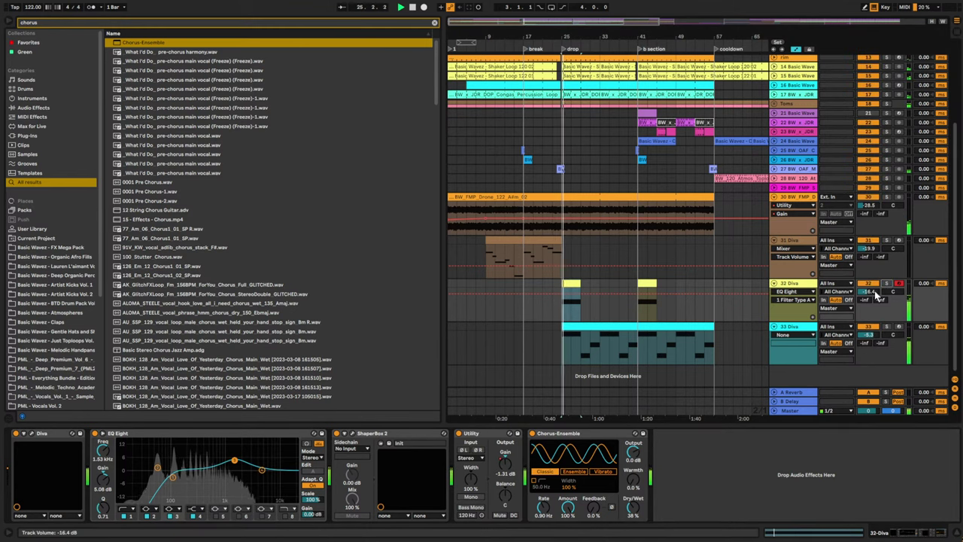
drag(869, 292, 869, 294)
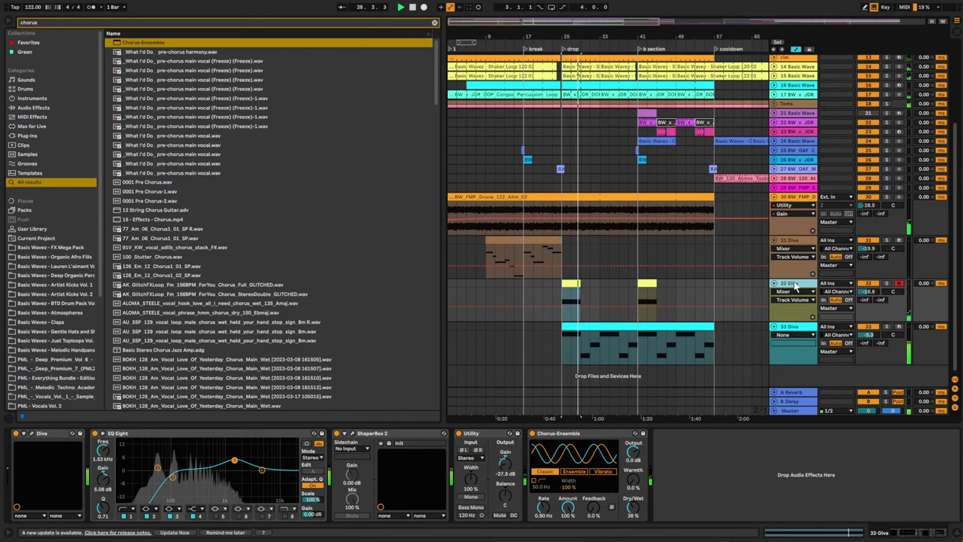
- Insert a new MIDI track between the two Diva bass tracks and stop playback
key(super+shift+t)
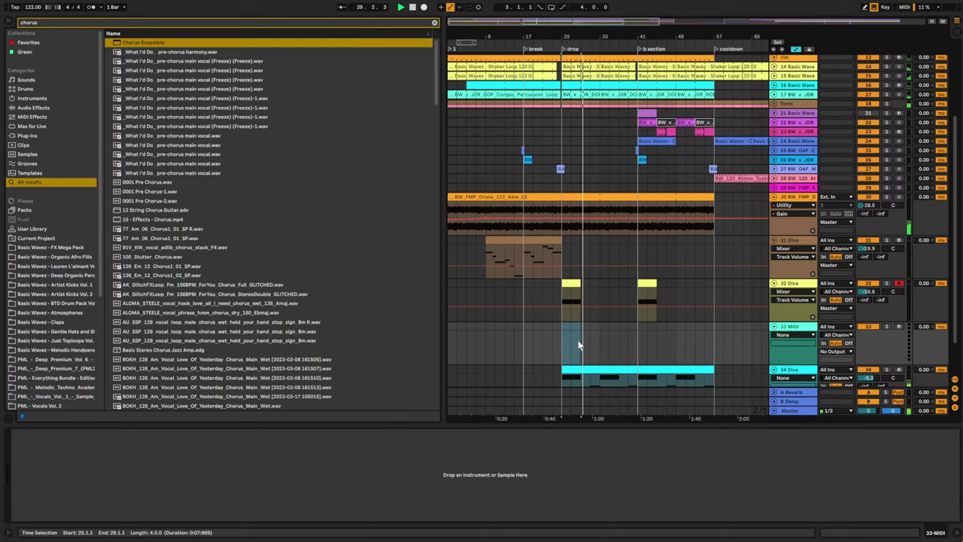
scroll(711, 332, down, 3)
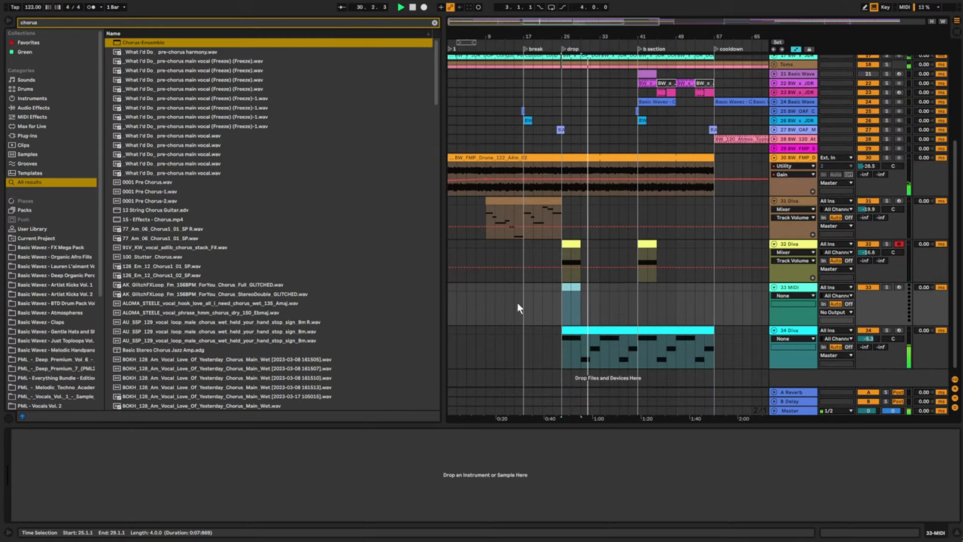
click(530, 291)
key(space)
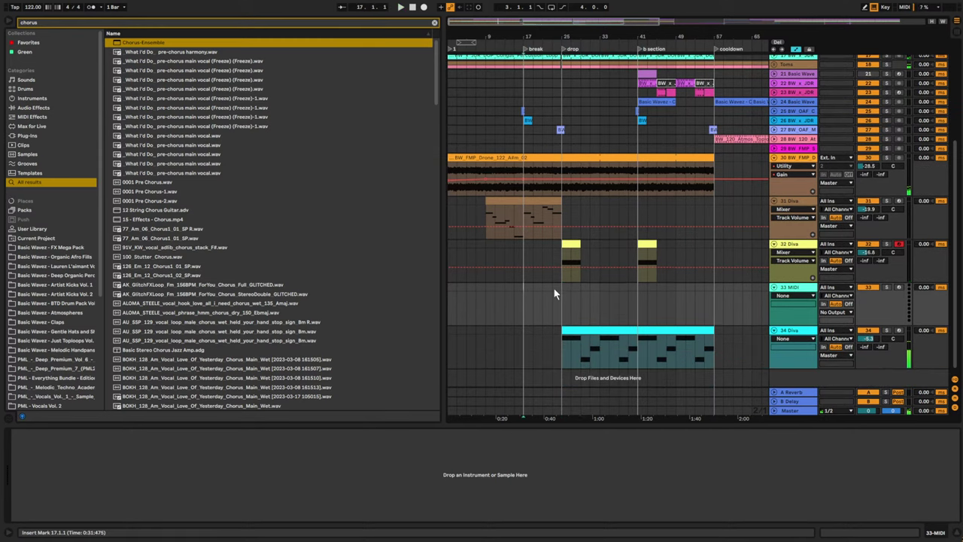
- Create an empty MIDI clip at bar 25 on the new track 33 and extend it to bar 29
double_click(565, 290)
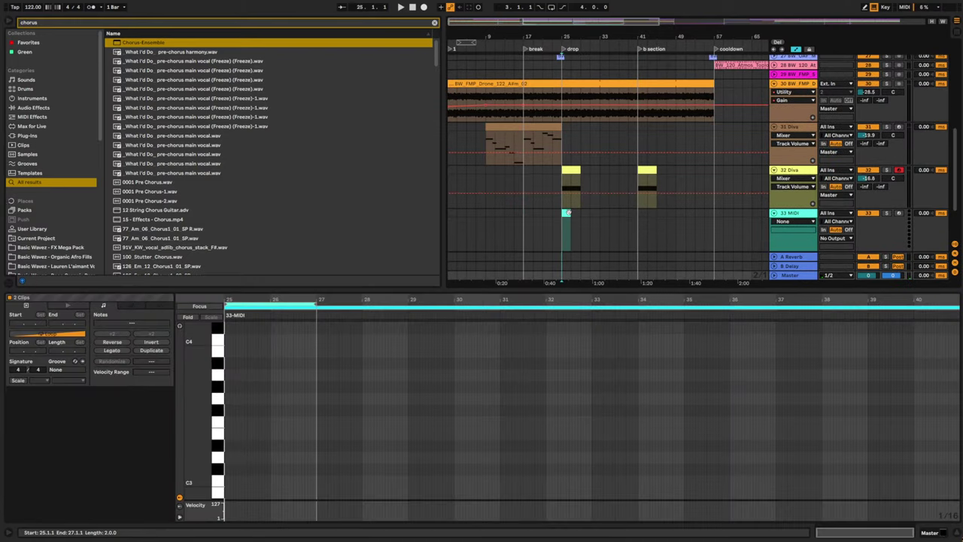
click(569, 213)
double_click(799, 213)
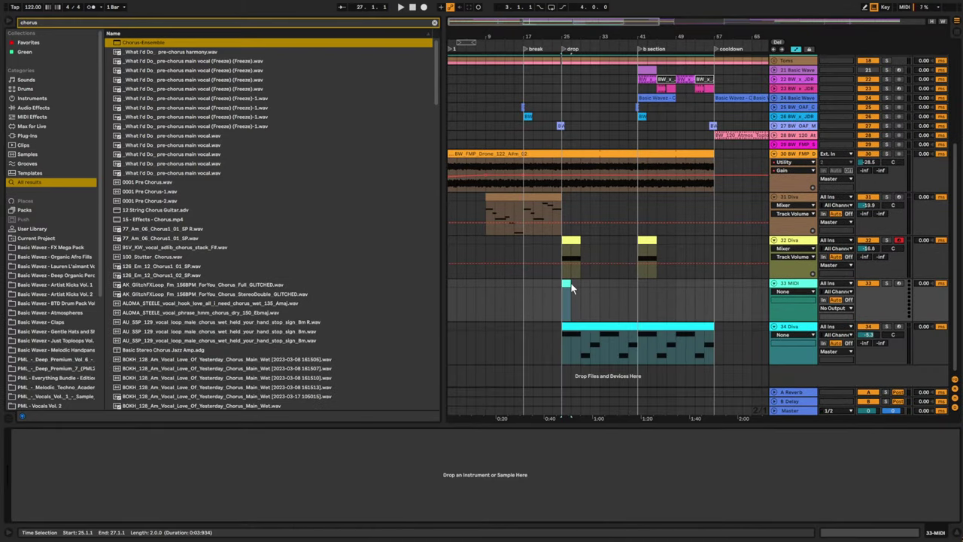
drag(570, 285, 581, 285)
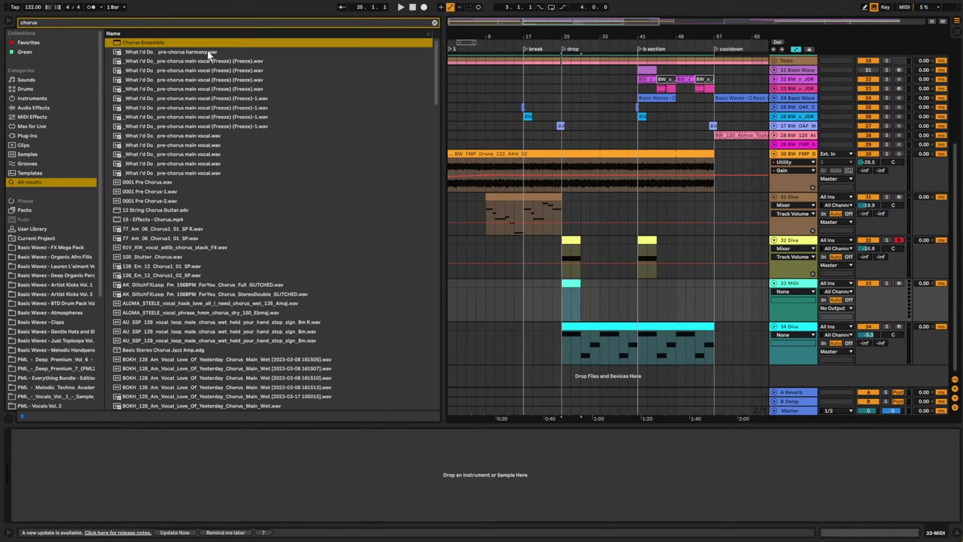
- Copy the Diva instrument from track 32 onto the empty MIDI track 33
drag(209, 55, 791, 253)
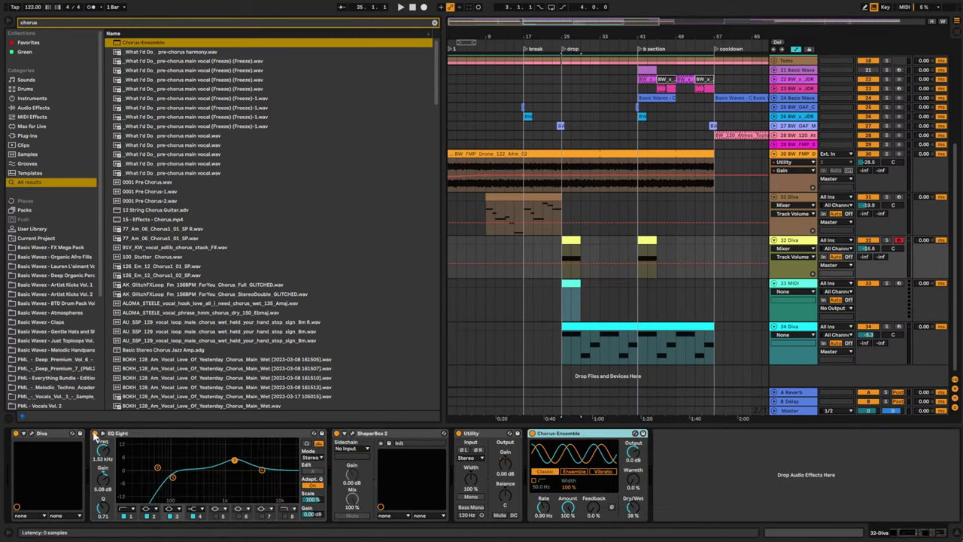
click(56, 435)
click(803, 285)
click(404, 472)
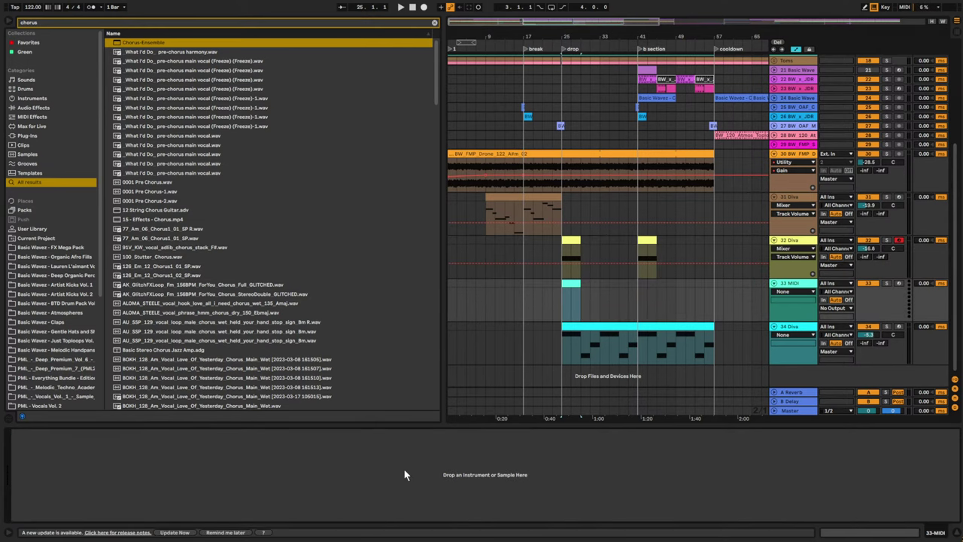
key(ctrl+v)
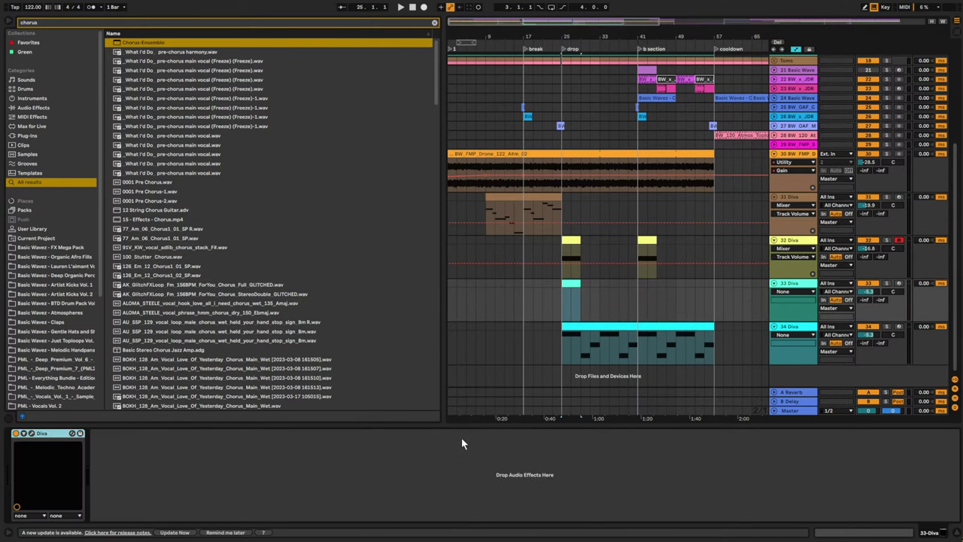
- Open track 33's Diva preset browser and audition the Basic Wavez - Visions Vol. 3 Arp presets, including Plush, Redwood, Lunar and Celestial Illusions
double_click(569, 283)
double_click(803, 215)
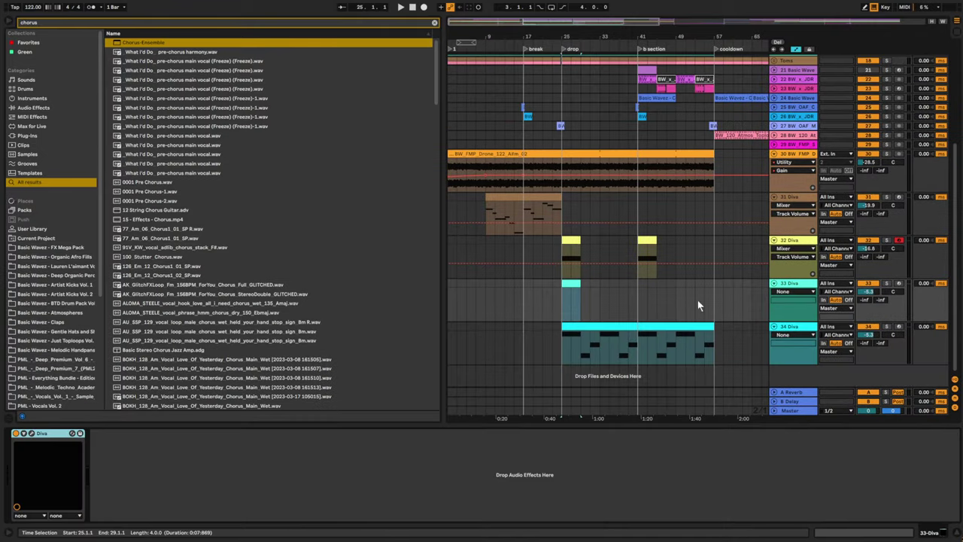
click(31, 434)
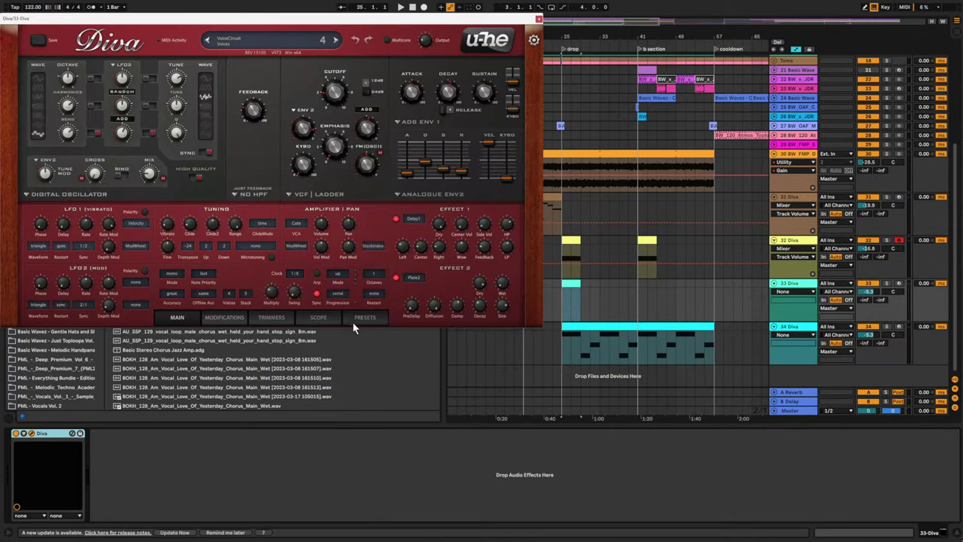
click(362, 317)
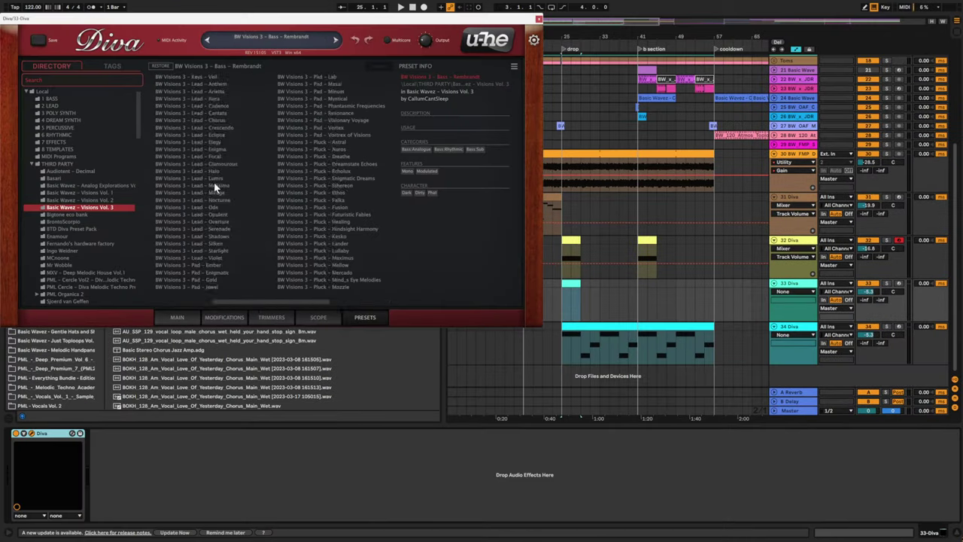
click(214, 92)
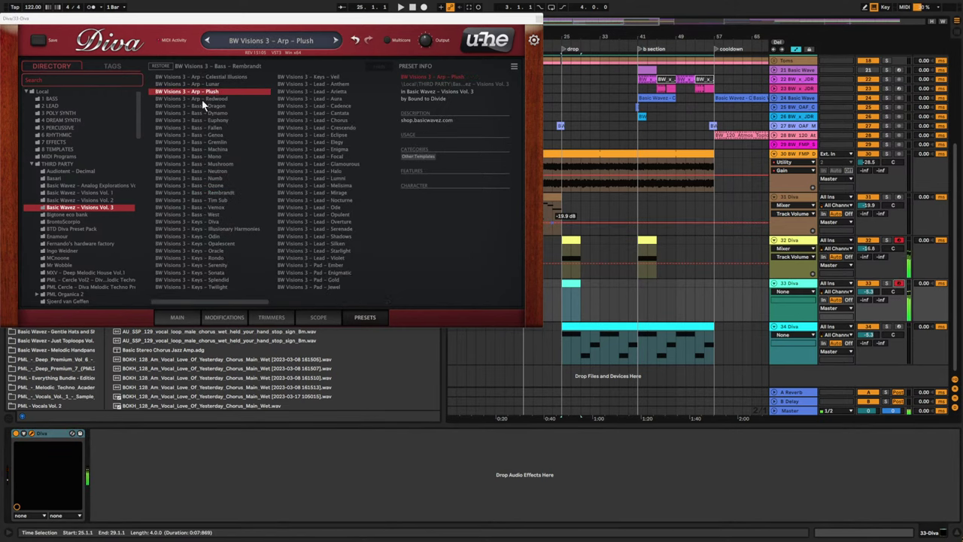
key(Down)
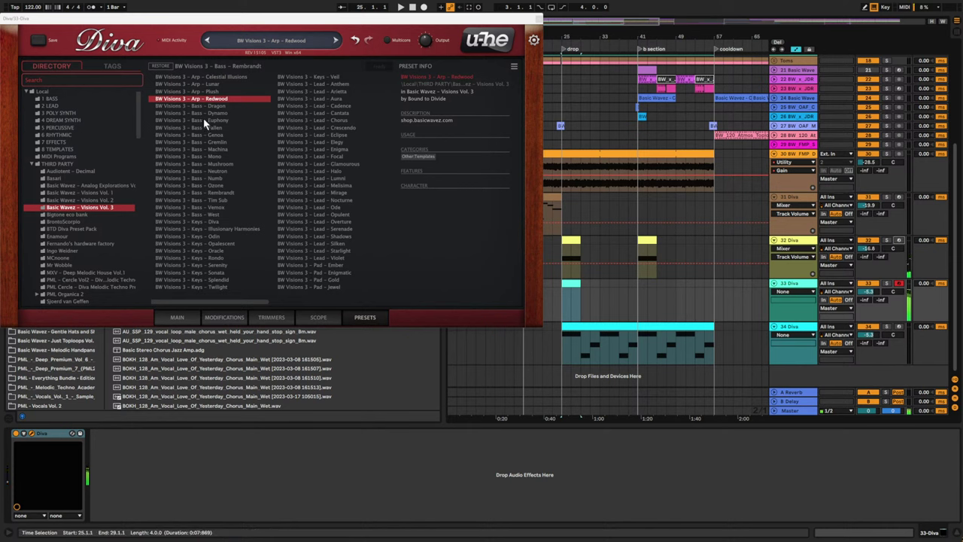
key(Down)
key(Down)
key(Down)
key(Down)
click(215, 99)
click(209, 92)
click(215, 84)
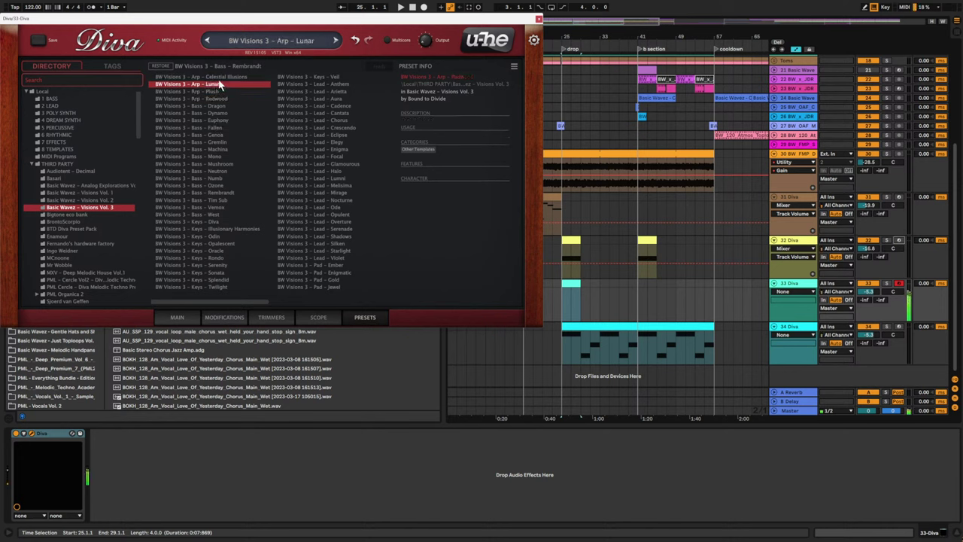
click(224, 77)
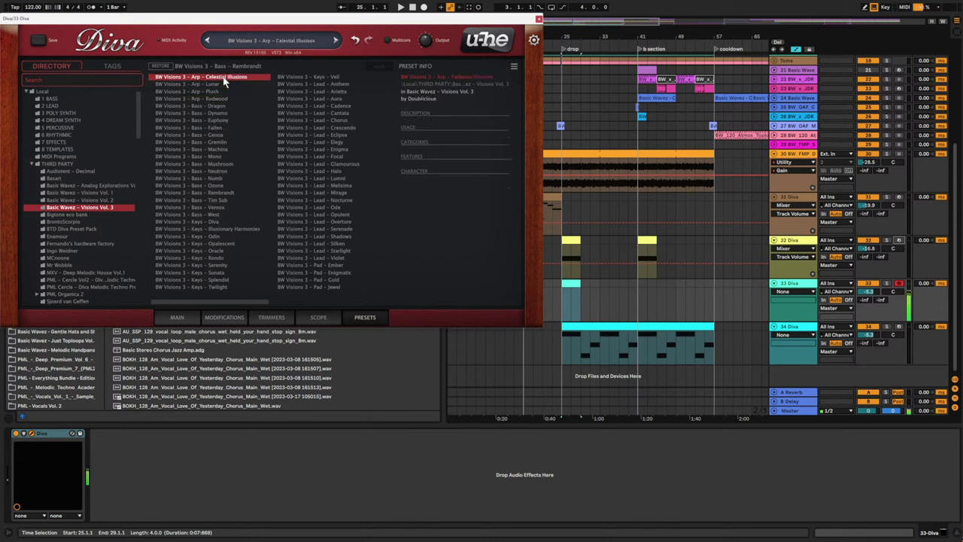
- Audition the Visions 3 Keys presets Odin, Illusionary Harmonies and Diva on track 33
click(214, 238)
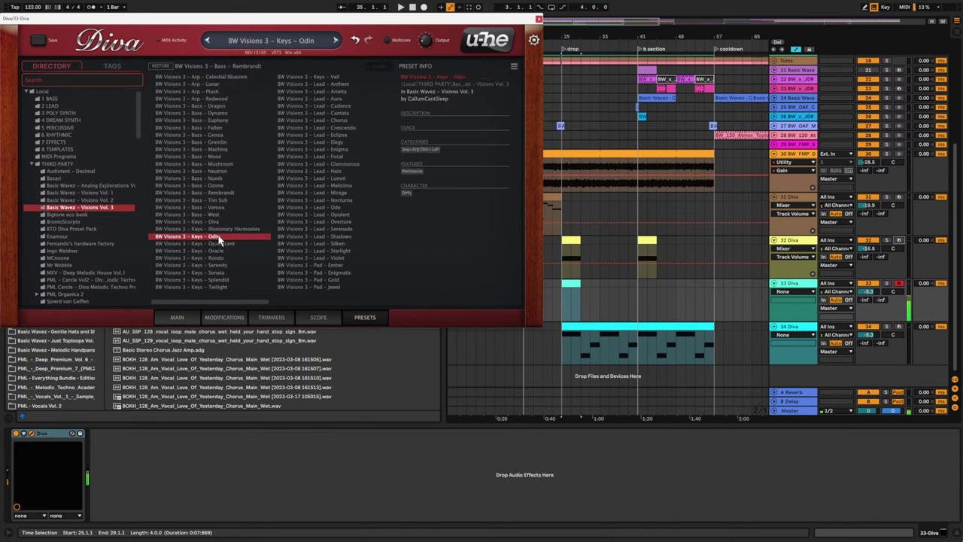
click(219, 229)
click(217, 222)
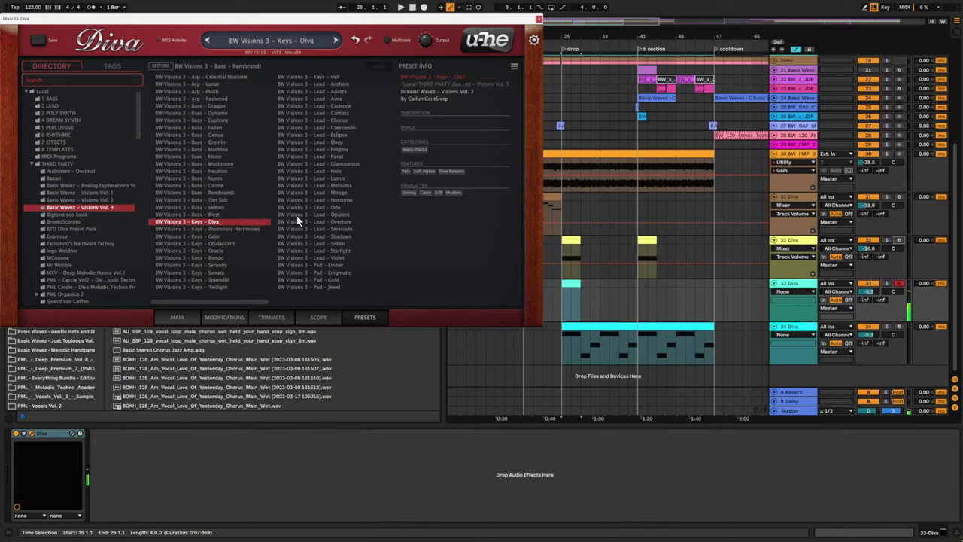
- Audition the Visions 3 Pluck presets one by one from Astral through Falka
scroll(316, 224, right, 3)
click(216, 143)
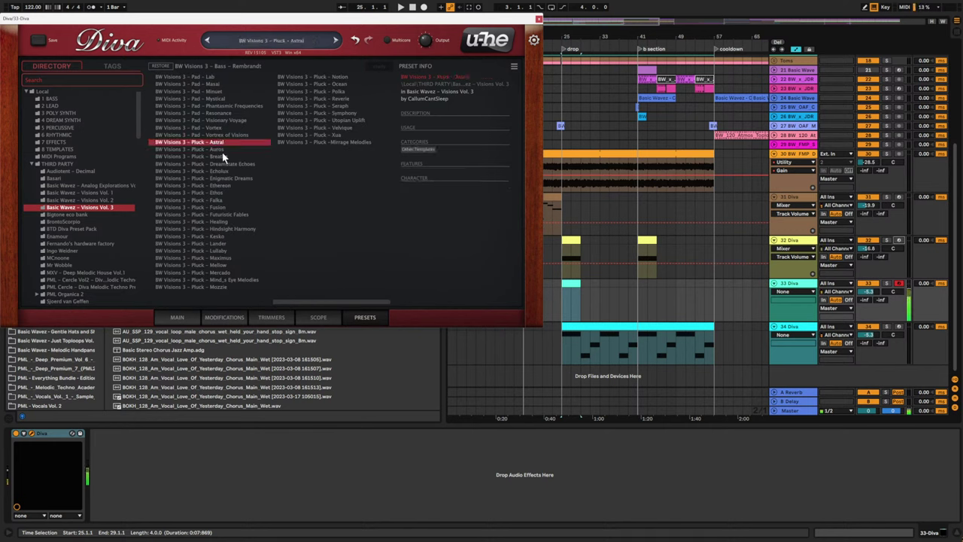
click(217, 150)
click(218, 155)
click(221, 164)
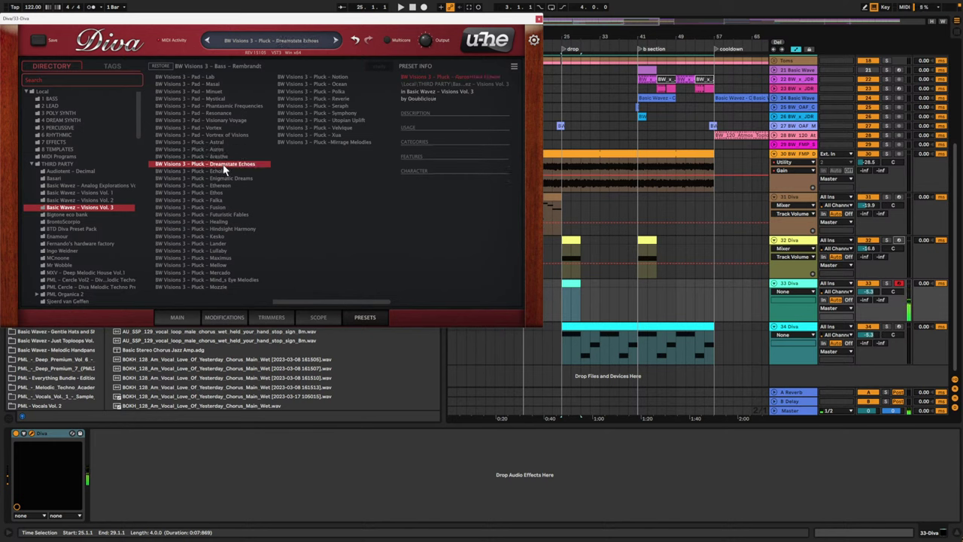
click(225, 172)
click(223, 179)
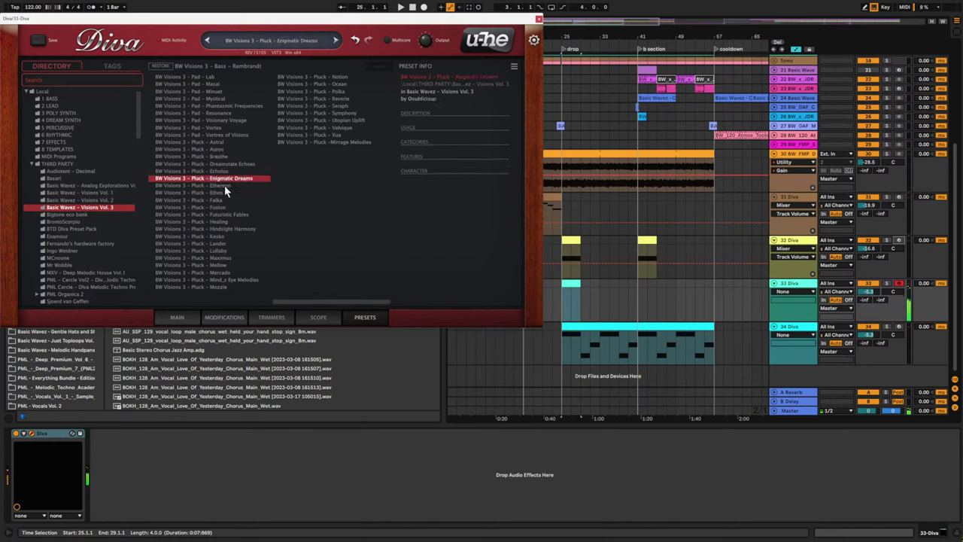
click(223, 186)
click(220, 194)
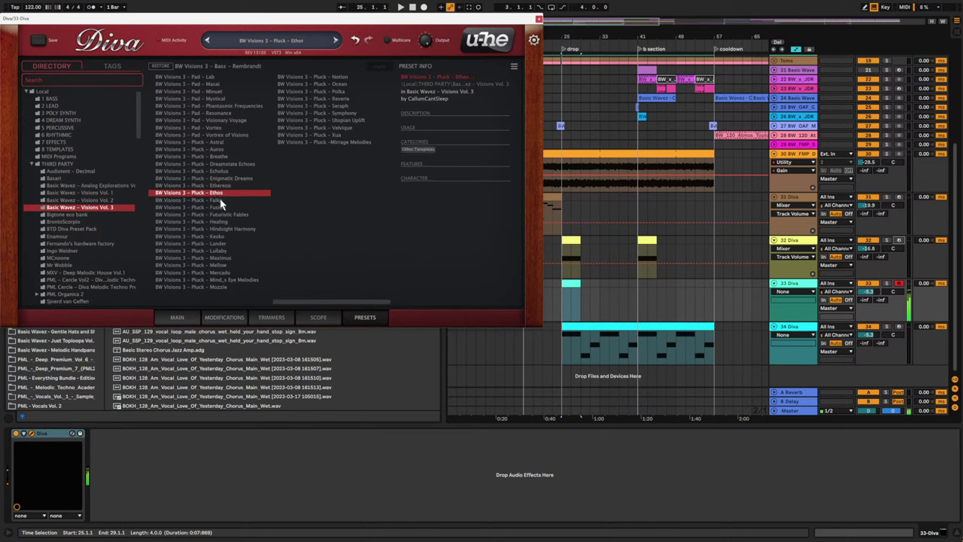
click(219, 201)
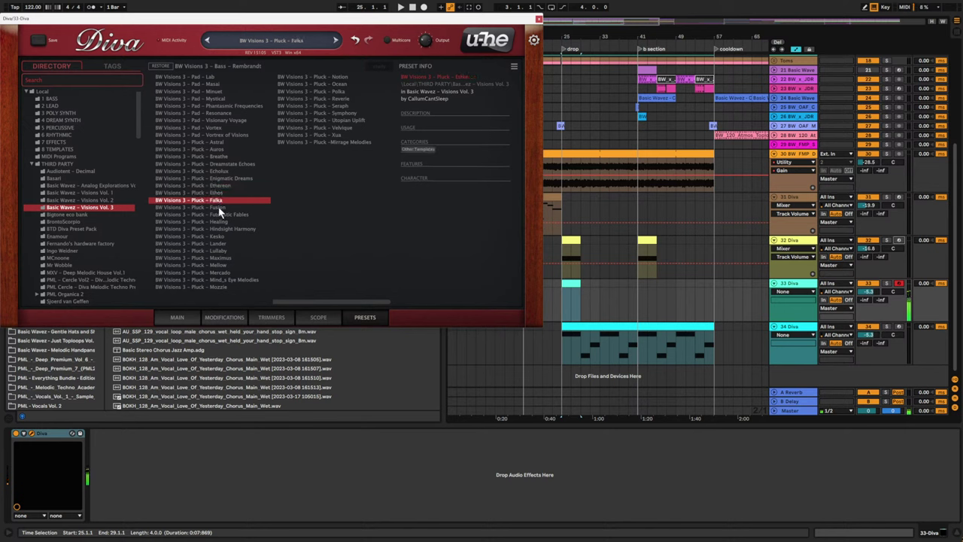
- Compare the Pluck presets from Fusion to Lander, load BW Visions 3 - Pluck - Lullaby and return to Diva's main page
click(219, 208)
click(219, 215)
click(219, 223)
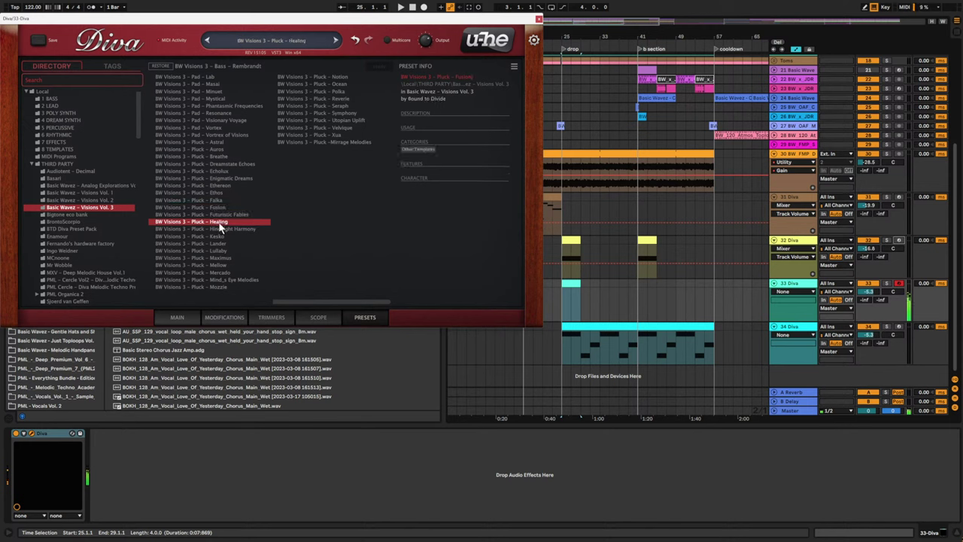
click(221, 228)
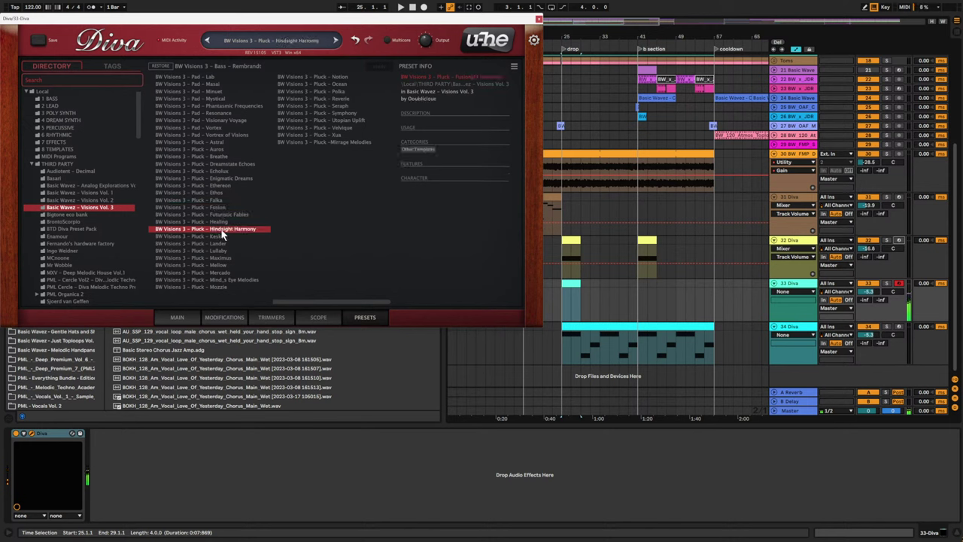
click(222, 236)
click(222, 244)
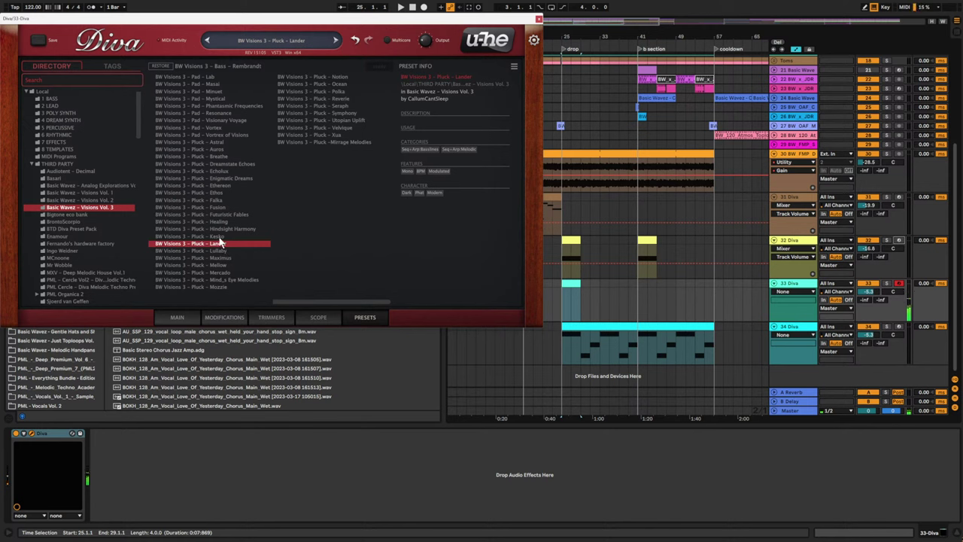
click(218, 236)
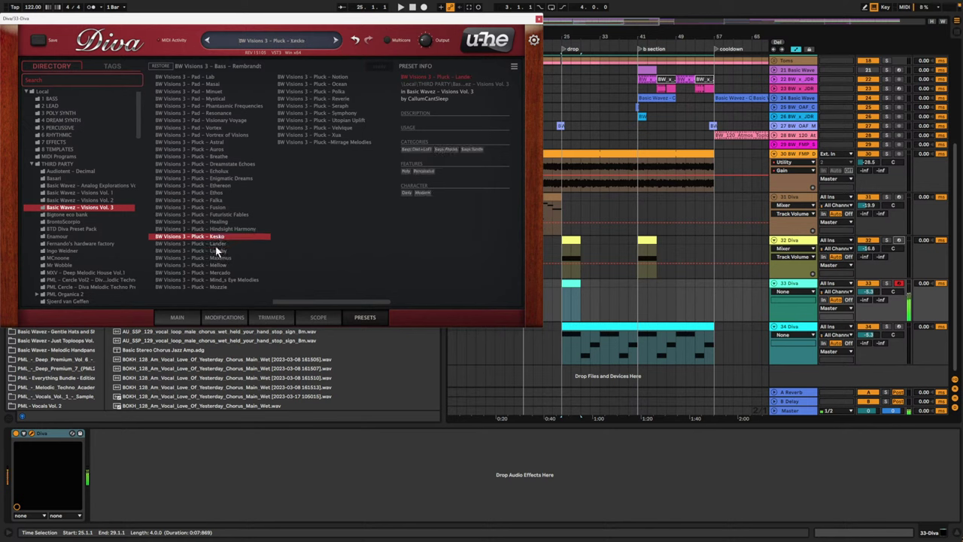
click(215, 246)
click(218, 252)
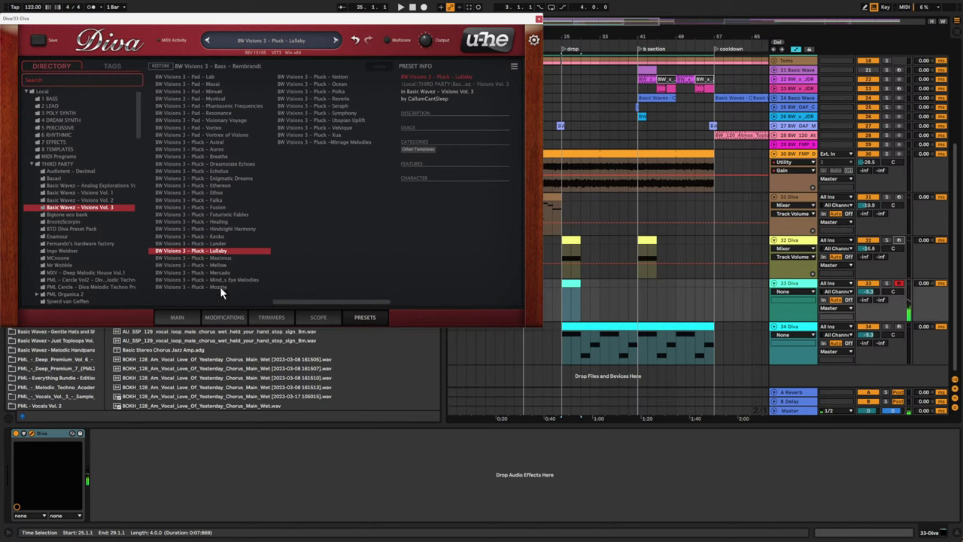
click(186, 313)
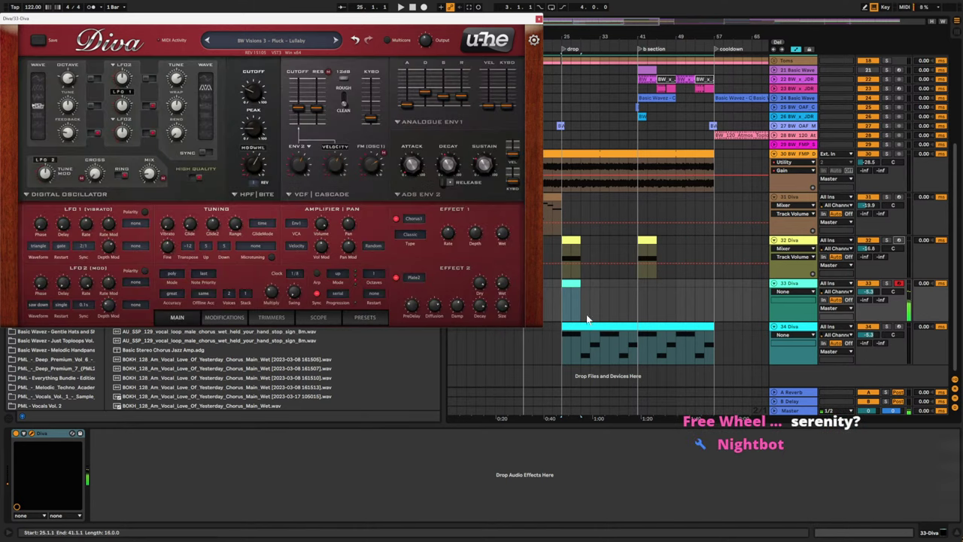
- Add a sixteenth-long A#3 note at the start of track 33's clip and play it back
double_click(571, 283)
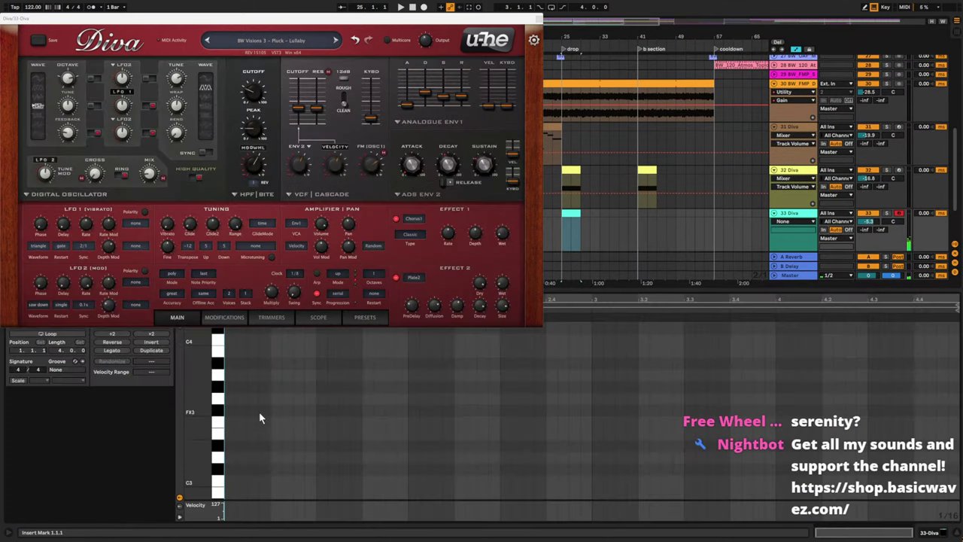
double_click(231, 364)
key(space)
key(space)
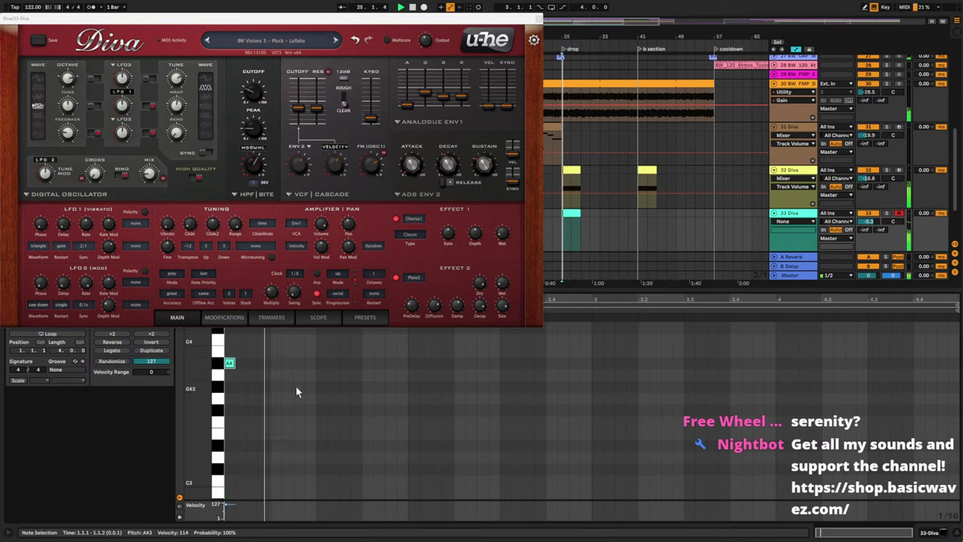
scroll(299, 391, up, 1)
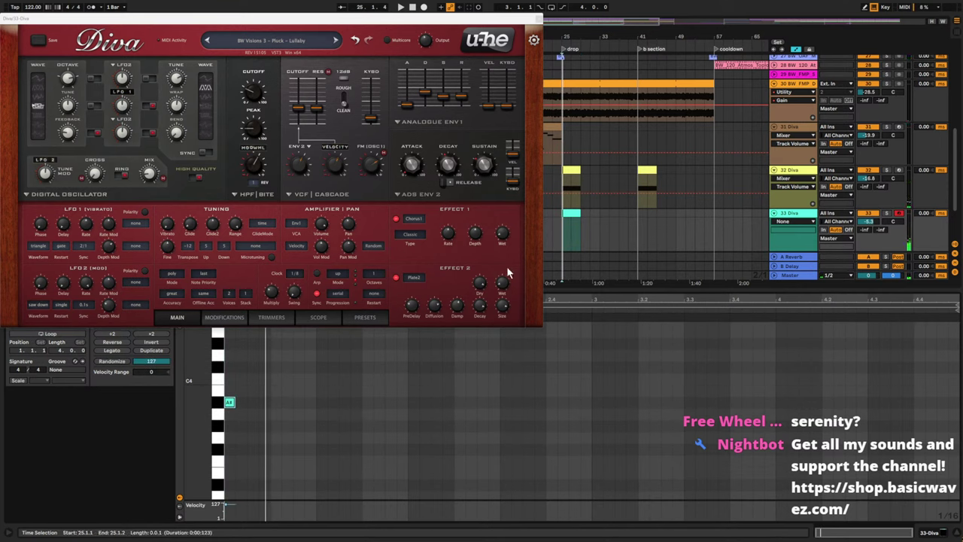
- Adjust the Damp amount of Diva's Plate2 reverb while auditioning the pluck, and close the plug-in window
mouse_move(503, 304)
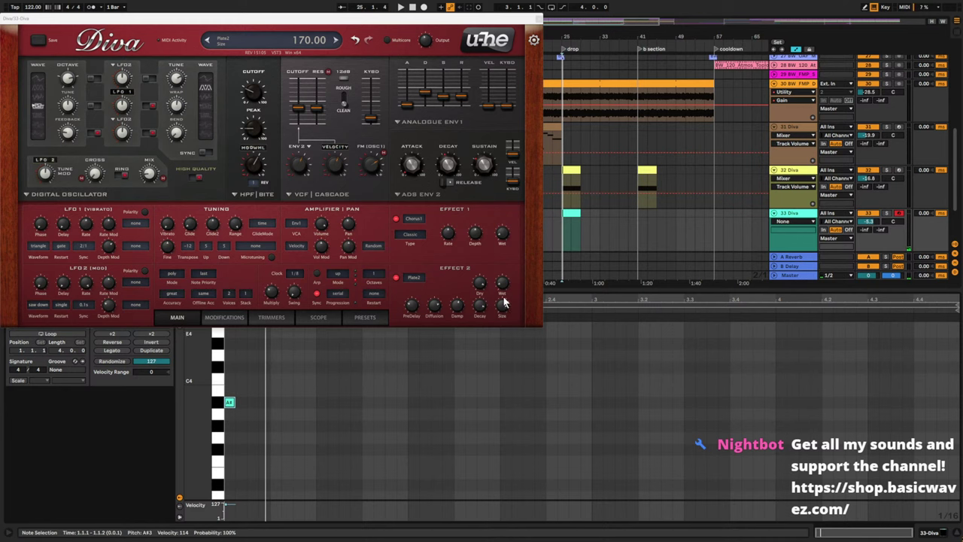
key(space)
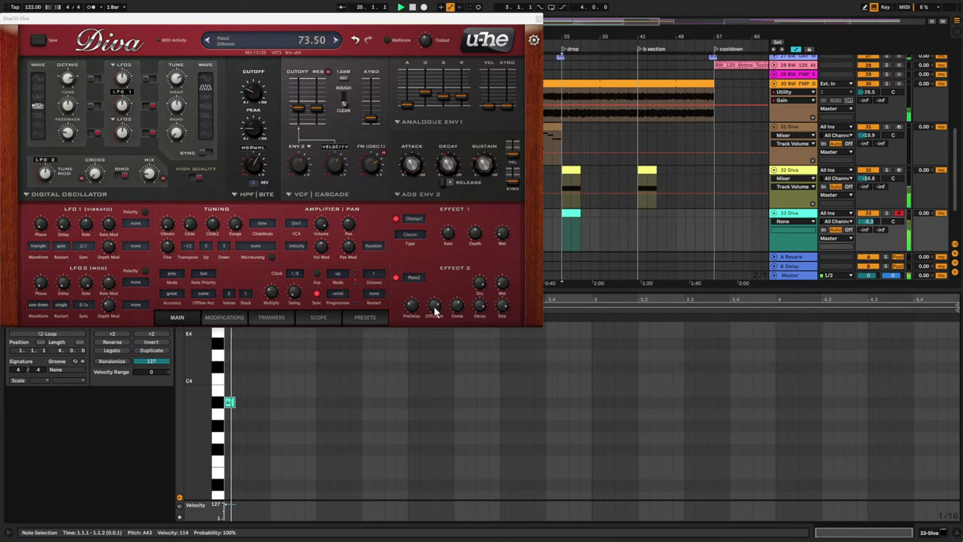
key(space)
drag(434, 307, 455, 289)
key(space)
key(space)
key(space)
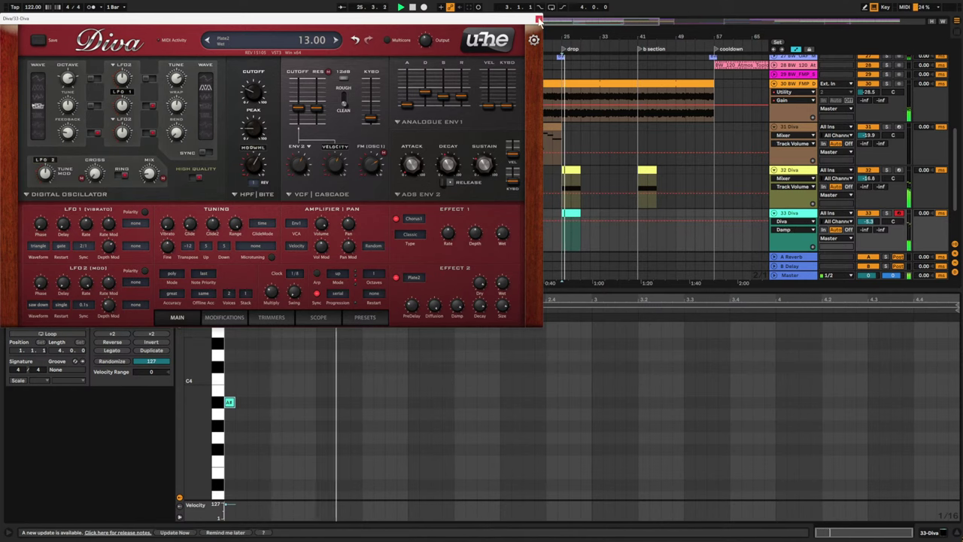
click(538, 19)
key(space)
- Add an F4 note directly after the A#3 note in track 33's clip and audition the pair
scroll(249, 419, up, 2)
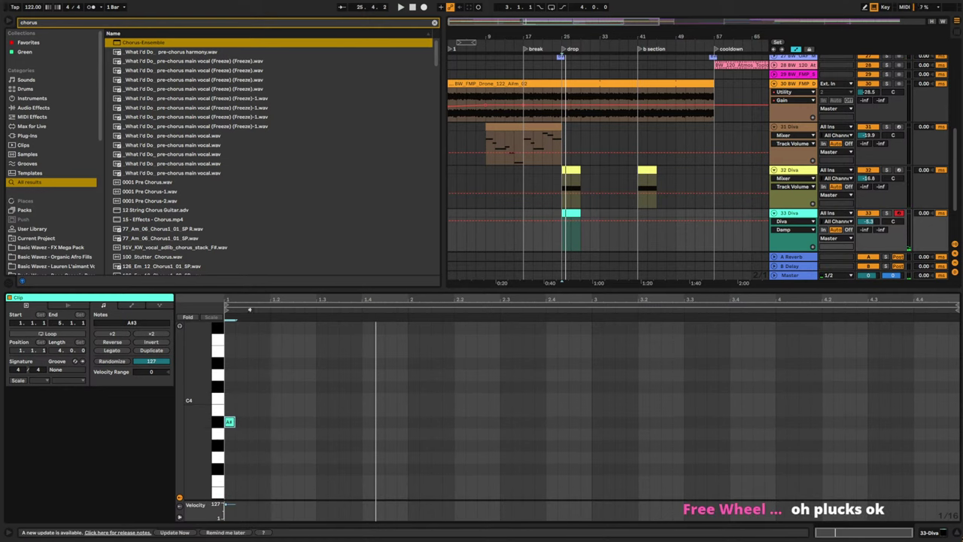
drag(250, 304, 258, 365)
scroll(252, 428, up, 3)
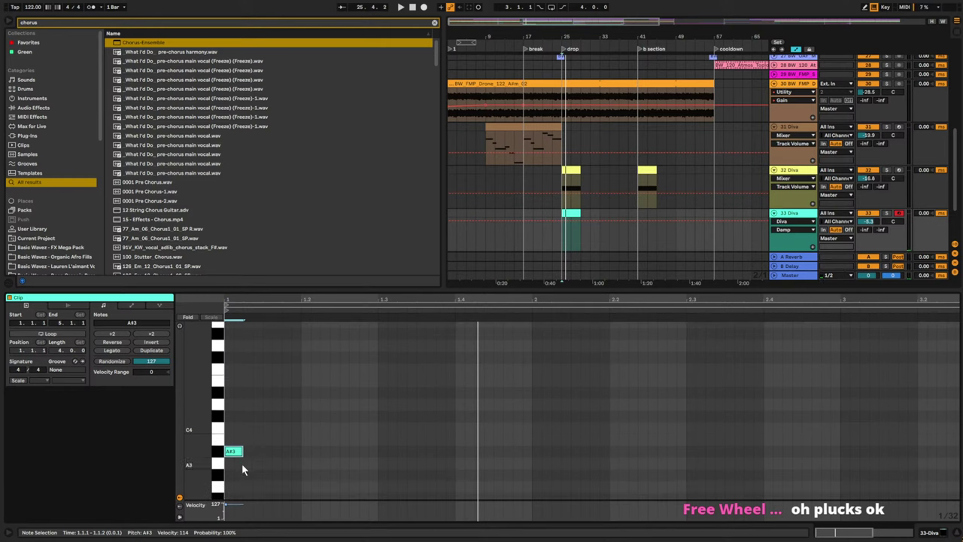
double_click(232, 415)
drag(233, 420, 254, 366)
key(space)
key(space)
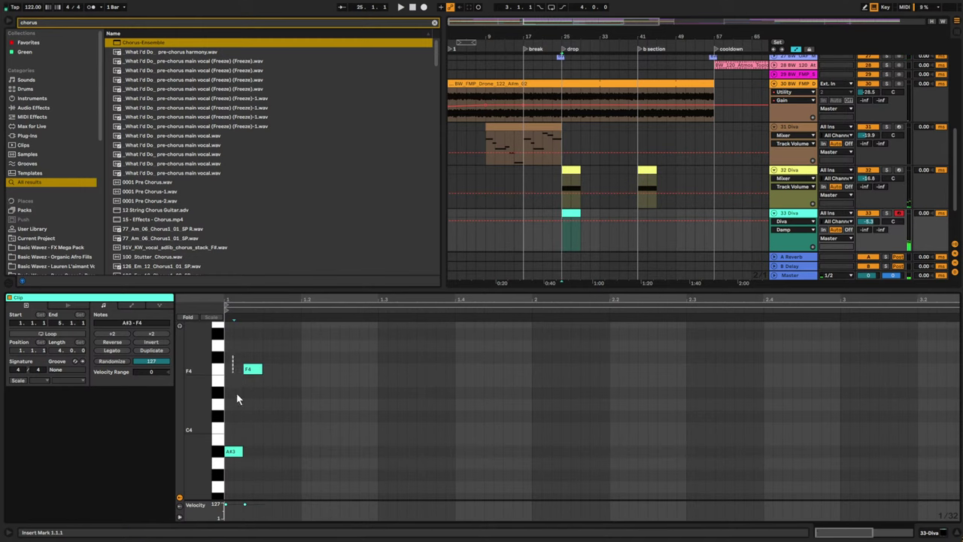
- Transpose the clip's A#3 note down an octave to A#2, audition it with the F4 note and select both notes
click(233, 452)
key(shift+Down)
key(space)
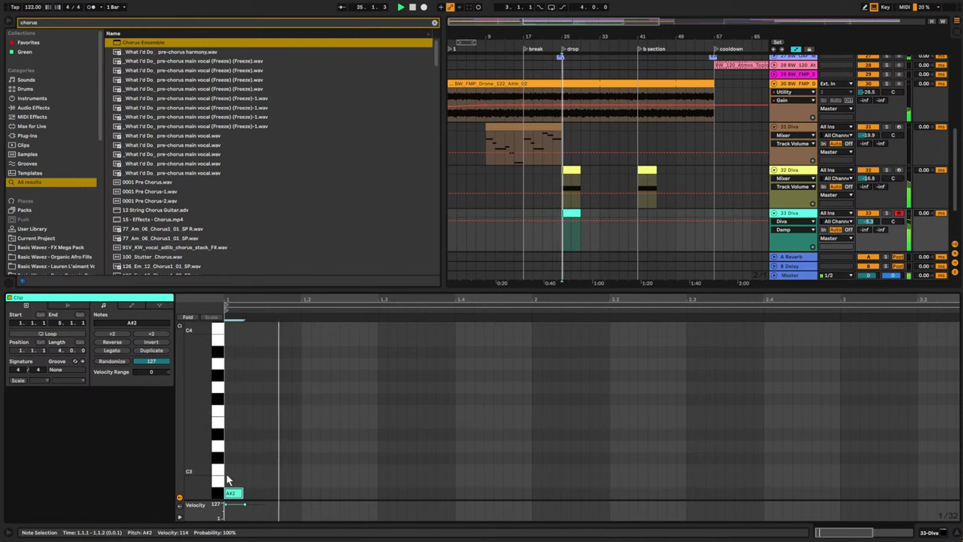
drag(189, 429, 175, 430)
key(space)
key(space)
key(space)
key(space)
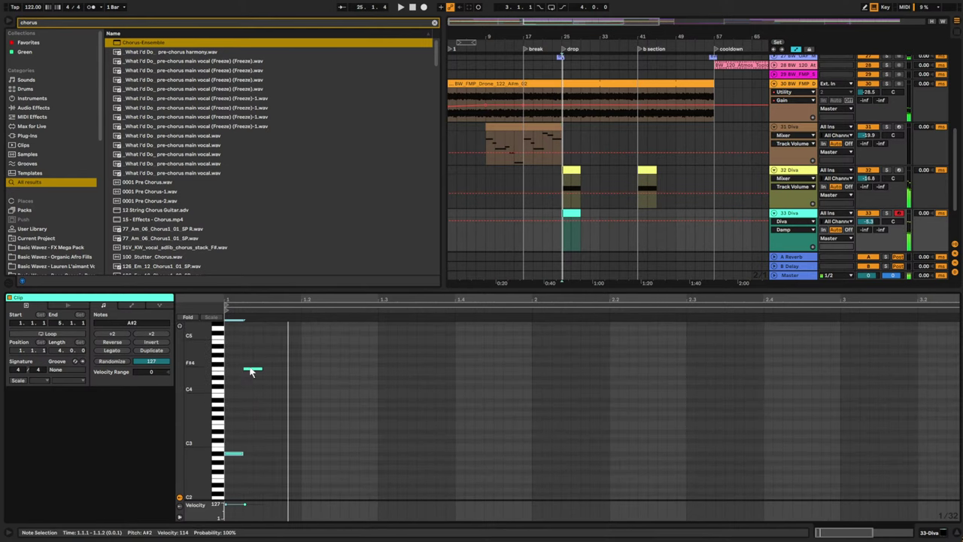
shift+click(234, 360)
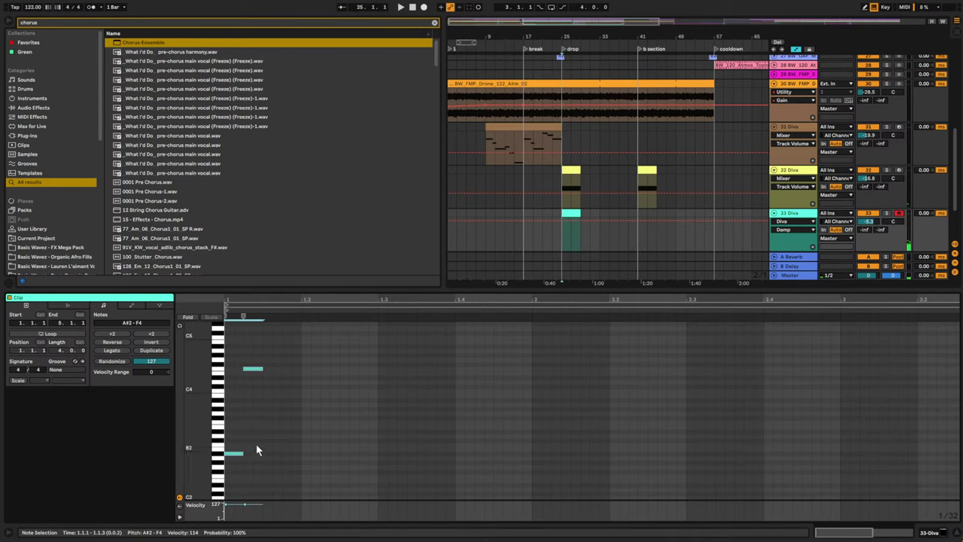
- Move the F4 note to 1.1.3 and the A#2 note to 1.1.2 in track 33's clip while auditioning them
click(251, 394)
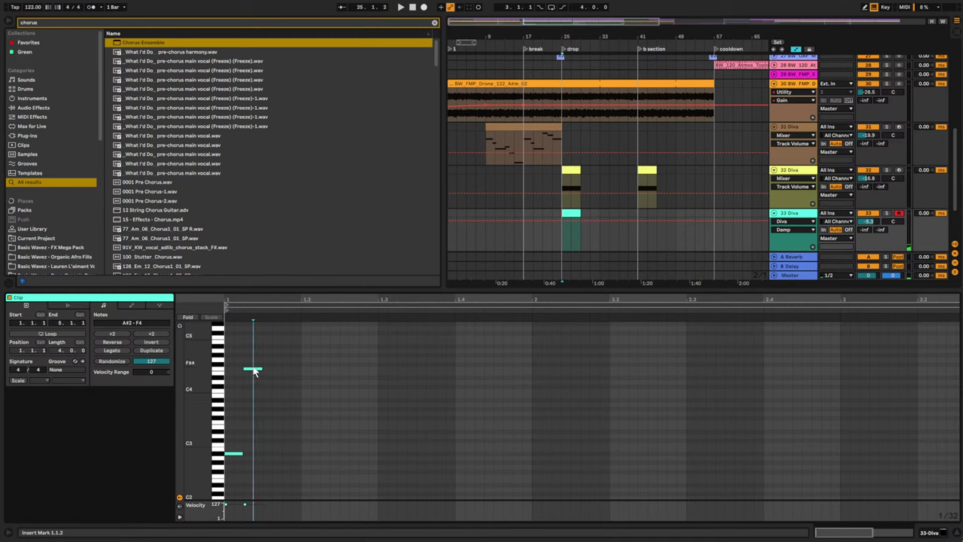
drag(254, 370, 272, 374)
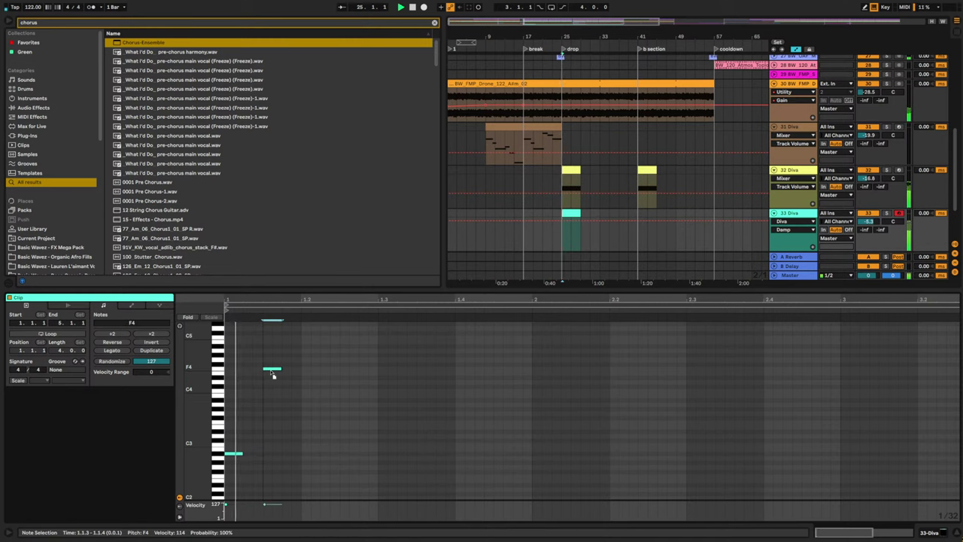
drag(238, 453, 257, 453)
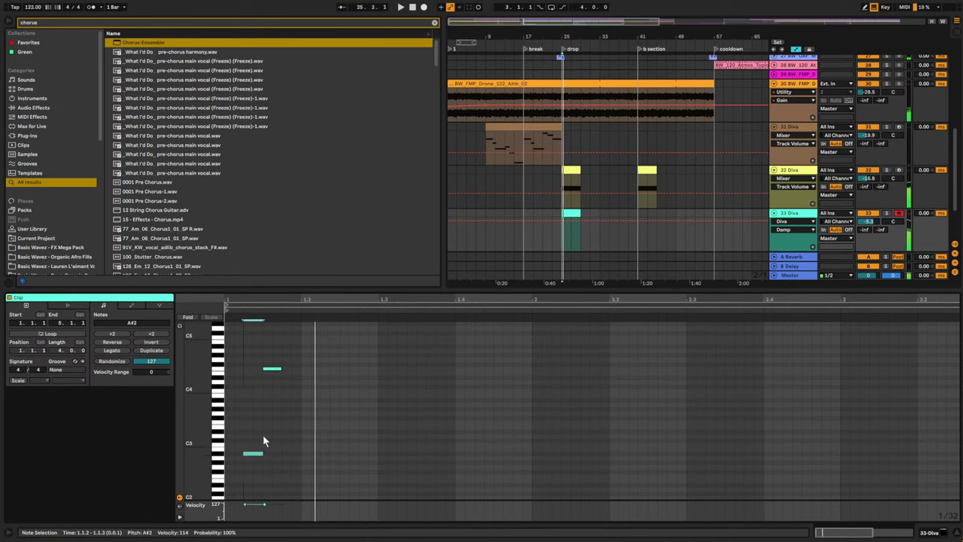
- Shift the F4 note to 1.1.4 and add an E4 note in 1.2.2 and an A#2 note at 1.2.1, auditioning the pattern
drag(271, 369, 325, 377)
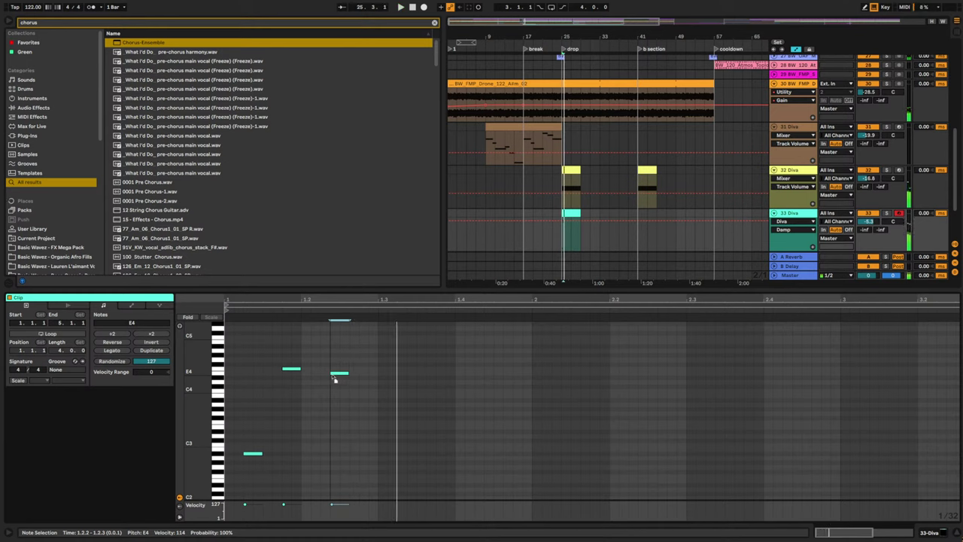
mouse_move(339, 380)
mouse_down()
mouse_move(325, 382)
mouse_move(340, 381)
mouse_up()
key(space)
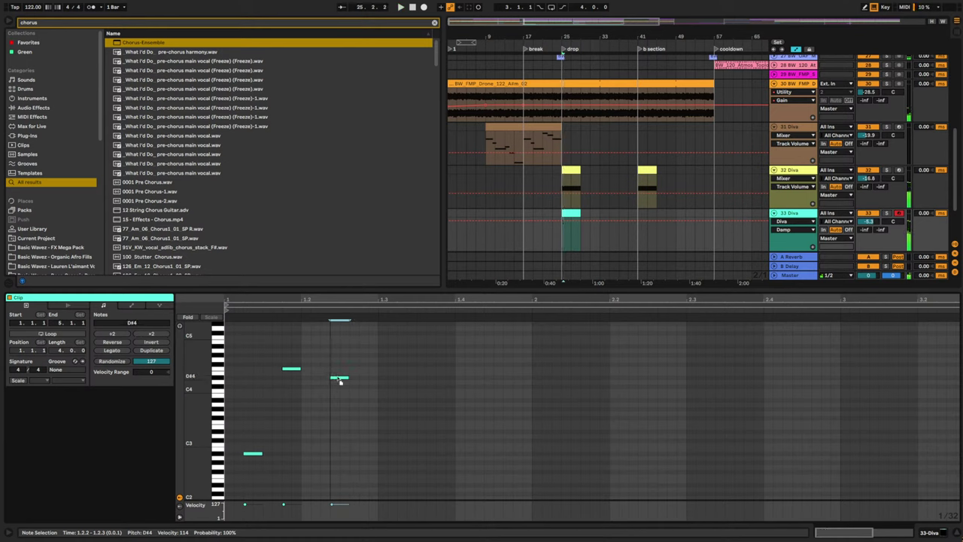
key(space)
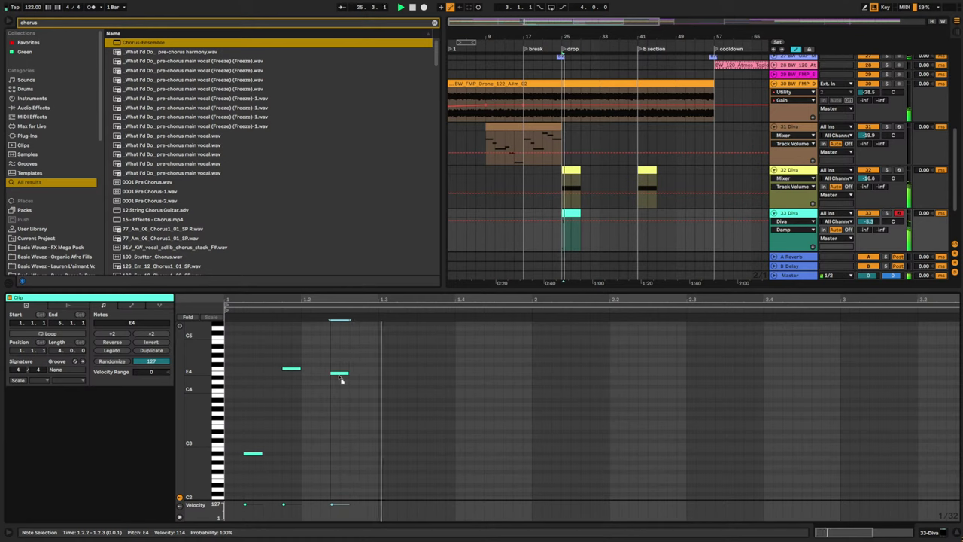
drag(259, 450, 317, 455)
click(260, 456)
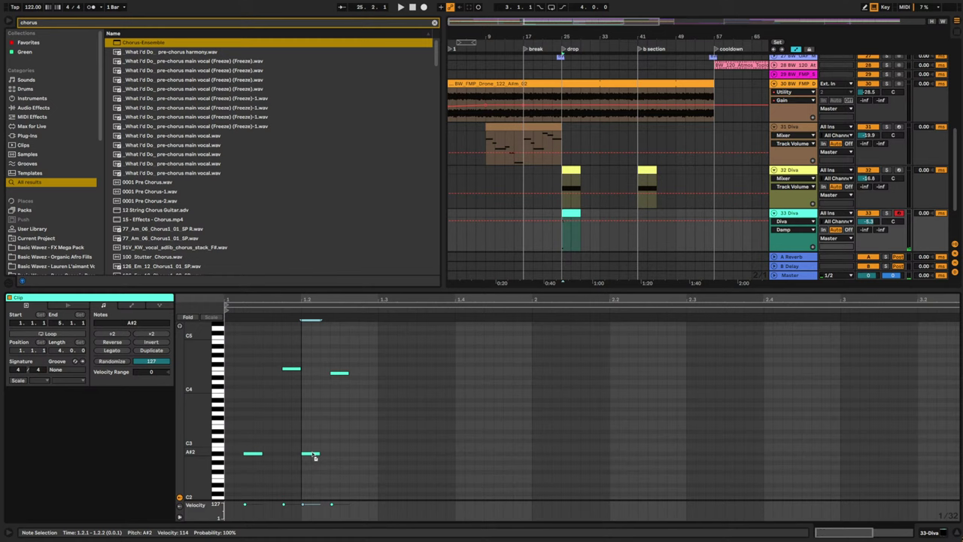
click(331, 382)
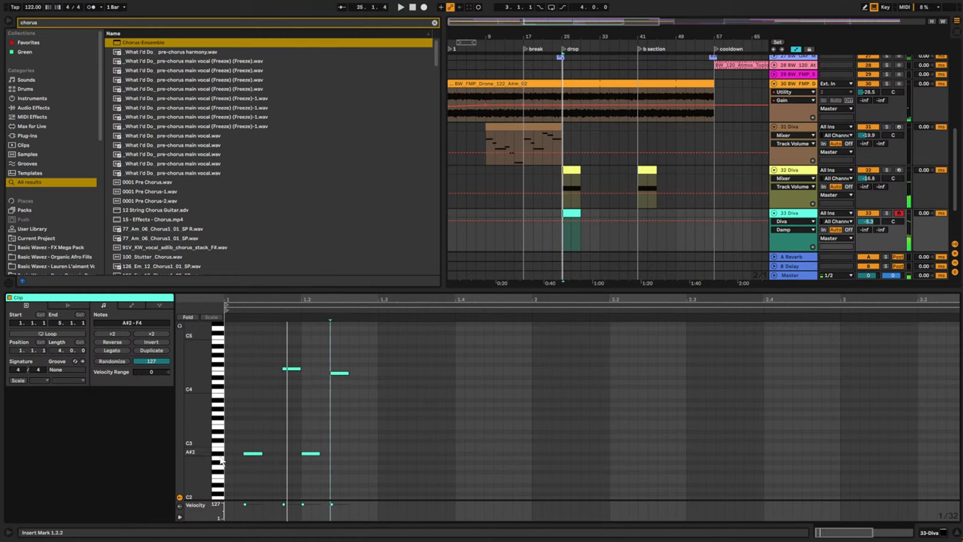
- Enable the clip's scale highlighting and set it to A#/Bb Minor
click(17, 380)
click(38, 380)
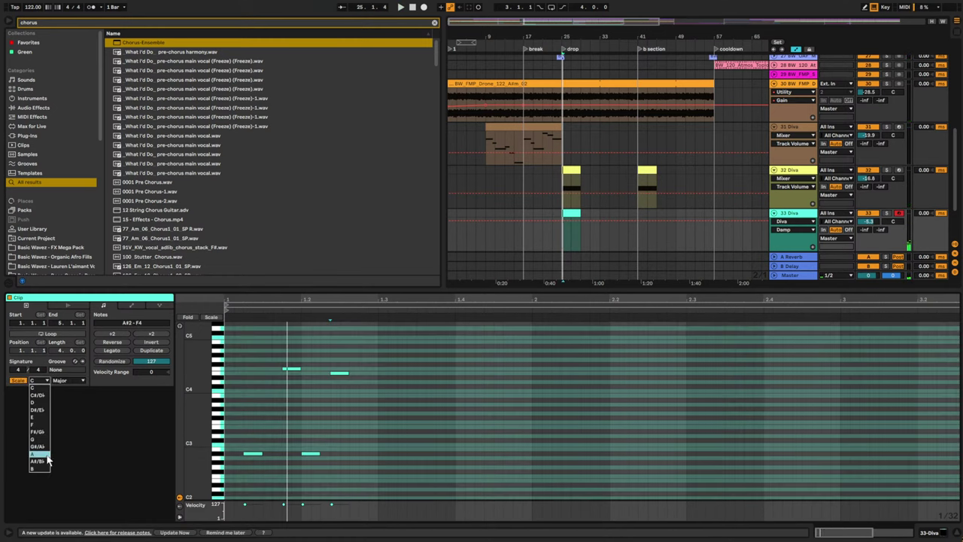
click(44, 462)
click(66, 380)
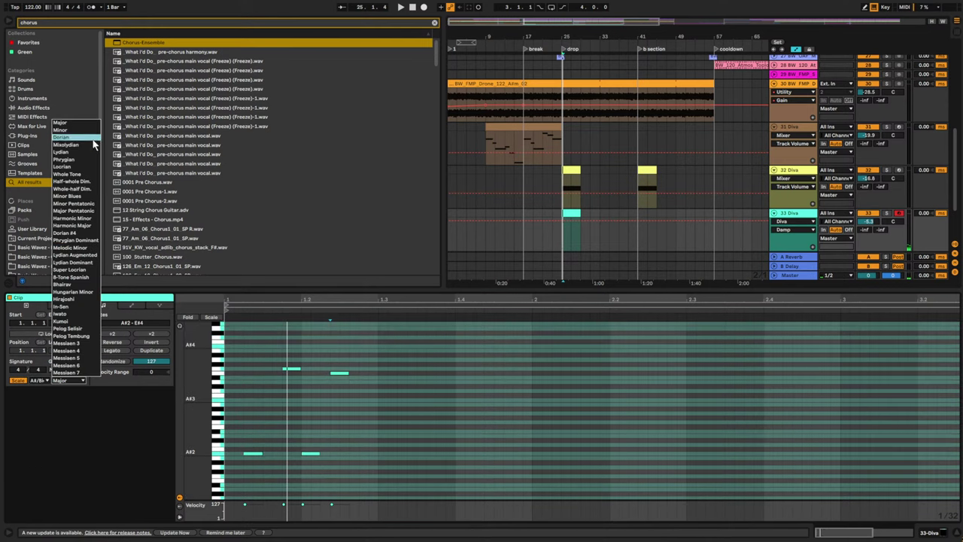
click(61, 130)
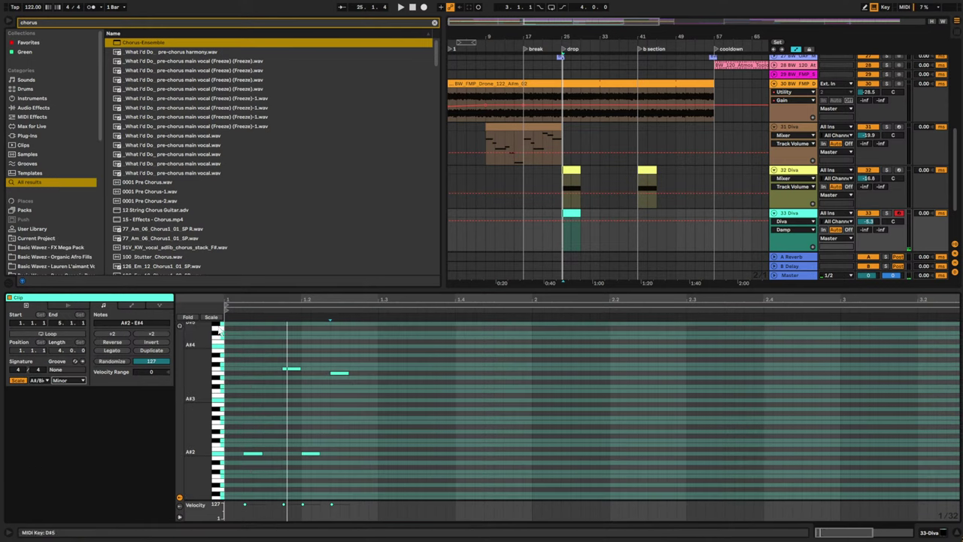
- Move the E4 note to F#4 at 1.2.4 and the second A#2 note to C#4 at 1.2.2 during playback
click(290, 369)
key(space)
drag(336, 373, 363, 371)
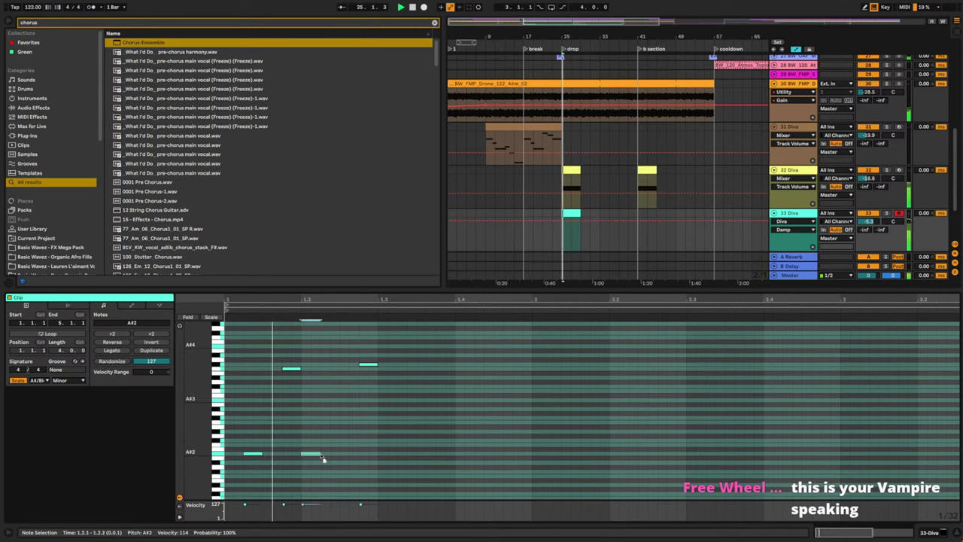
drag(313, 455, 332, 458)
drag(332, 408, 336, 389)
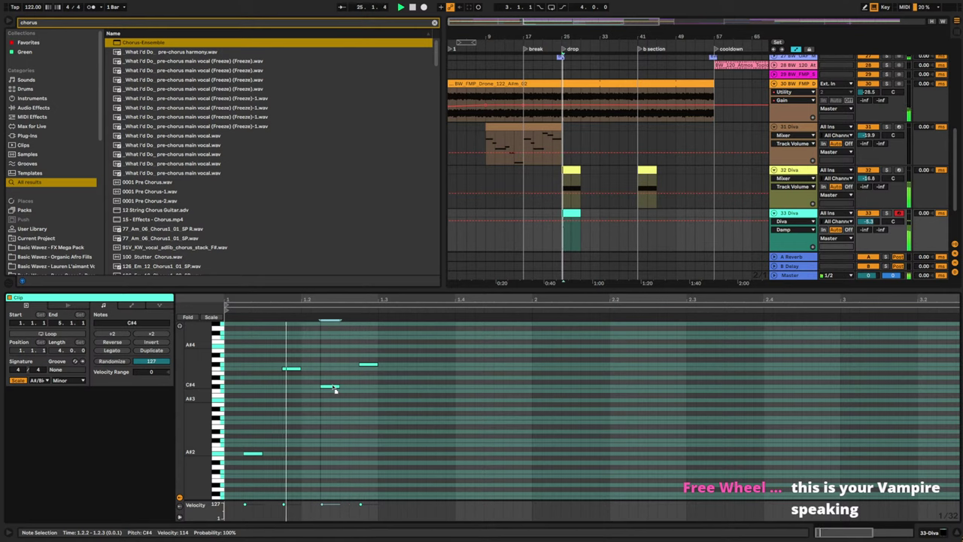
- Replay the pattern and try the C#4 note a semitone lower at B#3
key(space)
key(space)
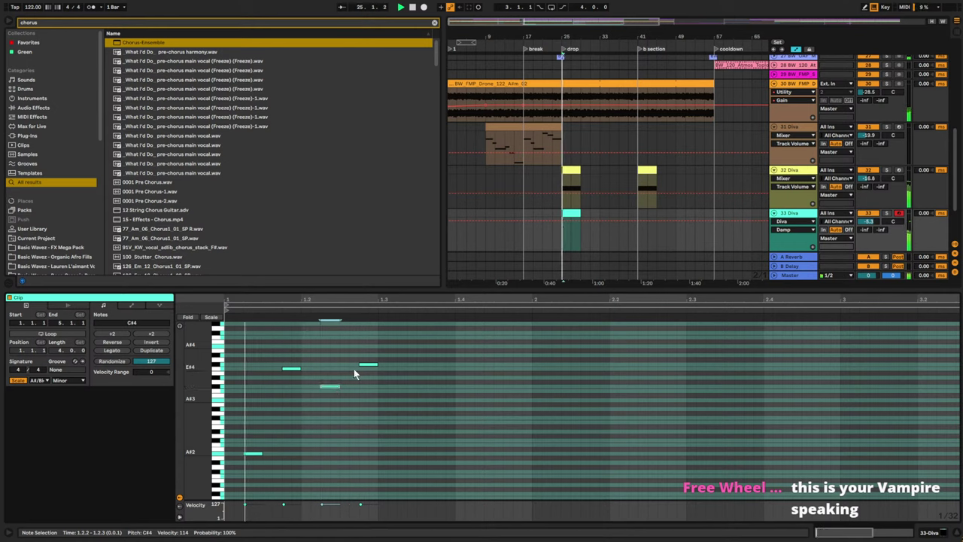
key(space)
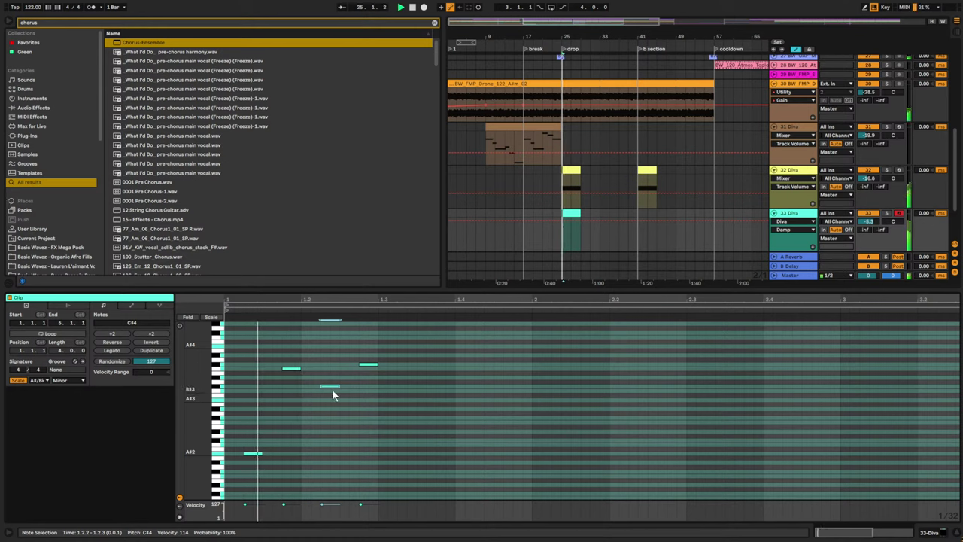
drag(335, 387, 337, 396)
key(space)
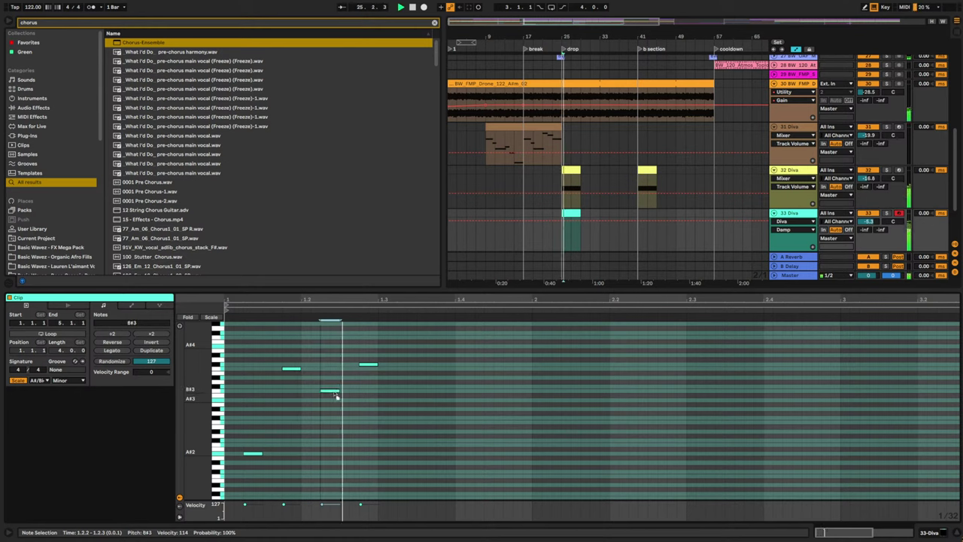
- Drop the clip's last note to A#2 at 1.2.4, and transpose both A#2 notes up an octave to A#3
drag(367, 368, 393, 383)
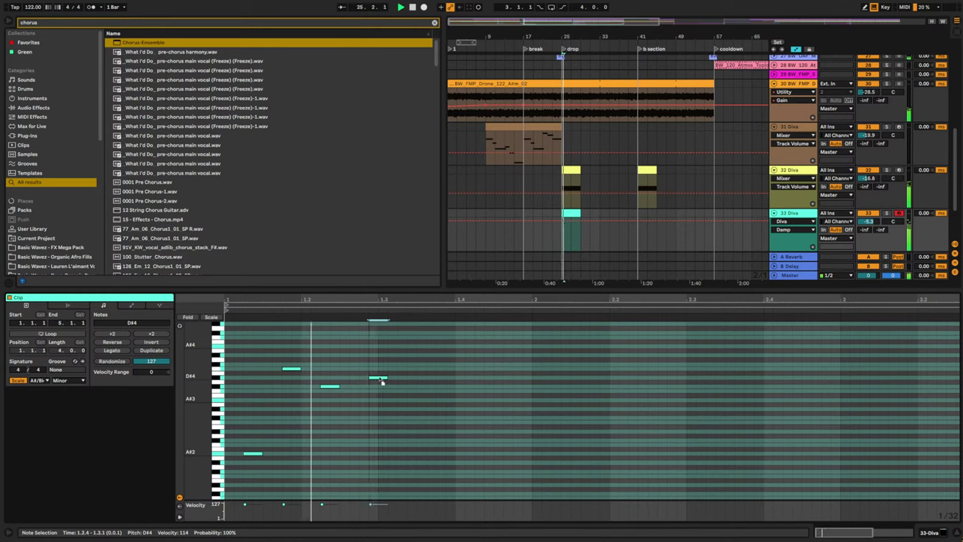
drag(395, 382, 369, 458)
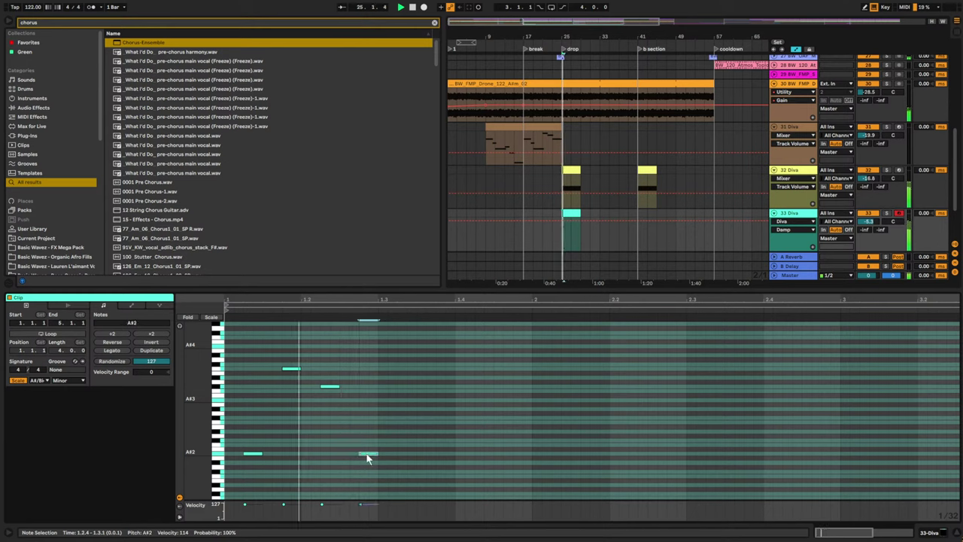
drag(246, 429, 372, 469)
key(shift+Up)
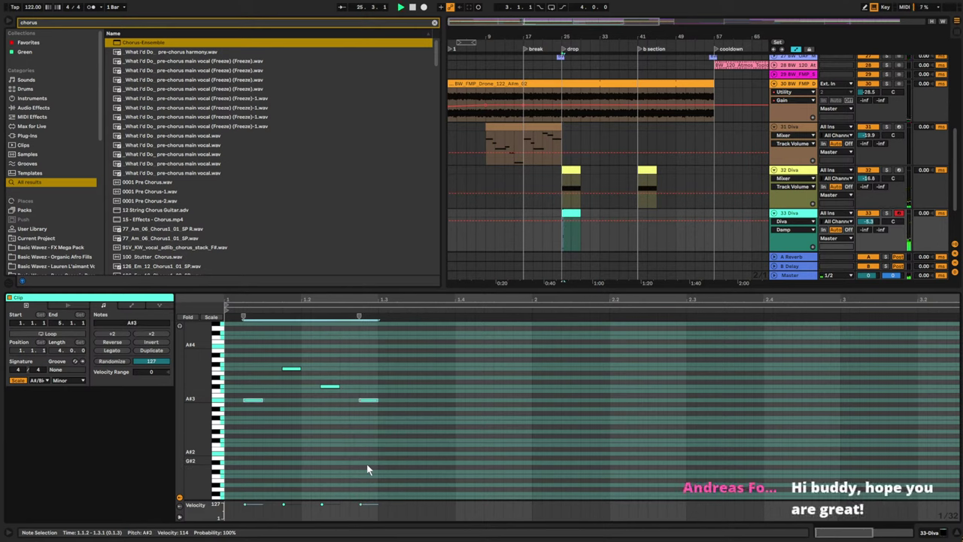
- Raise the note at 1.2.4 to D#4, add G#3 notes at 1.3.2 and 1.3.4, and play the pattern
click(369, 399)
mouse_move(369, 401)
mouse_down()
mouse_move(374, 383)
mouse_move(388, 384)
mouse_move(372, 384)
mouse_up()
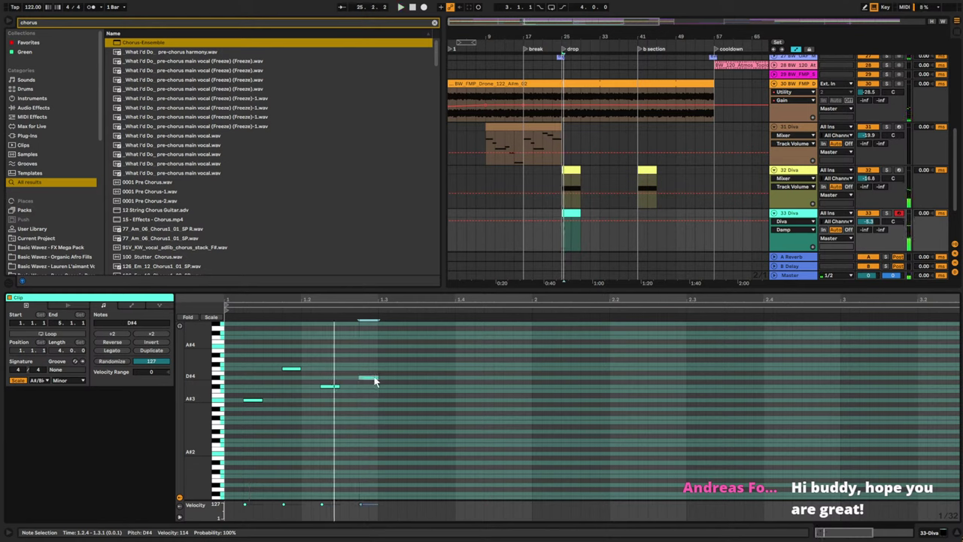
drag(375, 382, 449, 415)
key(space)
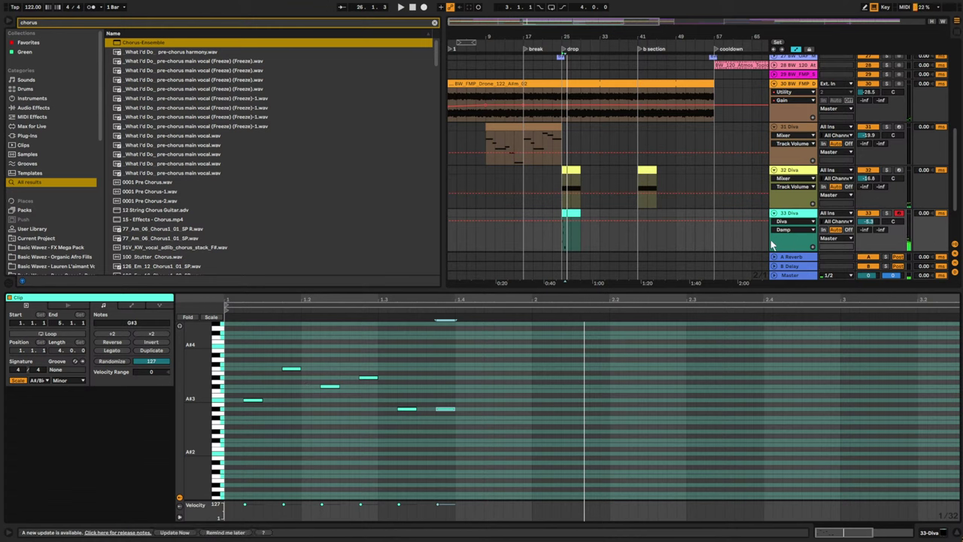
- Delete every note after the first A#3, show track 33's Diva device and play from bar 25
drag(277, 351, 524, 468)
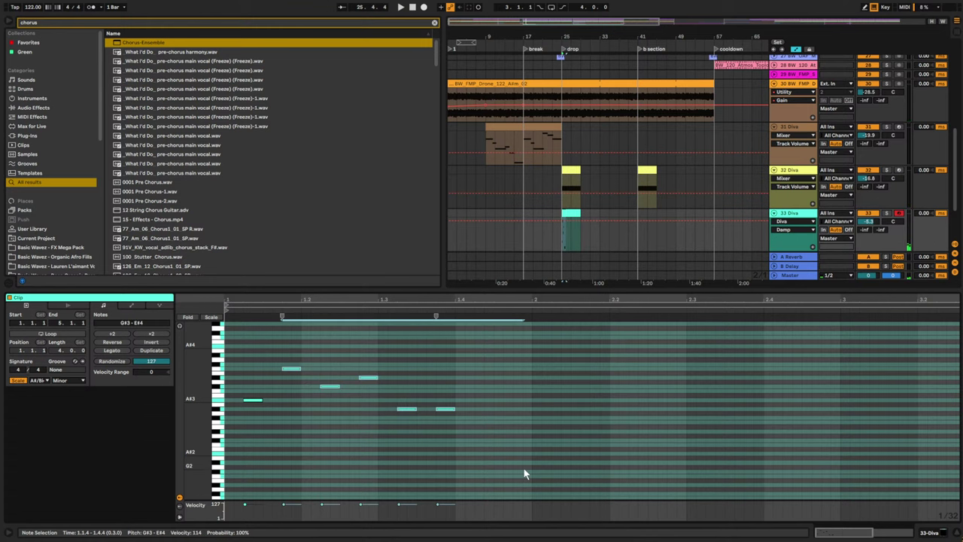
key(Delete)
double_click(788, 214)
key(space)
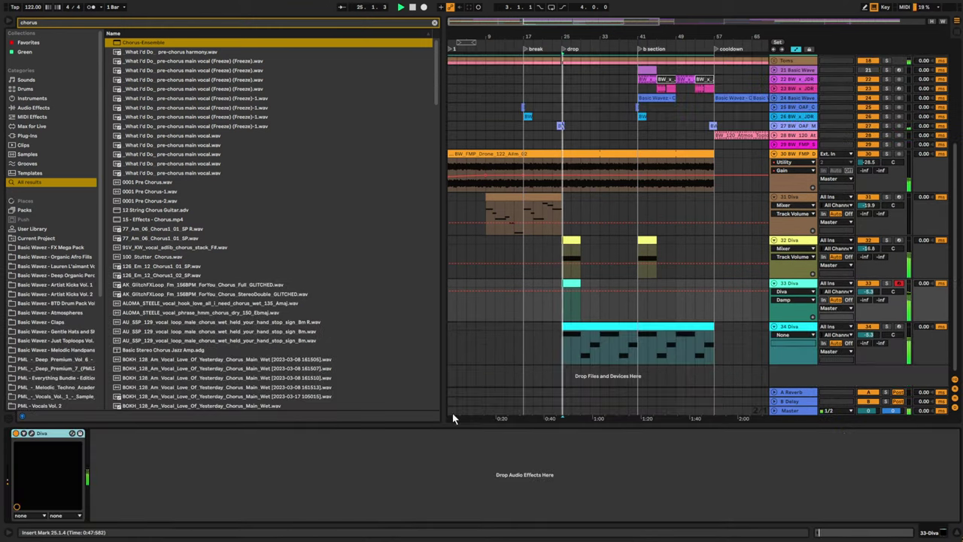
- Duplicate the A#3 note to 1.3.2, loop the clip with a one-bar loop length and play it
double_click(569, 283)
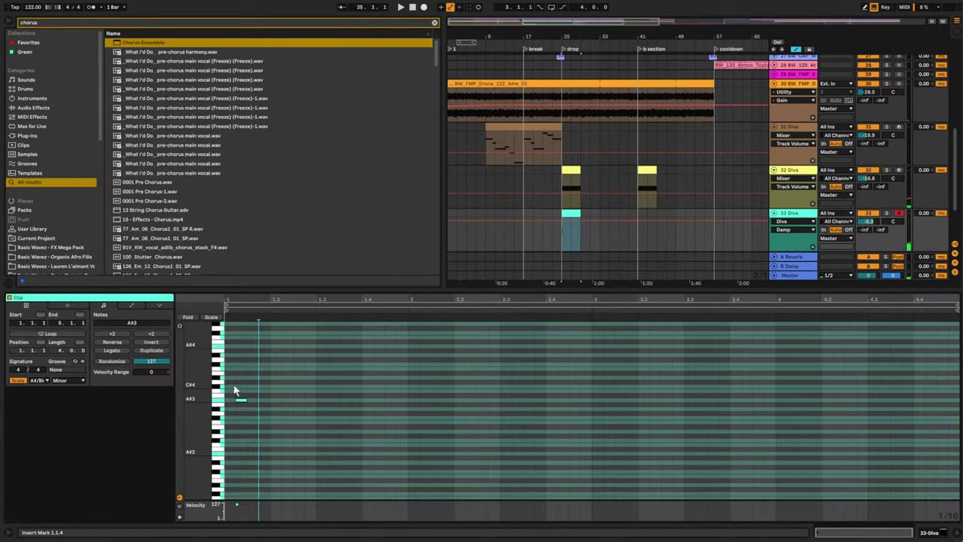
drag(225, 385, 318, 427)
key(ctrl+d)
key(ctrl+a)
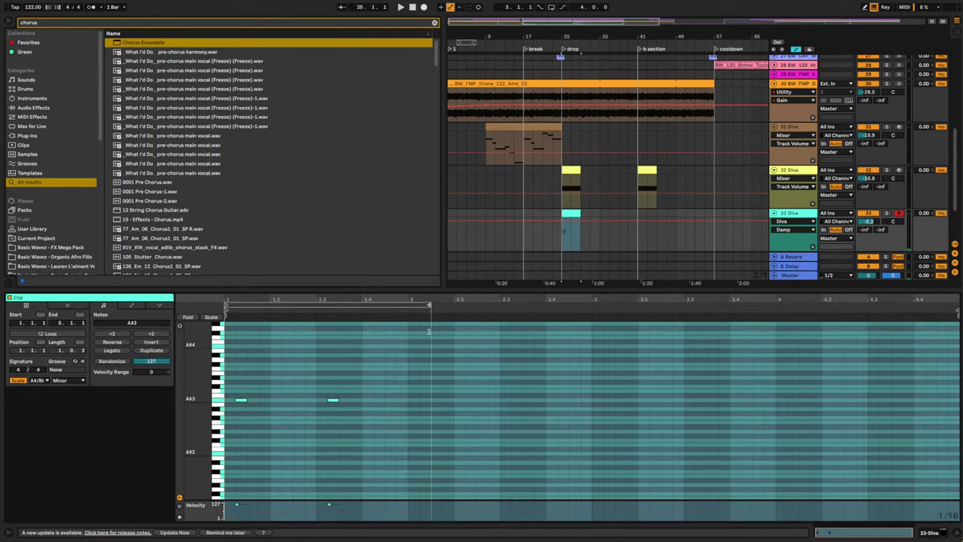
click(47, 334)
key(space)
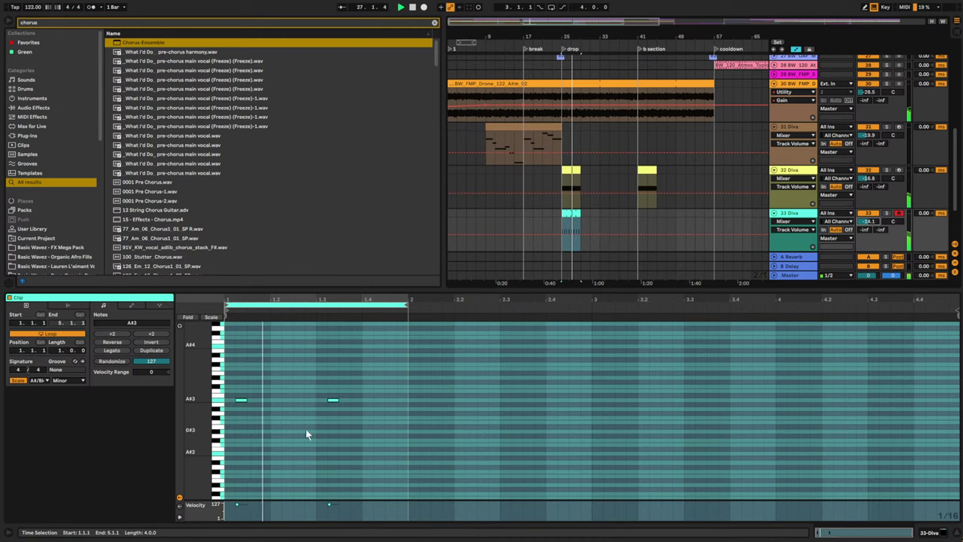
- Open track 33's Diva plug-in window and extend the looped pluck clips to bar 41
click(246, 401)
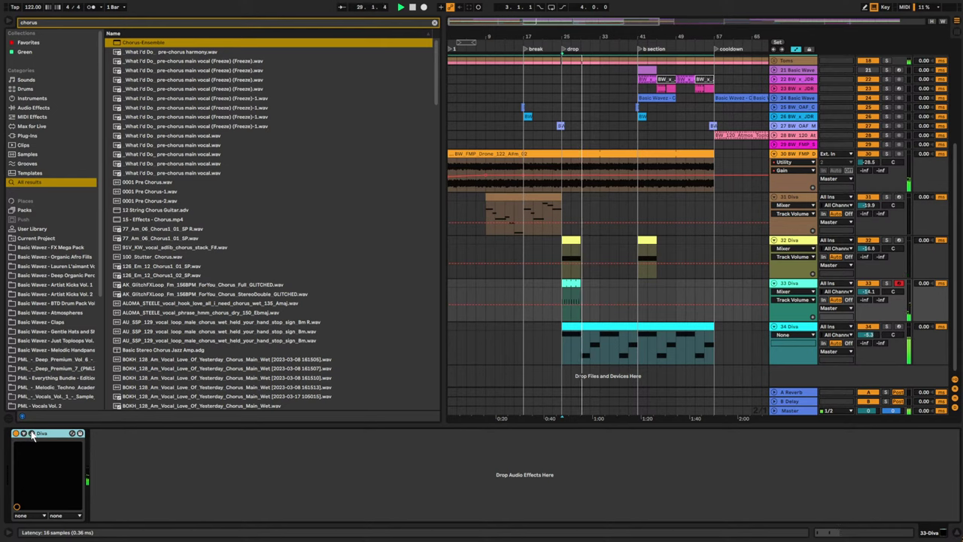
click(32, 435)
drag(580, 284, 638, 284)
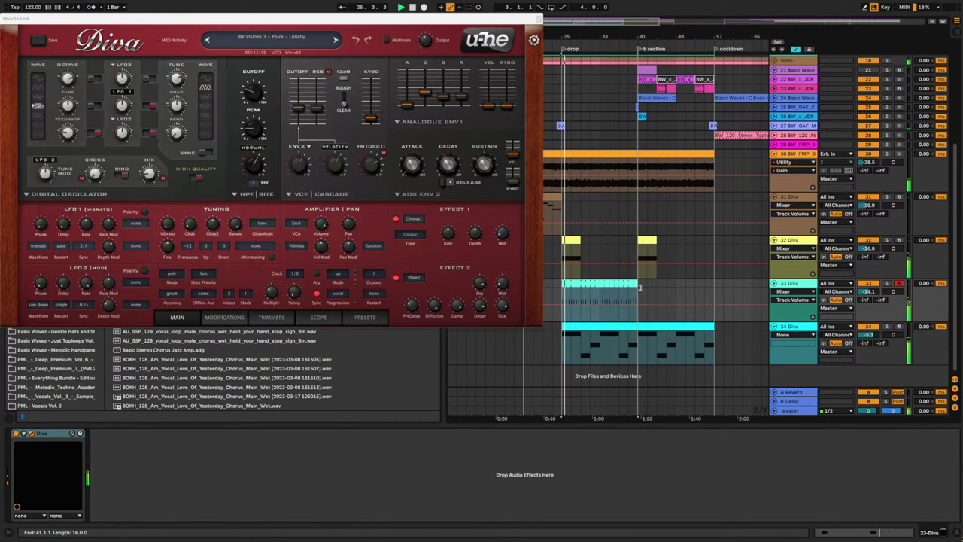
- Audition the Basic Wavez Visions Vol. 3 pluck presets Maximus, Mellow, Mercado, Mind_s Eye Melodies and Mozzie on the pattern
click(361, 317)
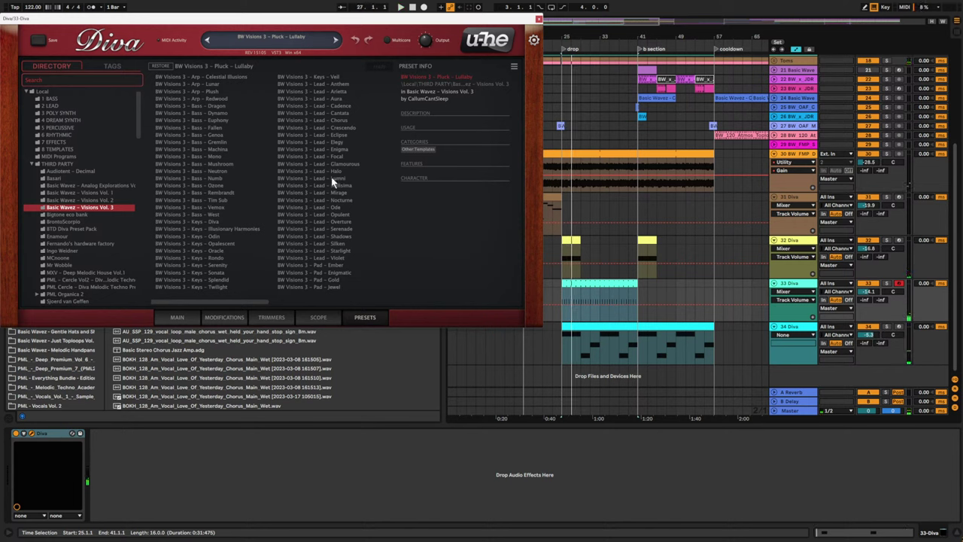
scroll(339, 225, down, 2)
click(217, 258)
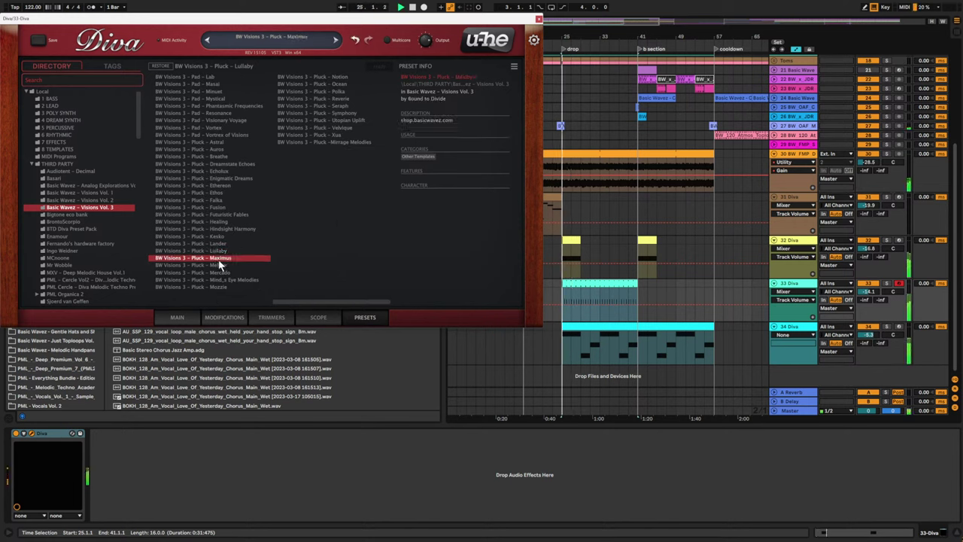
click(218, 266)
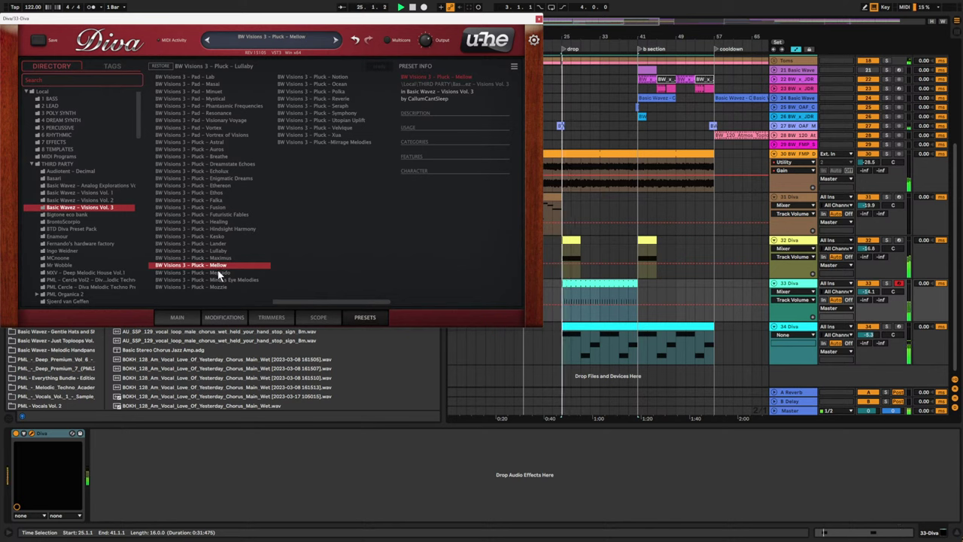
click(219, 273)
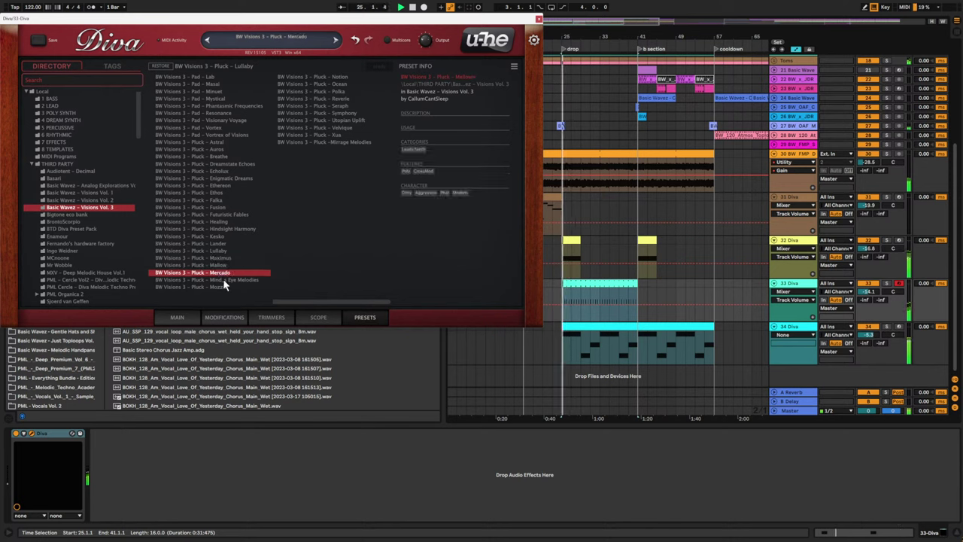
click(222, 279)
click(225, 287)
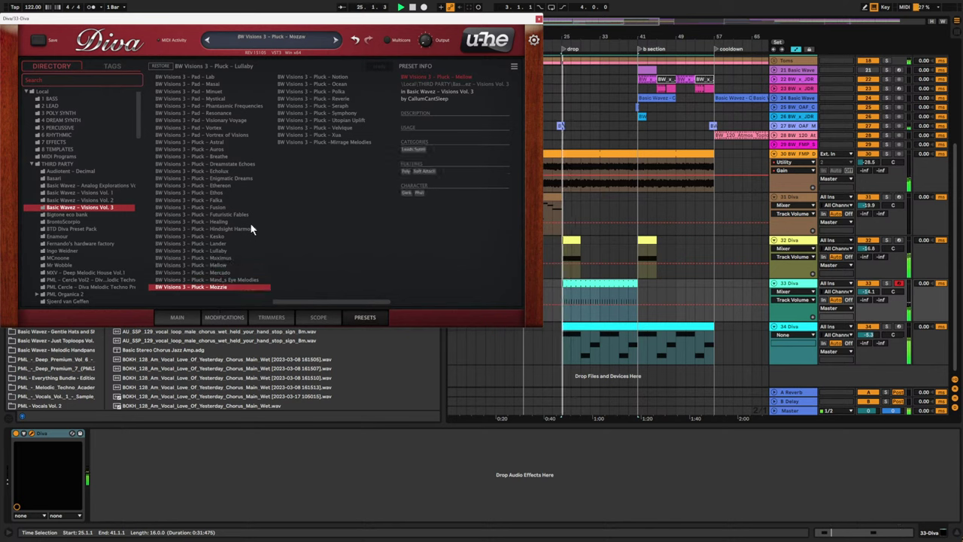
- Audition the Visions Vol. 3 plucks Ethos, Ethereon, Enigmatic Dreams, Dreamstate Echoes and Breathe, and return to Echolux
click(220, 194)
click(225, 186)
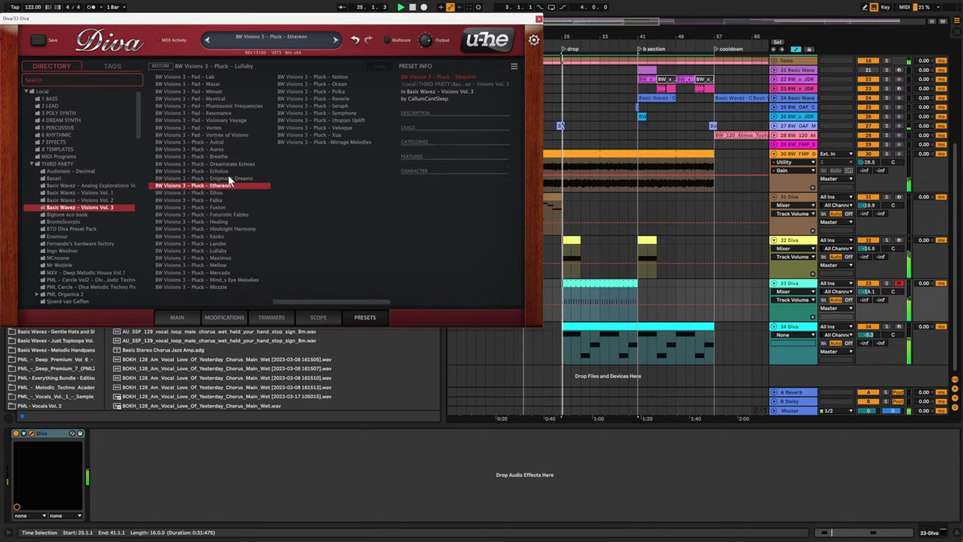
click(228, 180)
click(222, 172)
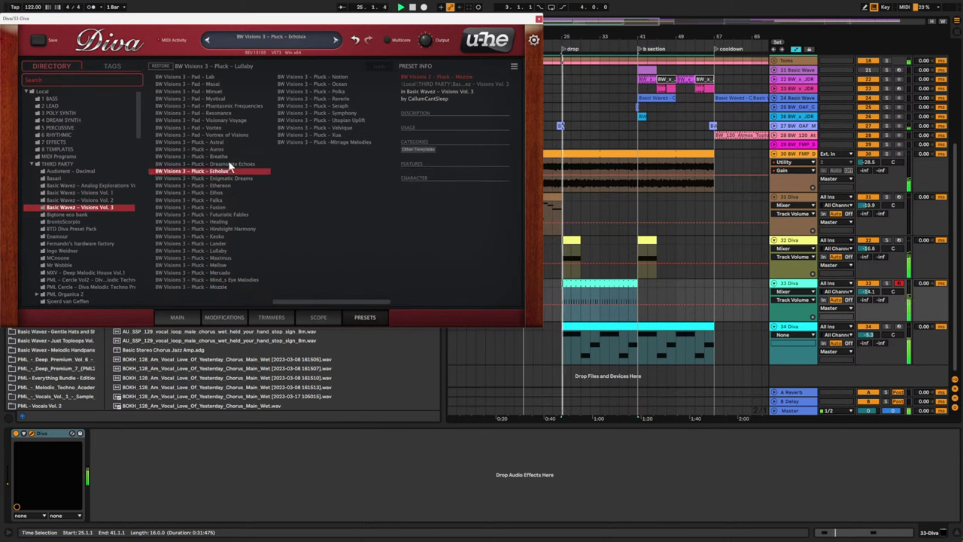
click(228, 164)
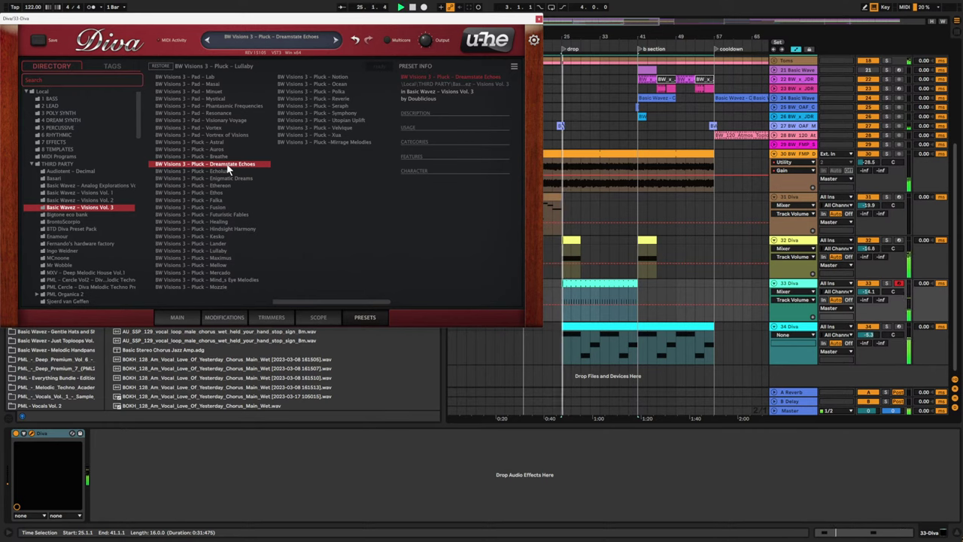
click(220, 156)
click(225, 172)
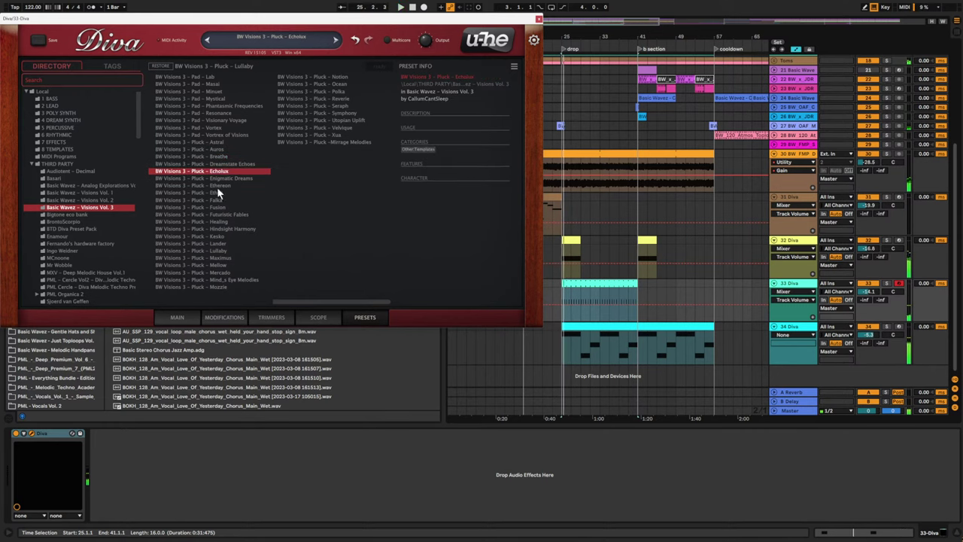
- Examine the Echolux patch's main oscillator, modification and trimmer settings in Diva
click(177, 317)
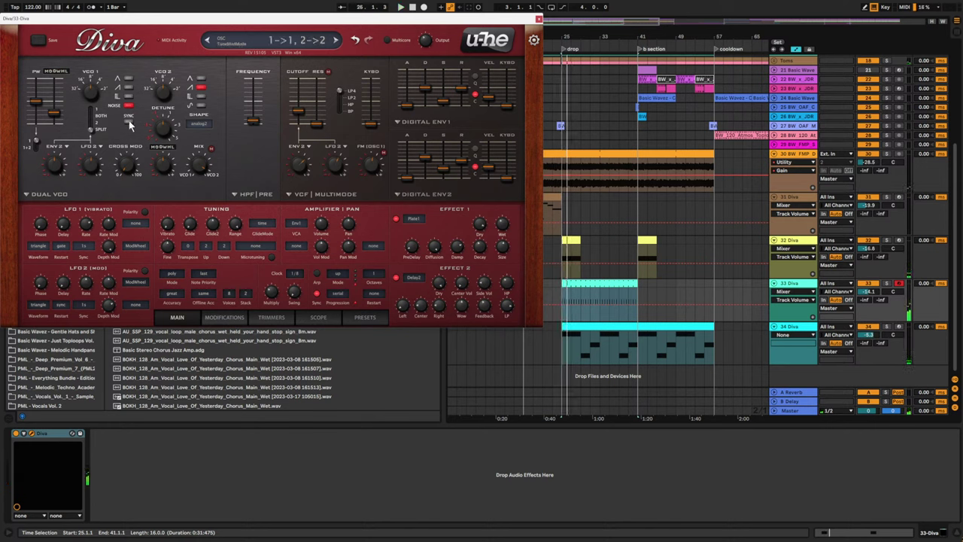
click(130, 124)
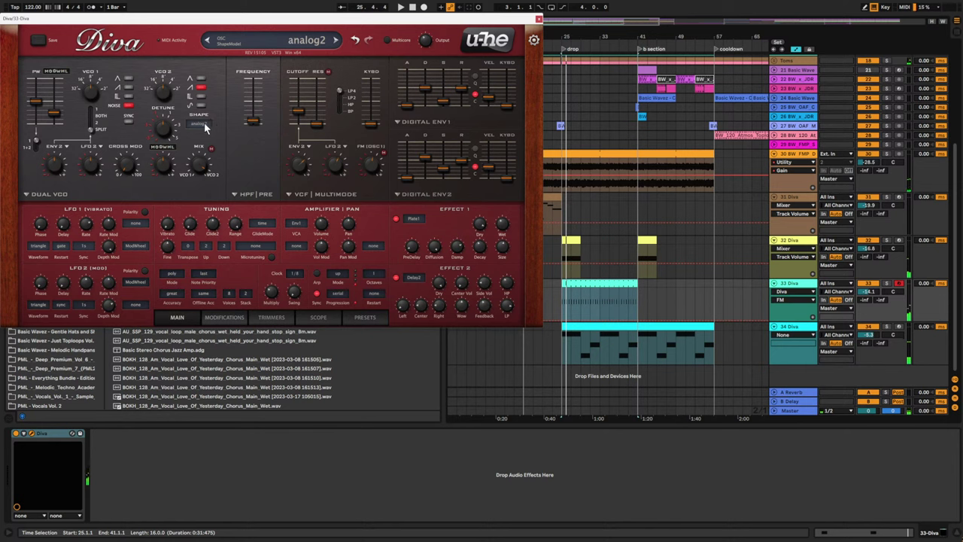
click(225, 316)
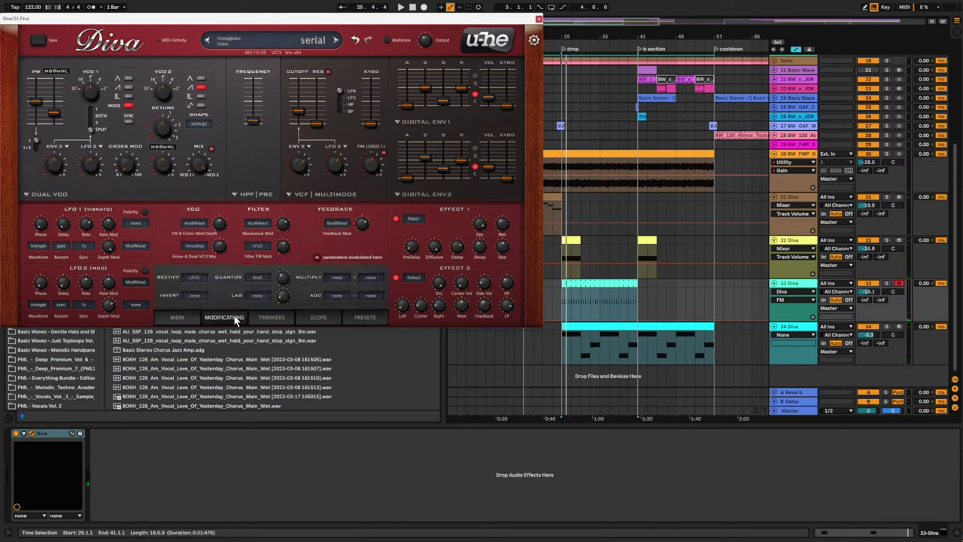
click(273, 317)
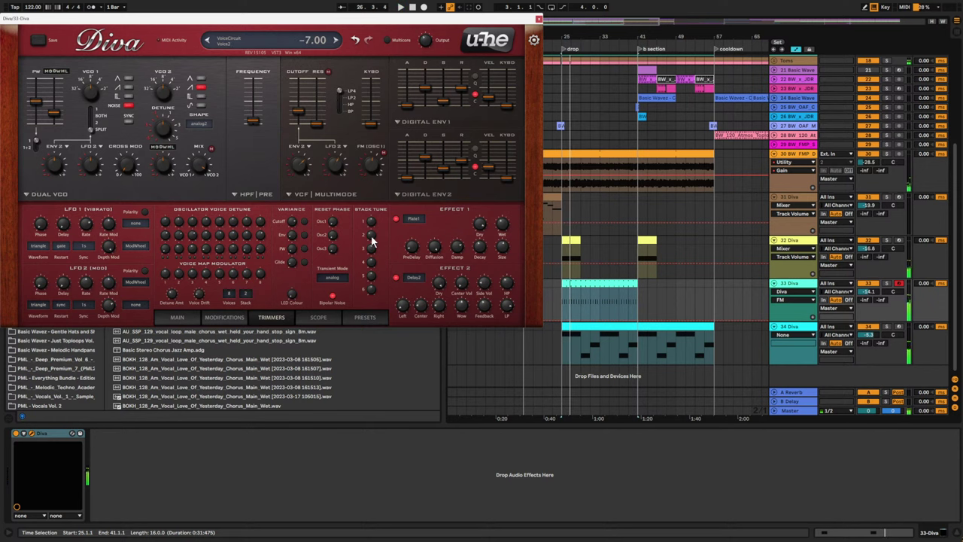
- Play the drop with the Echolux pluck and open track 33's looping clip to inspect its A#3 notes
key(space)
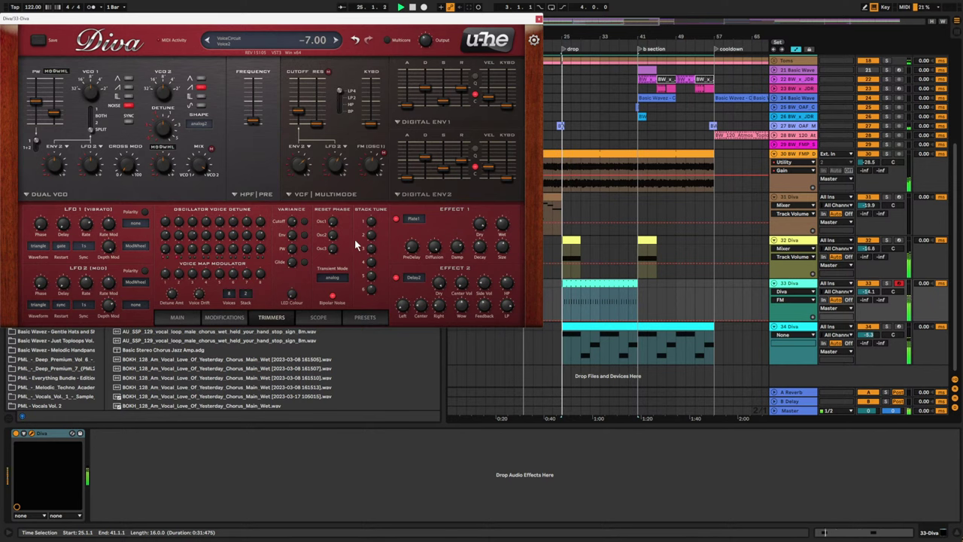
double_click(572, 286)
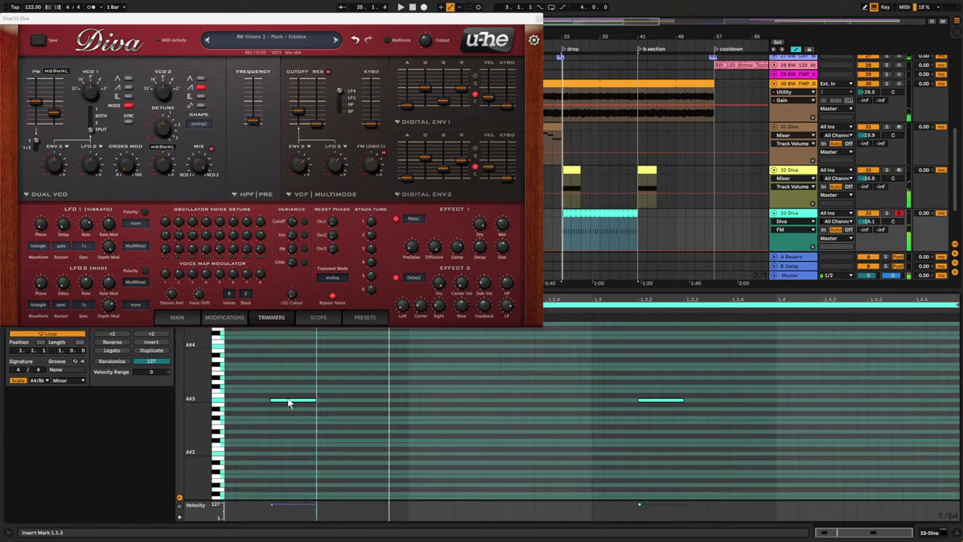
mouse_move(294, 407)
mouse_down()
mouse_move(296, 392)
mouse_move(298, 405)
mouse_up()
click(441, 434)
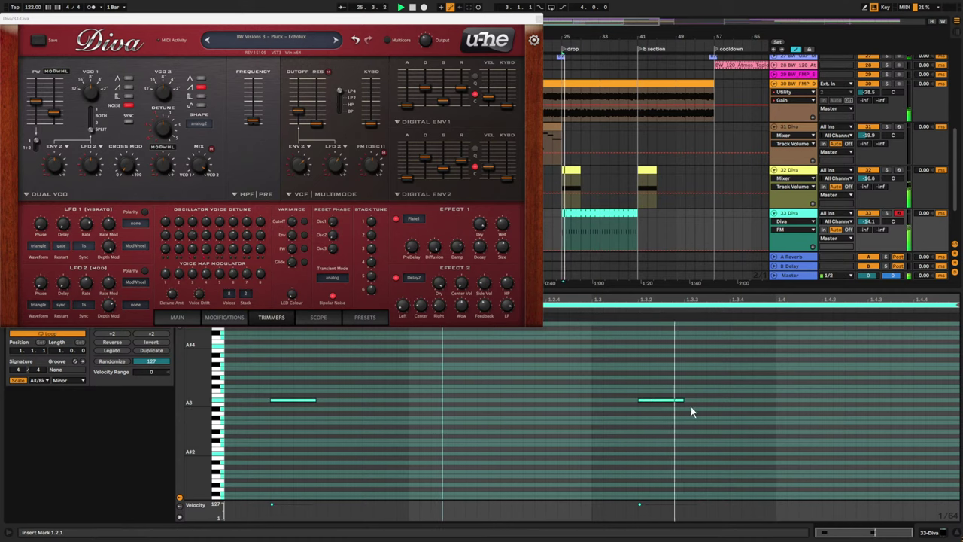
- Audition the Breathe, Auron and Mirrage Melodies plucks, load Pluck – Astral and raise track 33's volume to -7.7 dB
click(364, 316)
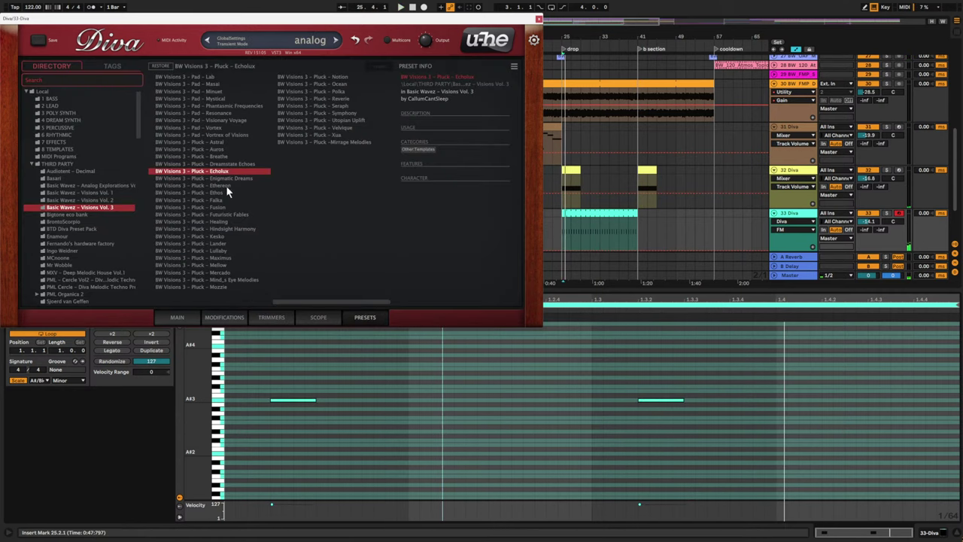
click(225, 158)
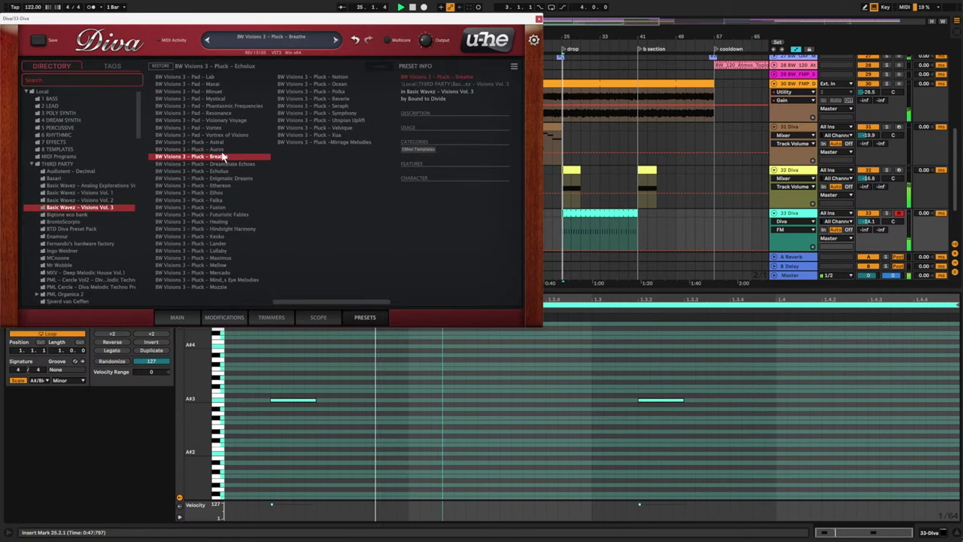
key(Up)
key(Up)
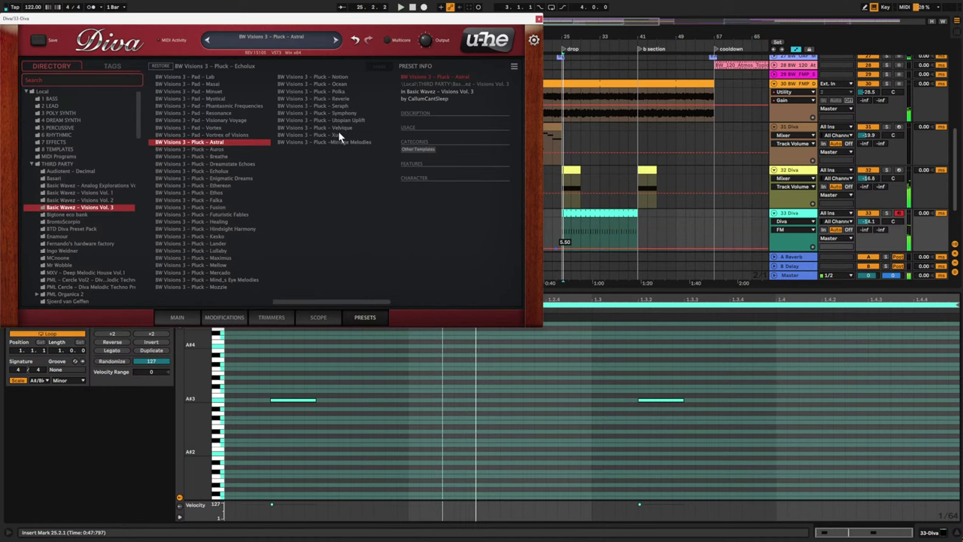
click(335, 142)
key(Up)
click(221, 143)
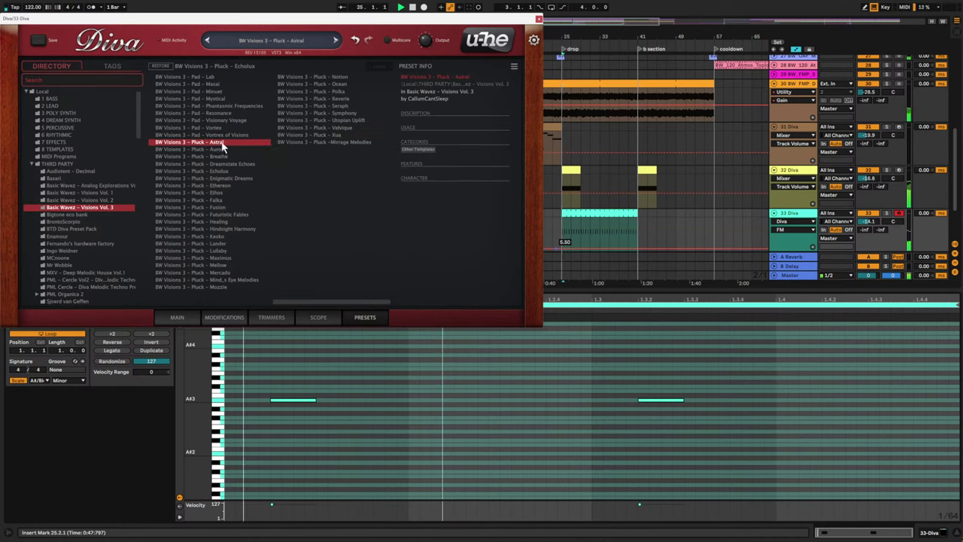
drag(866, 222, 866, 211)
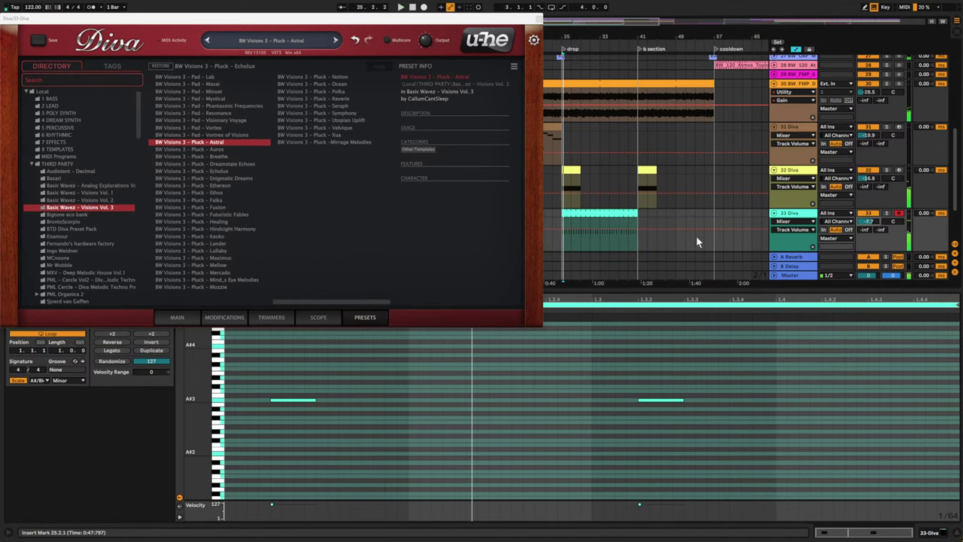
- Move the first A#3 note to the clip start, shorten the loop length to 0.0.1 and play it
click(167, 320)
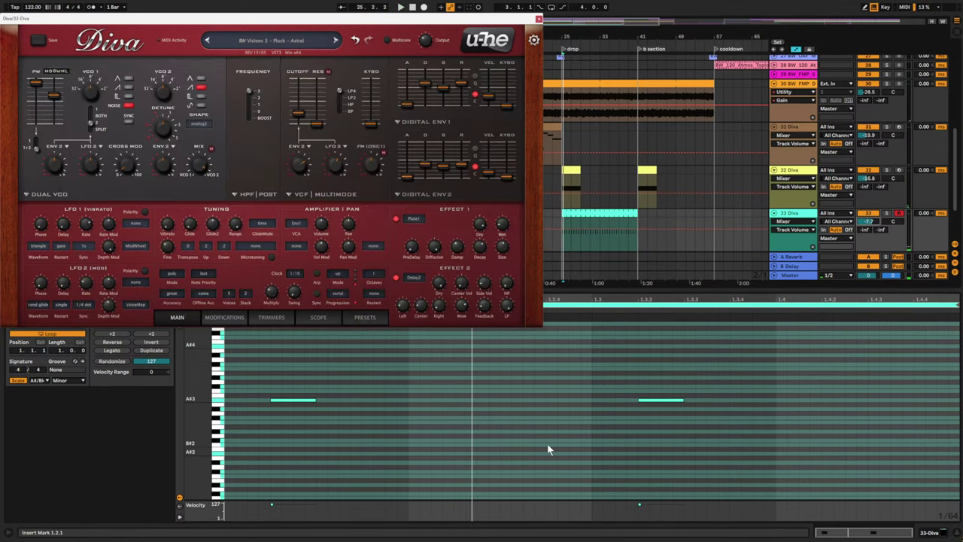
click(332, 427)
drag(297, 404, 260, 404)
drag(959, 306, 270, 313)
key(space)
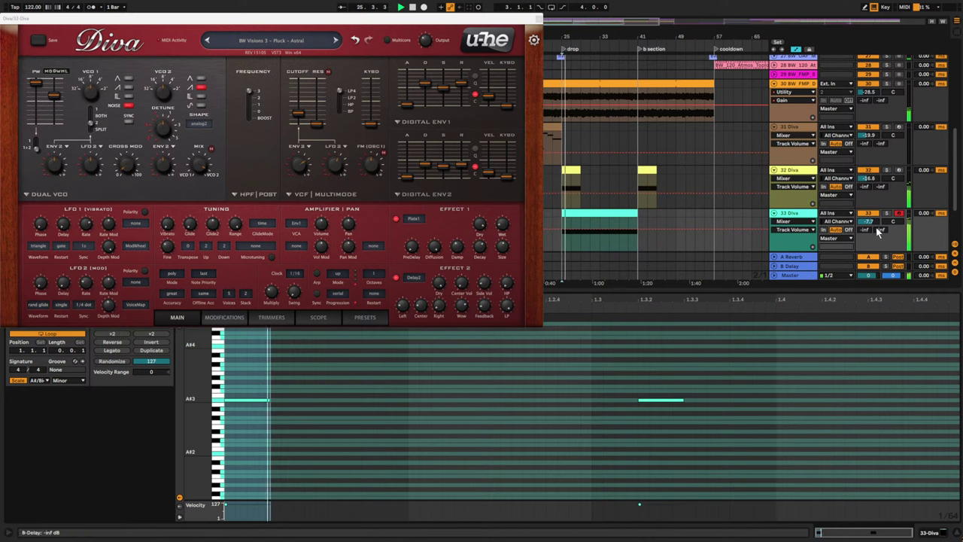
- Set track 33's volume to -14.1 dB, adjust Diva's Envelope 2 decay and sustain, and replay from bar 25
drag(875, 222, 875, 241)
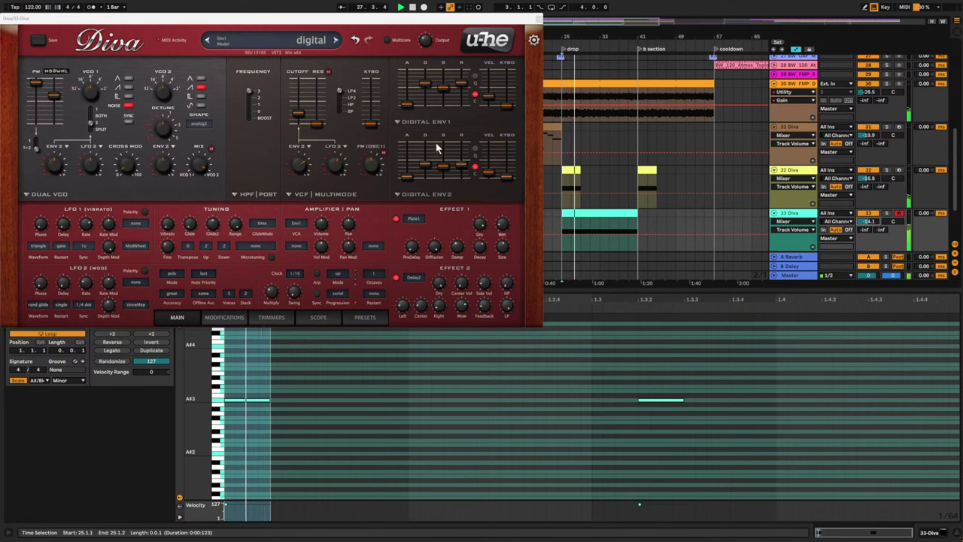
drag(425, 164, 426, 172)
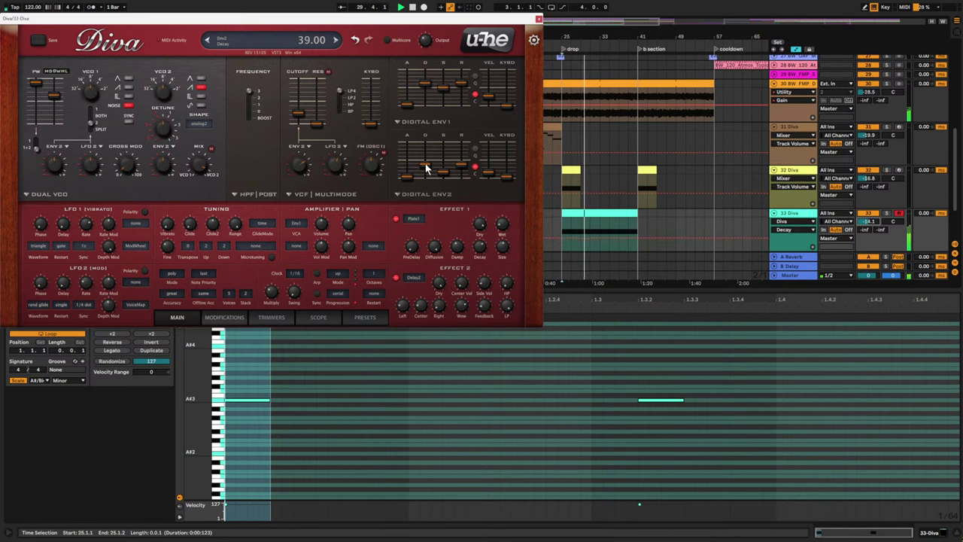
drag(444, 174, 435, 170)
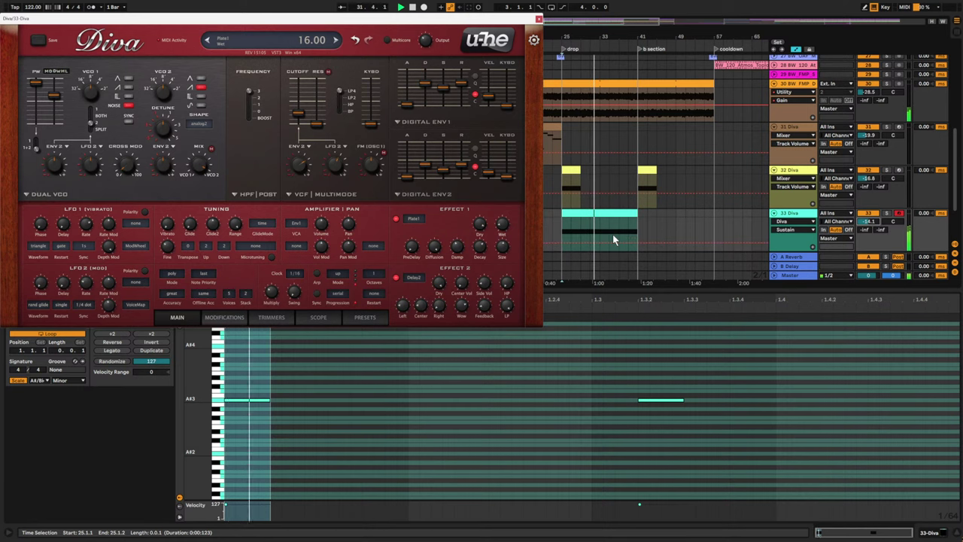
key(space)
key(space)
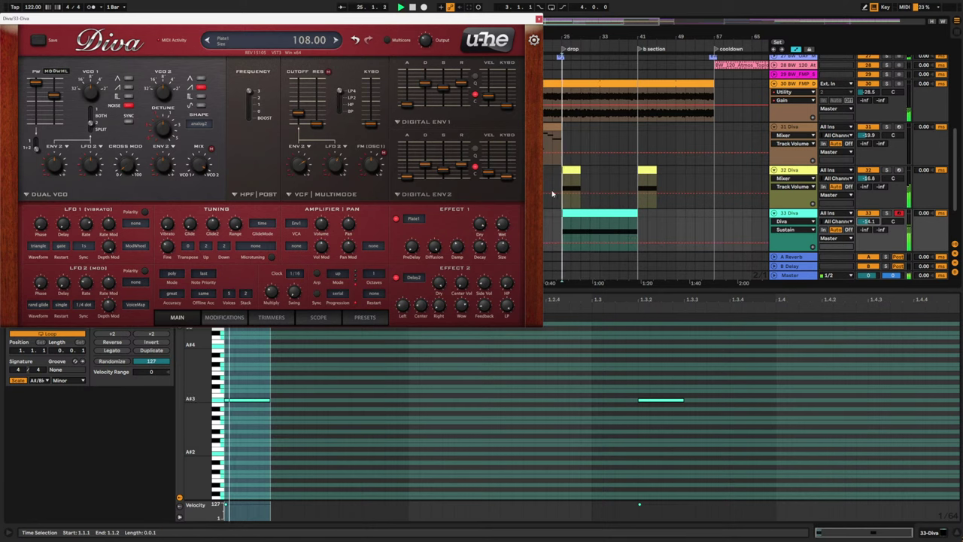
key(space)
- Close the Diva window, lengthen the pluck clip's loop to one beat (0.1.0) and play it
click(539, 19)
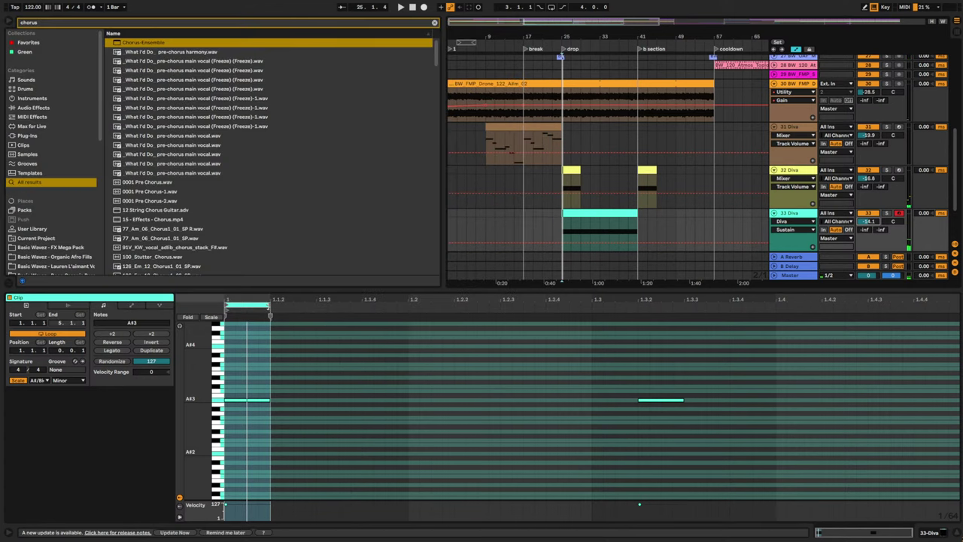
drag(269, 306, 410, 310)
key(space)
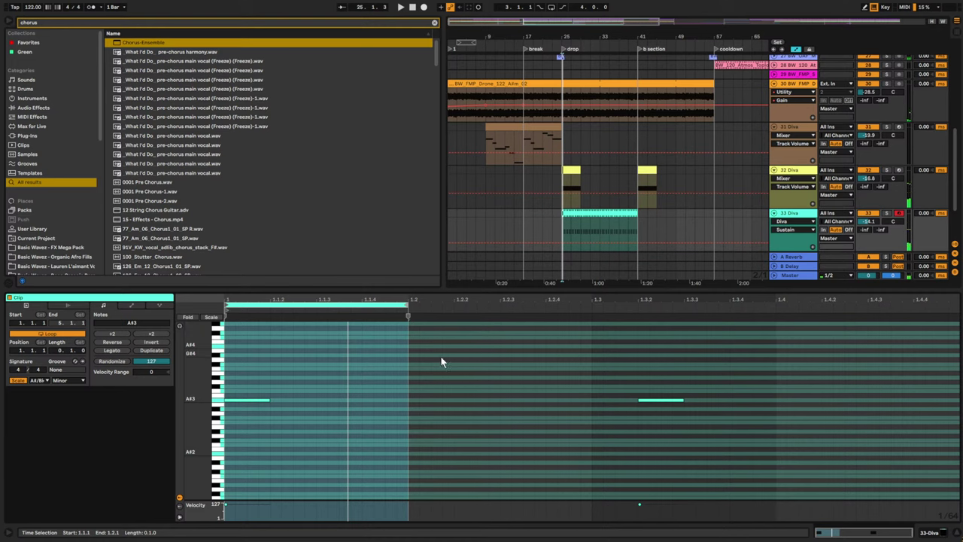
- Unfold track 10 and select its clip from bar 25 to 33 to show its effects chain
click(597, 286)
scroll(684, 208, up, 5)
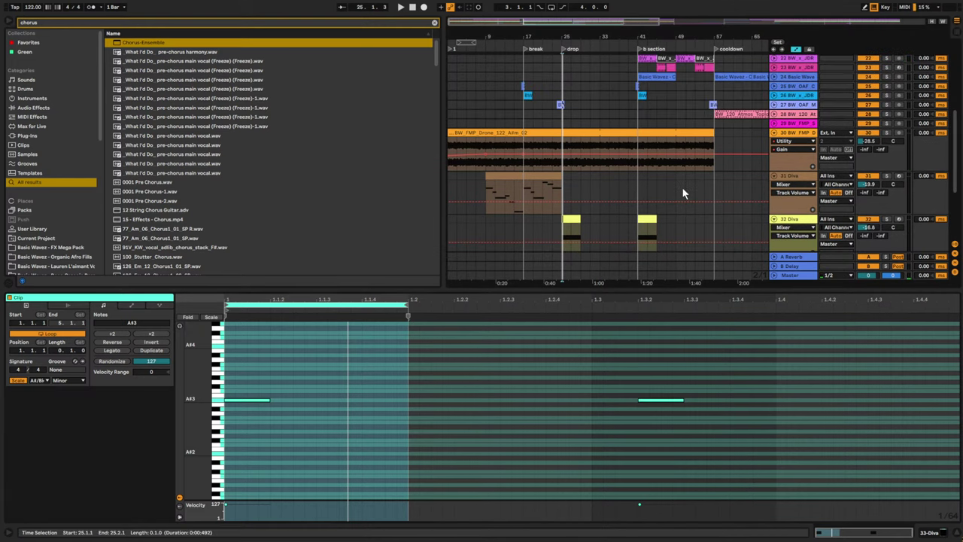
scroll(579, 150, up, 6)
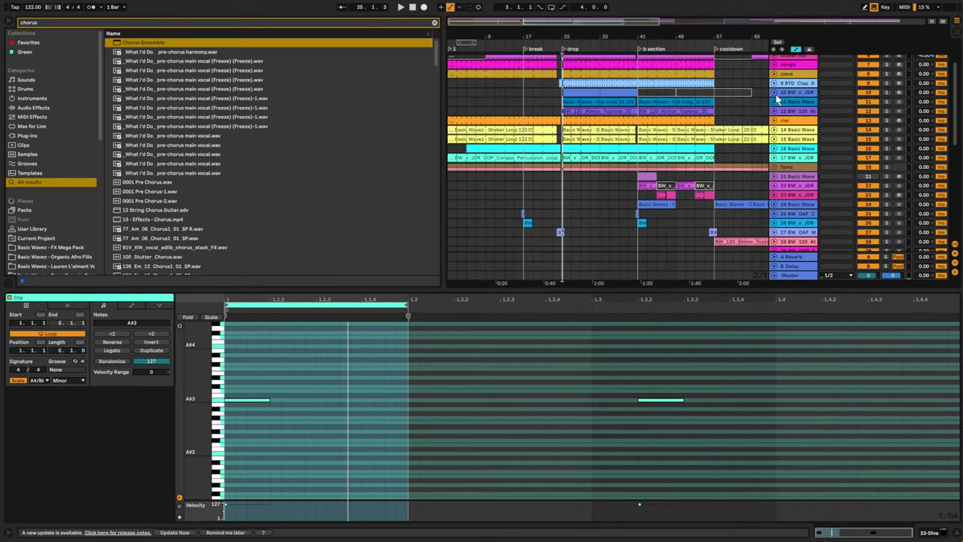
click(579, 90)
click(578, 108)
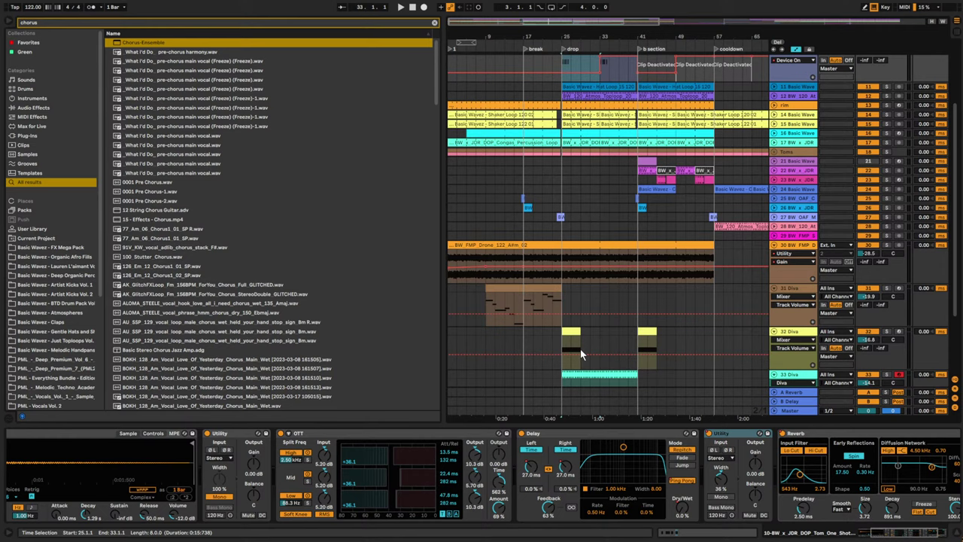
- Move the Diva pluck track 33 up to sit directly below track 10
scroll(580, 349, down, 5)
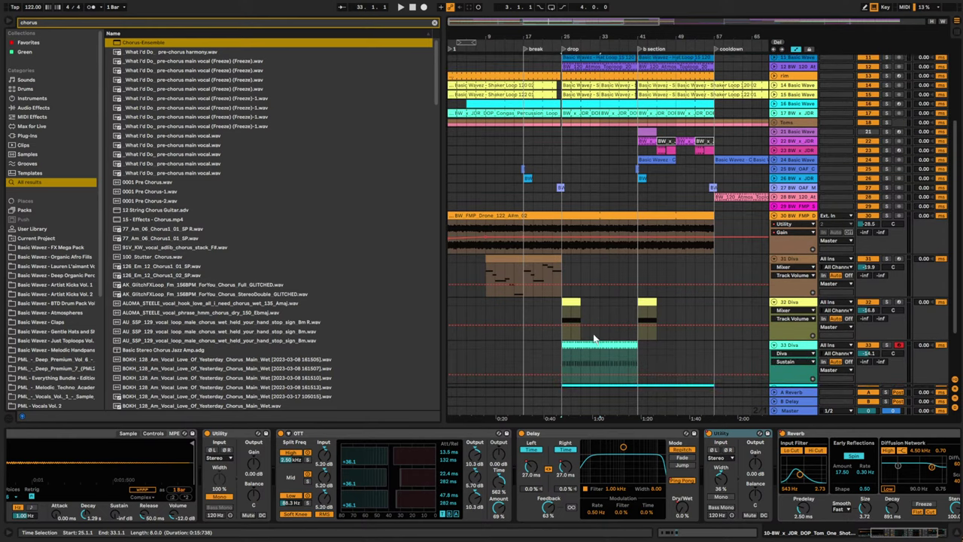
scroll(786, 305, down, 1)
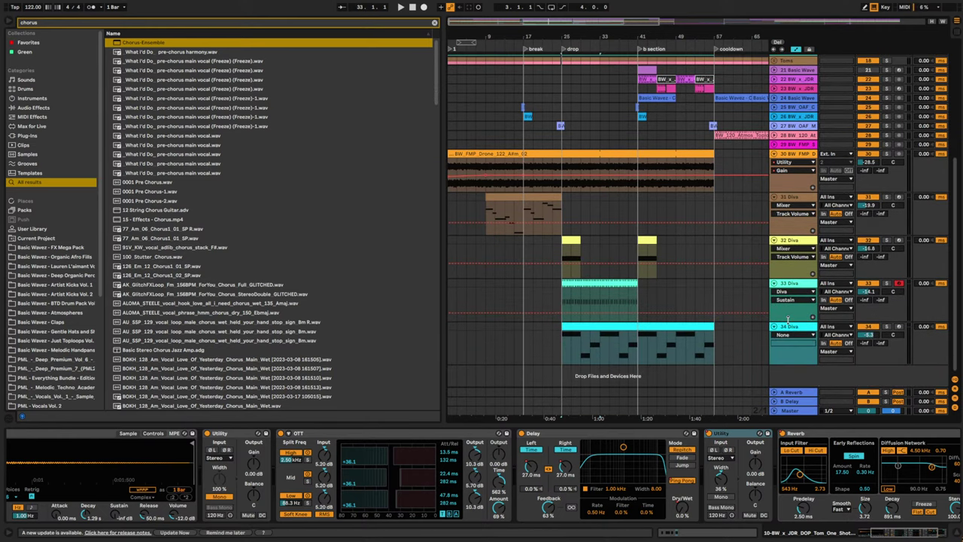
scroll(790, 316, up, 9)
scroll(794, 325, down, 9)
click(784, 291)
scroll(803, 46, up, 3)
scroll(803, 45, up, 6)
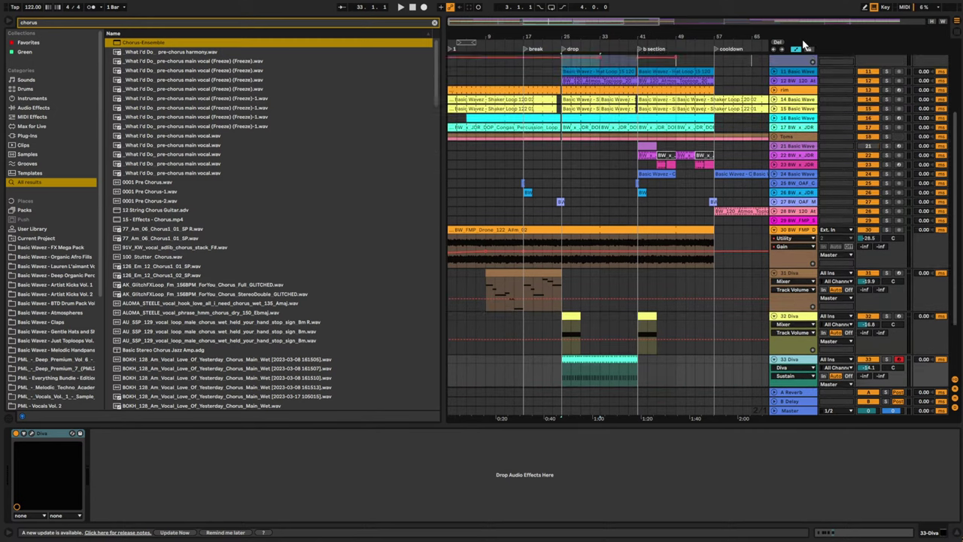
drag(808, 119, 808, 120)
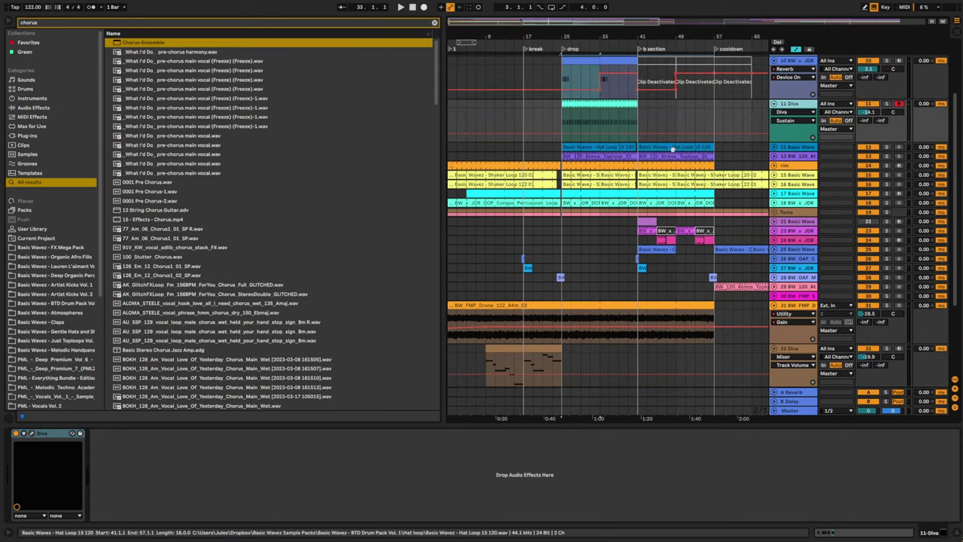
- Trim the start of the looping pluck clip on track 11 to bar 29
mouse_move(587, 21)
mouse_down()
mouse_move(589, 49)
mouse_move(563, 62)
mouse_move(565, 74)
mouse_move(598, 104)
mouse_up()
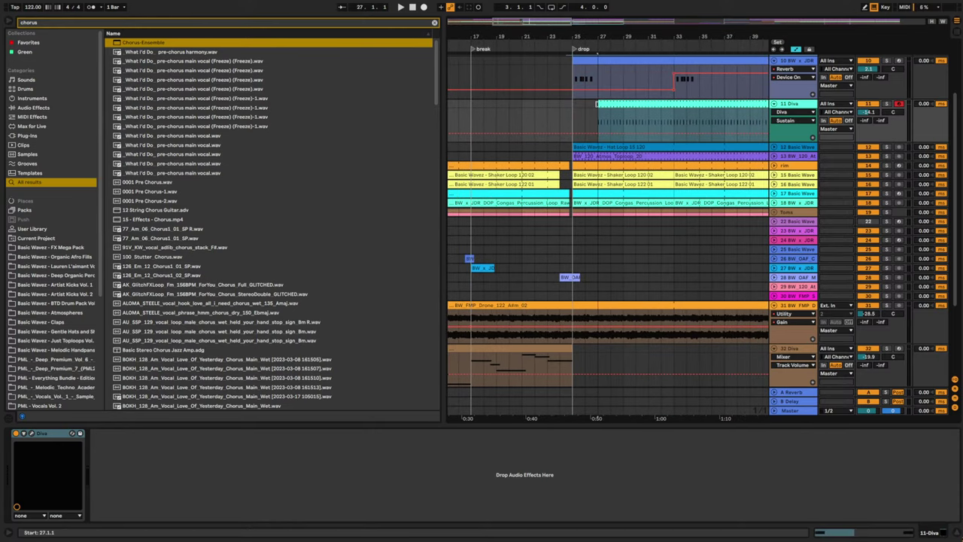
drag(674, 115, 604, 106)
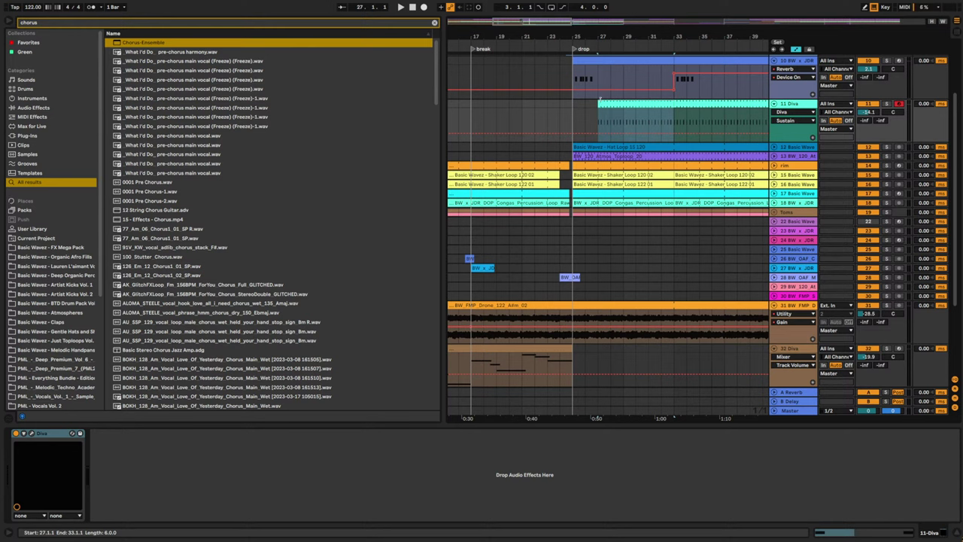
drag(598, 104, 621, 105)
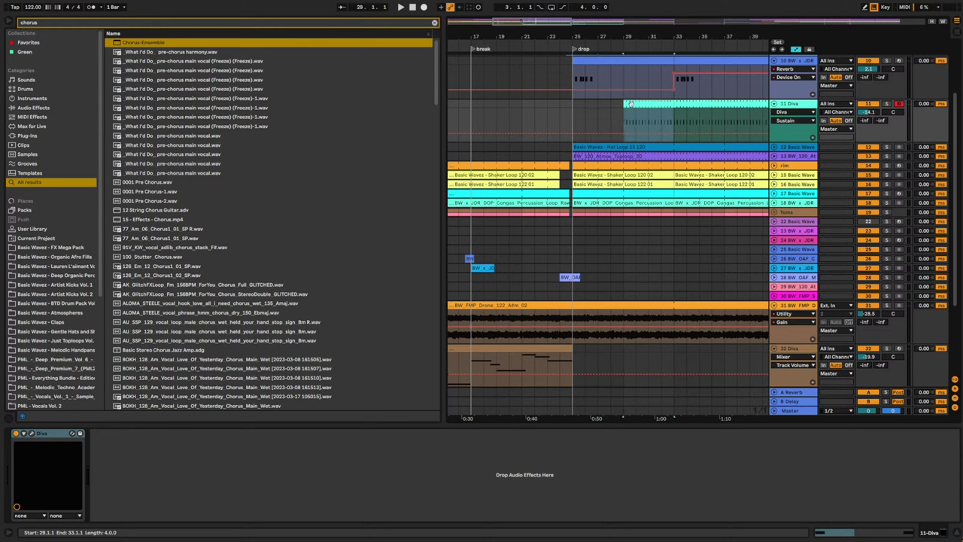
- Copy the melody clip at bars 9 to 17 on track 32 to bar 29 and play the arrangement from bar 21
drag(543, 22, 549, 5)
scroll(672, 235, down, 3)
click(509, 323)
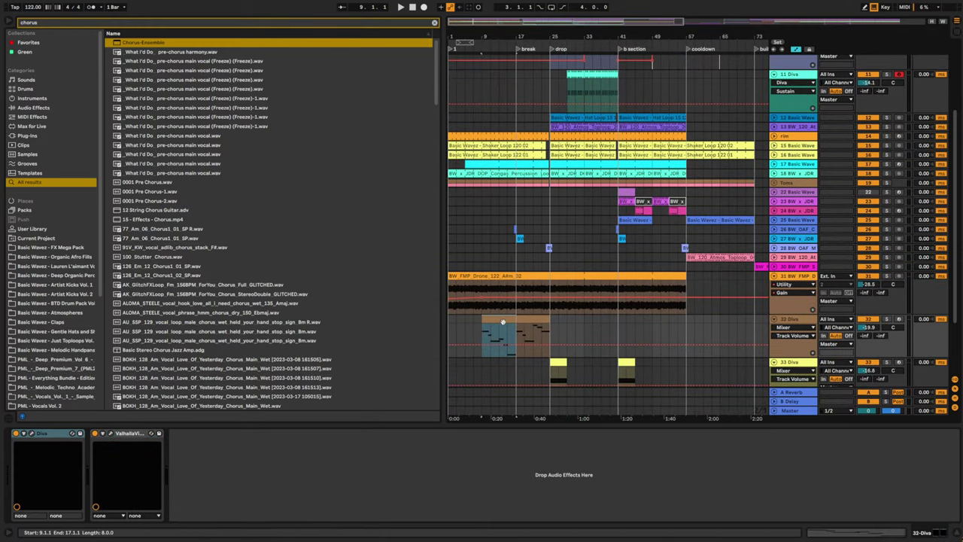
drag(498, 322, 588, 329)
click(537, 309)
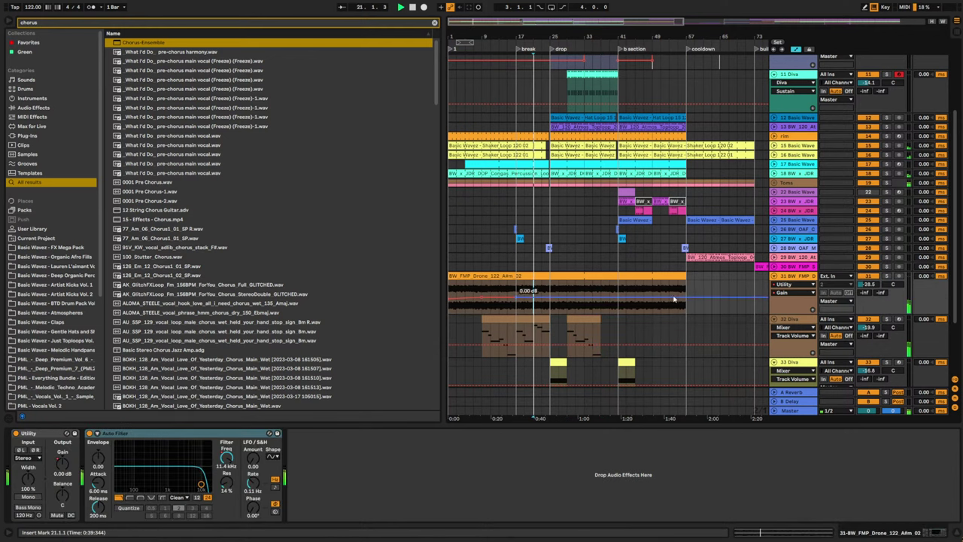
key(space)
- Deactivate the pluck on track 11 from bar 29 to 33, leaving the rest of the clip active
scroll(705, 210, up, 2)
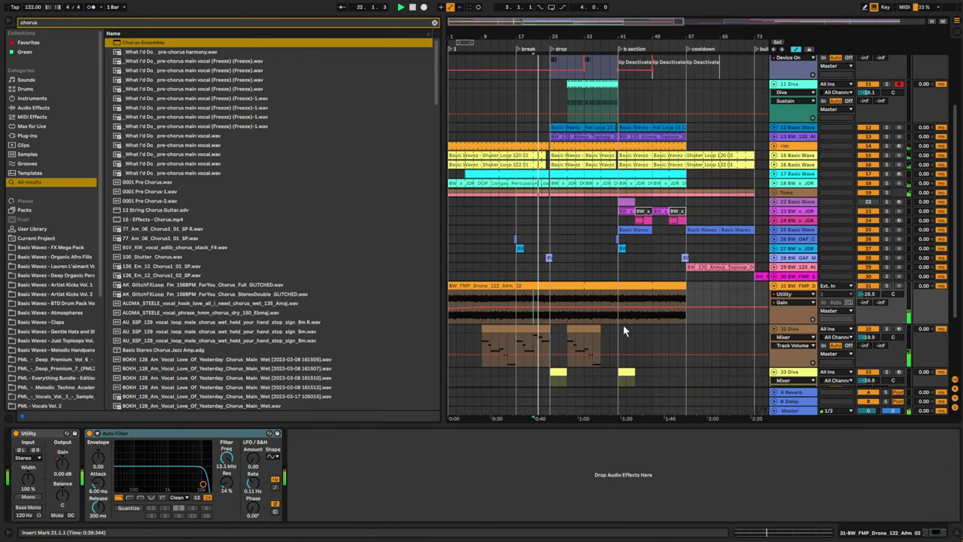
click(590, 331)
scroll(592, 333, up, 3)
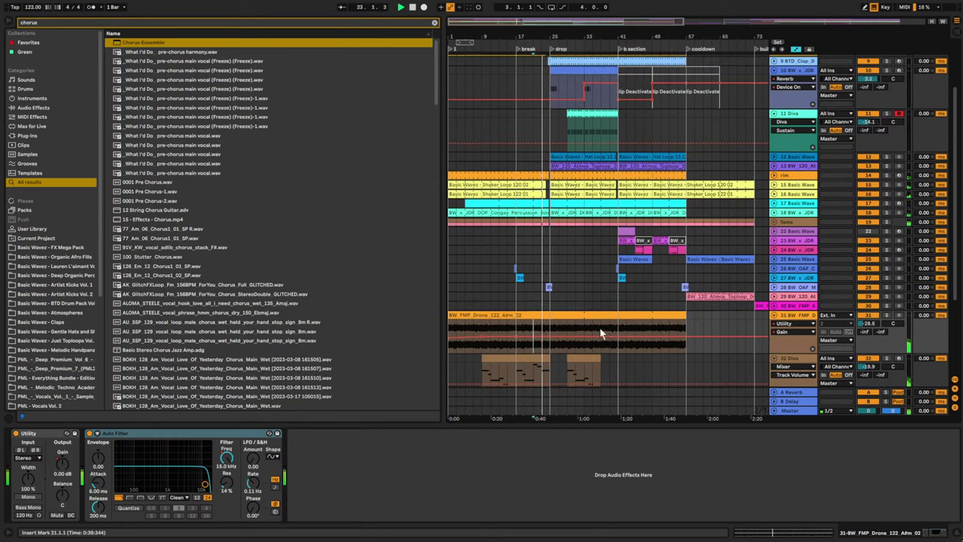
scroll(598, 340, down, 3)
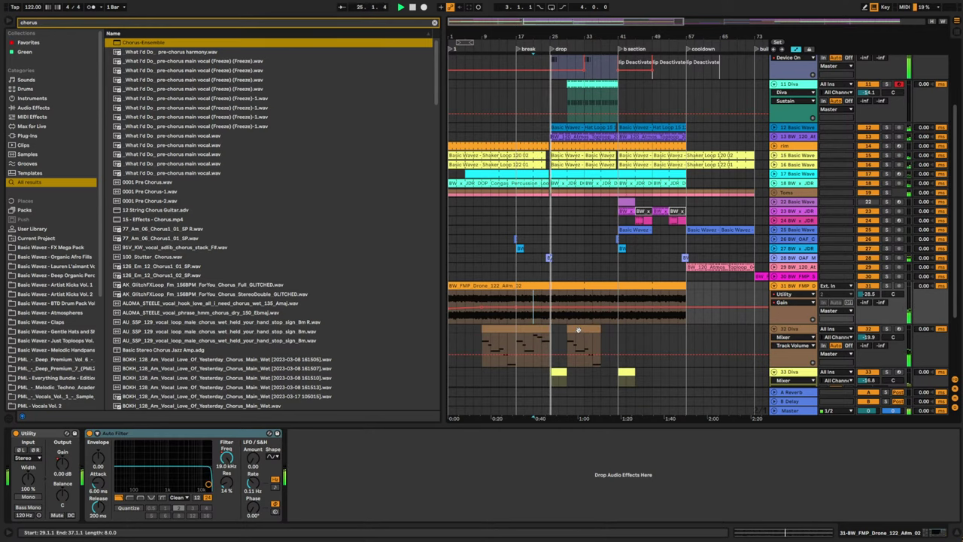
click(585, 122)
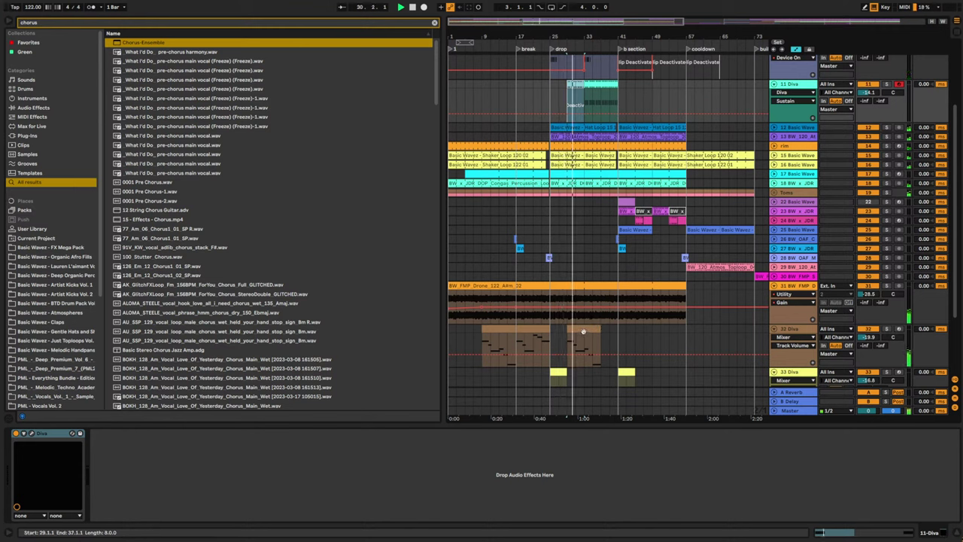
- Move the copied melody clip on track 32 back to start at bar 25 and play from bar 23
key(space)
drag(583, 331, 565, 332)
click(540, 339)
key(space)
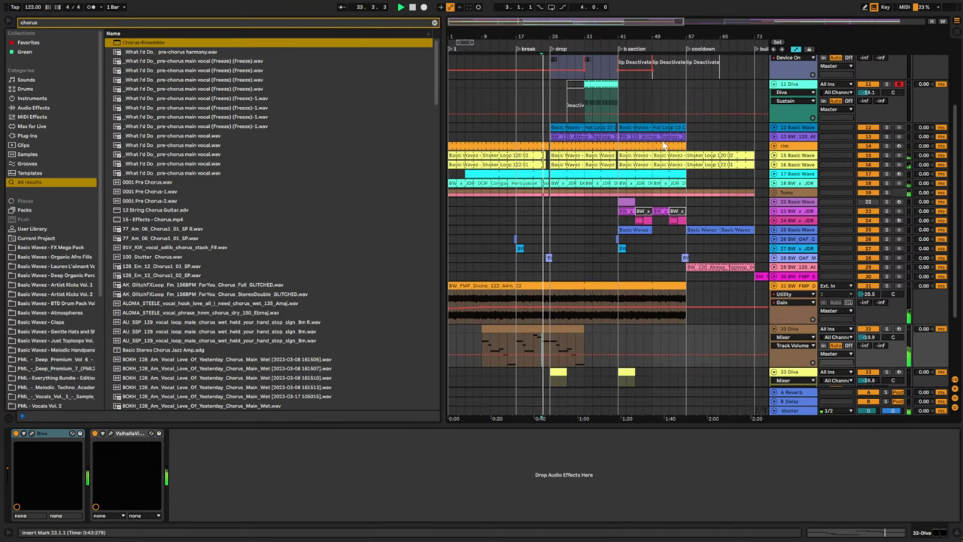
- Remove the bar 25 to 29 portion of the copied track 32 clip and delete the short F3 note from the remaining part
scroll(634, 327, up, 3)
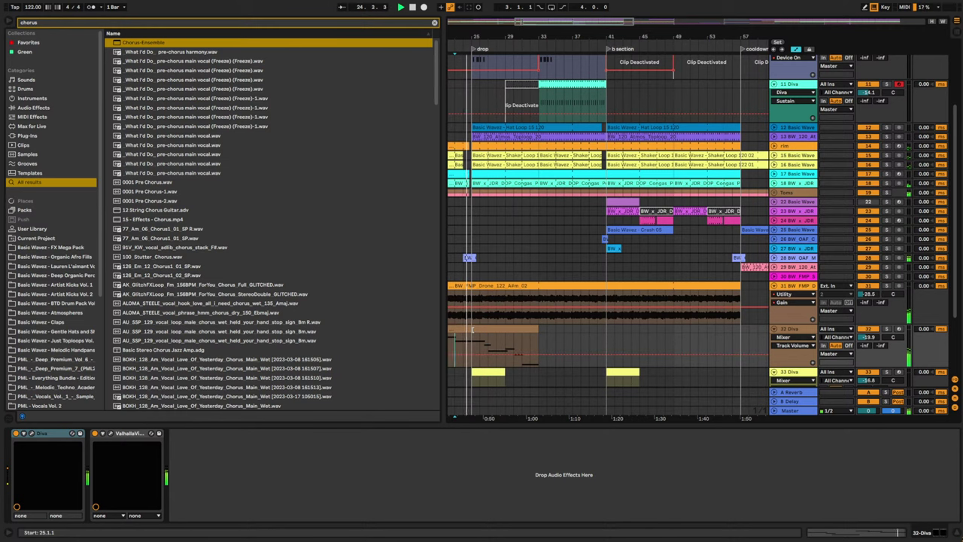
click(510, 340)
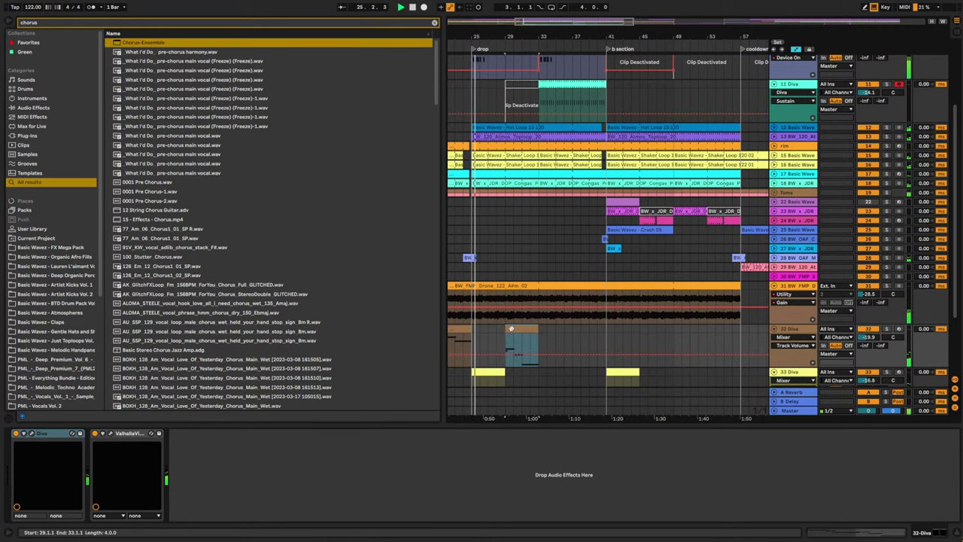
double_click(511, 340)
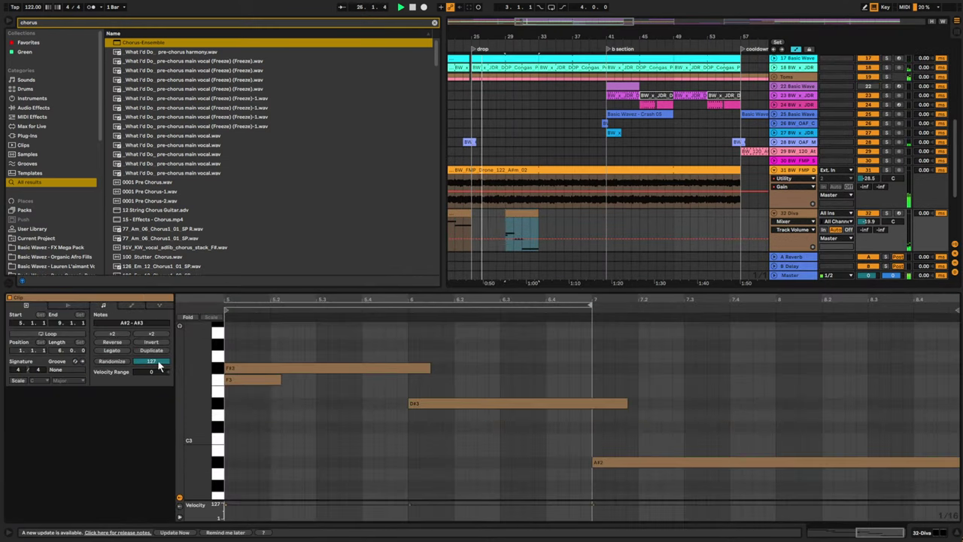
double_click(239, 380)
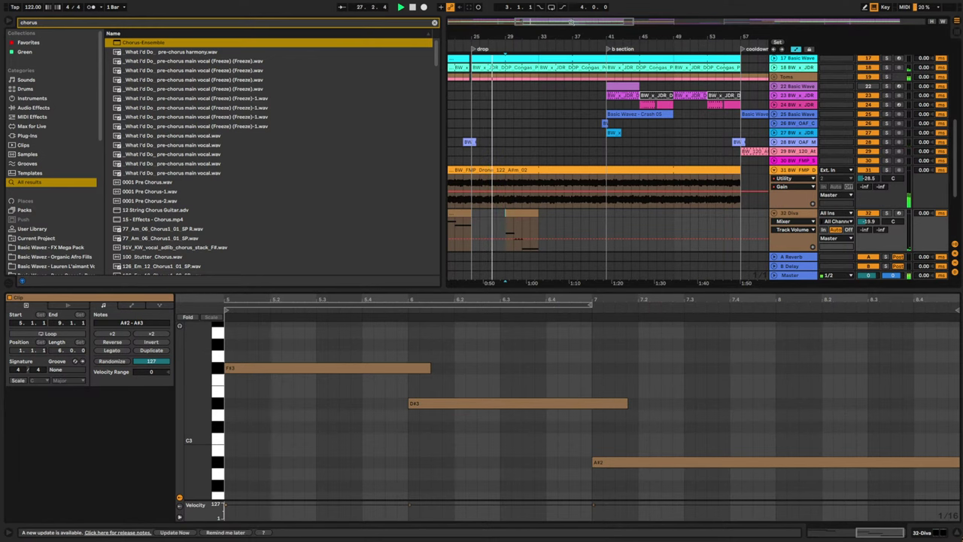
- Copy bars 21 to 25 of the track 32 melody to bars 37 to 41 and delete the copy's short F3 note
drag(575, 21, 572, 1)
double_click(518, 232)
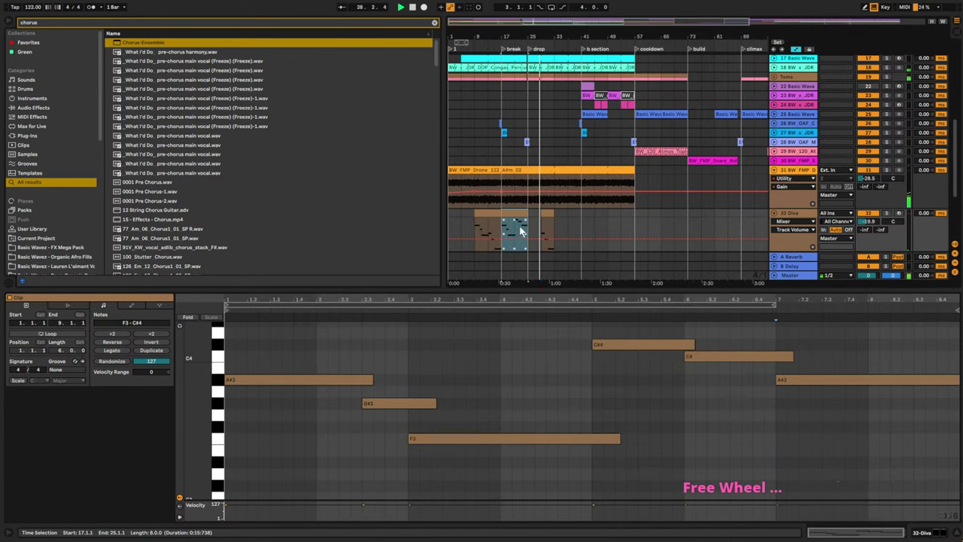
click(517, 224)
key(ctrl+e)
drag(520, 214, 574, 221)
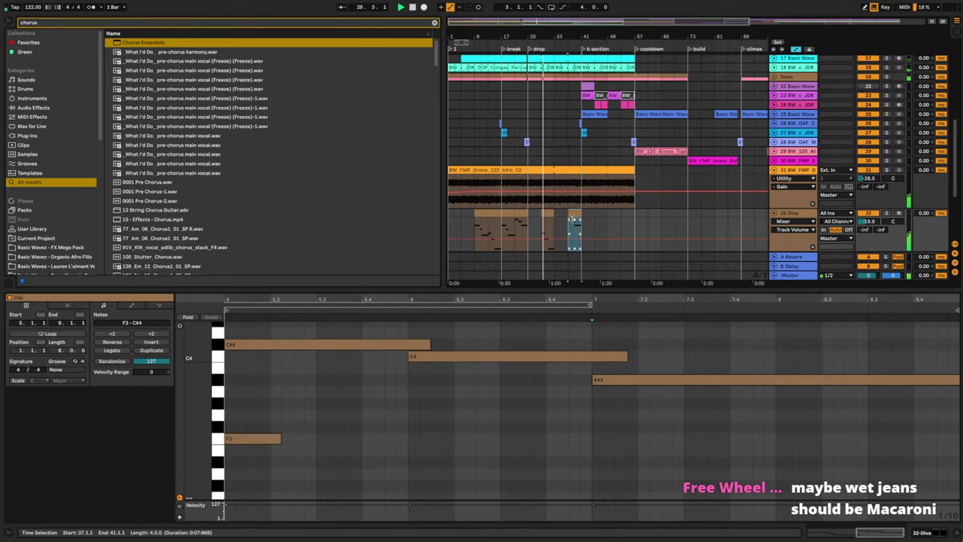
click(267, 440)
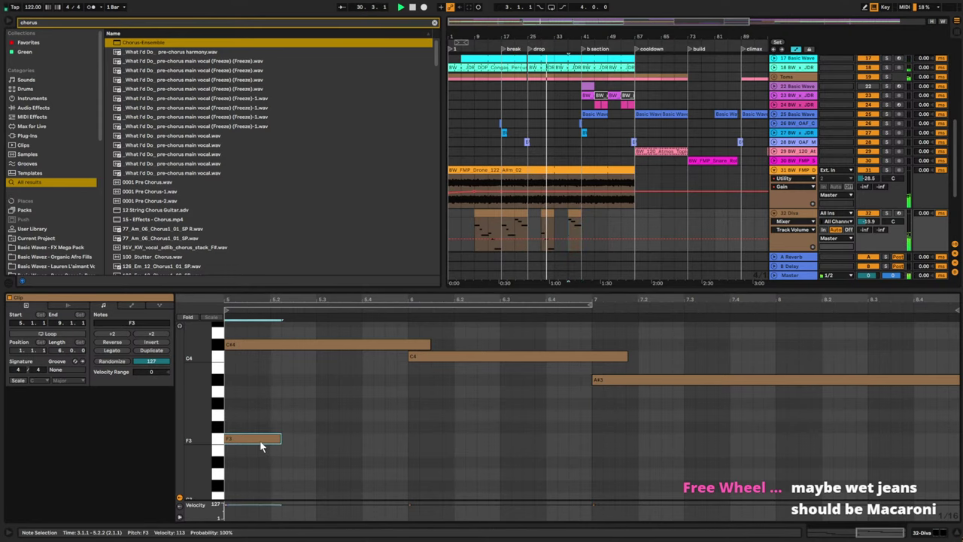
key(Delete)
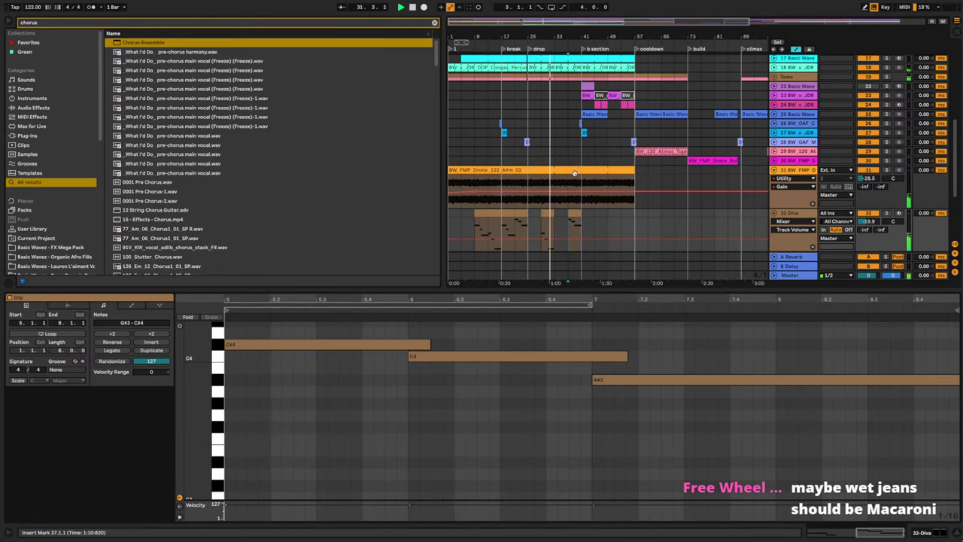
- Deactivate the remaining pluck clip on track 11 from bar 33 to 41 and play from bar 33
scroll(578, 173, down, 2)
scroll(590, 173, down, 3)
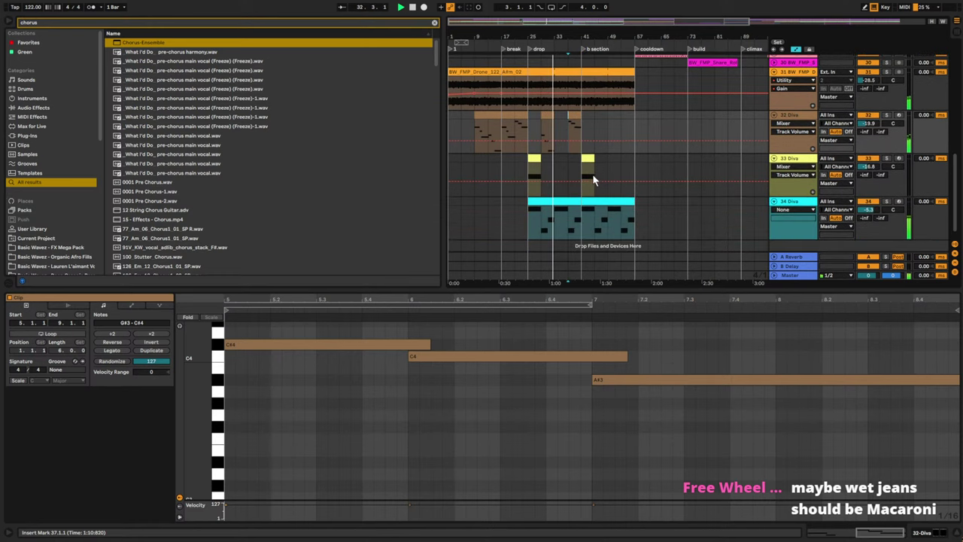
scroll(641, 161, up, 5)
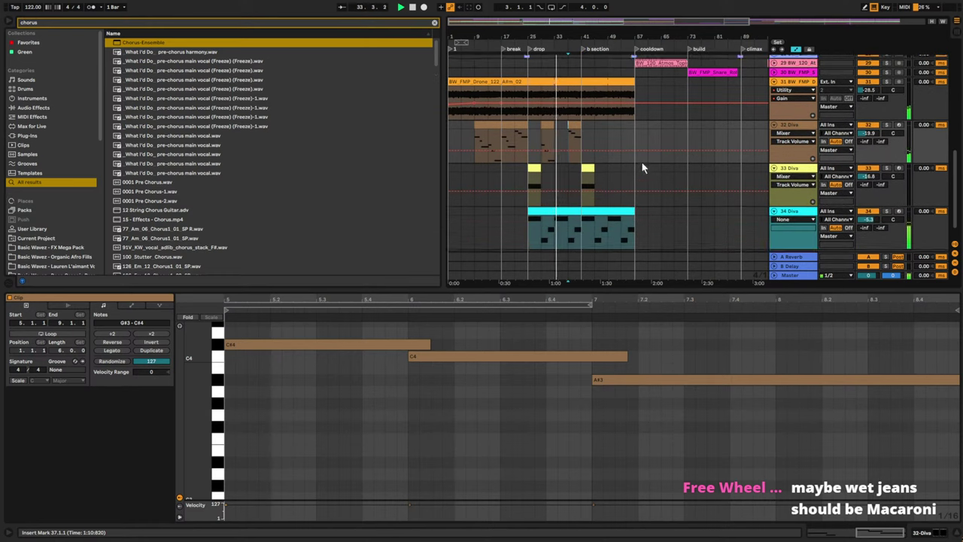
scroll(648, 175, up, 3)
click(561, 68)
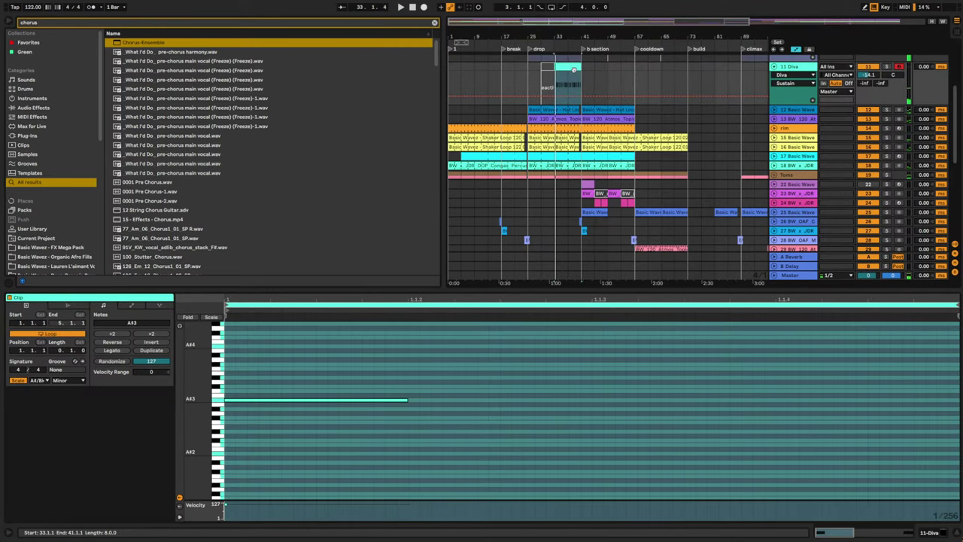
click(547, 83)
- Duplicate the track 32 melody arrangement from bars 25 to 41 into the b section at bars 41 to 57
scroll(607, 182, down, 5)
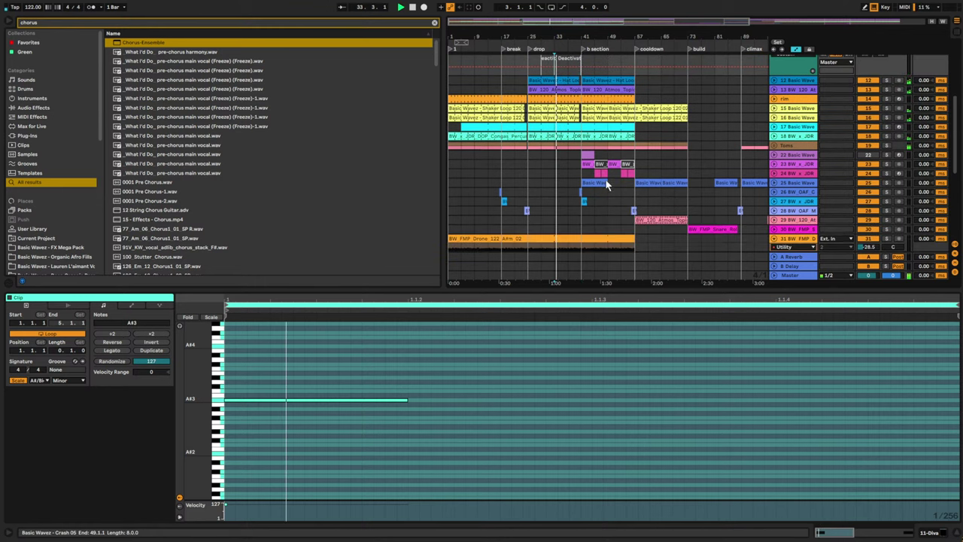
scroll(607, 180, down, 3)
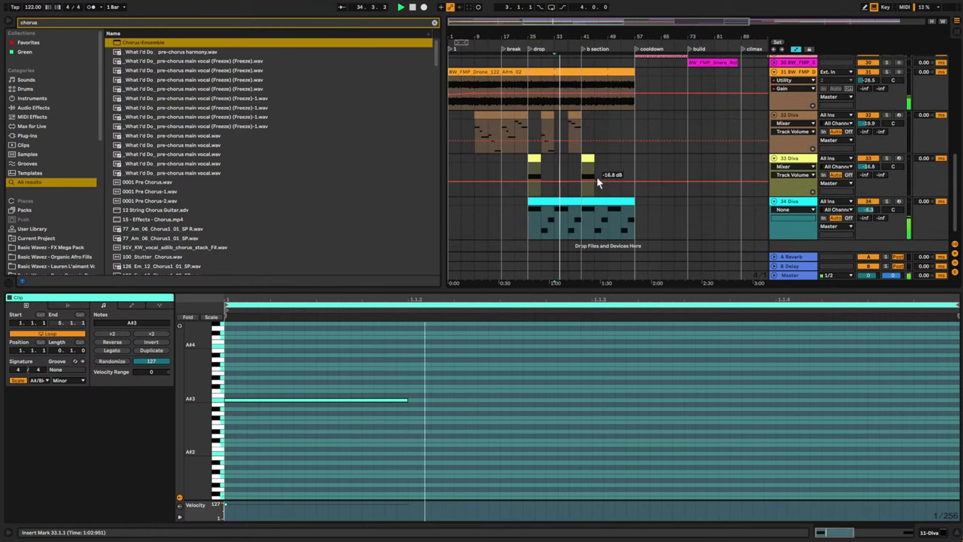
drag(549, 123, 634, 141)
key(ctrl+z)
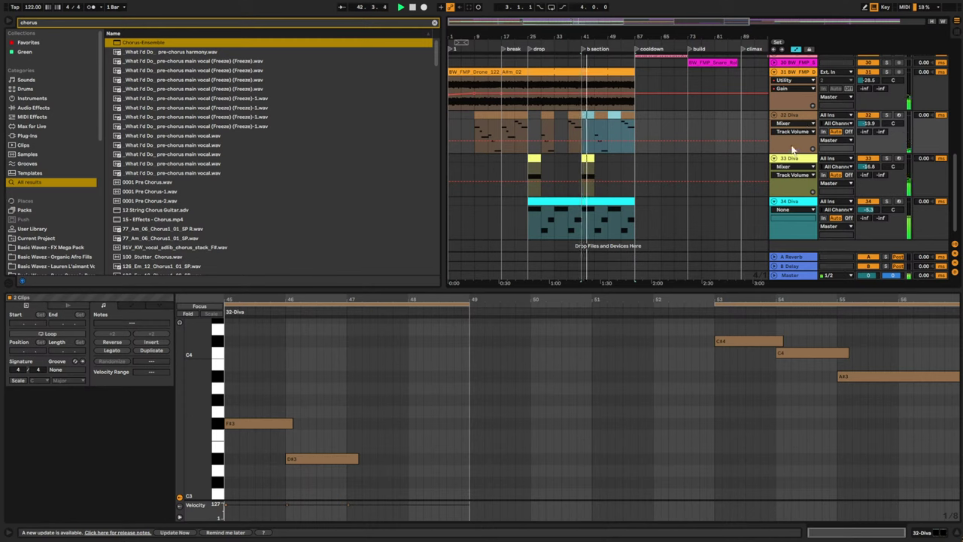
- Insert a new MIDI track directly below the track 32 Diva
click(790, 117)
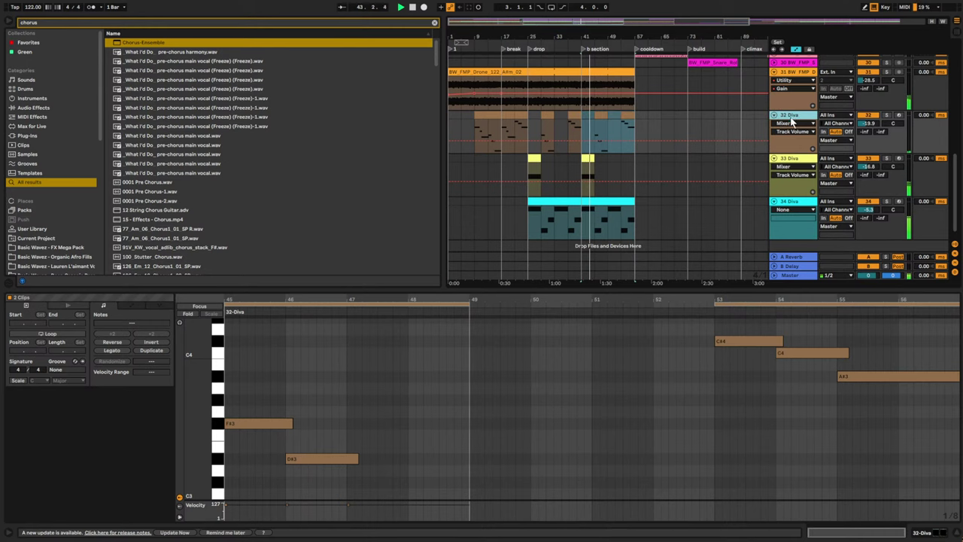
click(790, 161)
click(792, 118)
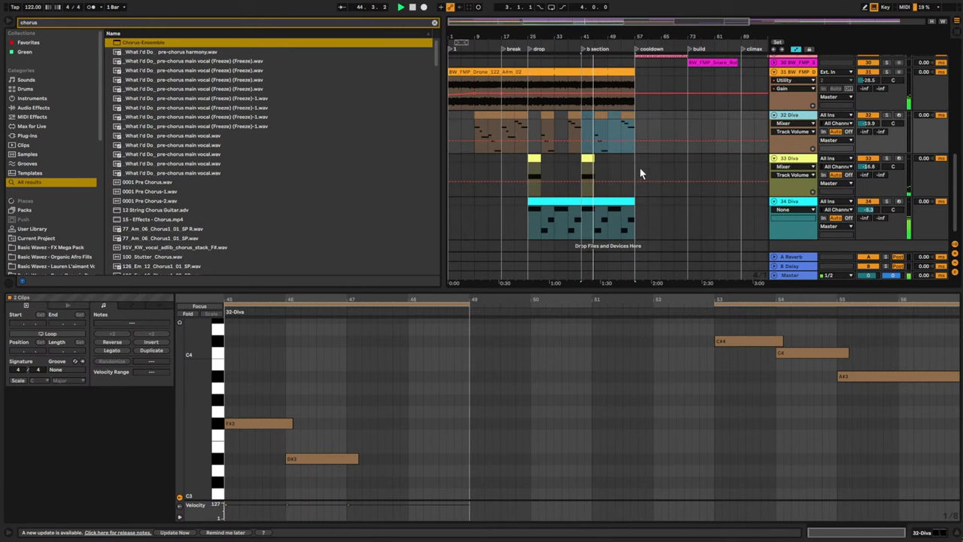
key(ctrl+shift+t)
- Create an empty MIDI clip on track 33 at bar 25, extend it to bar 41 and consolidate it into one 16-bar clip
double_click(531, 159)
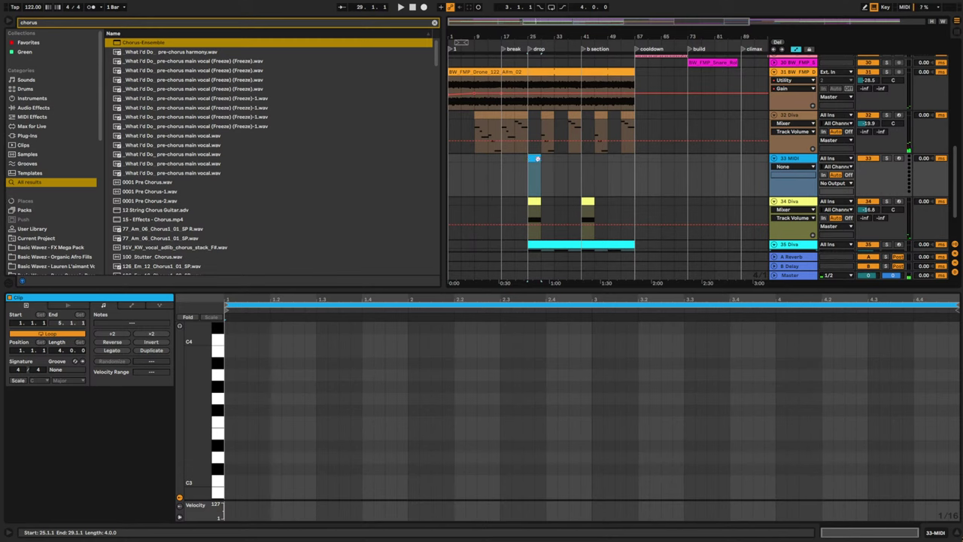
drag(549, 158, 578, 159)
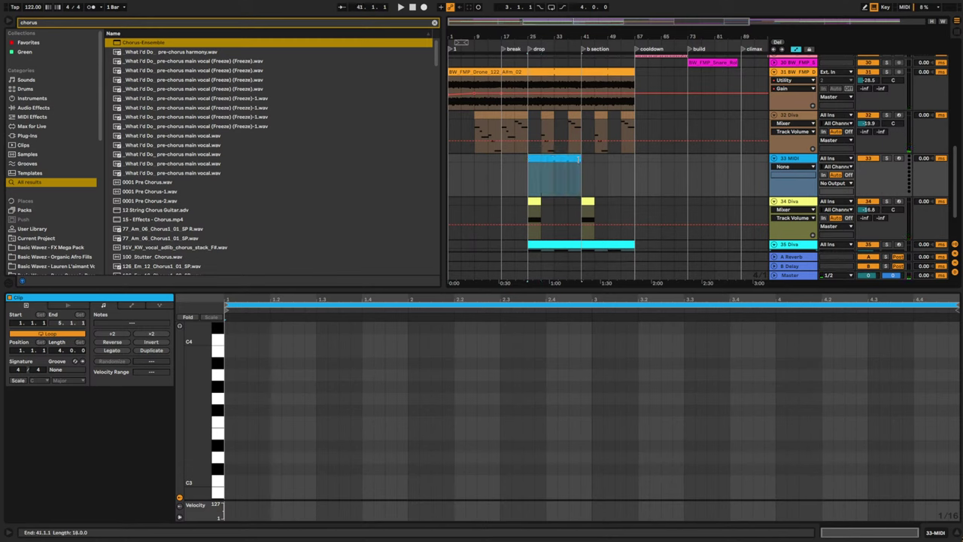
key(ctrl+l)
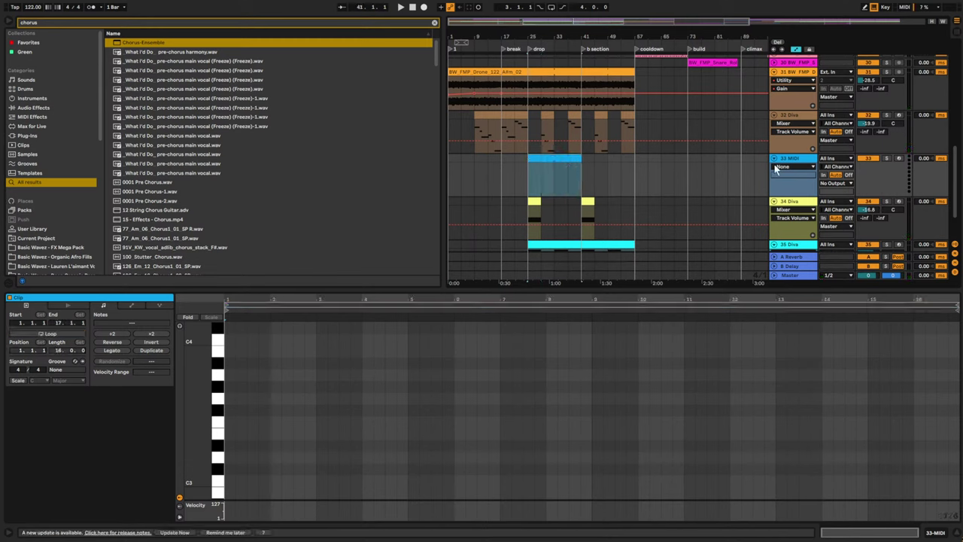
- Search the browser for diva and load the Diva plug-in onto the new track 33
double_click(795, 160)
click(434, 25)
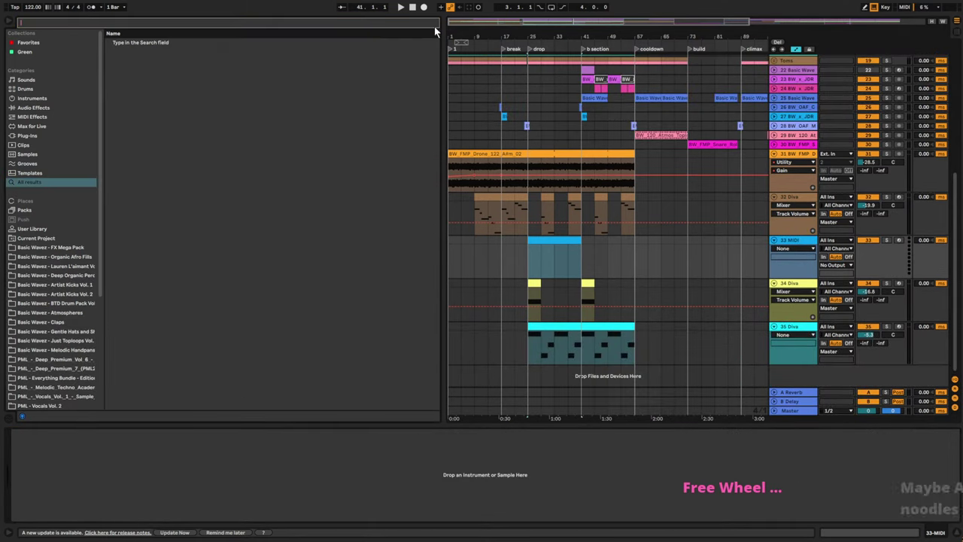
text(diva)
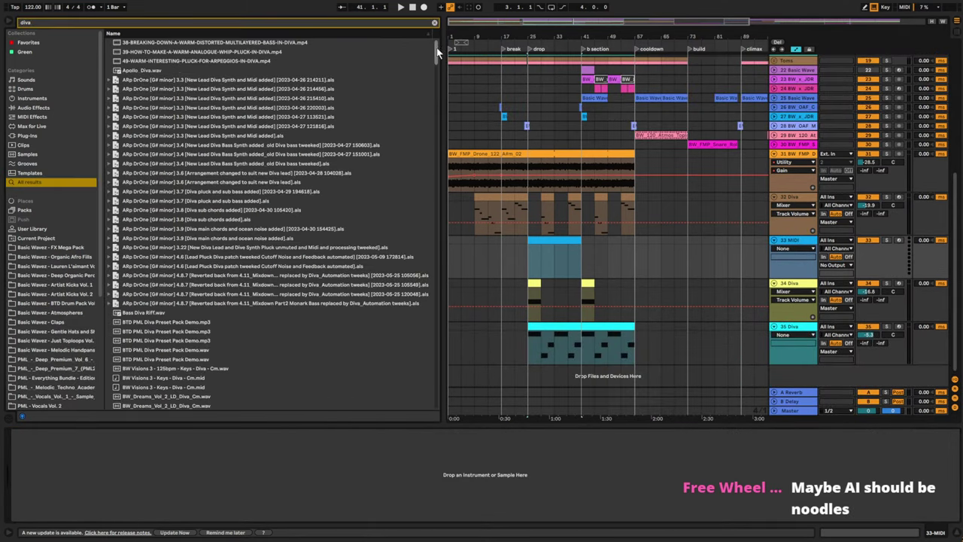
scroll(196, 407, down, 15)
double_click(127, 395)
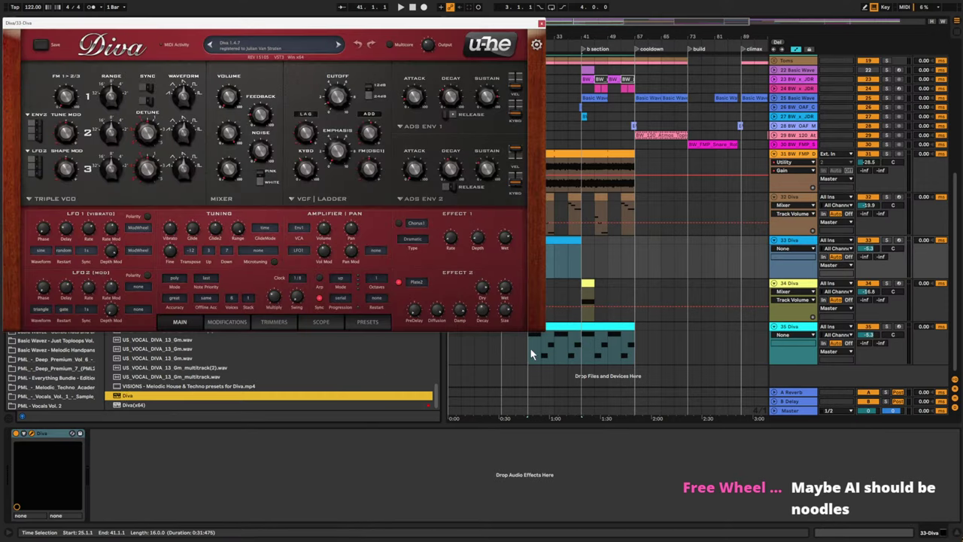
- Audition the Pad - Vortex and Pad - Visionary Voyage presets from Basic Wavez - Visions Vol. 3 with track 33 armed and set to -11.2 dB
click(367, 322)
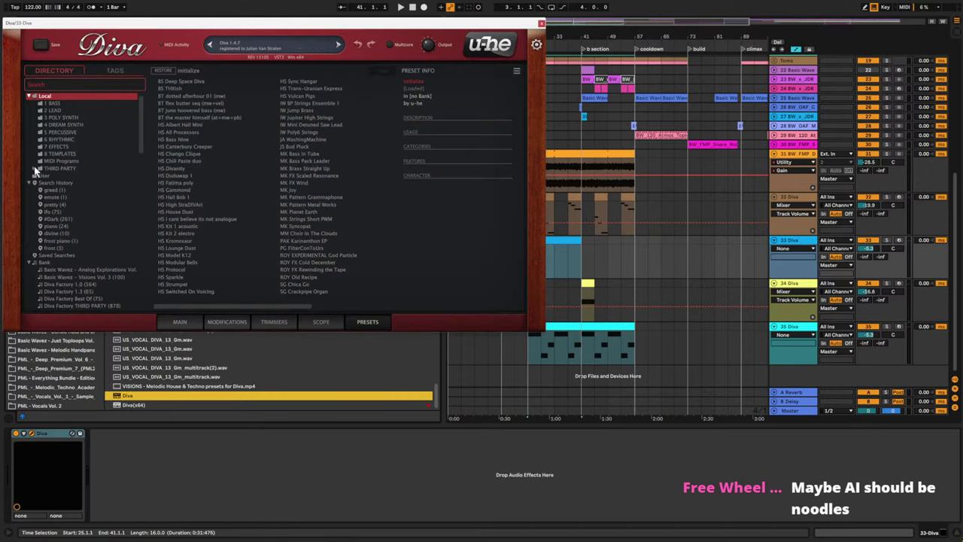
click(91, 277)
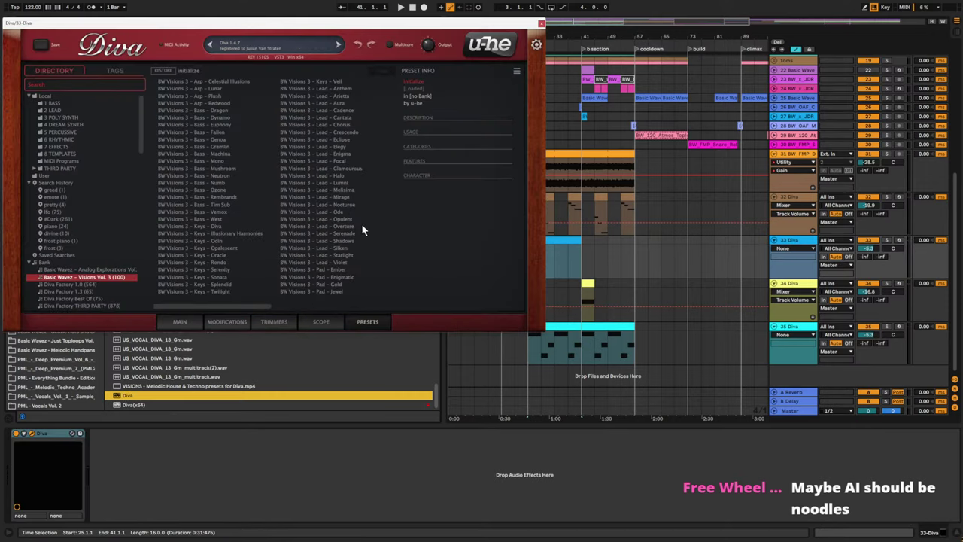
scroll(361, 224, right, 5)
click(211, 132)
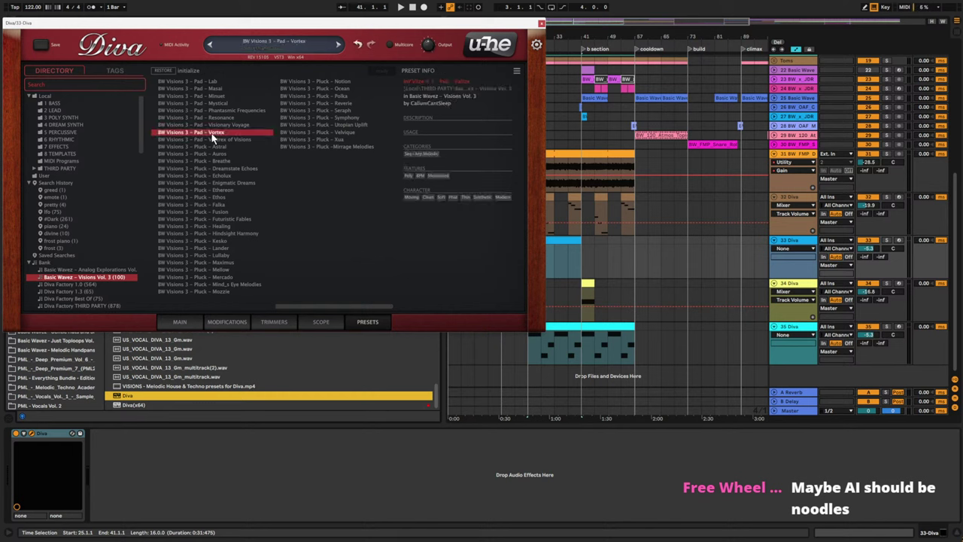
click(899, 241)
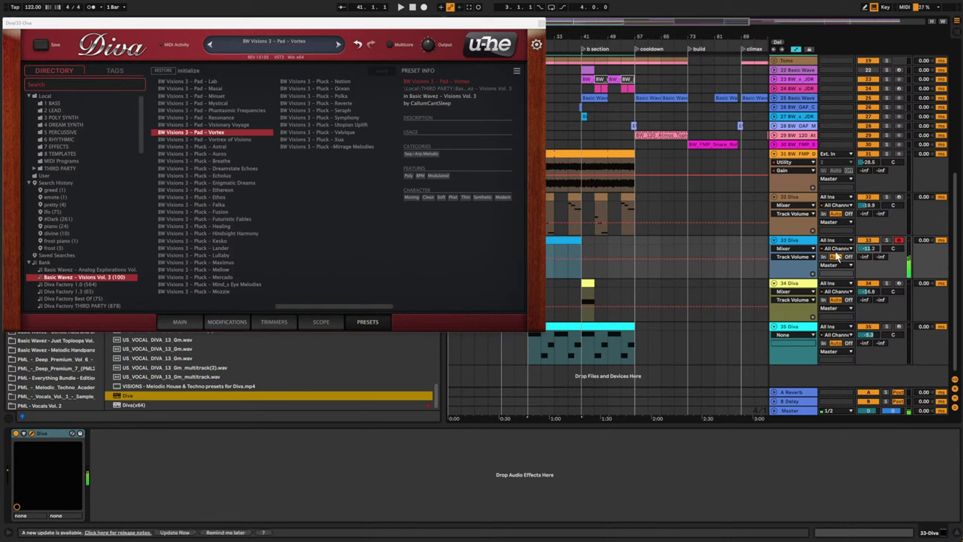
click(222, 126)
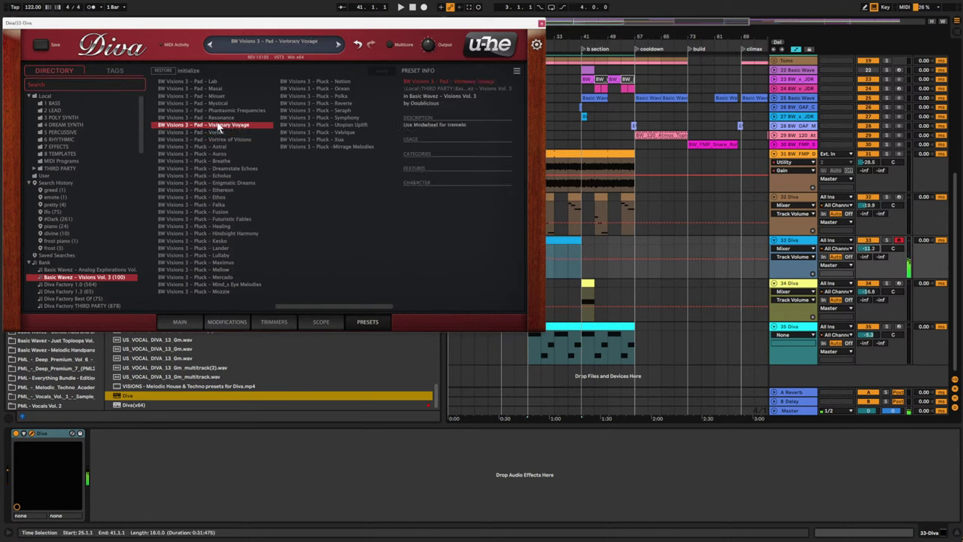
- Audition the Resonance, Visionary Voyage, Vortex and Vortex of Visions pad presets from the Basic Wavez - Visions Vol. 3 bank
click(228, 118)
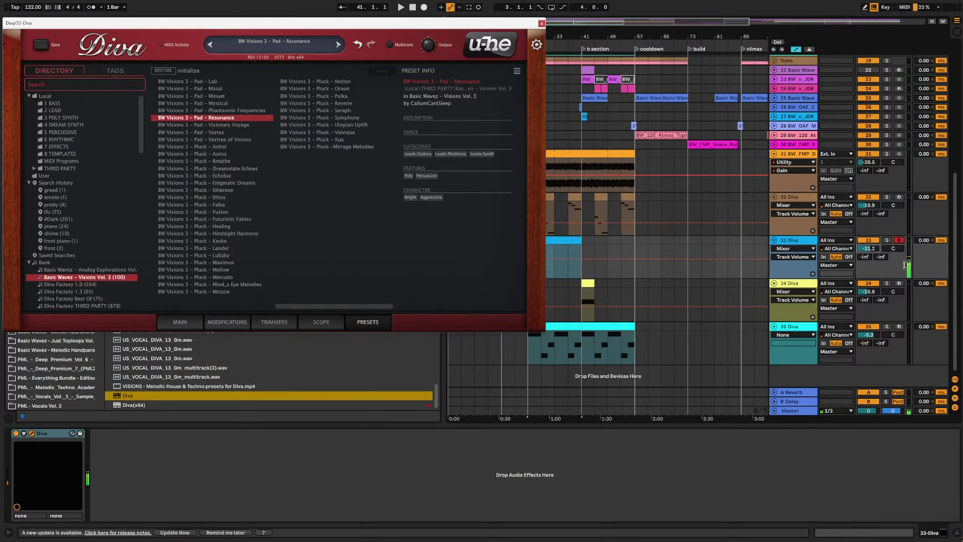
scroll(903, 211, up, 5)
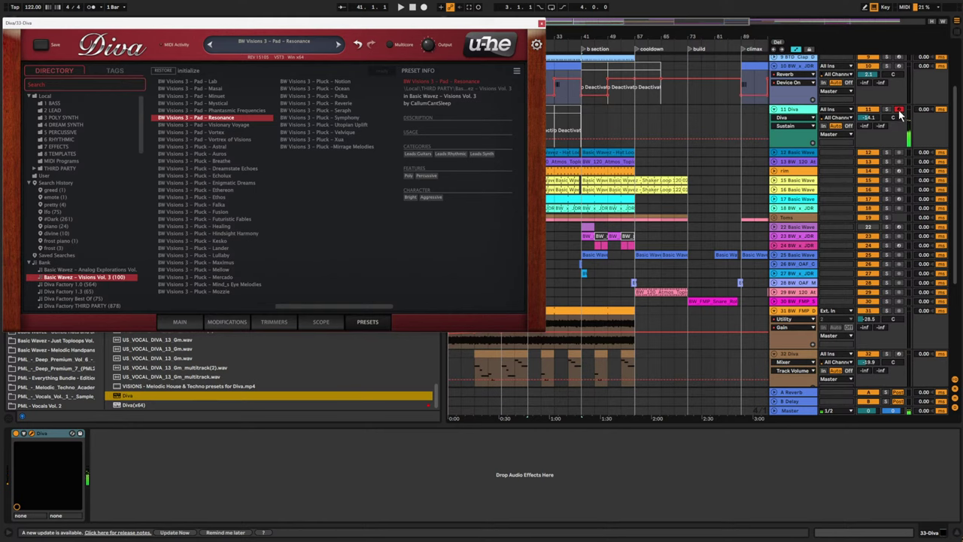
scroll(901, 115, down, 4)
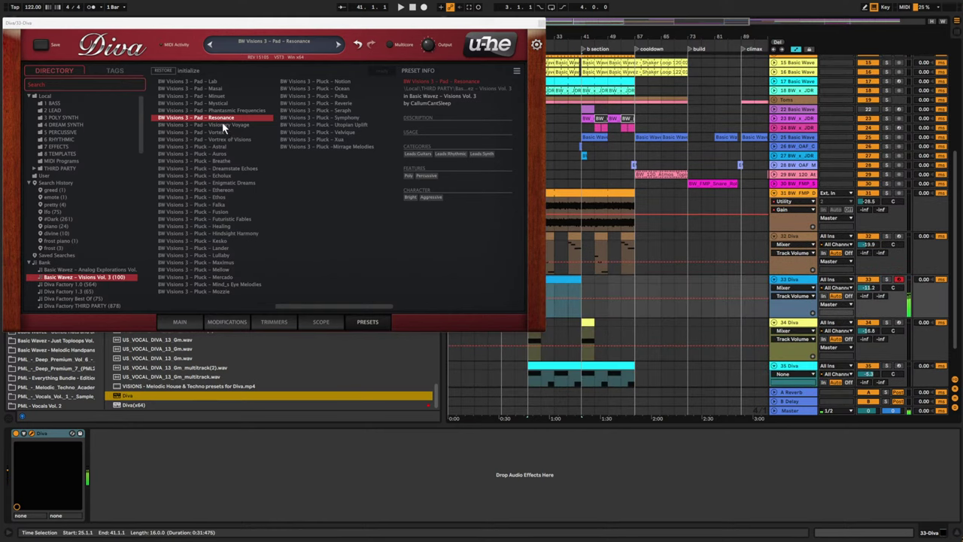
click(222, 125)
click(223, 132)
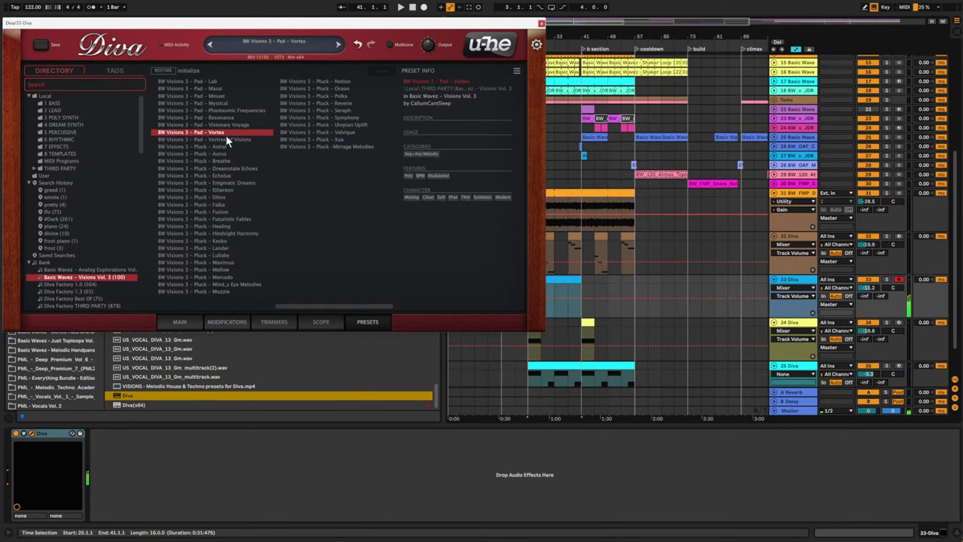
click(228, 140)
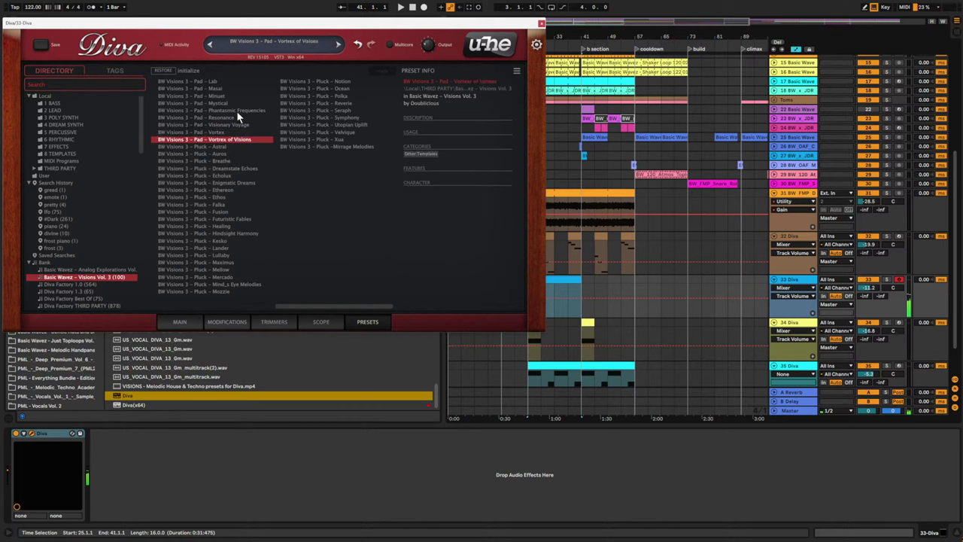
- Audition the Phantasmic Frequencies, Mystical and Masai pads, load BW Visions 3 - Pad - Minuet, and close the synth window
click(237, 110)
click(217, 104)
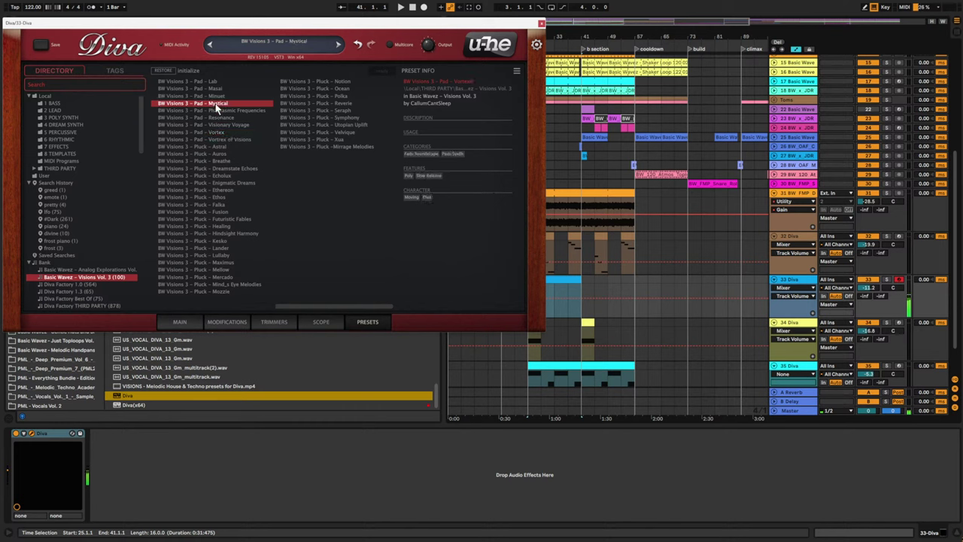
click(220, 97)
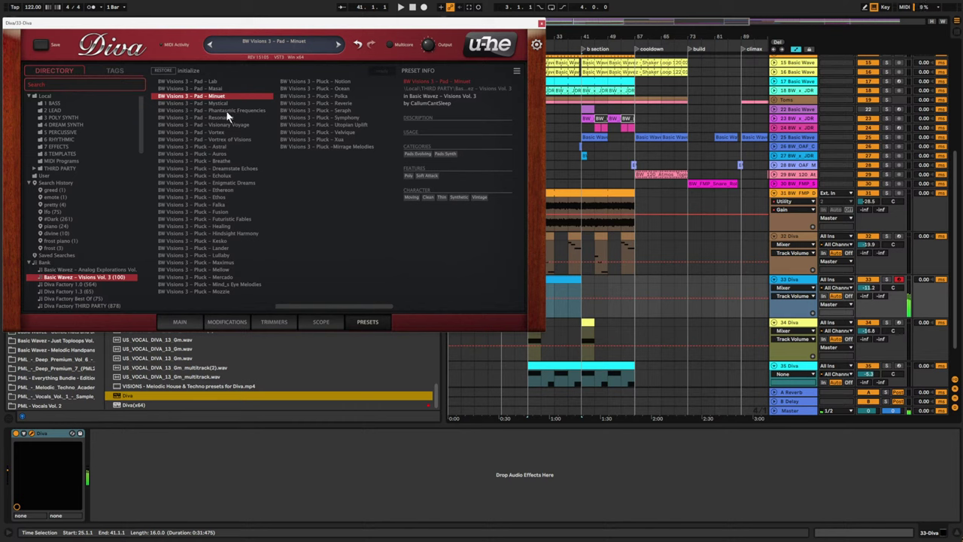
click(215, 90)
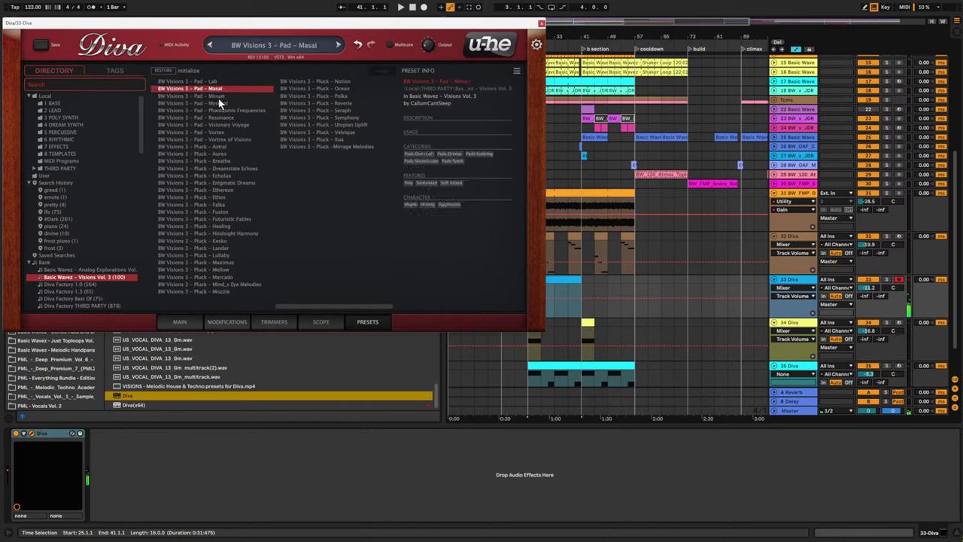
click(221, 97)
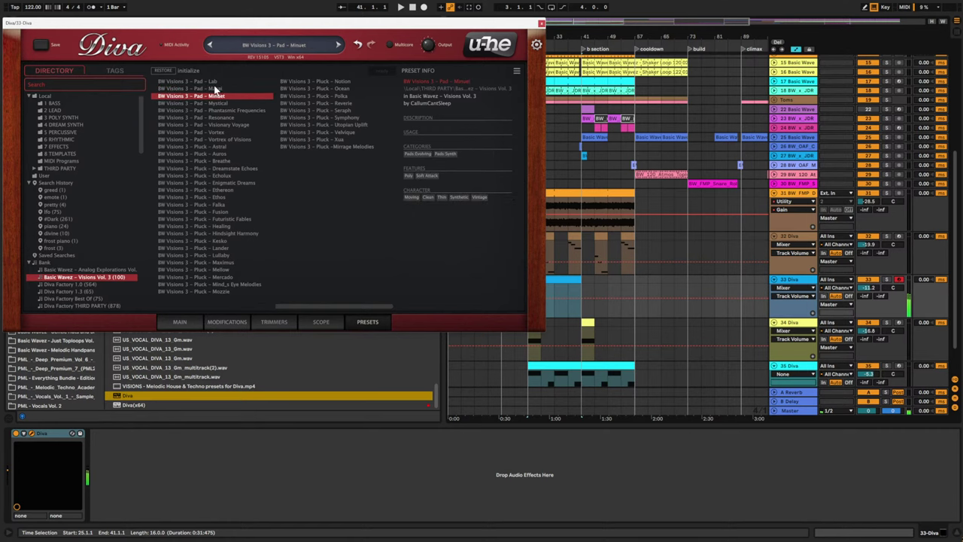
click(540, 24)
- Open the MIDI clip on track 33 at the drop and draw an A#3 note from 1.1.1 to 4.4.1
double_click(555, 279)
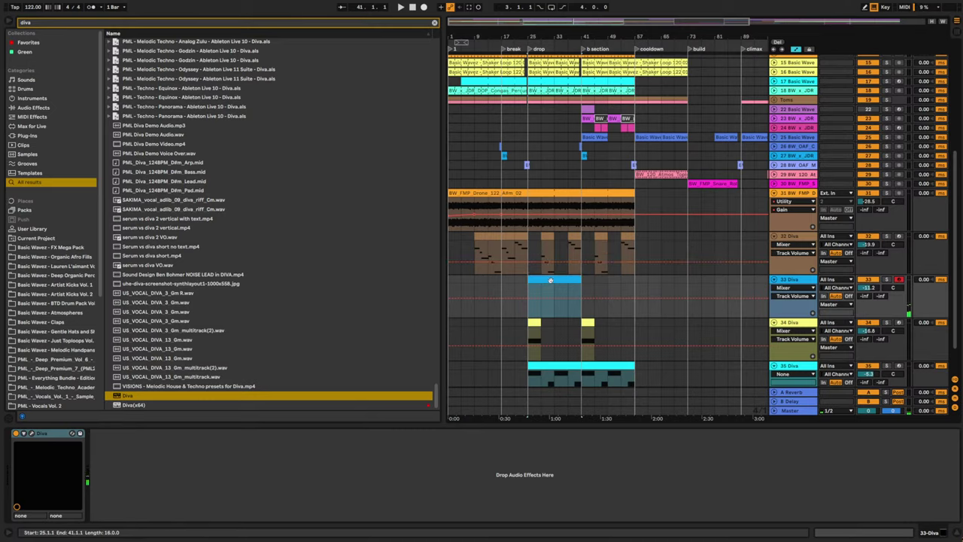
double_click(229, 365)
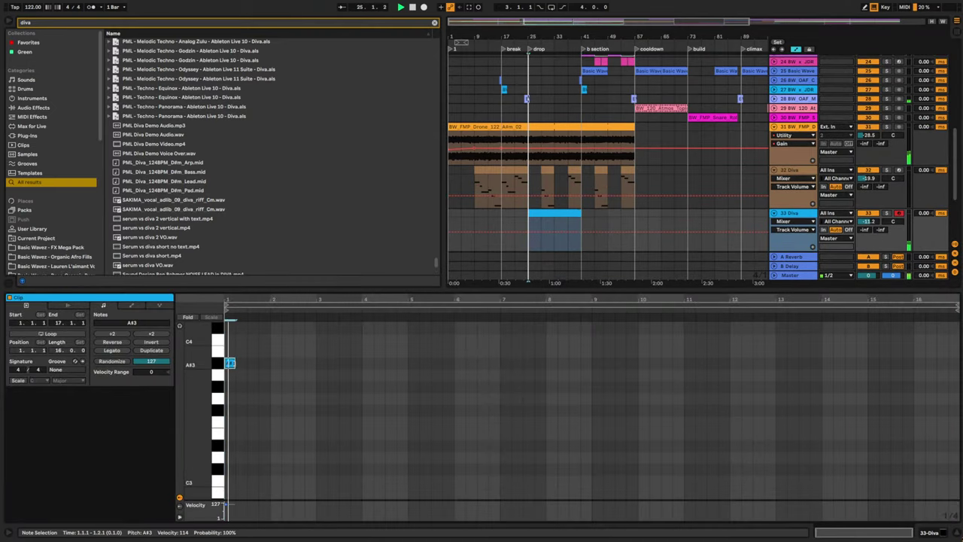
drag(235, 364, 390, 374)
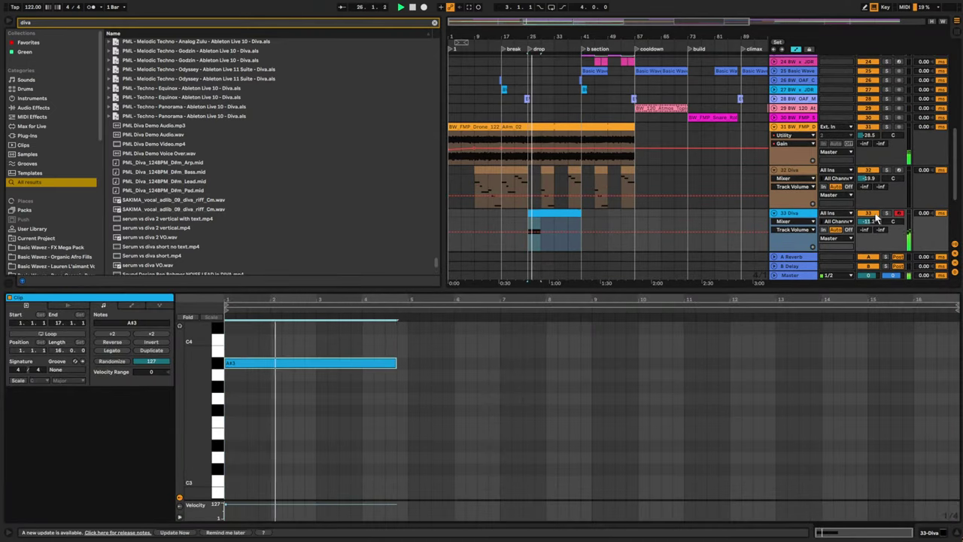
- Move the A#3 note down to D#3, add a same-length copy at A#2, and play the clip
drag(264, 364, 273, 456)
scroll(295, 450, down, 2)
key(space)
drag(259, 397, 281, 457)
key(space)
key(space)
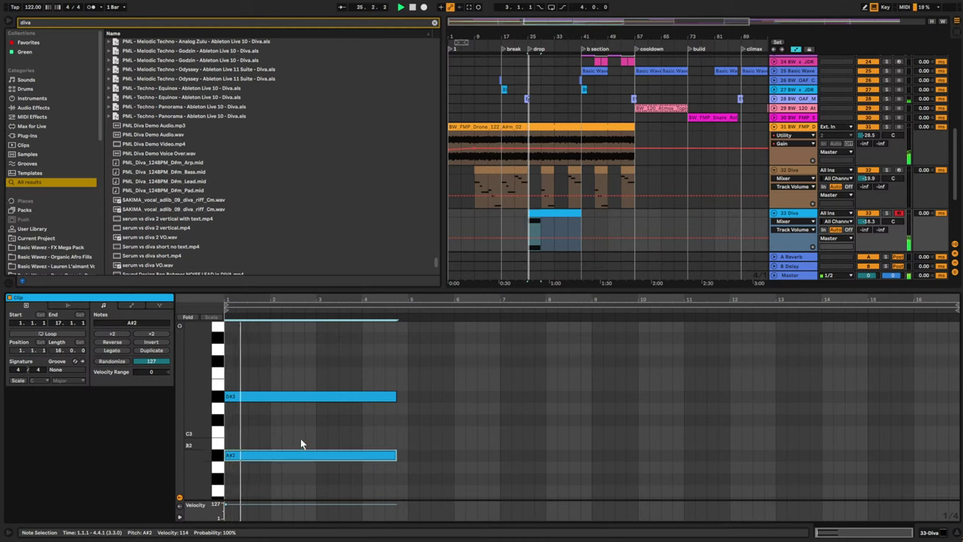
- Move the D#3 note to C#3 and lengthen both notes to end at bar 5
drag(281, 400, 284, 422)
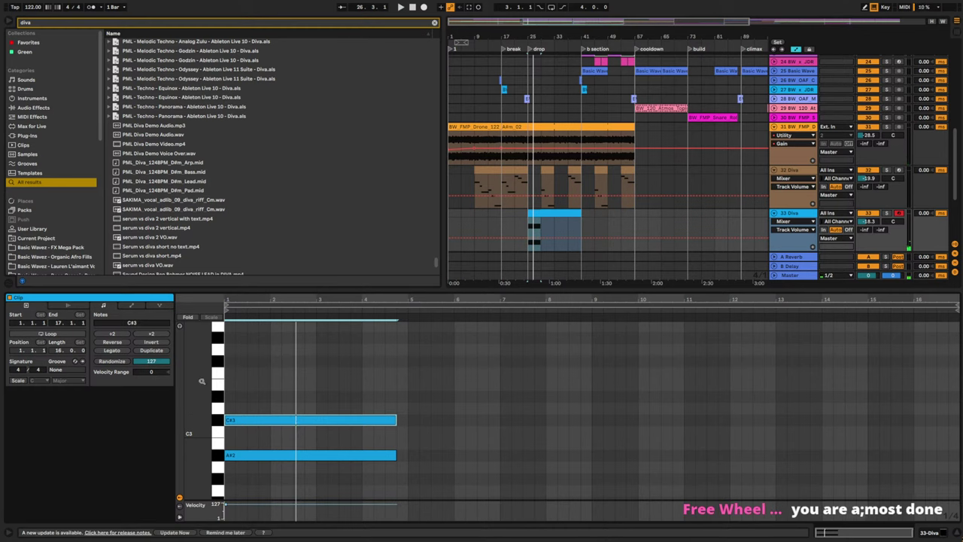
drag(201, 383, 180, 387)
key(space)
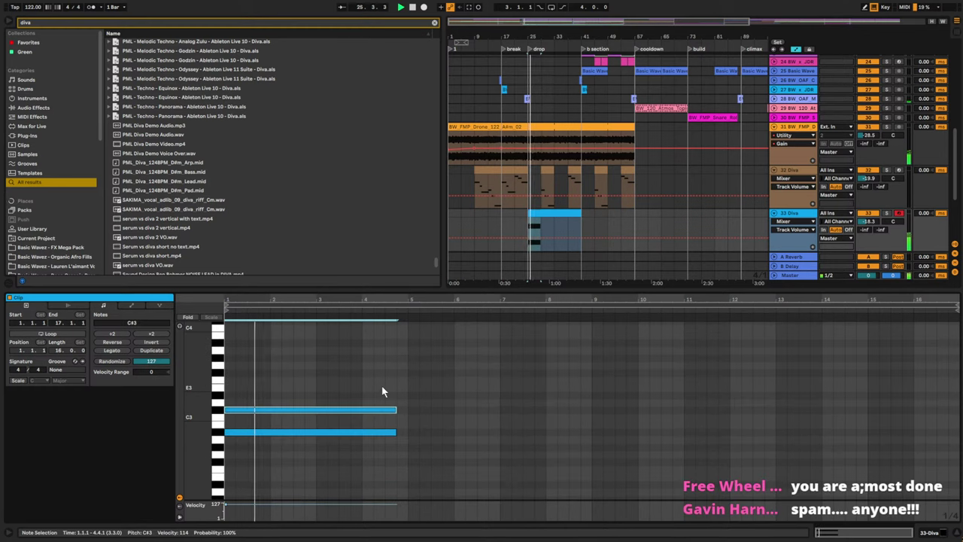
shift+click(387, 433)
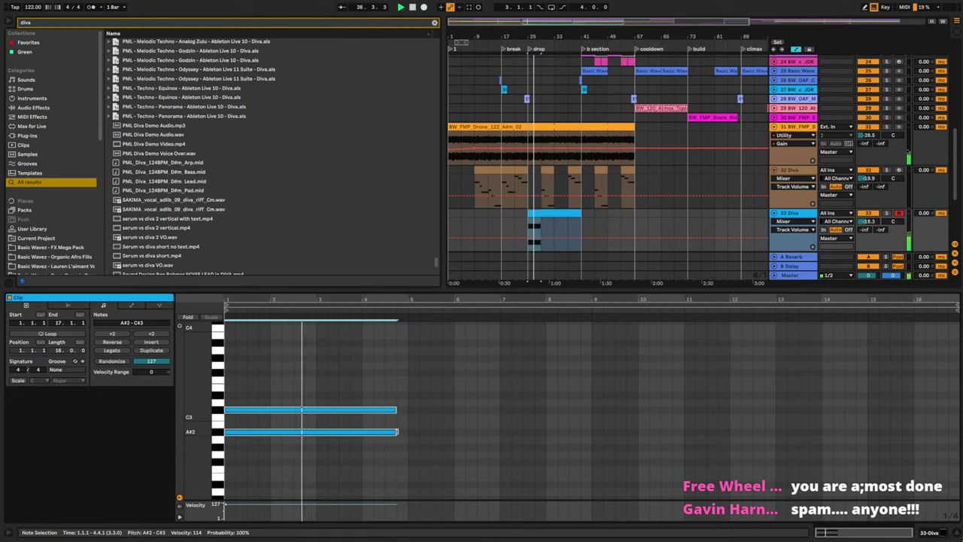
drag(396, 432, 409, 432)
- Duplicate the A#2 and C#3 notes into bars 5 to 8 and move the lower copy to F#2
scroll(564, 215, down, 3)
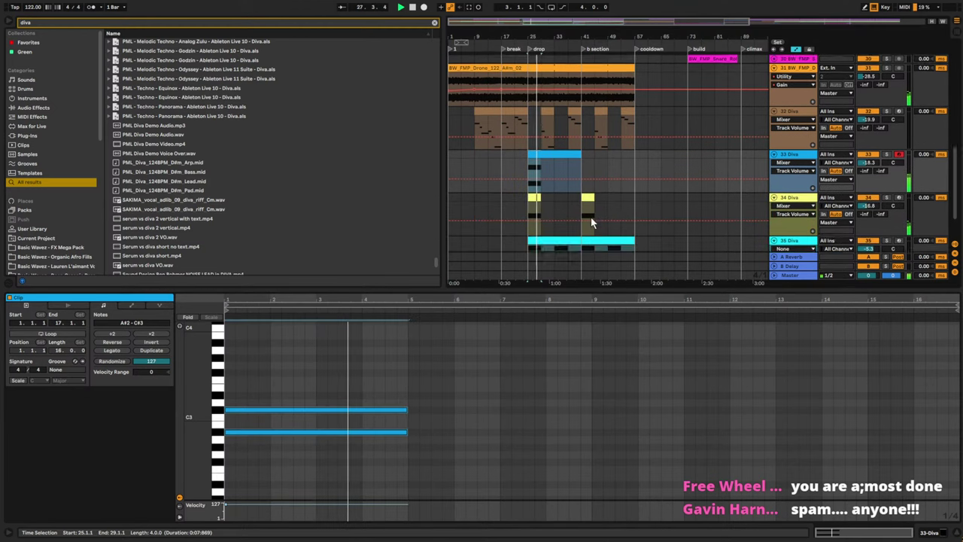
key(ctrl+d)
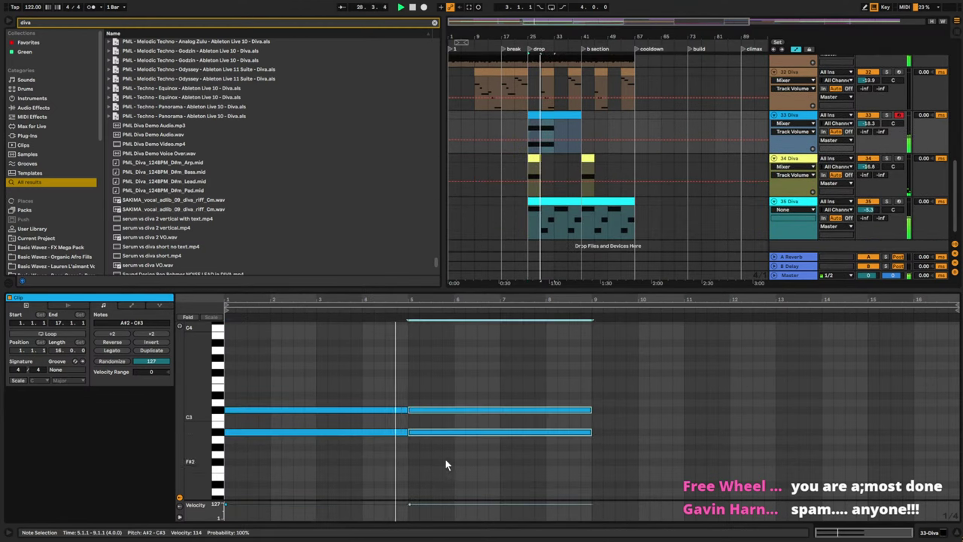
drag(432, 433, 444, 464)
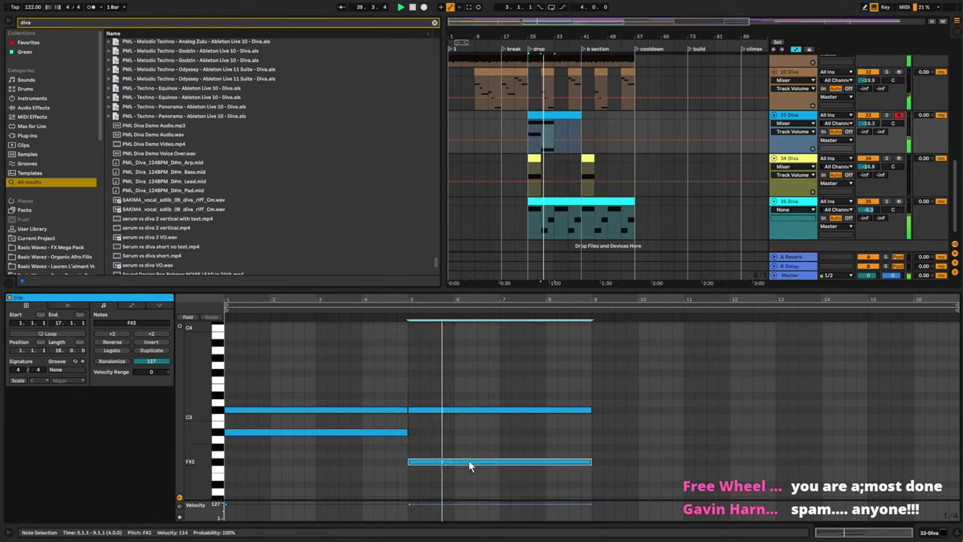
- Shorten the F#2 note to two bars and place a two-bar copy at G#2 starting at bar 7
drag(590, 463, 523, 449)
key(ctrl+d)
click(516, 453)
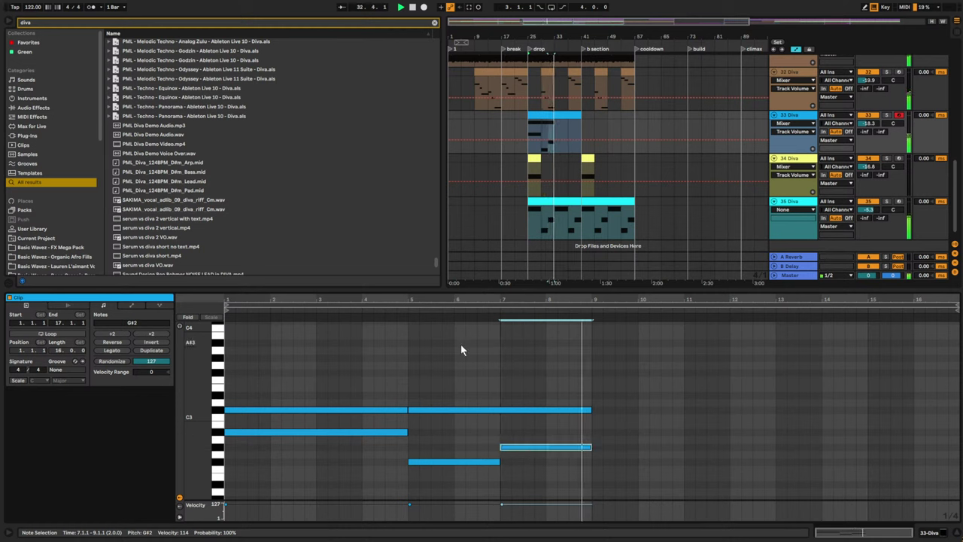
- Add F3 notes over bars 1 to 8 above the existing chords and raise the C#3 note in bars 5 to 8 to D#3
click(279, 410)
drag(279, 410, 284, 381)
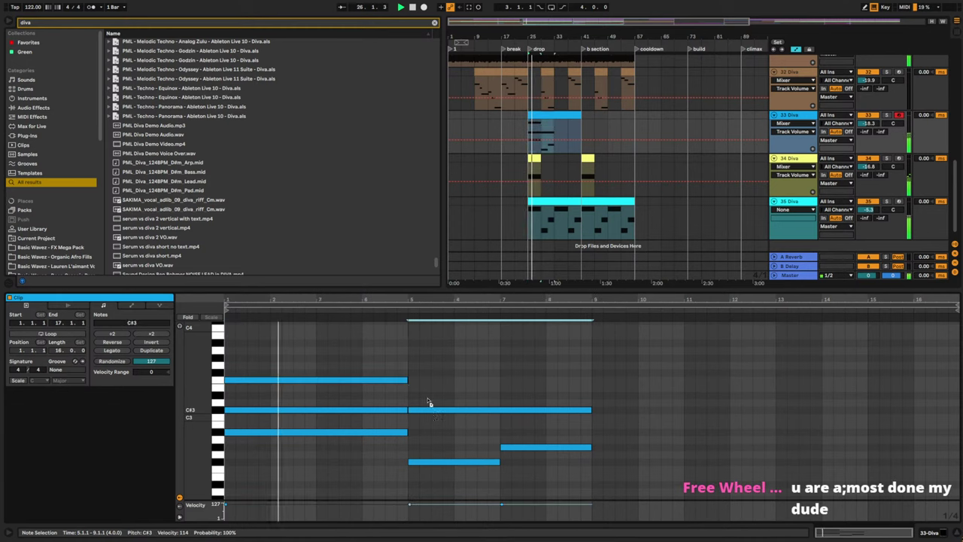
key(ctrl+d)
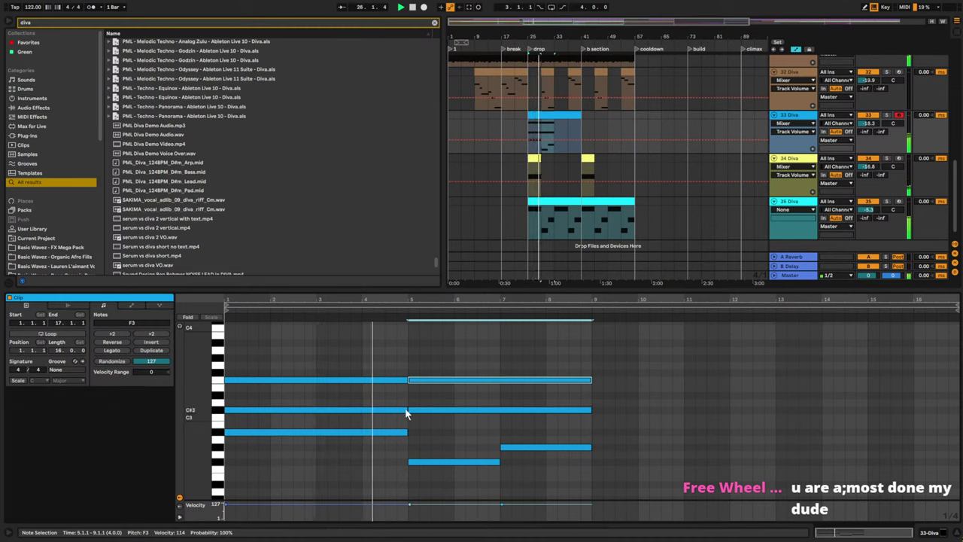
drag(409, 410, 423, 398)
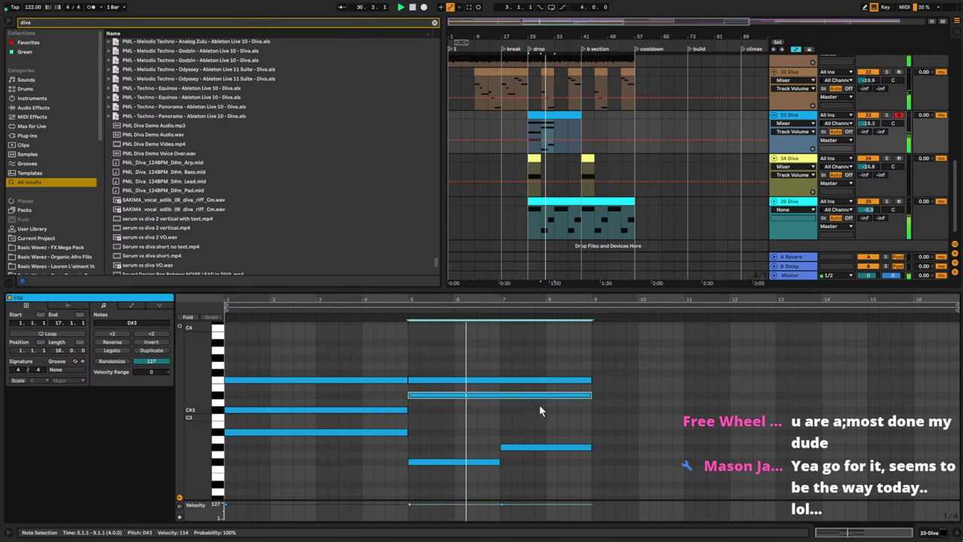
mouse_move(592, 395)
mouse_down()
mouse_move(547, 397)
mouse_move(586, 403)
mouse_up()
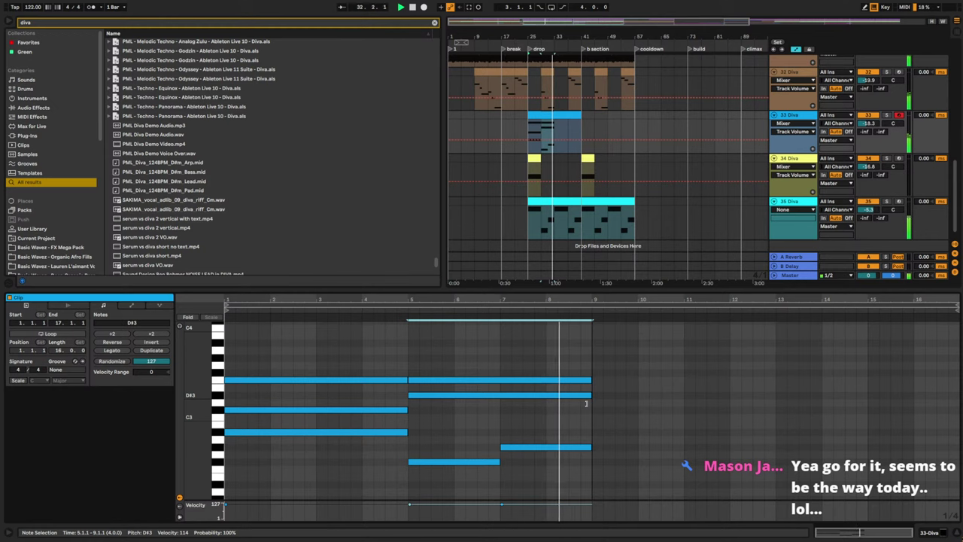
- Duplicate all notes of bars 1 to 8 into bars 9 to 16 and play the clip from its start
drag(314, 348, 595, 480)
key(ctrl+d)
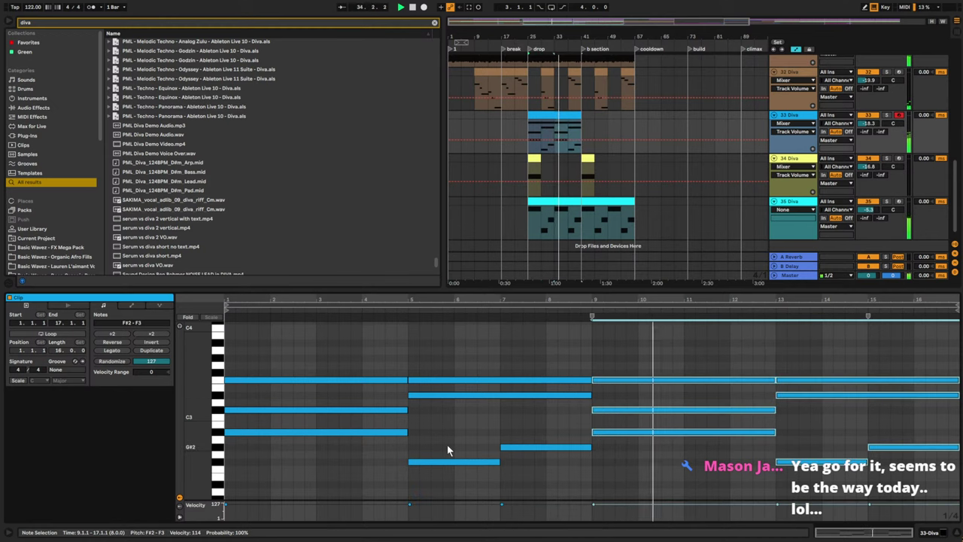
key(space)
key(space)
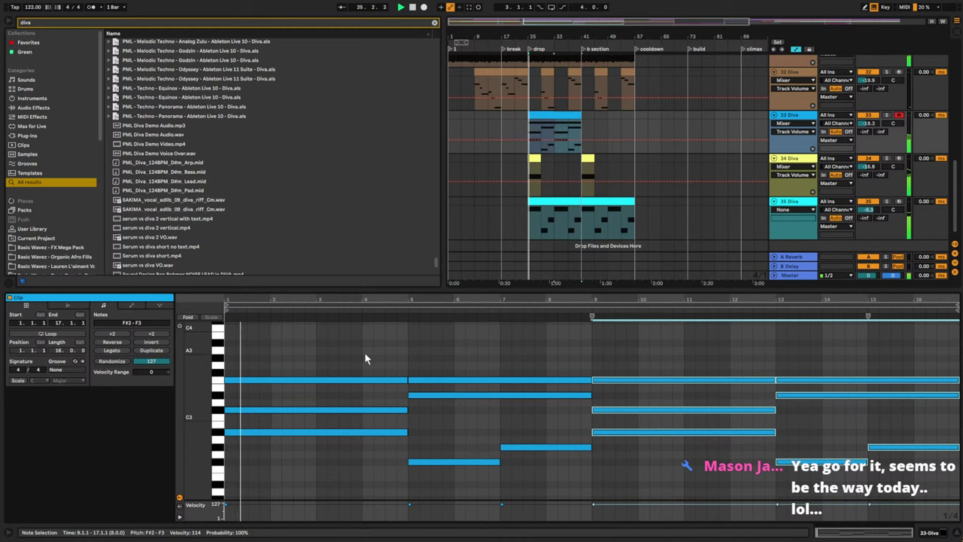
- Reopen Diva on track 33, audition the Mystical and Phantasmic Frequencies pads, and load BW Visions 3 - Pad - Resonance
key(space)
double_click(790, 115)
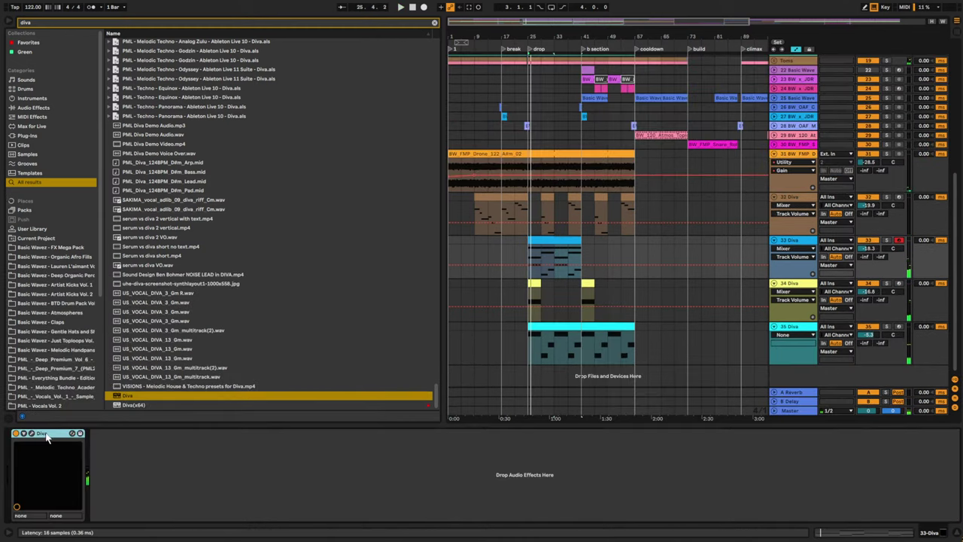
click(32, 434)
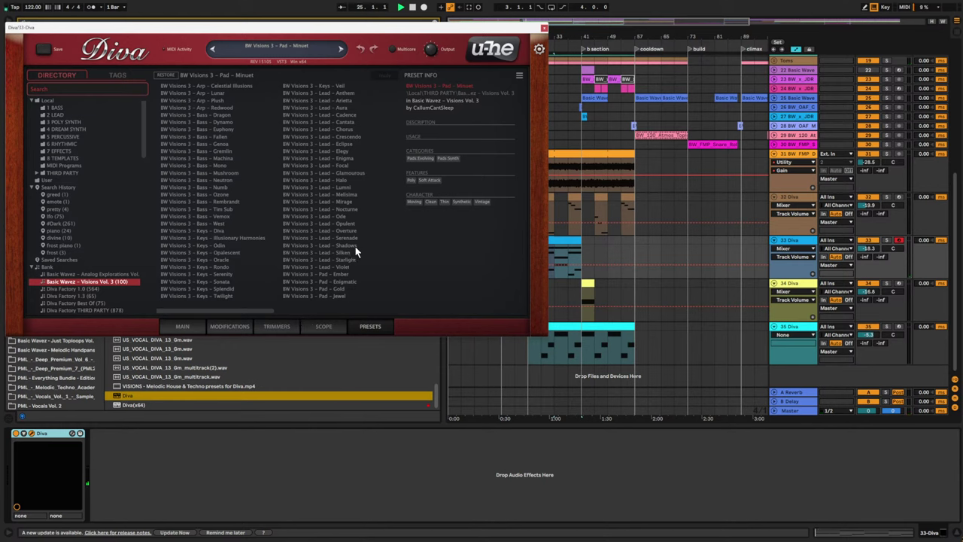
scroll(355, 246, down, 2)
click(219, 109)
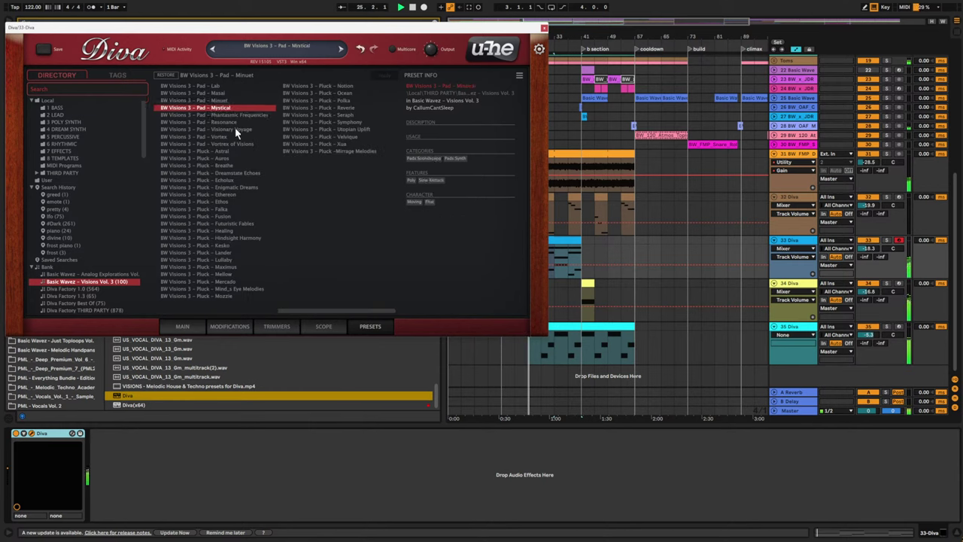
click(234, 116)
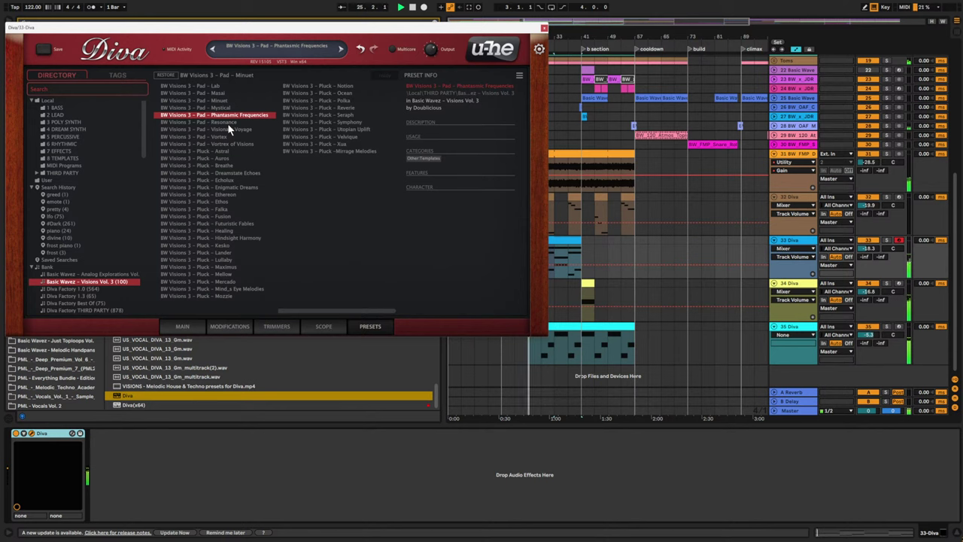
click(227, 122)
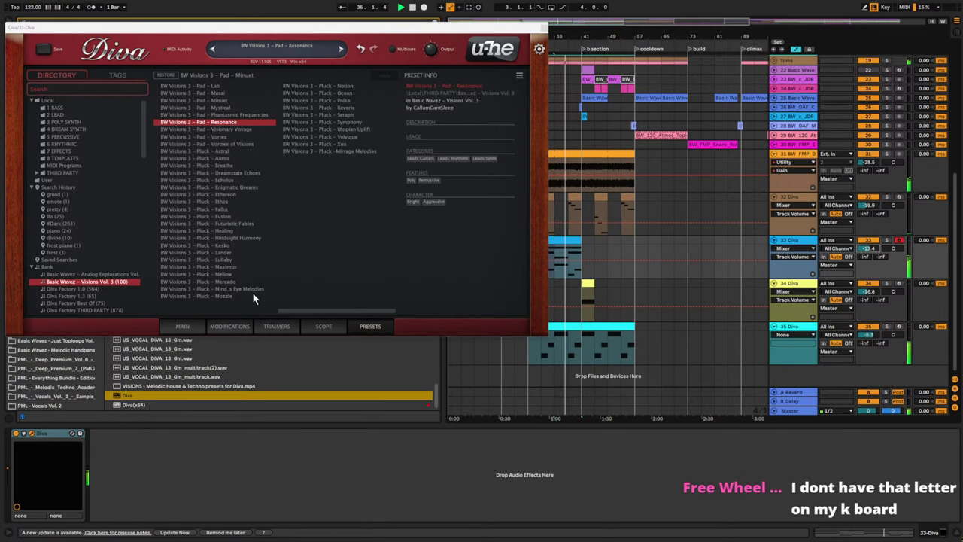
- Close the Diva window and play the arrangement from the drop marker, stopping after a short listen
click(544, 28)
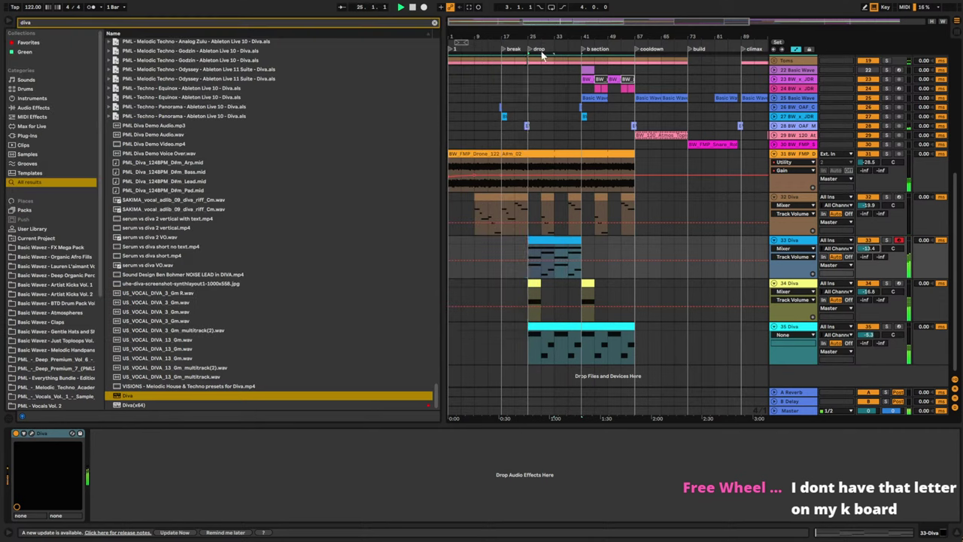
click(530, 51)
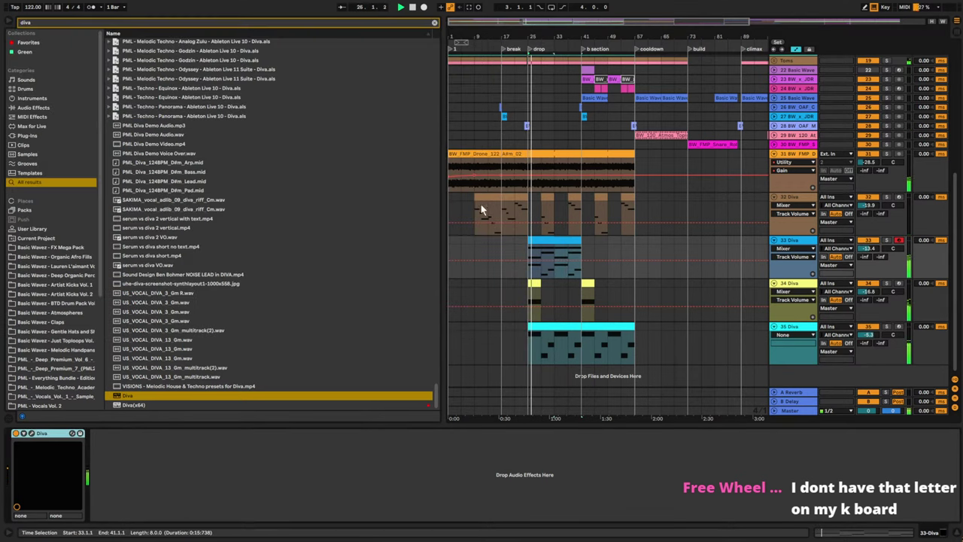
key(space)
- Search the browser for LFOTool and load LFOTool_x64 after Diva on track 33
click(434, 23)
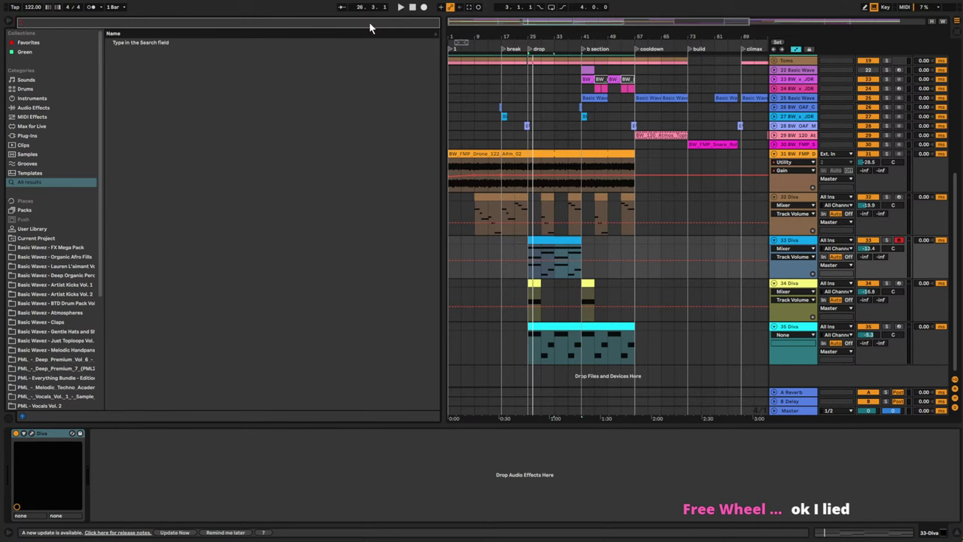
text(lfotool)
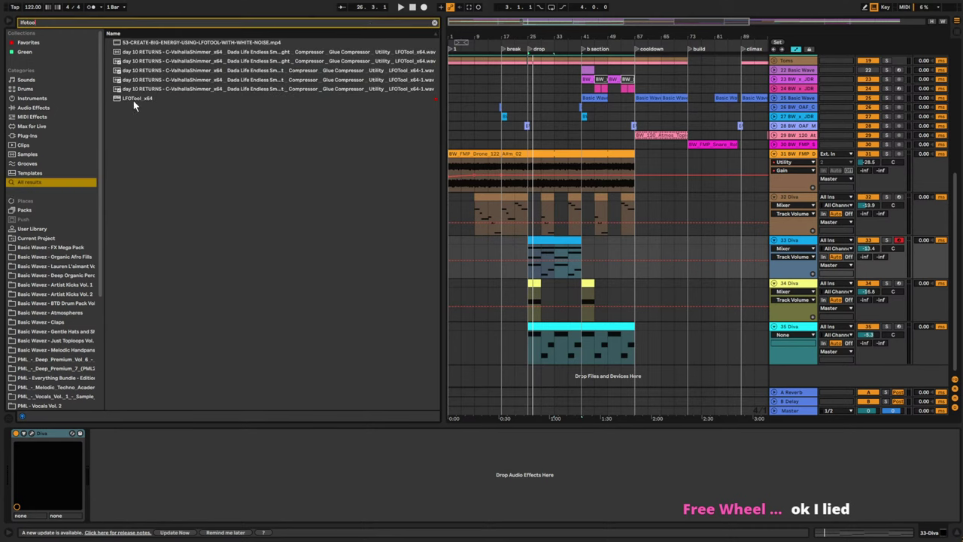
double_click(133, 100)
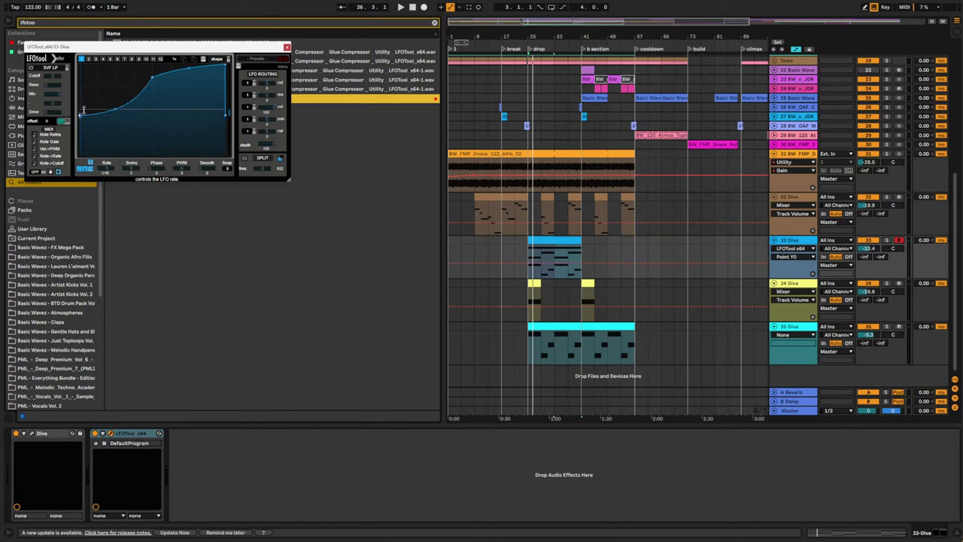
- Reshape the LFOTool curve into a steep rise at the start and a slightly sagging fall to zero, listening during playback
drag(82, 110, 166, 143)
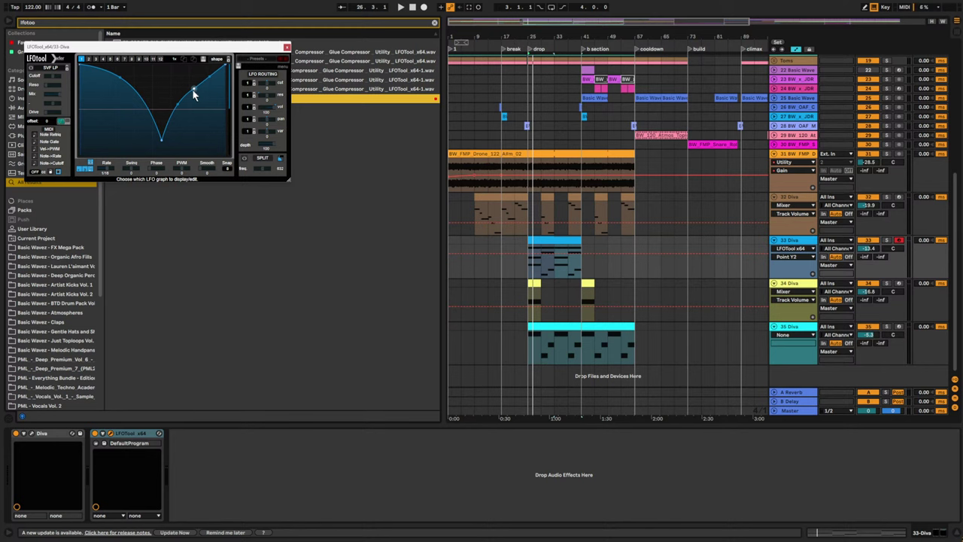
drag(225, 70, 222, 134)
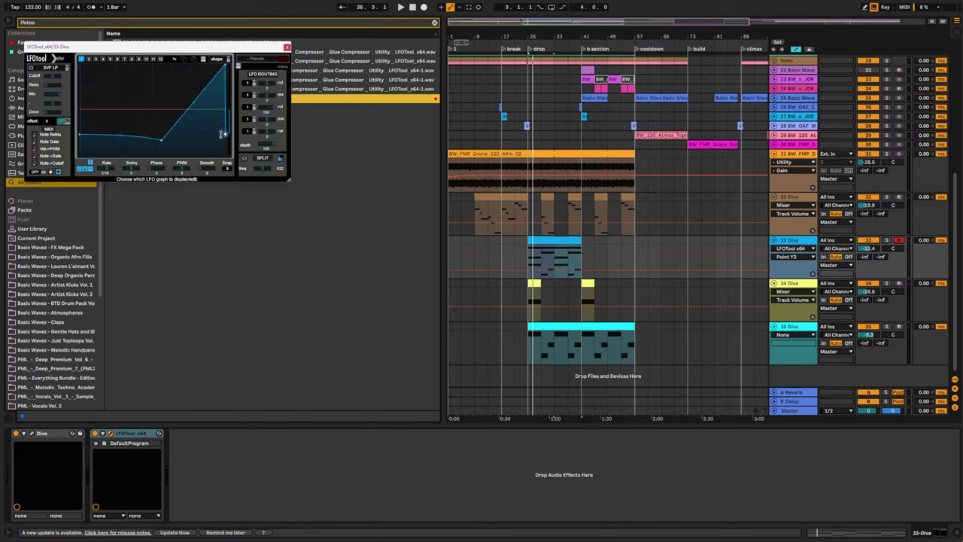
drag(164, 143, 88, 68)
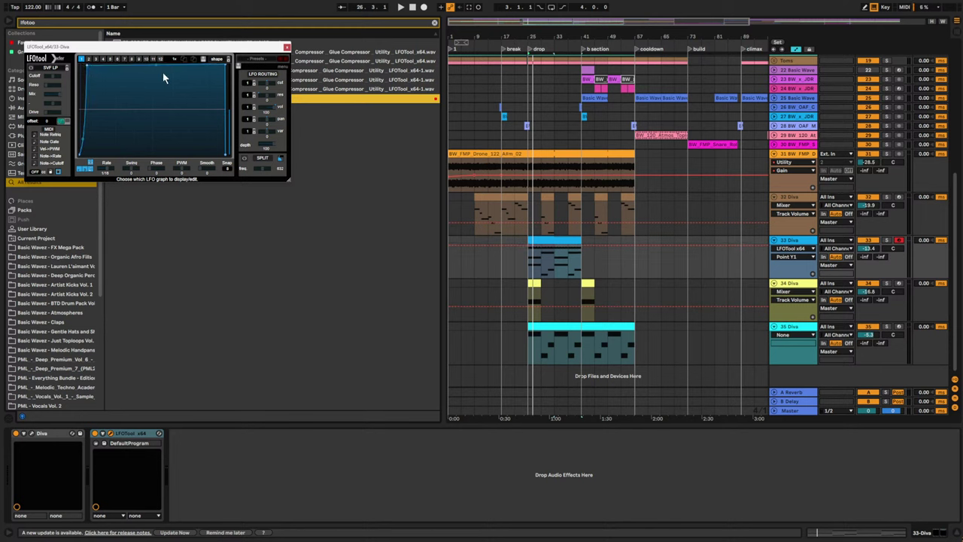
drag(225, 69, 157, 113)
key(space)
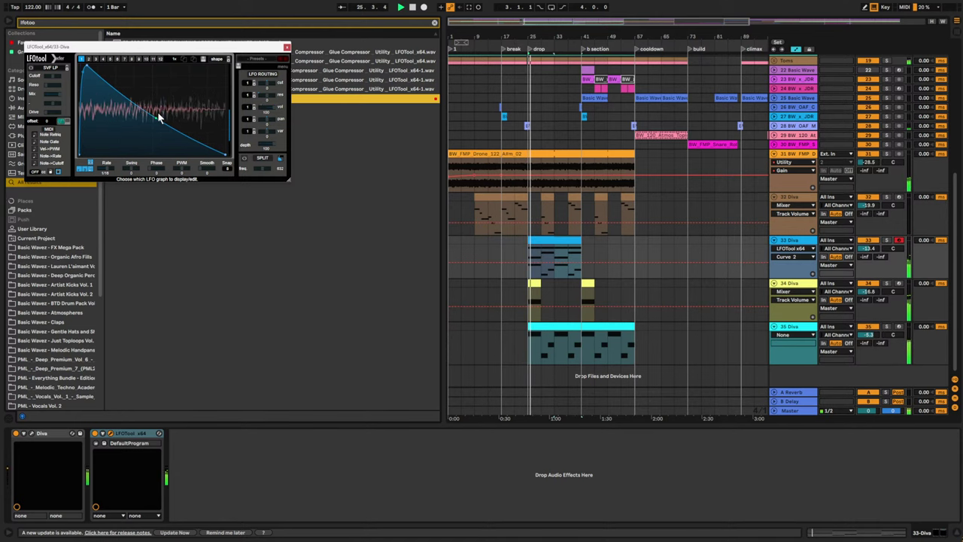
drag(157, 111, 155, 123)
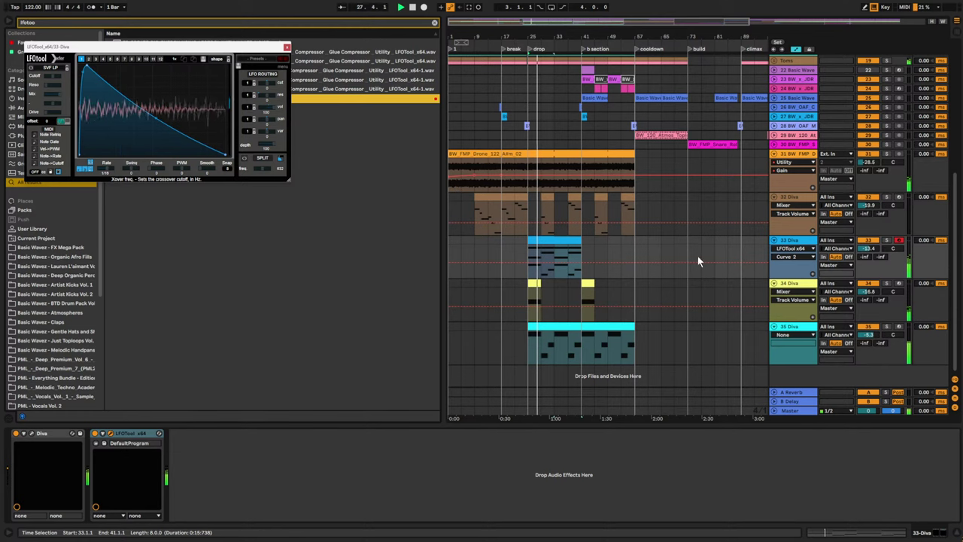
- Set track 33's volume to -8.9 dB and duplicate its chord clip into bars 41 to 56
drag(868, 248, 869, 228)
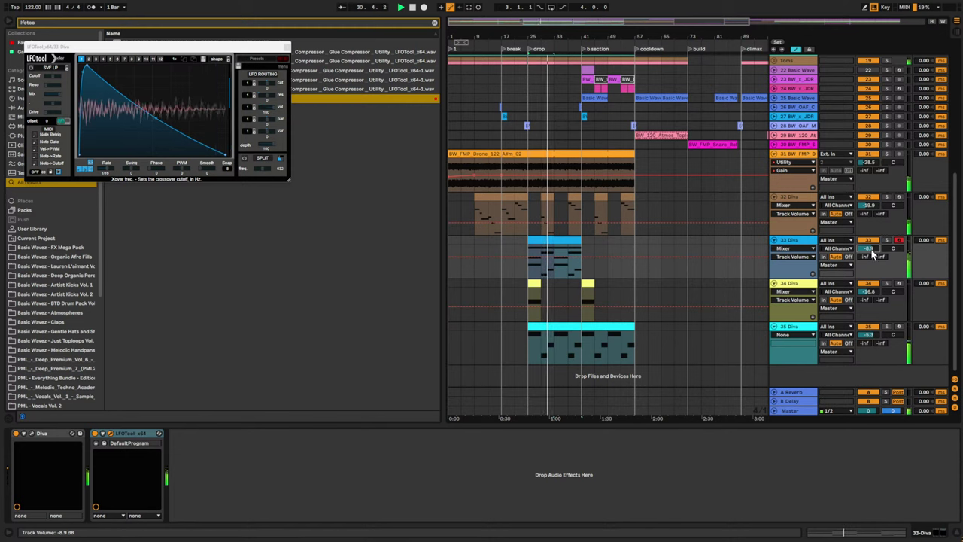
click(563, 320)
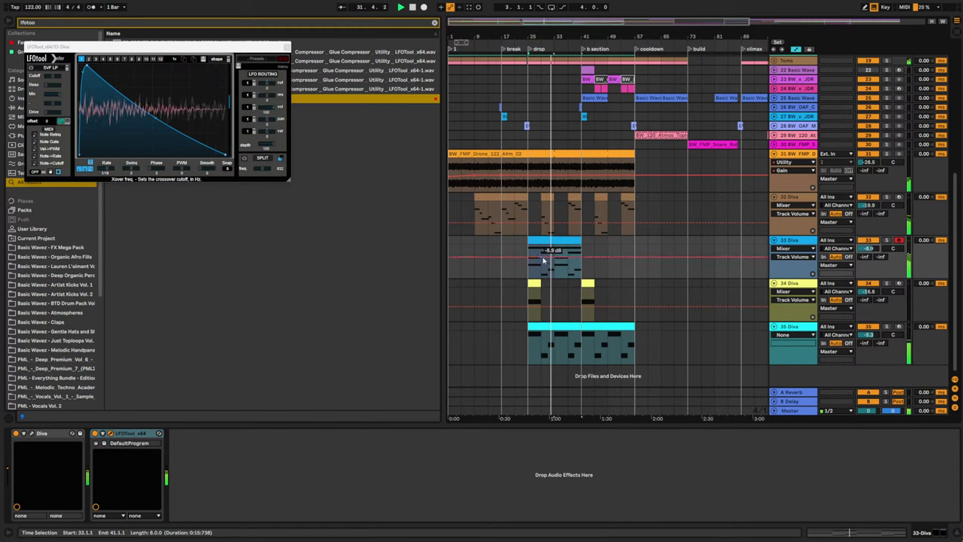
key(ctrl+d)
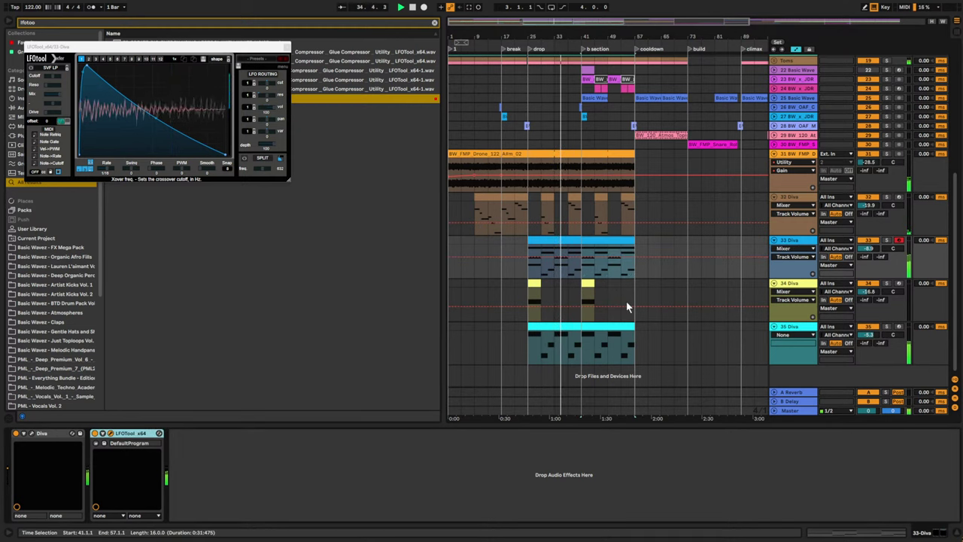
- Reduce the overall LFO depth in LFOTool on track 33 while the chords play
click(609, 252)
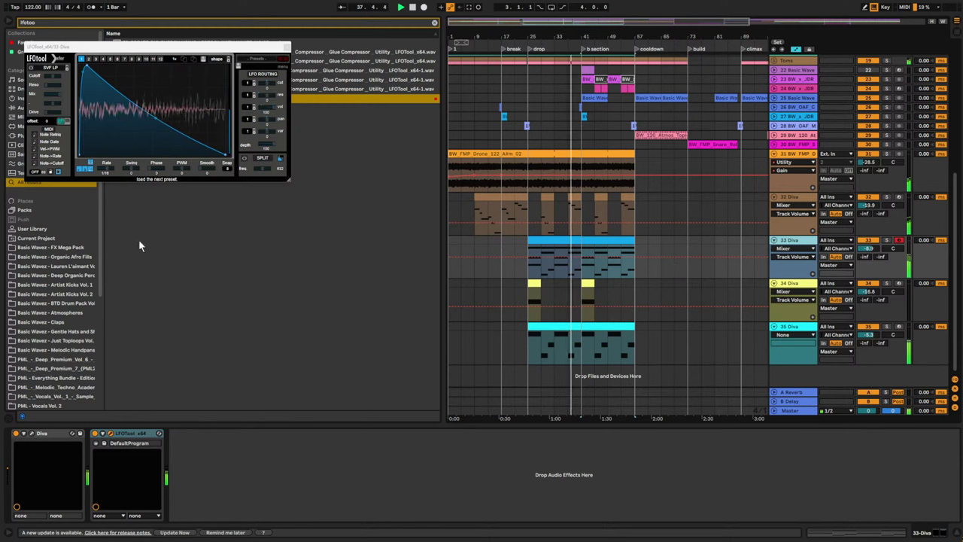
drag(270, 144, 247, 145)
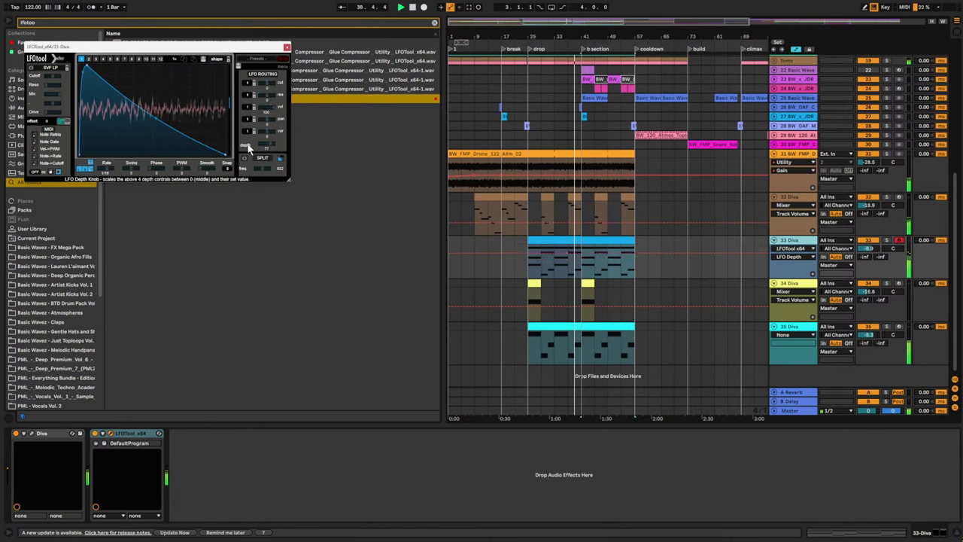
drag(188, 140, 217, 143)
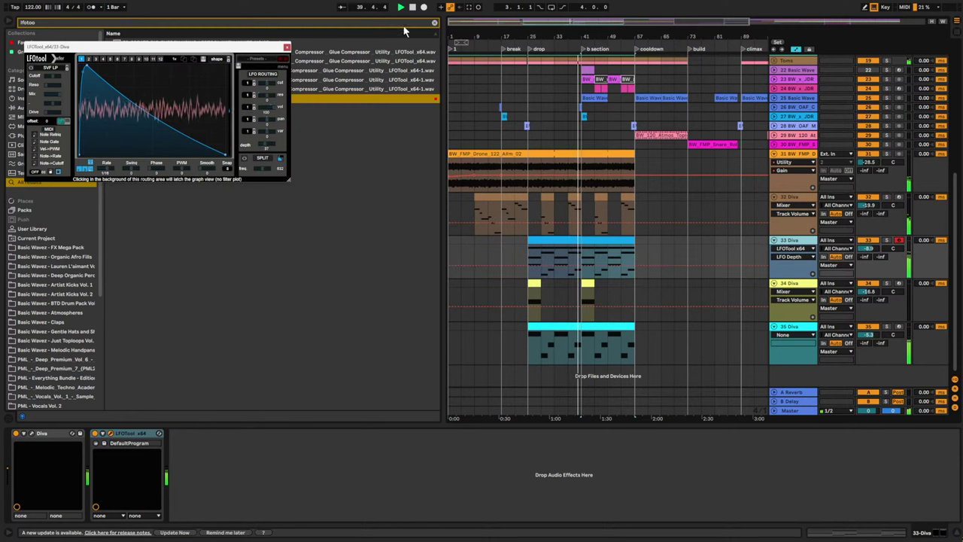
- Close LFOTool and add EQ Eight to track 33 with a low cut on band 1 and a high cut on band 8 at 303 Hz
click(434, 23)
click(282, 50)
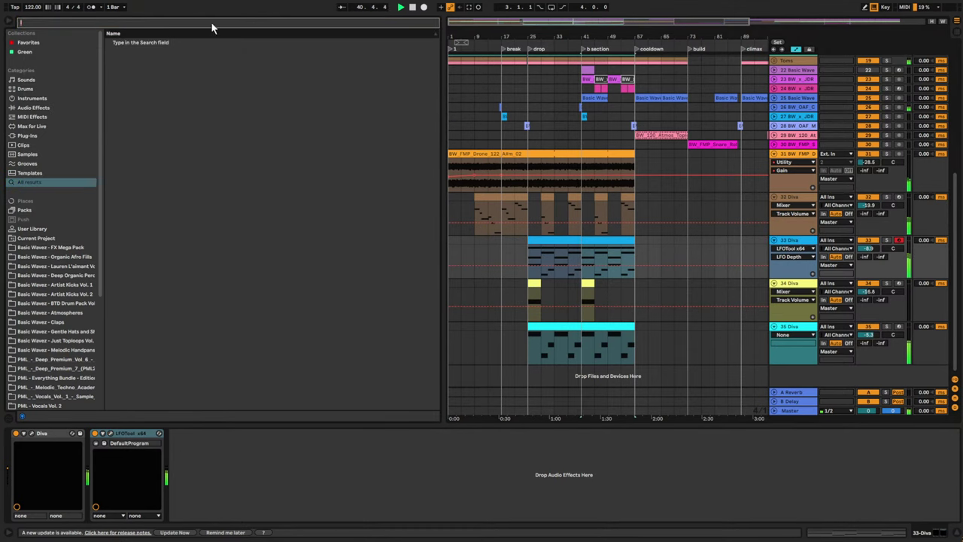
text(eq)
double_click(136, 52)
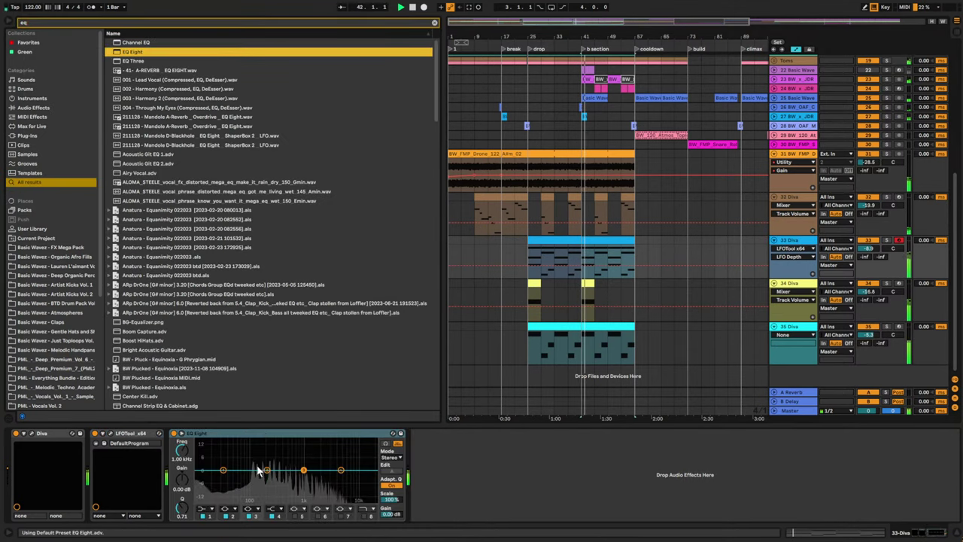
click(203, 466)
click(203, 458)
drag(224, 476, 255, 477)
click(365, 517)
drag(372, 476, 276, 480)
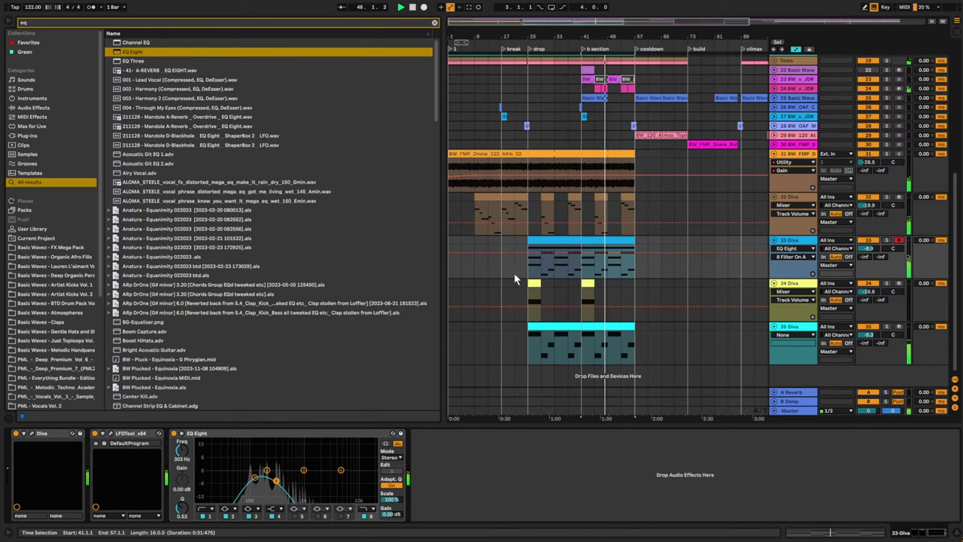
- Fine-tune the EQ Eight cutoffs, moving the band 1 low cut to 284 Hz and the band 8 high cut to 325 Hz
click(277, 480)
drag(182, 450, 182, 455)
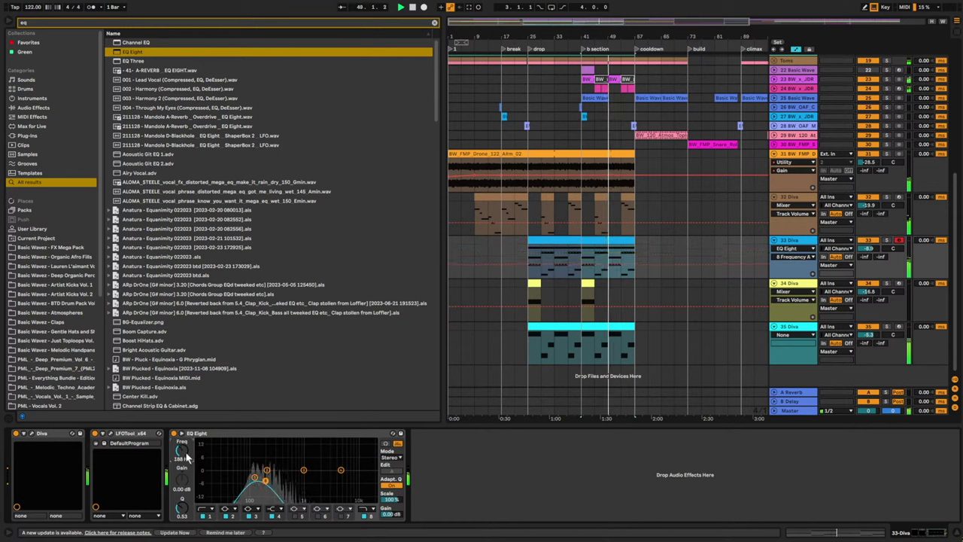
drag(255, 477, 275, 471)
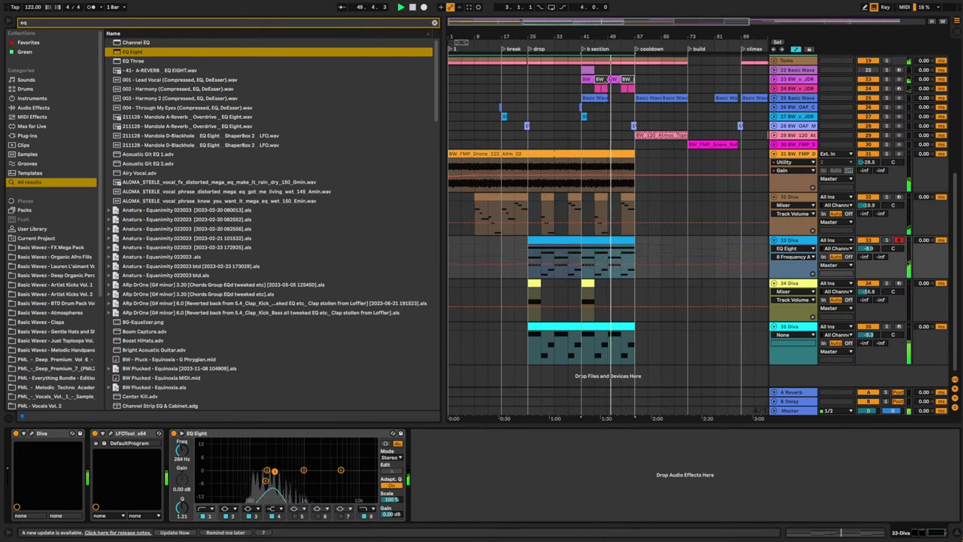
click(266, 481)
drag(182, 454, 182, 443)
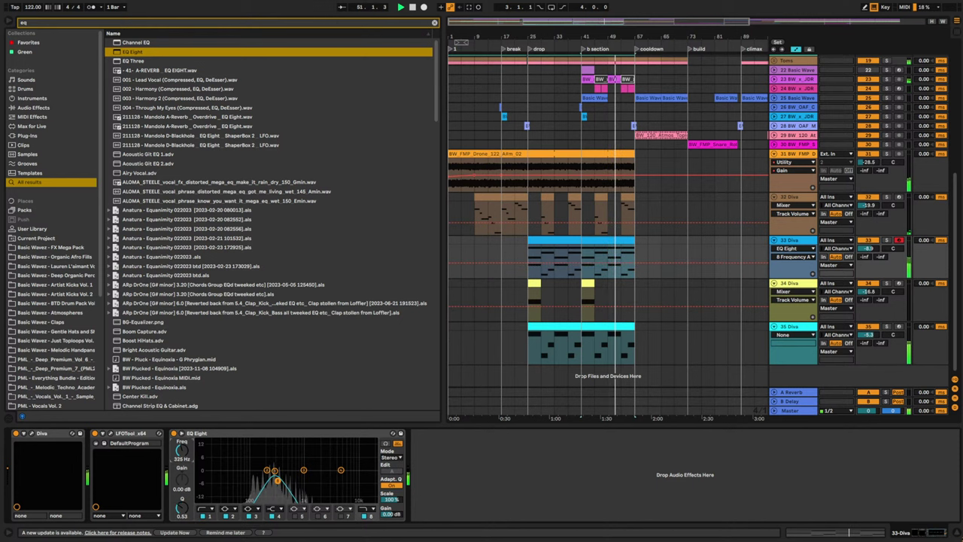
- Automate track 33's band 8 frequency to rise from 325 Hz at bar 25 to 10.2 kHz at bar 41, and play from the drop
key(space)
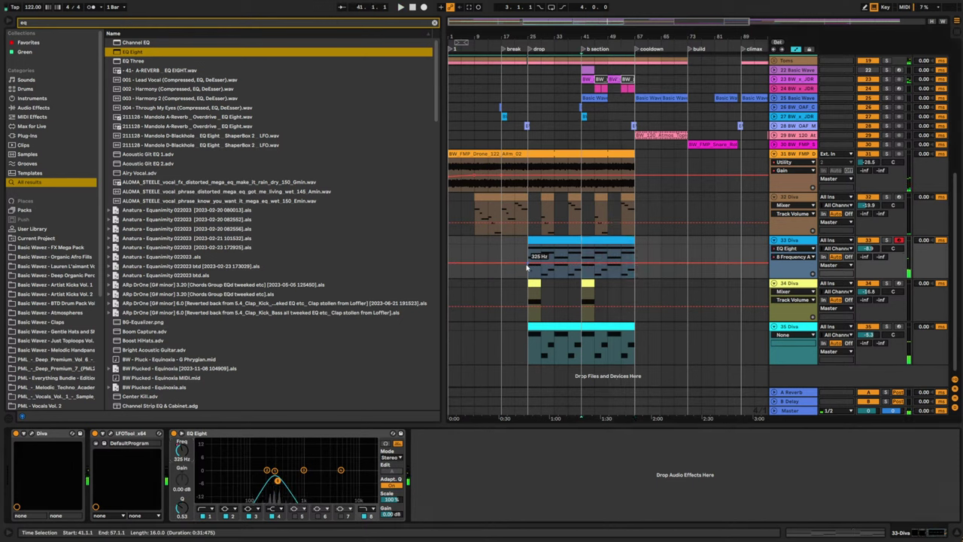
drag(585, 267, 585, 247)
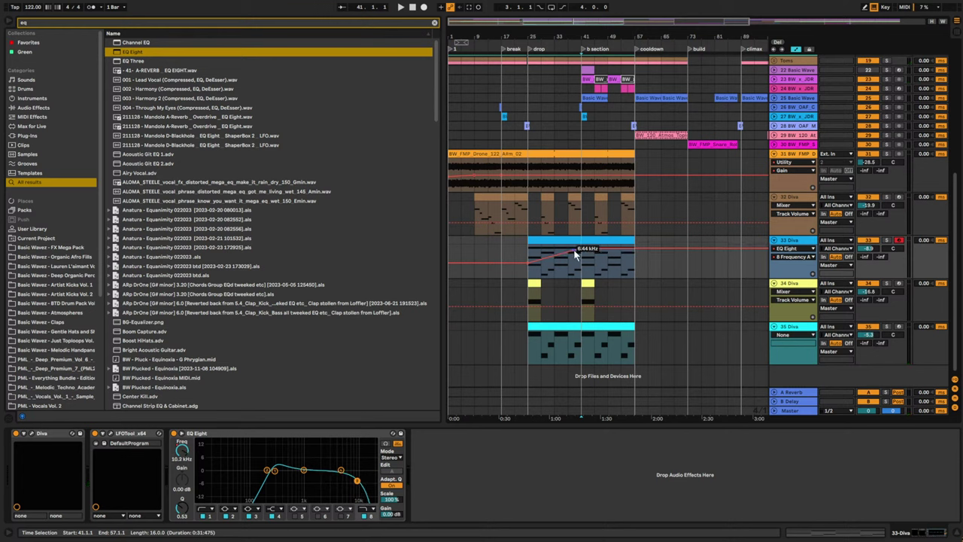
click(529, 252)
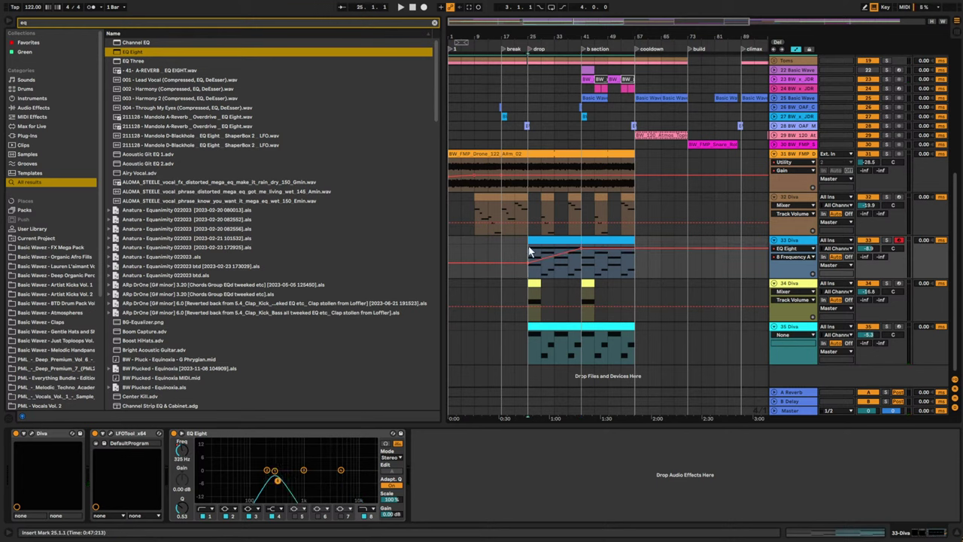
key(space)
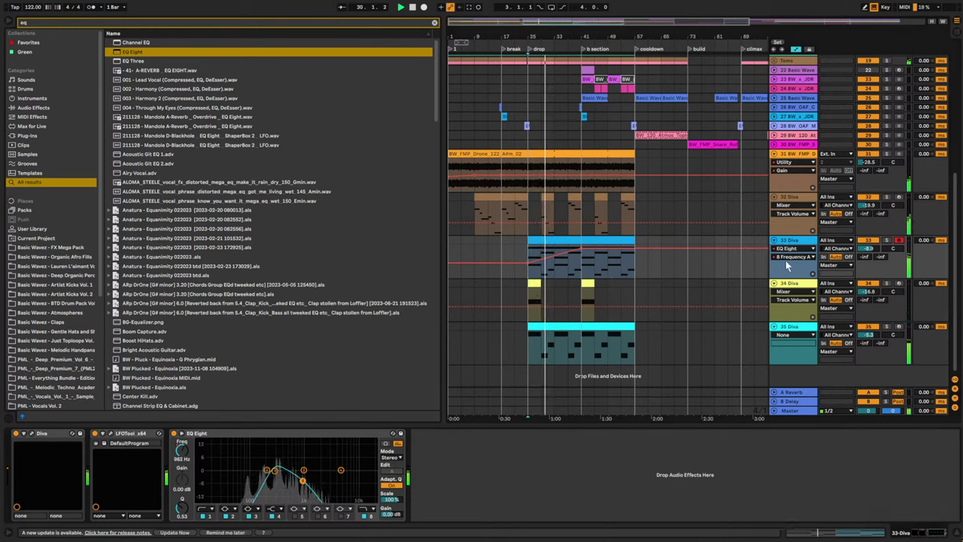
- Insert a MIDI track below track 33 with an empty four-bar clip at bar 25, and set track 33's volume to -9.4 dB
click(796, 242)
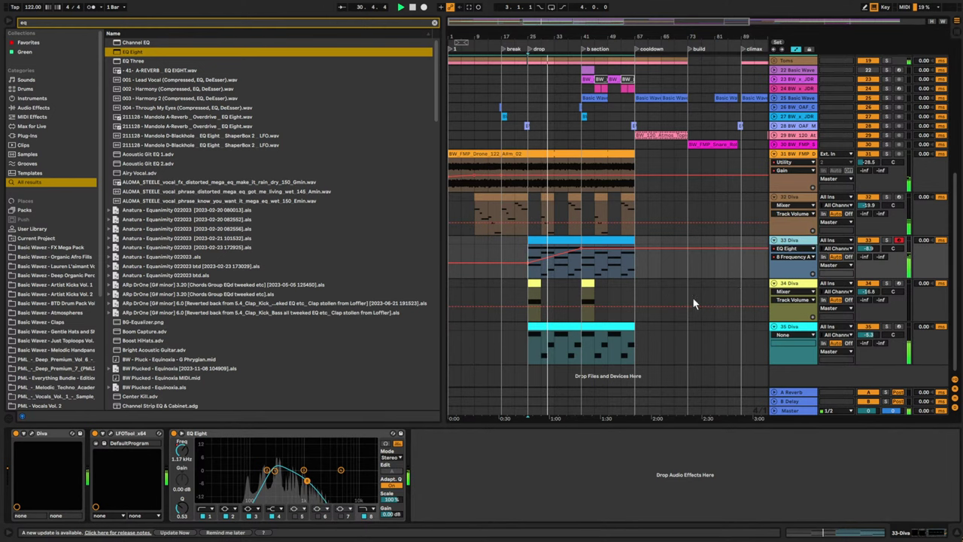
key(ctrl+shift+t)
double_click(530, 286)
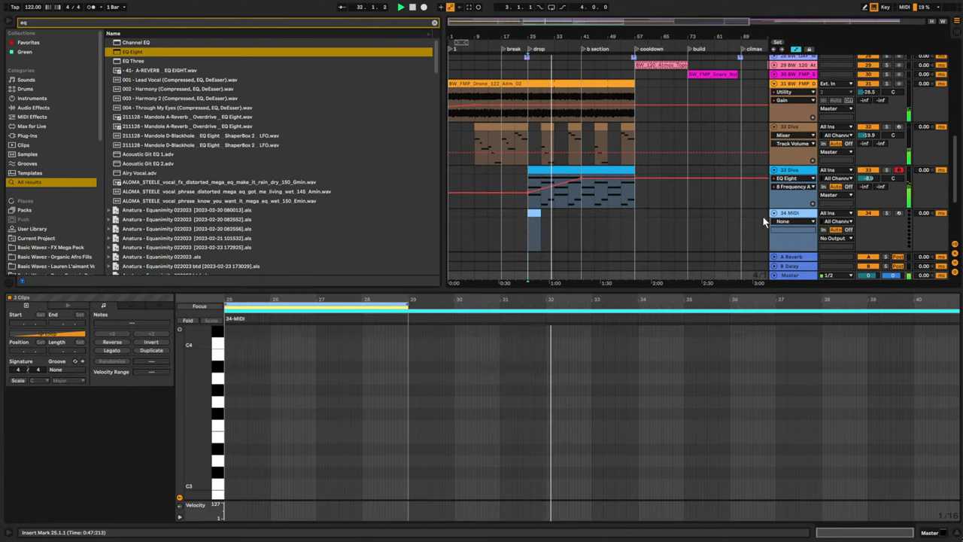
double_click(793, 213)
double_click(535, 241)
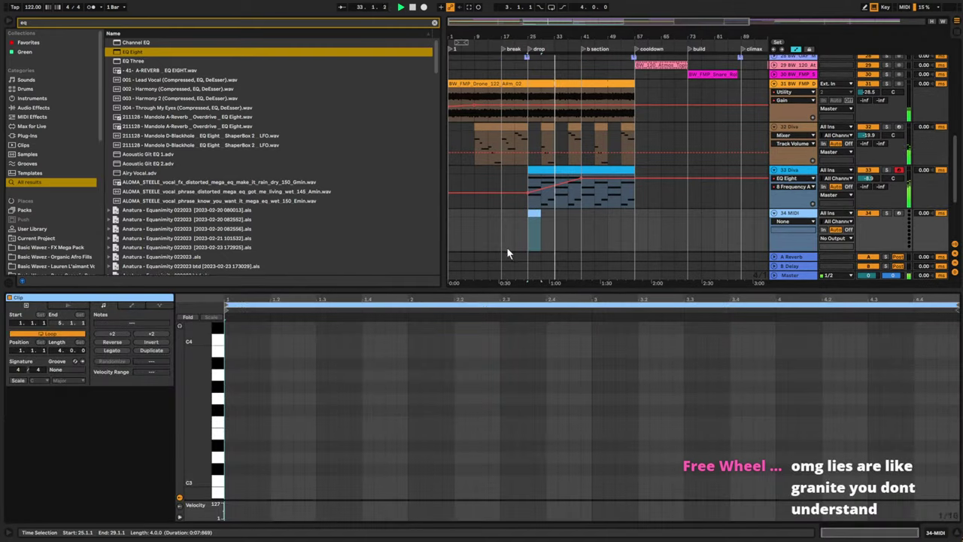
drag(873, 186, 873, 189)
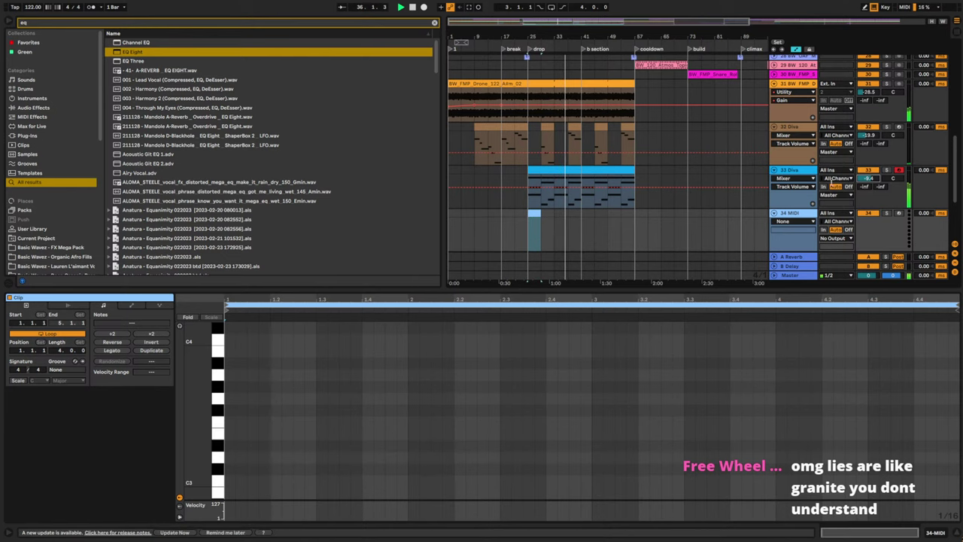
- Try a G#3 copy of the top chord note over bars 13 to 16 of the track 33 clip, and delete it
double_click(792, 170)
double_click(549, 199)
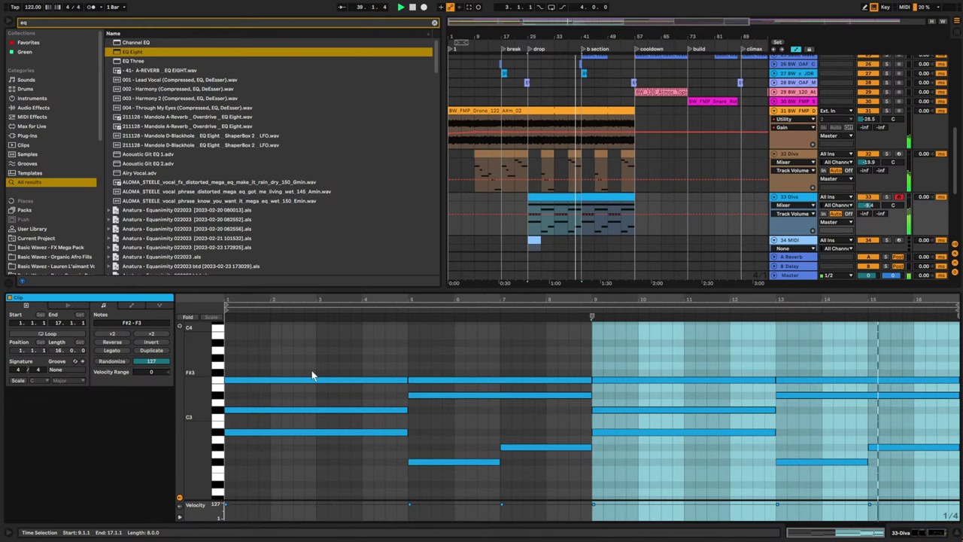
click(886, 382)
drag(909, 382, 910, 362)
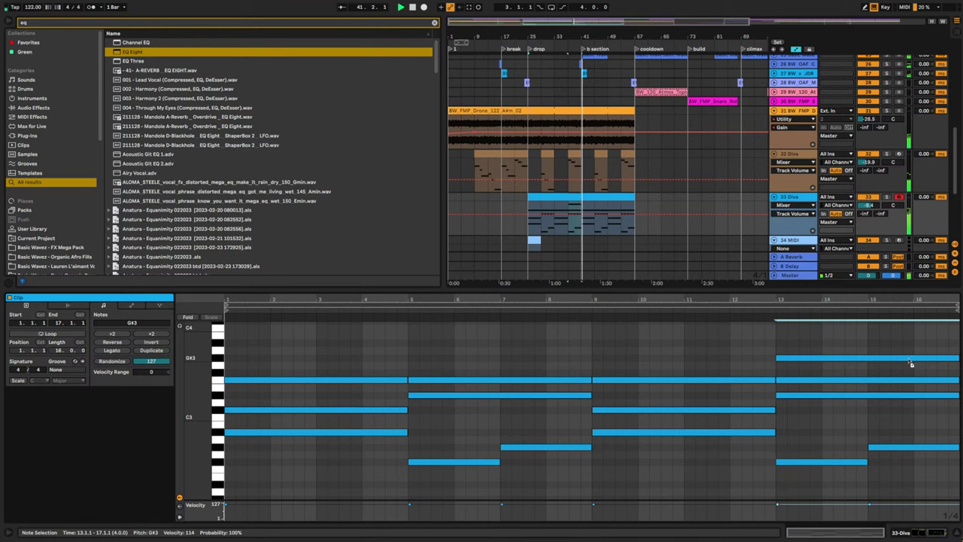
key(Delete)
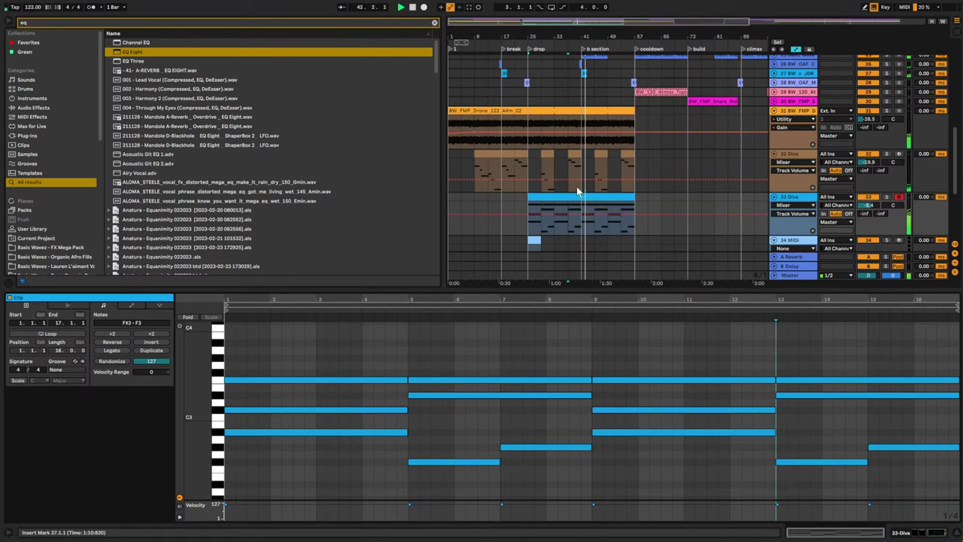
- Add the stock Reverb after EQ Eight on track 33 and set its Dry/Wet to 63%
double_click(802, 198)
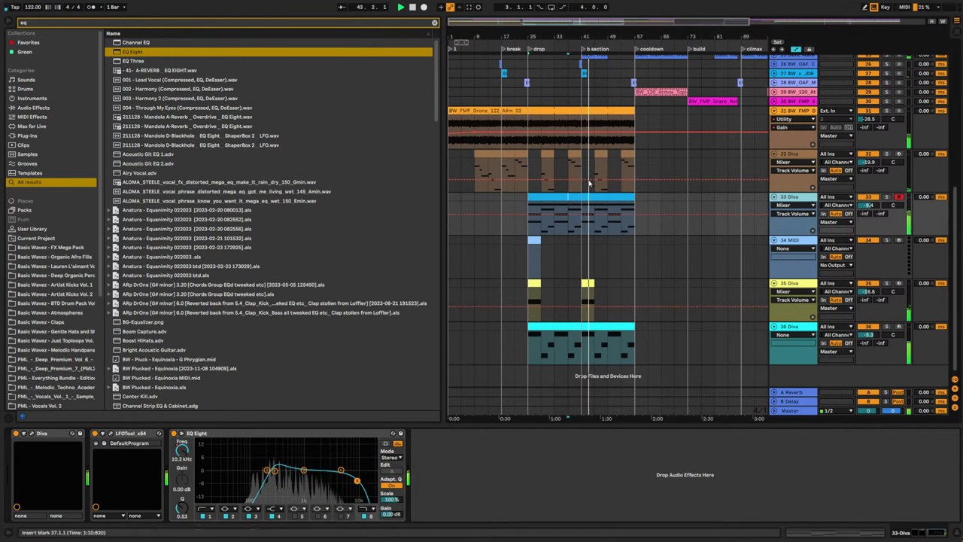
click(435, 23)
text(rever)
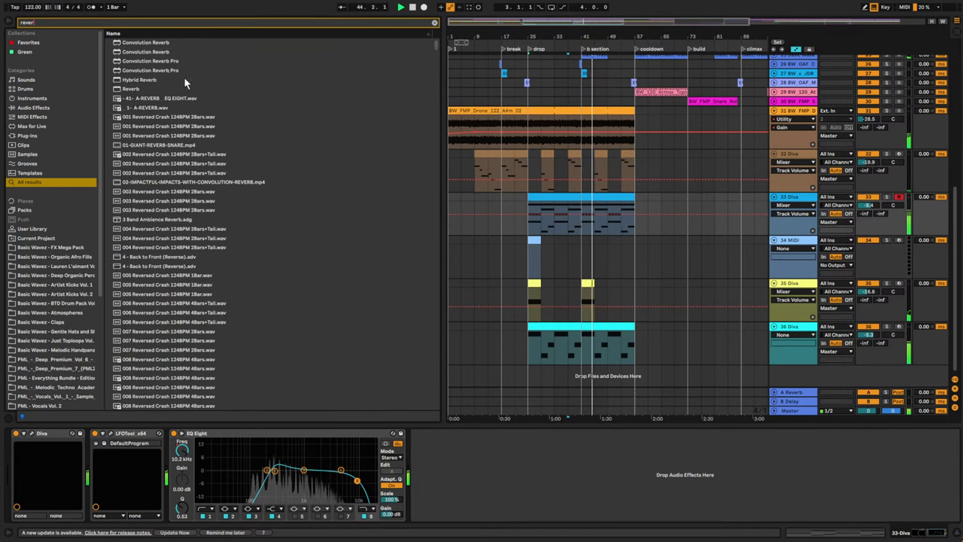
click(129, 90)
double_click(129, 90)
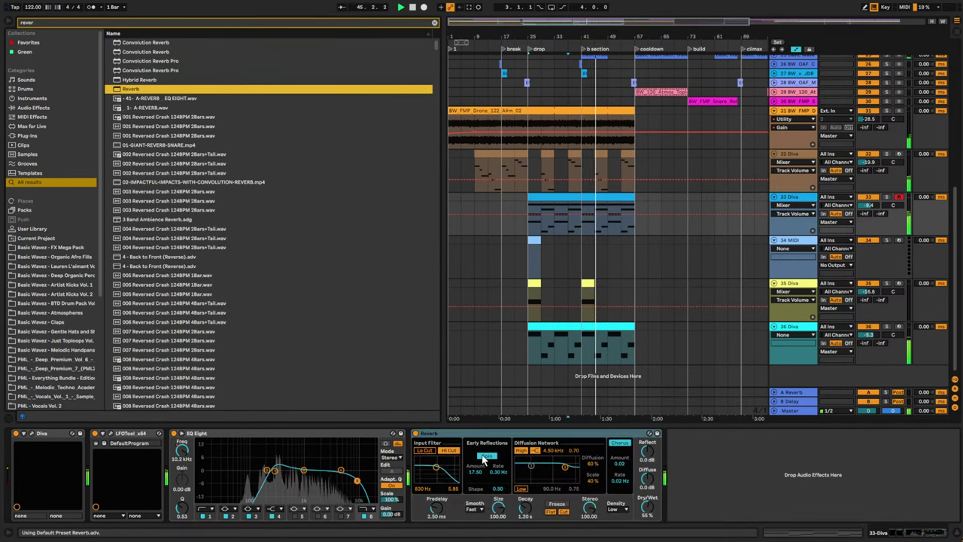
drag(648, 509, 648, 503)
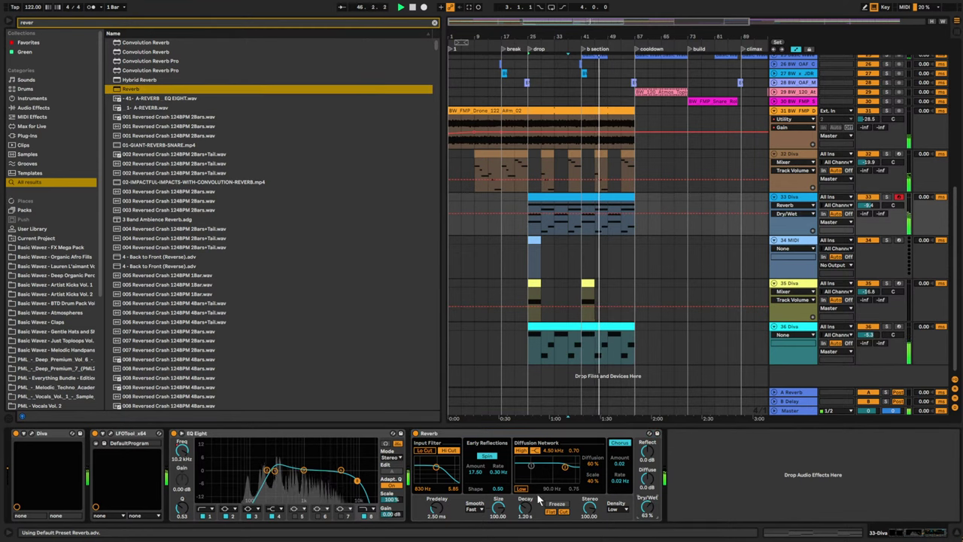
- Set track 33's Reverb decay to 1.68 s and size to 35.88, and add a second EQ Eight after it
drag(526, 511, 509, 538)
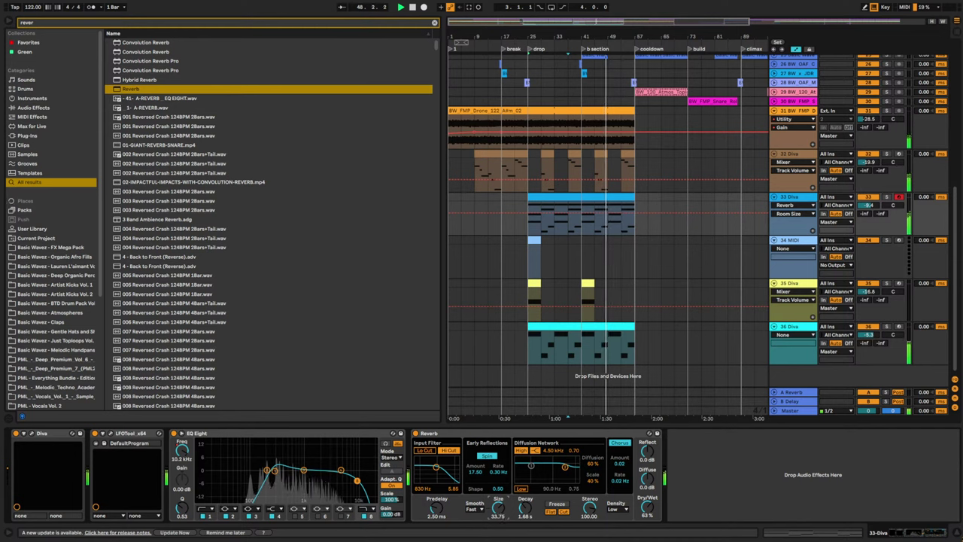
key(super+f)
key(BackSpace)
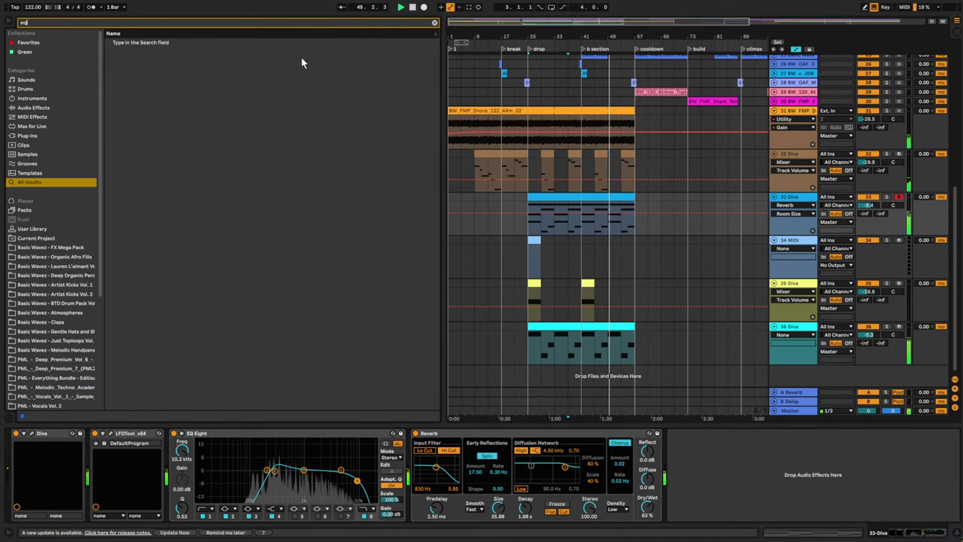
text(eq)
double_click(136, 52)
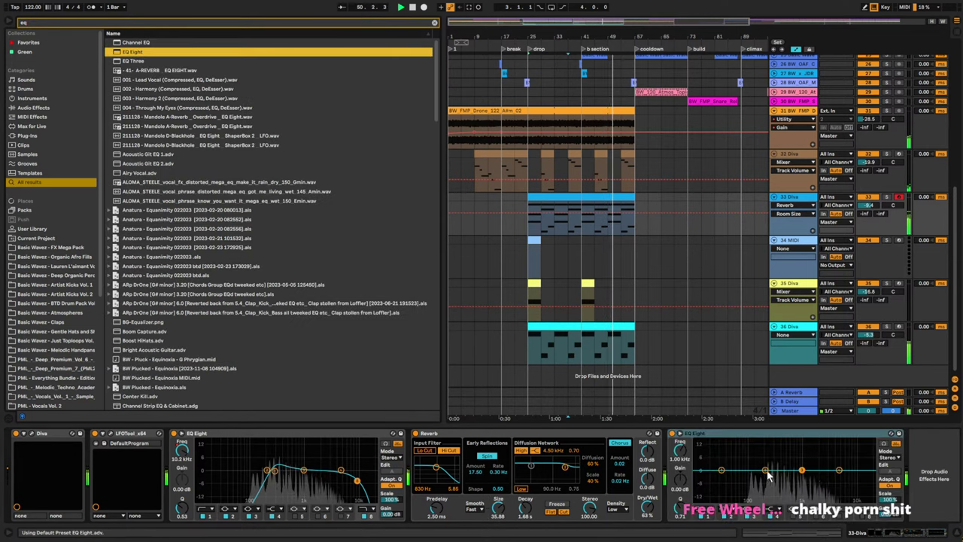
- Shape the EQ Eight after the Reverb with a -4.59 dB dip at 245 Hz and a slight boost around 2.46 kHz, and restart playback
drag(771, 484, 823, 465)
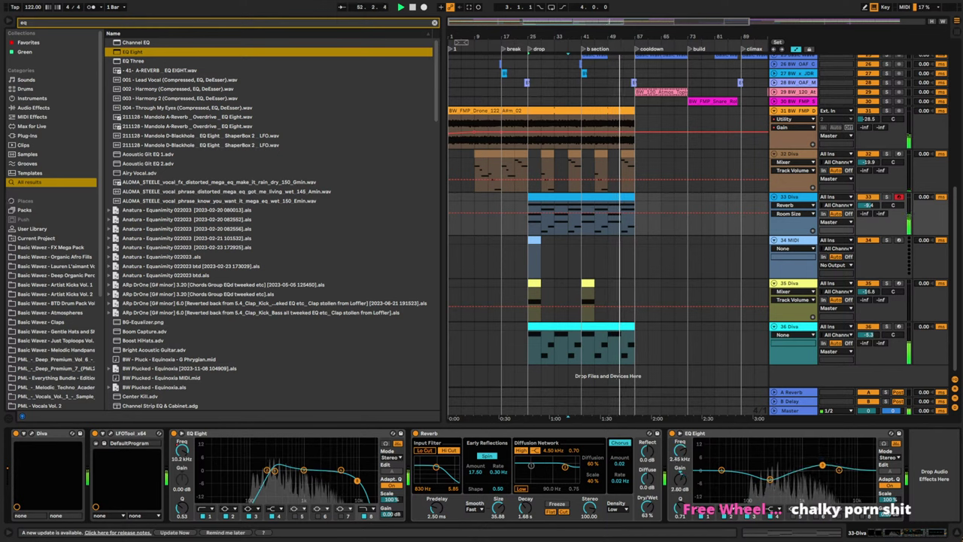
click(770, 479)
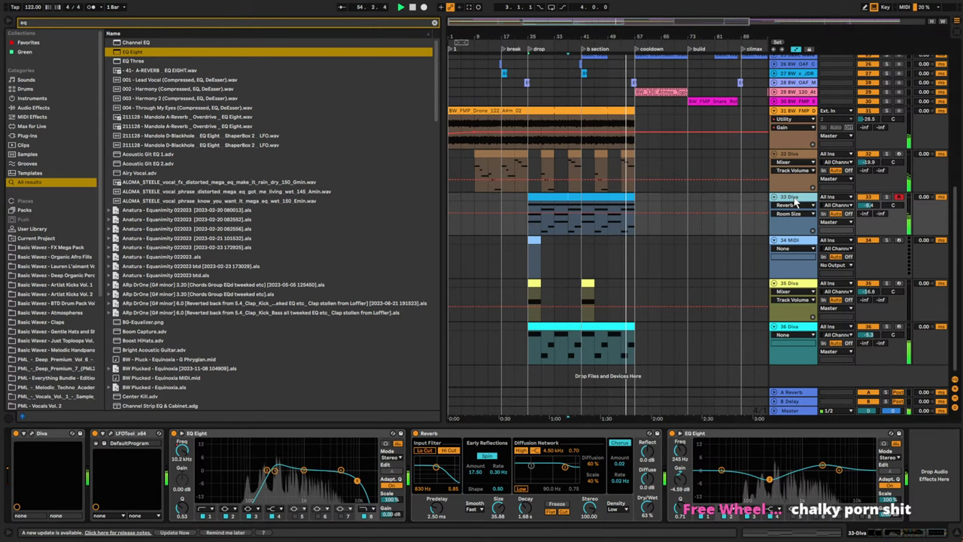
key(space)
- Change the filter's second frequency modulation source from ModWheel to LFO2 in track 33's Diva
click(32, 434)
click(180, 328)
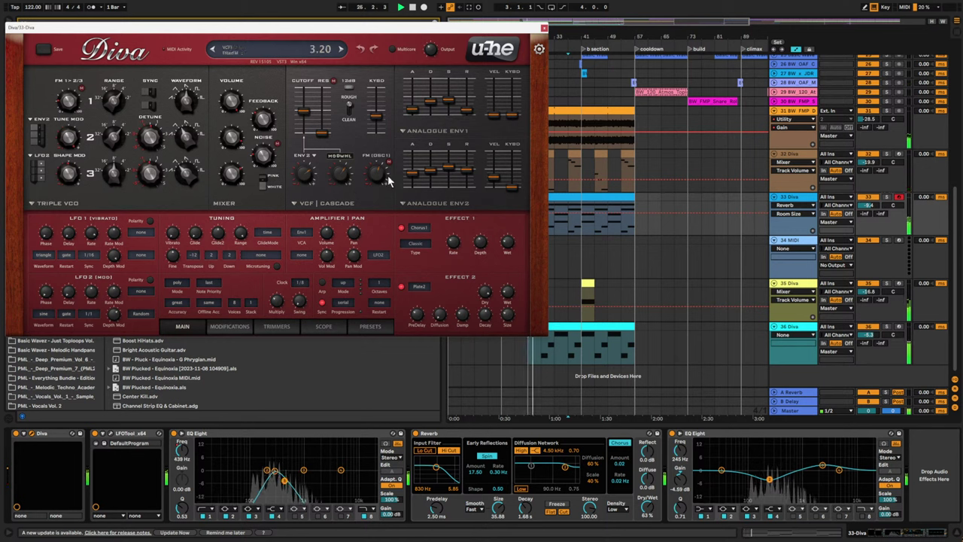
click(346, 157)
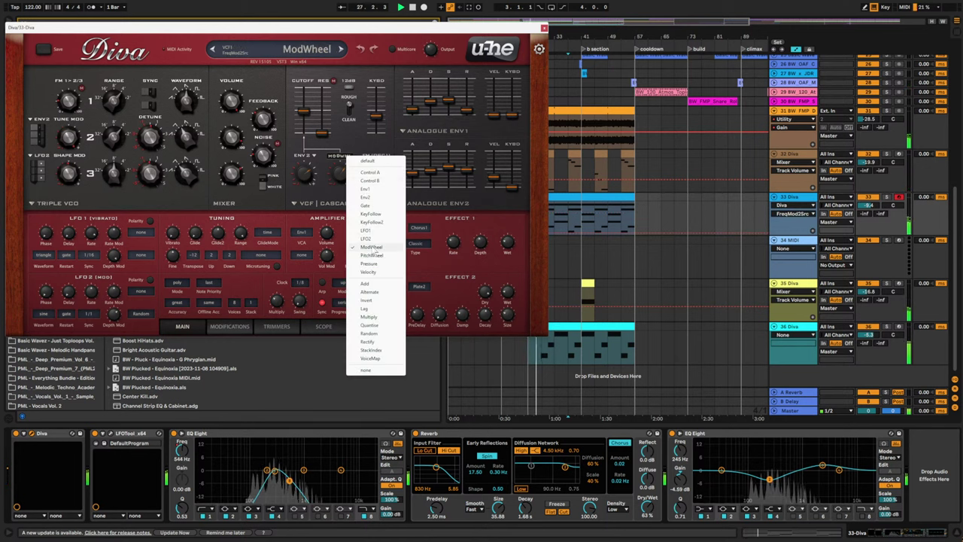
click(368, 239)
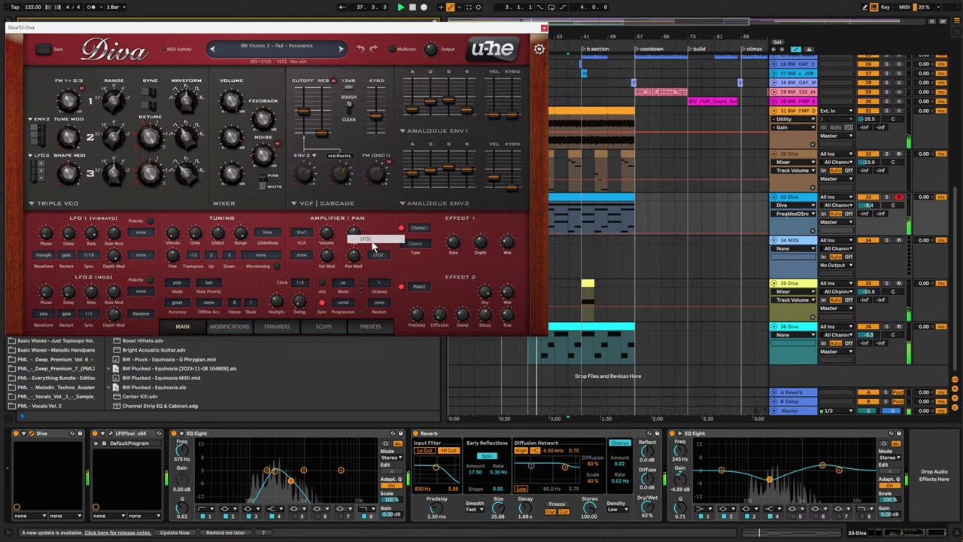
- Set Diva's LFO 2 to sync restart with a 3/1 sync rate, adjust the filter's LFO2 modulation depth, and hide the plug-in window
click(47, 317)
click(79, 331)
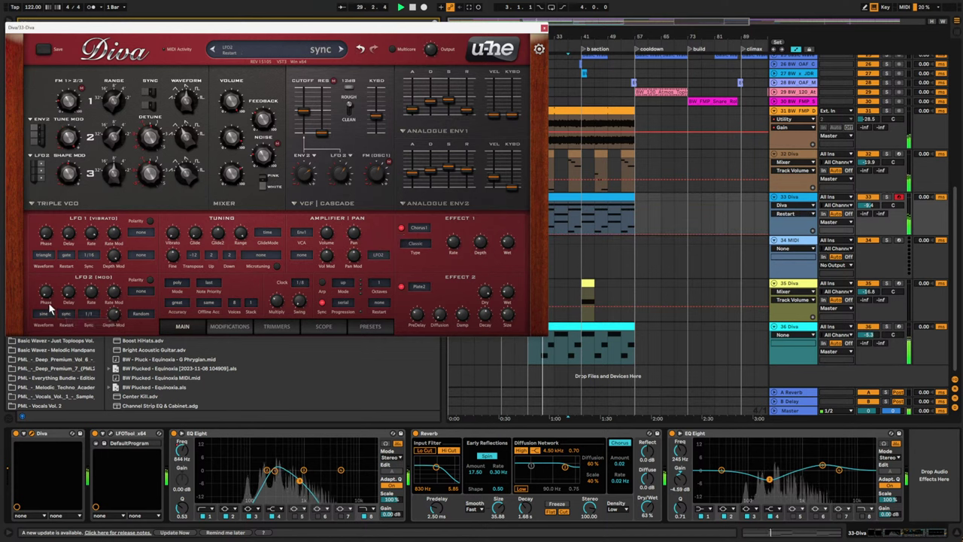
click(92, 299)
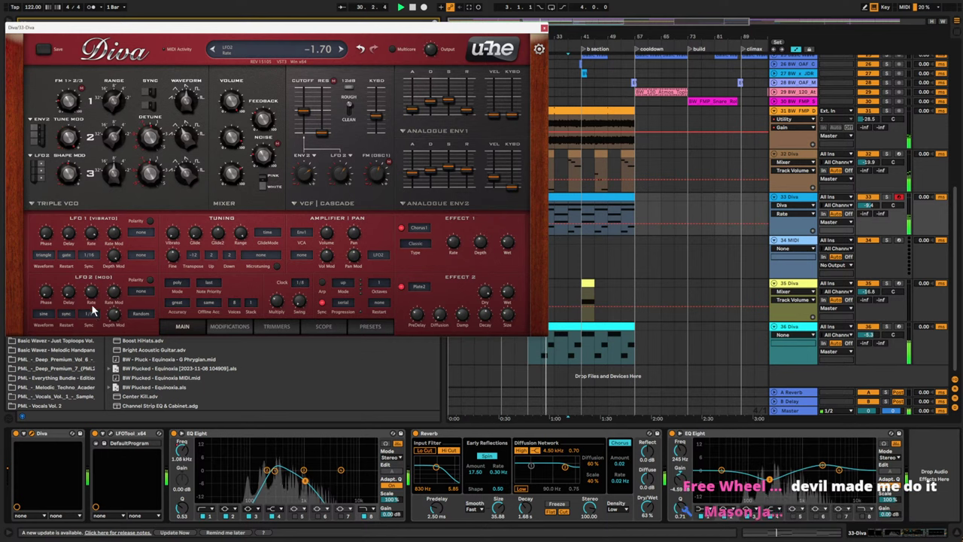
click(90, 313)
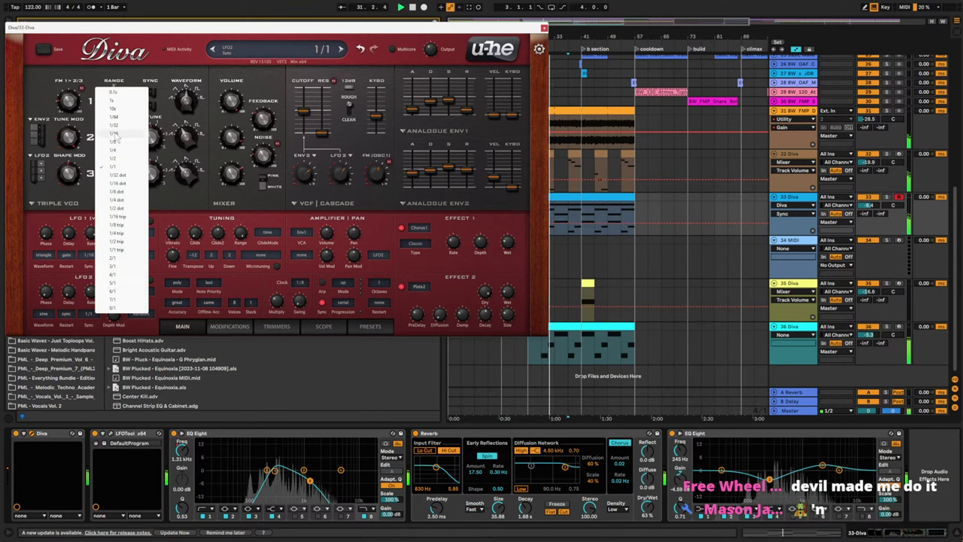
click(125, 235)
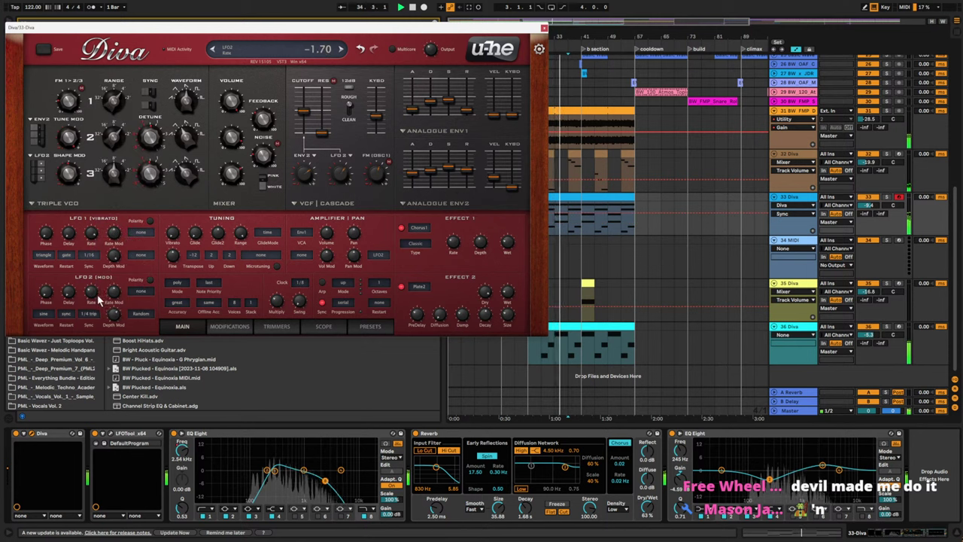
click(112, 272)
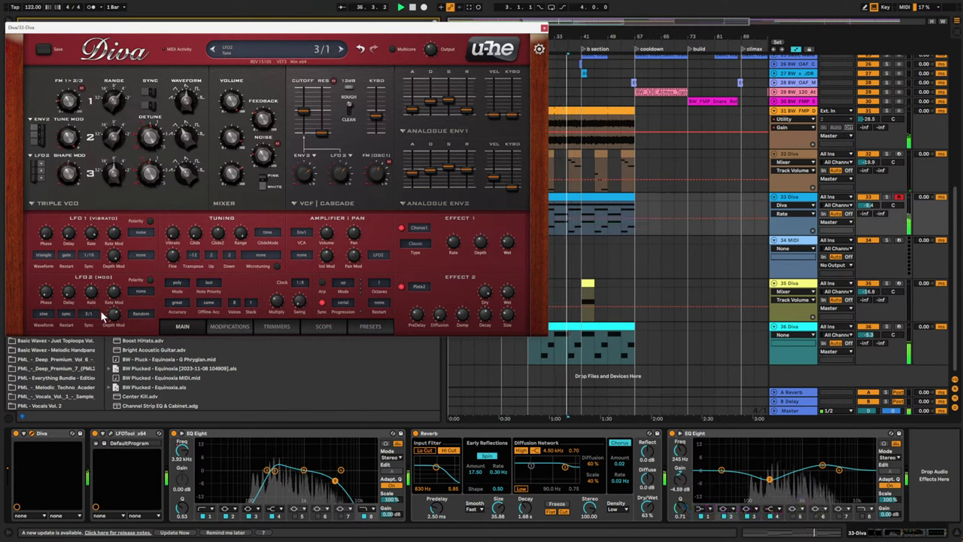
drag(115, 322, 120, 349)
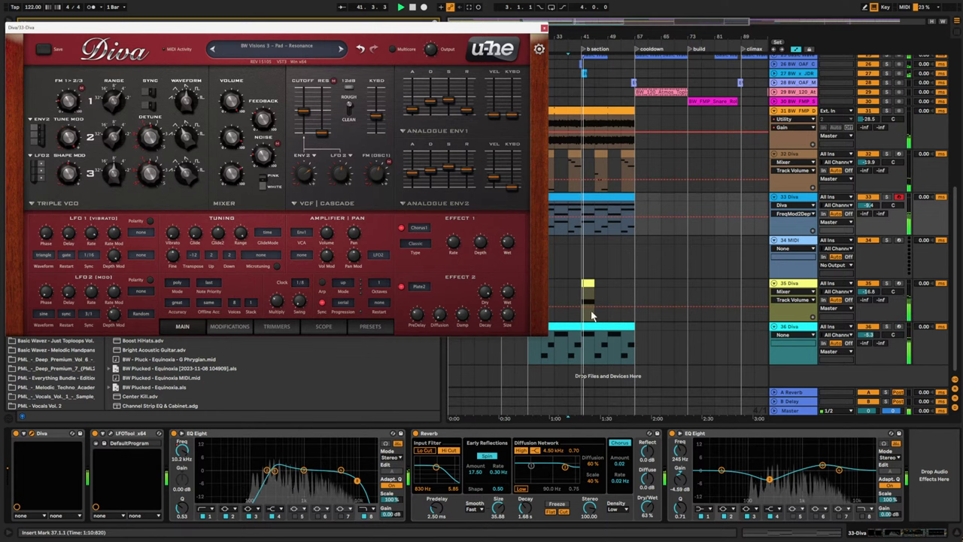
key(super+alt+p)
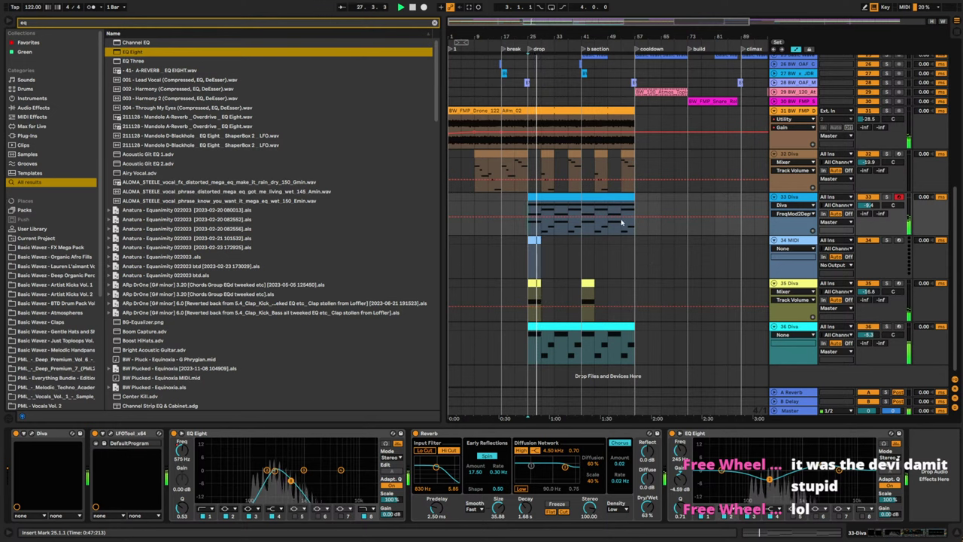
- Reshape track 33's band 8 frequency automation to rise, dip and peak at bar 41, drop back, and rise again up to bar 57
click(183, 451)
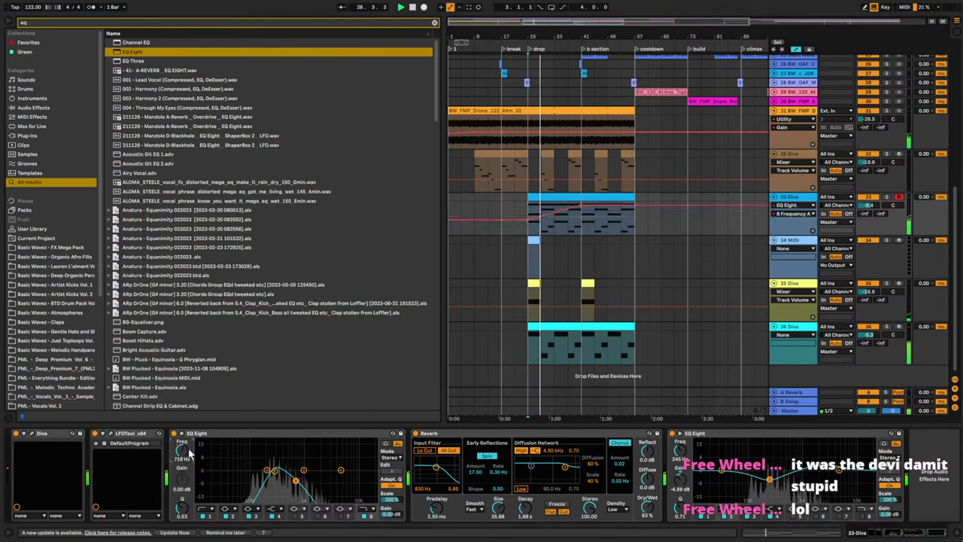
mouse_move(553, 219)
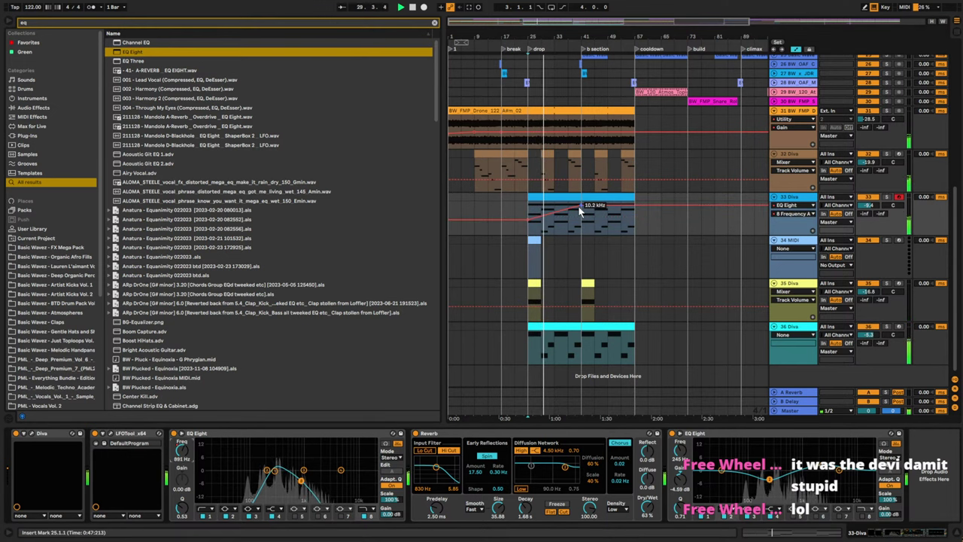
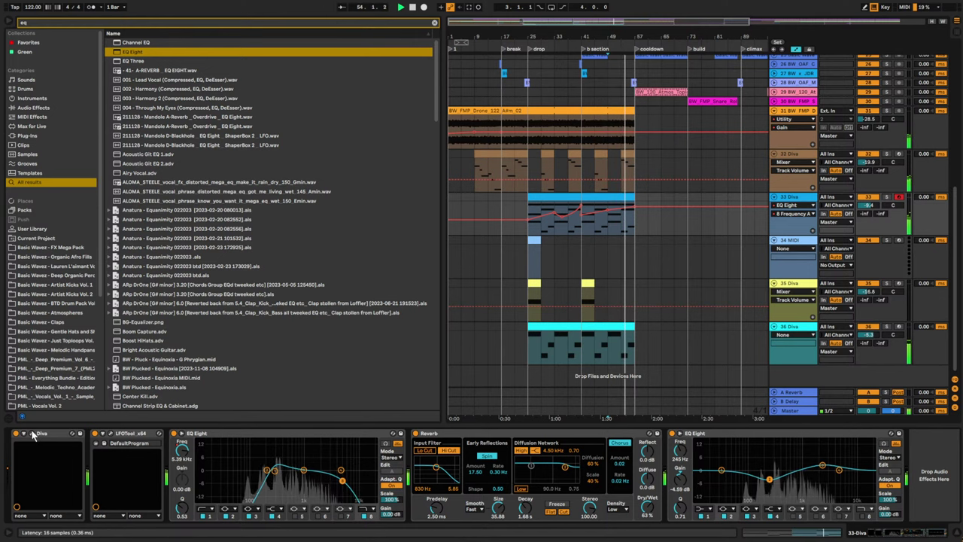
- Browse the Basic Wavez Visions Vol. 3 pad and pluck presets in track 33's Diva, and close the plug-in window
click(80, 433)
click(377, 328)
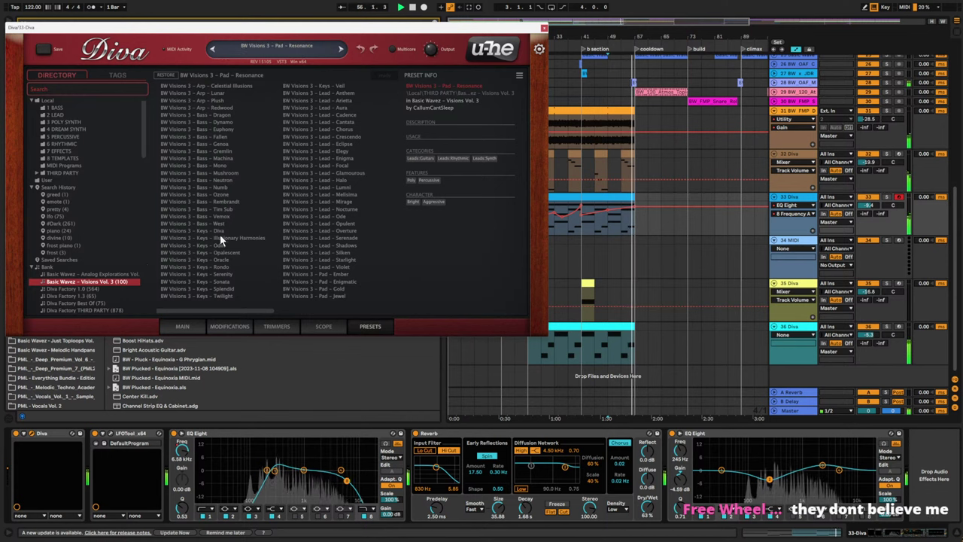
scroll(276, 235, down, 3)
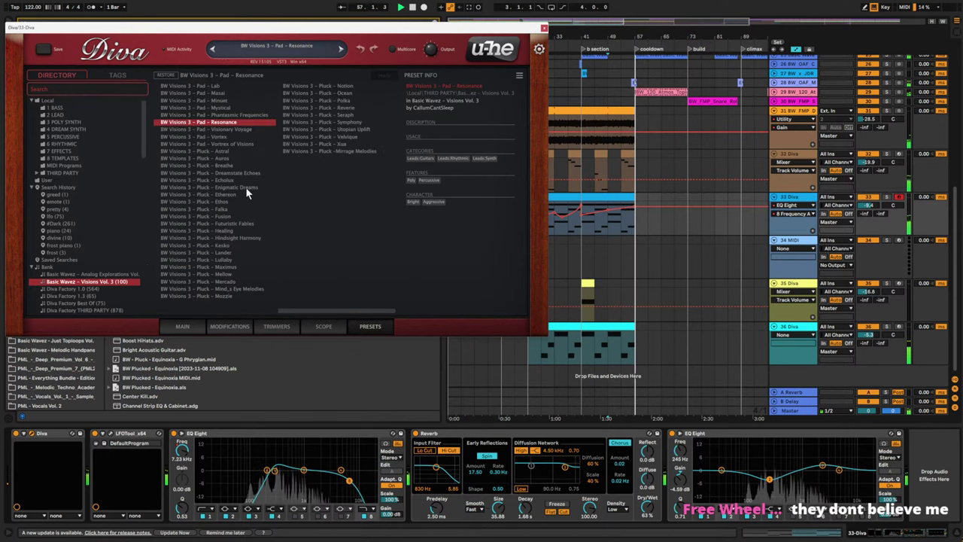
click(575, 260)
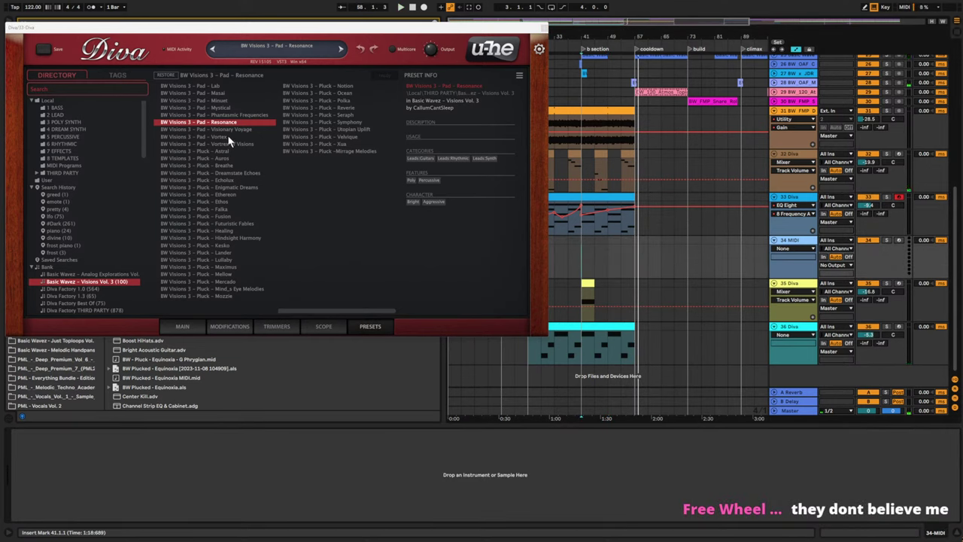
click(796, 243)
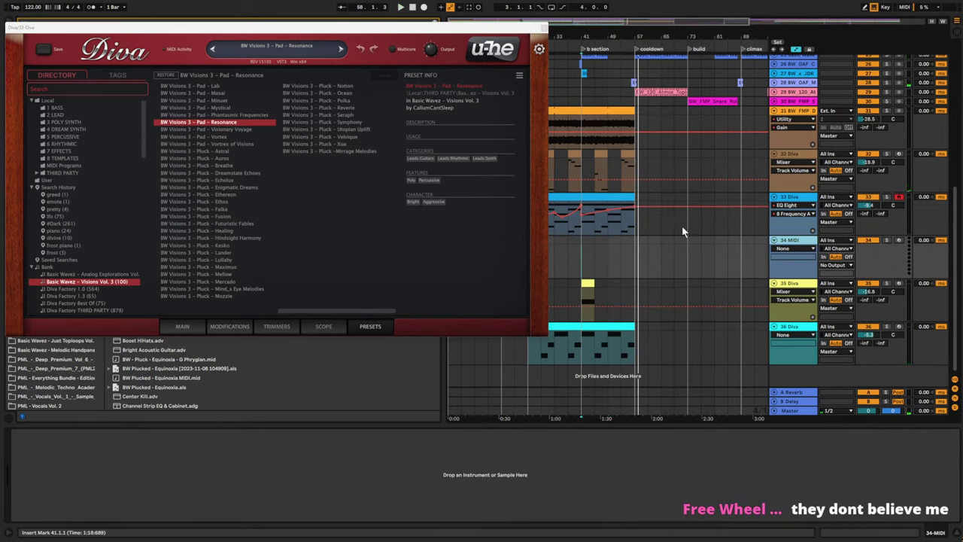
click(545, 28)
- Copy the Diva from track 33 onto track 34, and check track 34's empty clip at bar 25
click(792, 208)
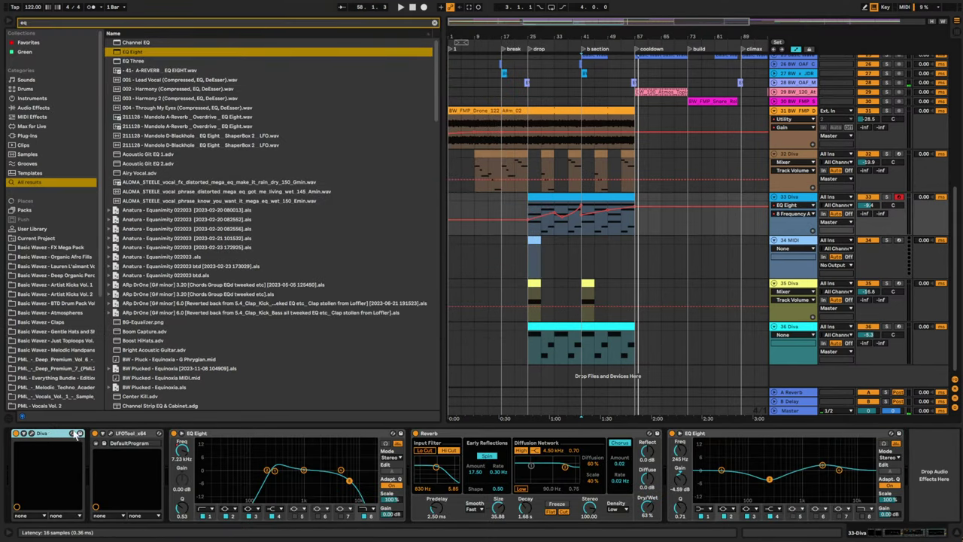
click(792, 247)
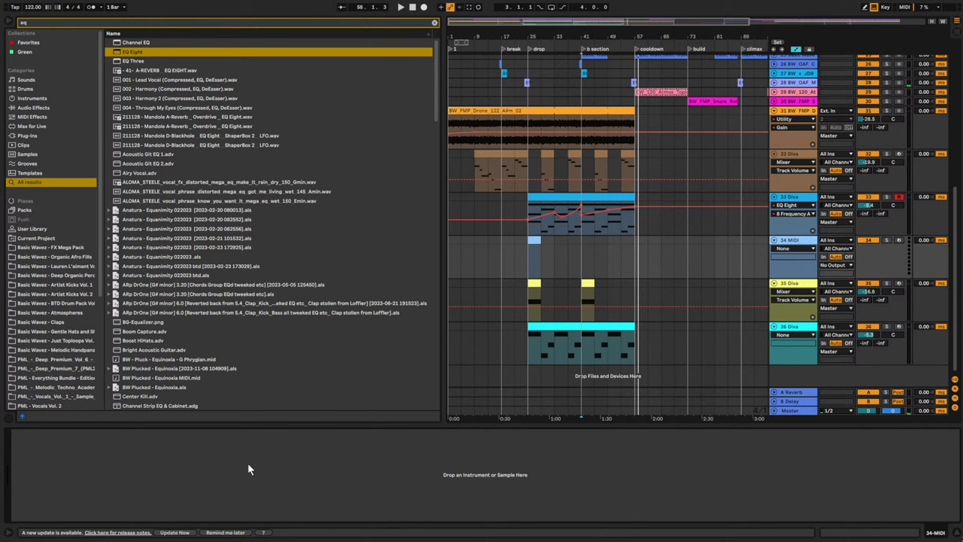
key(ctrl+v)
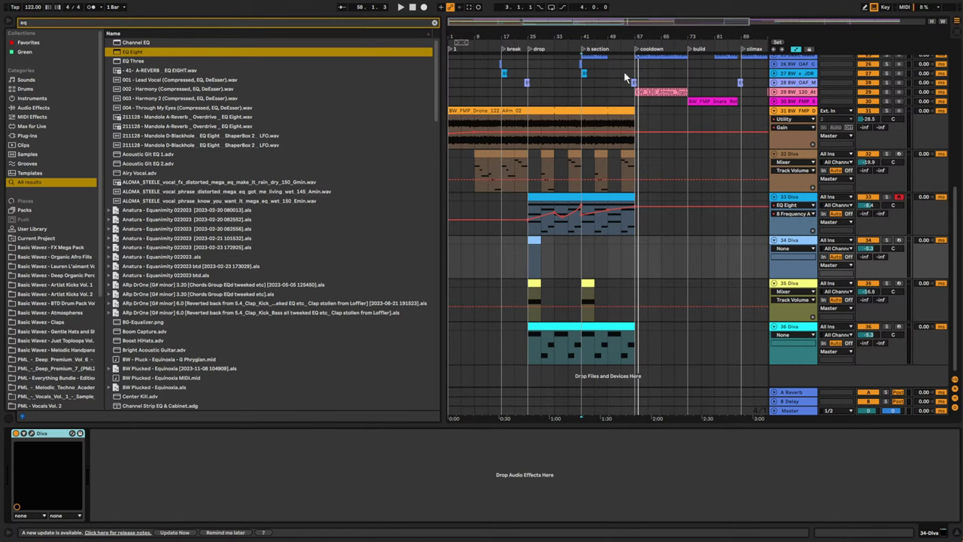
double_click(534, 239)
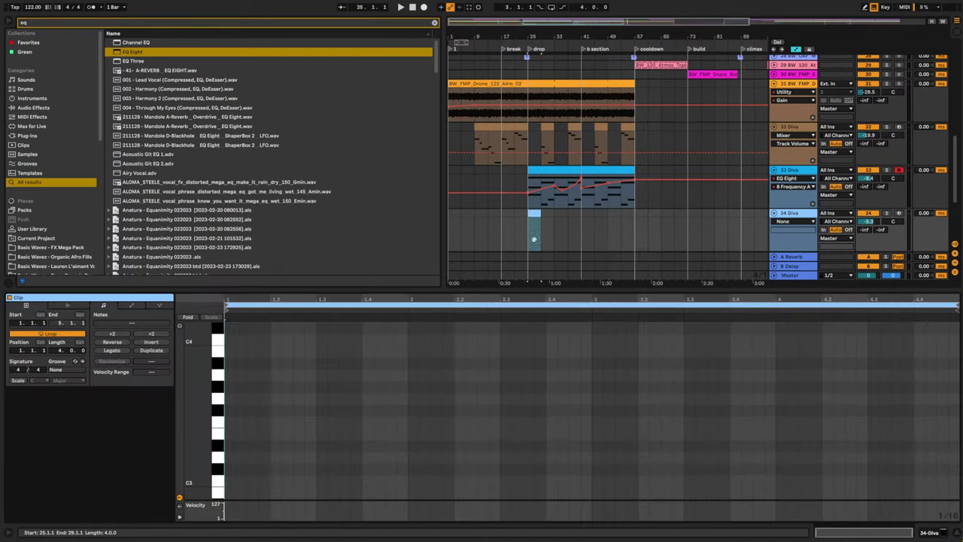
click(819, 218)
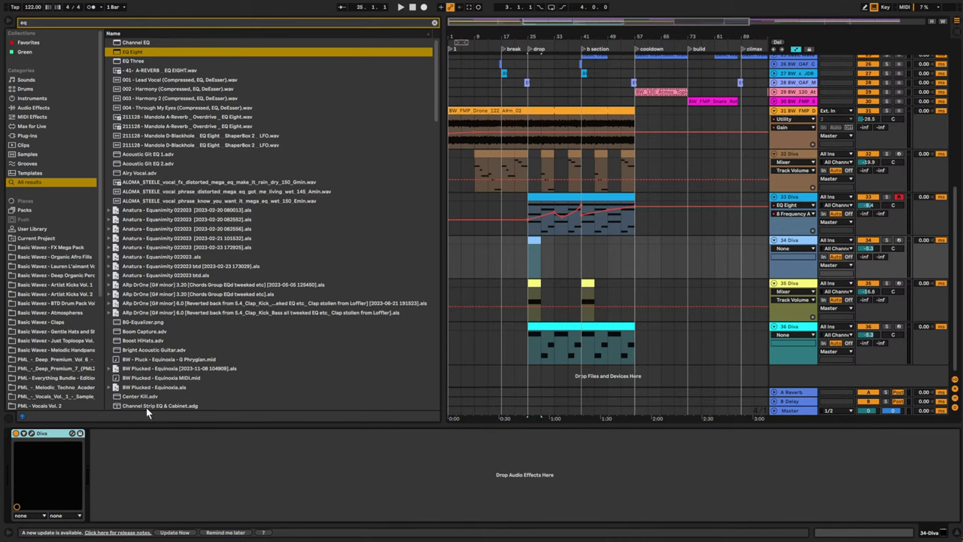
- Open track 34's Diva and arm track 34 for recording in place of track 33
click(33, 434)
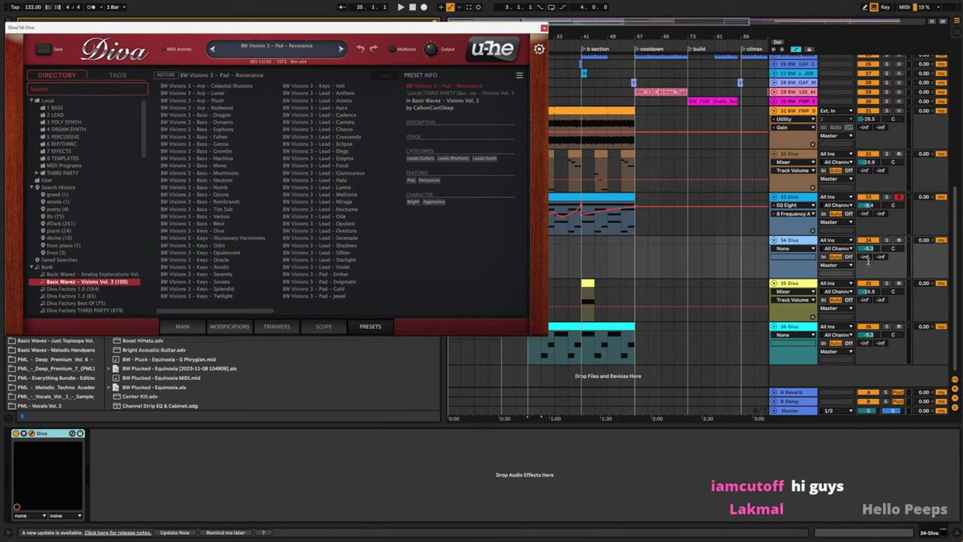
click(900, 241)
click(899, 197)
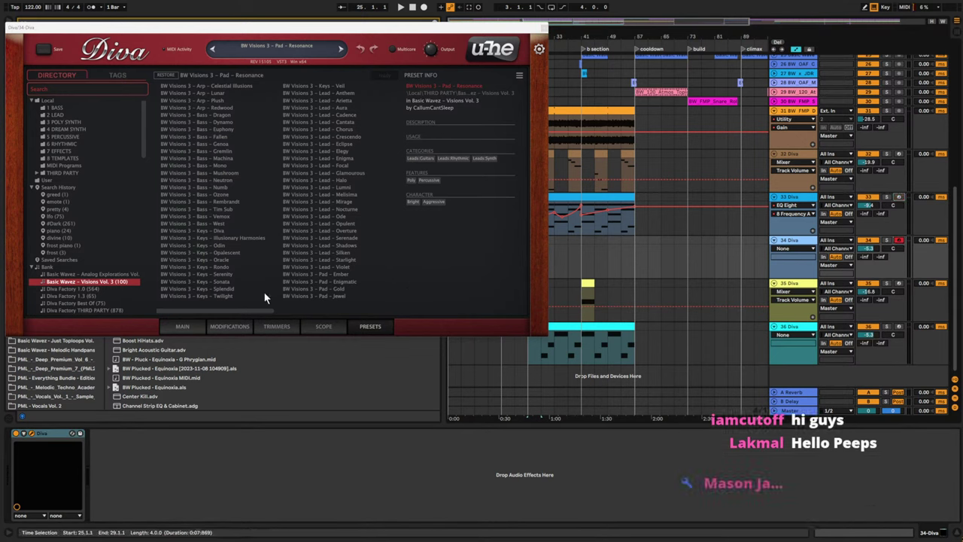
- Audition the BW Visions 3 pad presets Jewel, Enigmatic, Ember and Gold in track 34's Diva
click(340, 297)
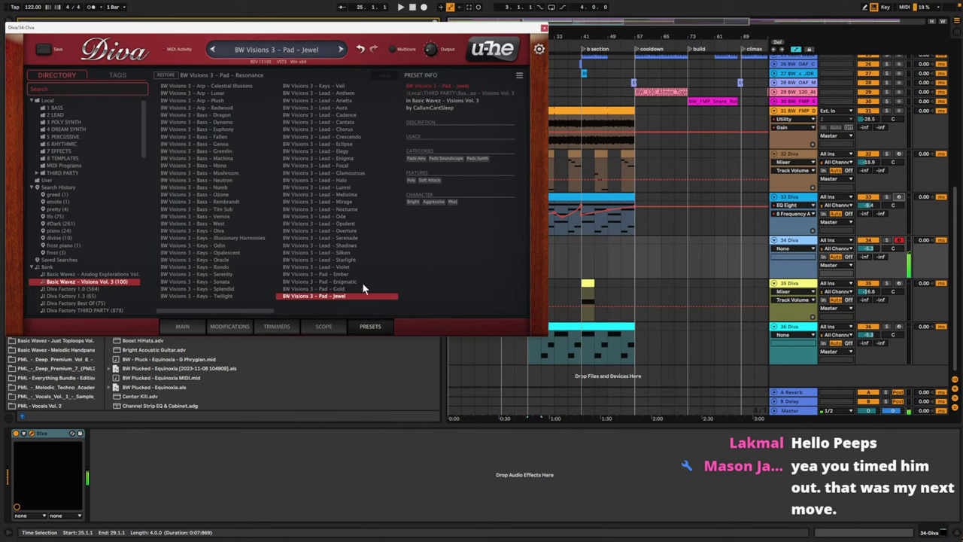
click(338, 284)
click(339, 275)
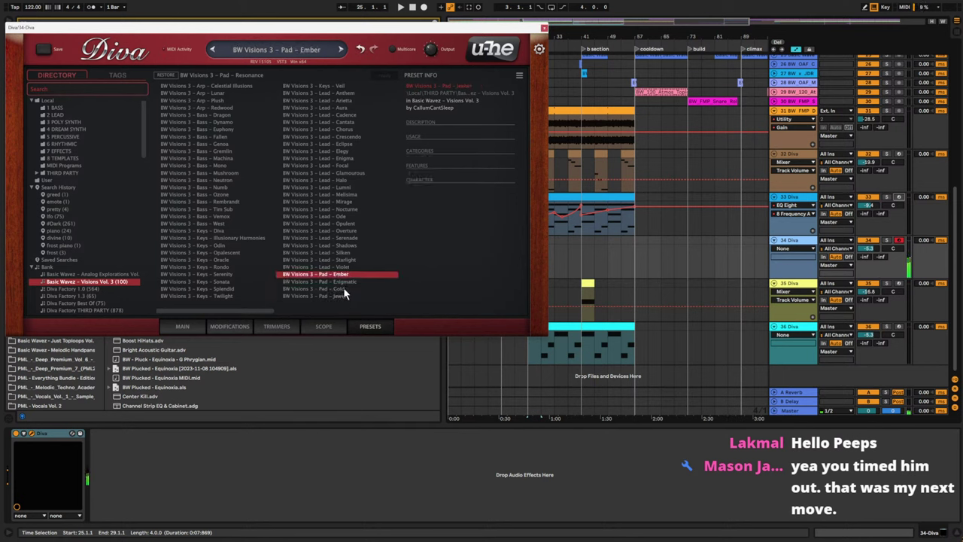
click(341, 289)
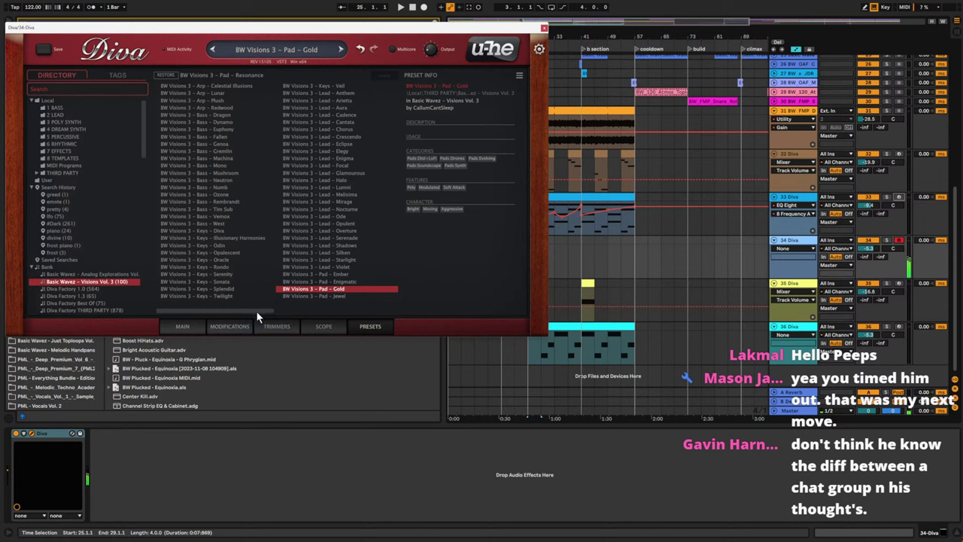
- Audition more BW Visions 3 pads between Lab and Vortex, load the preset "Pad - Masai", and close the plug-in window
scroll(290, 278, right, 3)
click(340, 88)
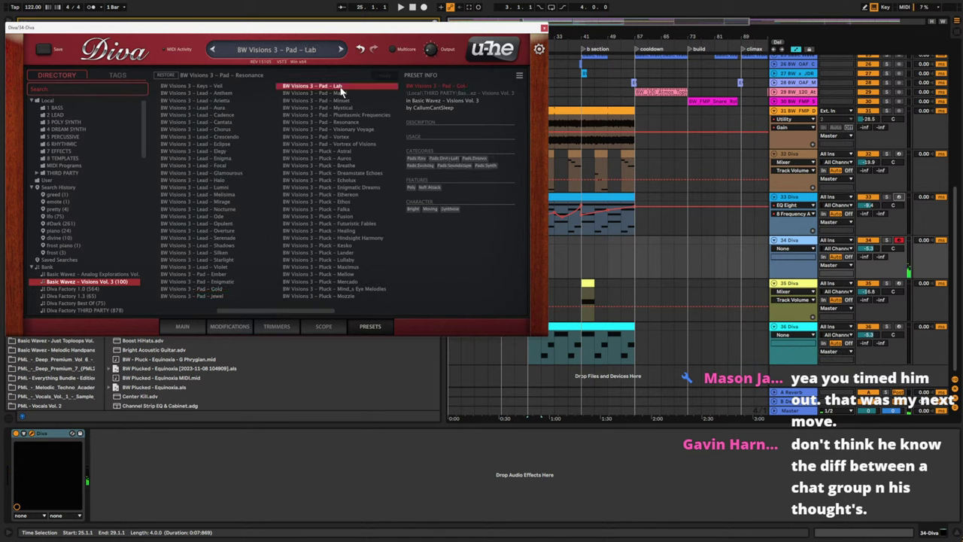
click(344, 138)
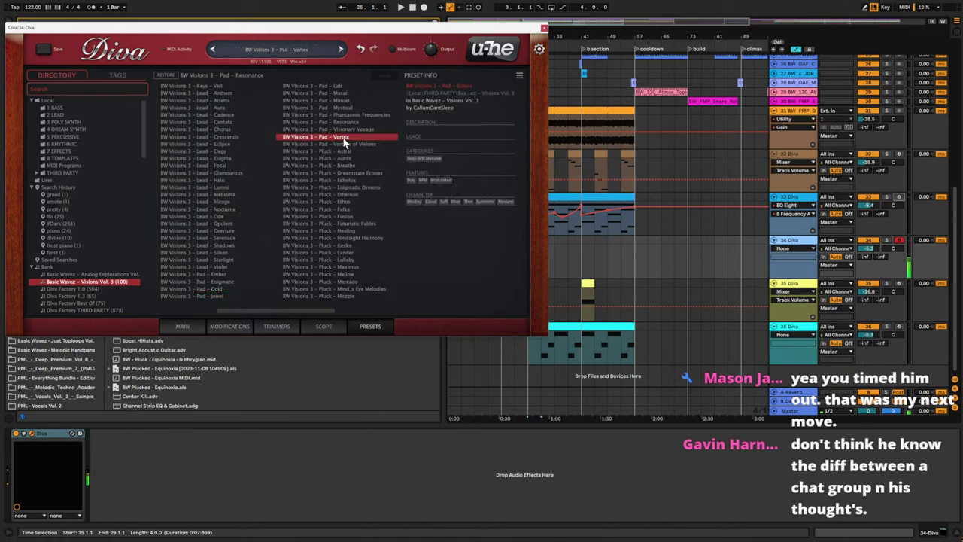
click(353, 123)
click(354, 114)
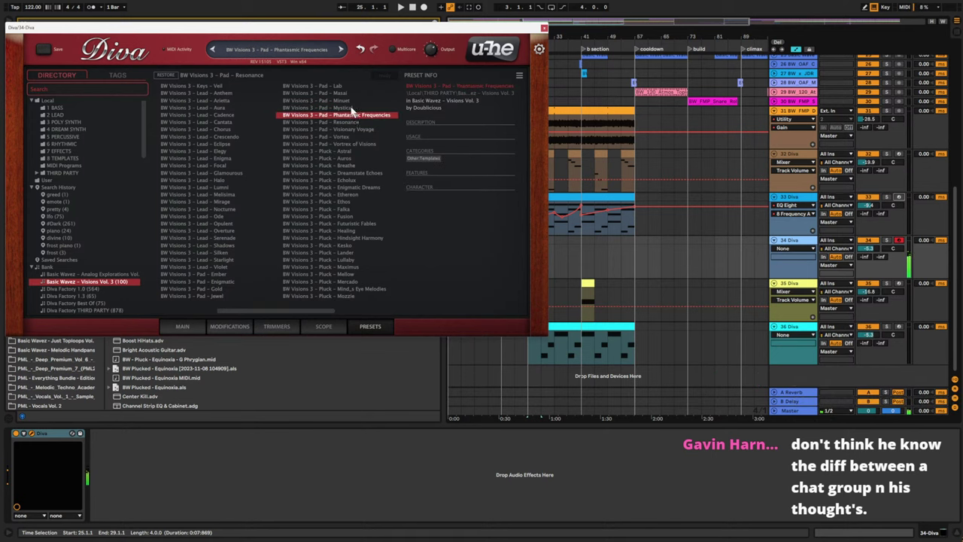
click(350, 108)
click(347, 101)
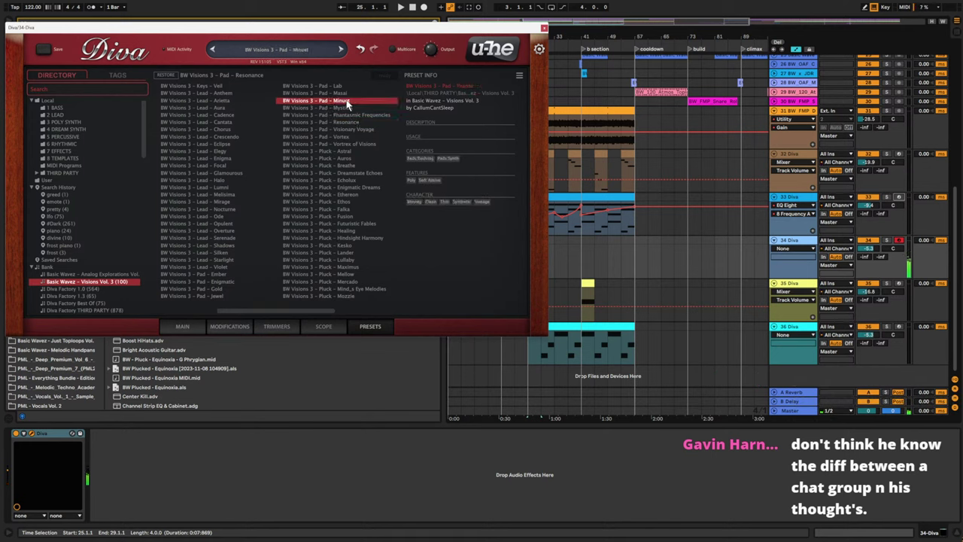
click(344, 93)
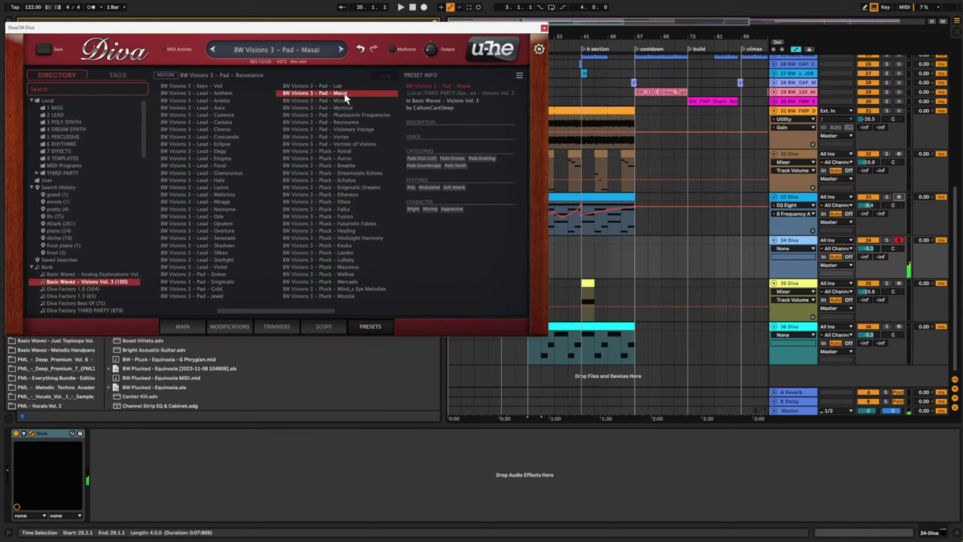
click(544, 29)
- Open track 34's empty clip at bar 25 and draw an F4 note about three beats long at its start
click(527, 253)
double_click(533, 239)
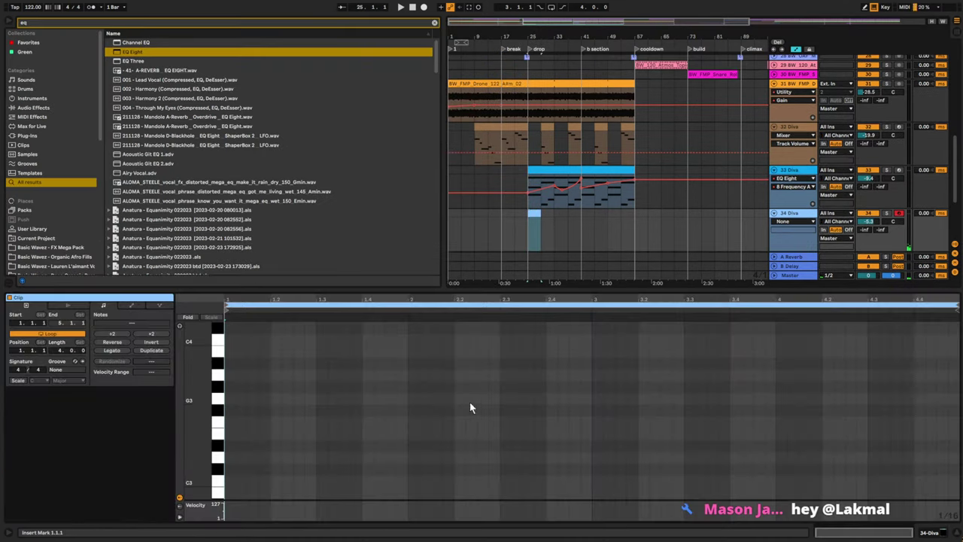
scroll(249, 372, up, 2)
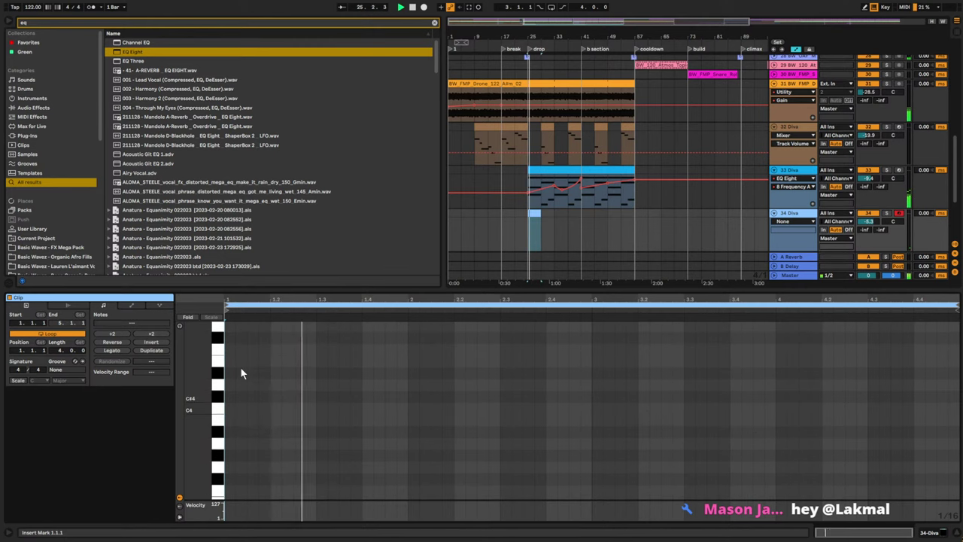
double_click(230, 374)
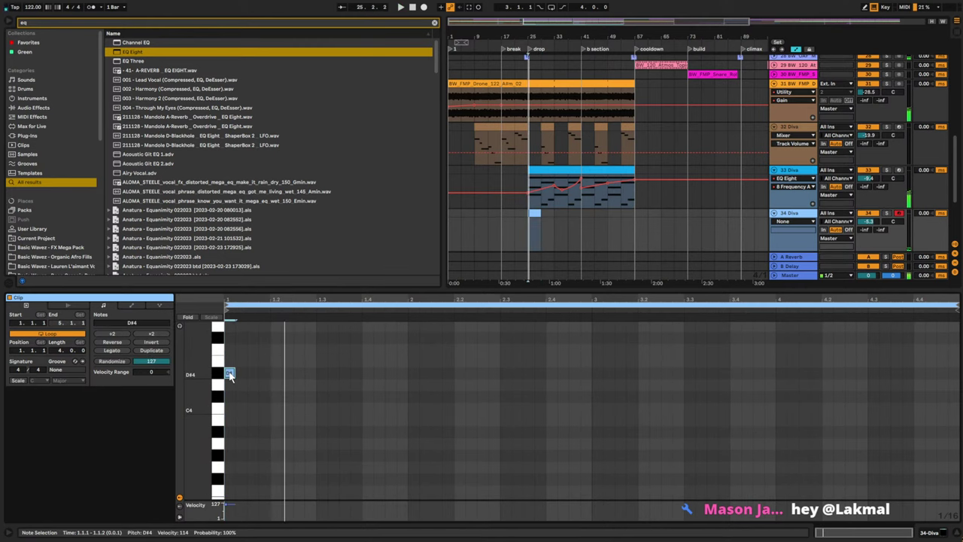
drag(234, 374, 374, 372)
drag(305, 374, 307, 349)
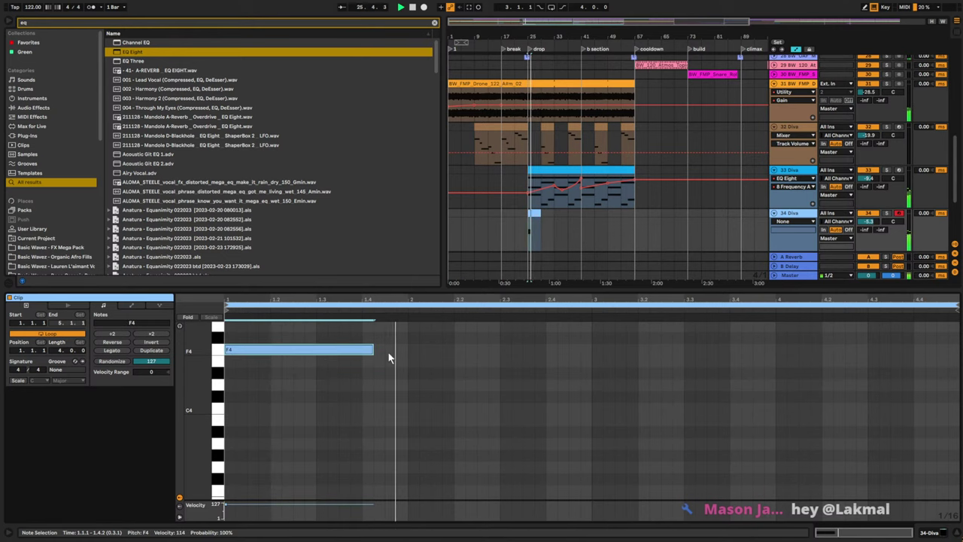
- Extend track 34's clip to bar 41 and consolidate it into a 16-bar clip, removing the repeated F4 at clip bar 5
scroll(453, 366, up, 1)
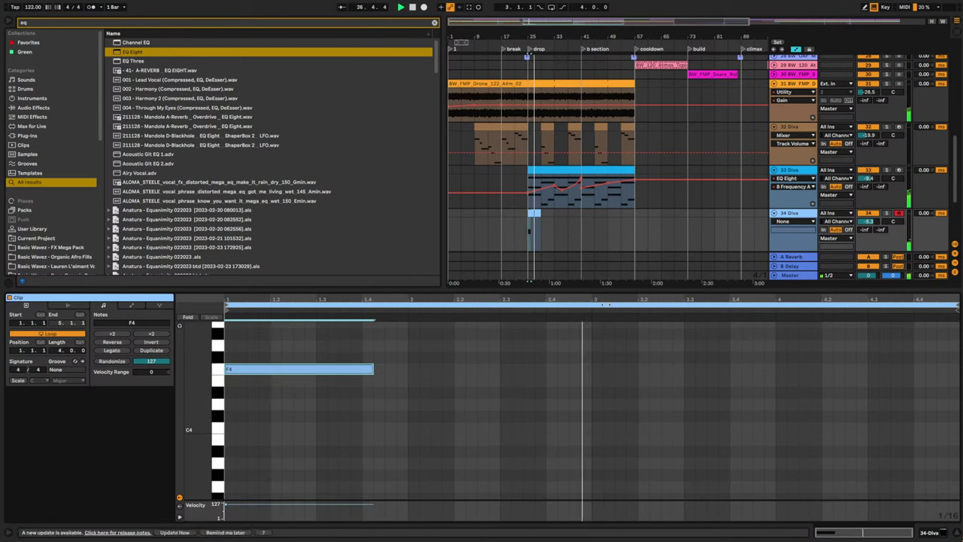
drag(541, 214, 582, 214)
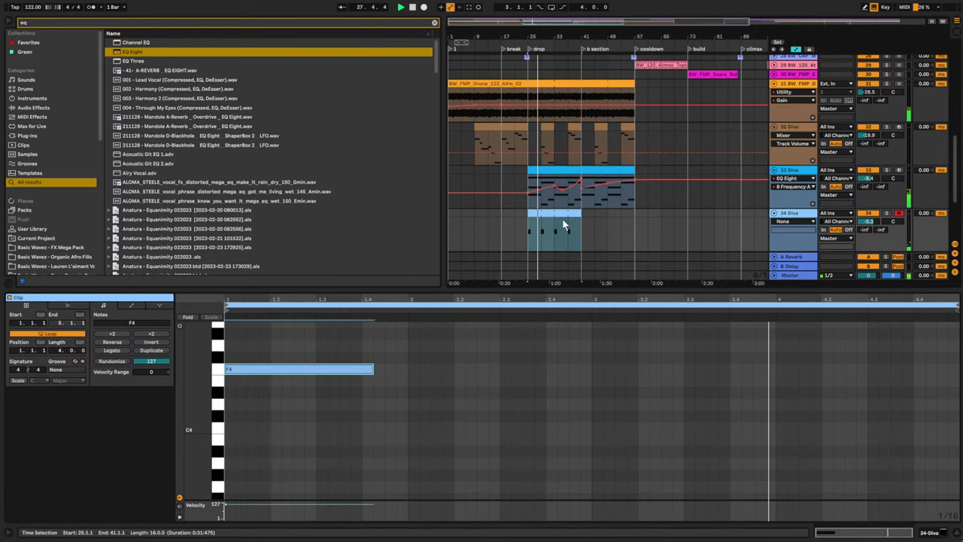
key(super+j)
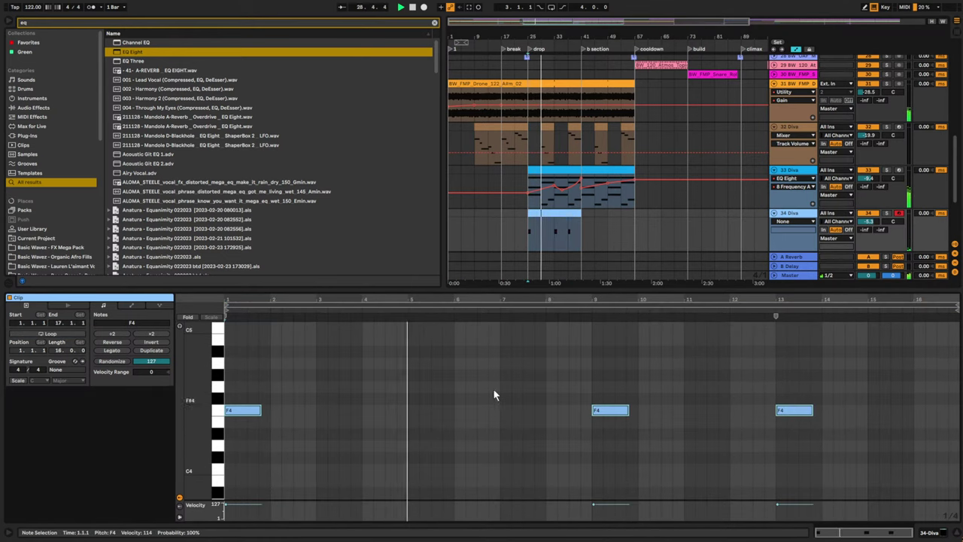
- Move the clip's bar 9 note to A#4 at bar 8 and lengthen it slightly
drag(606, 408, 556, 360)
click(609, 404)
click(611, 406)
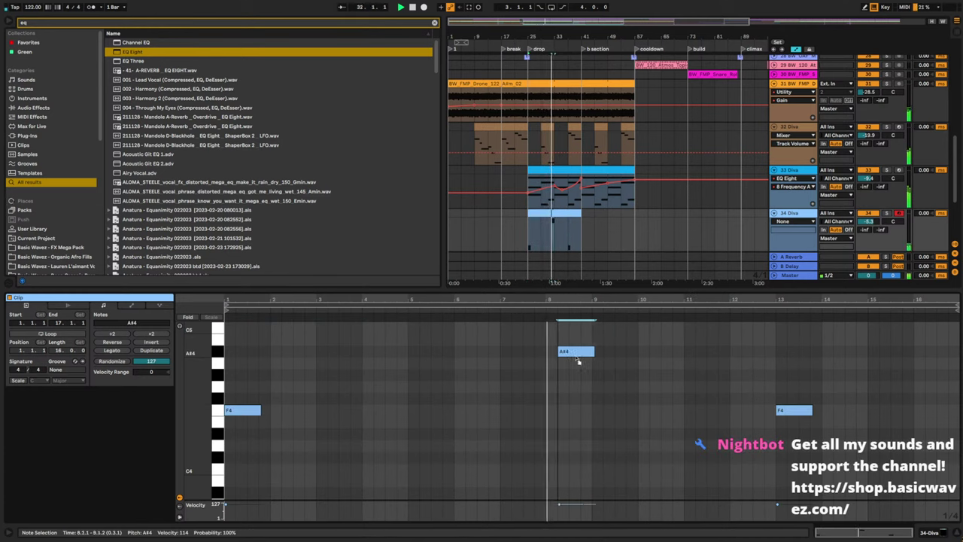
click(613, 366)
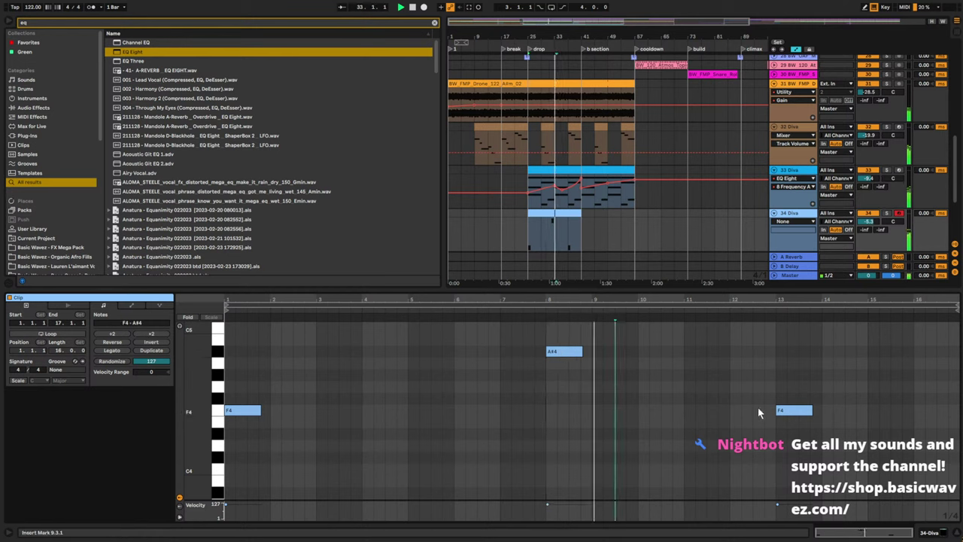
click(581, 351)
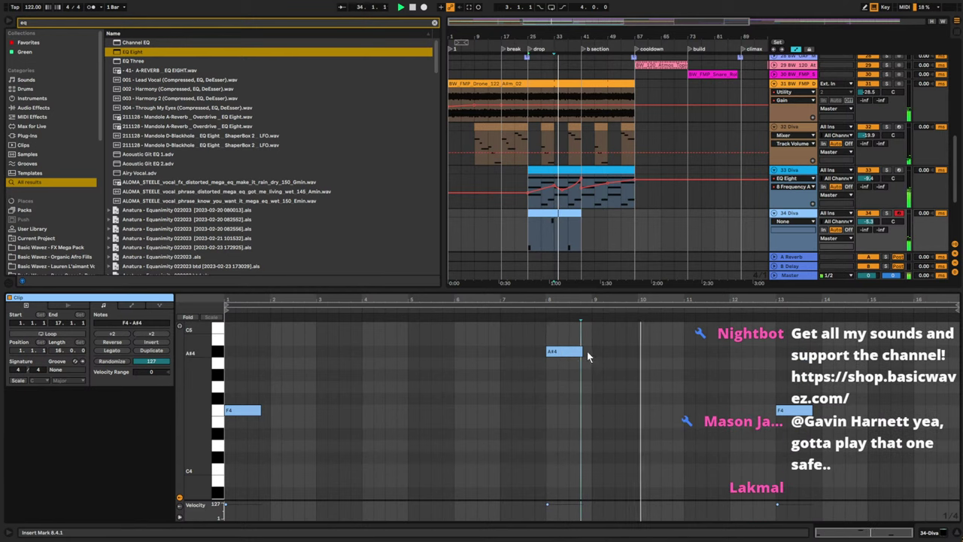
drag(581, 351, 589, 352)
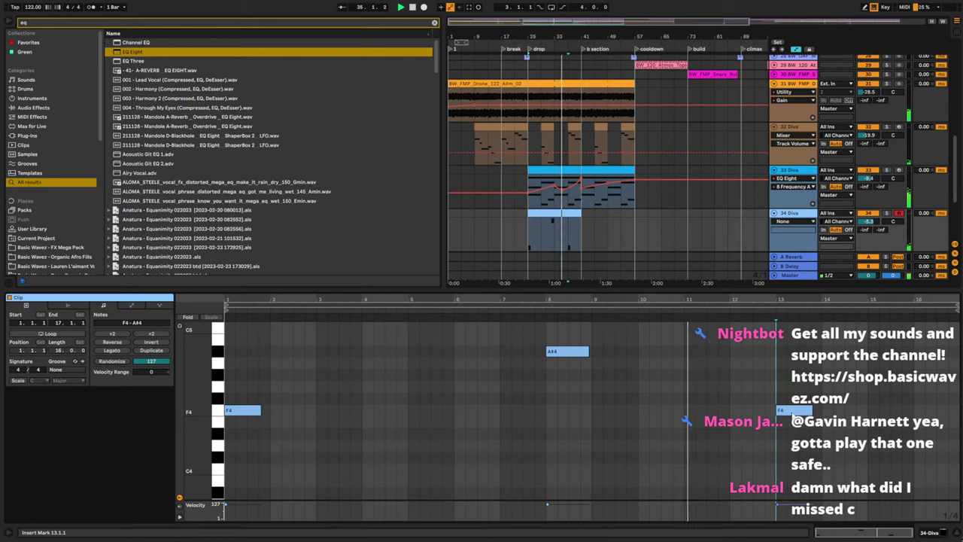
- Move the bar 13 note to G#4 at bar 12 and set track 34's volume to -7.1 dB
click(789, 411)
drag(788, 411, 748, 382)
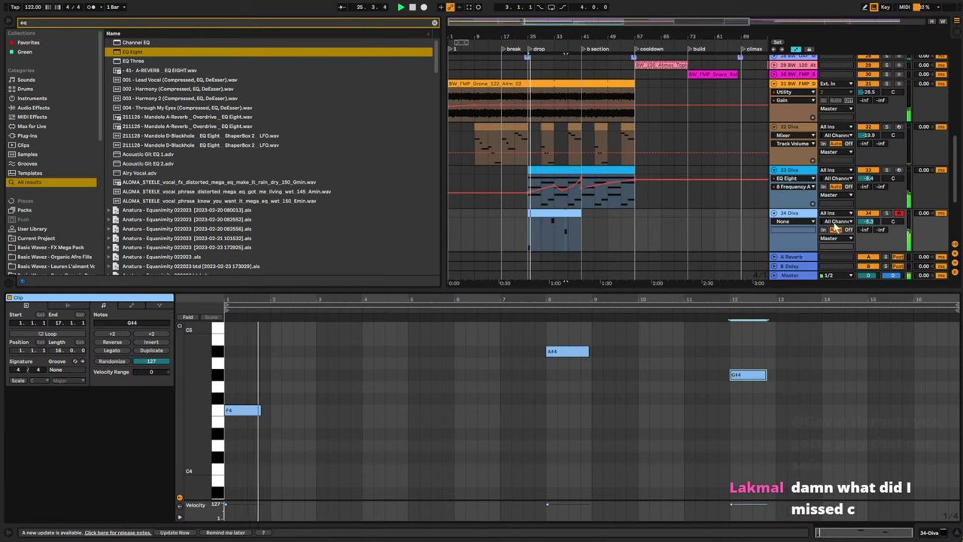
drag(868, 222, 869, 228)
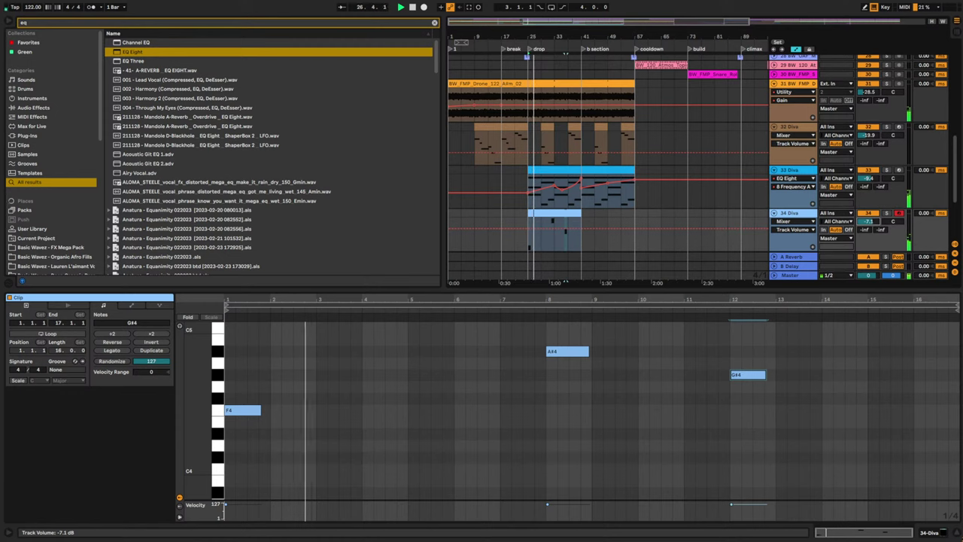
- Raise the bar 8 note to C#5 and add a matching C5 note at bar 10
scroll(536, 407, up, 2)
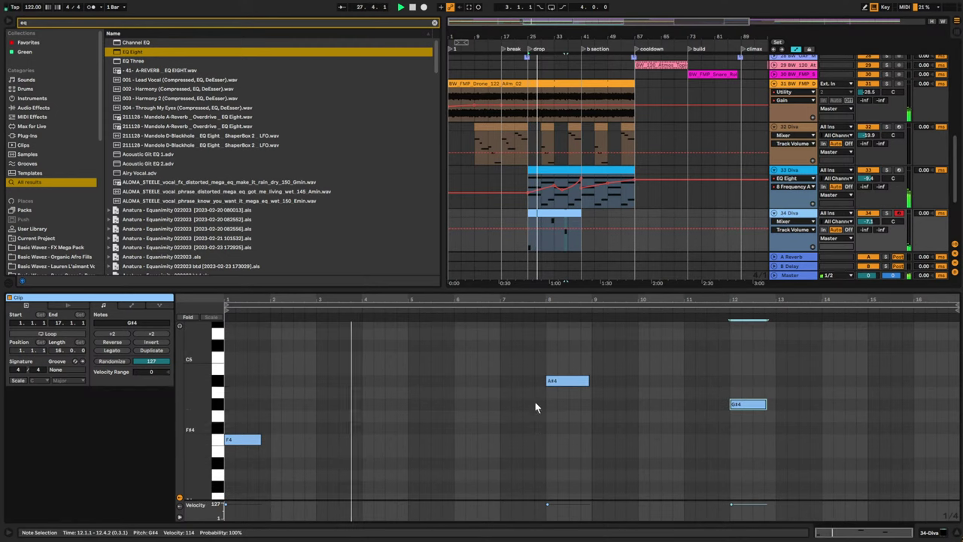
click(556, 402)
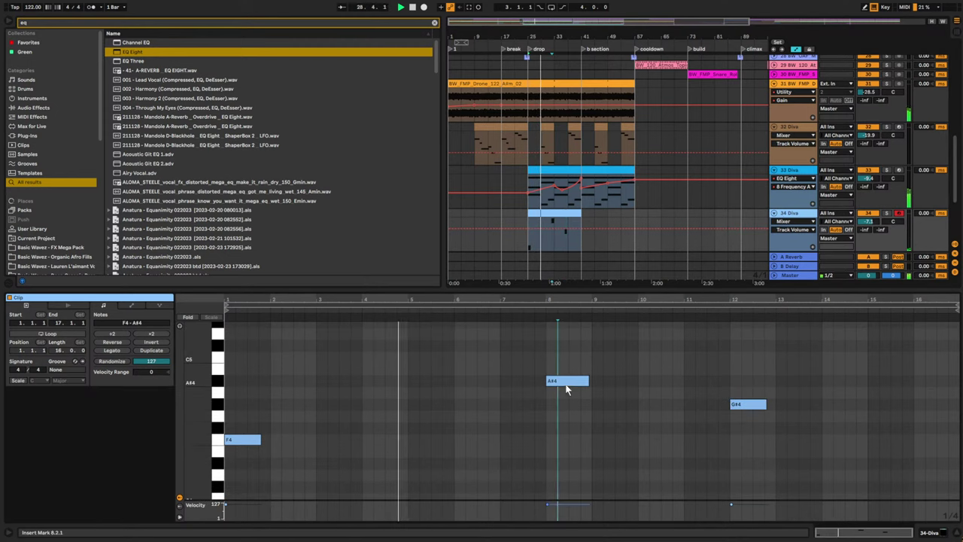
drag(567, 381, 653, 360)
key(ctrl+d)
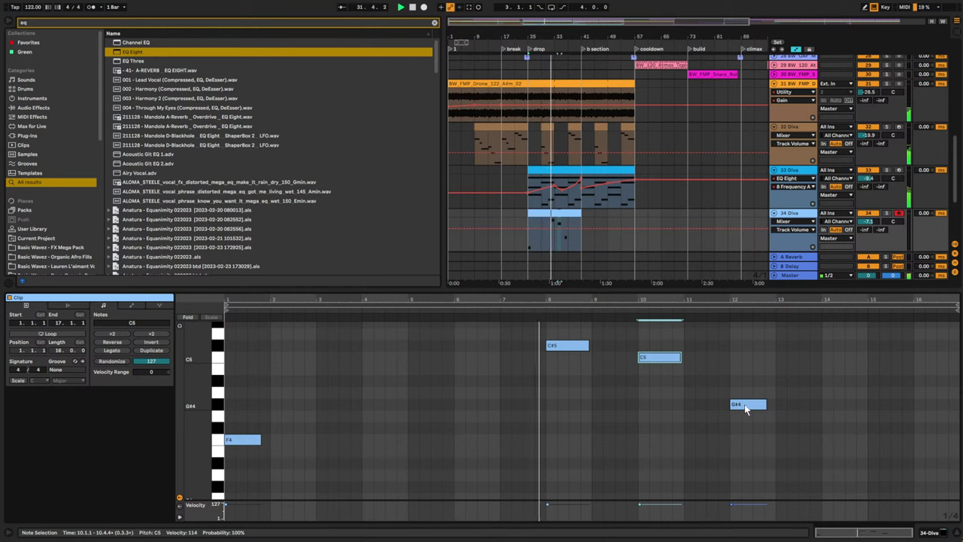
- Shorten the C5 to two beats and shift it to bar 11, and place the G#4 note at bar 13
drag(745, 405, 677, 407)
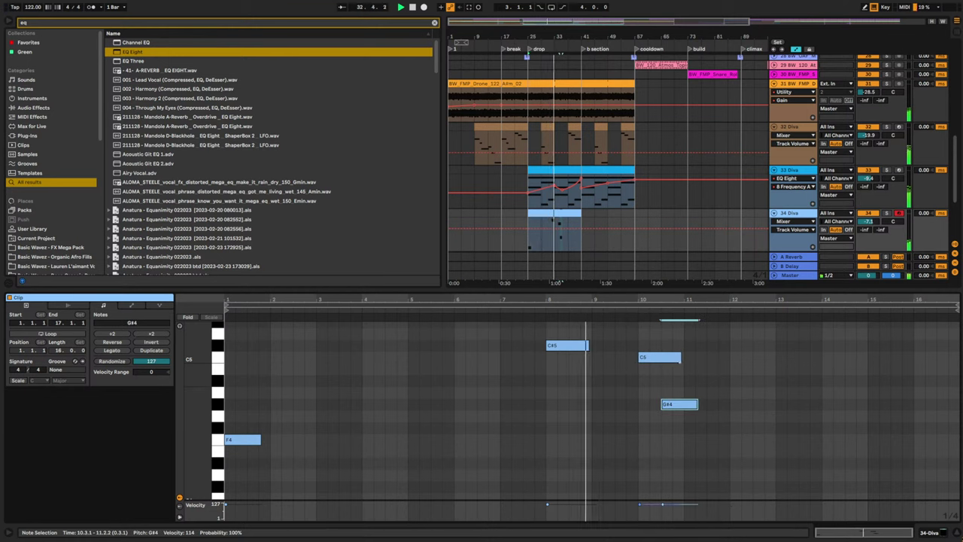
drag(680, 357, 660, 360)
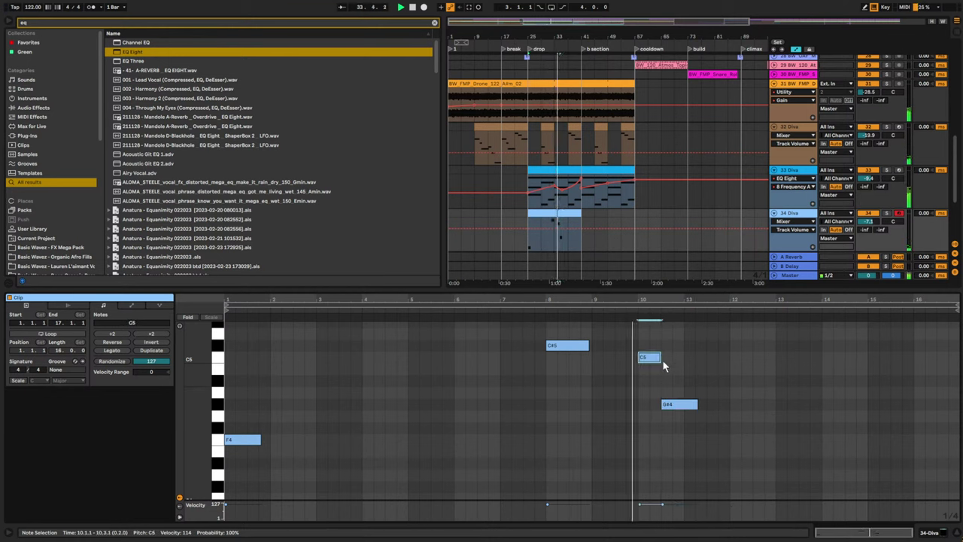
drag(682, 405, 797, 407)
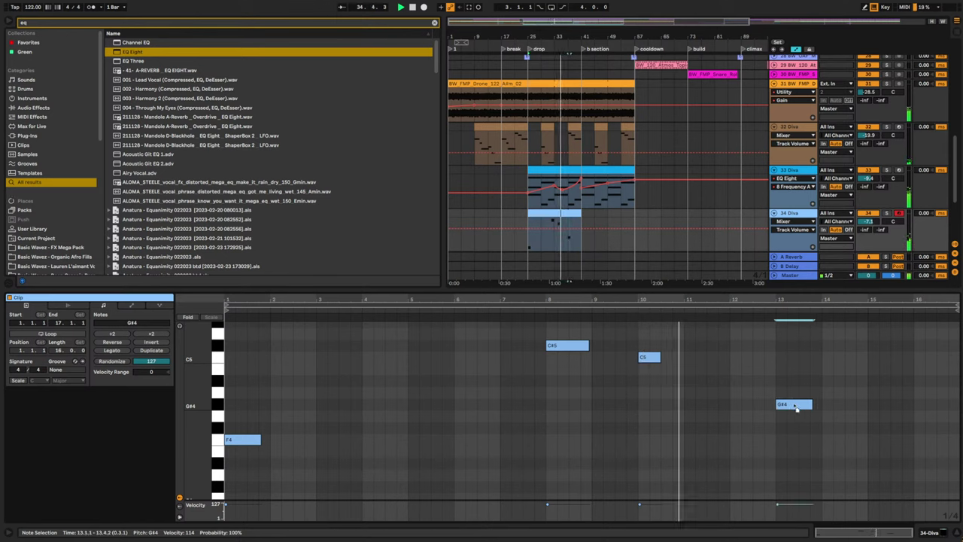
drag(647, 359, 683, 362)
- Add an A#4 note at bar 9 extending just past bar 10, and set the bar 8 note to C#5
drag(562, 352, 631, 386)
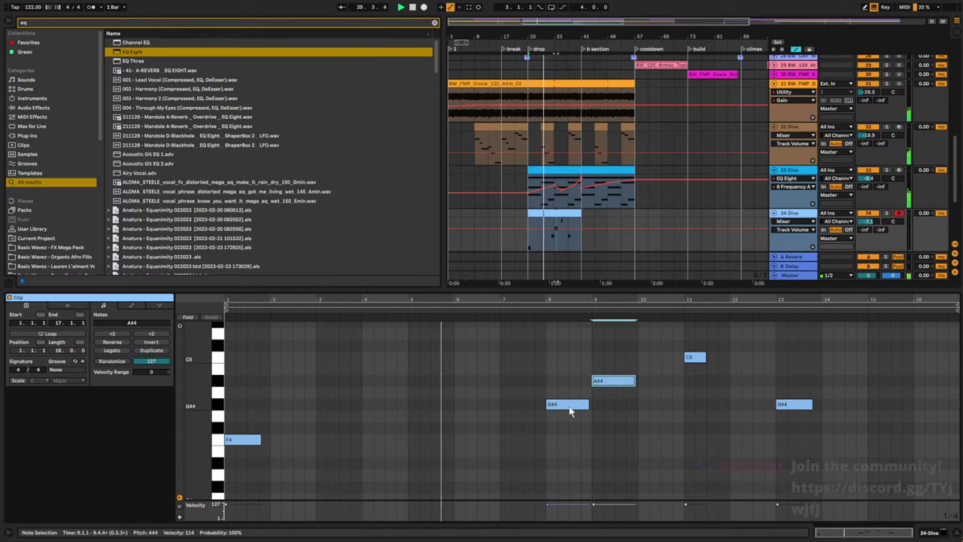
drag(570, 410, 573, 348)
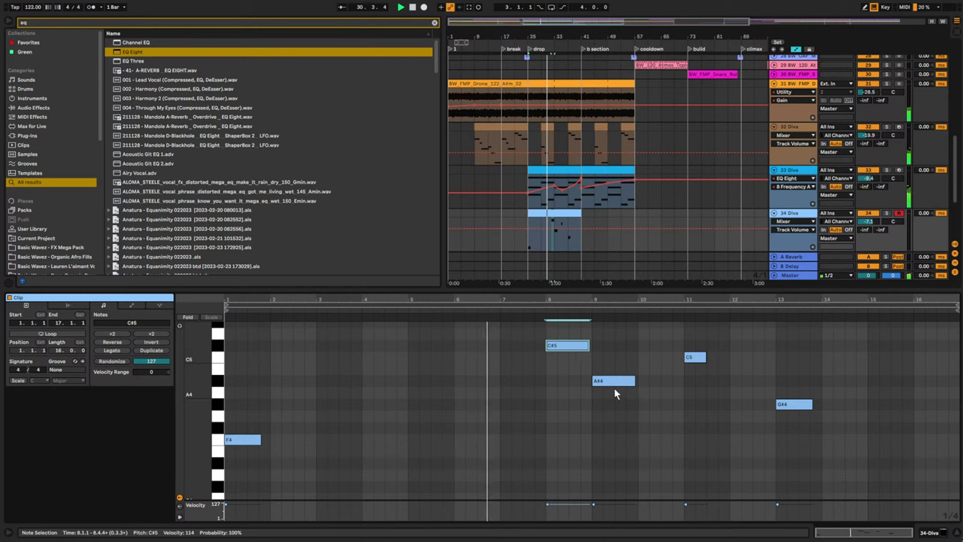
drag(635, 380, 652, 381)
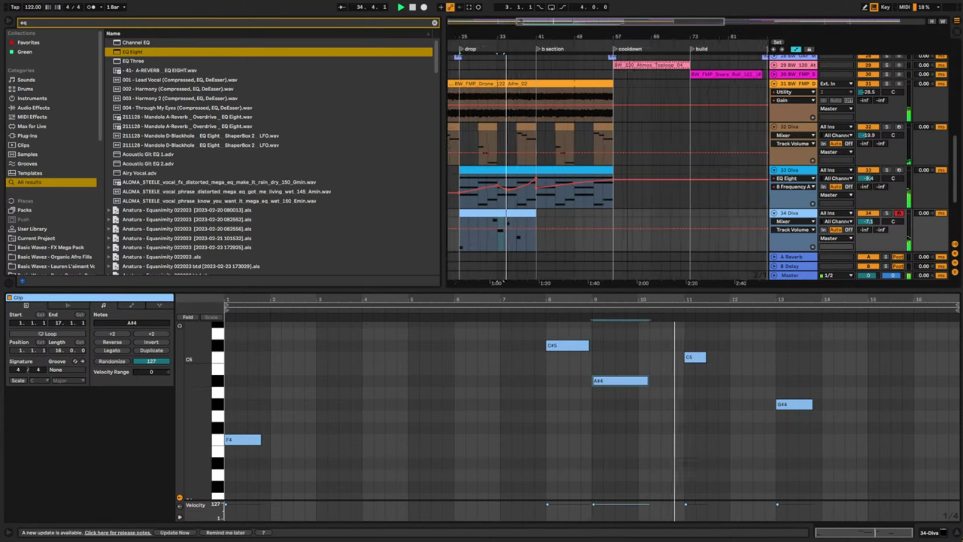
- Play the arrangement from bar 32 and solo track 34
key(space)
drag(500, 36, 638, 74)
click(616, 244)
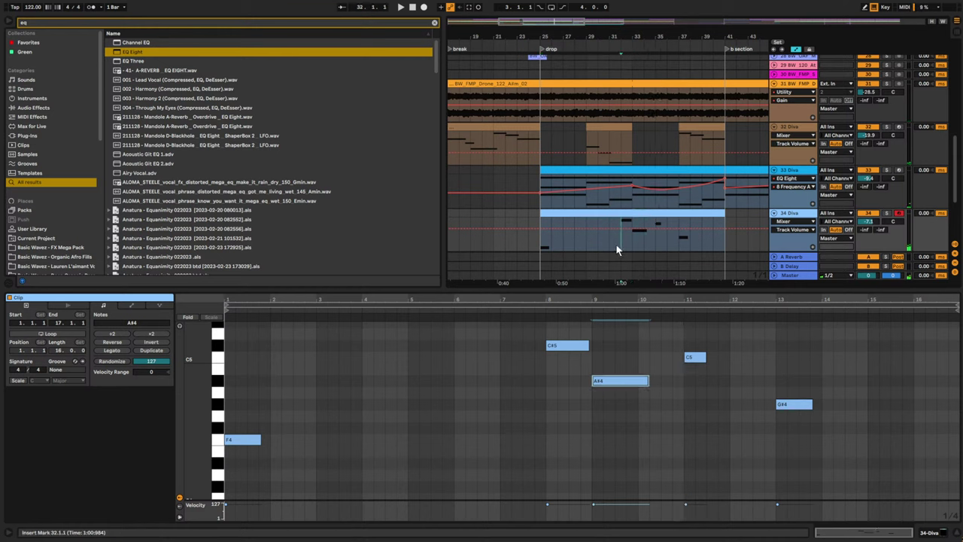
key(space)
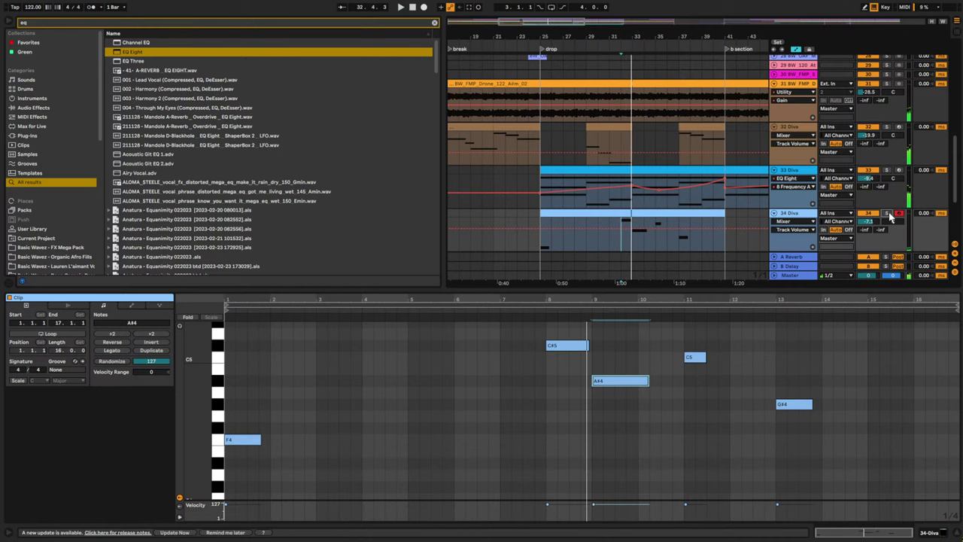
click(886, 214)
- Lower the clip's bar 8 note an octave to C#4 at velocity 127, play it, and show track 34's device chain
click(567, 346)
key(space)
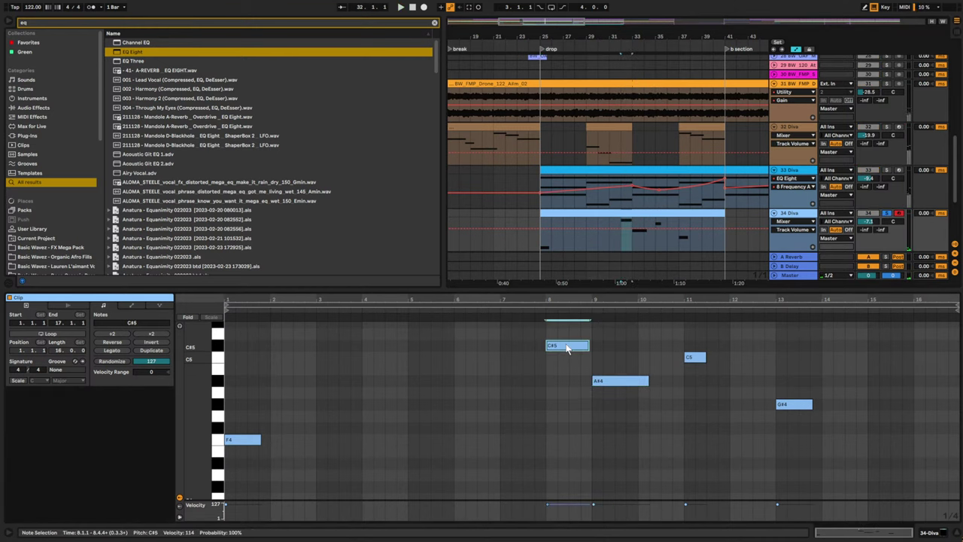
key(space)
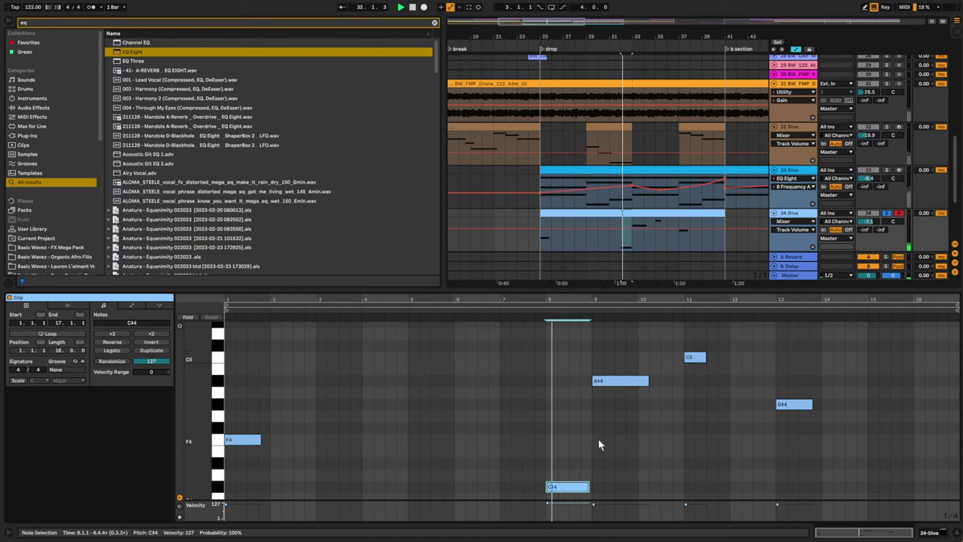
double_click(803, 215)
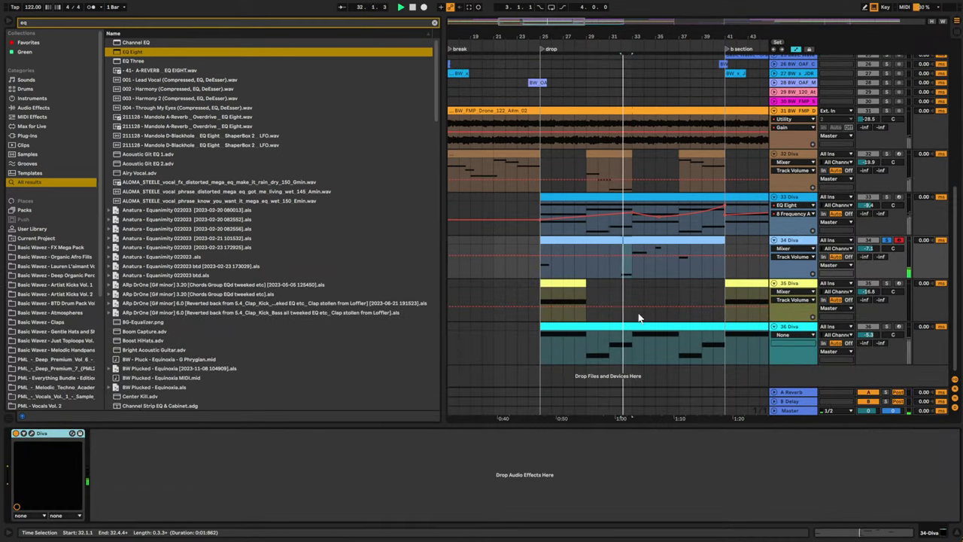
- Play track 34's clip from the drop at bar 25 and take the track out of solo
click(645, 239)
key(space)
key(space)
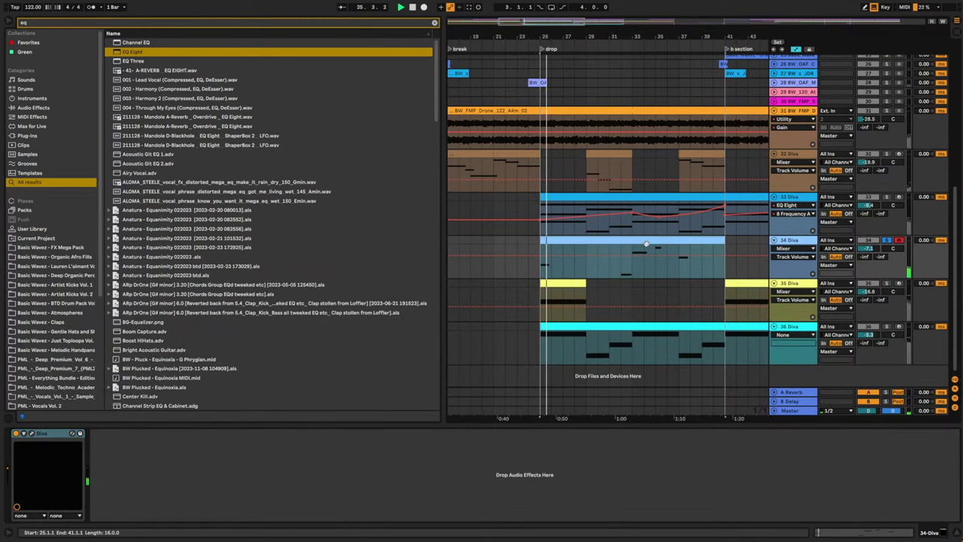
click(888, 240)
key(space)
key(space)
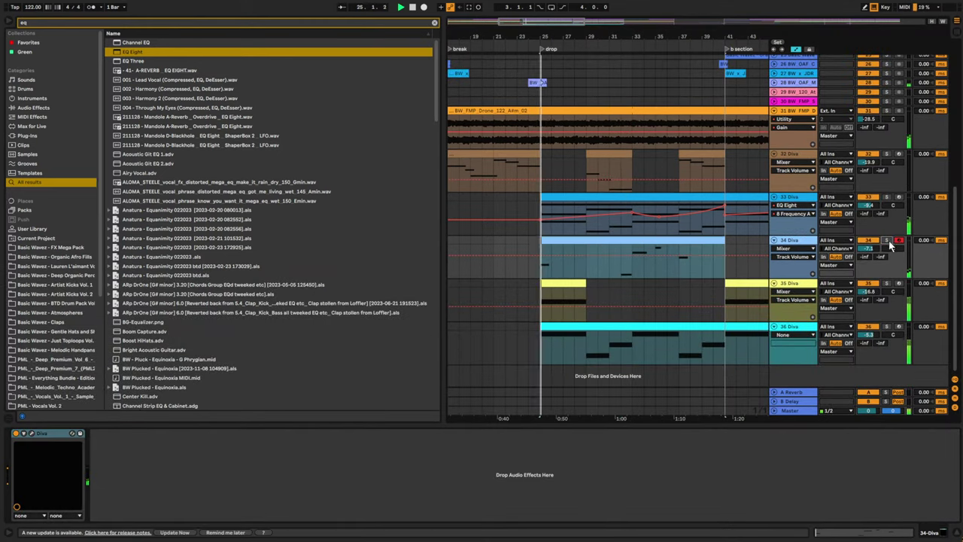
- Raise the filter cutoff of the Masai pad in track 34's Diva while the drop plays
double_click(584, 241)
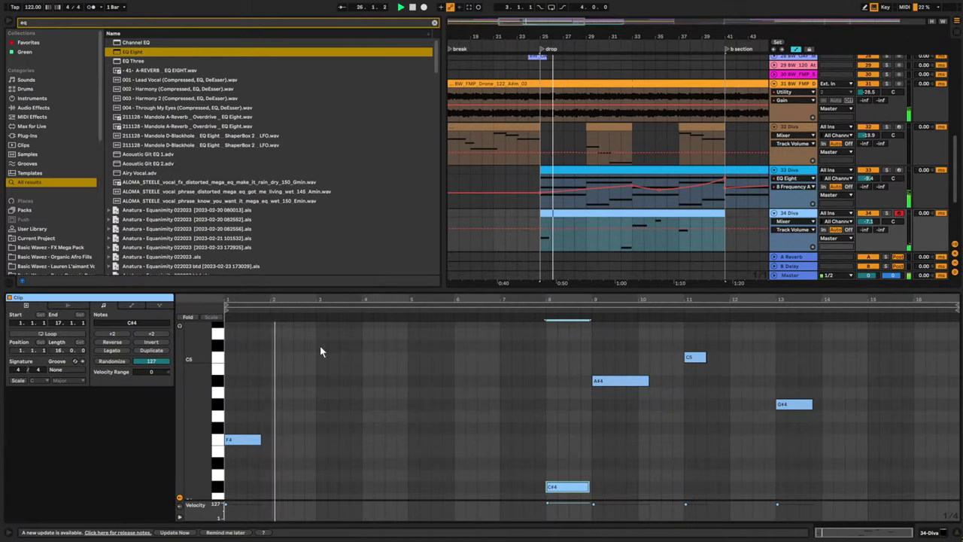
click(792, 220)
click(30, 434)
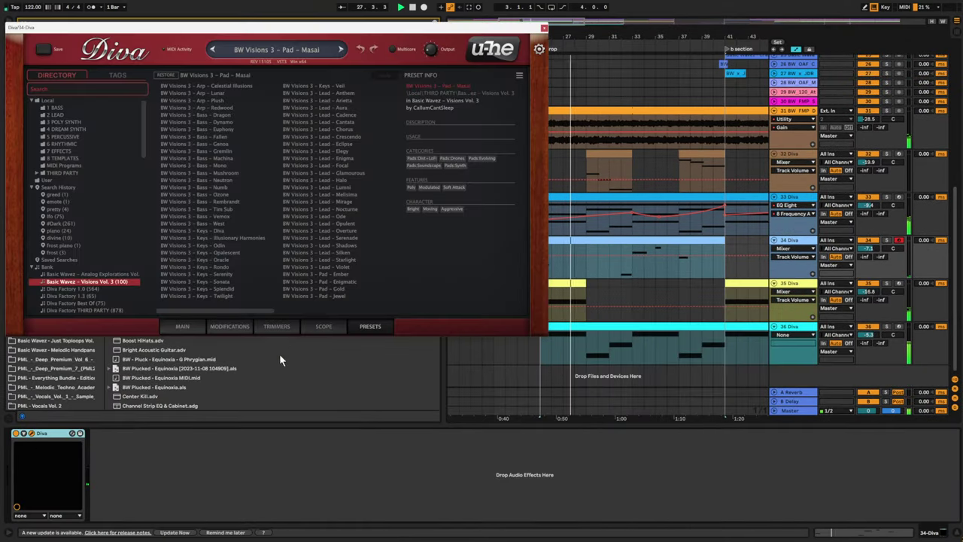
click(175, 327)
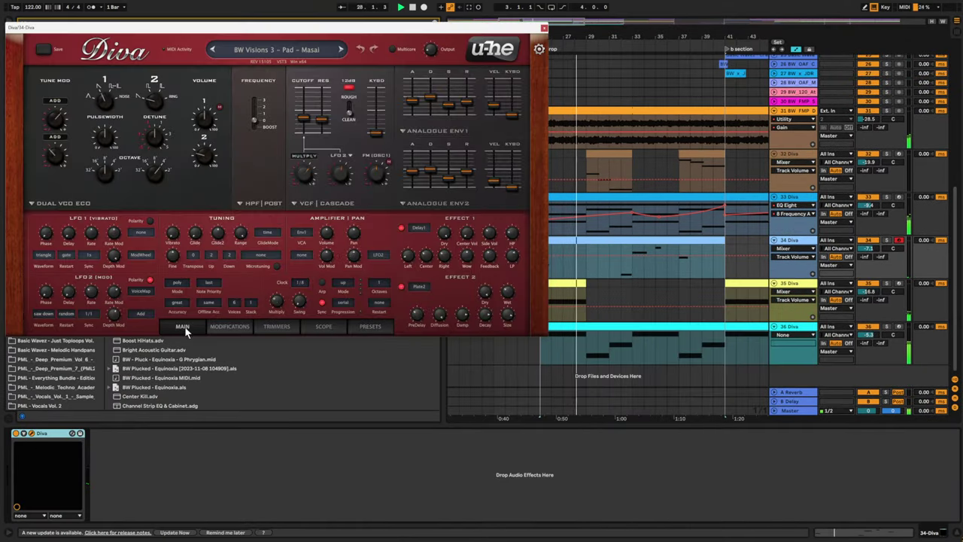
click(341, 176)
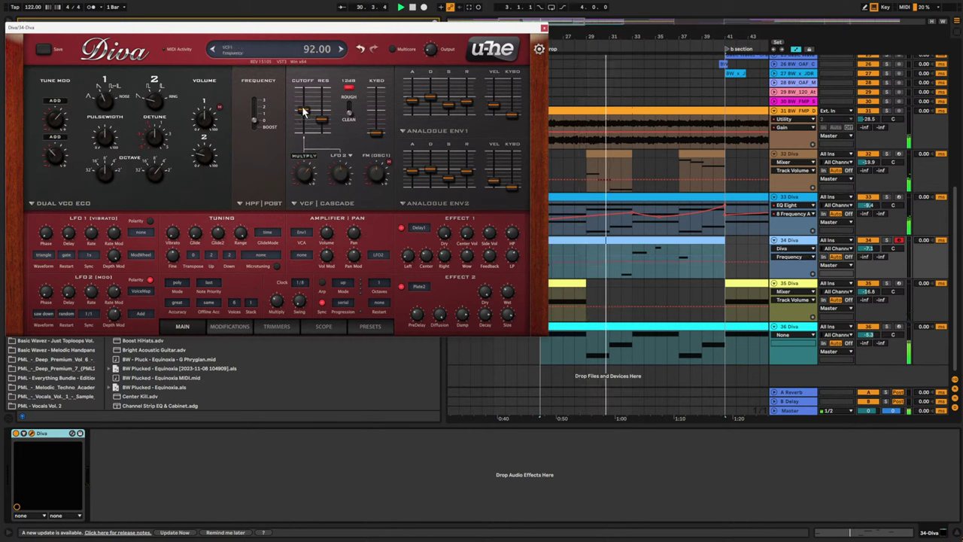
mouse_move(303, 112)
mouse_down()
mouse_move(305, 99)
mouse_move(307, 112)
mouse_up()
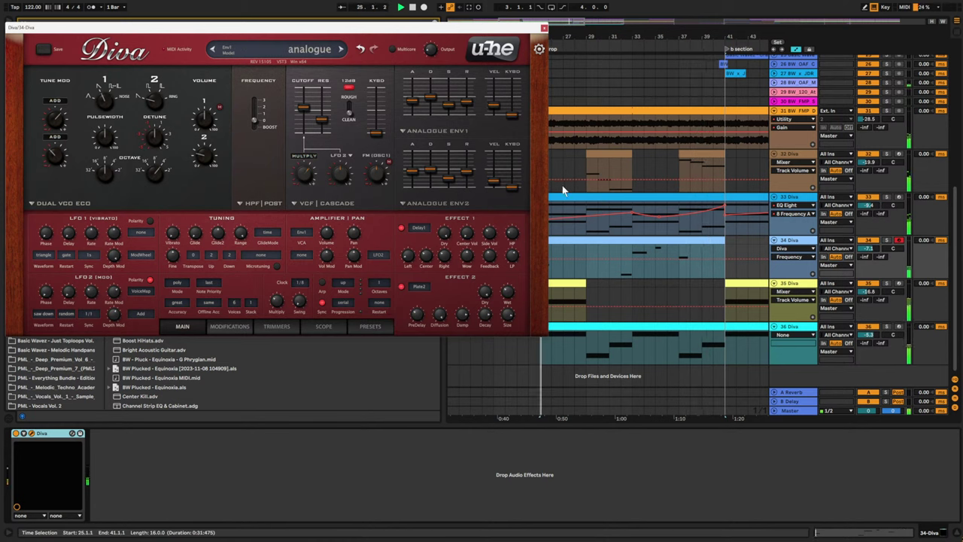
- Audition Diva's Keys presets with playback from bar 33 and load BW Visions 3 - Keys - Odin on track 34
click(625, 276)
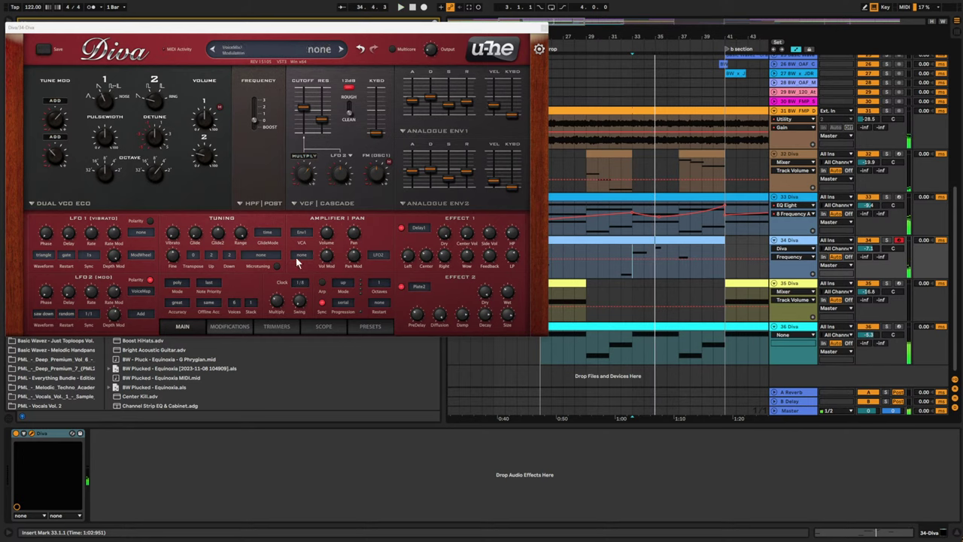
key(space)
click(369, 327)
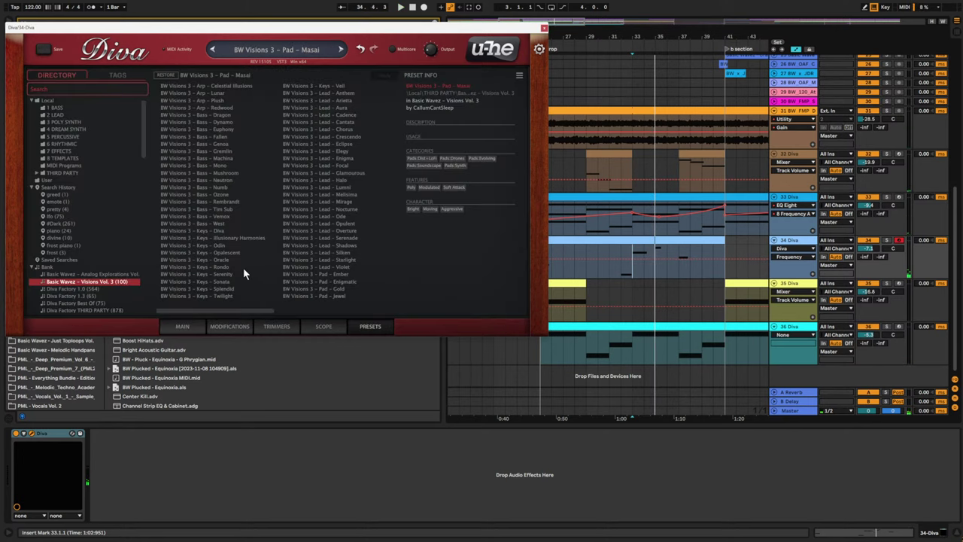
click(222, 253)
key(Up)
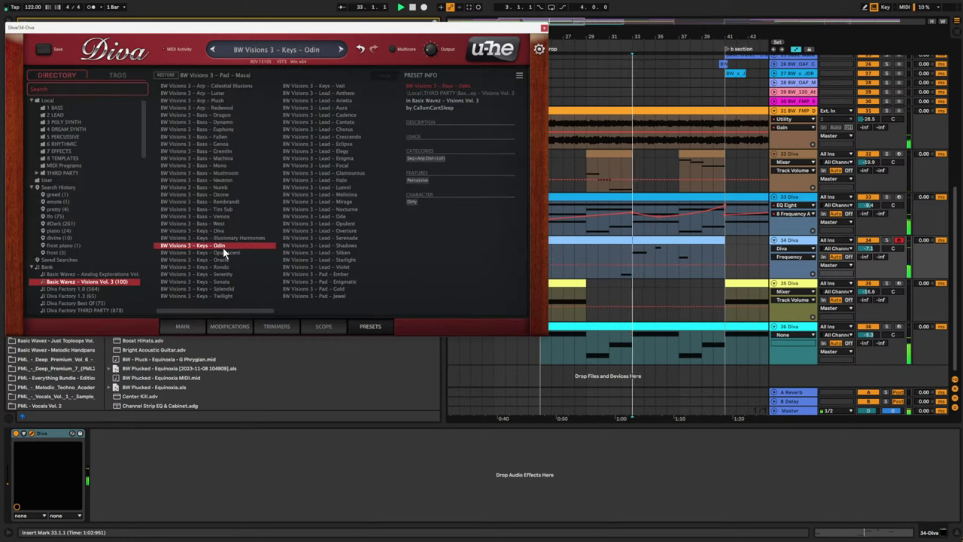
click(228, 239)
key(Up)
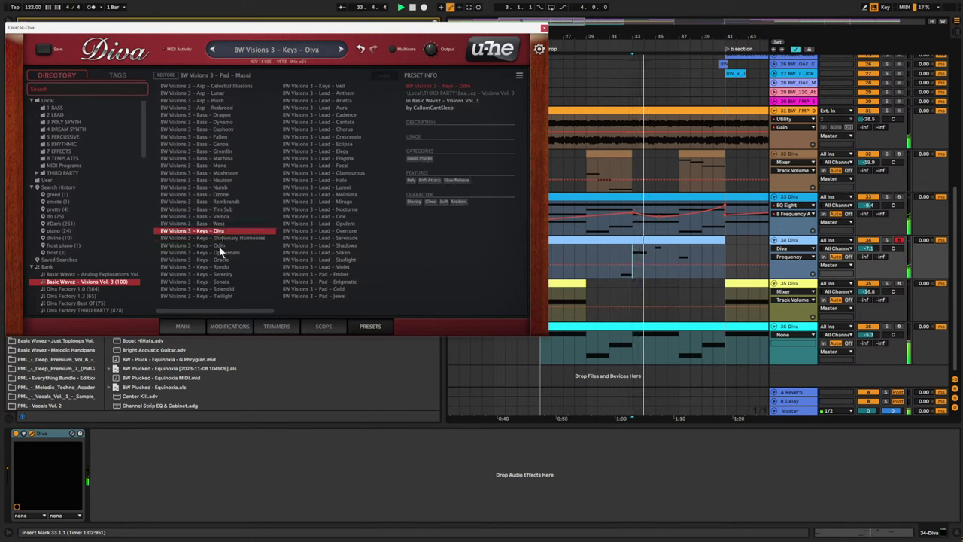
click(216, 247)
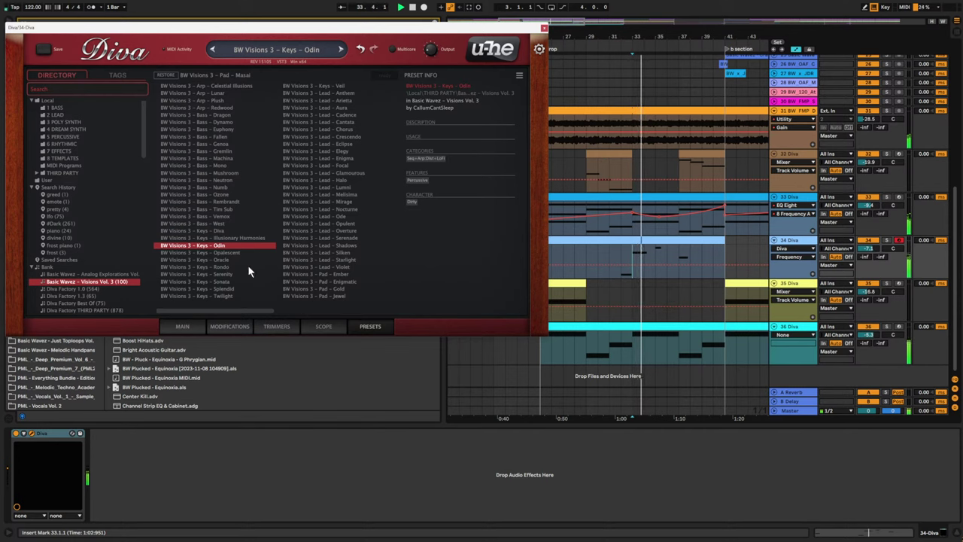
click(544, 28)
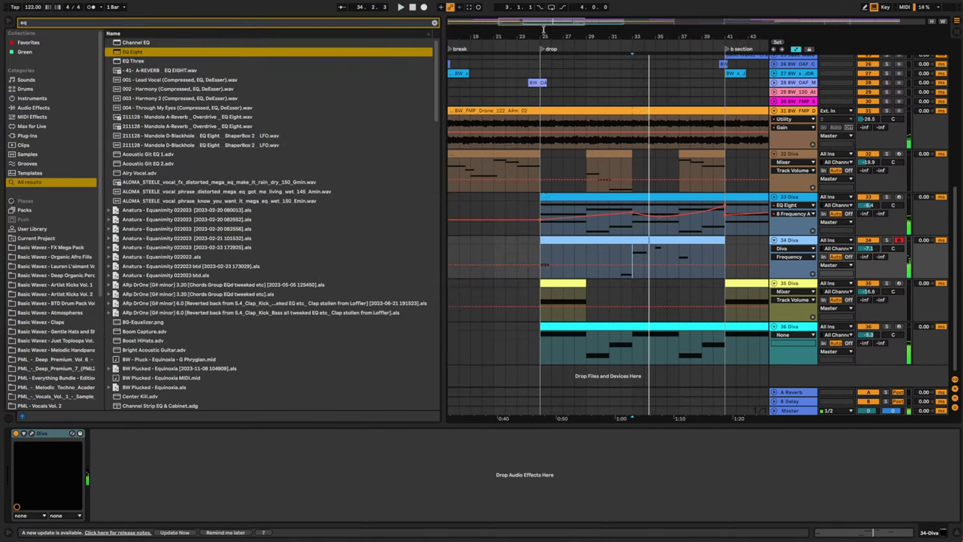
- Play from bar 25 and lower track 34's volume to -8.7 dB
click(537, 249)
key(space)
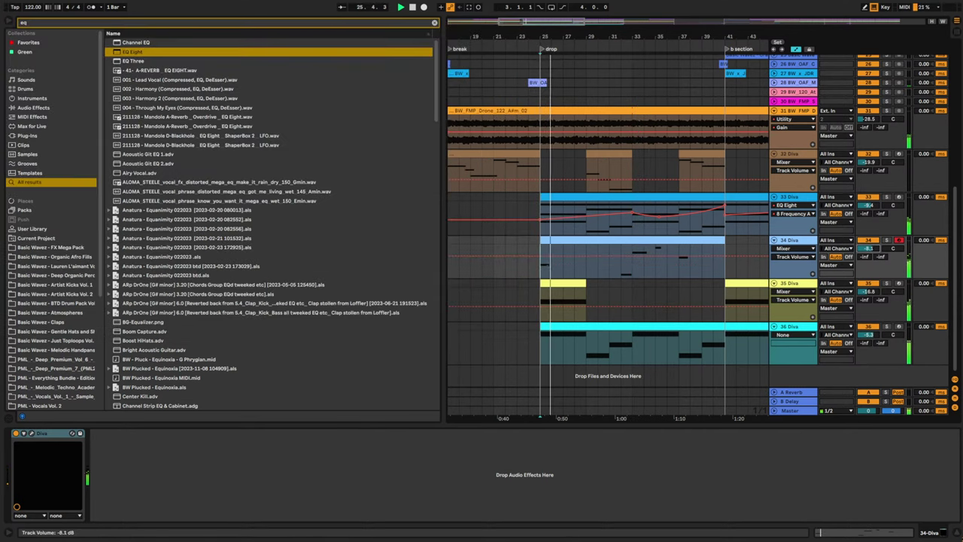
double_click(595, 247)
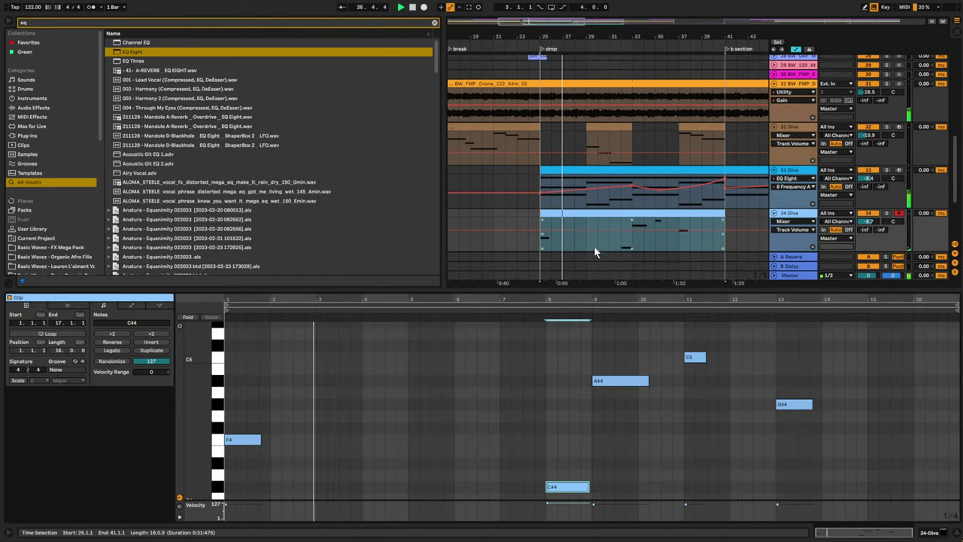
- Copy ValhallaVintageVerb from track 32 to the end of track 34's device chain and set its mix to 98.8%
click(797, 213)
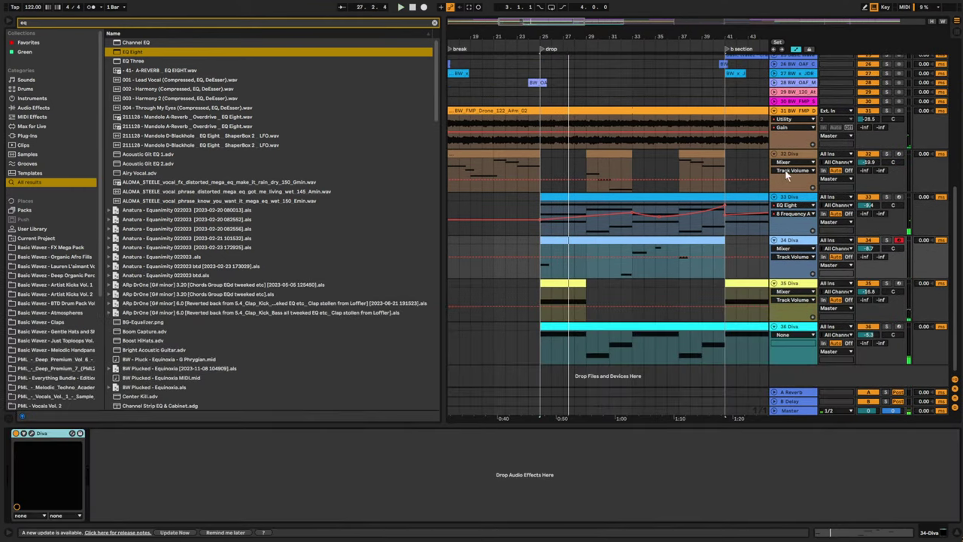
click(798, 154)
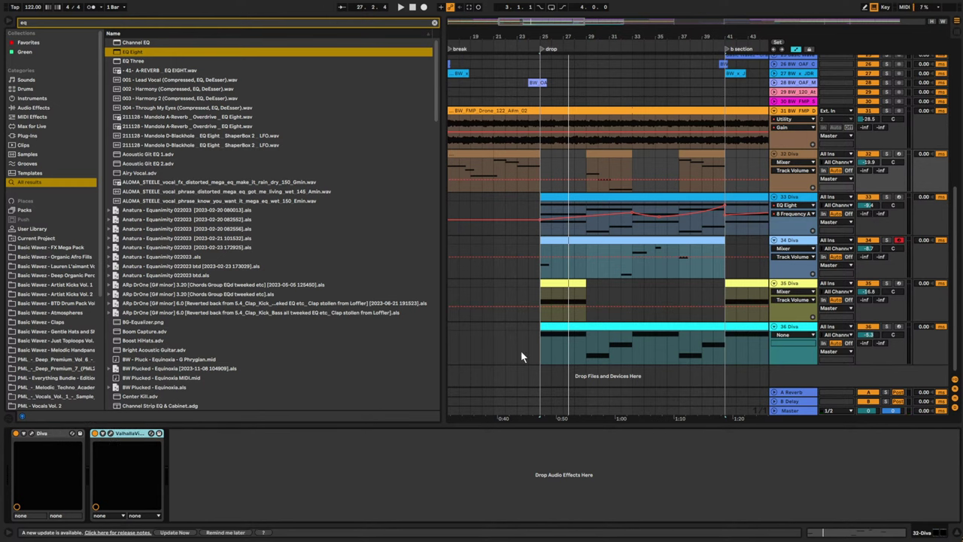
click(793, 241)
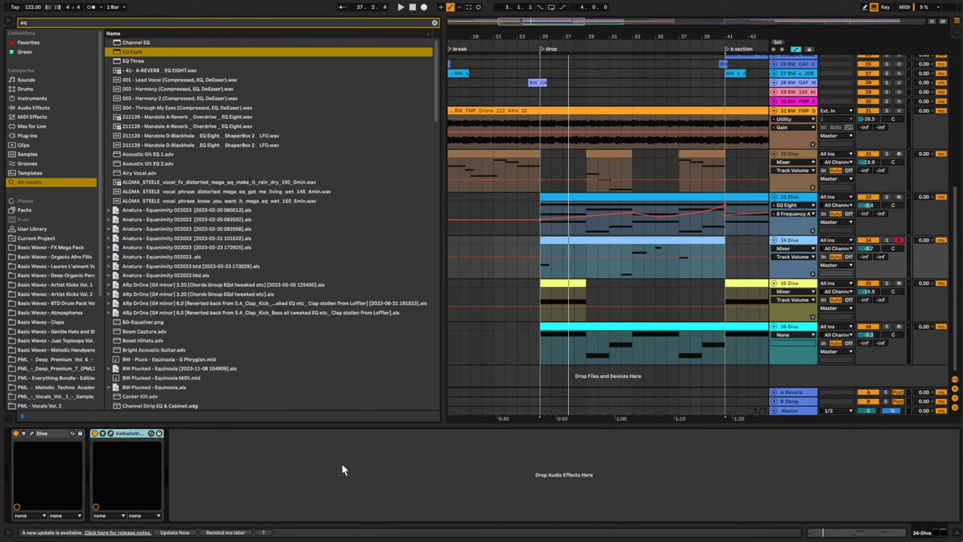
key(space)
click(109, 434)
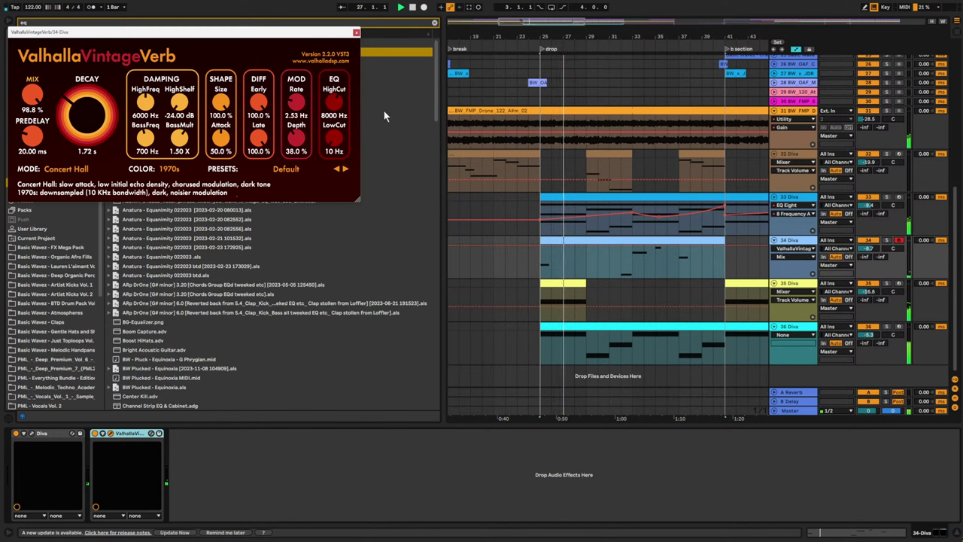
click(356, 33)
- Try the C#4 note at bar 7 of track 34's clip and return it to bar 8
double_click(578, 242)
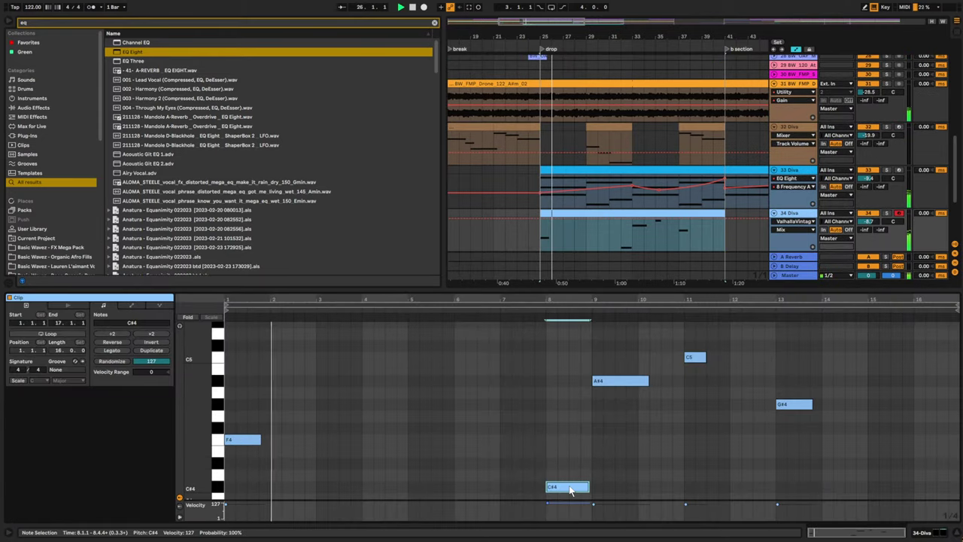
drag(572, 487, 525, 489)
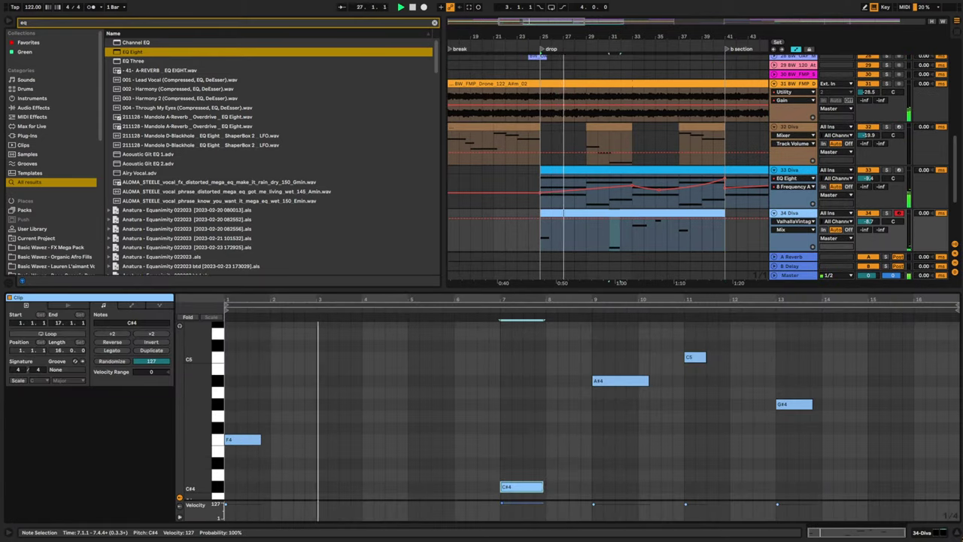
drag(525, 489, 570, 490)
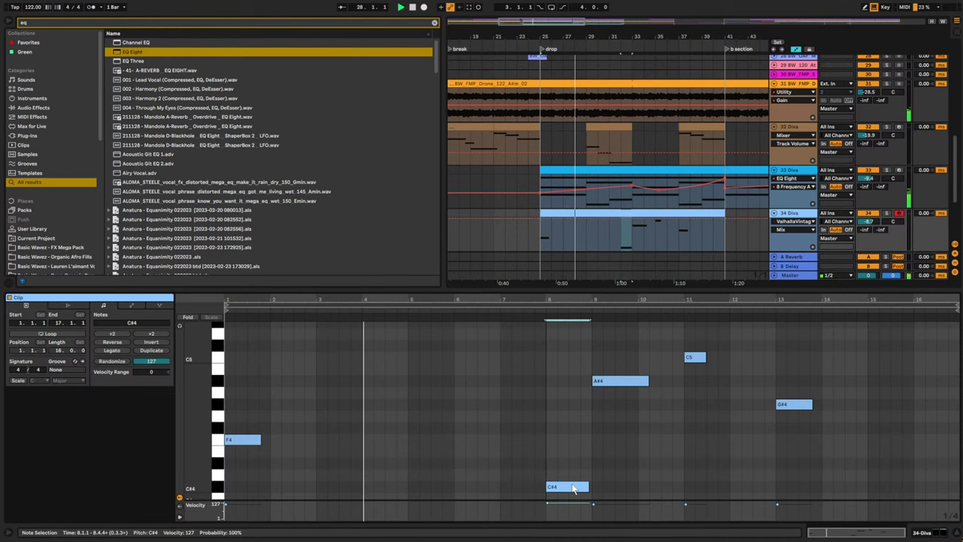
- Delete the C5 note at bar 11 and lower the bar 13 note to F#4
click(630, 237)
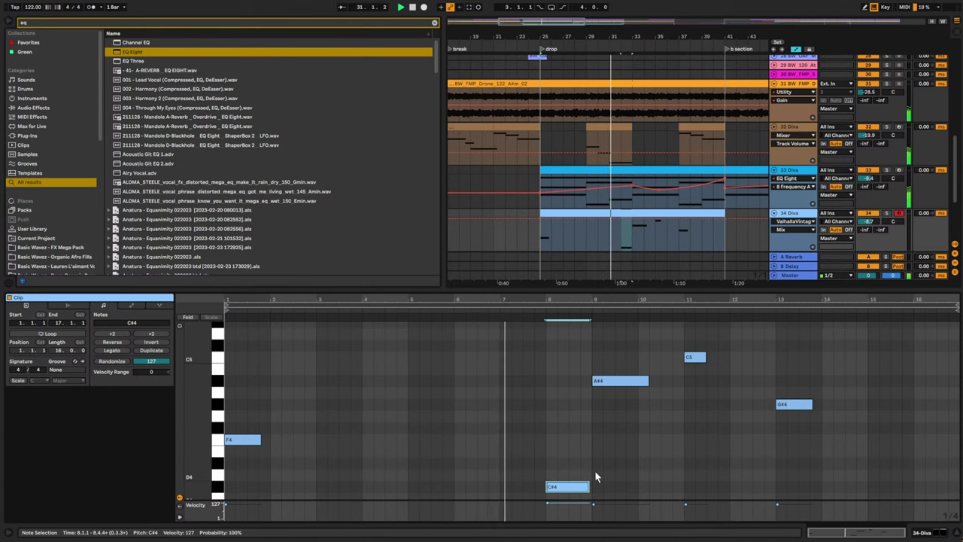
scroll(633, 450, down, 4)
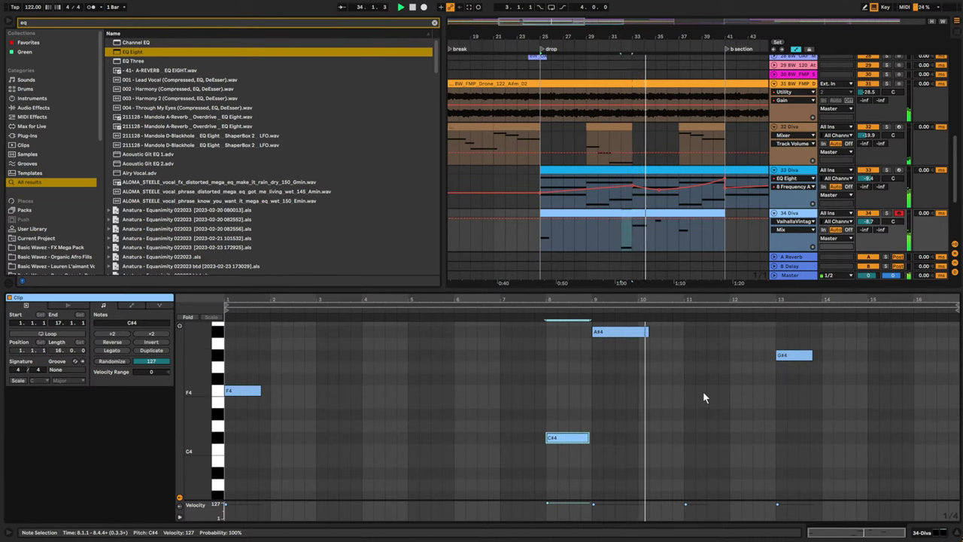
click(742, 405)
scroll(715, 377, up, 4)
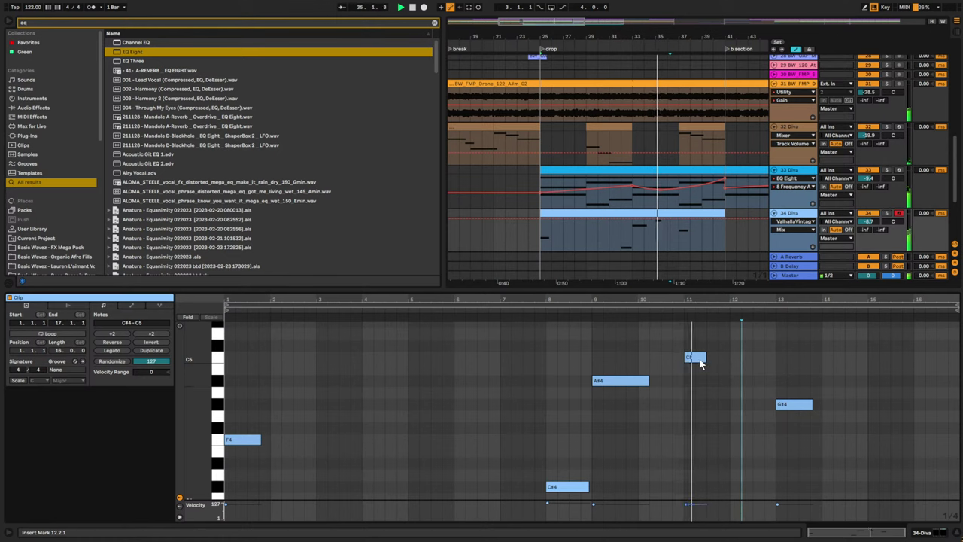
double_click(695, 357)
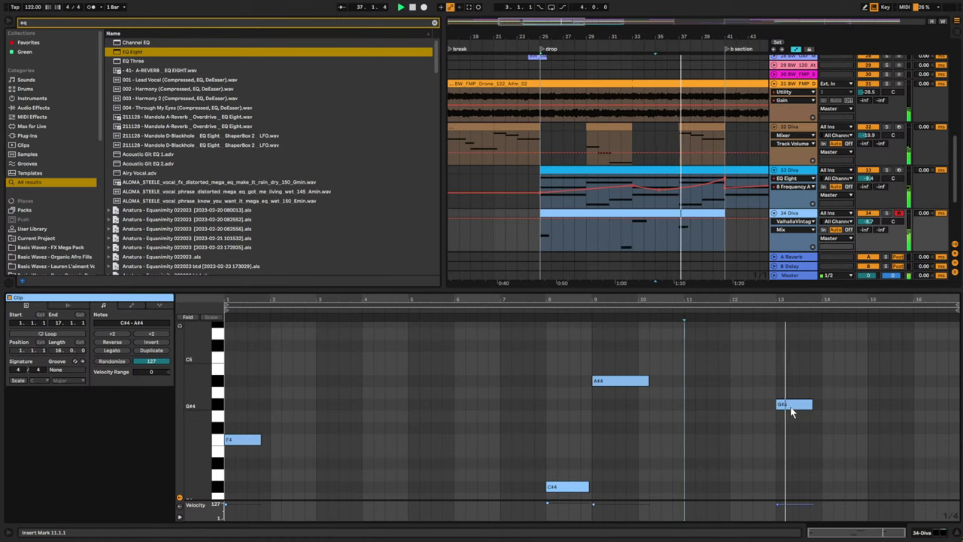
drag(795, 413, 795, 434)
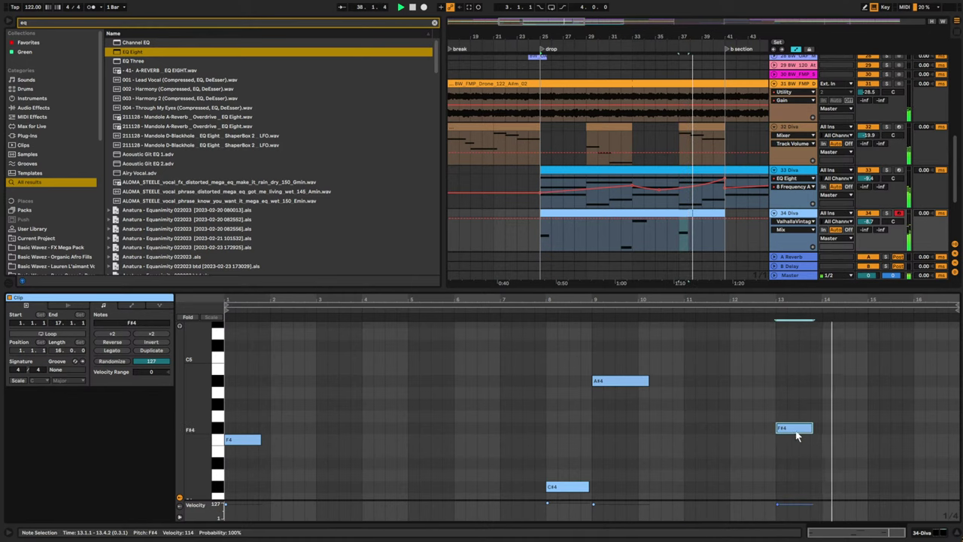
- Replay the drop from bar 25 and lower track 34's volume to -11.7 dB
key(space)
key(space)
scroll(809, 432, down, 1)
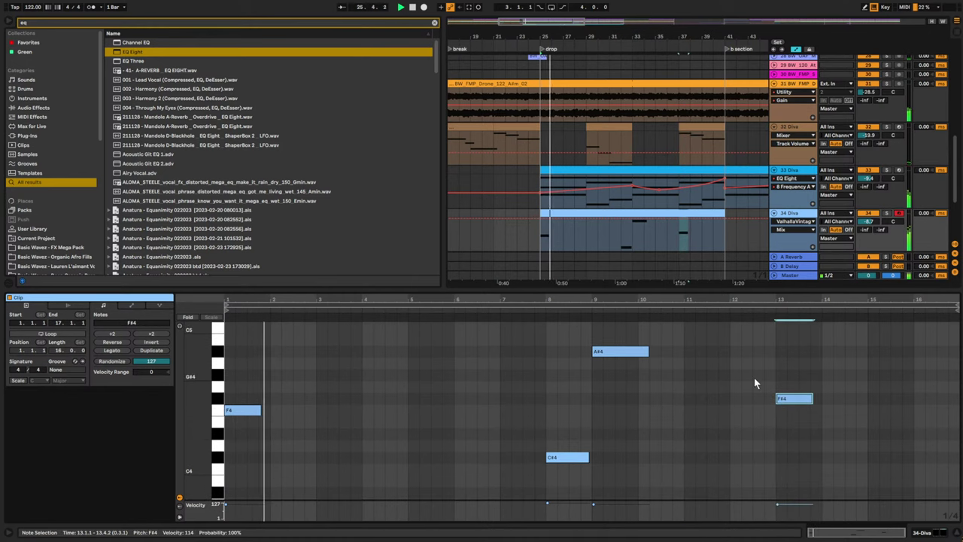
drag(869, 221, 869, 229)
key(space)
key(space)
- Add a Delay after the reverb on track 34 with 35% dry/wet and 80% feedback
double_click(798, 217)
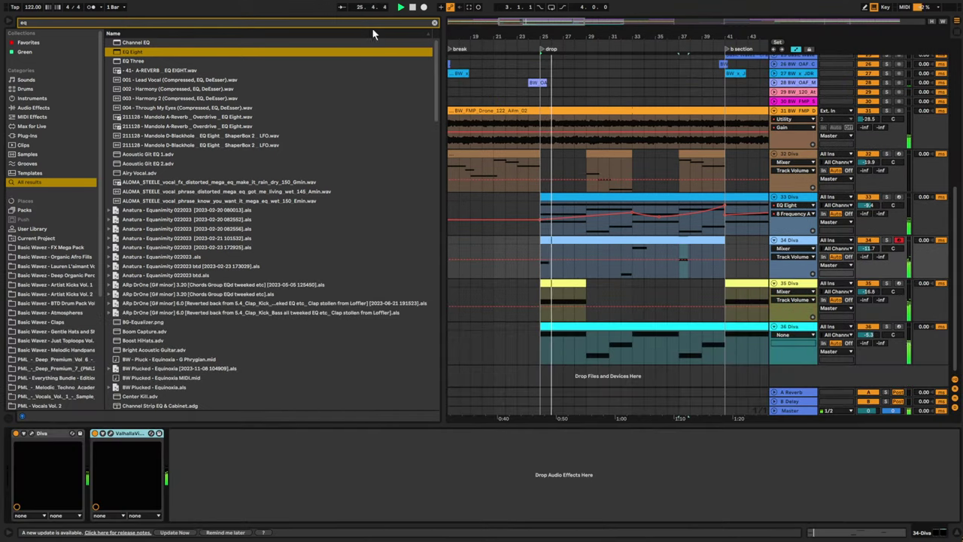
click(434, 23)
text(de)
double_click(128, 51)
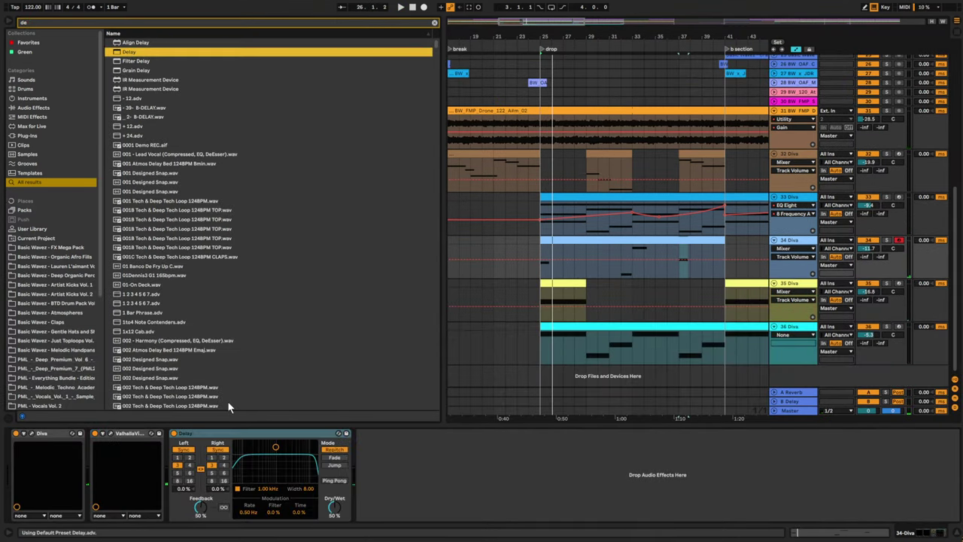
click(333, 508)
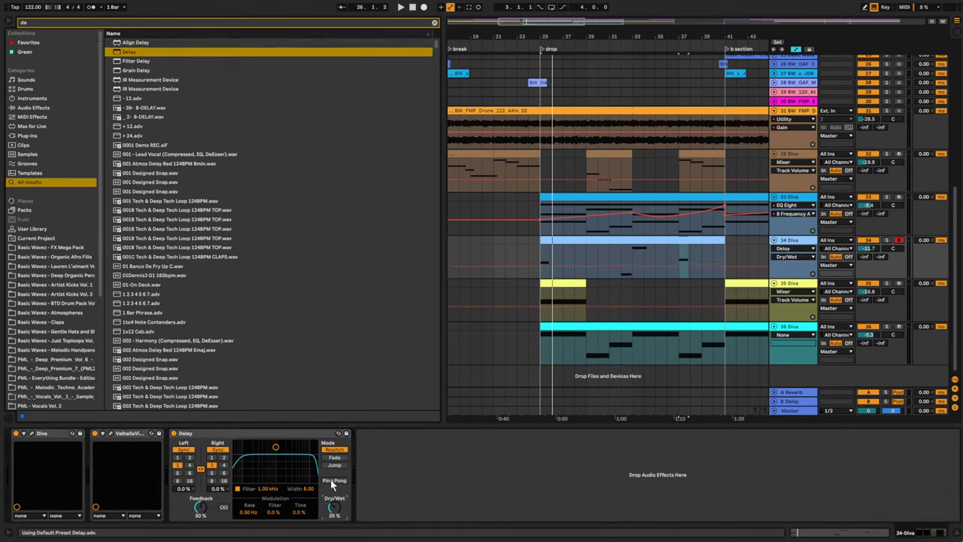
key(space)
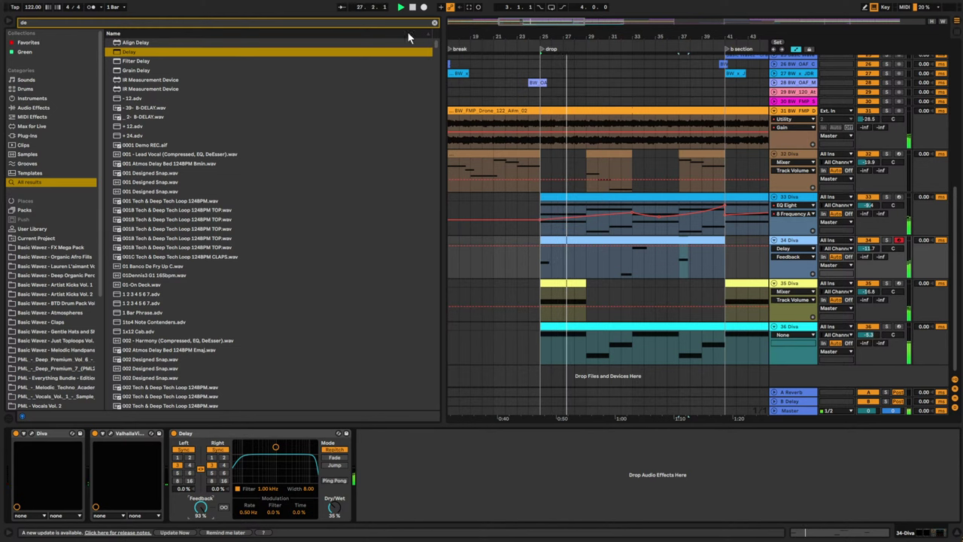
- Add EQ Eight after the delay with a band 1 low cut at about 435 Hz and a band 8 high cut at 6.53 kHz
click(434, 22)
text(eq)
double_click(134, 52)
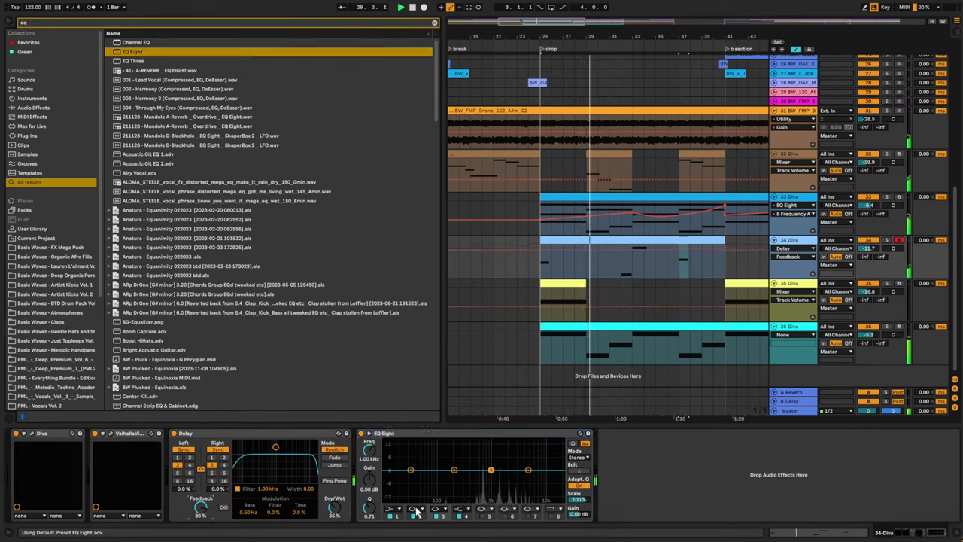
click(391, 508)
click(392, 457)
drag(410, 476, 472, 478)
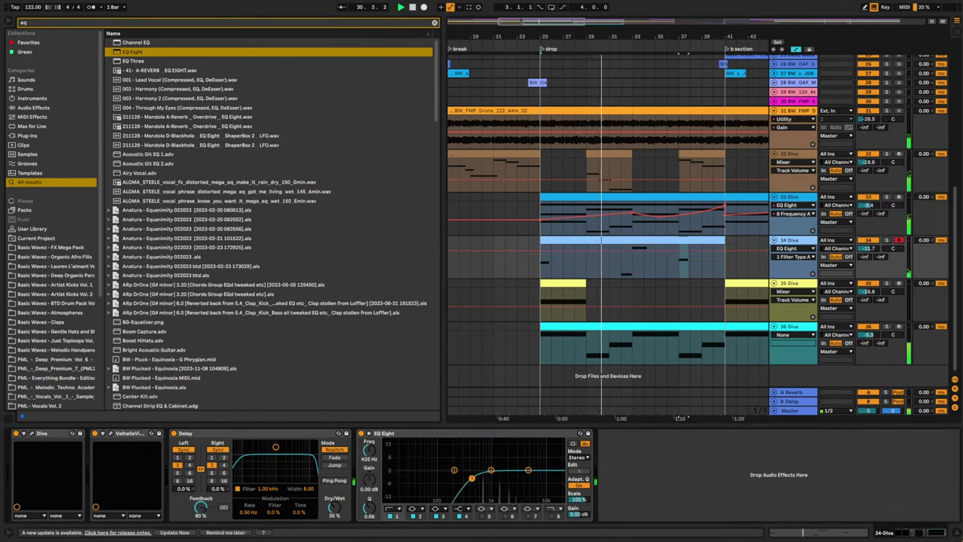
click(557, 516)
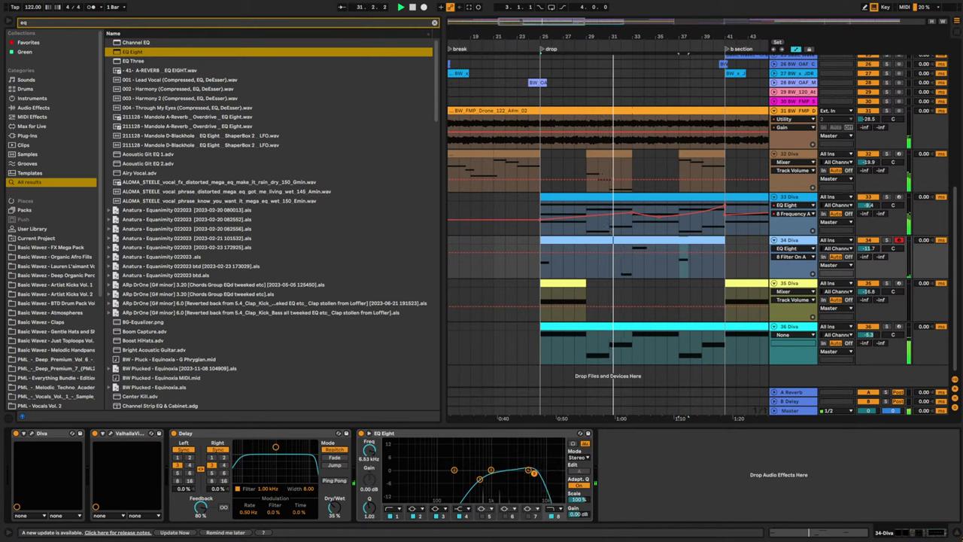
- Lower EQ Eight's high cut to about 5.62 kHz and move the bar 13 note in track 34's clip down to D#4
drag(482, 480, 531, 475)
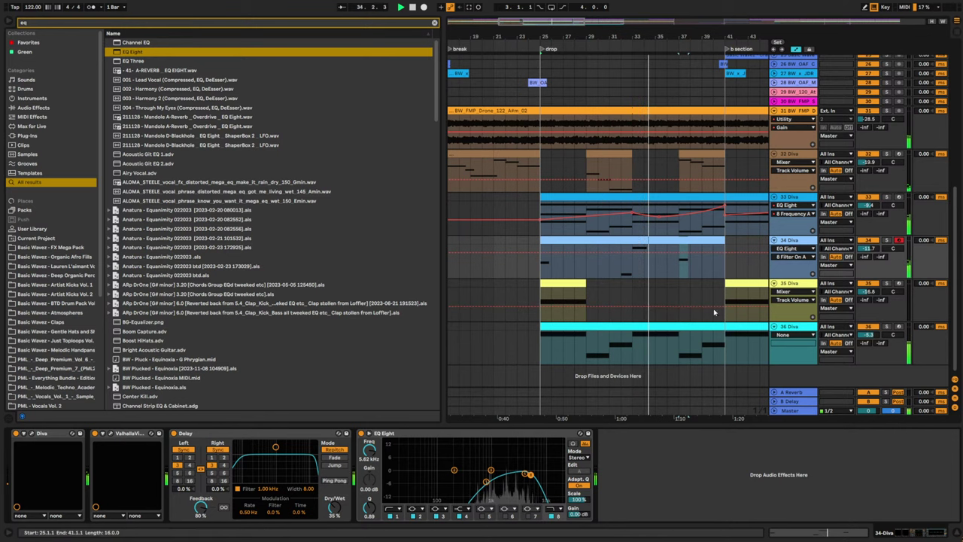
double_click(680, 241)
click(776, 437)
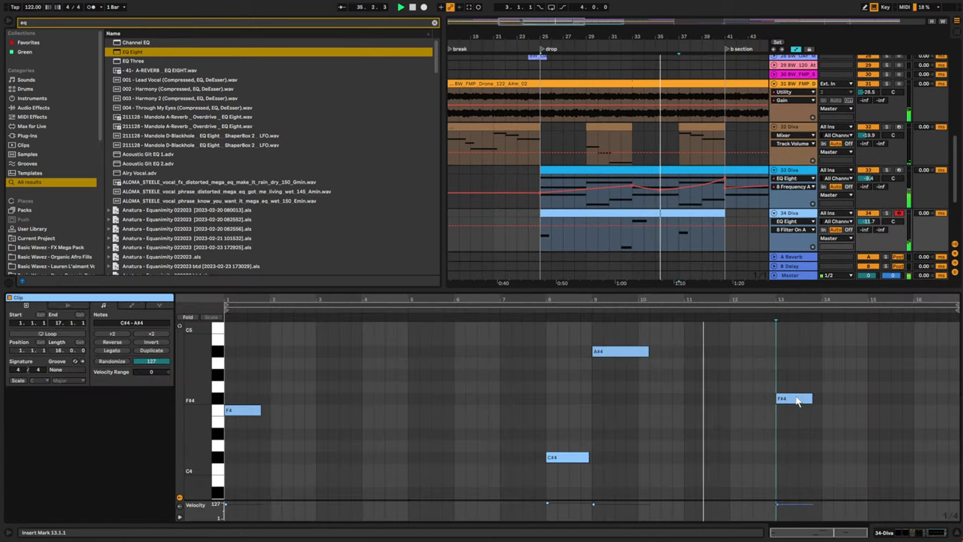
drag(798, 400, 802, 441)
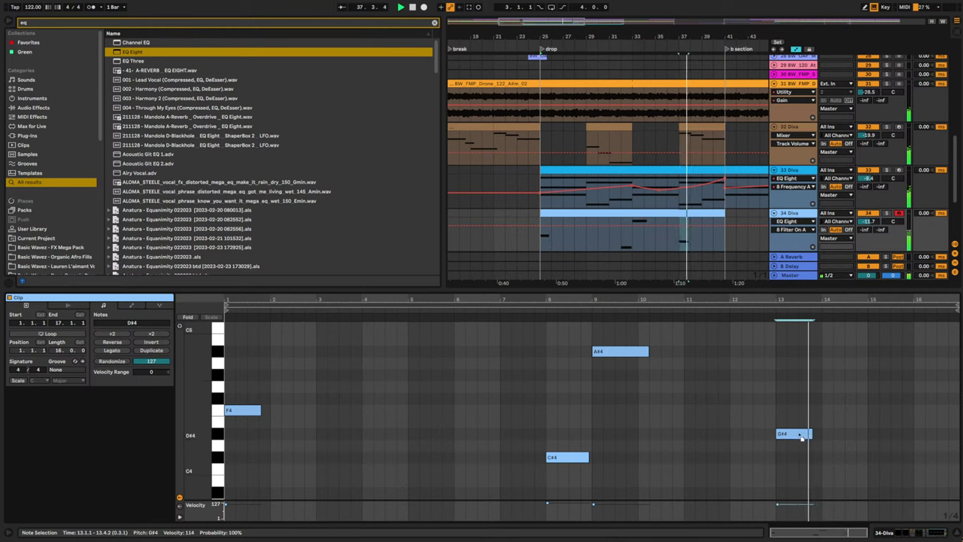
- Turn on the scale display for the track 34 clip and set it to A#/Bb Minor
click(18, 380)
click(41, 380)
click(39, 455)
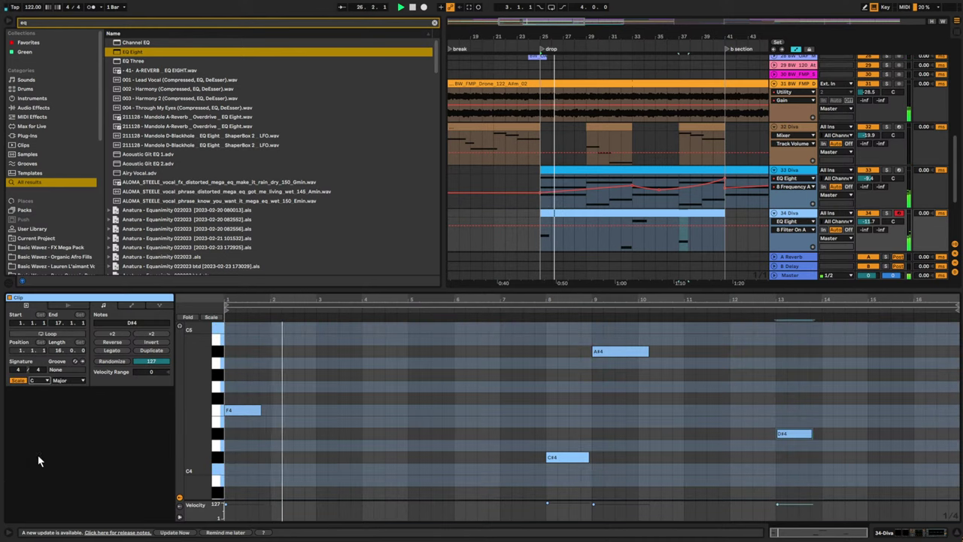
click(40, 381)
click(46, 461)
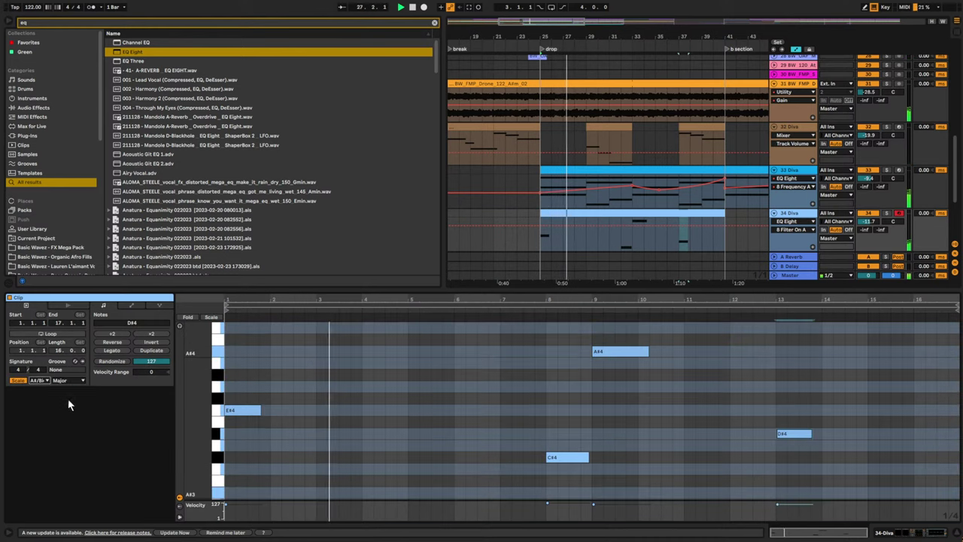
click(70, 380)
click(69, 129)
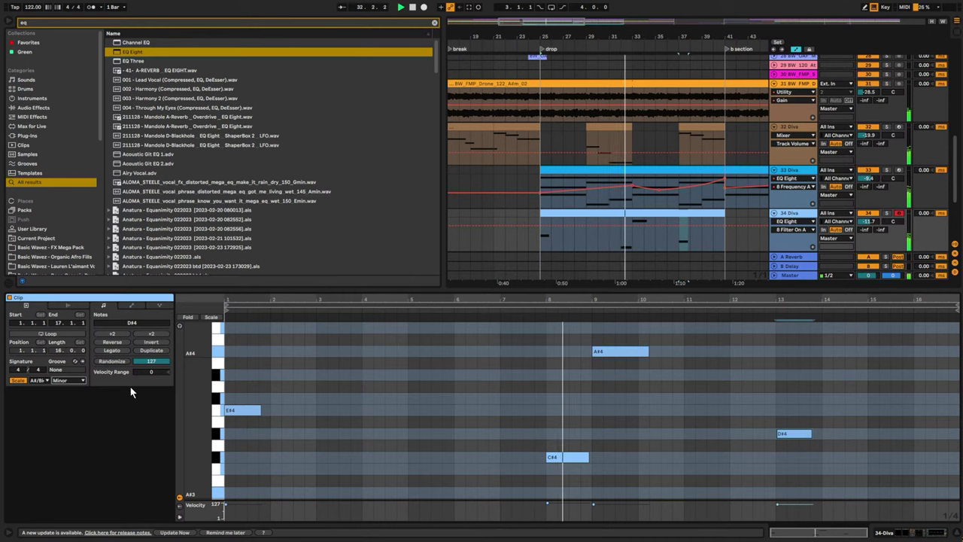
- Duplicate the bar 13 D#4 note to add a C#4 at bar 15 and a B#3 at bar 16
click(672, 391)
click(752, 410)
scroll(829, 440, down, 2)
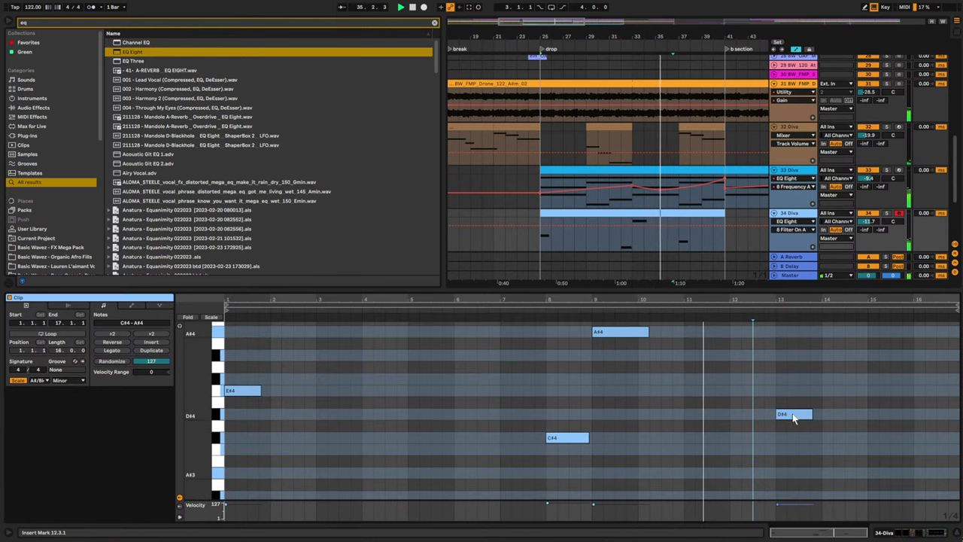
click(792, 417)
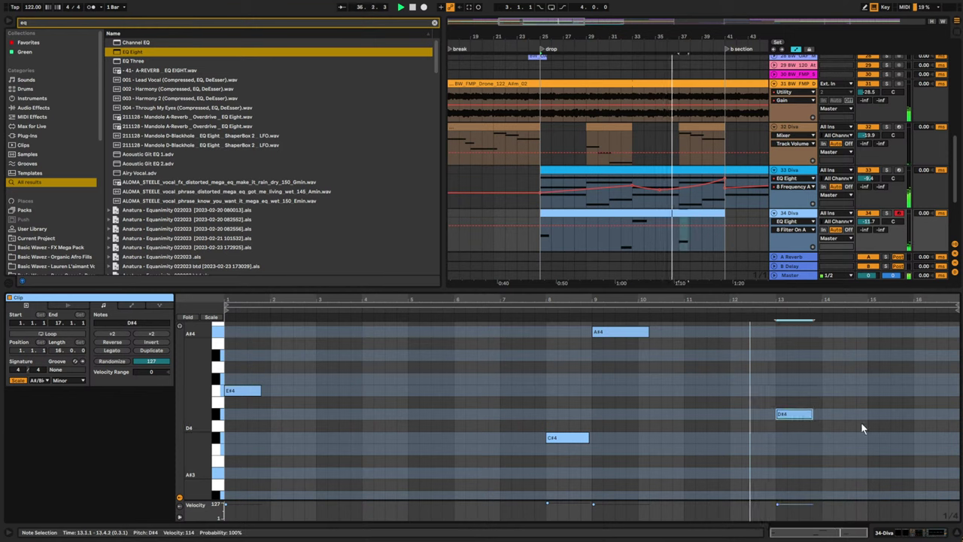
key(ctrl+d)
drag(819, 417, 949, 449)
key(ctrl+d)
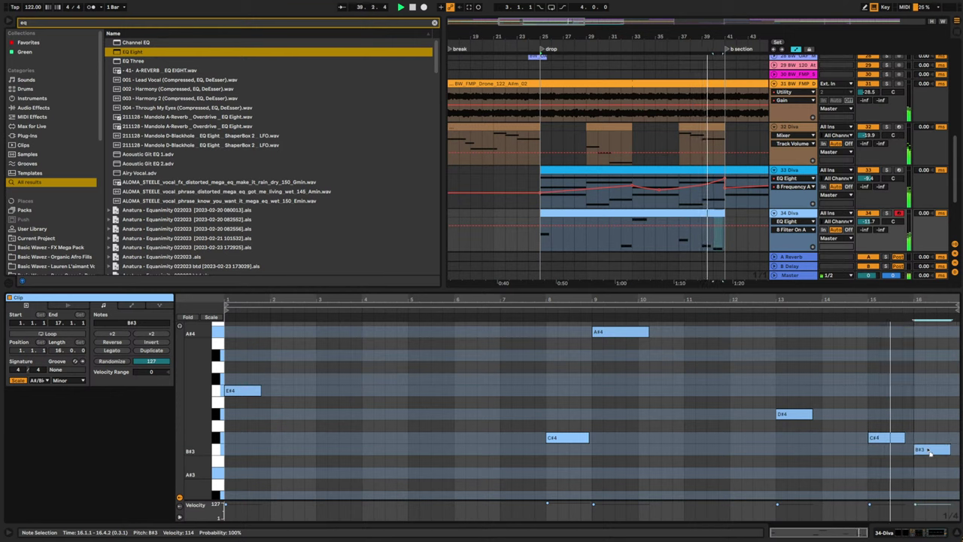
- Duplicate the track 34 clip to bar 41 and add an A#3 note beneath the E#4 in the copy's first bar
click(684, 215)
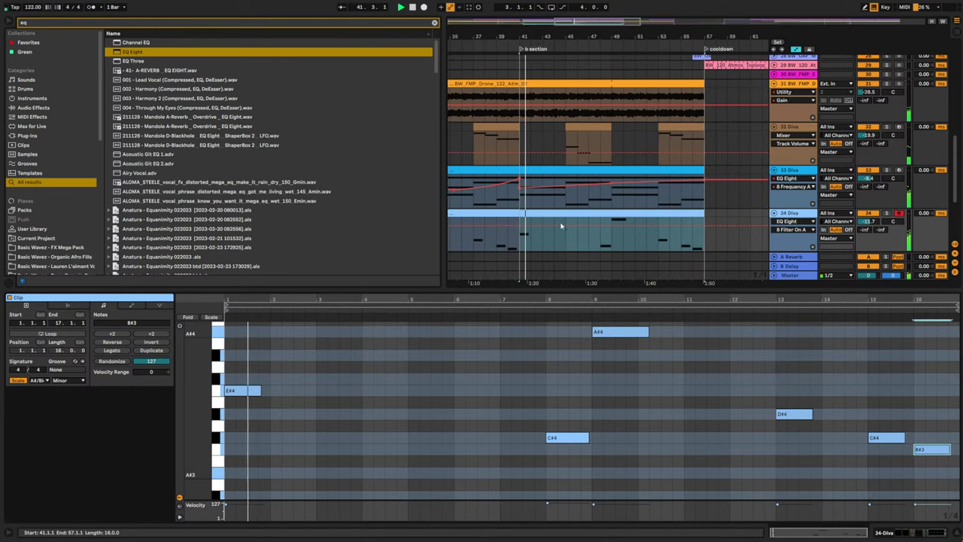
click(276, 409)
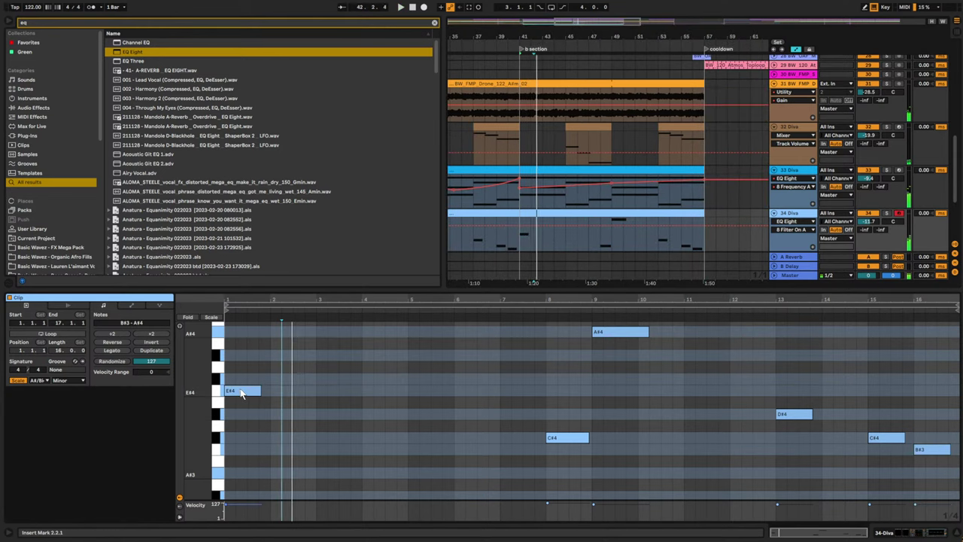
drag(242, 391, 241, 473)
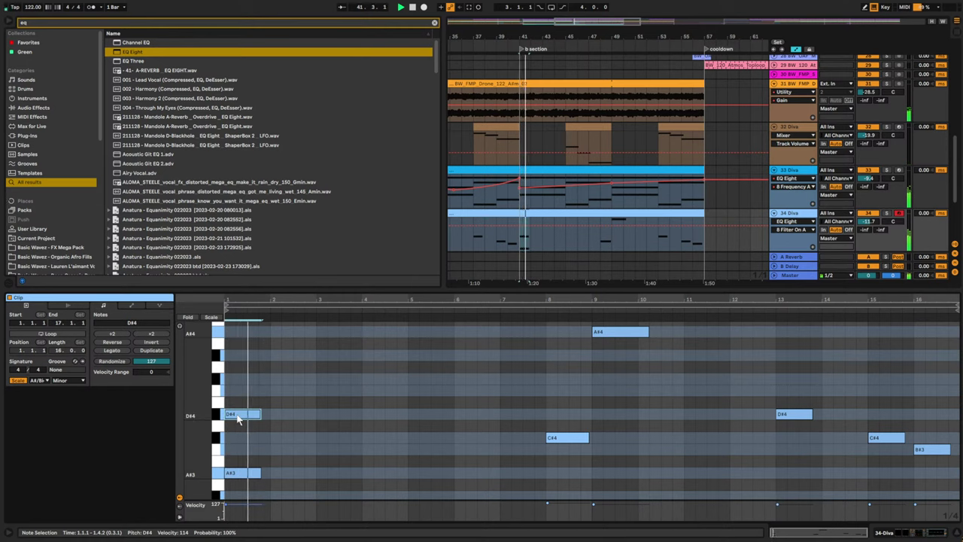
drag(239, 418, 239, 392)
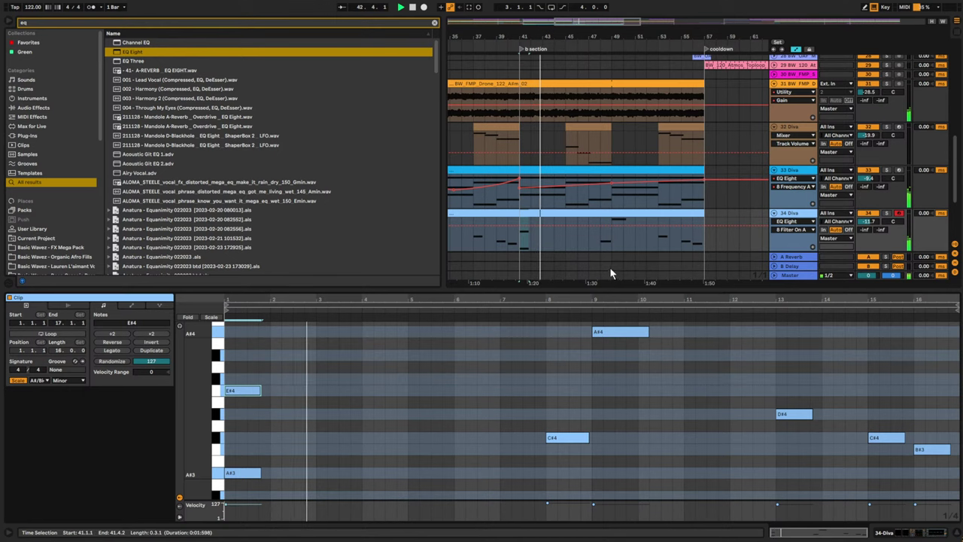
- Add copied harmony notes in the b section clip: A#3 beneath the bar 8 C#4 and E#4 beneath the bar 9 A#4
drag(615, 36, 647, 19)
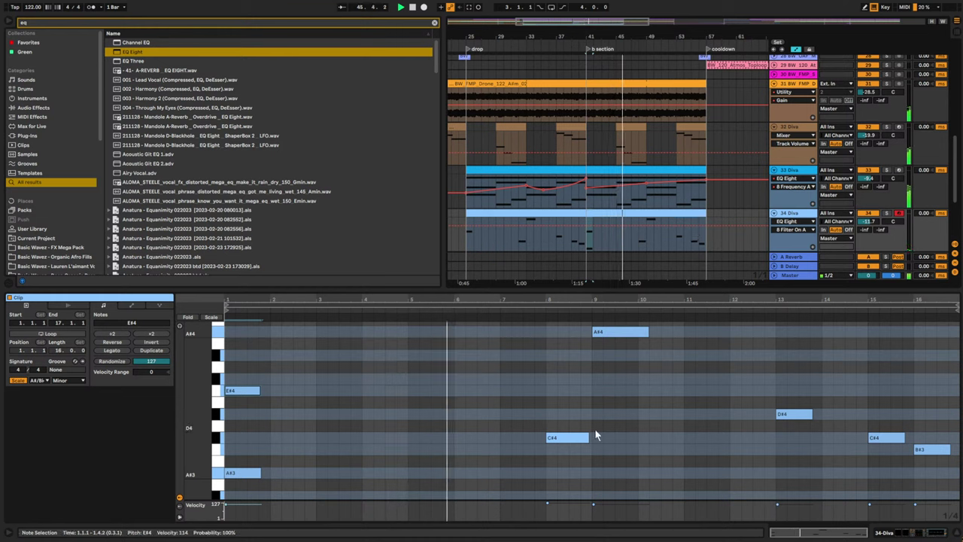
click(572, 405)
click(592, 408)
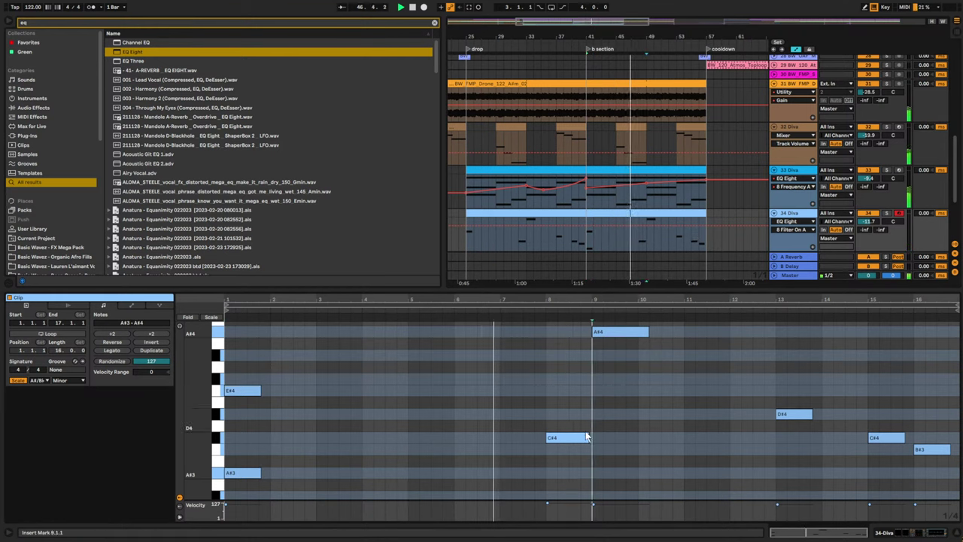
drag(569, 443, 570, 474)
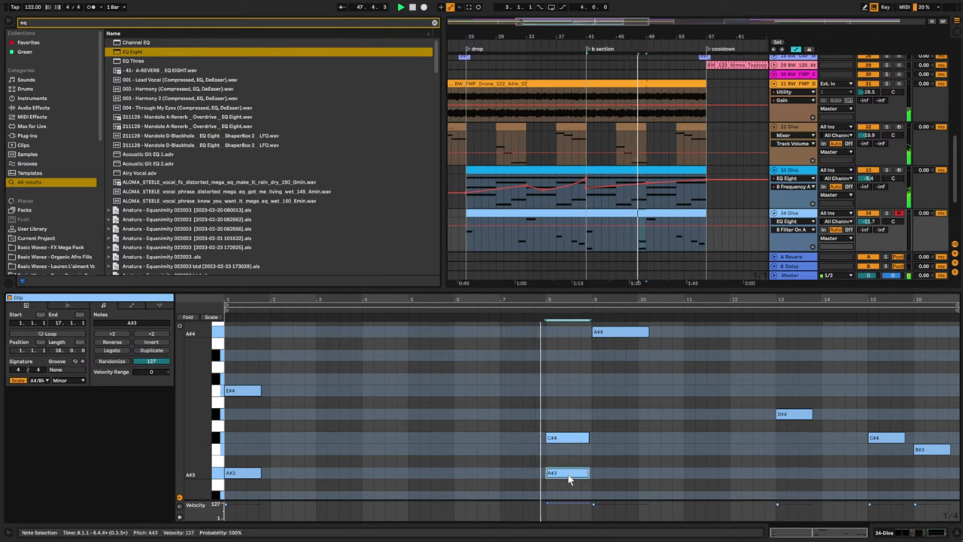
drag(615, 336, 617, 398)
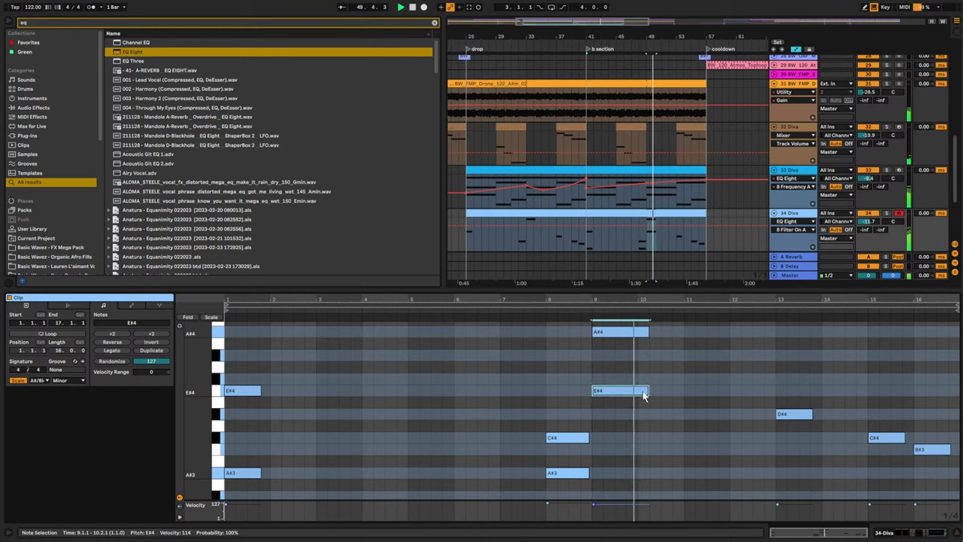
- Add a B#3 harmony note beneath the bar 13 D#4 and play back the b section around bar 49
click(726, 400)
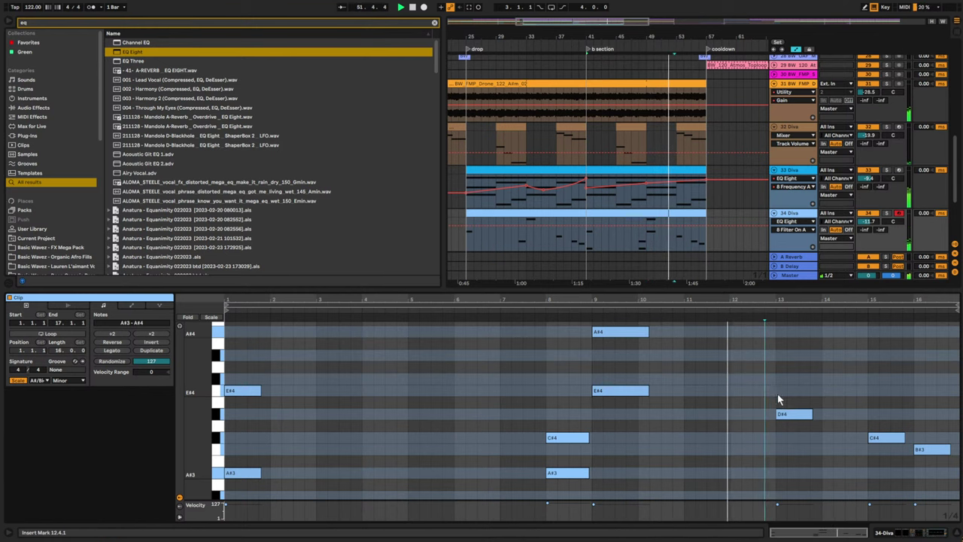
click(794, 415)
drag(794, 416, 790, 449)
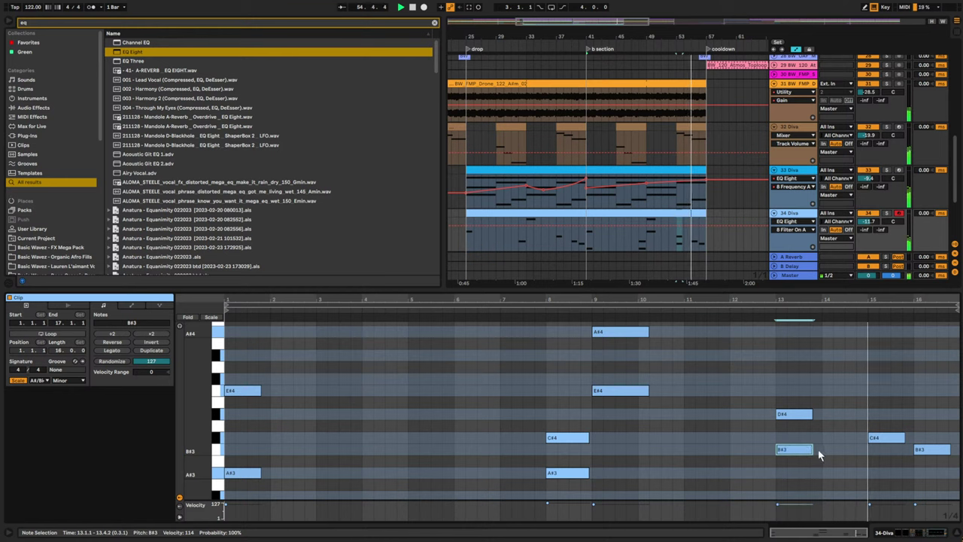
click(638, 240)
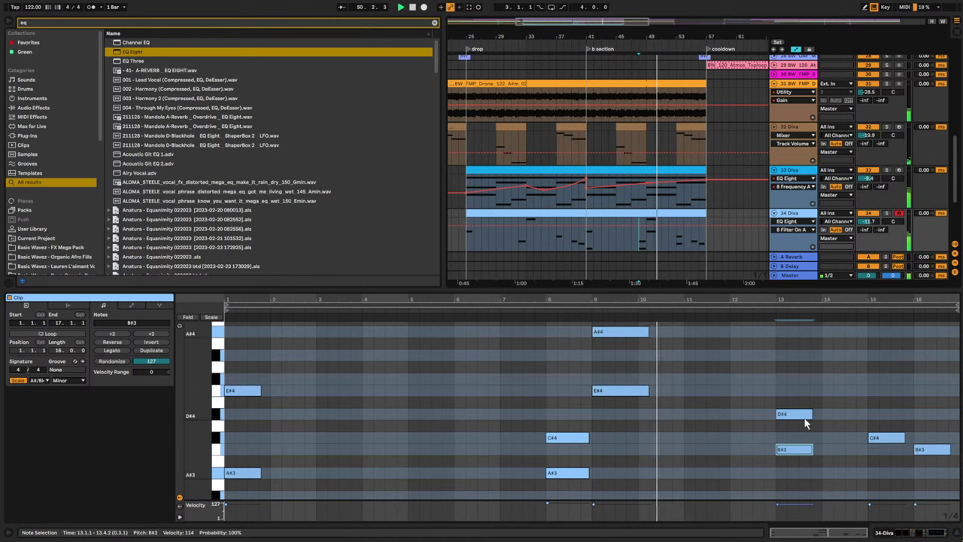
scroll(806, 423, down, 2)
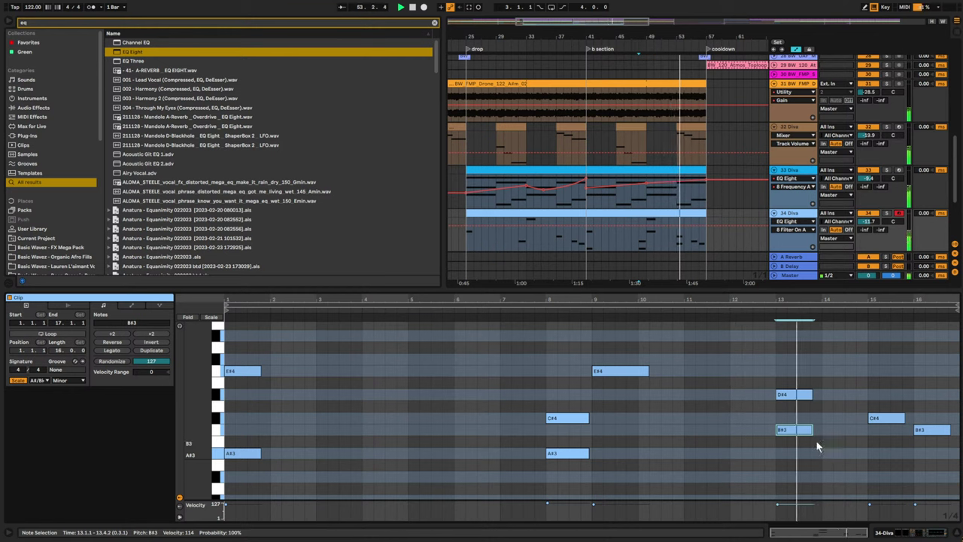
- Add an A#3 note beneath the bar 15 C#4 and a G#3 beneath the bar 16 B#3
double_click(888, 464)
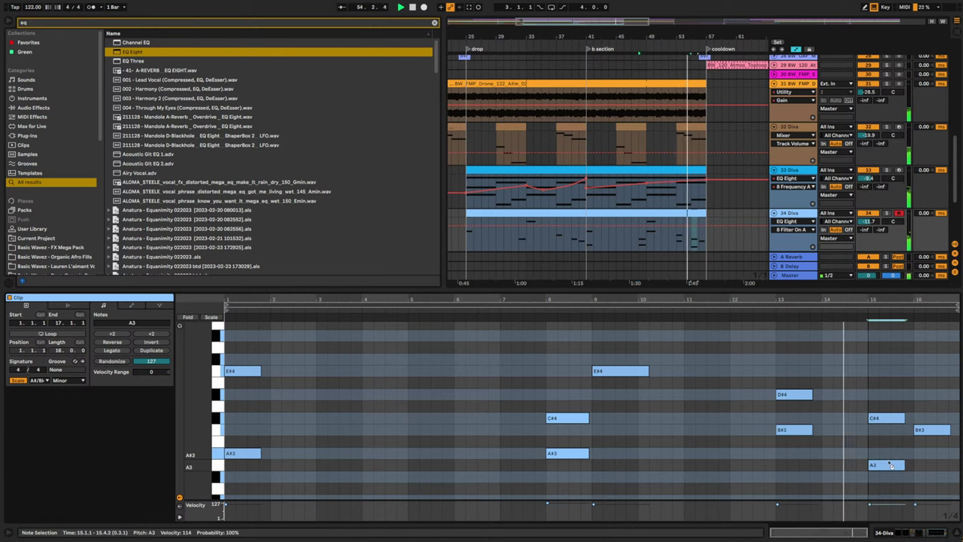
drag(891, 466, 891, 454)
double_click(933, 477)
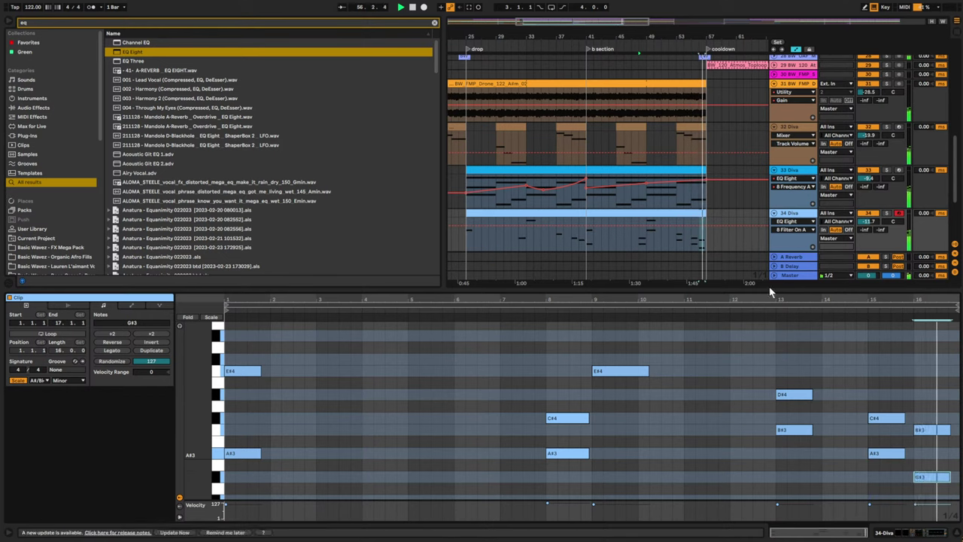
- Duplicate the b section clip to the cooldown at bar 57 and lower the copy's first E#4 note an octave to E#3
click(697, 214)
key(super+d)
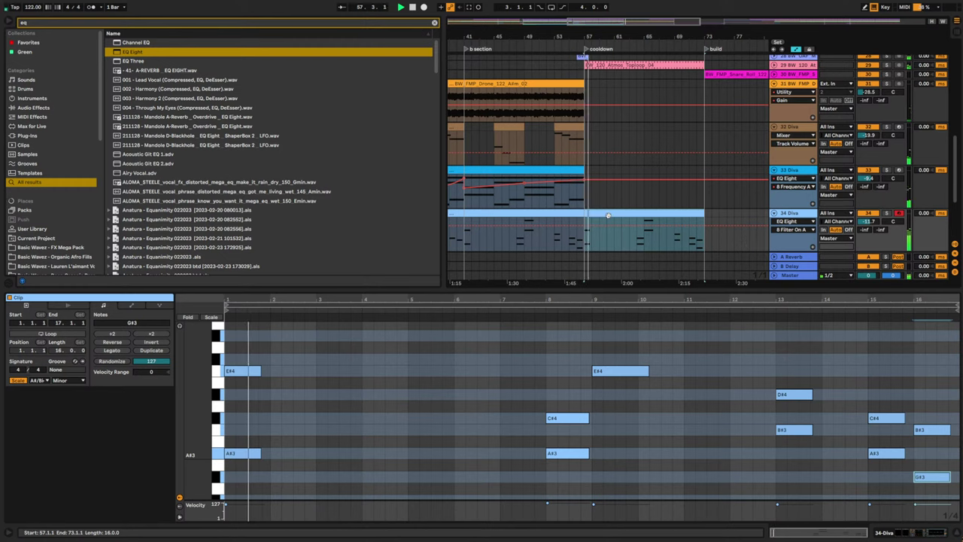
click(247, 371)
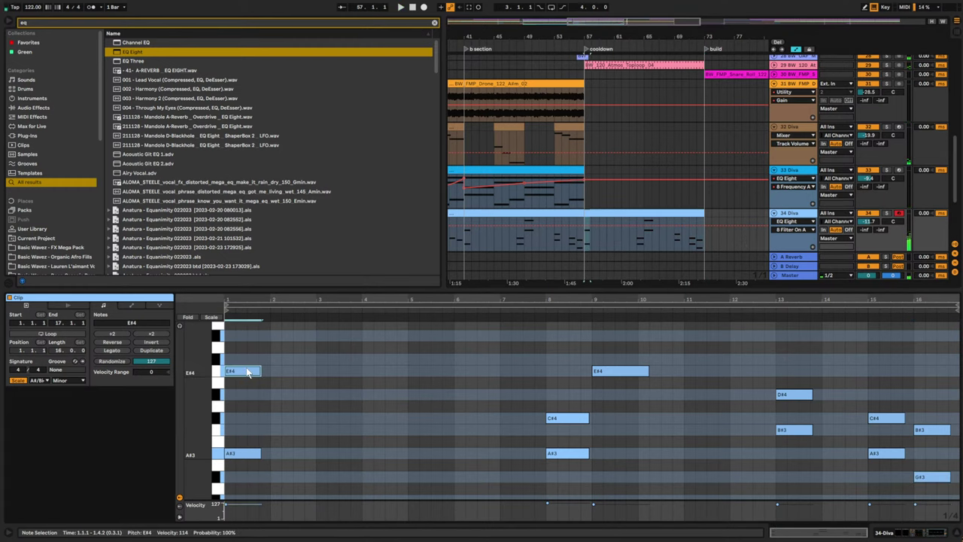
key(shift+Down)
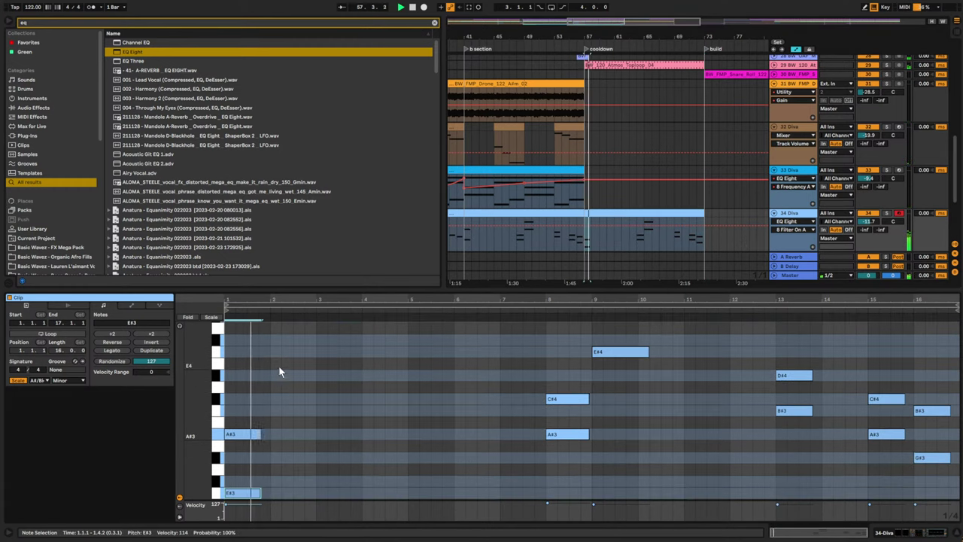
- Shorten the cooldown clip on track 34 to end around bar 64 and play the arrangement from its start
drag(704, 215, 635, 217)
key(space)
drag(611, 25, 527, 30)
click(449, 210)
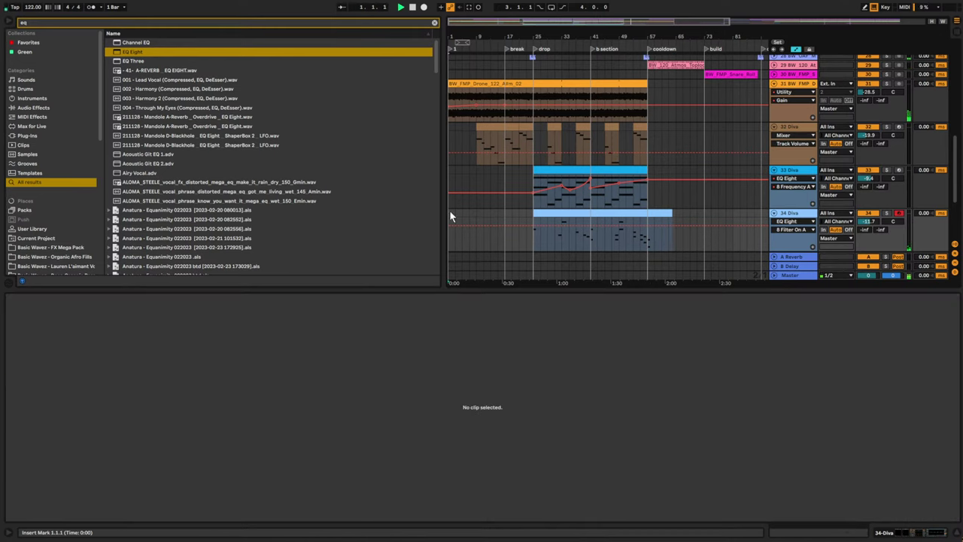
key(space)
- Insert a new MIDI track below track 33 and create a two-bar empty MIDI clip at the drop, bar 25
click(787, 173)
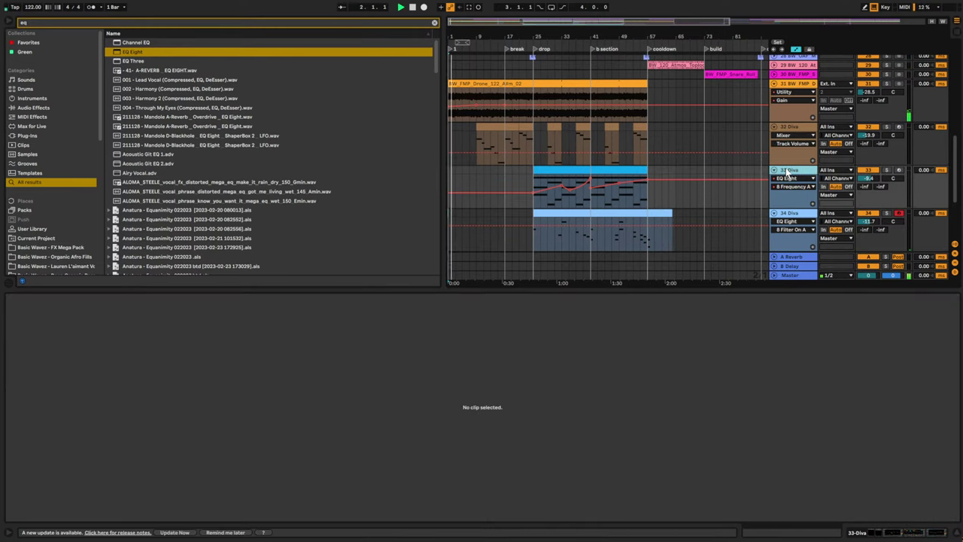
key(ctrl+shift+t)
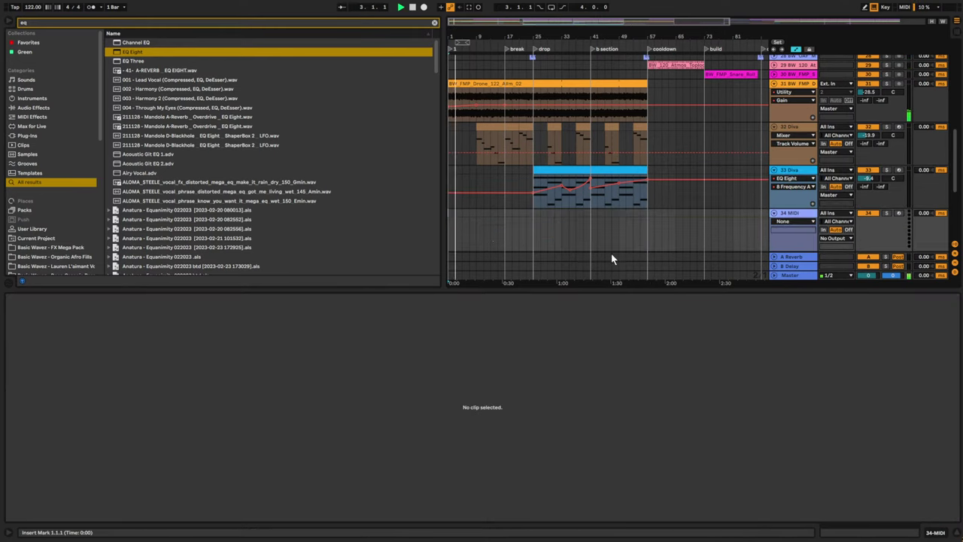
click(536, 211)
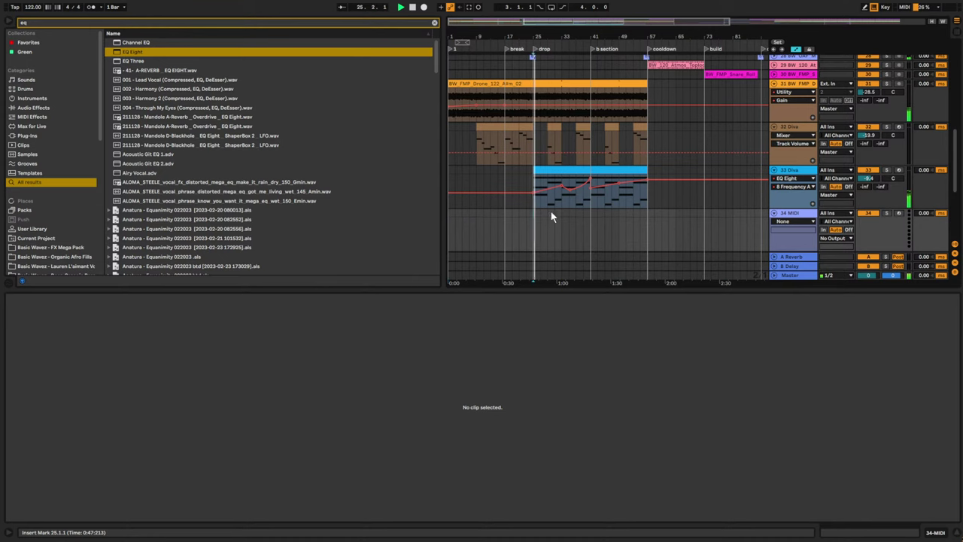
key(ctrl+shift+m)
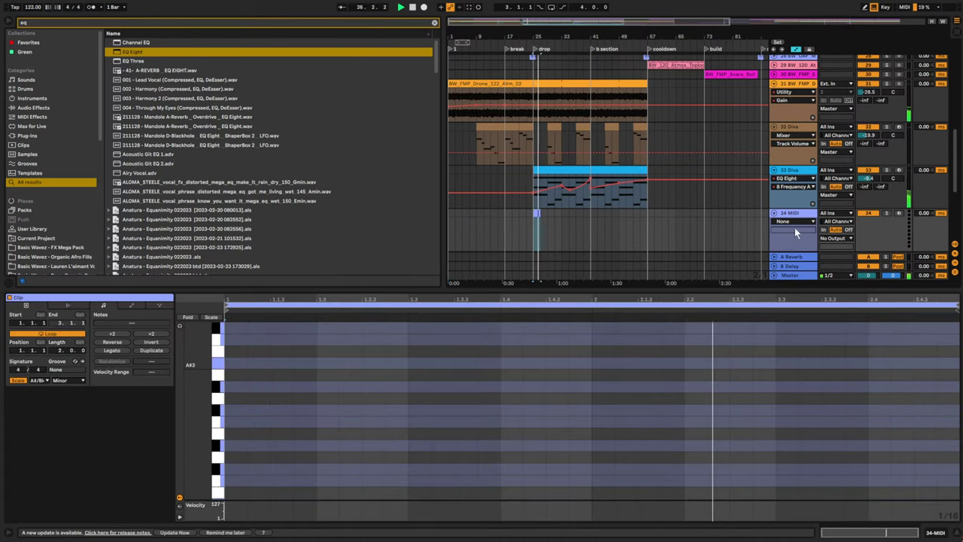
- Find the Diva synth in the browser and load it onto MIDI track 34
click(795, 226)
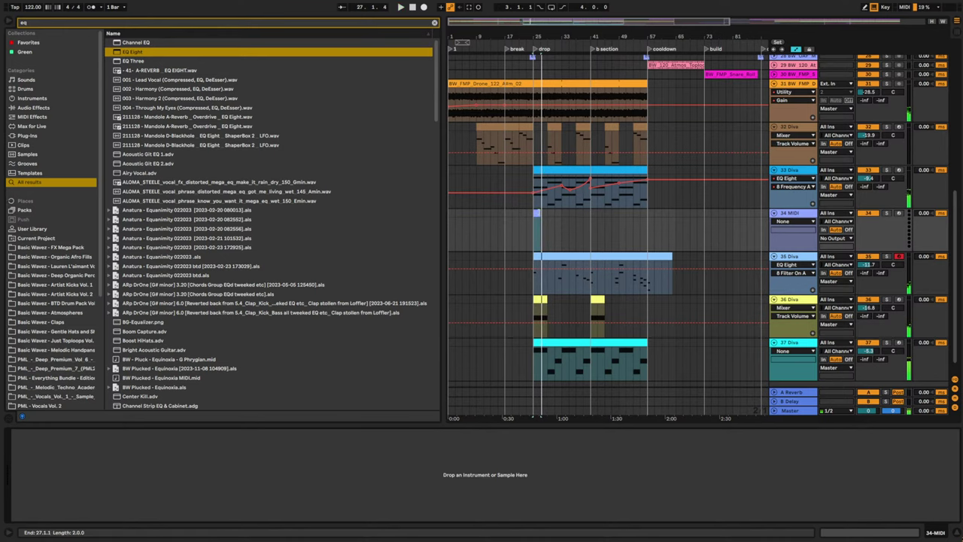
click(537, 213)
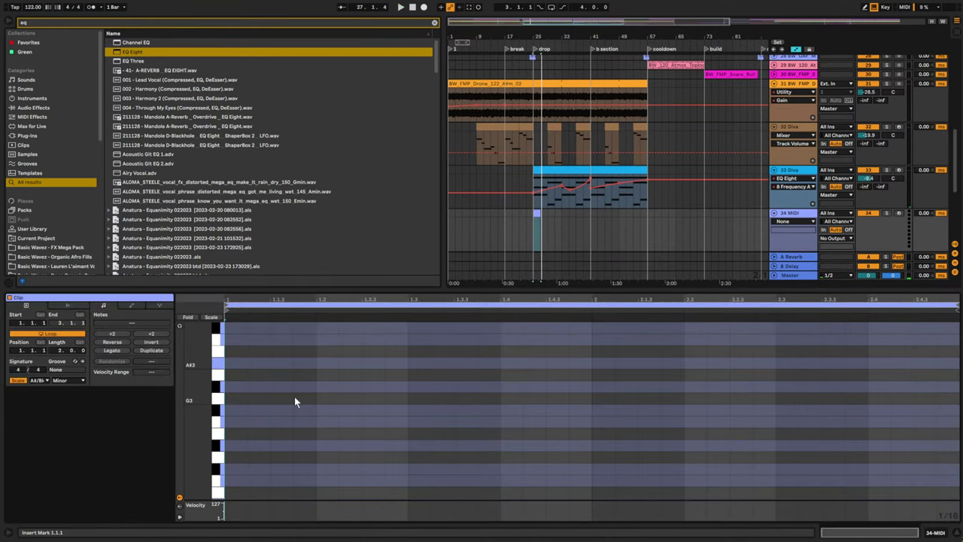
click(787, 214)
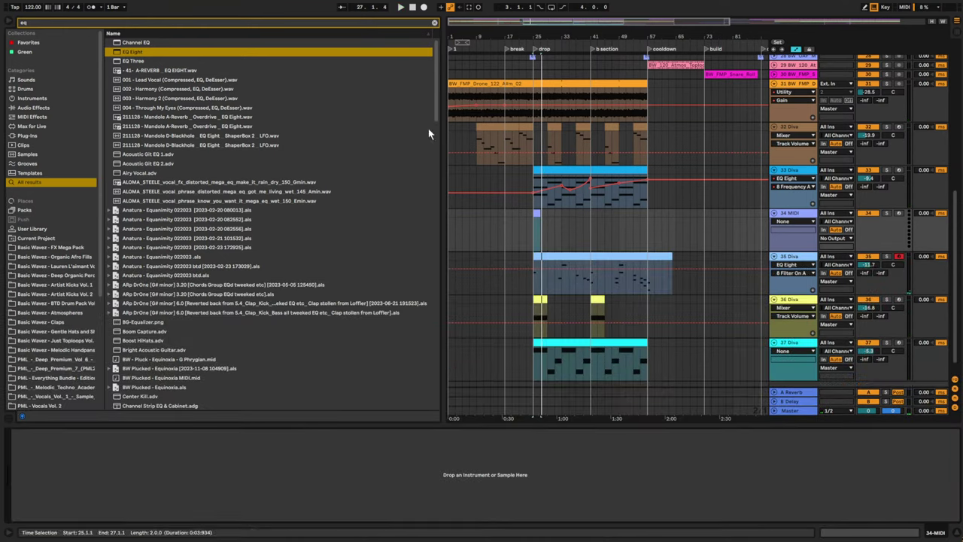
click(433, 24)
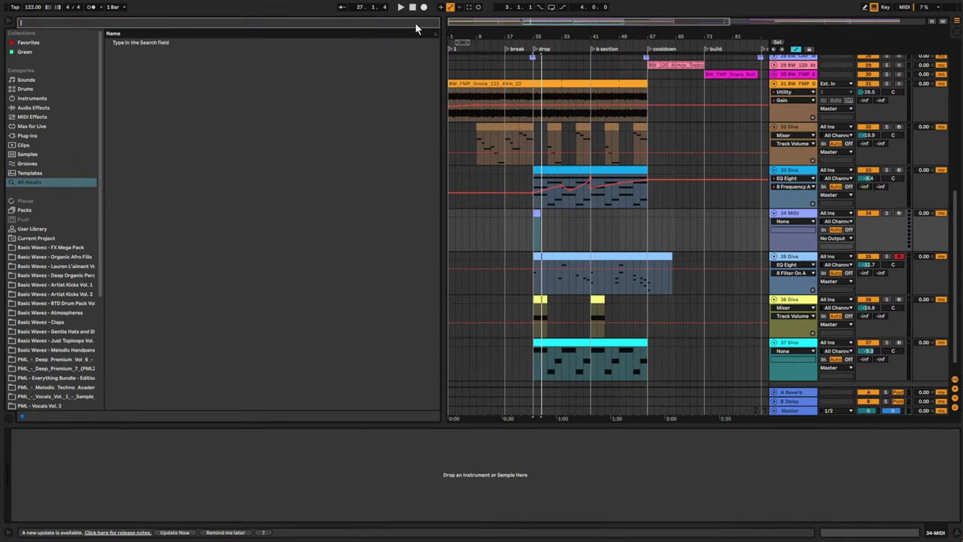
text(diva)
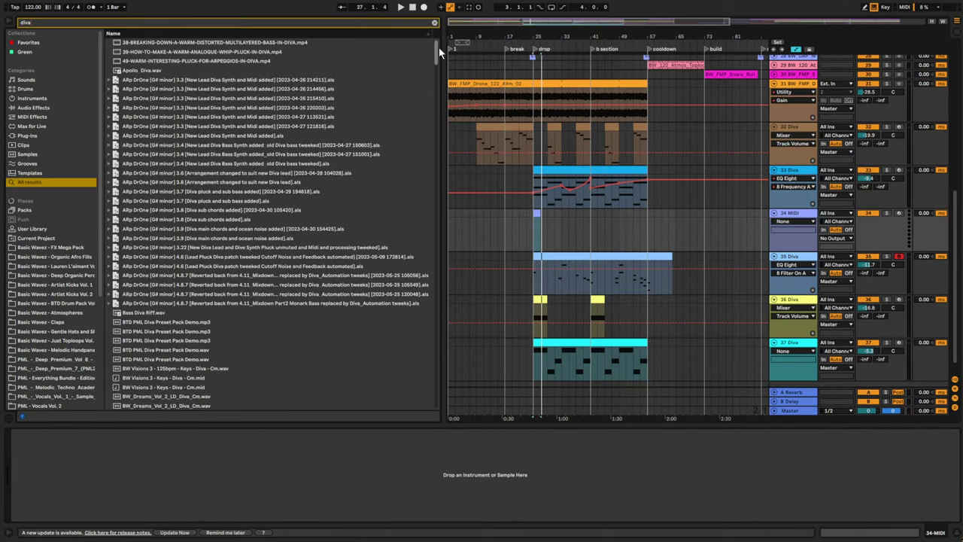
drag(438, 48, 437, 402)
click(136, 397)
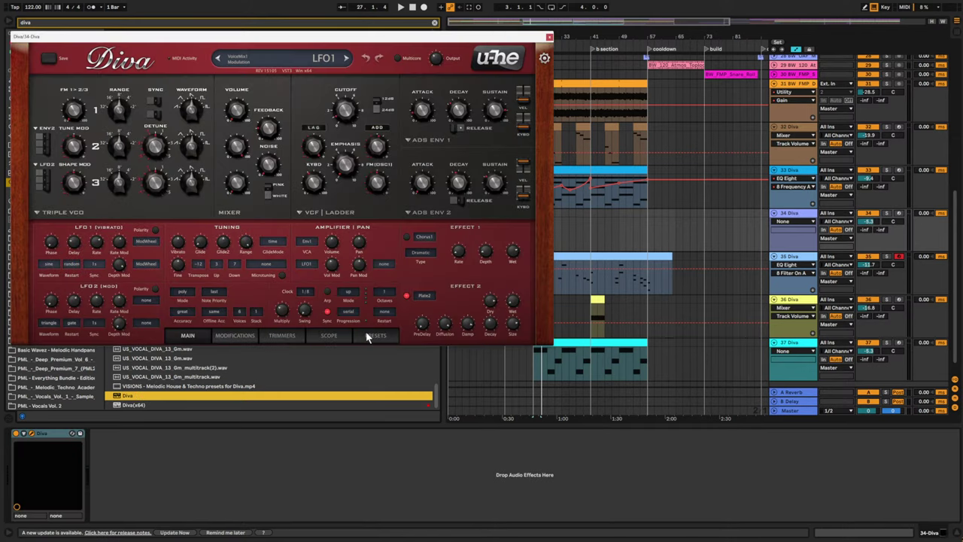
- Load the Basic Wavez Visions Vol. 3 preset "BW Visions 3 - Arp - Redwood" in Diva and close its window with playback running
click(374, 336)
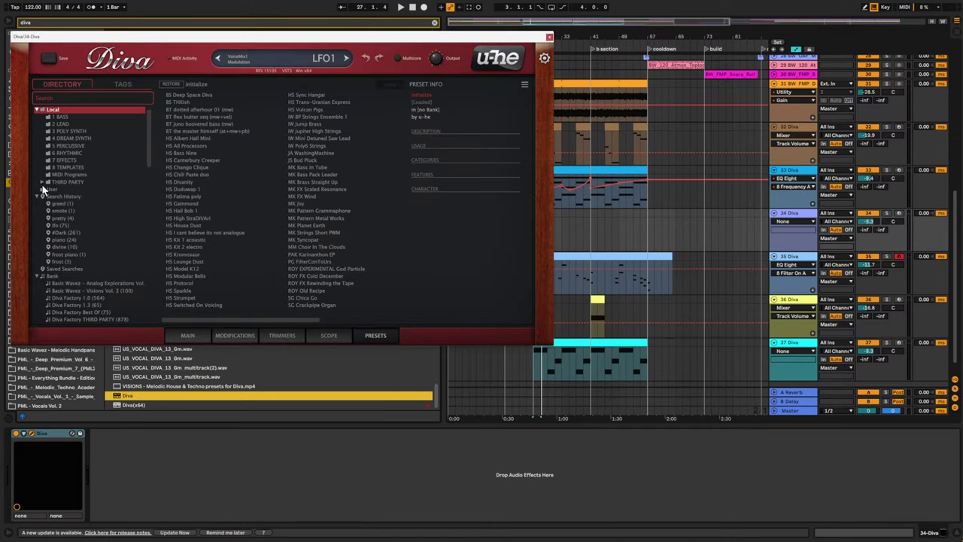
click(42, 182)
click(105, 220)
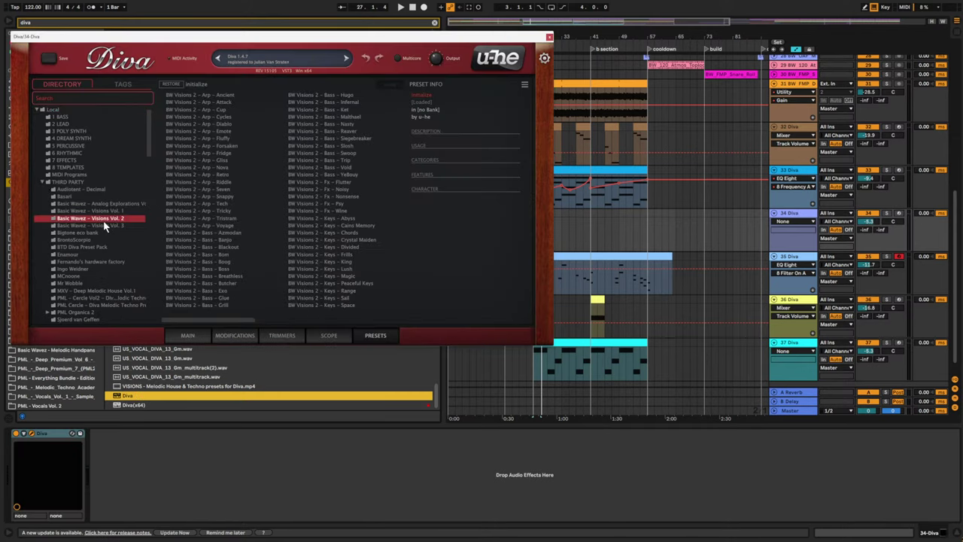
click(225, 95)
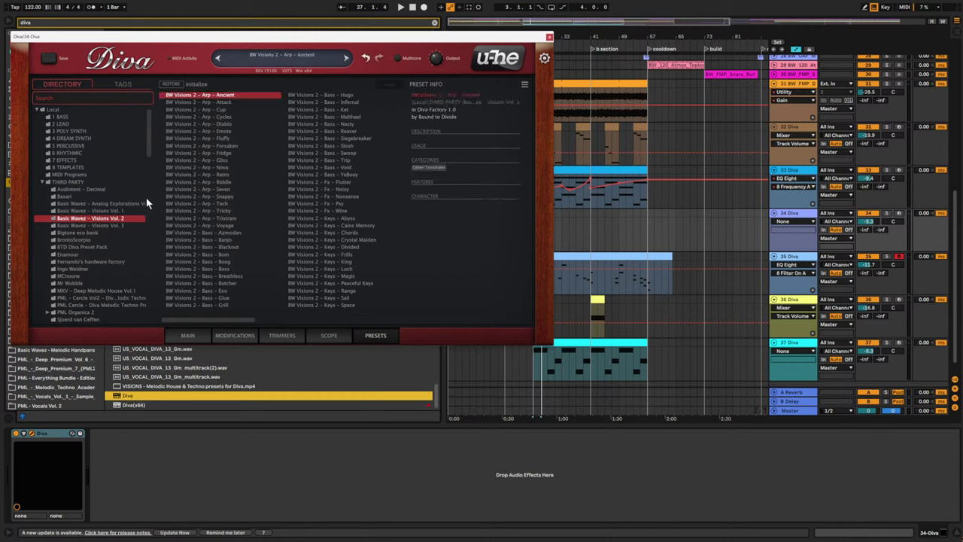
click(121, 226)
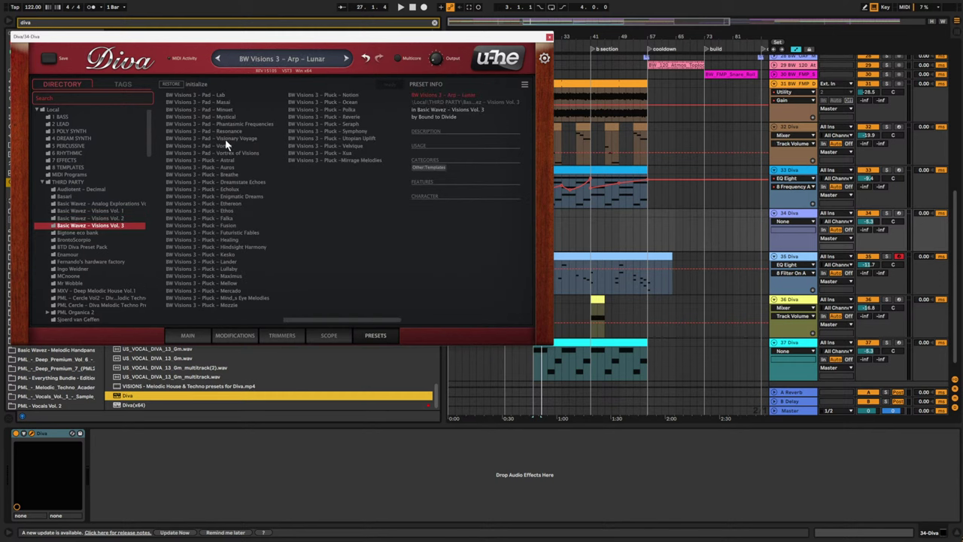
click(230, 116)
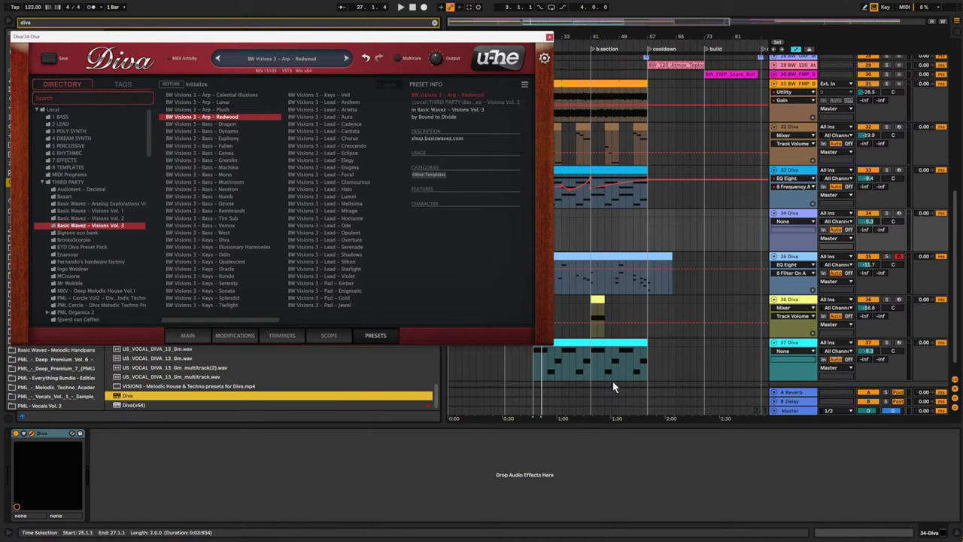
key(space)
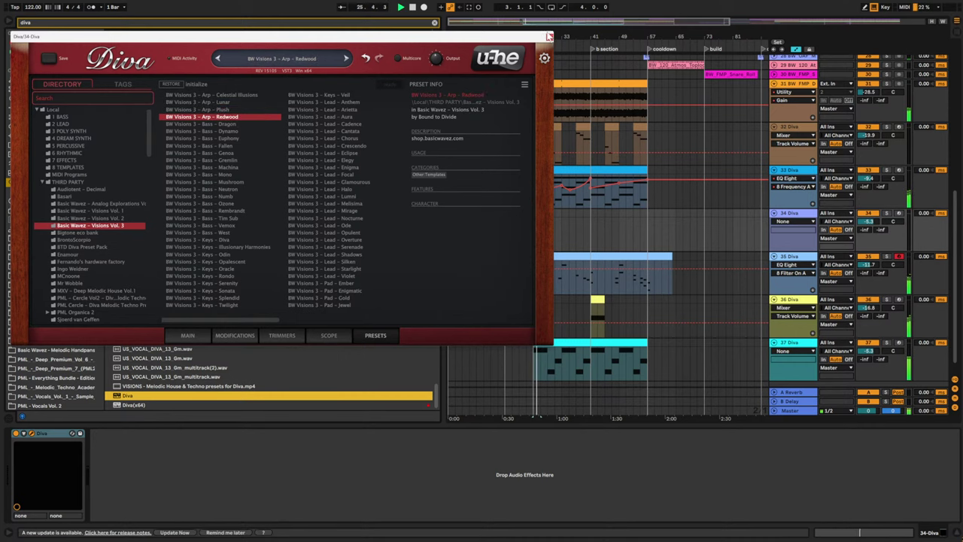
click(550, 37)
- Draw a one-bar A#2 note at the start of the track 34 drop clip and play it
double_click(537, 213)
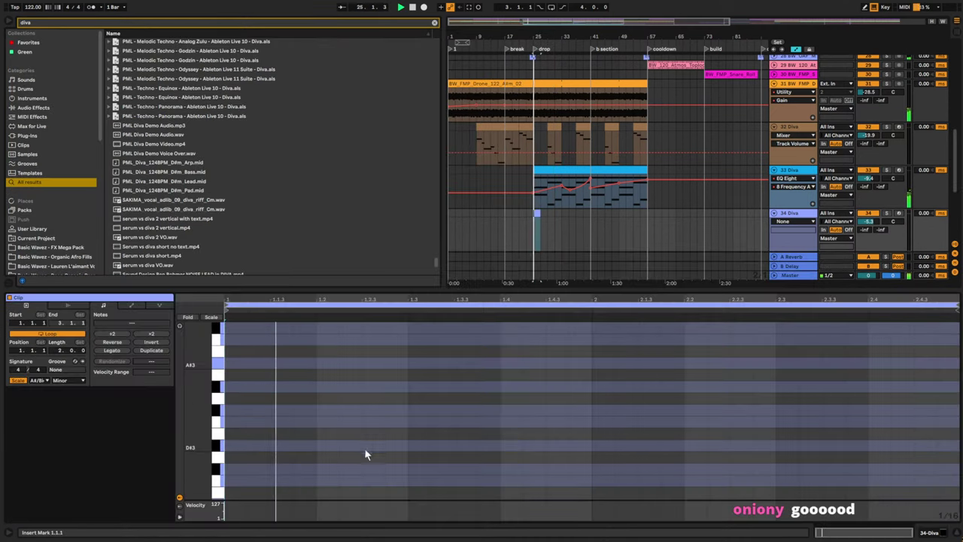
scroll(364, 455, down, 2)
drag(234, 475, 361, 475)
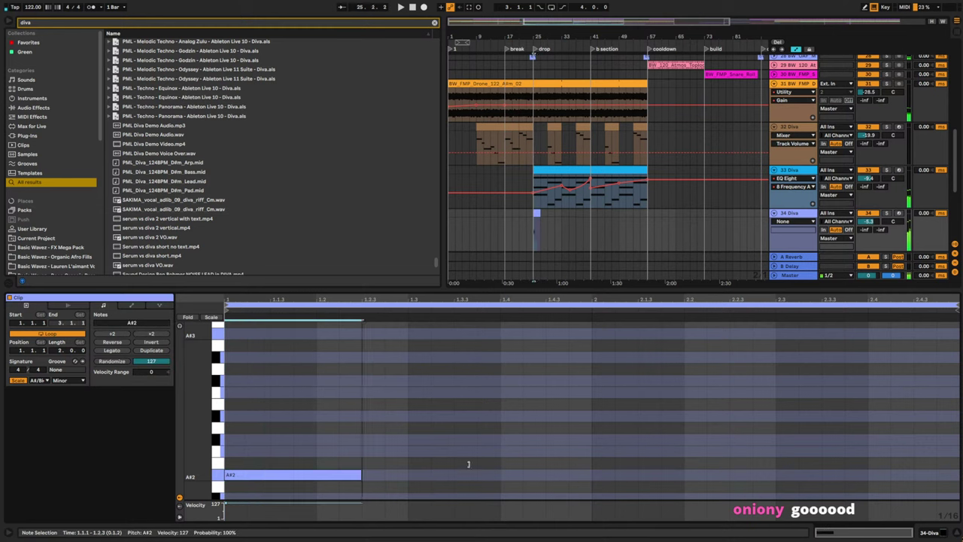
drag(468, 464, 596, 480)
key(space)
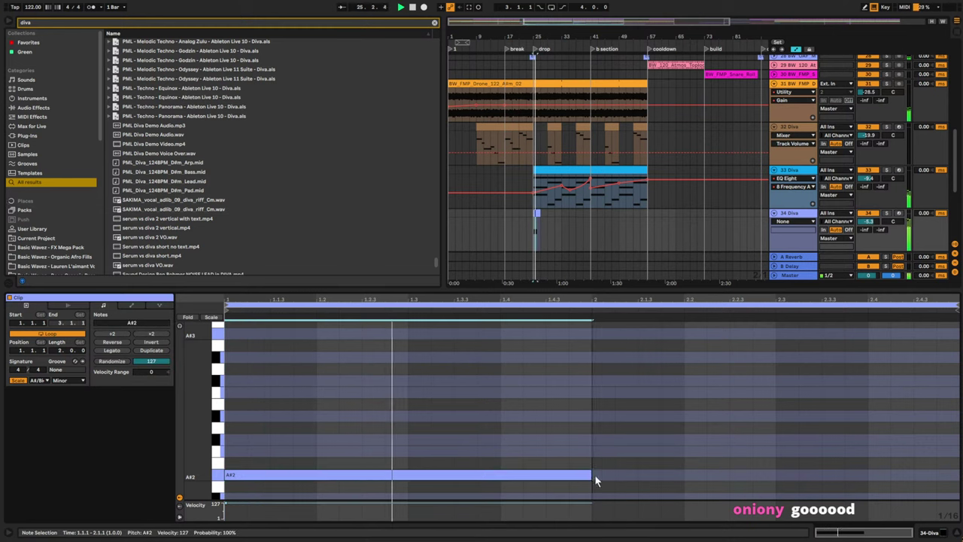
- Lower the volume of track 34 to -18.2 dB while playing the arp
key(space)
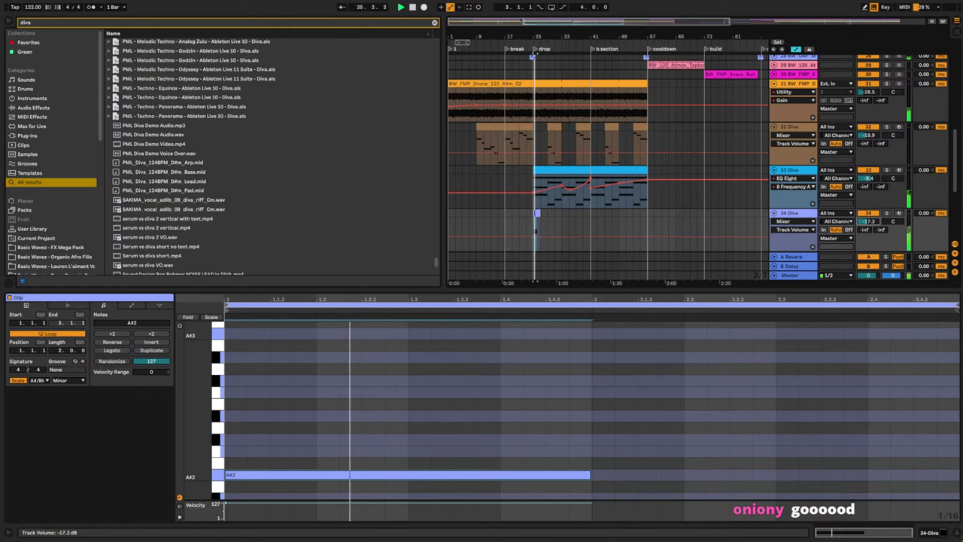
drag(869, 221, 869, 241)
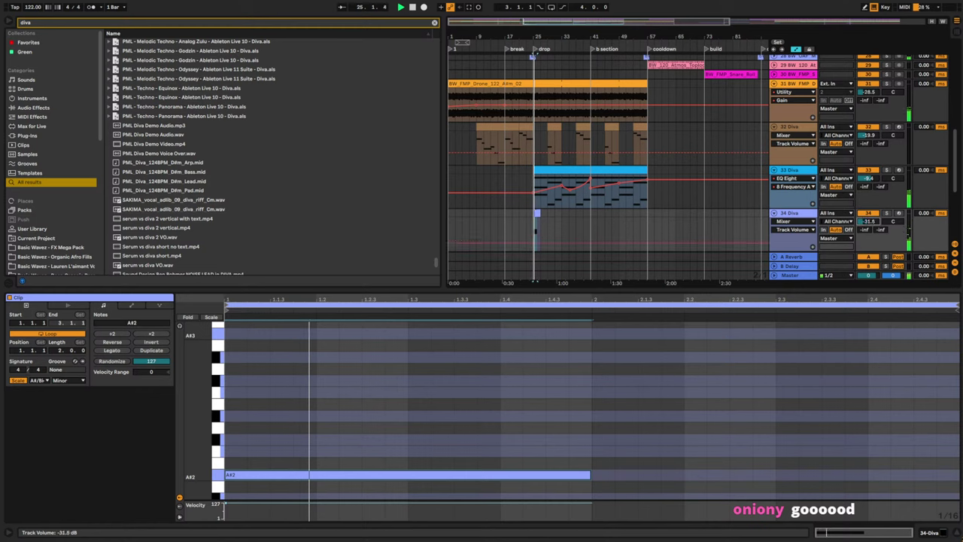
drag(870, 221, 869, 219)
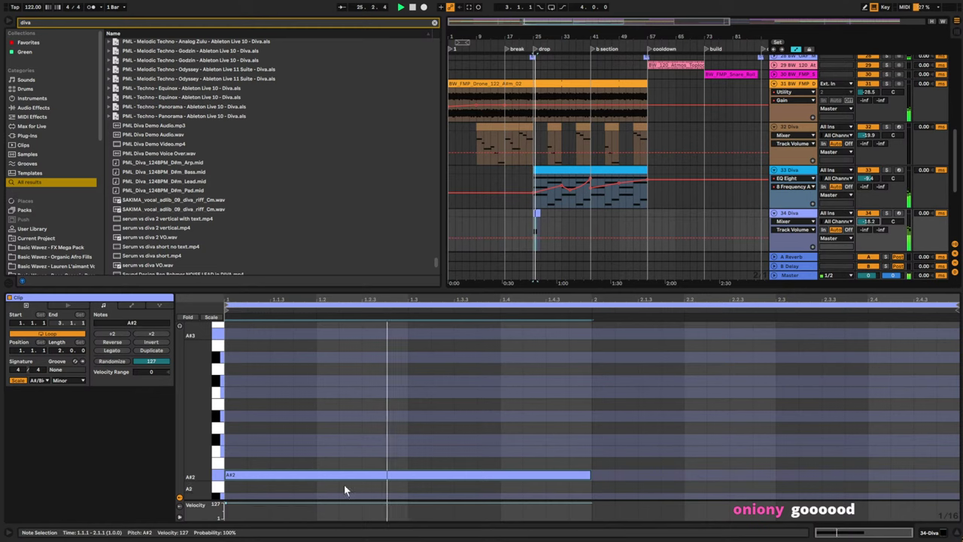
- Build a chord above the A#2 note by adding C#3 and A#3 notes of the same length
click(317, 476)
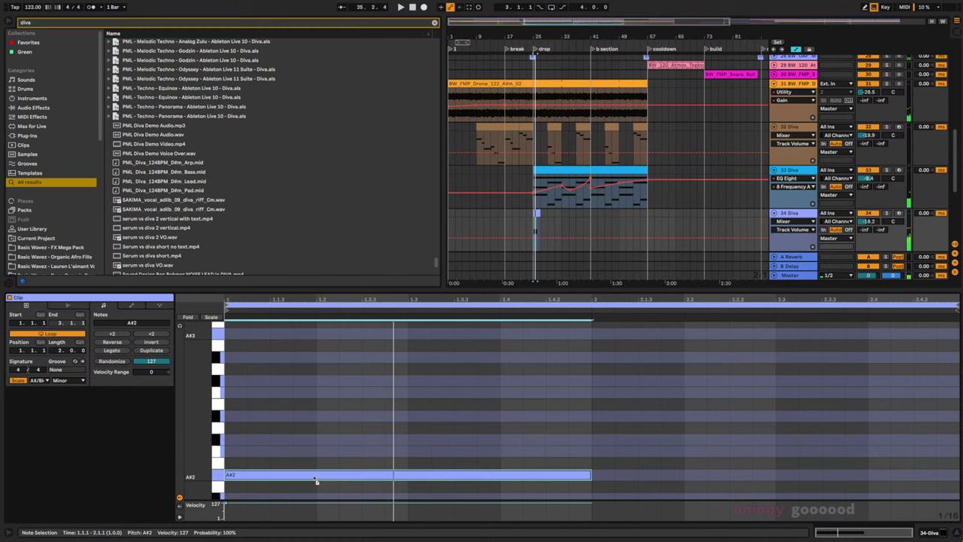
key(space)
drag(317, 476, 332, 416)
key(space)
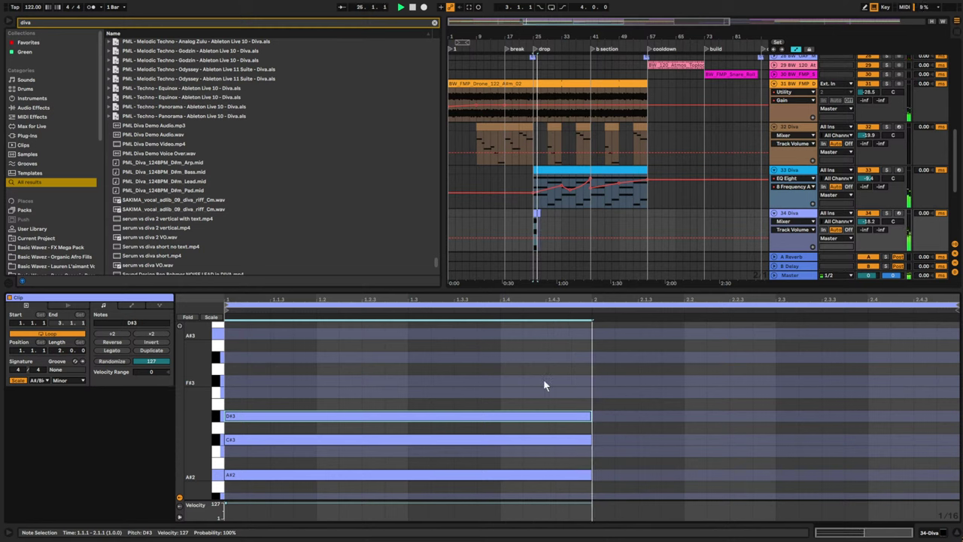
drag(380, 421, 385, 397)
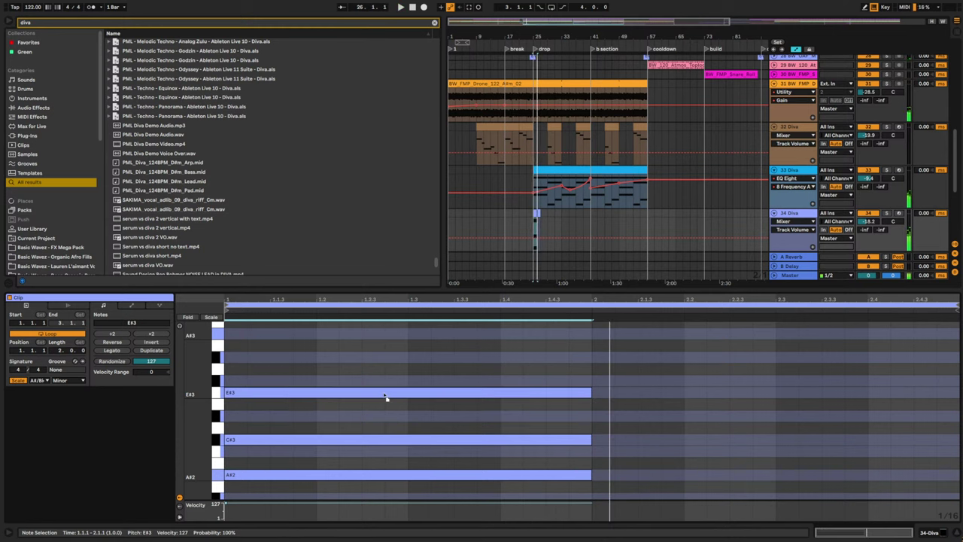
drag(386, 398, 381, 335)
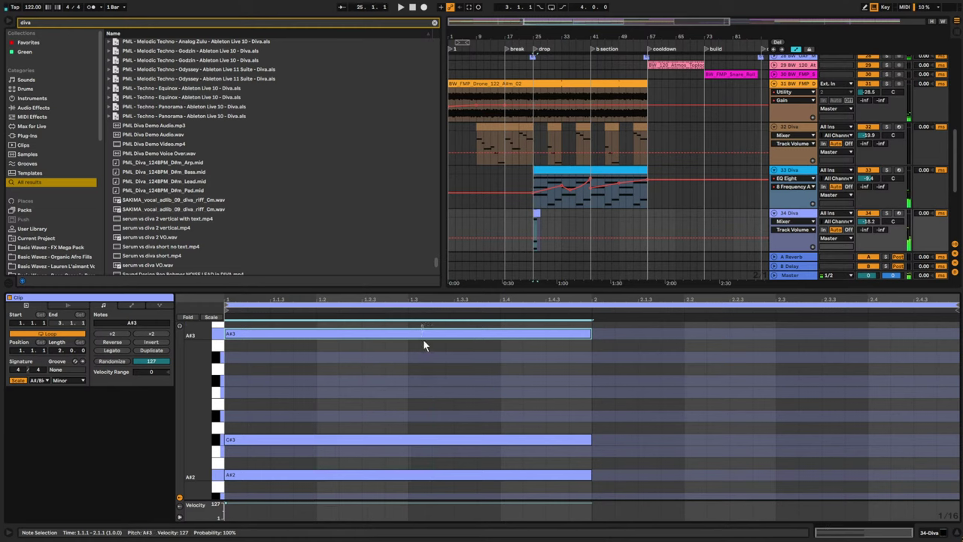
- Lengthen all three chord notes to two bars and extend the arp clips back to bar 17 at the break
drag(422, 325, 453, 493)
drag(593, 474, 956, 475)
click(514, 212)
click(536, 213)
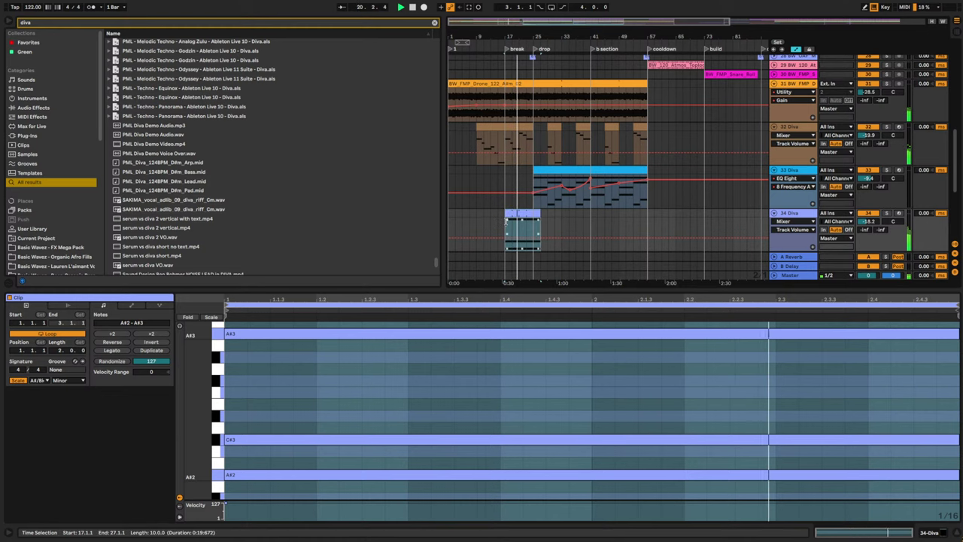
- Solo track 34, play it from bar 17 and check the main page of its Diva synth
click(507, 223)
key(space)
key(space)
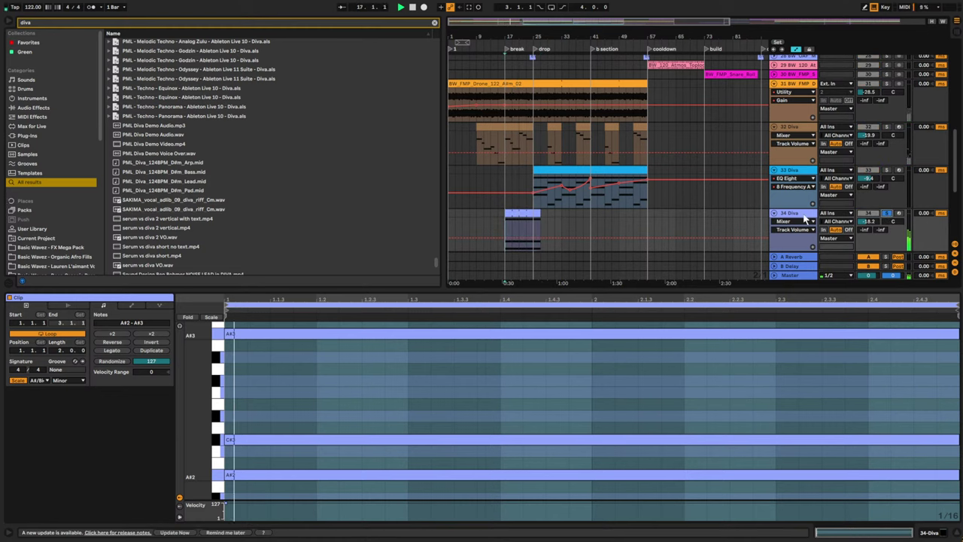
click(786, 214)
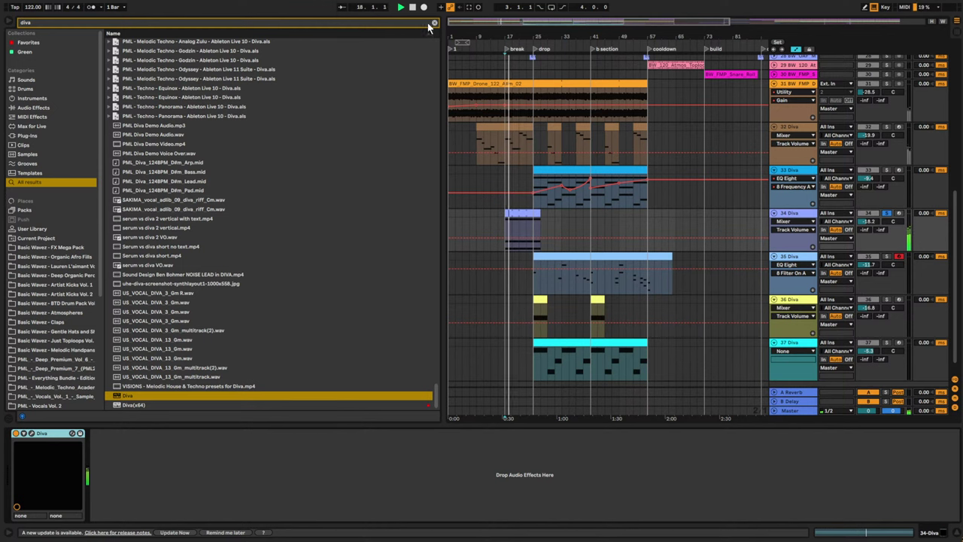
click(31, 434)
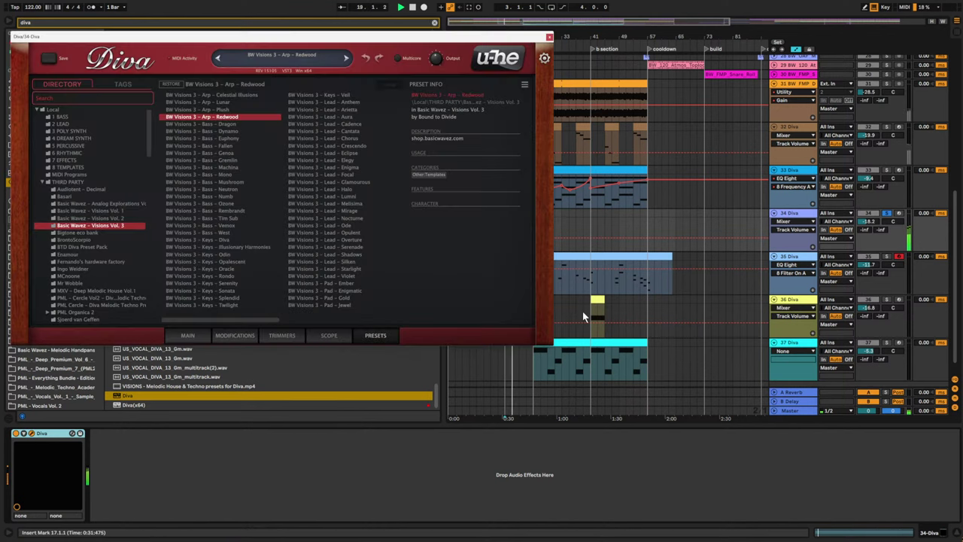
click(187, 335)
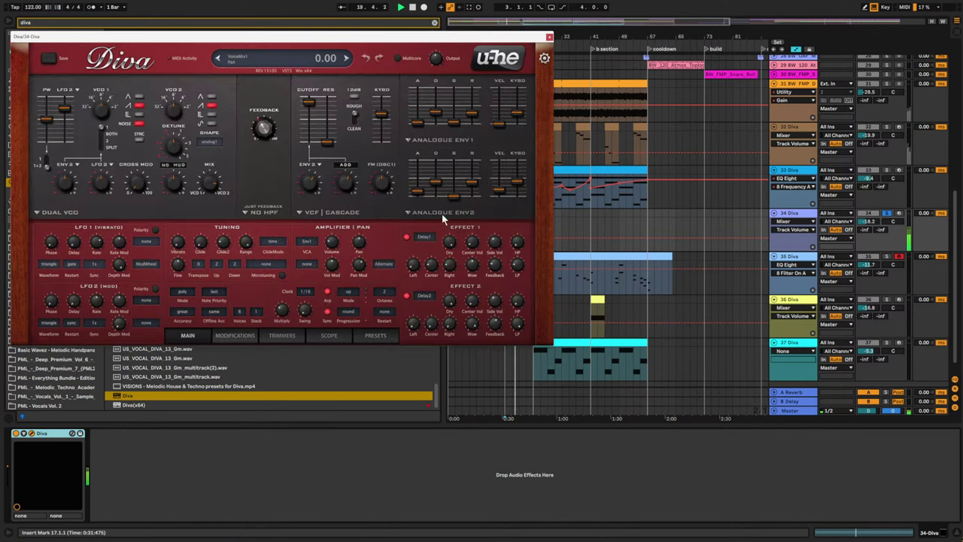
click(550, 36)
- Consolidate the track 34 clips from bar 17 to 27 and merge the repeated chord notes into eight-bar sustained notes
double_click(510, 213)
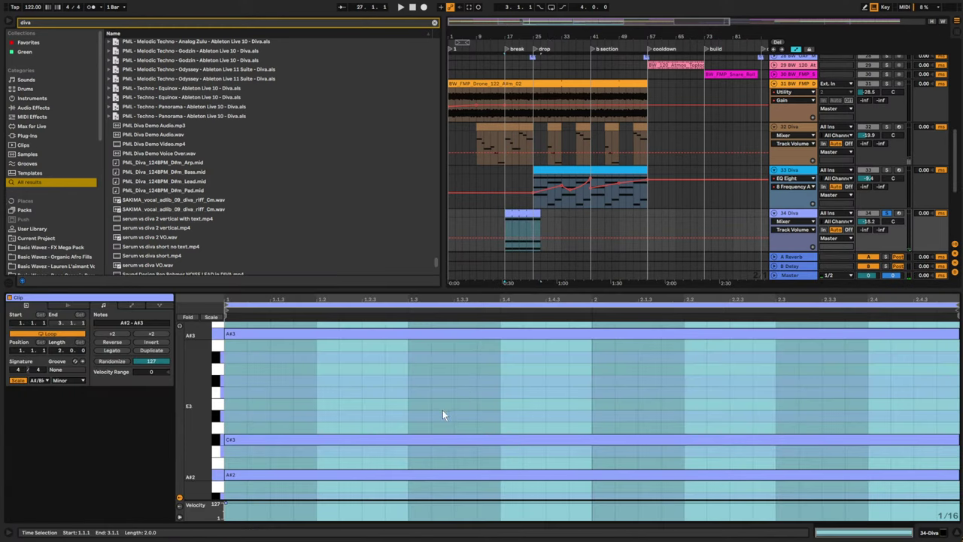
click(526, 215)
key(space)
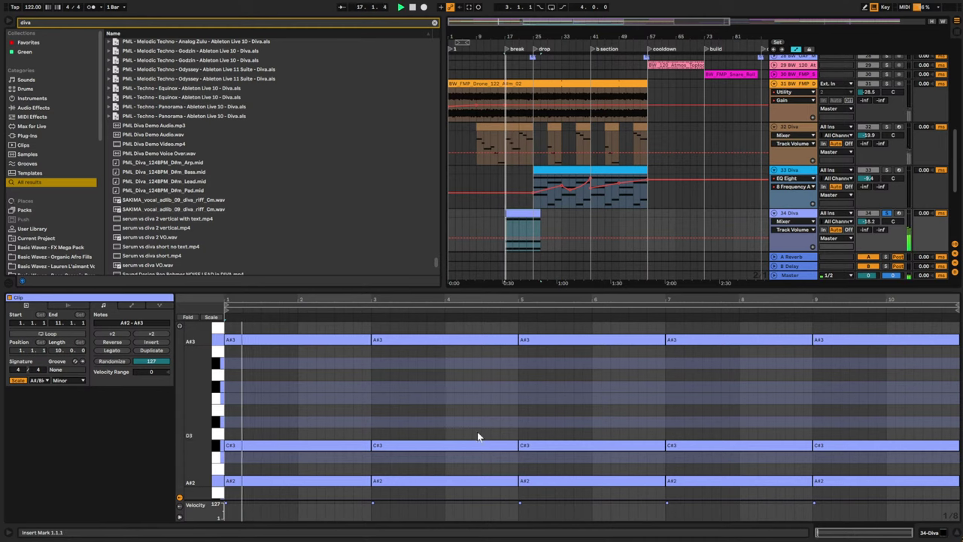
drag(314, 327, 812, 480)
- Trim the arp clip to end at bar 25 and duplicate it four times up to the cooldown at bar 57
click(541, 232)
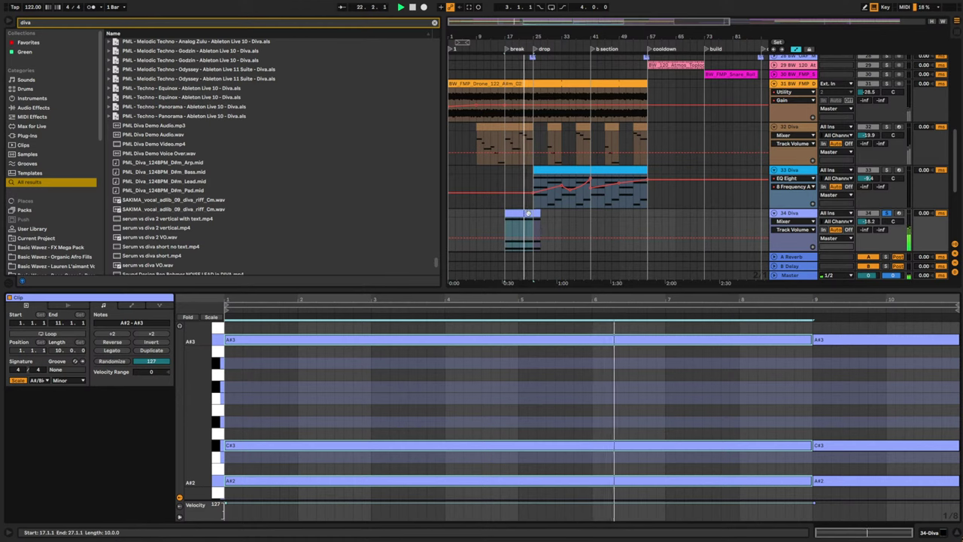
click(540, 218)
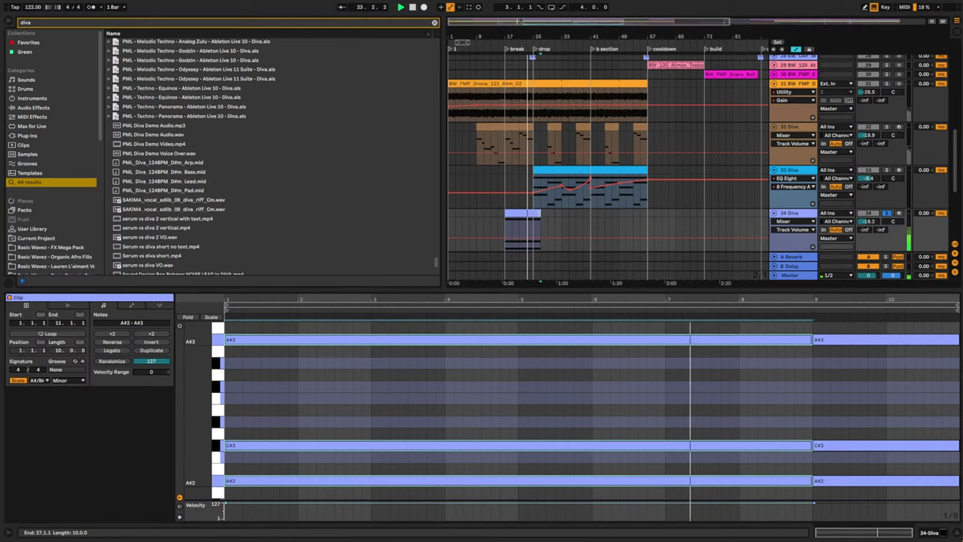
drag(539, 214, 533, 214)
key(ctrl+d)
key(ctrl+d)
key(ctrl+d)
key(ctrl+d)
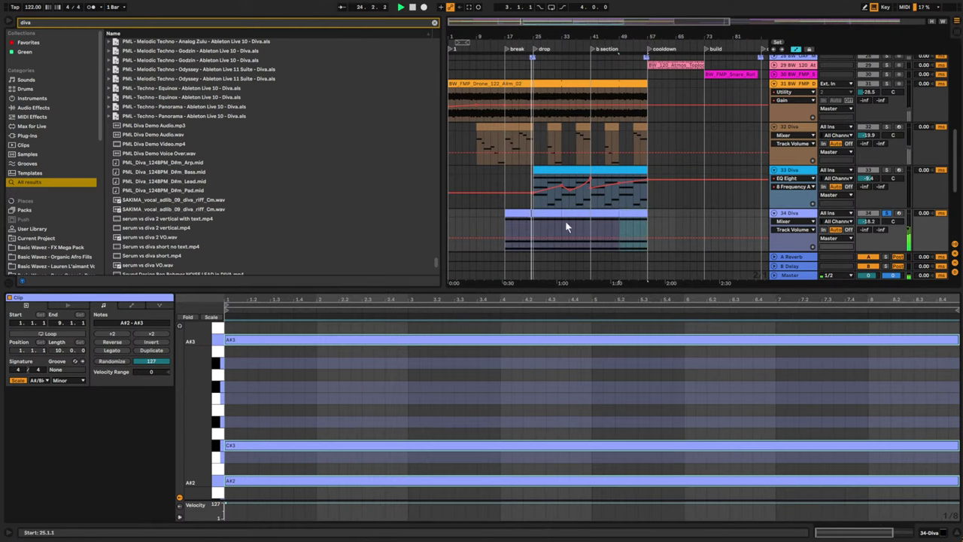
- In track 34's Diva, try a lower filter cutoff and envelope 2 decay, and slightly shorten the decay of envelope 1
double_click(789, 213)
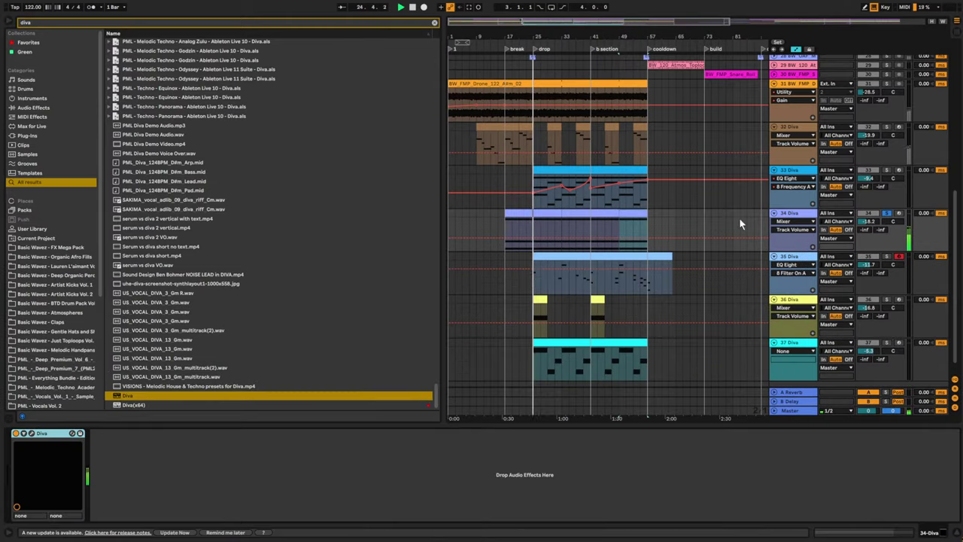
click(32, 434)
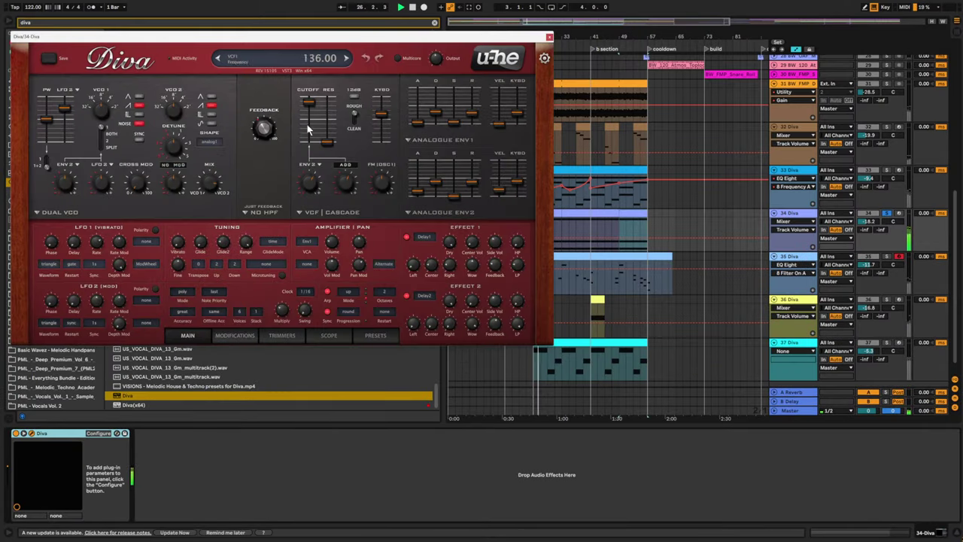
drag(312, 99, 312, 130)
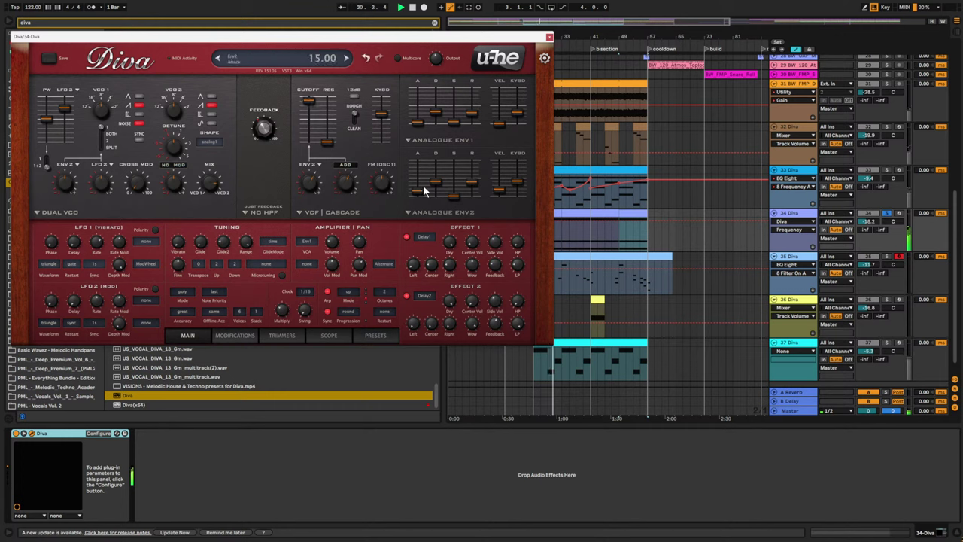
drag(441, 184, 440, 190)
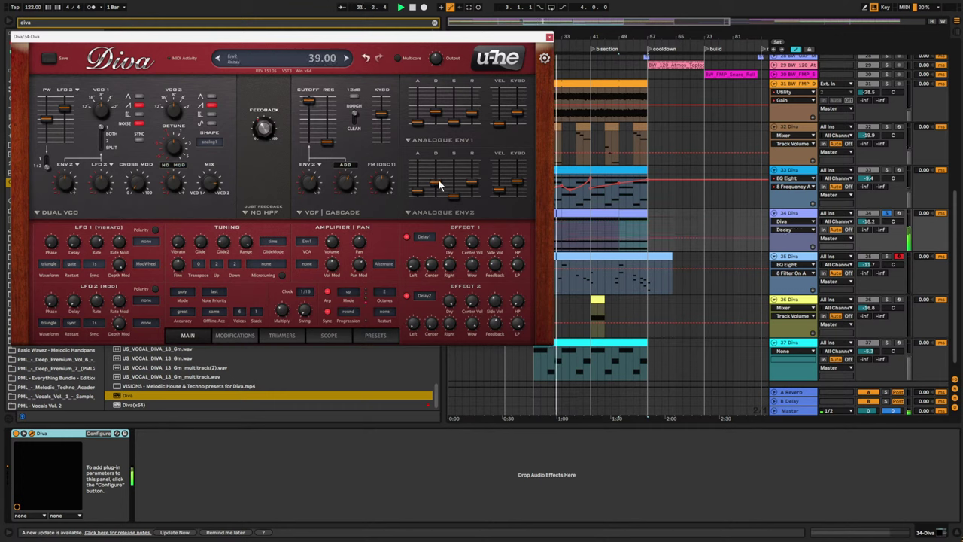
drag(439, 113, 438, 118)
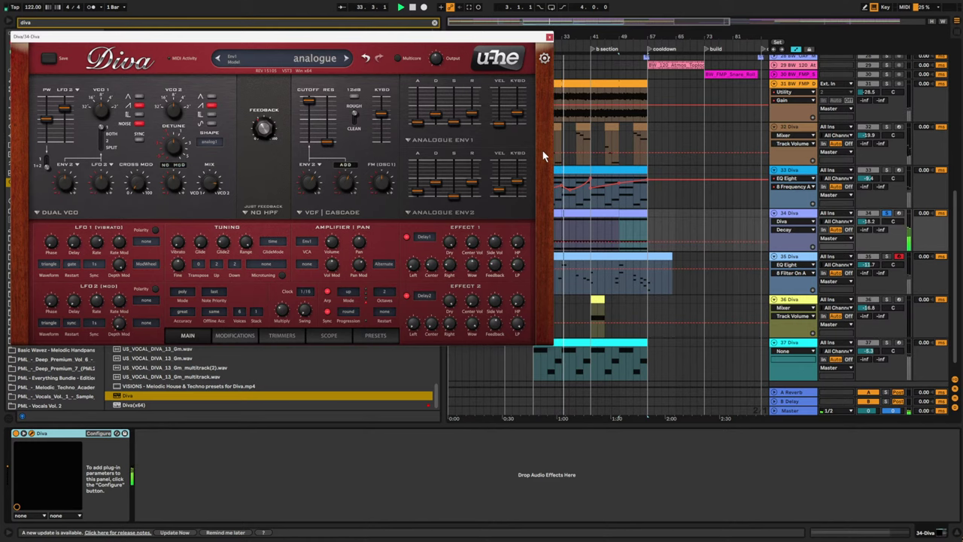
click(549, 36)
- Add an Auto Filter after Diva on track 34 and set its low-pass frequency to 1.22 kHz
click(434, 23)
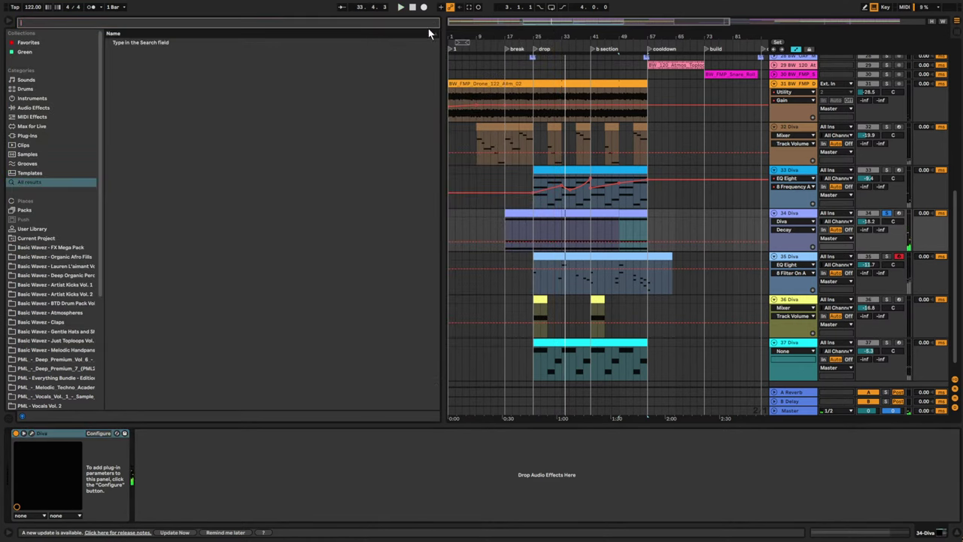
text(aut)
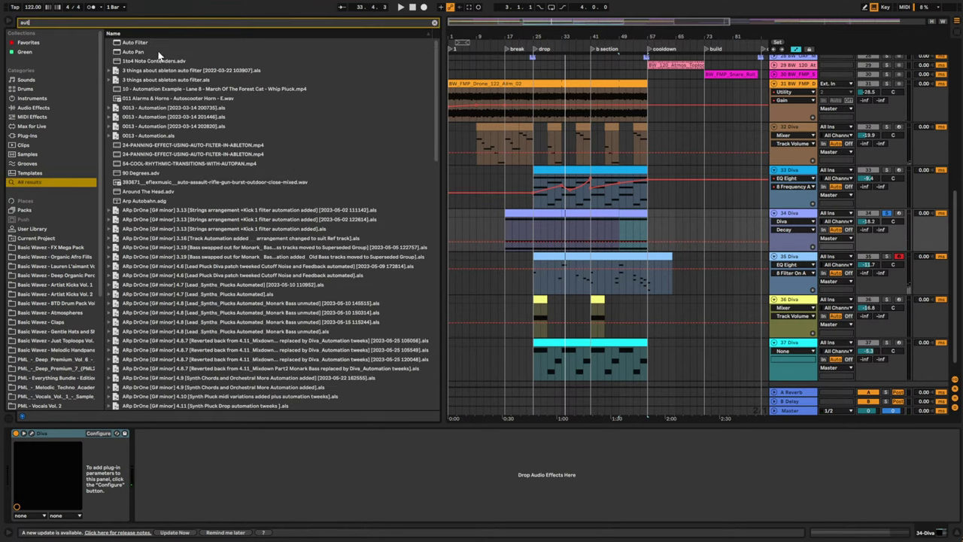
drag(135, 43, 216, 450)
key(space)
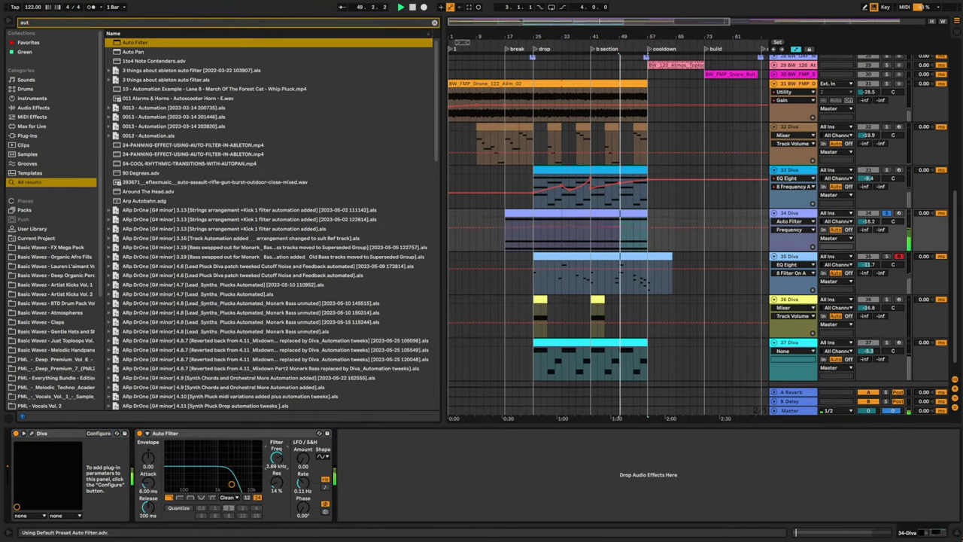
drag(276, 458, 277, 474)
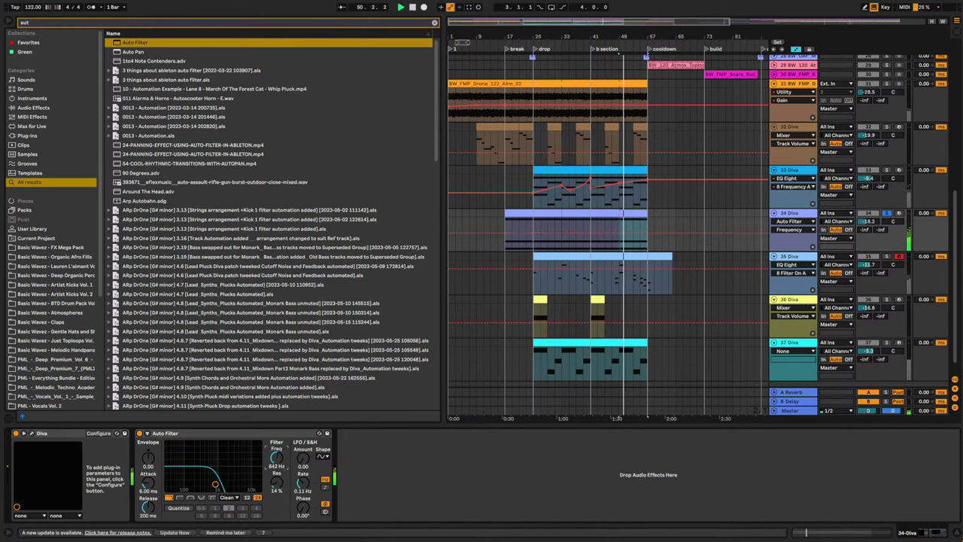
drag(215, 484, 220, 484)
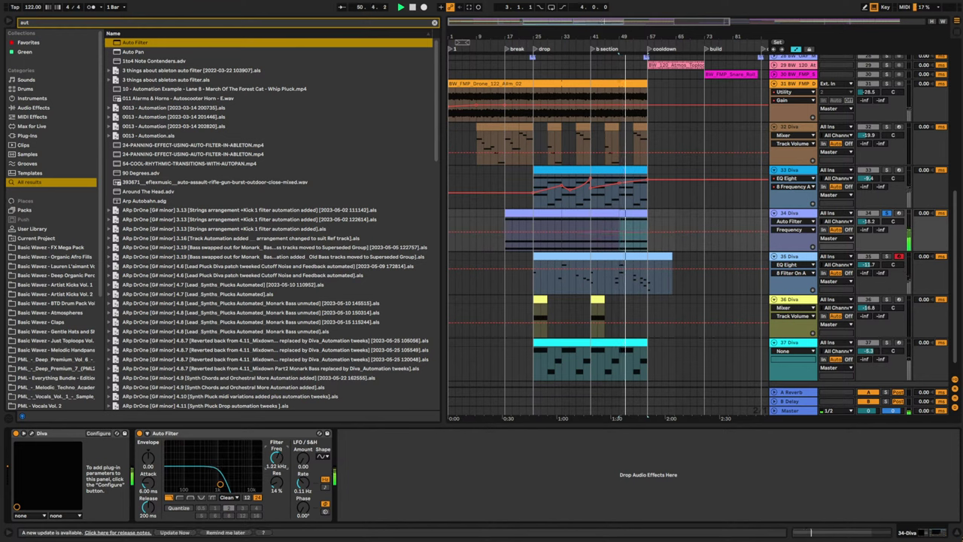
- Unsolo track 34 and play the full arrangement from the drop at bar 25
click(796, 415)
click(797, 215)
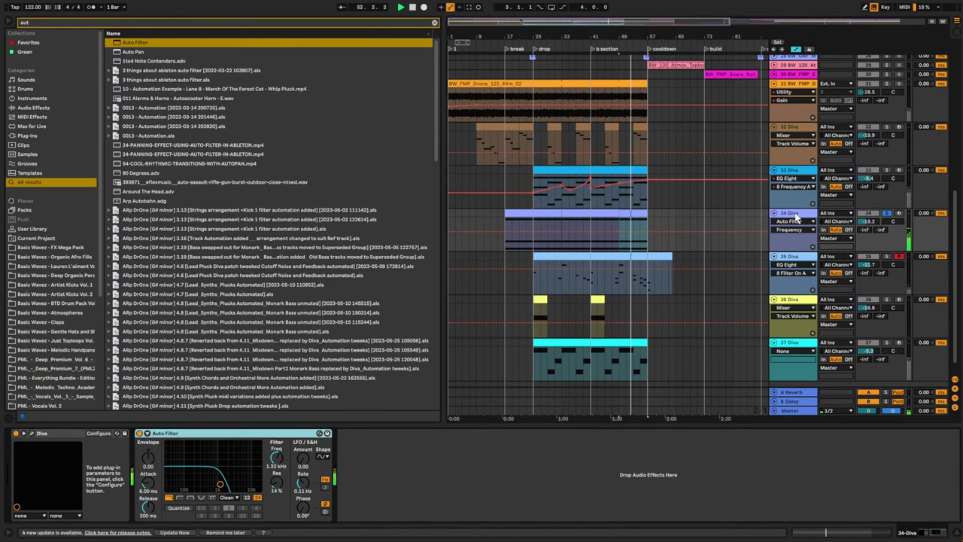
click(887, 213)
key(space)
key(space)
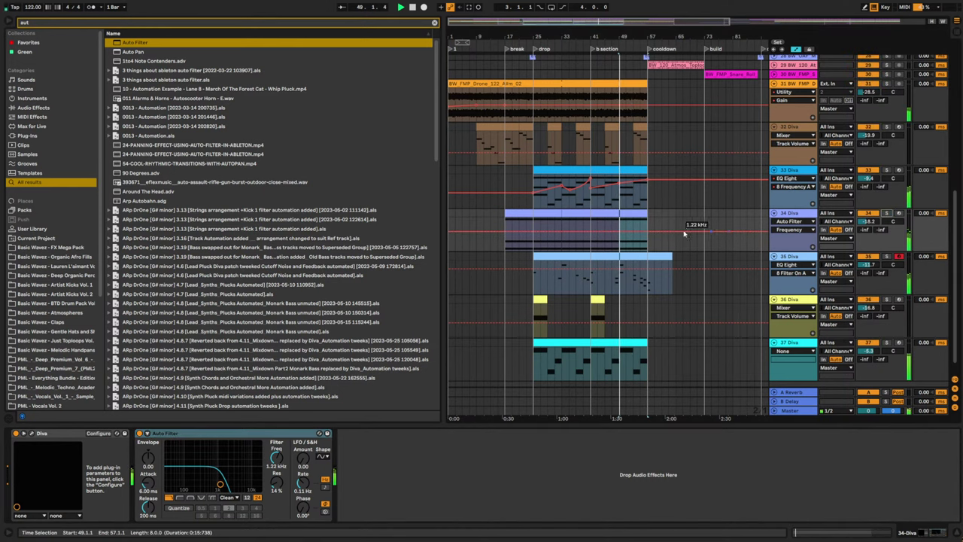
click(536, 239)
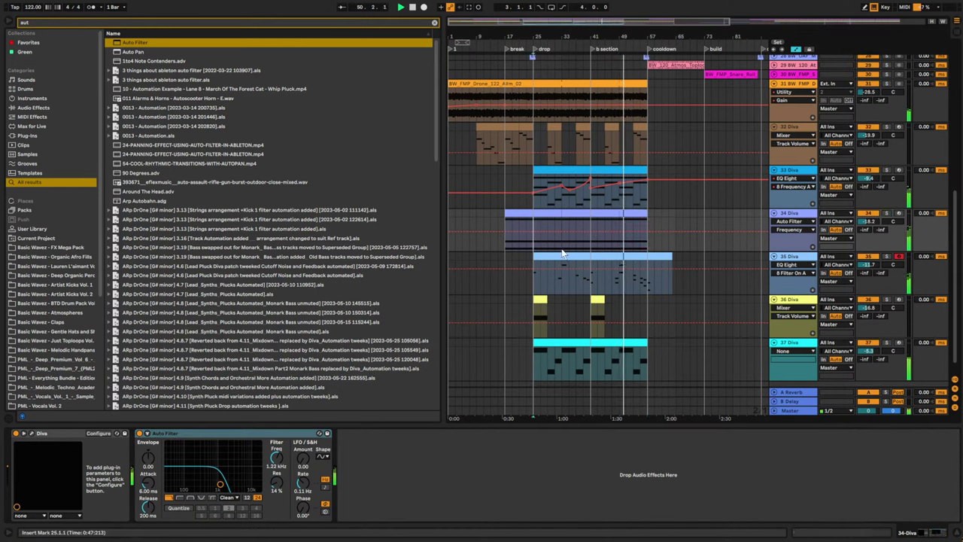
key(space)
key(space)
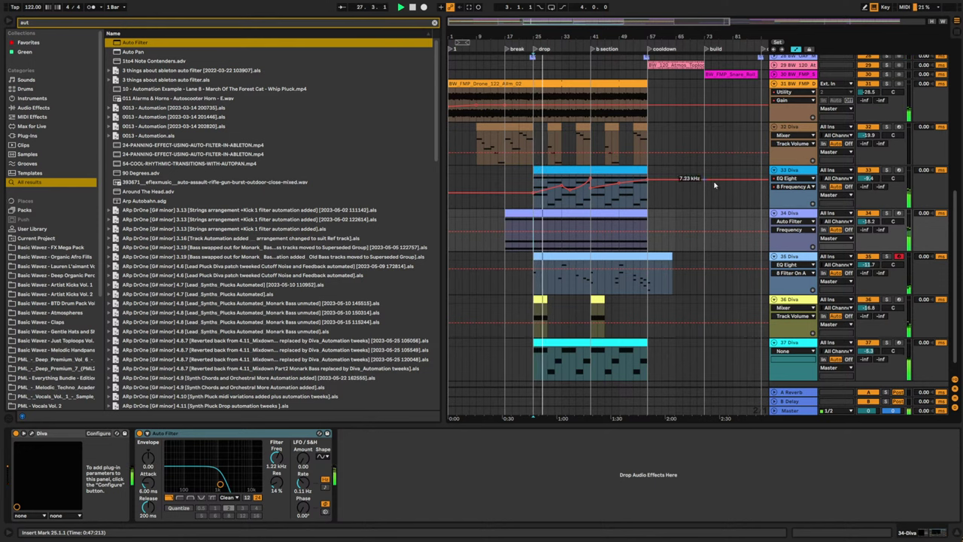
scroll(741, 201, up, 2)
scroll(791, 229, up, 3)
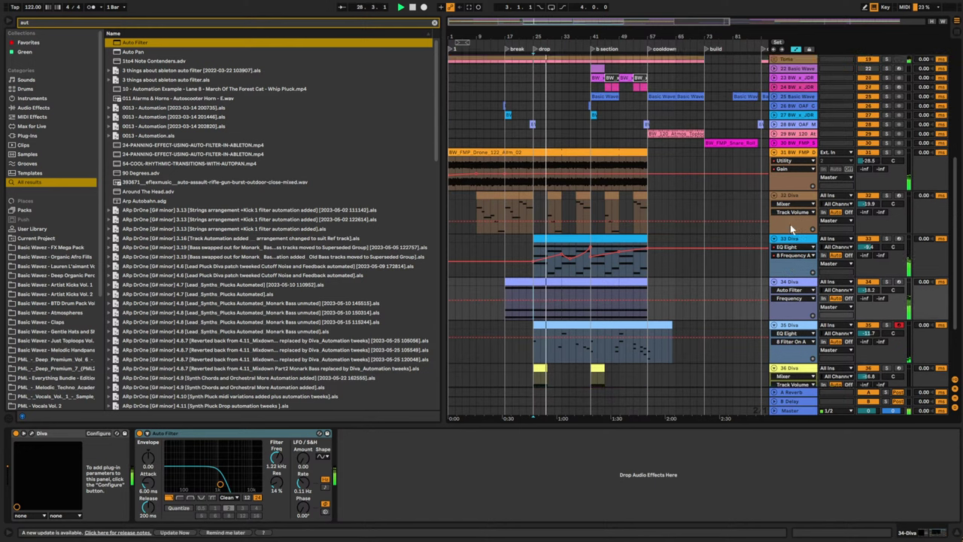
scroll(793, 237, down, 3)
right_click(798, 243)
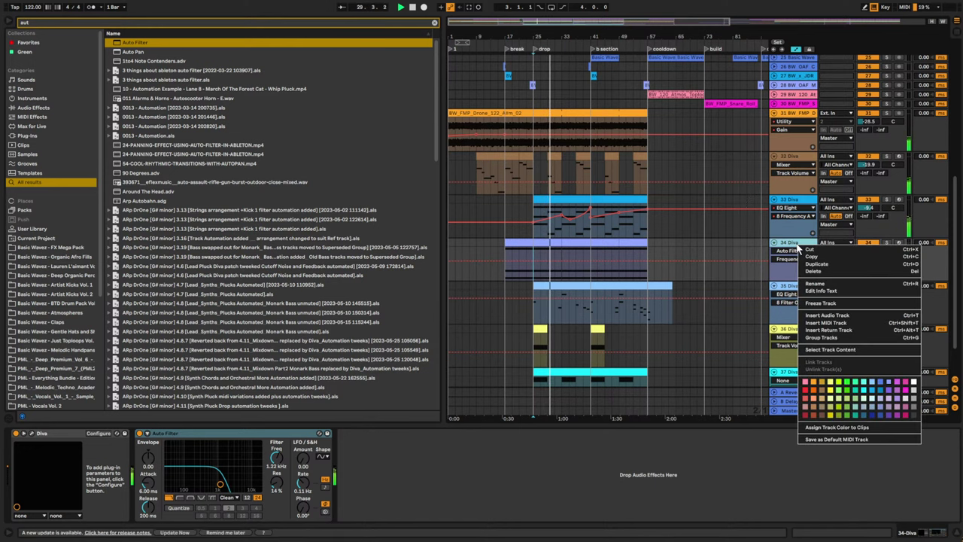
click(726, 214)
- Find the Trackspacer plug-in and add Trackspacer 2.5 after the Auto Filter on track 34
click(434, 23)
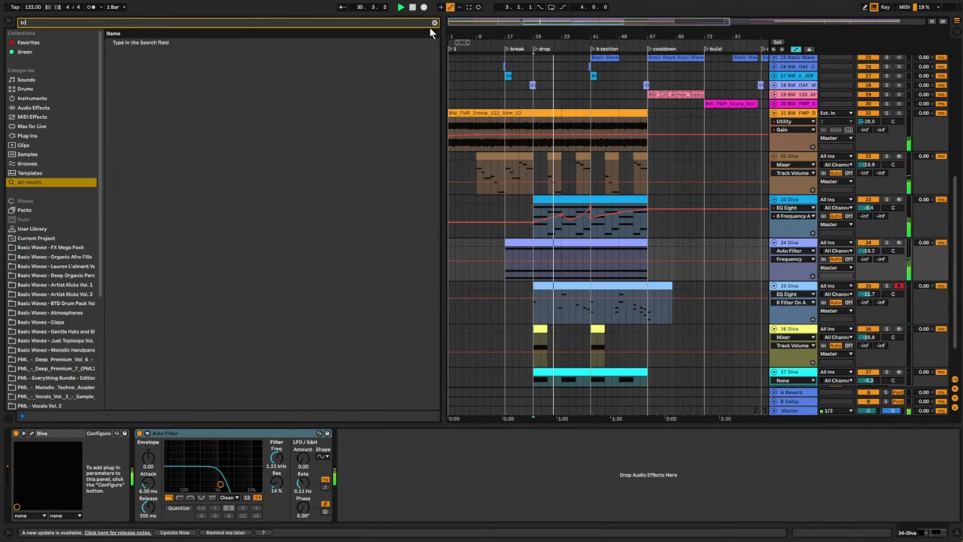
text(trackspaced)
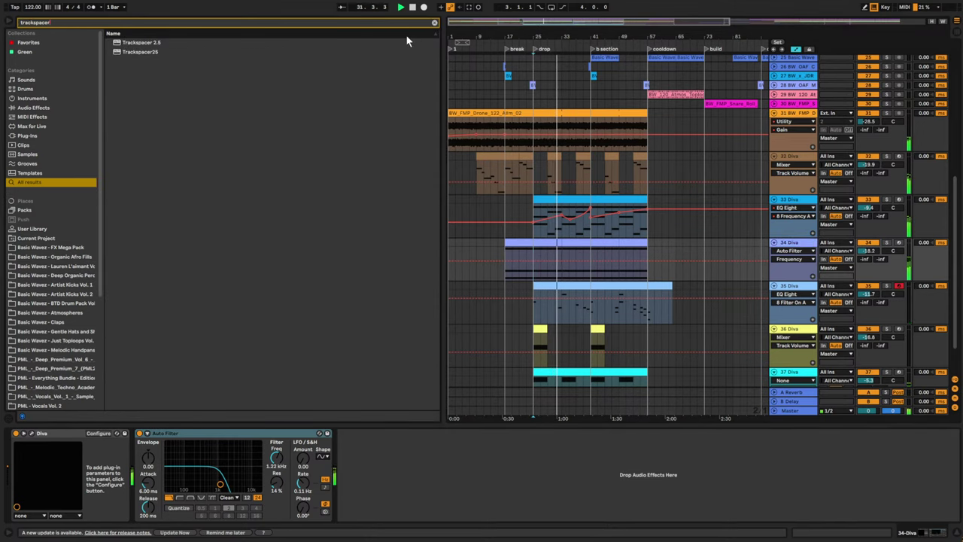
key(BackSpace)
text(r)
click(155, 43)
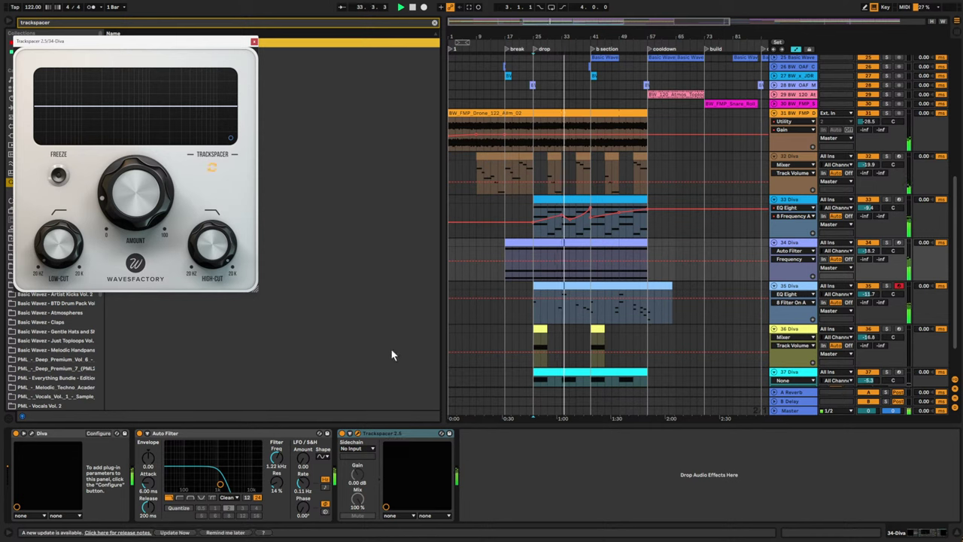
- Set the Auto Filter's LFO amount to 5.00 and its LFO phase to 163° on track 34
drag(303, 459, 303, 445)
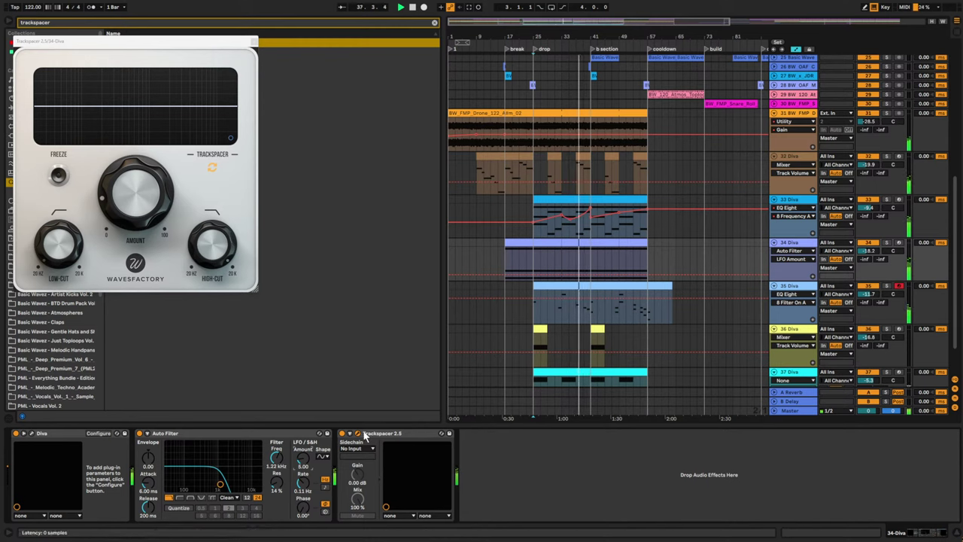
drag(304, 509, 303, 456)
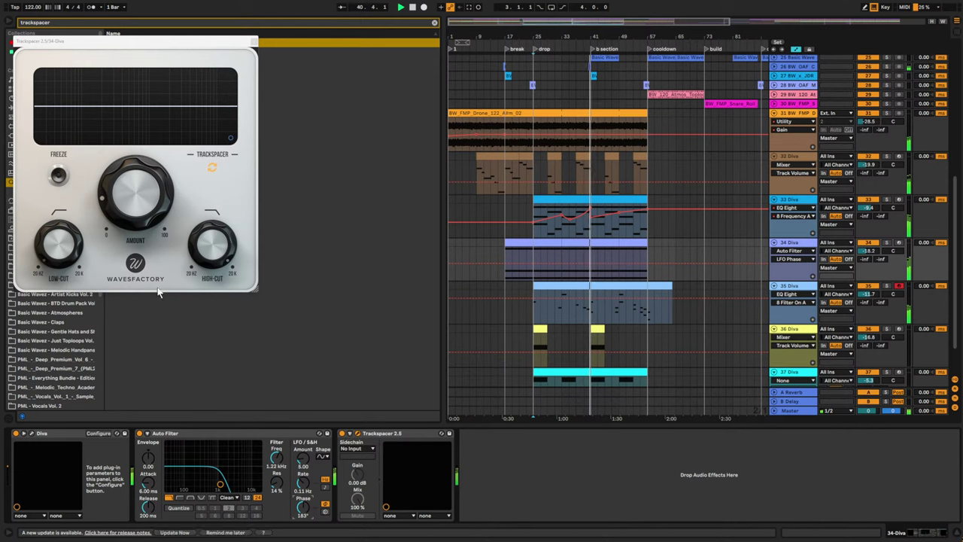
- Sidechain Trackspacer to the track 10 tom one-shot, stop playback and set the start point to the drop at bar 25
click(358, 448)
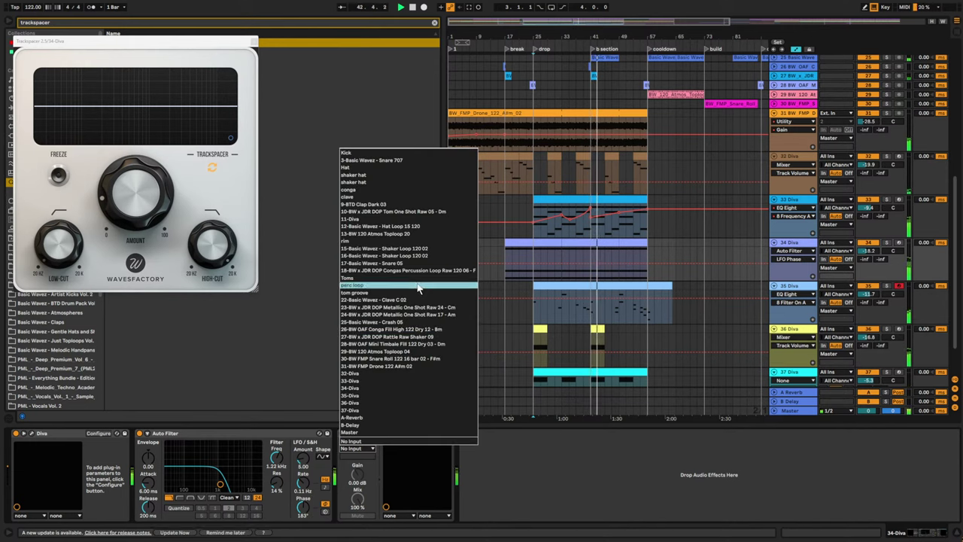
click(407, 213)
key(space)
click(534, 316)
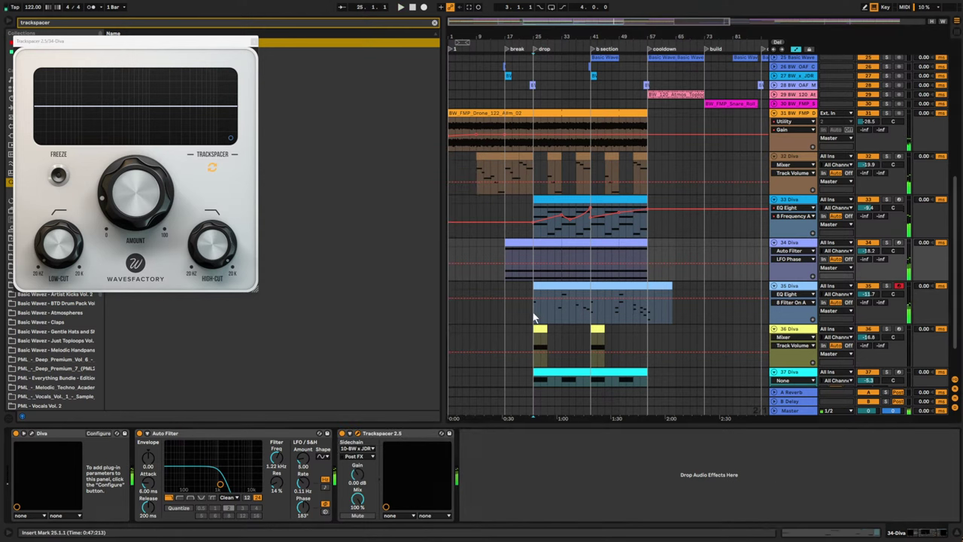
- Solo track 34 and the track 10 tom one-shot and play them from the drop to hear the sidechain
scroll(888, 334, down, 2)
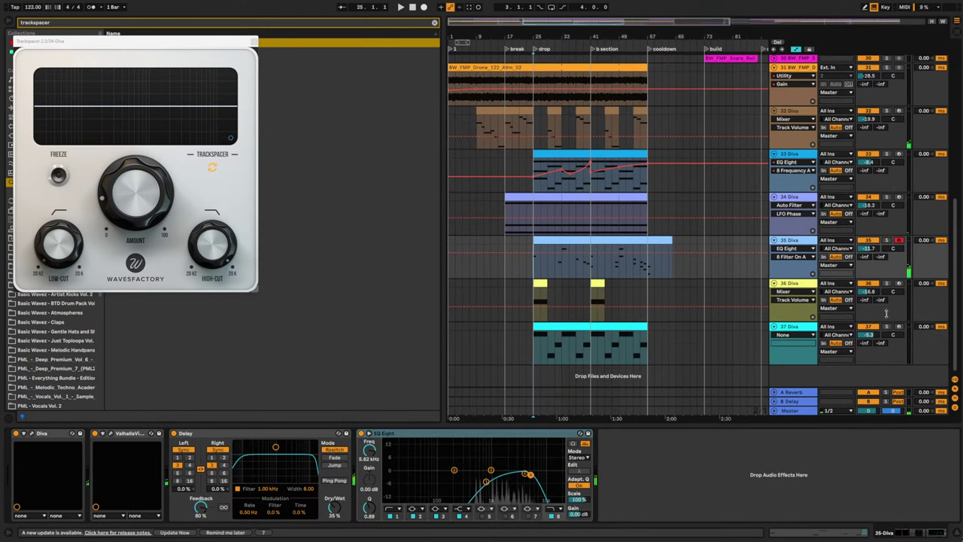
scroll(886, 314, up, 1)
key(space)
scroll(828, 220, up, 2)
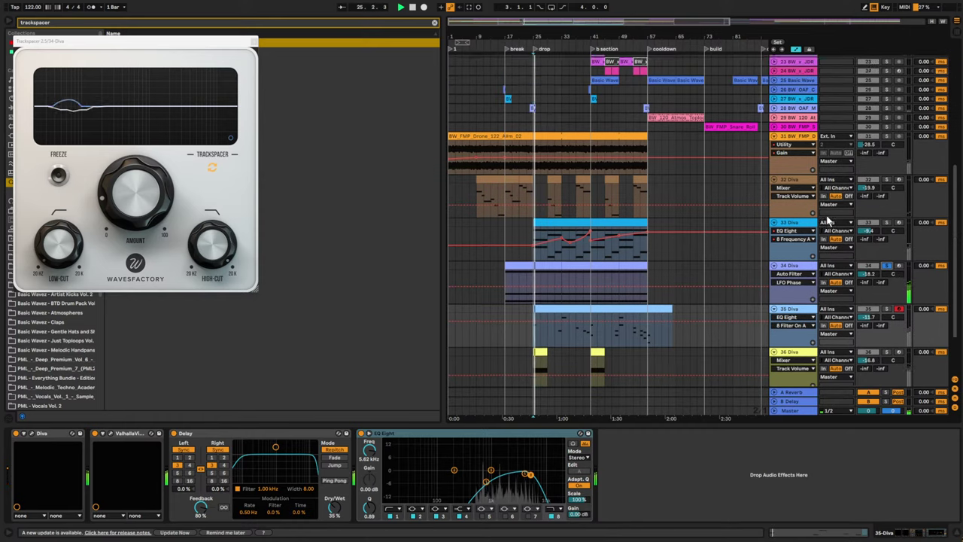
scroll(828, 221, up, 3)
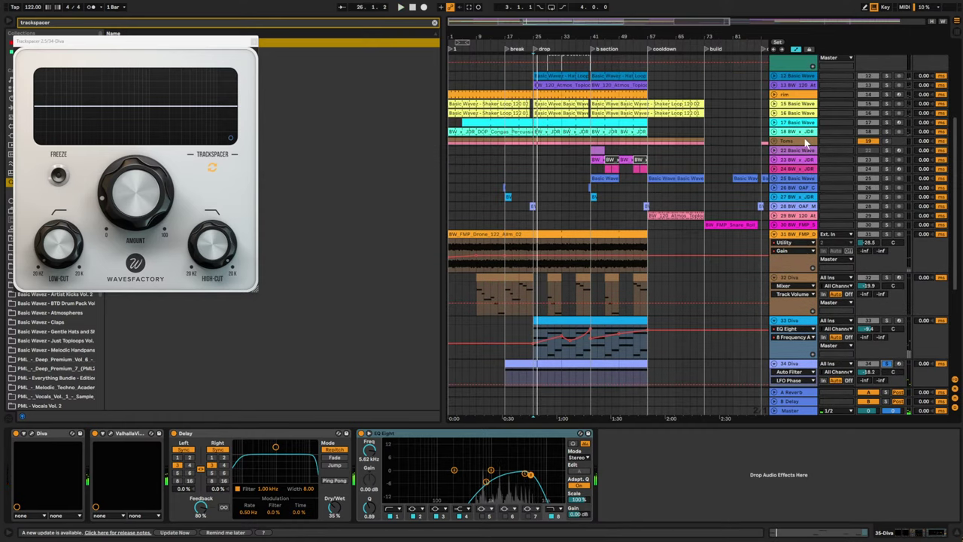
scroll(828, 132, up, 4)
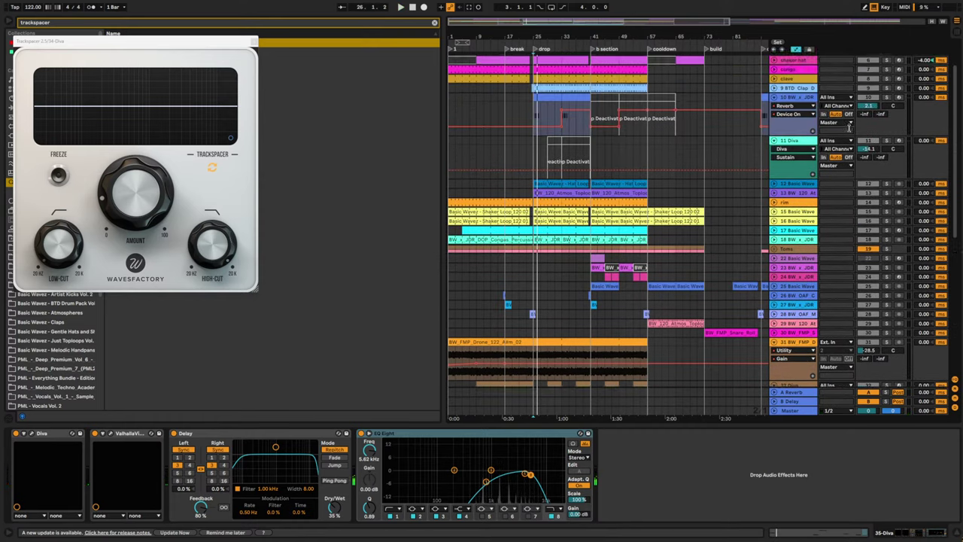
key(space)
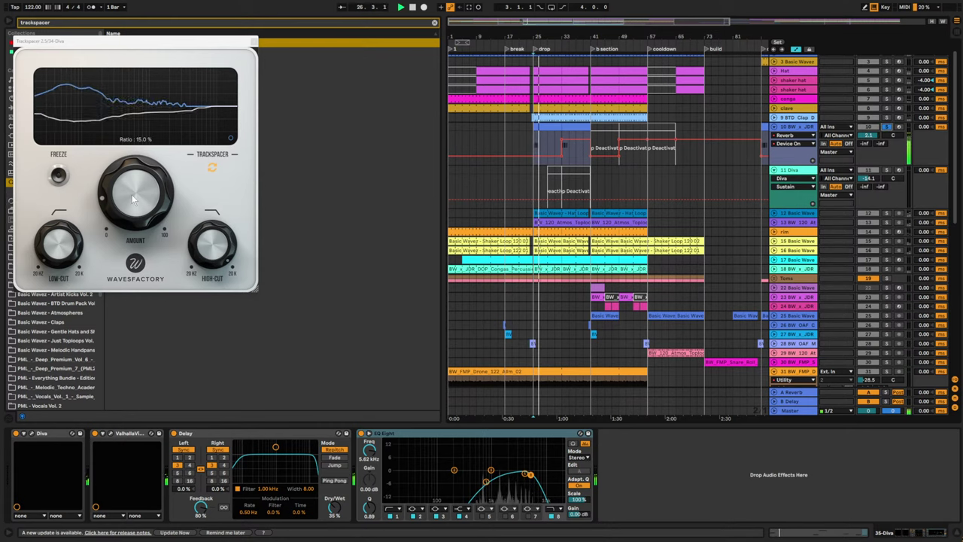
- Try a raised low-cut in Trackspacer and bring its amount to 51.2% during playback
drag(129, 201, 128, 180)
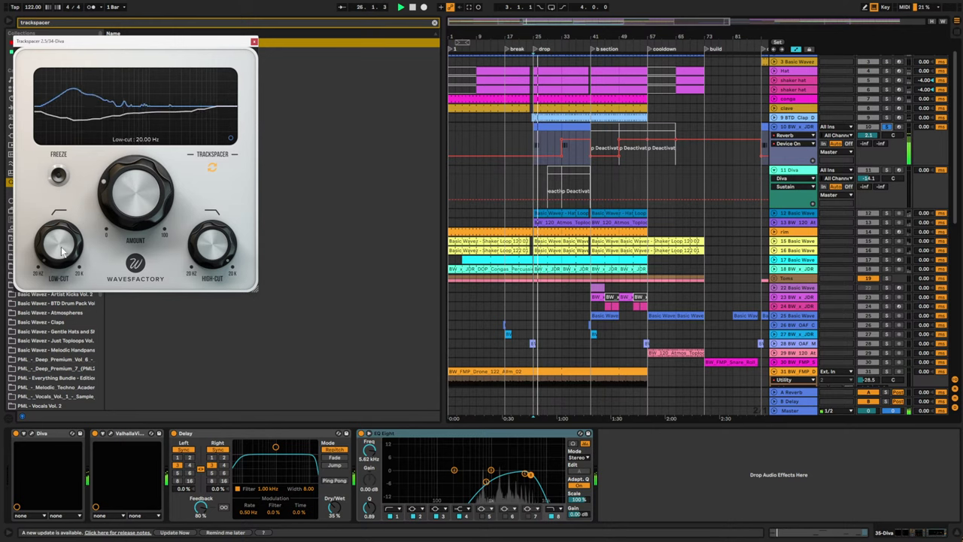
drag(61, 252, 52, 201)
key(space)
drag(135, 198, 141, 138)
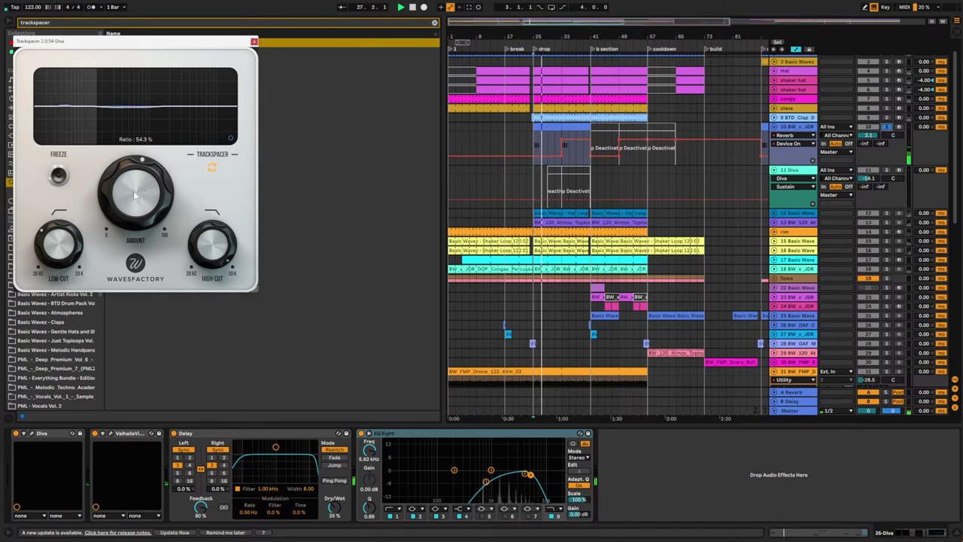
drag(134, 192, 133, 198)
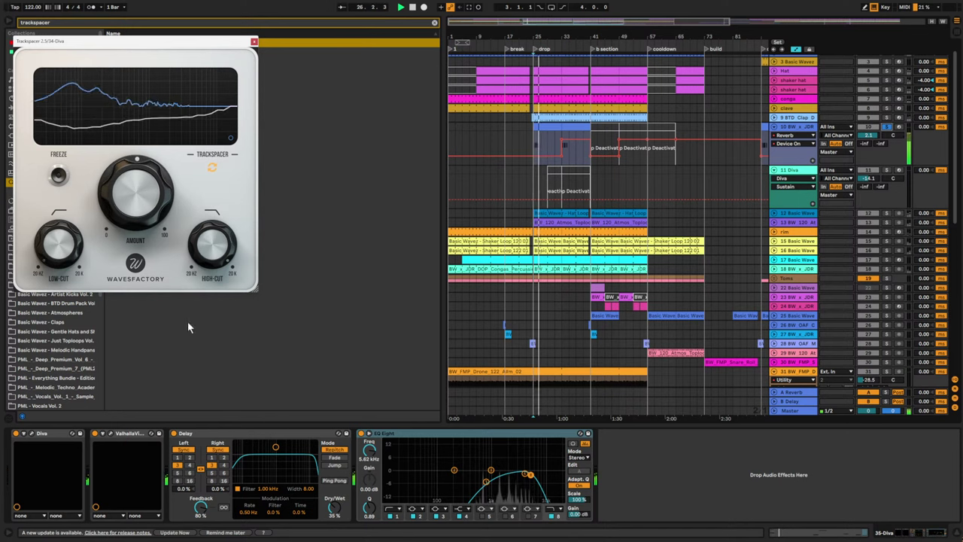
- Unsolo the tom one-shot track, play the full mix from the drop and set Trackspacer's amount to 40.5%
click(887, 128)
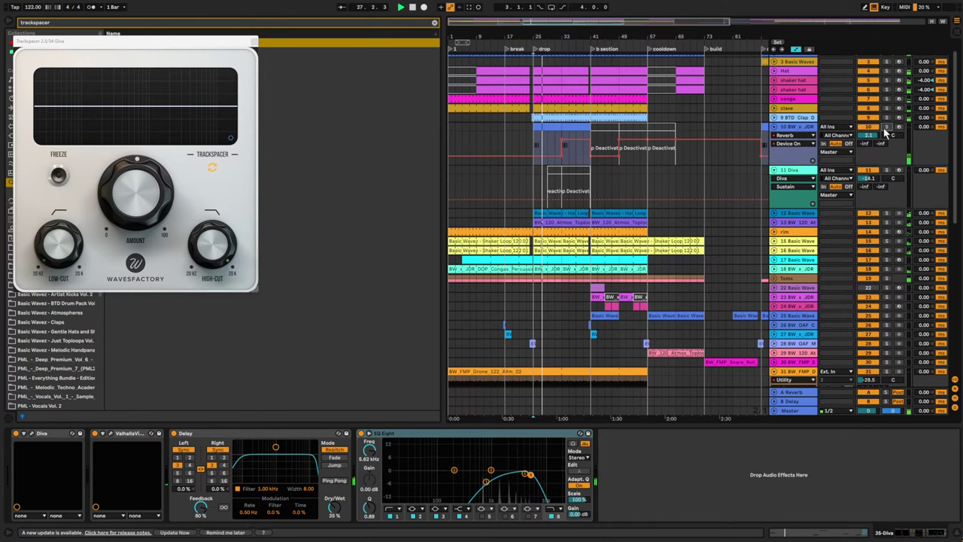
key(space)
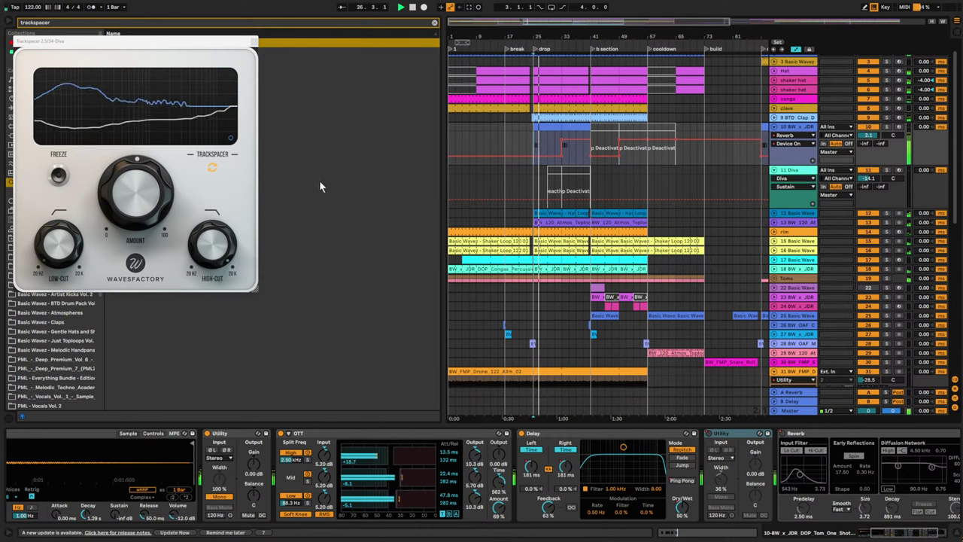
mouse_move(207, 235)
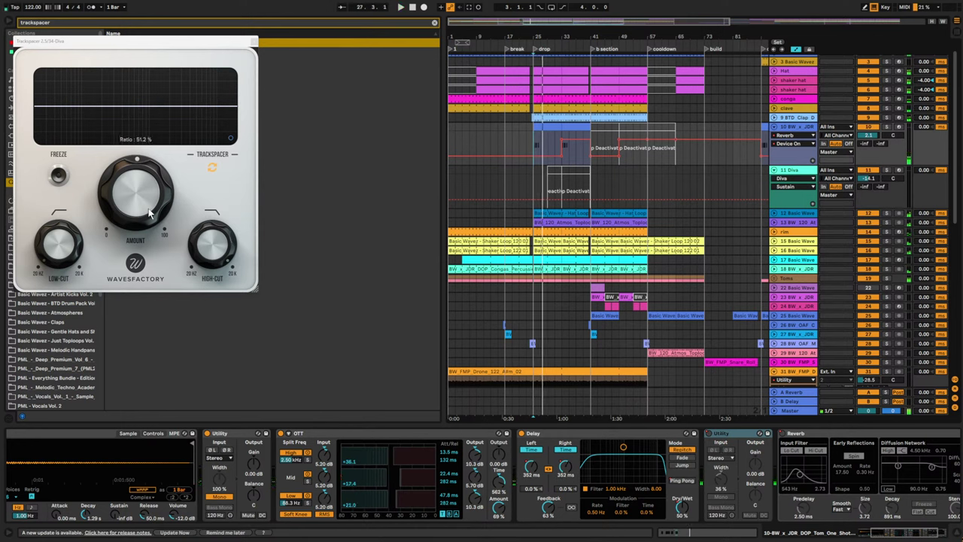
drag(150, 213, 138, 228)
key(space)
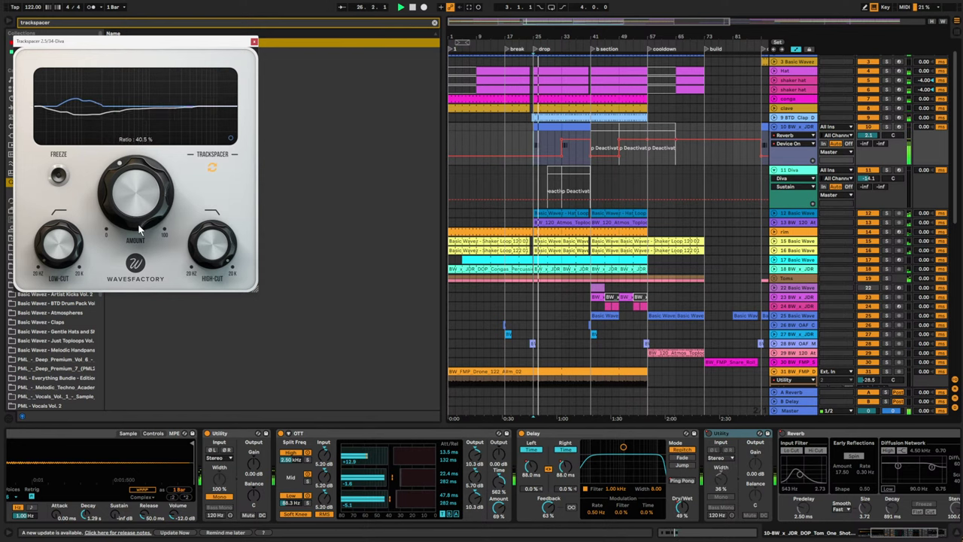
- Fold all tracks, extend track 34's chord clip back to the break at bar 17 and unfold that track again
scroll(762, 212, down, 3)
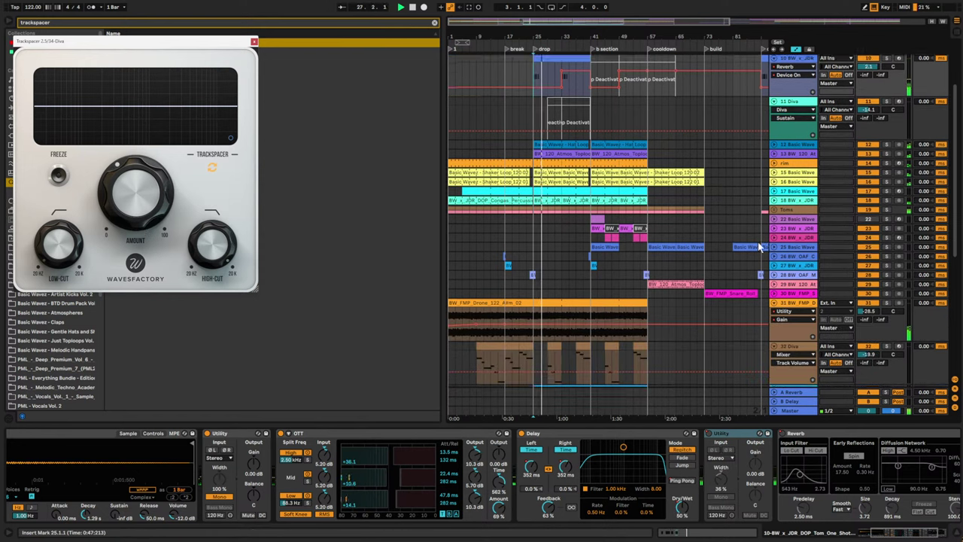
scroll(753, 247, down, 10)
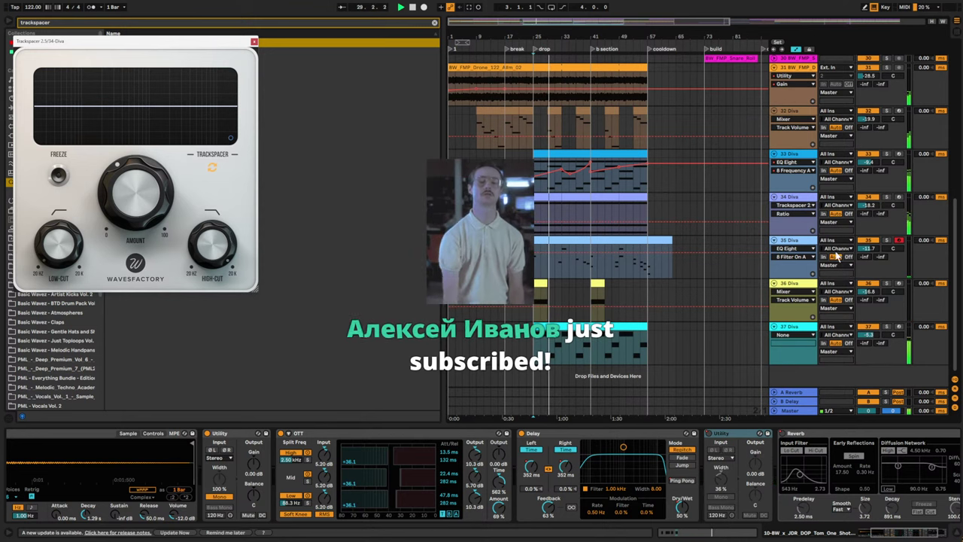
alt+click(774, 327)
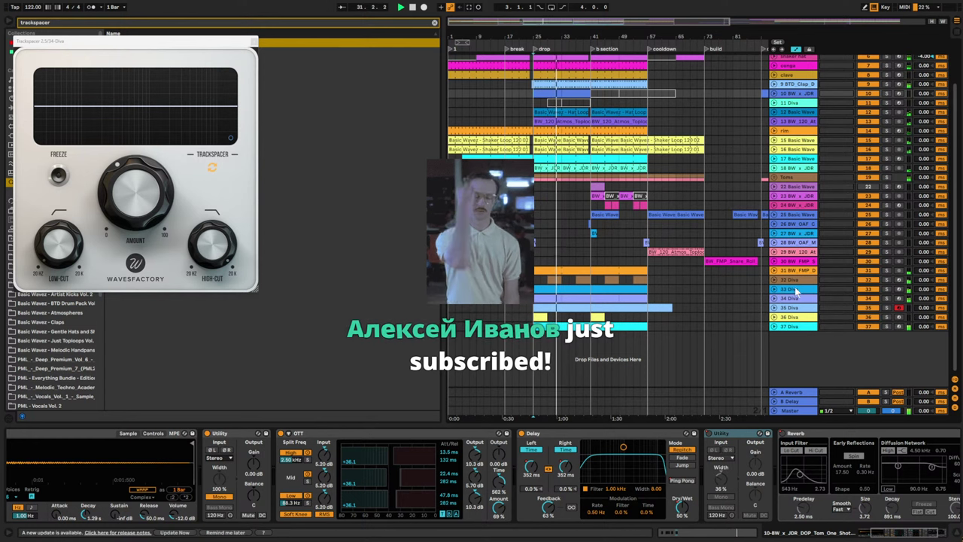
scroll(794, 309, up, 2)
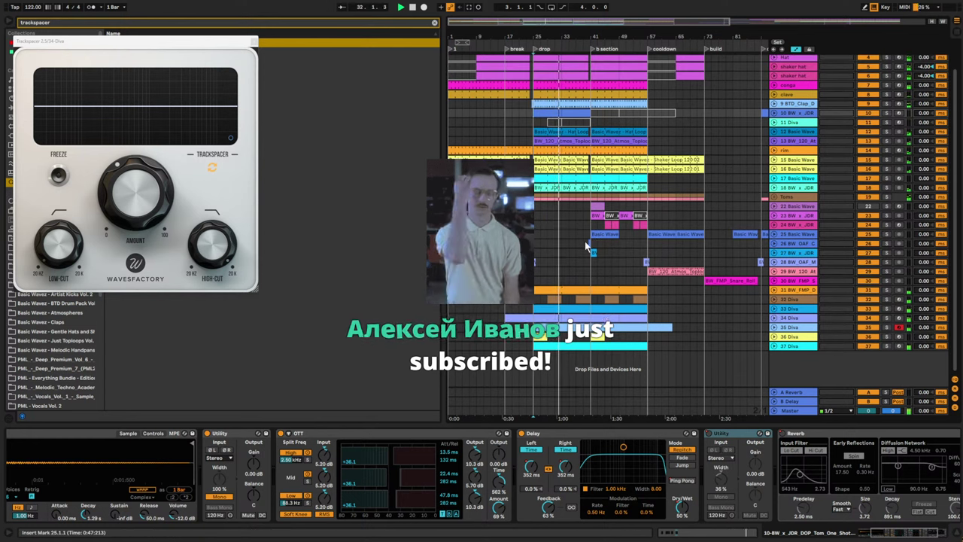
click(775, 319)
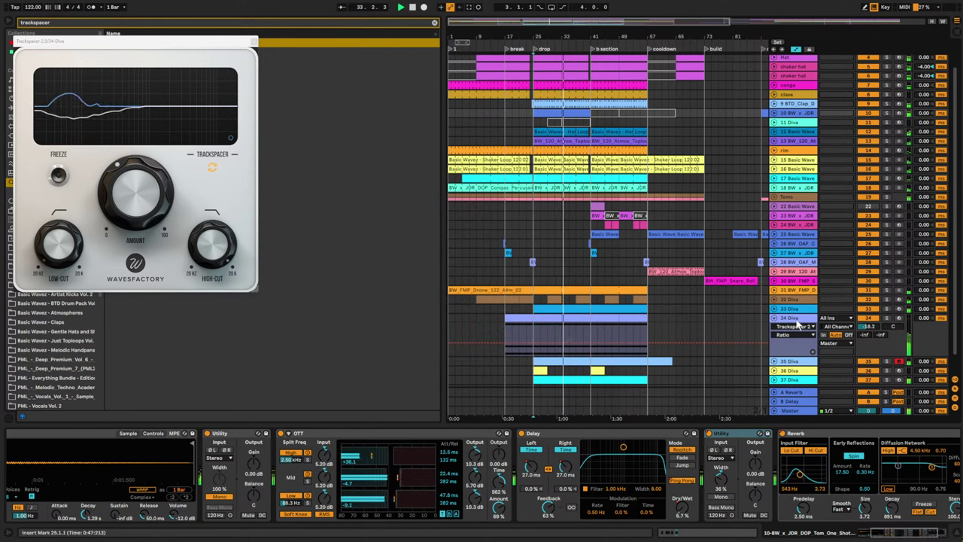
click(505, 317)
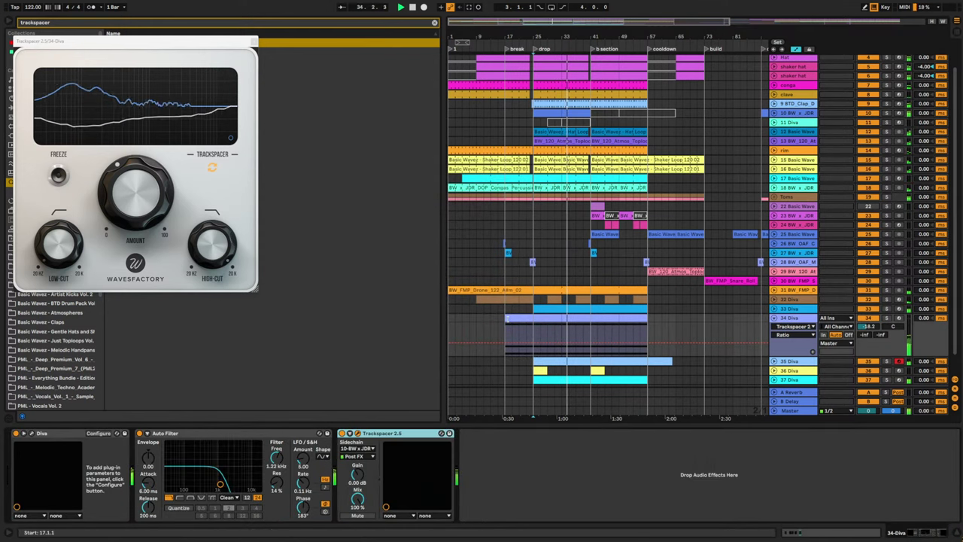
- Solo track 34 and automate its Auto Filter frequency to rise from 204 Hz at bar 17 to 1.22 kHz at the drop
click(886, 319)
key(space)
drag(534, 345, 506, 347)
key(space)
key(space)
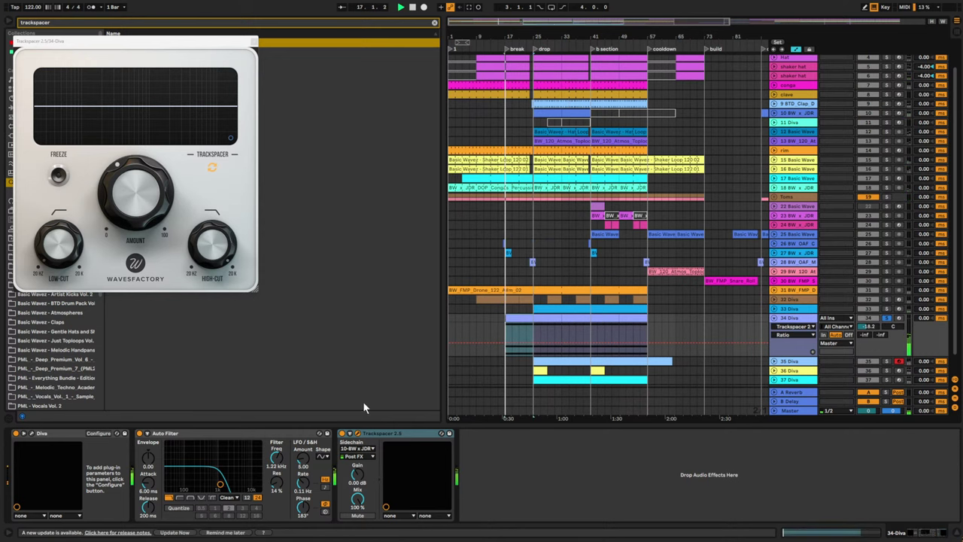
click(276, 459)
key(space)
click(516, 340)
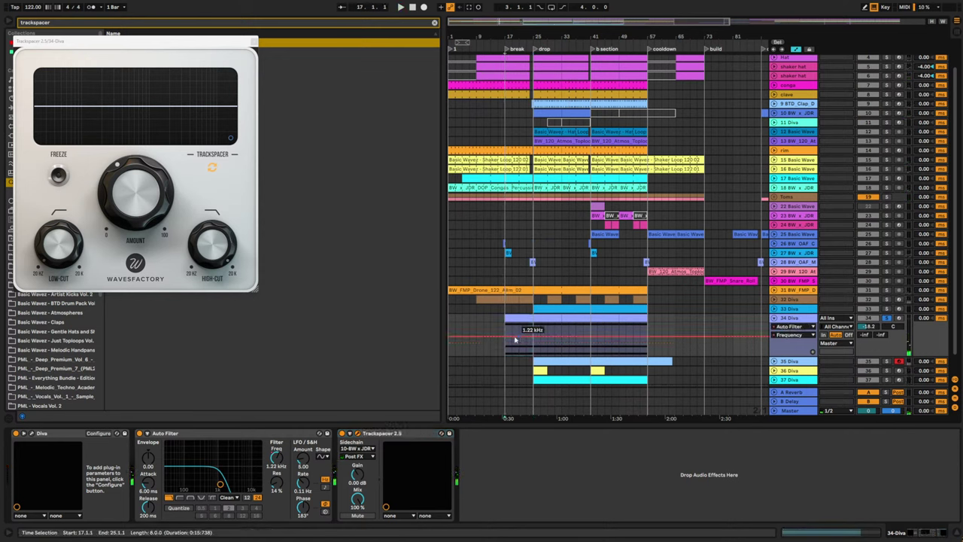
key(space)
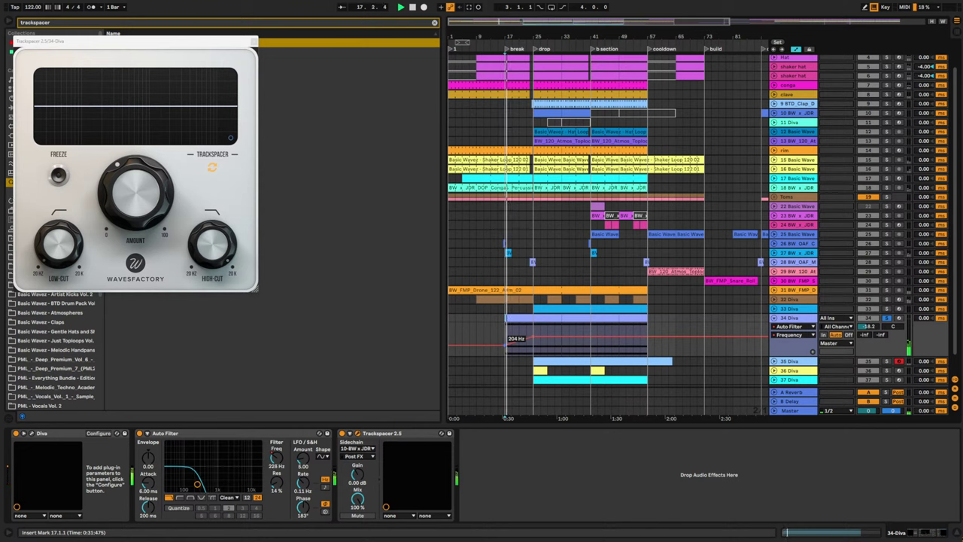
- Extend track 34's chords back to bar 9 and start the filter frequency automation there at about 93.5 Hz
drag(506, 319, 477, 324)
key(space)
key(ctrl+z)
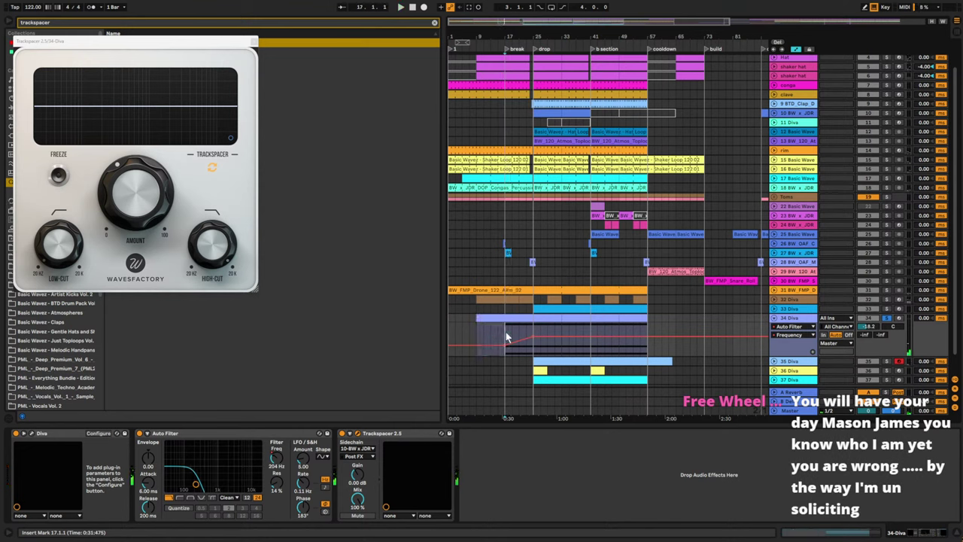
drag(518, 322, 489, 324)
click(490, 348)
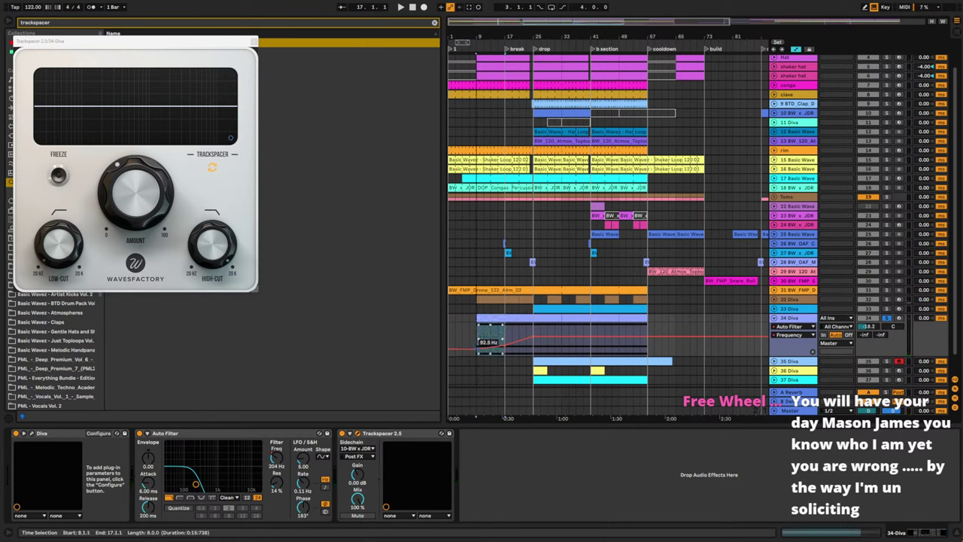
- Unsolo track 34 and play the full mix from bar 9 and bar 15 to hear the filter rise into the drop
key(space)
click(478, 338)
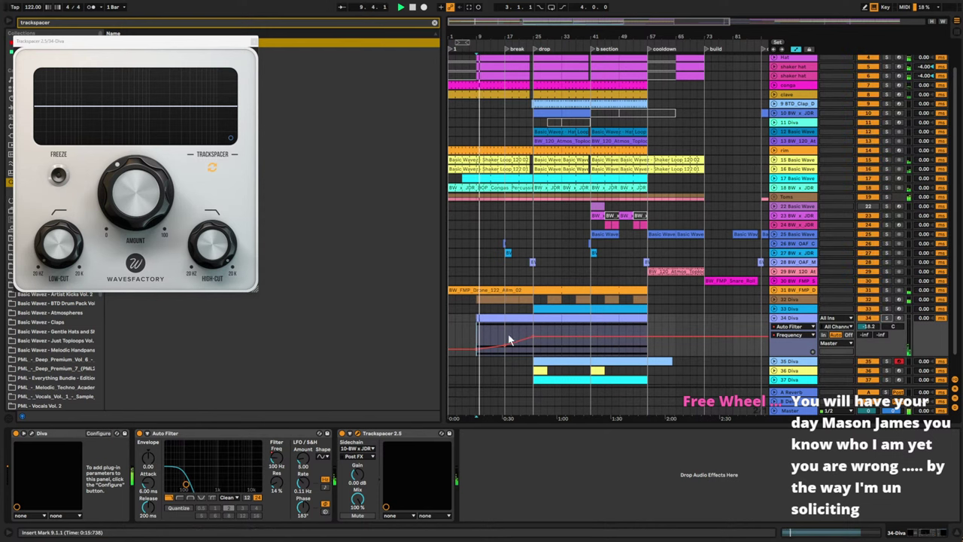
click(497, 333)
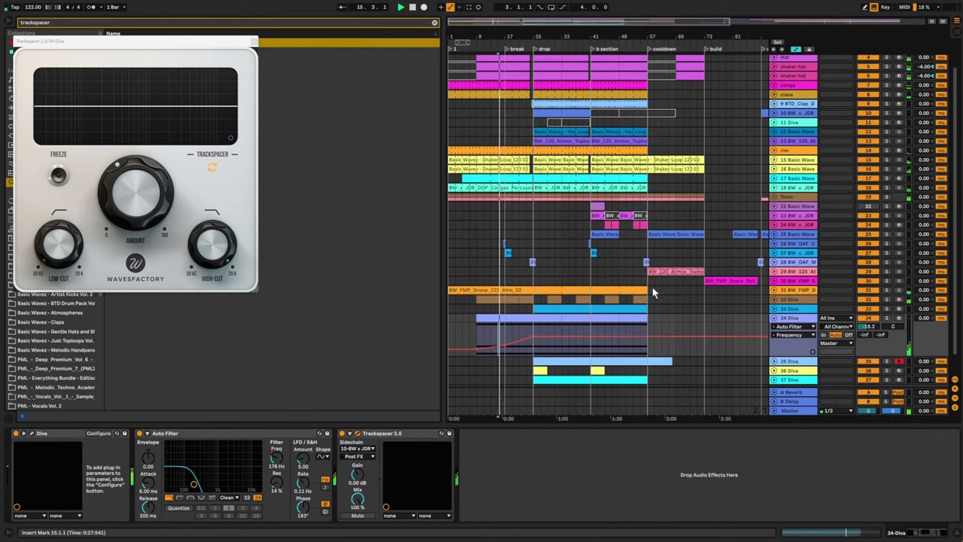
drag(557, 21, 576, 44)
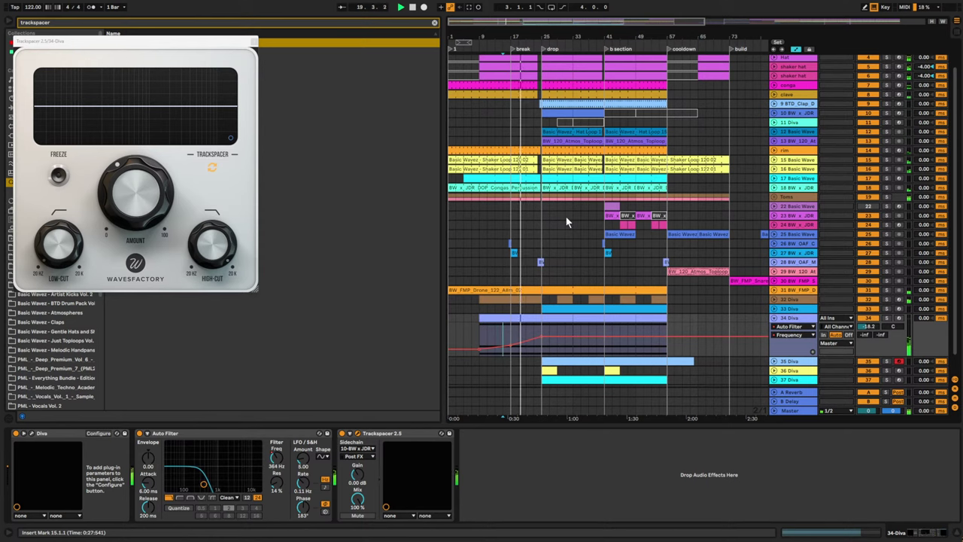
click(663, 131)
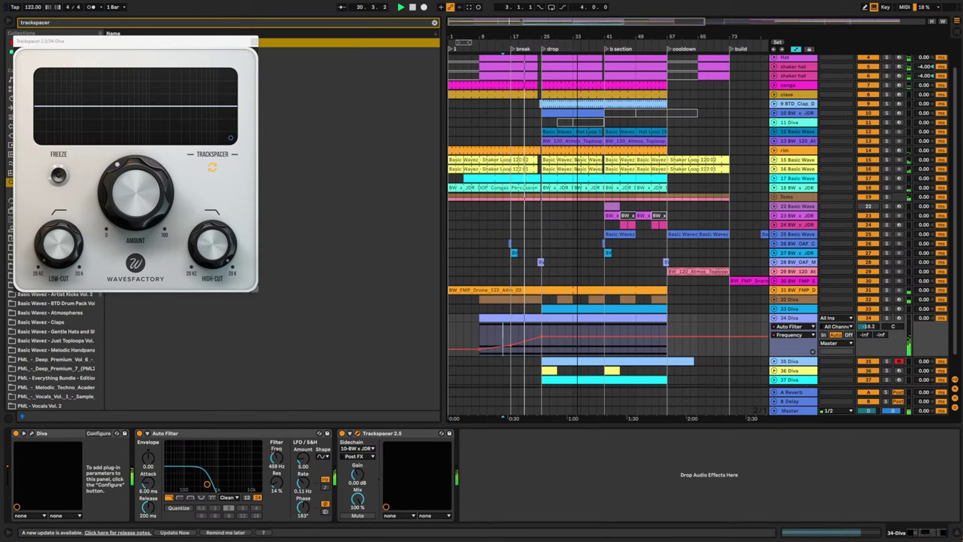
mouse_move(519, 21)
mouse_down()
mouse_move(526, 87)
mouse_move(533, 22)
mouse_up()
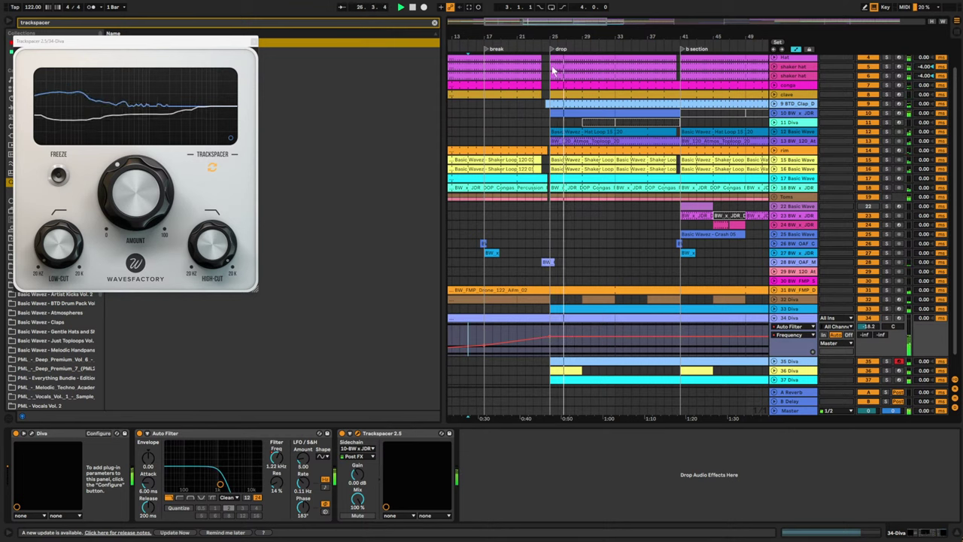
- Unfold tracks 31, 33 and 35 to show their clips and automation lanes, and stop playback
click(774, 290)
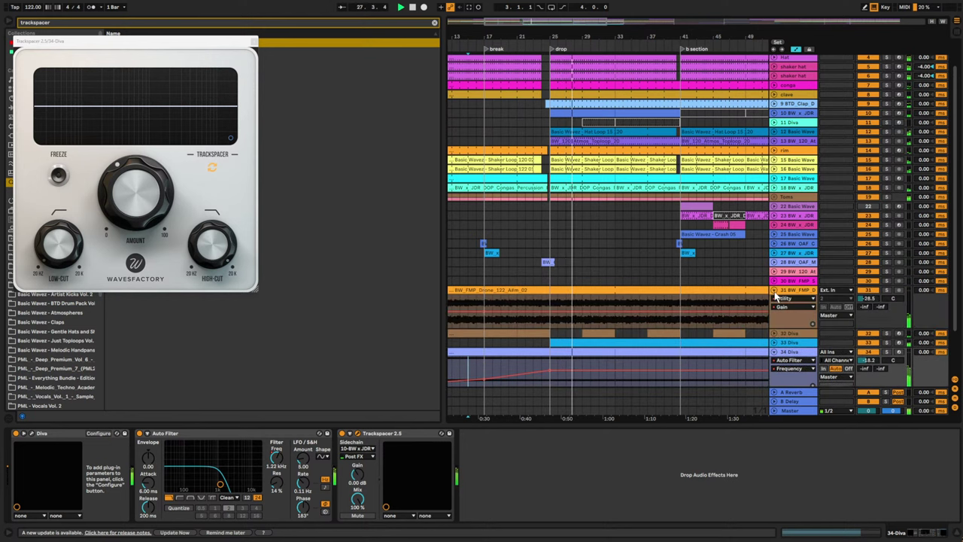
scroll(774, 289, down, 3)
click(773, 288)
scroll(775, 289, down, 2)
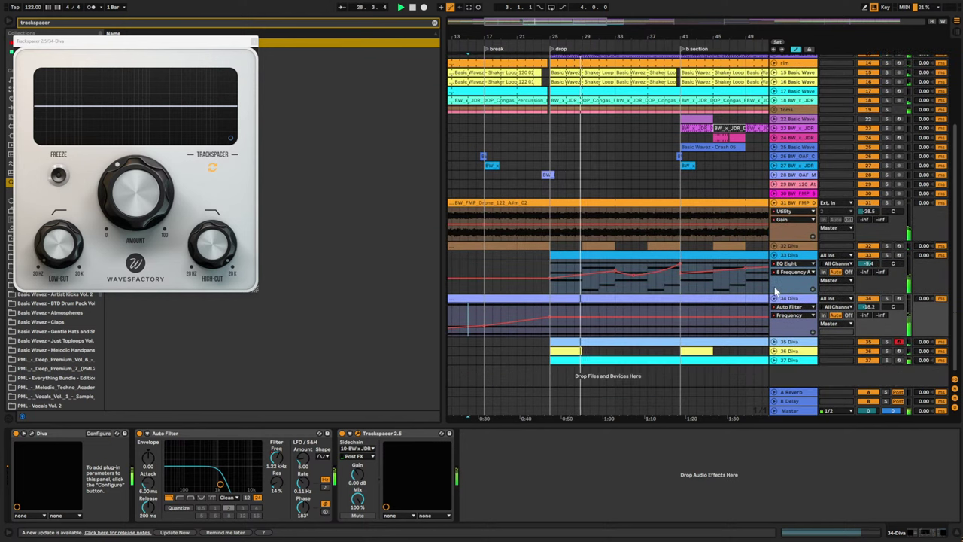
scroll(776, 290, up, 5)
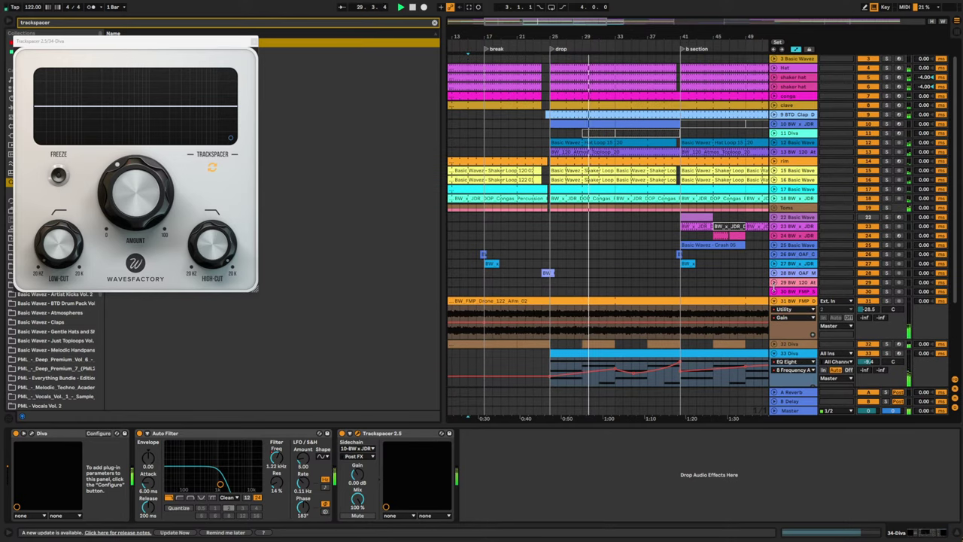
scroll(775, 290, down, 4)
scroll(775, 290, down, 2)
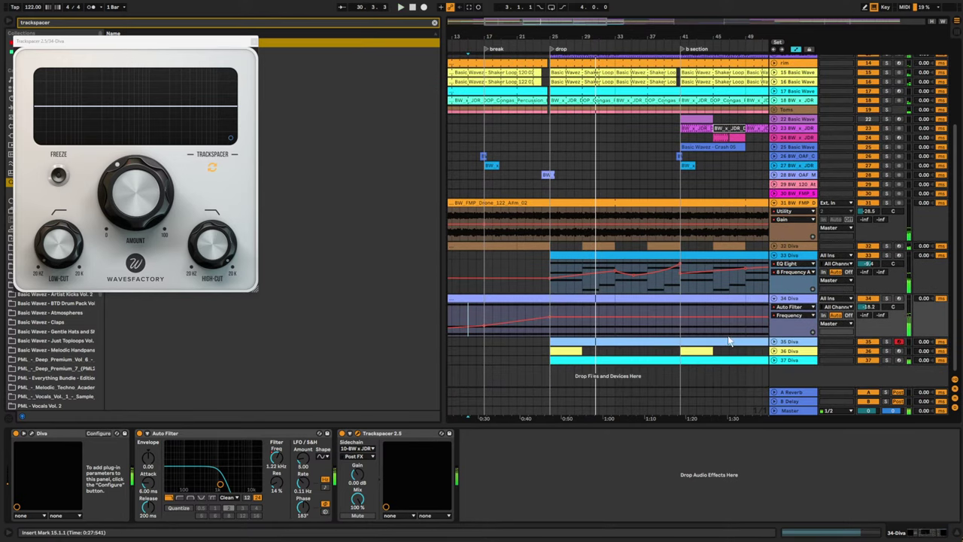
click(774, 345)
click(774, 343)
scroll(764, 350, down, 2)
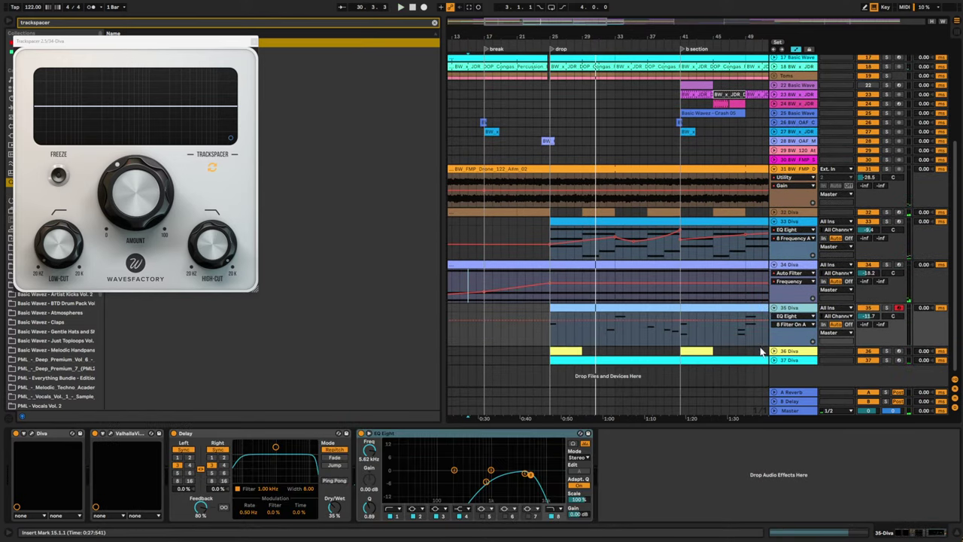
- Set track 35's EQ Eight band 8 frequency to 6.10 kHz, show its automation and trim the clip's start to bar 26
double_click(654, 308)
click(807, 218)
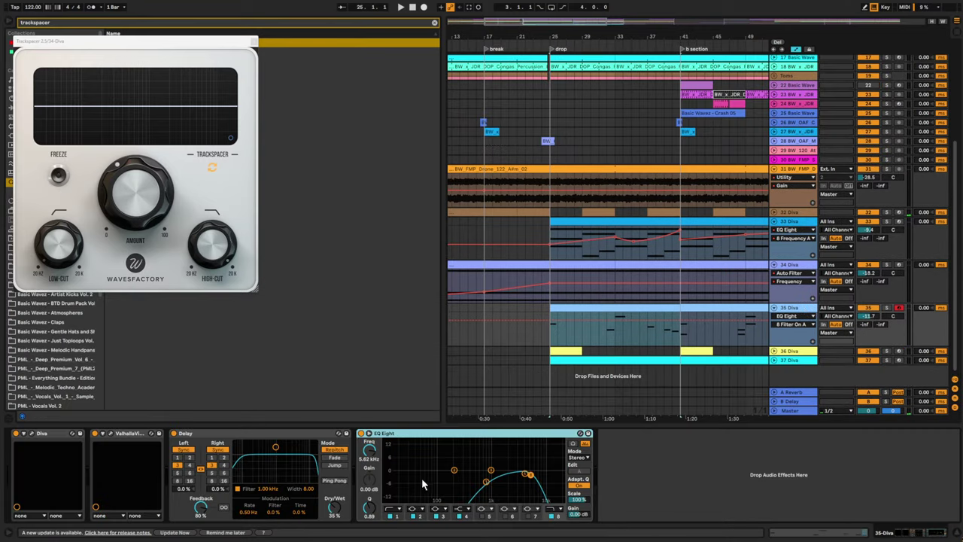
drag(371, 455, 371, 450)
click(643, 376)
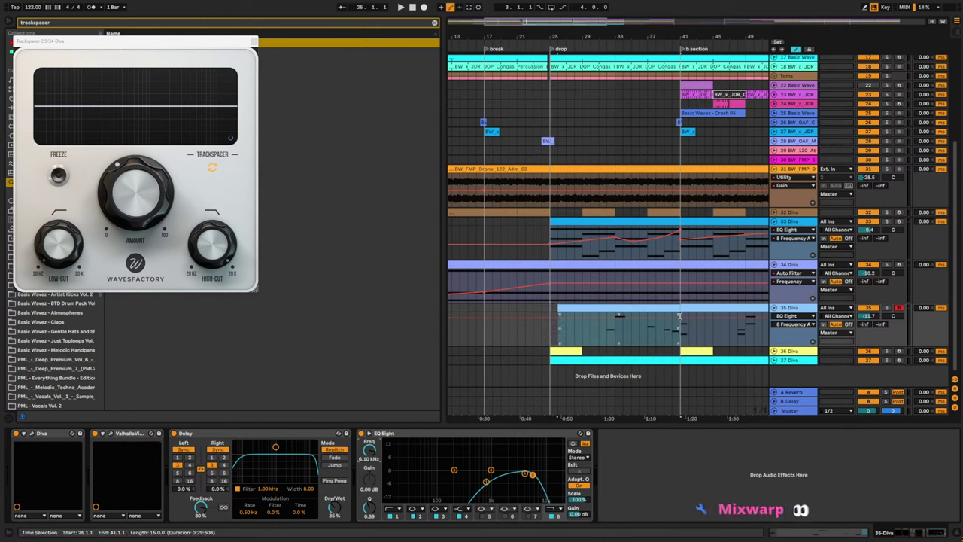
- Automate track 35's EQ Eight band 8 frequency to dip to 1.37 kHz around bar 32 and listen from bar 21
click(608, 319)
key(space)
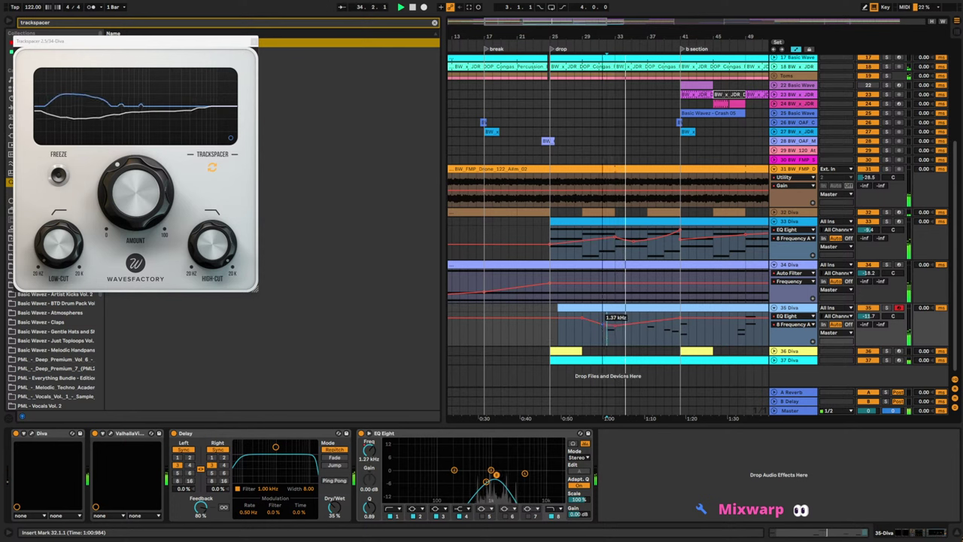
click(518, 333)
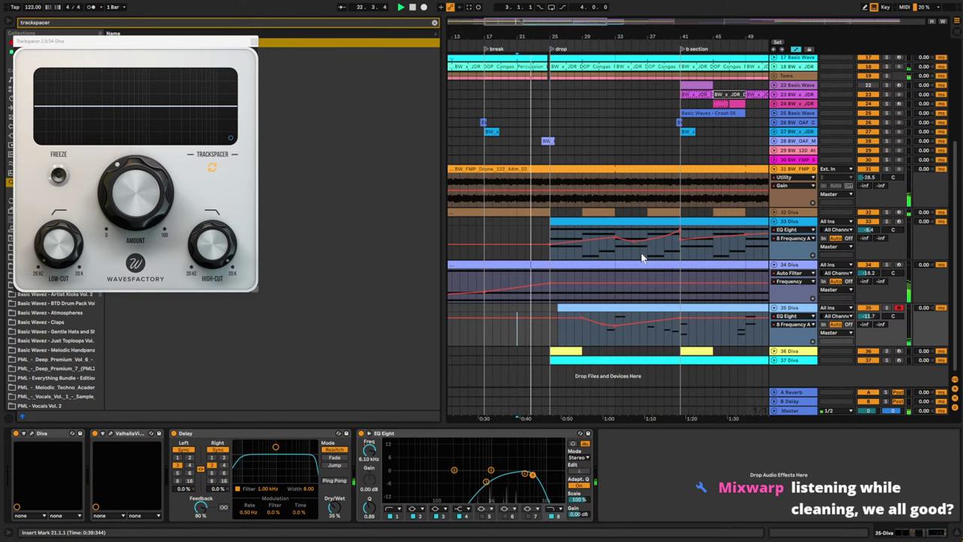
- Split the BW_FMP_Drone_122_A#m_02 clip on track 31 at the drop, bar 25
scroll(640, 202, up, 1)
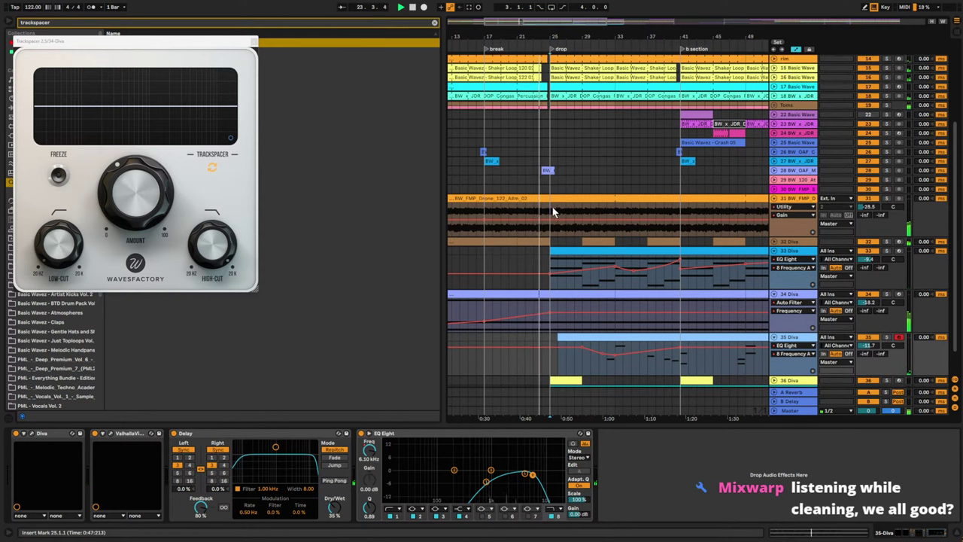
click(551, 210)
key(ctrl+e)
mouse_move(551, 199)
mouse_down()
mouse_move(633, 203)
mouse_move(548, 204)
mouse_up()
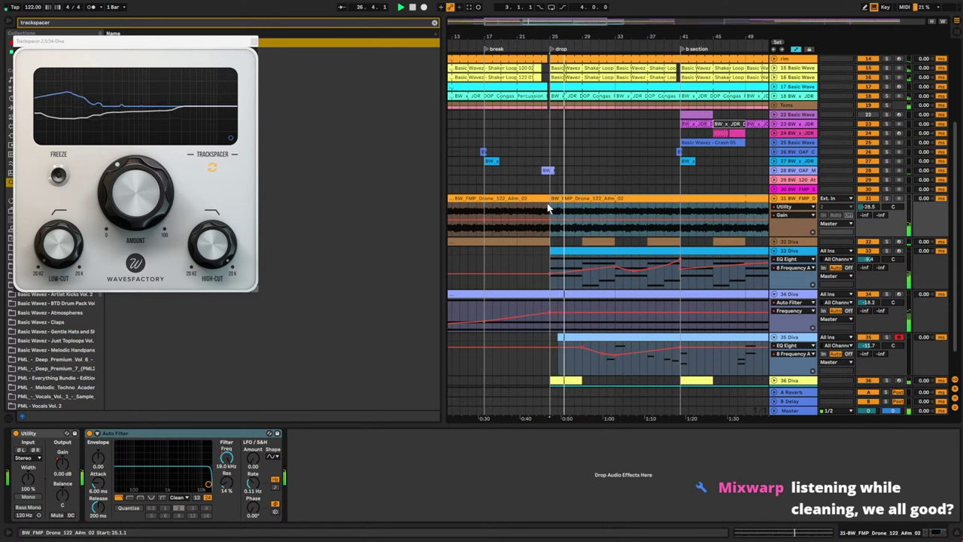
click(675, 241)
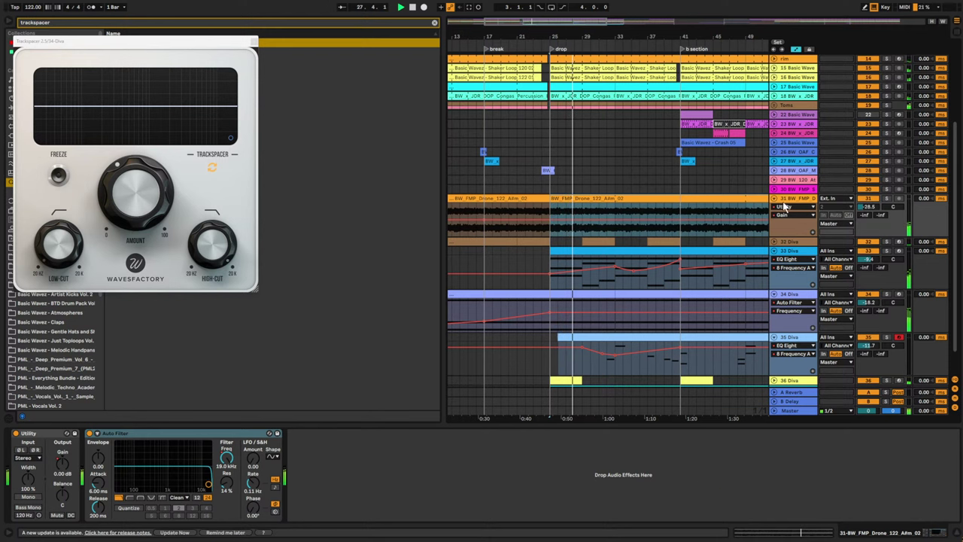
- Insert an audio track below track 31 and place BW_FMP_Drone_122_A#m_03.wav from the FX Mega Pack on it from bar 41 to 57
drag(572, 21, 631, 17)
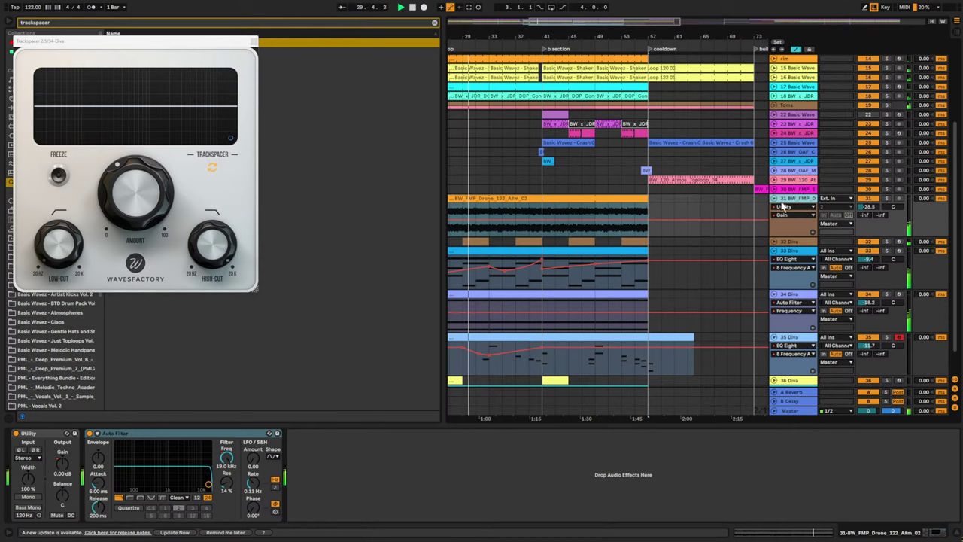
key(ctrl+t)
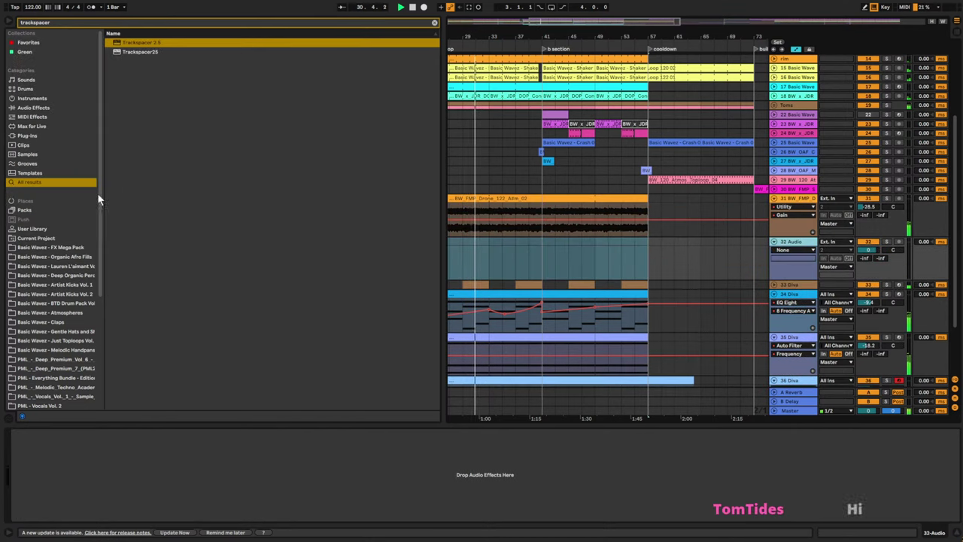
click(434, 23)
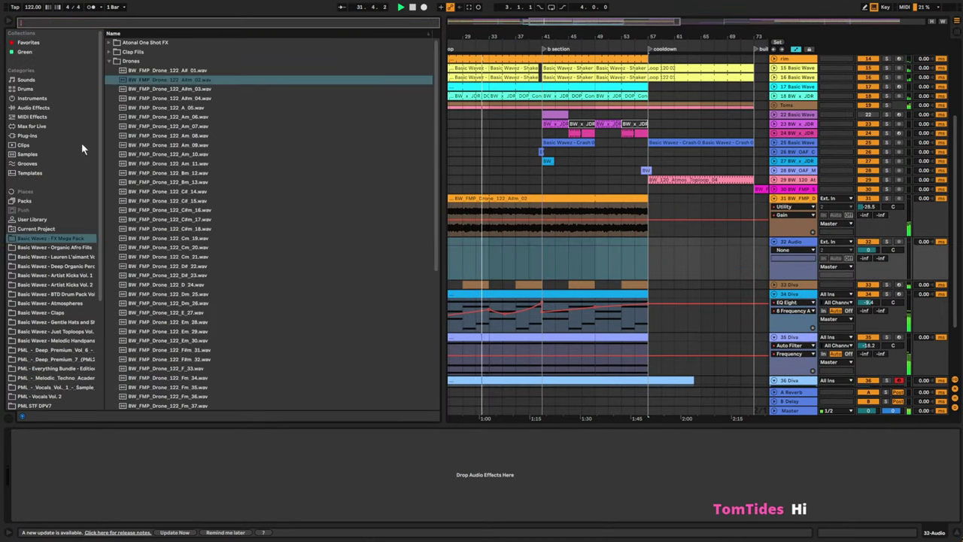
drag(187, 90, 576, 243)
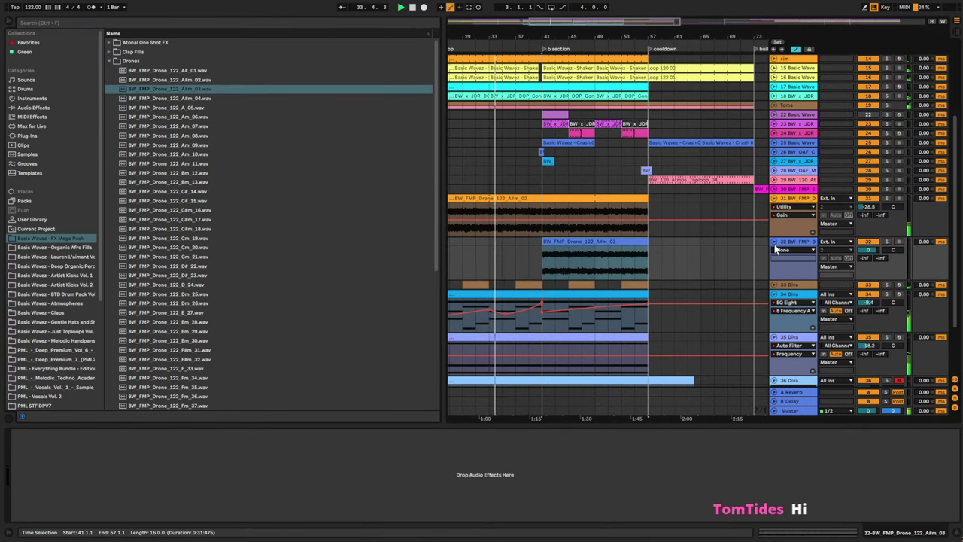
- Hide automation, extend the new drone clip back to bar 37 with a fade-in and lower its track volume to -1.8 dB
click(796, 50)
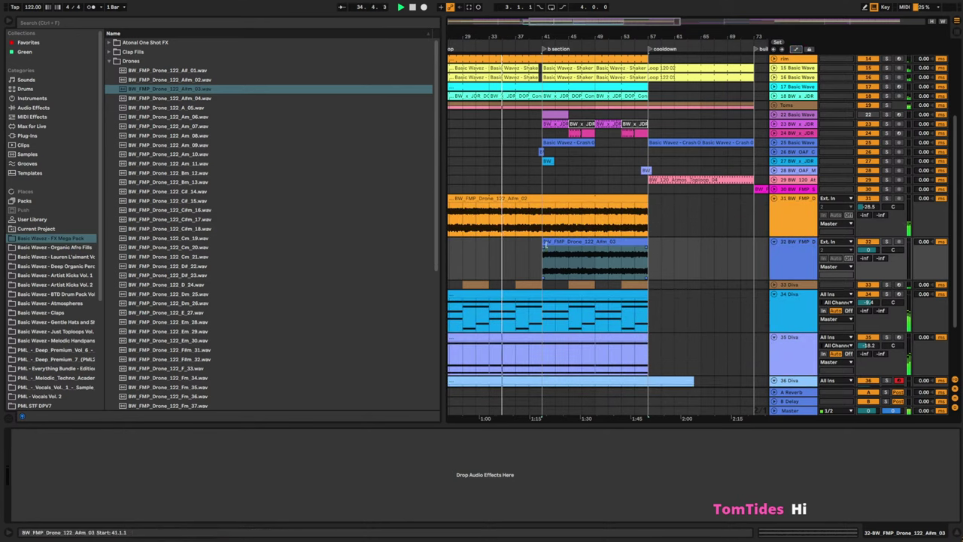
mouse_move(545, 248)
mouse_down()
mouse_move(640, 257)
mouse_move(600, 244)
mouse_move(603, 252)
mouse_move(553, 257)
mouse_up()
drag(622, 242, 649, 246)
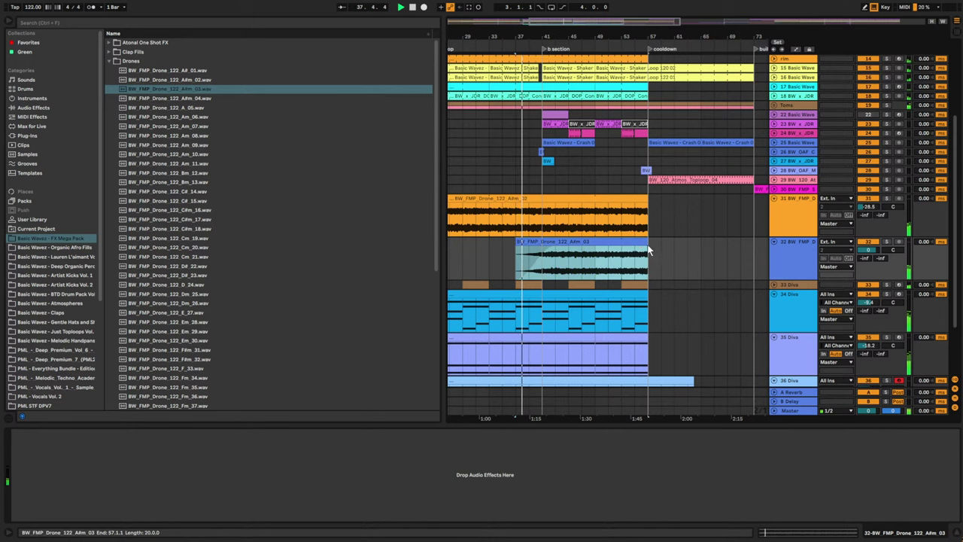
drag(868, 250, 869, 252)
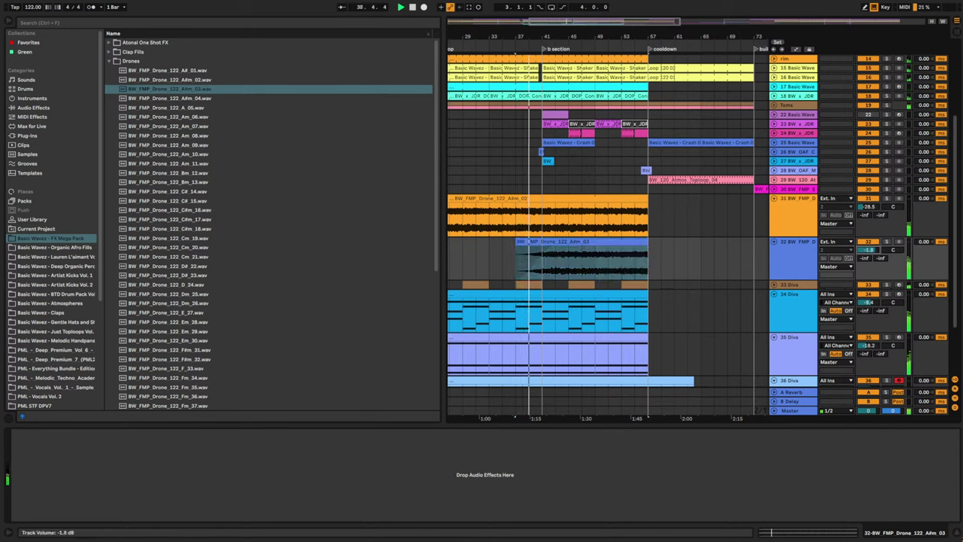
- Lower track 32's volume to -12.9 dB, stop playback and shorten its drone clip to end at bar 43
mouse_move(869, 252)
mouse_down()
mouse_move(868, 267)
mouse_move(873, 248)
mouse_up()
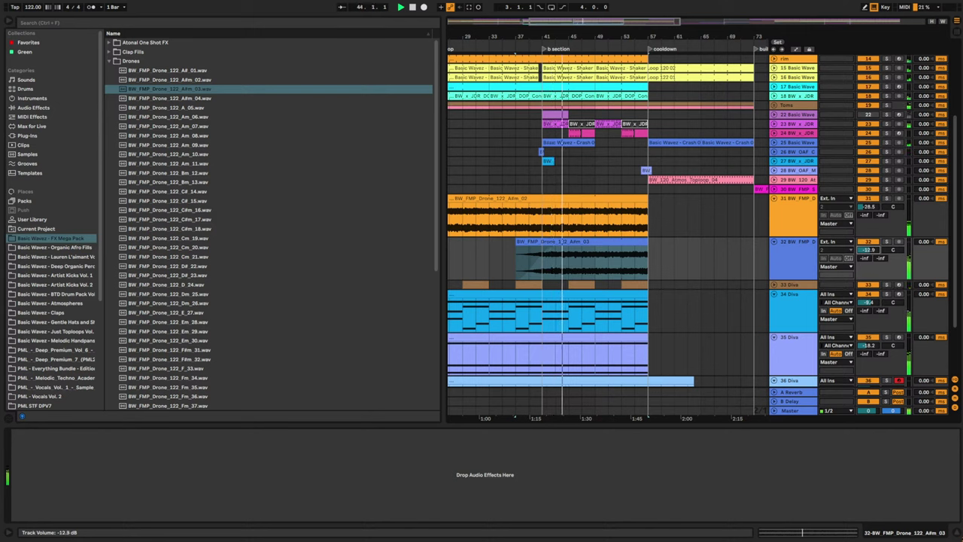
click(569, 243)
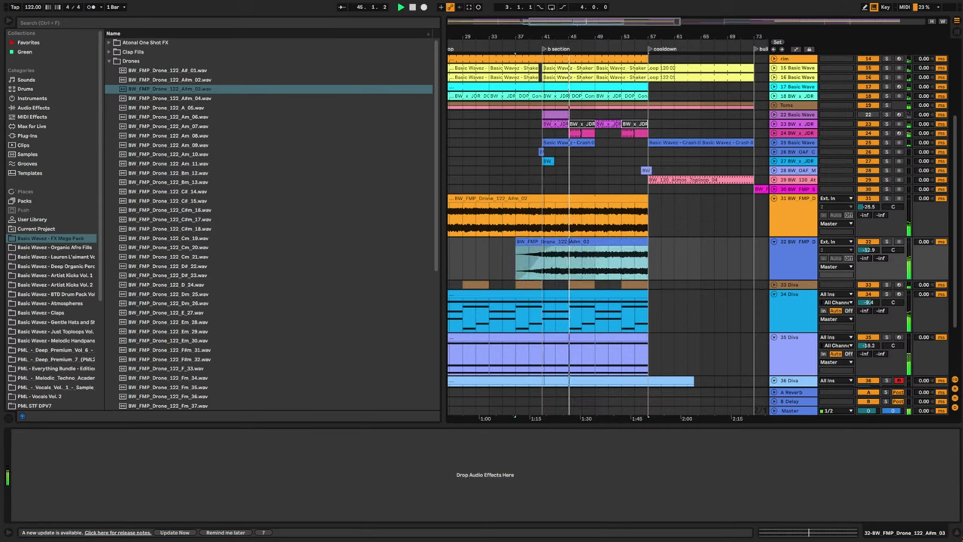
drag(568, 36, 675, 30)
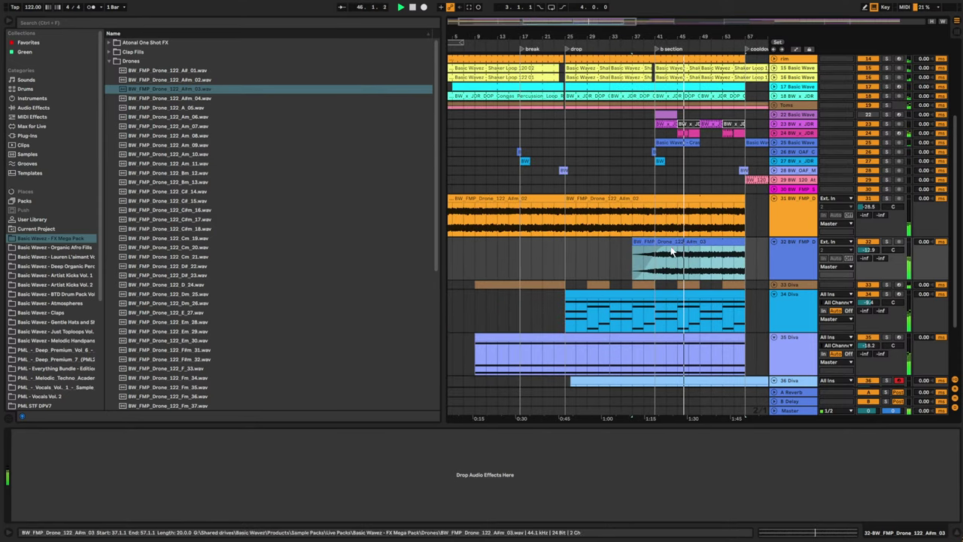
key(space)
drag(745, 253, 666, 253)
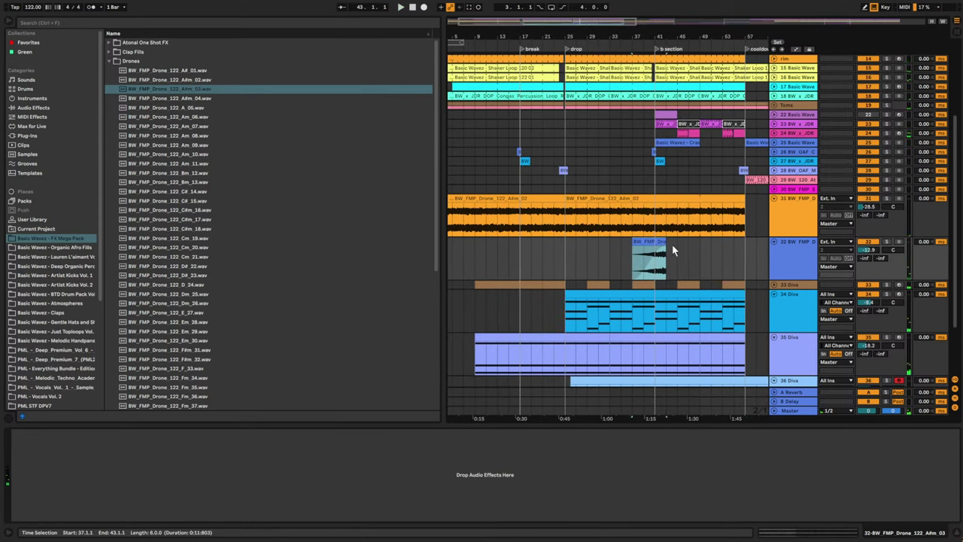
- Audition the neighbouring drone samples, then place BW_FMP_Drone_122_Am_07.wav on track 32, trimmed to bars 37 to 41, and play it
click(208, 98)
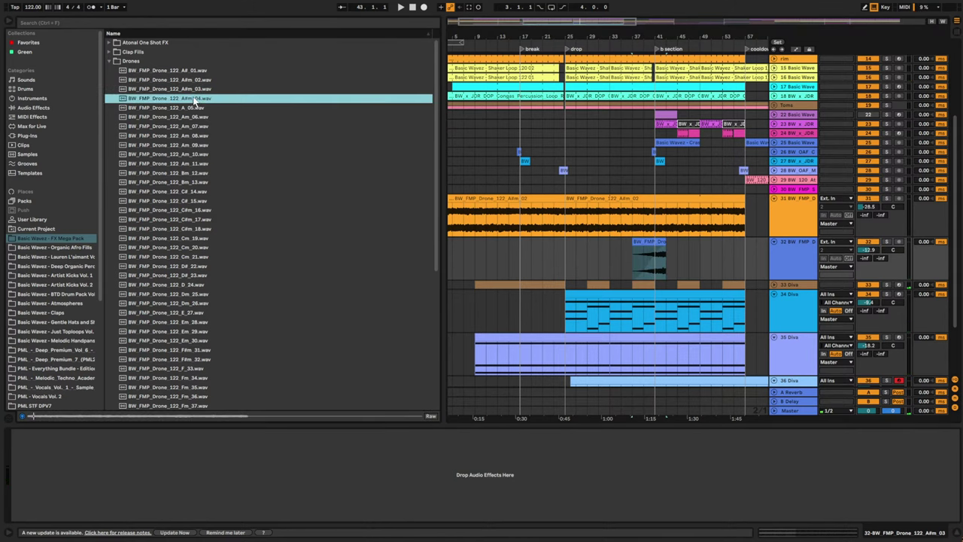
click(197, 89)
click(194, 80)
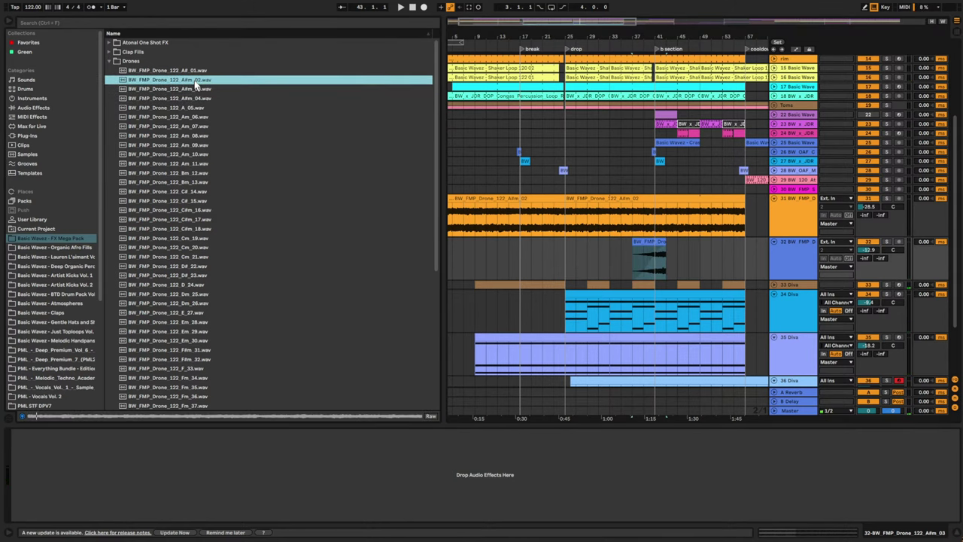
click(194, 71)
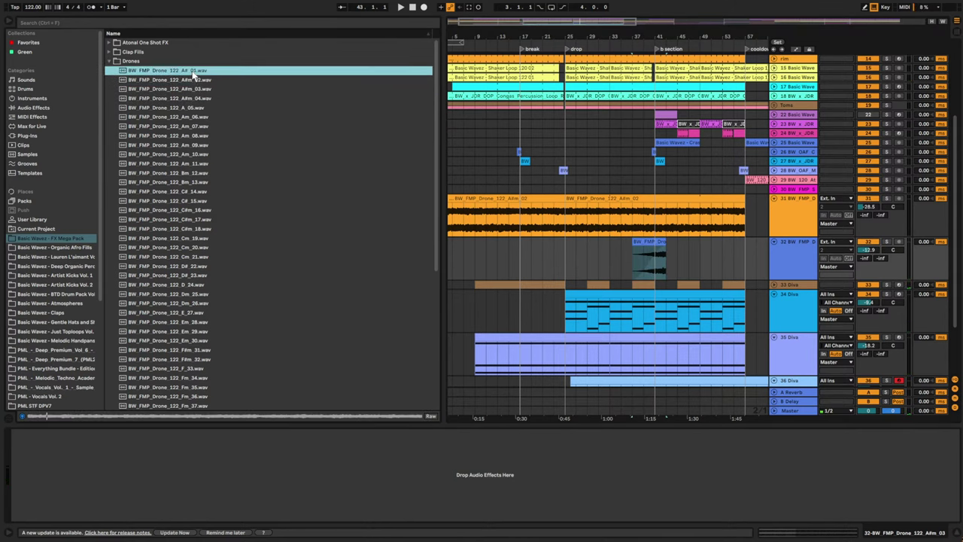
click(193, 126)
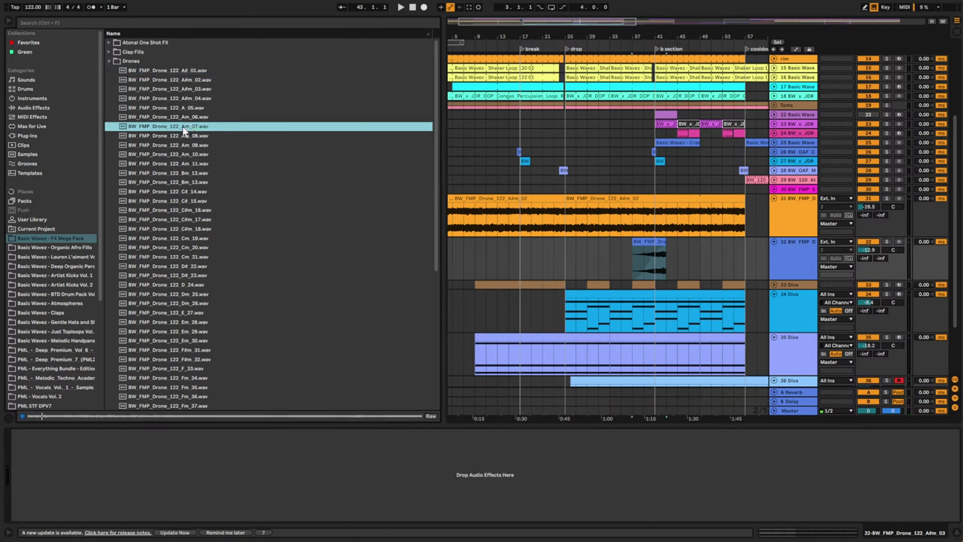
drag(184, 131, 657, 255)
drag(727, 251, 655, 252)
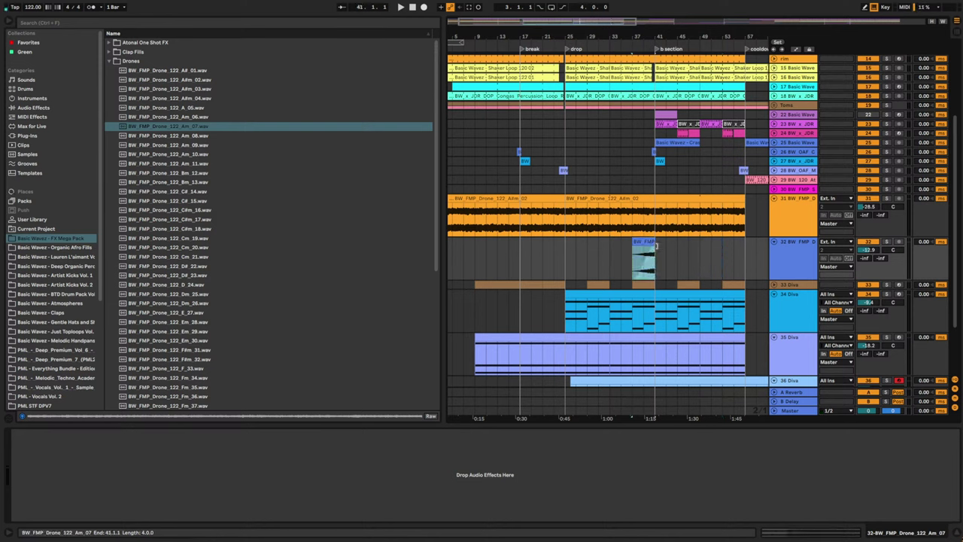
key(space)
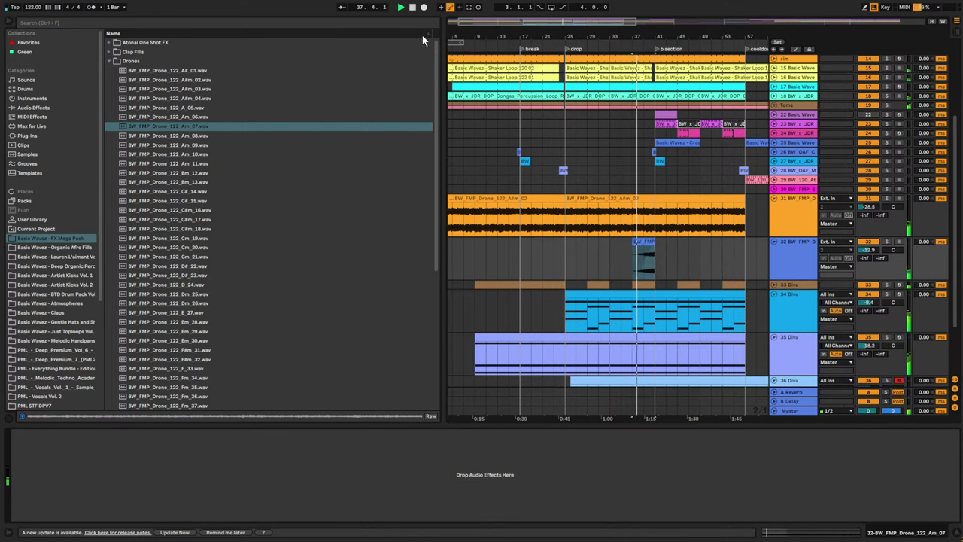
- Search the browser for "delay" and transpose the BW_FMP_Drone_122_Am_07 clip on track 32 up 1 semitone
click(389, 22)
text(ce)
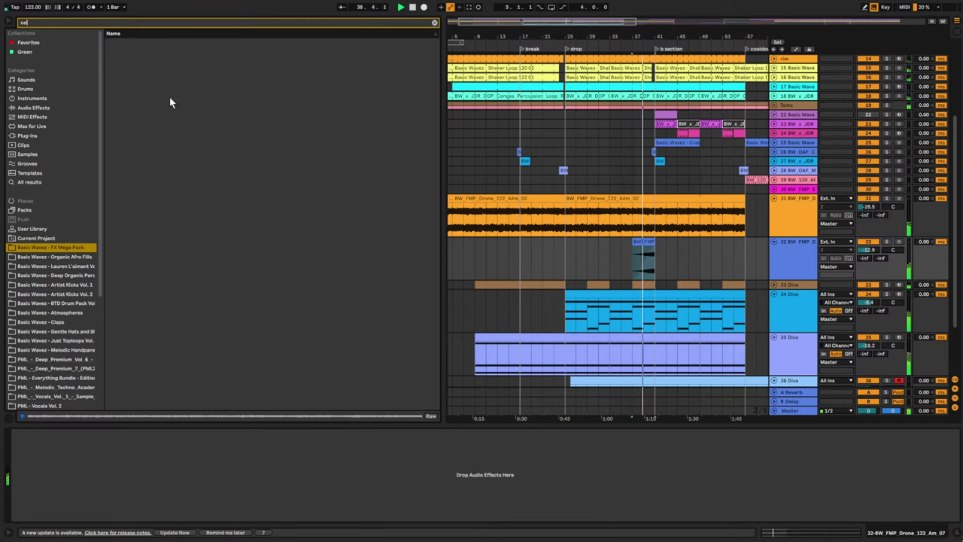
text(lay)
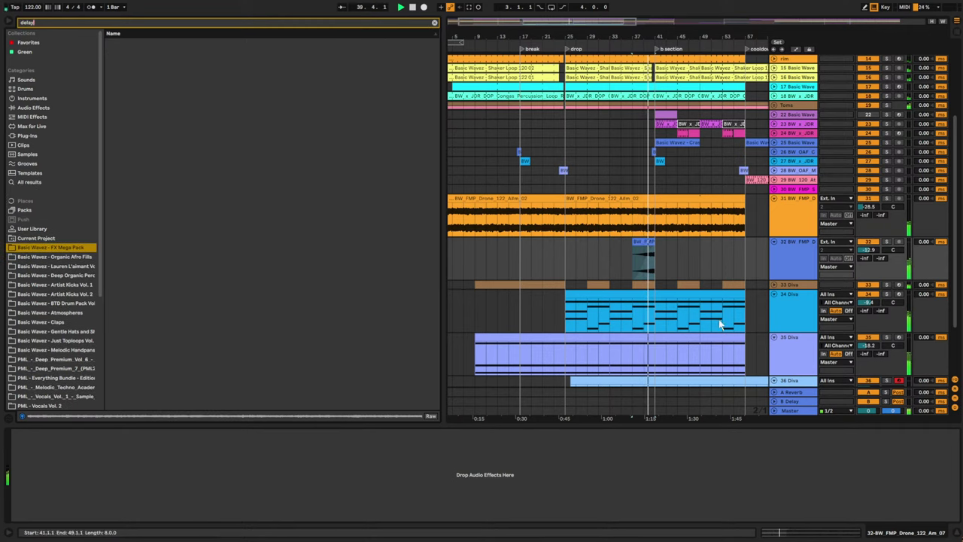
double_click(643, 256)
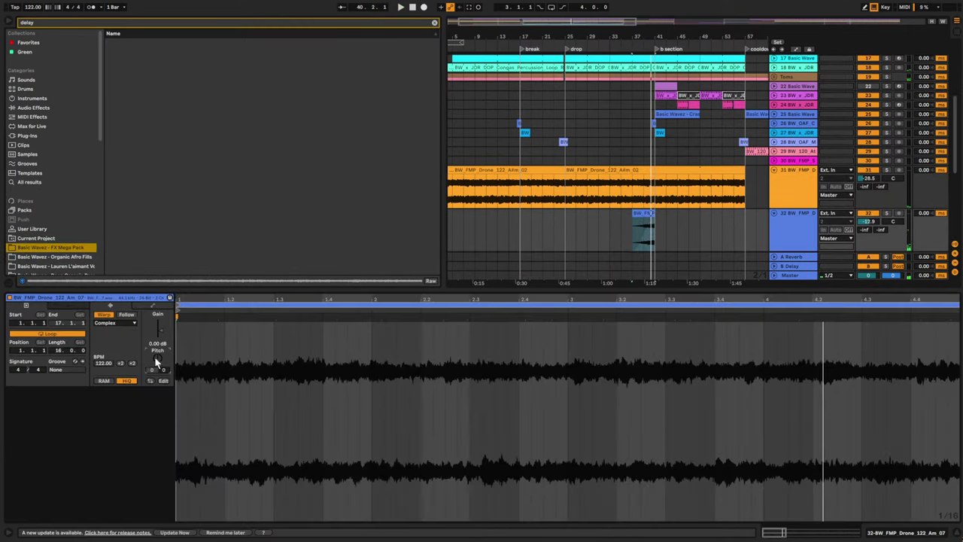
drag(154, 356, 154, 350)
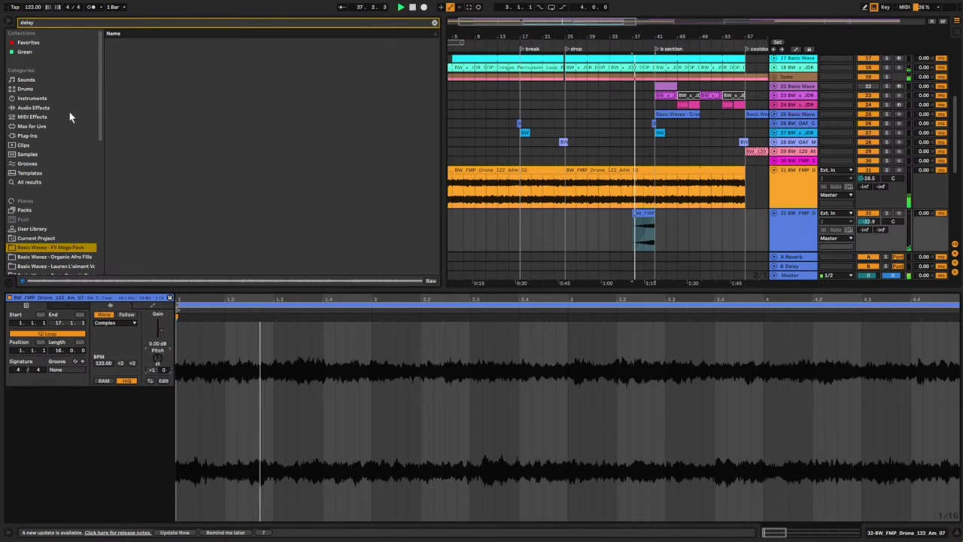
- Add a Delay to track 32 with Ping Pong, 72% feedback and 40% dry/wet, and lower the track volume to -13.5 dB
click(36, 180)
drag(130, 51, 349, 475)
drag(42, 507, 42, 500)
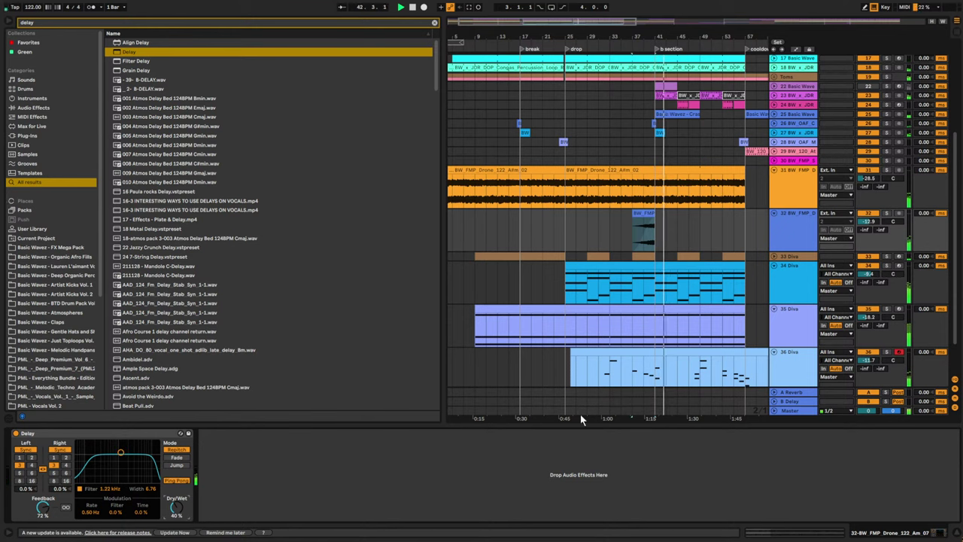
click(638, 237)
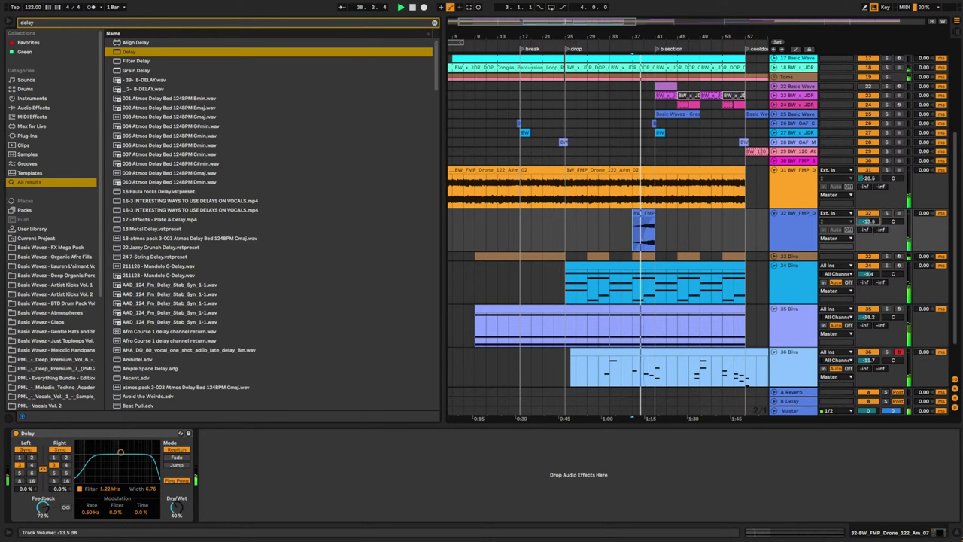
- Shorten the Env1 attack in track 36's Diva, fold track 32 and close the plug-in window
click(785, 360)
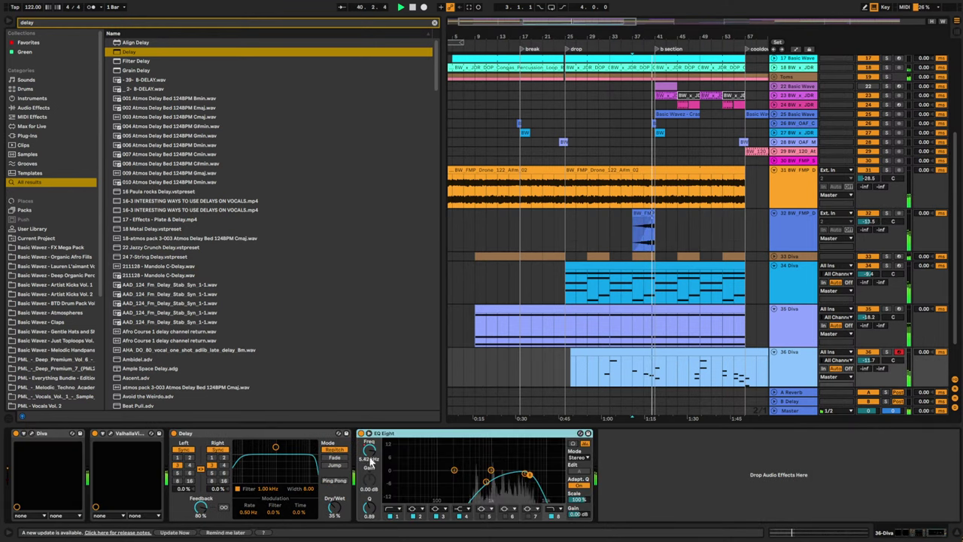
drag(370, 460, 371, 456)
click(32, 433)
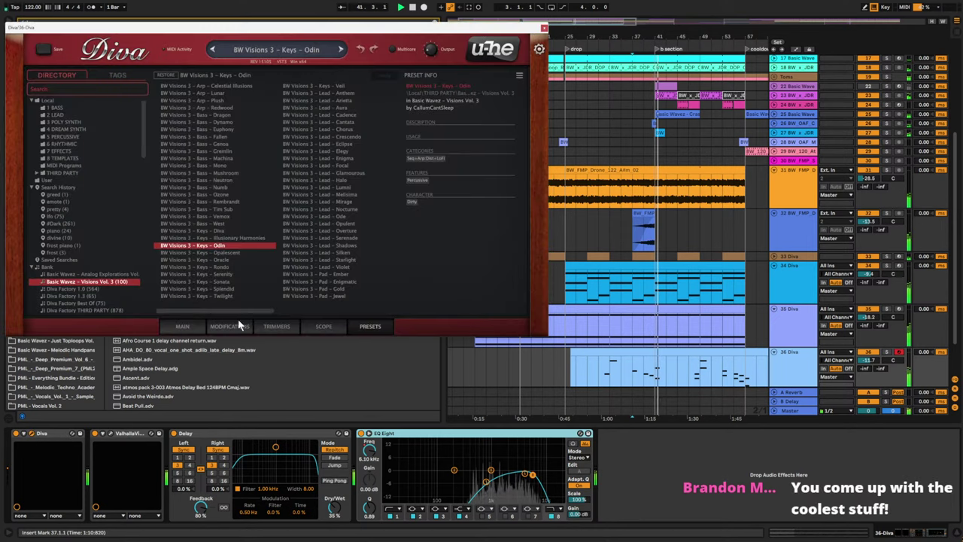
click(190, 329)
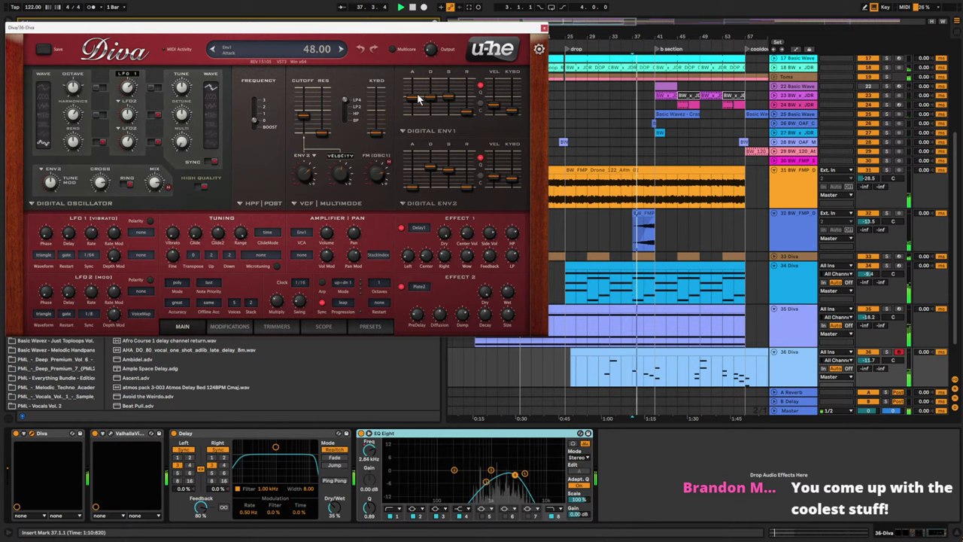
drag(419, 98, 415, 95)
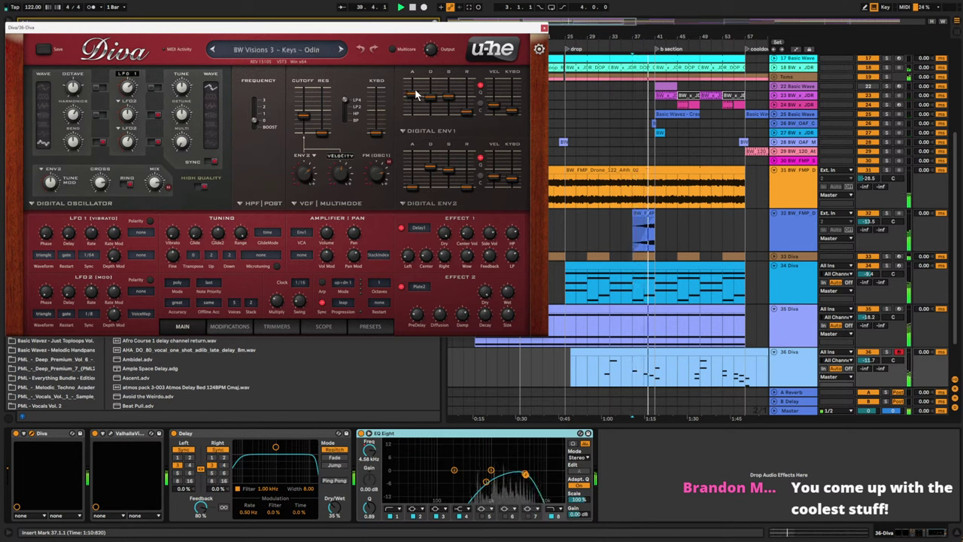
drag(415, 94, 416, 104)
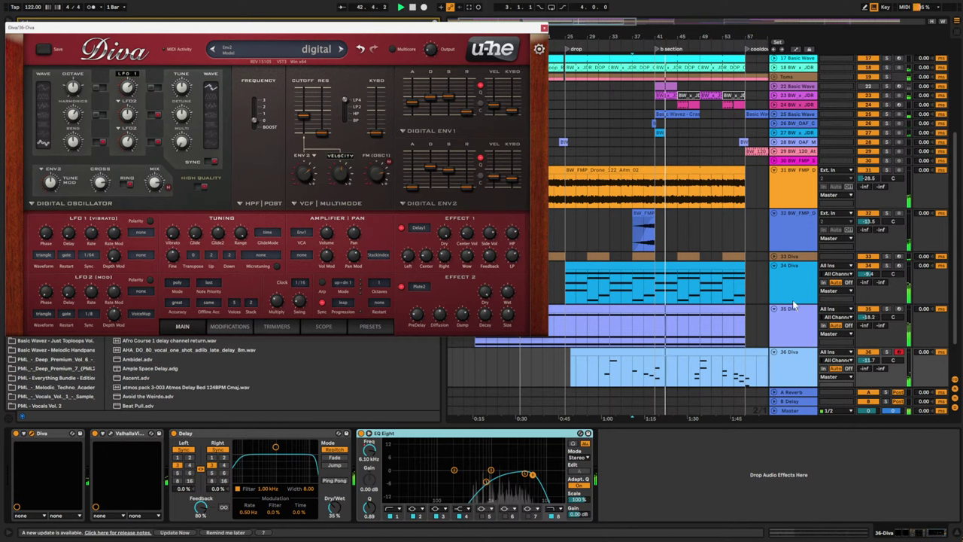
click(773, 213)
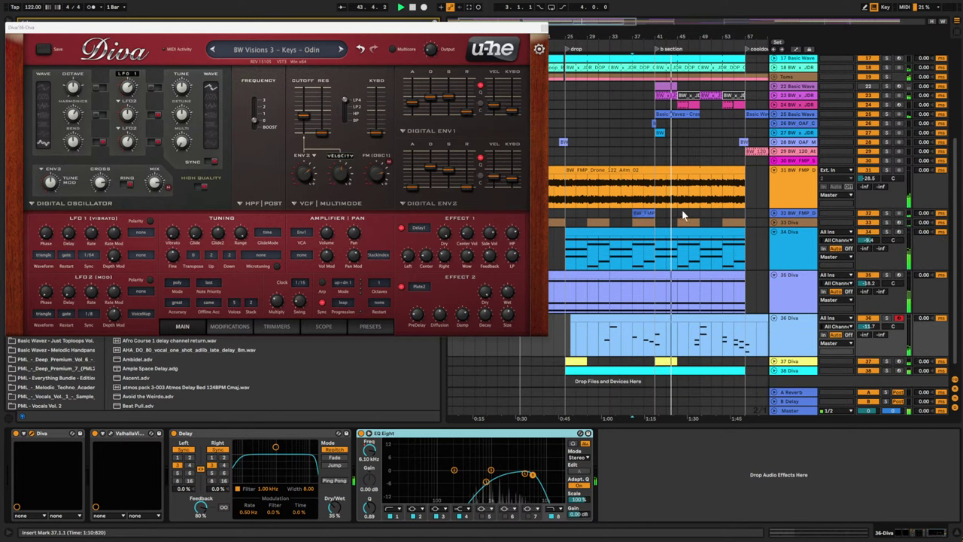
click(544, 31)
- Add an EQ Eight to track 31's drone and cut its lows with a band 1 low-cut filter at 240 Hz
click(794, 183)
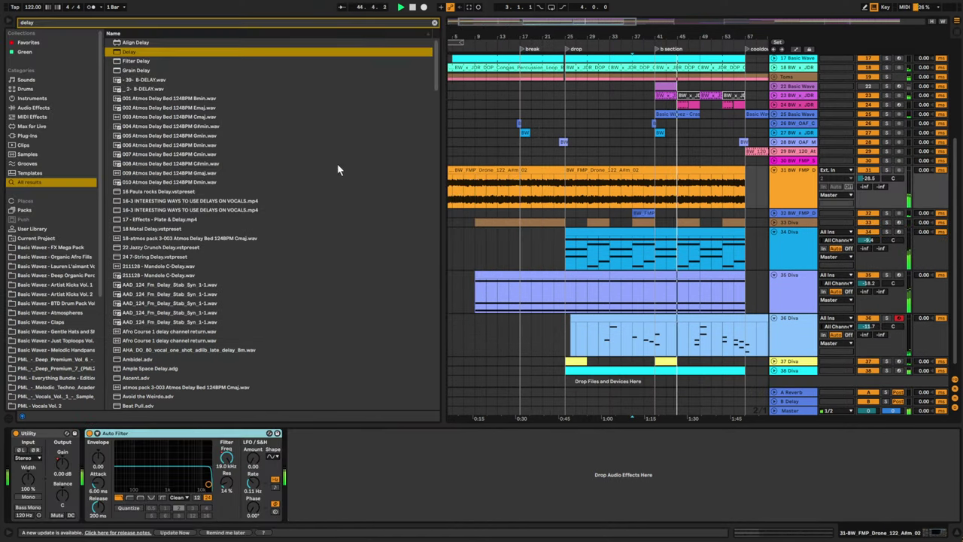
click(434, 24)
text(eq)
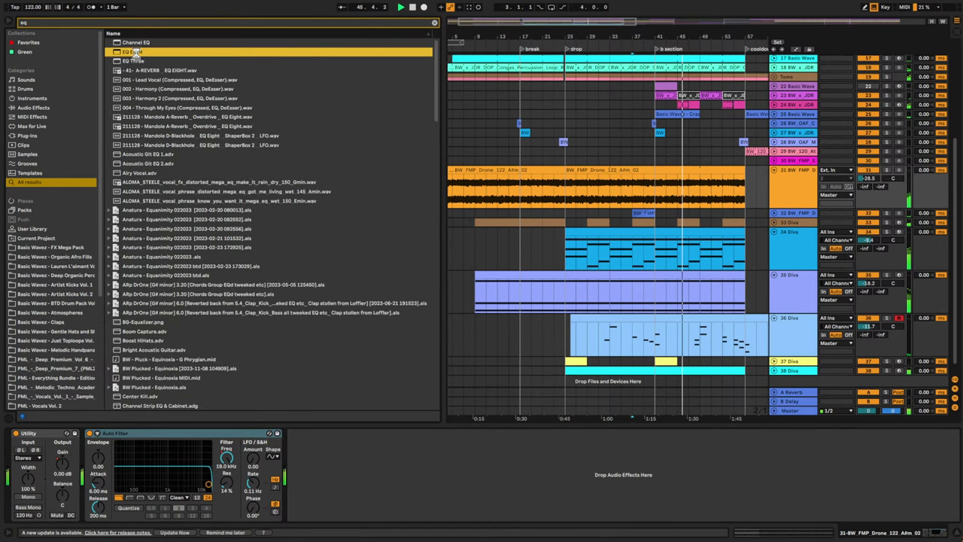
key(Return)
click(326, 509)
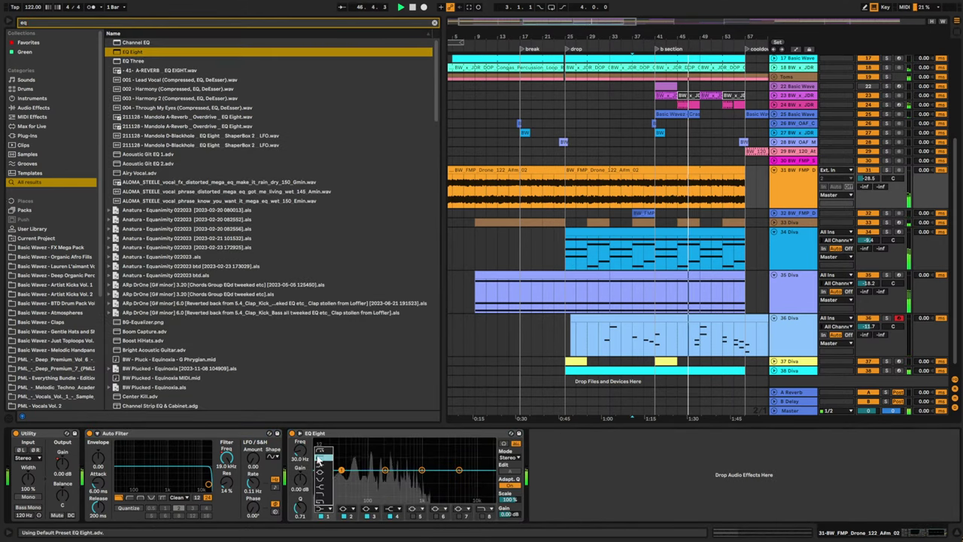
click(323, 456)
drag(341, 475, 389, 476)
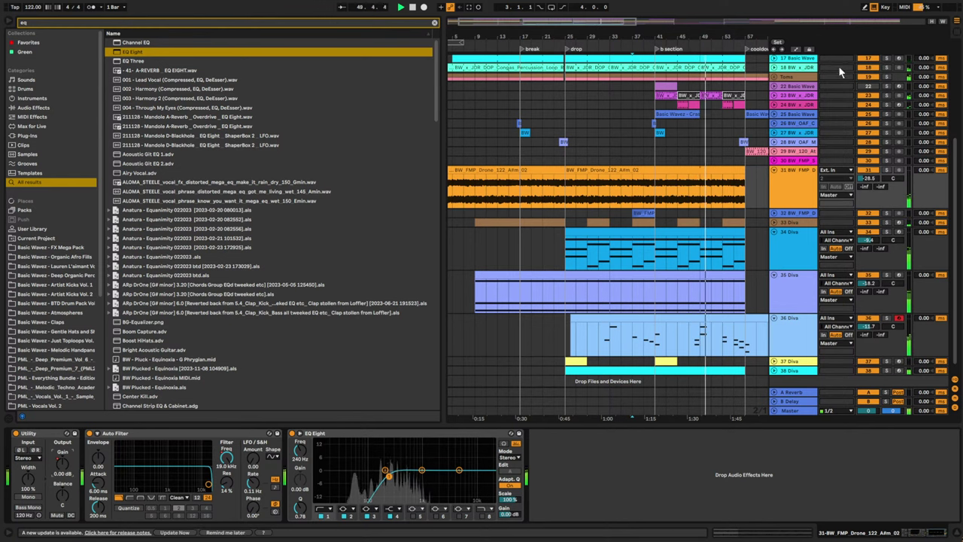
- Show automation and extend the BW_FMP_Drone_122_A#m_02 clip on track 31 through the cooldown to bar 73
key(a)
click(565, 192)
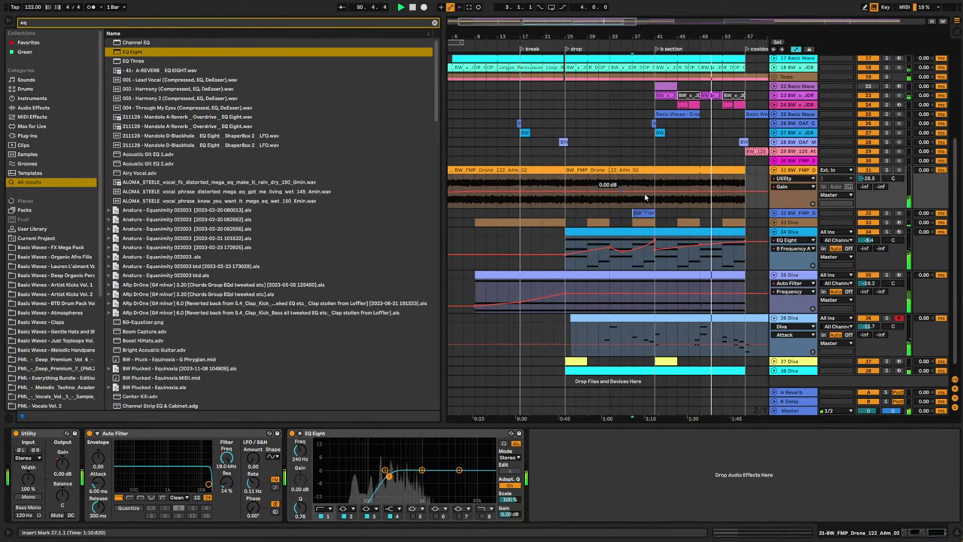
drag(693, 192, 734, 186)
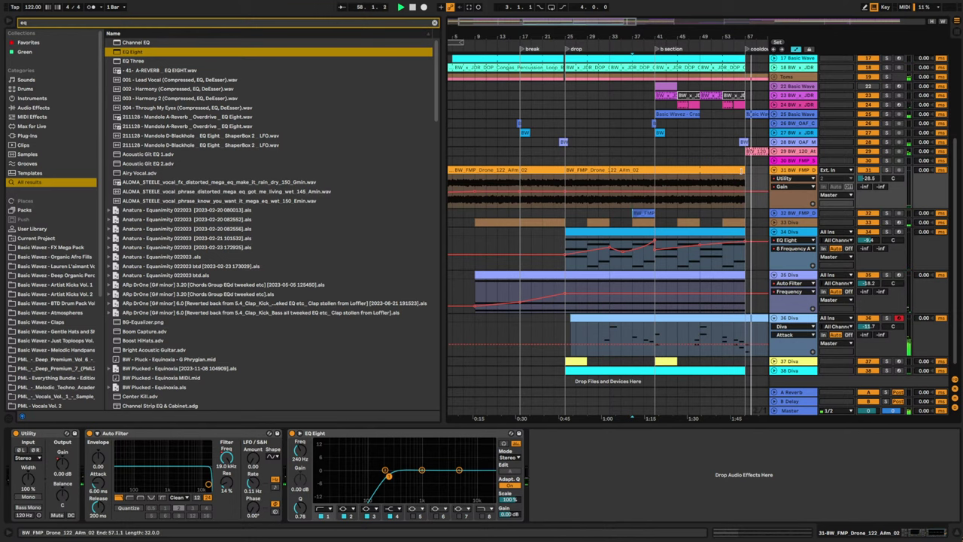
mouse_move(744, 170)
mouse_down()
mouse_move(826, 169)
mouse_move(730, 170)
mouse_up()
scroll(654, 259, down, 5)
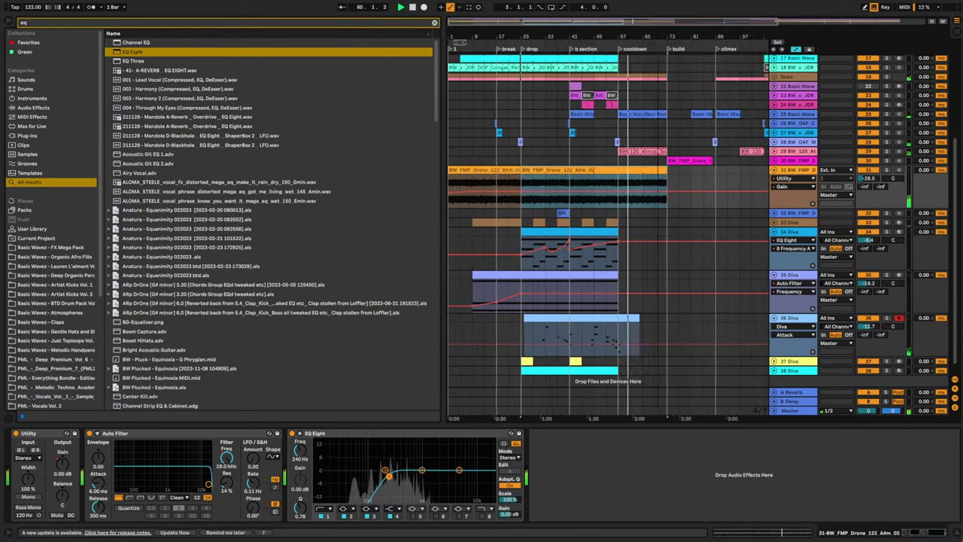
- Duplicate the end of track 35's Diva clip to continue it through the cooldown to bar 73, then stop playback
drag(600, 277, 633, 301)
key(ctrl+d)
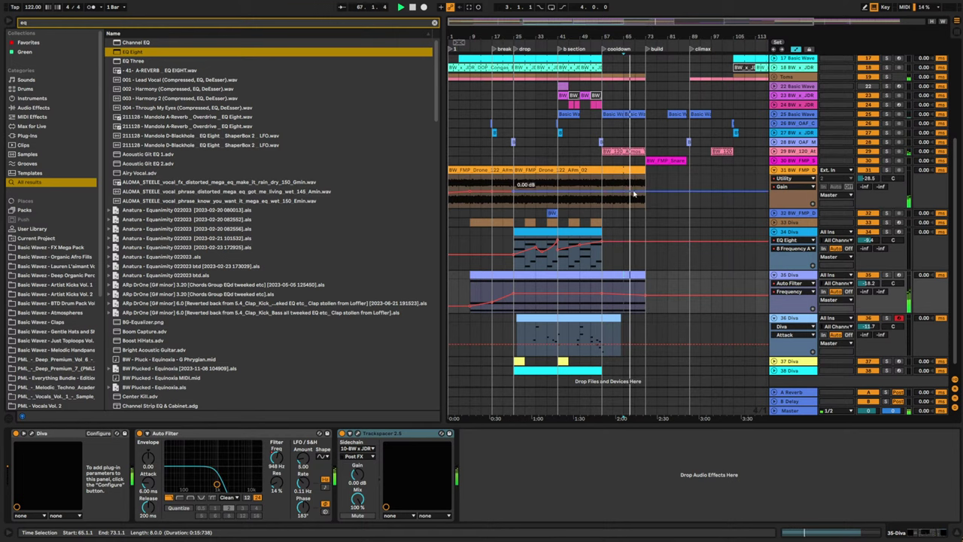
key(space)
- Fold all tracks, listen to the arrangement from bar 1 and set the insert mark on track 34 at bar 61
drag(630, 37, 631, 28)
key(minus)
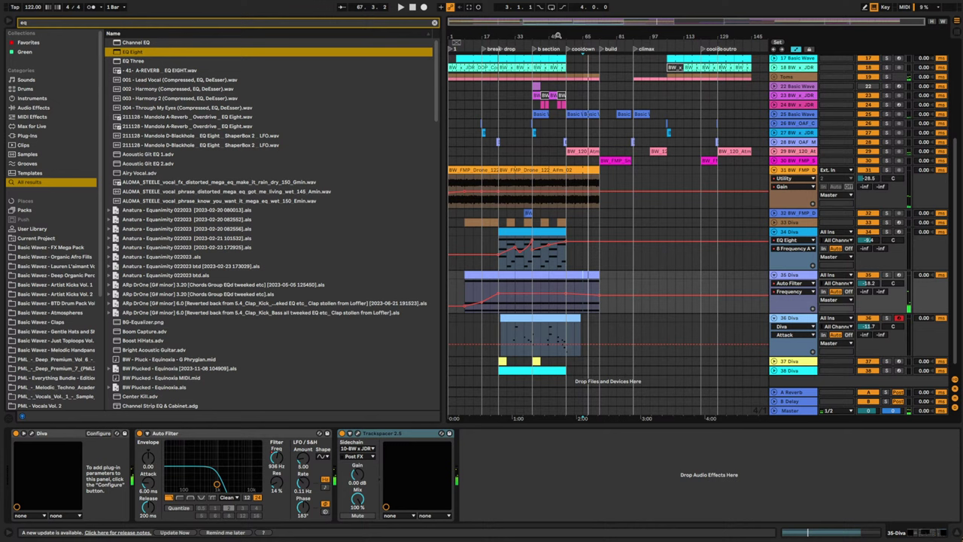
click(411, 7)
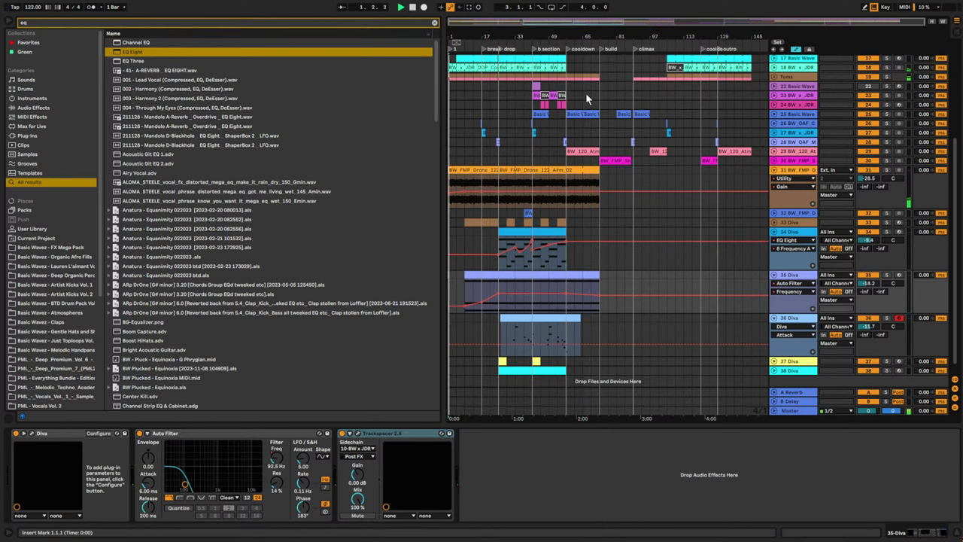
alt+click(775, 233)
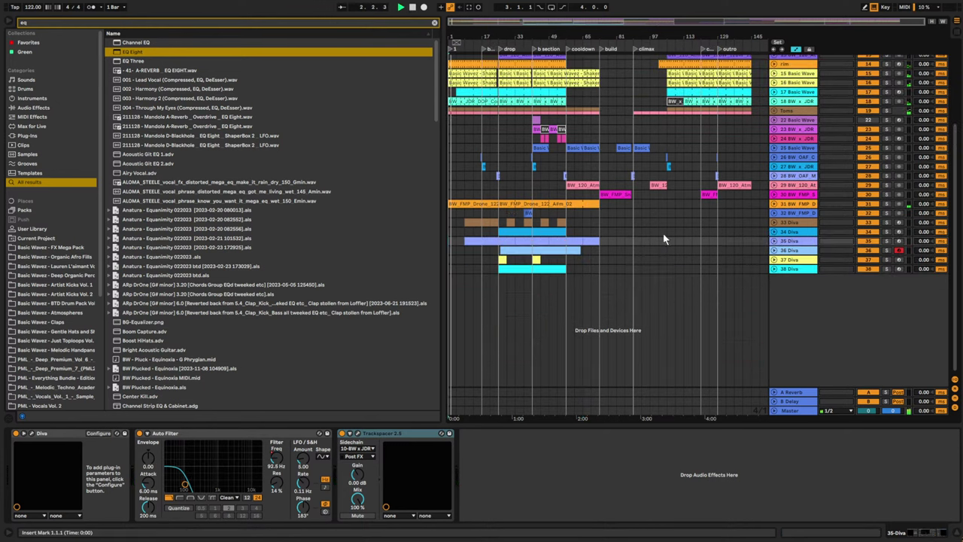
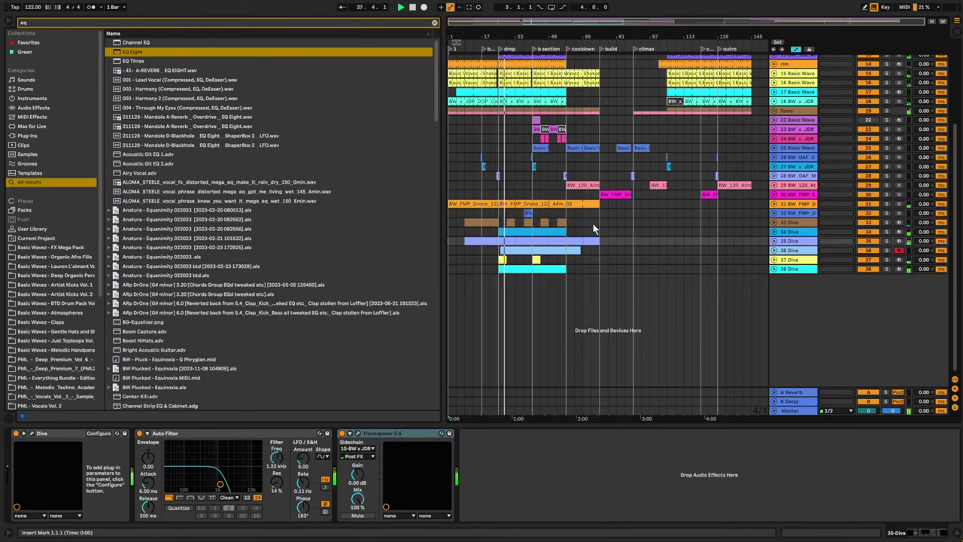
click(575, 232)
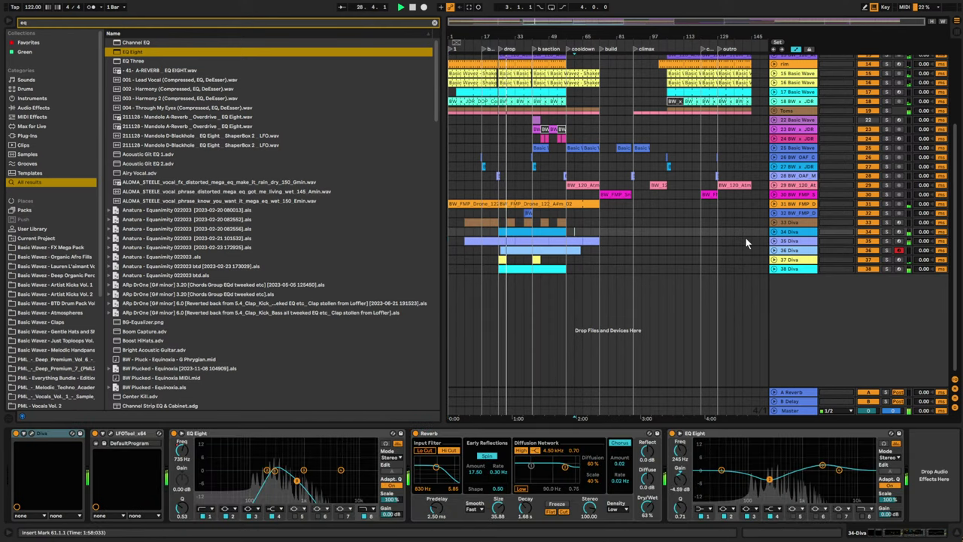
- Unfold track 35's Diva and insert a new return track after A Reverb
click(775, 241)
click(798, 247)
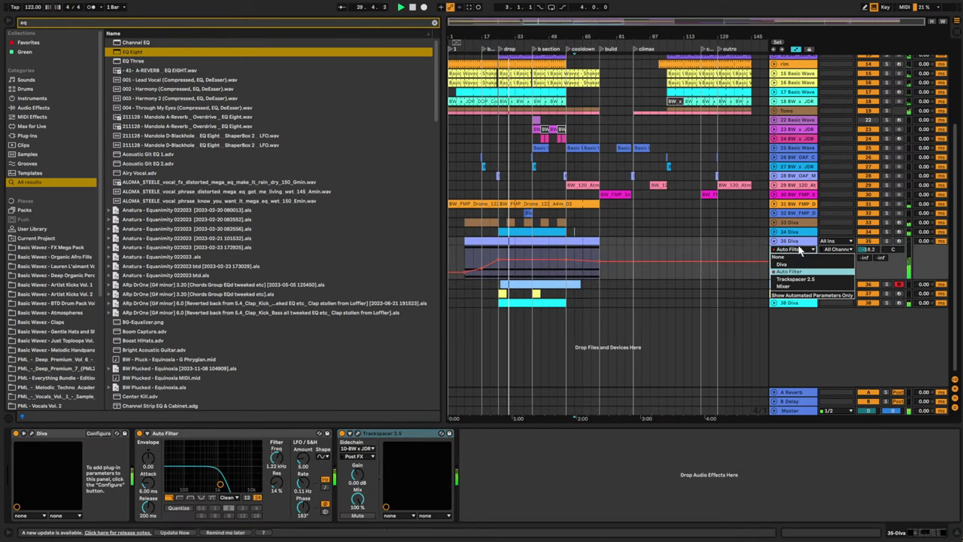
click(796, 240)
right_click(806, 393)
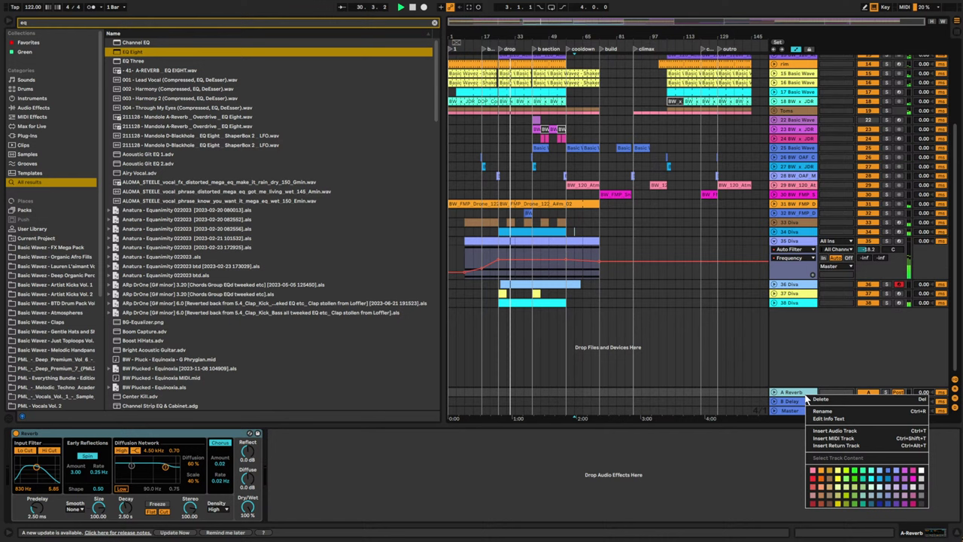
click(836, 446)
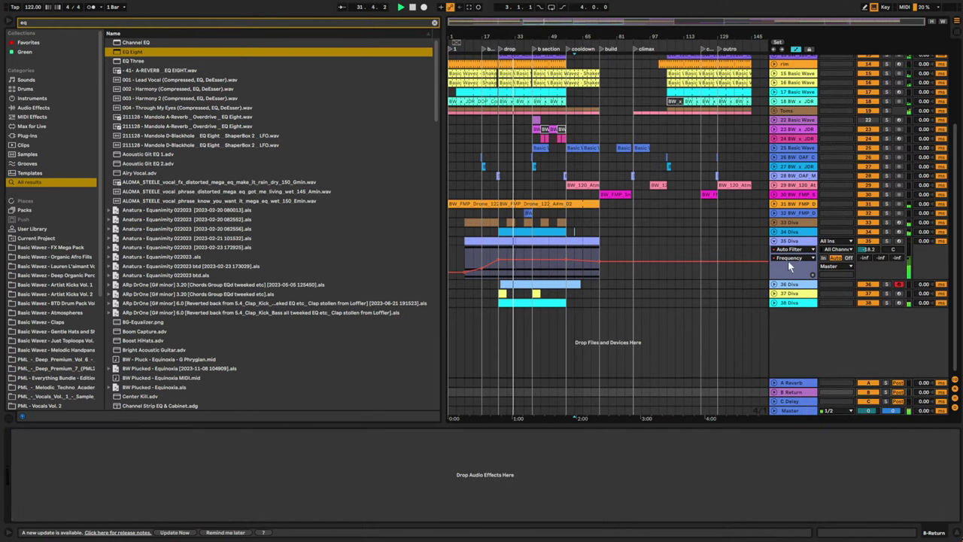
- Search the browser for "crysta" and load the Crystallizer plug-in onto the new return track B
click(435, 23)
text(cryst)
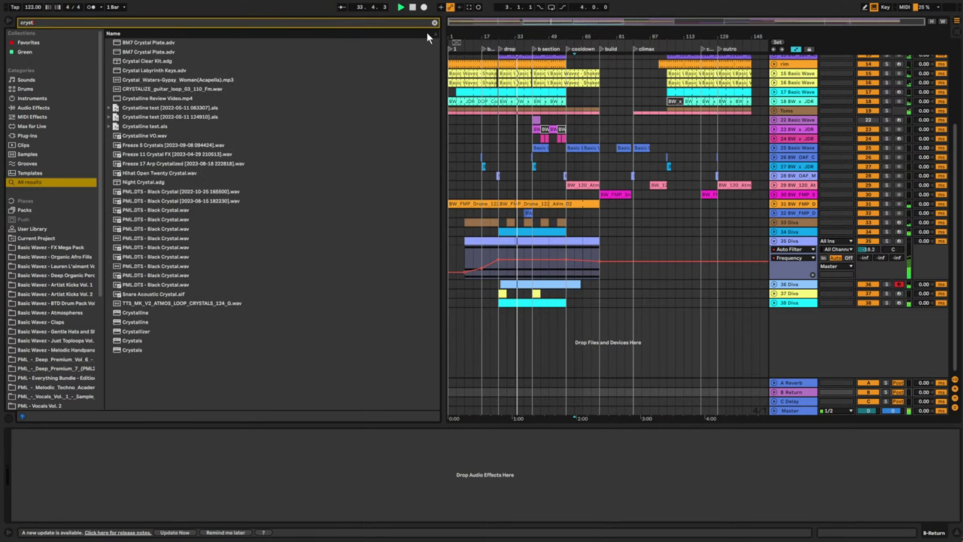
text(a)
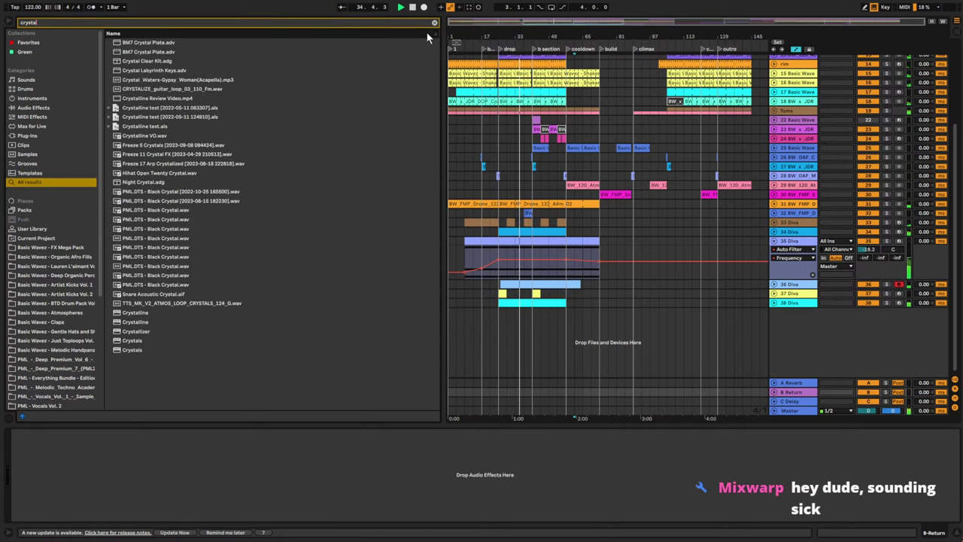
click(146, 334)
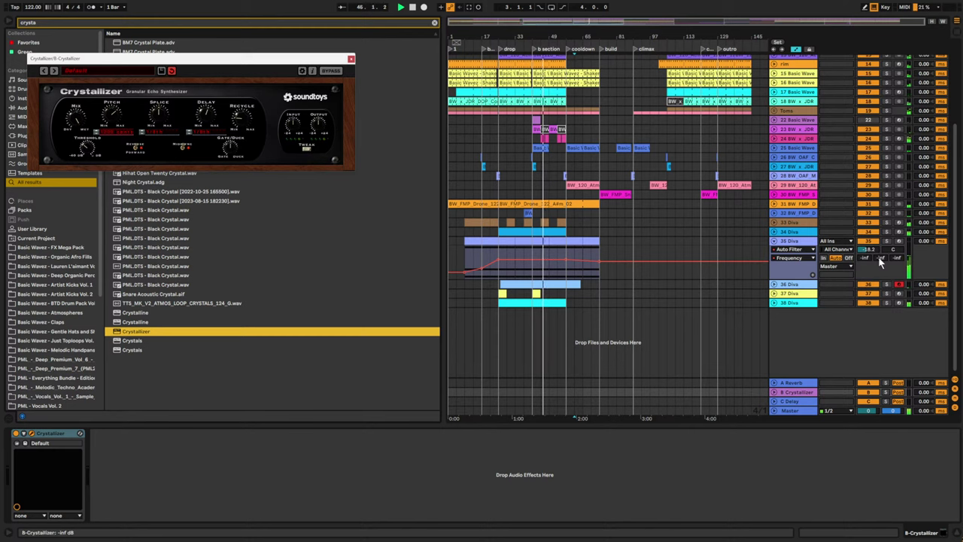
- Show track 35's B-Crystallizer send automation, stop playback and draw a short send peak in the drop around bar 32
drag(882, 258, 882, 189)
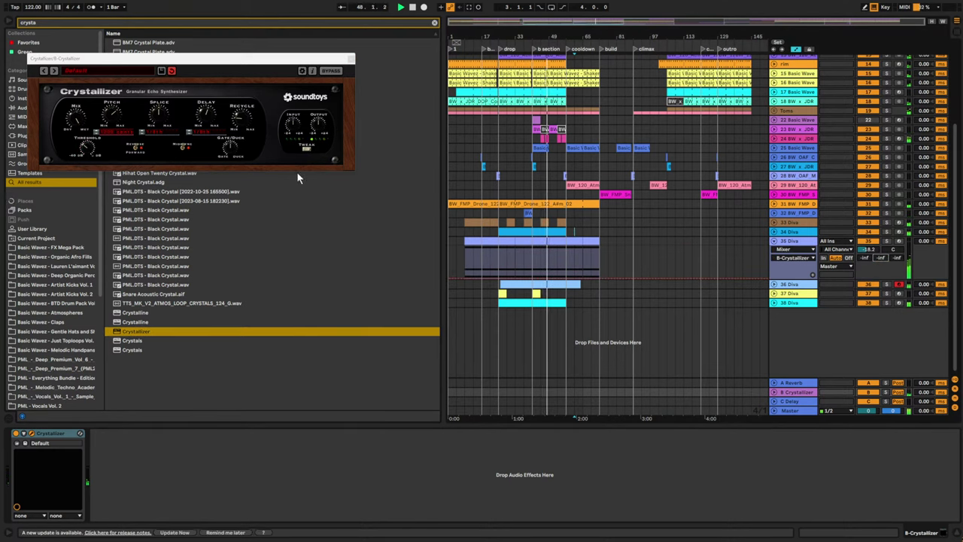
drag(879, 257, 879, 189)
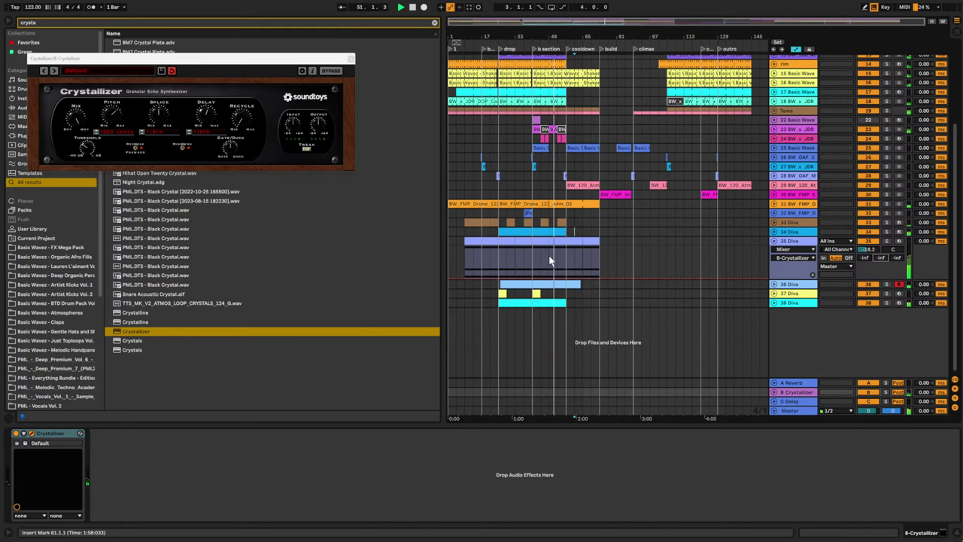
drag(504, 36, 547, 253)
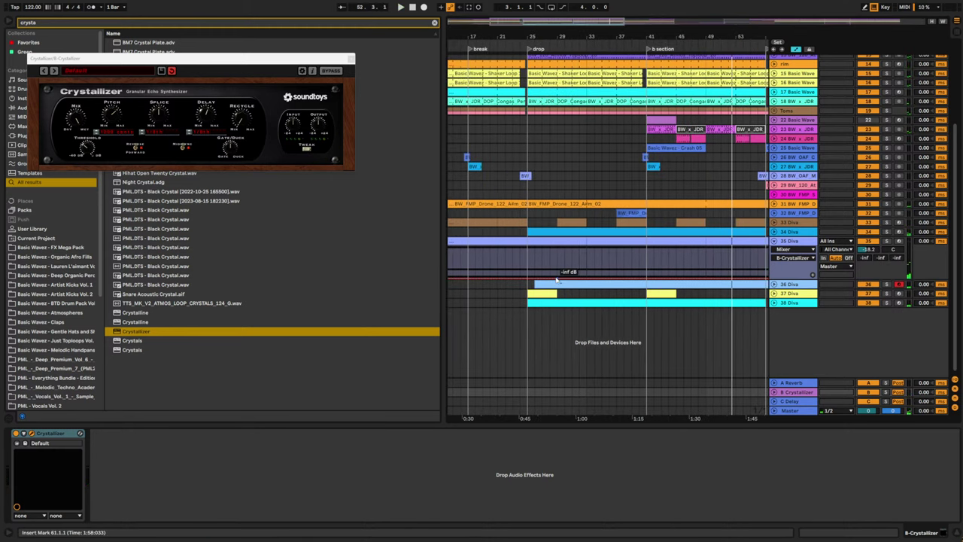
click(575, 280)
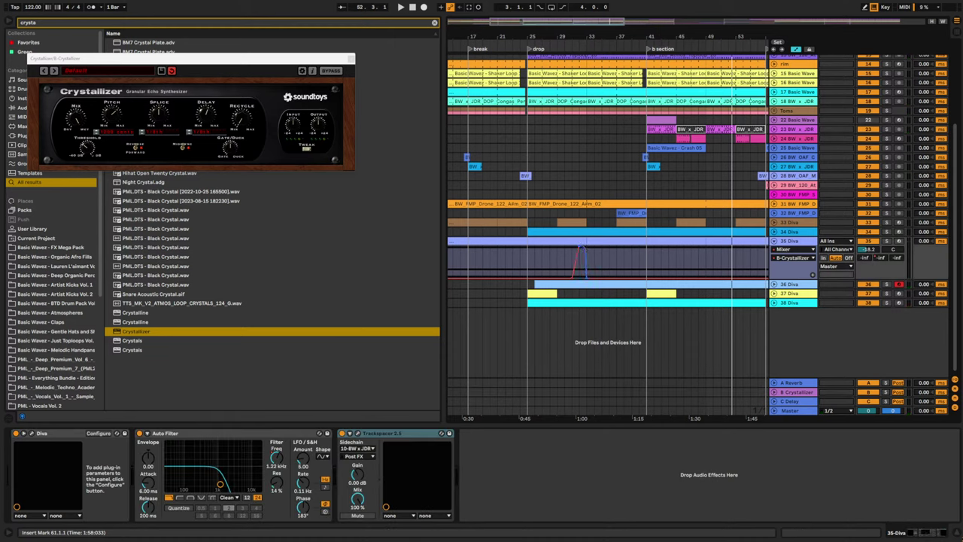
- Replace the B-Crystallizer send automation peak on track 35 with a ramp rising from bar 26 to bar 28, and audition it
click(559, 250)
key(space)
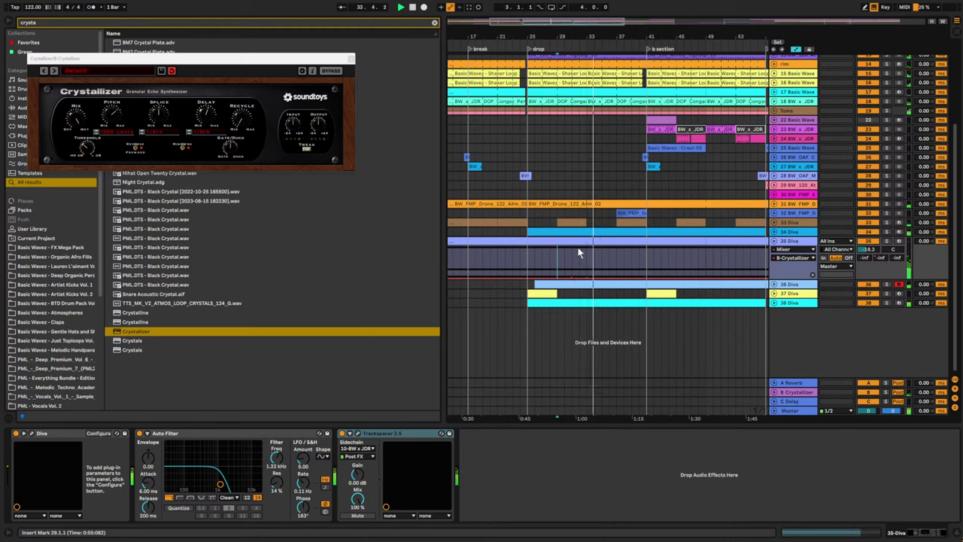
click(534, 271)
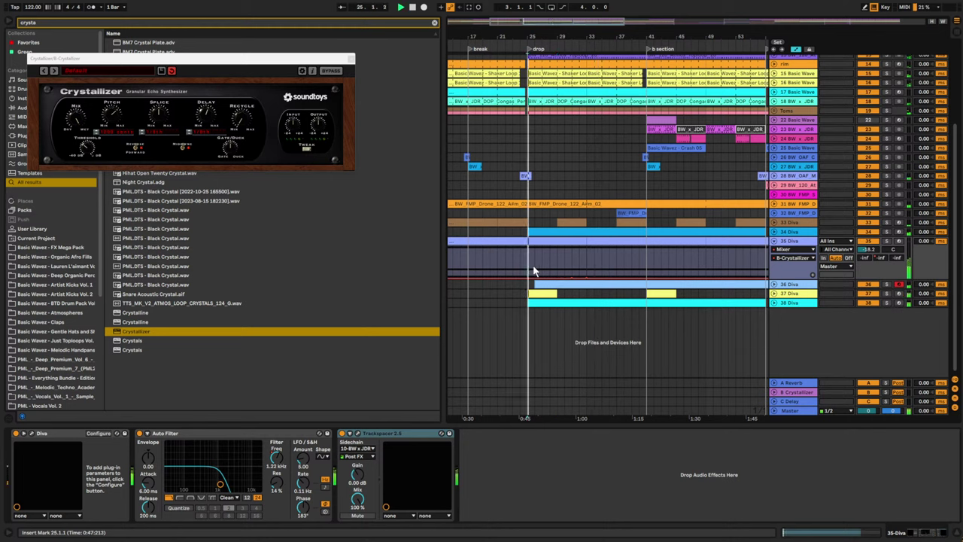
drag(536, 271, 551, 276)
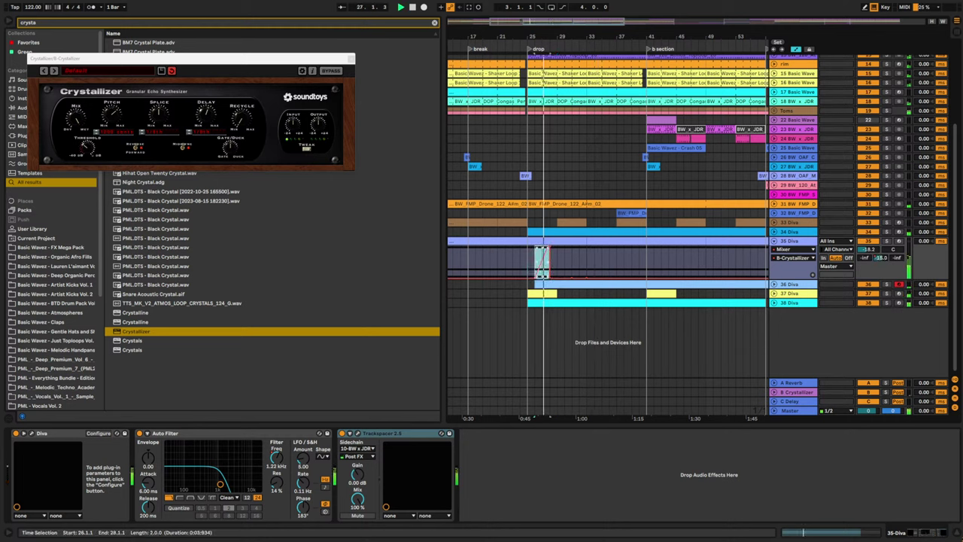
click(553, 305)
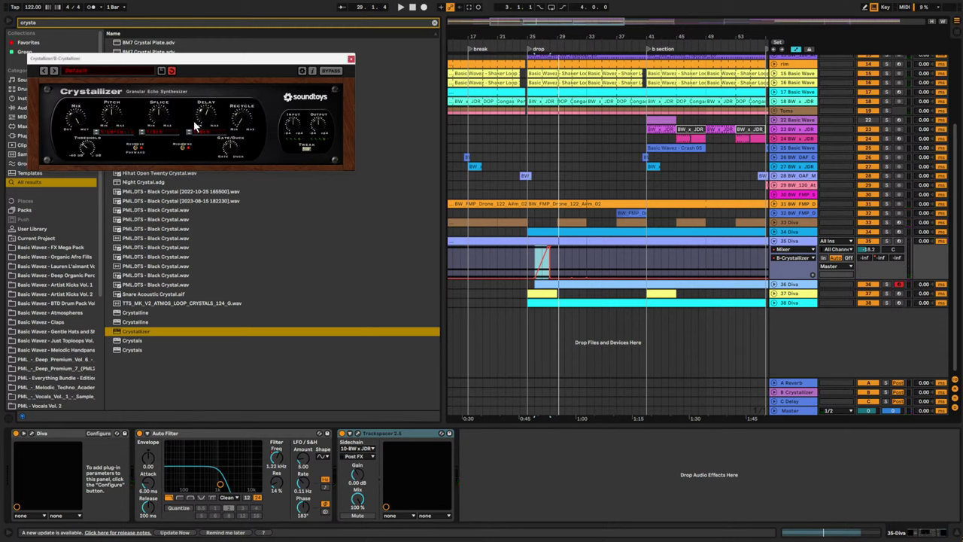
key(space)
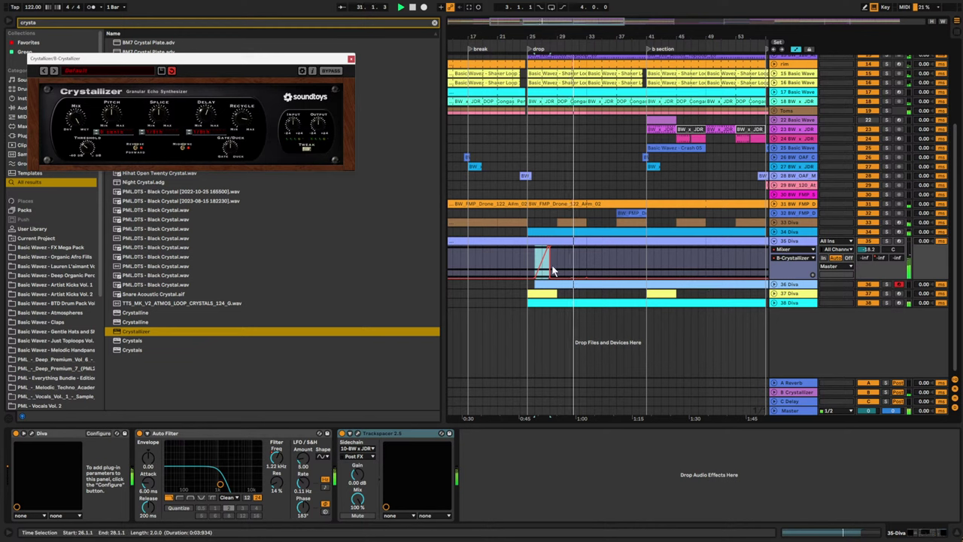
- Duplicate the send automation of bars 25–33 to bars 33–41, then steepen the copied ramp and hold its peak to about bar 37
drag(528, 261, 589, 265)
key(ctrl+d)
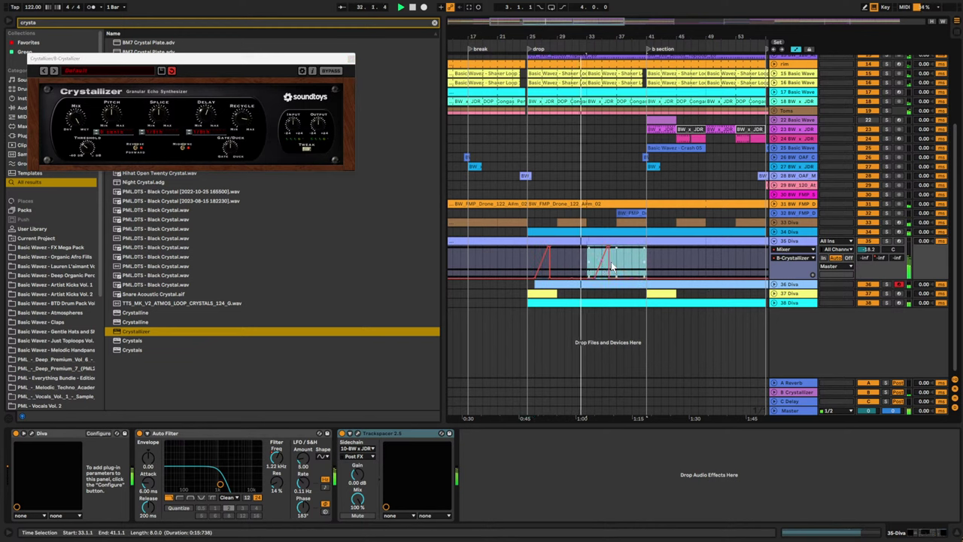
click(597, 257)
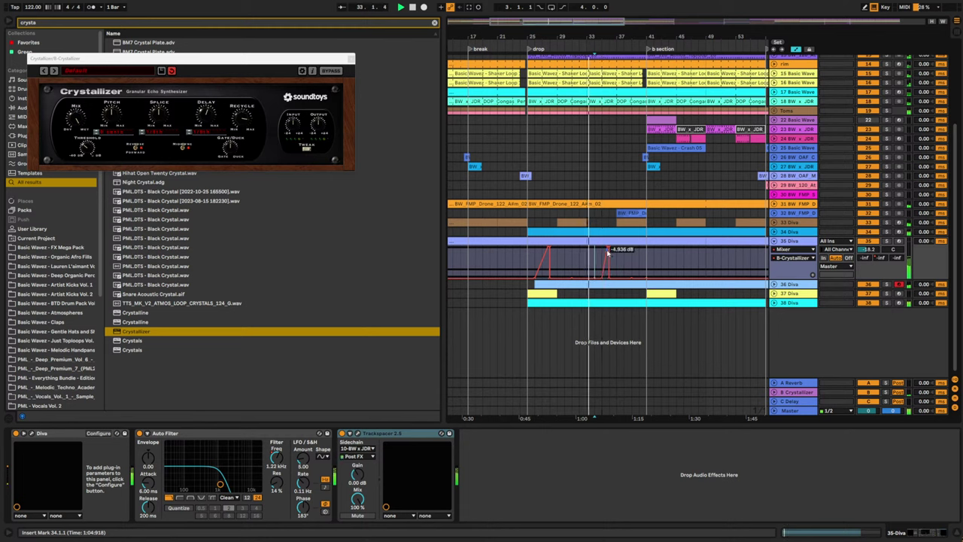
drag(610, 278, 616, 254)
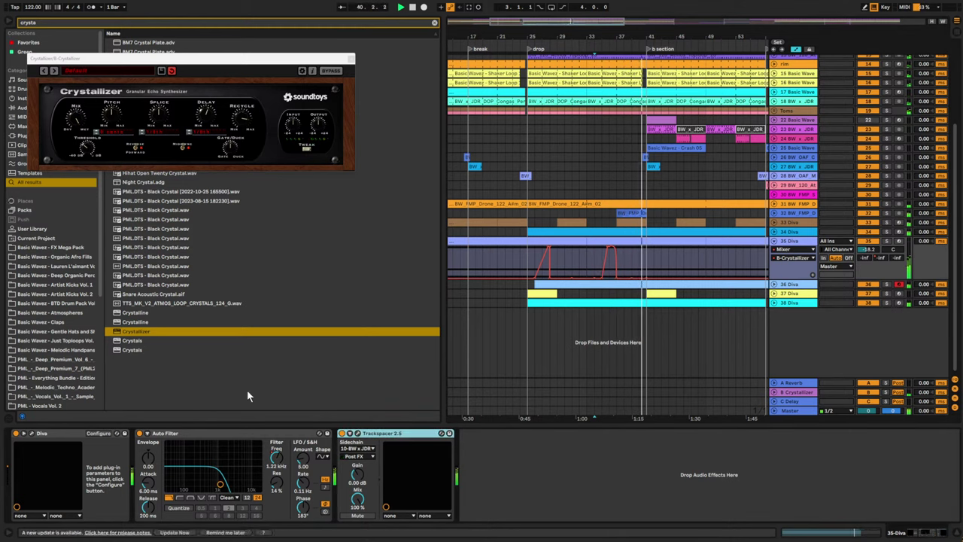
- Try 3 octaves for the arpeggiator in the Diva instrument on track 35
click(24, 435)
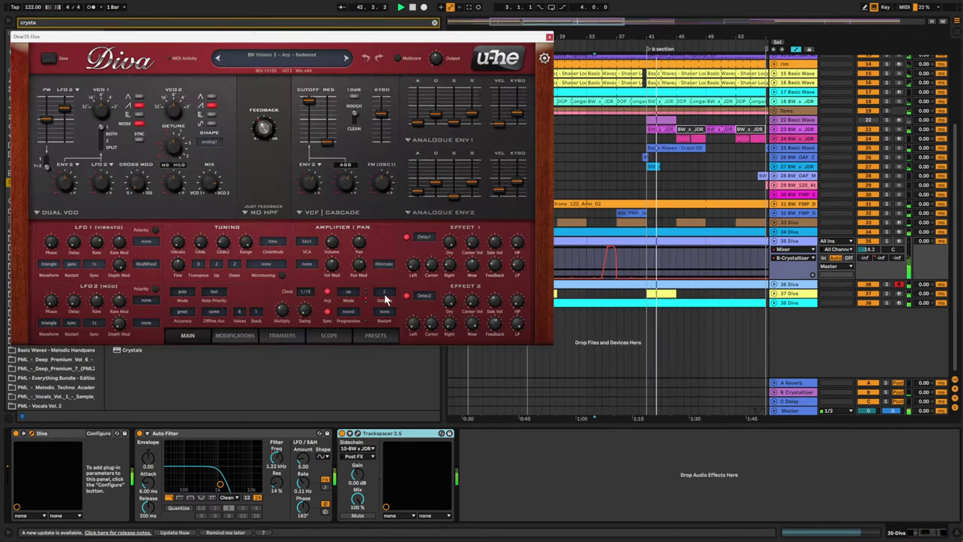
click(387, 299)
click(401, 317)
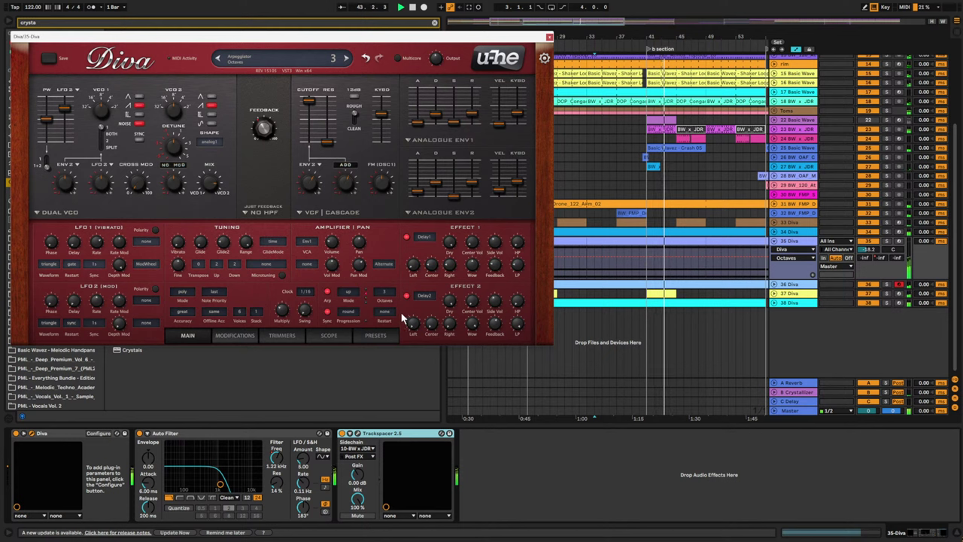
click(385, 311)
click(394, 317)
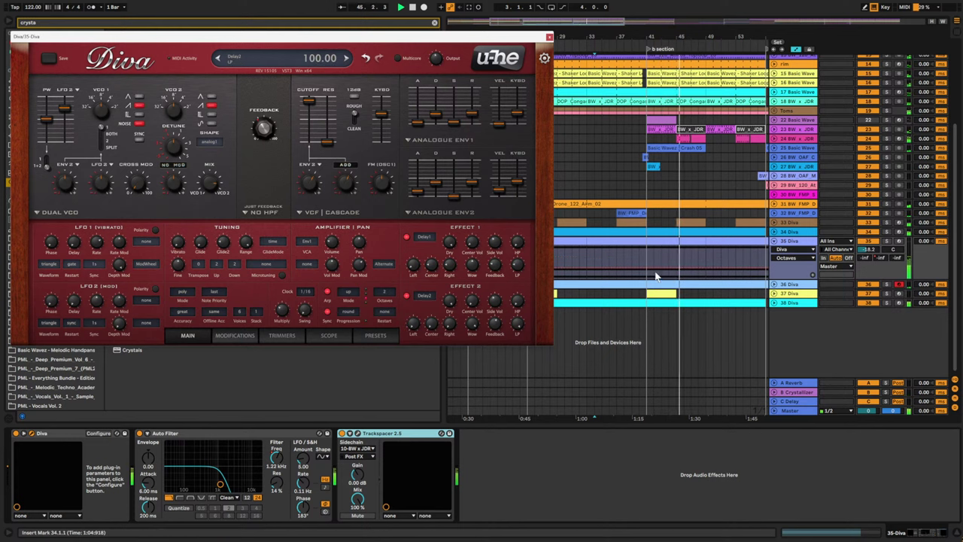
- Show track 35's Auto Filter frequency automation and review the arrangement from the drop through the cooldown, build and climax during playback
click(279, 459)
click(551, 37)
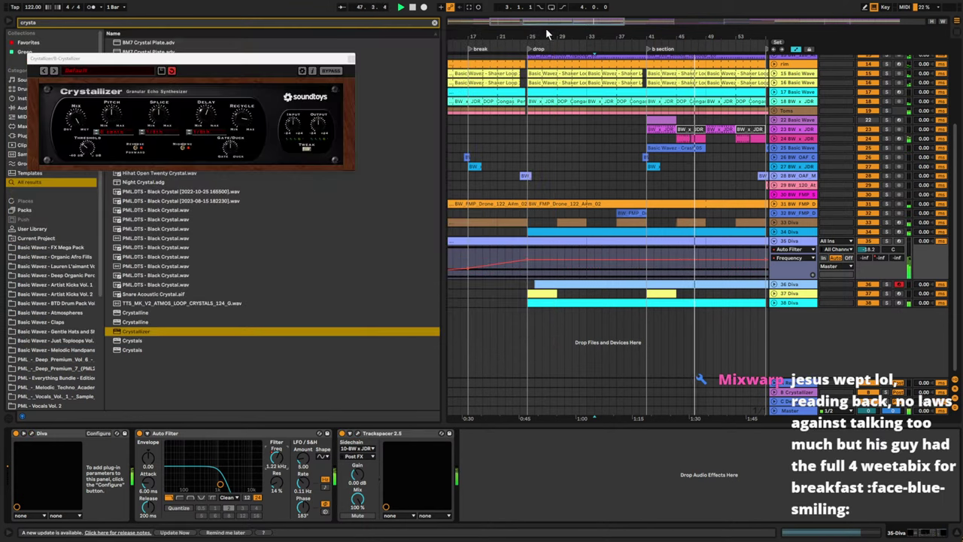
drag(546, 30, 468, 21)
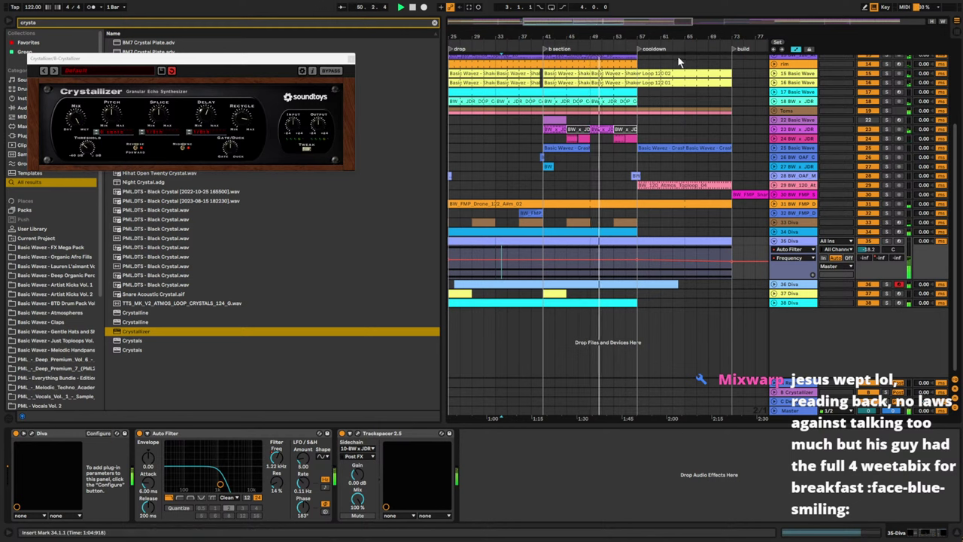
drag(587, 22, 555, 18)
scroll(738, 211, up, 5)
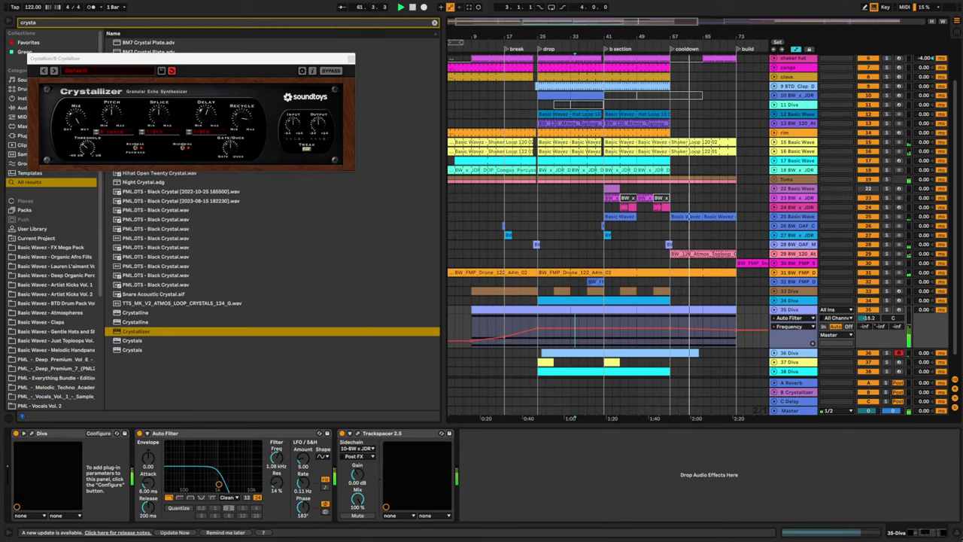
click(586, 278)
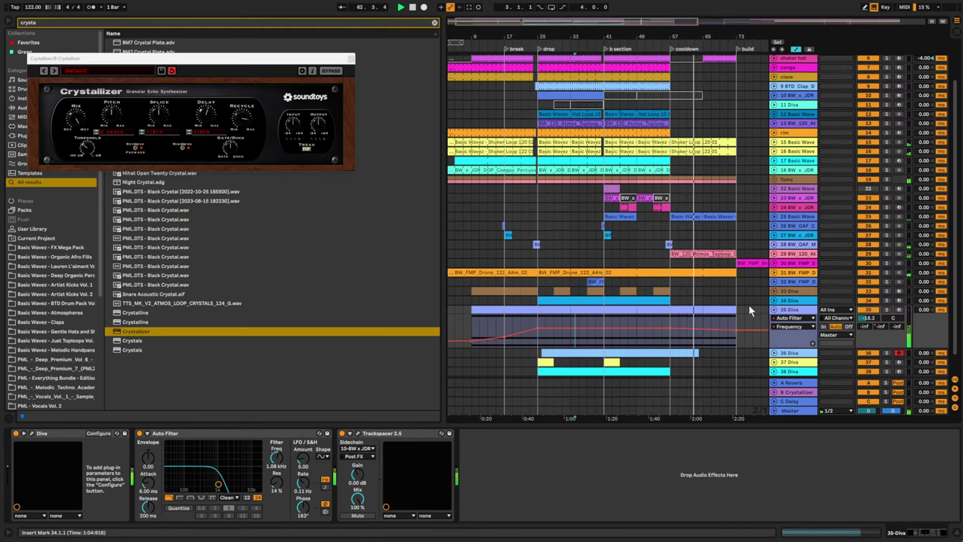
scroll(761, 238, up, 4)
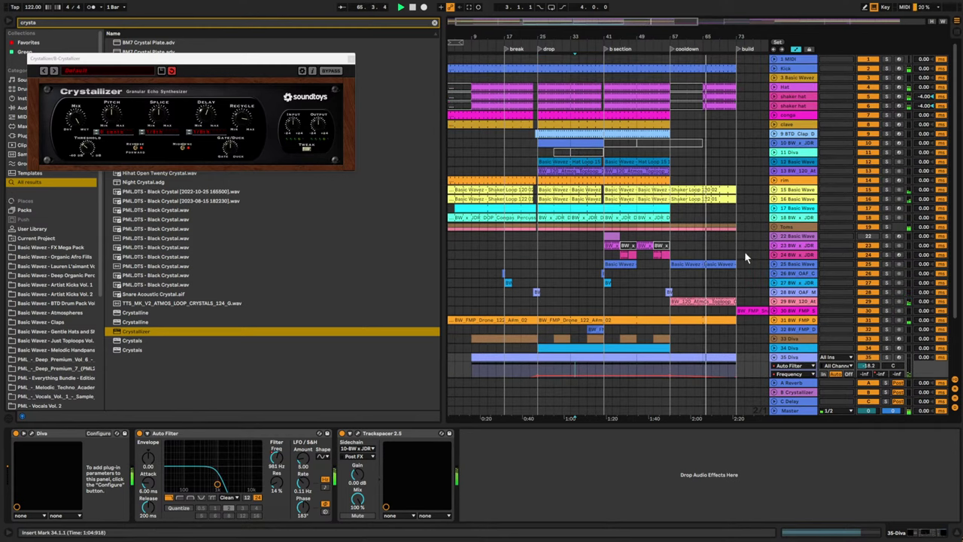
drag(676, 36, 704, 34)
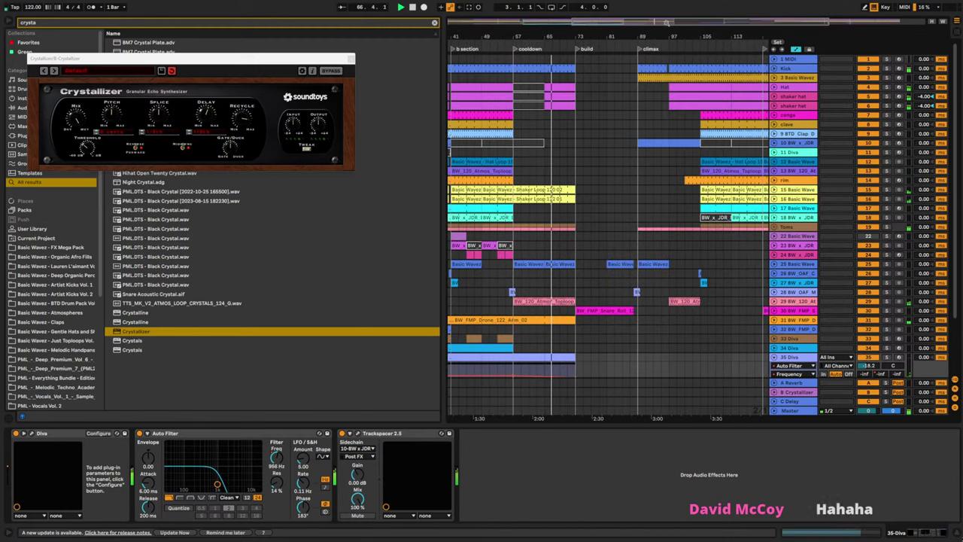
scroll(651, 287, down, 3)
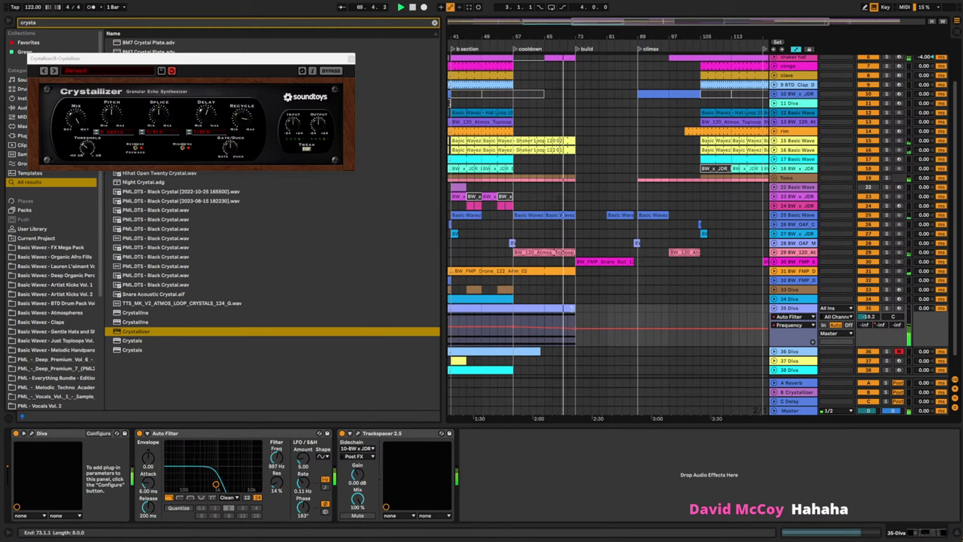
drag(546, 318, 577, 313)
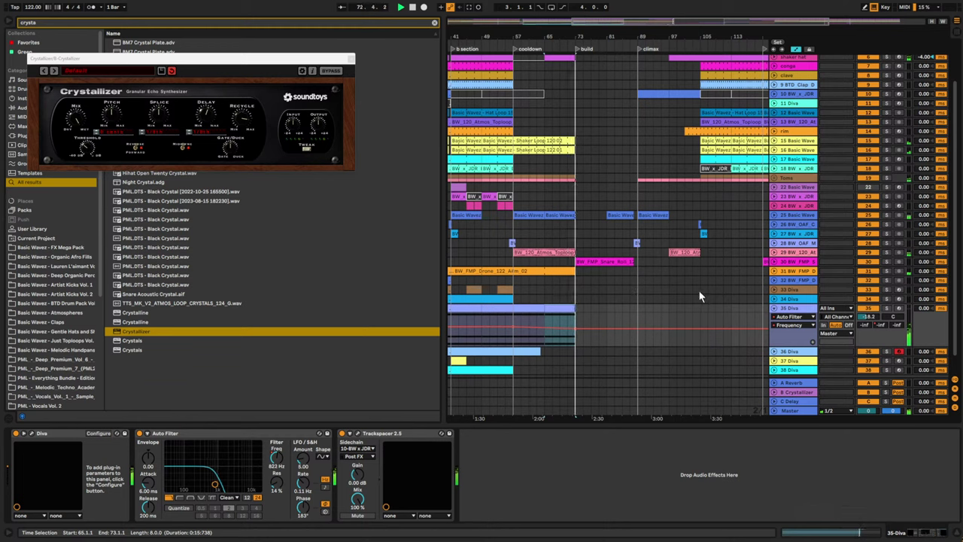
key(space)
drag(625, 37, 627, 12)
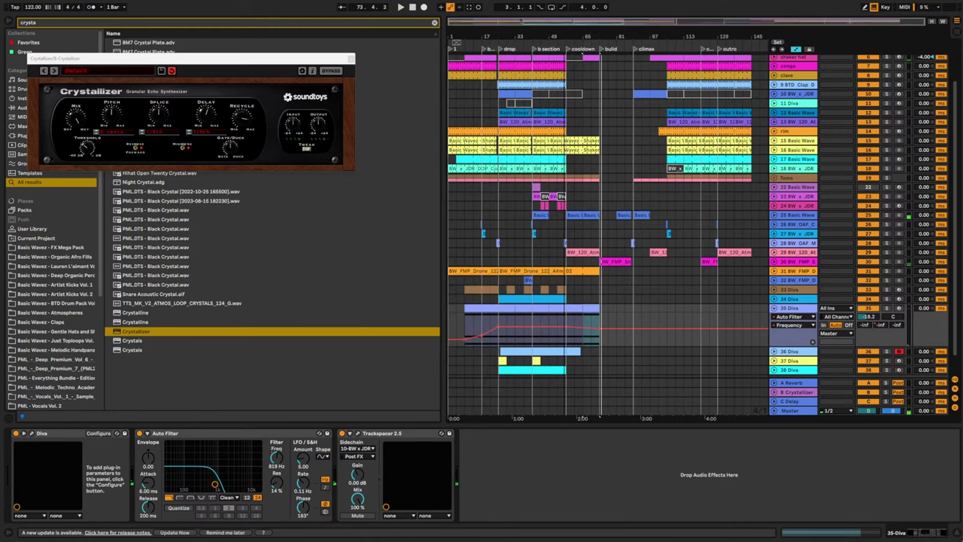
- Unfold tracks 29 and 34 to show their automation, and save the project
click(616, 286)
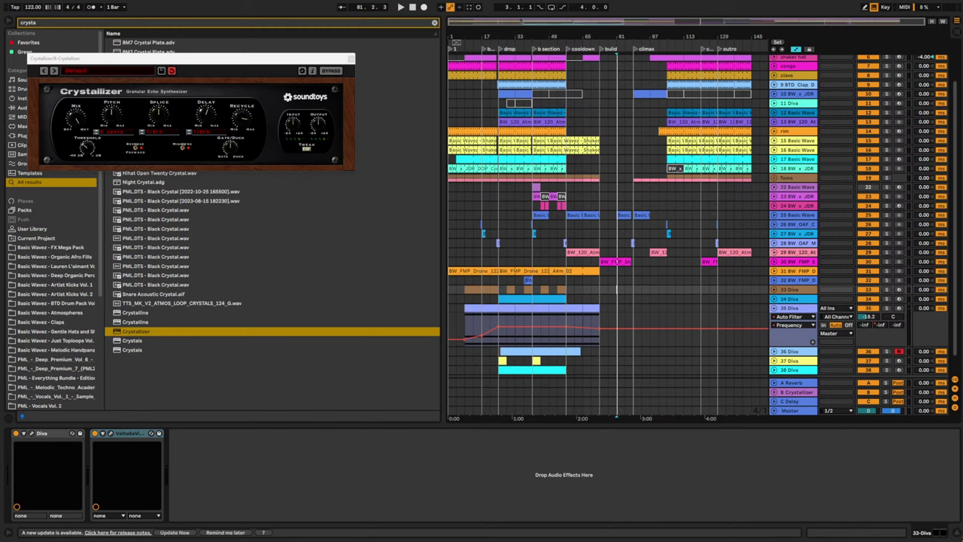
click(595, 254)
scroll(593, 272, down, 2)
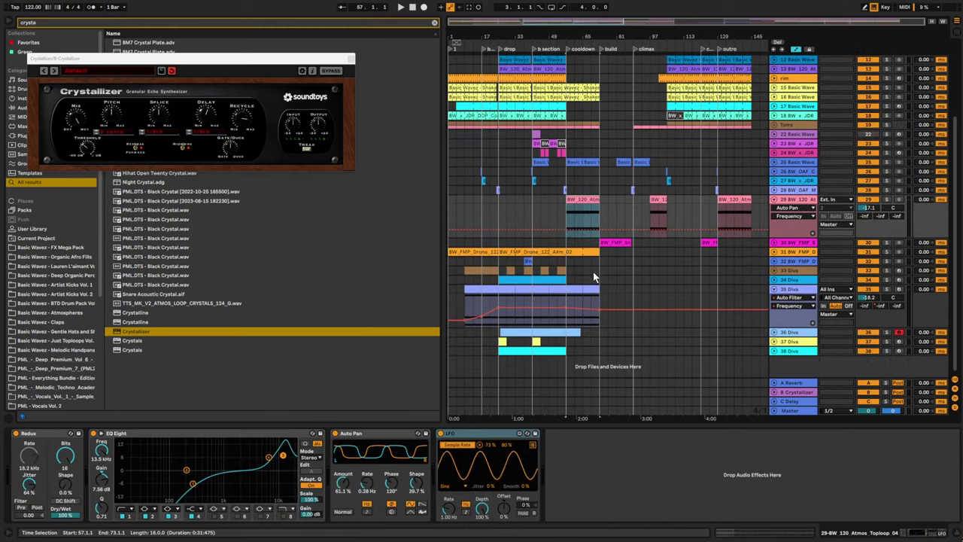
click(774, 280)
scroll(741, 271, down, 1)
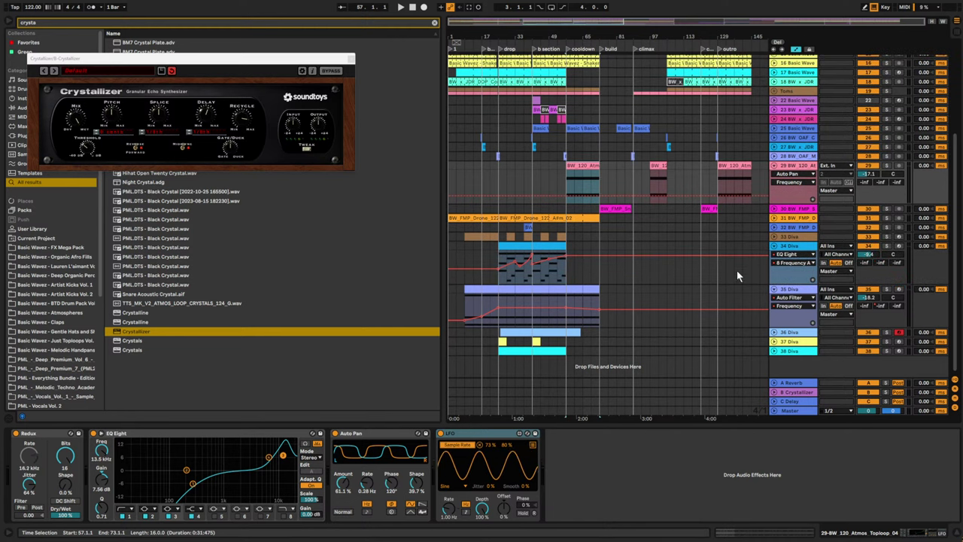
key(ctrl+s)
click(554, 248)
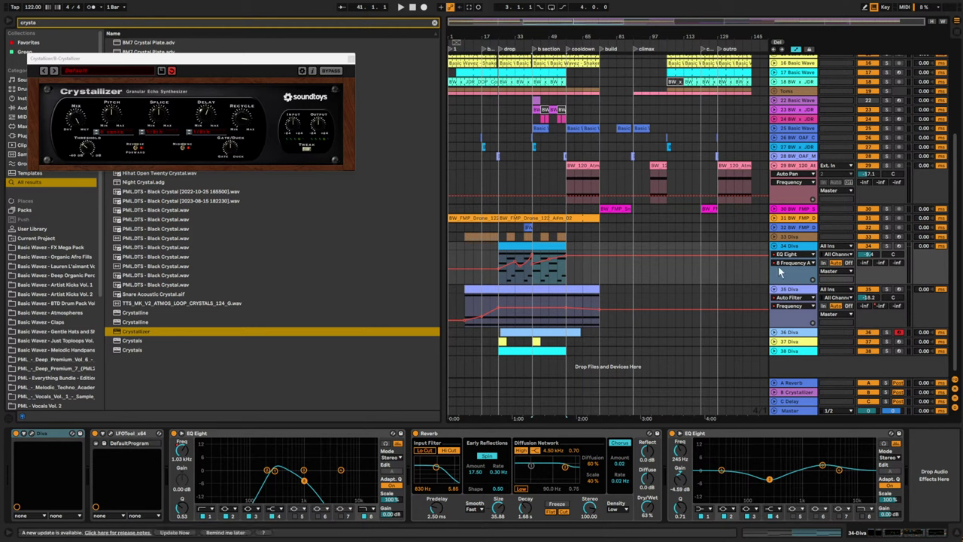
- Duplicate Diva track 35 and move the copy's clip to the start of the build at bar 73
click(757, 294)
click(773, 290)
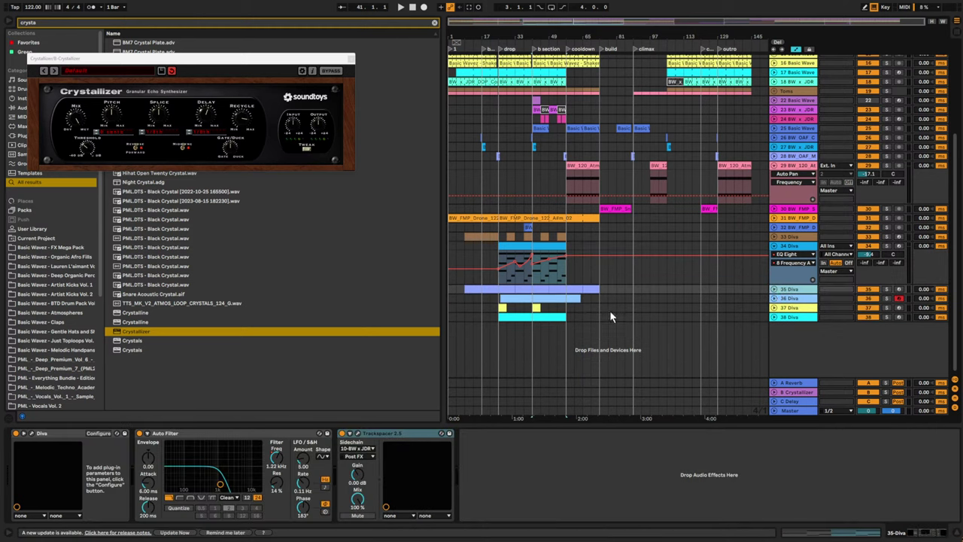
key(ctrl+d)
click(575, 298)
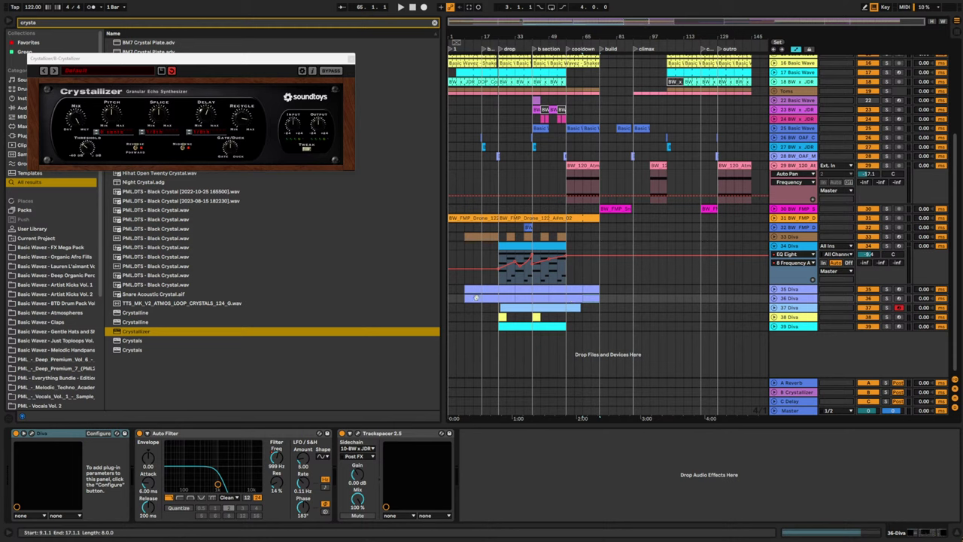
drag(483, 300, 619, 305)
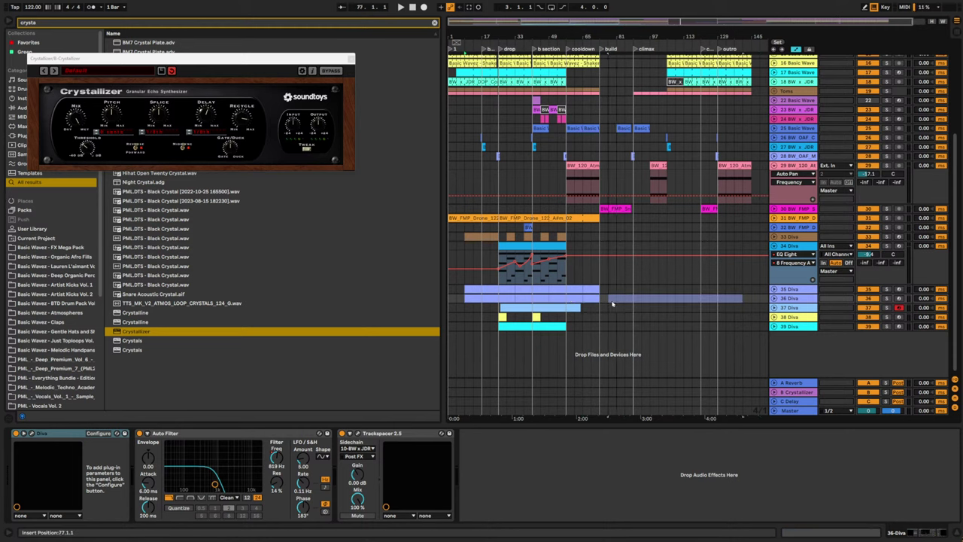
- Solo the duplicated Diva track and flatten its Auto Filter frequency automation at 19.9 kHz across the clip from the build onward
click(774, 299)
click(606, 319)
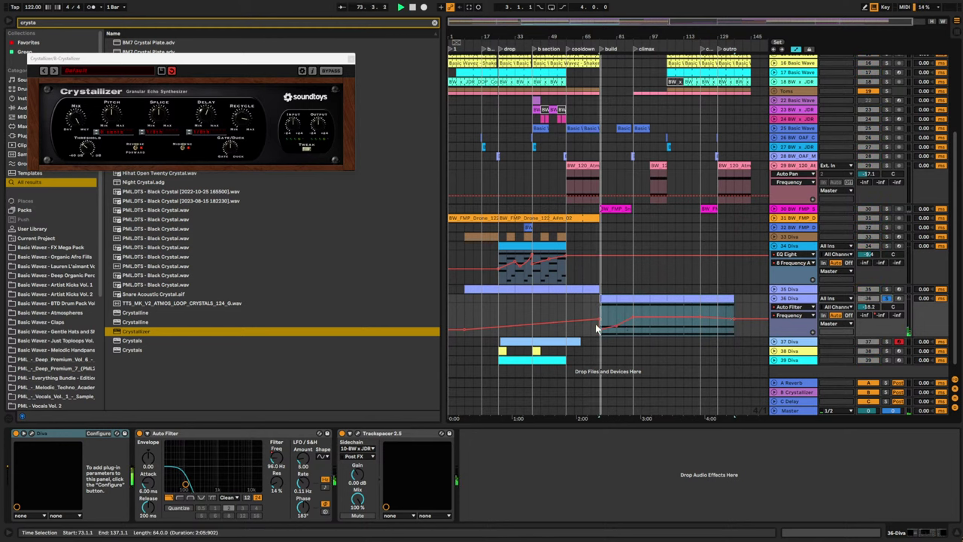
drag(599, 335, 632, 324)
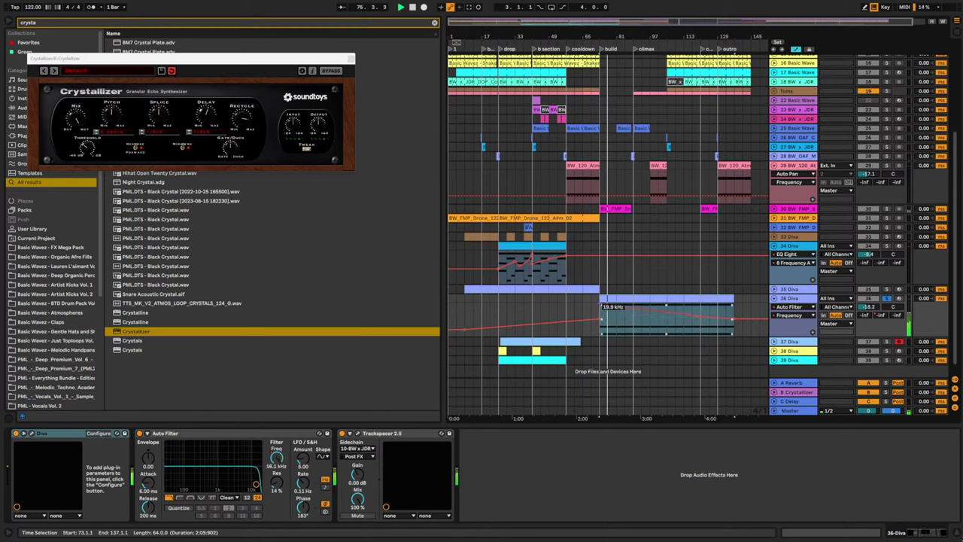
click(701, 317)
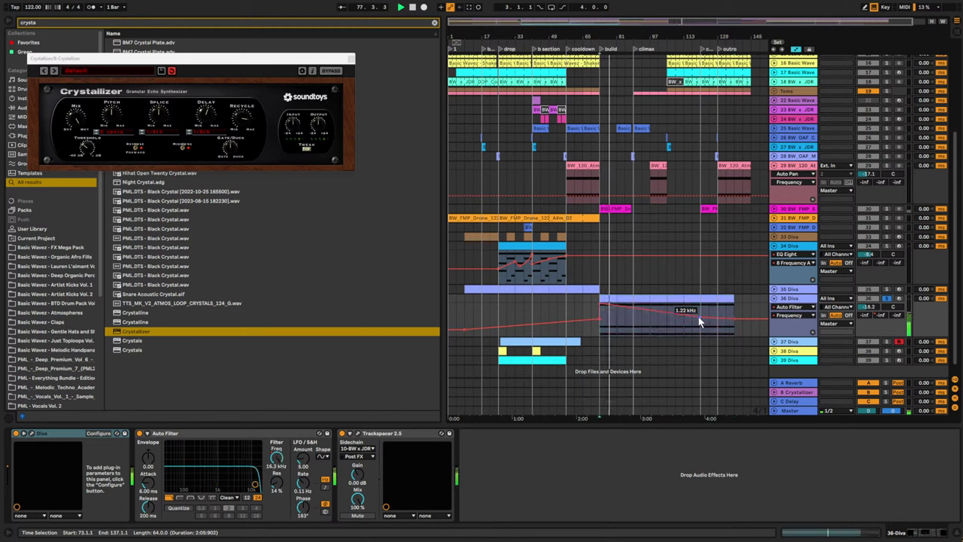
click(701, 318)
drag(734, 318, 734, 304)
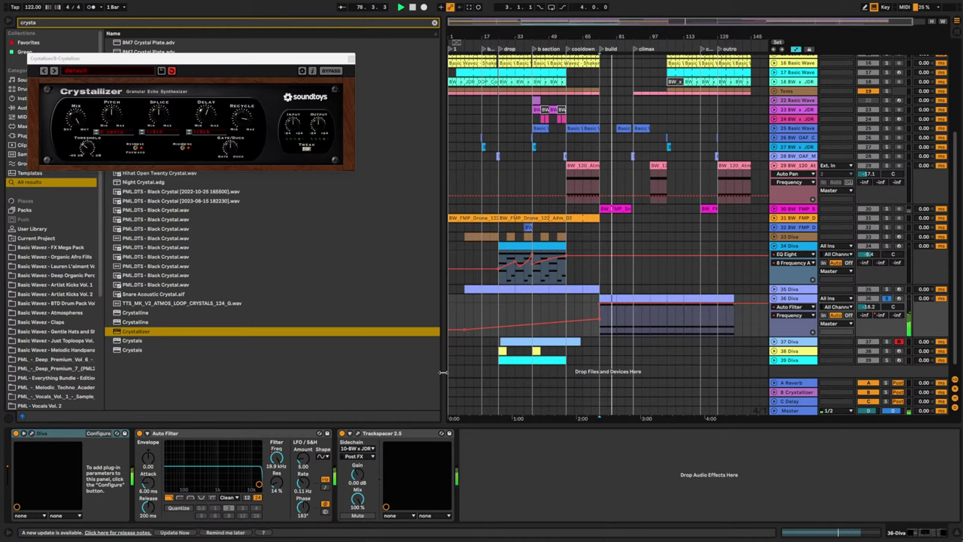
key(space)
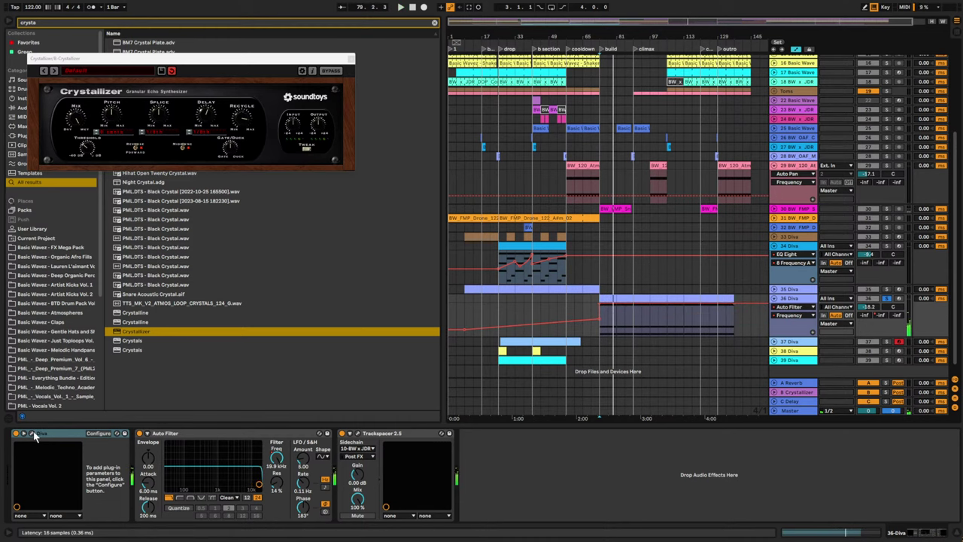
- Raise the duplicated Diva track's volume to -14.2 dB and switch on VCO 2's pulse waveform in its Diva synth
click(33, 435)
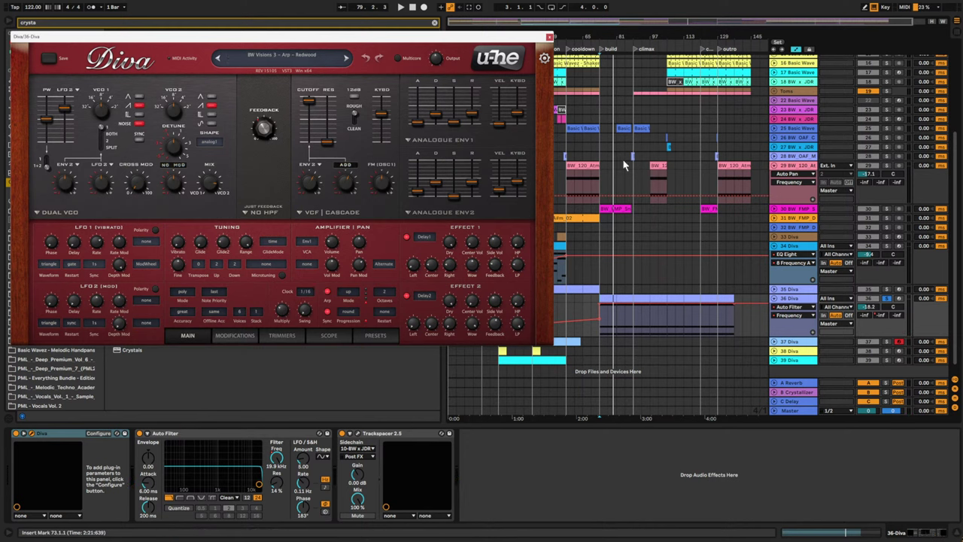
drag(682, 22, 674, 138)
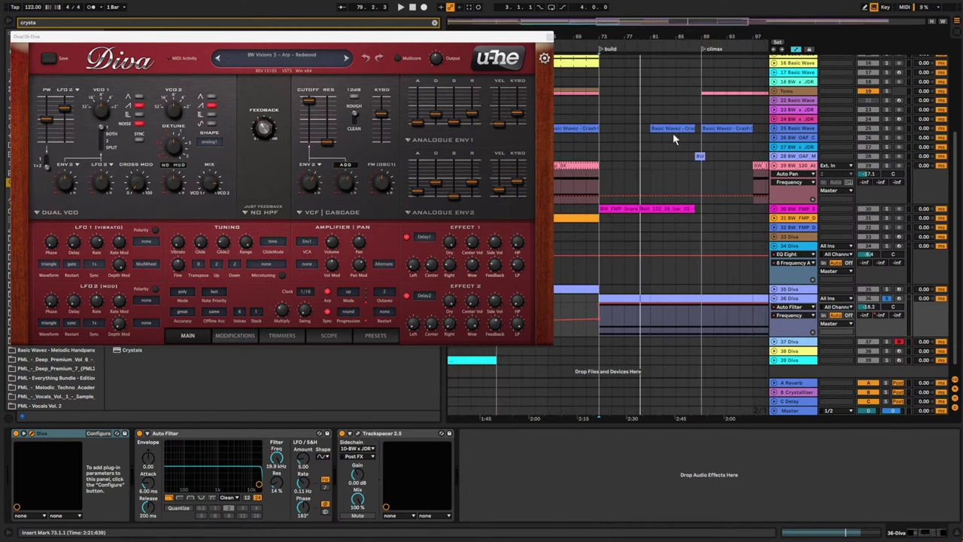
key(space)
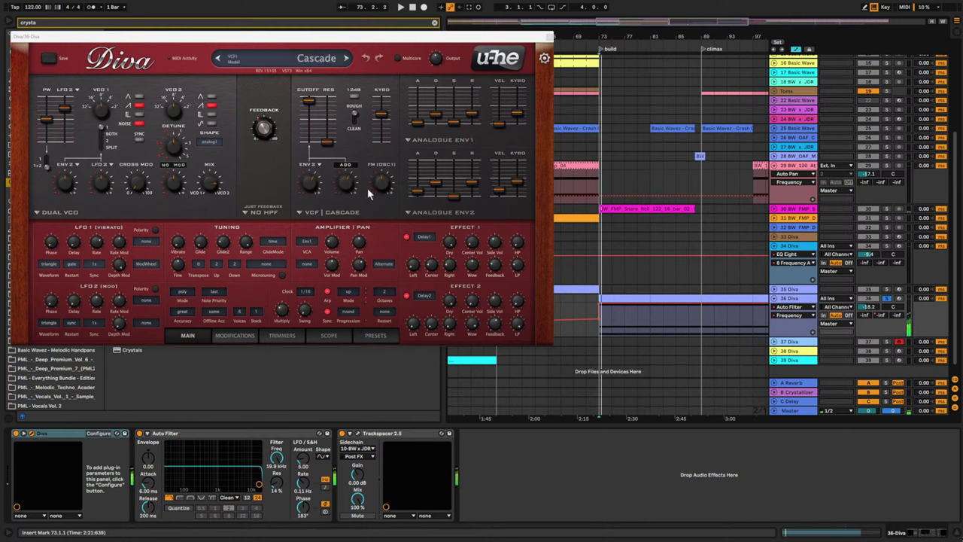
drag(867, 308, 866, 302)
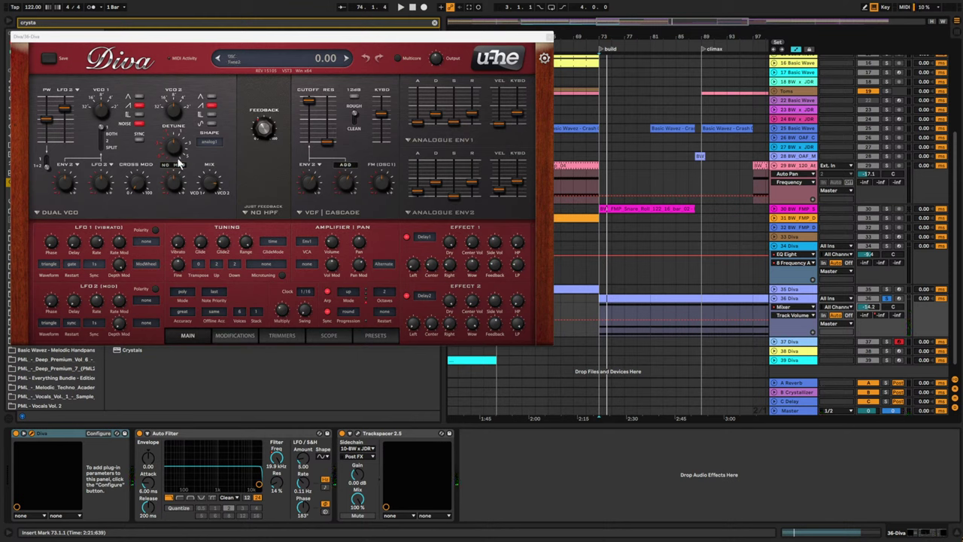
click(212, 115)
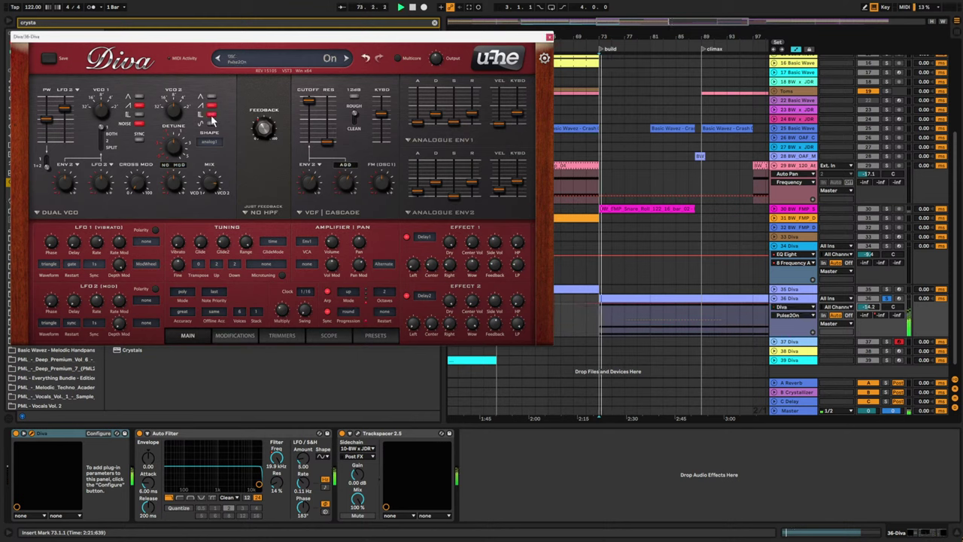
click(549, 36)
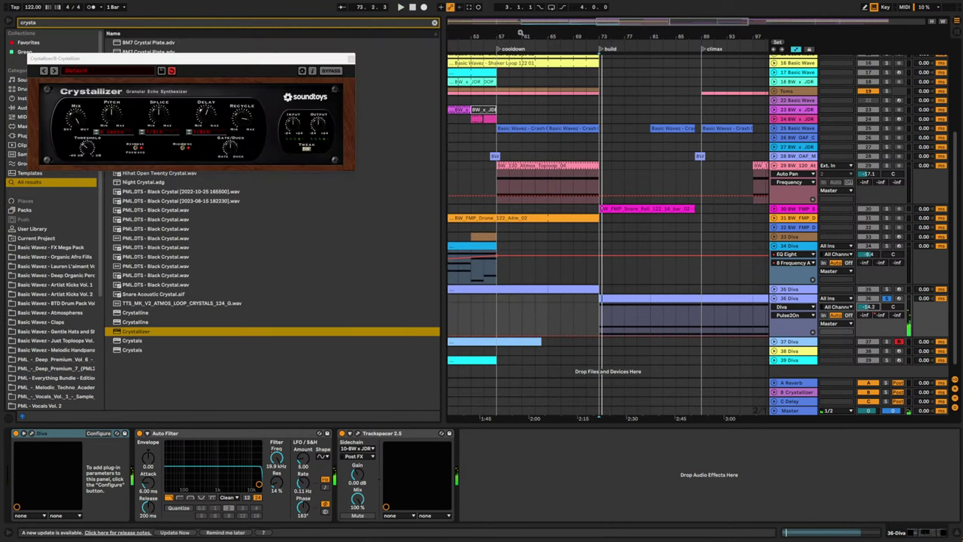
- Search the browser for "red" and add Redux after Trackspacer on the duplicated Diva track, with its rate at 10.4 kHz
click(435, 24)
text(red)
click(126, 44)
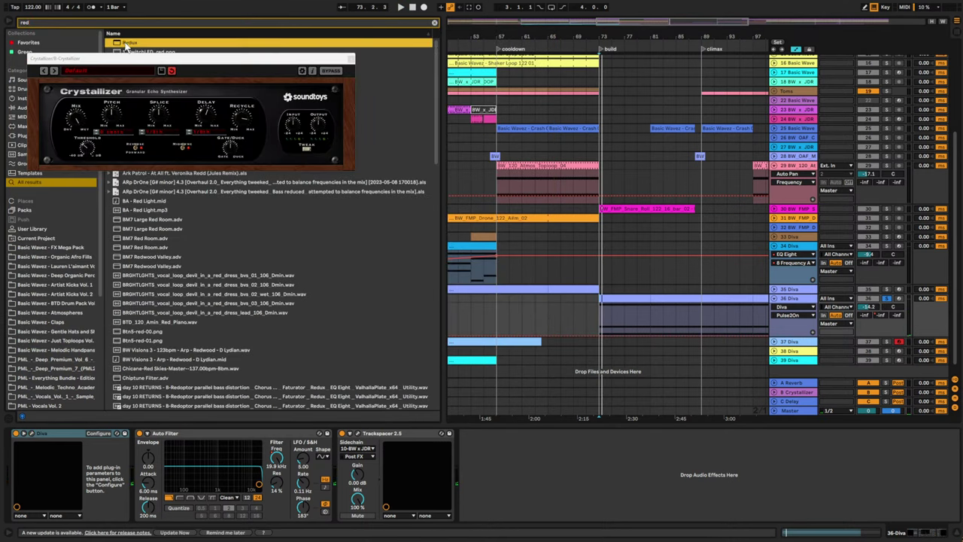
drag(587, 482, 586, 482)
key(space)
click(481, 457)
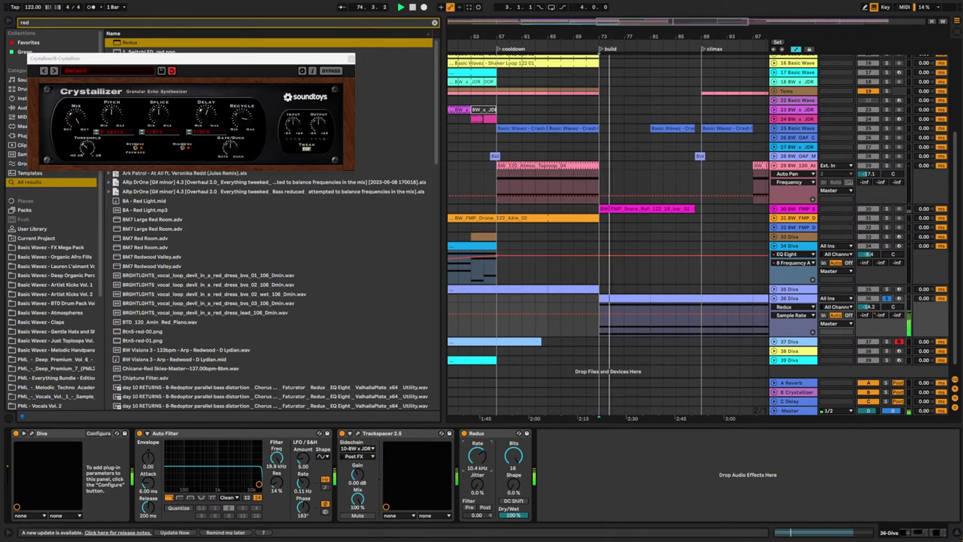
- Open track 36's clip at bar 73 and lower its A#2 note one octave to A#1
double_click(636, 325)
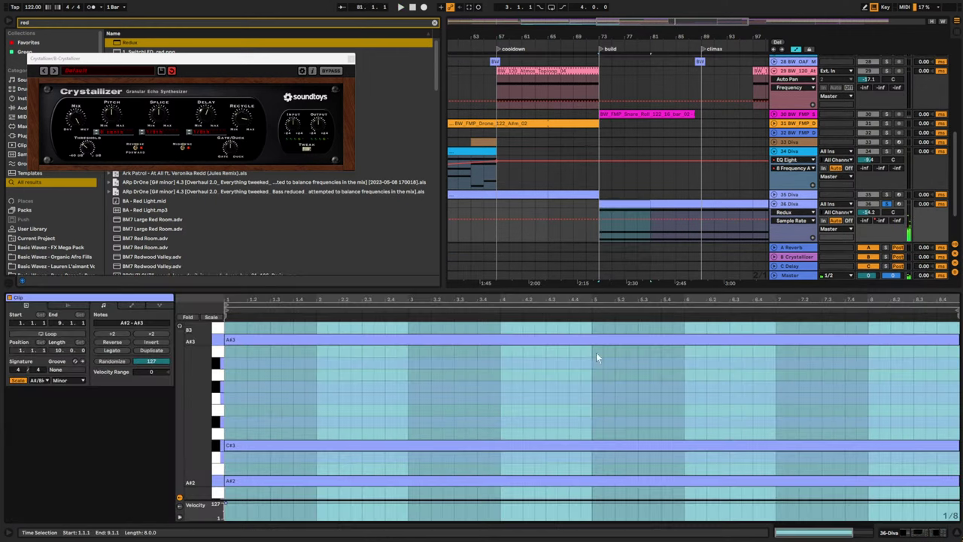
key(space)
click(254, 483)
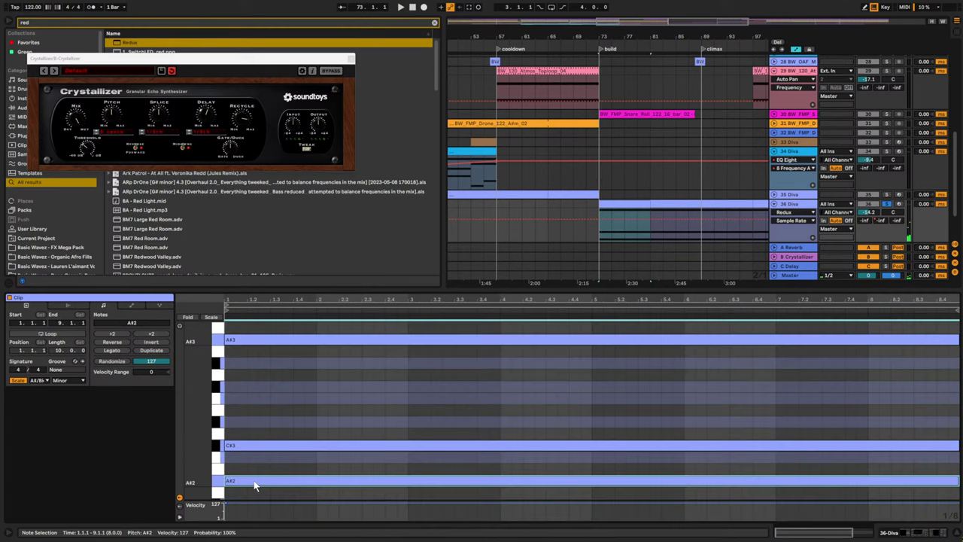
key(shift+Down)
key(space)
mouse_move(208, 426)
mouse_down()
mouse_move(188, 421)
mouse_move(197, 419)
mouse_up()
key(space)
key(space)
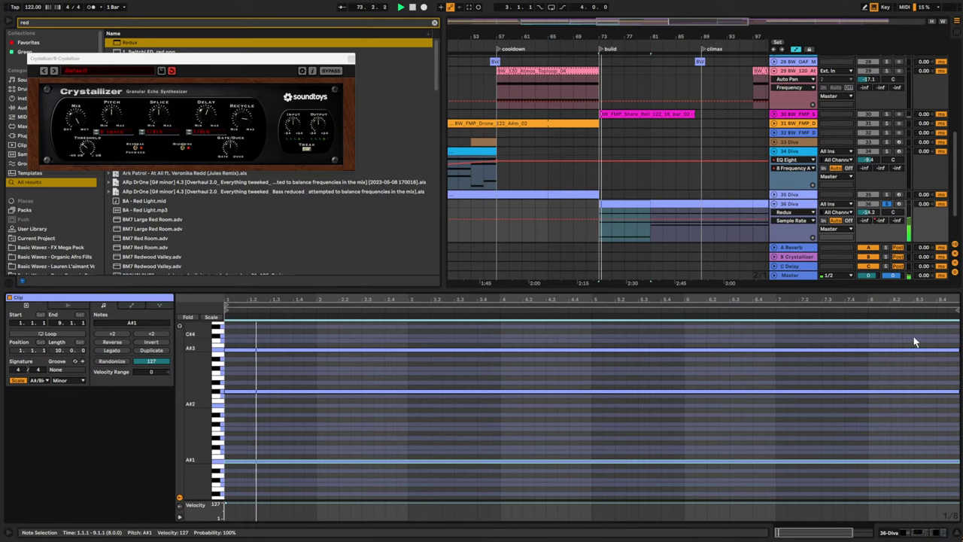
- Shorten the clip's three sustained notes to one bar each and duplicate the chord to fill bars 1 to 4
drag(914, 343, 316, 426)
key(ctrl+d)
key(space)
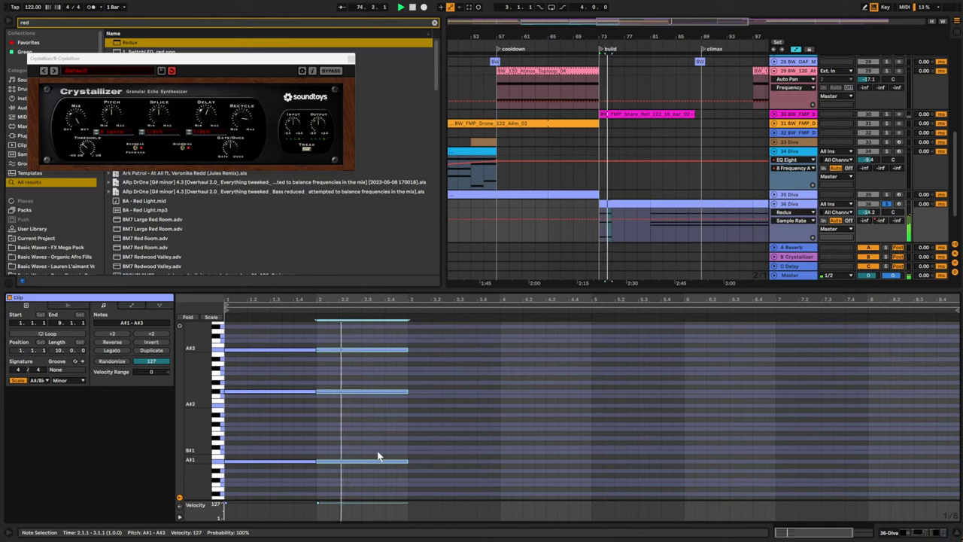
key(space)
drag(381, 336, 263, 494)
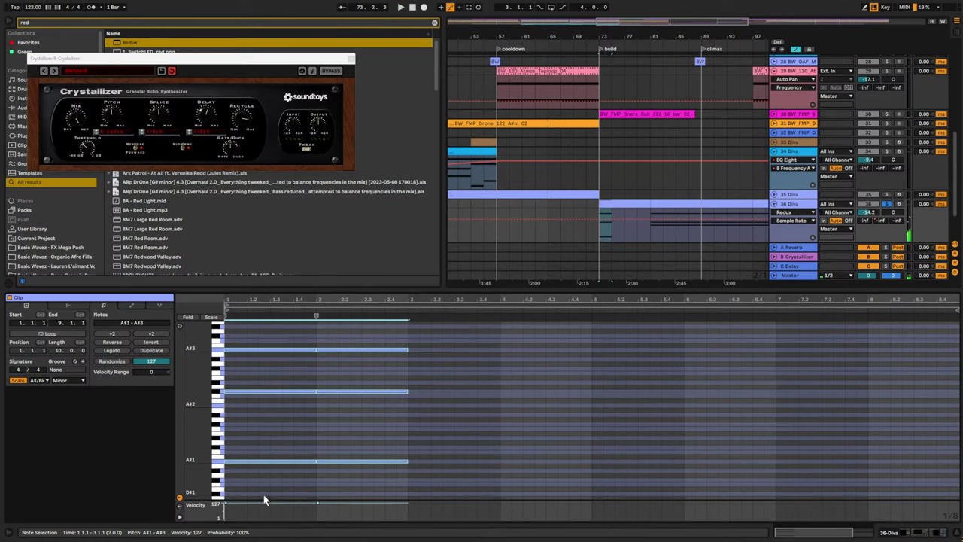
key(ctrl+d)
key(space)
- Lower the middle chord notes in bars 3 and 4 of the clip to B#2
click(463, 416)
drag(428, 339, 555, 367)
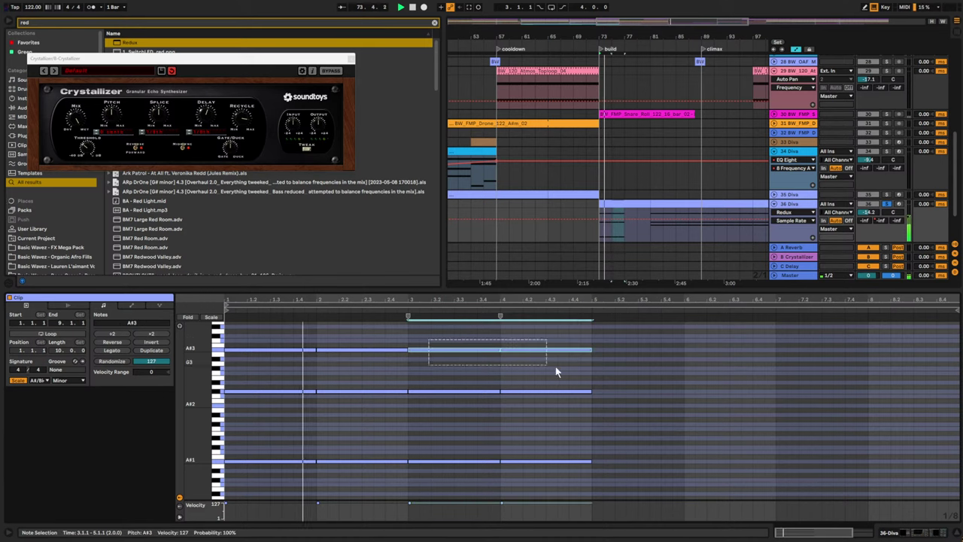
drag(395, 375, 516, 399)
mouse_move(457, 381)
mouse_down()
mouse_move(517, 399)
mouse_move(465, 397)
mouse_up()
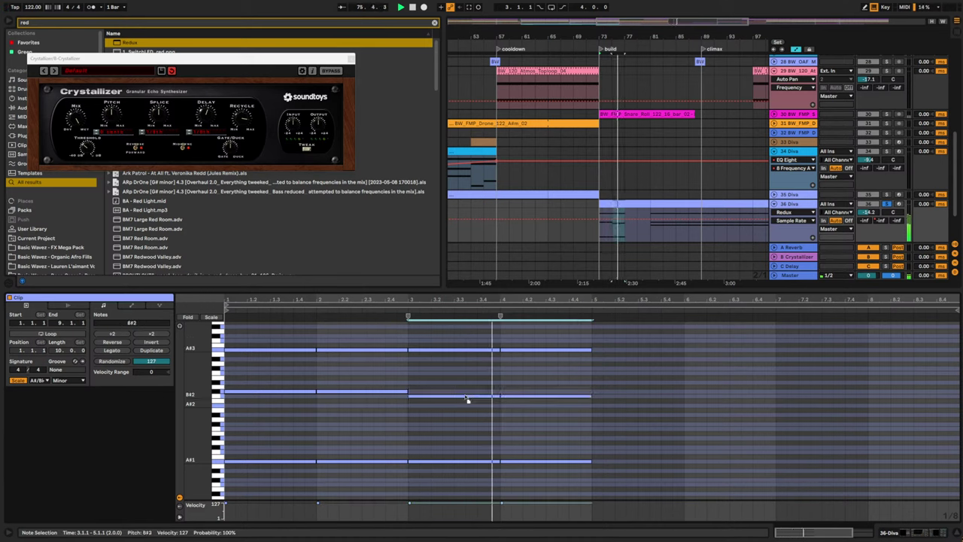
- Duplicate the four-bar chord pattern to fill bars 5 to 8 of the clip
click(339, 379)
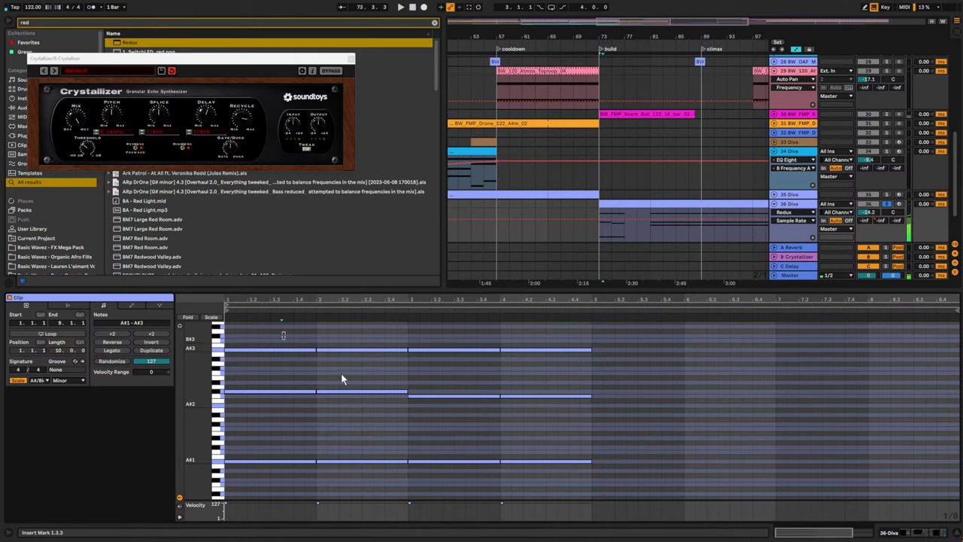
key(ctrl+a)
key(ctrl+d)
click(686, 433)
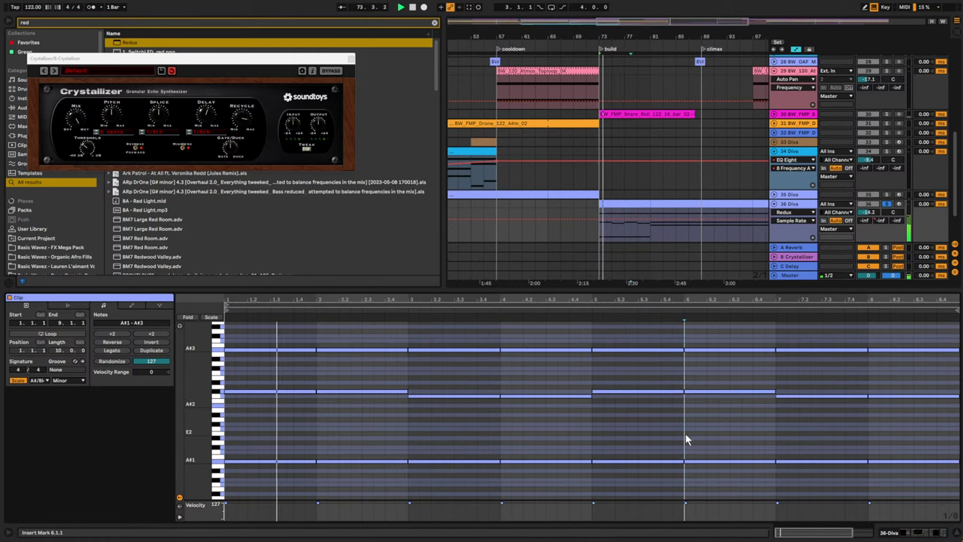
- Duplicate the eight-bar Diva clip from bar 73 to bar 81, and raise the first clip's middle note in bar 8 to D#3
drag(602, 225, 650, 225)
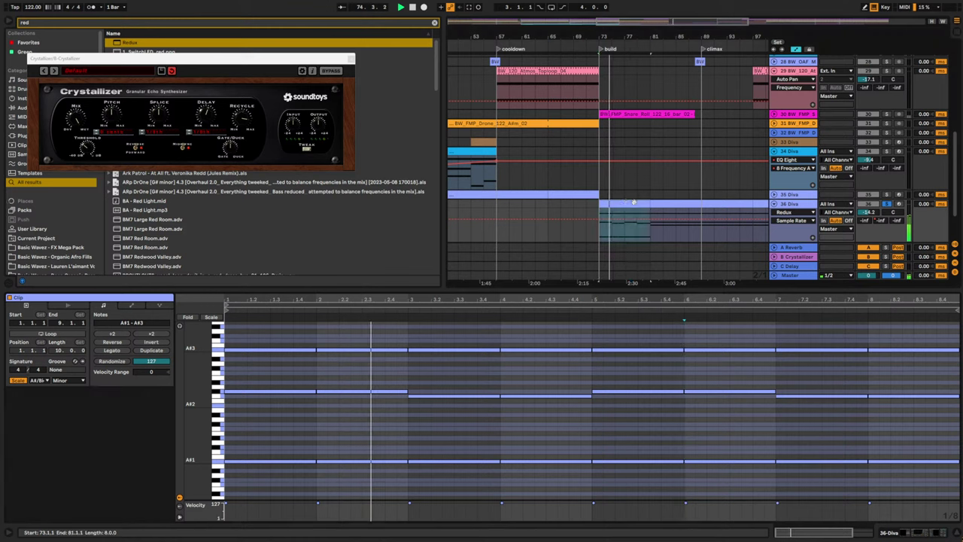
key(ctrl+d)
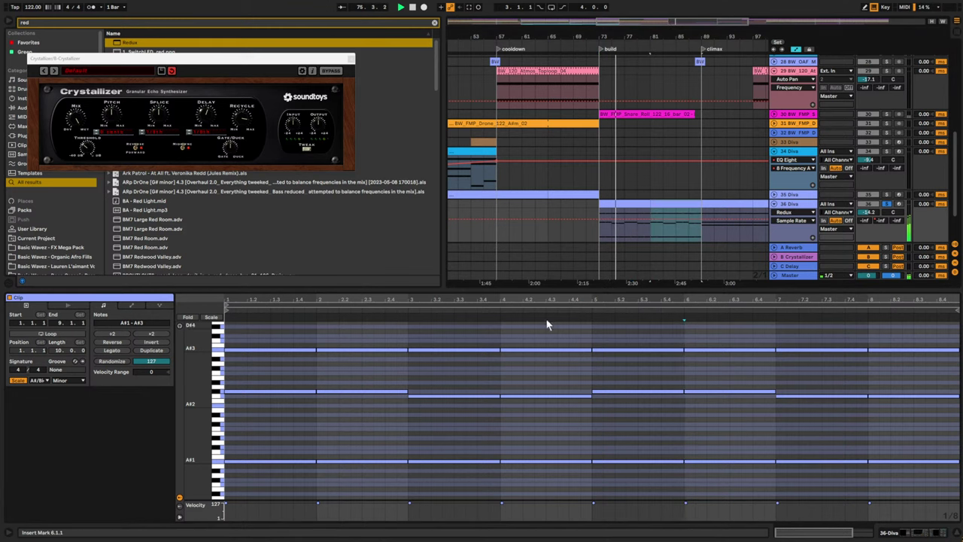
click(635, 205)
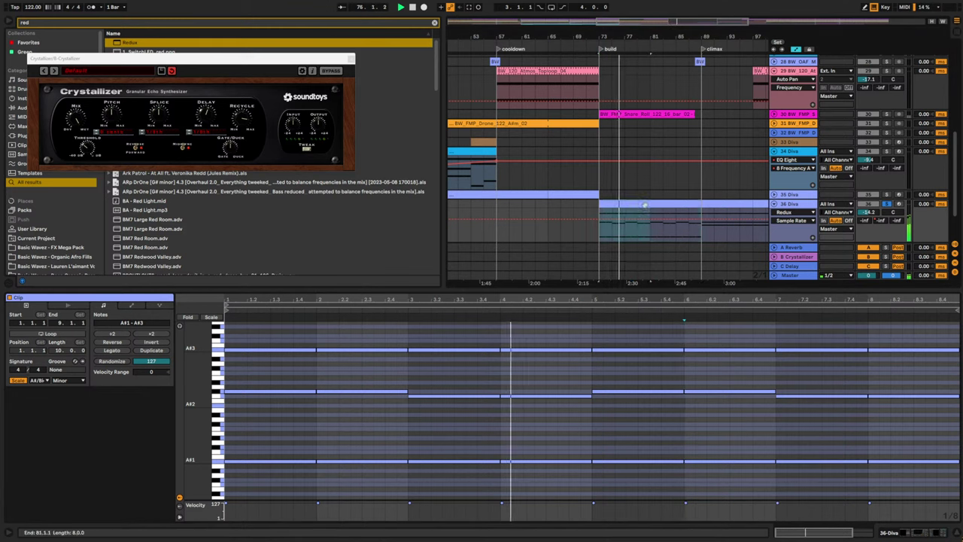
click(631, 379)
click(914, 396)
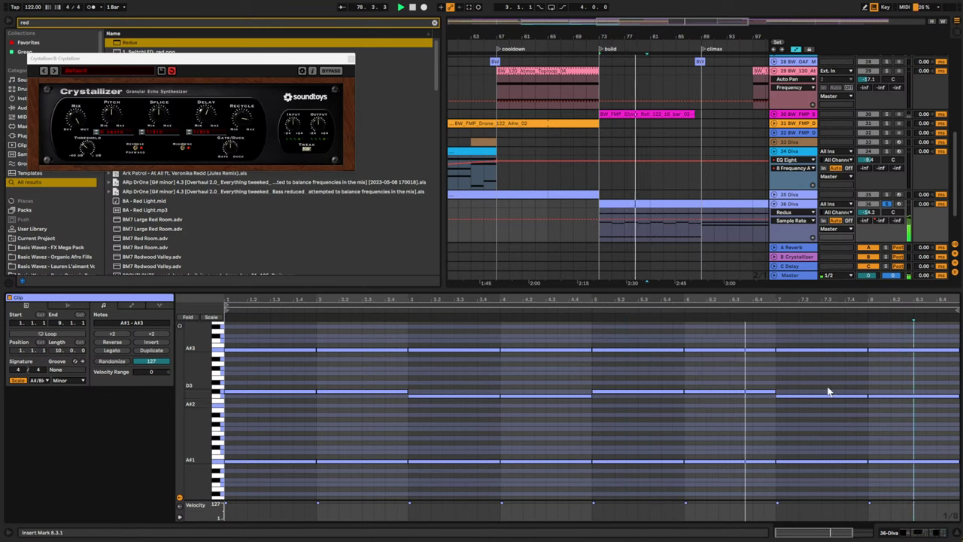
click(903, 397)
drag(903, 397, 907, 386)
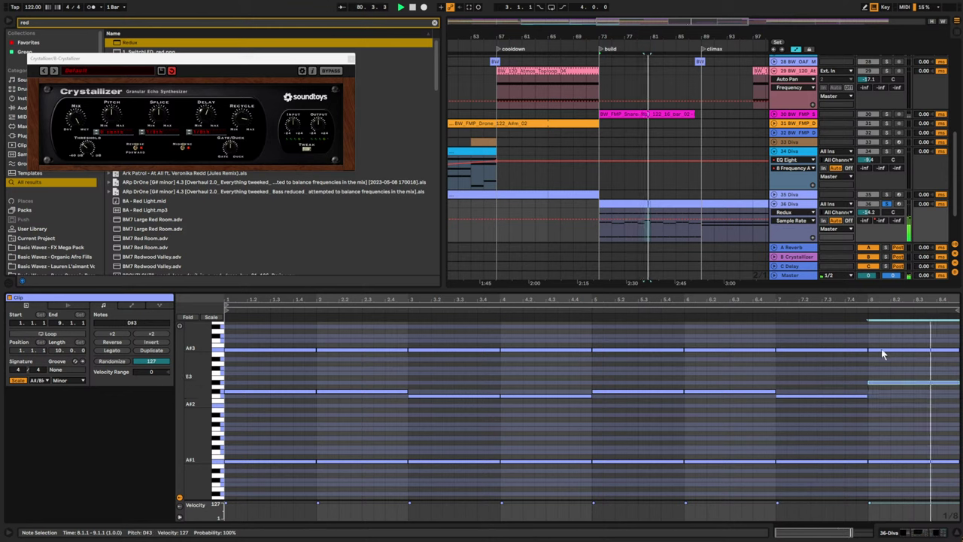
- Copy the revised eight-bar clip over bars 81 to 89 and unsolo the duplicated Diva track
drag(653, 222, 700, 224)
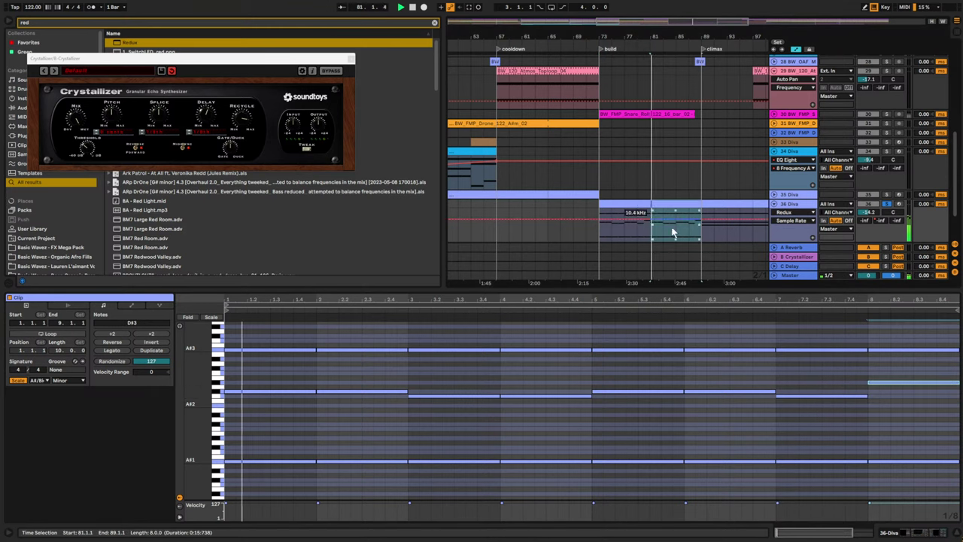
click(892, 199)
click(888, 204)
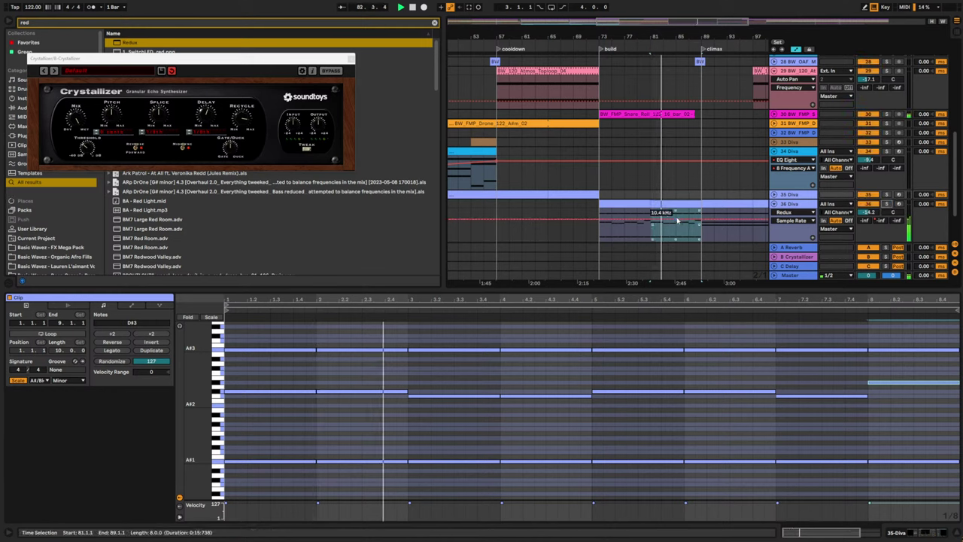
- Duplicate track 36's 16-bar pattern from bar 73 repeatedly until it fills the track up to bar 137
scroll(714, 202, down, 2)
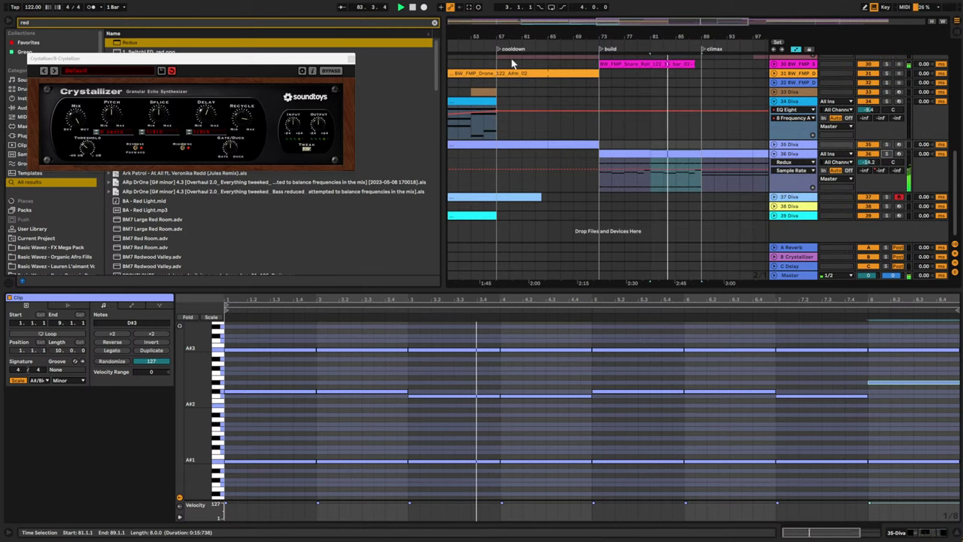
drag(634, 34, 605, 37)
shift+click(600, 154)
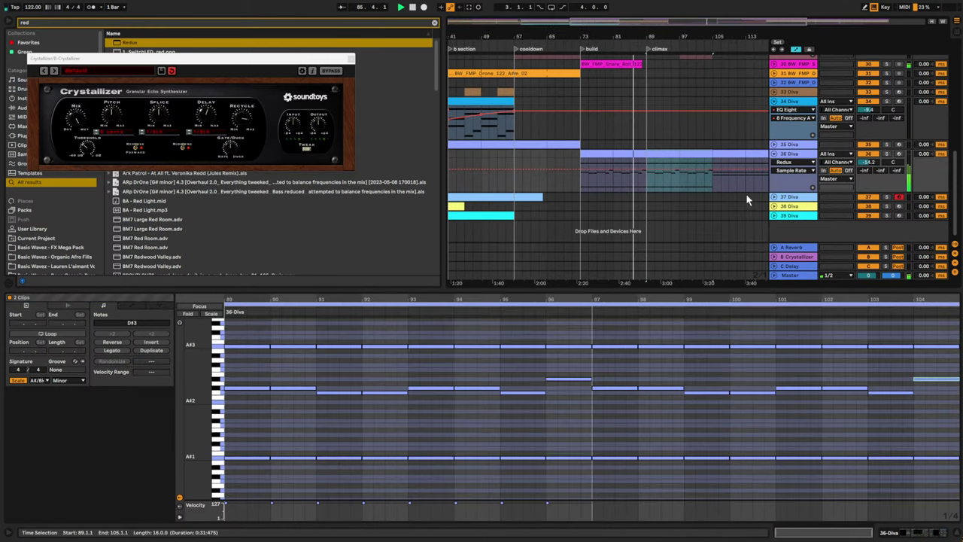
scroll(746, 193, up, 3)
scroll(790, 206, up, 3)
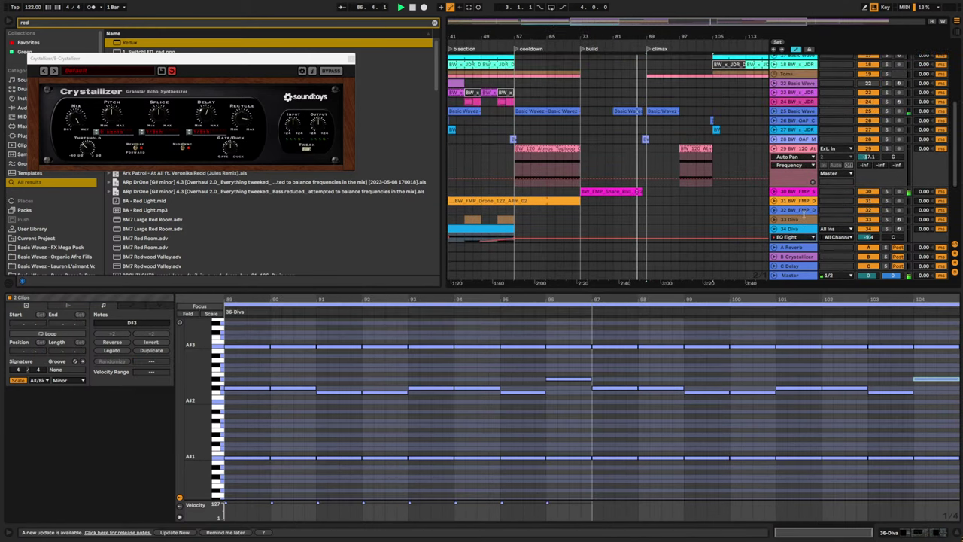
scroll(741, 193, down, 3)
drag(615, 21, 615, 7)
scroll(674, 151, down, 4)
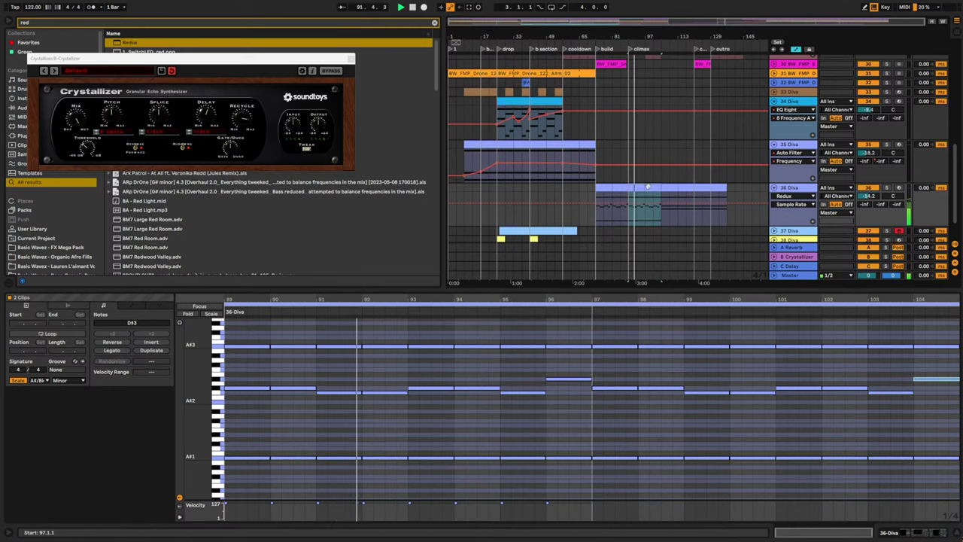
click(649, 188)
click(638, 189)
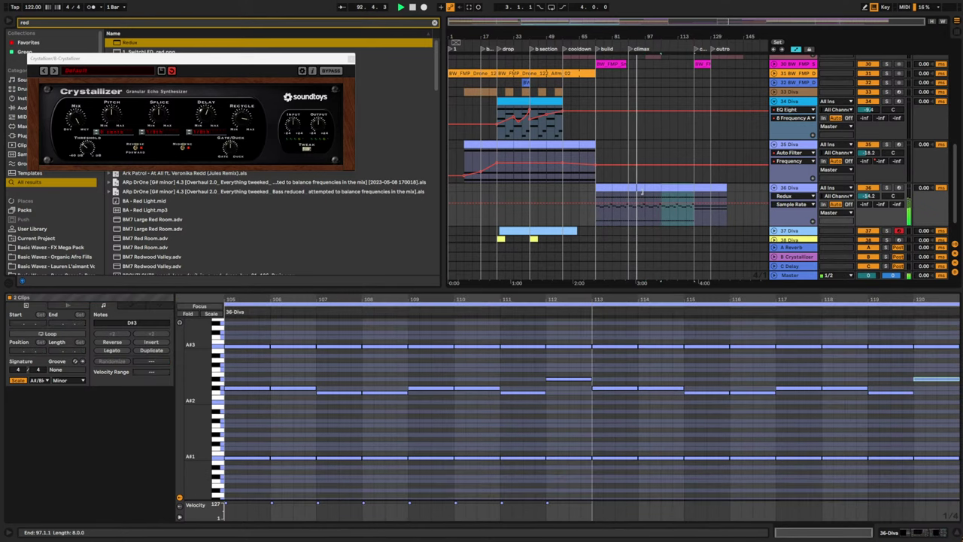
click(715, 208)
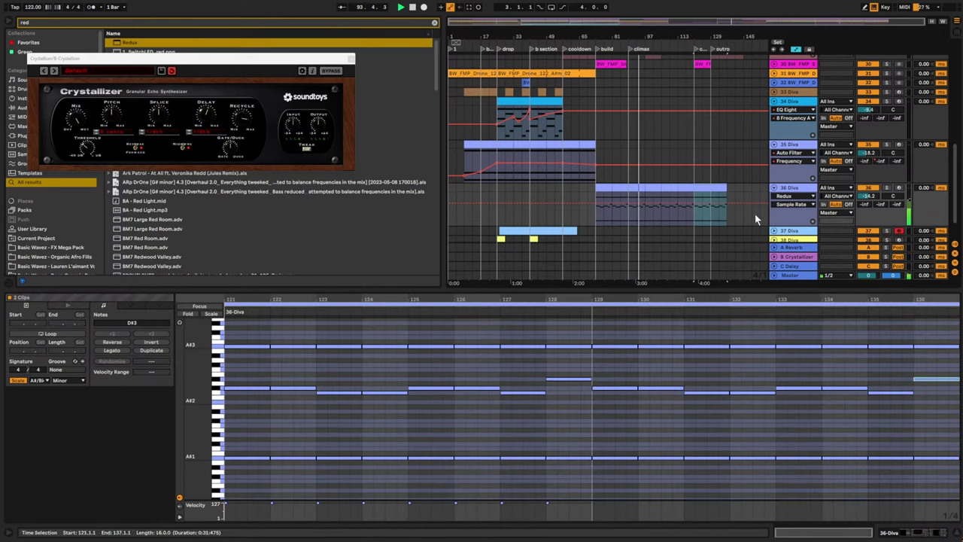
- Fold all tracks and unfold drone track 31 to show its Utility gain automation
alt+click(774, 188)
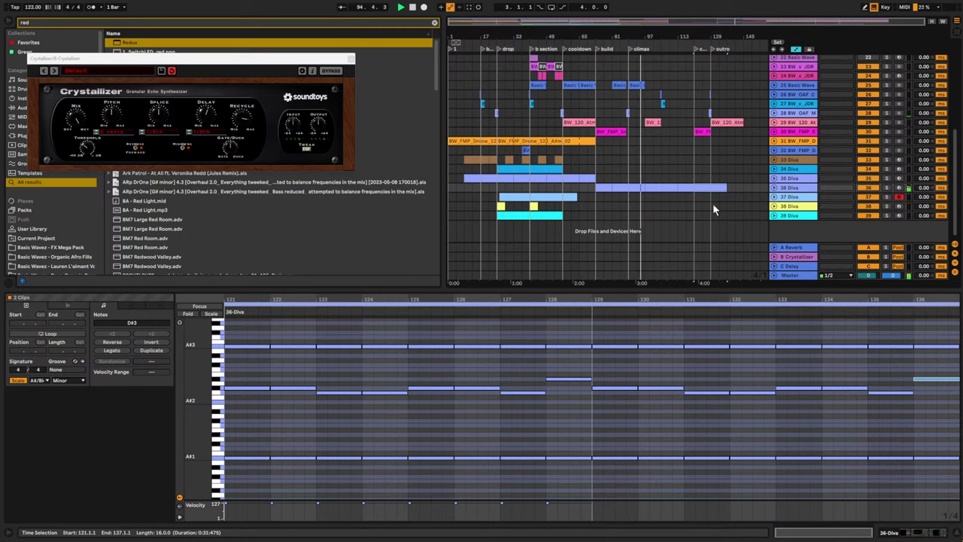
scroll(714, 209, up, 2)
scroll(745, 193, down, 2)
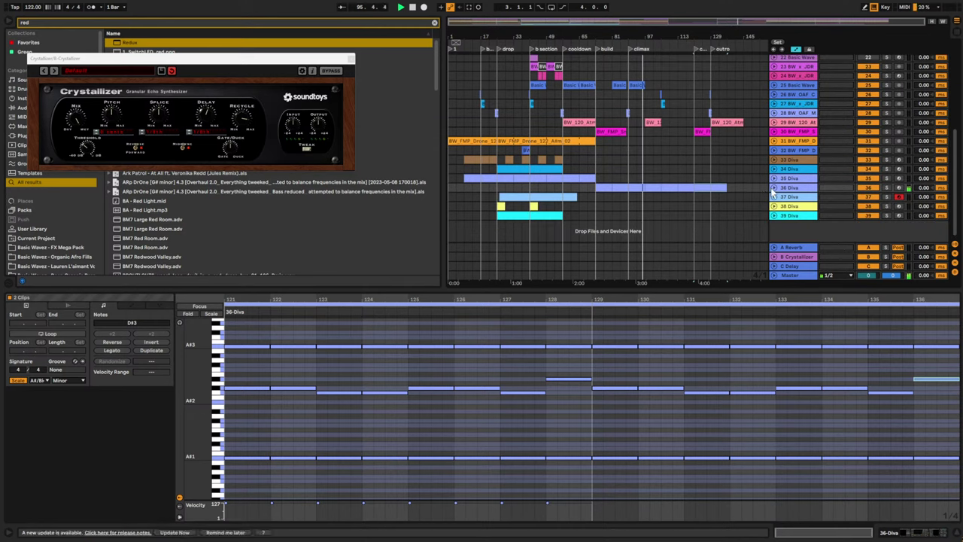
click(773, 189)
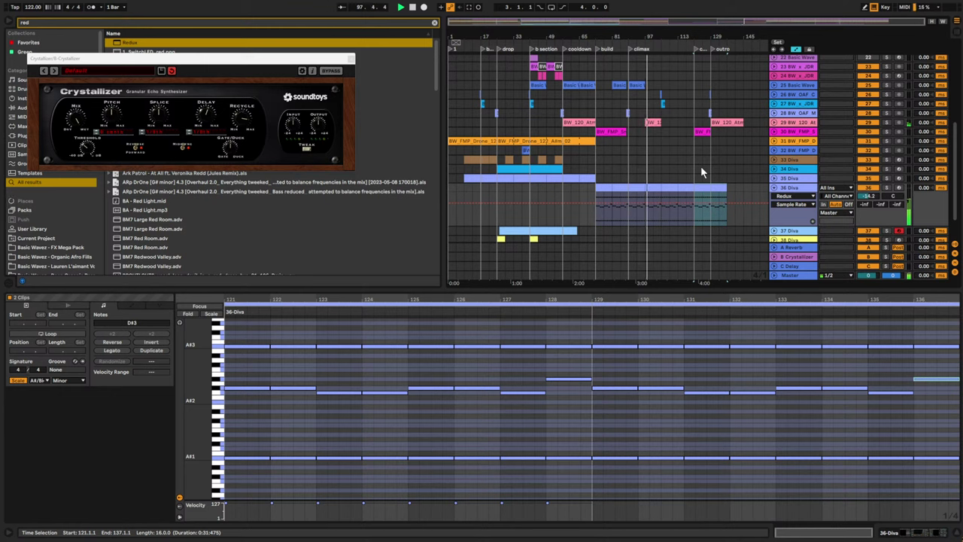
click(775, 188)
scroll(774, 167, up, 2)
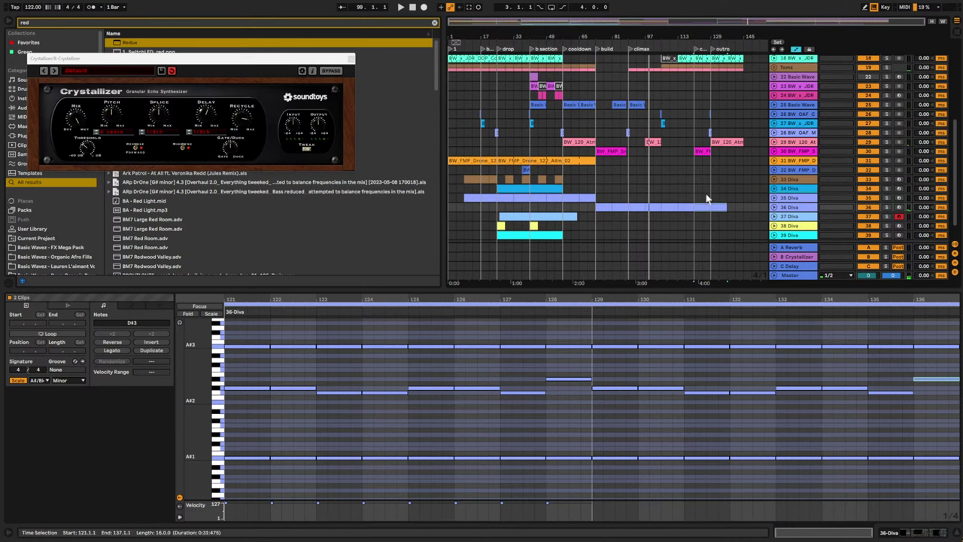
click(774, 161)
scroll(594, 151, down, 1)
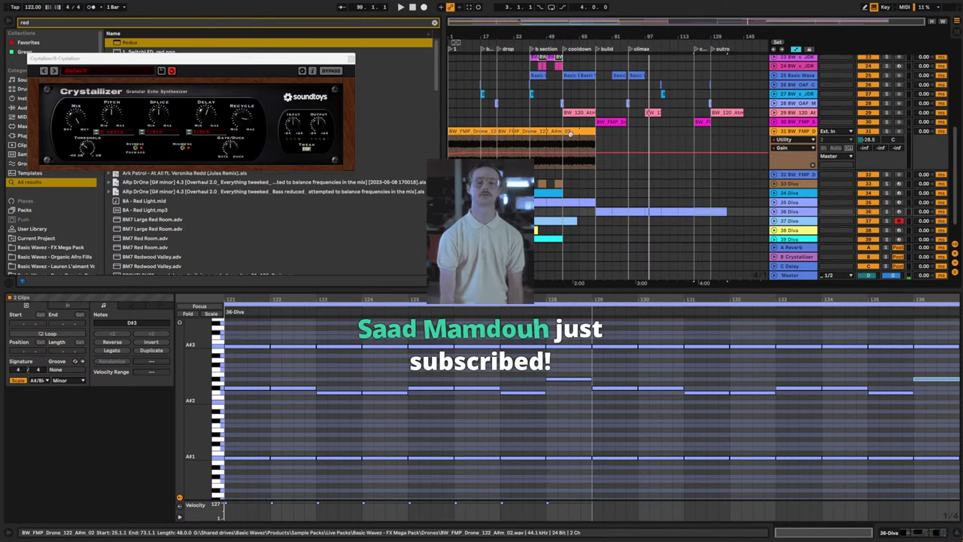
- Copy track 31's drone clip from bars 25 to 73 to bar 89 and play the arrangement from the cooldown
click(512, 131)
drag(512, 131, 639, 132)
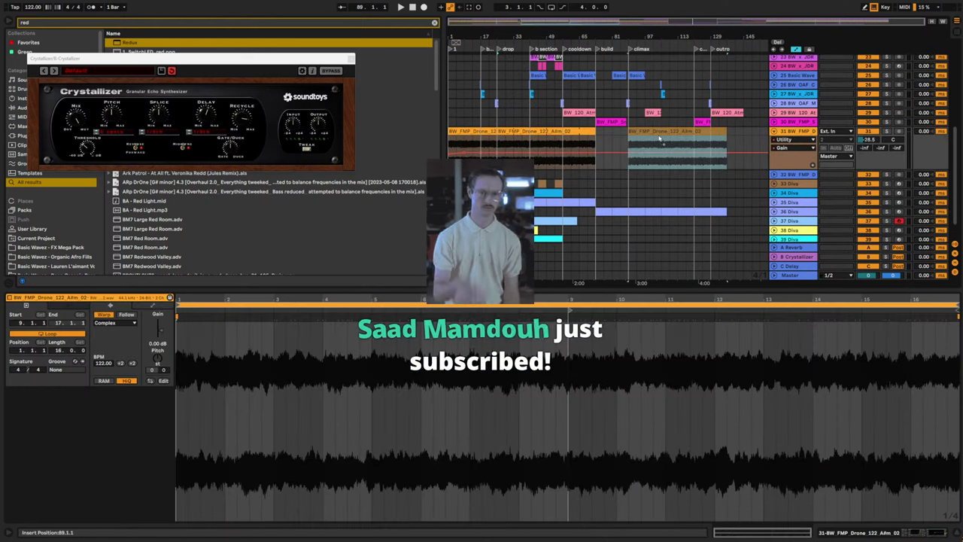
click(612, 142)
key(space)
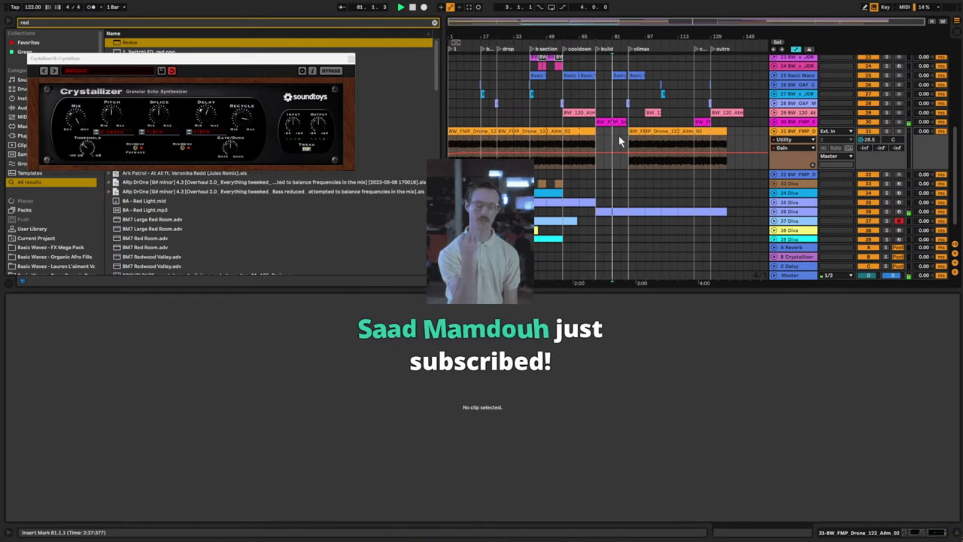
click(568, 136)
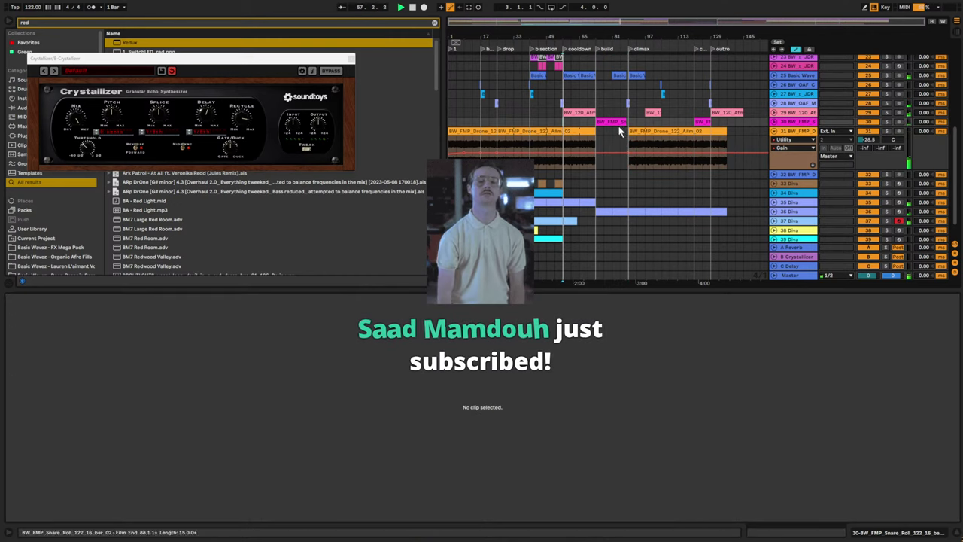
- Unfold tracks 29, 35 and 36 to show their automation, and display track 36's device chain
scroll(600, 175, up, 3)
scroll(597, 169, down, 3)
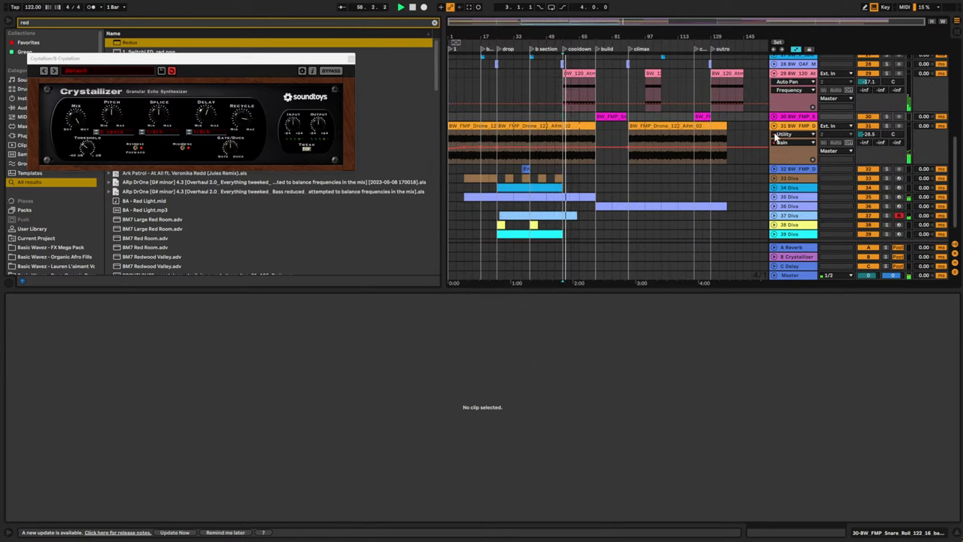
click(773, 179)
scroll(772, 181, down, 1)
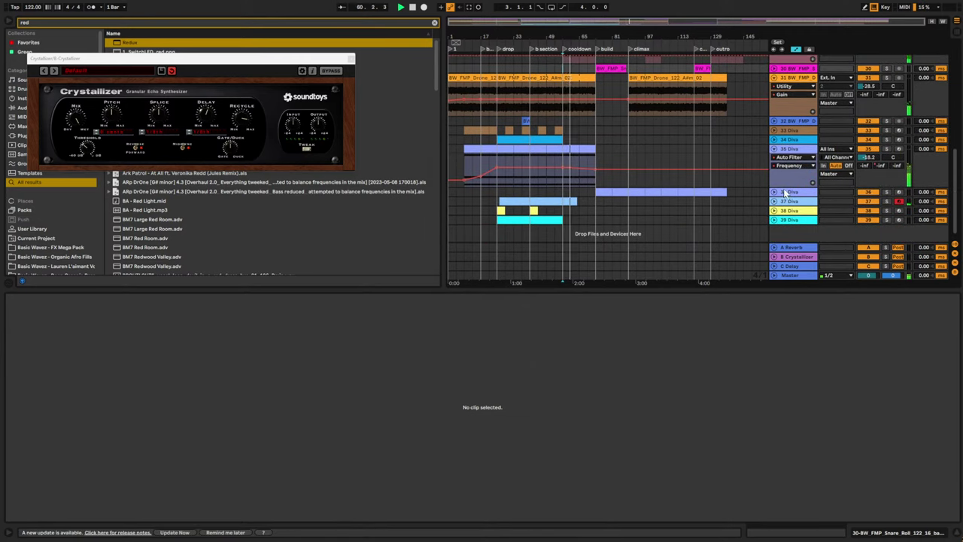
click(774, 191)
double_click(793, 194)
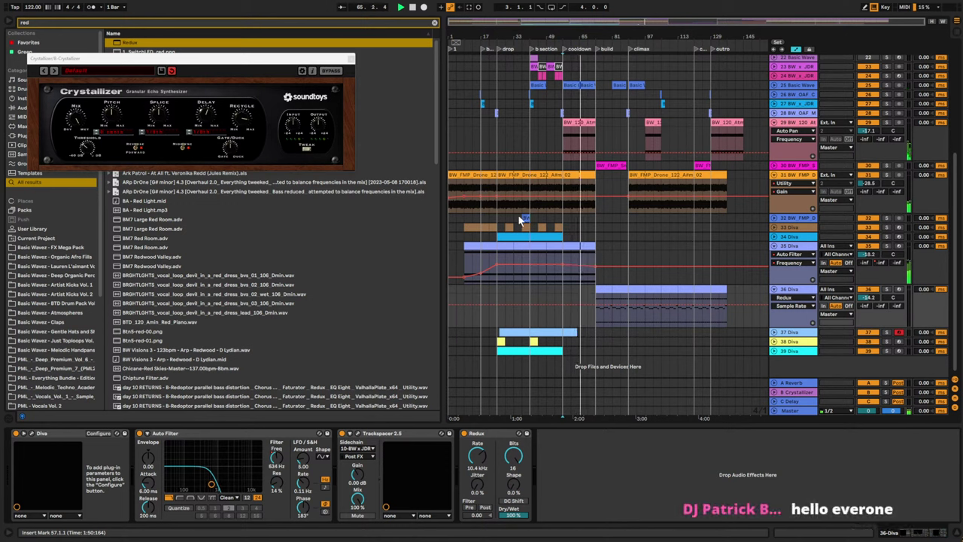
- Paste the FMP drone clip onto track 32 across the build, from bar 73 to bar 89
click(617, 217)
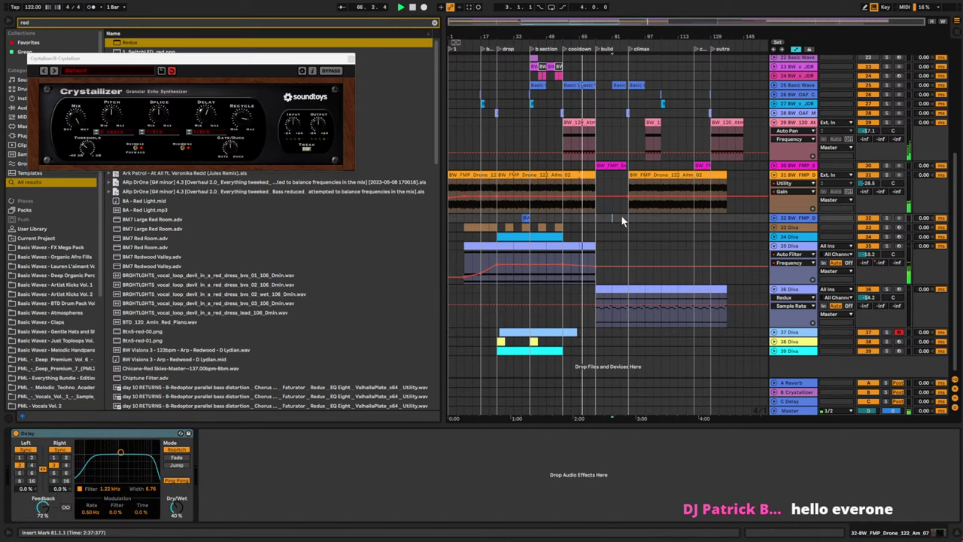
click(621, 217)
key(super+v)
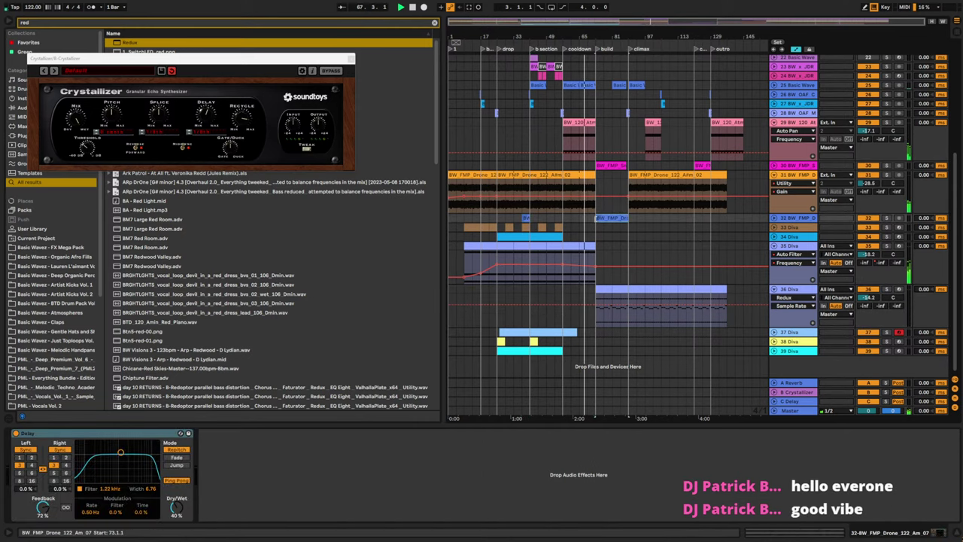
- Hide the automation lanes and unfold tracks 32, 33, 34 and 39 to show their clip contents
key(a)
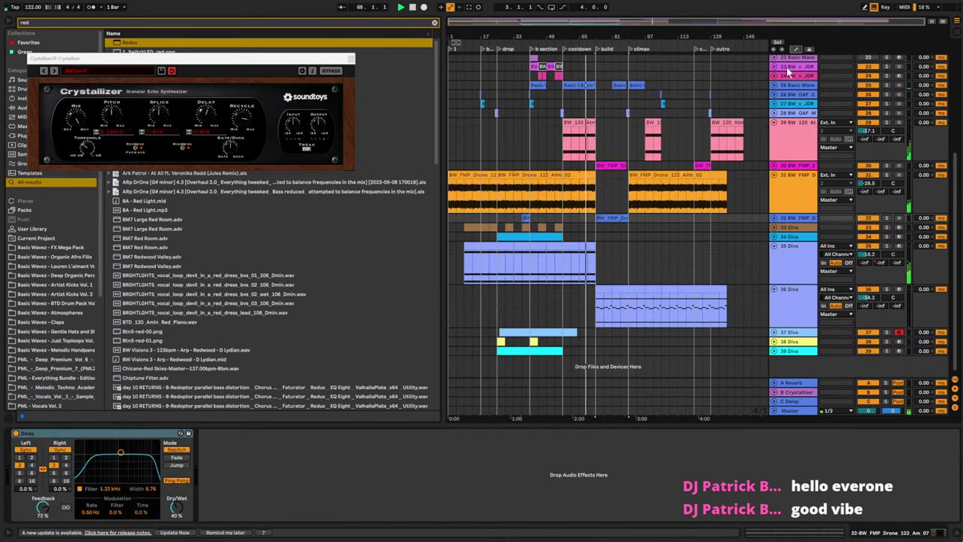
click(774, 218)
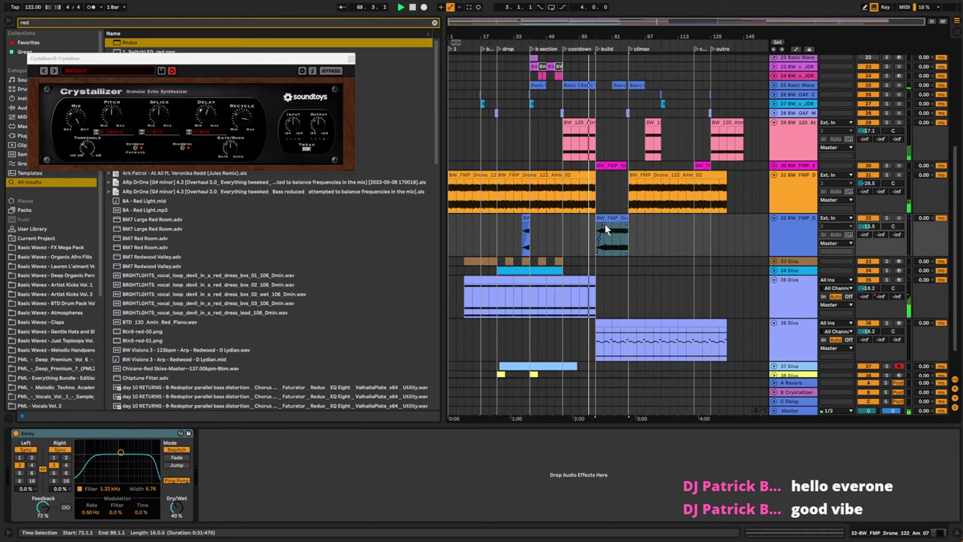
click(773, 262)
scroll(637, 246, down, 3)
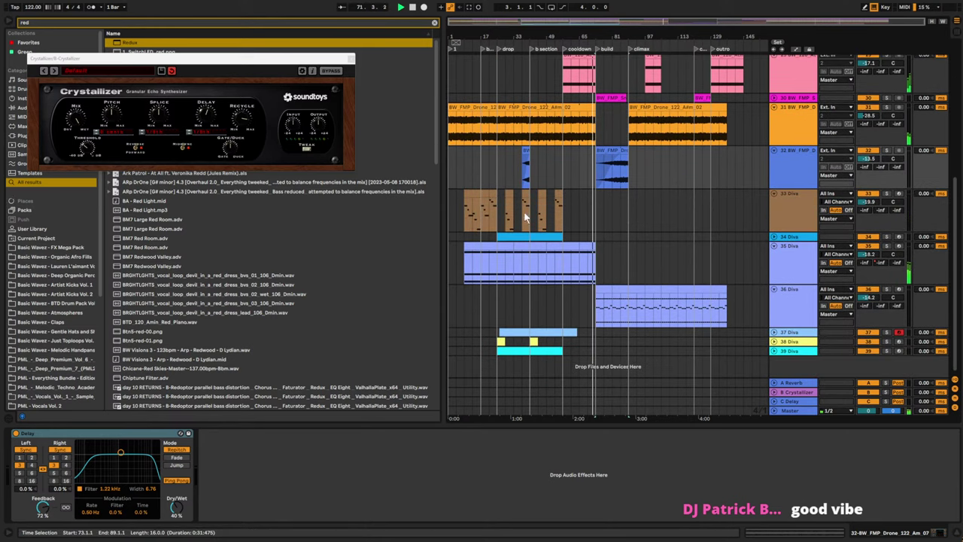
click(774, 237)
scroll(565, 216, down, 2)
click(518, 204)
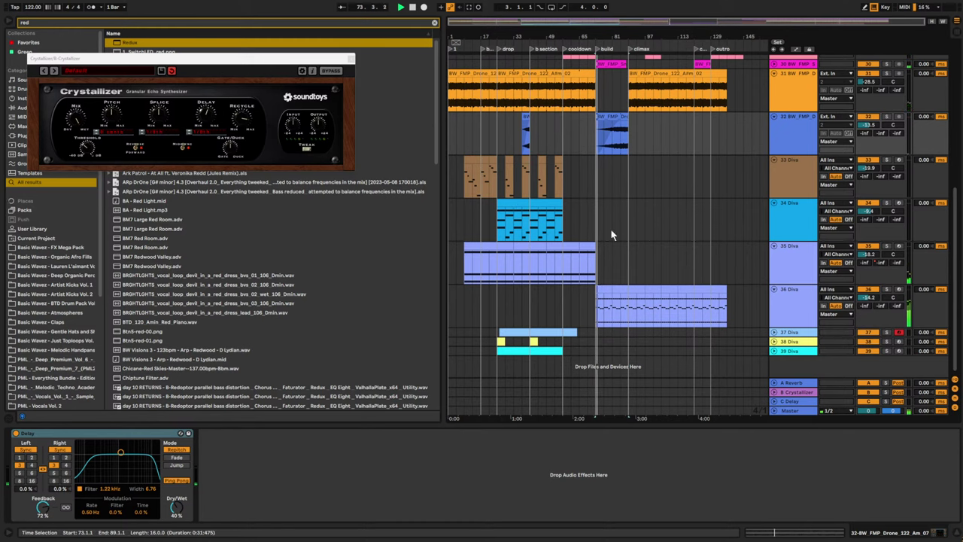
click(774, 351)
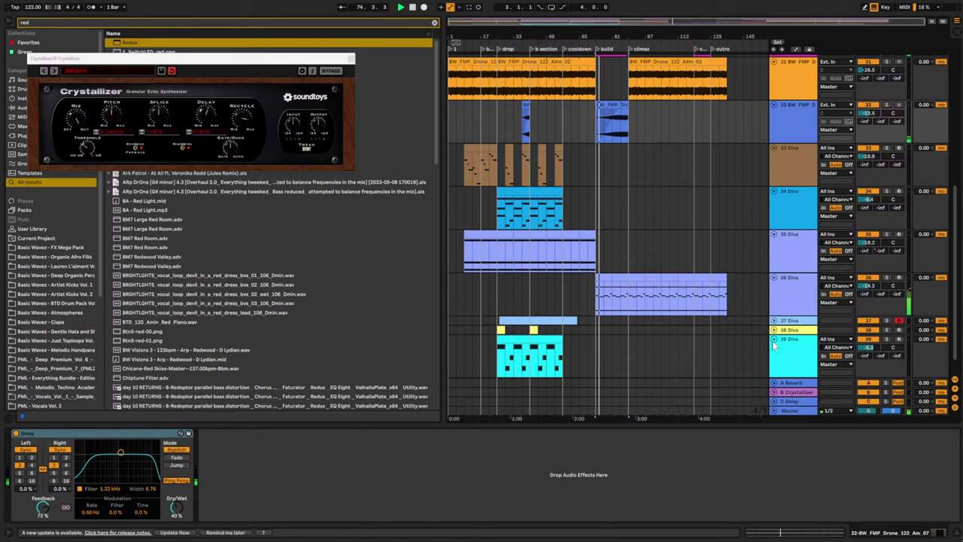
- Copy track 39's Diva clips to the climax, filling bars 89 to 121
scroll(602, 332, down, 2)
click(539, 318)
drag(539, 319, 646, 326)
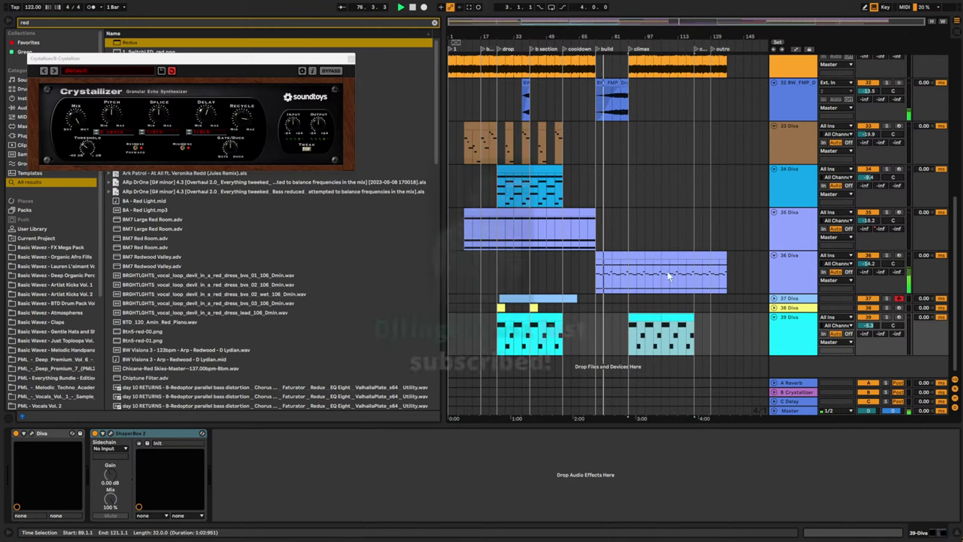
- Copy a 16-bar Diva clip on track 34 from the drop to the start of the climax at bar 89
scroll(700, 225, up, 4)
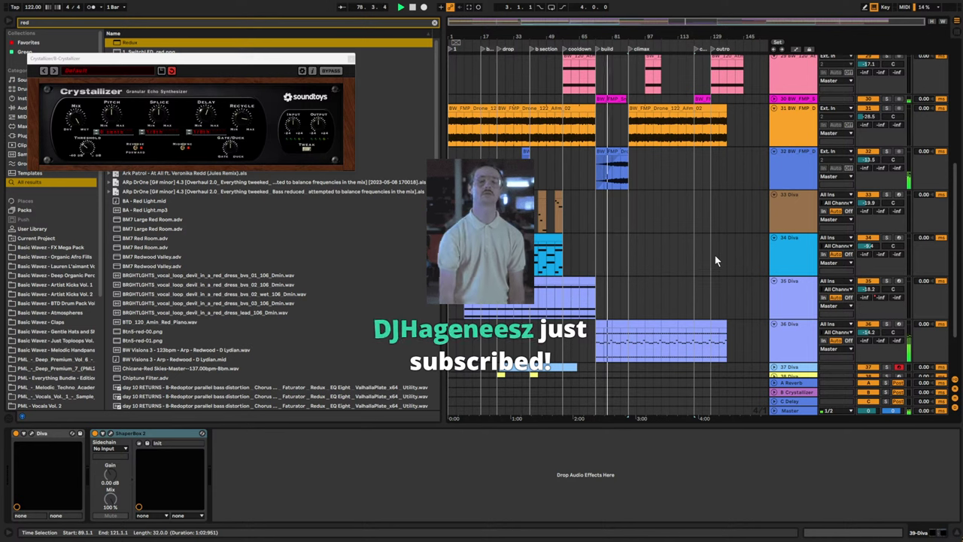
scroll(716, 235, up, 5)
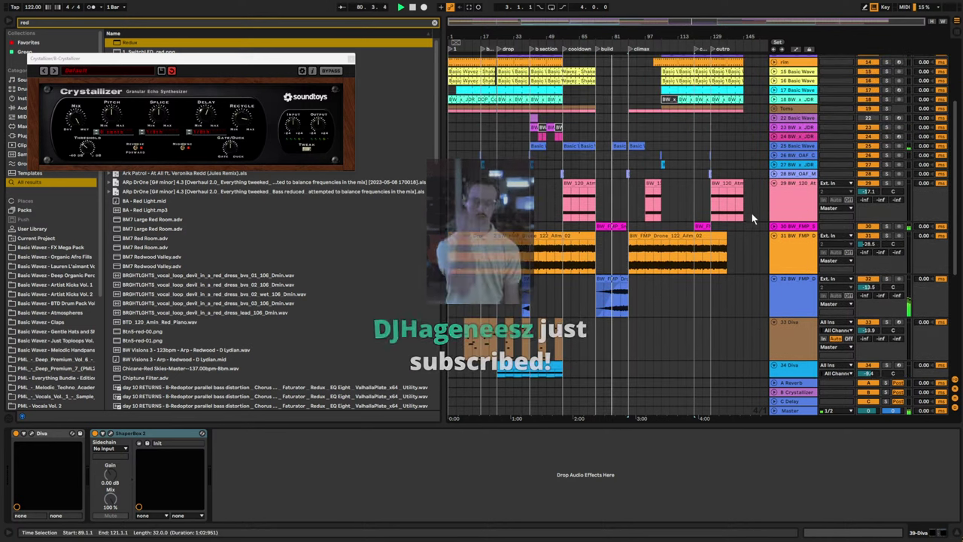
scroll(764, 252, down, 2)
scroll(765, 256, down, 2)
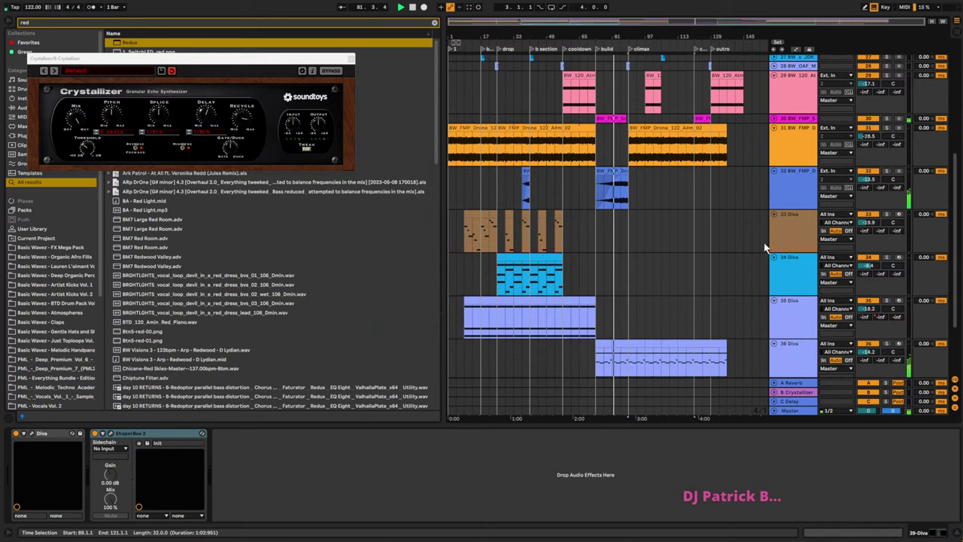
scroll(762, 252, down, 2)
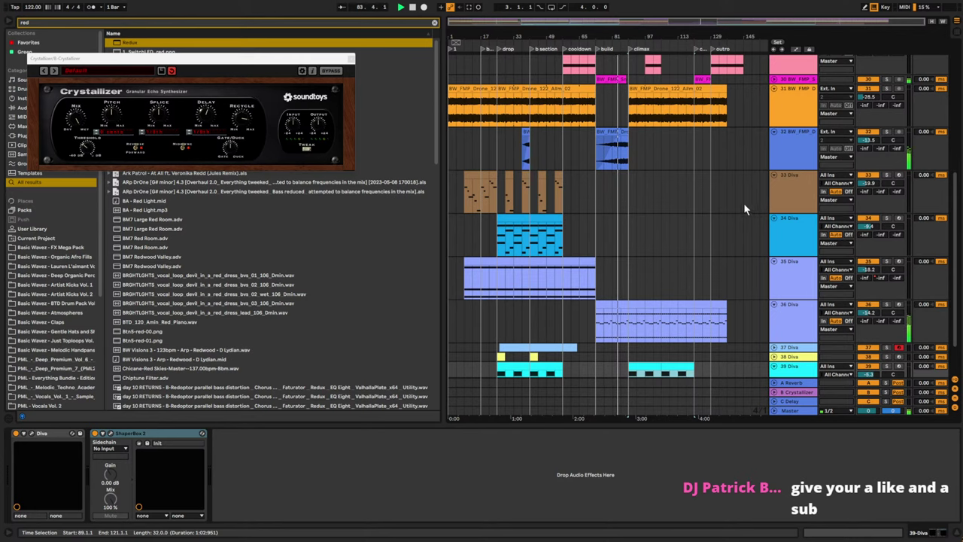
scroll(723, 205, down, 2)
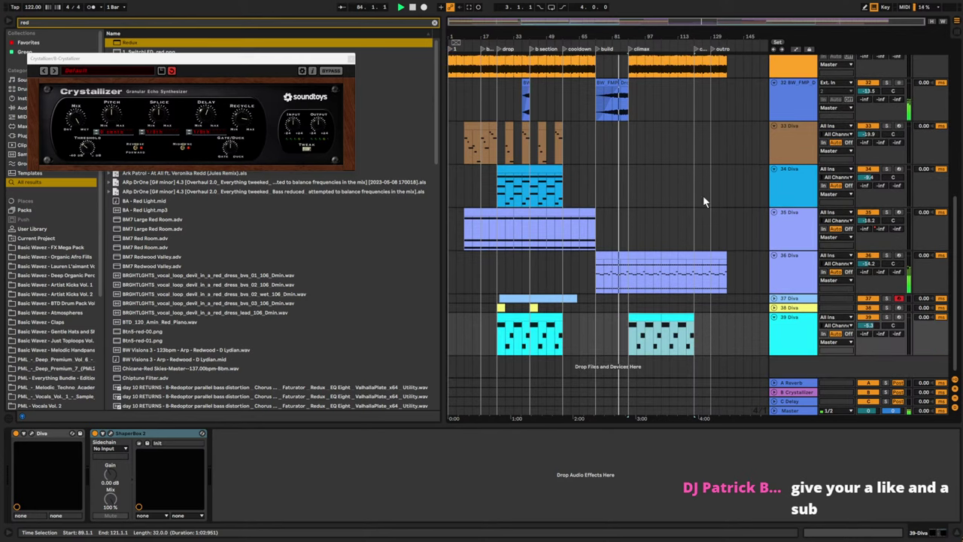
click(511, 172)
drag(509, 173, 644, 180)
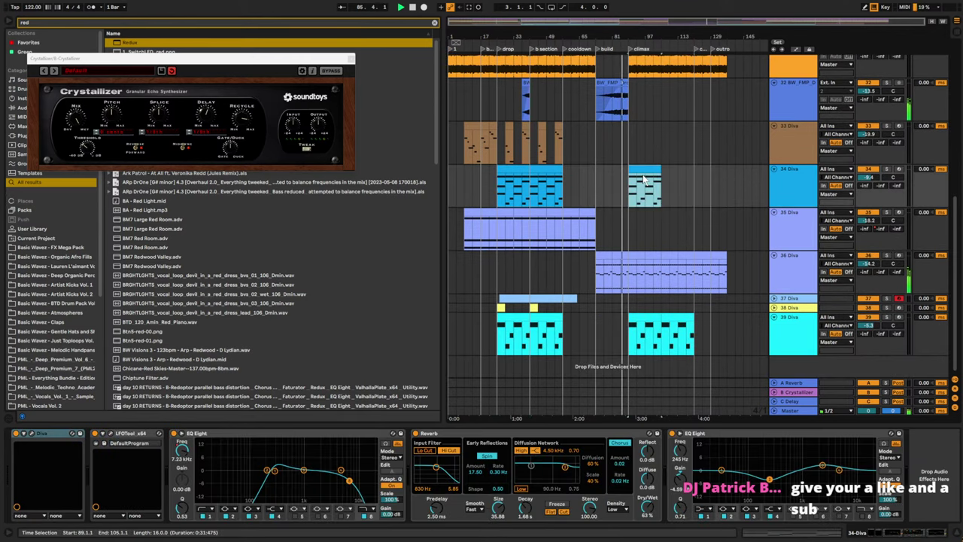
mouse_move(705, 21)
mouse_down()
mouse_move(706, 36)
mouse_move(706, 21)
mouse_up()
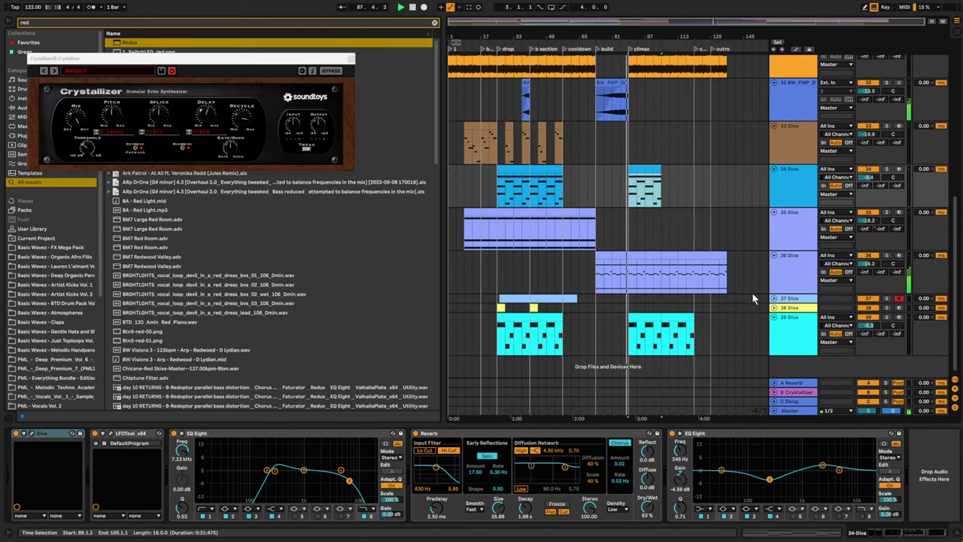
- Unfold Diva track 37 to show the notes in its clip
click(774, 298)
scroll(555, 291, down, 1)
click(537, 279)
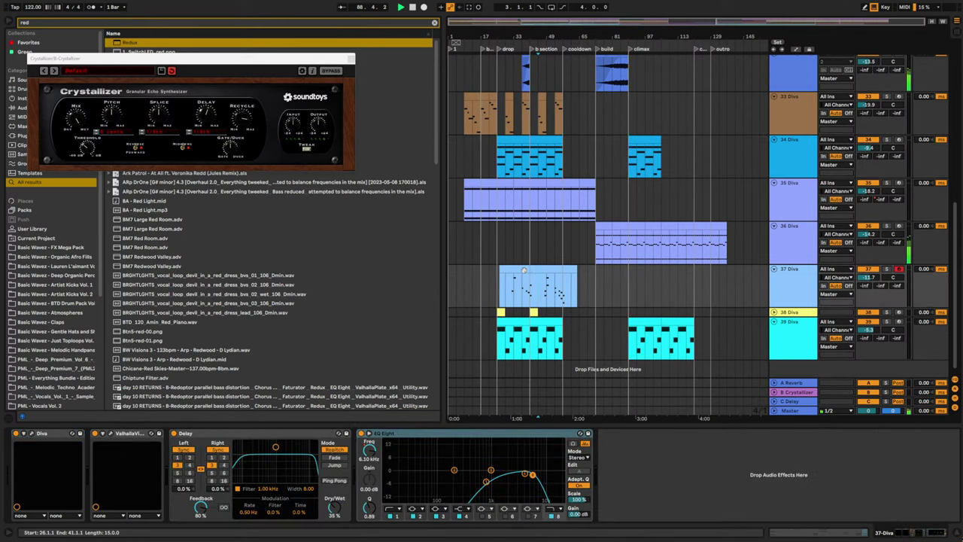
drag(576, 269, 662, 271)
key(ctrl+z)
key(ctrl+z)
key(ctrl+z)
key(ctrl+z)
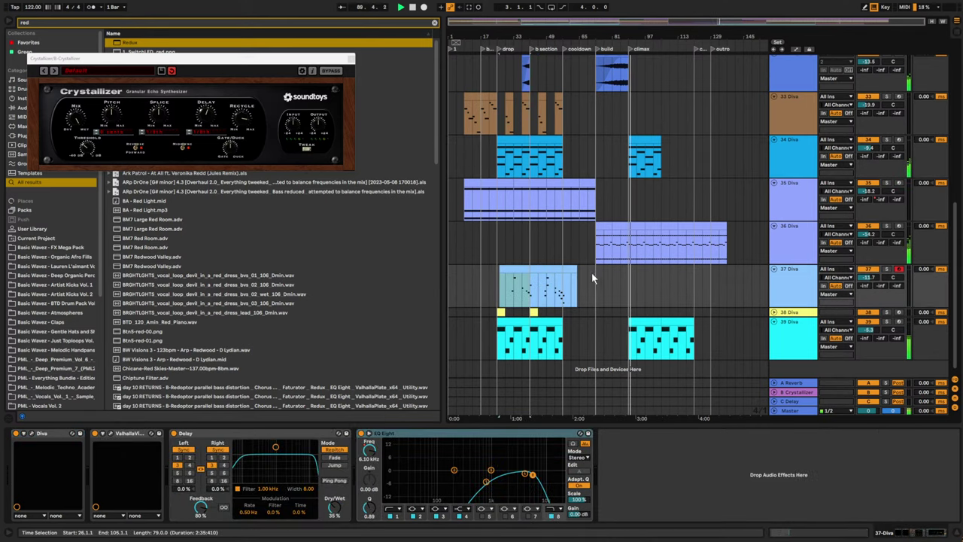
key(ctrl+z)
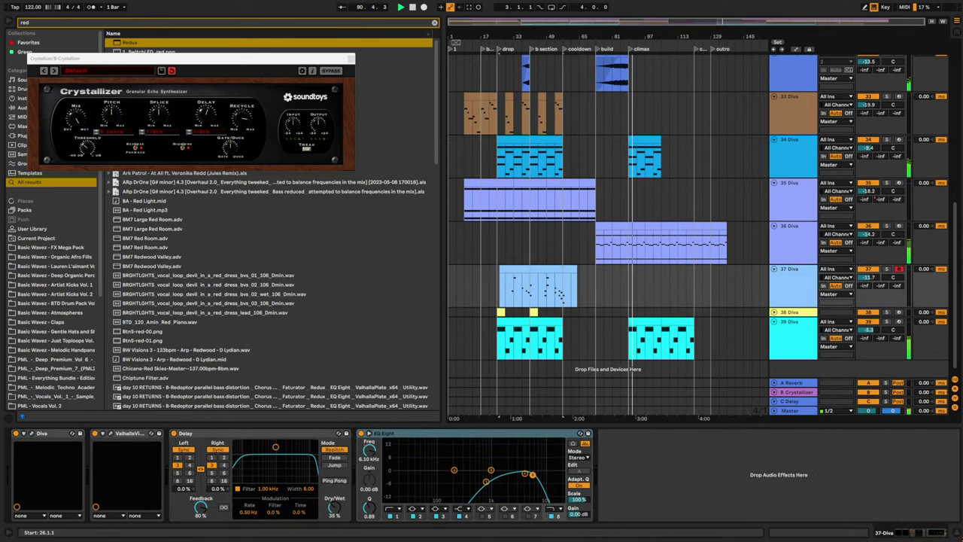
key(ctrl+z)
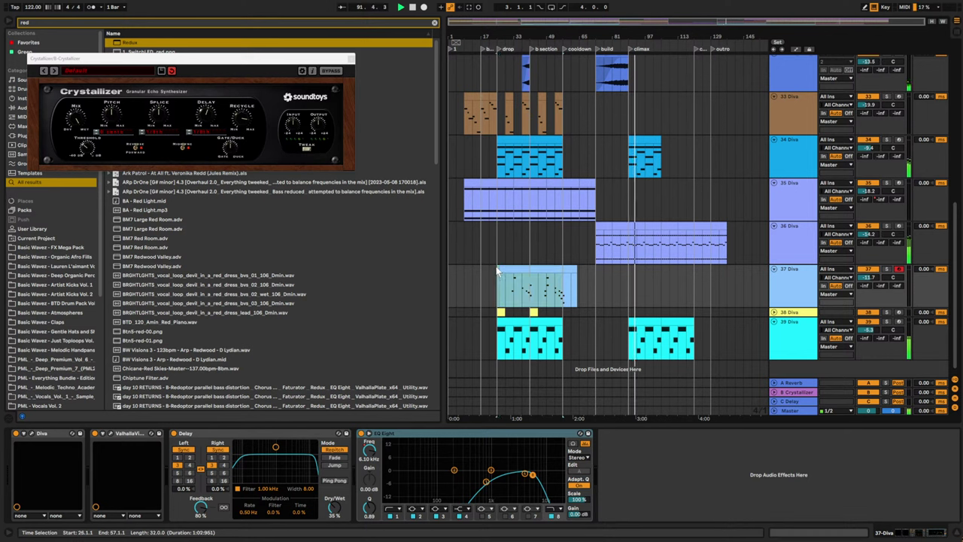
- Copy the first part of track 37's Diva material, up to bar 57, into the climax up to bar 121 and deactivate the copy
click(511, 267)
drag(510, 268, 642, 268)
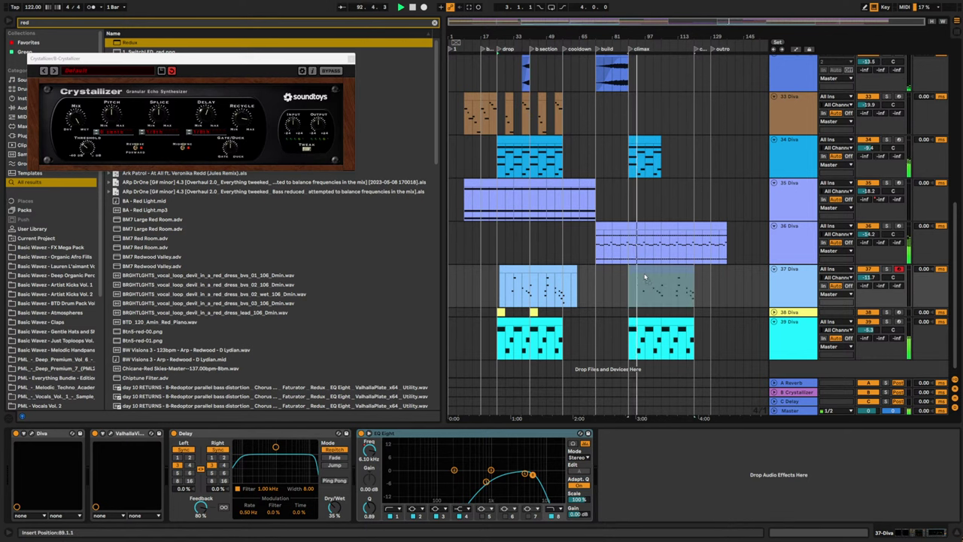
click(646, 141)
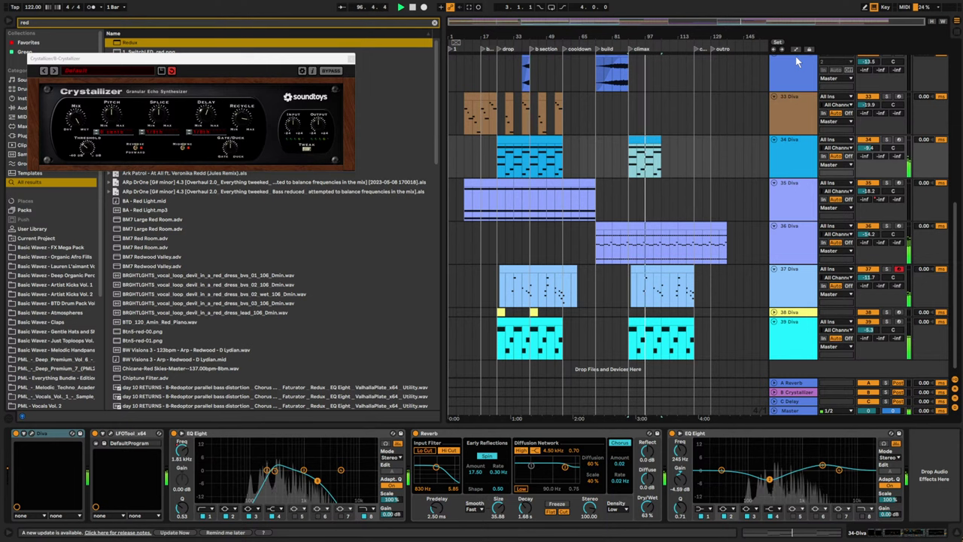
click(663, 277)
click(696, 273)
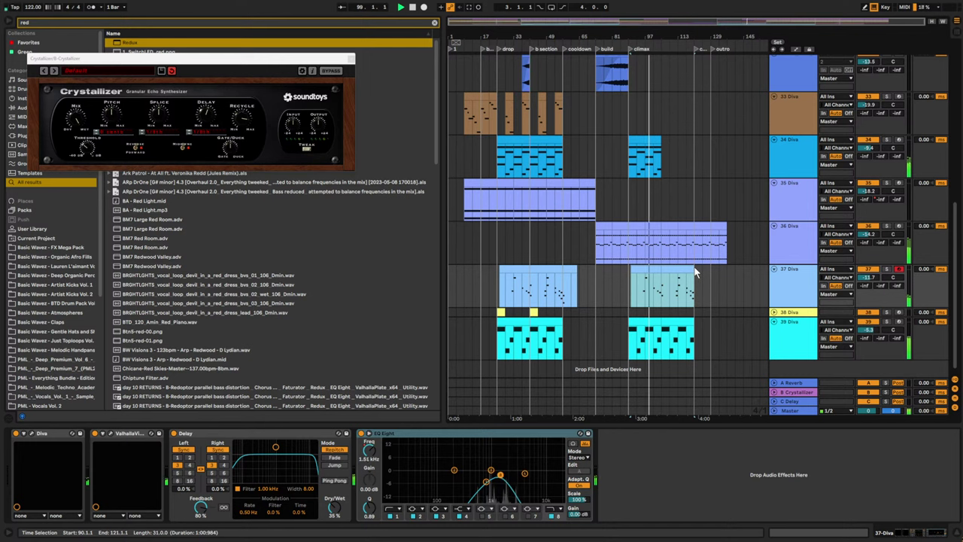
key(Delete)
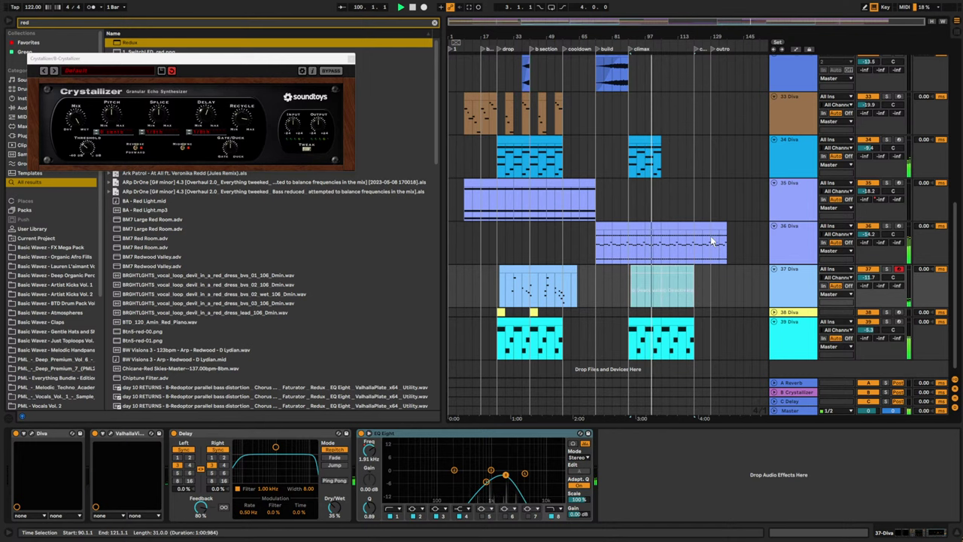
- Duplicate track 34's 16-bar clip at bar 89 so the copy fills bars 105 to 121
click(651, 143)
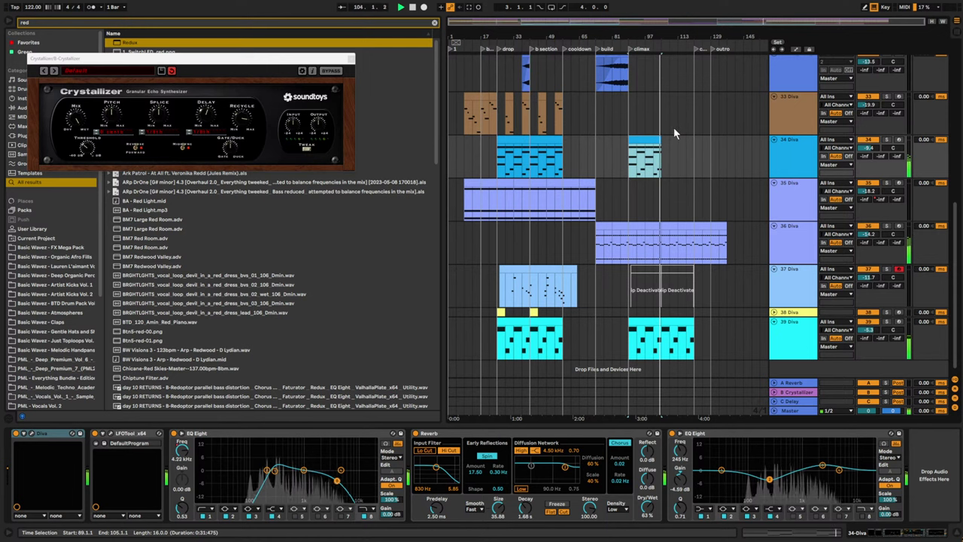
key(ctrl+d)
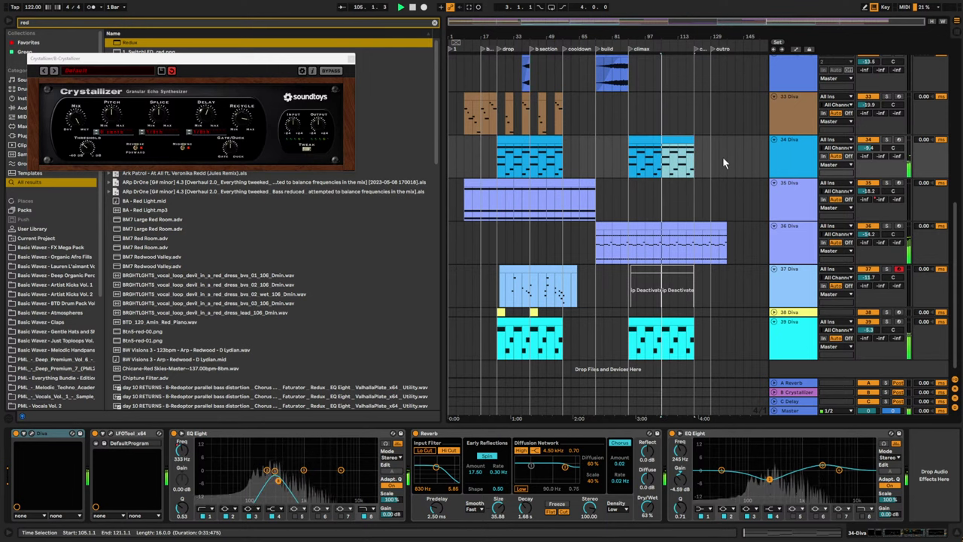
scroll(707, 160, up, 2)
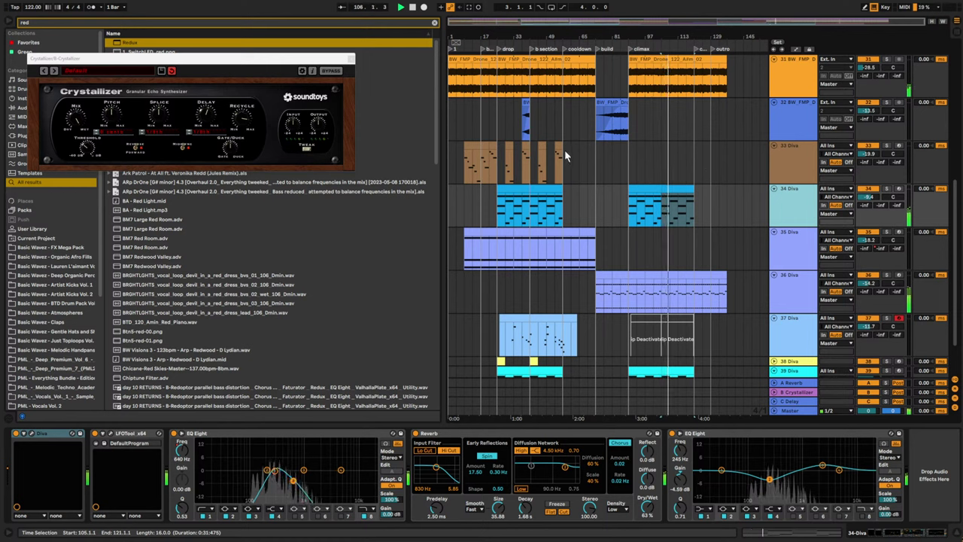
drag(565, 155, 537, 154)
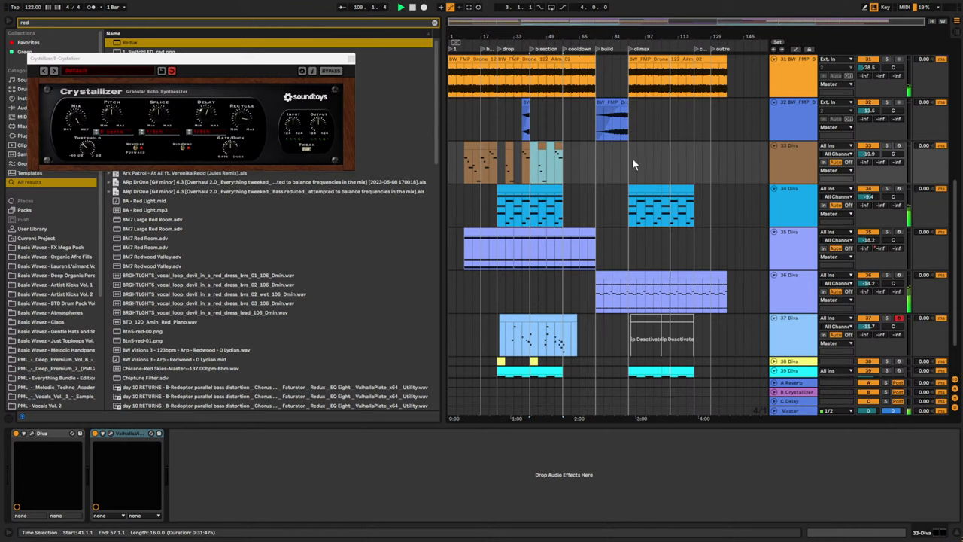
click(672, 167)
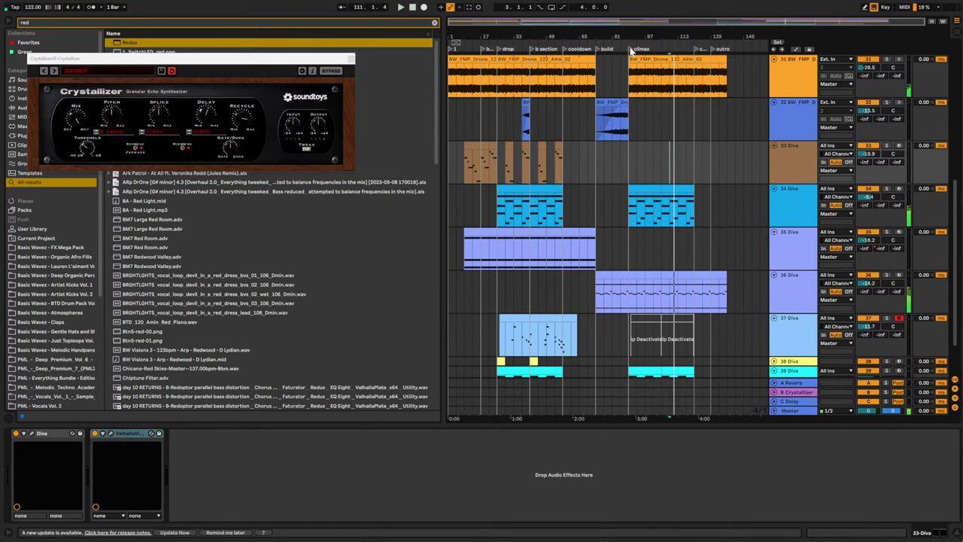
- Insert a 4/4 time signature change at the start of the climax at bar 89
right_click(633, 51)
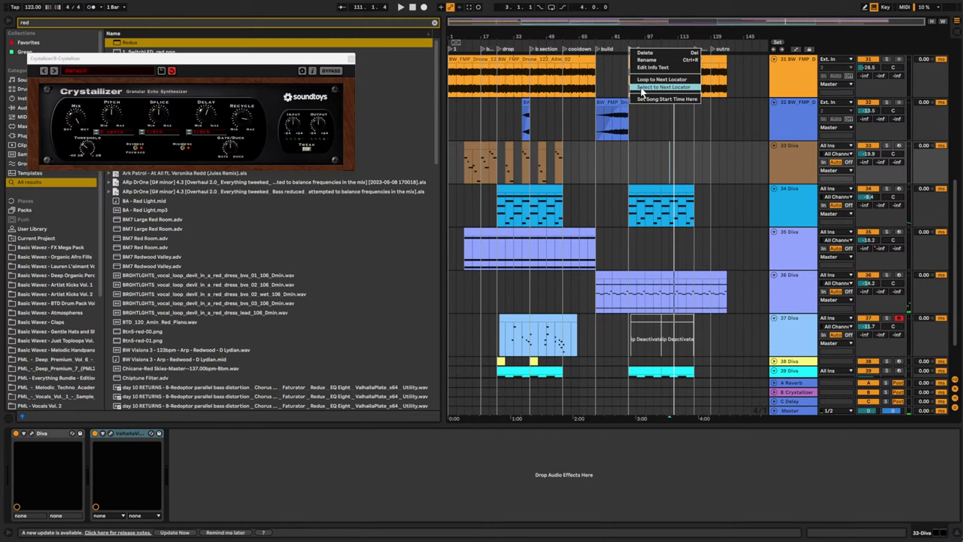
click(619, 71)
right_click(618, 47)
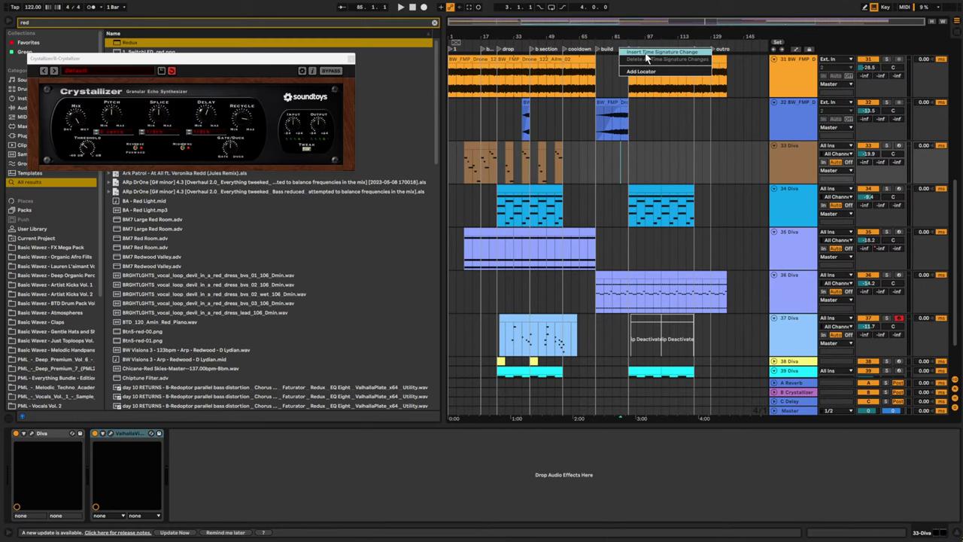
click(645, 53)
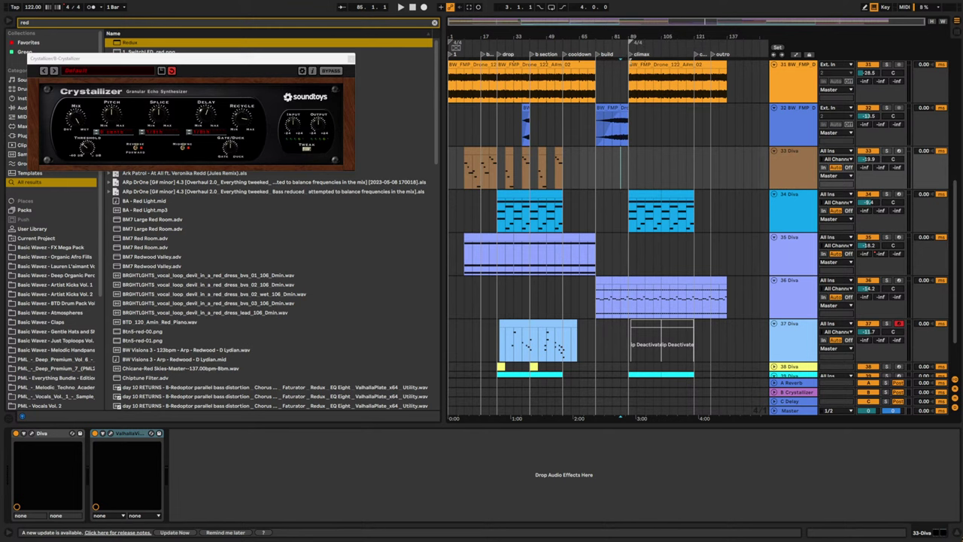
- Play from bar 85 and review the transition from the build into the climax, including track 32's Delay
click(621, 79)
key(space)
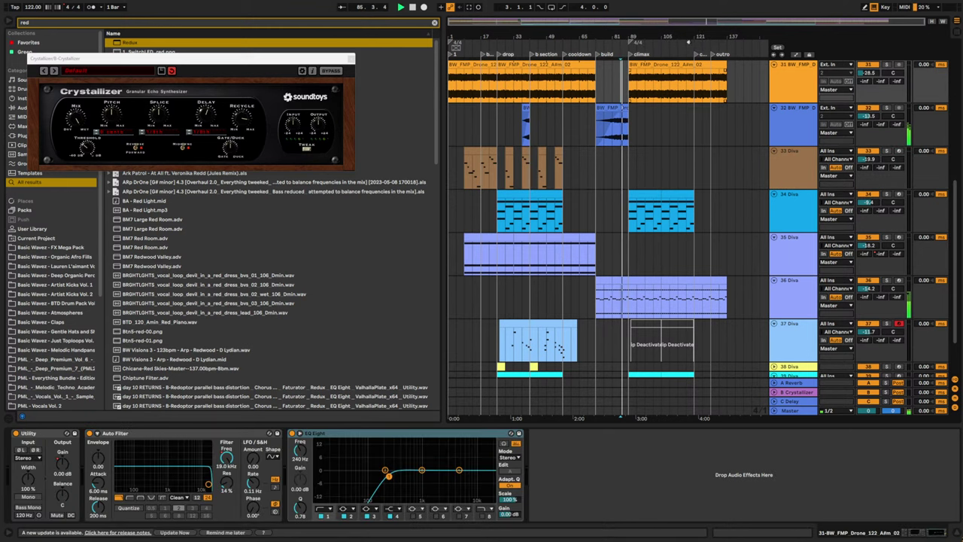
drag(675, 20, 709, 77)
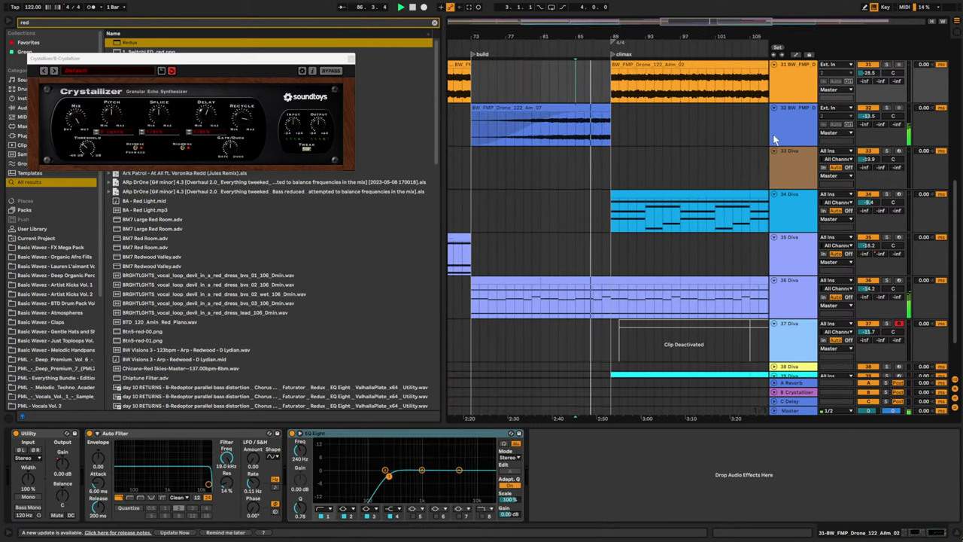
click(791, 130)
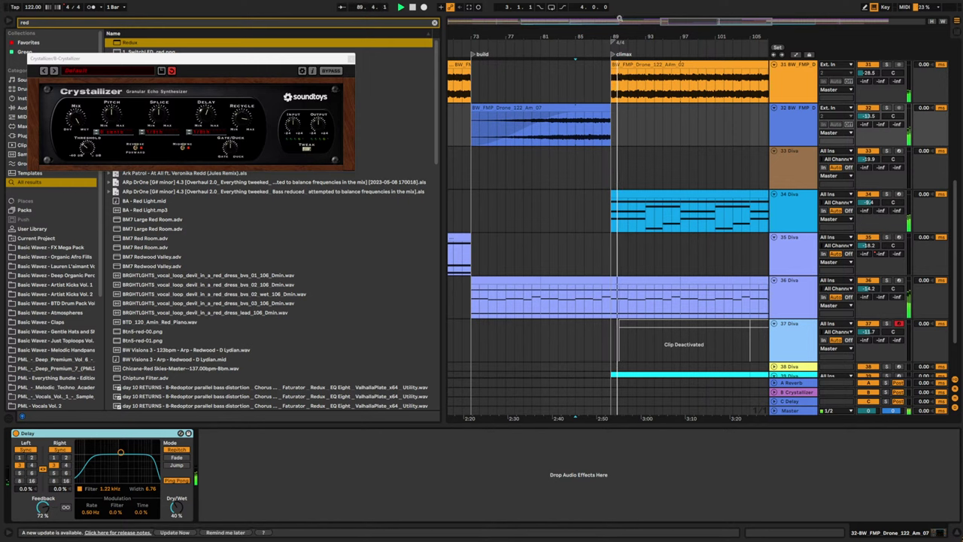
drag(662, 22, 679, 18)
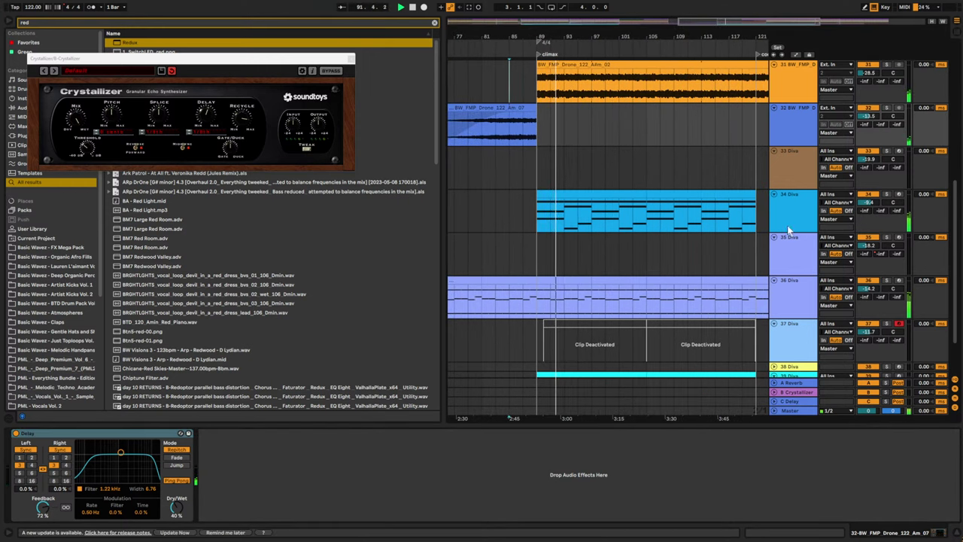
scroll(803, 314, down, 3)
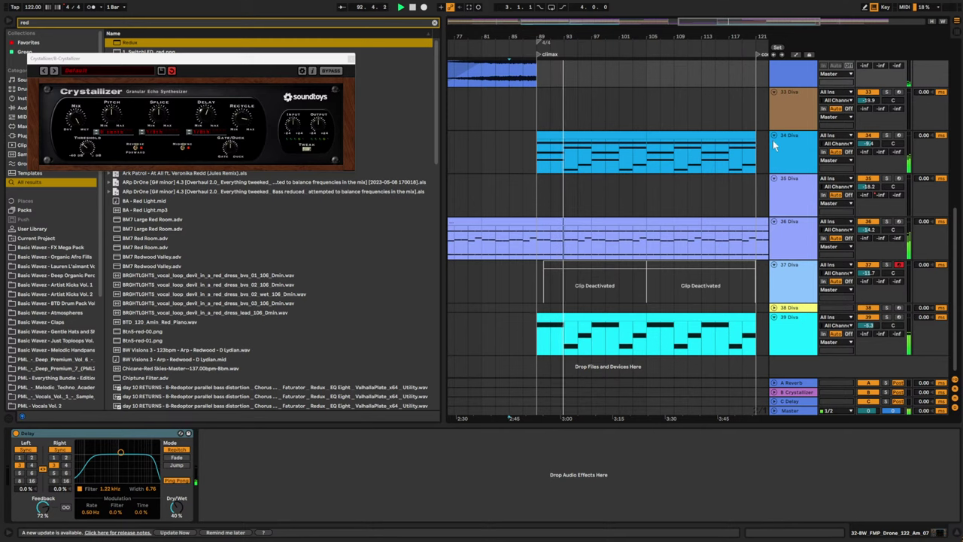
- Try the arpeggiator clock's Multiply and Swing controls in track 36's Diva during playback, leaving Swing at 0.00, and close the plug-in
click(797, 229)
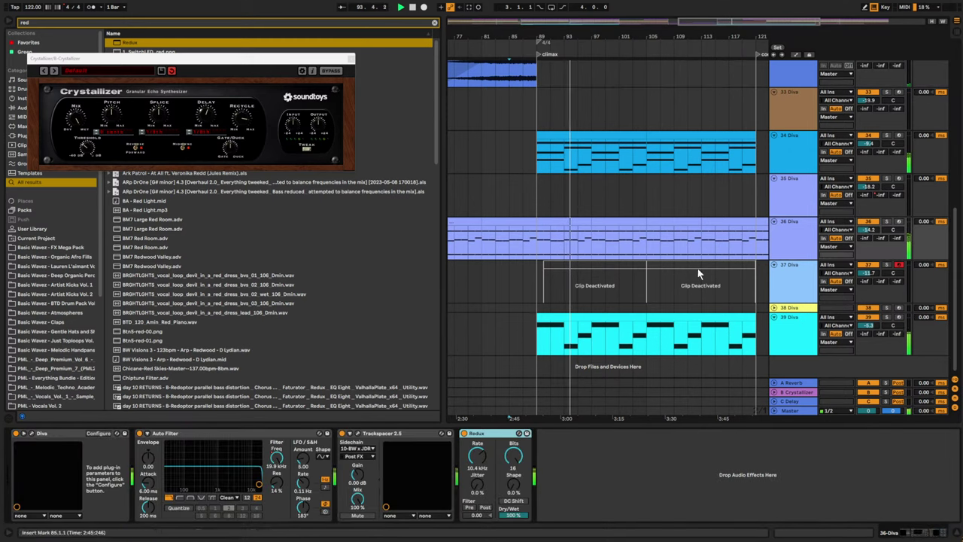
click(31, 433)
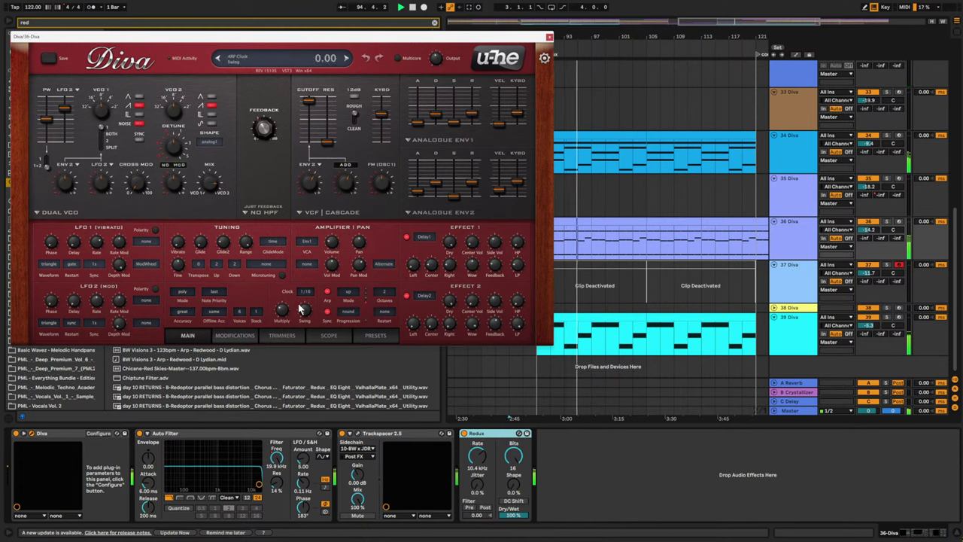
mouse_move(284, 313)
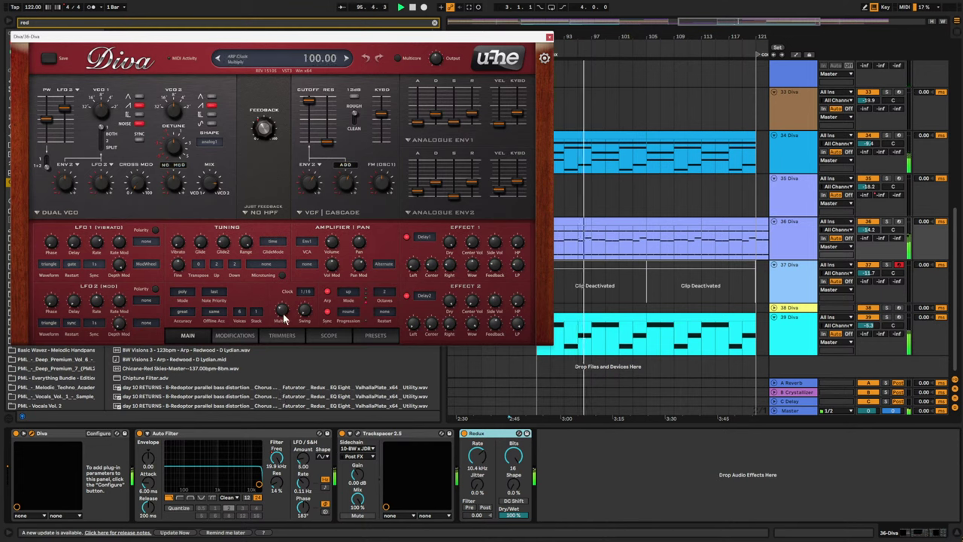
drag(285, 317, 307, 318)
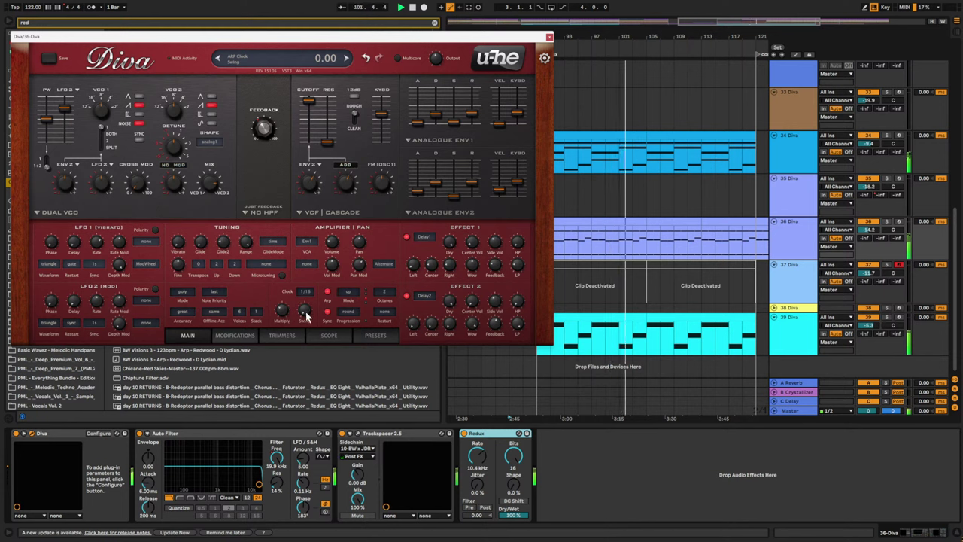
key(space)
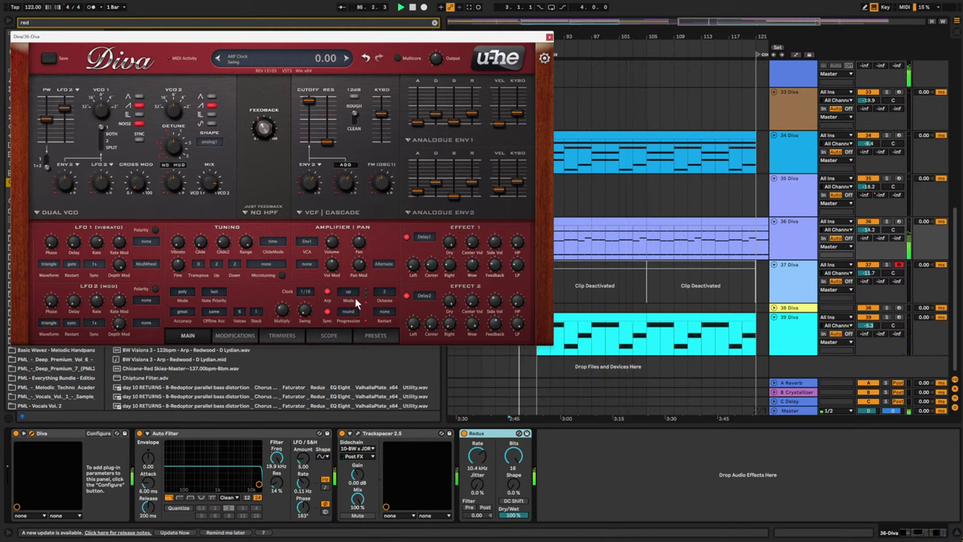
click(549, 38)
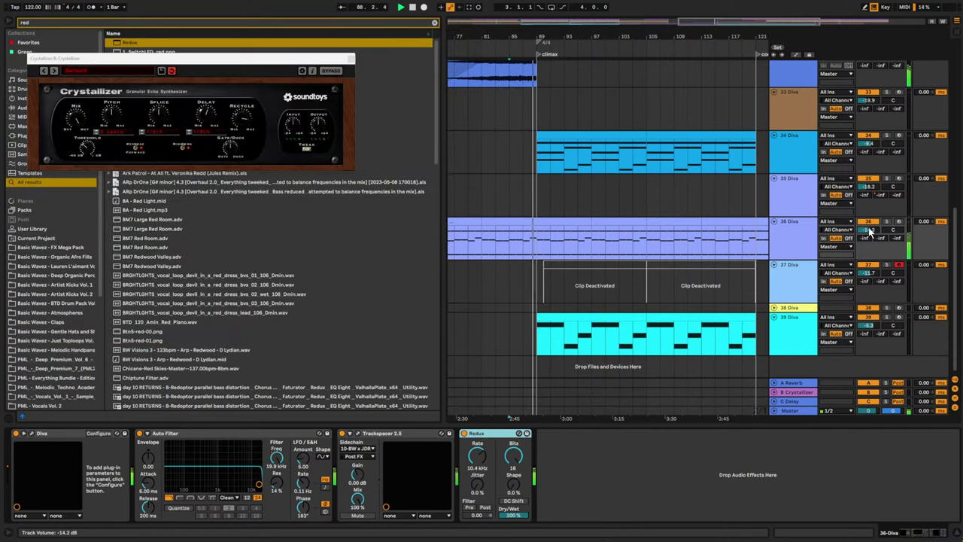
- Set the volume of Diva track 36 to -13.3 dB while listening to the climax
mouse_move(869, 230)
mouse_down()
mouse_move(868, 217)
mouse_move(869, 232)
mouse_up()
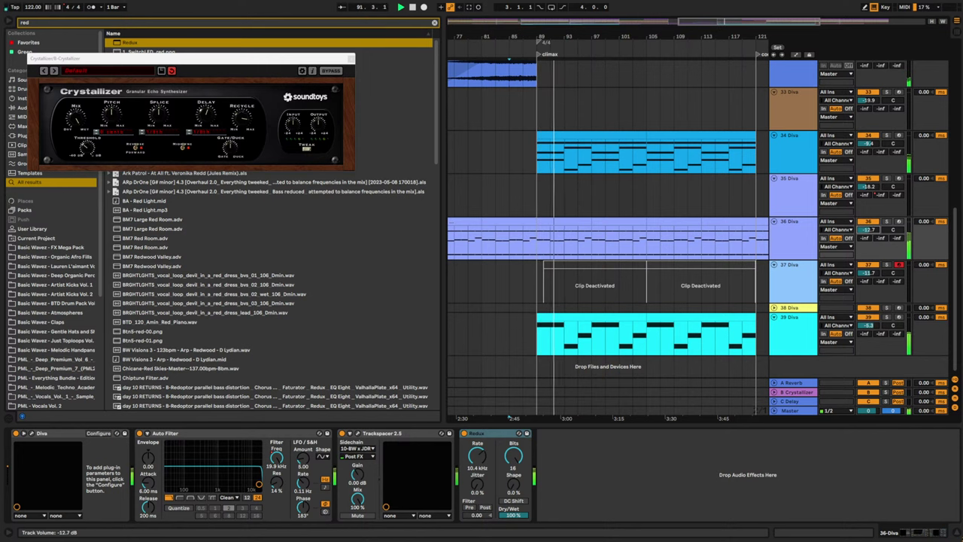
scroll(754, 208, up, 10)
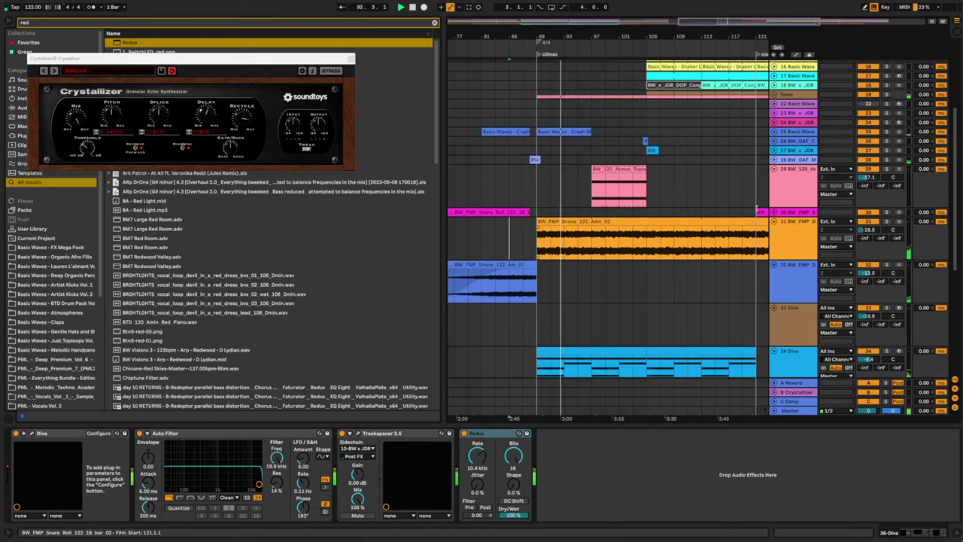
scroll(756, 210, up, 3)
scroll(760, 215, down, 5)
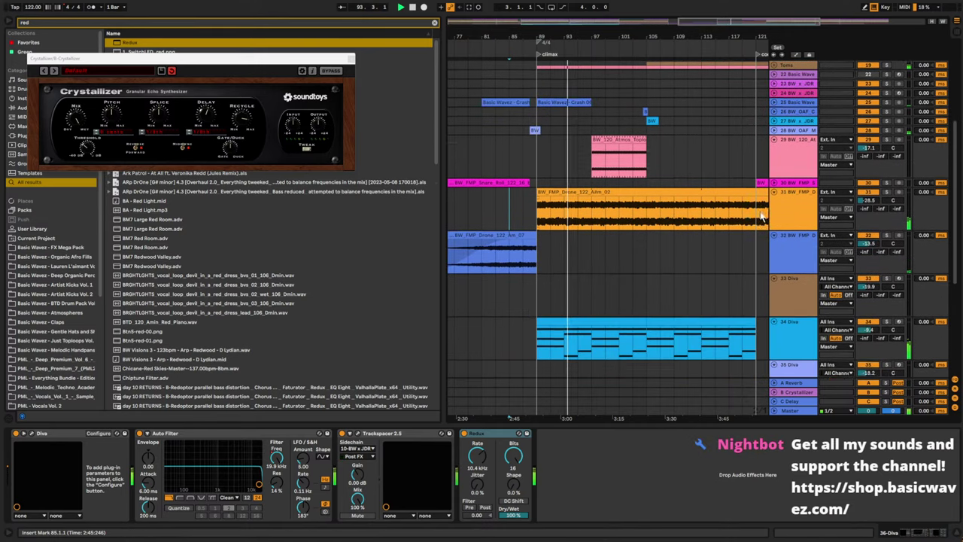
scroll(761, 216, down, 5)
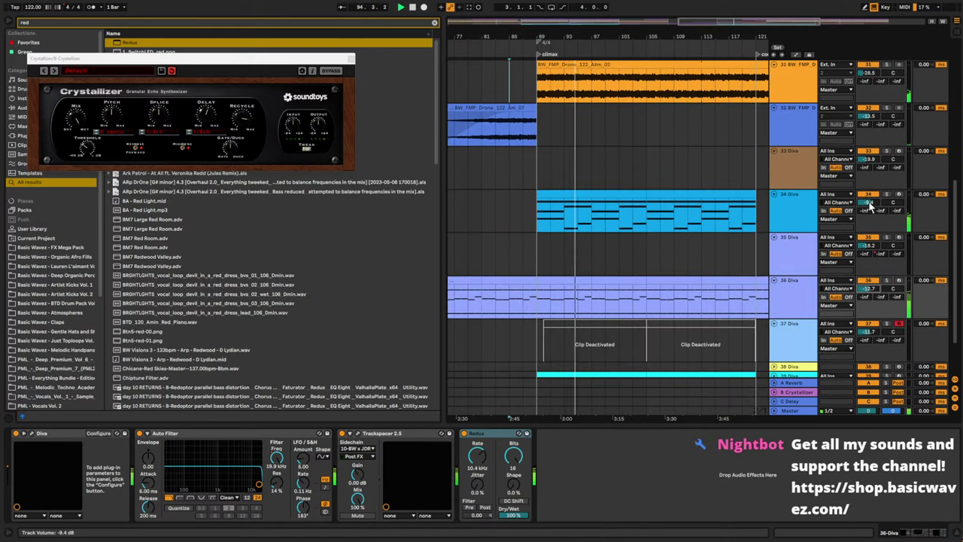
scroll(869, 213, down, 1)
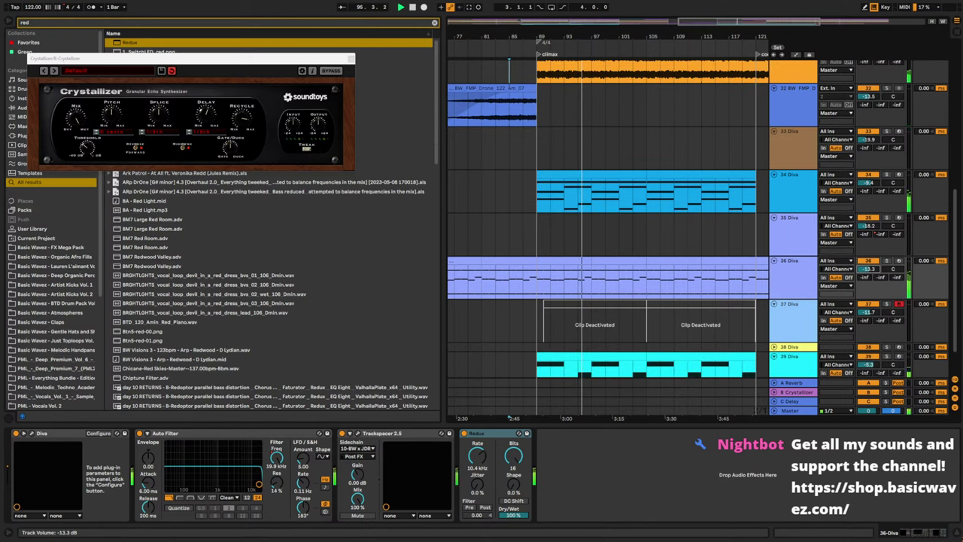
- Duplicate track 32's build drone clip into bars 89 to 105 and lower the copy's clip gain to -6.33 dB
scroll(634, 236, up, 5)
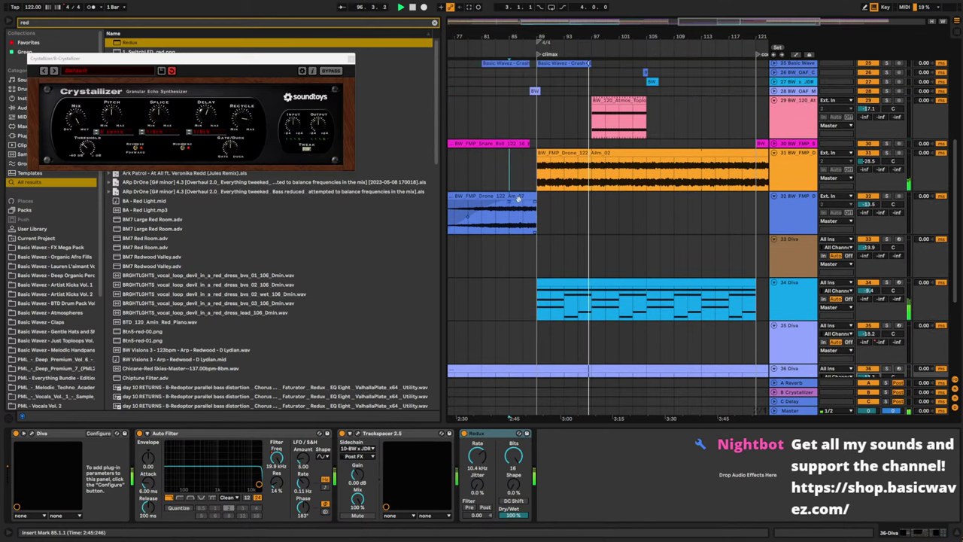
click(512, 197)
key(ctrl+d)
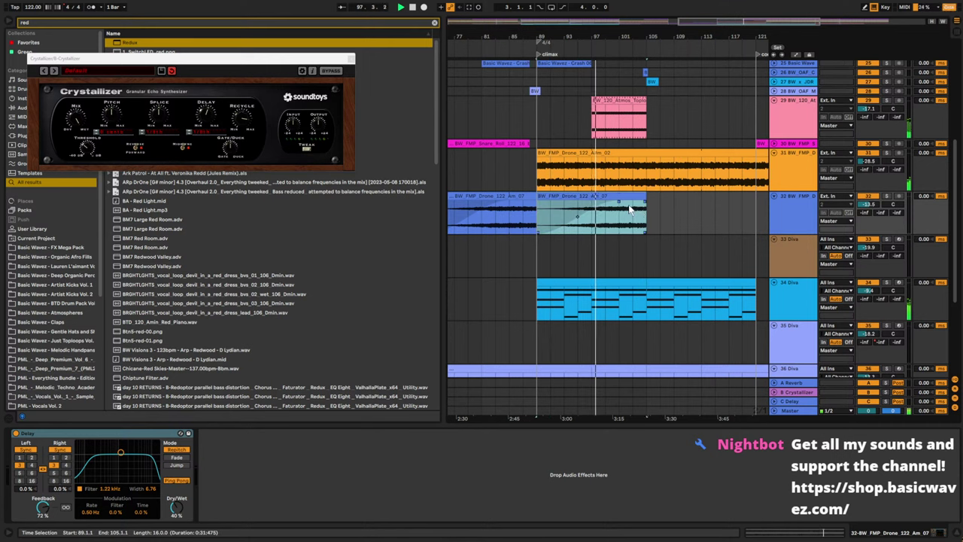
drag(620, 209, 628, 209)
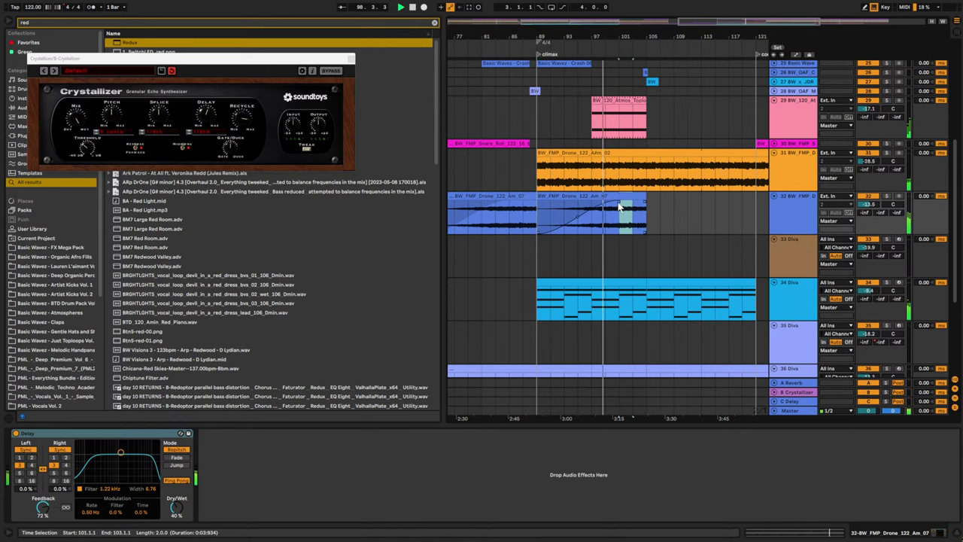
double_click(629, 209)
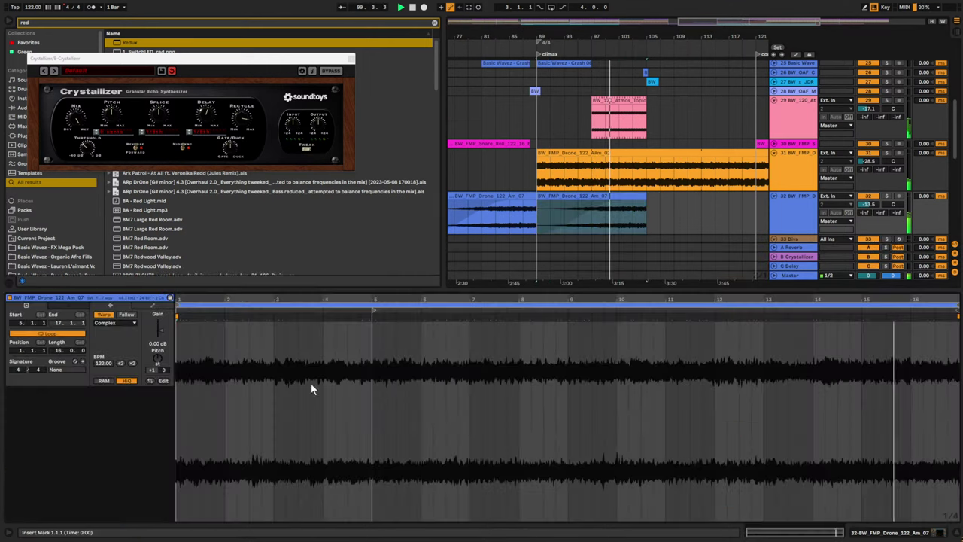
drag(161, 330, 158, 335)
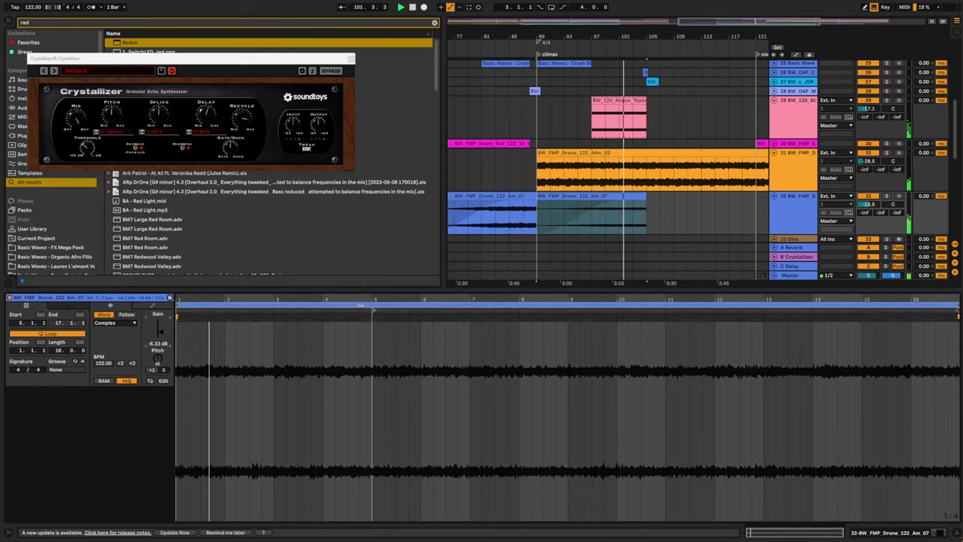
- Extend track 32's copied drone clip and track 29's Atmos Toploop clip to the end of the climax at bar 121
click(636, 205)
drag(636, 205, 745, 204)
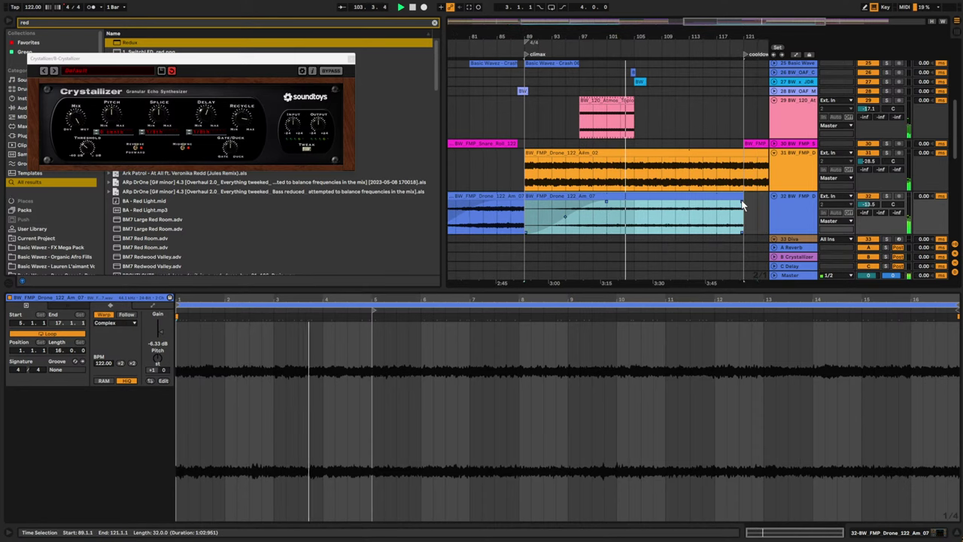
drag(634, 101, 743, 101)
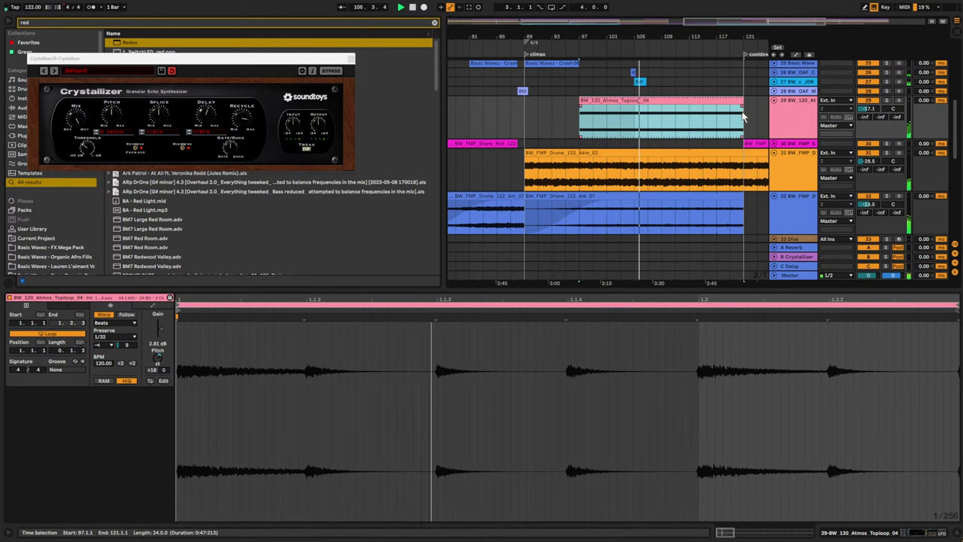
- Fold all tracks, unfold crash track 25, and review the layers across the whole arrangement
scroll(720, 165, up, 5)
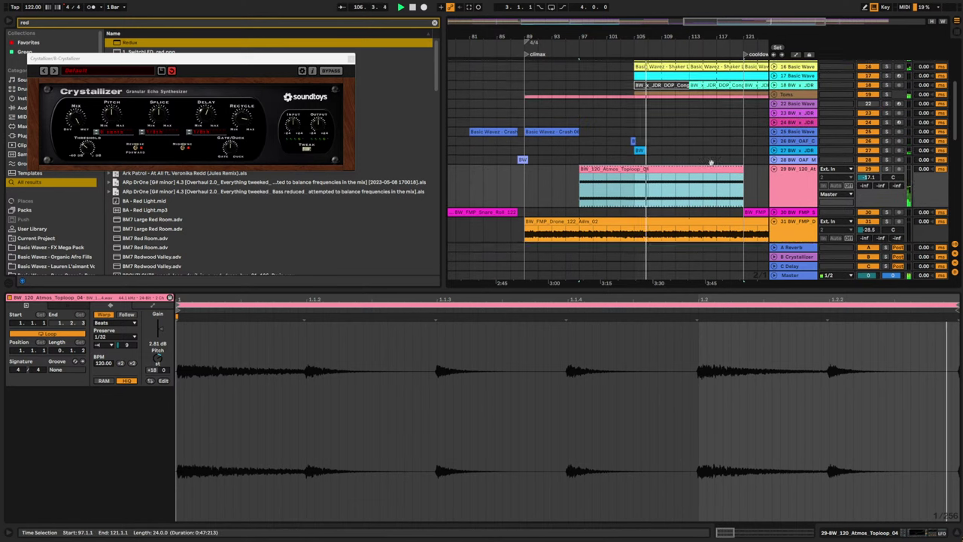
alt+click(773, 150)
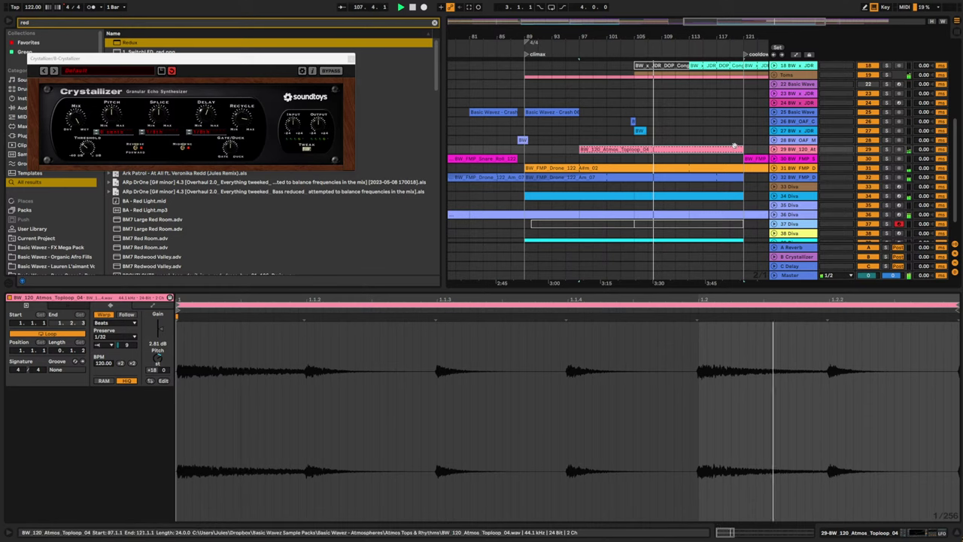
scroll(722, 137, down, 2)
drag(666, 36, 671, 13)
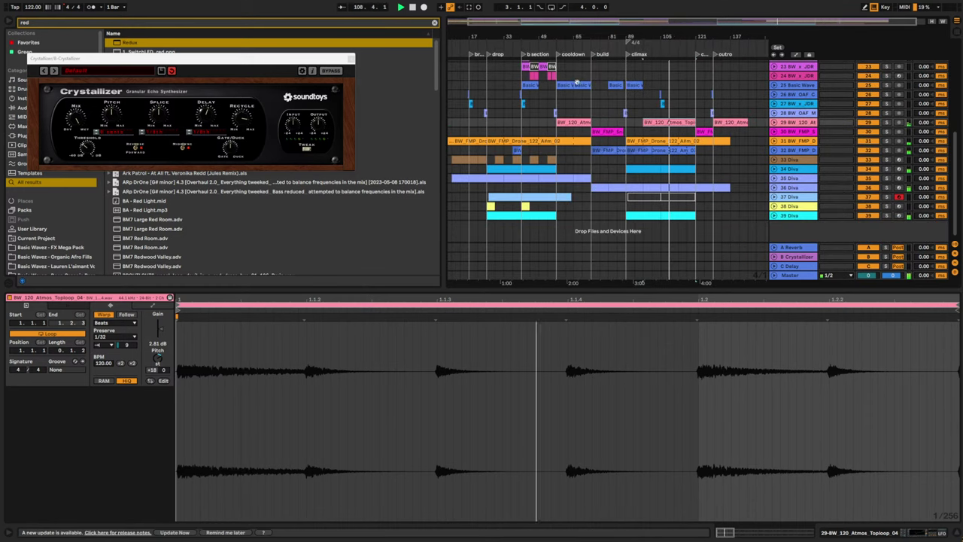
scroll(697, 189, up, 2)
click(774, 125)
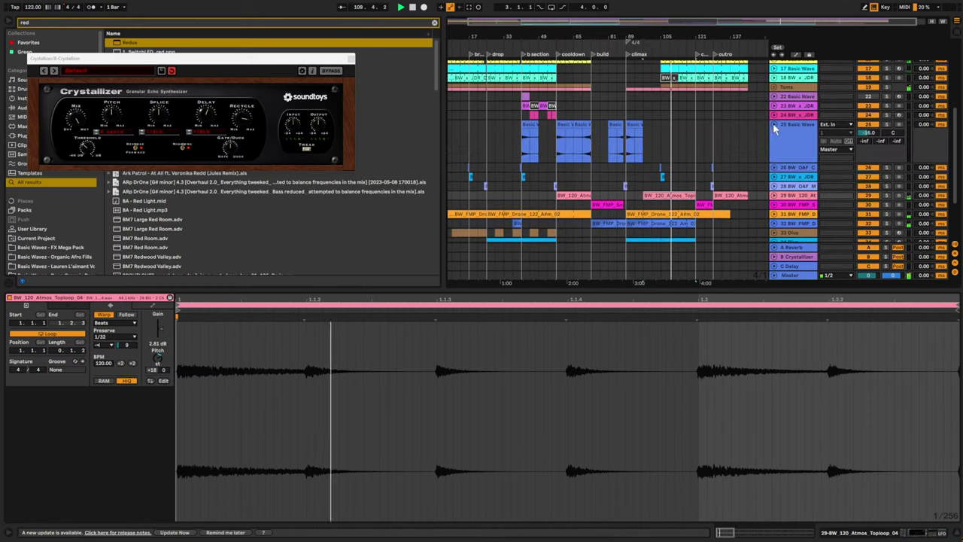
scroll(700, 137, down, 2)
scroll(719, 158, down, 2)
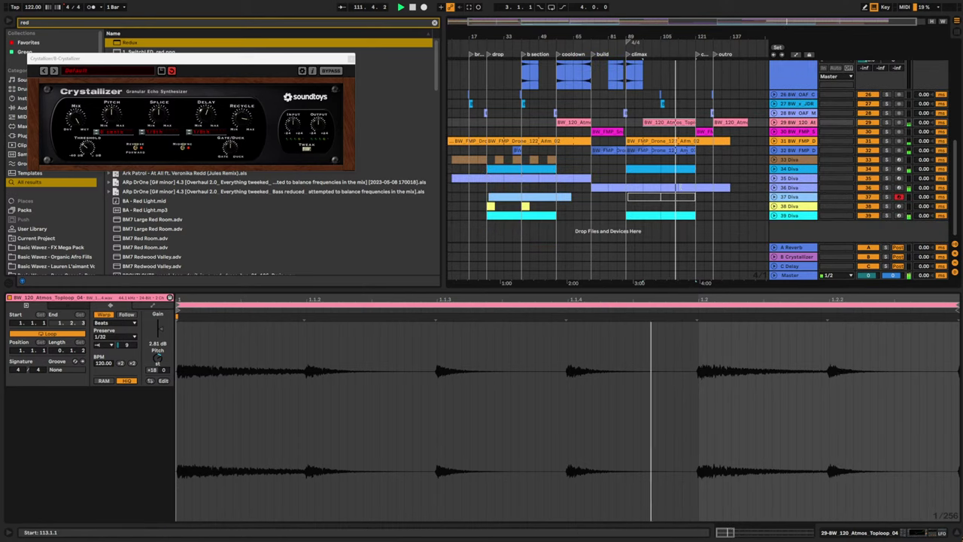
shift+click(667, 174)
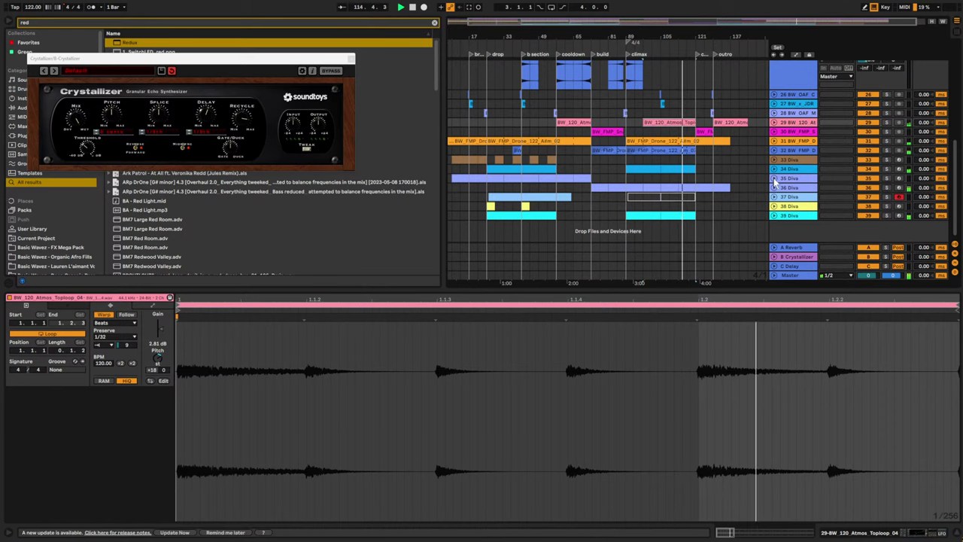
- Insert a new MIDI track below drone track 32 and play the climax from bar 101
click(789, 152)
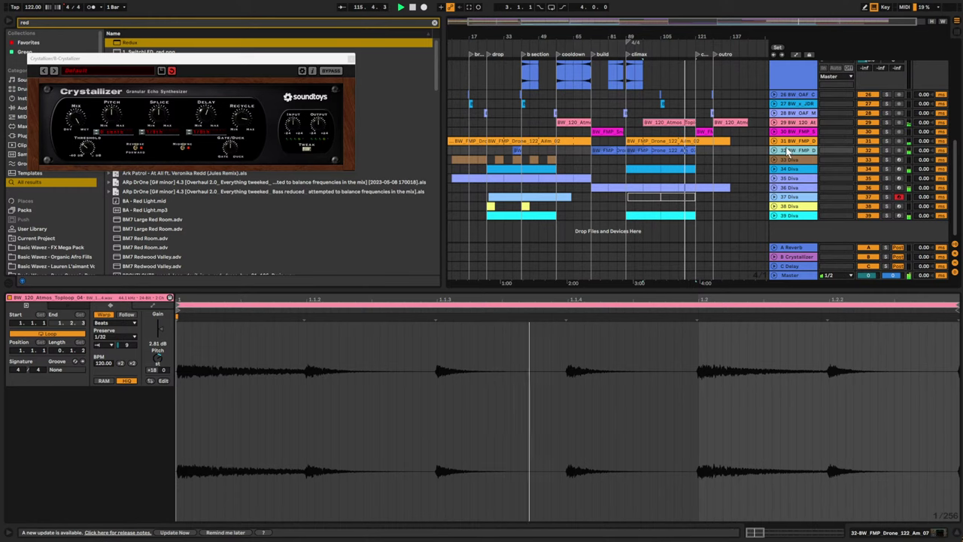
key(super+shift+t)
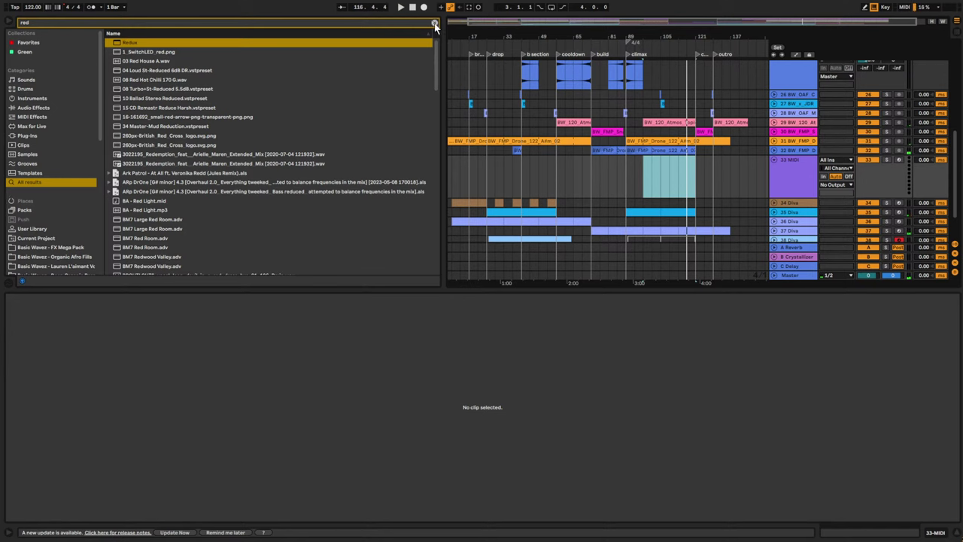
click(650, 183)
key(space)
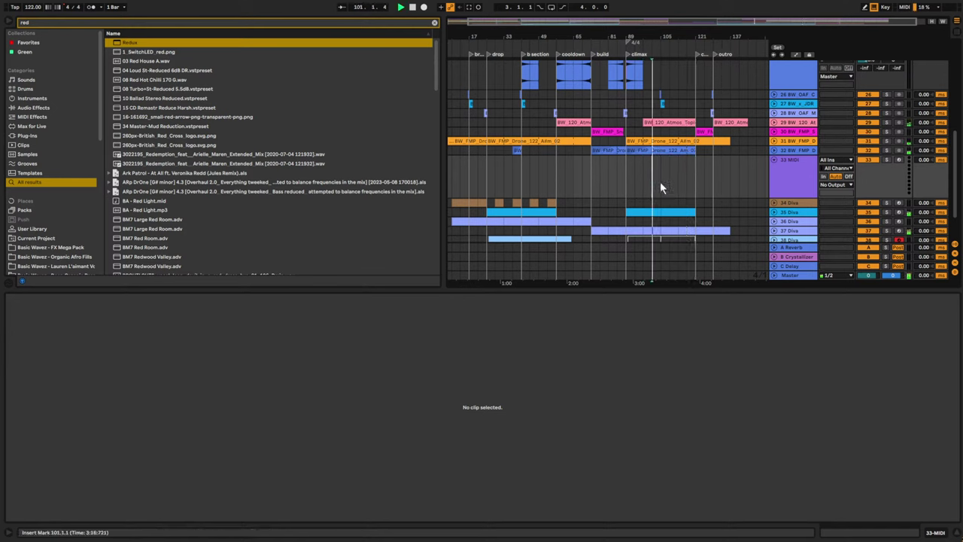
- Insert an empty 16-bar MIDI clip on track 33 from bar 105 to 121 and set its note editor to the Narrow adaptive grid
drag(664, 168, 693, 174)
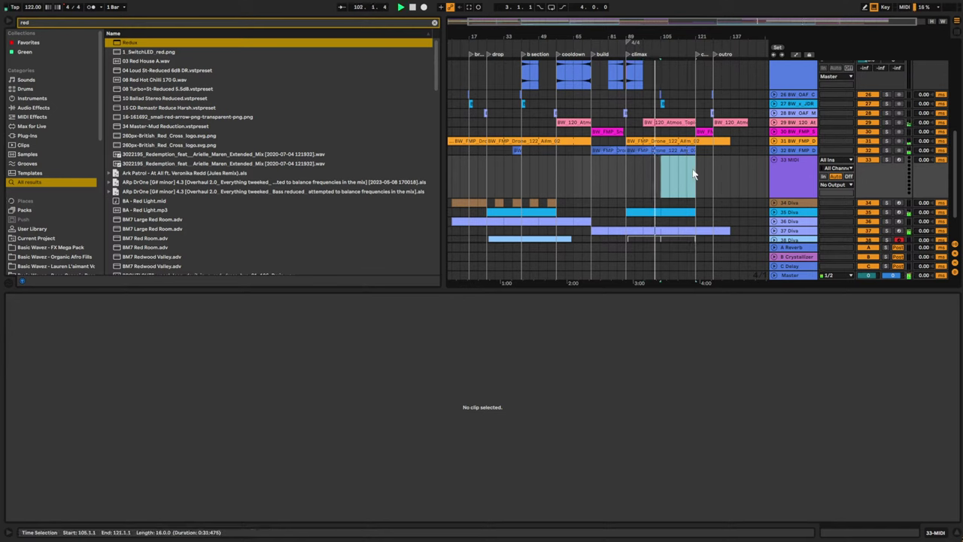
key(ctrl+shift+m)
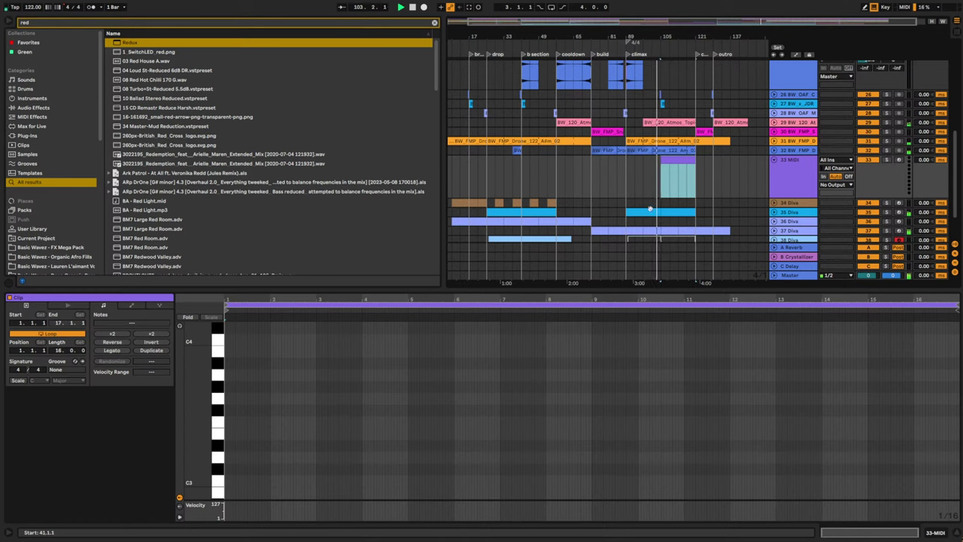
right_click(793, 180)
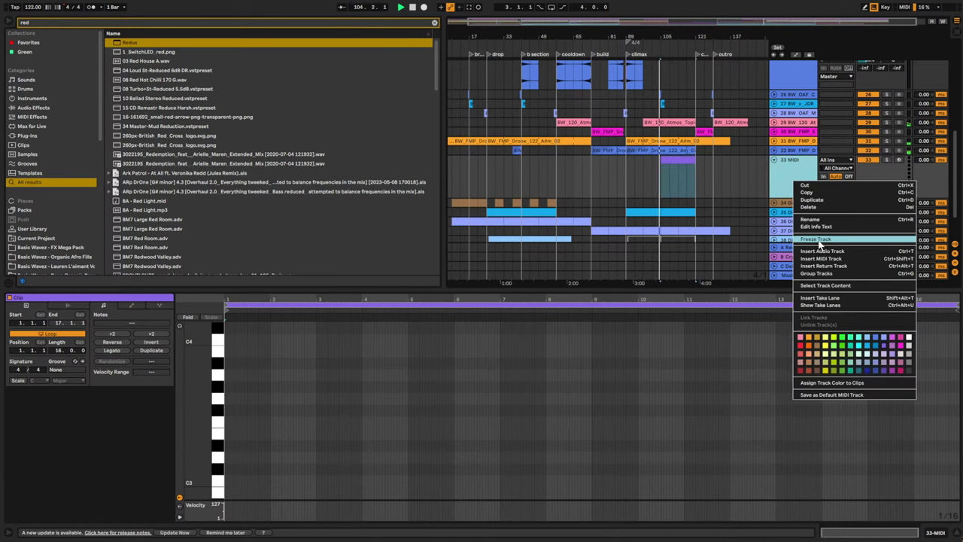
click(743, 194)
right_click(408, 363)
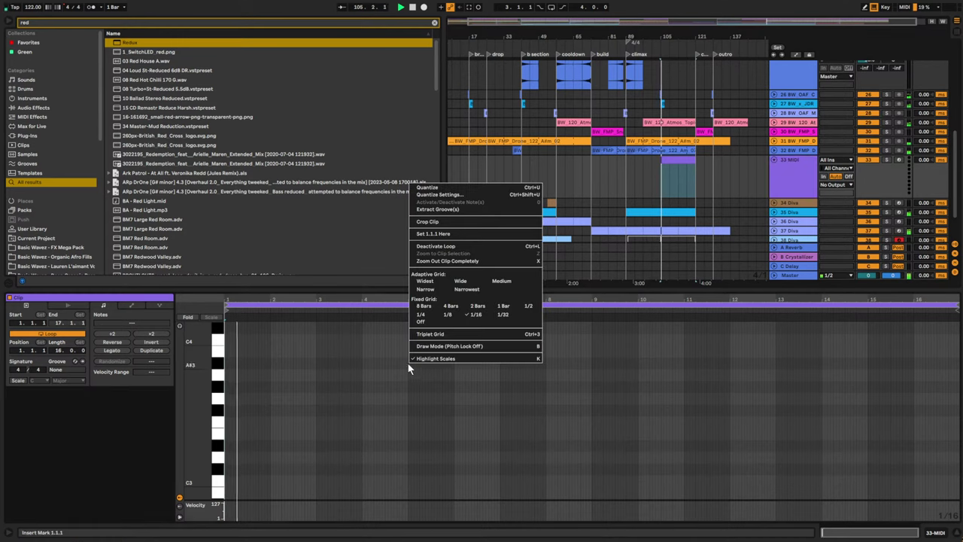
click(432, 290)
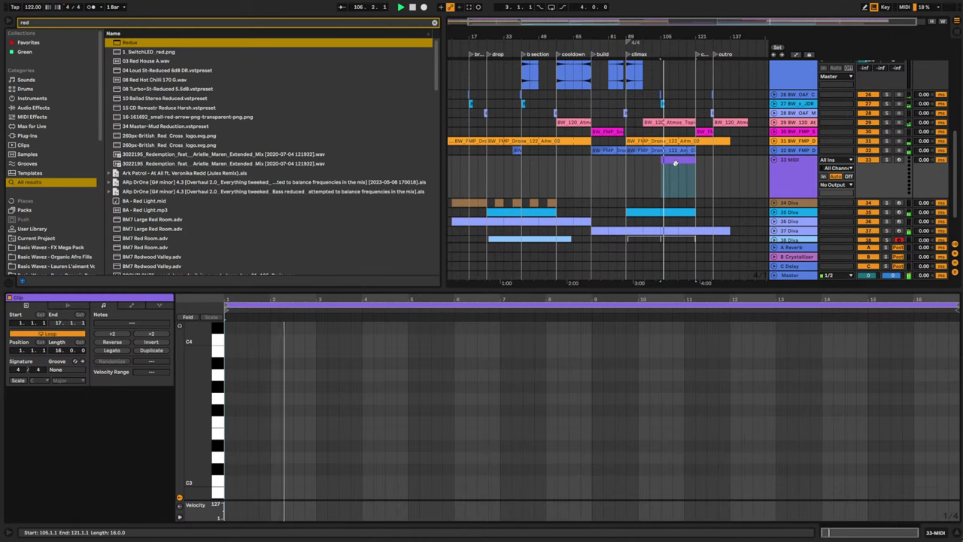
click(785, 179)
click(686, 234)
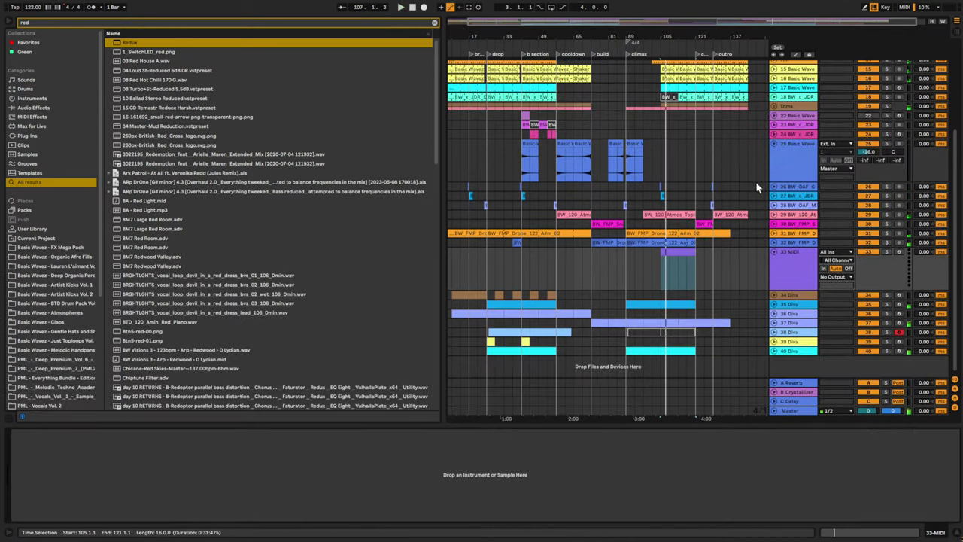
- Unfold Diva track 34, copy its melody clips into bars 105 to 121, and play from bar 101
scroll(607, 219, up, 2)
click(774, 315)
scroll(750, 311, down, 5)
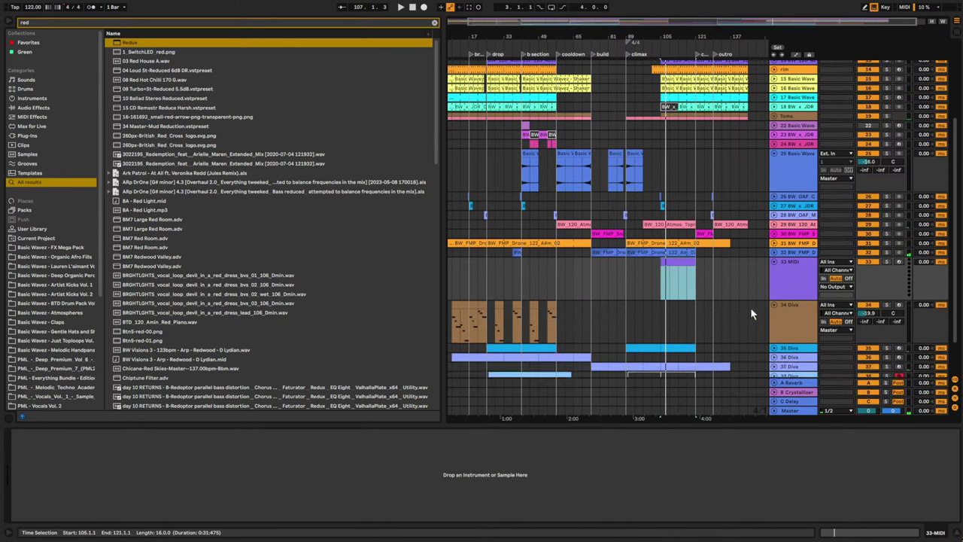
drag(455, 263, 653, 262)
key(space)
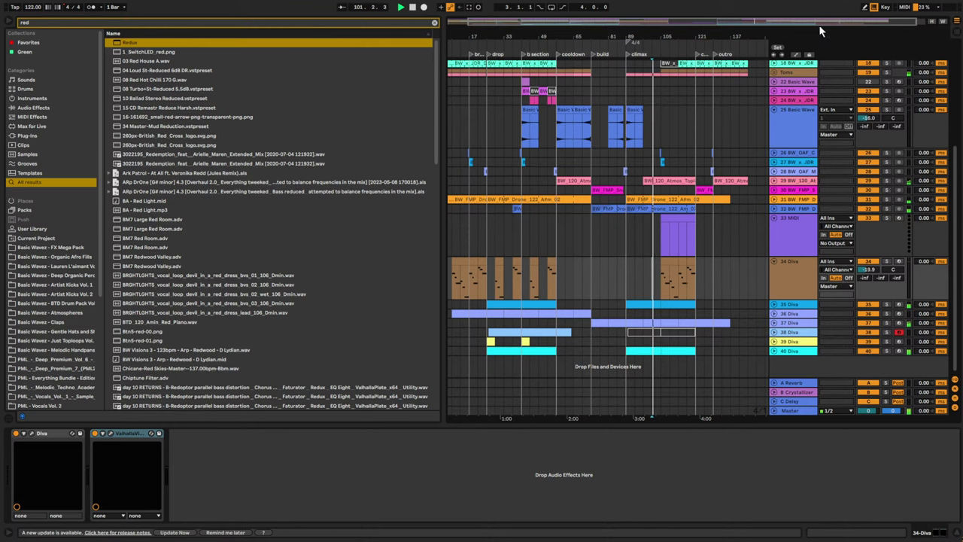
- Examine the climax layers and track 34's melody notes, and compare the Diva with and without its Valhalla reverb
drag(713, 35, 696, 155)
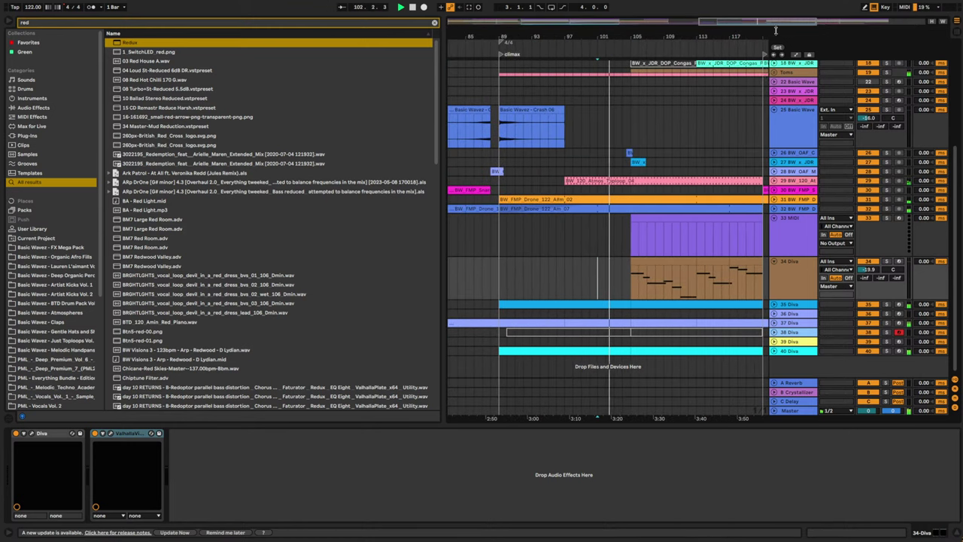
scroll(696, 155, up, 5)
scroll(695, 155, down, 4)
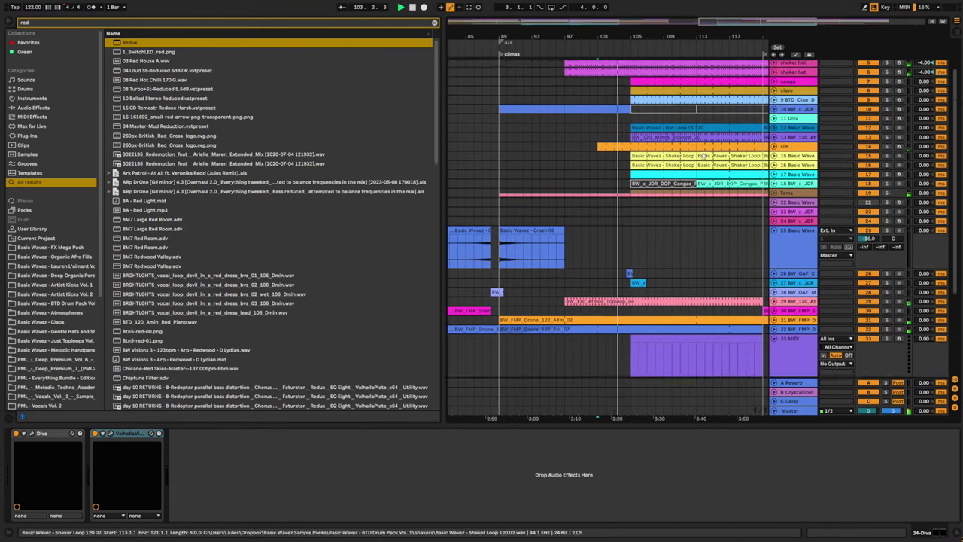
scroll(704, 175, down, 2)
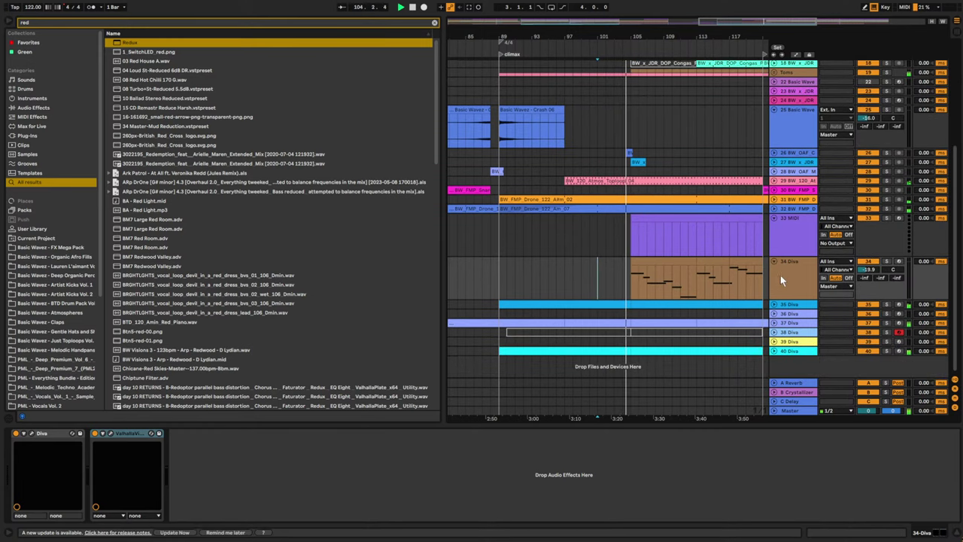
click(661, 262)
double_click(661, 262)
scroll(417, 392, up, 3)
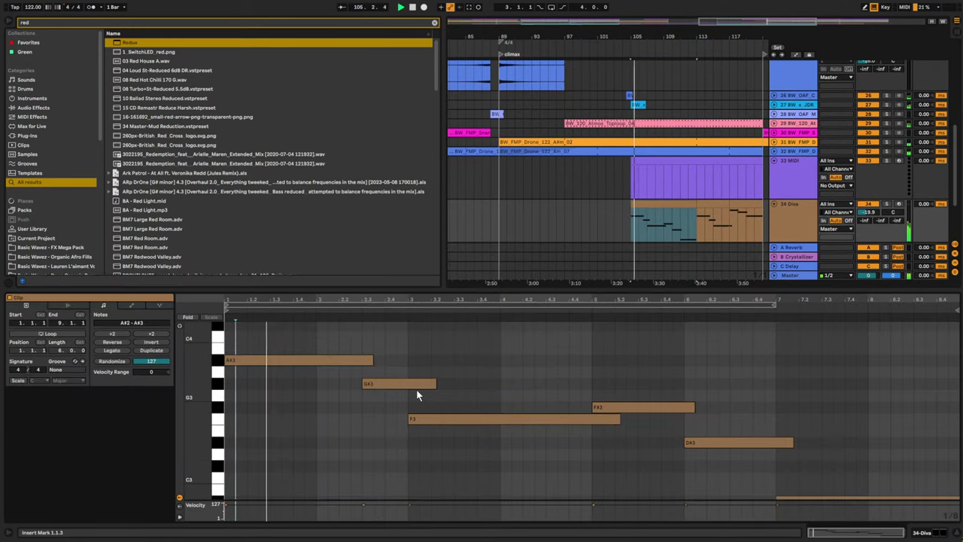
click(796, 218)
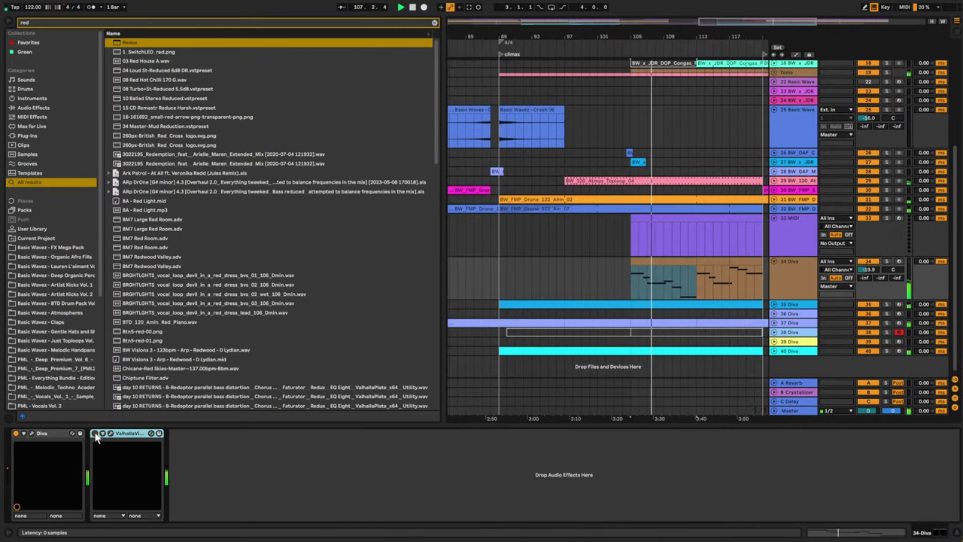
click(95, 434)
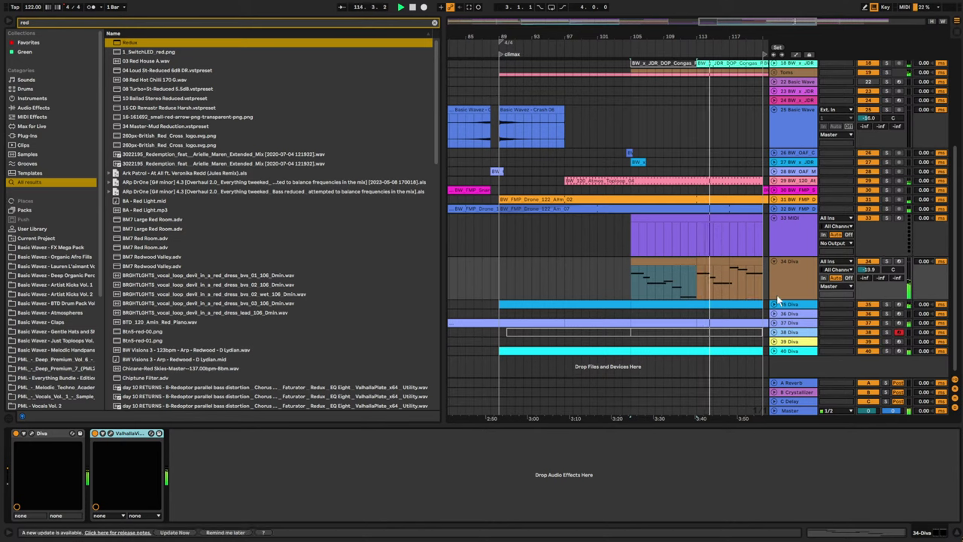
- Add a Utility after the reverb on Diva track 34 and automate its gain to rise to 5.22 dB by bar 101
click(790, 280)
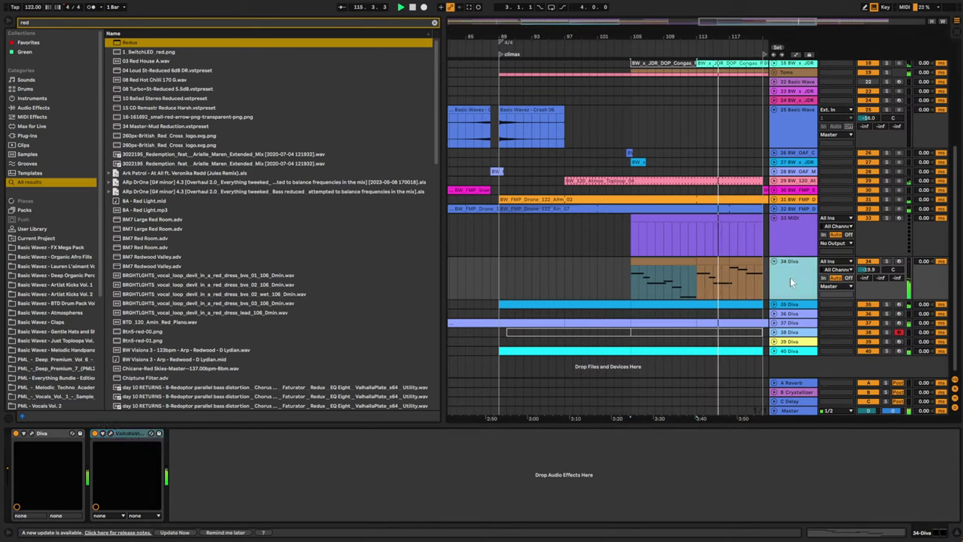
click(434, 23)
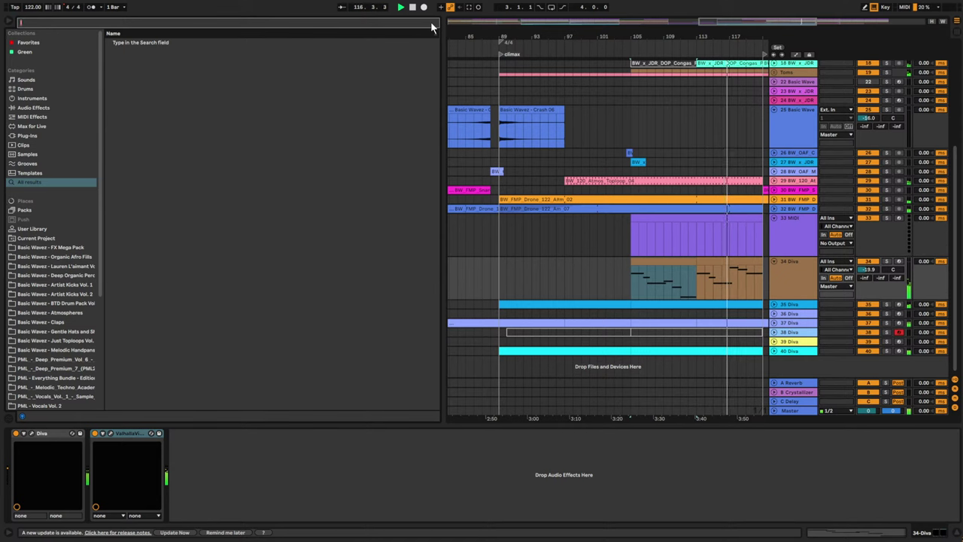
text(ul)
key(BackSpace)
text(t)
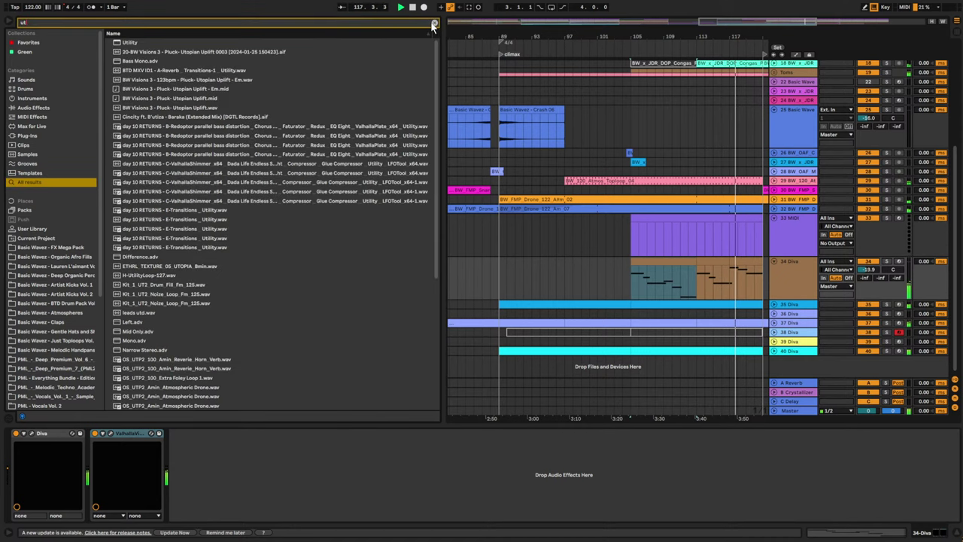
click(131, 43)
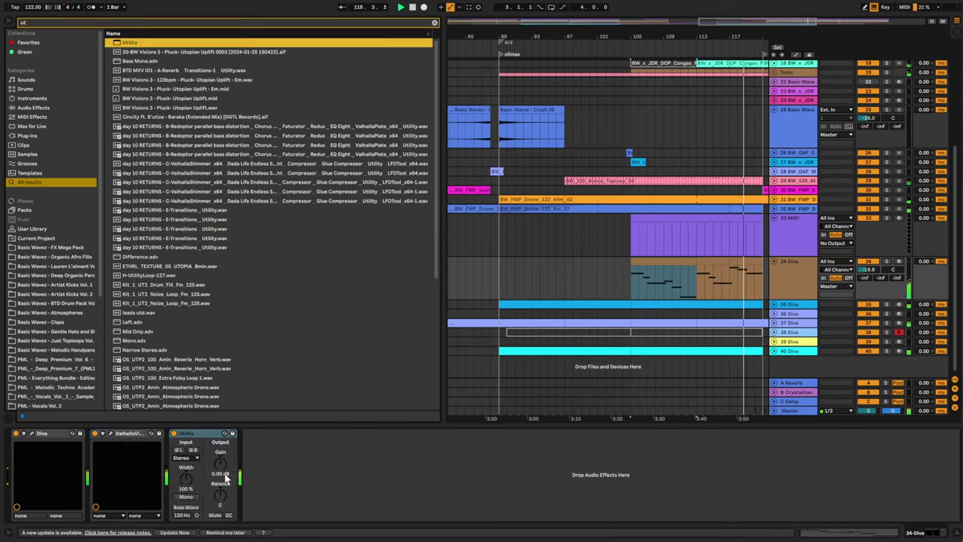
click(797, 56)
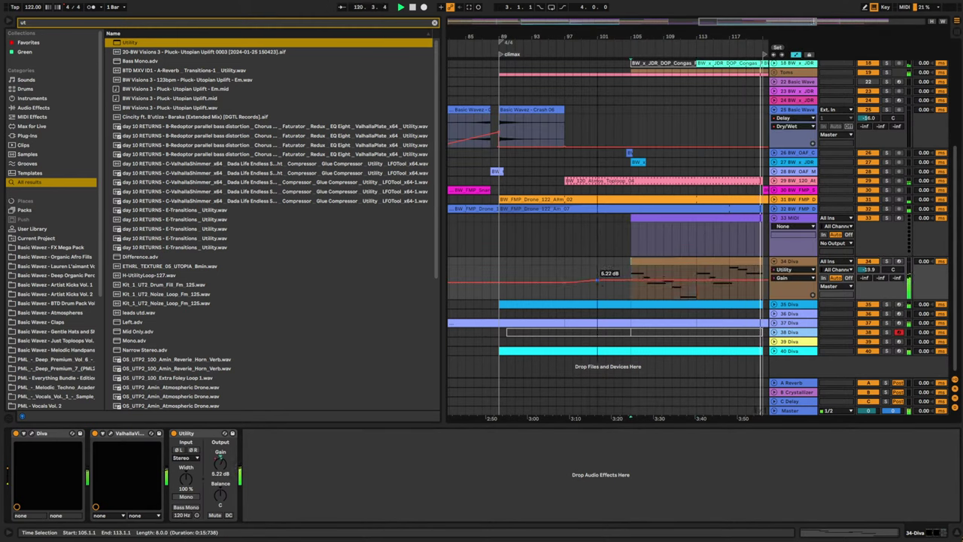
- Consolidate track 34's Diva clips from bar 105 to 121 and lengthen the low A#2 note to 9.2.1
double_click(653, 268)
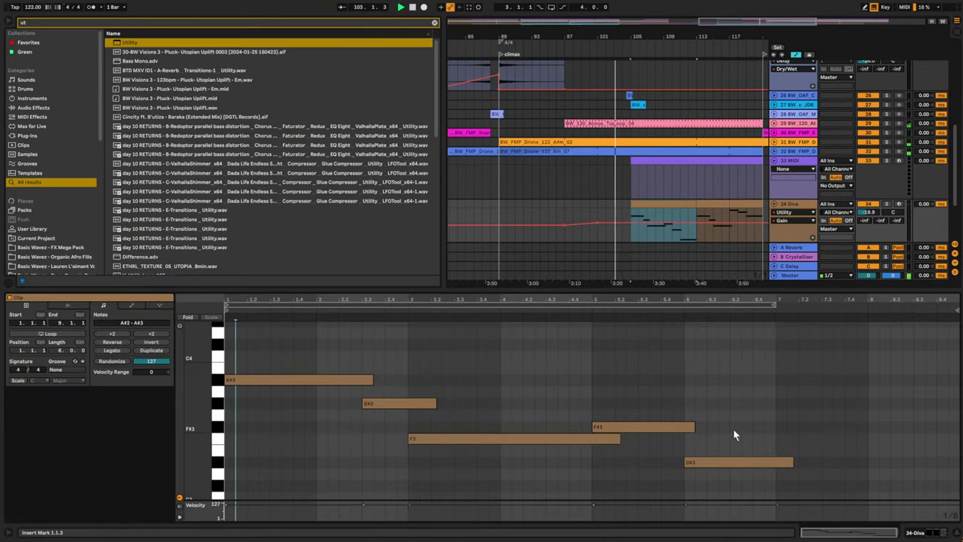
shift+click(742, 204)
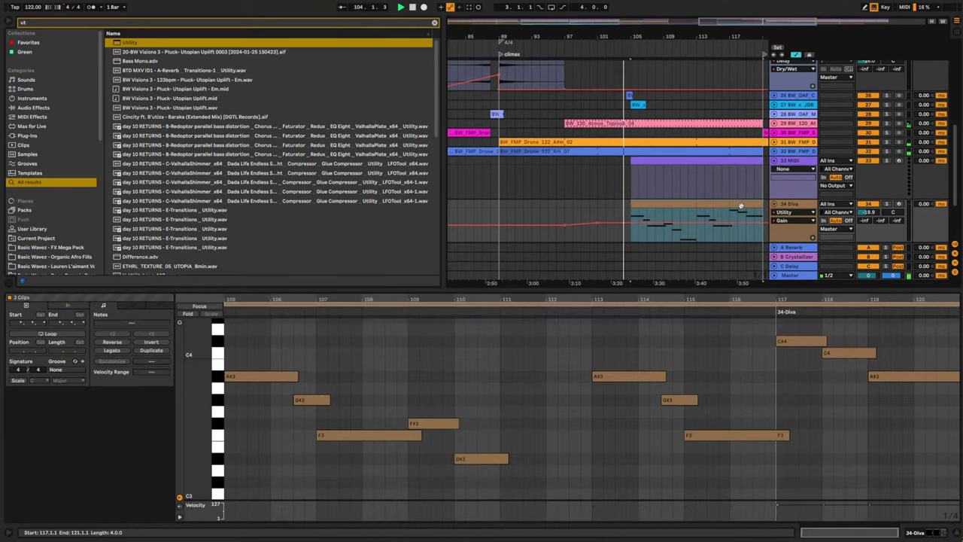
key(ctrl+j)
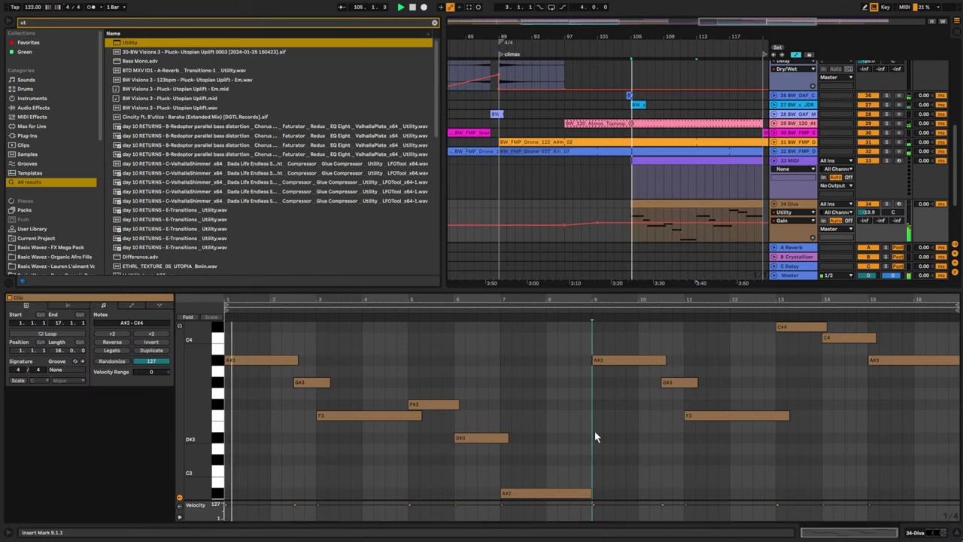
scroll(595, 432, down, 2)
drag(592, 465, 603, 465)
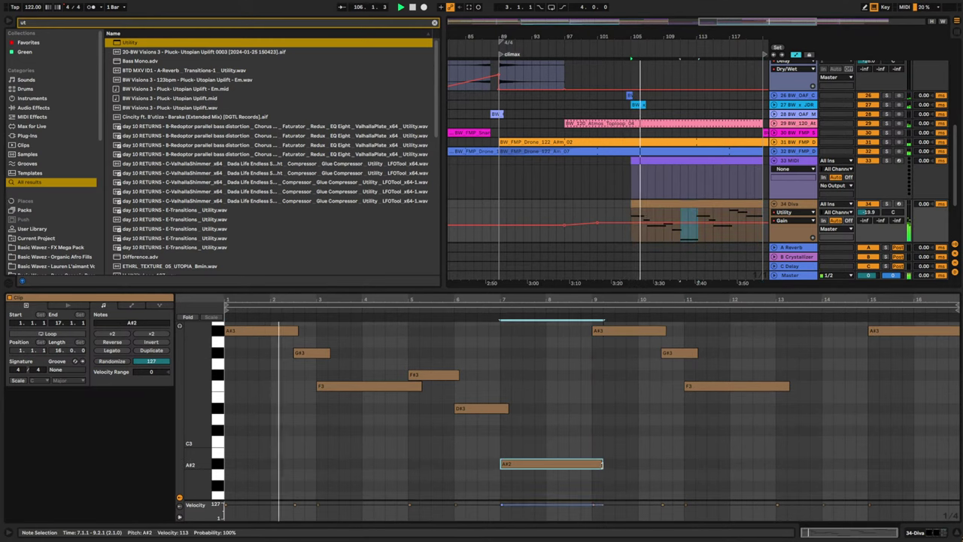
double_click(797, 205)
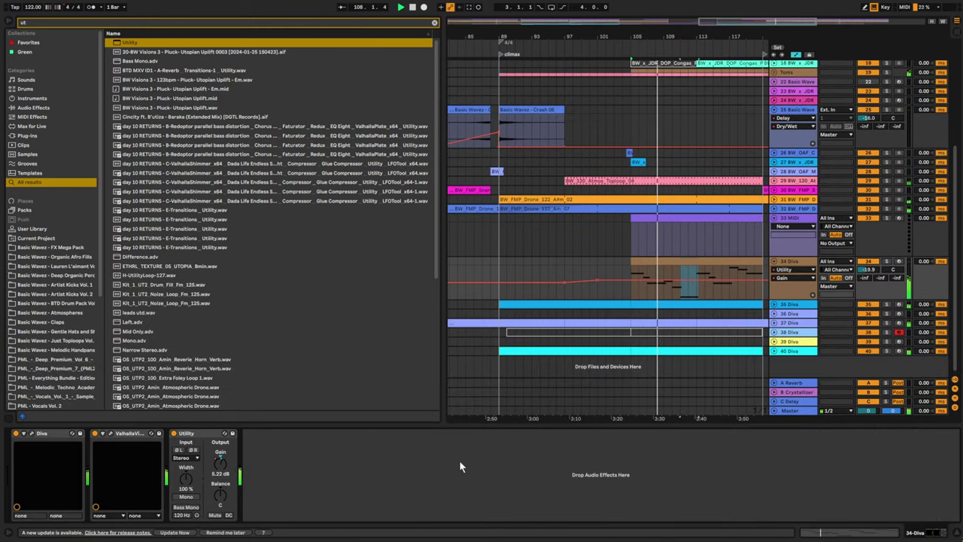
- Draw a short pitch bend peak of about 2390 around bar 8 in the consolidated Diva clip's envelope
double_click(677, 267)
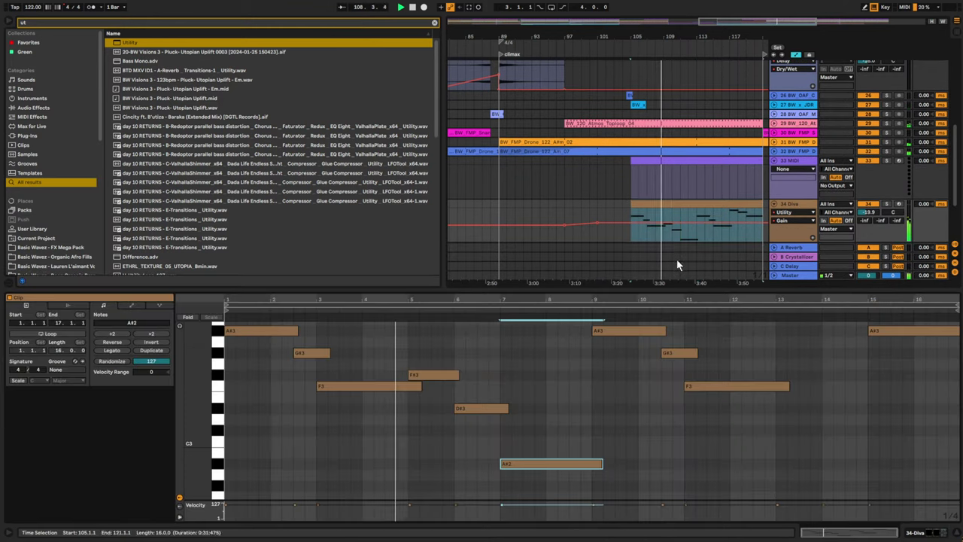
click(131, 305)
click(111, 323)
click(119, 333)
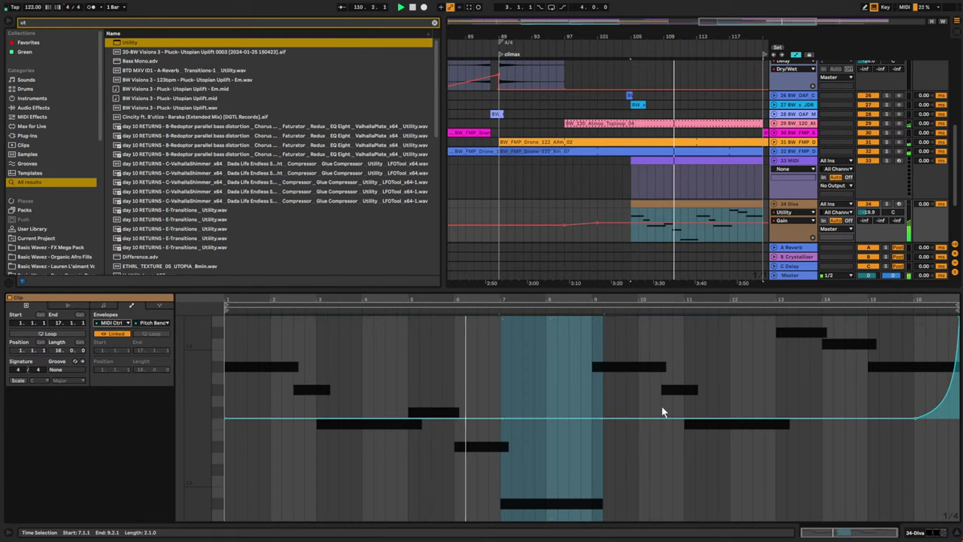
click(534, 419)
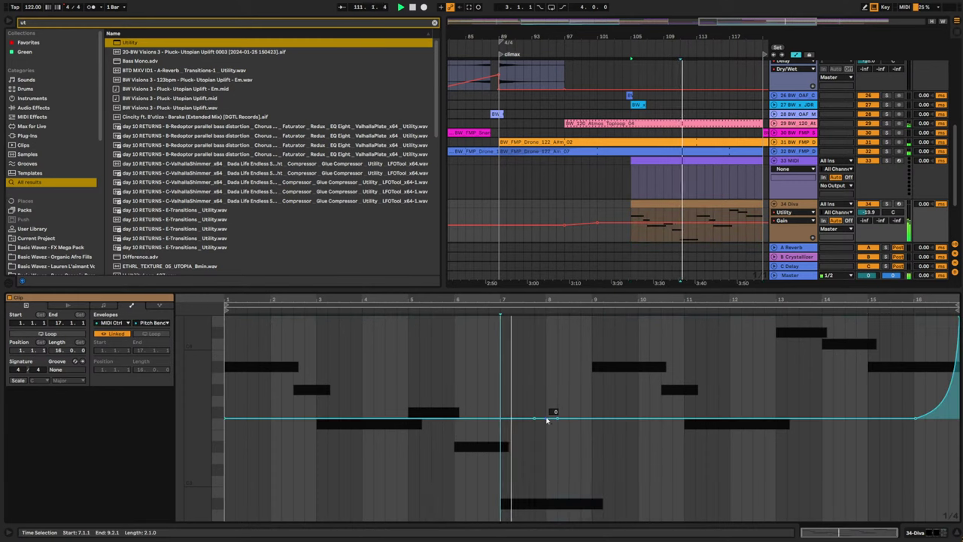
drag(547, 418, 545, 385)
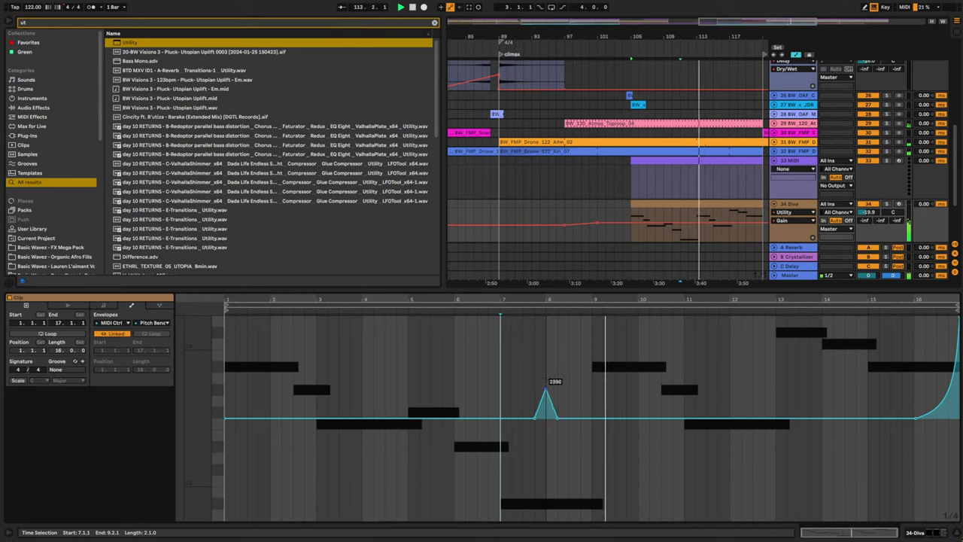
- Try to add a pitch bend rise reaching 8191 at bar 13 of the Diva clip
mouse_move(657, 418)
mouse_down()
mouse_move(655, 318)
mouse_move(660, 503)
mouse_move(660, 419)
mouse_up()
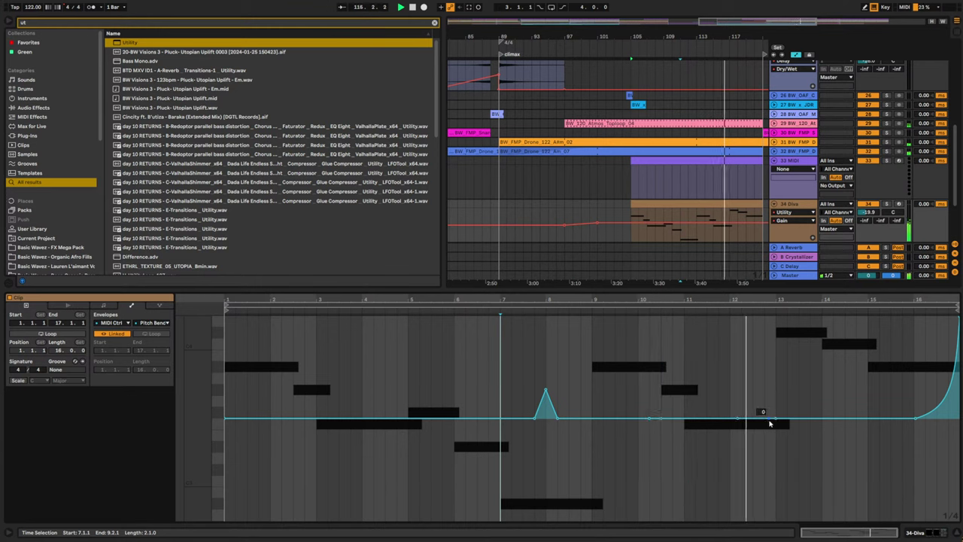
drag(778, 419, 776, 319)
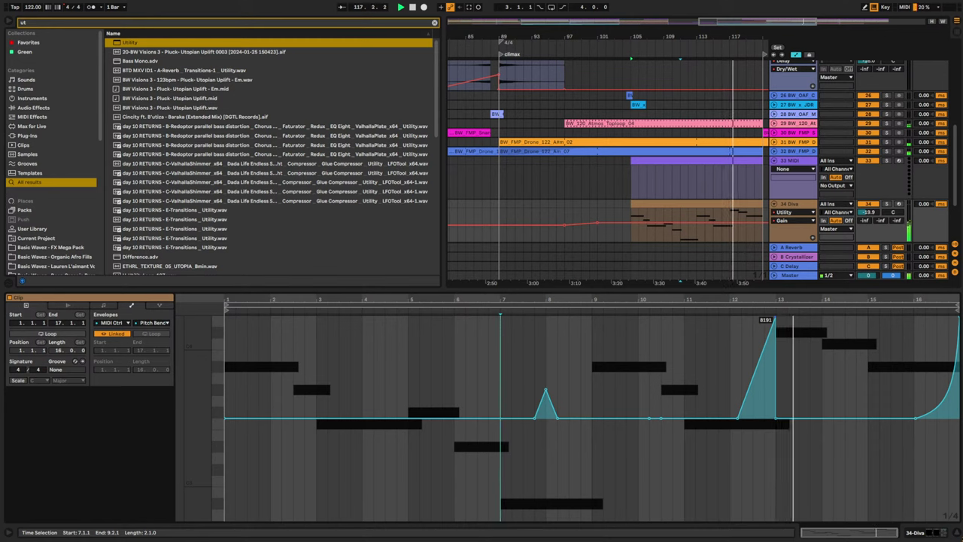
click(777, 320)
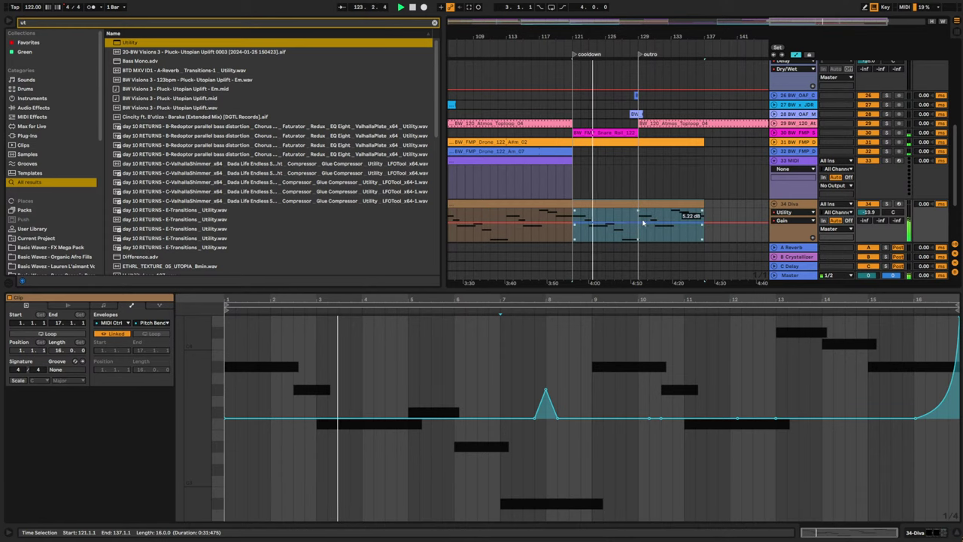
- Duplicate track 34's consolidated Diva clip into bars 121 to 137, keep its 16-bar length, and deactivate the copy
drag(701, 205, 641, 211)
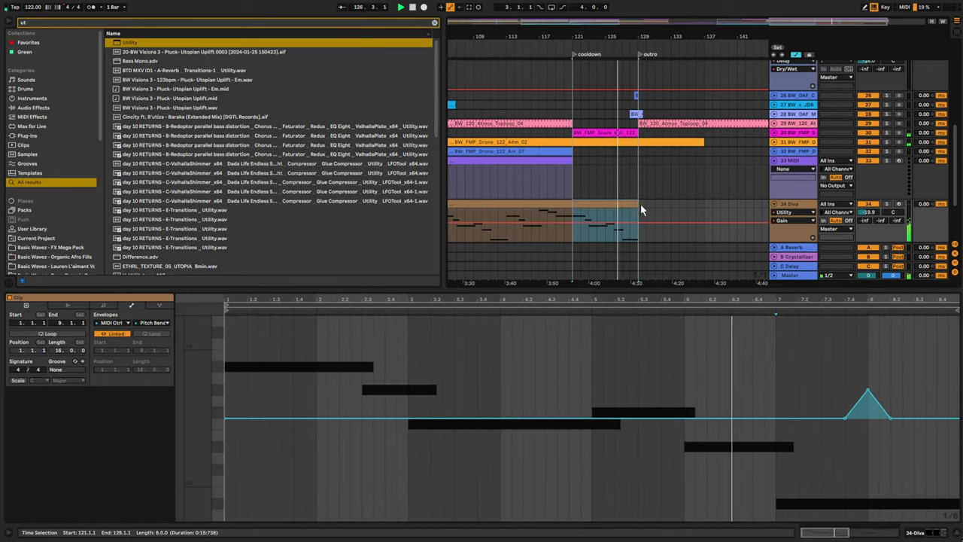
drag(637, 205, 697, 203)
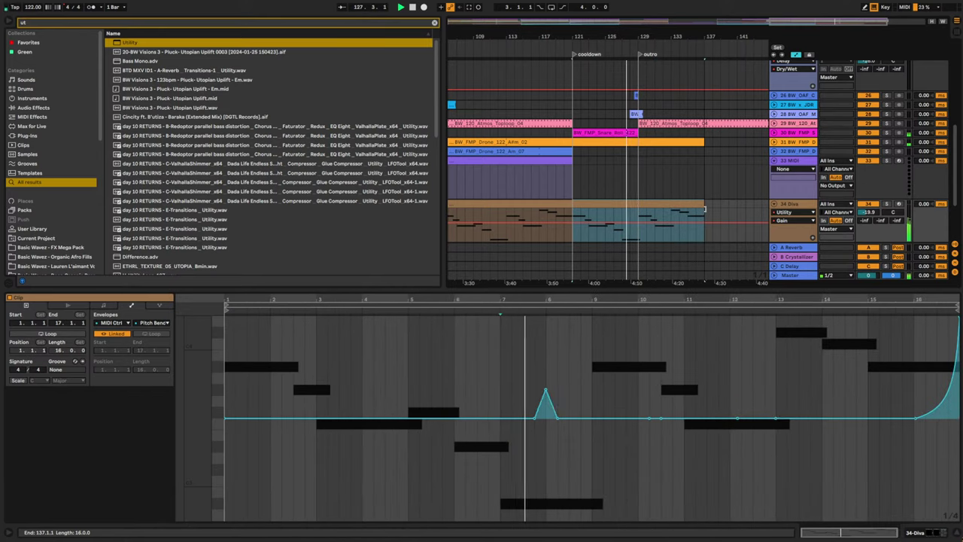
scroll(699, 194, up, 3)
scroll(699, 194, down, 5)
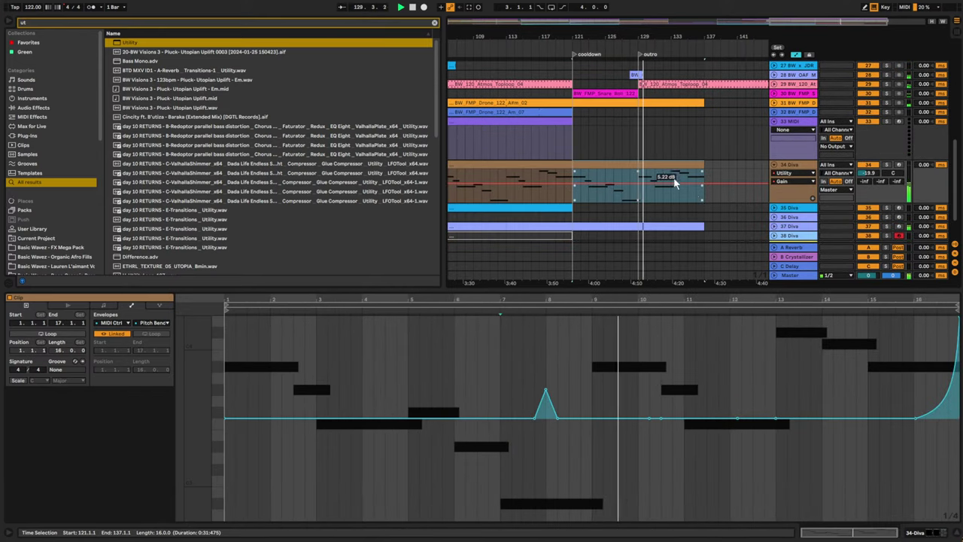
key(0)
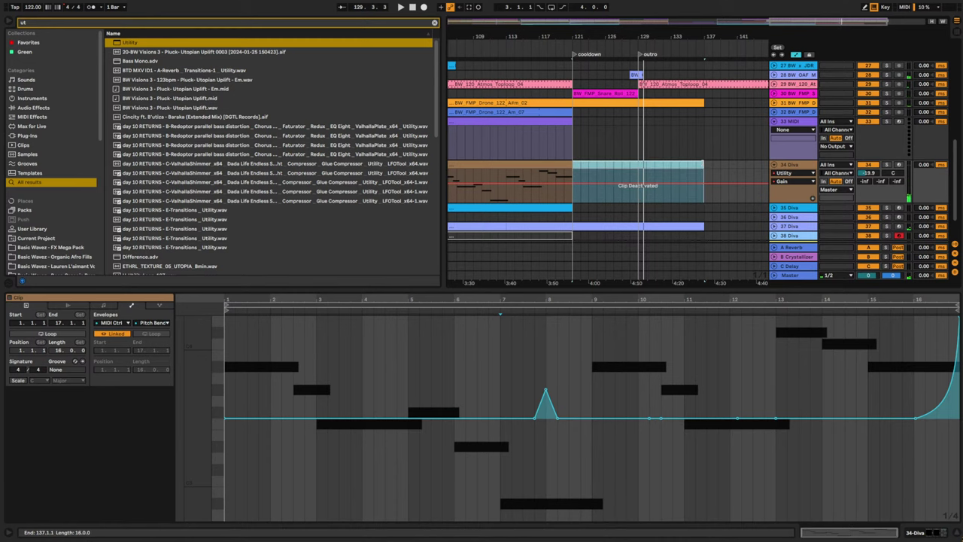
- Duplicate the climax time section from bar 105 to 121 across all tracks, inserting the copy at bar 121
drag(765, 21, 595, 23)
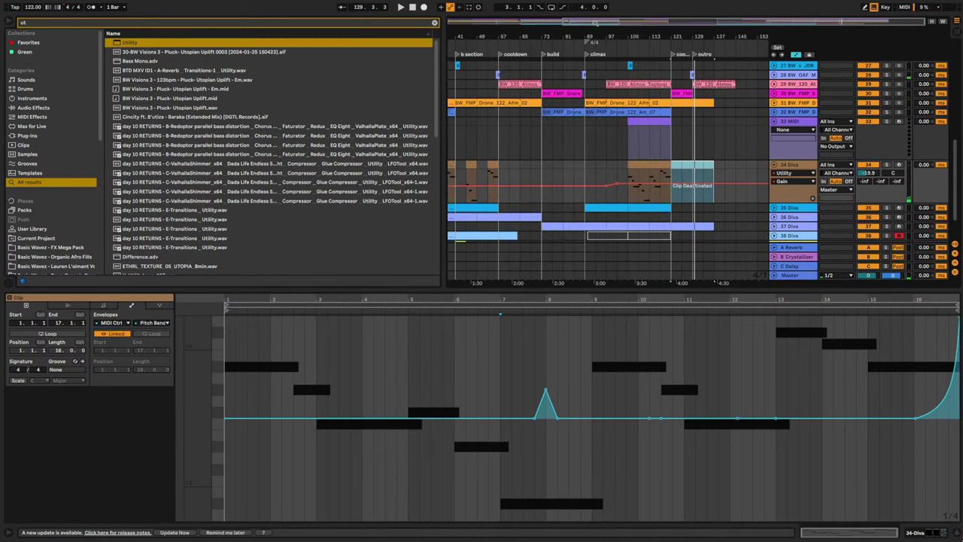
click(587, 164)
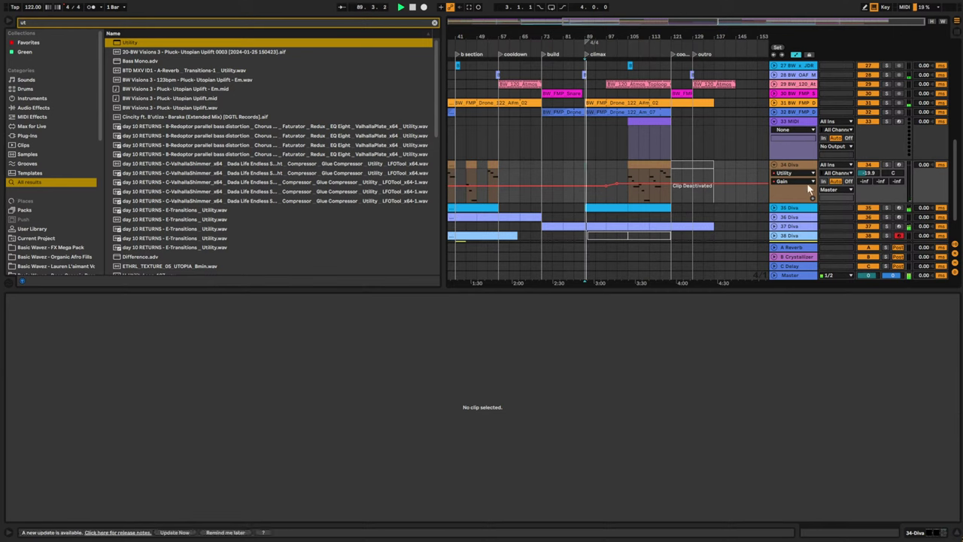
alt+click(773, 165)
scroll(677, 163, up, 3)
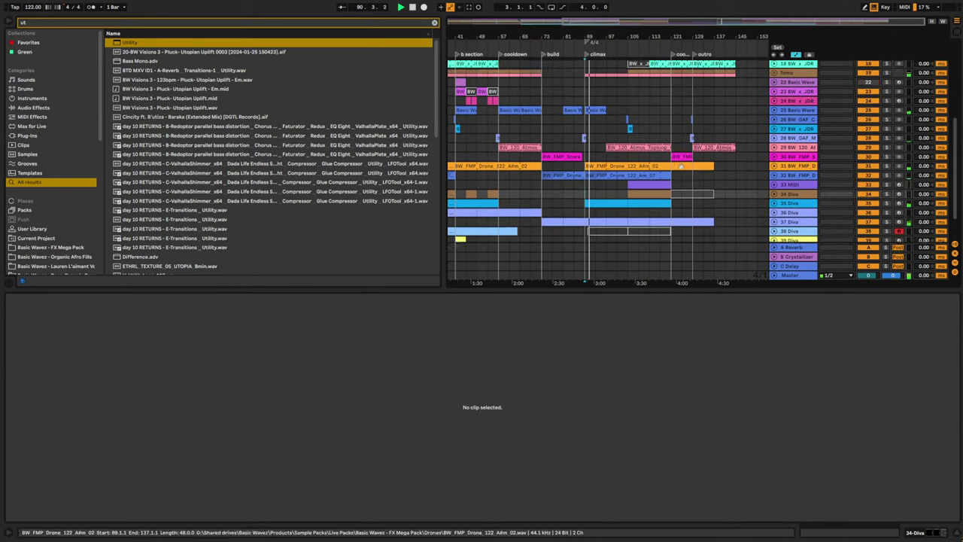
scroll(669, 131, down, 3)
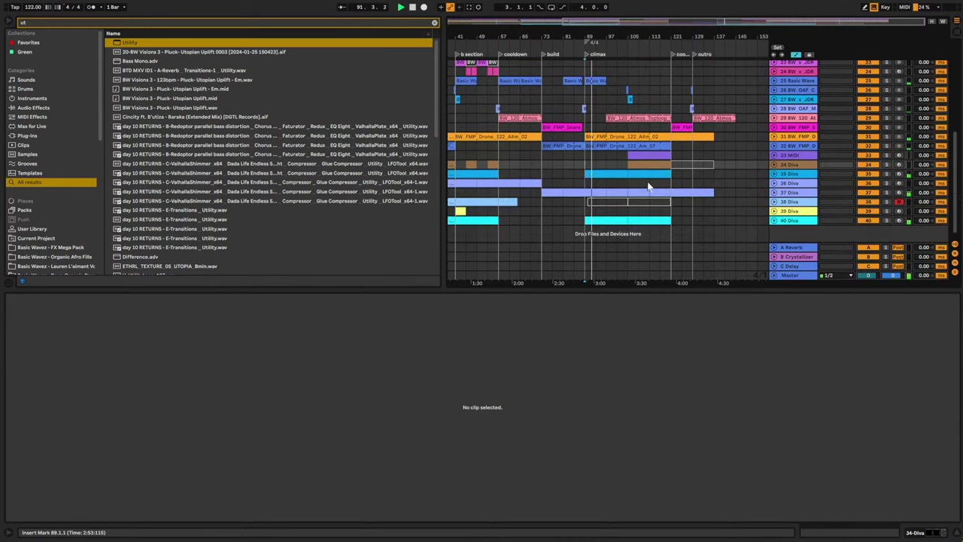
click(669, 167)
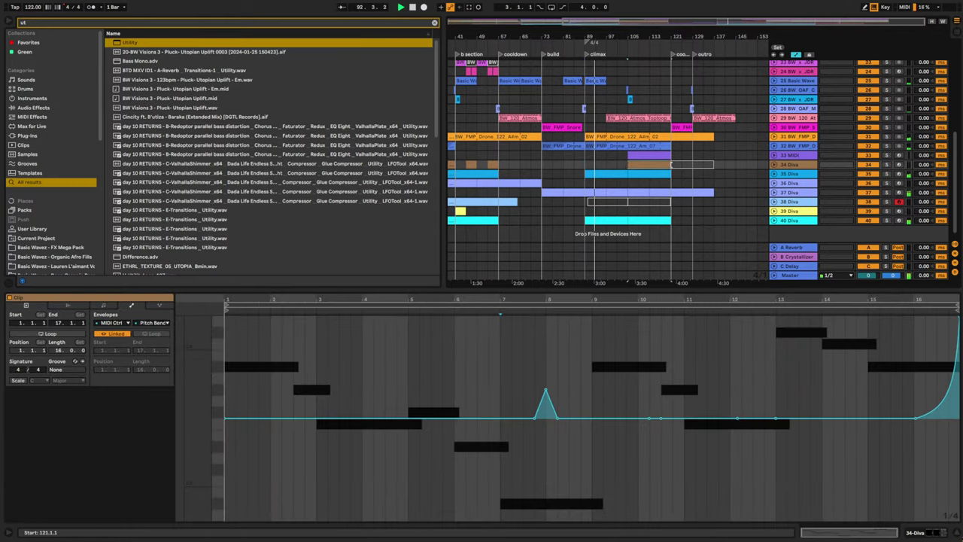
key(ctrl+shift+d)
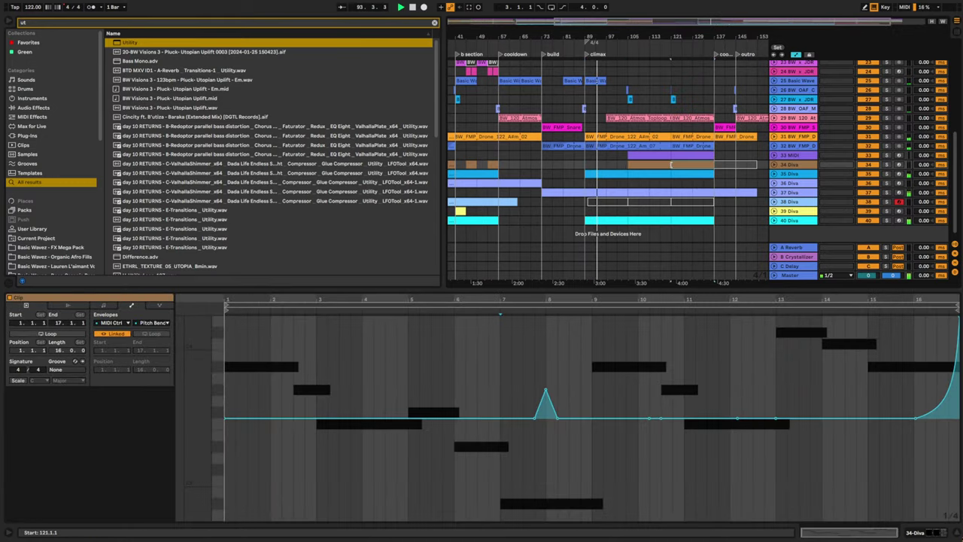
- Inspect track 34's Diva melody and Utility gain automation across bars 105 to 137
click(774, 165)
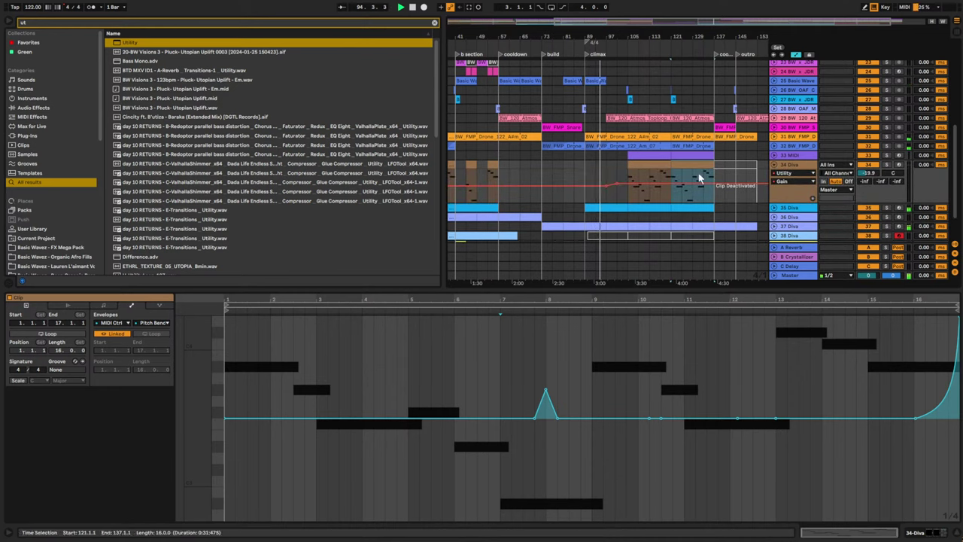
drag(670, 167, 710, 168)
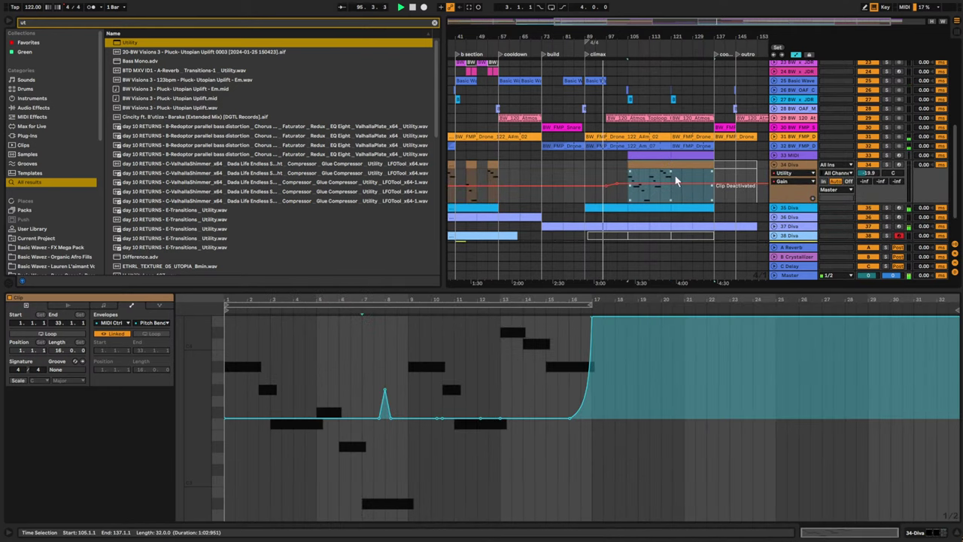
drag(683, 23, 599, 20)
scroll(675, 194, up, 5)
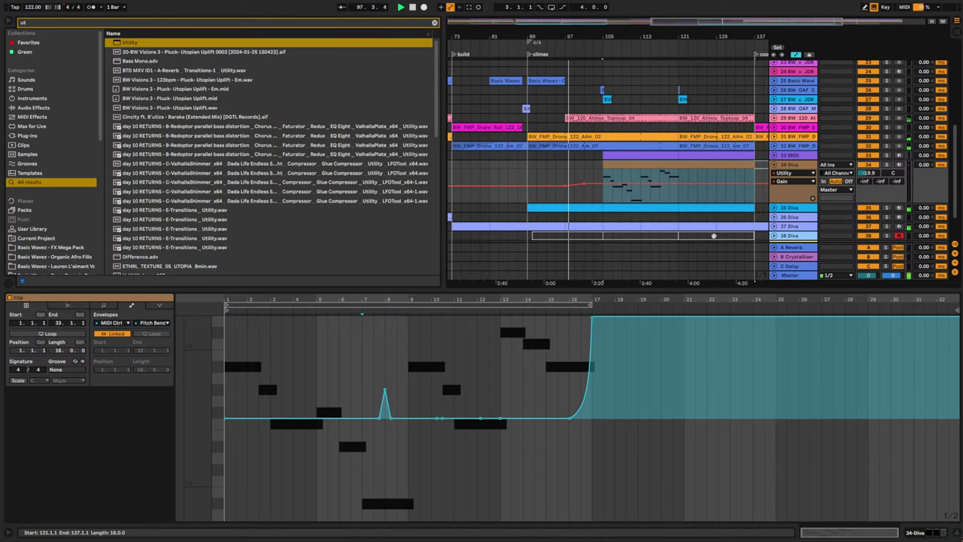
click(682, 182)
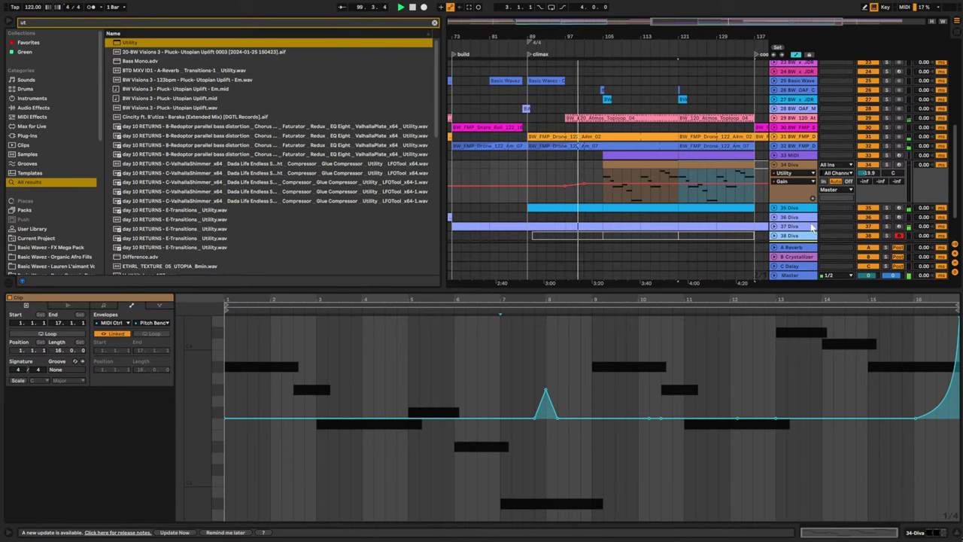
scroll(798, 222, up, 3)
click(774, 220)
click(775, 223)
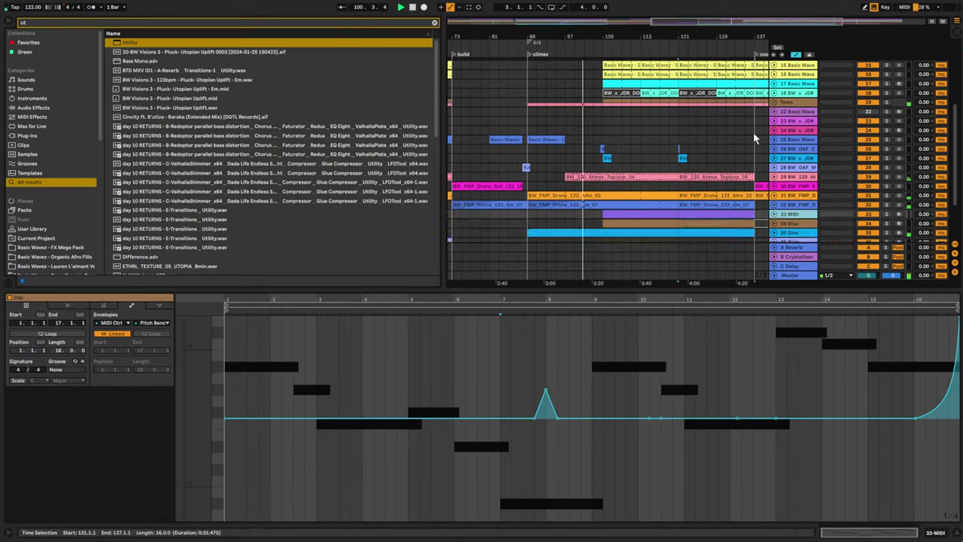
- Extend track 18's active congas loop from bar 113 to 129, replacing the deactivated clip at bar 121
drag(711, 21, 713, 4)
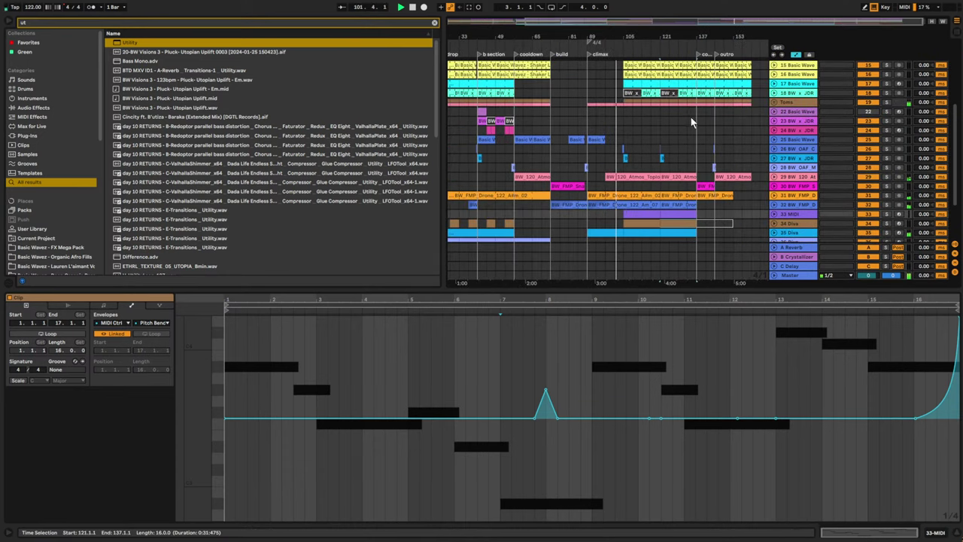
scroll(692, 122, up, 2)
click(665, 123)
click(774, 124)
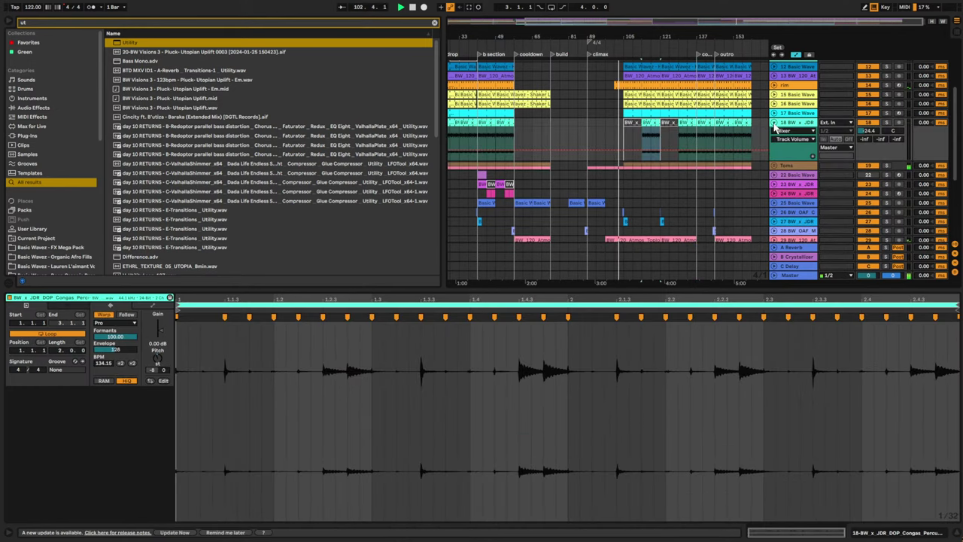
- Review the gain automation on track 34 and the EQ Eight frequency automation on track 35 through the extended climax
scroll(738, 157, down, 5)
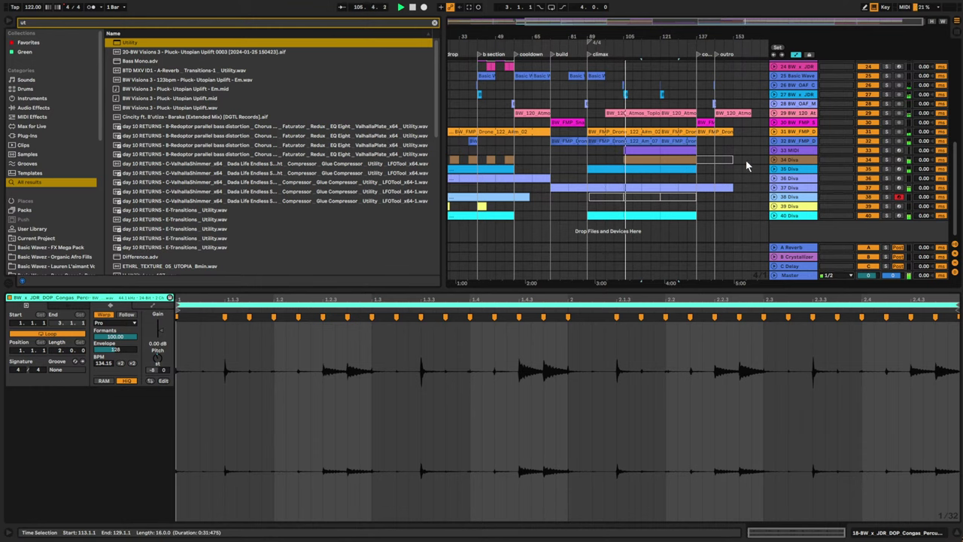
click(775, 150)
click(774, 160)
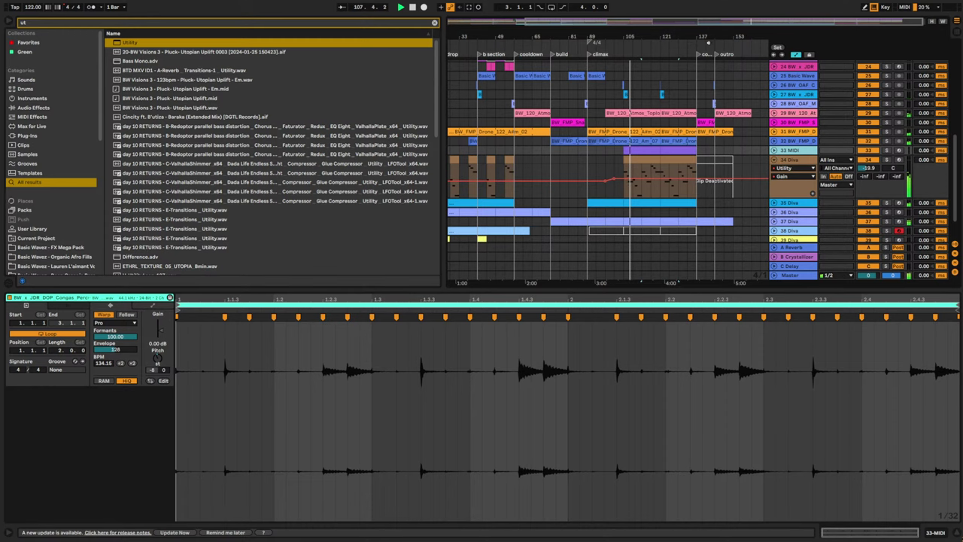
drag(751, 36, 751, 23)
scroll(745, 176, down, 1)
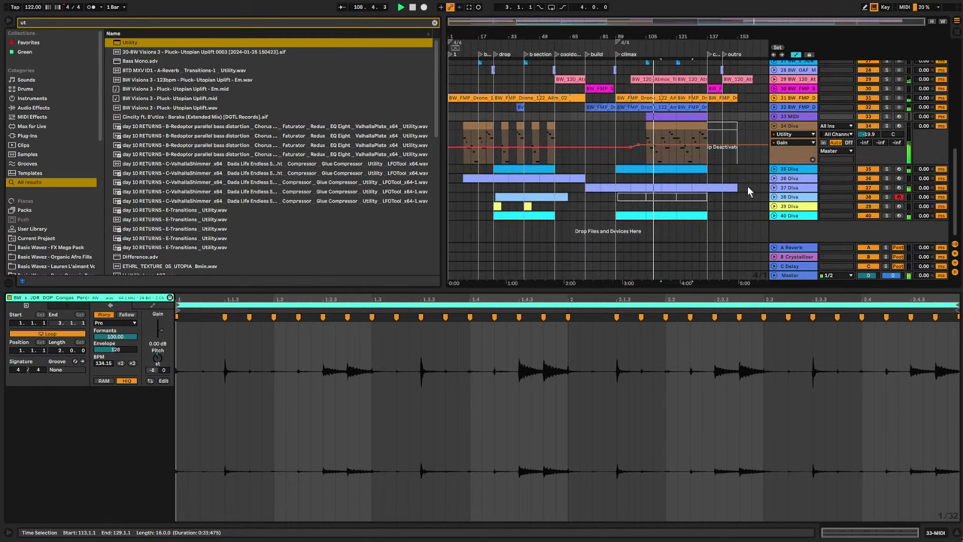
click(773, 169)
scroll(760, 177, down, 1)
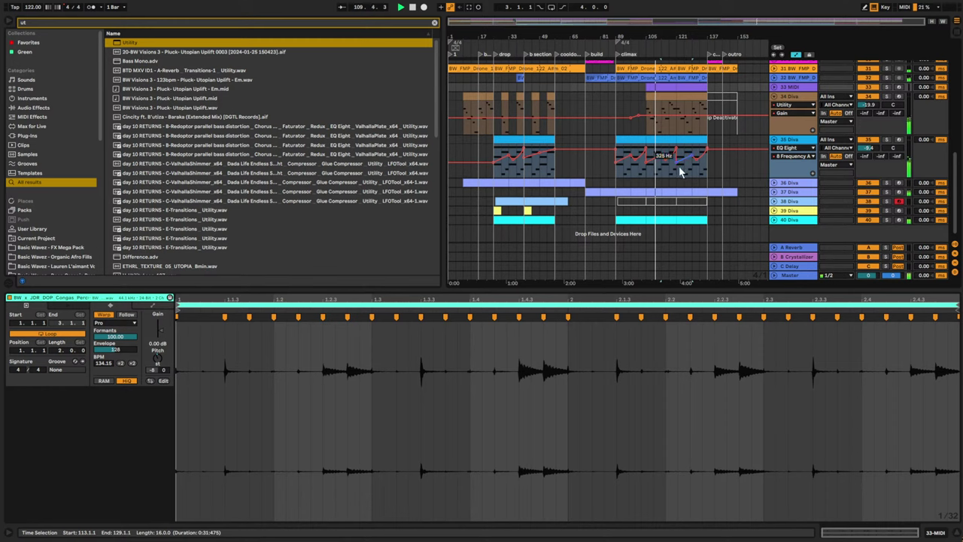
scroll(775, 201, down, 1)
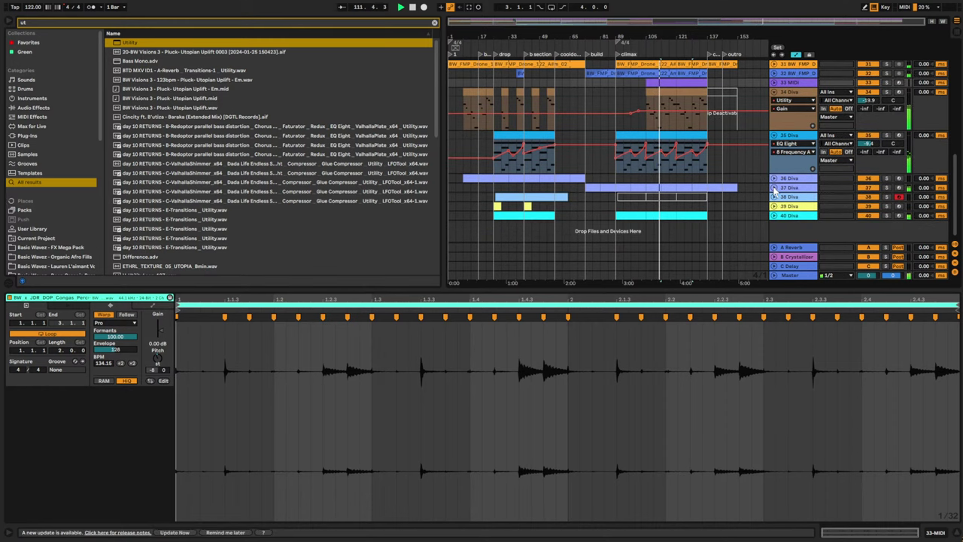
- Try out the VCO 2 tuning in track 37's Diva synth and close the plug-in window
click(789, 189)
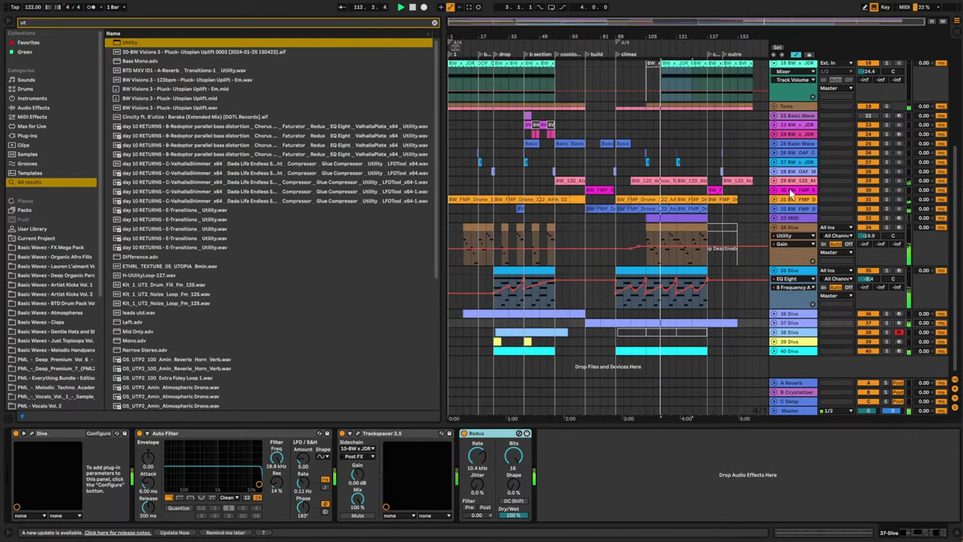
click(32, 433)
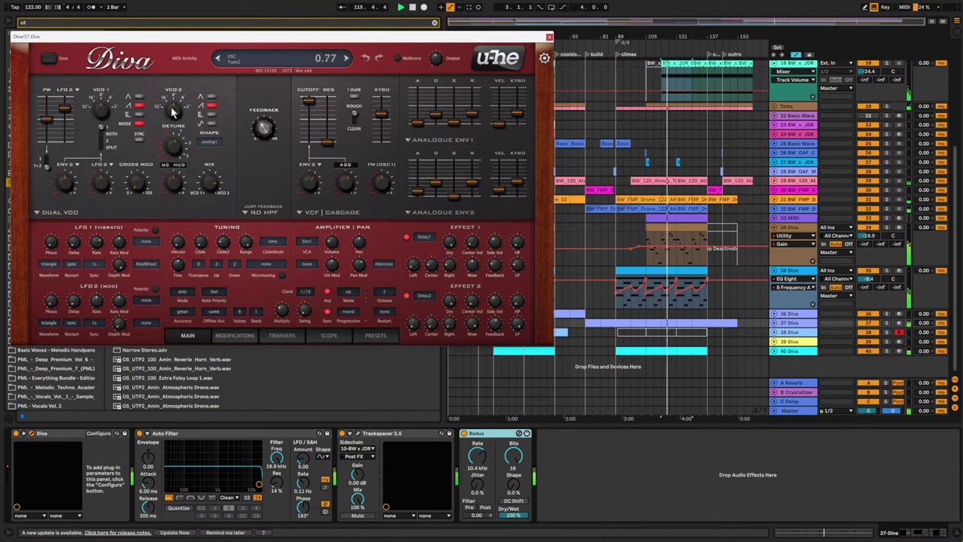
drag(171, 92, 172, 143)
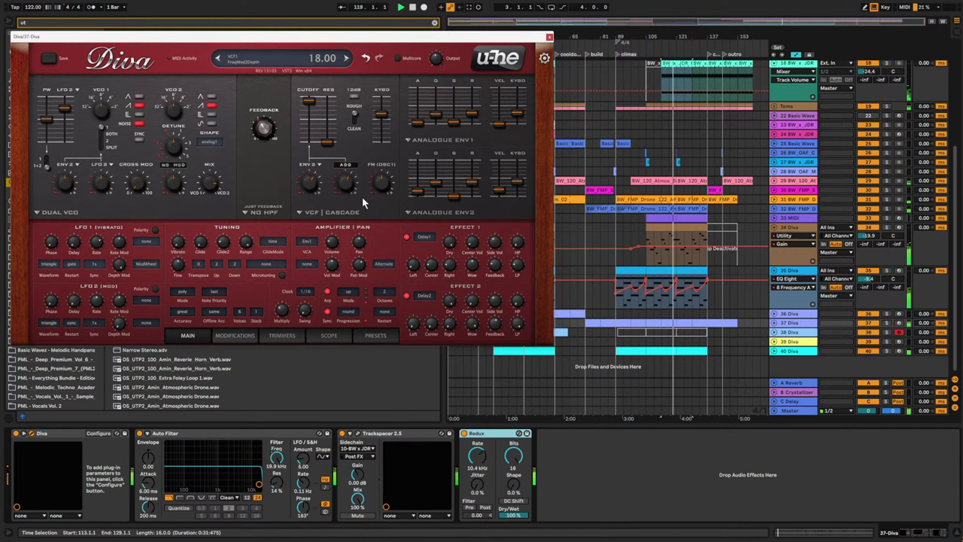
click(550, 36)
- Add RC-20 Retro Color before Redux on track 37 and adjust its wobble and noise amounts
click(433, 23)
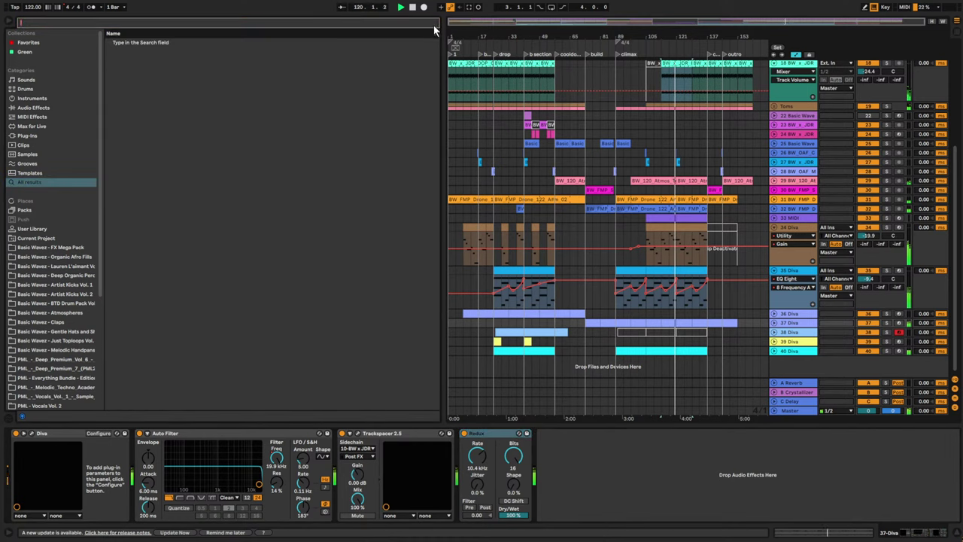
text(rc-20)
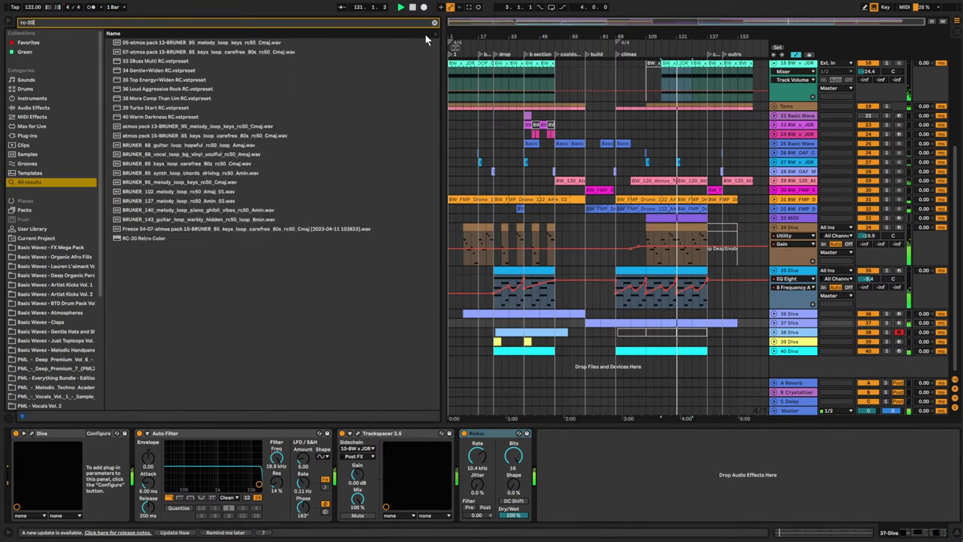
click(142, 53)
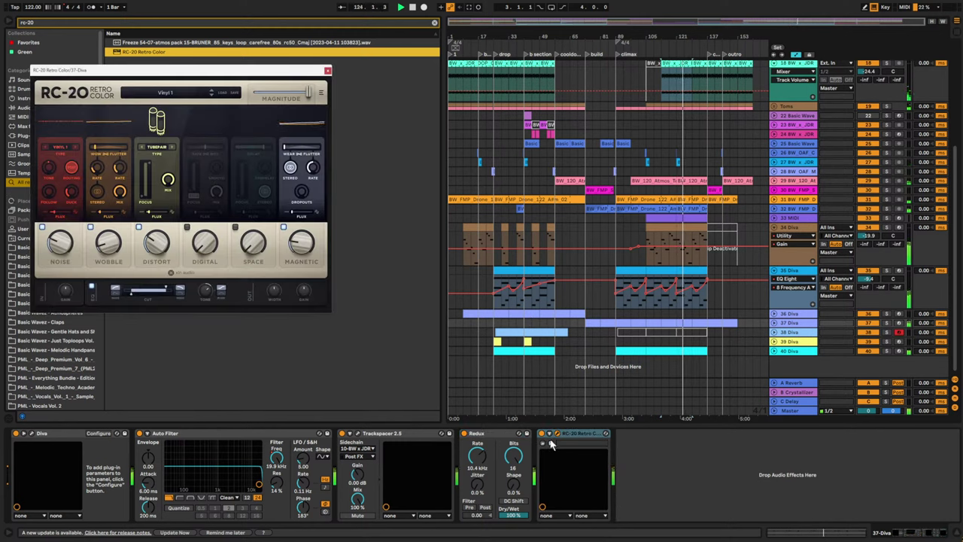
click(550, 445)
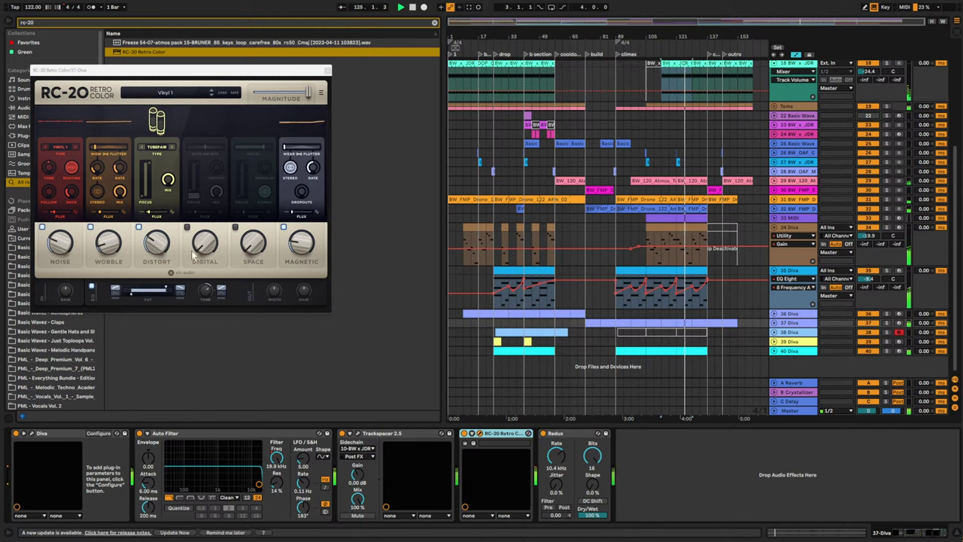
drag(104, 242, 103, 228)
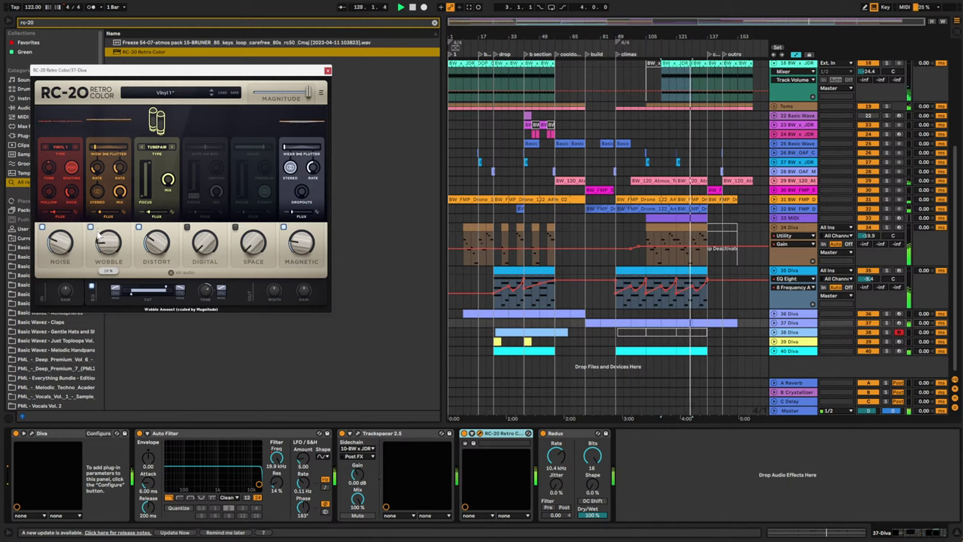
drag(60, 245, 64, 301)
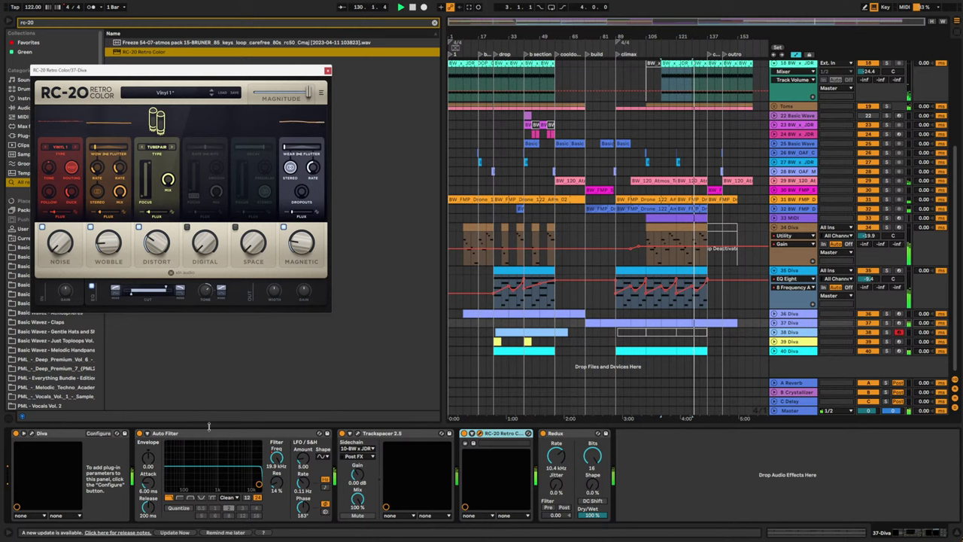
- Expose the envelope 1 Decay of track 37's Diva as a configured device parameter
click(32, 434)
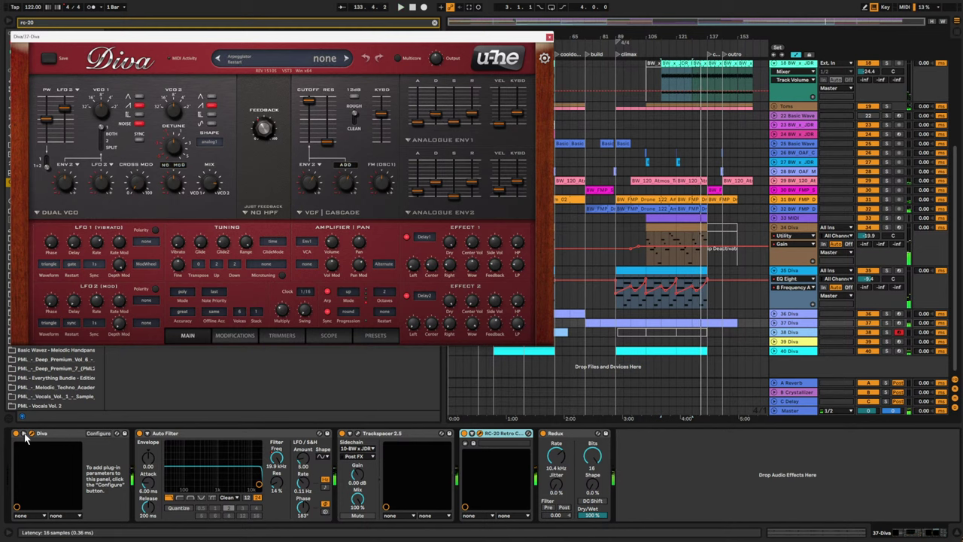
key(space)
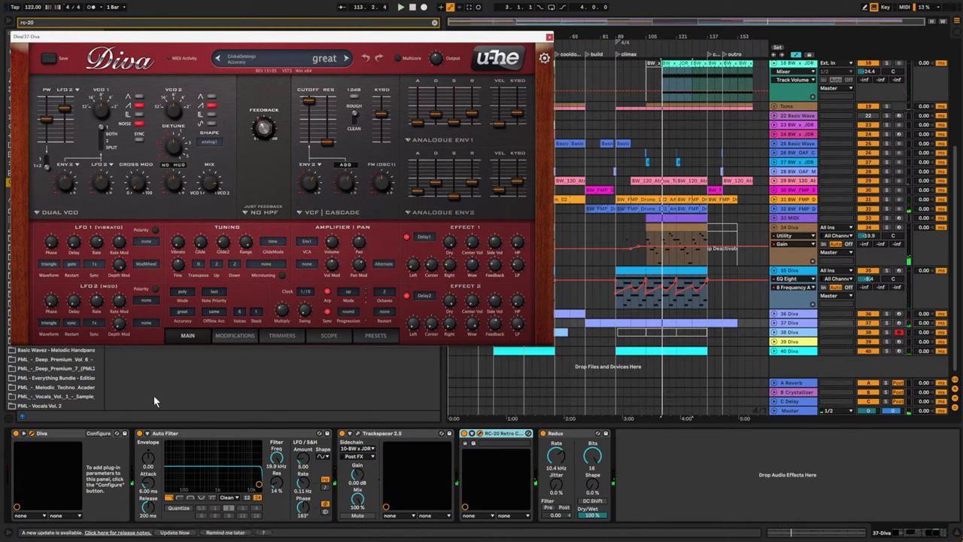
click(98, 435)
click(438, 115)
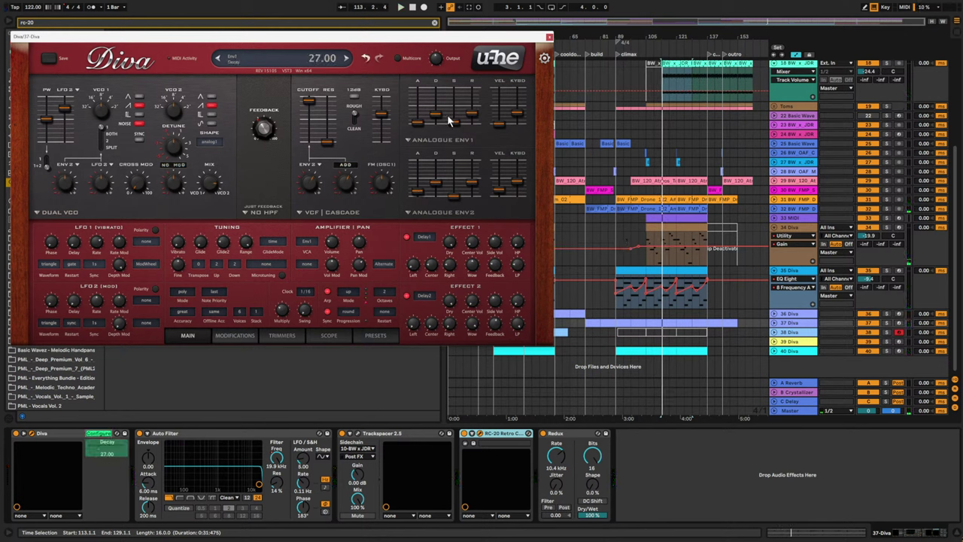
- Show track 37's Decay automation, raise it to about 34 around bar 105 of the climax, and close the Diva window
click(631, 310)
key(space)
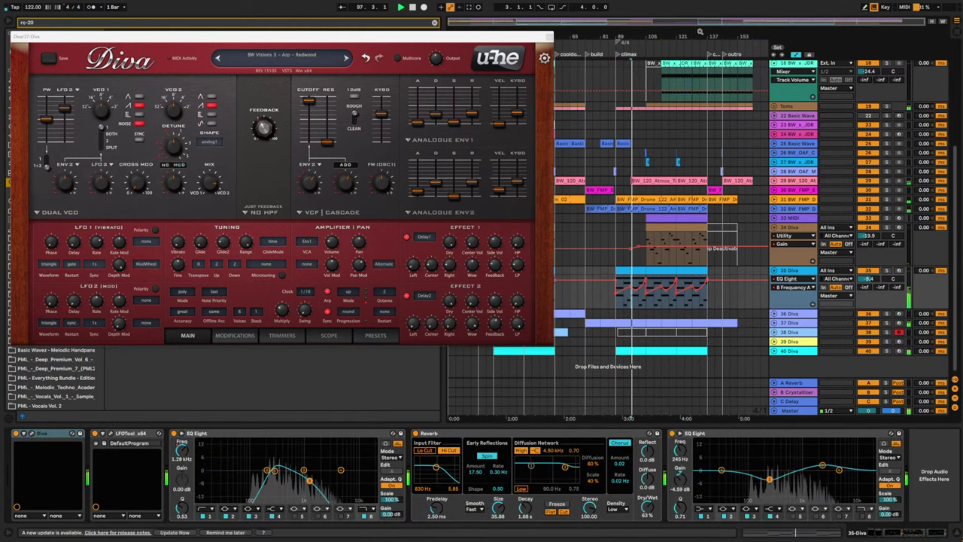
drag(621, 36, 626, 74)
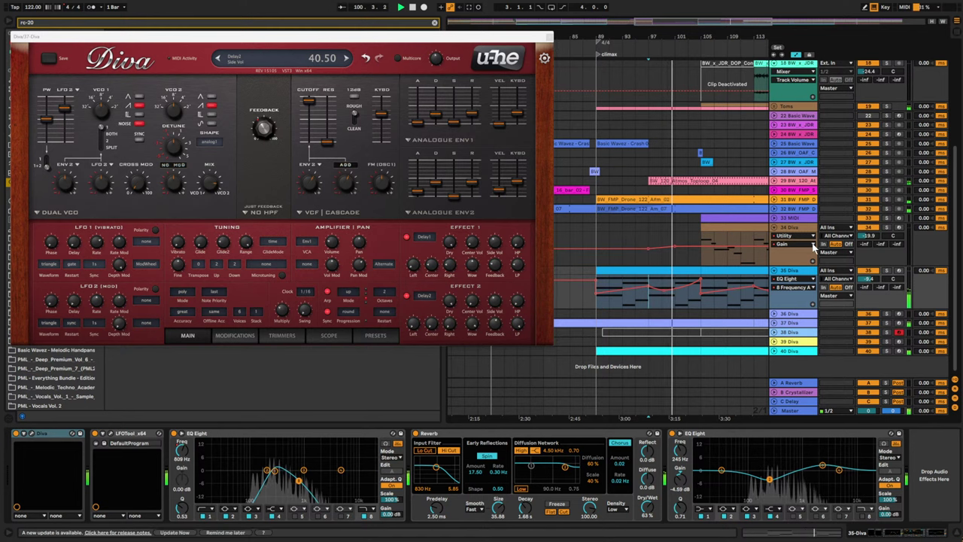
click(774, 322)
scroll(780, 319, down, 1)
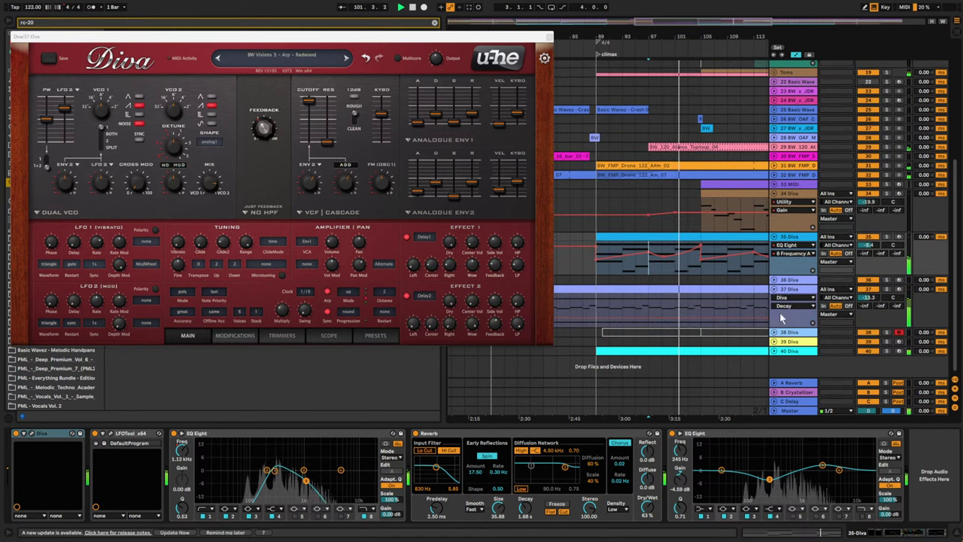
click(789, 291)
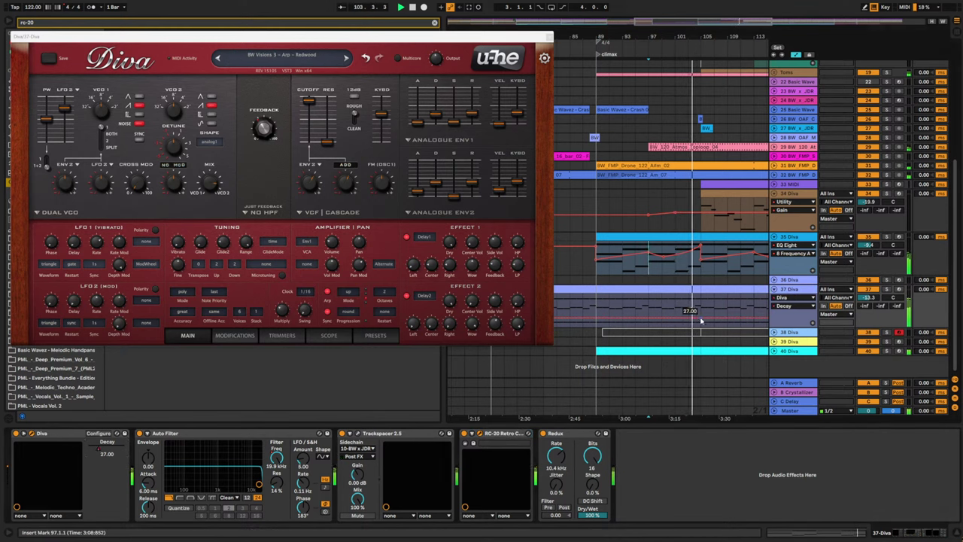
drag(702, 321, 702, 319)
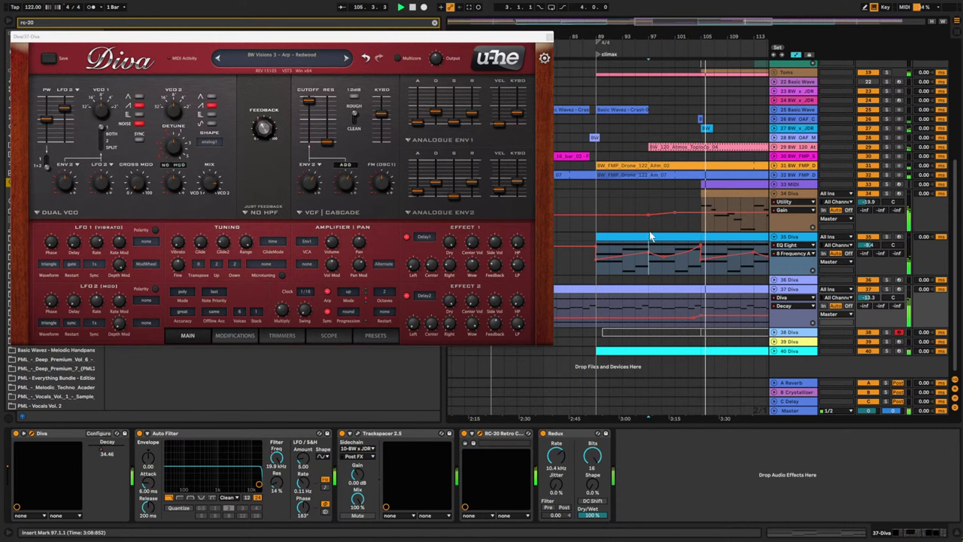
click(549, 38)
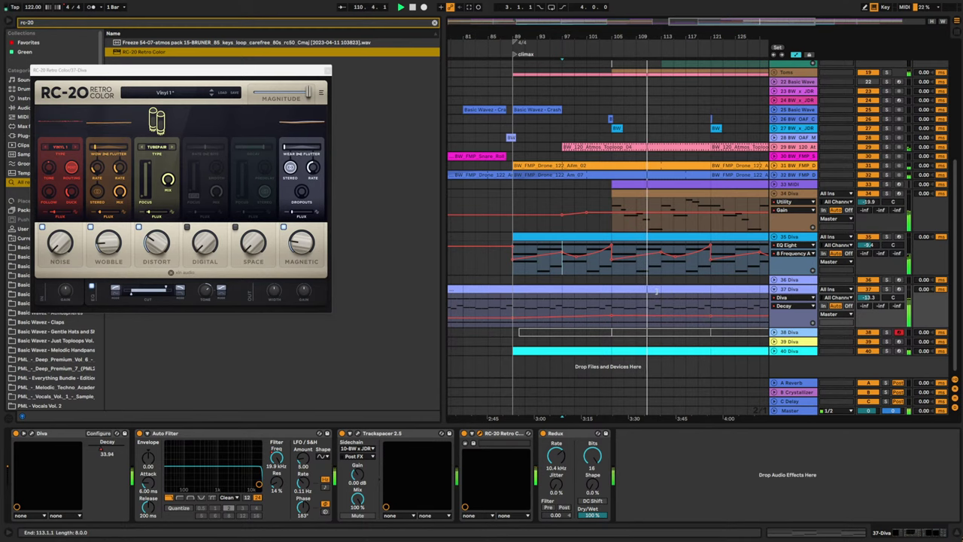
- In track 37's clip at bars 105–113, add a D#4 note near the end of bar 8 and extend it to the clip's end
double_click(656, 290)
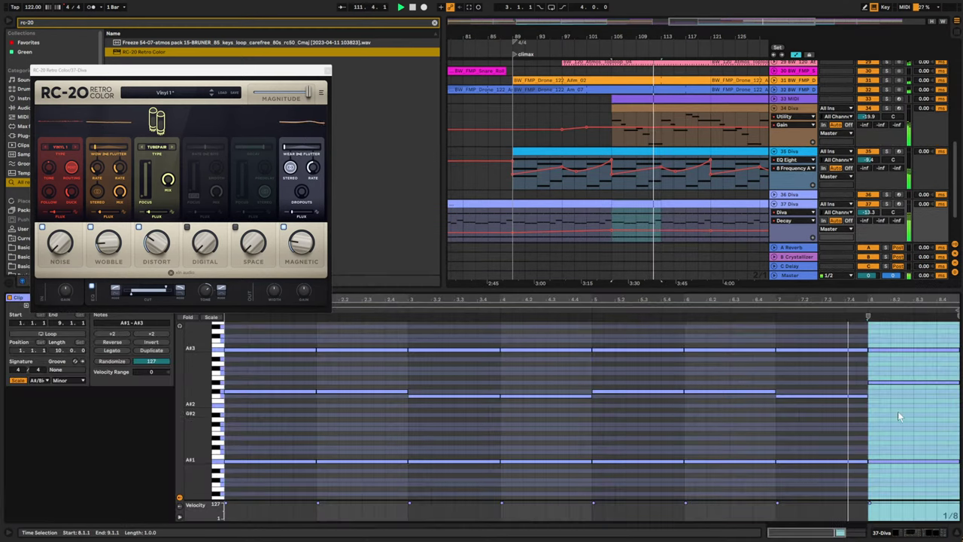
double_click(932, 325)
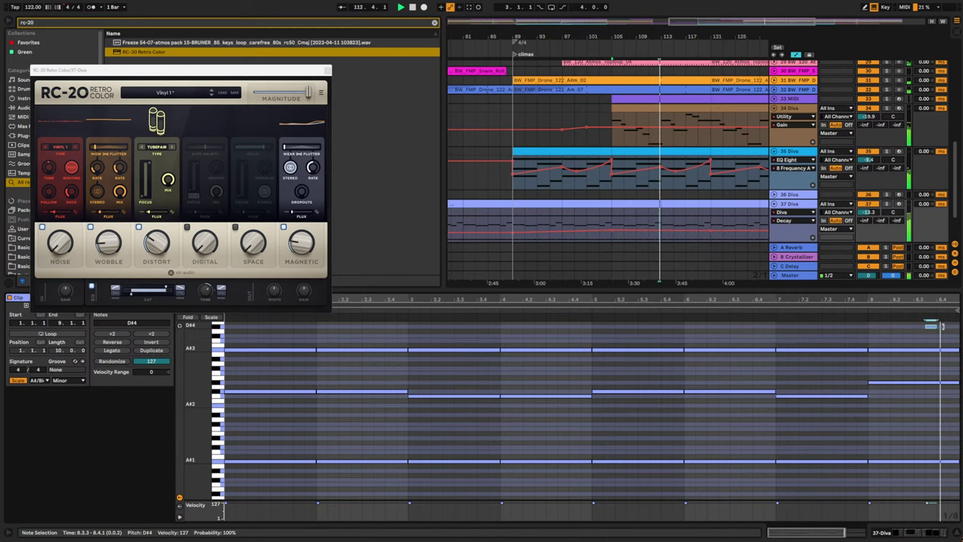
drag(942, 326, 959, 326)
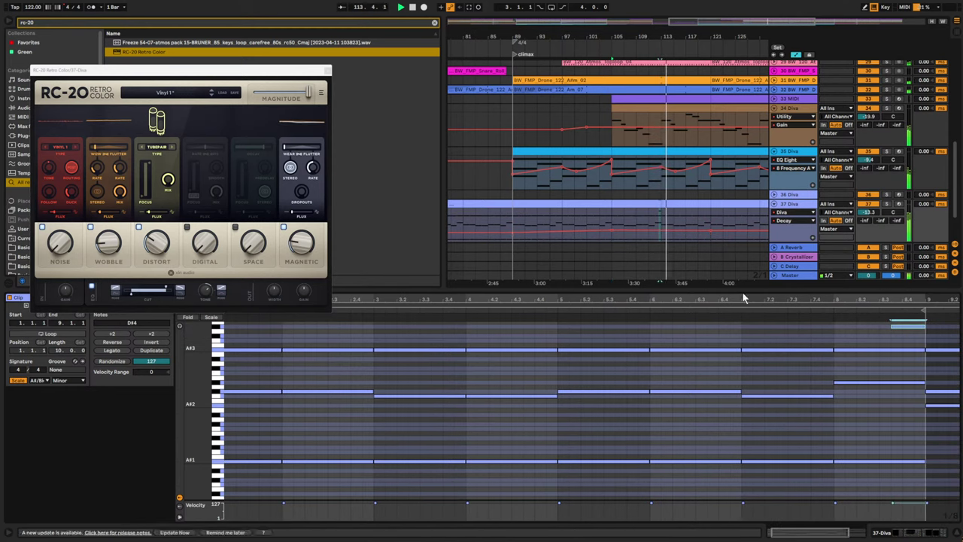
- In track 37's clip at bars 113–121, replace the A#3 tail in bar 8 with C#4 at 8.3 and B#3 at 8.4
double_click(704, 217)
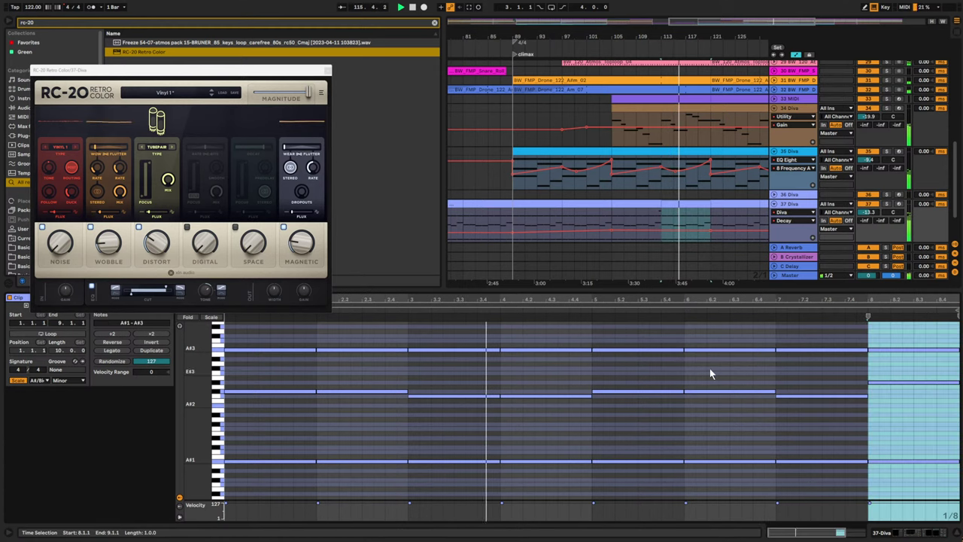
scroll(941, 389, up, 2)
drag(957, 369, 917, 370)
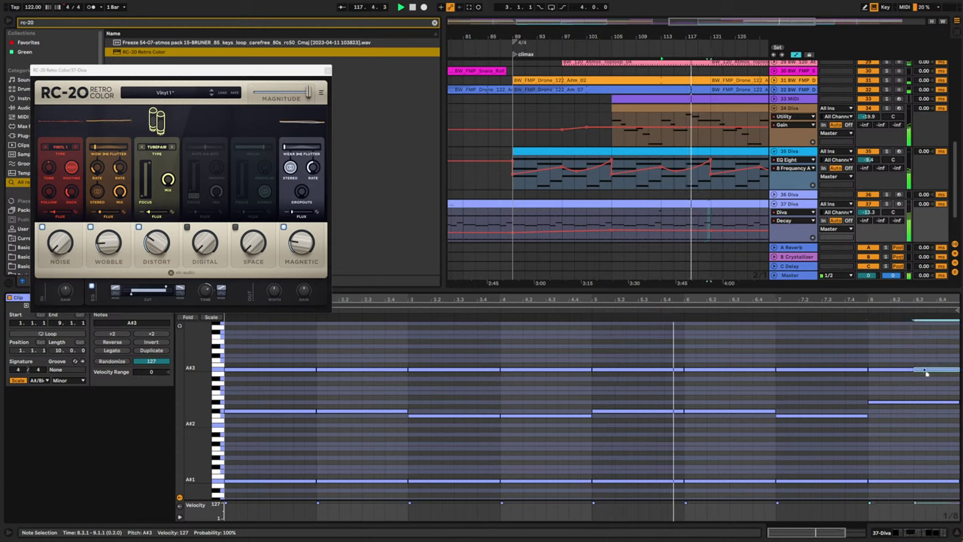
double_click(943, 358)
double_click(958, 358)
double_click(955, 357)
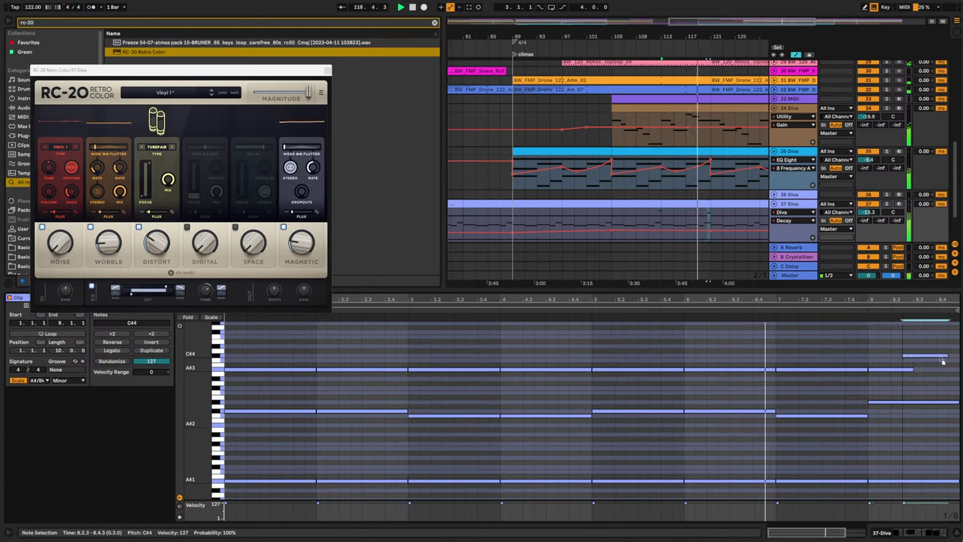
mouse_move(941, 359)
mouse_down()
mouse_move(956, 358)
mouse_move(938, 356)
mouse_up()
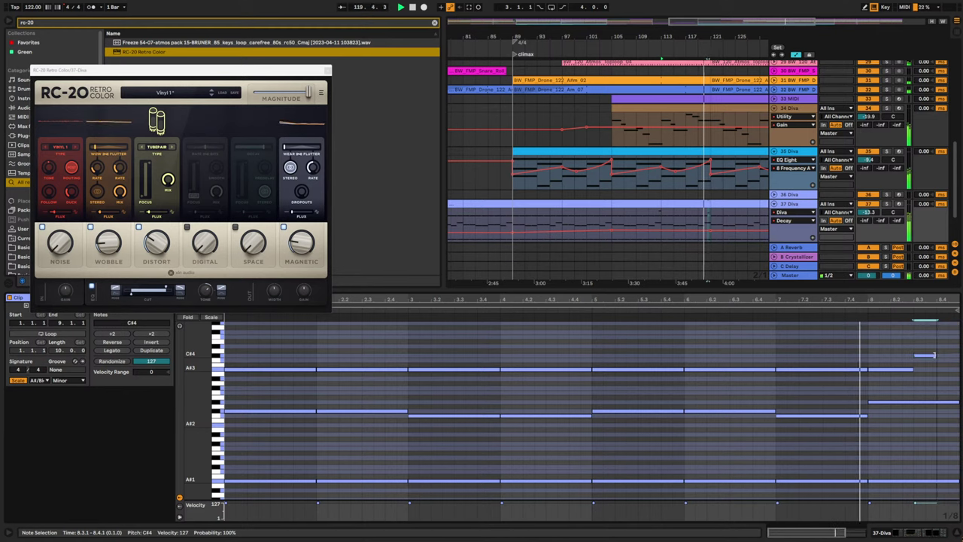
double_click(947, 357)
key(Down)
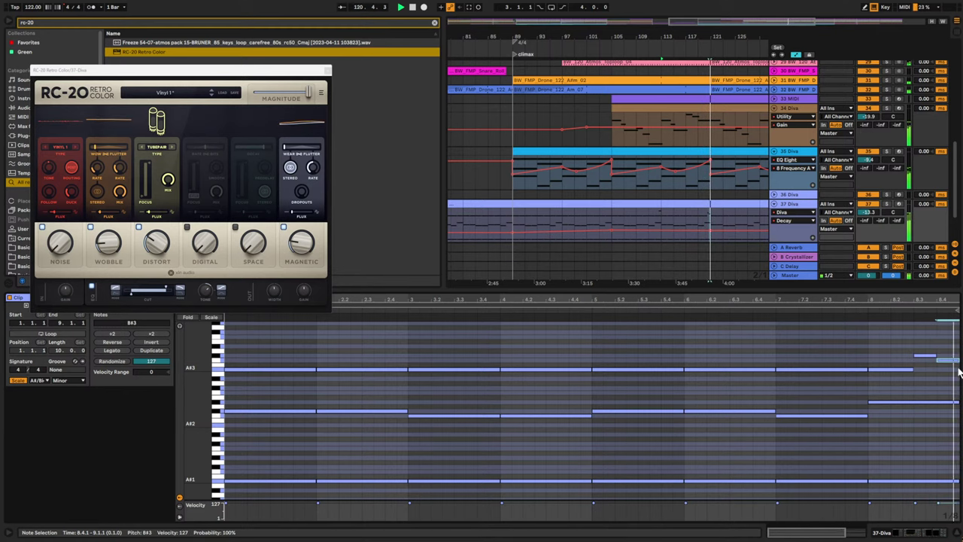
click(704, 219)
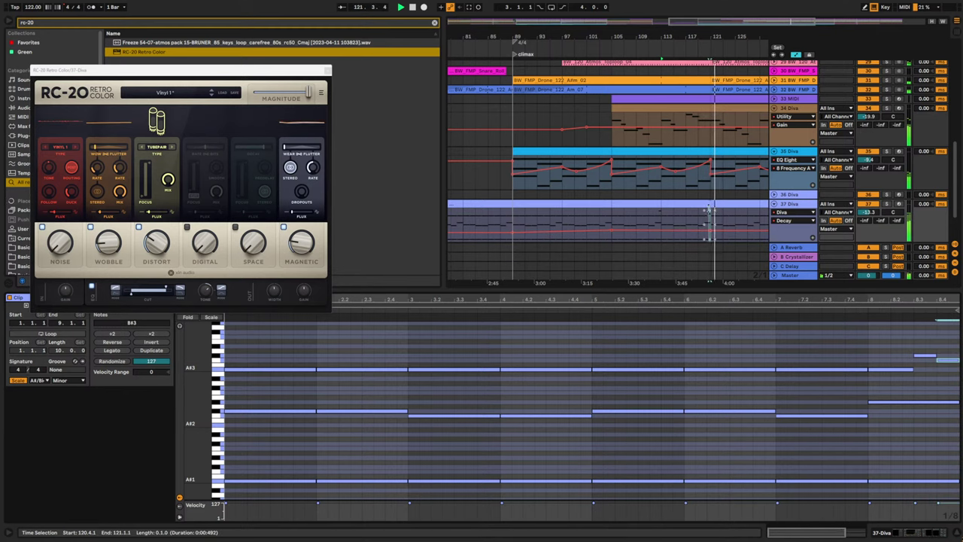
- In track 37's clip starting at bar 121, set a 1/32 grid and split the opening chord into two 1/32 hits before the sustained chord
click(737, 204)
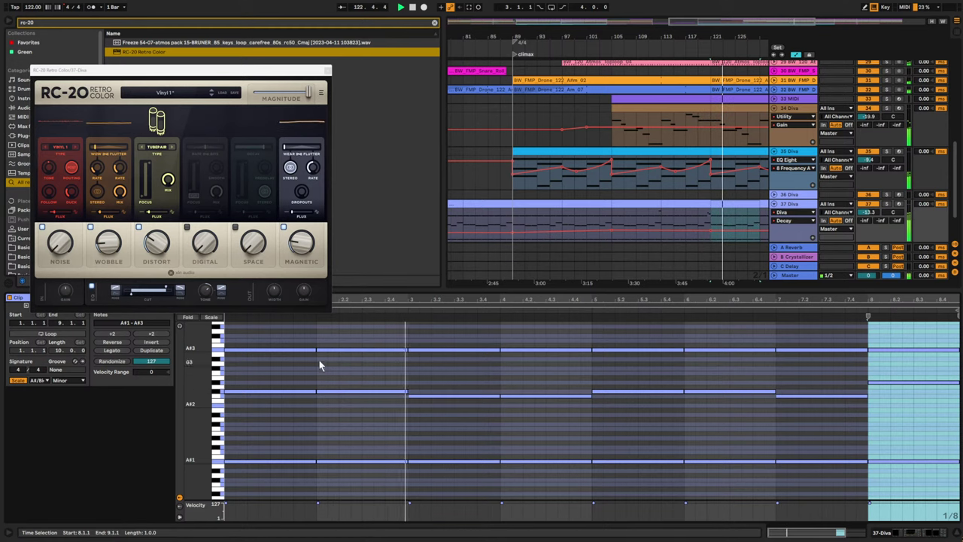
click(327, 73)
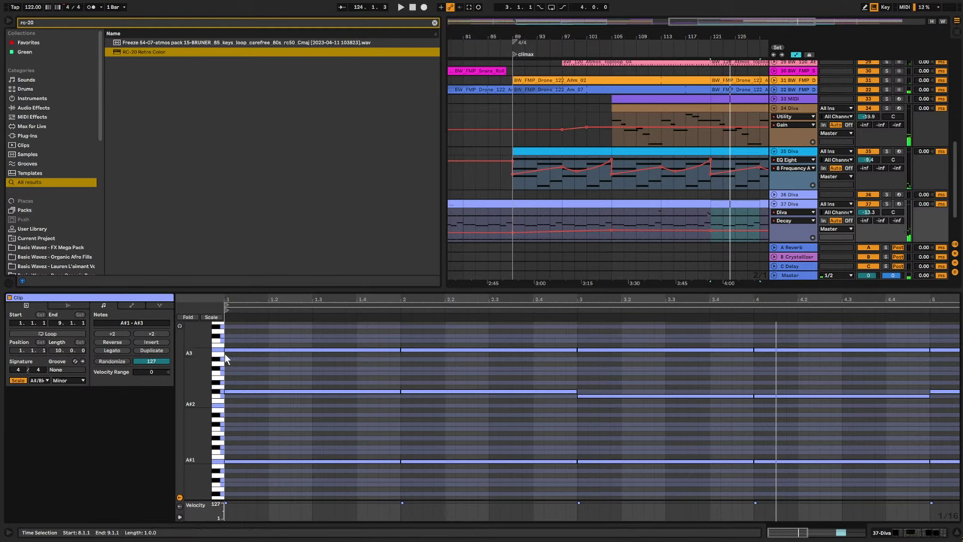
drag(229, 349, 241, 399)
drag(231, 300, 230, 338)
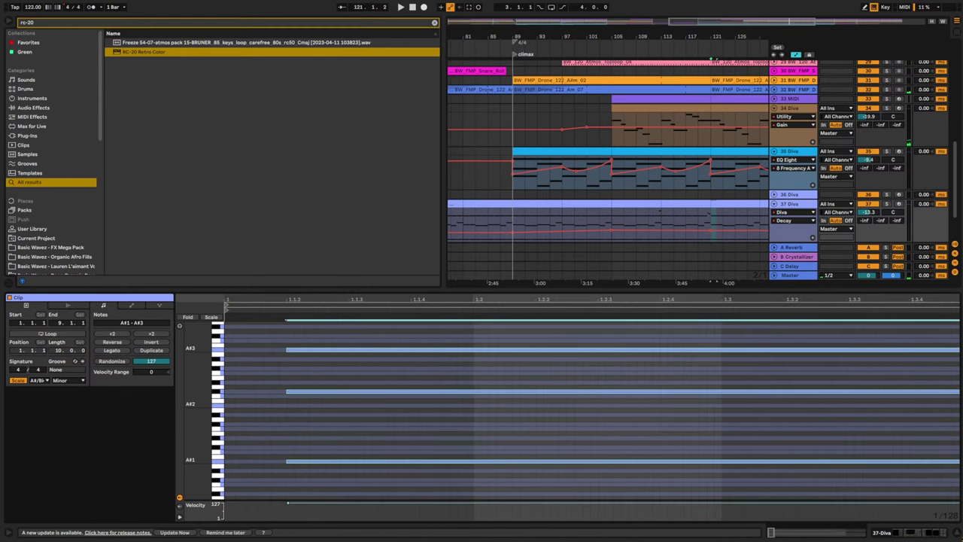
click(229, 350)
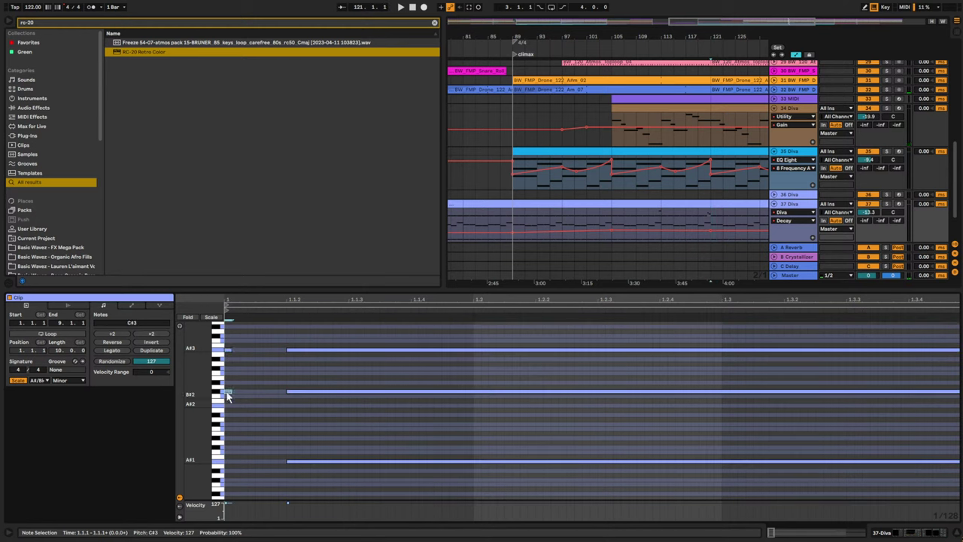
right_click(236, 342)
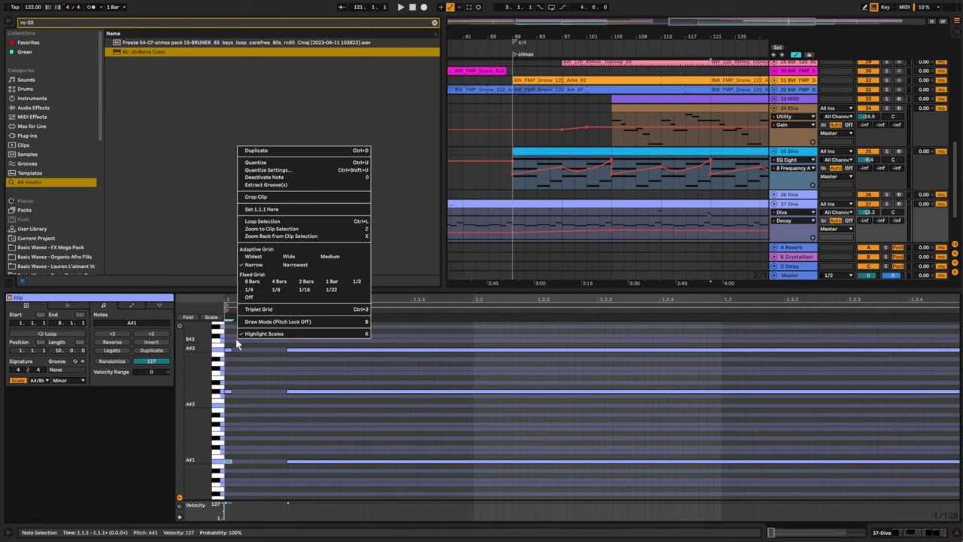
click(331, 289)
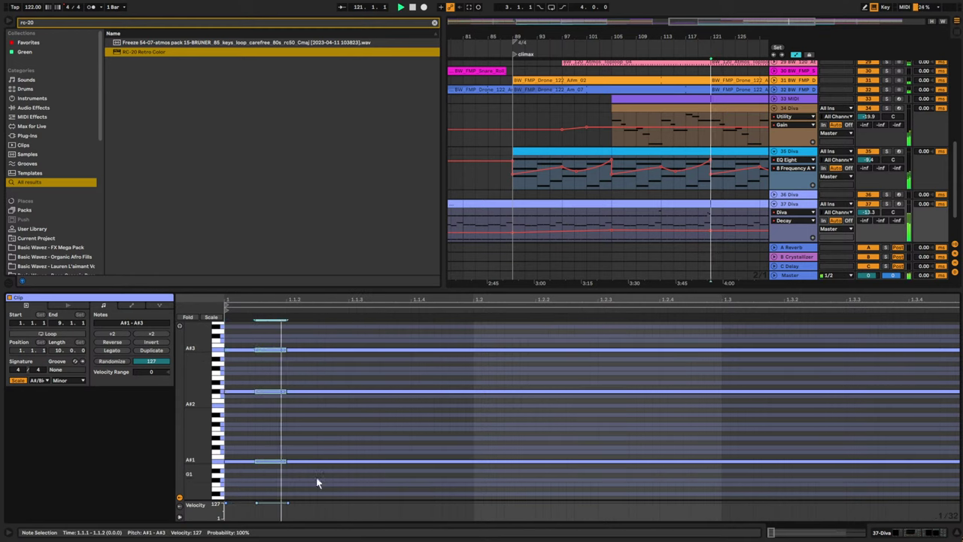
- Play from bar 109, give Decay its own automation lane on track 37, and bring up Diva's envelope 1 Attack in the main lane
click(634, 216)
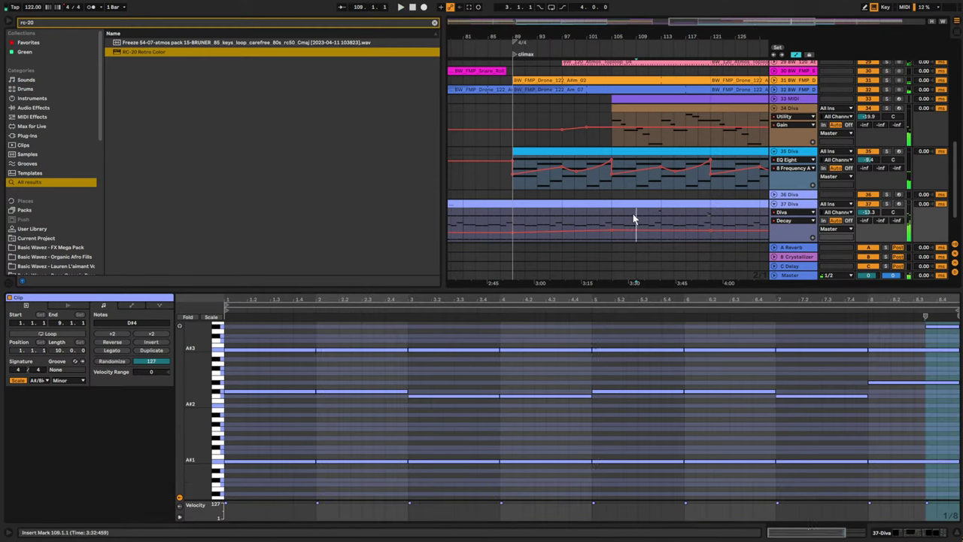
key(space)
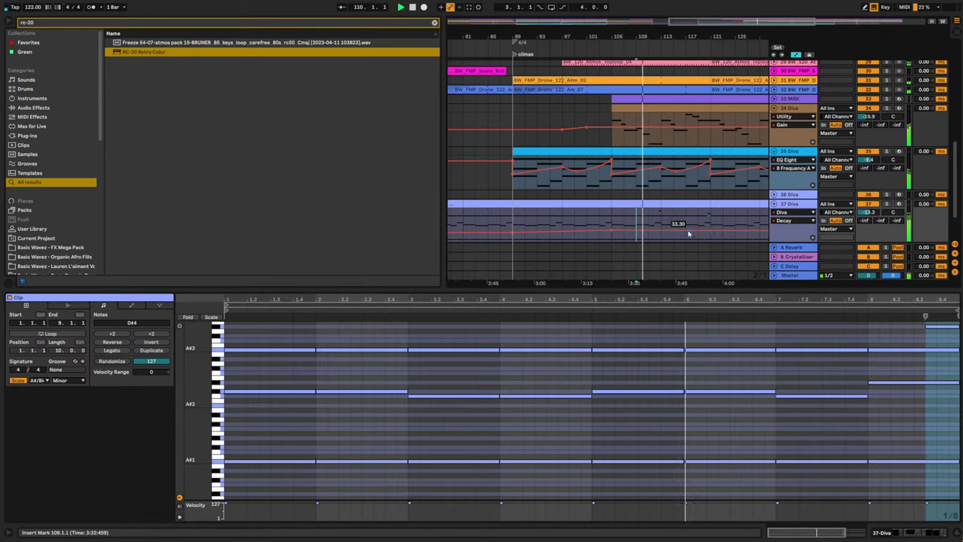
double_click(796, 205)
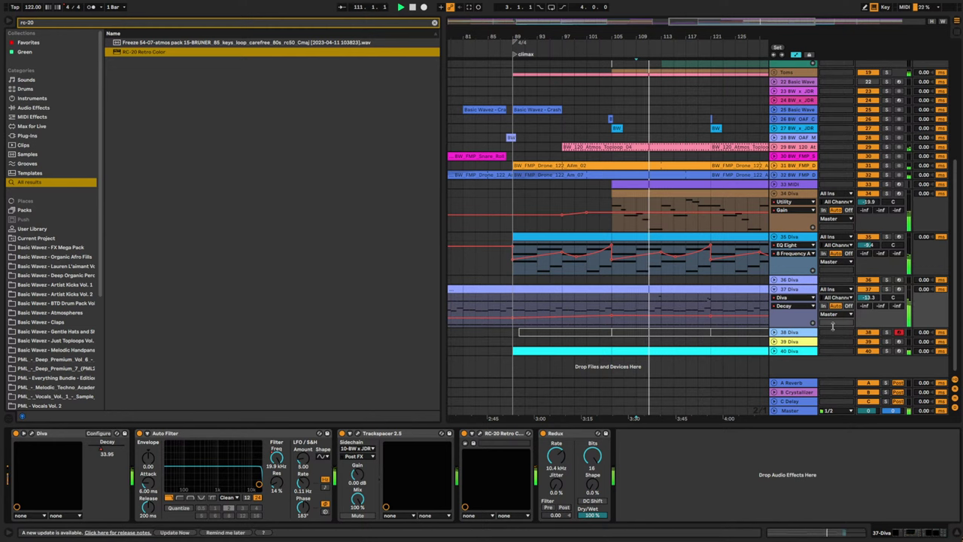
click(809, 325)
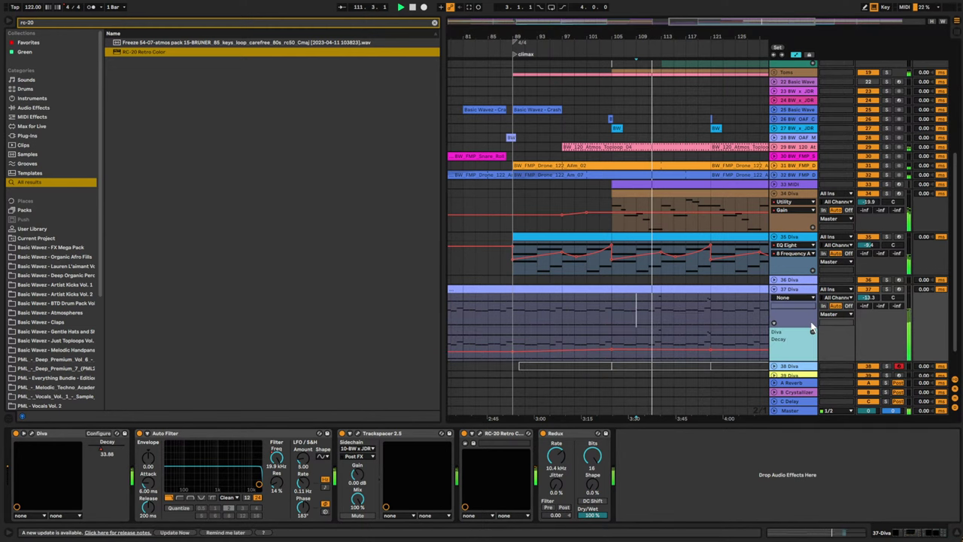
click(33, 435)
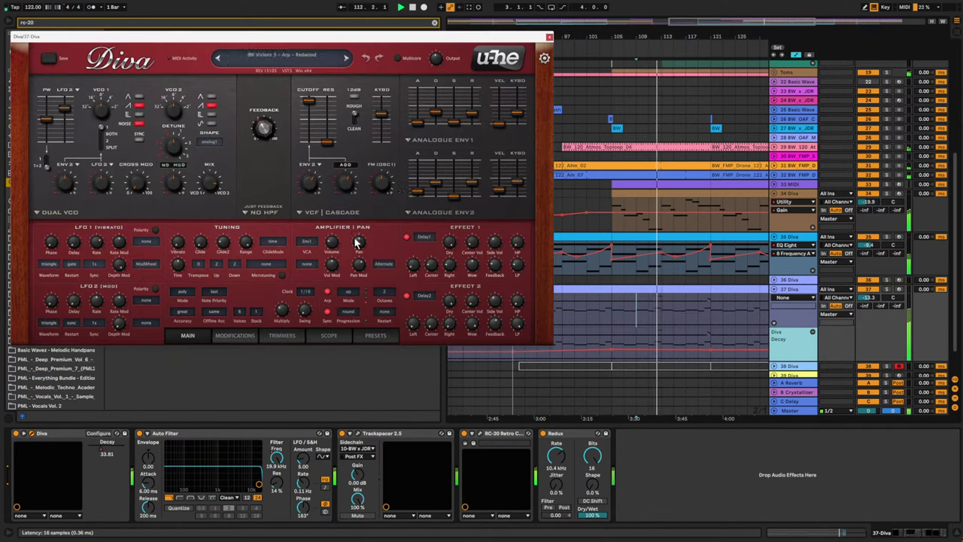
click(420, 195)
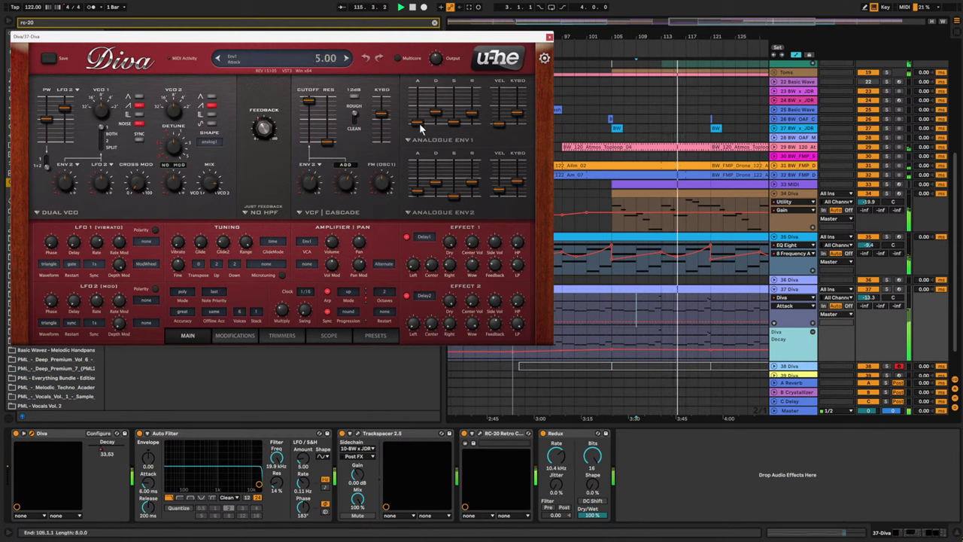
- Shape a short Attack automation bump peaking at about 15 near bar 119 on track 37 and audition it from bar 118.3
click(691, 326)
click(700, 325)
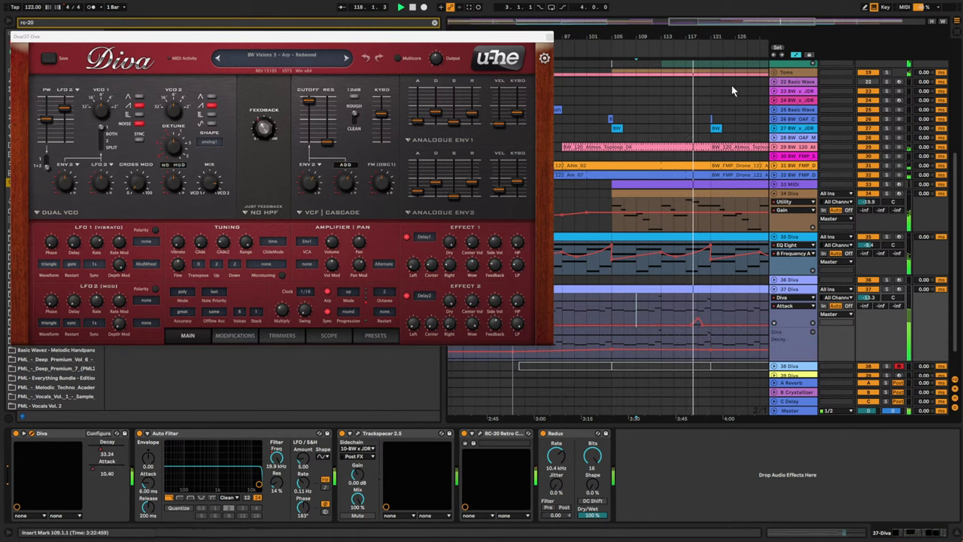
drag(776, 22, 775, 45)
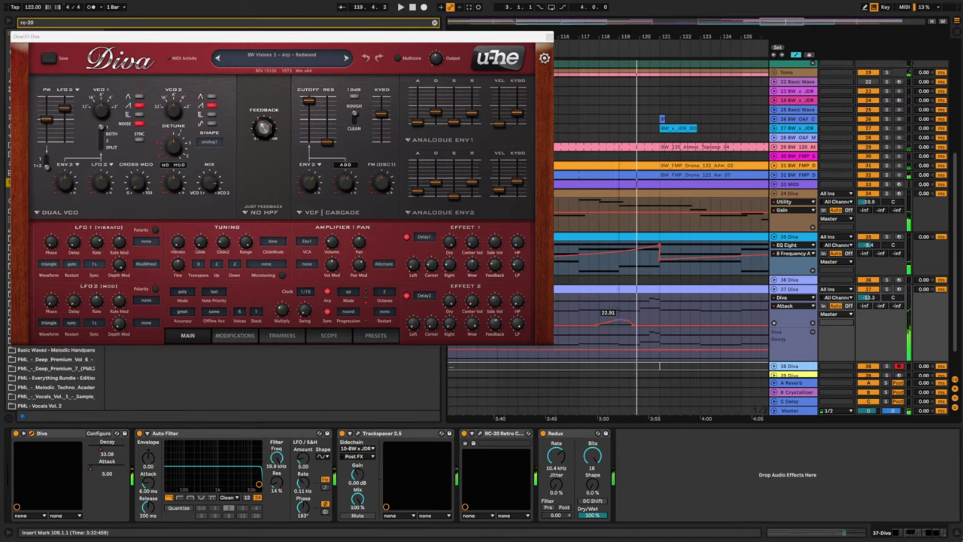
click(620, 310)
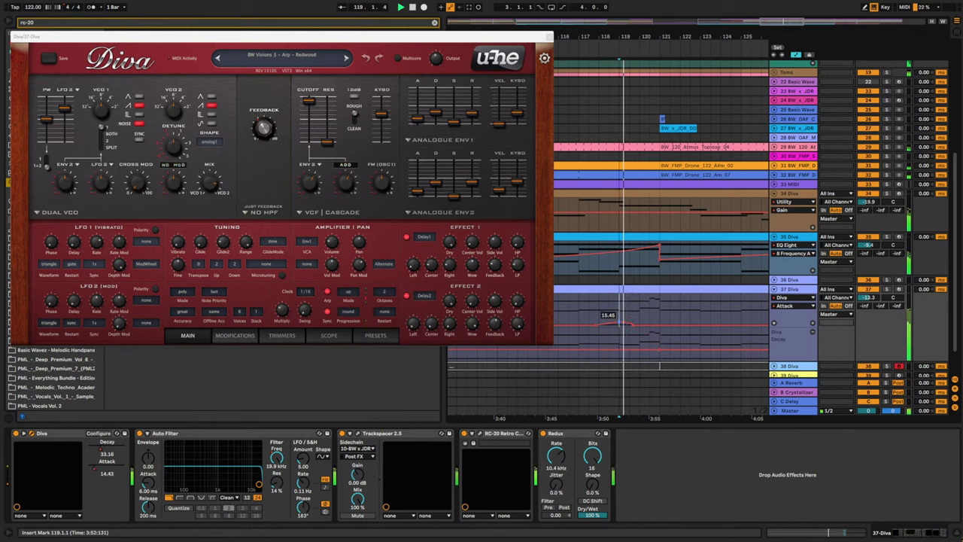
key(space)
click(614, 313)
key(space)
key(space)
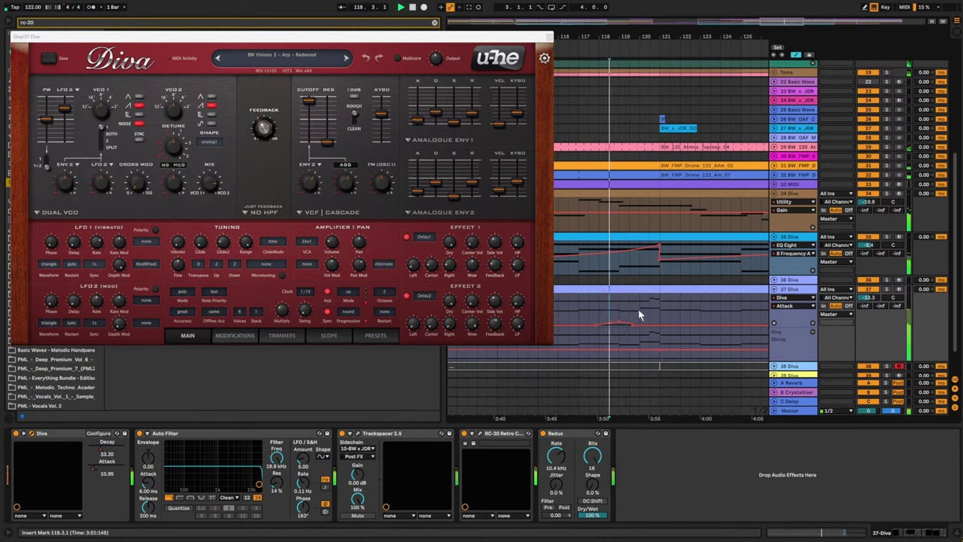
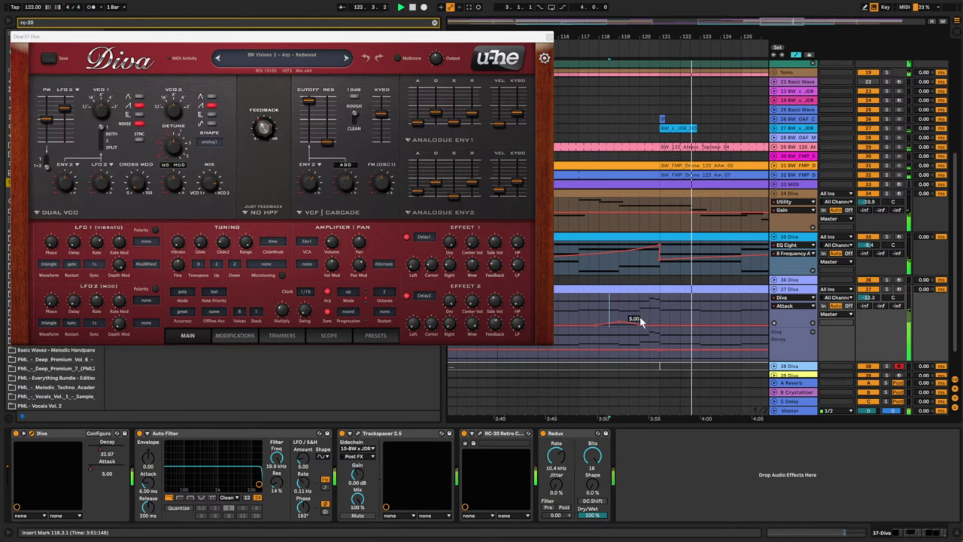
- In track 37's clip starting at bar 121, shorten the sustained chord in bar 1 and repeat it from 1.3
click(675, 291)
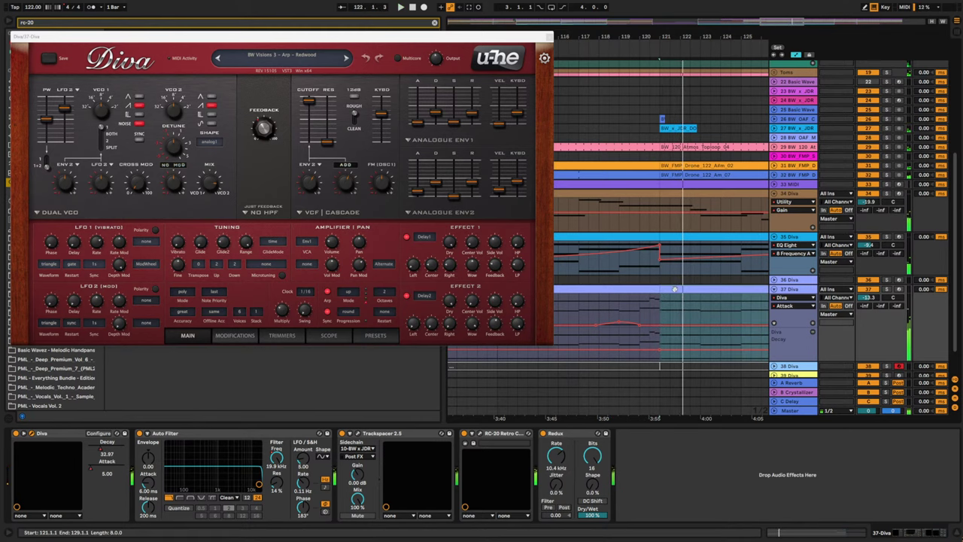
double_click(674, 291)
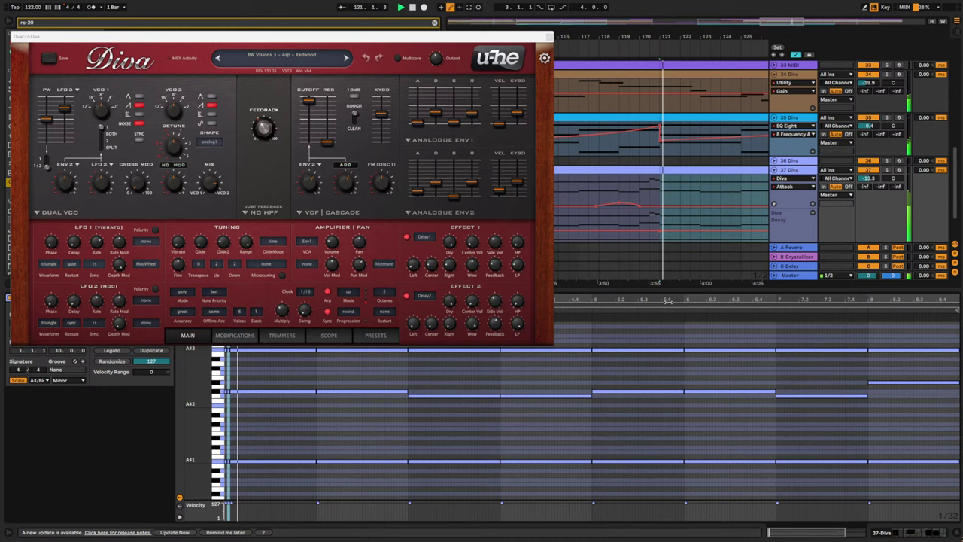
click(550, 36)
drag(283, 337, 284, 393)
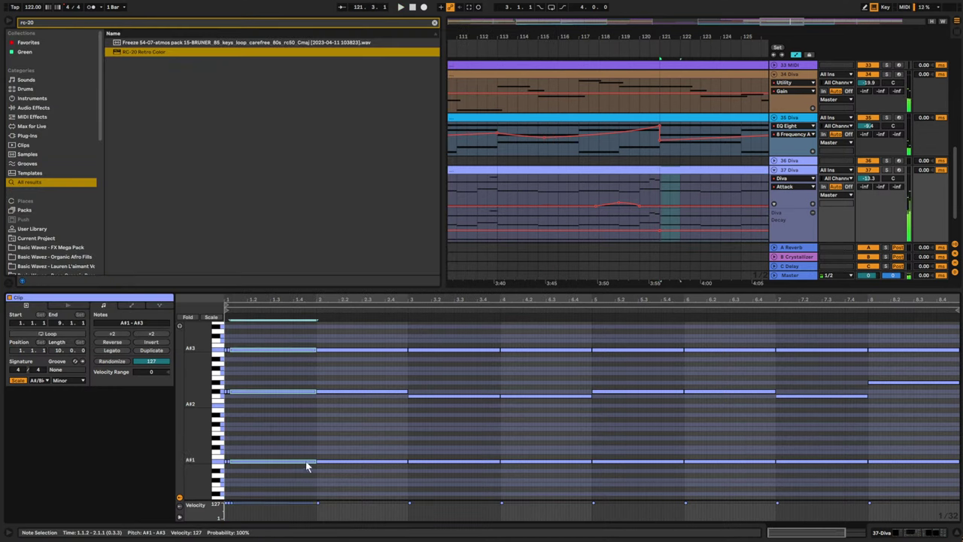
drag(315, 462, 277, 462)
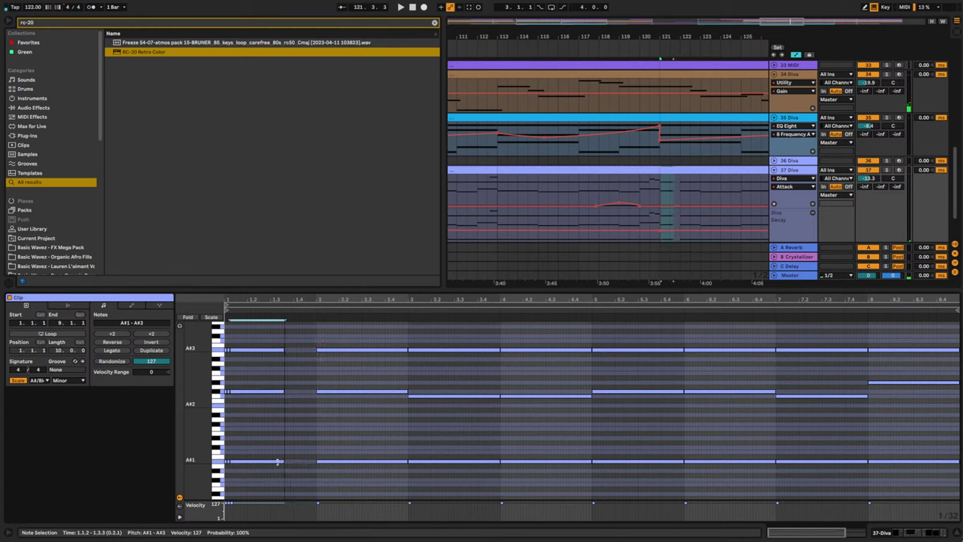
key(ctrl+d)
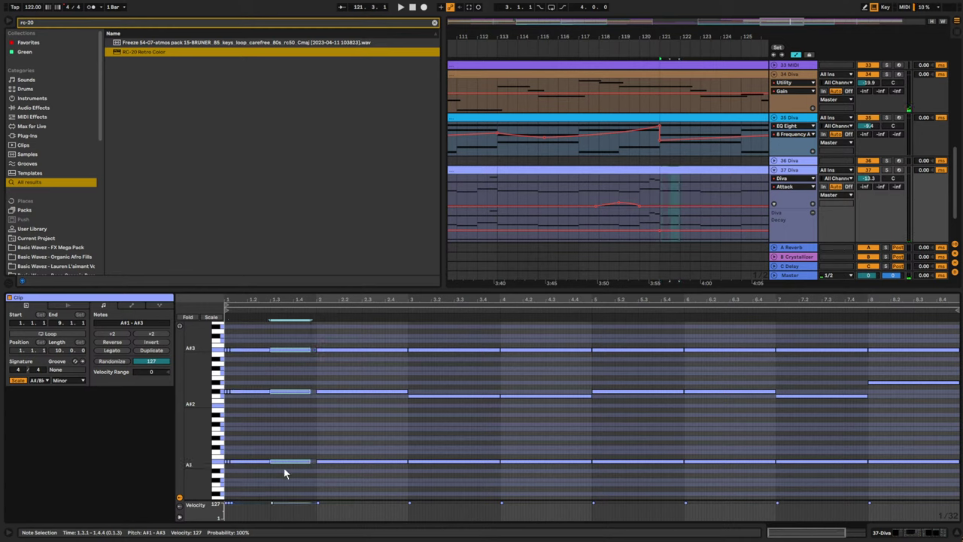
- Lengthen the repeated chord at 1.3 to the end of bar 1 and audition it from bar 121
key(space)
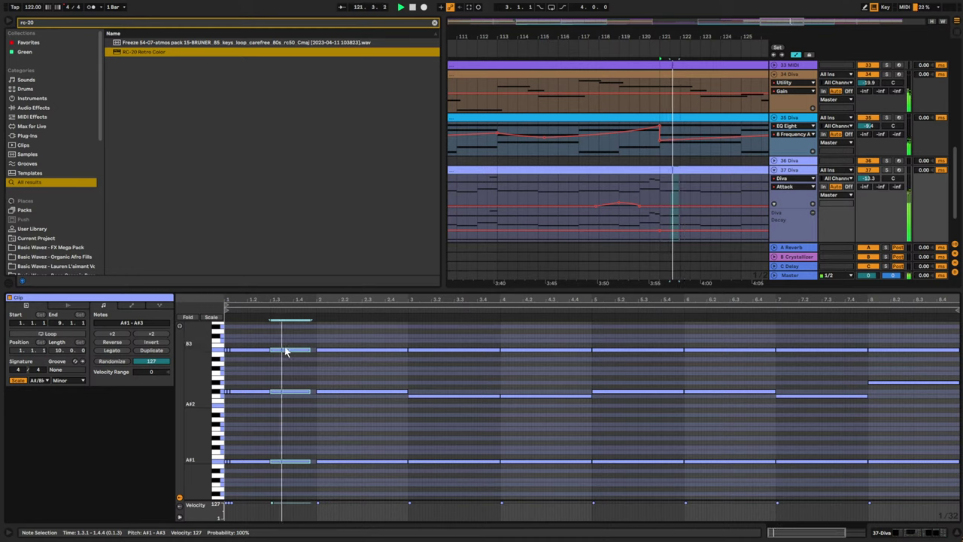
drag(301, 337, 299, 453)
click(307, 461)
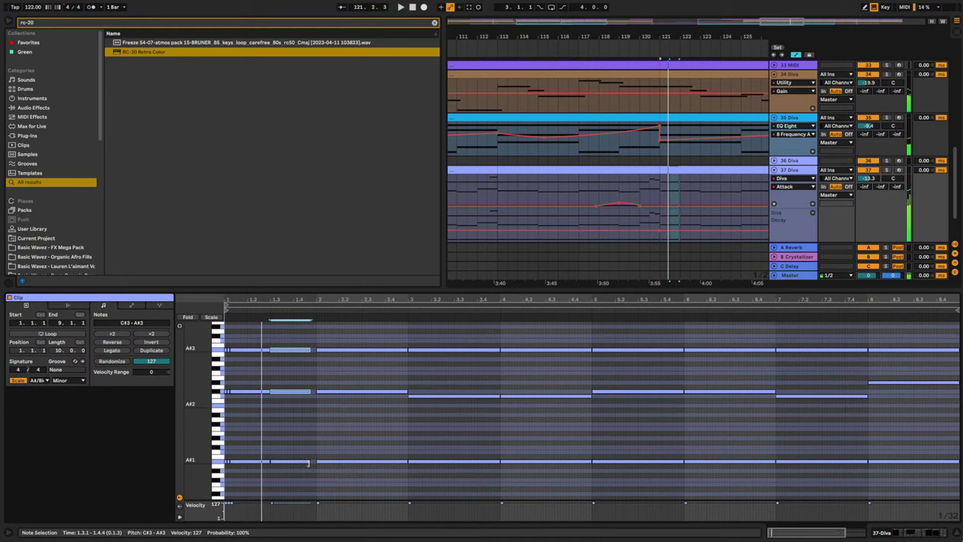
key(space)
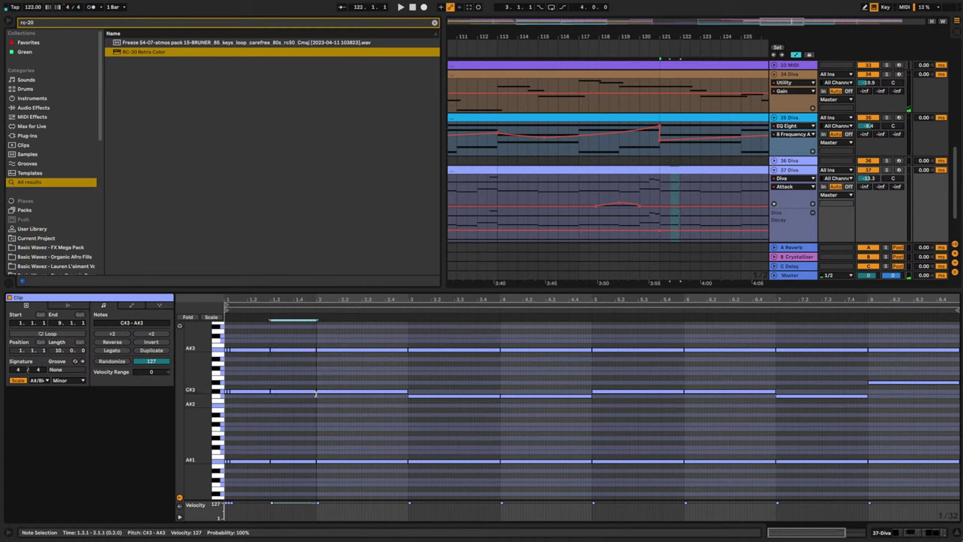
key(space)
click(284, 468)
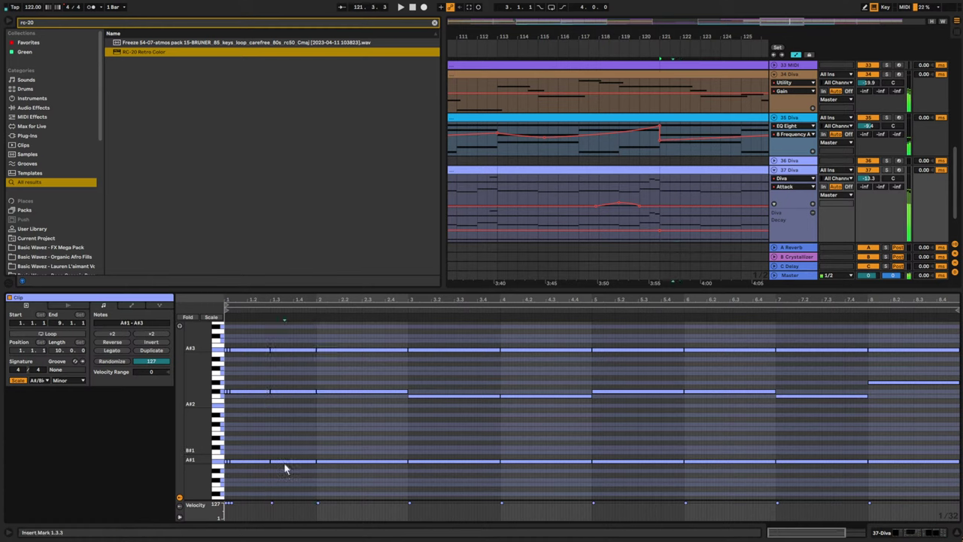
click(286, 461)
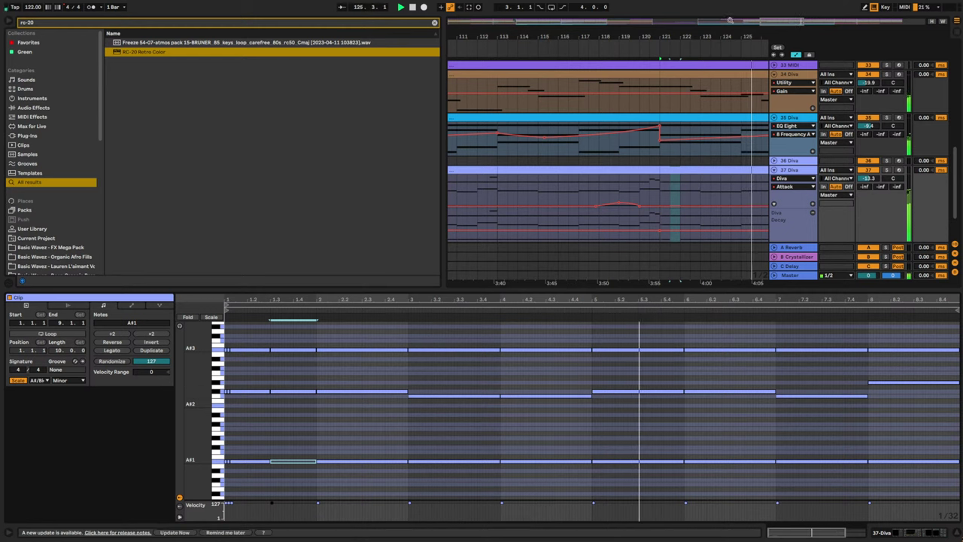
- Repeat track 37's Attack automation bump near bars 129 and 135
drag(553, 36, 507, 15)
key(minus)
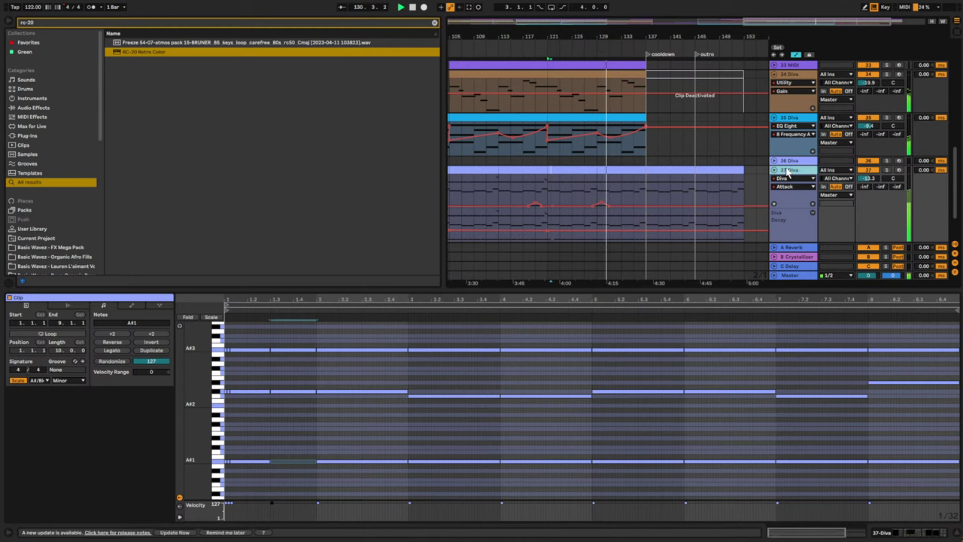
key(shift+Tab)
drag(547, 260, 451, 259)
key(ctrl+d)
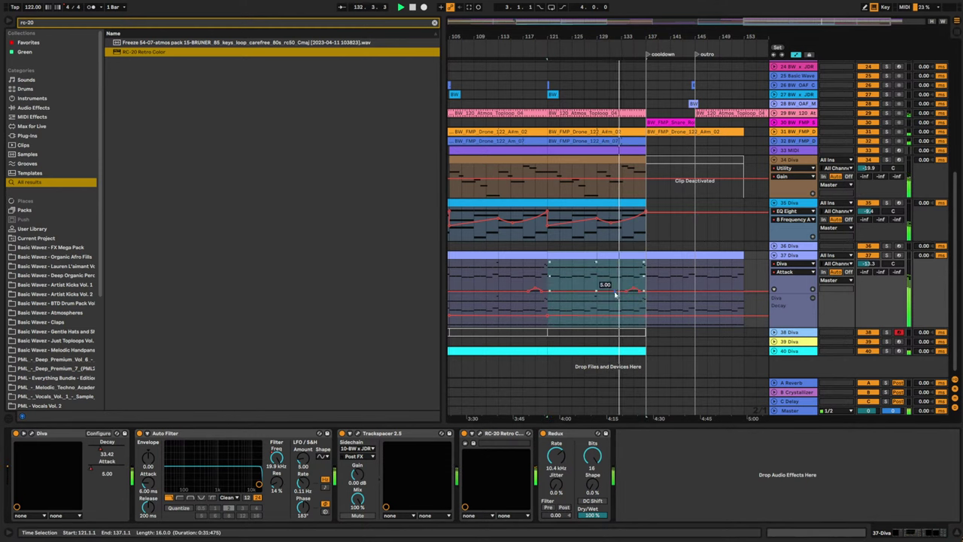
key(ctrl+z)
drag(547, 260, 615, 257)
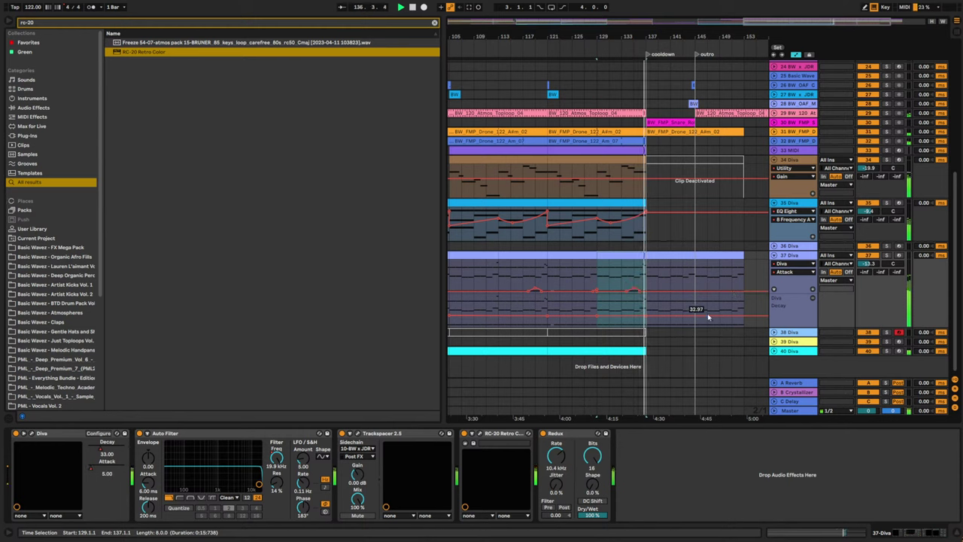
- Ramp track 37's Decay down to about 18 between bars 137 and 153, and trim its clips to two bars at bars 137 and 145
drag(747, 321, 745, 326)
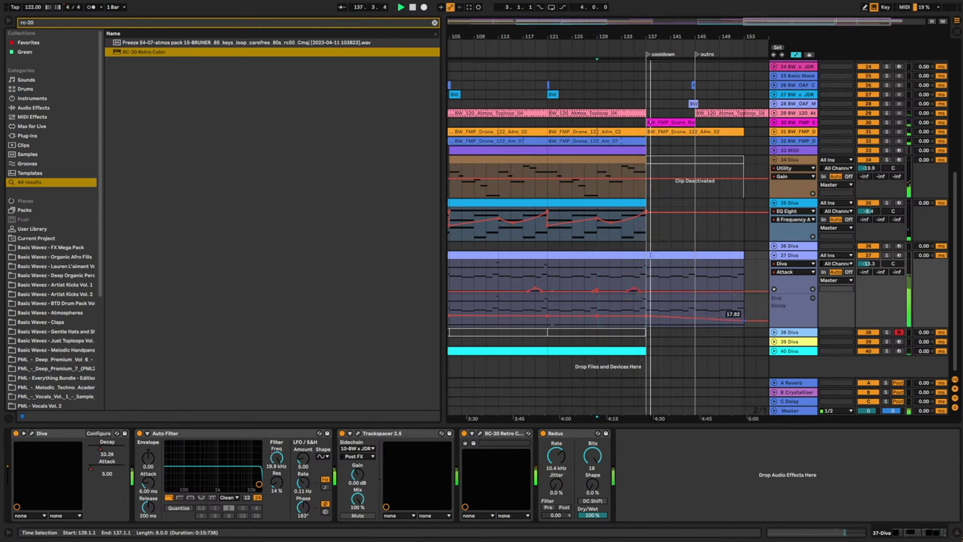
drag(742, 258, 662, 261)
drag(785, 21, 723, 5)
click(526, 254)
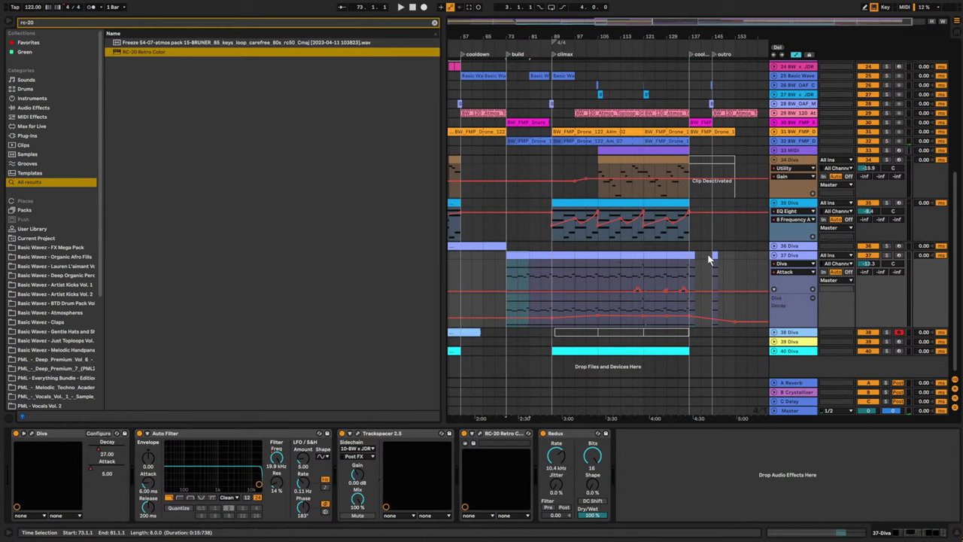
- Open track 37's two-bar clip at bar 145, audition it, and try to sustain its opening chord
double_click(712, 258)
key(space)
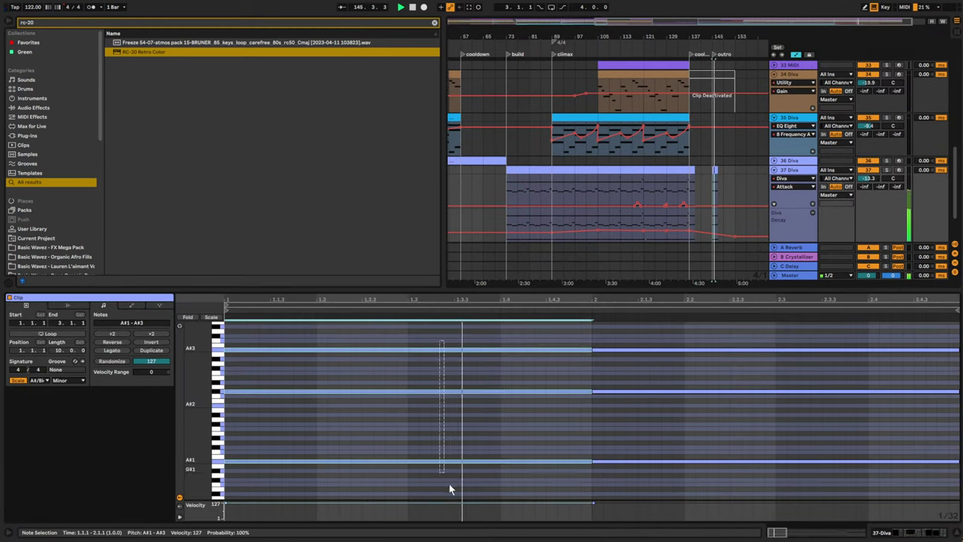
drag(450, 489, 452, 491)
key(space)
click(593, 461)
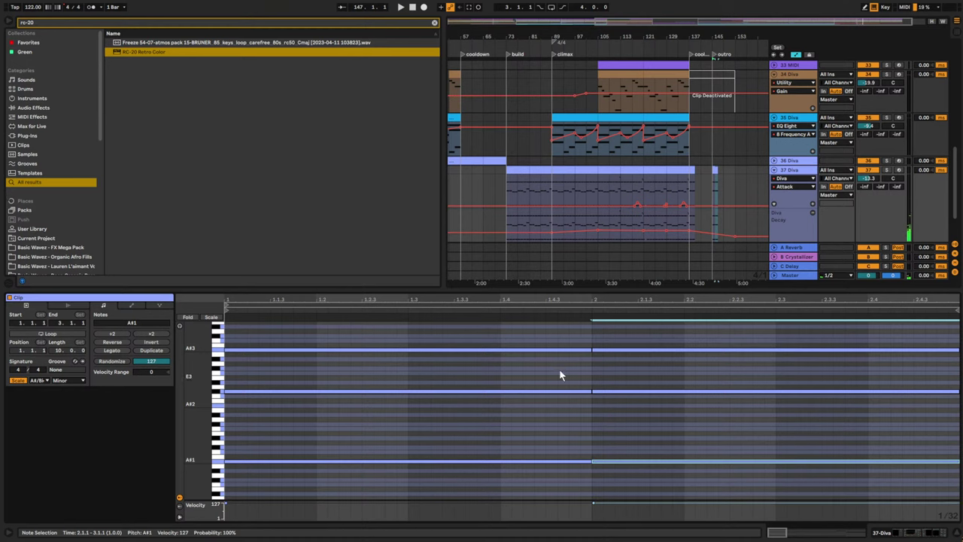
drag(566, 331, 538, 513)
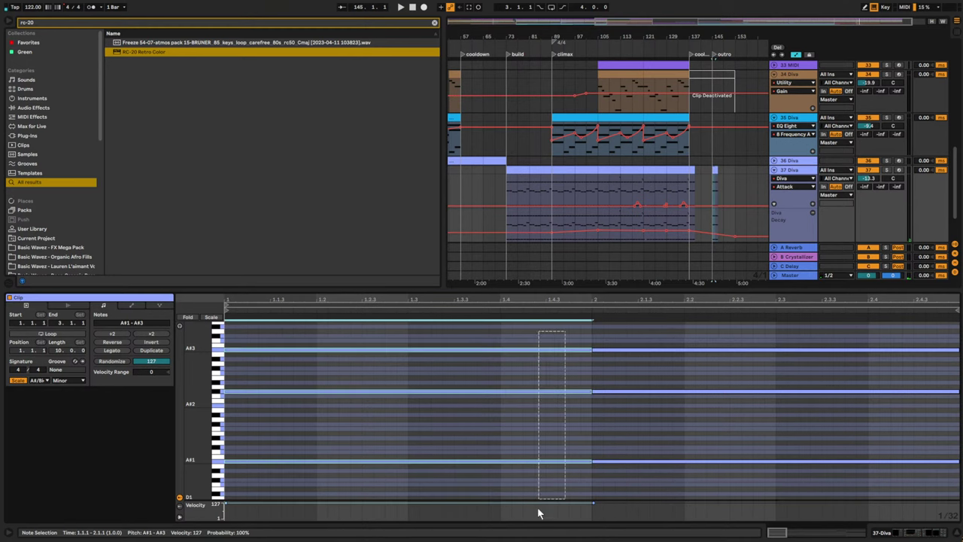
- In track 37's clip at bar 137, merge the repeated chord into one chord sustained for two bars
click(693, 171)
key(space)
key(space)
drag(520, 338, 958, 447)
- Extend the bar 137 clip to bar 141, replace the notes in its bars 3–4 by sustaining the opening chord, and audition it
drag(693, 170, 699, 171)
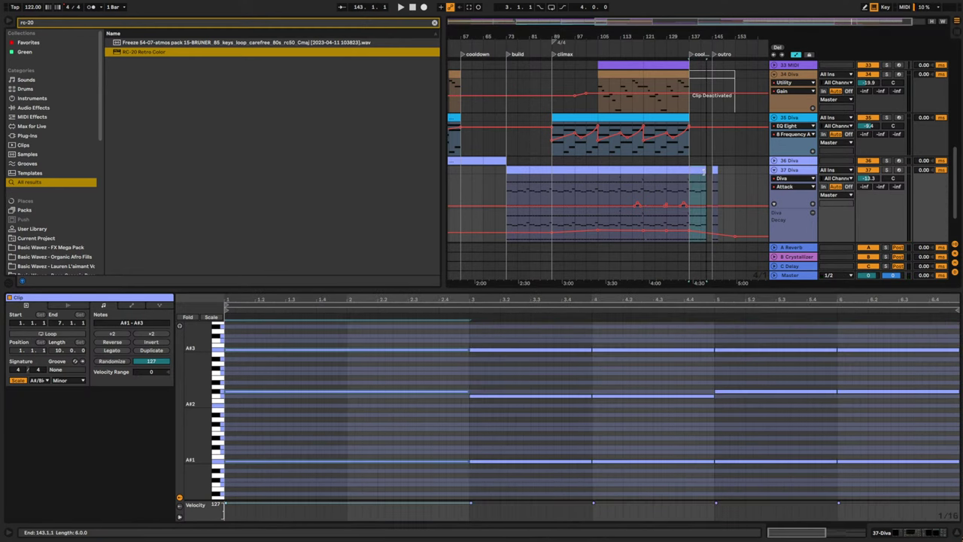
drag(724, 409, 947, 500)
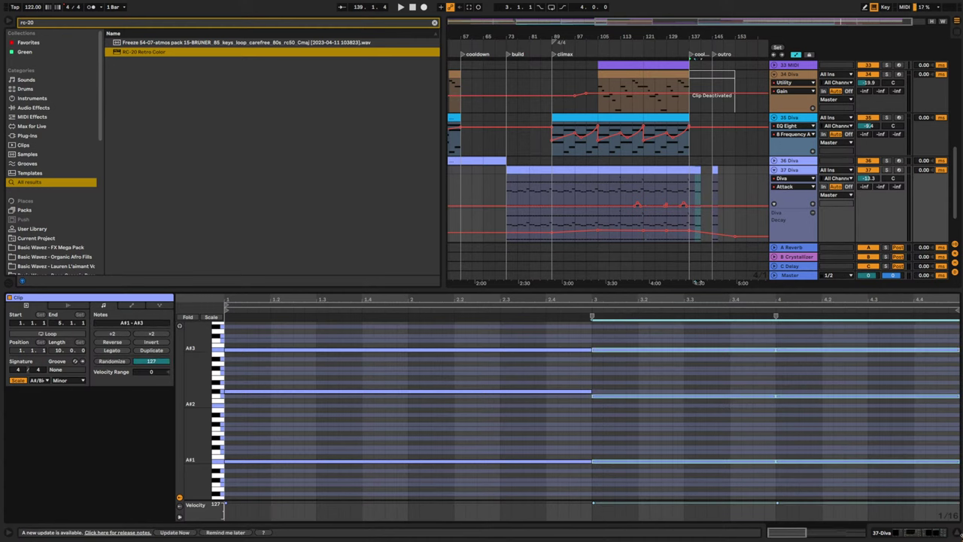
key(Delete)
drag(557, 336, 959, 456)
key(space)
key(space)
key(space)
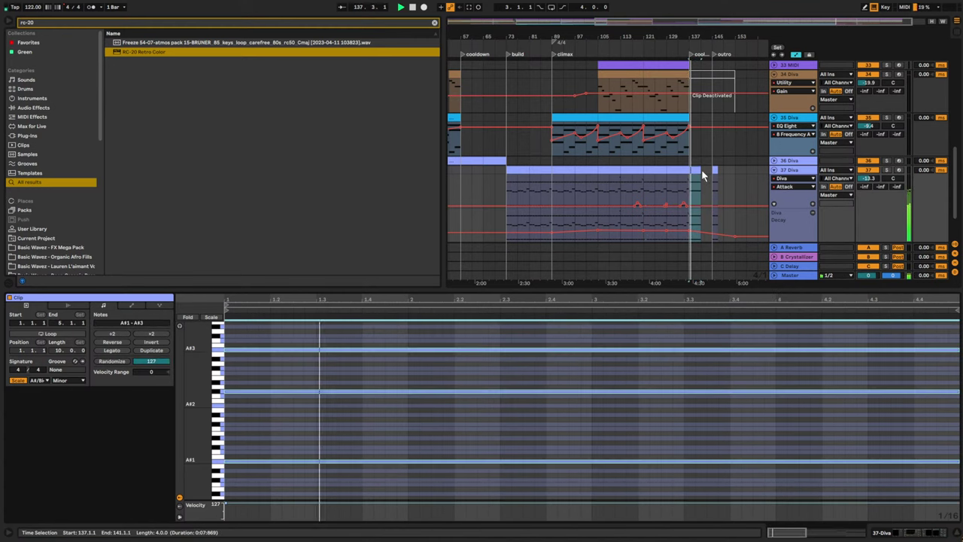
- Extend the bar 137 clip to bar 145 and sustain the opening chord through all eight bars in place of the later notes
drag(700, 170, 712, 172)
drag(627, 337, 876, 515)
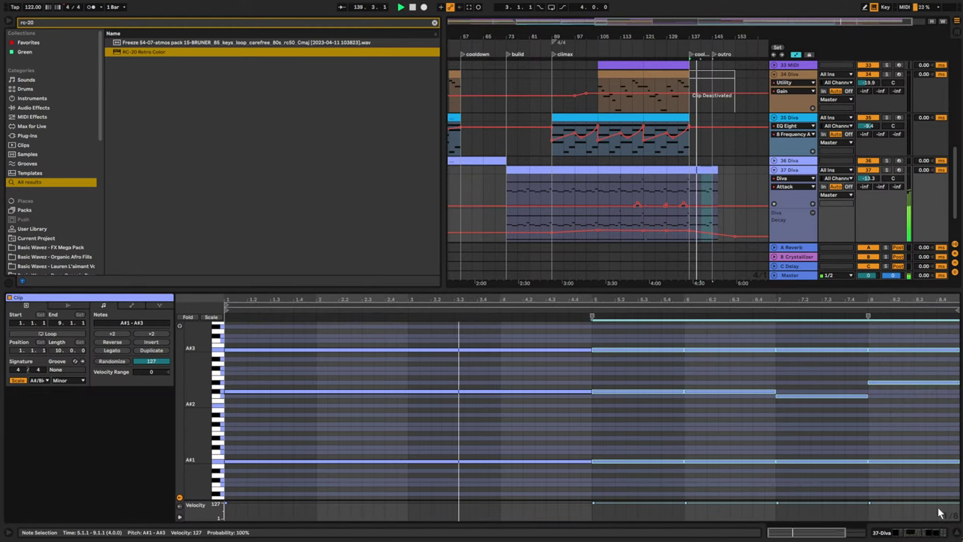
key(ctrl+z)
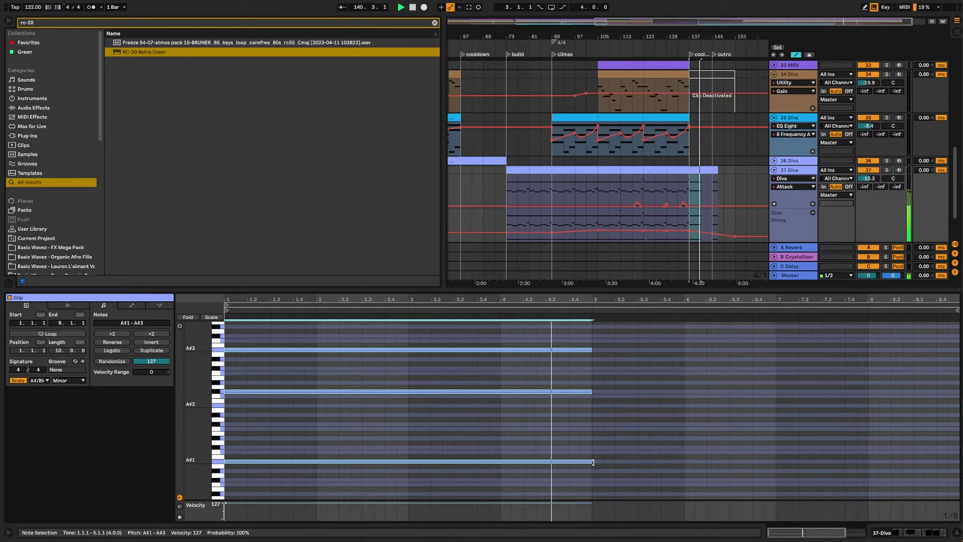
drag(591, 461, 956, 466)
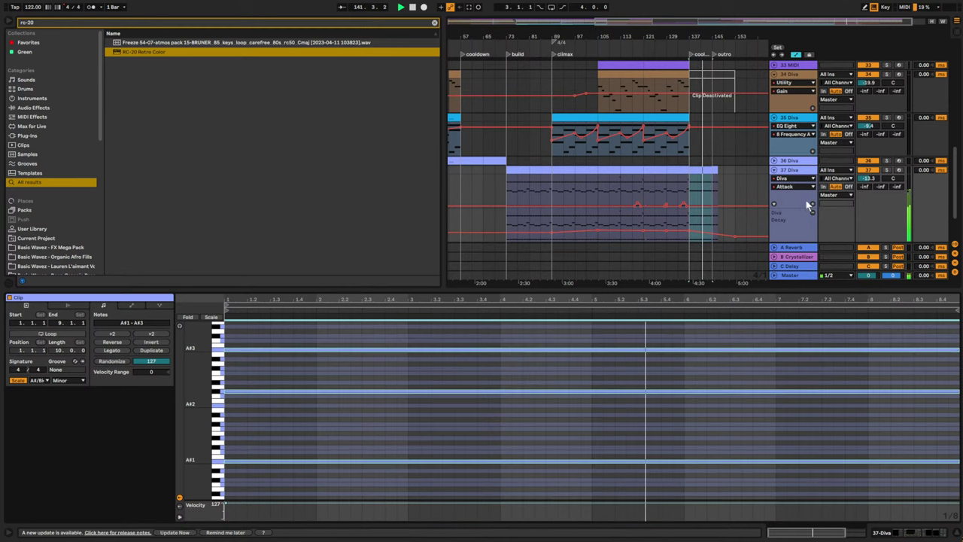
- Duplicate track 37's sustained eight-bar clip to bars 145–153, then fold the track and show its devices
click(714, 236)
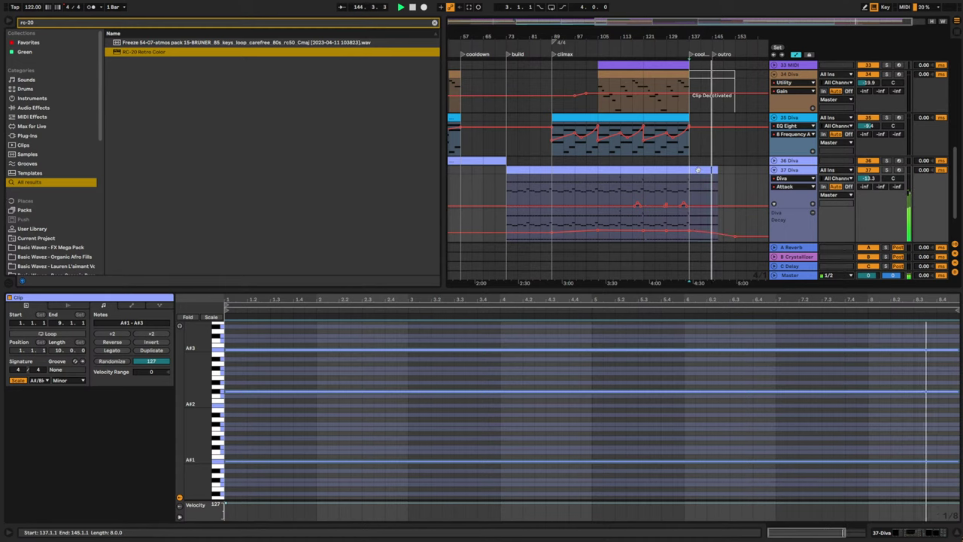
key(ctrl+d)
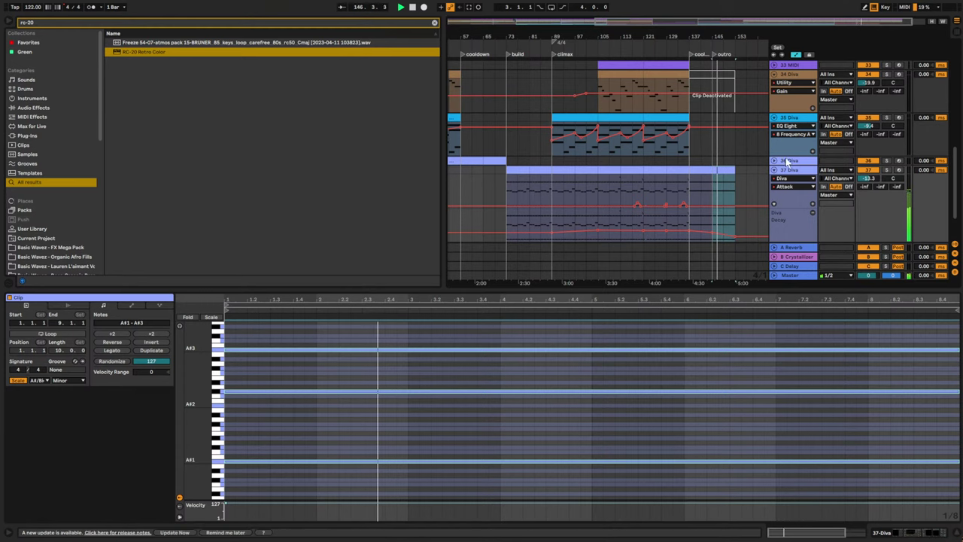
click(775, 170)
double_click(787, 171)
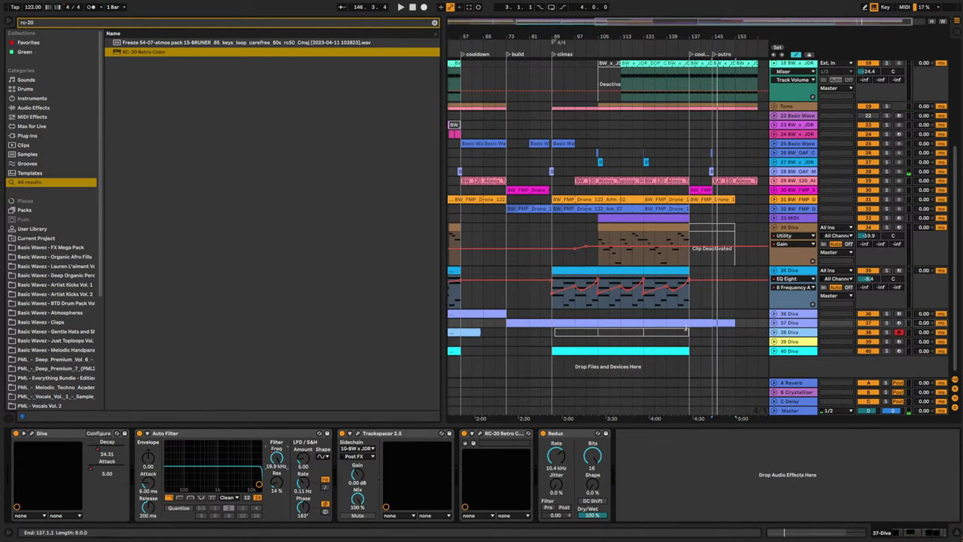
- On track 37, draw a falling Auto Filter Frequency ramp from before bar 137 to bar 153 and audition the transition
click(774, 323)
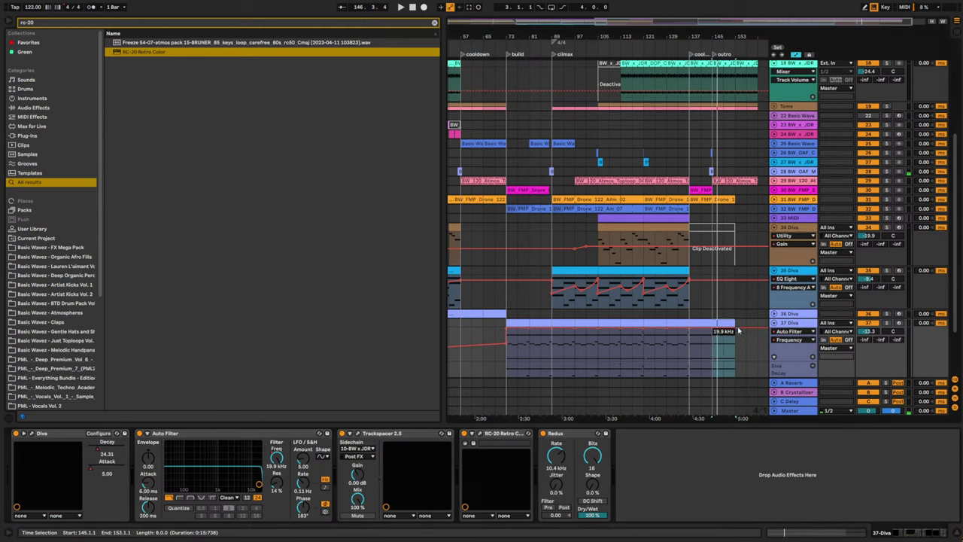
drag(734, 329, 735, 355)
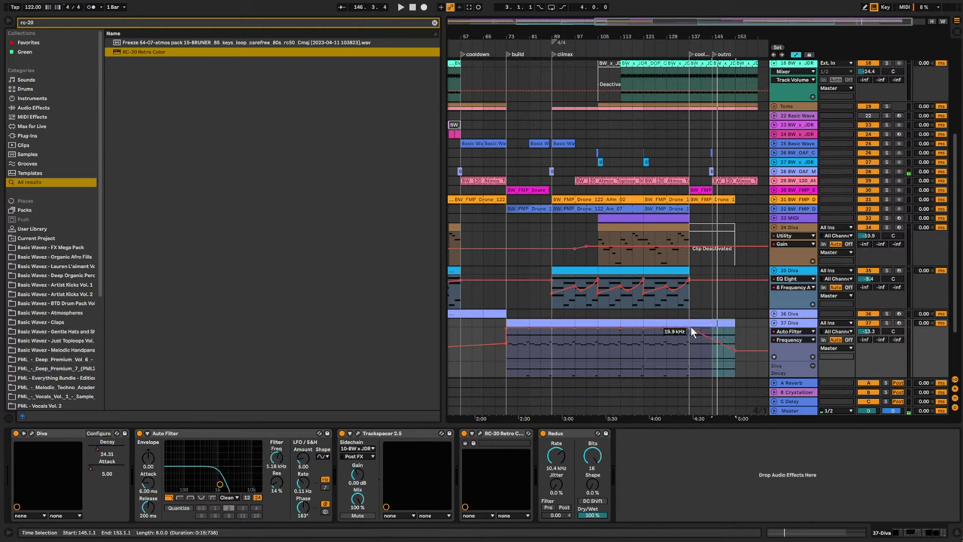
drag(690, 328, 680, 351)
key(space)
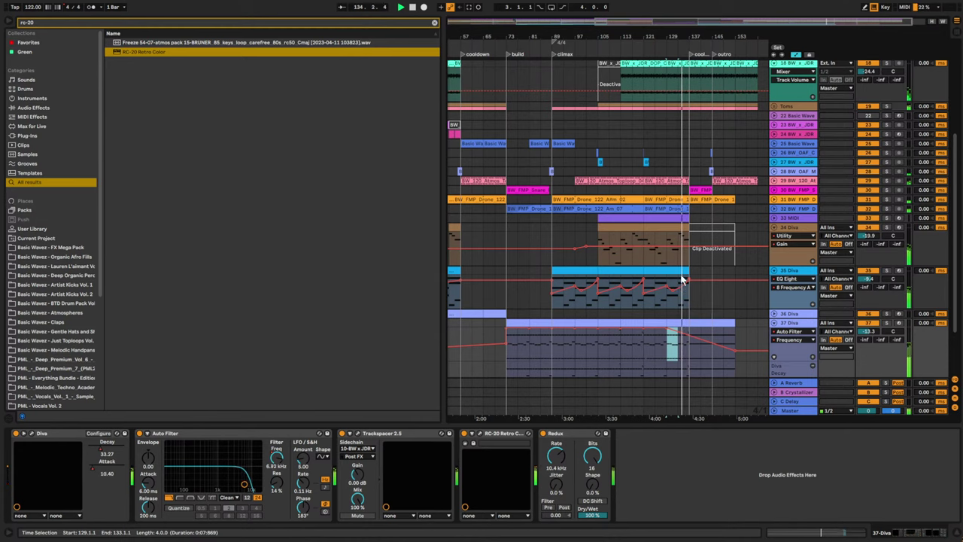
- Continue track 35's part from bar 137 to 145 and sustain its F3, C#3 and A#2 chord through all eight bars
mouse_move(683, 280)
mouse_down()
mouse_move(735, 280)
mouse_move(699, 271)
mouse_up()
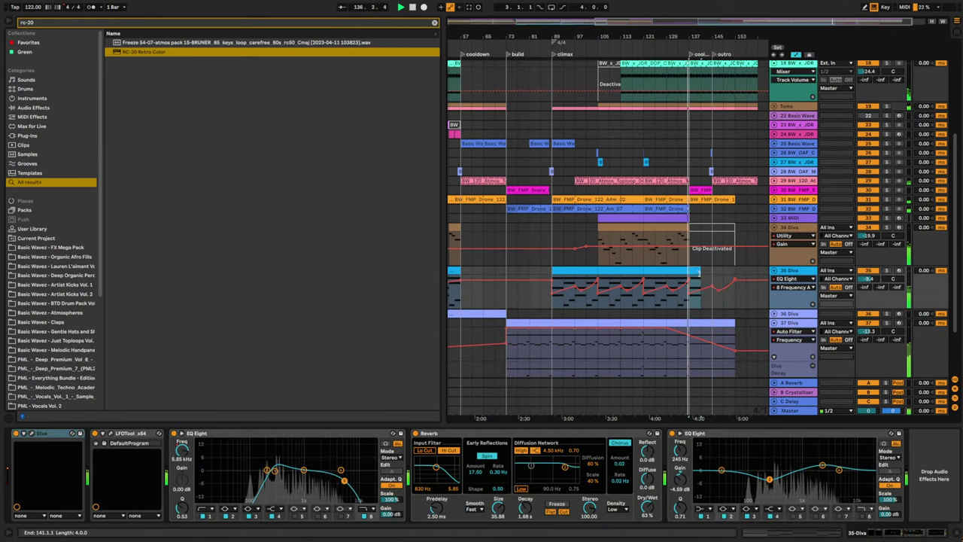
key(ctrl+d)
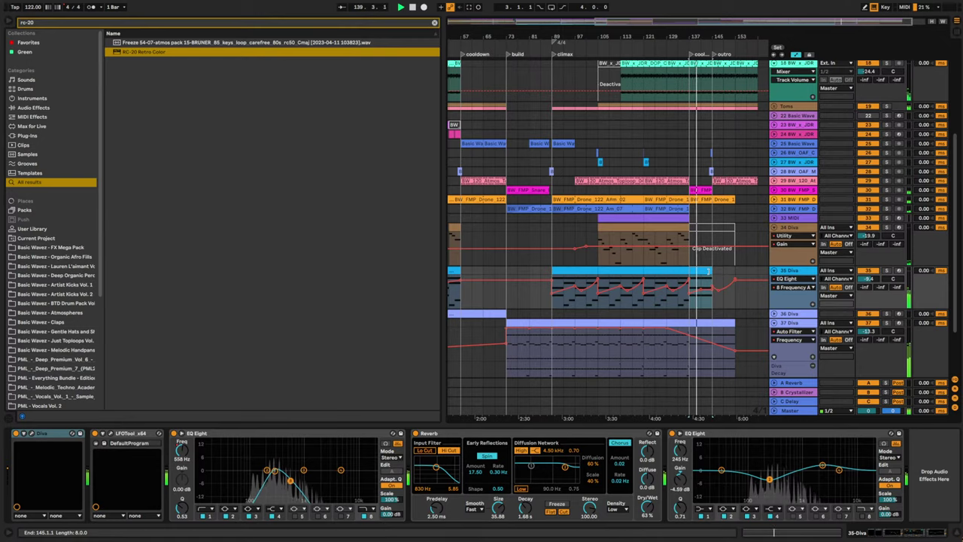
double_click(708, 271)
drag(637, 349, 645, 484)
drag(554, 349, 549, 513)
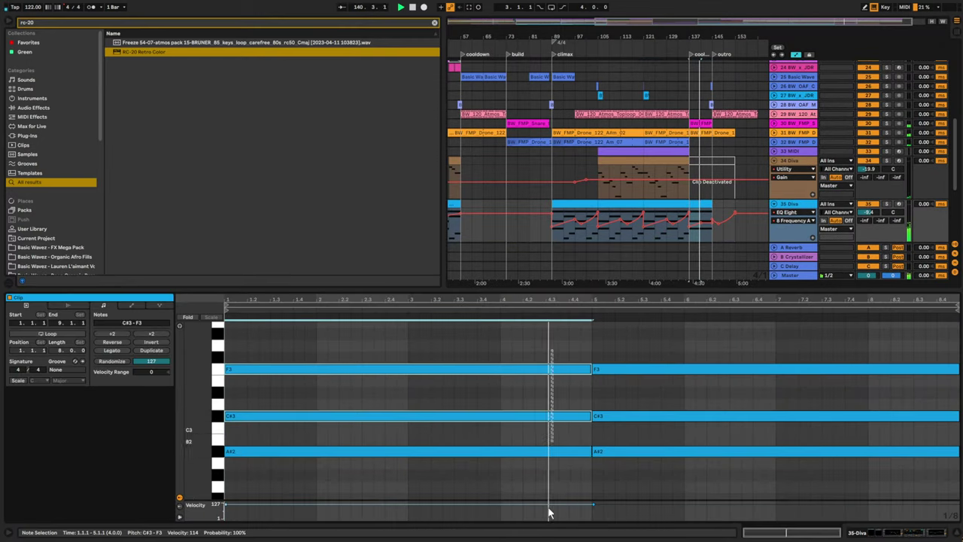
shift+click(587, 452)
drag(587, 454, 957, 467)
scroll(758, 155, down, 3)
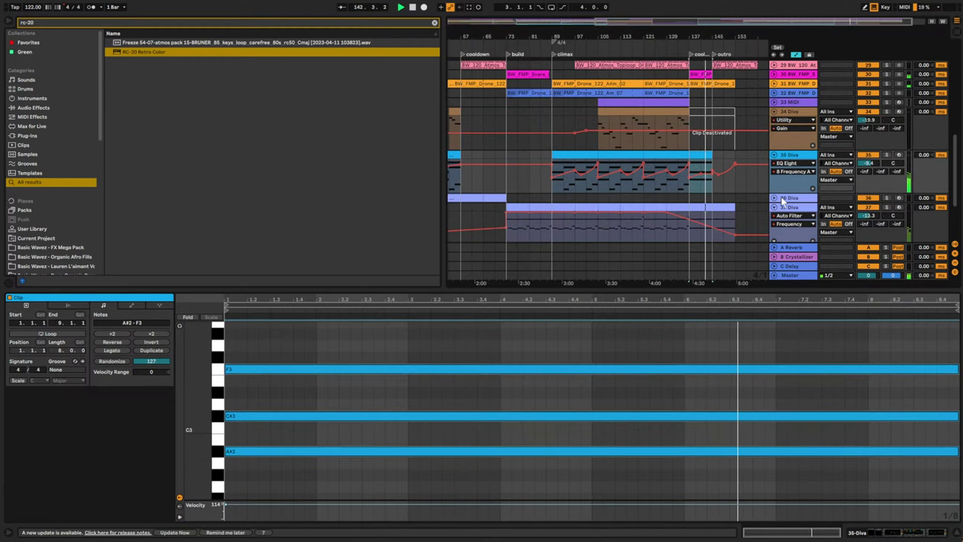
scroll(787, 203, up, 10)
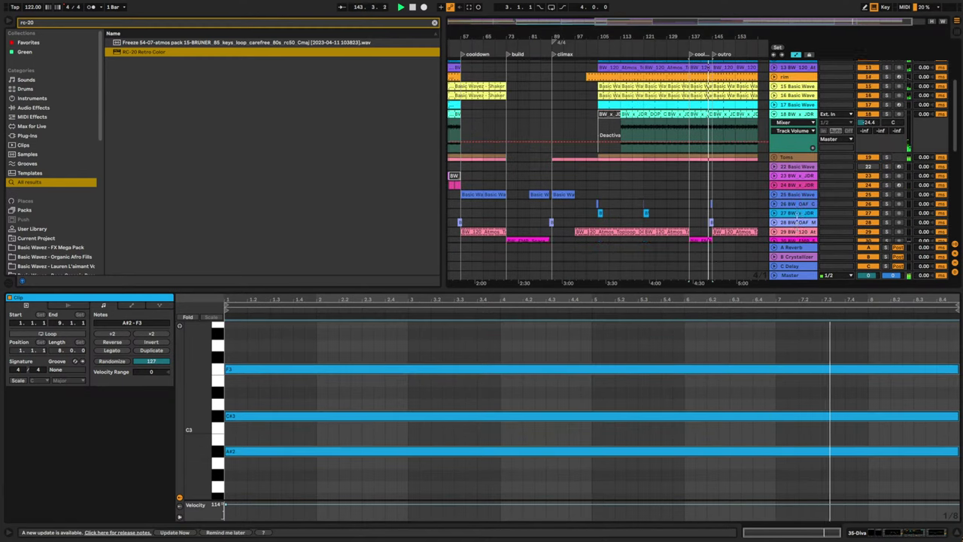
- Fold all the tracks, fit the whole arrangement in view and show track 35's devices
scroll(797, 216, down, 10)
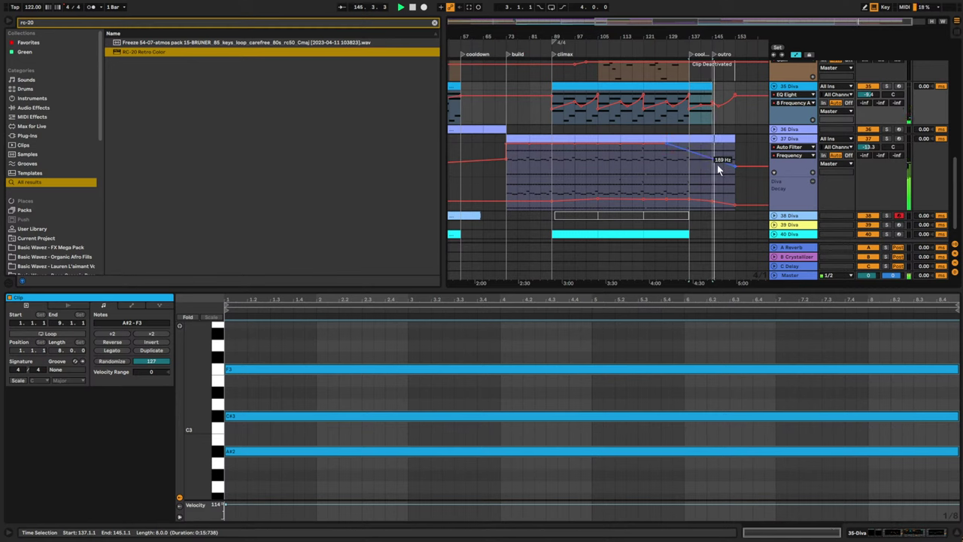
alt+click(774, 138)
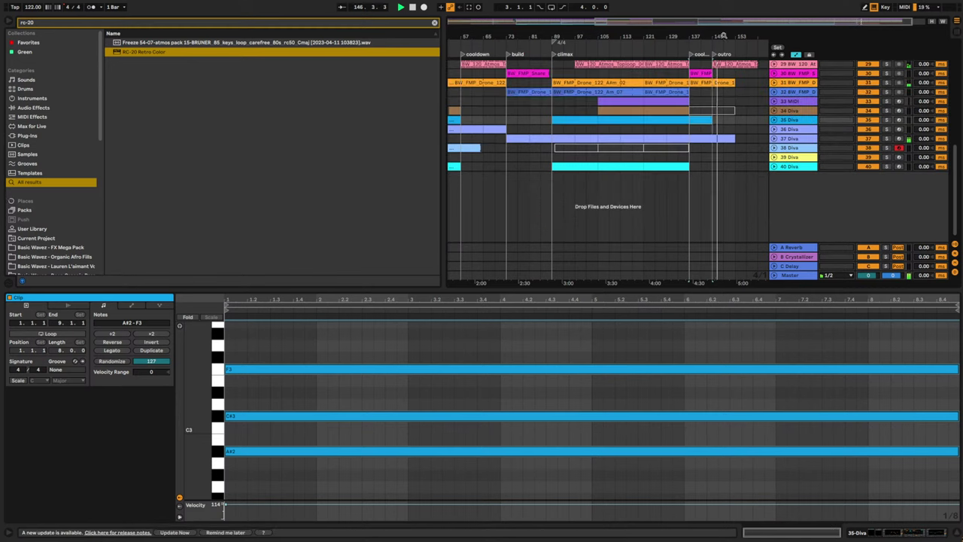
drag(731, 25, 739, 6)
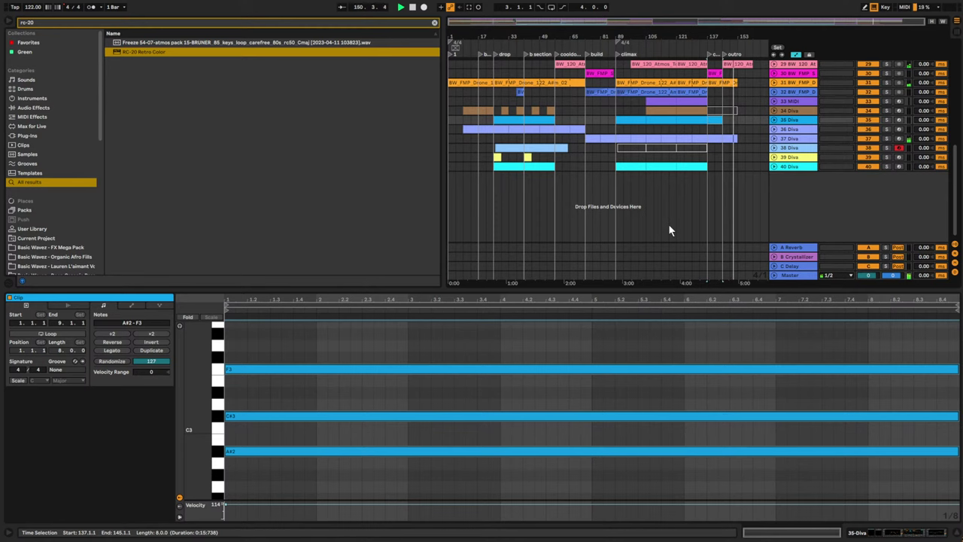
click(781, 123)
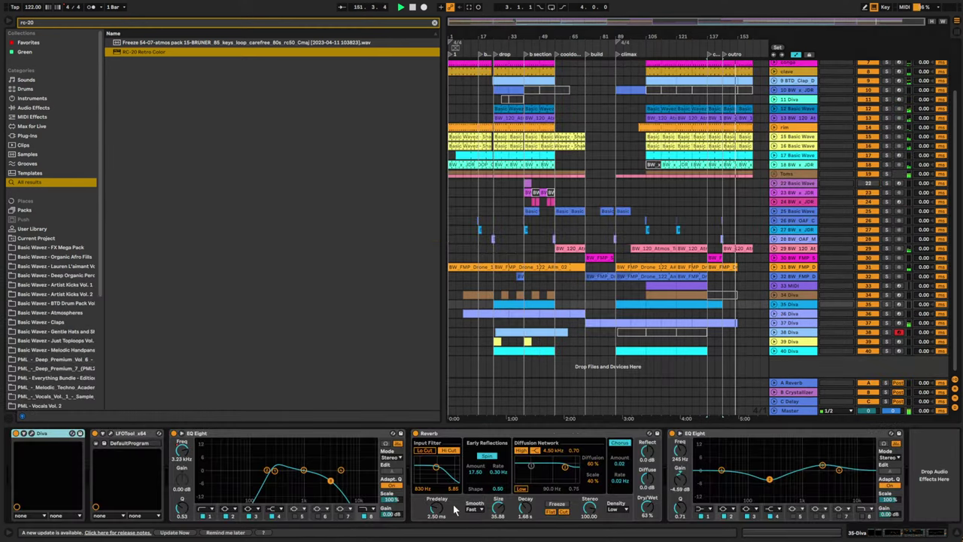
- Add an EQ Eight at the end of track 37's device chain and play from bar 137
click(777, 322)
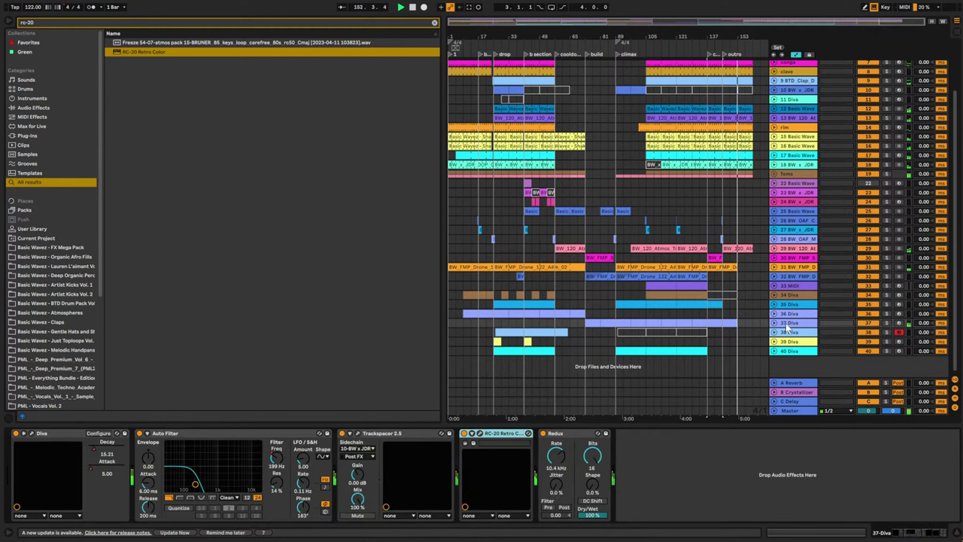
click(433, 23)
text(eq)
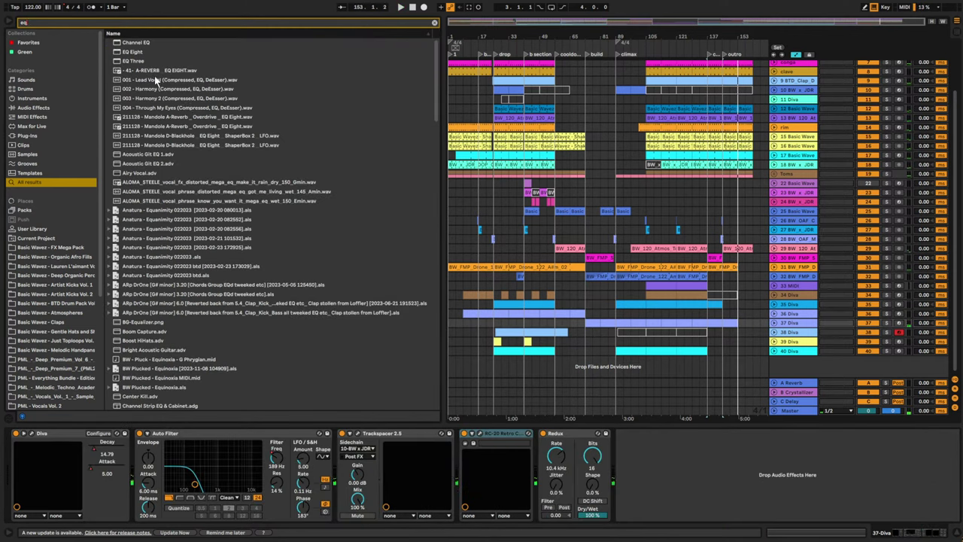
drag(140, 52, 646, 491)
key(space)
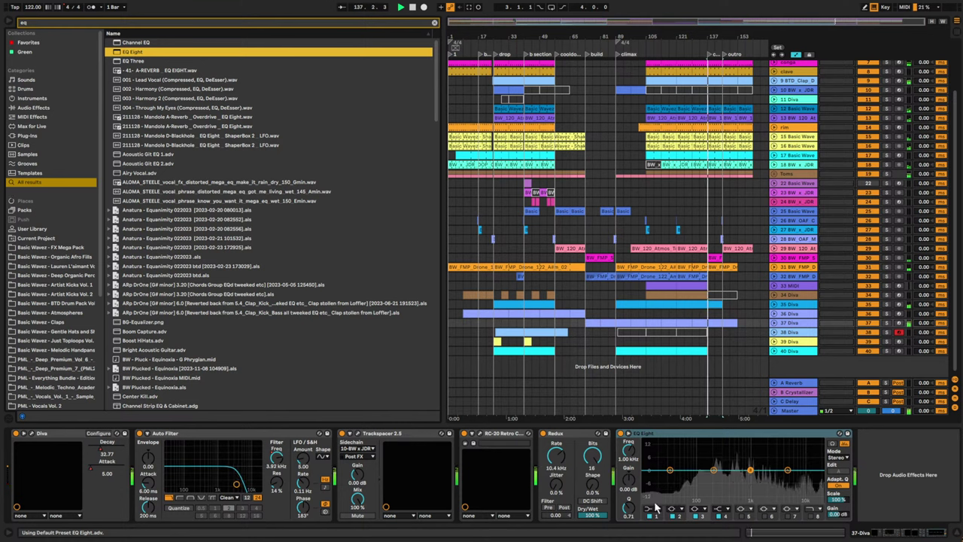
- Make band 1 of track 37's EQ Eight a low cut at about 116 Hz with Q 0.85
click(653, 464)
click(655, 458)
drag(670, 476, 701, 474)
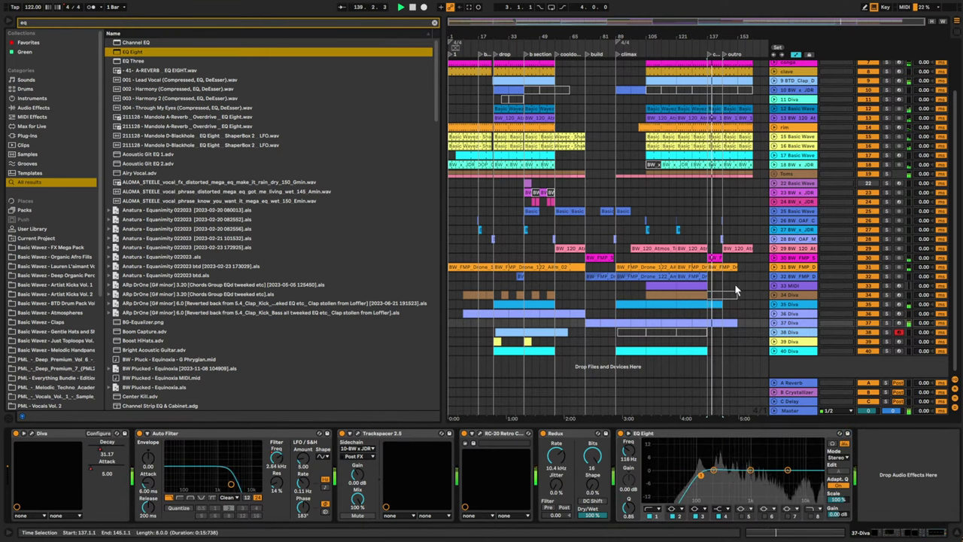
- Audition the end of the first cooldown around bars 69 to 73 where track 36 hands over to track 37
click(518, 326)
click(542, 330)
click(579, 326)
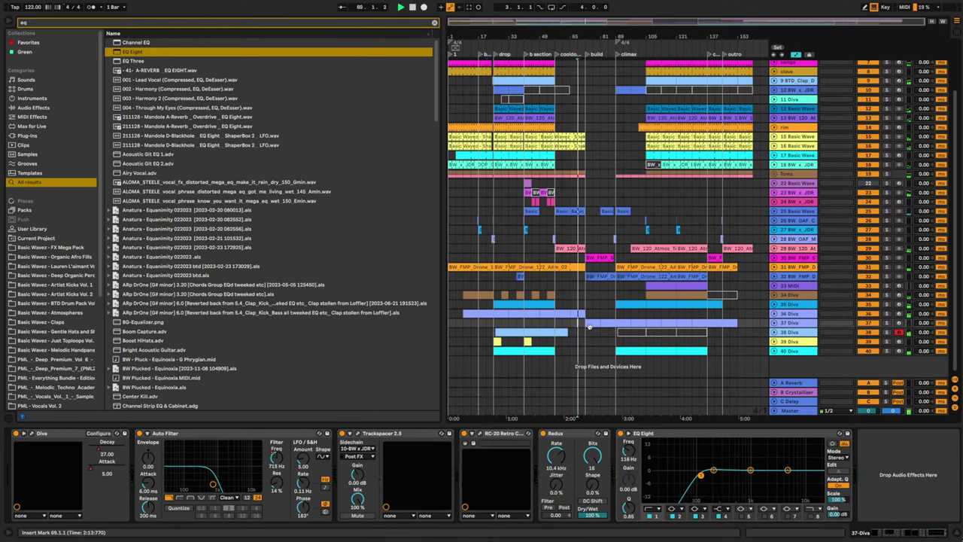
click(578, 306)
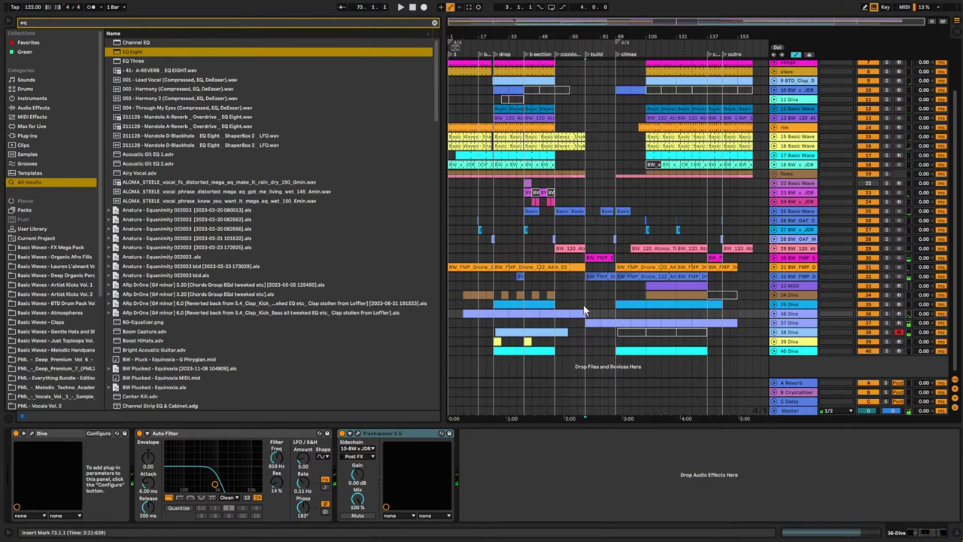
key(space)
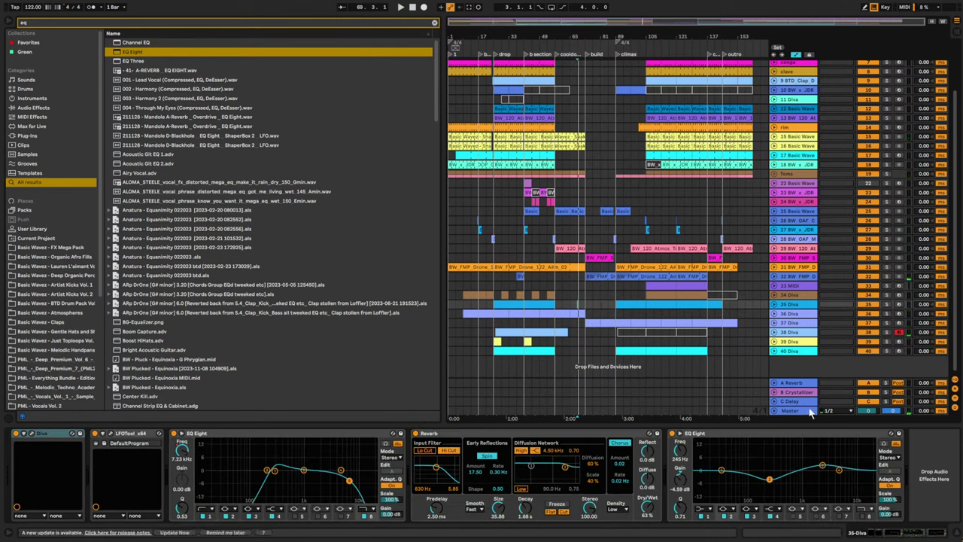
- Place the insert mark at bar 121 and load the iZotope Maximizer 9 rack on the Master before Insight 2
click(661, 393)
click(678, 373)
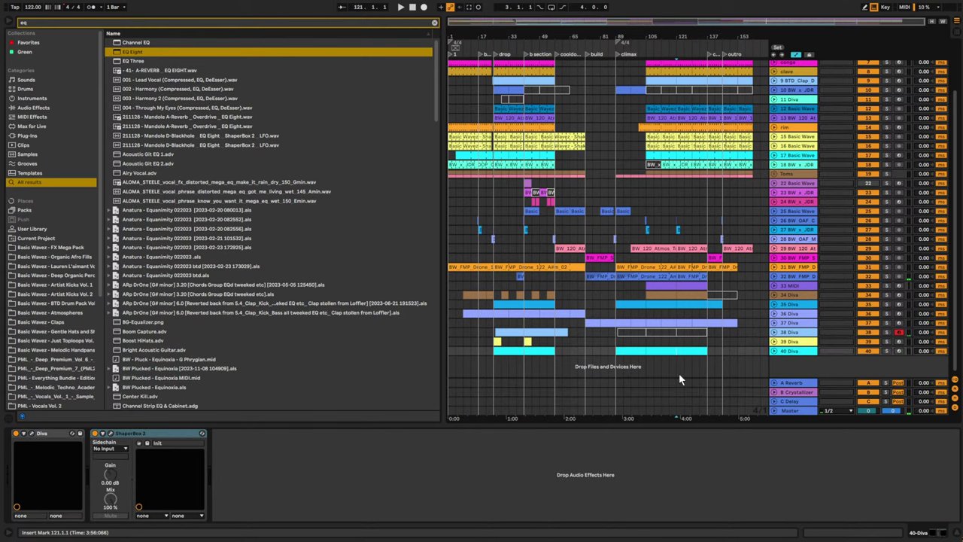
click(797, 414)
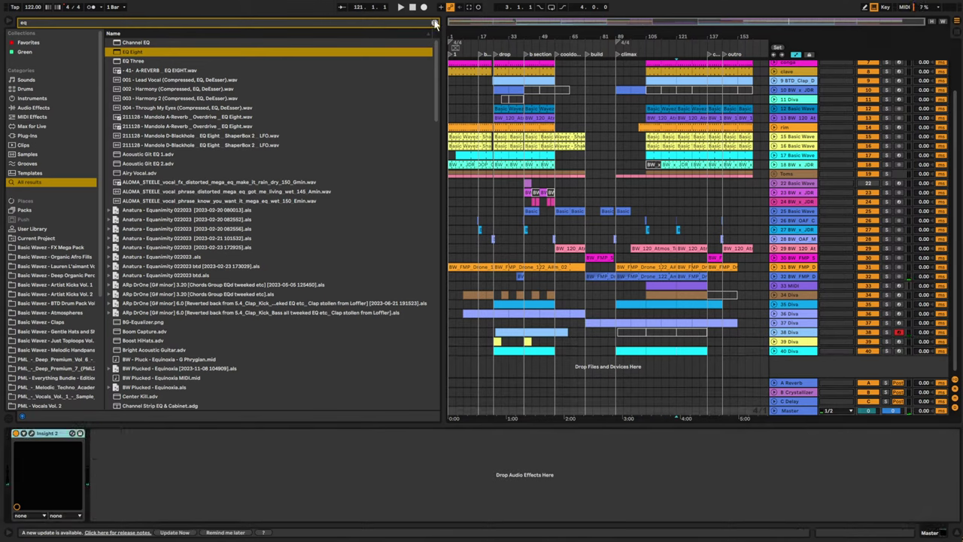
click(434, 24)
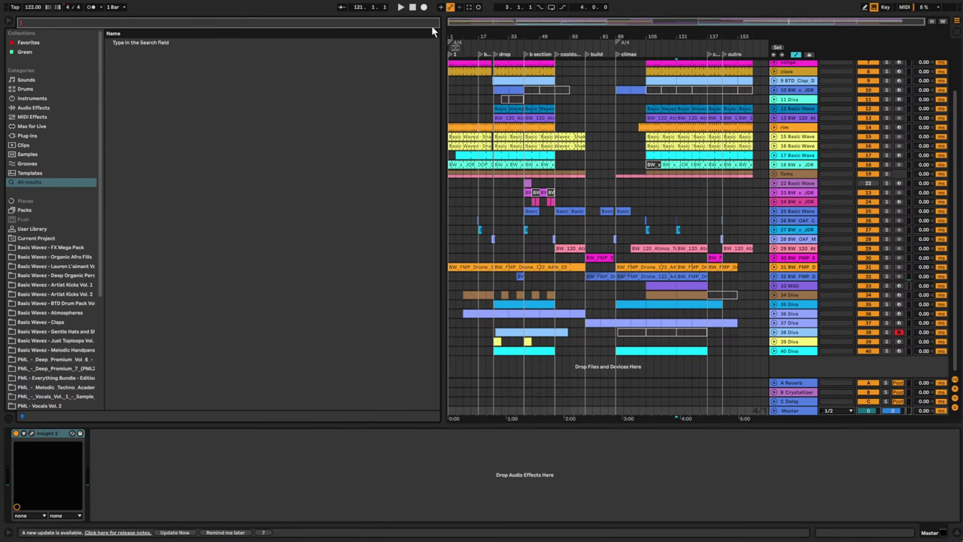
text(maxim)
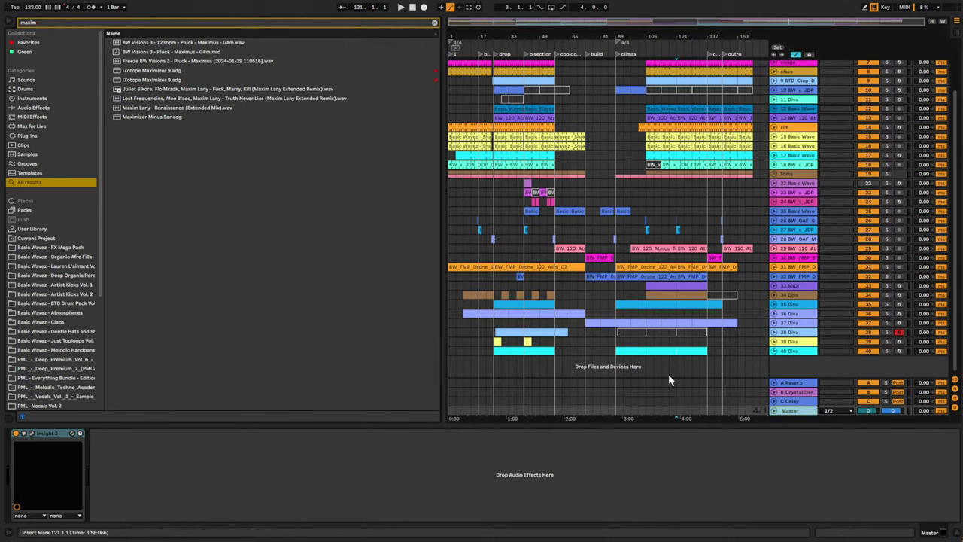
drag(139, 79, 129, 424)
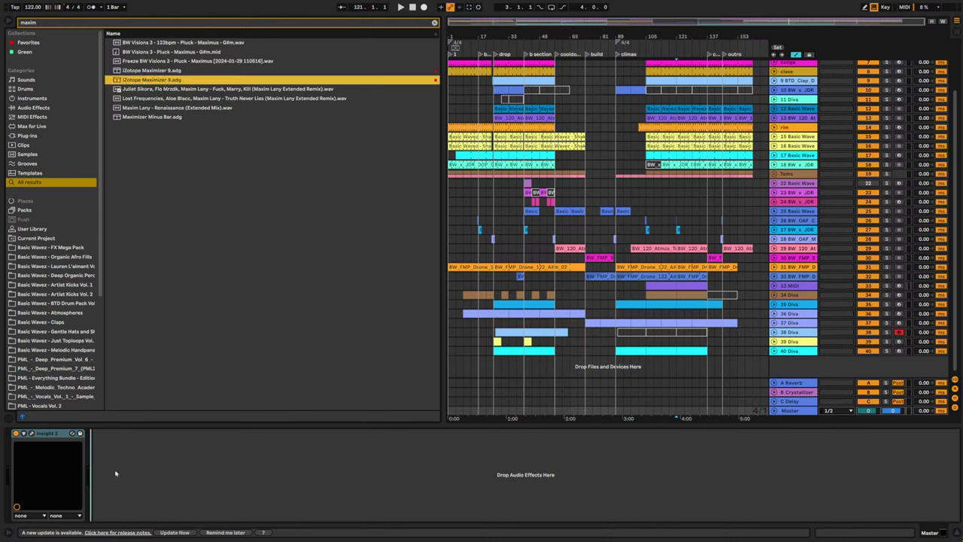
mouse_move(109, 473)
mouse_down()
mouse_move(19, 484)
mouse_move(86, 487)
mouse_move(5, 485)
mouse_move(13, 490)
mouse_up()
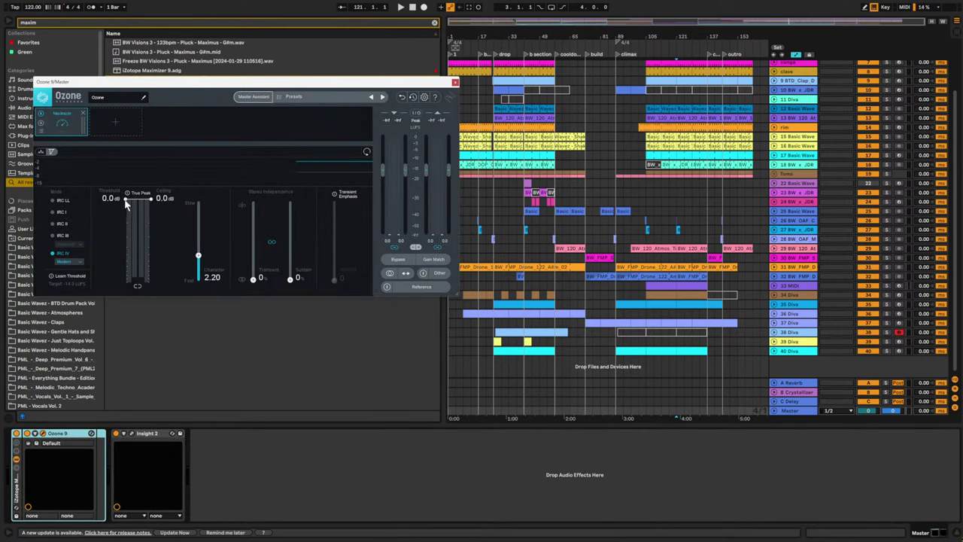
- During playback from bar 121, set the Ozone 9 Maximizer threshold to -6.7 dB and ceiling to -0.1 dB, then close its window
key(space)
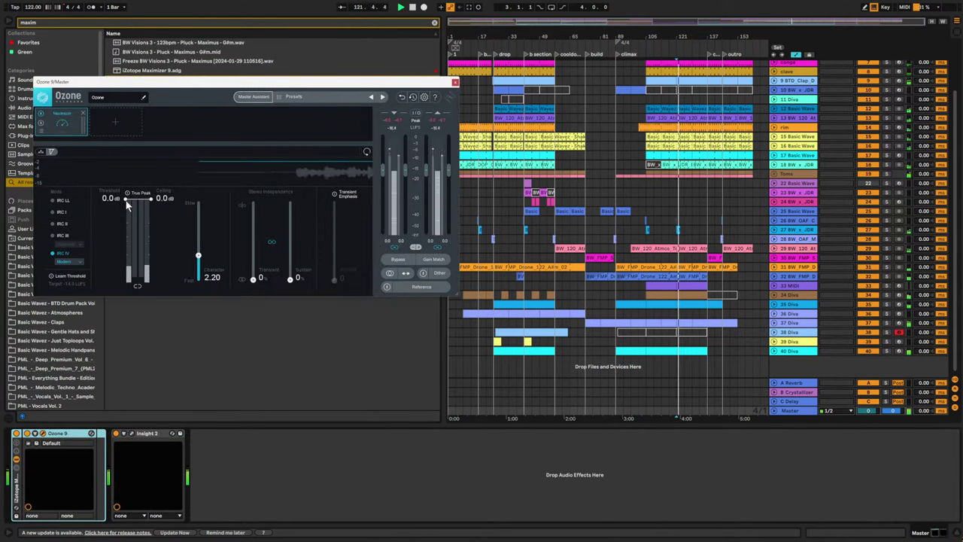
drag(126, 200, 126, 252)
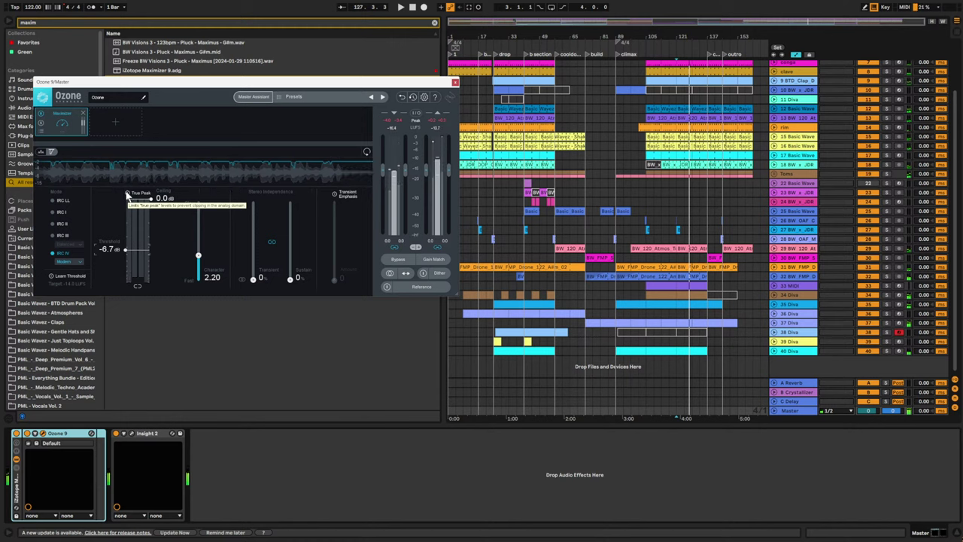
drag(150, 199, 152, 202)
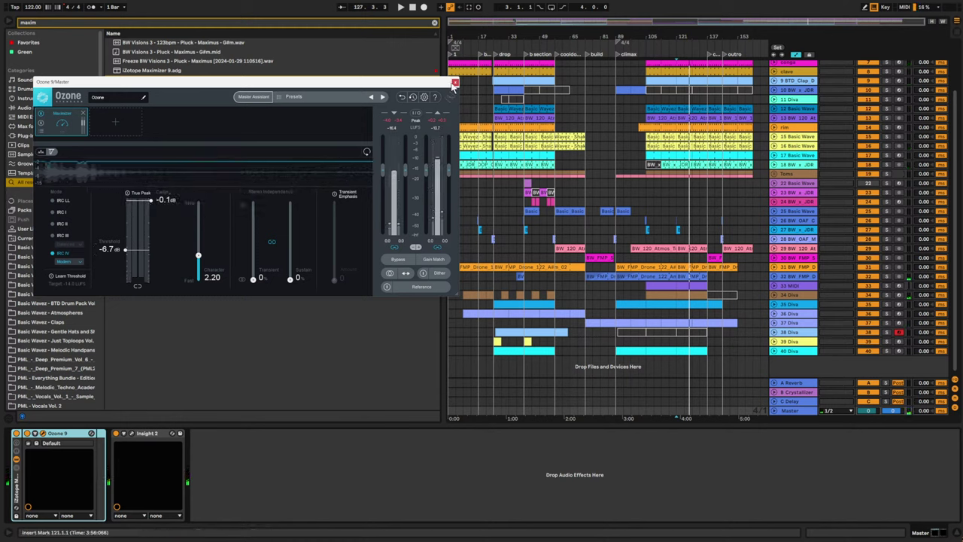
click(454, 83)
- Play the song from bar 1 with the upper tracks in view and show the Master's devices
click(413, 7)
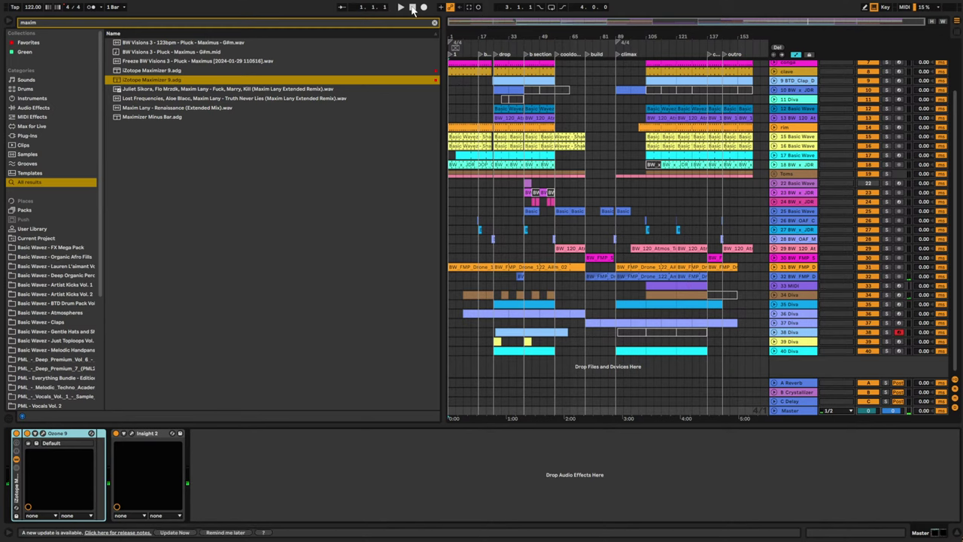
click(412, 7)
scroll(775, 93, up, 3)
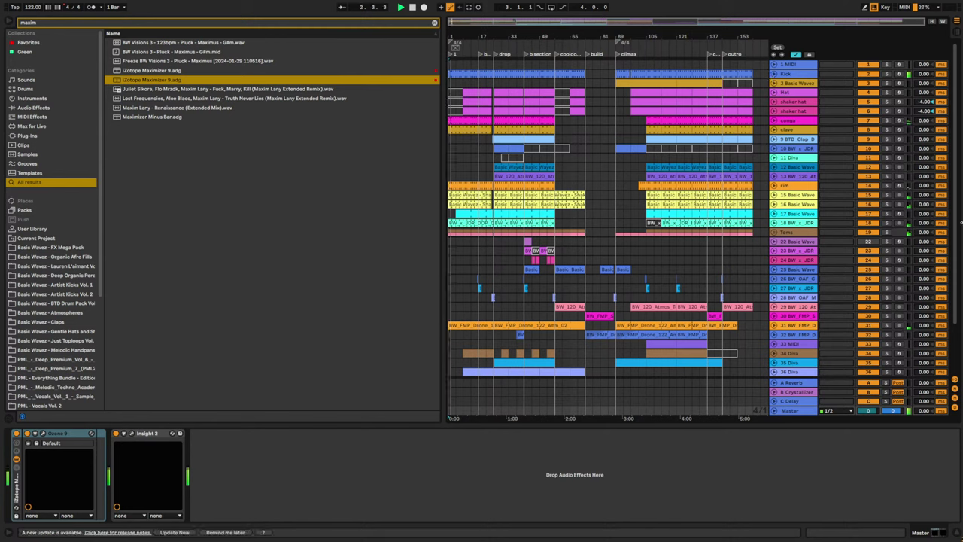
click(788, 413)
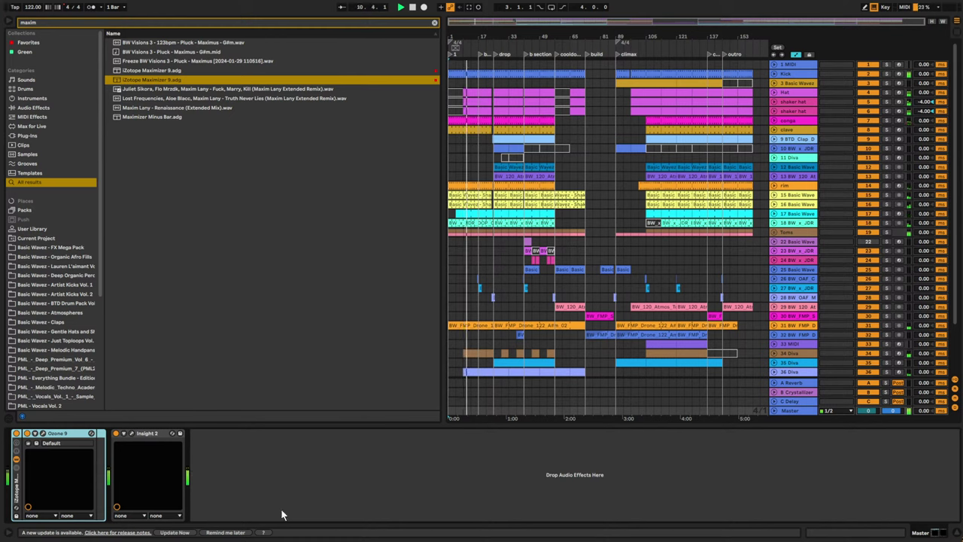
- Add an EQ Eight after Utility on track 34 and set its low cut to 220 Hz with Q 0.78
click(786, 356)
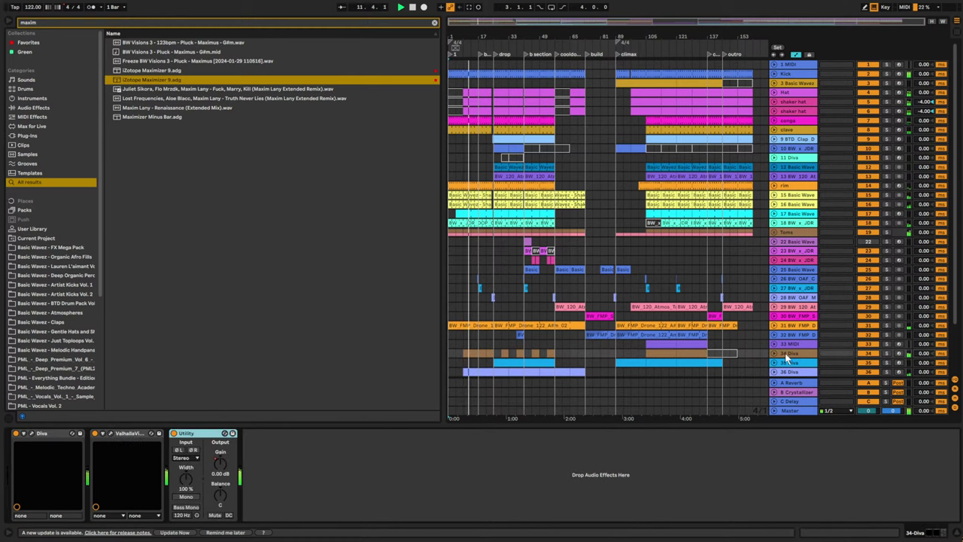
click(785, 356)
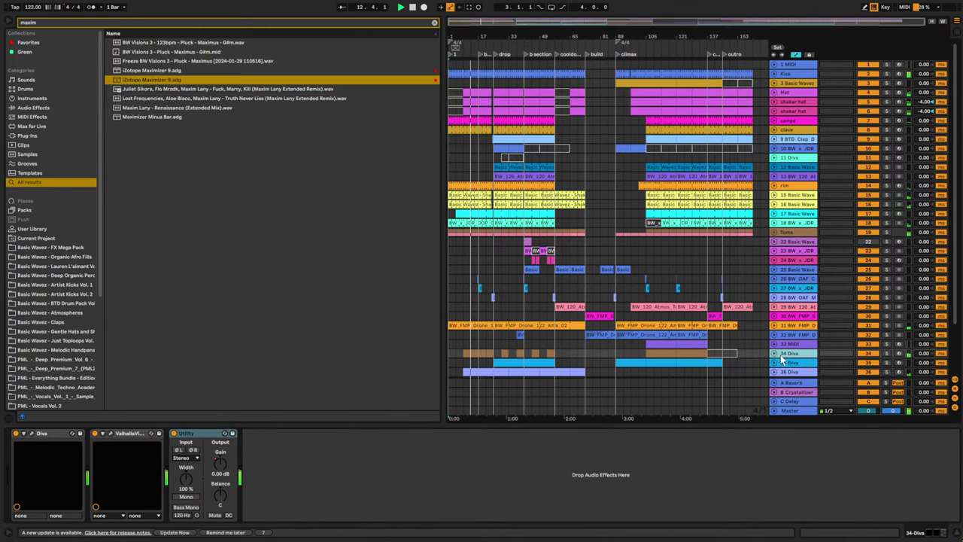
click(434, 23)
text(eq)
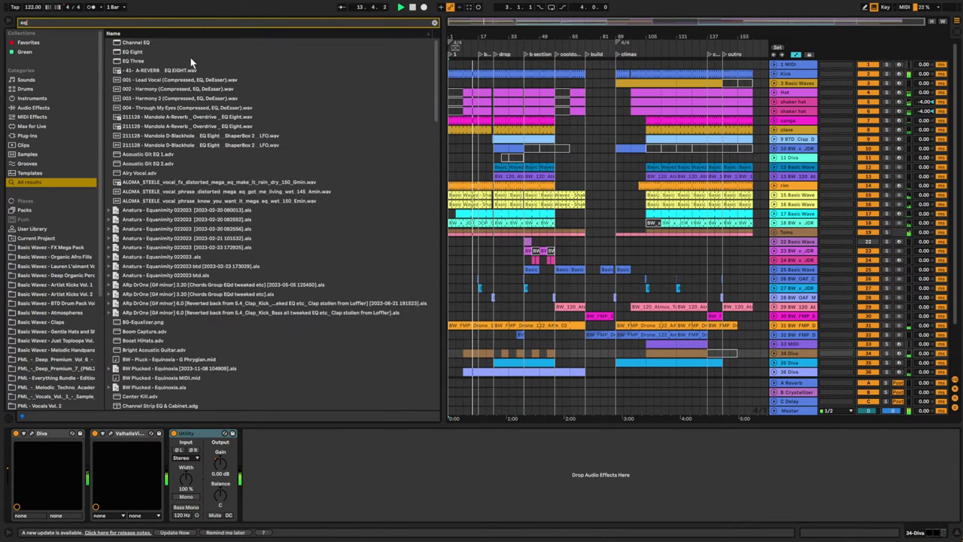
click(140, 53)
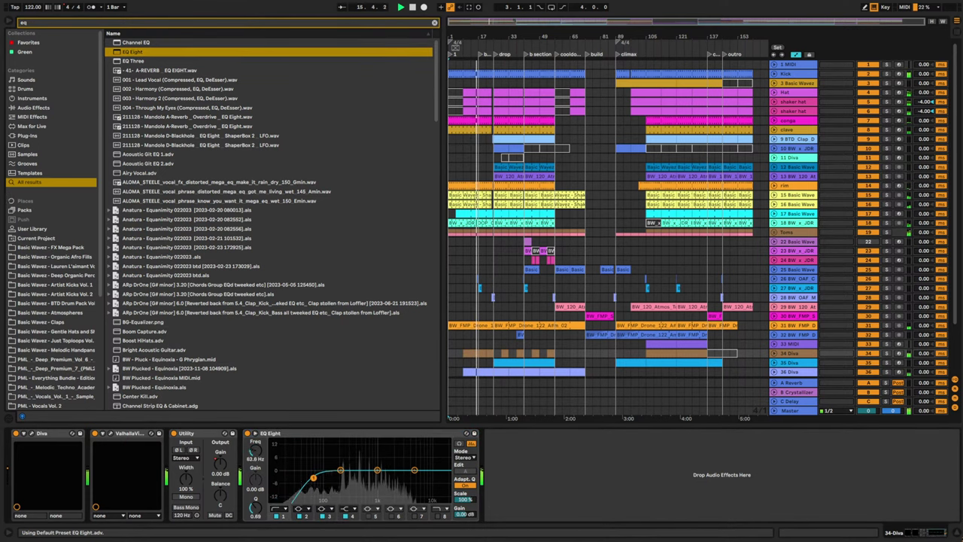
drag(313, 478, 342, 475)
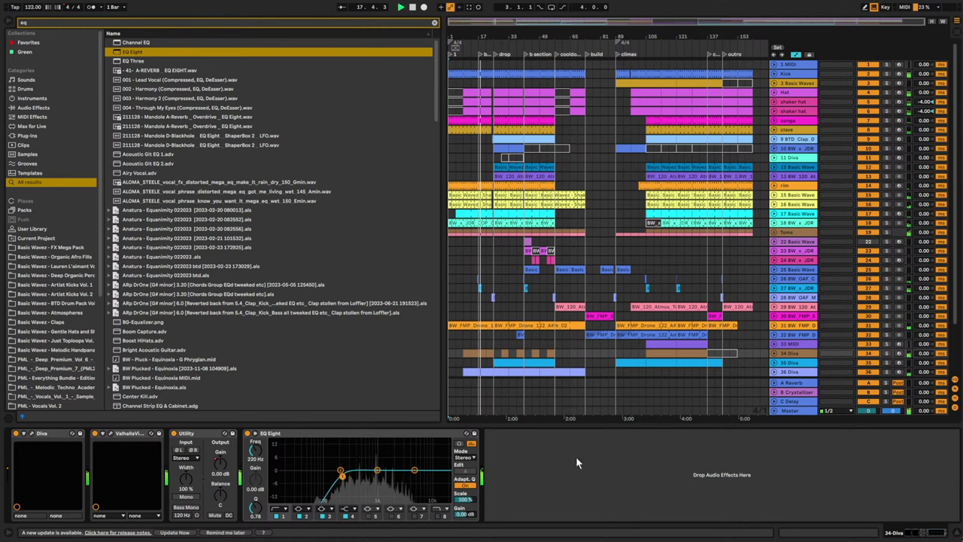
- Unfold tracks 34, 35 and 37 to show their automation and mixer controls, with track 34 displaying Utility Gain
click(774, 353)
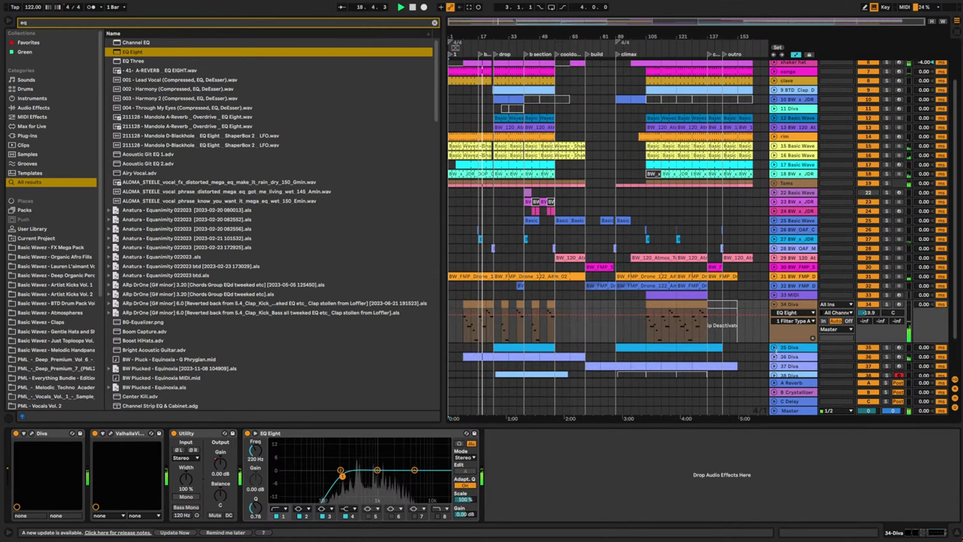
click(220, 464)
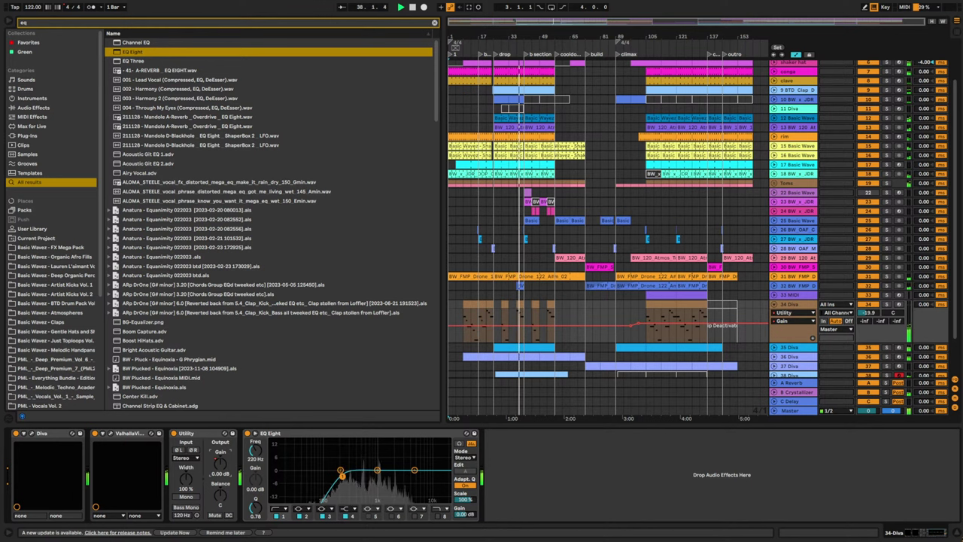
click(788, 348)
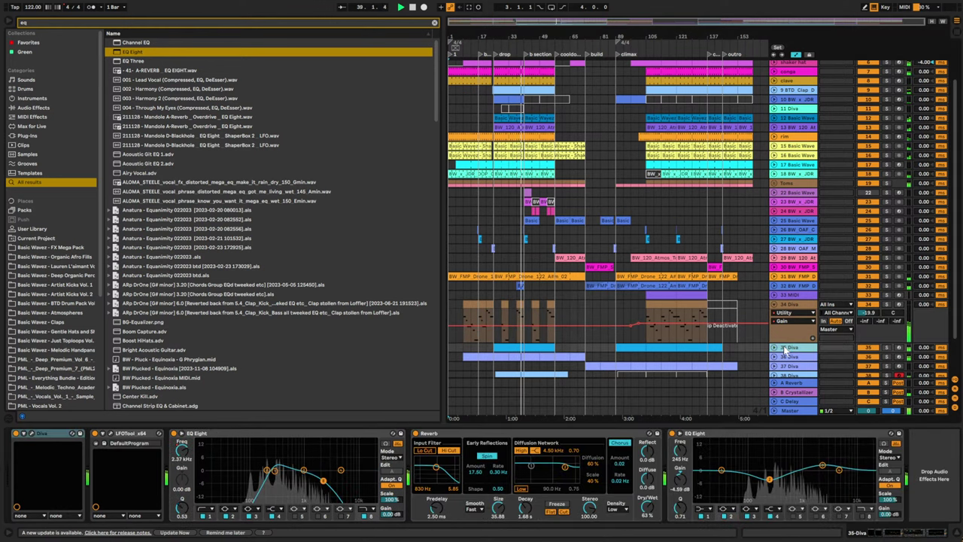
scroll(789, 336, down, 3)
click(775, 304)
scroll(780, 316, down, 2)
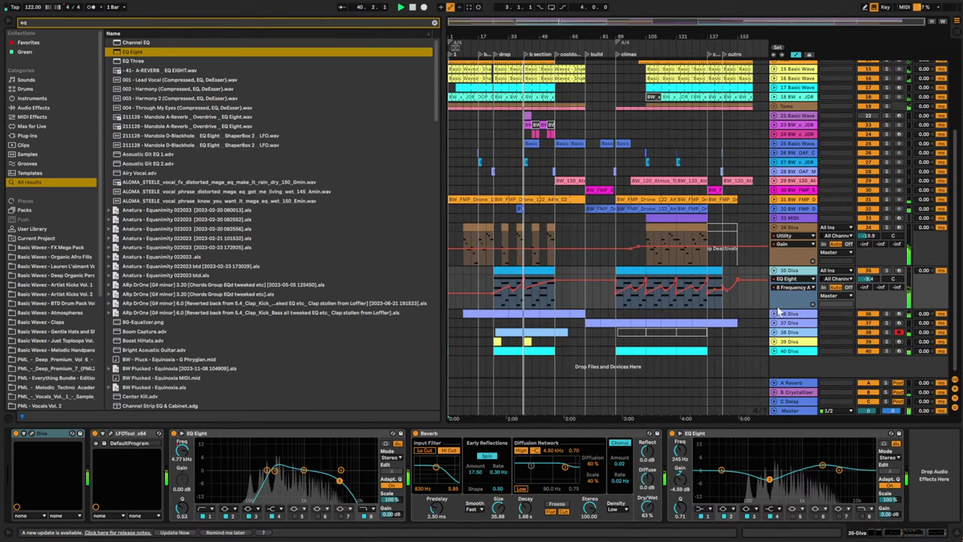
click(774, 323)
scroll(776, 329, down, 3)
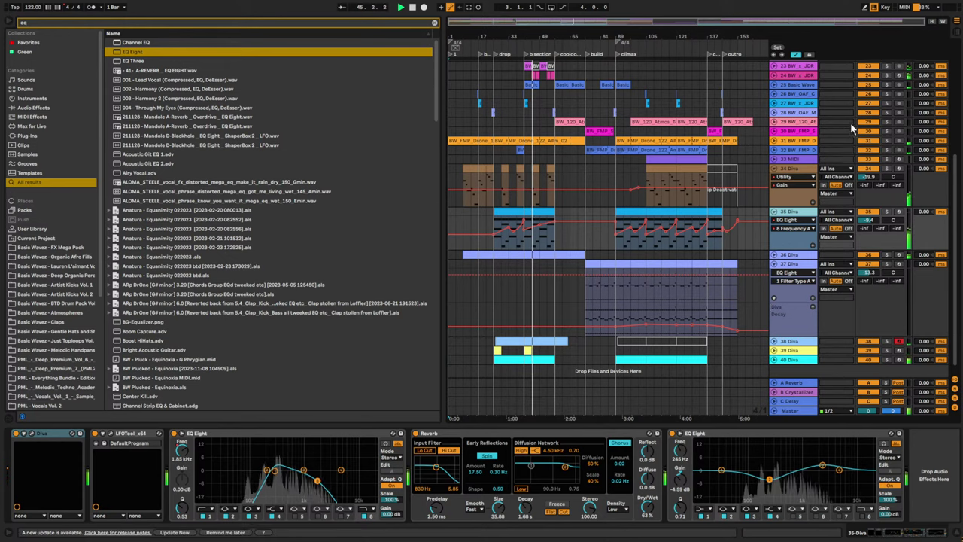
- Lower the Kick track's volume to -4.0 dB and set the Master's Ozone 9 Maximizer threshold to -10.7 dB
scroll(768, 303, up, 10)
scroll(776, 86, up, 2)
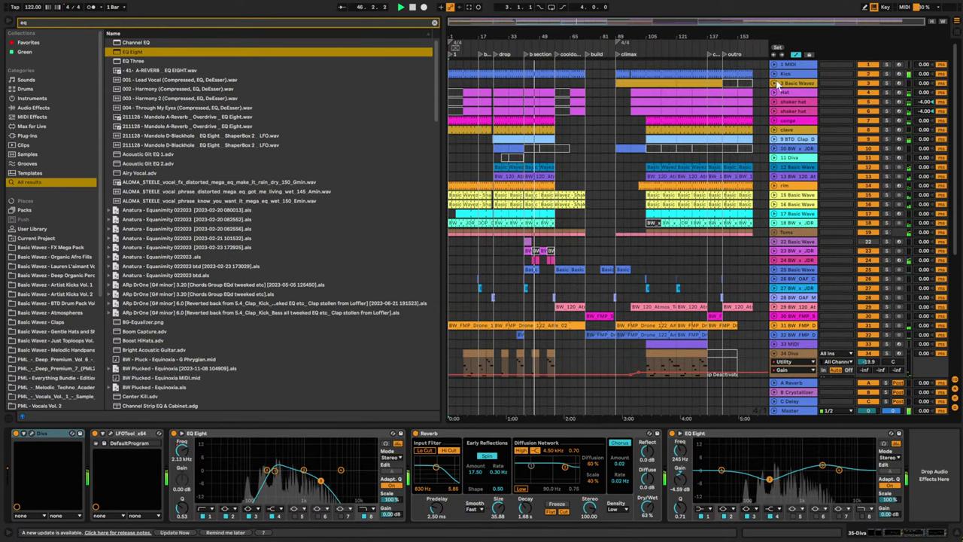
click(775, 75)
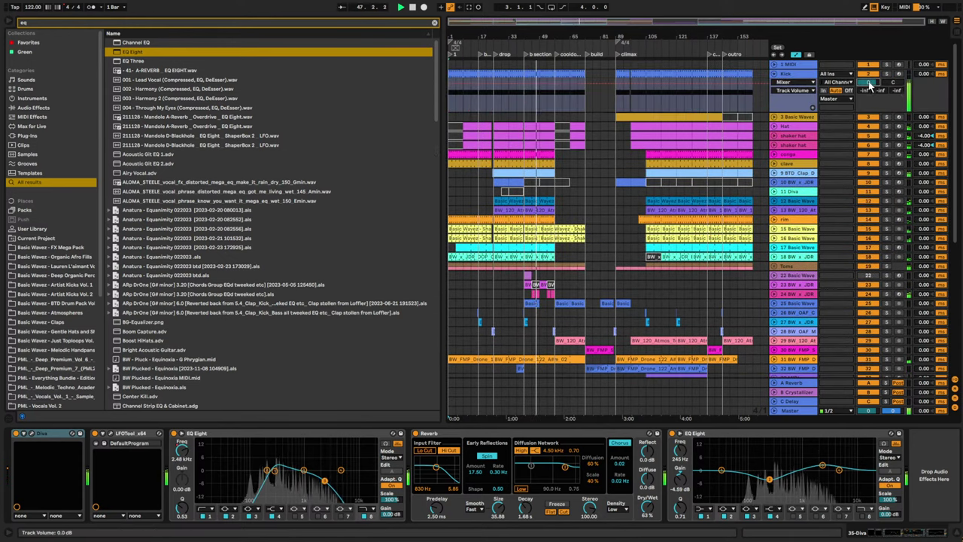
click(791, 411)
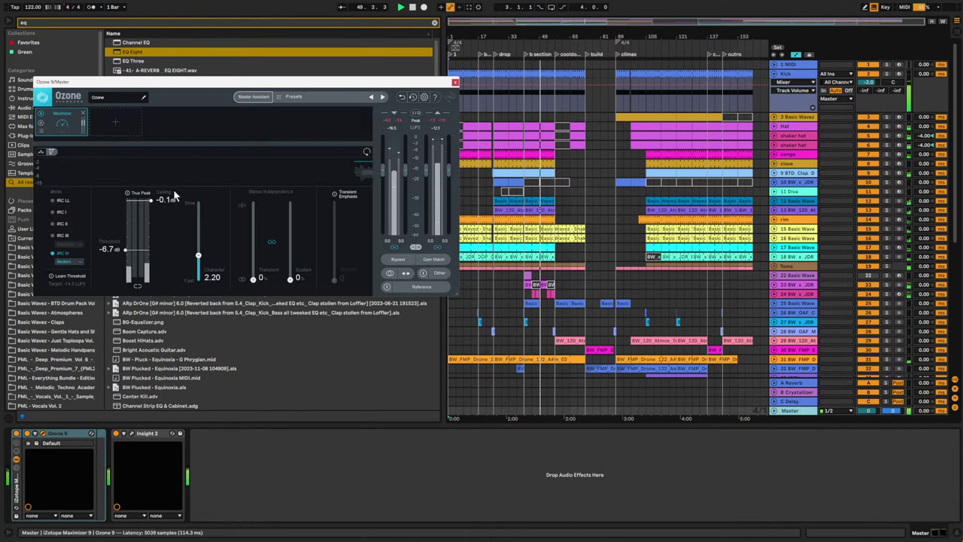
drag(129, 260, 128, 271)
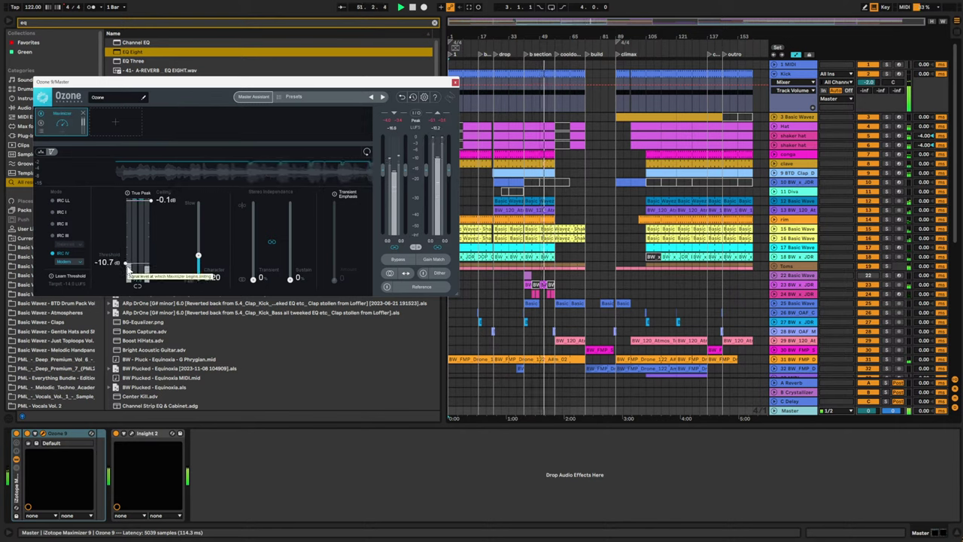
click(869, 83)
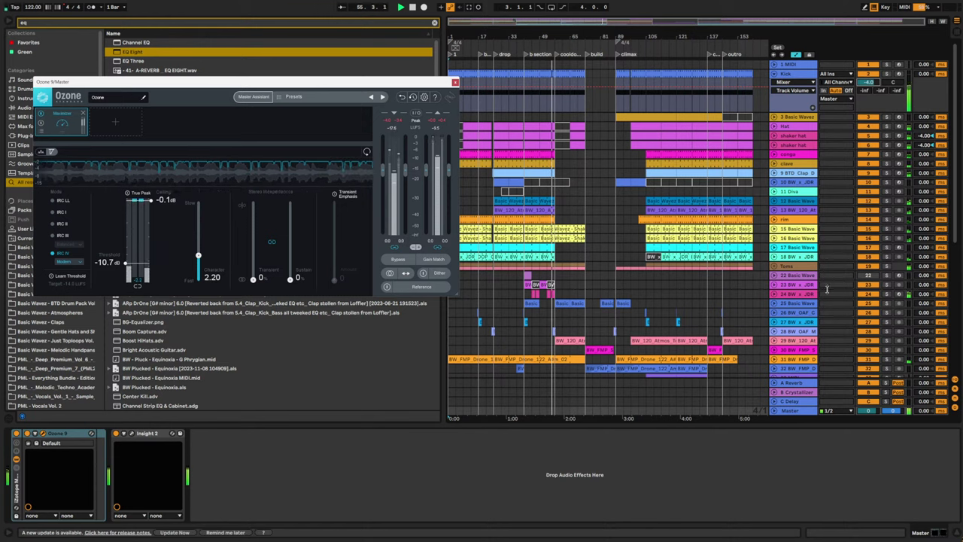
- Unfold track 24, lower its volume to -4.0 dB, and fold all tracks again
click(775, 294)
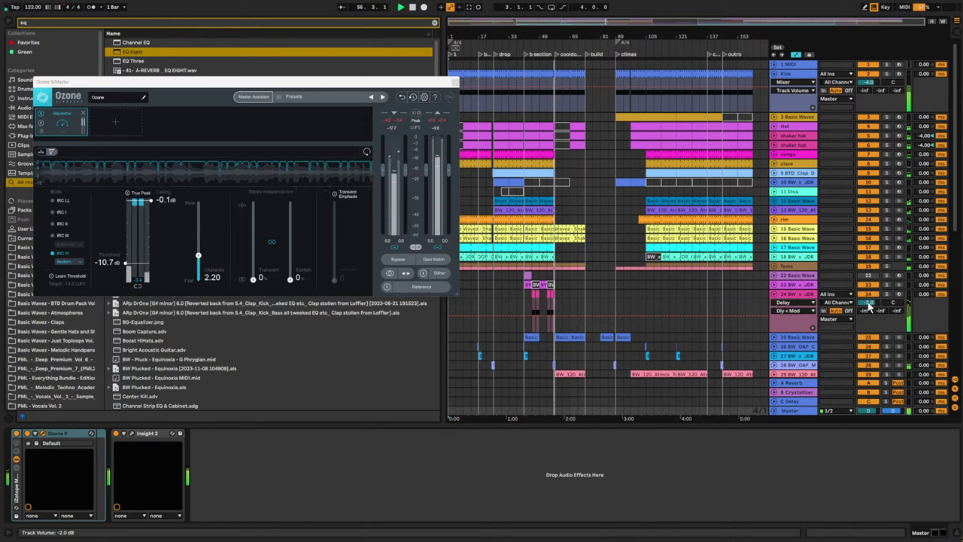
drag(869, 302, 868, 308)
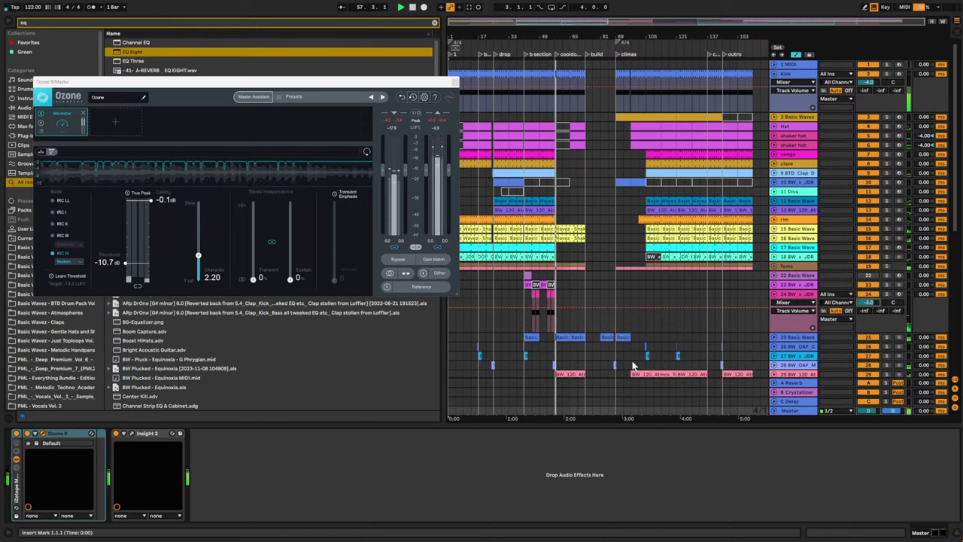
alt+click(775, 297)
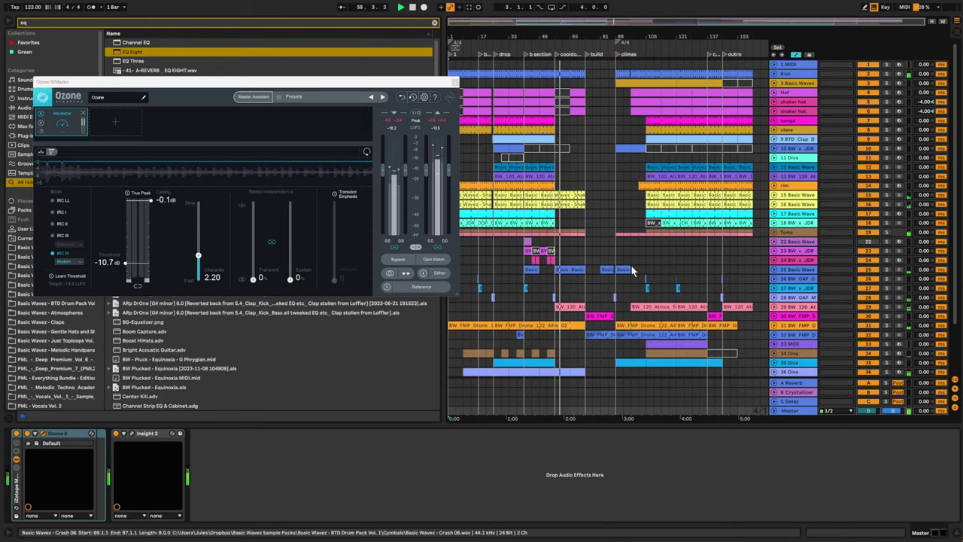
- Show track 37's B-Crystallizer send automation and add a short rise peaking just before bar 81 in the build
scroll(793, 404, down, 3)
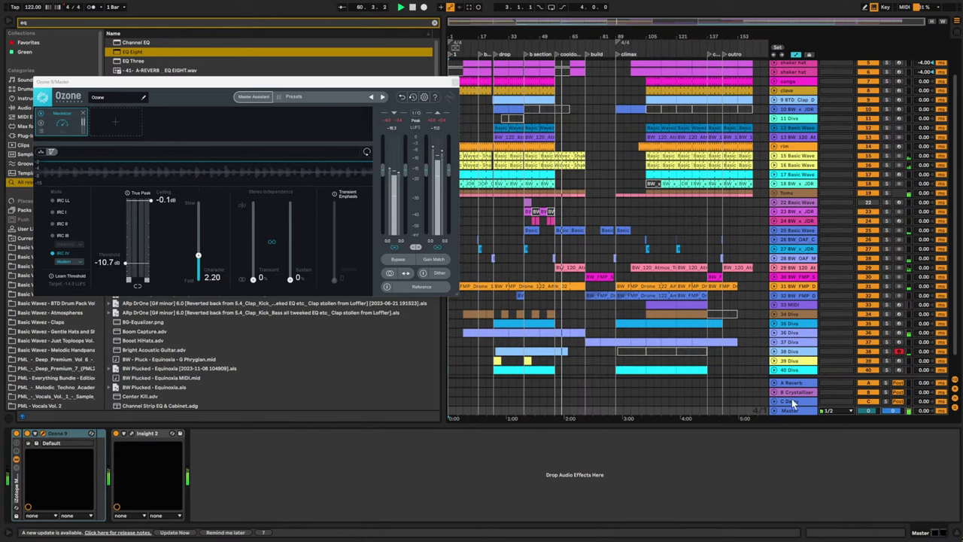
scroll(722, 324, down, 2)
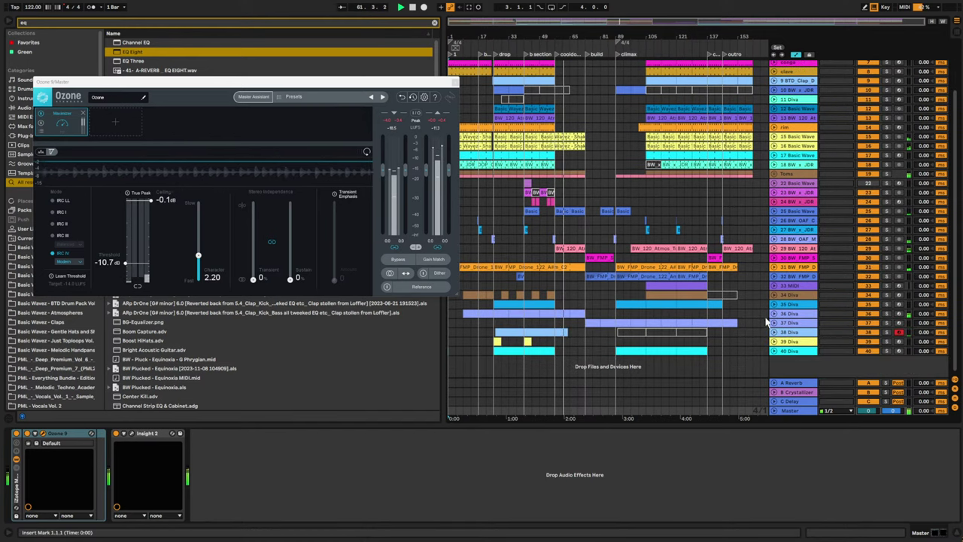
click(774, 322)
scroll(775, 323, down, 4)
click(800, 274)
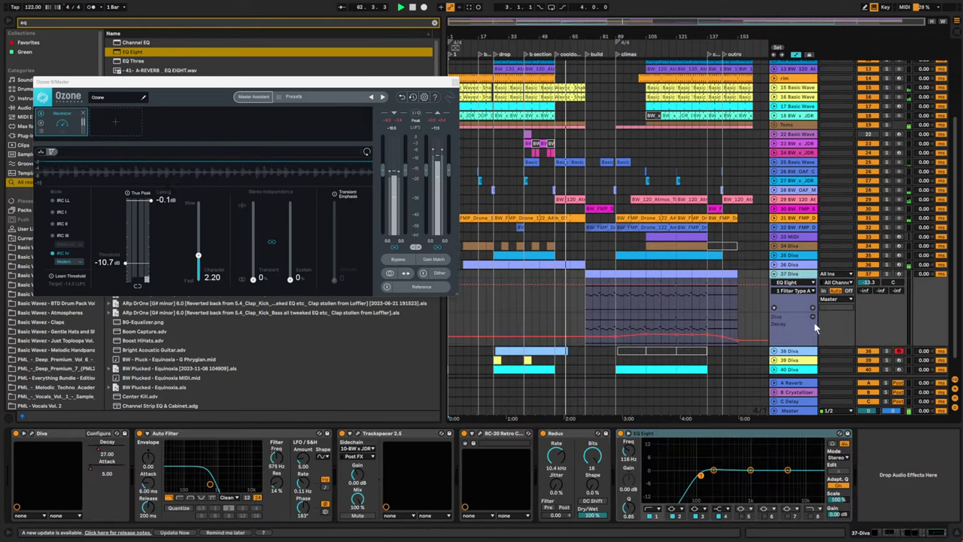
click(881, 290)
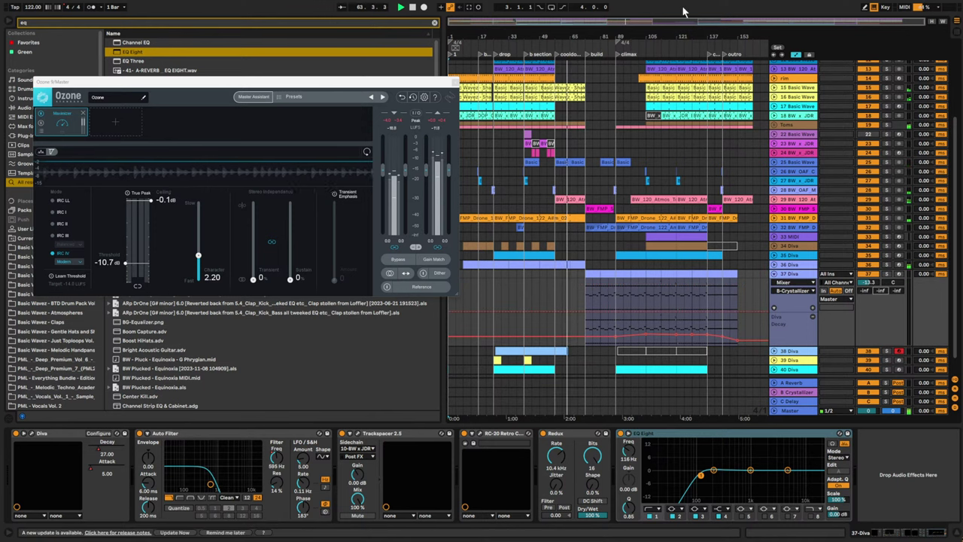
drag(655, 23, 650, 252)
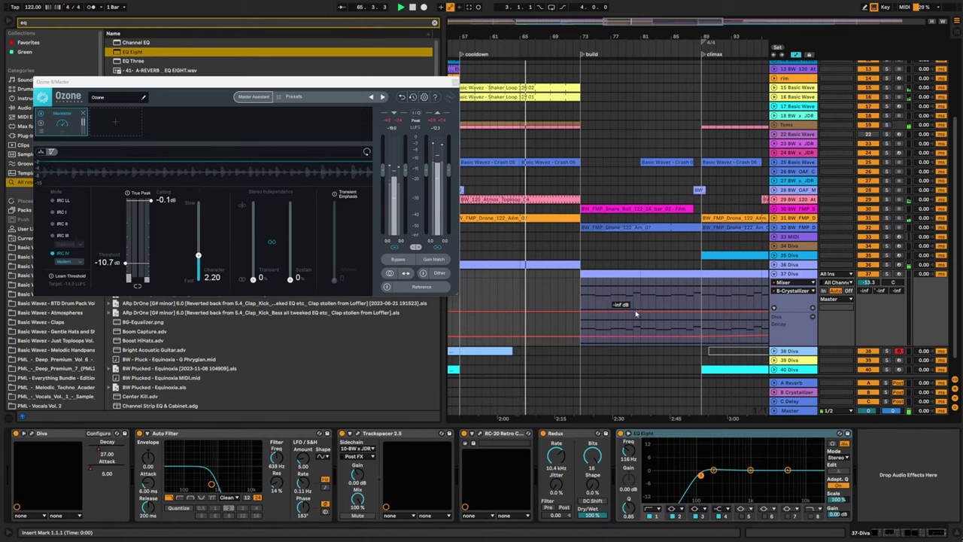
drag(639, 311, 640, 282)
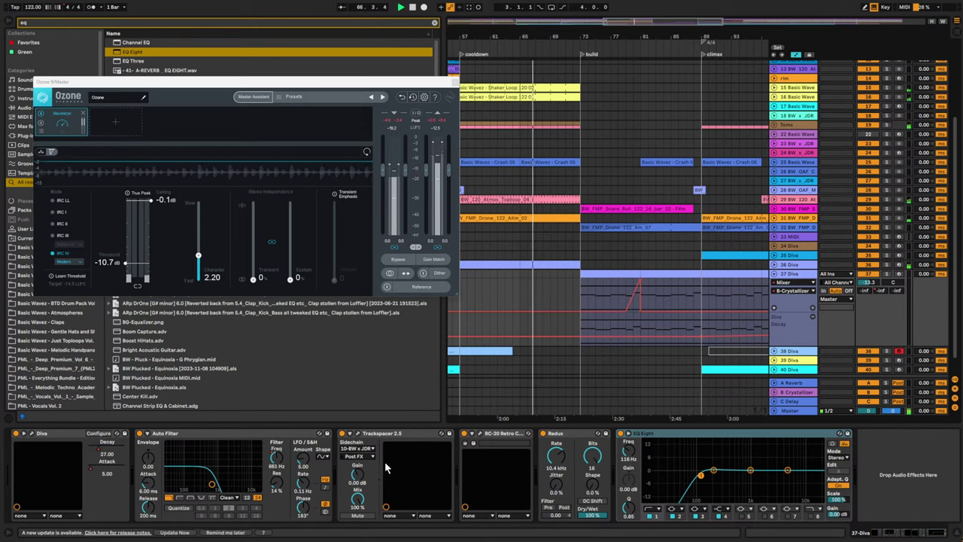
- Check track 37's Auto Filter Frequency automation and lower the track volume to -14.3 dB
click(276, 459)
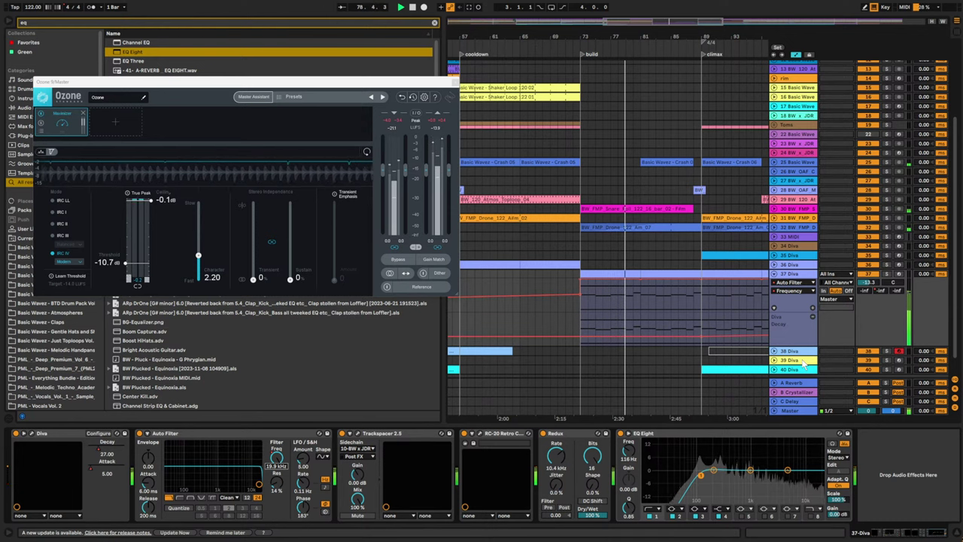
drag(873, 283, 873, 289)
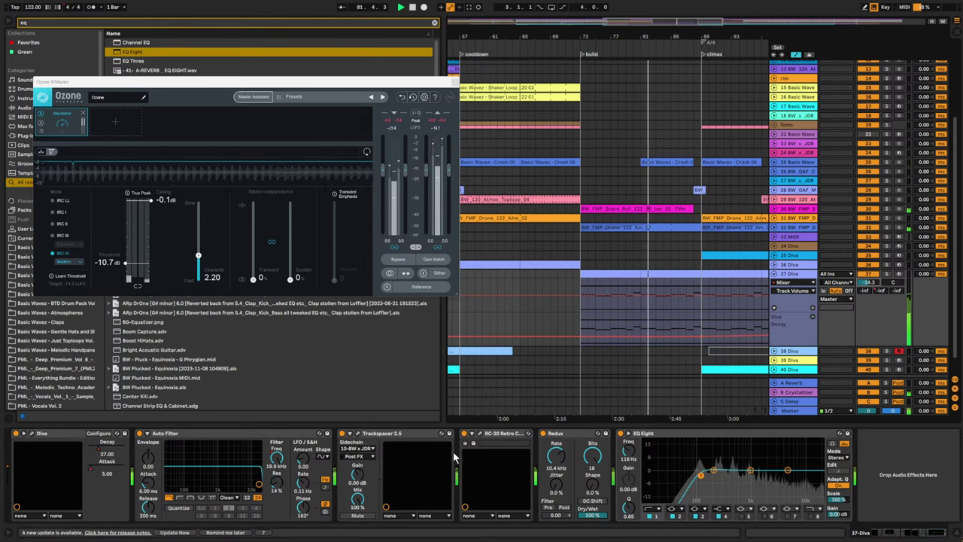
- Add an EQ Eight after Crystallizer on return B and set its low cut to 550 Hz with Q 0.78
click(794, 394)
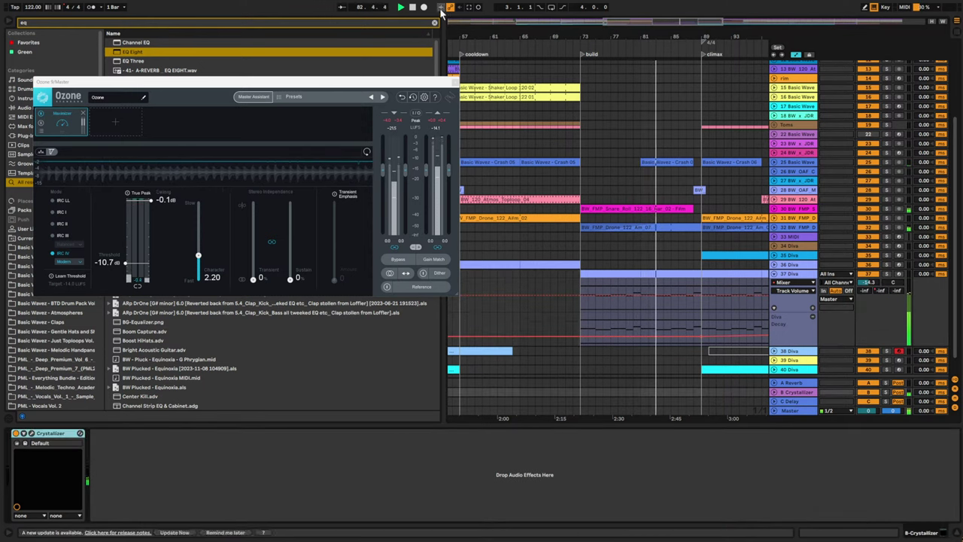
text(eq)
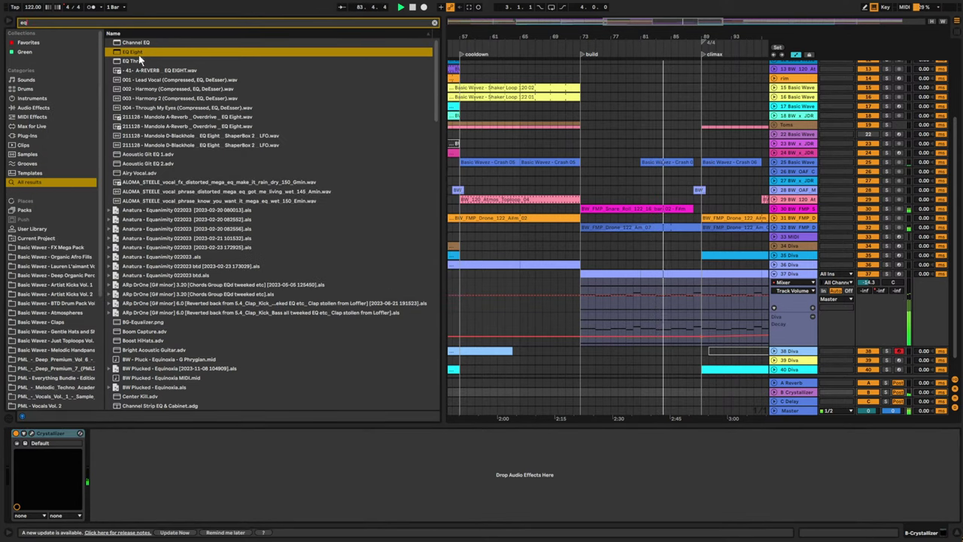
double_click(139, 53)
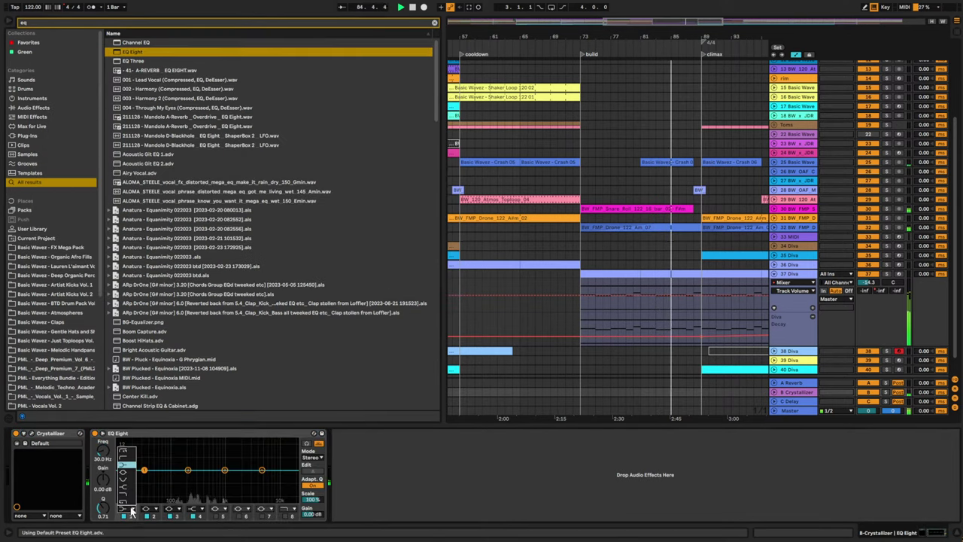
drag(145, 482, 211, 476)
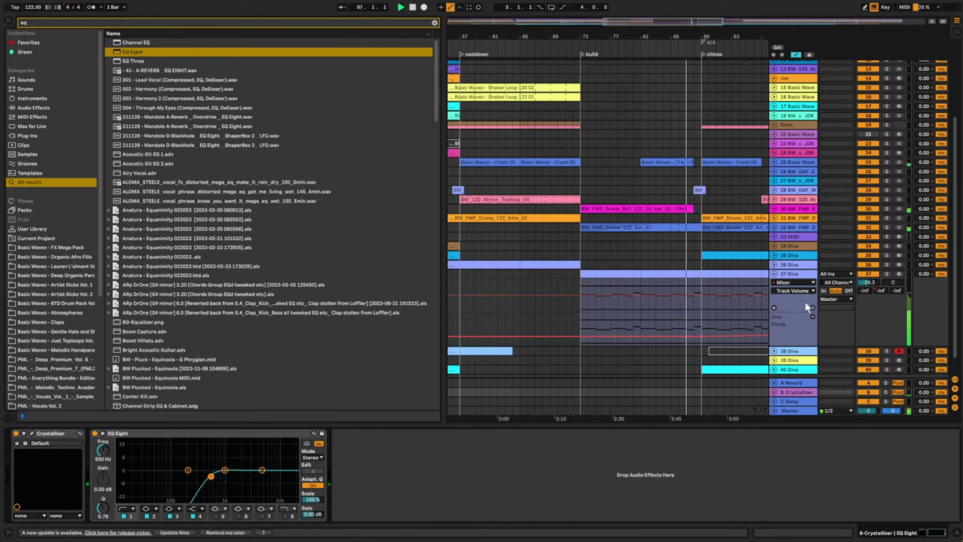
- On track 3, deepen the EQ Eight dip to -7.56 dB at 141 Hz with Q 0.55 during the climax
click(796, 278)
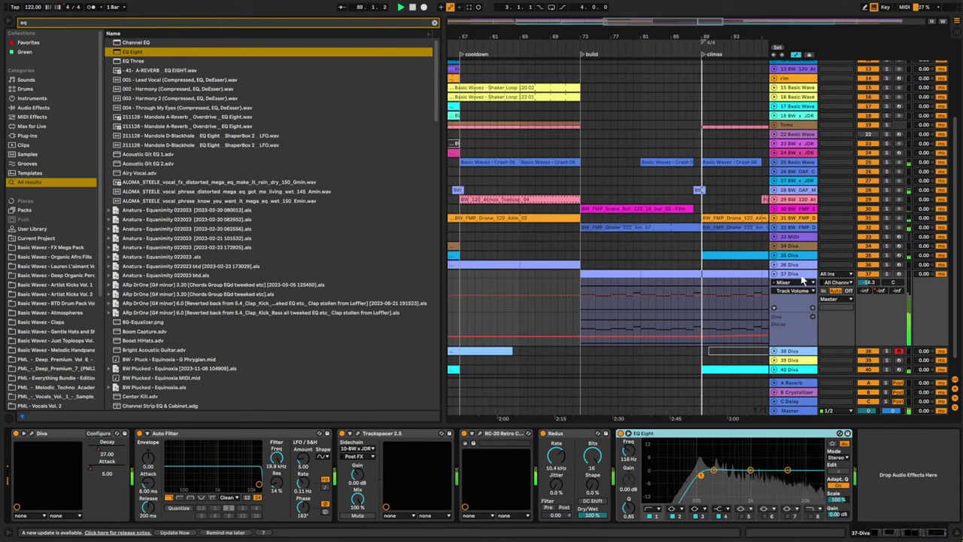
drag(666, 22, 740, 19)
scroll(818, 185, up, 1)
scroll(817, 185, up, 5)
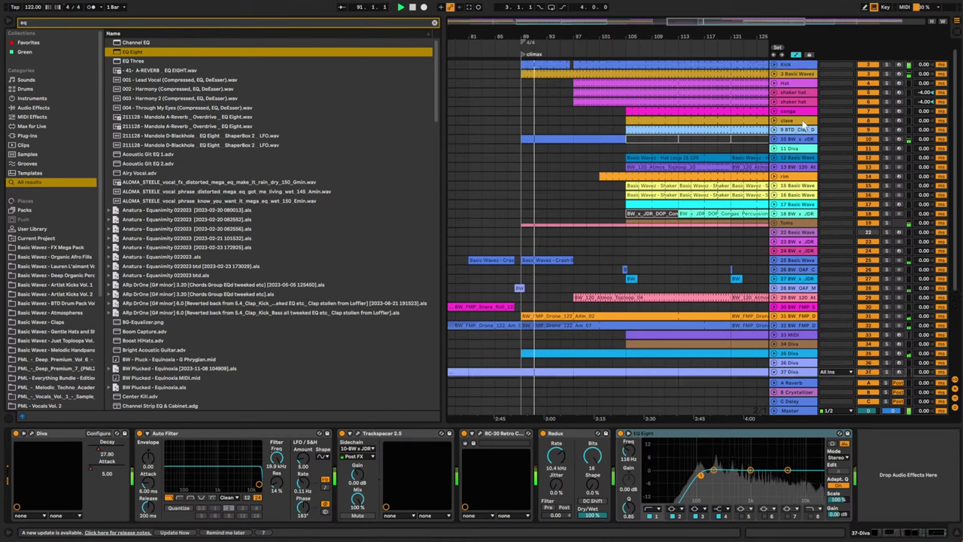
click(802, 85)
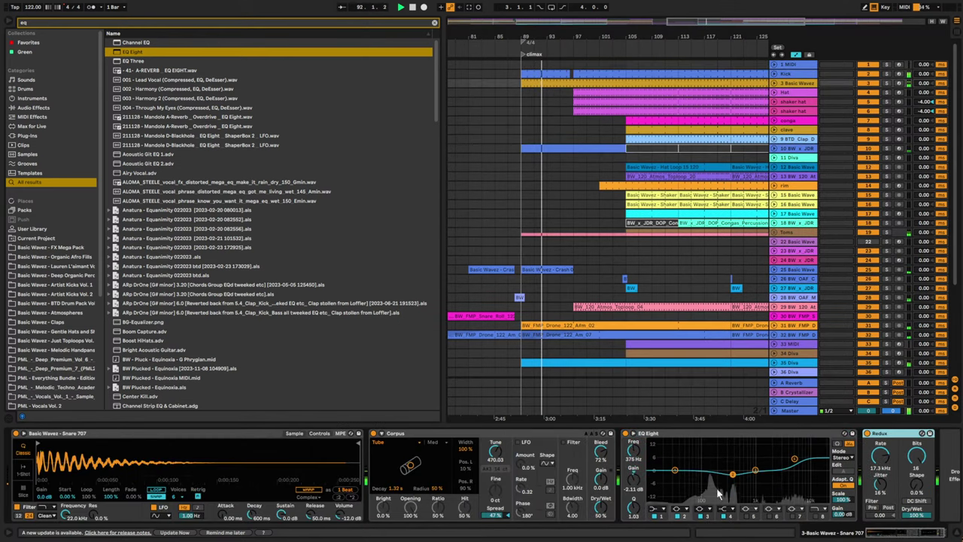
drag(730, 473, 710, 484)
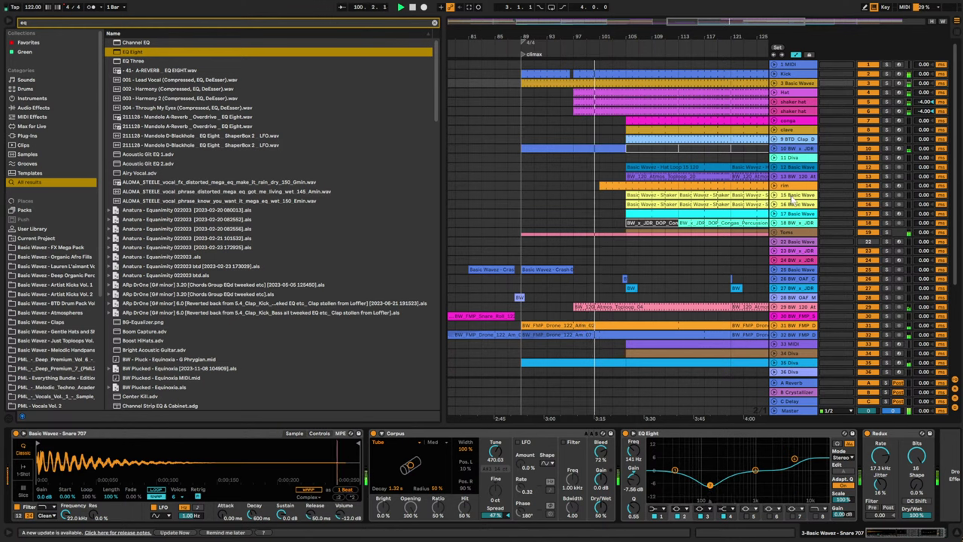
- In track 37's MIDI clip, raise the A#3 note in bar 6 by three semitones and the one in bar 7 to D#4
scroll(774, 353, down, 5)
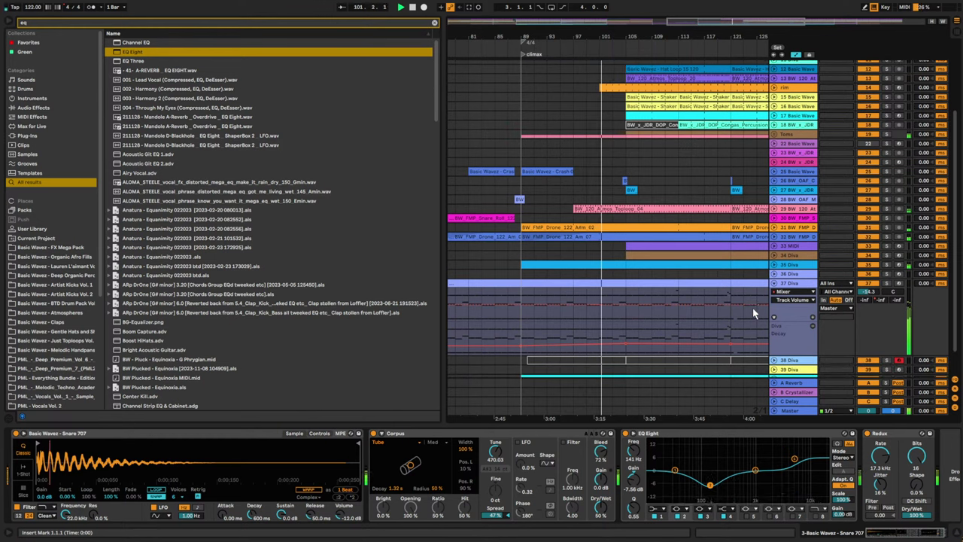
drag(690, 24, 700, 18)
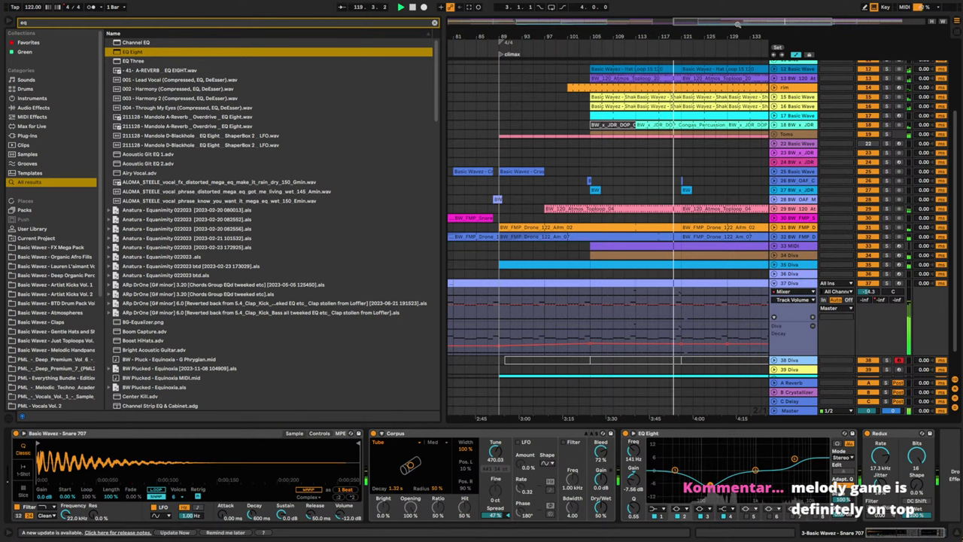
drag(738, 25, 772, 52)
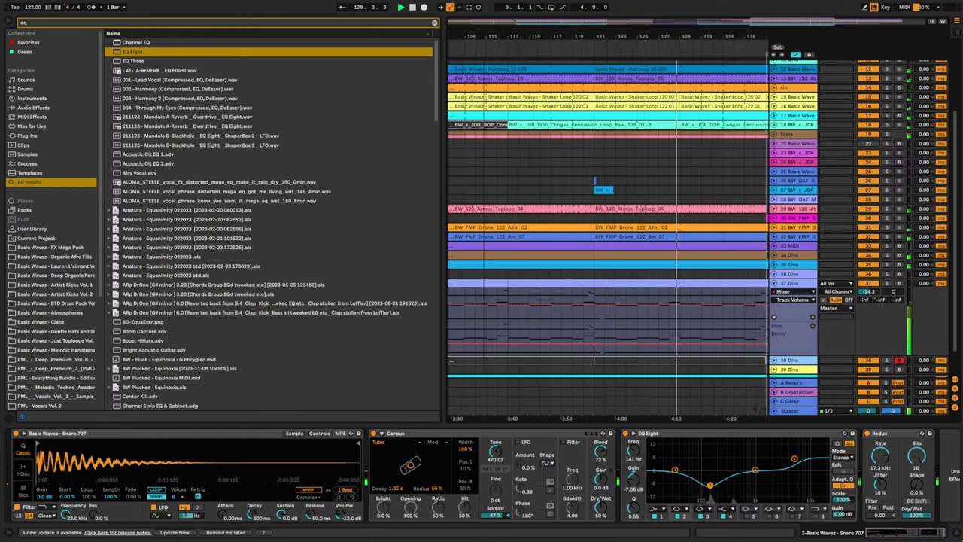
scroll(653, 107, down, 5)
scroll(653, 107, left, 3)
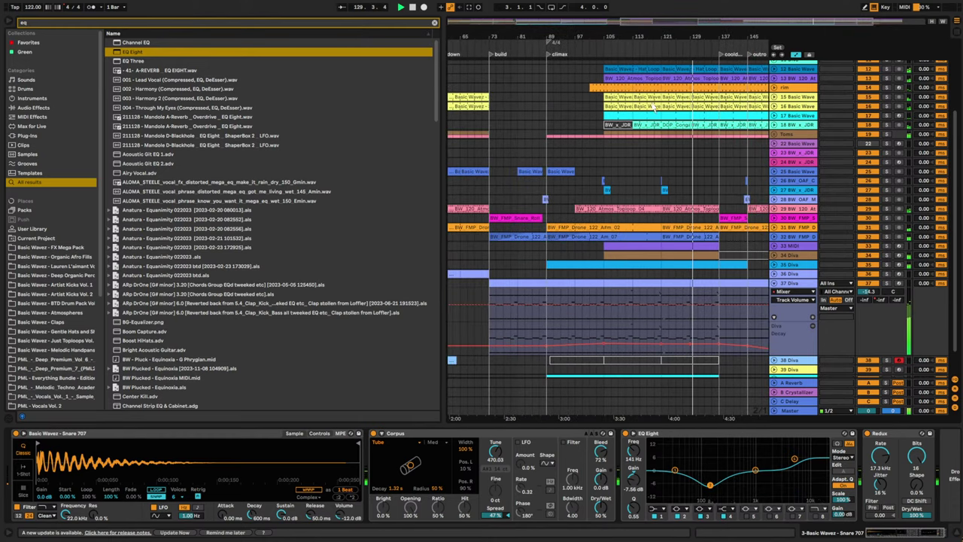
double_click(698, 283)
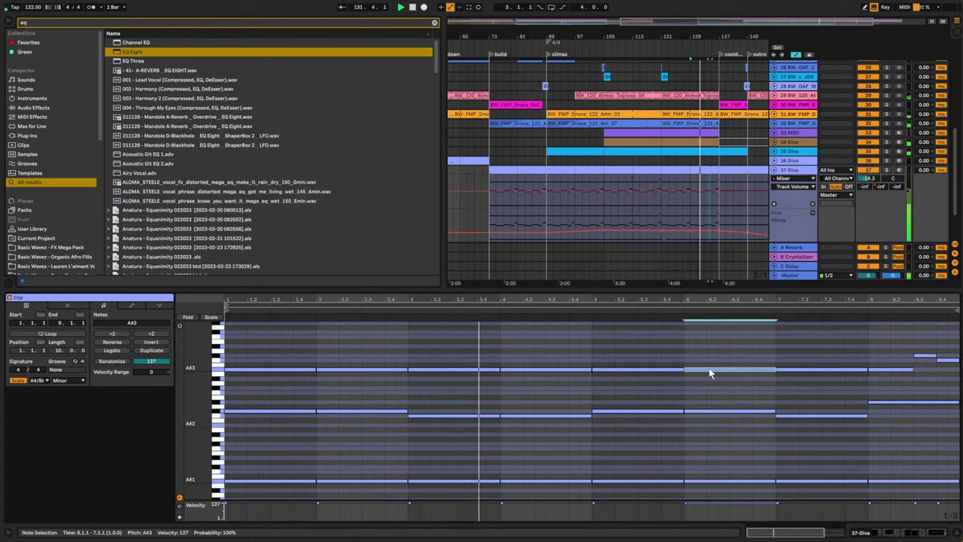
drag(709, 368, 715, 358)
drag(808, 370, 808, 348)
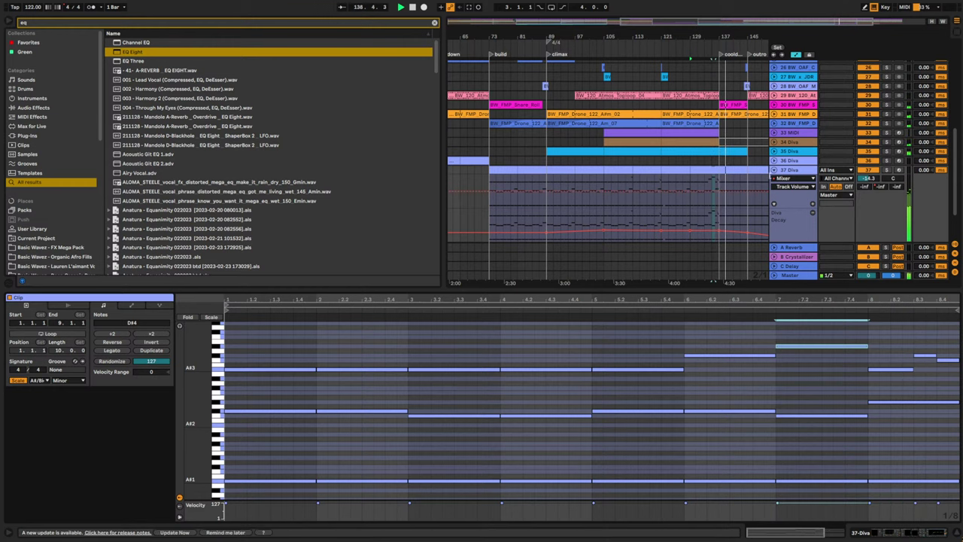
- Collapse track 37's automation lanes and extend the last BW_FMP_Drone_122_A#m_02 clip on track 31 so that it ends at bar 161
click(774, 171)
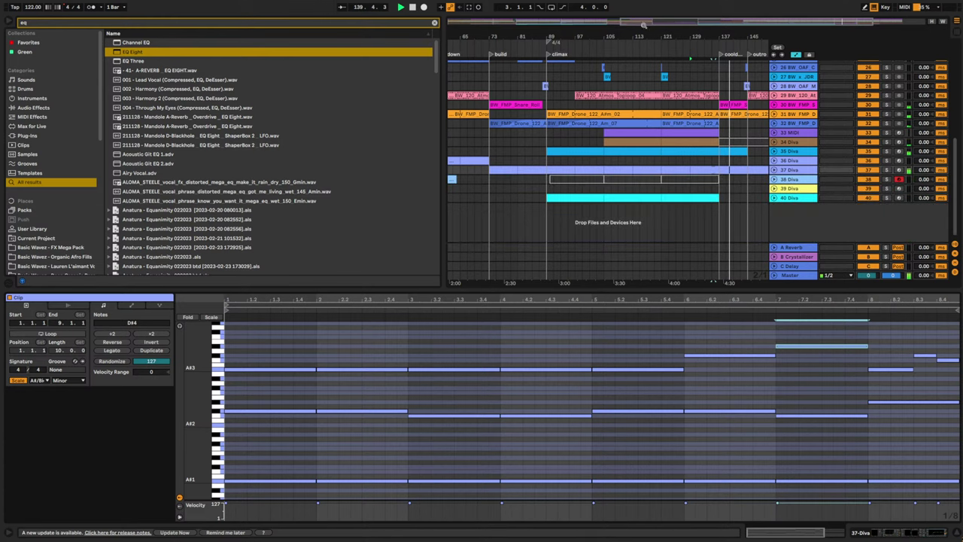
drag(643, 25, 541, 51)
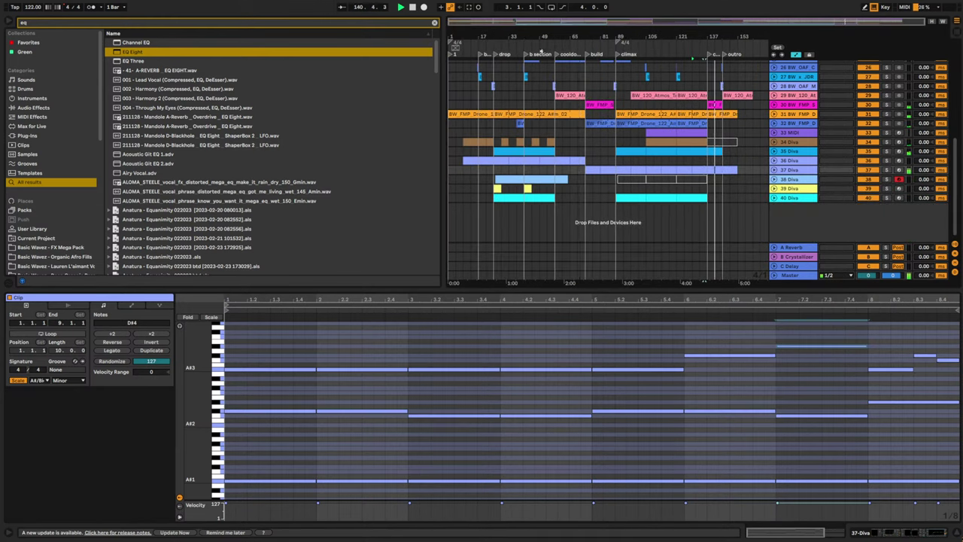
scroll(775, 166, up, 3)
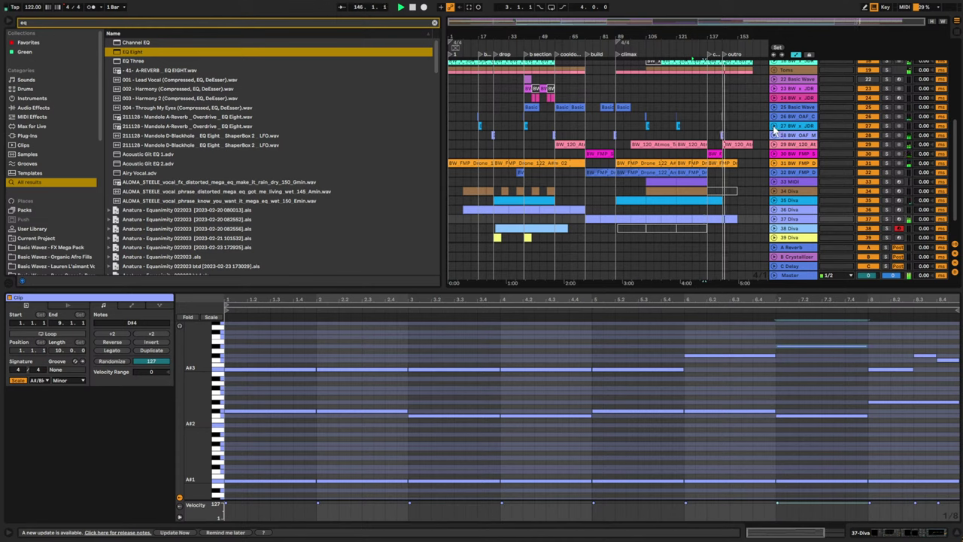
scroll(767, 123, up, 5)
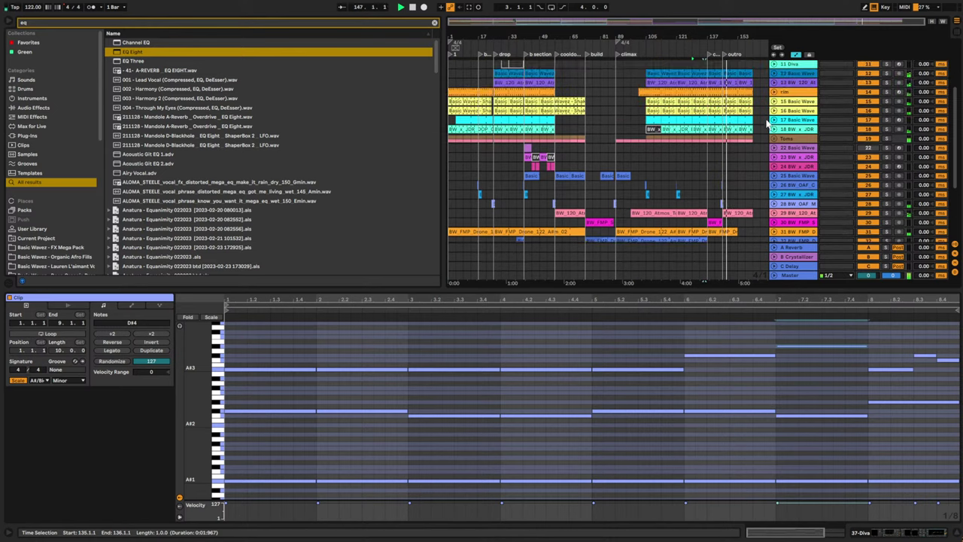
scroll(767, 123, up, 3)
scroll(775, 127, down, 2)
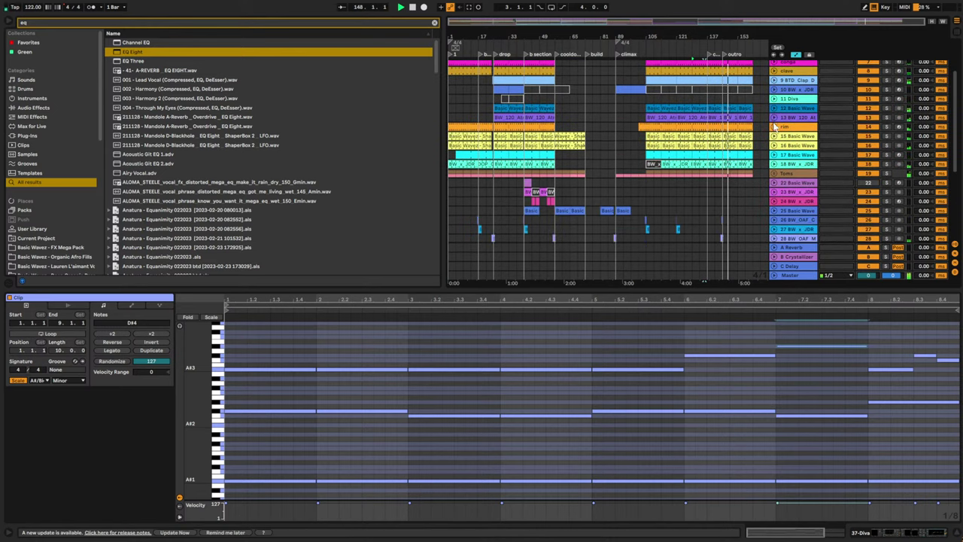
scroll(775, 126, down, 5)
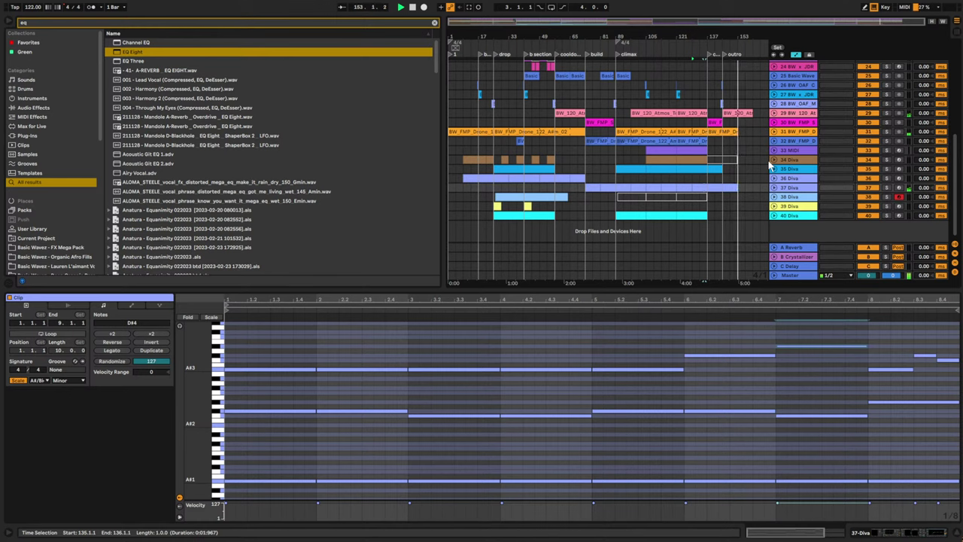
scroll(760, 175, up, 2)
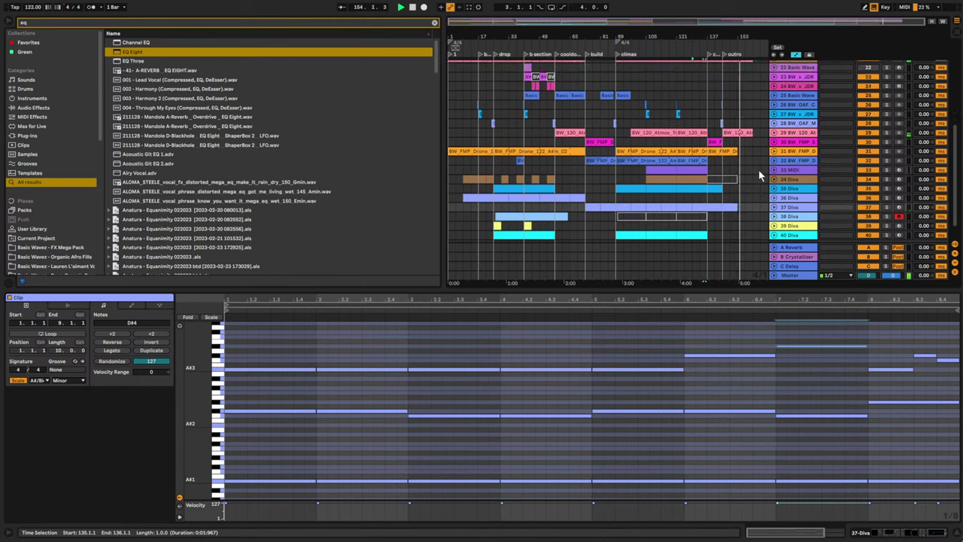
scroll(760, 175, up, 1)
click(736, 160)
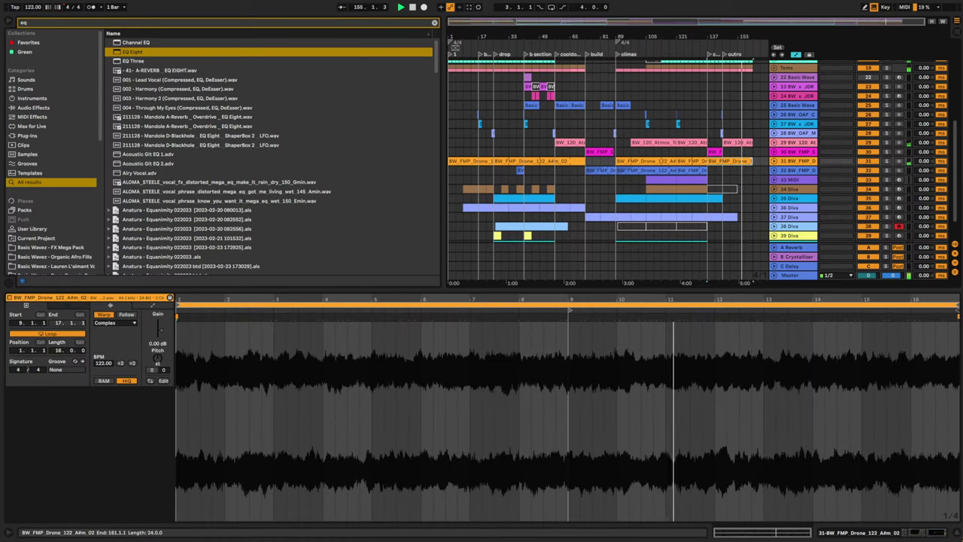
- Look over the whole arrangement's track stack, from the kick and percussion tracks down to the Diva tracks
scroll(757, 202, down, 3)
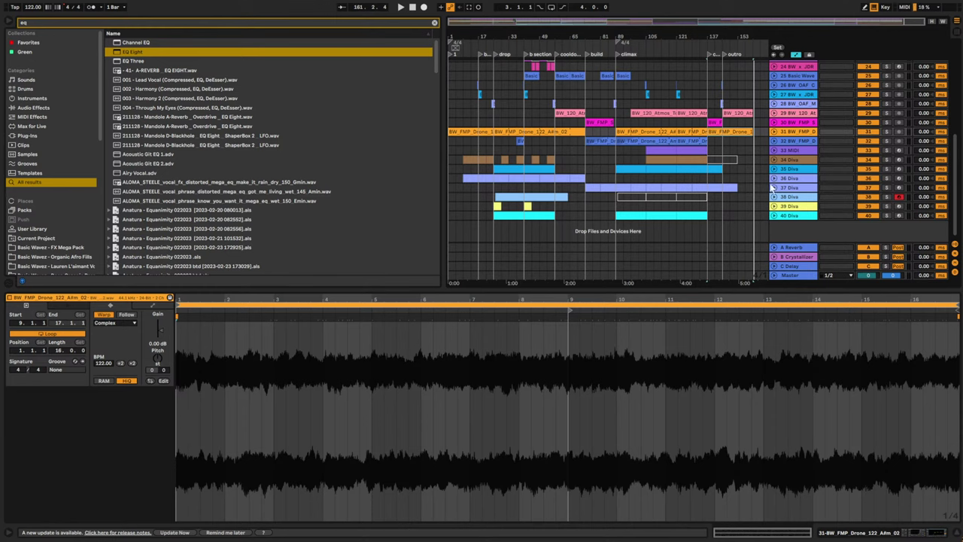
scroll(789, 185, up, 8)
scroll(788, 158, up, 6)
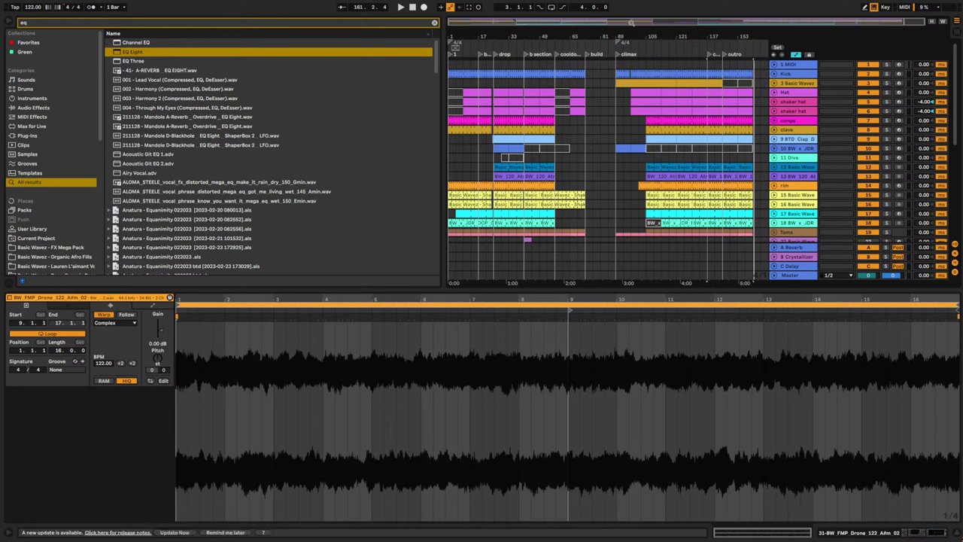
scroll(760, 195, down, 3)
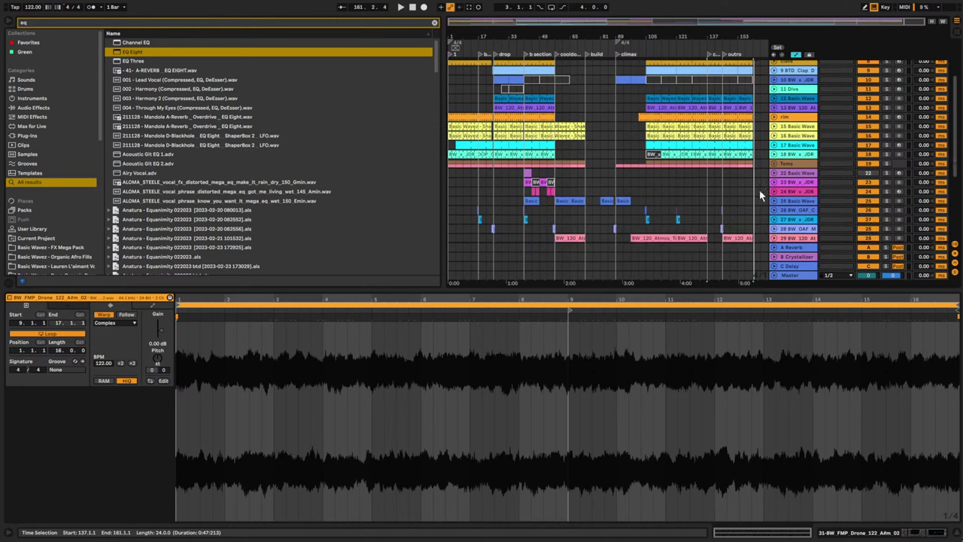
scroll(756, 185, down, 6)
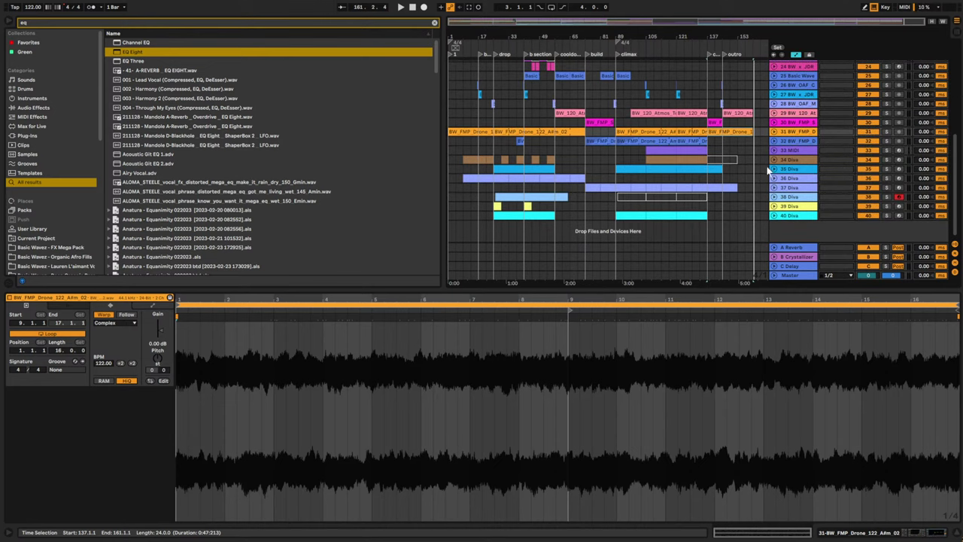
scroll(768, 171, up, 7)
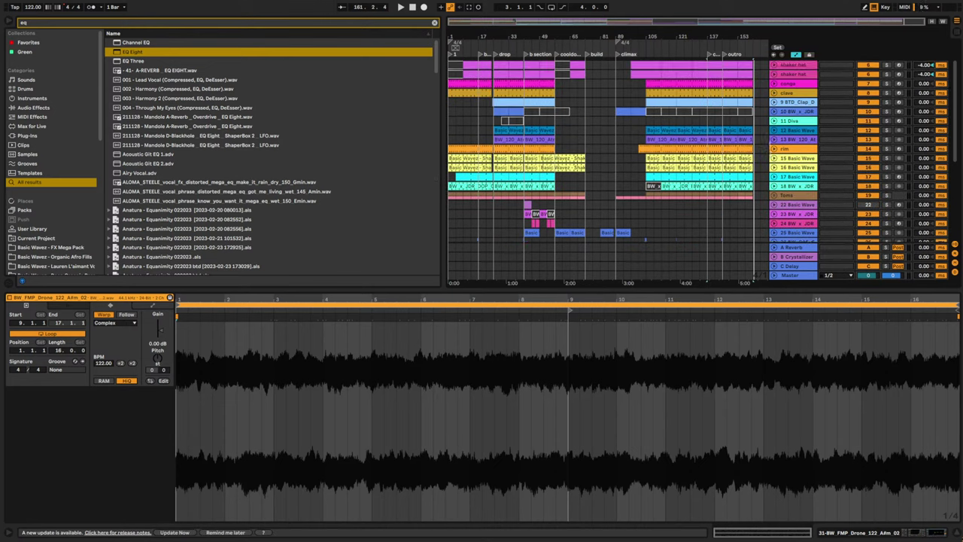
scroll(760, 172, up, 2)
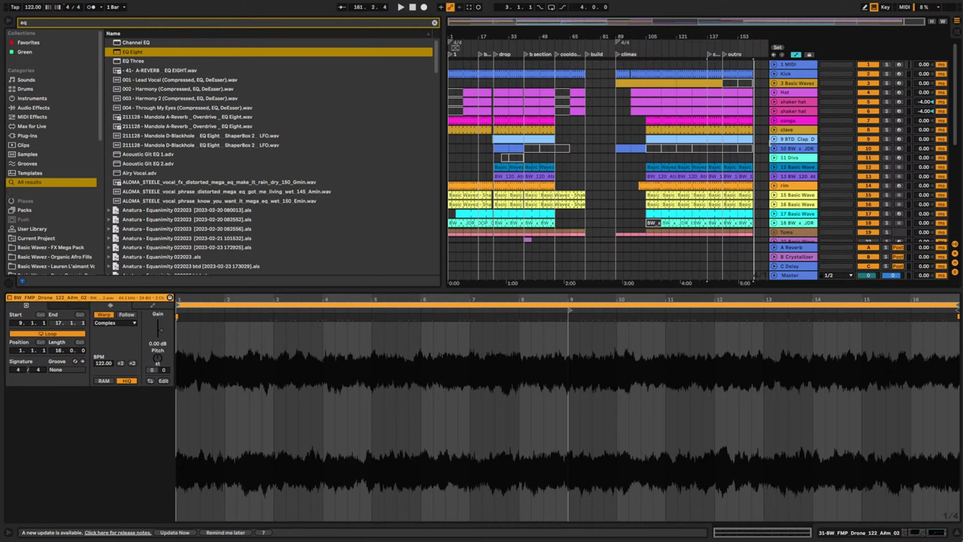